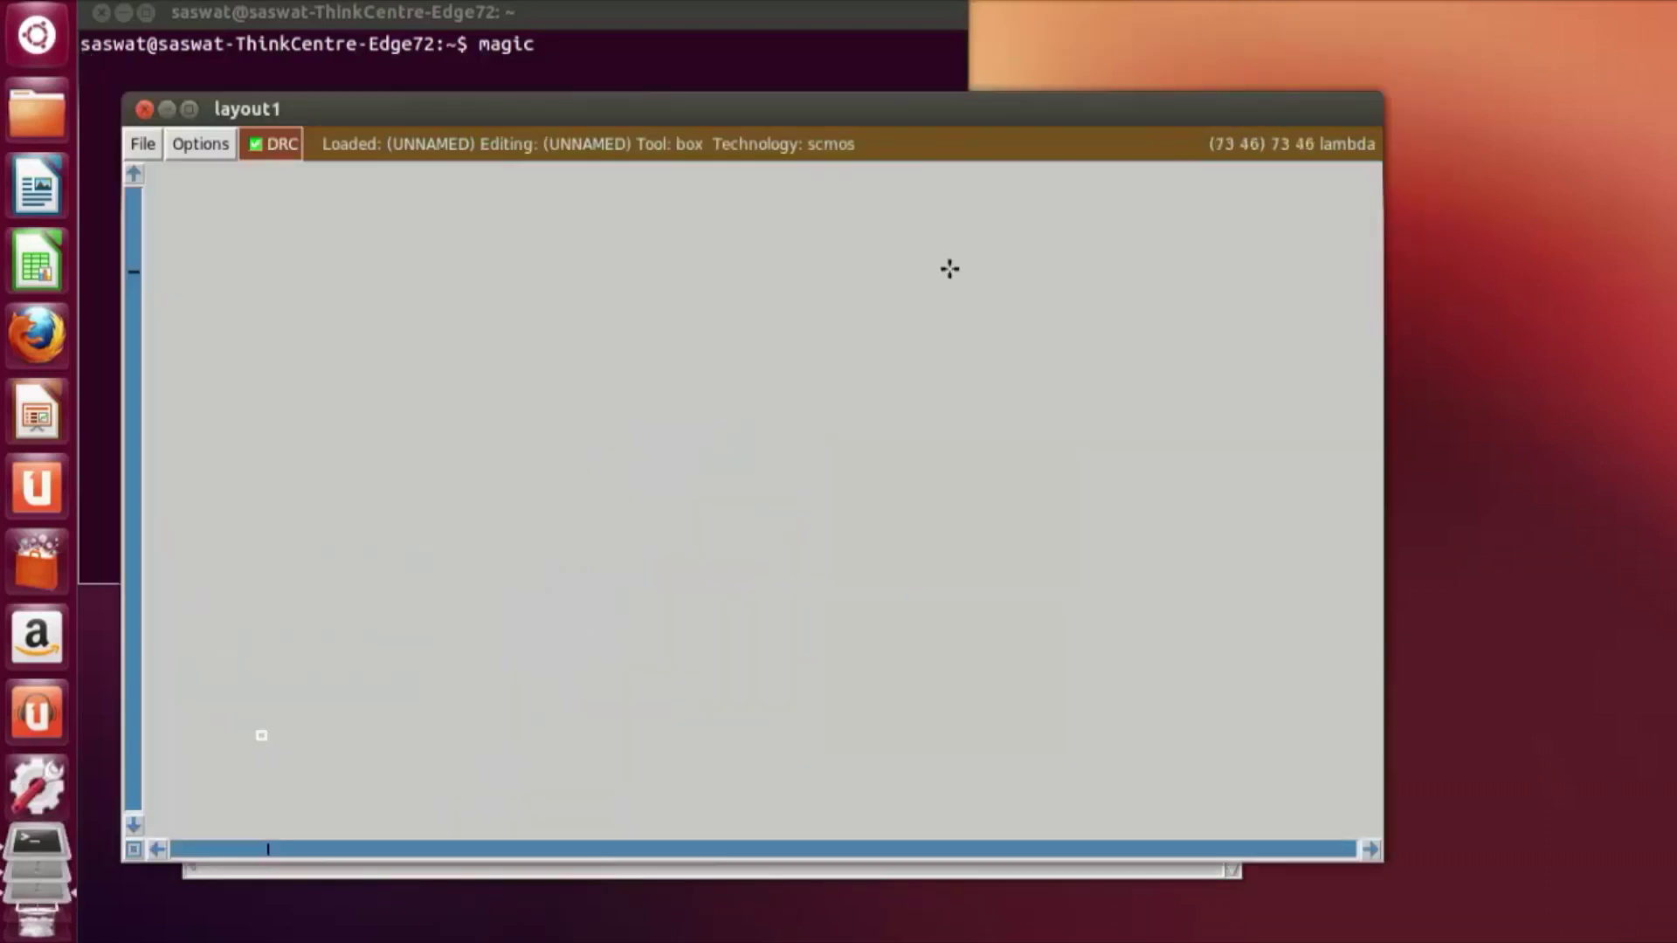
Step: Move the layout window up to uncover the console, and show the layer toolbar in the layout window
{"action": "left_click_drag", "start_coordinate": [1009, 110], "coordinate": [1014, 21]}
{"action": "left_click", "coordinate": [735, 552]}
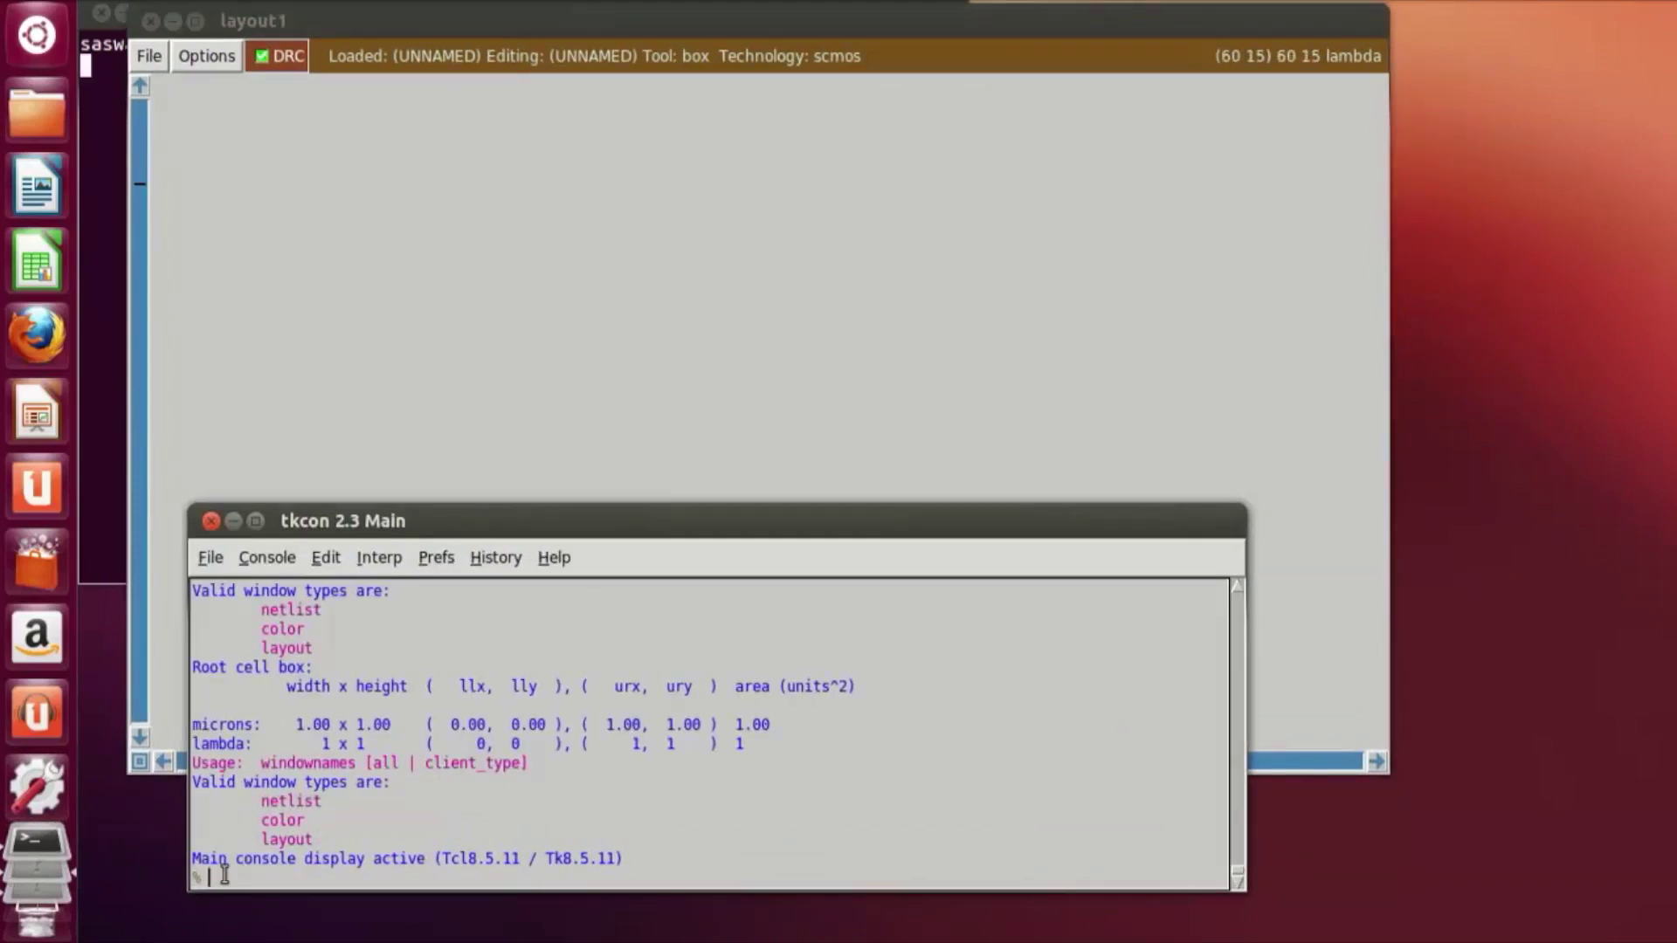
{"action": "left_click", "coordinate": [649, 332]}
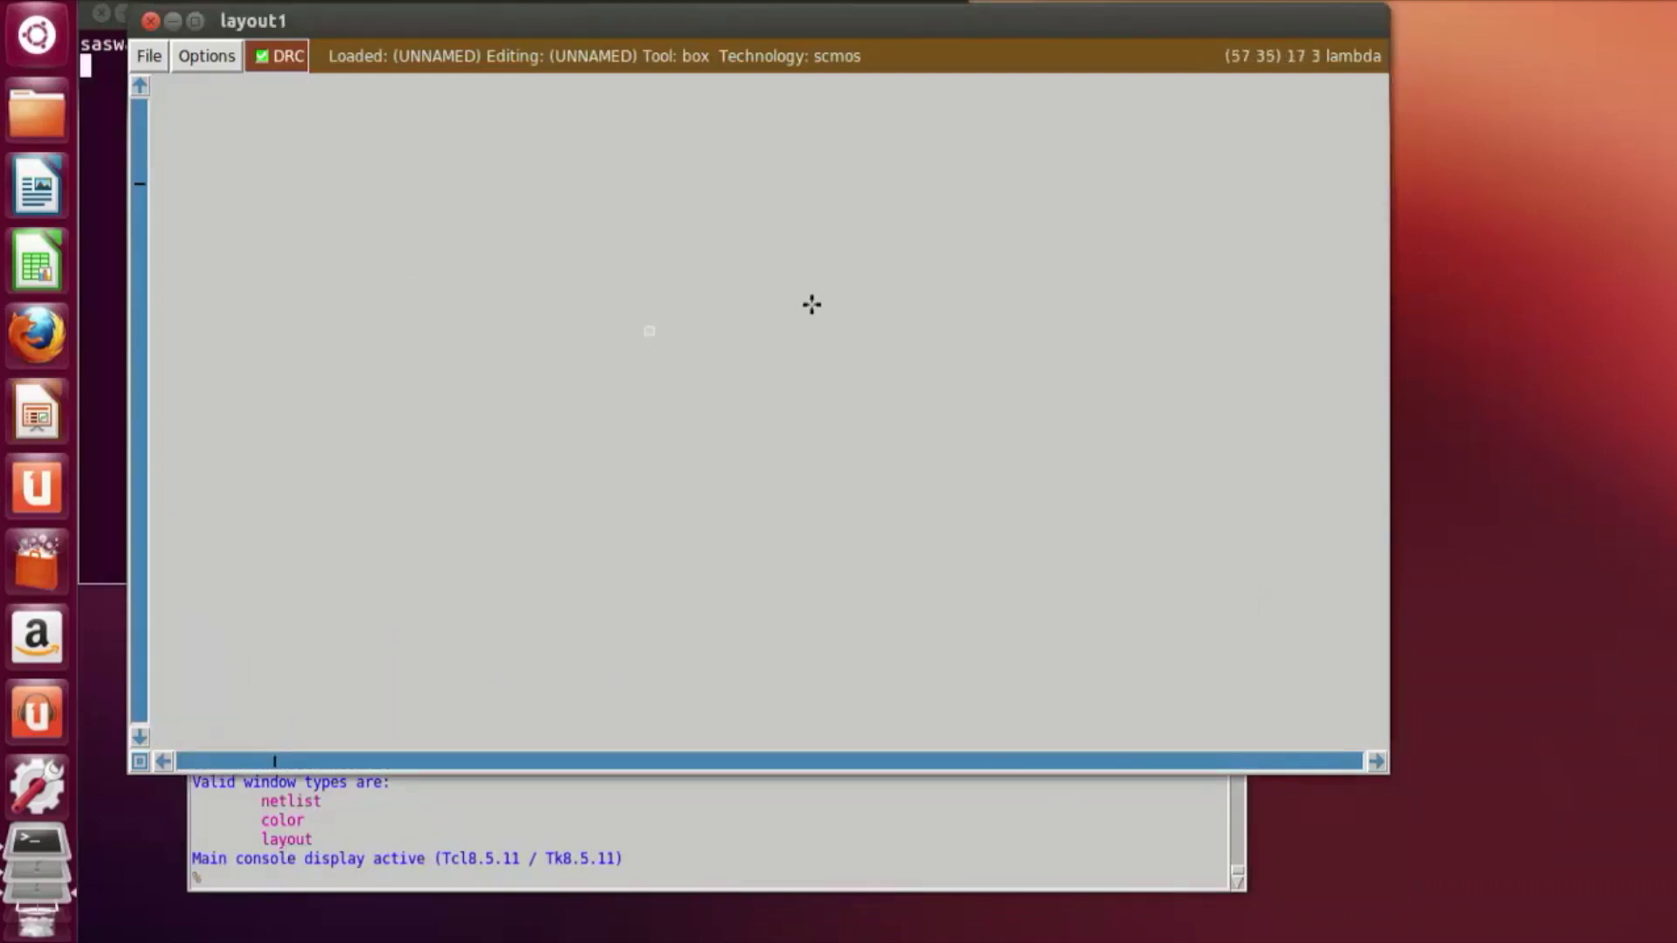
{"action": "left_click", "coordinate": [199, 56]}
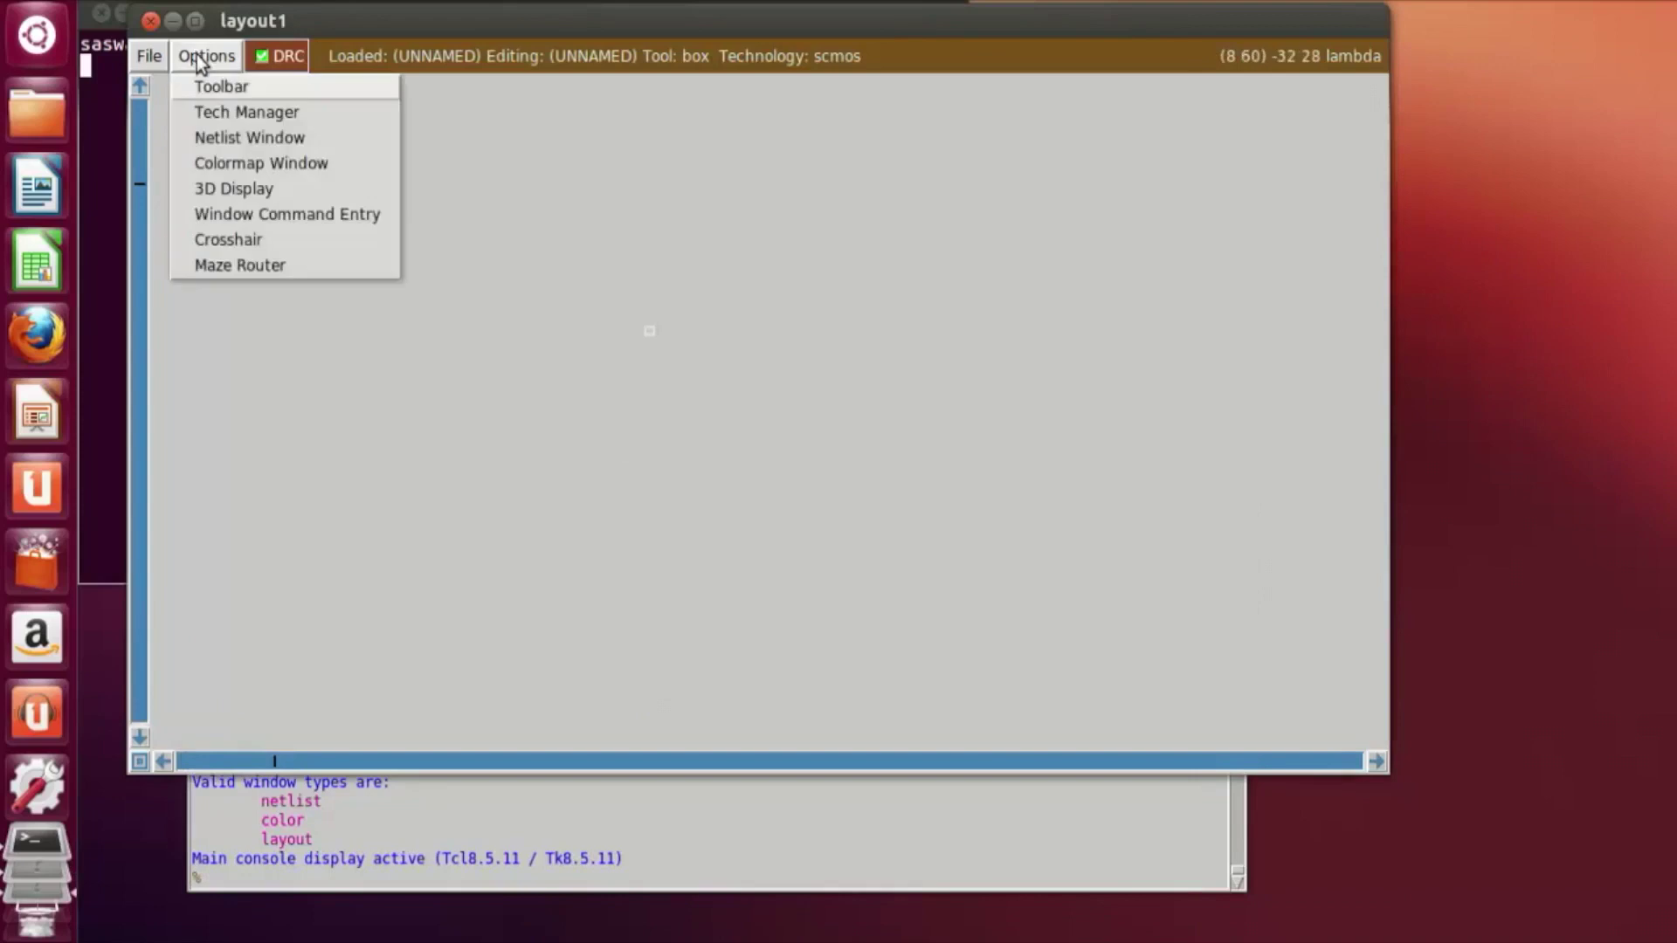
{"action": "left_click", "coordinate": [254, 89]}
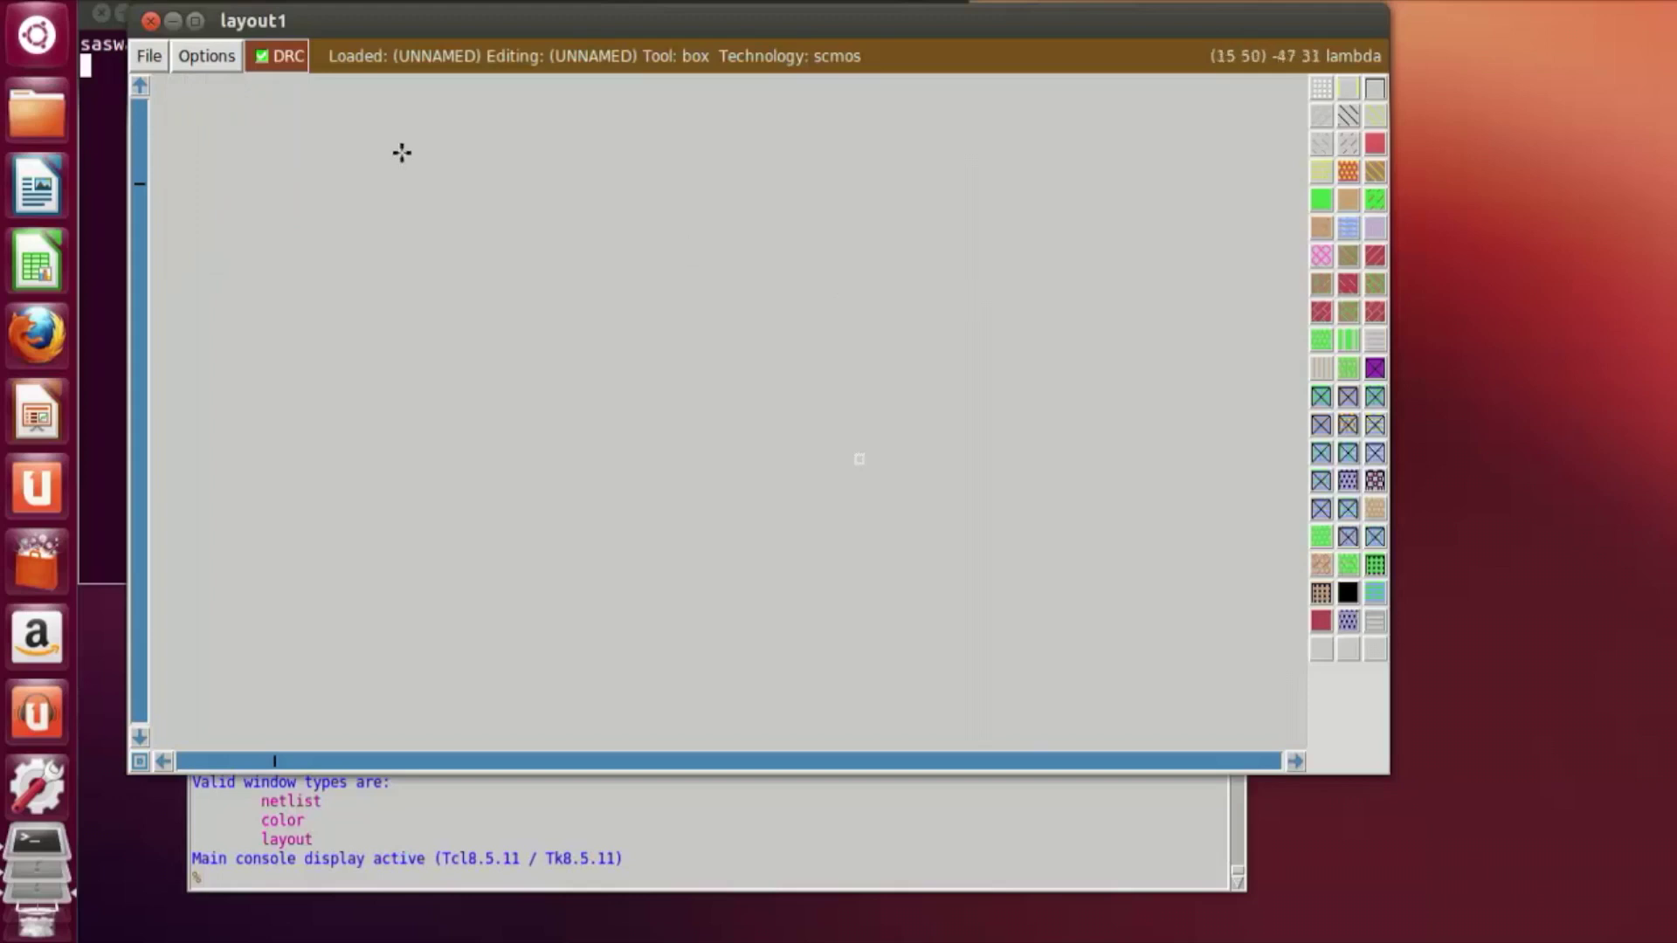
{"action": "left_click", "coordinate": [522, 384]}
{"action": "left_click", "coordinate": [700, 324]}
{"action": "left_click", "coordinate": [483, 264]}
{"action": "left_click", "coordinate": [915, 363]}
Step: Display the grid across the layout canvas
{"action": "key", "text": "g"}
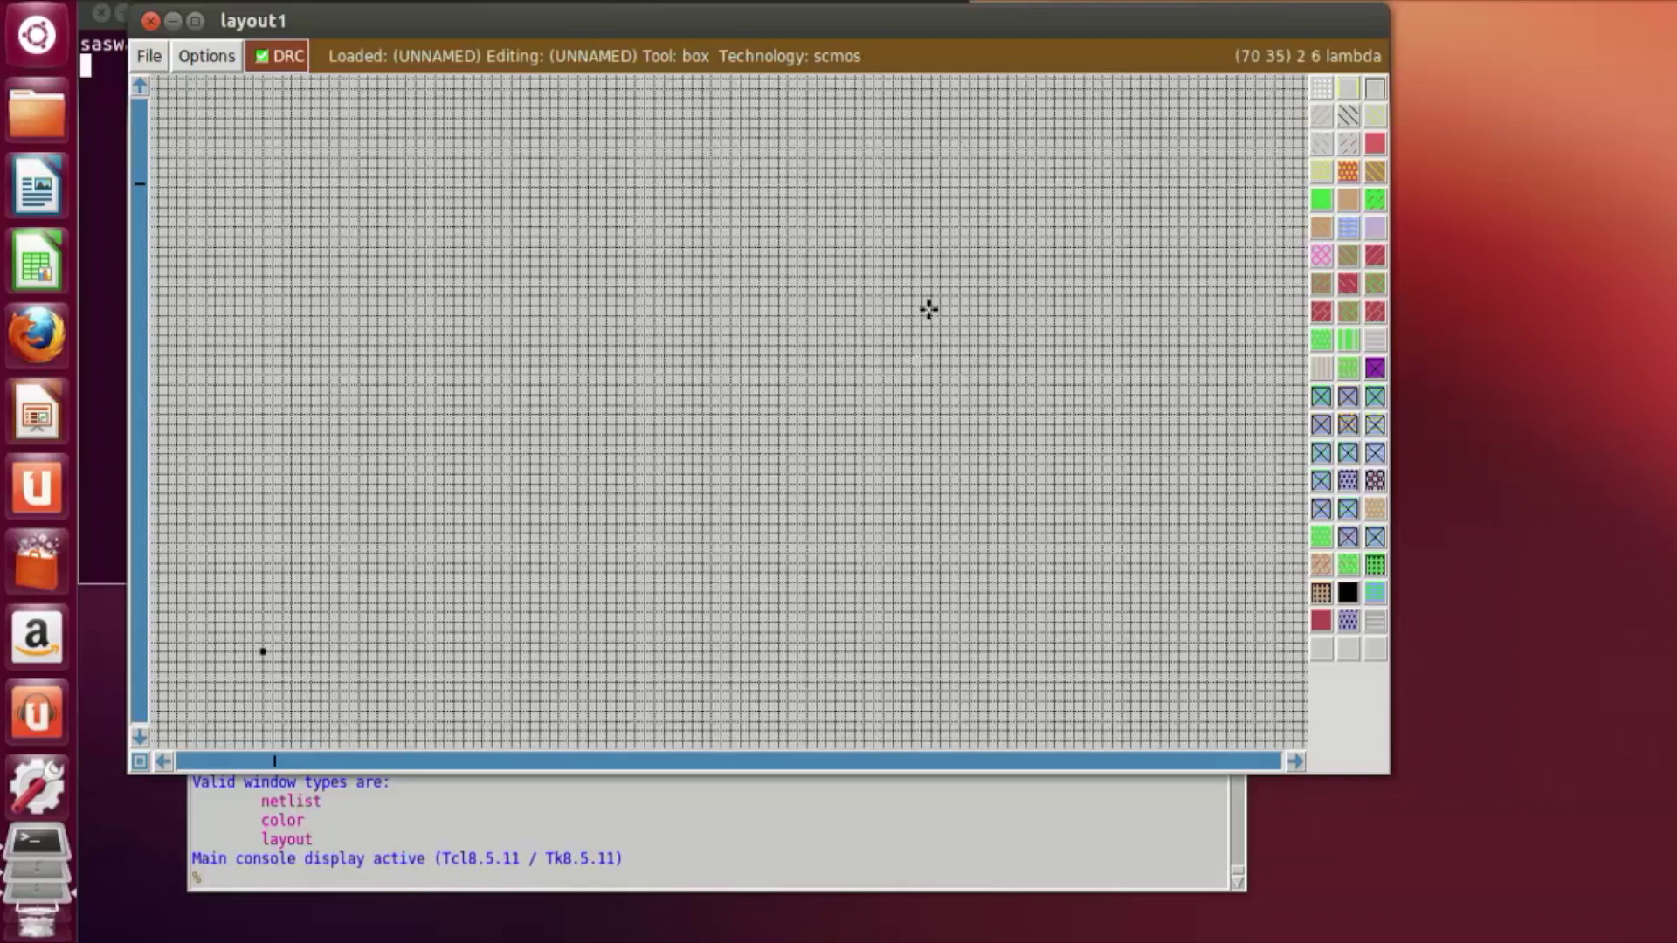
{"action": "key", "text": "z"}
{"action": "key", "text": "z"}
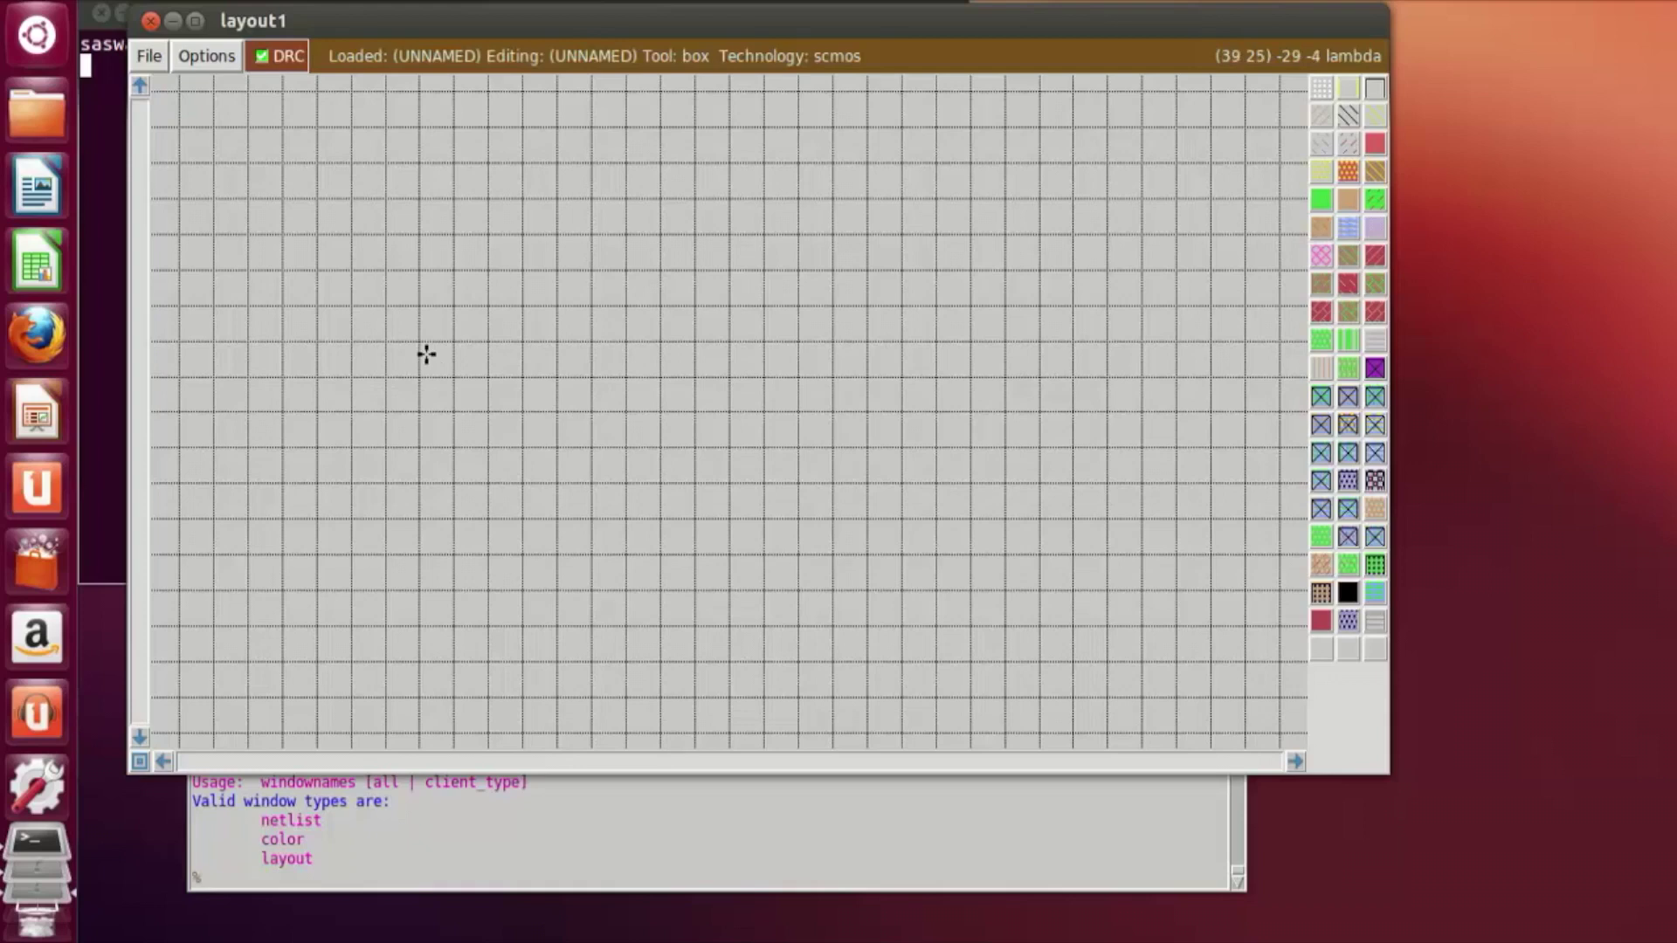
Step: Paint an nwell rectangle about 26 lambda wide and 8 lambda high in the upper part of the layout
{"action": "left_click", "coordinate": [284, 127]}
{"action": "right_click", "coordinate": [1171, 398]}
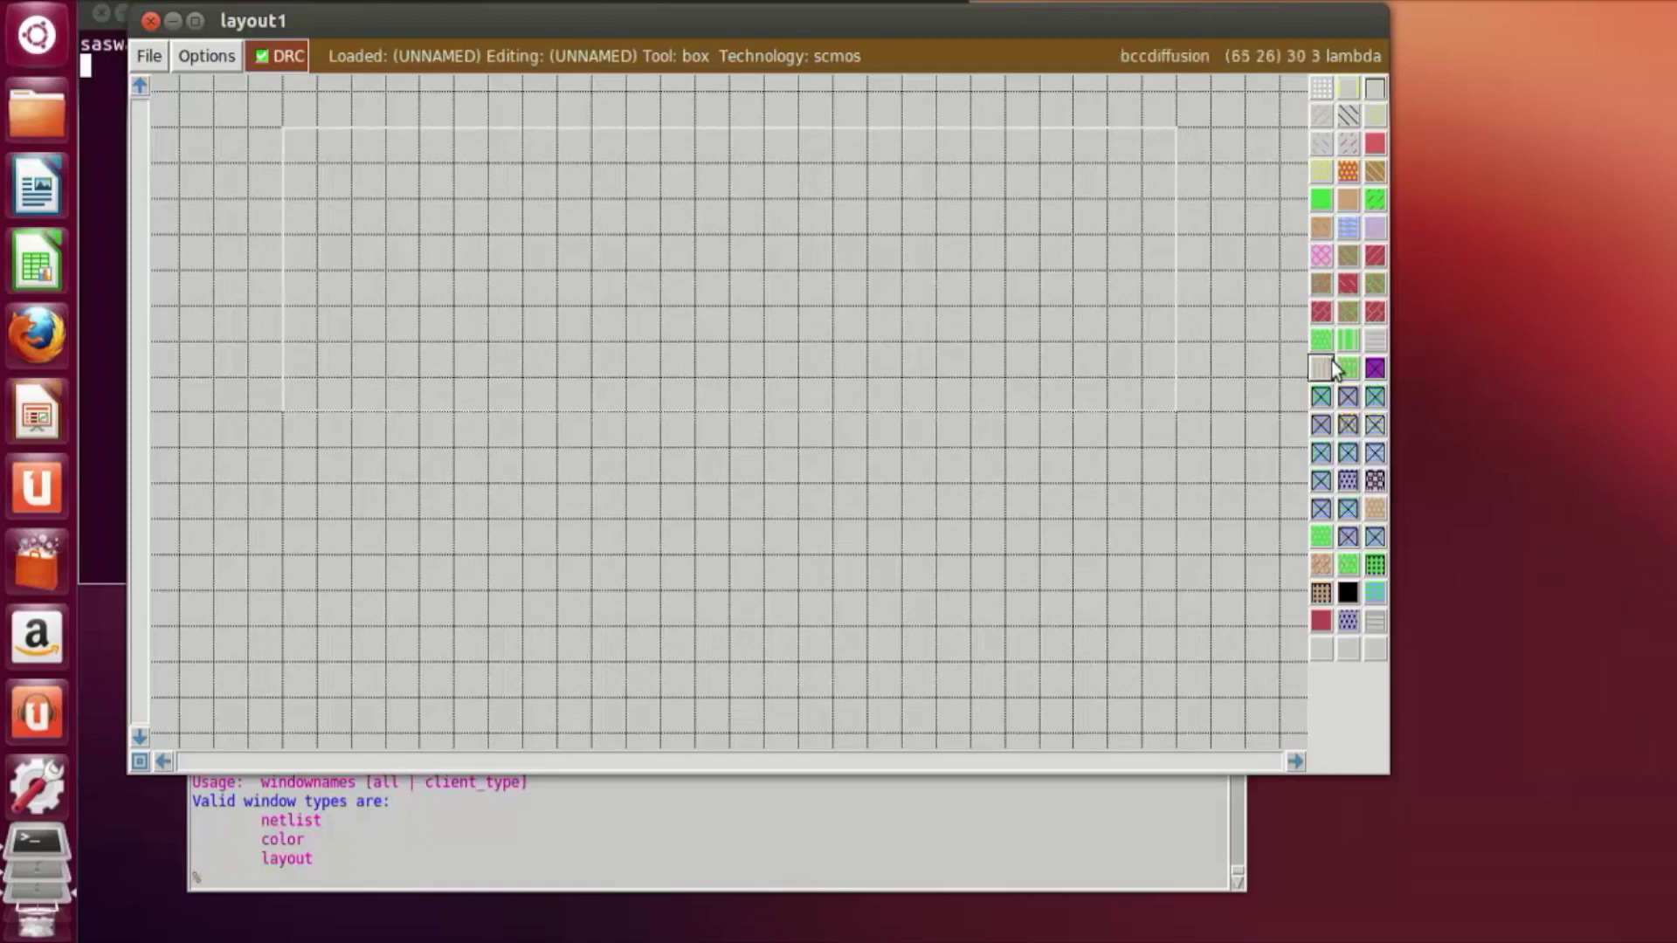
{"action": "left_click", "coordinate": [1345, 110]}
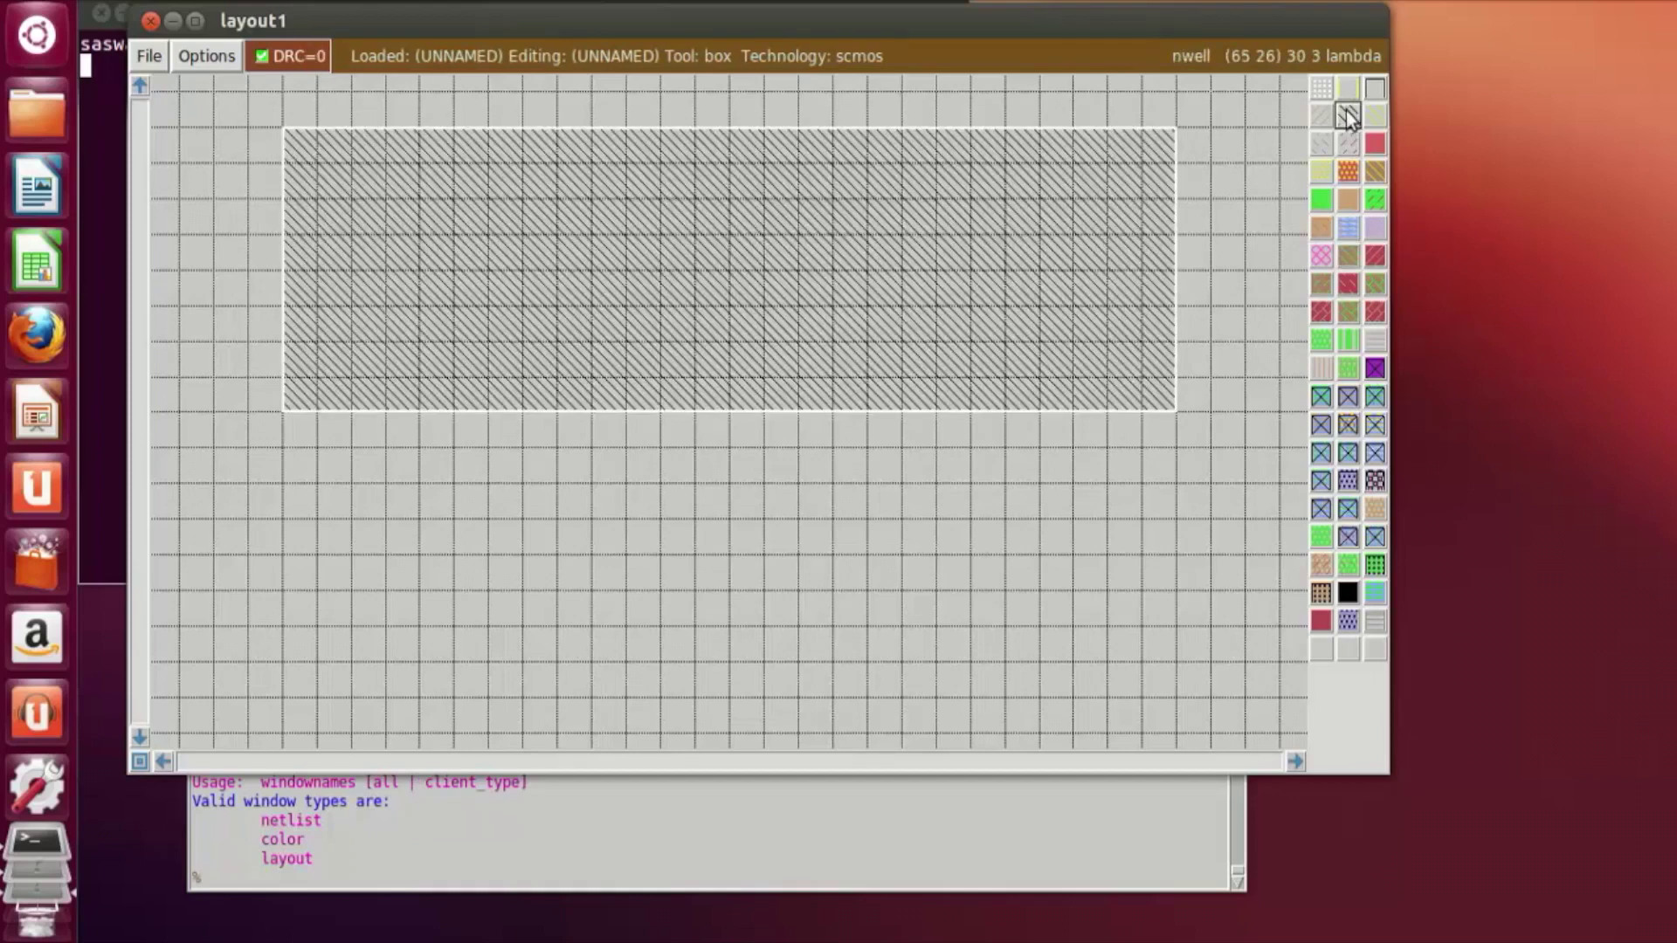
Step: Paint a 22 by 4 lambda p-diffusion rectangle centred inside the nwell, leaving a 2 lambda margin on every side
{"action": "left_click", "coordinate": [313, 381]}
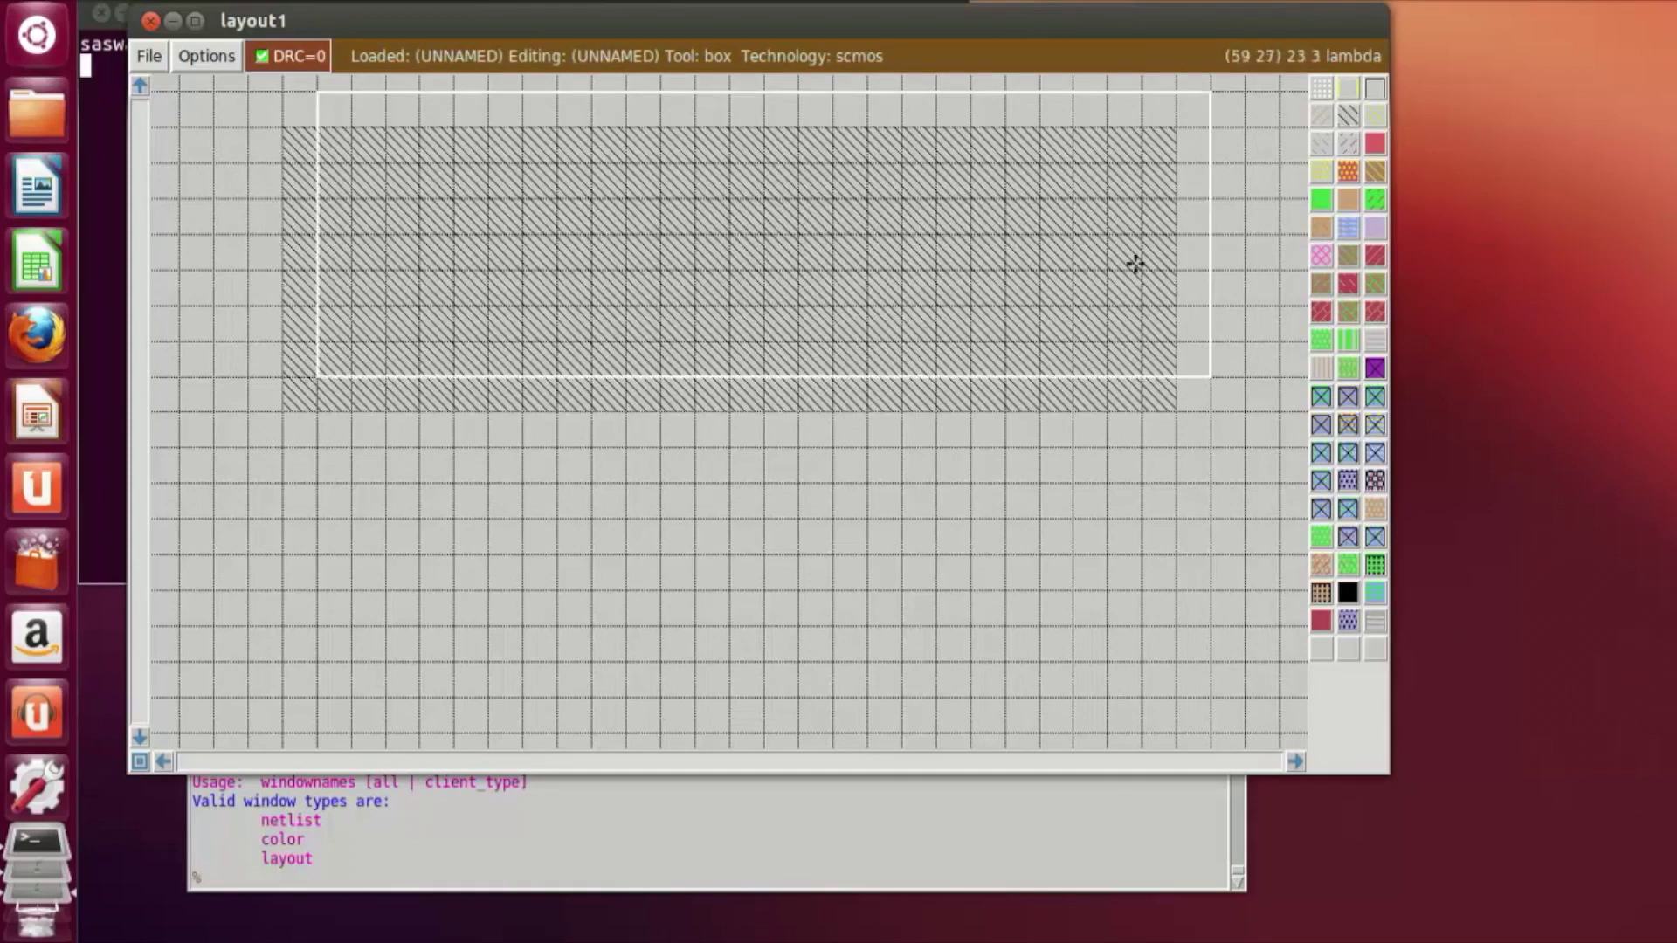
{"action": "left_click", "coordinate": [352, 340]}
{"action": "right_click", "coordinate": [1105, 200]}
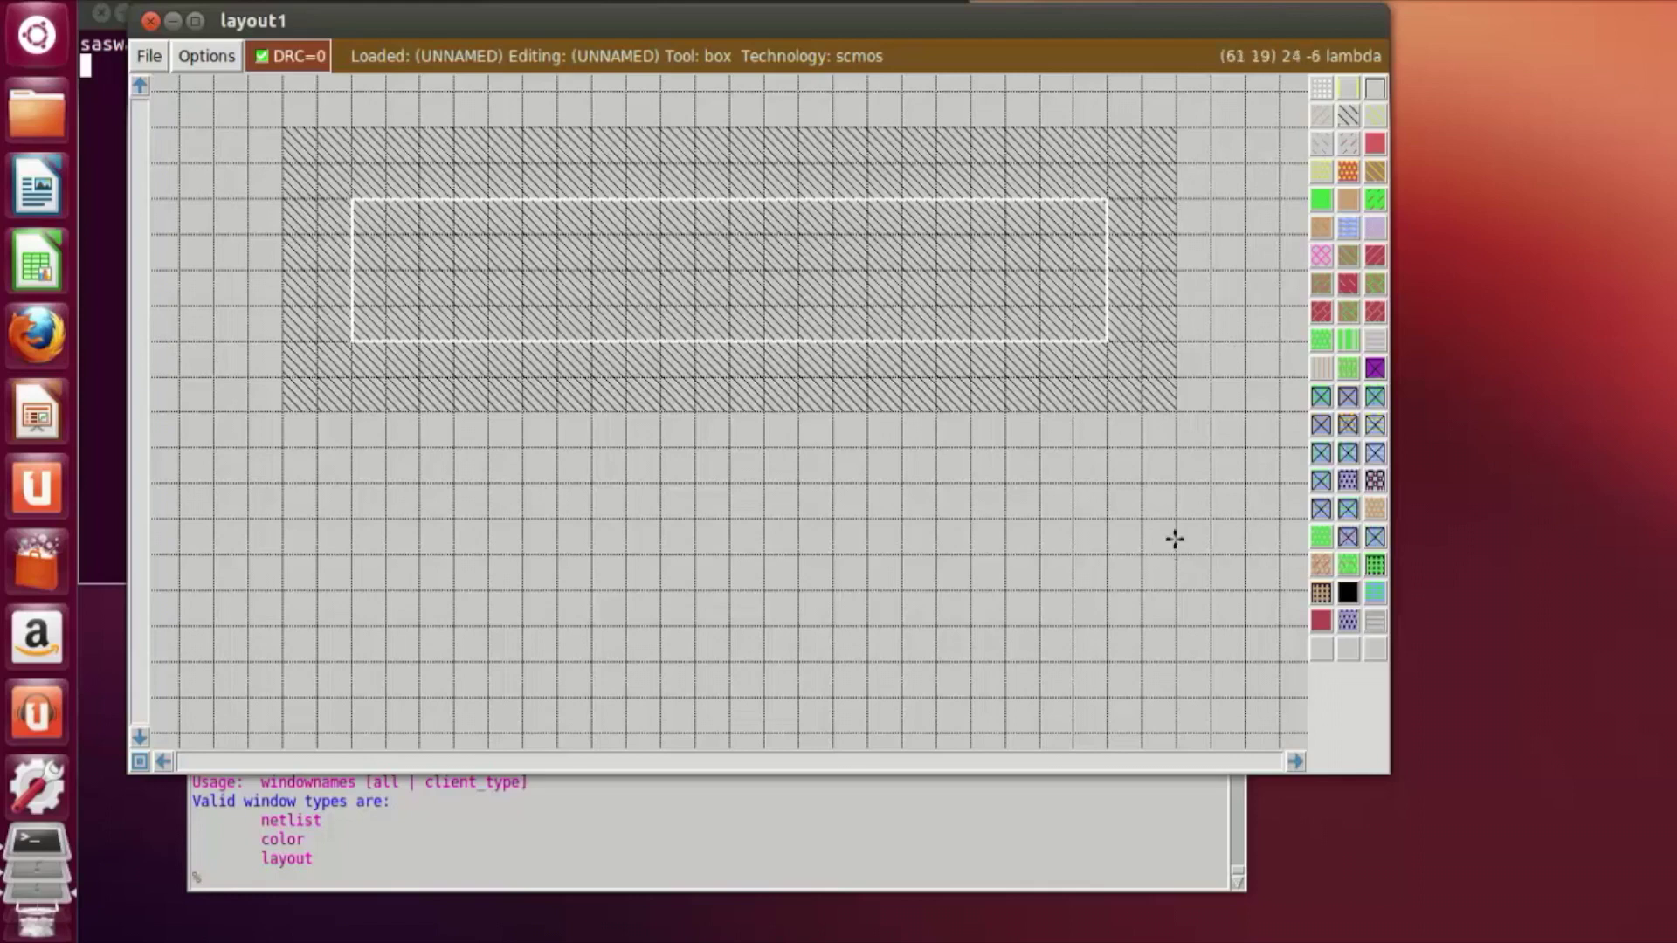
{"action": "left_click", "coordinate": [1345, 196]}
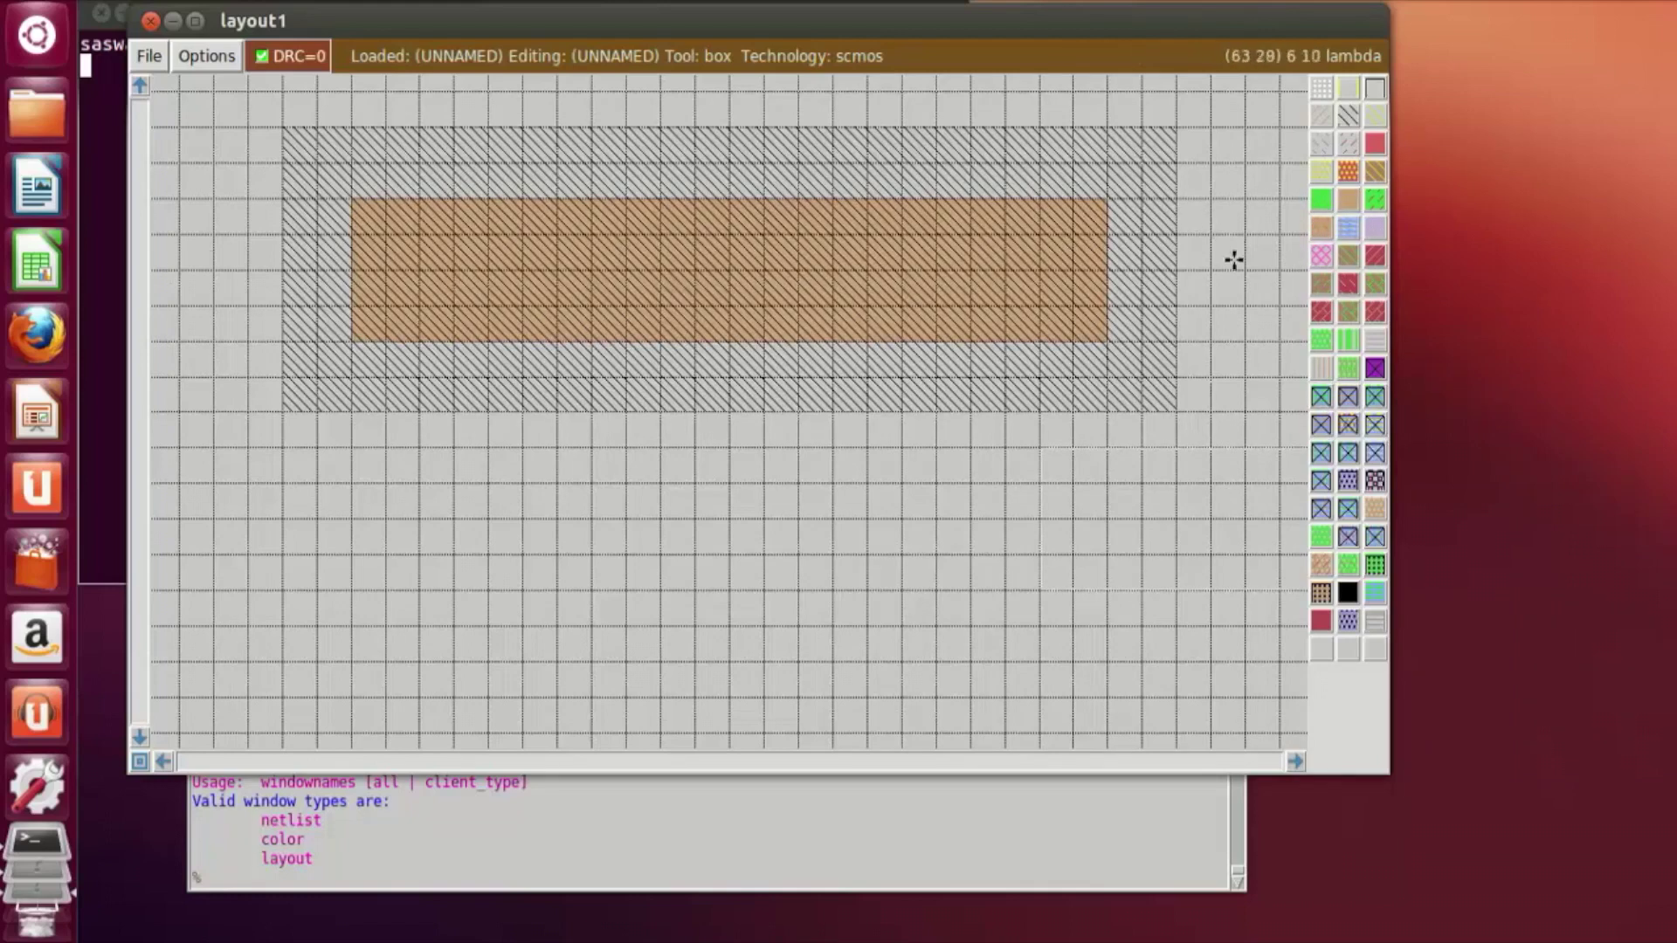
Step: Paint a 22 by 4 lambda n-diffusion rectangle about 17 lambda below the nwell, aligned horizontally with the p-diffusion
{"action": "left_click", "coordinate": [394, 724]}
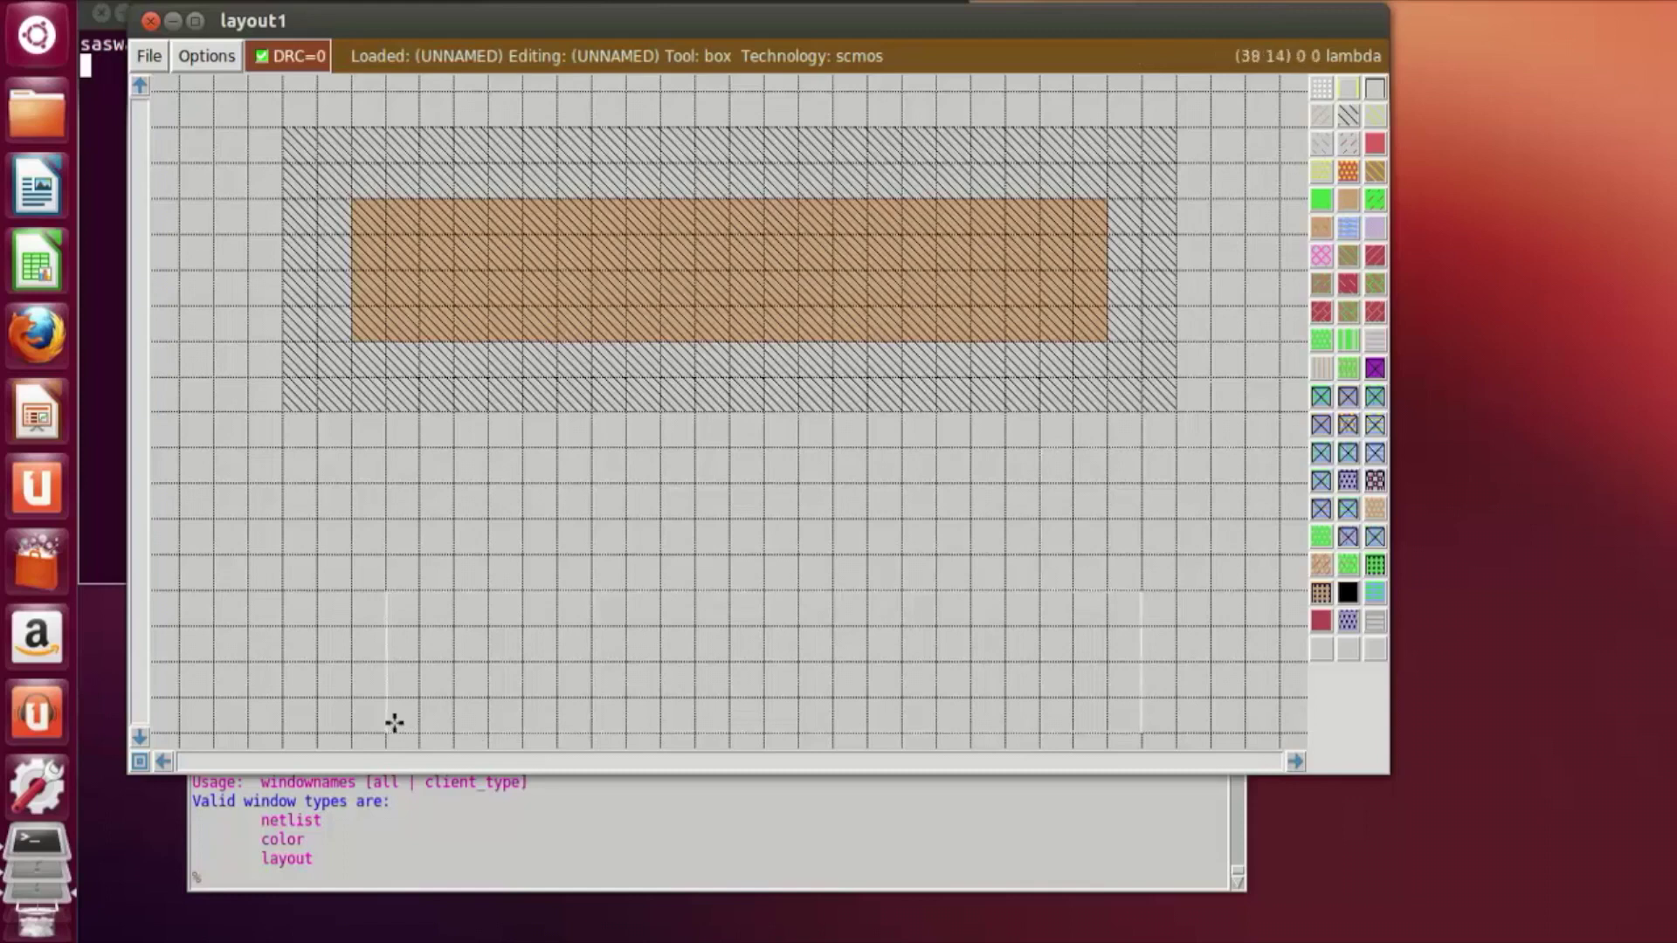
{"action": "left_click", "coordinate": [365, 732]}
{"action": "scroll", "coordinate": [375, 712], "scroll_direction": "down", "scroll_amount": 1}
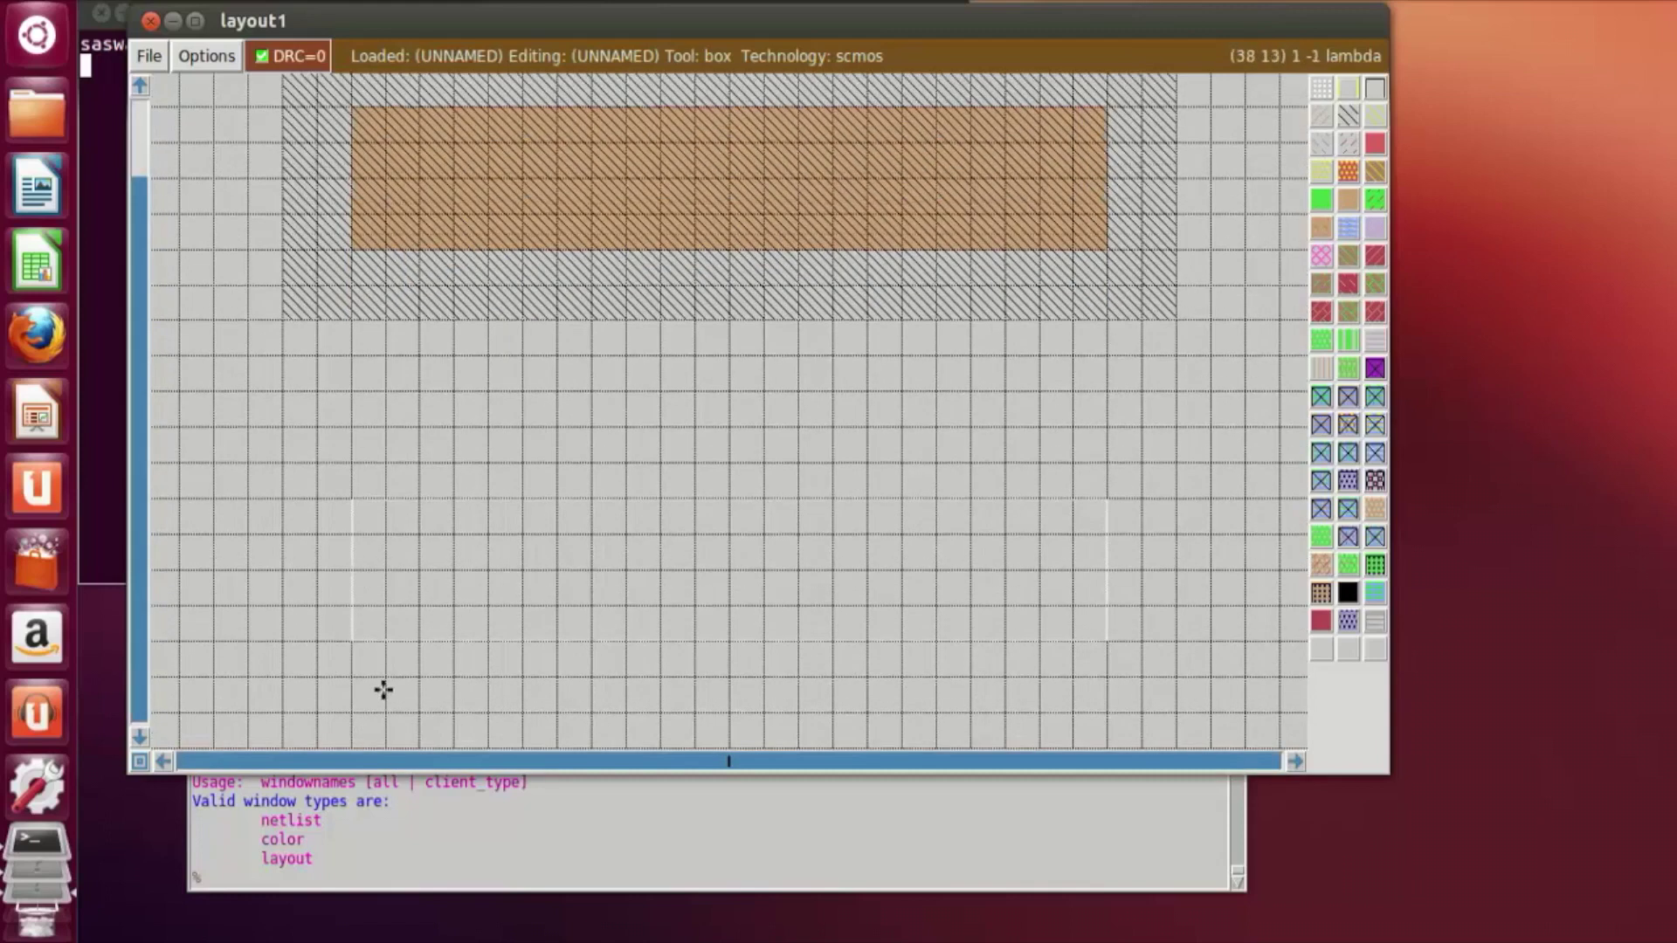
{"action": "scroll", "coordinate": [383, 690], "scroll_direction": "down", "scroll_amount": 1}
{"action": "left_click", "coordinate": [365, 724]}
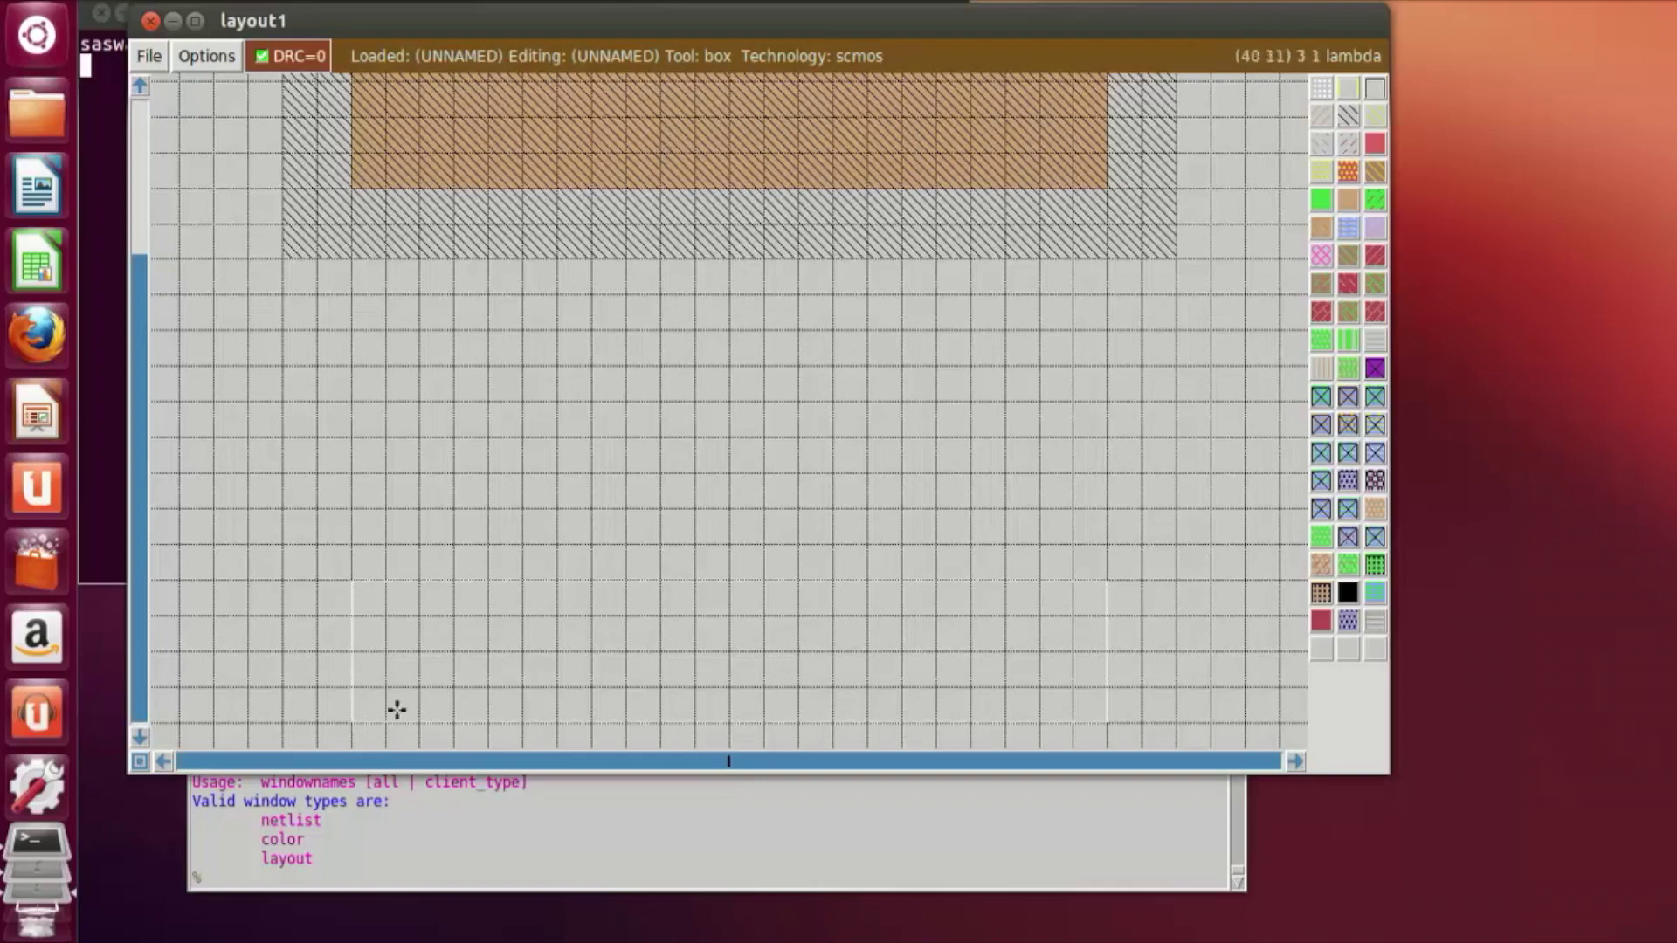
{"action": "scroll", "coordinate": [314, 701], "scroll_direction": "down", "scroll_amount": 1}
{"action": "left_click", "coordinate": [340, 732]}
{"action": "key", "text": "shift+z"}
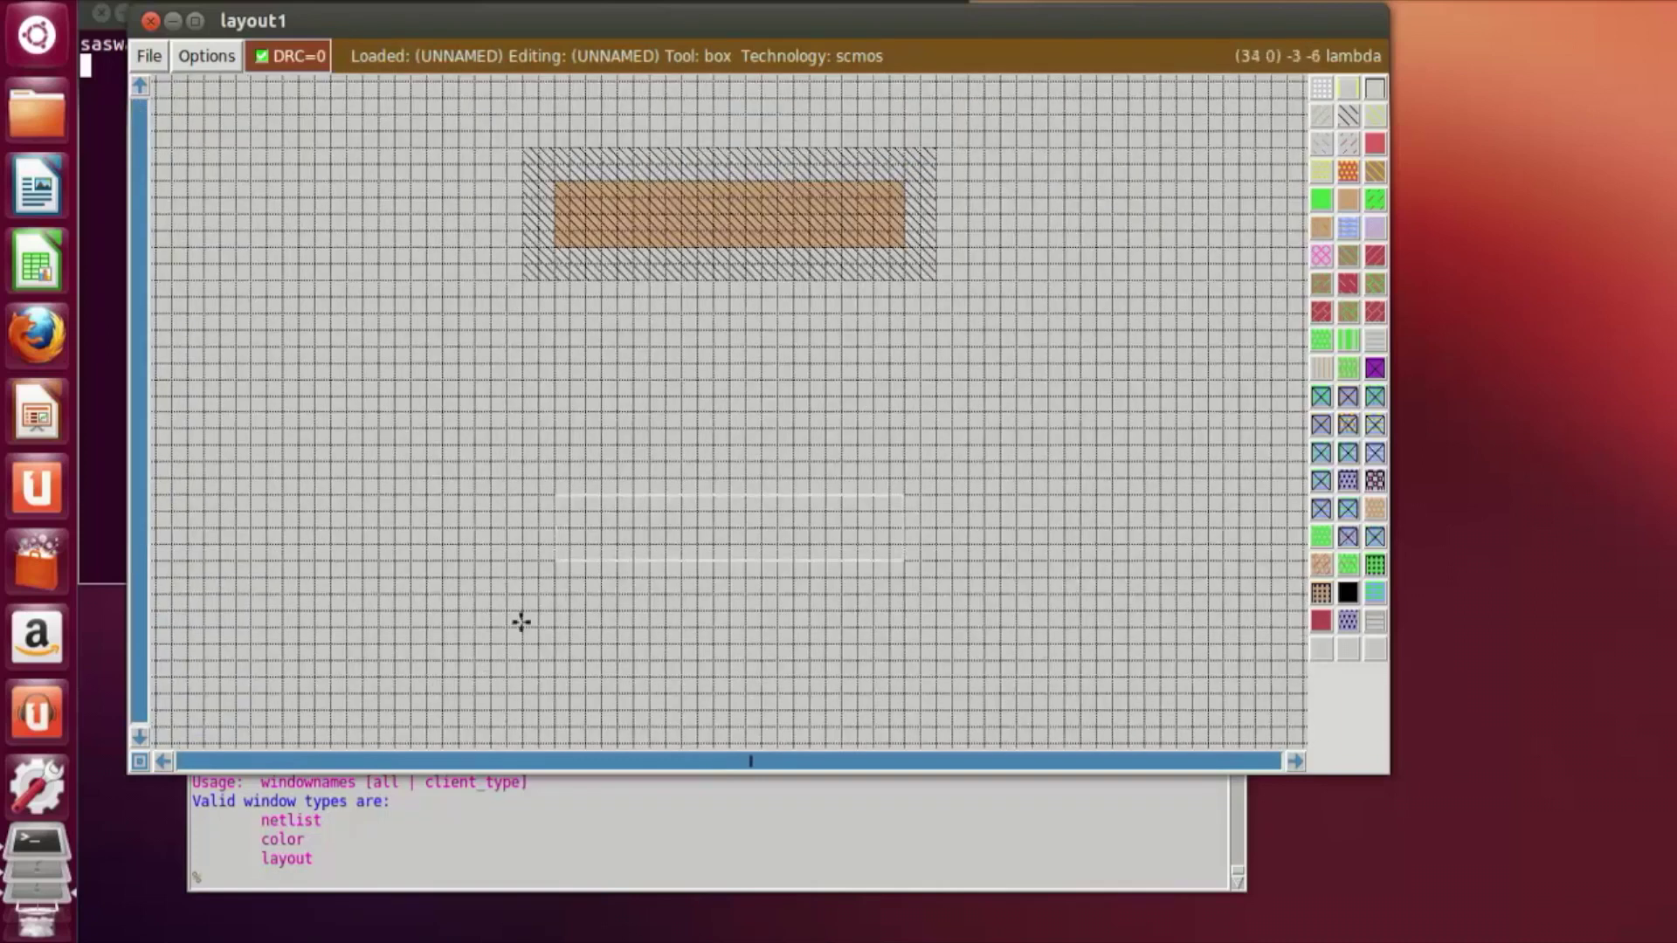
{"action": "key", "text": "z"}
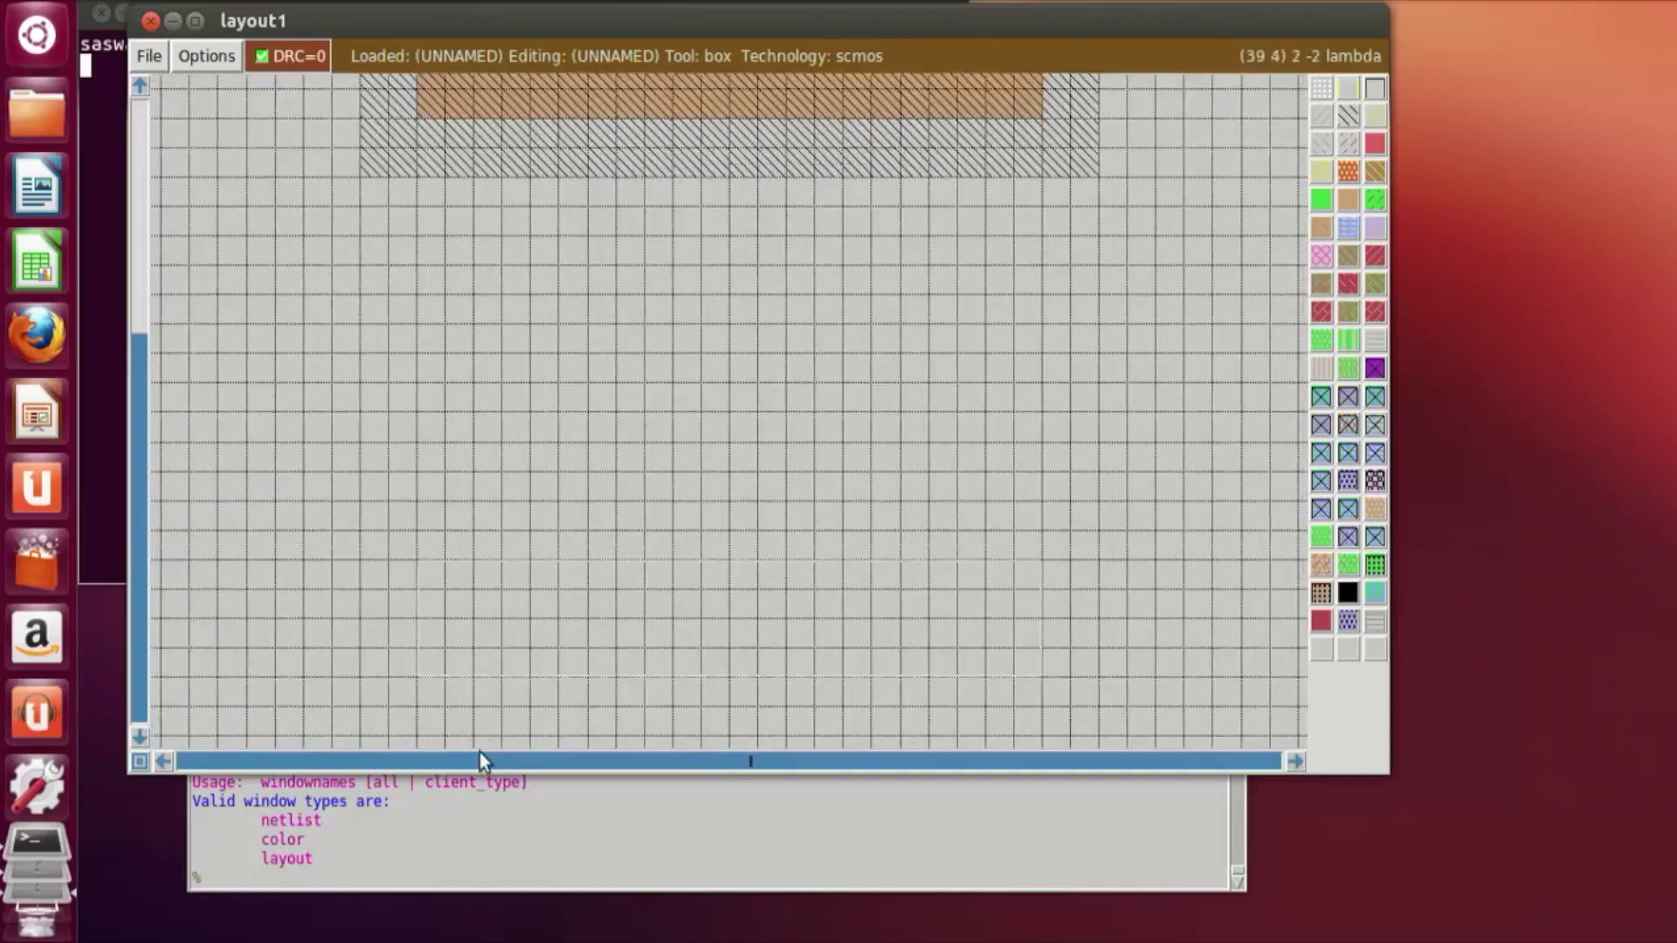
{"action": "key", "text": "shift+z"}
{"action": "left_click", "coordinate": [579, 590]}
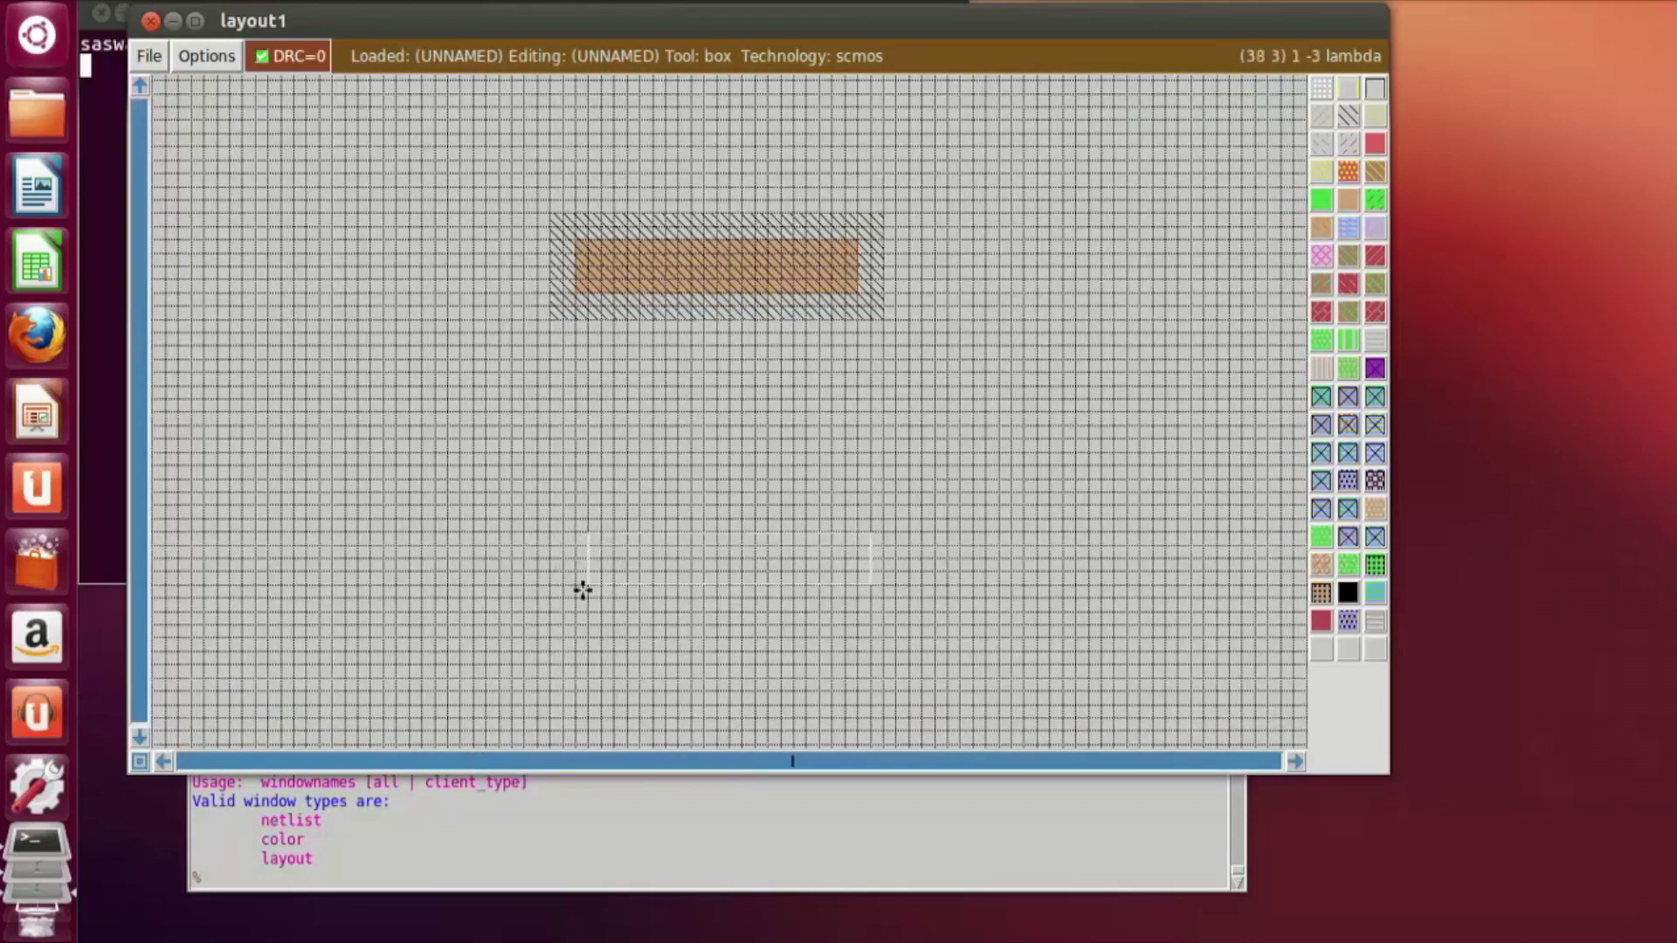
{"action": "key", "text": "z"}
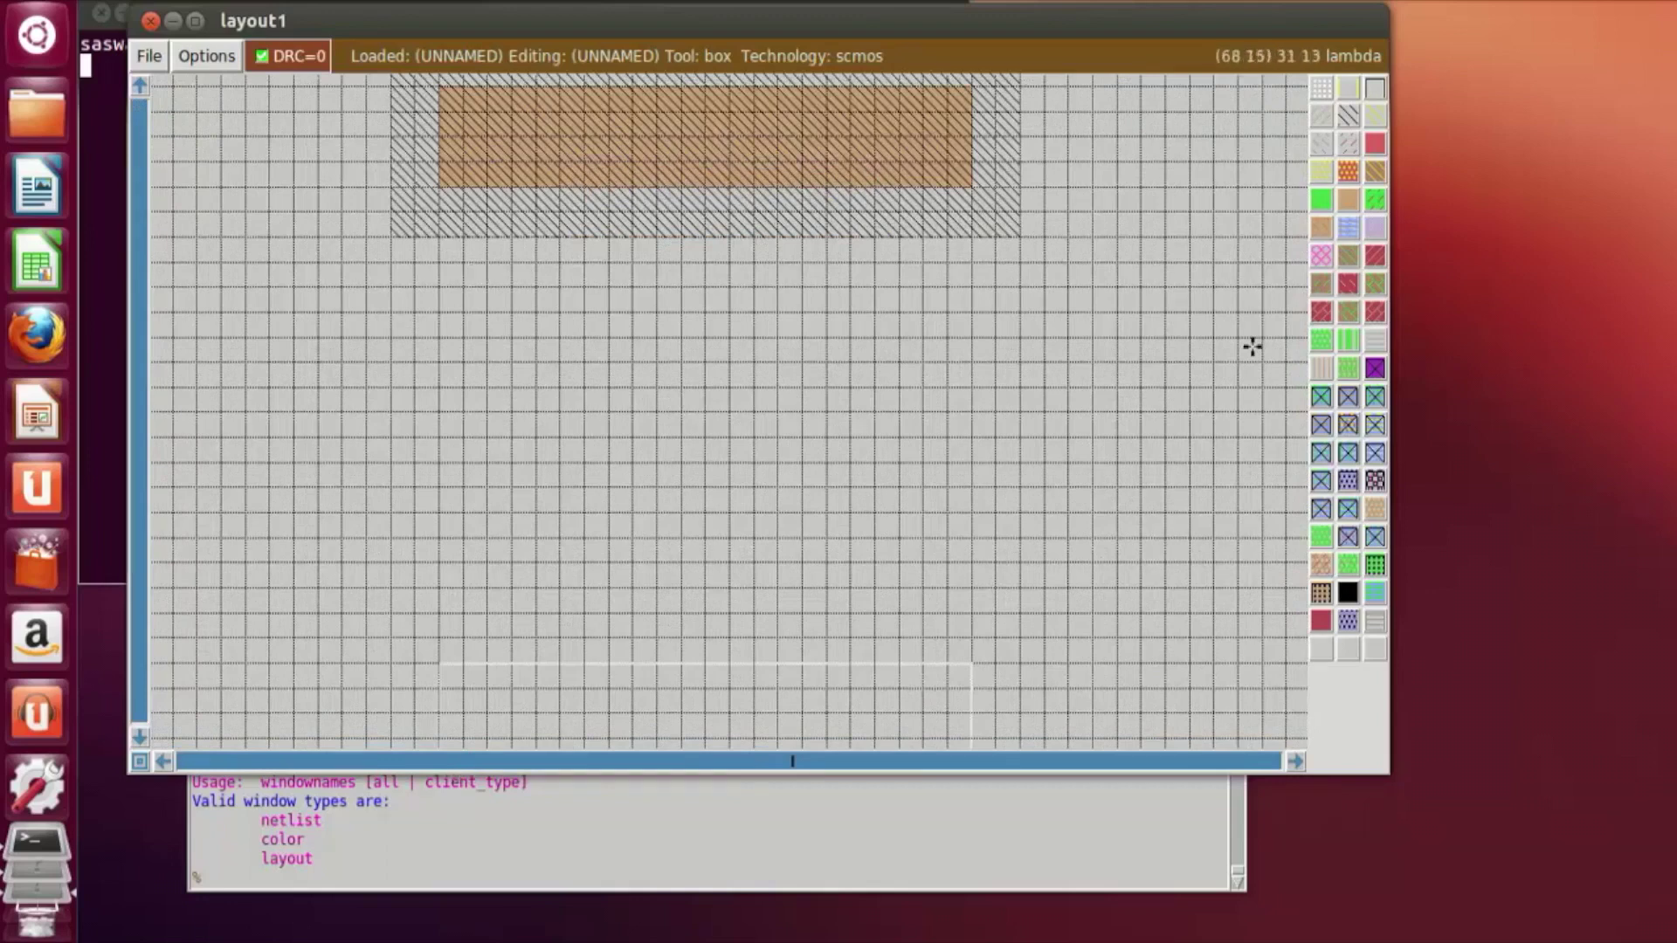
{"action": "left_click", "coordinate": [1320, 208]}
{"action": "left_click", "coordinate": [1116, 542]}
Step: Place a box 2 lambda wide and 5 lambda high over the middle of the n-diffusion, starting 1 lambda below it
{"action": "scroll", "coordinate": [852, 506], "scroll_direction": "down", "scroll_amount": 1}
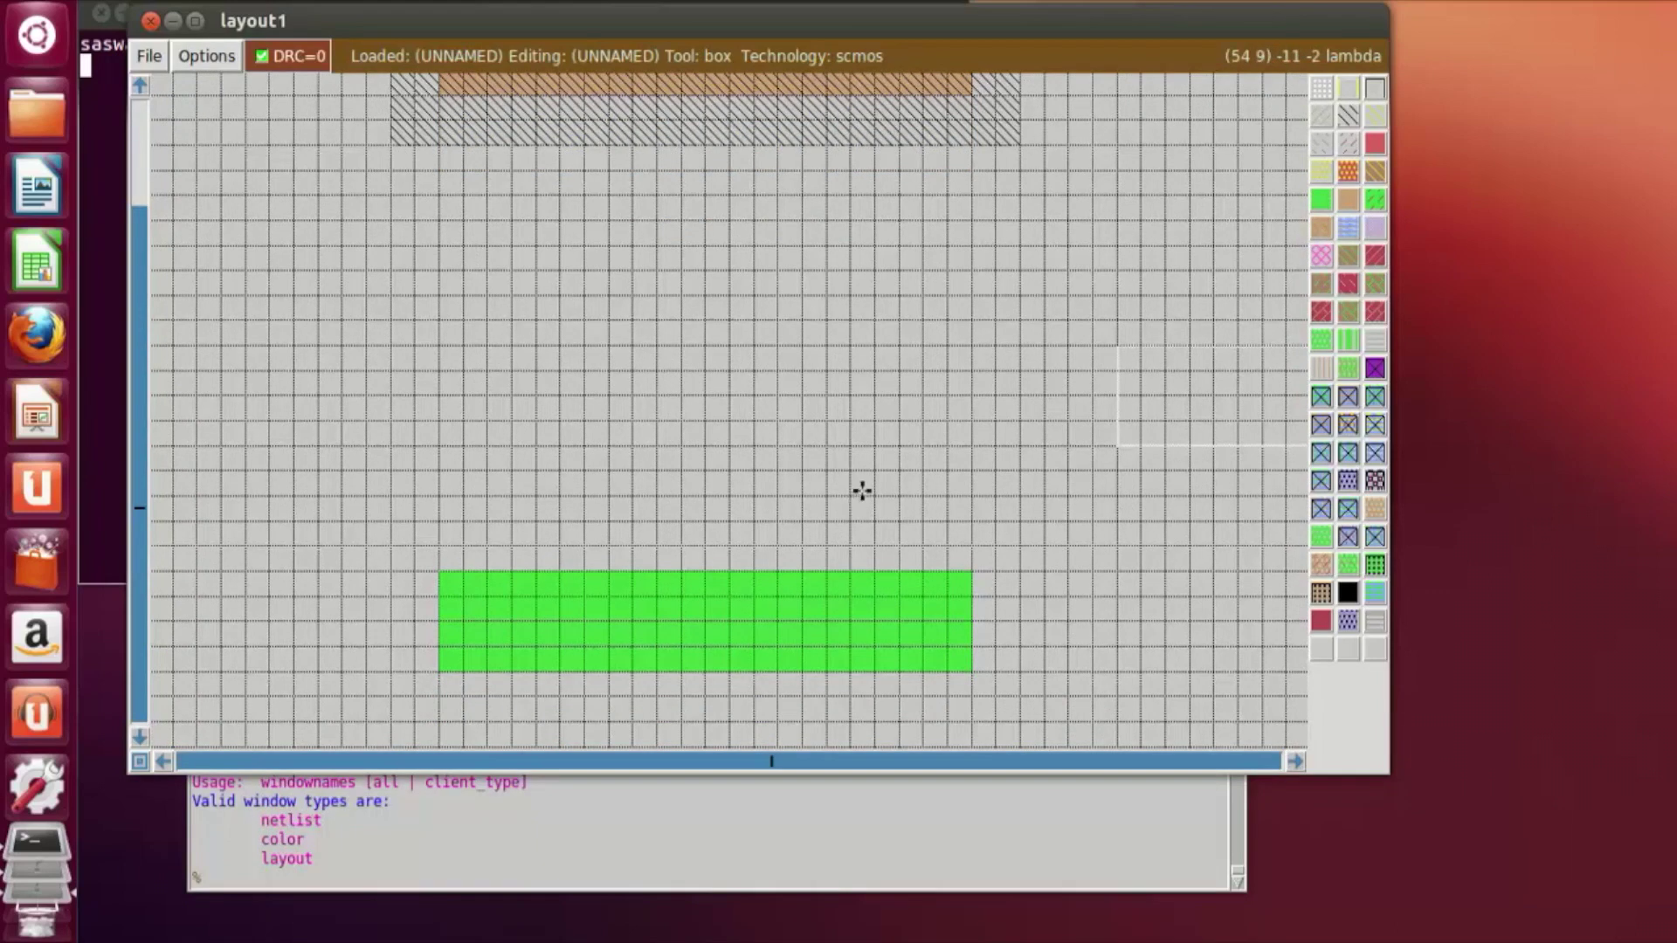
{"action": "scroll", "coordinate": [585, 724], "scroll_direction": "up", "scroll_amount": 1}
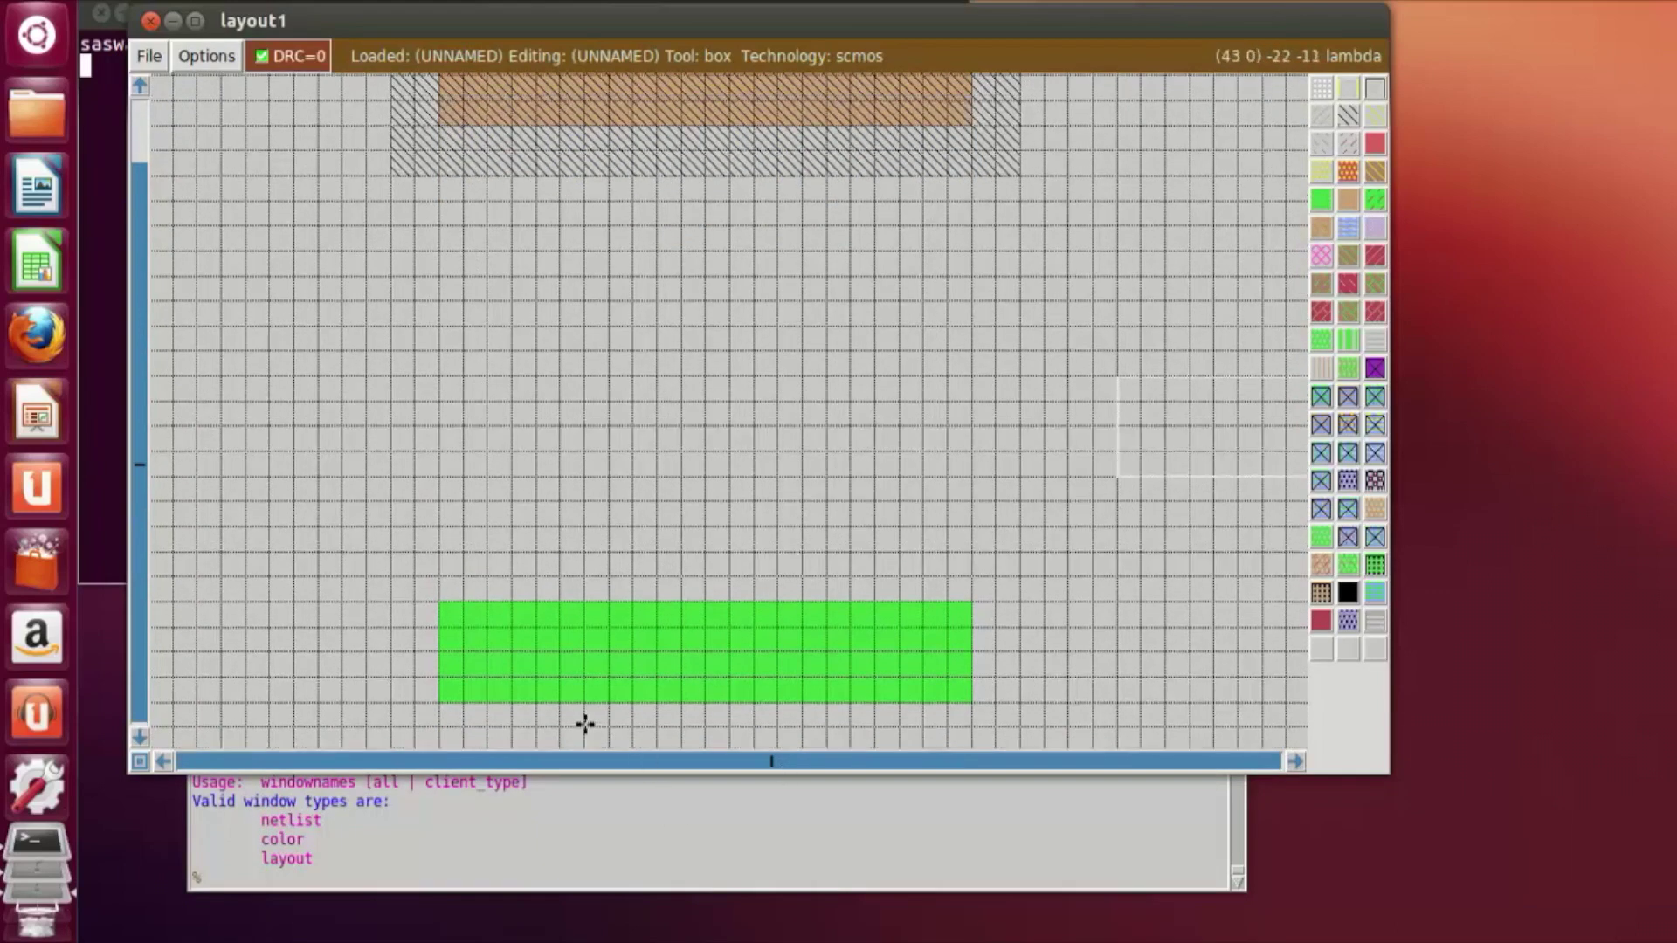
{"action": "left_click", "coordinate": [663, 729]}
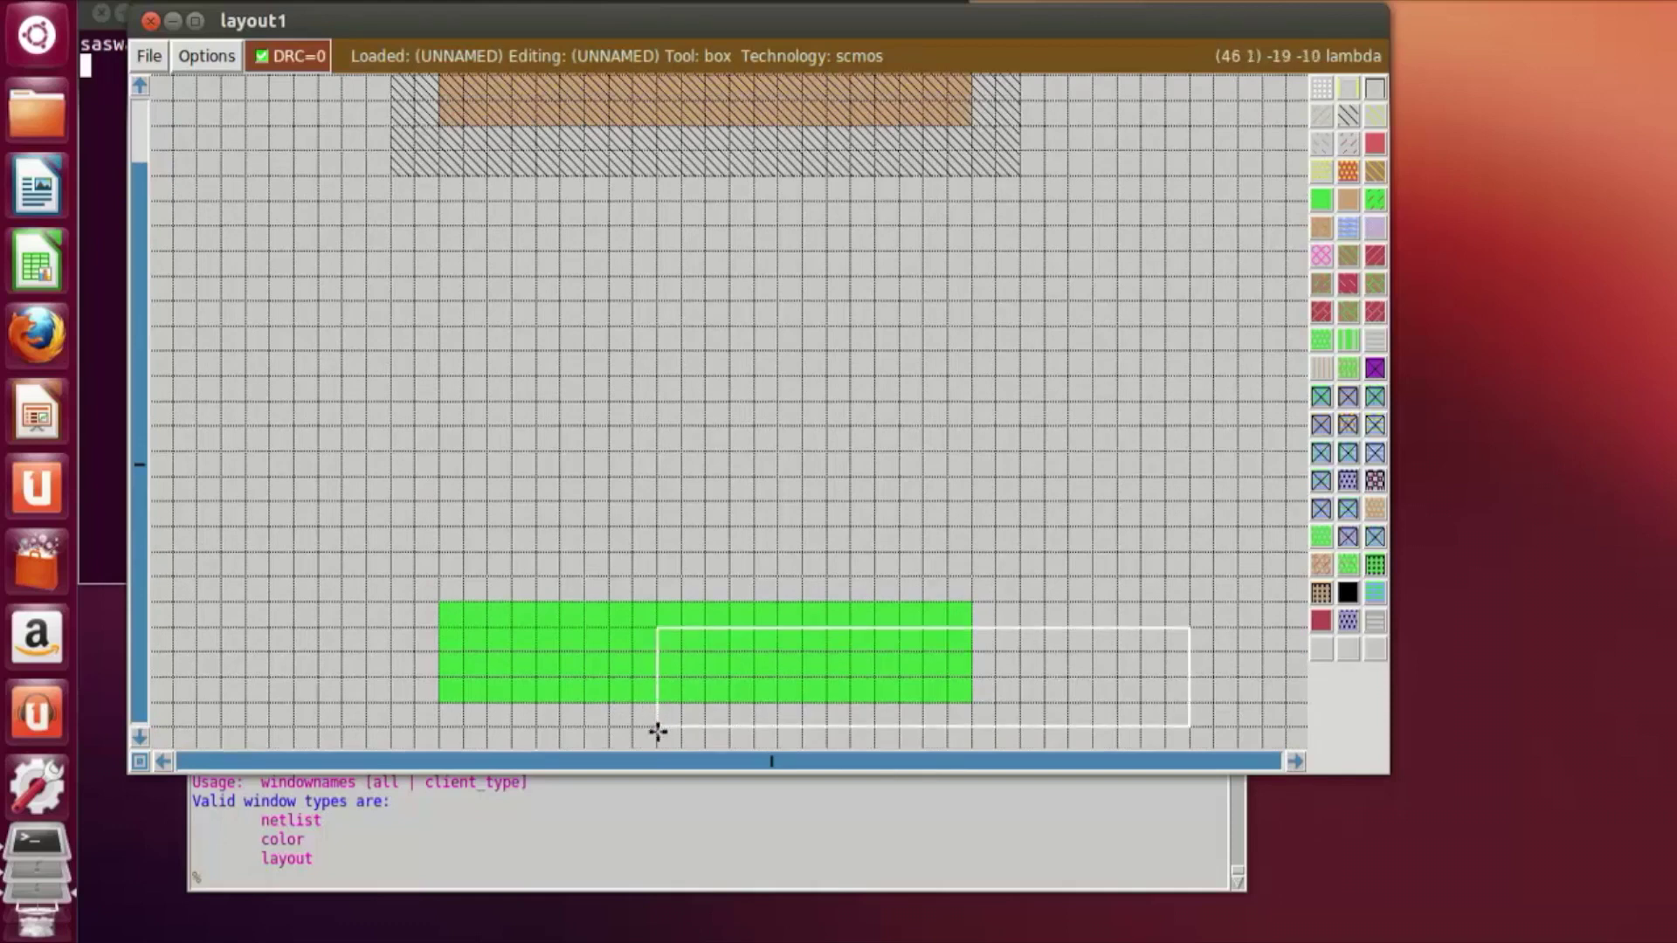
{"action": "right_click", "coordinate": [691, 725]}
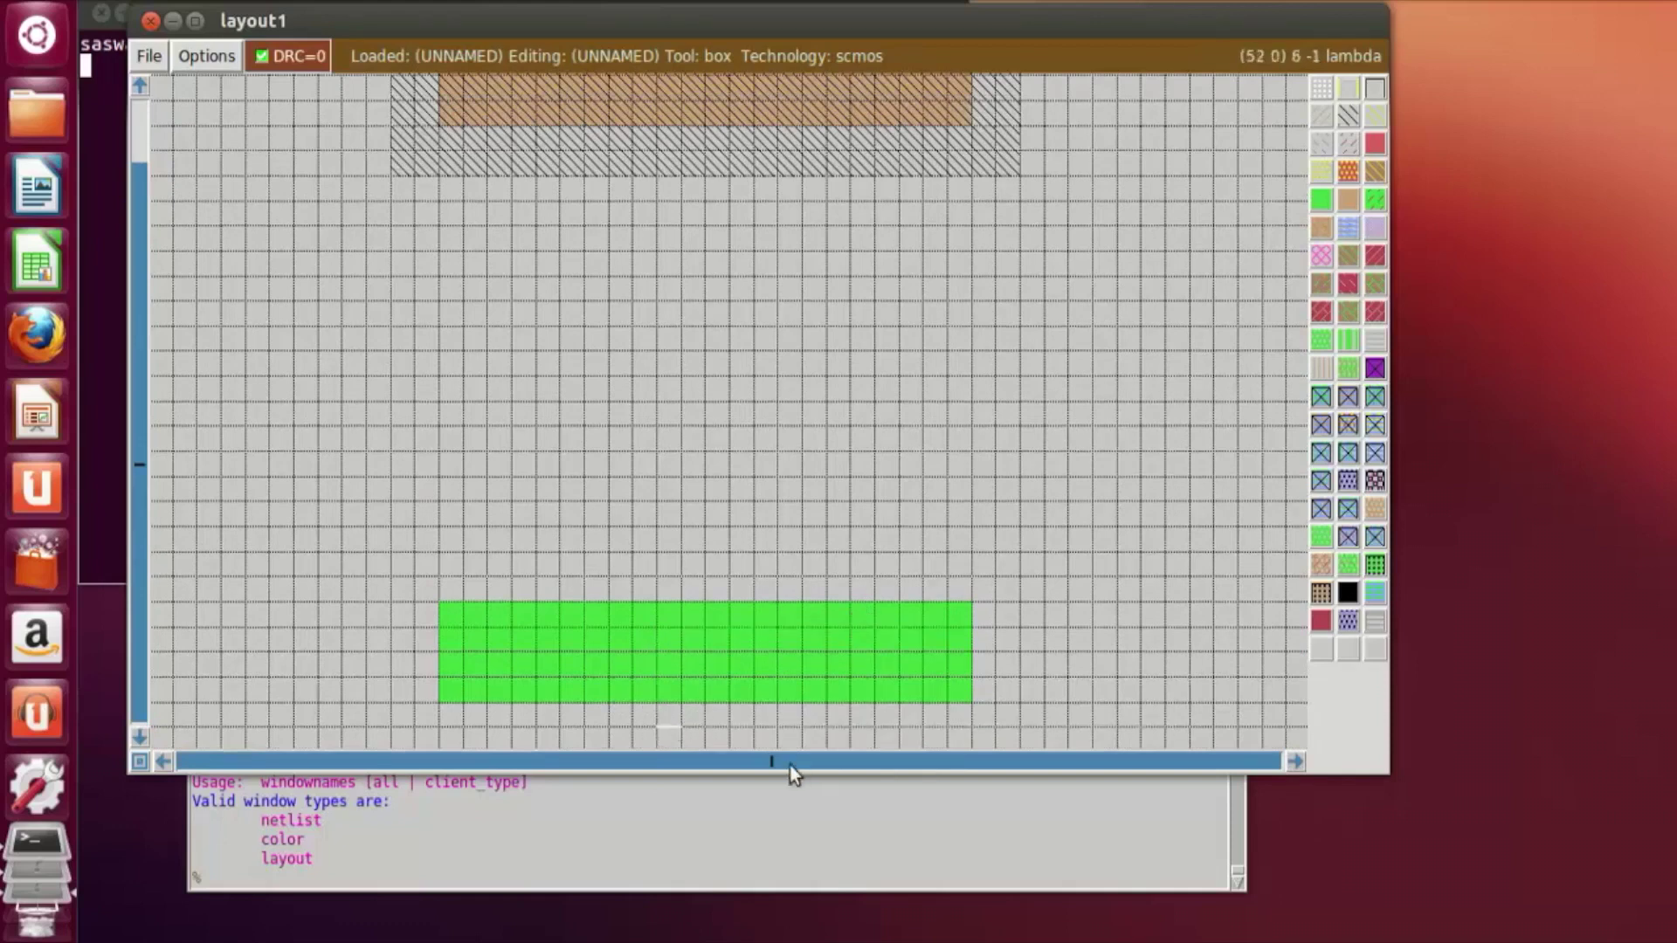
{"action": "right_click_drag", "start_coordinate": [703, 727], "coordinate": [712, 607]}
{"action": "left_click", "coordinate": [691, 736]}
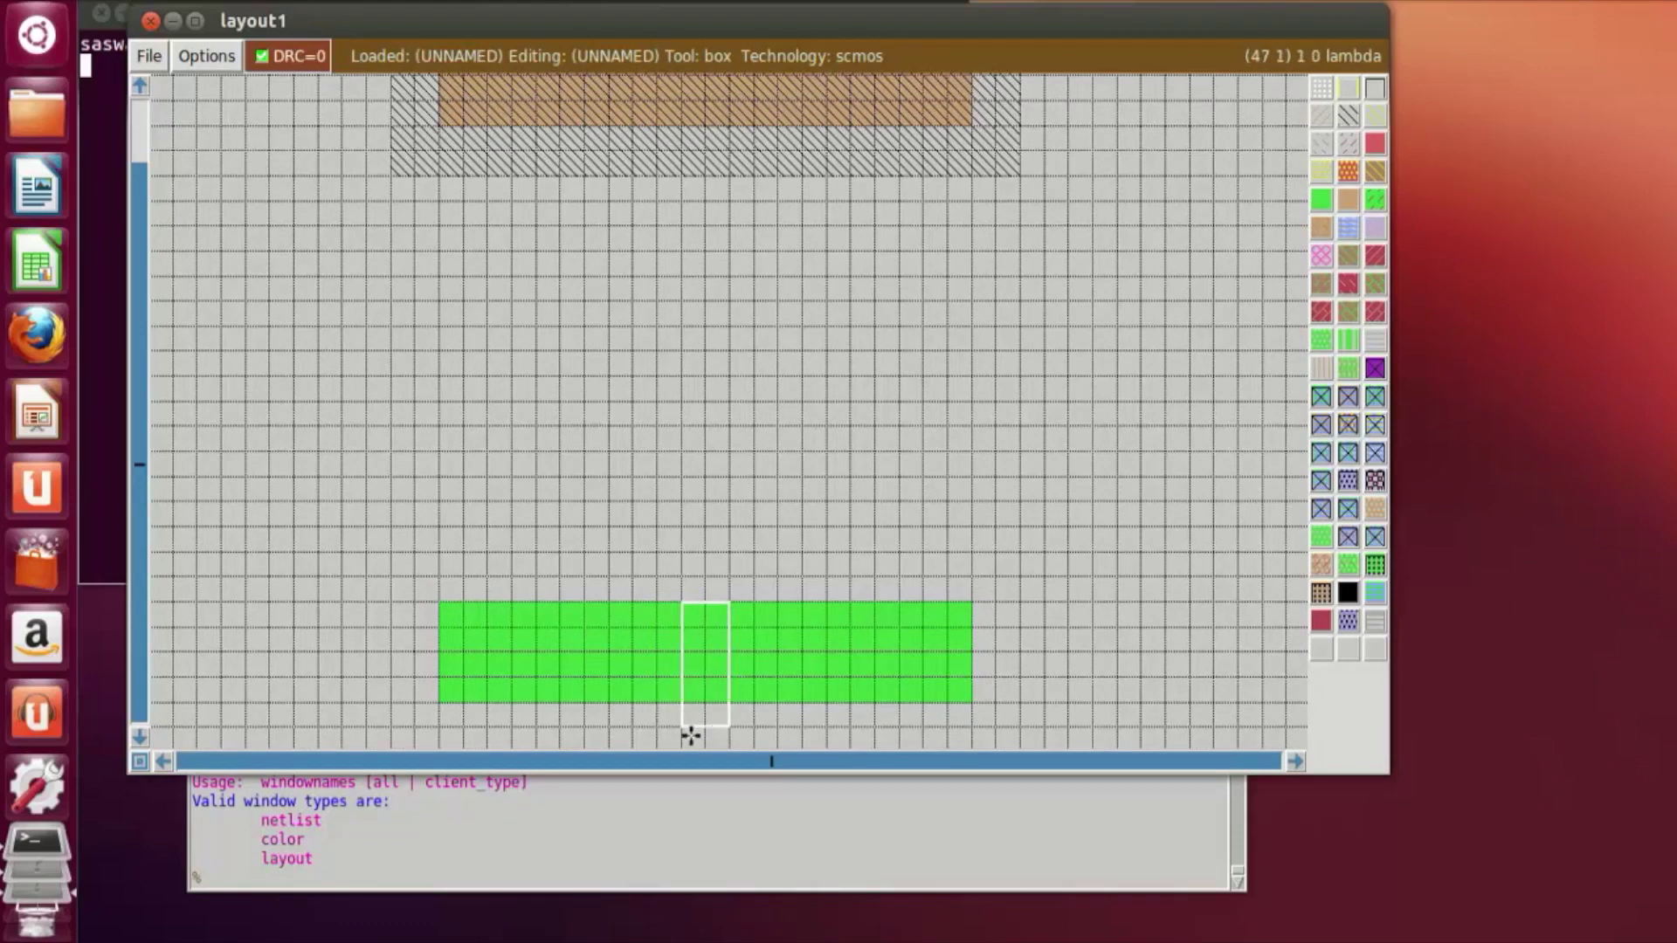
Step: Extend the 2 lambda wide box up to 1 lambda above the nwell and paint it as the polysilicon gate
{"action": "scroll", "coordinate": [694, 729], "scroll_direction": "up", "scroll_amount": 2}
{"action": "scroll", "coordinate": [734, 535], "scroll_direction": "down", "scroll_amount": 2}
{"action": "scroll", "coordinate": [733, 535], "scroll_direction": "down", "scroll_amount": 1}
{"action": "scroll", "coordinate": [732, 536], "scroll_direction": "up", "scroll_amount": 1}
{"action": "right_click", "coordinate": [733, 536]}
{"action": "scroll", "coordinate": [733, 536], "scroll_direction": "up", "scroll_amount": 1}
{"action": "right_click", "coordinate": [733, 536]}
{"action": "scroll", "coordinate": [732, 536], "scroll_direction": "up", "scroll_amount": 1}
{"action": "right_click", "coordinate": [732, 536]}
{"action": "scroll", "coordinate": [733, 537], "scroll_direction": "up", "scroll_amount": 1}
{"action": "right_click", "coordinate": [733, 537]}
{"action": "scroll", "coordinate": [733, 536], "scroll_direction": "up", "scroll_amount": 1}
{"action": "right_click", "coordinate": [733, 536]}
{"action": "scroll", "coordinate": [733, 536], "scroll_direction": "up", "scroll_amount": 1}
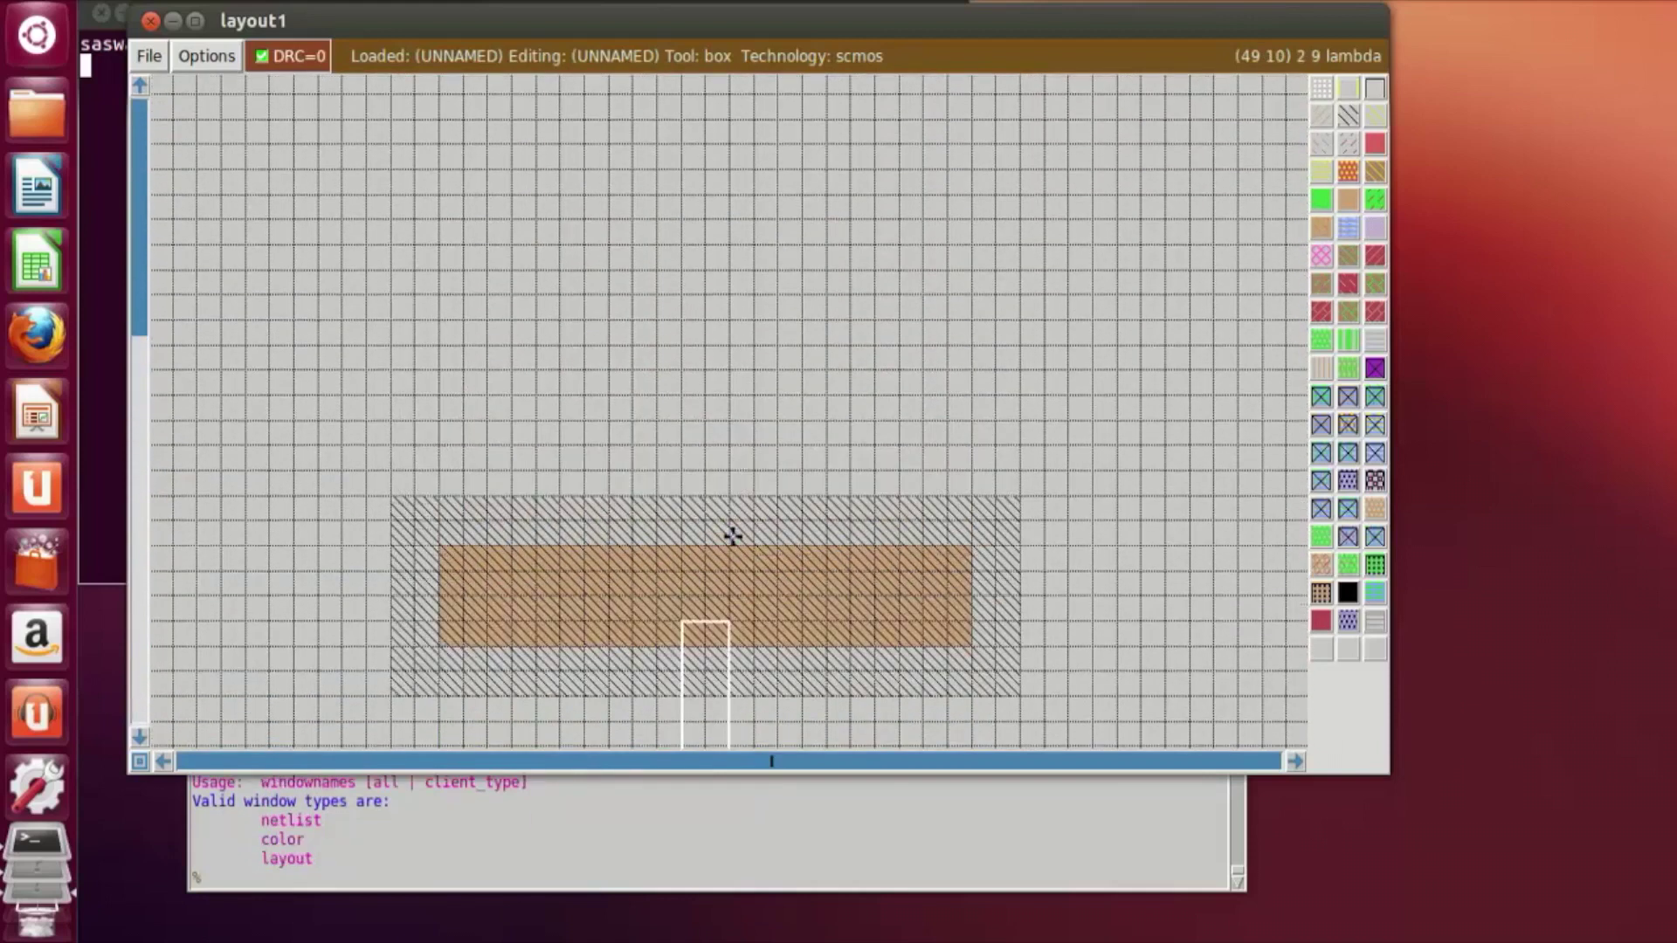
{"action": "right_click", "coordinate": [733, 536]}
{"action": "scroll", "coordinate": [732, 536], "scroll_direction": "up", "scroll_amount": 1}
{"action": "scroll", "coordinate": [732, 536], "scroll_direction": "down", "scroll_amount": 1}
{"action": "right_click", "coordinate": [732, 536]}
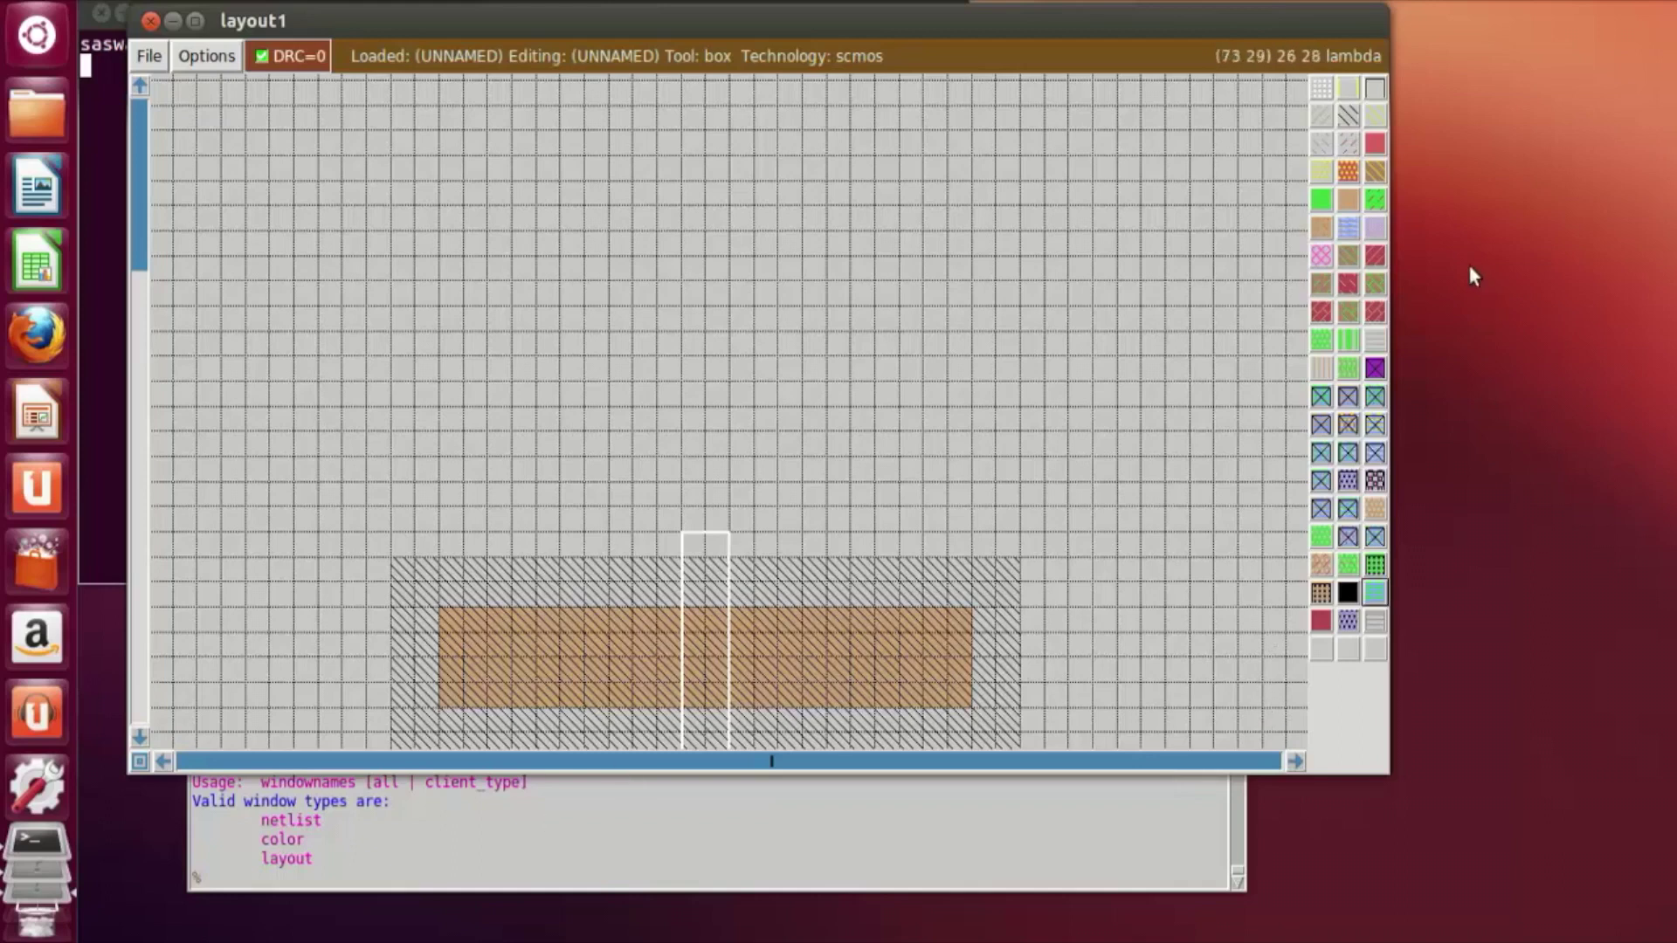
{"action": "left_click", "coordinate": [1375, 145]}
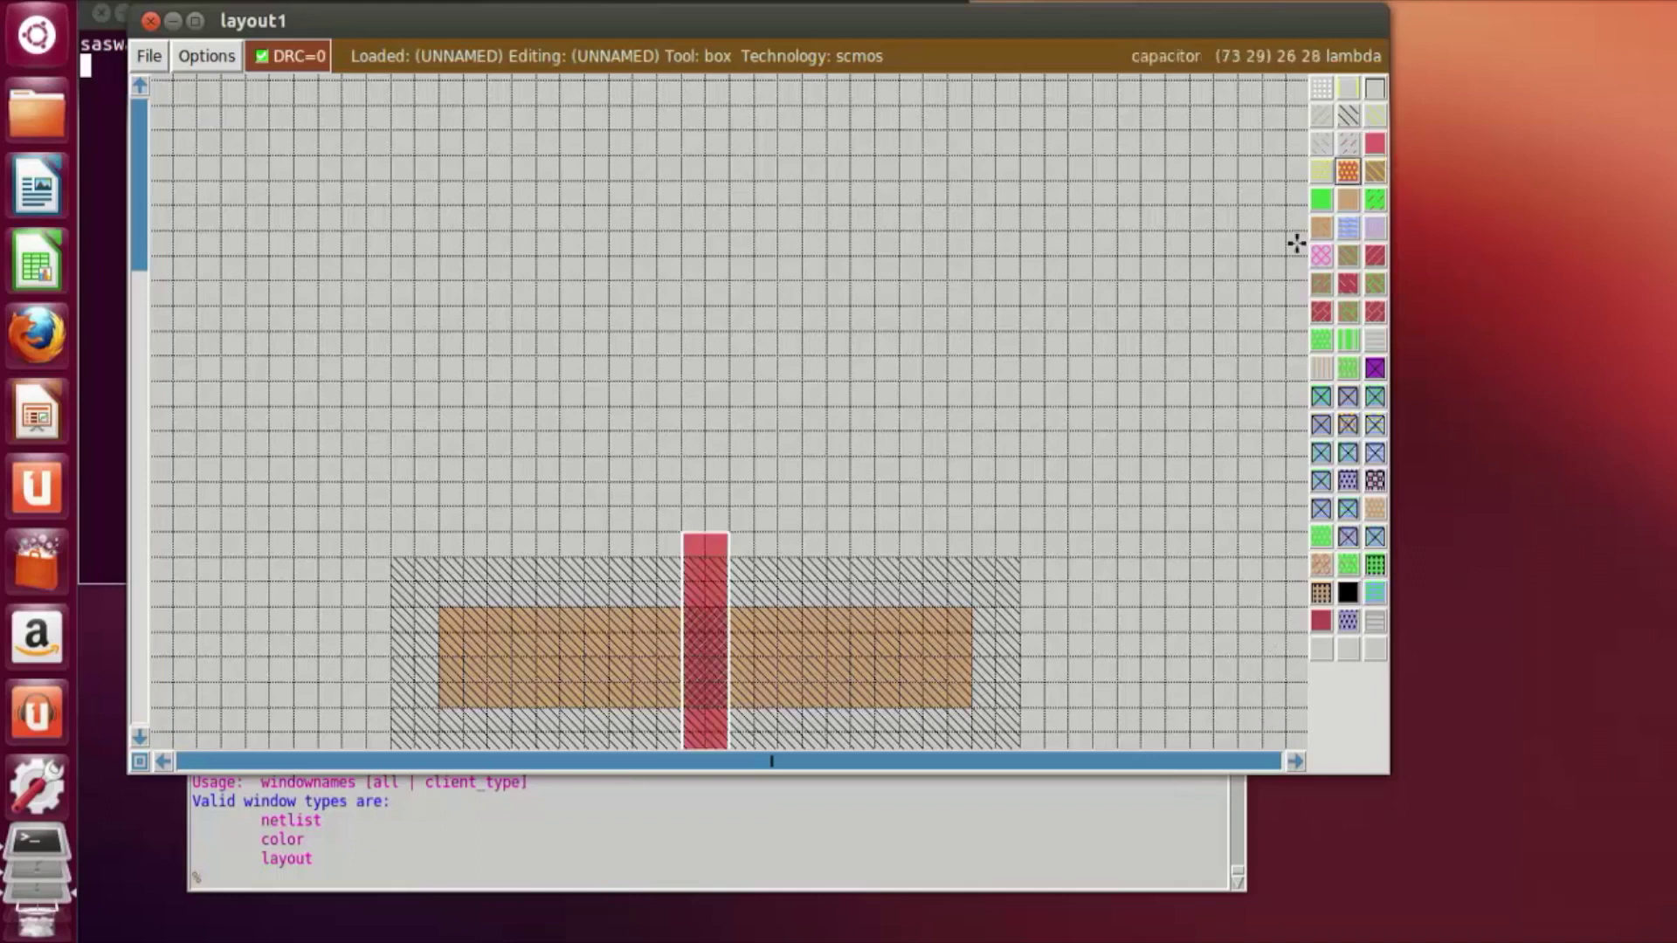
Step: Paint a metal1 strip 4 lambda wide and 12 lambda high from the p-diffusion left of the gate to above the nwell
{"action": "scroll", "coordinate": [1073, 494], "scroll_direction": "down", "scroll_amount": 5}
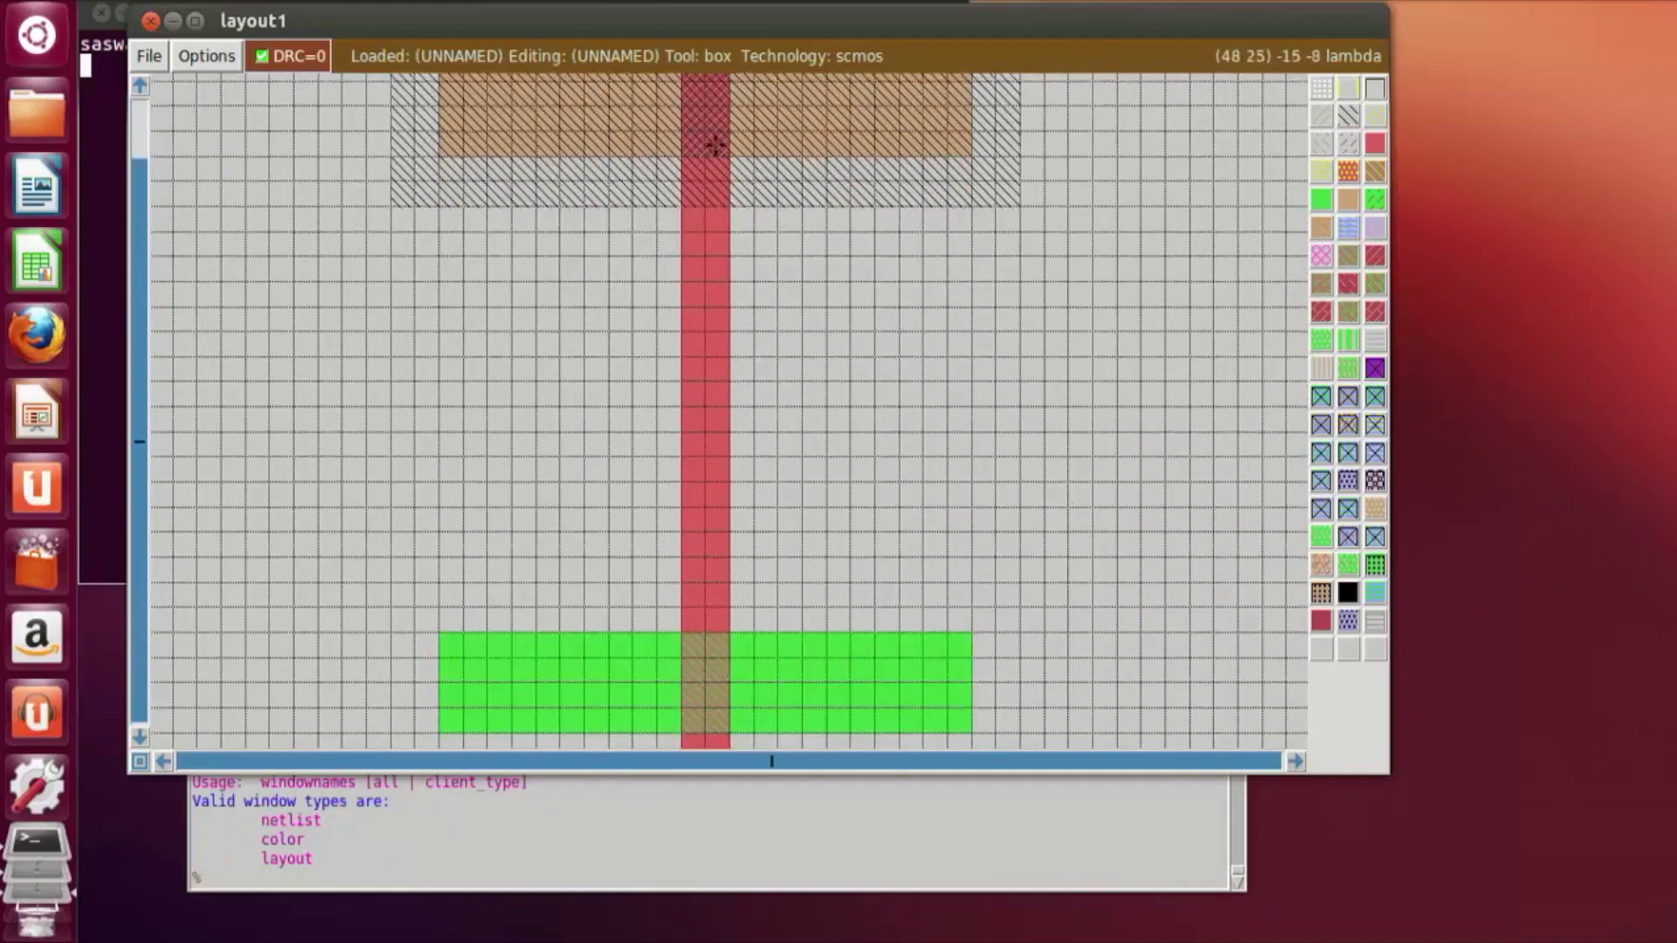
{"action": "scroll", "coordinate": [712, 419], "scroll_direction": "up", "scroll_amount": 2}
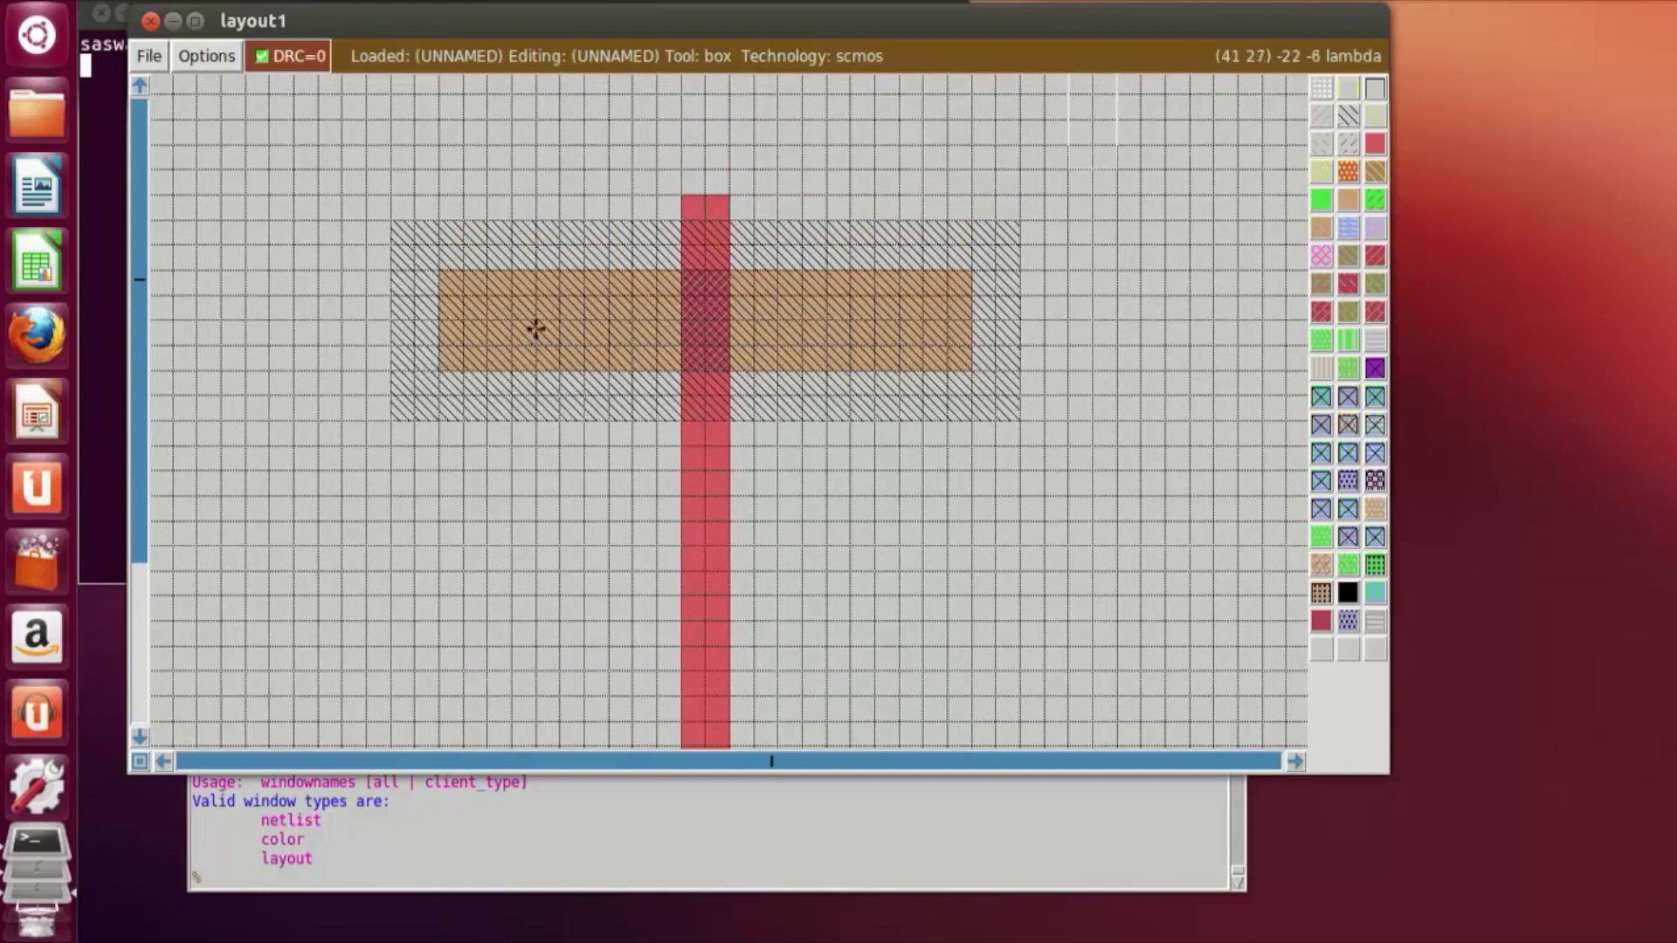
{"action": "left_click", "coordinate": [516, 342]}
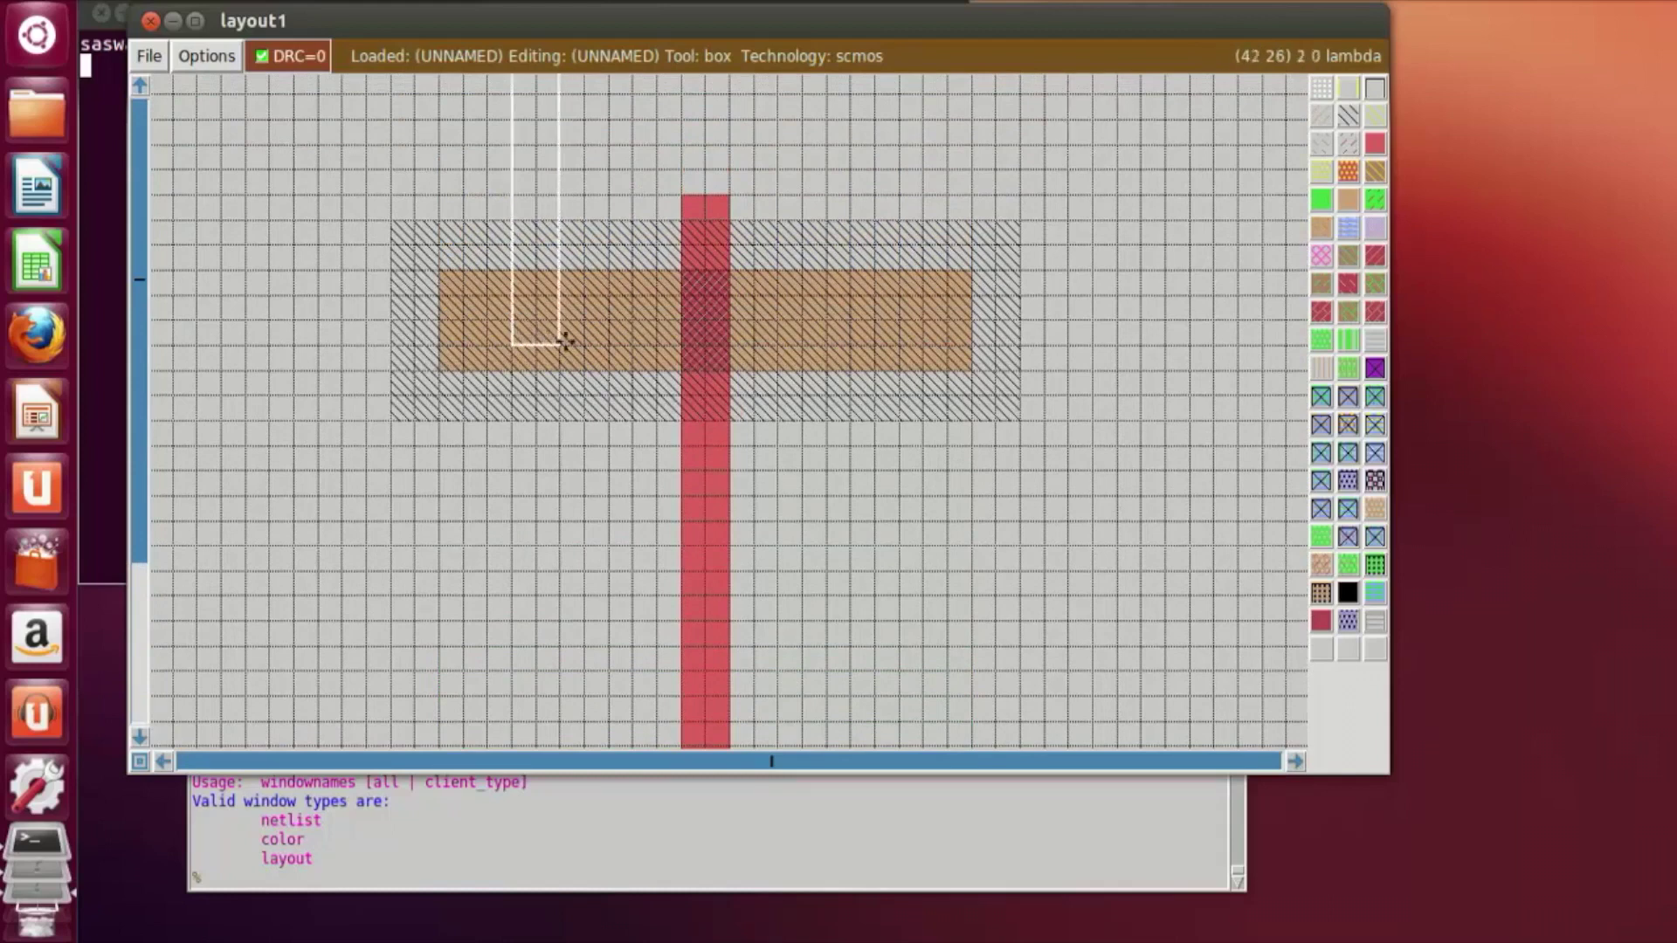
{"action": "right_click_drag", "start_coordinate": [615, 334], "coordinate": [607, 270]}
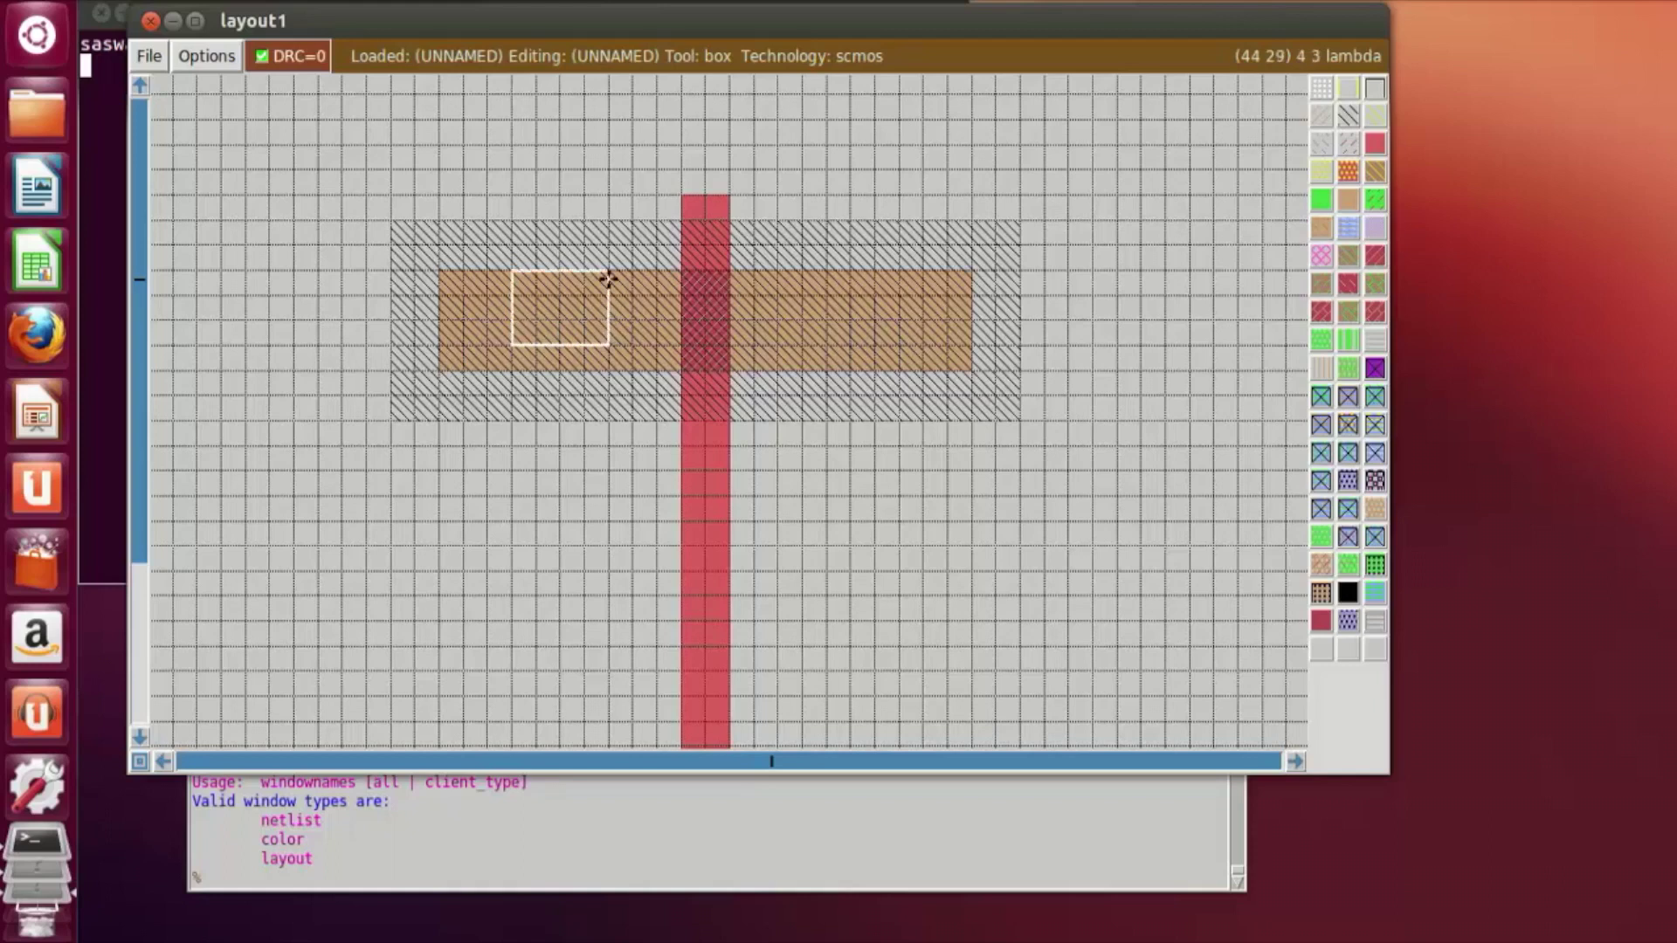
{"action": "scroll", "coordinate": [607, 275], "scroll_direction": "up", "scroll_amount": 1}
{"action": "right_click", "coordinate": [609, 279]}
{"action": "scroll", "coordinate": [609, 279], "scroll_direction": "up", "scroll_amount": 1}
{"action": "right_click", "coordinate": [608, 280]}
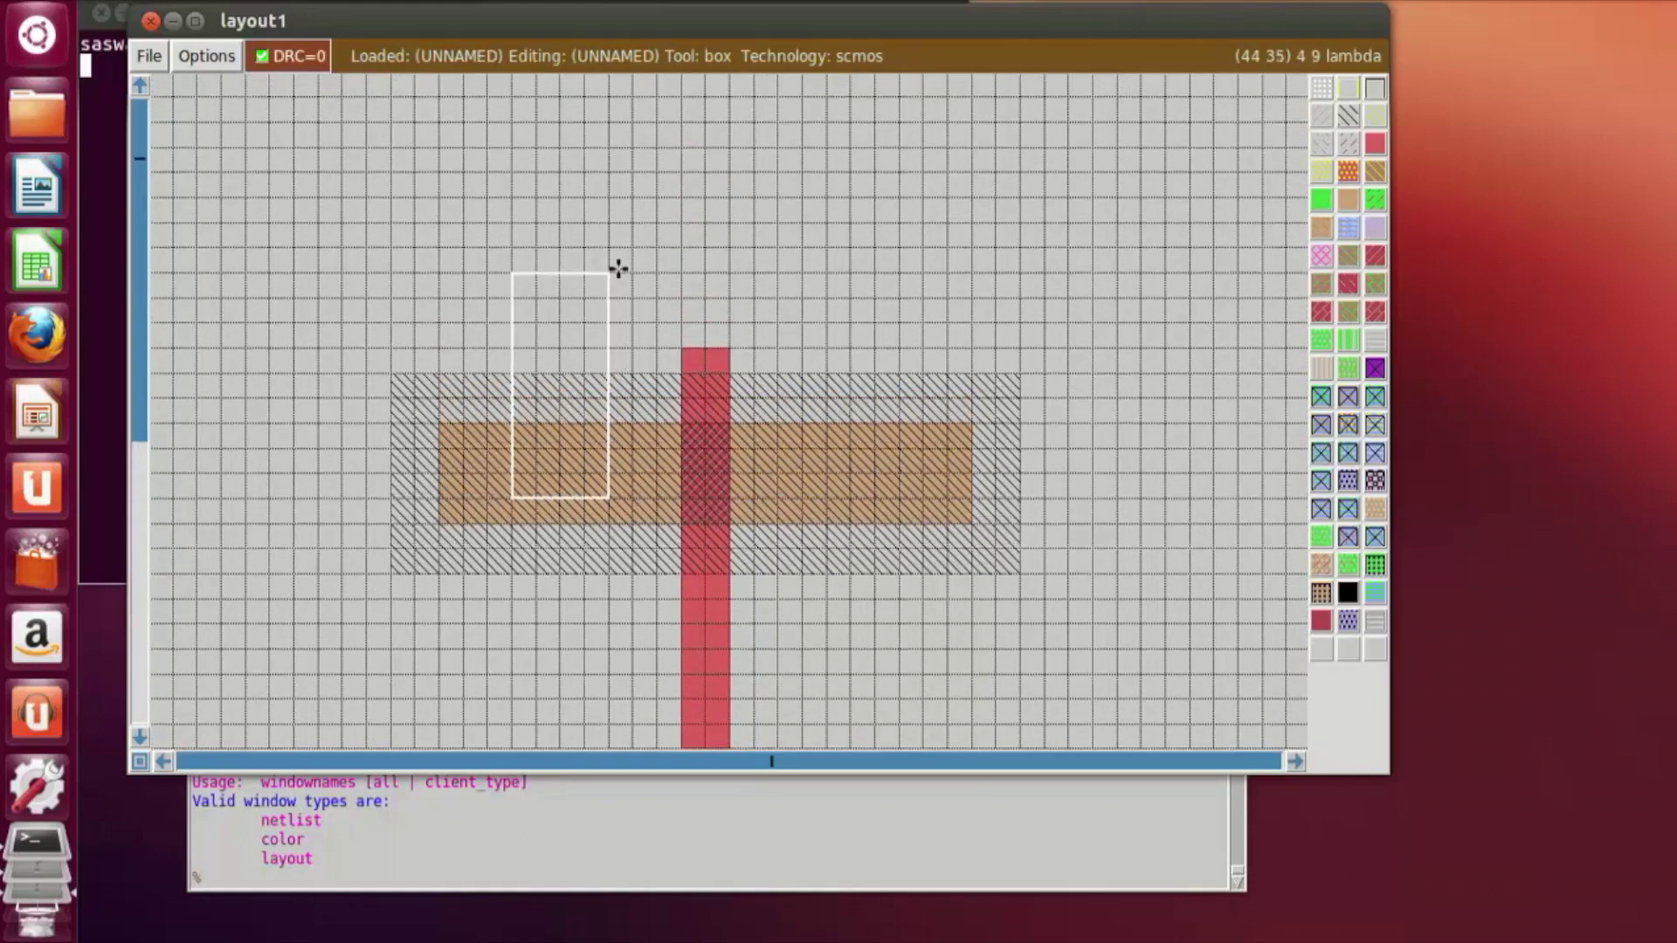
{"action": "scroll", "coordinate": [618, 268], "scroll_direction": "up", "scroll_amount": 1}
{"action": "right_click", "coordinate": [618, 268]}
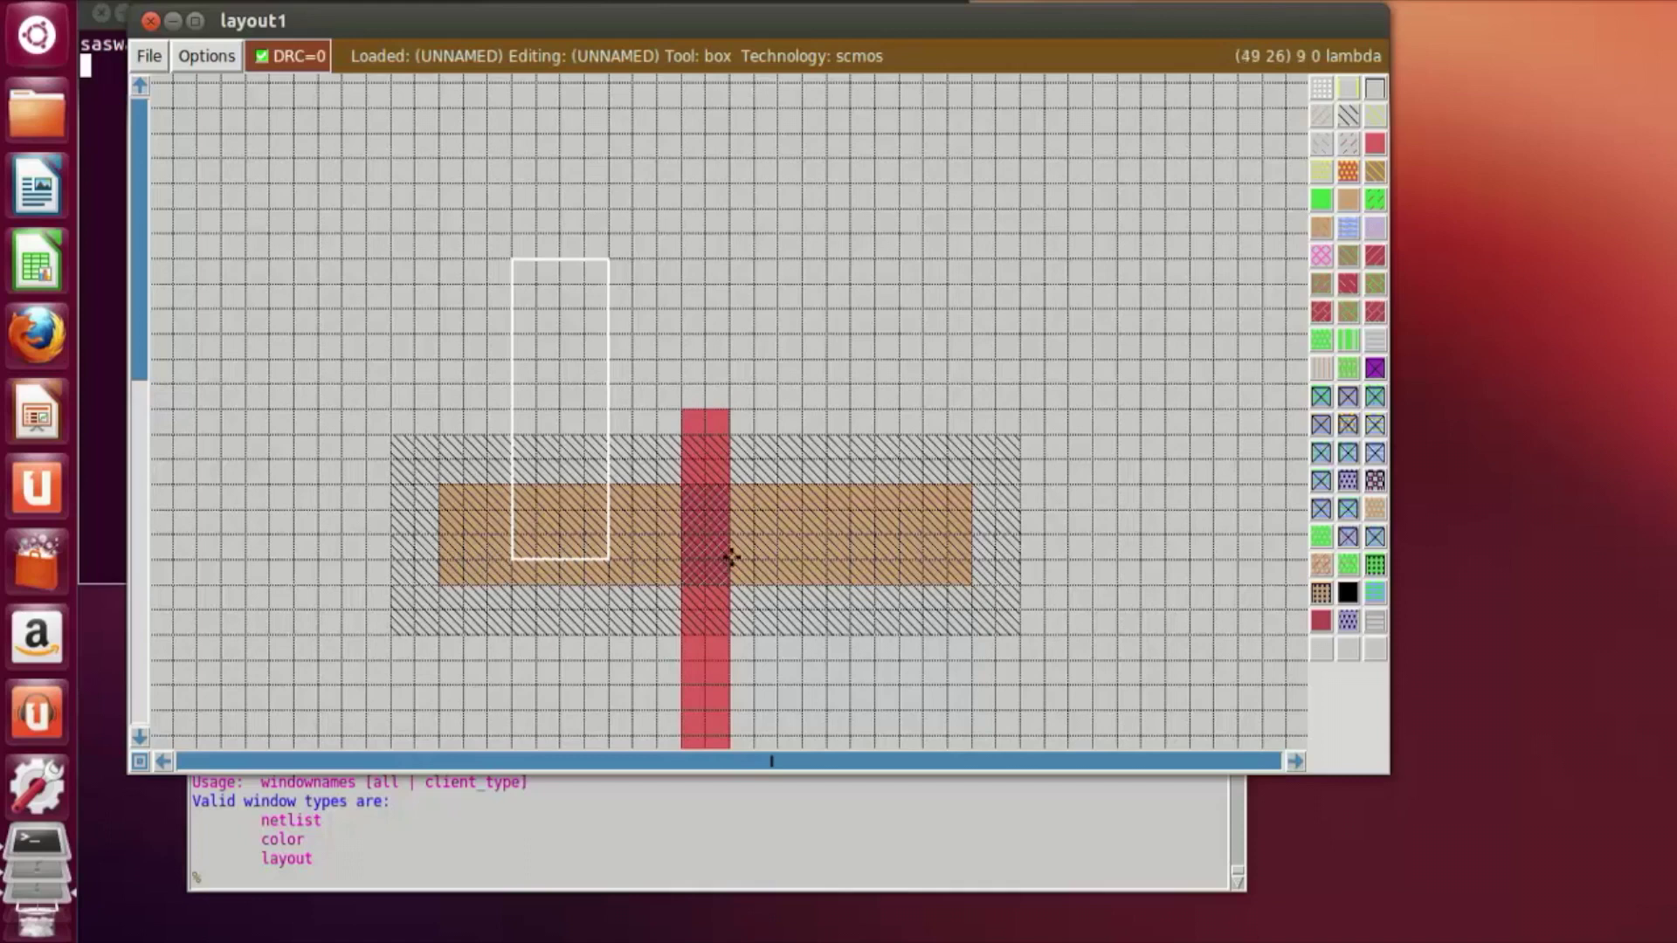
{"action": "left_click", "coordinate": [1346, 230]}
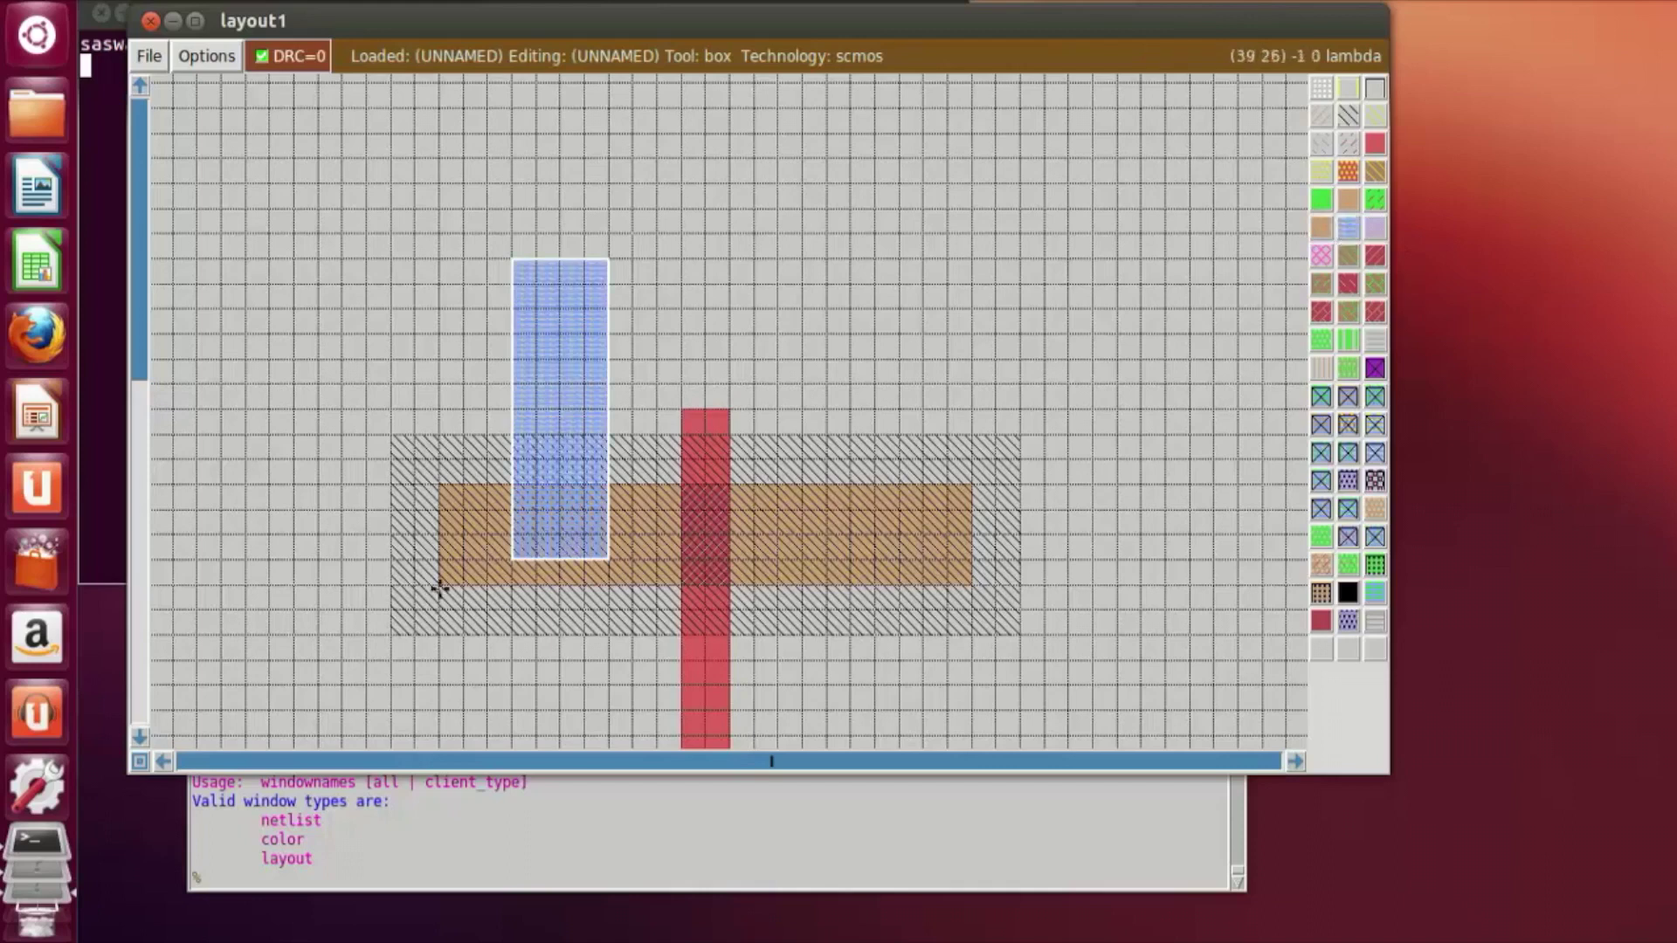
Step: Paint a horizontal metal1 rail 26 lambda wide and 4 lambda high, 4 lambda above the nwell and aligned with its sides
{"action": "left_click", "coordinate": [398, 331]}
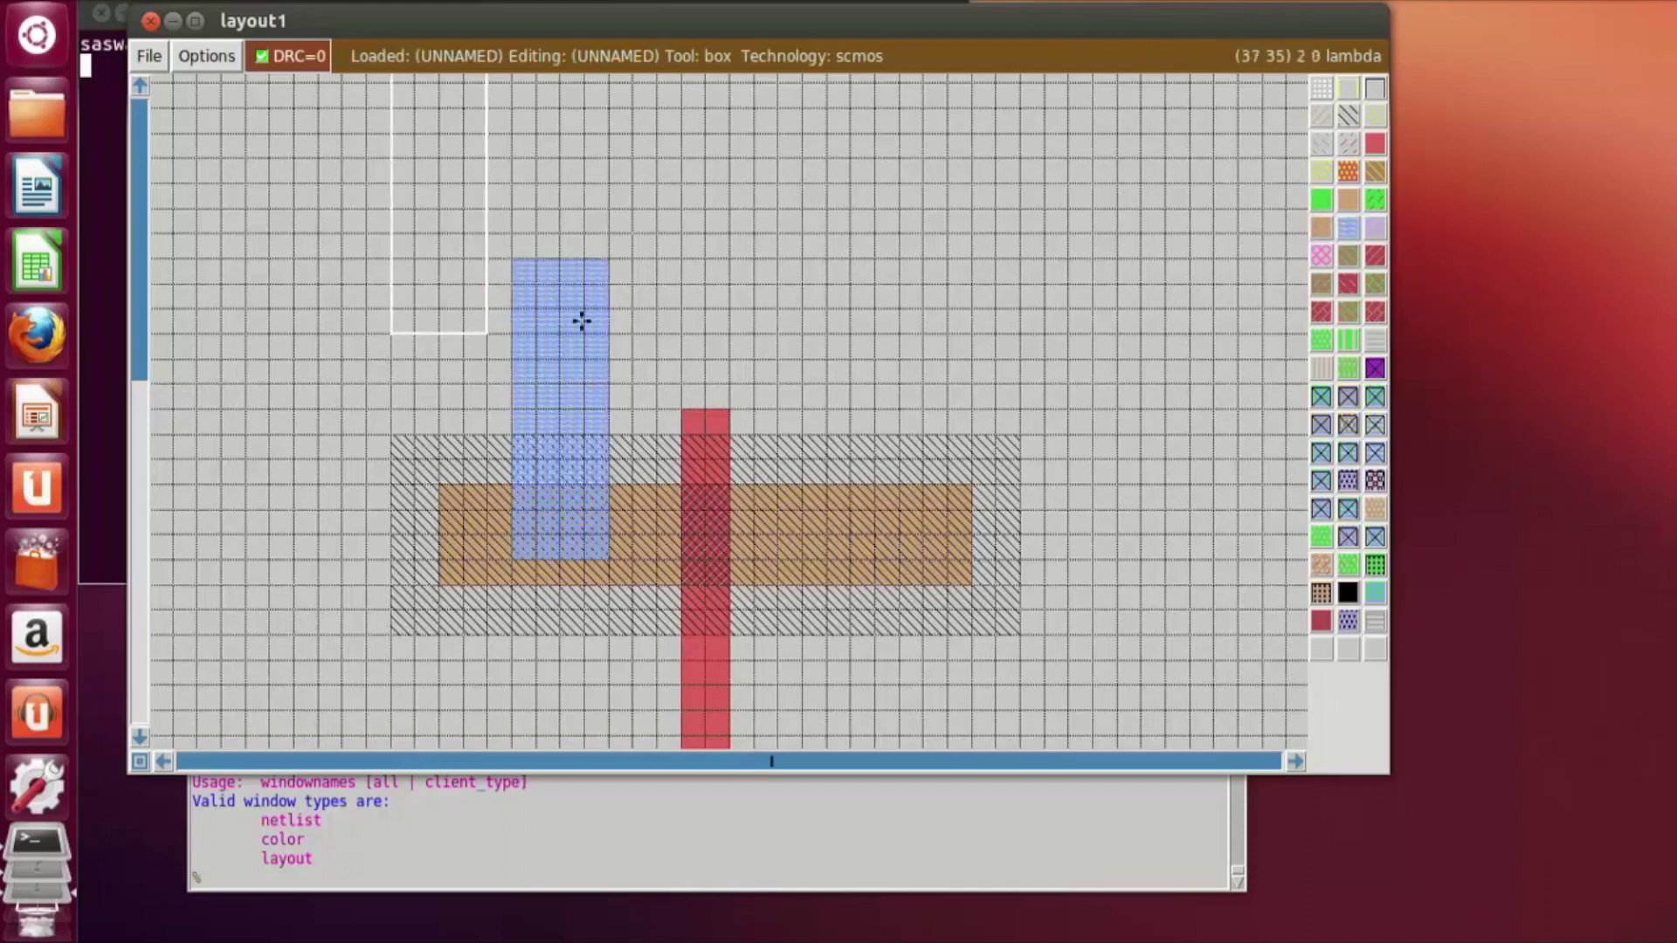
{"action": "right_click", "coordinate": [1011, 278]}
{"action": "right_click", "coordinate": [1016, 251]}
{"action": "right_click", "coordinate": [1015, 242]}
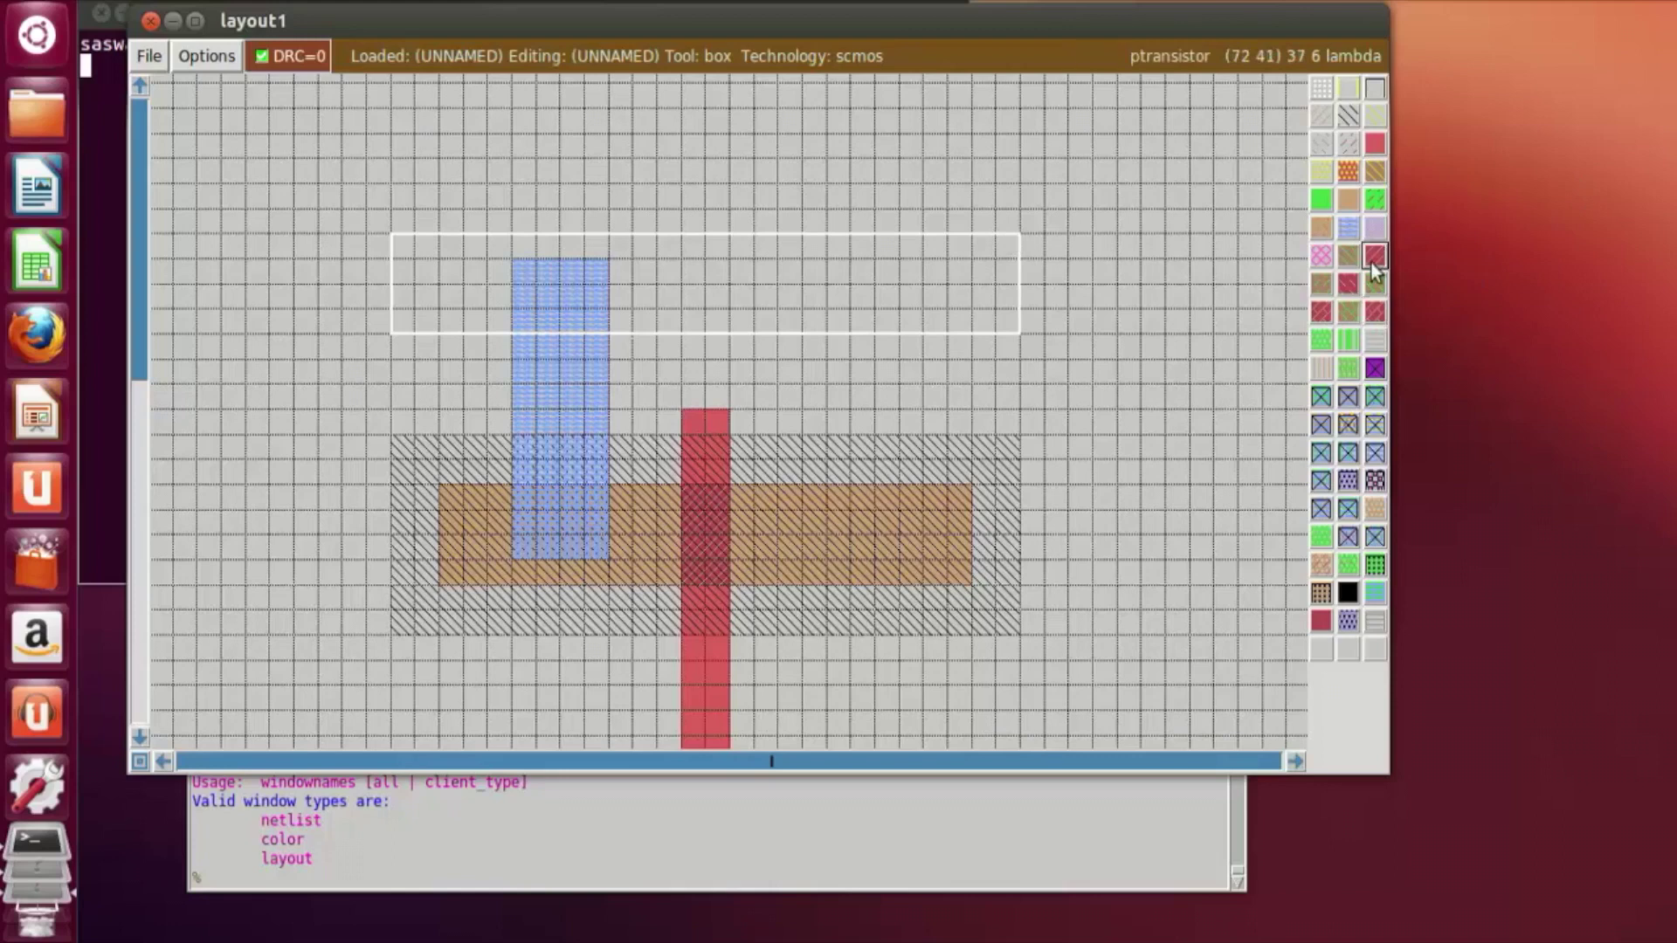
{"action": "middle_click", "coordinate": [1351, 241]}
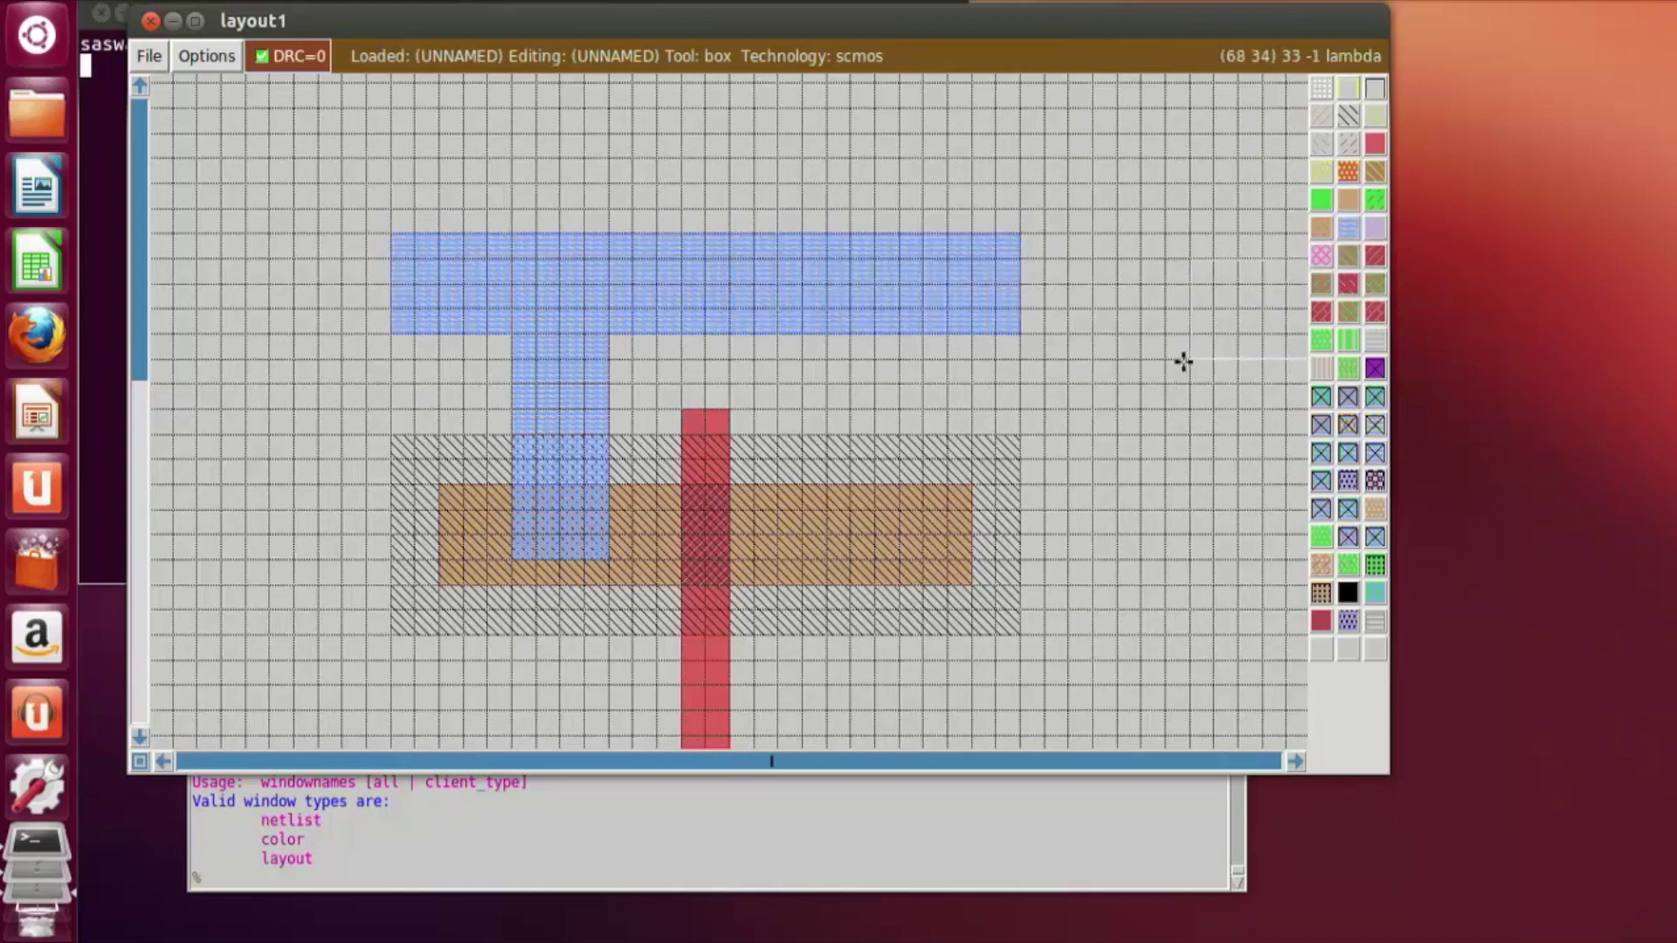
Step: Place a box 4 by 9 lambda over the n-diffusion left of the gate, starting 1 lambda below the diffusion's upper edge
{"action": "key", "text": "Down"}
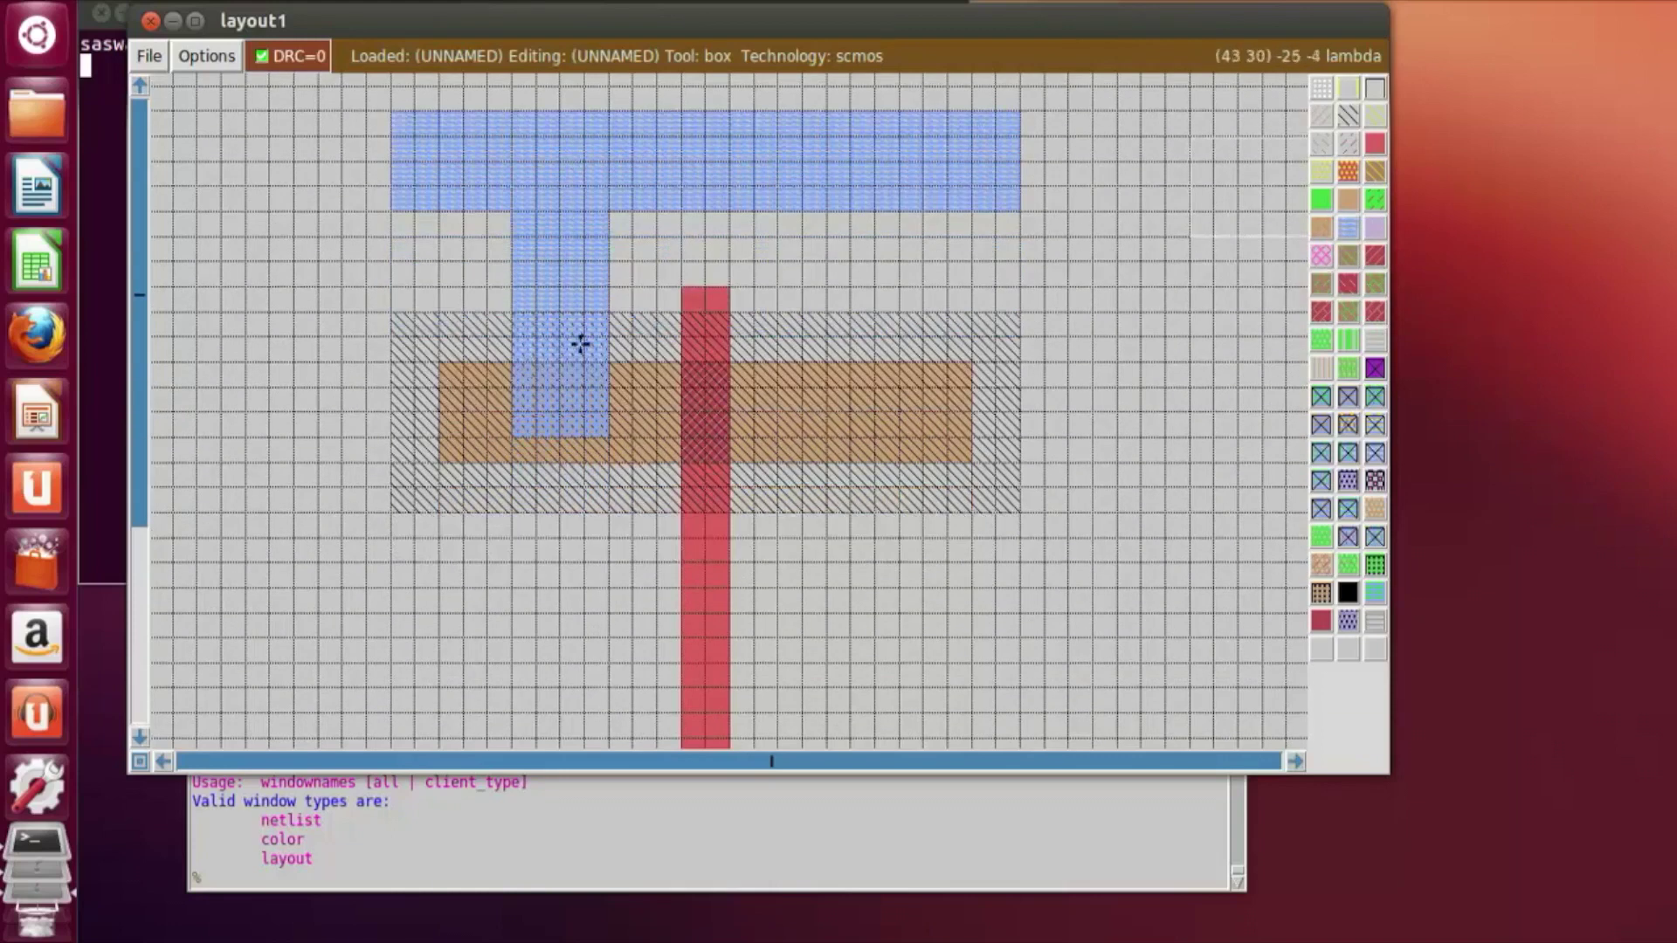
{"action": "key", "text": "Down"}
{"action": "key", "text": "Down"}
{"action": "key", "text": "Down"}
{"action": "key", "text": "Down"}
{"action": "key", "text": "Down"}
{"action": "key", "text": "Down"}
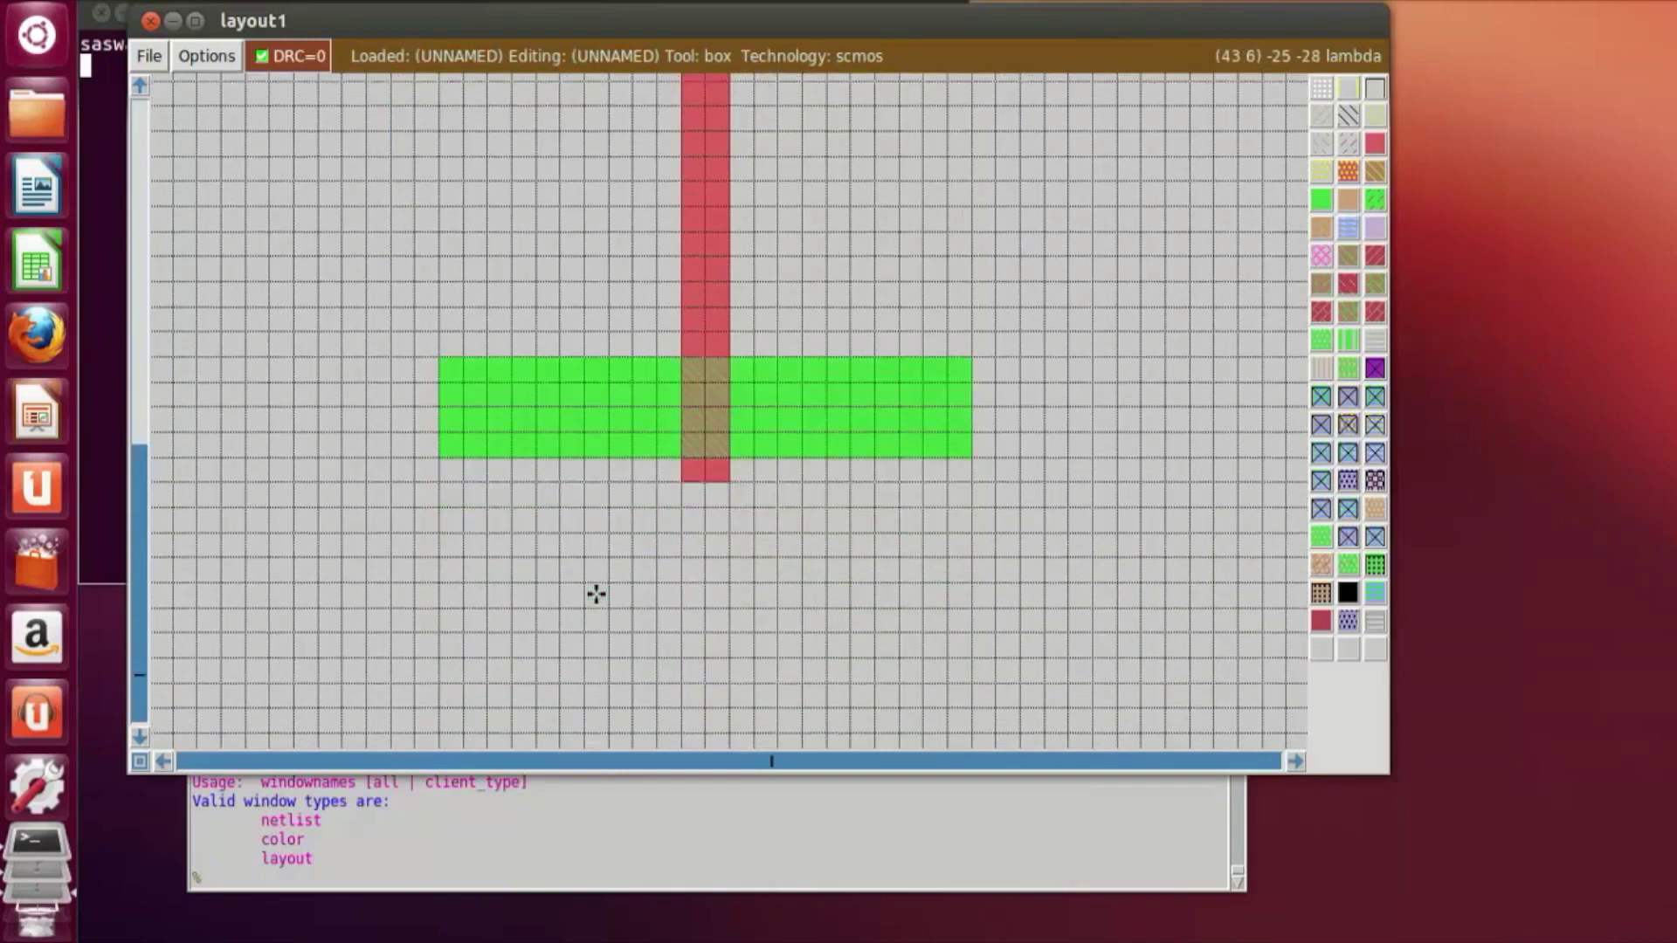
{"action": "left_click", "coordinate": [487, 514]}
{"action": "right_click", "coordinate": [633, 341]}
{"action": "right_click", "coordinate": [594, 313]}
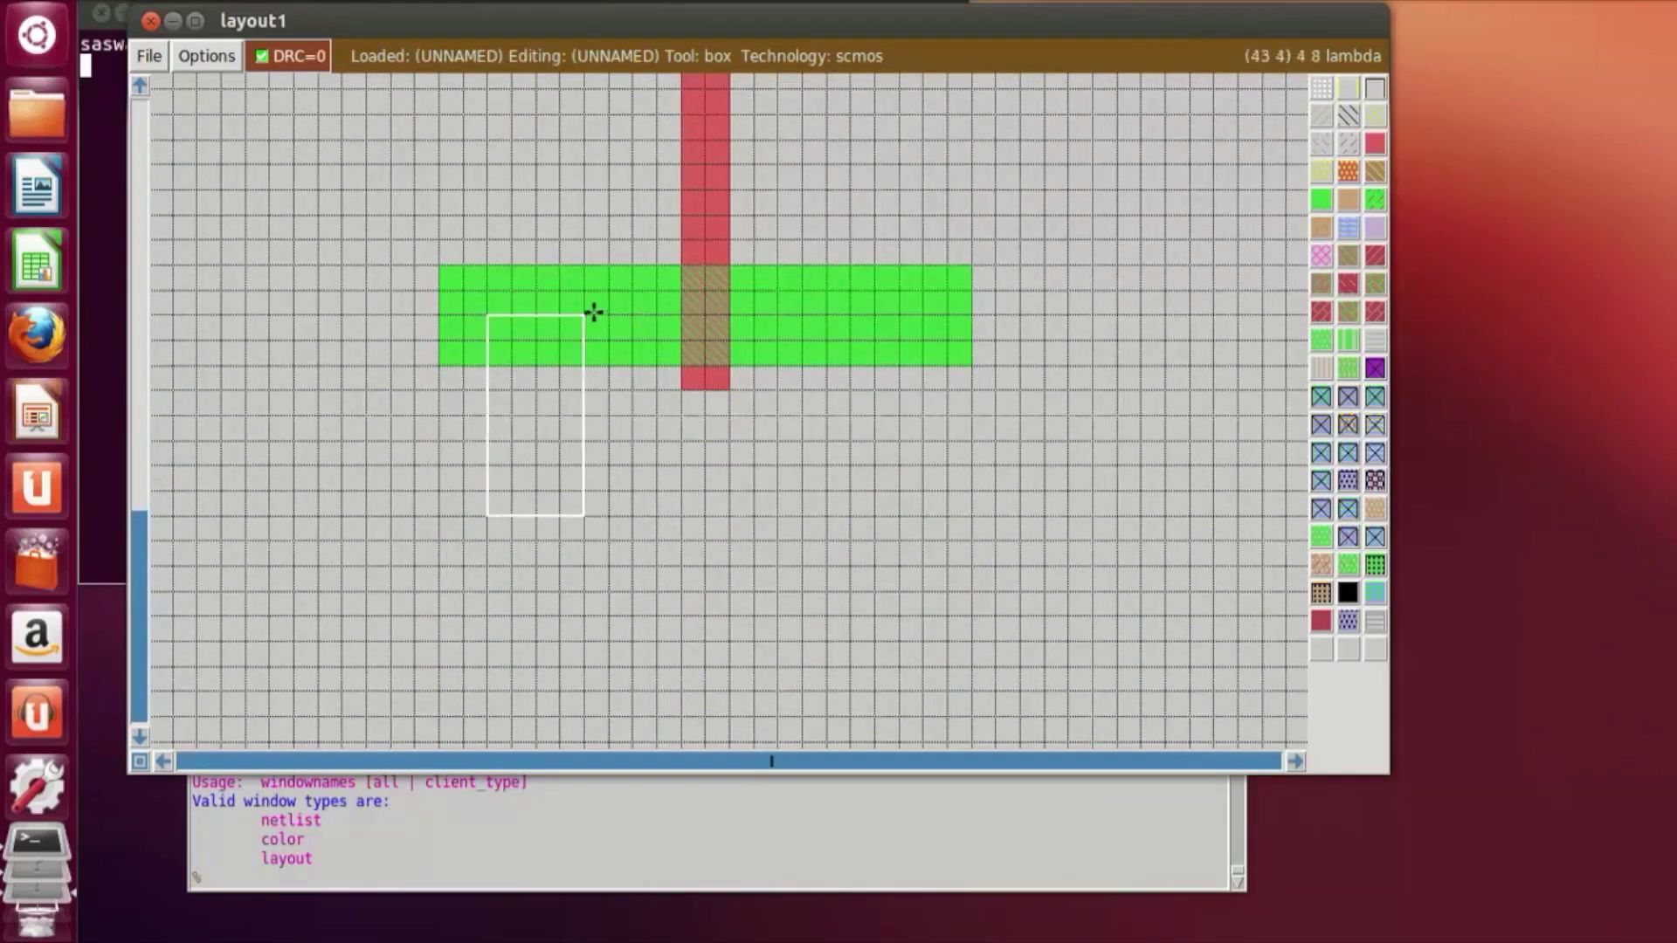
{"action": "right_click", "coordinate": [592, 293]}
{"action": "left_click", "coordinate": [513, 531]}
{"action": "left_click", "coordinate": [514, 509]}
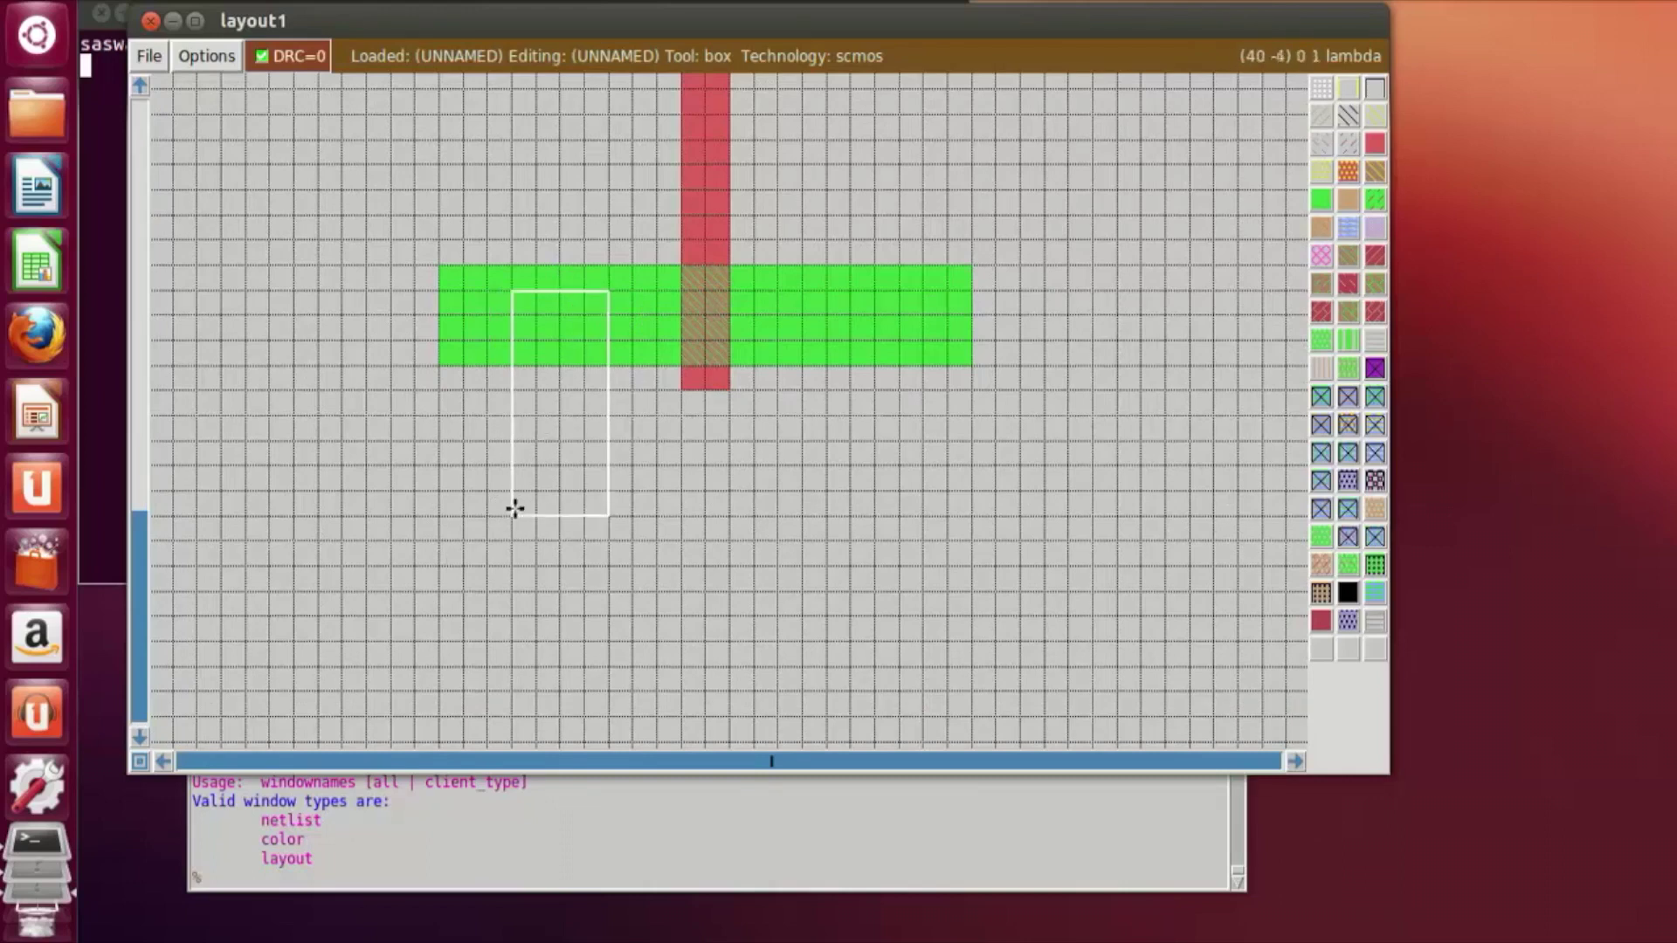
Step: Move the box onto the metal1 strip over the p-diffusion and paint metal1 down to the diffusion's lower edge
{"action": "scroll", "coordinate": [846, 490], "scroll_direction": "up", "scroll_amount": 4}
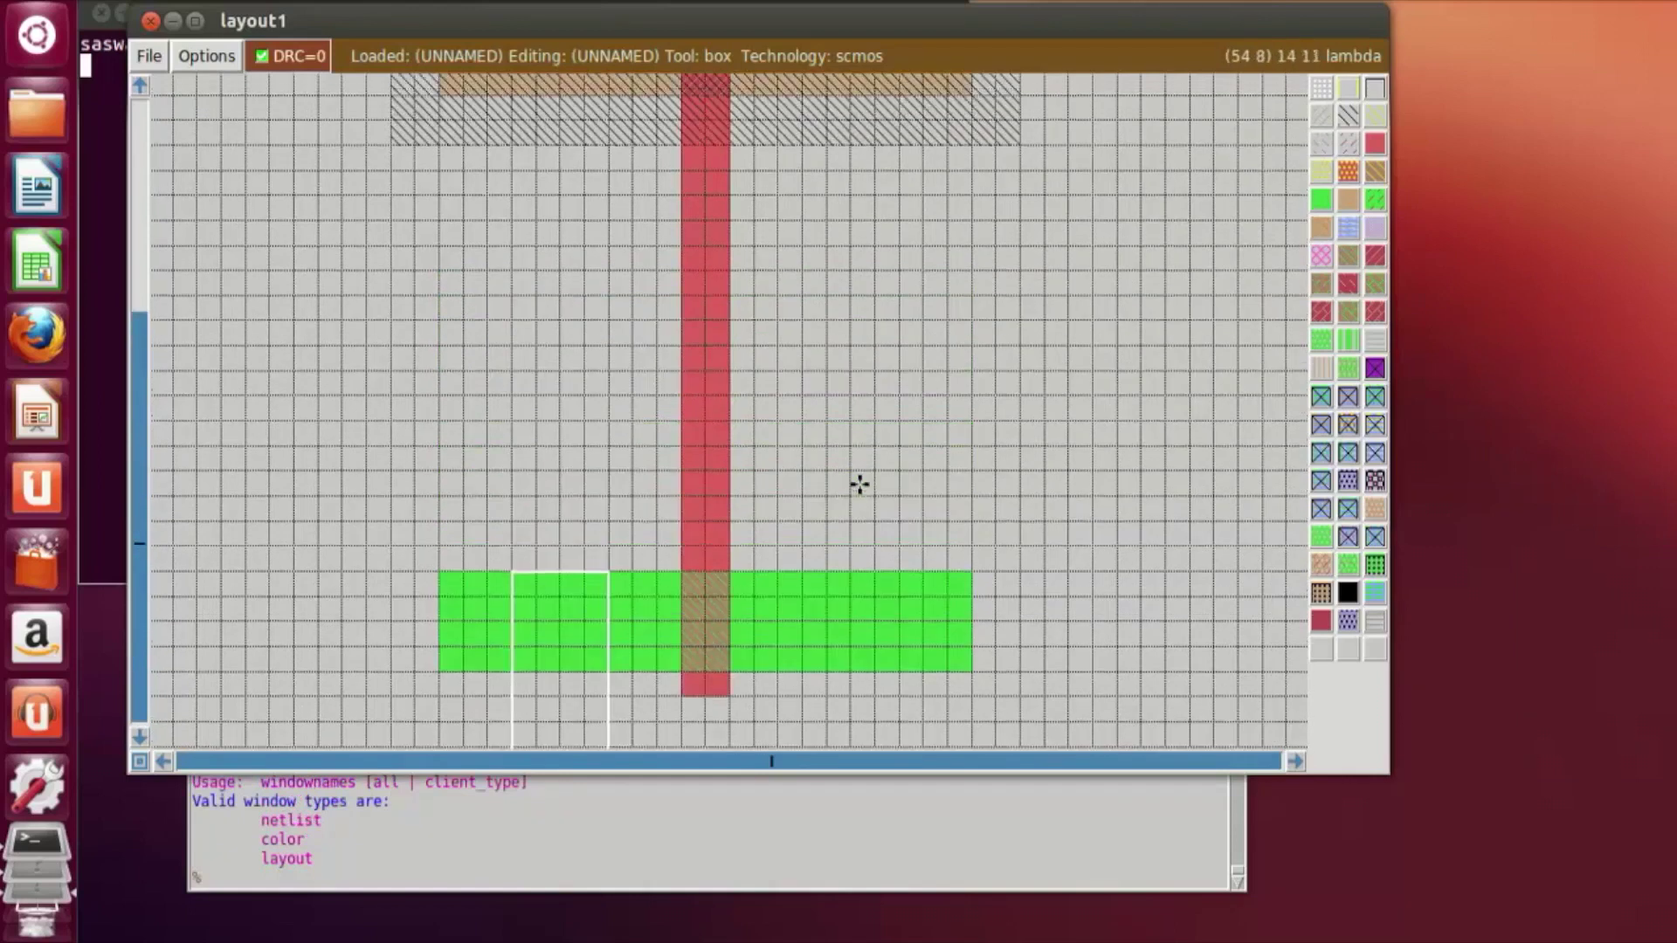
{"action": "left_click", "coordinate": [515, 280]}
{"action": "scroll", "coordinate": [1192, 362], "scroll_direction": "up", "scroll_amount": 2}
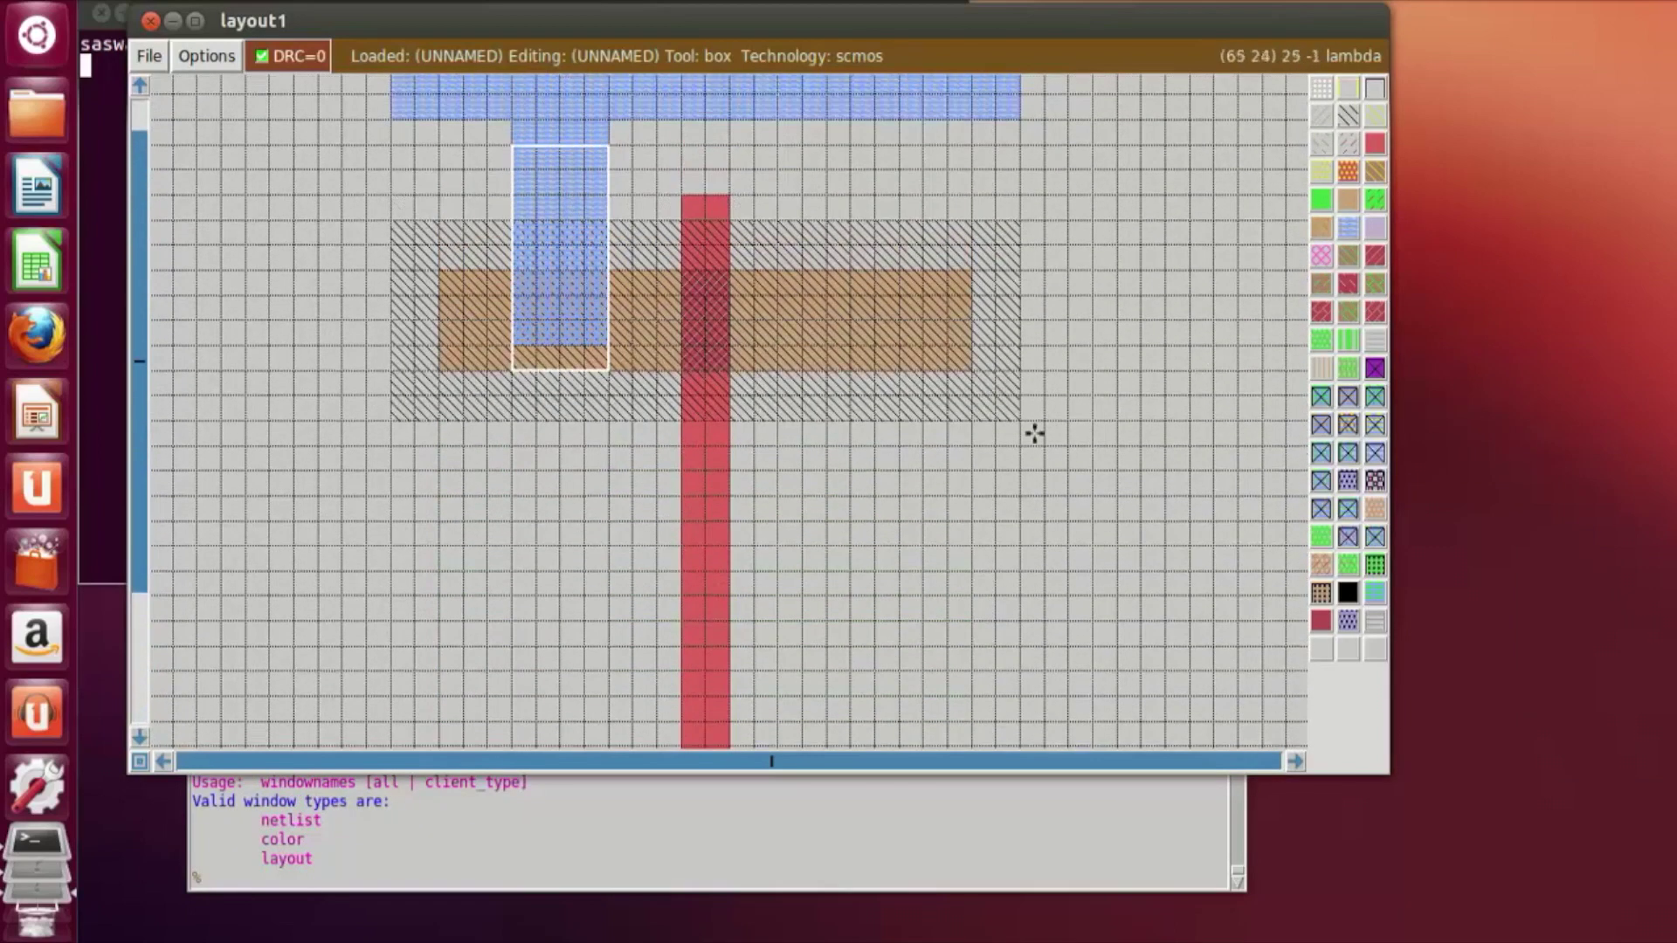
{"action": "left_click", "coordinate": [1347, 228]}
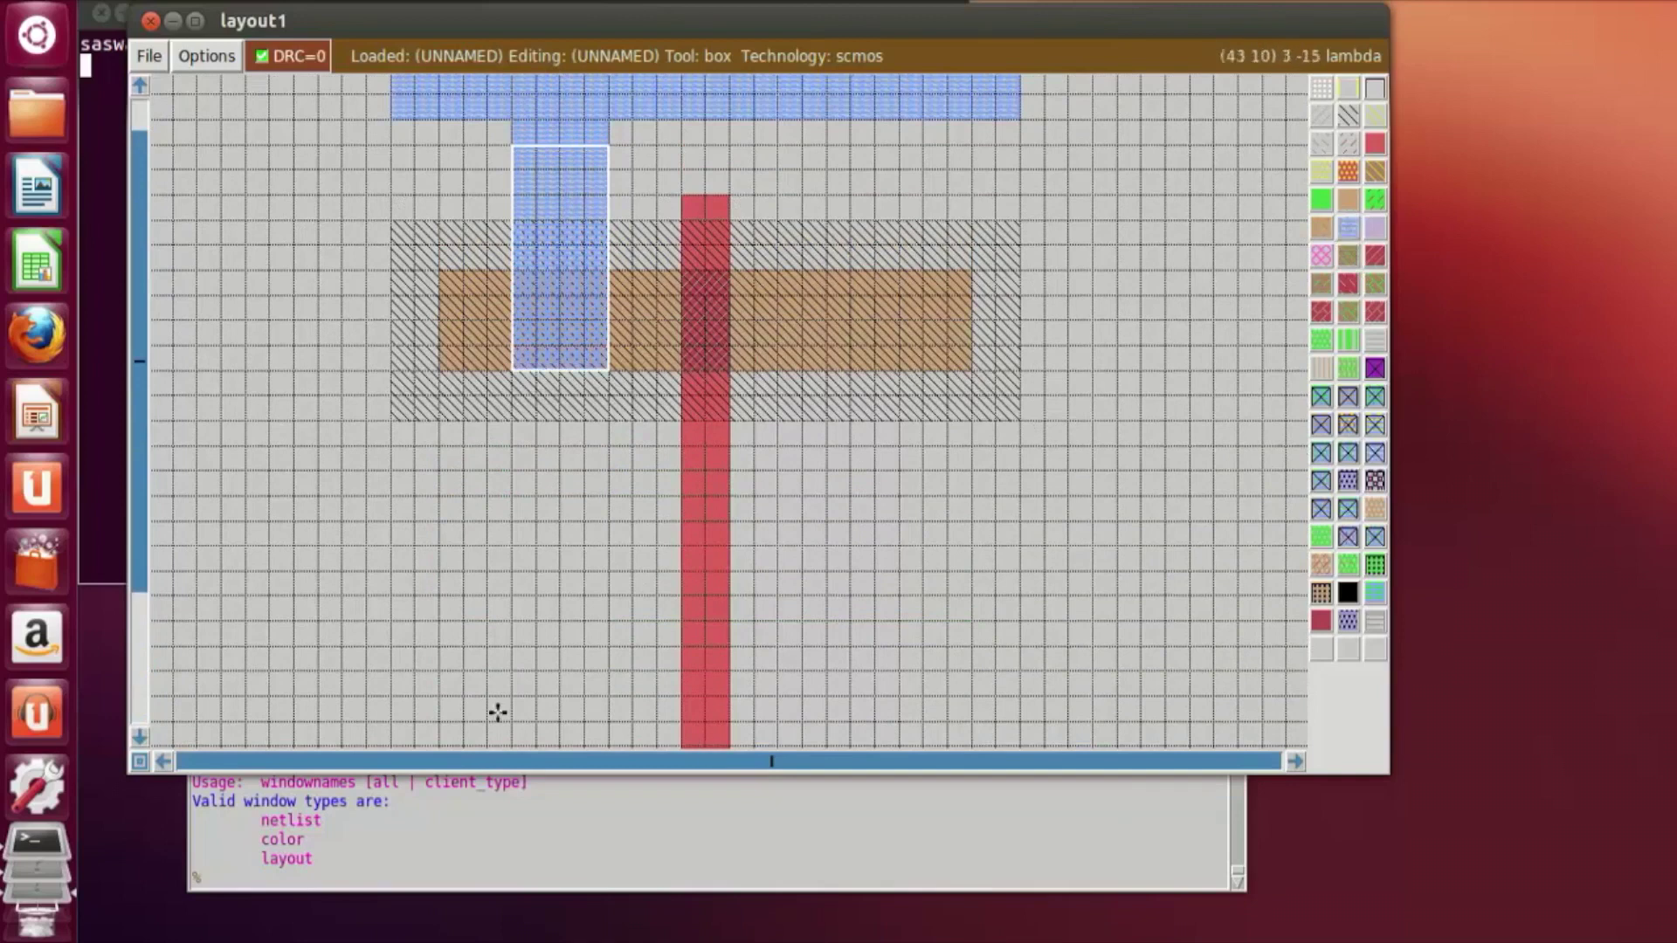
Step: Enlarge the p-diffusion to 24 by 6 lambda, extending it 1 lambda on every side within the nwell
{"action": "left_click", "coordinate": [513, 596]}
{"action": "scroll", "coordinate": [512, 595], "scroll_direction": "down", "scroll_amount": 2}
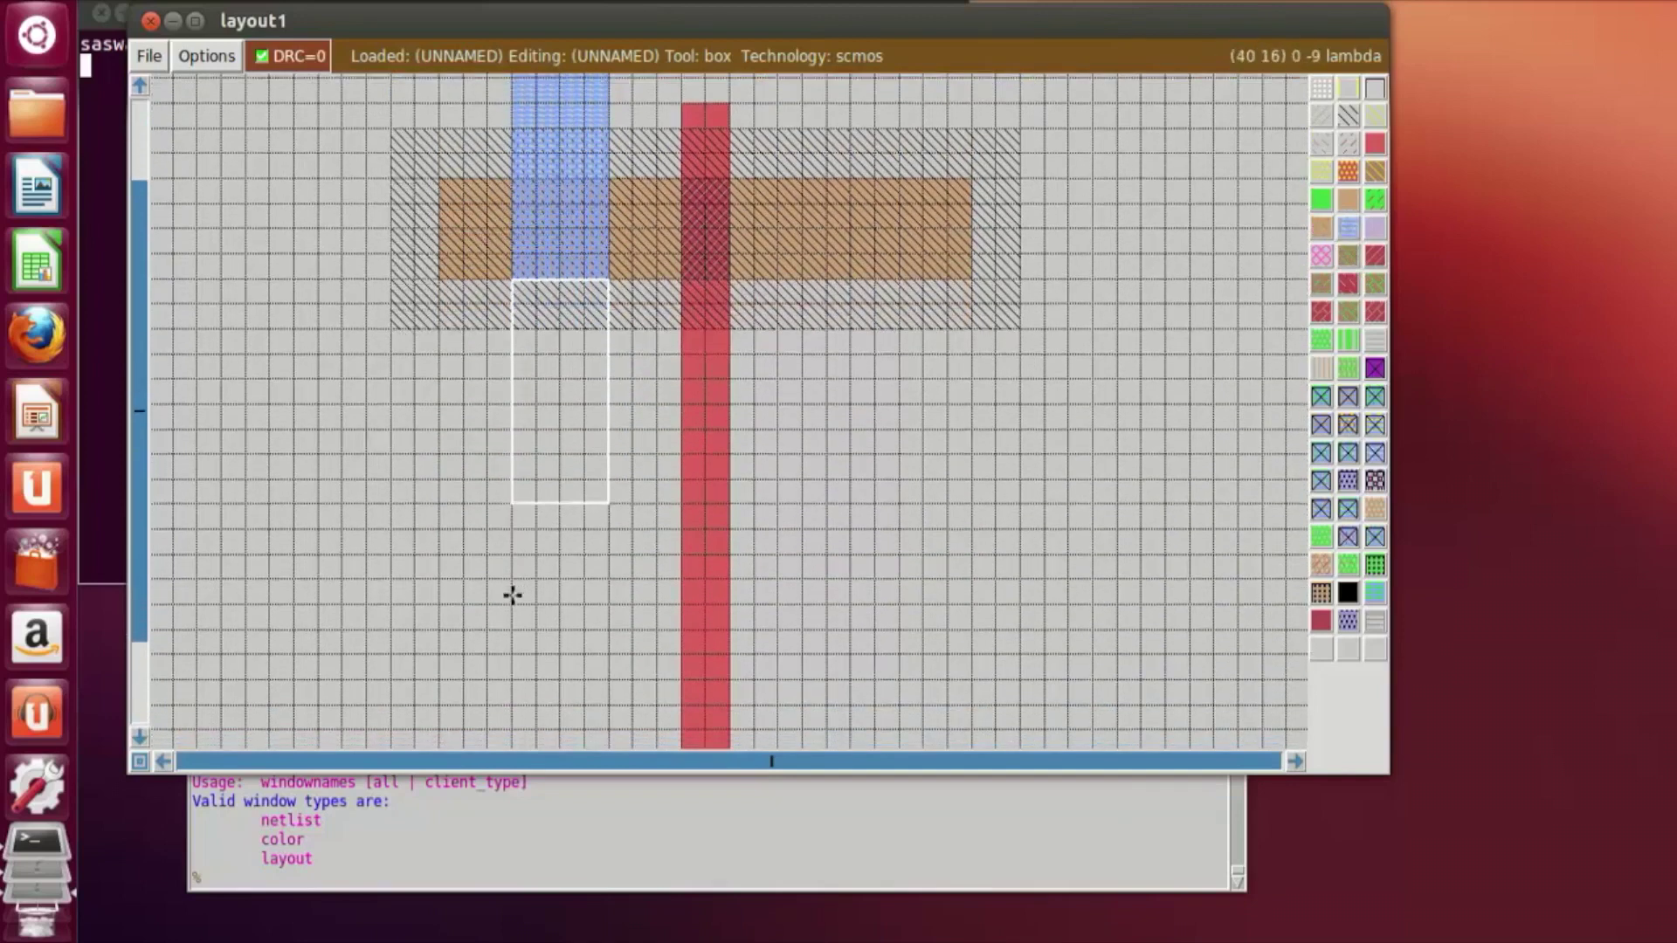
{"action": "scroll", "coordinate": [513, 596], "scroll_direction": "up", "scroll_amount": 2}
{"action": "left_click", "coordinate": [407, 425]}
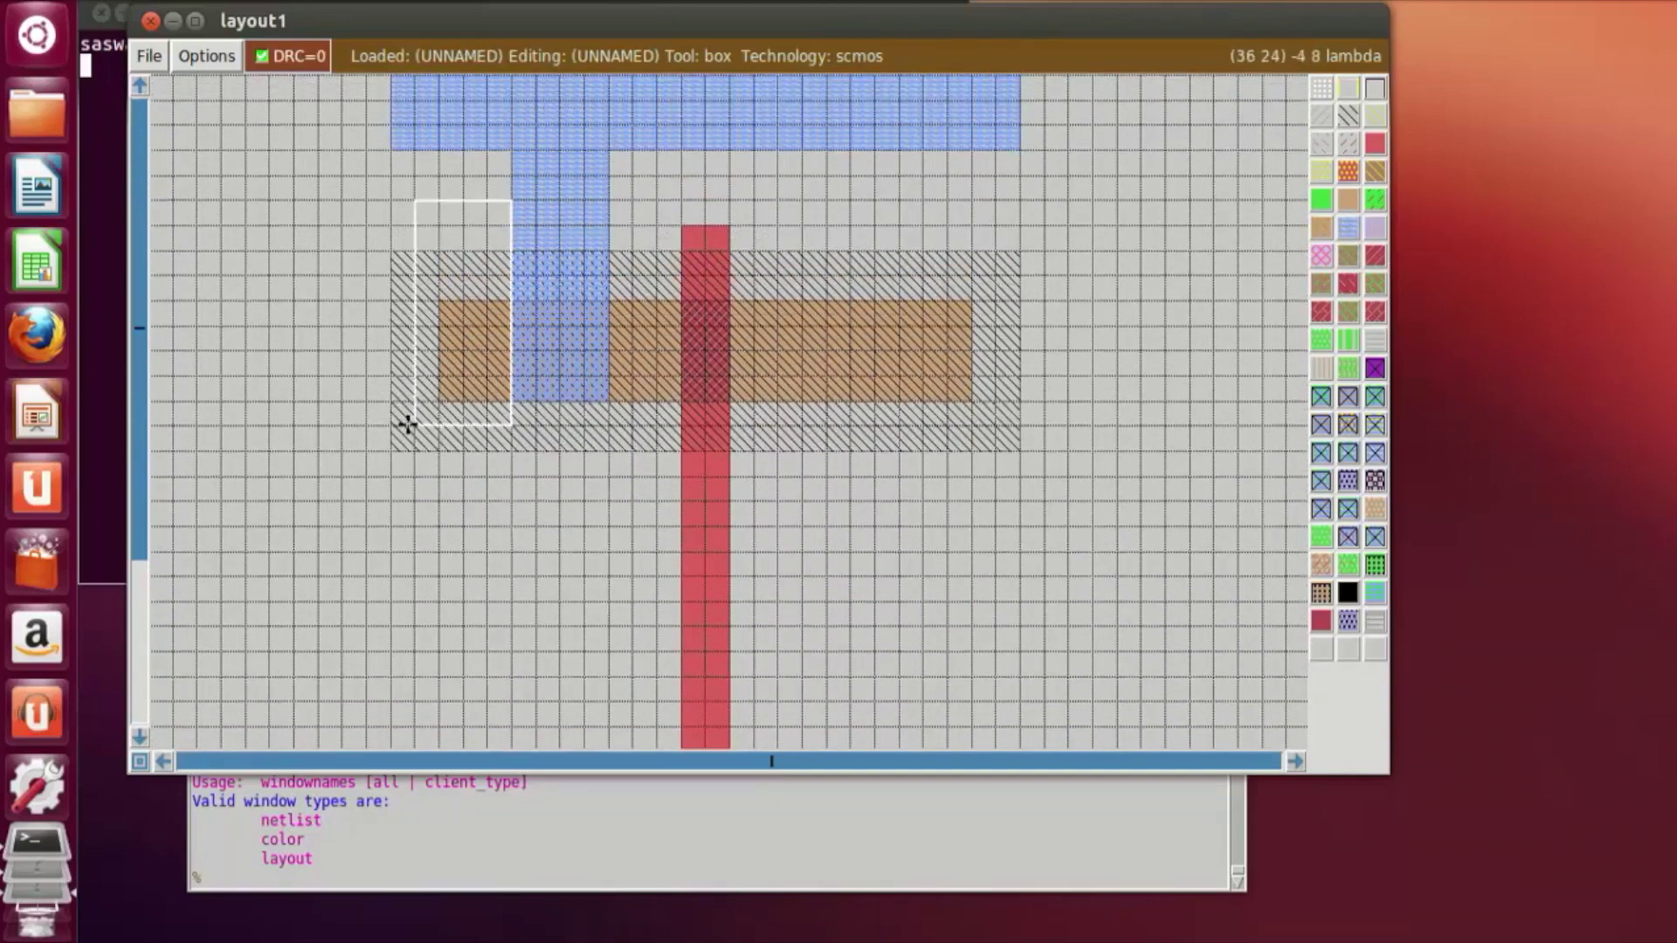
{"action": "right_click", "coordinate": [998, 277]}
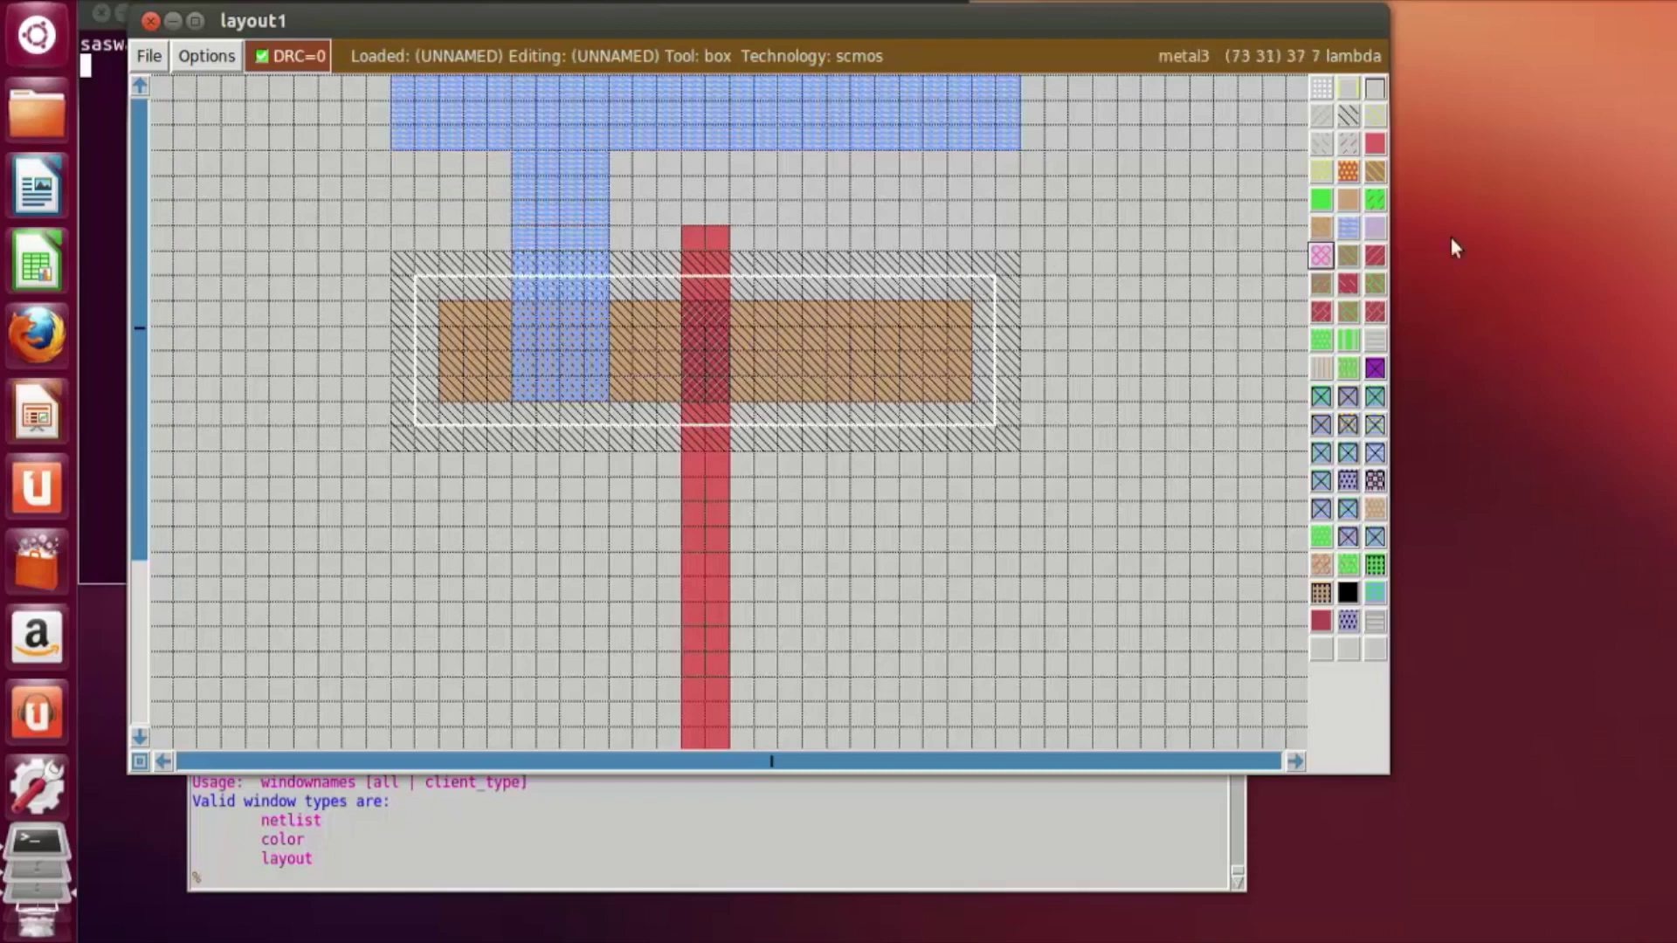
{"action": "middle_click", "coordinate": [1349, 200]}
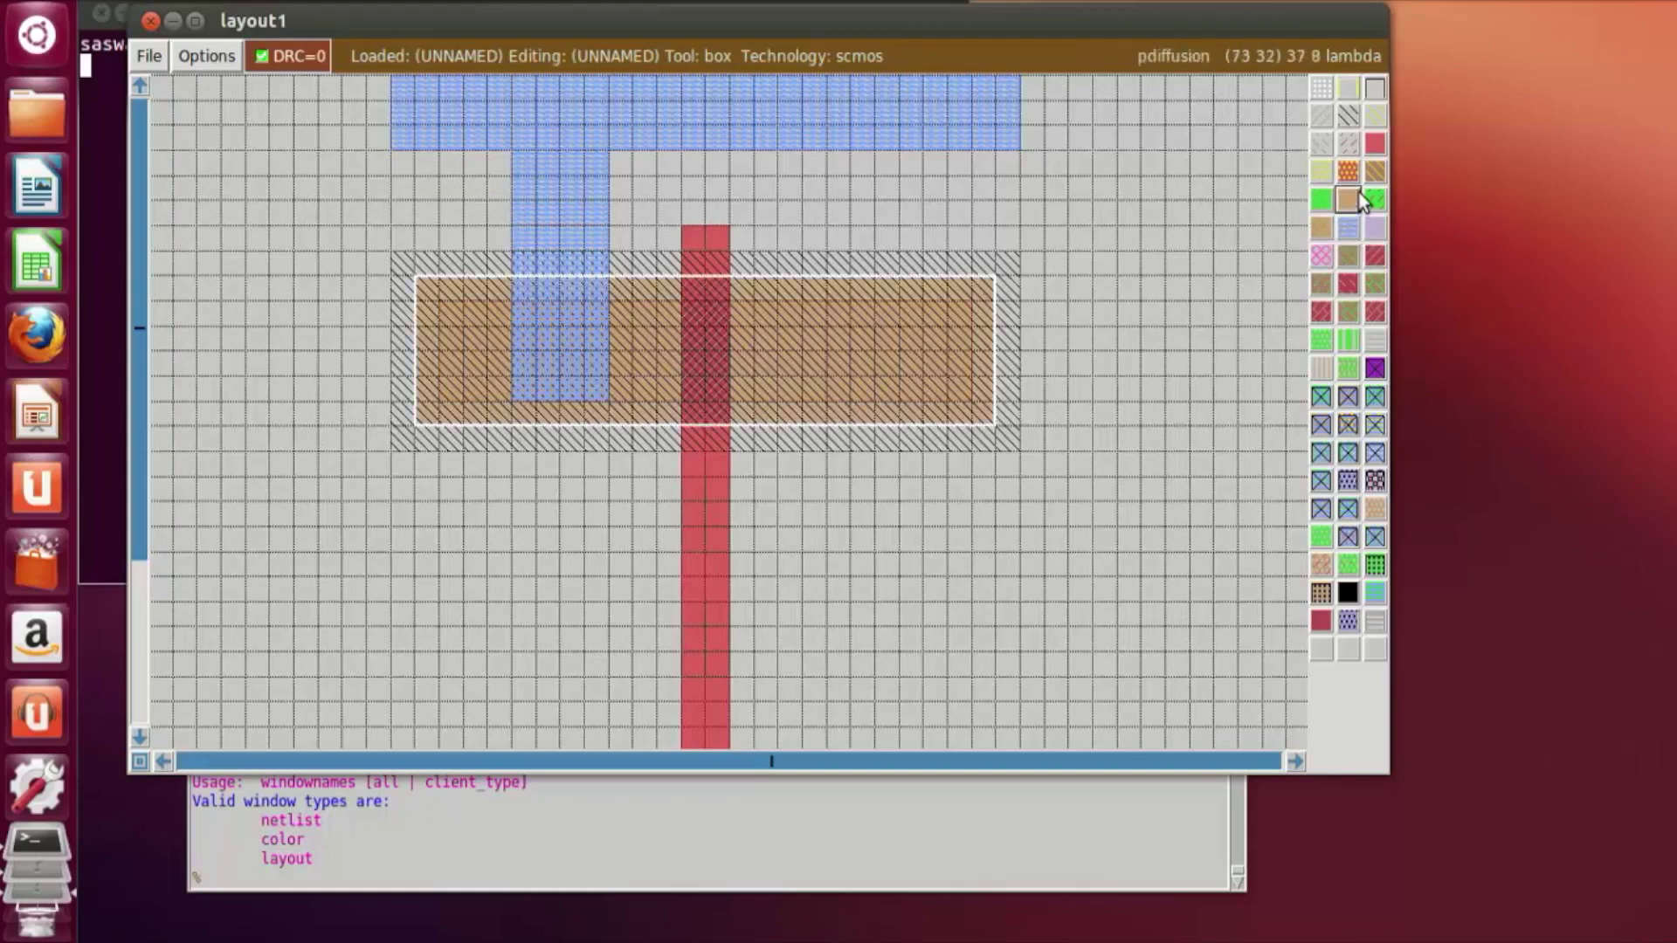
{"action": "left_click", "coordinate": [1162, 566]}
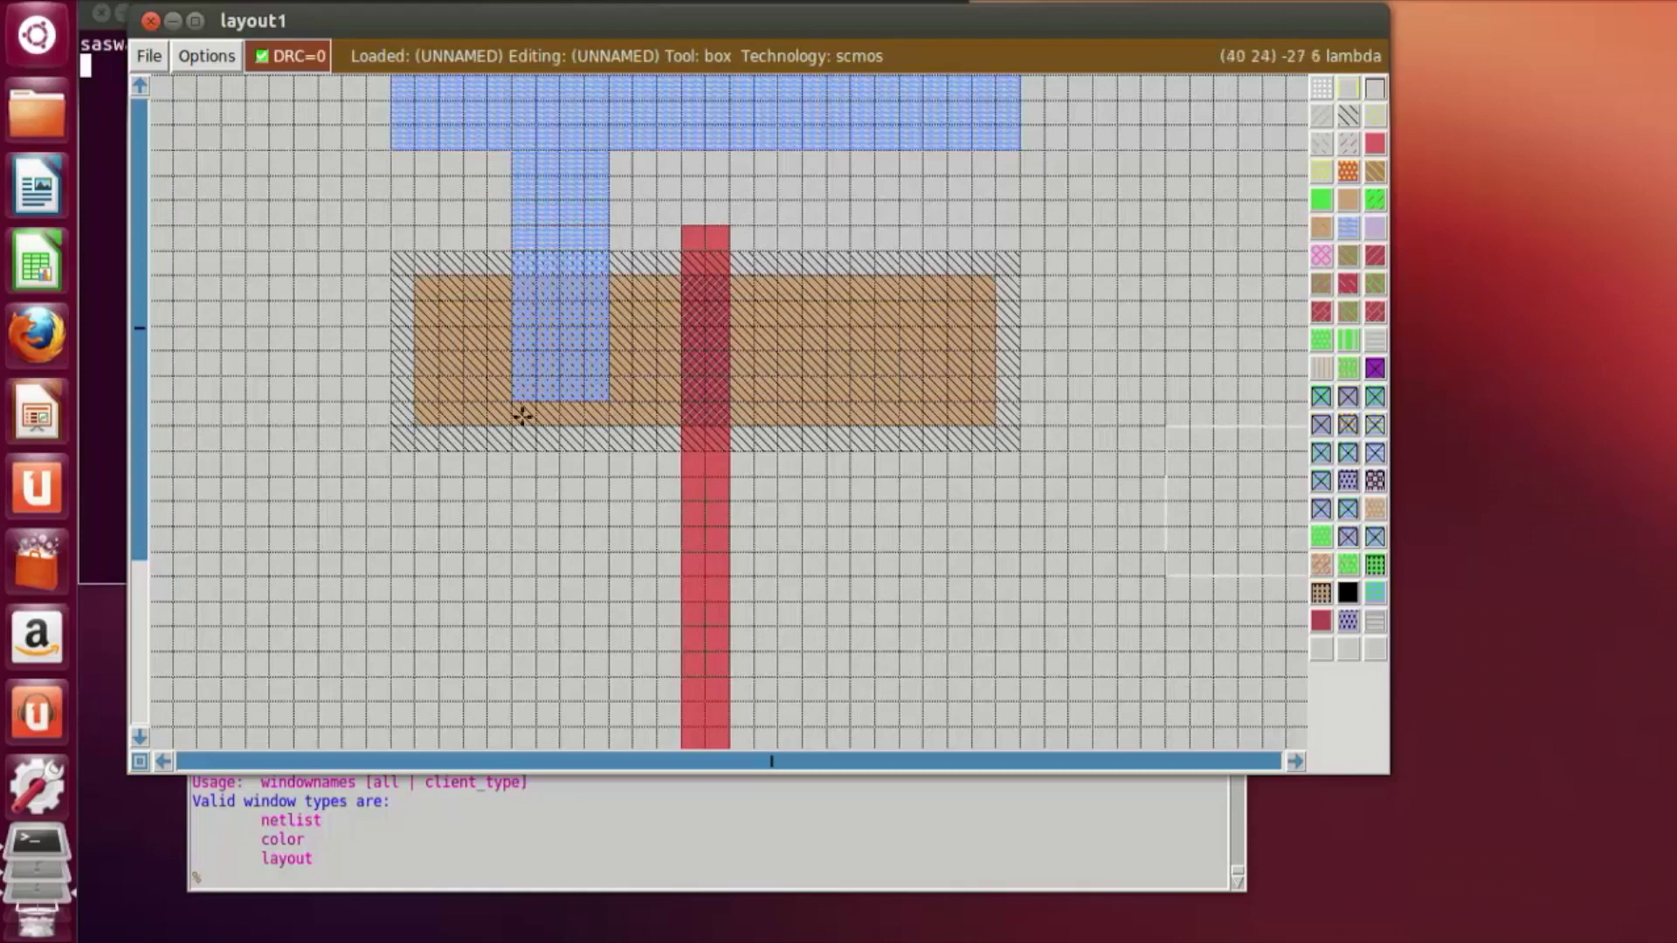
Step: Enlarge the n-diffusion to 24 by 6 lambda, extending it 1 lambda on every side
{"action": "scroll", "coordinate": [618, 567], "scroll_direction": "down", "scroll_amount": 4}
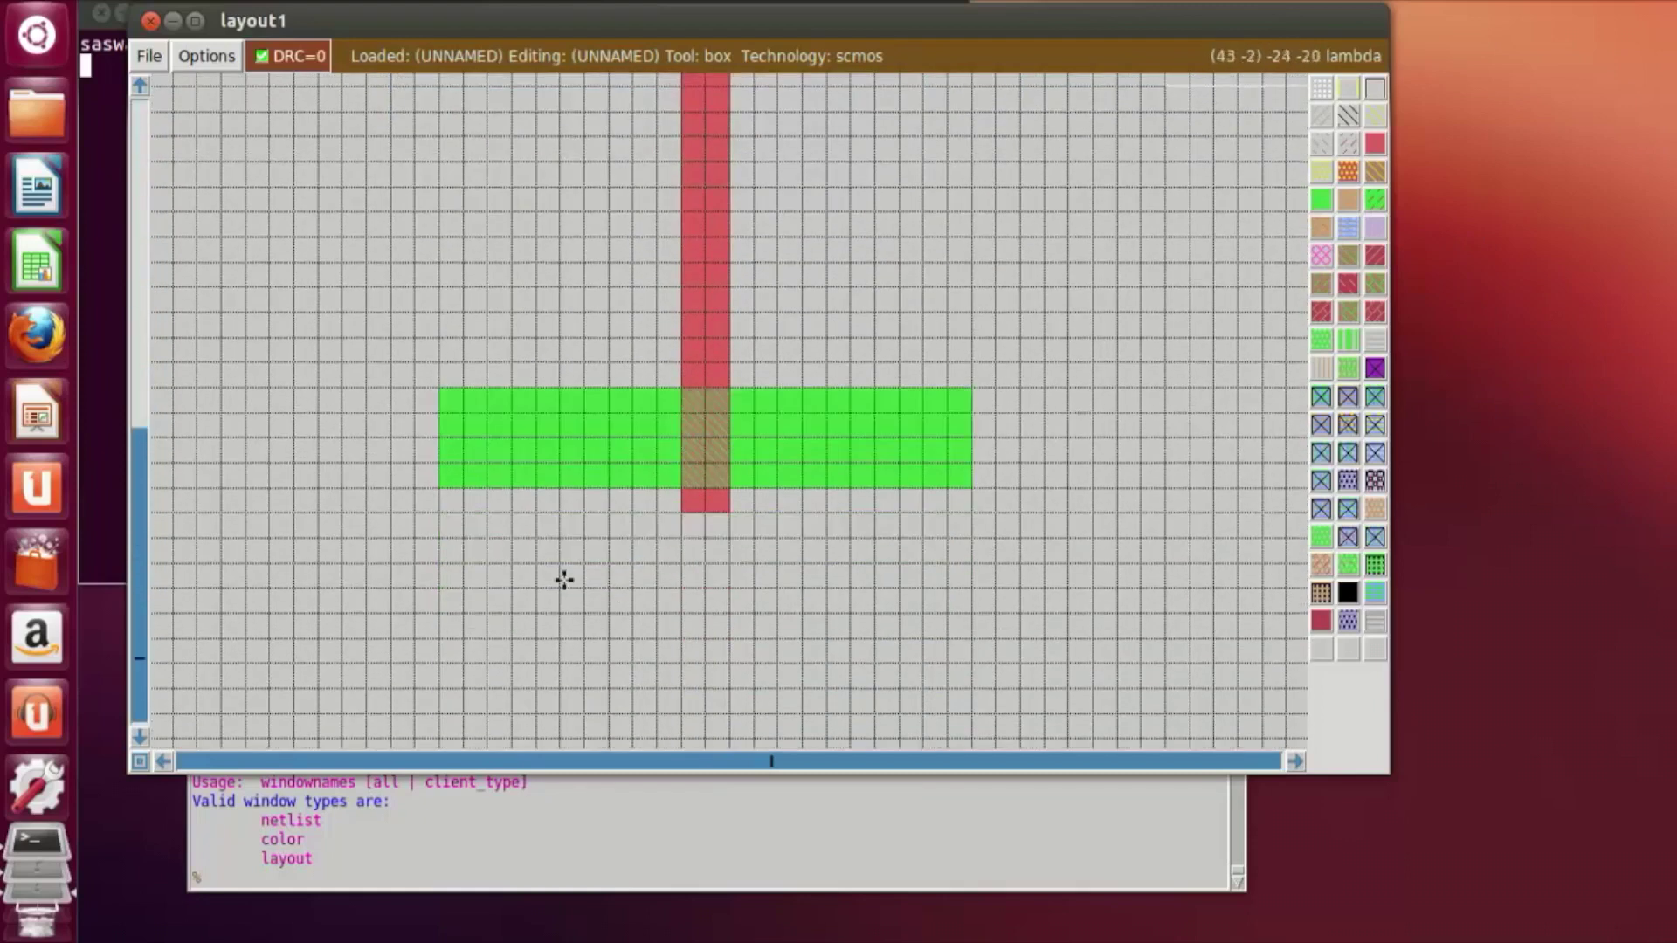
{"action": "left_click", "coordinate": [426, 507]}
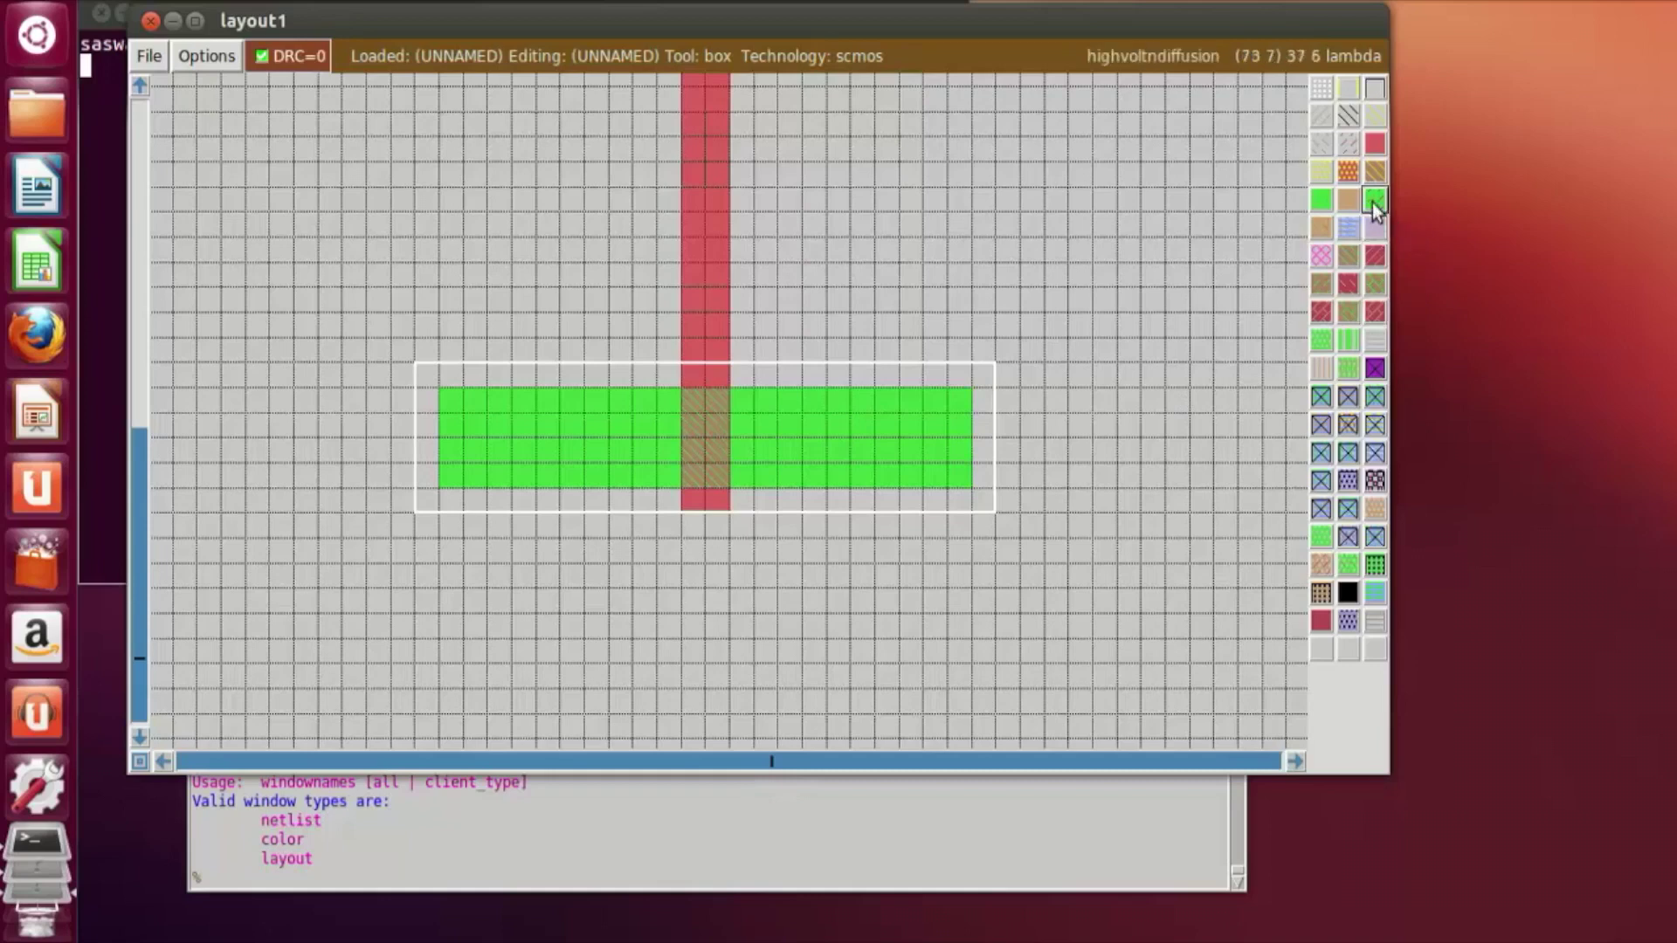
{"action": "left_click", "coordinate": [1321, 198]}
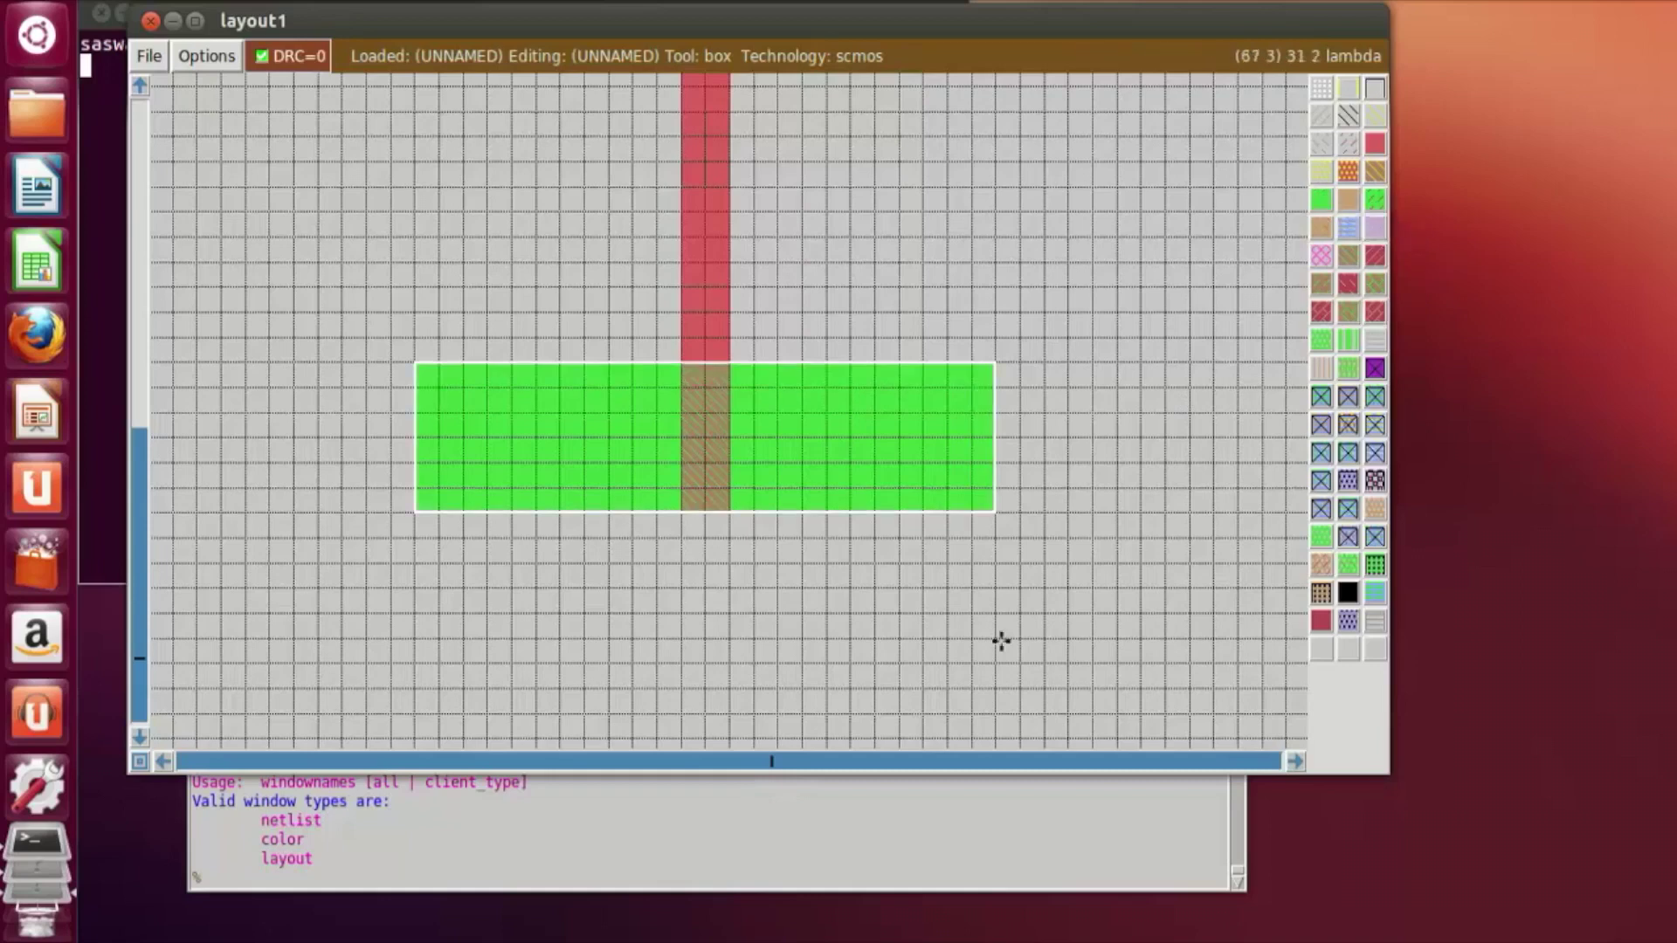
Step: Extend the 2 lambda wide polysilicon gate 1 lambda below the enlarged n-diffusion
{"action": "left_click", "coordinate": [679, 533]}
{"action": "right_click", "coordinate": [723, 513]}
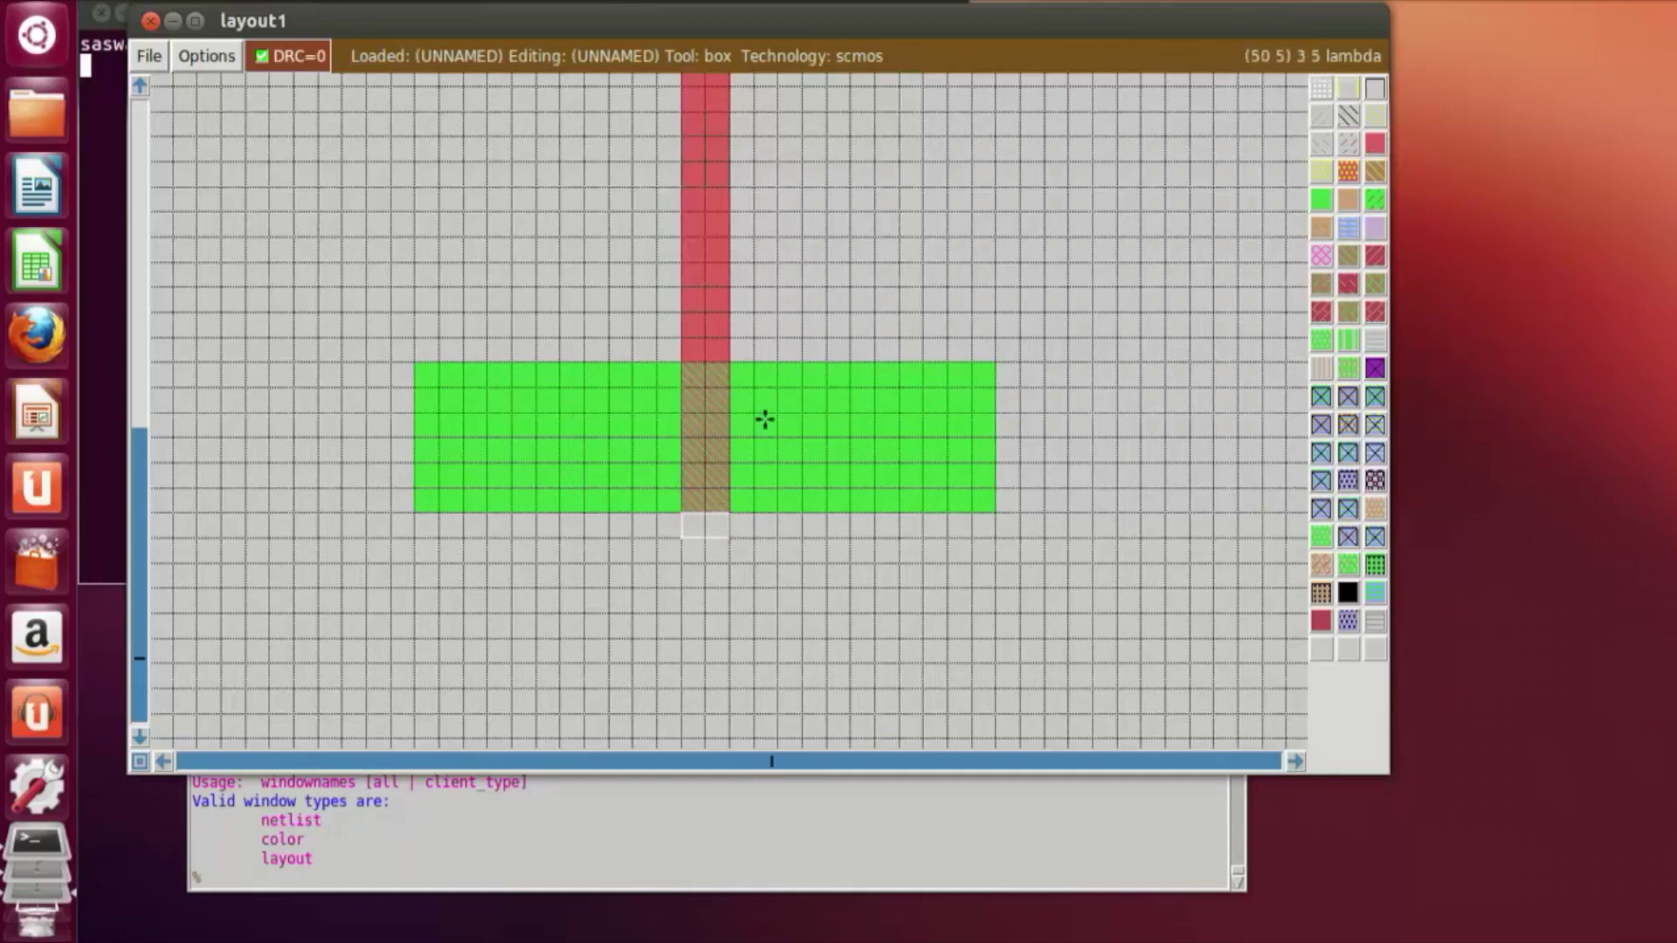
{"action": "left_click", "coordinate": [1374, 144]}
{"action": "left_click", "coordinate": [1000, 288]}
Step: Paint a 4 by 10 lambda metal1 strip left of the gate, starting 1 lambda inside the n-diffusion's upper edge and running 5 lambda below it
{"action": "scroll", "coordinate": [936, 356], "scroll_direction": "up", "scroll_amount": 5}
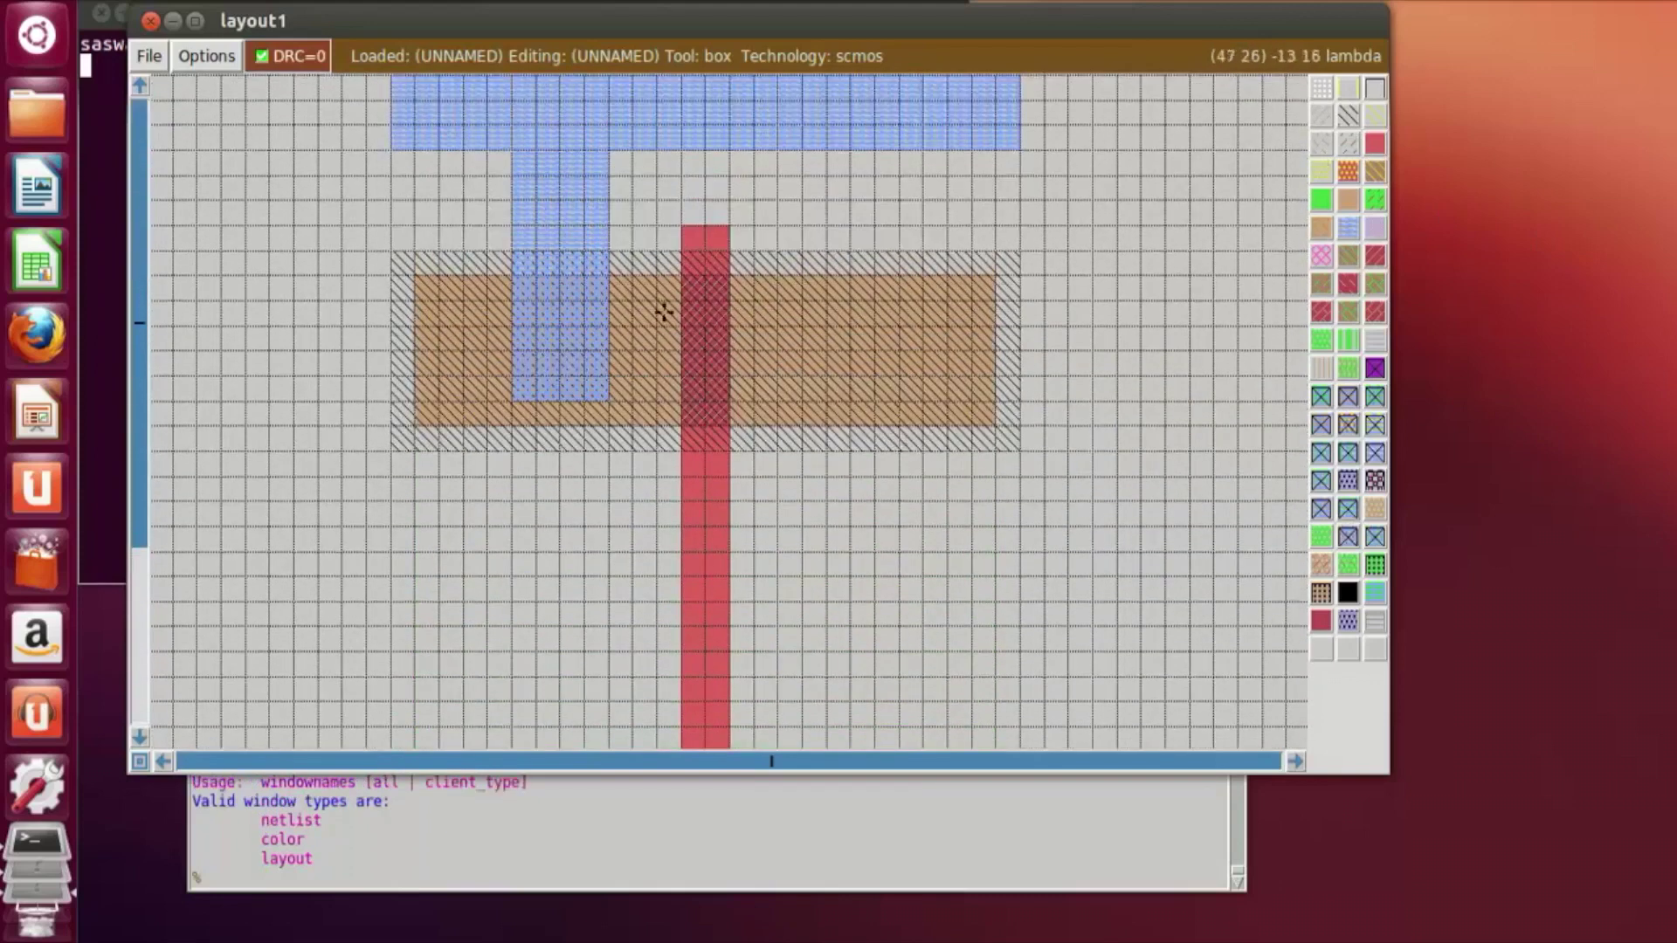
{"action": "scroll", "coordinate": [716, 432], "scroll_direction": "down", "scroll_amount": 5}
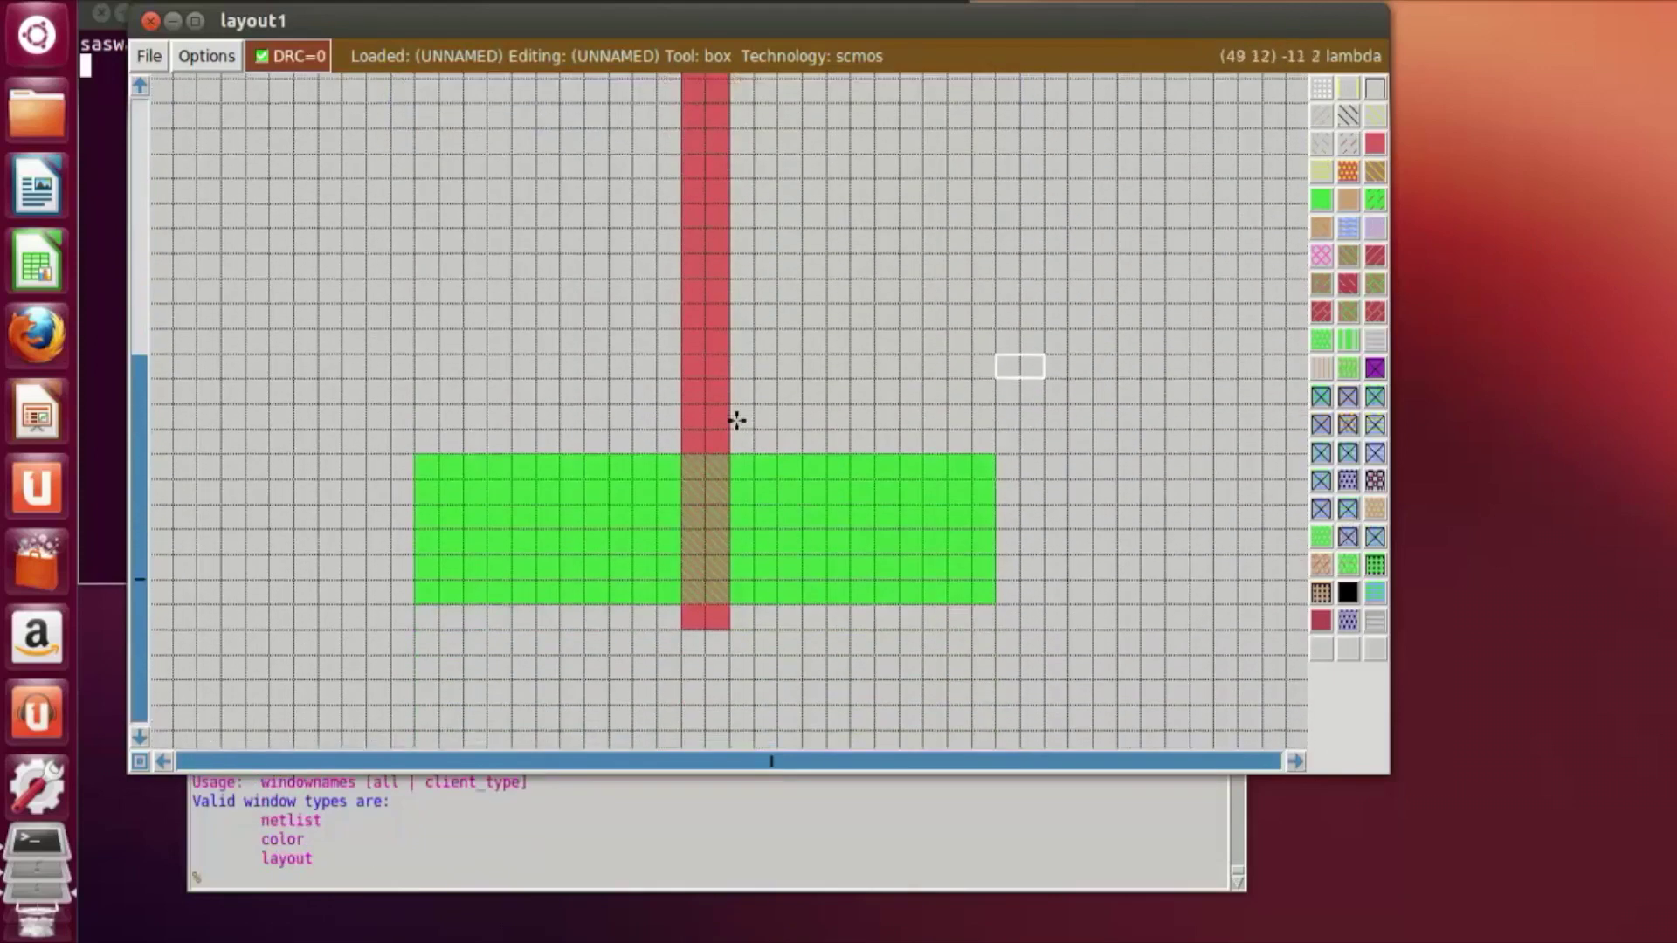
{"action": "scroll", "coordinate": [582, 678], "scroll_direction": "up", "scroll_amount": 5}
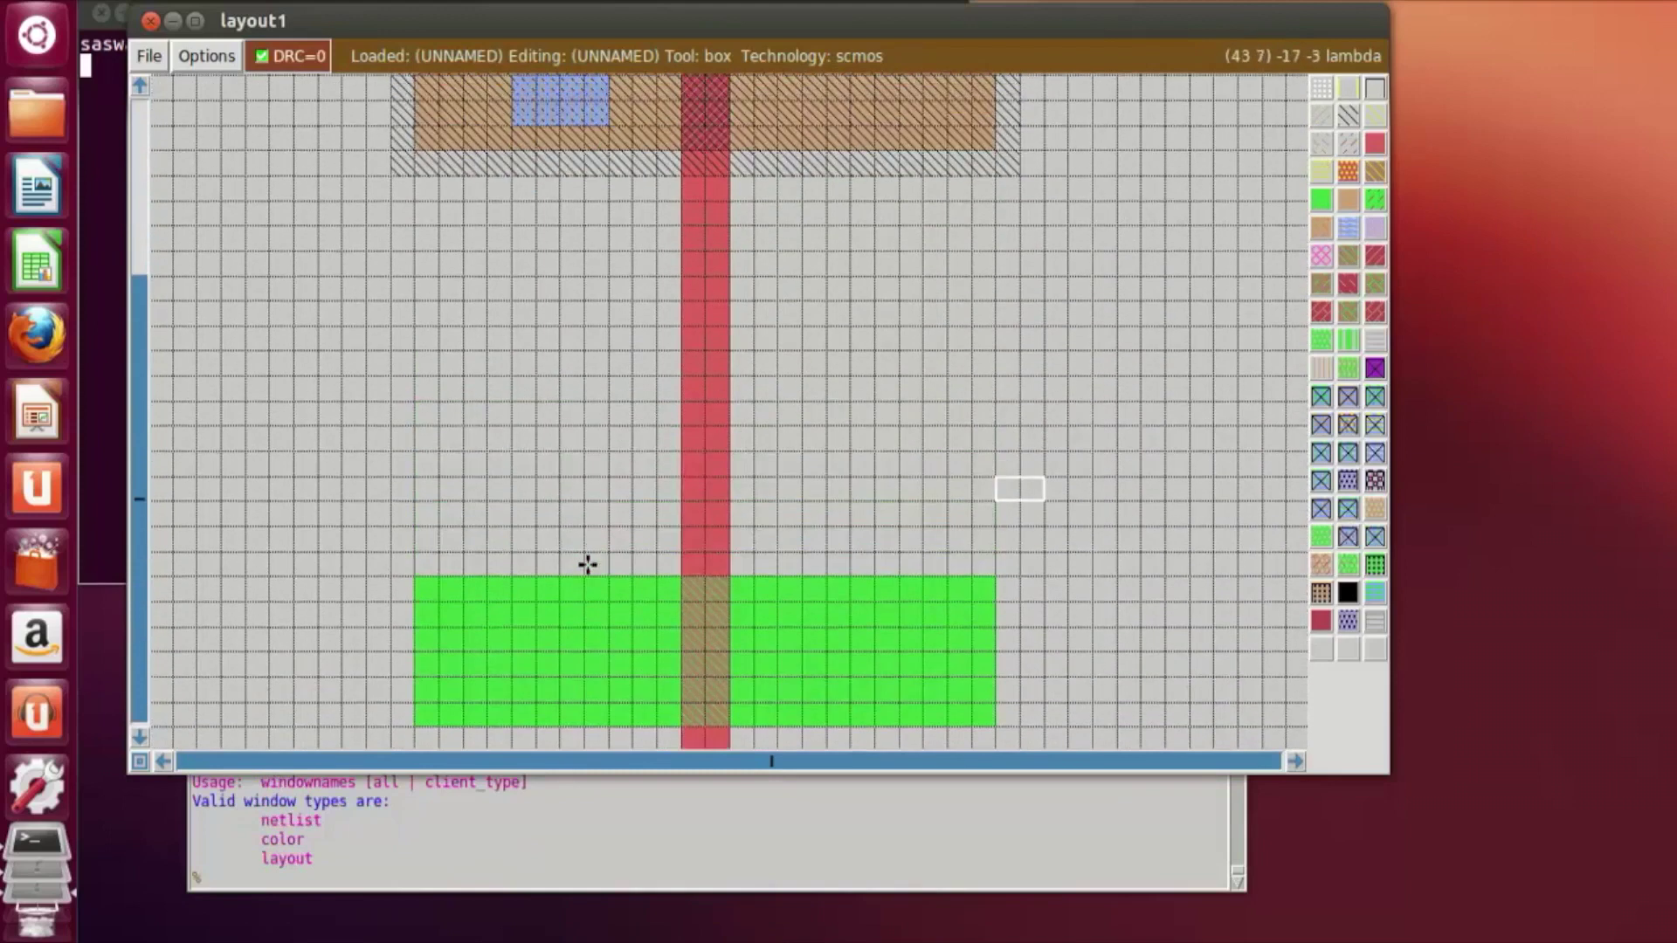
{"action": "left_click", "coordinate": [510, 401]}
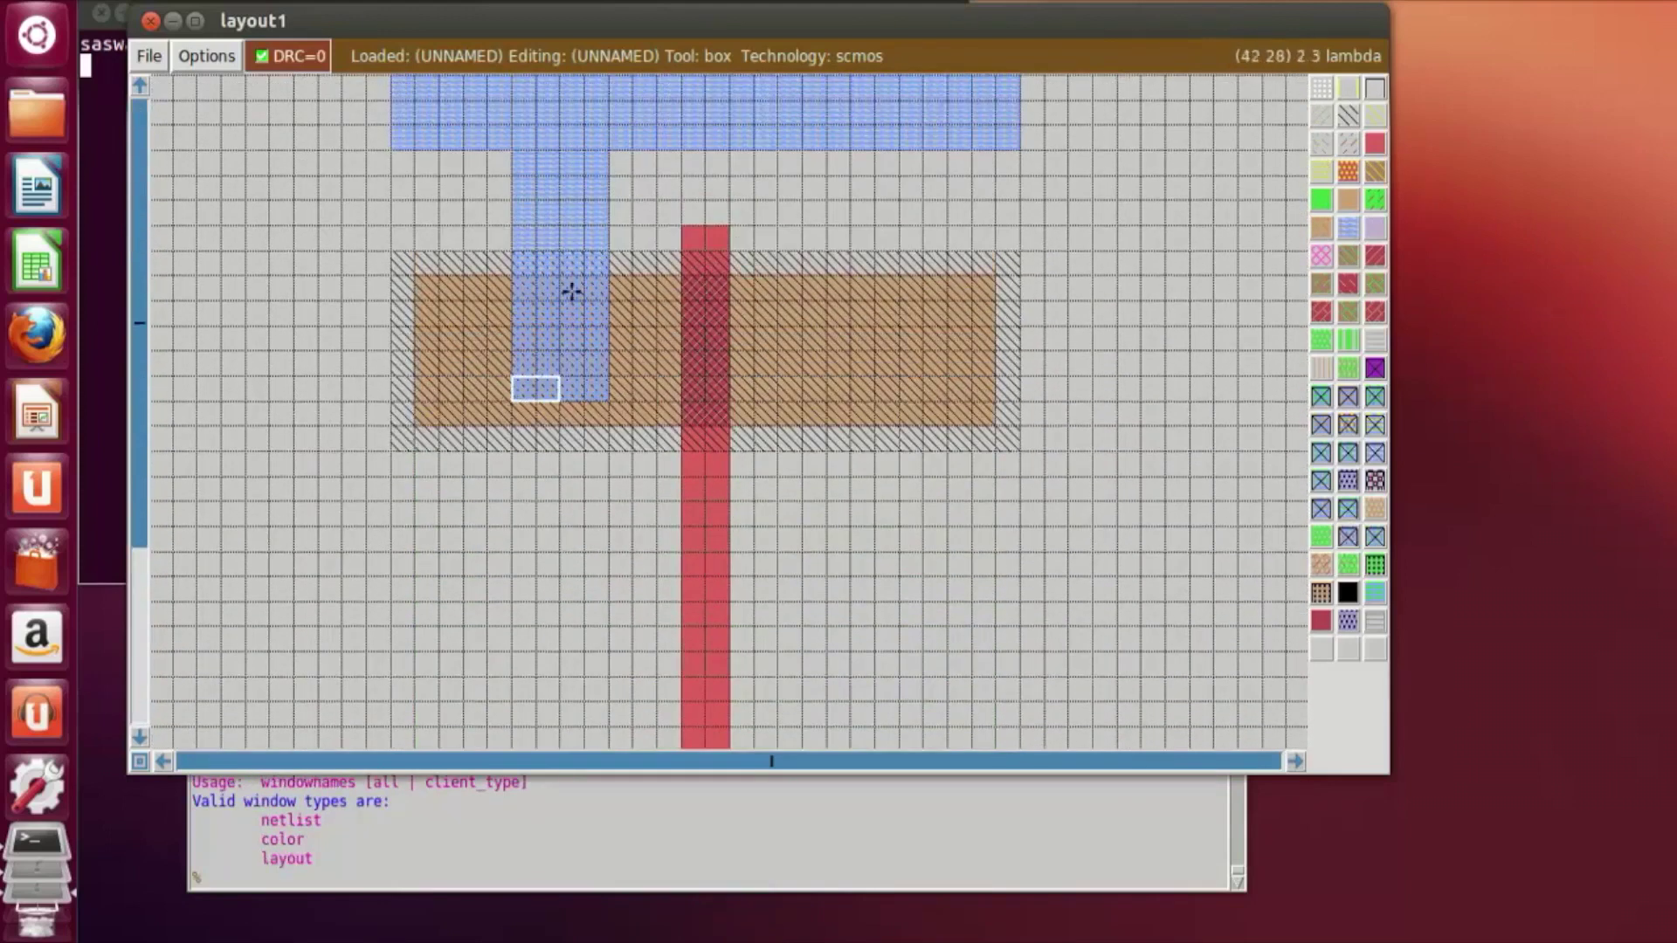
{"action": "right_click", "coordinate": [602, 141]}
{"action": "scroll", "coordinate": [648, 262], "scroll_direction": "down", "scroll_amount": 8}
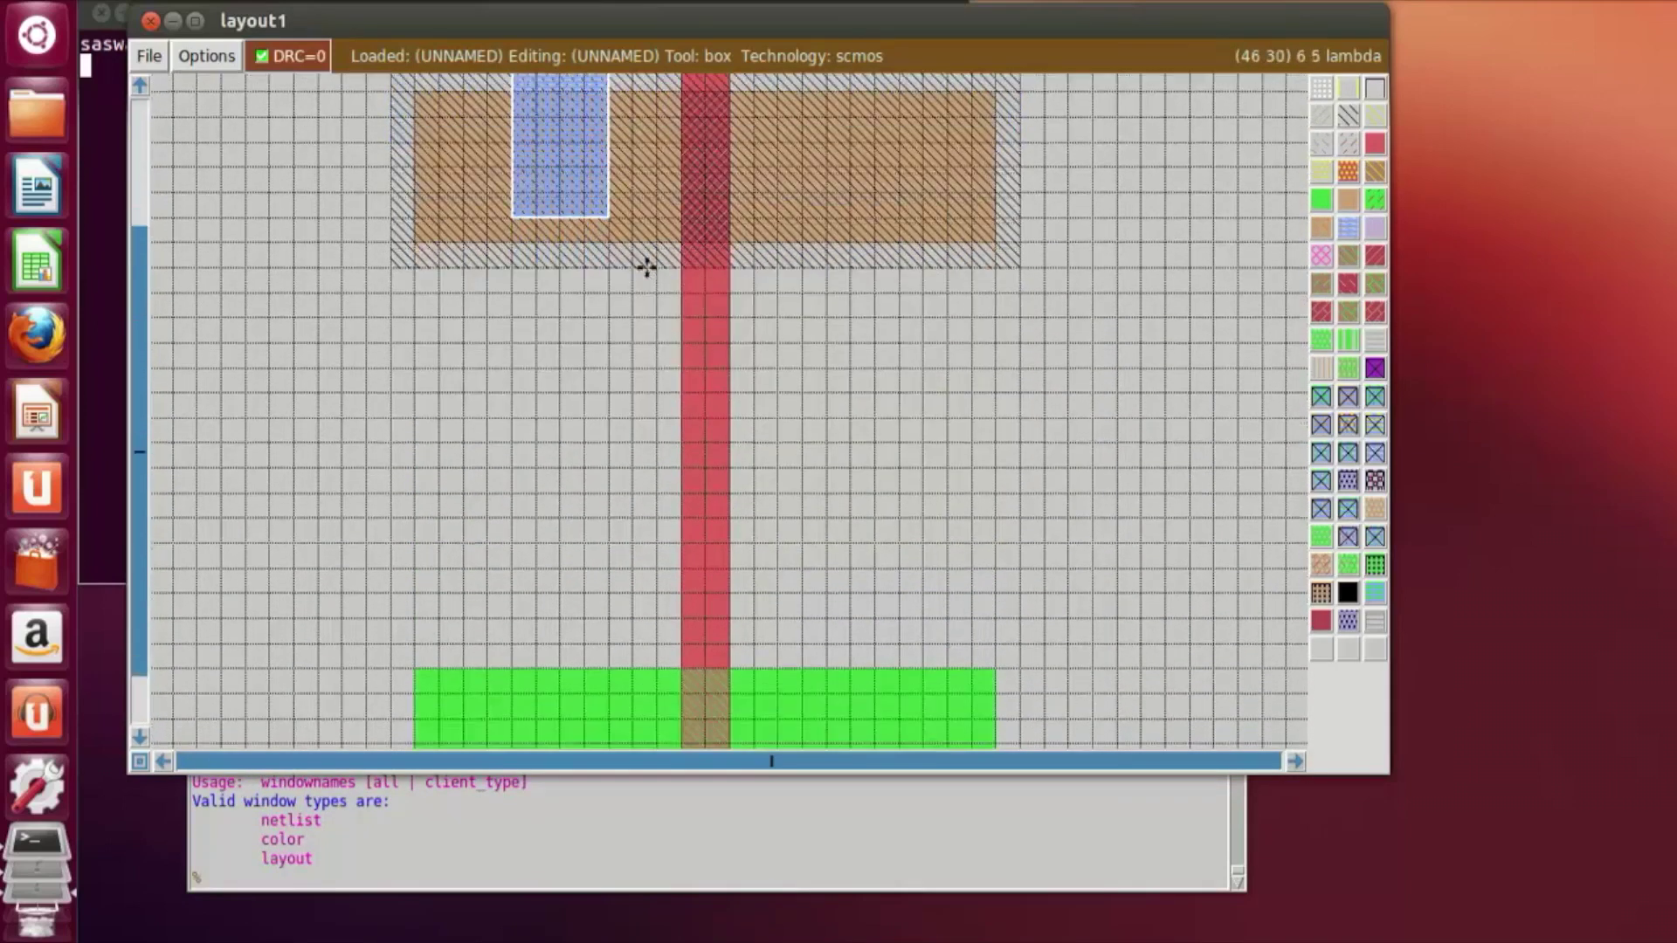
{"action": "left_click", "coordinate": [513, 390]}
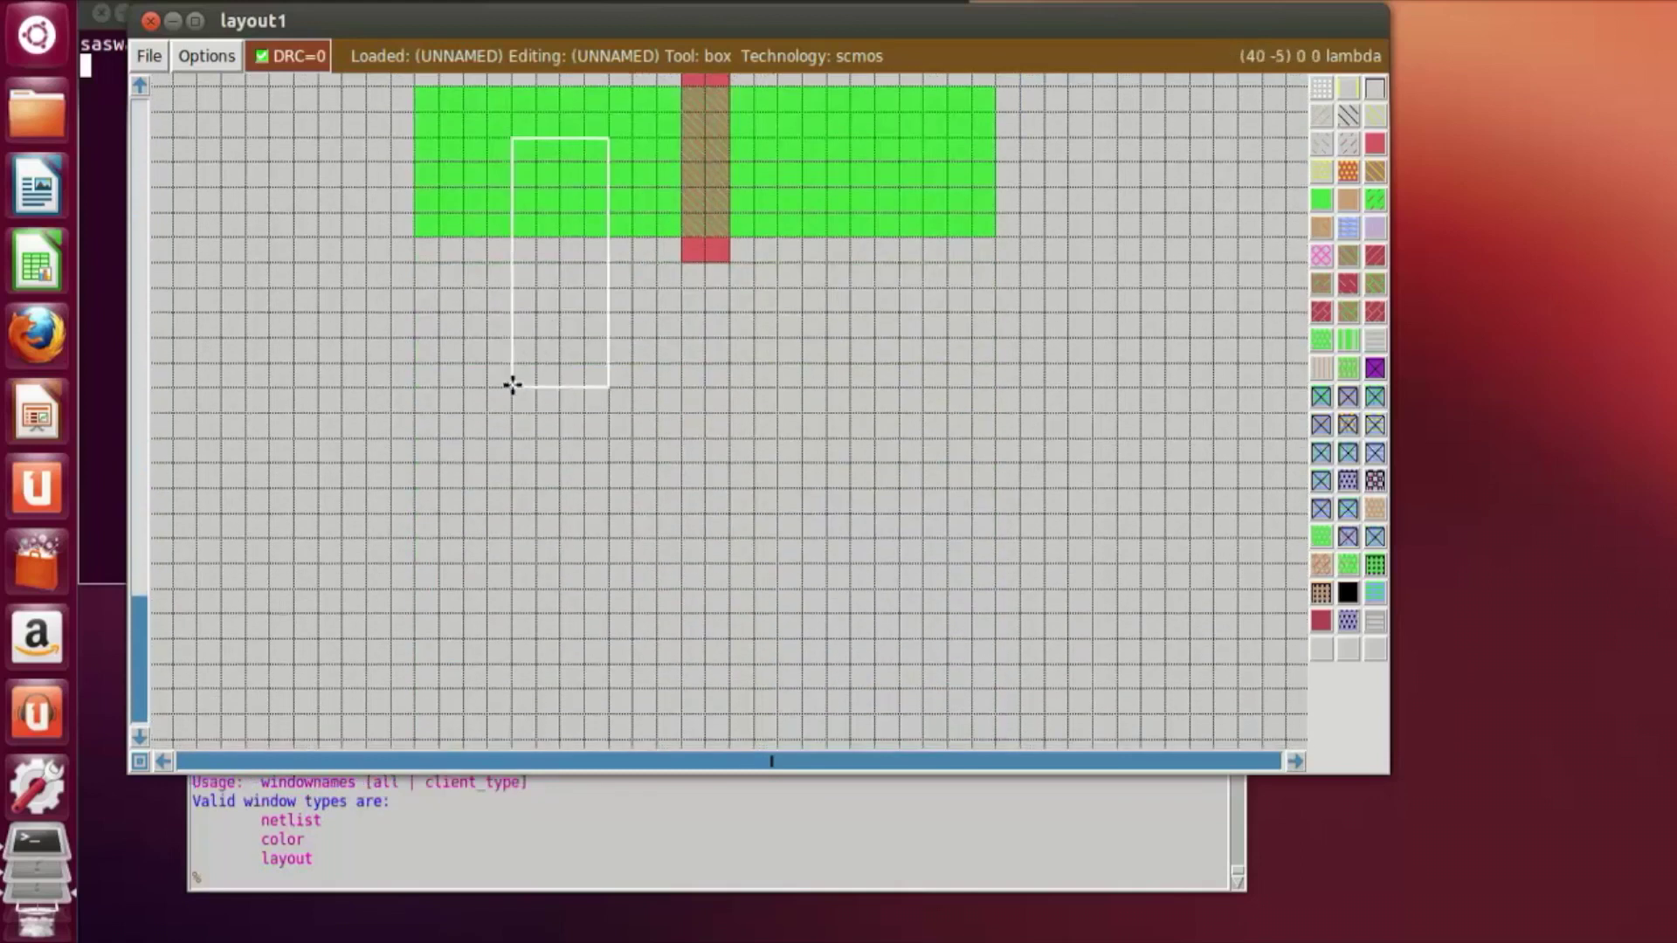
{"action": "left_click", "coordinate": [510, 340]}
{"action": "left_click", "coordinate": [493, 367]}
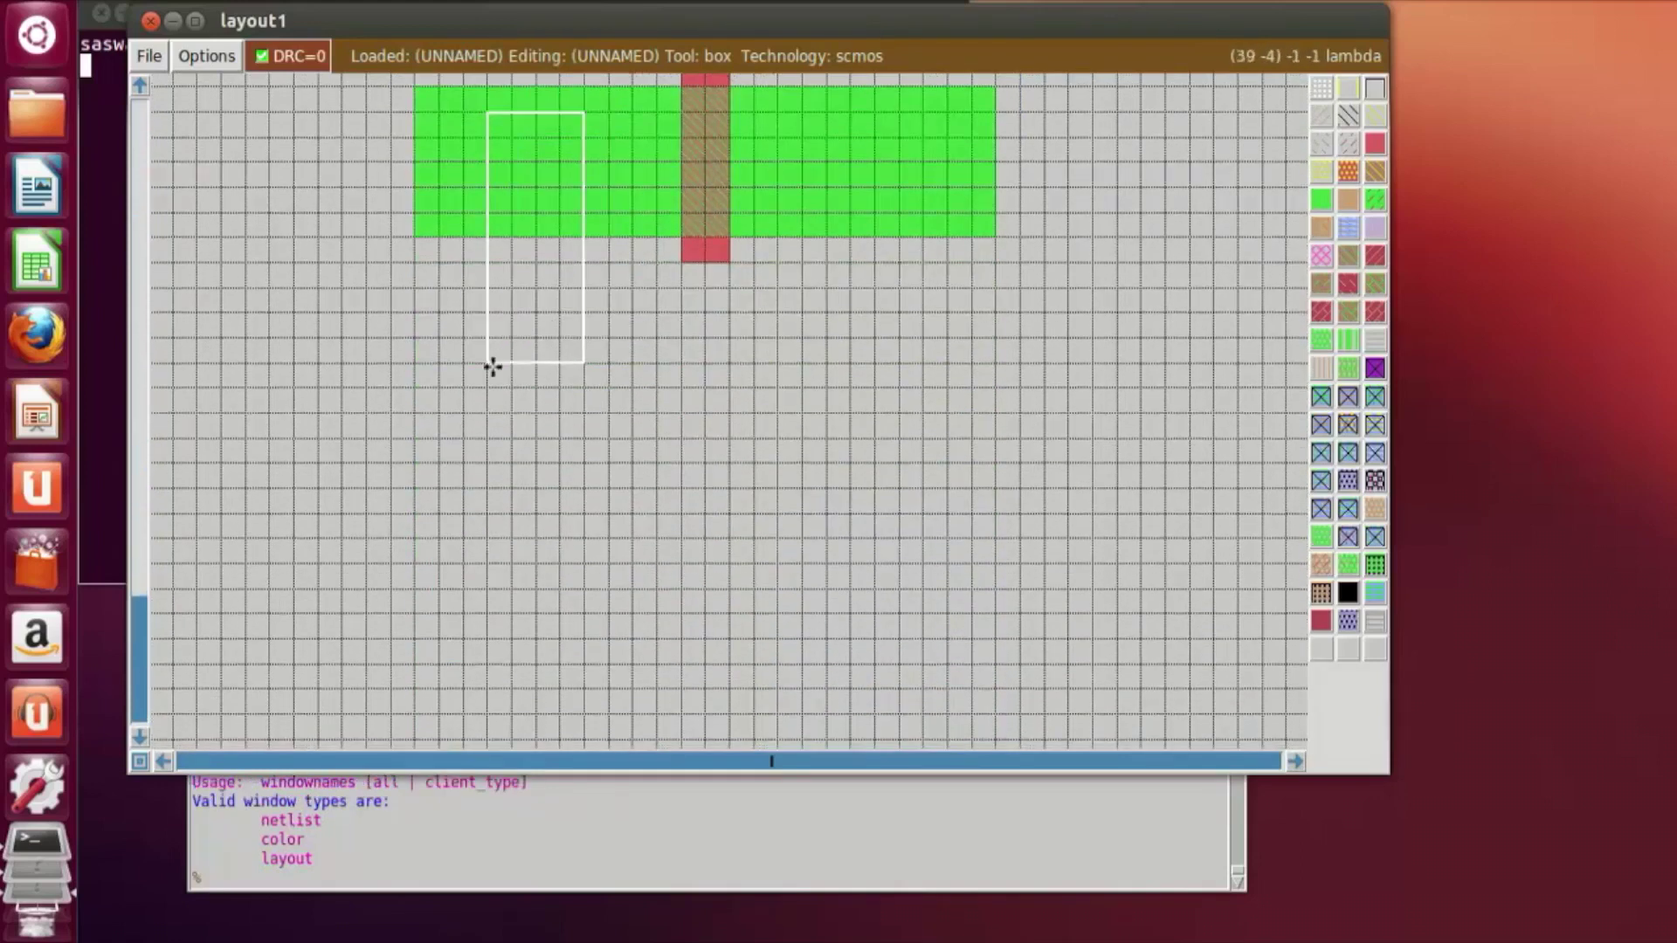
{"action": "left_click", "coordinate": [510, 372]}
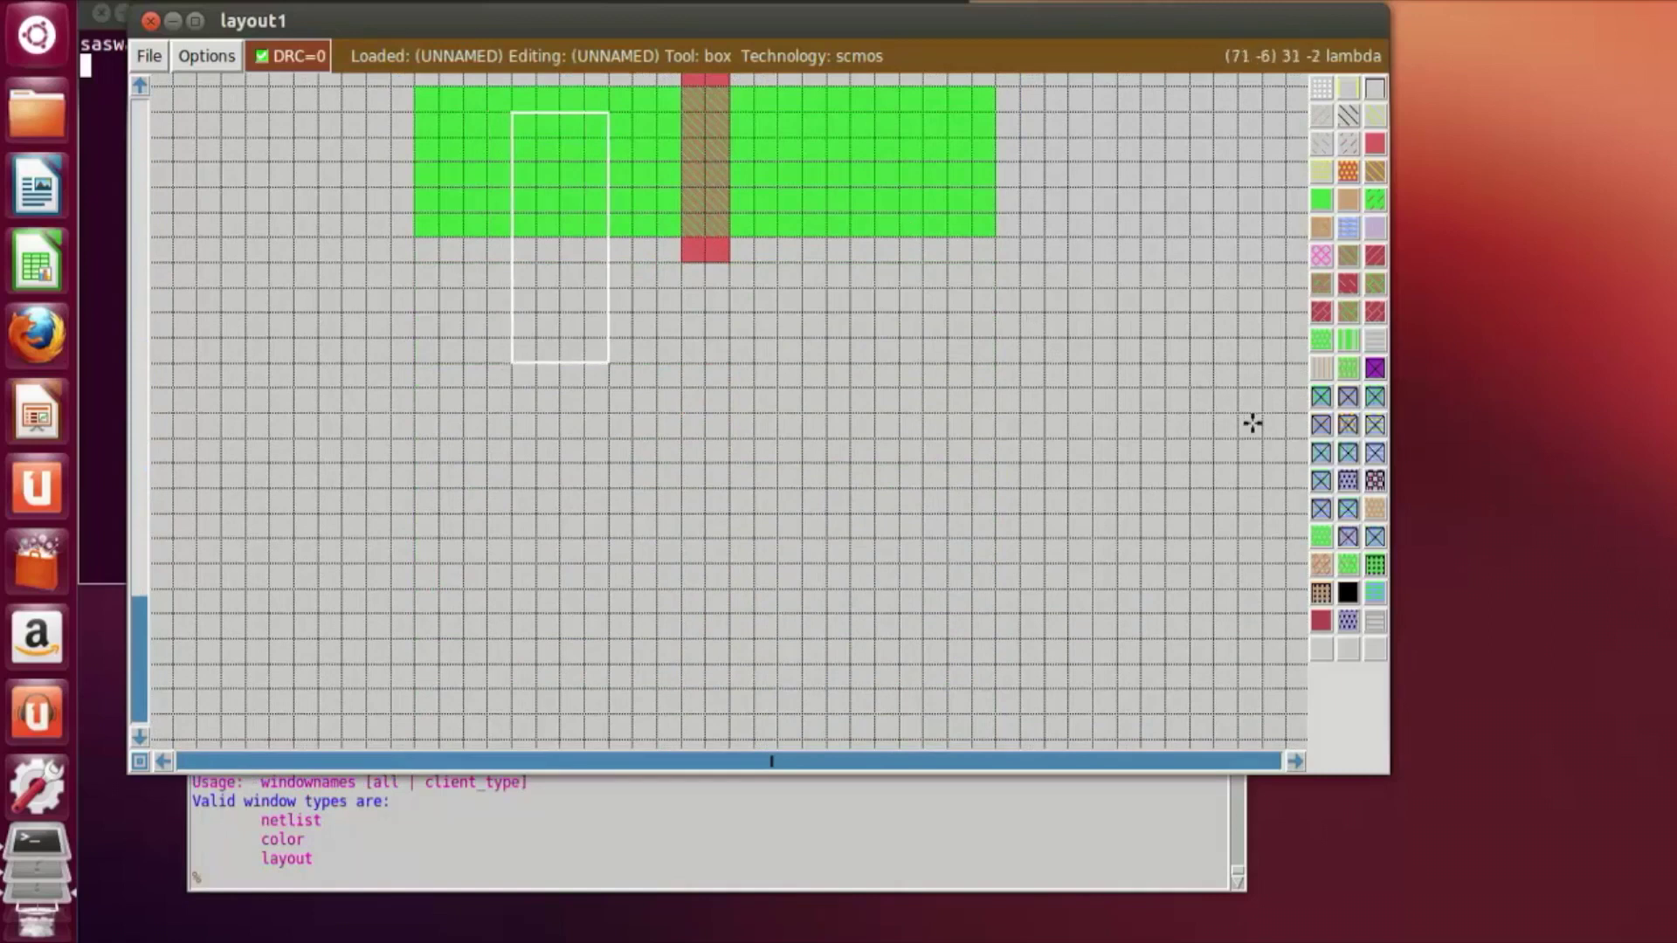
{"action": "left_click", "coordinate": [1345, 227]}
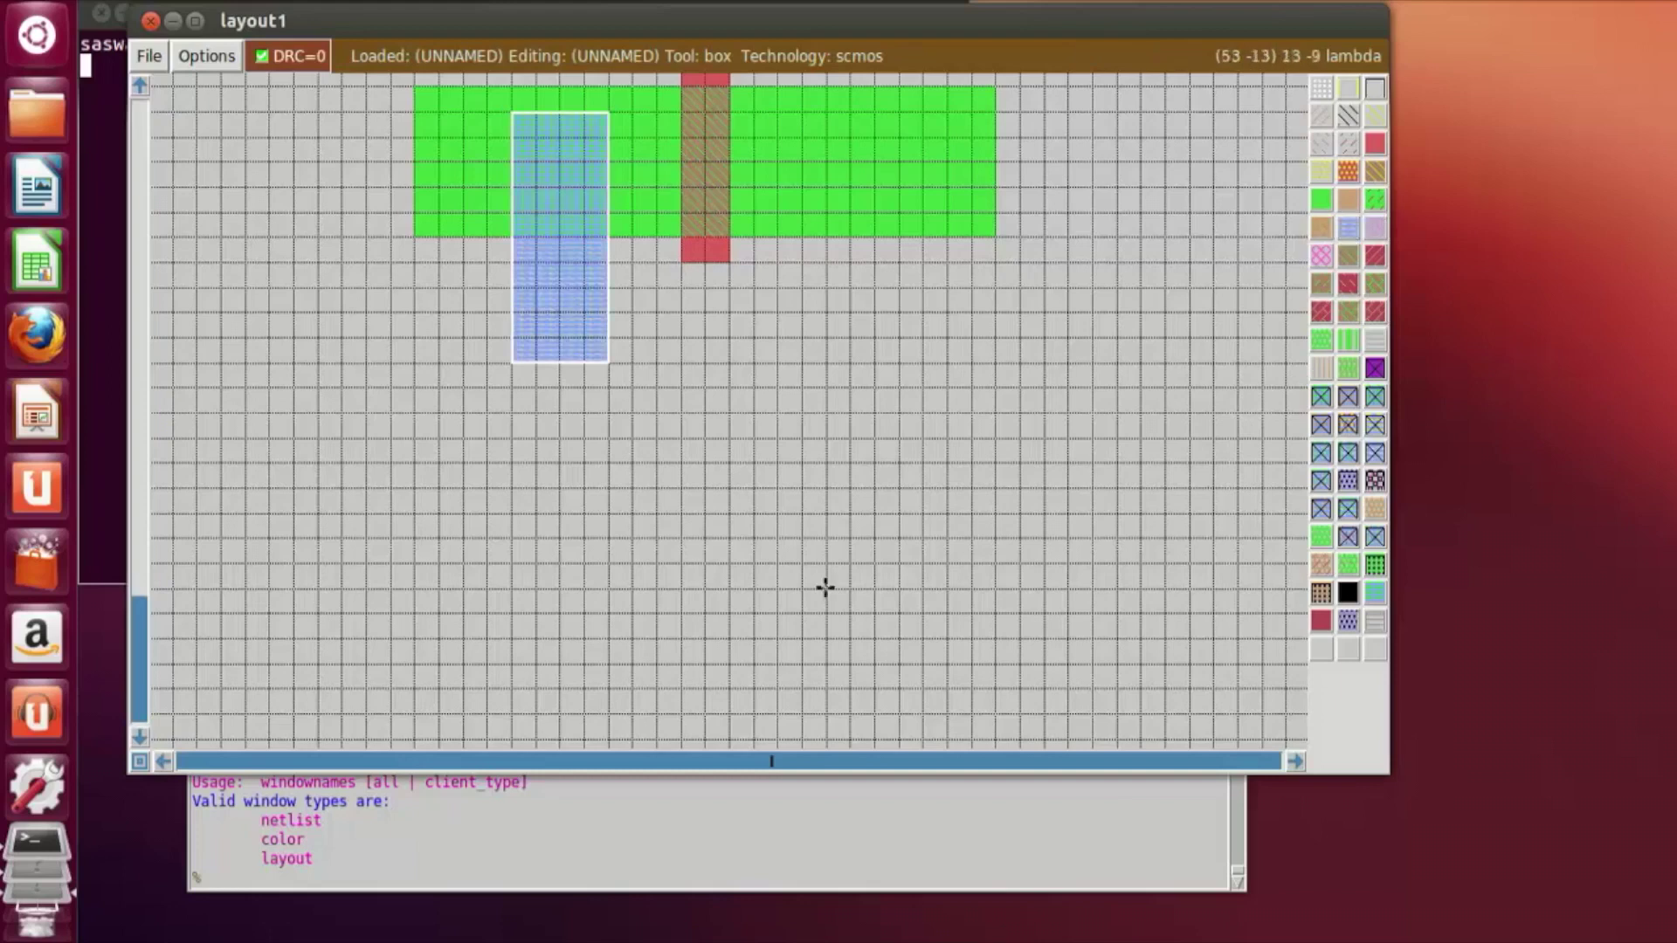
{"action": "left_click", "coordinate": [824, 611]}
Step: Place a box 24 lambda wide and 4 lambda high directly under the lower metal1 strip, aligned with the n-diffusion's sides
{"action": "scroll", "coordinate": [768, 554], "scroll_direction": "up", "scroll_amount": 6}
{"action": "scroll", "coordinate": [758, 575], "scroll_direction": "up", "scroll_amount": 4}
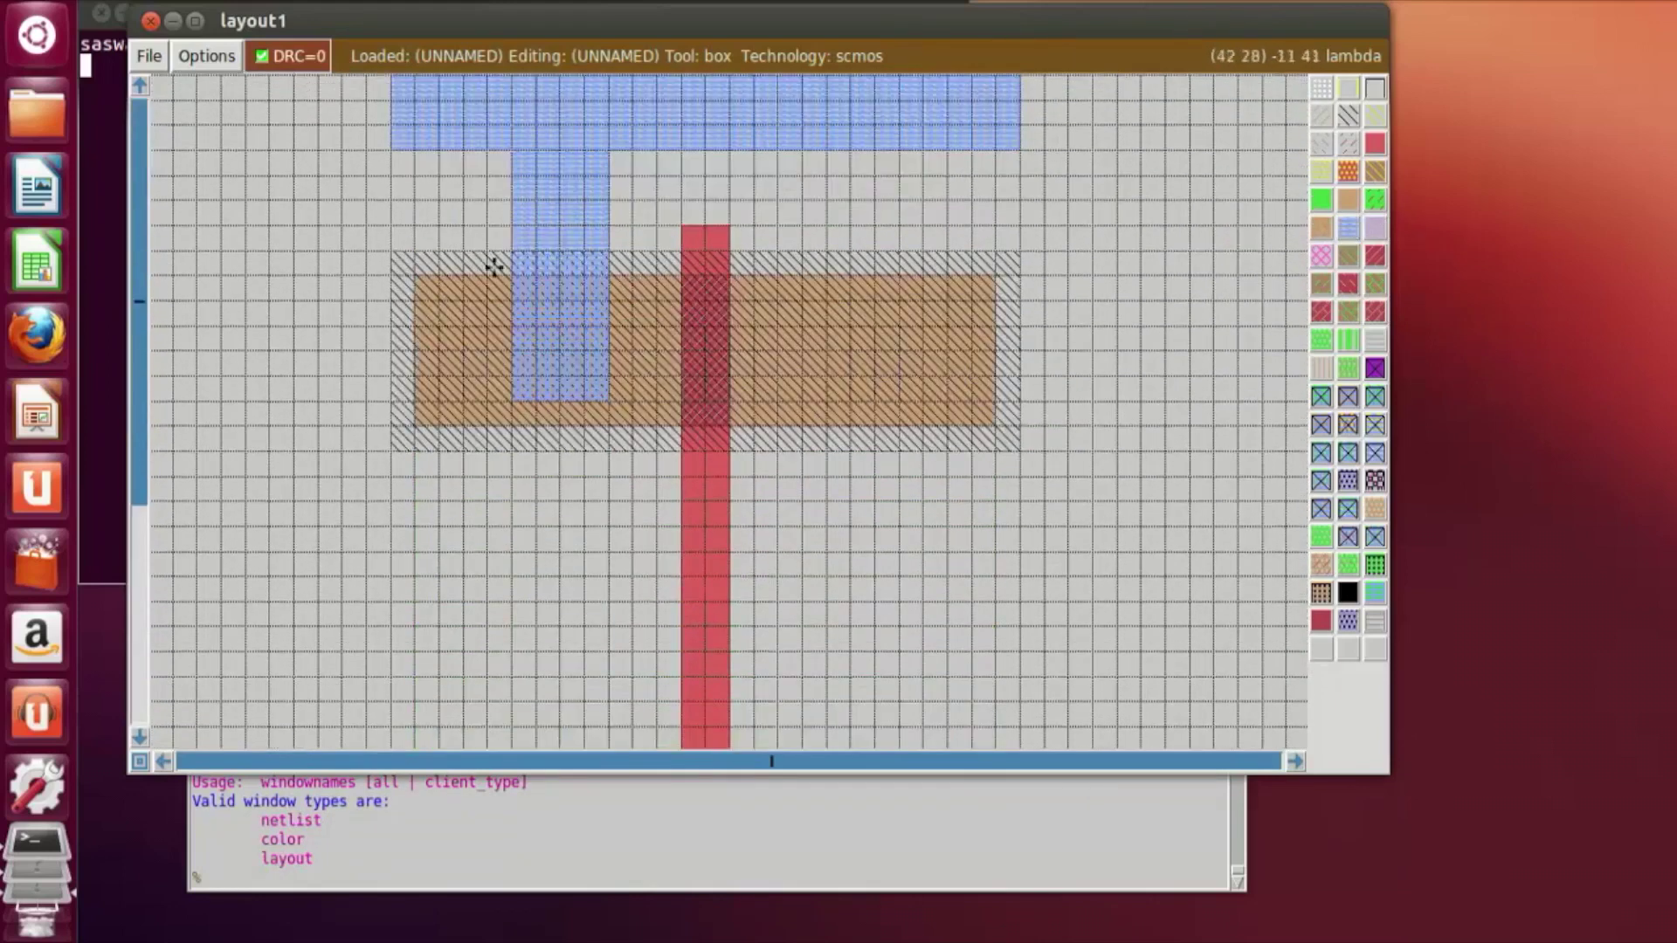
{"action": "scroll", "coordinate": [366, 184], "scroll_direction": "up", "scroll_amount": 1}
{"action": "left_click", "coordinate": [391, 179]}
{"action": "right_click", "coordinate": [1029, 75]}
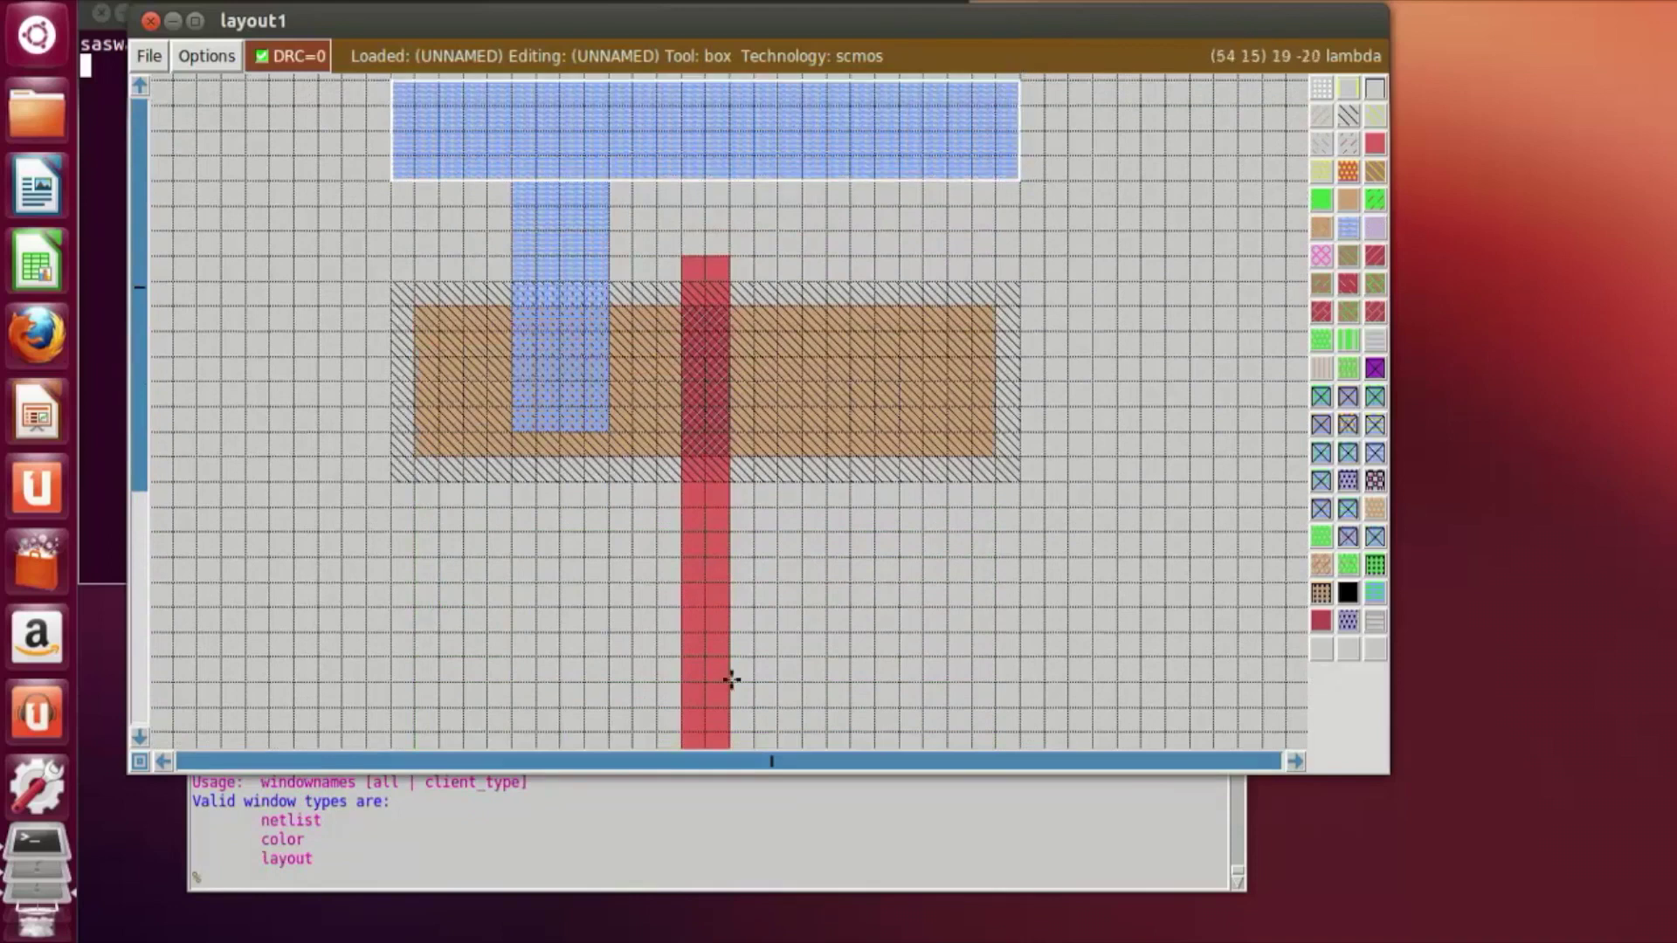
{"action": "scroll", "coordinate": [625, 647], "scroll_direction": "down", "scroll_amount": 6}
{"action": "left_click", "coordinate": [437, 629]}
{"action": "left_click", "coordinate": [430, 591]}
{"action": "left_click", "coordinate": [416, 599]}
{"action": "left_click", "coordinate": [420, 614]}
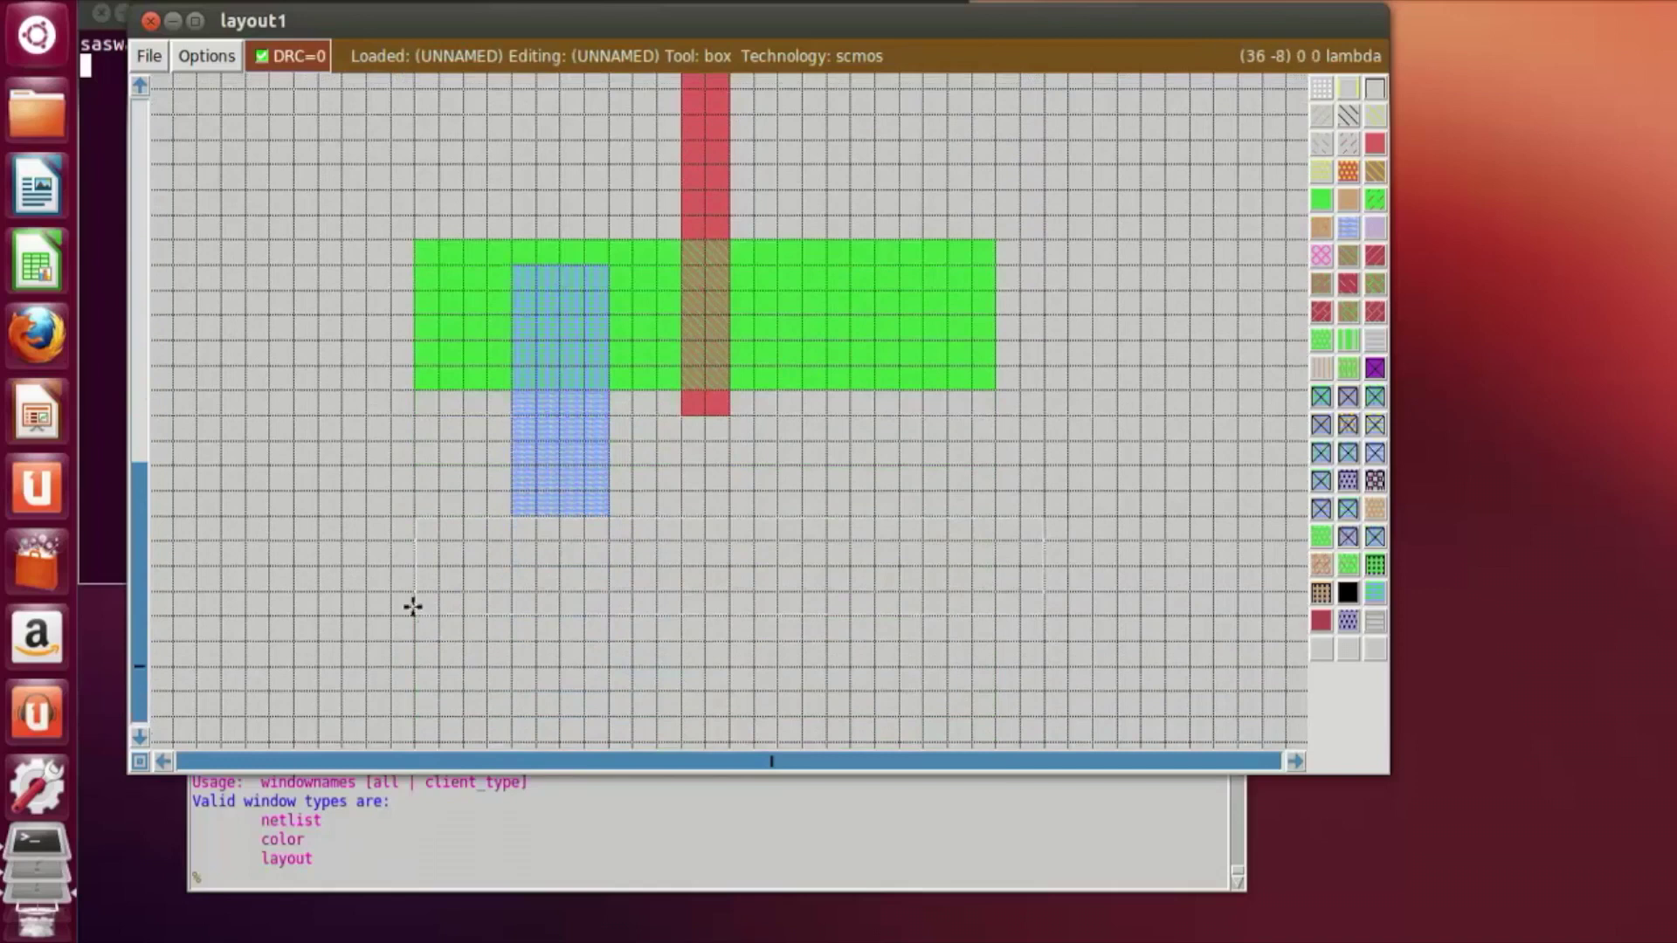
{"action": "left_click", "coordinate": [393, 609]}
{"action": "right_click", "coordinate": [1000, 524]}
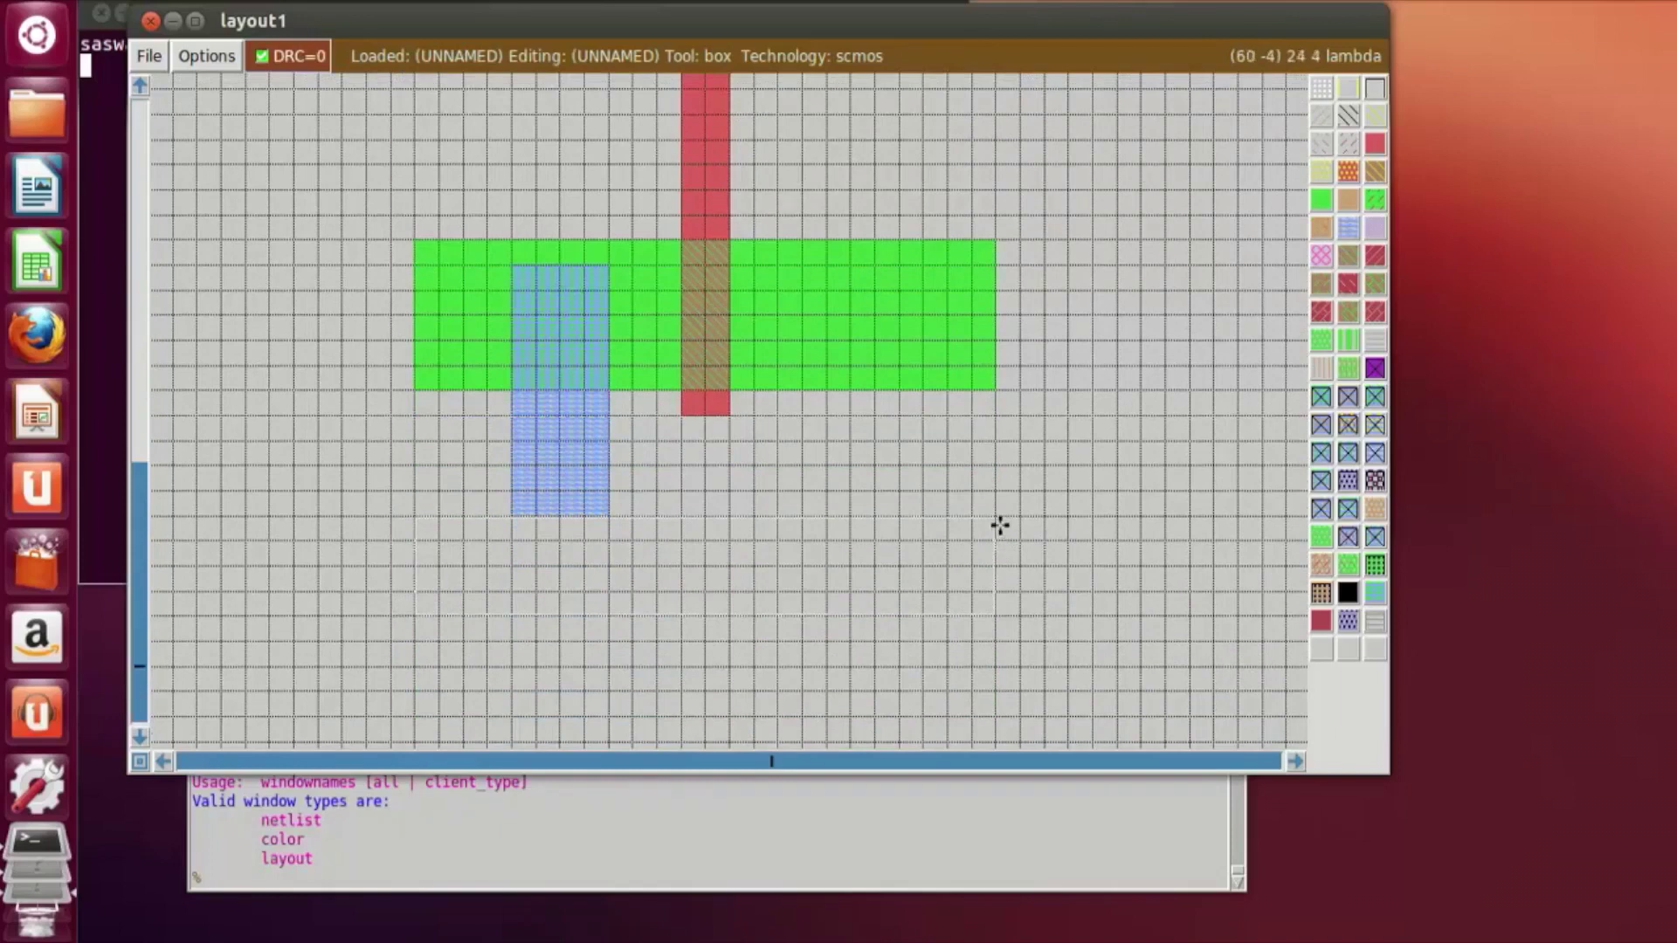
Step: Paint the 24 by 4 lambda box with the n-transistor gate's layer and revert that paint with the console command undo
{"action": "left_click", "coordinate": [1352, 253]}
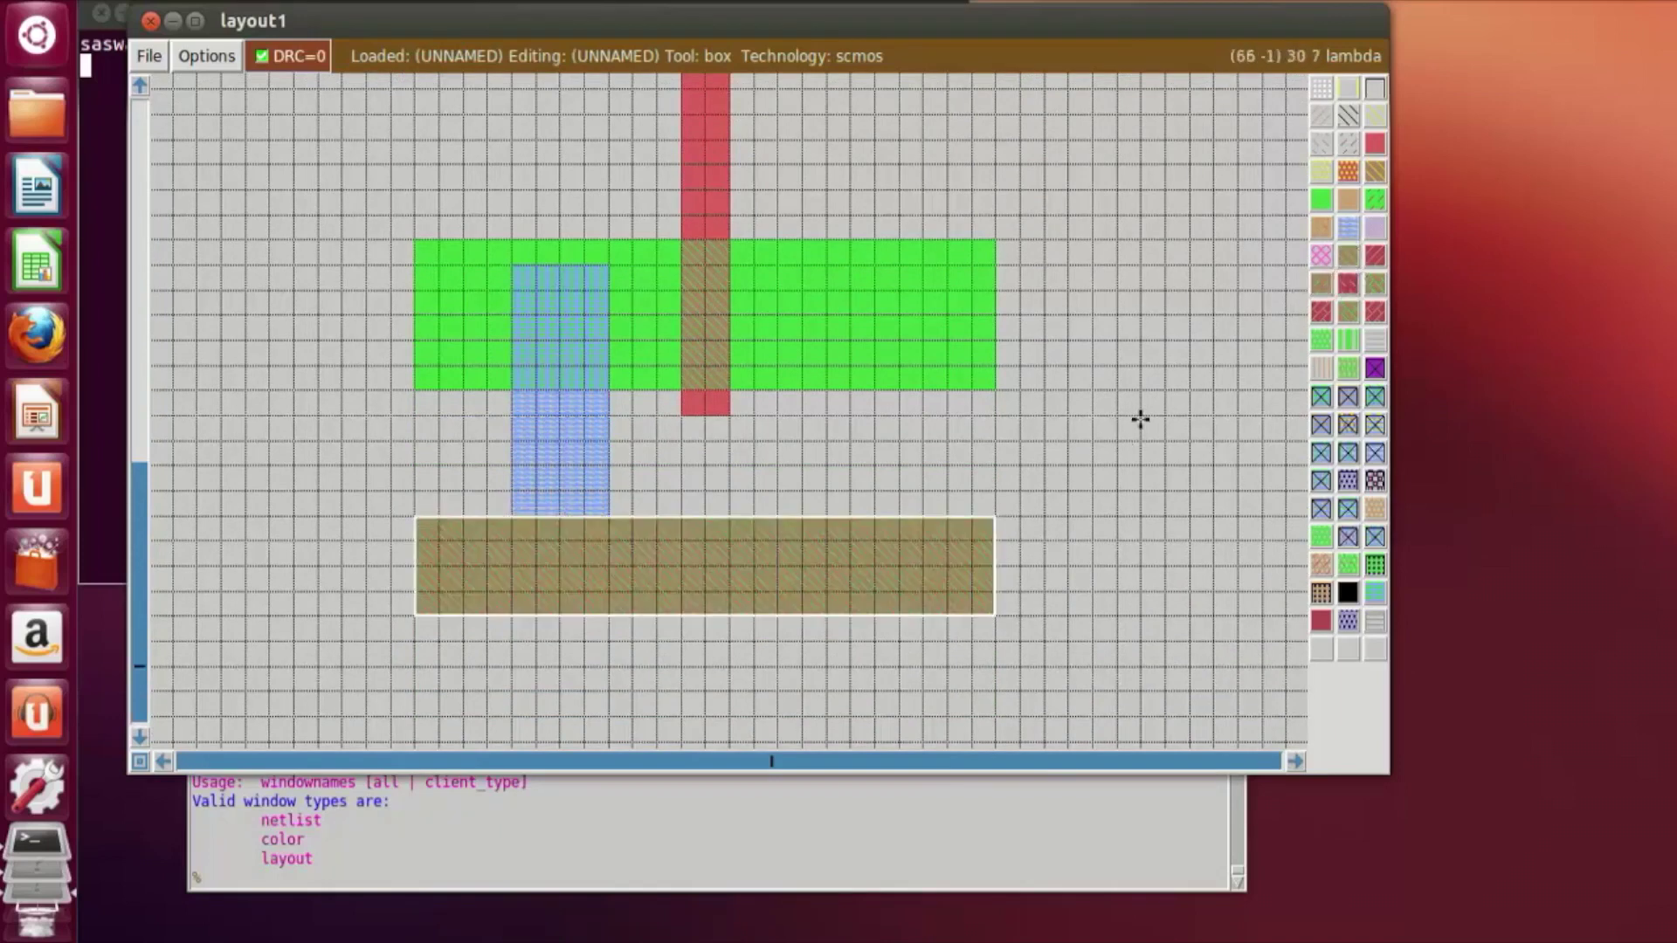
{"action": "left_click", "coordinate": [316, 878]}
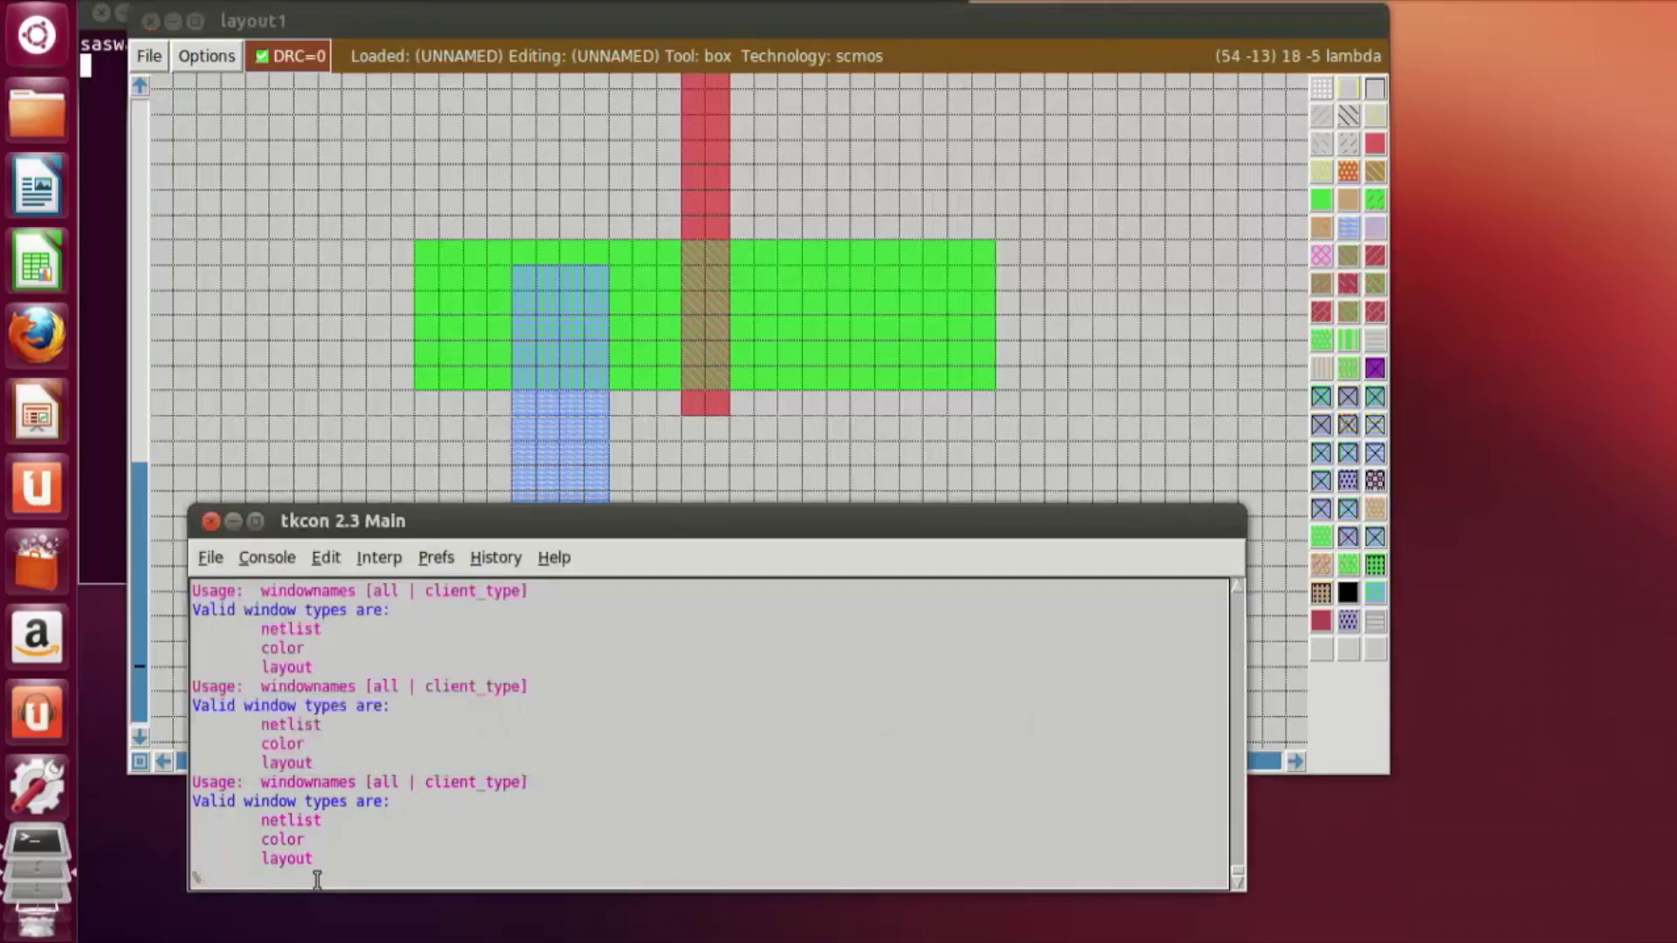
{"action": "type", "text": "undo"}
{"action": "key", "text": "Return"}
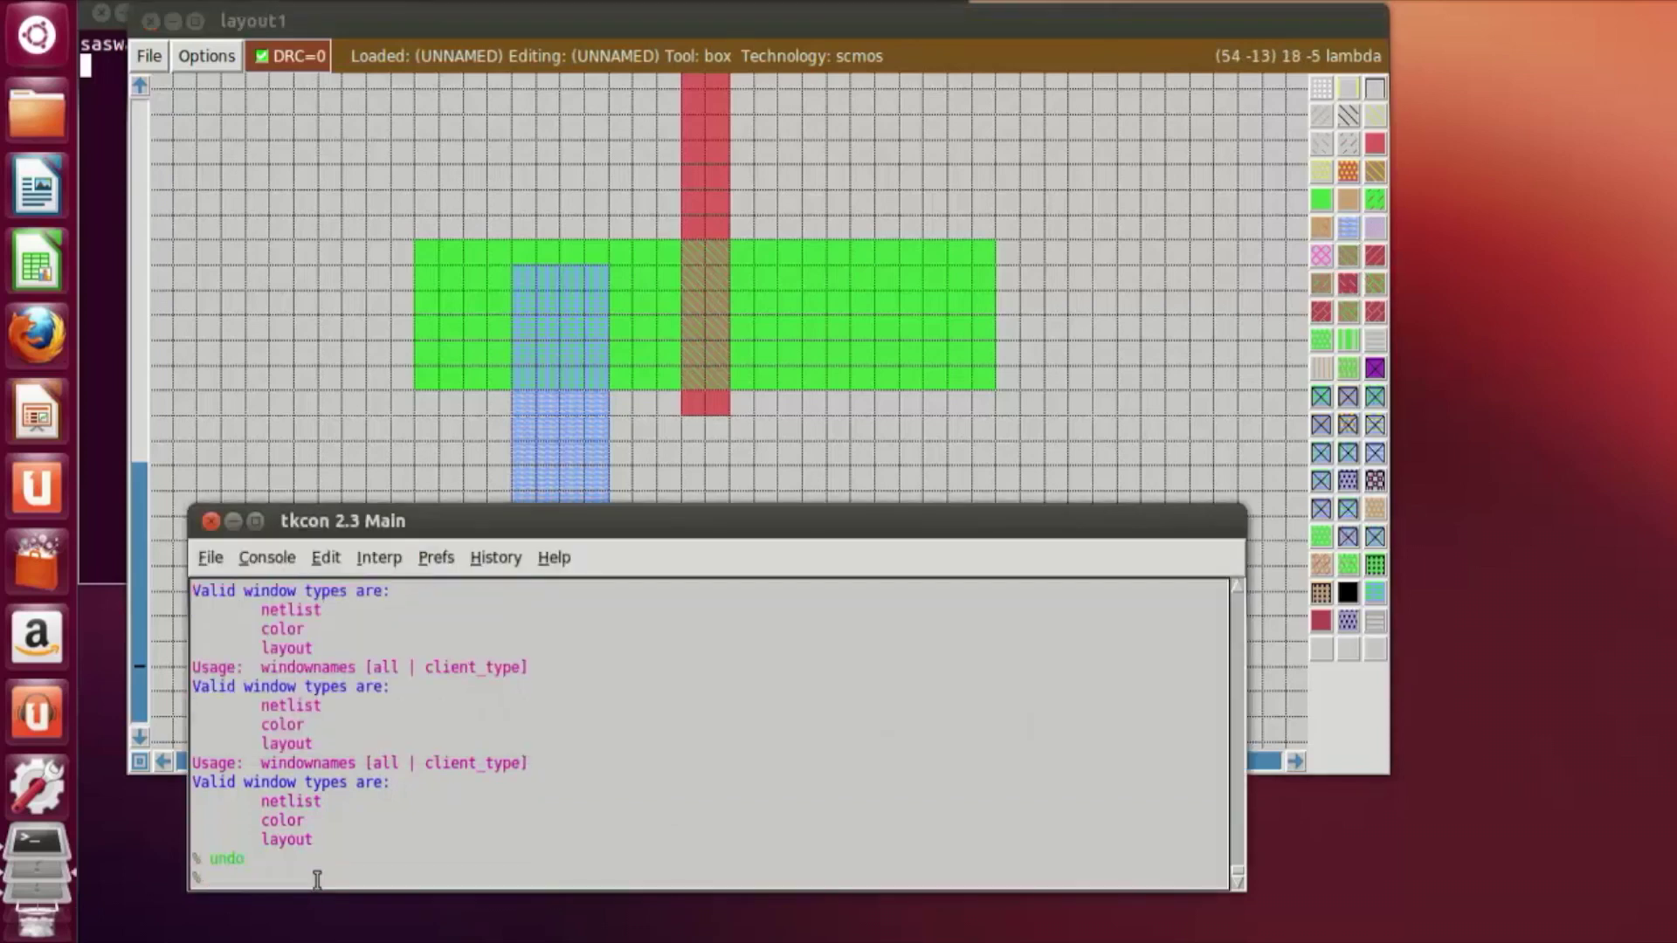
Step: Paint the 24 by 4 lambda box under the lower metal1 strip with metal1 as the lower supply rail
{"action": "left_click", "coordinate": [1093, 35]}
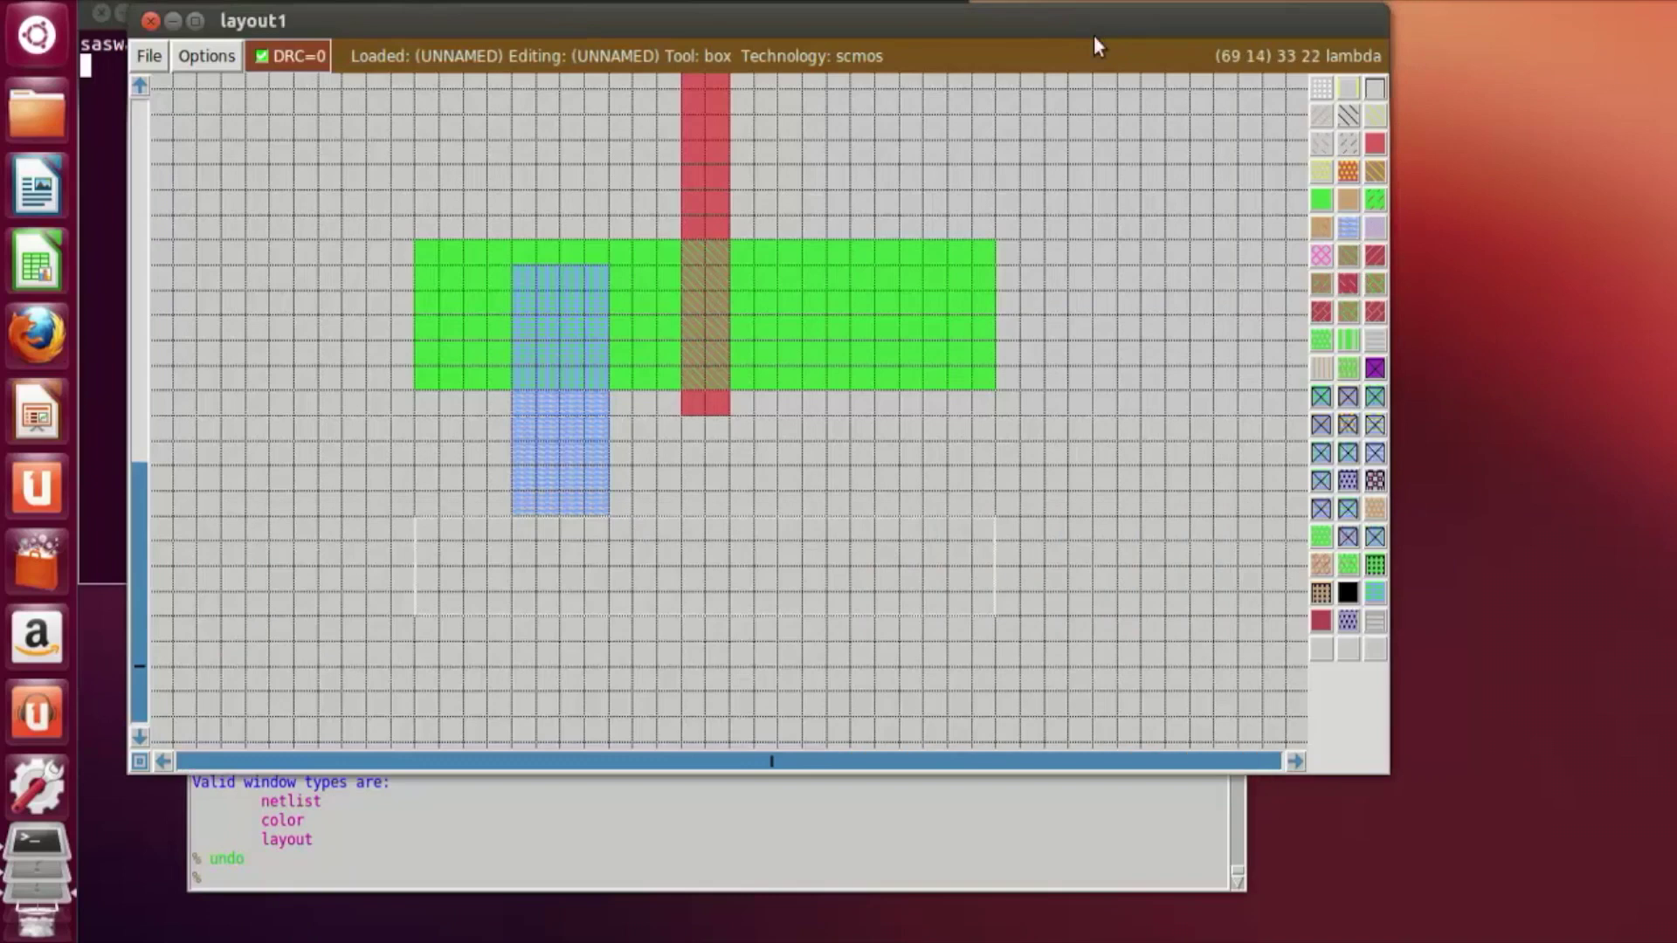
{"action": "middle_click", "coordinate": [1347, 229]}
{"action": "left_click", "coordinate": [1093, 416]}
Step: Place a 4 lambda wide box in the n-diffusion, 3 lambda right of the gate and 1 lambda above the diffusion's lower edge
{"action": "scroll", "coordinate": [1112, 411], "scroll_direction": "up", "scroll_amount": 2}
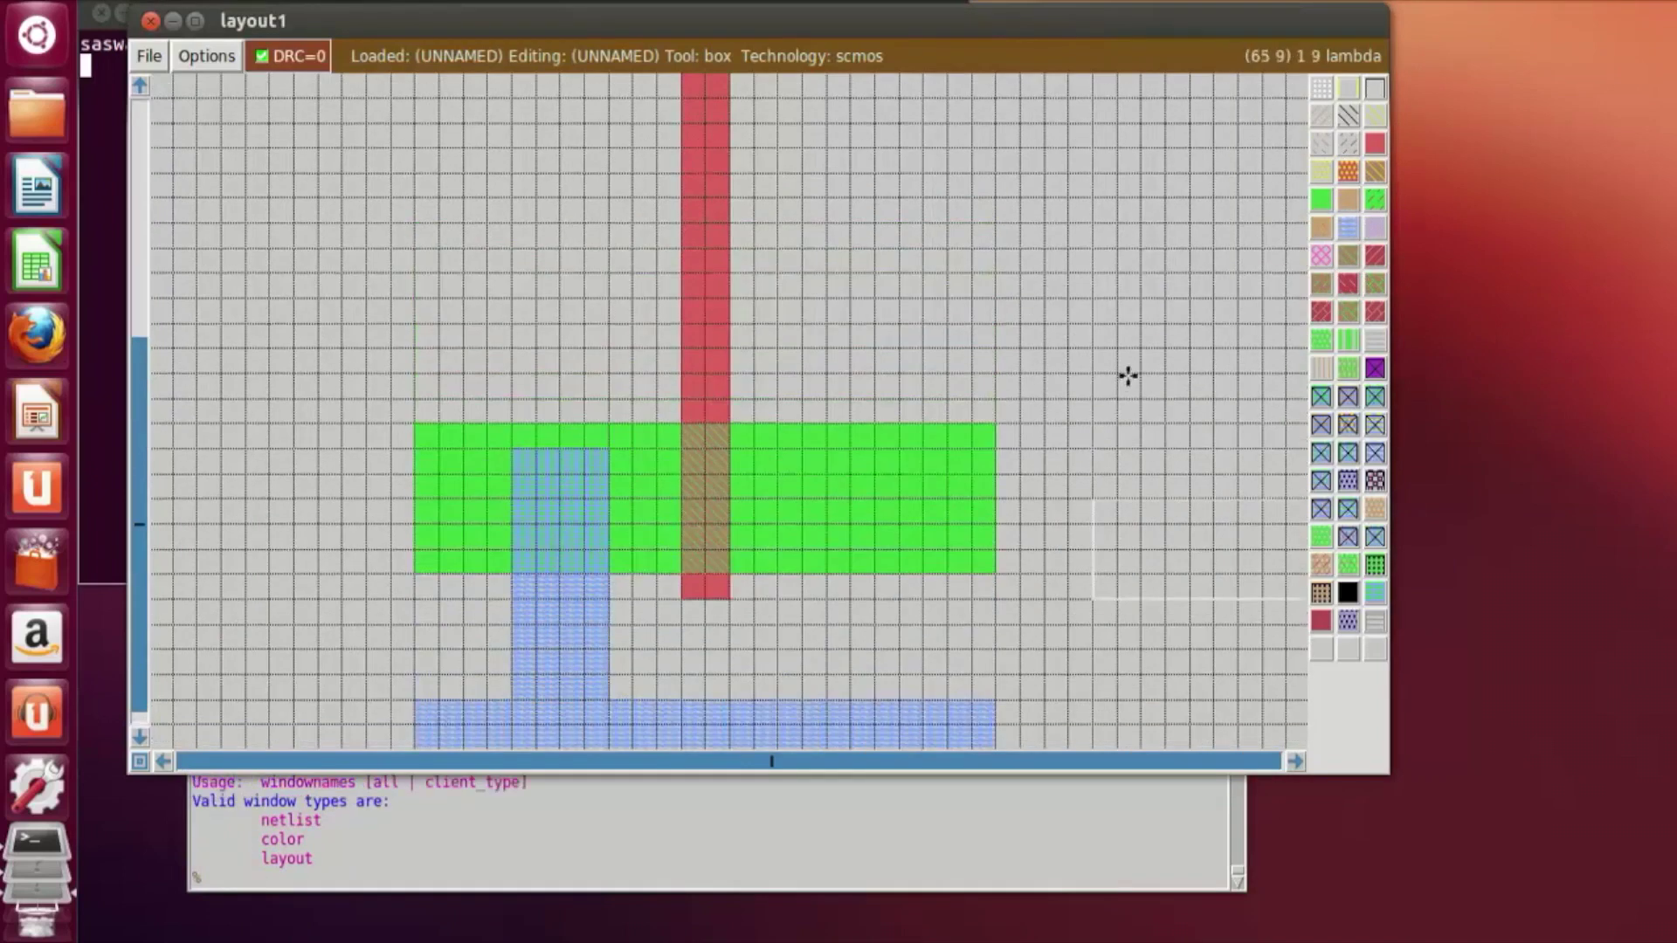
{"action": "key", "text": "shift+z"}
{"action": "scroll", "coordinate": [673, 580], "scroll_direction": "up", "scroll_amount": 2}
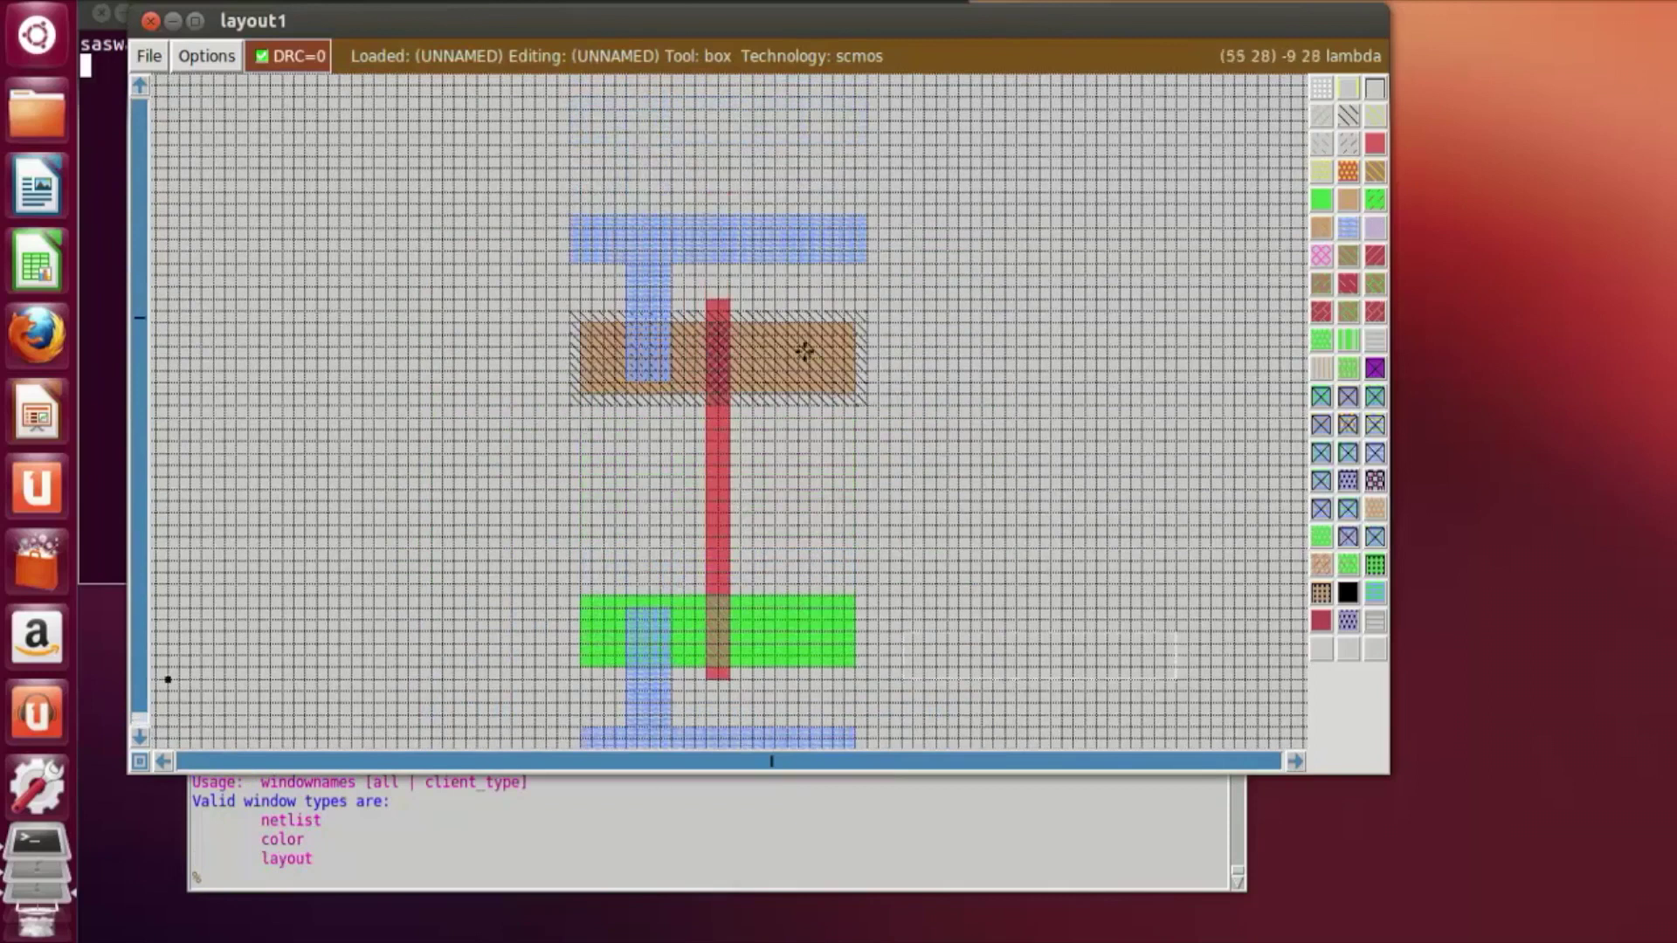
{"action": "key", "text": "z"}
{"action": "scroll", "coordinate": [834, 734], "scroll_direction": "down", "scroll_amount": 2}
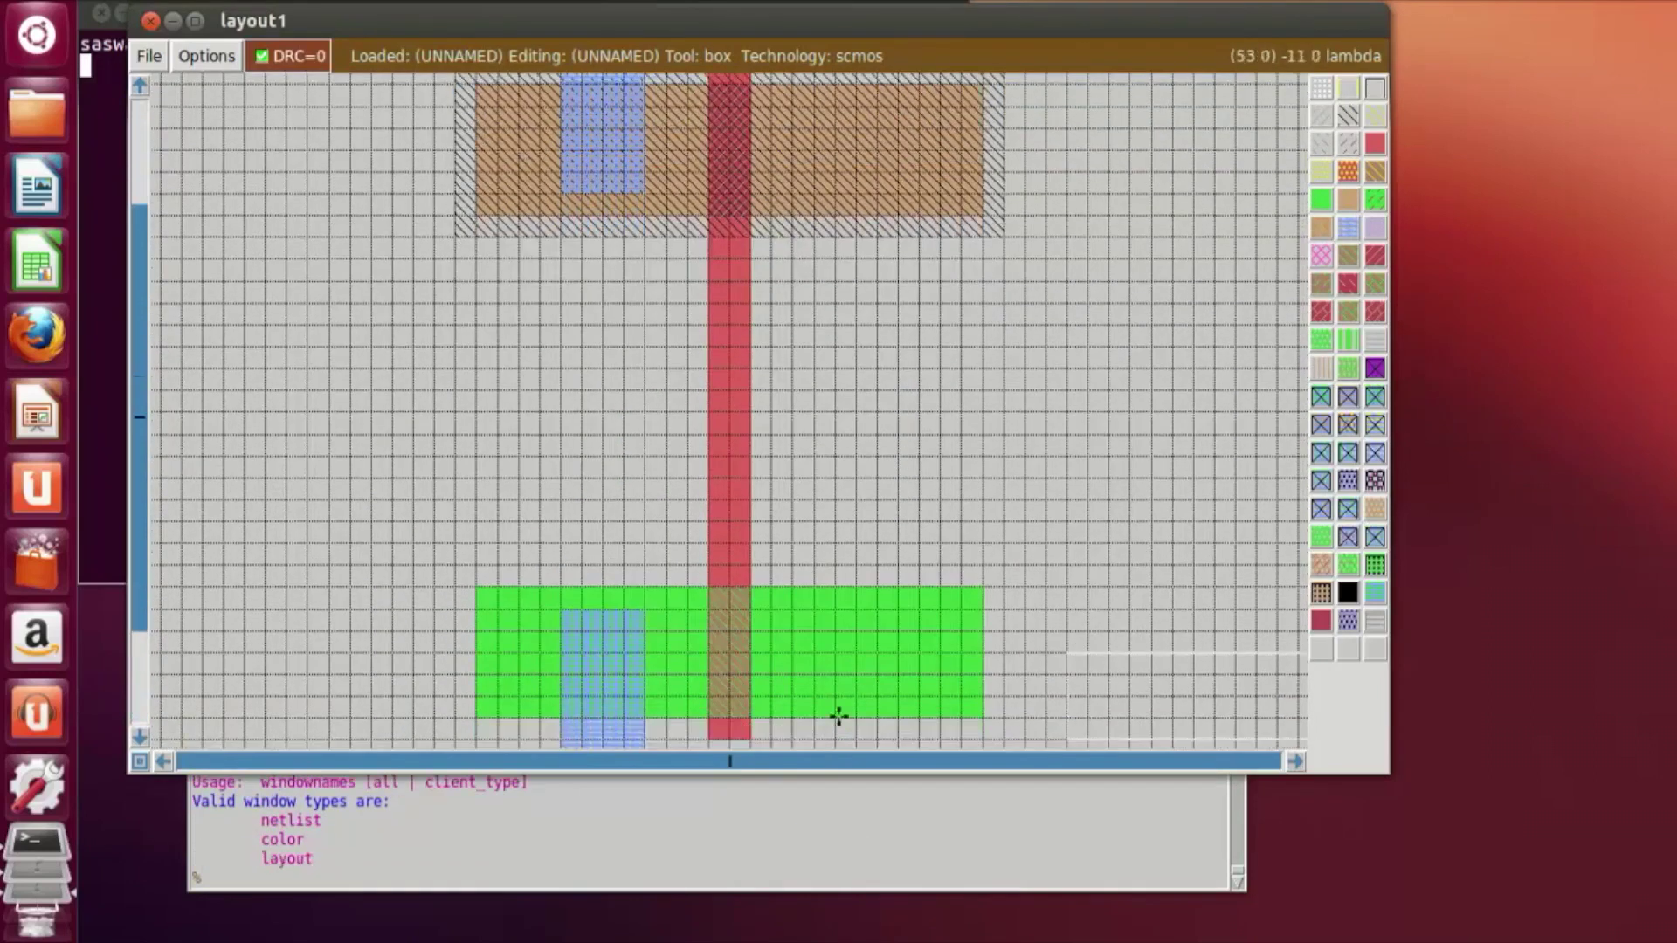
{"action": "scroll", "coordinate": [848, 702], "scroll_direction": "down", "scroll_amount": 1}
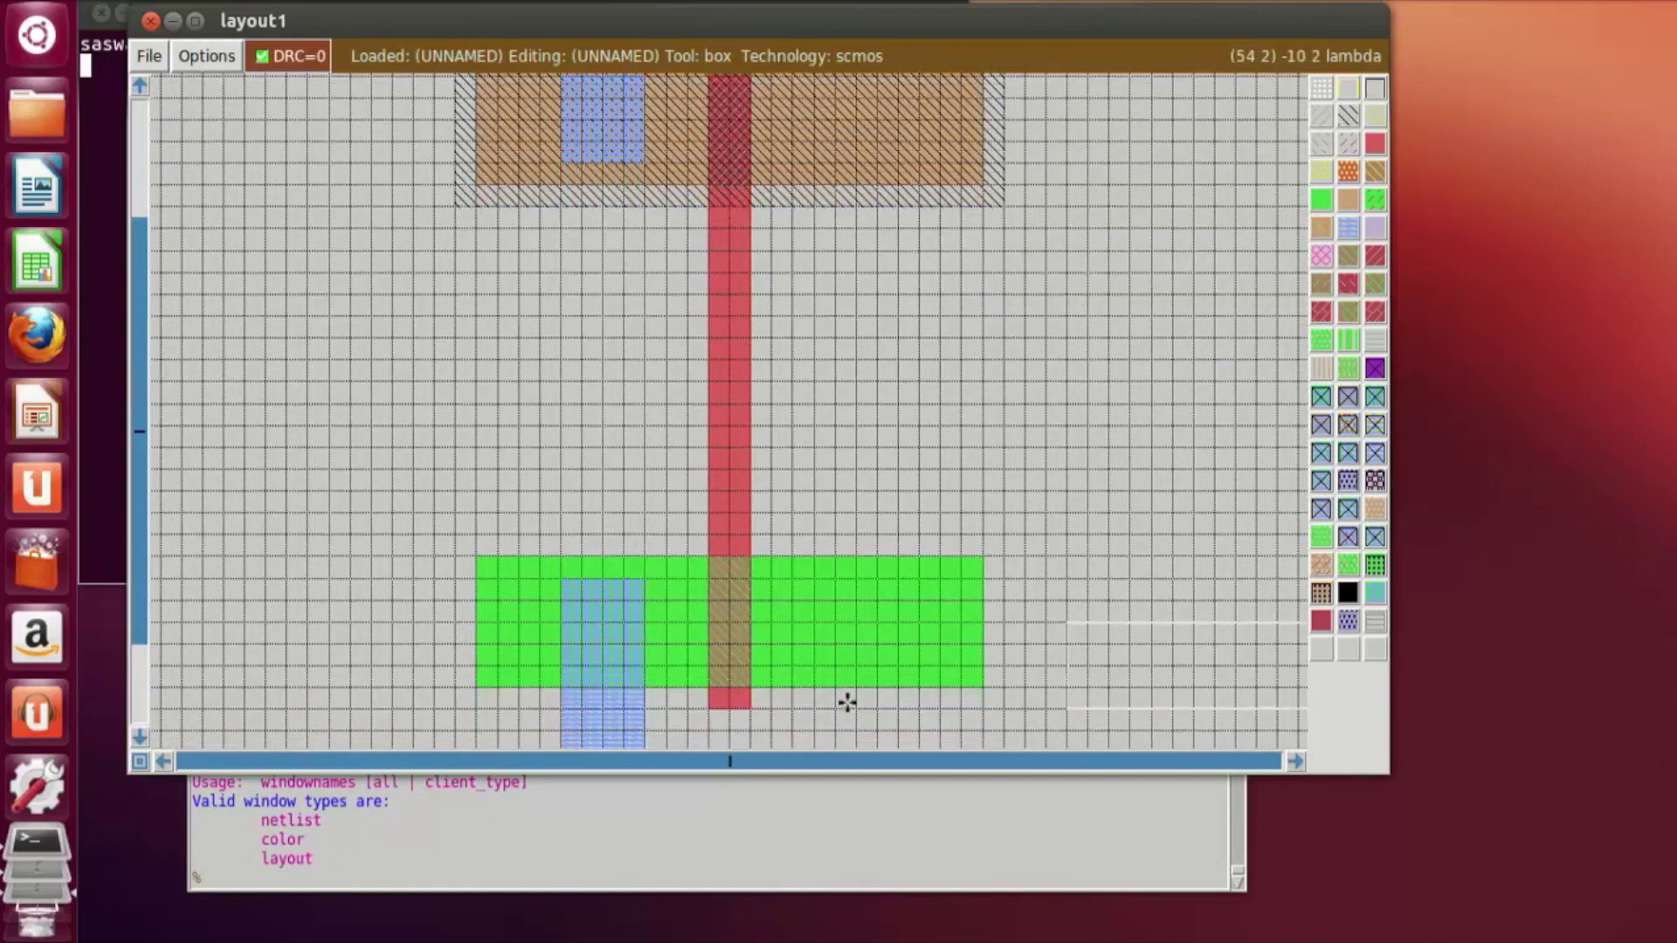
{"action": "left_click", "coordinate": [830, 652]}
{"action": "left_click", "coordinate": [797, 661]}
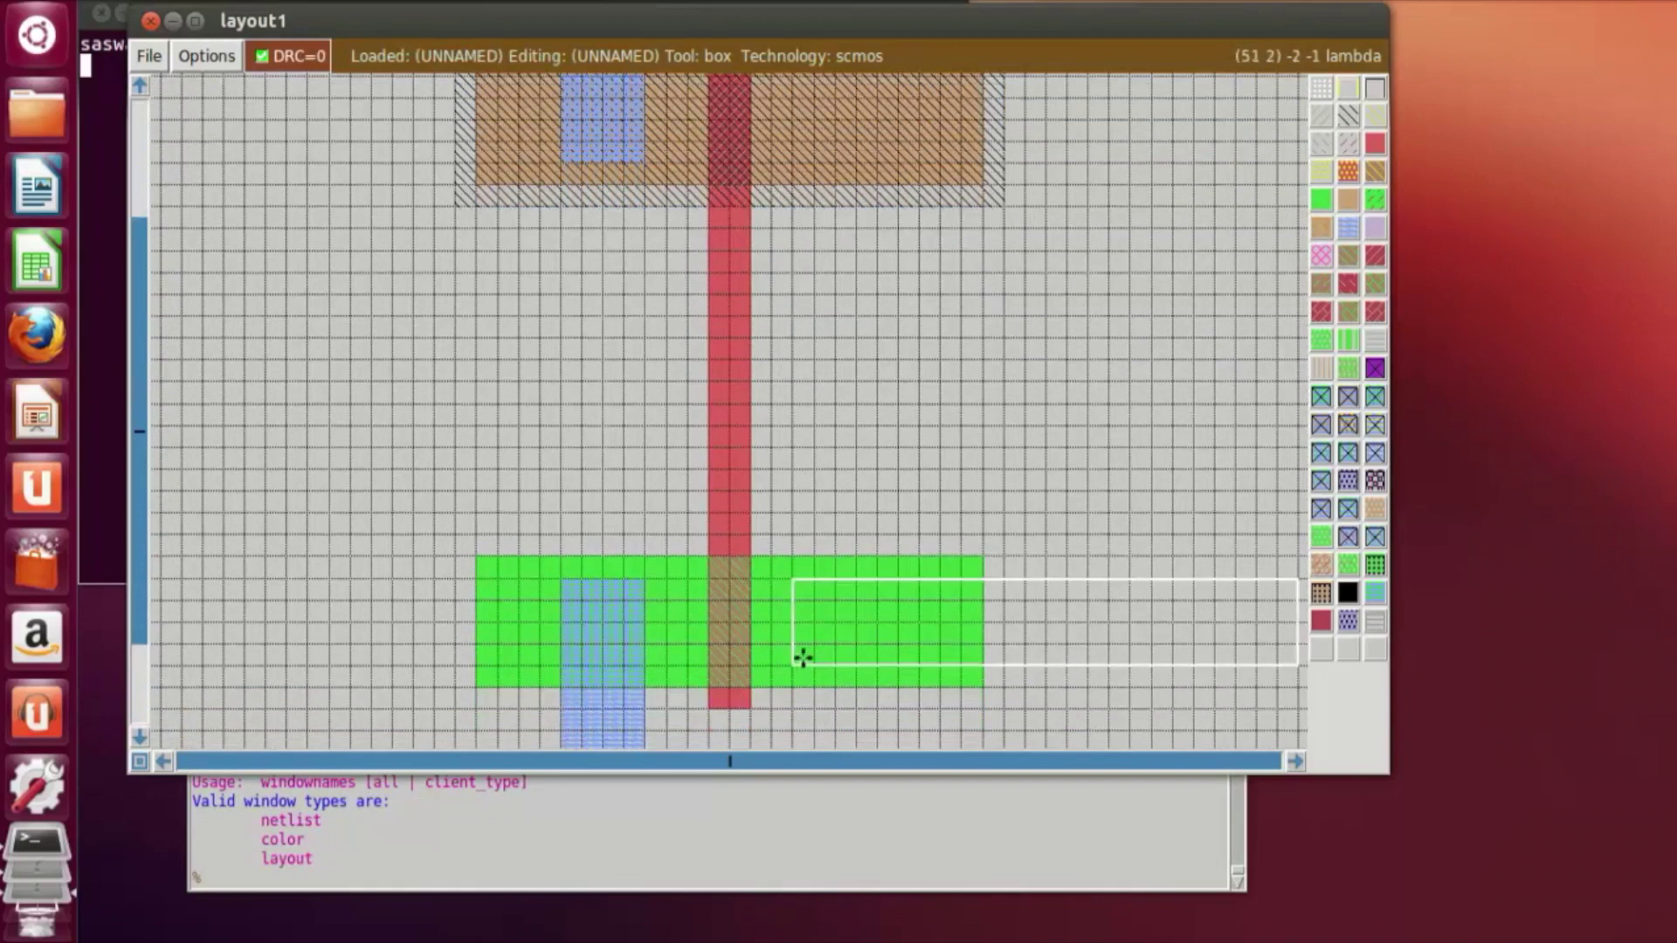
{"action": "right_click_drag", "start_coordinate": [876, 661], "coordinate": [878, 490]}
{"action": "left_click", "coordinate": [812, 666]}
Step: Extend the box up to 1 lambda below the p-diffusion's upper edge and paint it with metal1 as a 4 by 27 lambda output strip
{"action": "scroll", "coordinate": [878, 500], "scroll_direction": "up", "scroll_amount": 2}
{"action": "right_click", "coordinate": [902, 512]}
{"action": "scroll", "coordinate": [902, 512], "scroll_direction": "up", "scroll_amount": 3}
{"action": "scroll", "coordinate": [902, 512], "scroll_direction": "up", "scroll_amount": 1}
{"action": "right_click", "coordinate": [902, 513]}
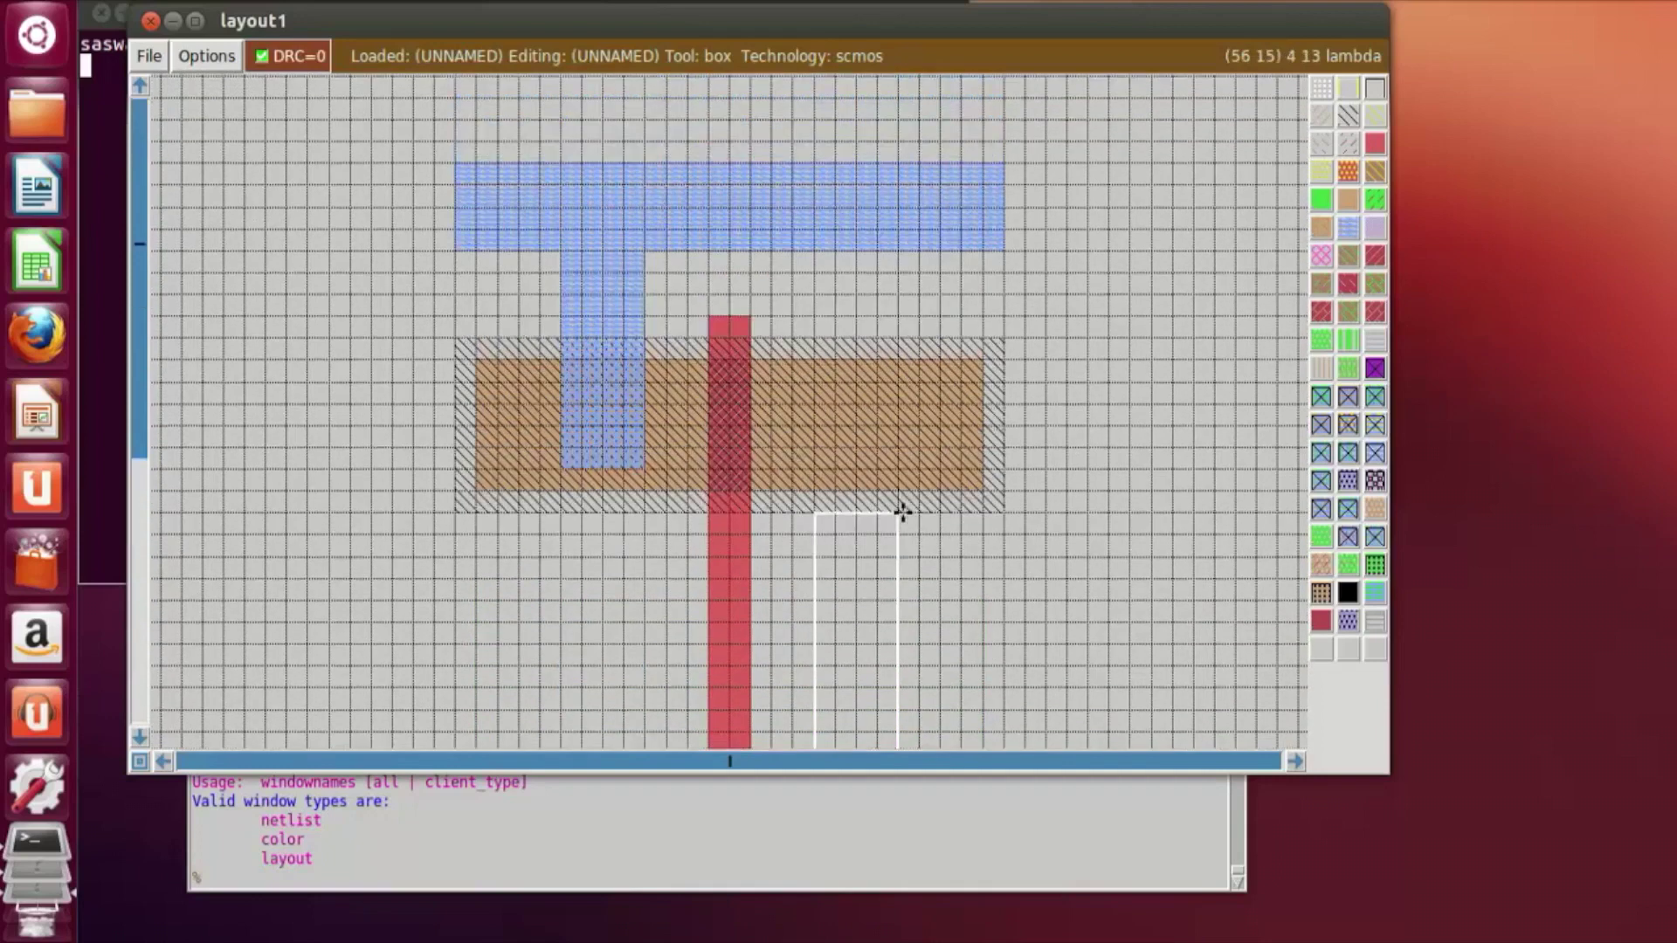
{"action": "scroll", "coordinate": [902, 513], "scroll_direction": "up", "scroll_amount": 2}
{"action": "right_click", "coordinate": [902, 512]}
{"action": "scroll", "coordinate": [902, 512], "scroll_direction": "up", "scroll_amount": 1}
{"action": "scroll", "coordinate": [902, 512], "scroll_direction": "down", "scroll_amount": 1}
{"action": "right_click", "coordinate": [902, 512]}
{"action": "scroll", "coordinate": [903, 513], "scroll_direction": "down", "scroll_amount": 12}
{"action": "scroll", "coordinate": [902, 512], "scroll_direction": "down", "scroll_amount": 3}
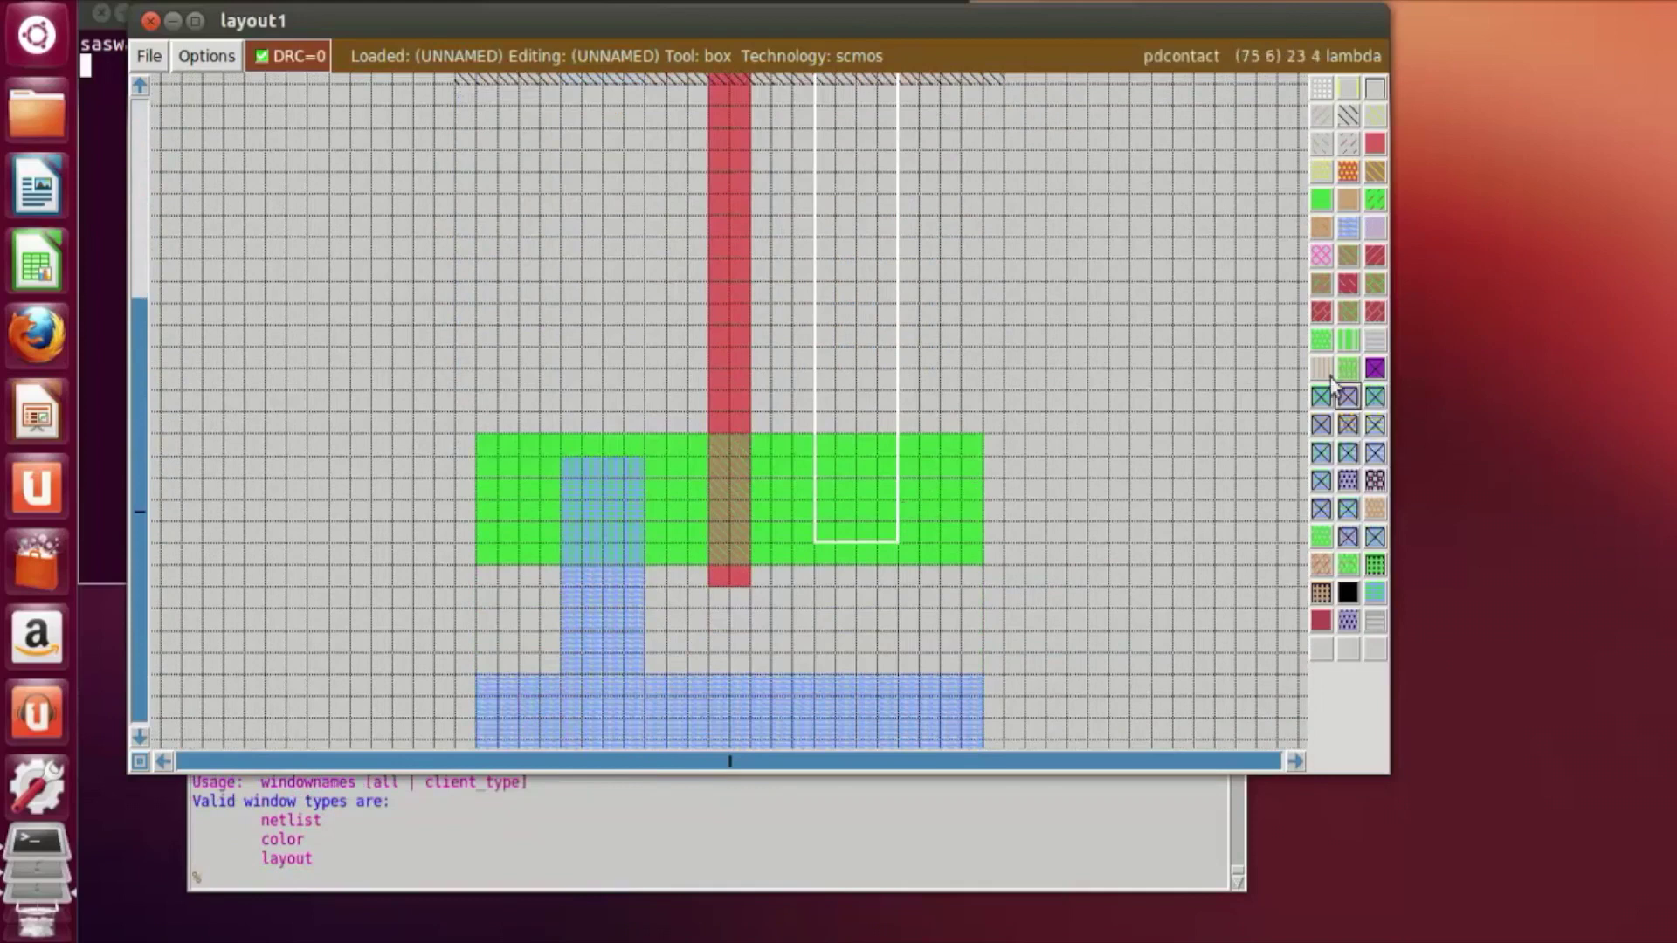
{"action": "middle_click", "coordinate": [1351, 234]}
{"action": "left_click", "coordinate": [1129, 303]}
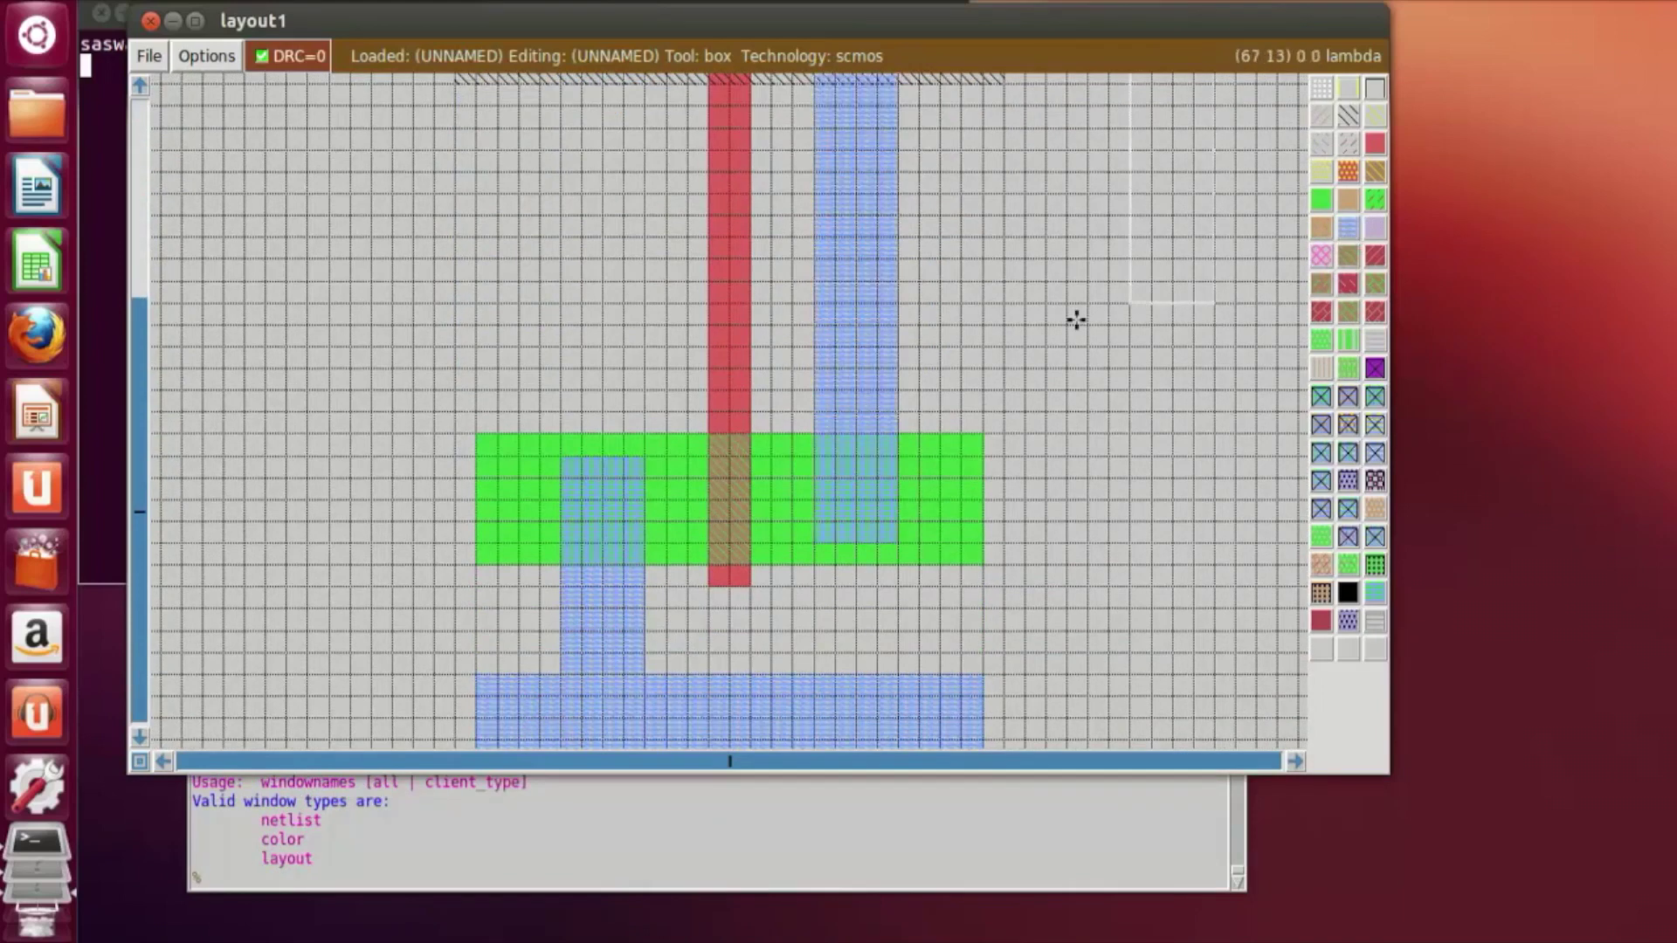
Step: Maximize the layout window and bring the metal1 overlaps with the p-diffusion into close view
{"action": "scroll", "coordinate": [982, 417], "scroll_direction": "up", "scroll_amount": 10}
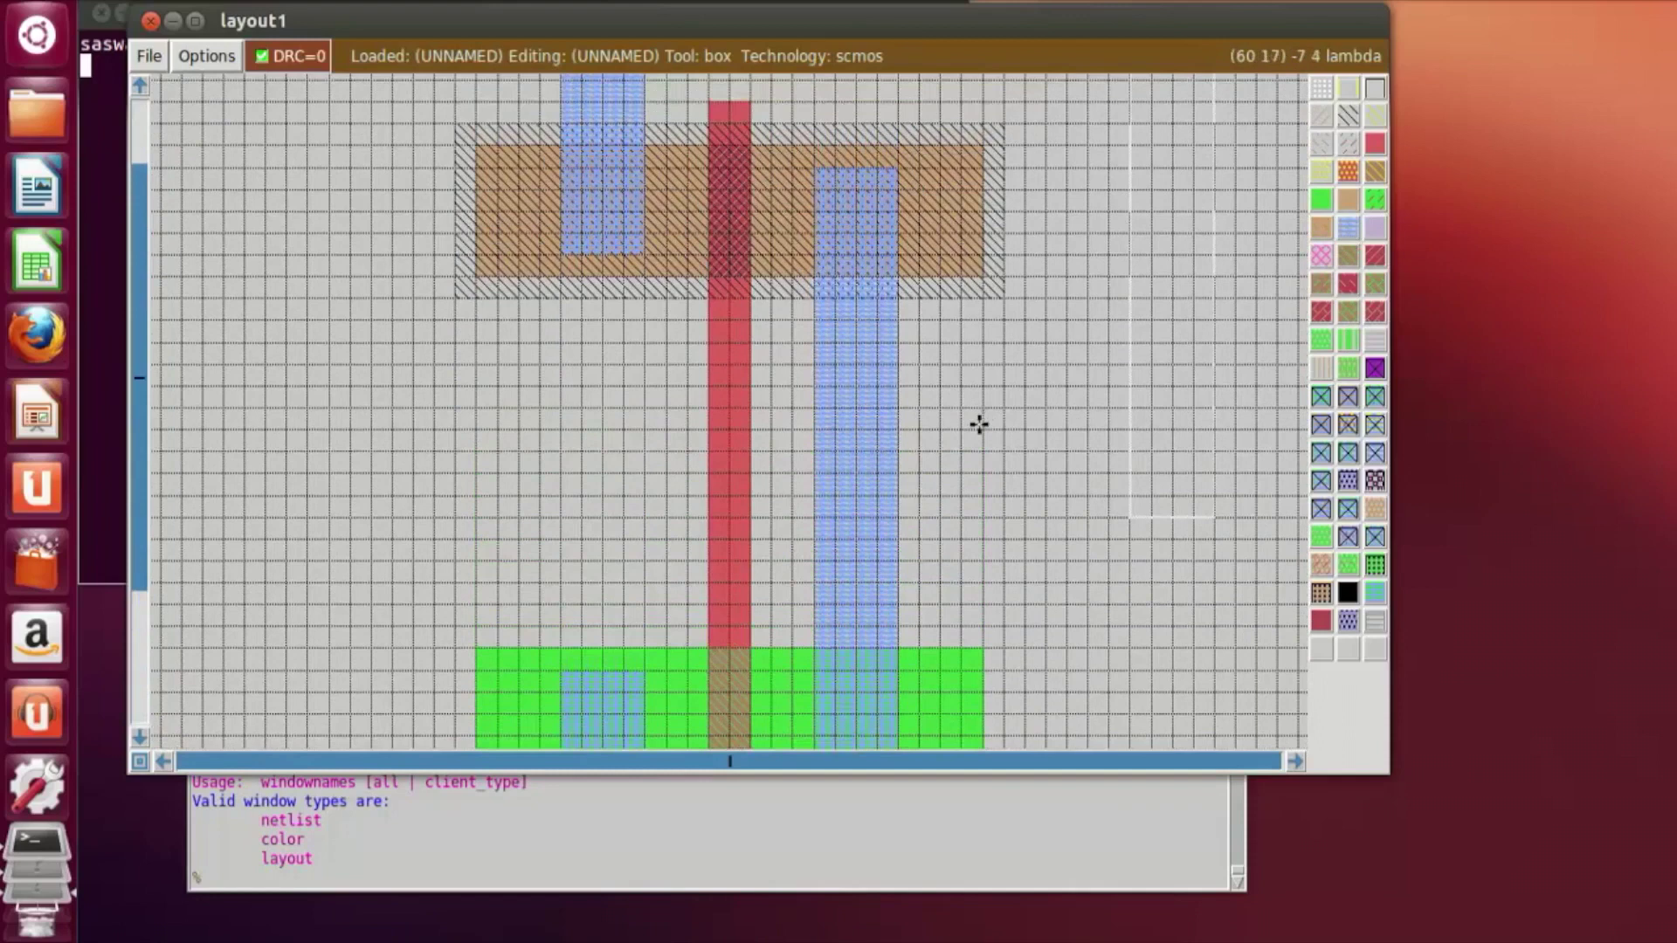
{"action": "scroll", "coordinate": [1280, 516], "scroll_direction": "up", "scroll_amount": 8}
{"action": "scroll", "coordinate": [812, 344], "scroll_direction": "down", "scroll_amount": 5}
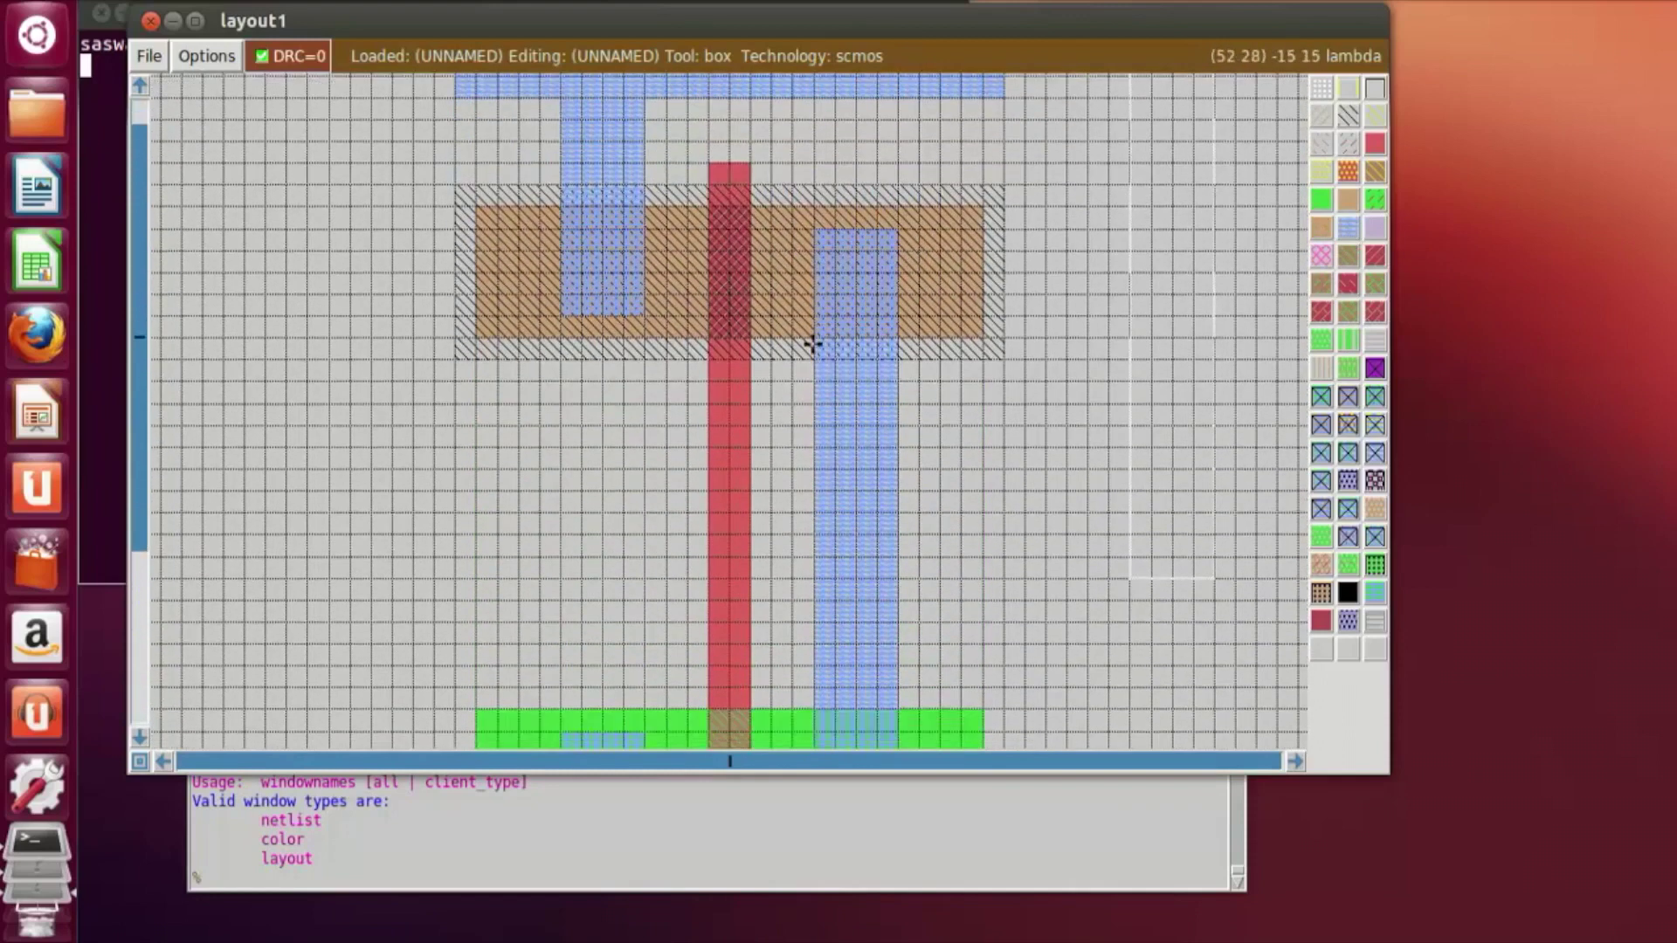
{"action": "scroll", "coordinate": [1148, 396], "scroll_direction": "down", "scroll_amount": 6}
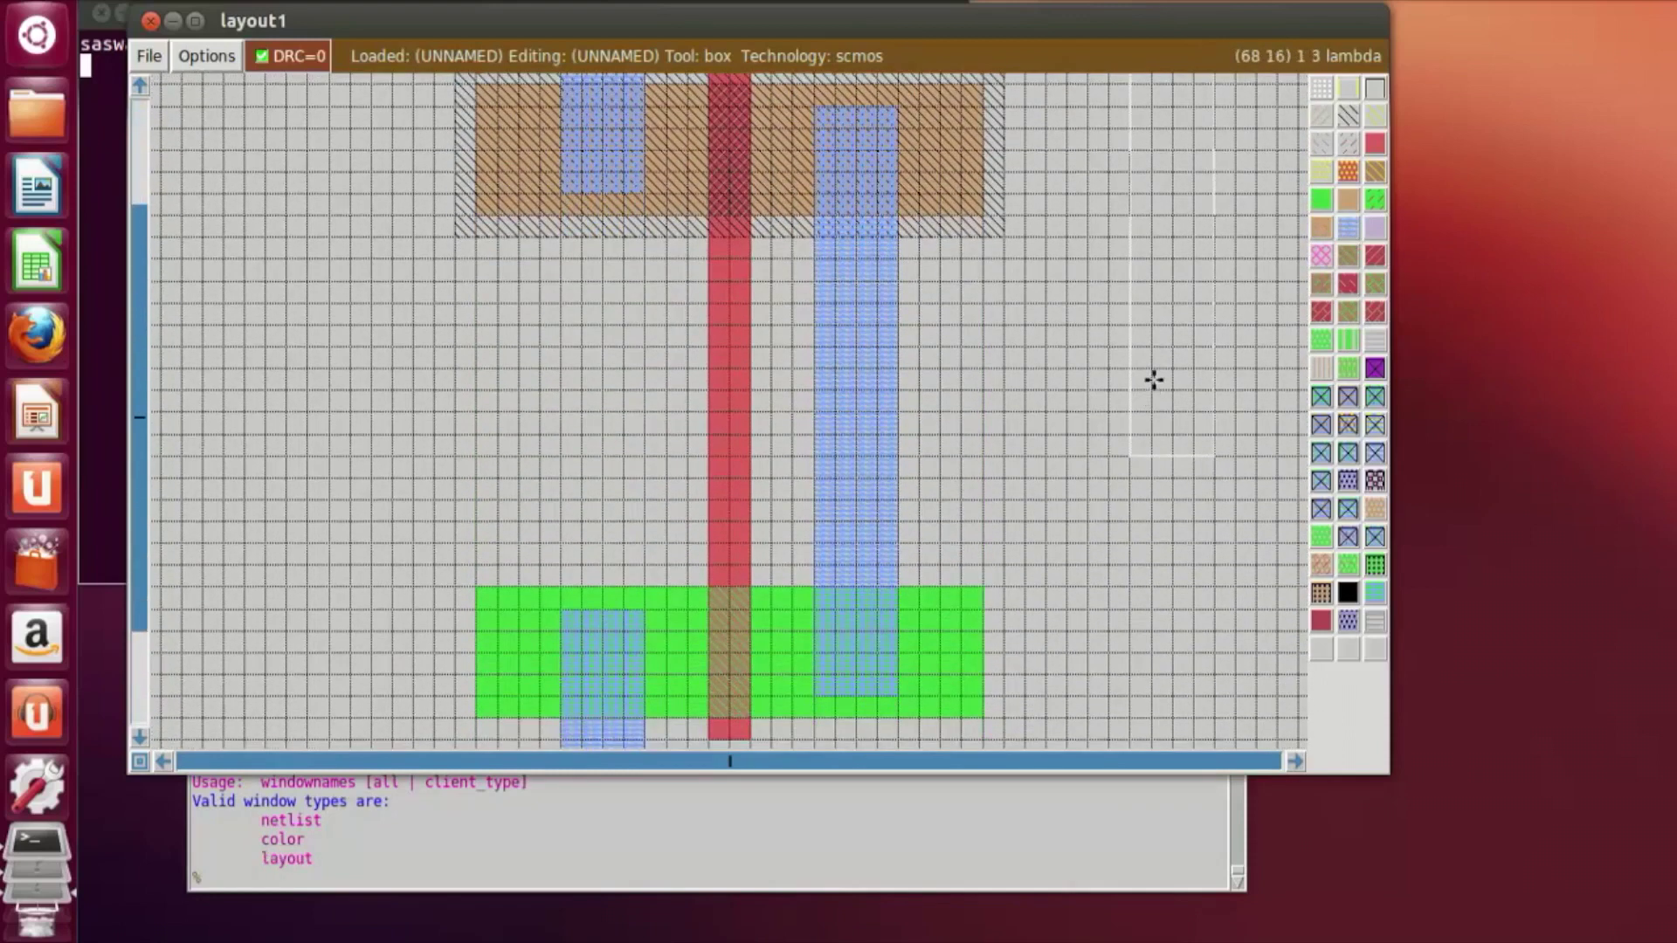
{"action": "key", "text": "shift+z"}
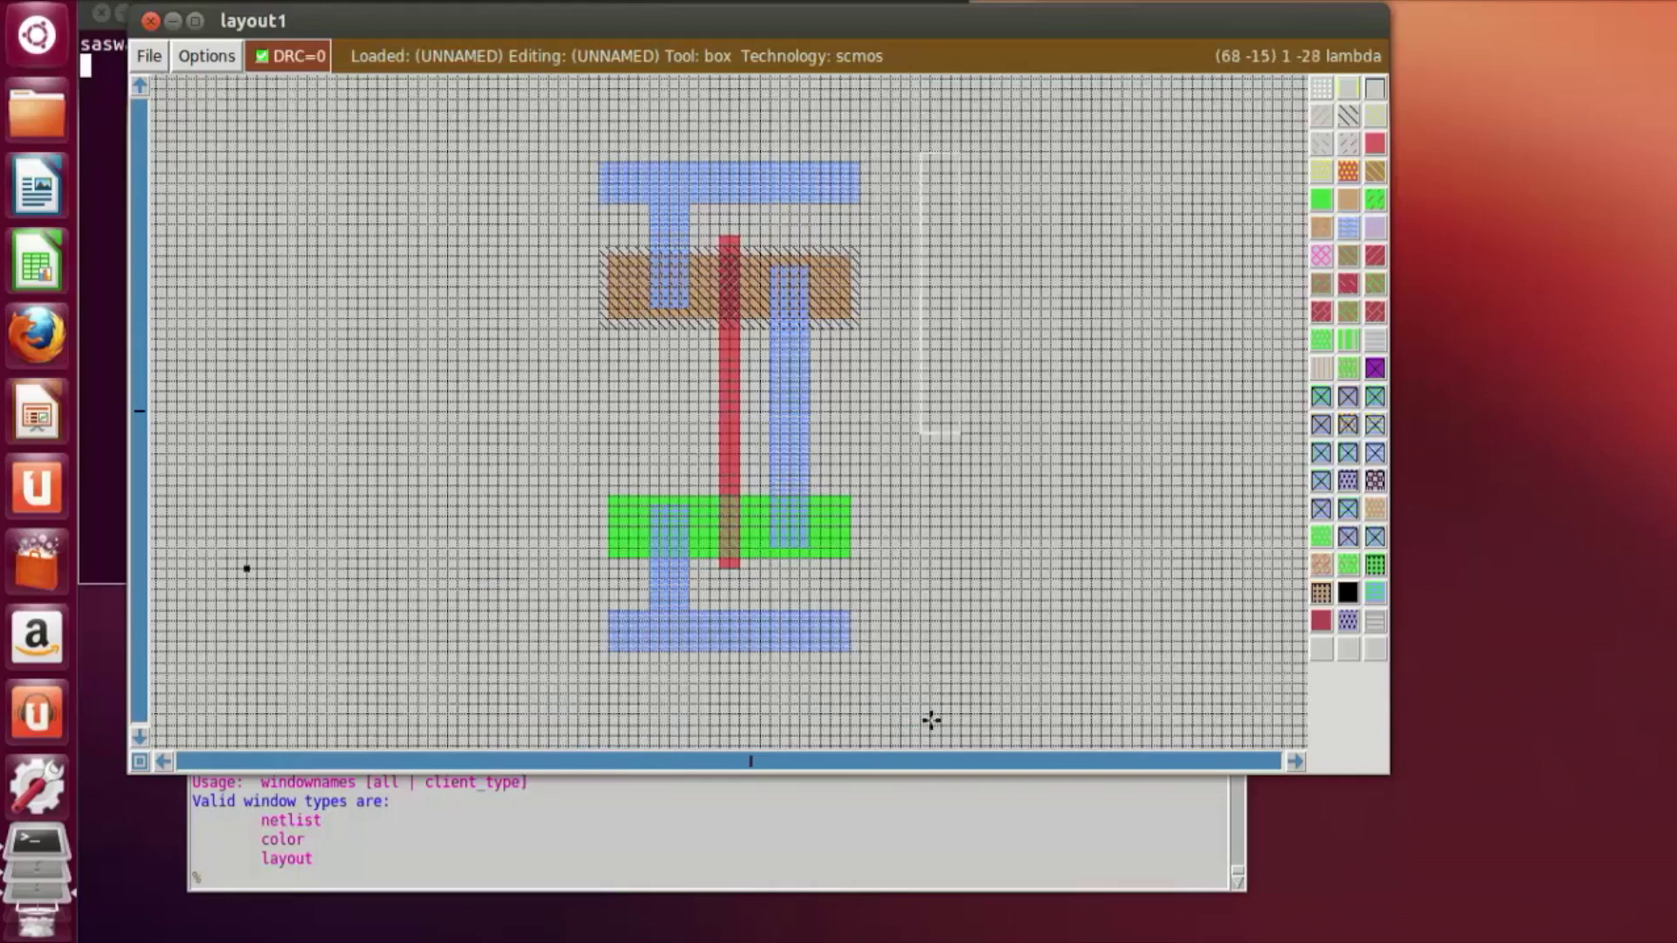
{"action": "key", "text": "z"}
{"action": "key", "text": "z"}
{"action": "scroll", "coordinate": [457, 449], "scroll_direction": "up", "scroll_amount": 10}
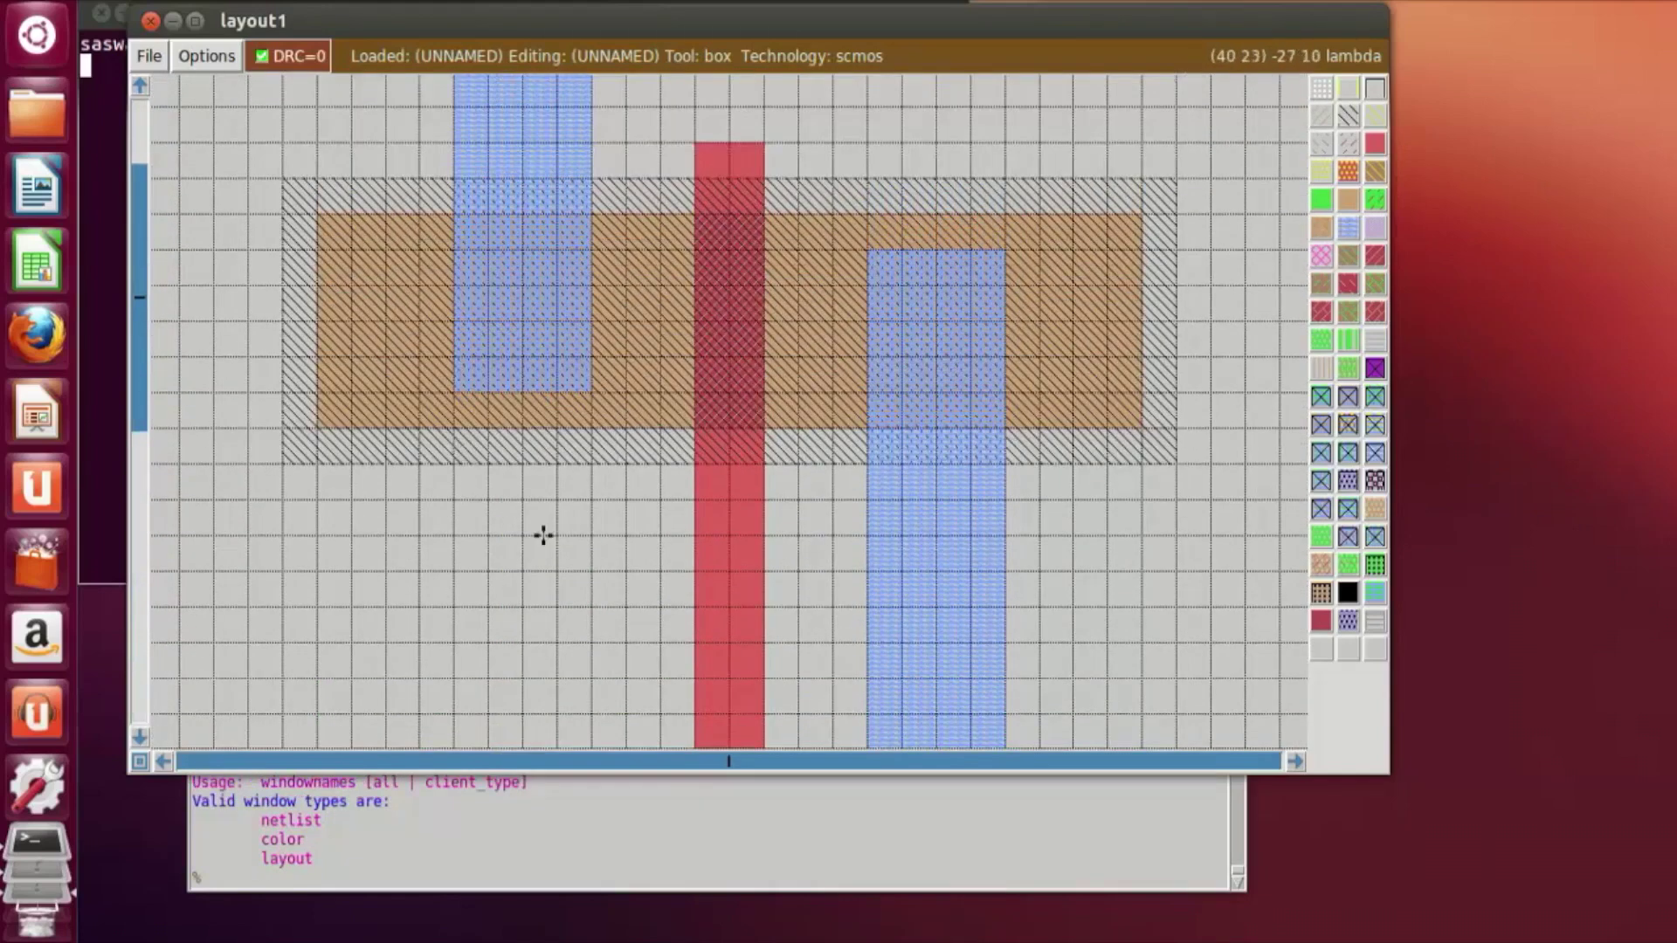
{"action": "key", "text": "z"}
{"action": "scroll", "coordinate": [524, 504], "scroll_direction": "up", "scroll_amount": 2}
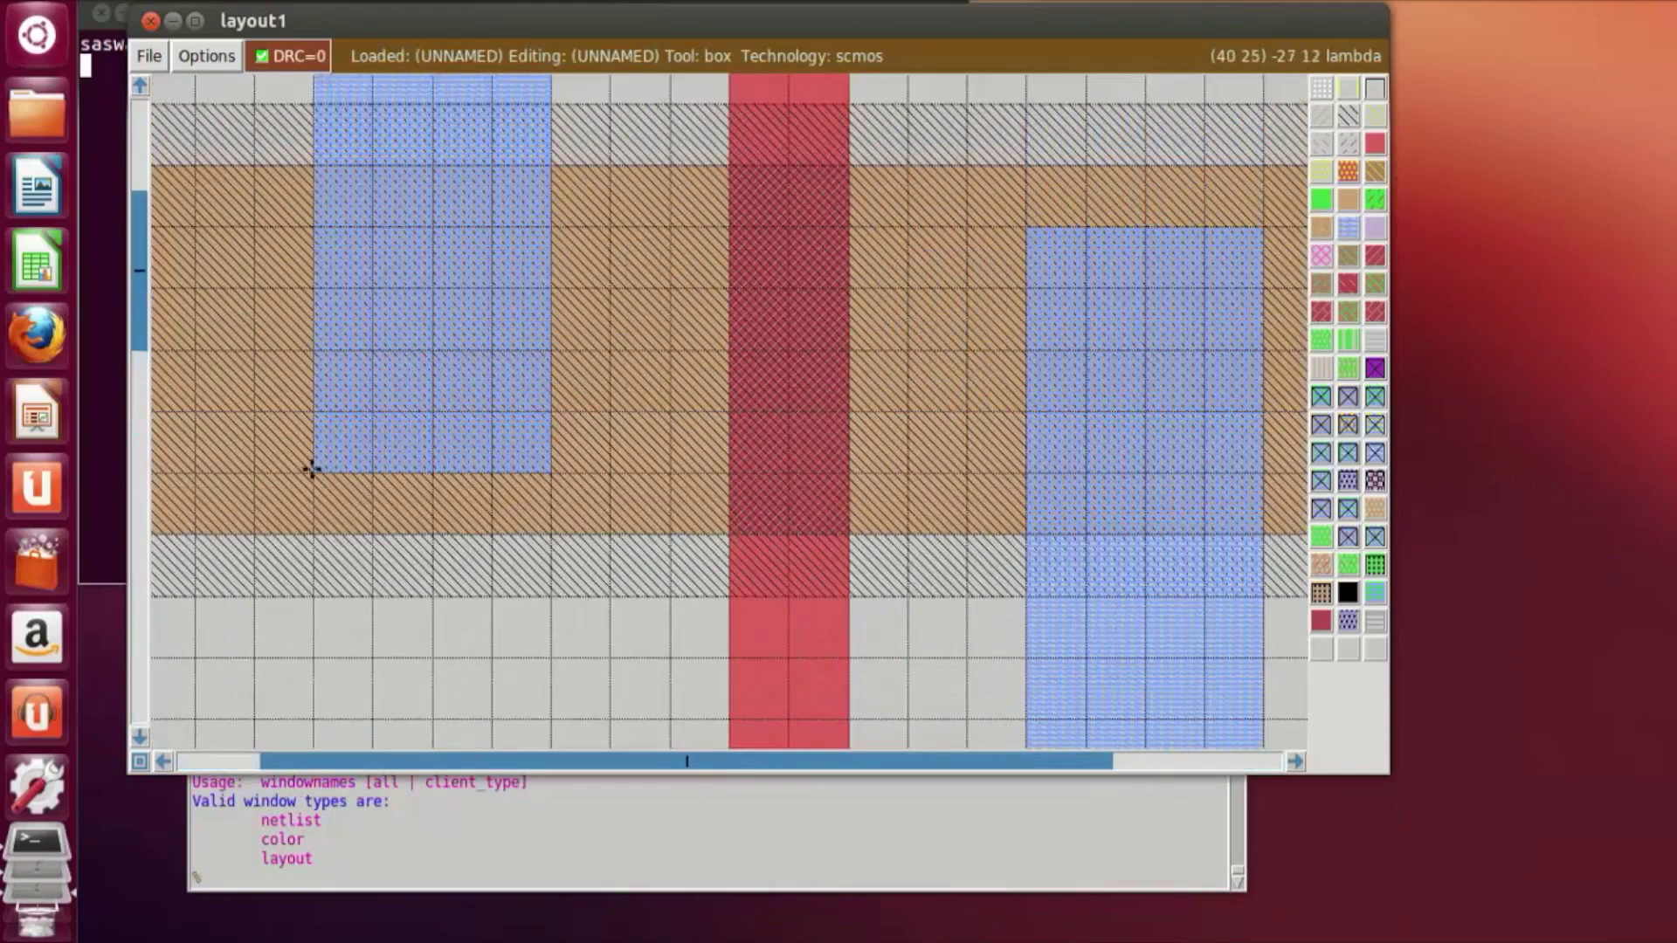
{"action": "left_click", "coordinate": [808, 3]}
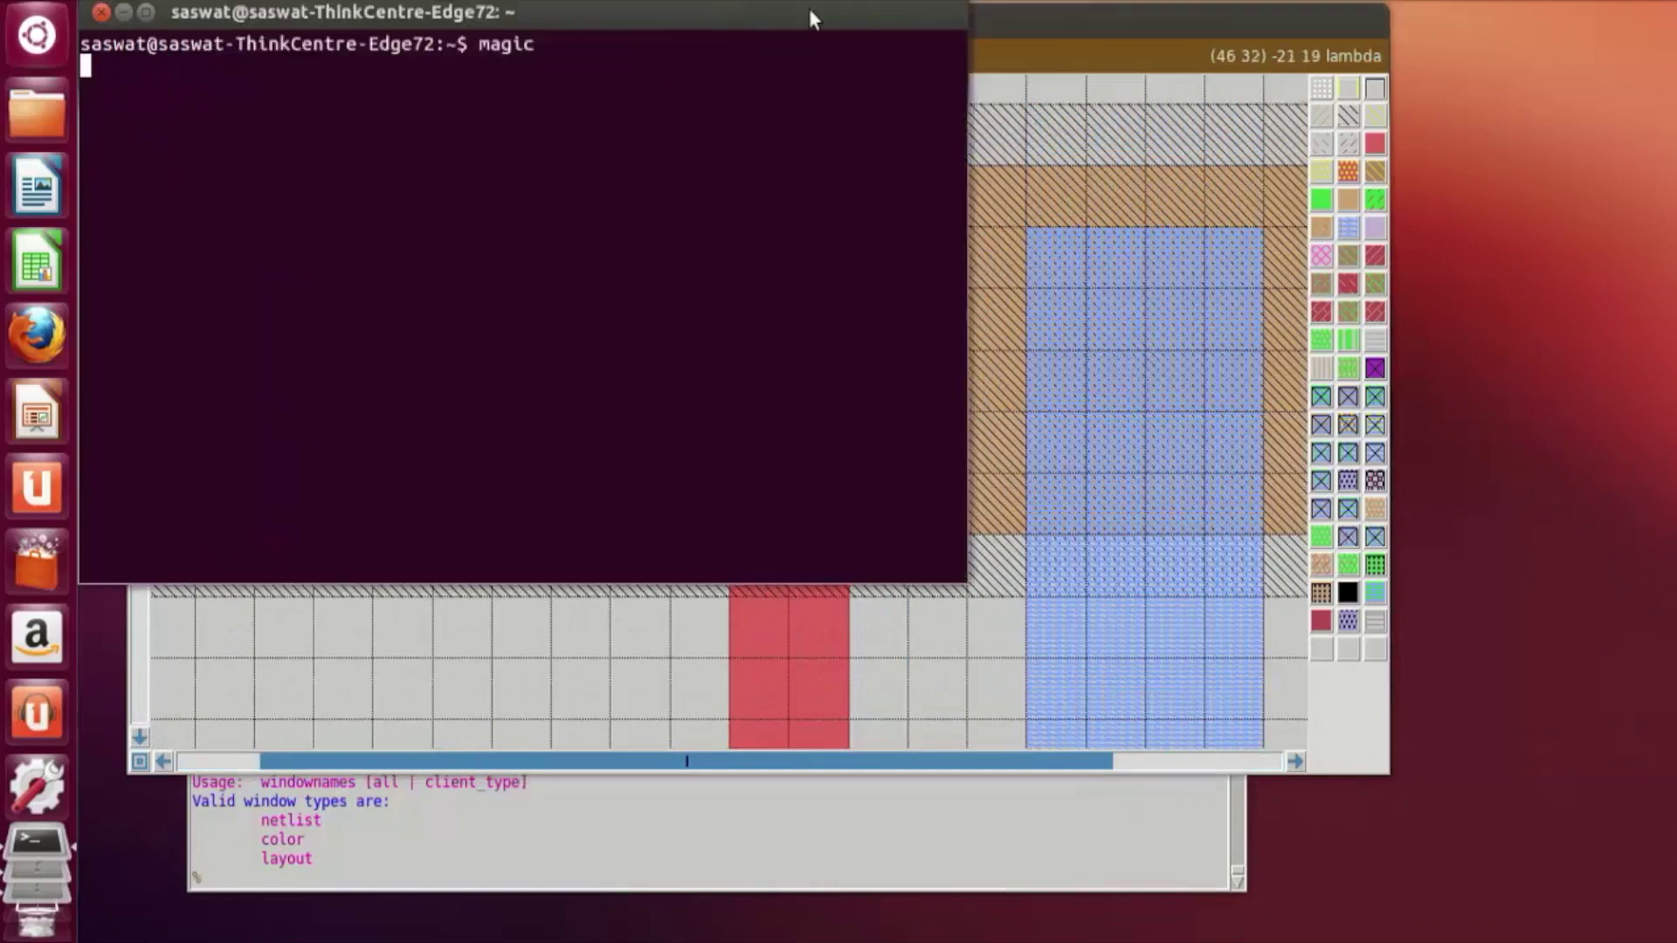
{"action": "left_click", "coordinate": [1118, 19]}
{"action": "double_click", "coordinate": [1111, 26]}
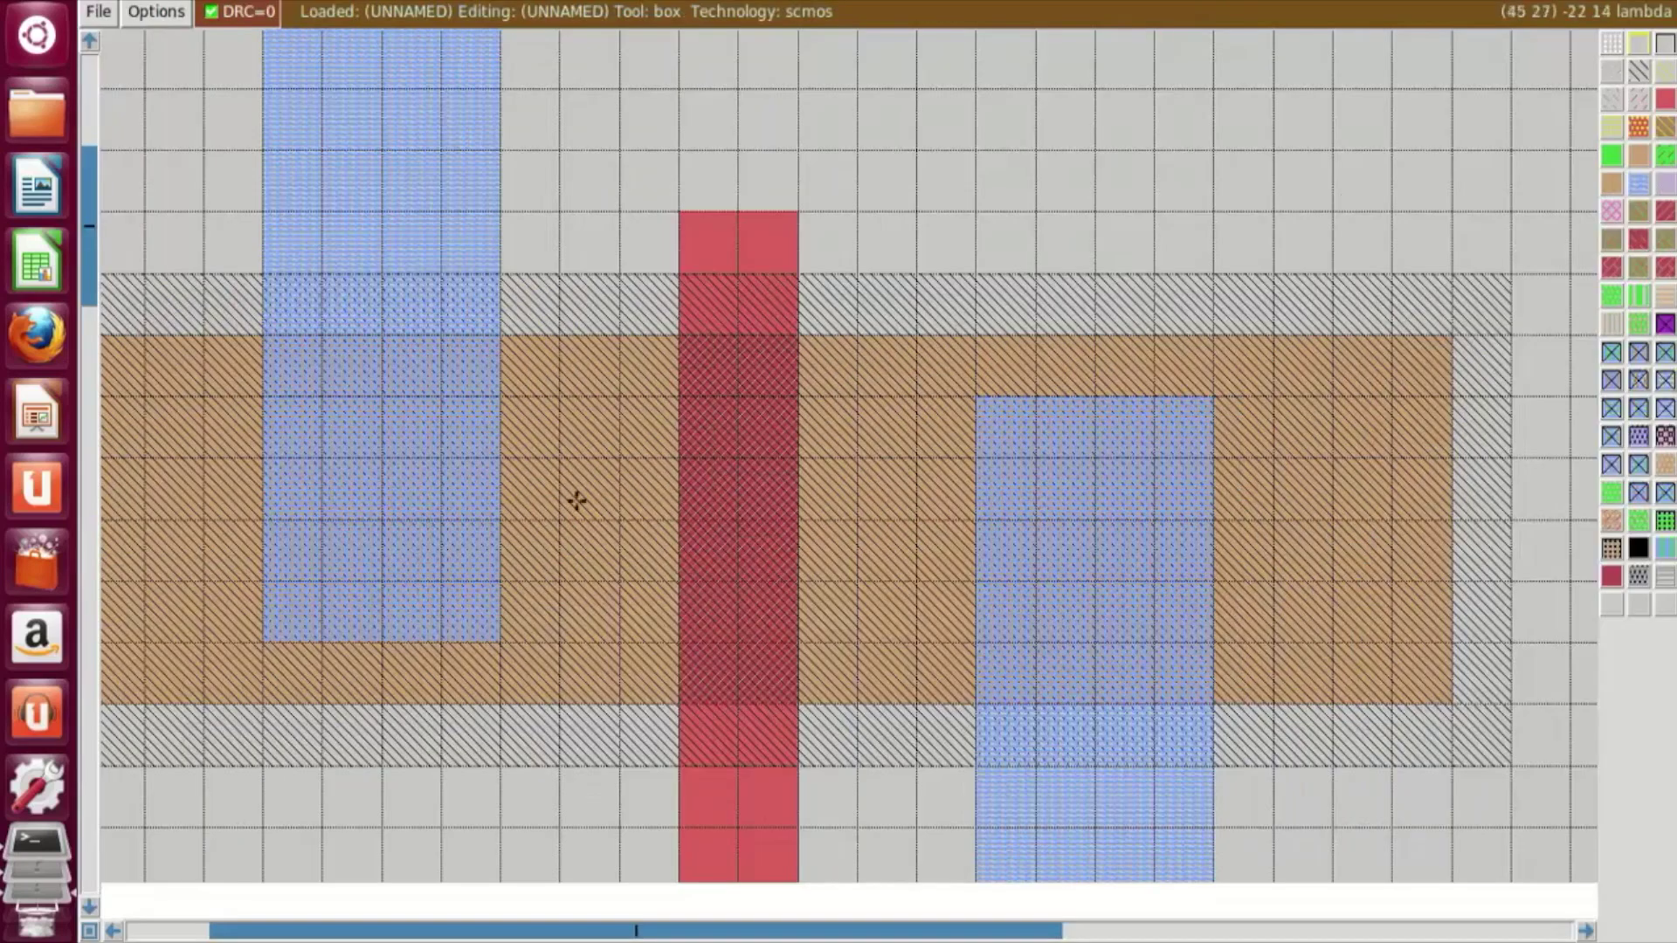
{"action": "left_click", "coordinate": [114, 930]}
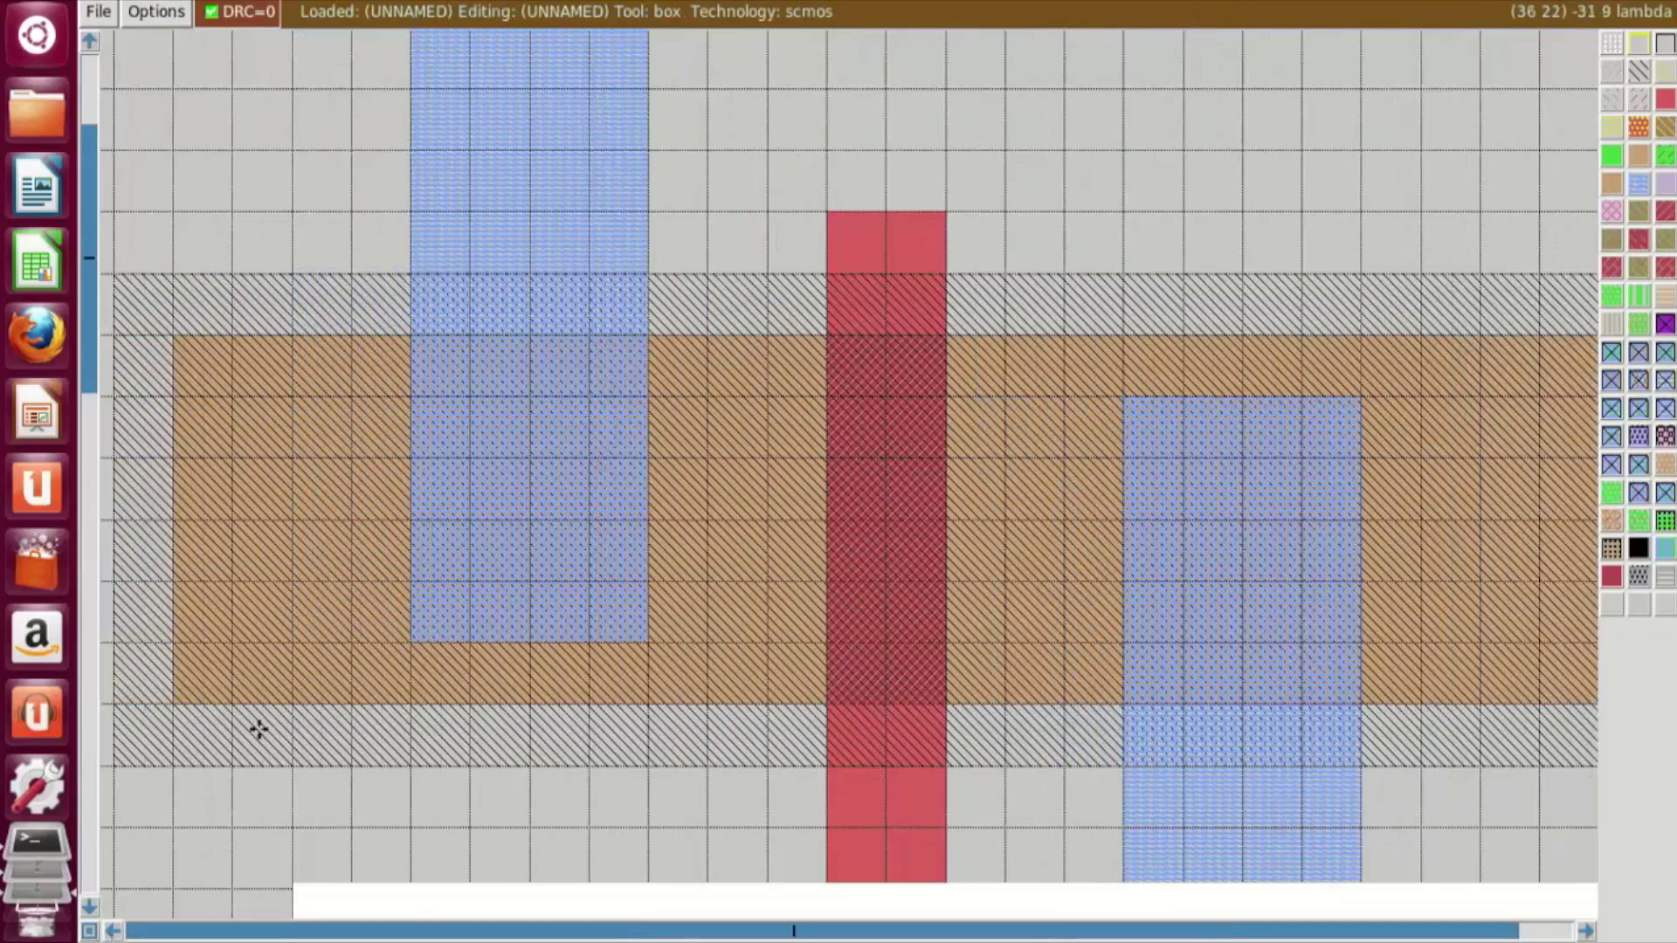
Step: Paint a 4 by 4 lambda pdcontact at the end of each metal1 strip inside the p-diffusion, on both sides of the gate
{"action": "left_click", "coordinate": [403, 640]}
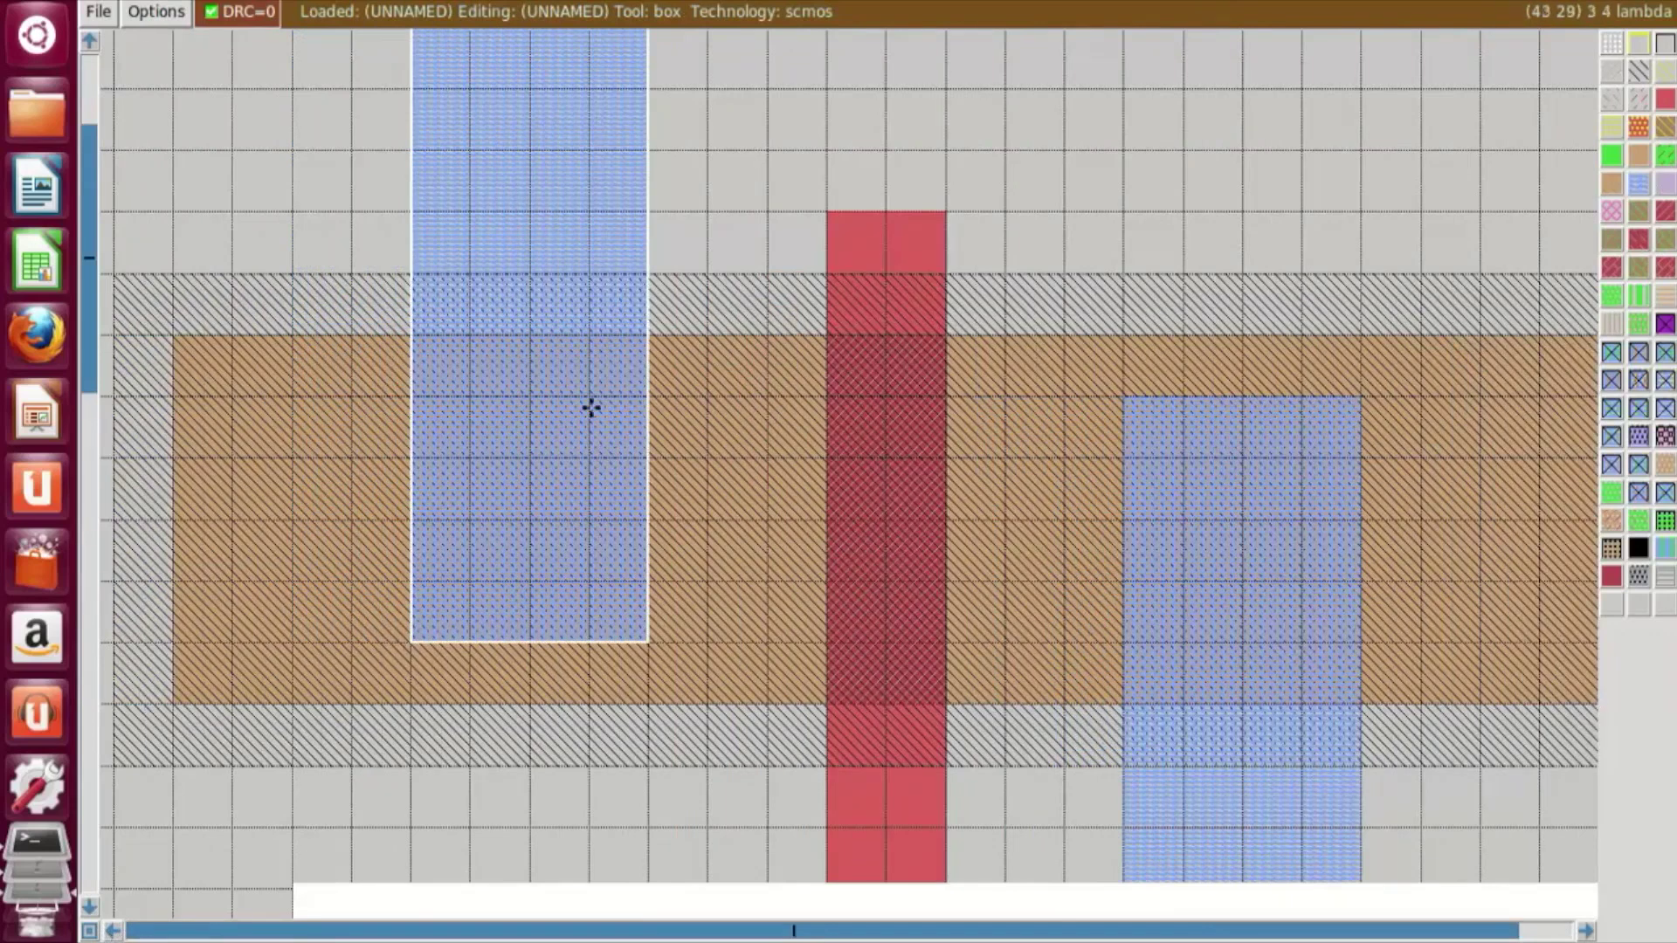
{"action": "right_click", "coordinate": [635, 394]}
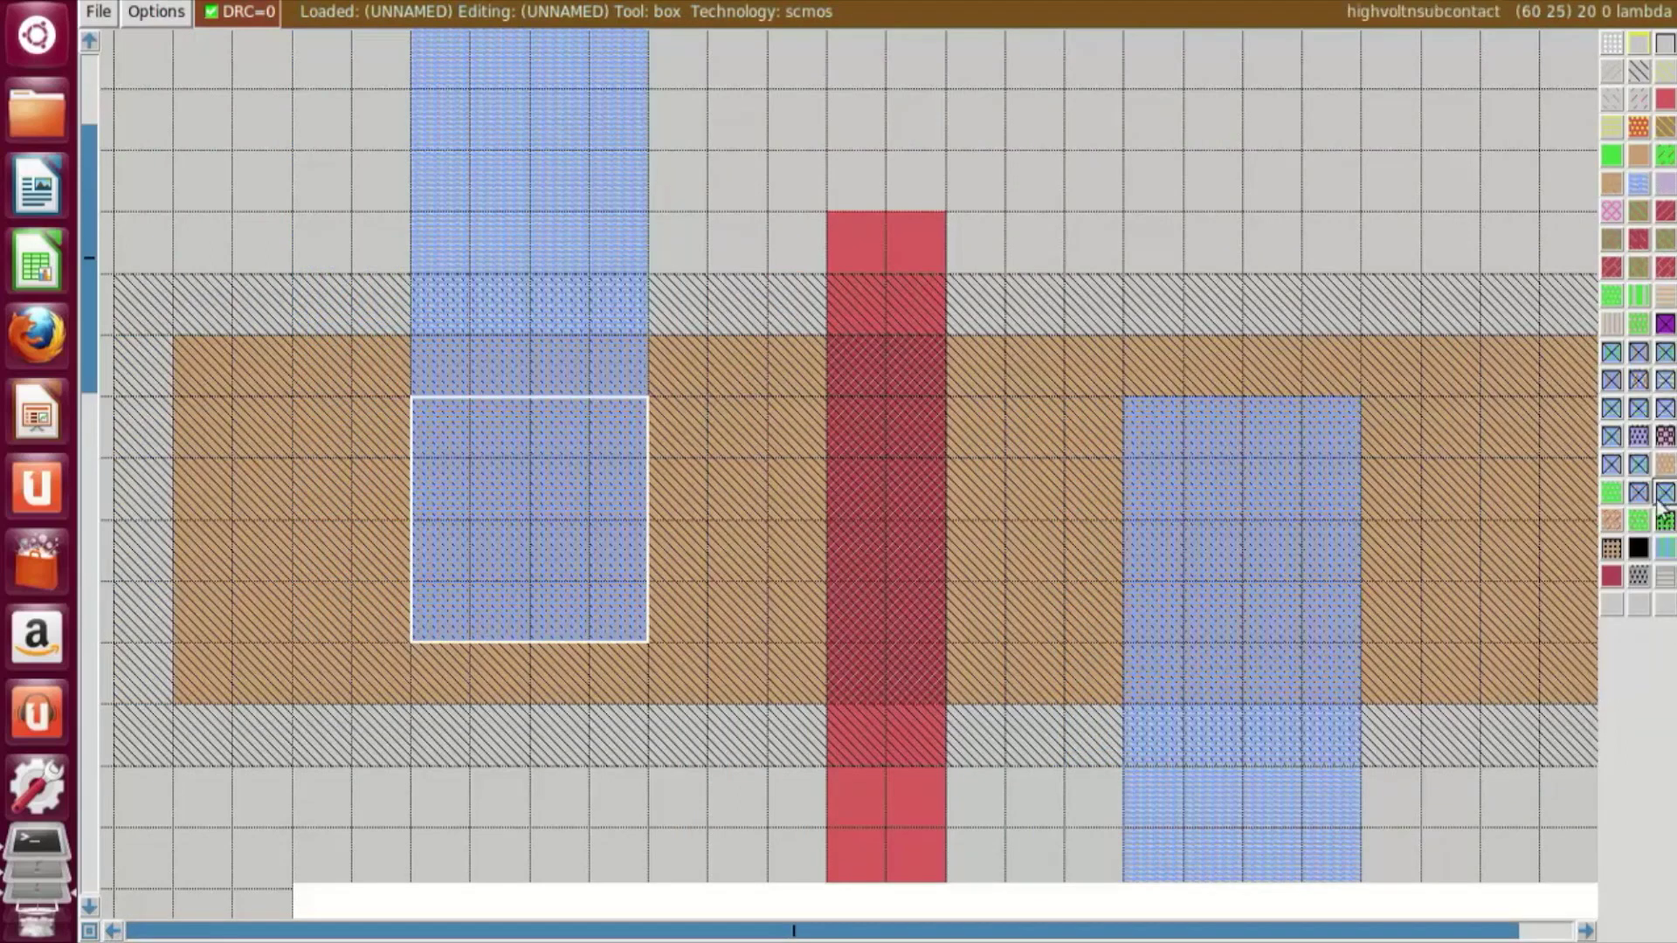
{"action": "left_click", "coordinate": [1637, 354]}
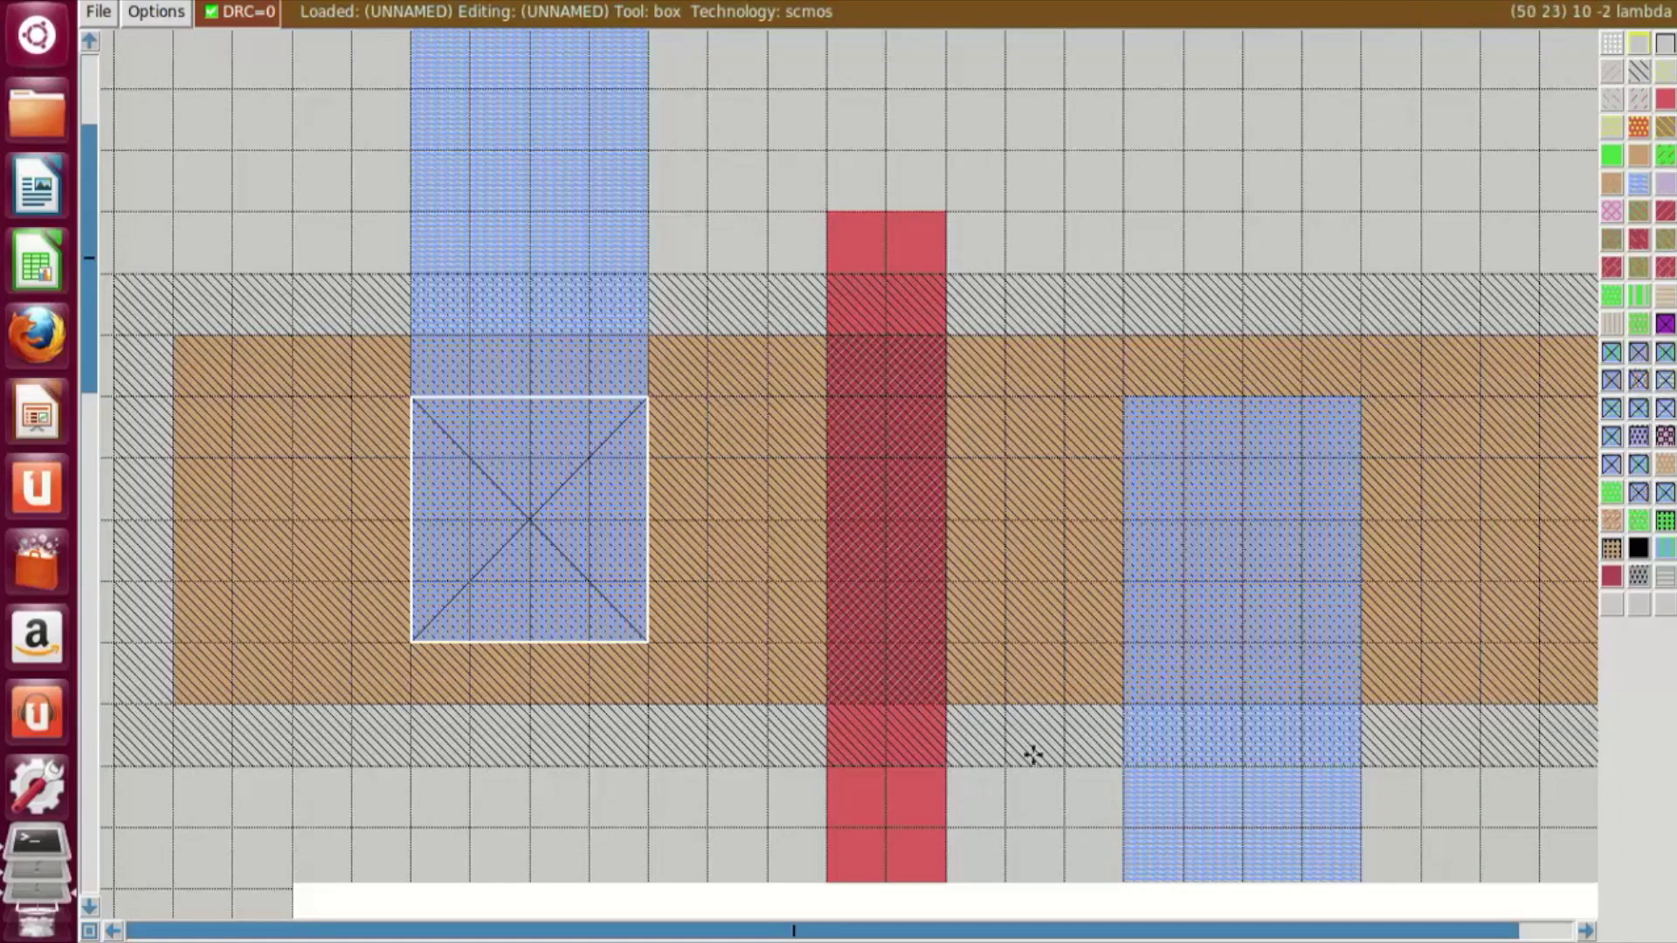
{"action": "left_click", "coordinate": [1123, 648]}
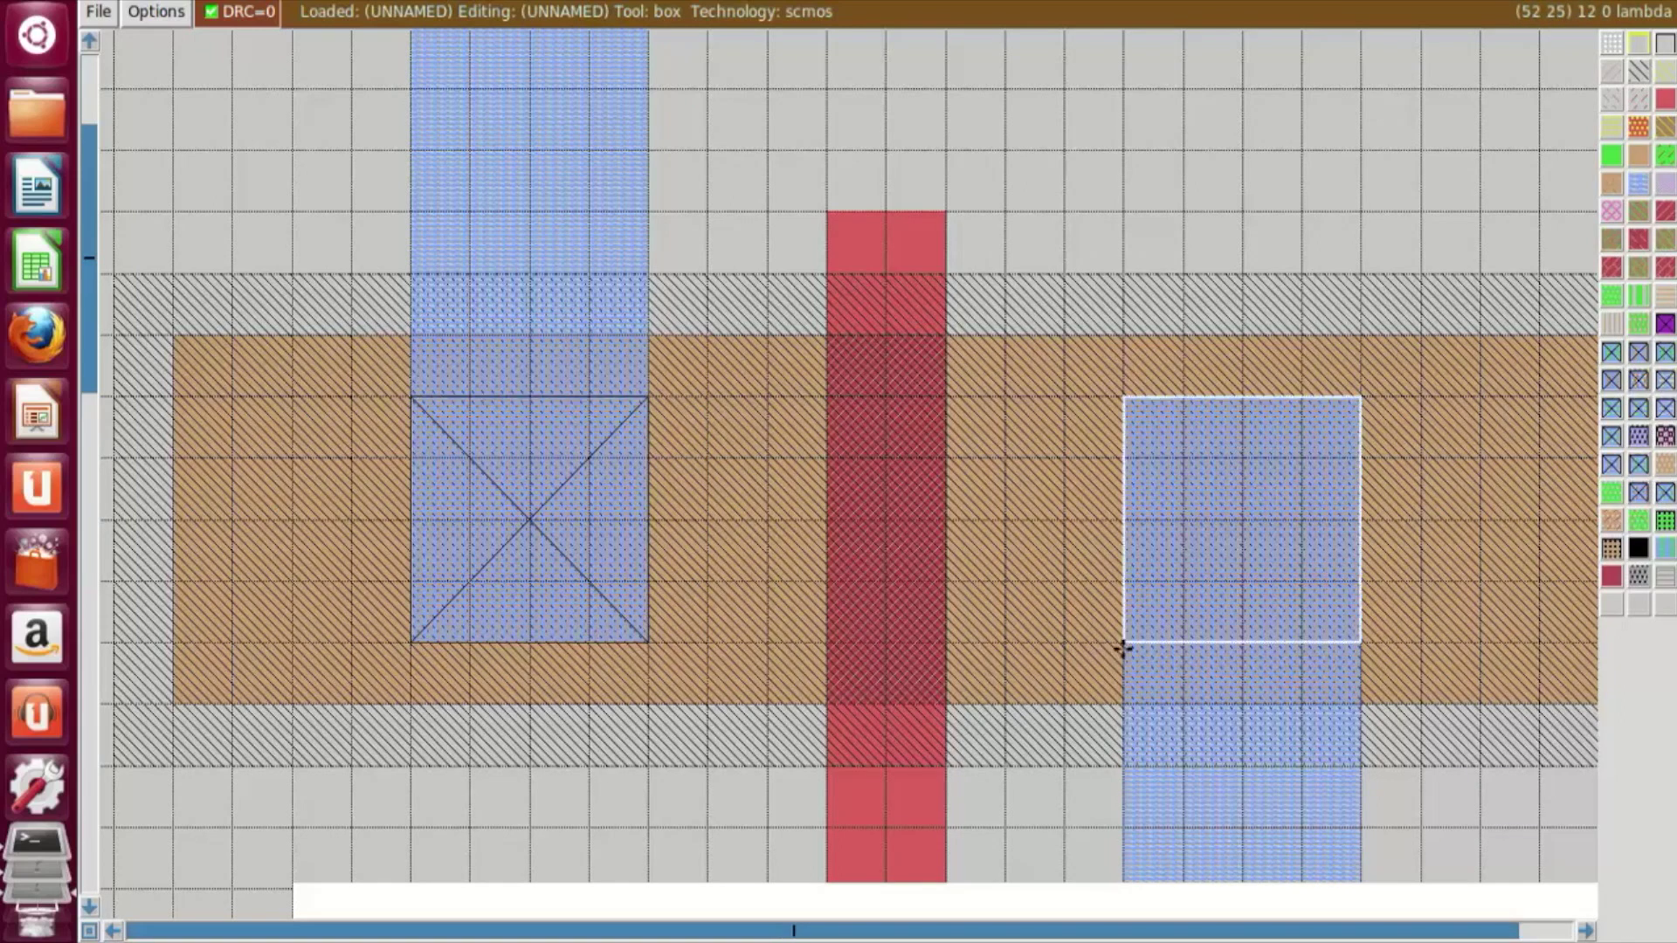
{"action": "left_click", "coordinate": [1638, 353]}
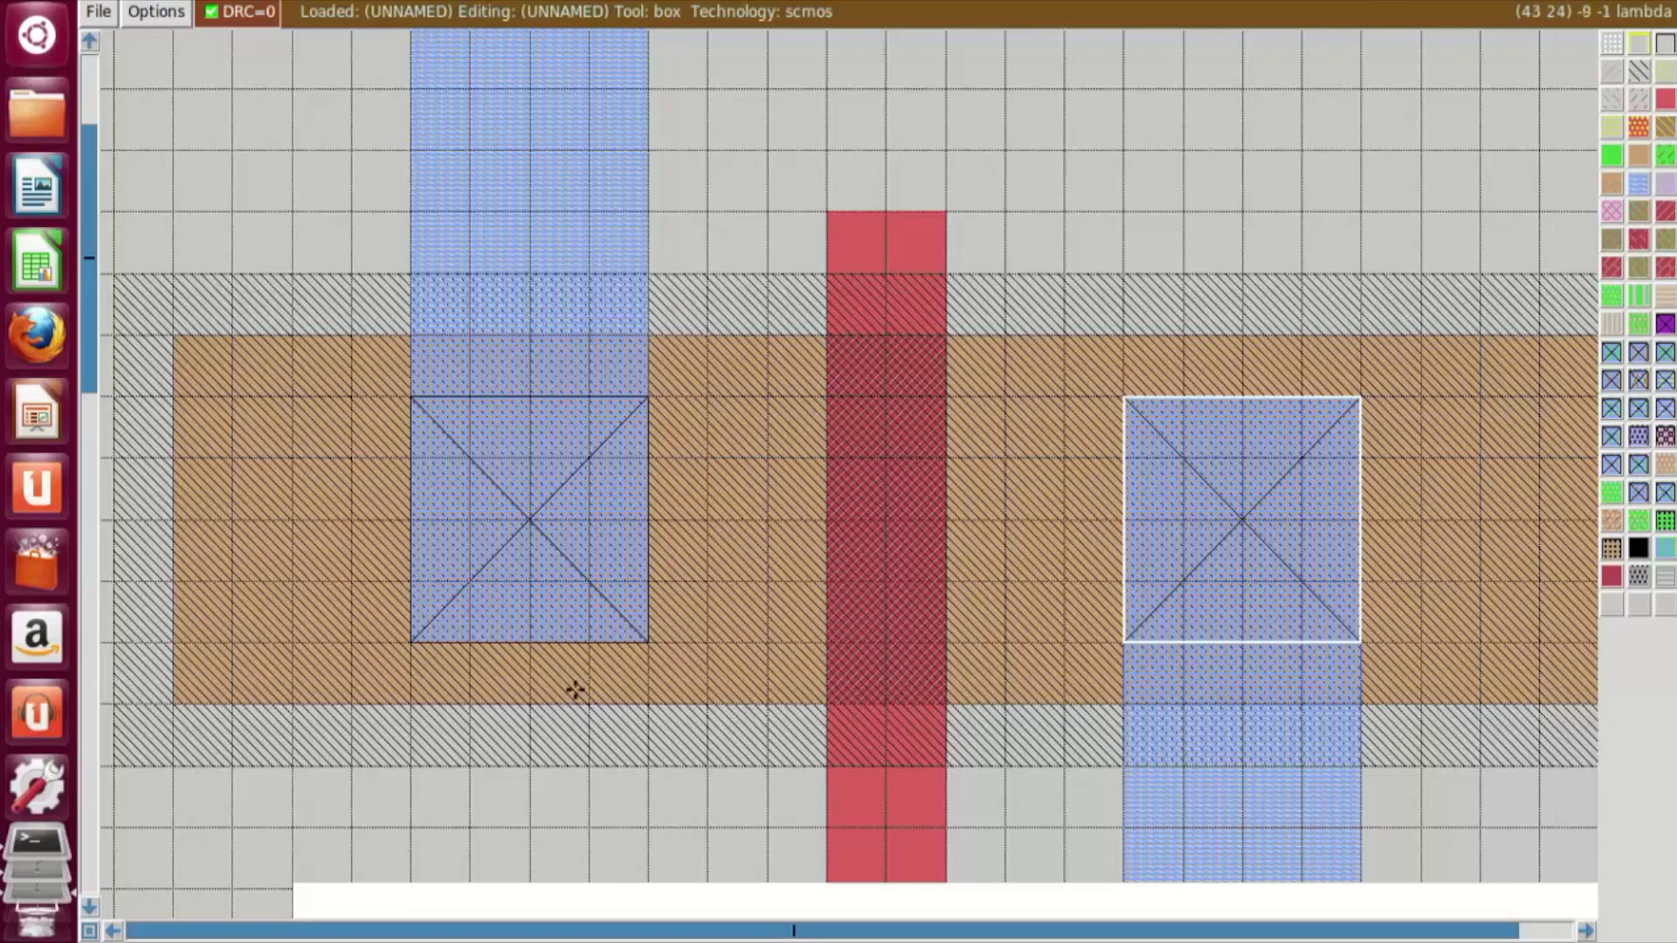
Step: Paint a 4 by 4 lambda ndcontact on each metal1 strip in the n-diffusion, 1 lambda inside its upper and lower edges
{"action": "scroll", "coordinate": [858, 610], "scroll_direction": "down", "scroll_amount": 5}
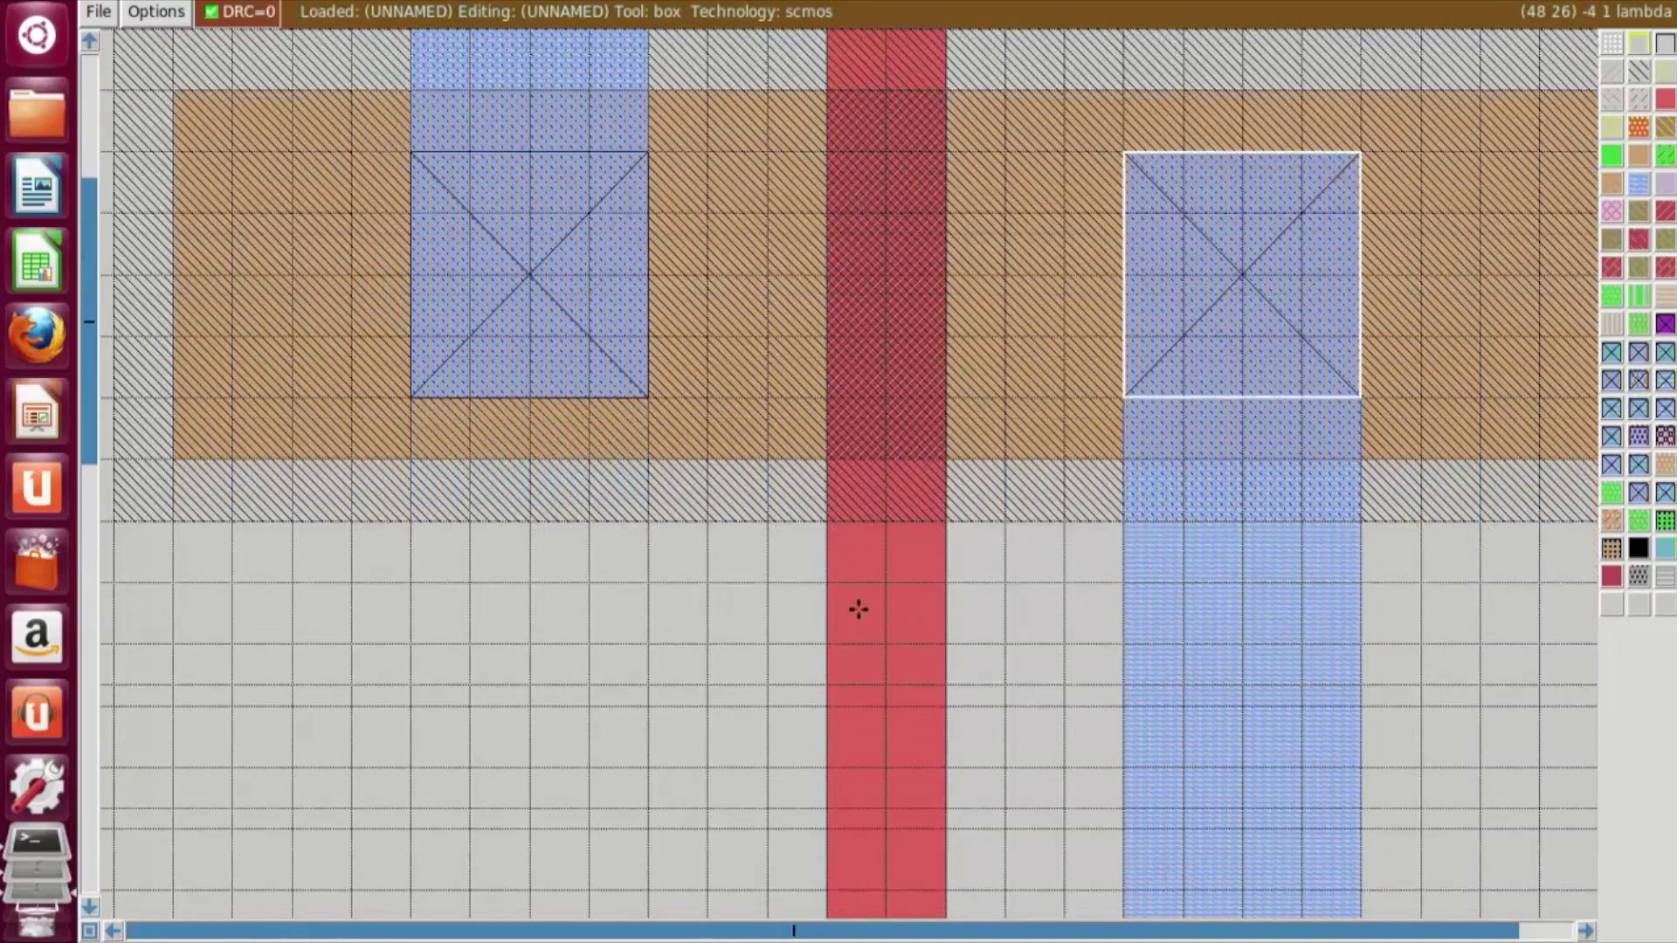
{"action": "scroll", "coordinate": [859, 609], "scroll_direction": "down", "scroll_amount": 6}
{"action": "left_click", "coordinate": [352, 712]}
{"action": "scroll", "coordinate": [469, 703], "scroll_direction": "down", "scroll_amount": 3}
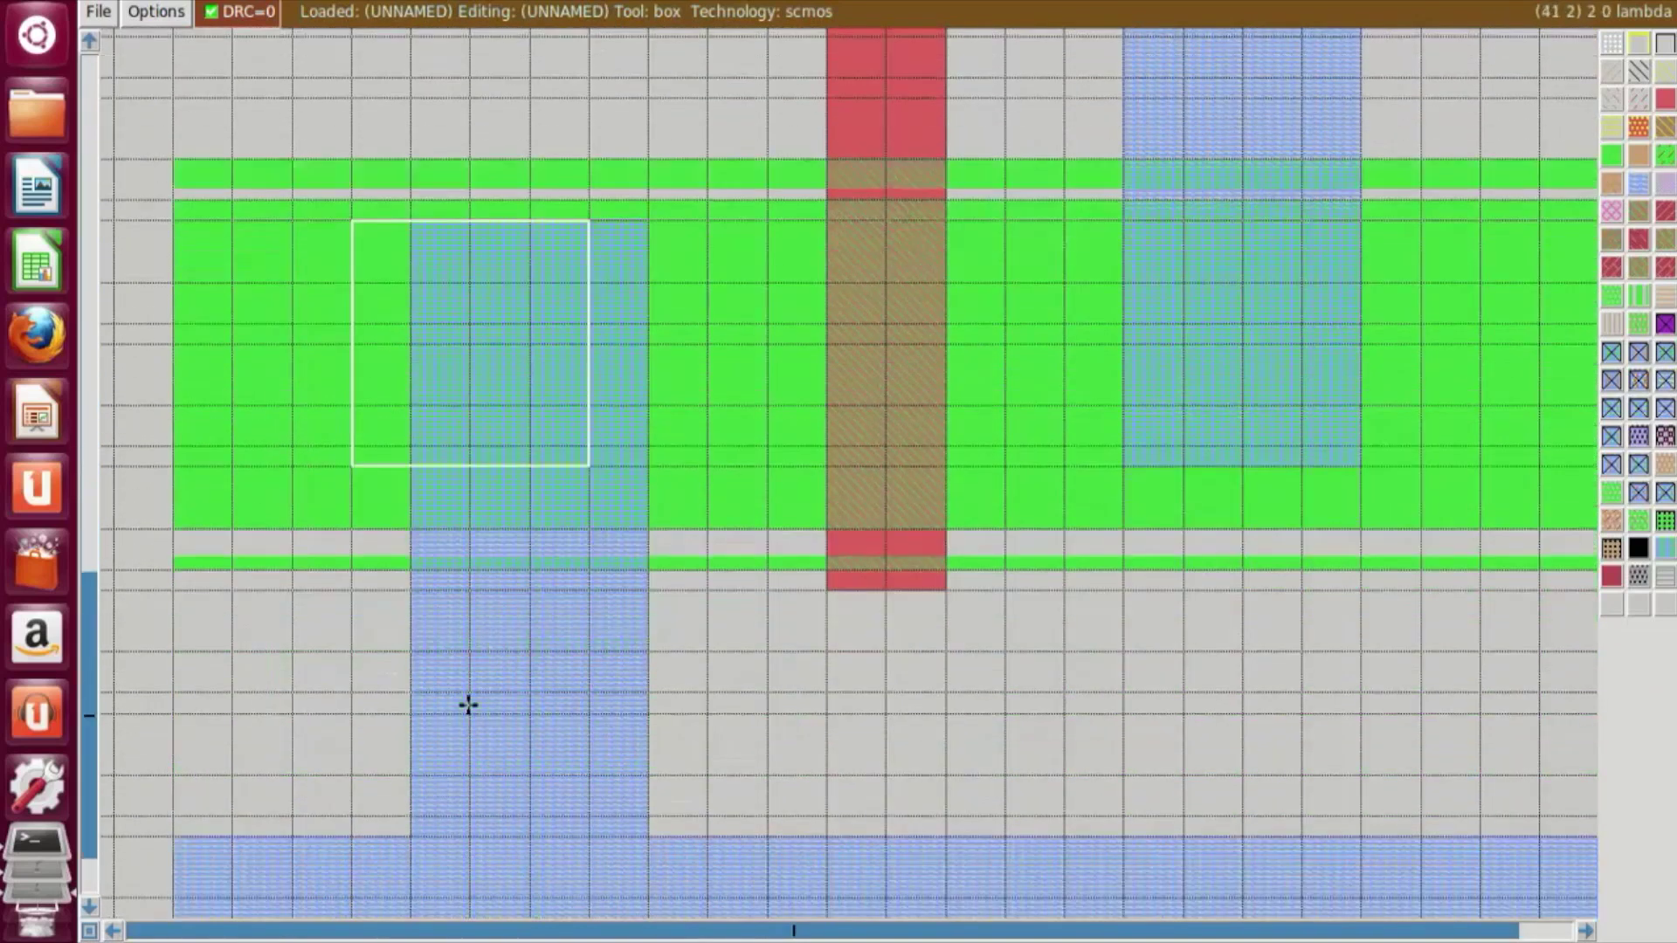
{"action": "key", "text": "v"}
{"action": "key", "text": "z"}
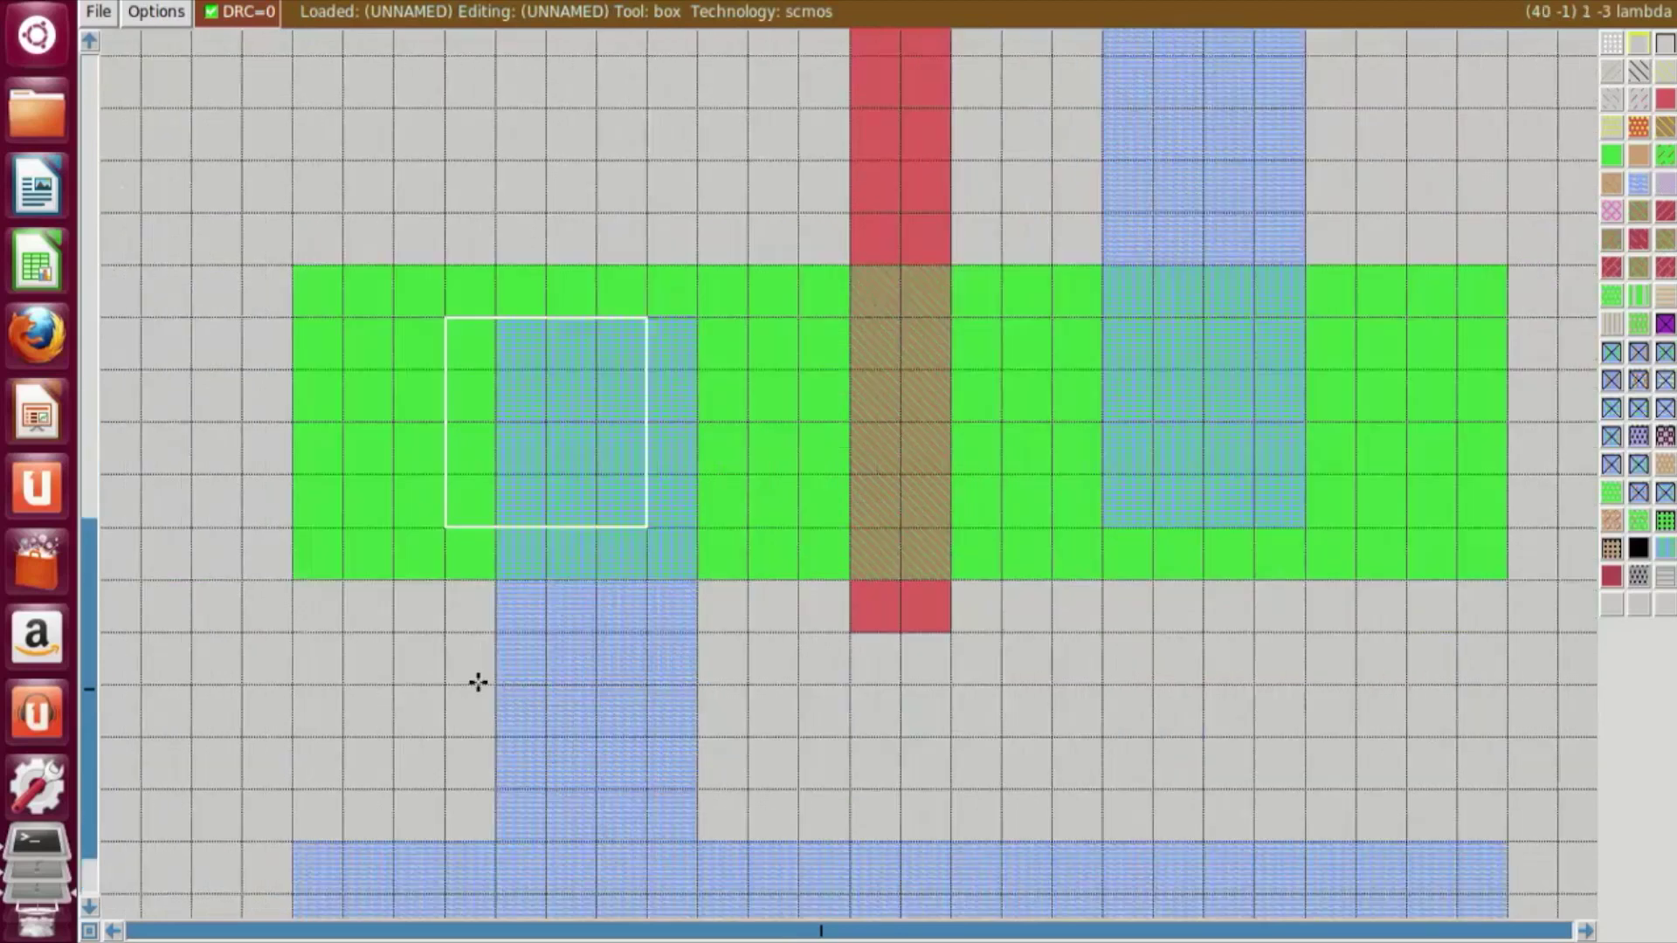
{"action": "left_click", "coordinate": [489, 548]}
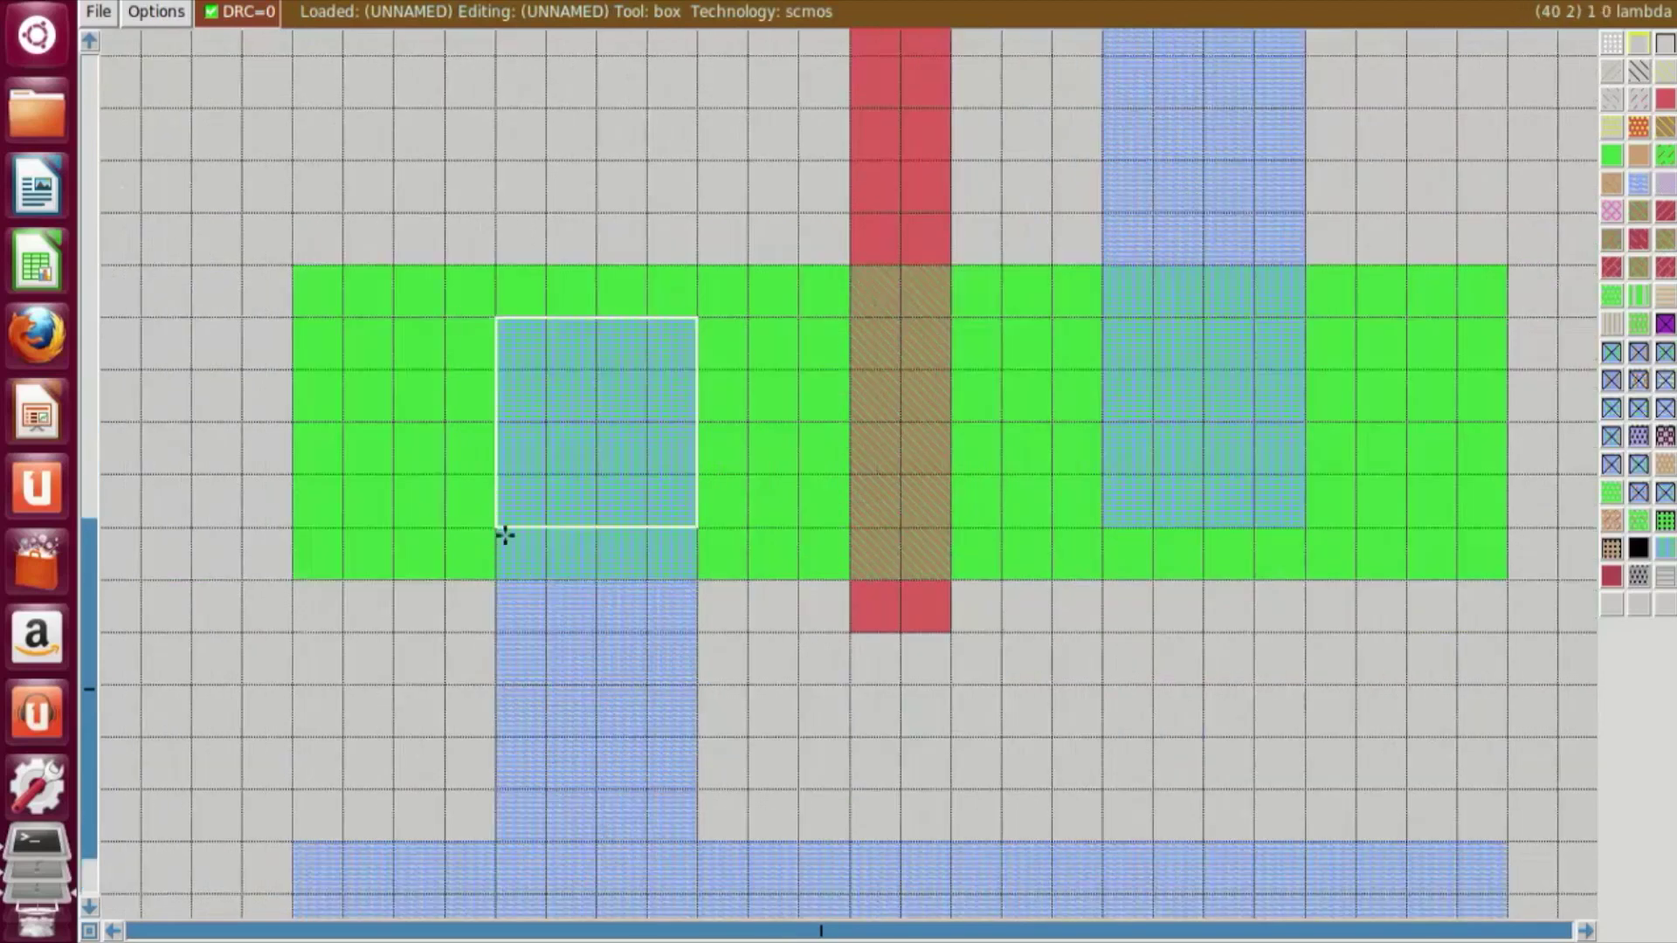
{"action": "left_click", "coordinate": [1610, 351]}
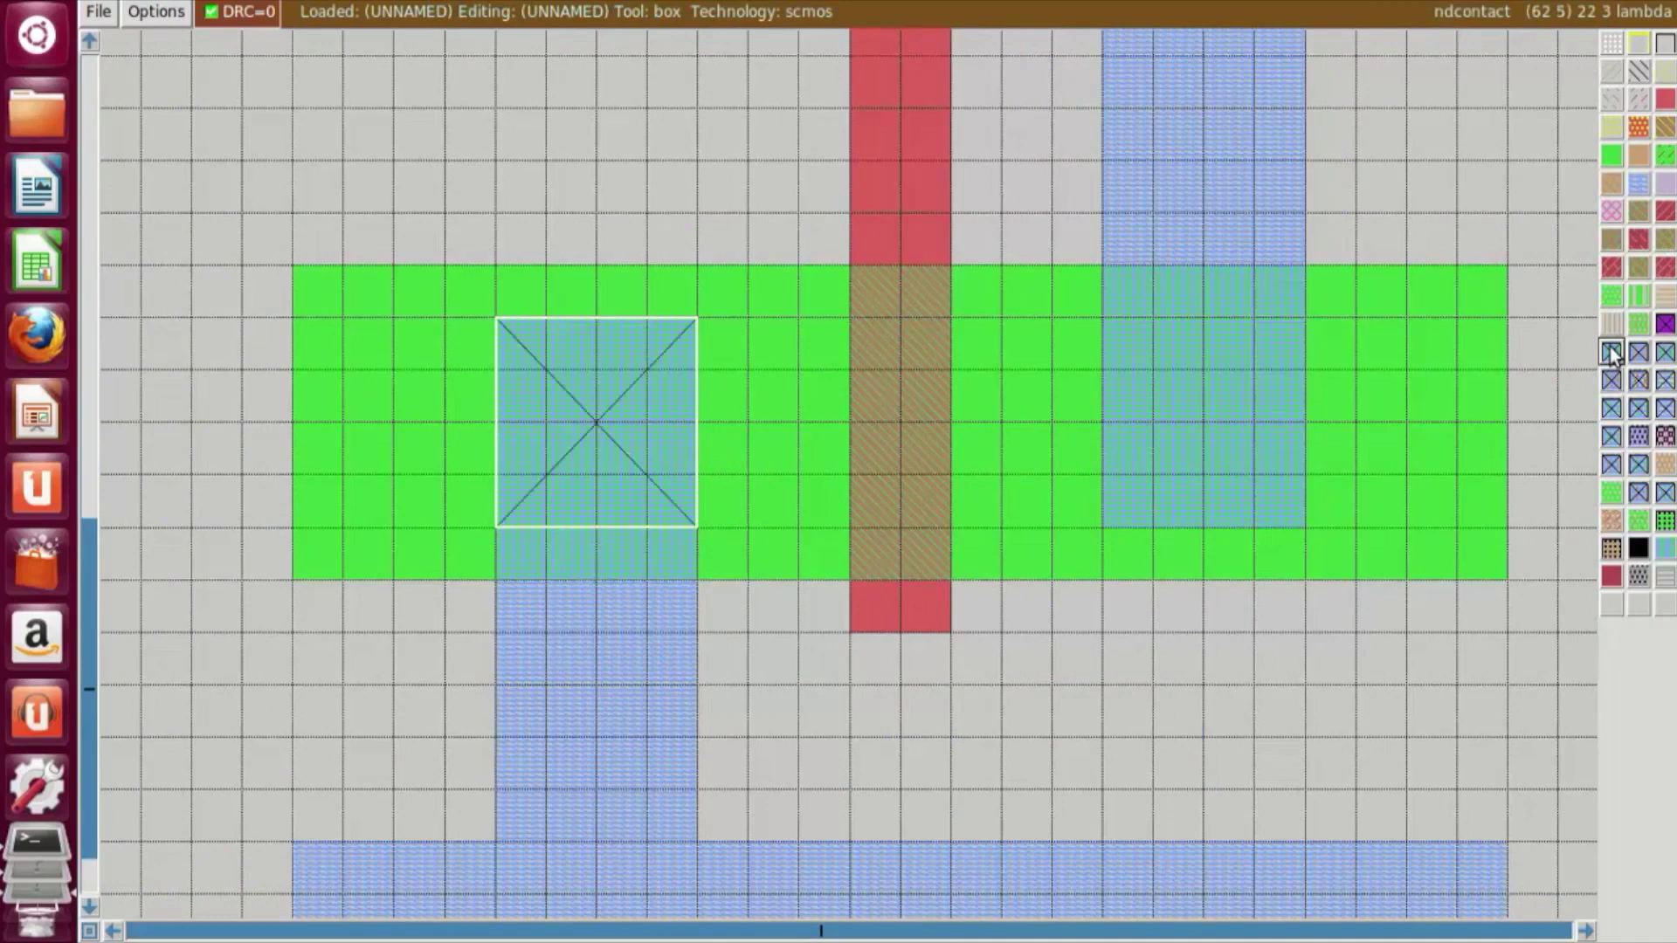
{"action": "left_click", "coordinate": [1110, 533]}
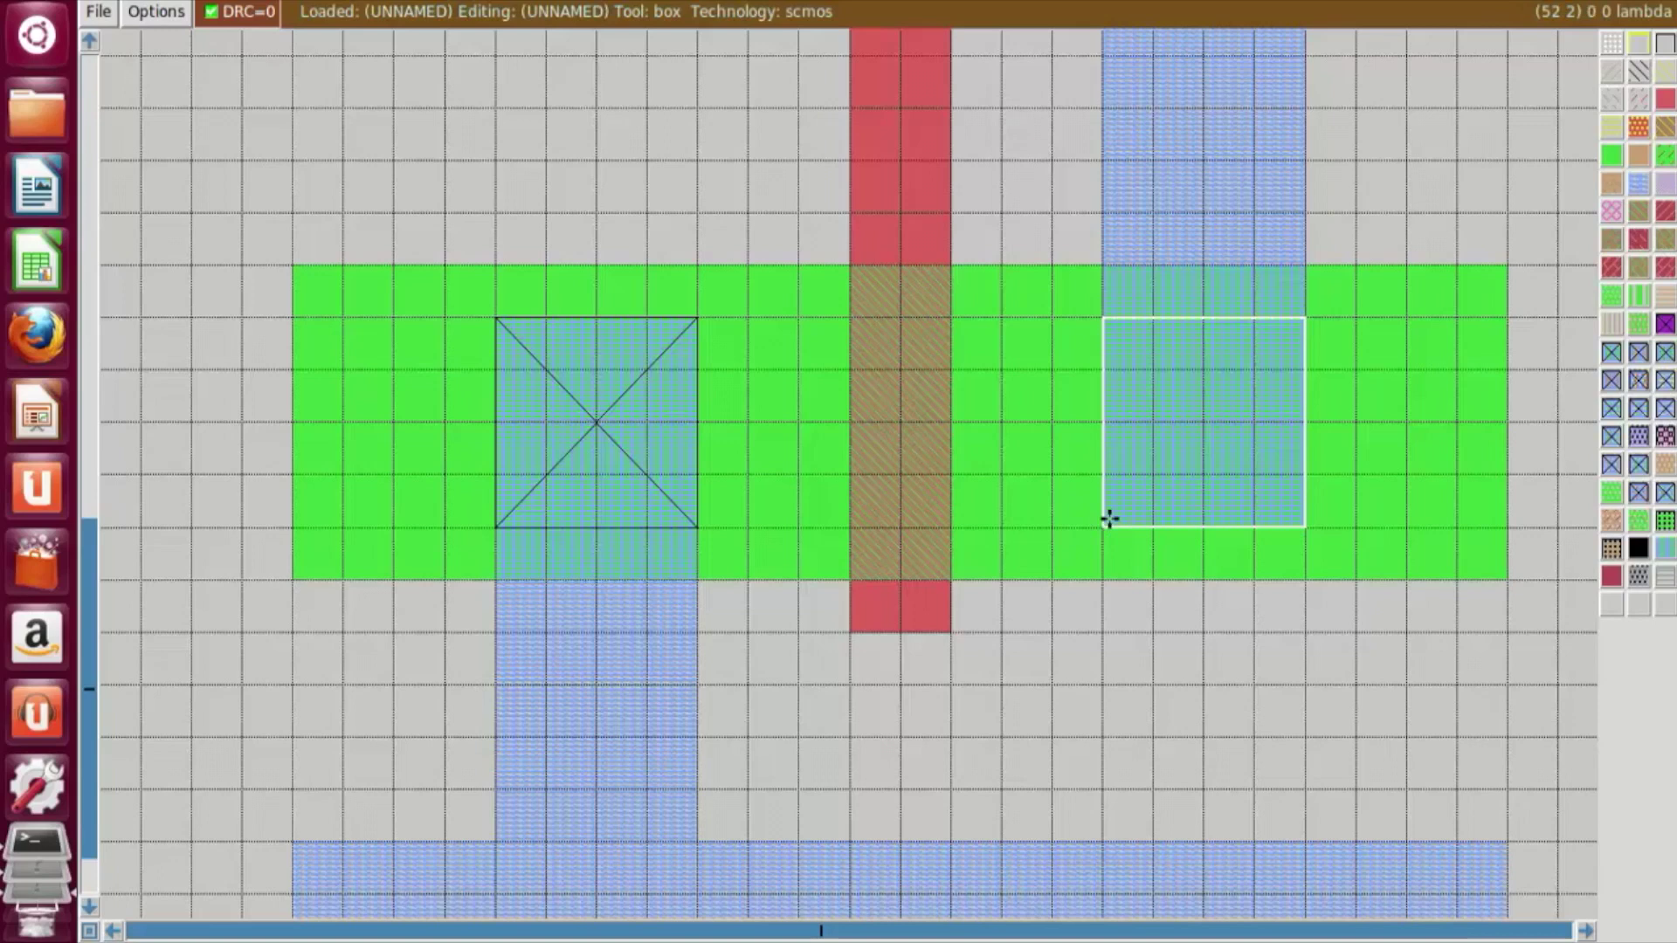
{"action": "left_click", "coordinate": [1611, 353]}
Step: Use the 4 by 4 lambda box to check the spacing between the gate's lower end and the lower metal1 rail
{"action": "left_click", "coordinate": [1197, 665]}
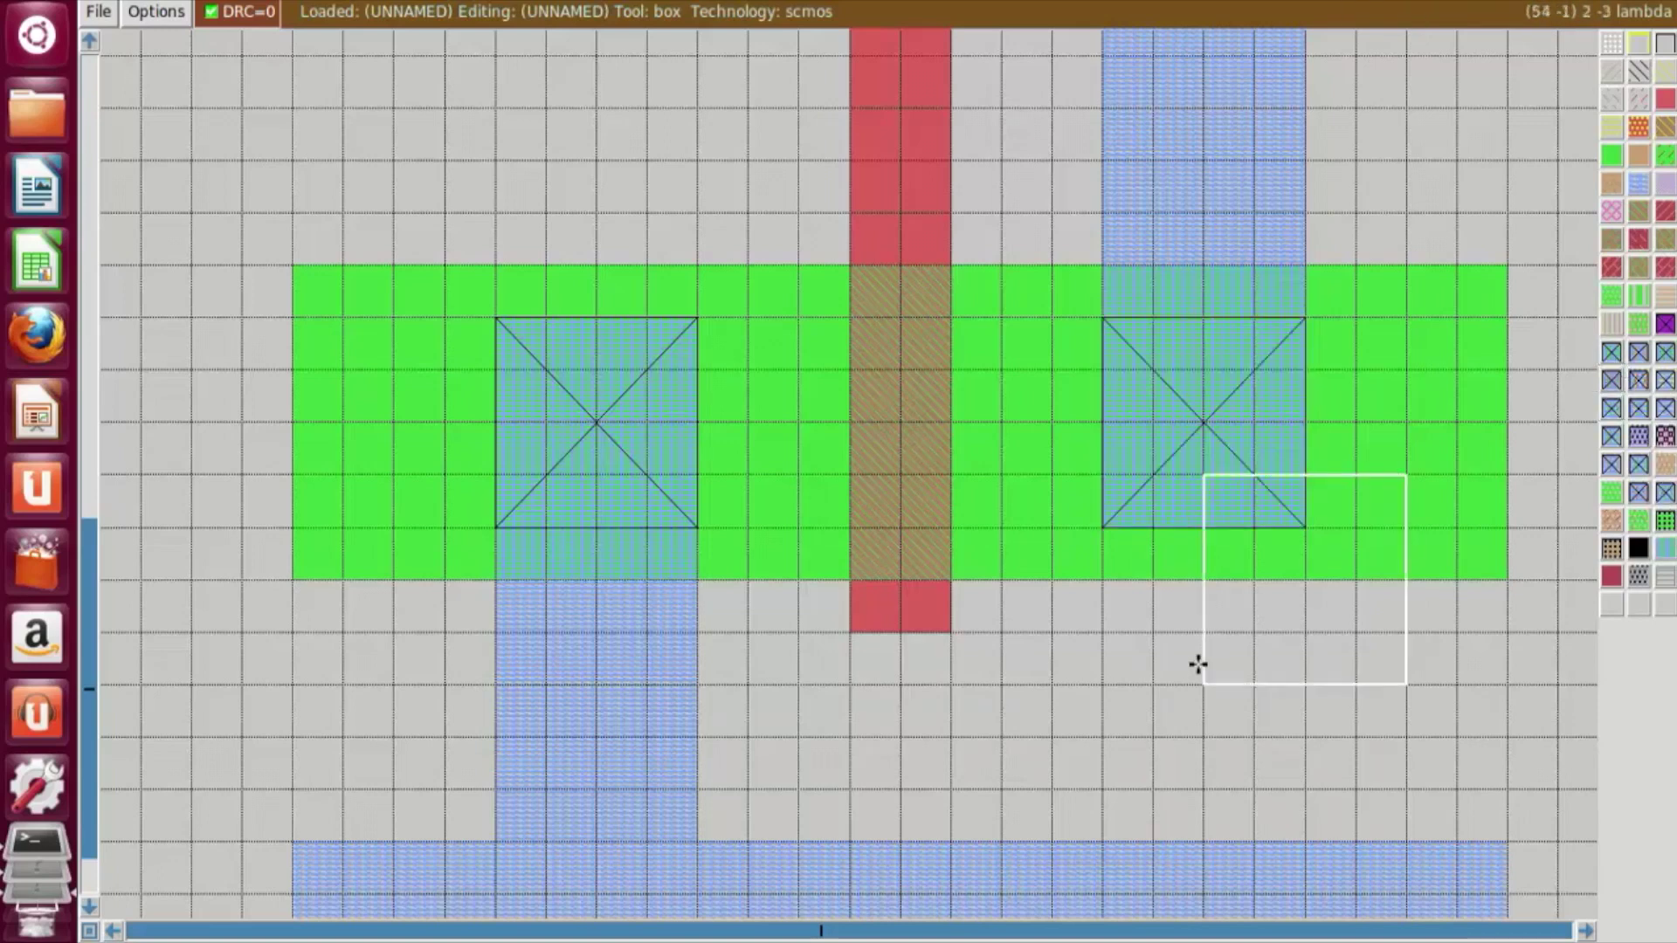
{"action": "left_click", "coordinate": [1022, 815]}
{"action": "left_click", "coordinate": [805, 798]}
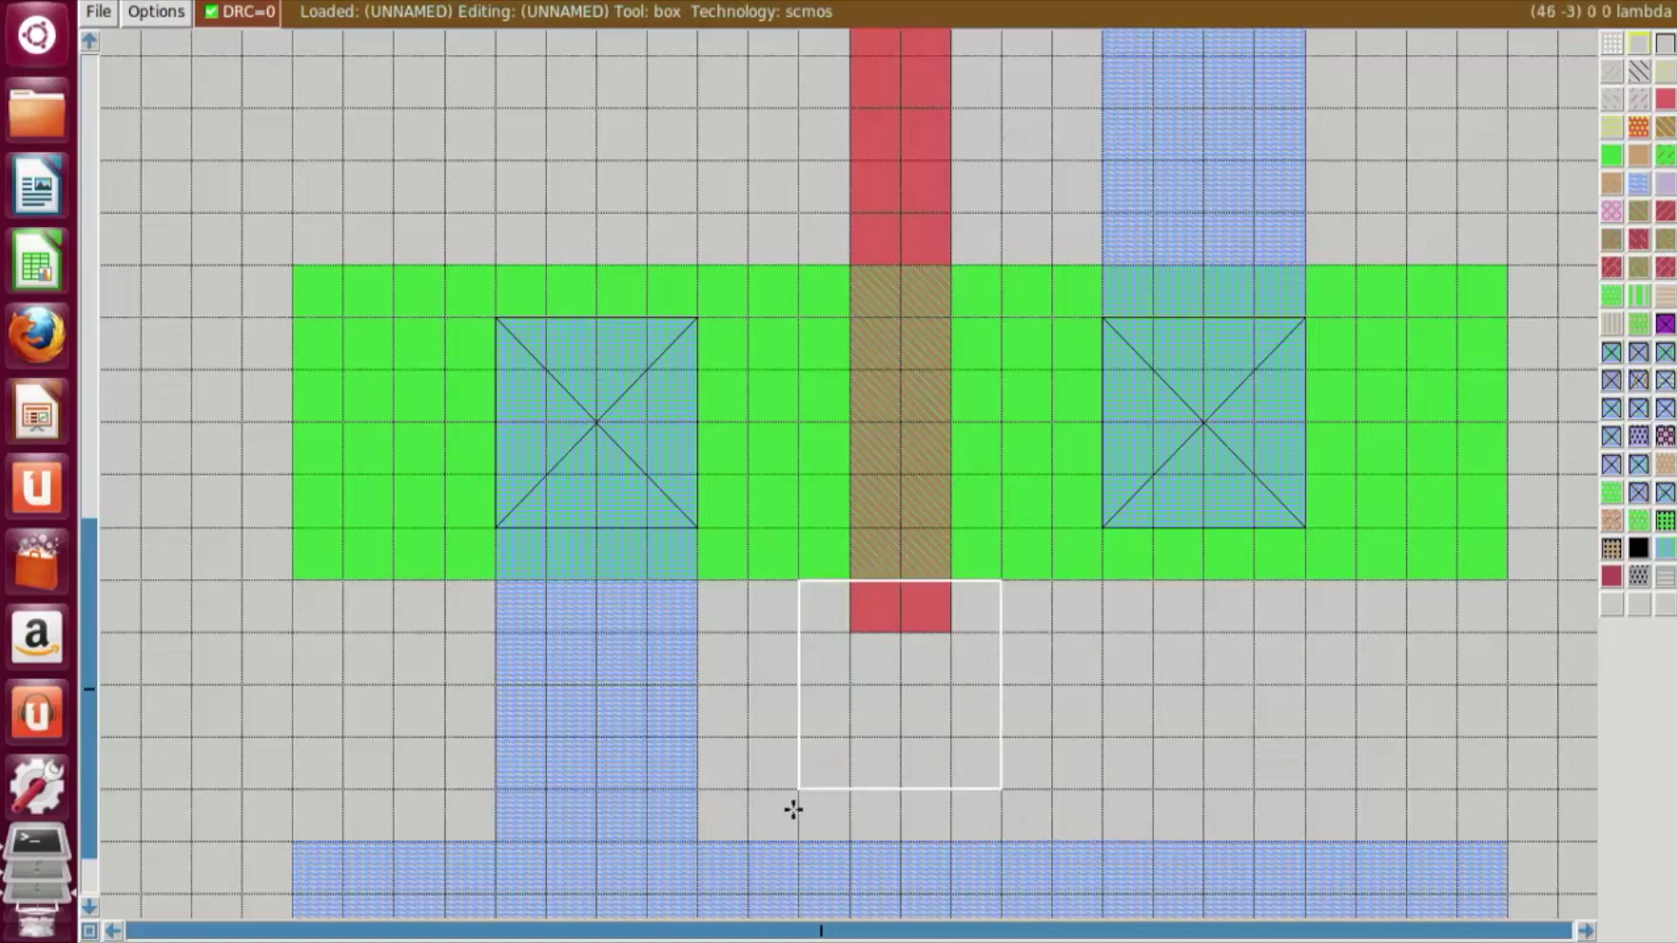
{"action": "left_click", "coordinate": [795, 860]}
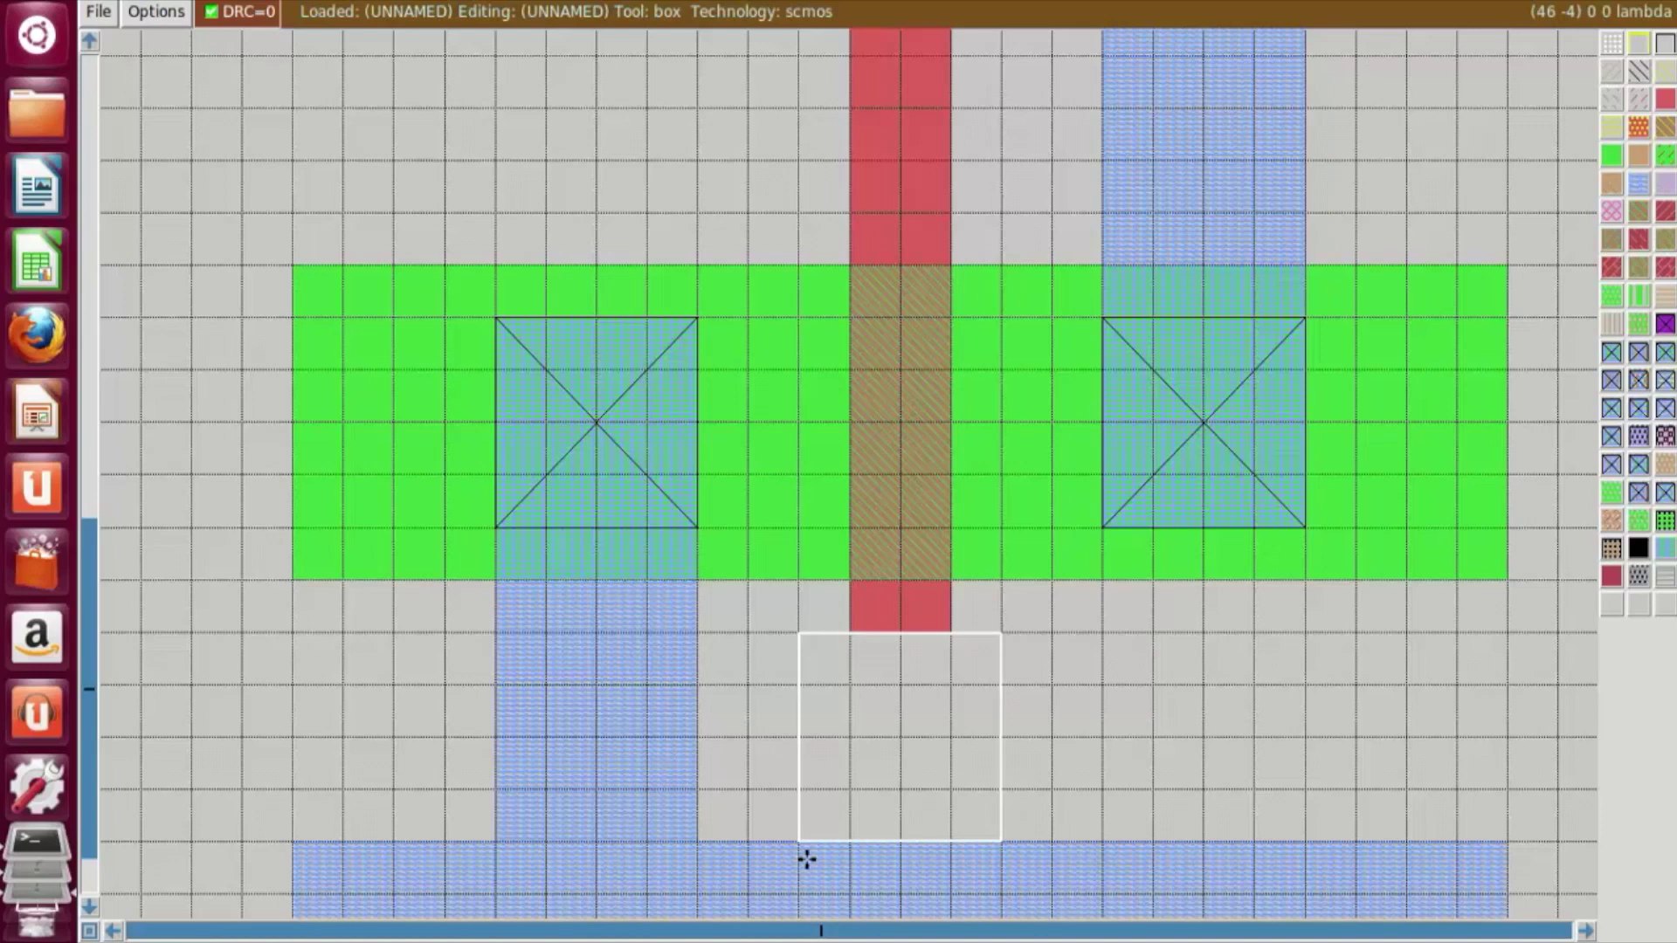
Step: Paint a 4 by 4 lambda nsubstratencontact at each end of the upper metal1 rail
{"action": "scroll", "coordinate": [823, 866], "scroll_direction": "up", "scroll_amount": 5}
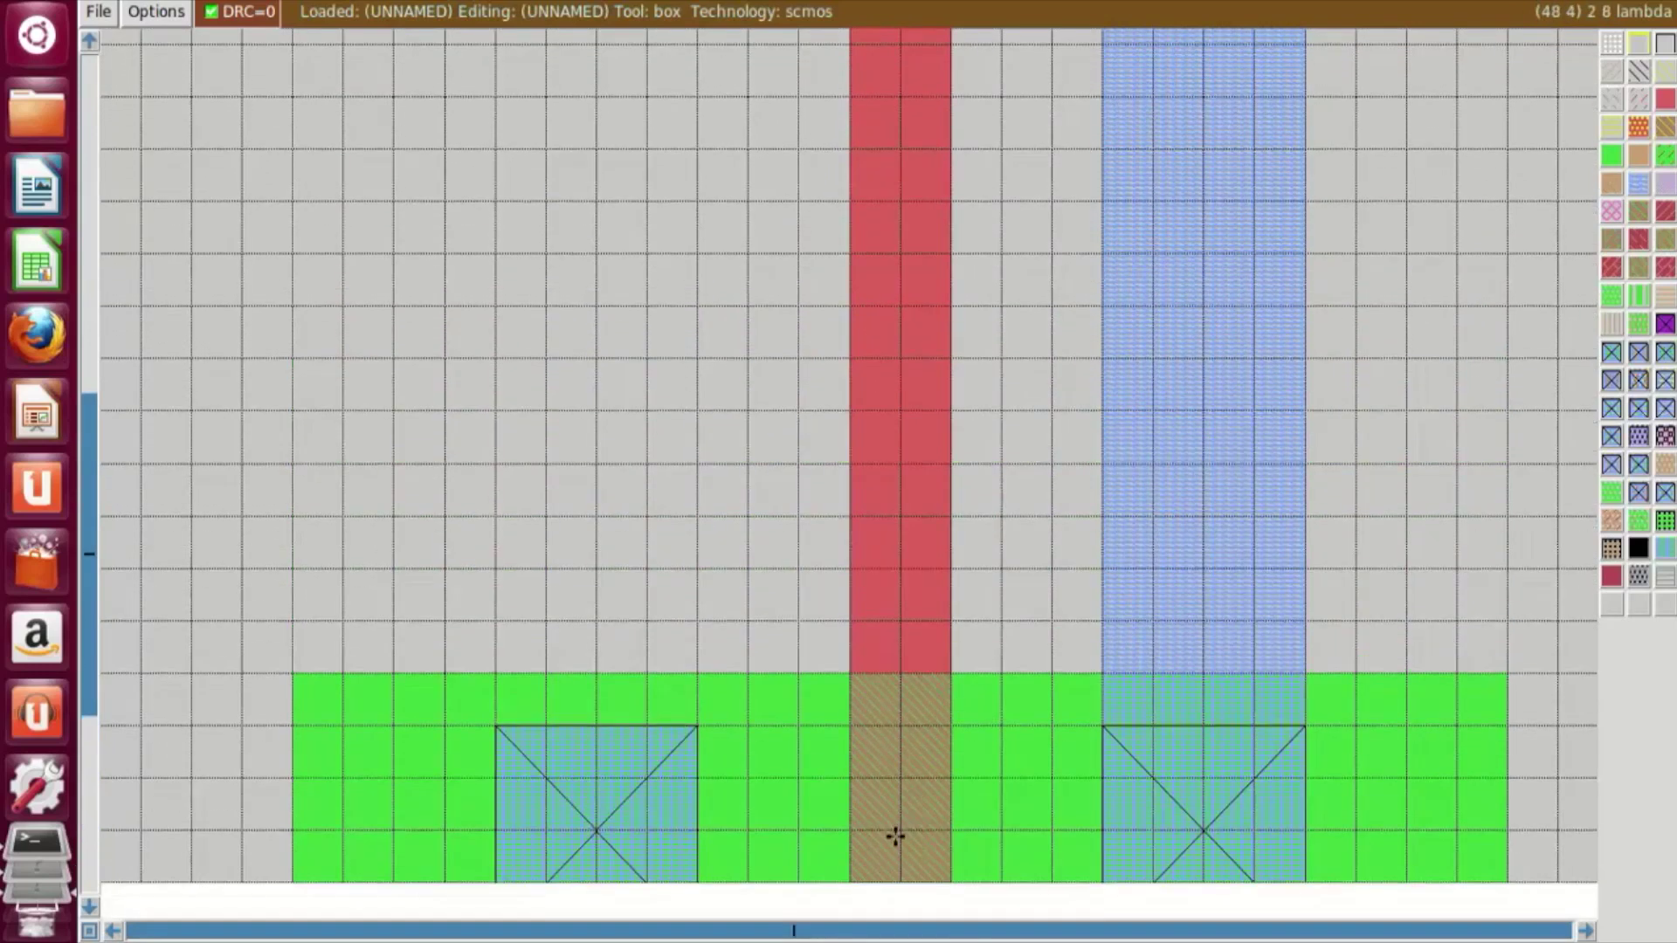
{"action": "scroll", "coordinate": [895, 837], "scroll_direction": "up", "scroll_amount": 2}
{"action": "key", "text": "Up"}
{"action": "key", "text": "Up"}
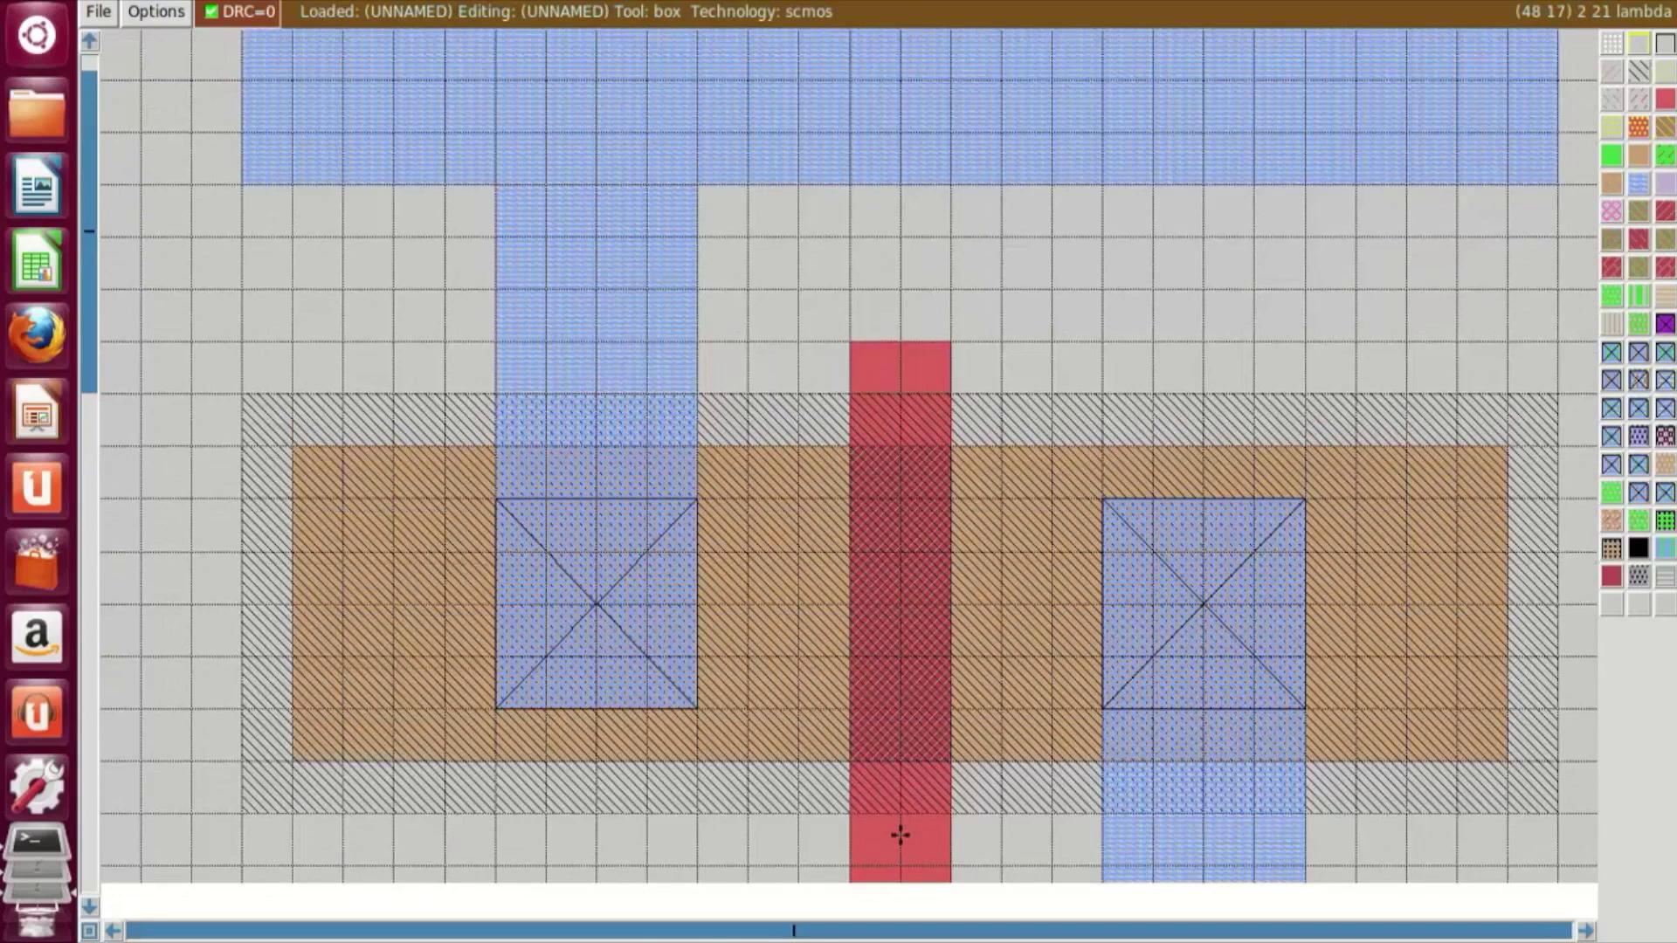
{"action": "left_click", "coordinate": [260, 382]}
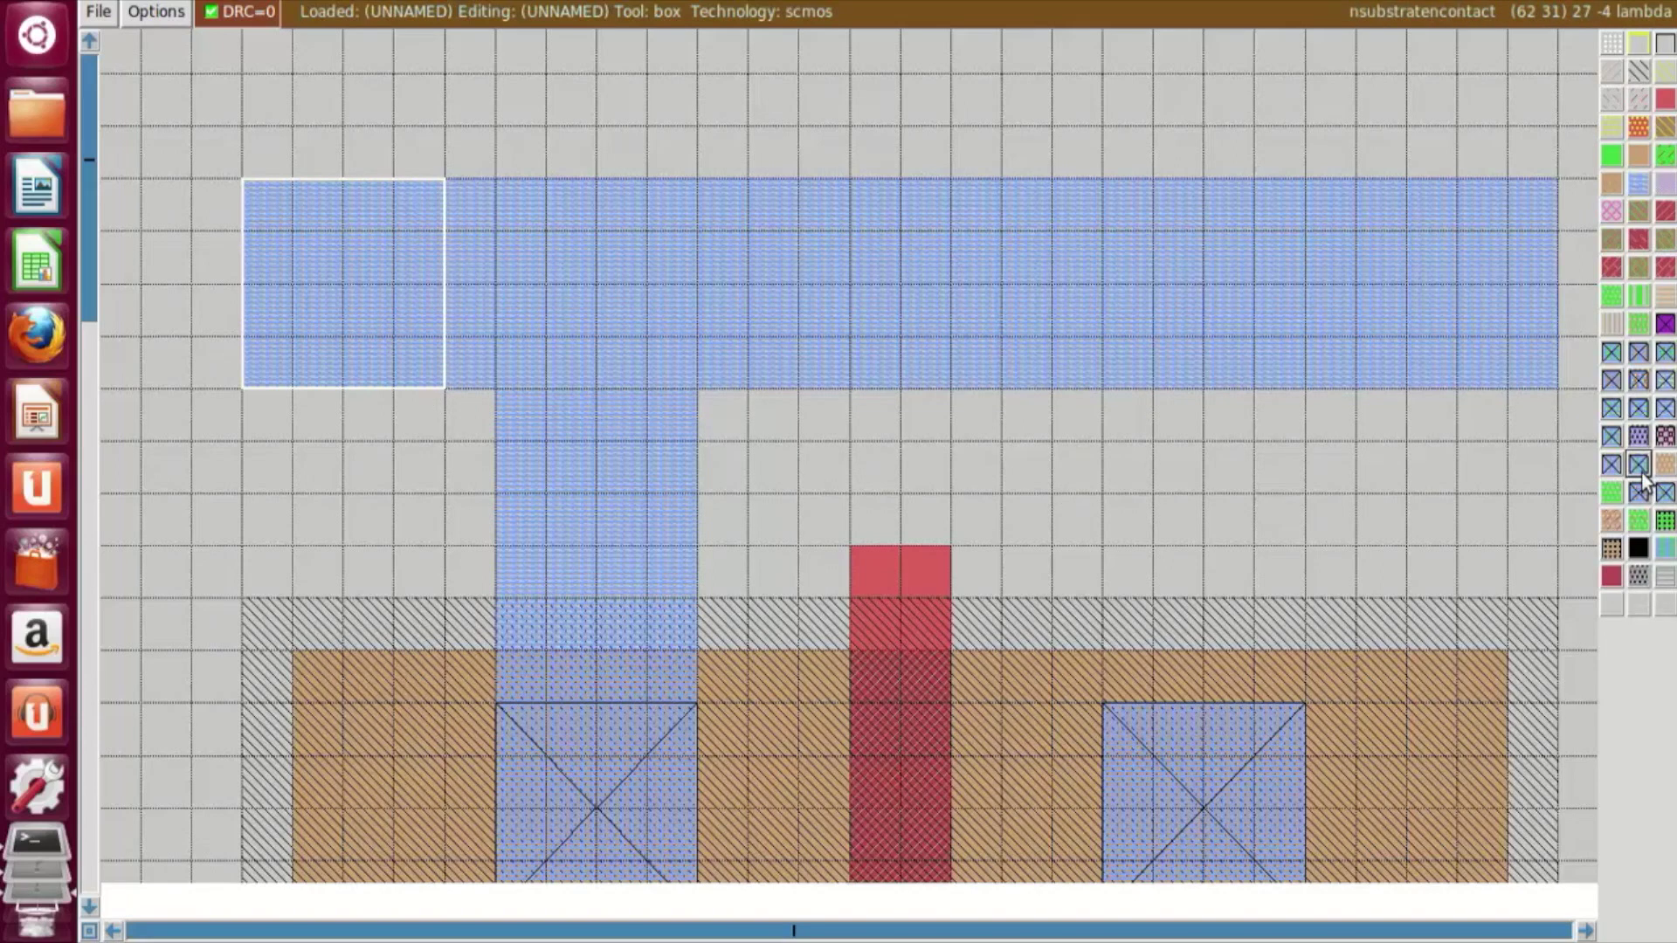
{"action": "scroll", "coordinate": [1580, 363], "scroll_direction": "down", "scroll_amount": 1}
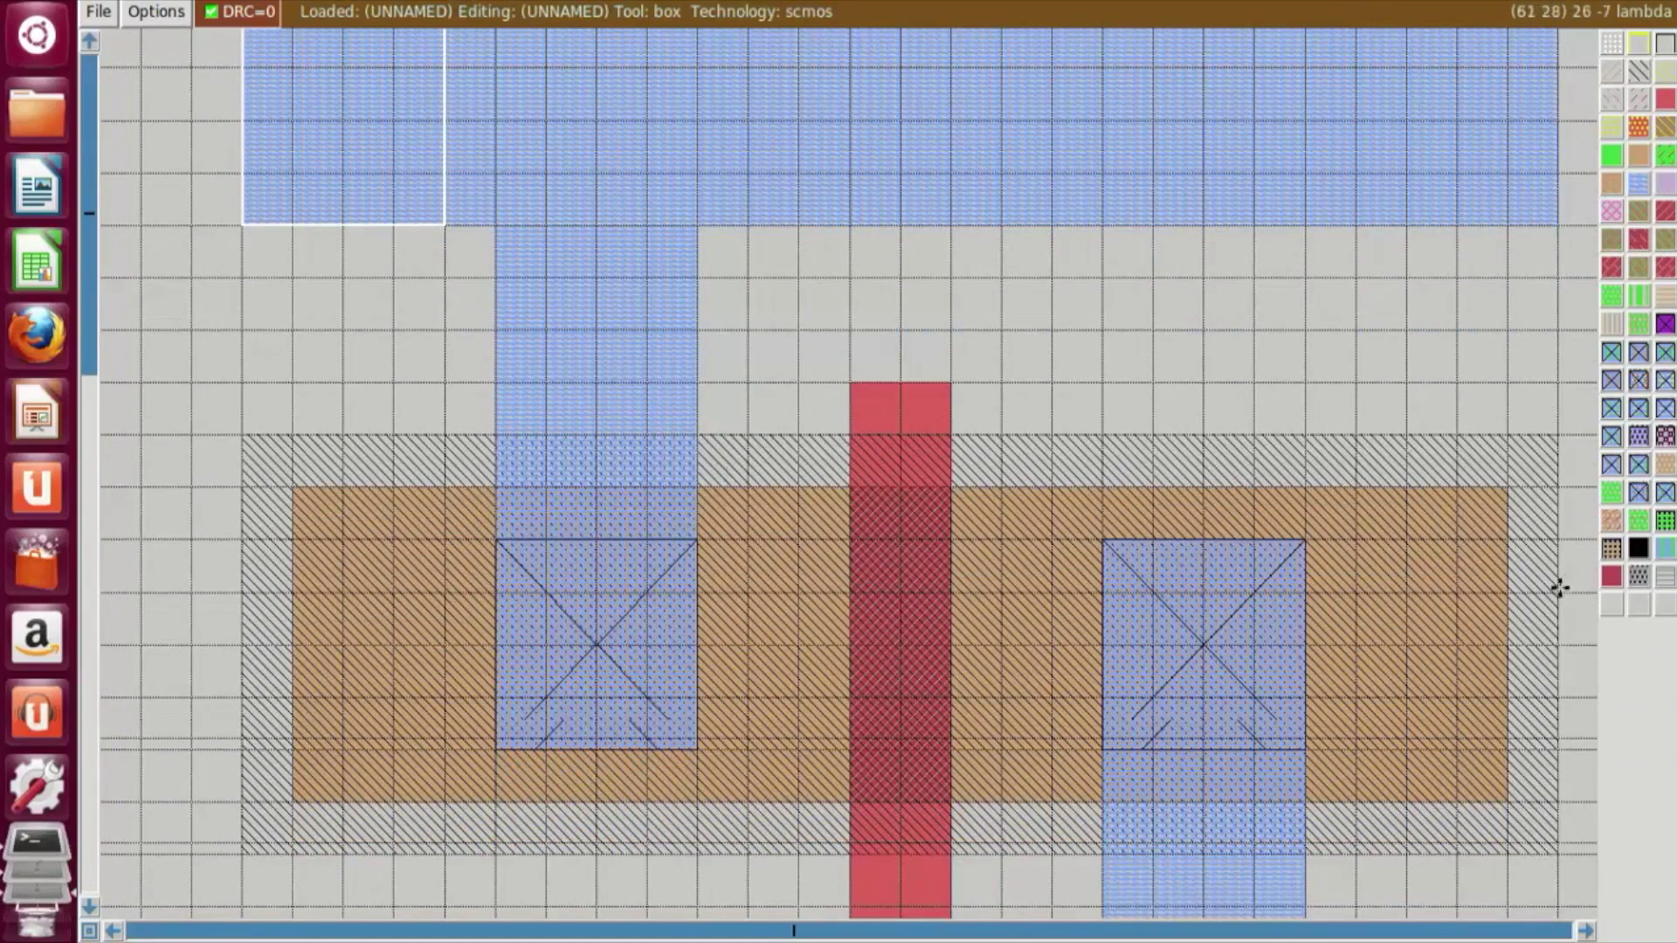
{"action": "scroll", "coordinate": [617, 513], "scroll_direction": "up", "scroll_amount": 1}
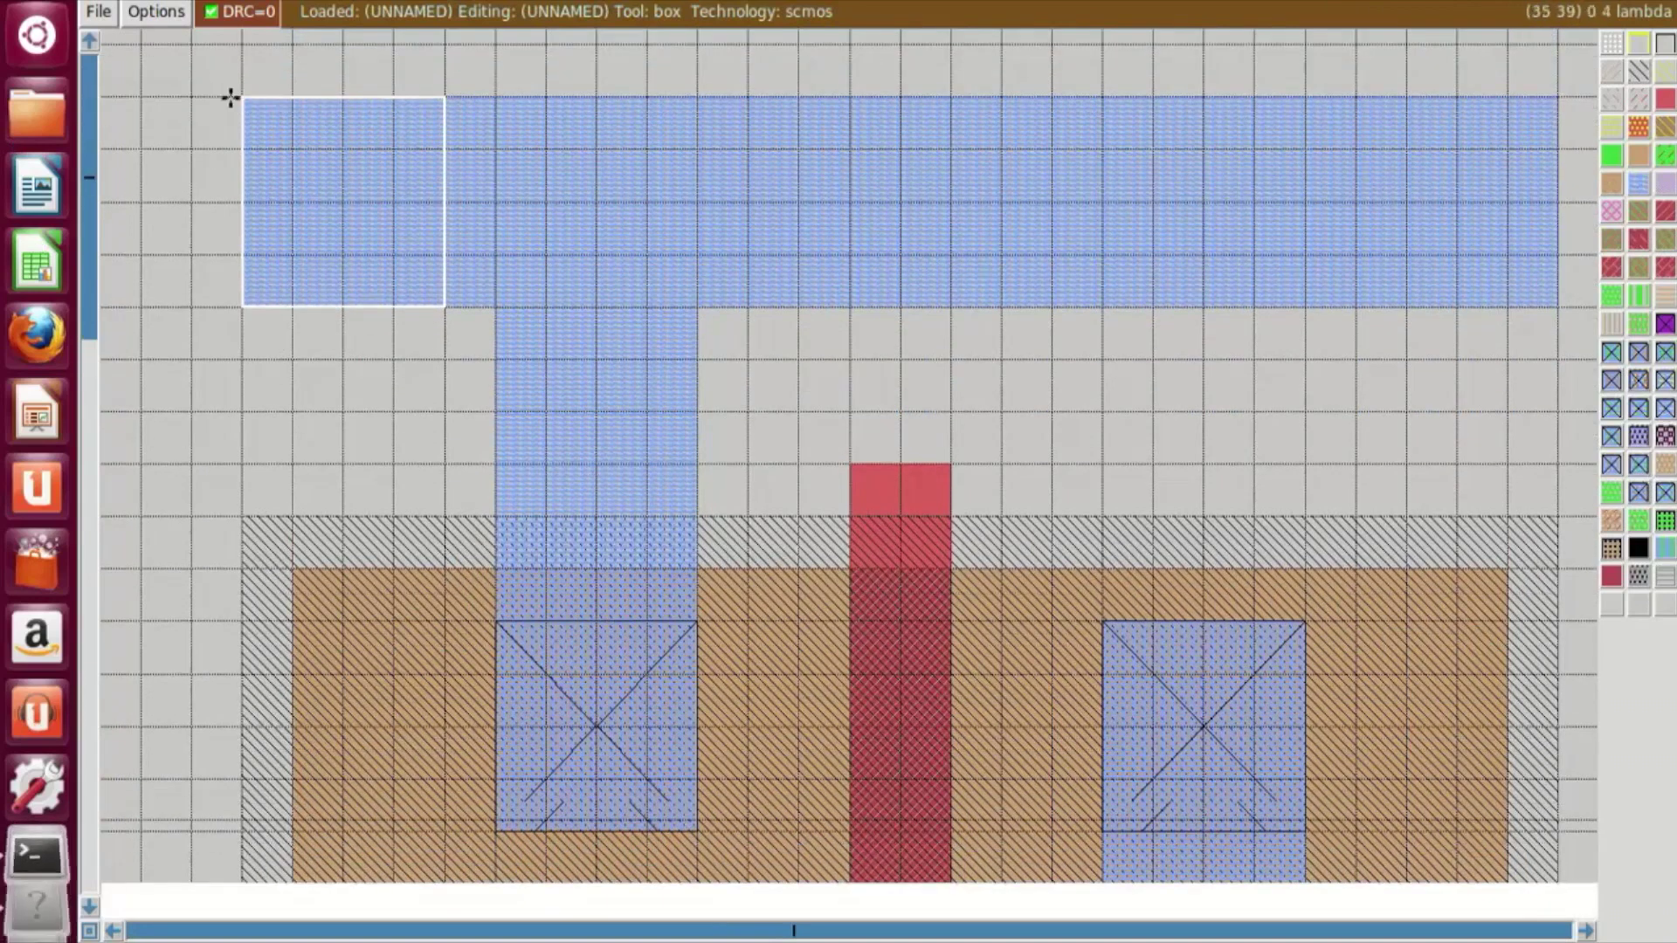
{"action": "left_click", "coordinate": [1645, 468]}
{"action": "left_click", "coordinate": [1344, 285]}
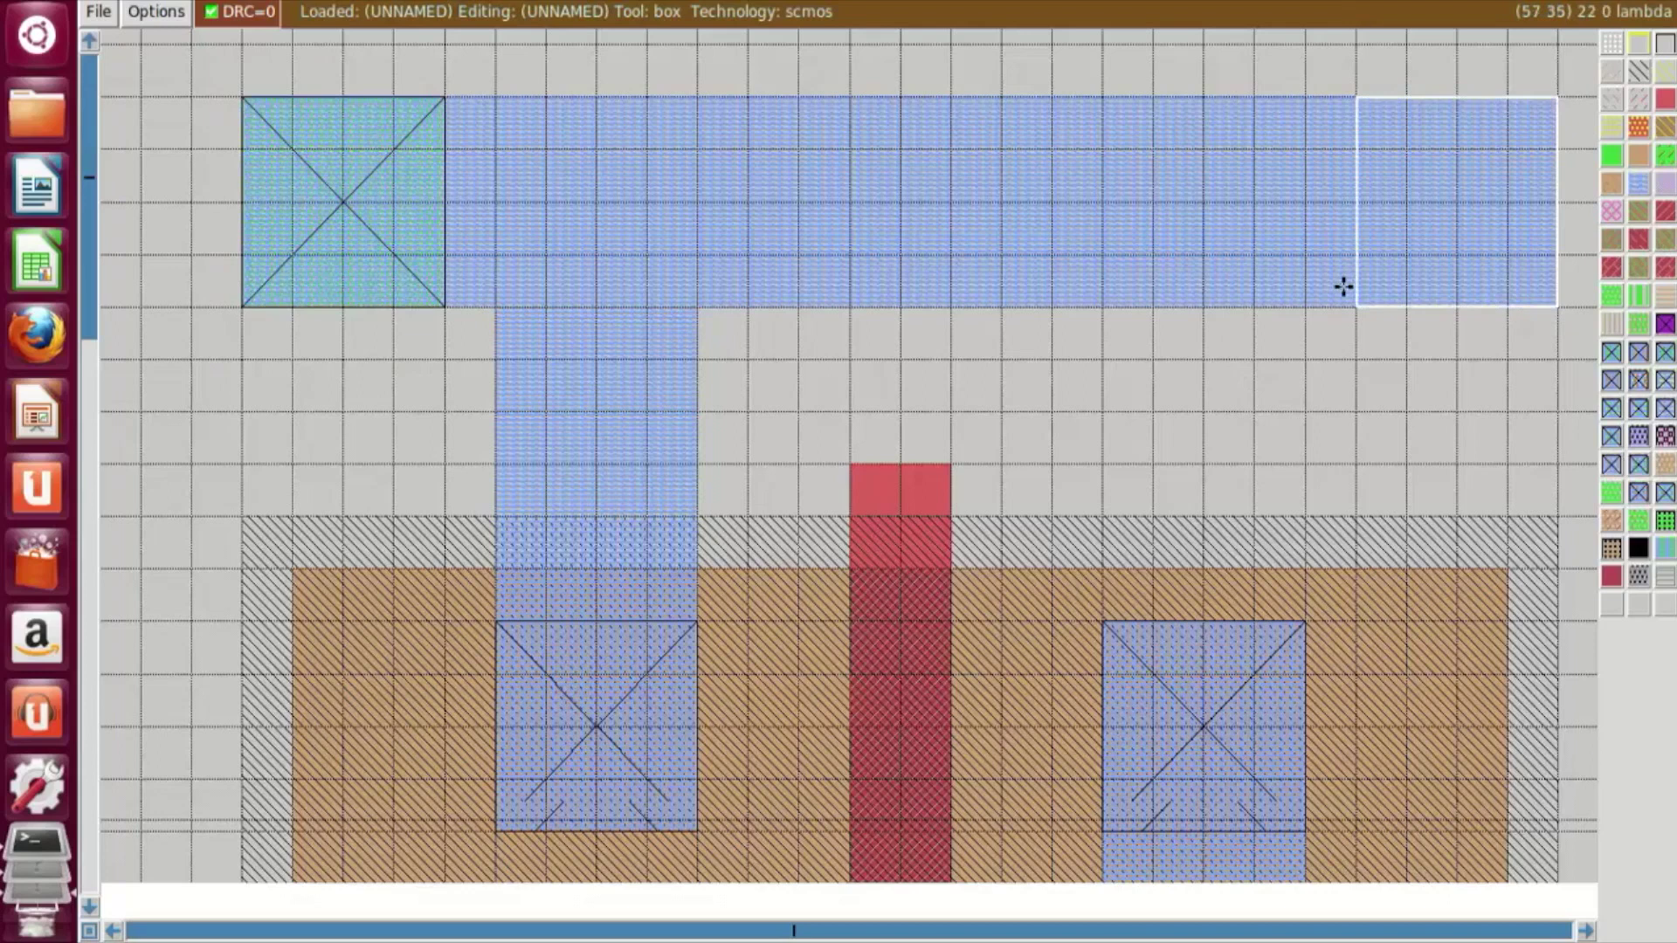
{"action": "left_click", "coordinate": [1638, 465]}
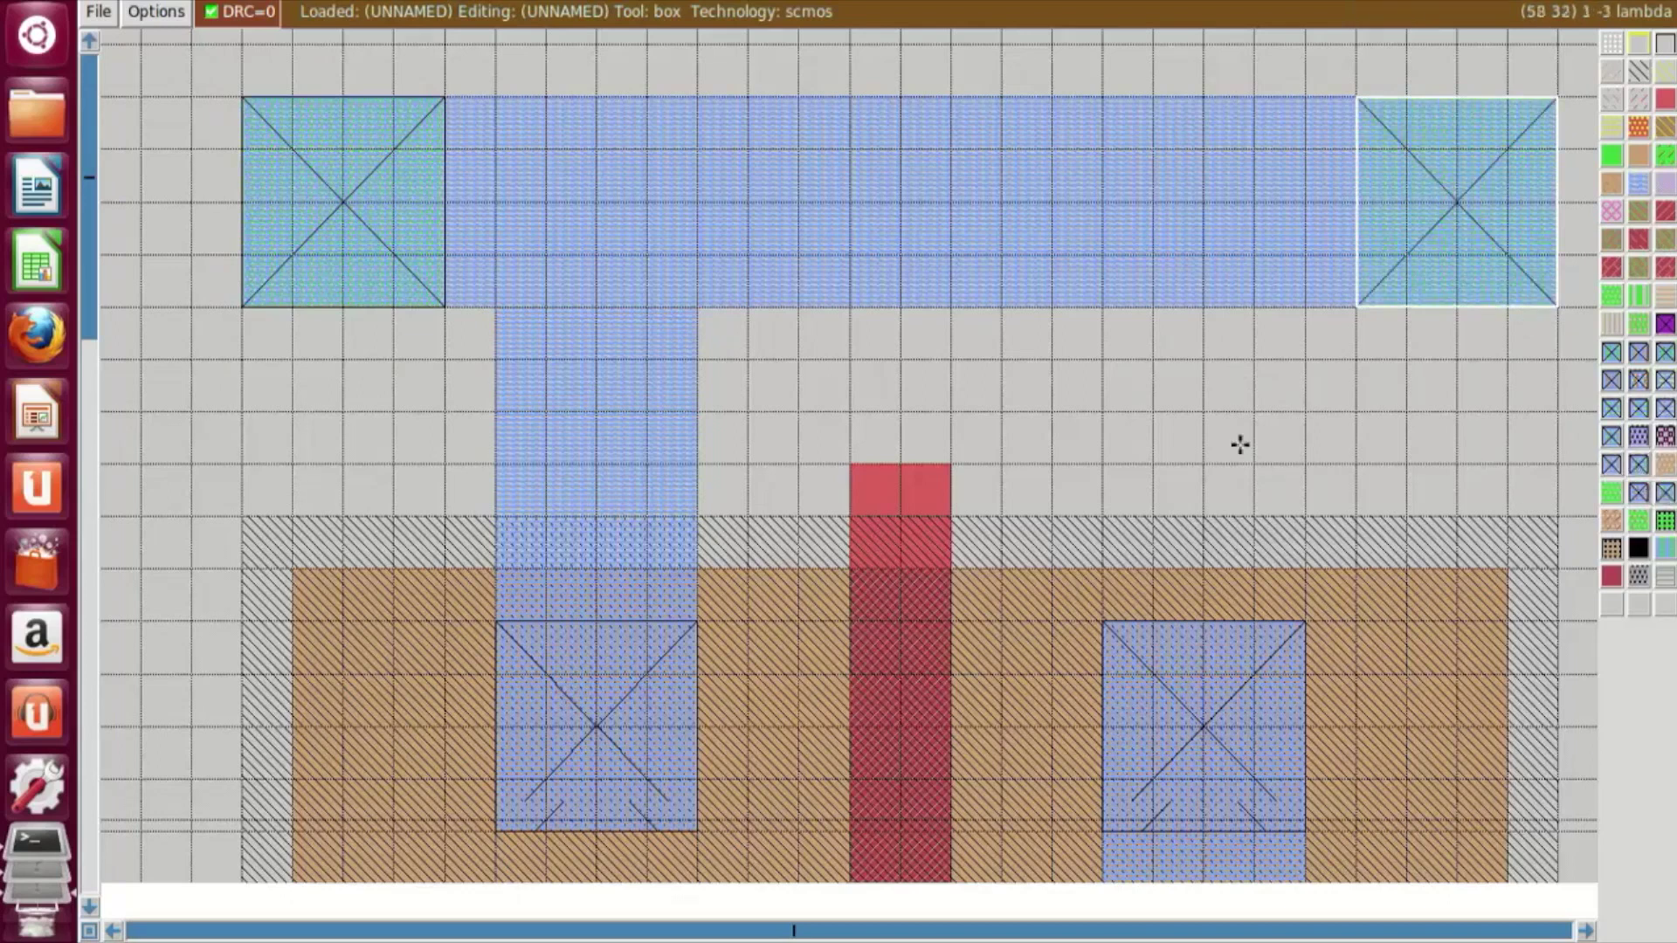
Step: Paint two more 4 by 4 lambda nsubstratencontacts on the upper rail, 4 lambda from the right-end contact and 3 lambda from the left-end one
{"action": "left_click", "coordinate": [983, 302]}
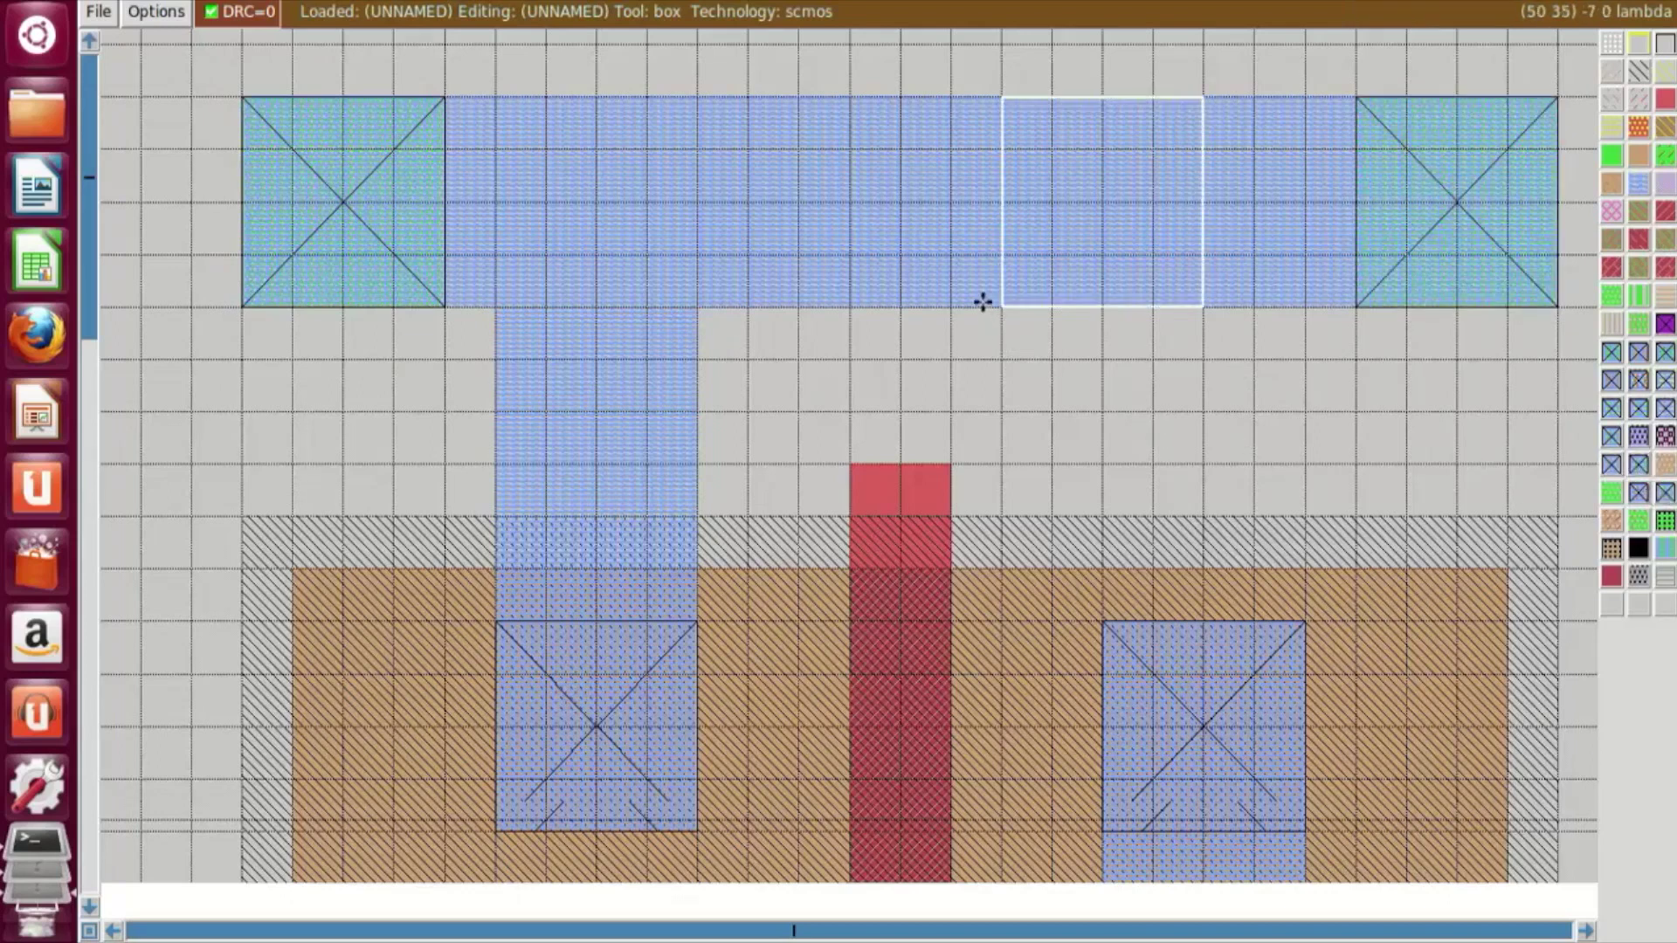
{"action": "left_click", "coordinate": [962, 306]}
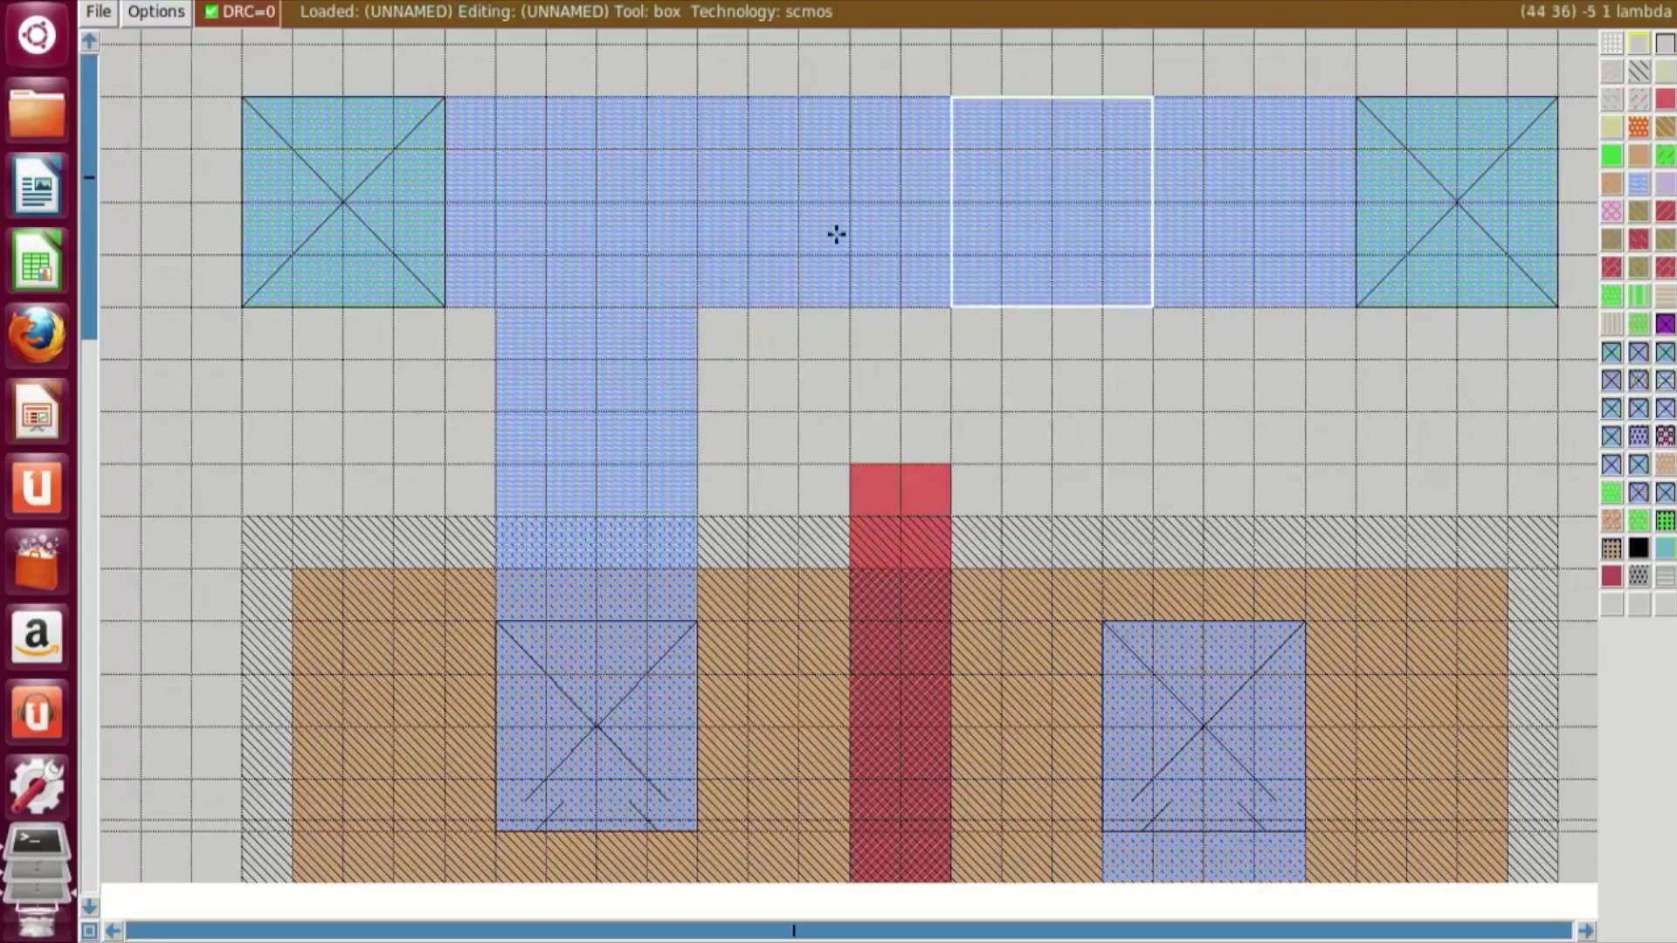
{"action": "left_click", "coordinate": [1612, 465]}
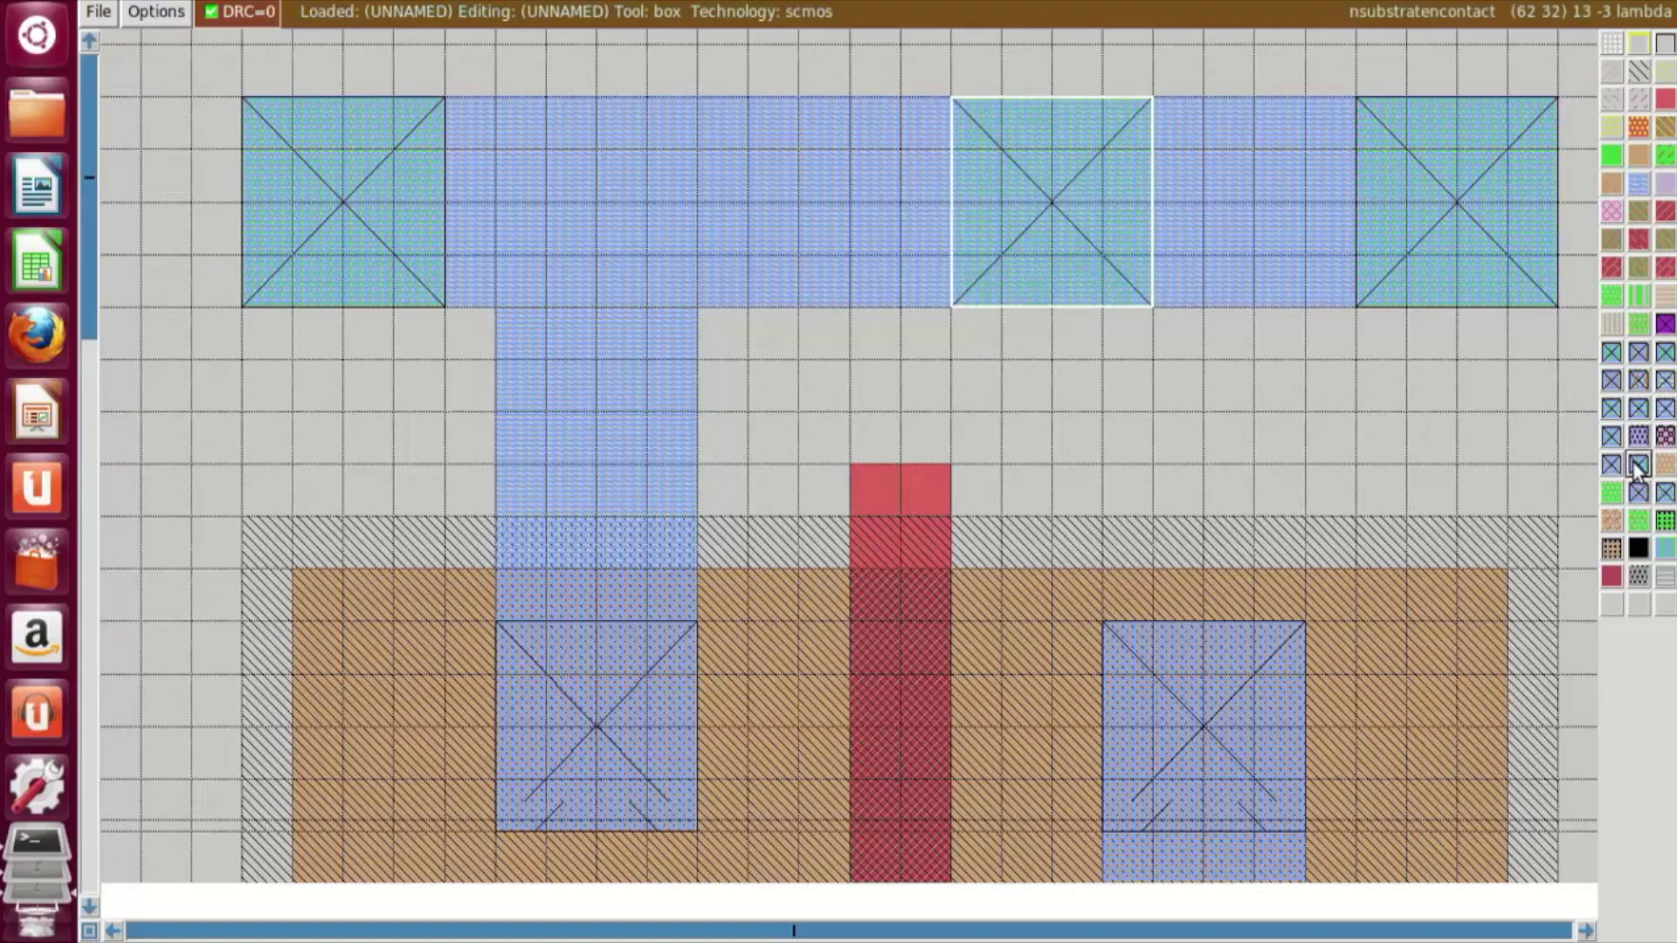
{"action": "left_click", "coordinate": [944, 478]}
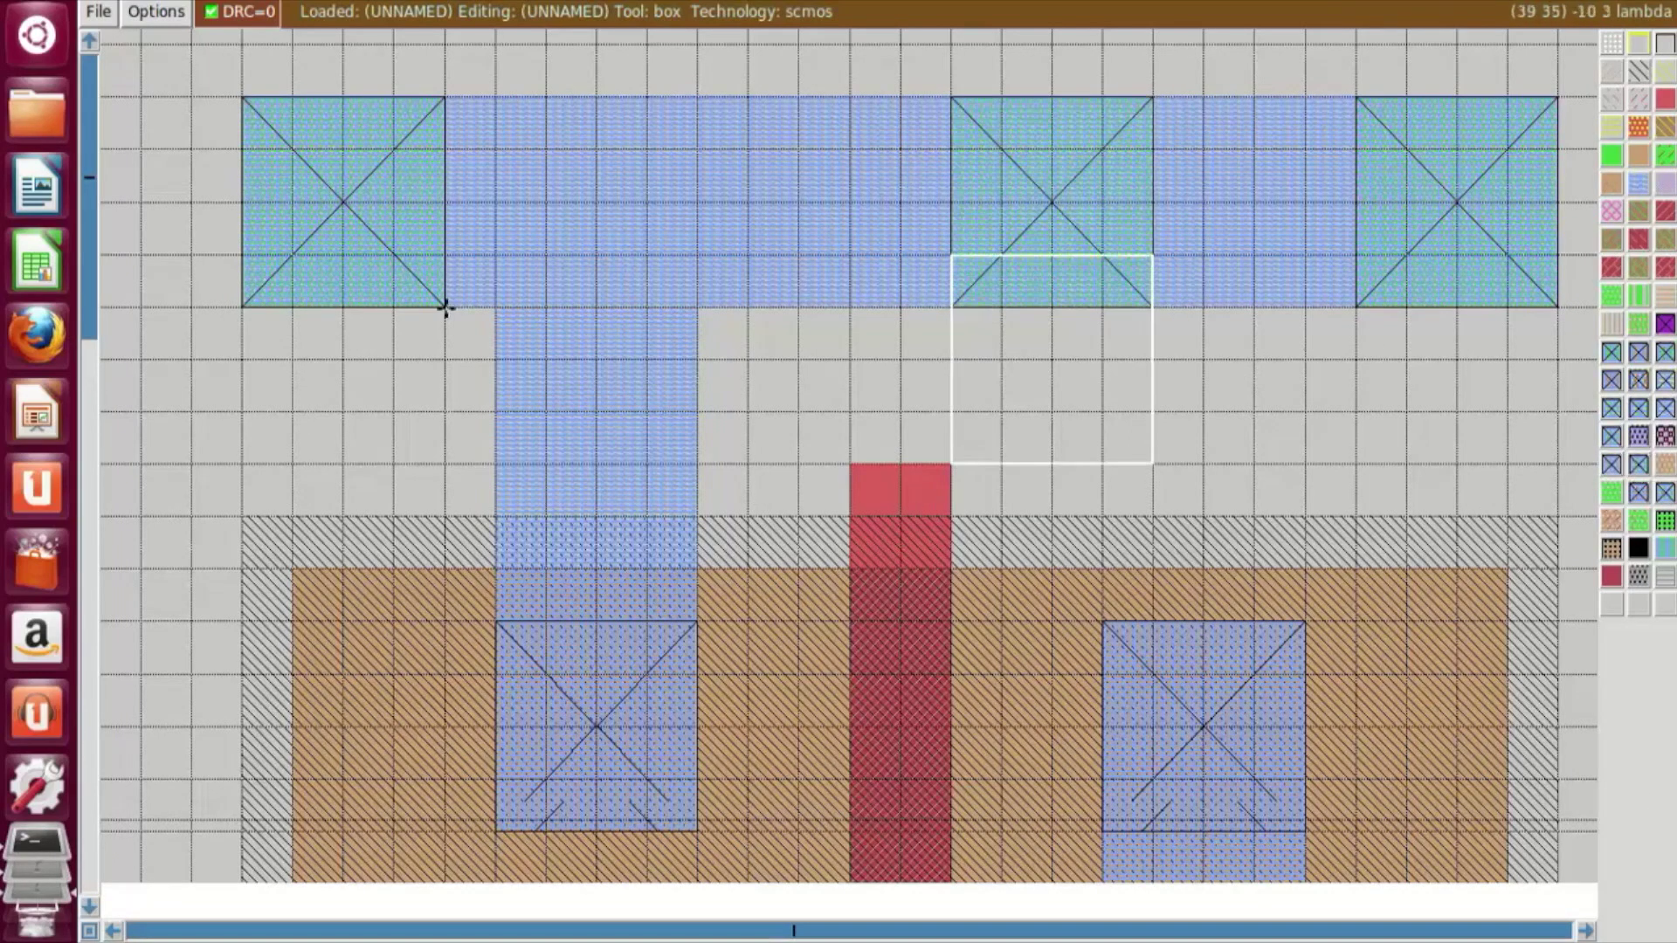
{"action": "left_click", "coordinate": [615, 295]}
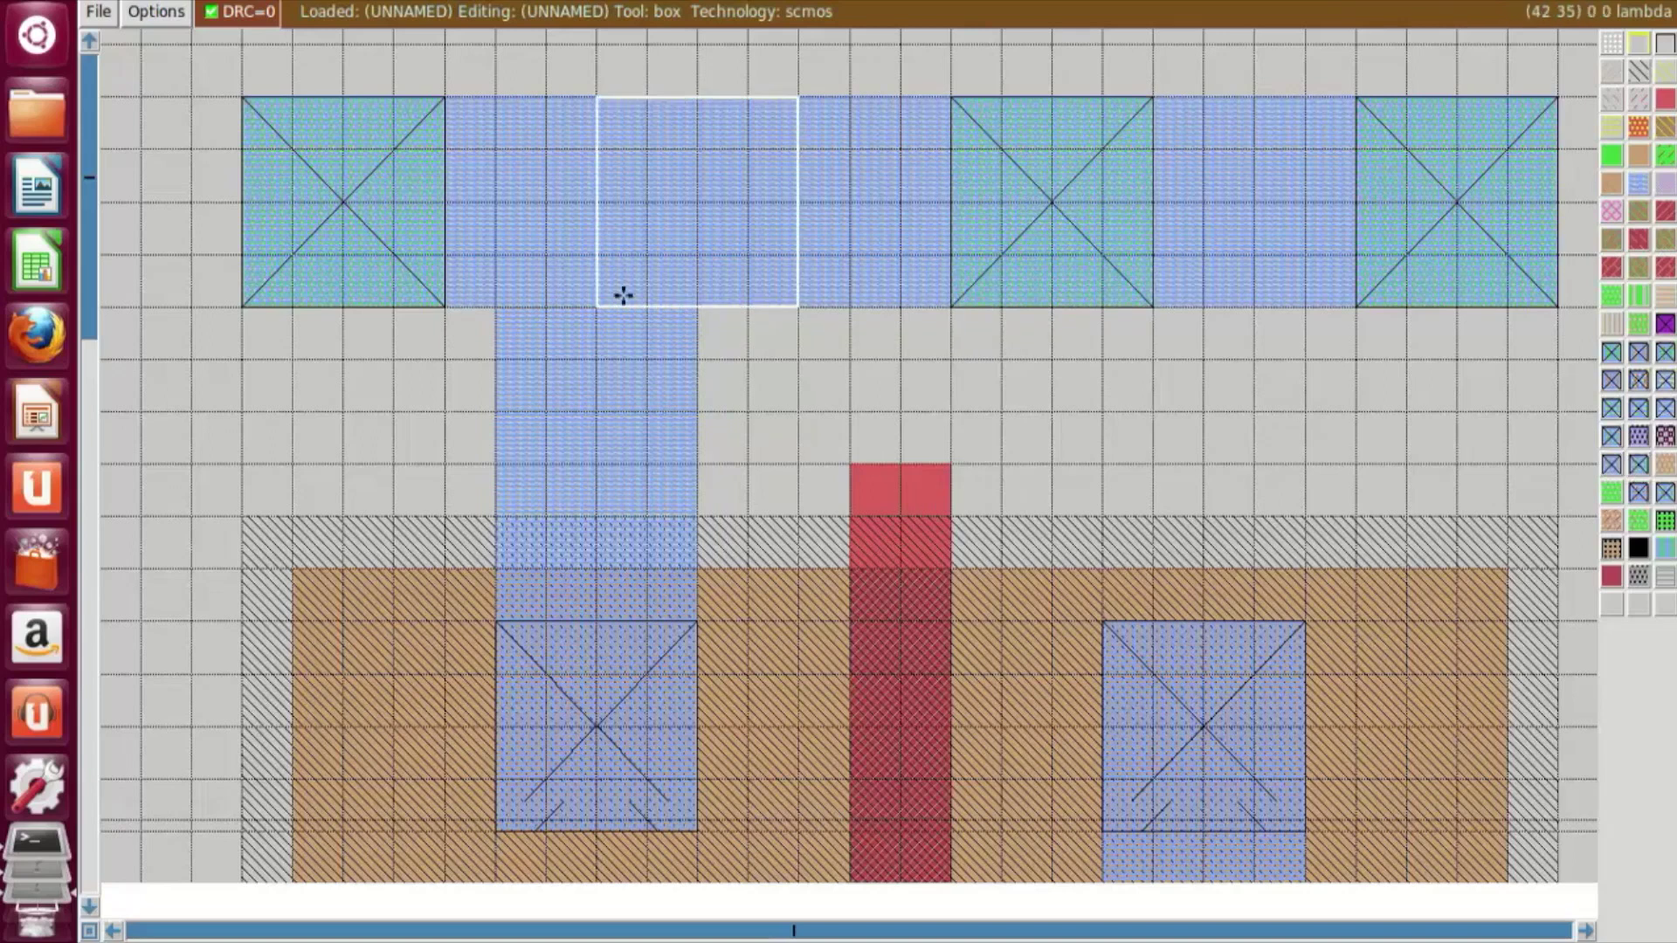
{"action": "left_click", "coordinate": [1247, 394]}
{"action": "left_click", "coordinate": [604, 292]}
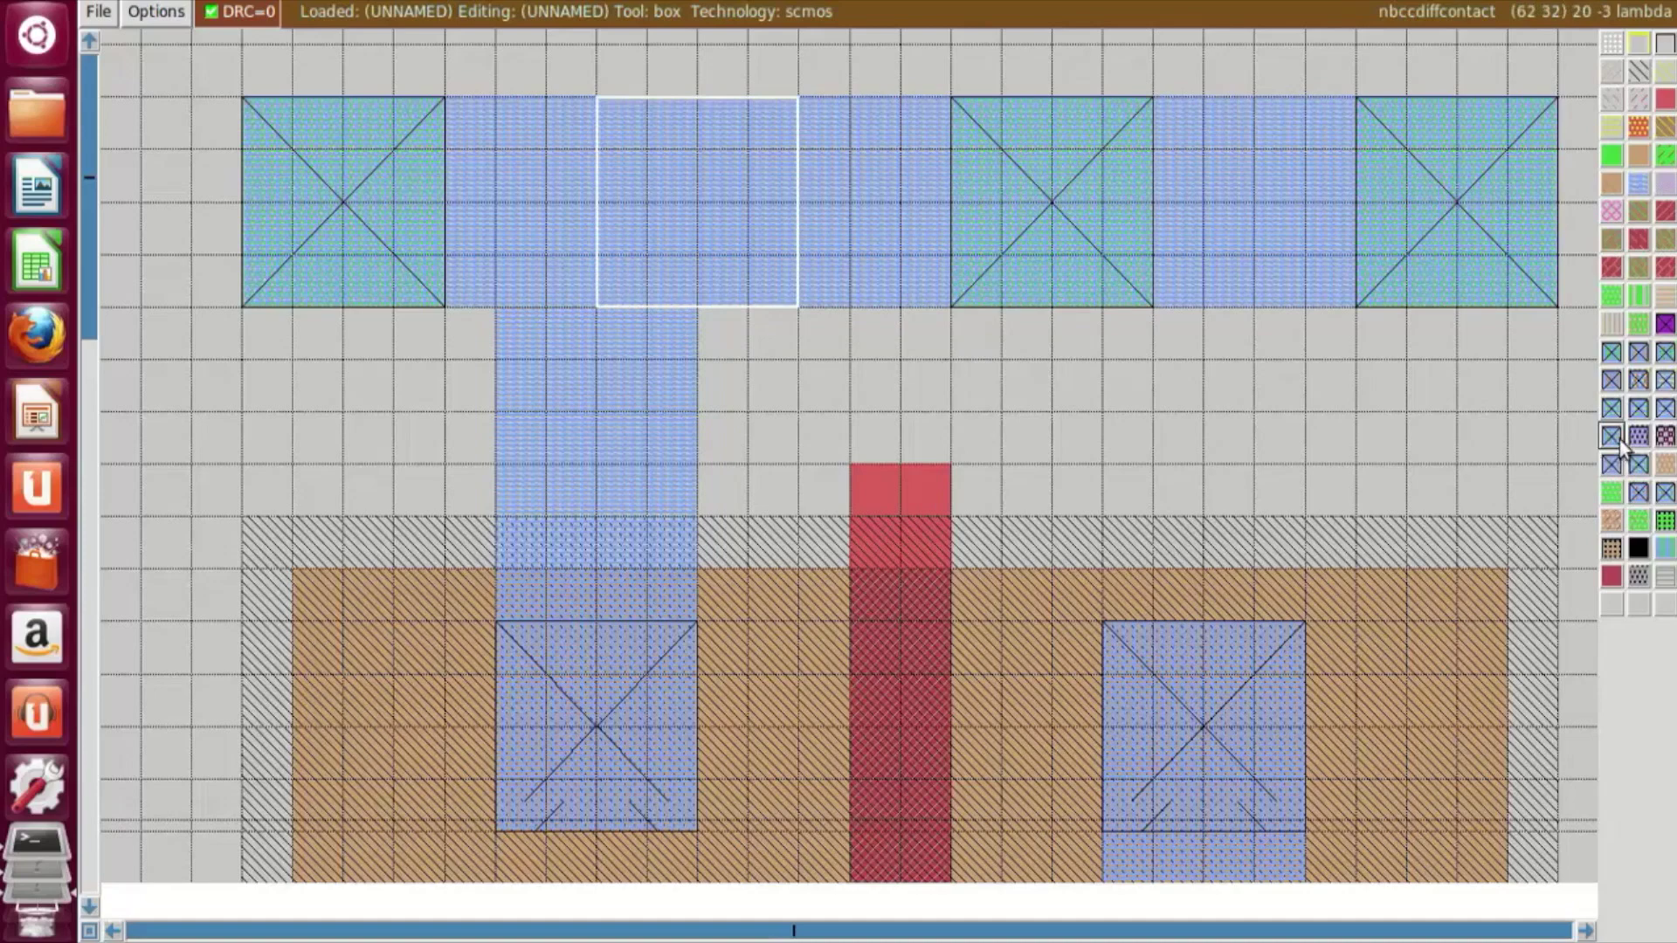
{"action": "left_click", "coordinate": [1100, 413]}
Step: Paint a 4 by 4 lambda psubstratepcontact at each end of the lower metal1 rail
{"action": "scroll", "coordinate": [1105, 410], "scroll_direction": "down", "scroll_amount": 6}
{"action": "scroll", "coordinate": [1118, 414], "scroll_direction": "down", "scroll_amount": 8}
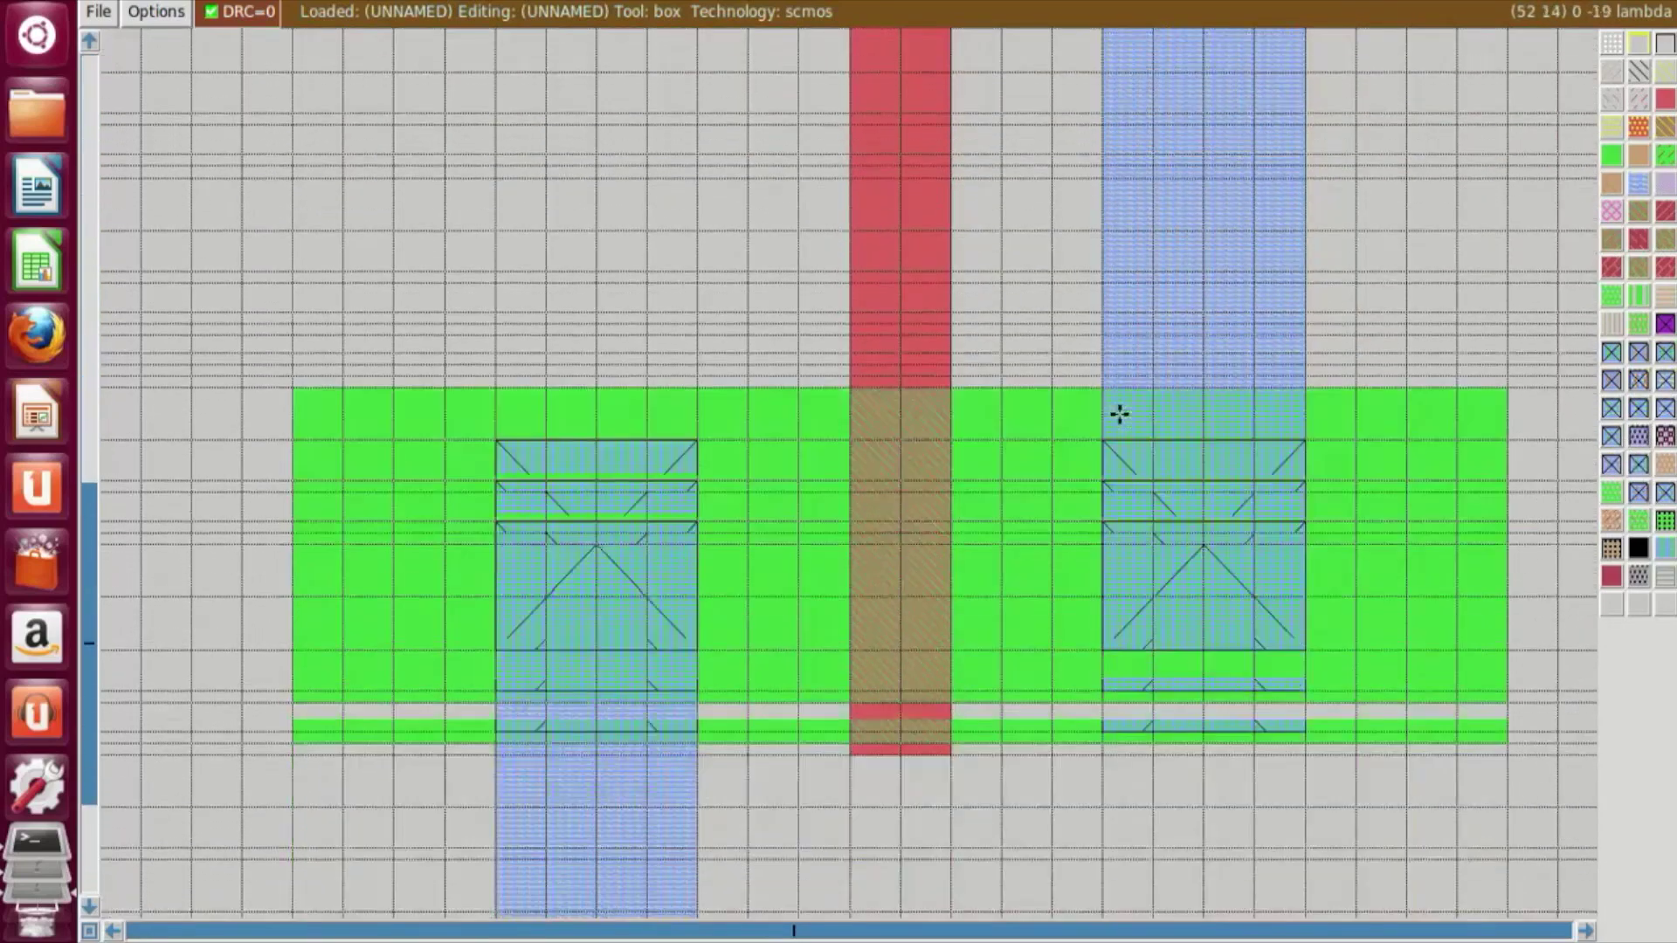
{"action": "scroll", "coordinate": [1032, 429], "scroll_direction": "up", "scroll_amount": 2}
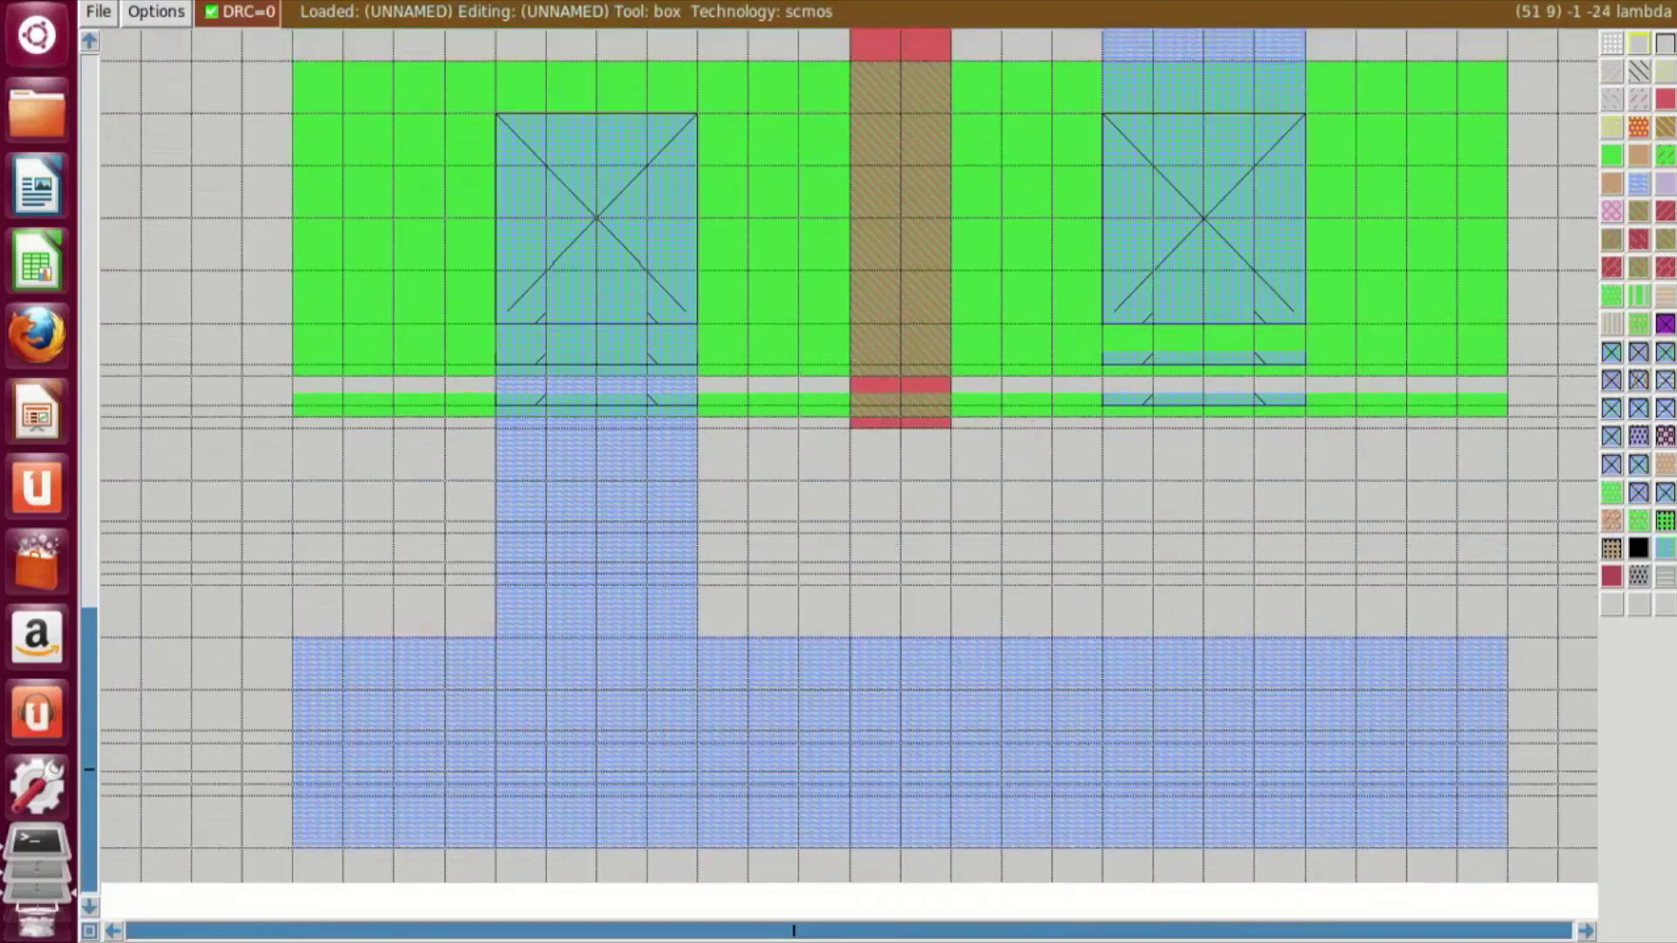
{"action": "key", "text": "ctrl+super+Down"}
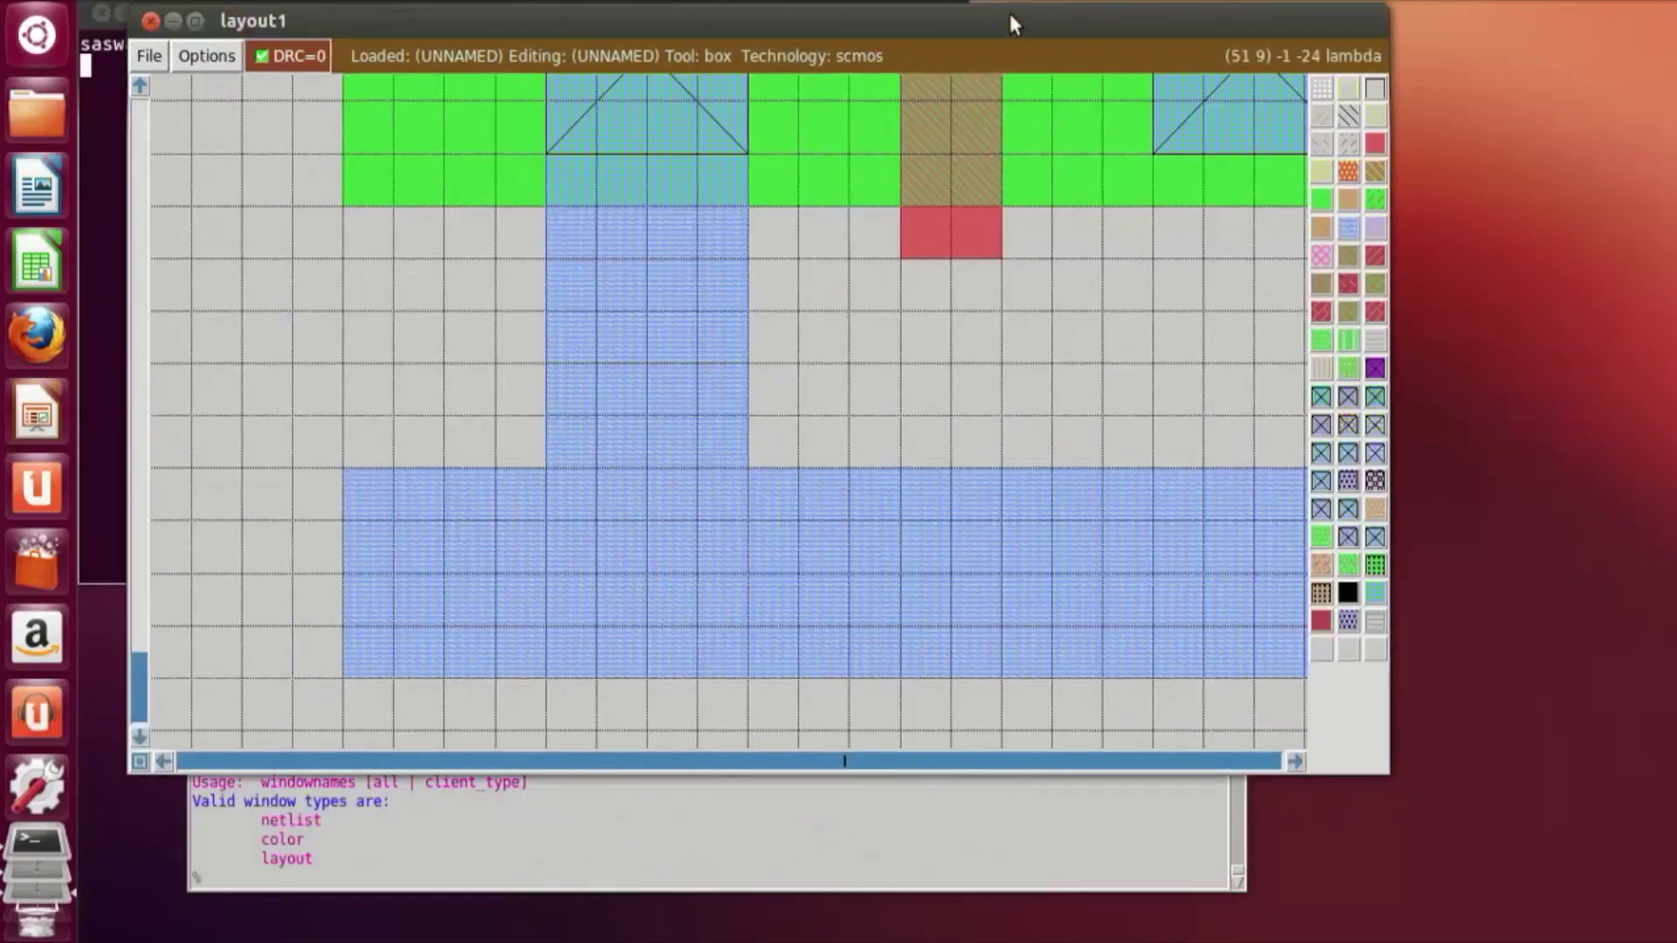
{"action": "double_click", "coordinate": [1010, 16]}
{"action": "left_click", "coordinate": [299, 846]}
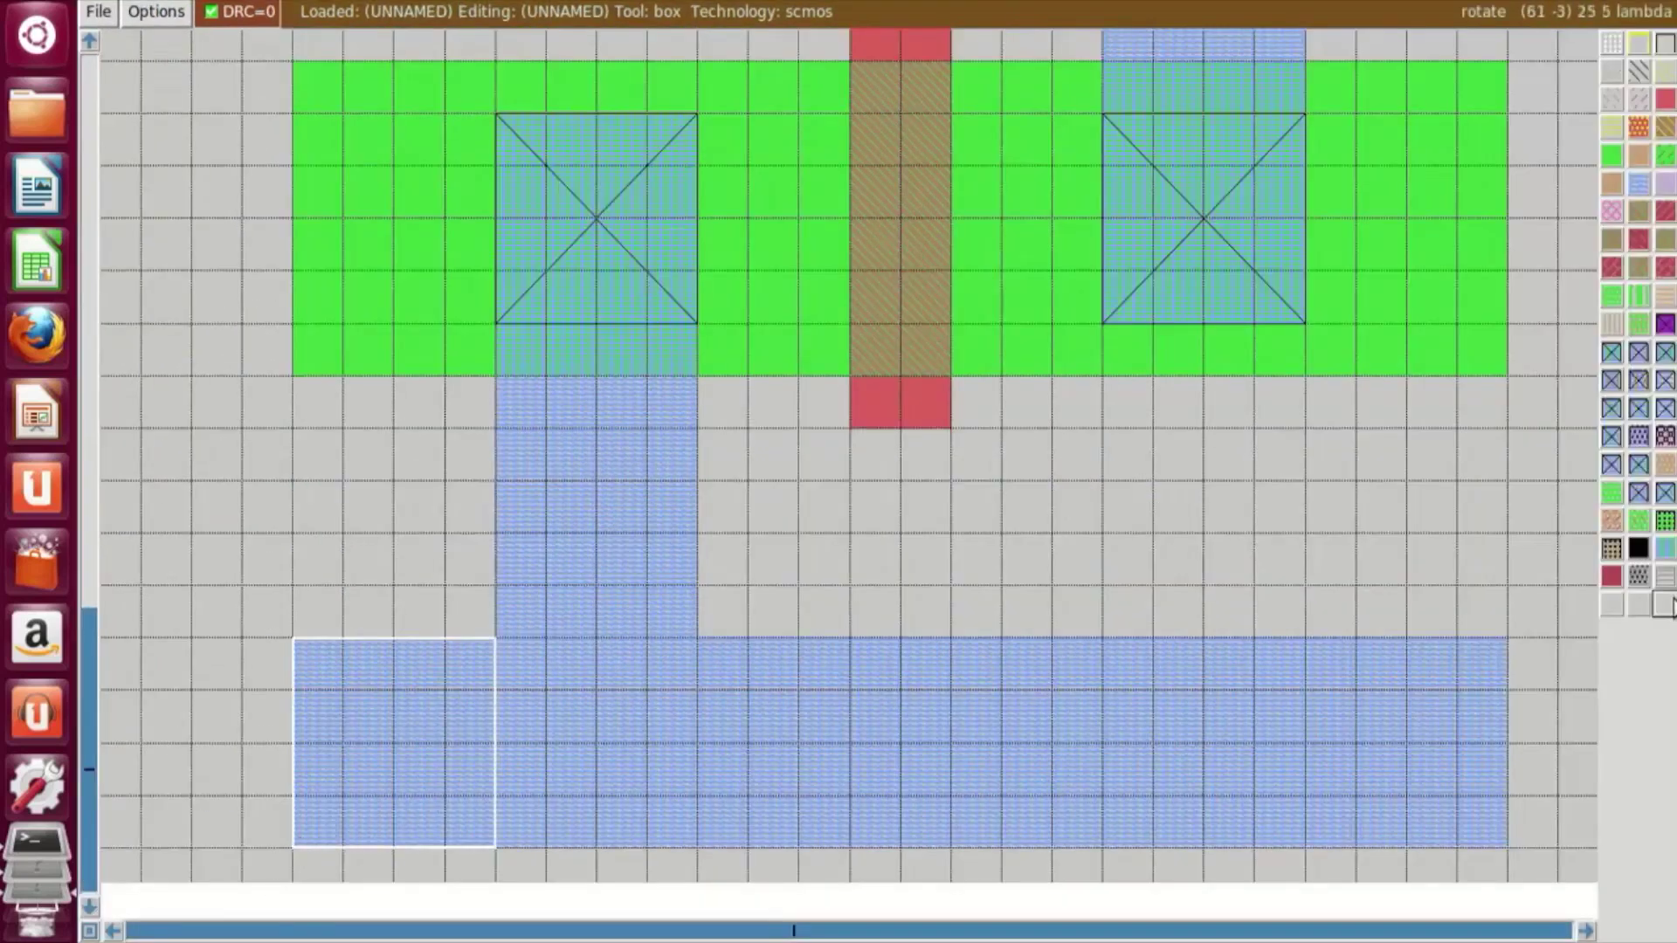
{"action": "left_click", "coordinate": [1611, 465]}
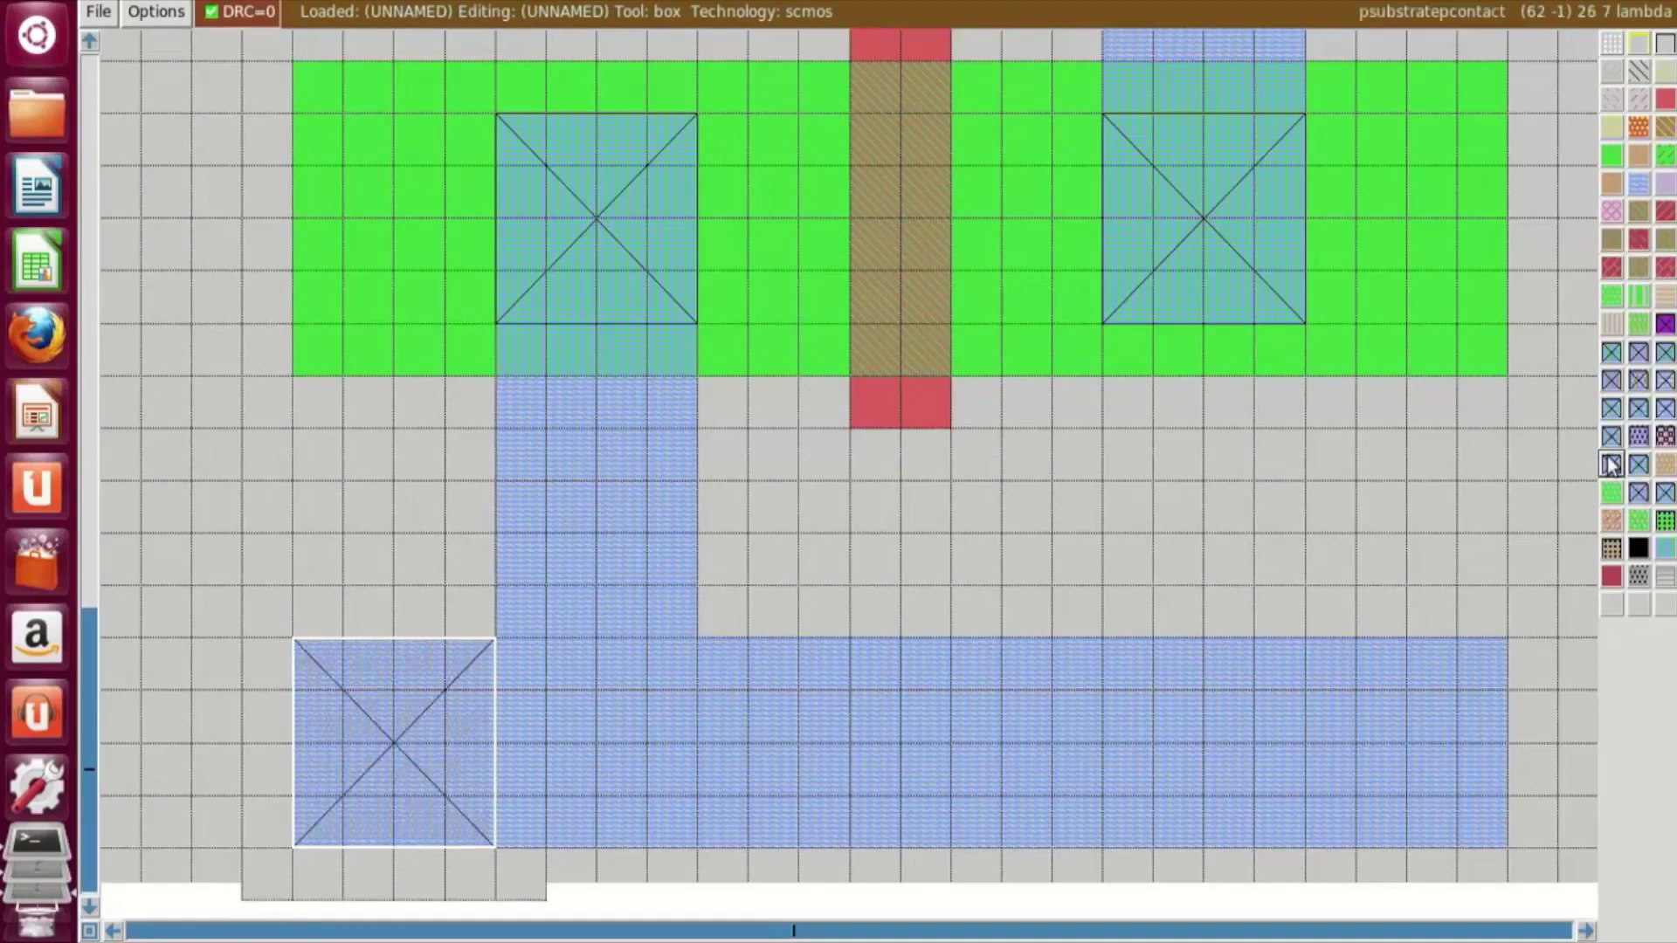
{"action": "left_click", "coordinate": [1244, 836]}
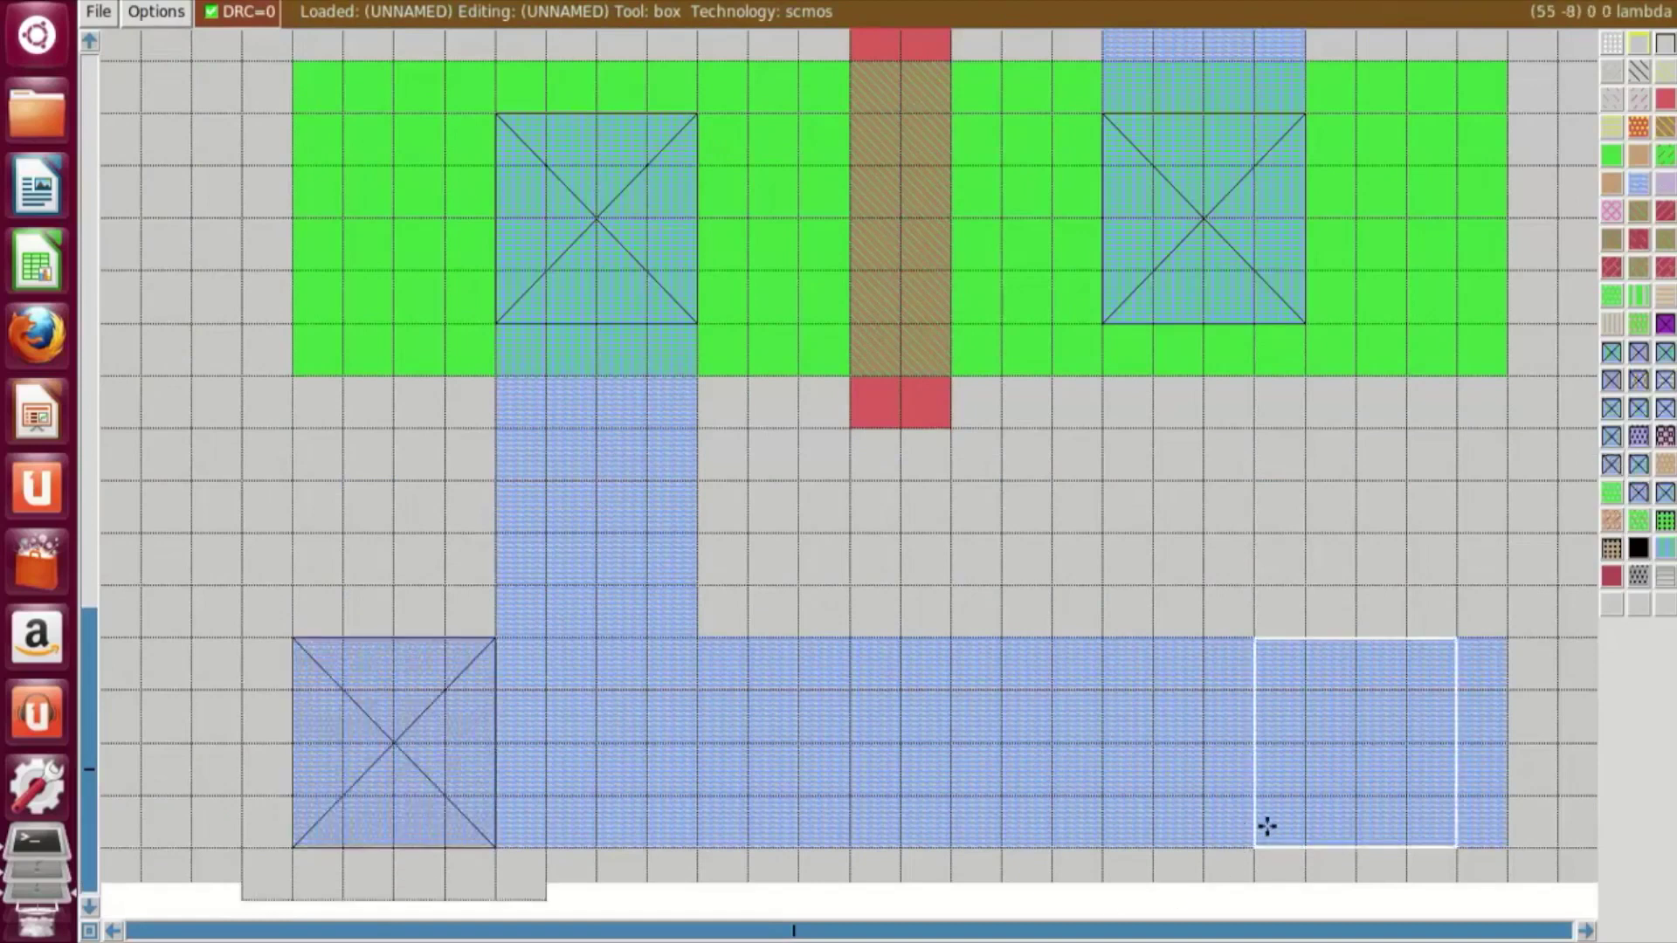
{"action": "left_click", "coordinate": [1281, 836]}
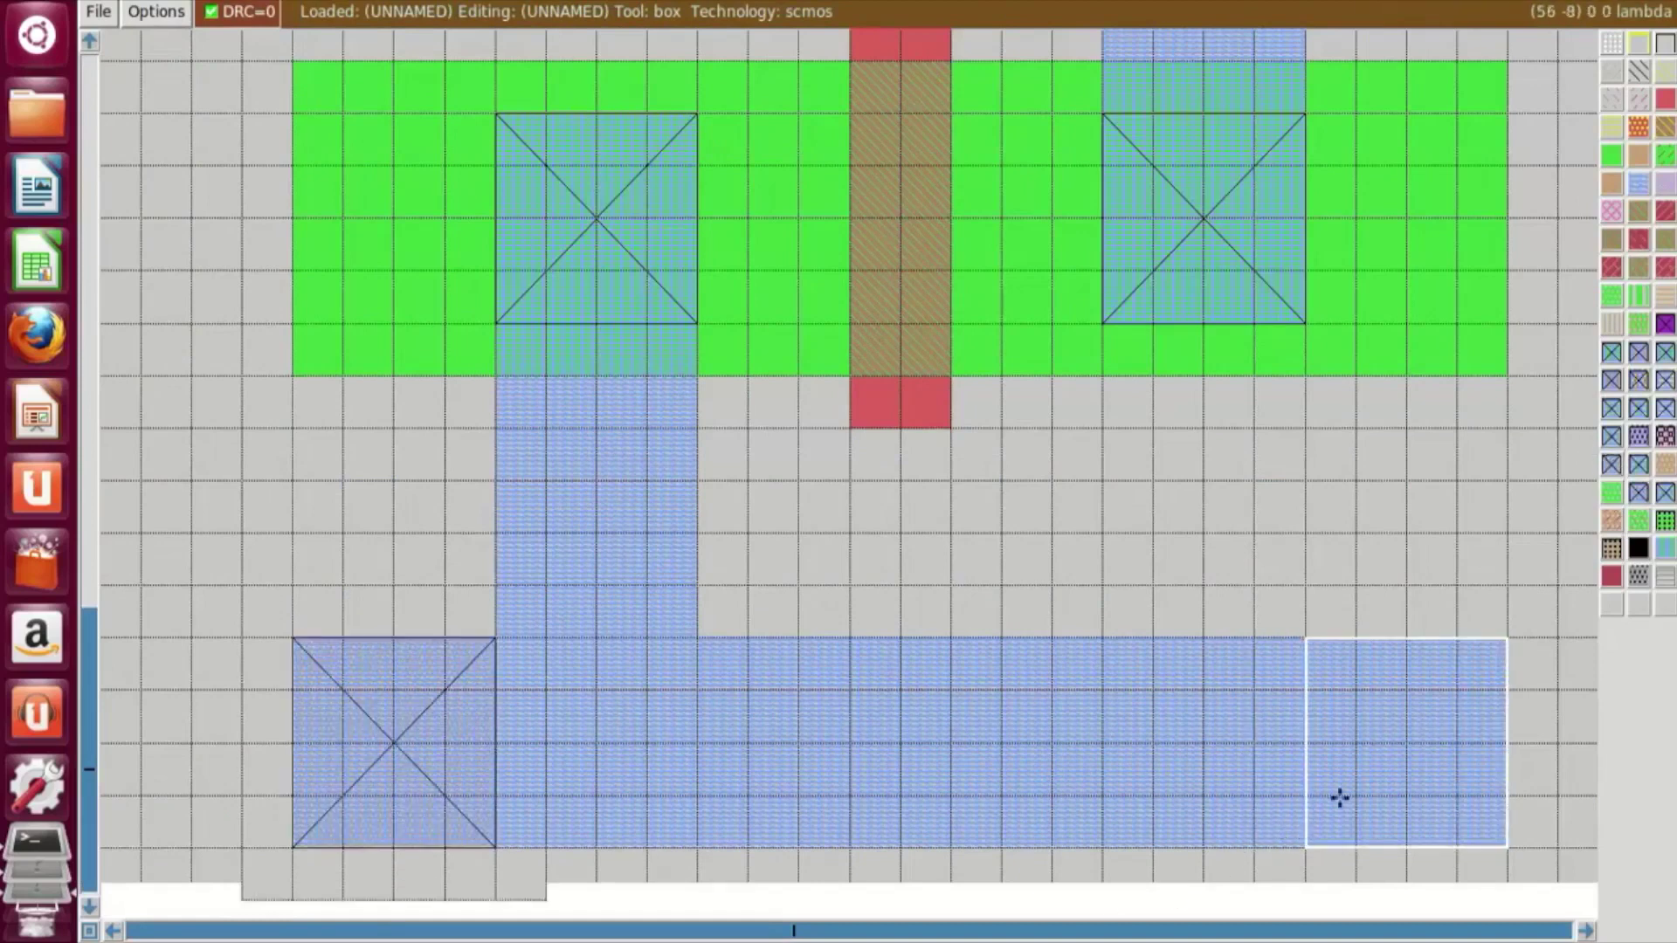
{"action": "left_click", "coordinate": [1611, 465]}
Step: Paint two more 4 by 4 lambda psubstratepcontacts on the lower rail, each 3 lambda inside the nearest end contact
{"action": "left_click", "coordinate": [977, 839]}
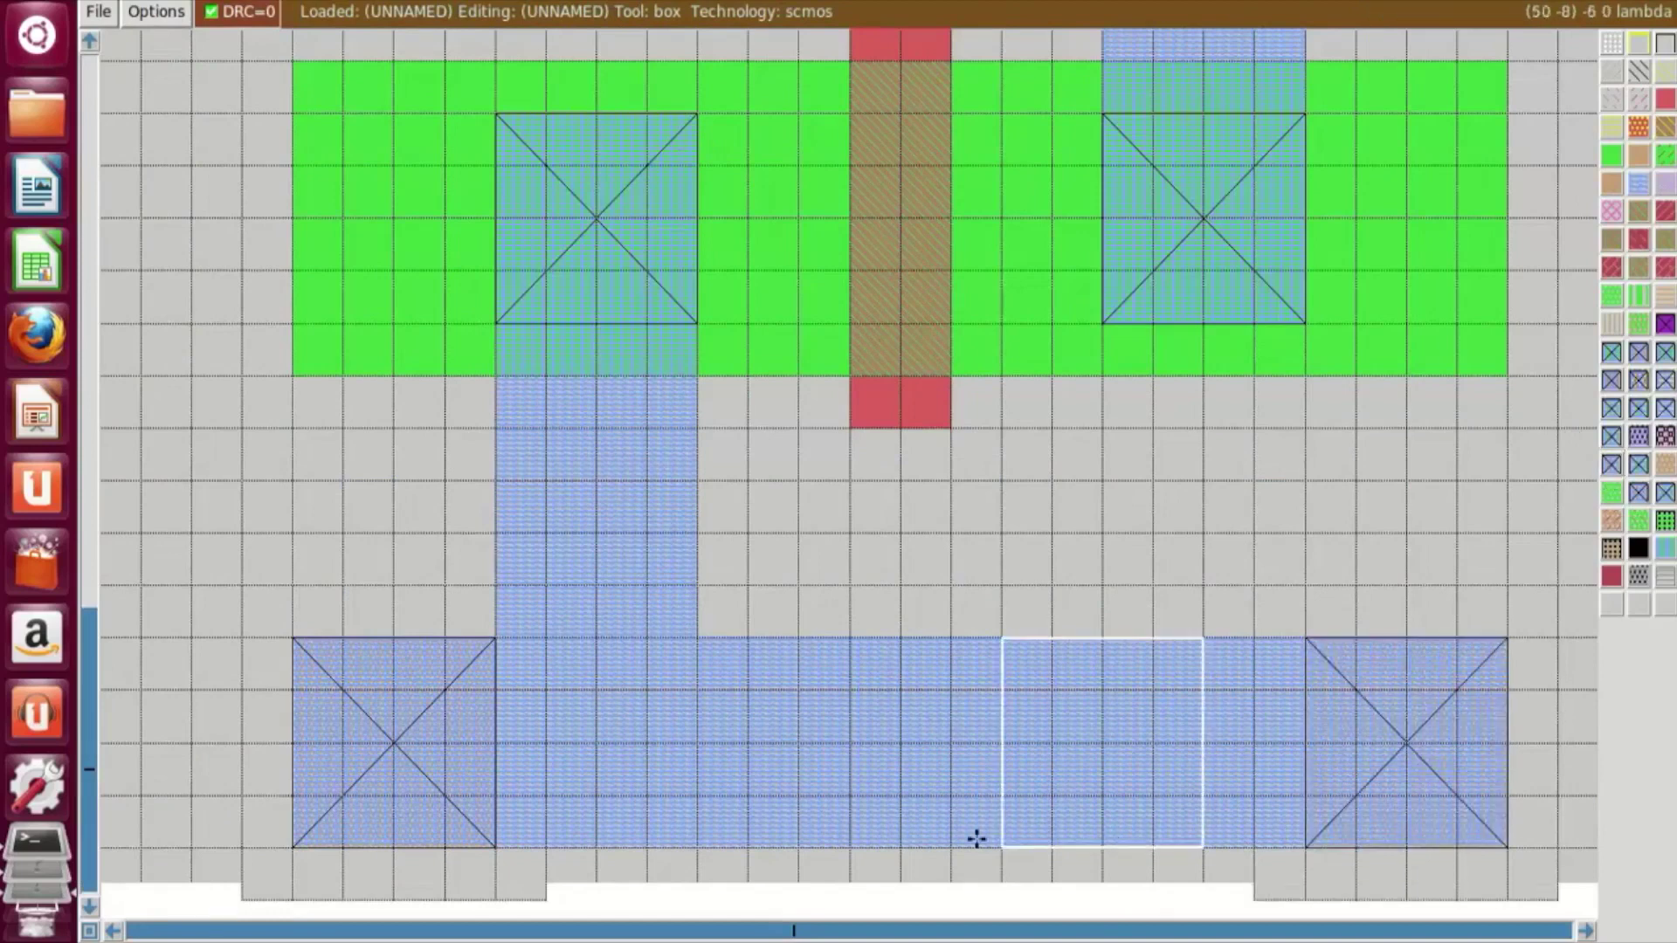
{"action": "left_click", "coordinate": [956, 839]}
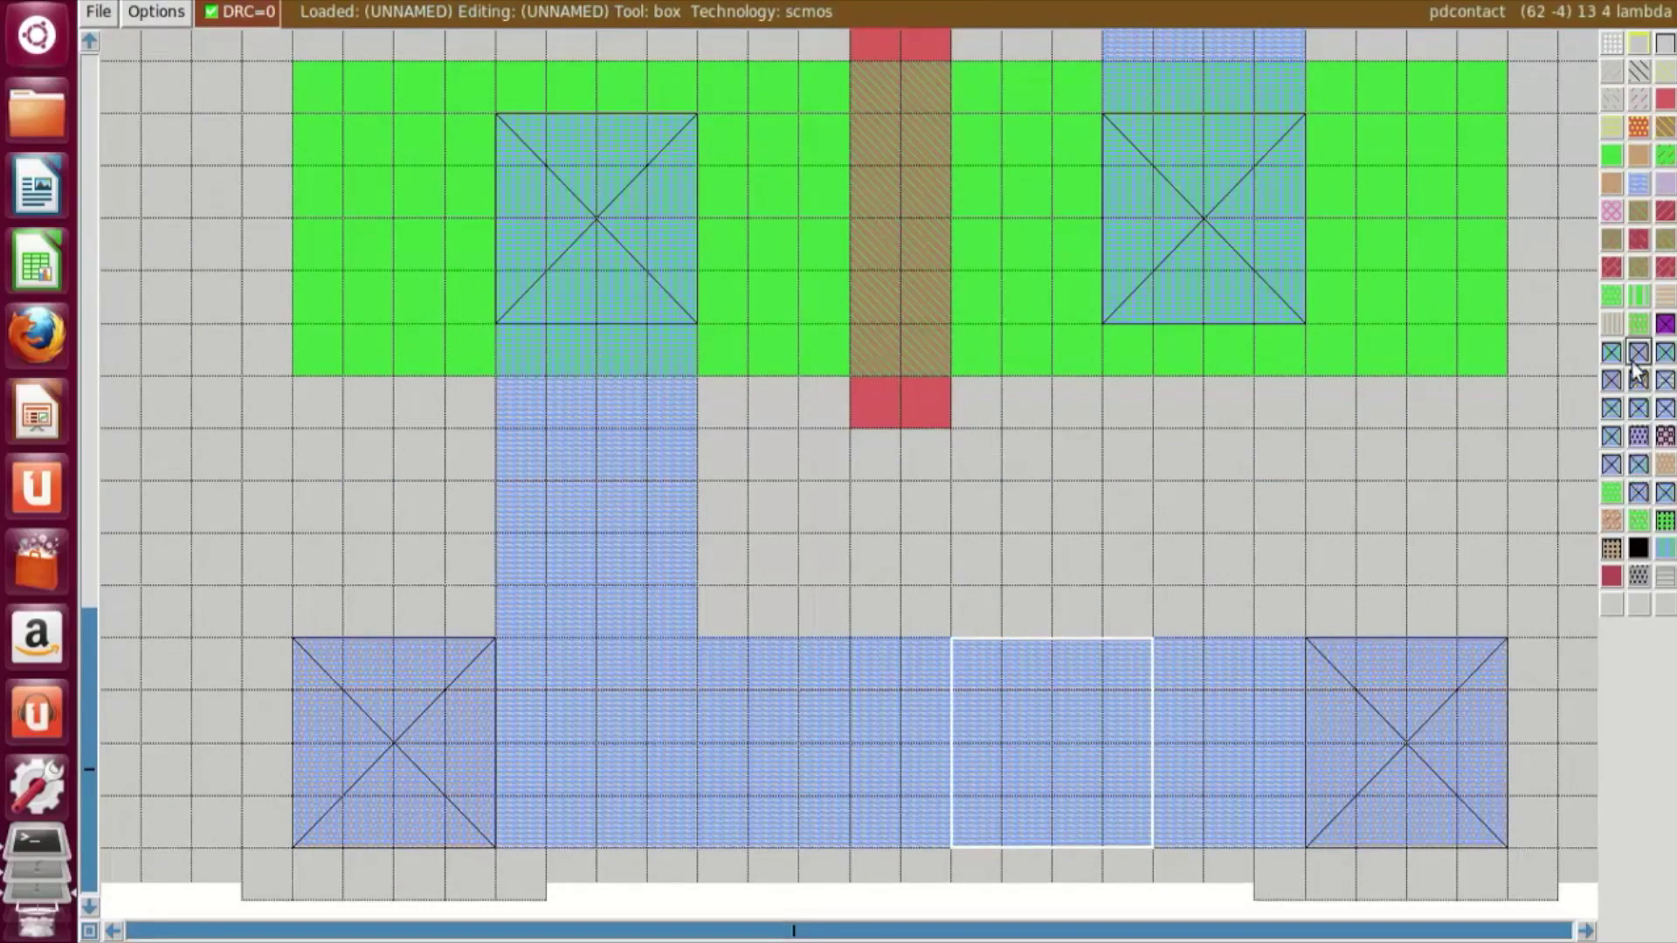
{"action": "left_click", "coordinate": [1611, 463]}
{"action": "left_click", "coordinate": [667, 822]}
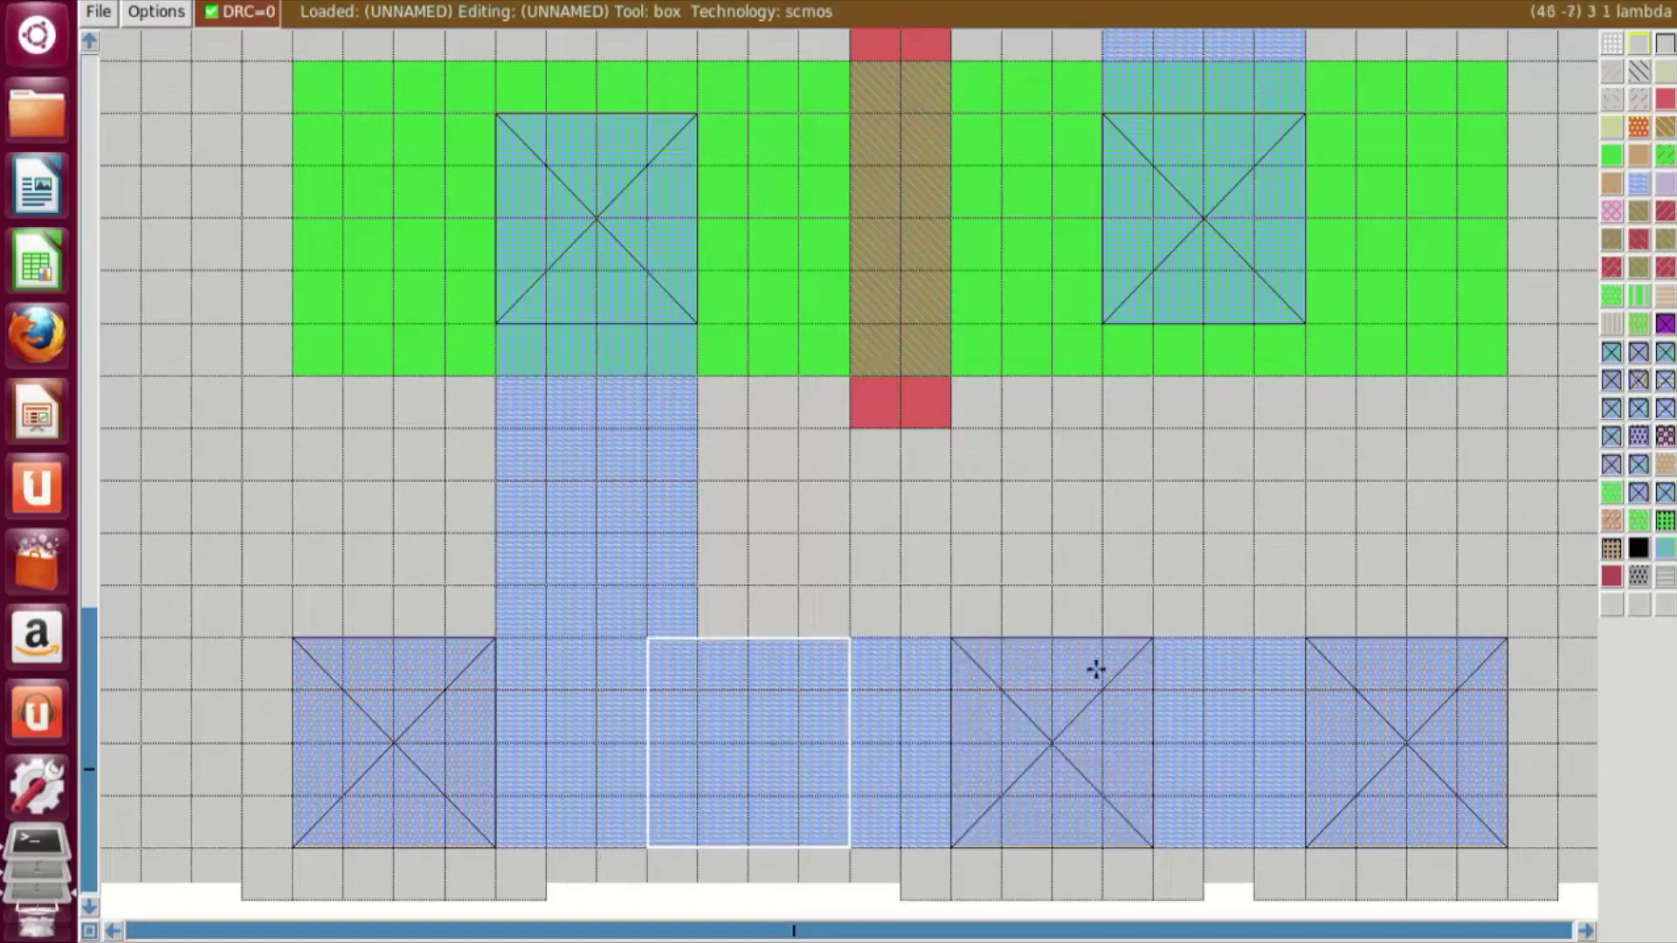
{"action": "left_click", "coordinate": [1614, 467]}
{"action": "left_click", "coordinate": [1169, 531]}
Step: Collapse the box to a single point on the upper metal1 rail, between its first two substrate contacts
{"action": "scroll", "coordinate": [1178, 554], "scroll_direction": "up", "scroll_amount": 1}
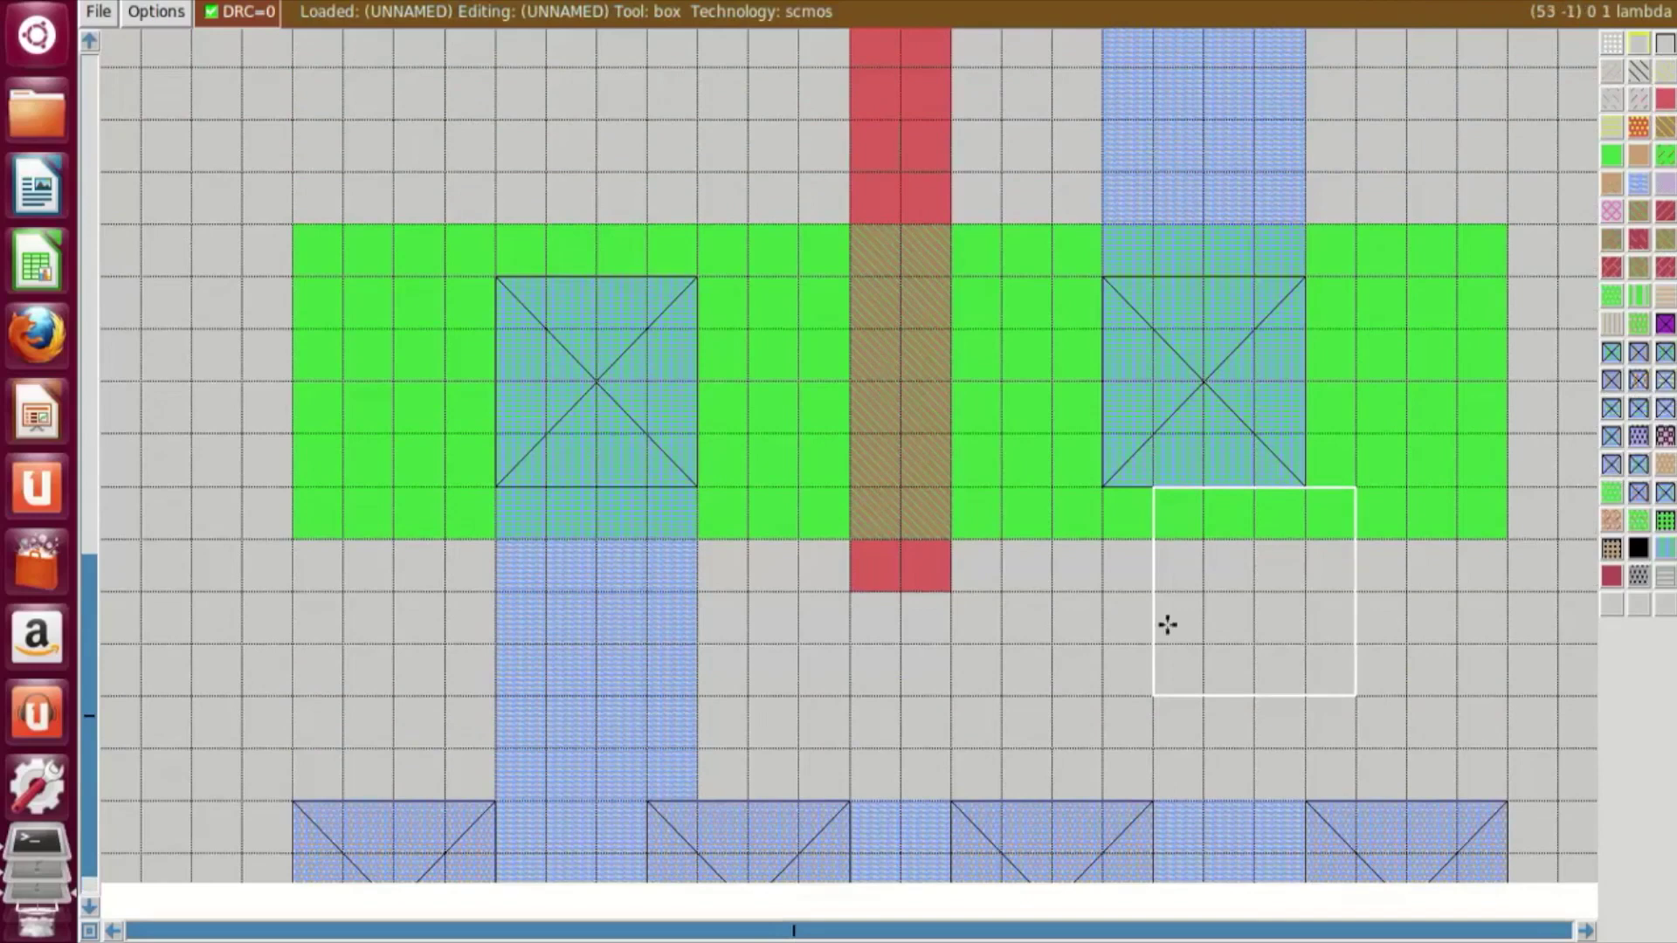
{"action": "scroll", "coordinate": [1153, 663], "scroll_direction": "up", "scroll_amount": 2}
{"action": "scroll", "coordinate": [1151, 663], "scroll_direction": "up", "scroll_amount": 4}
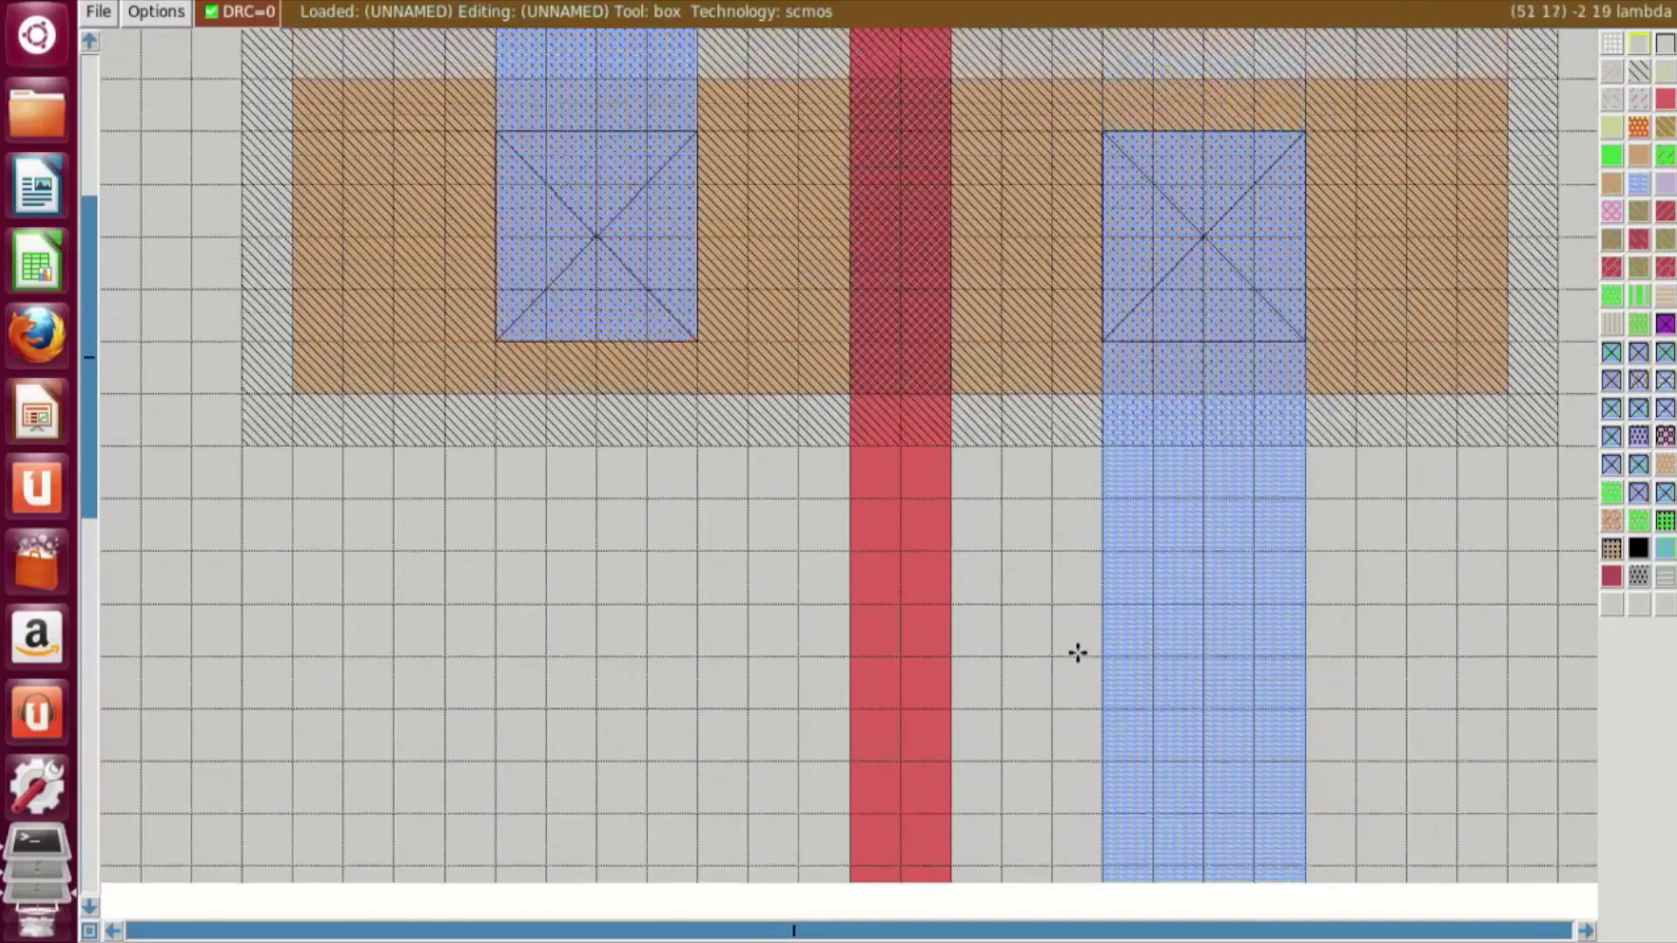
{"action": "key", "text": "shift+z"}
{"action": "scroll", "coordinate": [779, 734], "scroll_direction": "down", "scroll_amount": 2}
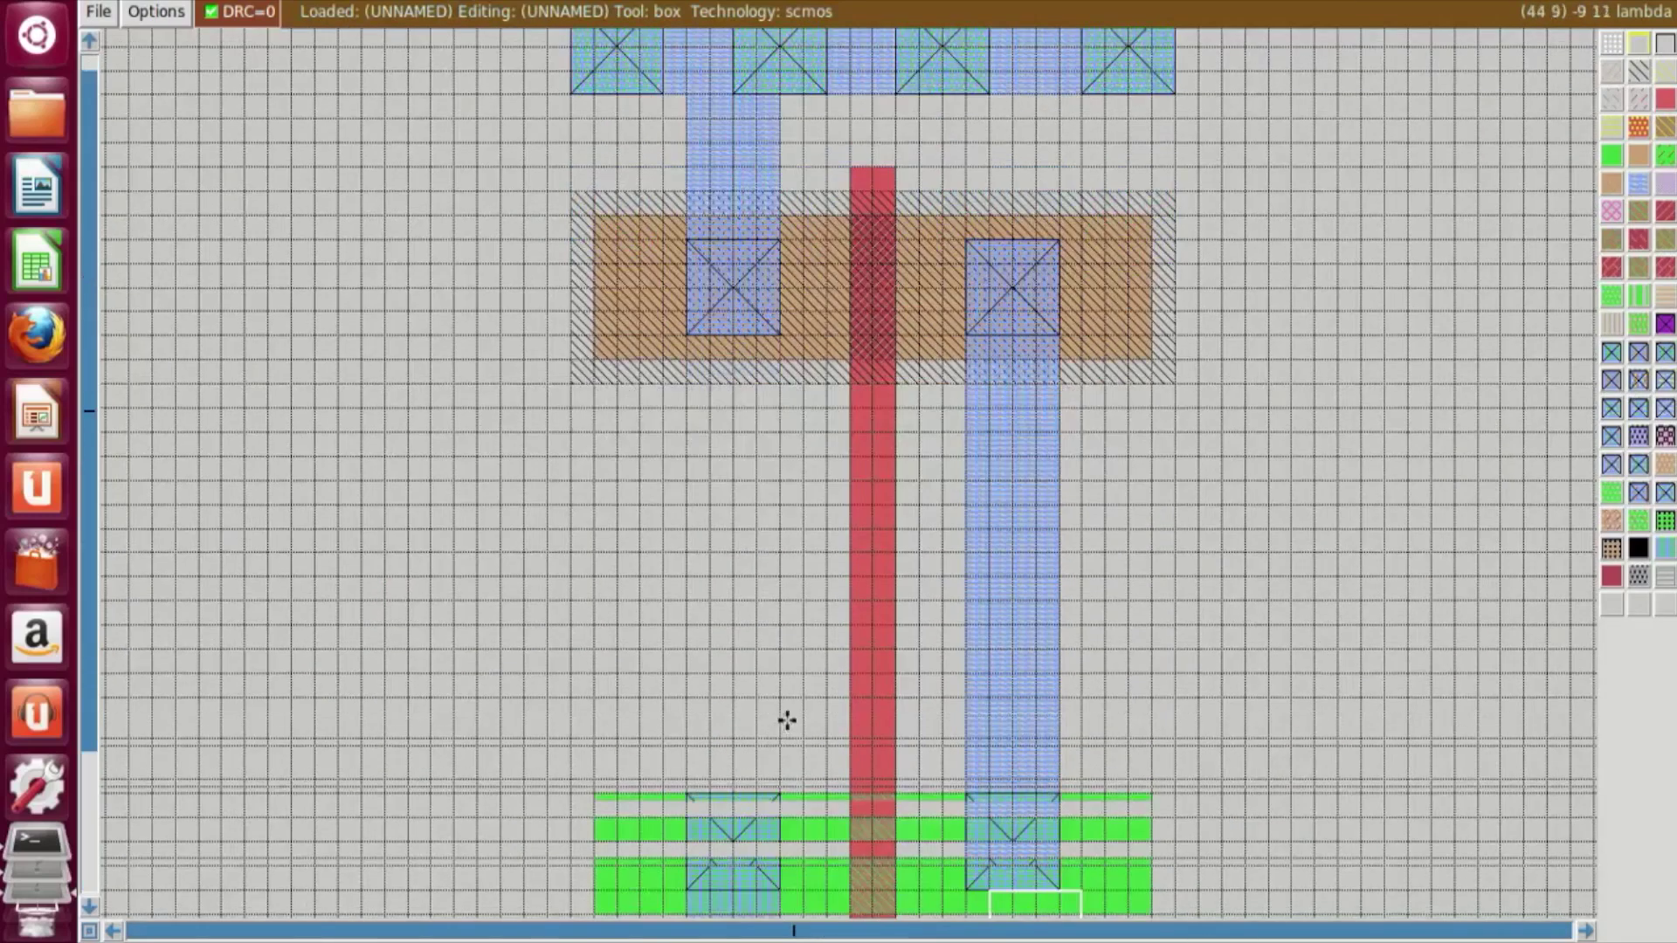
{"action": "key", "text": "z"}
{"action": "scroll", "coordinate": [828, 538], "scroll_direction": "up", "scroll_amount": 6}
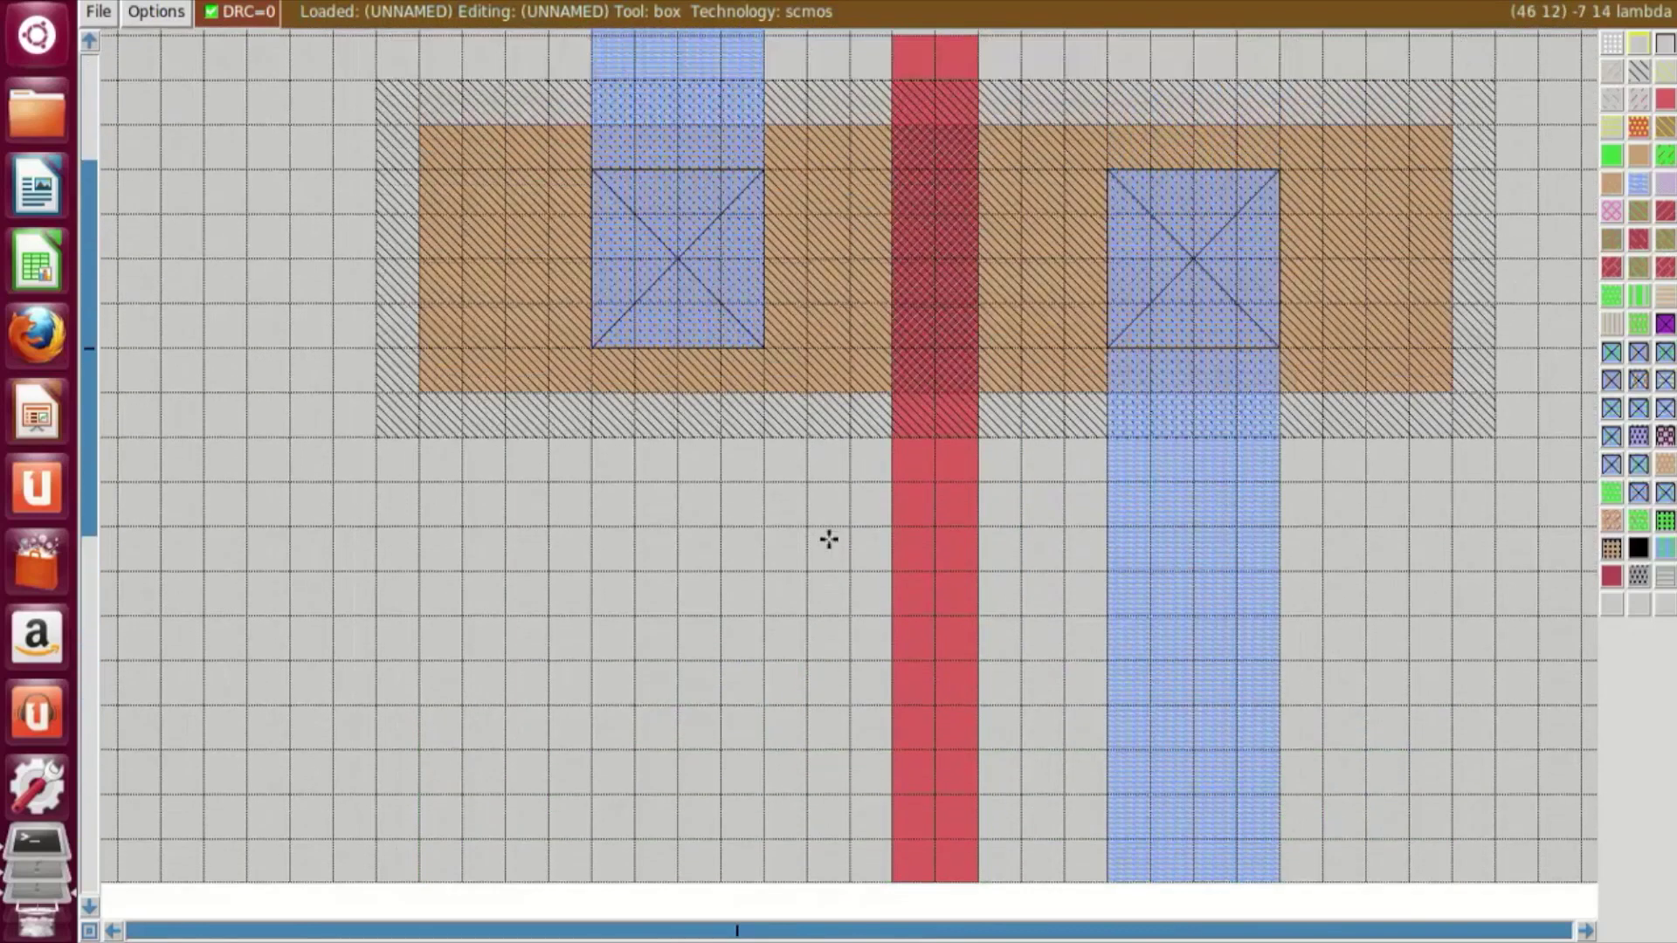
{"action": "scroll", "coordinate": [831, 546], "scroll_direction": "up", "scroll_amount": 2}
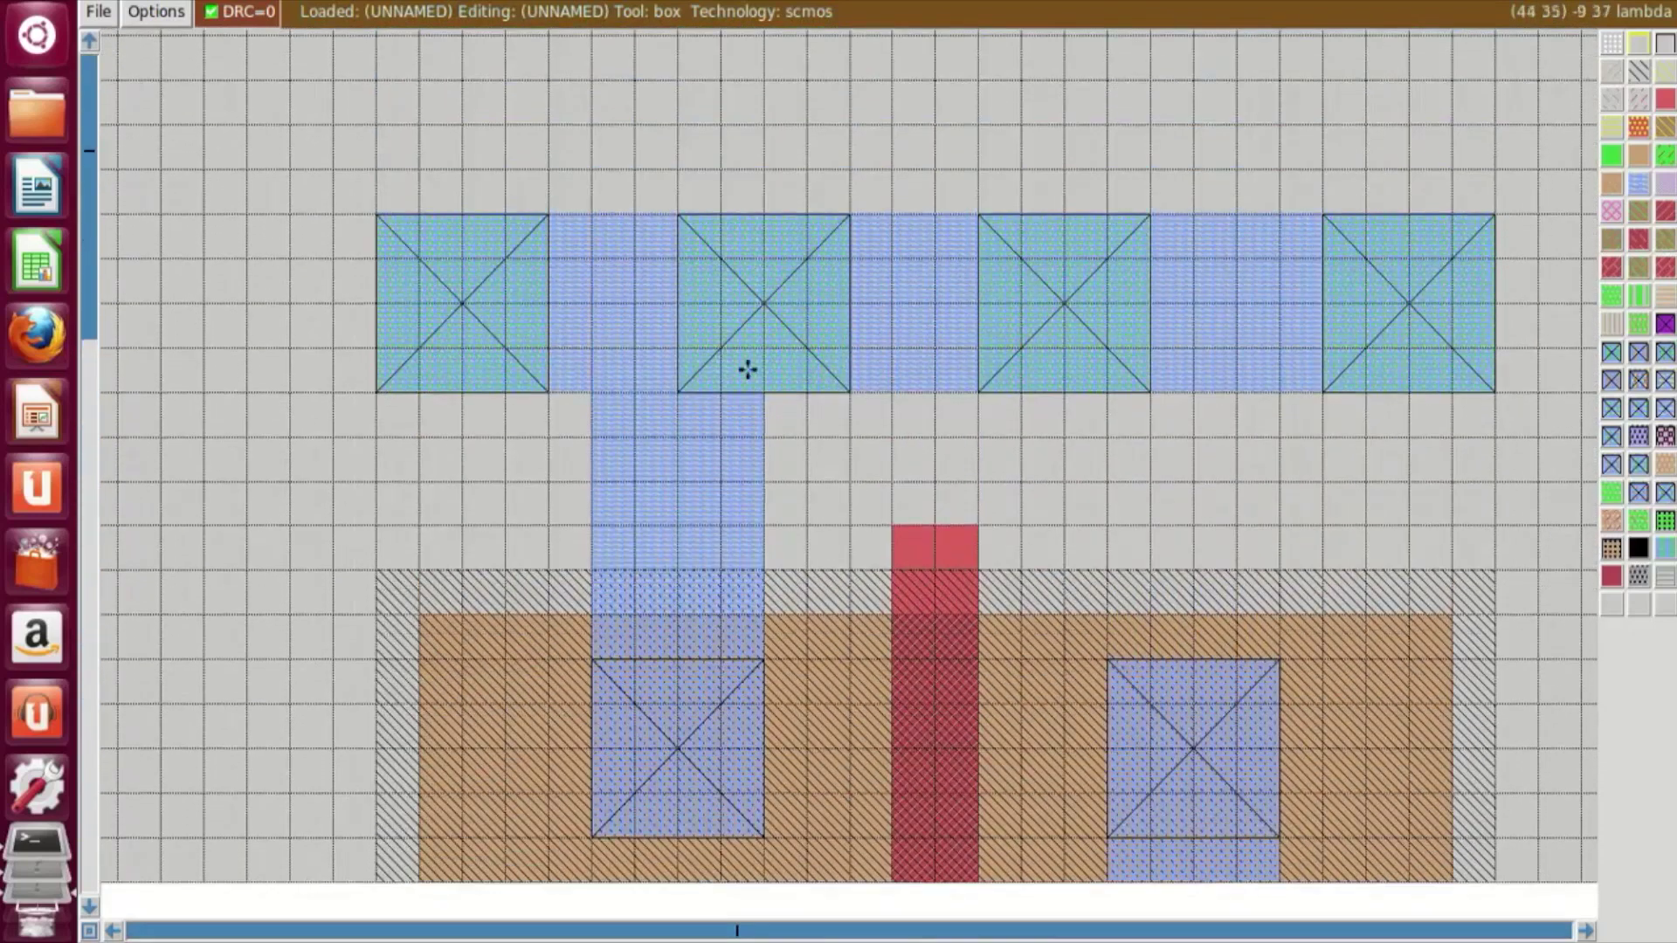
{"action": "left_click", "coordinate": [593, 258]}
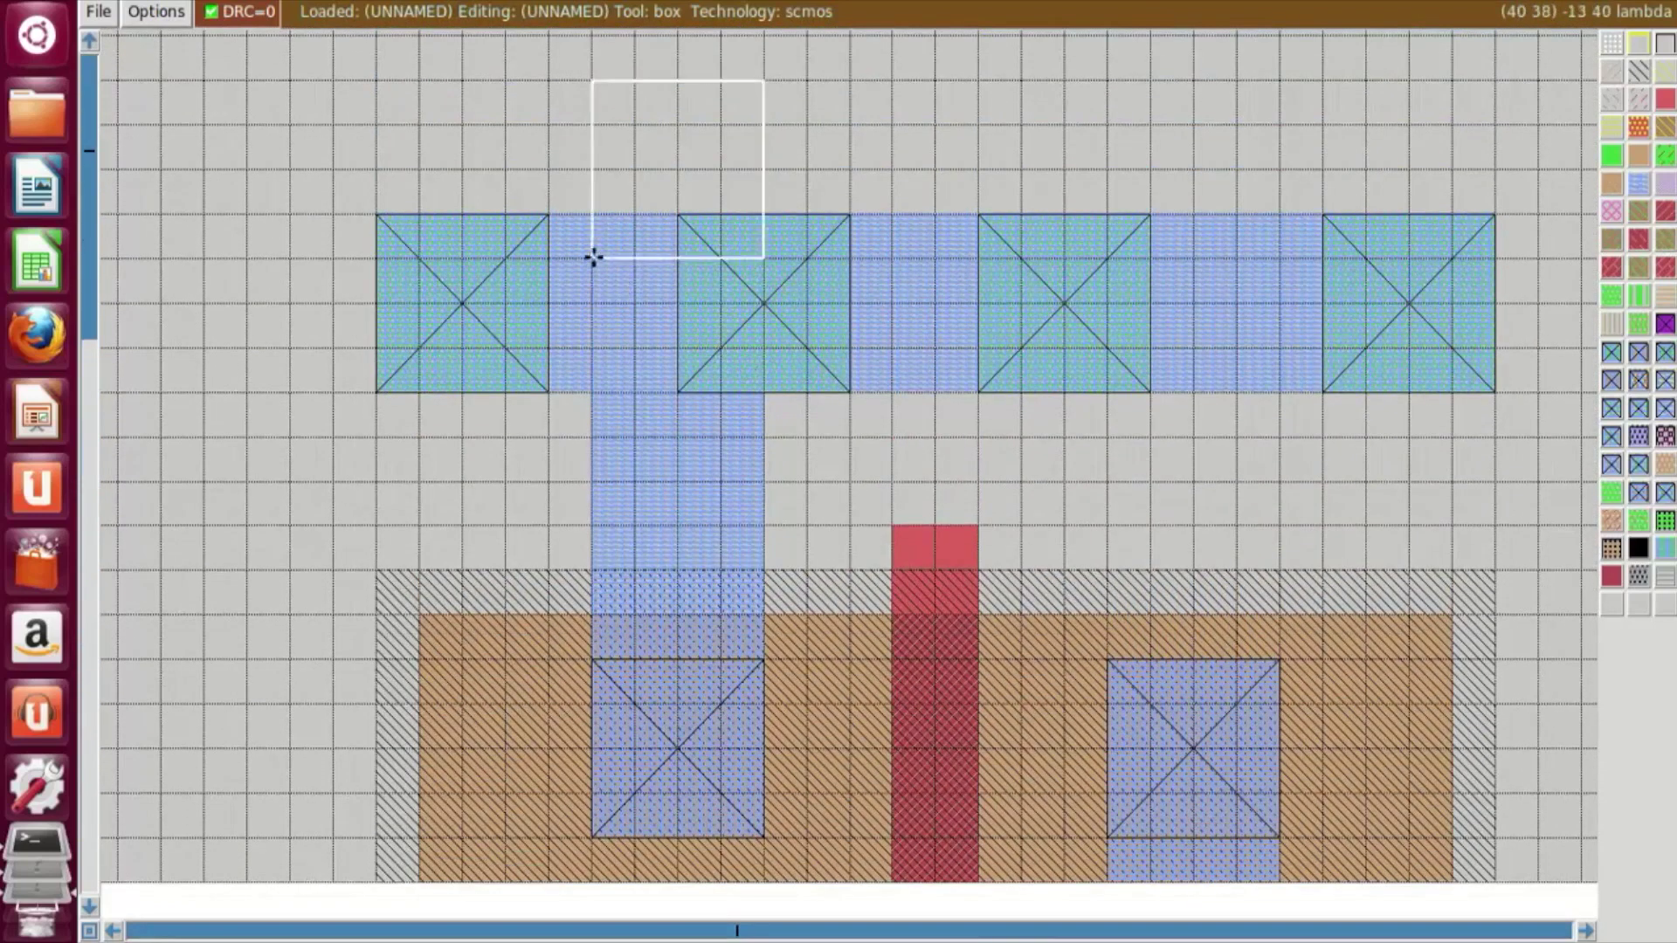
{"action": "right_click", "coordinate": [654, 339]}
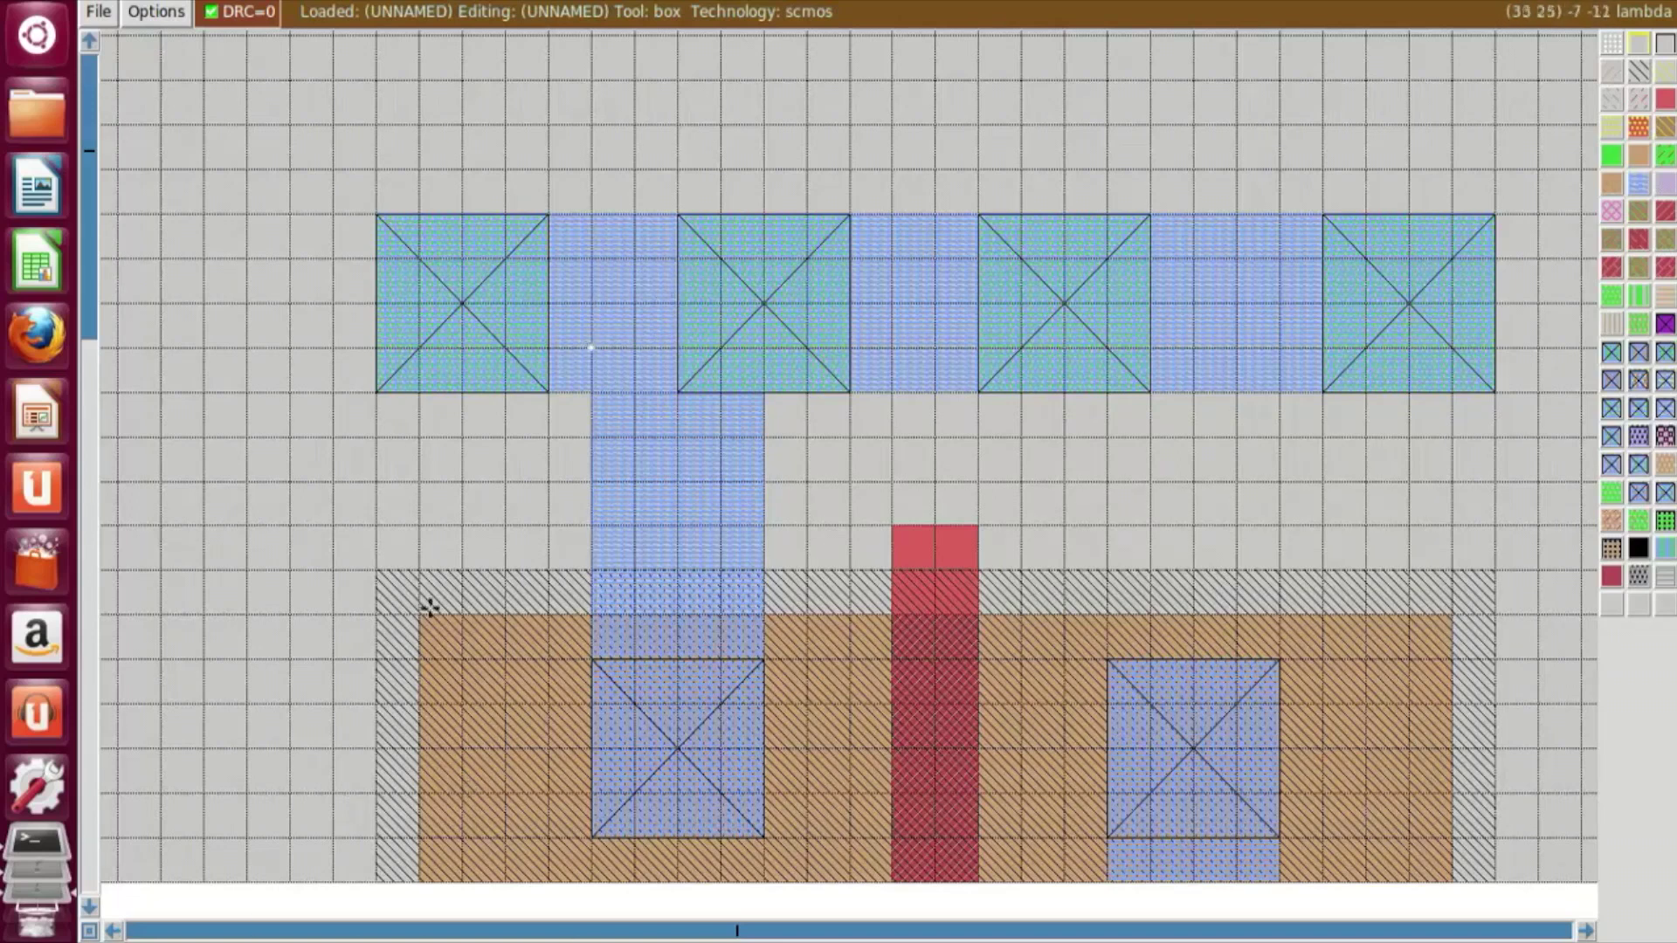
Step: Label the marked point on the upper rail with the console command label vdd
{"action": "double_click", "coordinate": [819, 28]}
{"action": "left_click", "coordinate": [445, 880]}
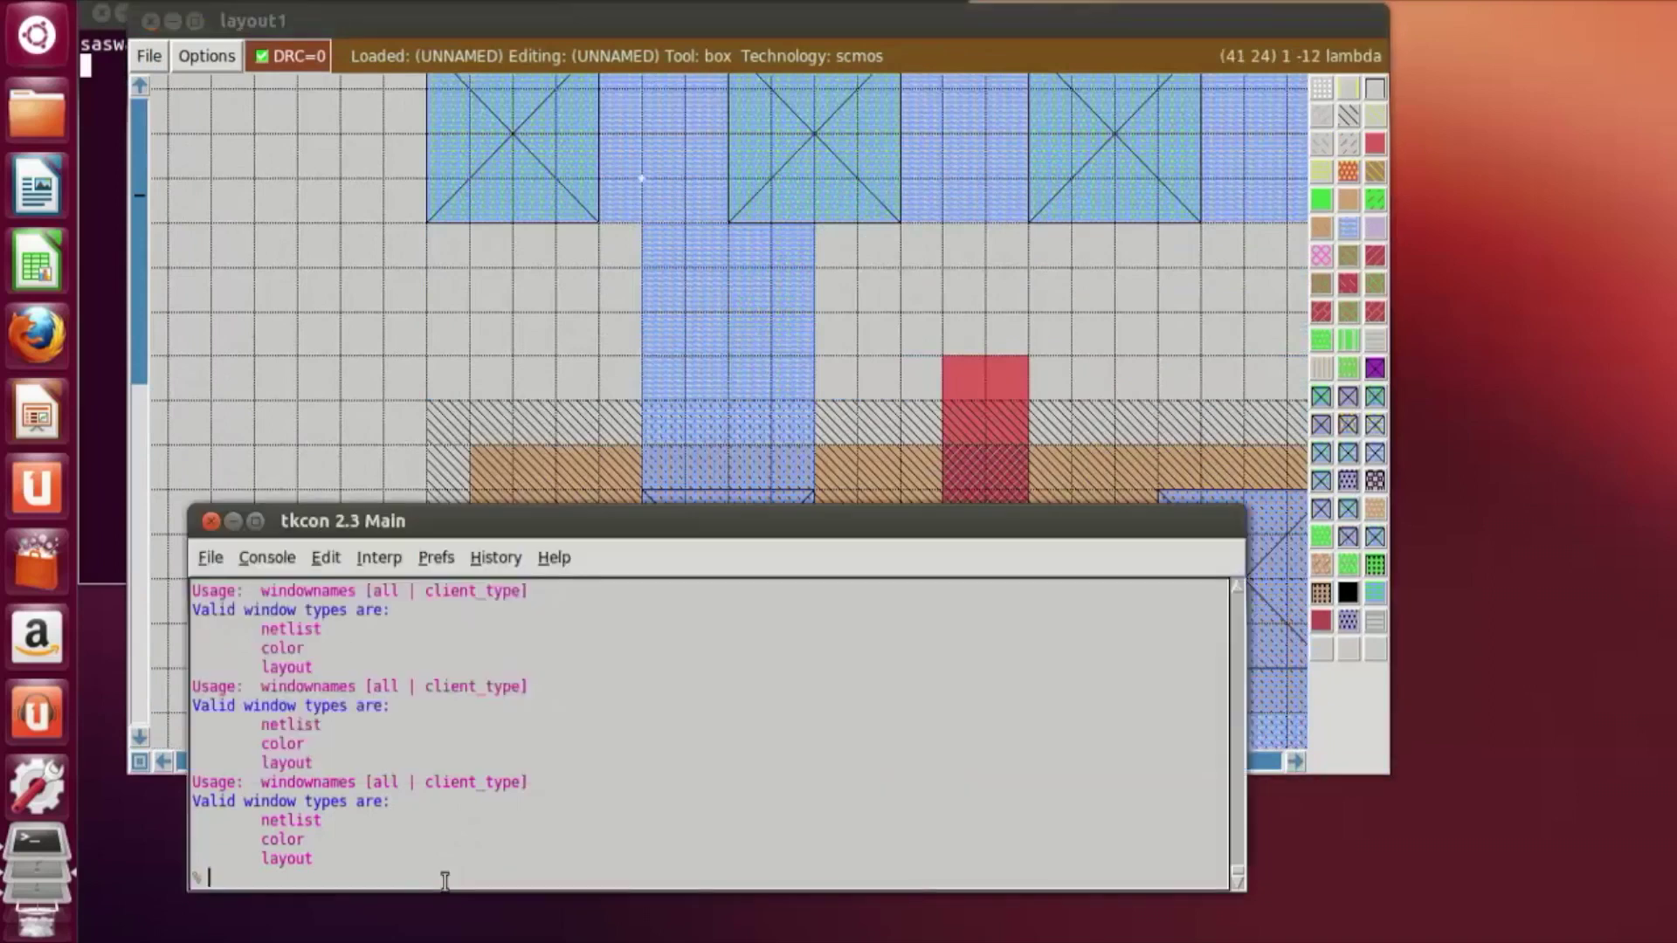
{"action": "type", "text": "label vdd"}
{"action": "key", "text": "Return"}
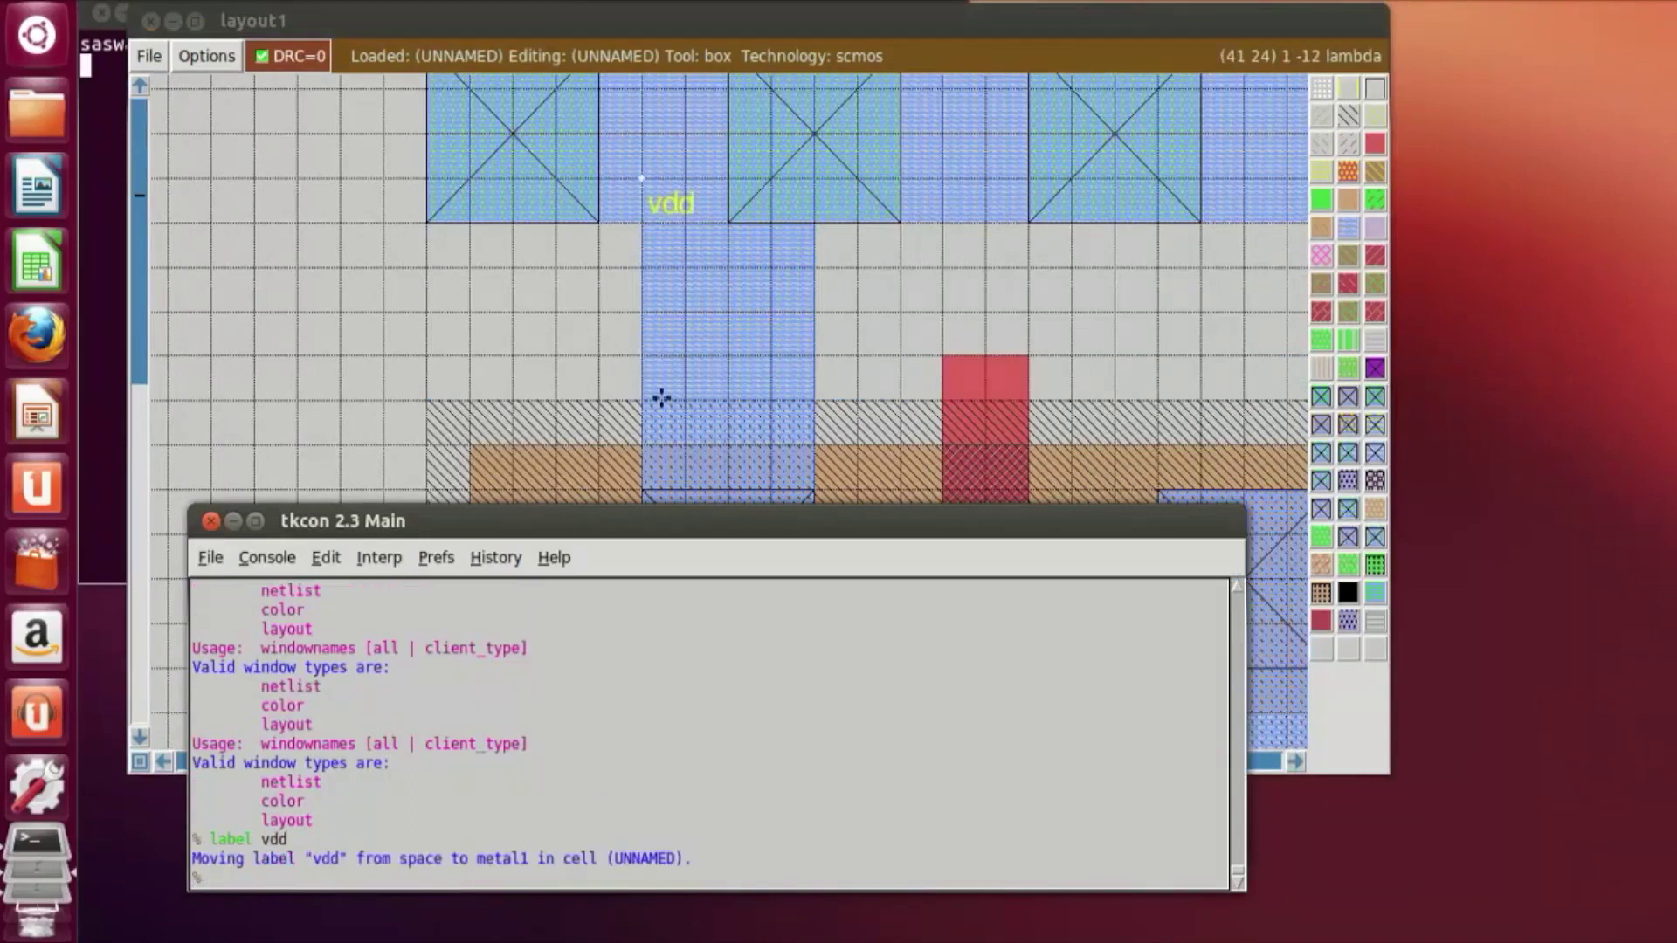
Step: Collapse the box to a single point on the vertical metal1 strip between the n-diffusion contact and the lower rail
{"action": "left_click", "coordinate": [804, 346]}
{"action": "scroll", "coordinate": [803, 347], "scroll_direction": "down", "scroll_amount": 1}
{"action": "scroll", "coordinate": [803, 347], "scroll_direction": "down", "scroll_amount": 10}
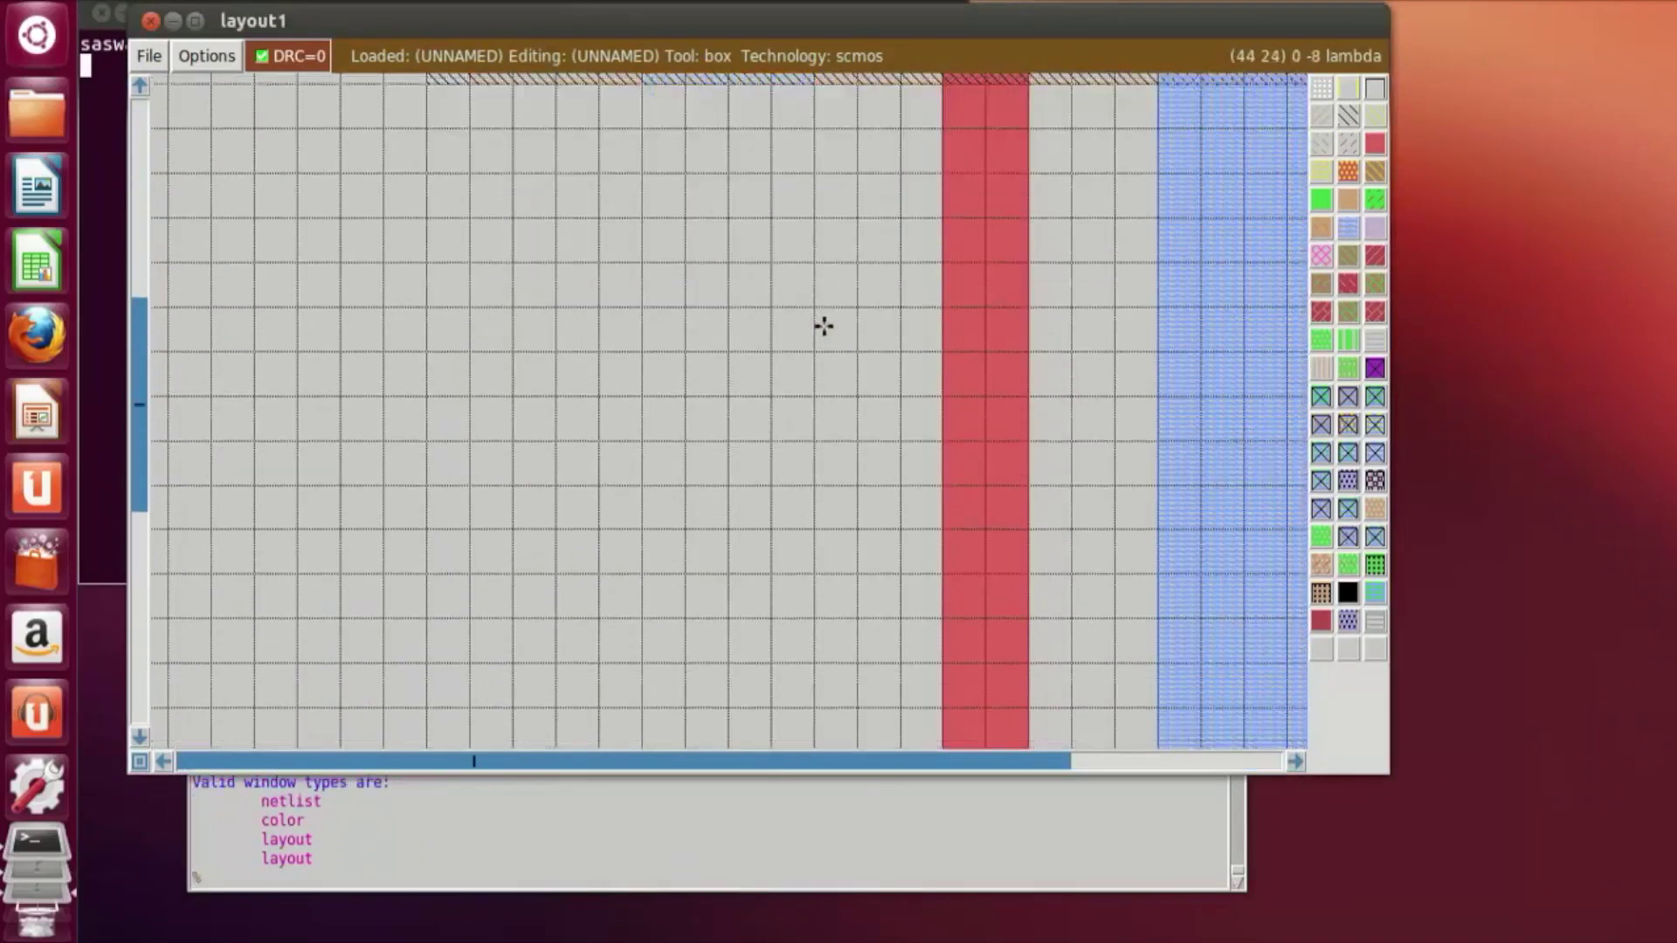
{"action": "scroll", "coordinate": [824, 326], "scroll_direction": "down", "scroll_amount": 5}
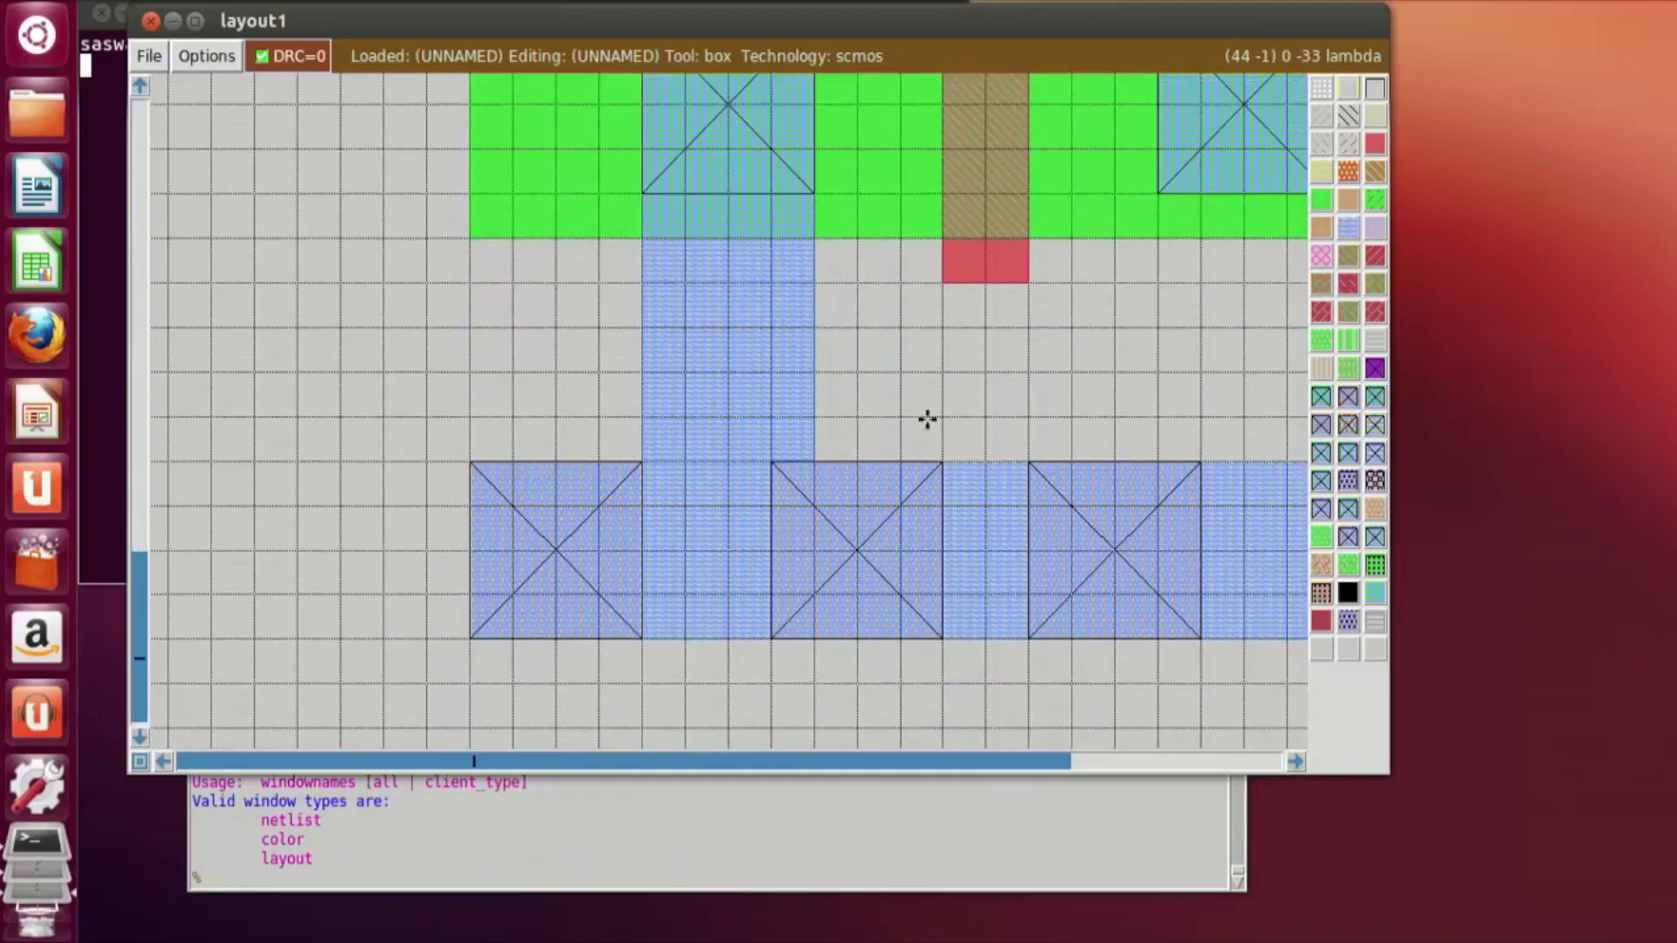
{"action": "left_click", "coordinate": [1293, 763]}
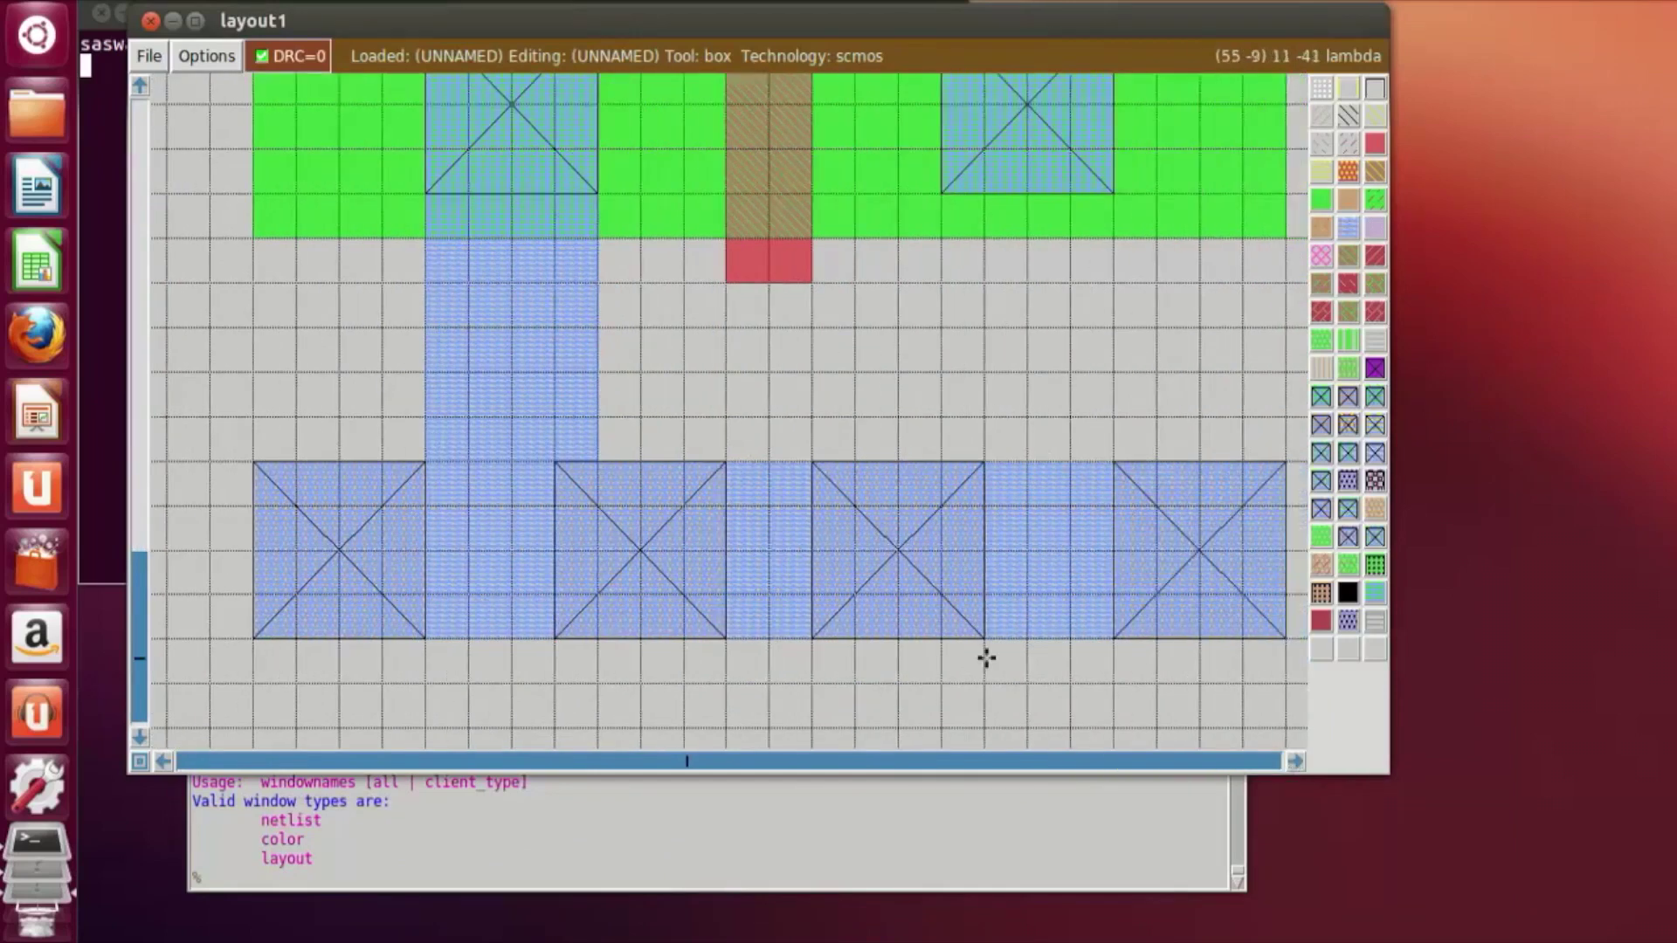
{"action": "left_click", "coordinate": [502, 301]}
{"action": "right_click", "coordinate": [542, 292]}
{"action": "left_click", "coordinate": [522, 306]}
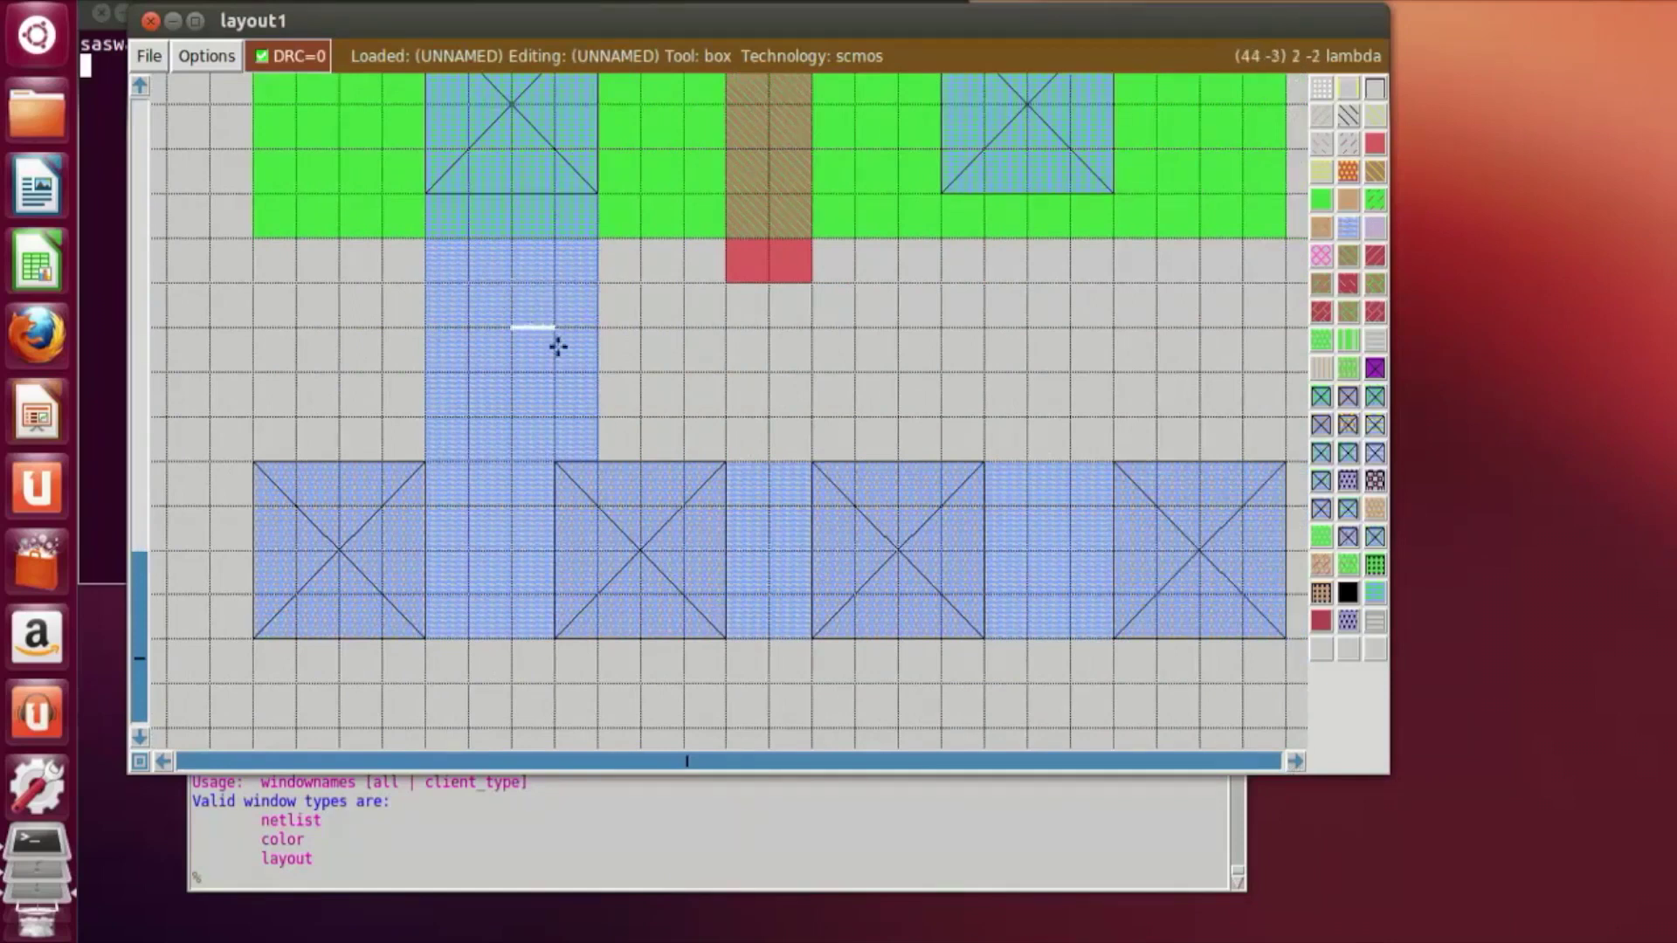
{"action": "left_click", "coordinate": [503, 285]}
{"action": "right_click", "coordinate": [584, 367]}
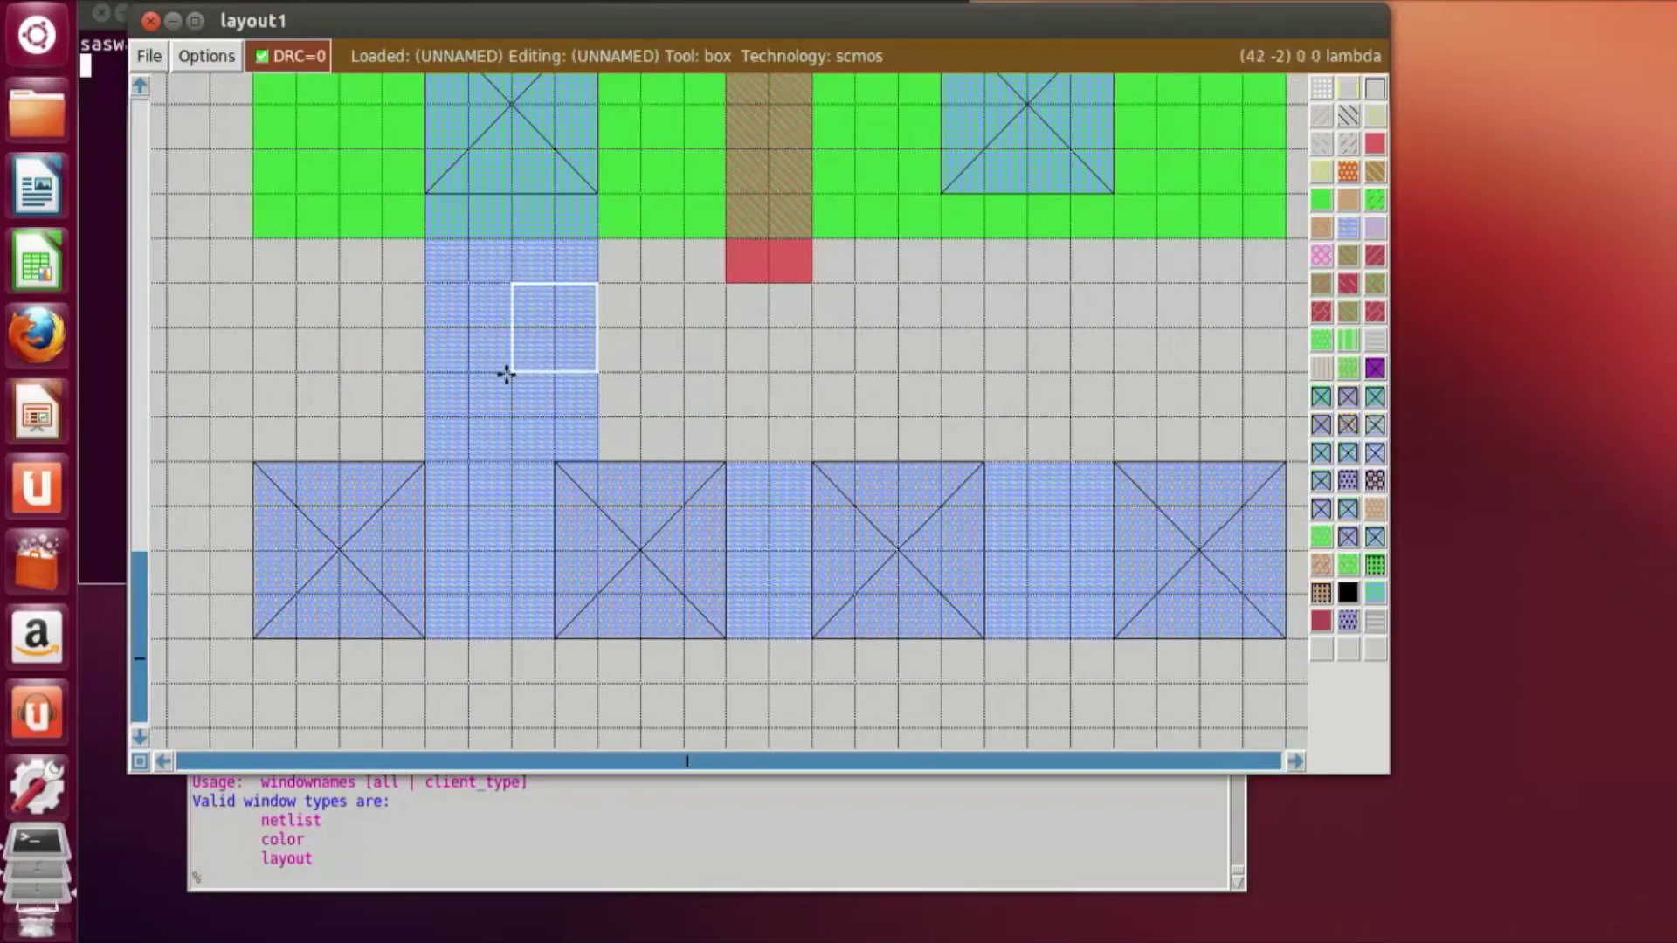
{"action": "left_click", "coordinate": [489, 322]}
{"action": "right_click", "coordinate": [510, 330]}
Step: Label the marked point on the lower metal1 strip with the console command label gnd
{"action": "left_click", "coordinate": [400, 883]}
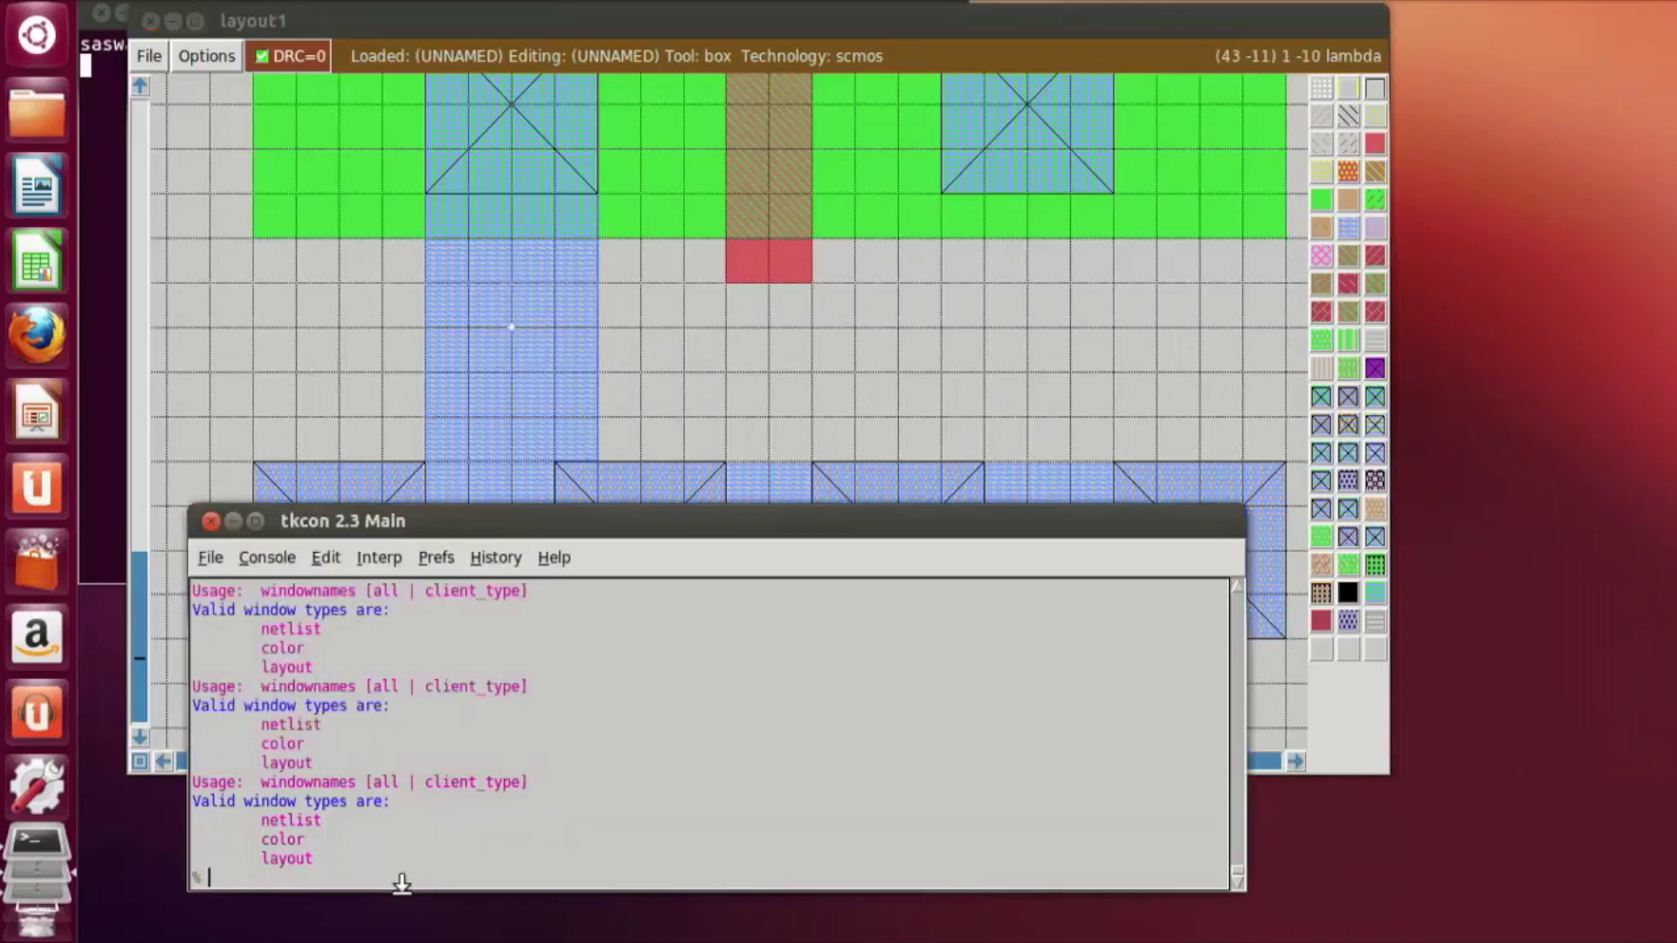
{"action": "type", "text": "label gnd"}
{"action": "key", "text": "Return"}
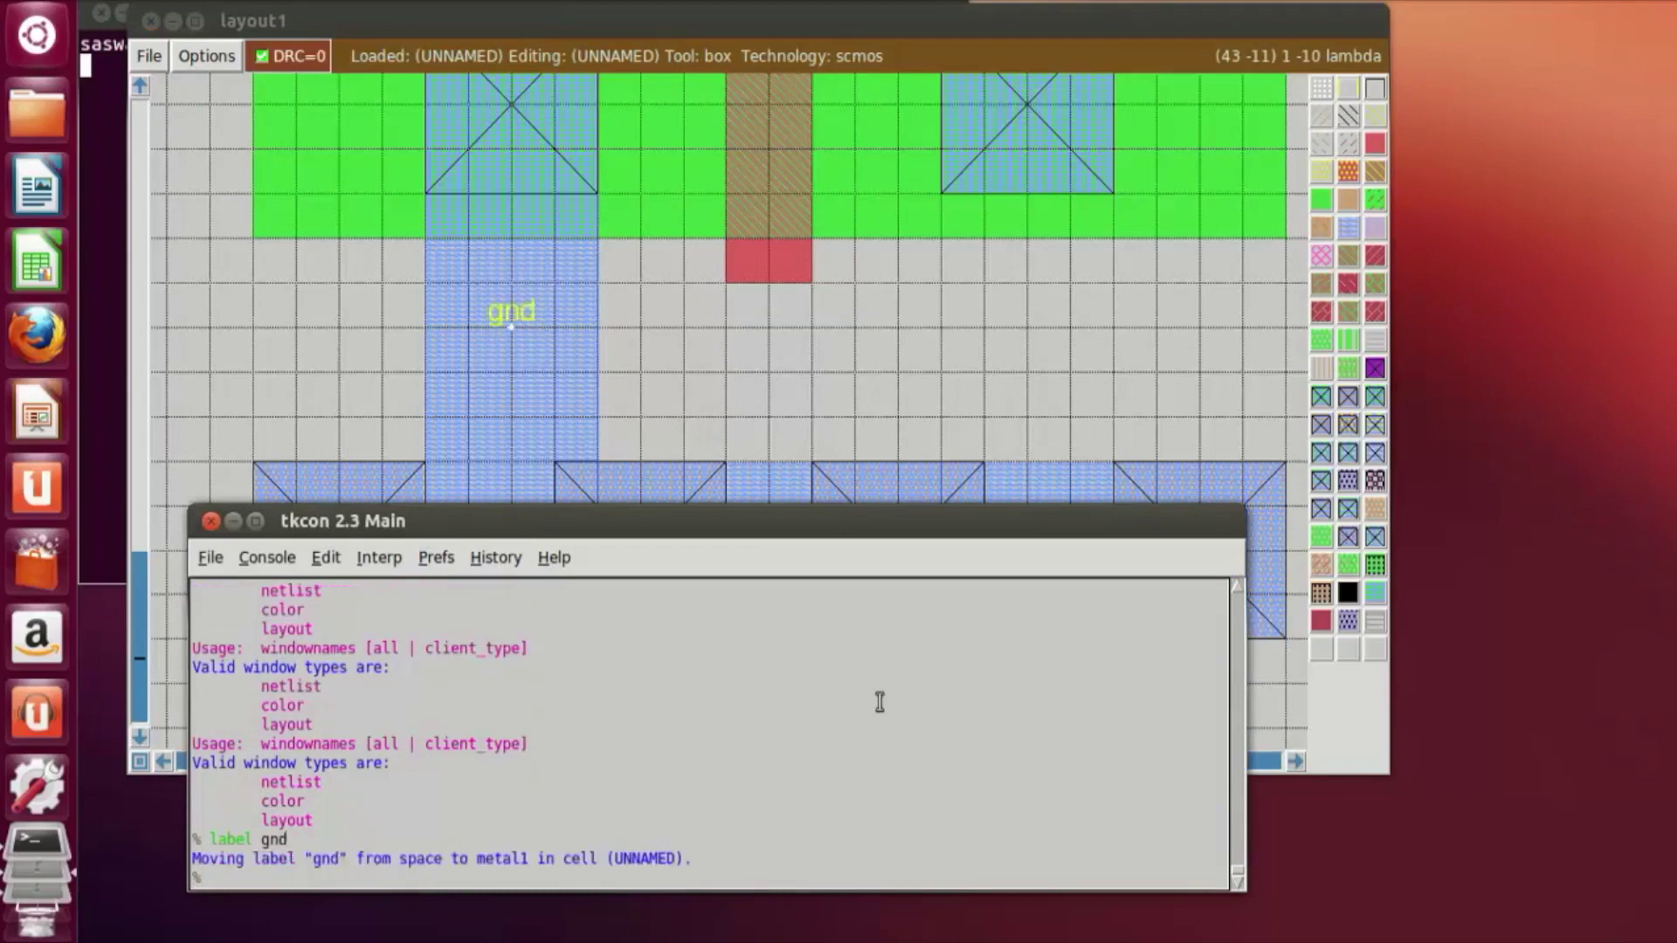
Step: Paint a 5 by 3 lambda polysilicon stub extending left from the shared gate, midway between the two diffusions
{"action": "left_click", "coordinate": [919, 415]}
{"action": "scroll", "coordinate": [920, 415], "scroll_direction": "up", "scroll_amount": 10}
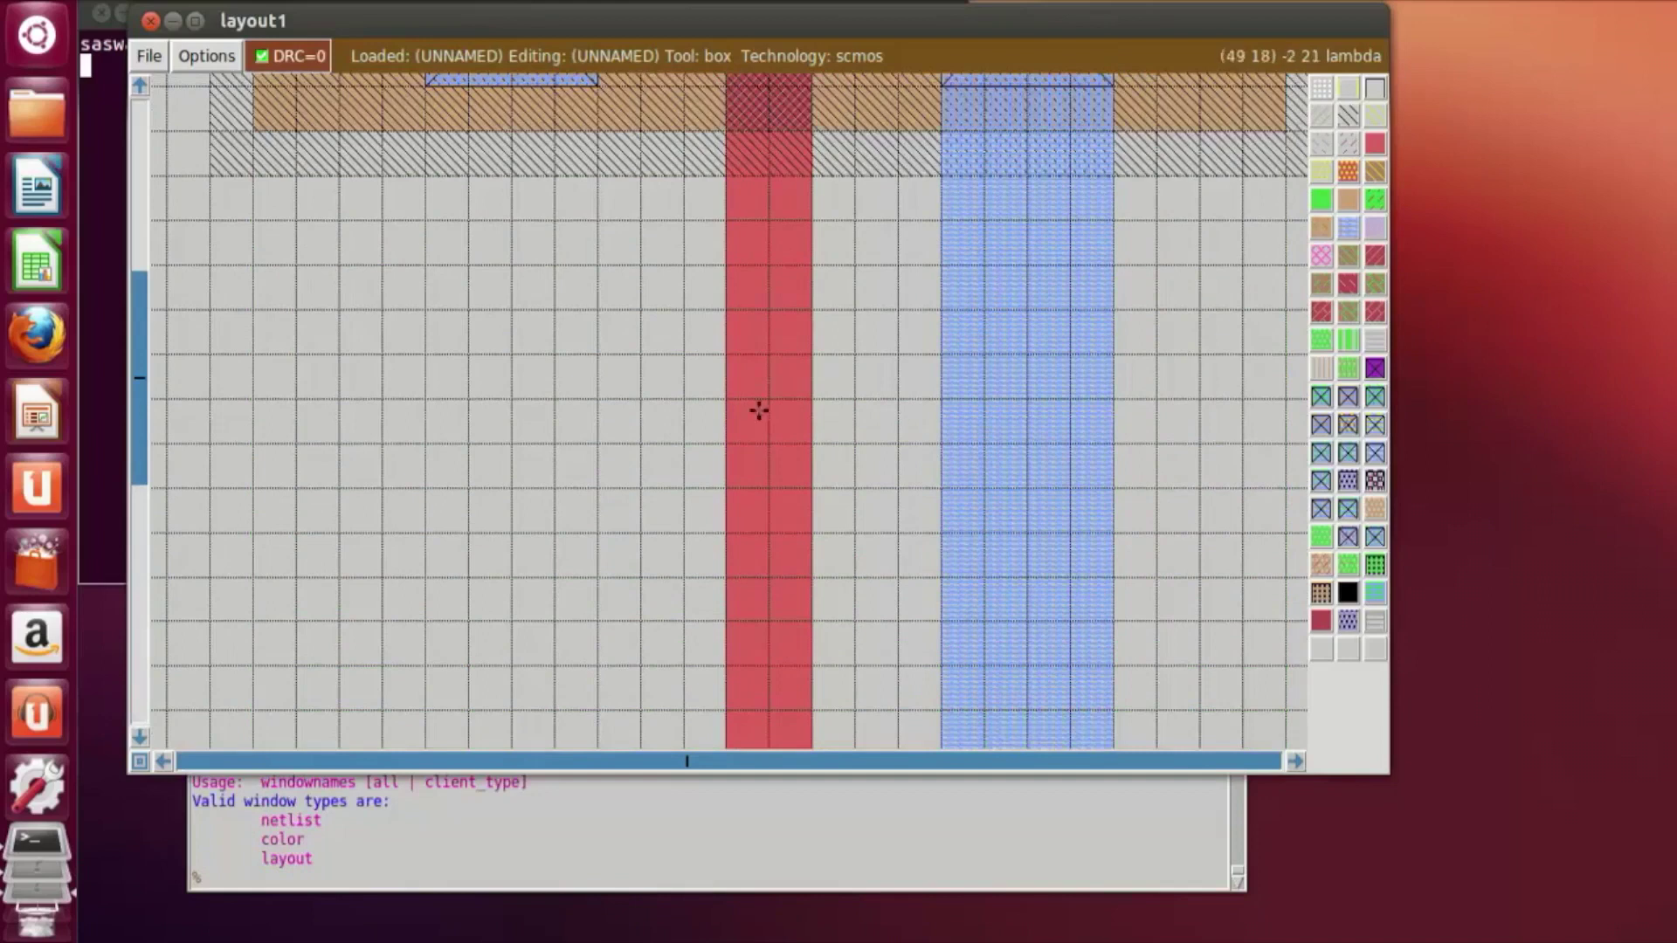
{"action": "key", "text": "v"}
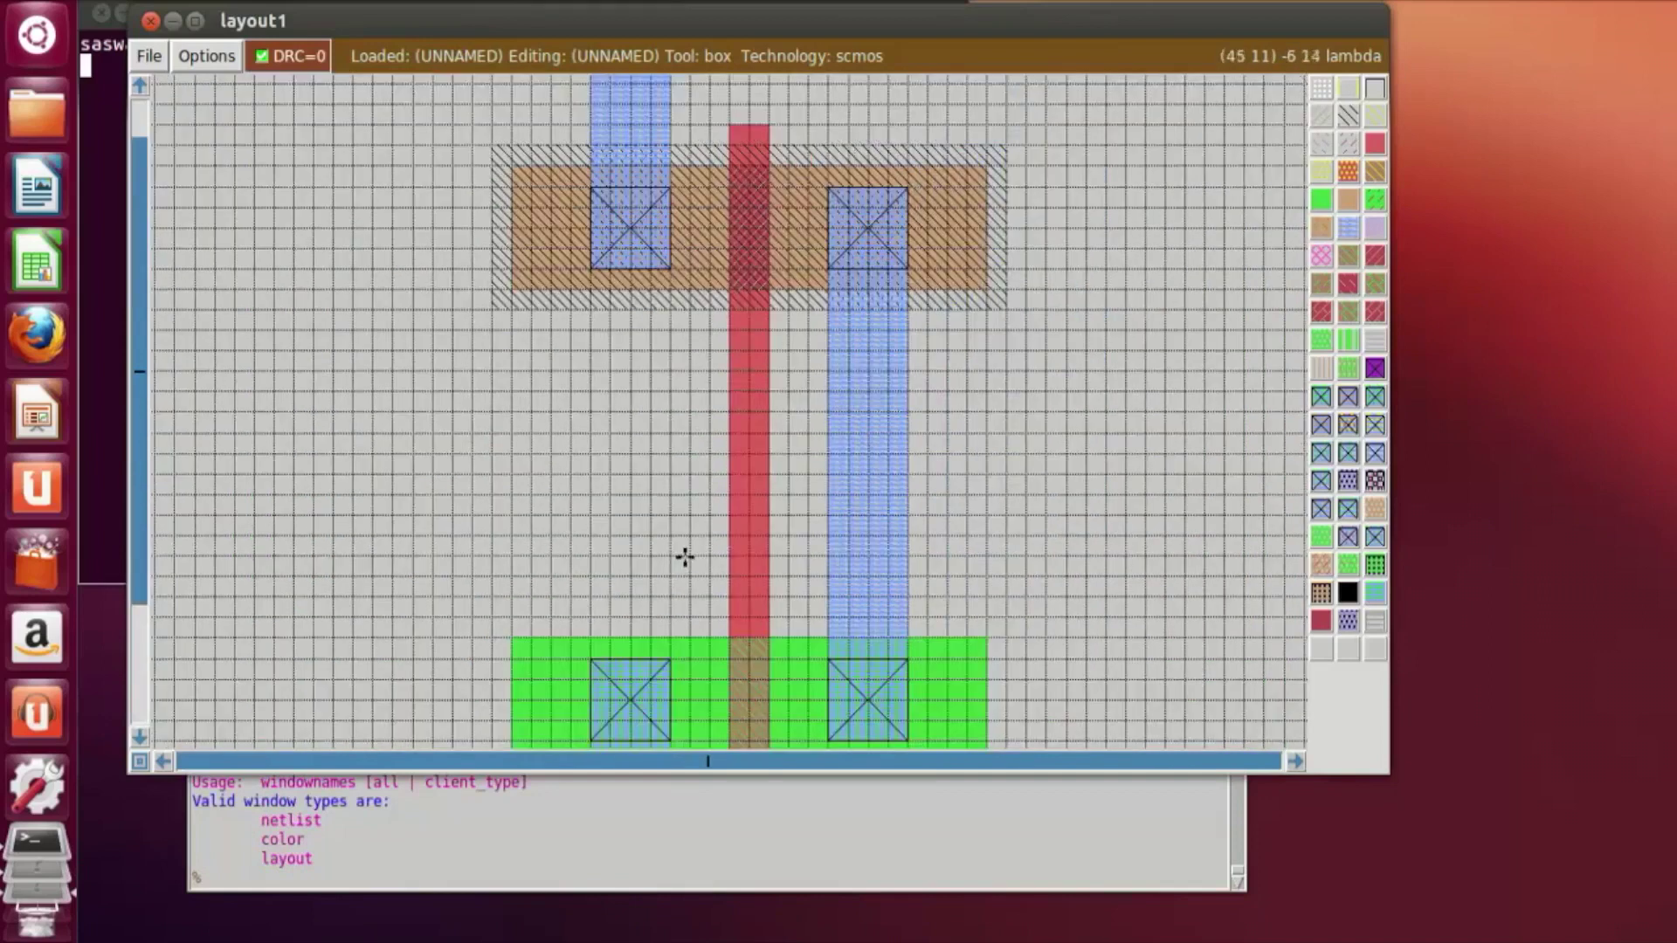
{"action": "key", "text": "z"}
{"action": "left_click", "coordinate": [567, 556]}
{"action": "right_click", "coordinate": [734, 491]}
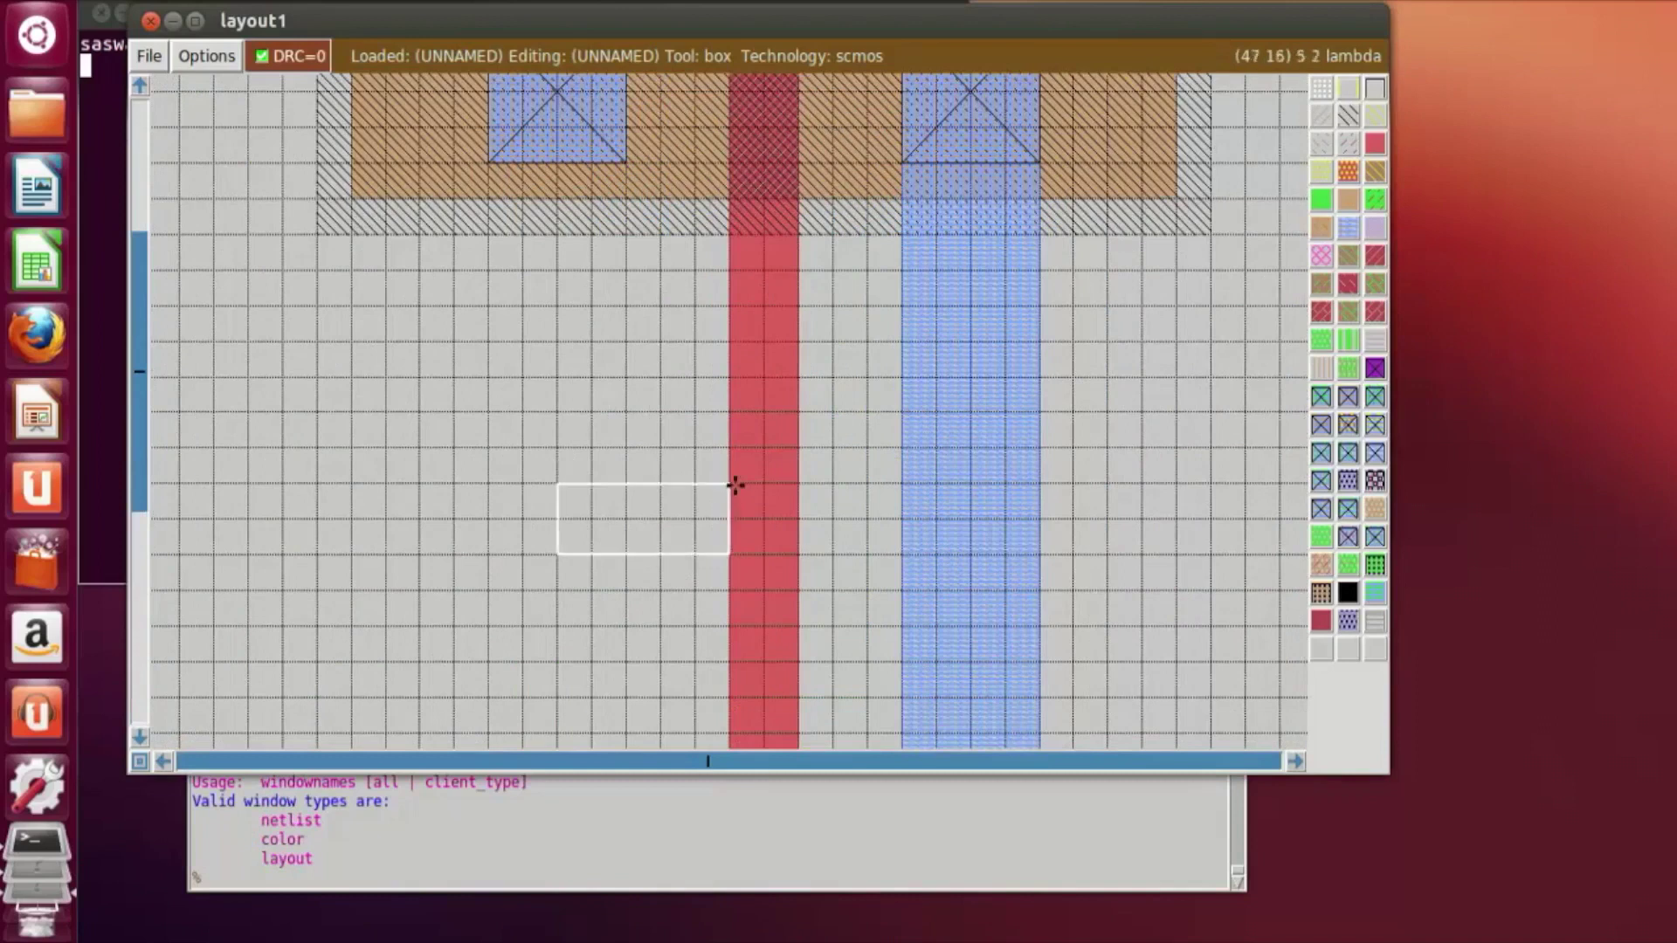
{"action": "right_click", "coordinate": [727, 457]}
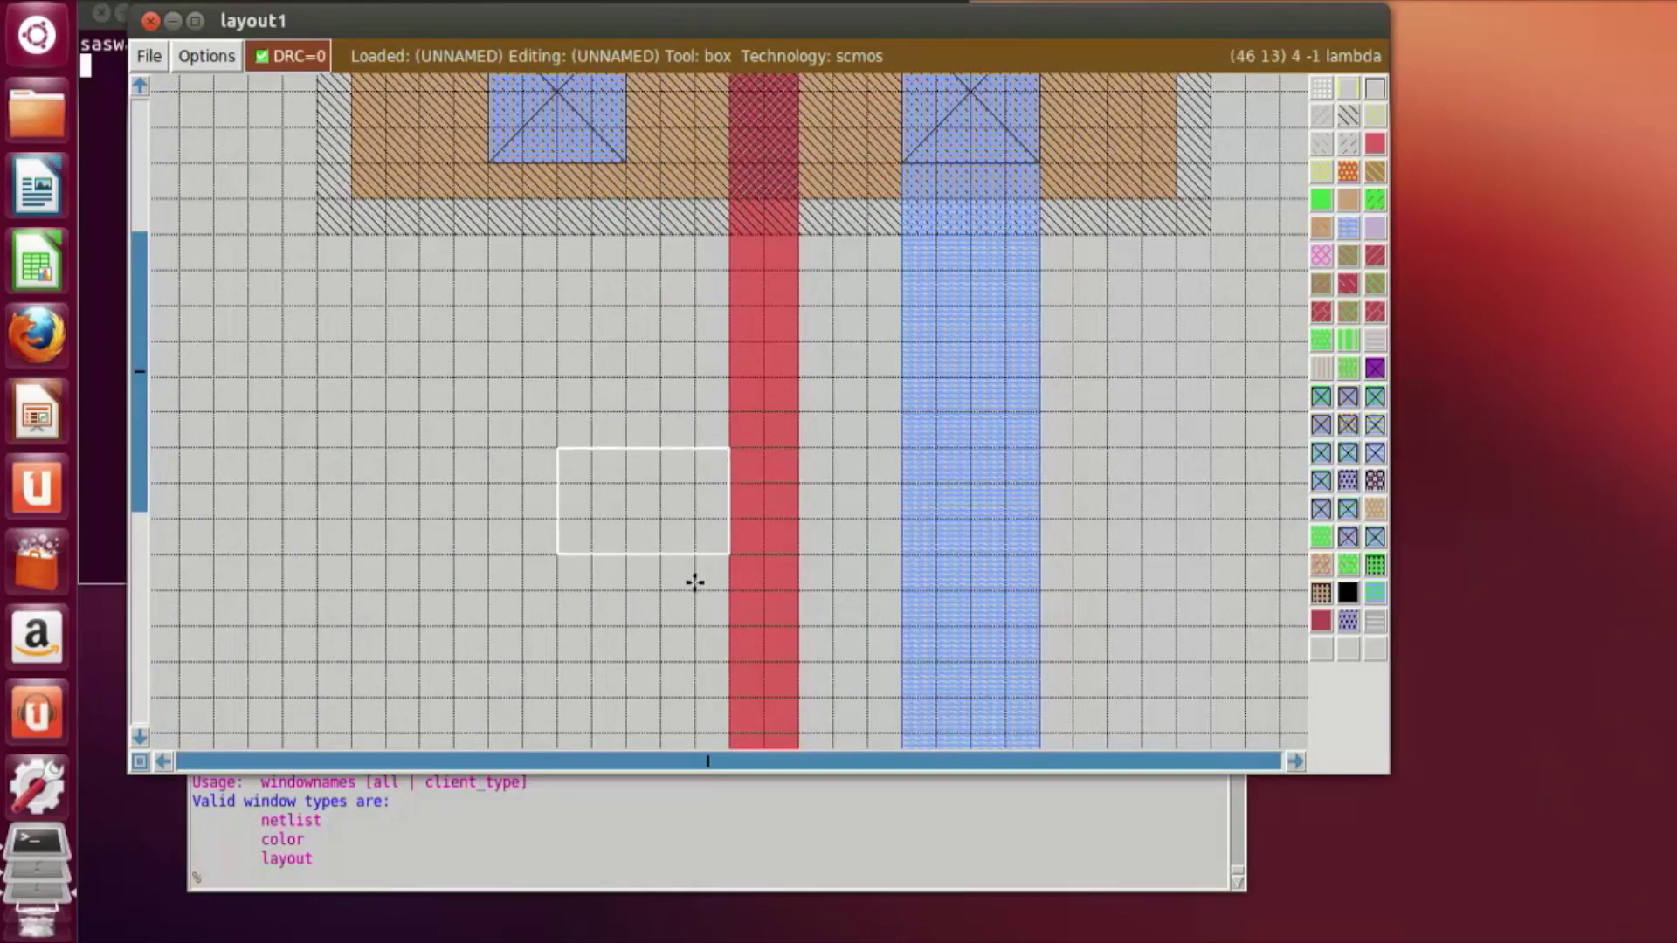
{"action": "left_click", "coordinate": [1374, 143]}
Step: Paint a matching 5 by 3 lambda metal1 stub on the right side of the vertical output strip
{"action": "left_click", "coordinate": [1055, 565]}
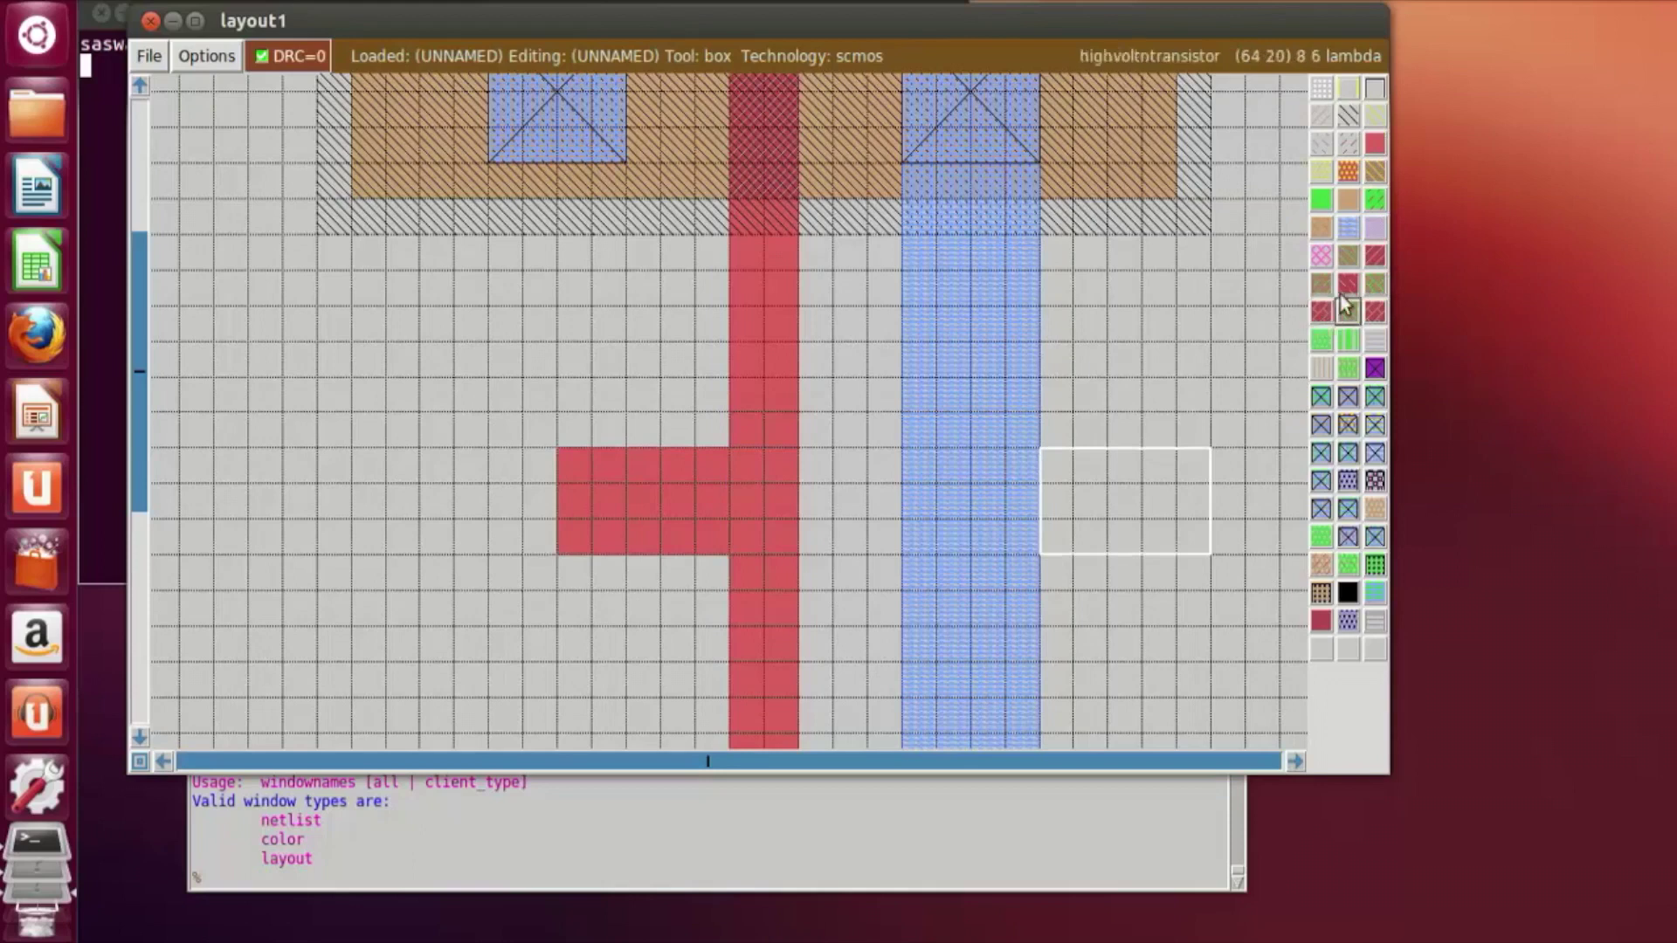
{"action": "left_click", "coordinate": [1348, 228]}
{"action": "left_click", "coordinate": [1109, 588]}
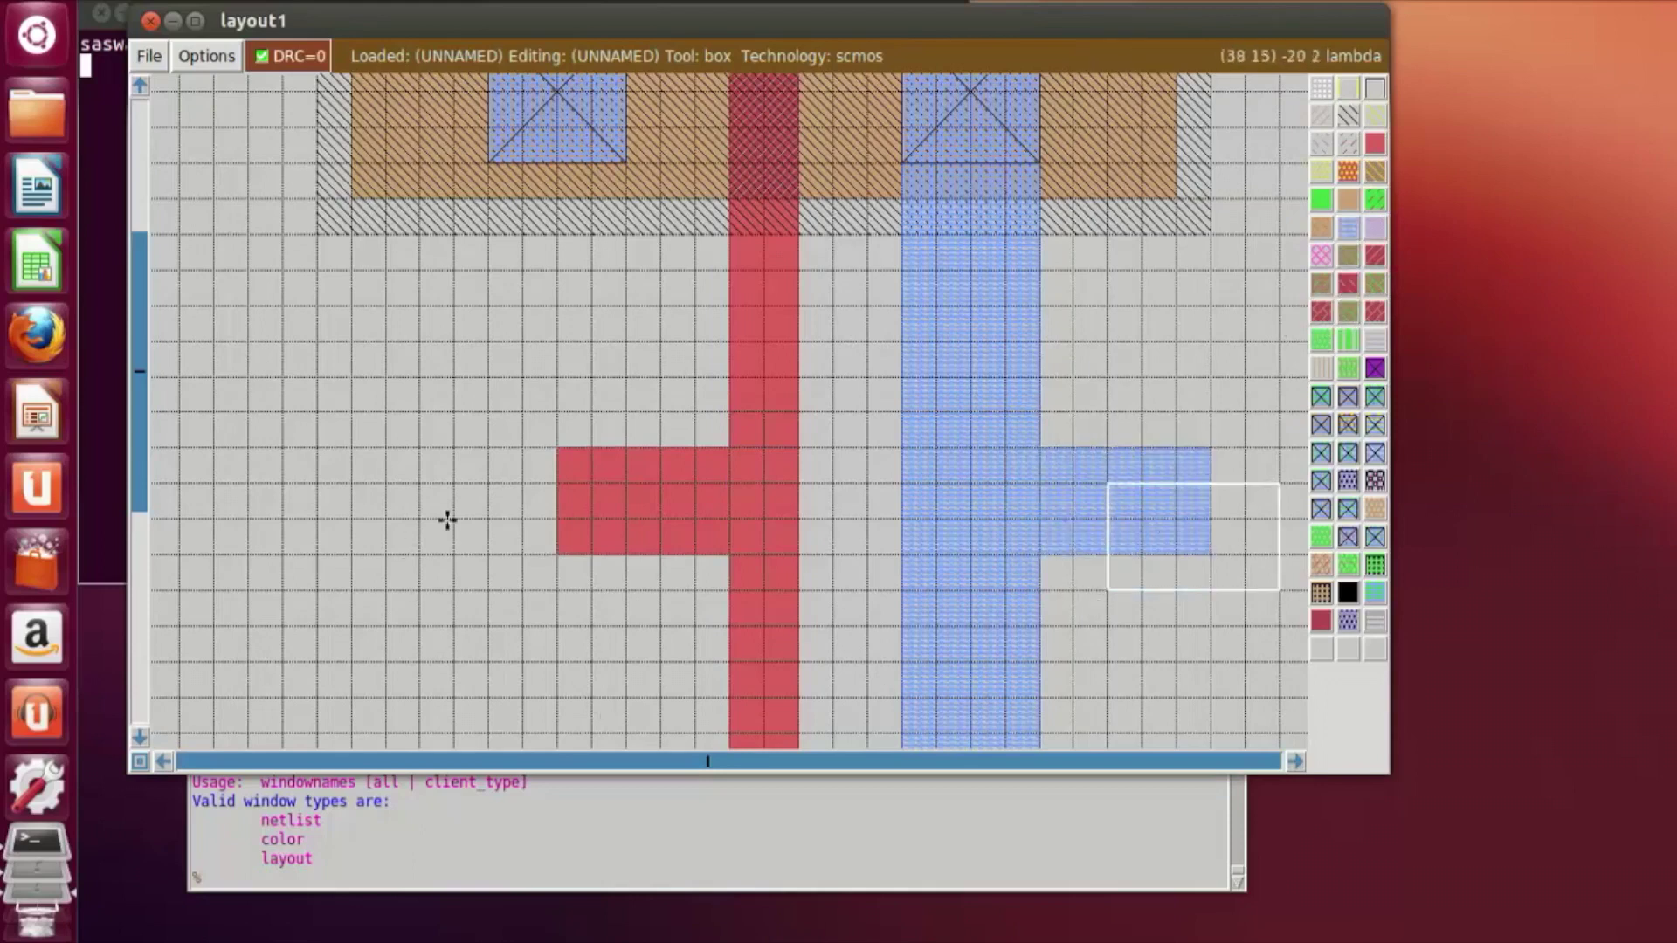
Step: Mark a single point inside the polysilicon stub and label it with the console command label vin
{"action": "left_click", "coordinate": [633, 457]}
{"action": "right_click", "coordinate": [695, 519]}
{"action": "right_click", "coordinate": [621, 518]}
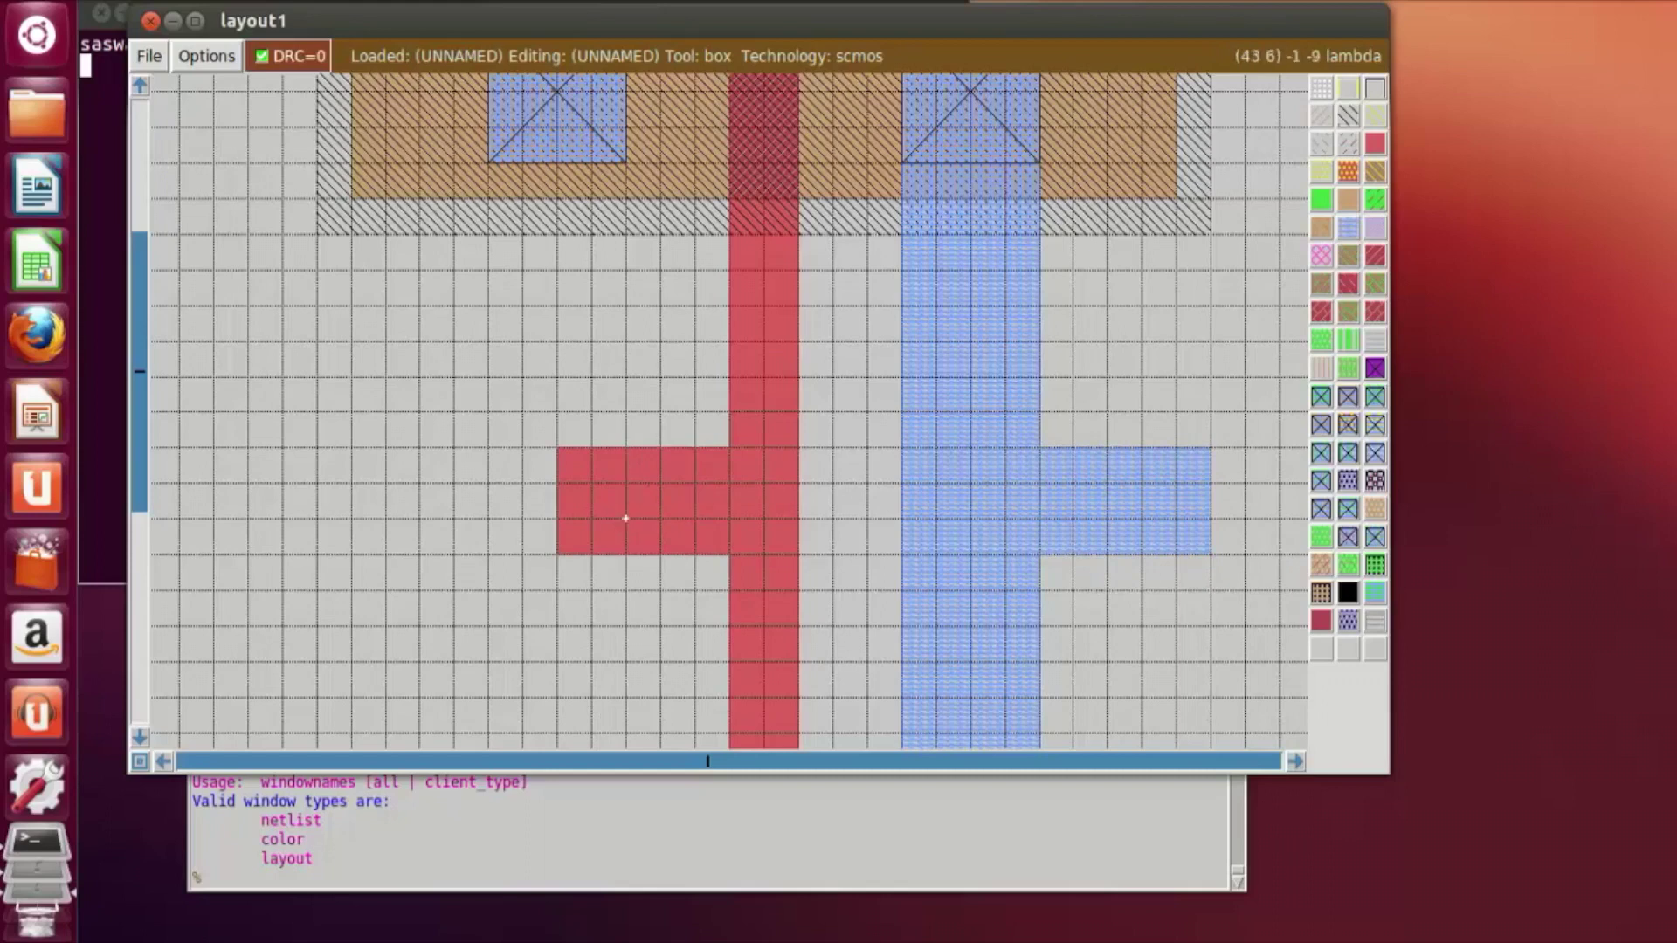
{"action": "left_click", "coordinate": [660, 483]}
{"action": "left_click", "coordinate": [289, 873]}
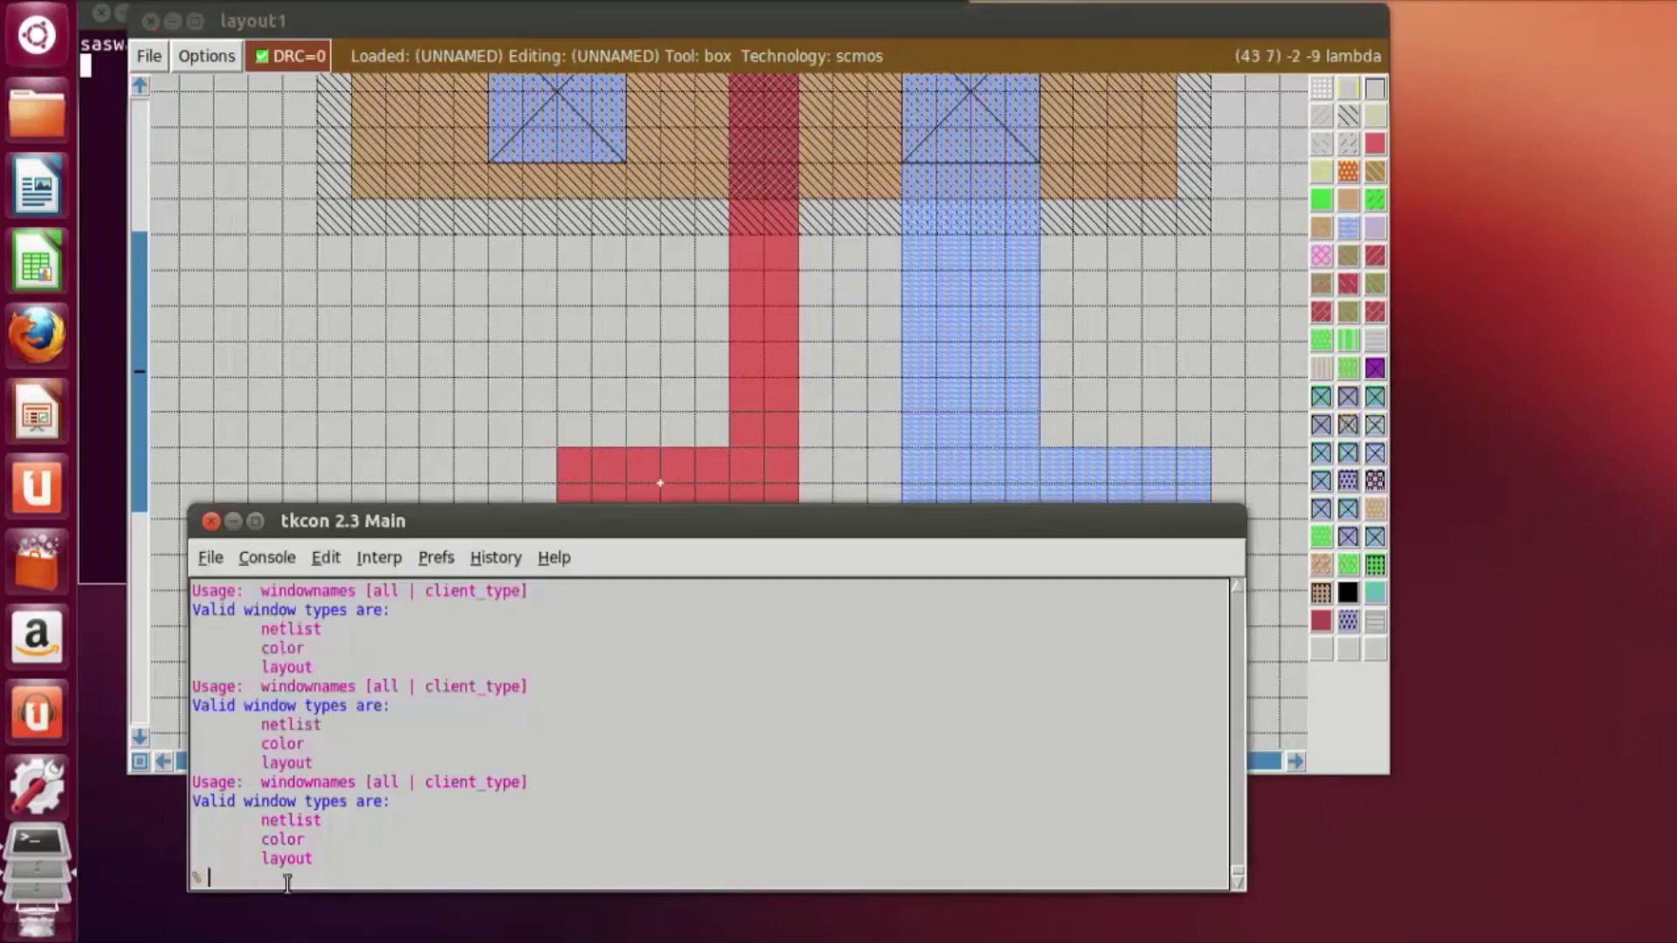
{"action": "type", "text": "label vin"}
{"action": "key", "text": "Return"}
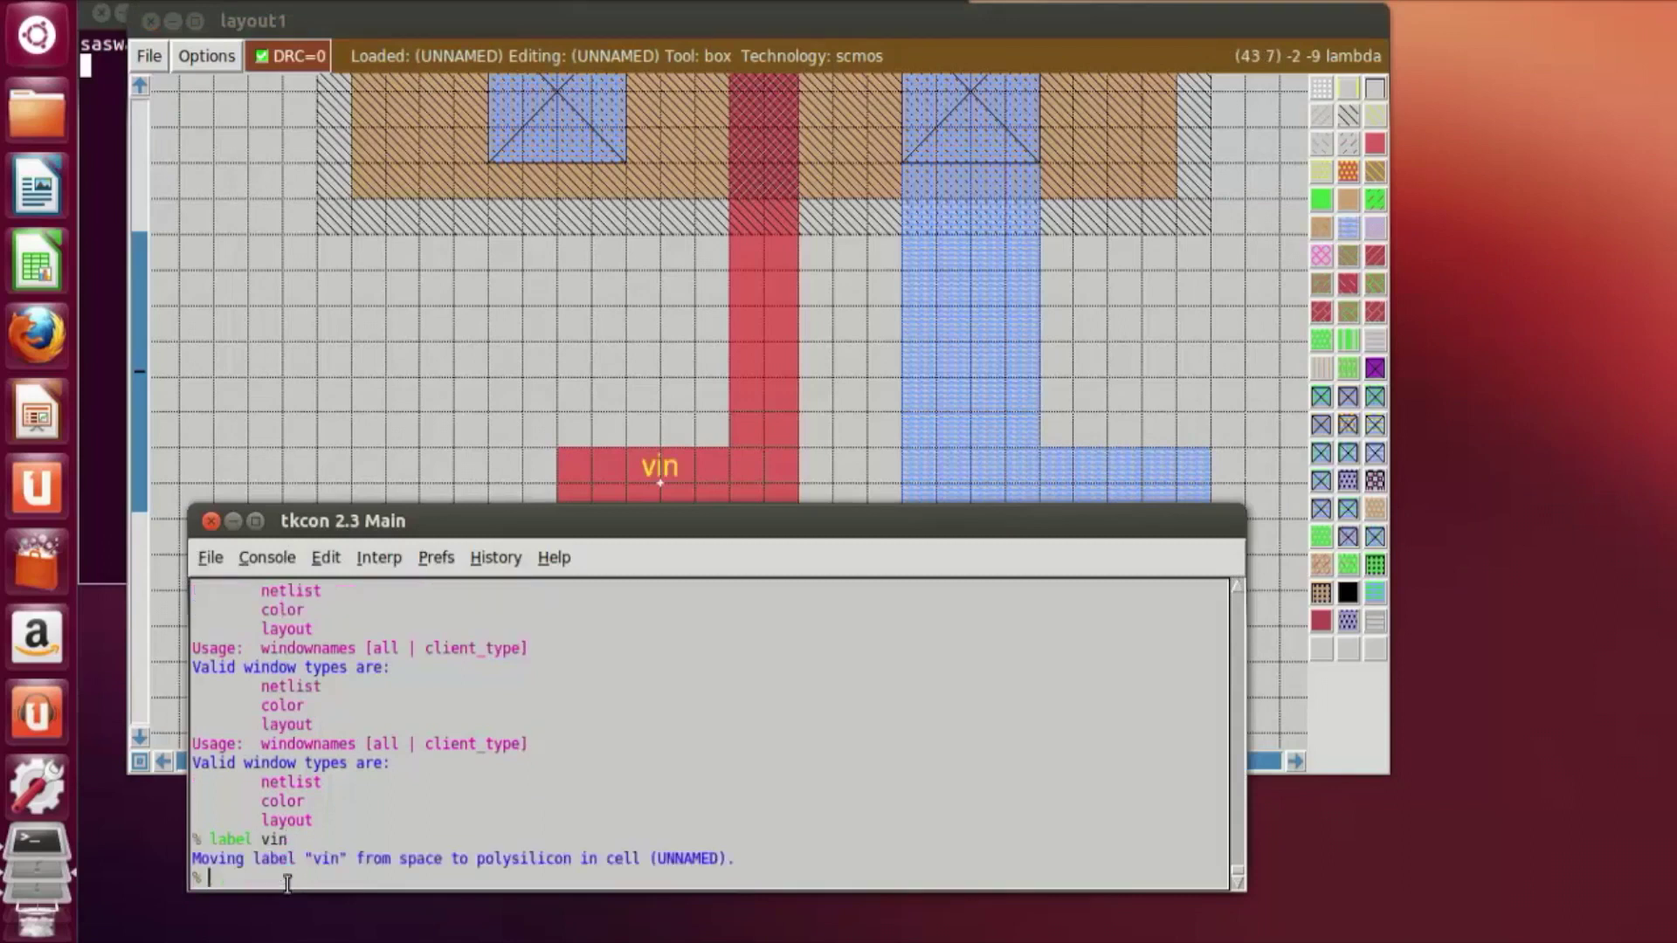
Step: Mark the point where the metal1 stub meets the output strip and label it with the console command label vout
{"action": "left_click", "coordinate": [1052, 474]}
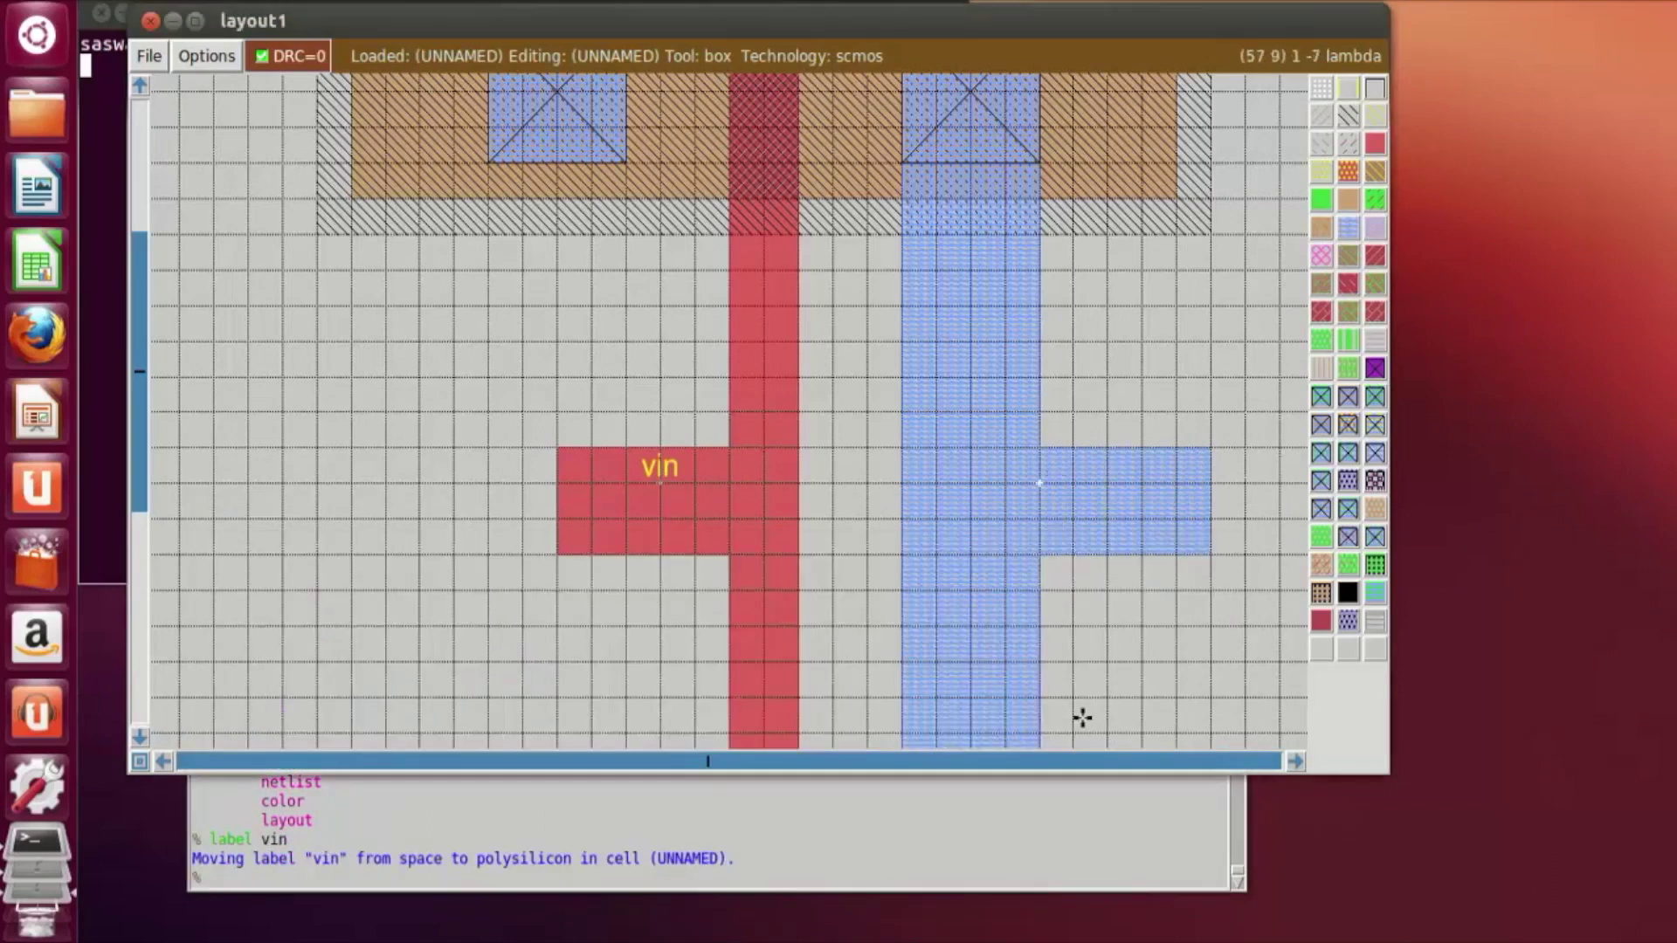
{"action": "left_click", "coordinate": [580, 886]}
{"action": "type", "text": "label vou"}
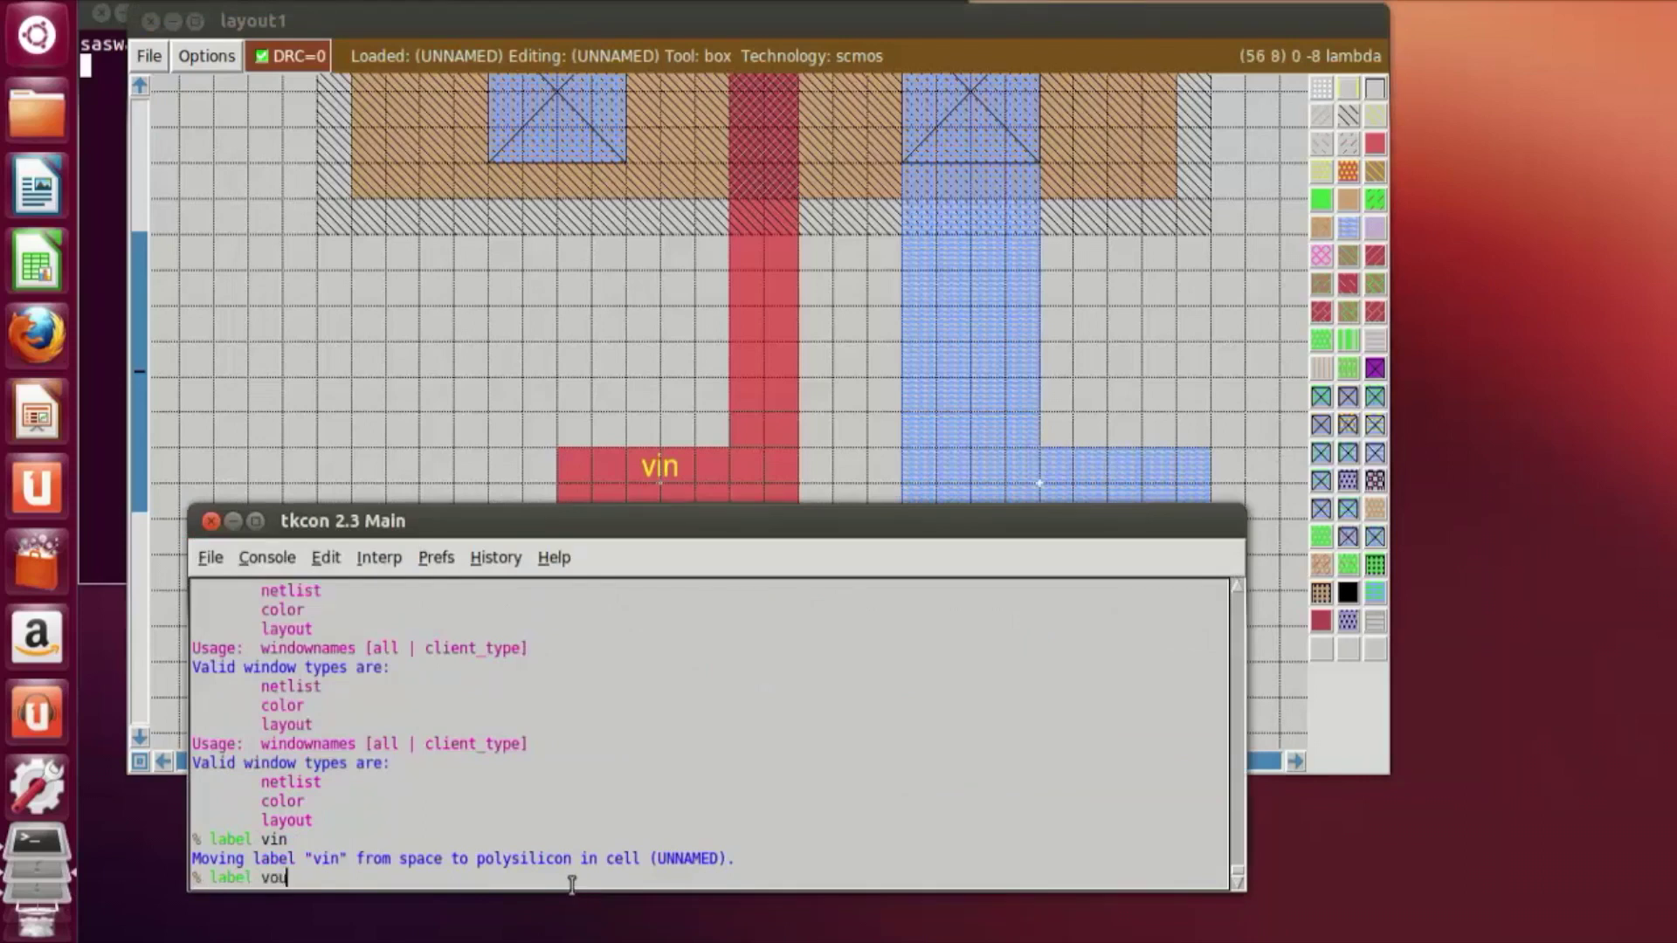
{"action": "type", "text": "t"}
{"action": "key", "text": "Return"}
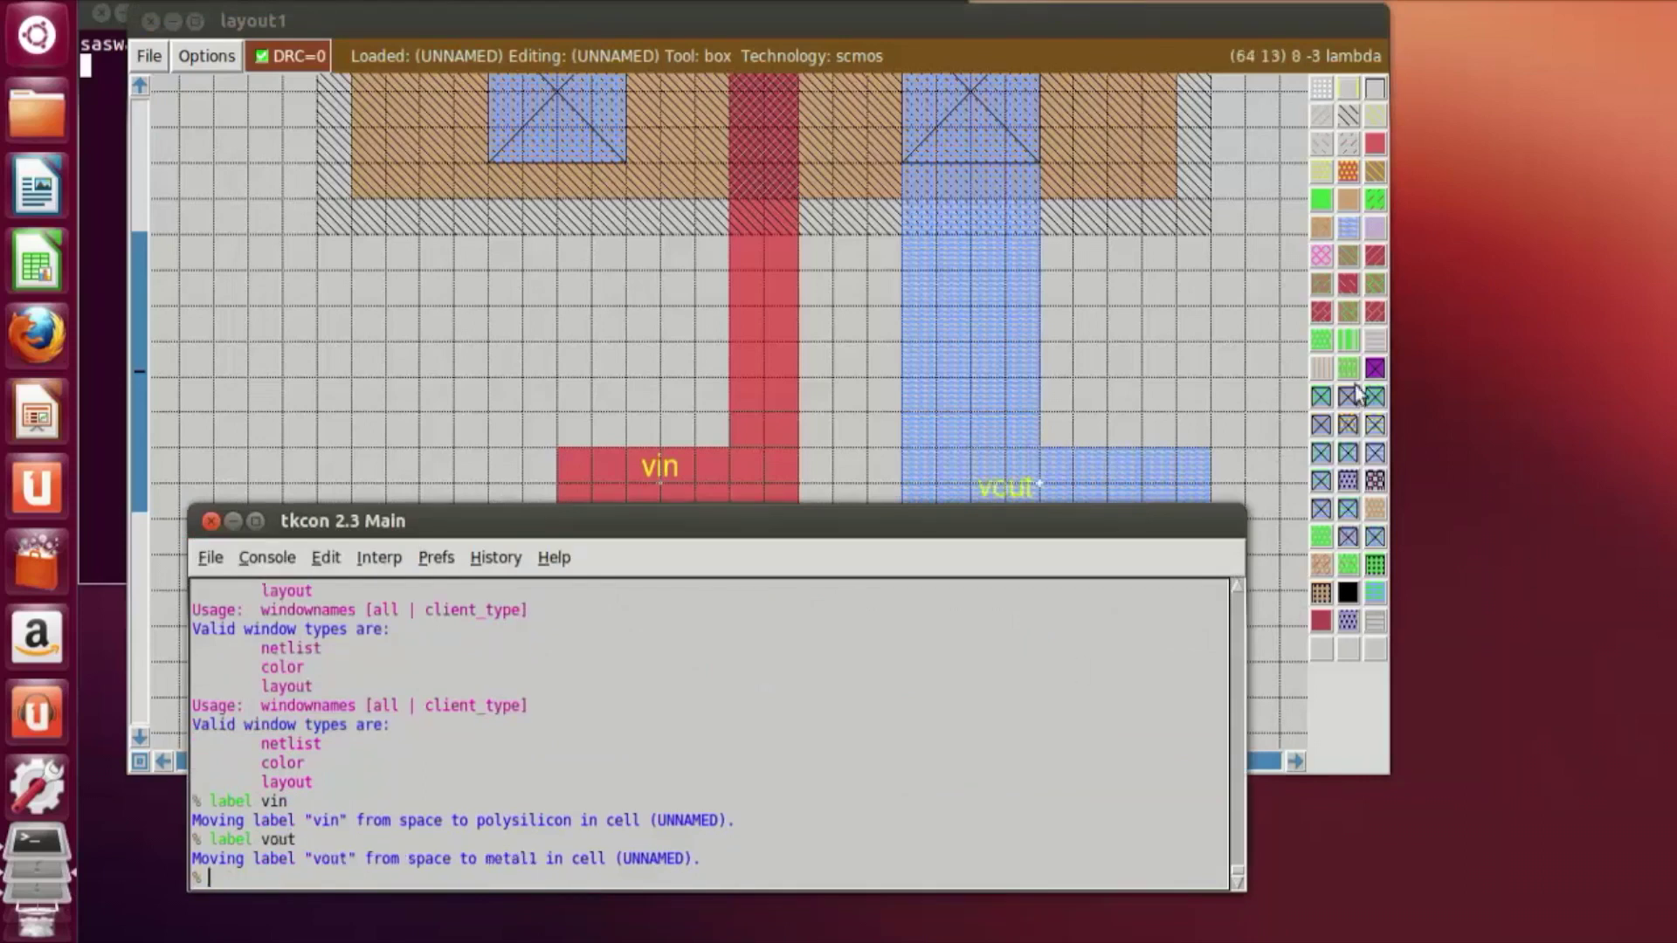
{"action": "left_click", "coordinate": [1168, 363]}
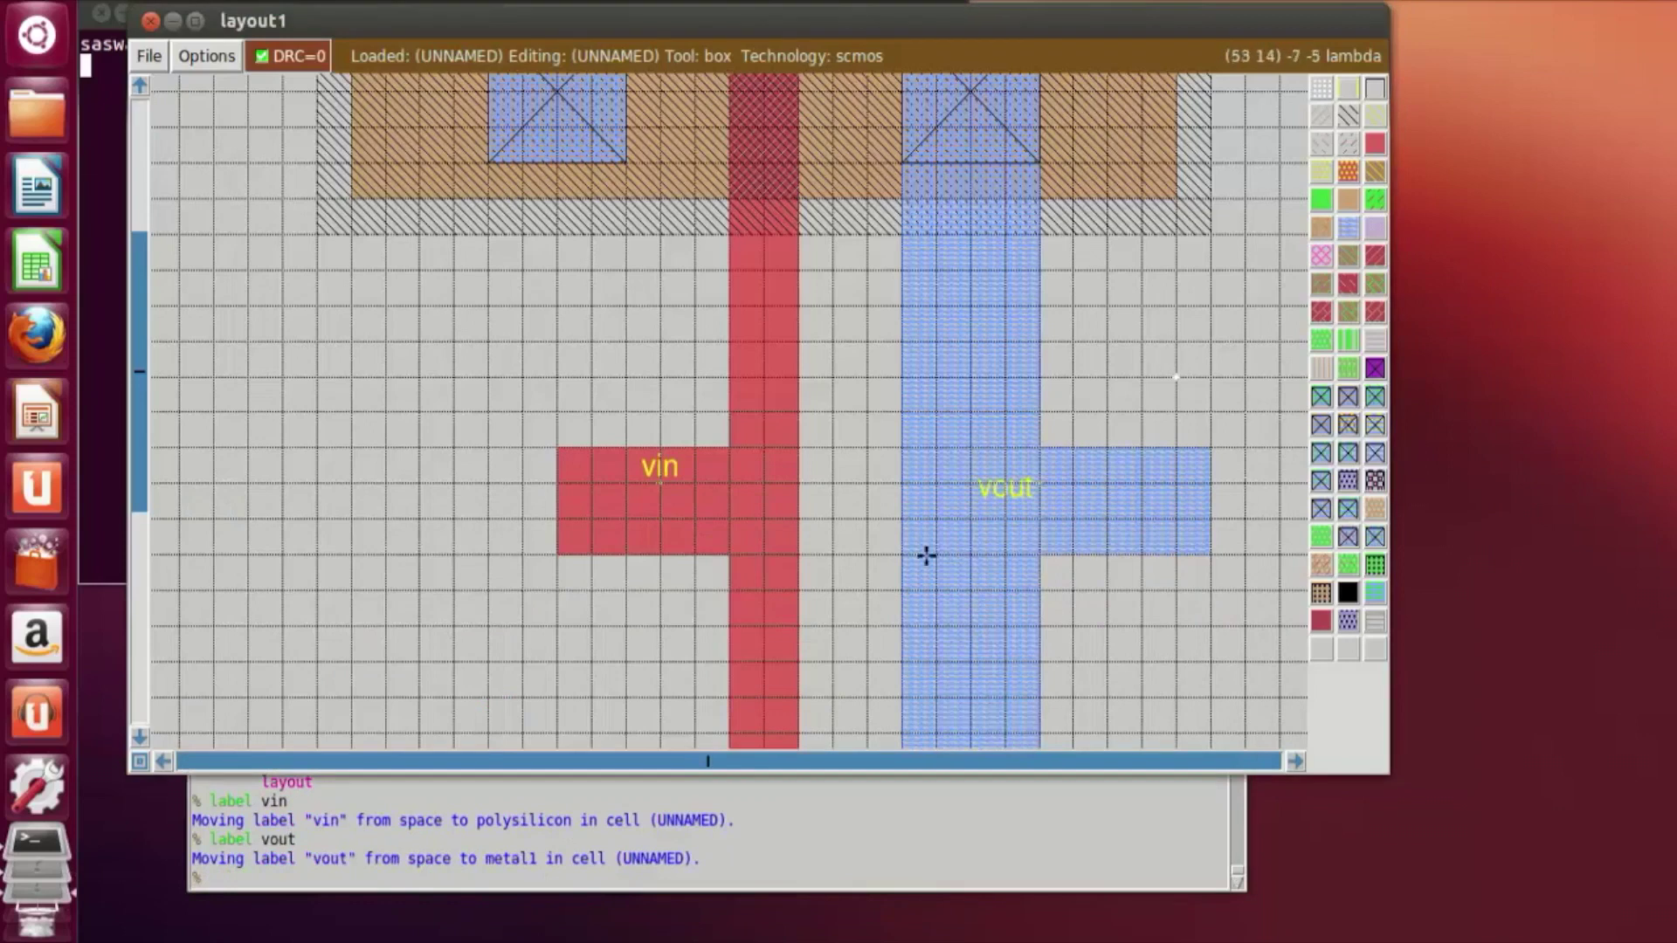
Step: Examine the complete inverter layout from the upper rail to the lower rail, including all node labels
{"action": "scroll", "coordinate": [926, 554], "scroll_direction": "up", "scroll_amount": 3}
{"action": "key", "text": "shift+z"}
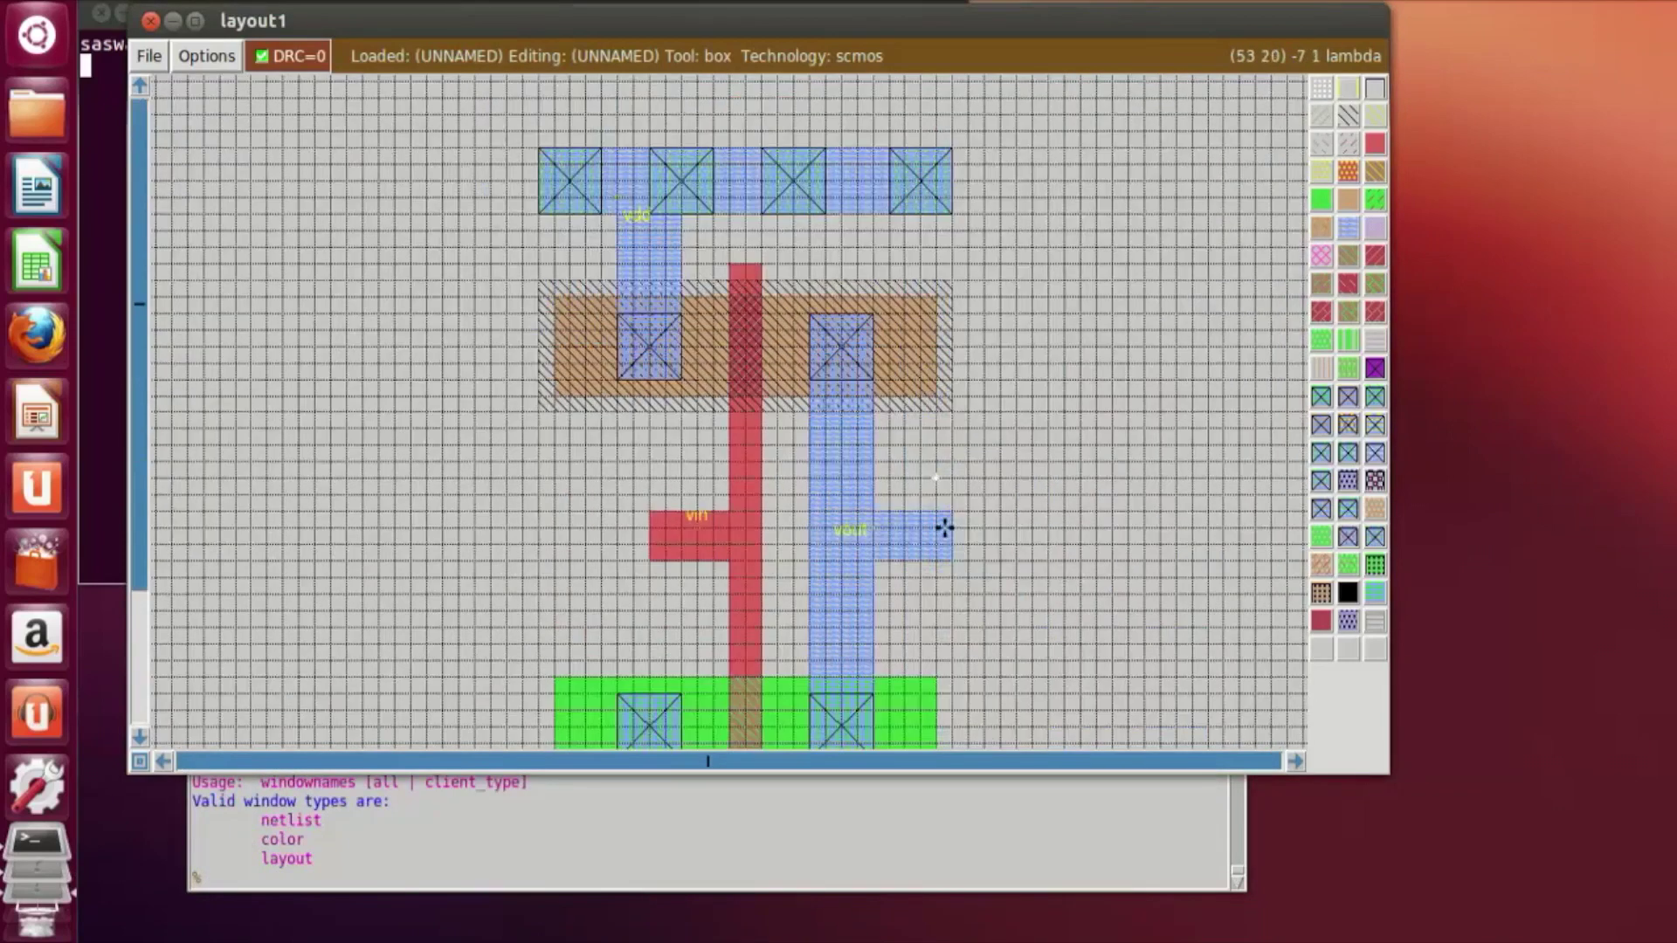
{"action": "scroll", "coordinate": [943, 528], "scroll_direction": "down", "scroll_amount": 6}
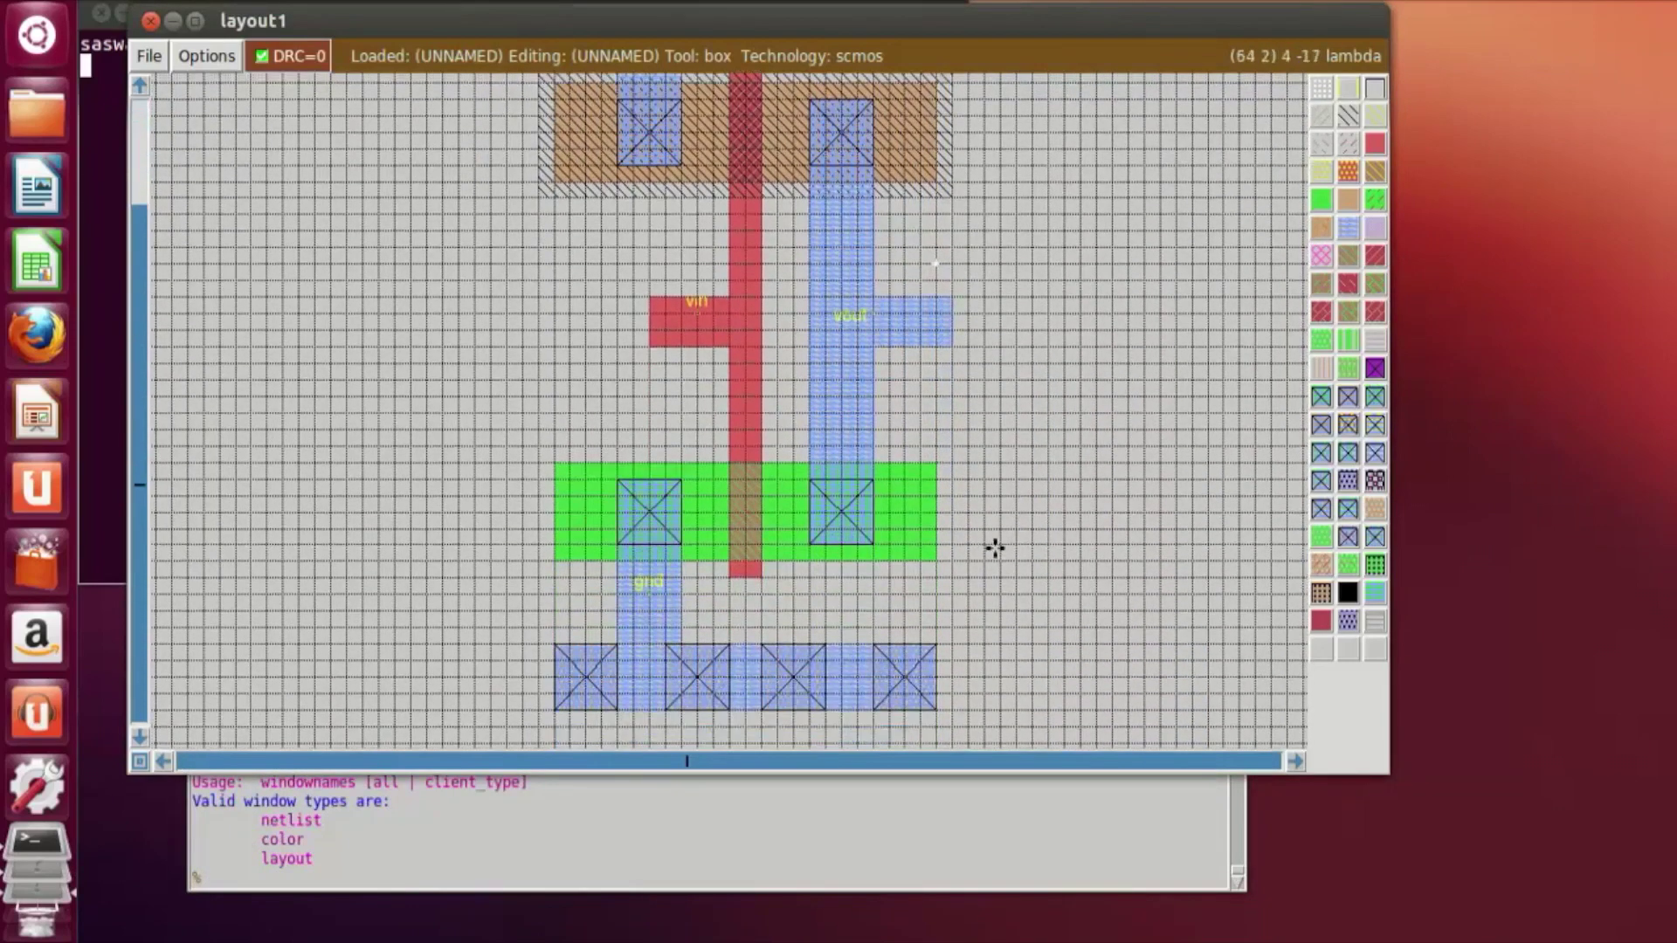
{"action": "double_click", "coordinate": [585, 13]}
{"action": "scroll", "coordinate": [731, 486], "scroll_direction": "down", "scroll_amount": 2}
{"action": "scroll", "coordinate": [729, 490], "scroll_direction": "up", "scroll_amount": 1}
{"action": "scroll", "coordinate": [729, 489], "scroll_direction": "up", "scroll_amount": 1}
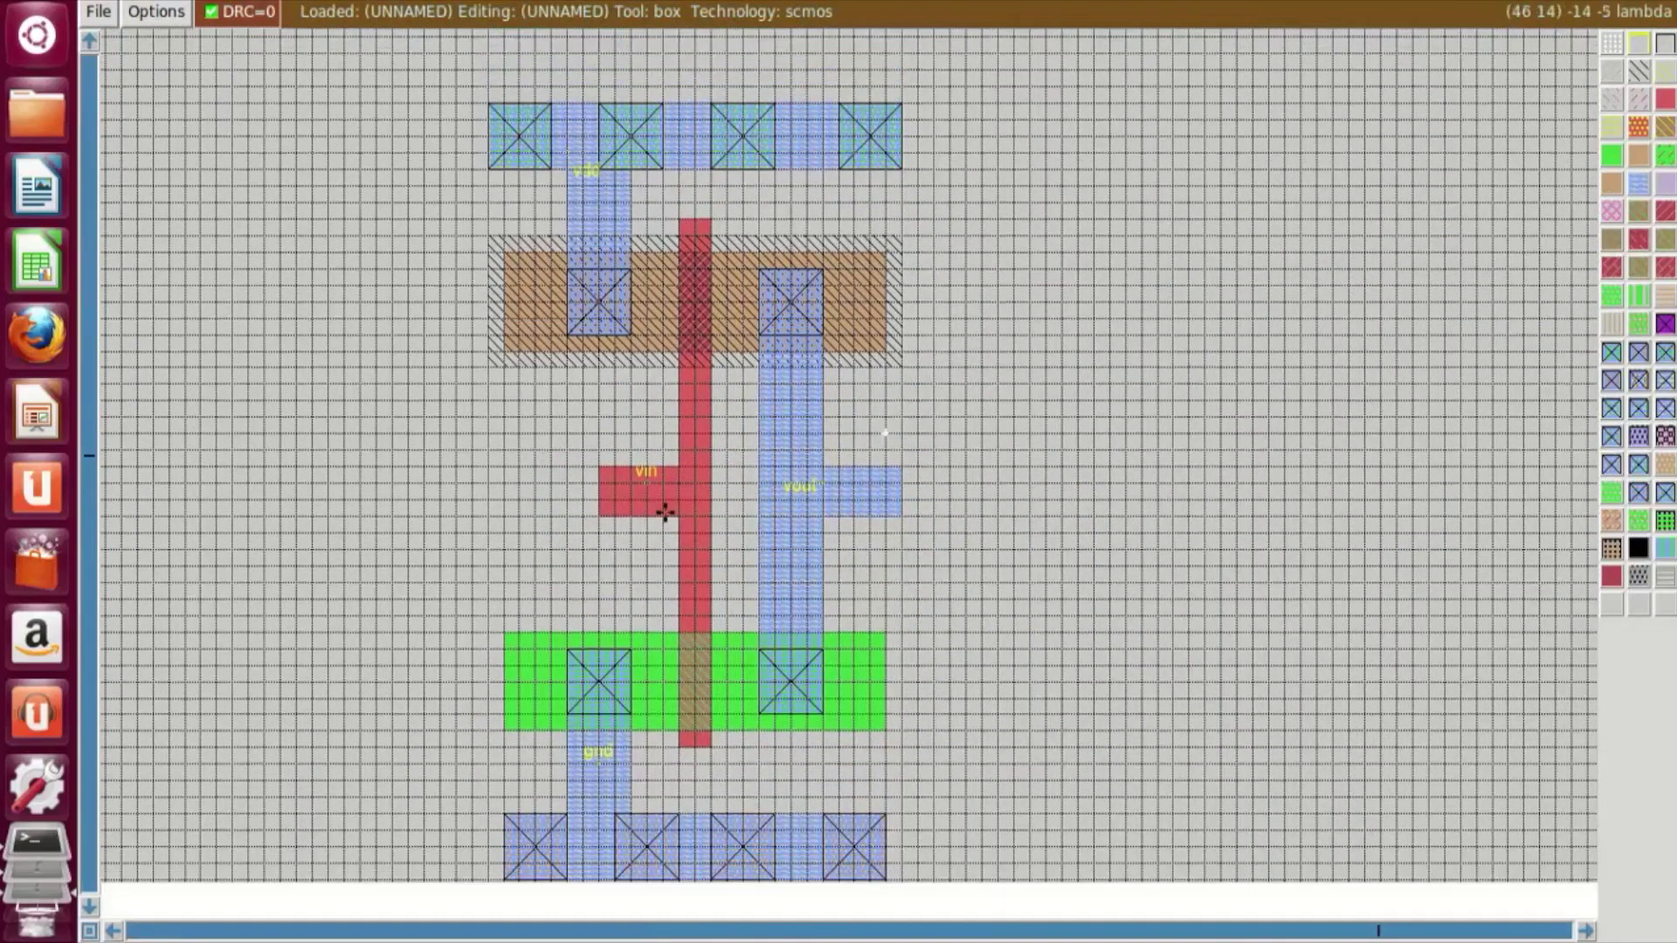
{"action": "double_click", "coordinate": [875, 16]}
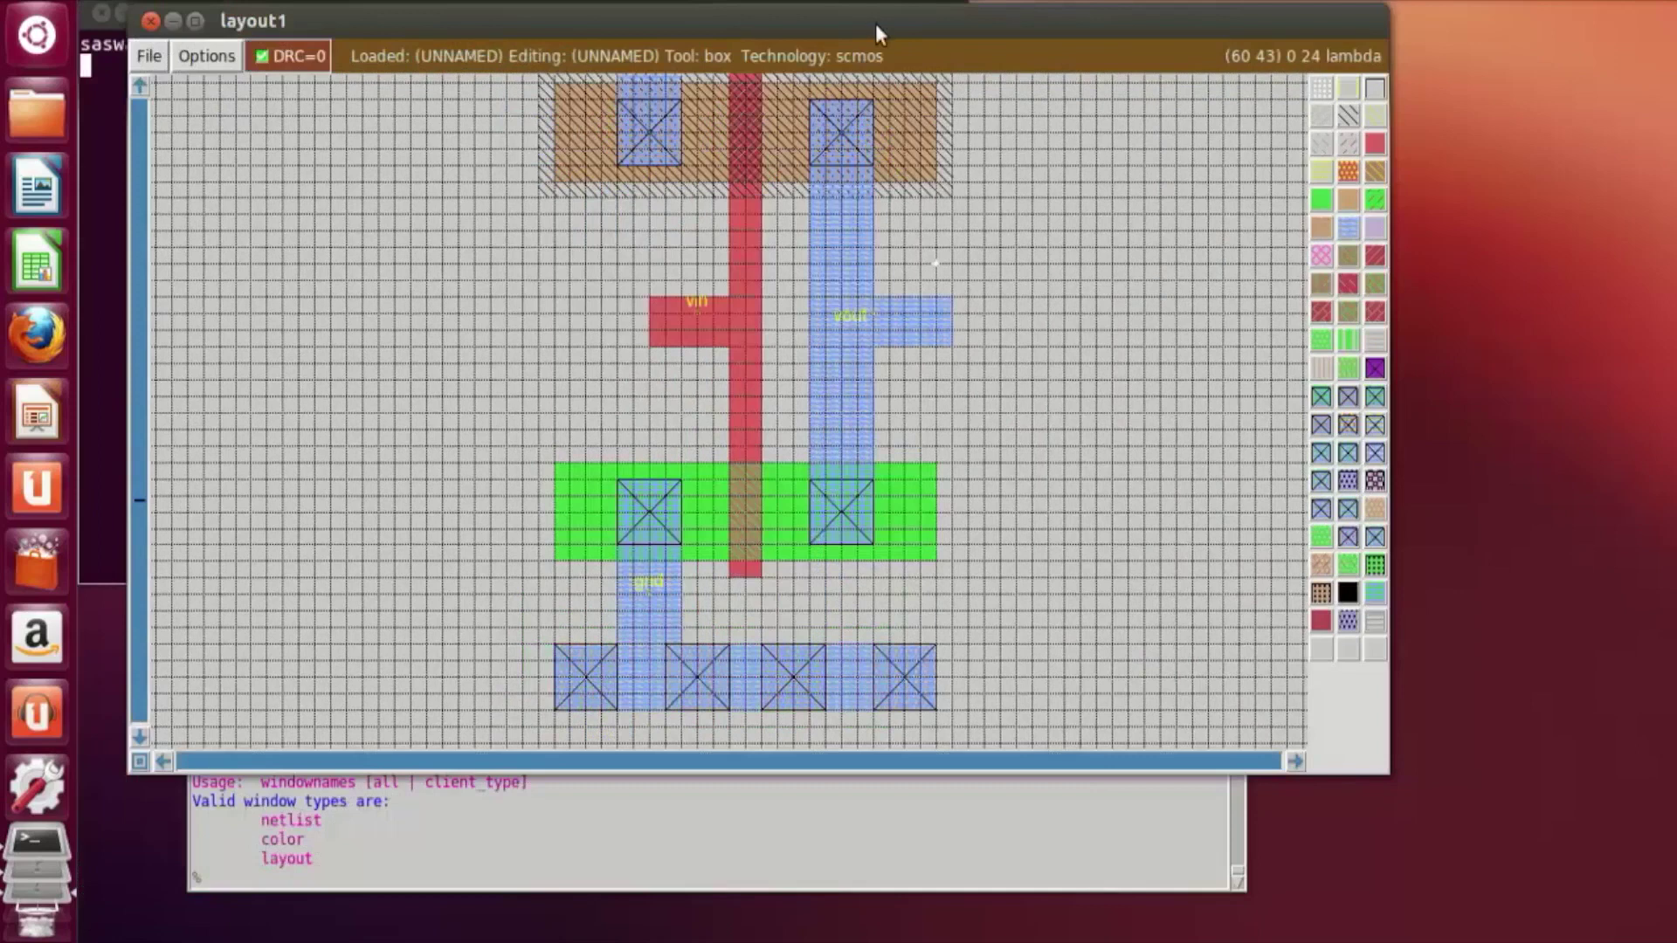
{"action": "double_click", "coordinate": [875, 24]}
{"action": "scroll", "coordinate": [830, 131], "scroll_direction": "down", "scroll_amount": 2}
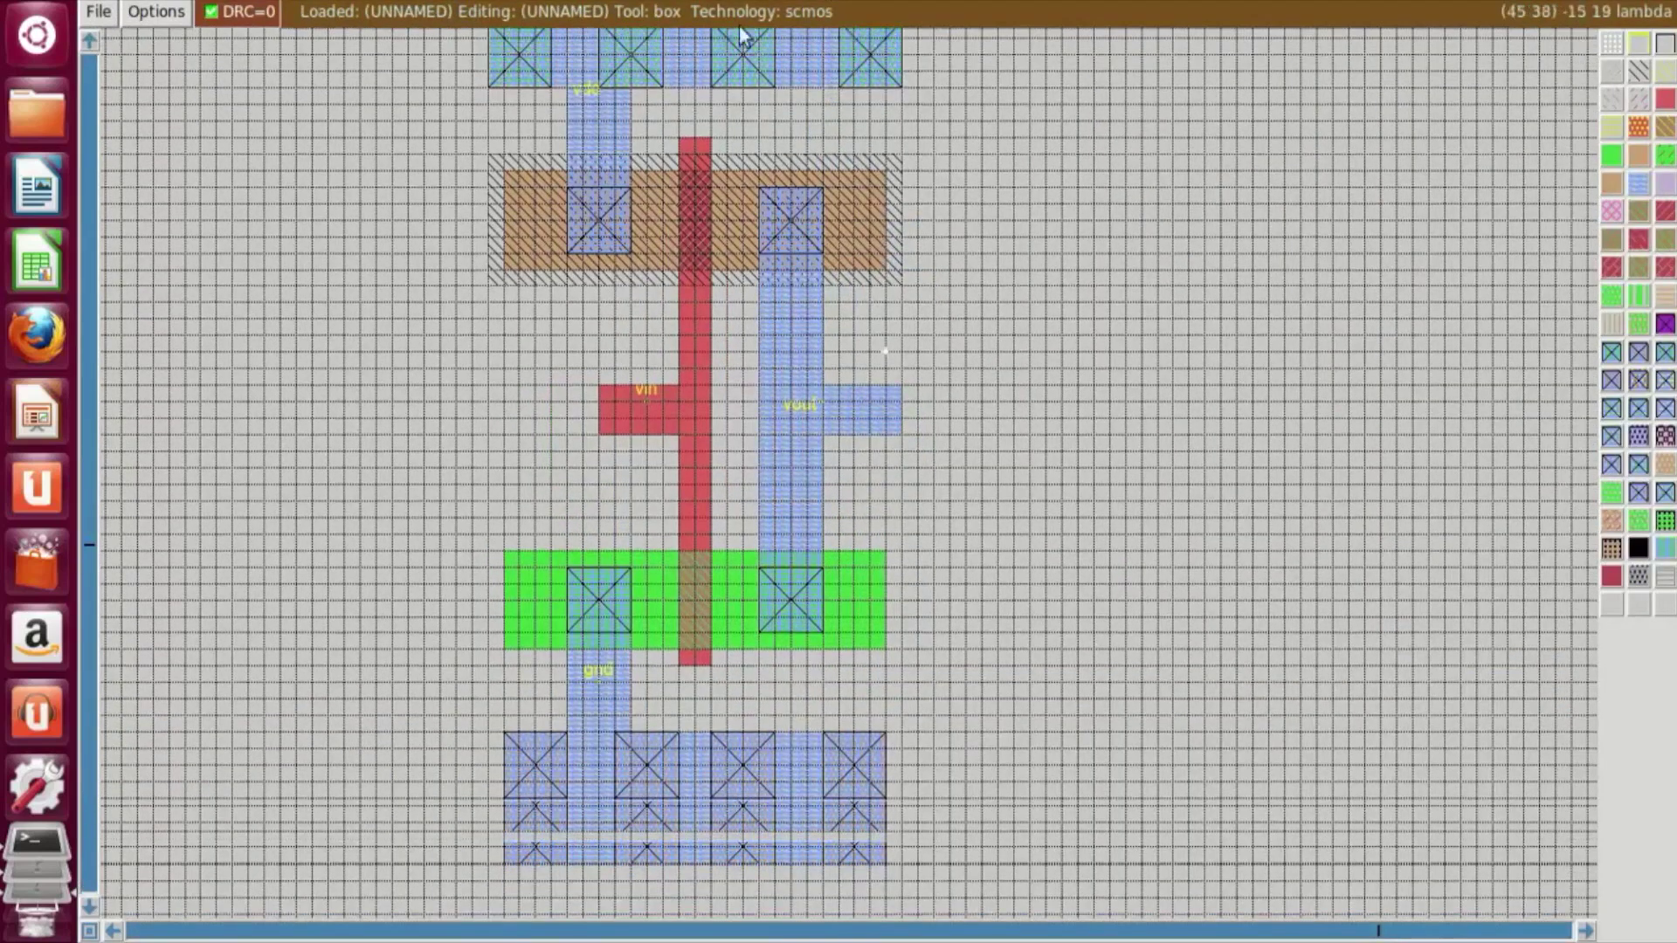
{"action": "scroll", "coordinate": [772, 30], "scroll_direction": "up", "scroll_amount": 1}
{"action": "double_click", "coordinate": [774, 4]}
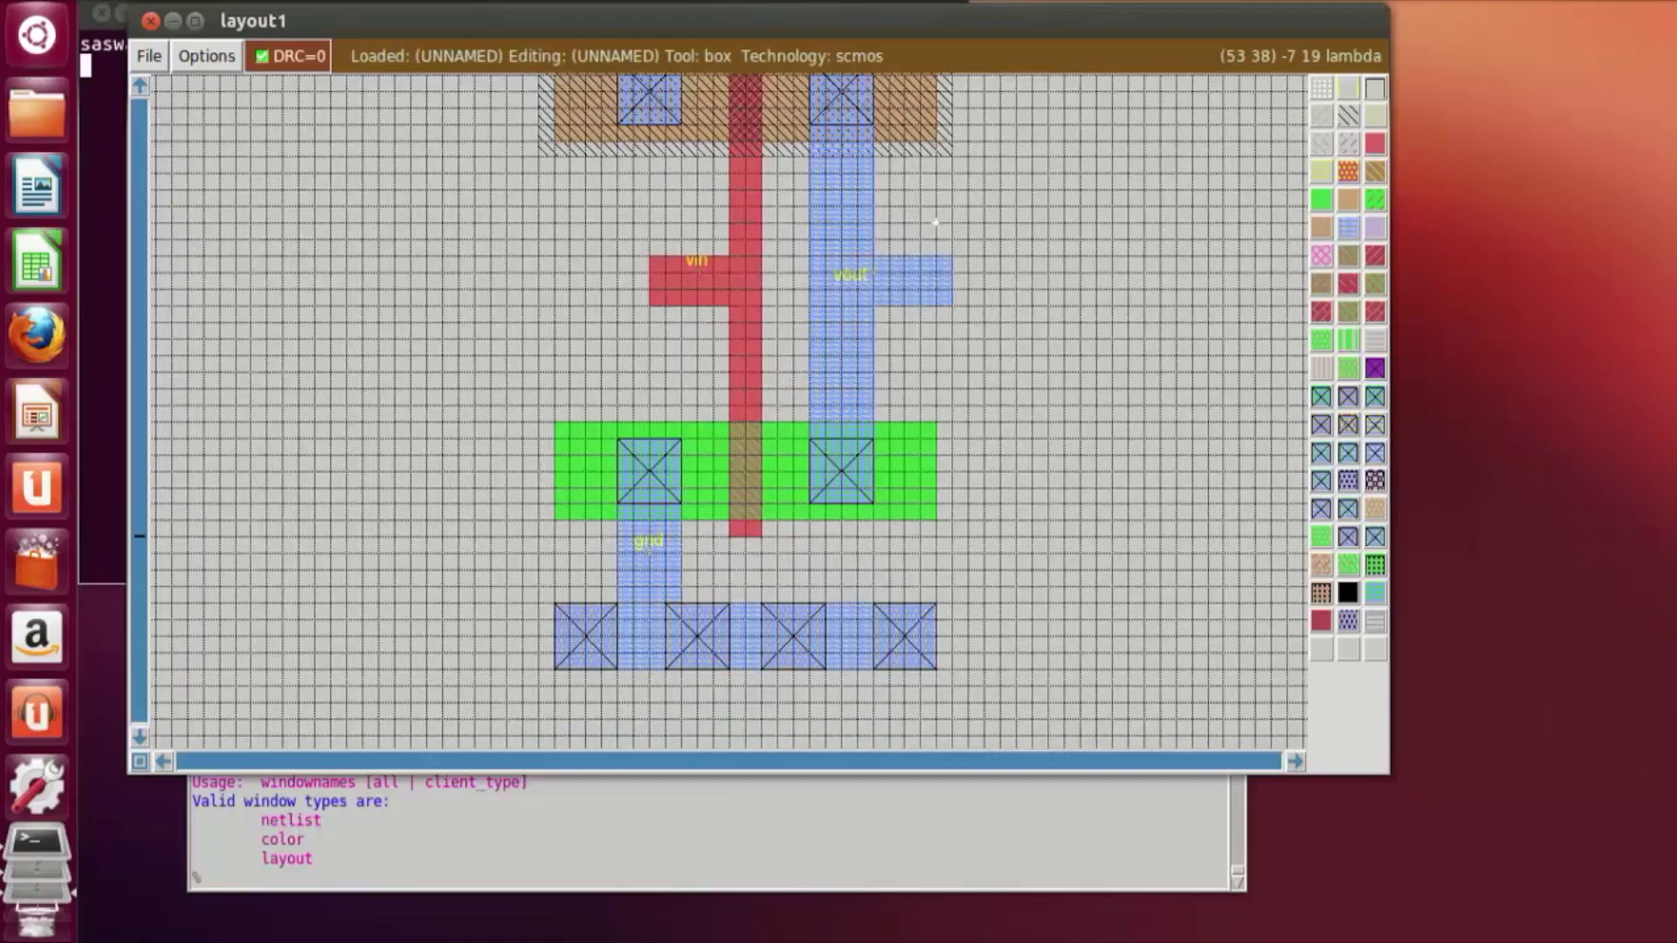
{"action": "double_click", "coordinate": [792, 9]}
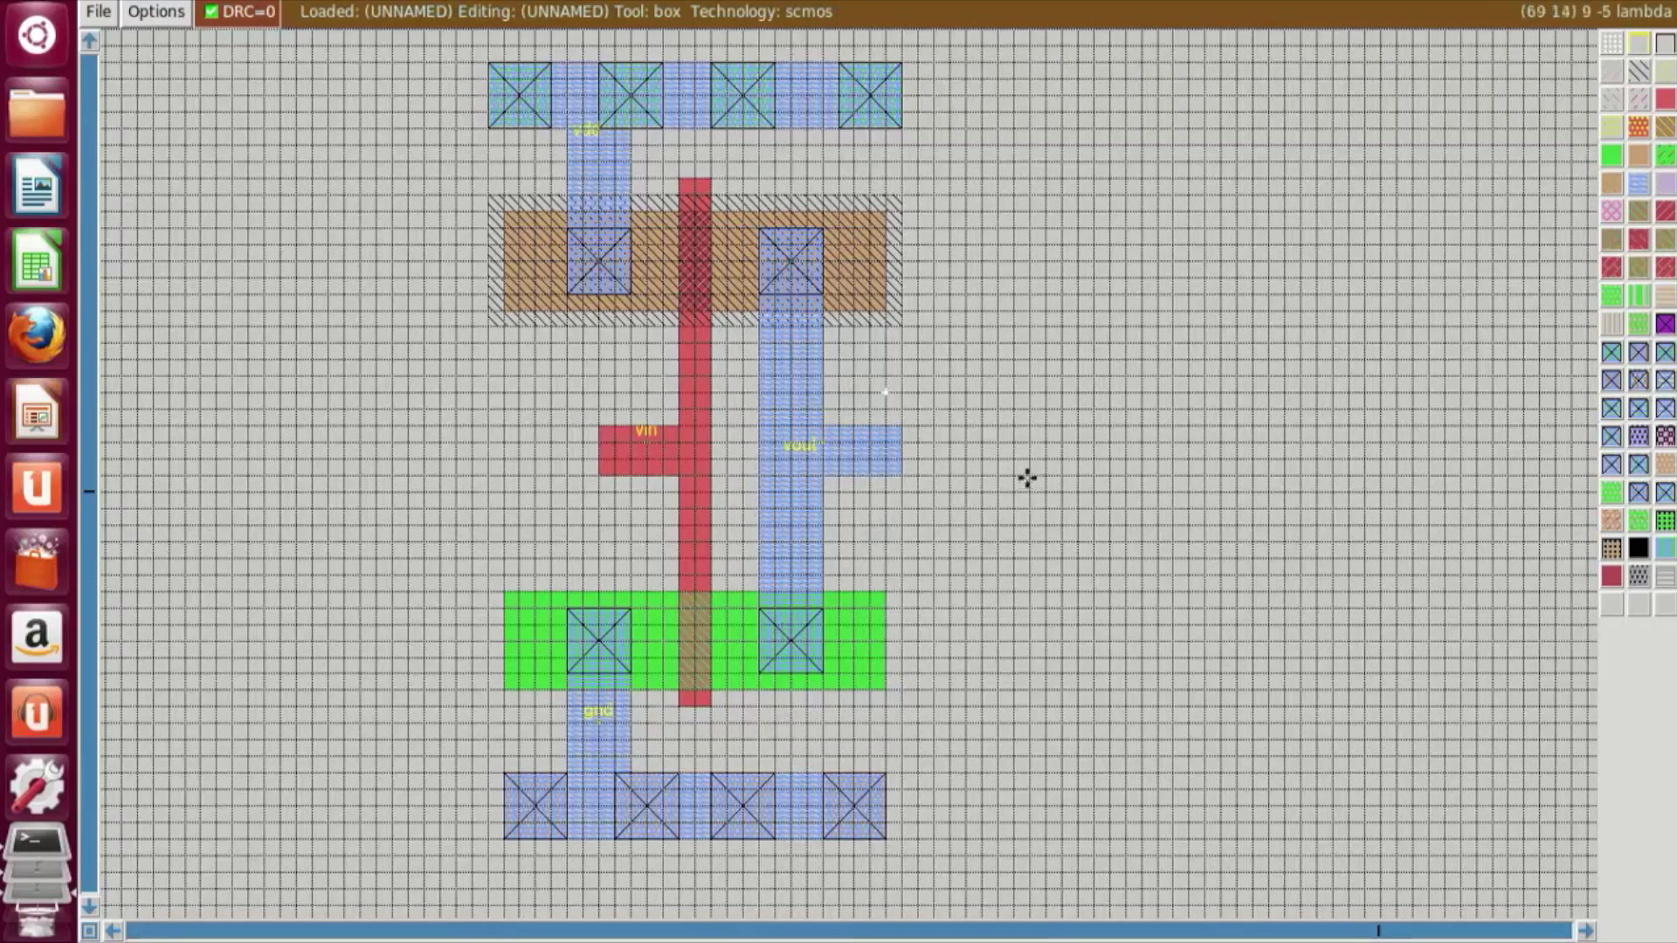
{"action": "key", "text": "ctrl+super+Down"}
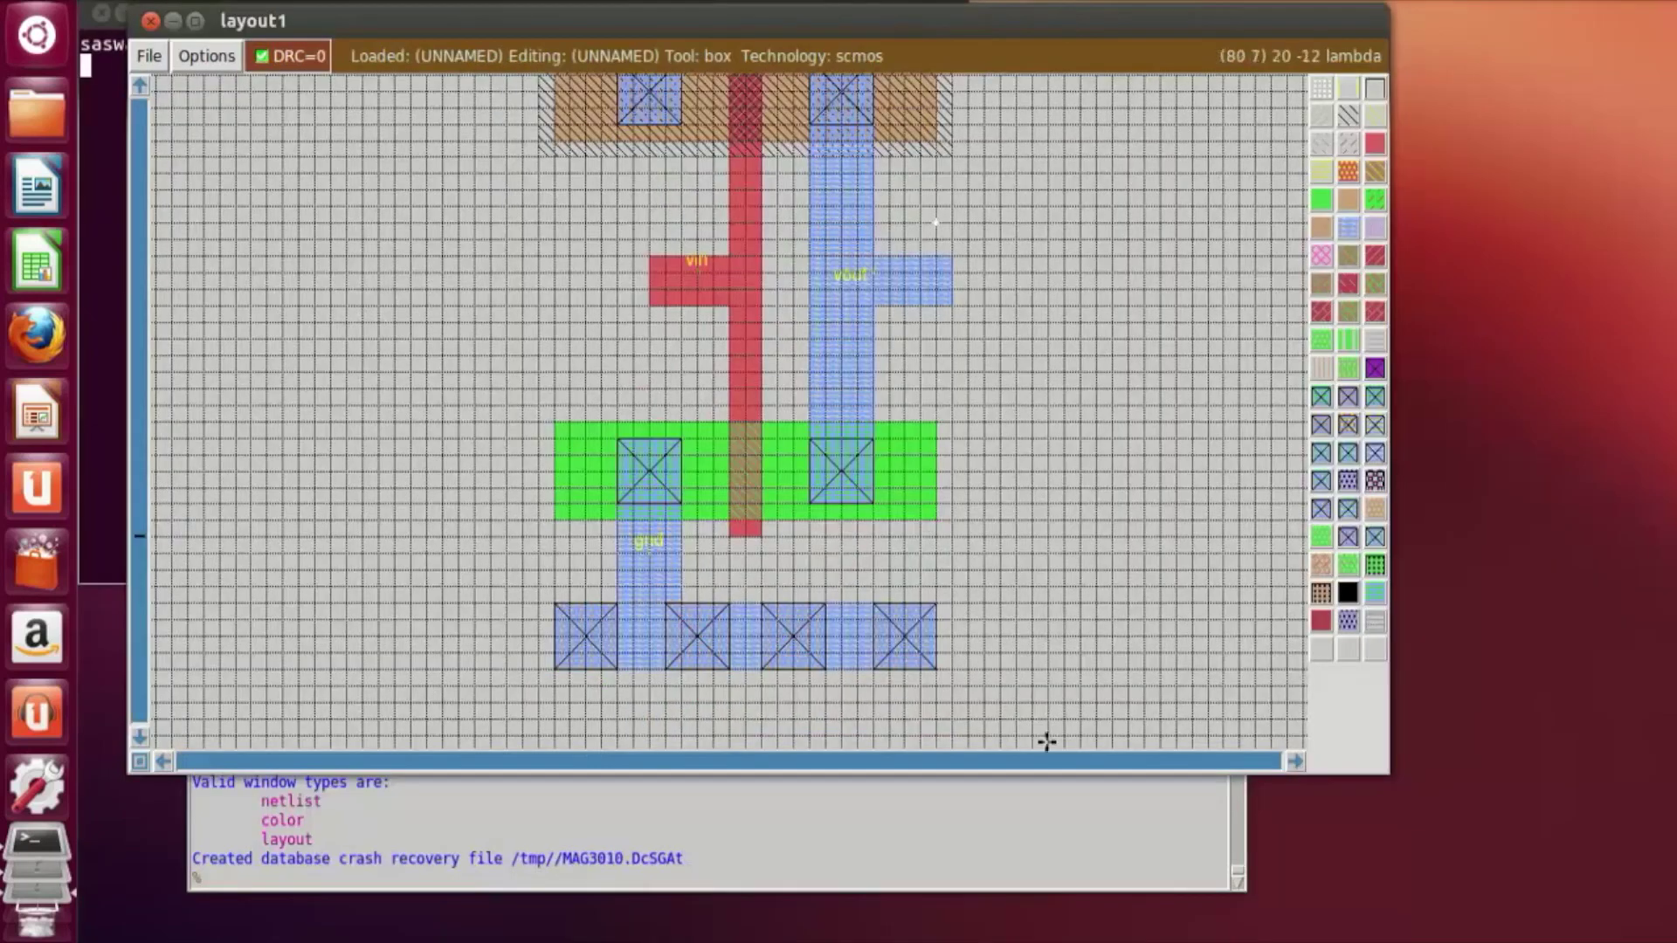
Step: Save the layout as inv8 with save inv8 and check it for design rule errors with drc find
{"action": "left_click", "coordinate": [363, 875]}
{"action": "type", "text": "save"}
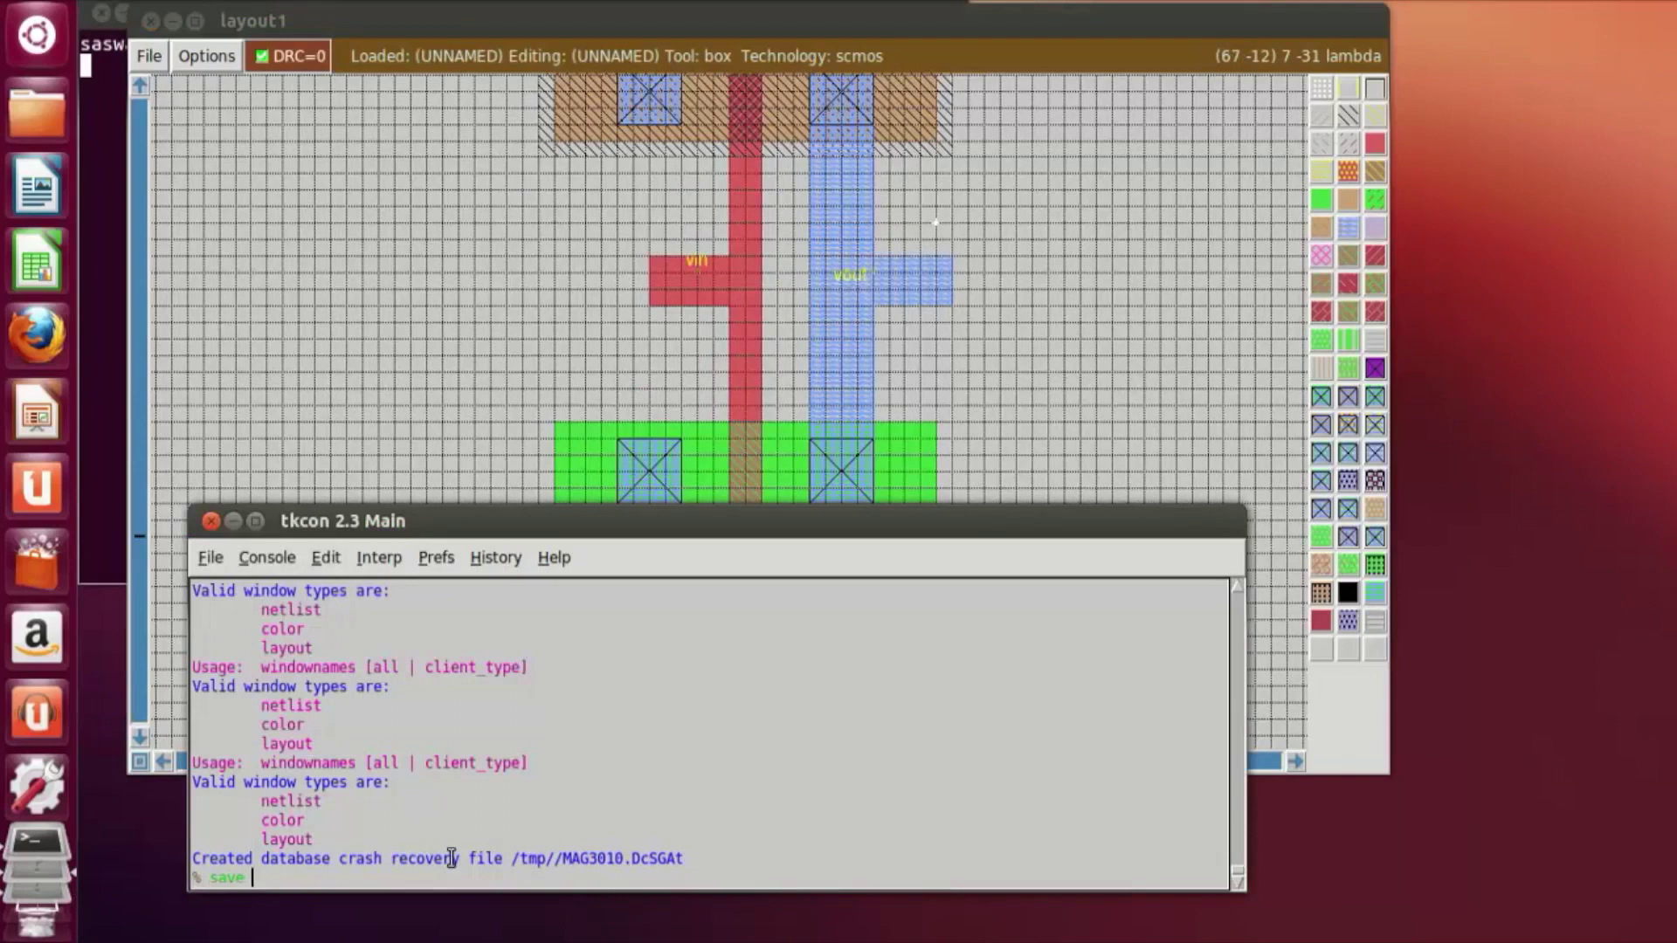
{"action": "type", "text": " inv8"}
{"action": "key", "text": "Return"}
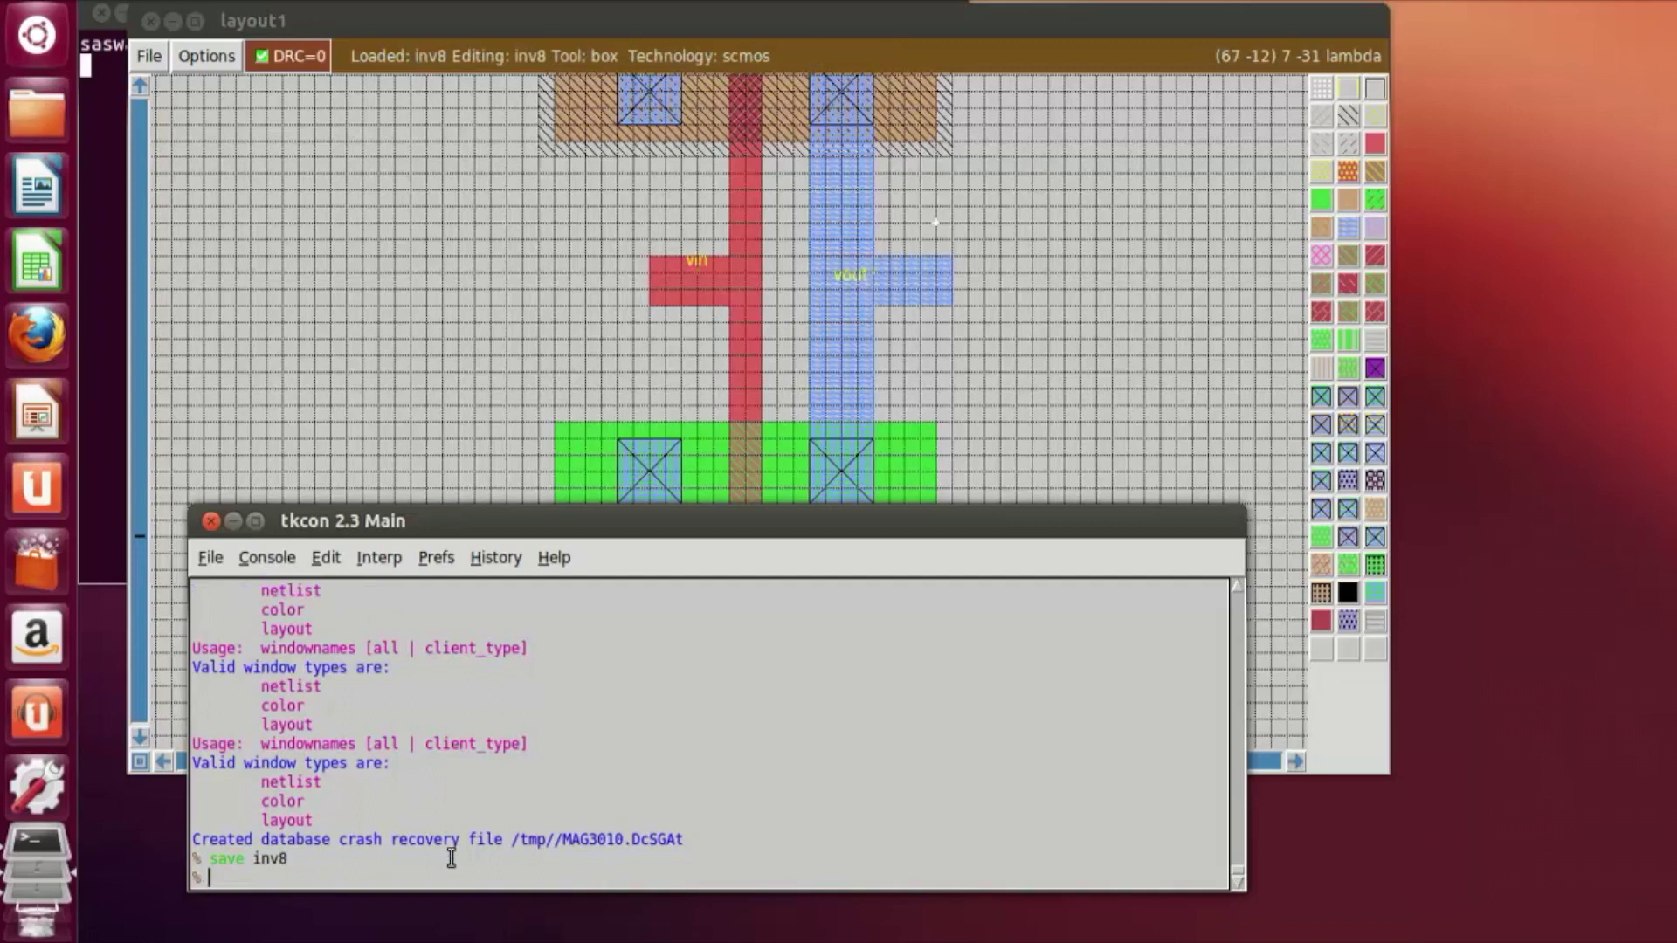
{"action": "type", "text": "drc find"}
{"action": "key", "text": "Return"}
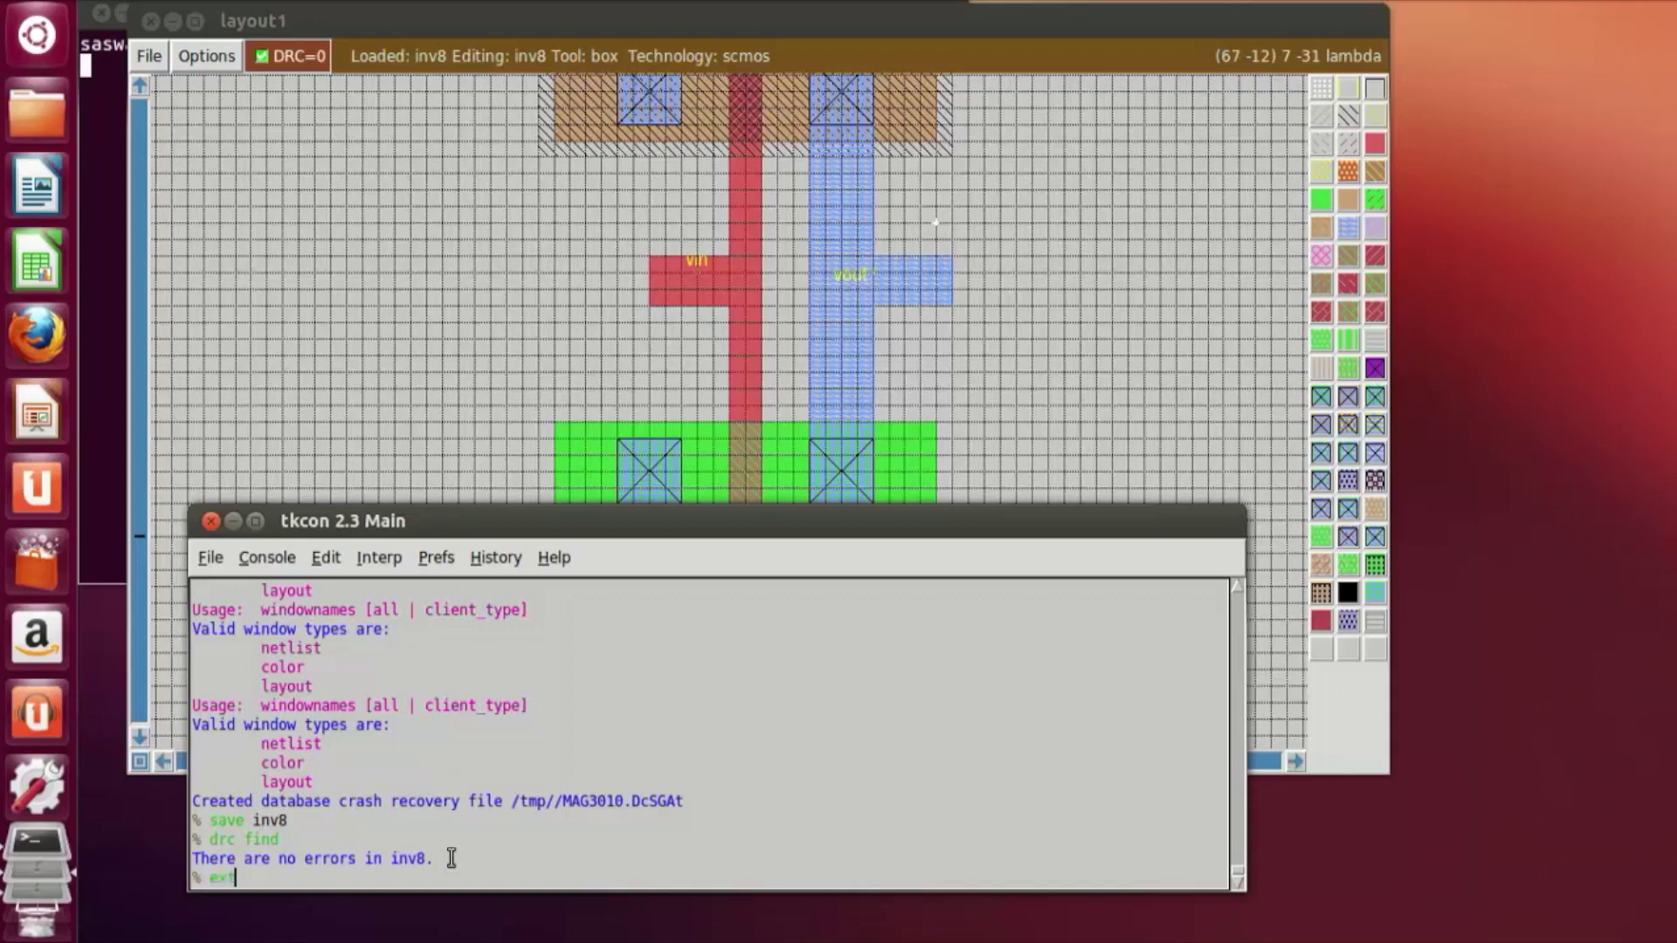
Step: Extract the inv8 layout and convert it to simulation netlists with the console commands ext, ext2sim and ext2spice
{"action": "type", "text": "t"}
{"action": "key", "text": "Return"}
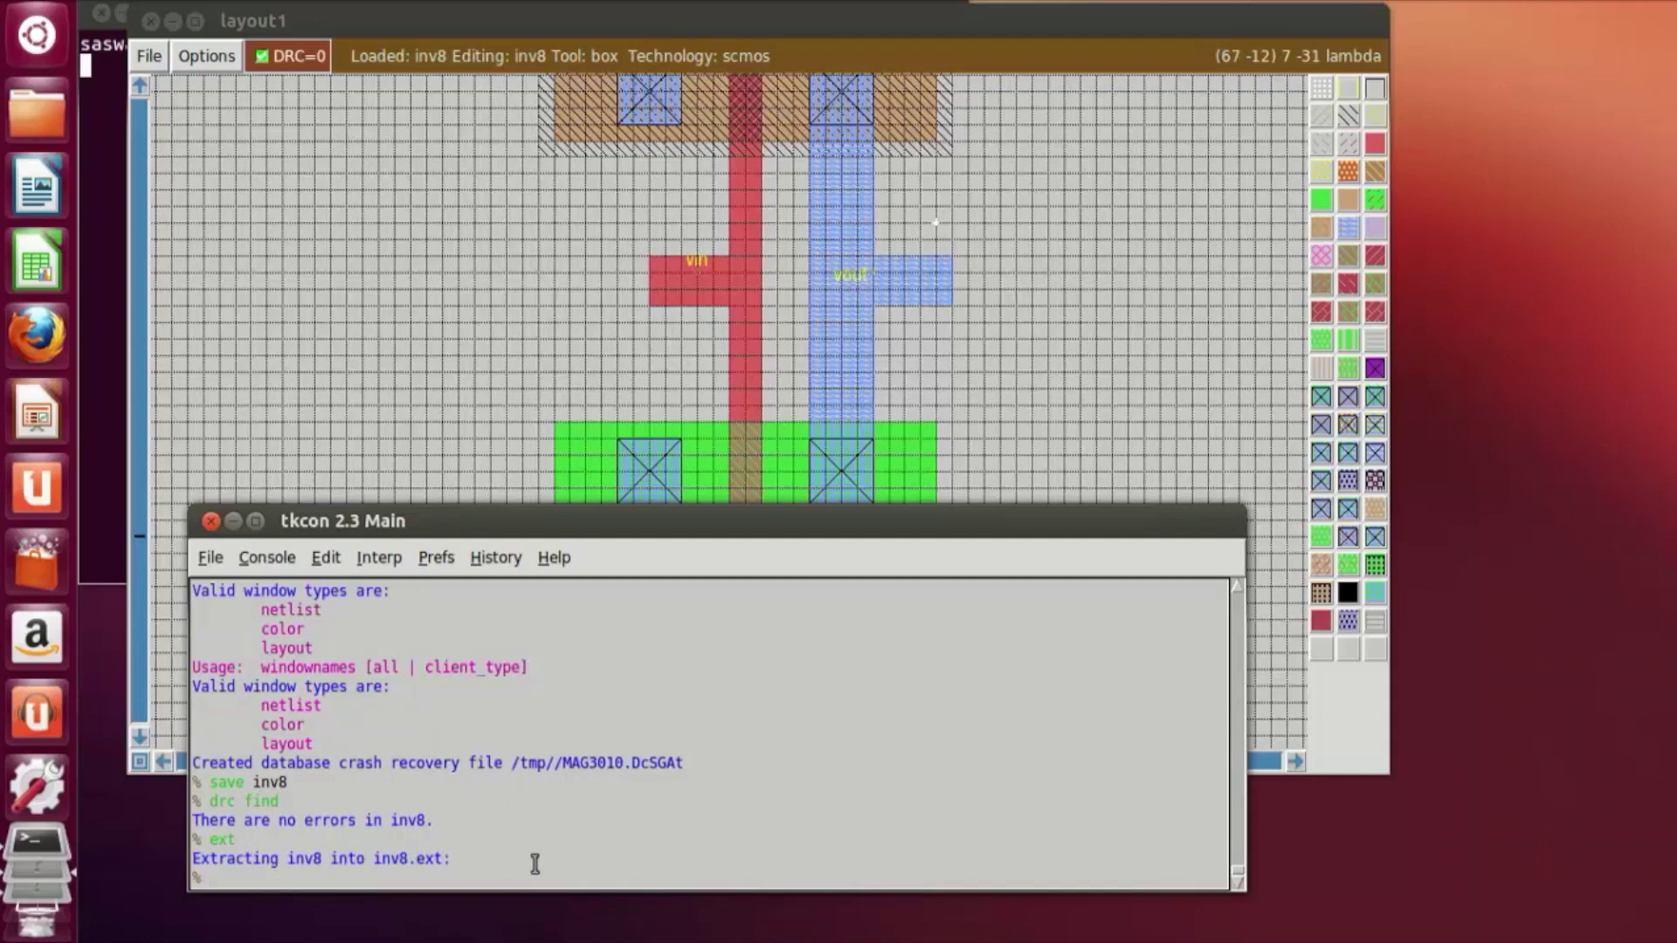
{"action": "type", "text": "ext2sim"}
{"action": "key", "text": "Return"}
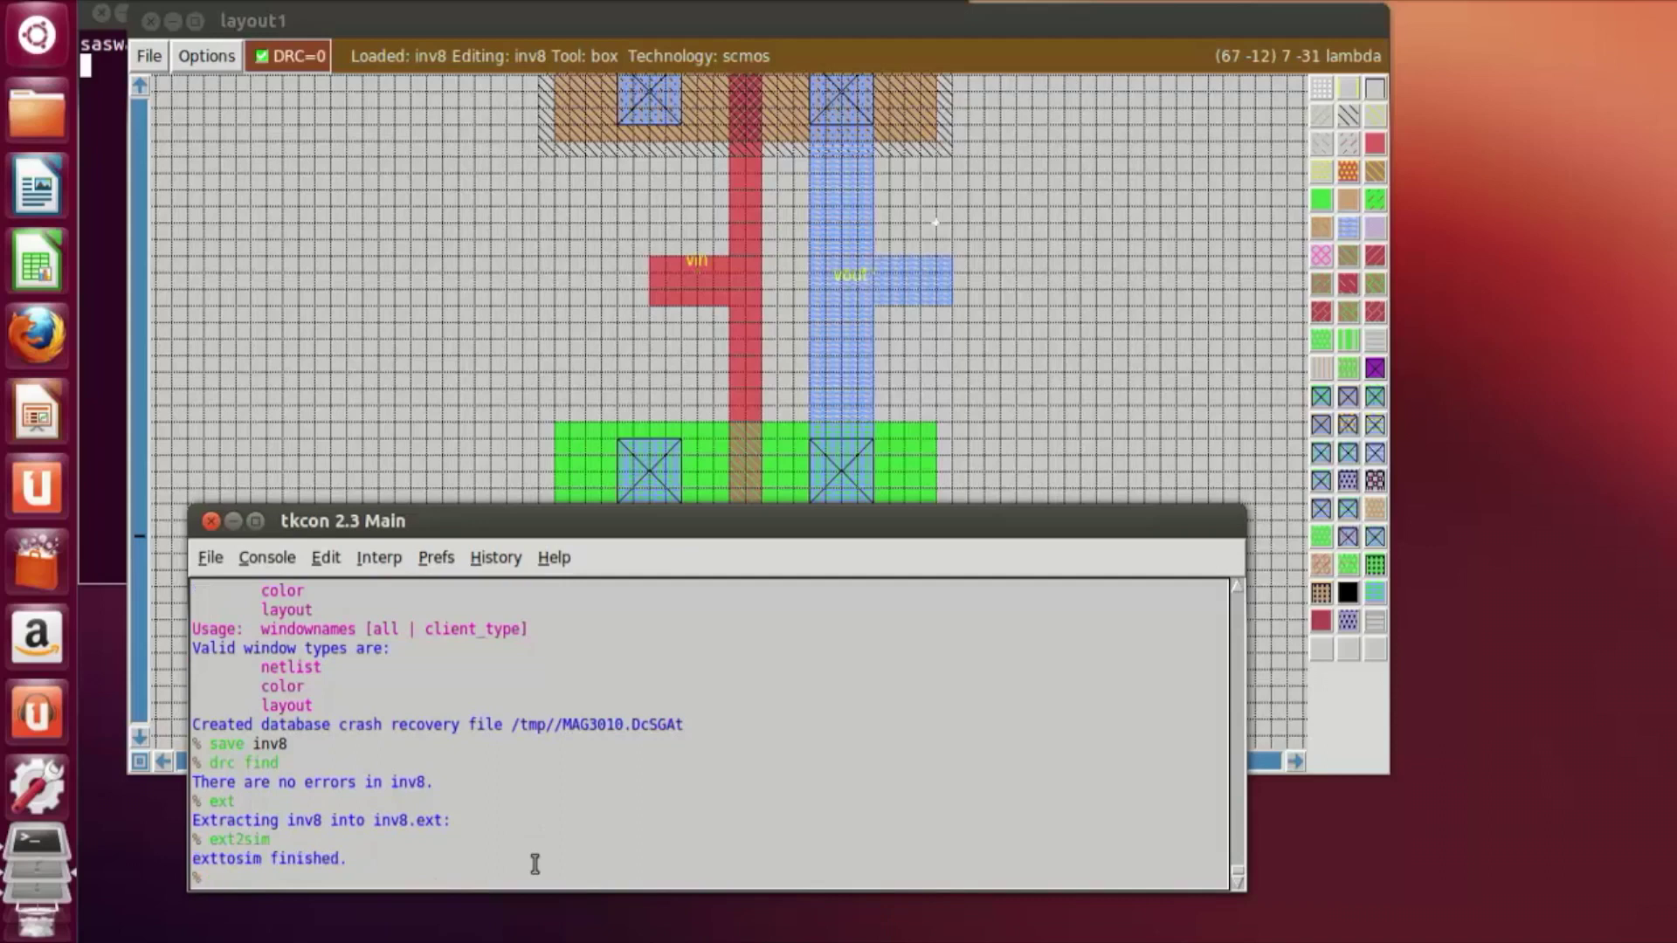
{"action": "type", "text": "ext2spice"}
{"action": "key", "text": "Return"}
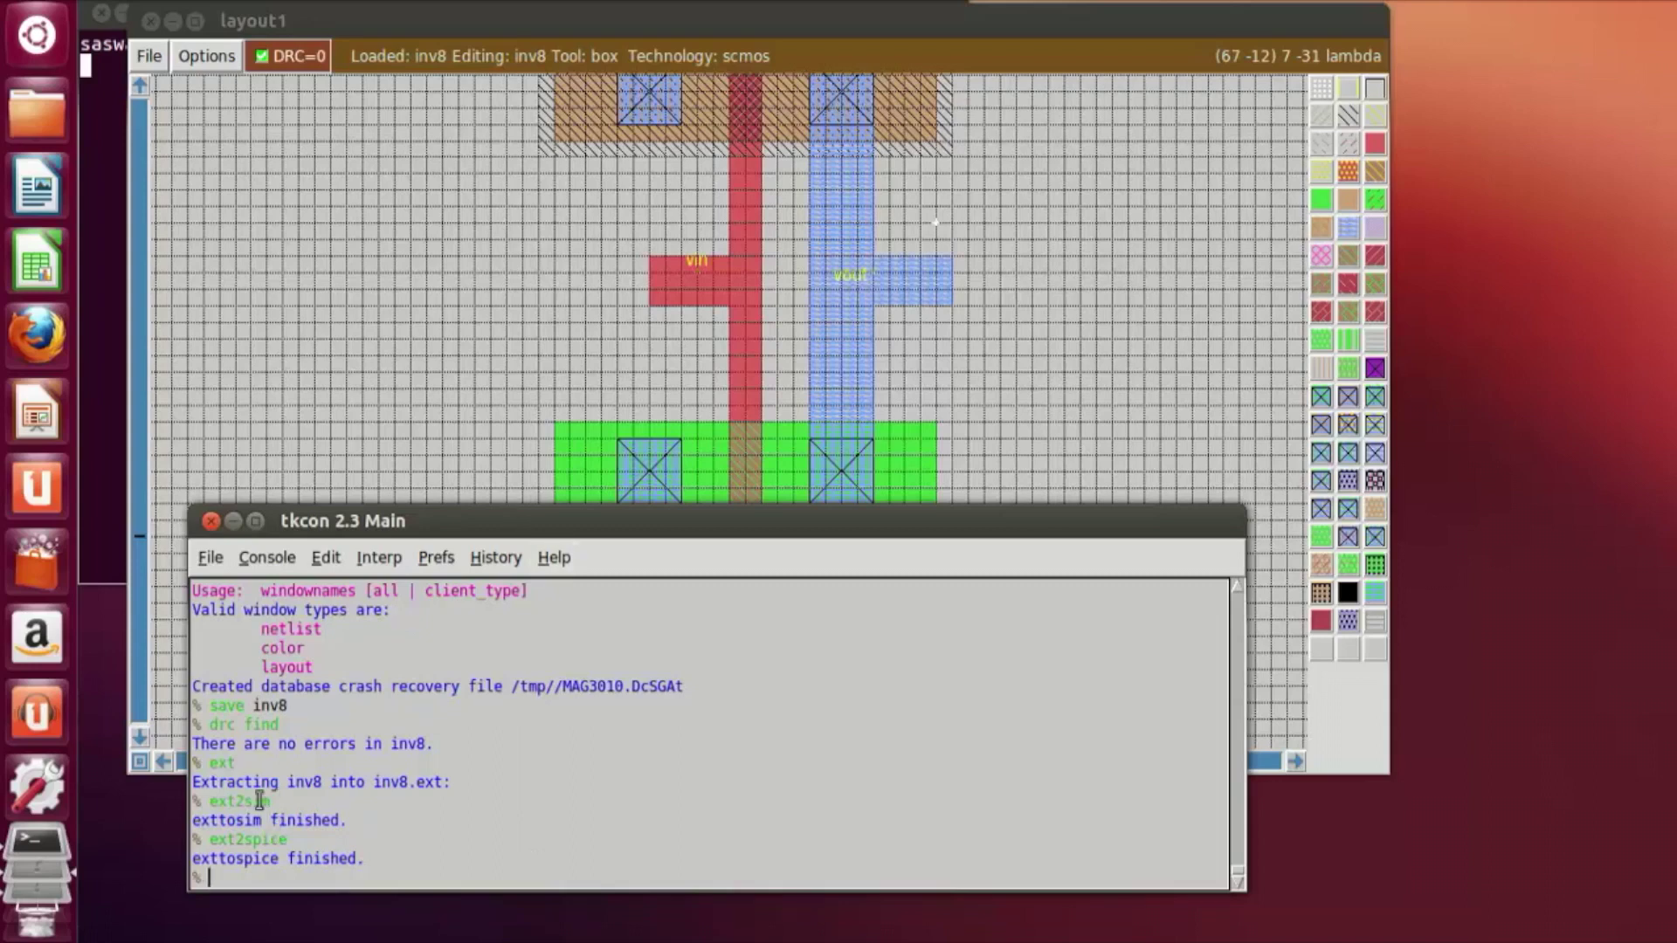
Step: Load the extracted netlist into the IRSIM simulator with the console command irsim inv8.sim
{"action": "left_click_drag", "start_coordinate": [208, 800], "coordinate": [271, 801]}
{"action": "left_click", "coordinate": [337, 880]}
{"action": "type", "text": "irsim inv8.sim"}
{"action": "key", "text": "Return"}
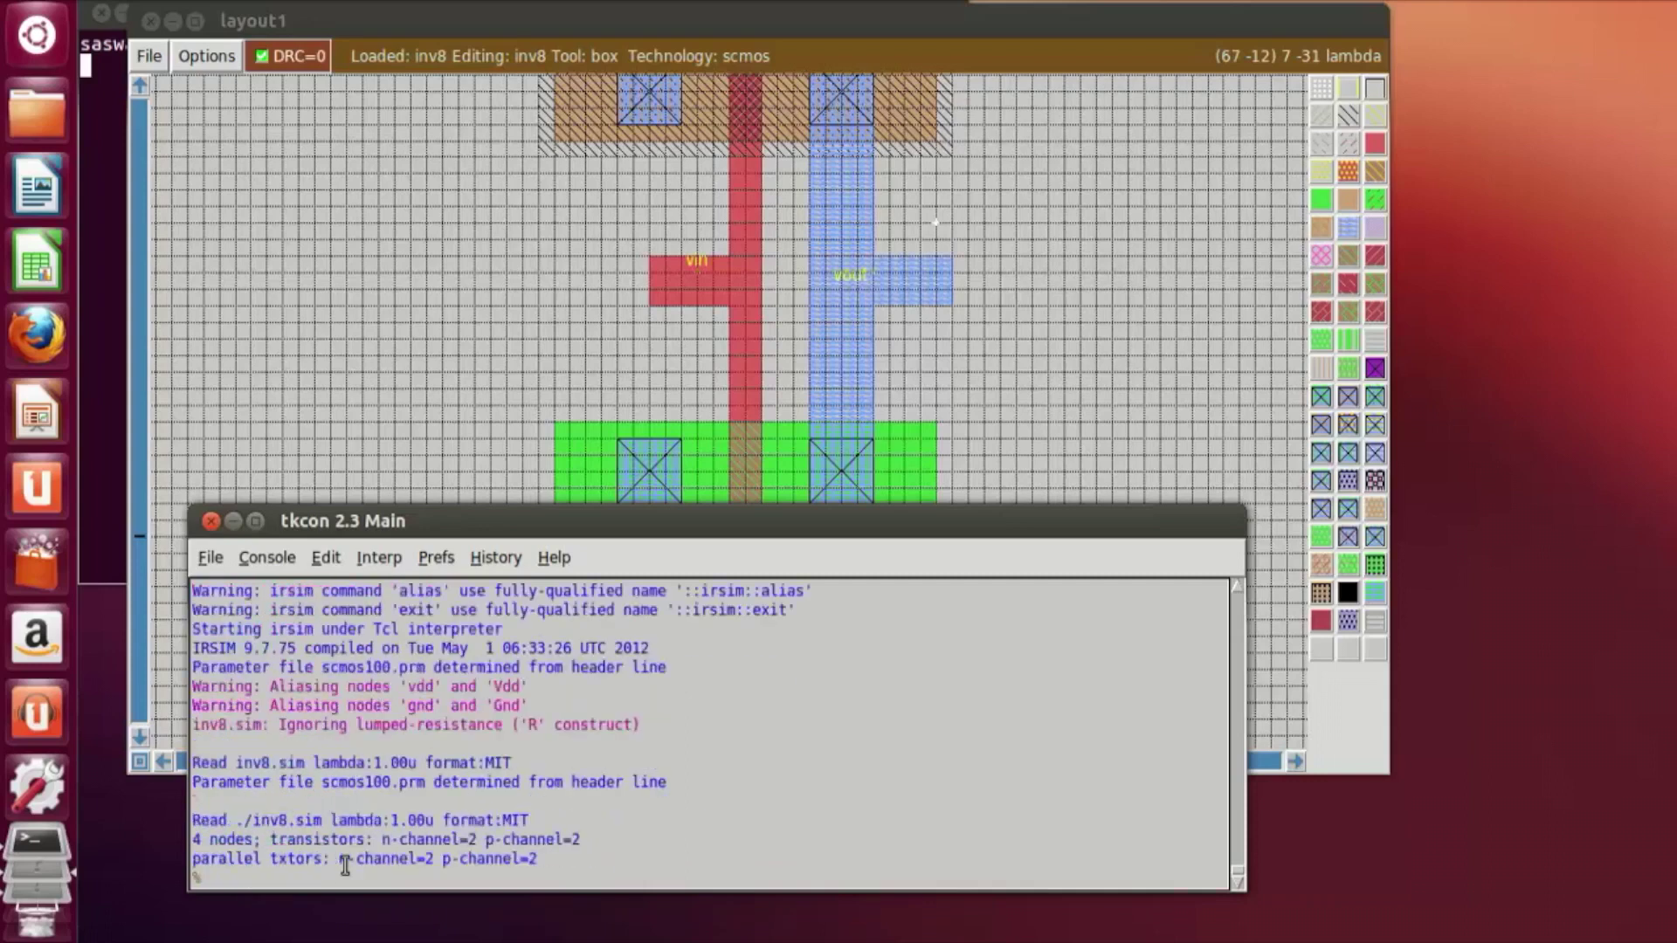
Step: Watch the nodes vin and vout in IRSIM with w vin vout and display their current states with d
{"action": "type", "text": "w vin vout"}
{"action": "key", "text": "Return"}
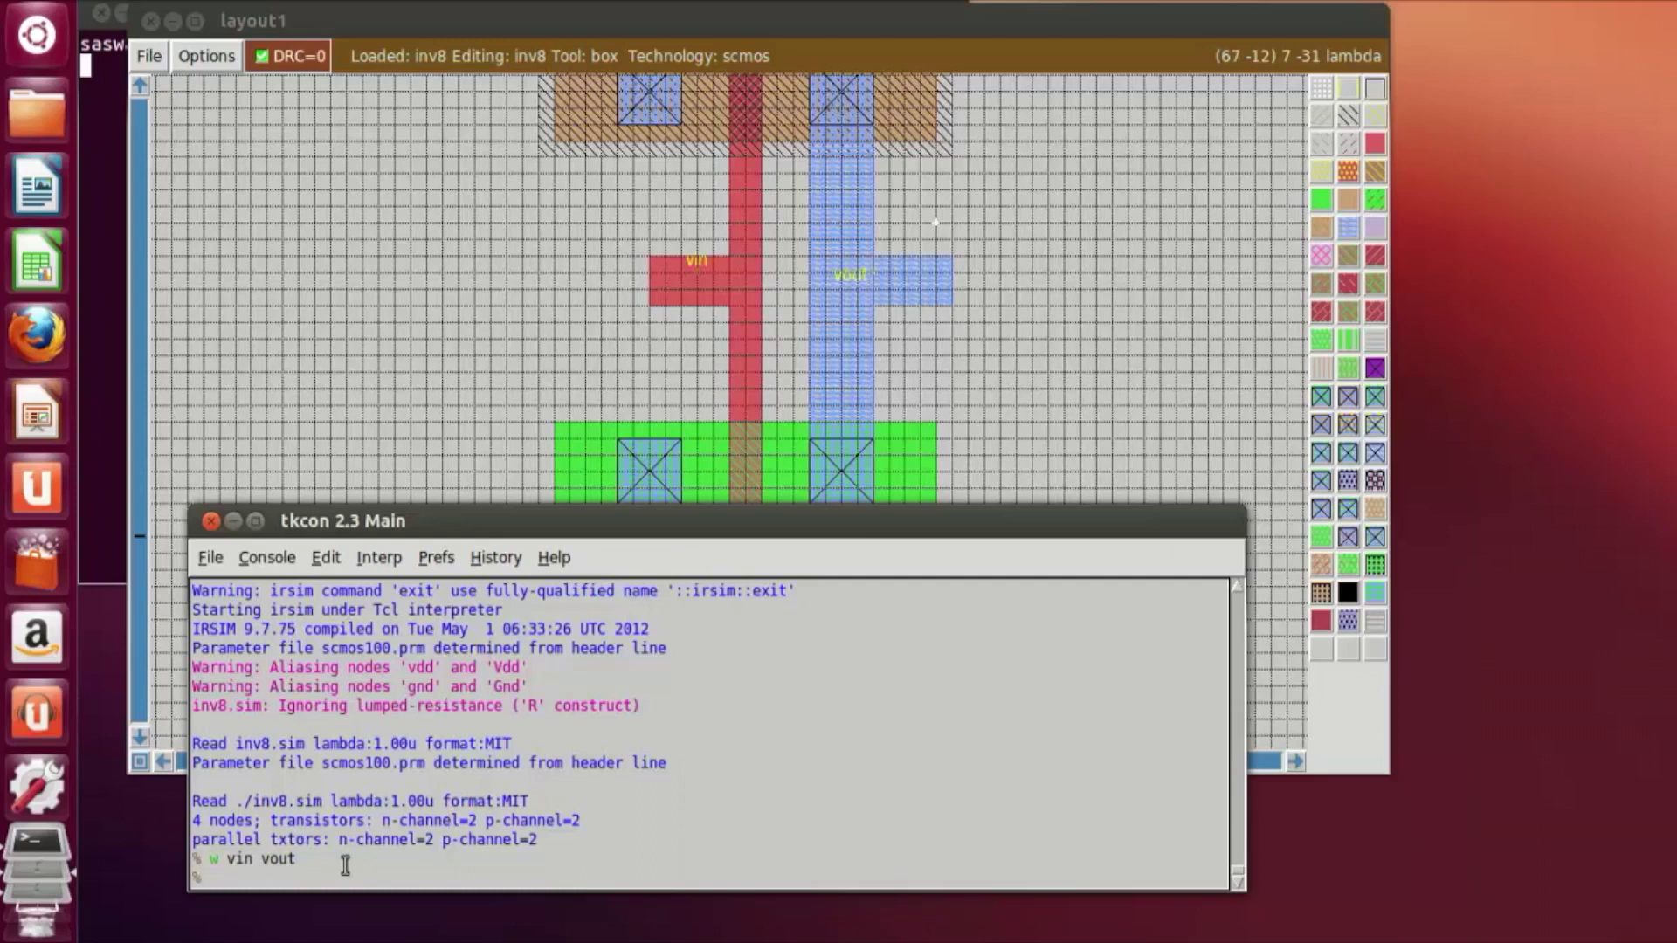
{"action": "type", "text": "d"}
{"action": "key", "text": "Return"}
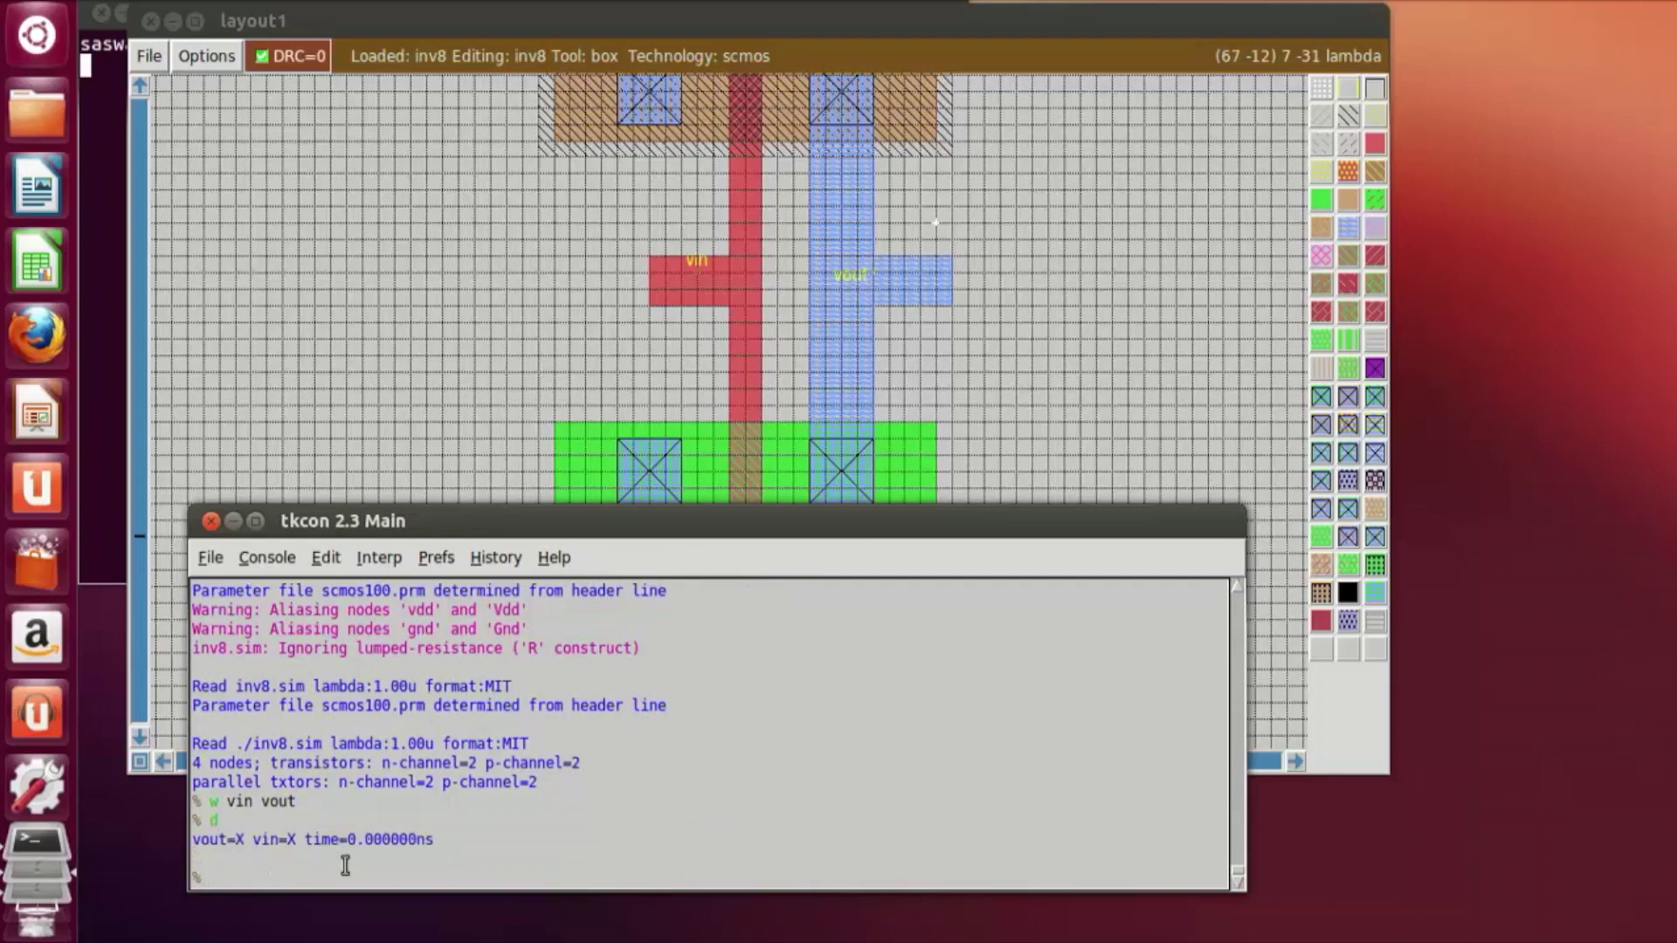
Step: Drive vin low with l vin and run one simulation step with s
{"action": "type", "text": "l vin"}
{"action": "key", "text": "Return"}
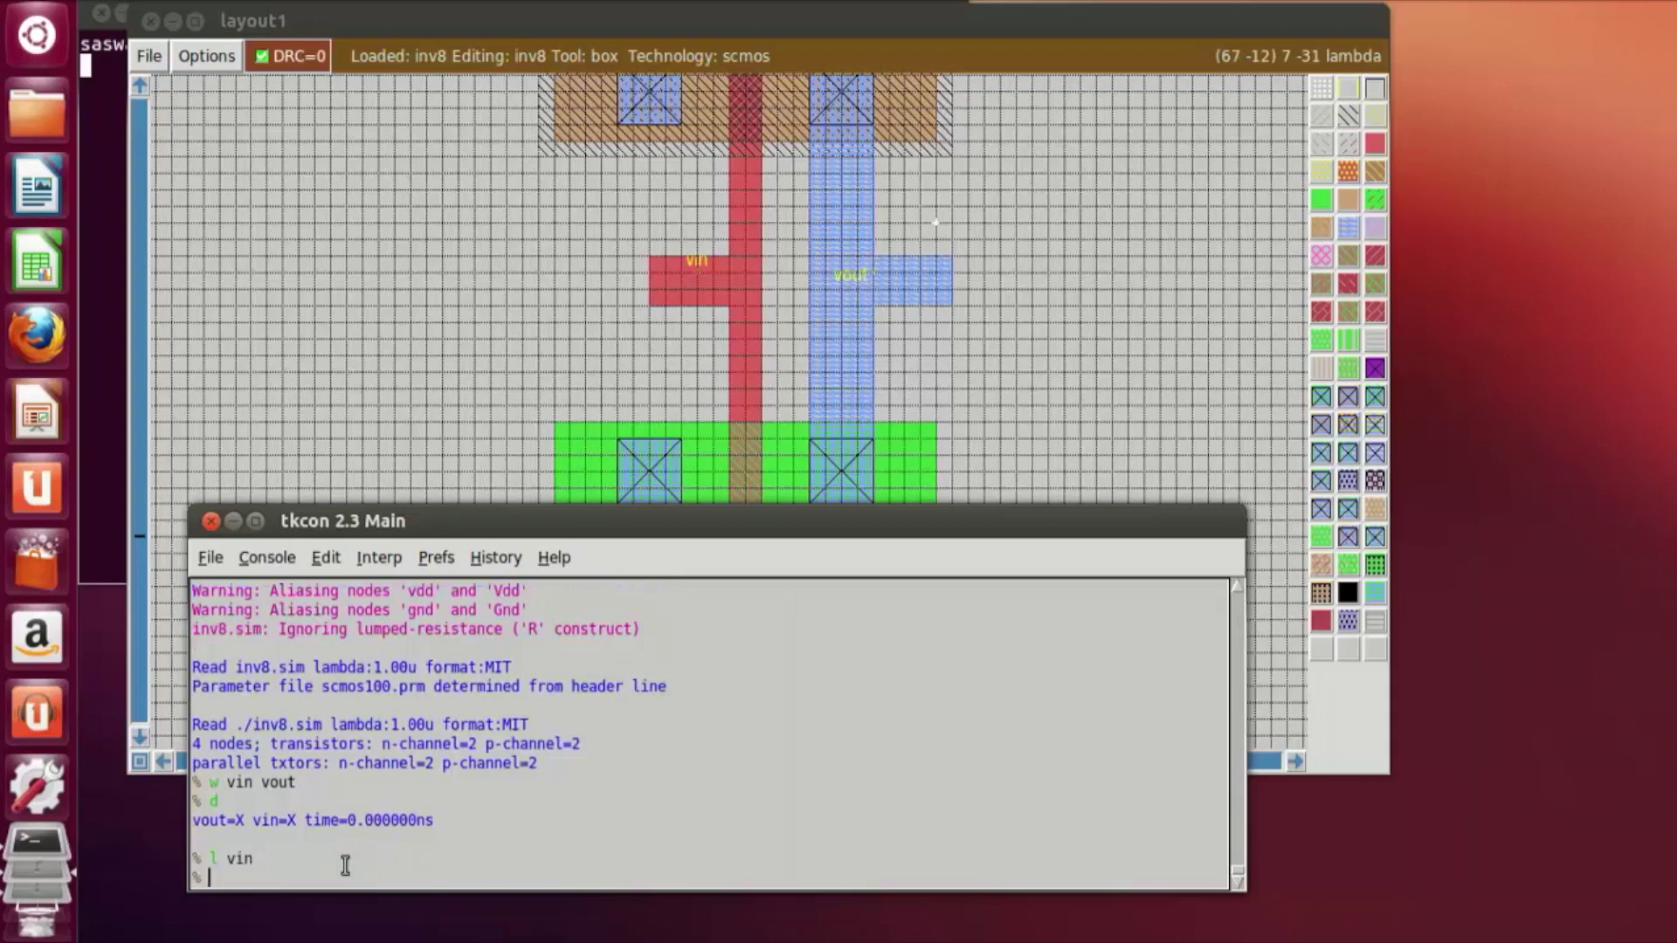
{"action": "type", "text": "s"}
{"action": "key", "text": "Return"}
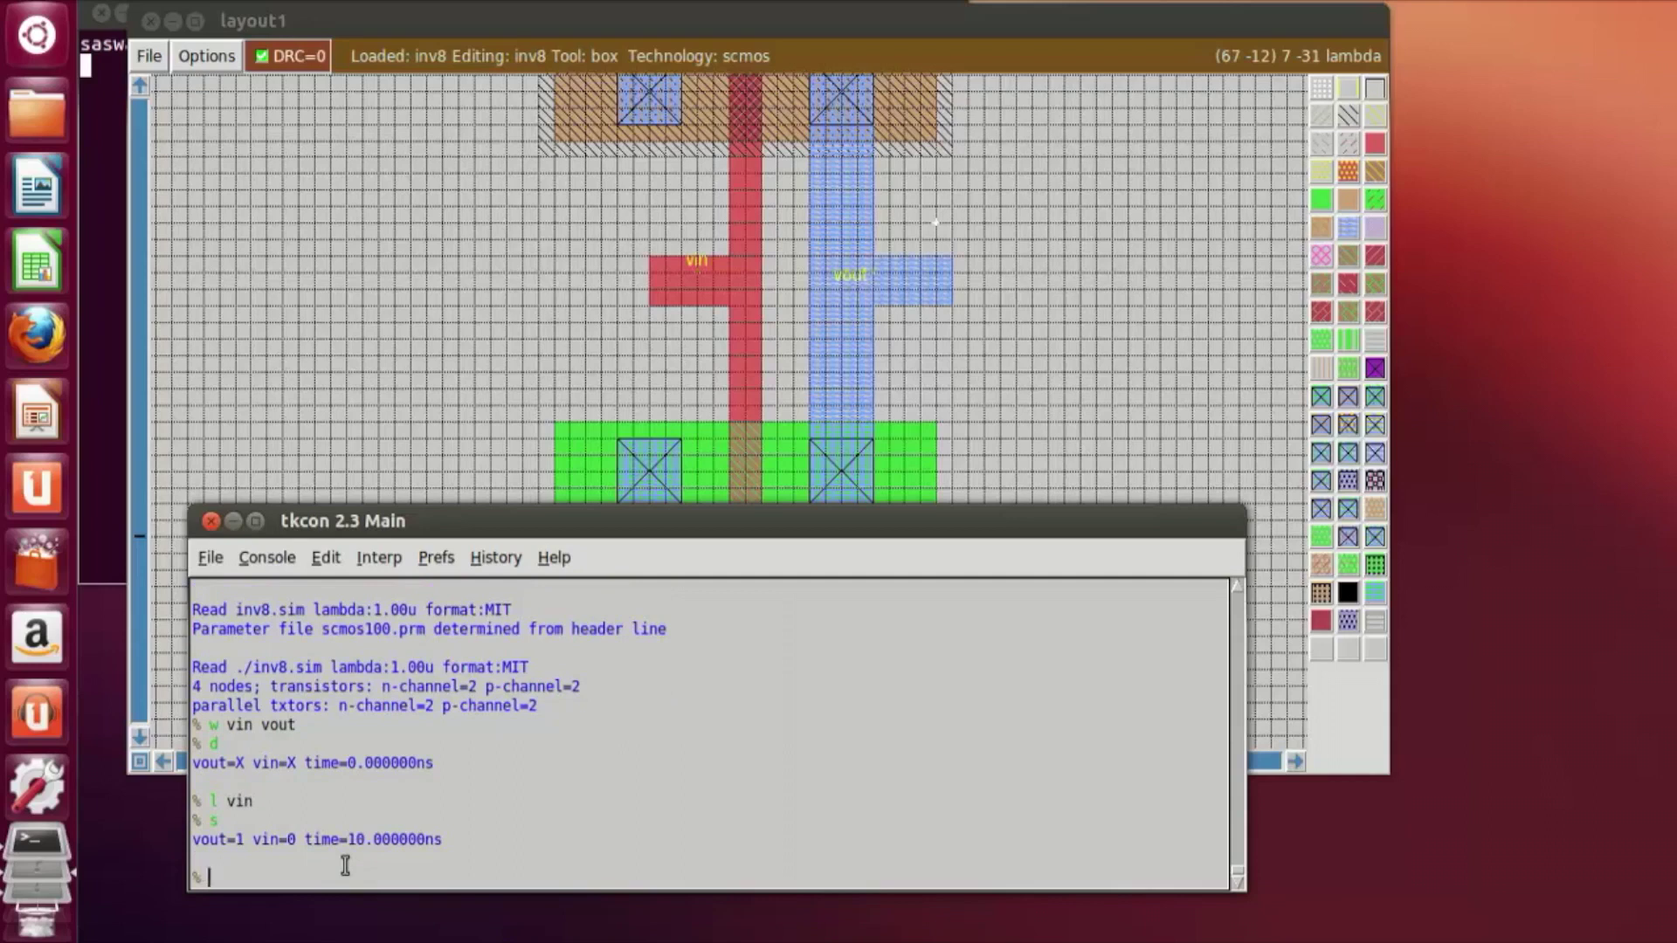
Step: Drive vin high with h vin and run one more simulation step with s
{"action": "type", "text": "h vin"}
{"action": "key", "text": "Return"}
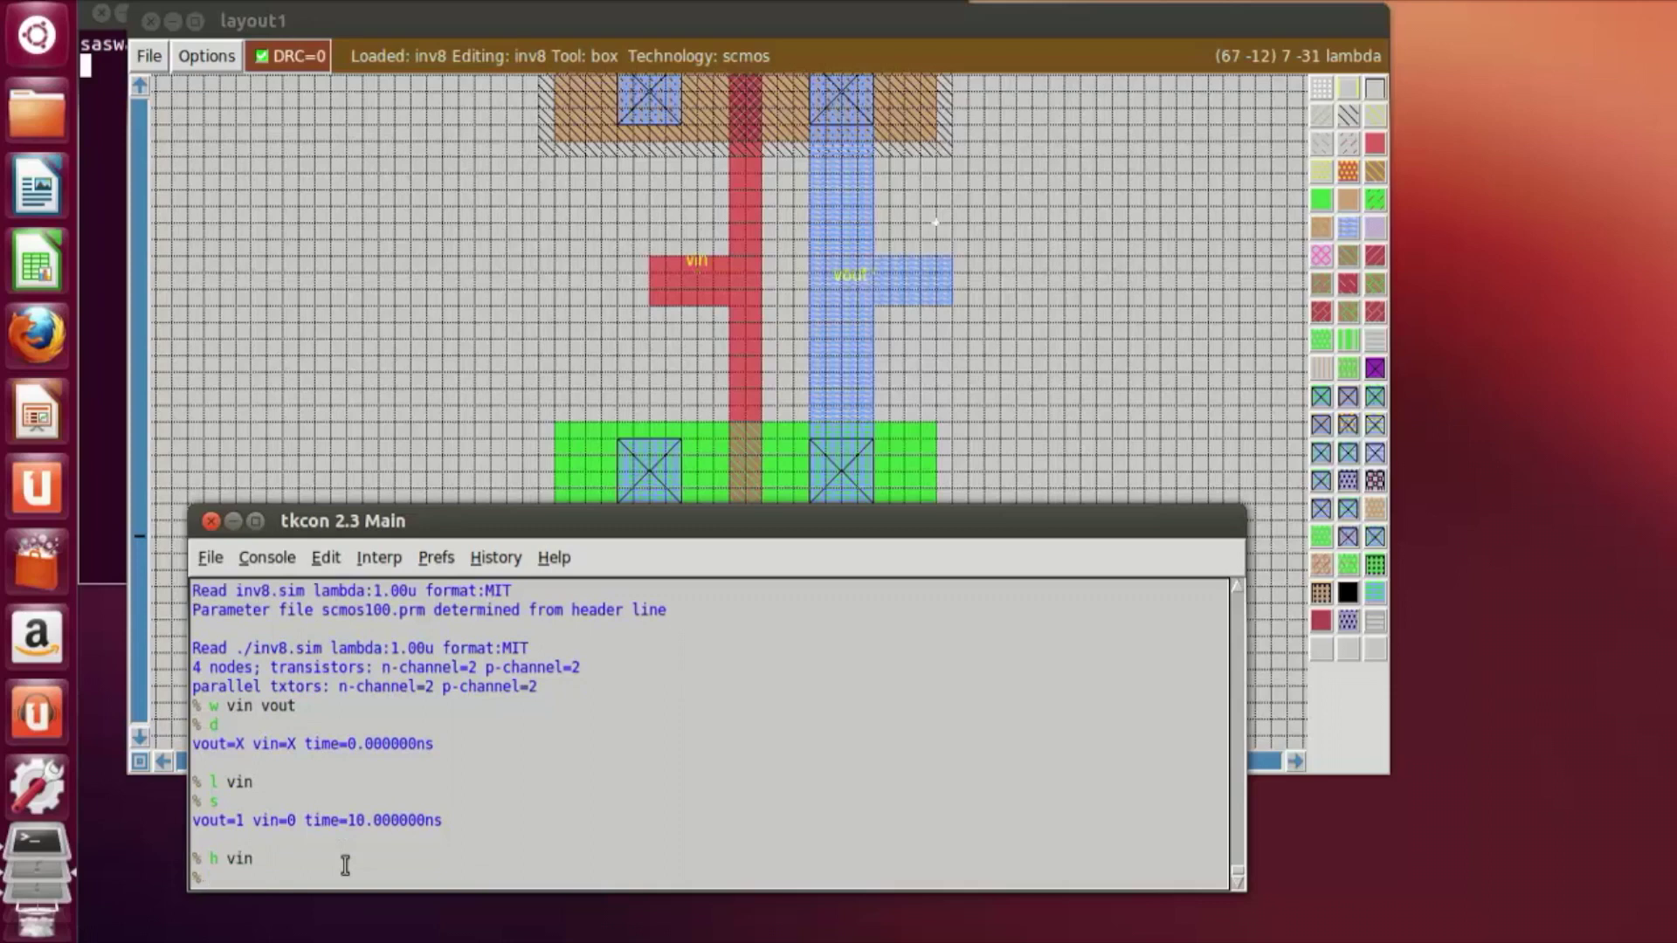
{"action": "key", "text": "Return"}
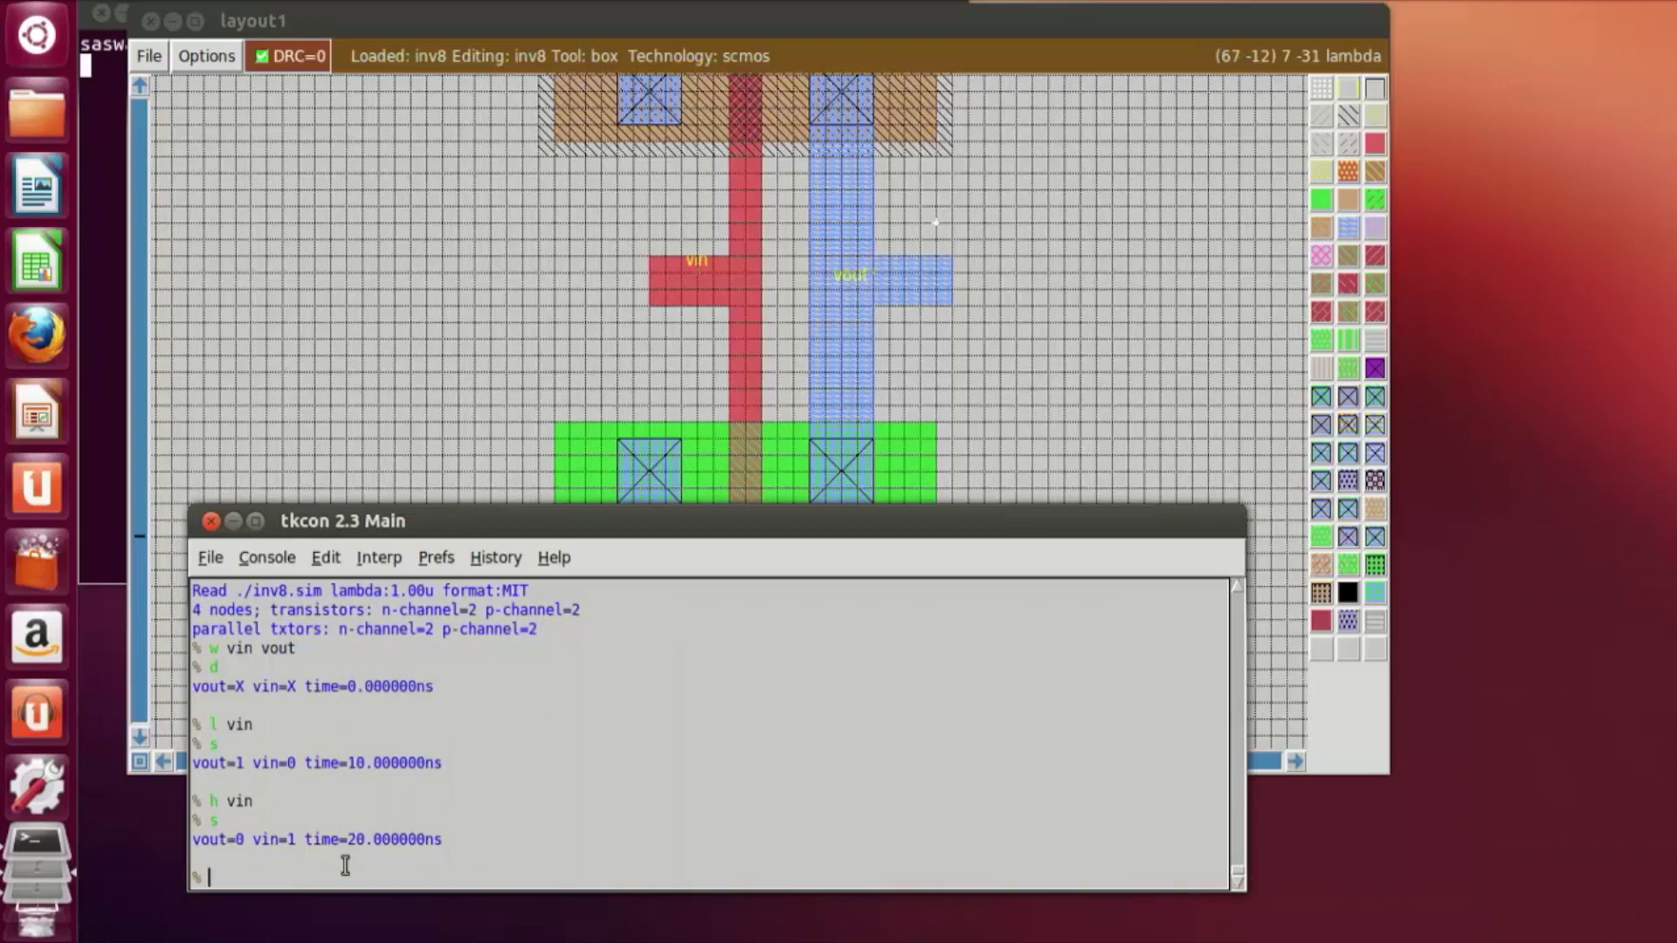
Step: Plot the signals in the logic analyzer with ana vin vout, enlarge its window and fit the full waveforms
{"action": "type", "text": "ana vin vout"}
{"action": "key", "text": "Return"}
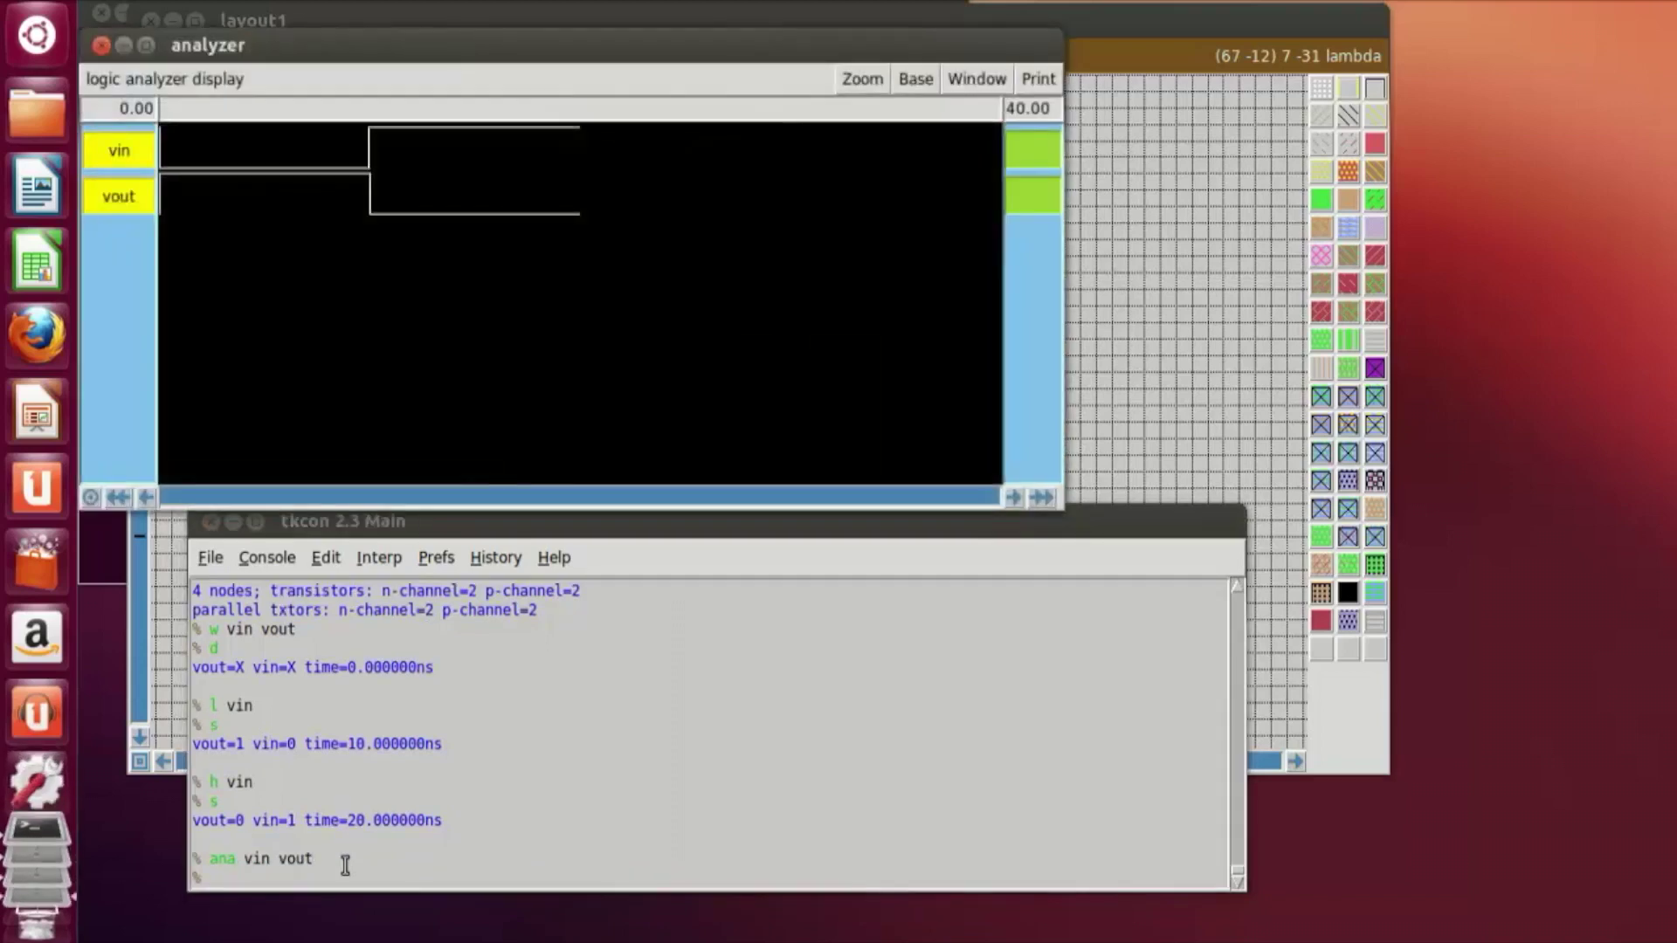
{"action": "double_click", "coordinate": [896, 48]}
{"action": "left_click", "coordinate": [1475, 13]}
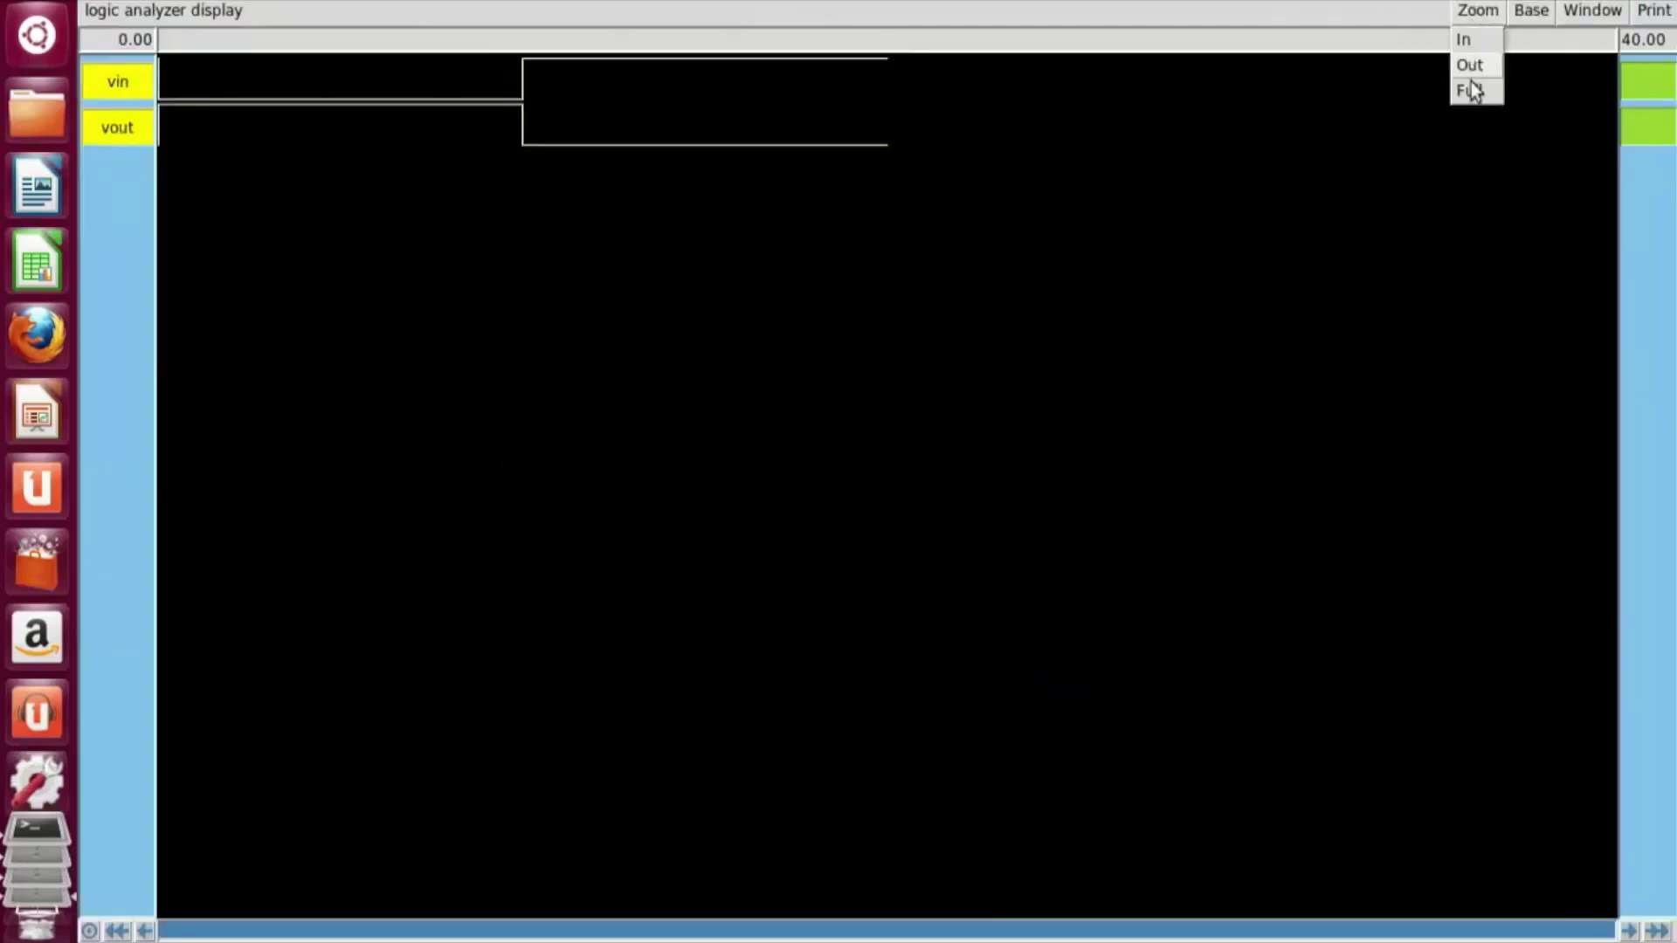
{"action": "left_click", "coordinate": [1469, 88]}
Step: Compare the logic levels of vin and vout before and after the transition using the analyzer's time marker
{"action": "left_click_drag", "start_coordinate": [1191, 454], "coordinate": [500, 500]}
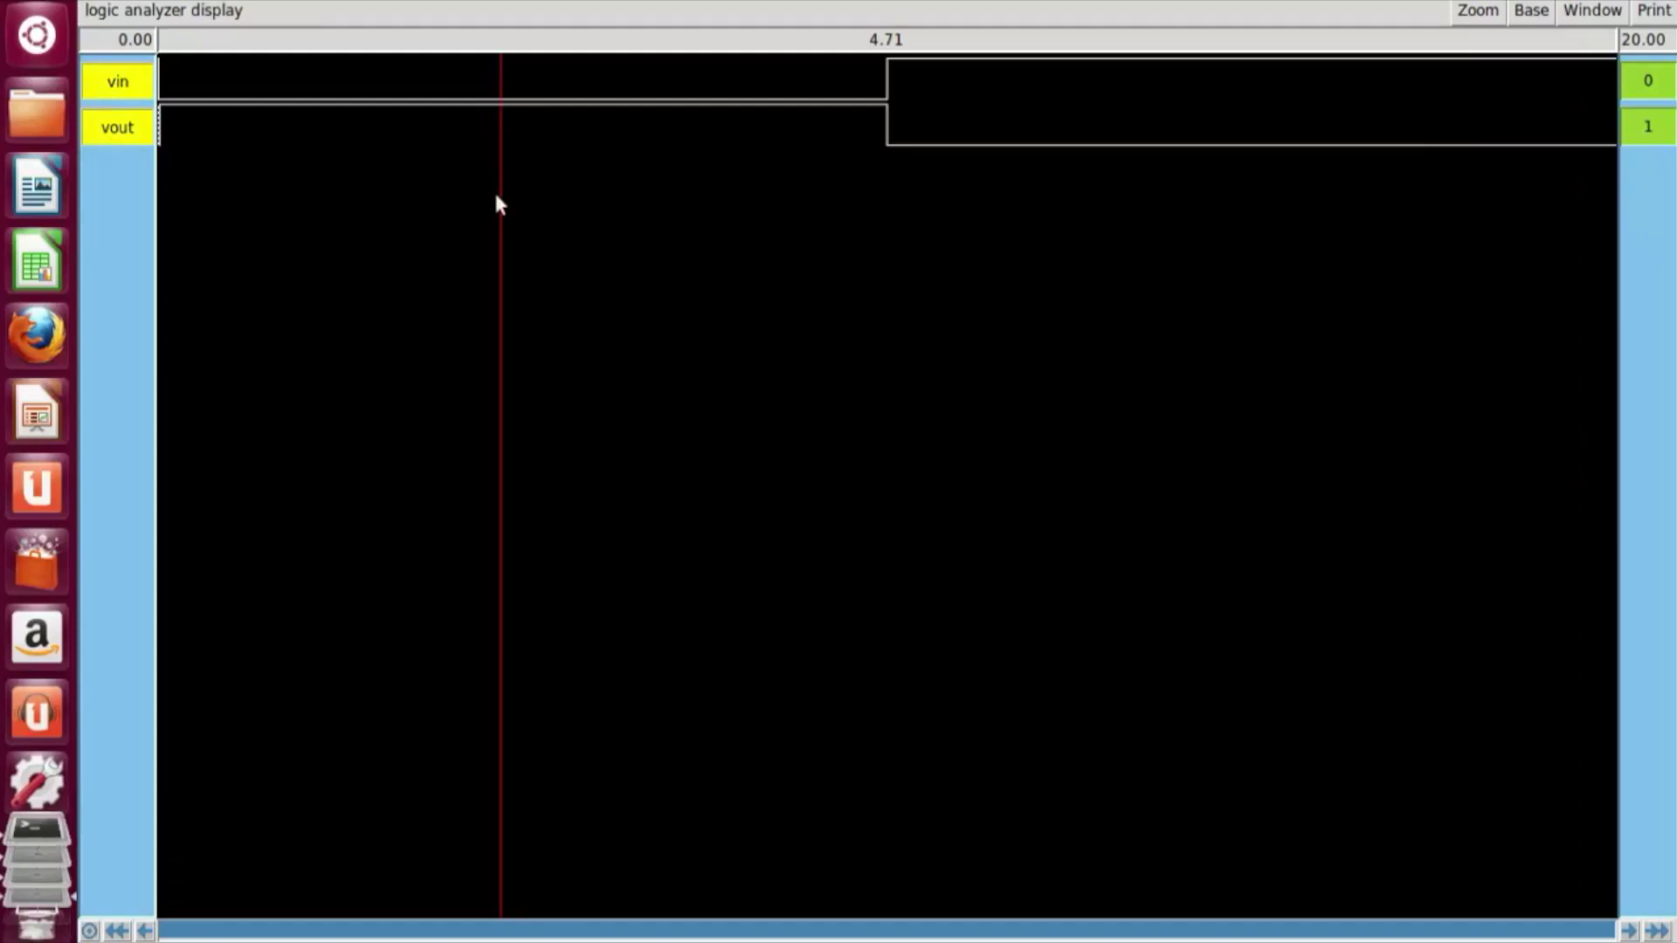
{"action": "left_click", "coordinate": [1328, 138]}
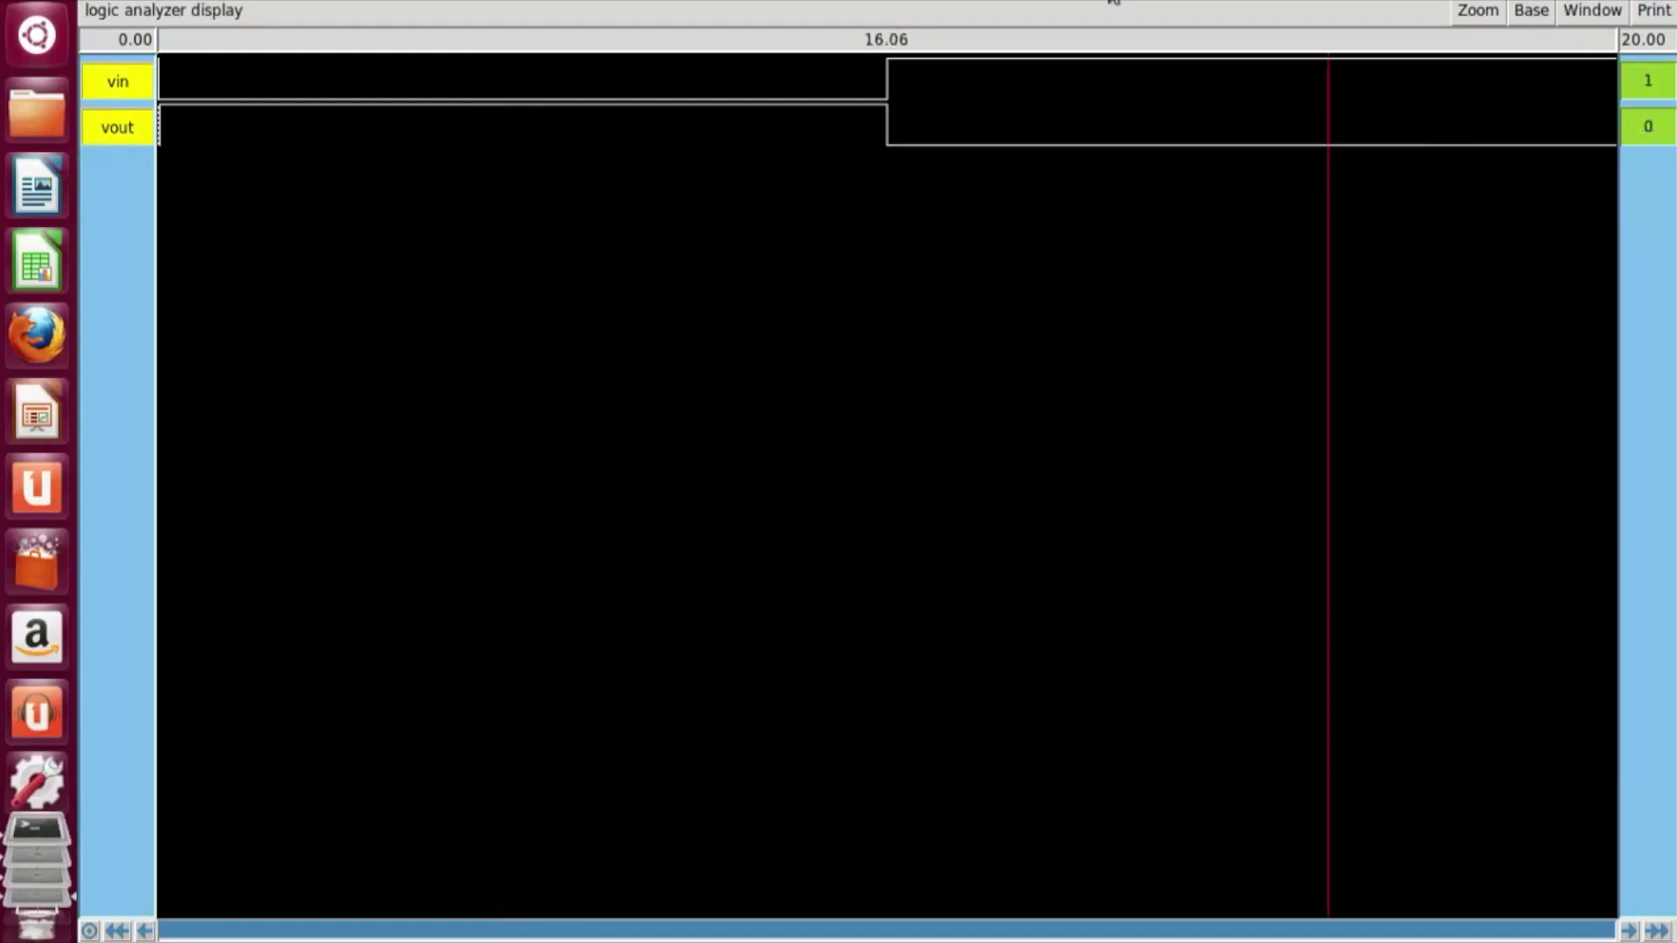
{"action": "double_click", "coordinate": [1114, 4]}
Step: Close the simulation and layout session with the console command exit
{"action": "left_click", "coordinate": [516, 870]}
{"action": "type", "text": "ex"}
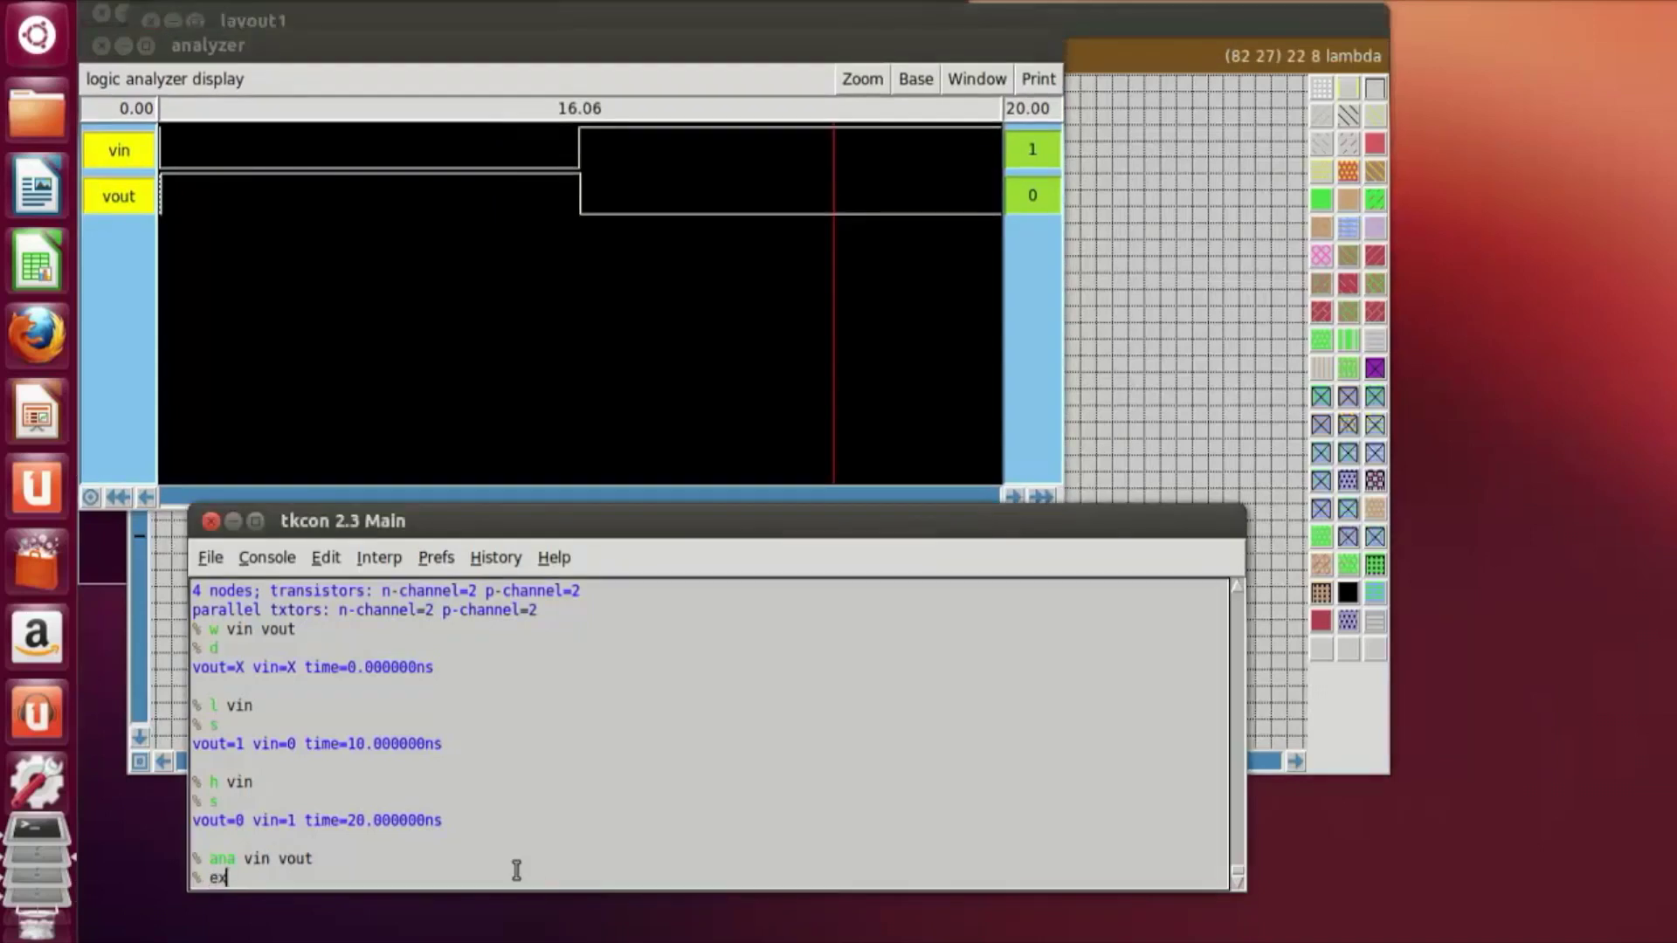
{"action": "type", "text": "it"}
{"action": "key", "text": "Return"}
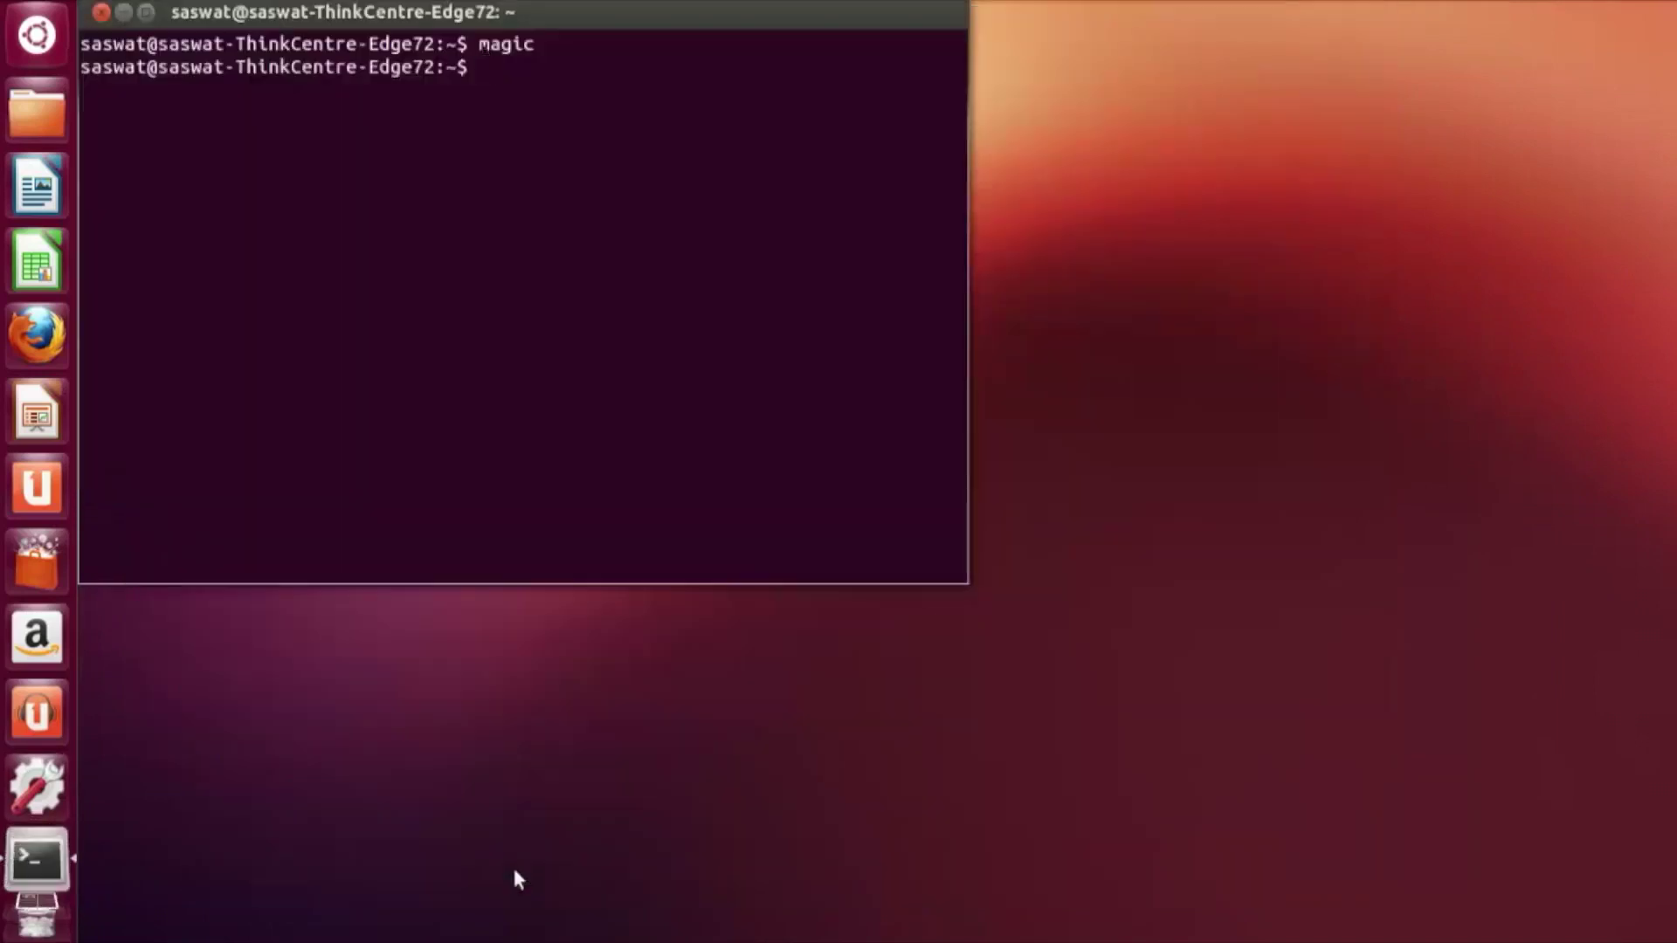
Step: View the extracted netlist in the terminal with vi inv8.spice and close it with :wq
{"action": "type", "text": "vi inv8.spice"}
{"action": "key", "text": "Return"}
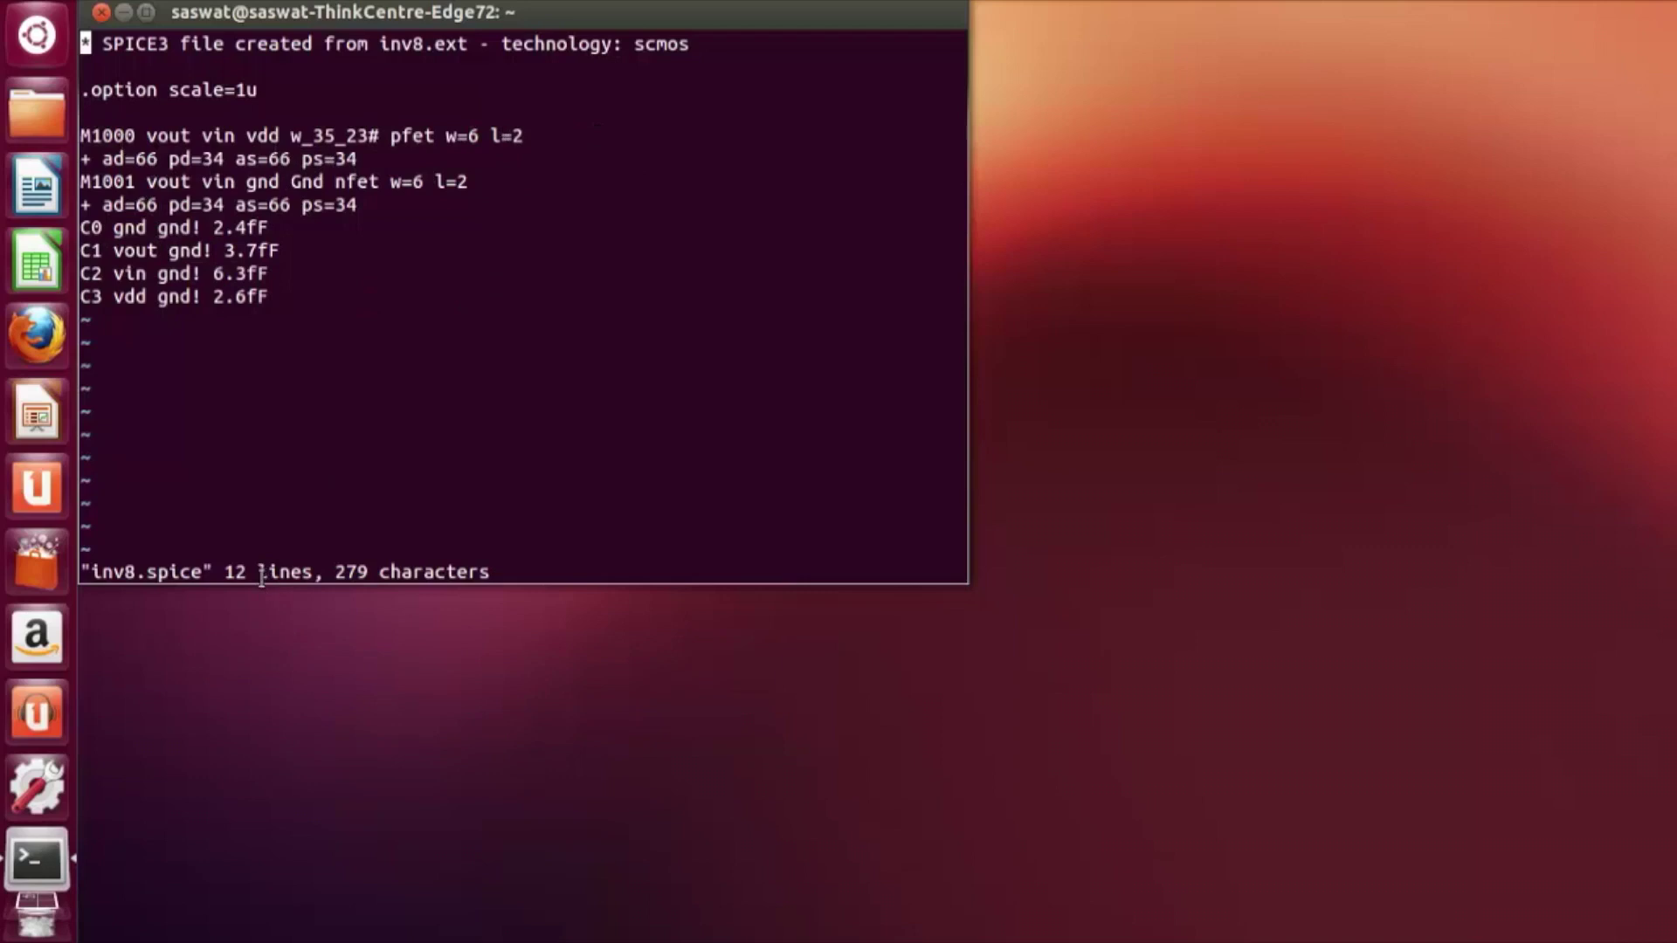
{"action": "type", "text": ":wq"}
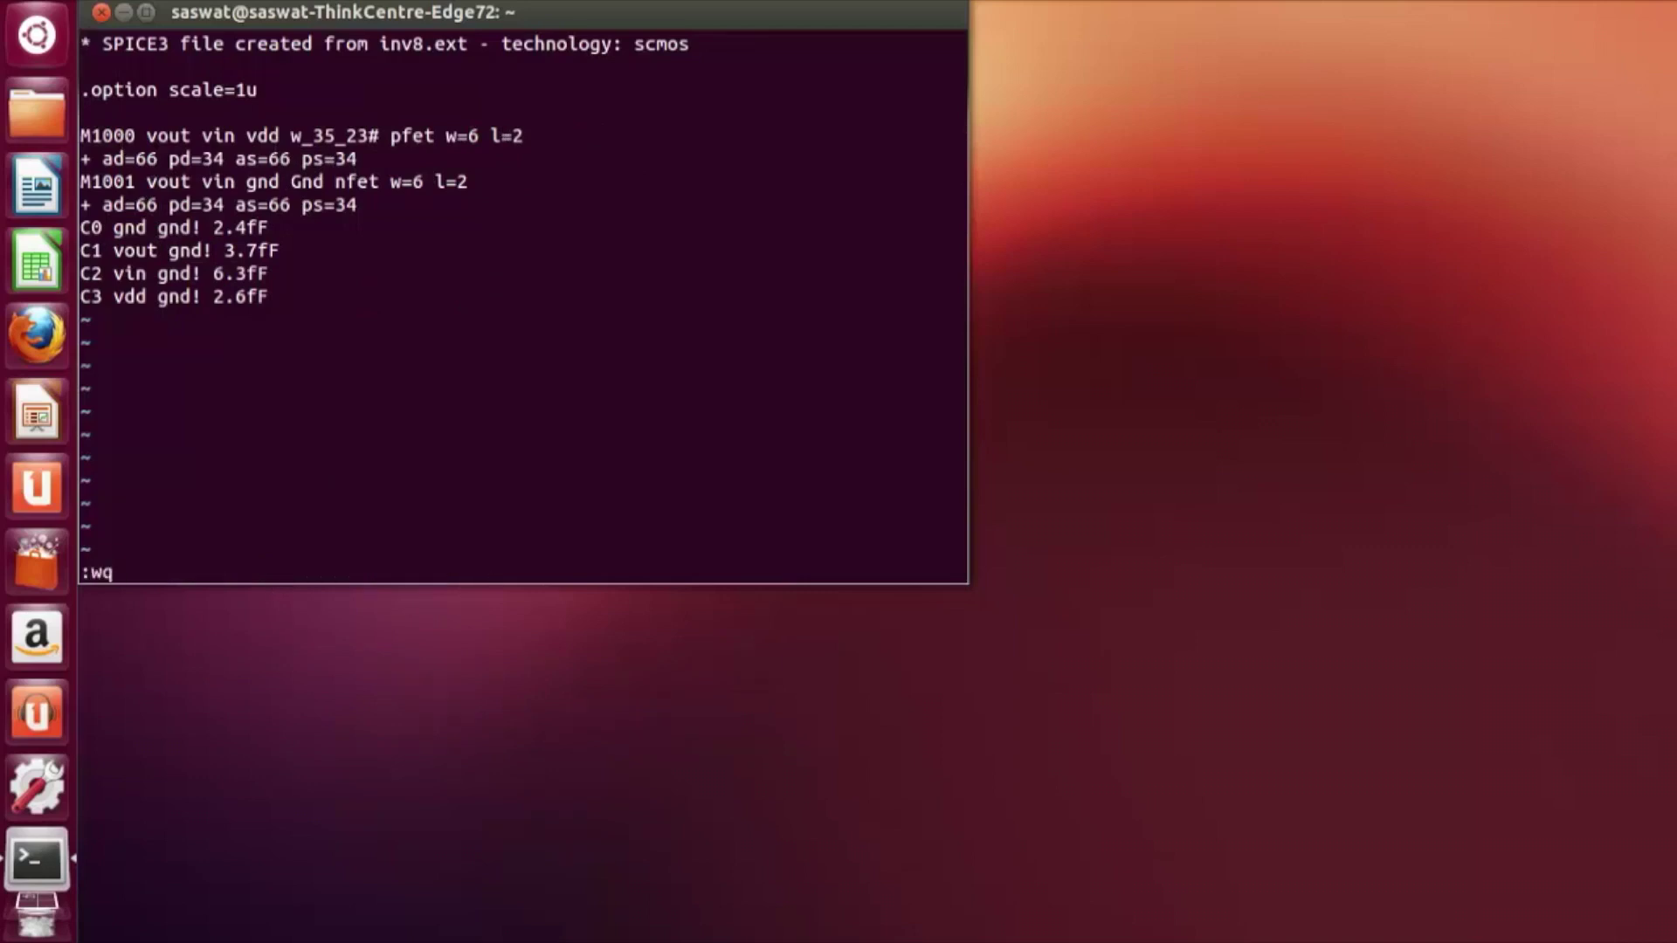
{"action": "key", "text": "Return"}
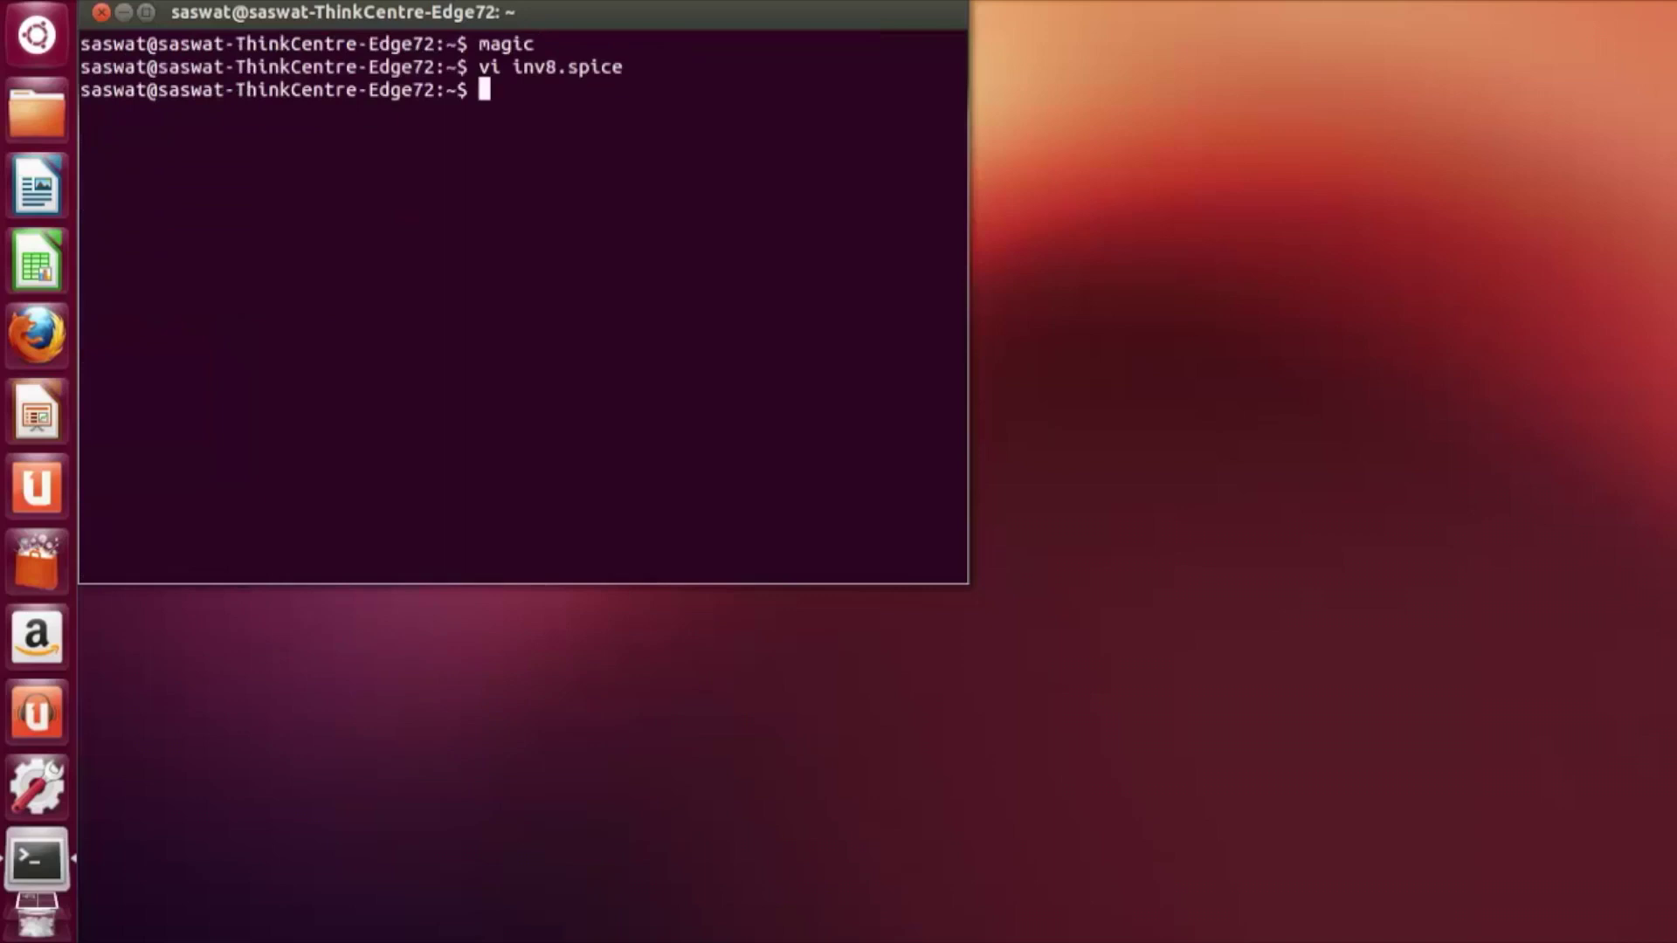
Step: Reopen the saved inverter layout with the terminal command magic inv8.mag
{"action": "type", "text": "magic inv8.mag"}
{"action": "key", "text": "Return"}
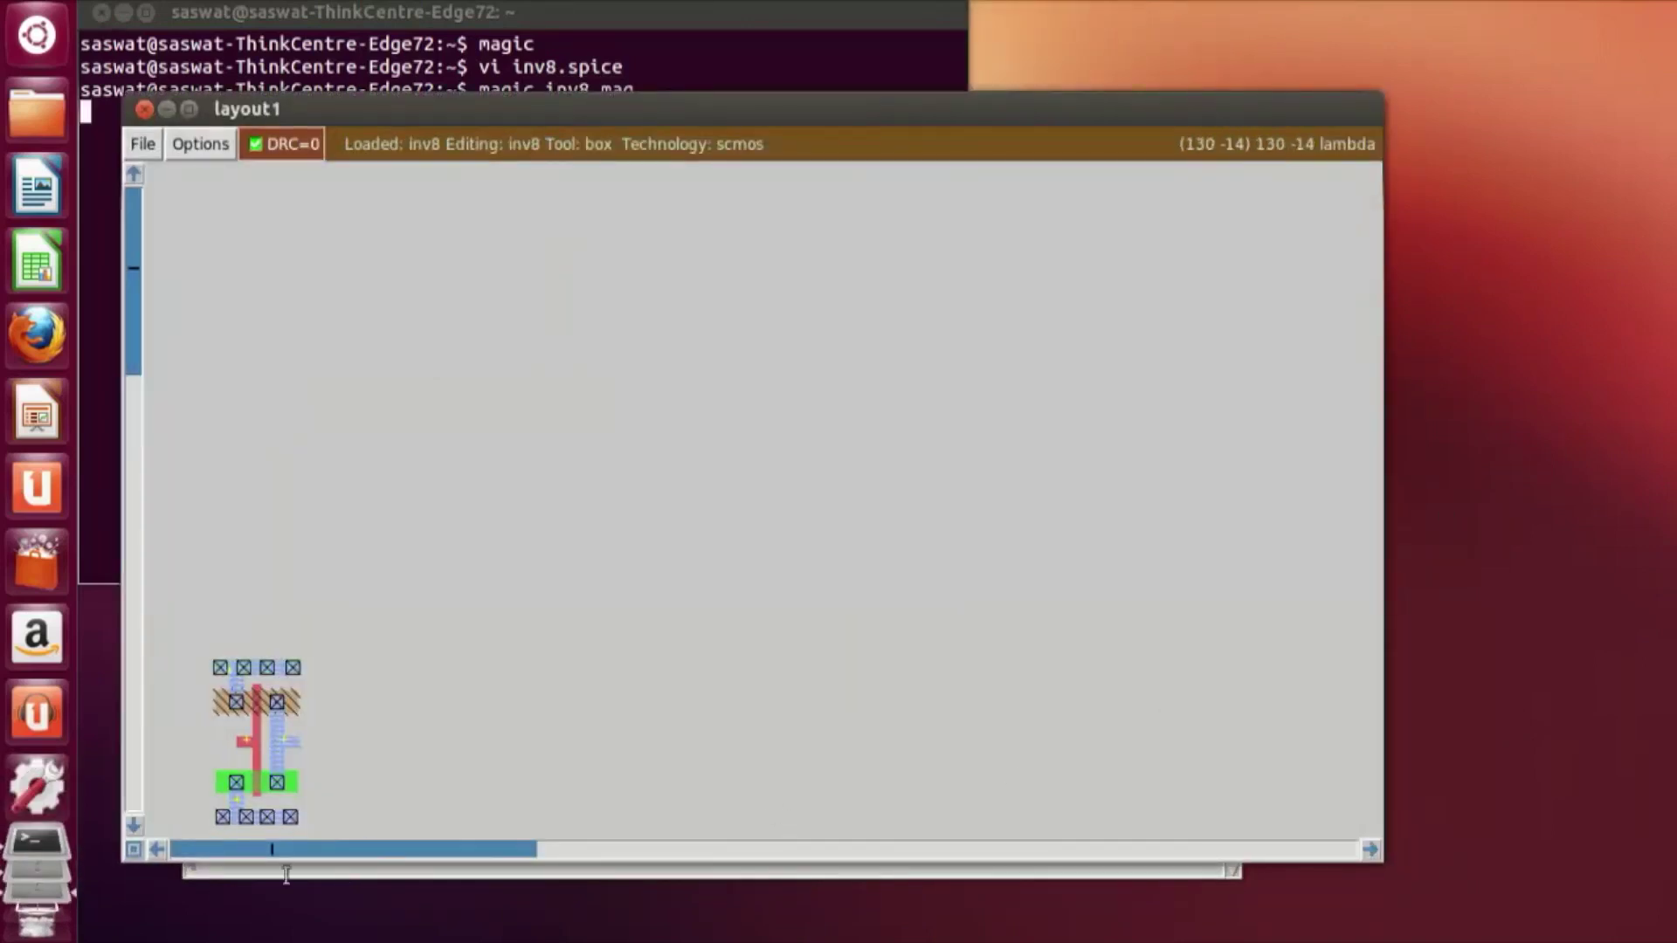
Step: Examine the reopened inverter layout at a larger size, from the upper contact row to the lower one
{"action": "left_click", "coordinate": [152, 847]}
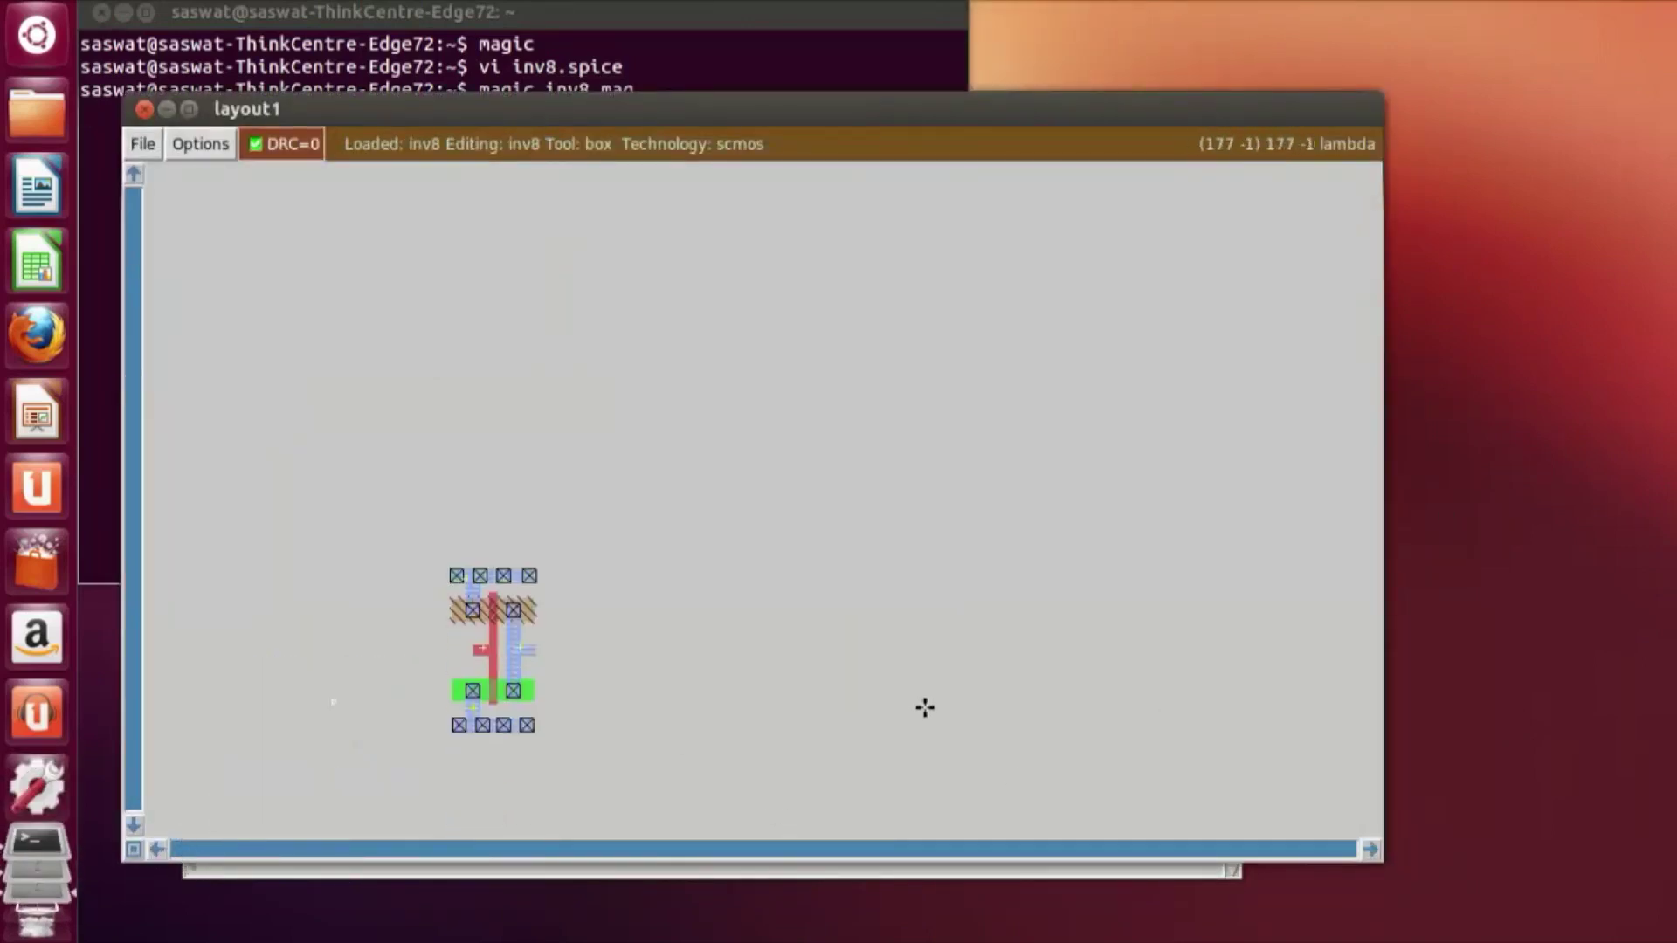
{"action": "left_click", "coordinate": [158, 849]}
{"action": "left_click", "coordinate": [157, 850]}
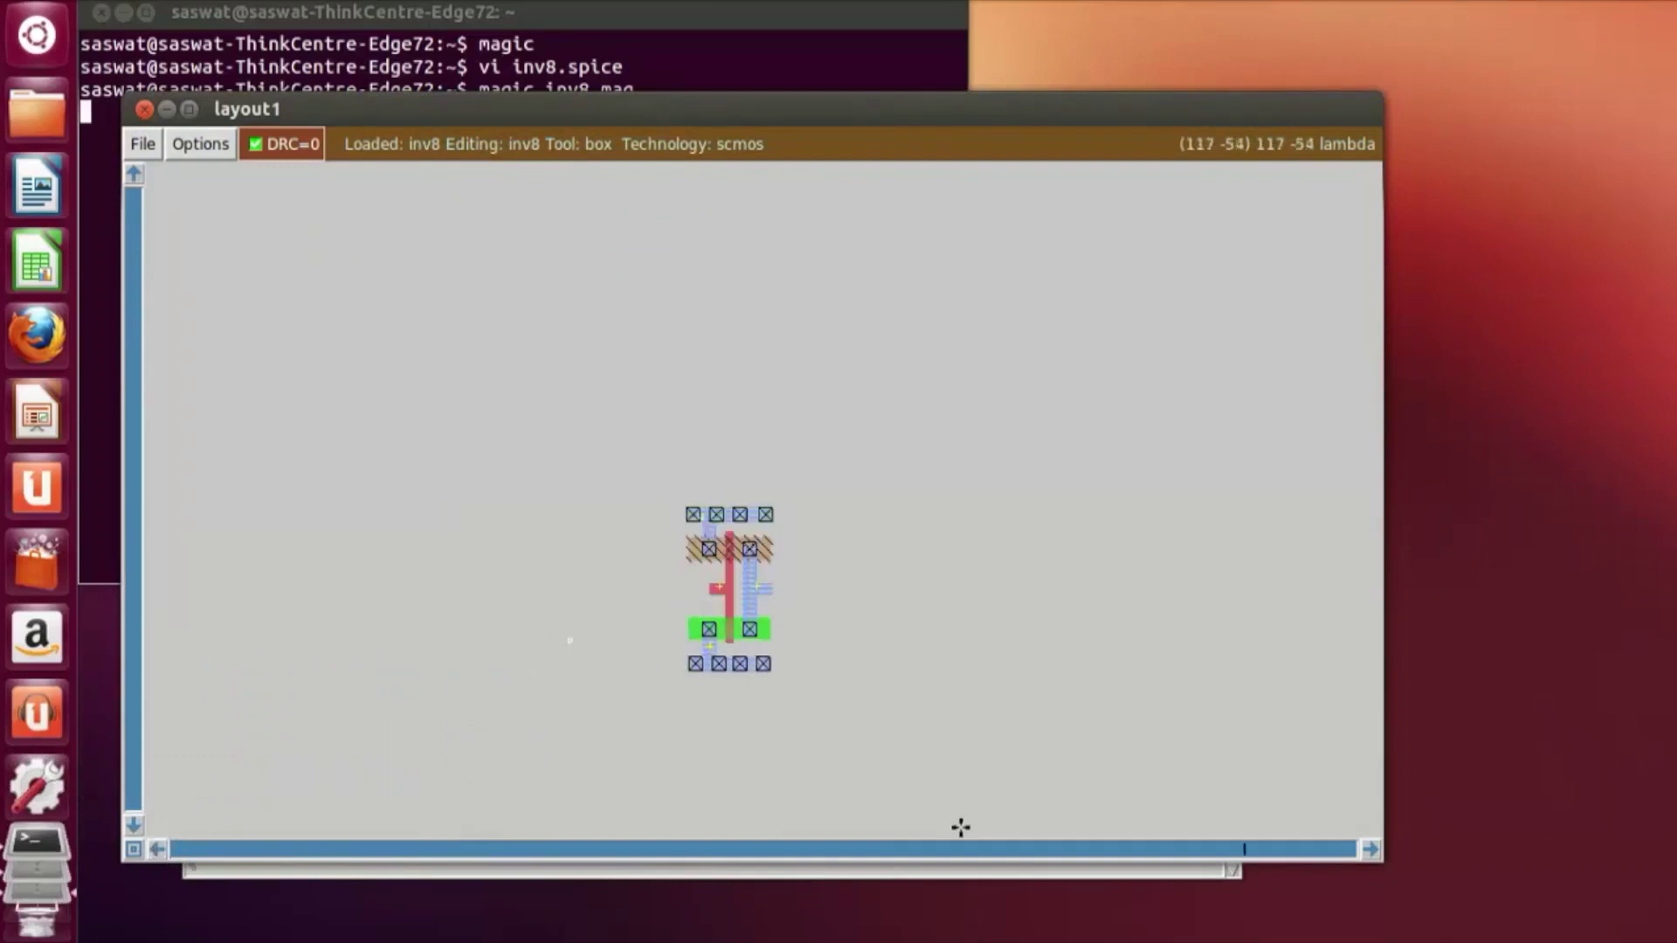
{"action": "key", "text": "z"}
{"action": "scroll", "coordinate": [842, 658], "scroll_direction": "down", "scroll_amount": 3}
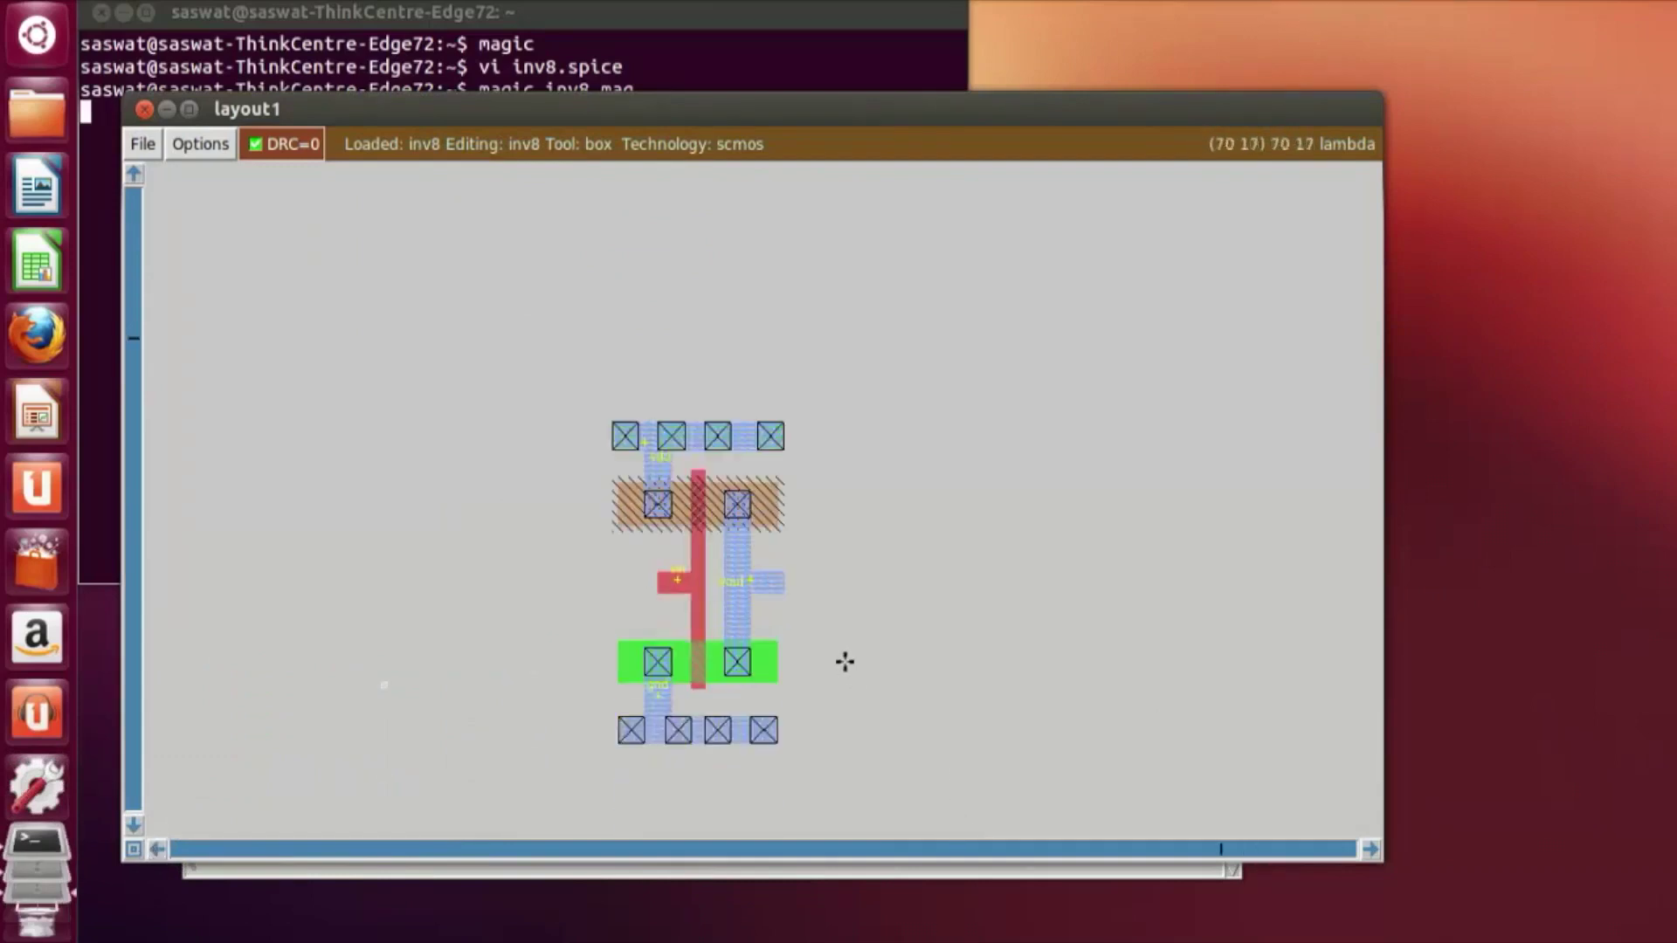
{"action": "key", "text": "z"}
{"action": "scroll", "coordinate": [794, 646], "scroll_direction": "down", "scroll_amount": 3}
{"action": "scroll", "coordinate": [768, 638], "scroll_direction": "down", "scroll_amount": 1}
{"action": "scroll", "coordinate": [646, 506], "scroll_direction": "down", "scroll_amount": 1}
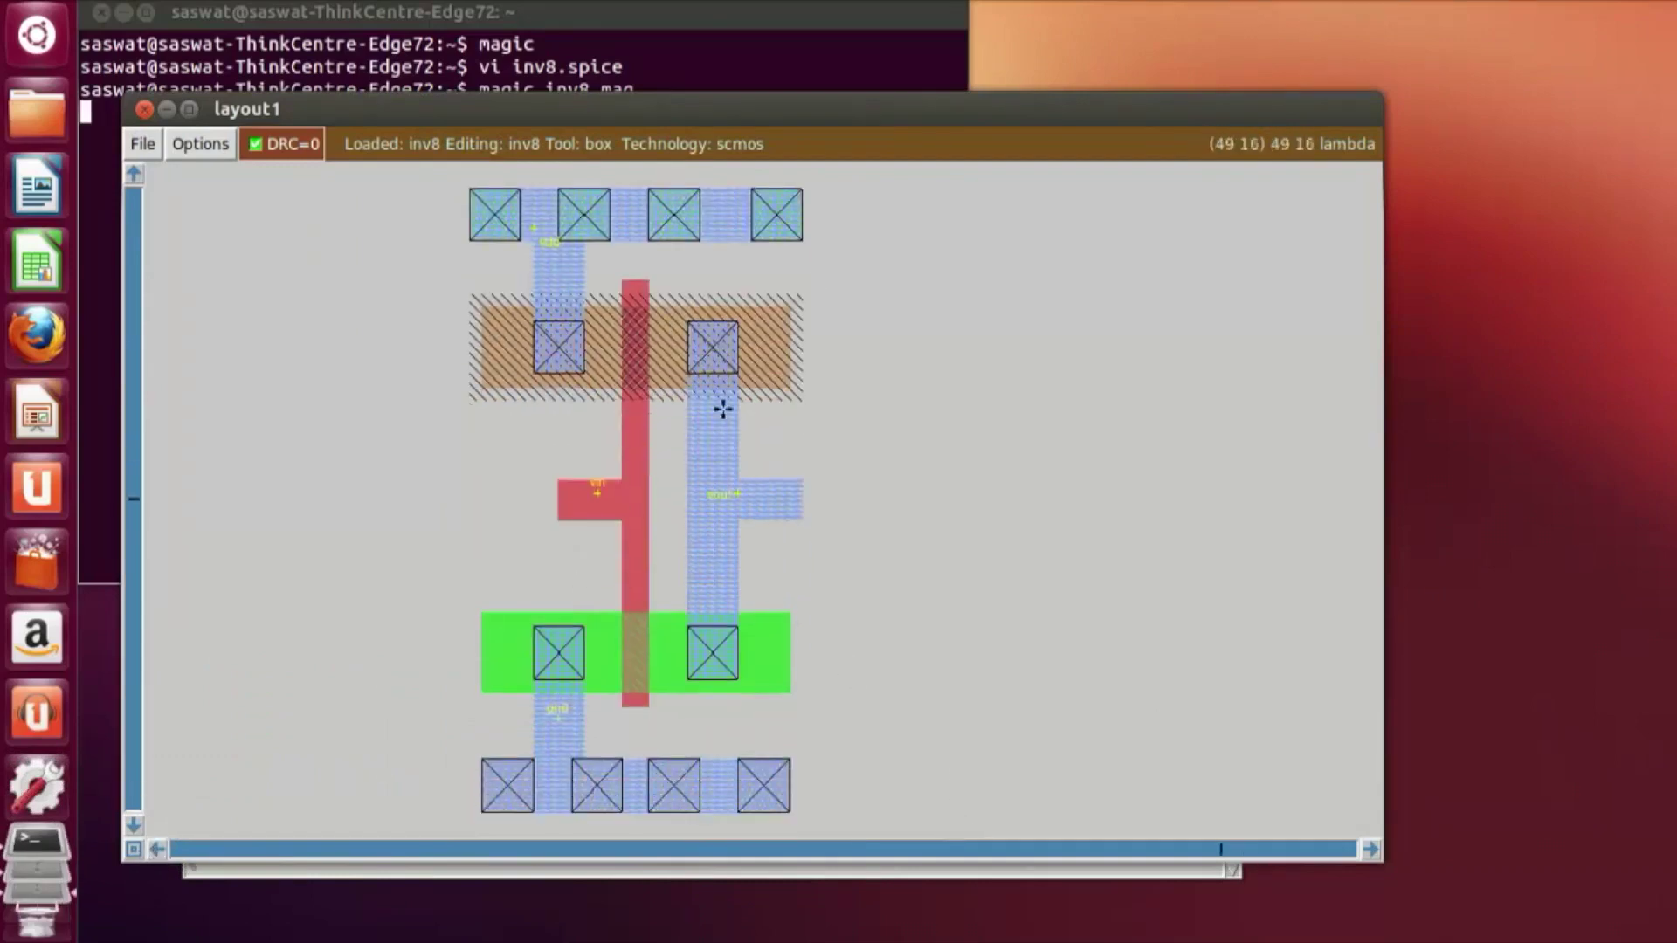
{"action": "double_click", "coordinate": [865, 106]}
{"action": "scroll", "coordinate": [580, 516], "scroll_direction": "down", "scroll_amount": 2}
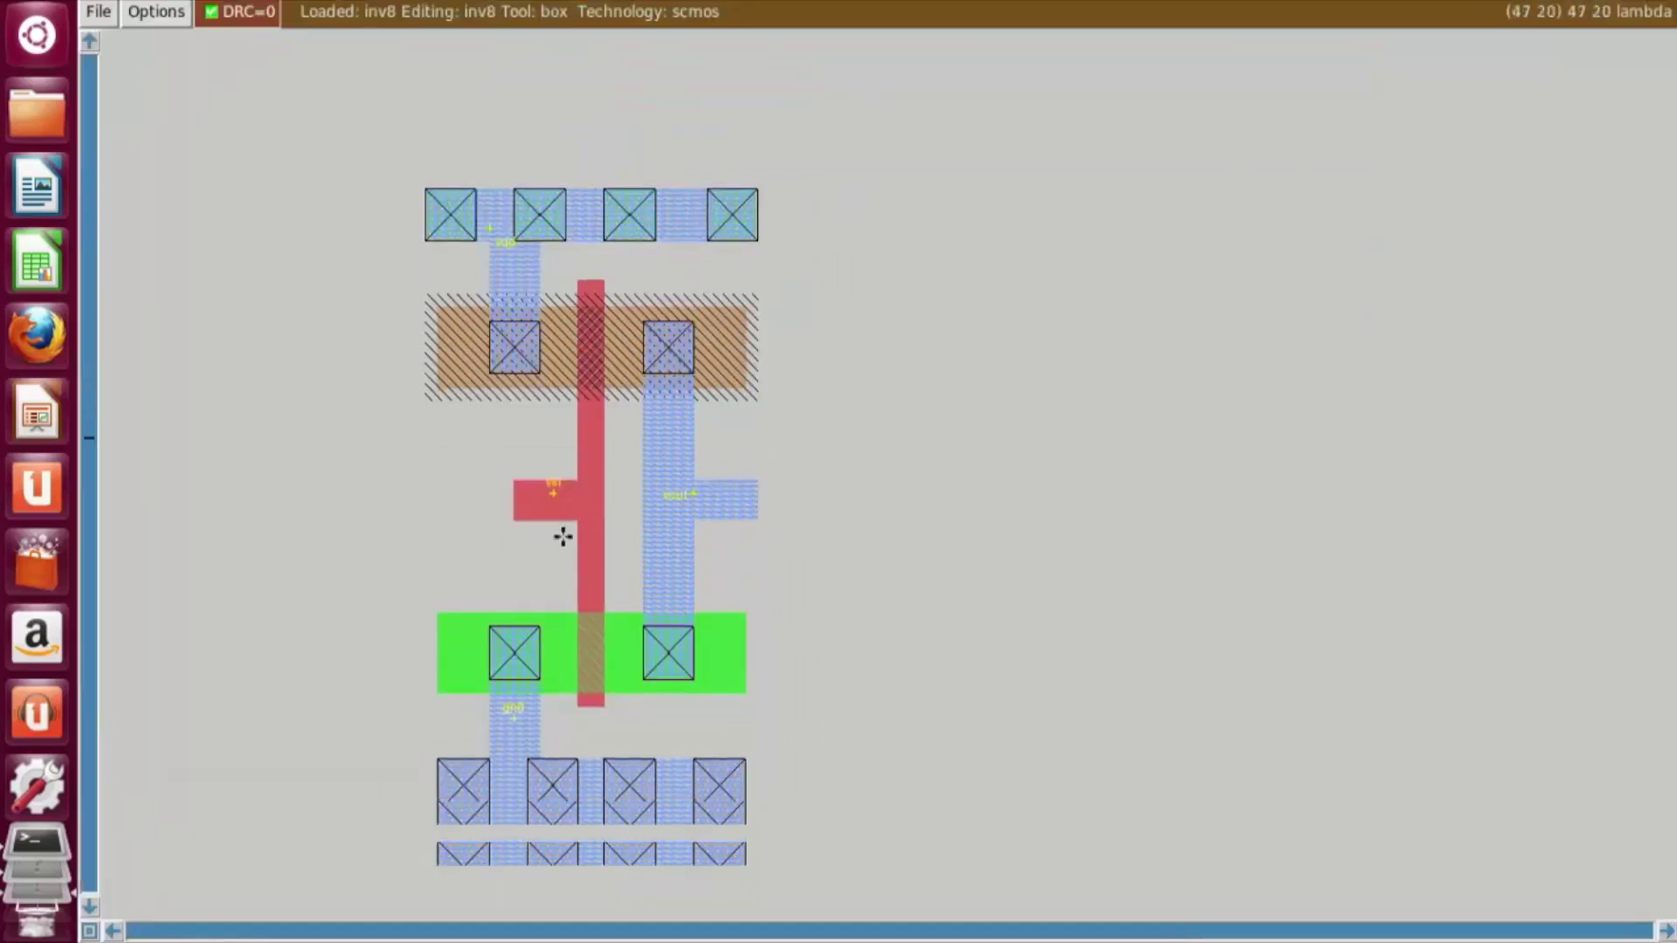
{"action": "left_click", "coordinate": [114, 931]}
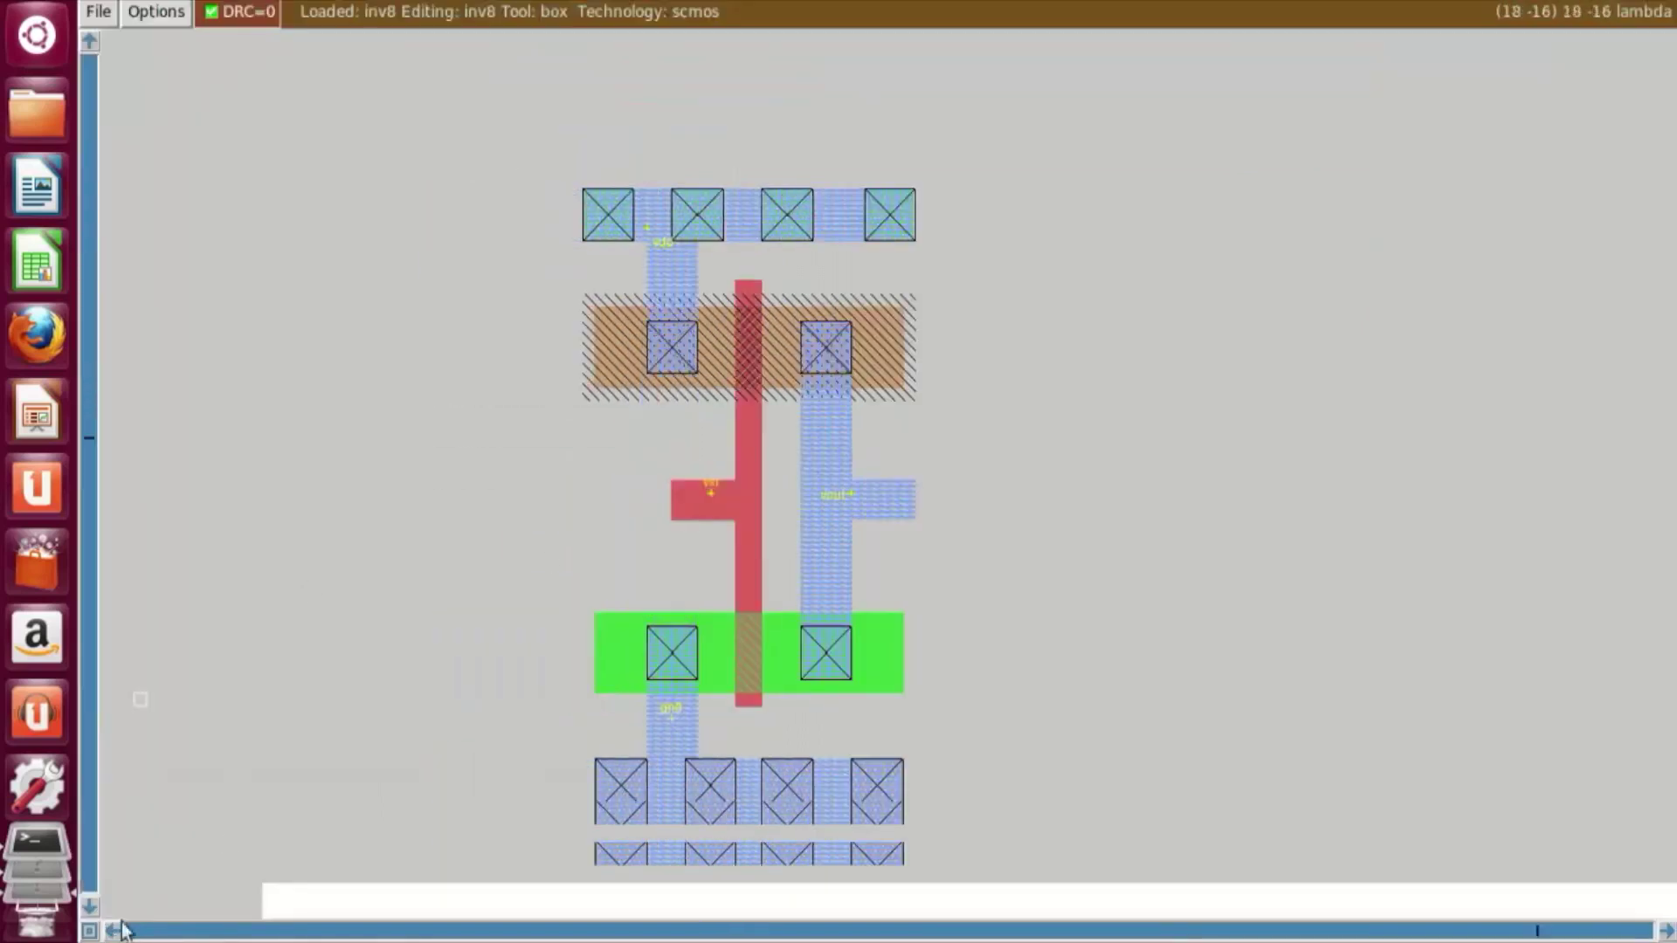
{"action": "double_click", "coordinate": [858, 11]}
{"action": "double_click", "coordinate": [909, 105]}
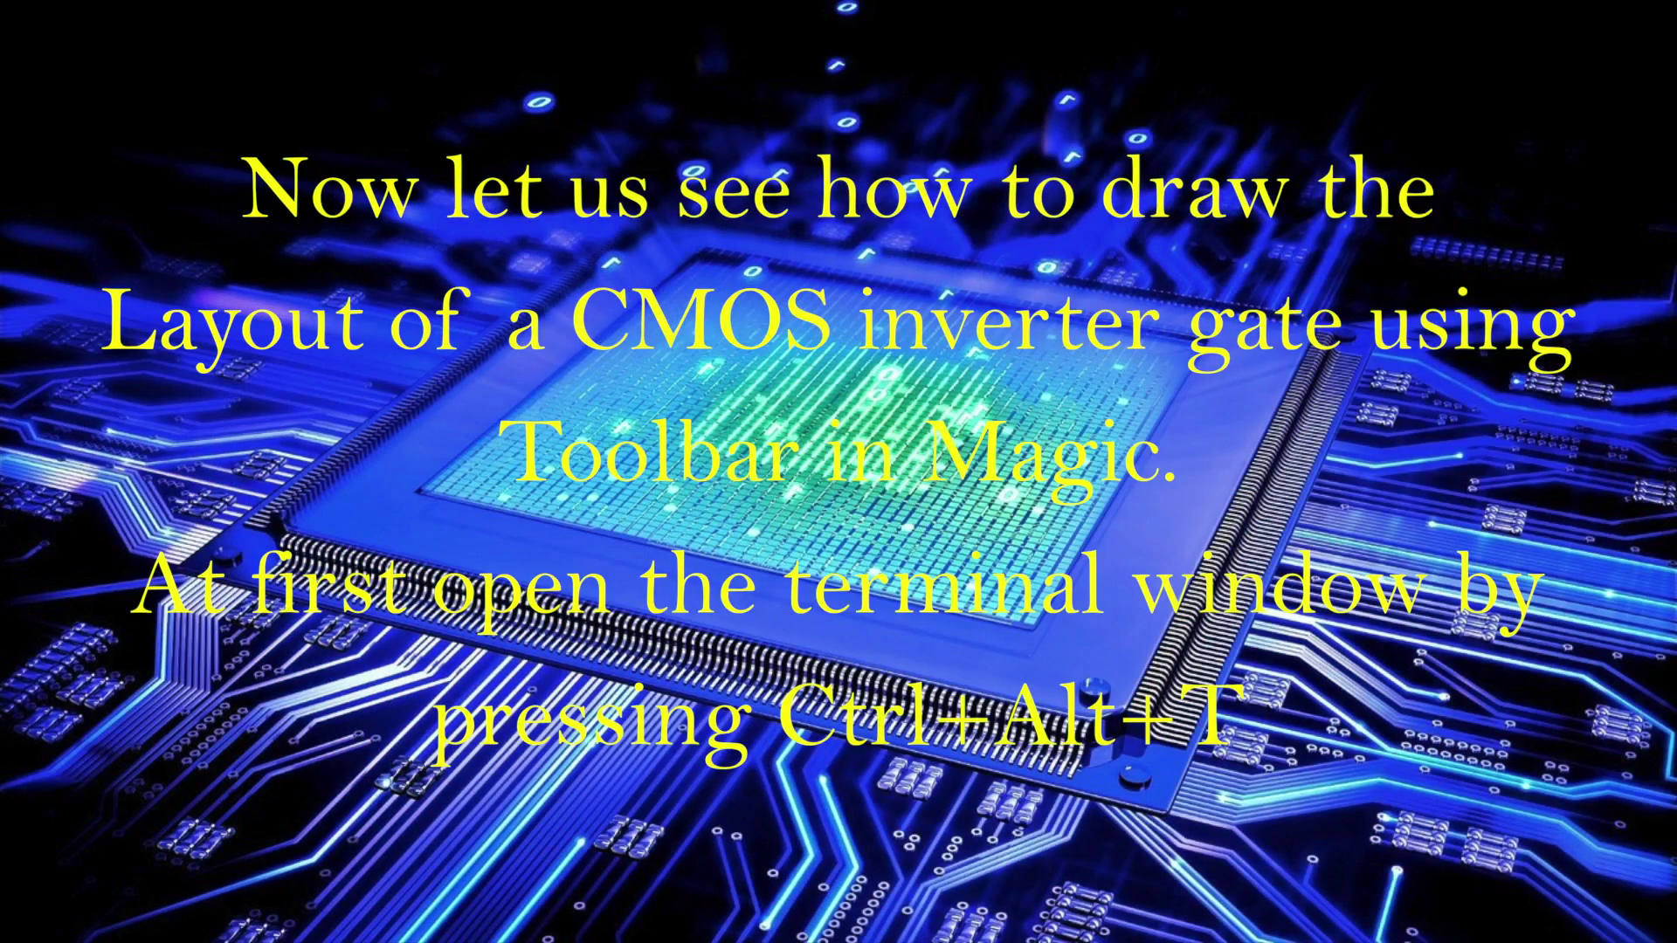
Step: Open a new terminal and start a fresh layout session with the command magic
{"action": "key", "text": "ctrl+alt+t"}
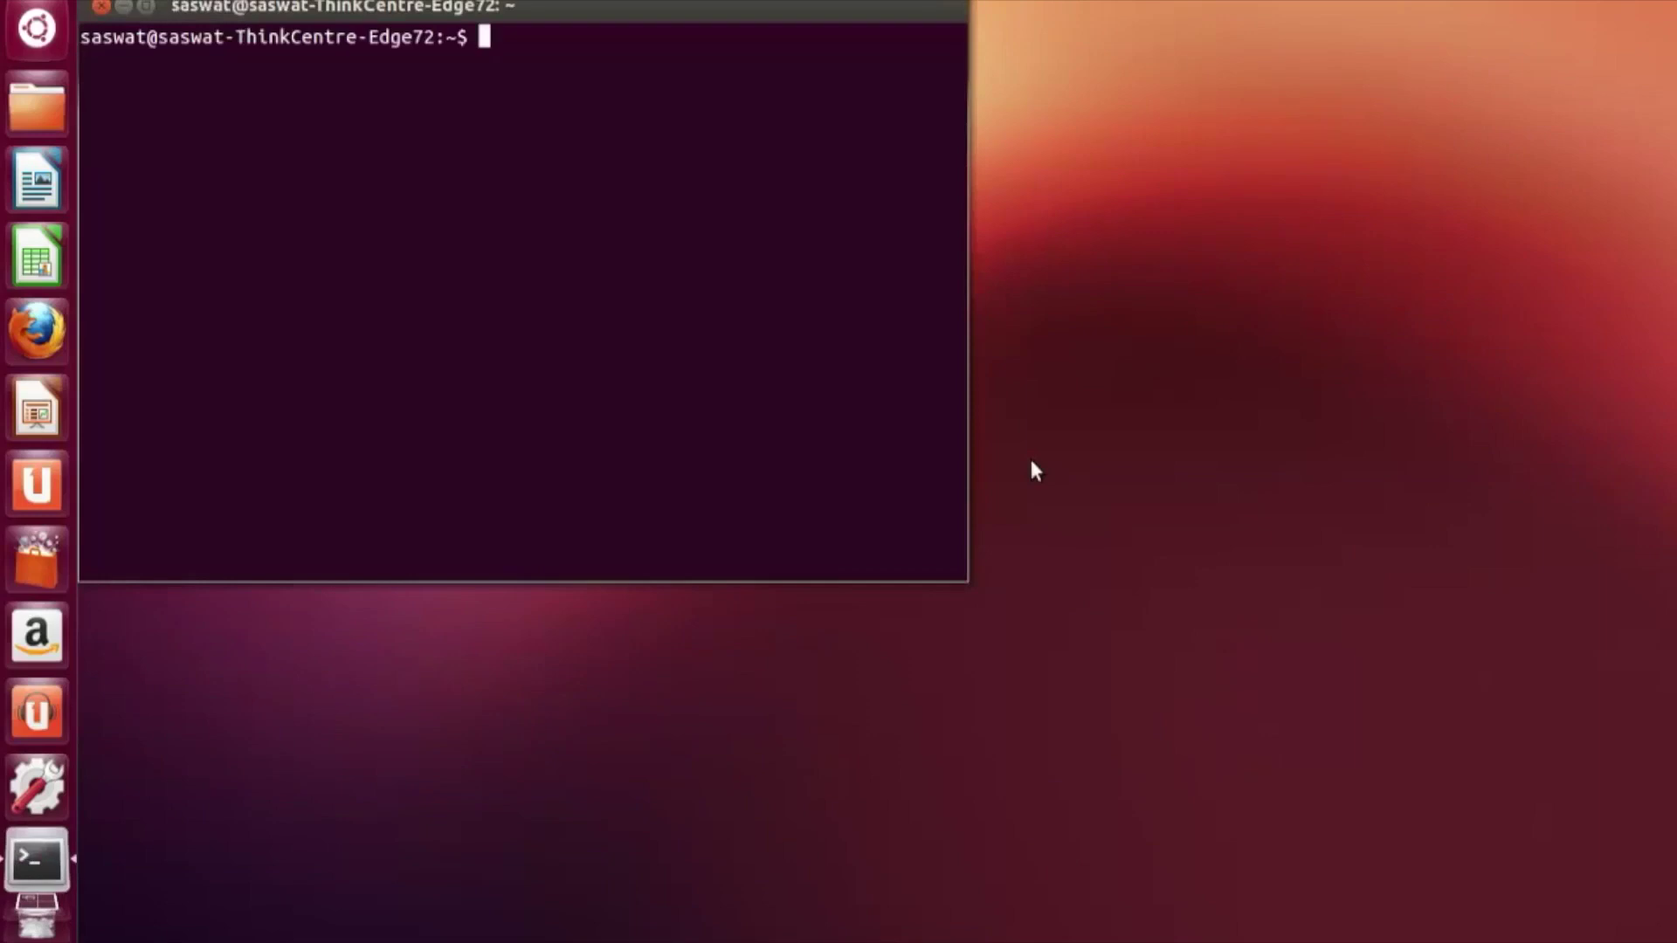
{"action": "type", "text": "magic"}
{"action": "key", "text": "Return"}
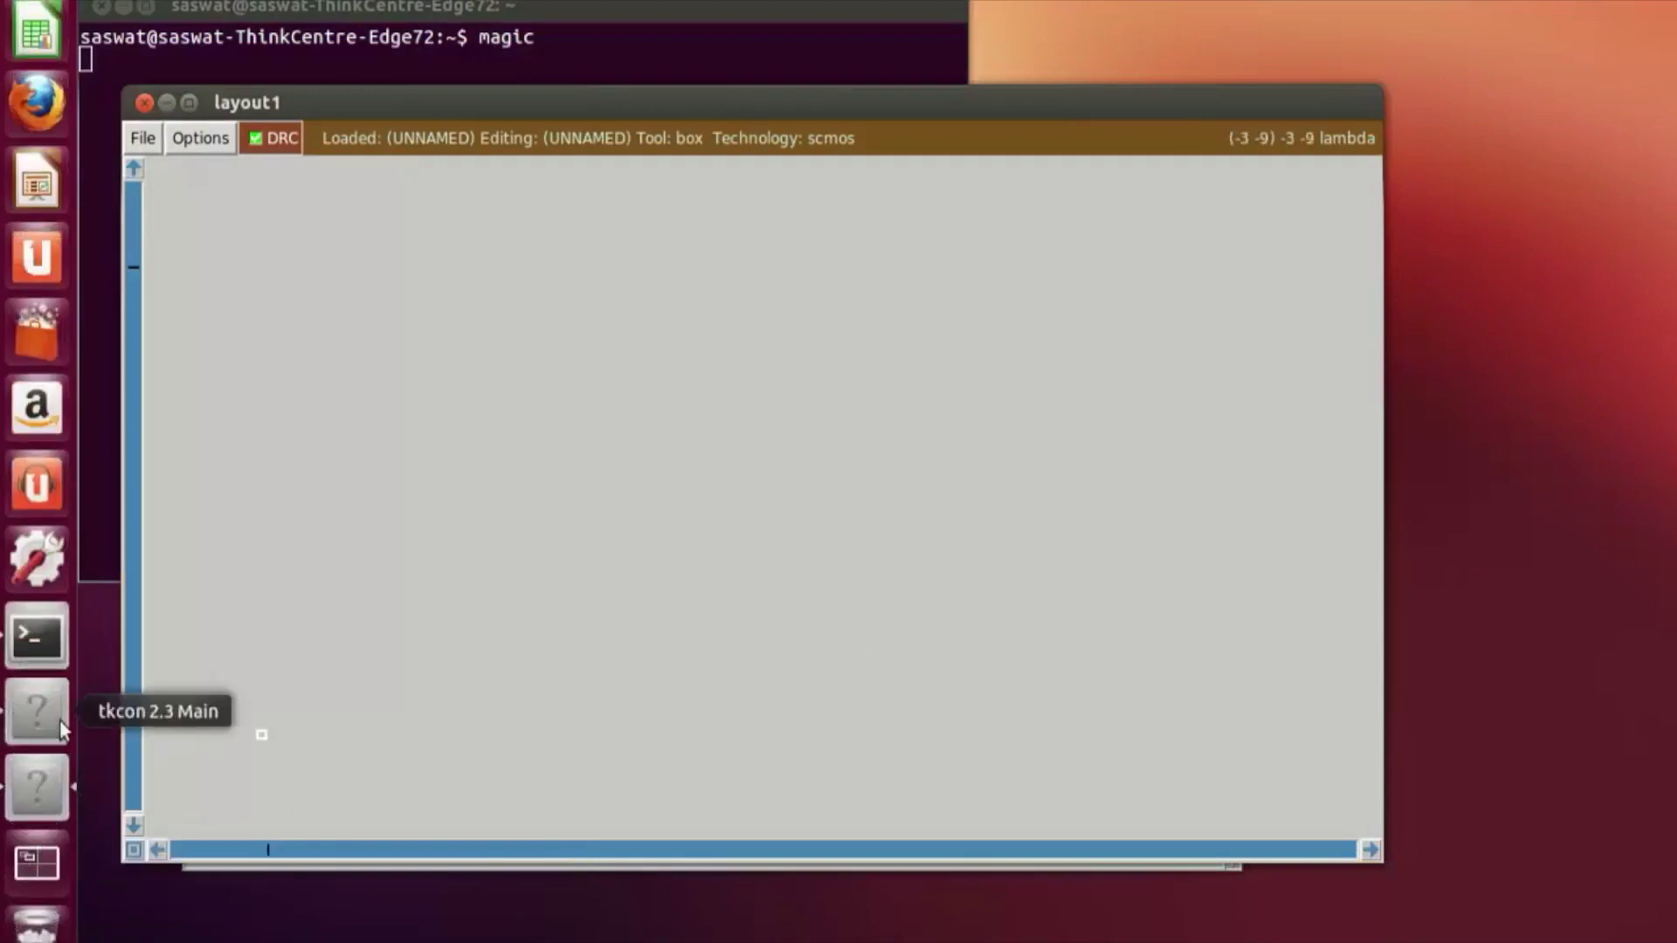
Step: Bring the tkcon console forward and arrange it with the layout window so both are visible
{"action": "left_click", "coordinate": [60, 721]}
{"action": "left_click_drag", "start_coordinate": [668, 489], "coordinate": [685, 566]}
{"action": "double_click", "coordinate": [341, 933]}
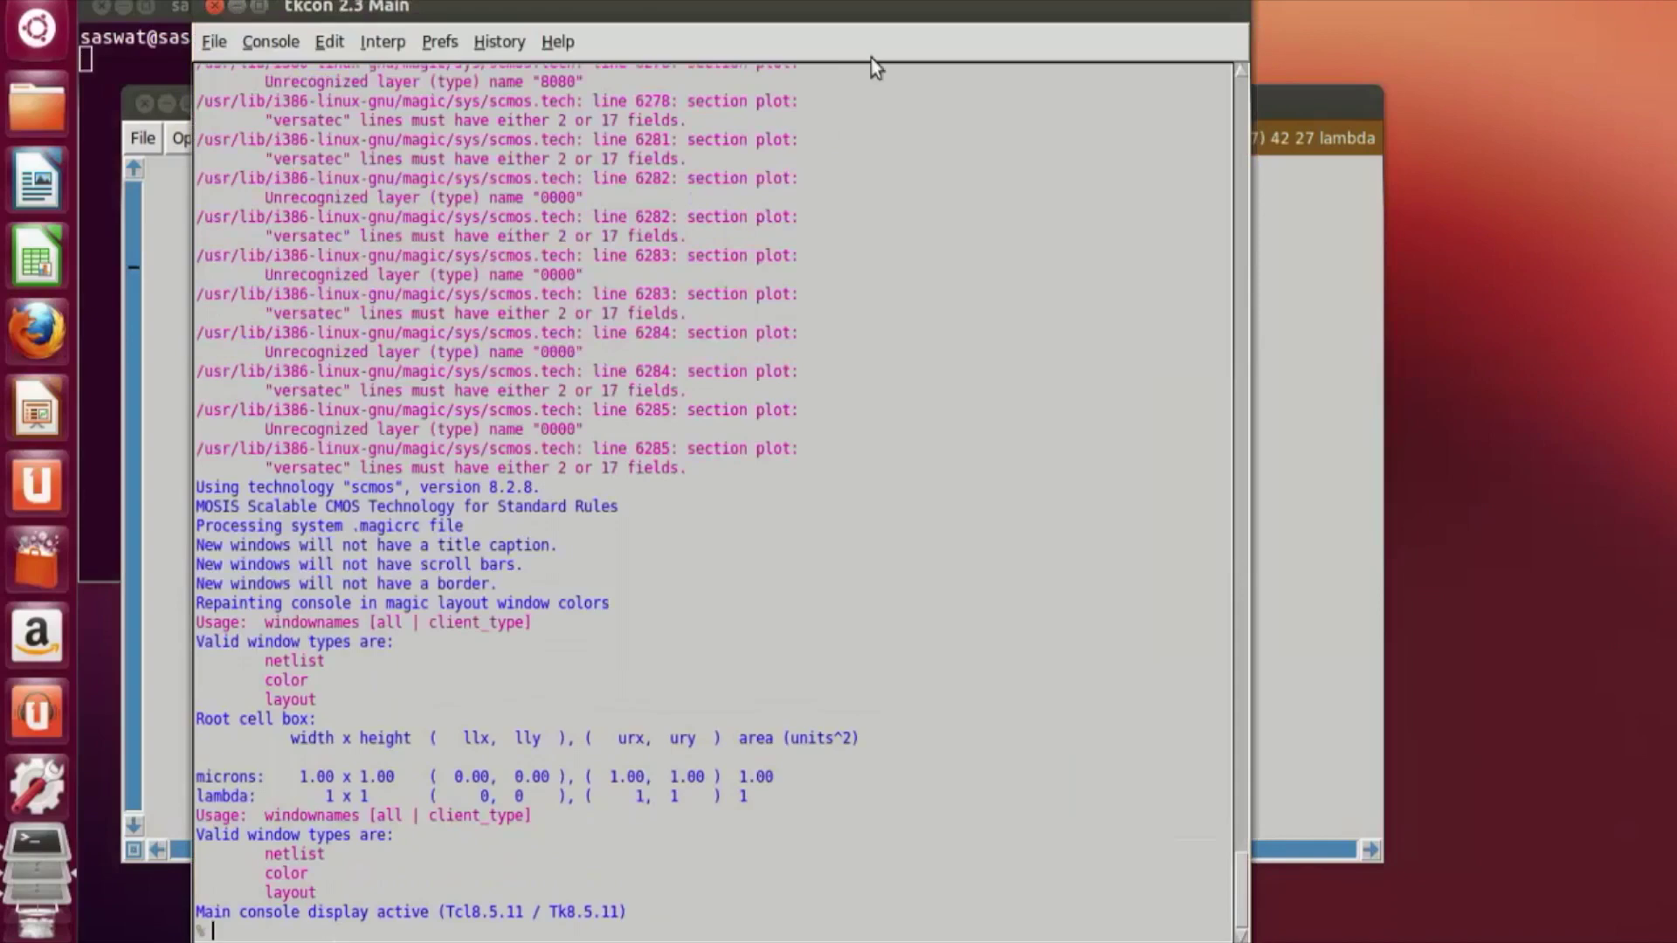
{"action": "double_click", "coordinate": [886, 9]}
{"action": "double_click", "coordinate": [886, 9]}
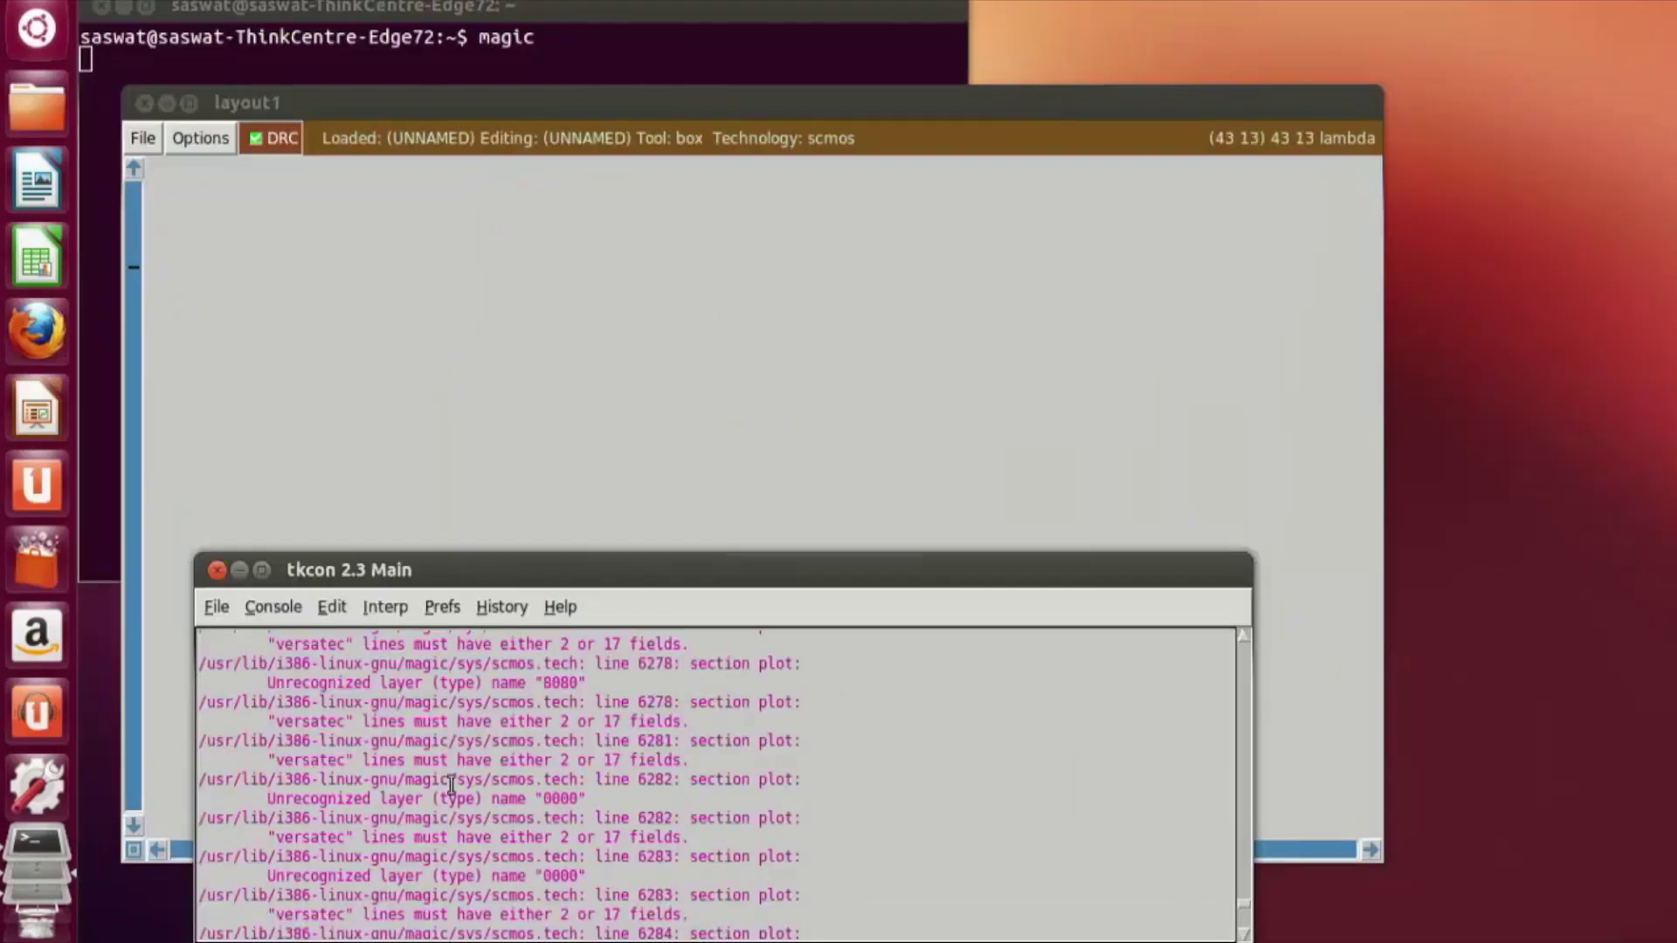
{"action": "left_click_drag", "start_coordinate": [683, 579], "coordinate": [689, 543]}
{"action": "left_click_drag", "start_coordinate": [759, 105], "coordinate": [771, 11]}
Step: Display the layout grid with the console command grid
{"action": "left_click", "coordinate": [674, 899]}
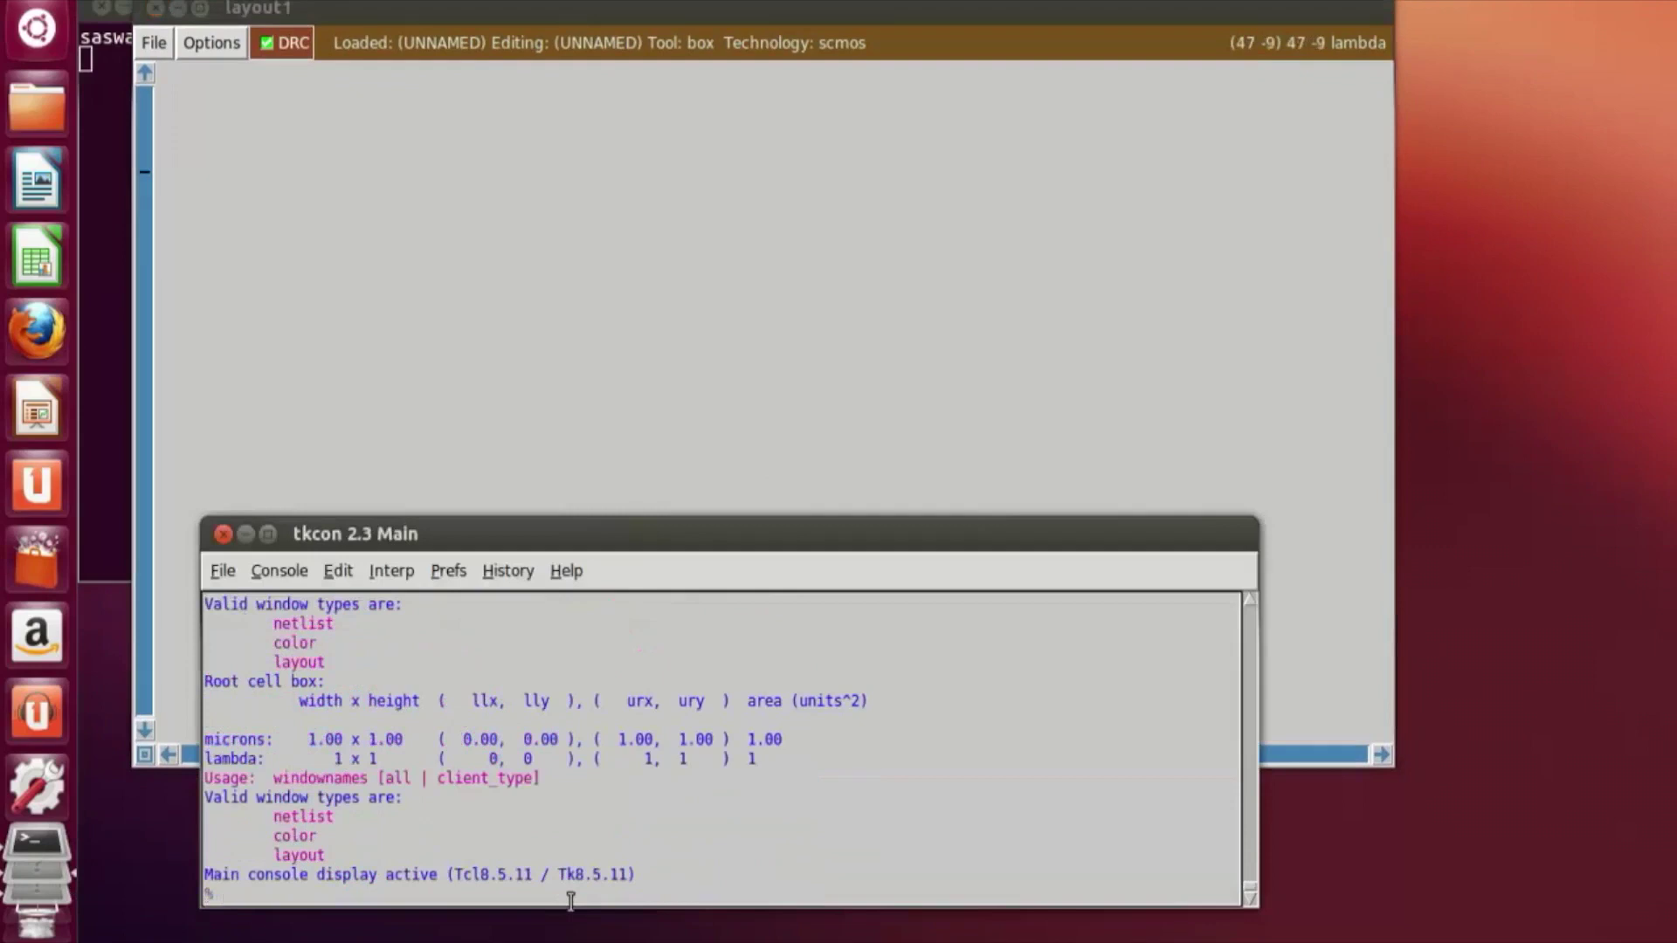
{"action": "type", "text": "grid"}
{"action": "key", "text": "Return"}
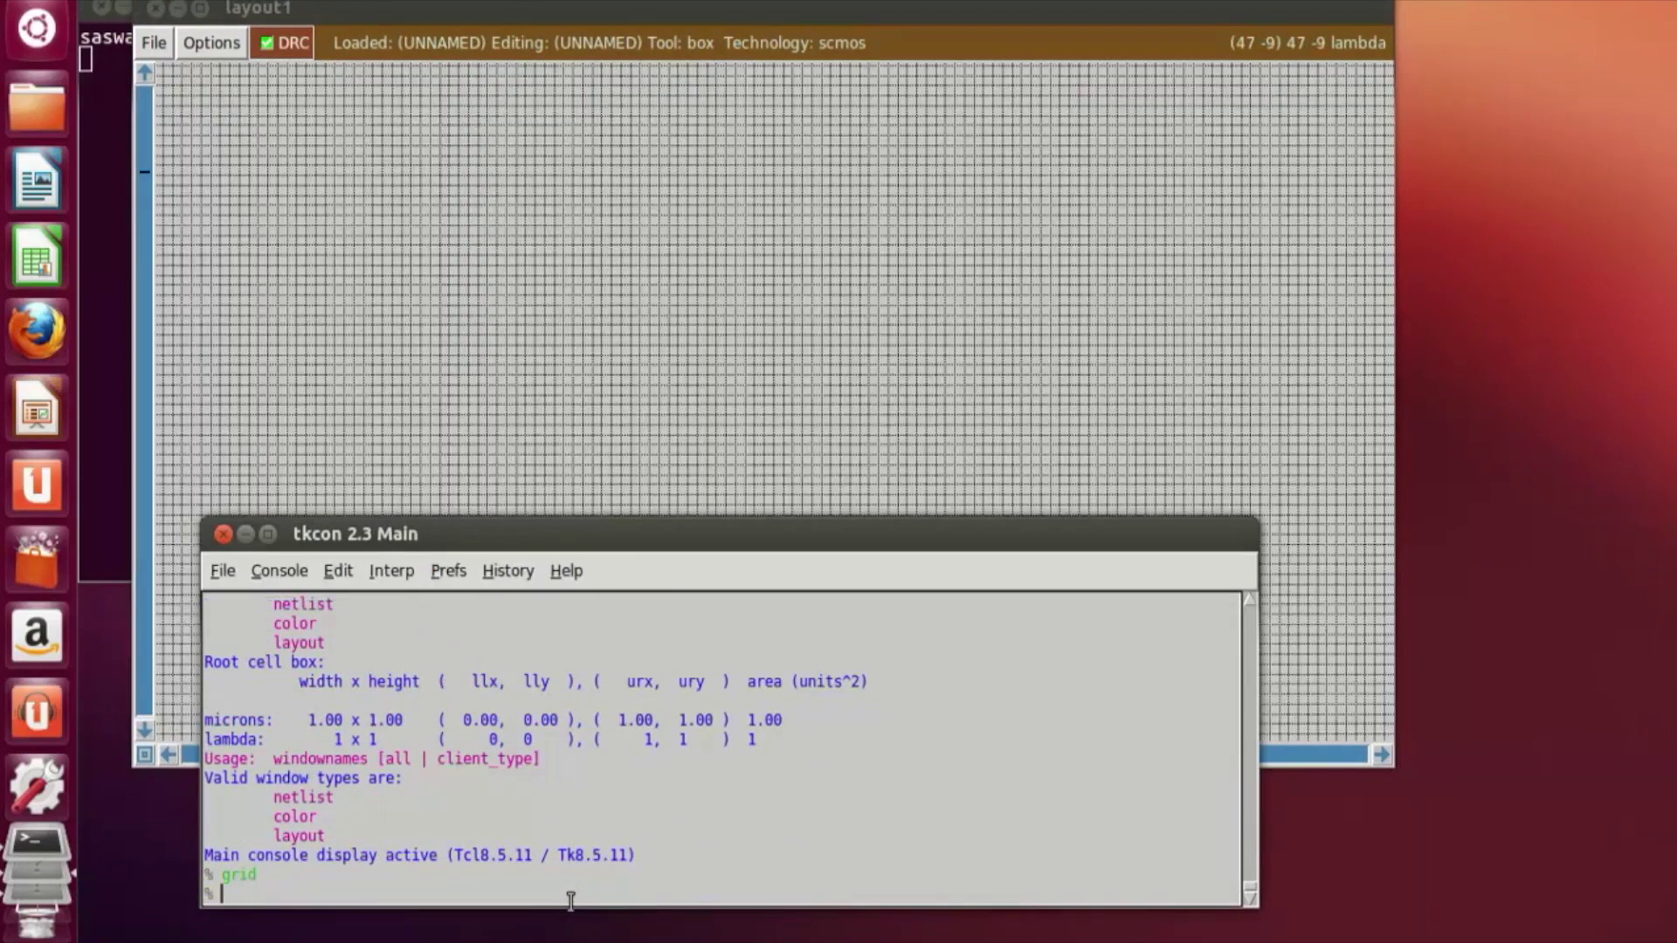
Step: Toggle the grid off and back on directly in the layout window
{"action": "left_click", "coordinate": [622, 431]}
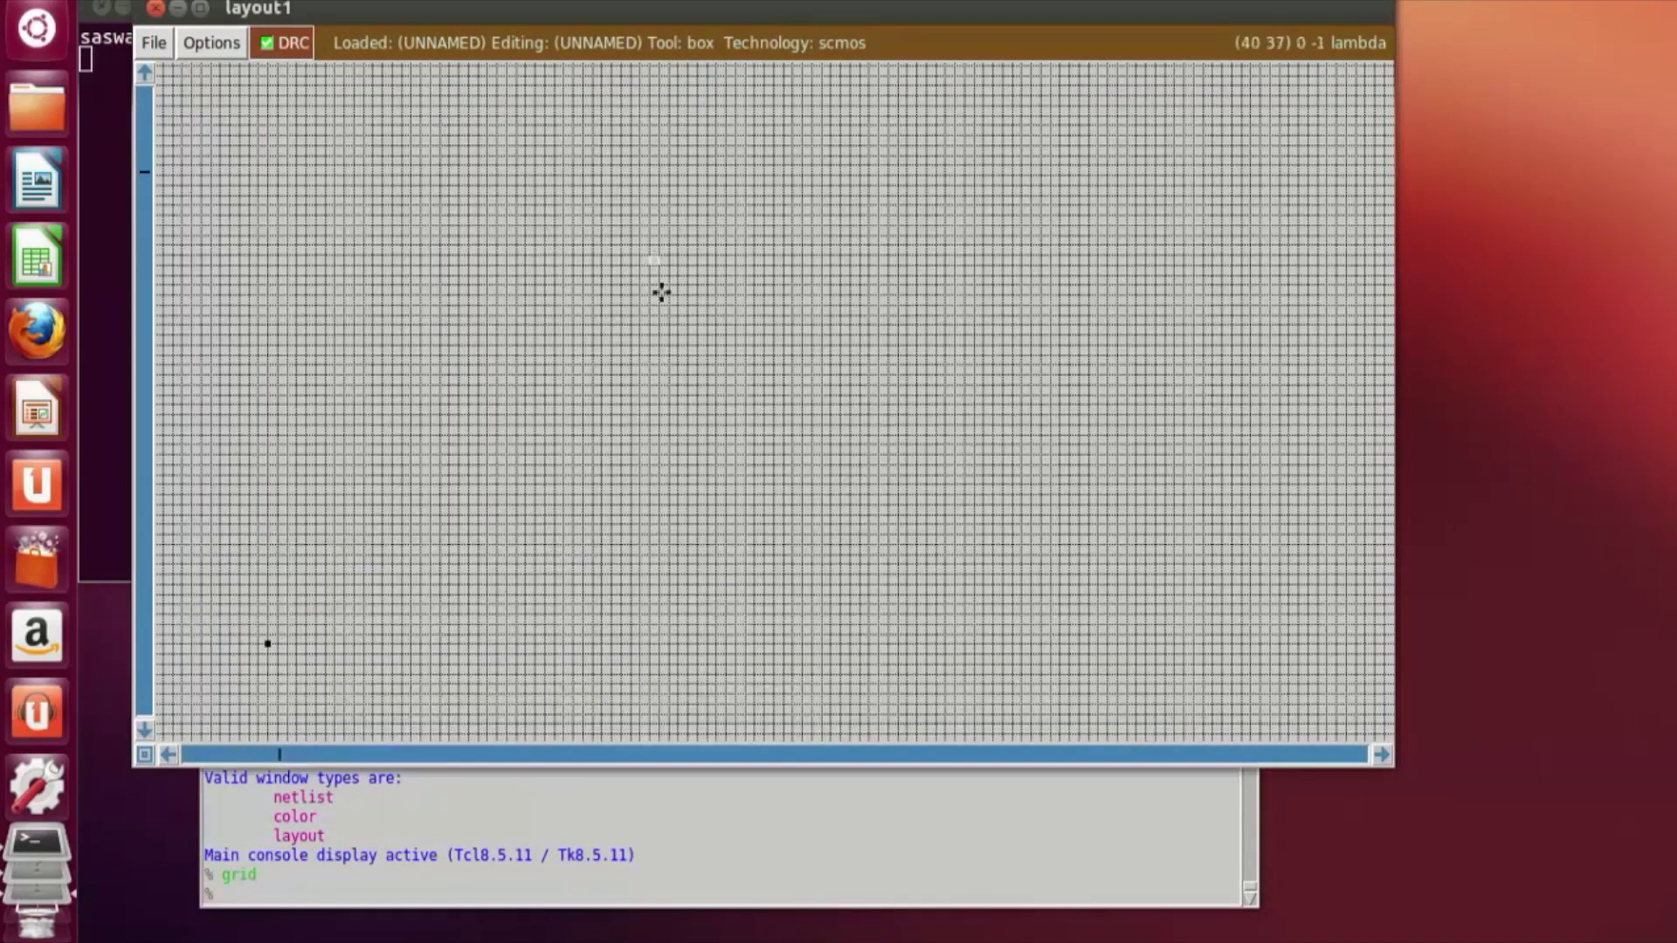
{"action": "key", "text": "g"}
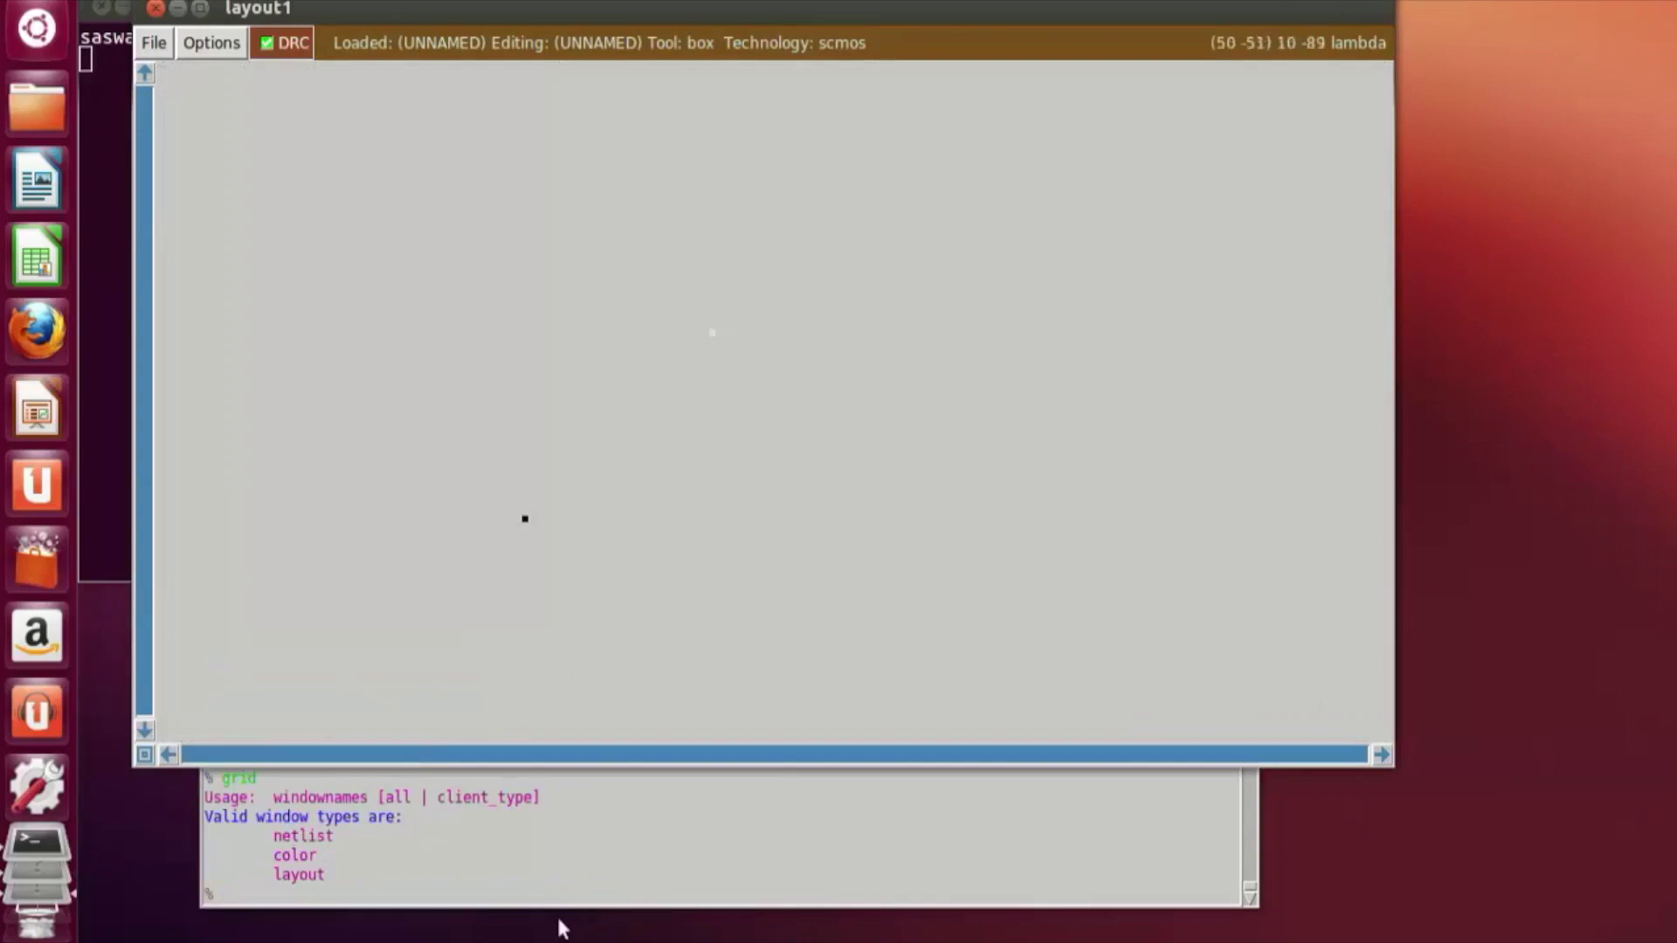
{"action": "left_click", "coordinate": [535, 896]}
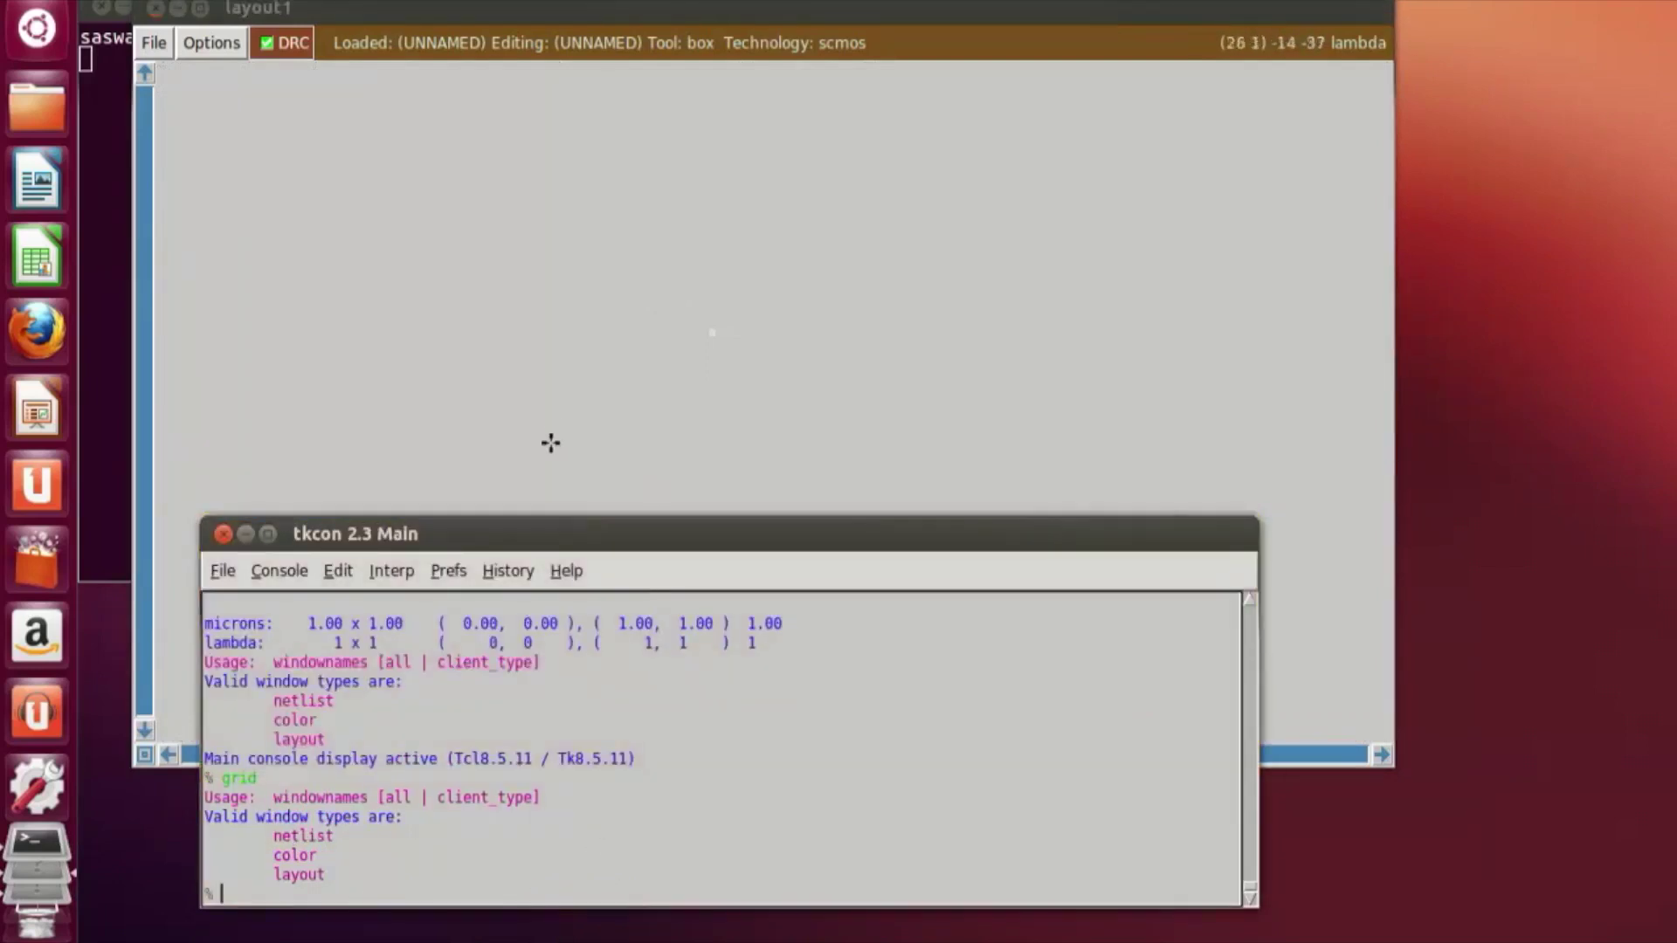
{"action": "left_click", "coordinate": [812, 516]}
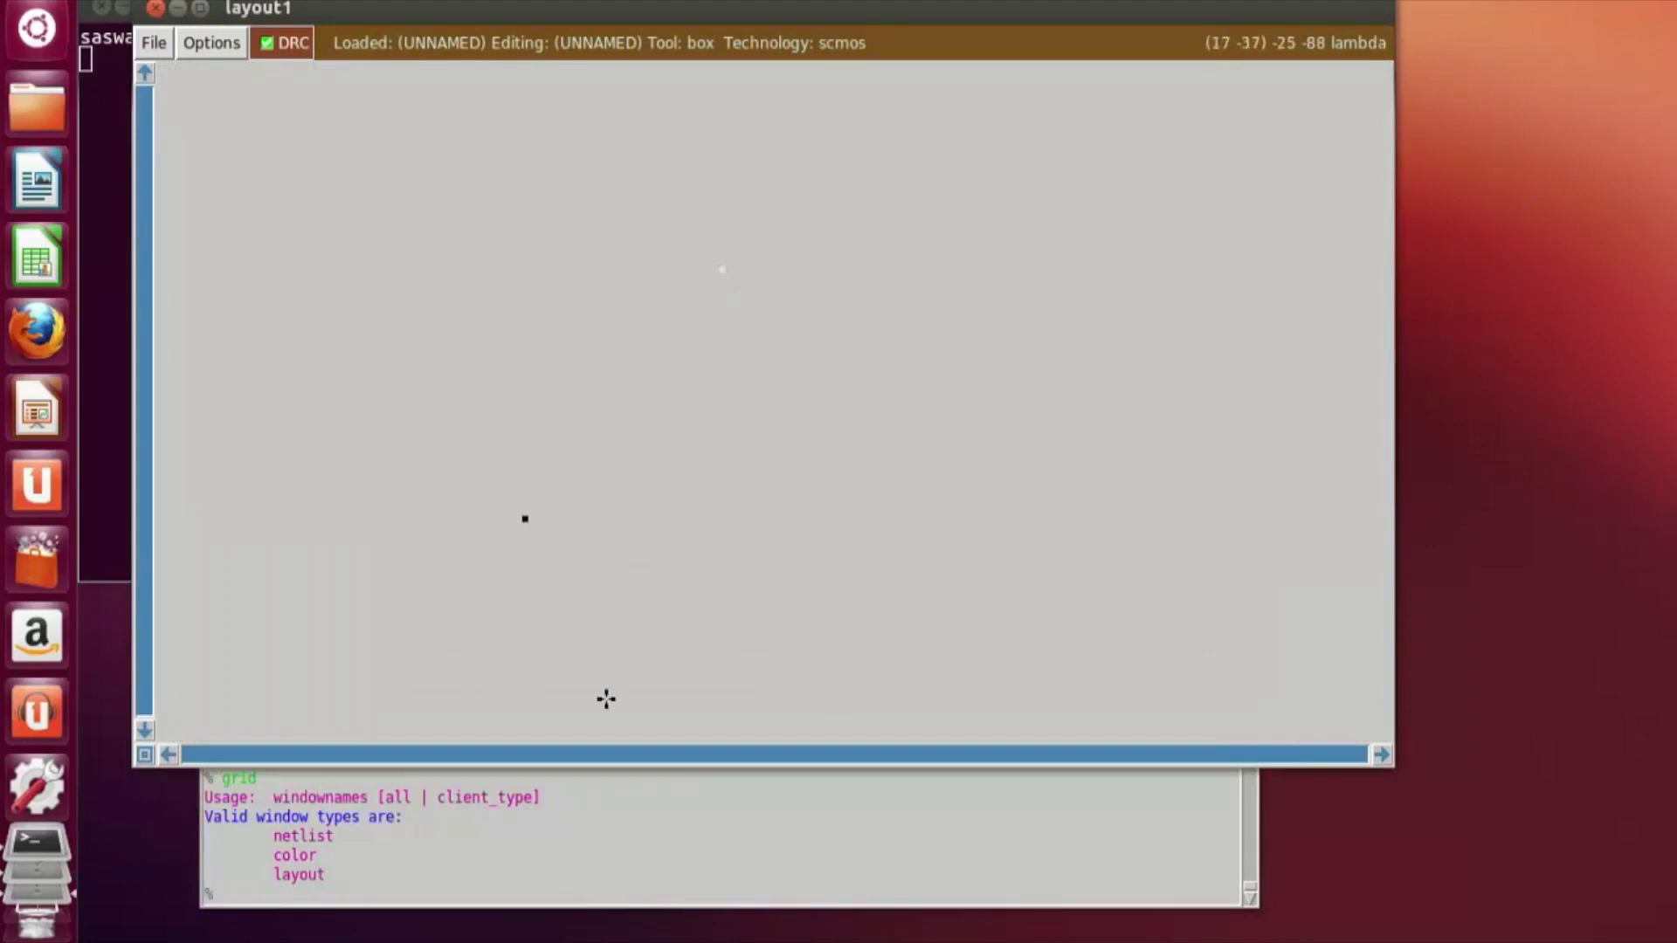
{"action": "key", "text": "g"}
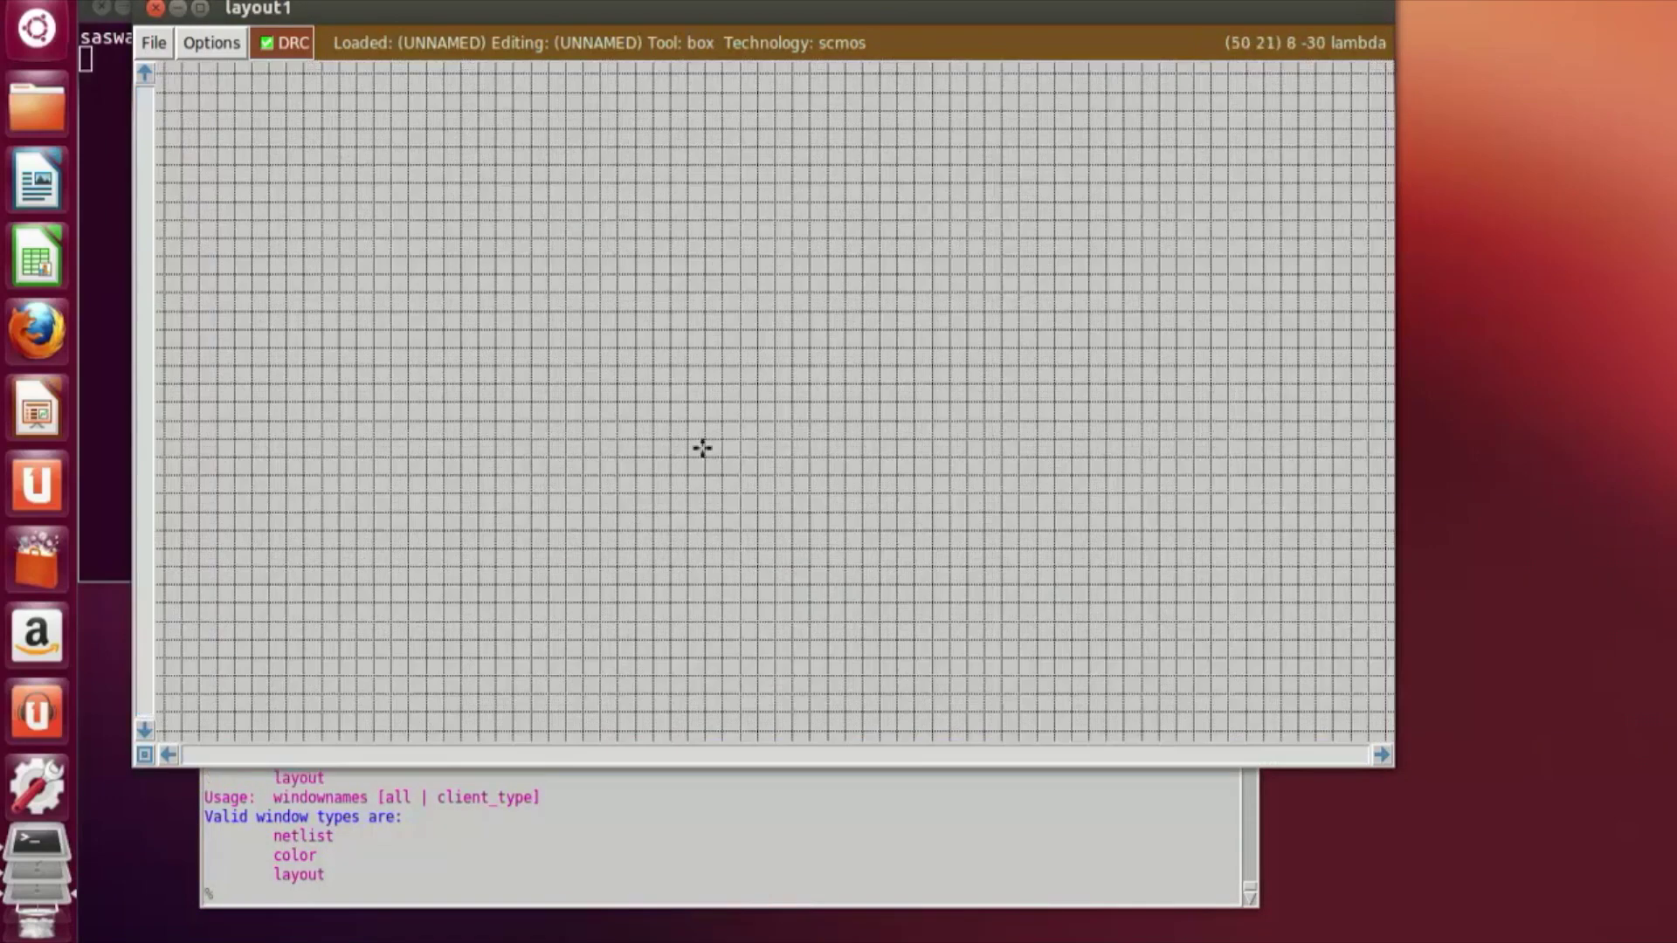
{"action": "key", "text": "shift+z"}
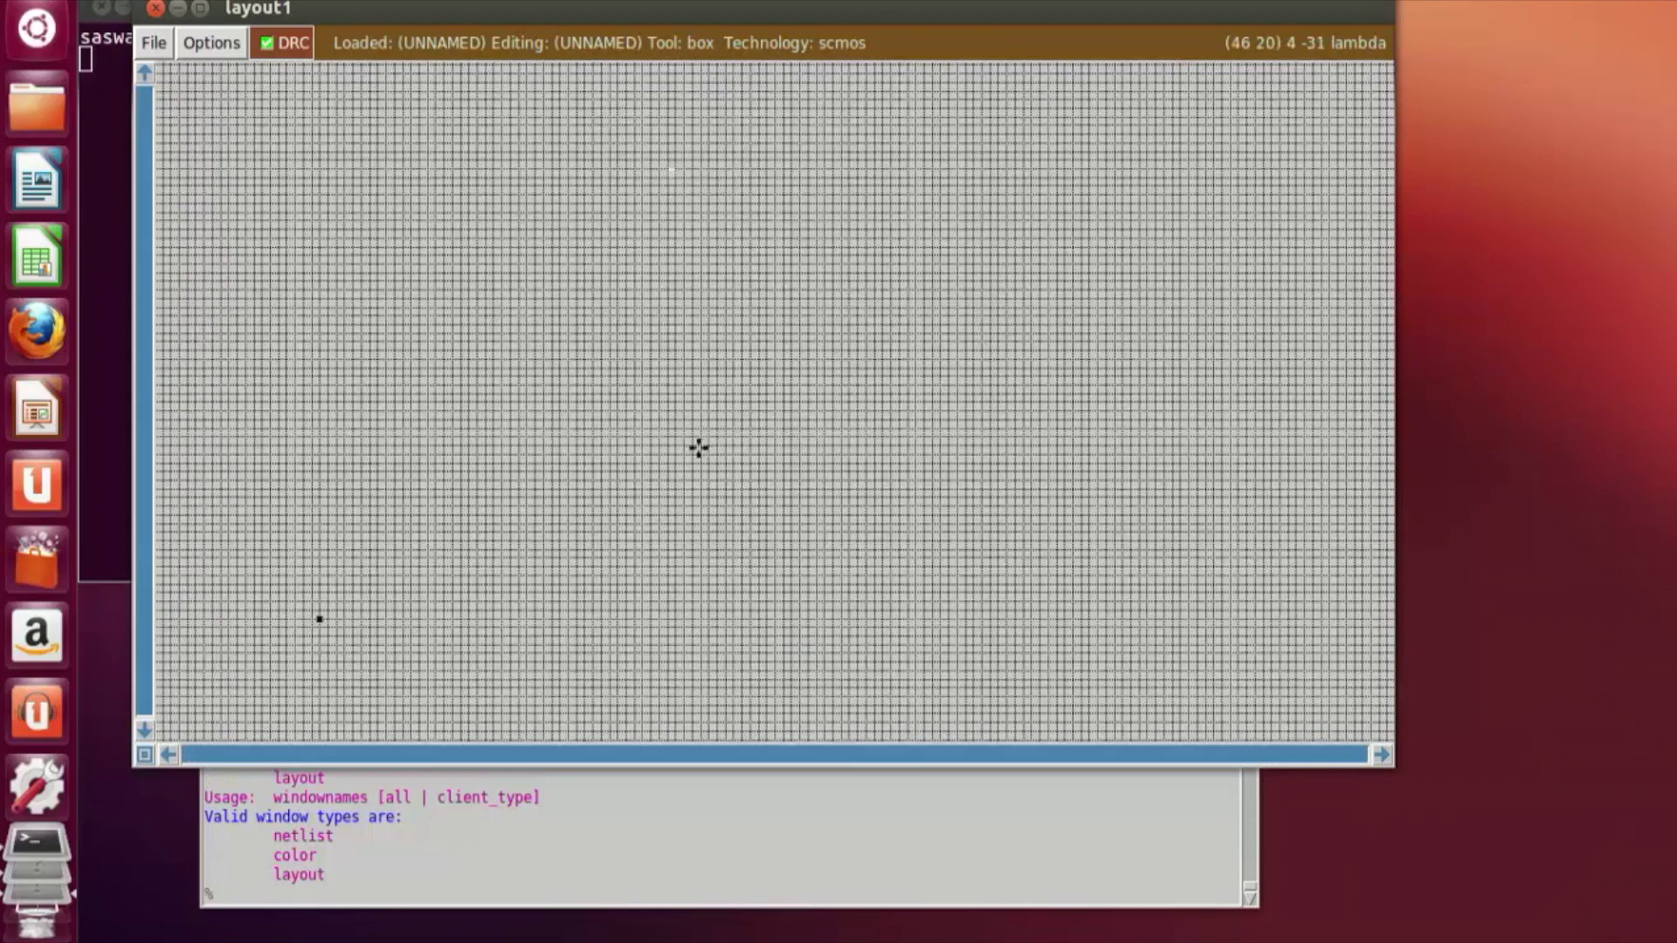
Step: Enlarge the layout view with the grid displayed, and show the layer toolbar
{"action": "key", "text": "g"}
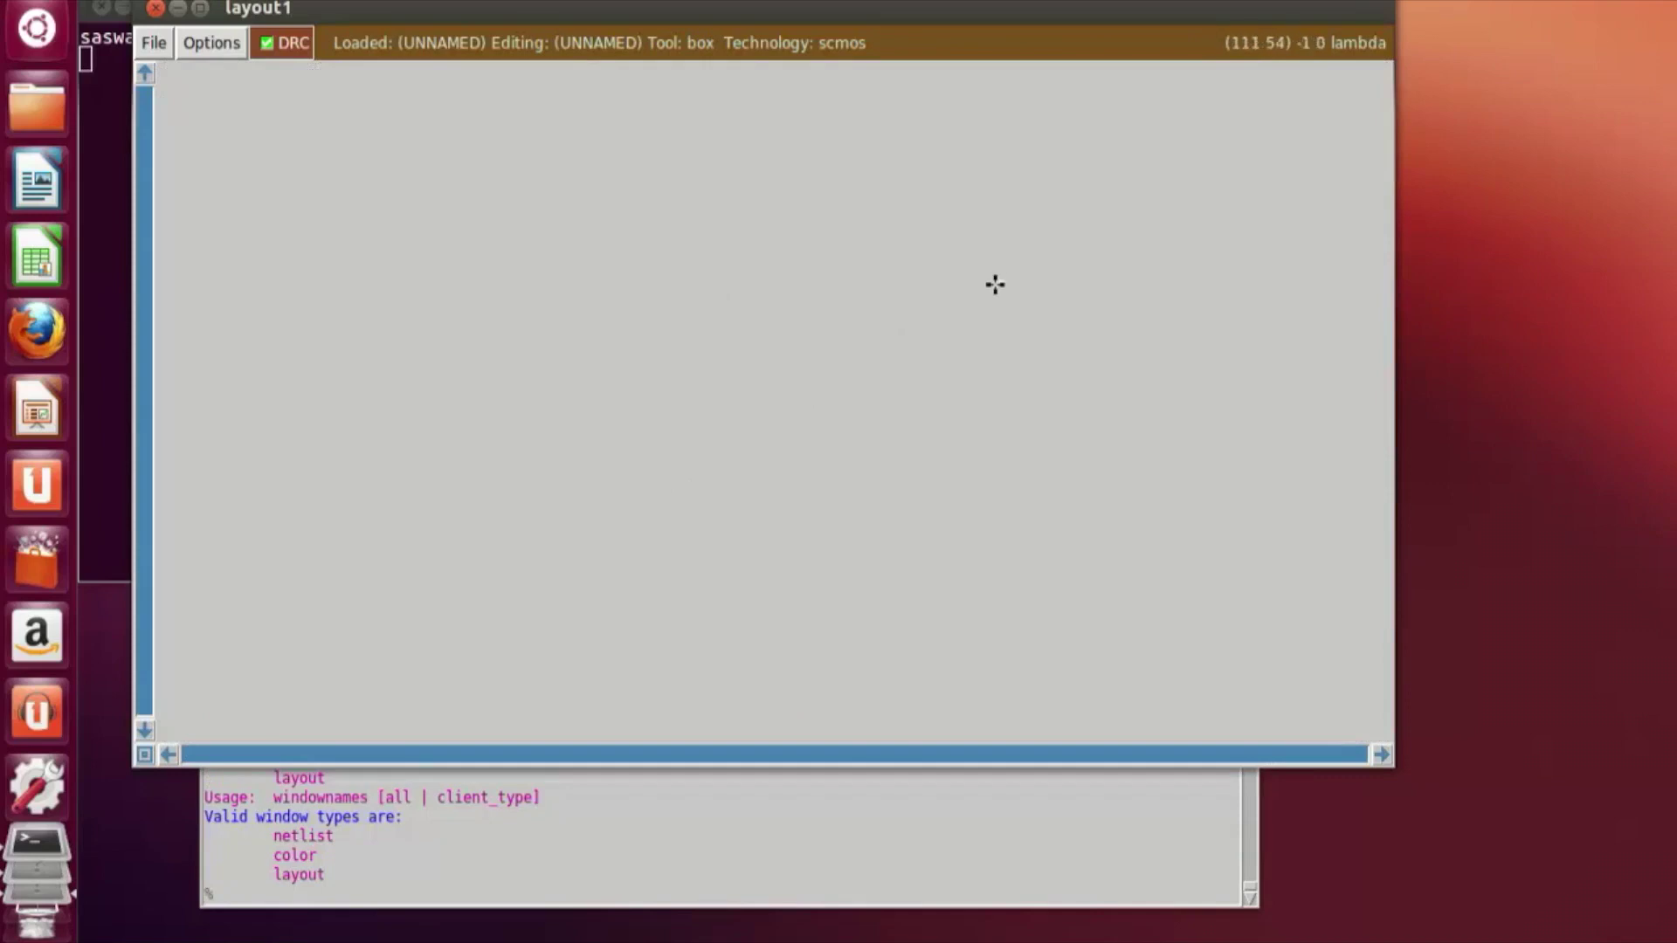
{"action": "key", "text": "z"}
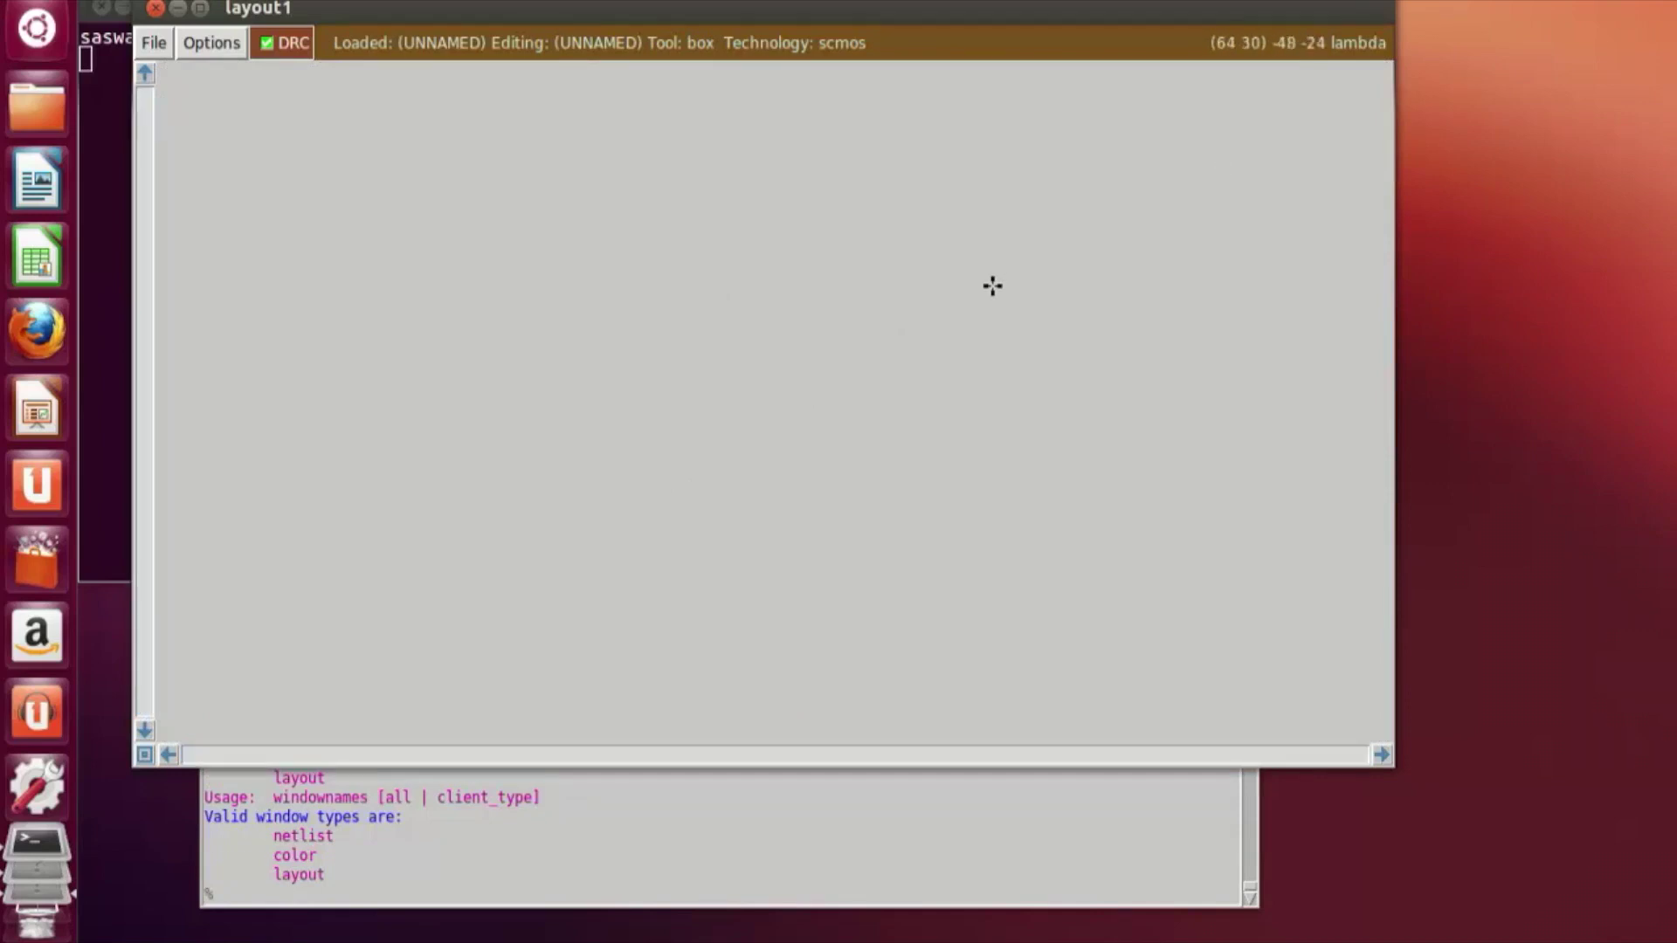
{"action": "key", "text": "g"}
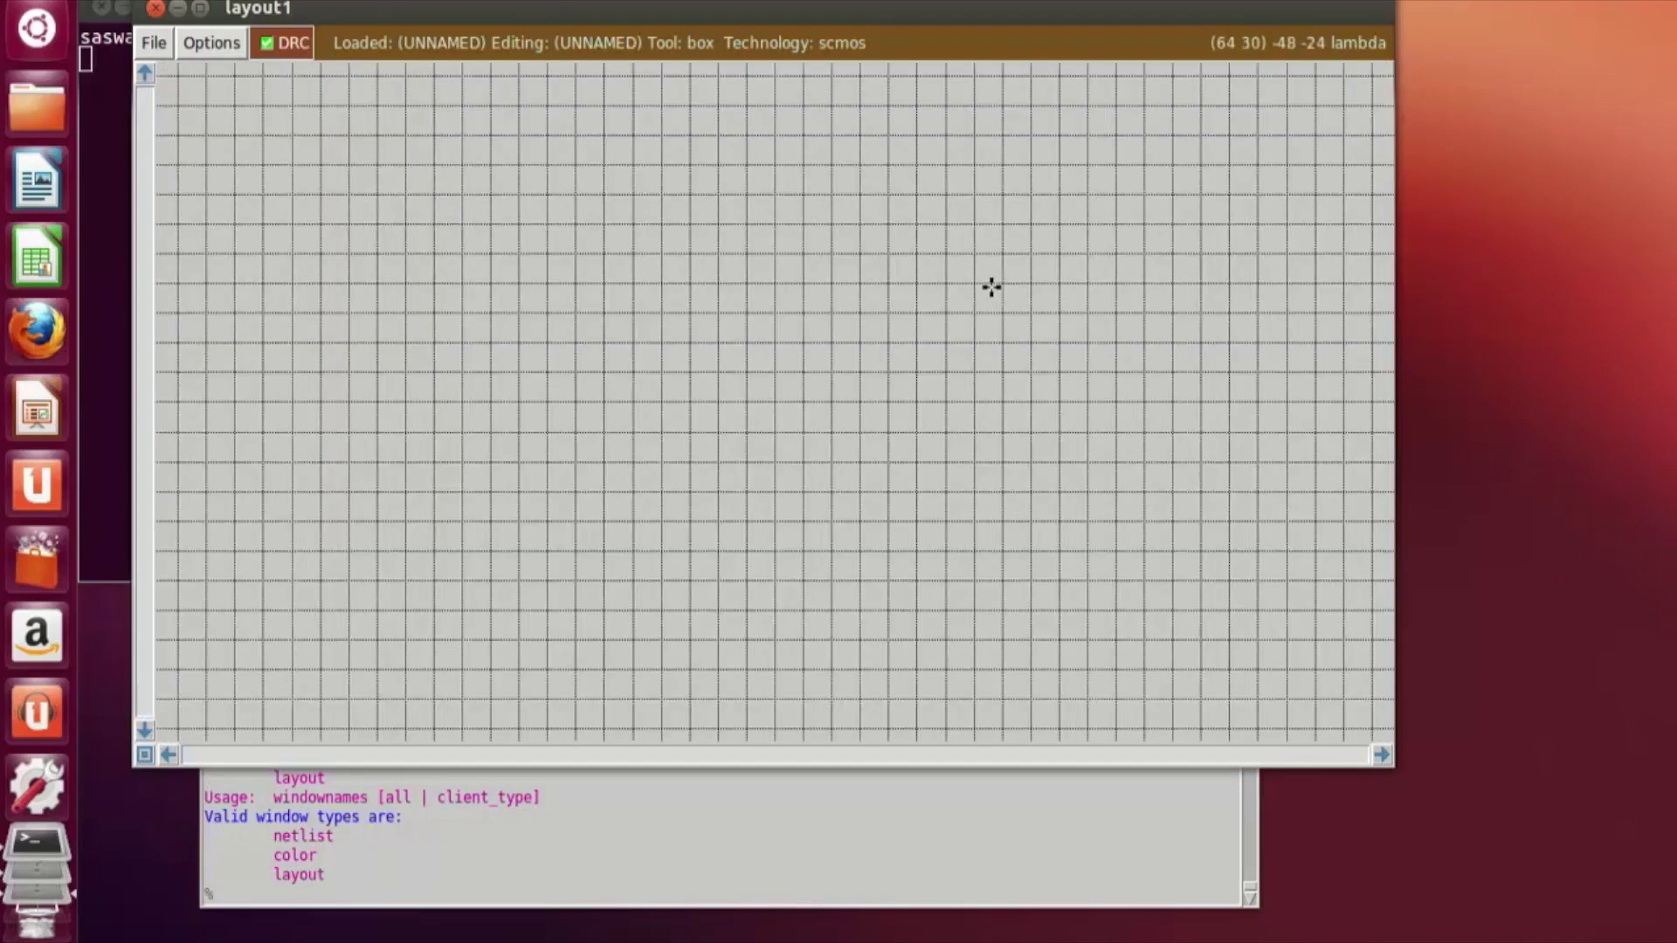
{"action": "key", "text": "g"}
{"action": "key", "text": "g"}
{"action": "key", "text": "z"}
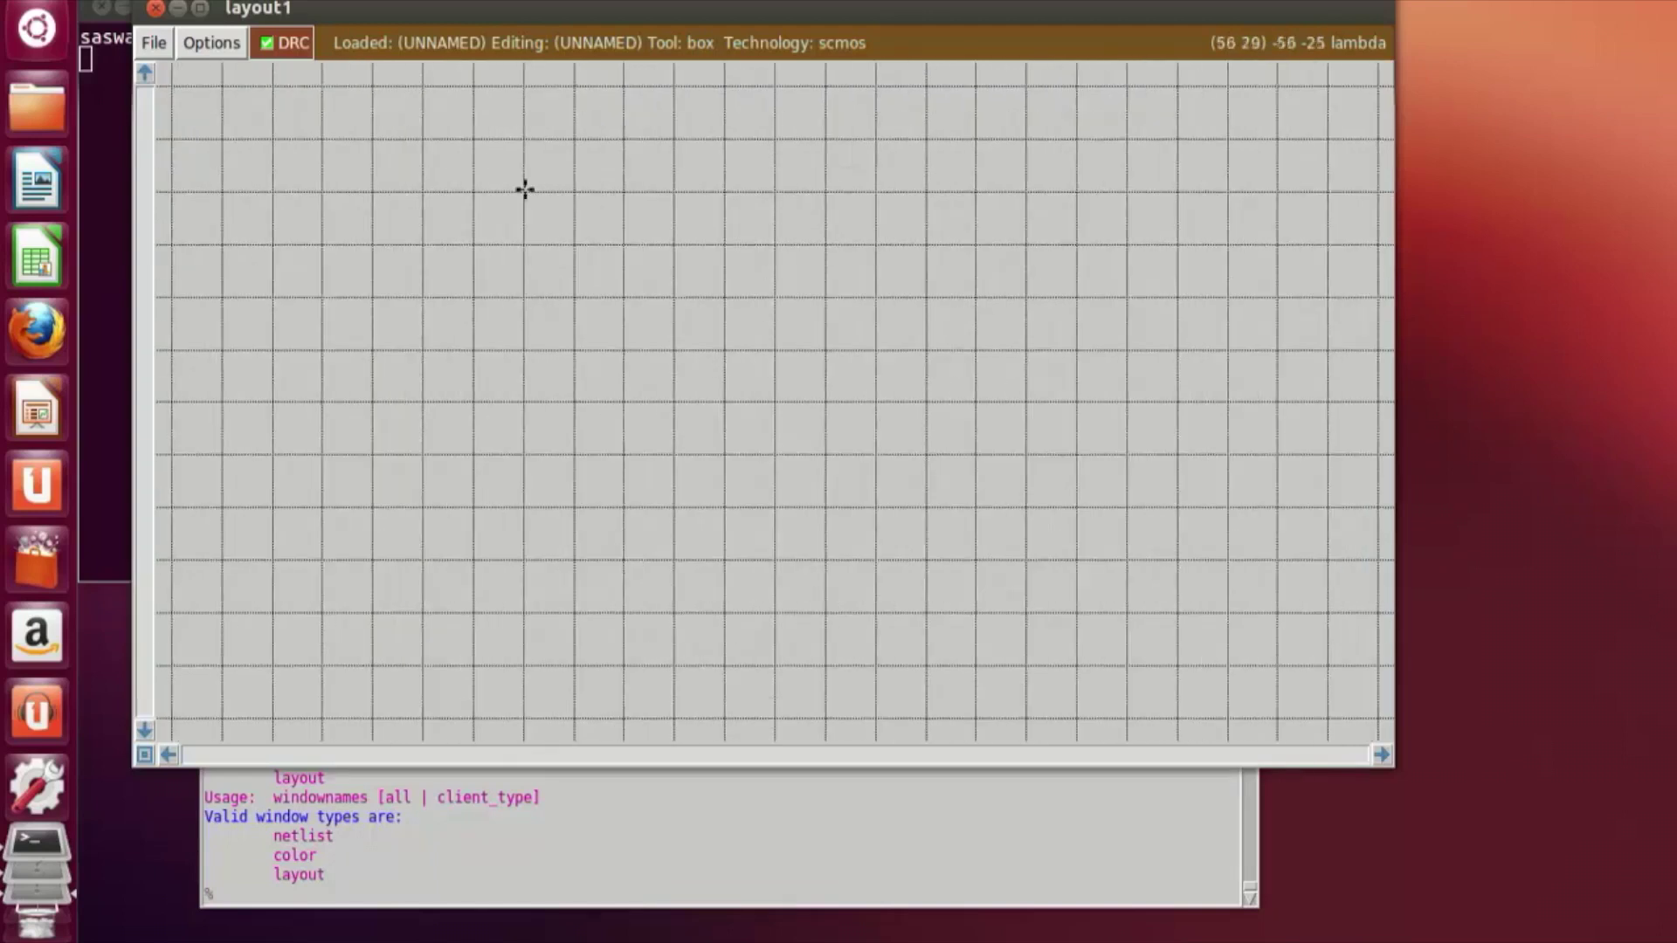
{"action": "left_click", "coordinate": [215, 50]}
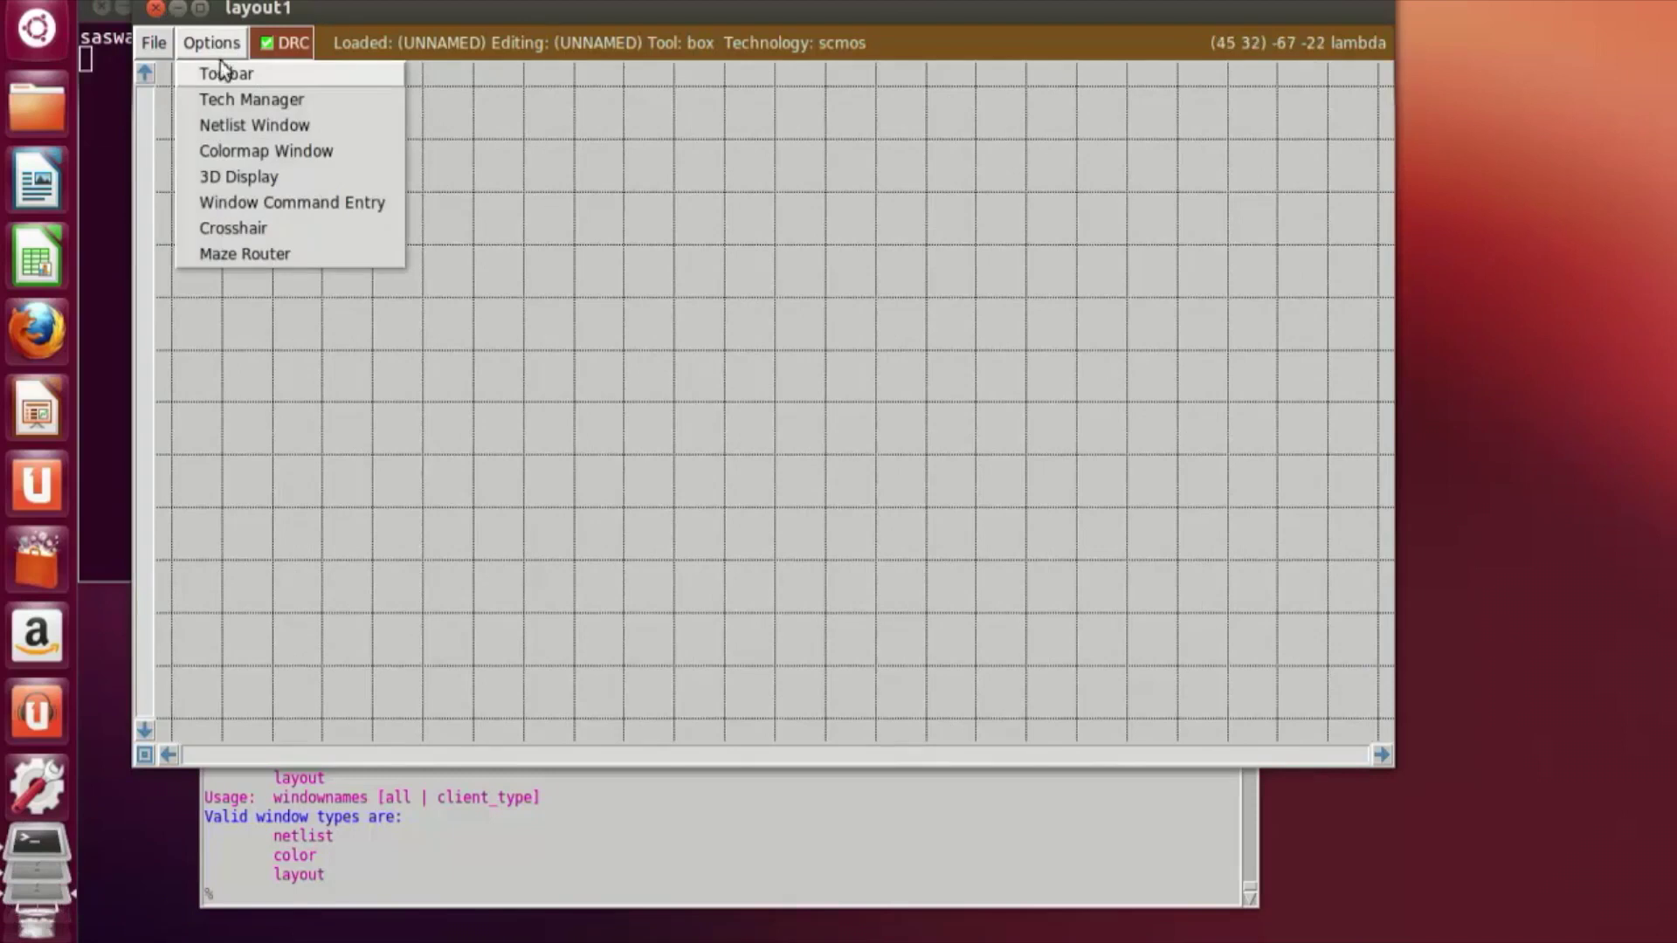
{"action": "left_click", "coordinate": [227, 76]}
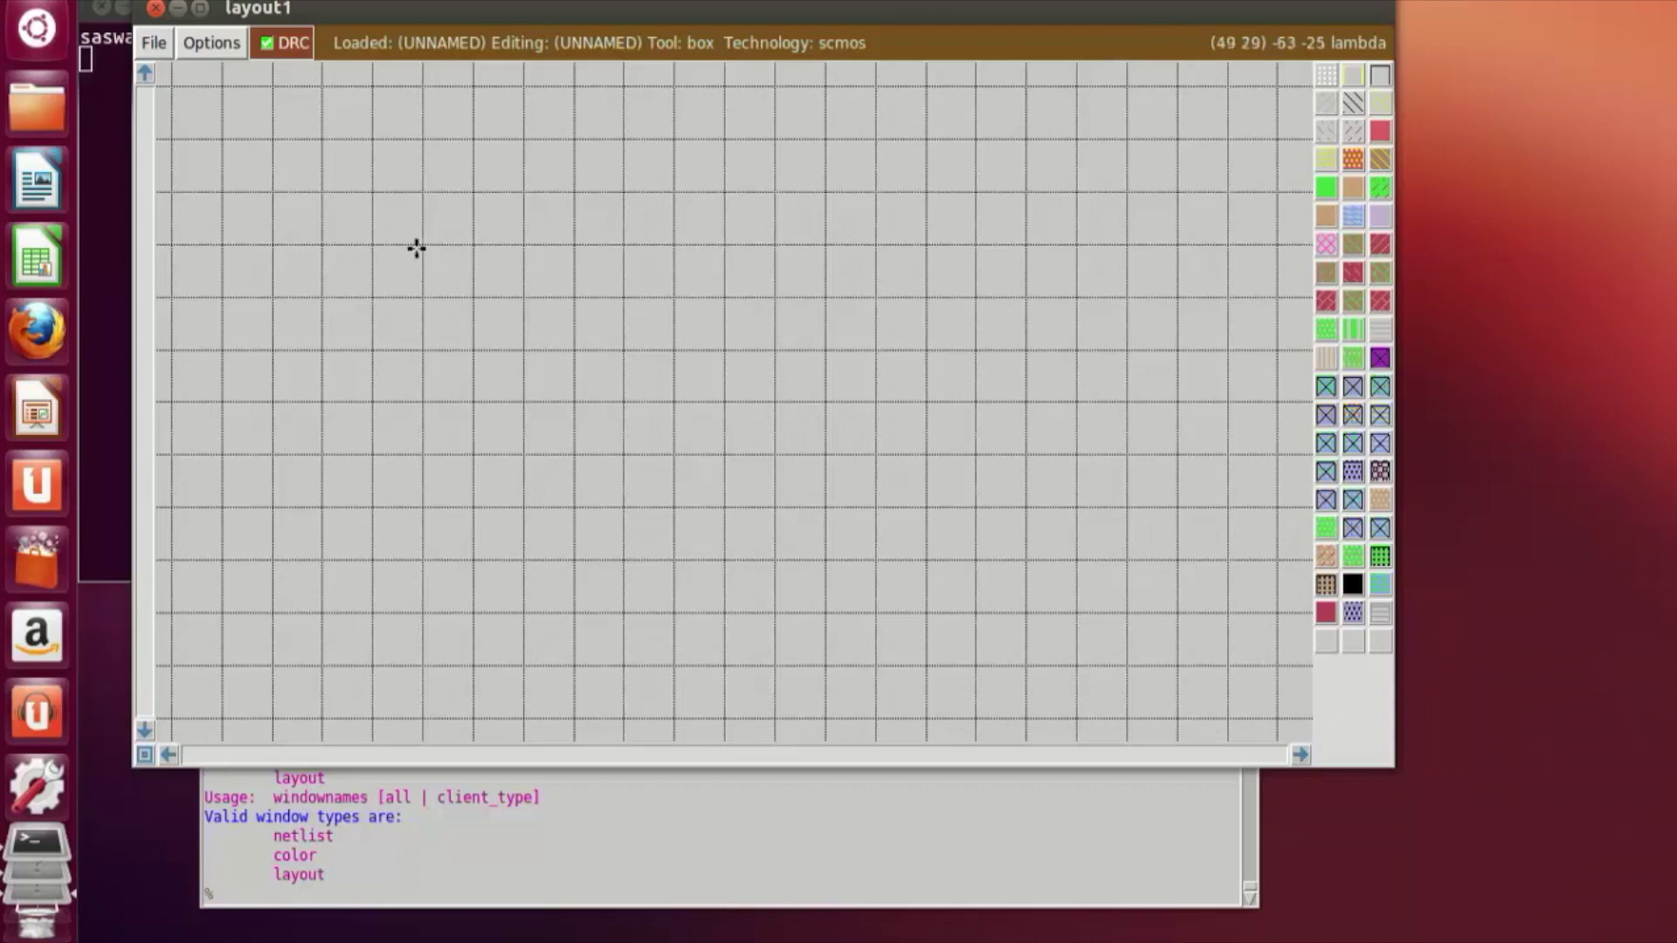
Step: Draw a box about 32 by 10 lambda across the upper part of the layout and paint it as n-well
{"action": "left_click", "coordinate": [245, 93]}
{"action": "right_click", "coordinate": [1280, 485]}
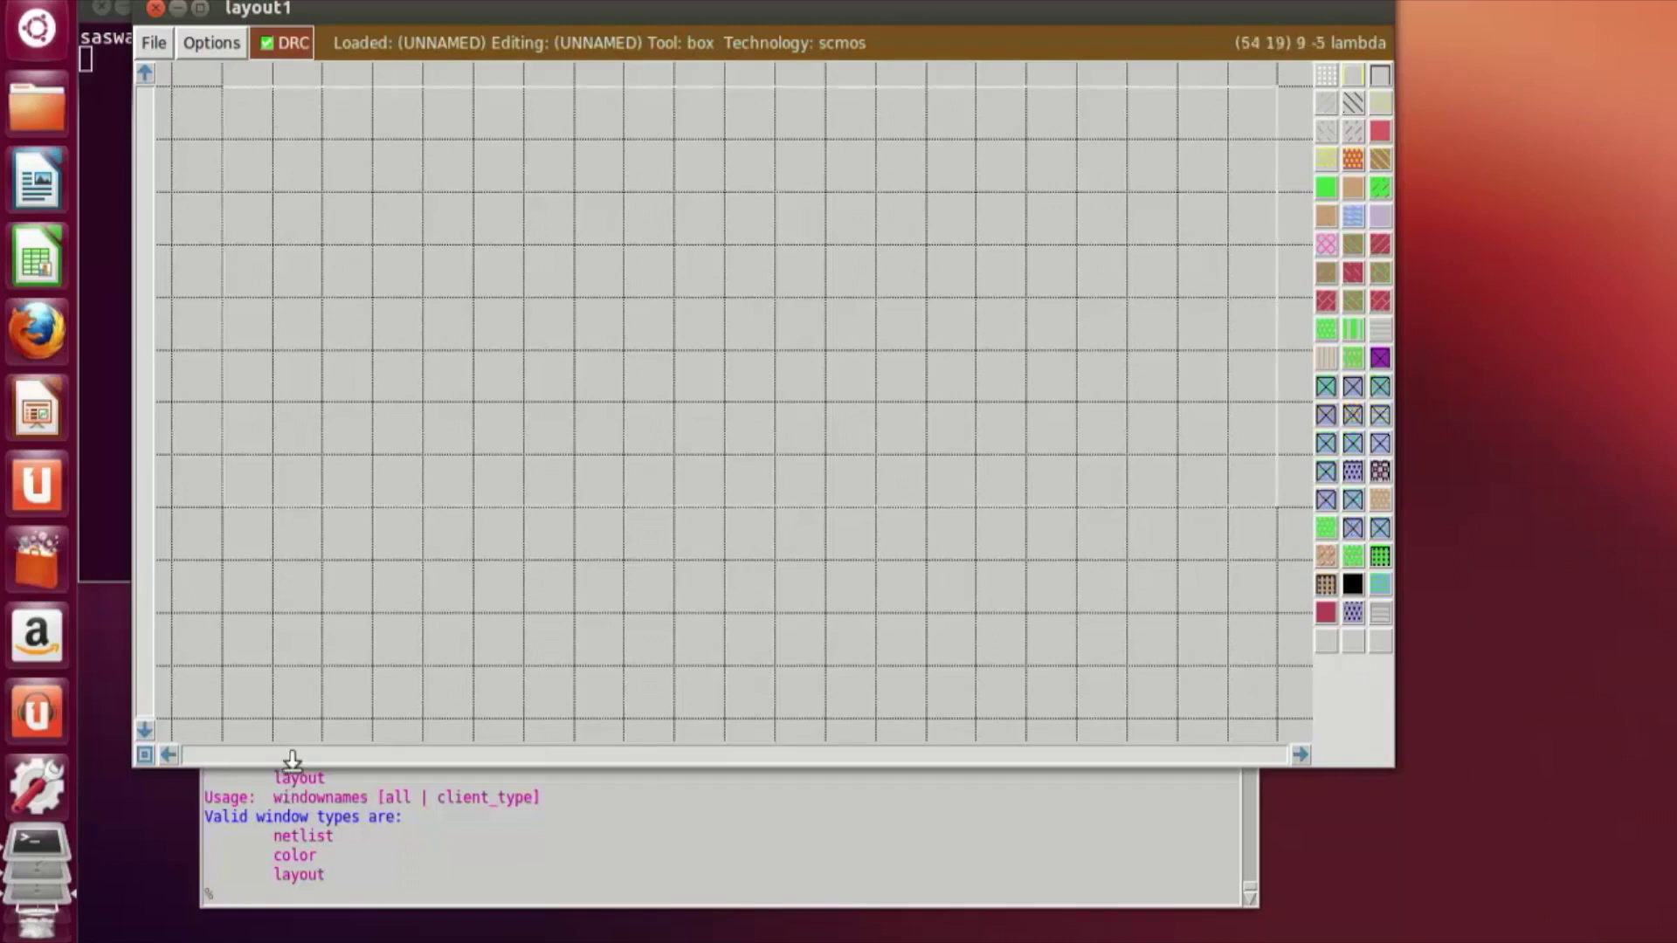
{"action": "key", "text": "shift+z"}
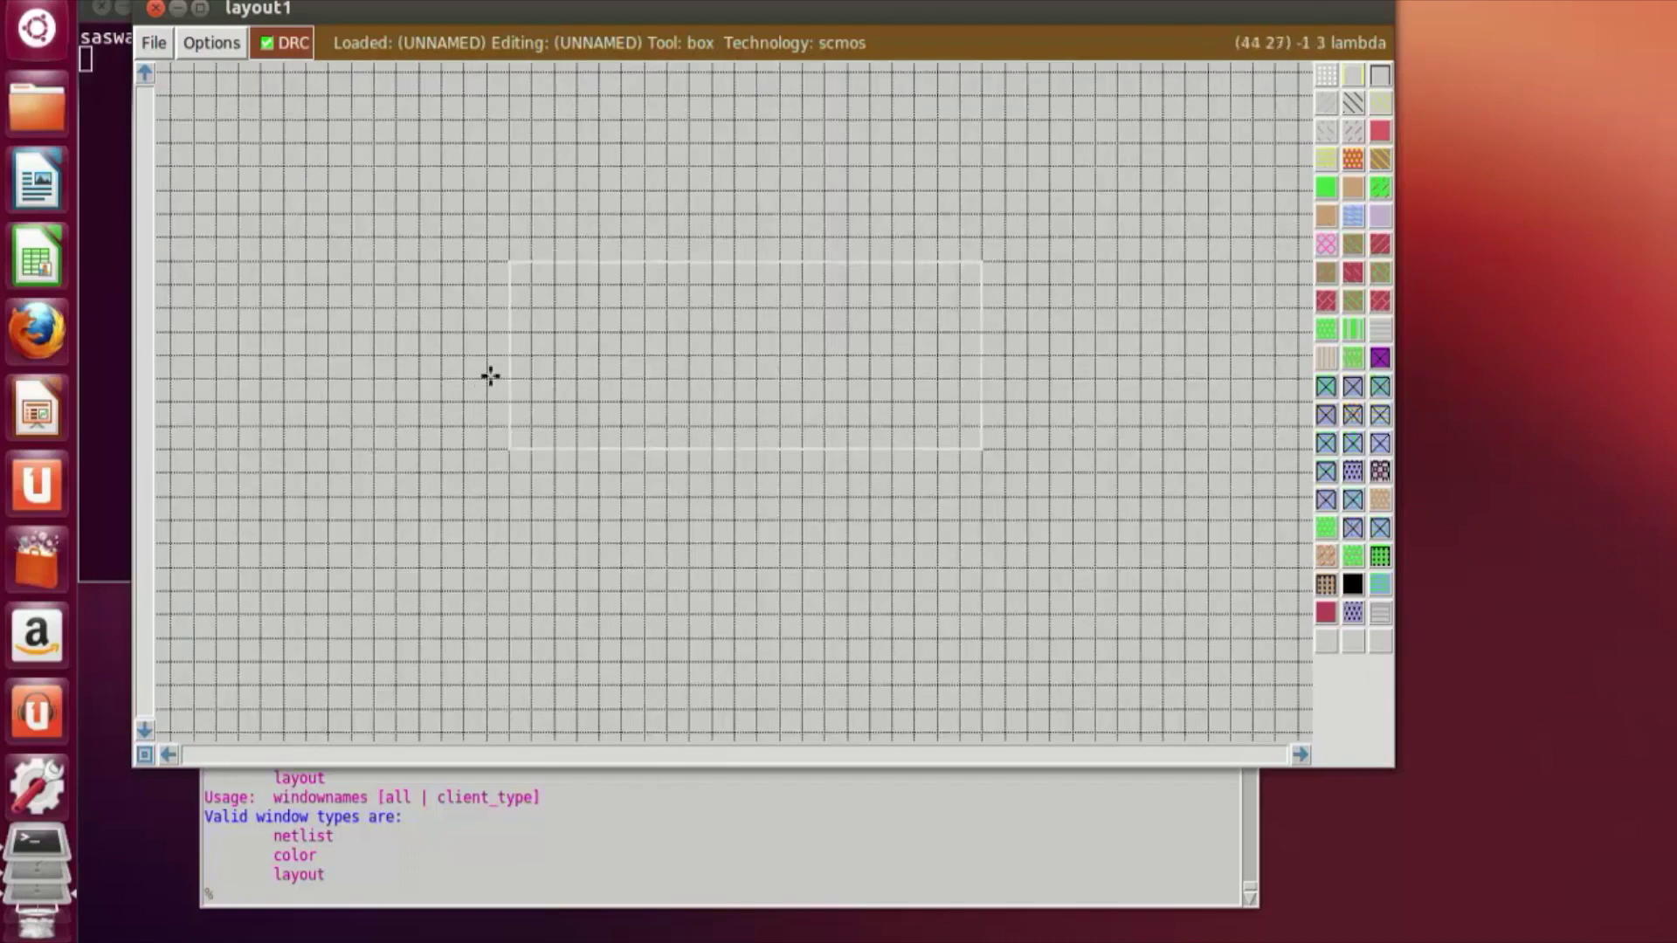
{"action": "left_click", "coordinate": [374, 265]}
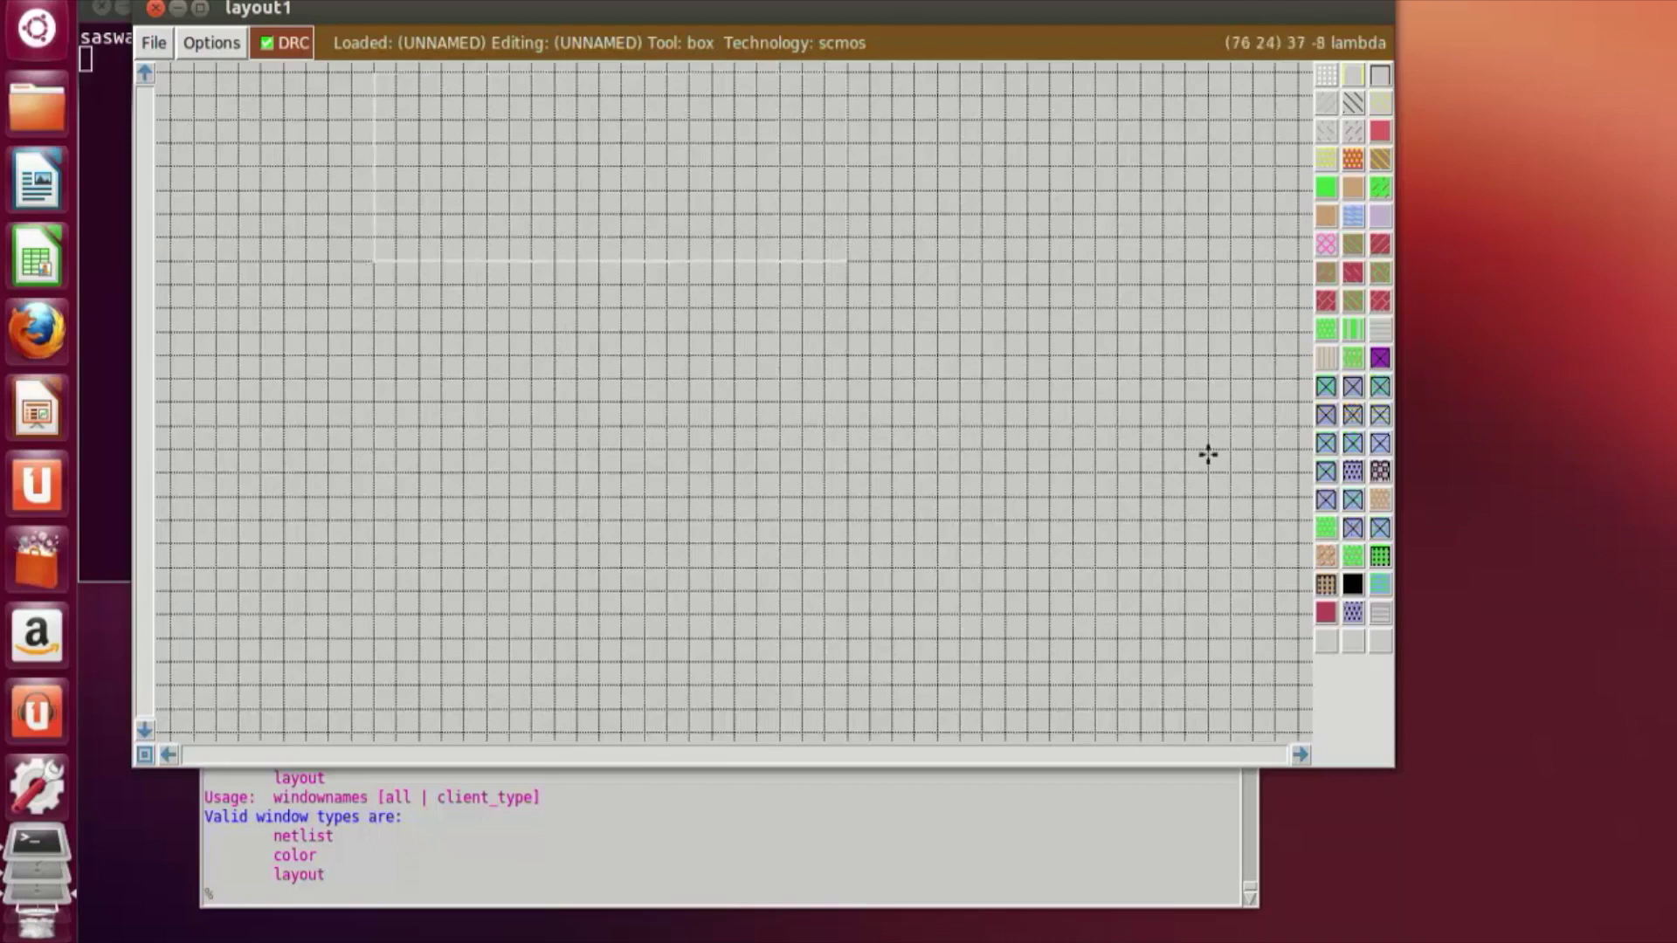
{"action": "right_click", "coordinate": [1090, 445]}
{"action": "right_click", "coordinate": [1090, 485]}
{"action": "right_click", "coordinate": [1097, 313]}
{"action": "right_click", "coordinate": [1102, 266]}
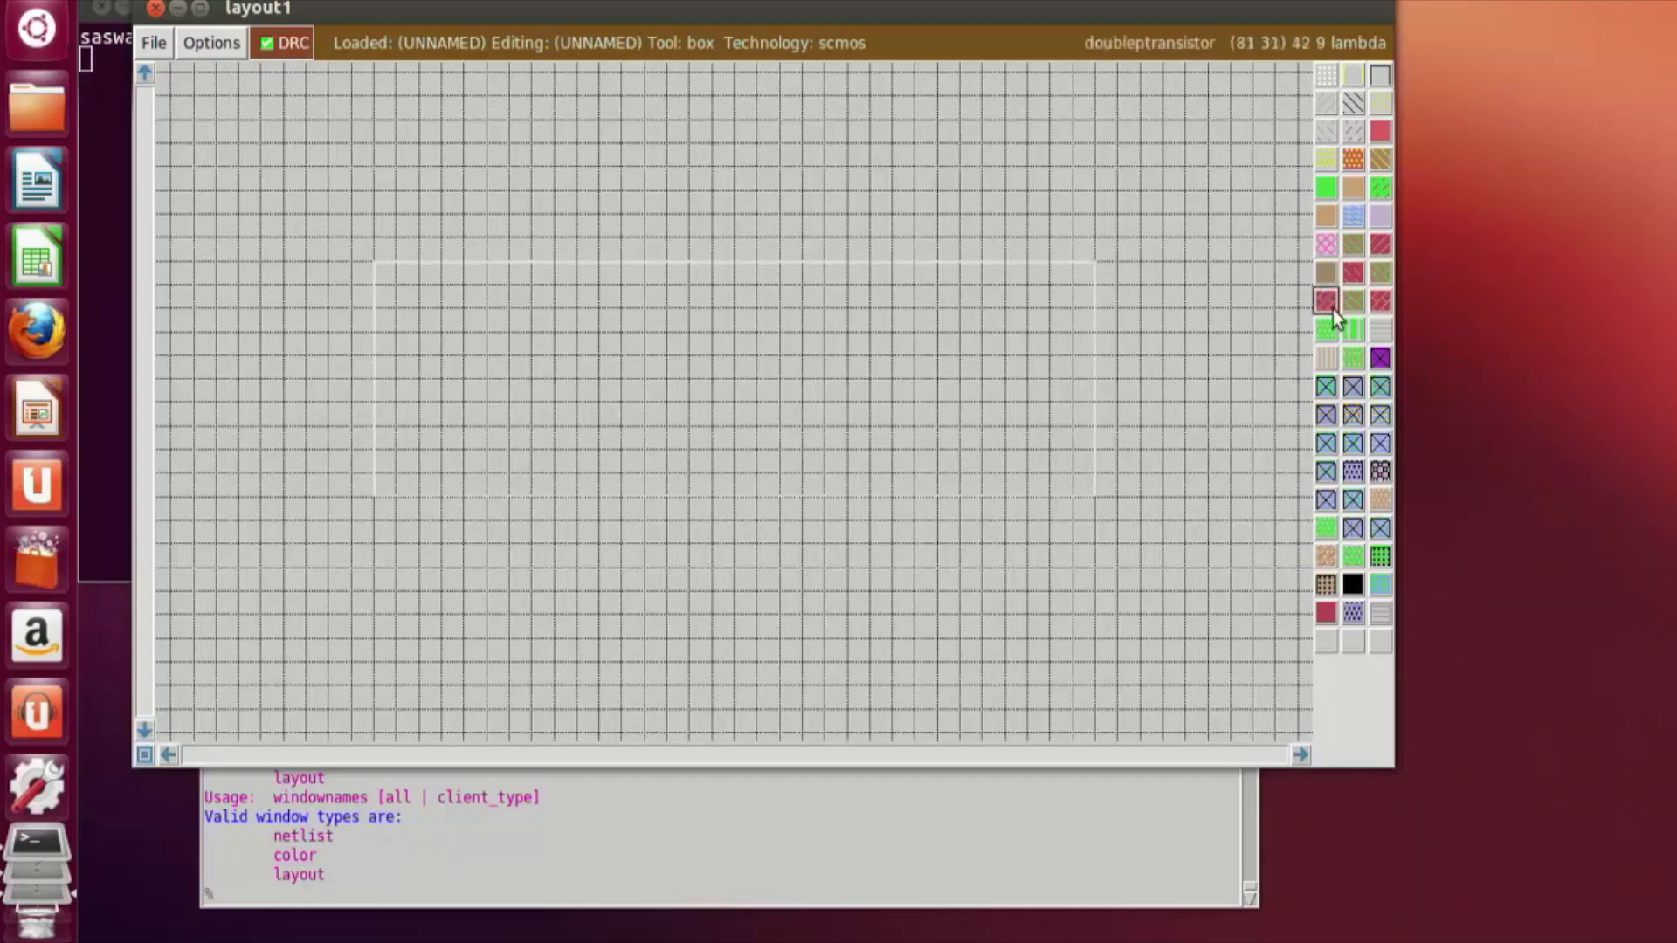
{"action": "left_click", "coordinate": [1352, 104]}
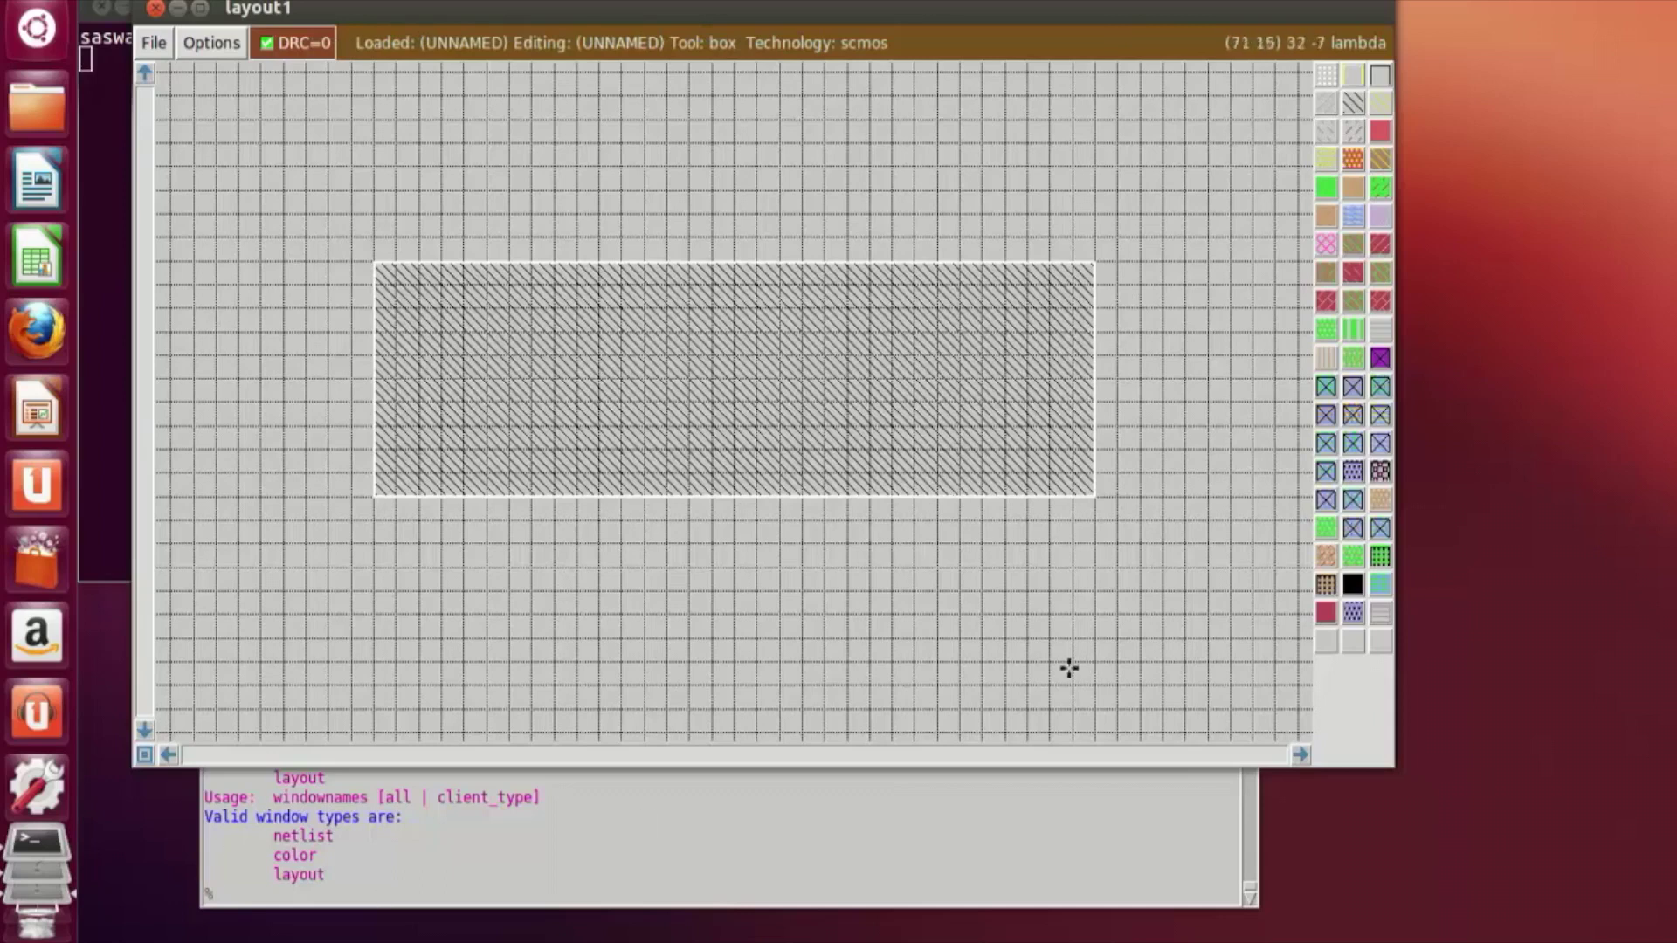
Step: Paint a 28 by 6 lambda p-diffusion rectangle inside the n-well, inset 2 lambda from its edges
{"action": "left_click", "coordinate": [417, 306]}
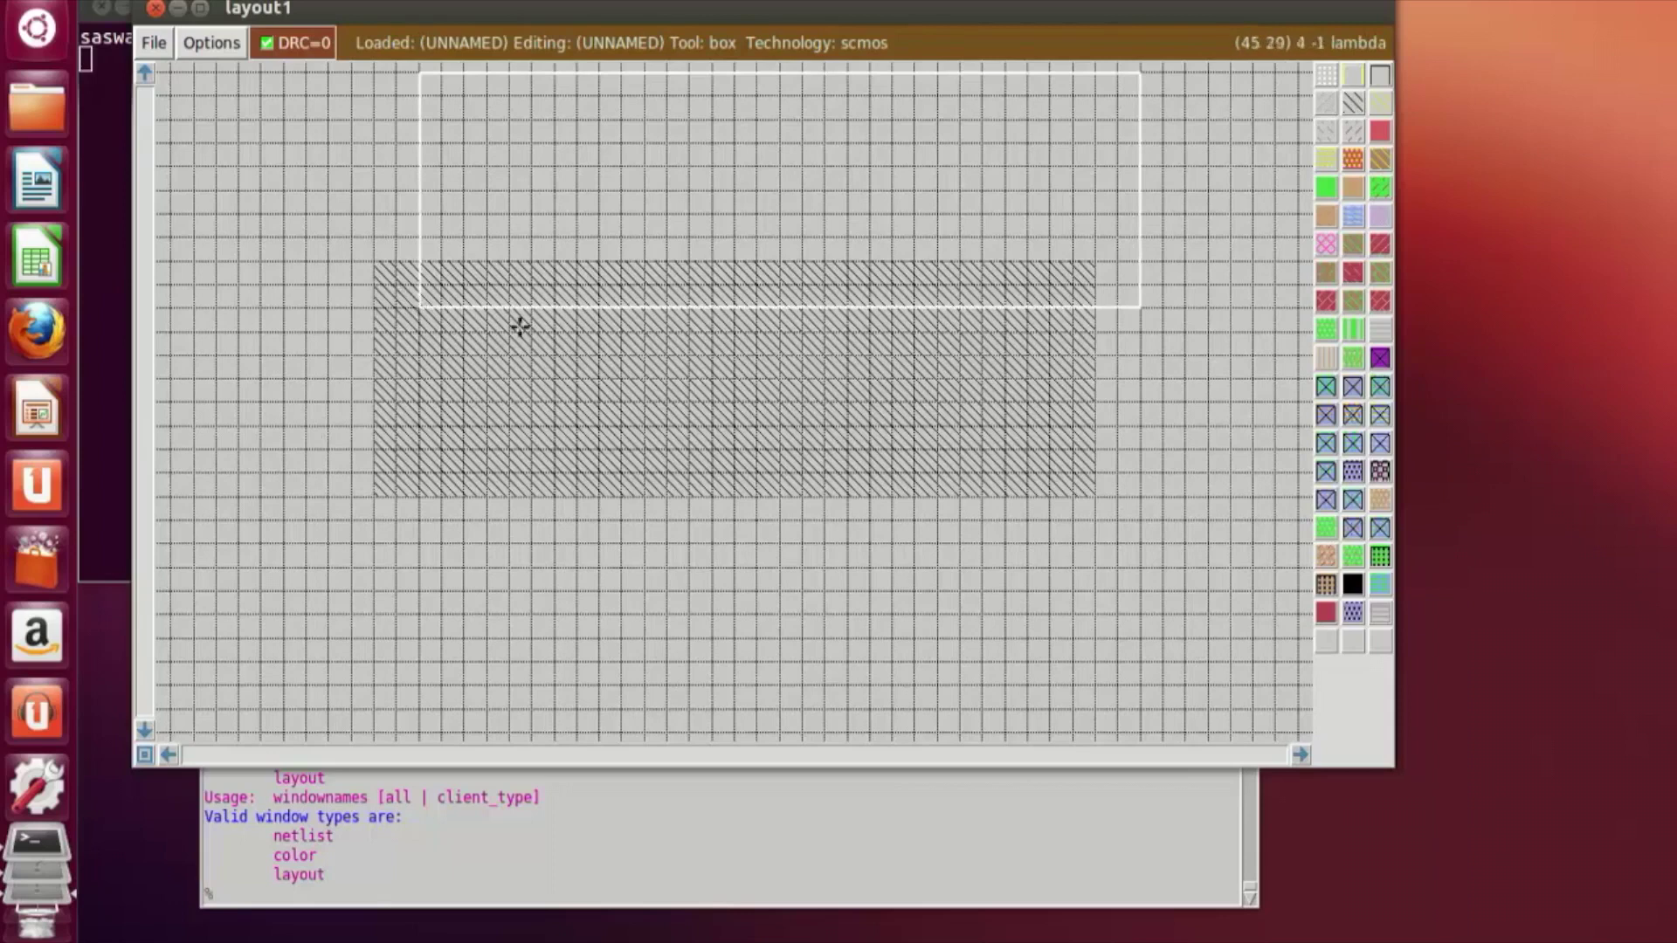
{"action": "right_click", "coordinate": [1035, 453]}
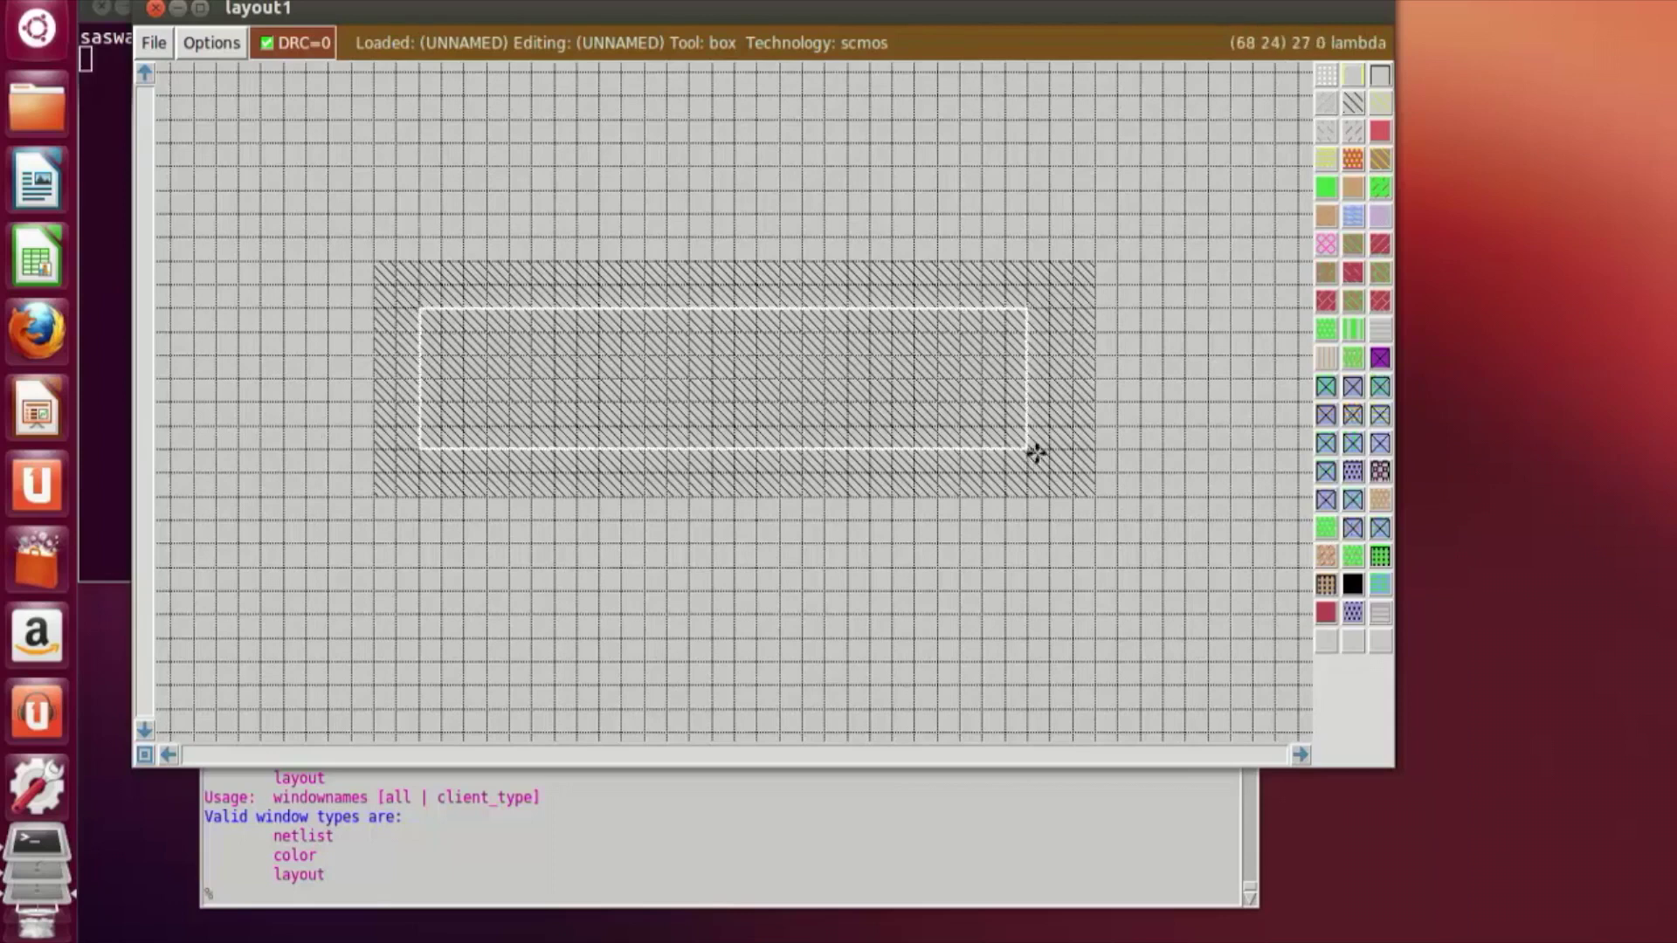
{"action": "right_click", "coordinate": [1067, 400]}
{"action": "right_click", "coordinate": [1052, 358]}
{"action": "right_click", "coordinate": [1041, 313]}
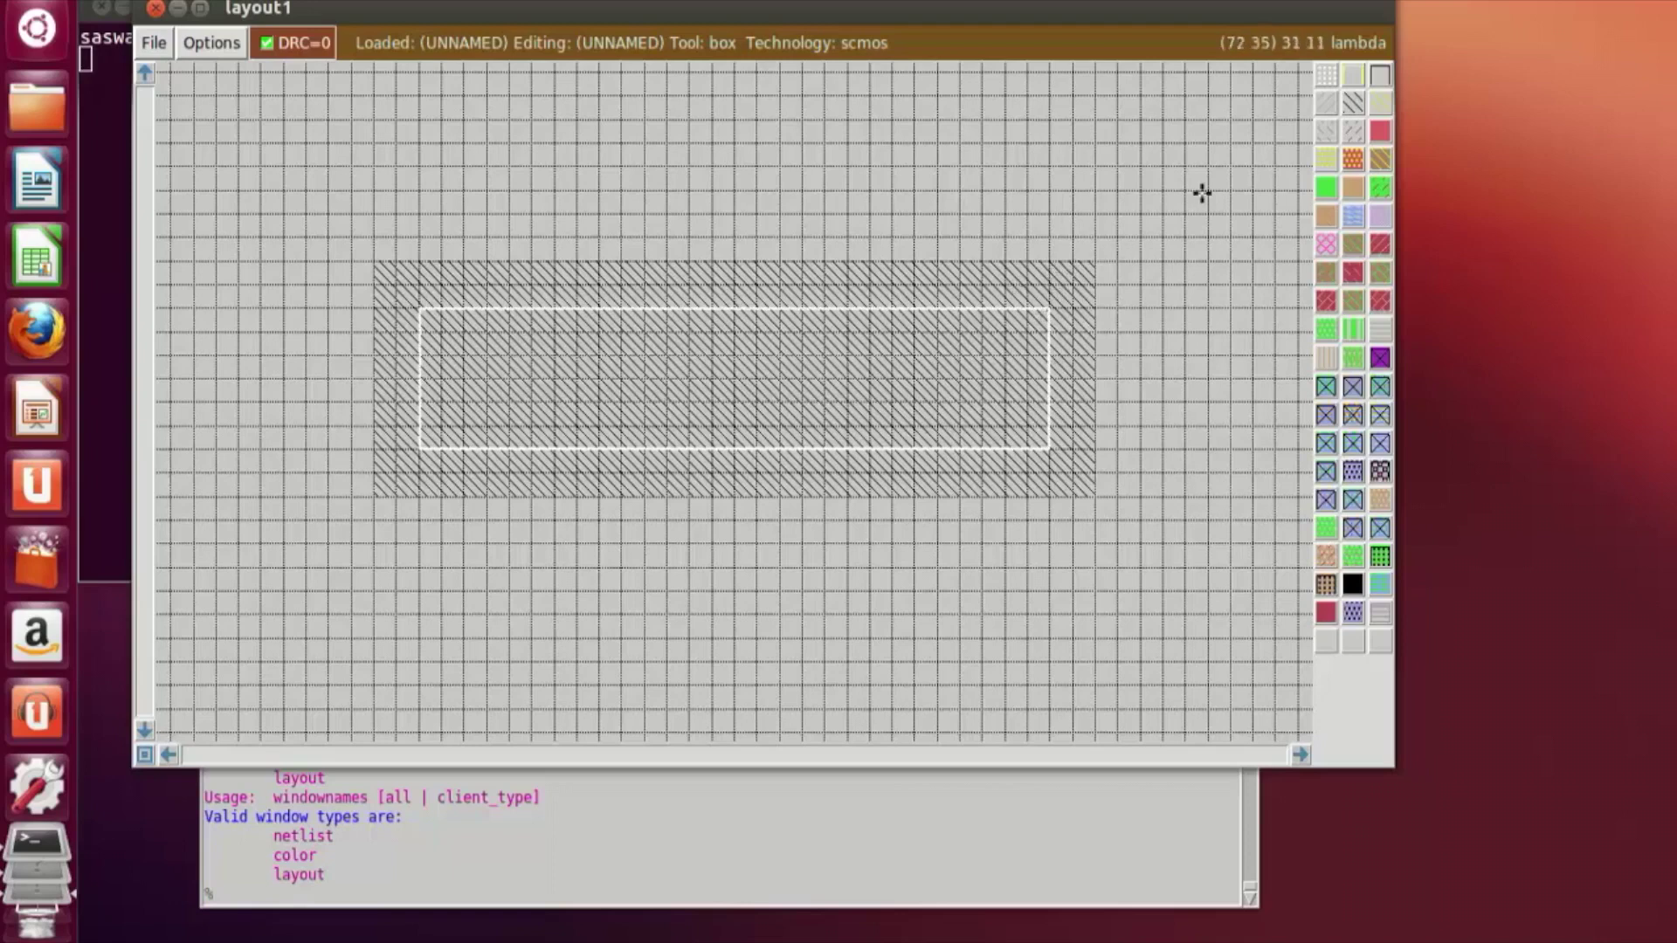
{"action": "left_click", "coordinate": [1353, 186]}
Step: Paint a 28 by 6 lambda n-diffusion rectangle about 18 lambda below the n-well, aligned horizontally with the p-diffusion
{"action": "left_click", "coordinate": [1065, 690]}
{"action": "scroll", "coordinate": [362, 641], "scroll_direction": "down", "scroll_amount": 5}
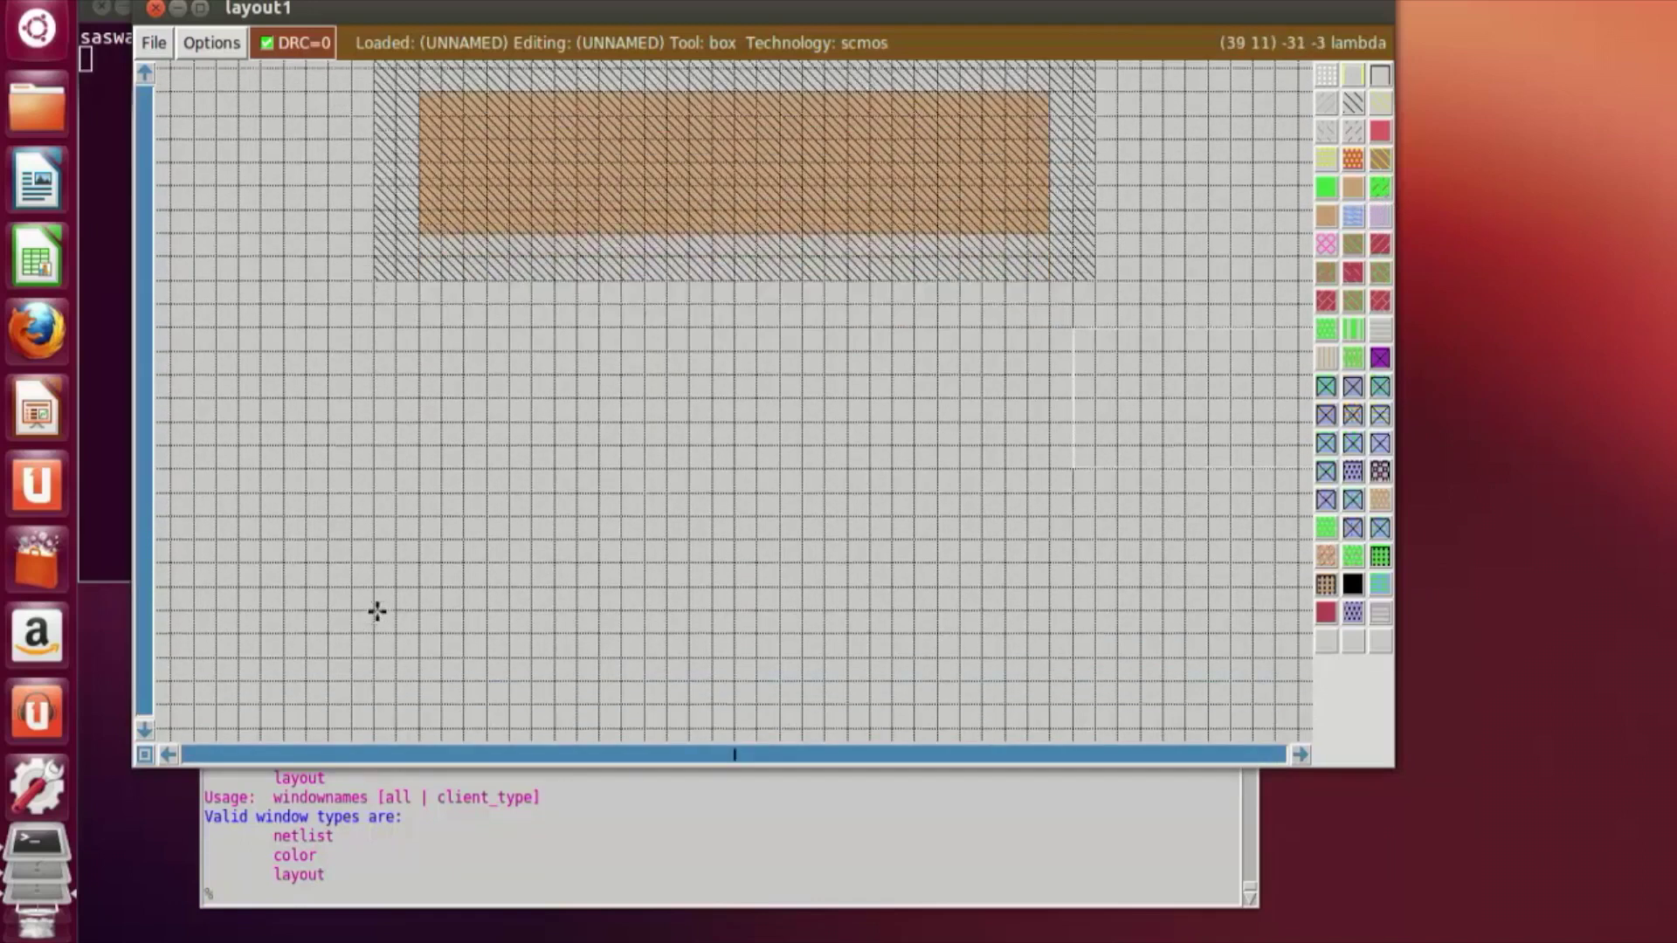
{"action": "left_click", "coordinate": [368, 718]}
{"action": "left_click", "coordinate": [421, 655]}
{"action": "scroll", "coordinate": [436, 698], "scroll_direction": "down", "scroll_amount": 2}
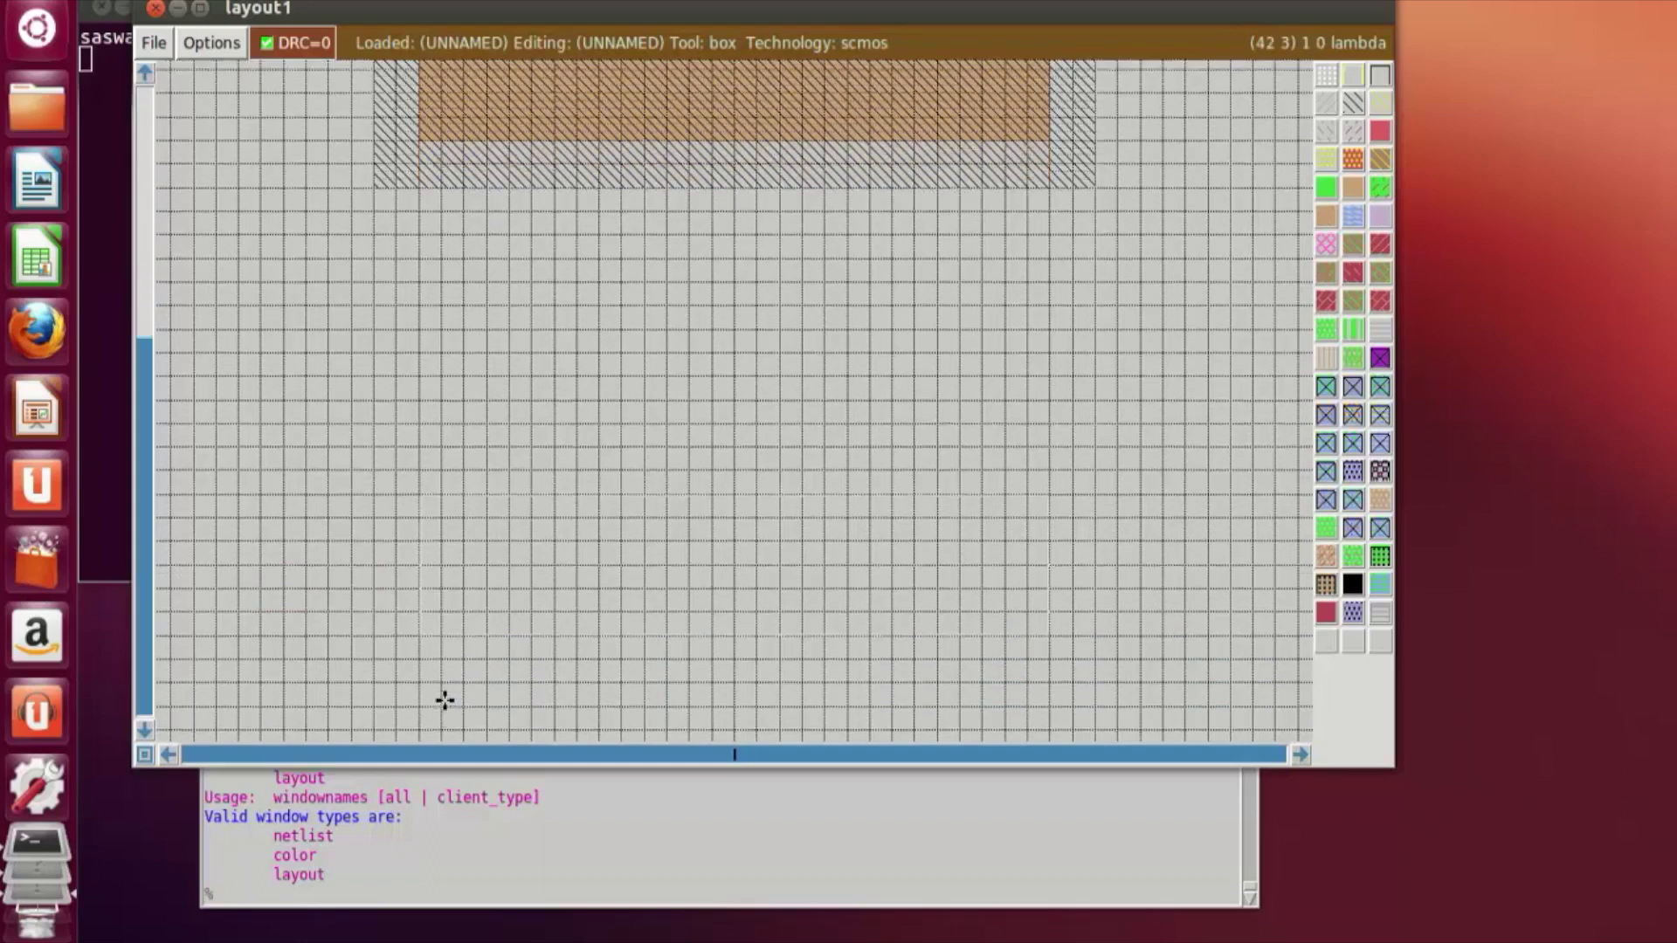
{"action": "left_click", "coordinate": [450, 684]}
{"action": "scroll", "coordinate": [449, 692], "scroll_direction": "down", "scroll_amount": 1}
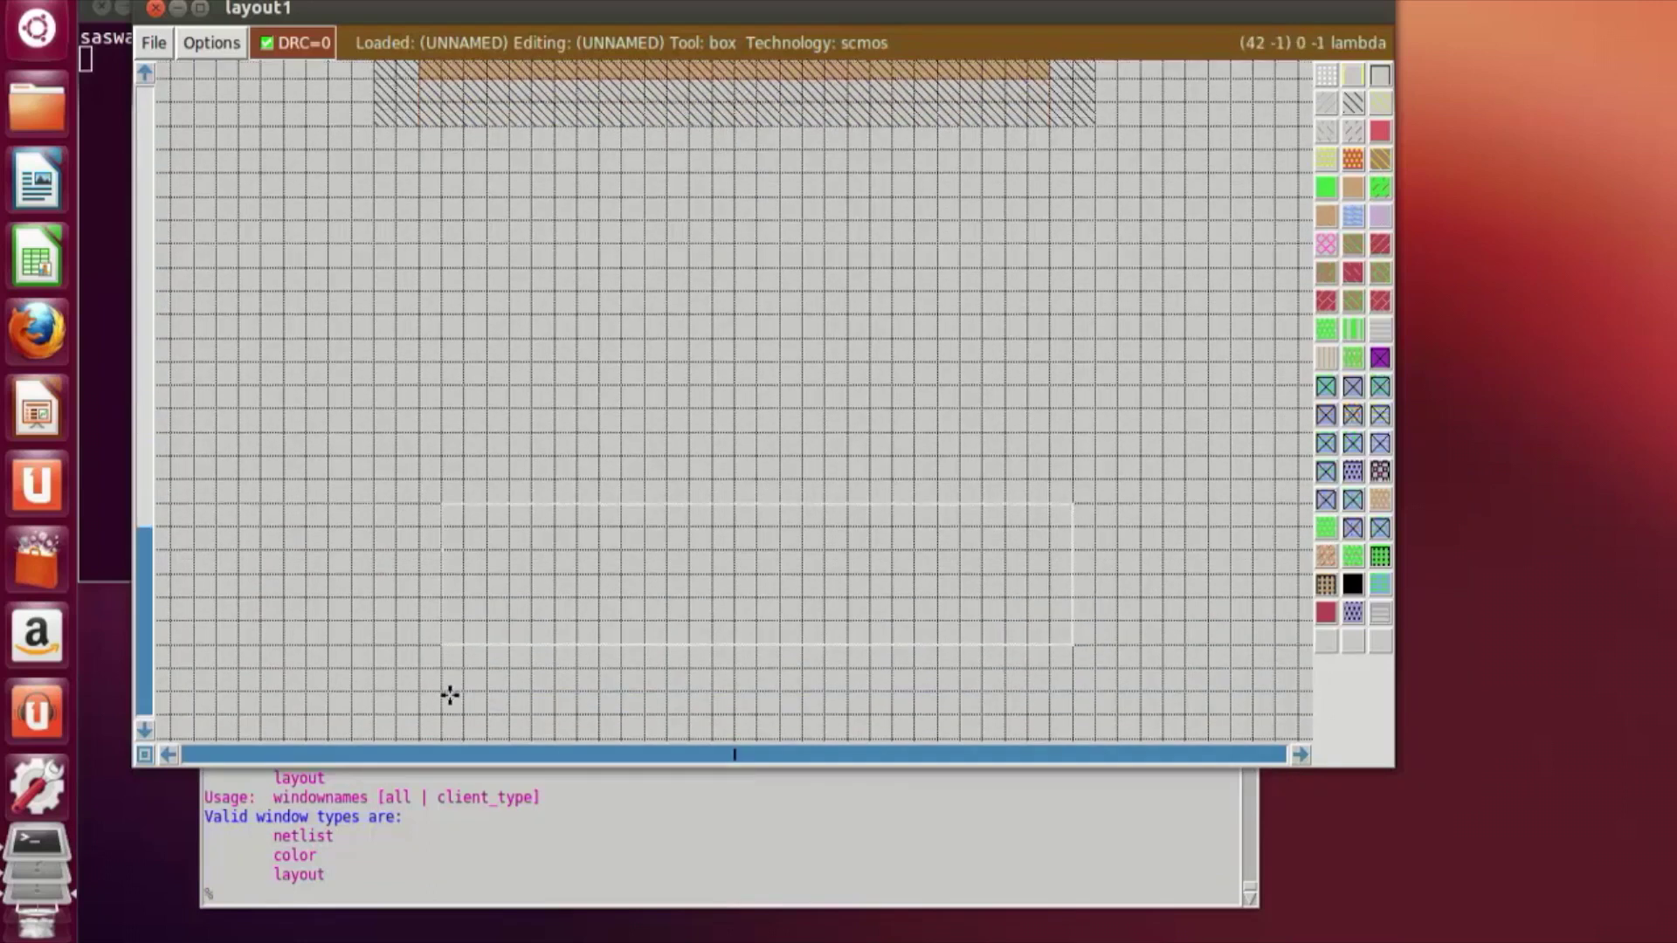
{"action": "left_click", "coordinate": [437, 694]}
{"action": "left_click", "coordinate": [423, 689]}
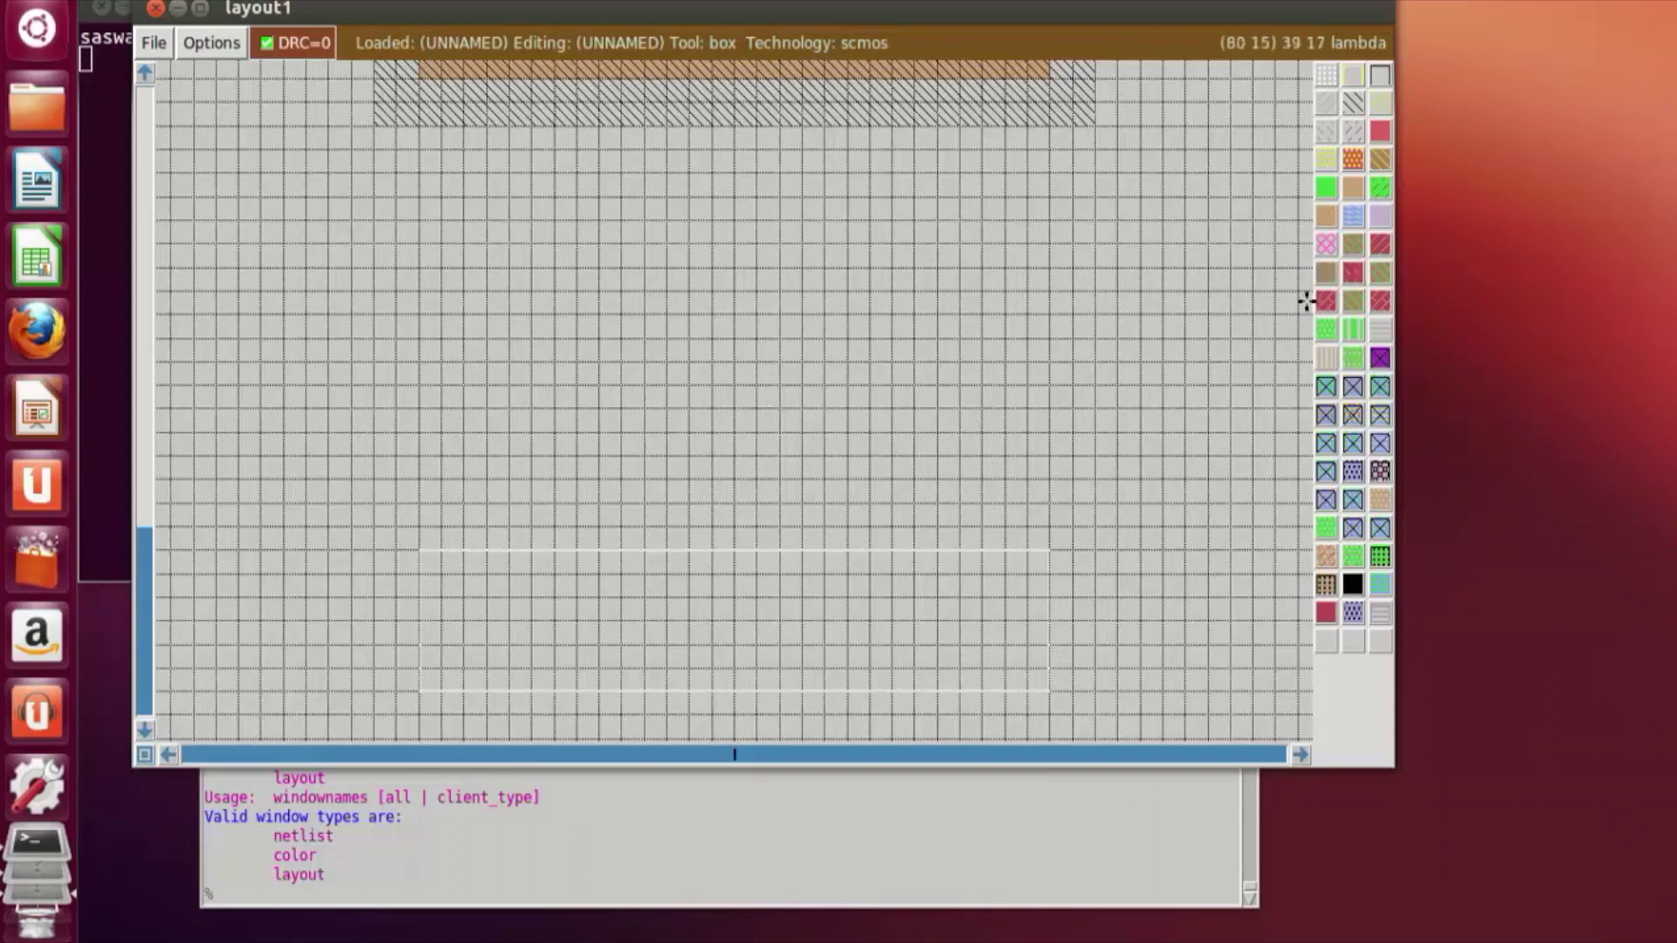
{"action": "left_click", "coordinate": [1330, 190]}
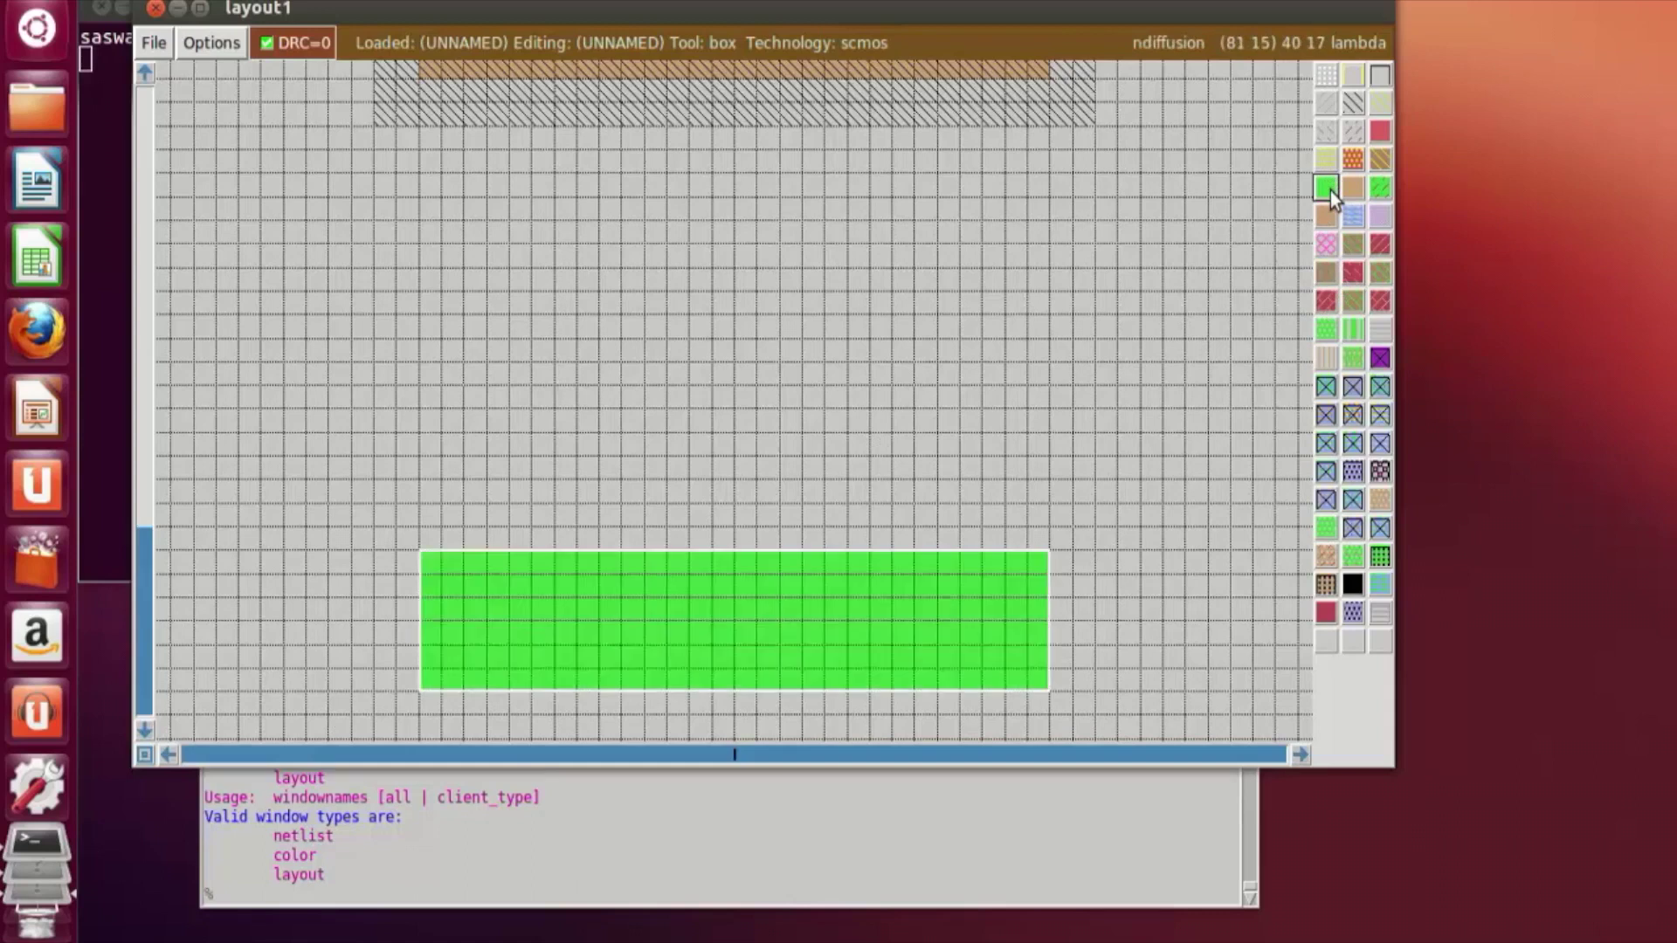
Step: Use an 8 by 6 lambda box to measure equal sections at both ends of the p-diffusion
{"action": "left_click", "coordinate": [1059, 474]}
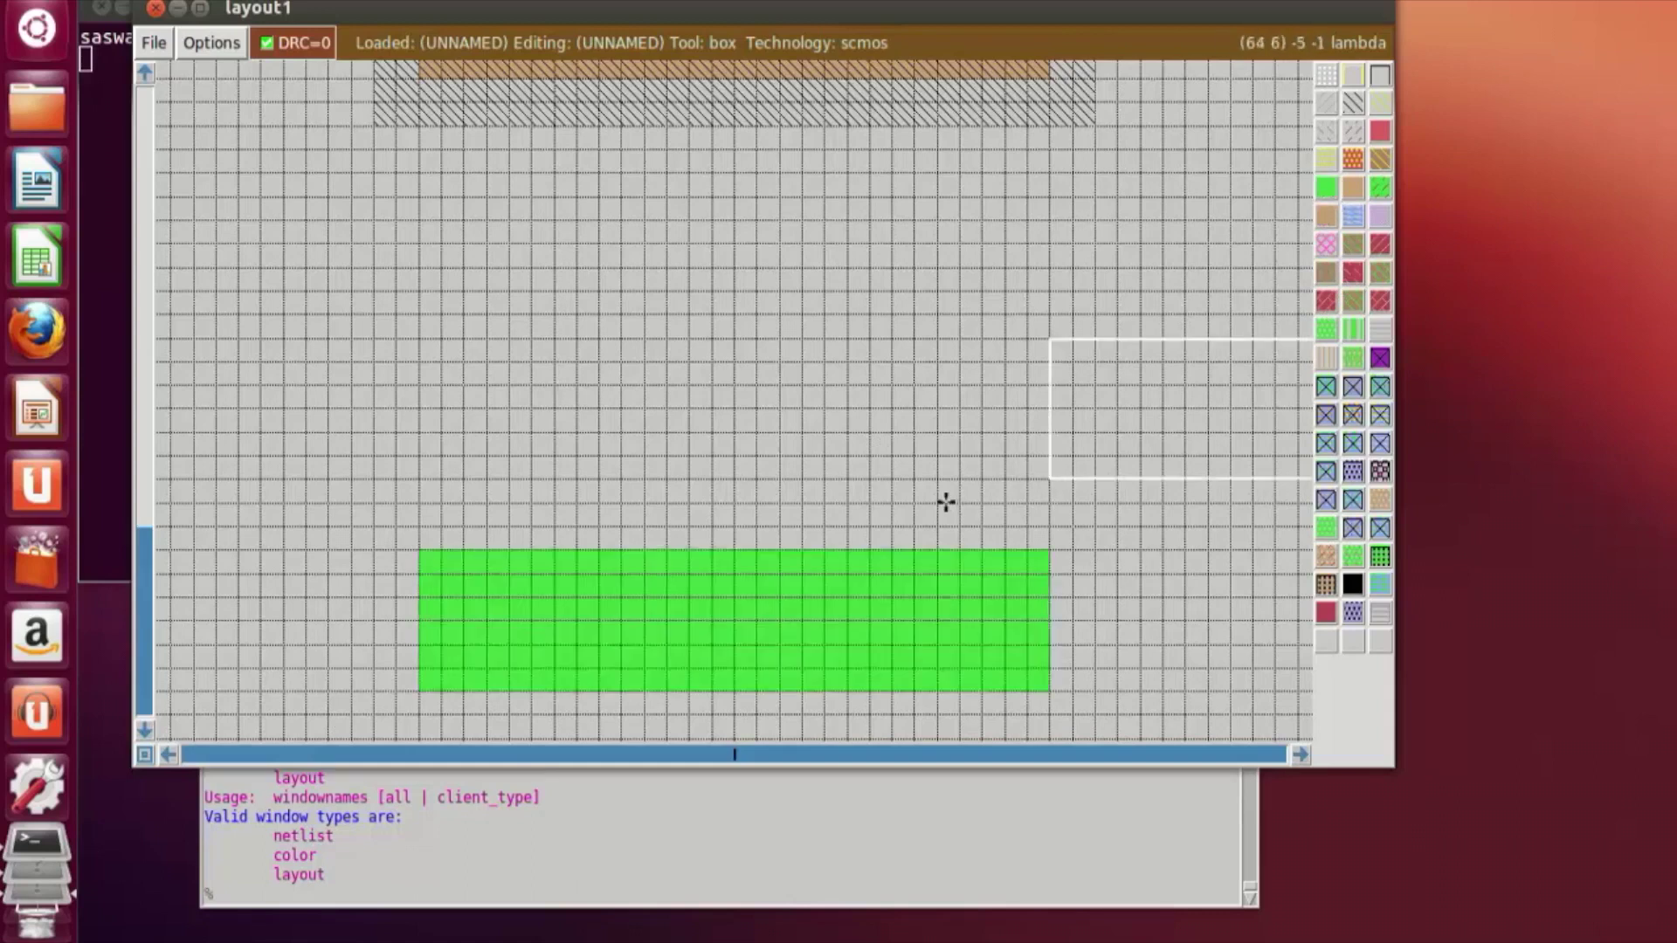
{"action": "scroll", "coordinate": [689, 490], "scroll_direction": "up", "scroll_amount": 2}
{"action": "scroll", "coordinate": [702, 498], "scroll_direction": "up", "scroll_amount": 1}
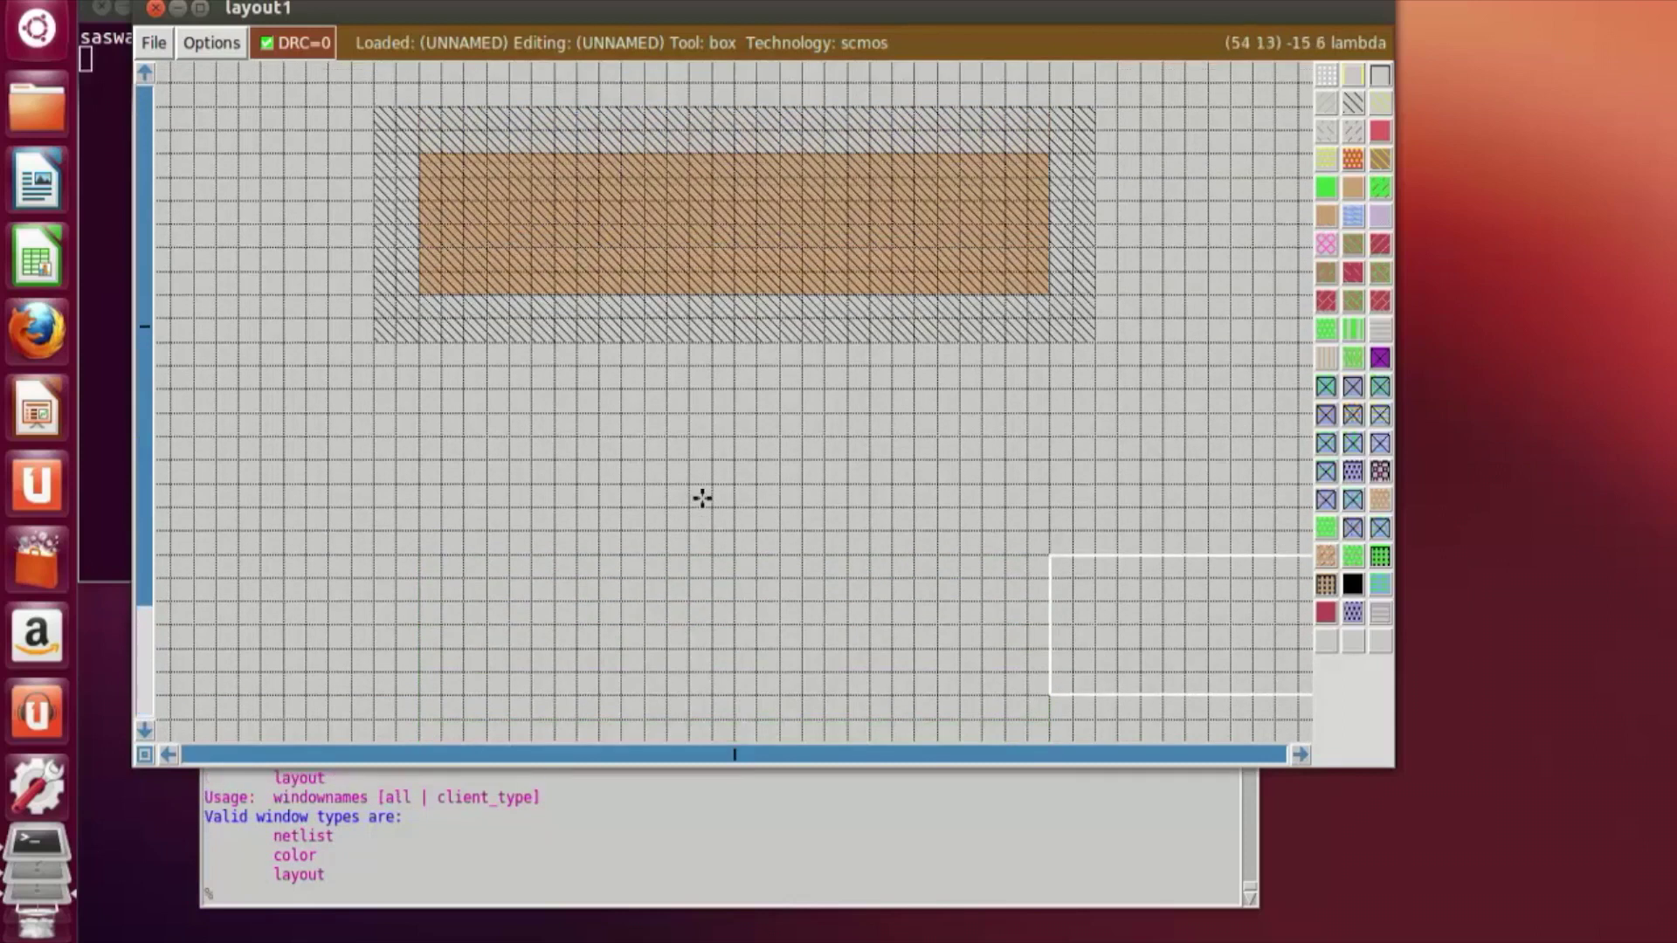
{"action": "scroll", "coordinate": [702, 497], "scroll_direction": "up", "scroll_amount": 2}
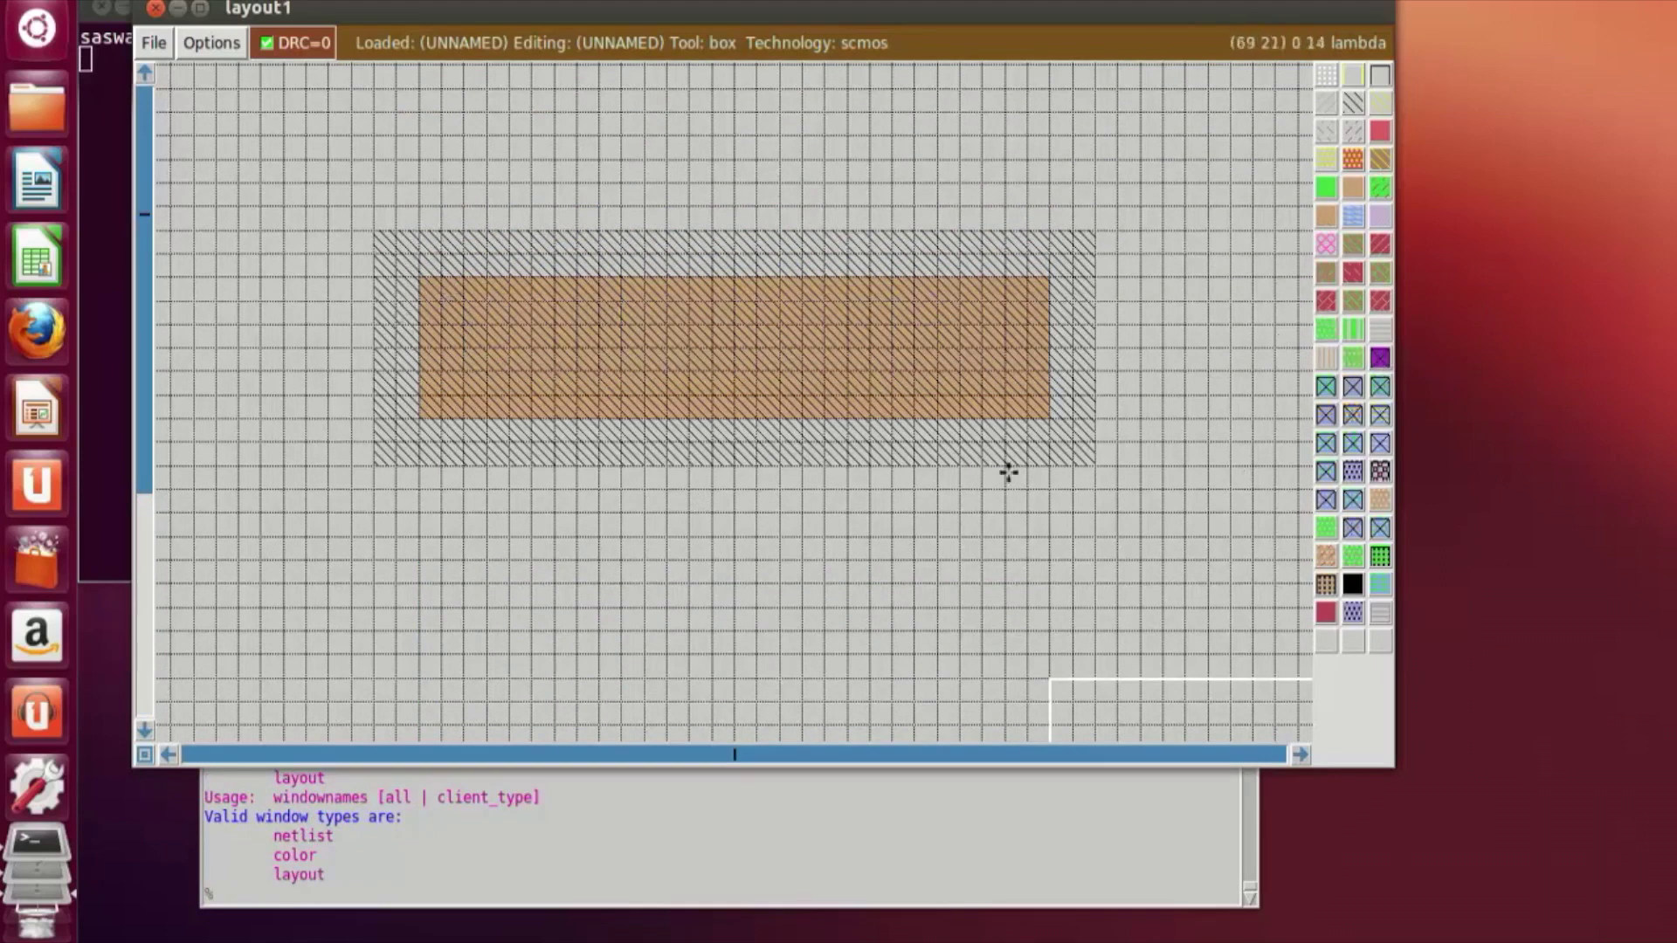
{"action": "left_click", "coordinate": [418, 278]}
{"action": "right_click", "coordinate": [597, 419]}
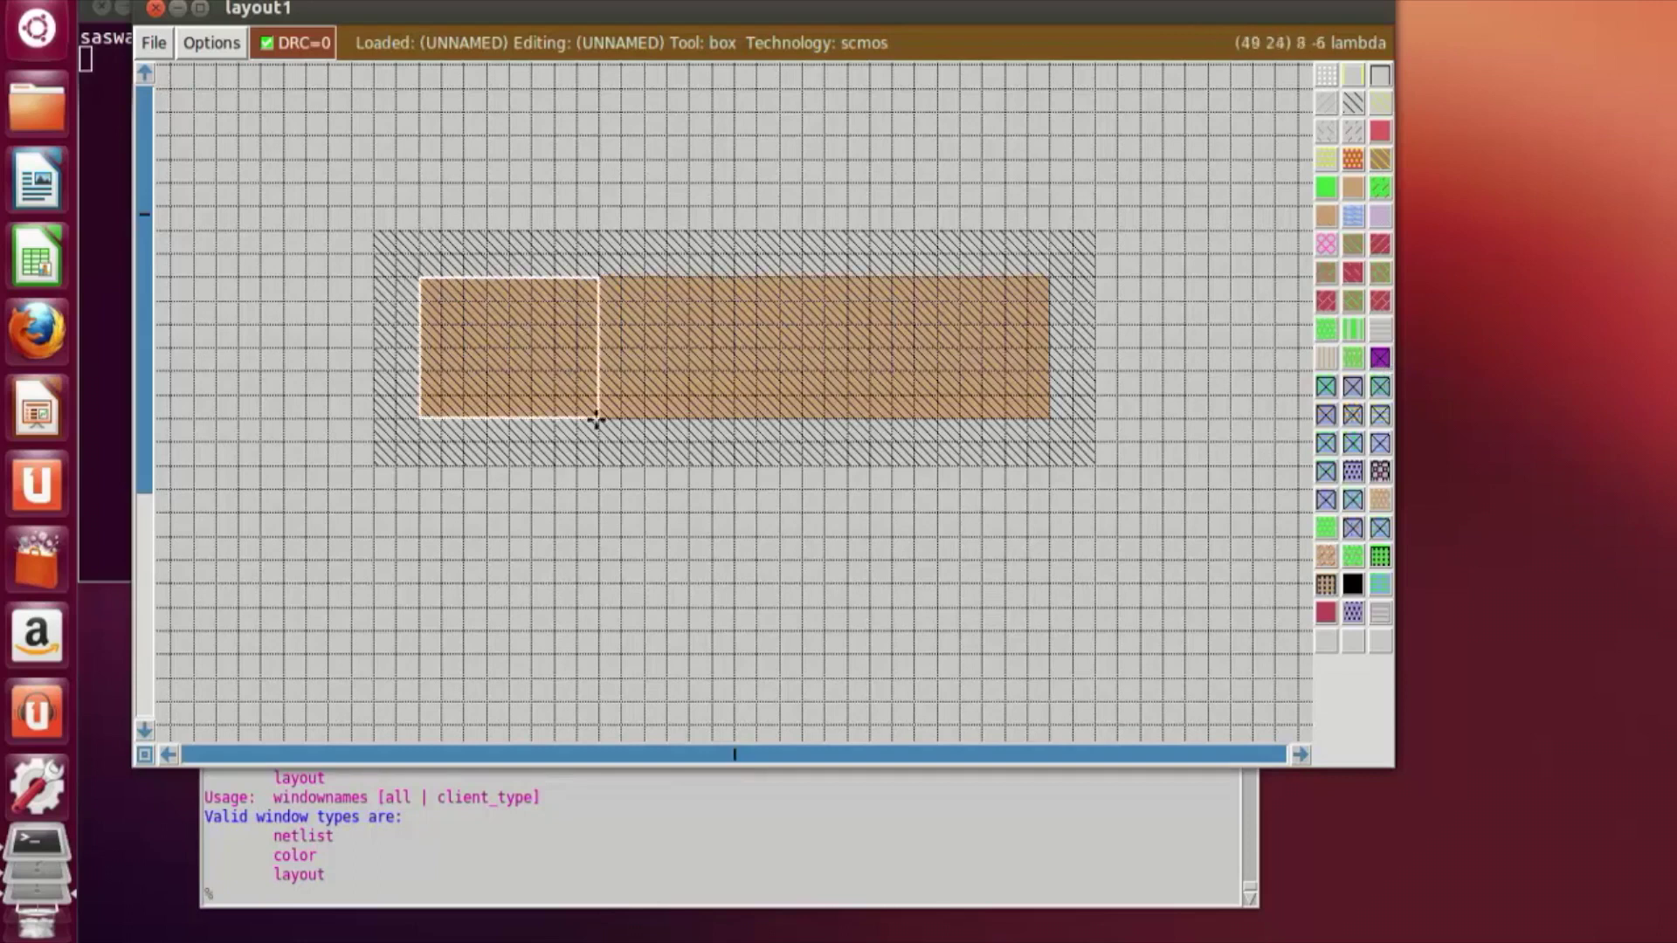
{"action": "left_click", "coordinate": [863, 365]}
{"action": "left_click", "coordinate": [844, 396]}
{"action": "left_click", "coordinate": [850, 418]}
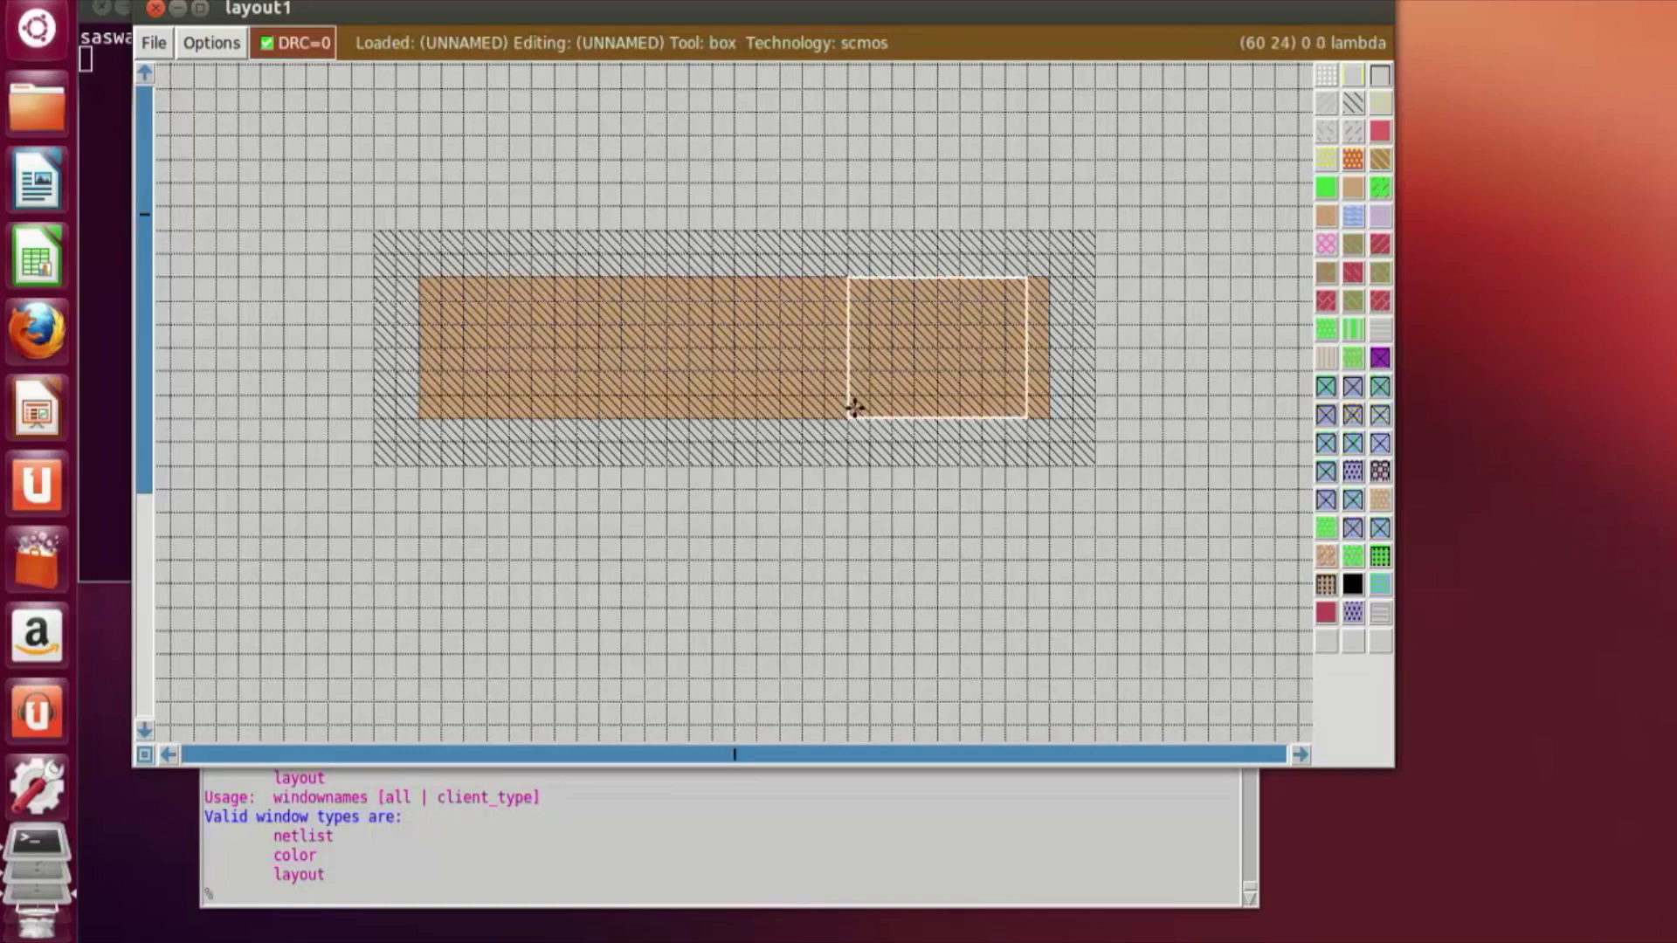
{"action": "left_click", "coordinate": [868, 410]}
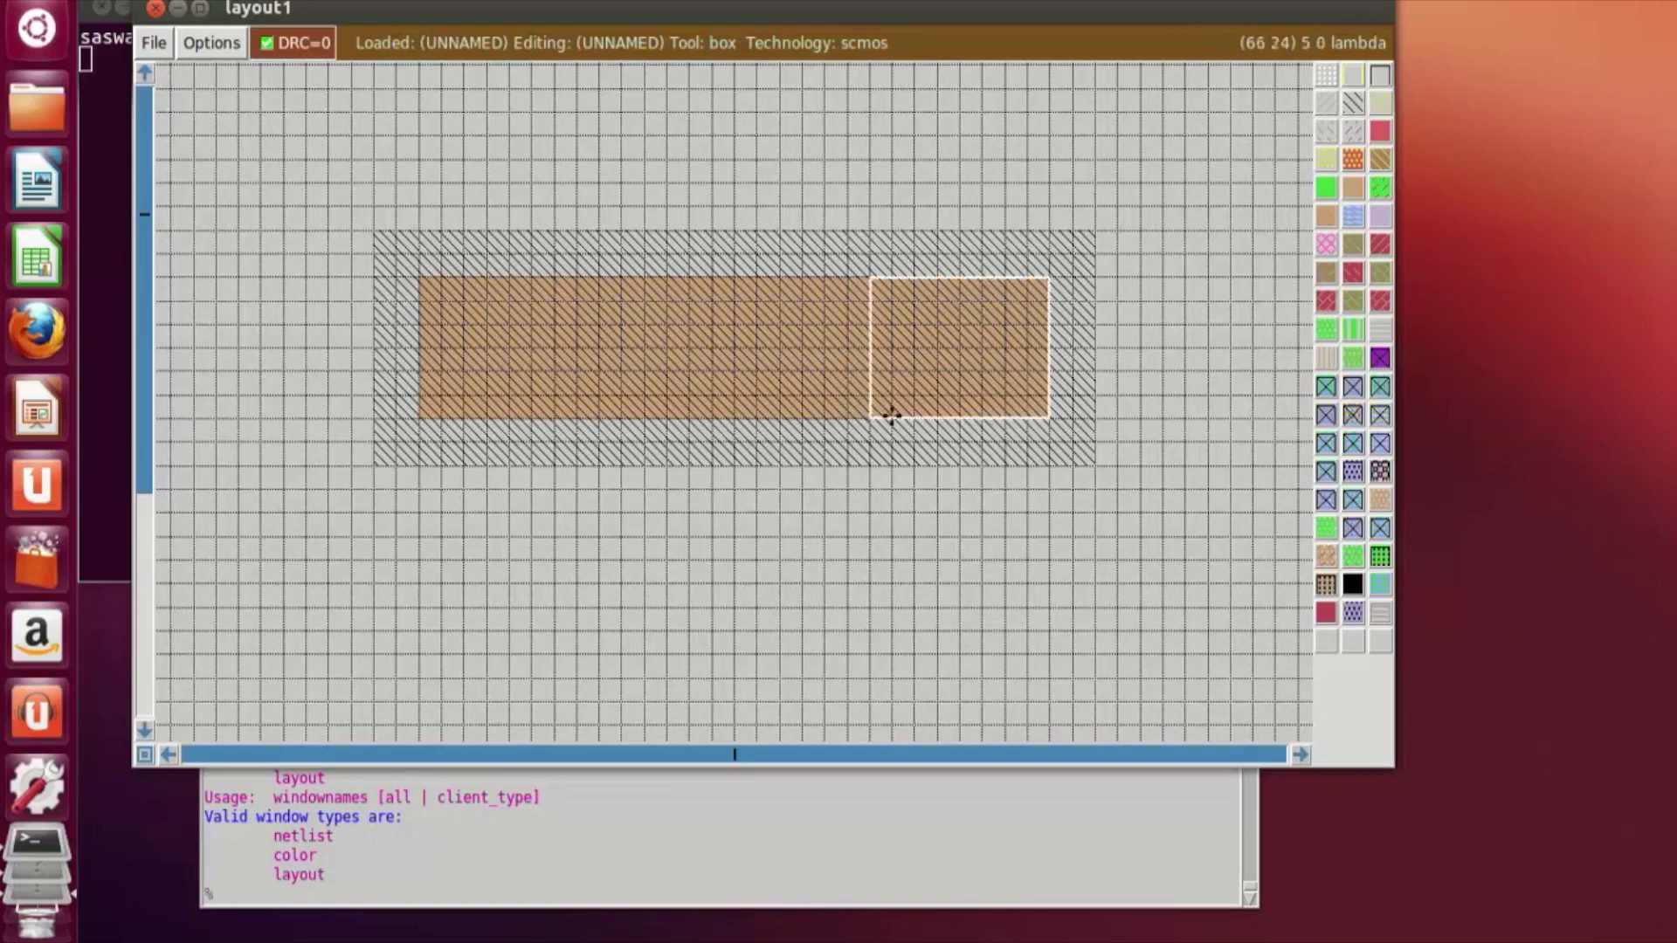
Step: Outline a vertical box 2 lambda wide and about 25 lambda tall, centred across the p-diffusion
{"action": "left_click", "coordinate": [664, 136]}
{"action": "right_click", "coordinate": [711, 723]}
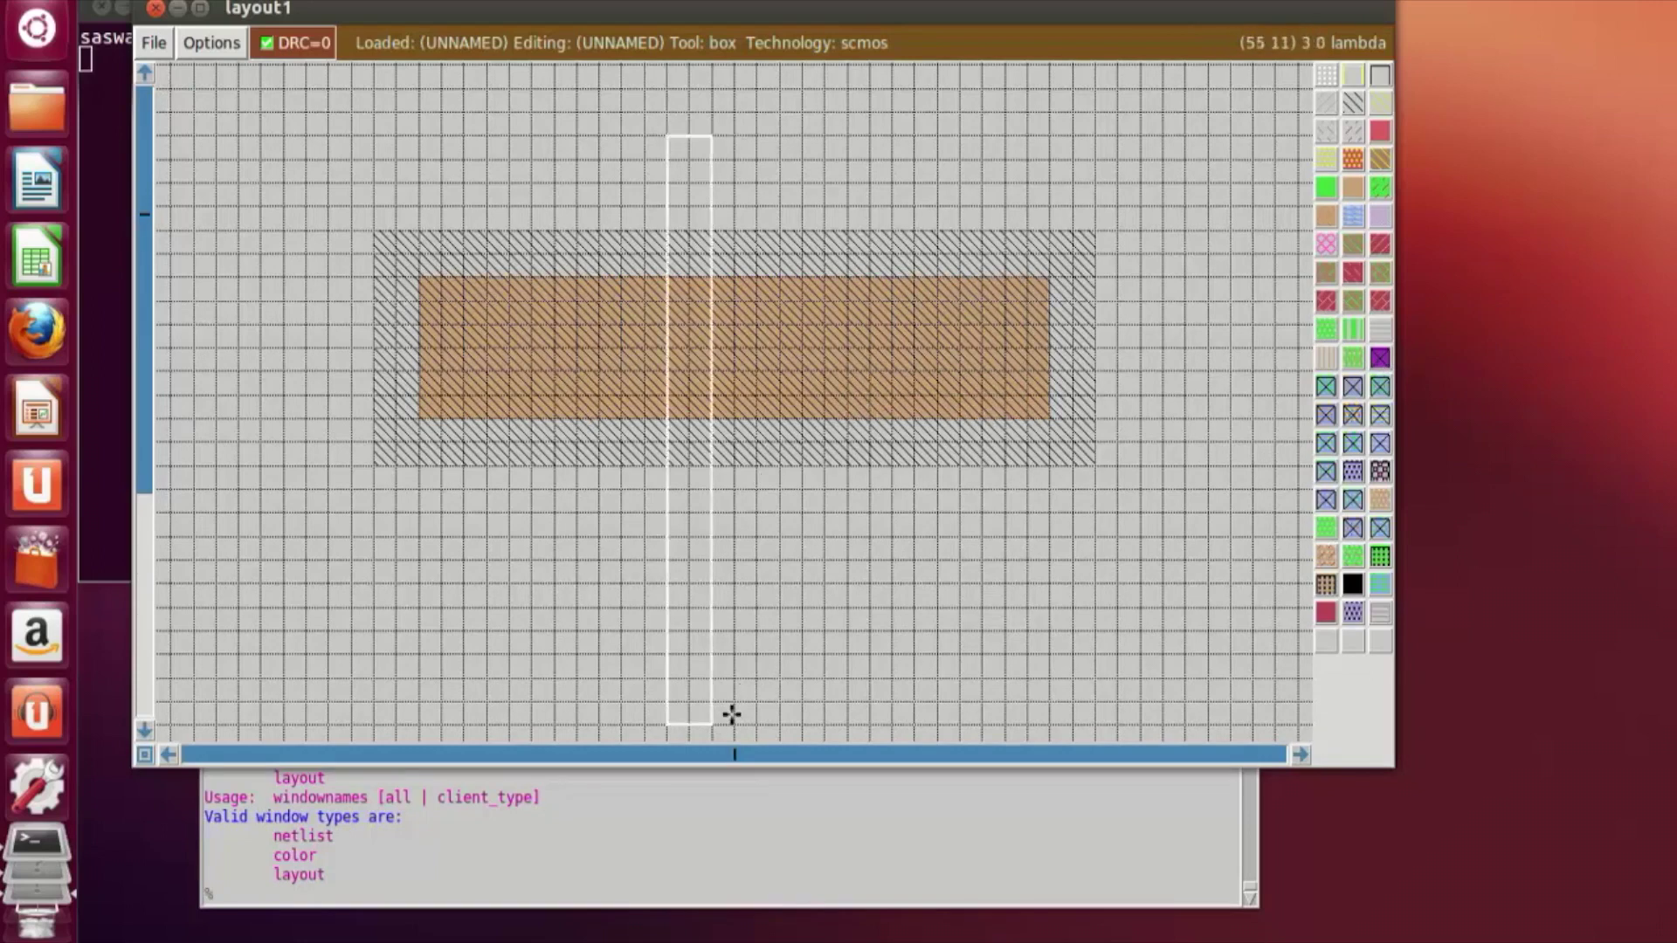
{"action": "left_click", "coordinate": [716, 739]}
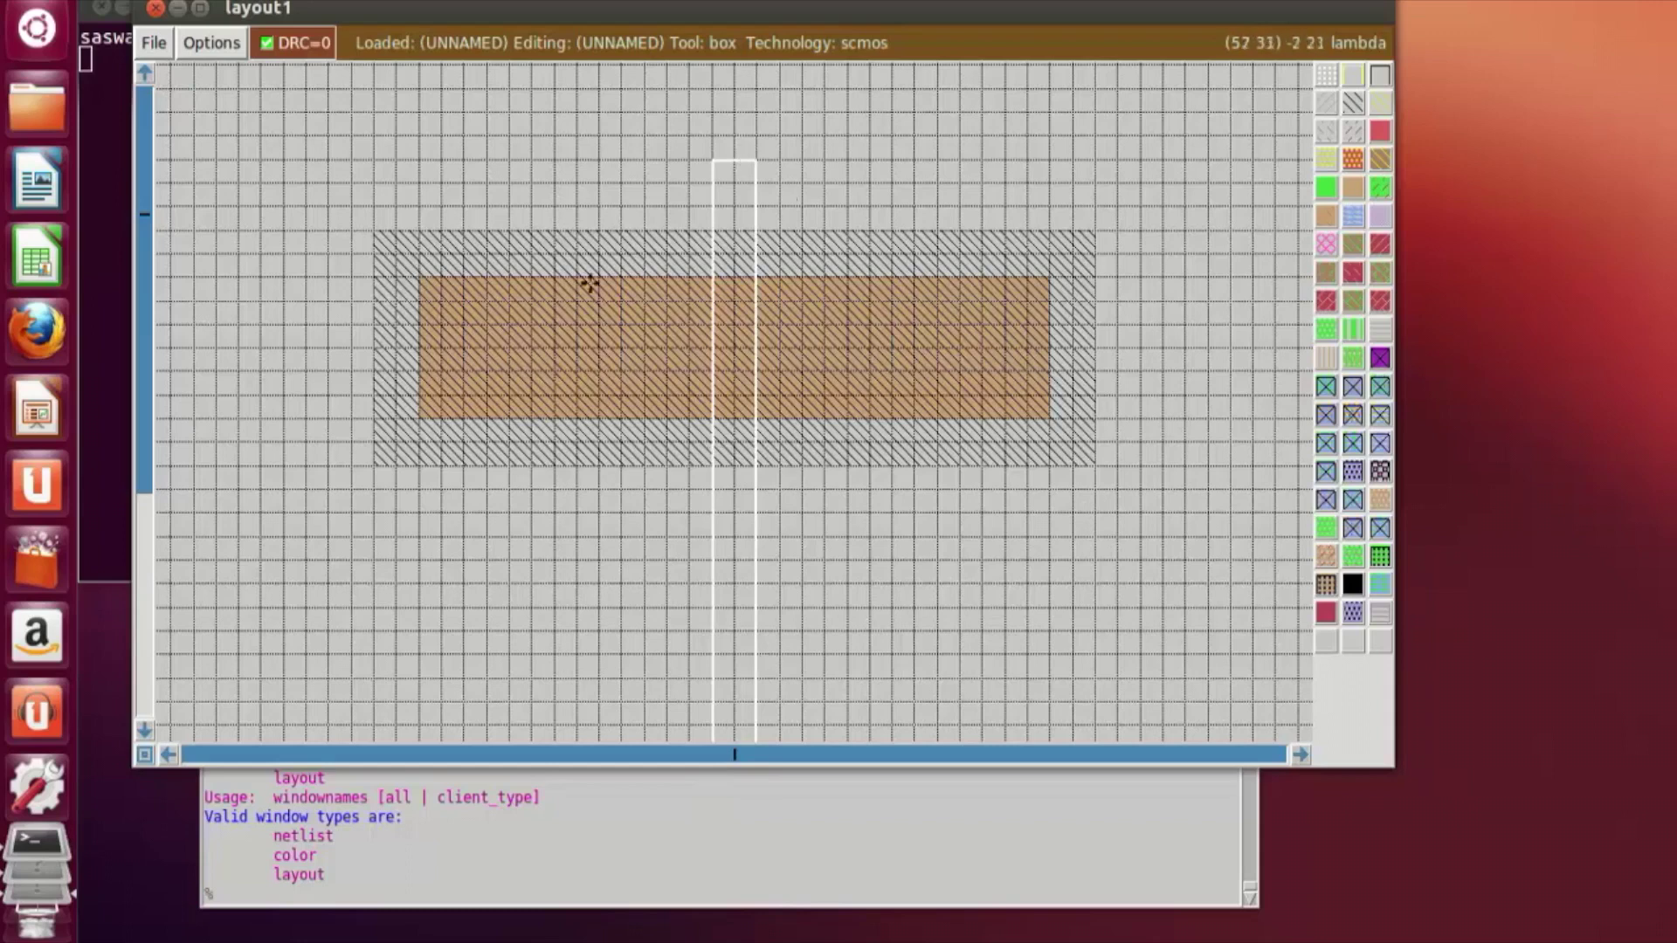
Step: Move the narrow box down across the centre of the n-diffusion so it extends 5 lambda below it
{"action": "scroll", "coordinate": [567, 417], "scroll_direction": "down", "scroll_amount": 1}
{"action": "scroll", "coordinate": [569, 415], "scroll_direction": "down", "scroll_amount": 1}
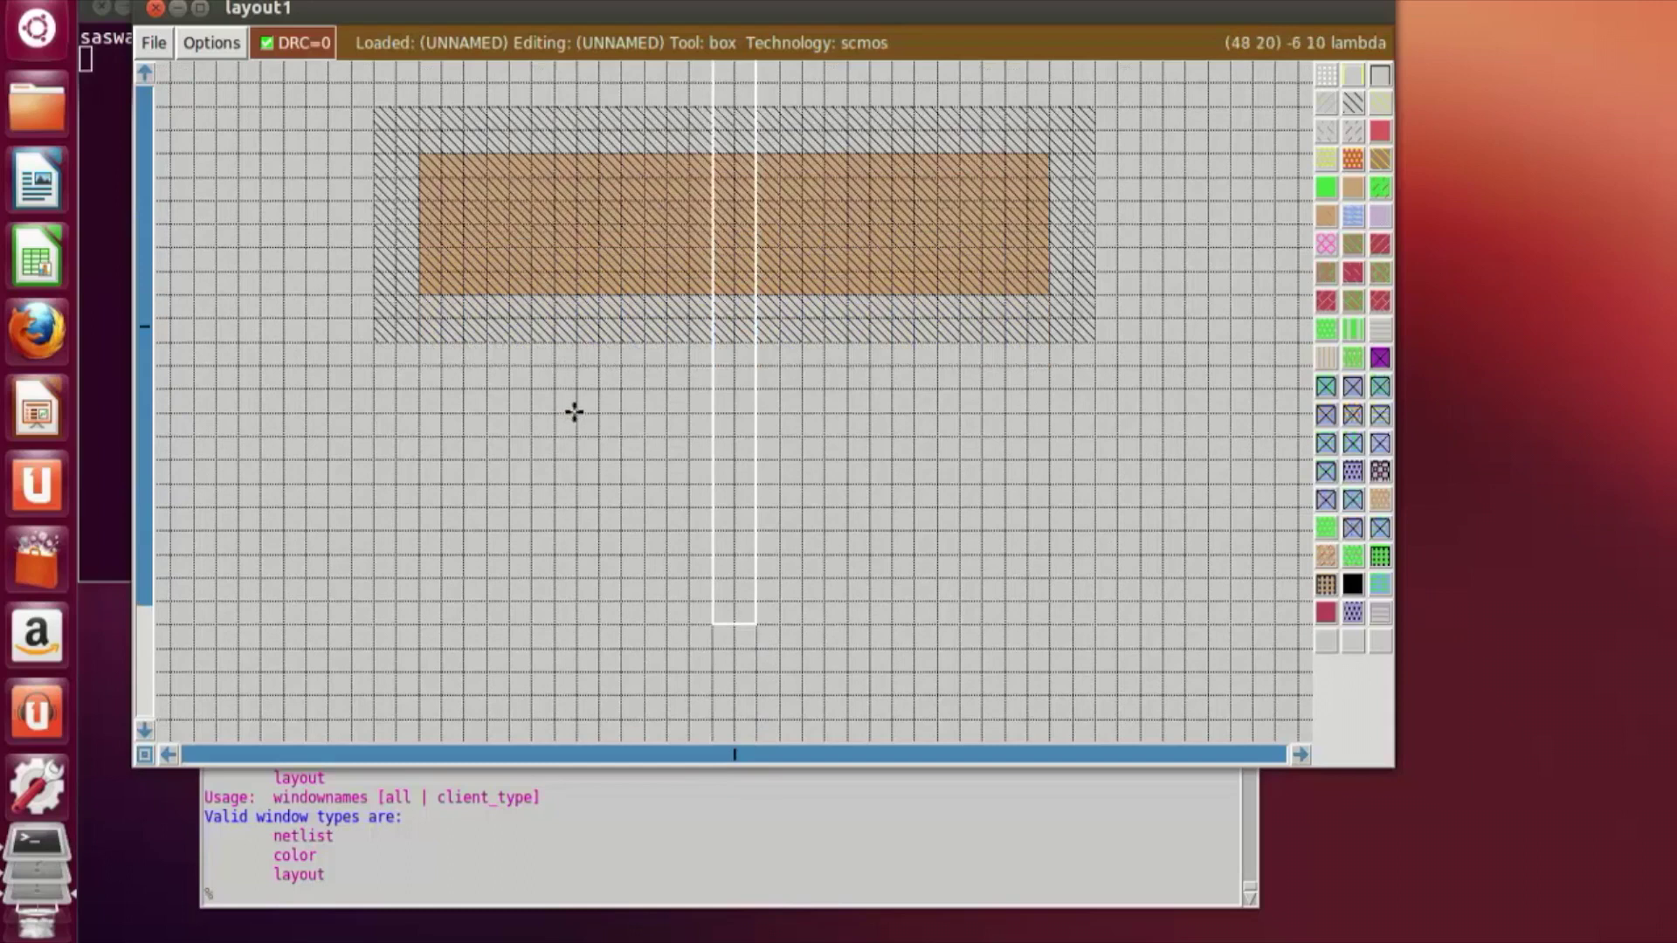
{"action": "scroll", "coordinate": [594, 570], "scroll_direction": "down", "scroll_amount": 2}
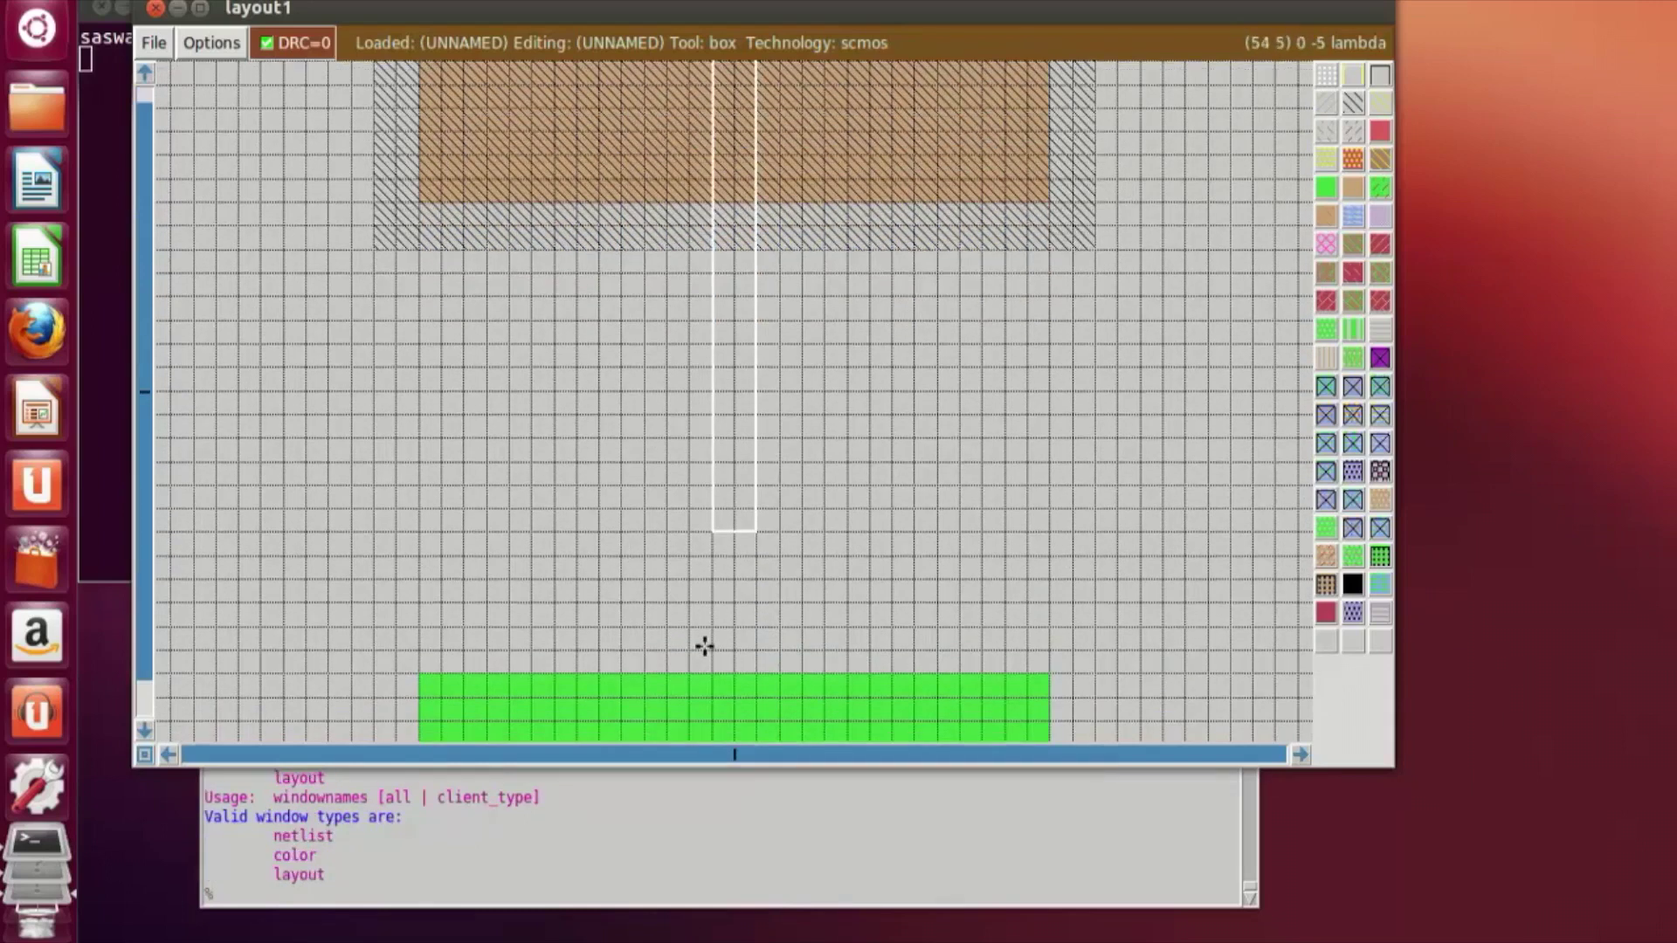
{"action": "scroll", "coordinate": [703, 645], "scroll_direction": "up", "scroll_amount": 5}
{"action": "scroll", "coordinate": [703, 644], "scroll_direction": "down", "scroll_amount": 4}
{"action": "scroll", "coordinate": [703, 644], "scroll_direction": "down", "scroll_amount": 3}
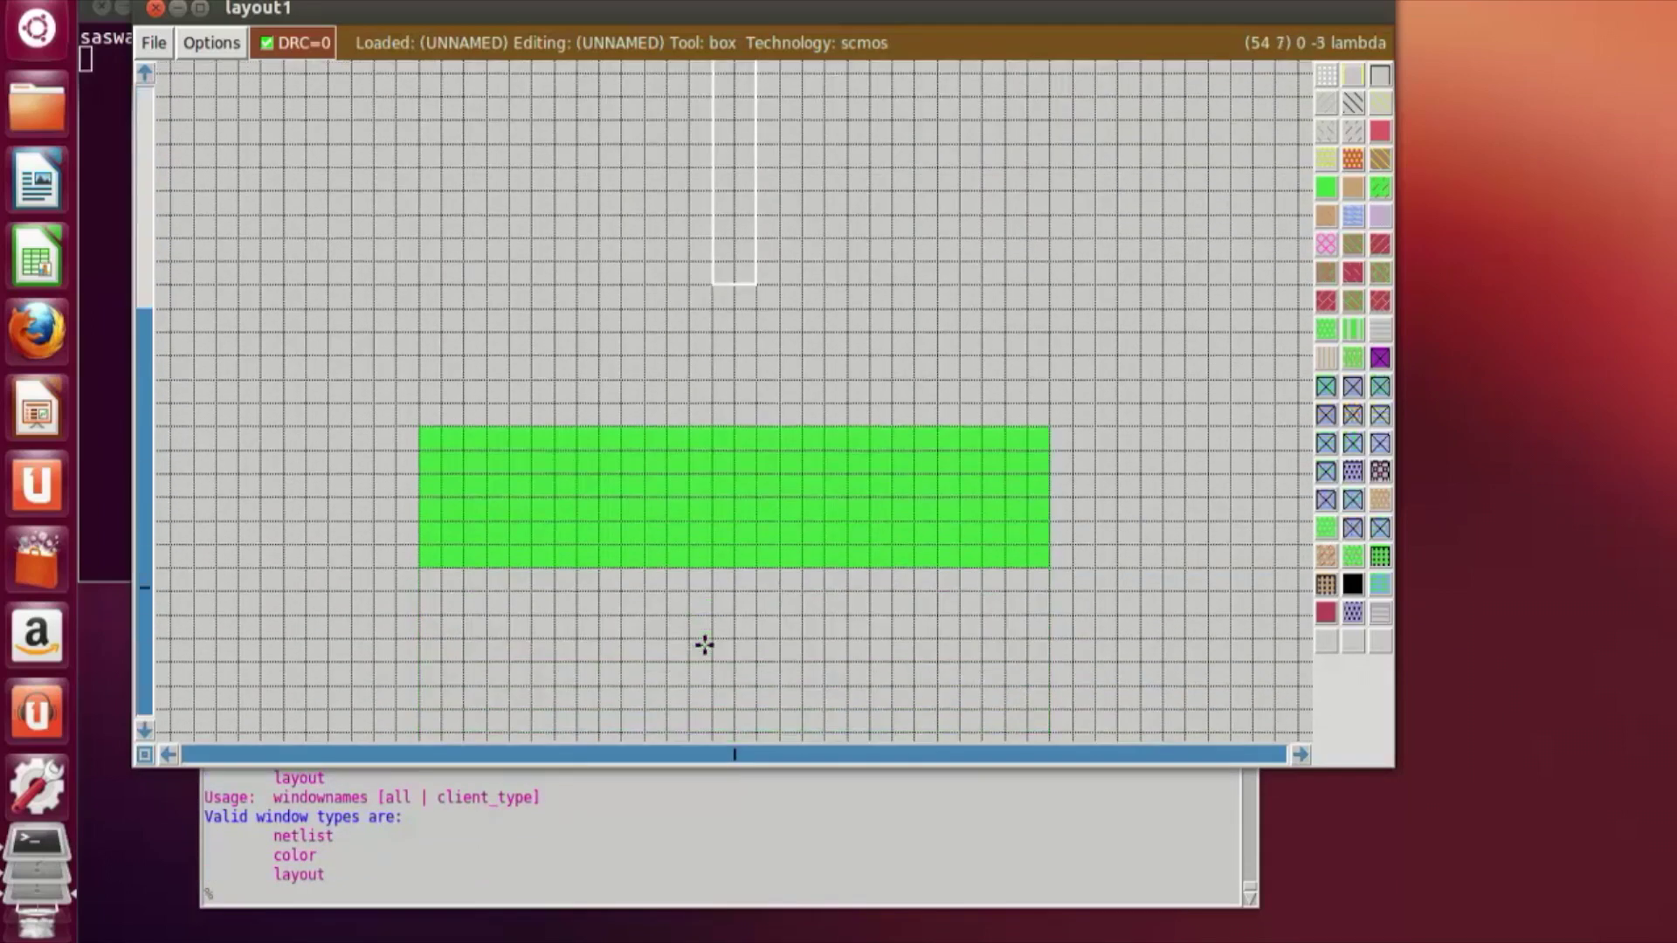
{"action": "left_click", "coordinate": [712, 708]}
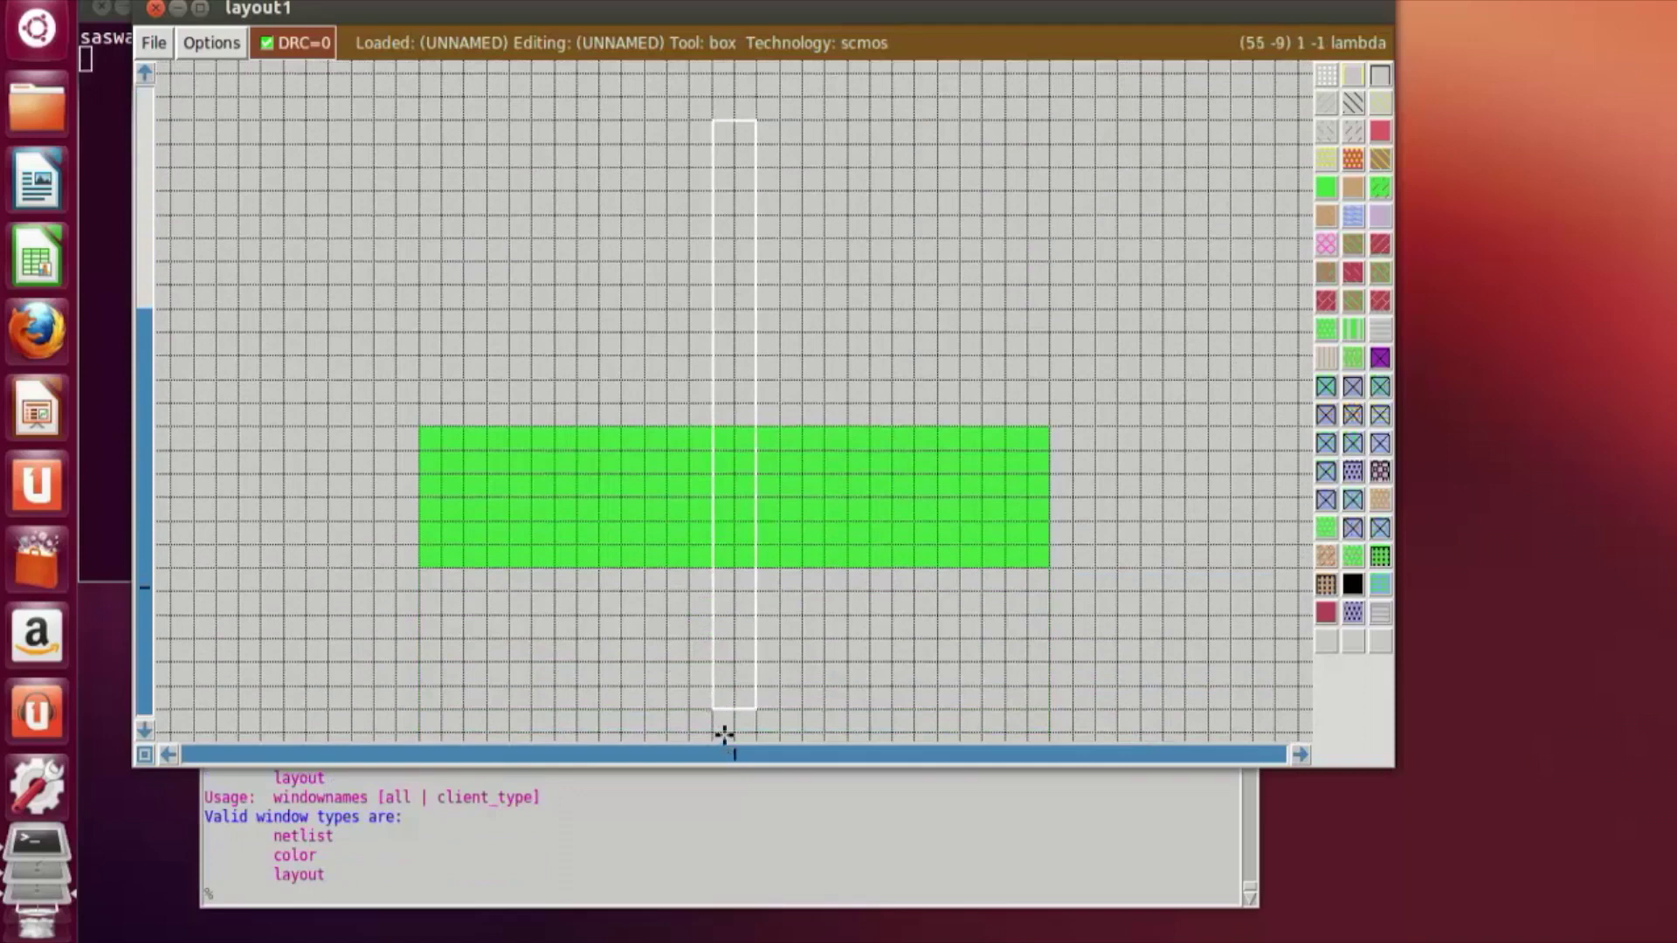
{"action": "left_click", "coordinate": [730, 657]}
{"action": "left_click", "coordinate": [701, 676]}
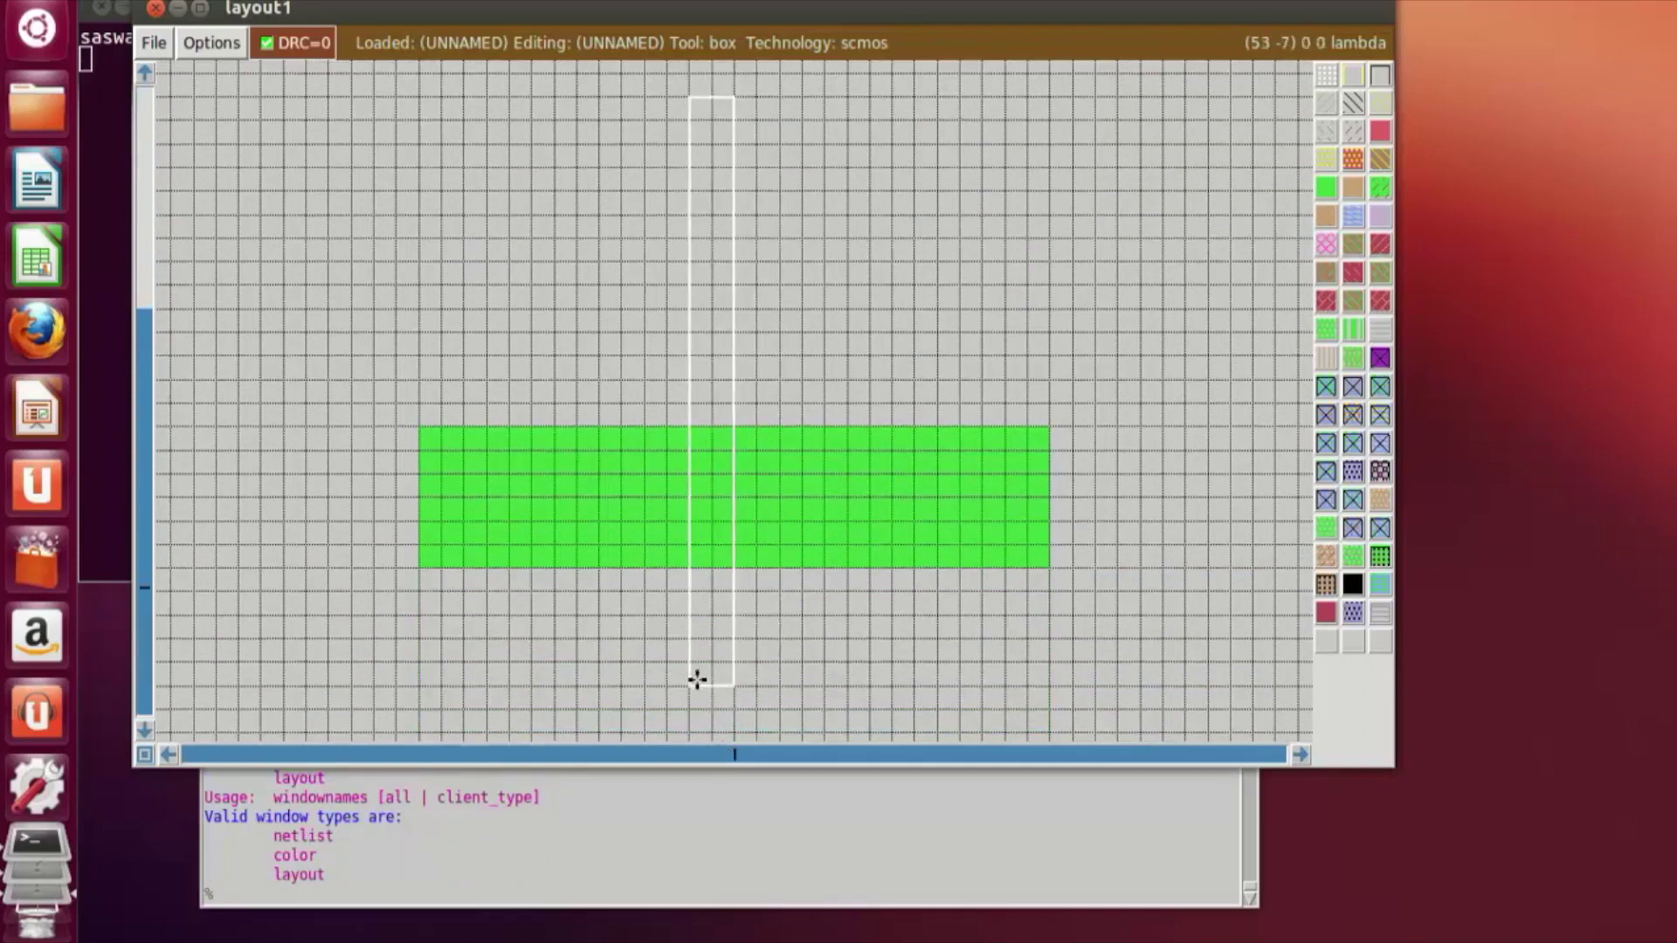
{"action": "left_click", "coordinate": [716, 678]}
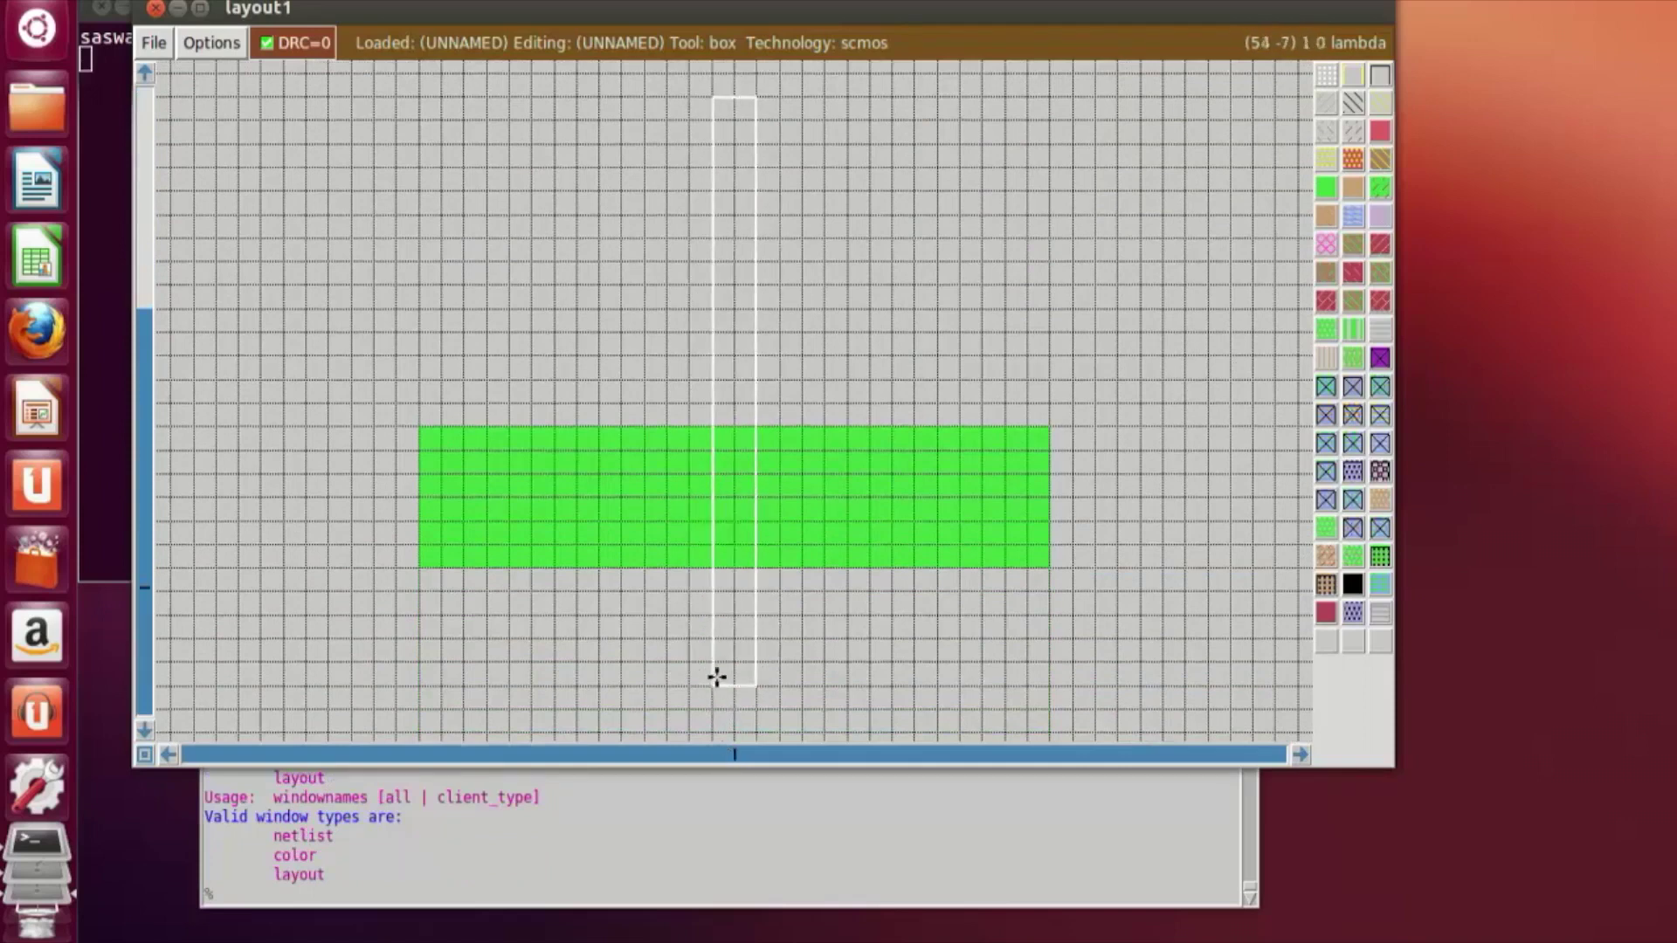
Step: Stretch the narrow box upward through the p-diffusion until it ends 2 lambda above the n-well
{"action": "scroll", "coordinate": [711, 232], "scroll_direction": "up", "scroll_amount": 3}
{"action": "right_click", "coordinate": [734, 253]}
{"action": "right_click", "coordinate": [756, 179]}
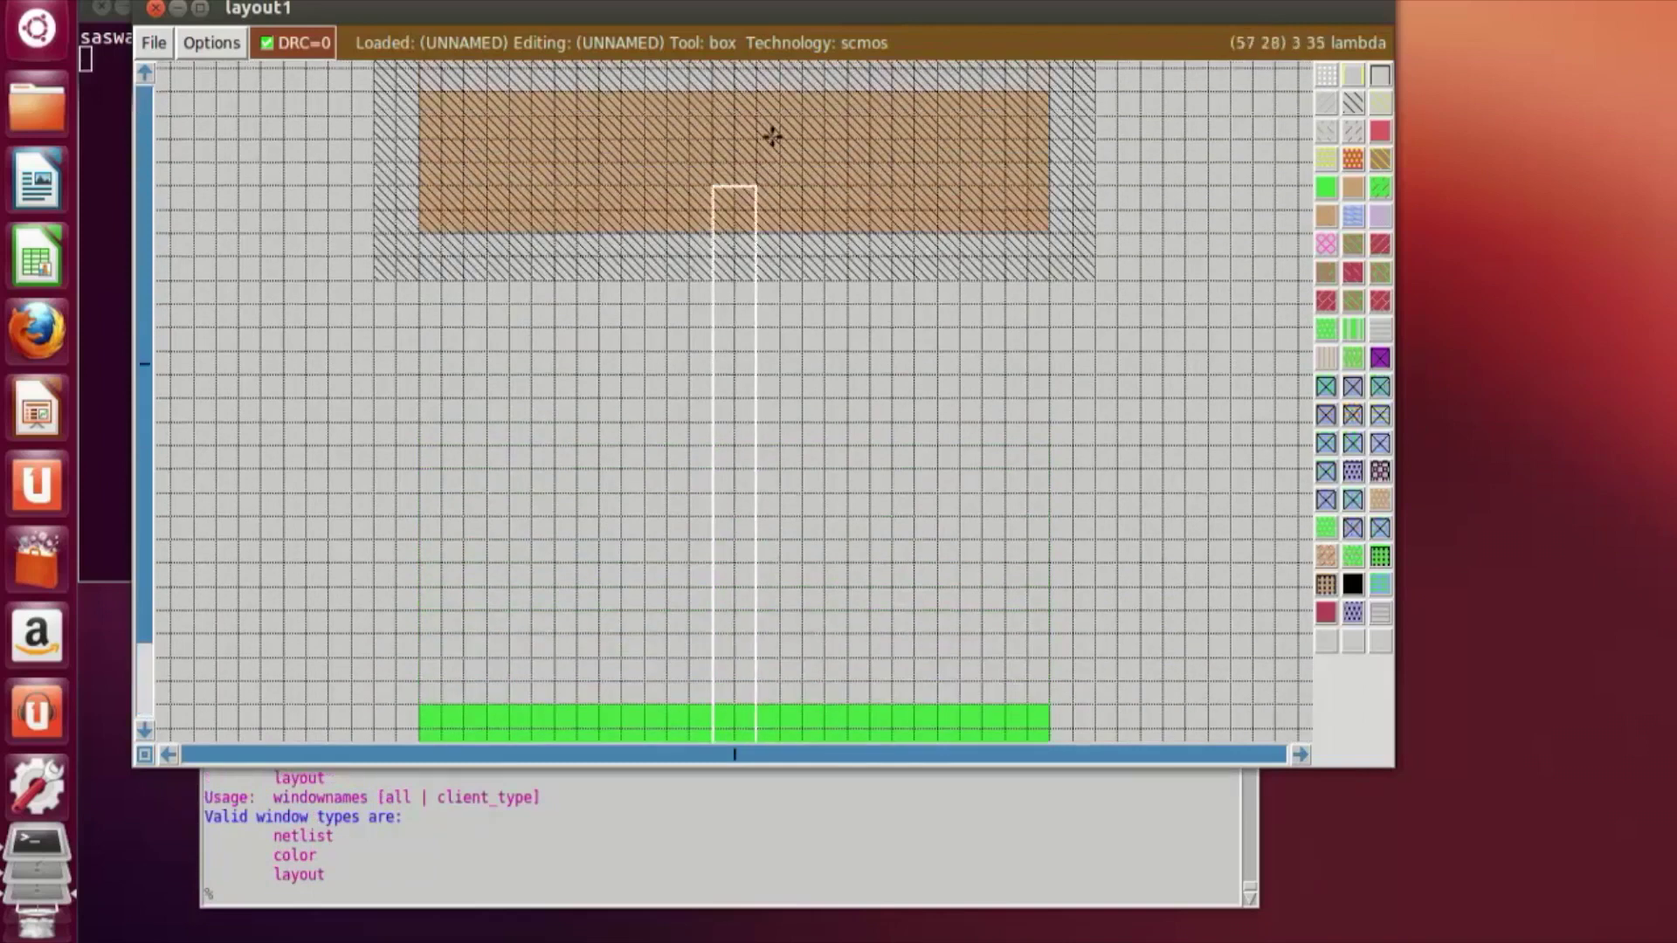
{"action": "scroll", "coordinate": [760, 139], "scroll_direction": "up", "scroll_amount": 2}
{"action": "right_click", "coordinate": [756, 144]}
{"action": "right_click", "coordinate": [757, 117]}
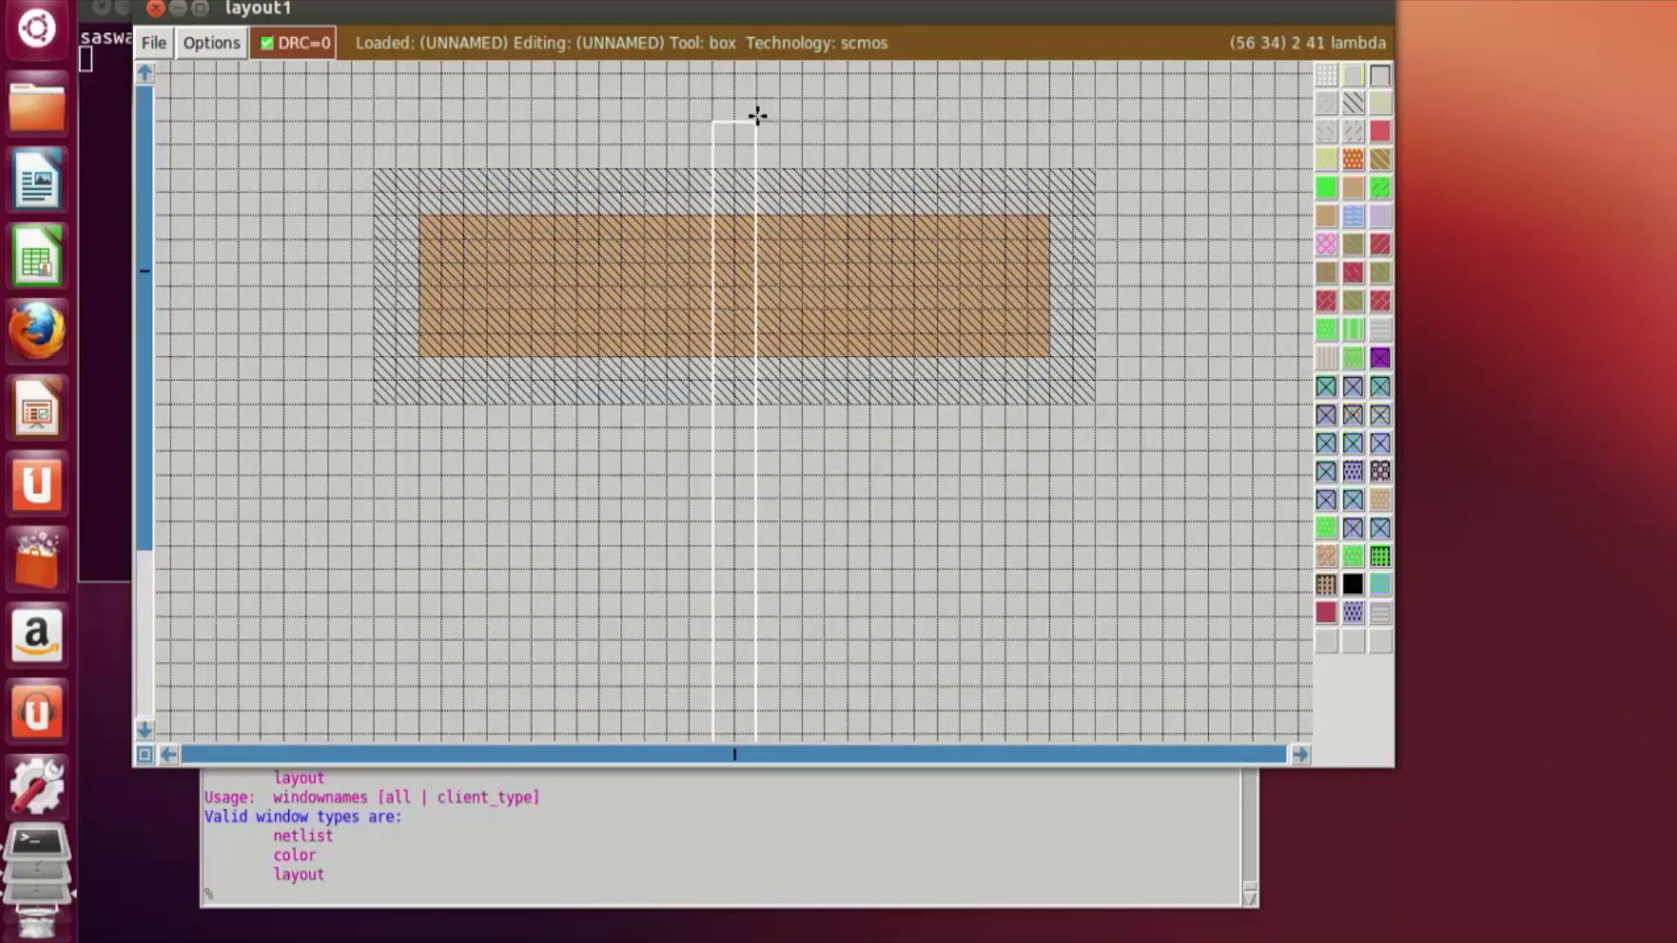
Step: Stretch the narrow gate box to 4 lambda above the n-well and fill it with polysilicon across both diffusions
{"action": "scroll", "coordinate": [845, 236], "scroll_direction": "down", "scroll_amount": 4}
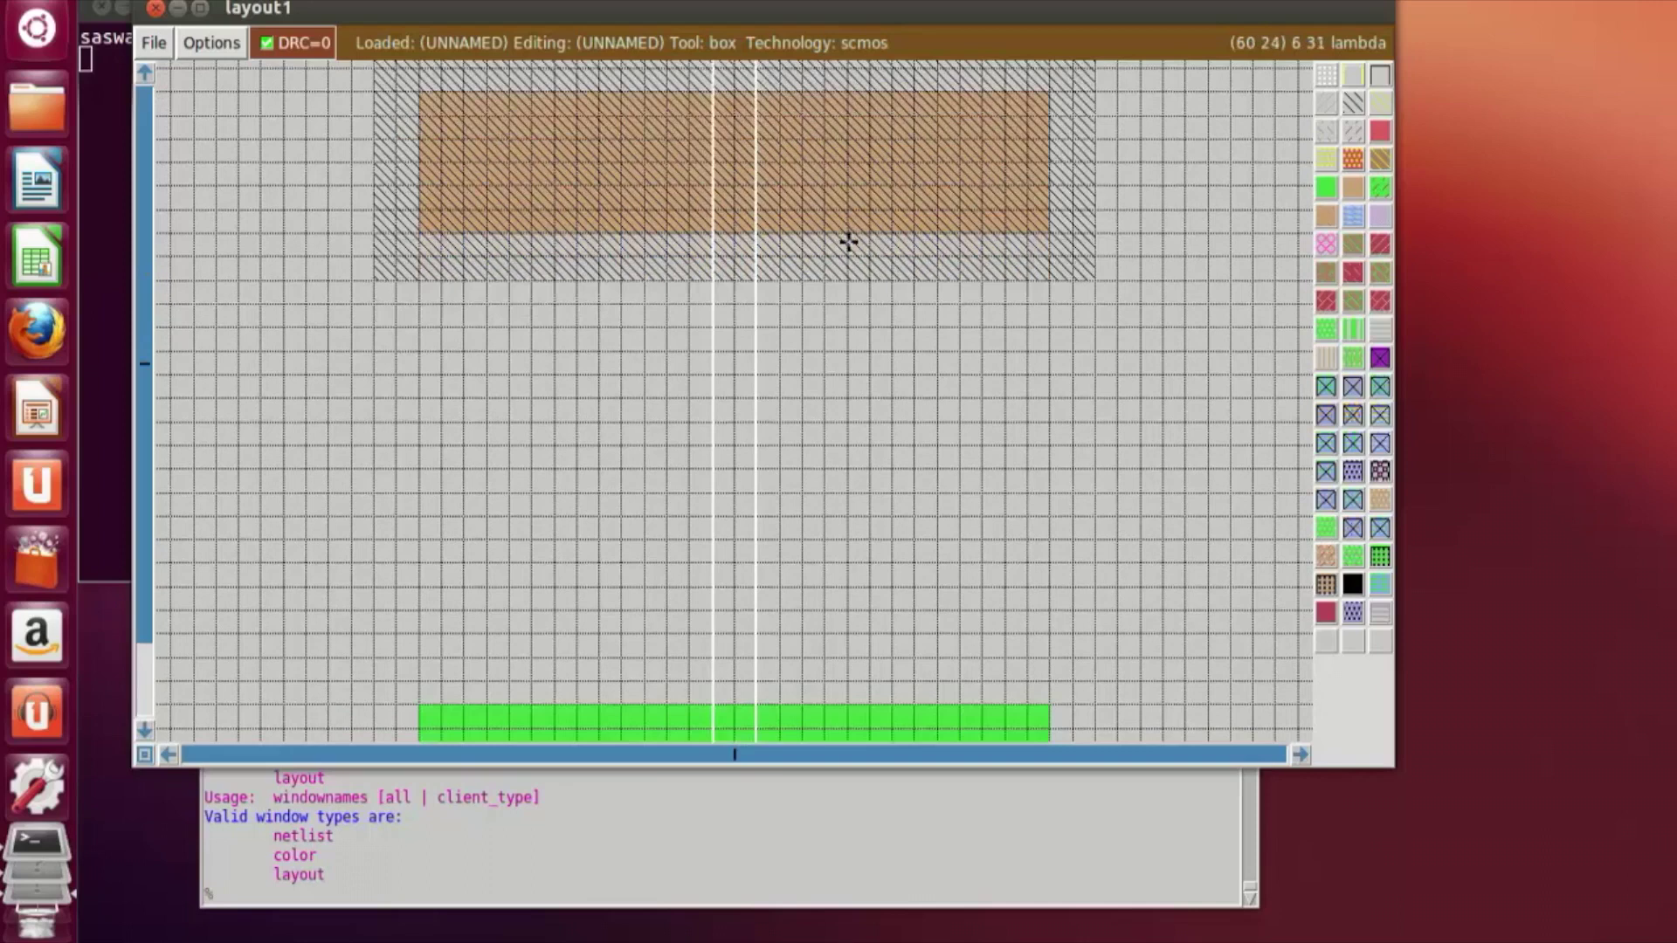
{"action": "scroll", "coordinate": [841, 253], "scroll_direction": "up", "scroll_amount": 4}
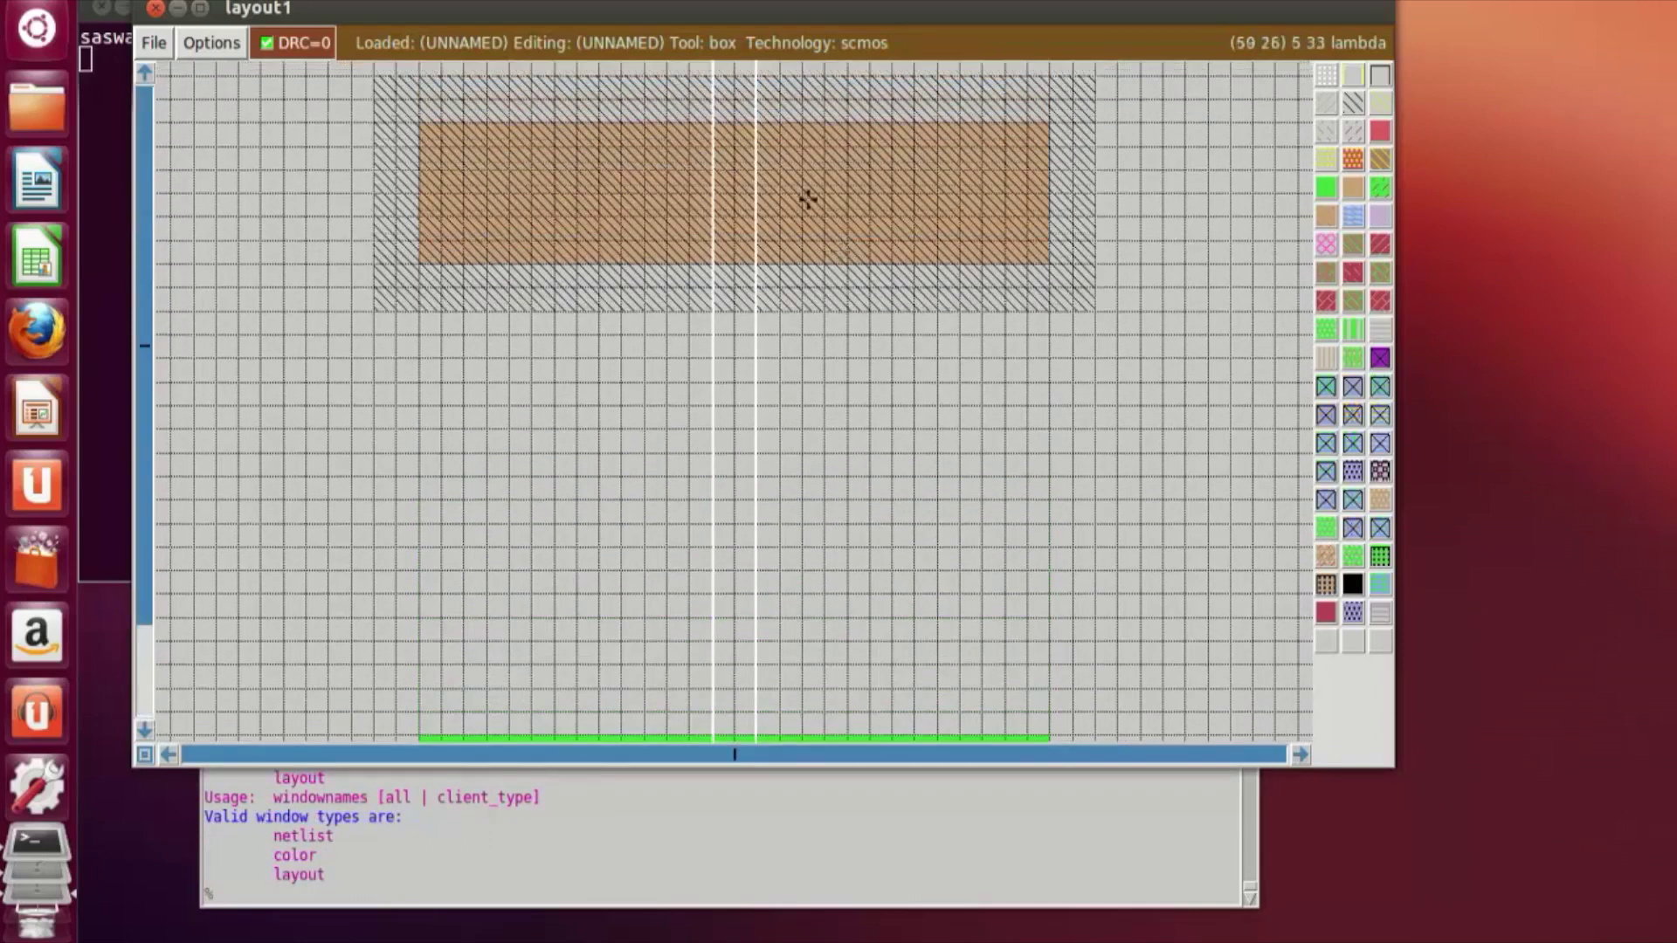
{"action": "right_click", "coordinate": [752, 226]}
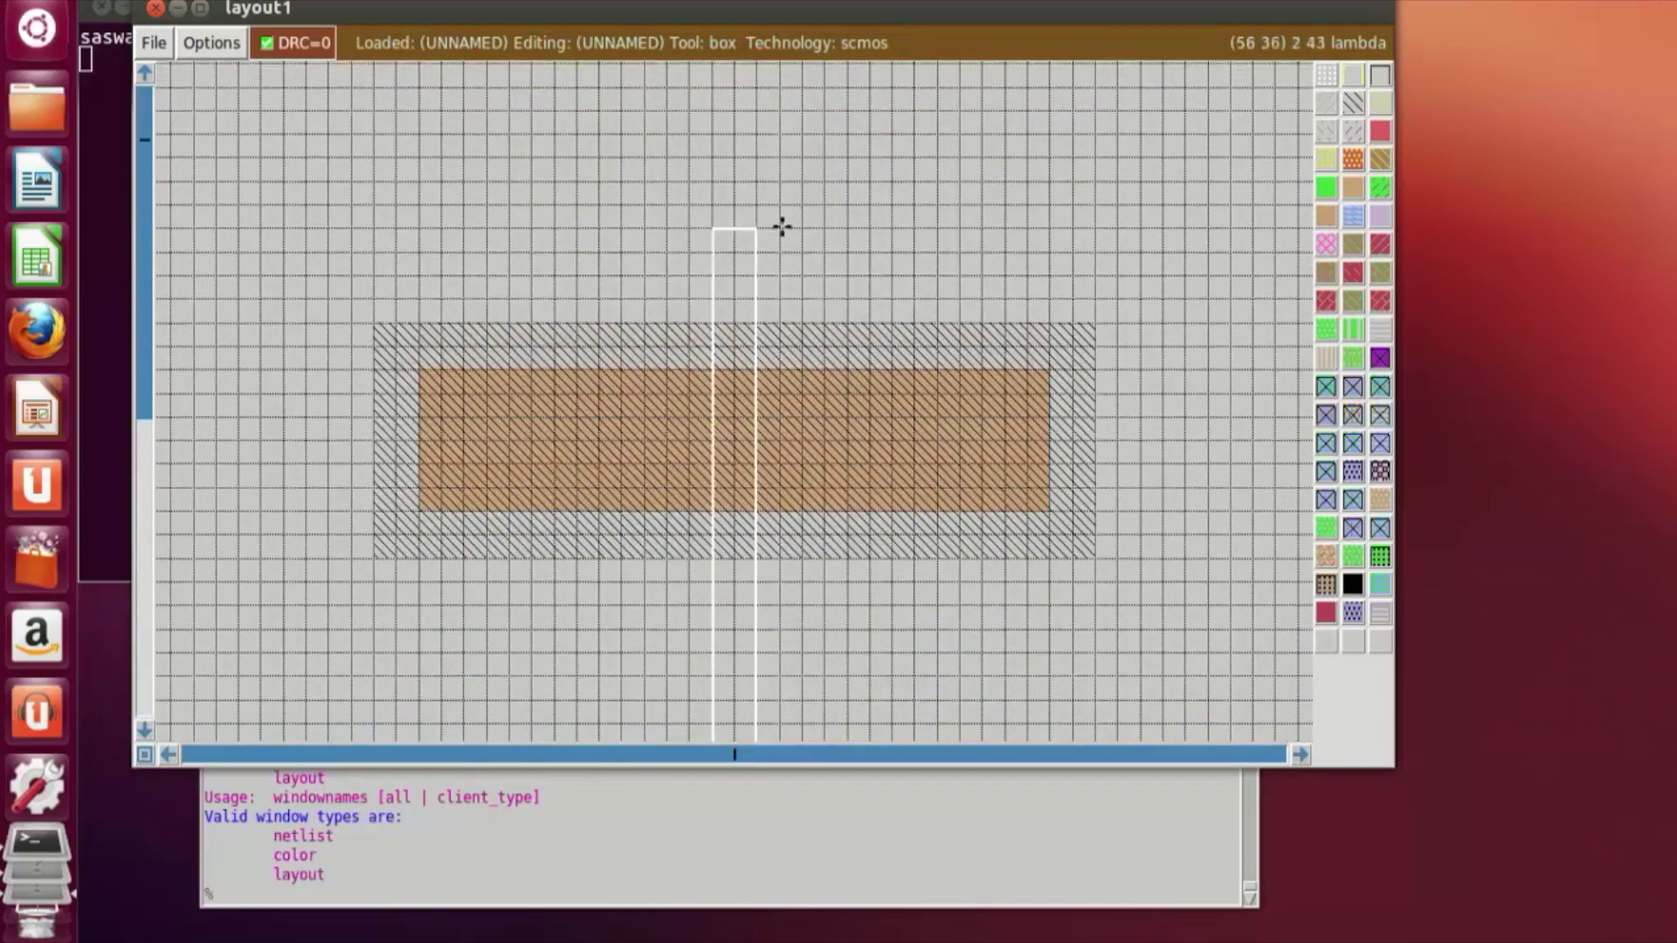
{"action": "left_click", "coordinate": [1383, 133]}
{"action": "scroll", "coordinate": [1190, 617], "scroll_direction": "down", "scroll_amount": 4}
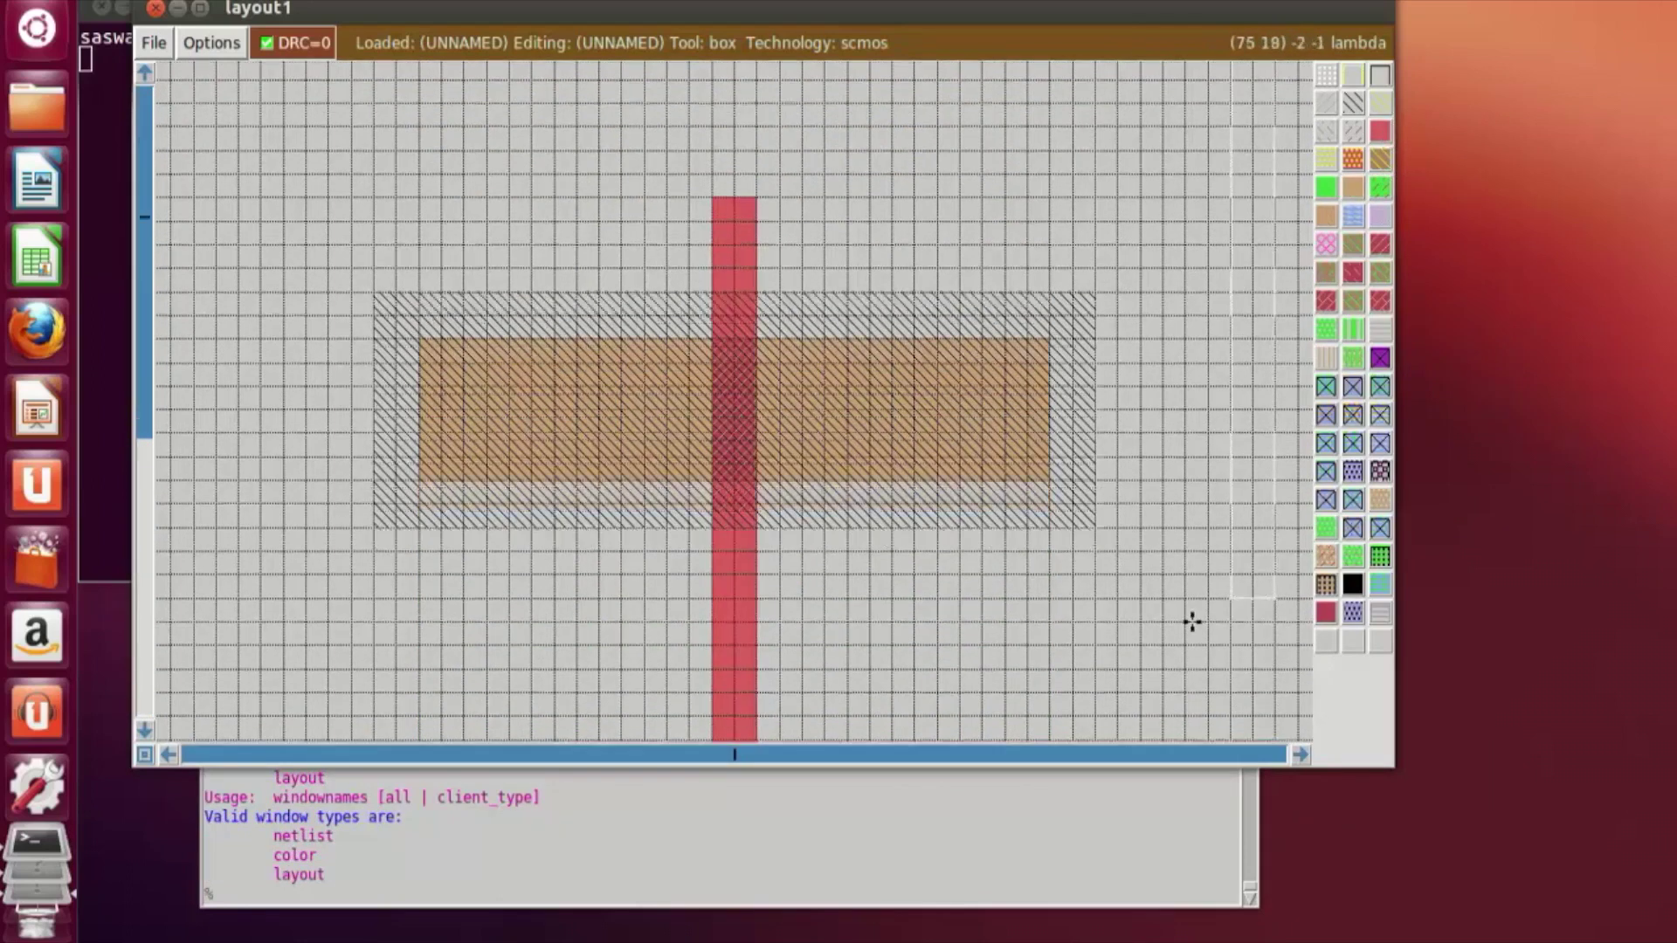
{"action": "scroll", "coordinate": [1191, 618], "scroll_direction": "down", "scroll_amount": 3}
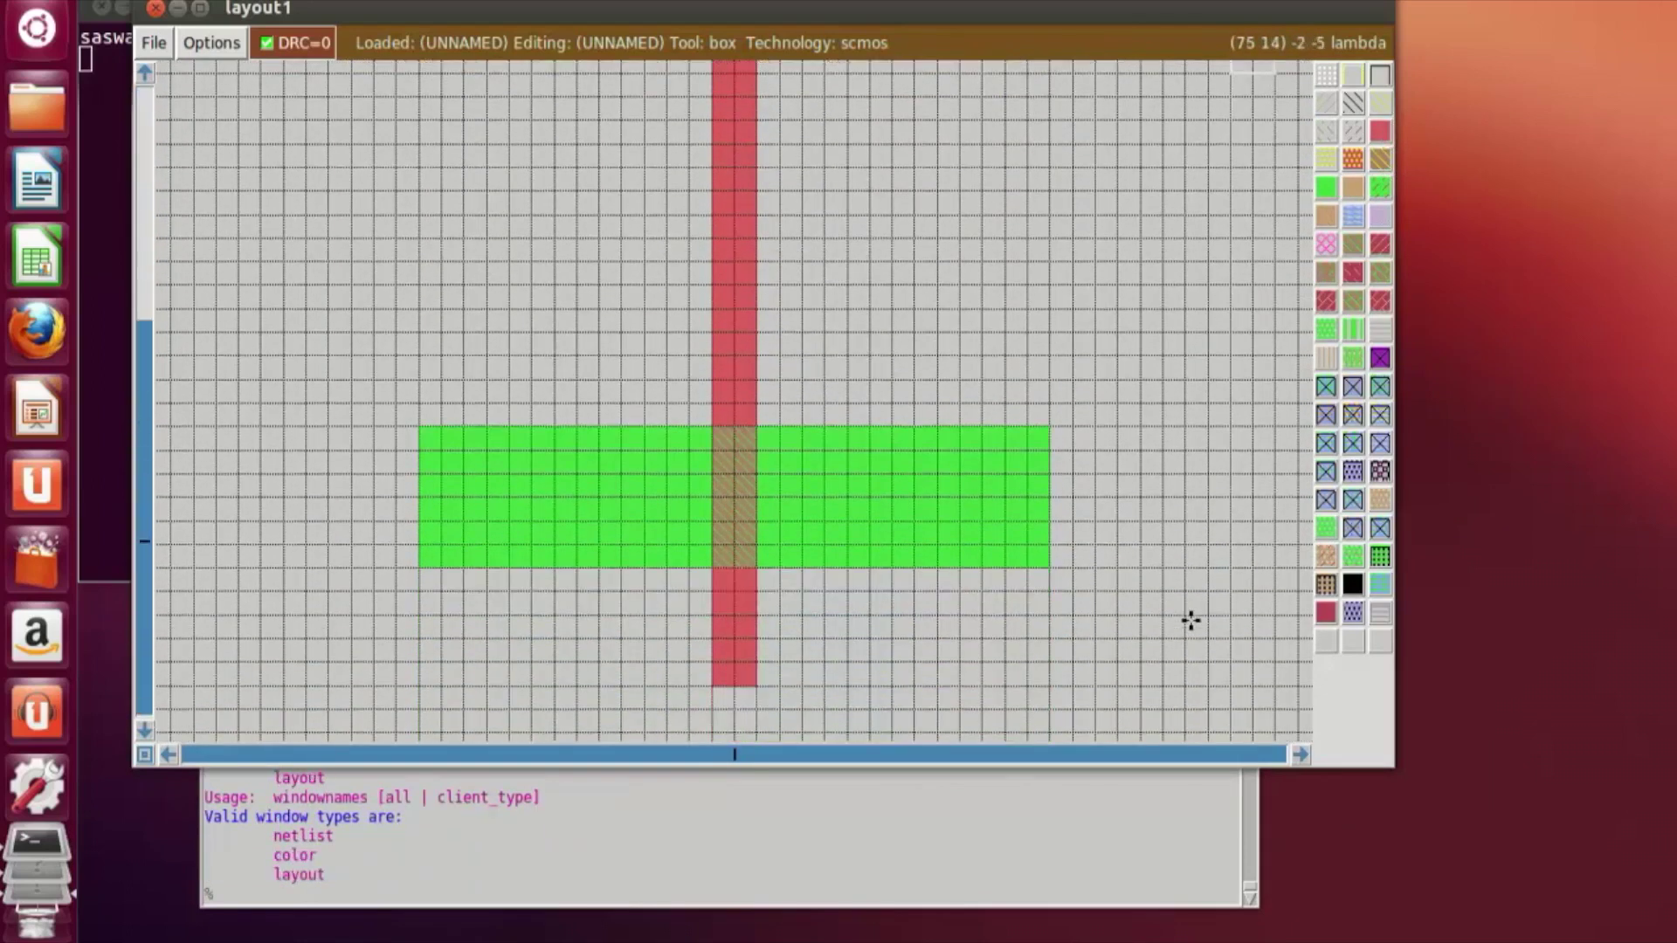
{"action": "scroll", "coordinate": [516, 416], "scroll_direction": "up", "scroll_amount": 4}
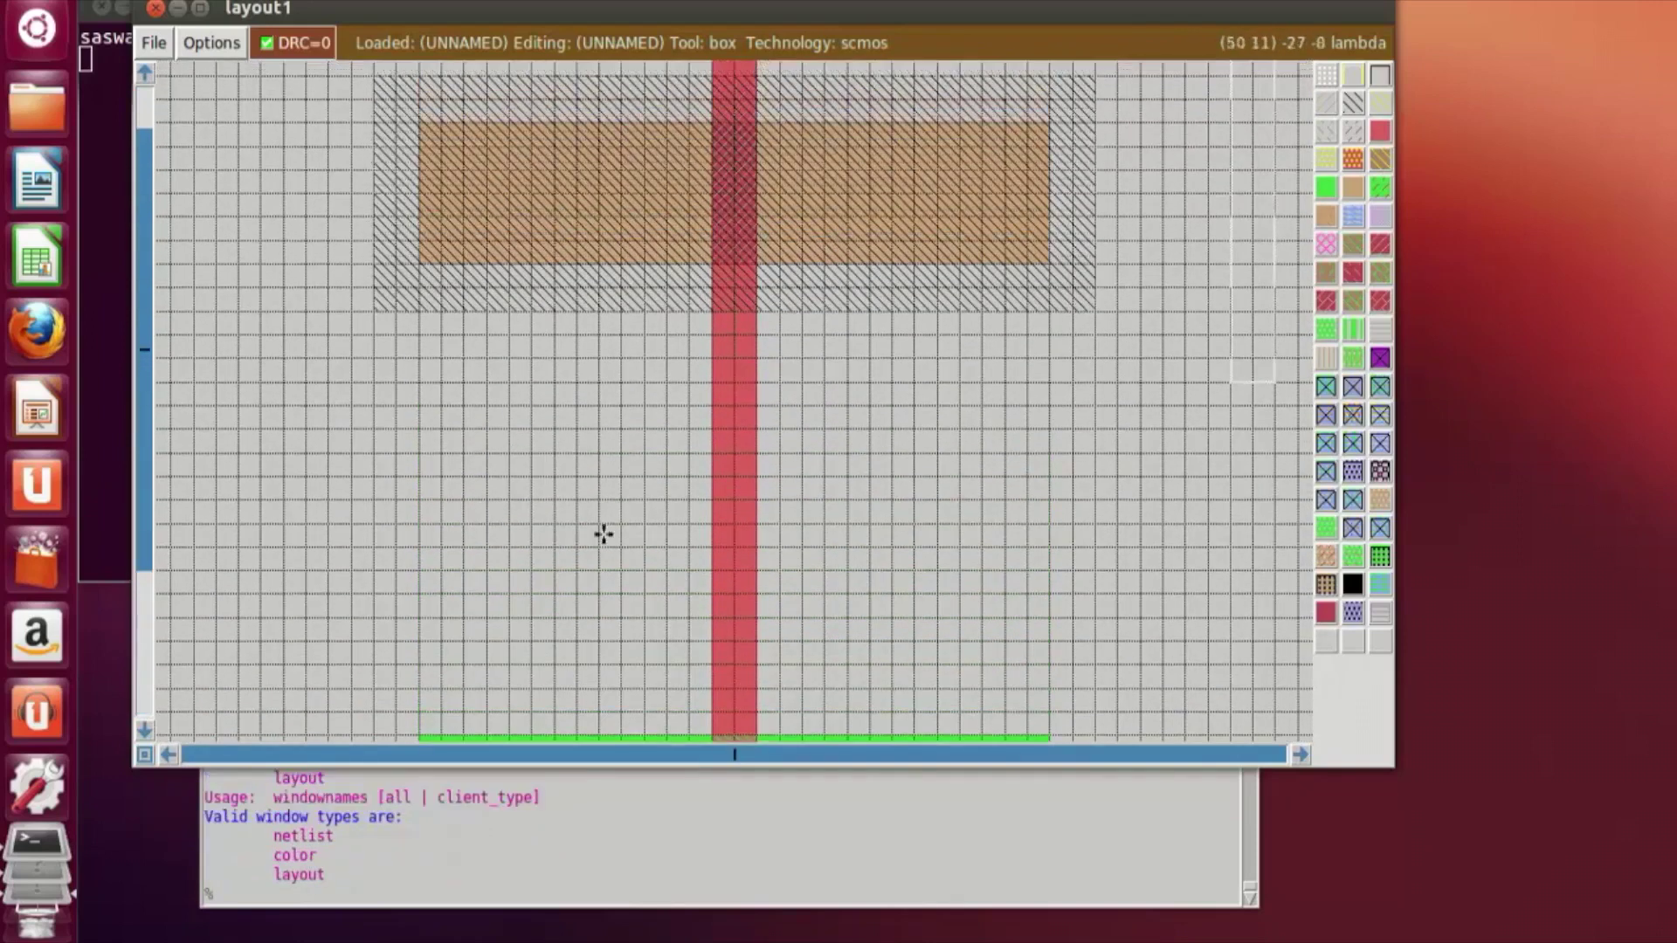
{"action": "scroll", "coordinate": [765, 706], "scroll_direction": "down", "scroll_amount": 4}
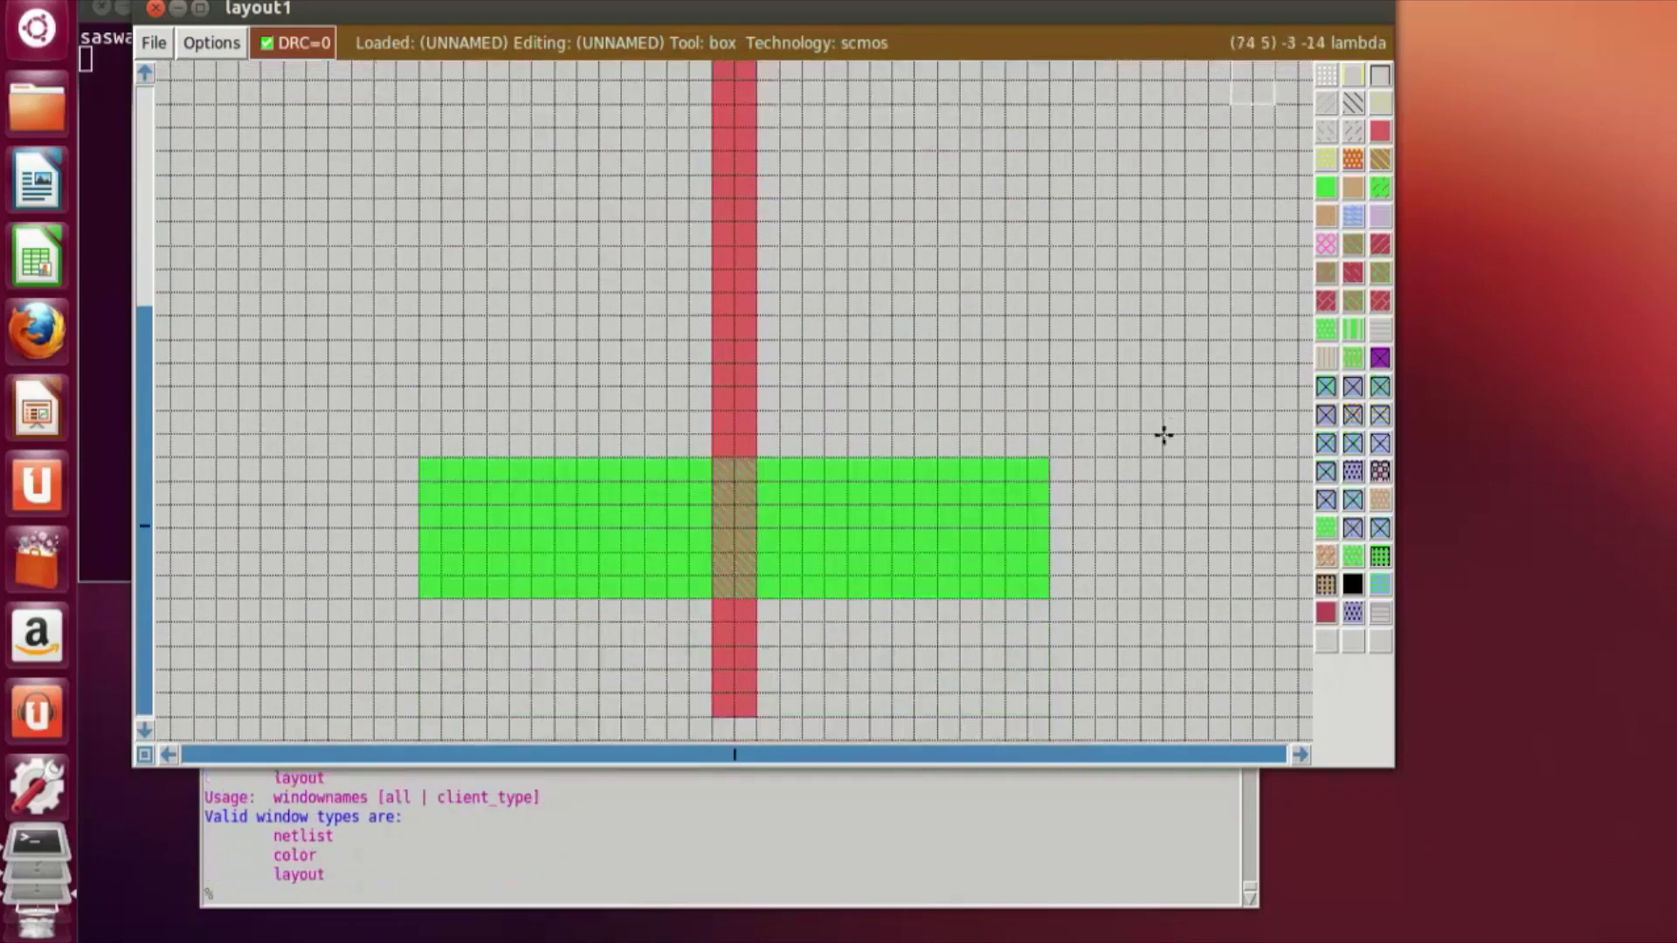
Step: Draw a horizontal metal1 rail 35 lambda long and 4 lambda high, 4 lambda above the upper end of the gate
{"action": "scroll", "coordinate": [731, 723], "scroll_direction": "up", "scroll_amount": 6}
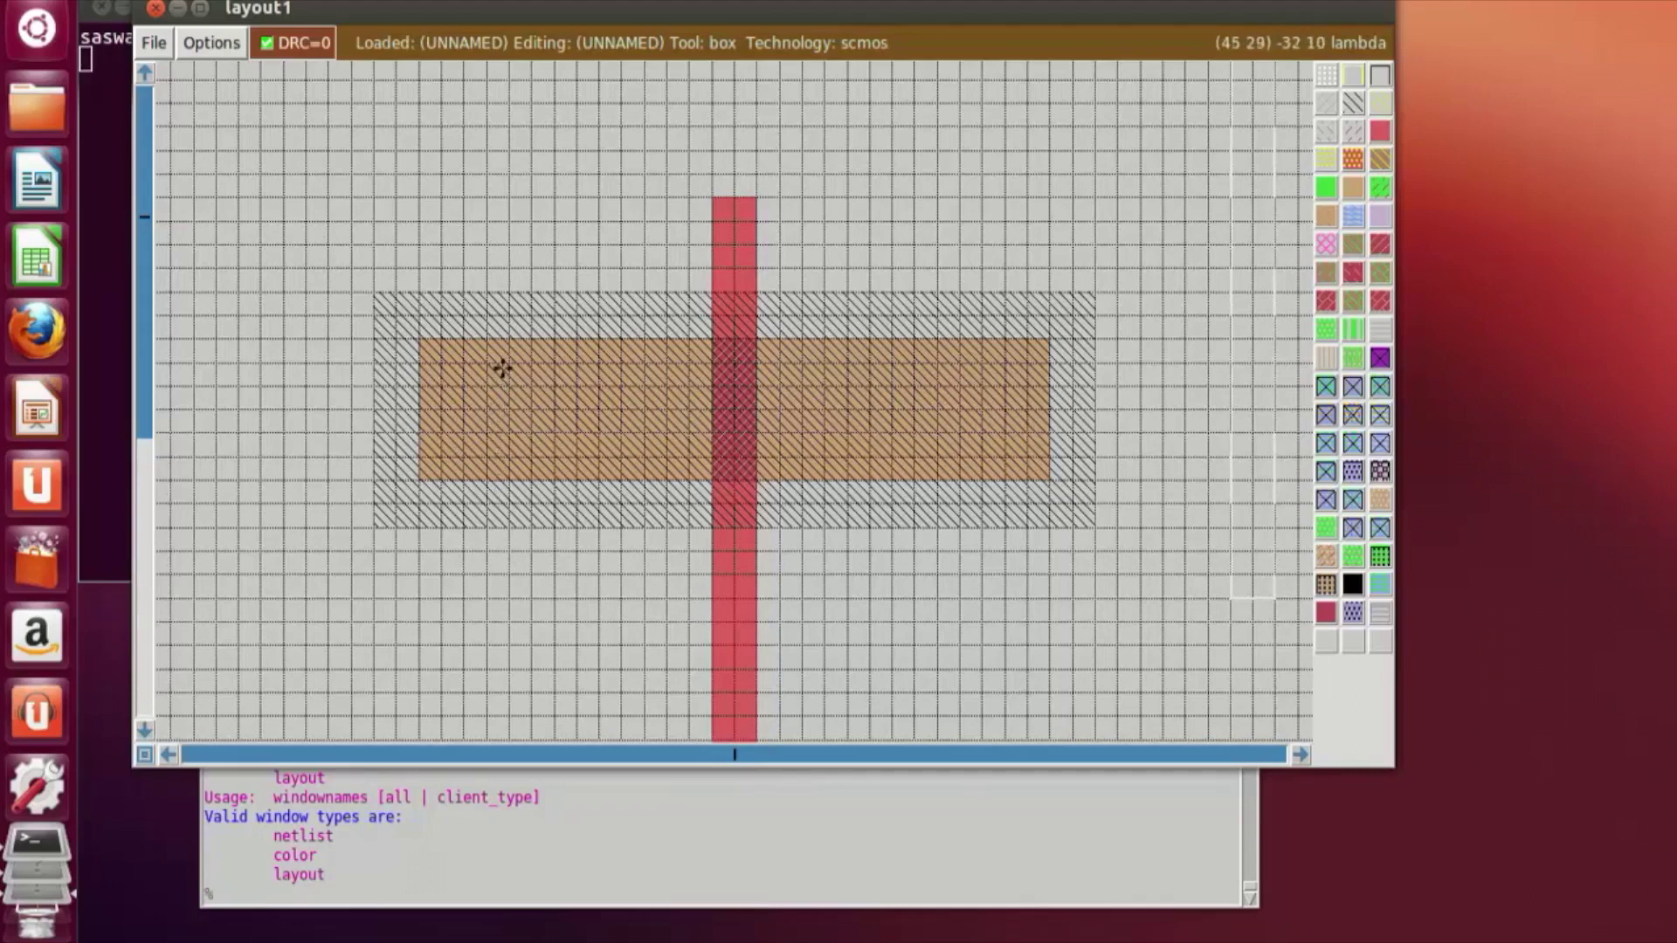
{"action": "scroll", "coordinate": [498, 367], "scroll_direction": "up", "scroll_amount": 3}
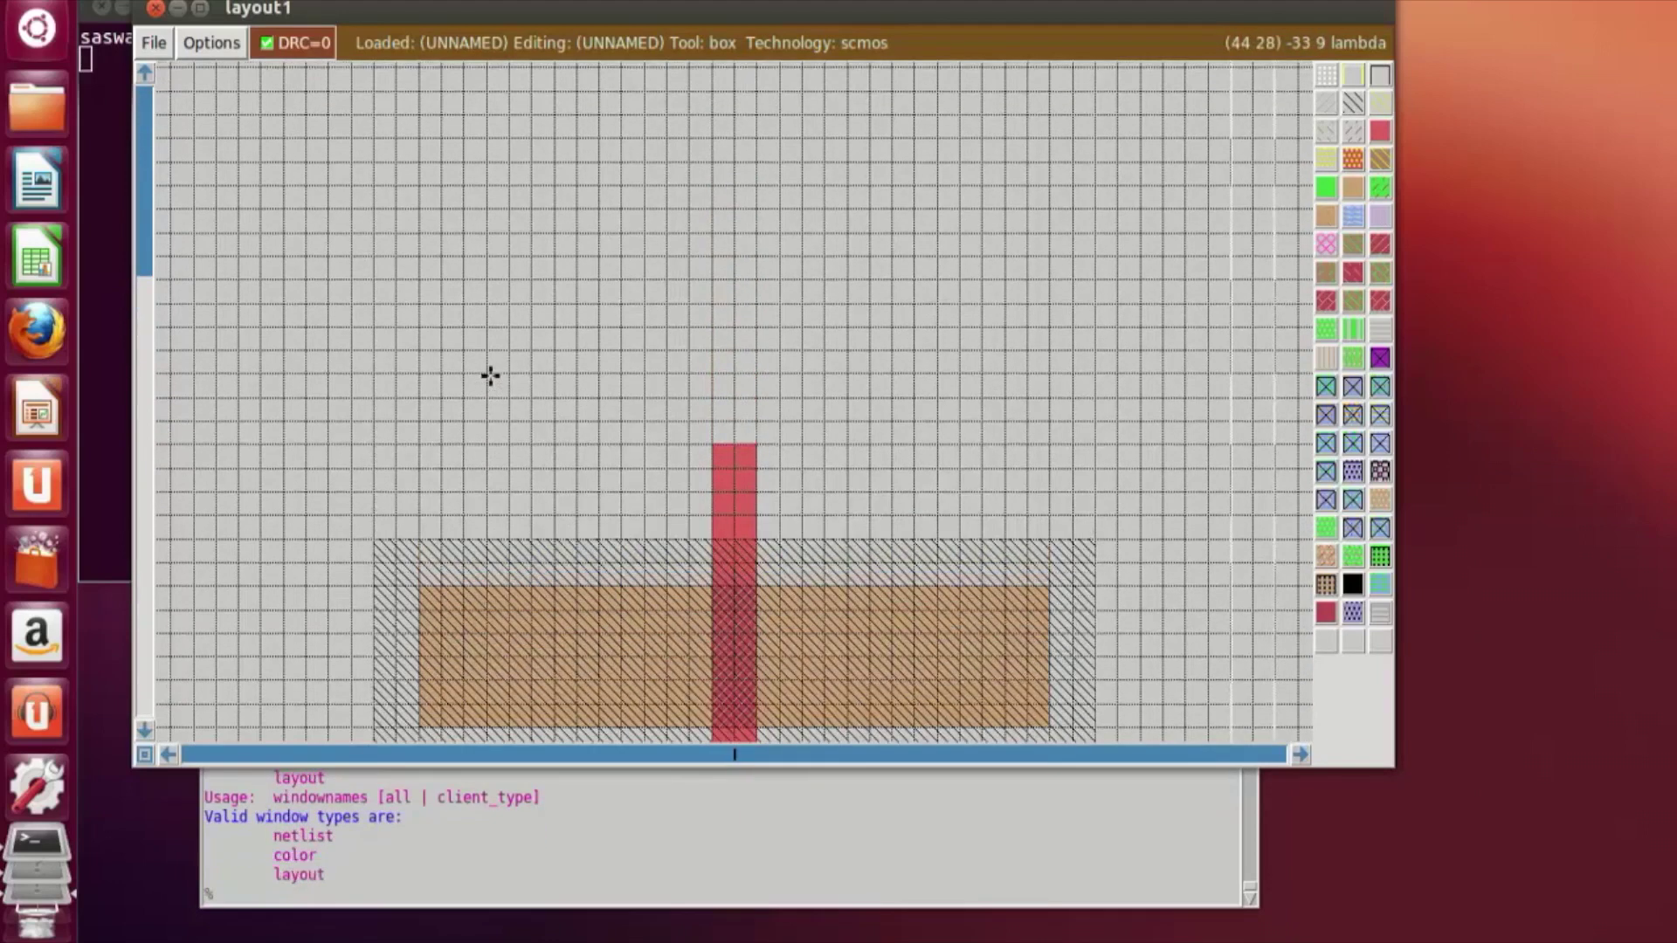
{"action": "left_click", "coordinate": [445, 309]}
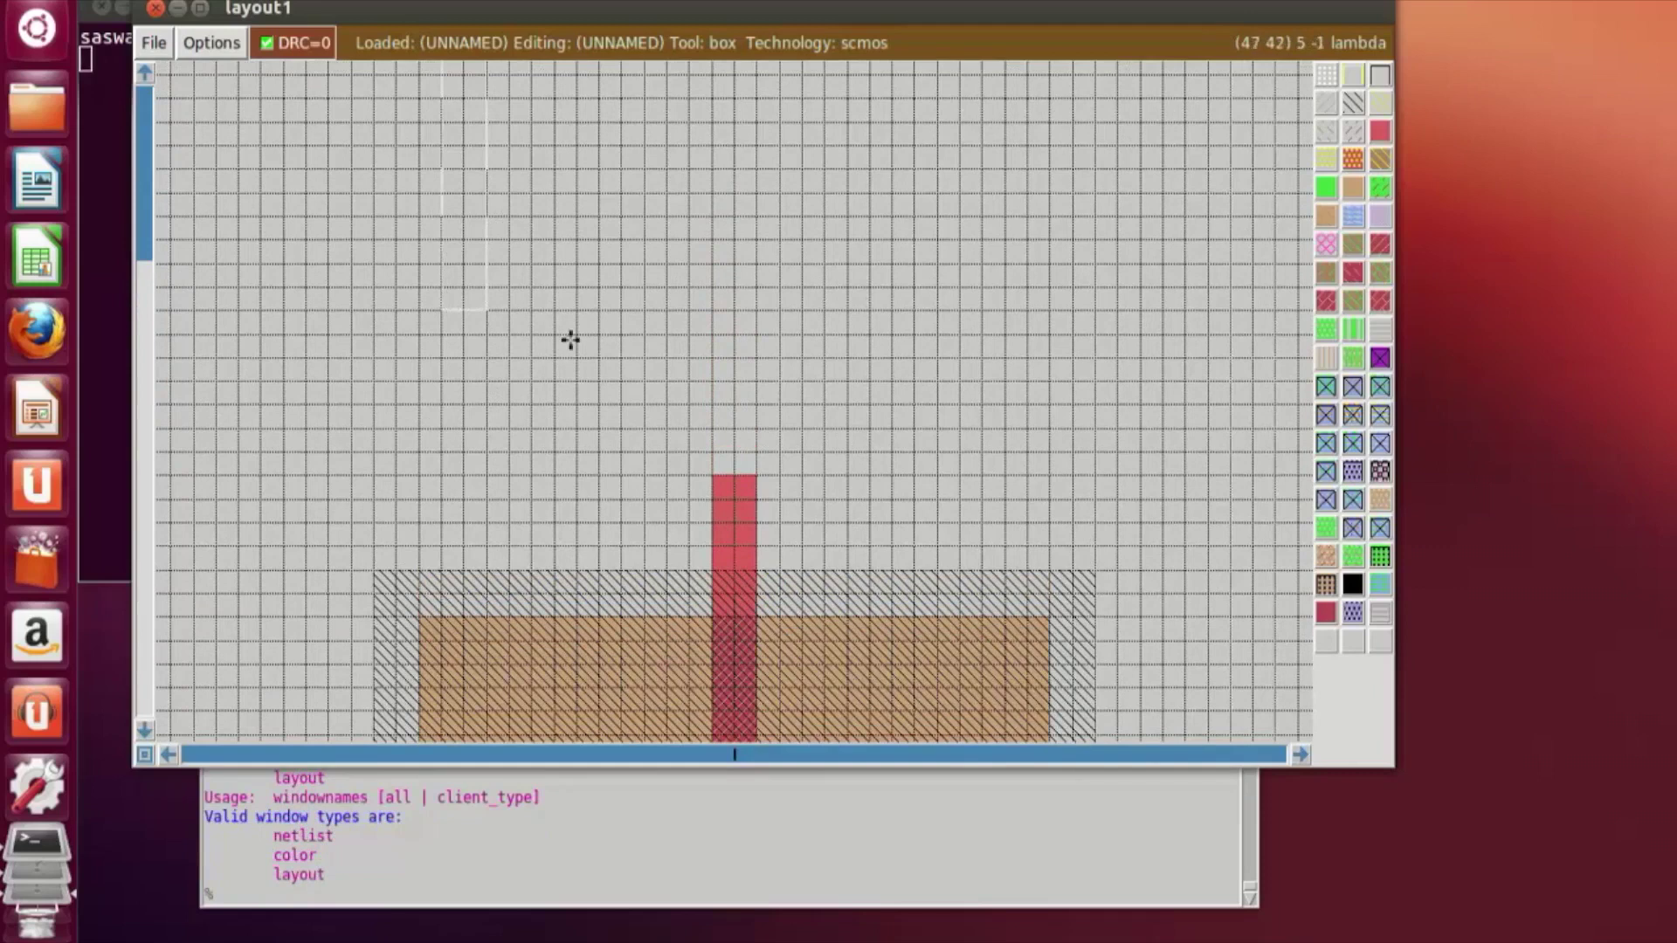
{"action": "right_click", "coordinate": [1241, 378]}
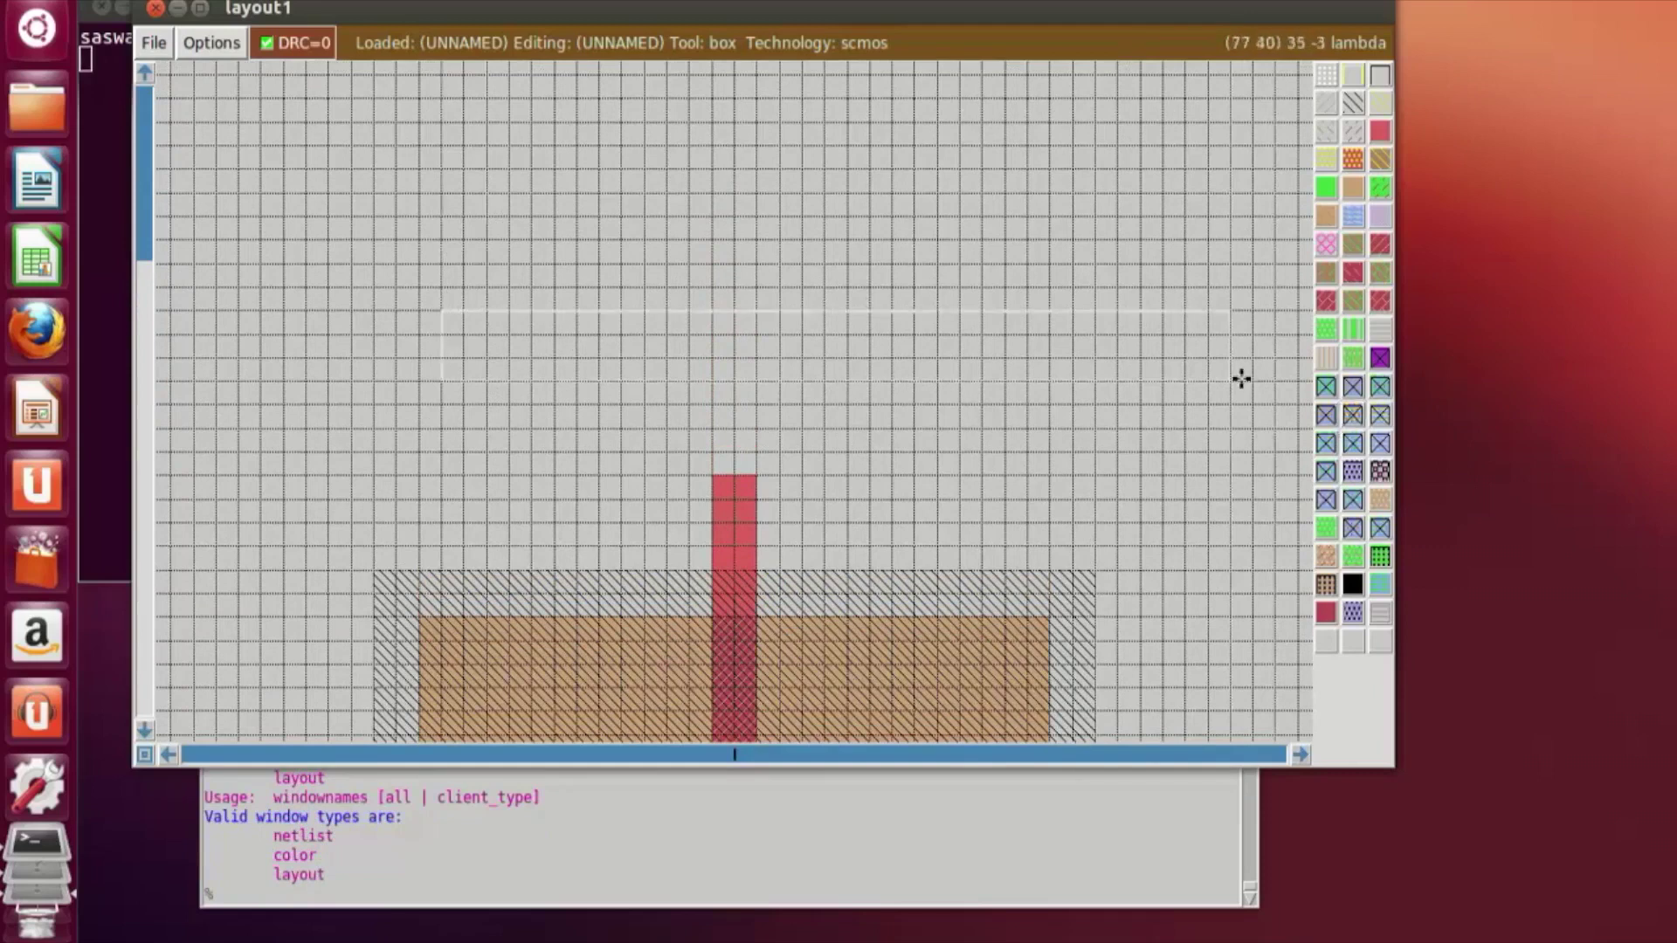
{"action": "right_click", "coordinate": [1233, 283]}
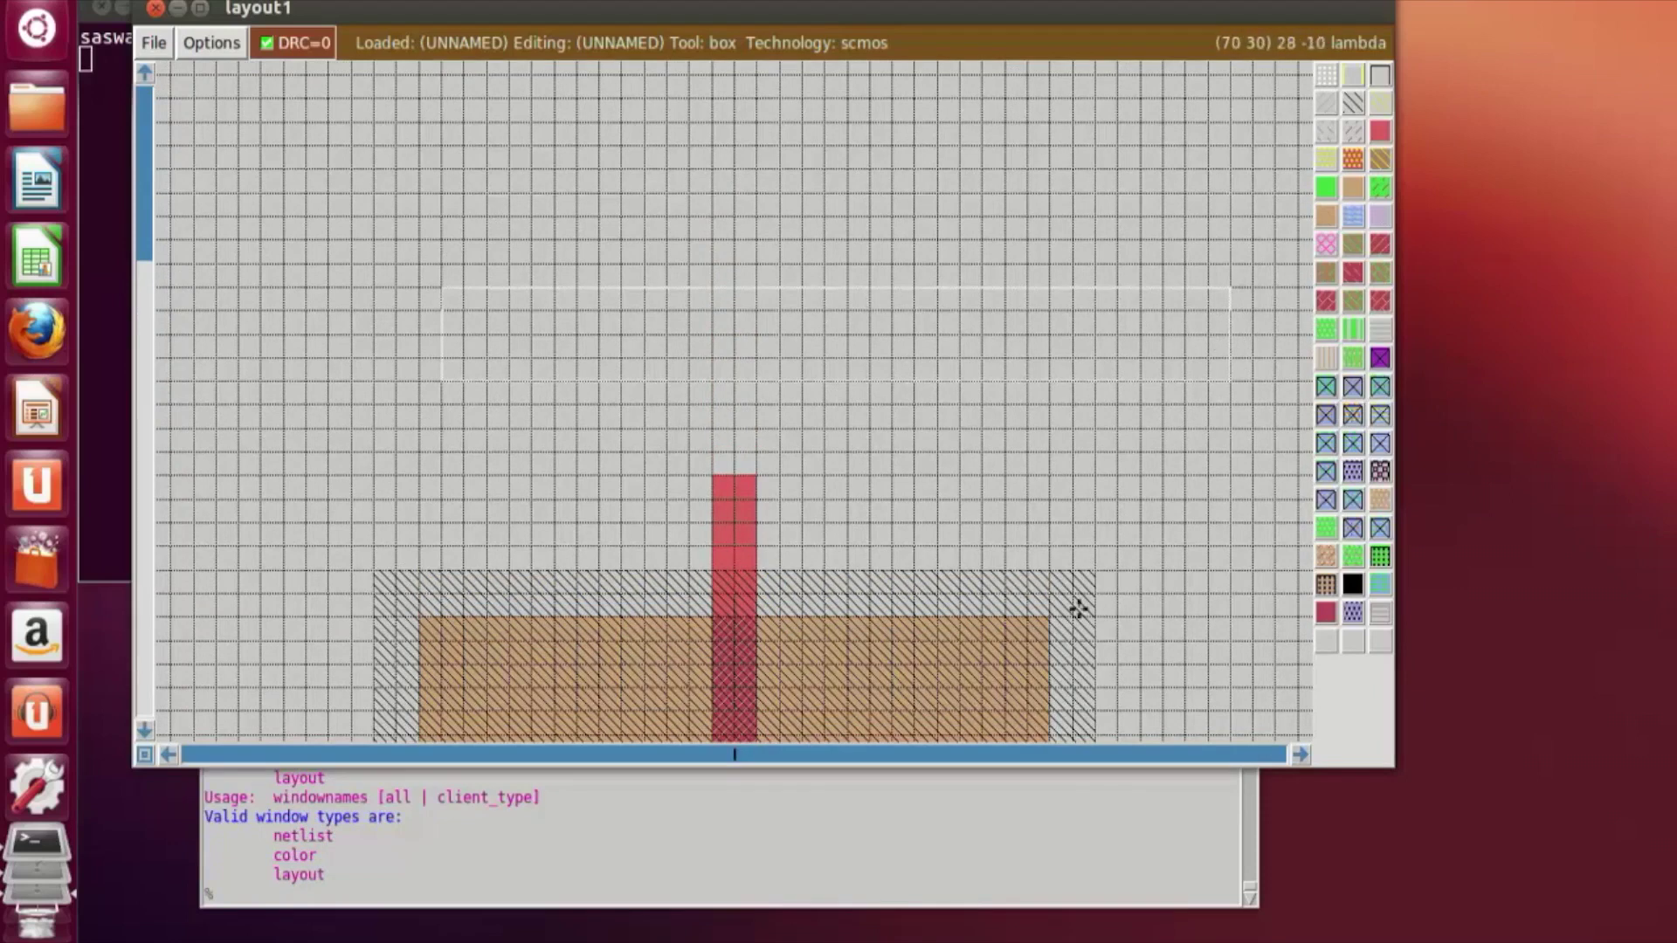
{"action": "scroll", "coordinate": [1074, 602], "scroll_direction": "down", "scroll_amount": 1}
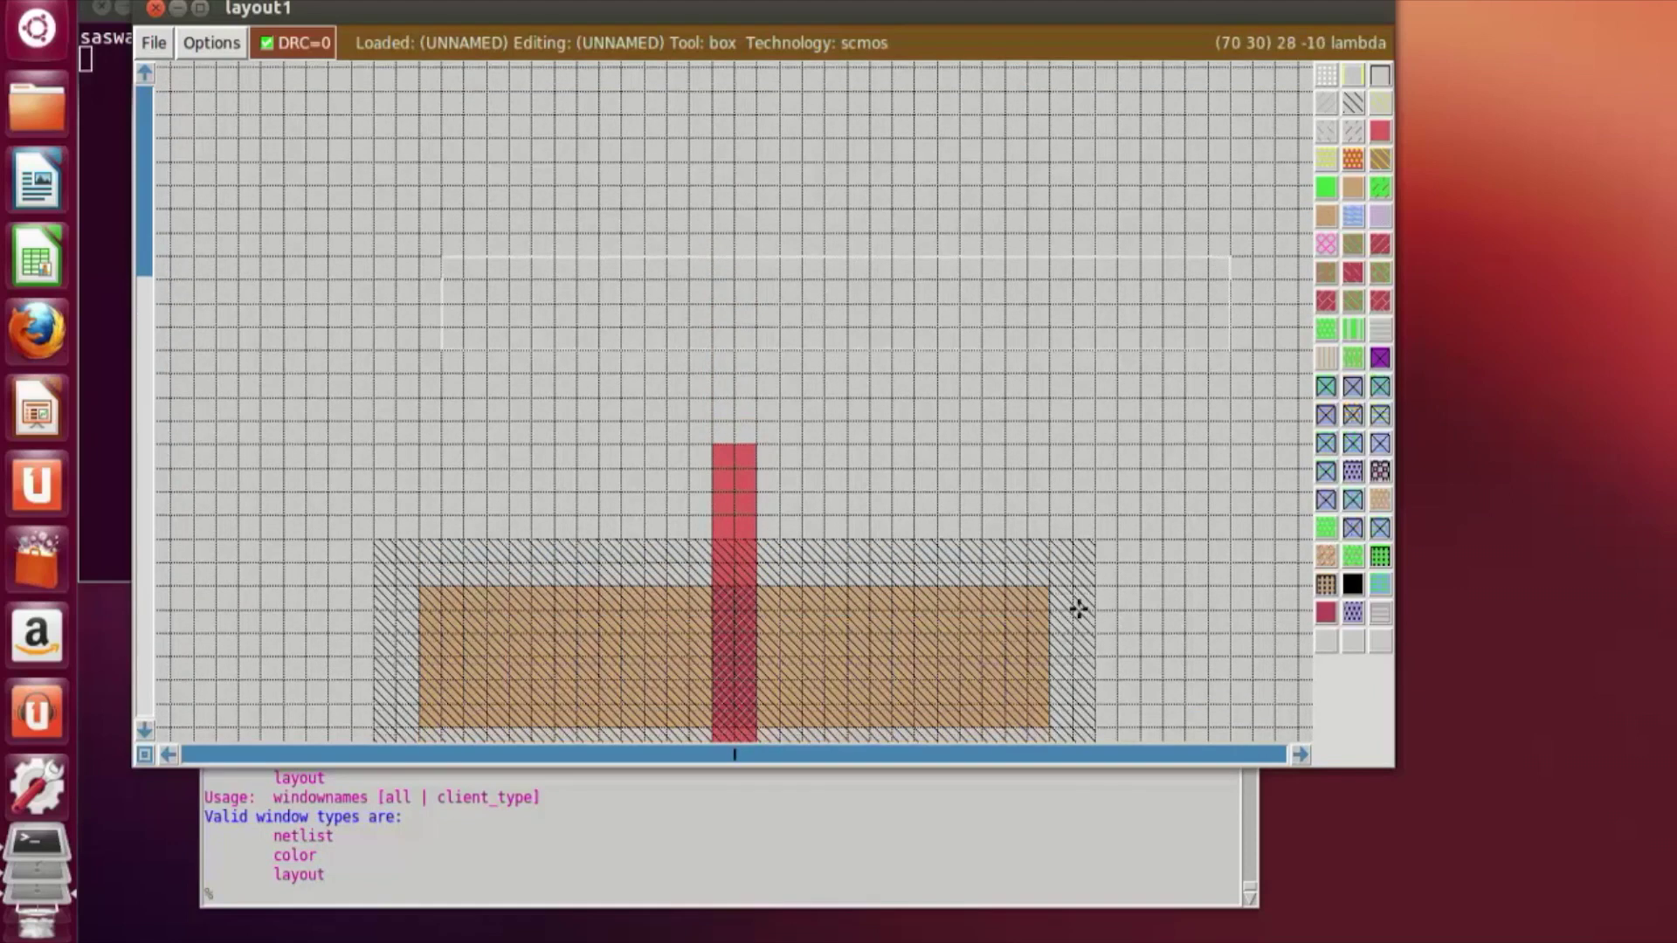
{"action": "left_click", "coordinate": [1352, 218]}
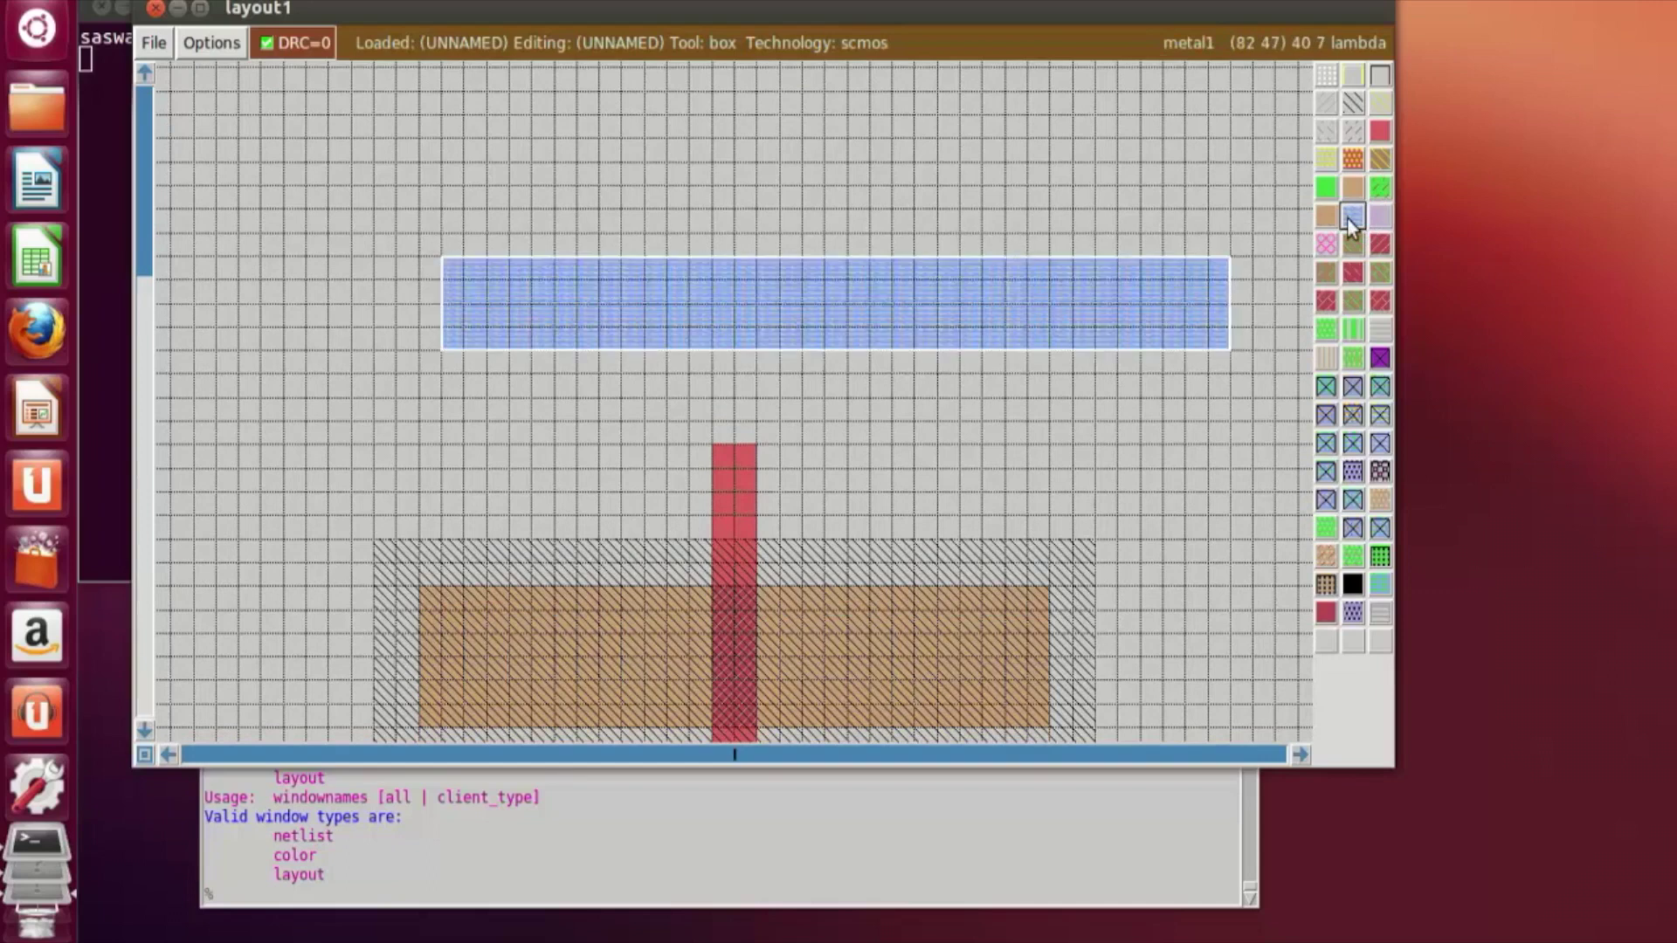
{"action": "left_click", "coordinate": [1195, 537]}
Step: Draw a matching 35 by 4 lambda metal1 rail 2 lambda below the gate's lower end, aligned with the n-diffusion's left edge
{"action": "scroll", "coordinate": [726, 480], "scroll_direction": "down", "scroll_amount": 2}
{"action": "scroll", "coordinate": [726, 480], "scroll_direction": "down", "scroll_amount": 20}
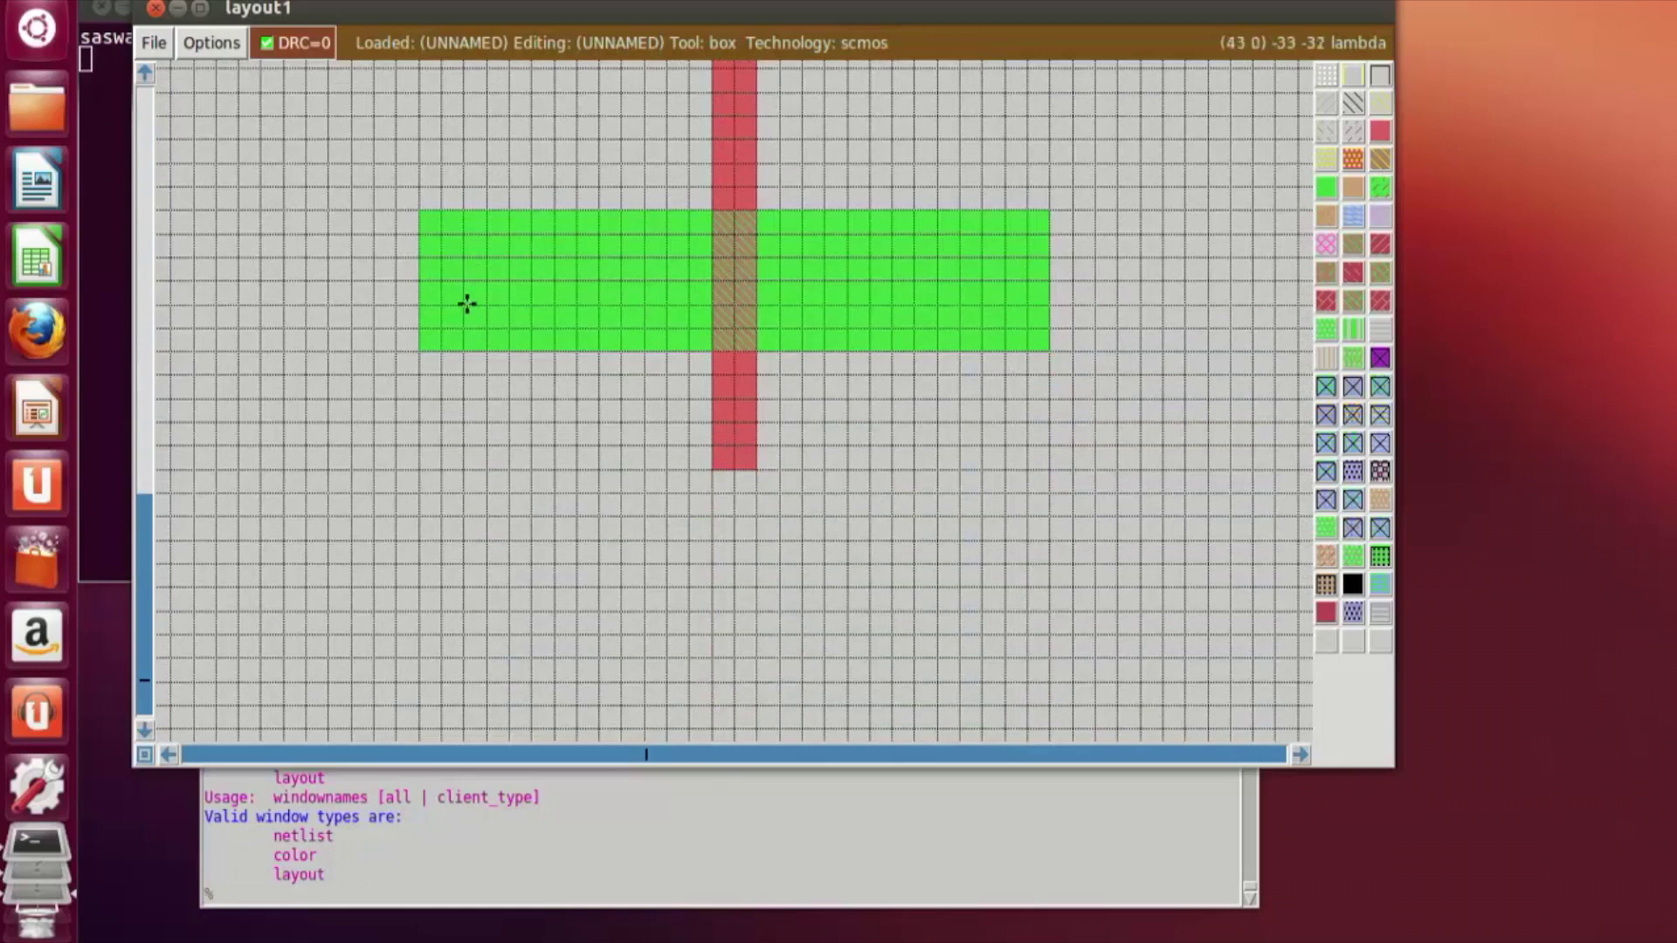
{"action": "left_click", "coordinate": [471, 623]}
{"action": "left_click", "coordinate": [416, 607]}
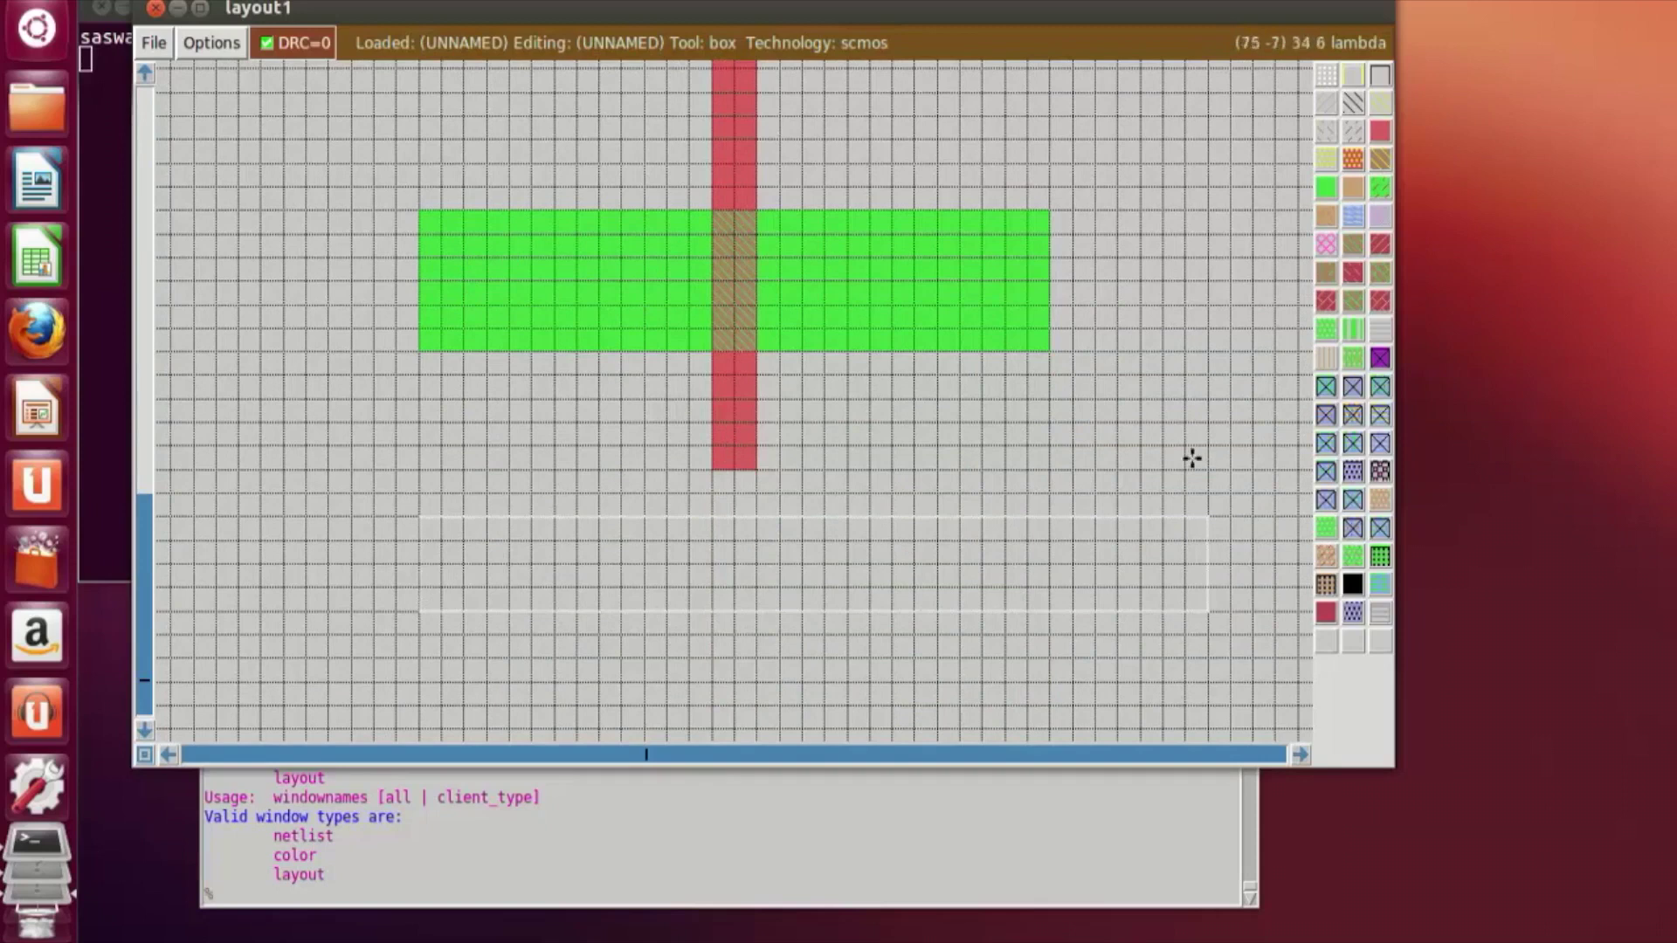
{"action": "left_click", "coordinate": [1352, 215]}
{"action": "left_click", "coordinate": [1075, 411]}
Step: Outline a box 4 lambda wide and 15 lambda tall from inside the left p-diffusion section up to the upper metal1 rail
{"action": "scroll", "coordinate": [856, 637], "scroll_direction": "up", "scroll_amount": 4}
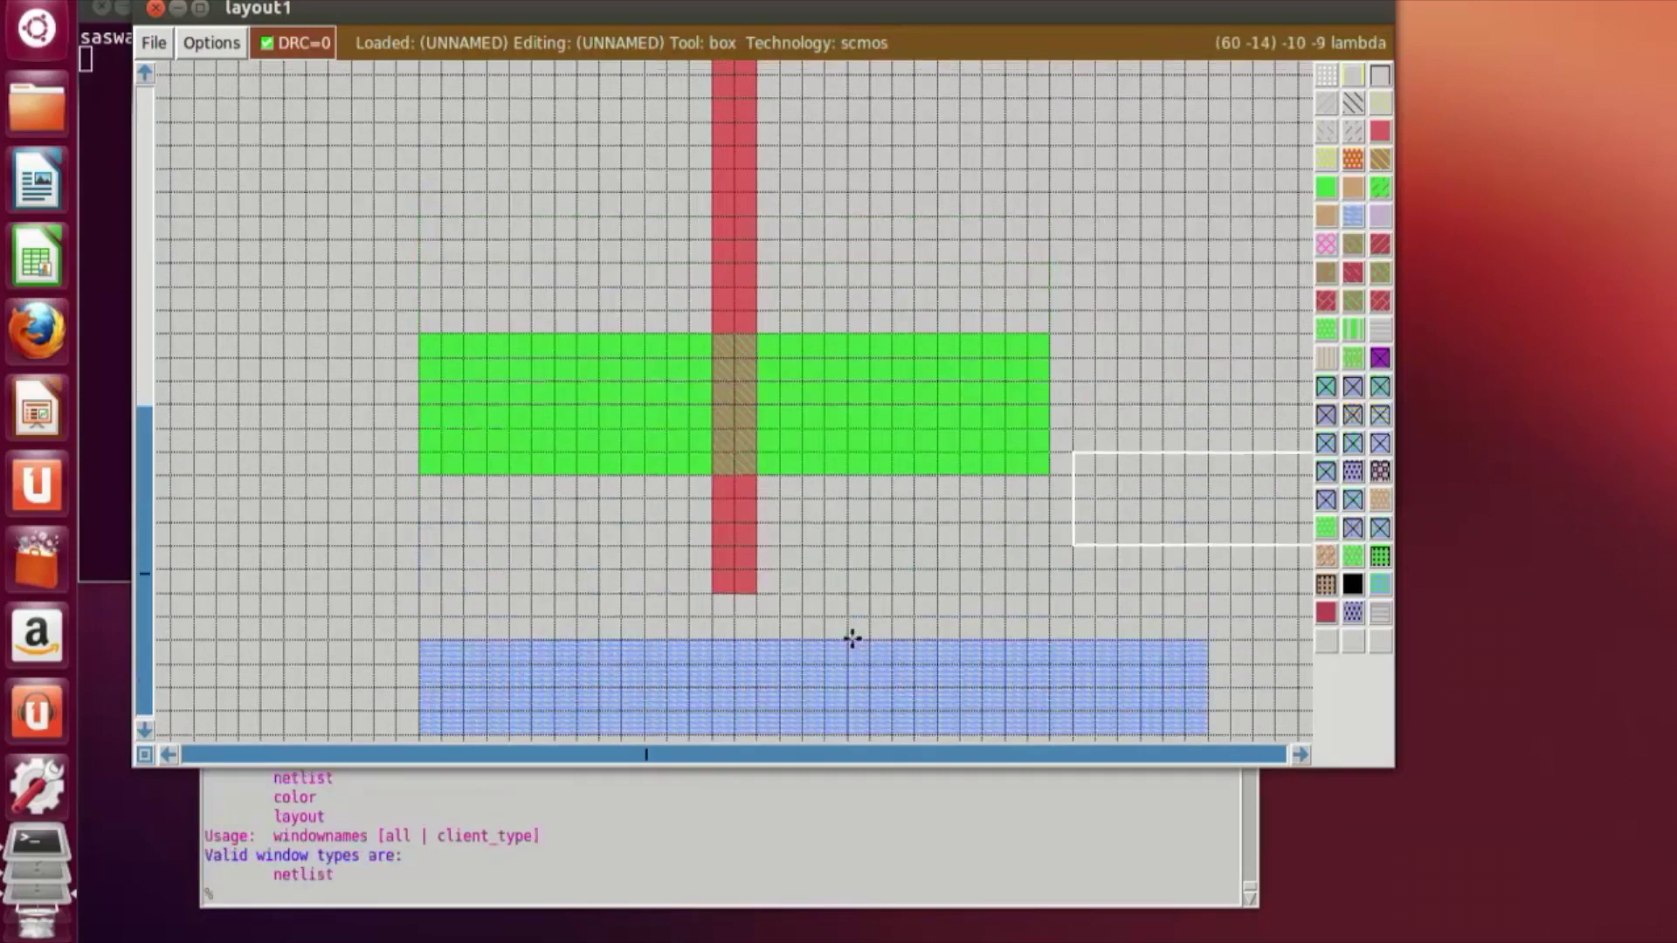
{"action": "scroll", "coordinate": [865, 634], "scroll_direction": "up", "scroll_amount": 4}
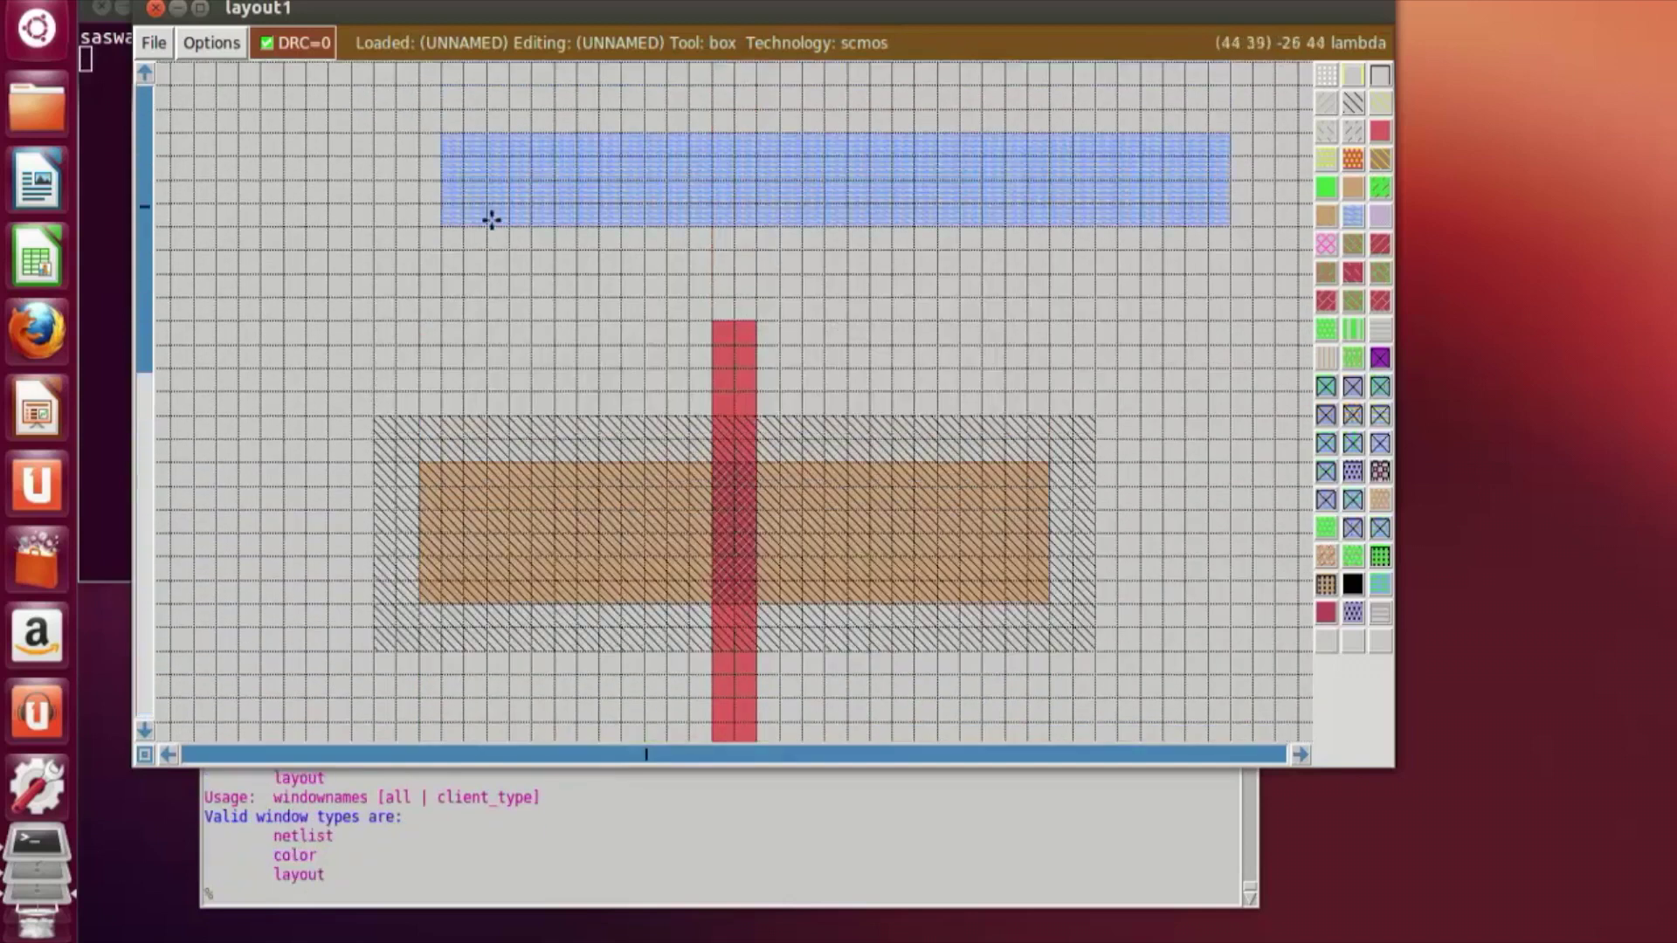
{"action": "scroll", "coordinate": [485, 216], "scroll_direction": "down", "scroll_amount": 6}
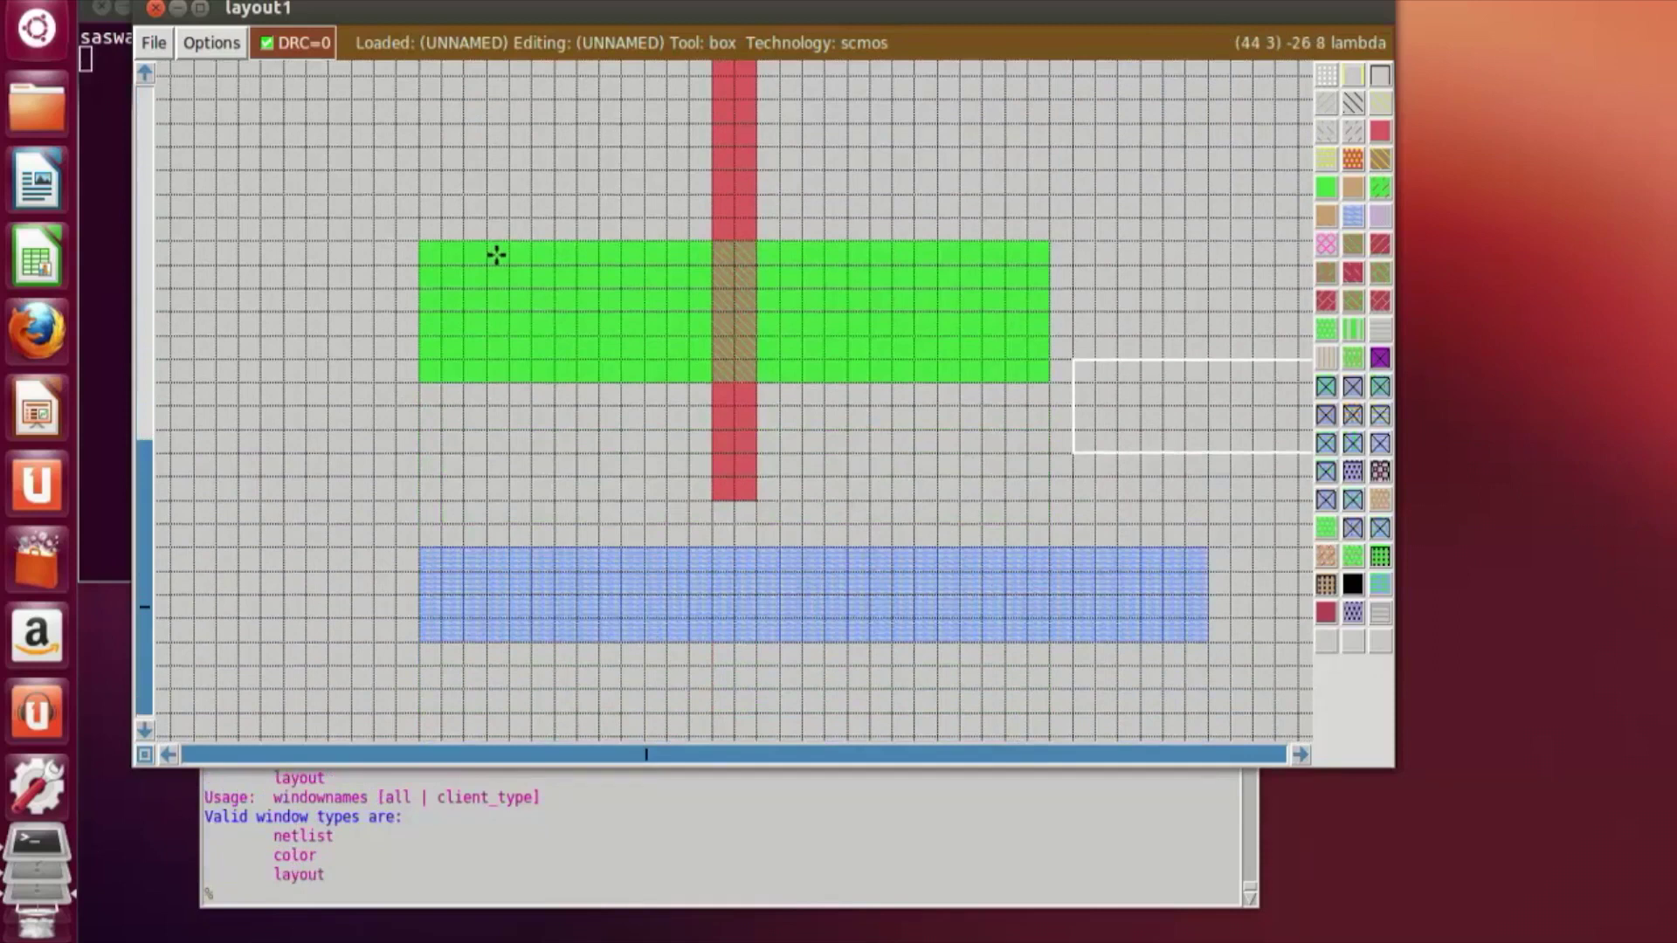
{"action": "scroll", "coordinate": [525, 385], "scroll_direction": "up", "scroll_amount": 6}
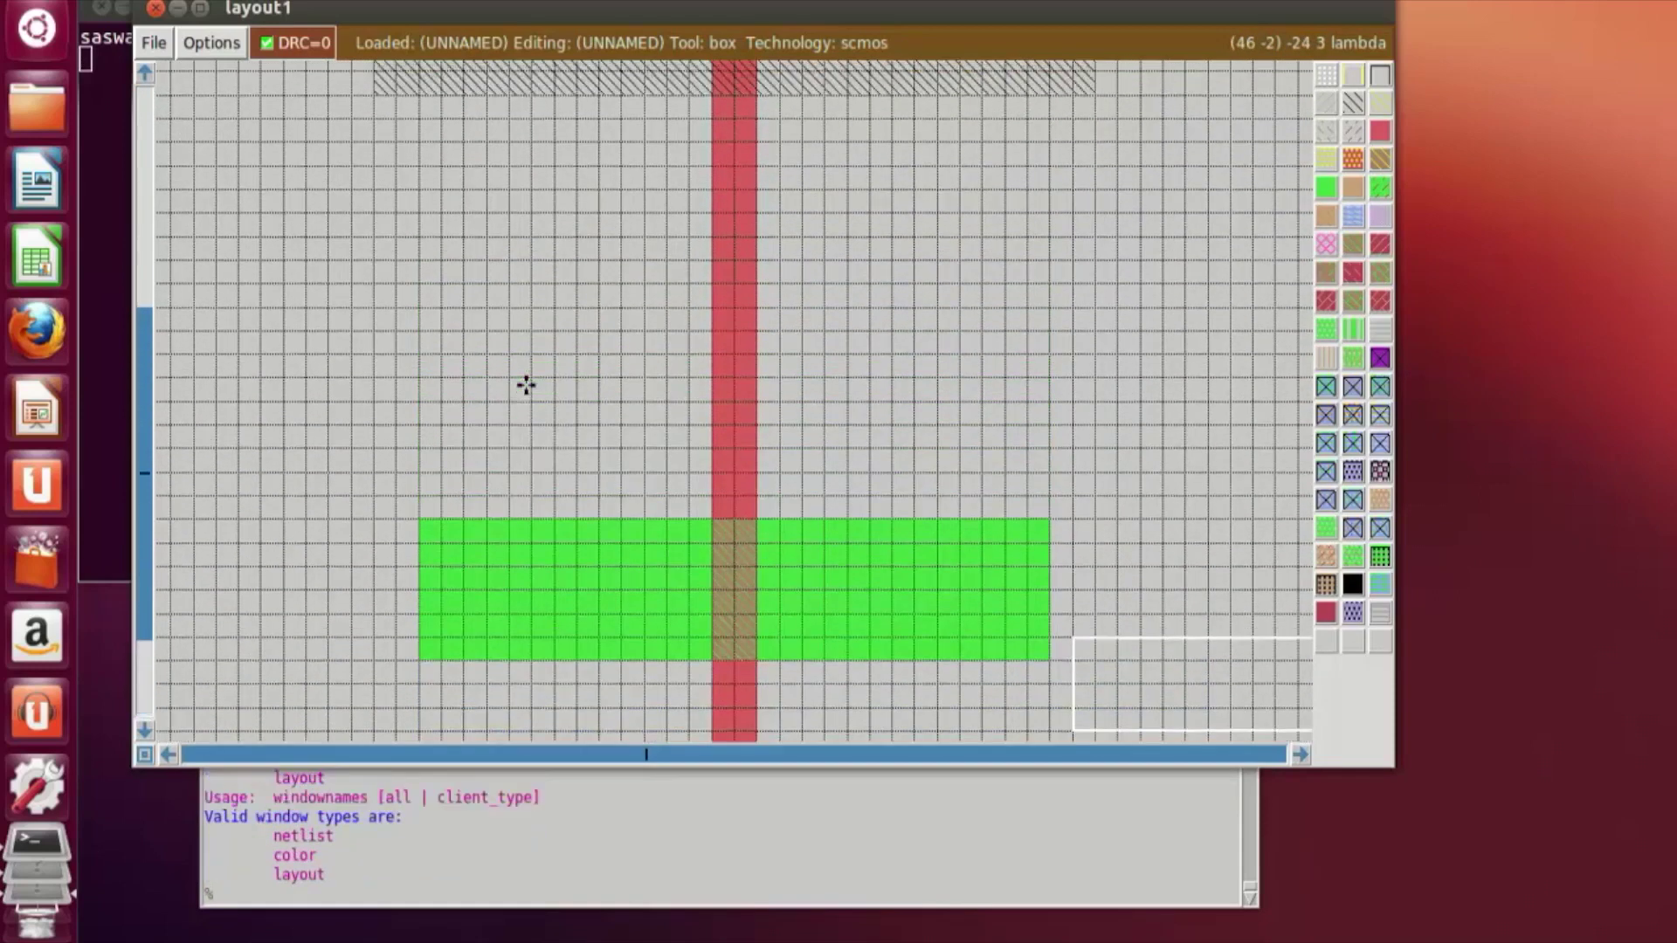
{"action": "scroll", "coordinate": [525, 386], "scroll_direction": "up", "scroll_amount": 6}
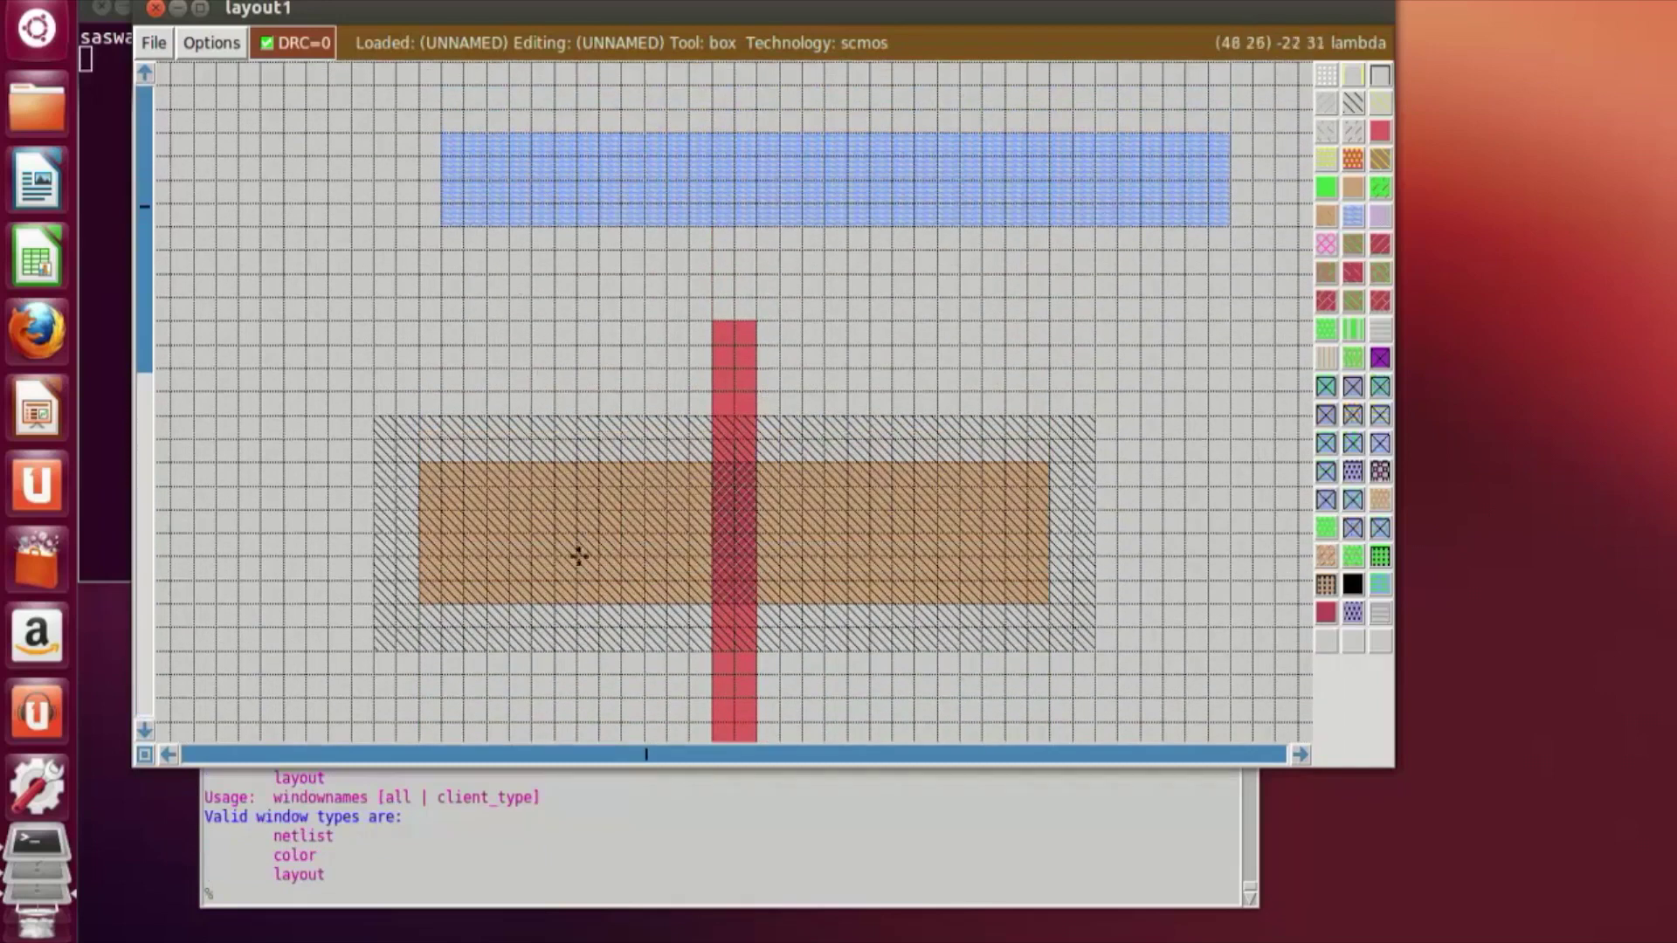
{"action": "left_click", "coordinate": [466, 555]}
{"action": "right_click", "coordinate": [553, 555]}
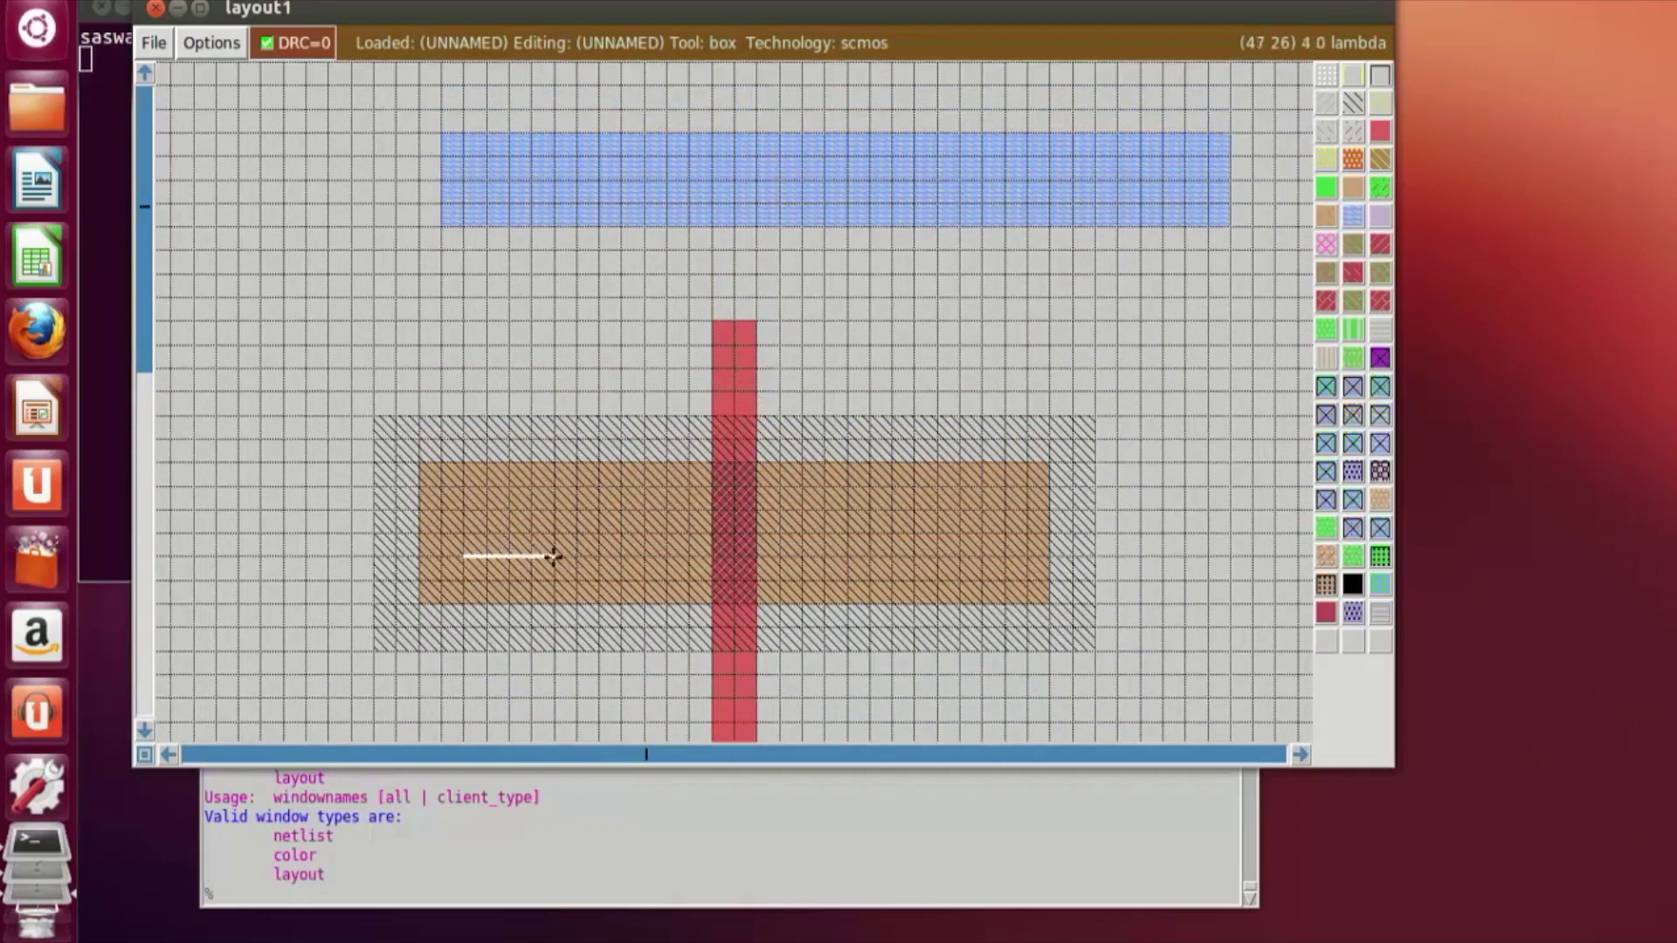
{"action": "left_click", "coordinate": [458, 575]}
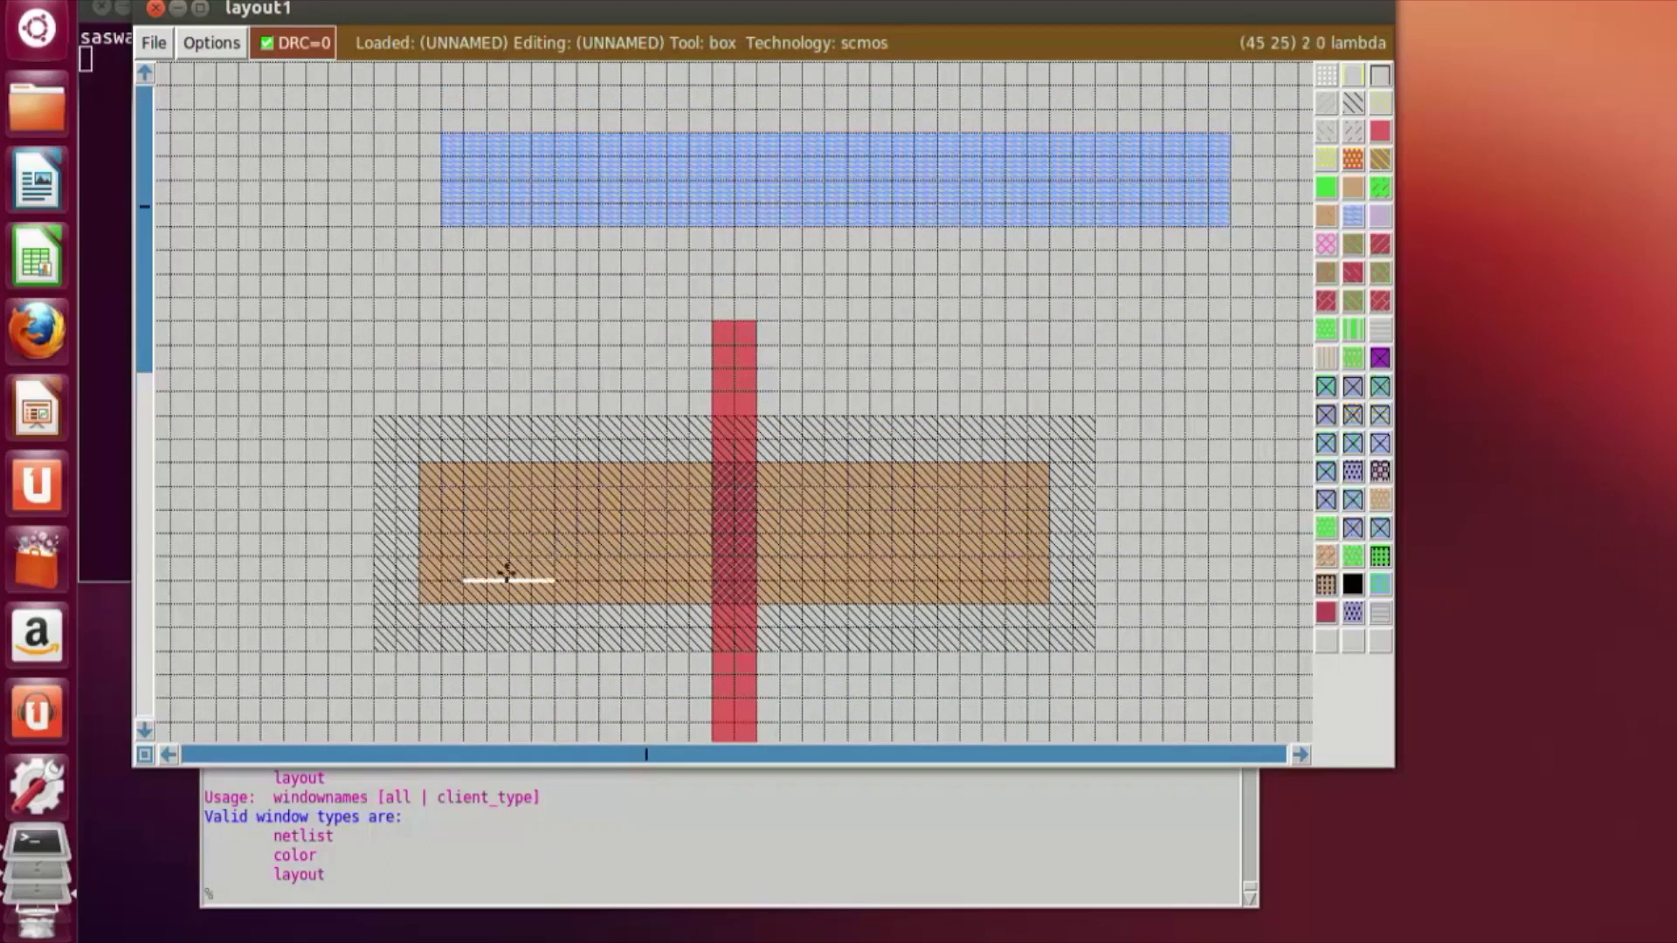
{"action": "right_click_drag", "start_coordinate": [551, 556], "coordinate": [563, 235]}
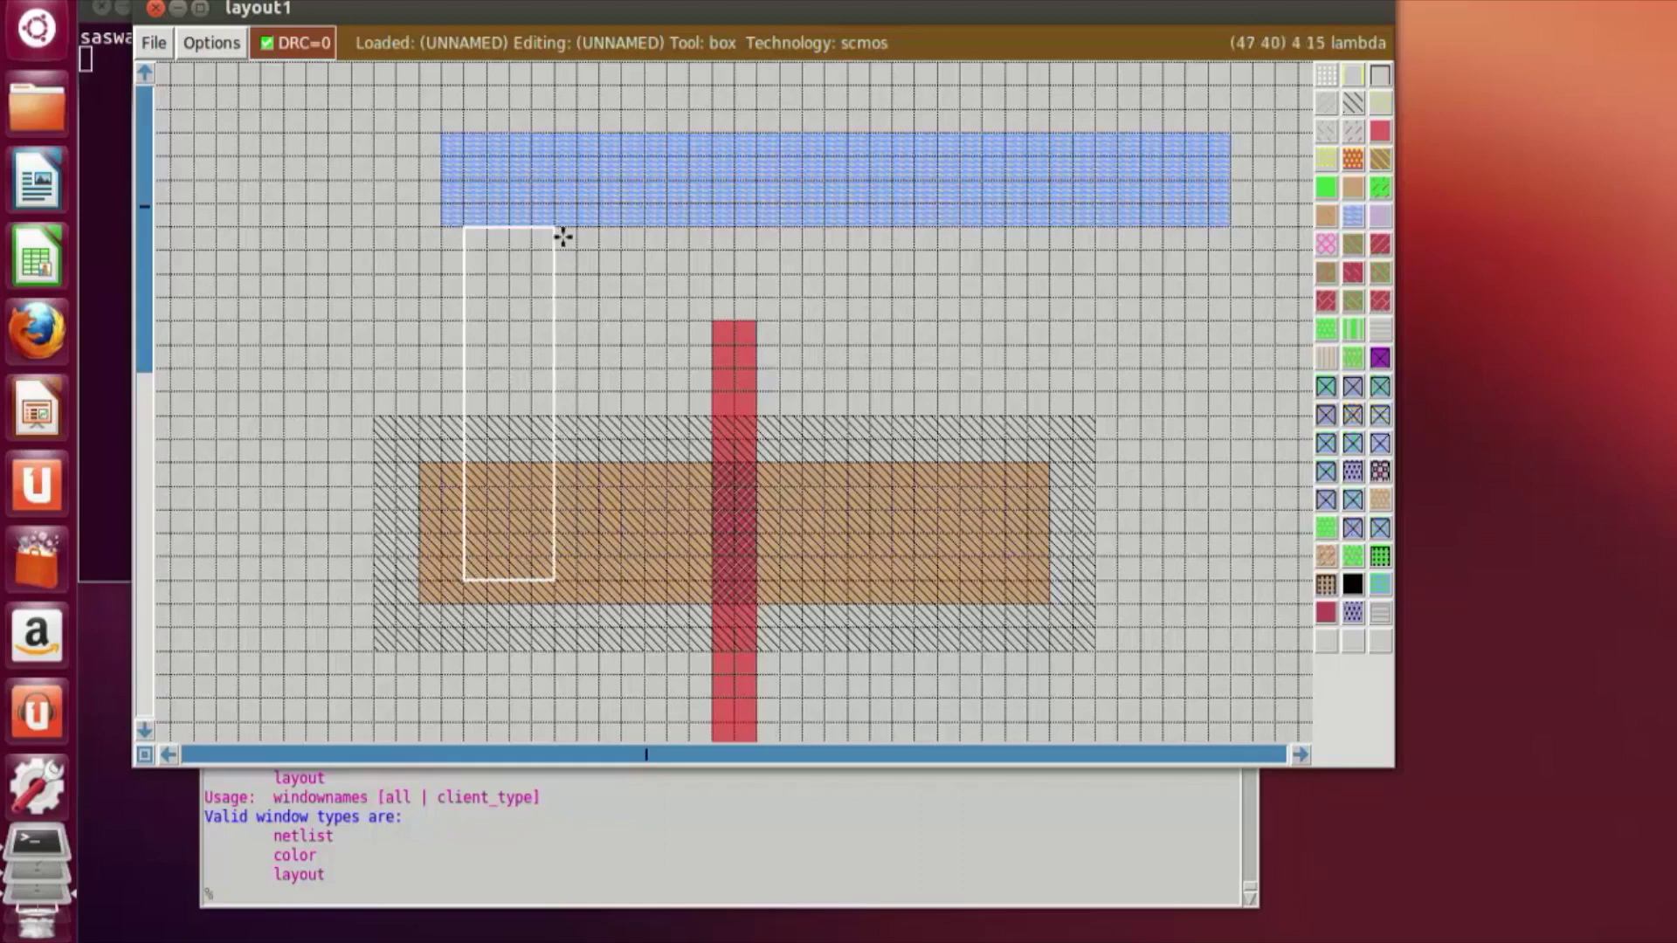
Step: Shift the tall box 2 lambda to the right and fill it with metal1 to link the p-diffusion to the upper rail
{"action": "left_click", "coordinate": [530, 577]}
{"action": "left_click", "coordinate": [507, 573]}
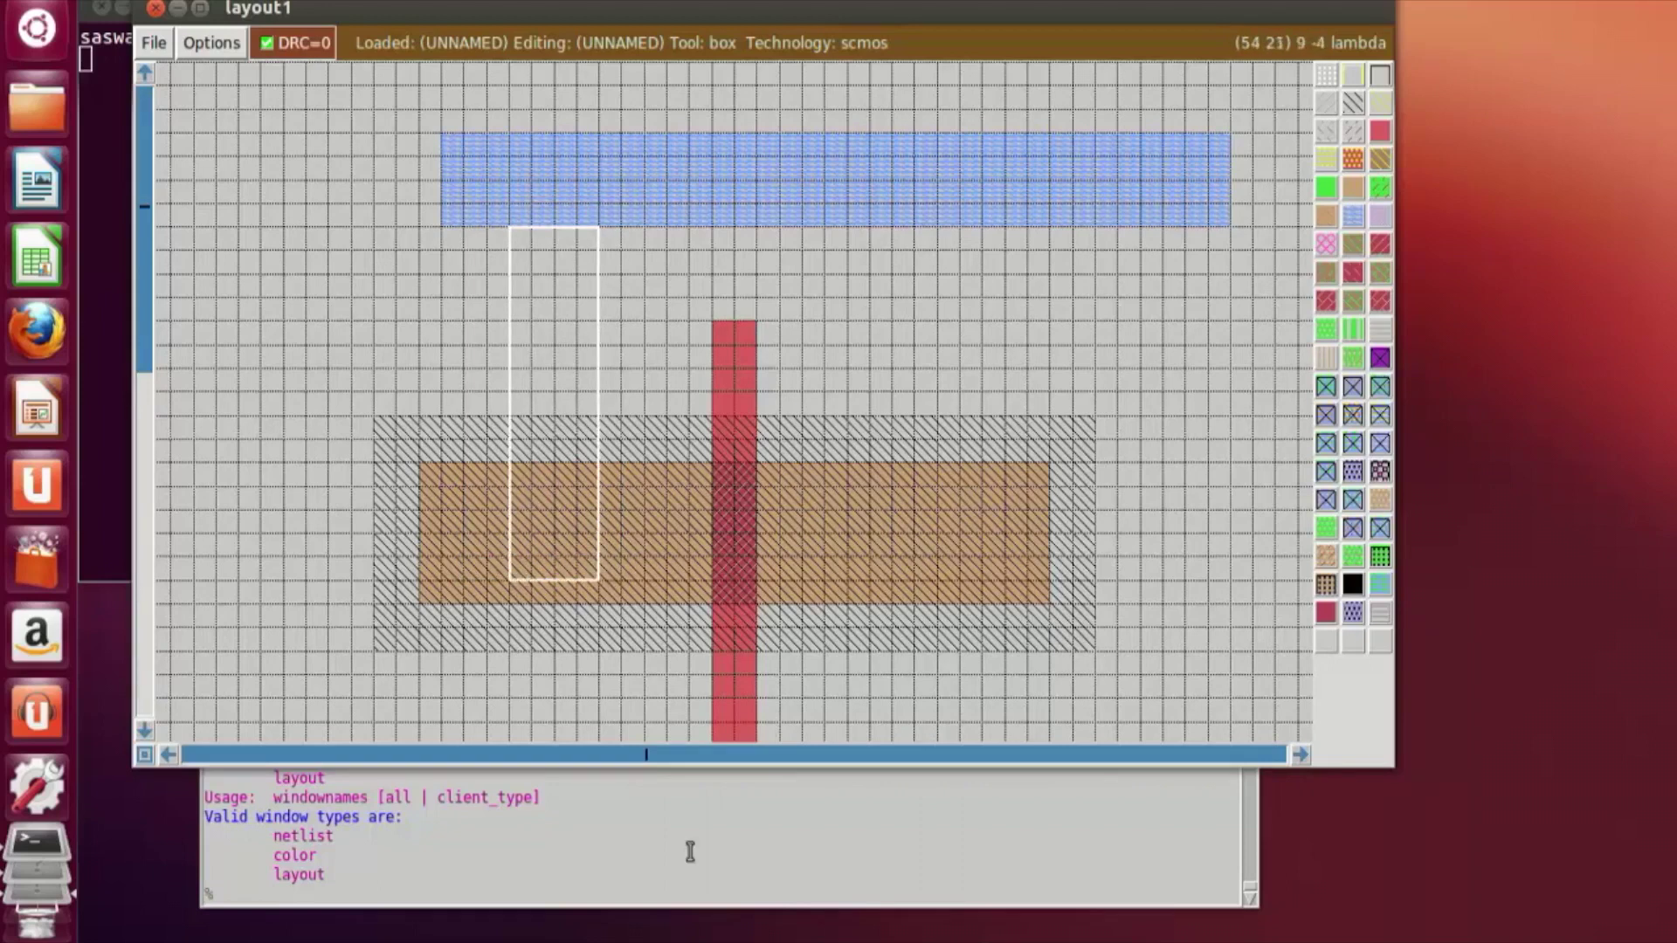
{"action": "left_click", "coordinate": [1353, 217]}
{"action": "left_click", "coordinate": [1029, 666]}
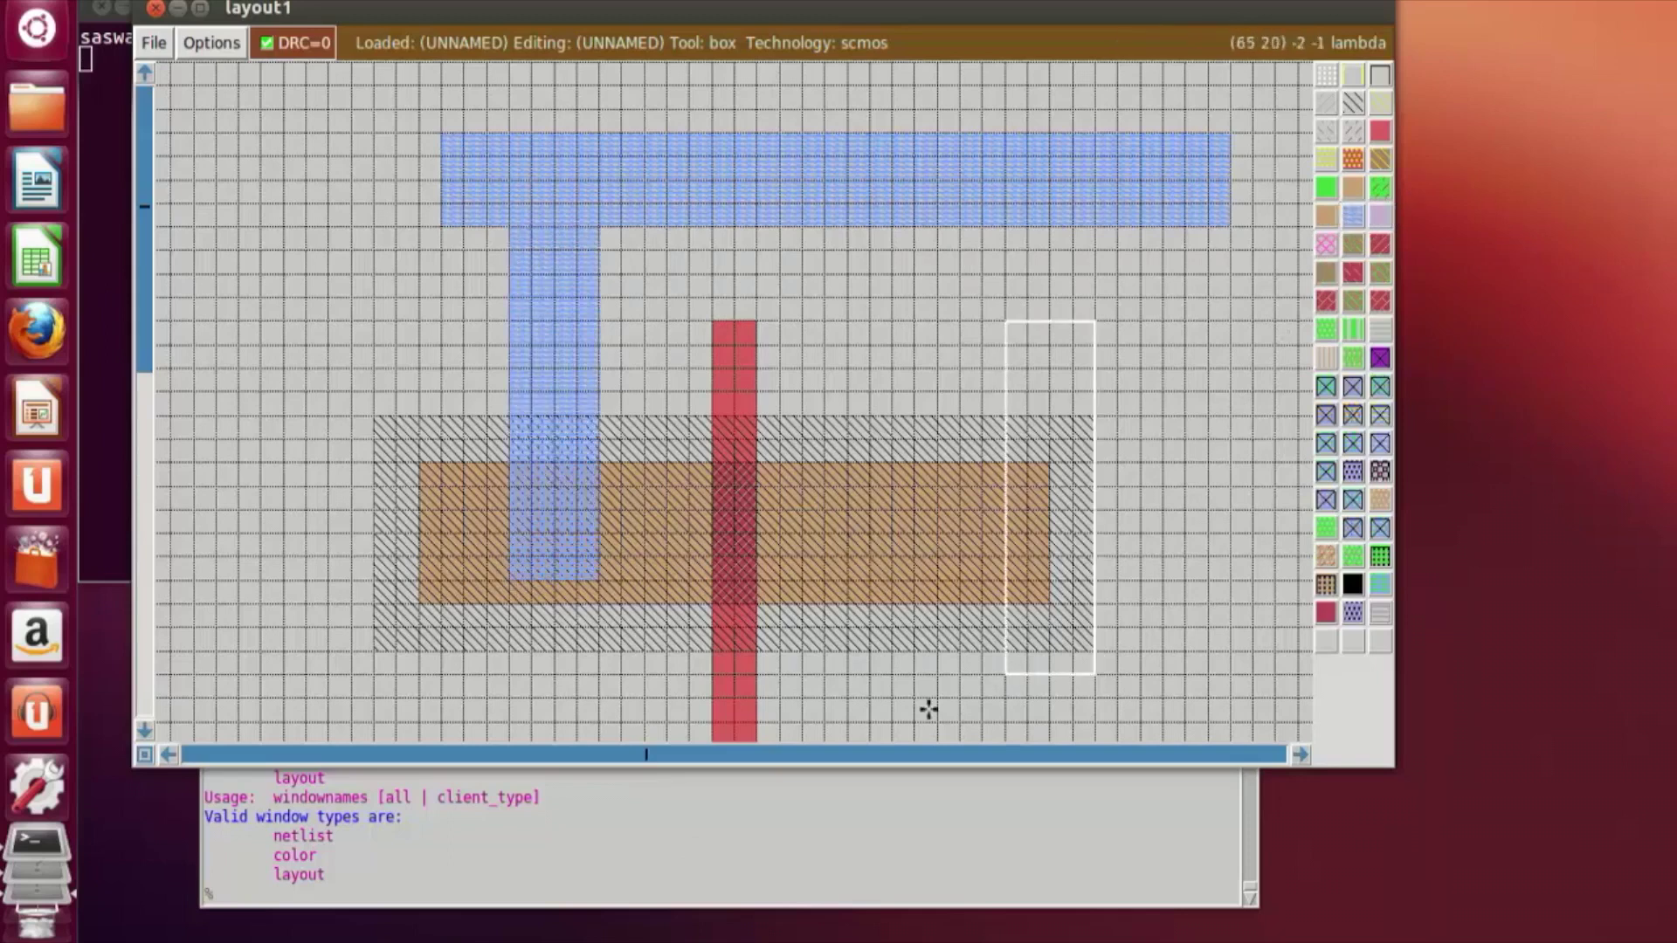
Step: Place the same 4 by 15 lambda box from the left n-diffusion section into the lower rail and fill it with metal1
{"action": "scroll", "coordinate": [663, 693], "scroll_direction": "down", "scroll_amount": 10}
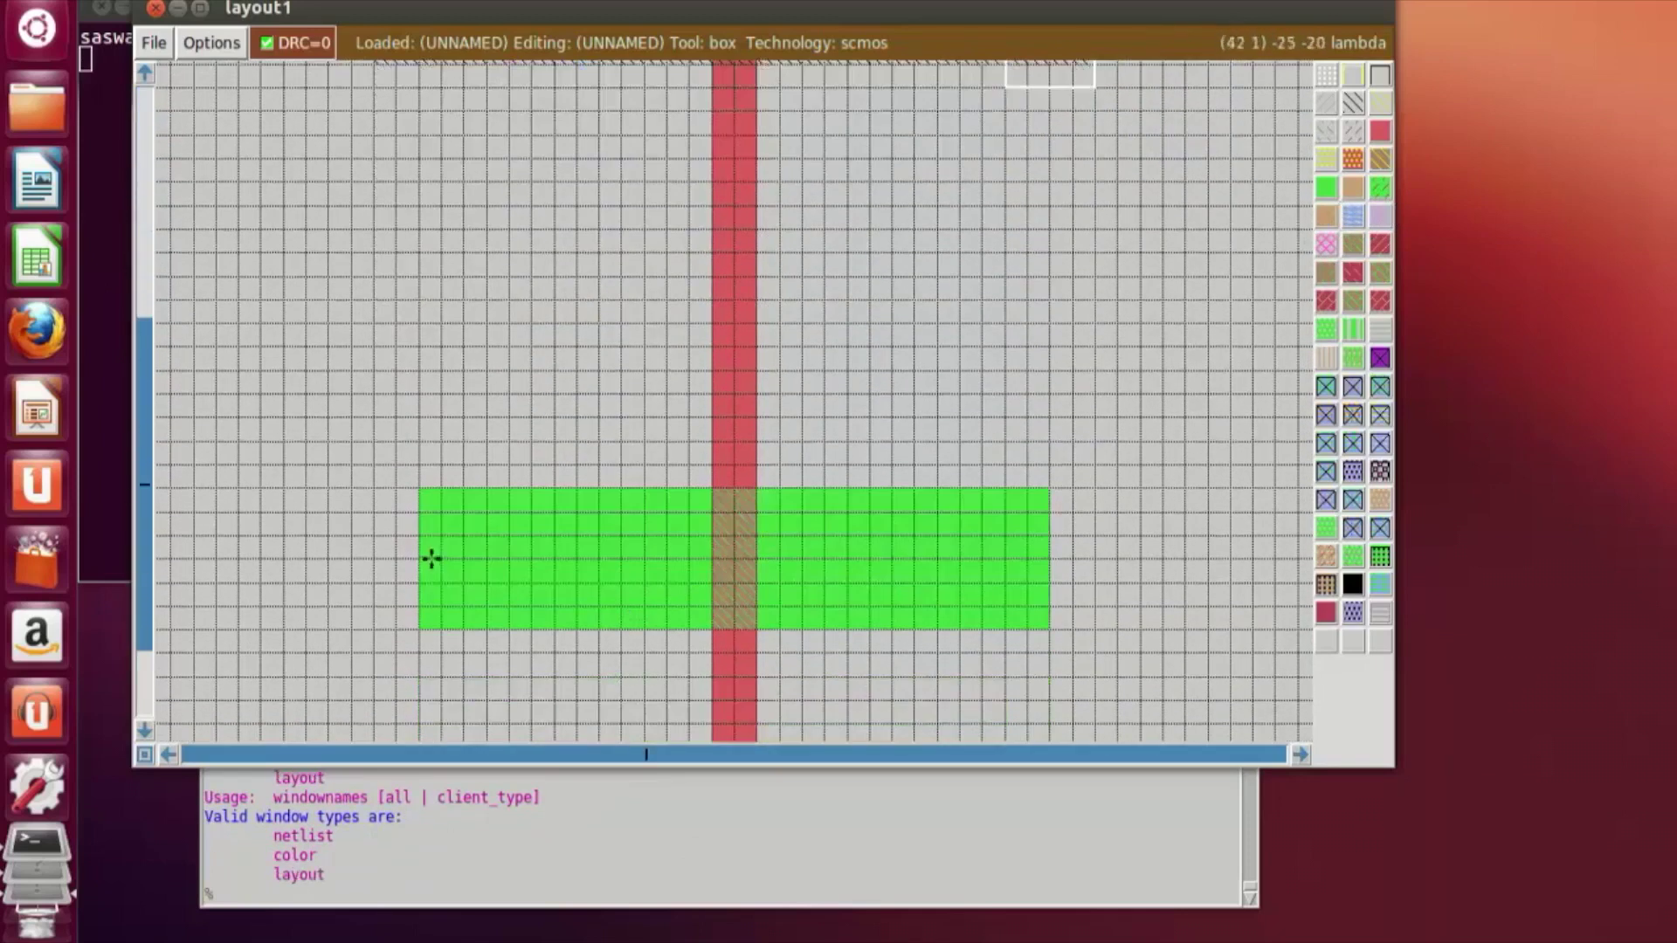
{"action": "scroll", "coordinate": [448, 569], "scroll_direction": "down", "scroll_amount": 6}
{"action": "left_click", "coordinate": [472, 565]}
{"action": "left_click", "coordinate": [498, 602]}
{"action": "left_click", "coordinate": [479, 591]}
{"action": "left_click", "coordinate": [503, 607]}
{"action": "left_click", "coordinate": [508, 580]}
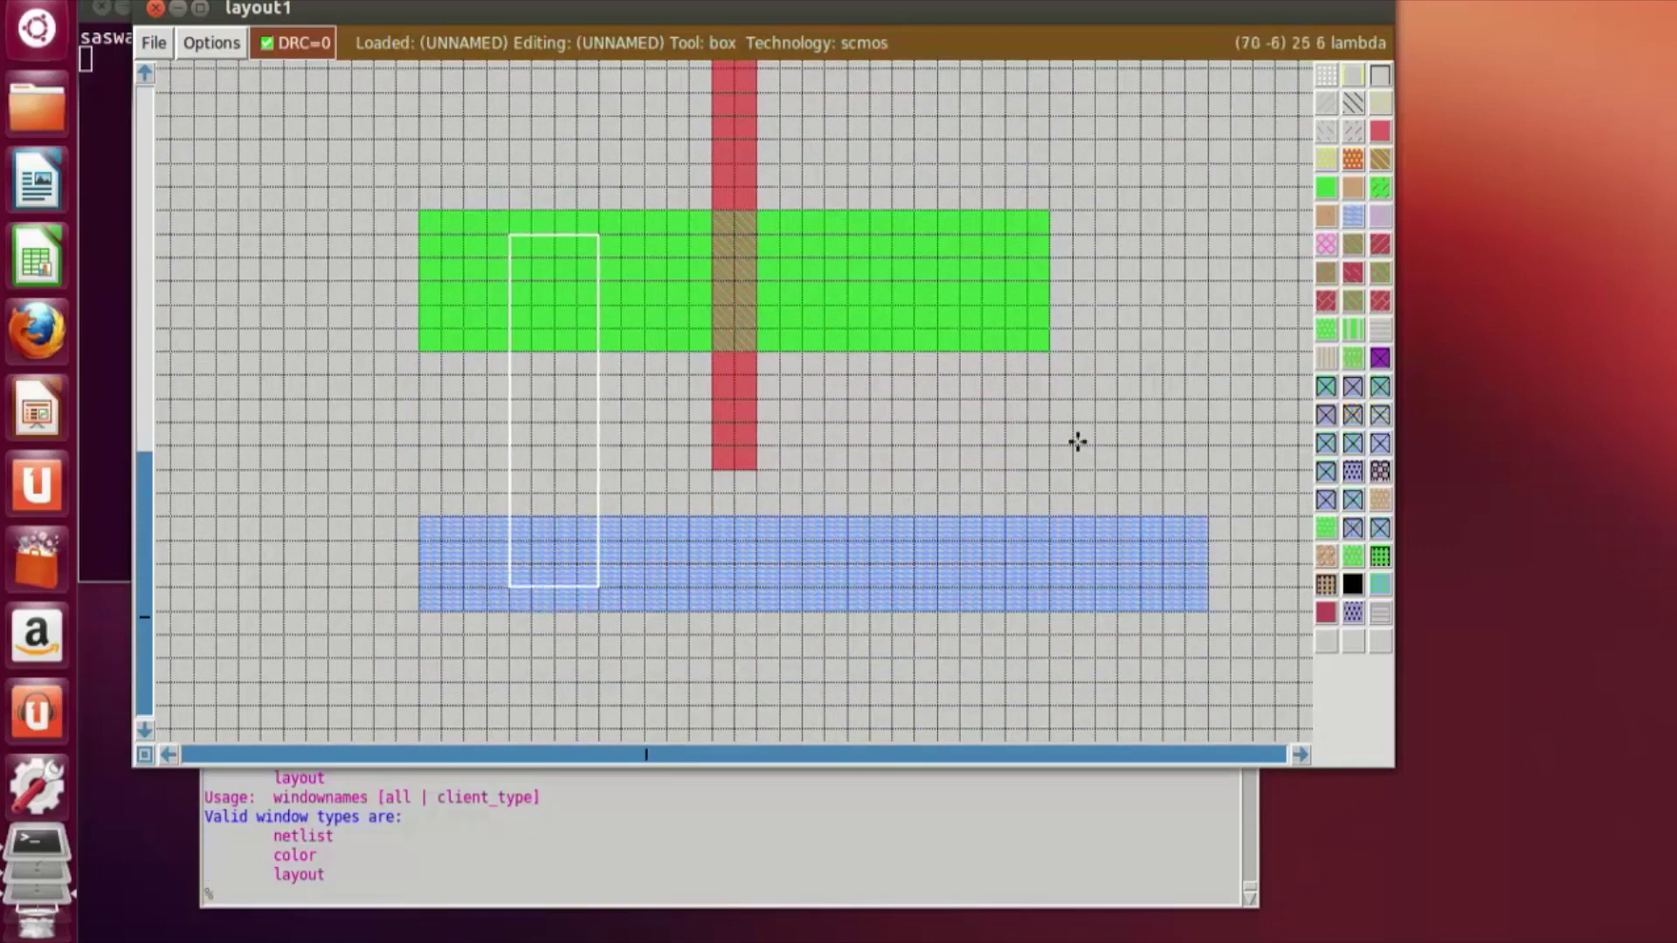
{"action": "left_click", "coordinate": [1353, 216]}
{"action": "left_click", "coordinate": [1117, 421]}
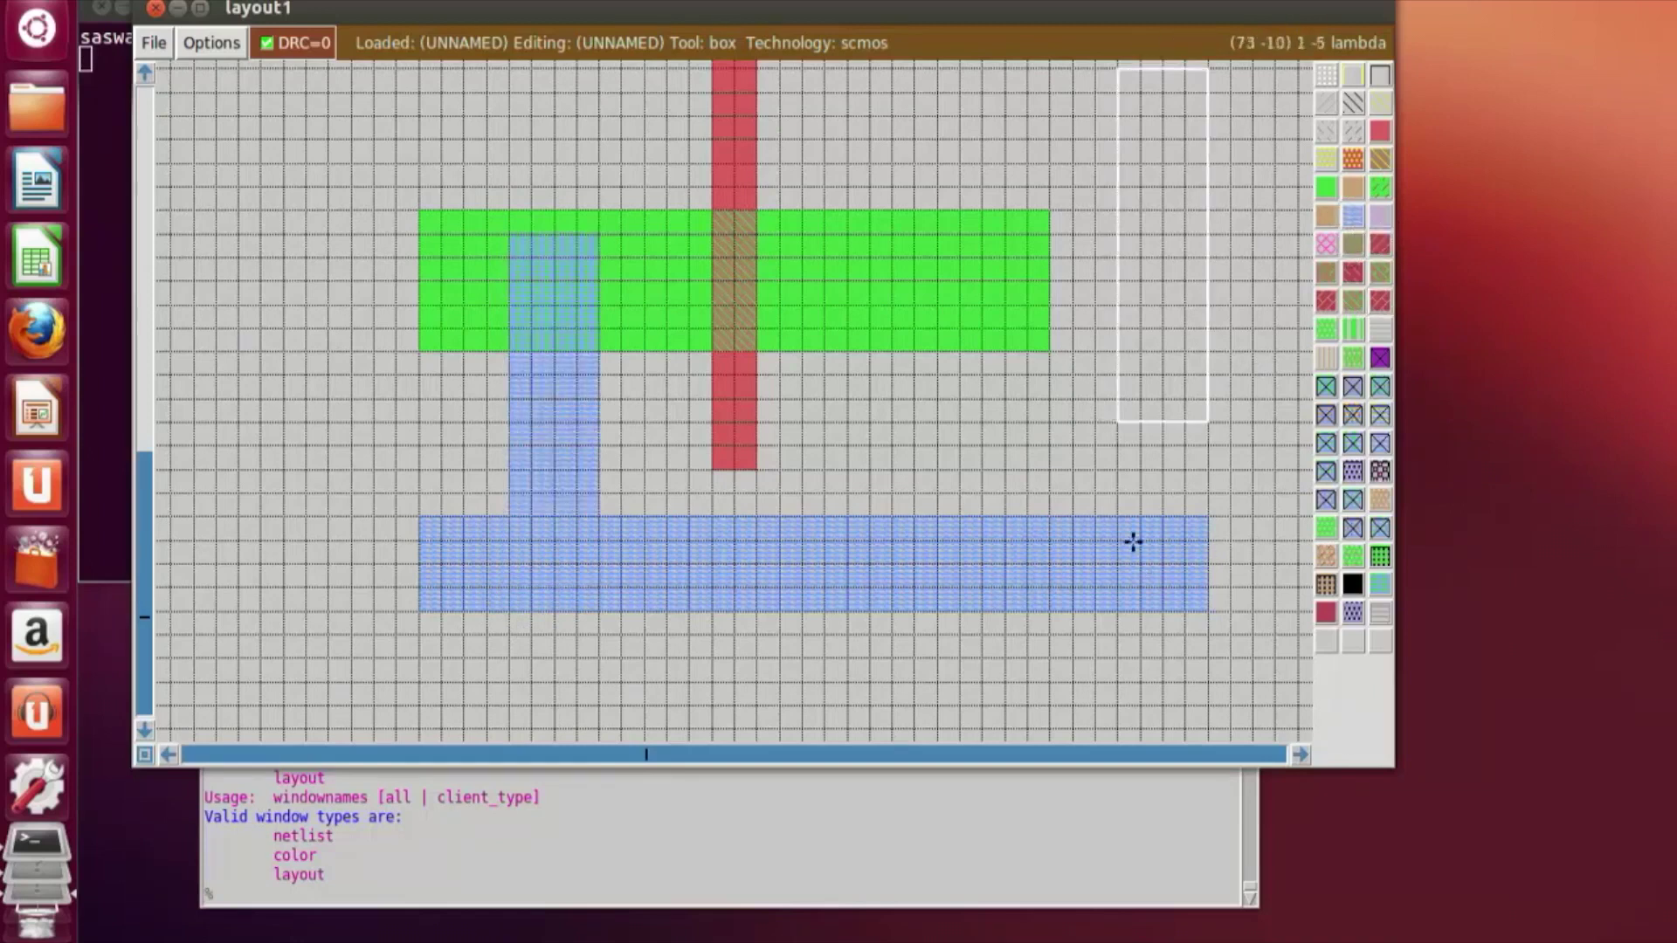
Step: Collapse the box to a single point at mid-height of the upper metal1 rail, centred over the vertical metal1 strip
{"action": "scroll", "coordinate": [1133, 535], "scroll_direction": "up", "scroll_amount": 8}
{"action": "scroll", "coordinate": [1133, 536], "scroll_direction": "up", "scroll_amount": 2}
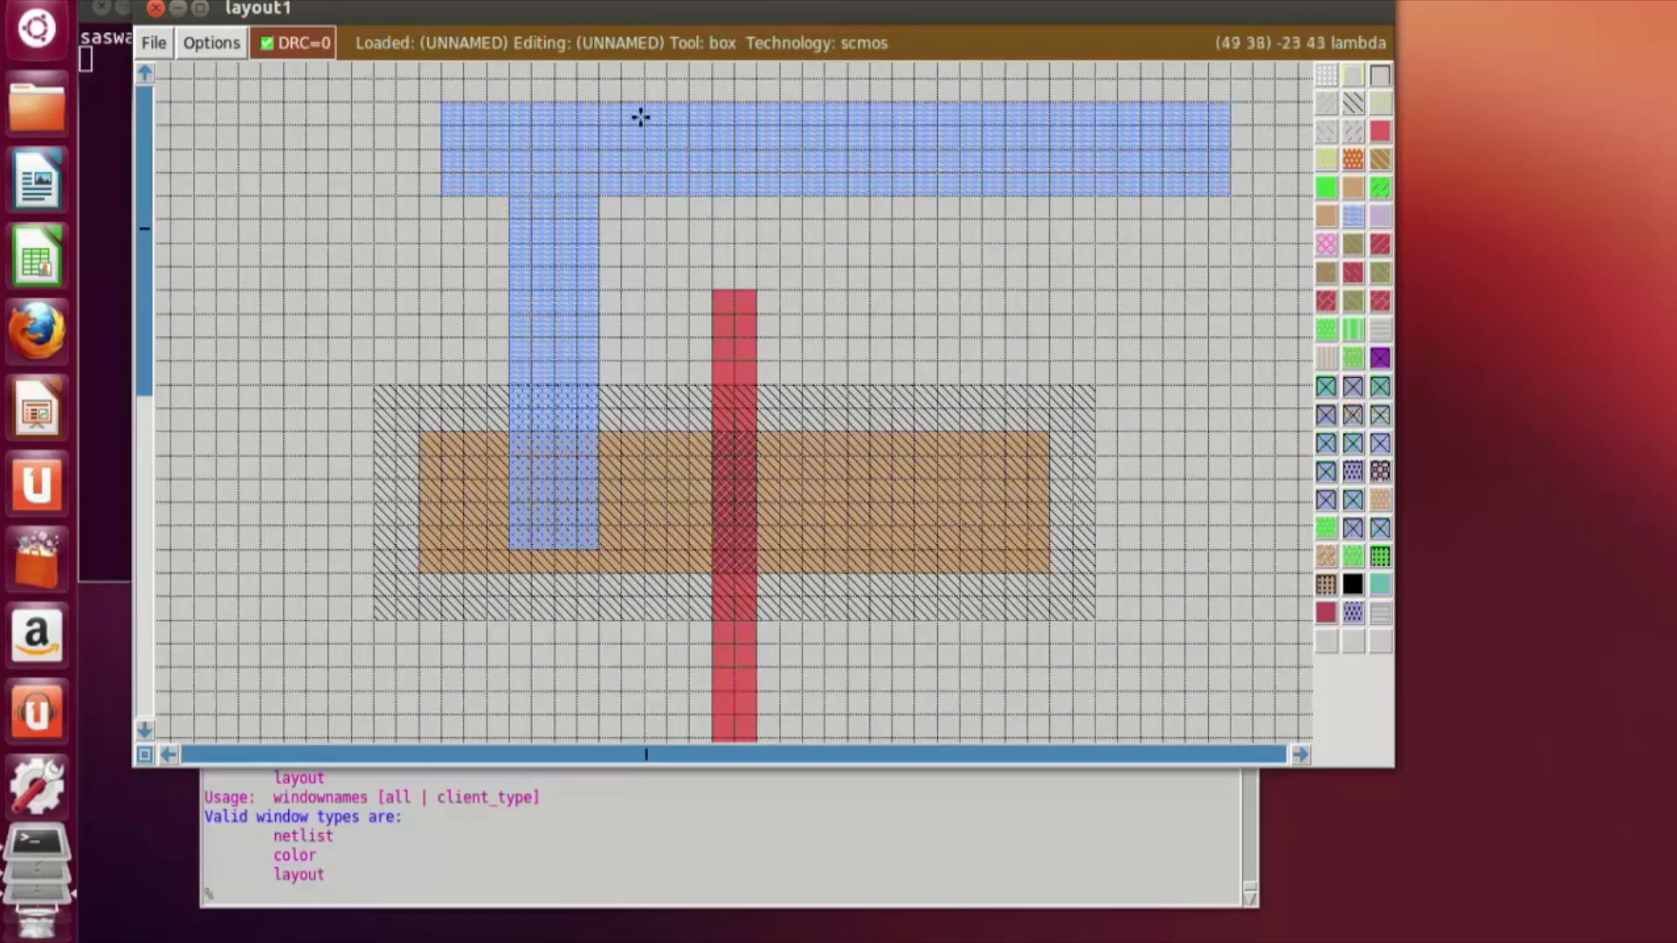
{"action": "scroll", "coordinate": [554, 599], "scroll_direction": "down", "scroll_amount": 10}
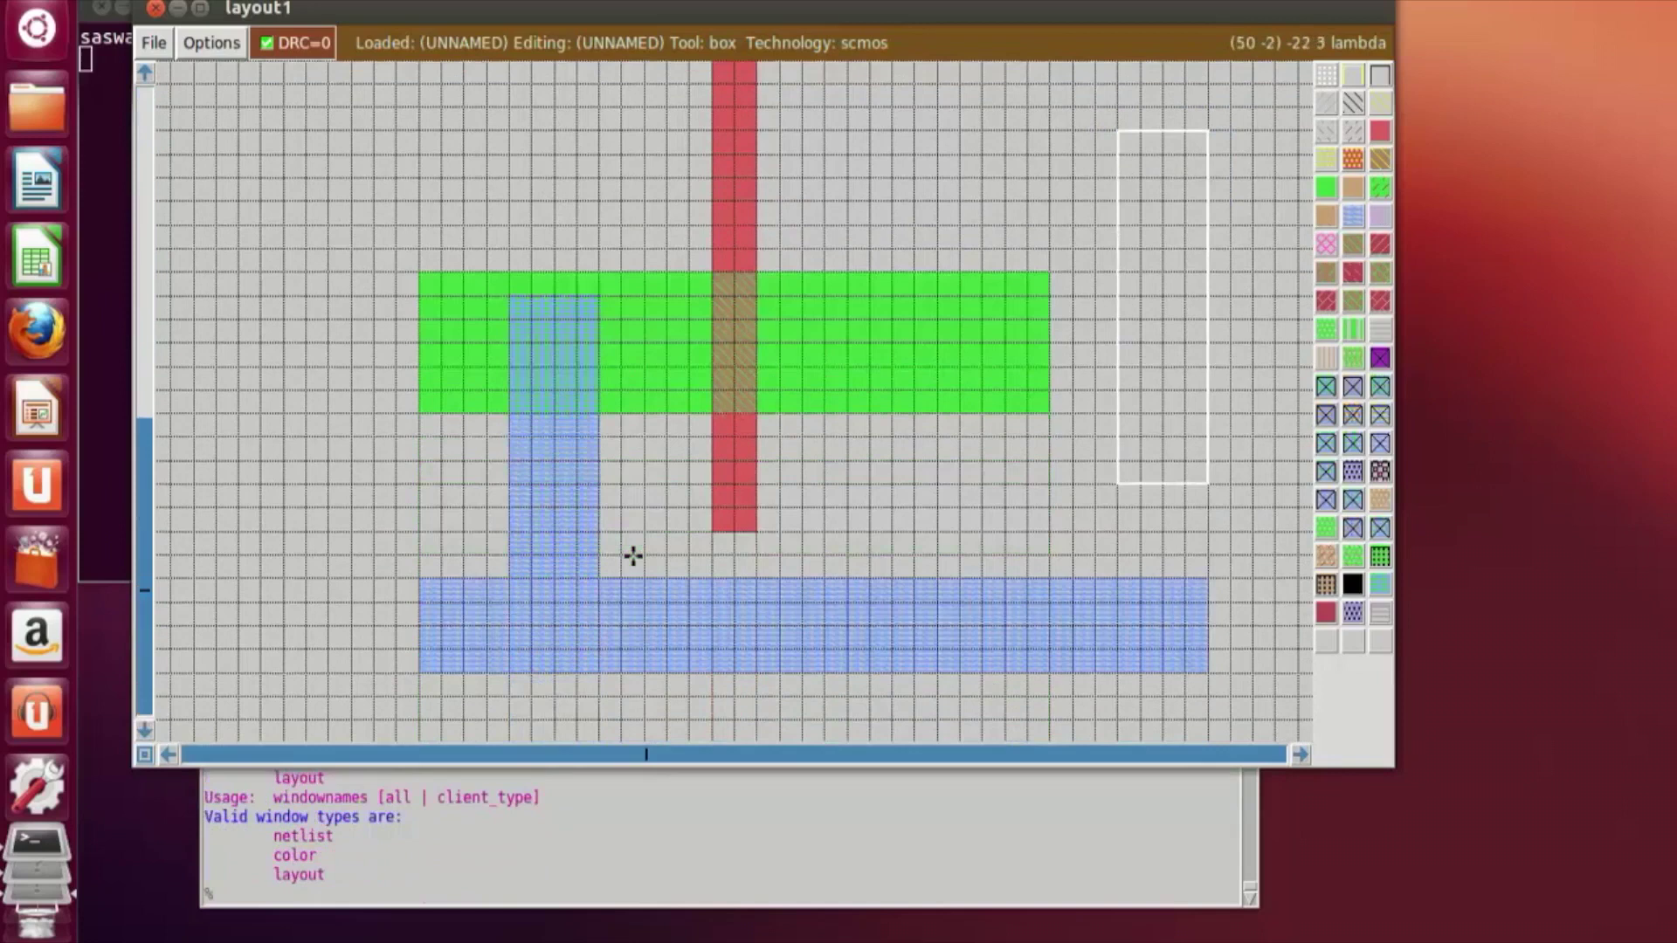
{"action": "scroll", "coordinate": [586, 677], "scroll_direction": "up", "scroll_amount": 10}
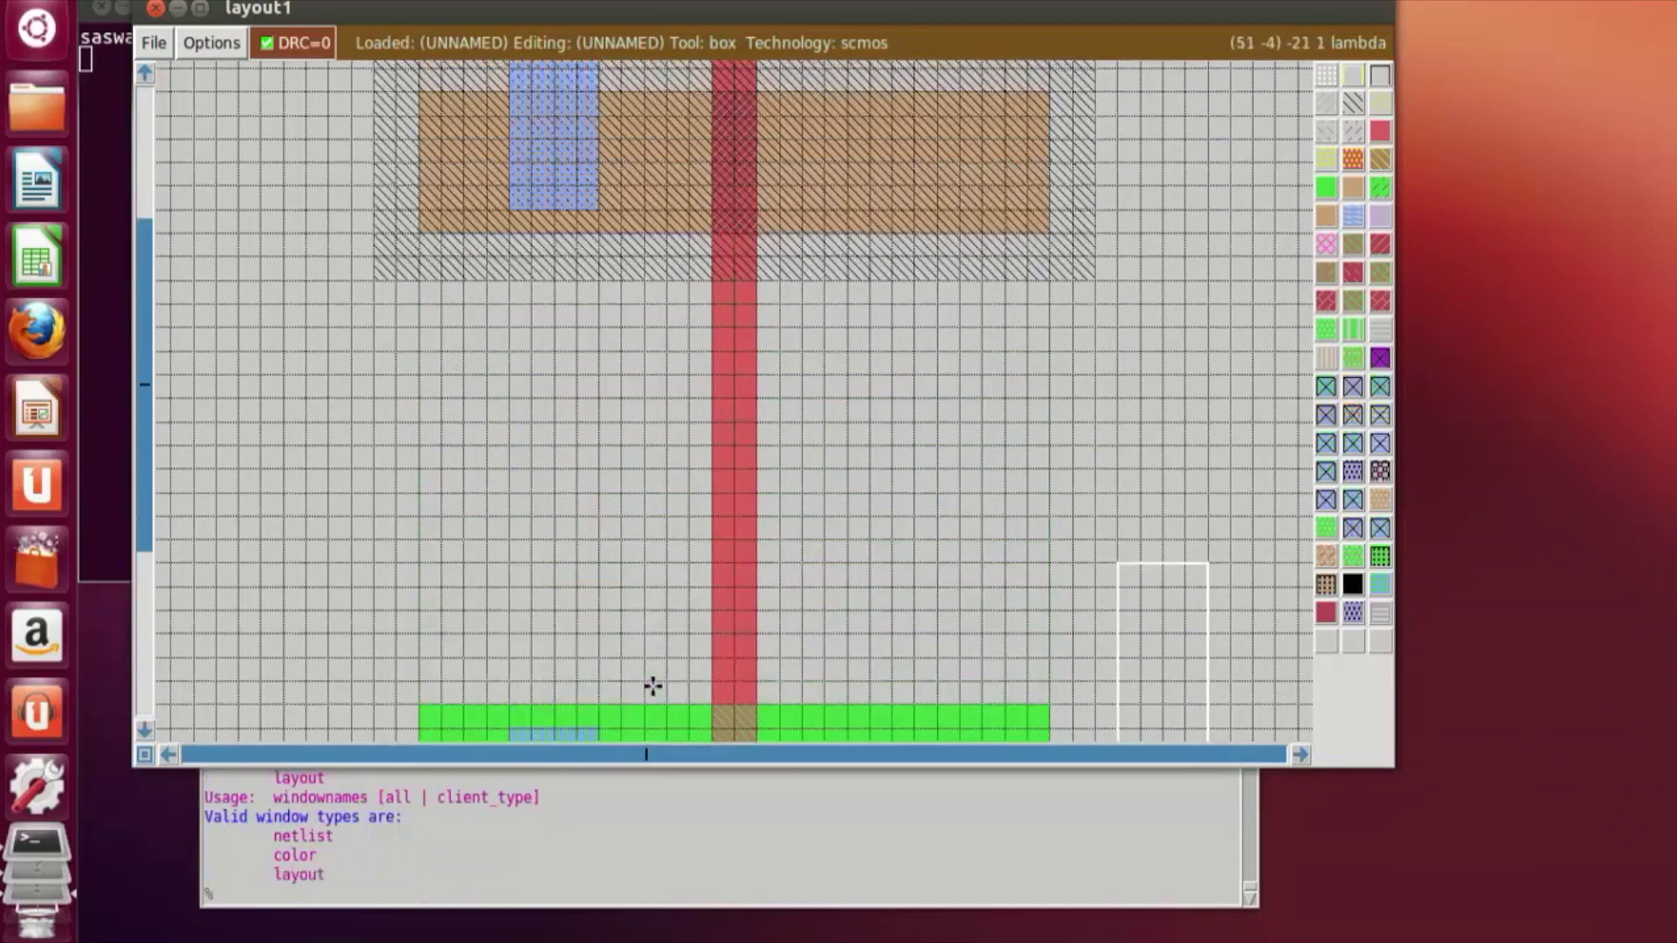
{"action": "key", "text": "z"}
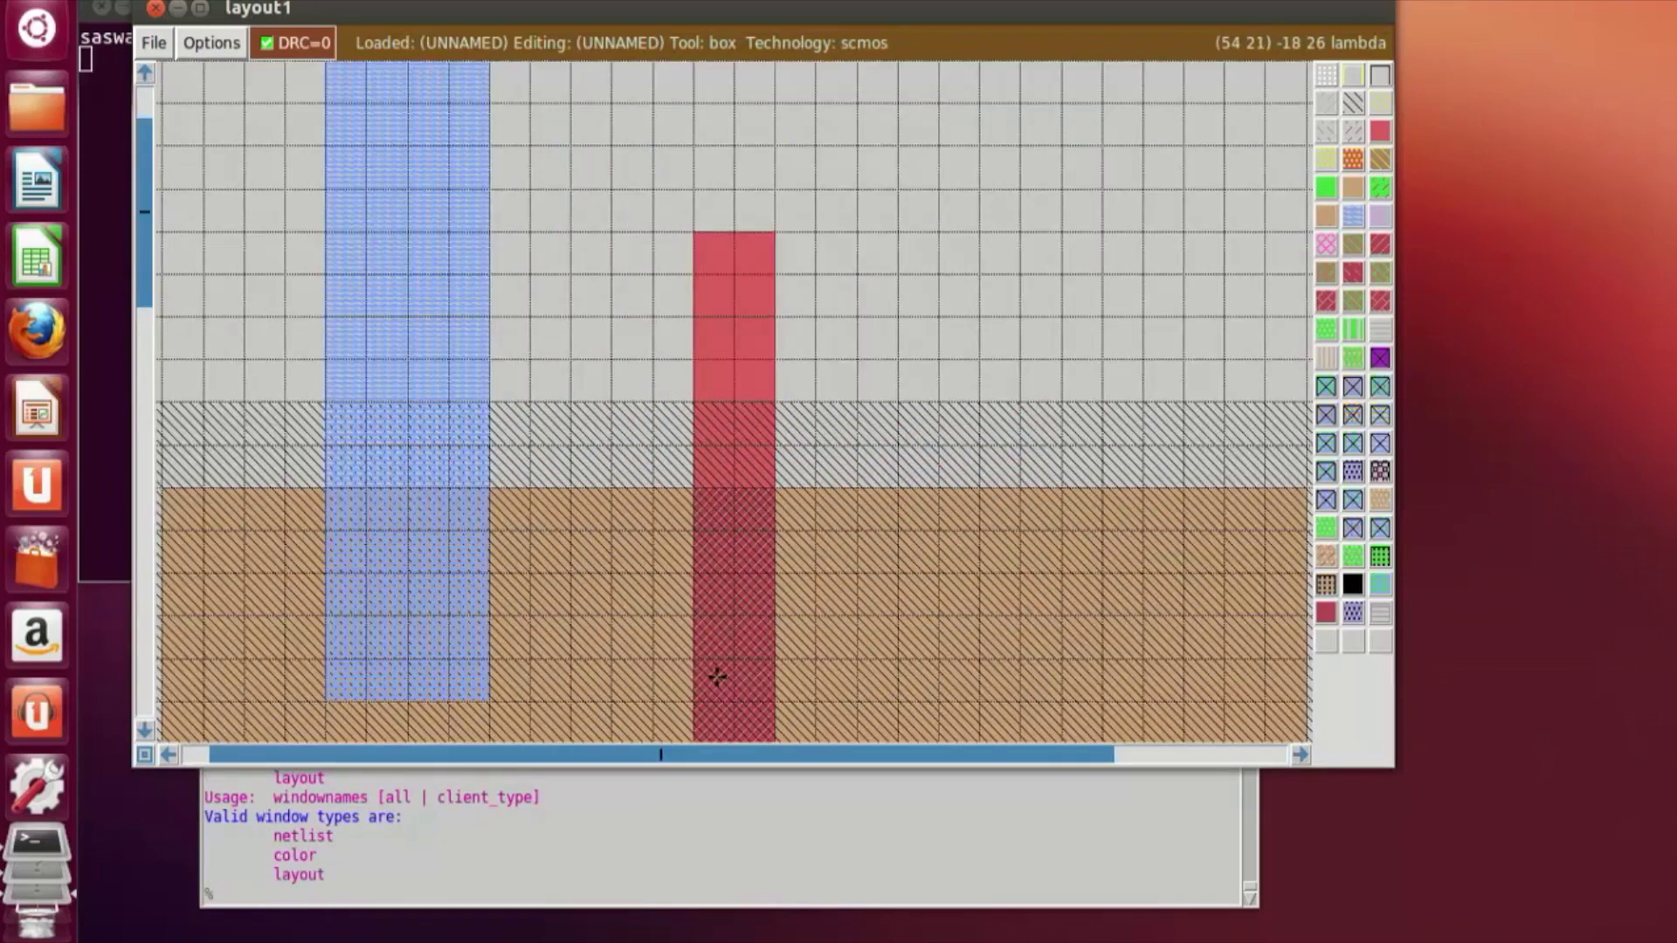
{"action": "scroll", "coordinate": [699, 664], "scroll_direction": "up", "scroll_amount": 2}
{"action": "scroll", "coordinate": [446, 247], "scroll_direction": "down", "scroll_amount": 2}
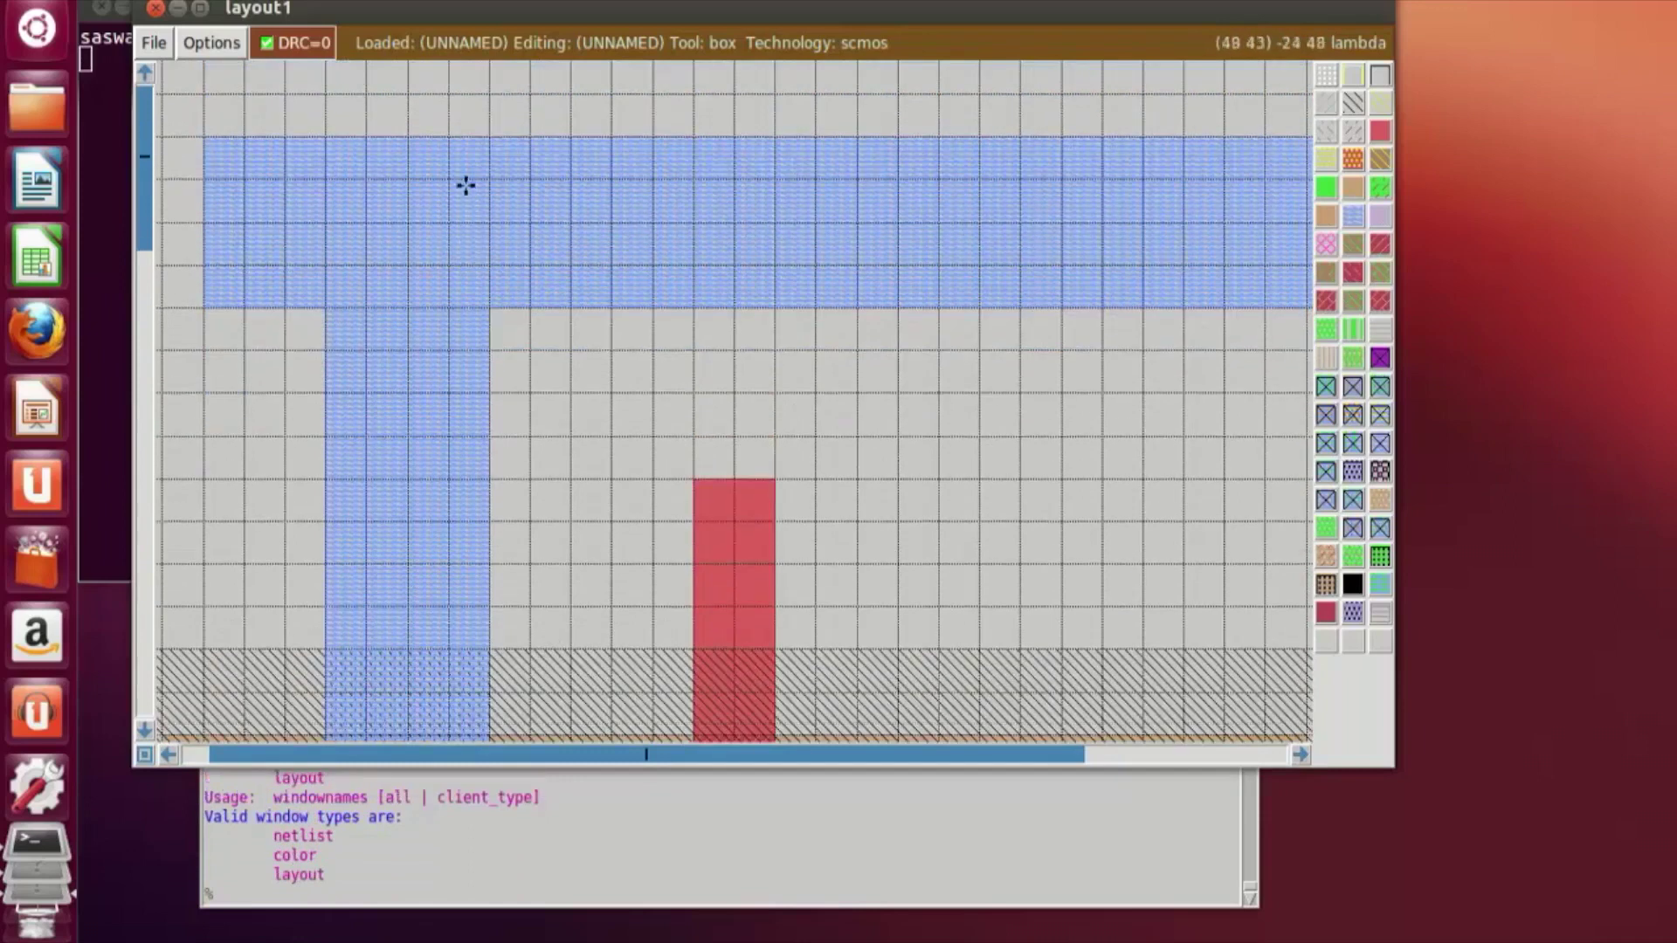
{"action": "left_click", "coordinate": [377, 183]}
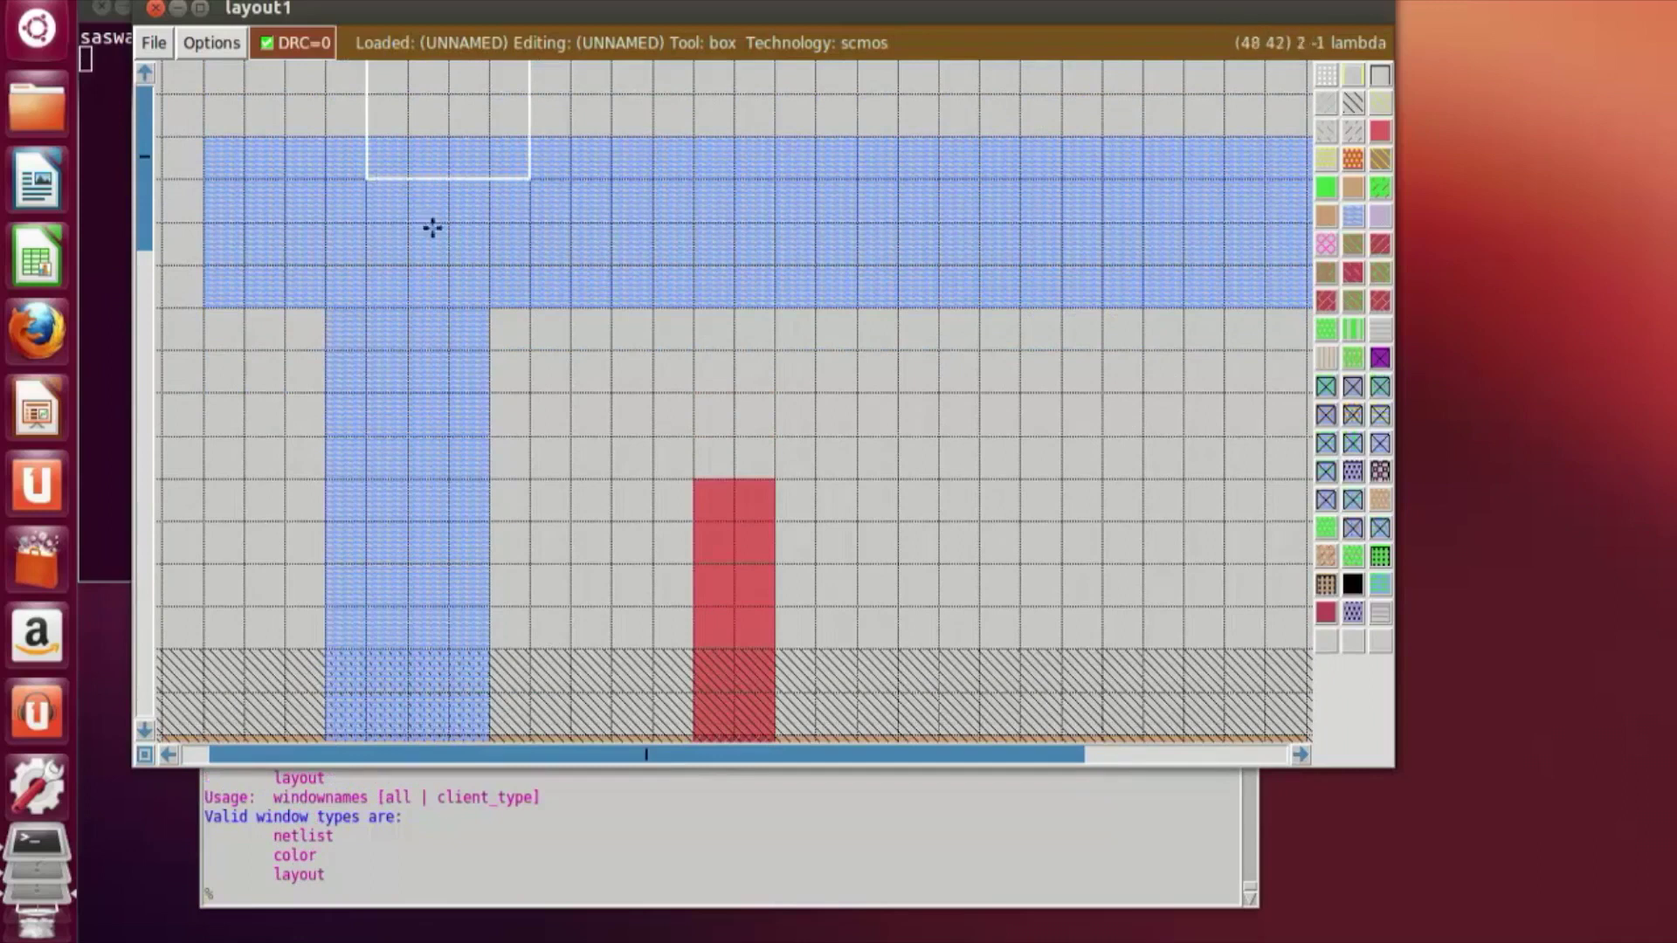
{"action": "right_click", "coordinate": [511, 288]}
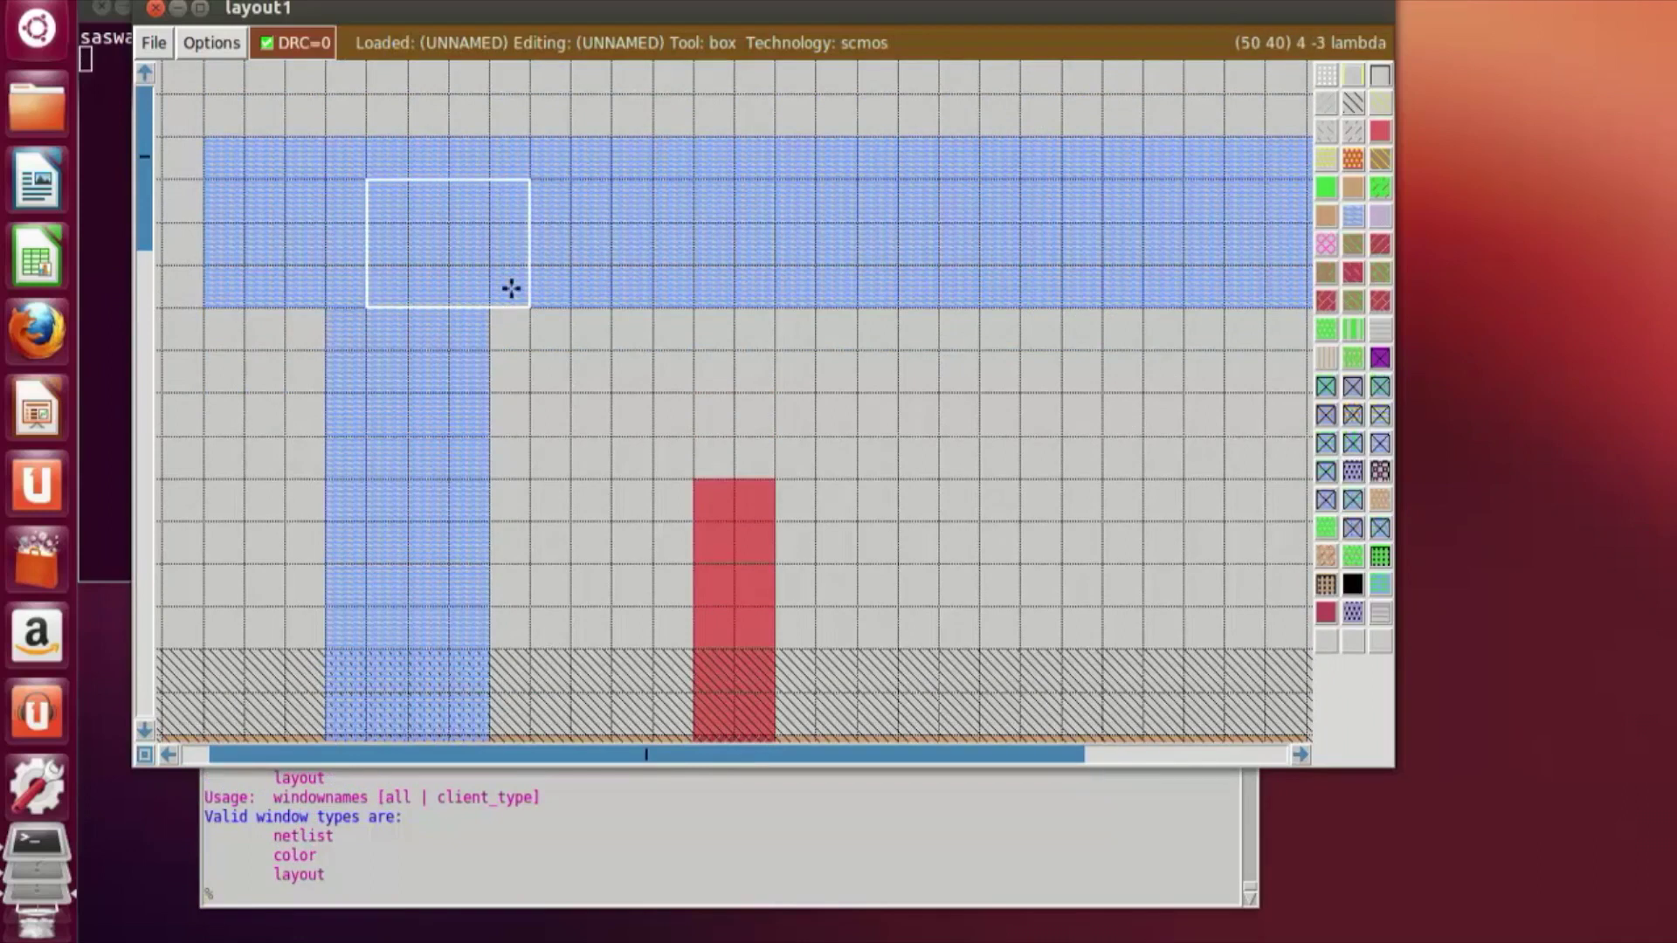
{"action": "left_click", "coordinate": [366, 180]}
{"action": "right_click", "coordinate": [485, 256]}
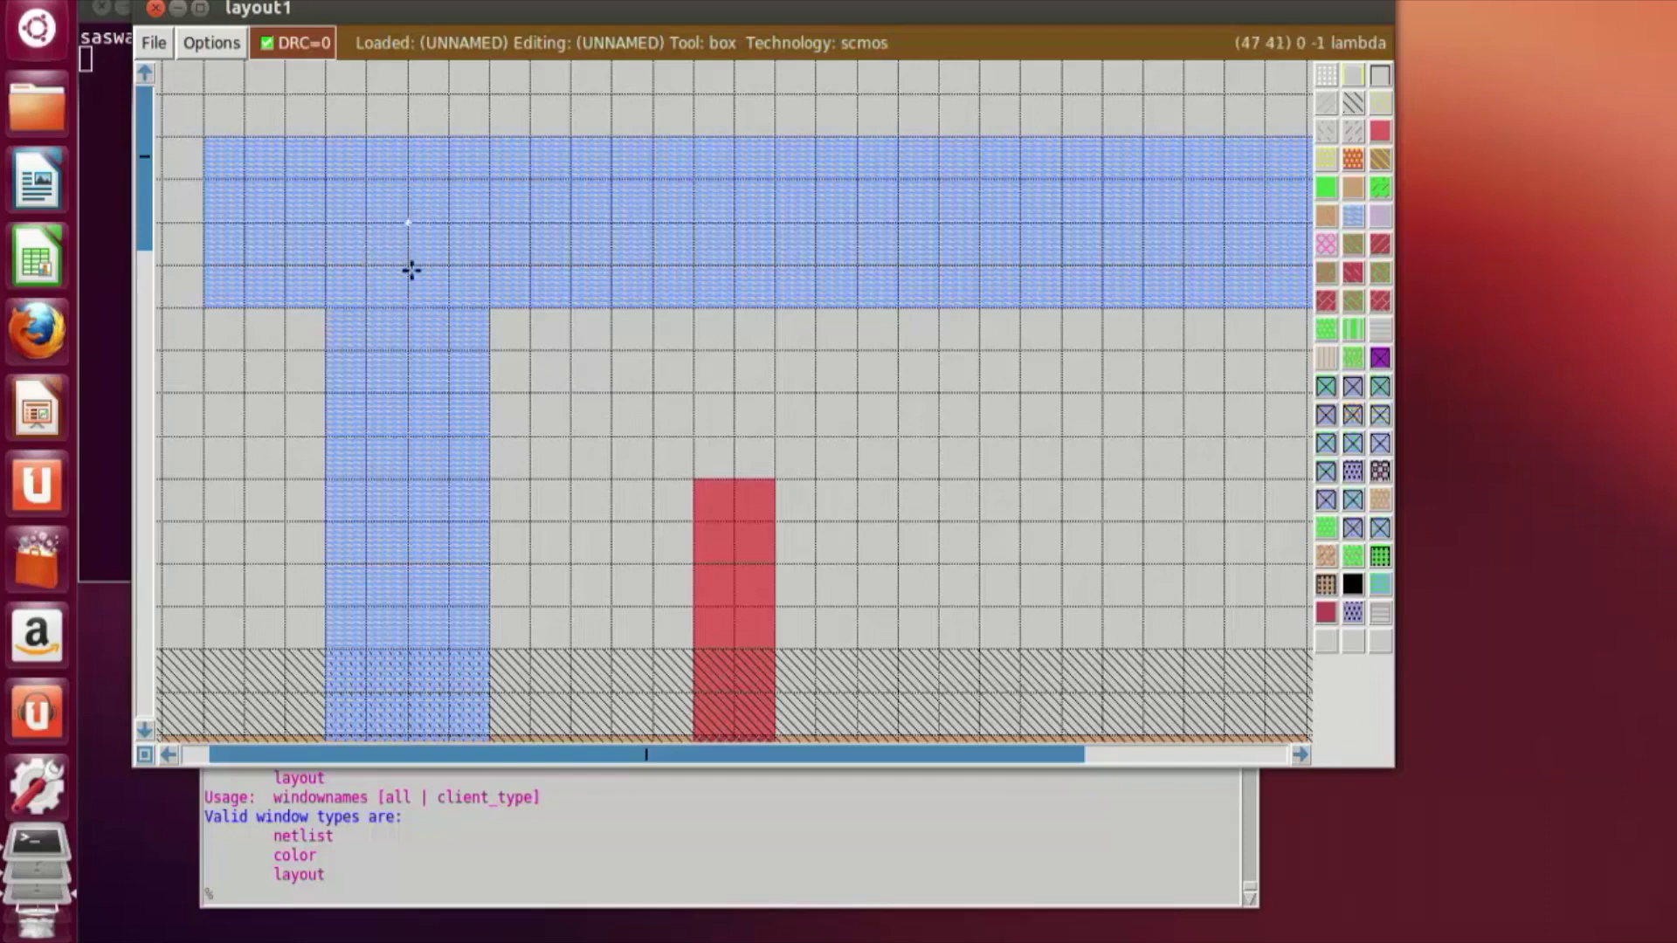
Step: Label the point on the upper metal1 rail as VDD! with the label command in the tkcon console
{"action": "left_click", "coordinate": [295, 883]}
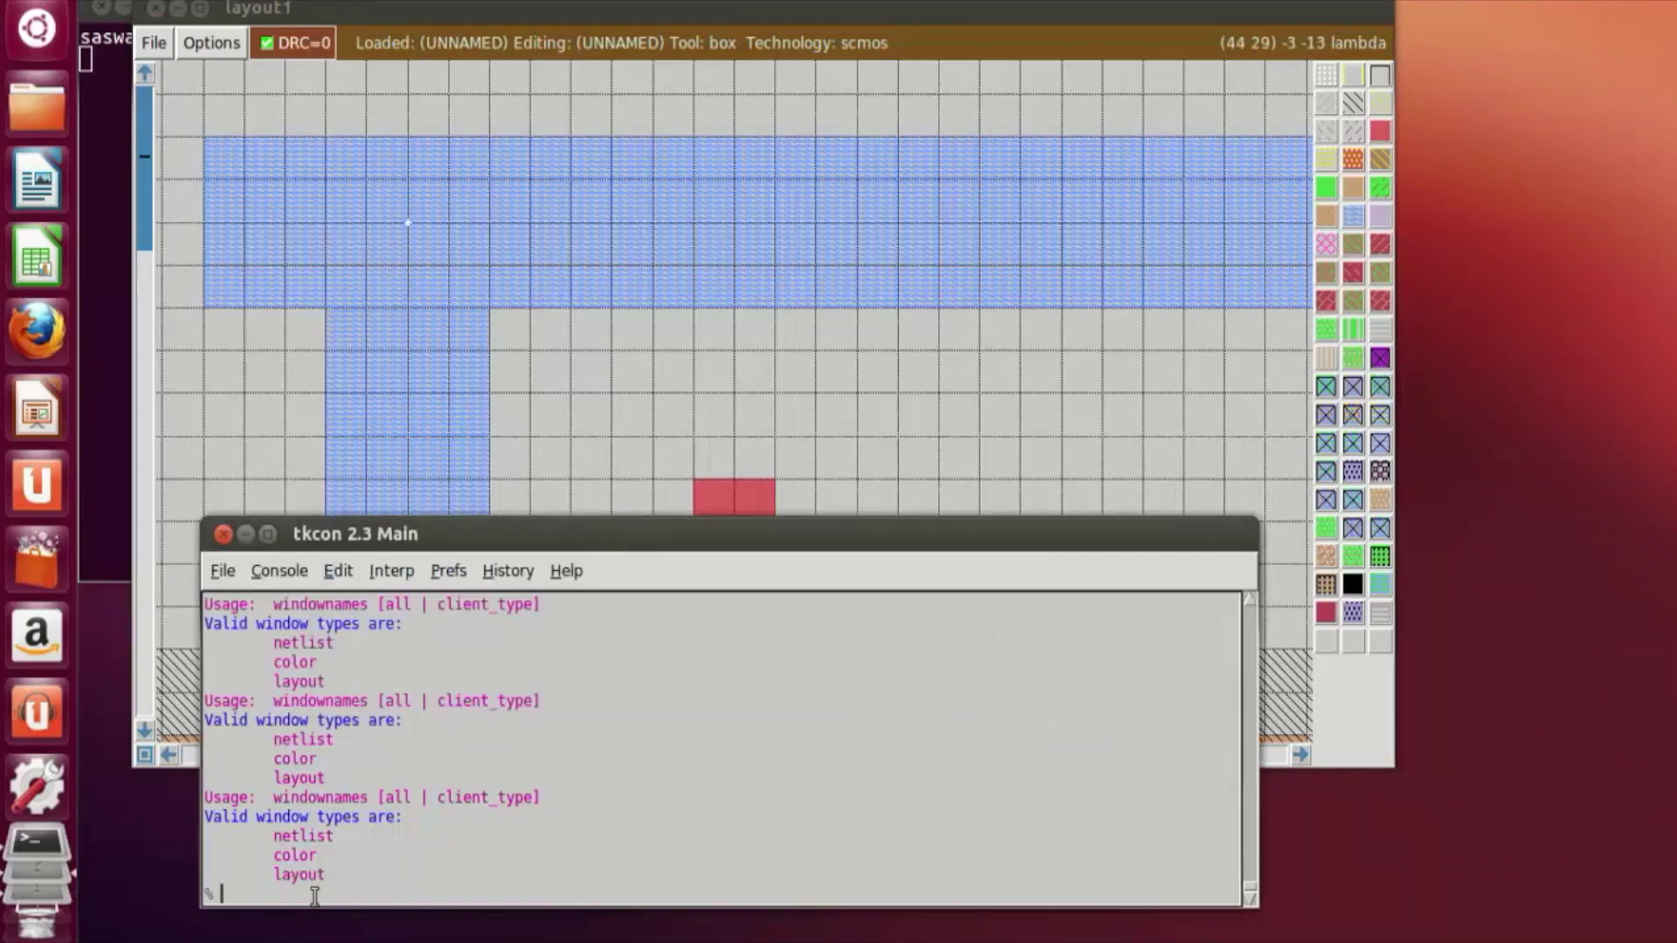
{"action": "type", "text": "label VDD!"}
{"action": "key", "text": "Return"}
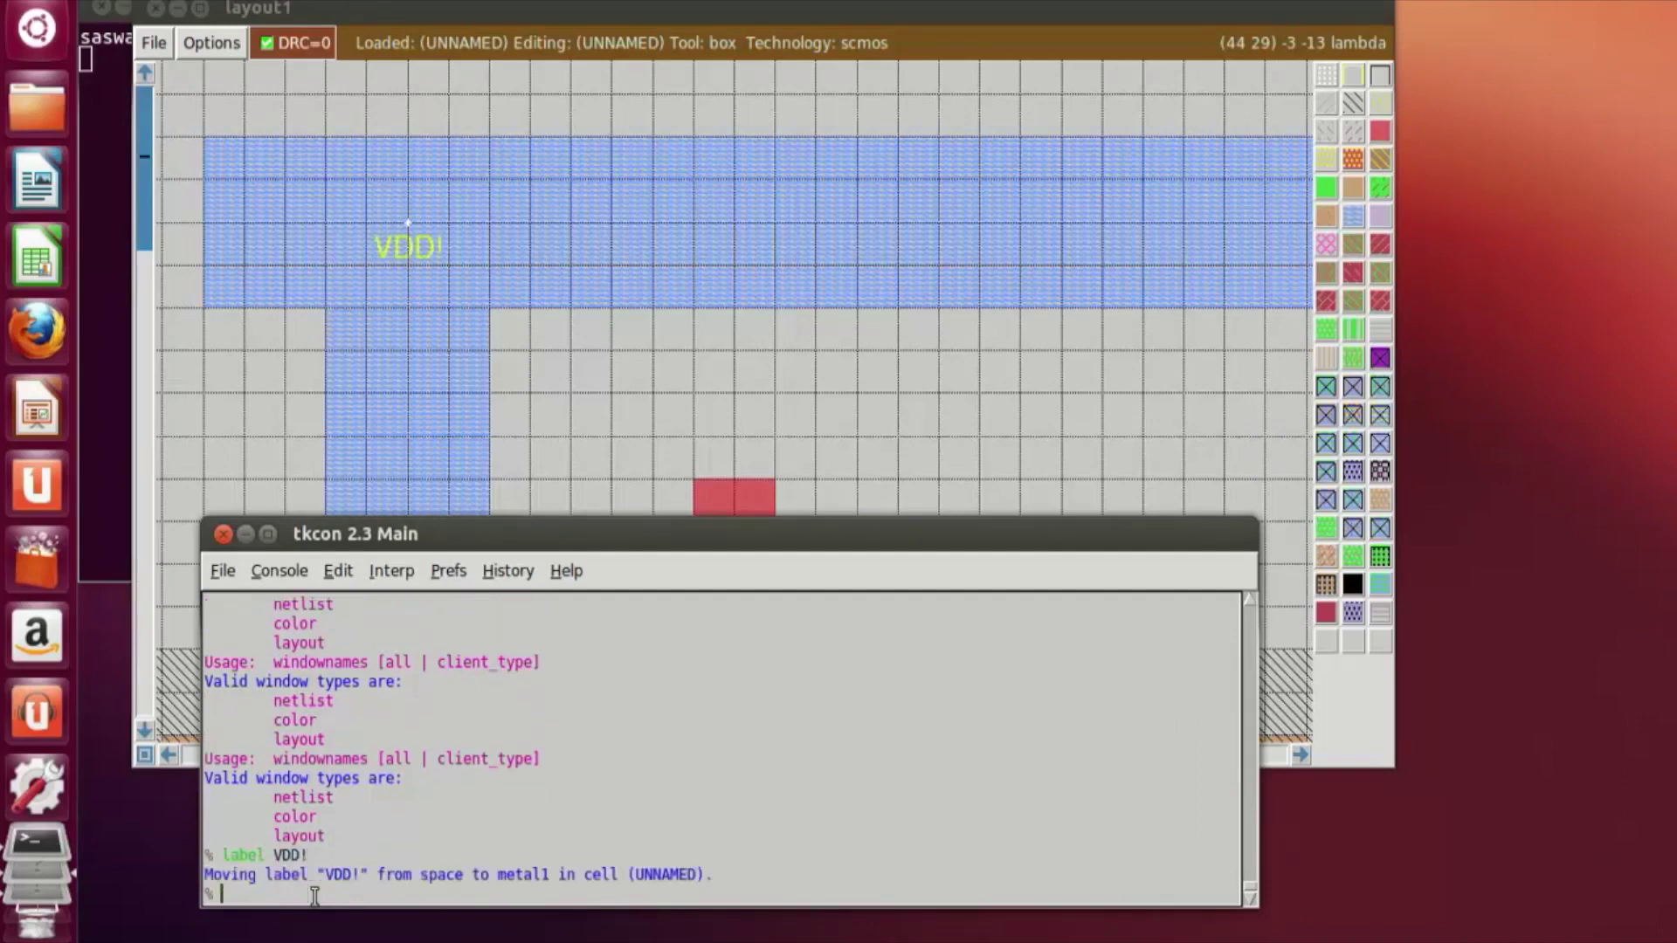
Step: Place a zero-size box at mid-height of the lower metal1 rail, centred below the vertical metal1 strip
{"action": "scroll", "coordinate": [876, 498], "scroll_direction": "down", "scroll_amount": 2}
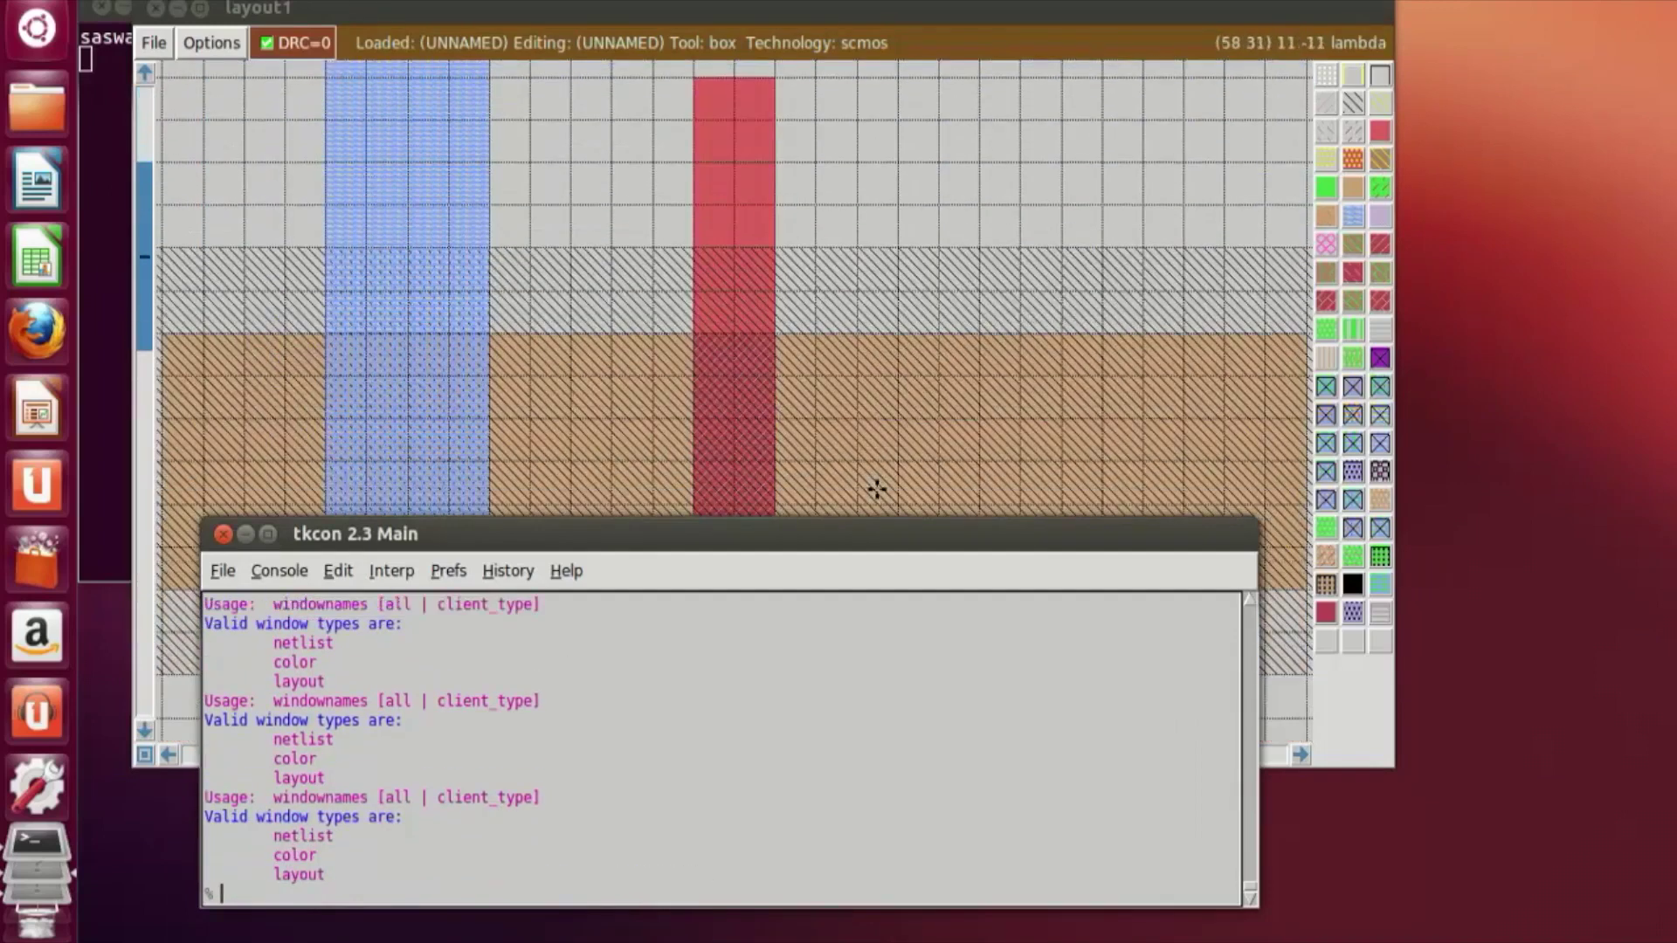
{"action": "left_click", "coordinate": [893, 452]}
{"action": "scroll", "coordinate": [892, 452], "scroll_direction": "down", "scroll_amount": 4}
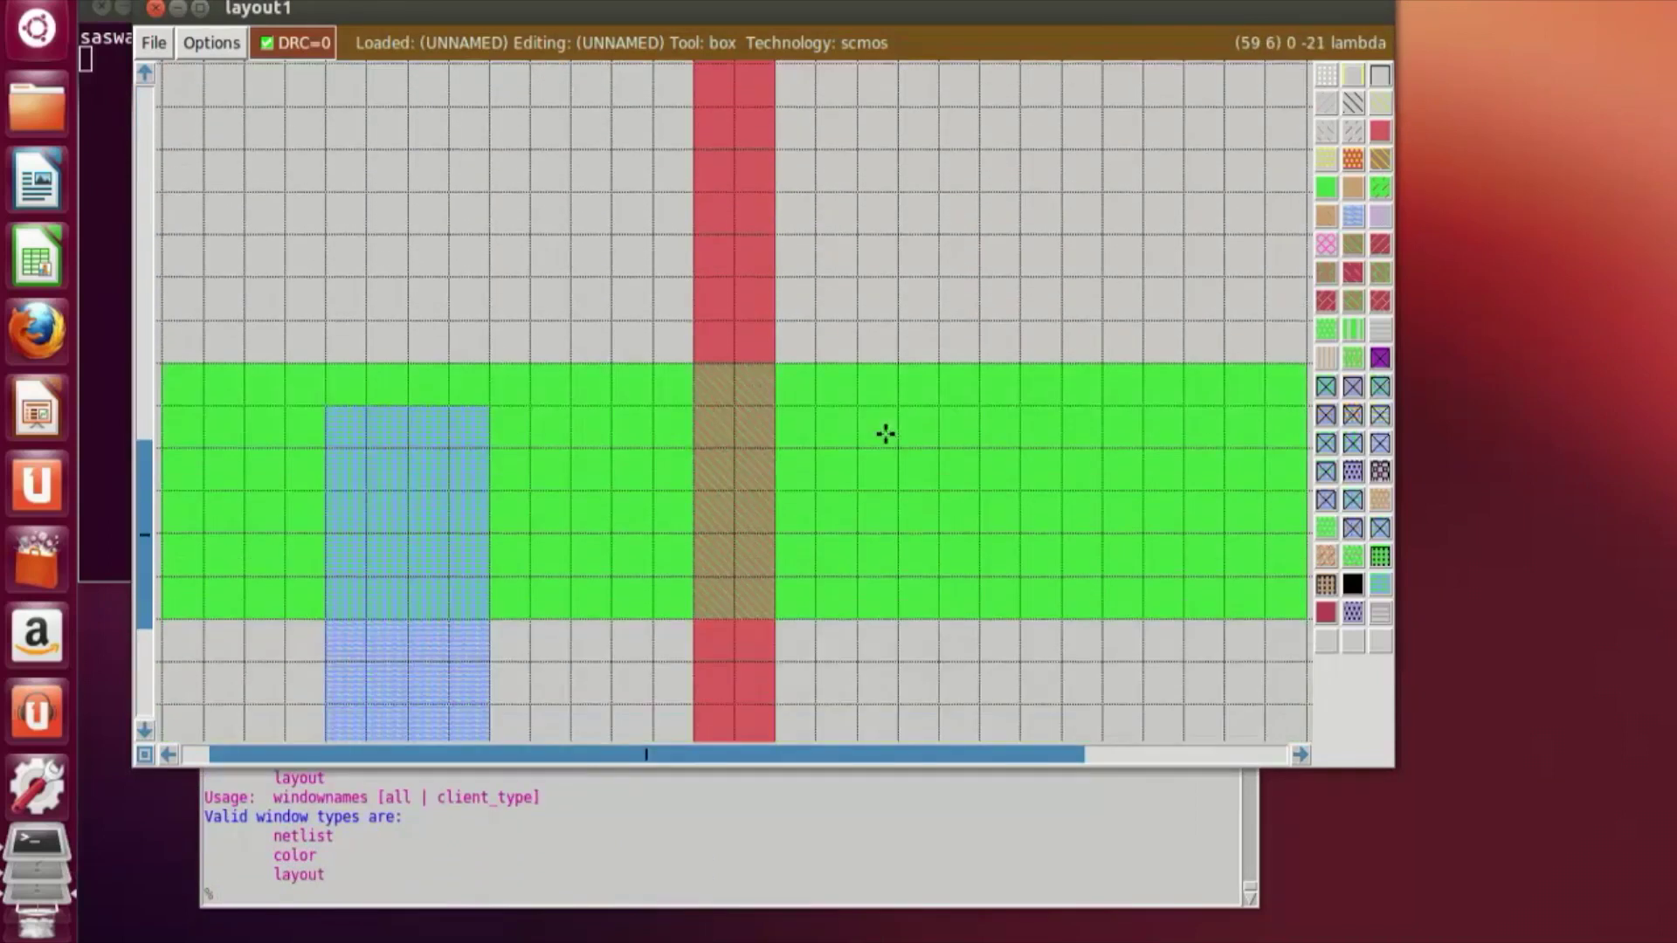
{"action": "scroll", "coordinate": [885, 434], "scroll_direction": "down", "scroll_amount": 2}
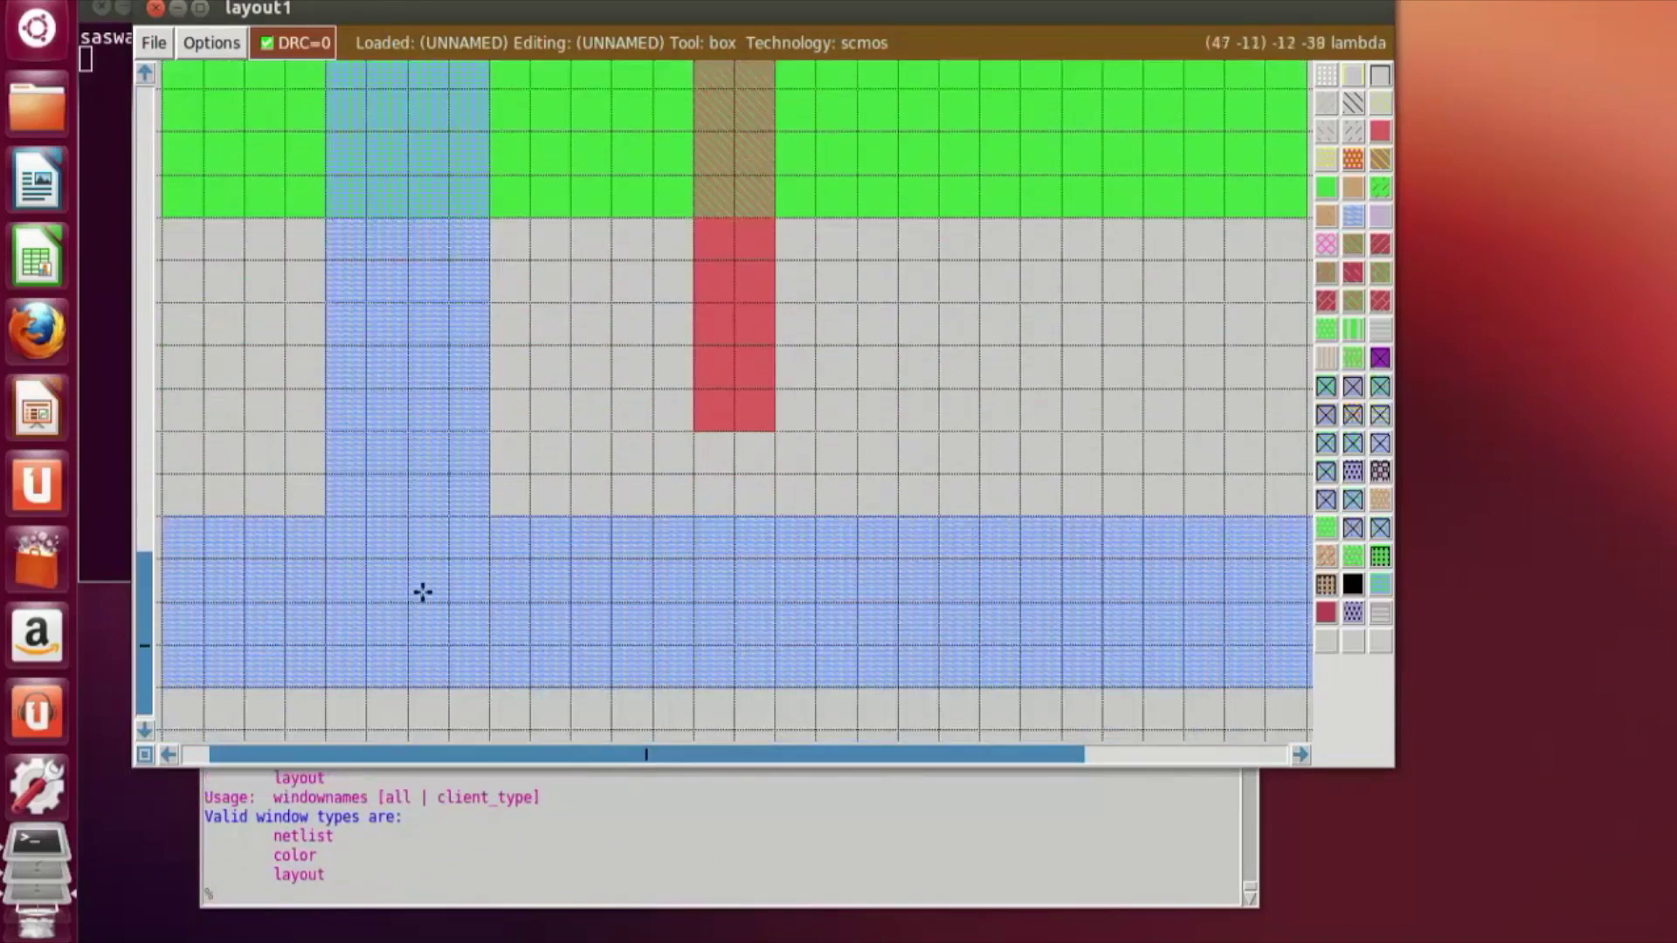
{"action": "right_click", "coordinate": [538, 590]}
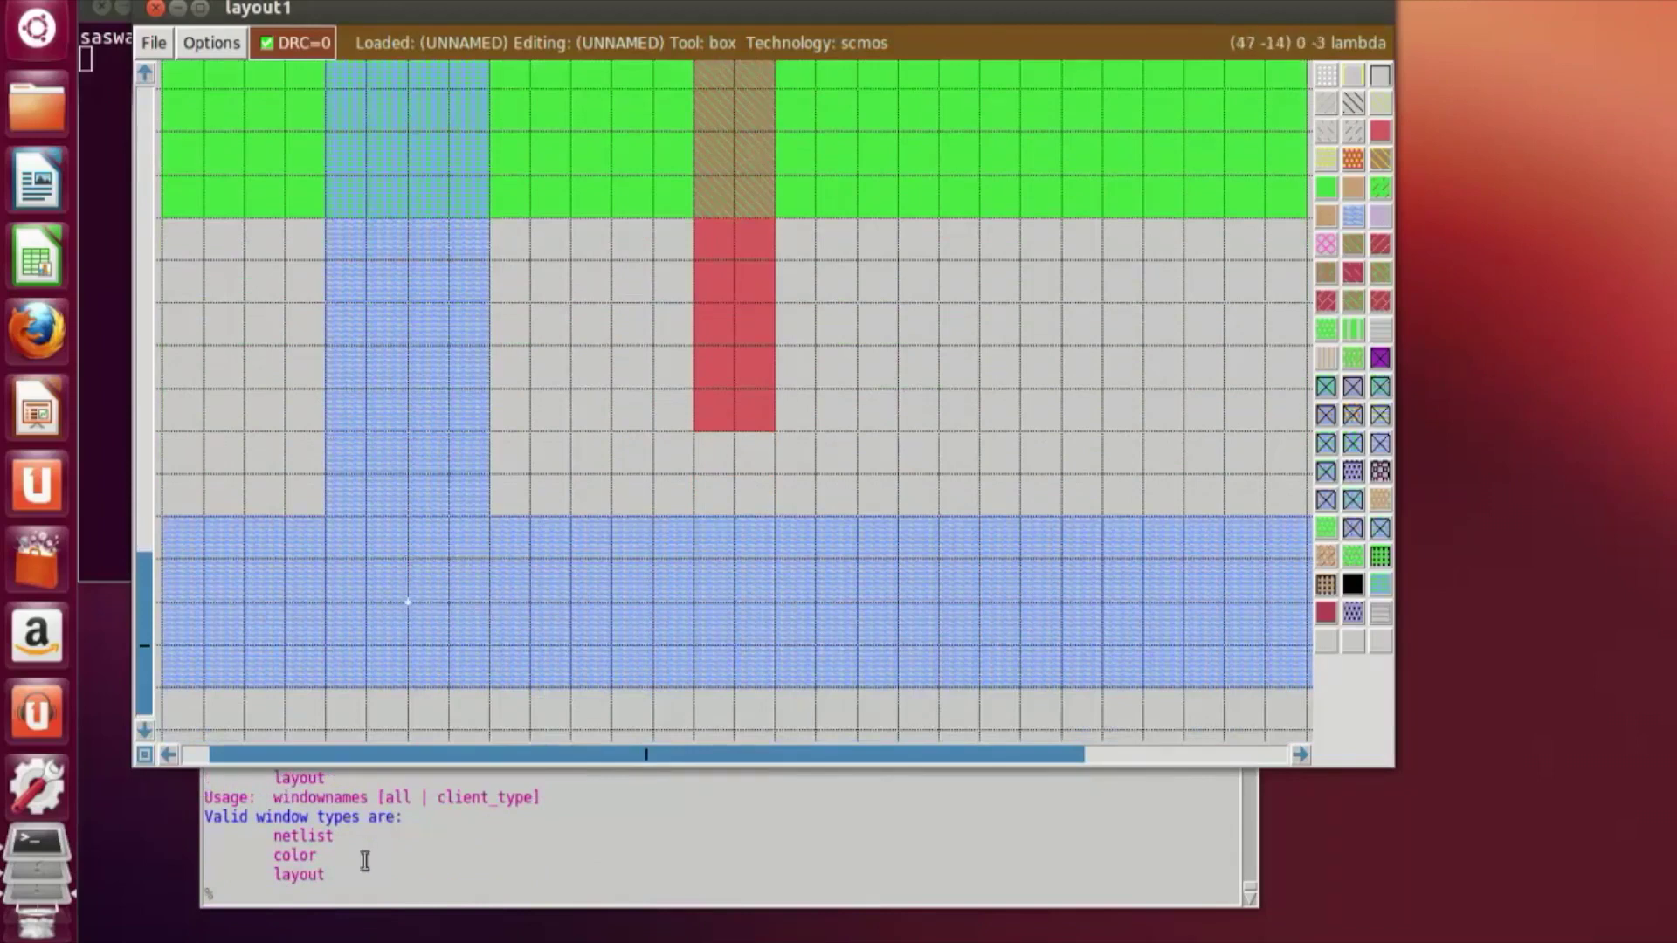
Step: Label the point on the lower metal1 rail as GND! with the label command in the console and return to the layout
{"action": "left_click", "coordinate": [354, 904]}
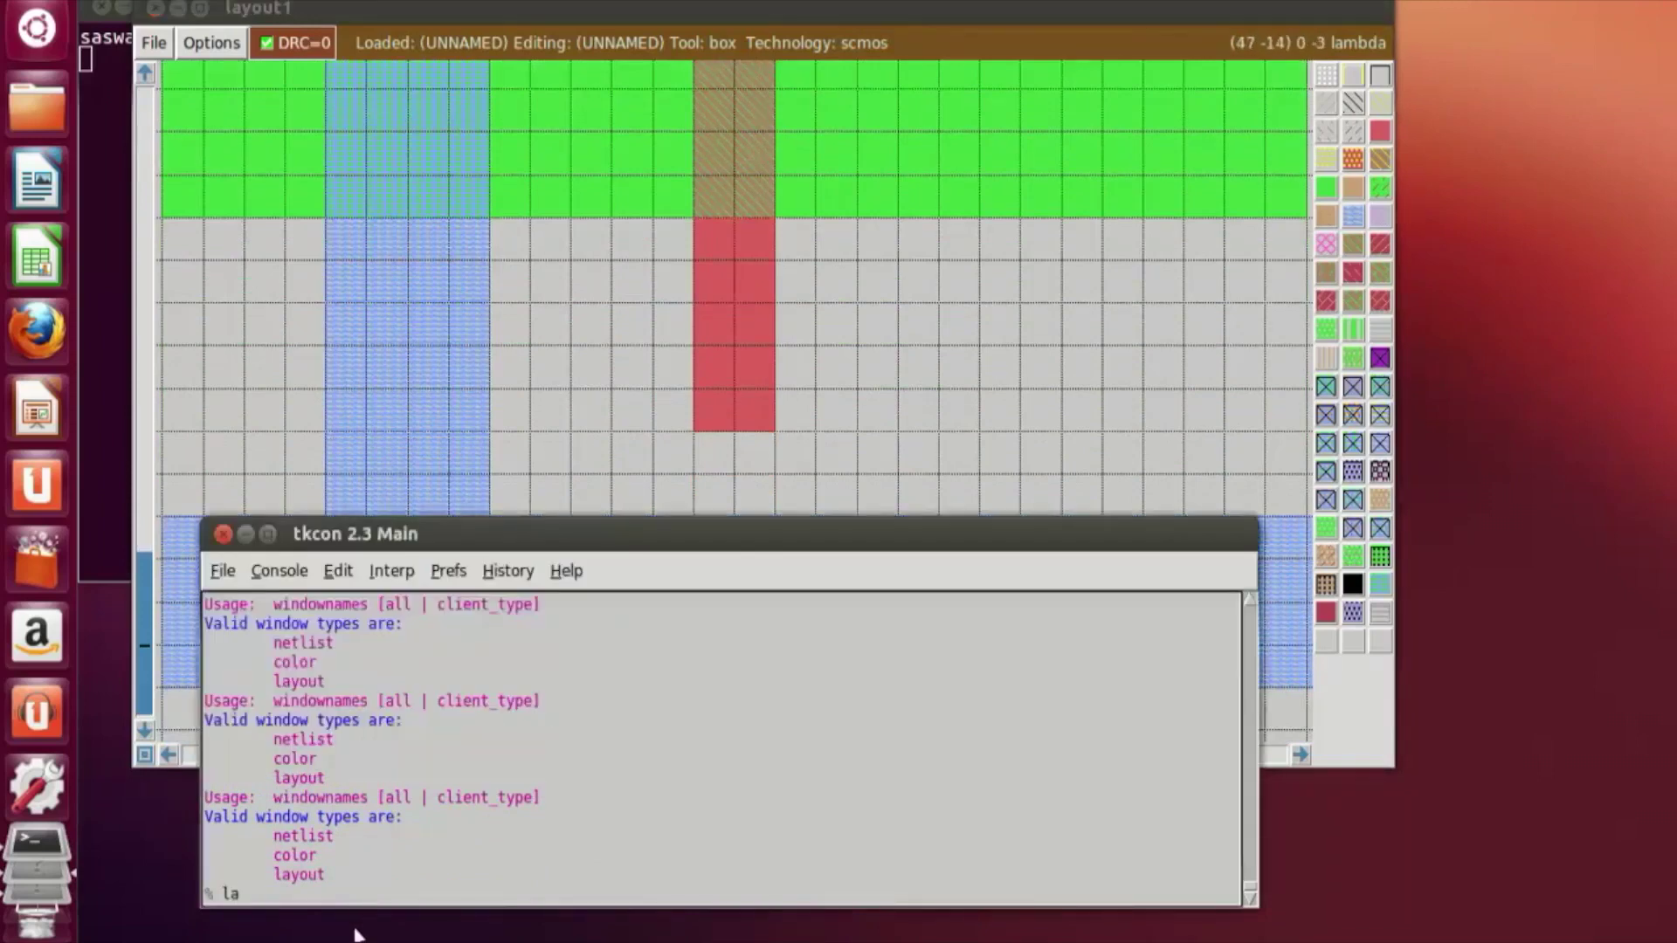
{"action": "type", "text": "label"}
{"action": "key", "text": "Return"}
{"action": "type", "text": "label"}
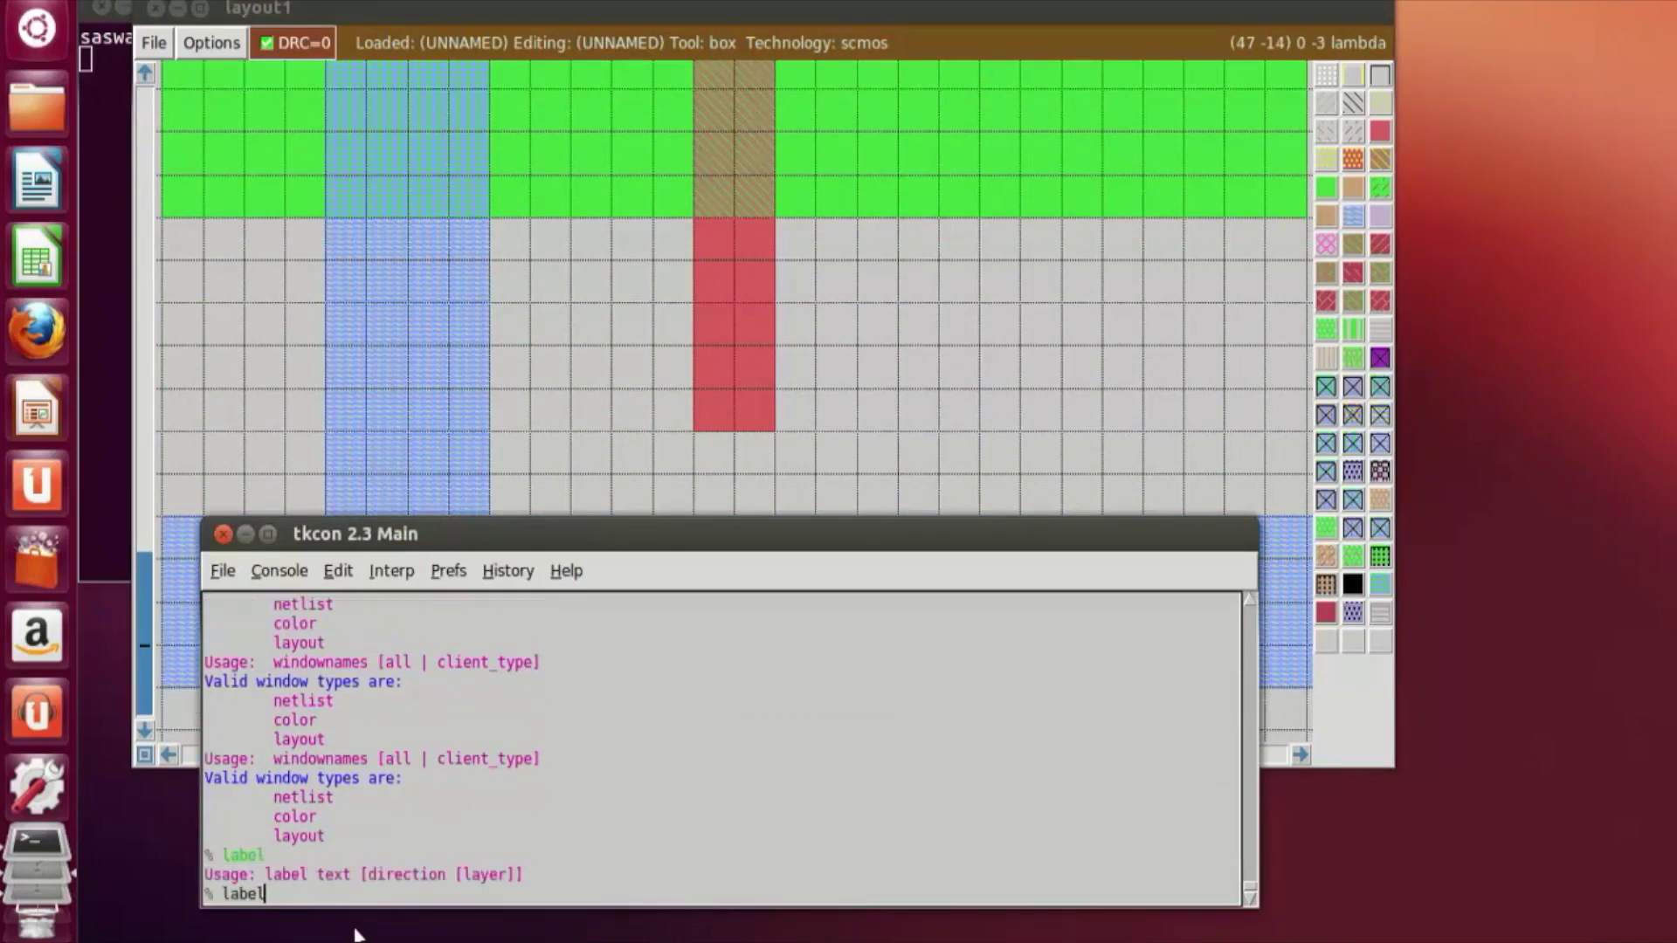
{"action": "key", "text": "BackSpace"}
{"action": "key", "text": "BackSpace"}
{"action": "key", "text": "BackSpace"}
{"action": "type", "text": "label GND!"}
{"action": "key", "text": "Return"}
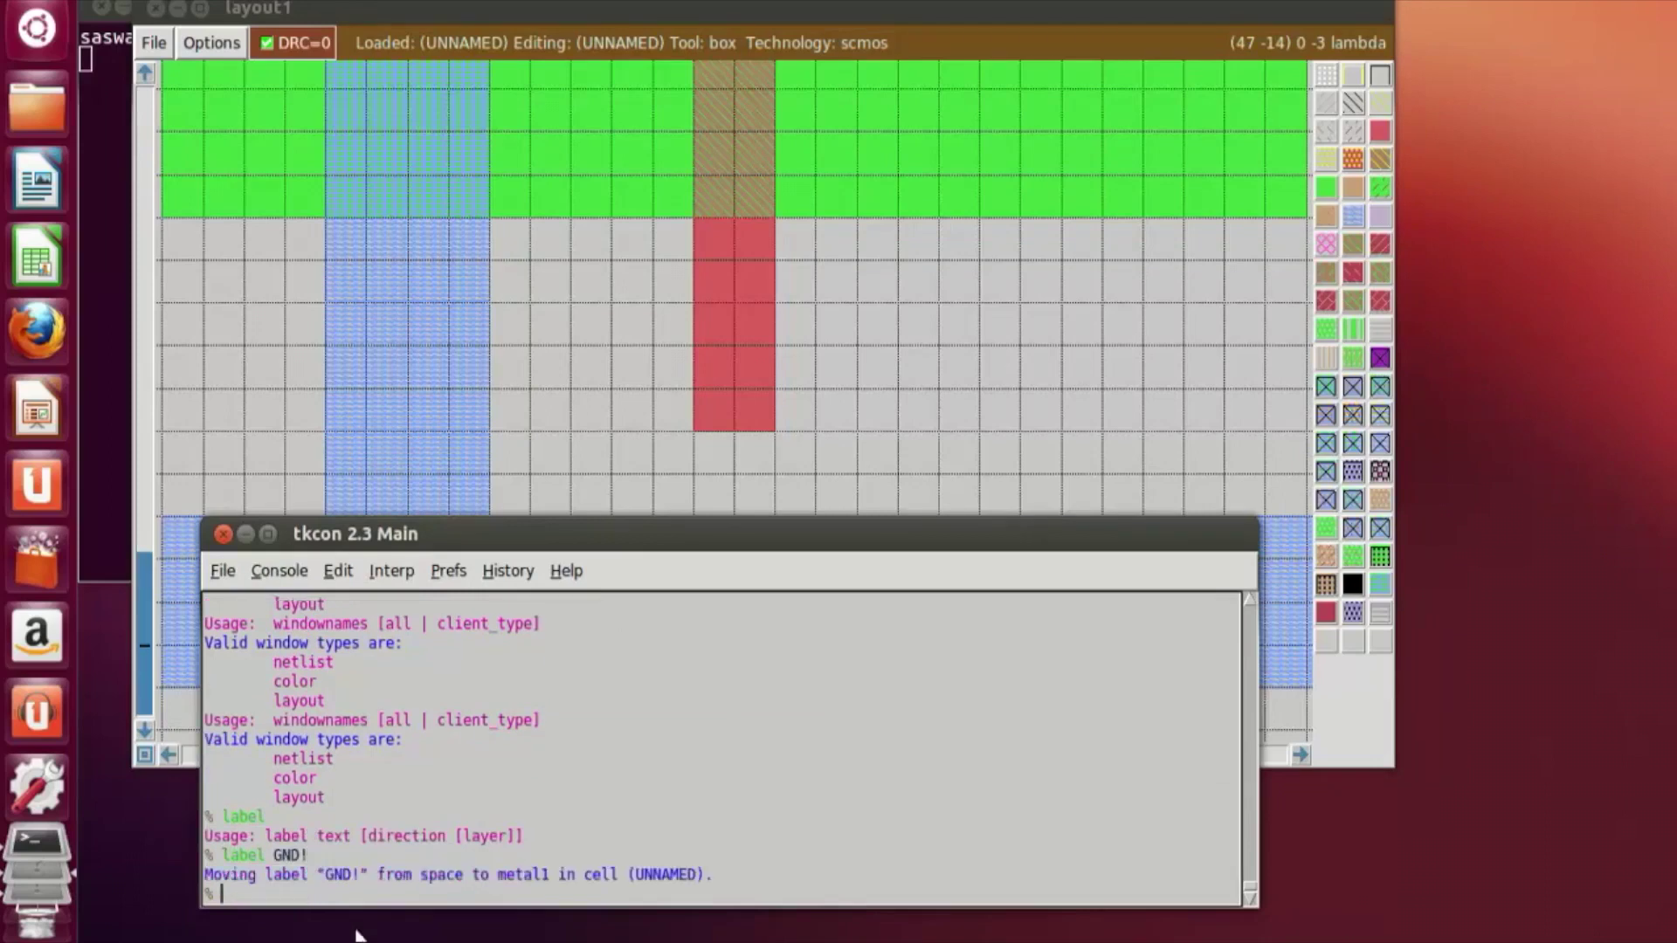
{"action": "left_click", "coordinate": [1017, 469]}
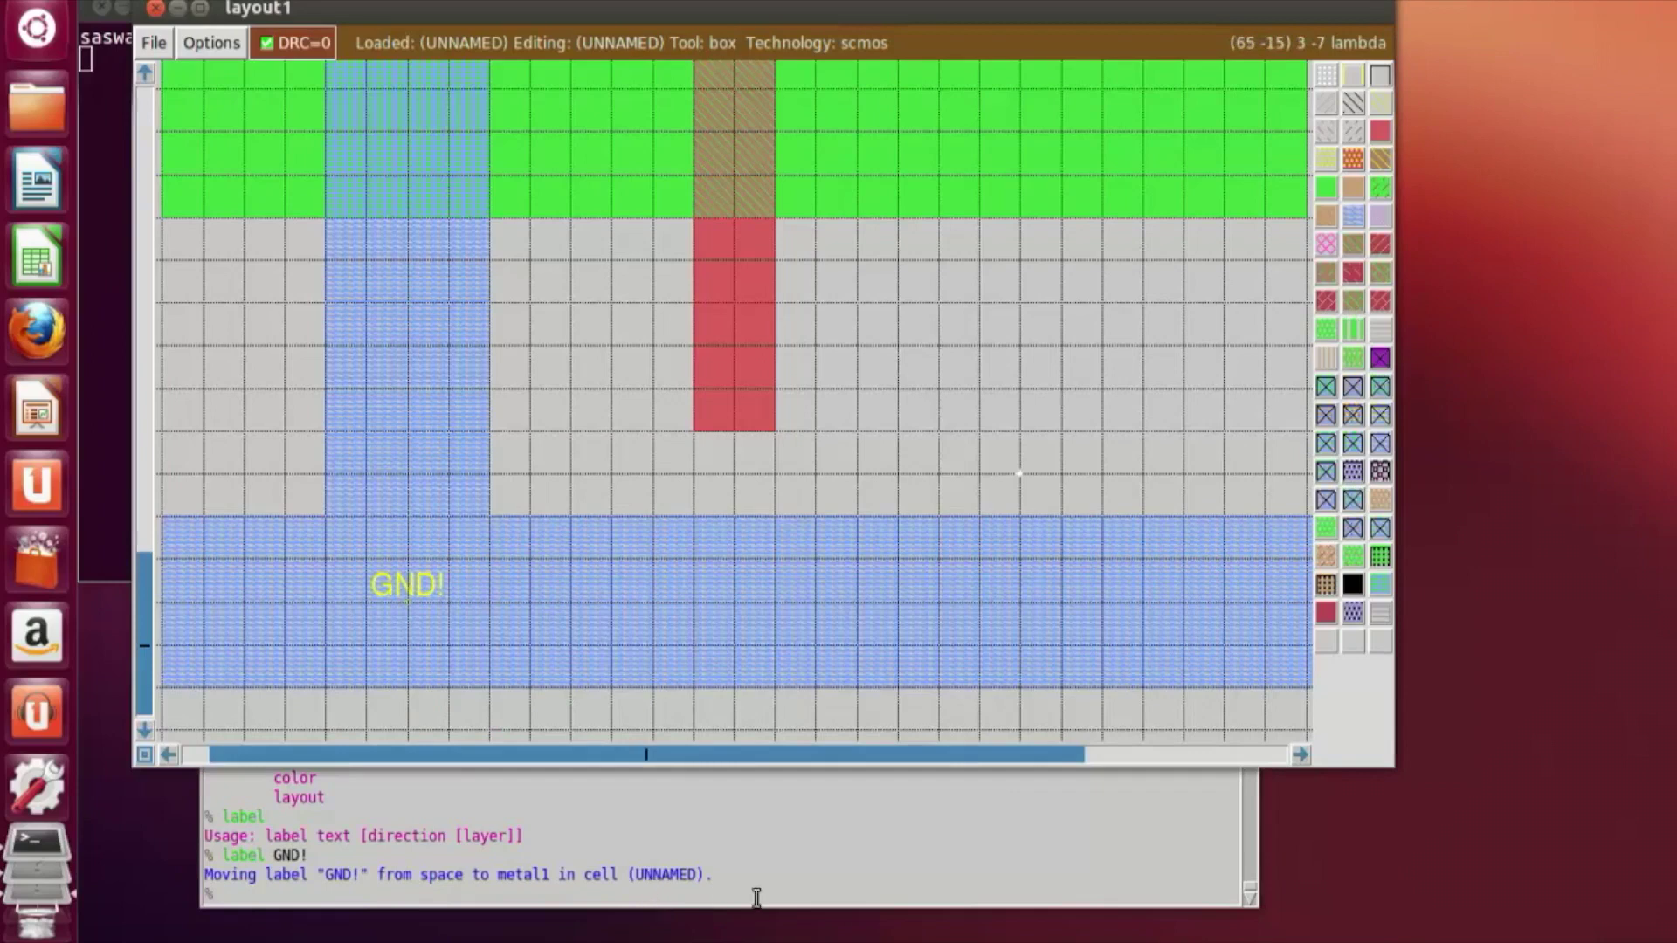
{"action": "scroll", "coordinate": [964, 425], "scroll_direction": "up", "scroll_amount": 2}
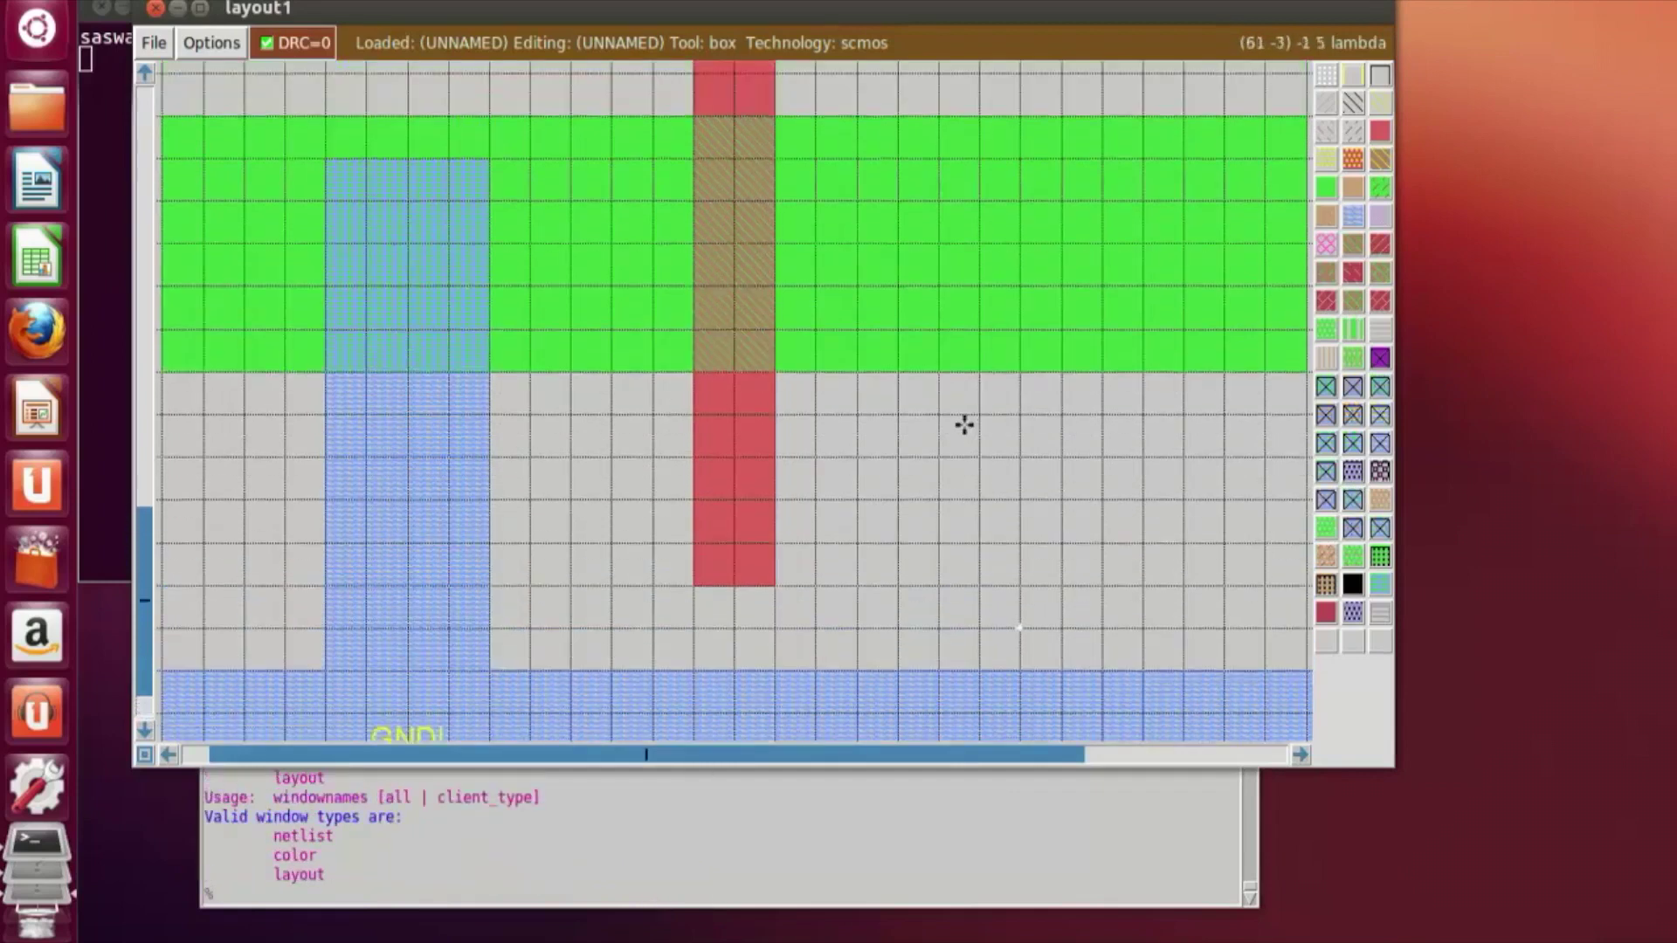
{"action": "scroll", "coordinate": [964, 425], "scroll_direction": "up", "scroll_amount": 3}
{"action": "key", "text": "shift+z"}
{"action": "scroll", "coordinate": [952, 423], "scroll_direction": "up", "scroll_amount": 2}
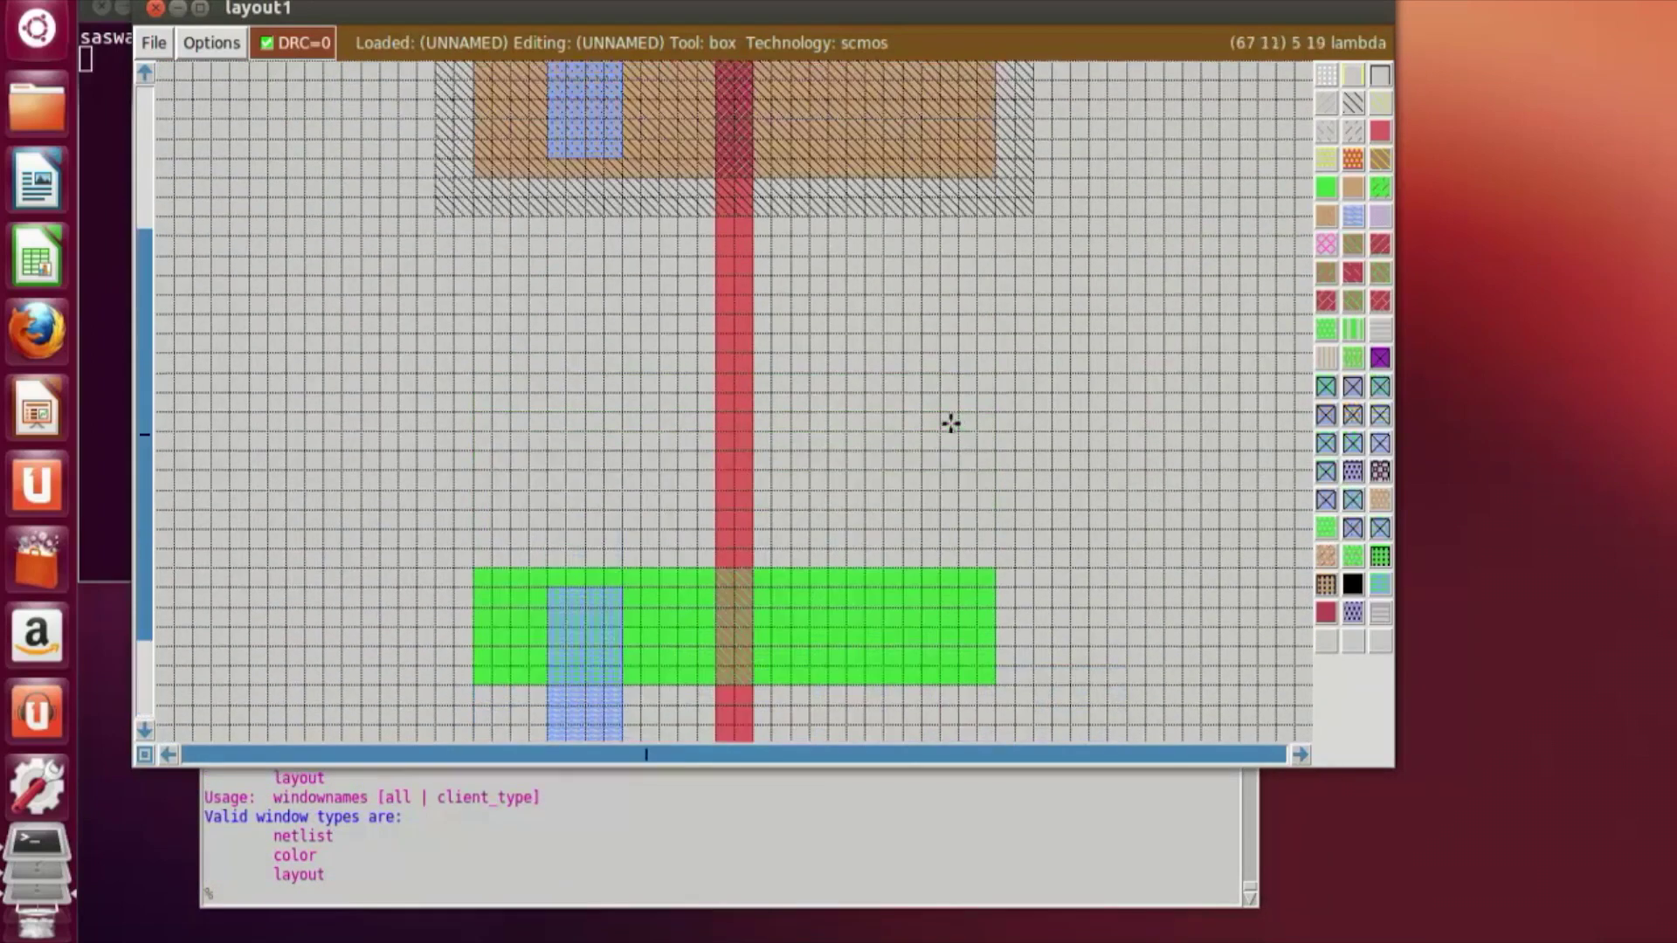
{"action": "scroll", "coordinate": [952, 410], "scroll_direction": "up", "scroll_amount": 6}
{"action": "scroll", "coordinate": [957, 399], "scroll_direction": "down", "scroll_amount": 5}
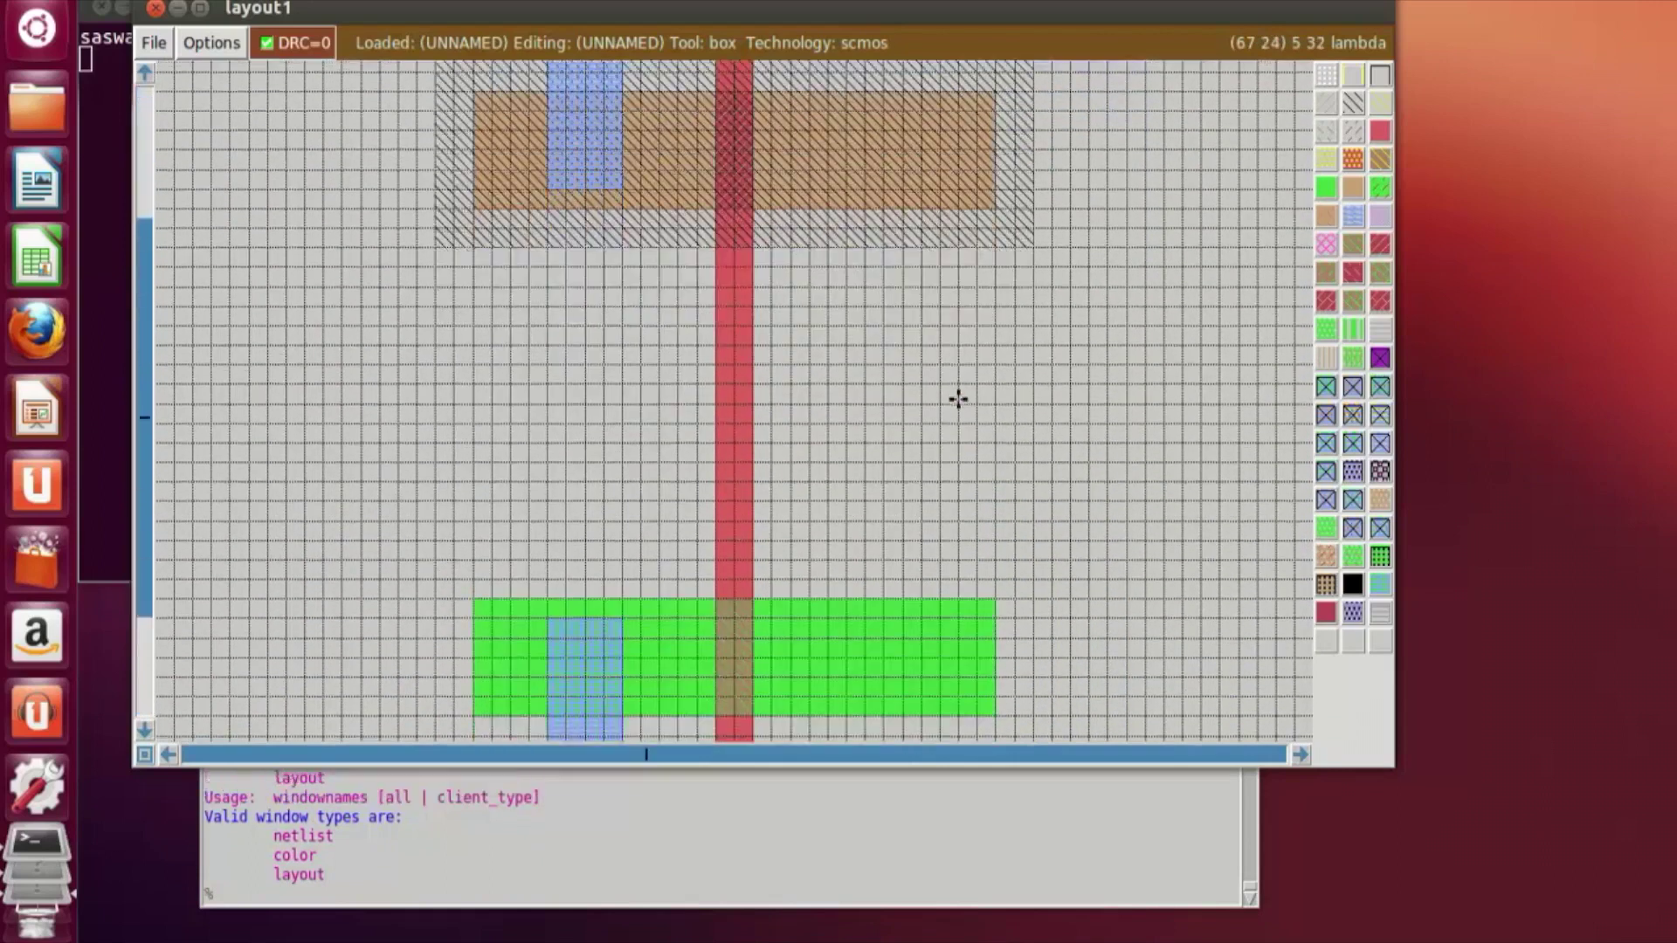
{"action": "scroll", "coordinate": [958, 398], "scroll_direction": "down", "scroll_amount": 3}
{"action": "scroll", "coordinate": [961, 391], "scroll_direction": "up", "scroll_amount": 2}
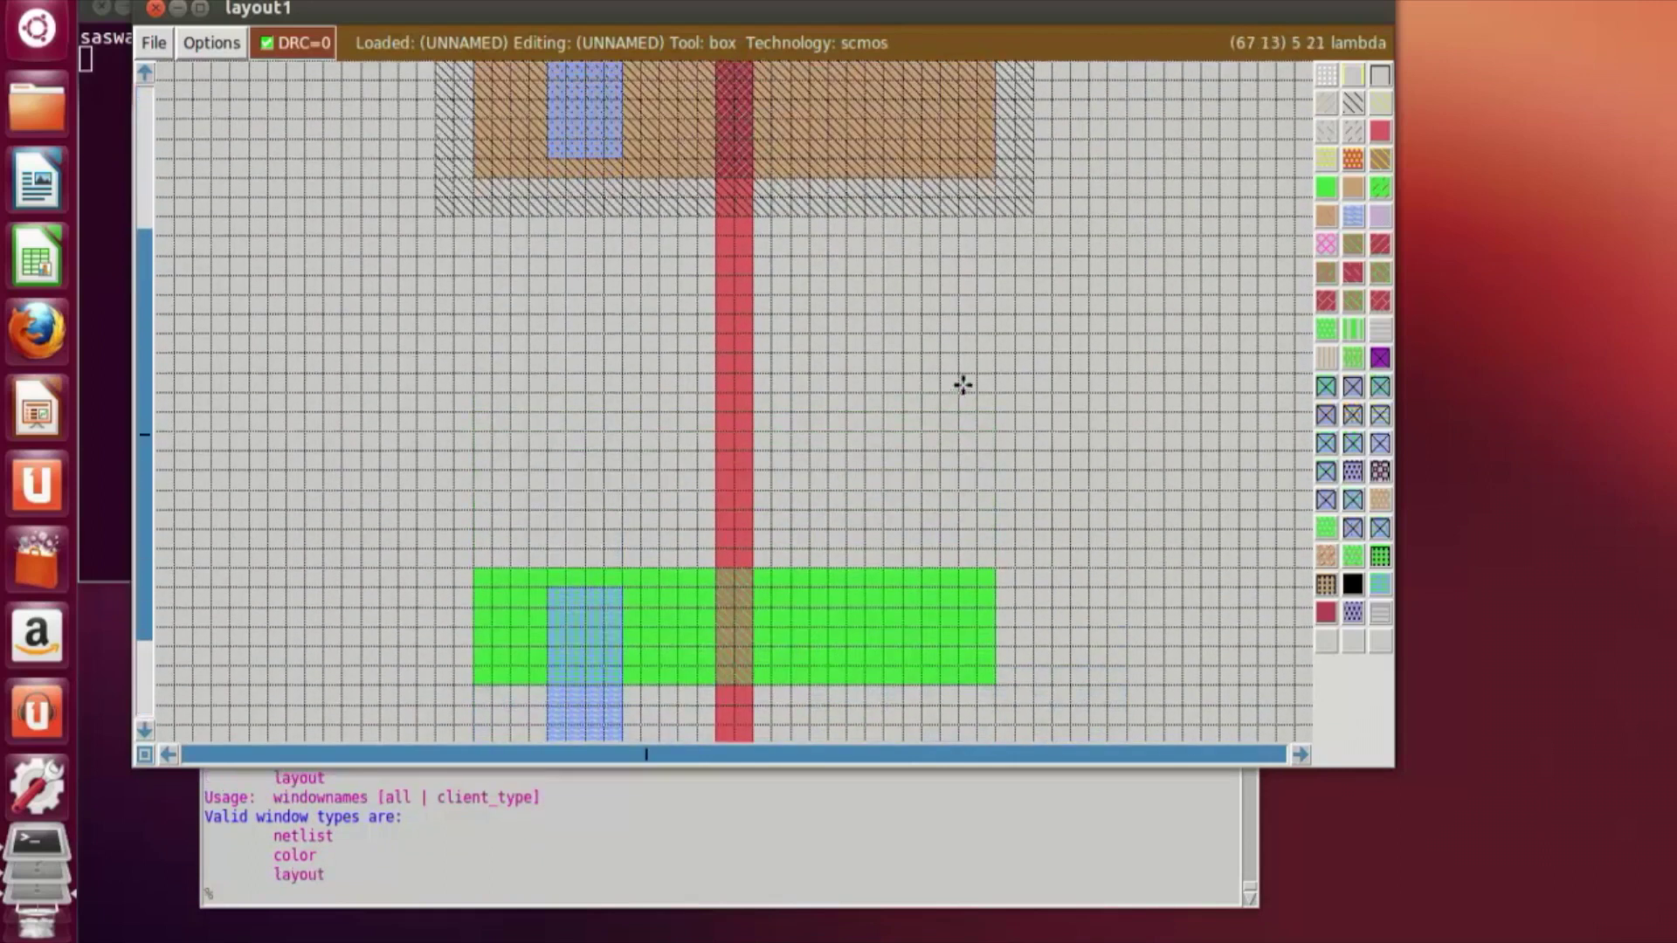
{"action": "key", "text": "z"}
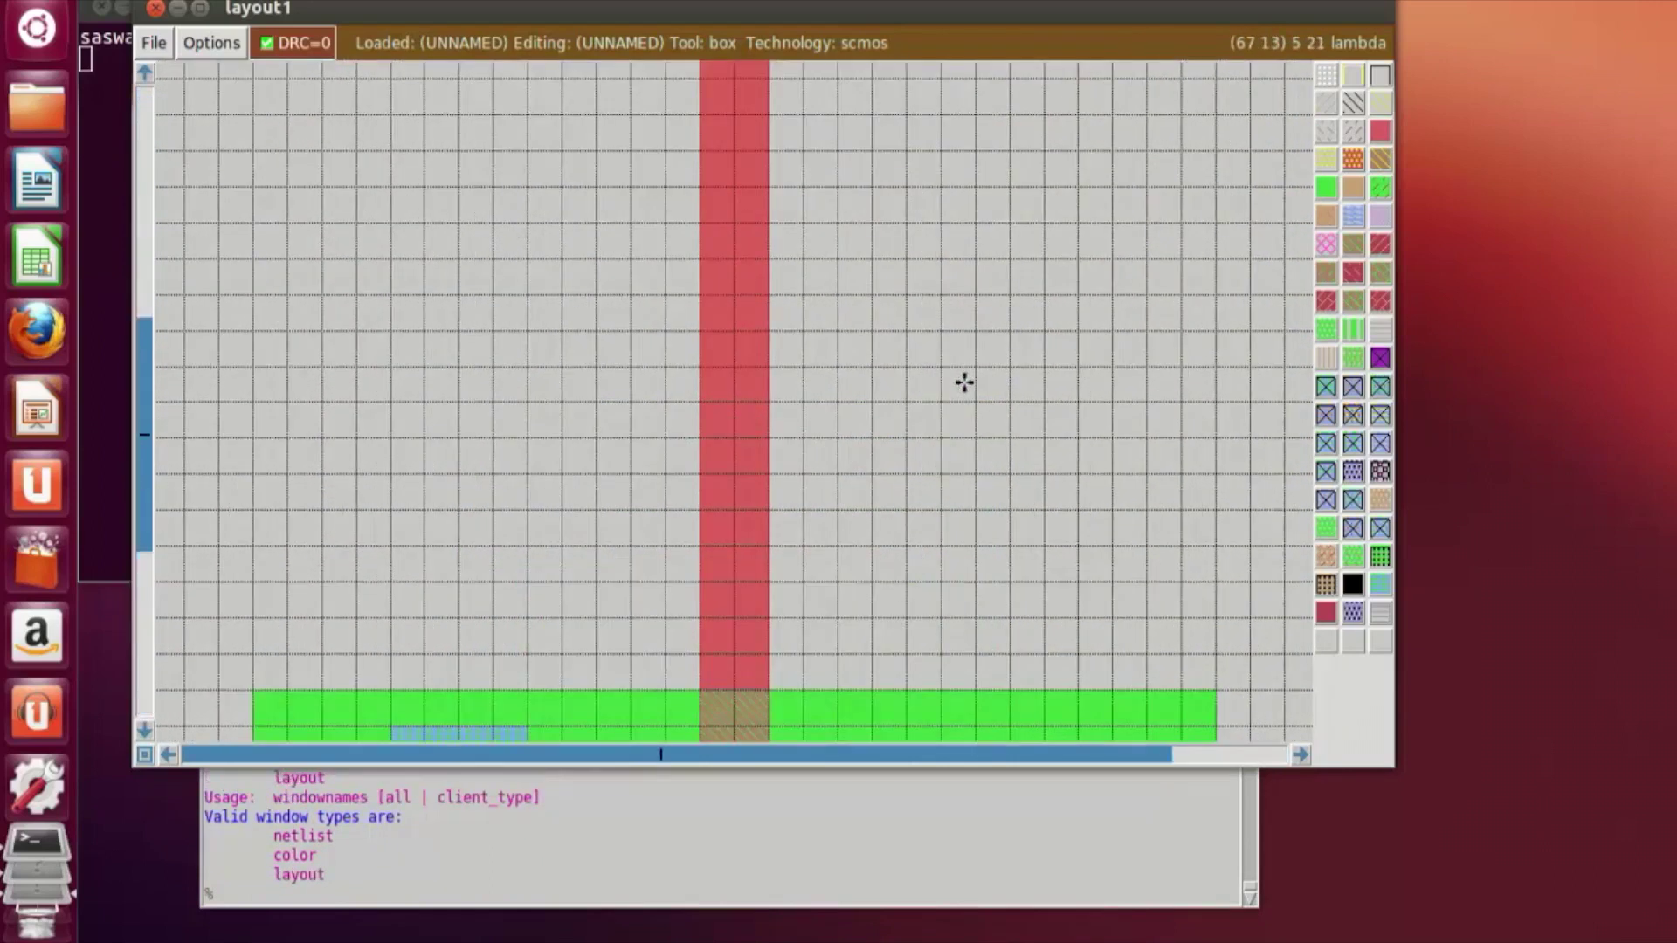
{"action": "key", "text": "v"}
{"action": "scroll", "coordinate": [964, 381], "scroll_direction": "up", "scroll_amount": 2}
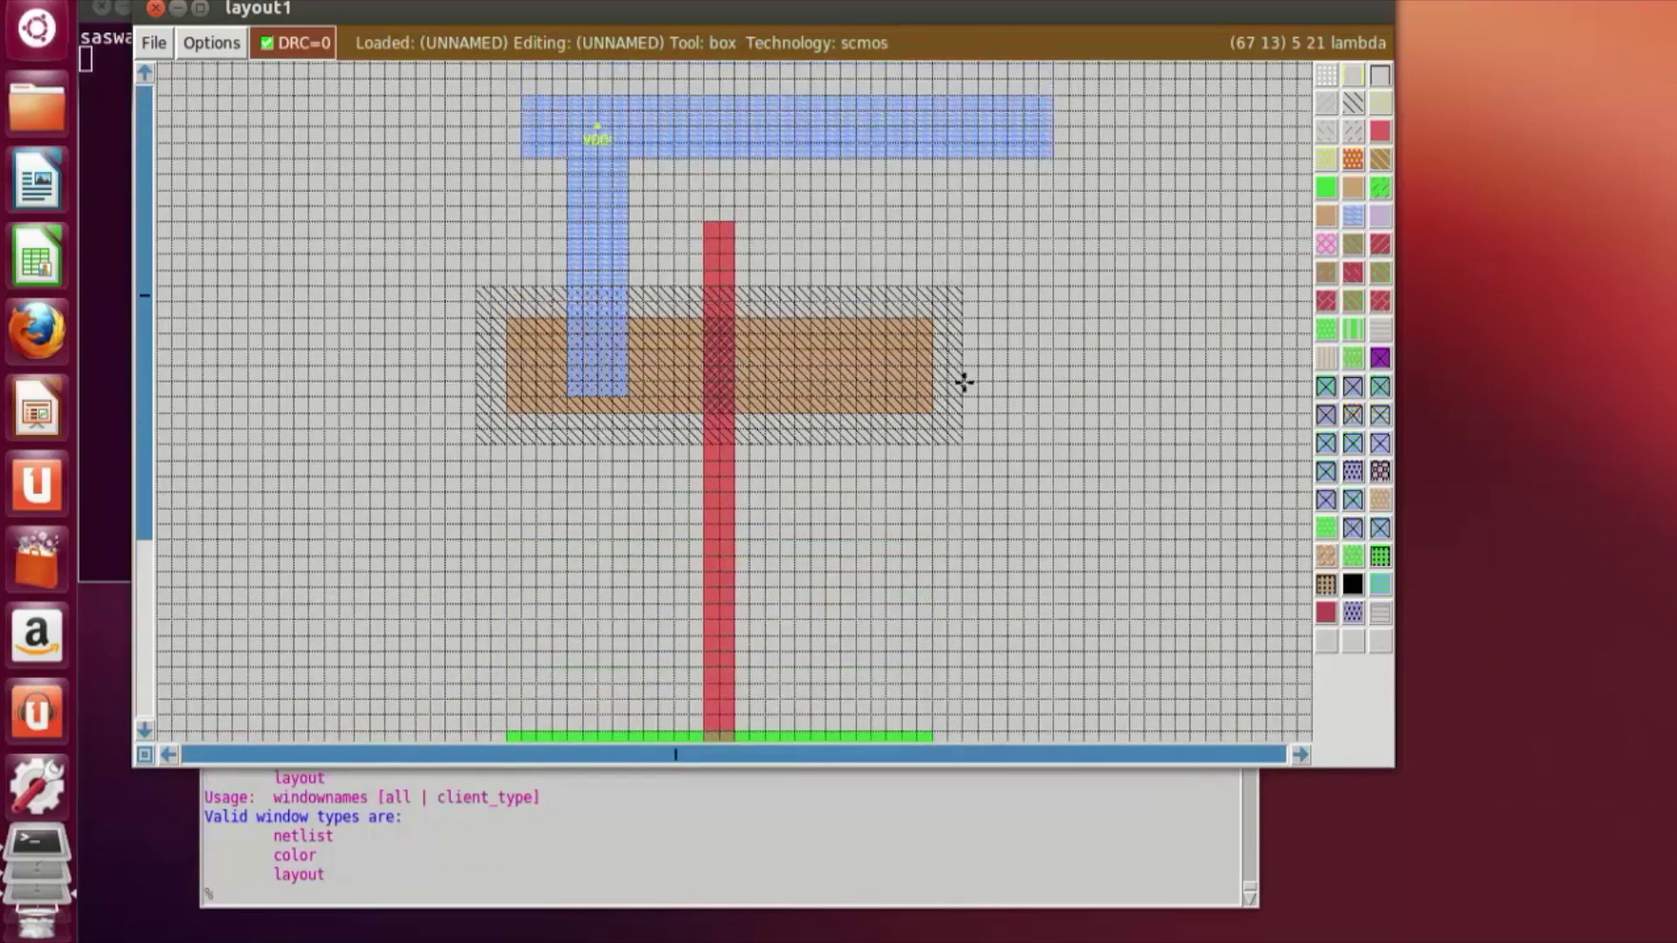
{"action": "scroll", "coordinate": [964, 382], "scroll_direction": "down", "scroll_amount": 2}
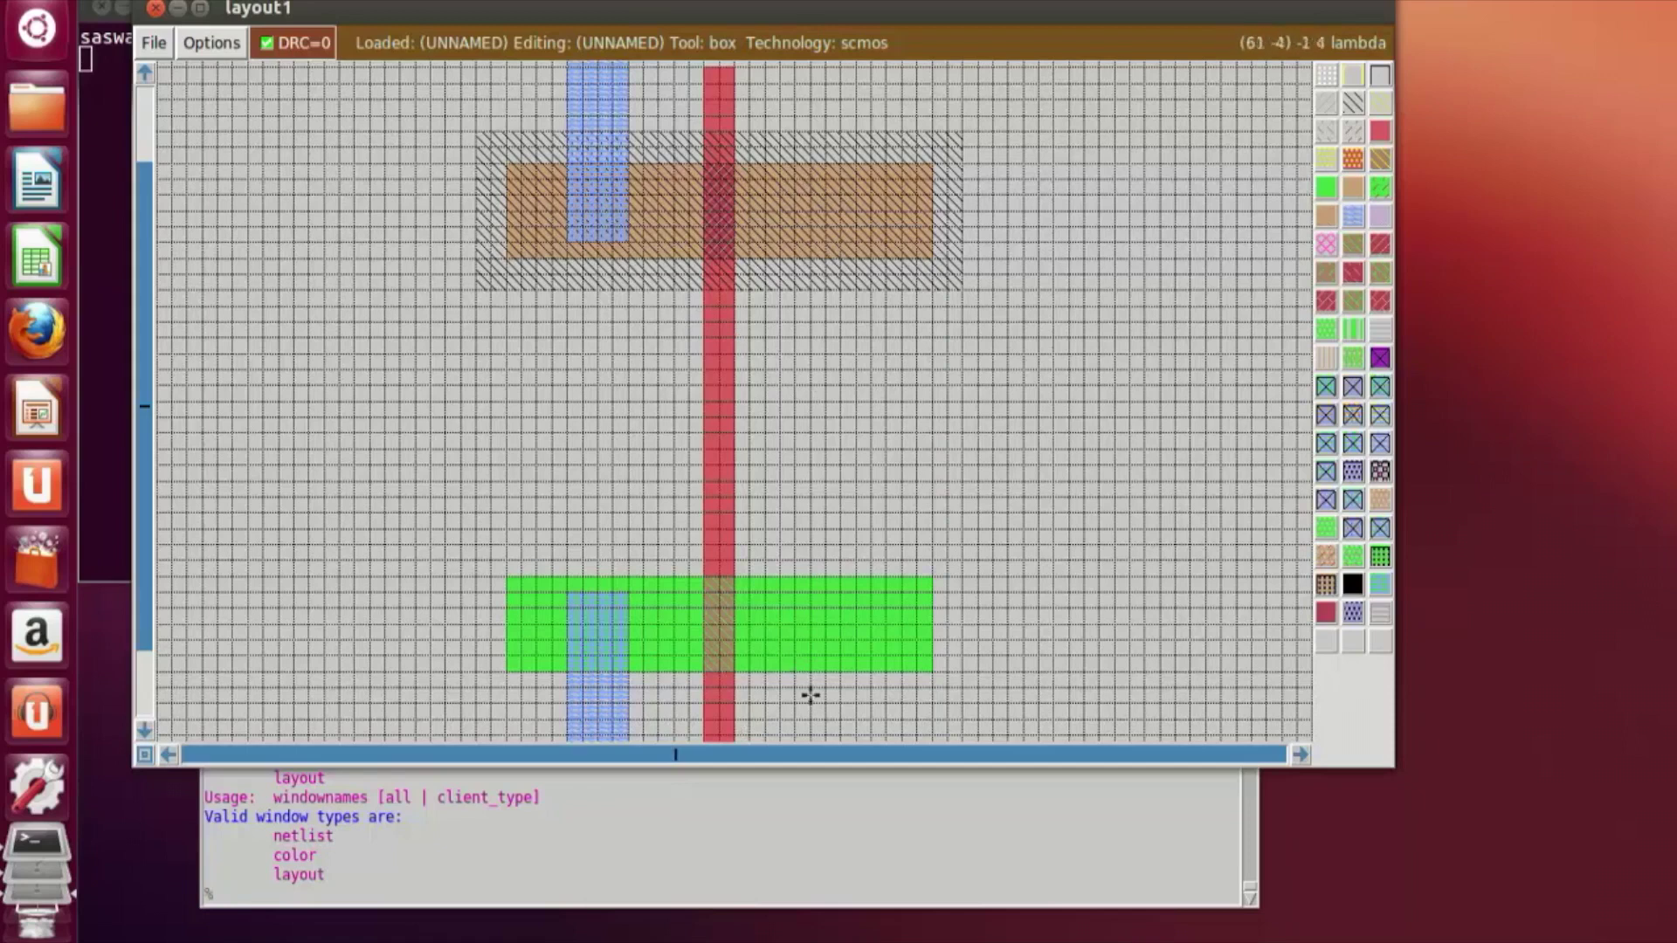
{"action": "key", "text": "z"}
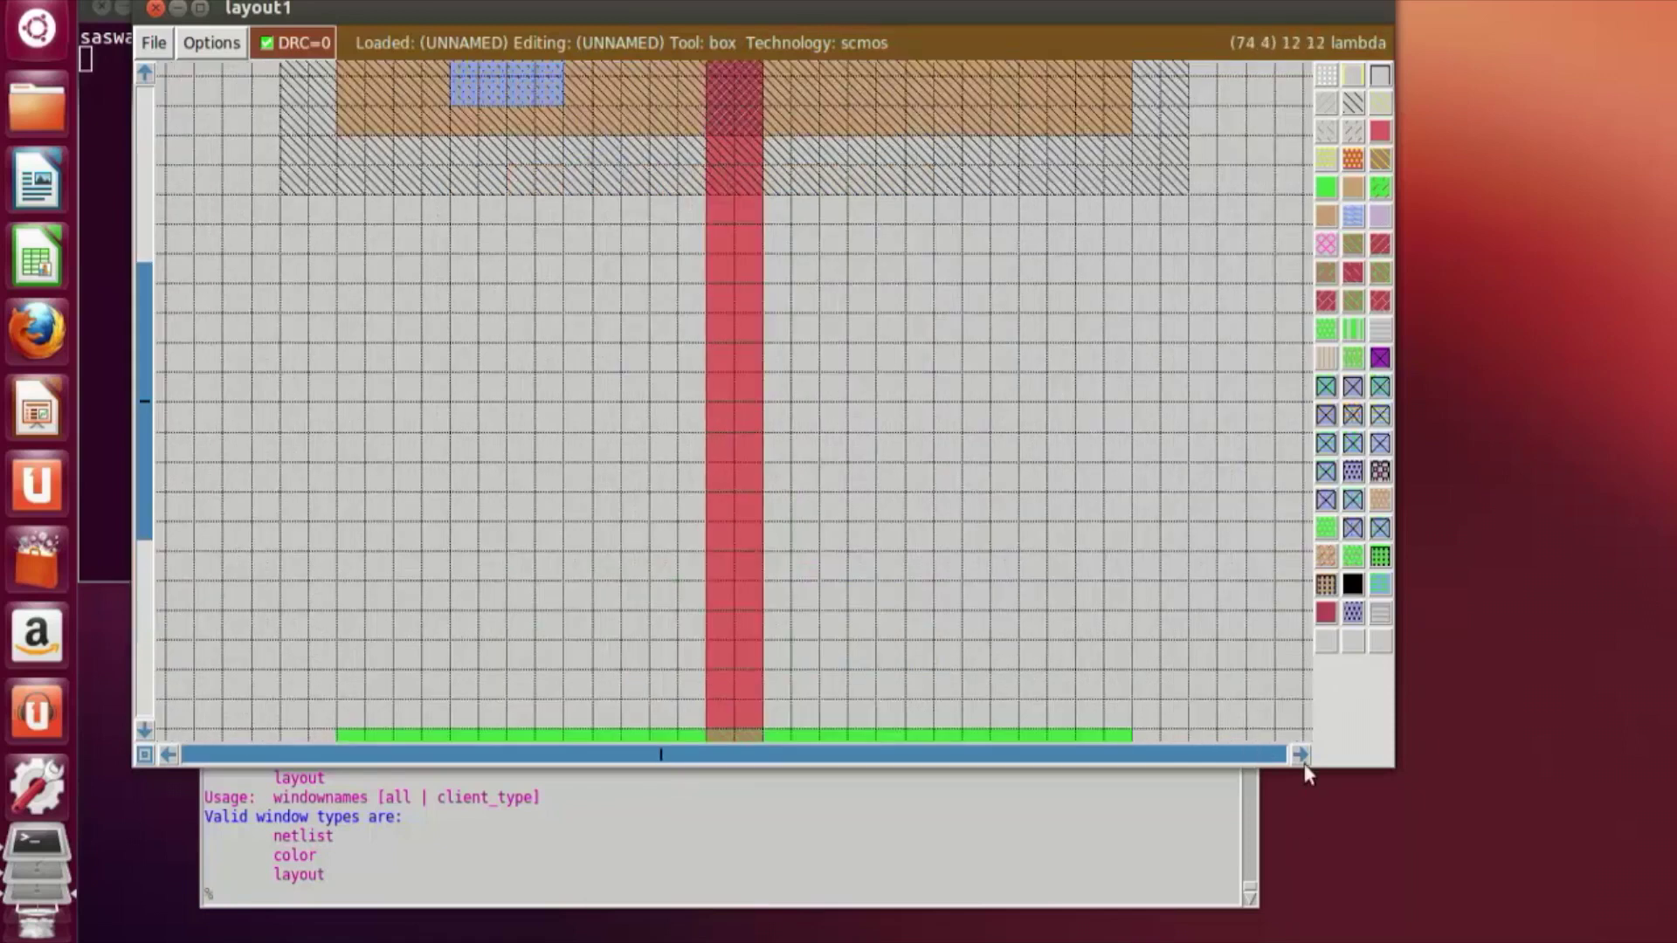
{"action": "key", "text": "v"}
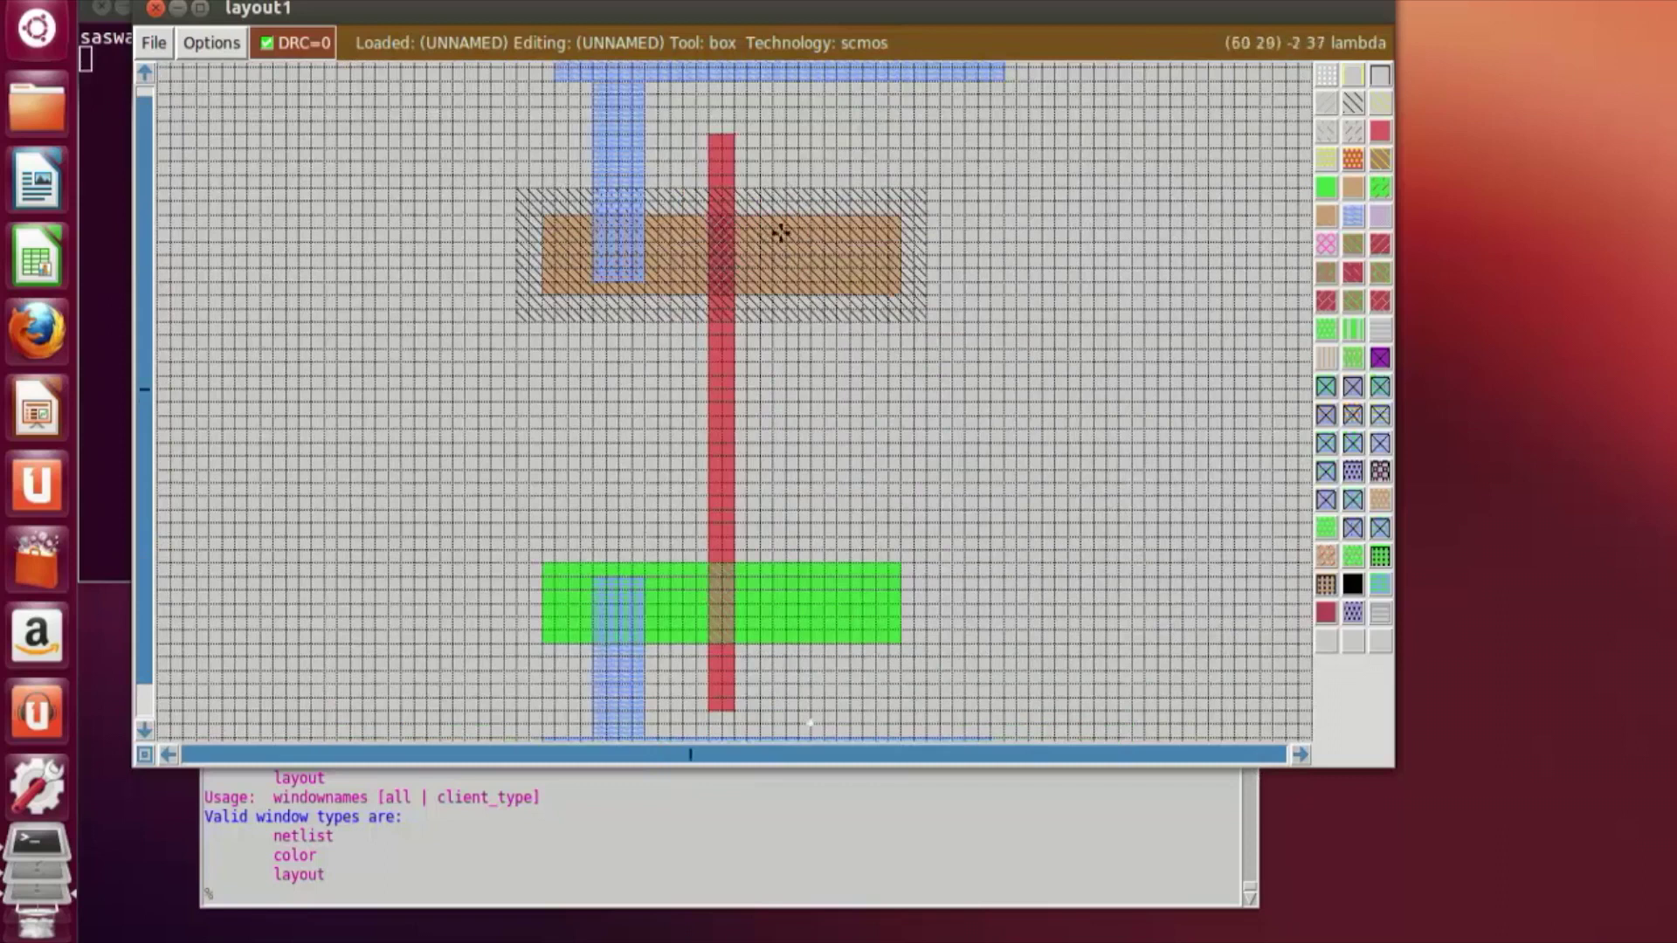
Step: Paint a 4-lambda-wide vertical metal strip right of the polysilicon gate, running from inside the p-diffusion down into the n-diffusion
{"action": "key", "text": "z"}
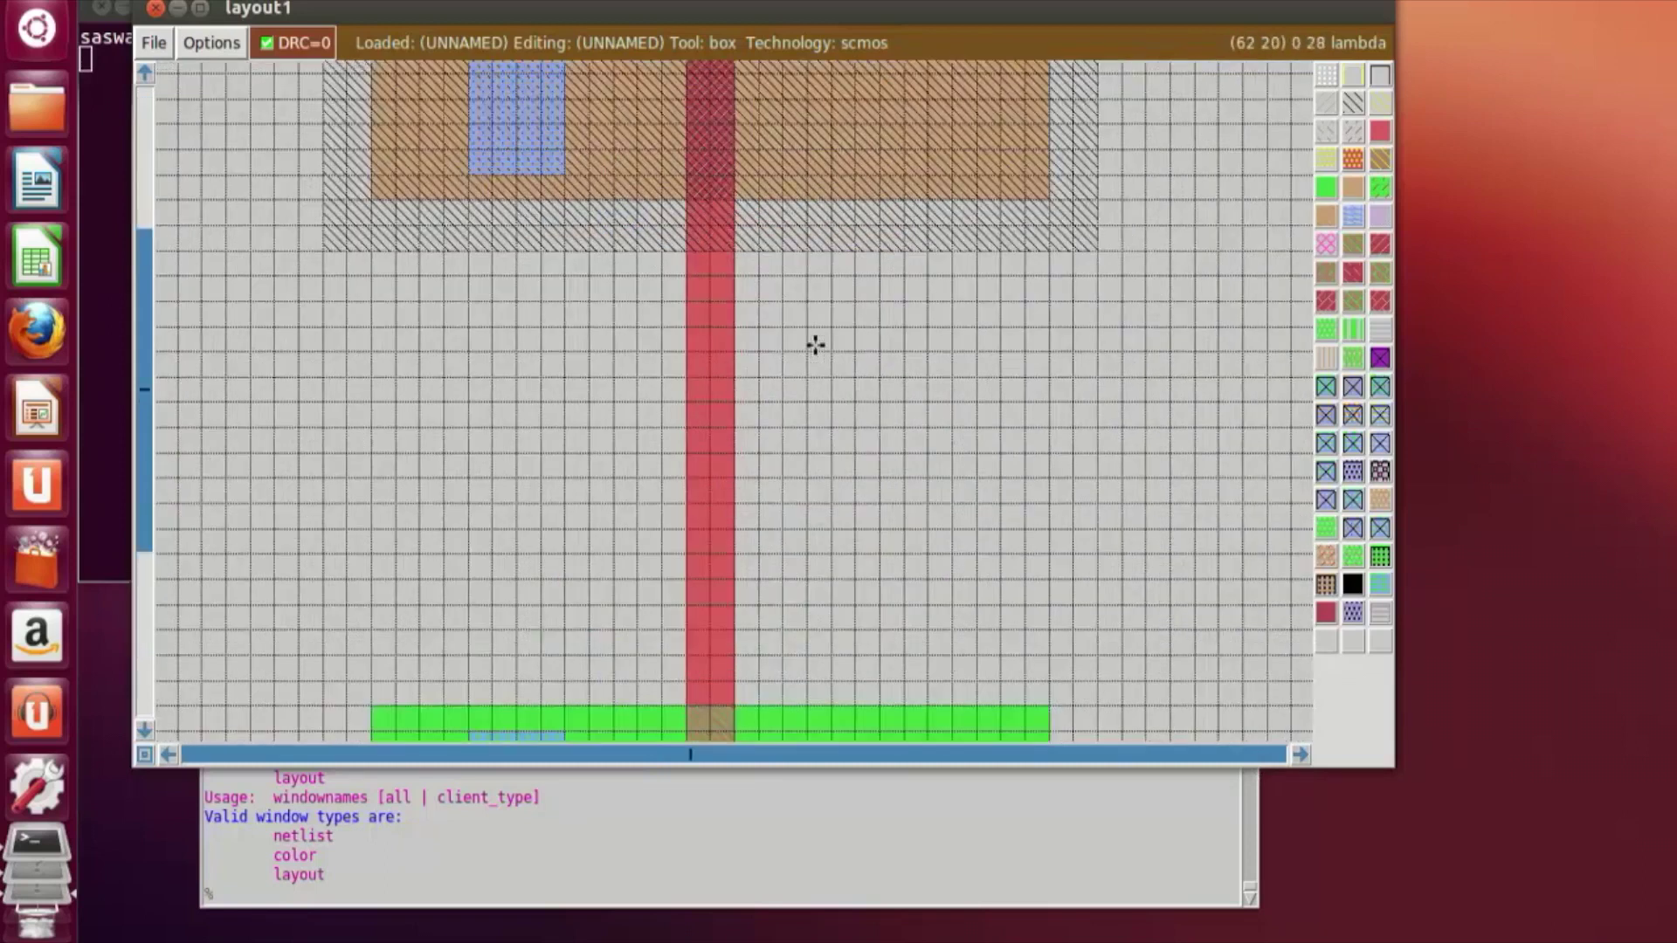
{"action": "scroll", "coordinate": [817, 342], "scroll_direction": "up", "scroll_amount": 2}
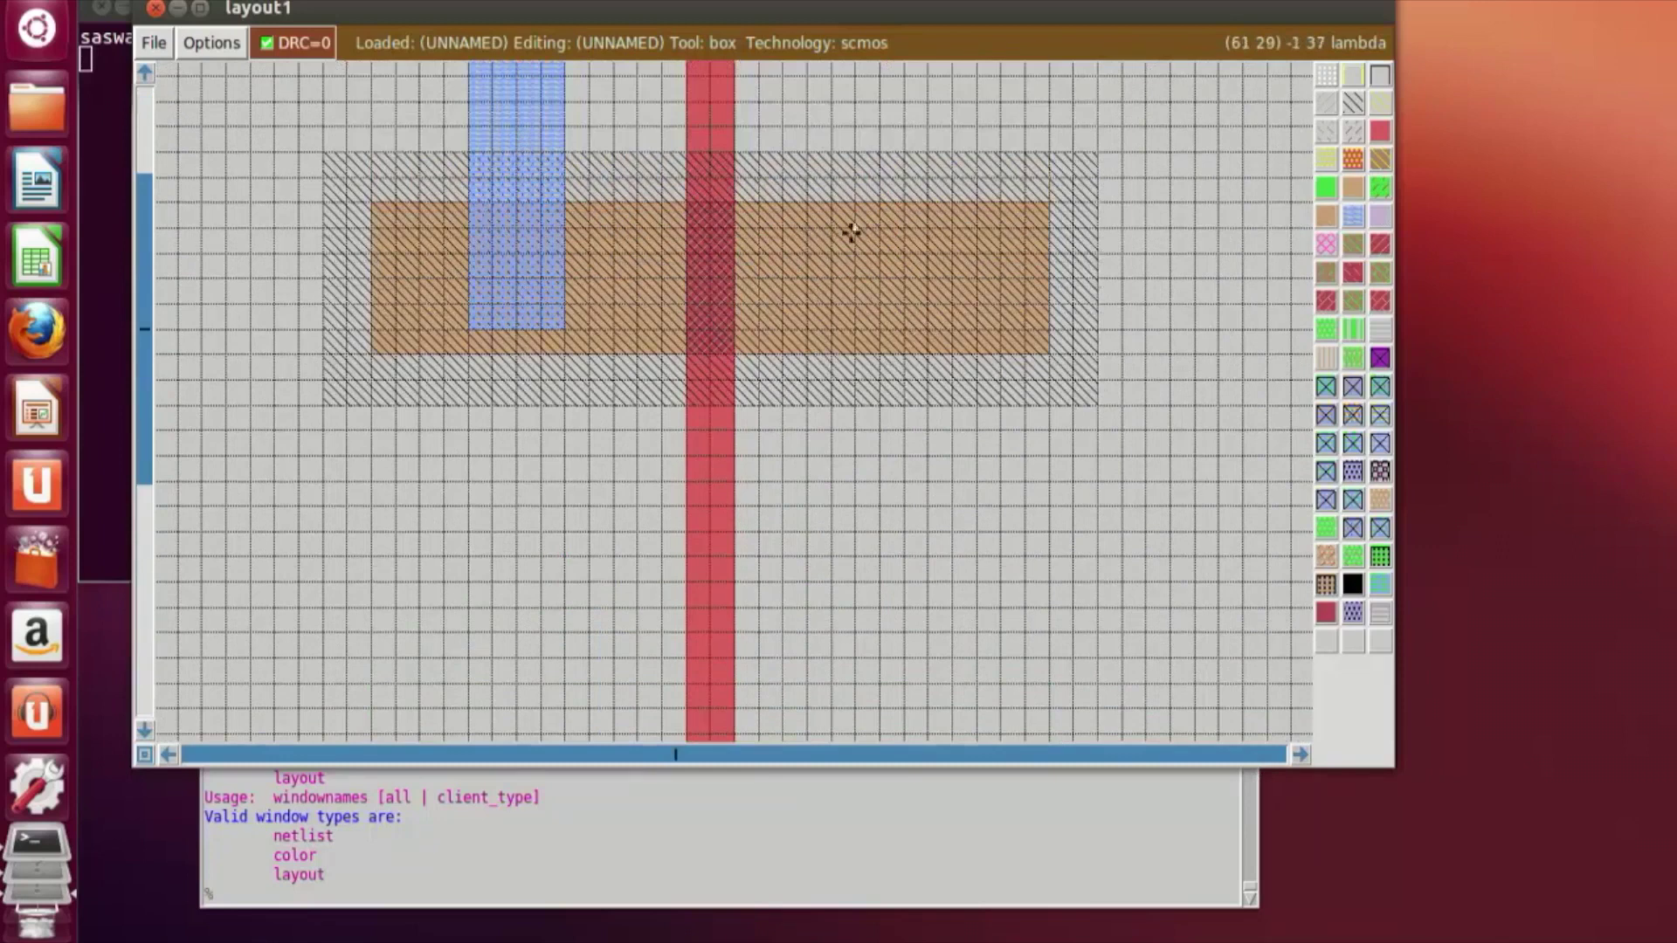
{"action": "scroll", "coordinate": [852, 229], "scroll_direction": "down", "scroll_amount": 6}
{"action": "right_click", "coordinate": [958, 385]}
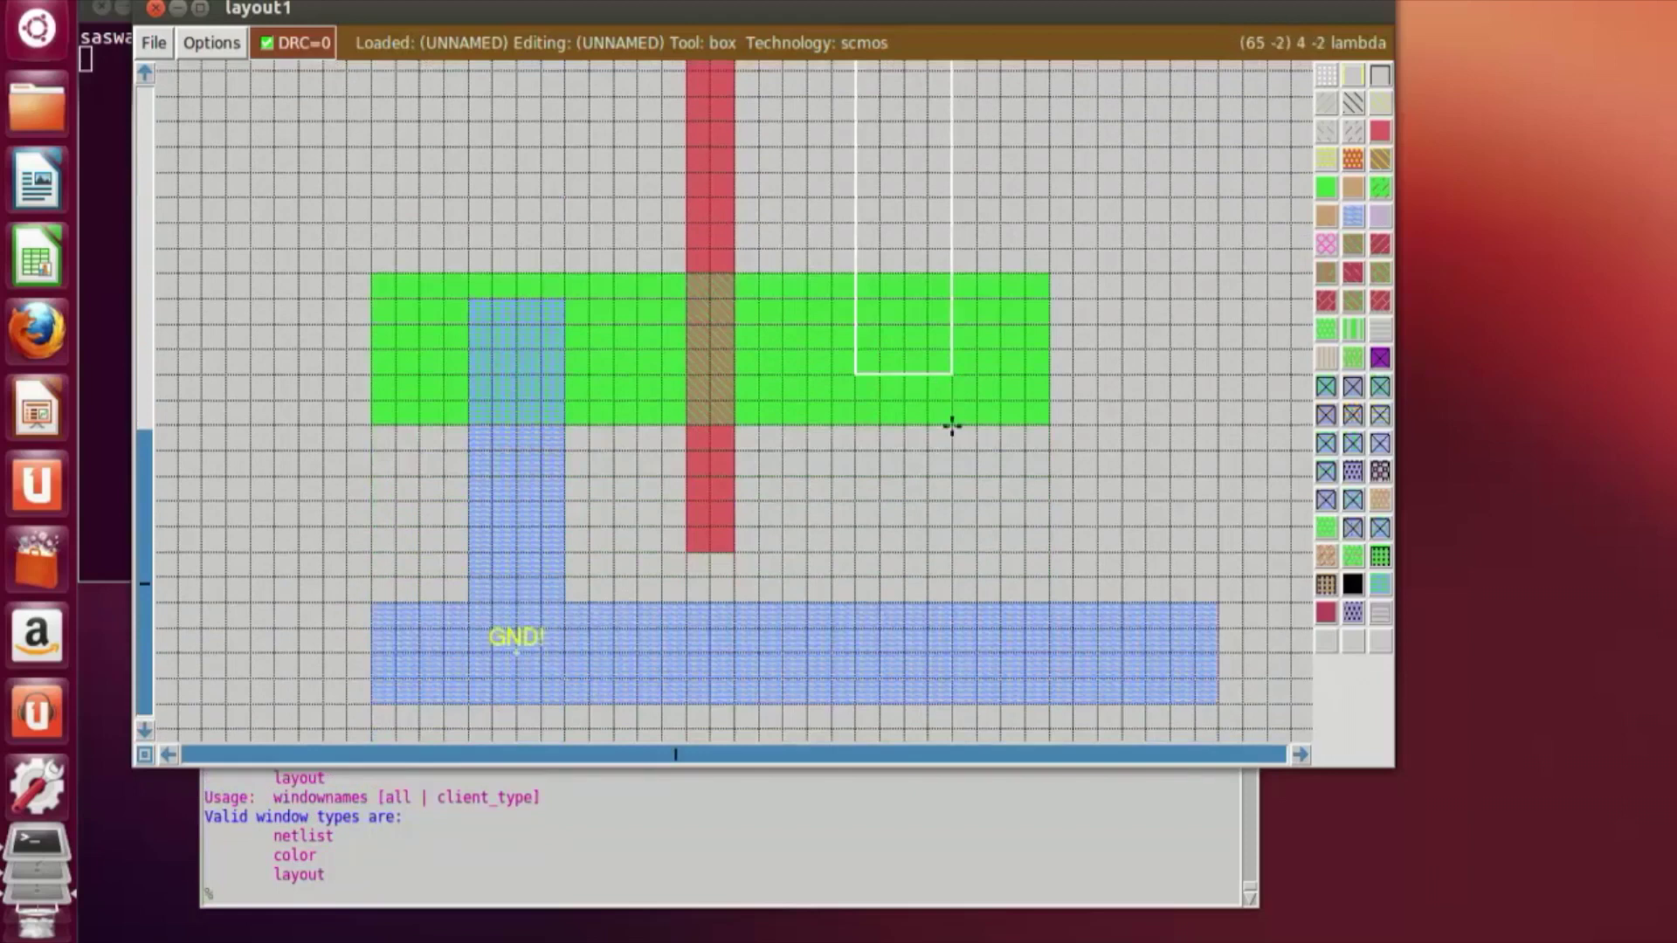
{"action": "left_click", "coordinate": [859, 400]}
{"action": "scroll", "coordinate": [876, 385], "scroll_direction": "up", "scroll_amount": 5}
{"action": "scroll", "coordinate": [880, 385], "scroll_direction": "up", "scroll_amount": 3}
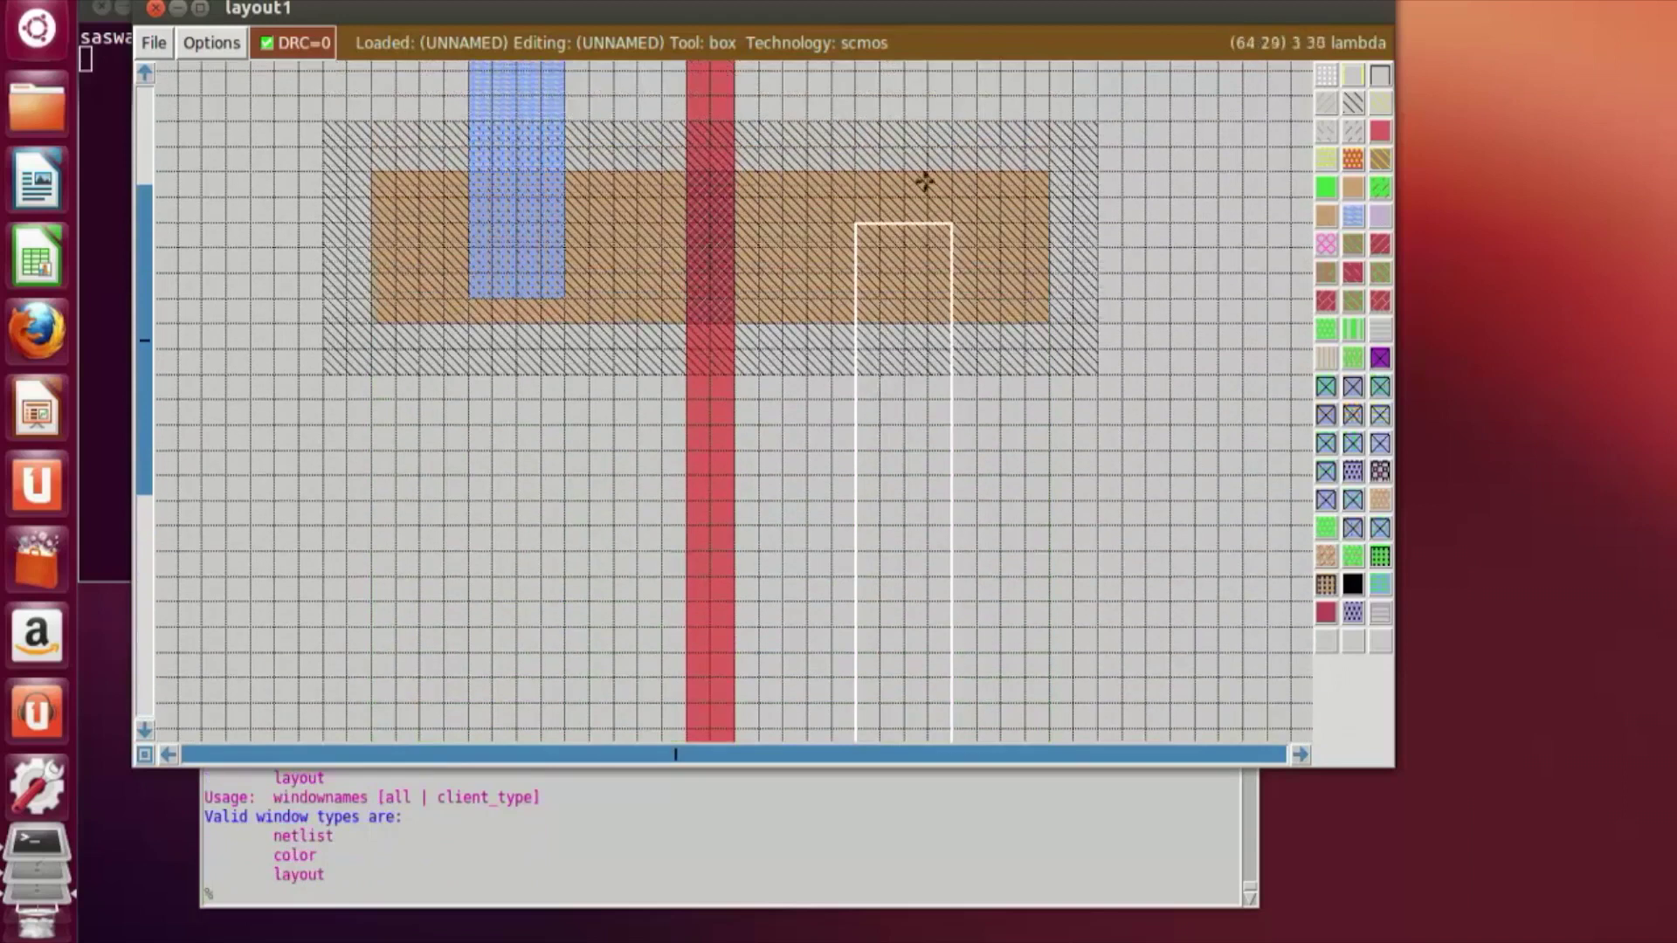
{"action": "right_click", "coordinate": [942, 197]}
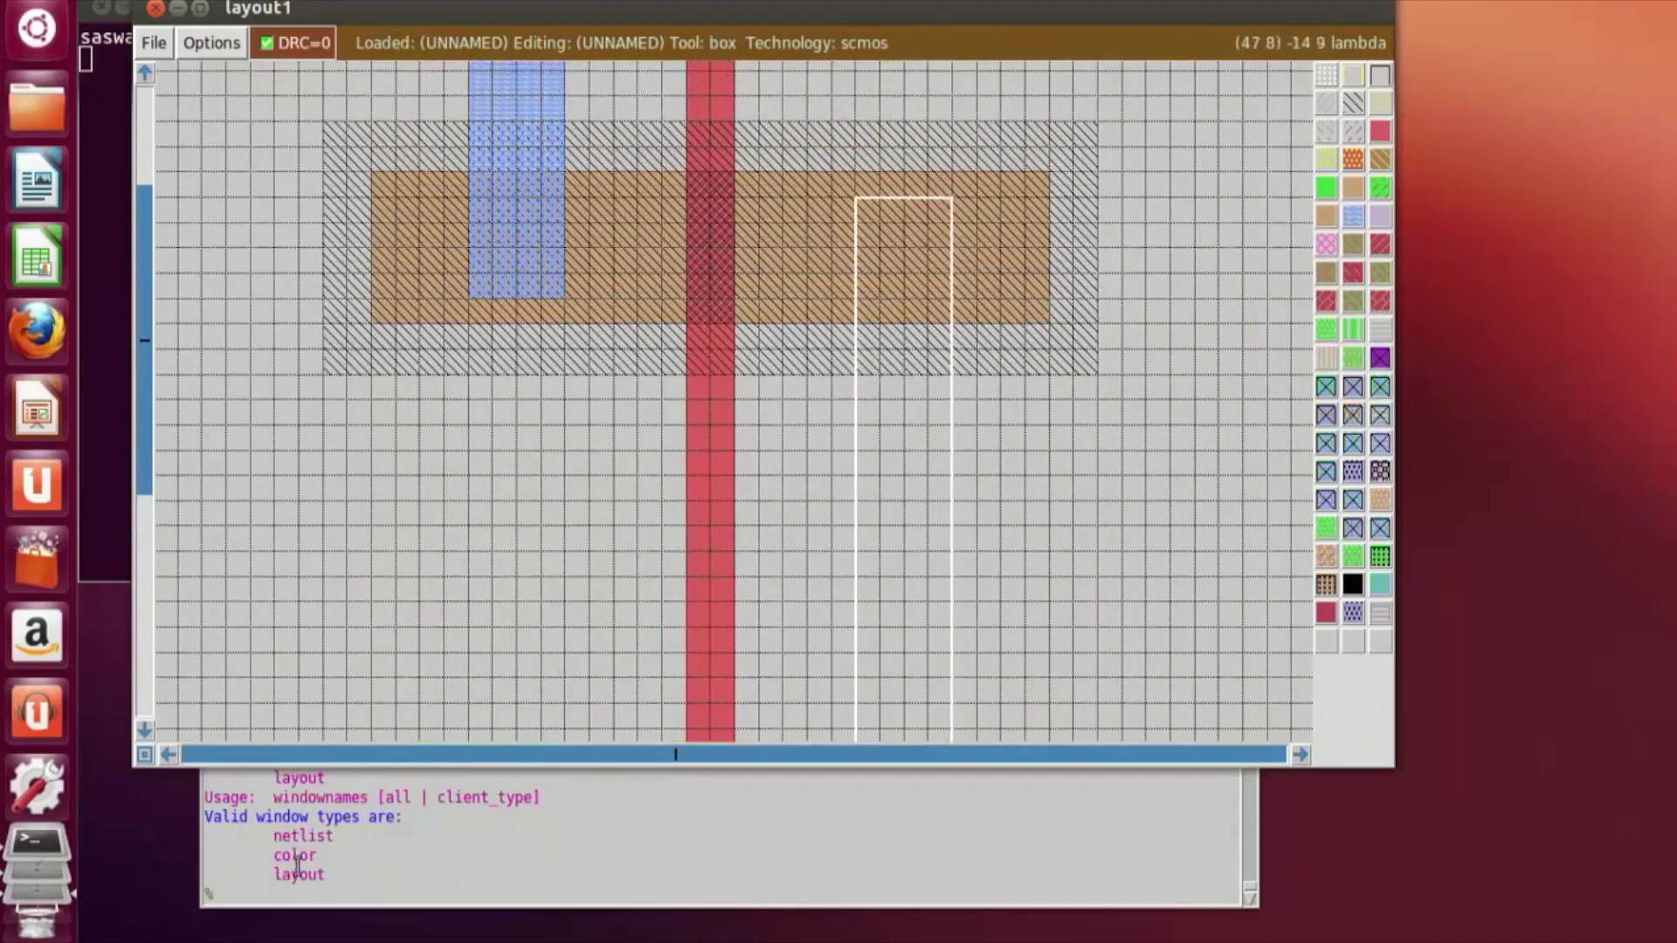
{"action": "left_click", "coordinate": [1354, 207]}
{"action": "left_click", "coordinate": [1094, 569]}
Step: Place a 4 by 4 lambda pdcontact at the lower end of the VDD metal branch, over the p-diffusion
{"action": "scroll", "coordinate": [1099, 569], "scroll_direction": "down", "scroll_amount": 2}
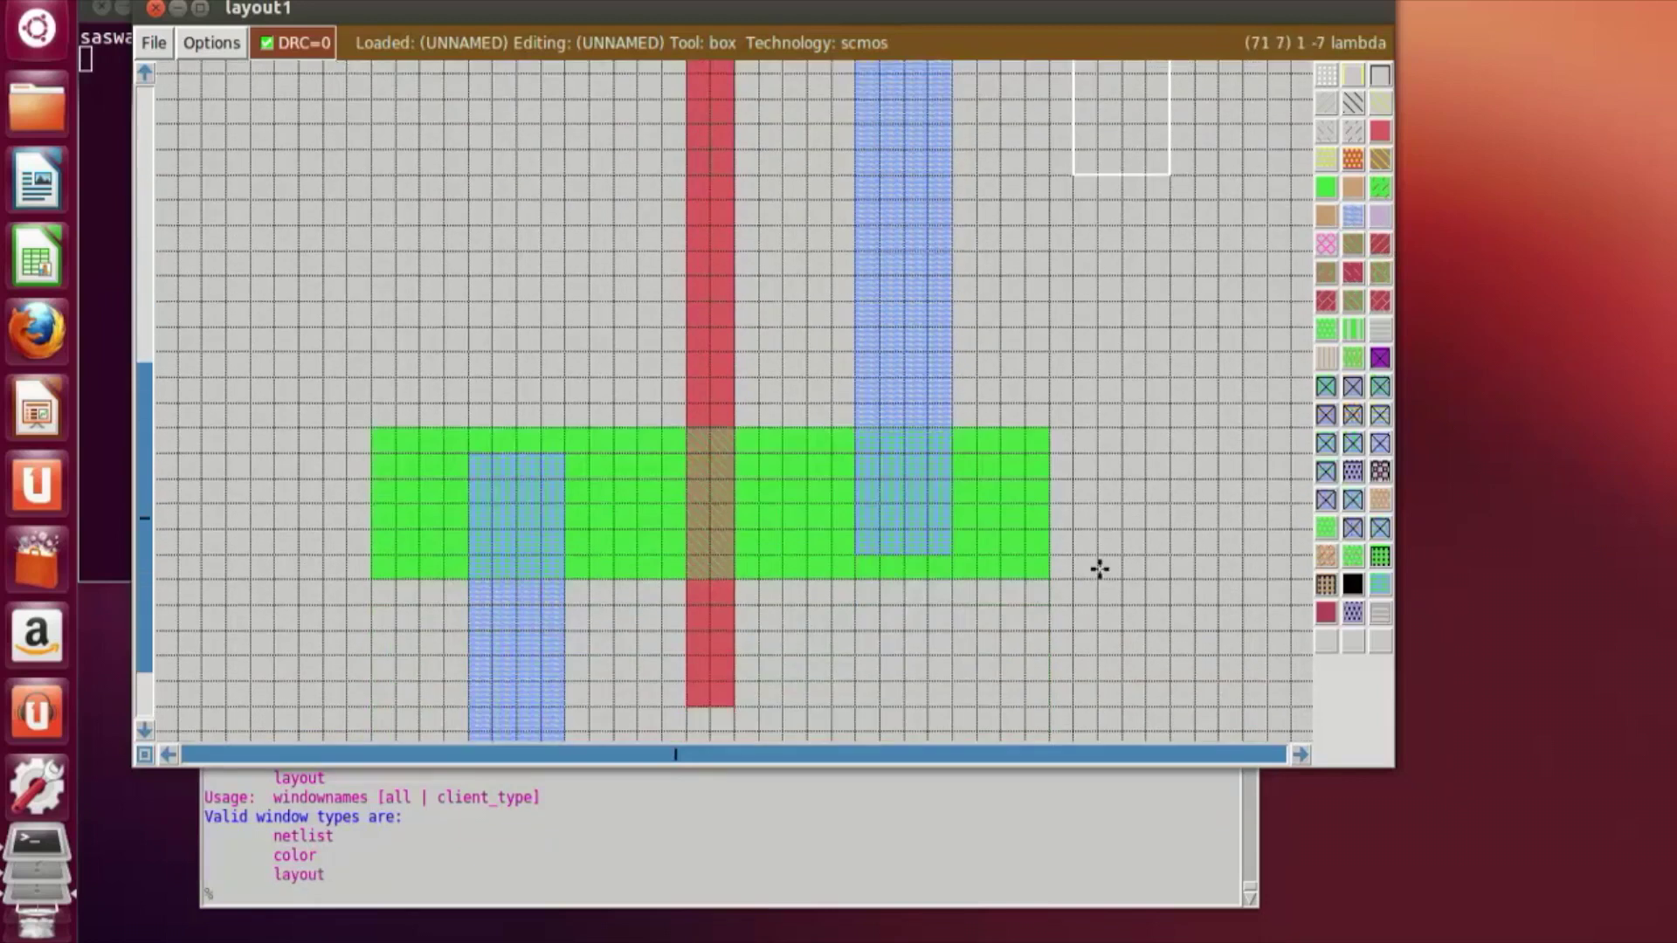
{"action": "scroll", "coordinate": [1100, 569], "scroll_direction": "down", "scroll_amount": 2}
{"action": "scroll", "coordinate": [1102, 568], "scroll_direction": "up", "scroll_amount": 10}
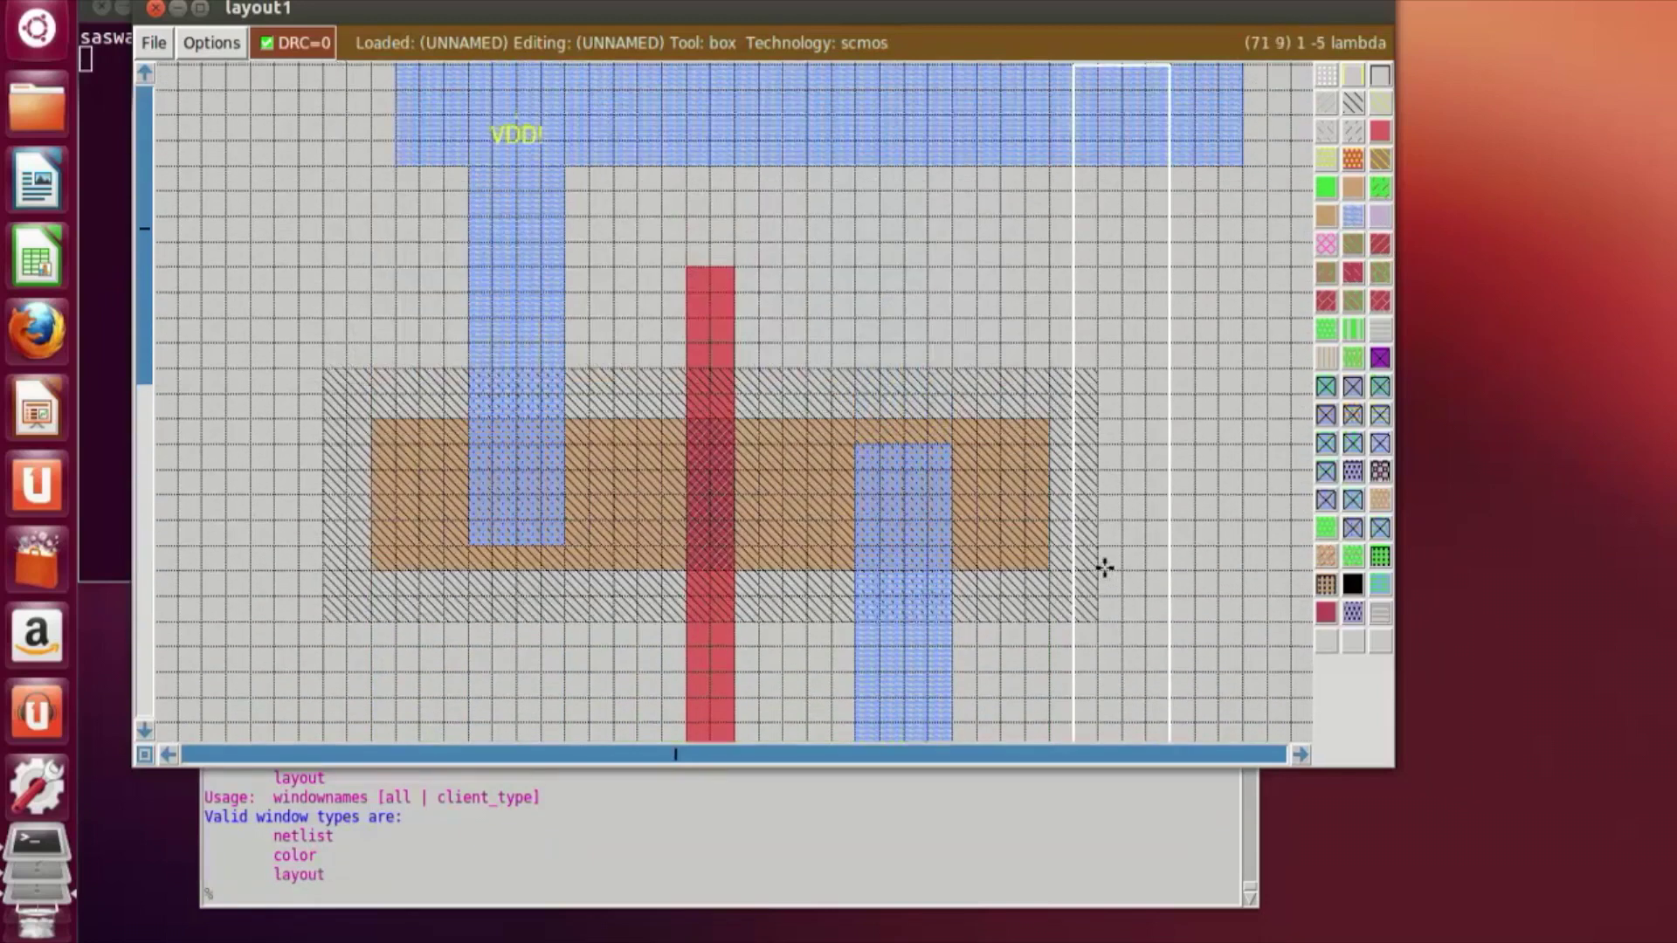
{"action": "scroll", "coordinate": [1104, 569], "scroll_direction": "down", "scroll_amount": 5}
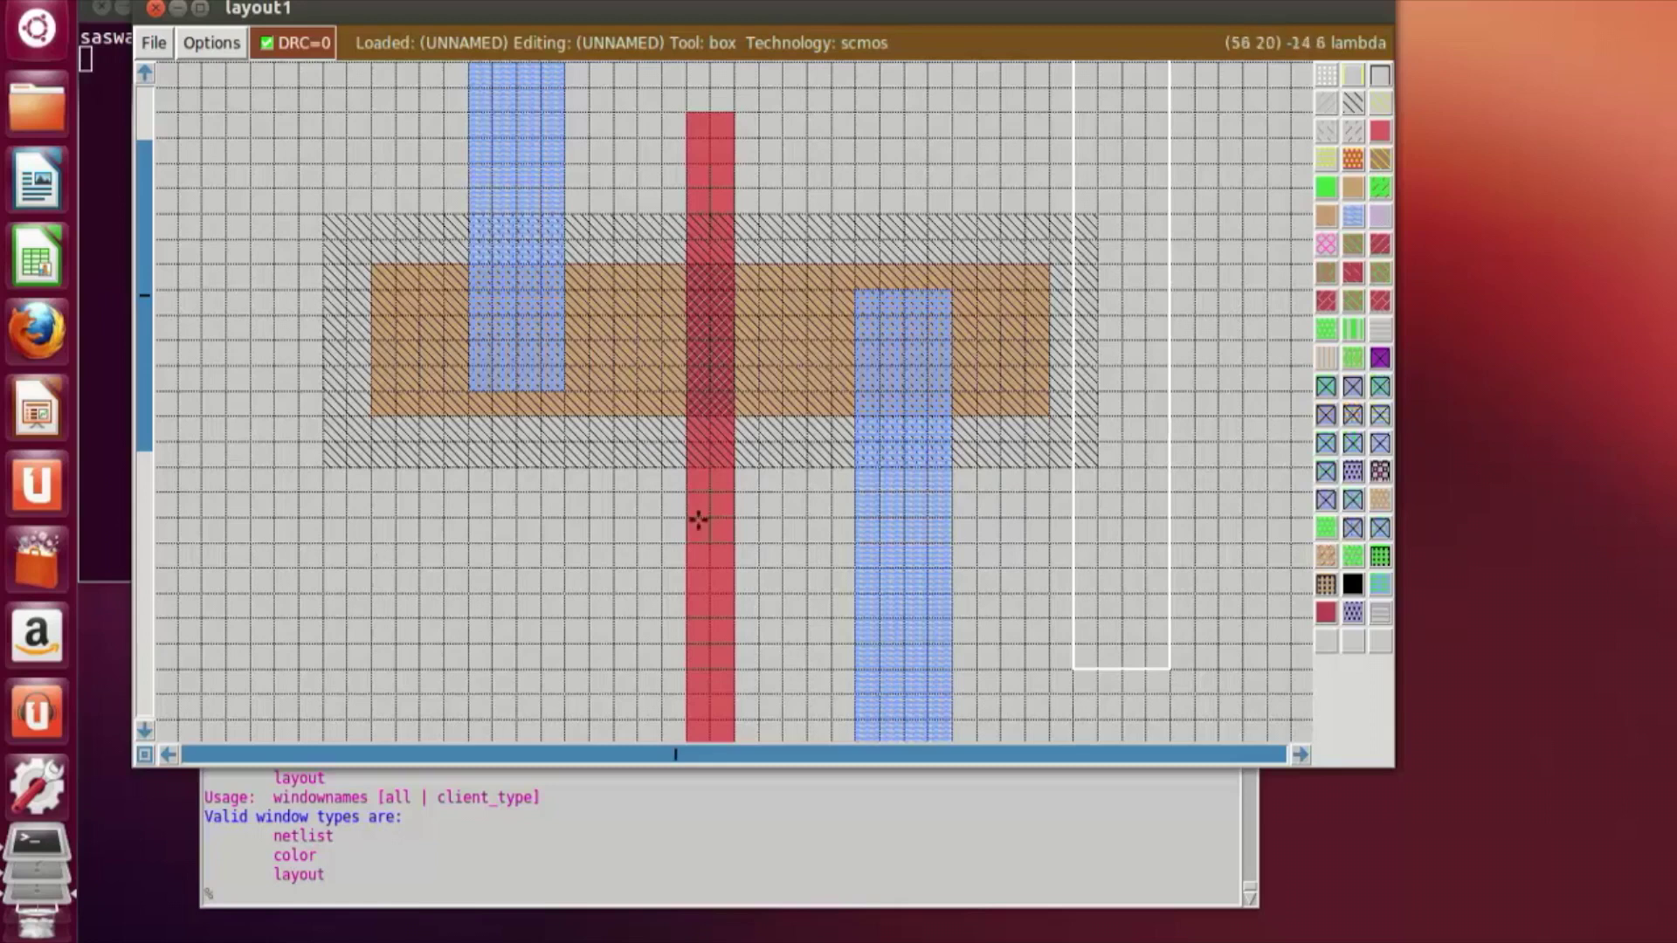
{"action": "scroll", "coordinate": [689, 522], "scroll_direction": "down", "scroll_amount": 4}
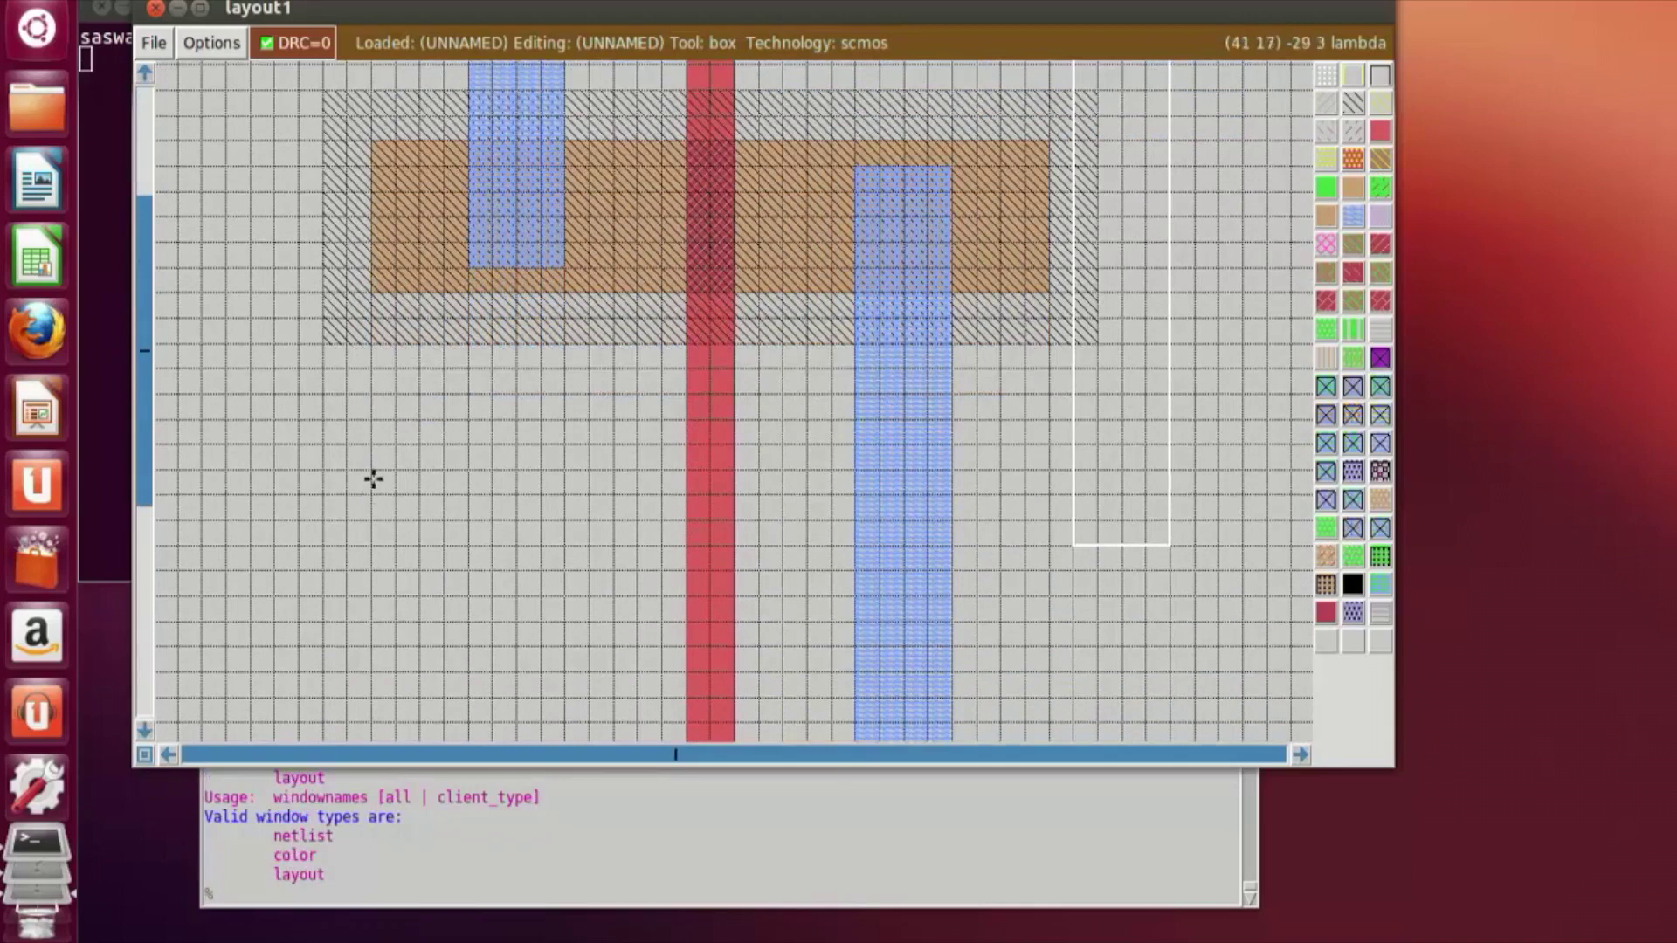
{"action": "left_click", "coordinate": [473, 171]}
{"action": "right_click", "coordinate": [564, 265]}
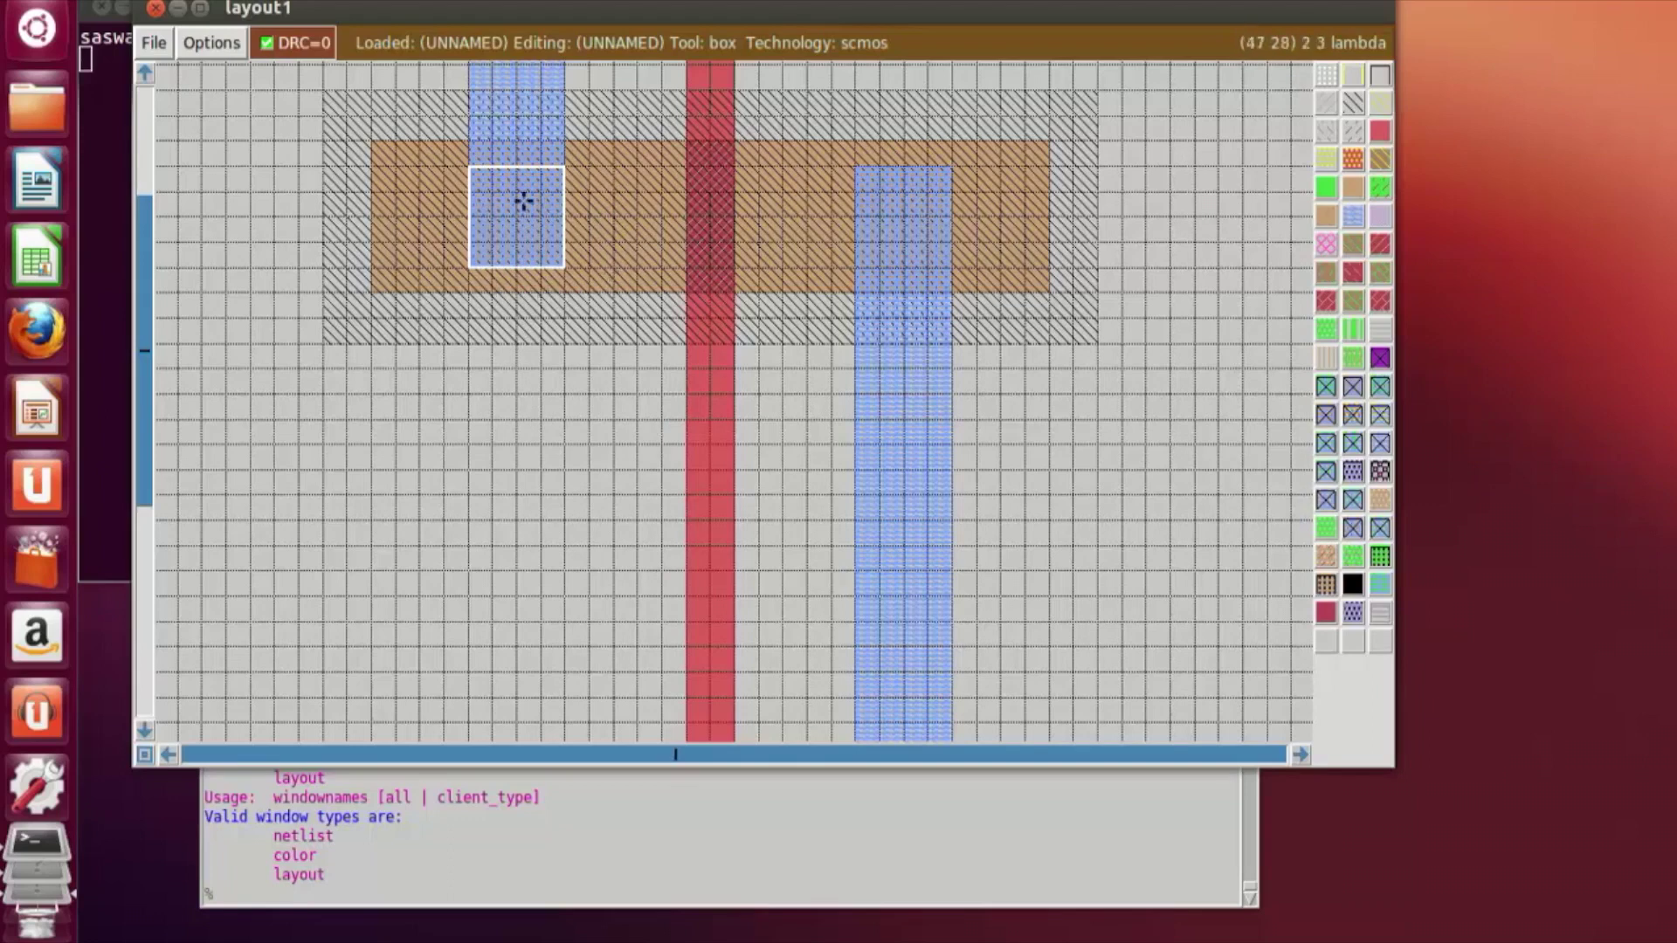
{"action": "left_click", "coordinate": [1350, 390]}
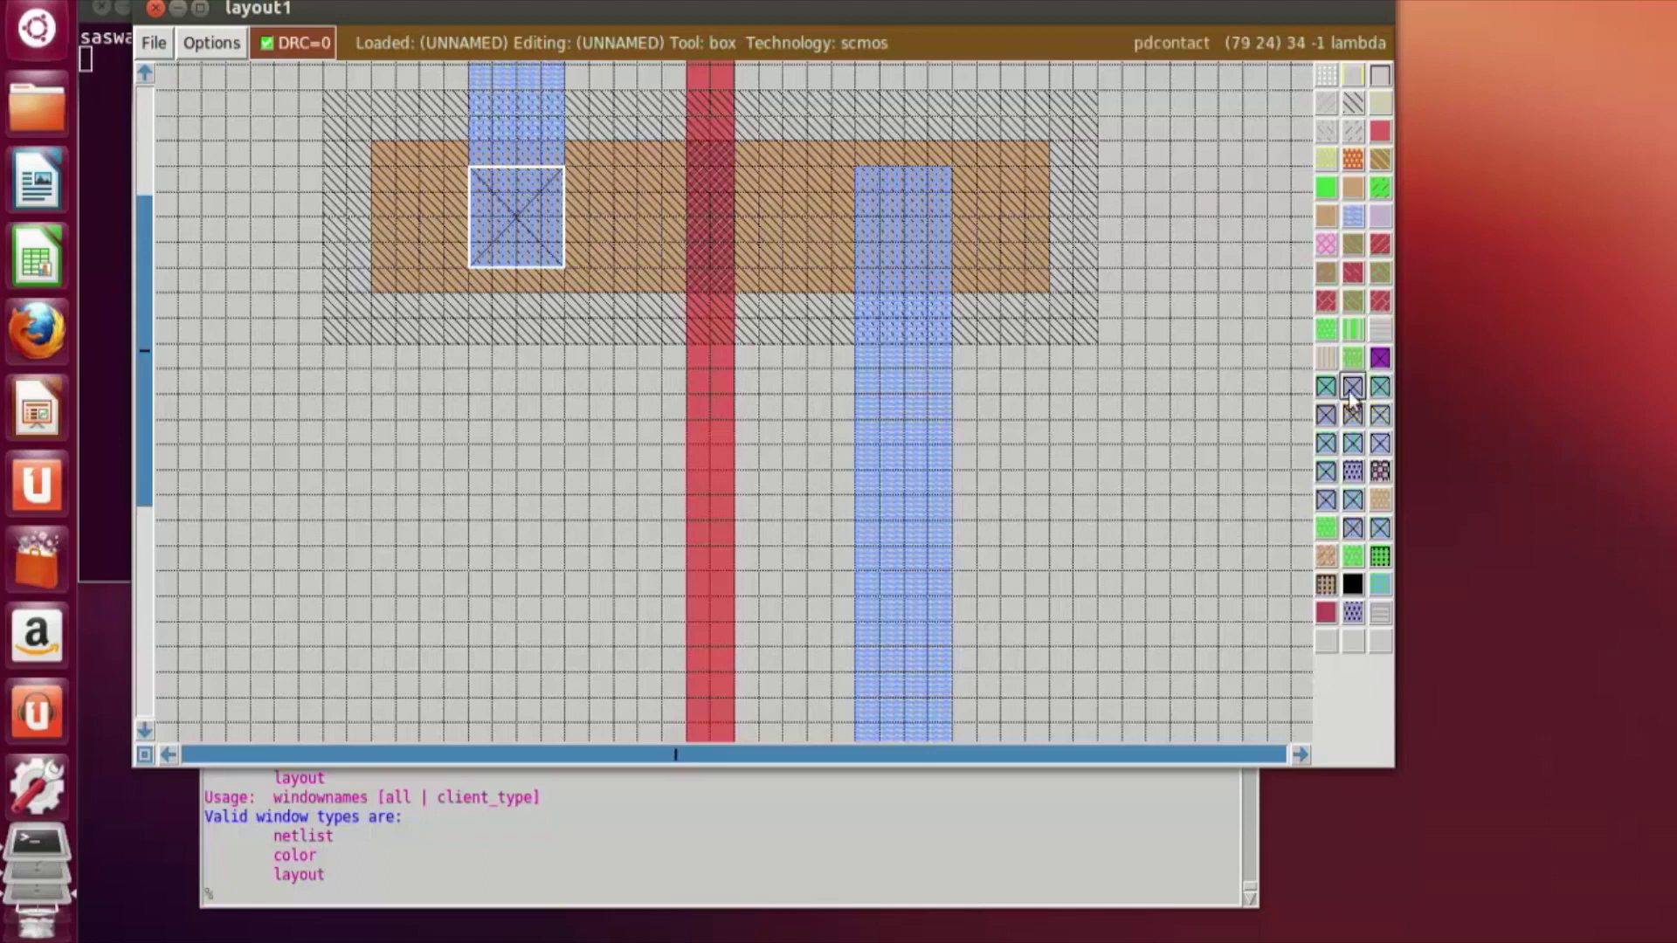
Step: Place a 4 by 4 lambda pdcontact where the upper end of the output metal strip overlaps the p-diffusion
{"action": "left_click", "coordinate": [861, 264]}
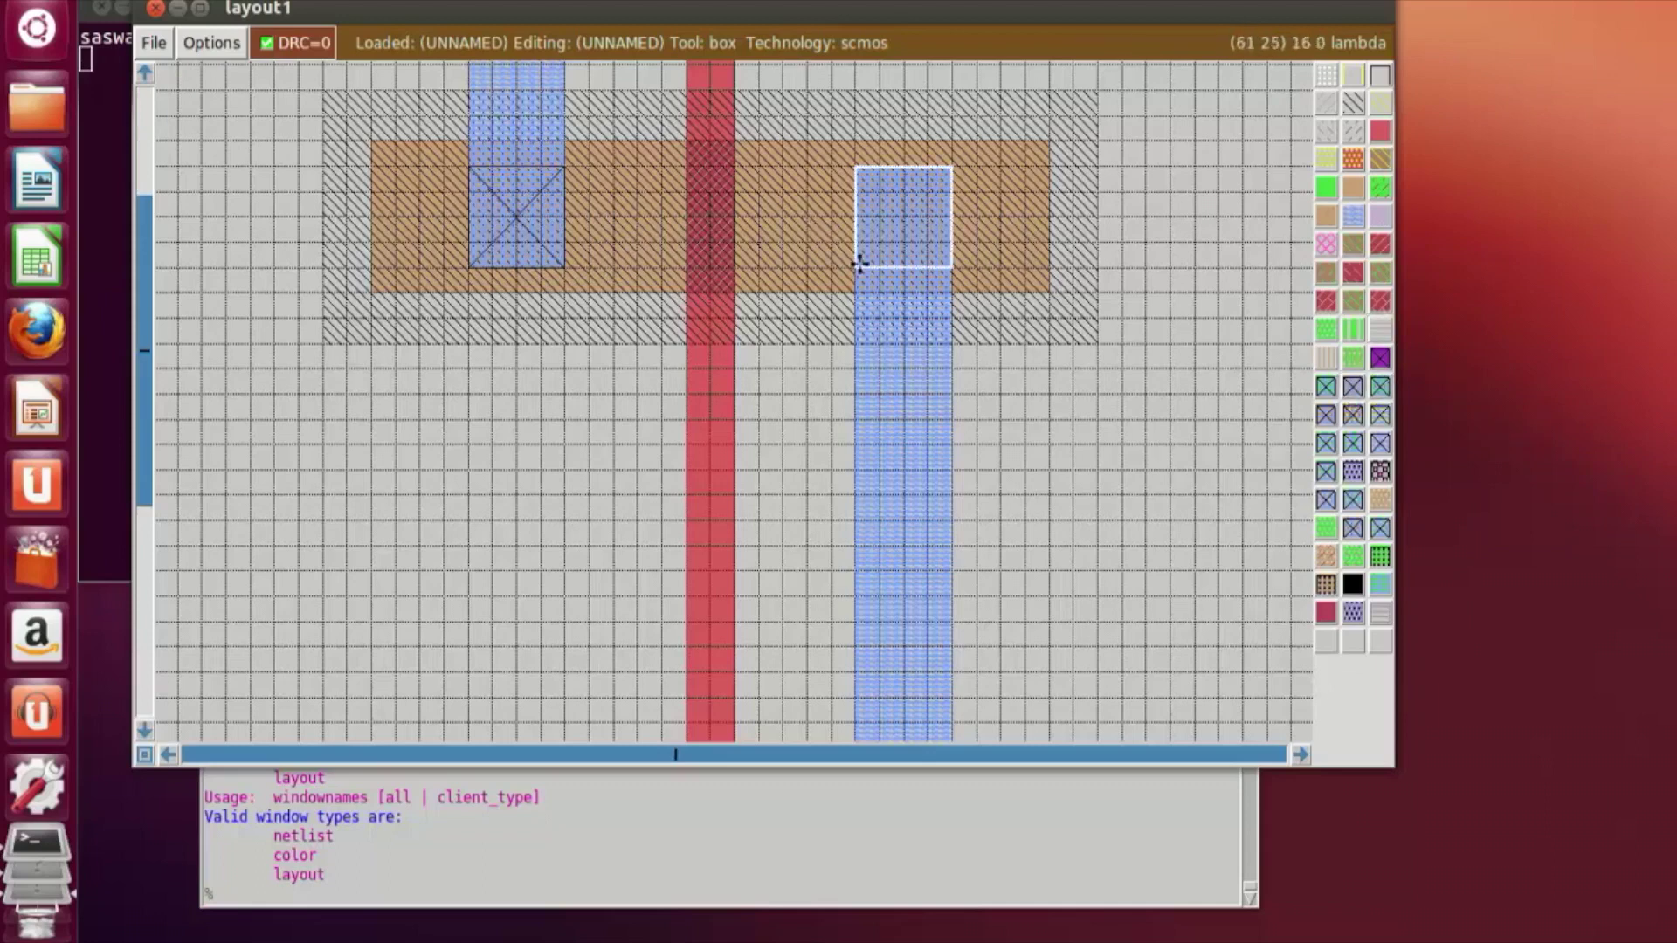
{"action": "left_click", "coordinate": [860, 168]}
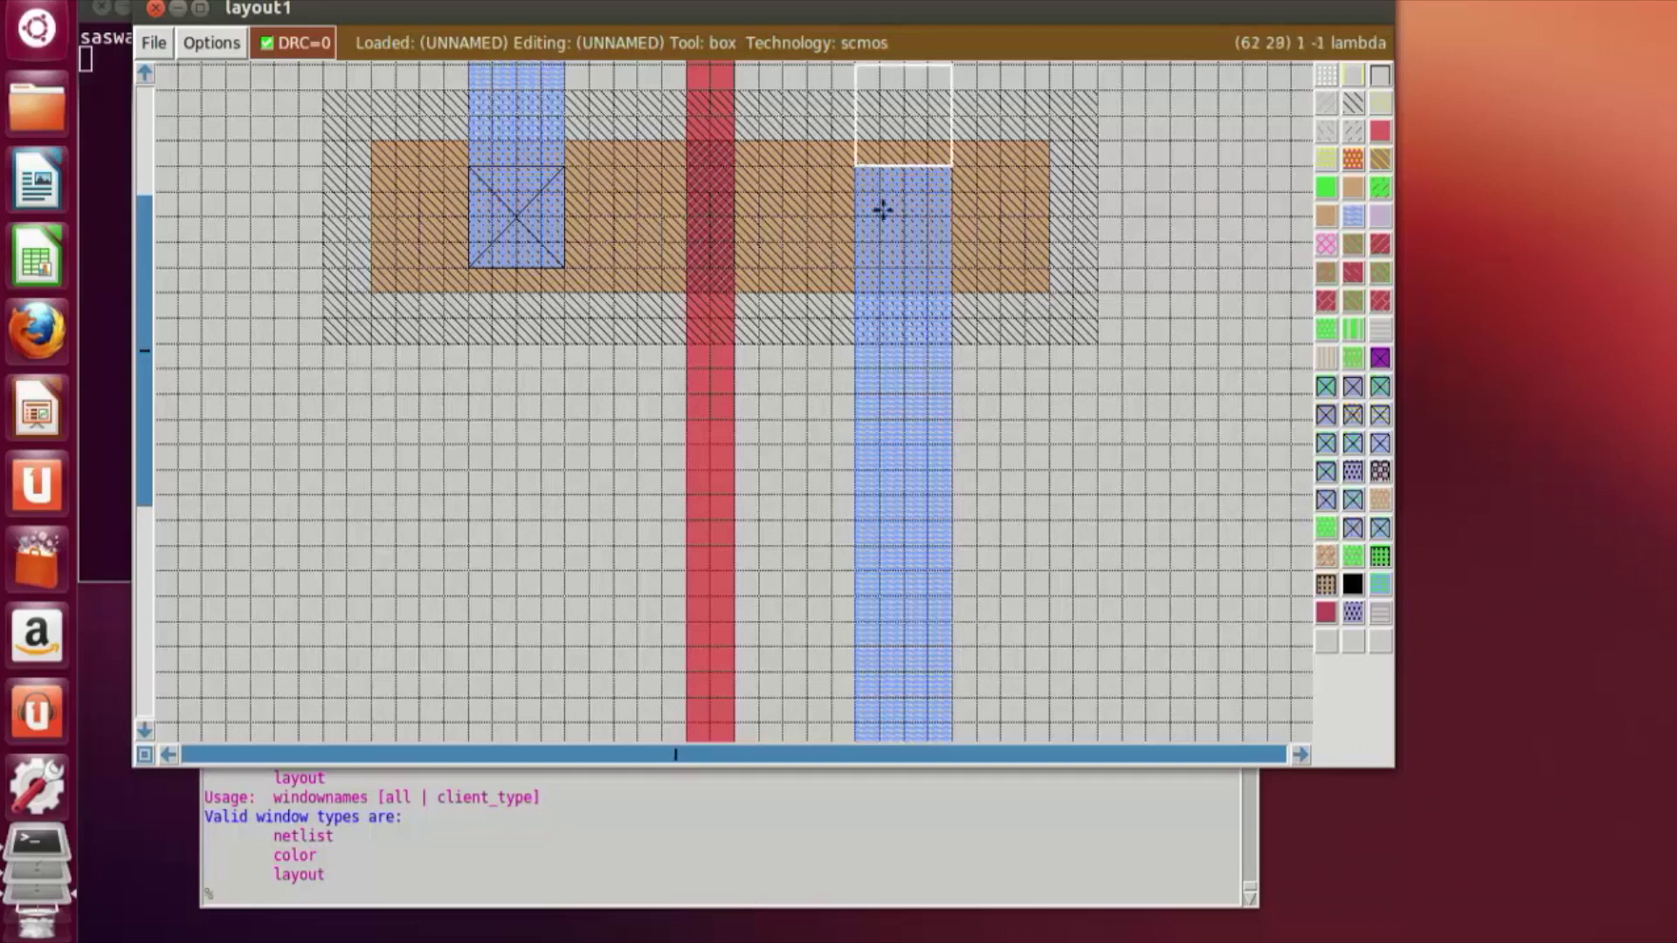
{"action": "right_click", "coordinate": [952, 270]}
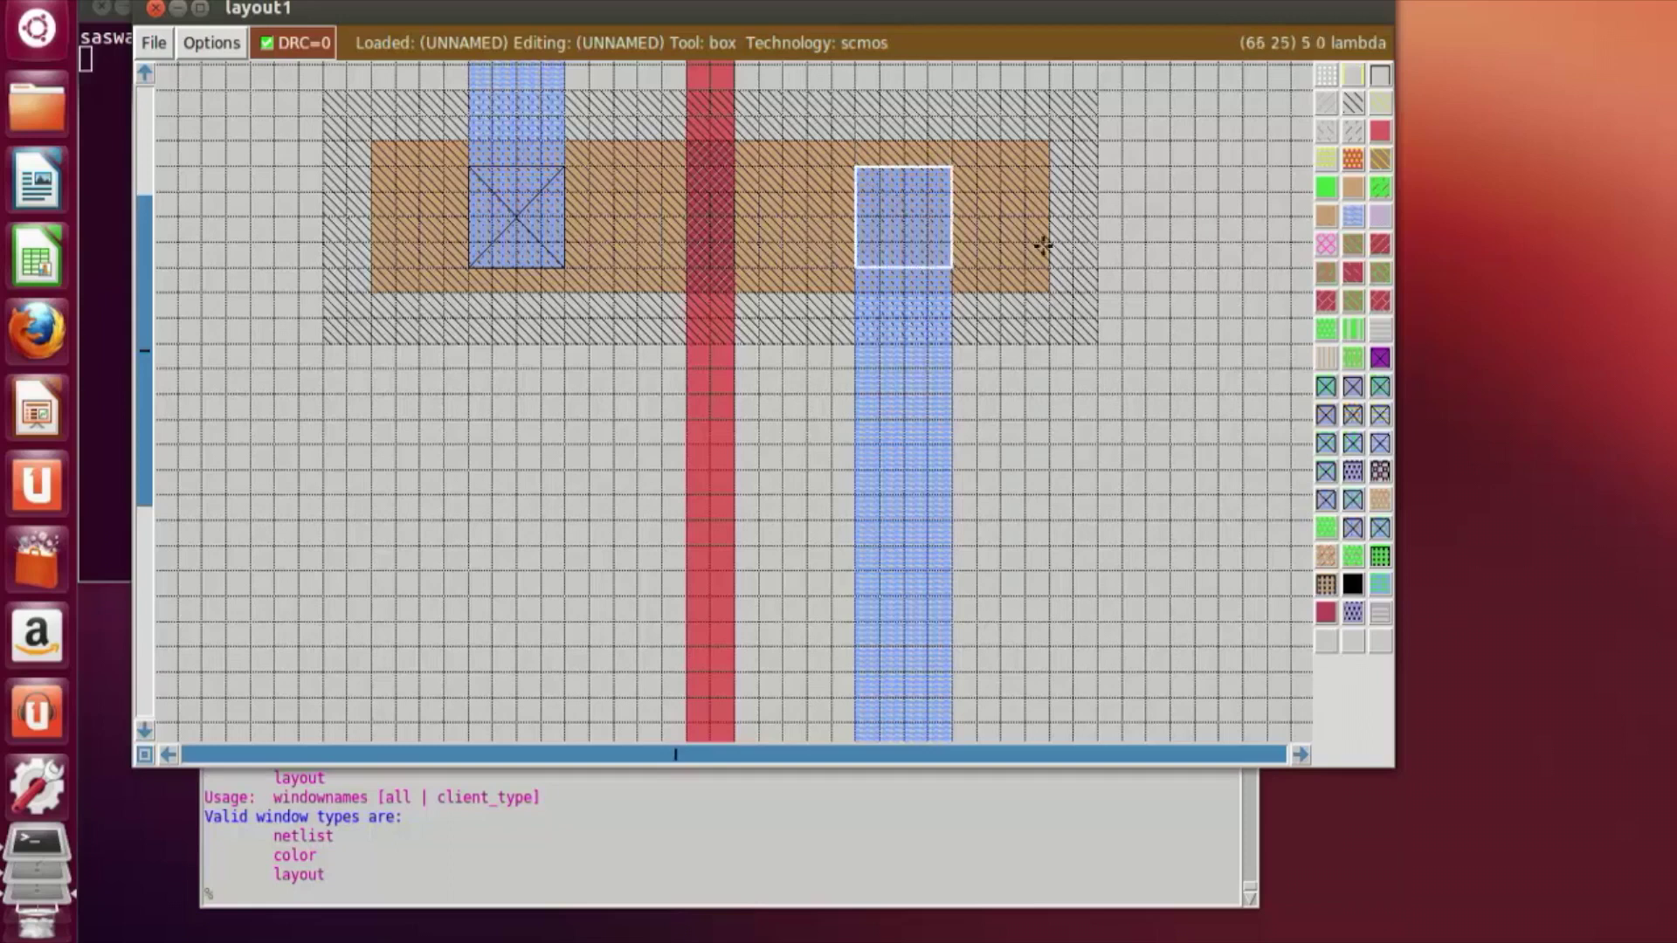
{"action": "left_click", "coordinate": [1326, 387]}
{"action": "left_click", "coordinate": [1069, 460]}
Step: Place a 4 by 4 lambda ndcontact at the upper end of the GND metal branch, over the n-diffusion
{"action": "scroll", "coordinate": [1082, 454], "scroll_direction": "down", "scroll_amount": 2}
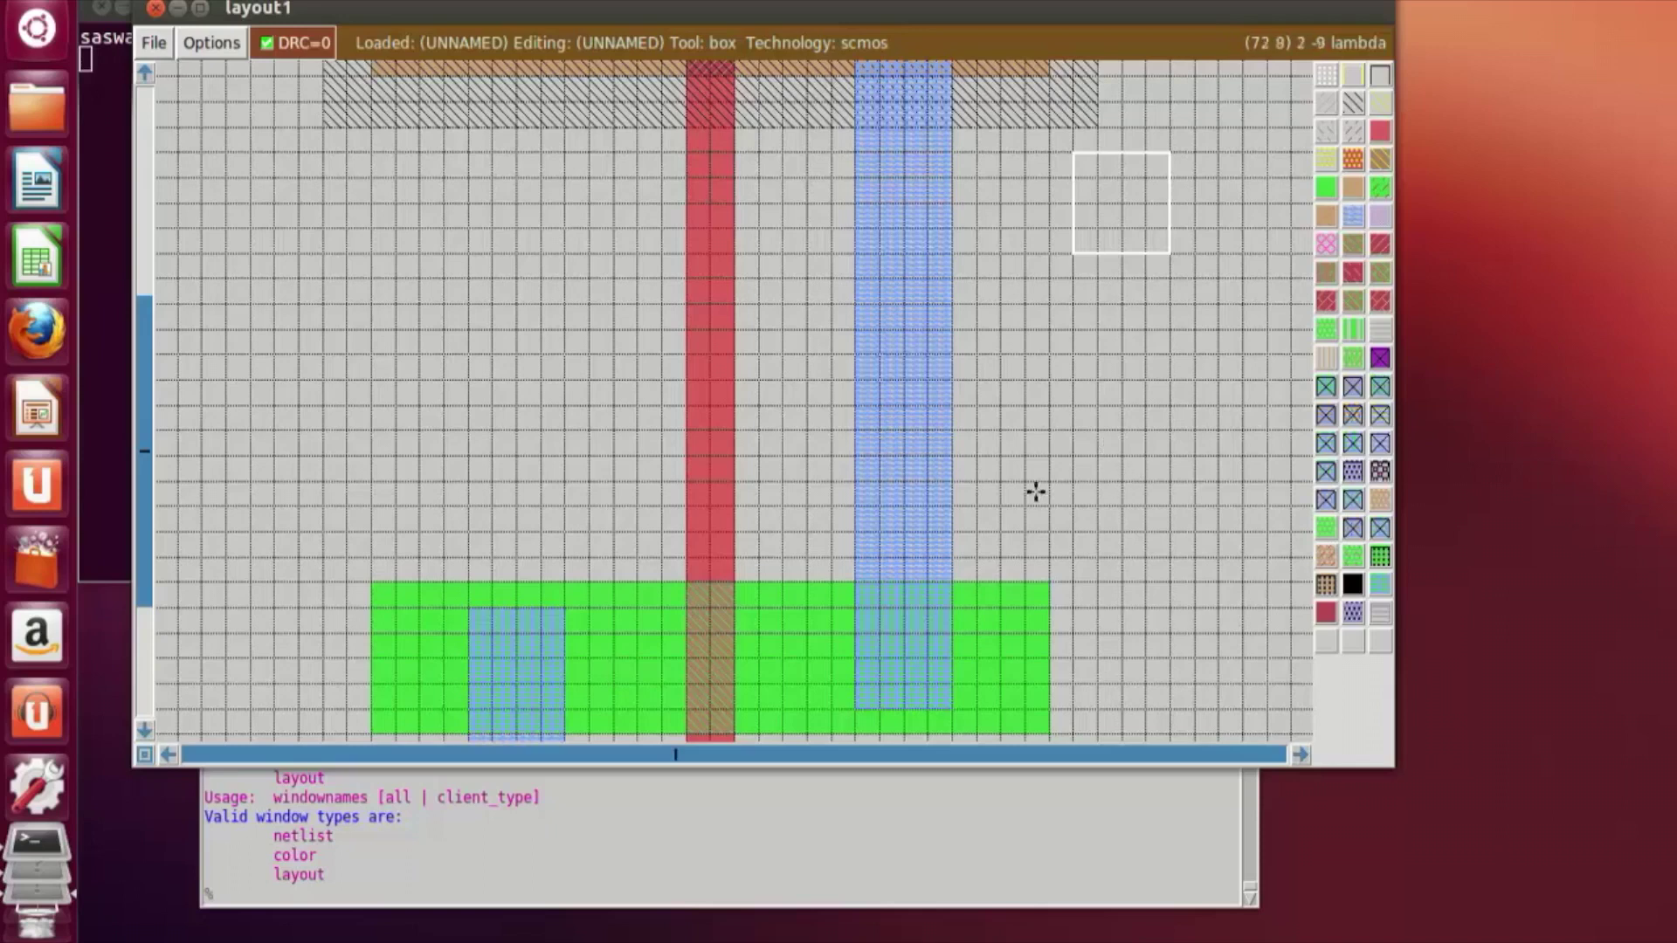
{"action": "scroll", "coordinate": [494, 628], "scroll_direction": "down", "scroll_amount": 2}
{"action": "scroll", "coordinate": [495, 628], "scroll_direction": "down", "scroll_amount": 1}
{"action": "left_click", "coordinate": [469, 490]}
{"action": "left_click", "coordinate": [470, 399]}
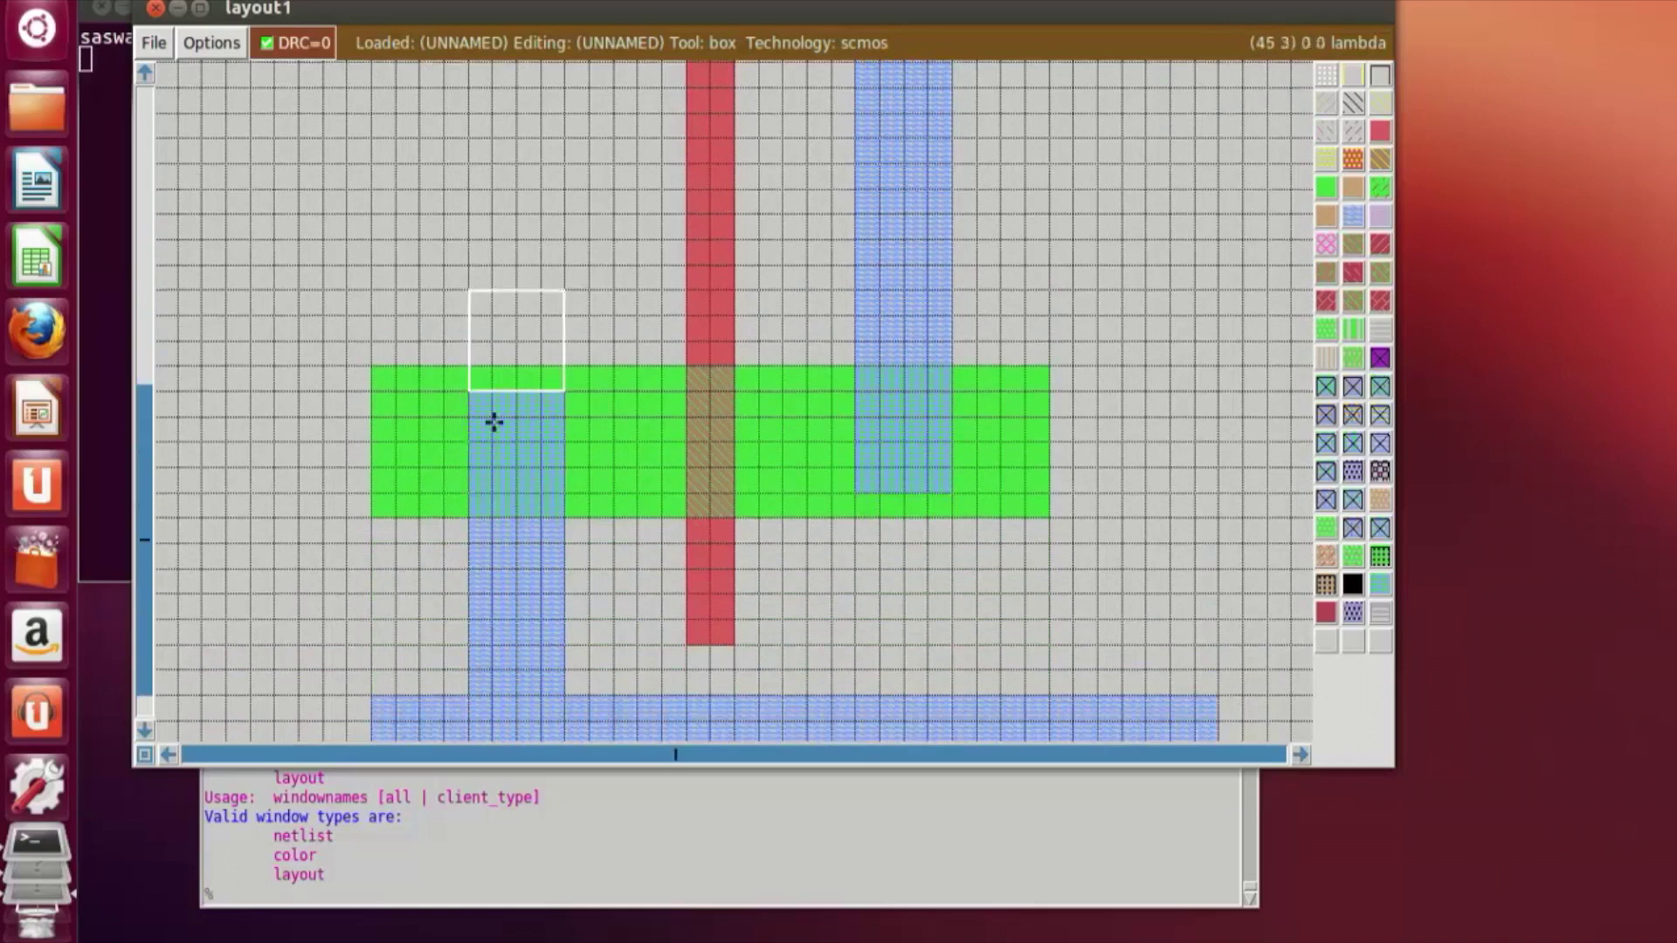
{"action": "left_click", "coordinate": [555, 486]}
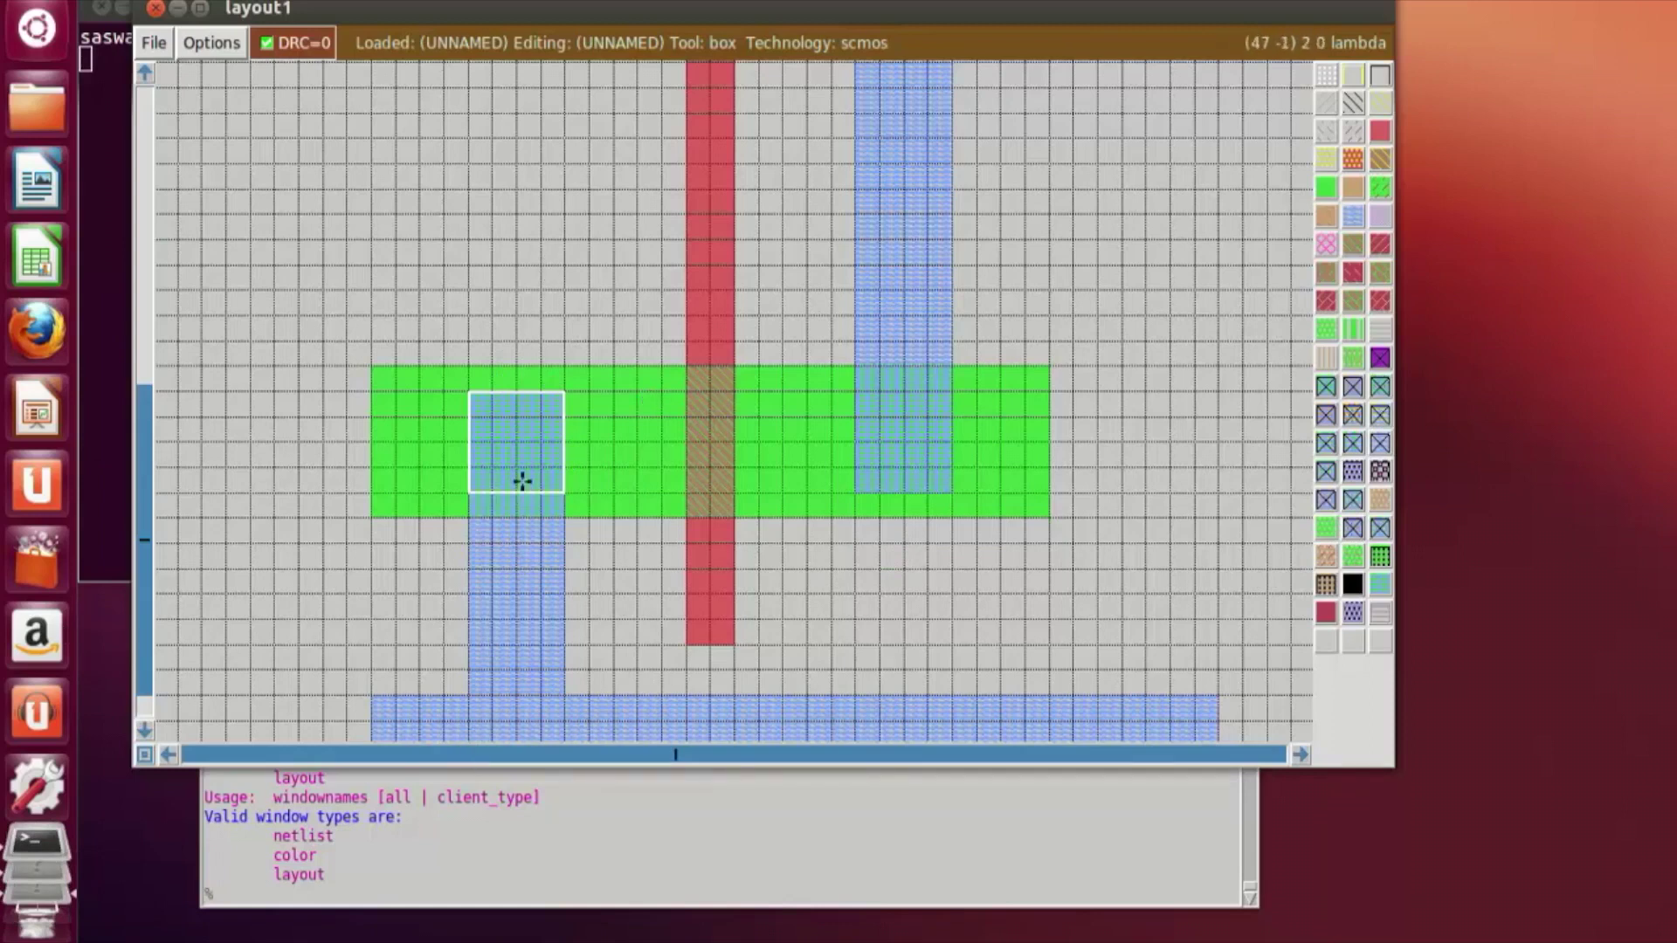
{"action": "left_click", "coordinate": [1325, 387]}
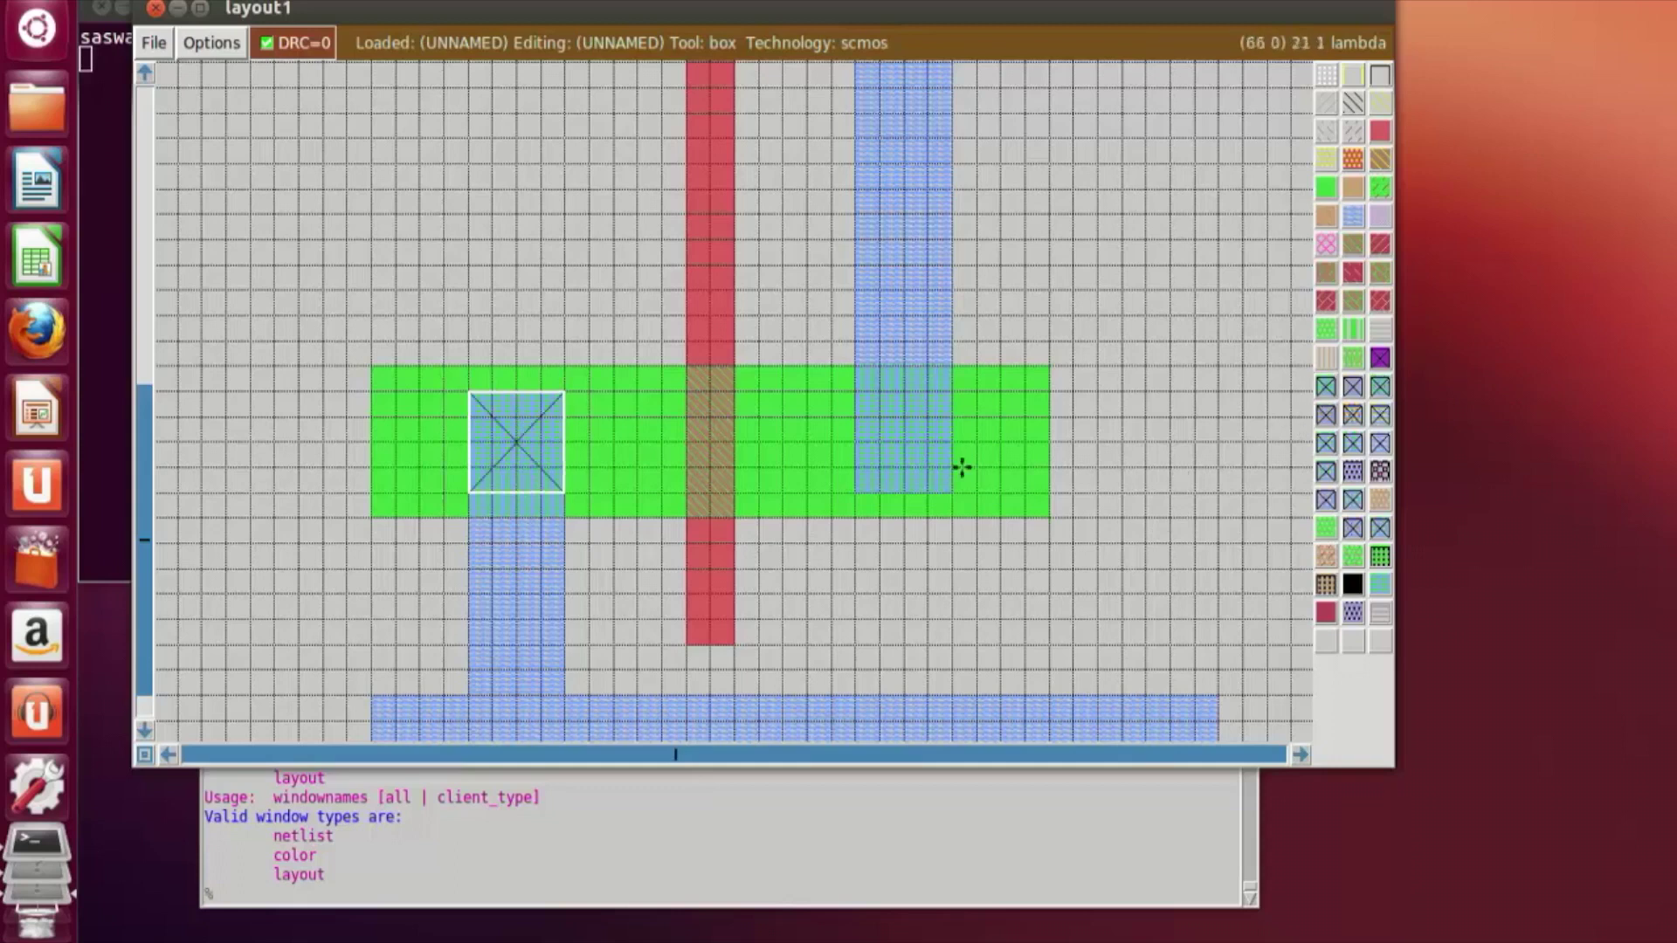
Step: Place a 4 by 4 lambda ndcontact where the lower end of the output metal strip overlaps the n-diffusion
{"action": "left_click", "coordinate": [884, 484]}
{"action": "left_click", "coordinate": [860, 483]}
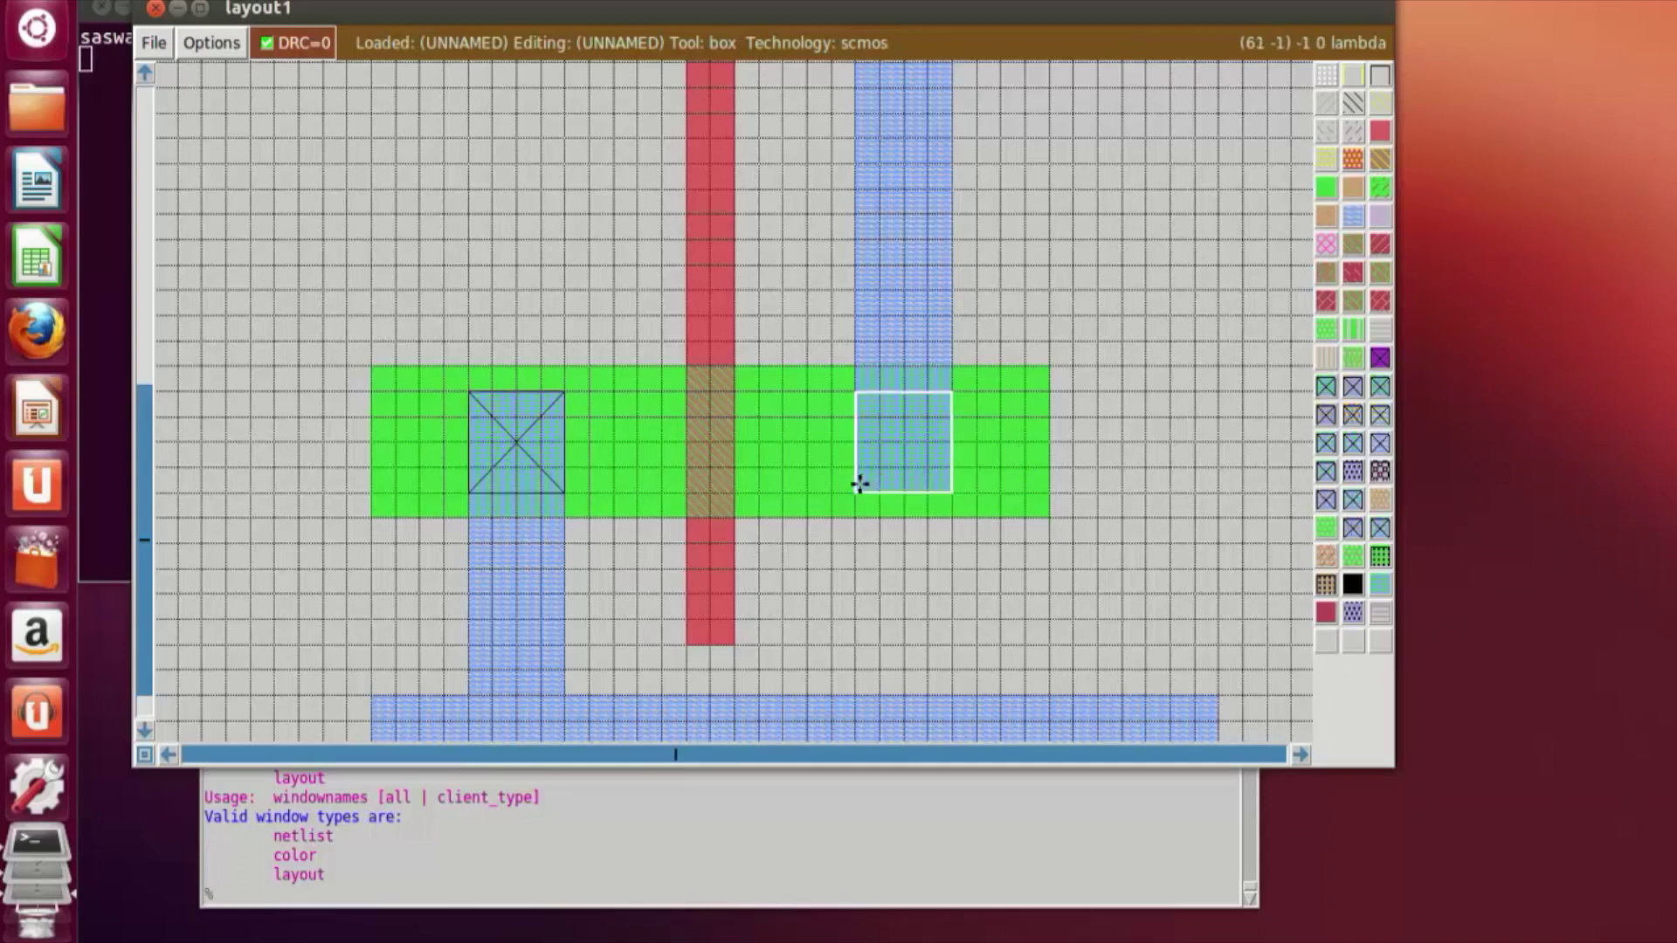
{"action": "left_click", "coordinate": [1325, 387]}
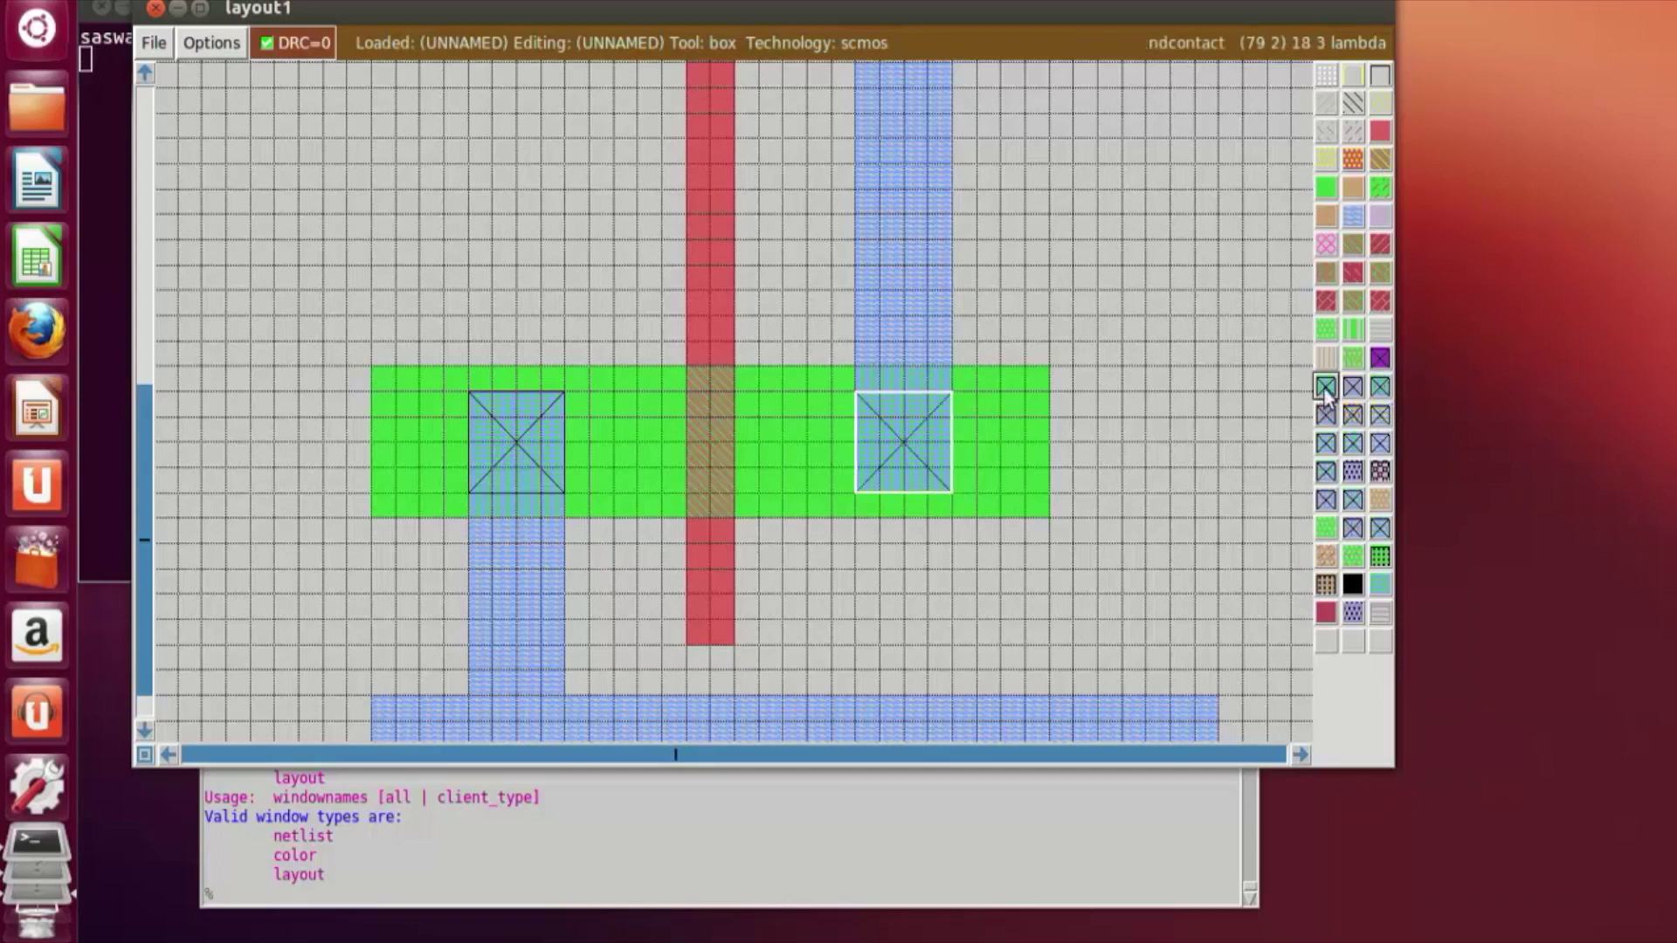
{"action": "left_click", "coordinate": [1022, 616]}
Step: Place a 4 by 4 lambda nsubstratecontact on the VDD rail, just right of the VDD! label
{"action": "scroll", "coordinate": [1022, 614], "scroll_direction": "up", "scroll_amount": 10}
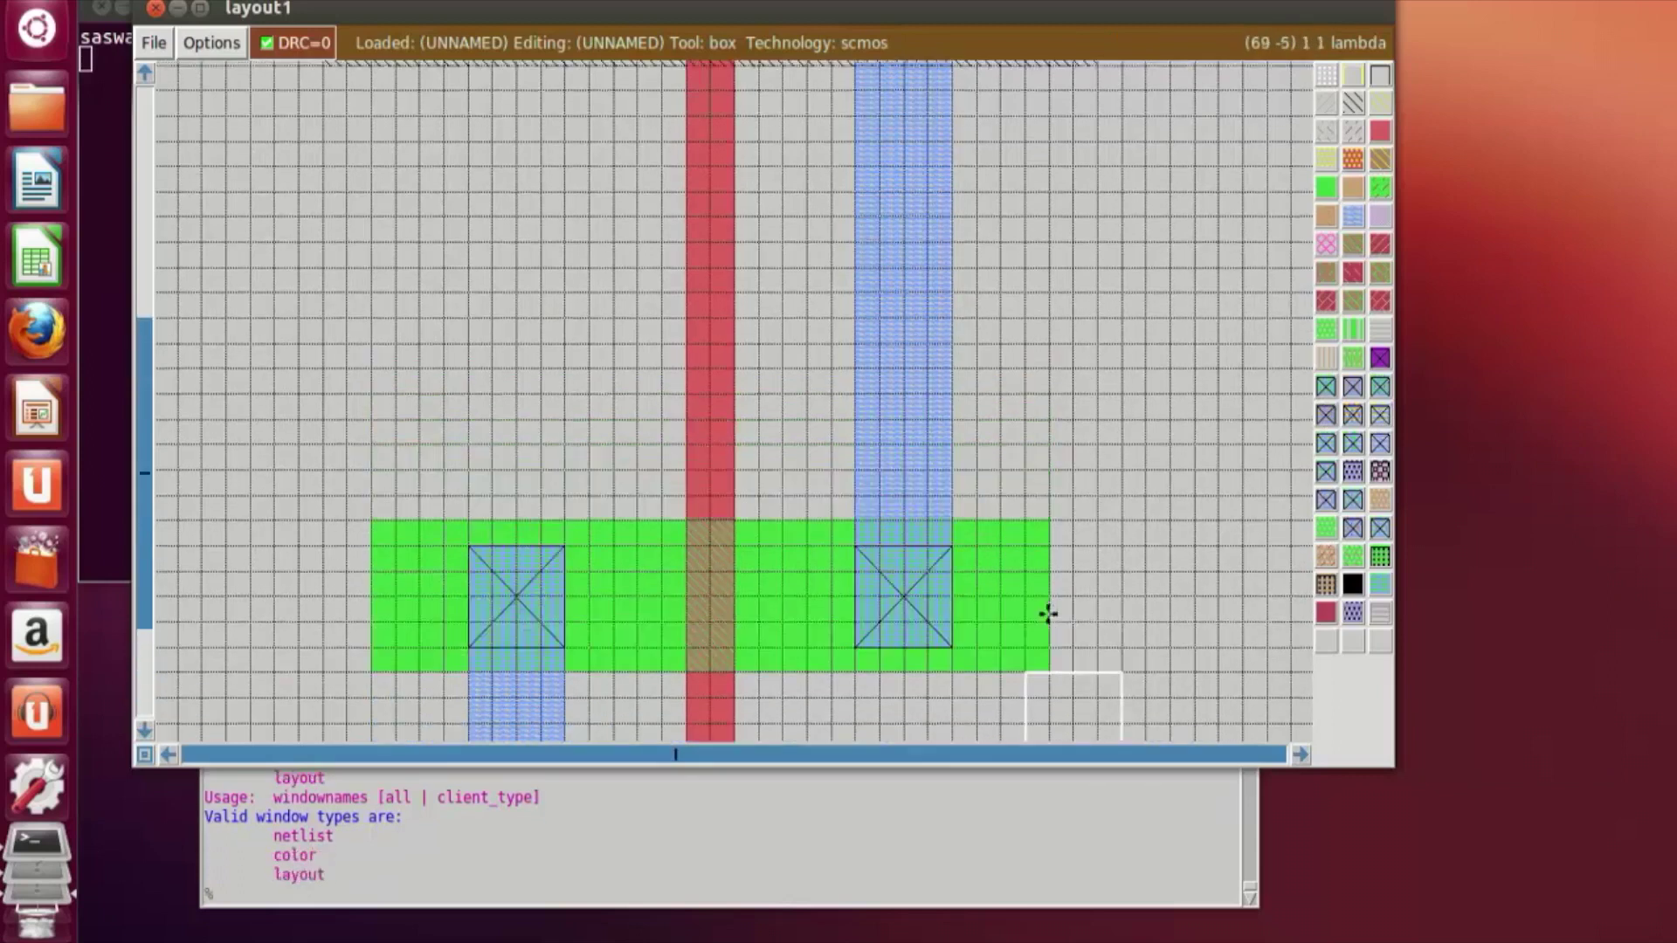
{"action": "scroll", "coordinate": [1052, 613], "scroll_direction": "up", "scroll_amount": 5}
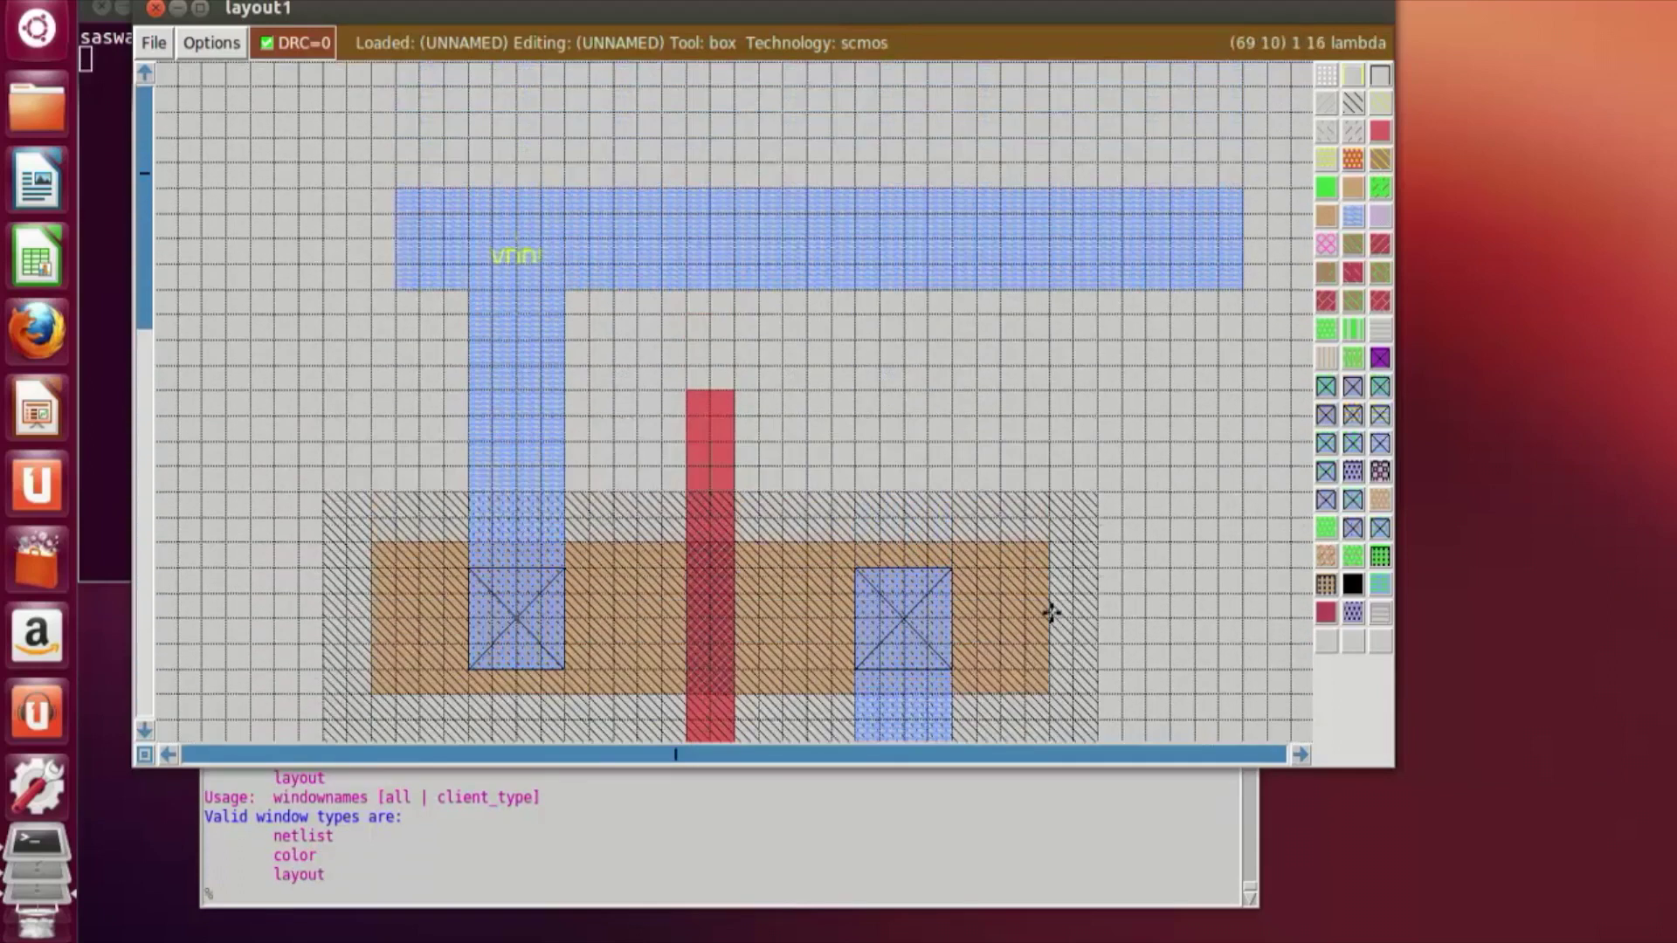
{"action": "left_click", "coordinate": [588, 373]}
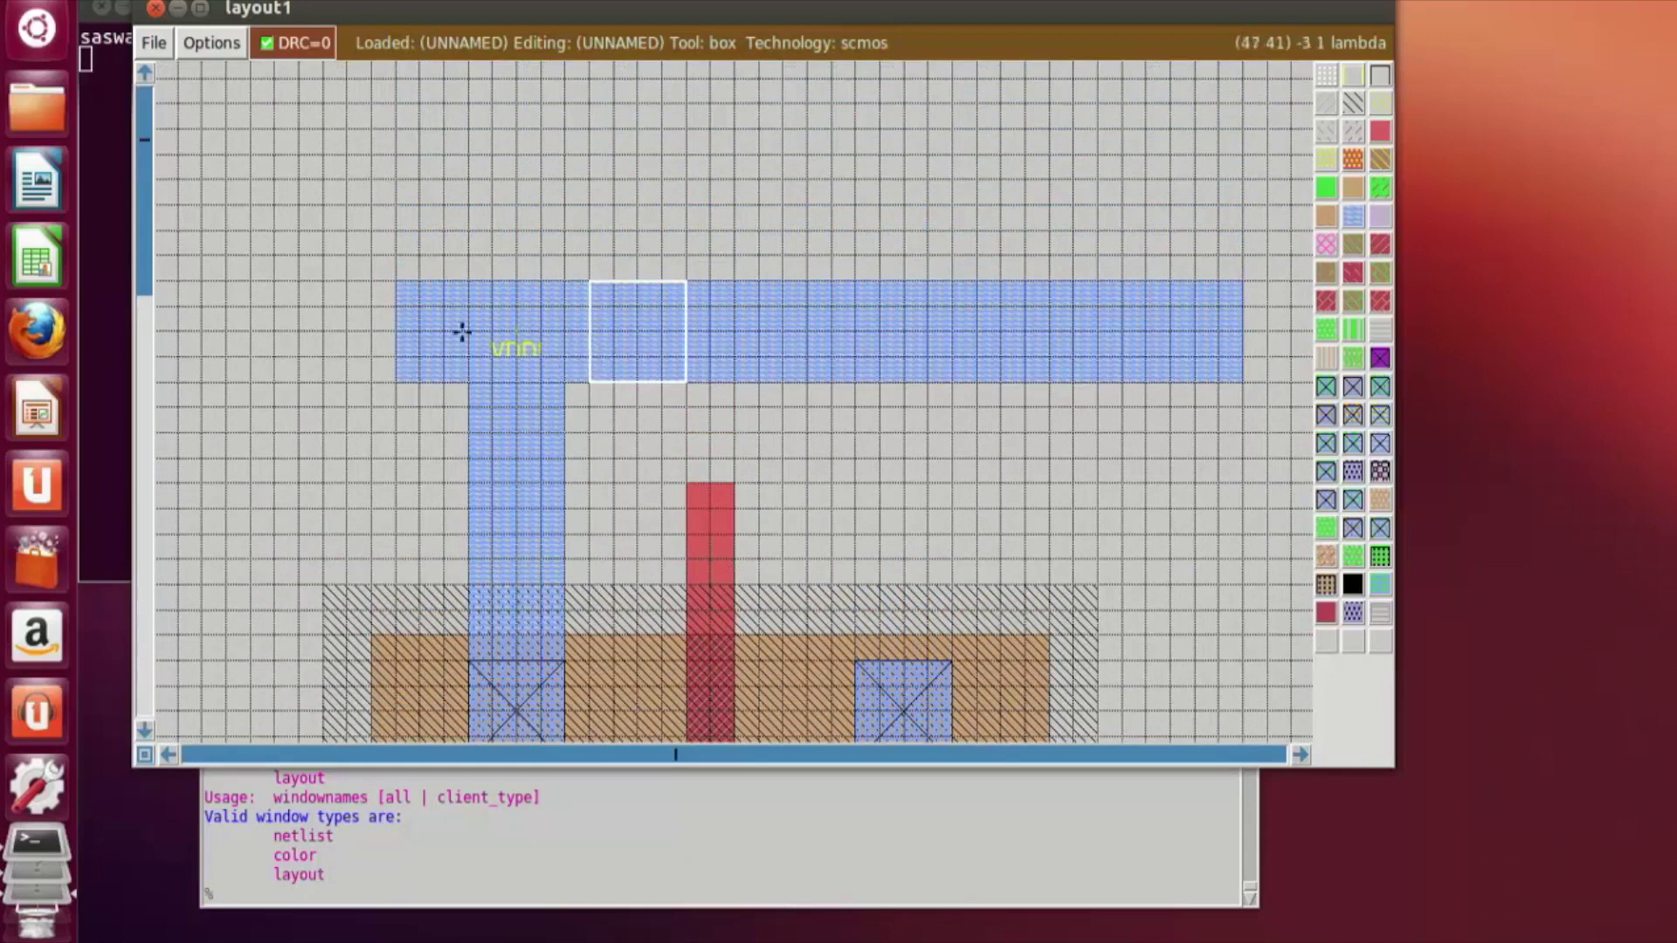
{"action": "scroll", "coordinate": [689, 531], "scroll_direction": "down", "scroll_amount": 2}
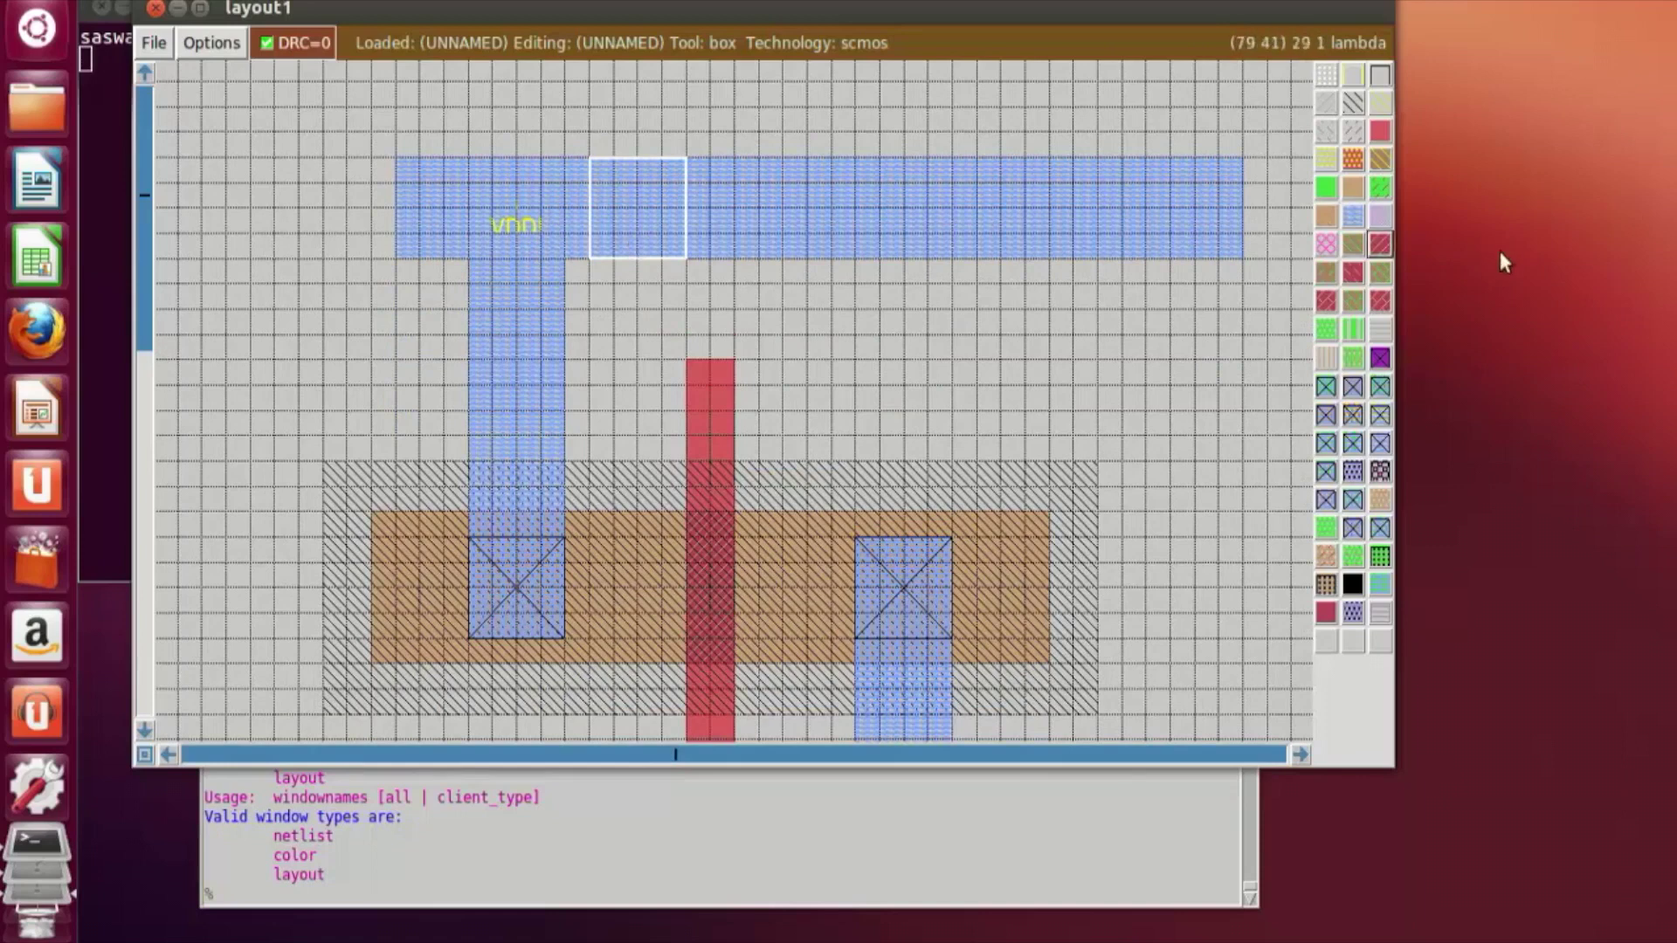
{"action": "middle_click", "coordinate": [1354, 505]}
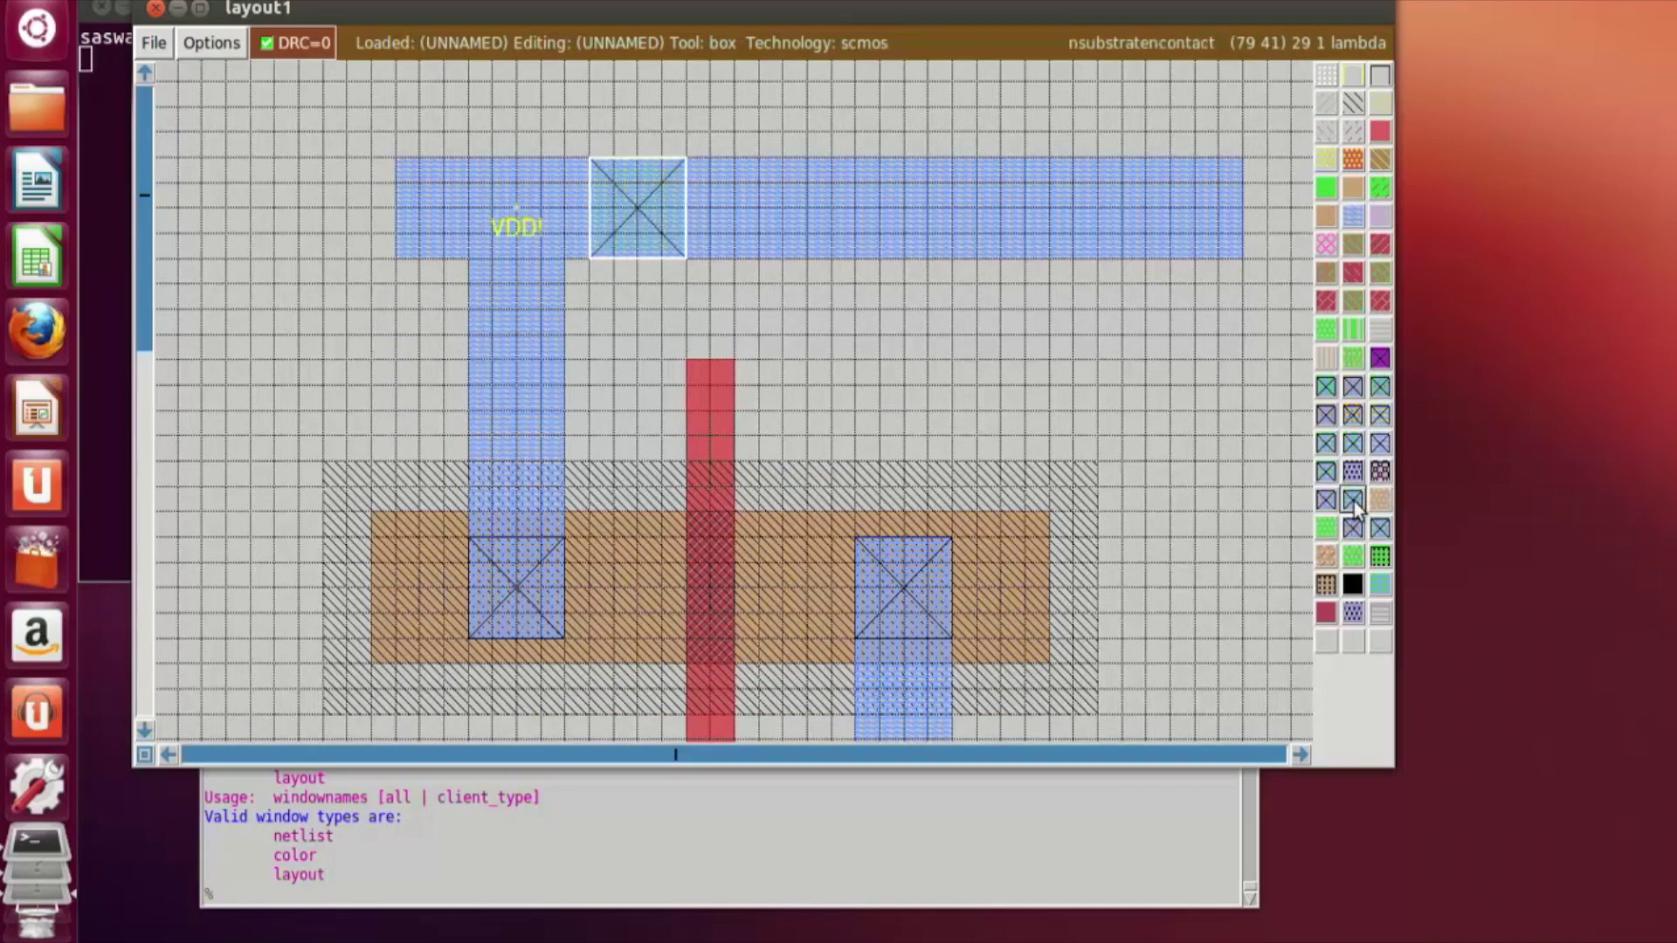
Step: Add two more 4 by 4 lambda nsubstratecontacts, spaced along the VDD rail to the right of the first one
{"action": "left_click", "coordinate": [806, 256]}
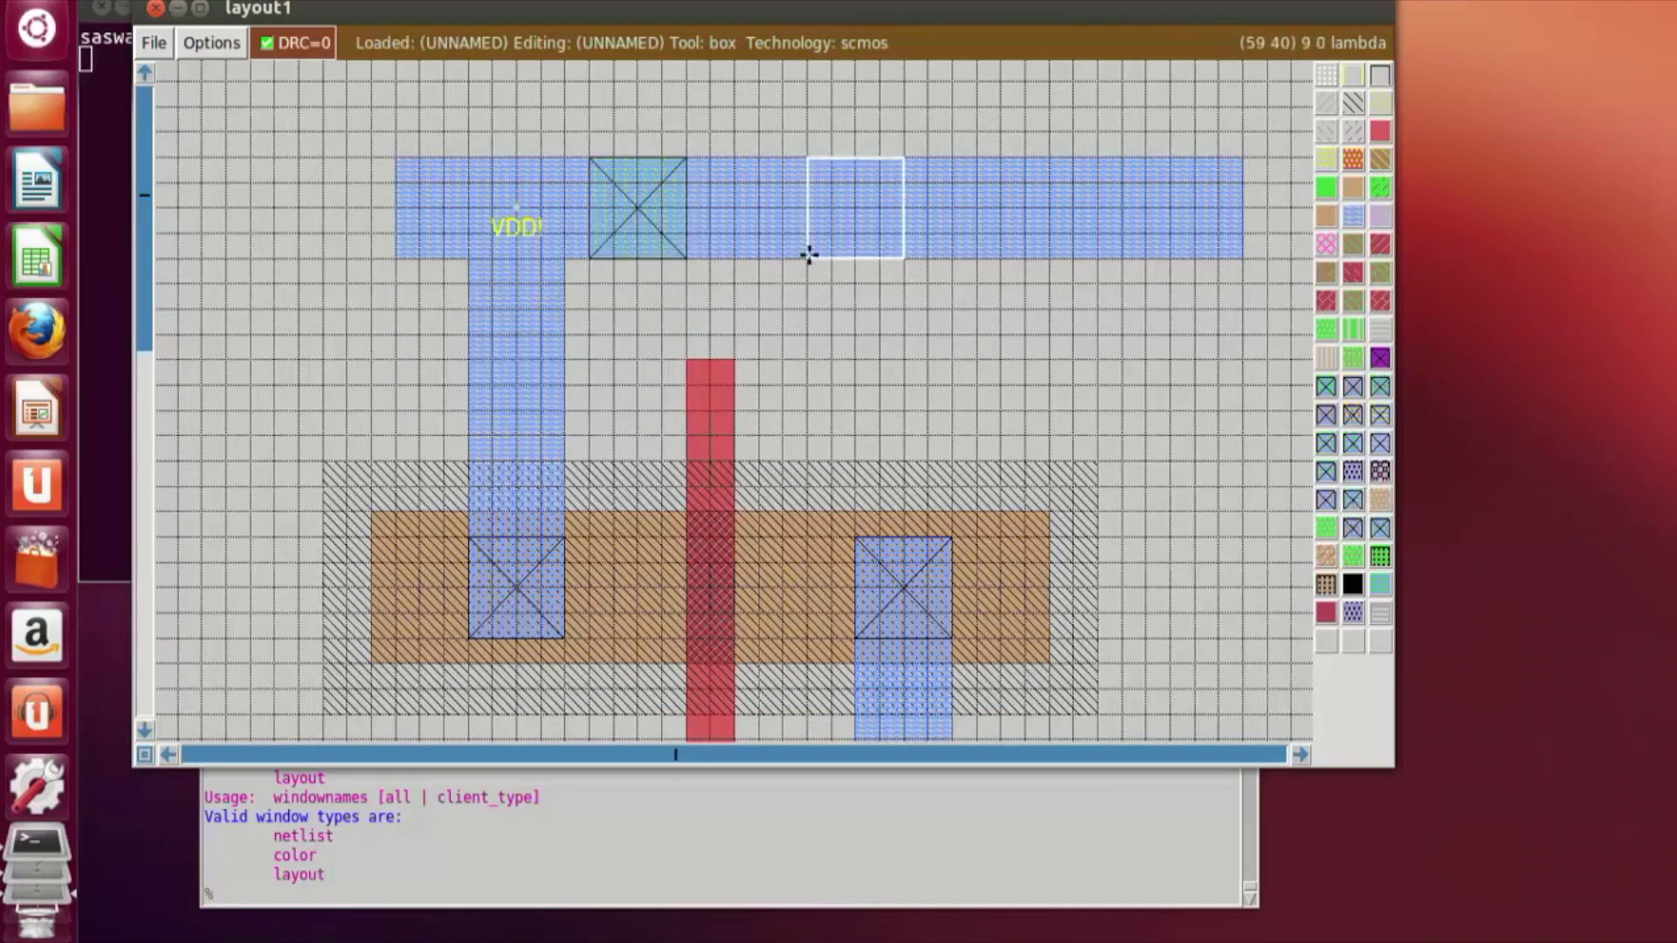
{"action": "middle_click", "coordinate": [1356, 510]}
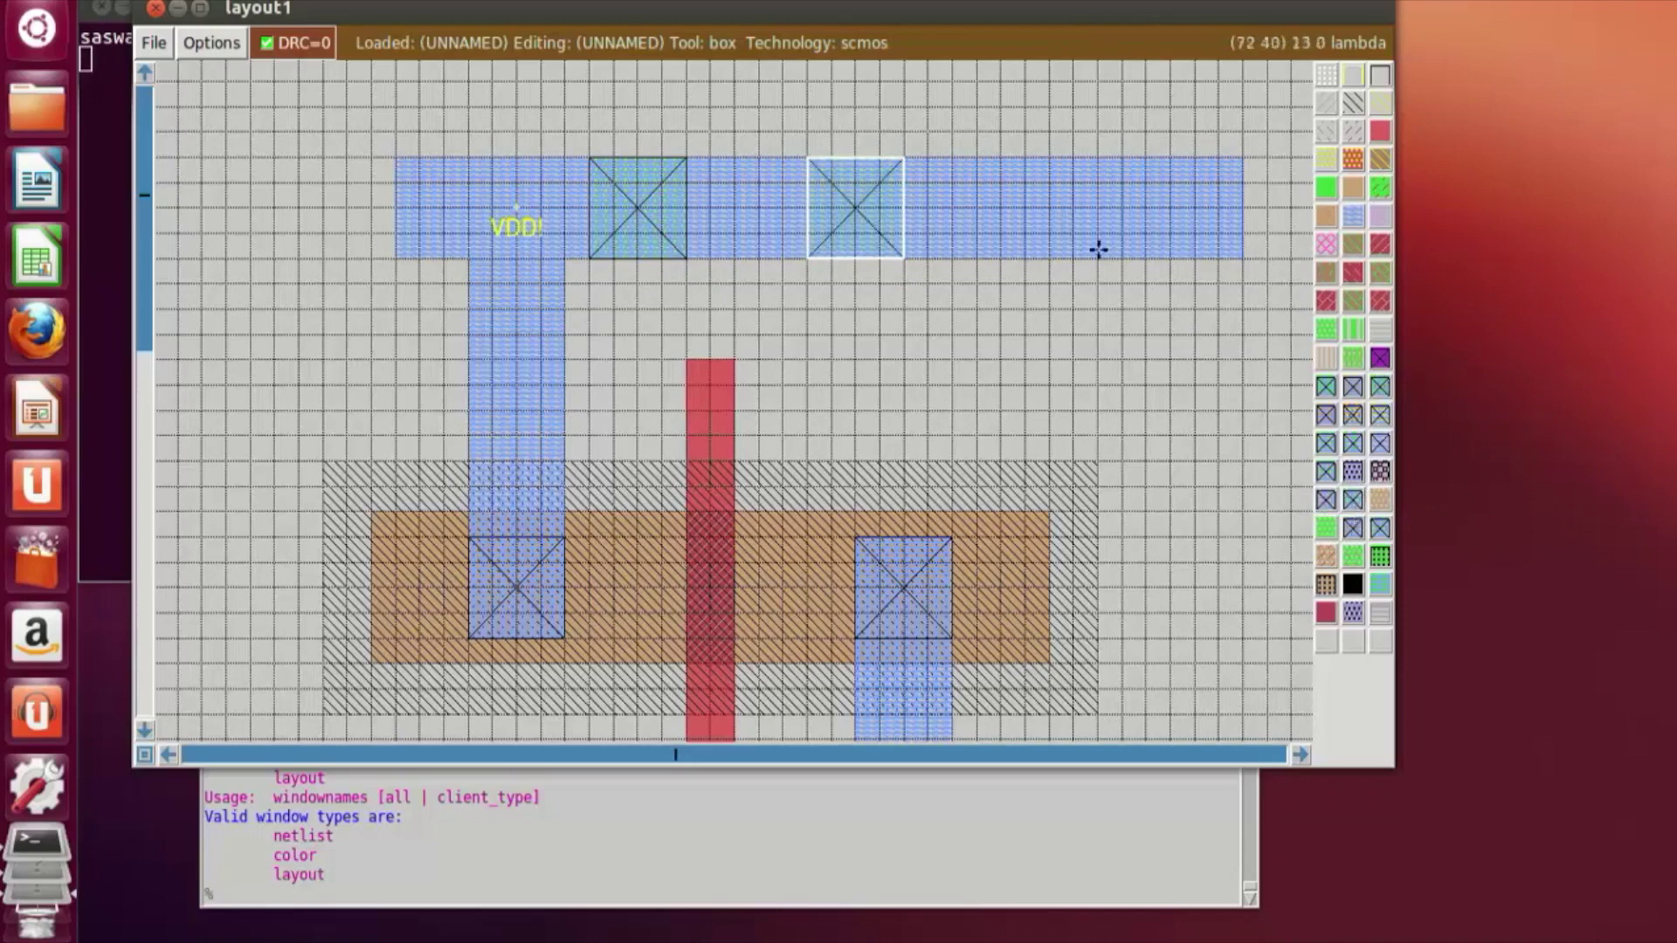
{"action": "left_click", "coordinate": [1040, 263]}
{"action": "left_click", "coordinate": [990, 254]}
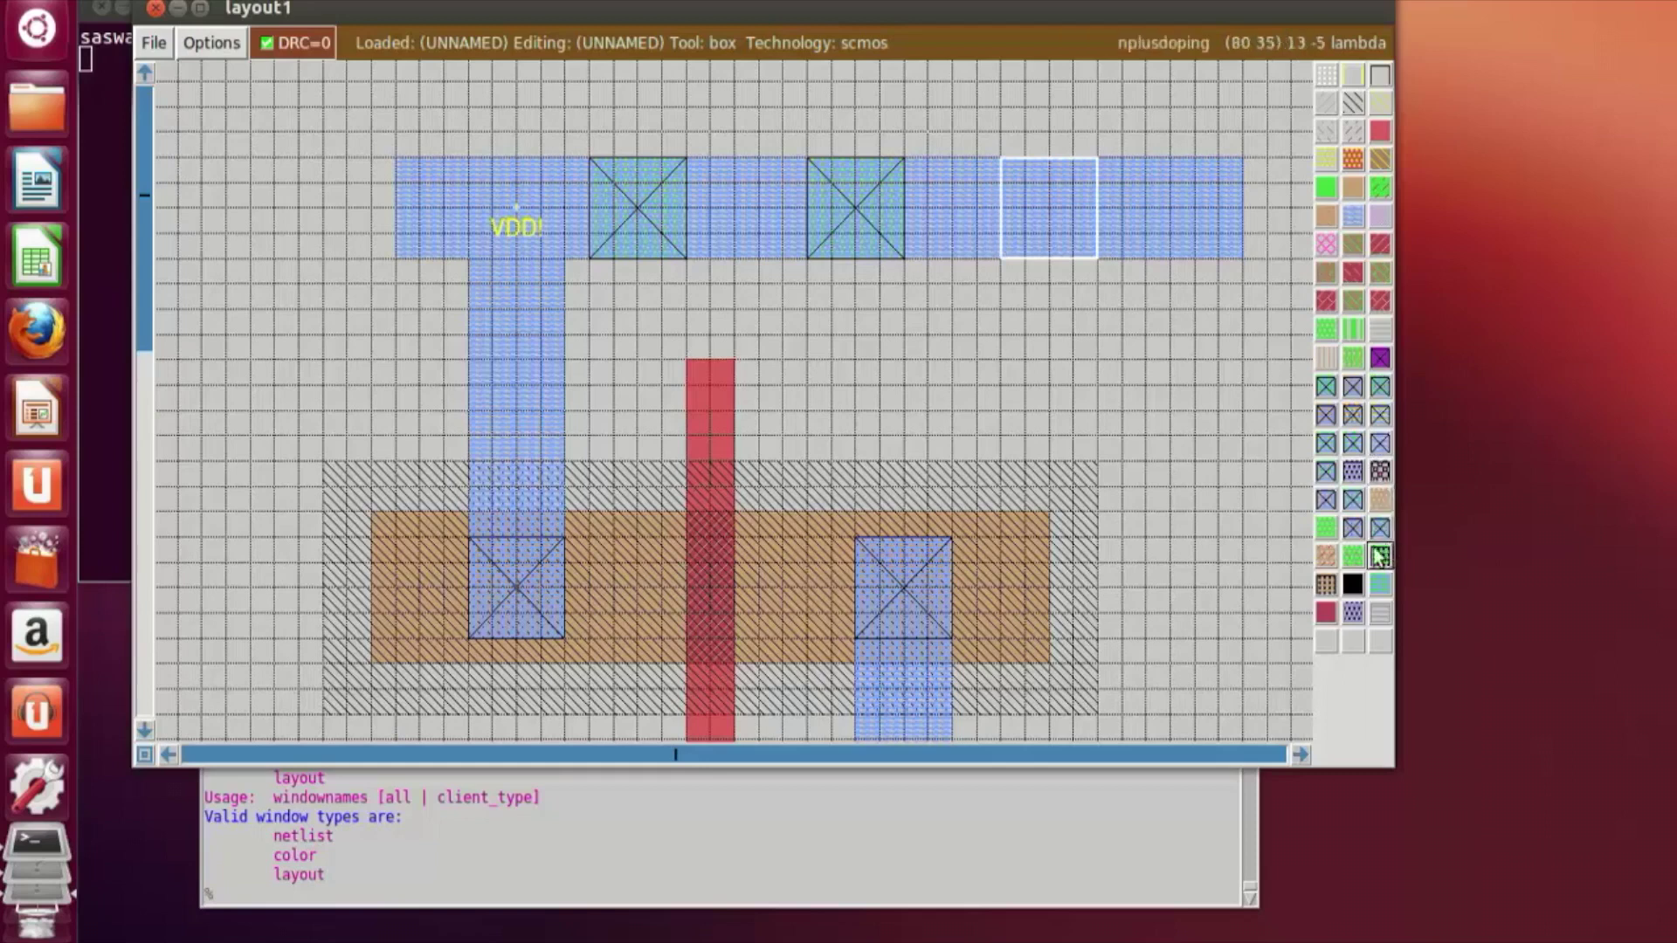
{"action": "middle_click", "coordinate": [1352, 505]}
{"action": "left_click", "coordinate": [1169, 459]}
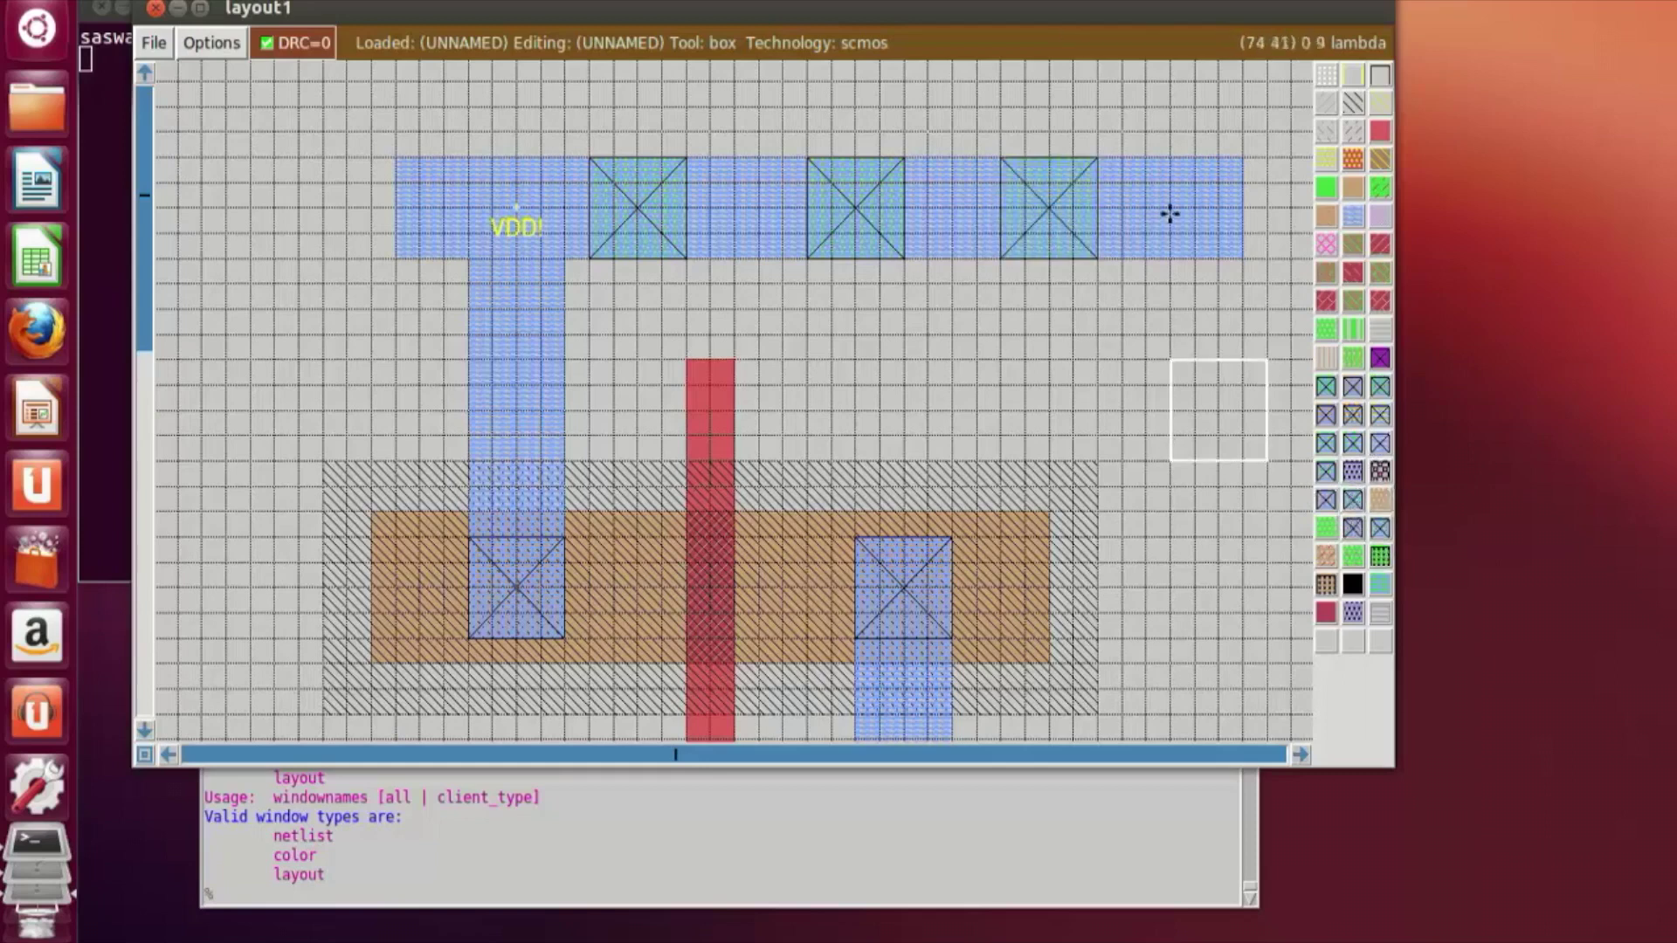
Step: Trim about 5 lambda off the right end of the VDD rail, just beyond its third substrate contact
{"action": "left_click", "coordinate": [1125, 106]}
{"action": "right_click", "coordinate": [1267, 334]}
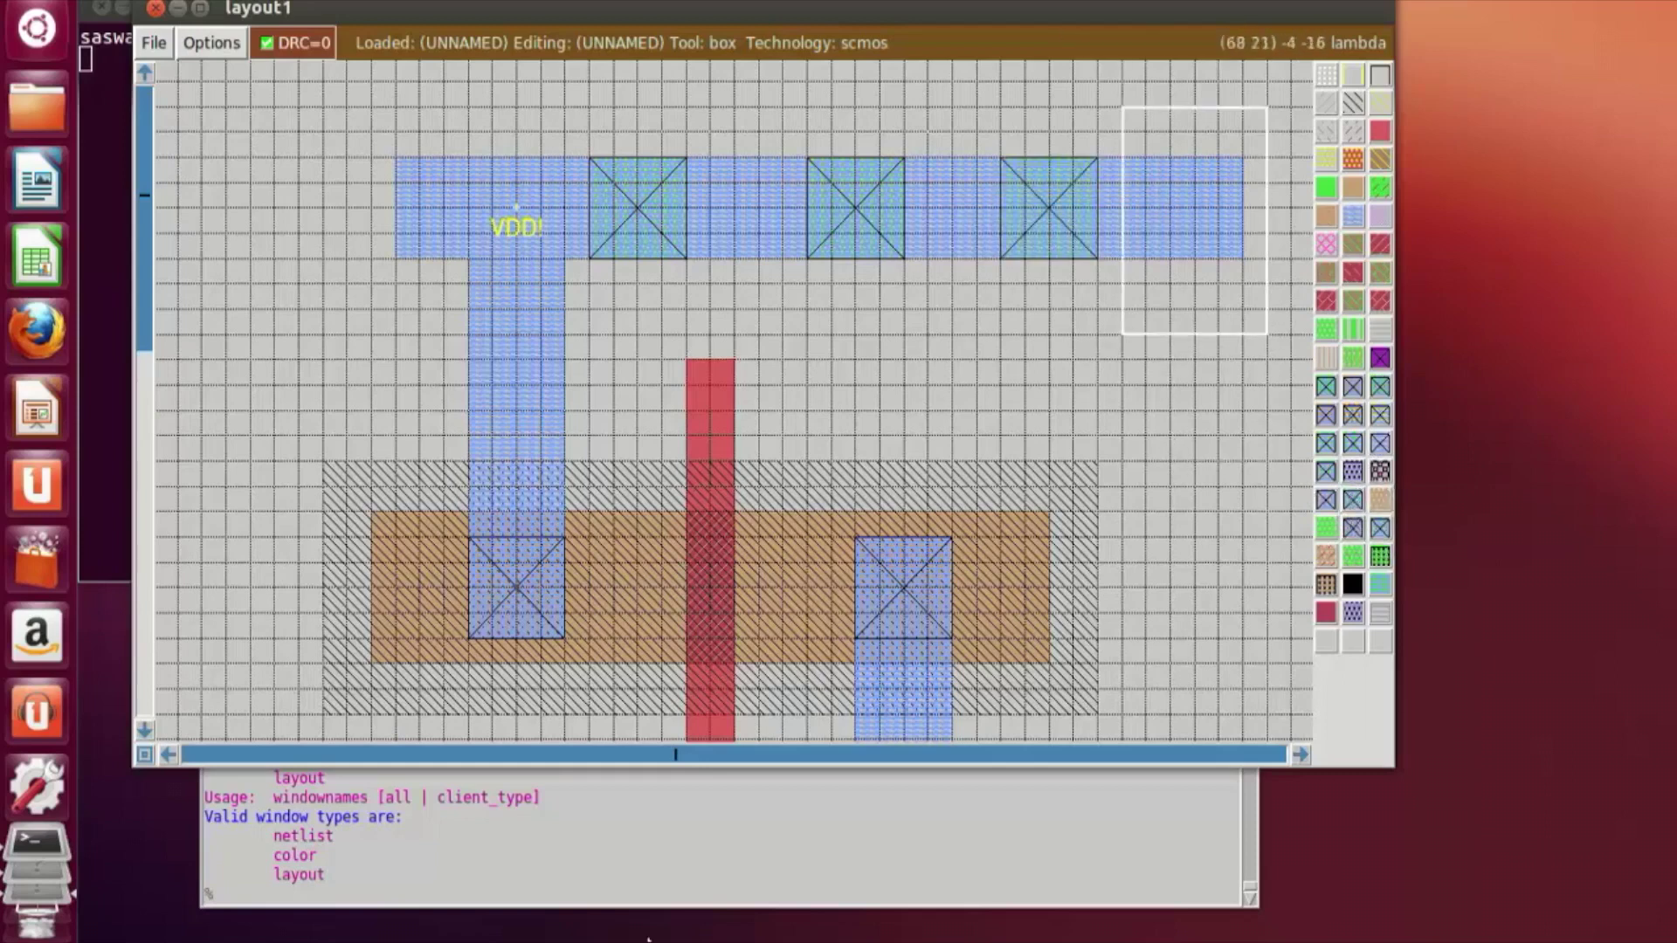
{"action": "left_click", "coordinate": [508, 884]}
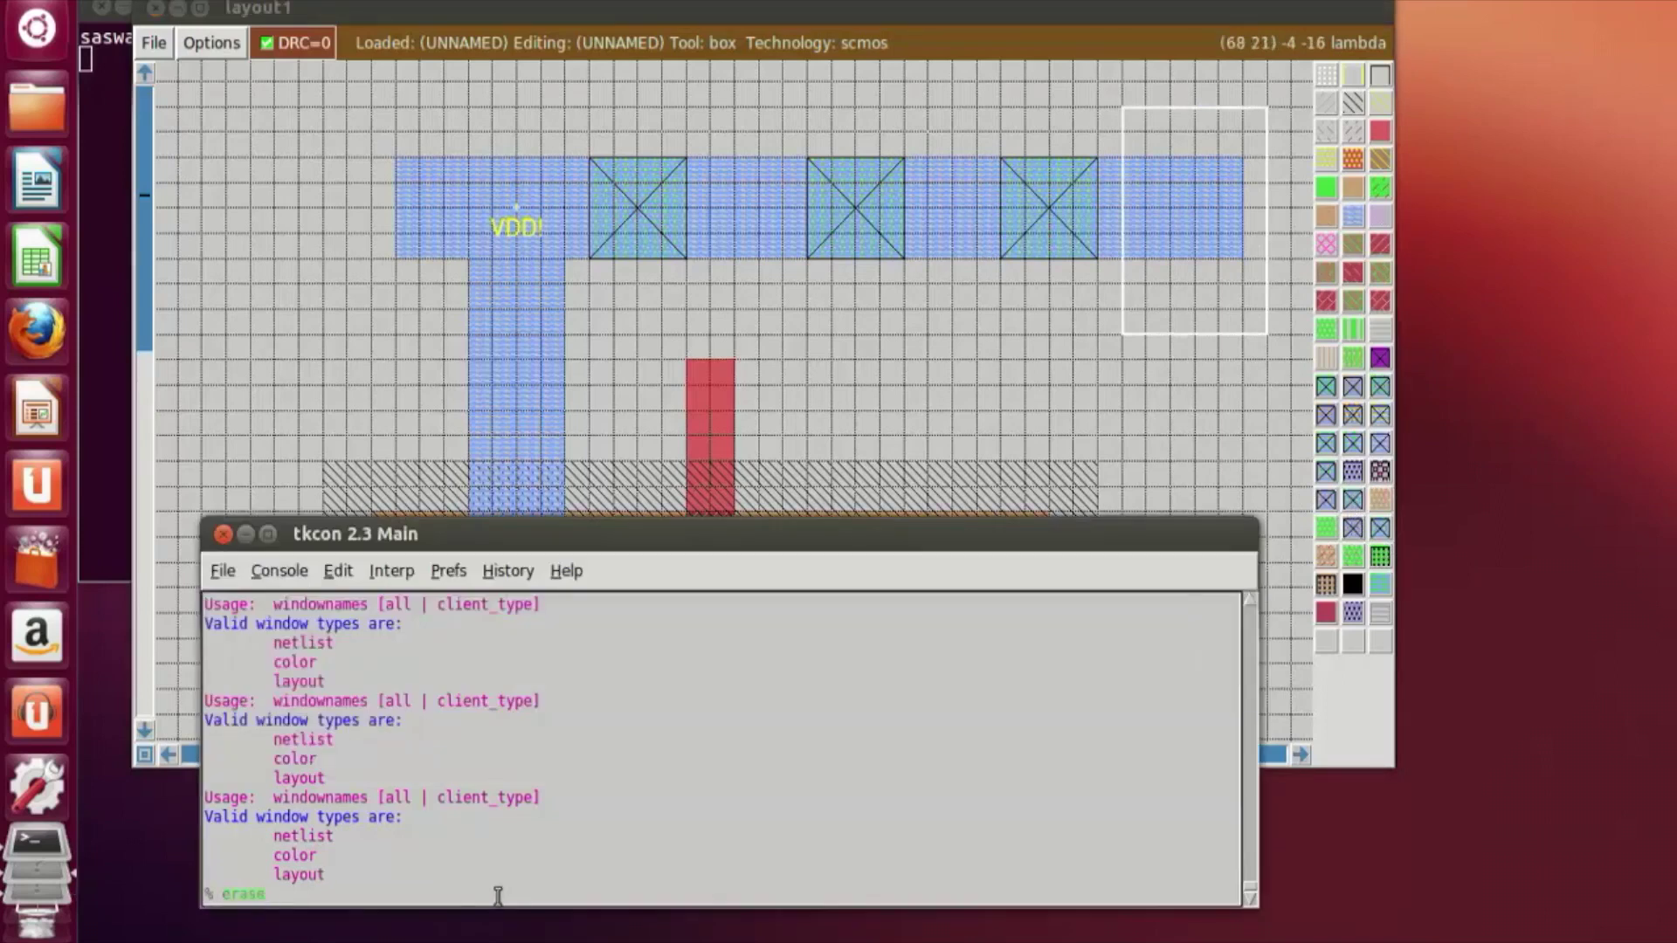
{"action": "type", "text": "erase"}
{"action": "key", "text": "Return"}
{"action": "left_click", "coordinate": [1082, 458]}
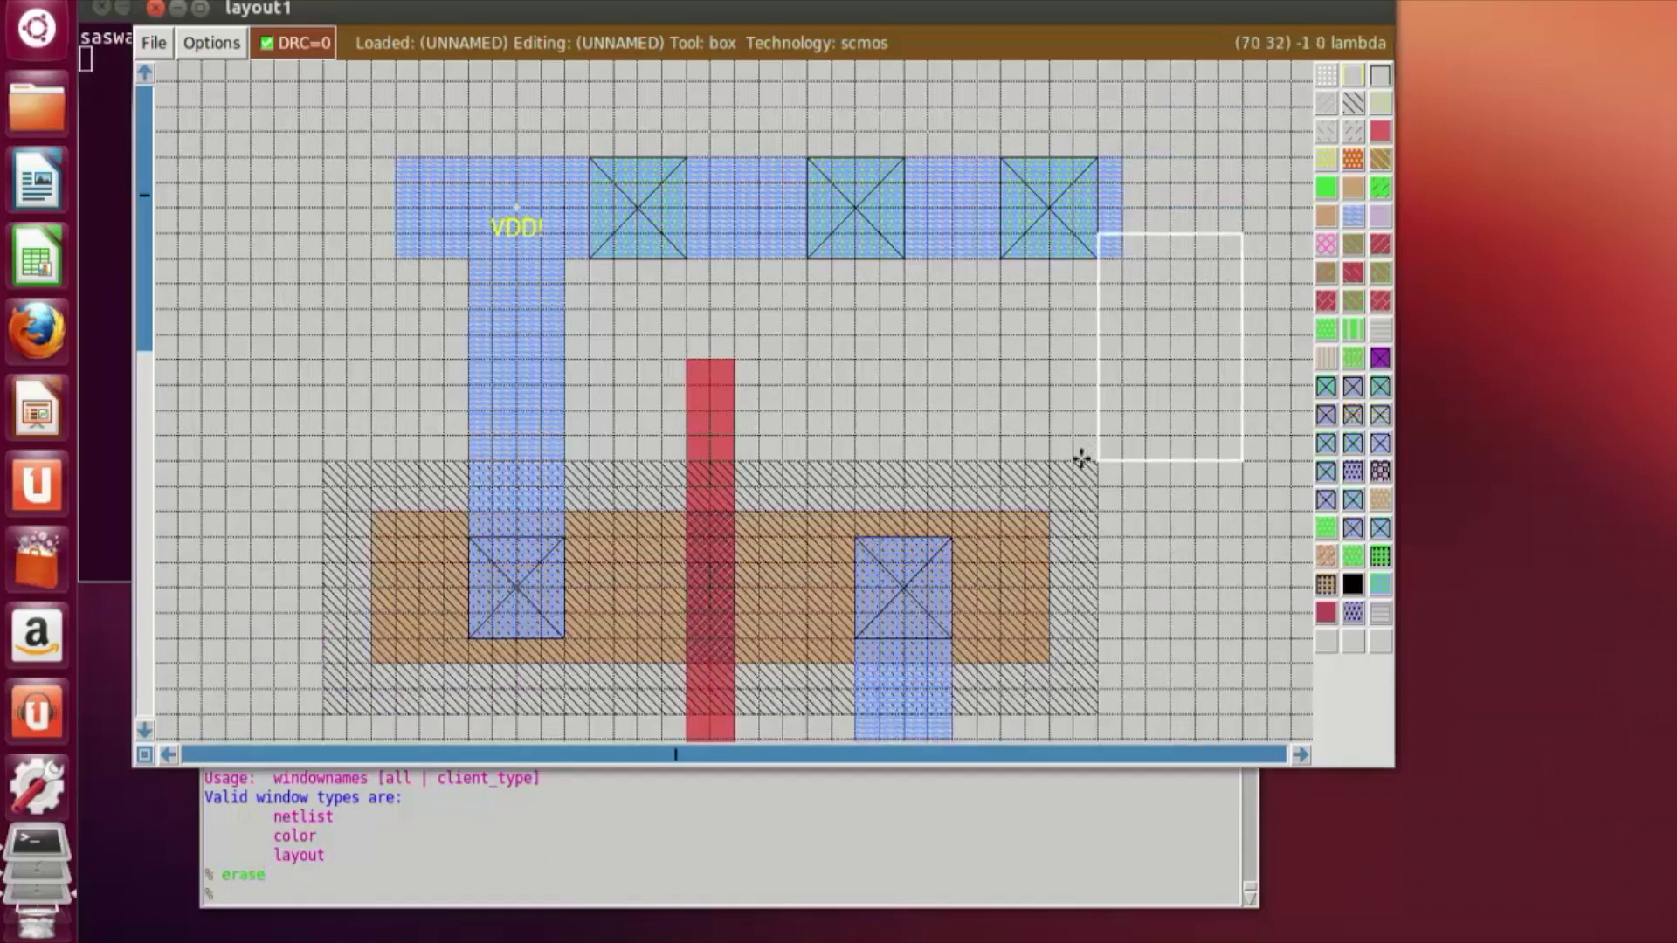
Step: Trim about 6 lambda off the right end of the GND rail
{"action": "scroll", "coordinate": [1083, 457], "scroll_direction": "down", "scroll_amount": 10}
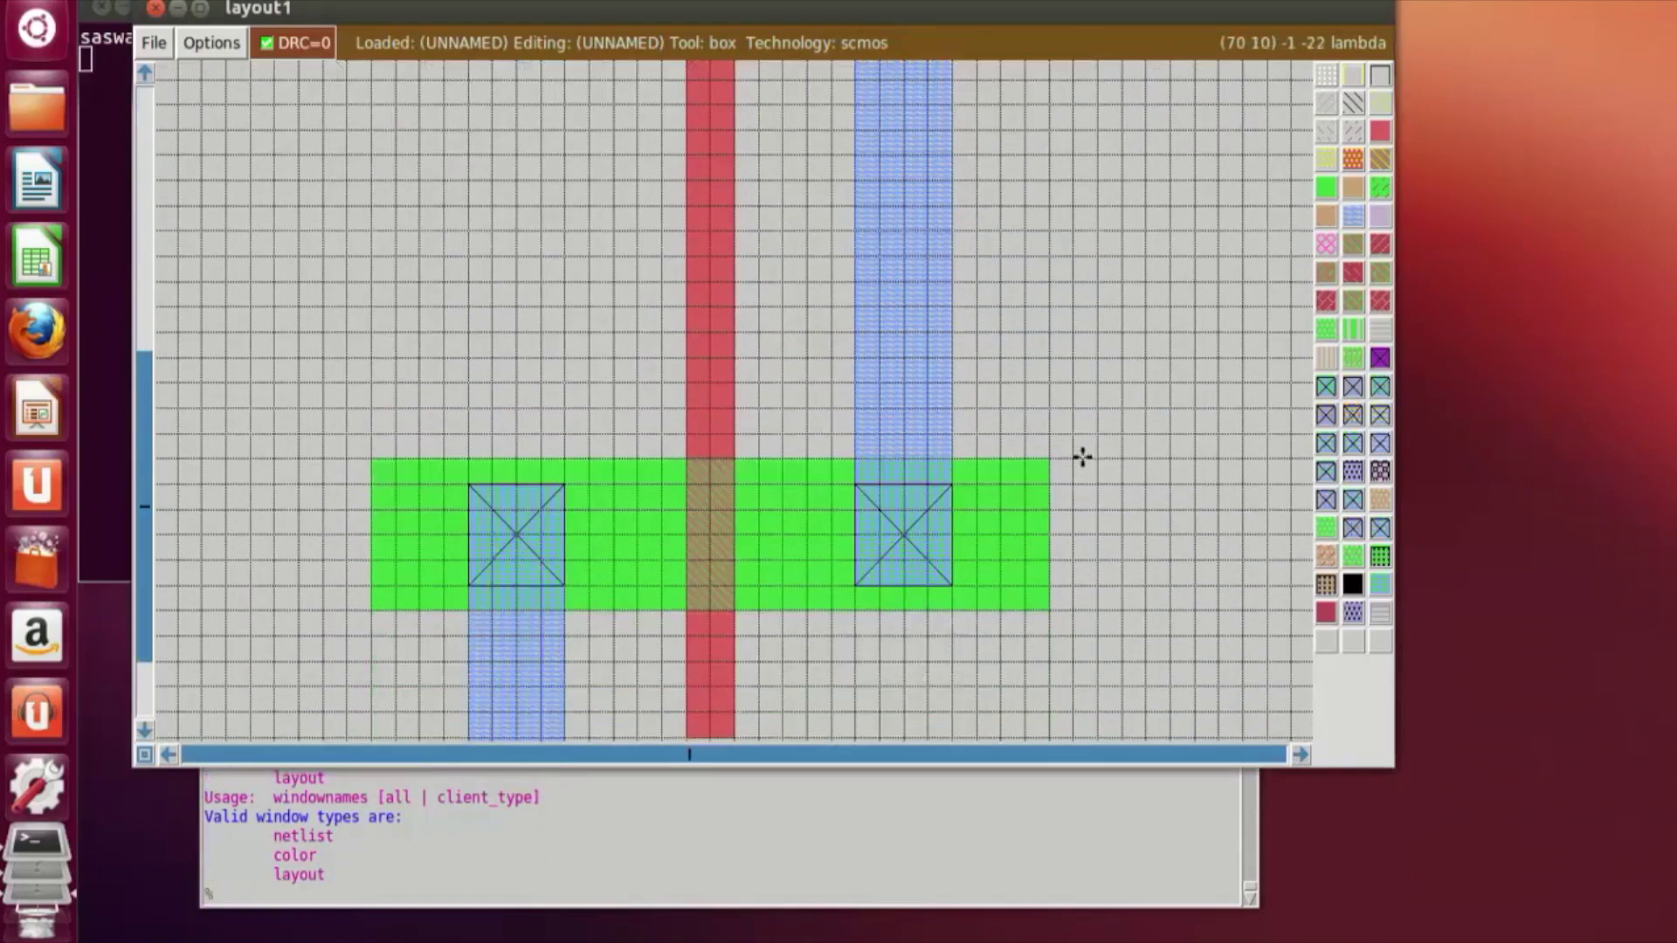
{"action": "left_click", "coordinate": [1097, 552]}
{"action": "scroll", "coordinate": [1096, 552], "scroll_direction": "down", "scroll_amount": 3}
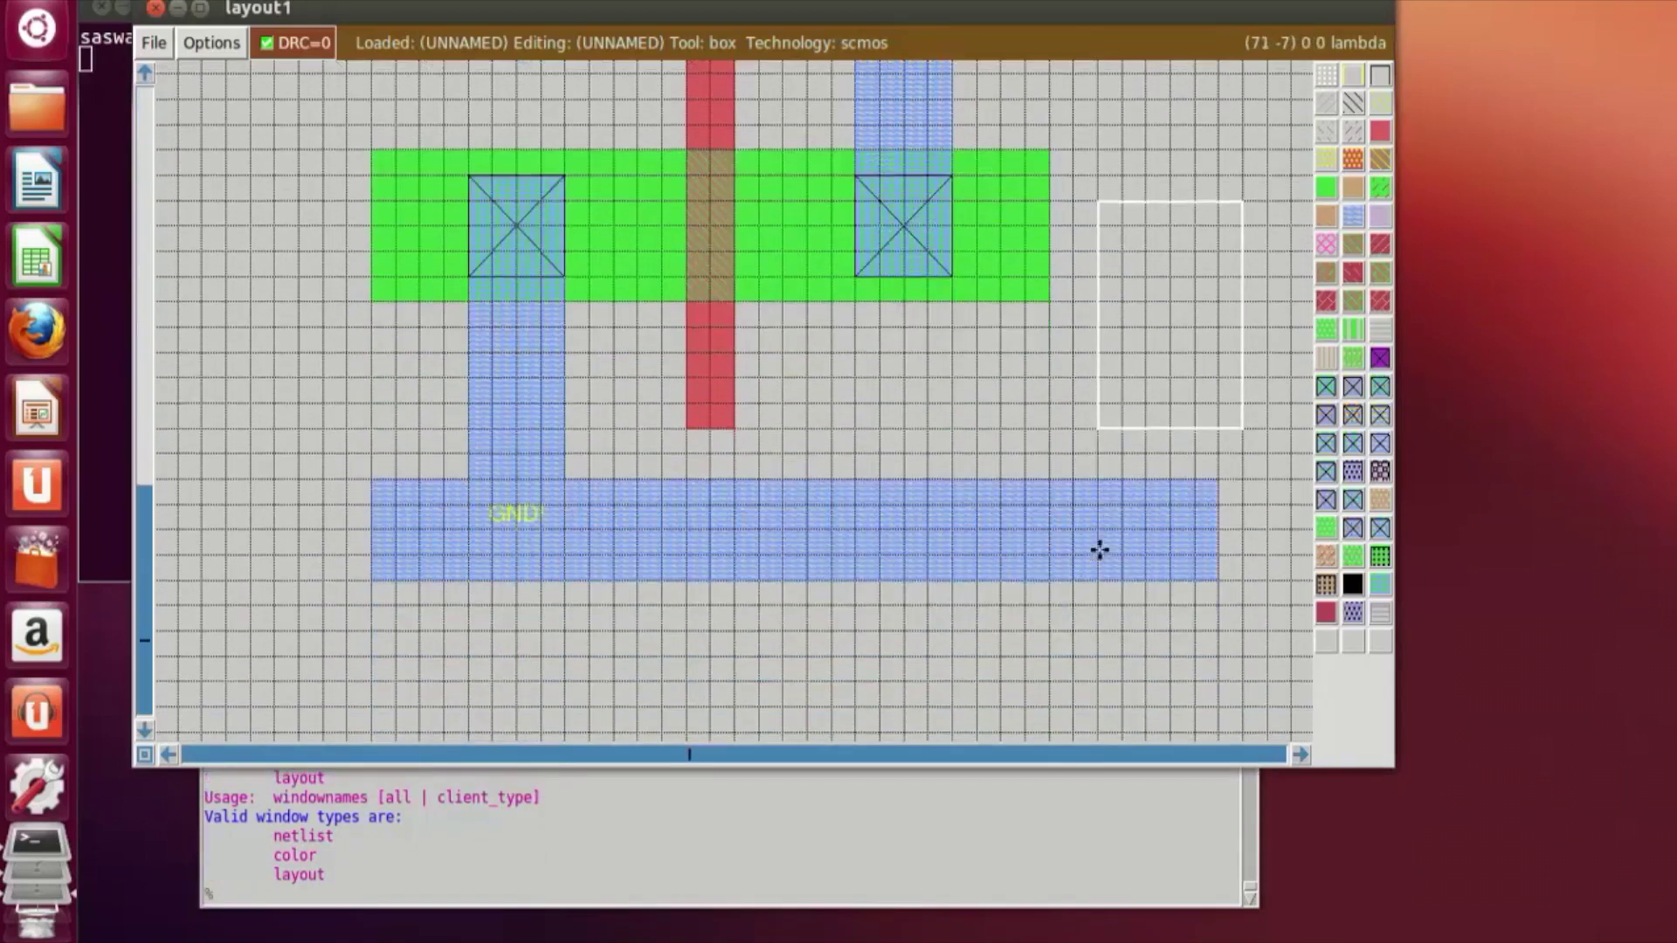
{"action": "left_click", "coordinate": [1121, 705]}
{"action": "left_click", "coordinate": [1074, 655]}
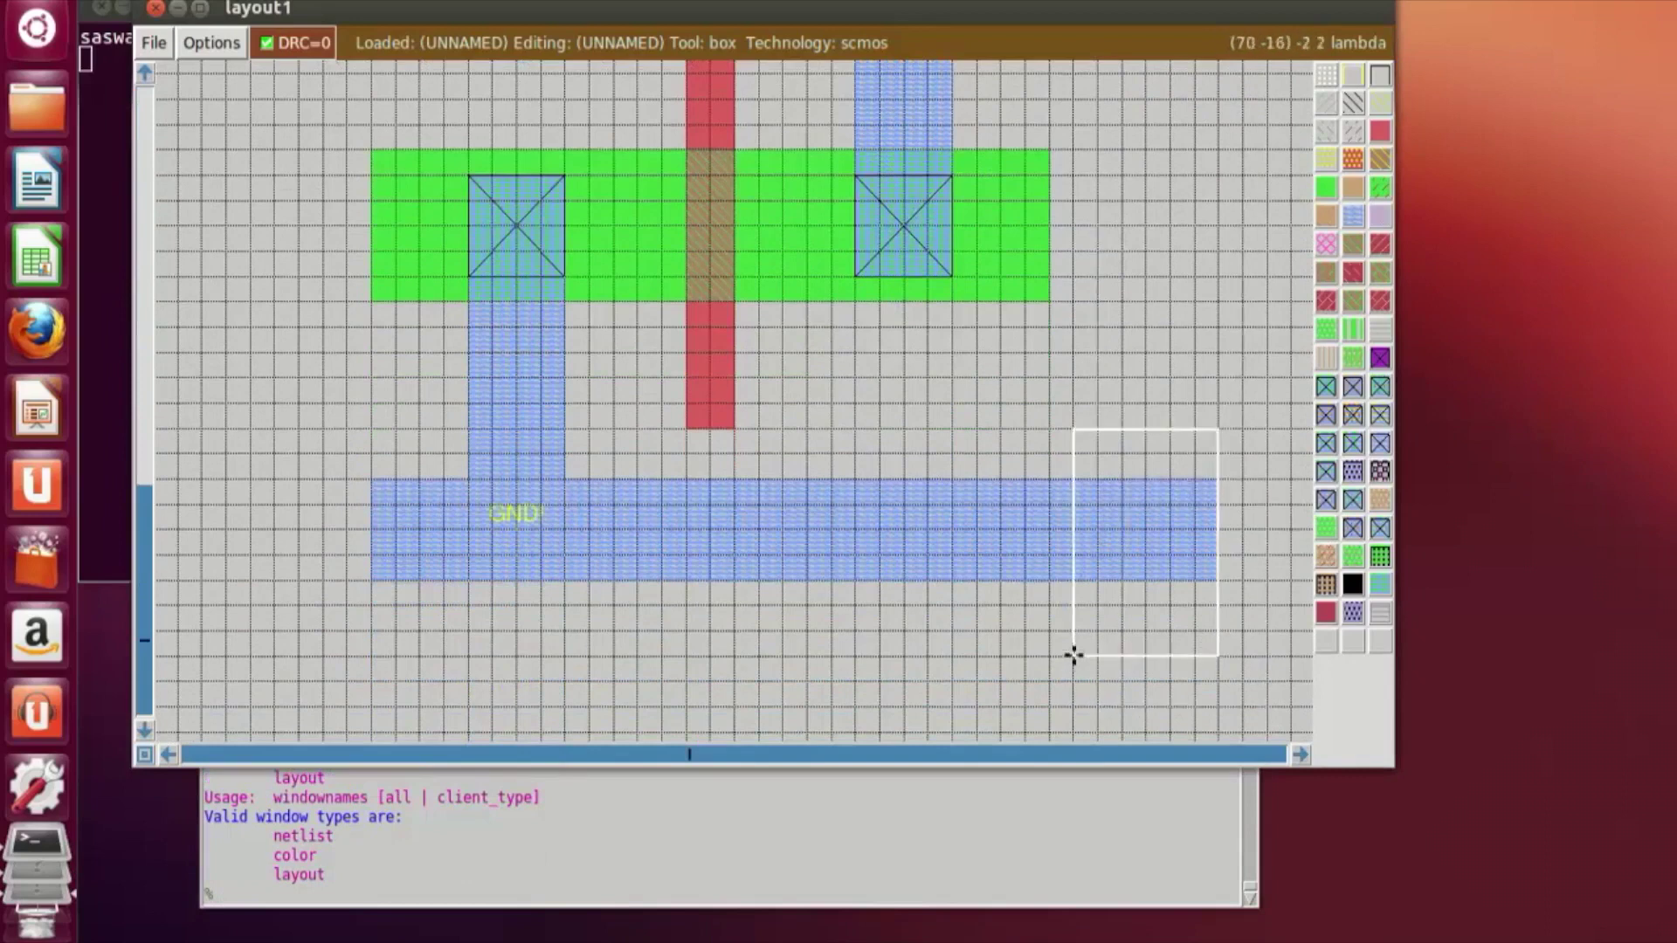
{"action": "left_click", "coordinate": [954, 902]}
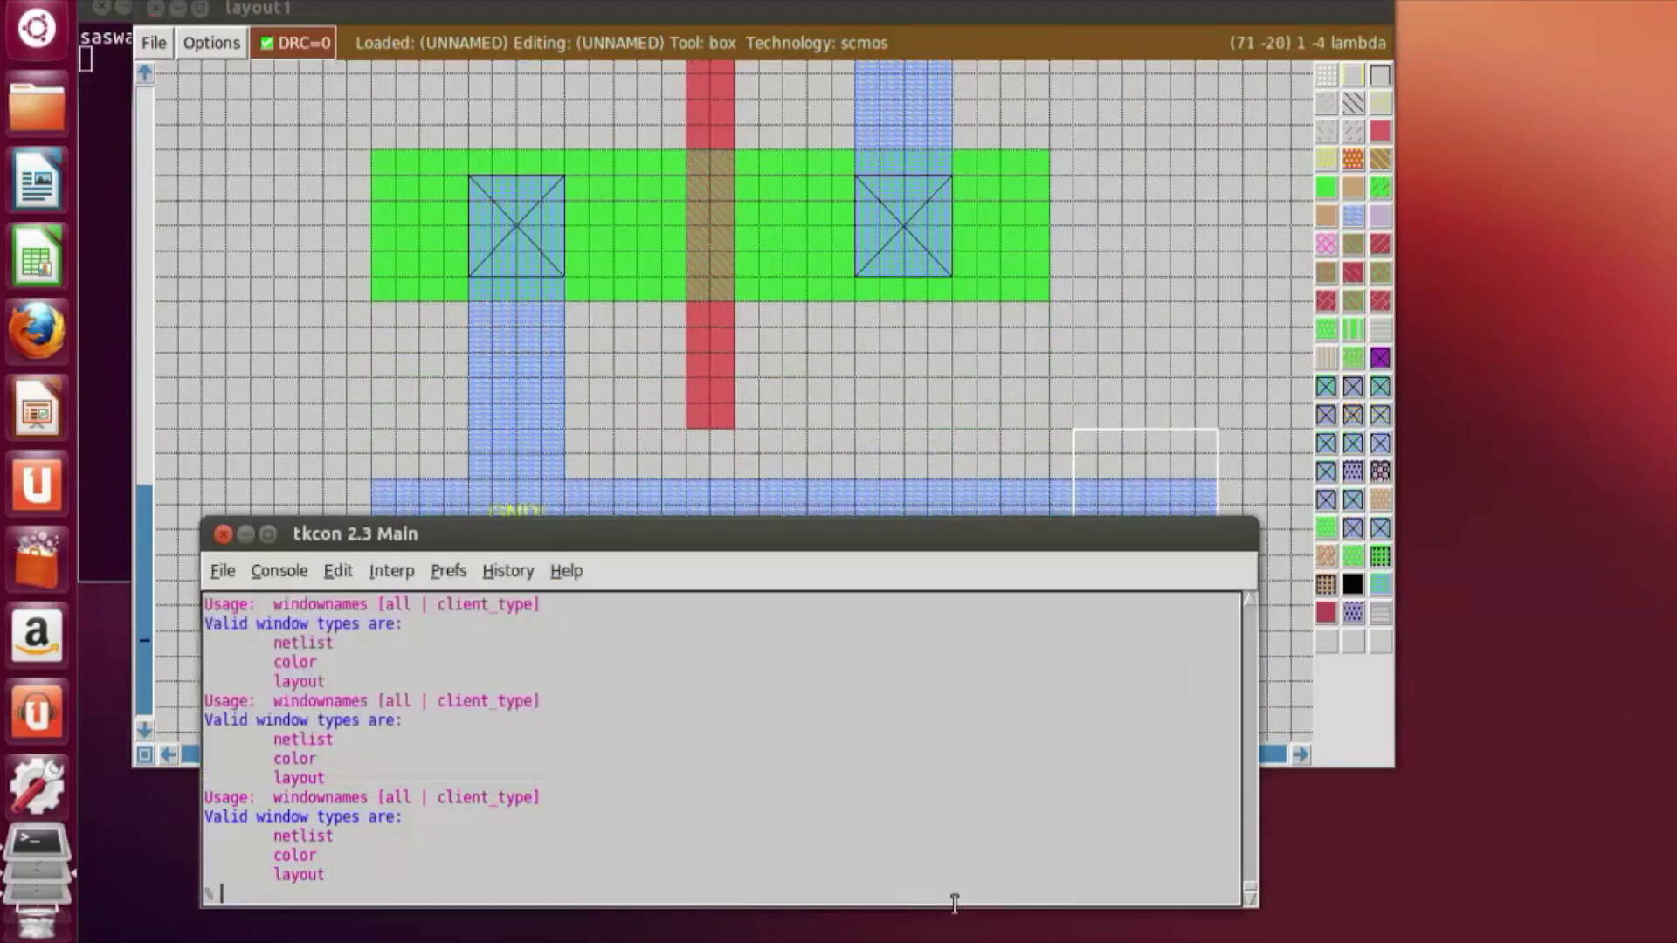
{"action": "type", "text": "erase"}
{"action": "key", "text": "Return"}
{"action": "left_click", "coordinate": [1180, 372]}
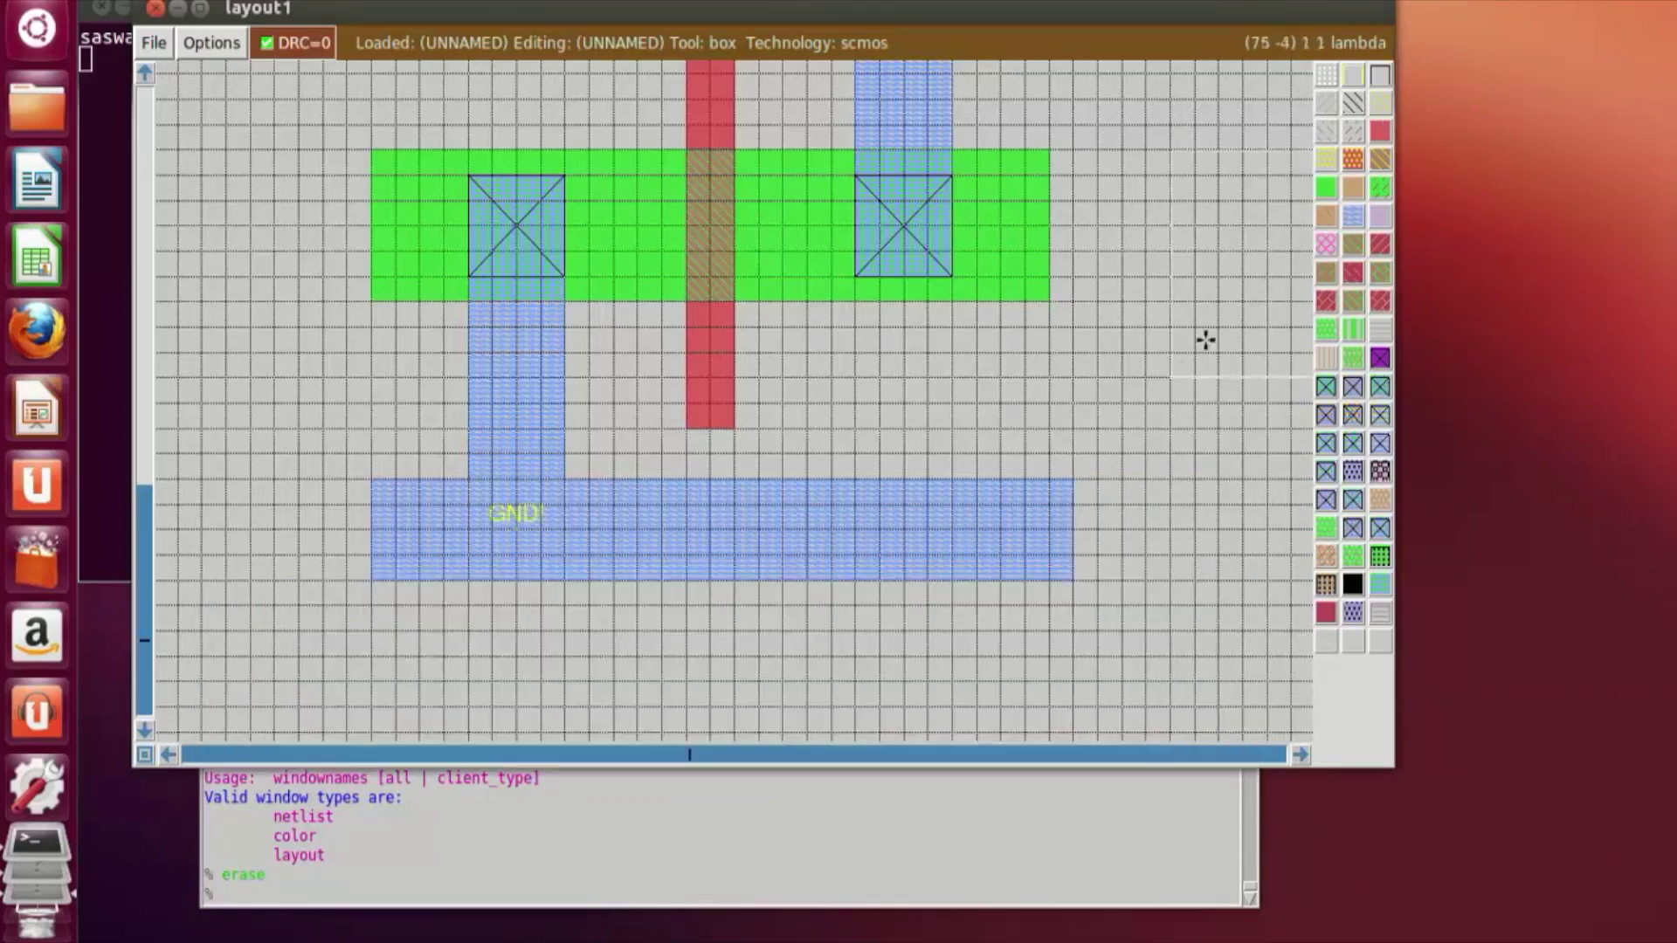
Step: Place a 4 by 4 lambda p-substrate contact on the GND rail, just right of the GND! label
{"action": "scroll", "coordinate": [1205, 340], "scroll_direction": "up", "scroll_amount": 3}
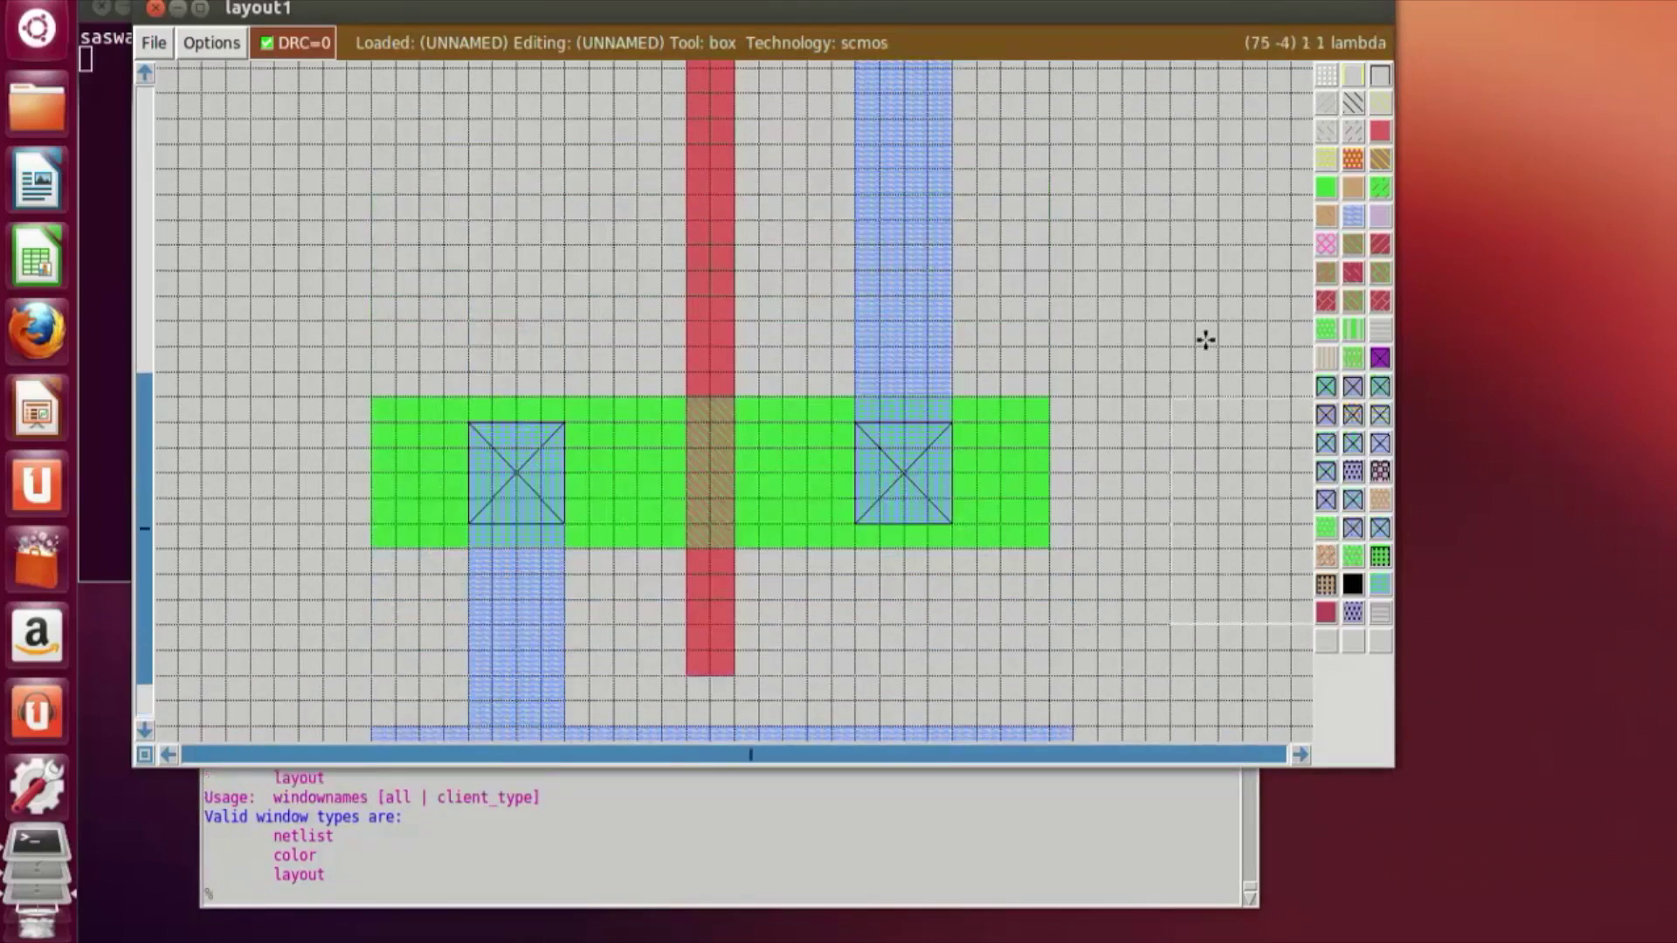
{"action": "scroll", "coordinate": [1205, 340], "scroll_direction": "down", "scroll_amount": 3}
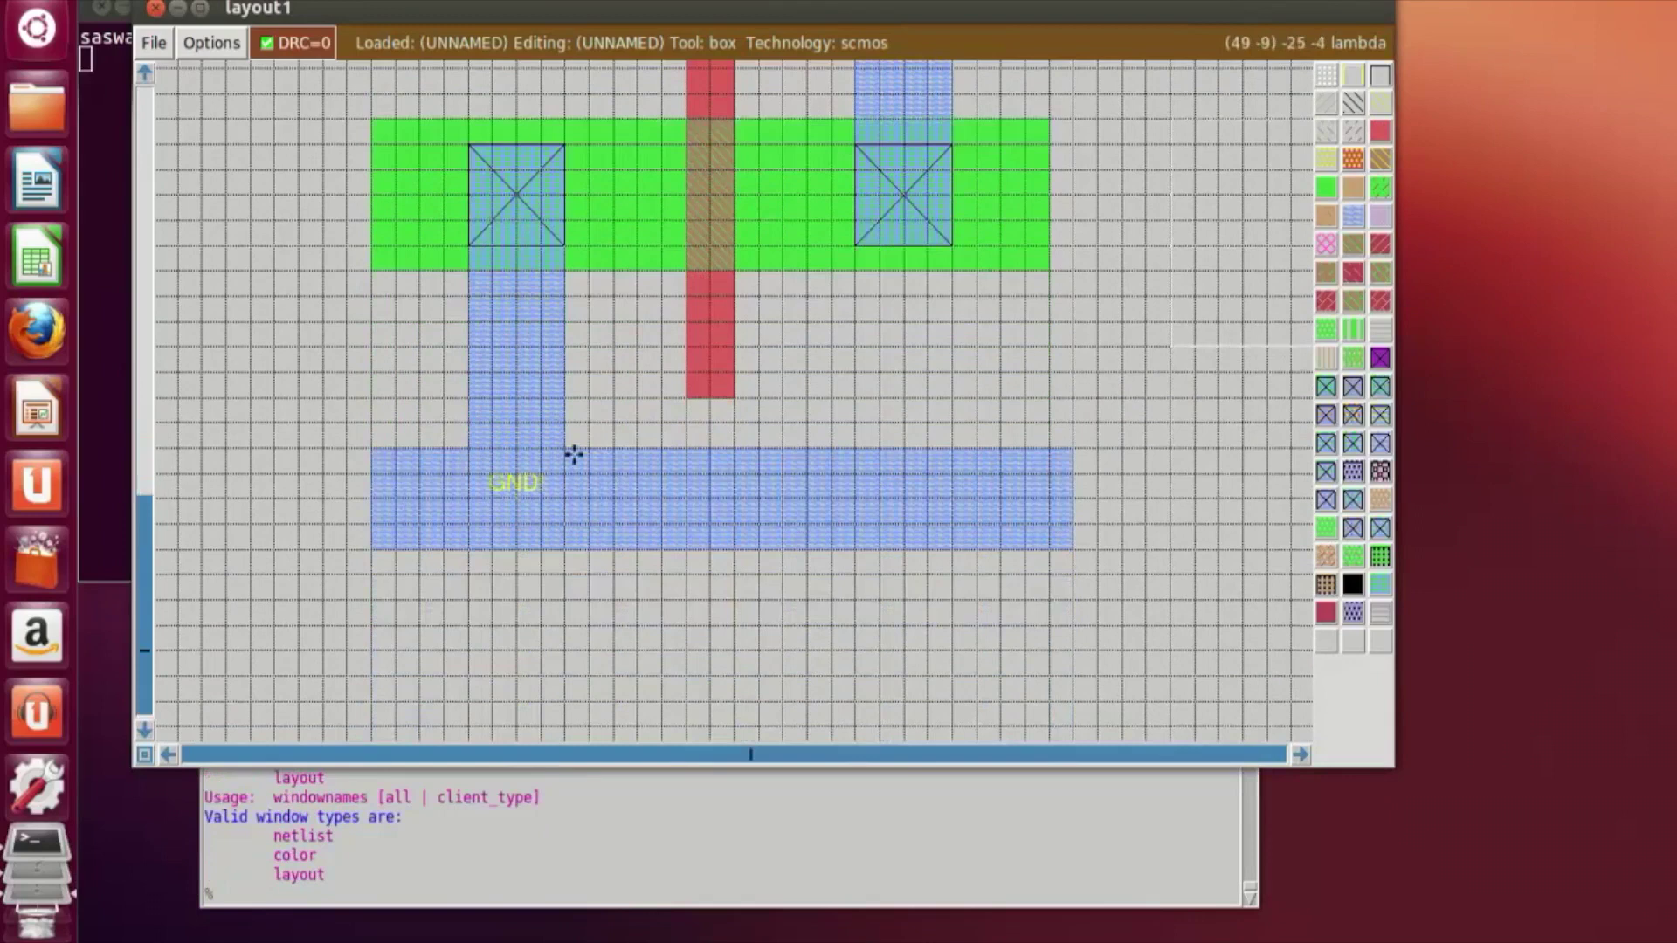
{"action": "left_click", "coordinate": [583, 451]}
{"action": "right_click", "coordinate": [654, 550]}
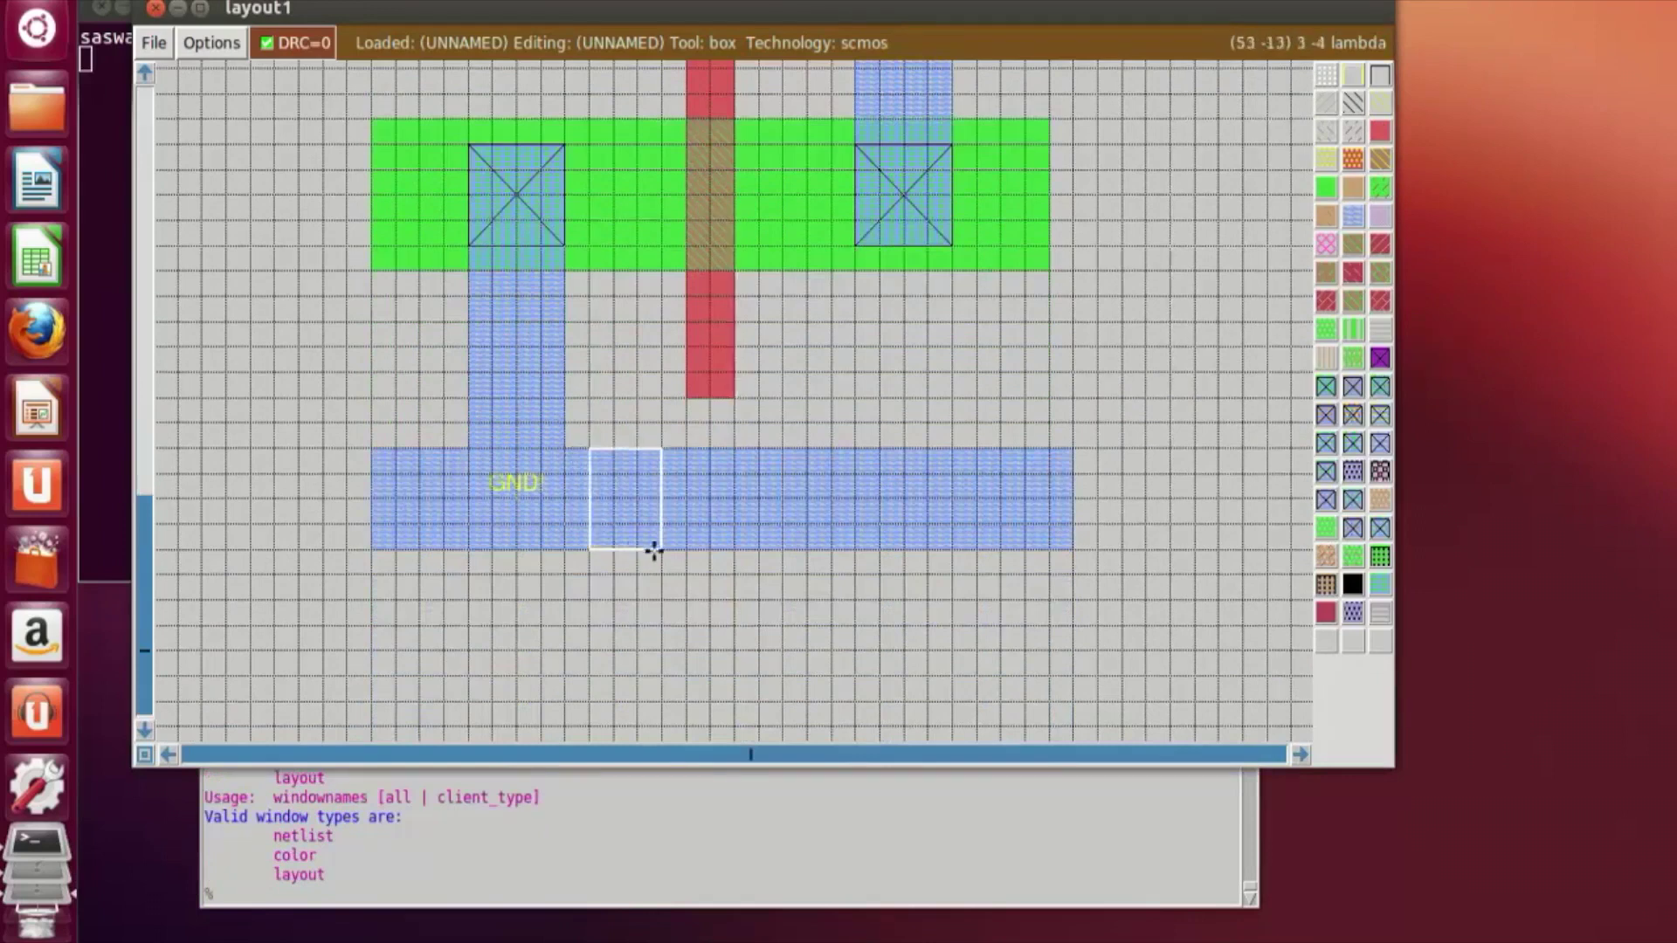
{"action": "right_click", "coordinate": [684, 469]}
{"action": "right_click", "coordinate": [686, 450]}
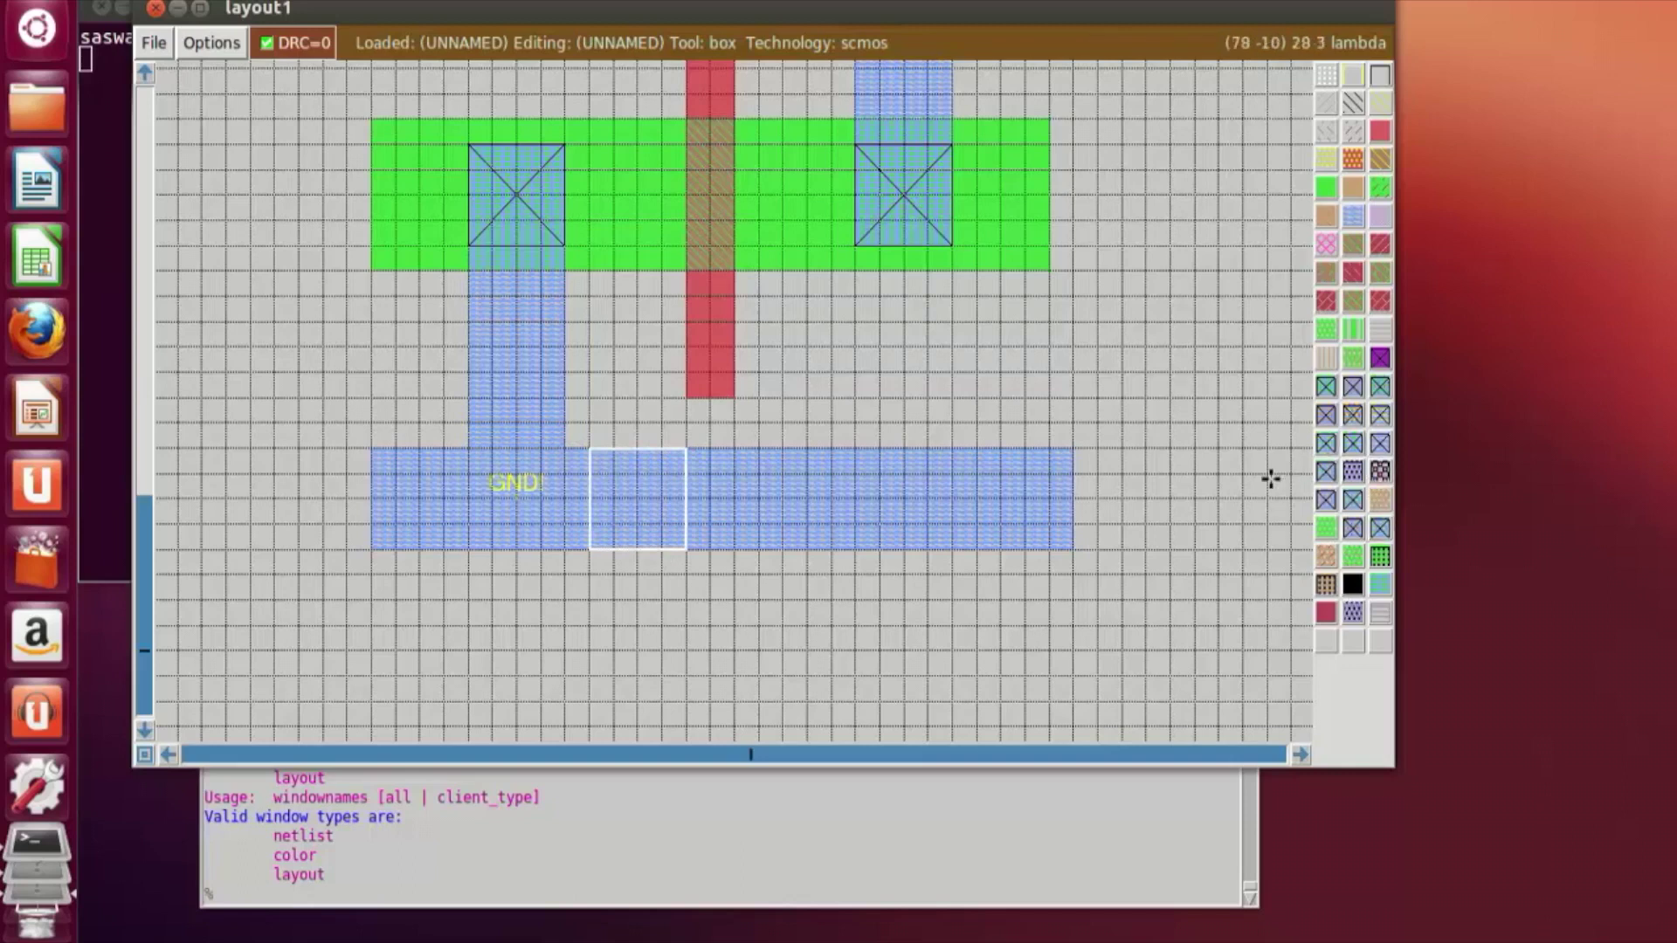
{"action": "middle_click", "coordinate": [1329, 509]}
Step: Add two more 4 by 4 lambda p-substrate contacts, spaced 4 lambda apart along the GND rail up to its right end
{"action": "left_click", "coordinate": [808, 541]}
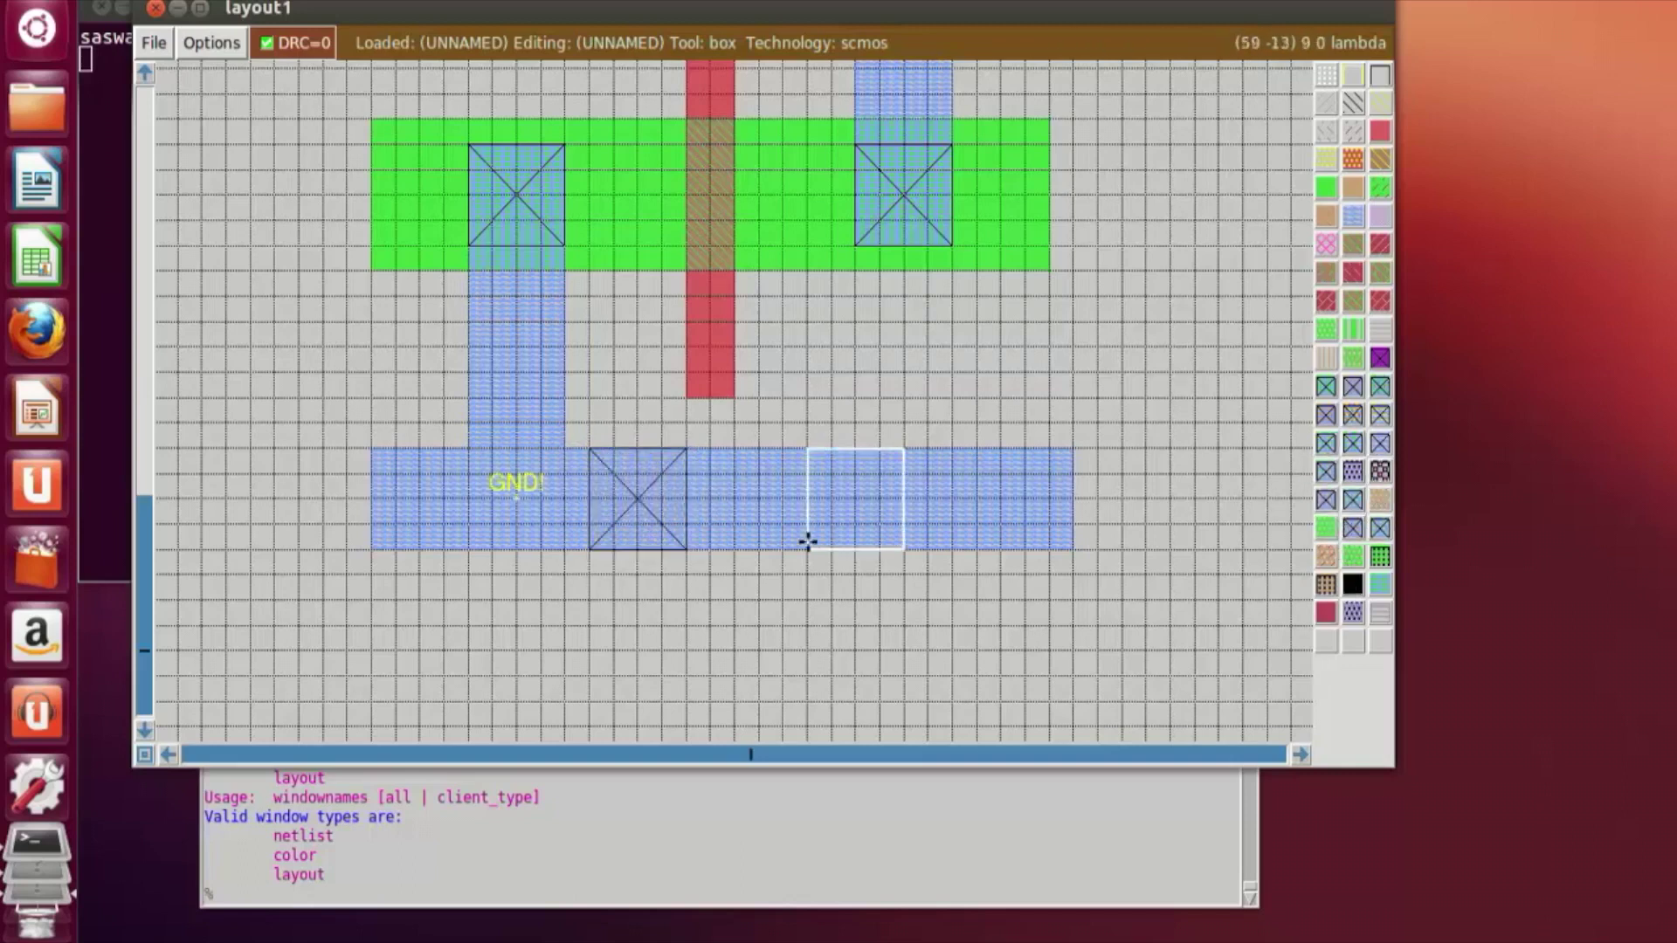
{"action": "left_click", "coordinate": [785, 543]}
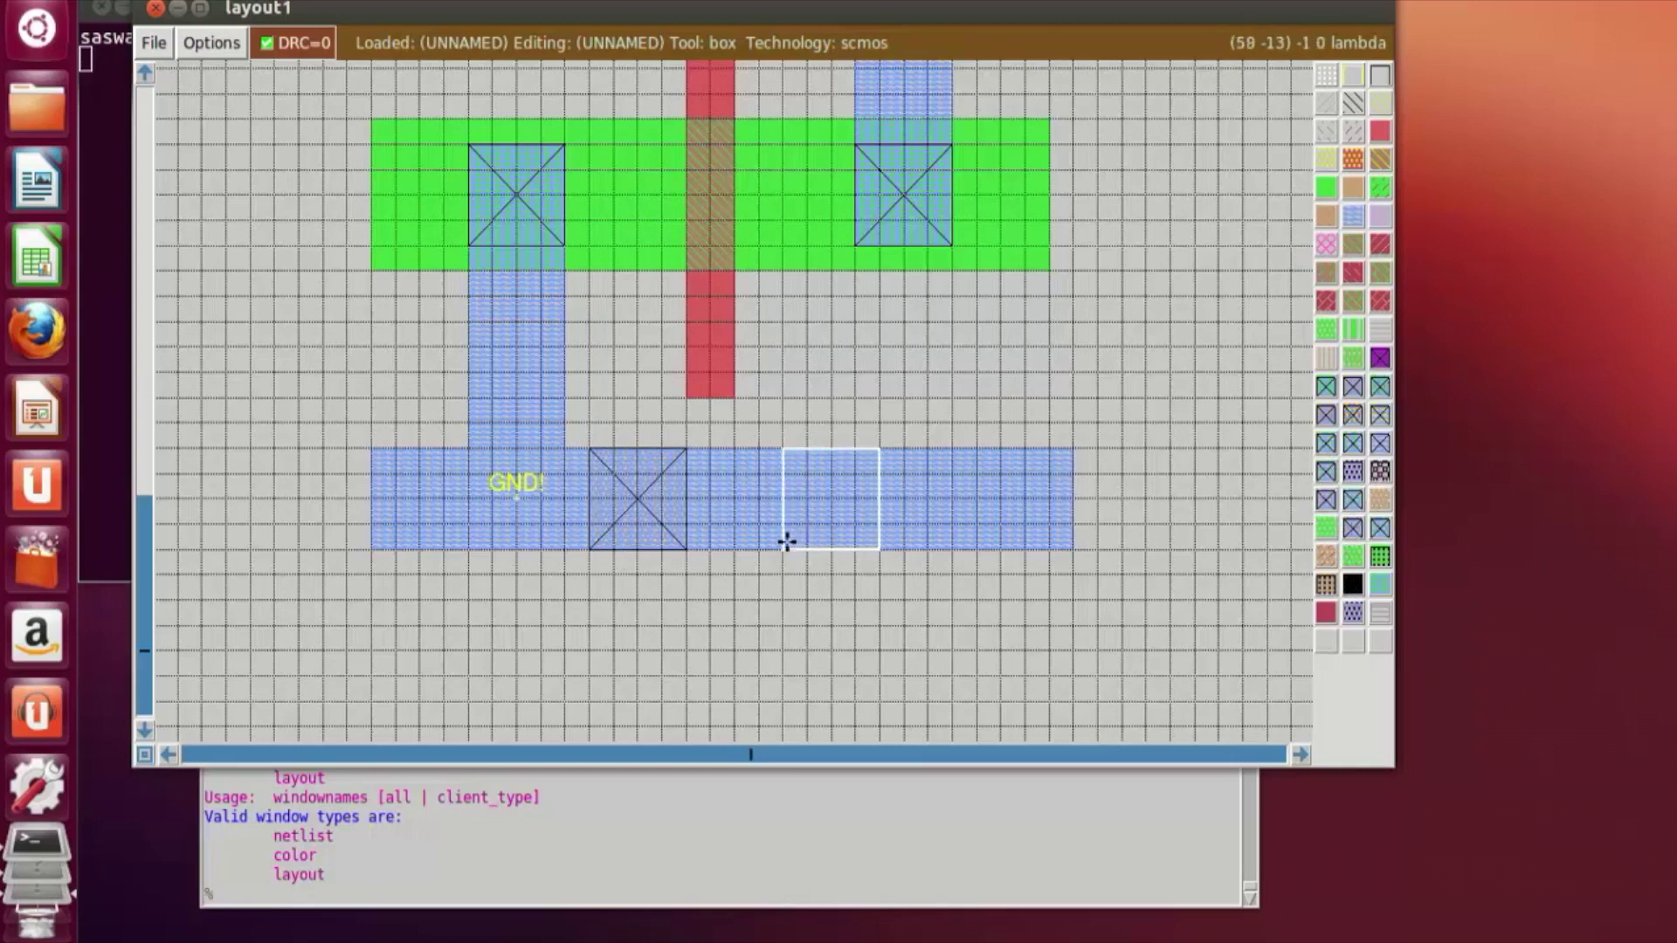
{"action": "middle_click", "coordinate": [1331, 513]}
{"action": "left_click", "coordinate": [982, 544]}
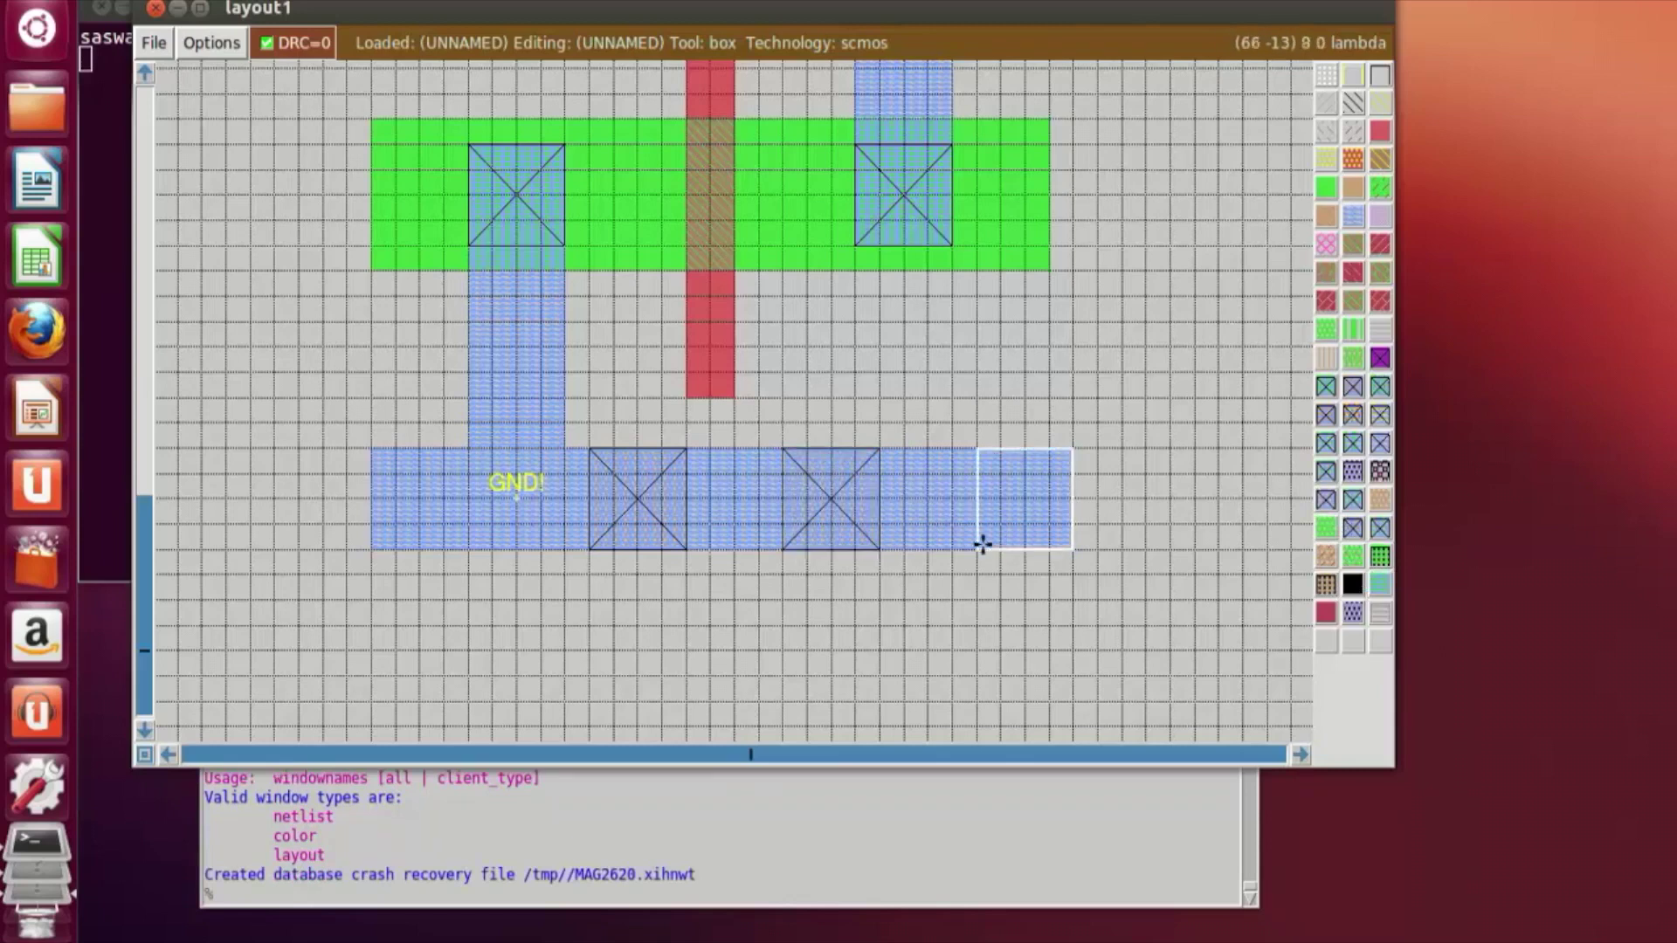
{"action": "middle_click", "coordinate": [1324, 502]}
{"action": "left_click", "coordinate": [1170, 548]}
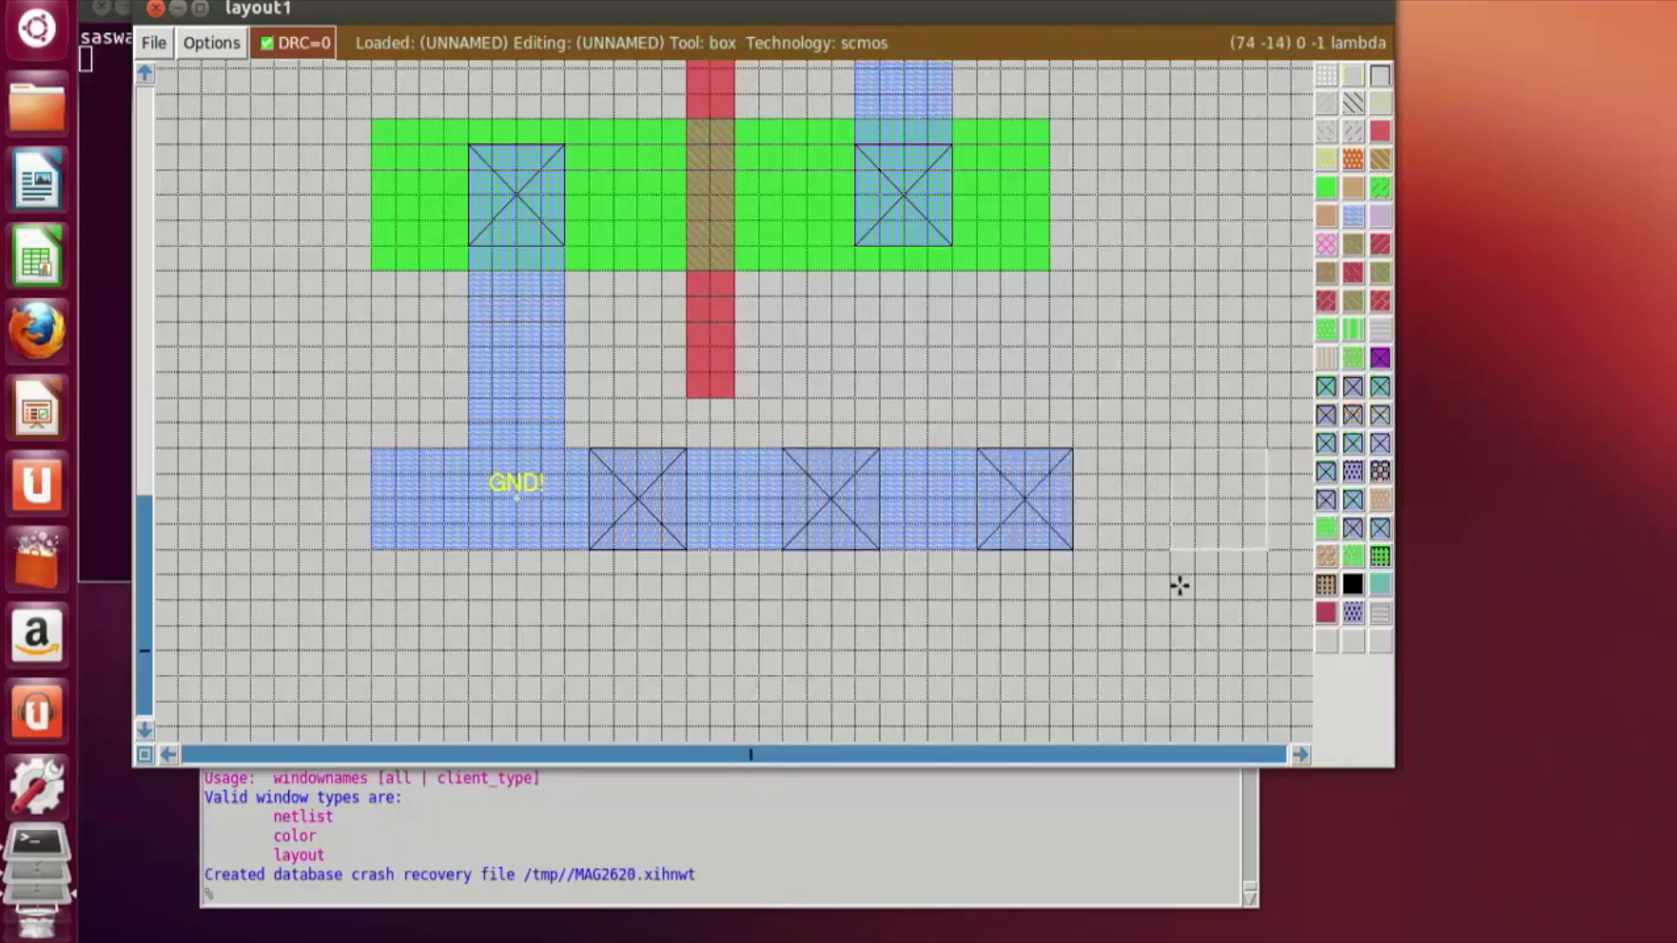
Step: Trim 1 lambda off the left end of the GND rail so it lines up with the VDD rail's left end
{"action": "left_click", "coordinate": [348, 397]}
{"action": "right_click", "coordinate": [400, 620]}
{"action": "scroll", "coordinate": [419, 614], "scroll_direction": "up", "scroll_amount": 10}
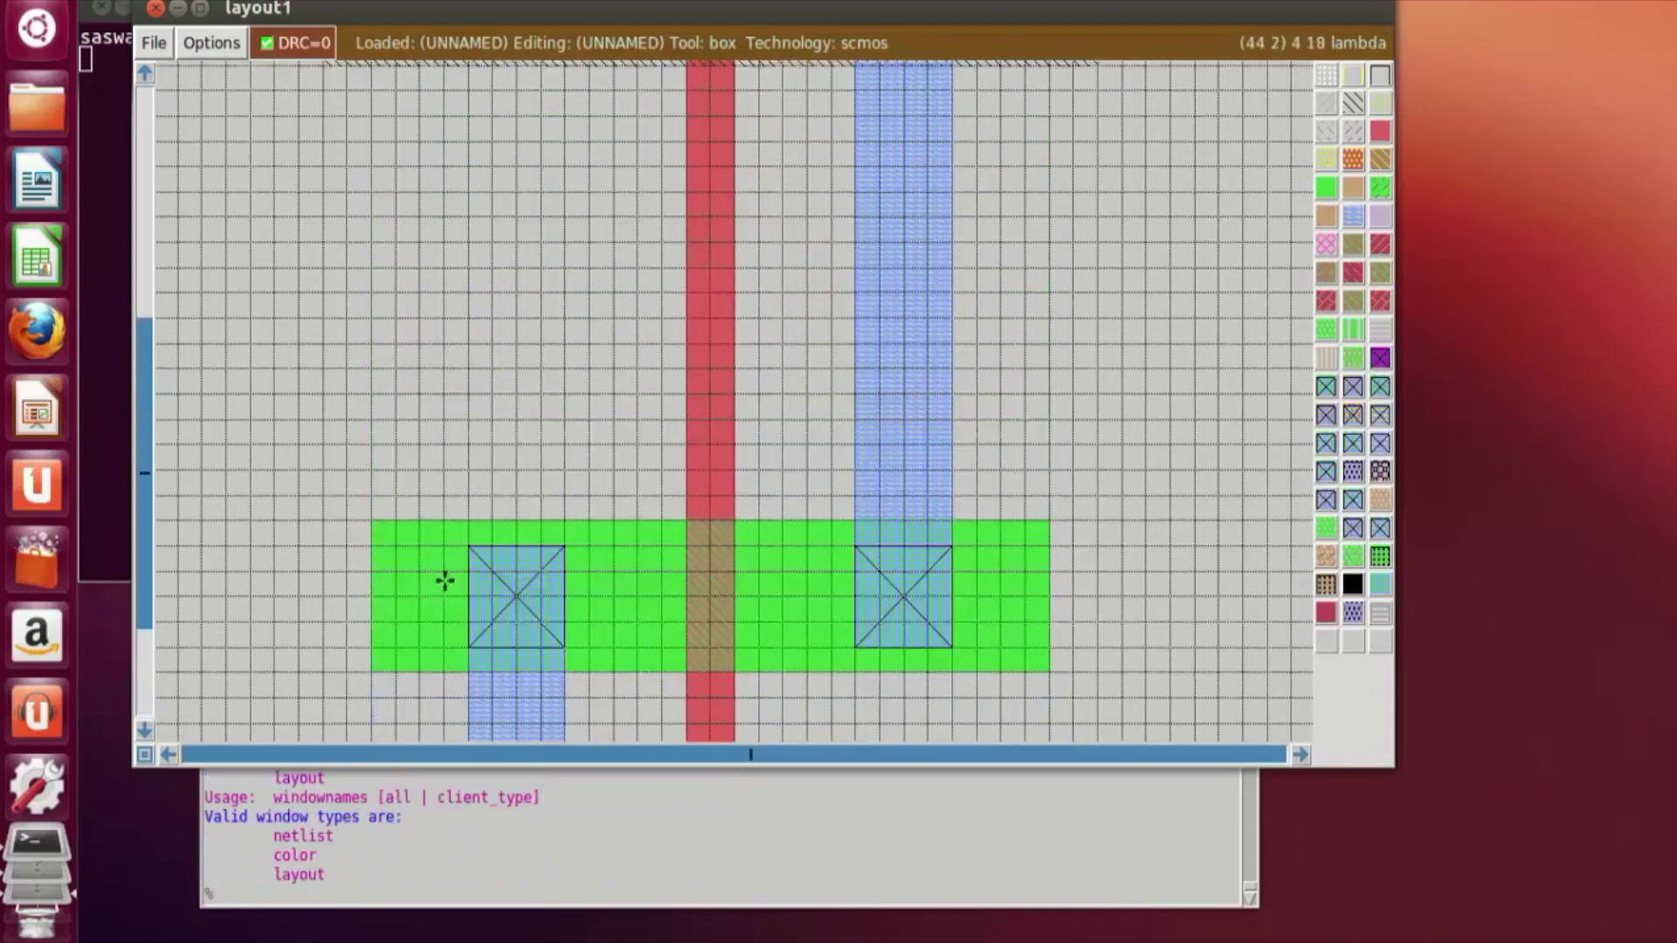
{"action": "scroll", "coordinate": [449, 579], "scroll_direction": "up", "scroll_amount": 3}
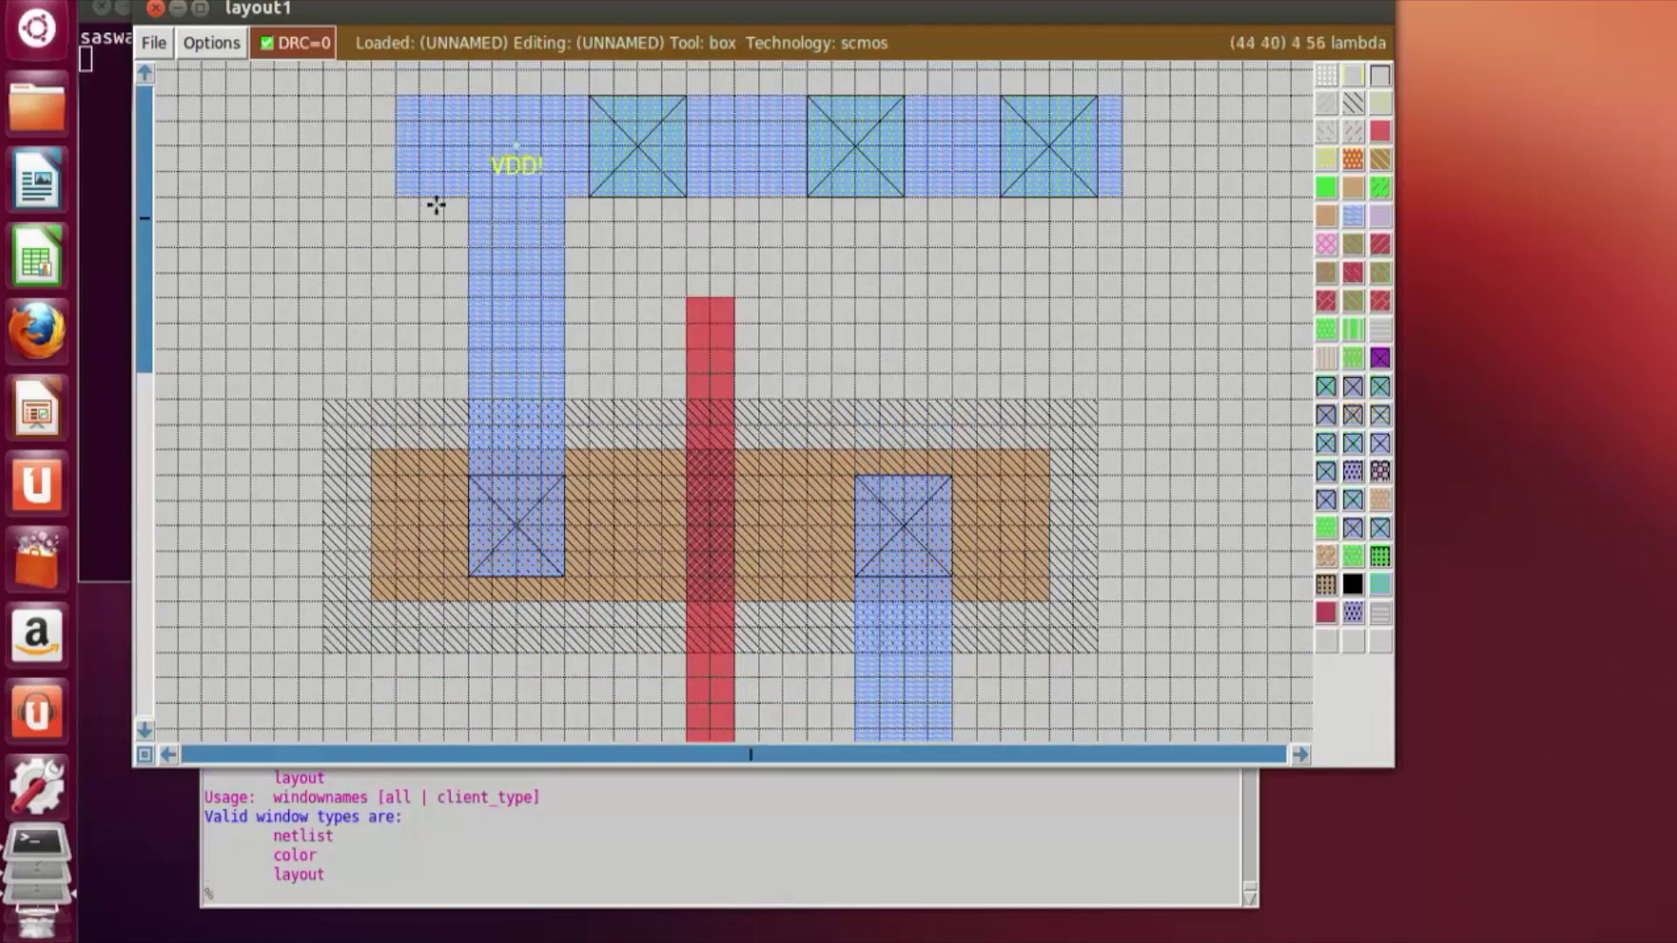
{"action": "scroll", "coordinate": [498, 214], "scroll_direction": "down", "scroll_amount": 5}
{"action": "scroll", "coordinate": [499, 223], "scroll_direction": "down", "scroll_amount": 3}
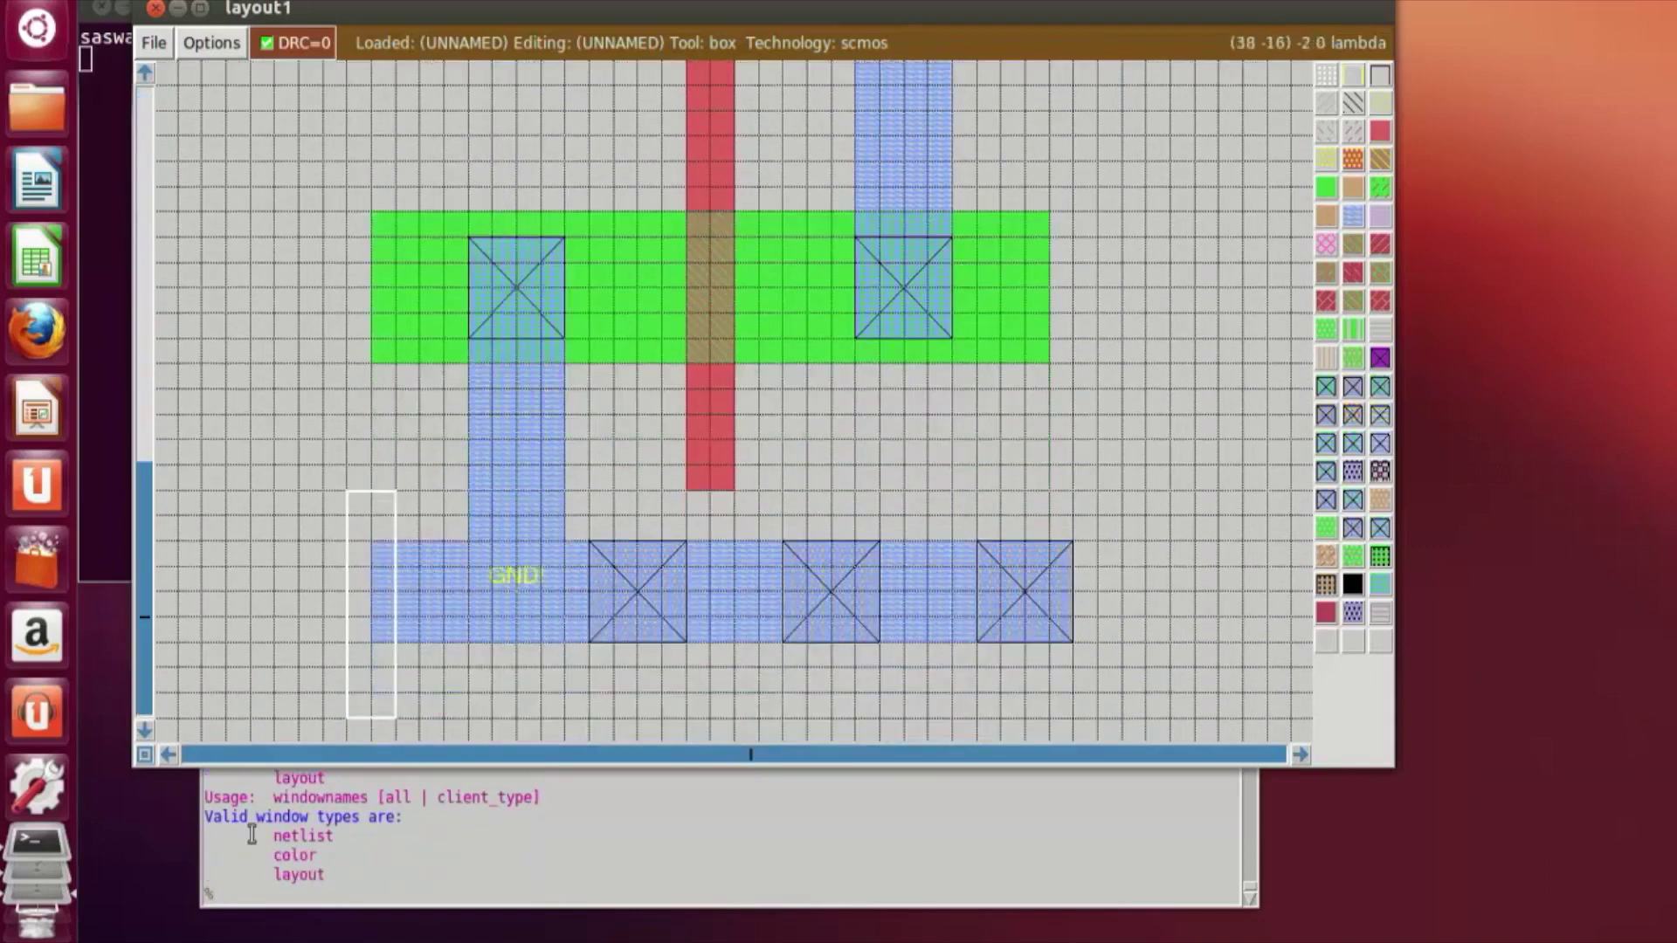
{"action": "left_click", "coordinate": [333, 897]}
{"action": "type", "text": "erase"}
{"action": "key", "text": "Return"}
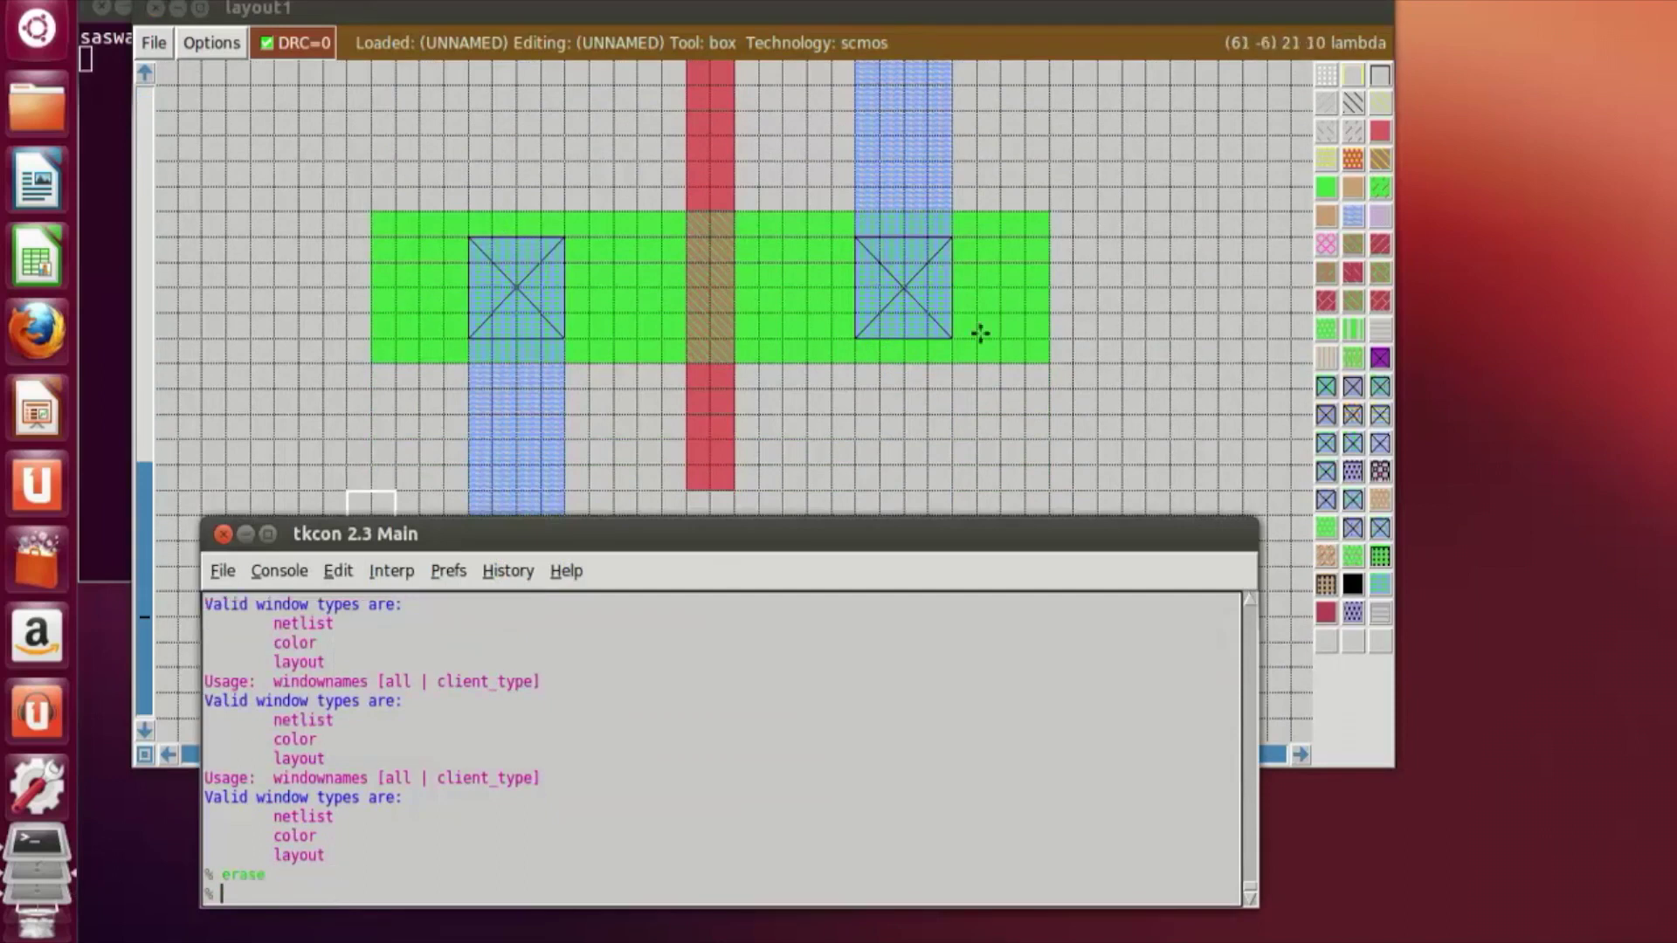
{"action": "left_click", "coordinate": [1075, 437]}
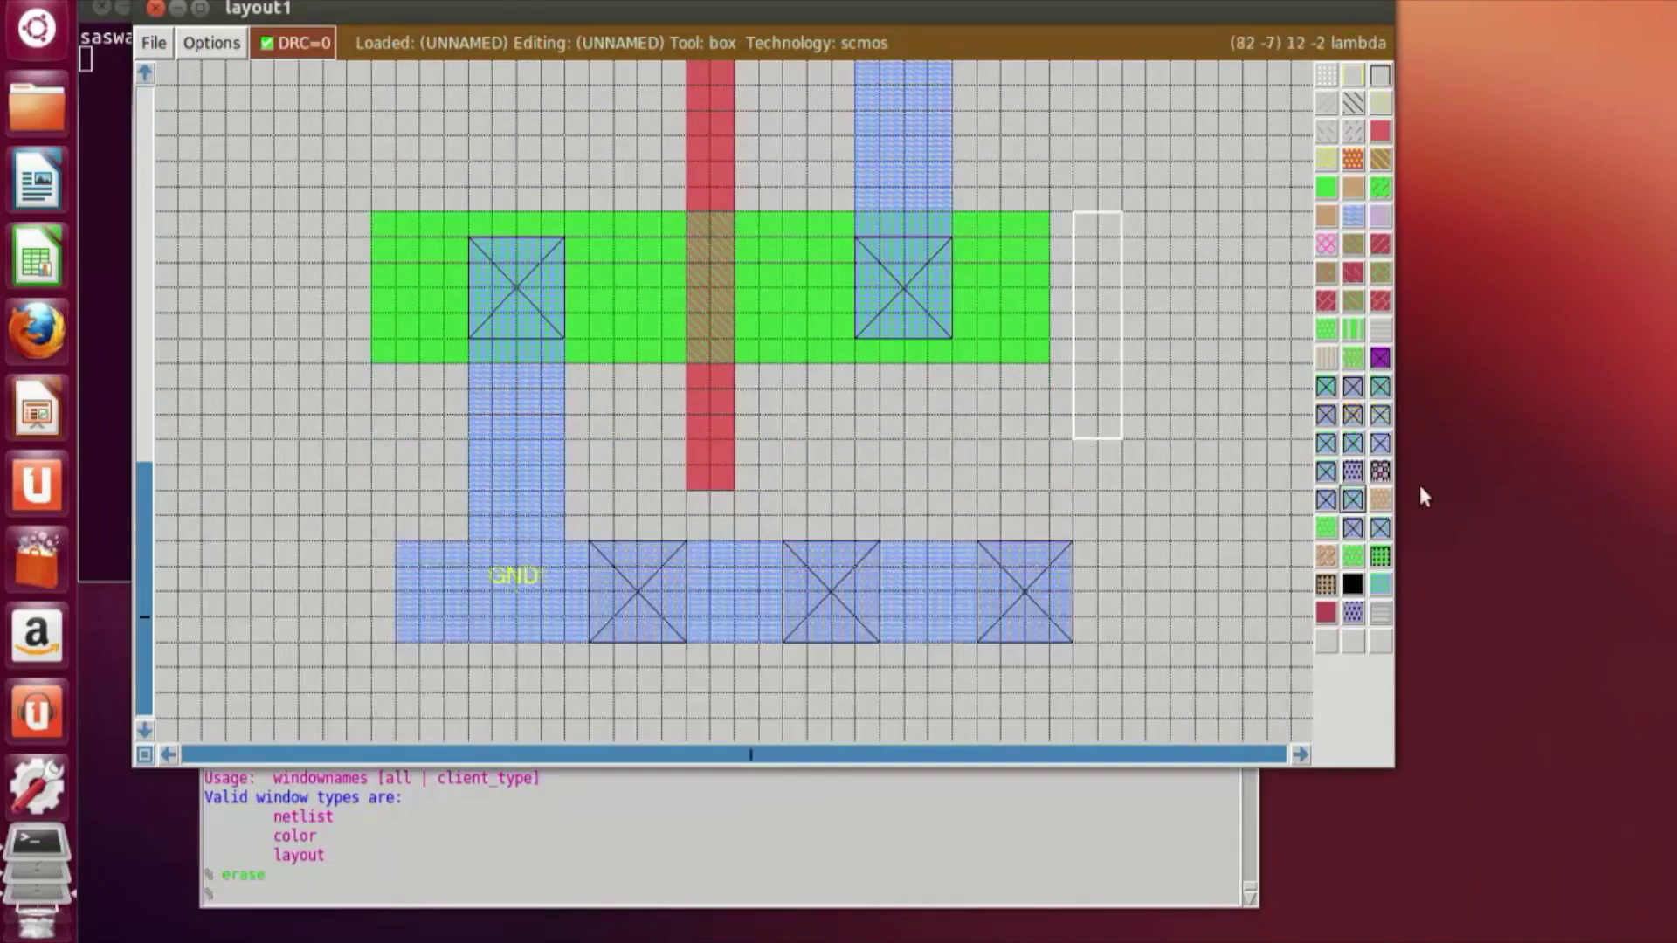
{"action": "left_click", "coordinate": [1165, 463]}
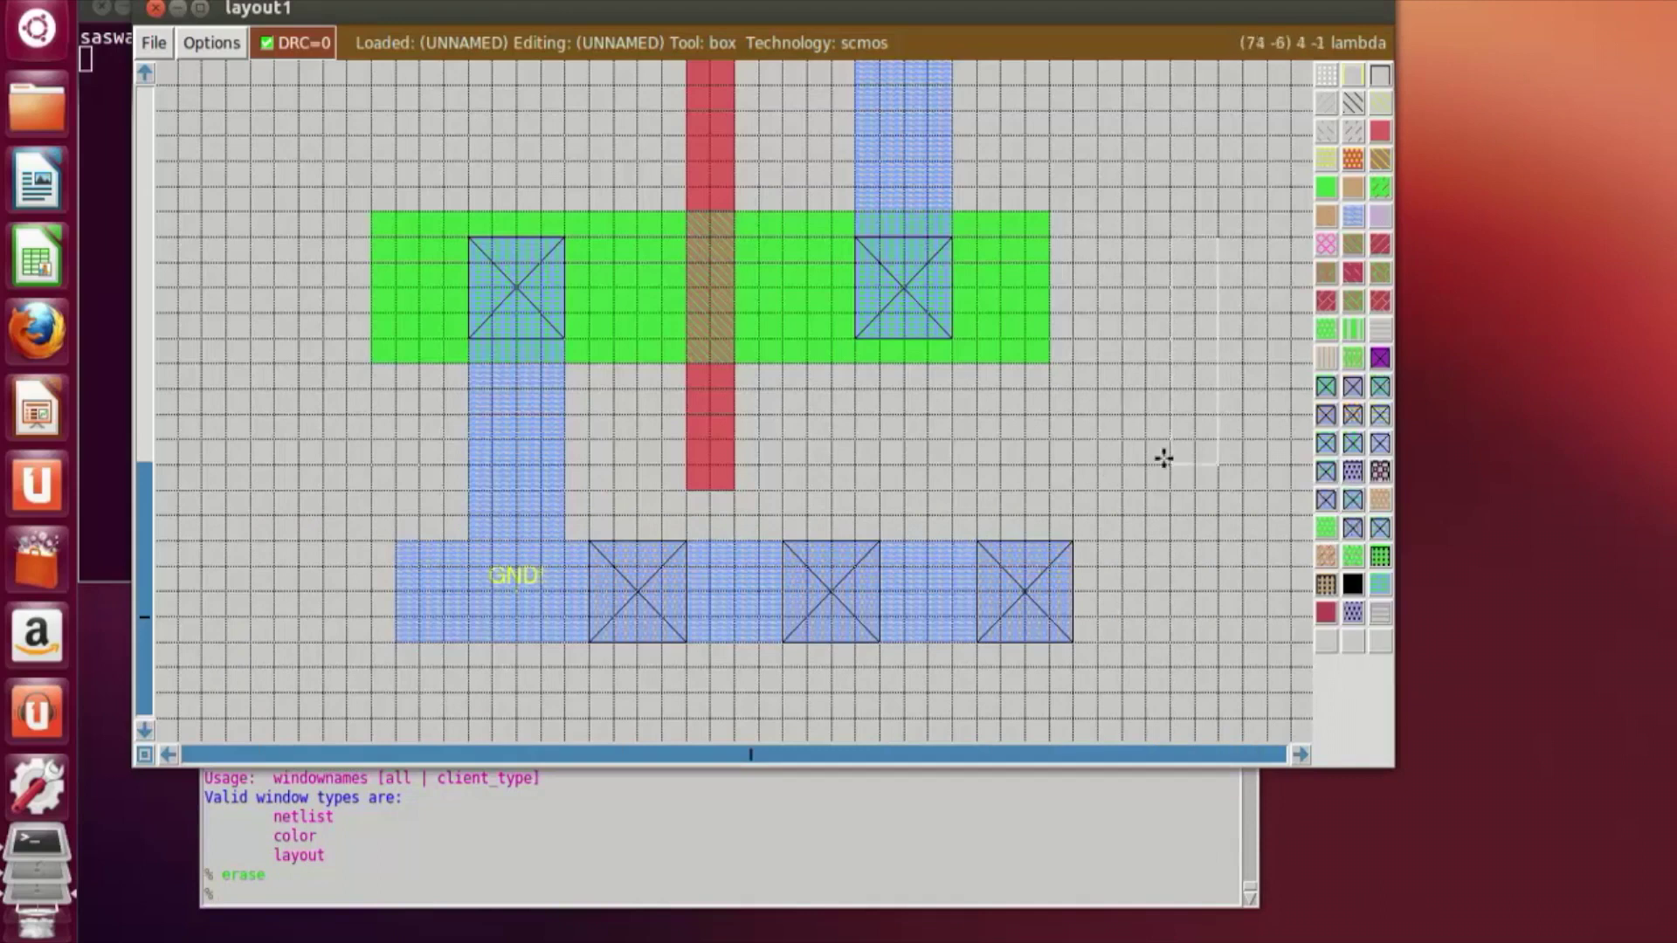
Step: Examine the complete inverter layout from the VDD rail down to the GND rail
{"action": "key", "text": "shift+z"}
{"action": "scroll", "coordinate": [1100, 549], "scroll_direction": "up", "scroll_amount": 8}
{"action": "scroll", "coordinate": [1100, 549], "scroll_direction": "down", "scroll_amount": 3}
{"action": "key", "text": "shift+z"}
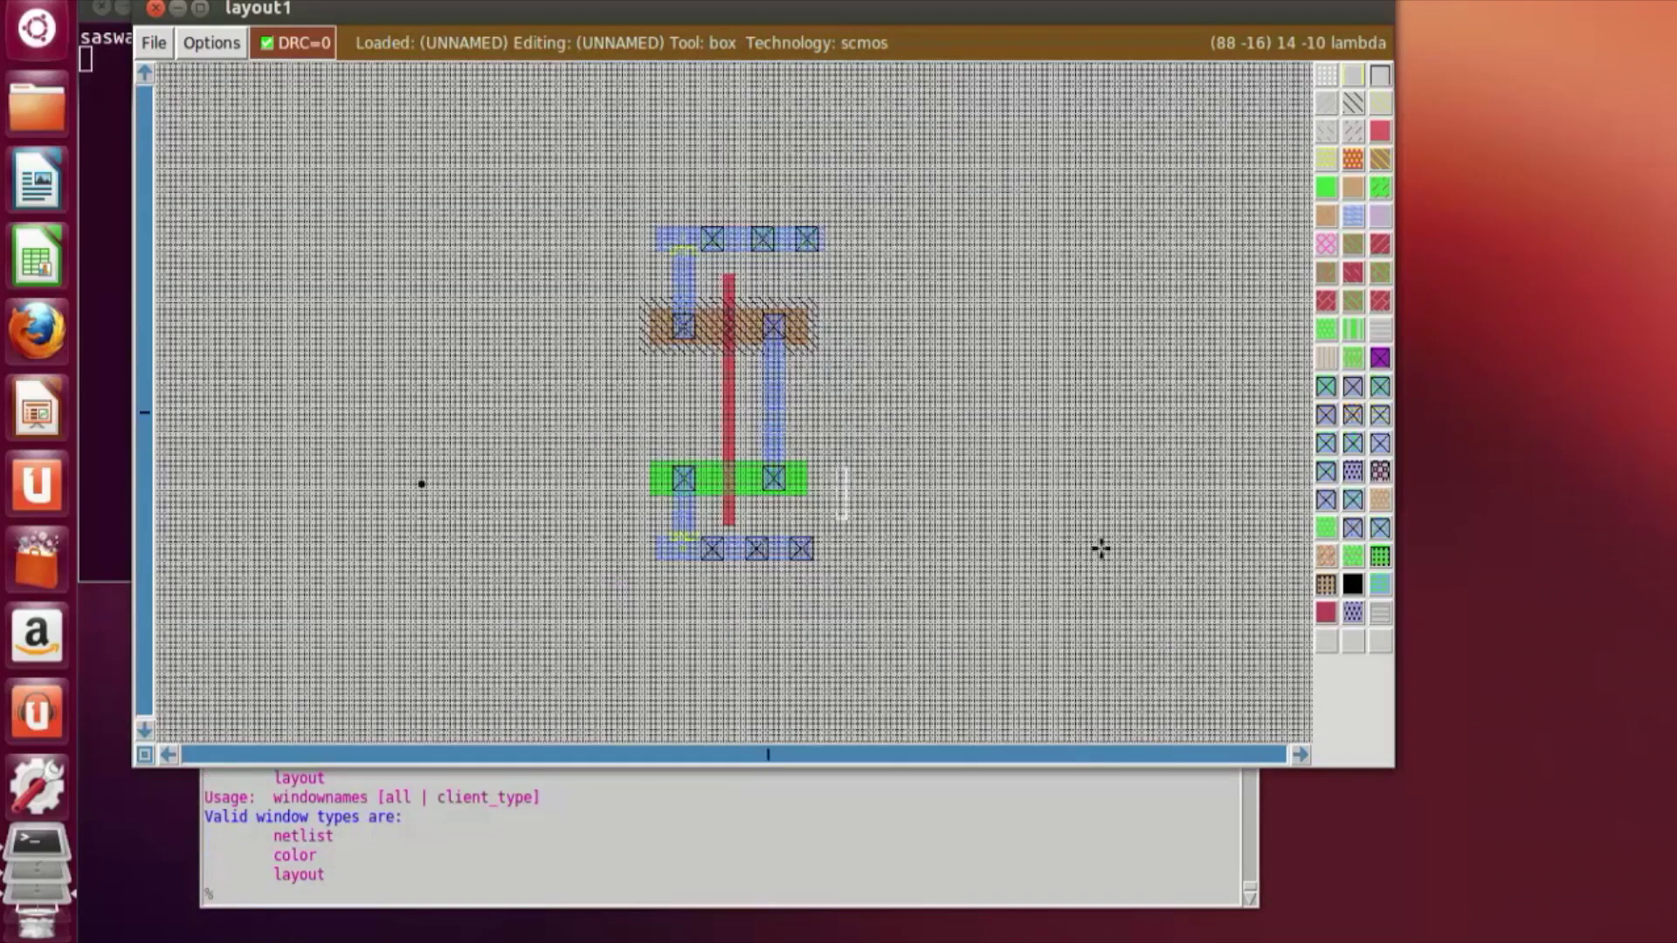
{"action": "key", "text": "z"}
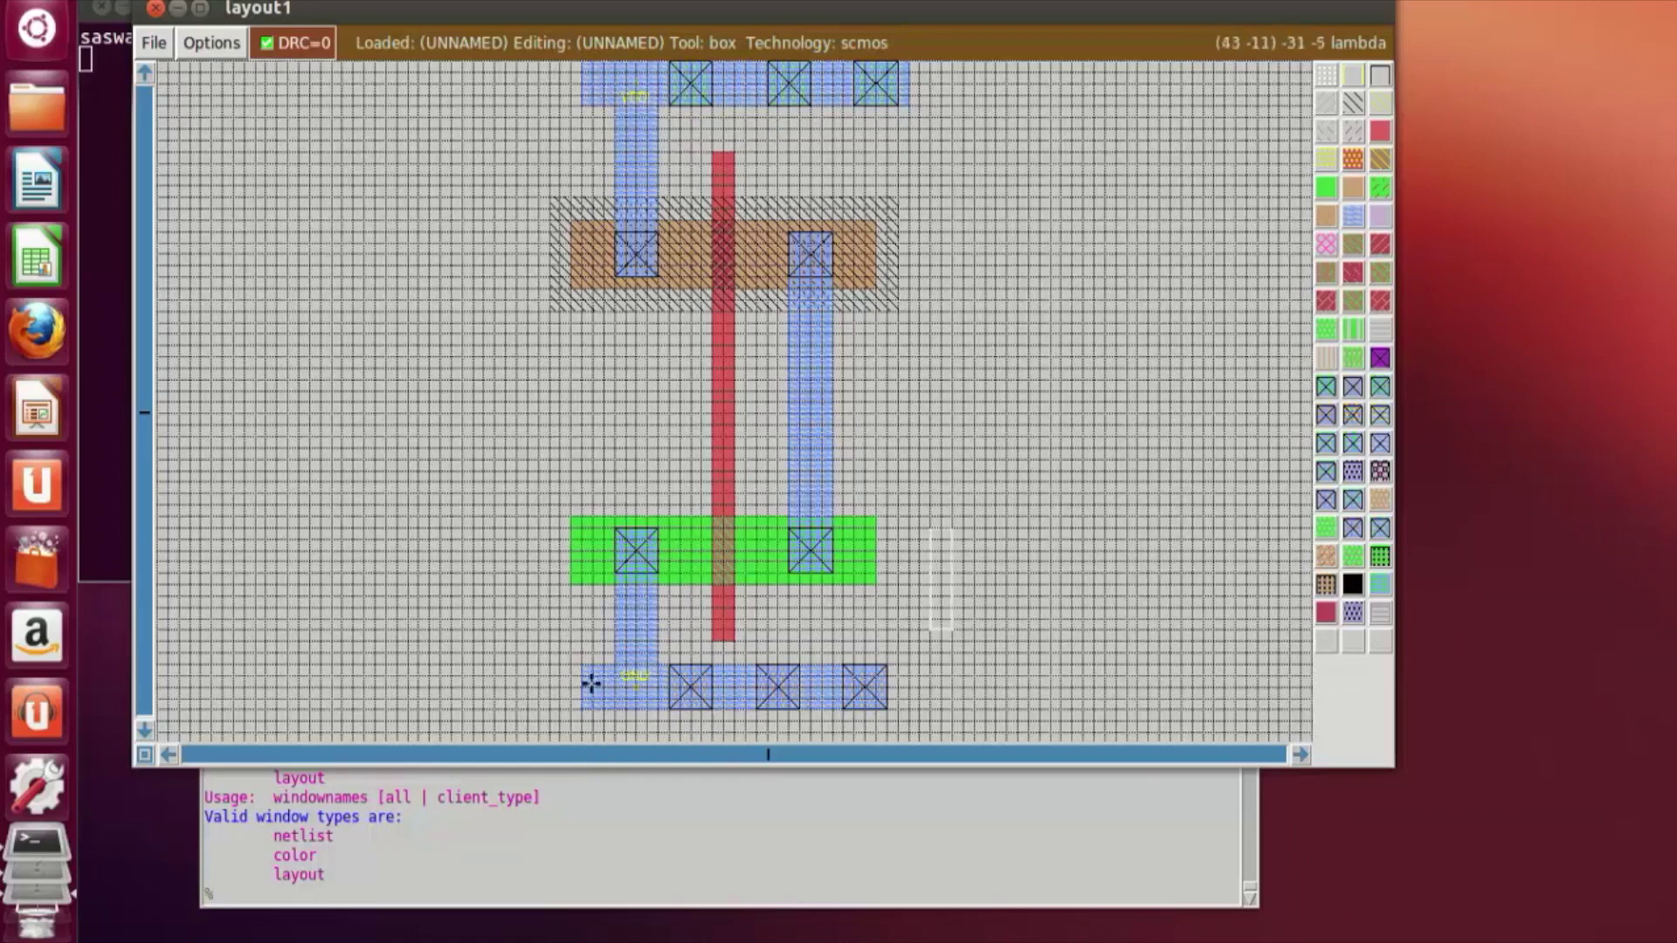
{"action": "scroll", "coordinate": [878, 496], "scroll_direction": "up", "scroll_amount": 1}
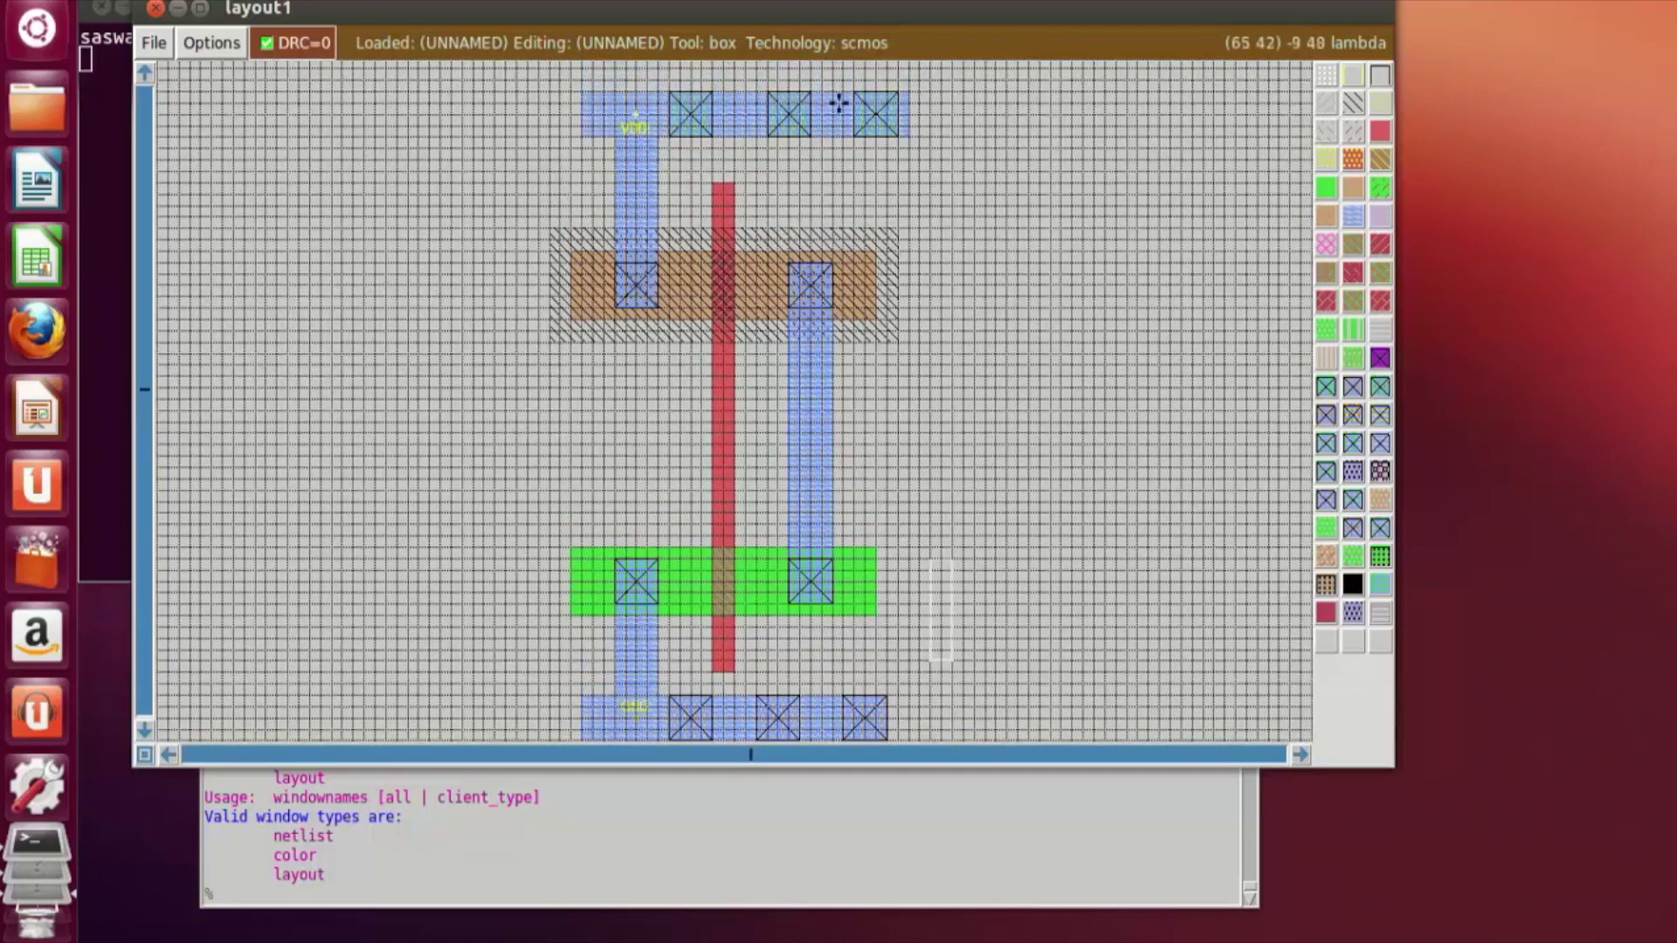
{"action": "key", "text": "z"}
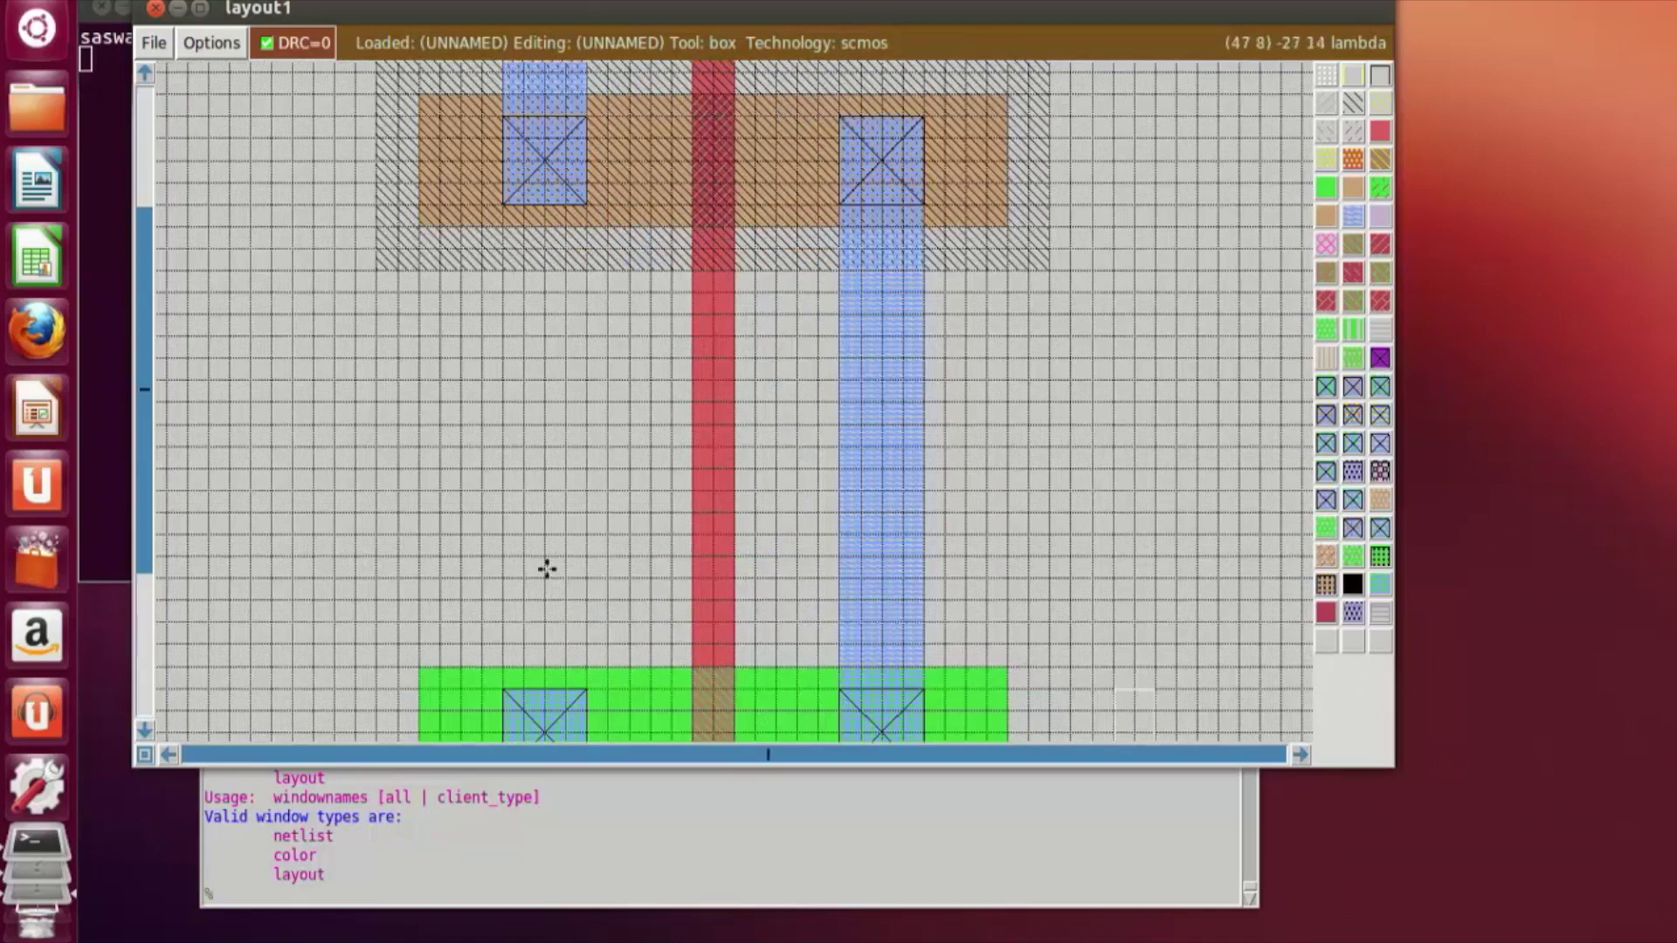
Step: Paint a 14 by 2 lambda polysilicon input strip extending left from the gate, between the two diffusions
{"action": "scroll", "coordinate": [646, 603], "scroll_direction": "down", "scroll_amount": 5}
{"action": "scroll", "coordinate": [655, 541], "scroll_direction": "up", "scroll_amount": 4}
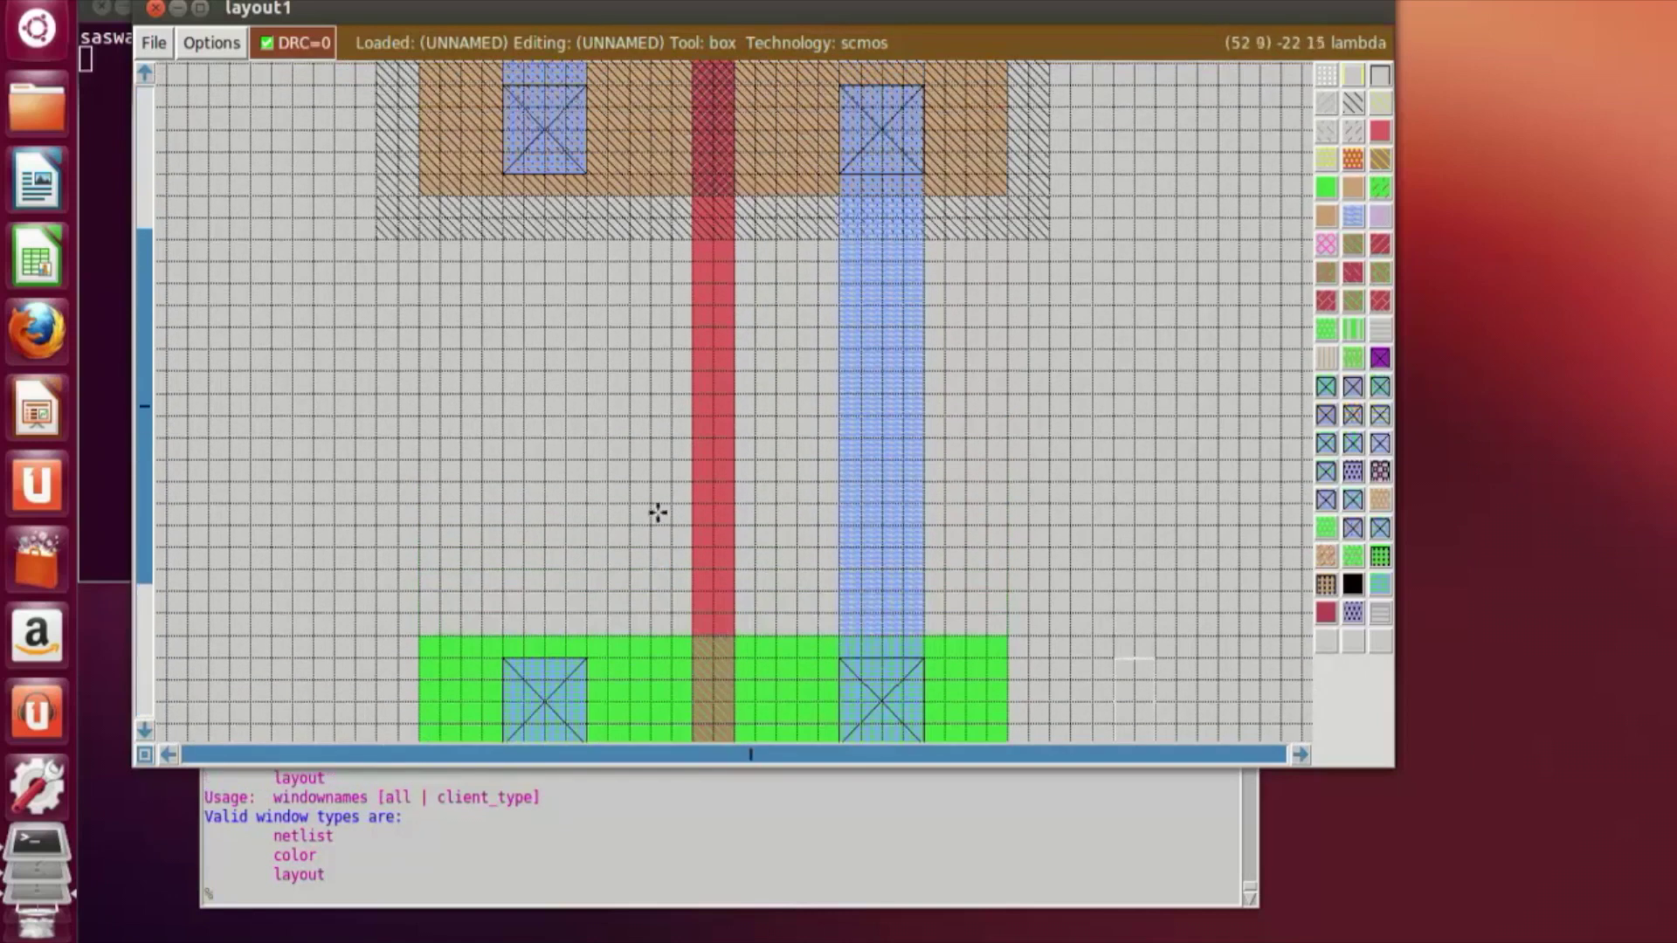
{"action": "left_click", "coordinate": [395, 350]}
{"action": "right_click", "coordinate": [688, 394]}
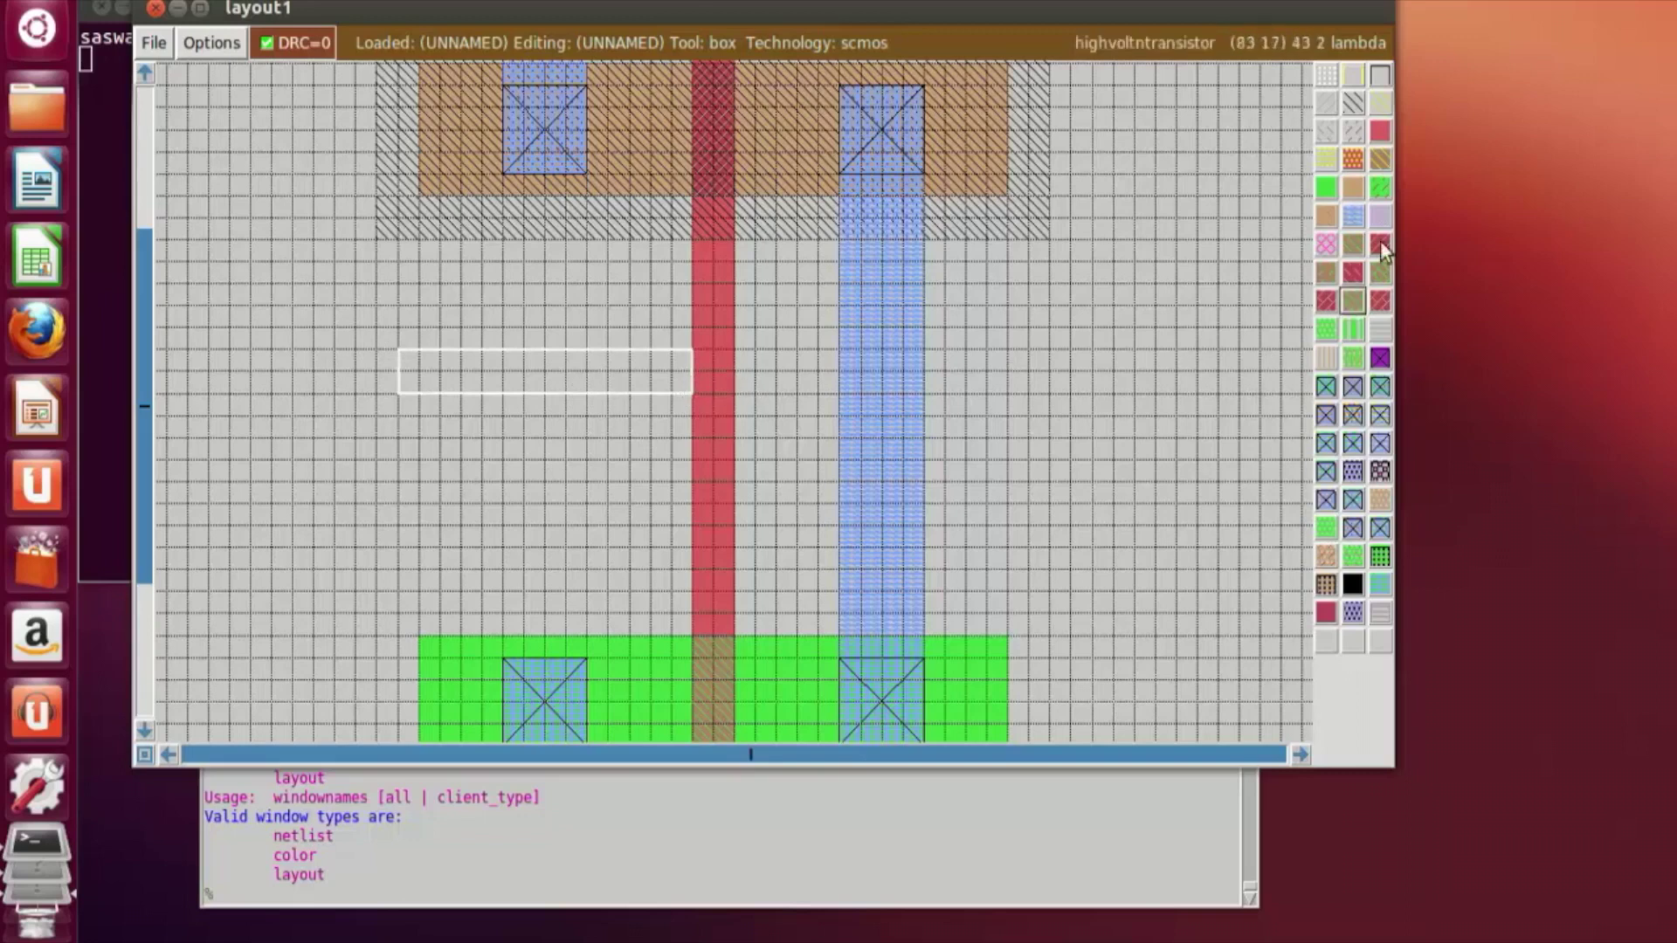
{"action": "left_click", "coordinate": [1380, 131]}
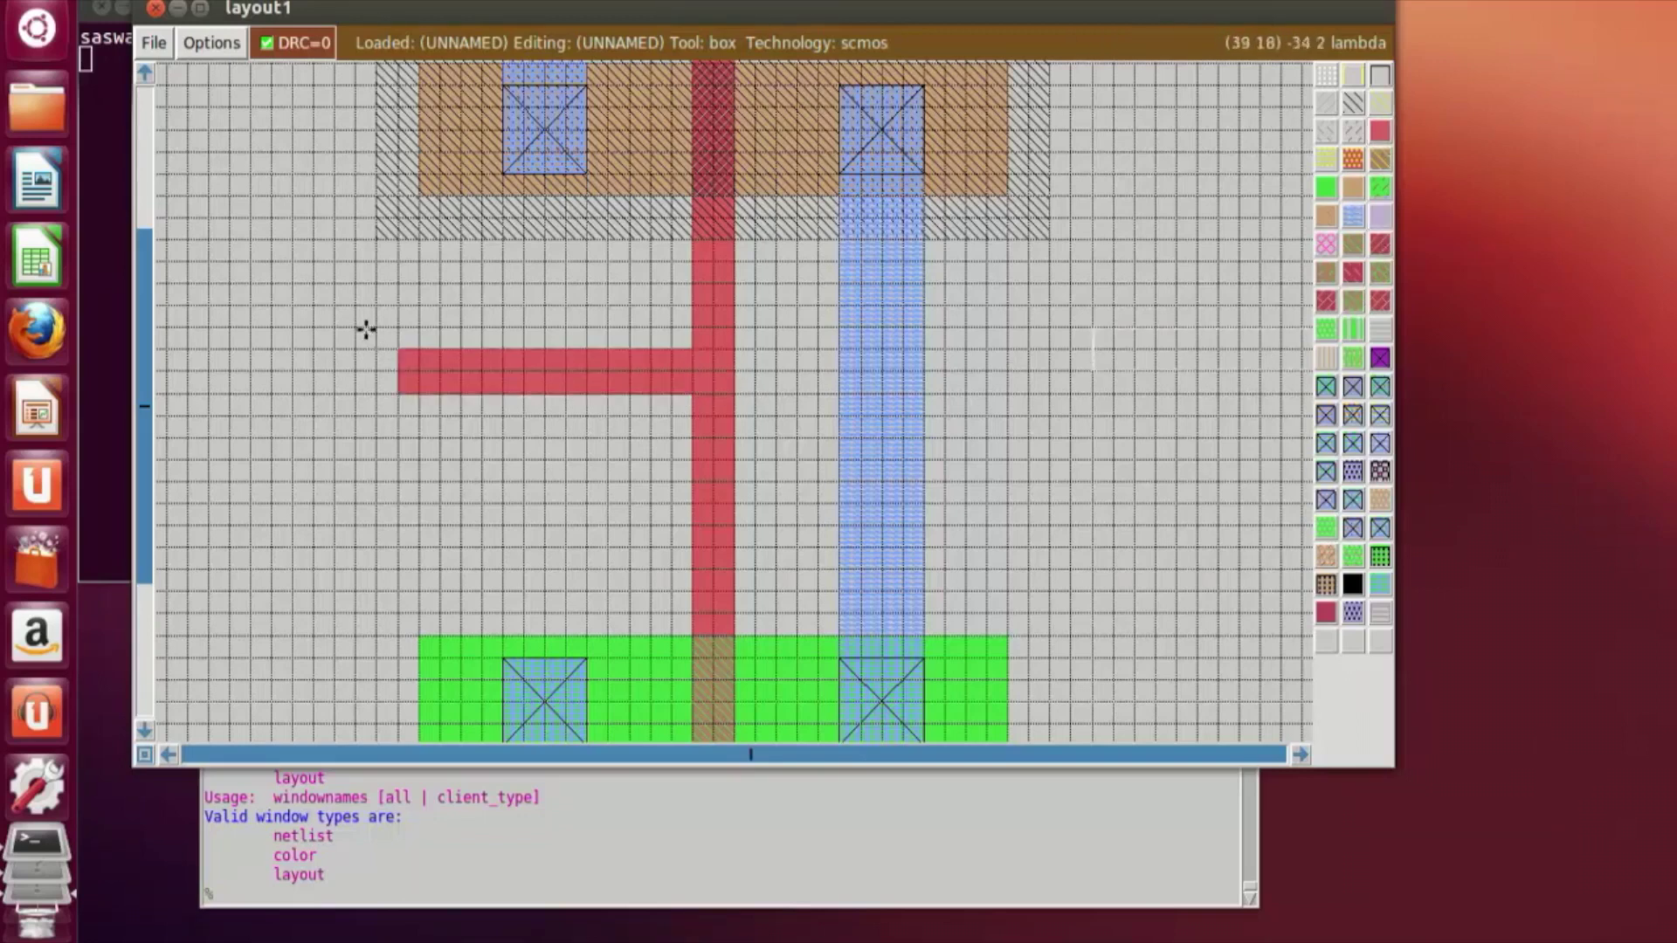
Step: Paint a 14 by 4 lambda metal strip extending right from the vertical output metal, level with the polysilicon input strip
{"action": "scroll", "coordinate": [778, 506], "scroll_direction": "up", "scroll_amount": 1}
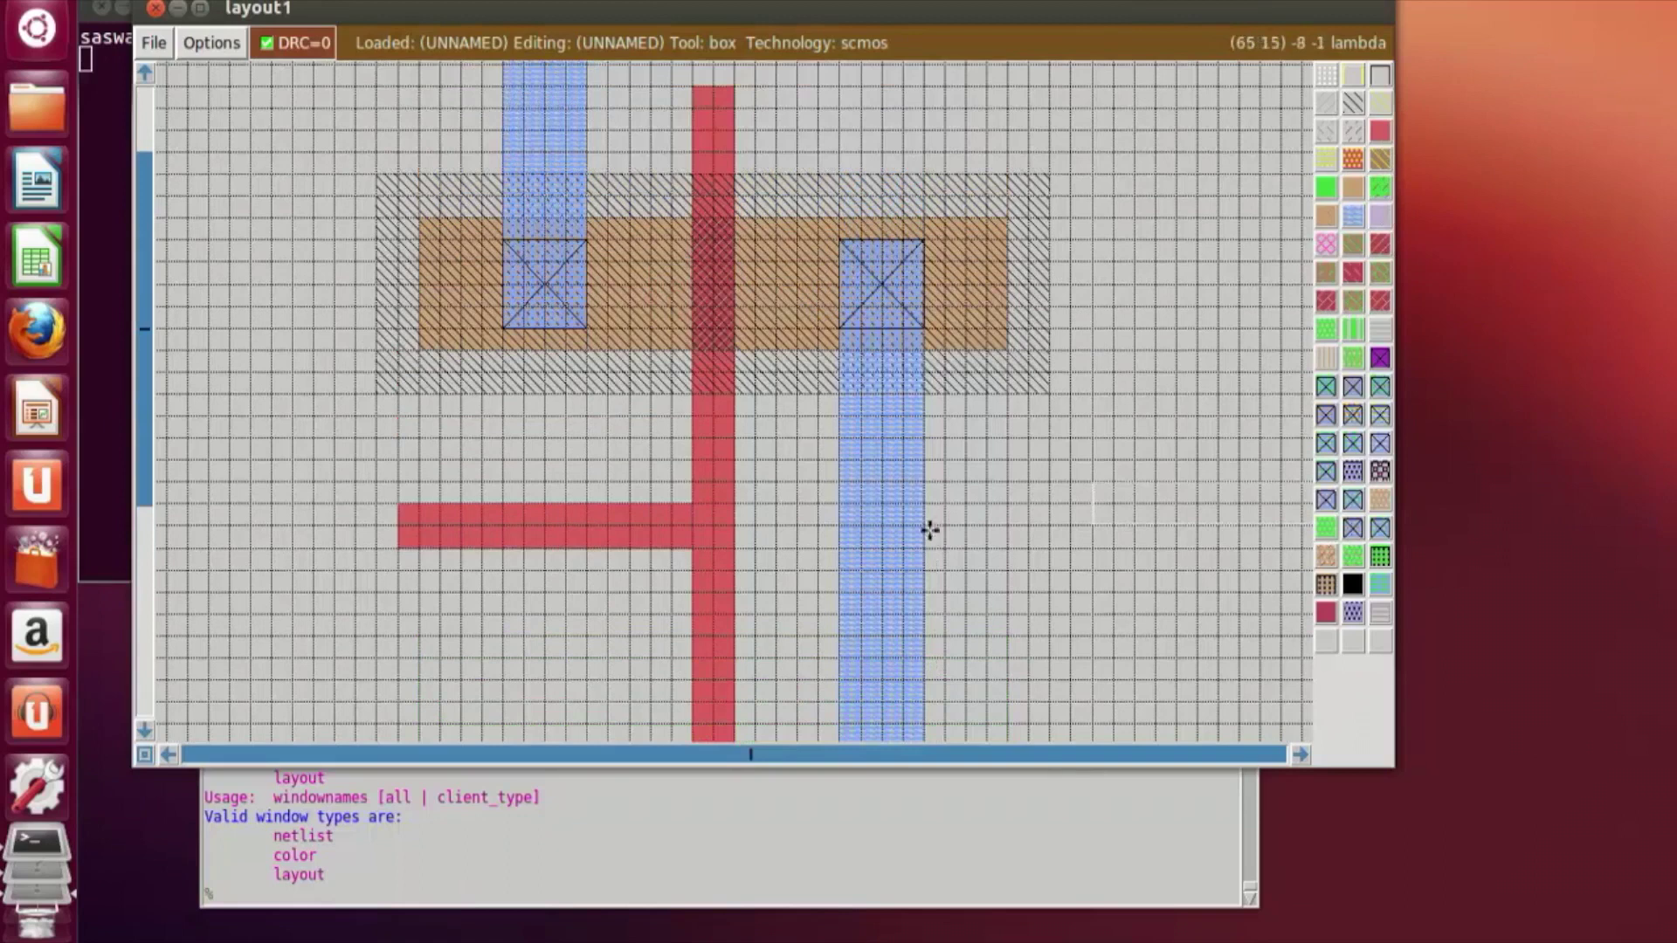
{"action": "left_click", "coordinate": [928, 496]}
{"action": "left_click", "coordinate": [936, 569]}
{"action": "left_click", "coordinate": [922, 574]}
{"action": "scroll", "coordinate": [958, 552], "scroll_direction": "down", "scroll_amount": 3}
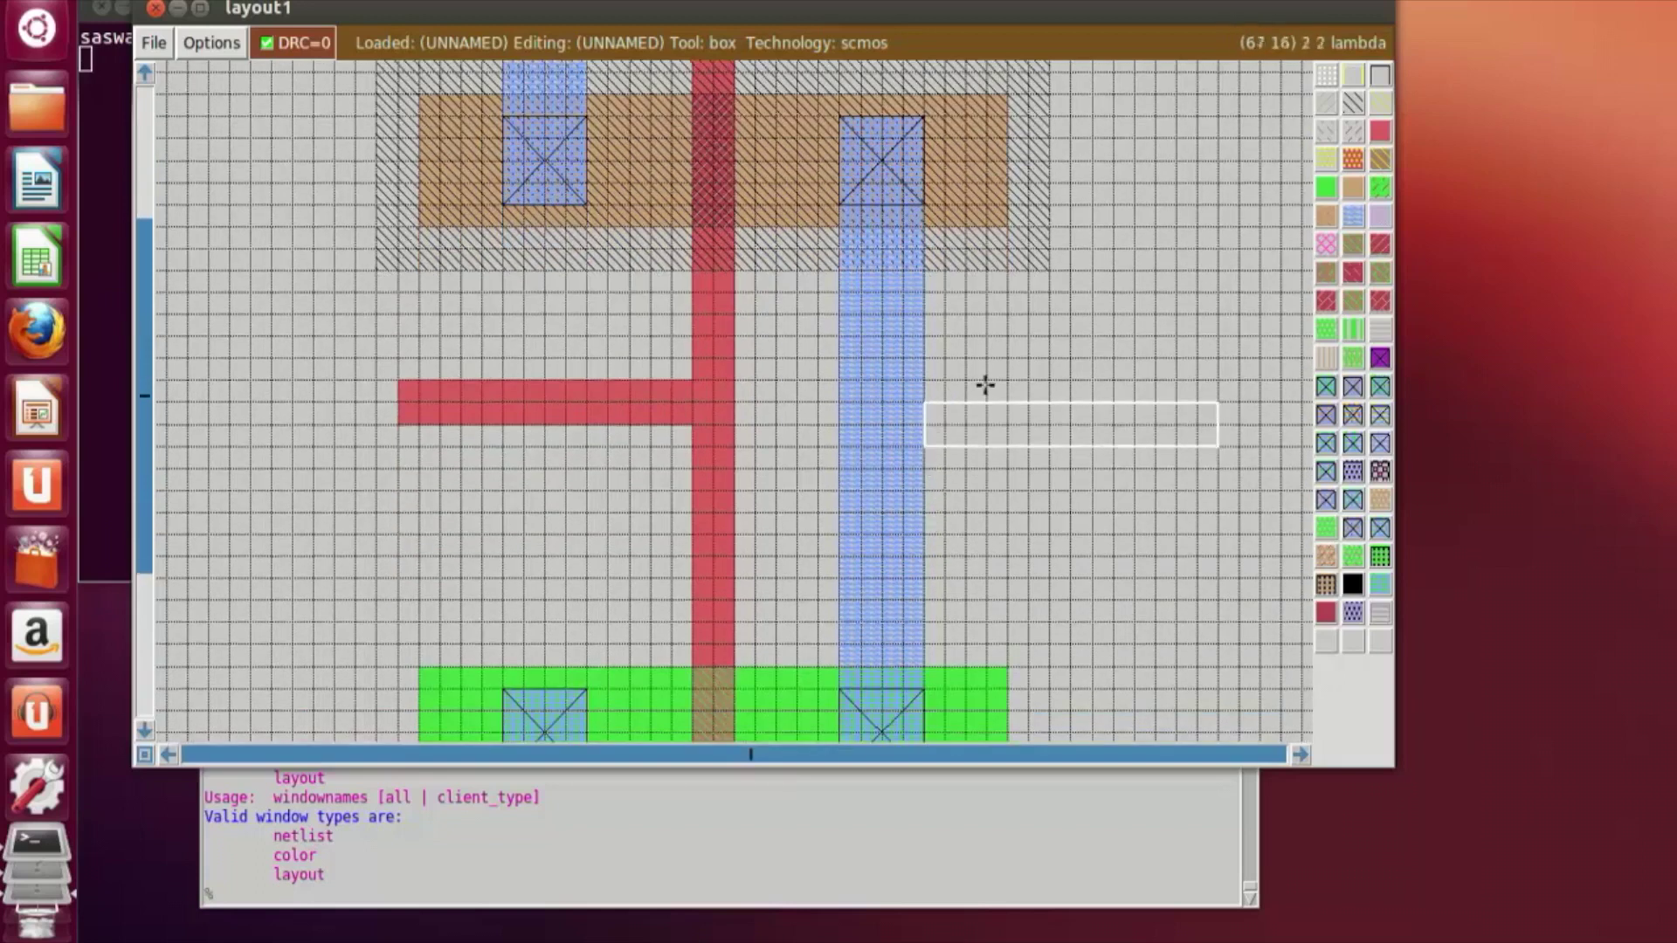
{"action": "right_click", "coordinate": [1184, 361]}
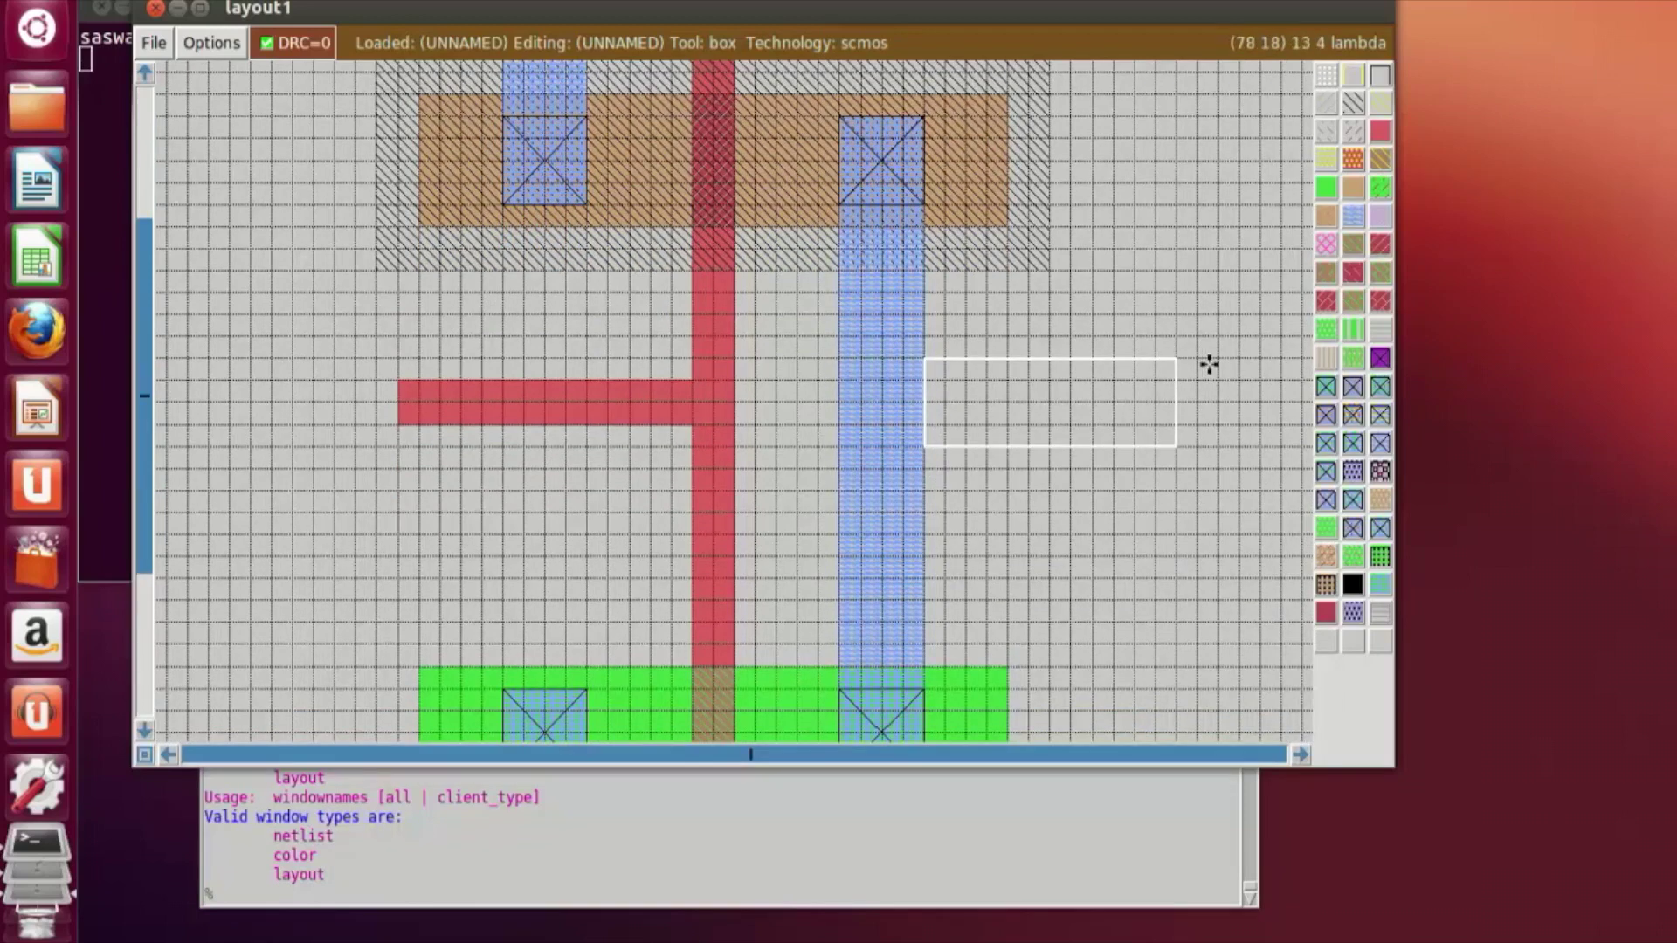
{"action": "right_click", "coordinate": [1208, 364]}
{"action": "middle_click", "coordinate": [1365, 222]}
{"action": "left_click", "coordinate": [1200, 618]}
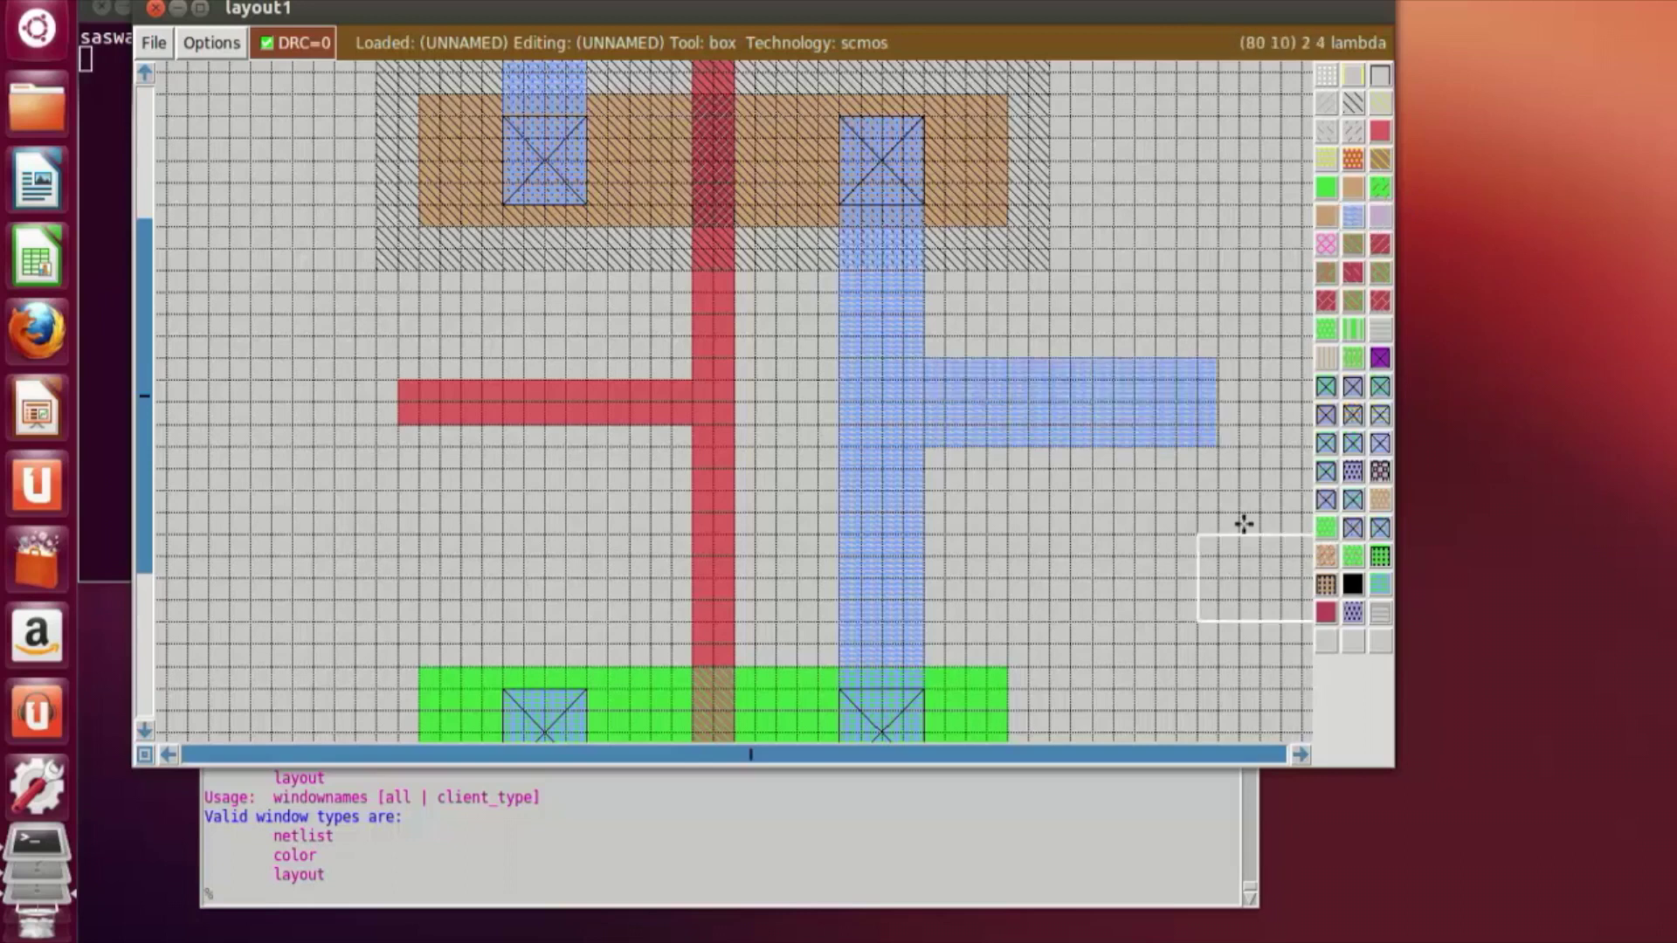
Step: Place a point label "in" on the polysilicon input strip
{"action": "scroll", "coordinate": [1242, 528], "scroll_direction": "up", "scroll_amount": 3}
{"action": "scroll", "coordinate": [1243, 524], "scroll_direction": "down", "scroll_amount": 1}
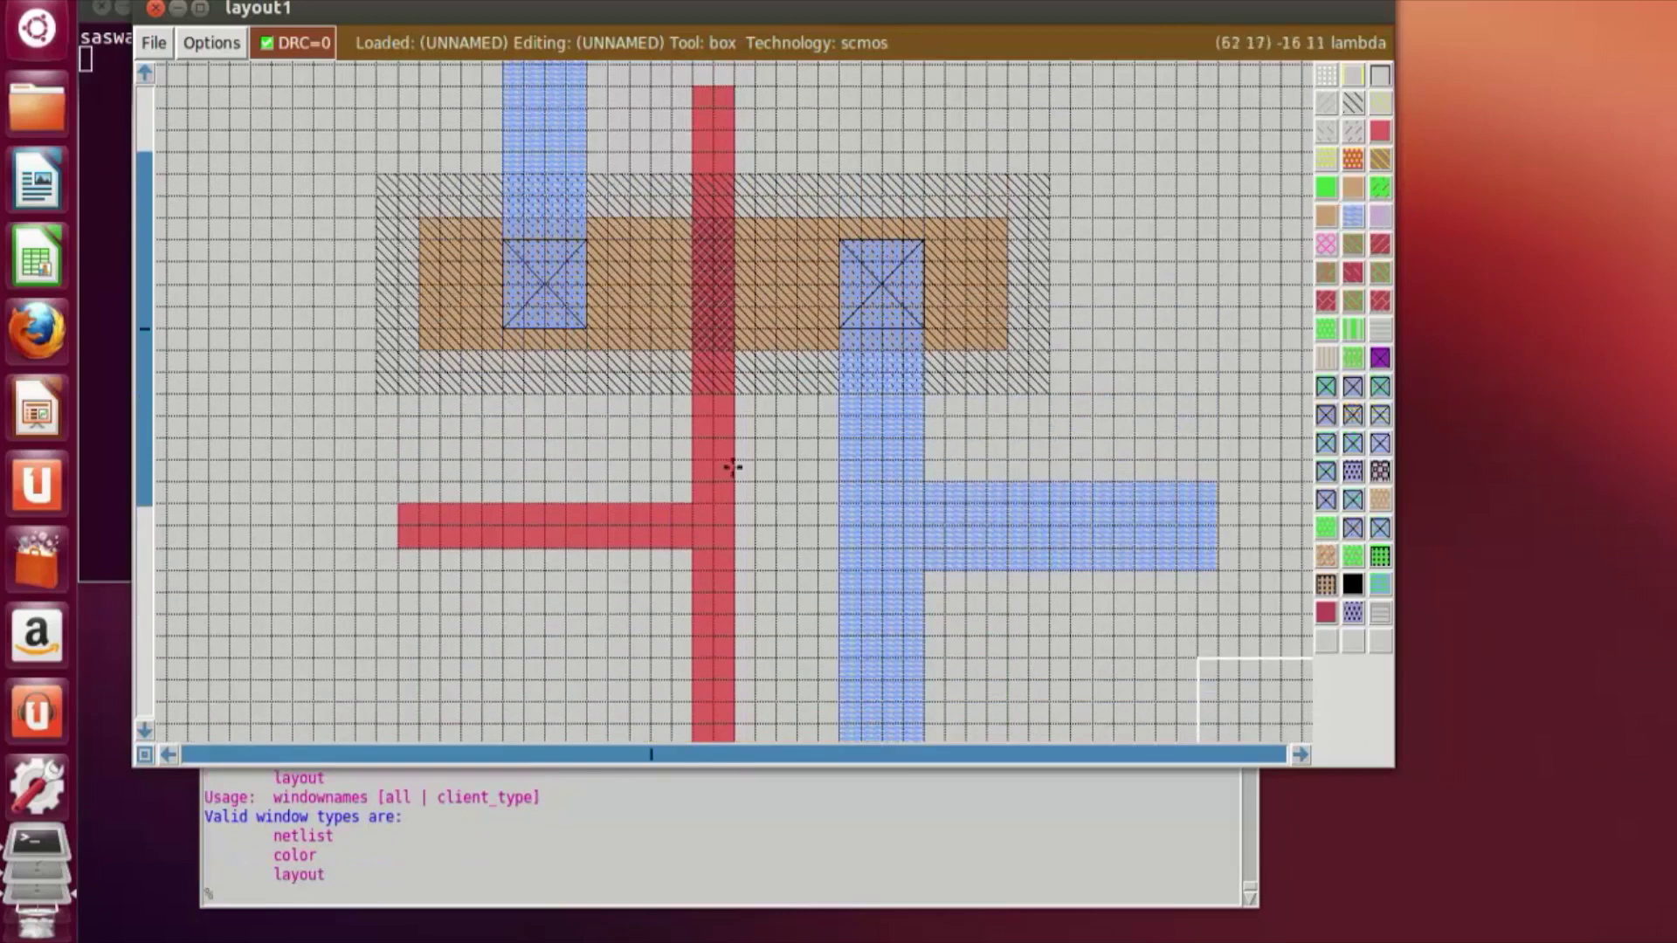
{"action": "left_click", "coordinate": [509, 510]}
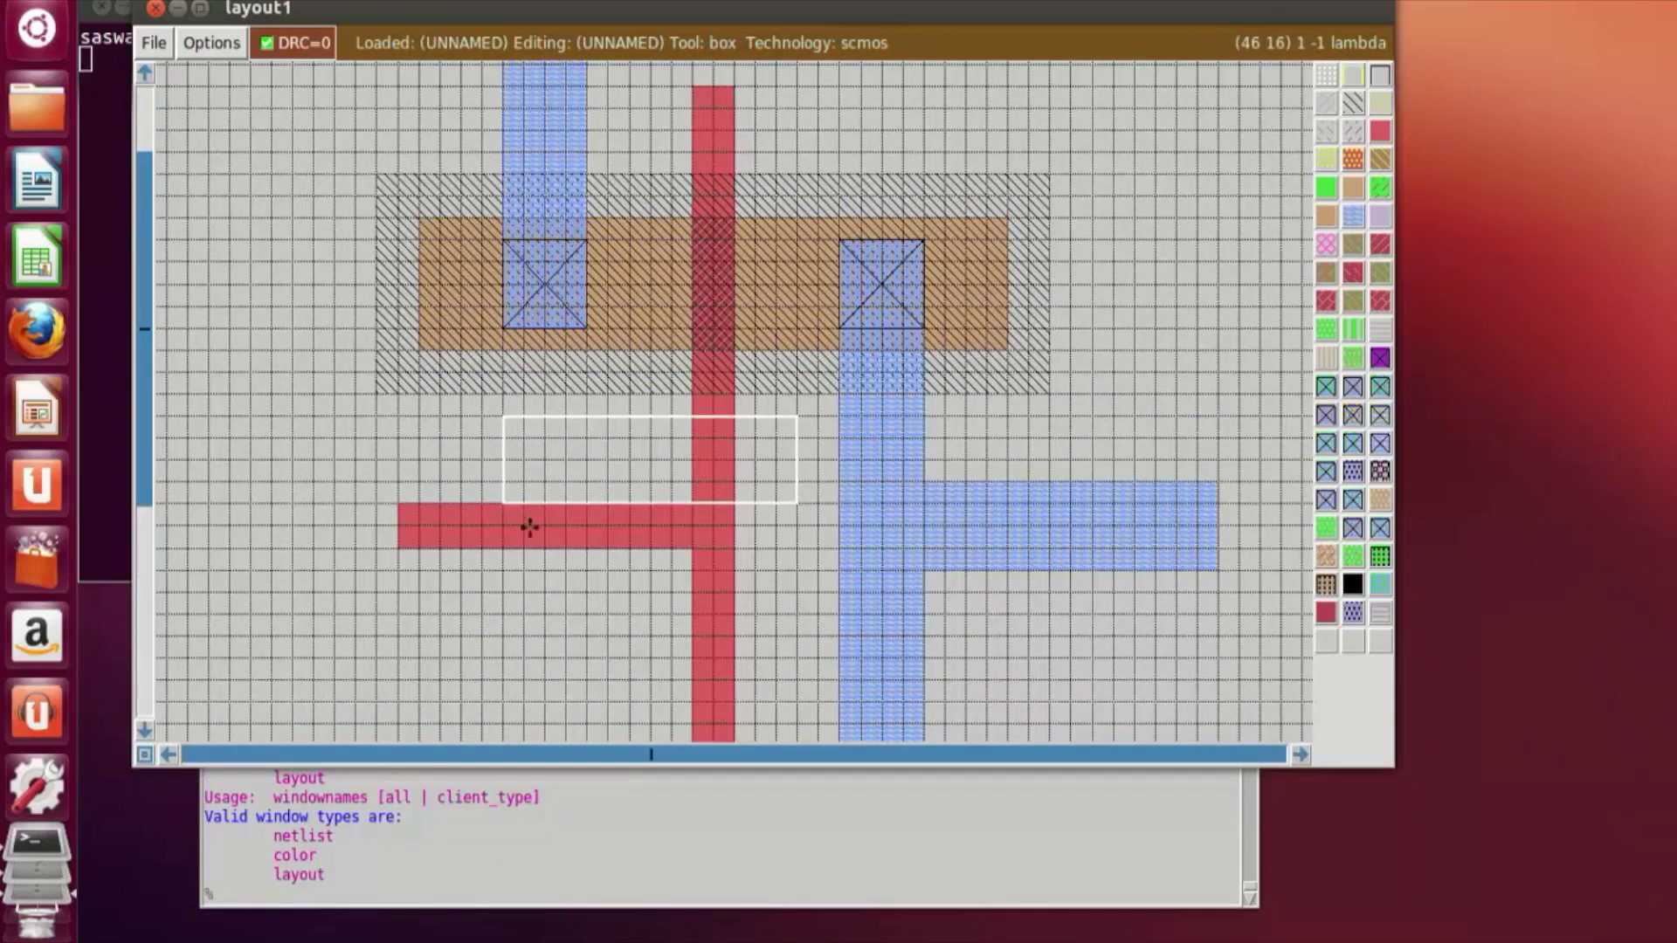
{"action": "right_click", "coordinate": [577, 521]}
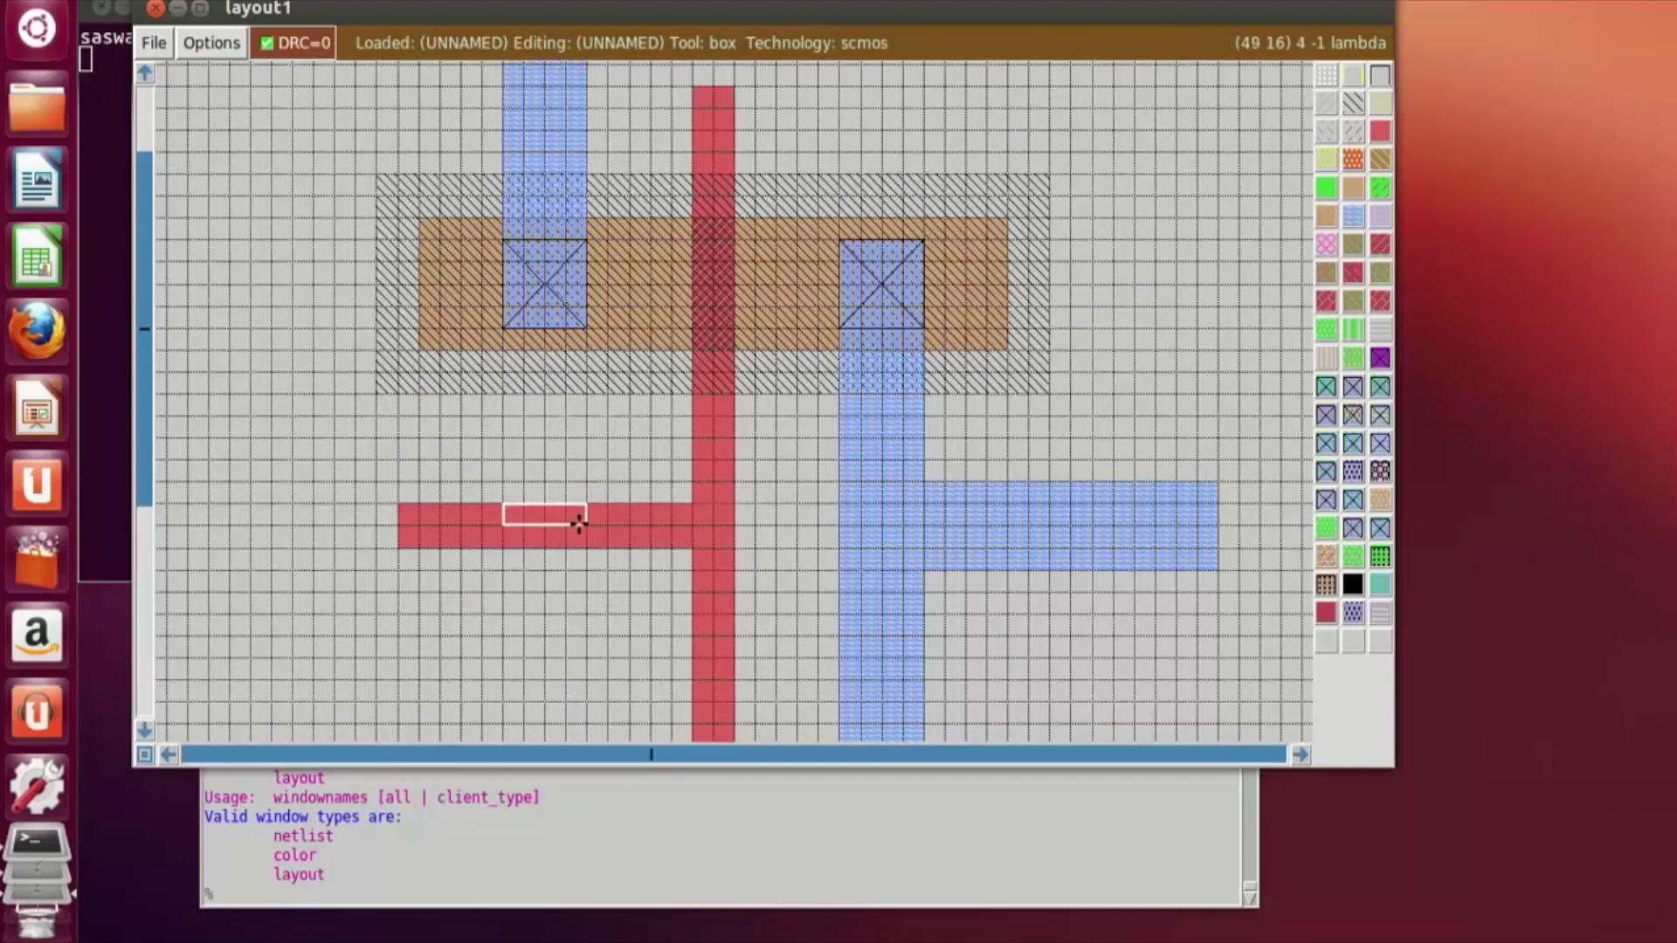
{"action": "right_click", "coordinate": [503, 525]}
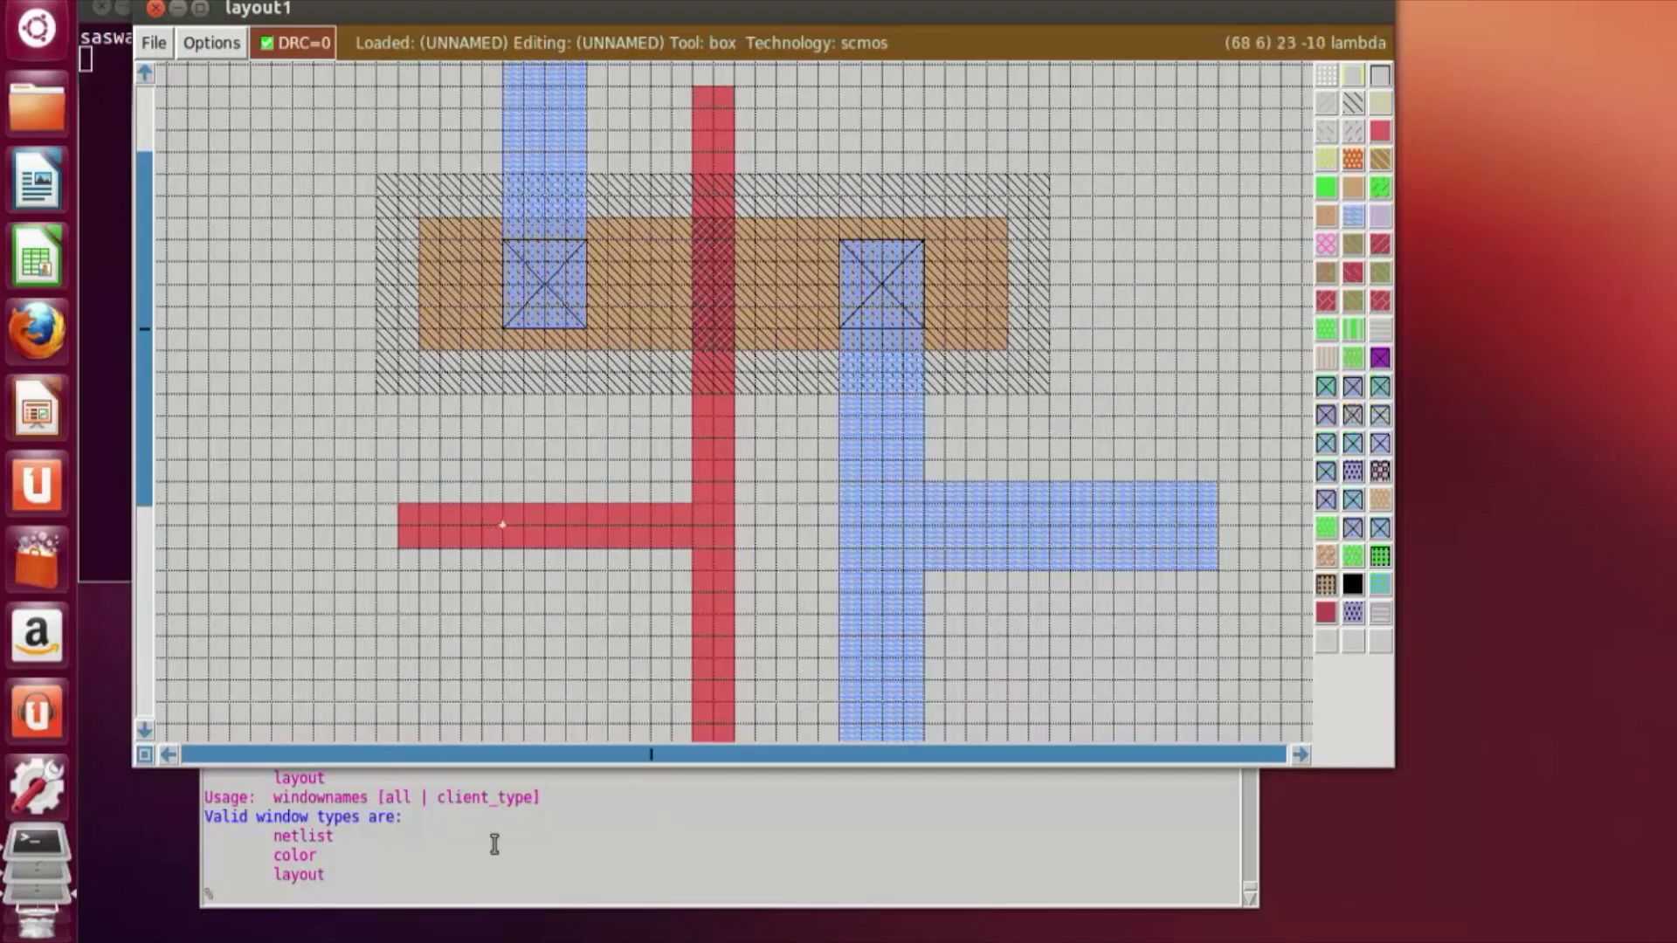
{"action": "left_click", "coordinate": [464, 891]}
{"action": "type", "text": "label"}
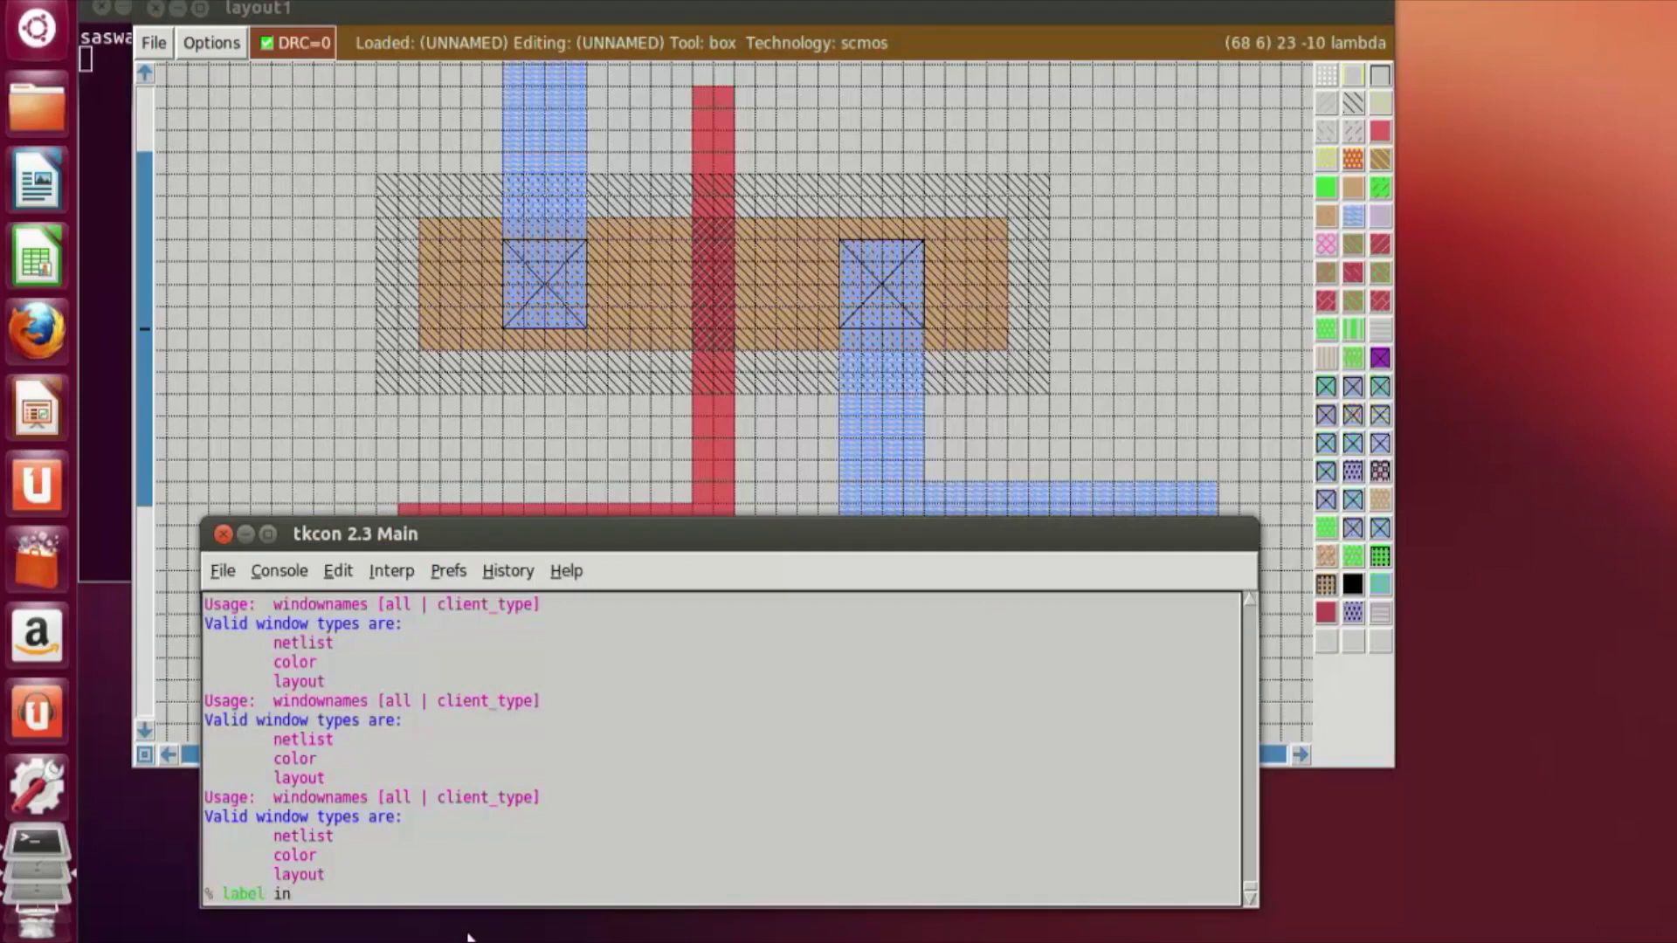
{"action": "type", "text": " in"}
{"action": "key", "text": "Return"}
Step: Place a point label "out" on the metal output strip
{"action": "left_click", "coordinate": [795, 479]}
{"action": "right_click", "coordinate": [886, 512]}
{"action": "left_click", "coordinate": [899, 497]}
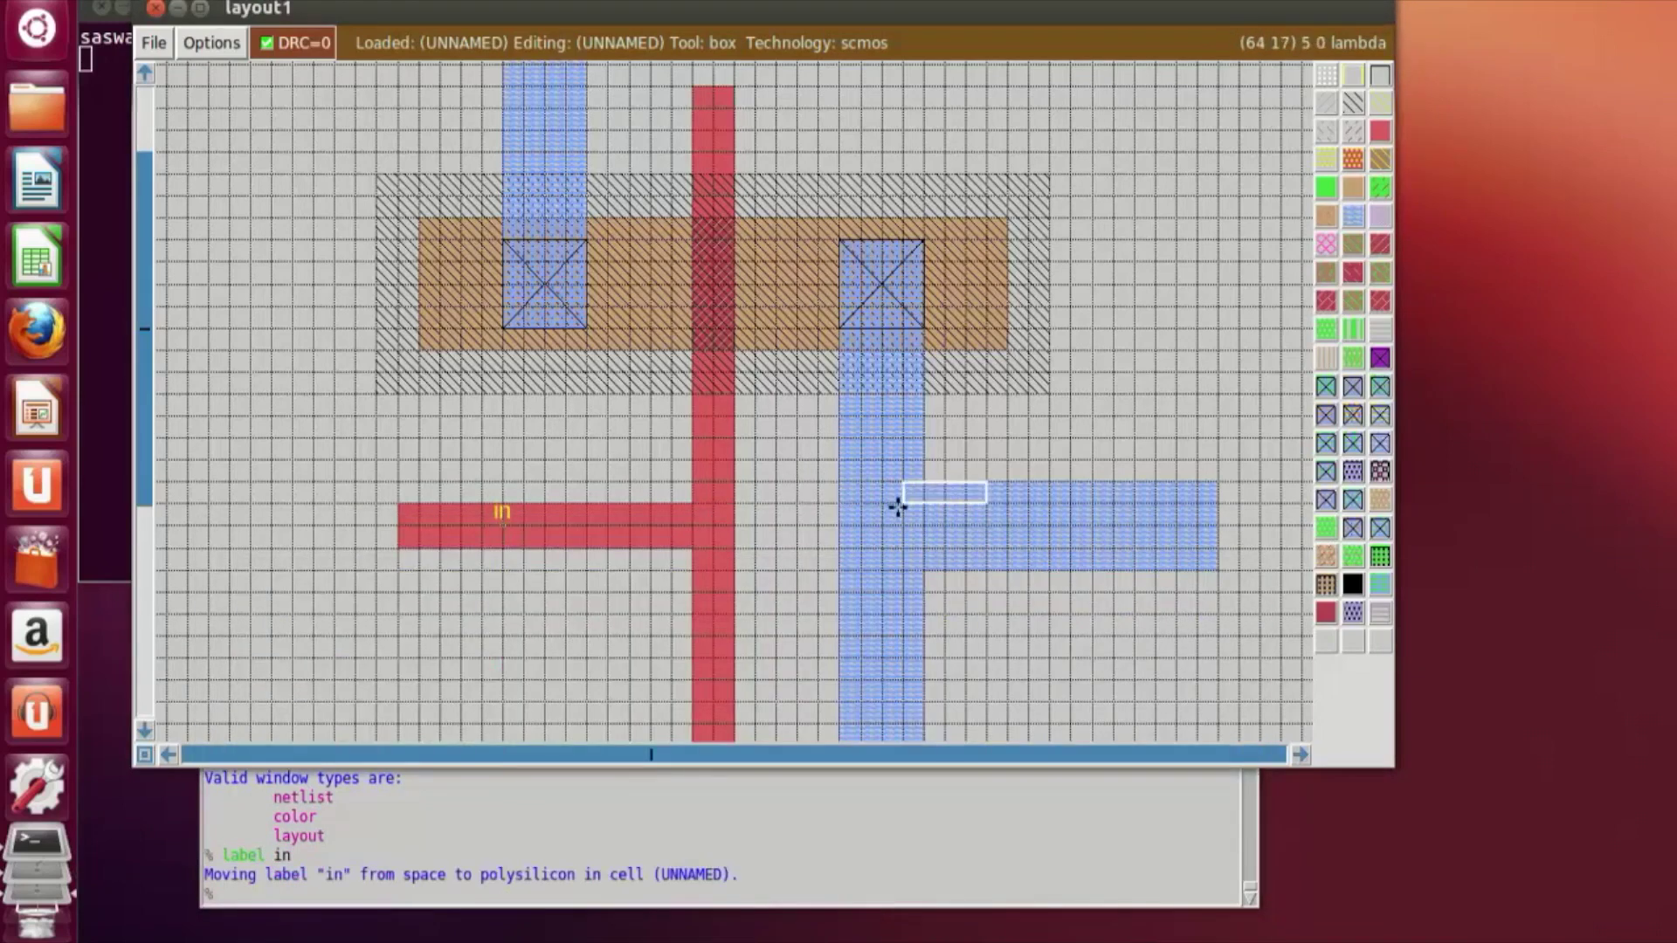
{"action": "left_click", "coordinate": [883, 492]}
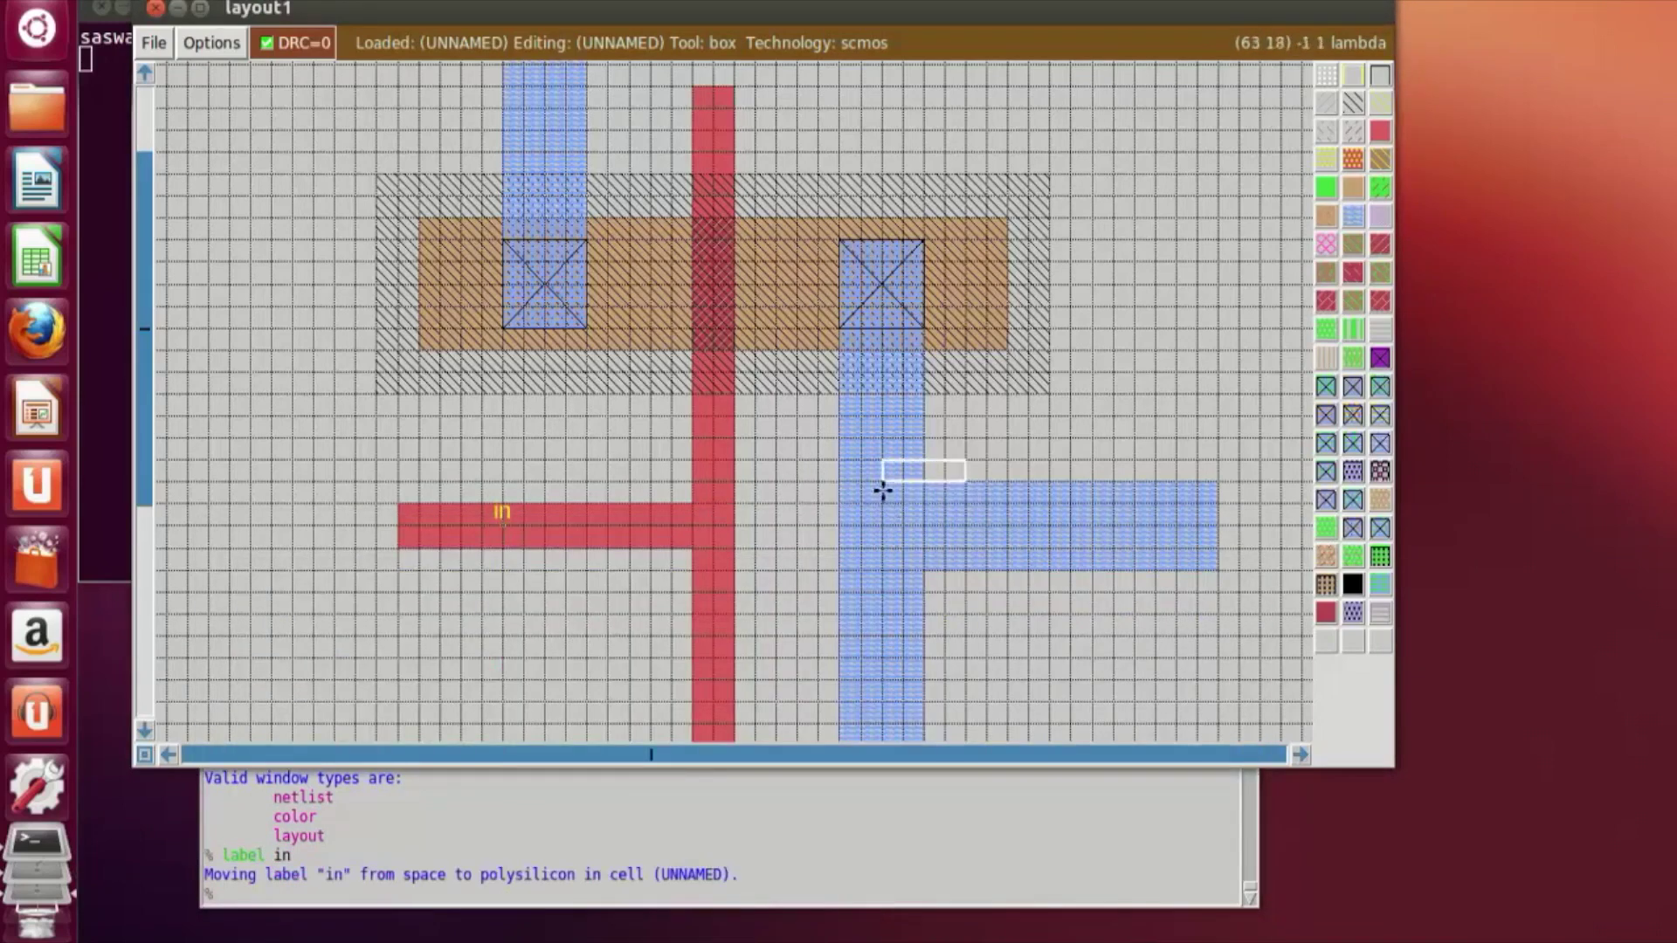
{"action": "left_click", "coordinate": [982, 507]}
{"action": "left_click", "coordinate": [1050, 497]}
{"action": "right_click", "coordinate": [1153, 539]}
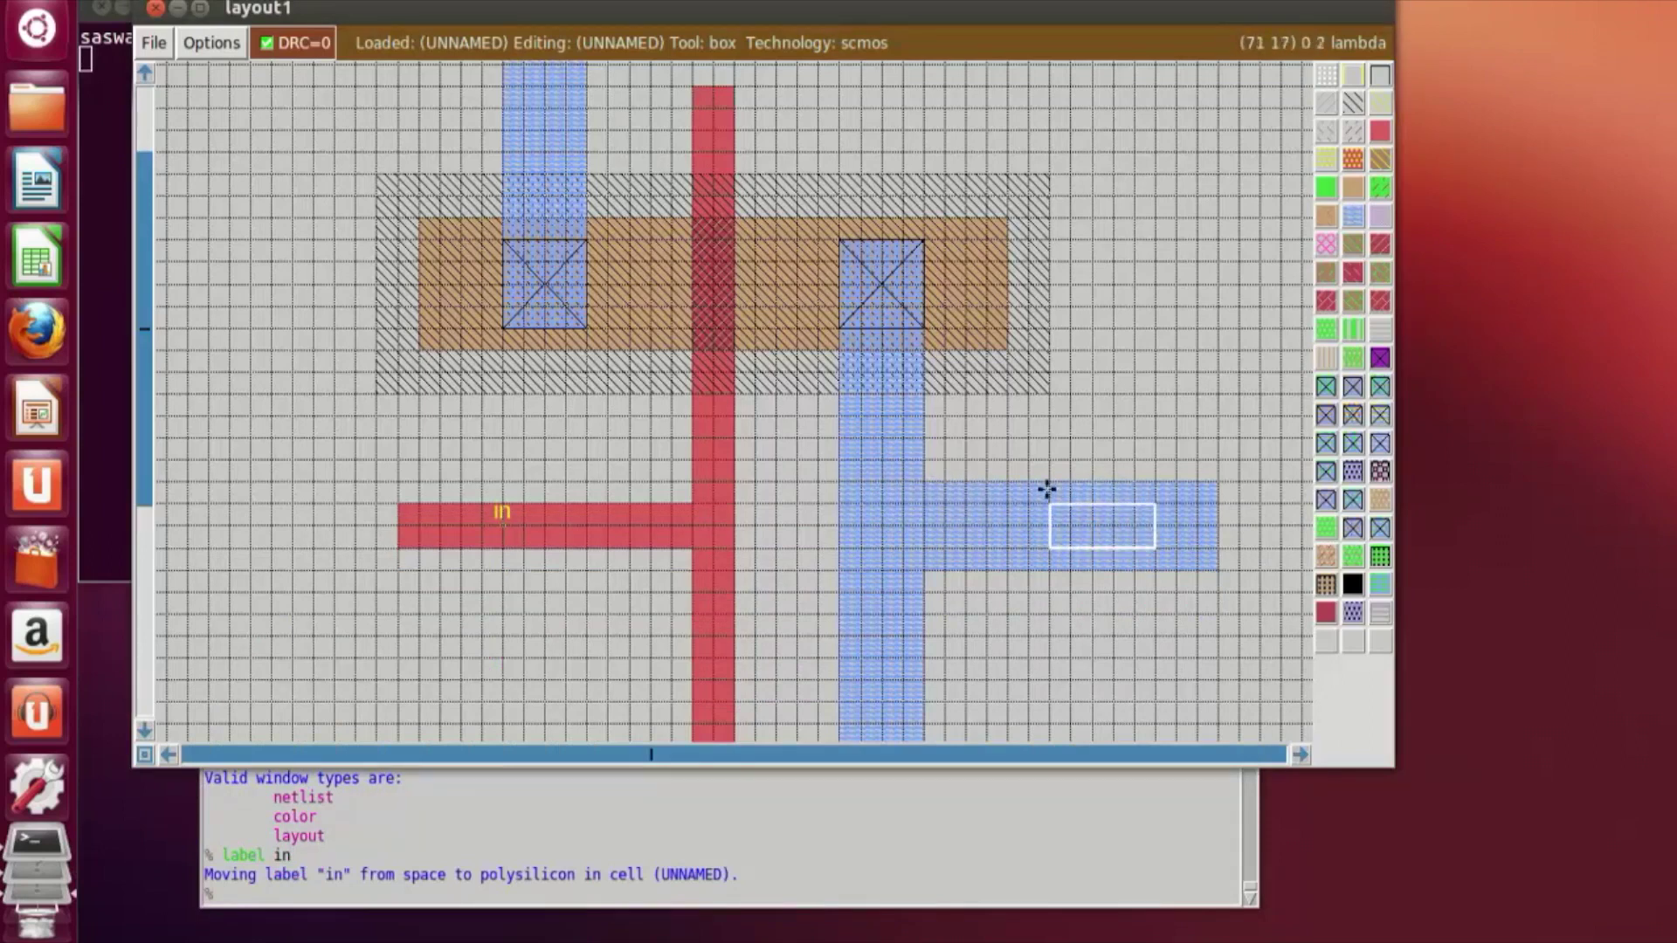
{"action": "left_click", "coordinate": [1049, 492]}
{"action": "right_click", "coordinate": [1153, 527]}
{"action": "right_click", "coordinate": [1054, 522]}
{"action": "left_click", "coordinate": [749, 896]}
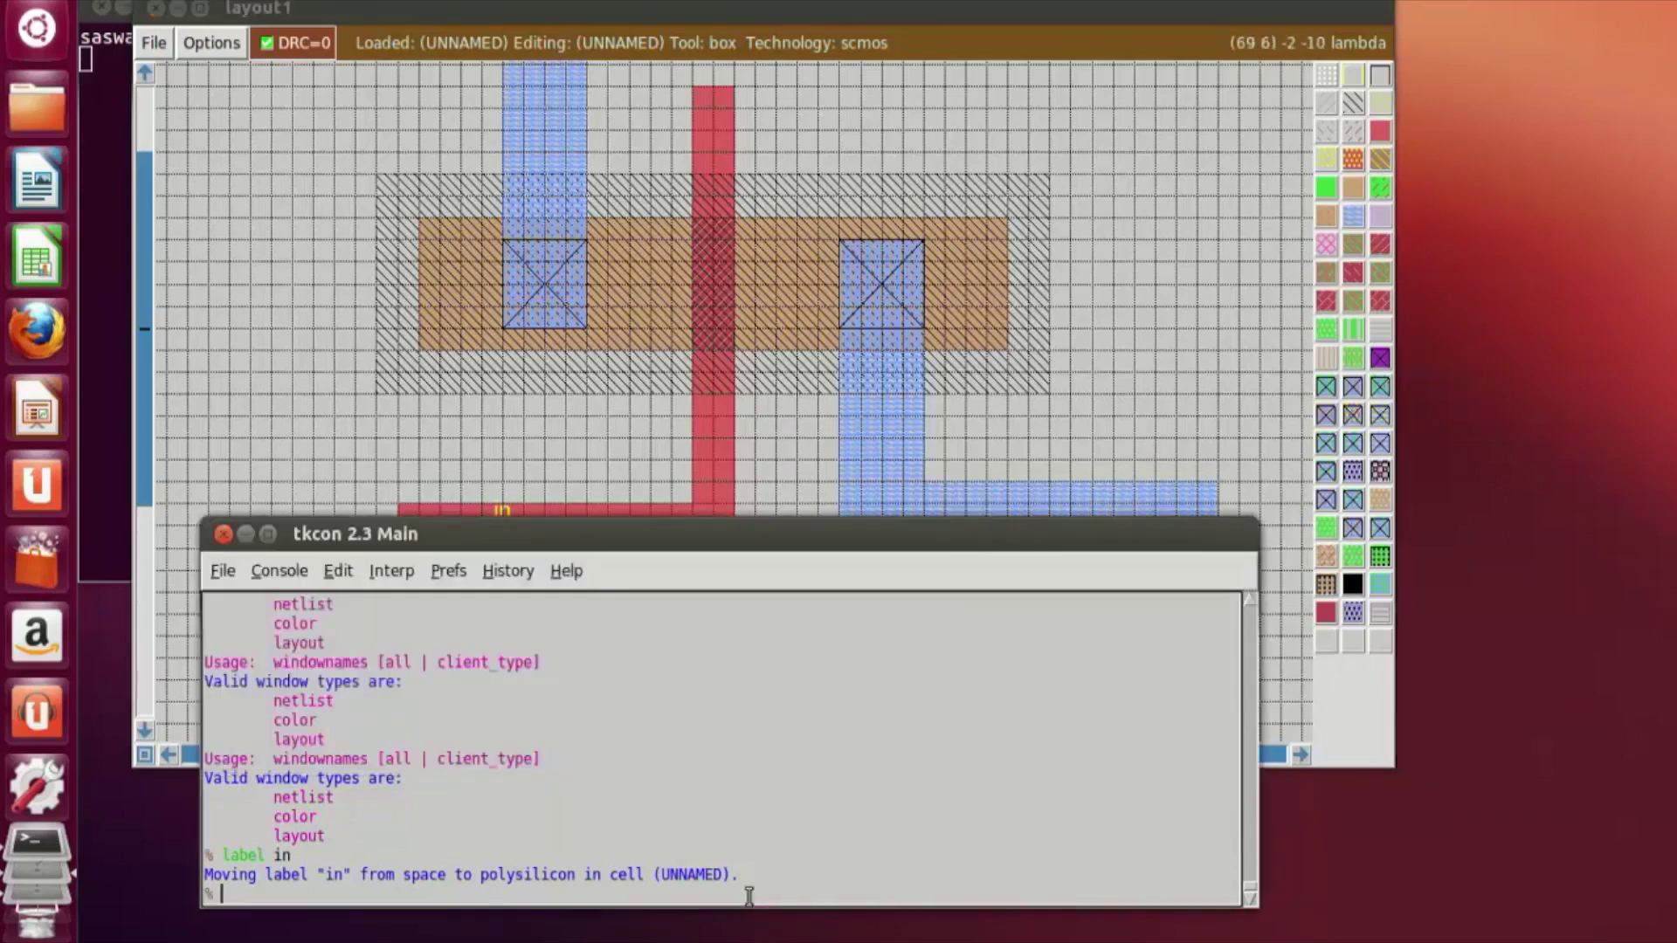
{"action": "type", "text": "label out"}
{"action": "key", "text": "Return"}
{"action": "left_click", "coordinate": [1067, 399]}
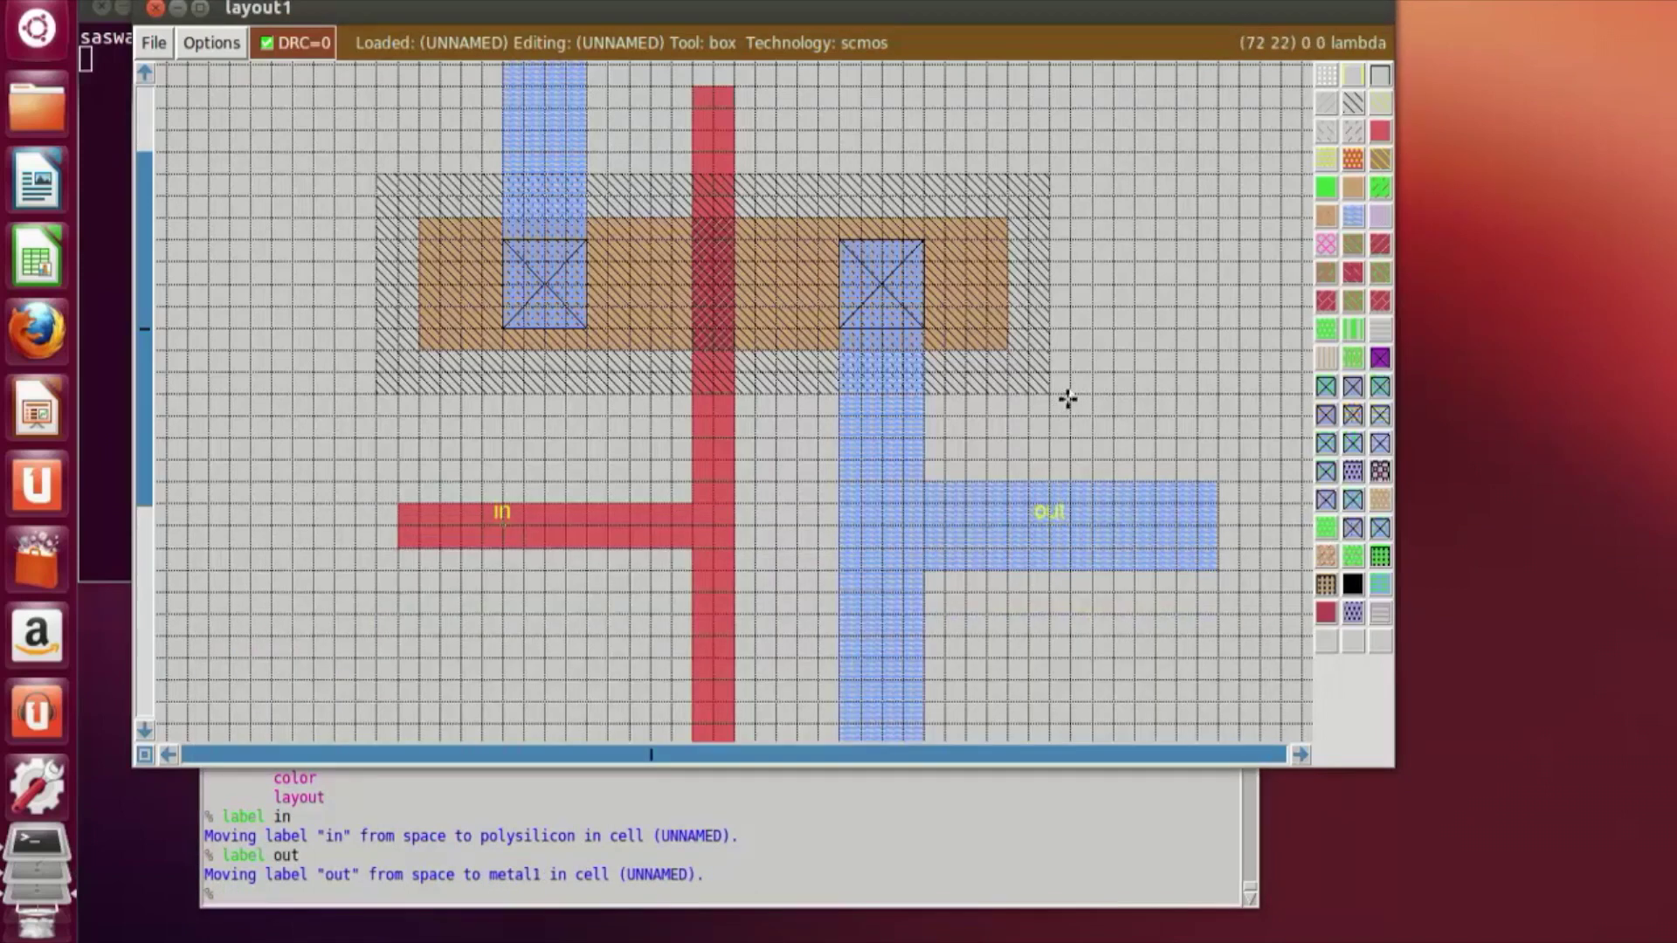
Step: Clear the console and save the inverter layout as inv2
{"action": "scroll", "coordinate": [868, 516], "scroll_direction": "up", "scroll_amount": 4}
{"action": "scroll", "coordinate": [889, 486], "scroll_direction": "down", "scroll_amount": 2}
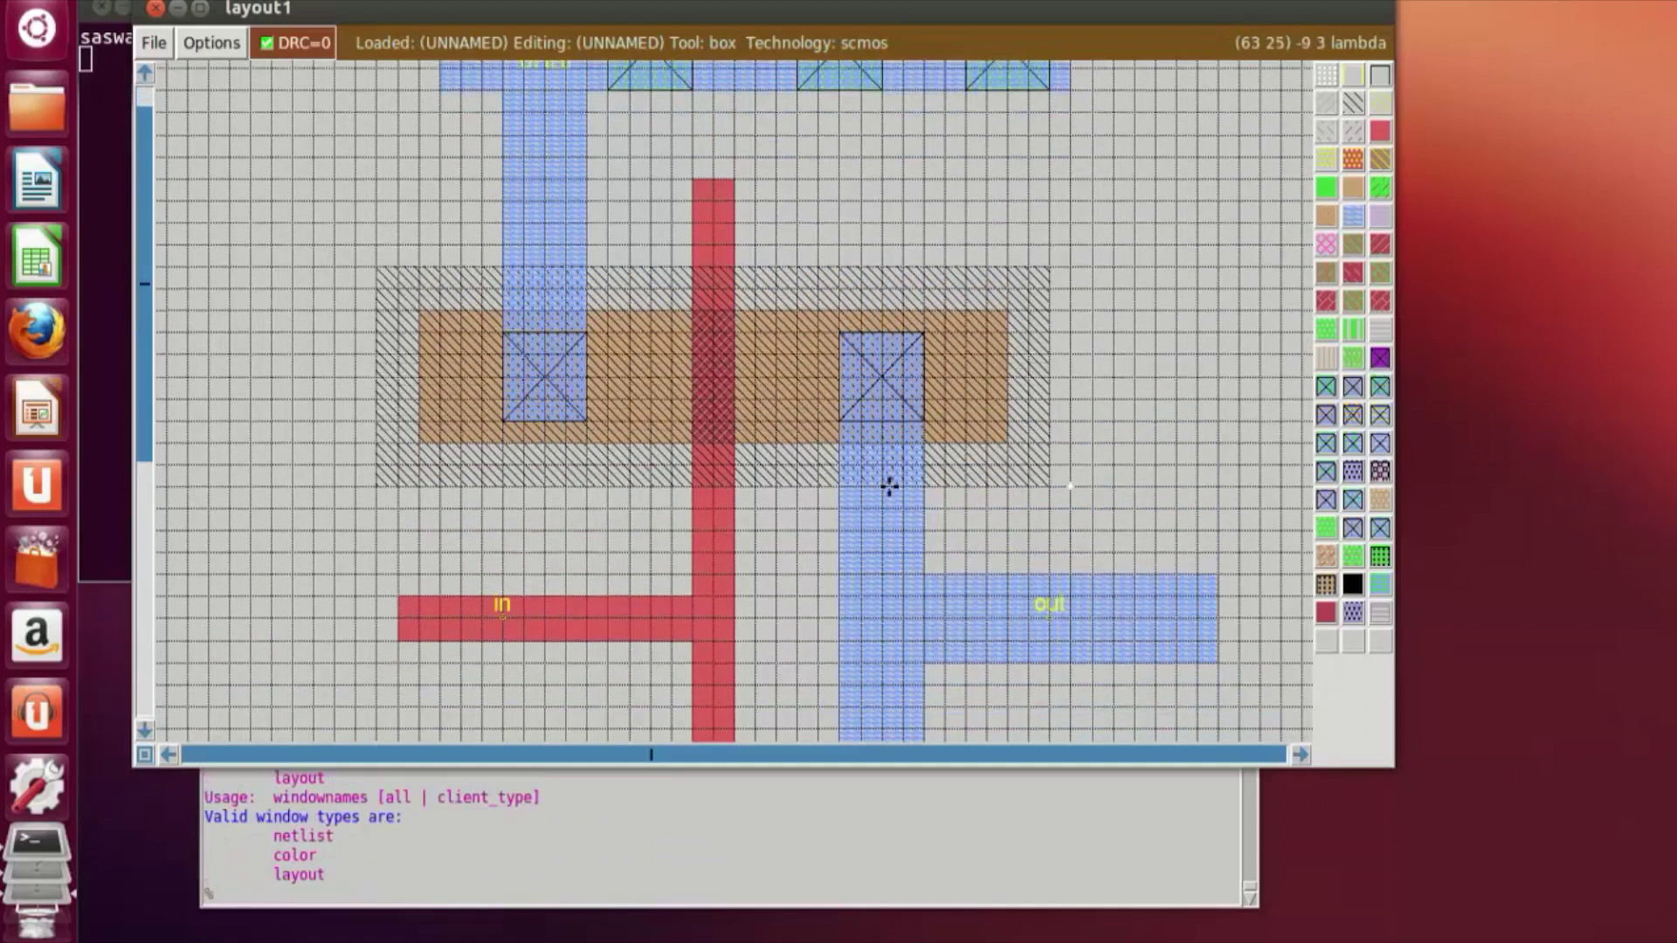
{"action": "scroll", "coordinate": [889, 487], "scroll_direction": "down", "scroll_amount": 12}
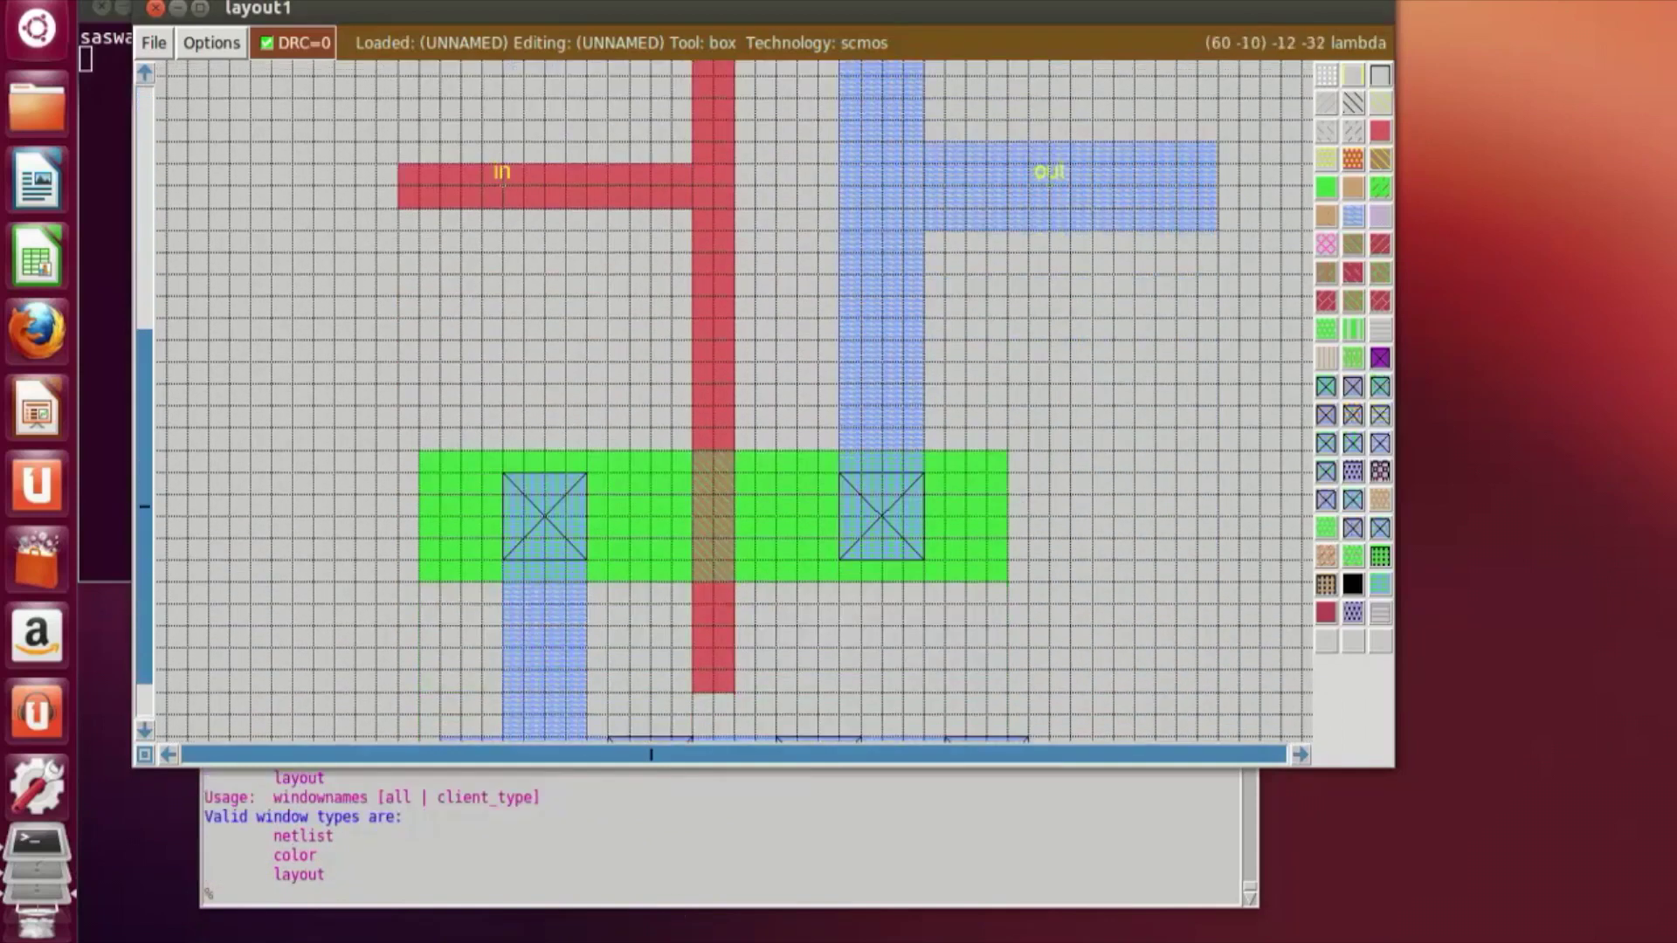
{"action": "left_click", "coordinate": [465, 890]}
{"action": "type", "text": "clear"}
{"action": "key", "text": "Return"}
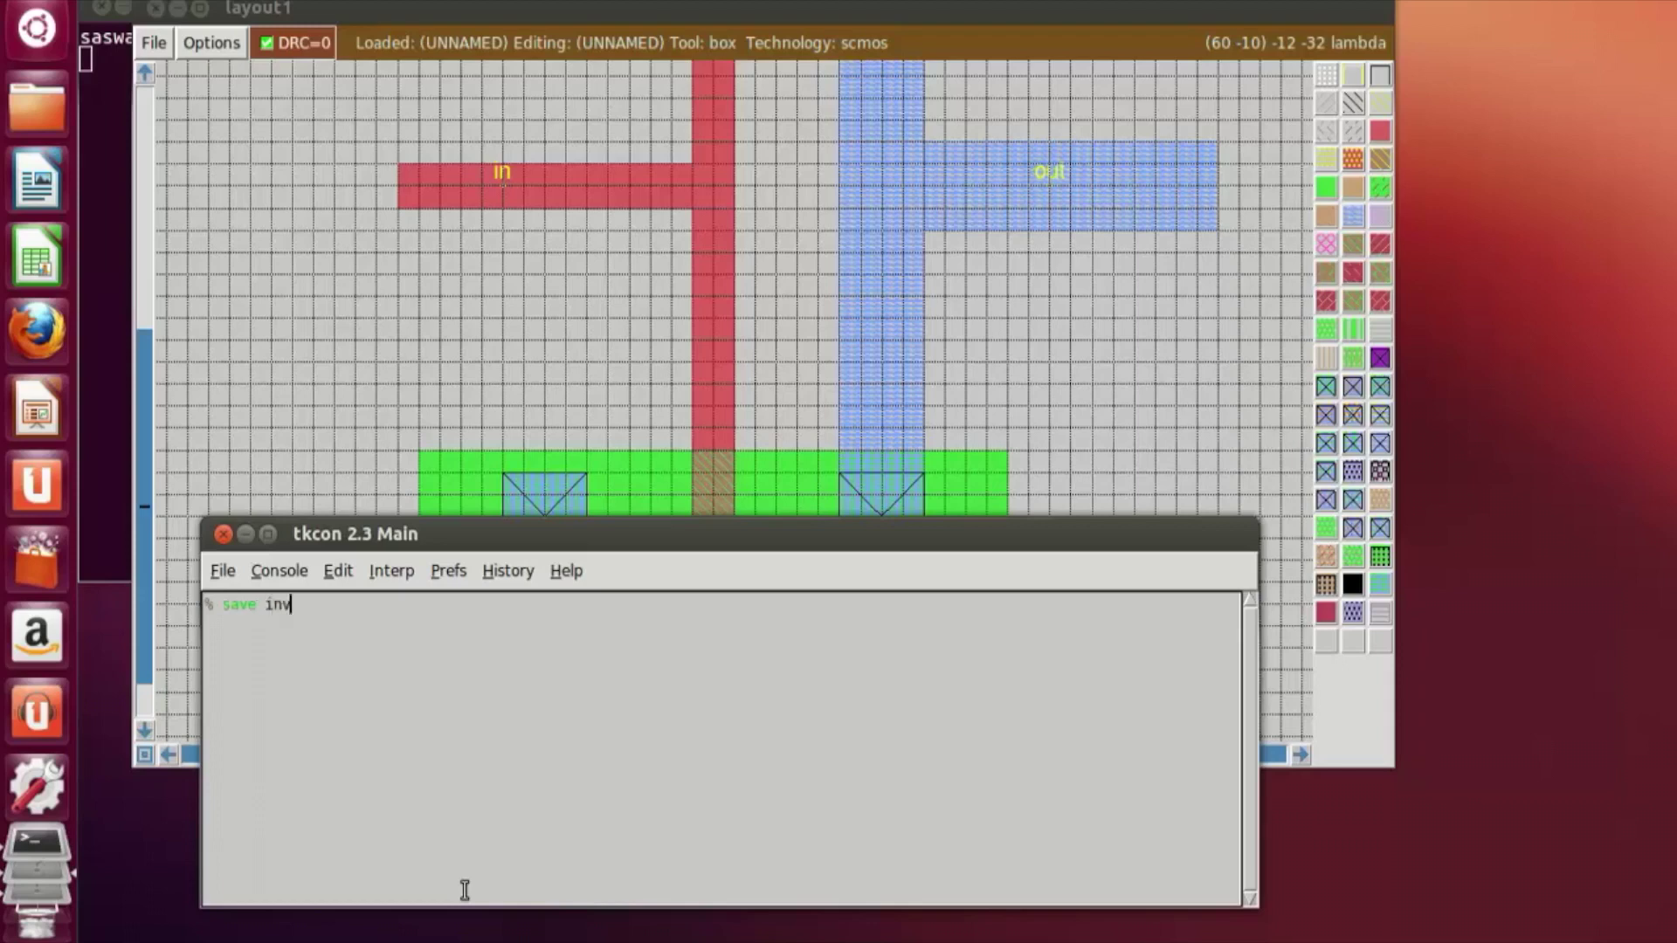
{"action": "key", "text": "Return"}
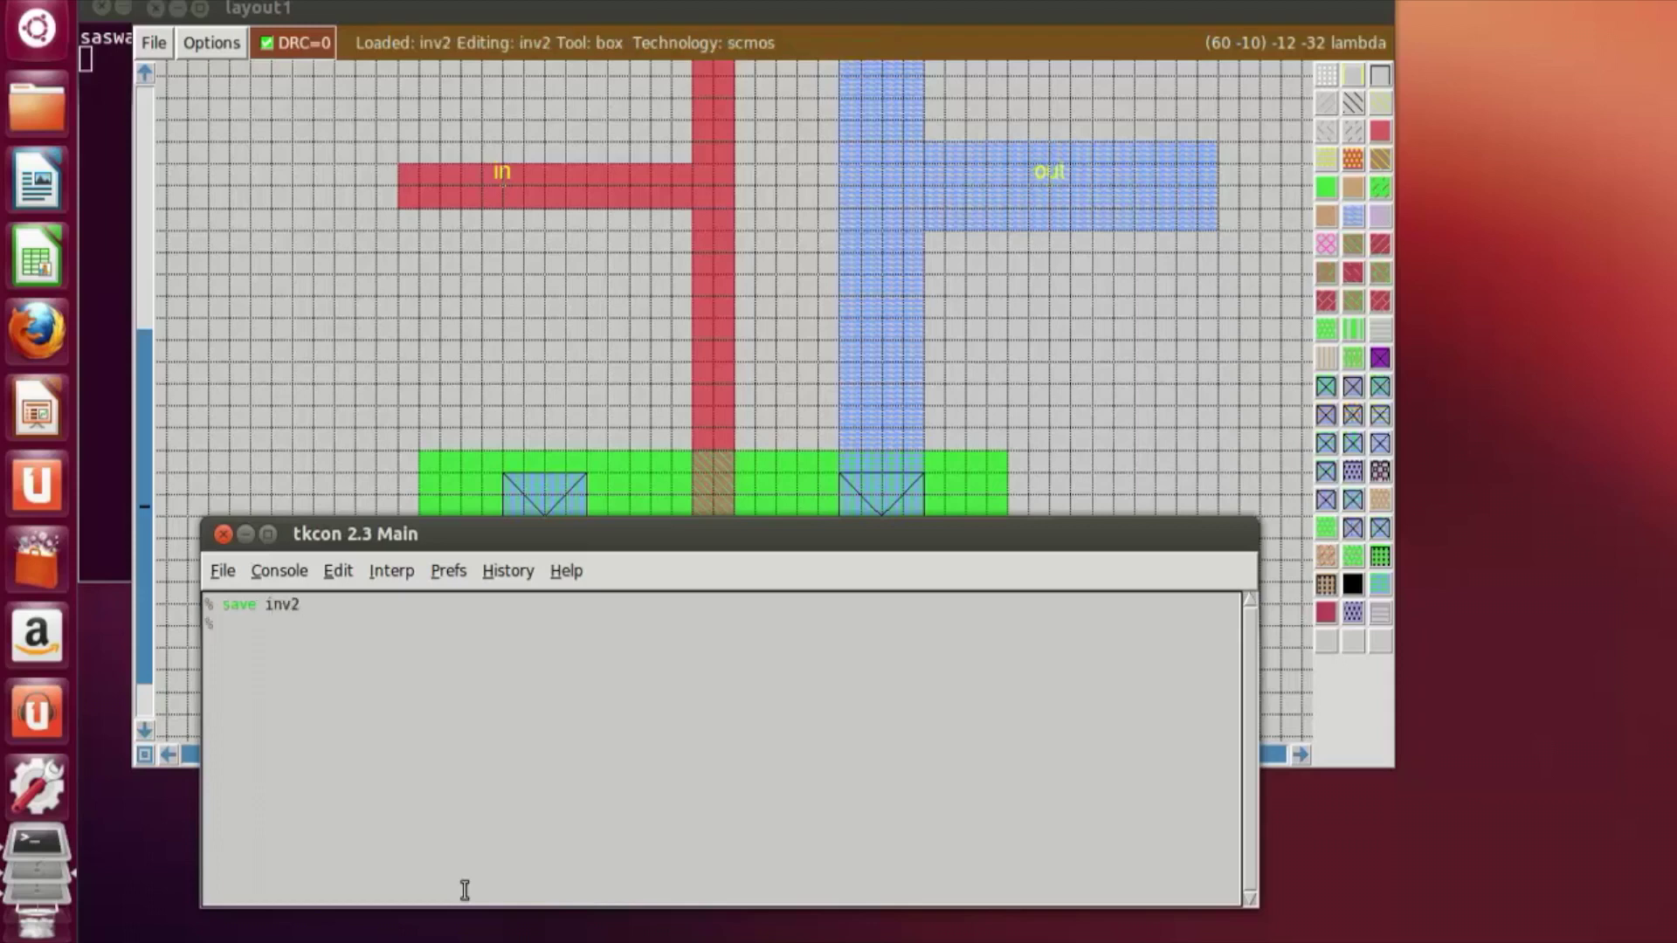
Step: Check inv2 for design rule errors with drc find and extract the circuit with extract all
{"action": "type", "text": "drc find"}
{"action": "key", "text": "Return"}
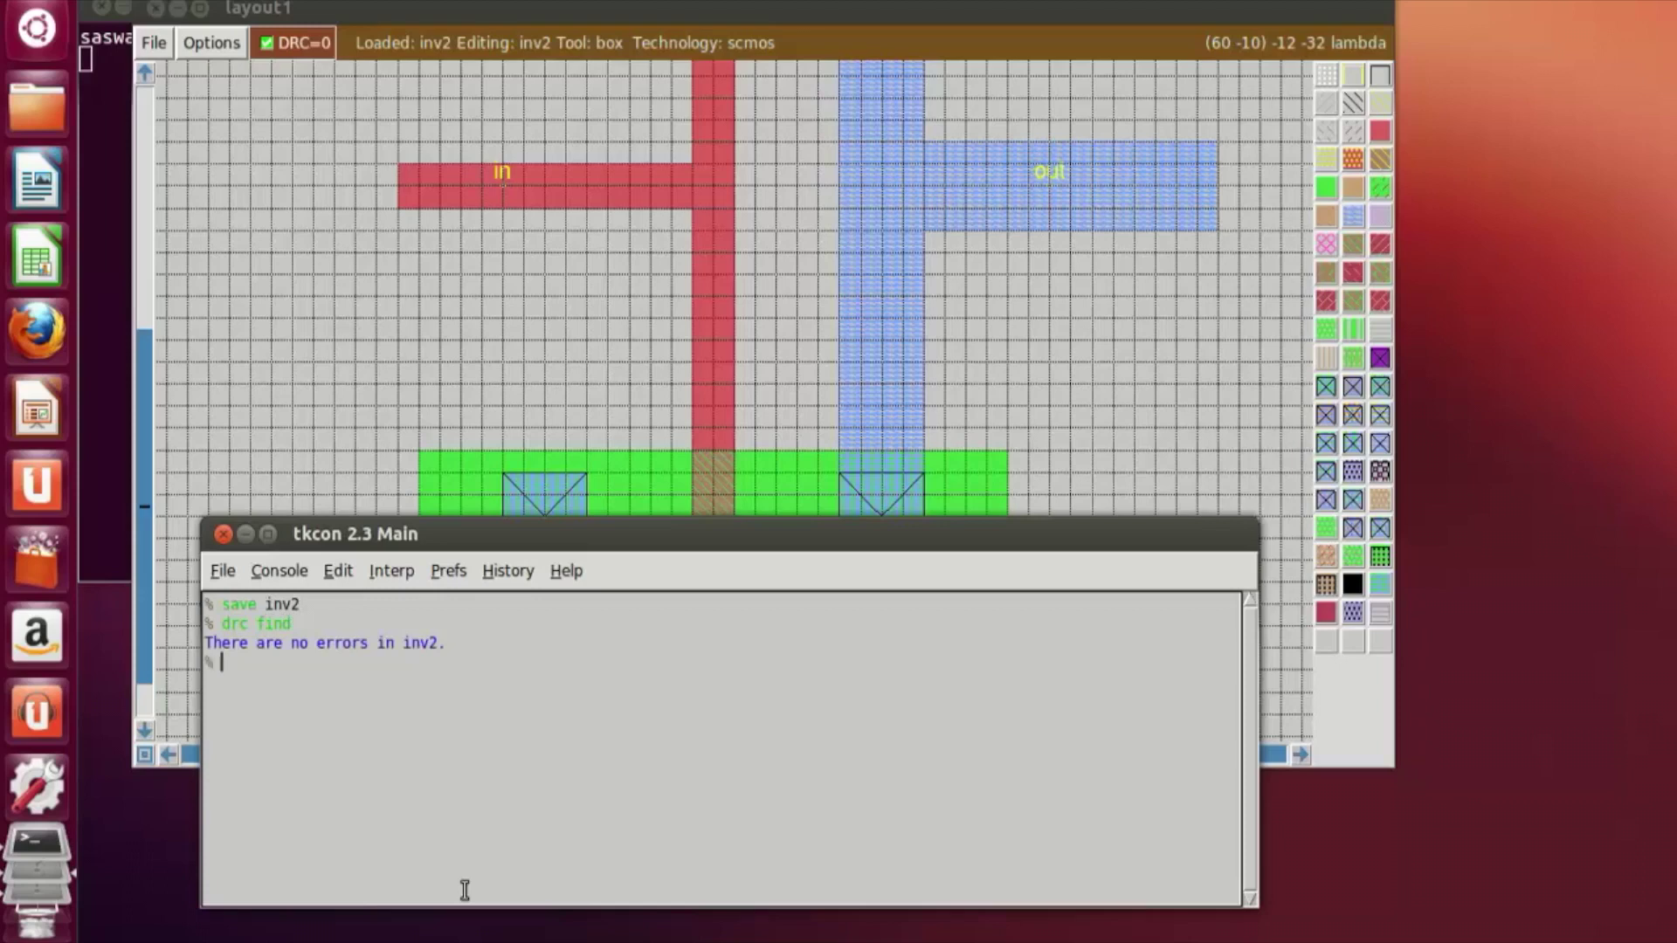
{"action": "type", "text": "tract all"}
{"action": "key", "text": "Return"}
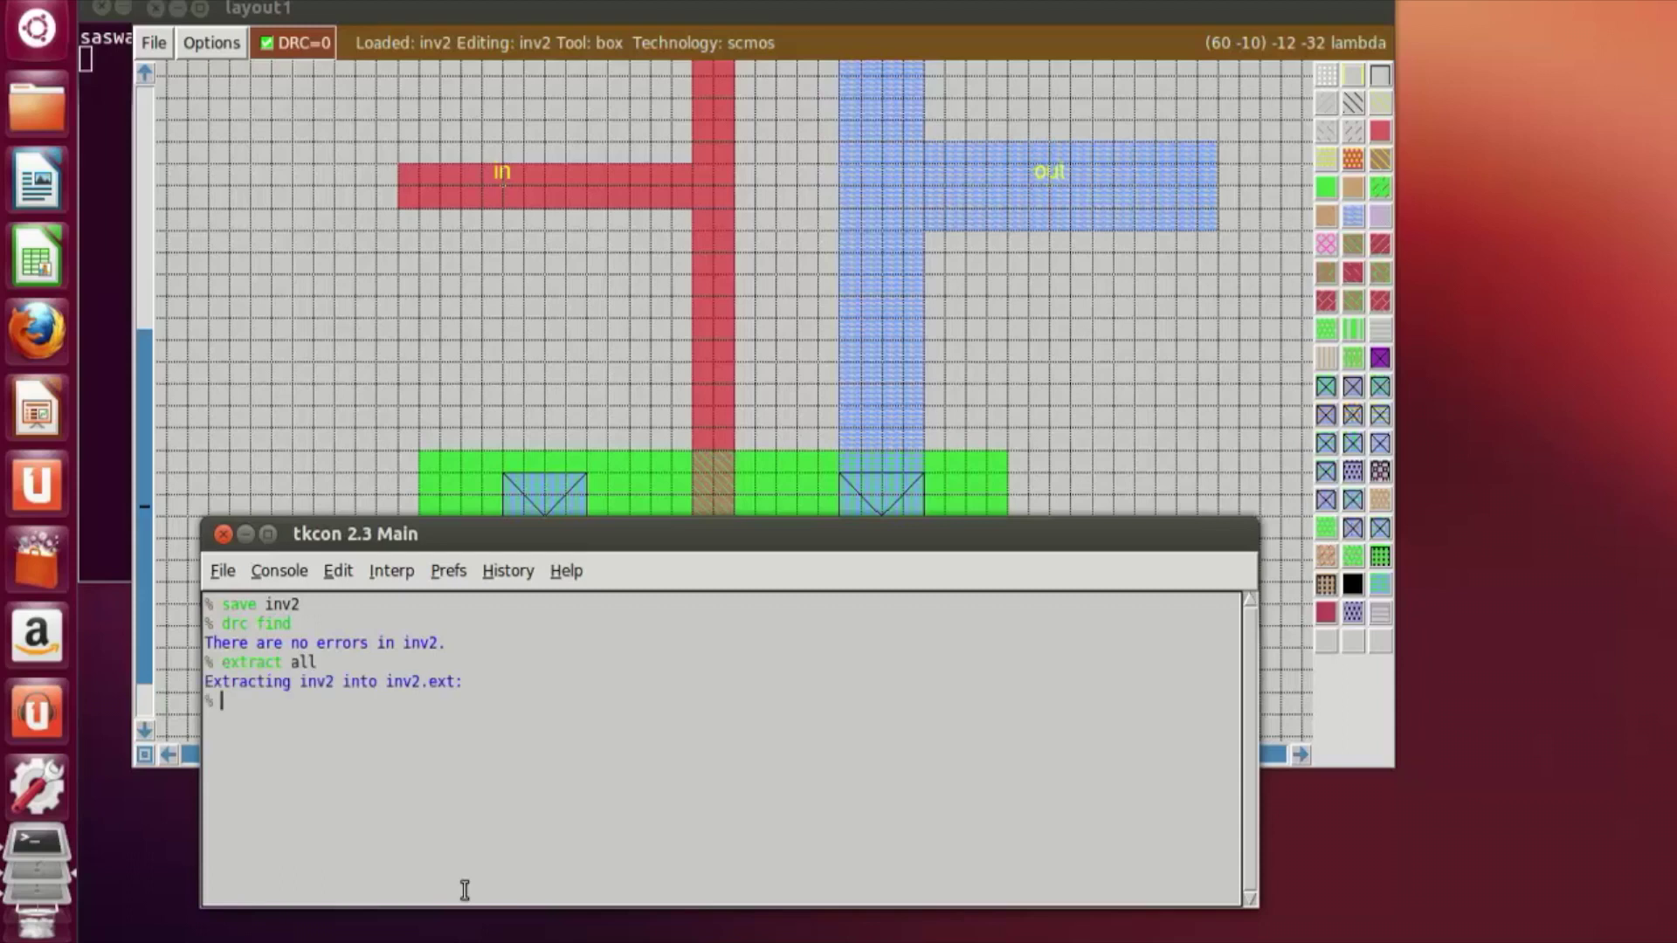
Step: Convert the extracted circuit to a SPICE netlist with ext2spice and exit Magic
{"action": "type", "text": "ext2spice"}
{"action": "key", "text": "Return"}
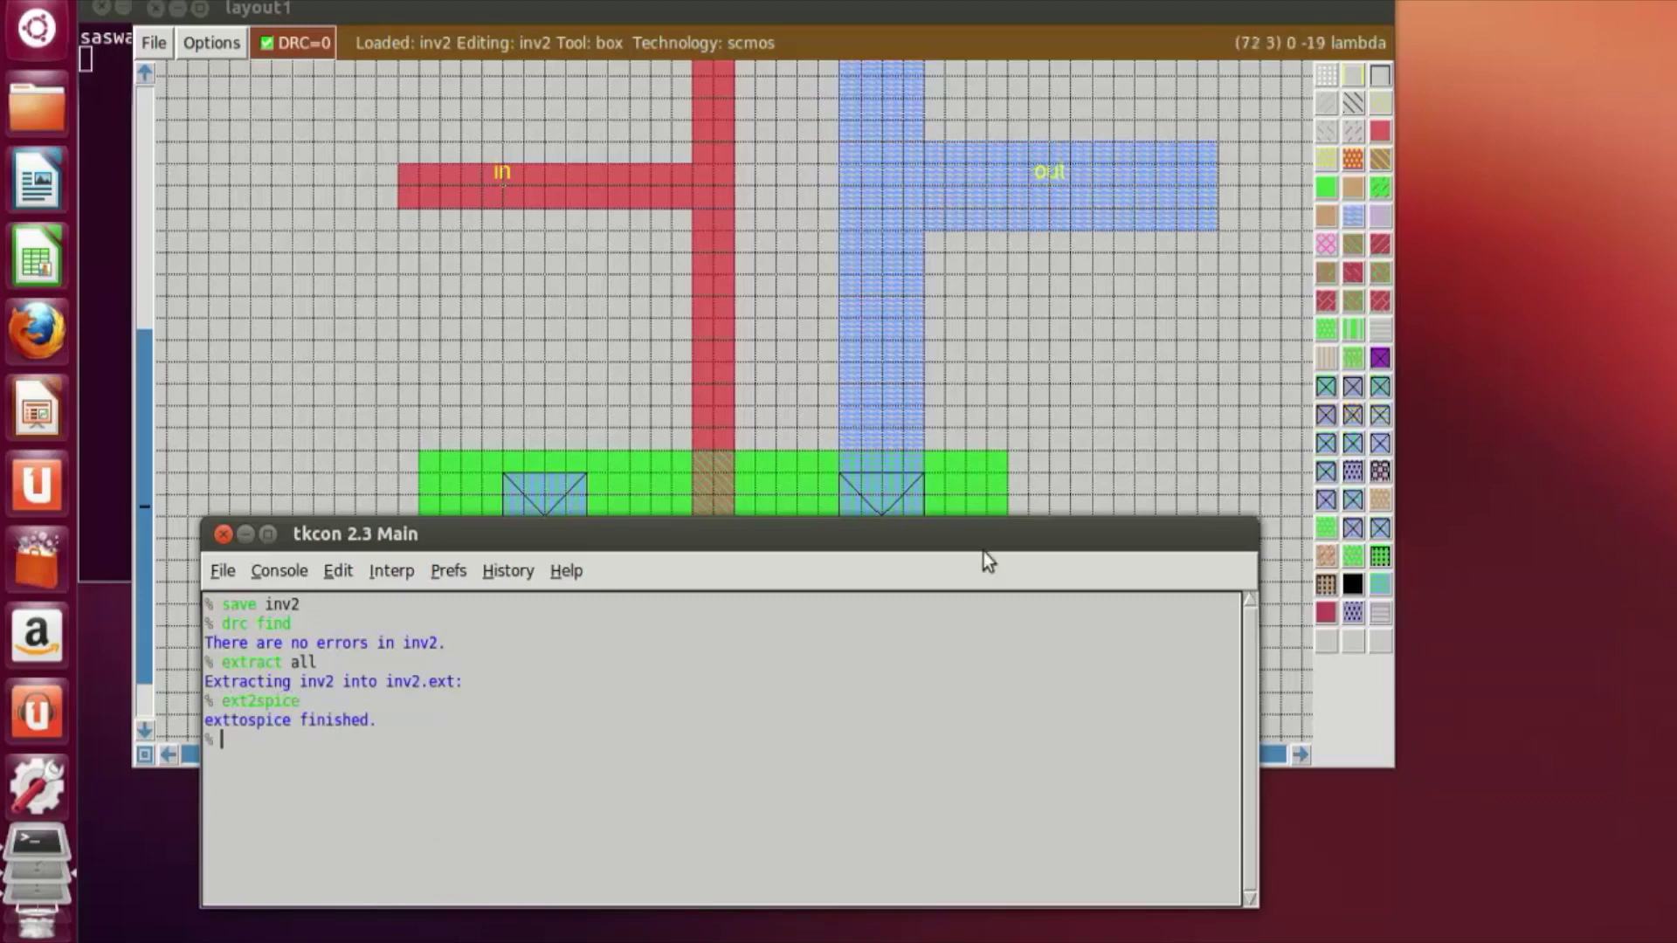
{"action": "type", "text": "exit"}
{"action": "key", "text": "Return"}
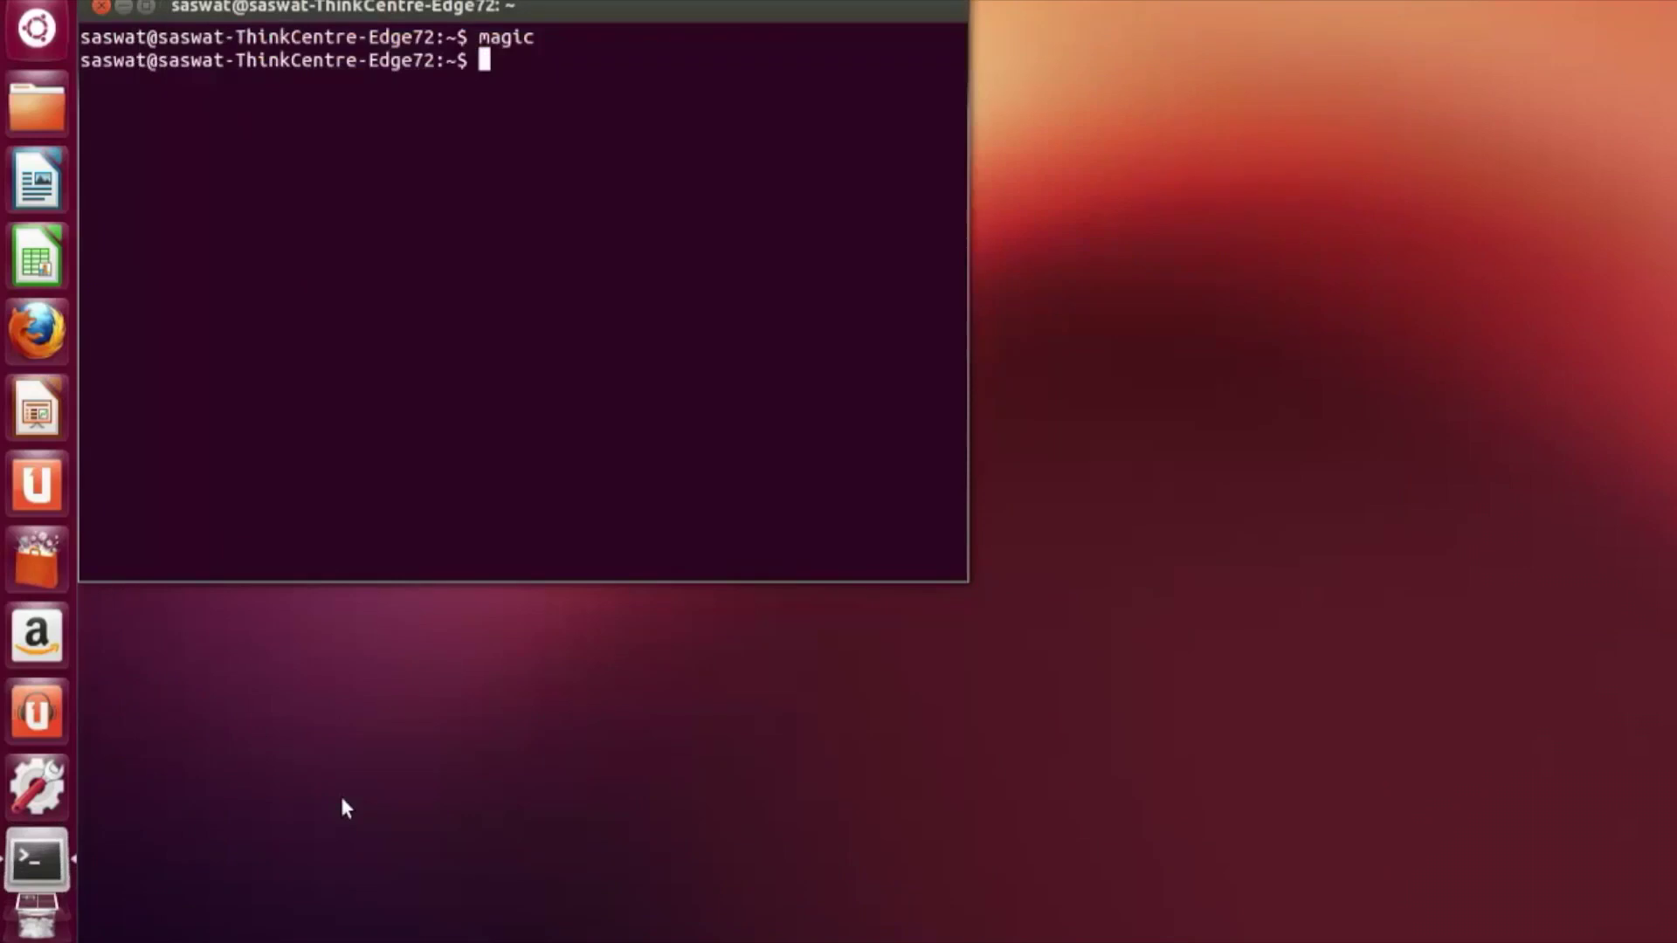
Step: Open the netlist inv2.spice in vi from the terminal to read its transistor and capacitance lines
{"action": "type", "text": "vi inv2.ap"}
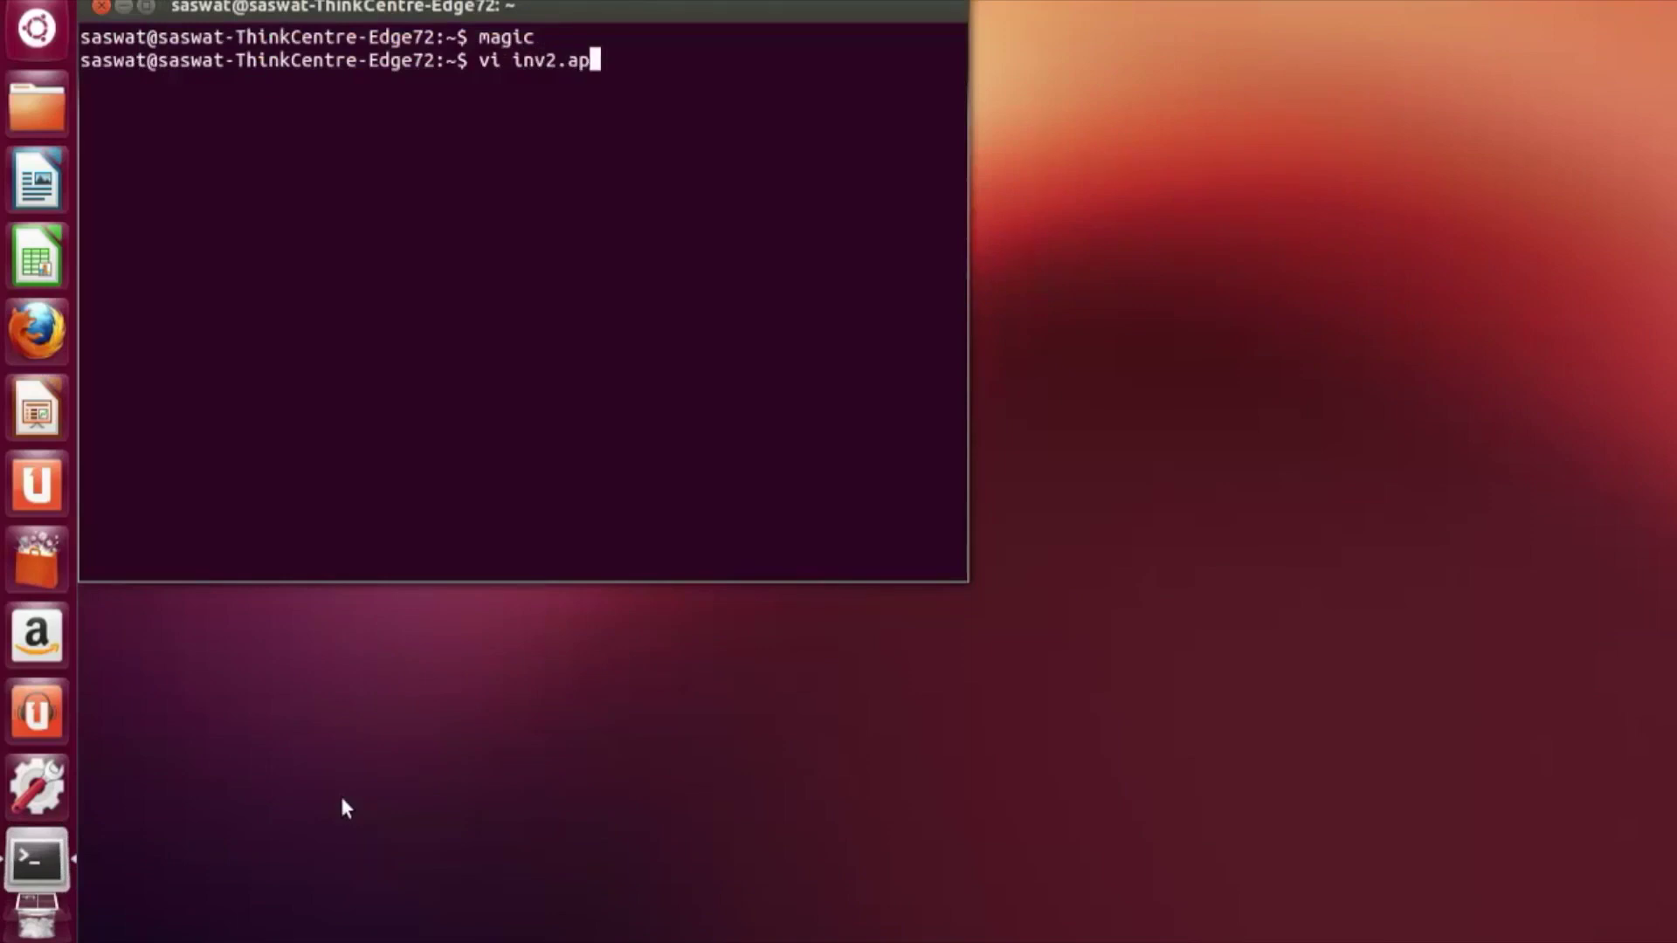
{"action": "type", "text": "ica"}
{"action": "key", "text": "BackSpace"}
{"action": "key", "text": "BackSpace"}
{"action": "key", "text": "BackSpace"}
{"action": "key", "text": "BackSpace"}
{"action": "key", "text": "BackSpace"}
{"action": "type", "text": "spice"}
{"action": "key", "text": "Return"}
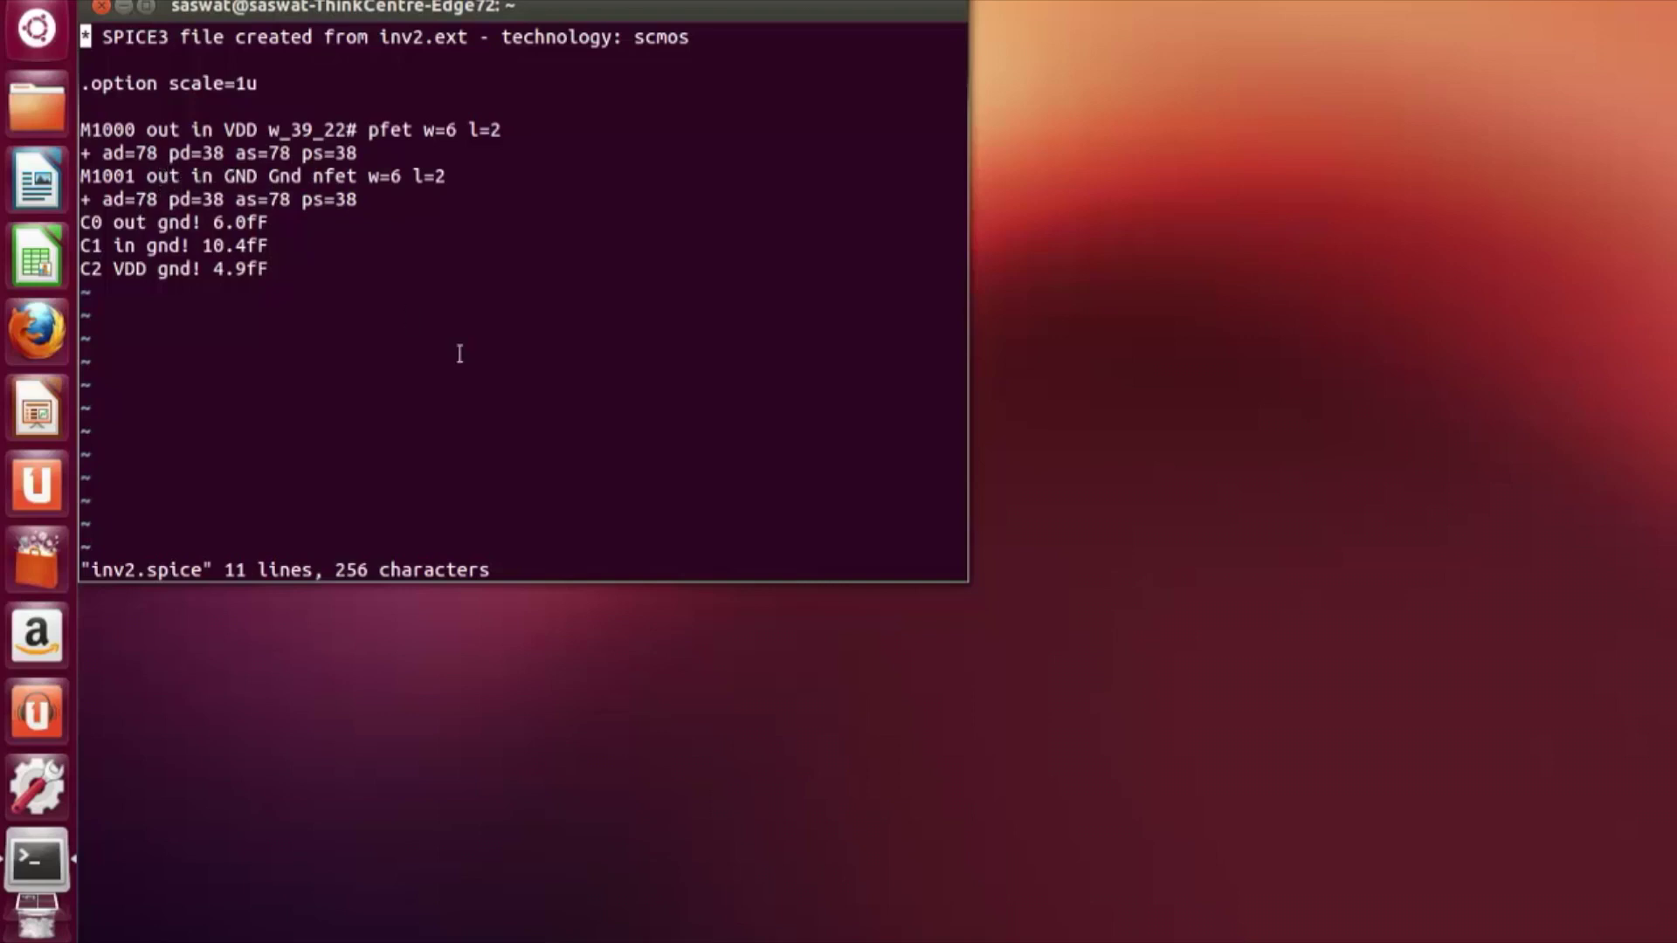
Step: Write and quit the netlist in vi, and reopen the layout inv2.mag in Magic
{"action": "type", "text": ":wq"}
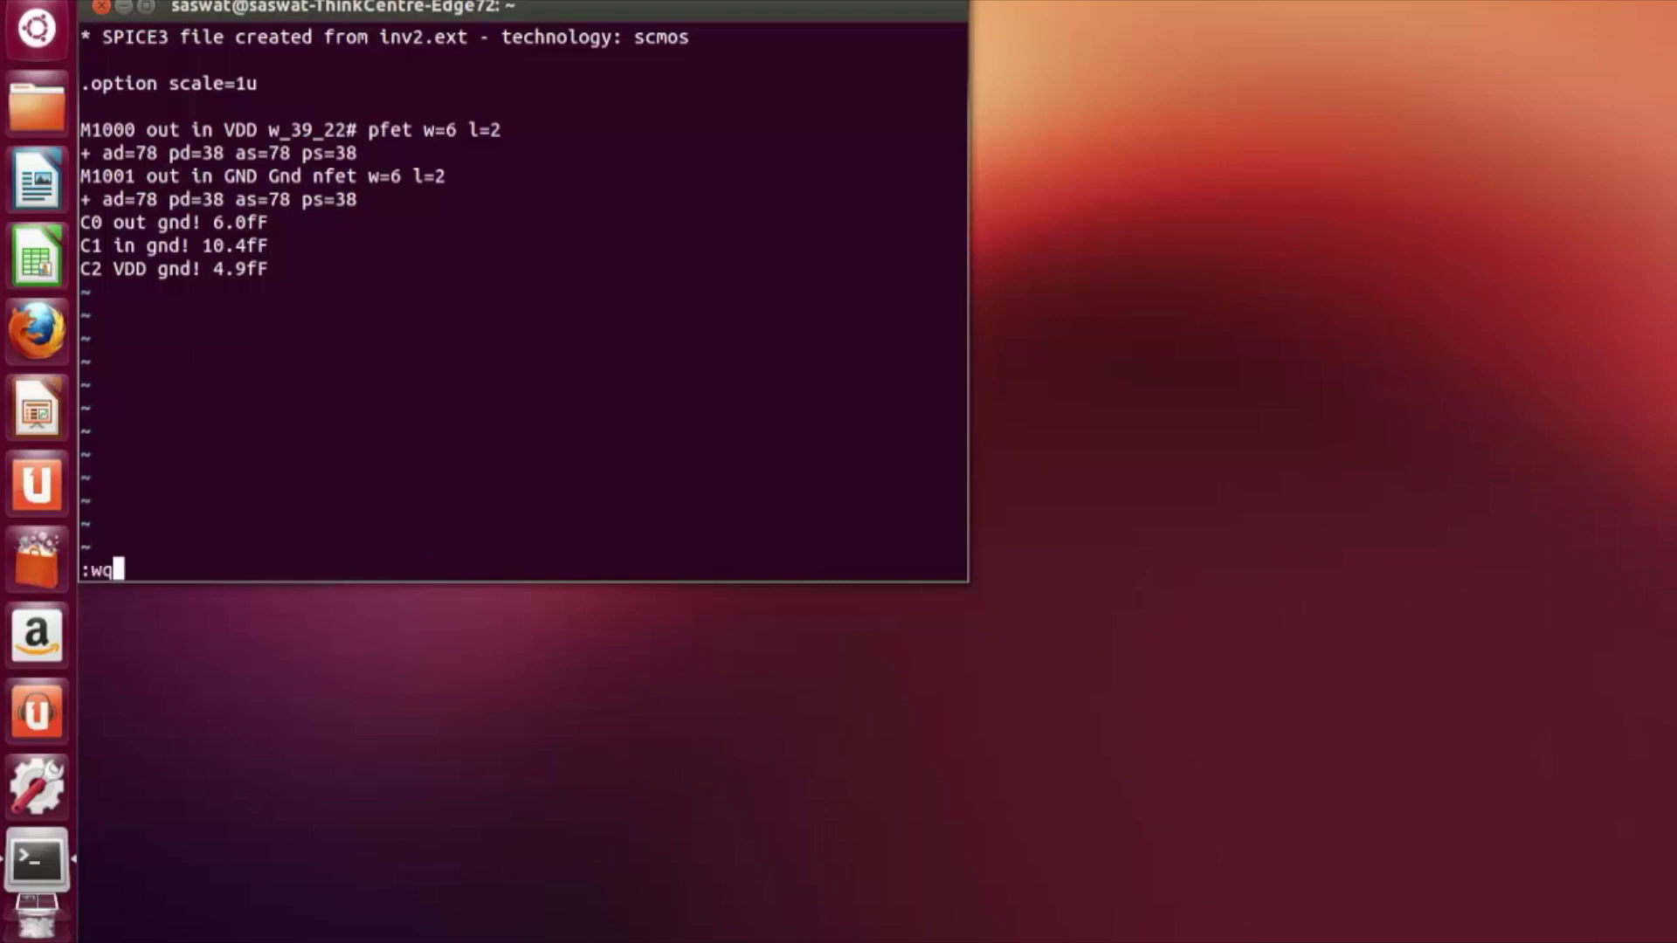
{"action": "key", "text": "Return"}
{"action": "type", "text": "mag"}
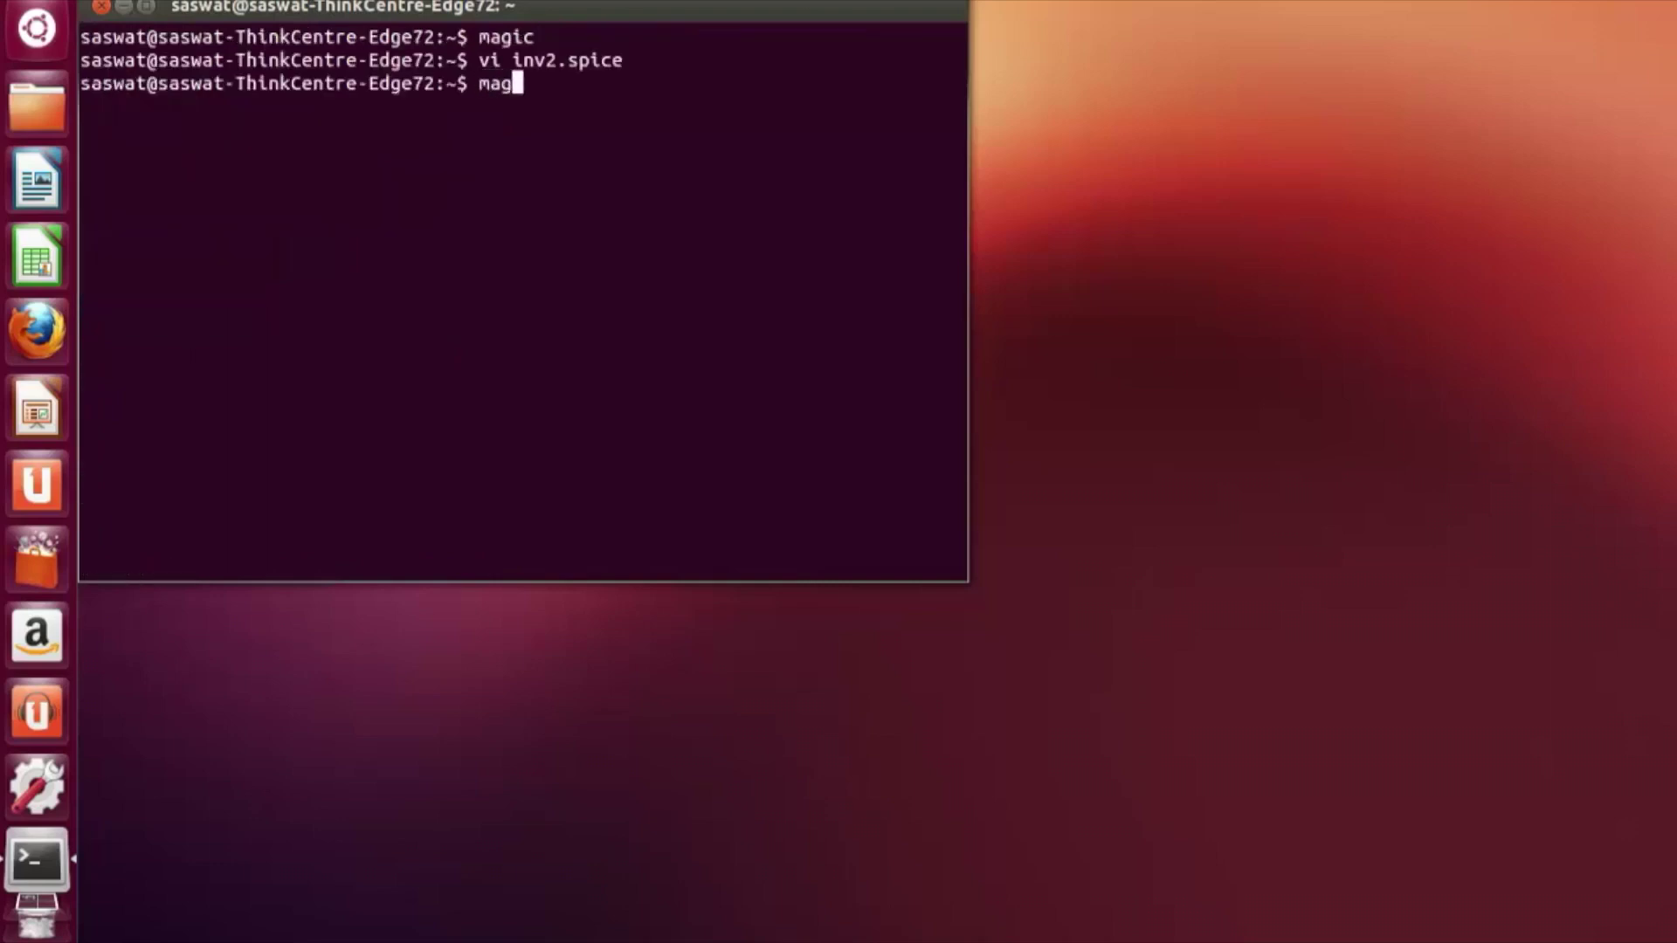
{"action": "type", "text": "ic inv2.mag"}
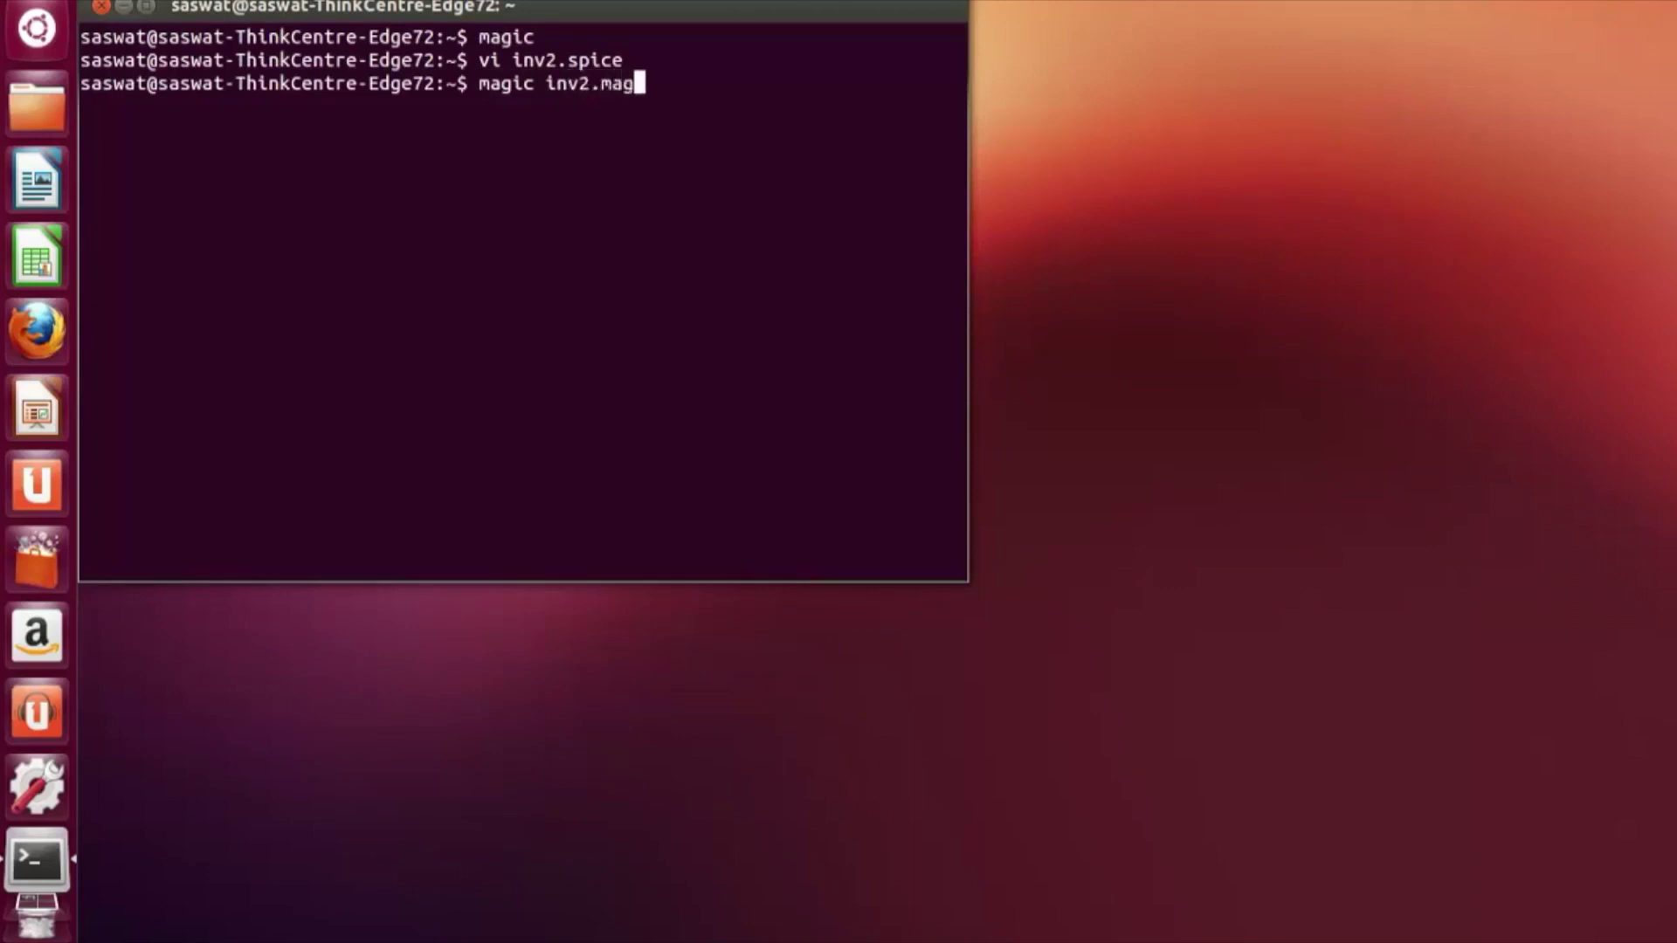
{"action": "key", "text": "Return"}
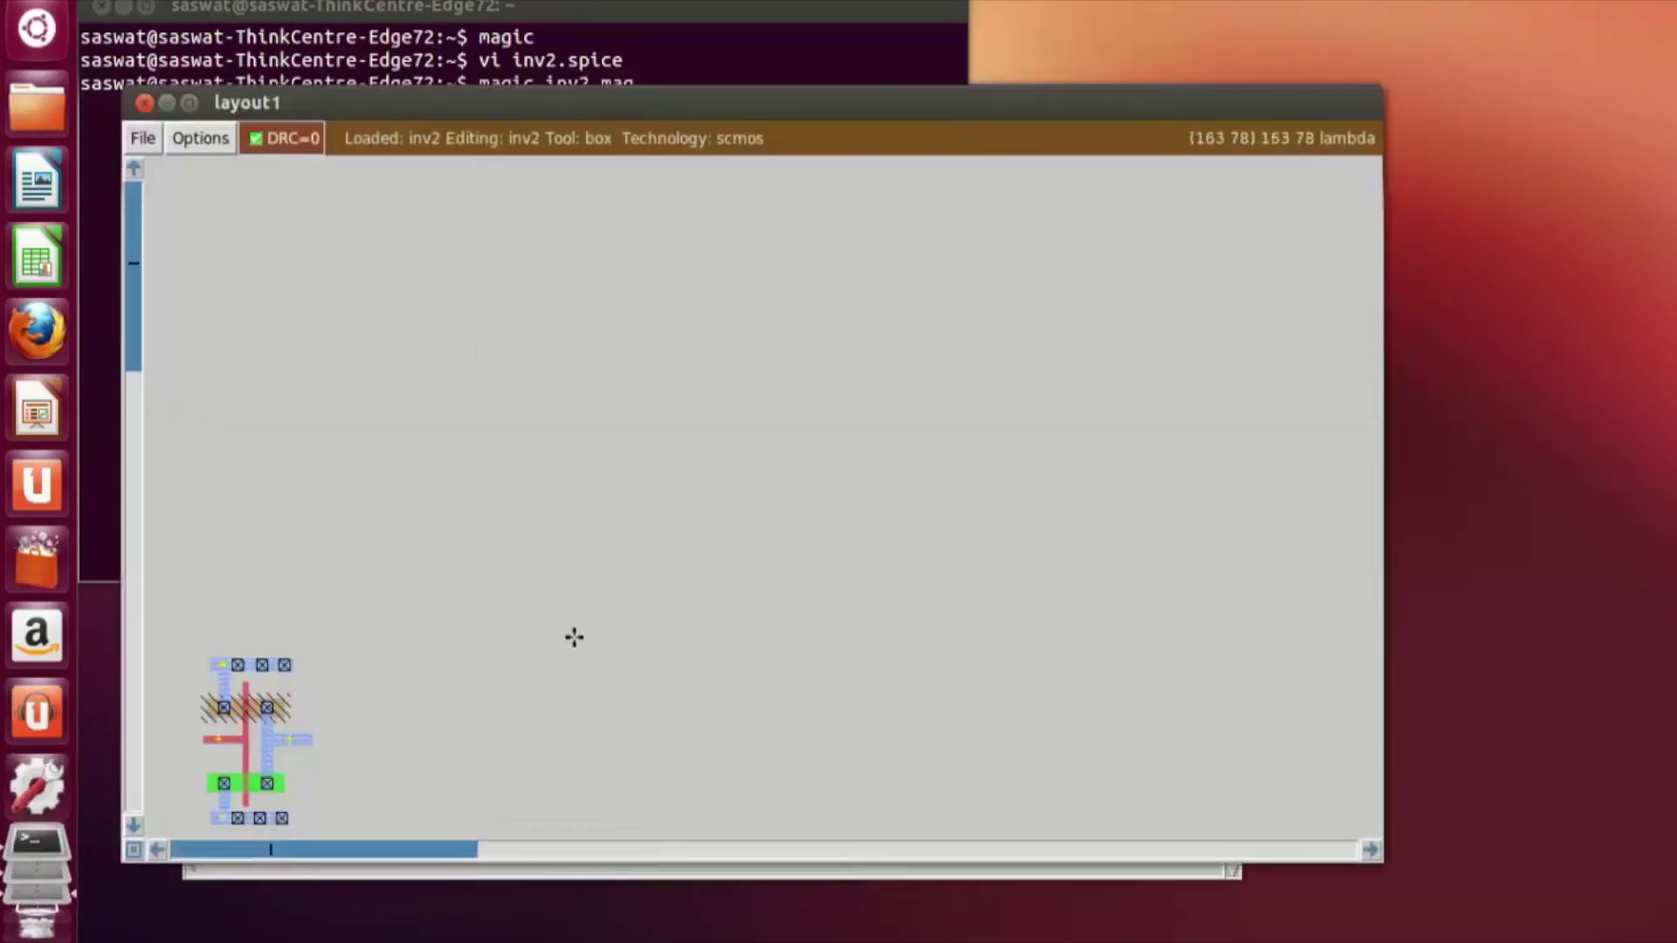
Step: Examine the whole inv2 inverter, centred and enlarged, from the VDD rail to the GND rail
{"action": "left_click", "coordinate": [158, 849]}
{"action": "left_click", "coordinate": [158, 849]}
{"action": "left_click", "coordinate": [158, 848]}
{"action": "key", "text": "Down"}
{"action": "key", "text": "z"}
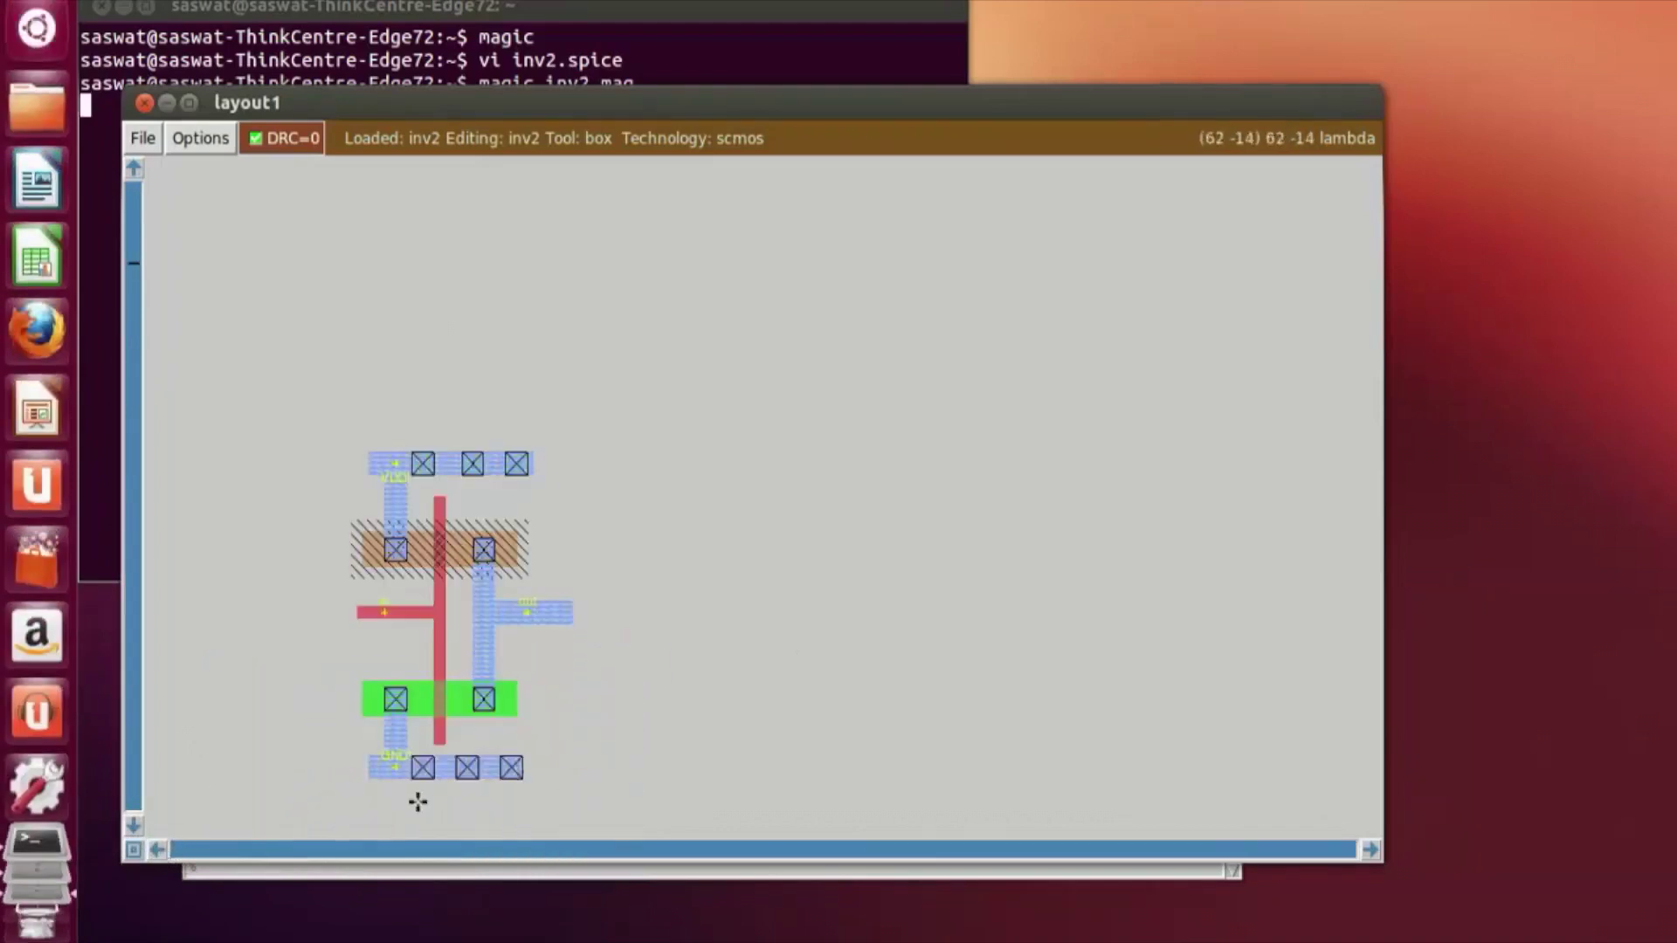
{"action": "left_click", "coordinate": [155, 845]}
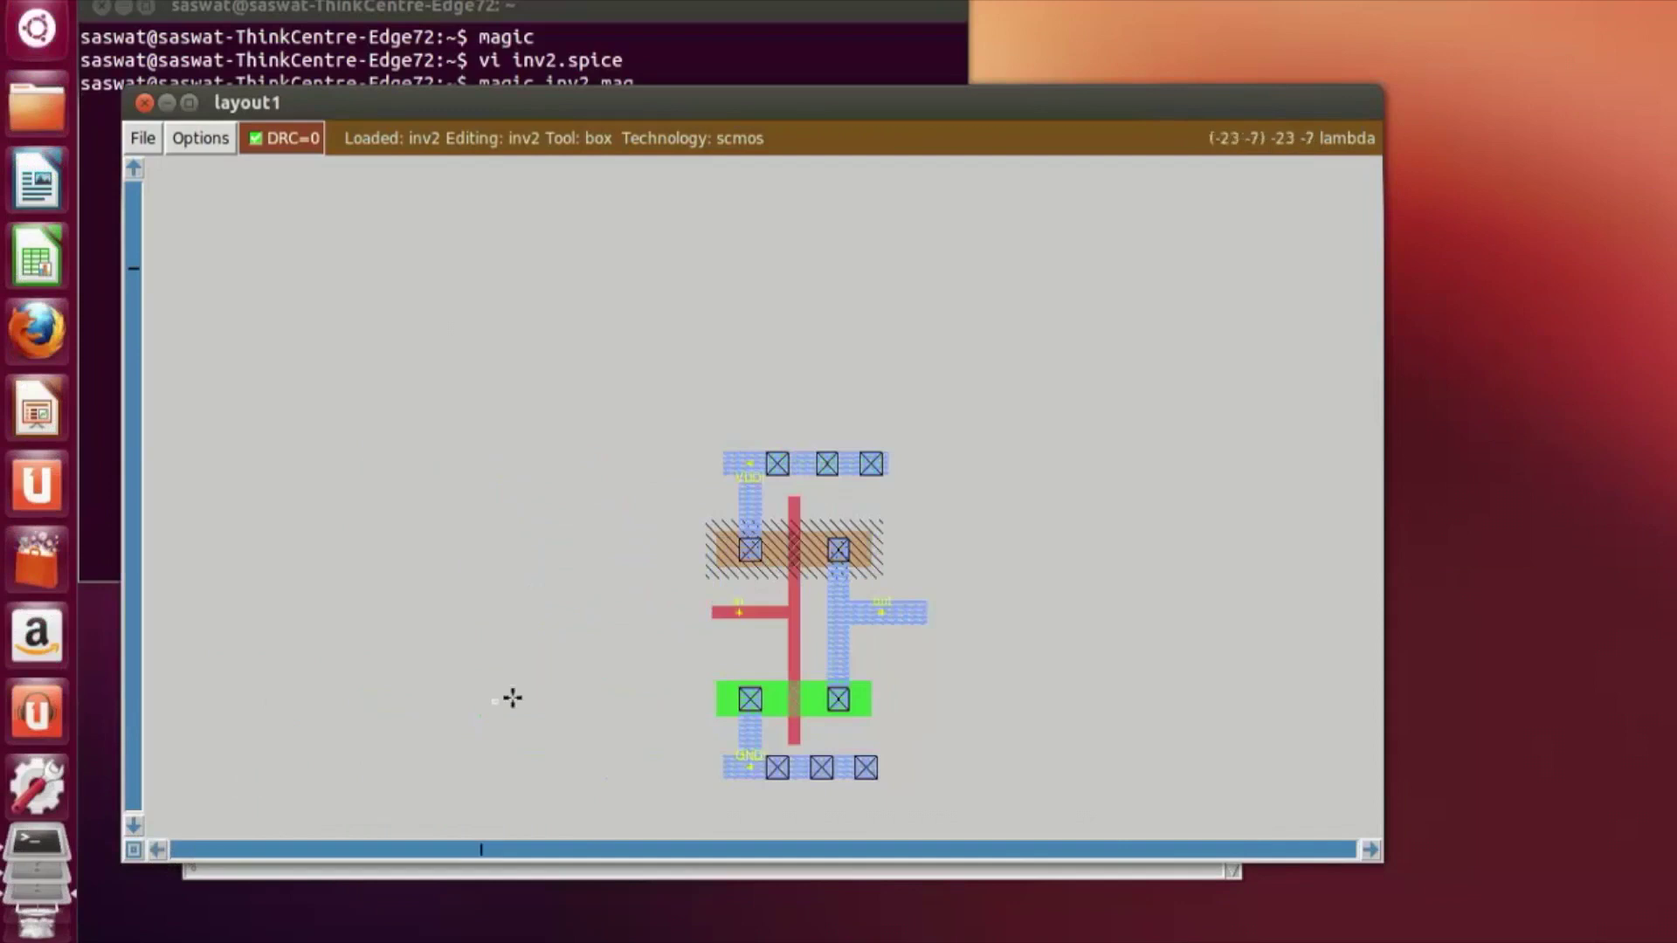
{"action": "key", "text": "Down"}
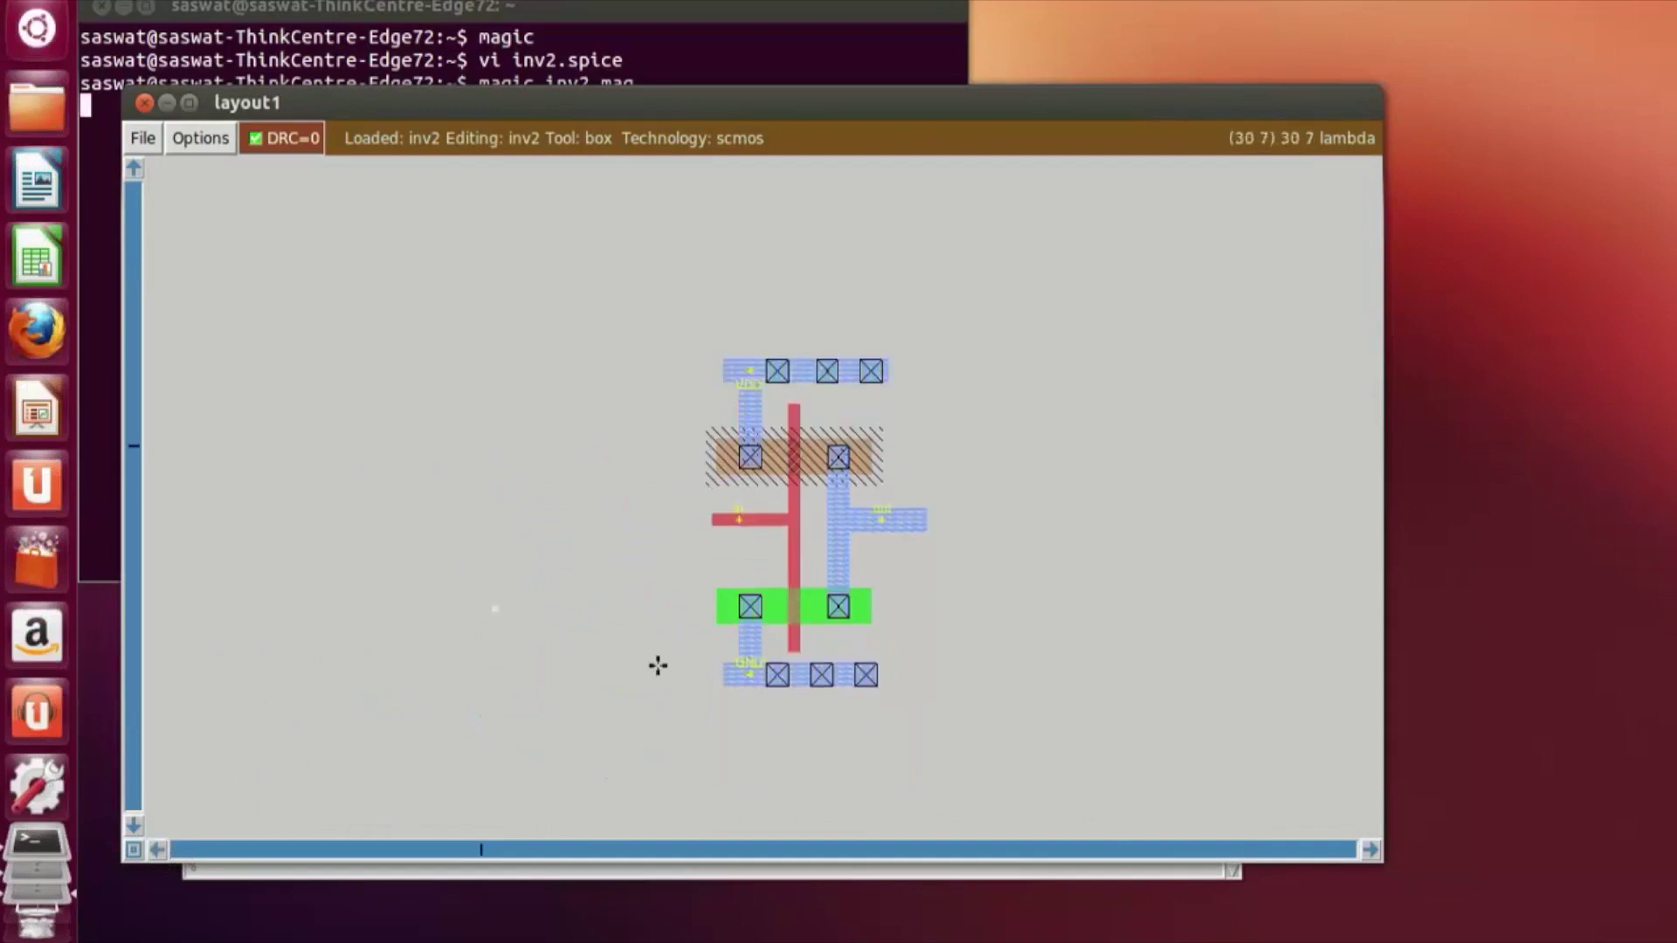
{"action": "left_click", "coordinate": [1371, 849]}
{"action": "key", "text": "z"}
{"action": "key", "text": "Down"}
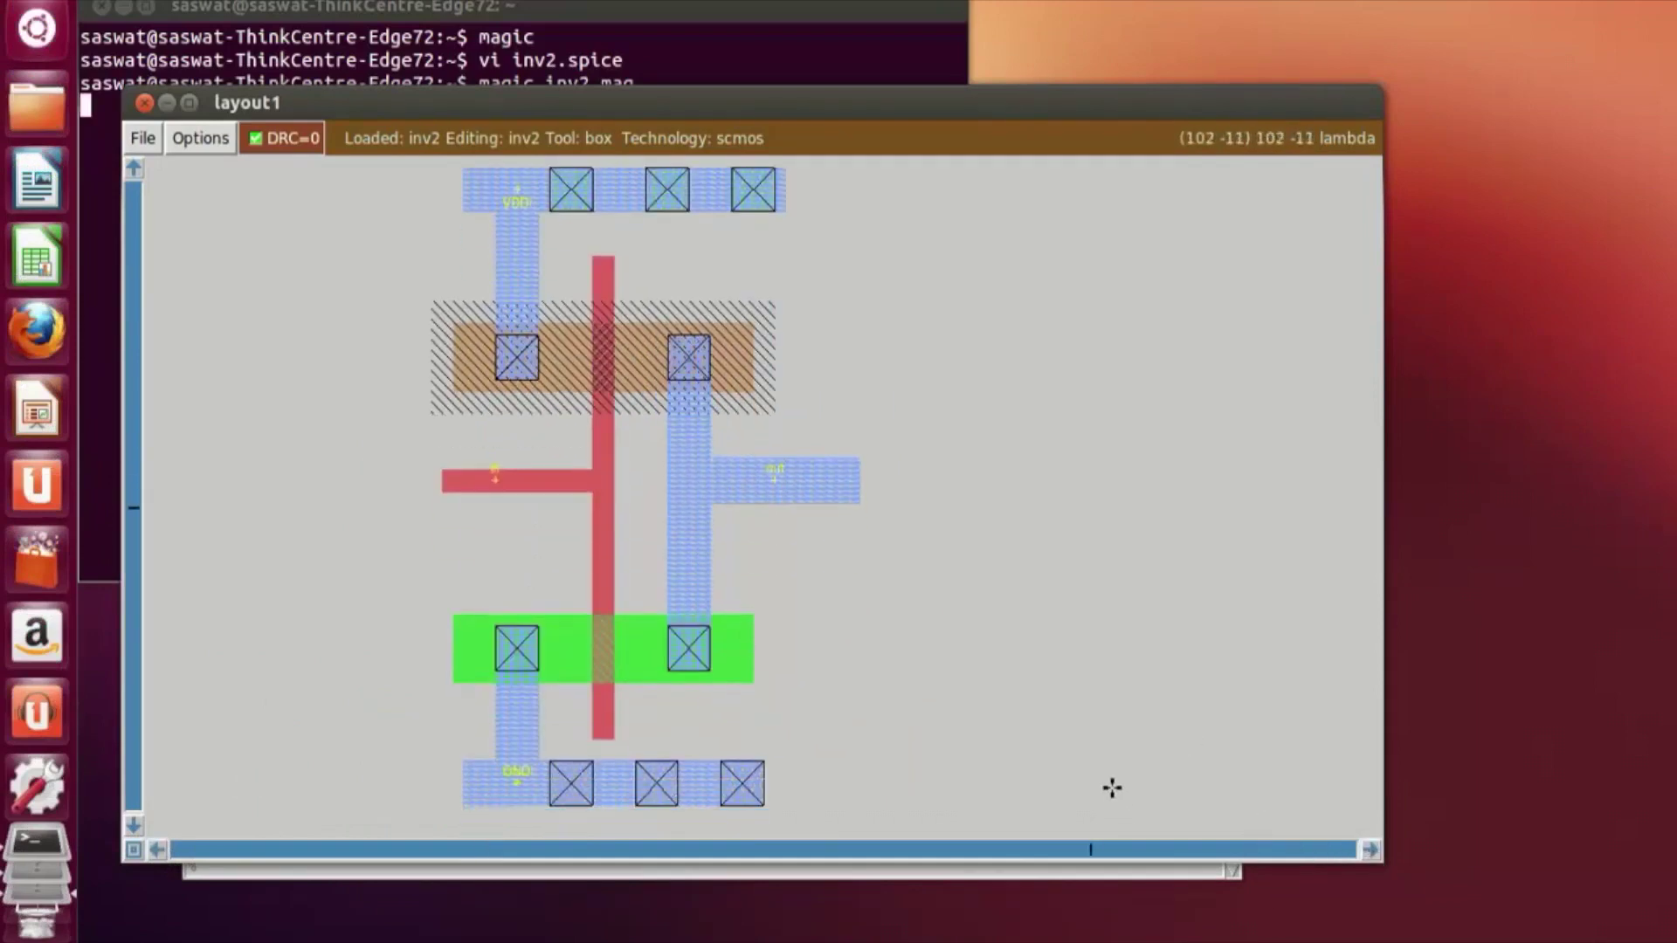
Step: Examine the inverter's two diffusions, gate, labelled input and output strips and GND rail up close
{"action": "key", "text": "z"}
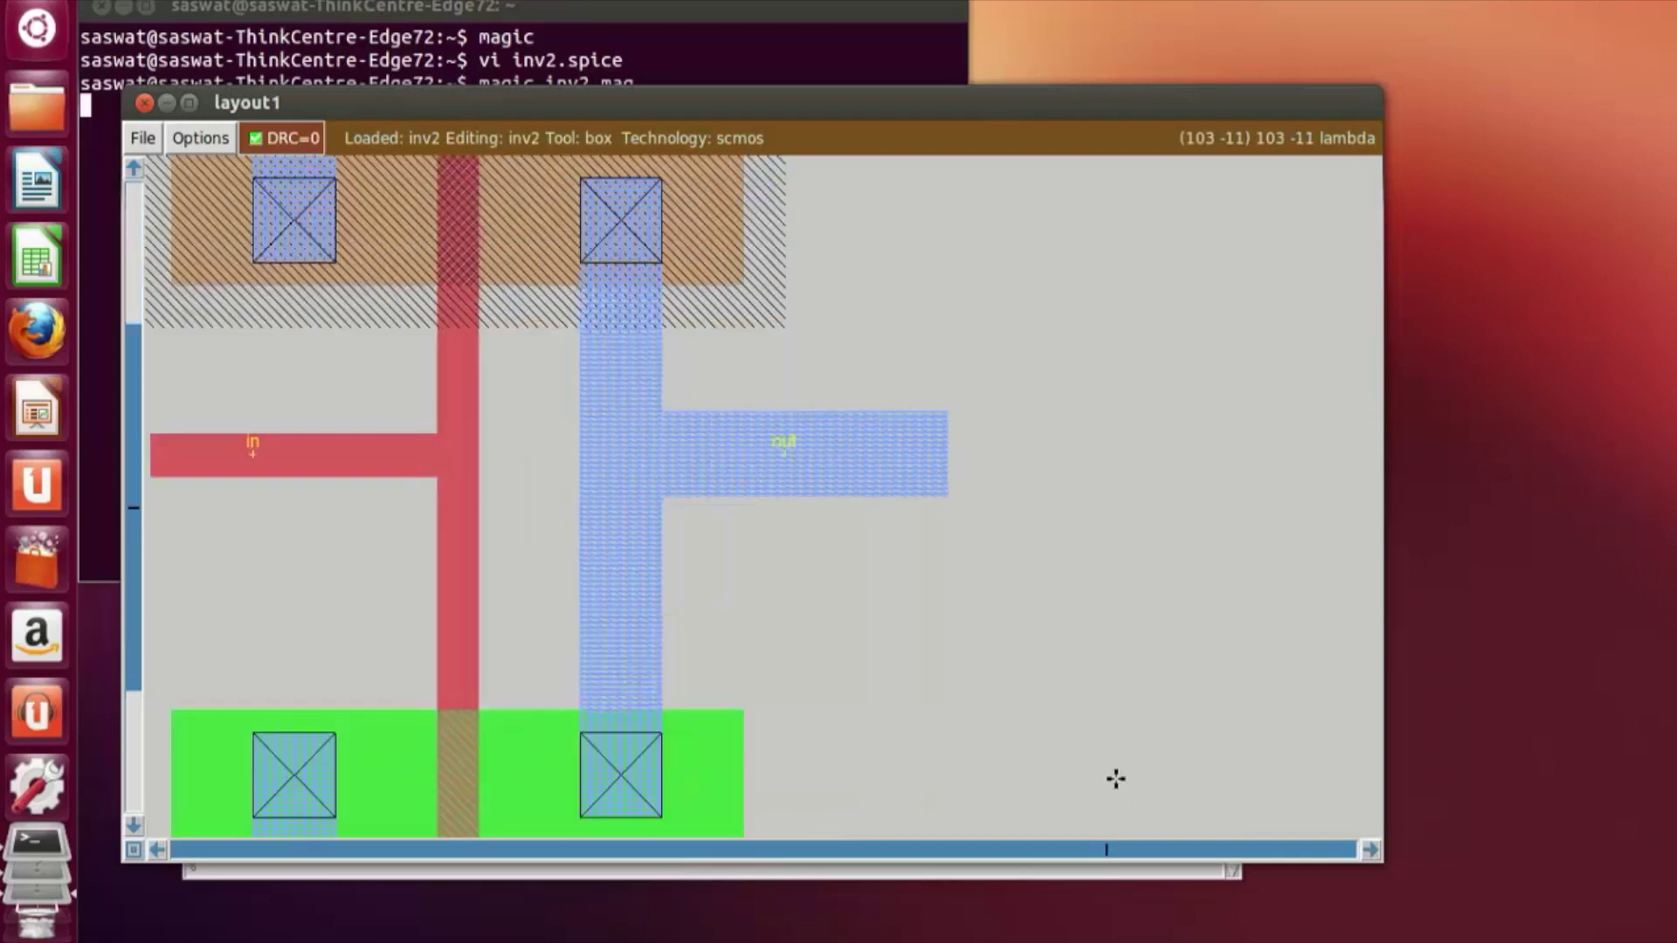
{"action": "key", "text": "Up"}
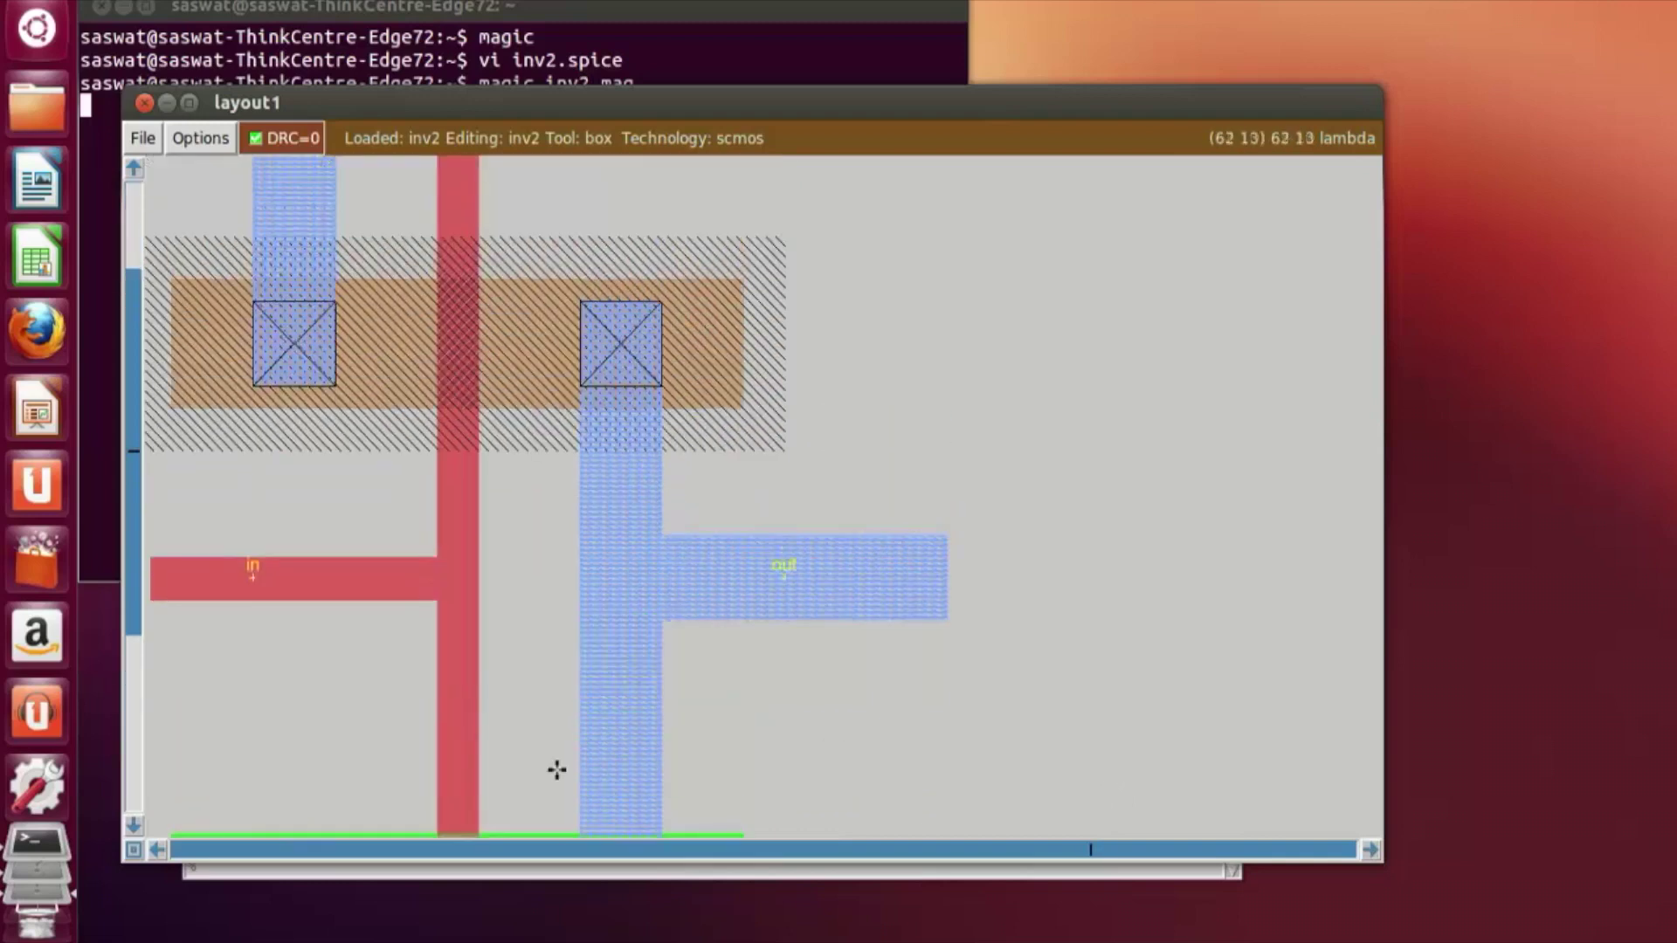
{"action": "left_click", "coordinate": [158, 850]}
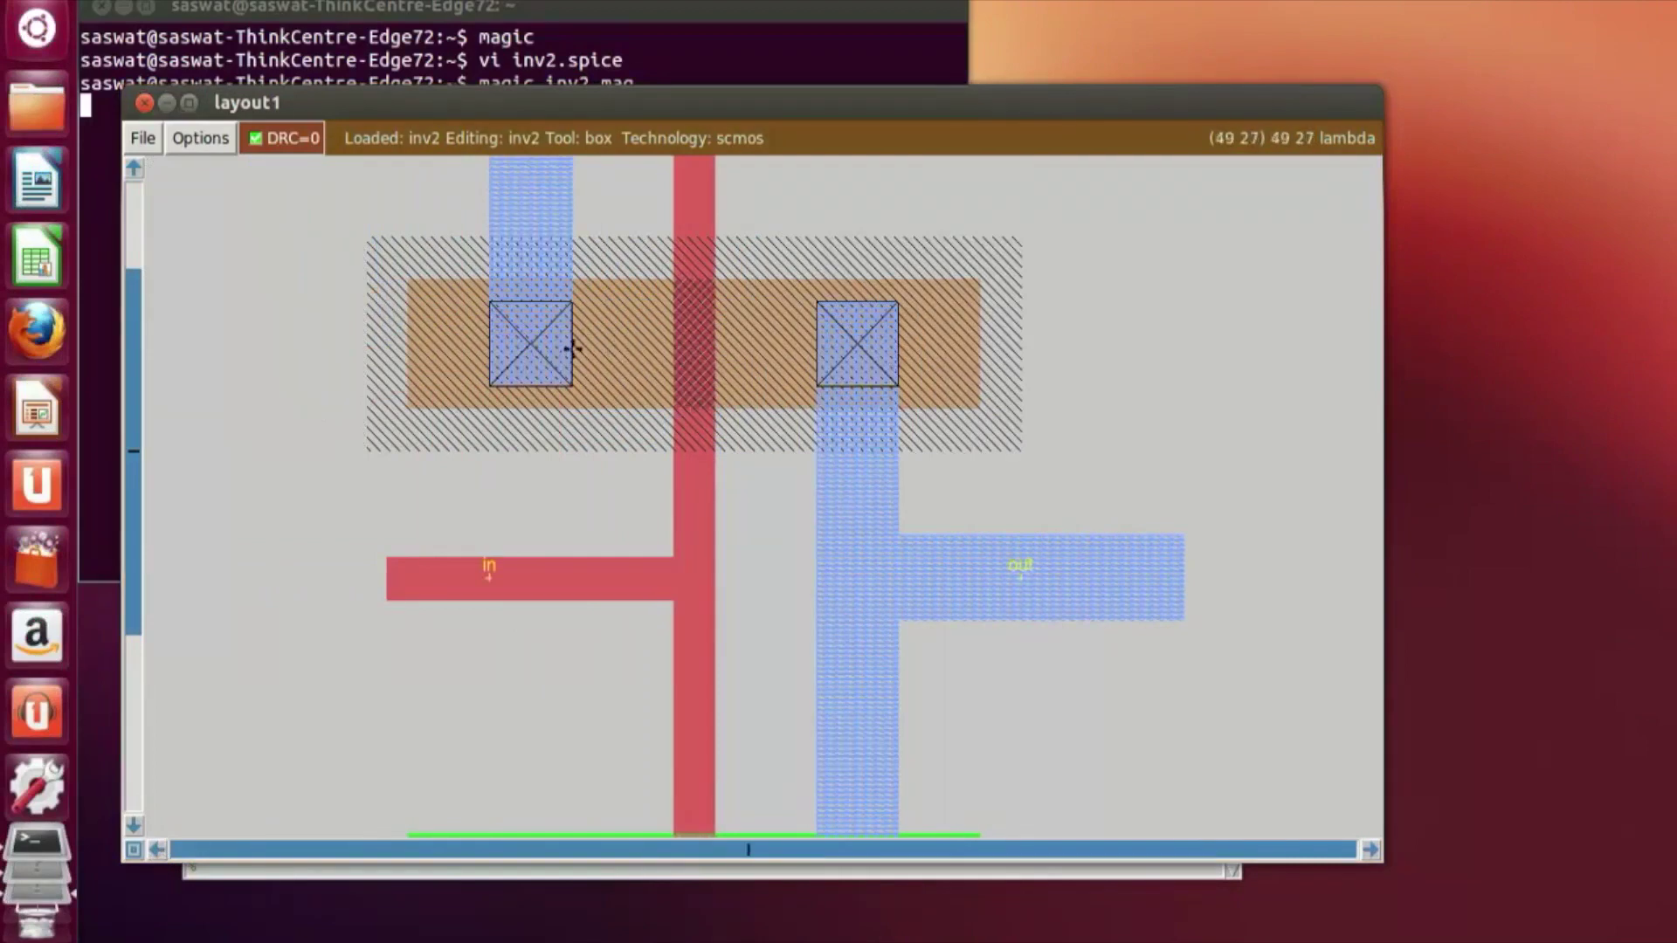
{"action": "scroll", "coordinate": [572, 349], "scroll_direction": "up", "scroll_amount": 1}
{"action": "scroll", "coordinate": [580, 336], "scroll_direction": "down", "scroll_amount": 1}
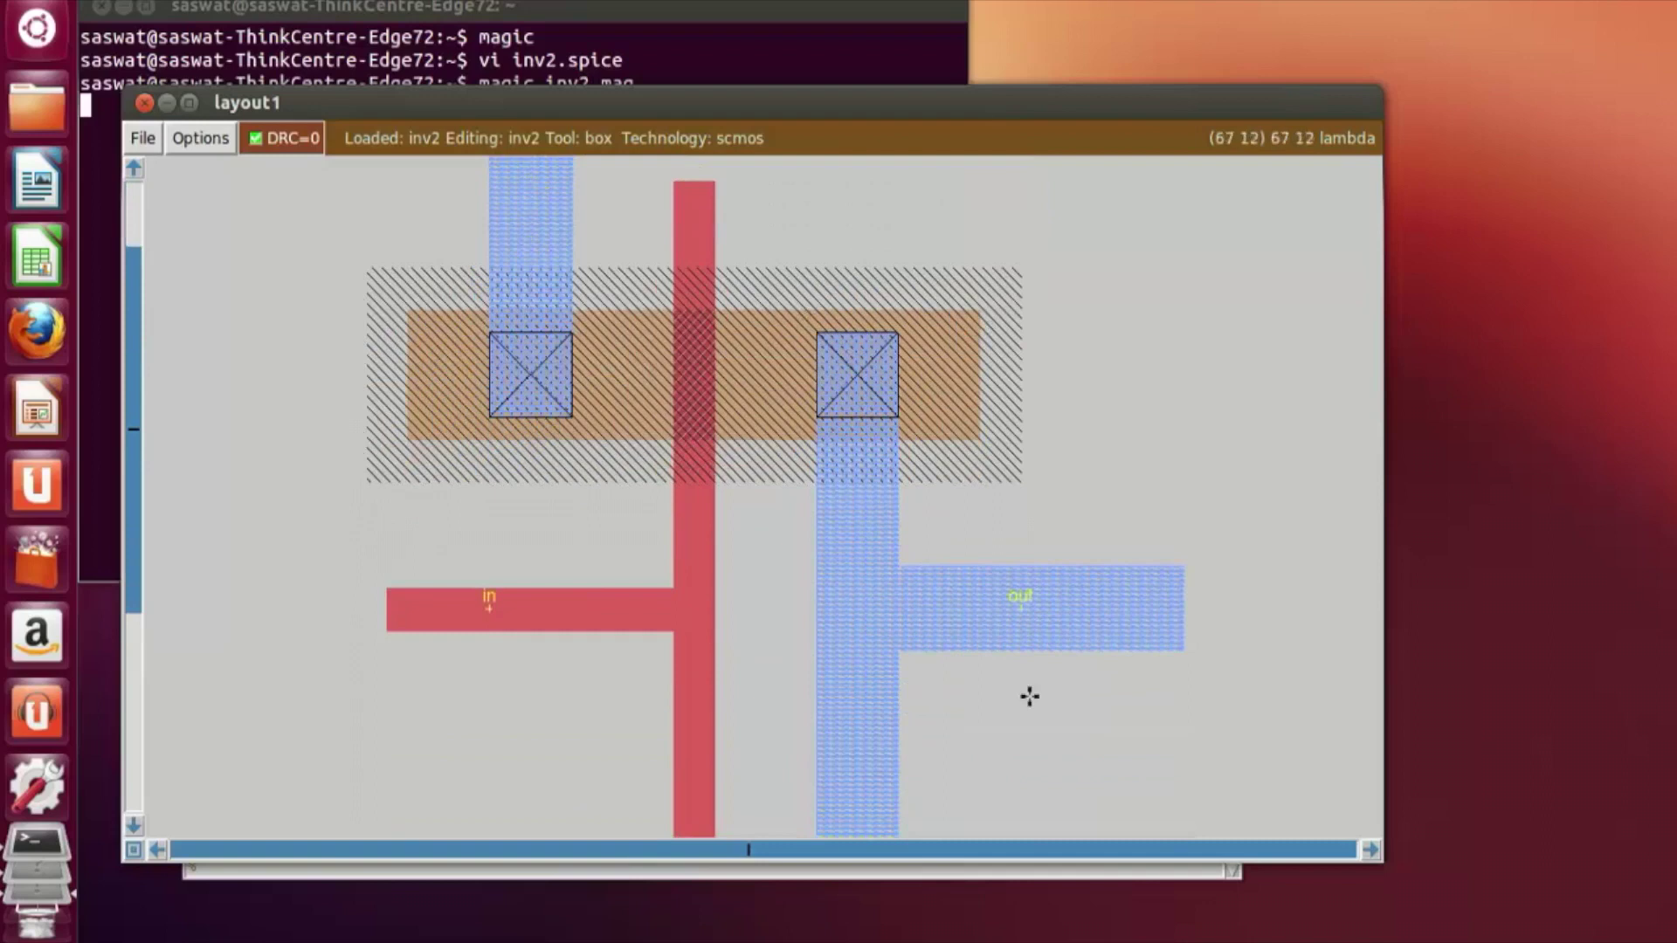
{"action": "scroll", "coordinate": [653, 612], "scroll_direction": "down", "scroll_amount": 2}
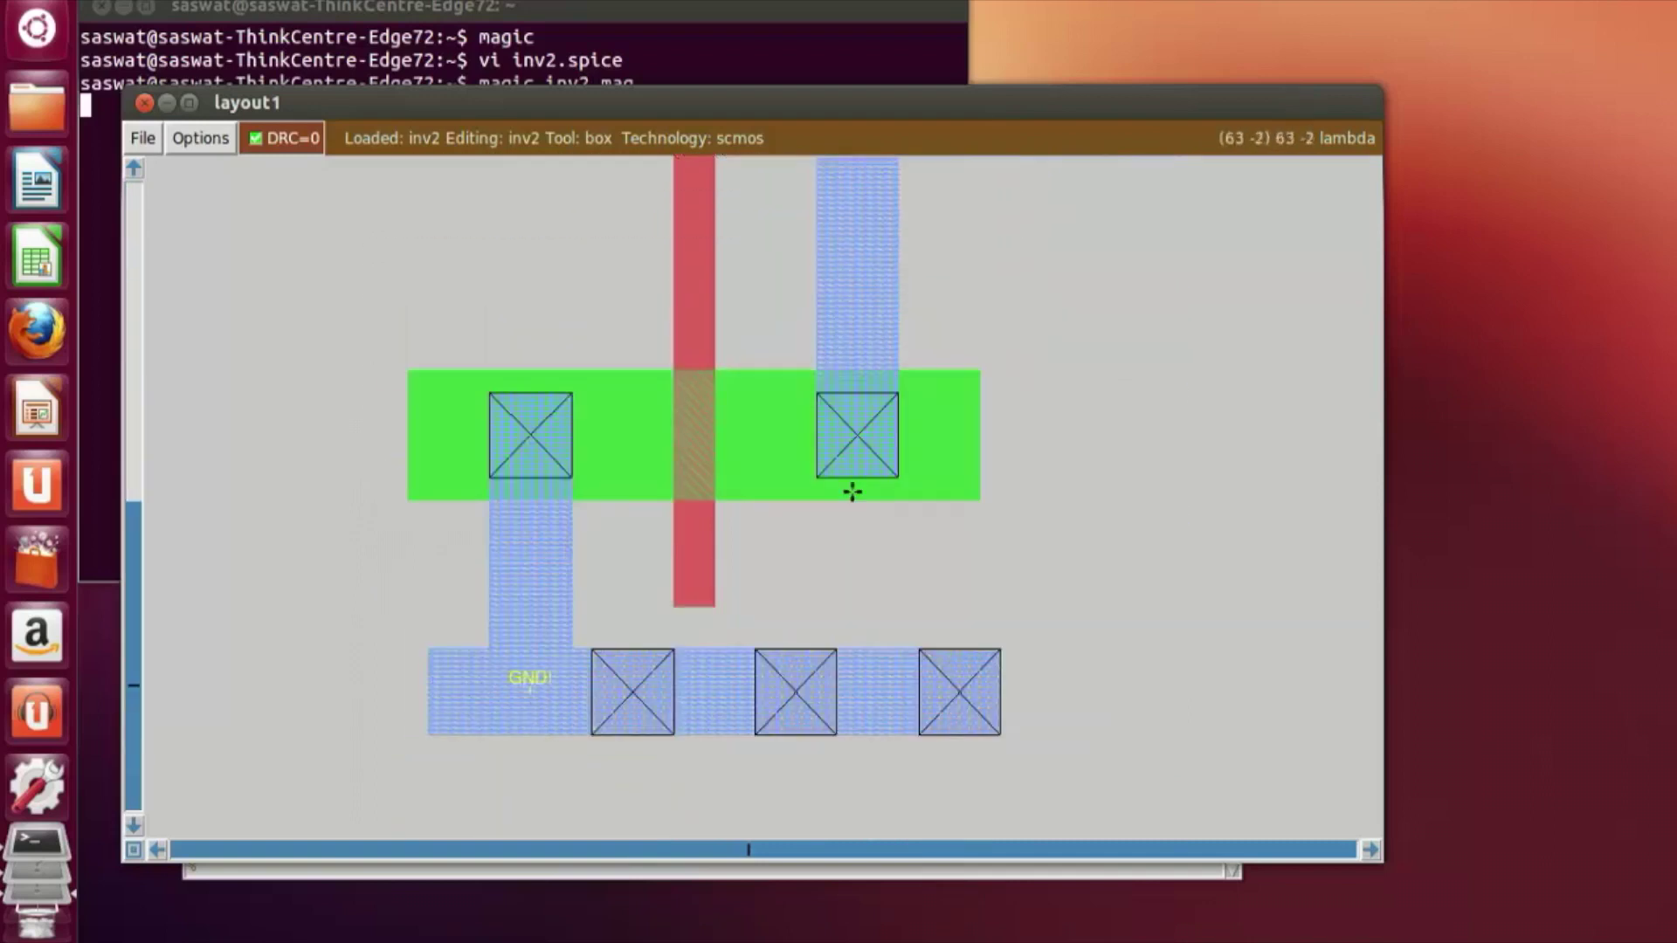
{"action": "scroll", "coordinate": [684, 408], "scroll_direction": "up", "scroll_amount": 1}
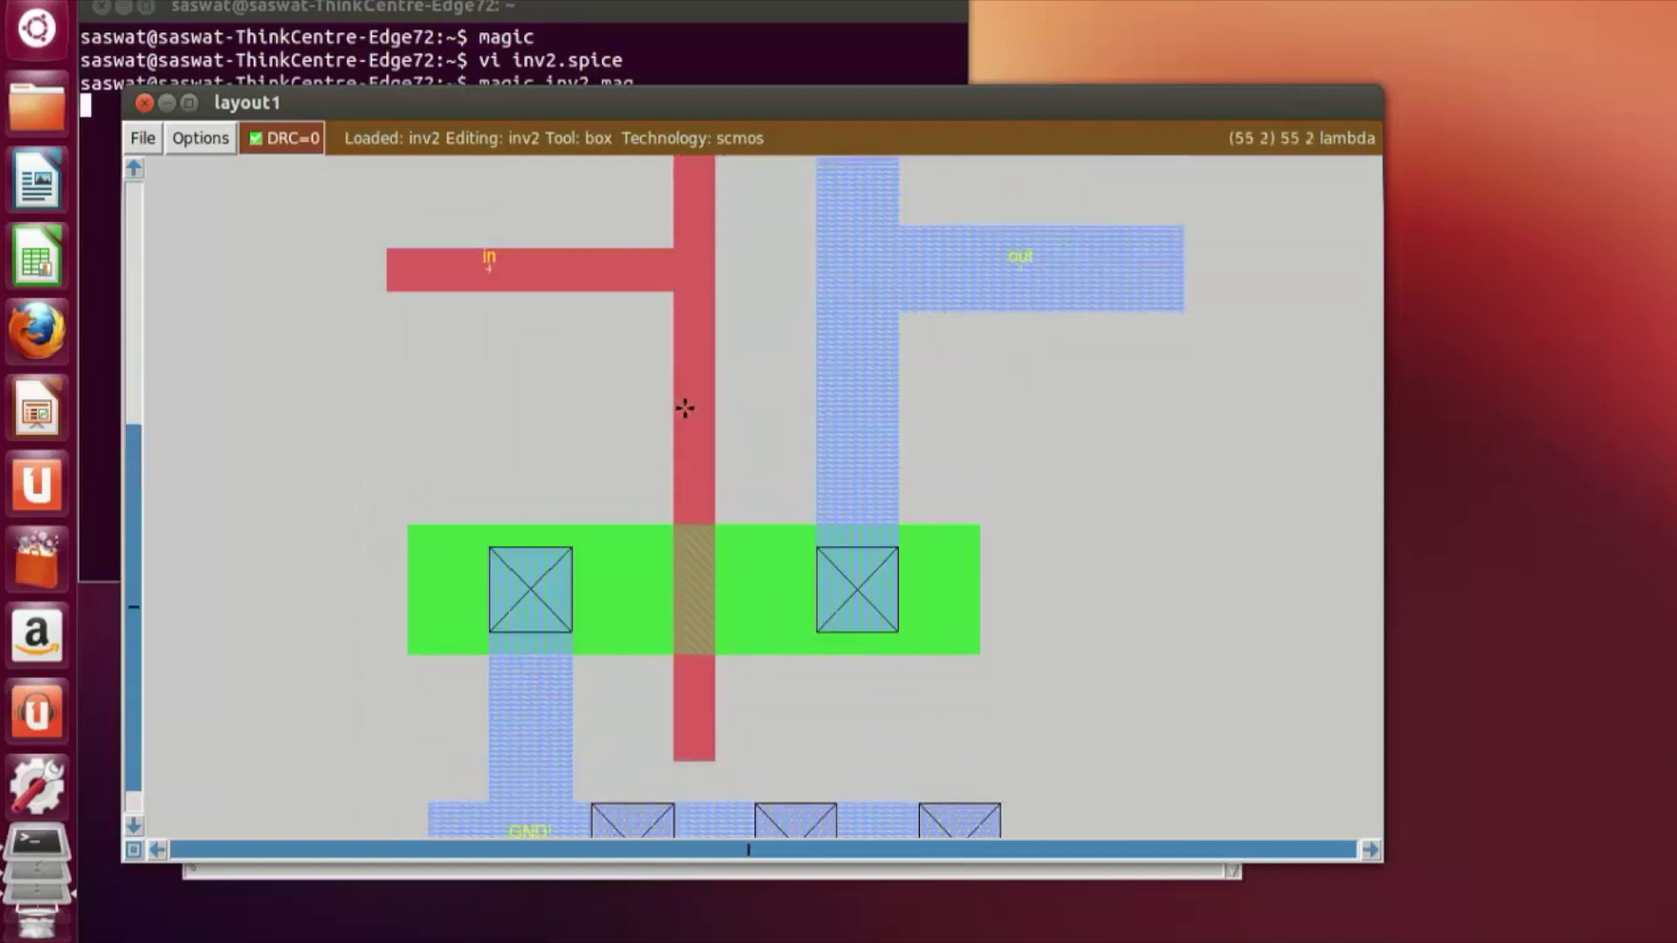
{"action": "scroll", "coordinate": [685, 408], "scroll_direction": "up", "scroll_amount": 2}
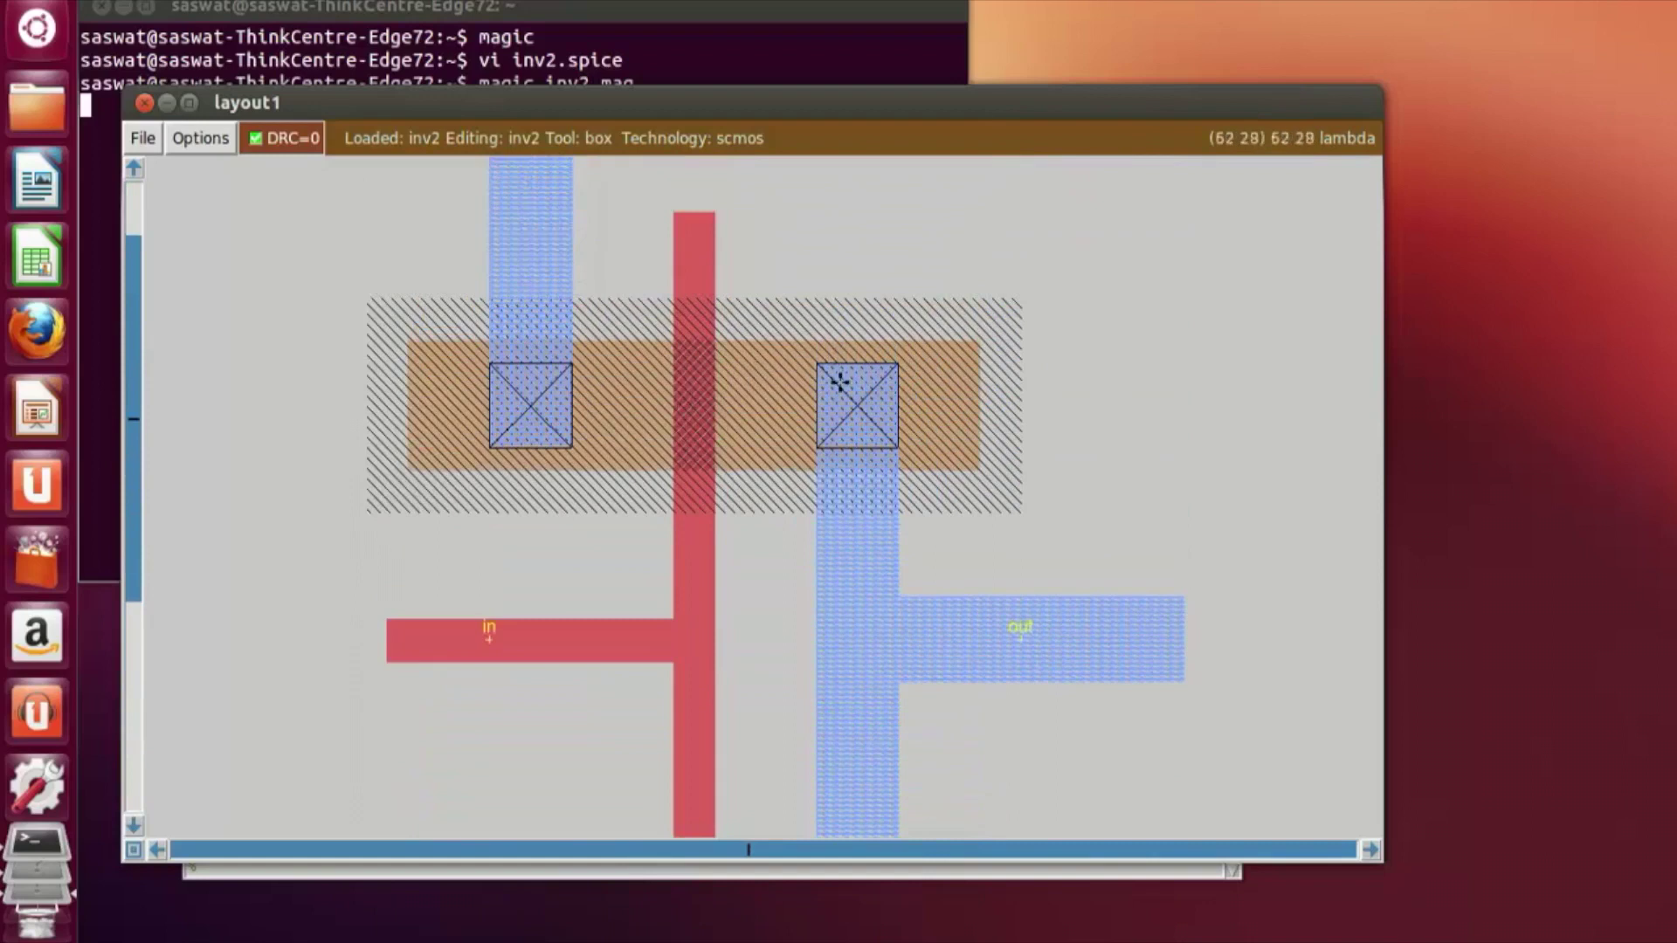
Step: View the whole inv2 inverter from the VDD rail to the GND rail, and exit Magic with the console's exit command
{"action": "left_click", "coordinate": [489, 872]}
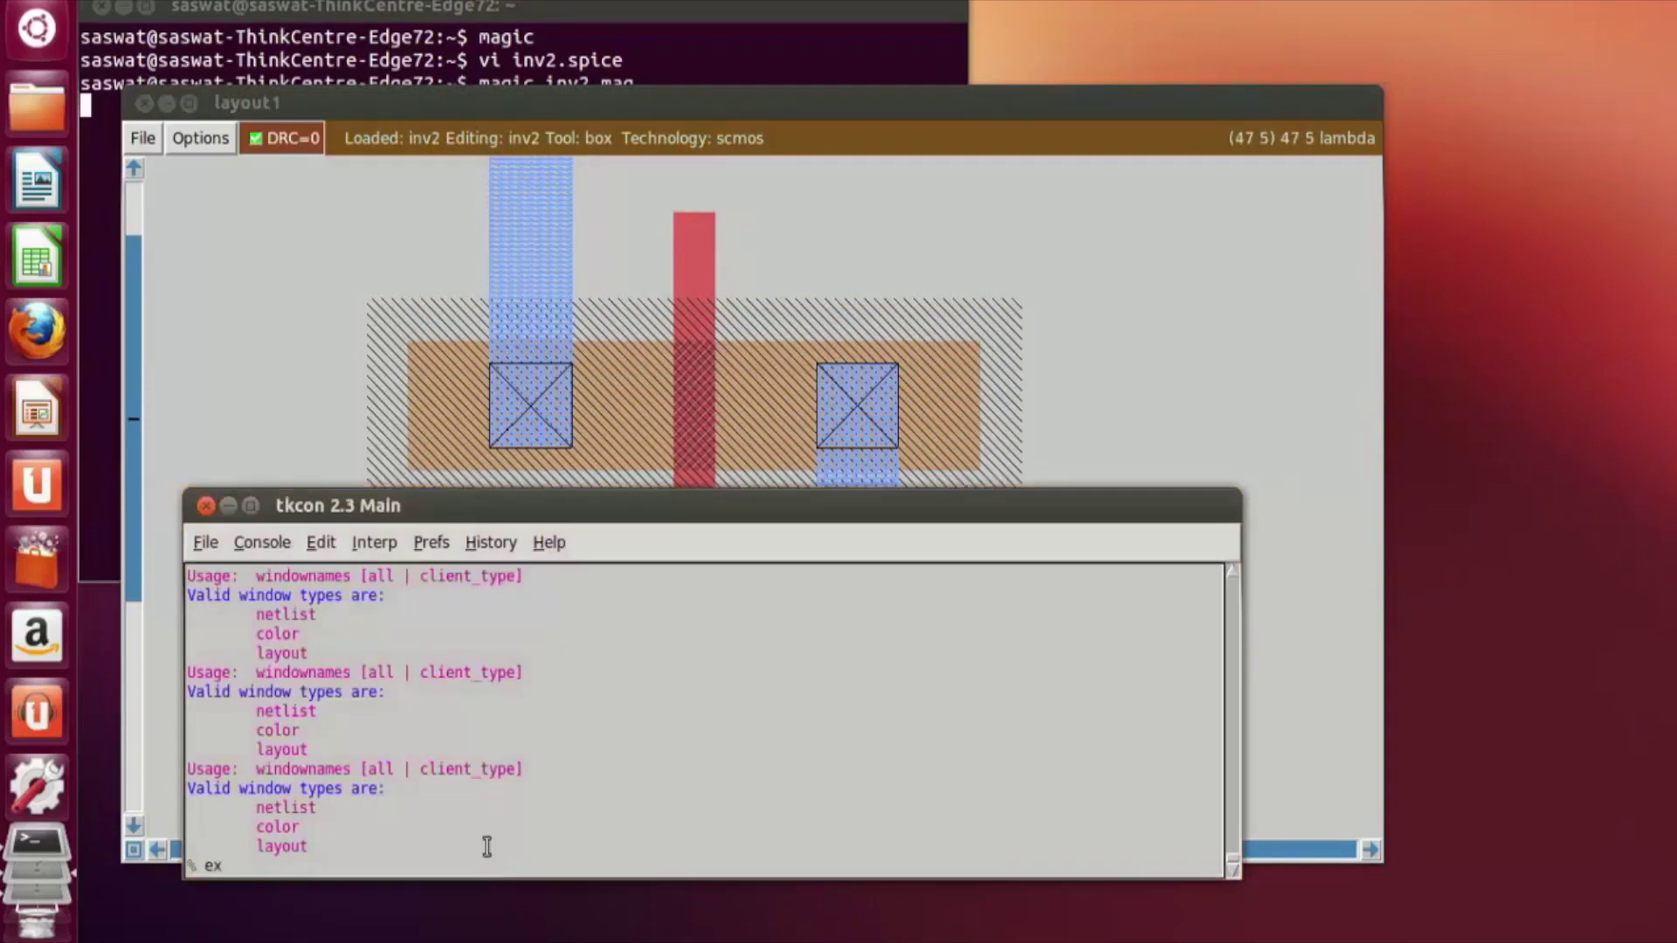
{"action": "type", "text": "exit"}
{"action": "left_click", "coordinate": [1270, 397]}
{"action": "key", "text": "shift+z"}
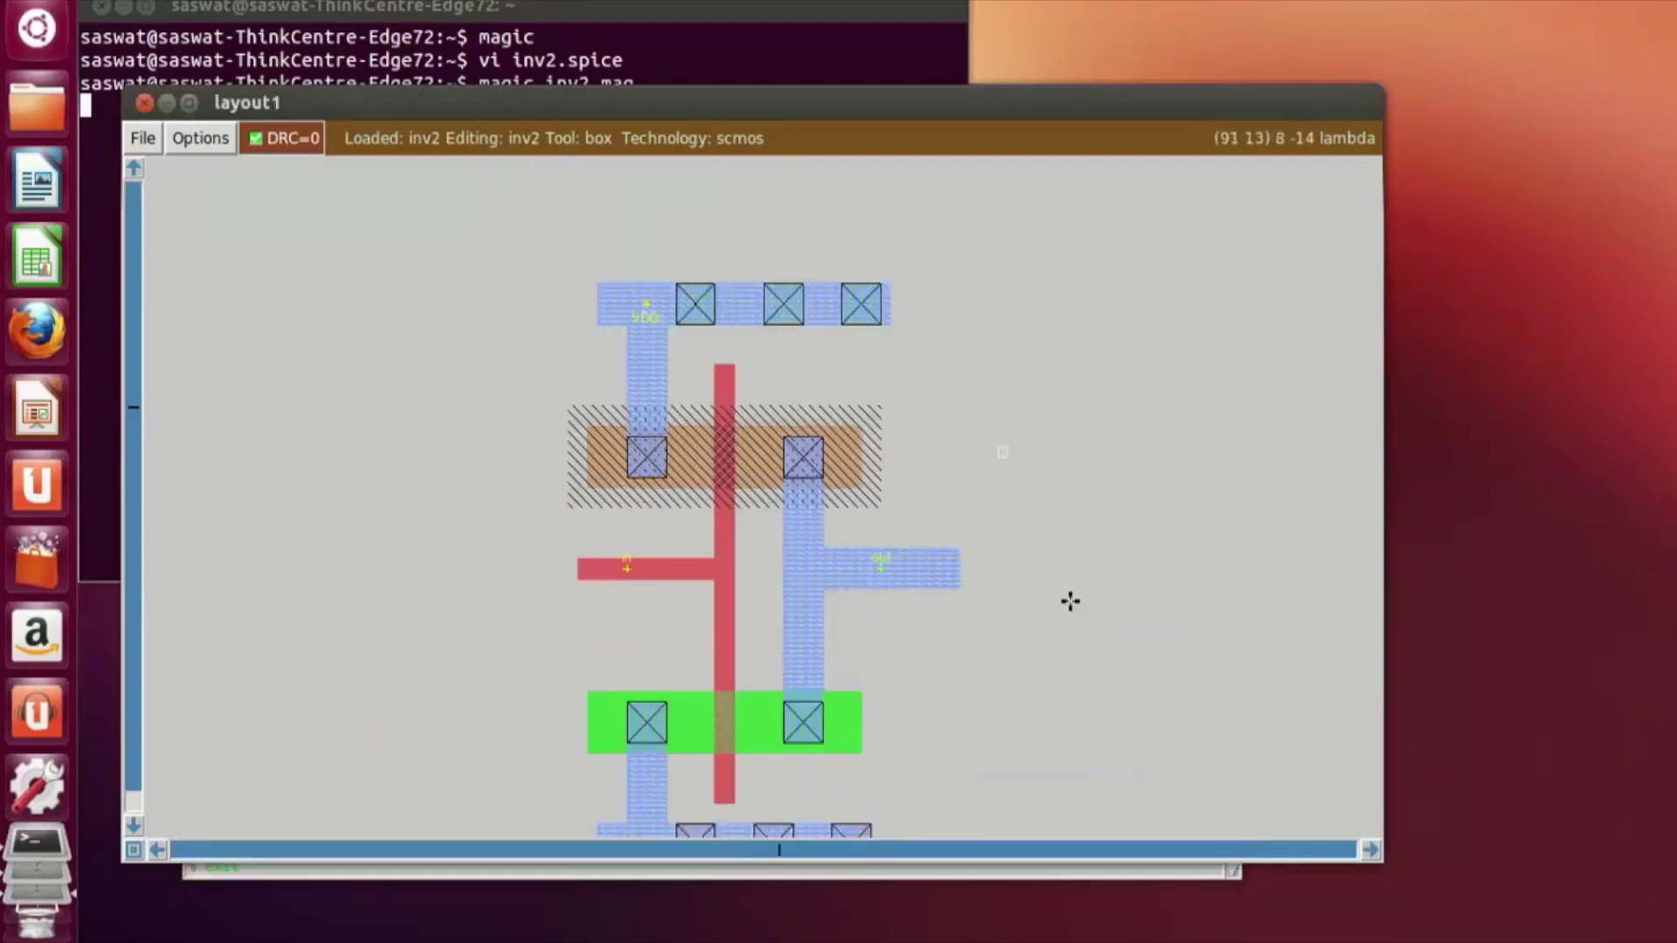
{"action": "scroll", "coordinate": [1070, 601], "scroll_direction": "down", "scroll_amount": 1}
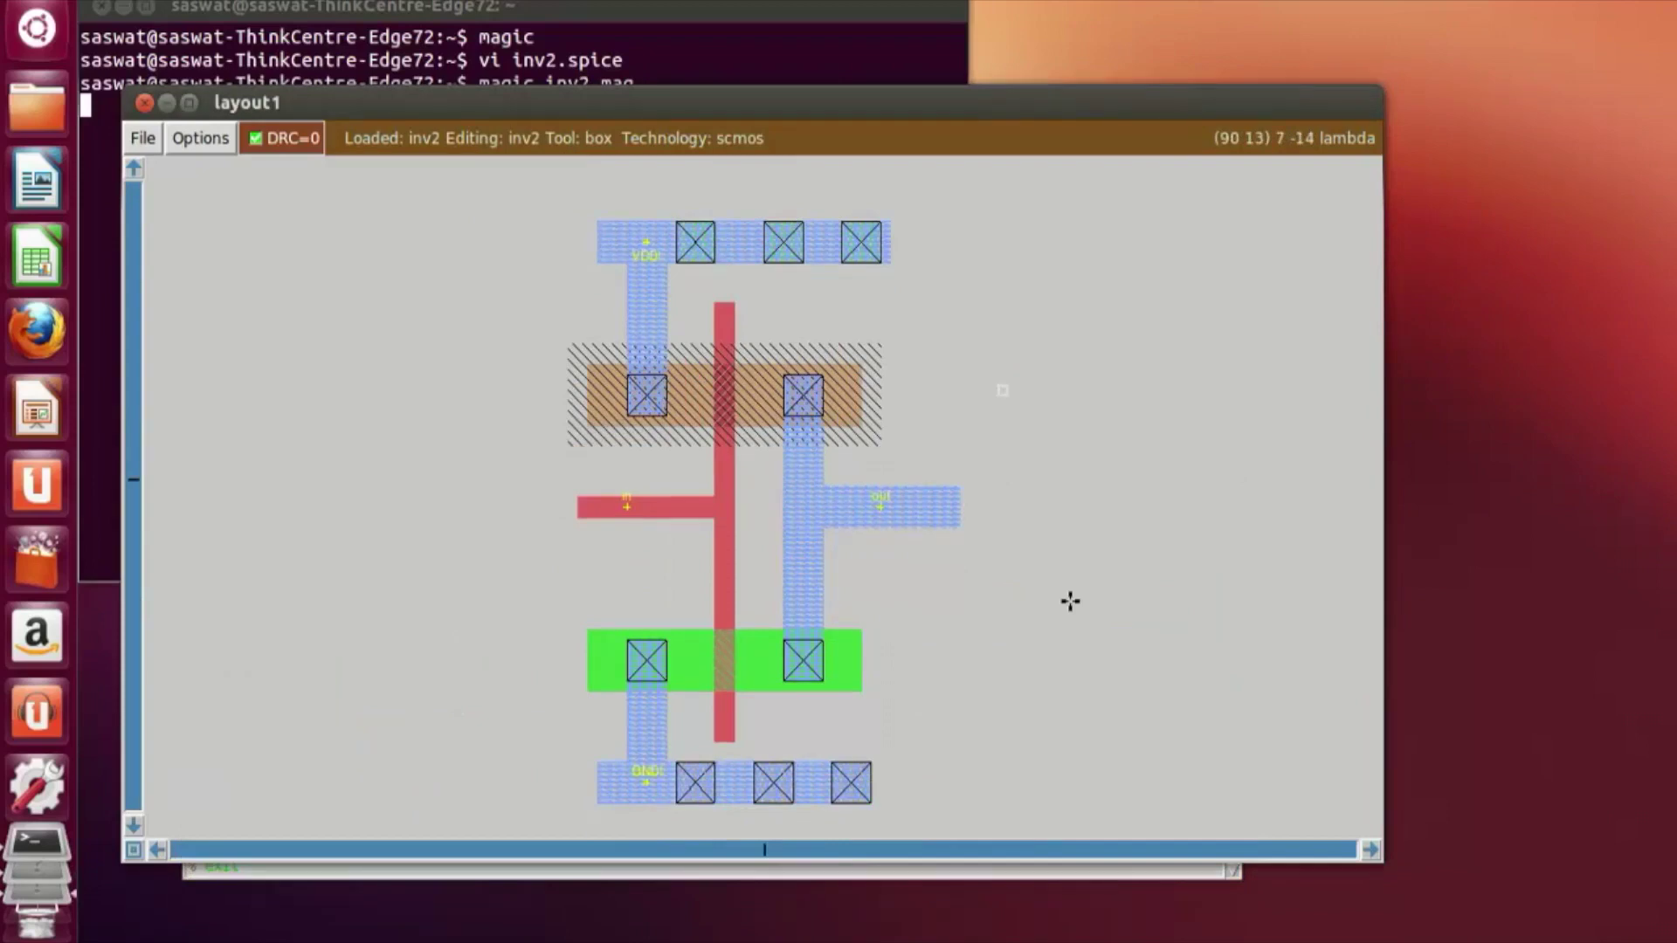
{"action": "scroll", "coordinate": [1070, 601], "scroll_direction": "down", "scroll_amount": 1}
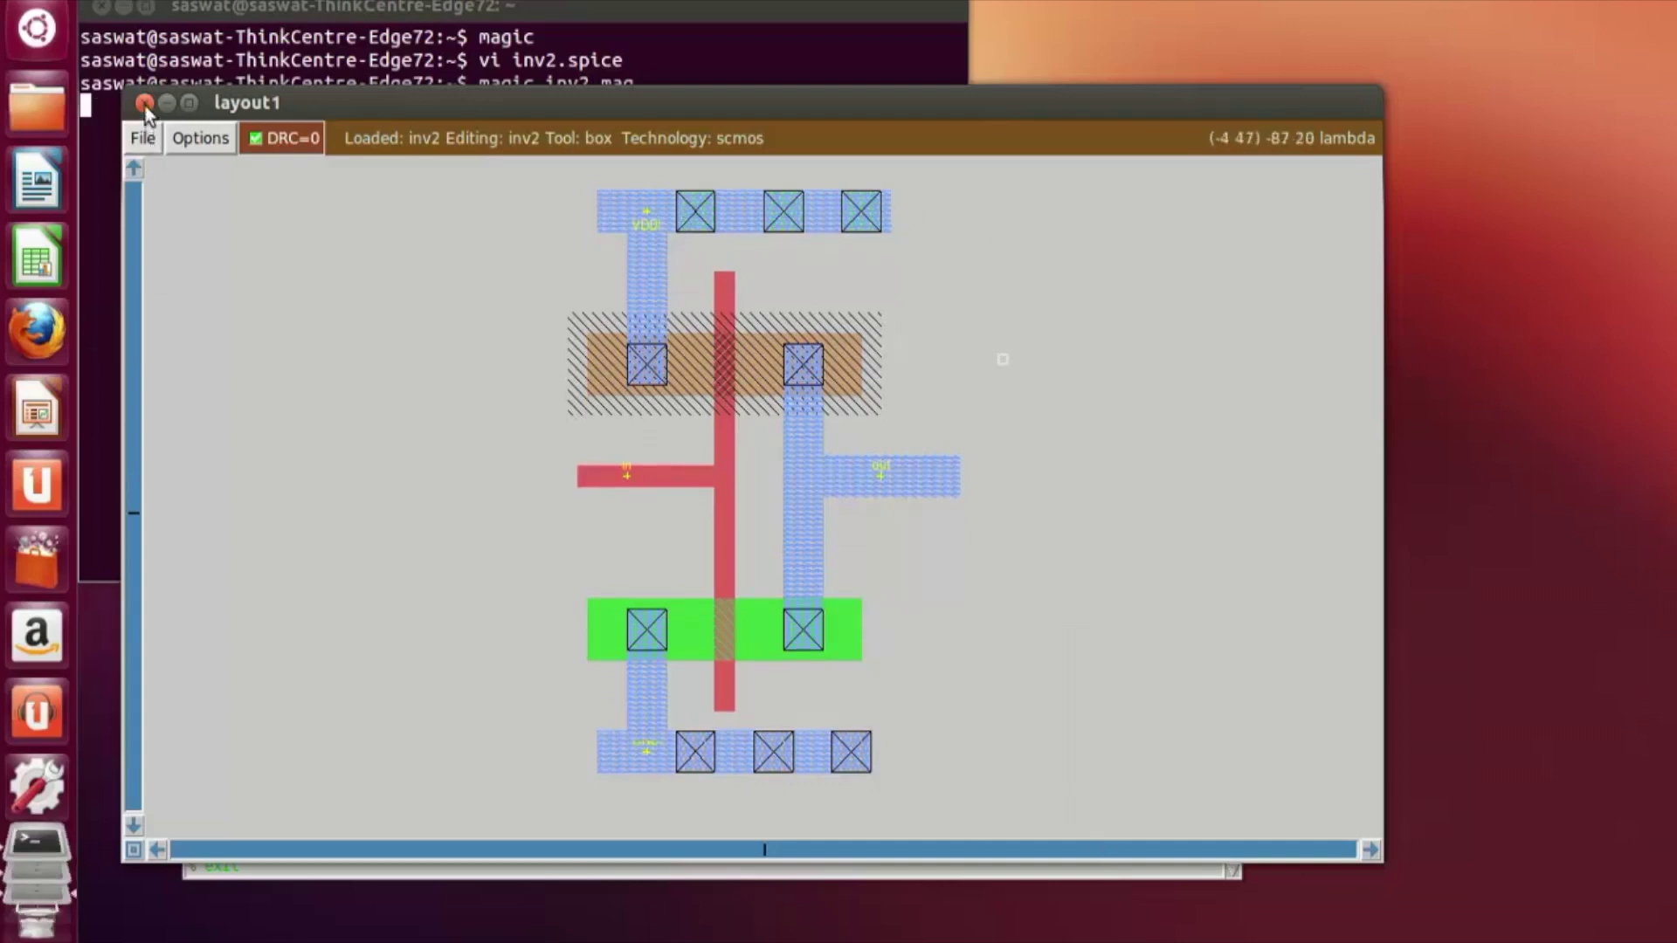
{"action": "left_click", "coordinate": [347, 869]}
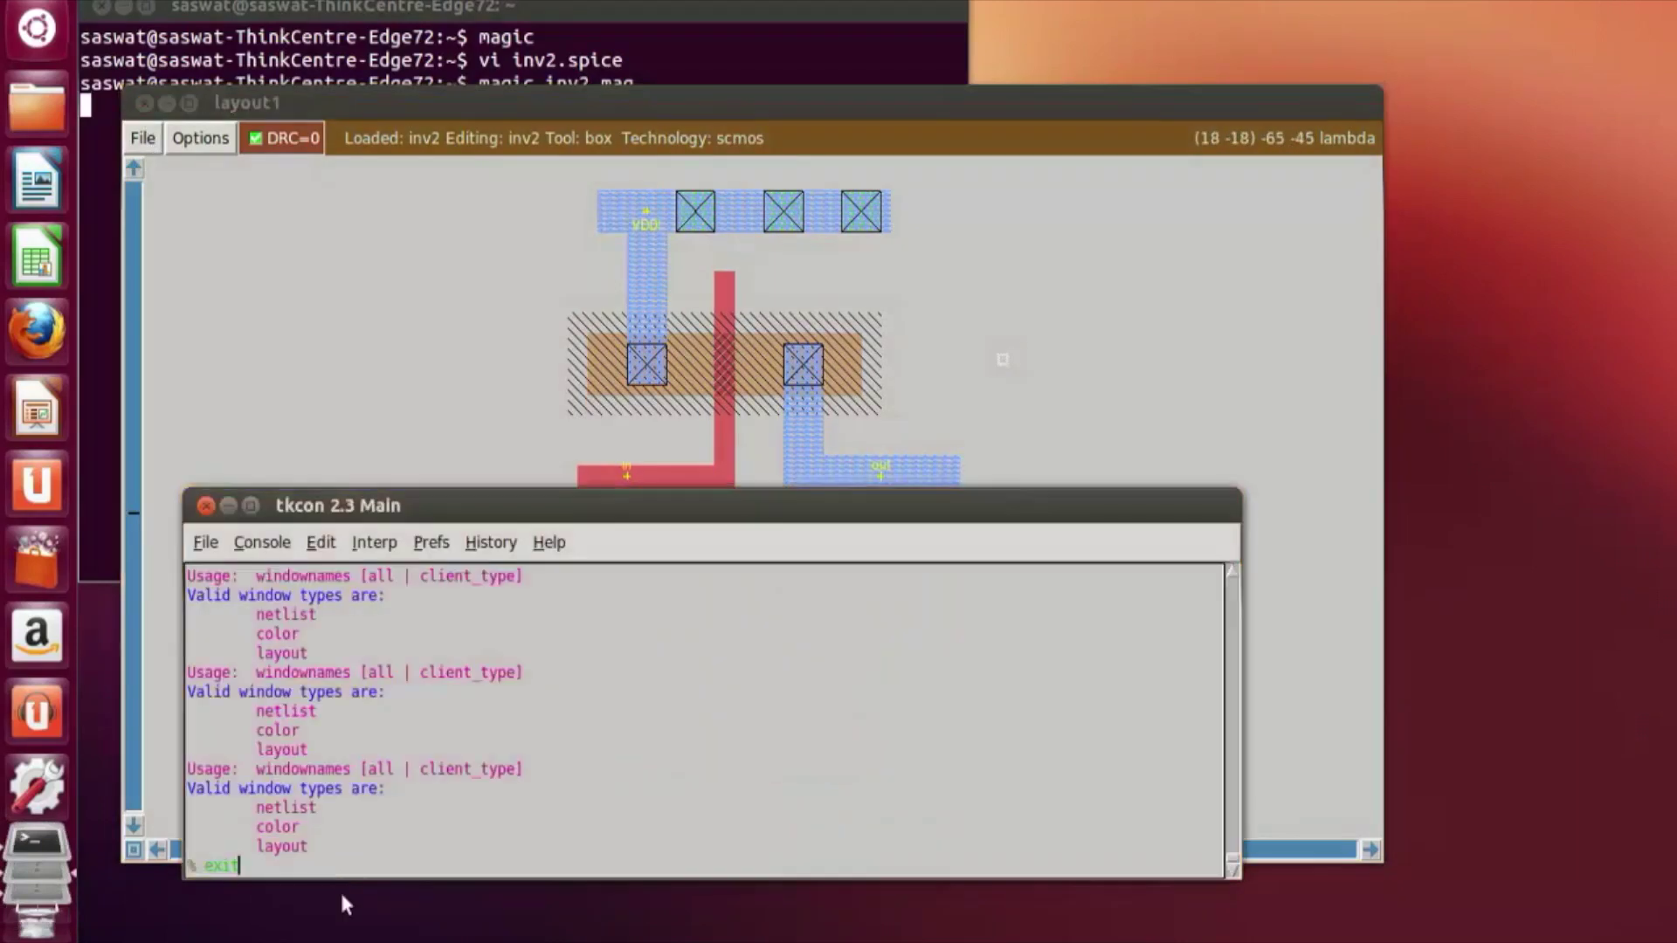
{"action": "key", "text": "Return"}
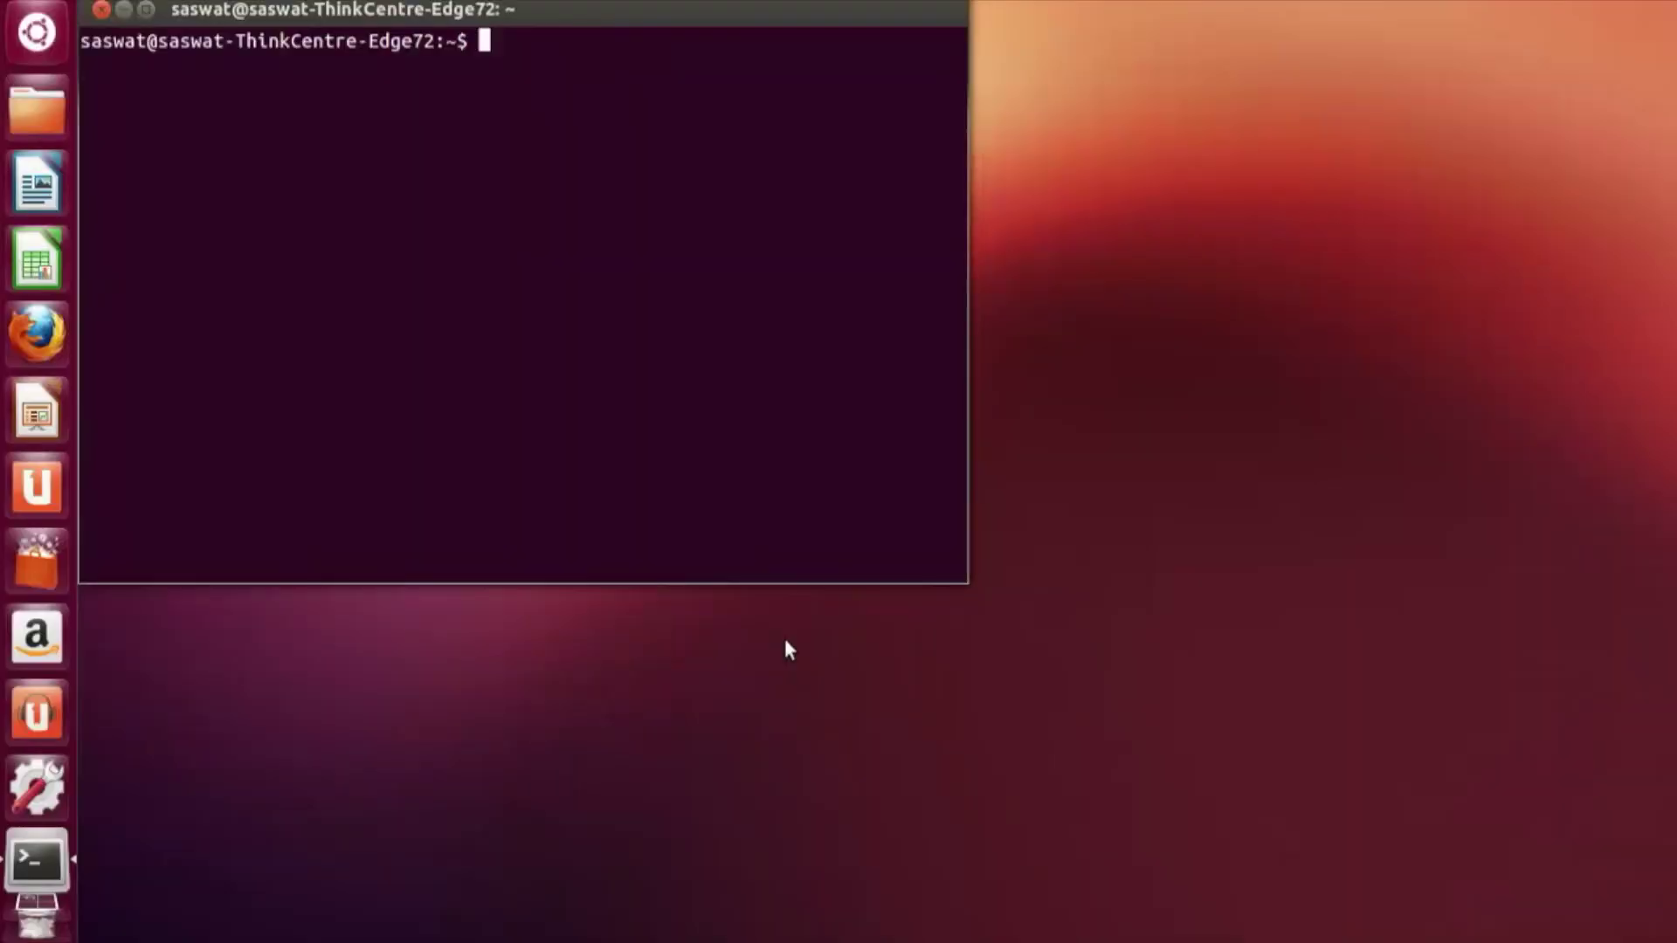
{"action": "type", "text": "magic inv3.mag"}
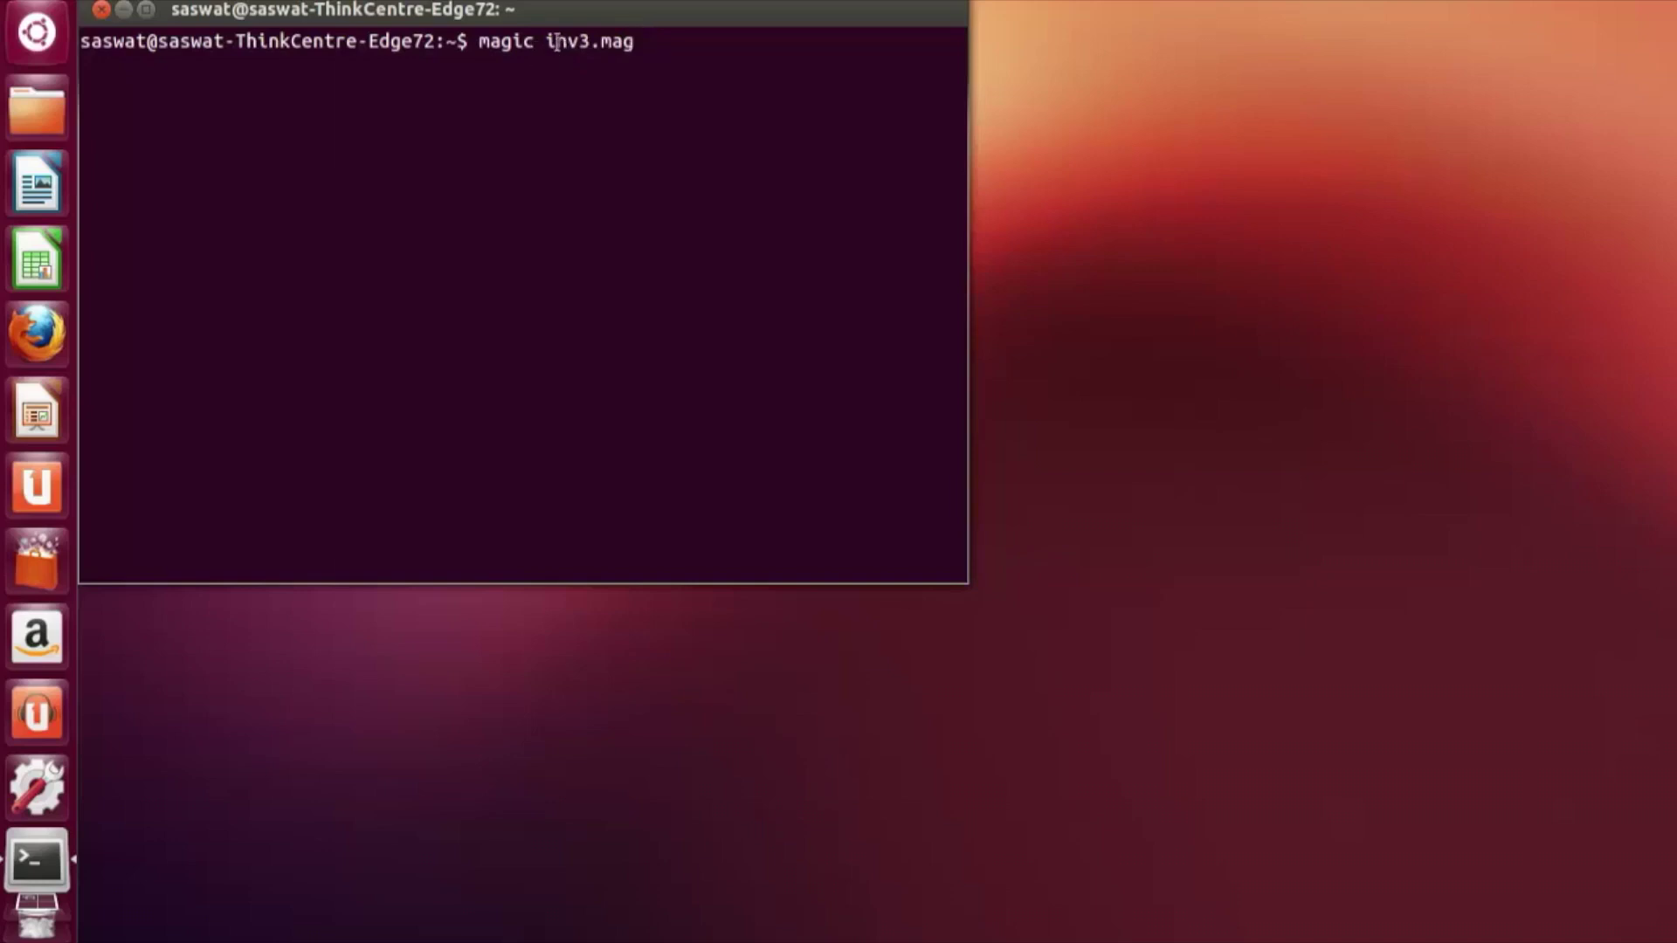
{"action": "key", "text": "Return"}
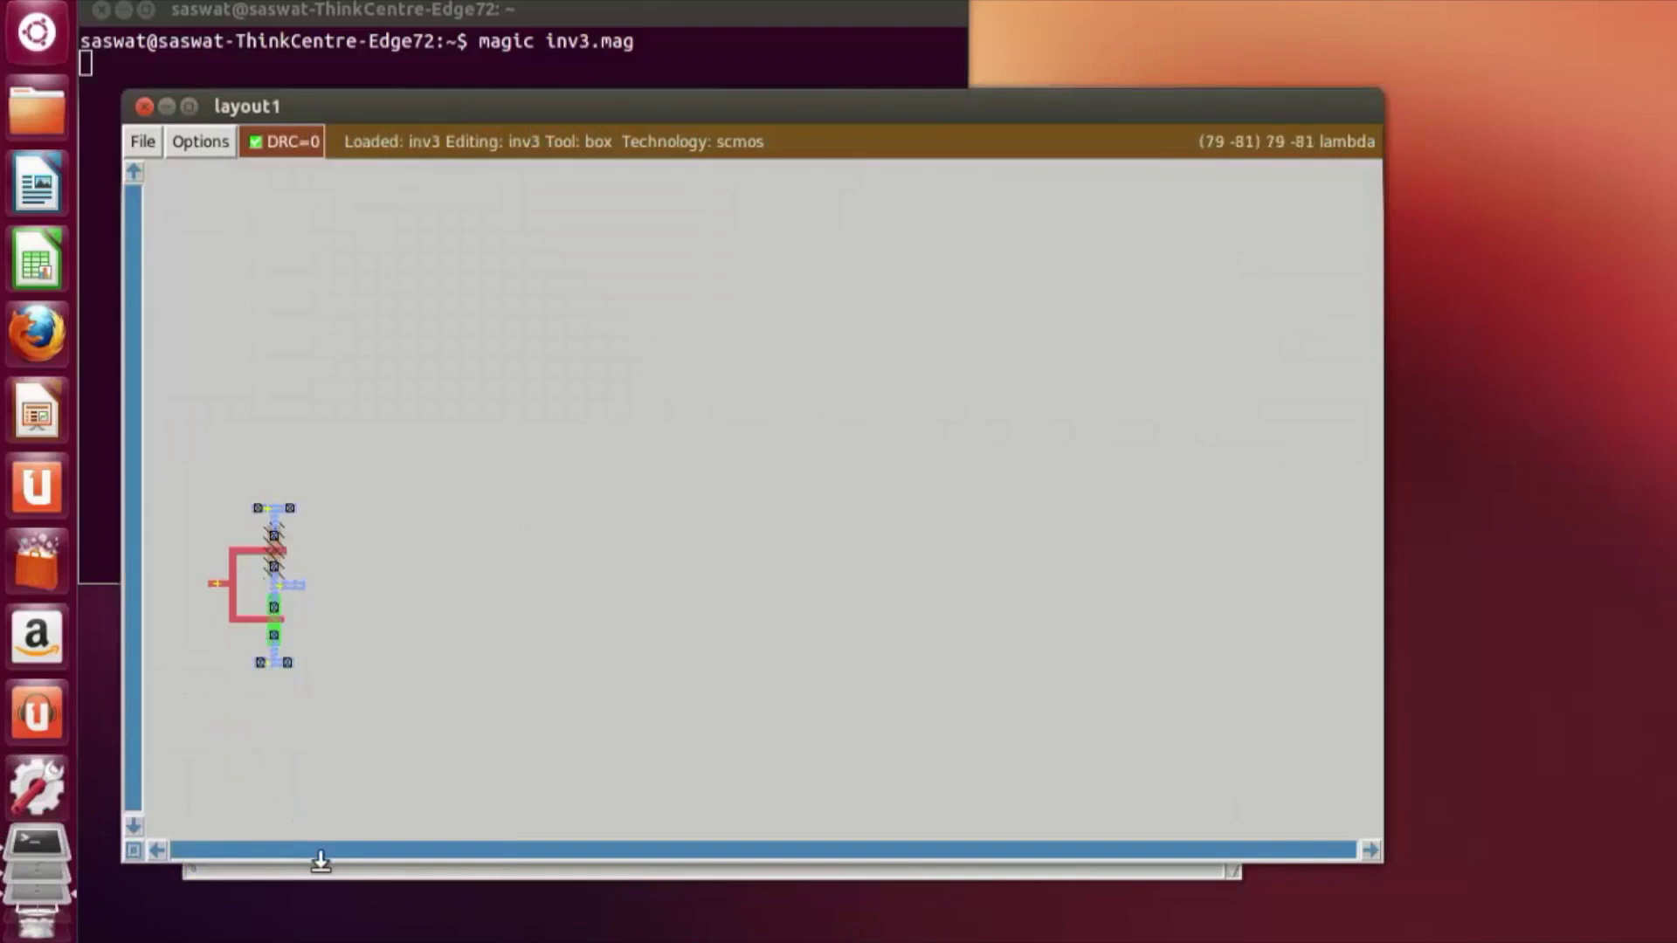
{"action": "left_click", "coordinate": [311, 876]}
{"action": "type", "text": "exit"}
{"action": "key", "text": "Return"}
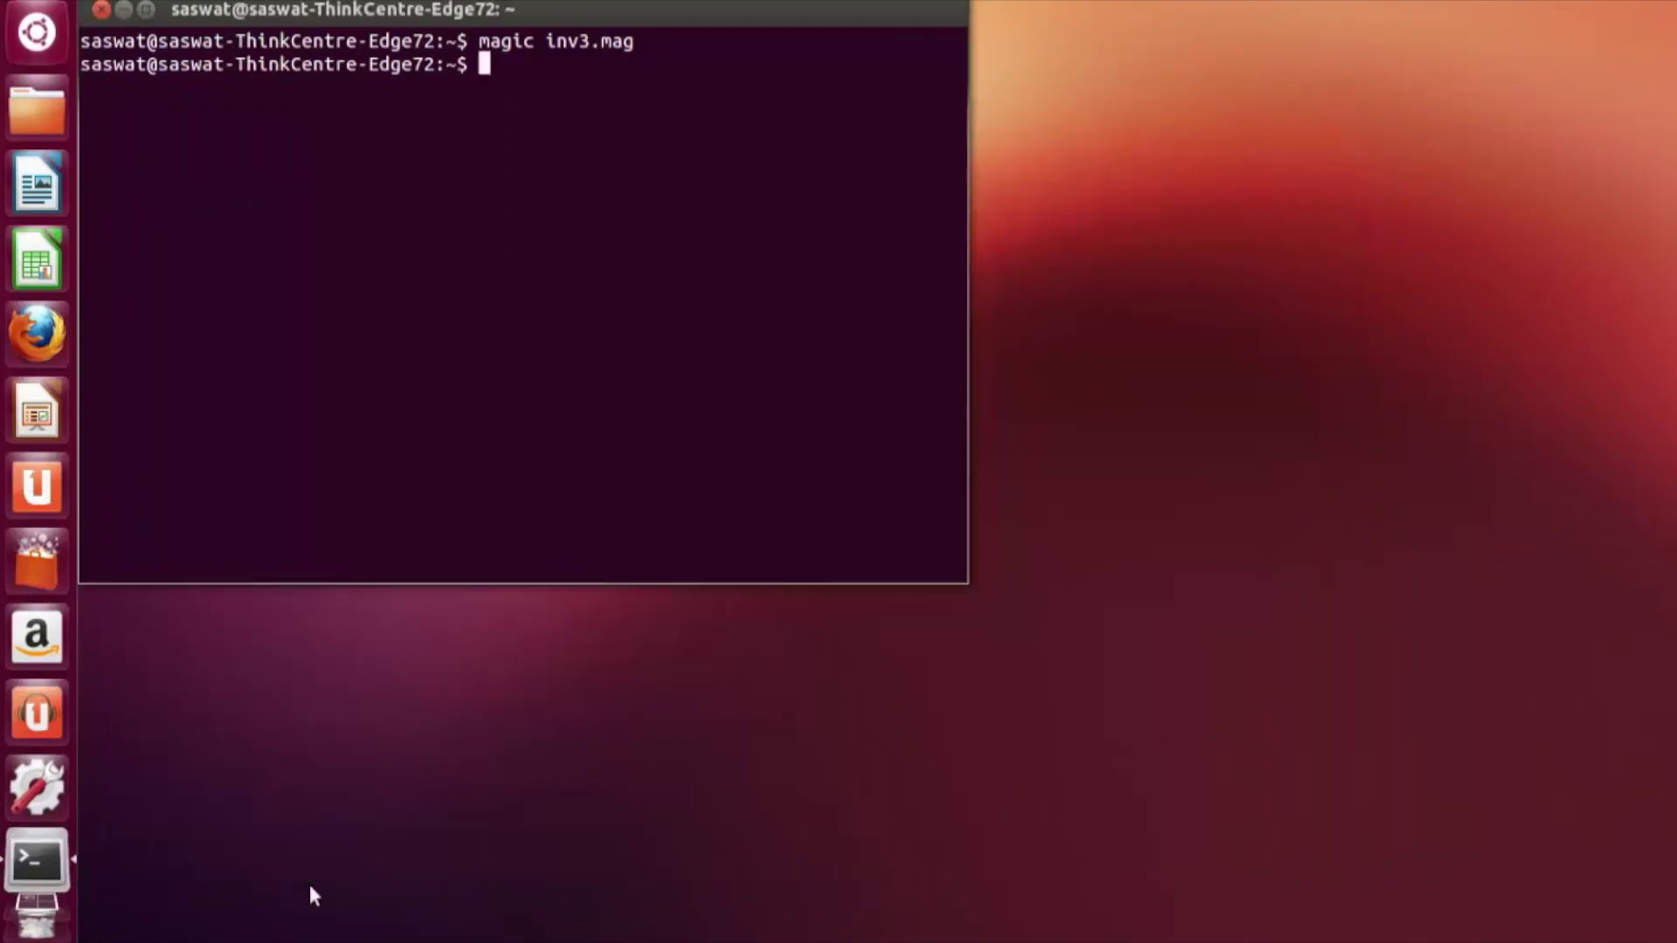
Step: Launch Magic from the terminal with the layout file inv2.mag
{"action": "key", "text": "Up"}
{"action": "key", "text": "Left"}
{"action": "key", "text": "Left"}
{"action": "key", "text": "Left"}
{"action": "key", "text": "Left"}
{"action": "key", "text": "Left"}
{"action": "type", "text": "2"}
{"action": "key", "text": "Delete"}
{"action": "key", "text": "Return"}
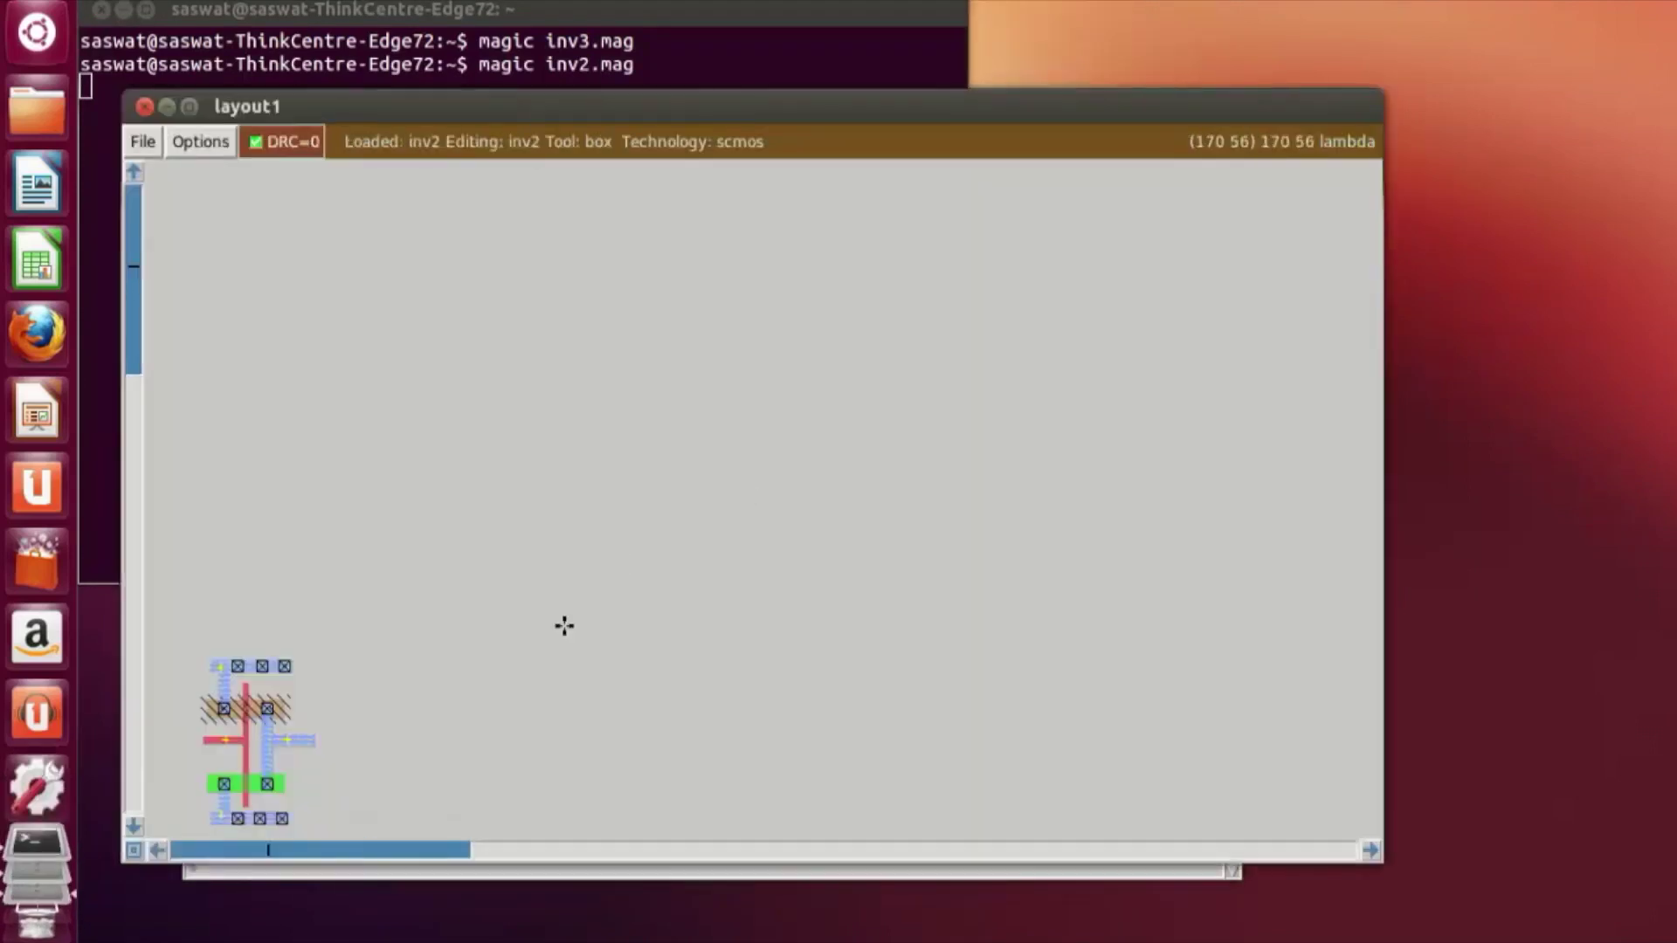
Step: Examine the inverter's node labels up close, from the supply rail through the input and output strips to the ground rail
{"action": "left_click", "coordinate": [160, 851]}
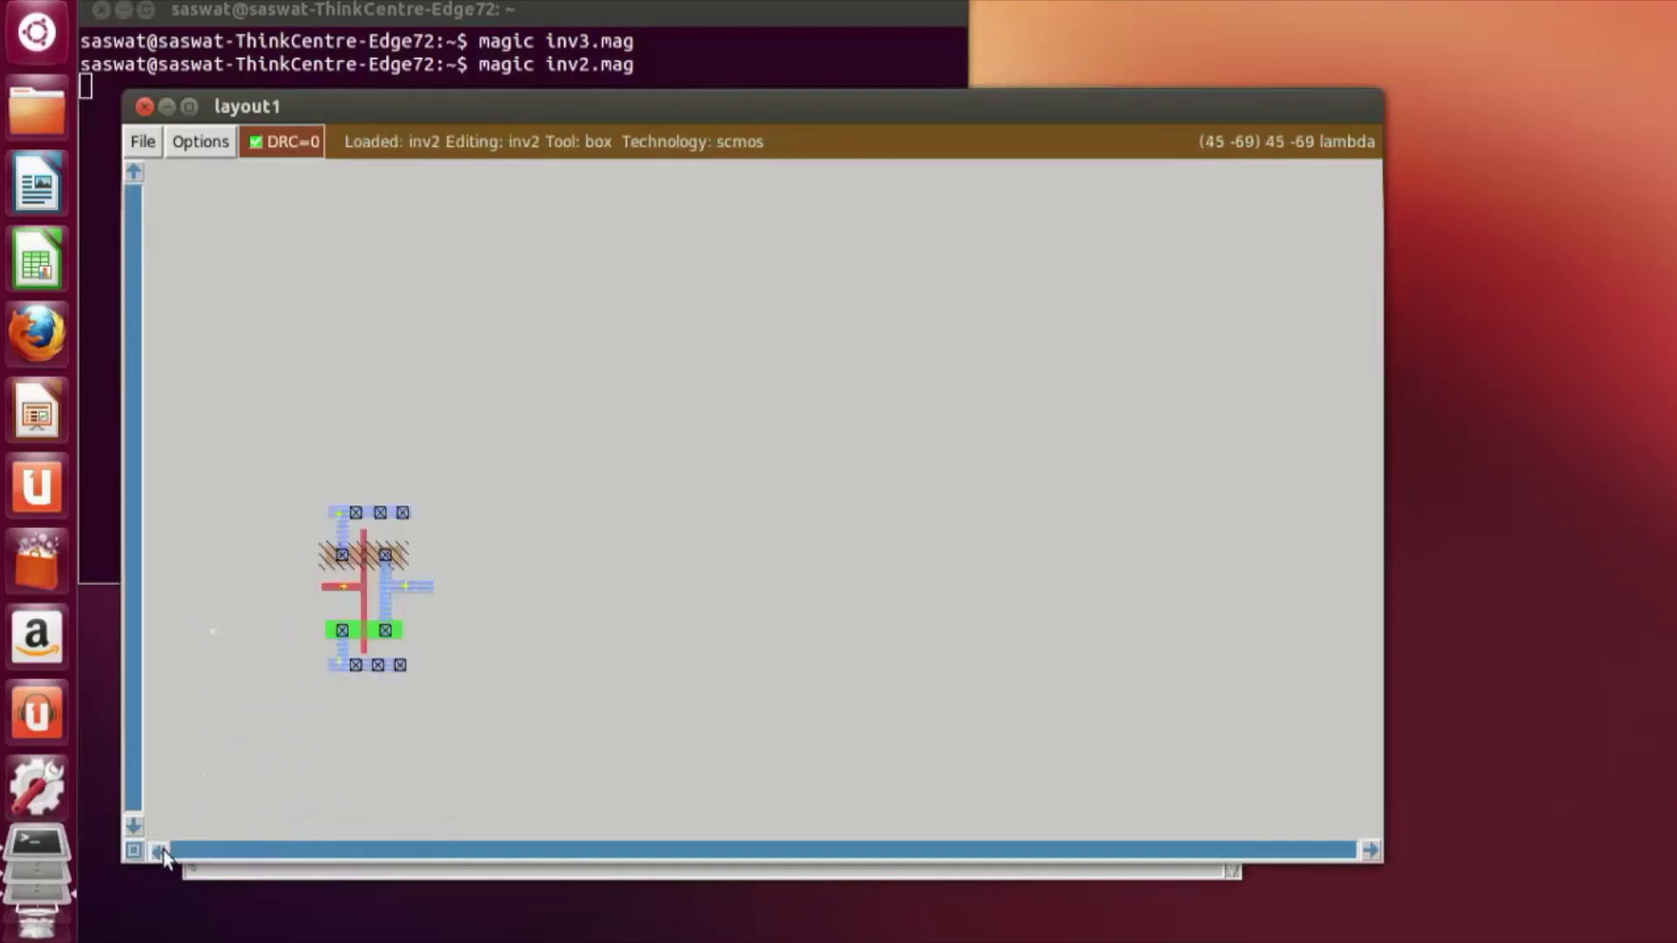
{"action": "key", "text": "z"}
{"action": "key", "text": "z"}
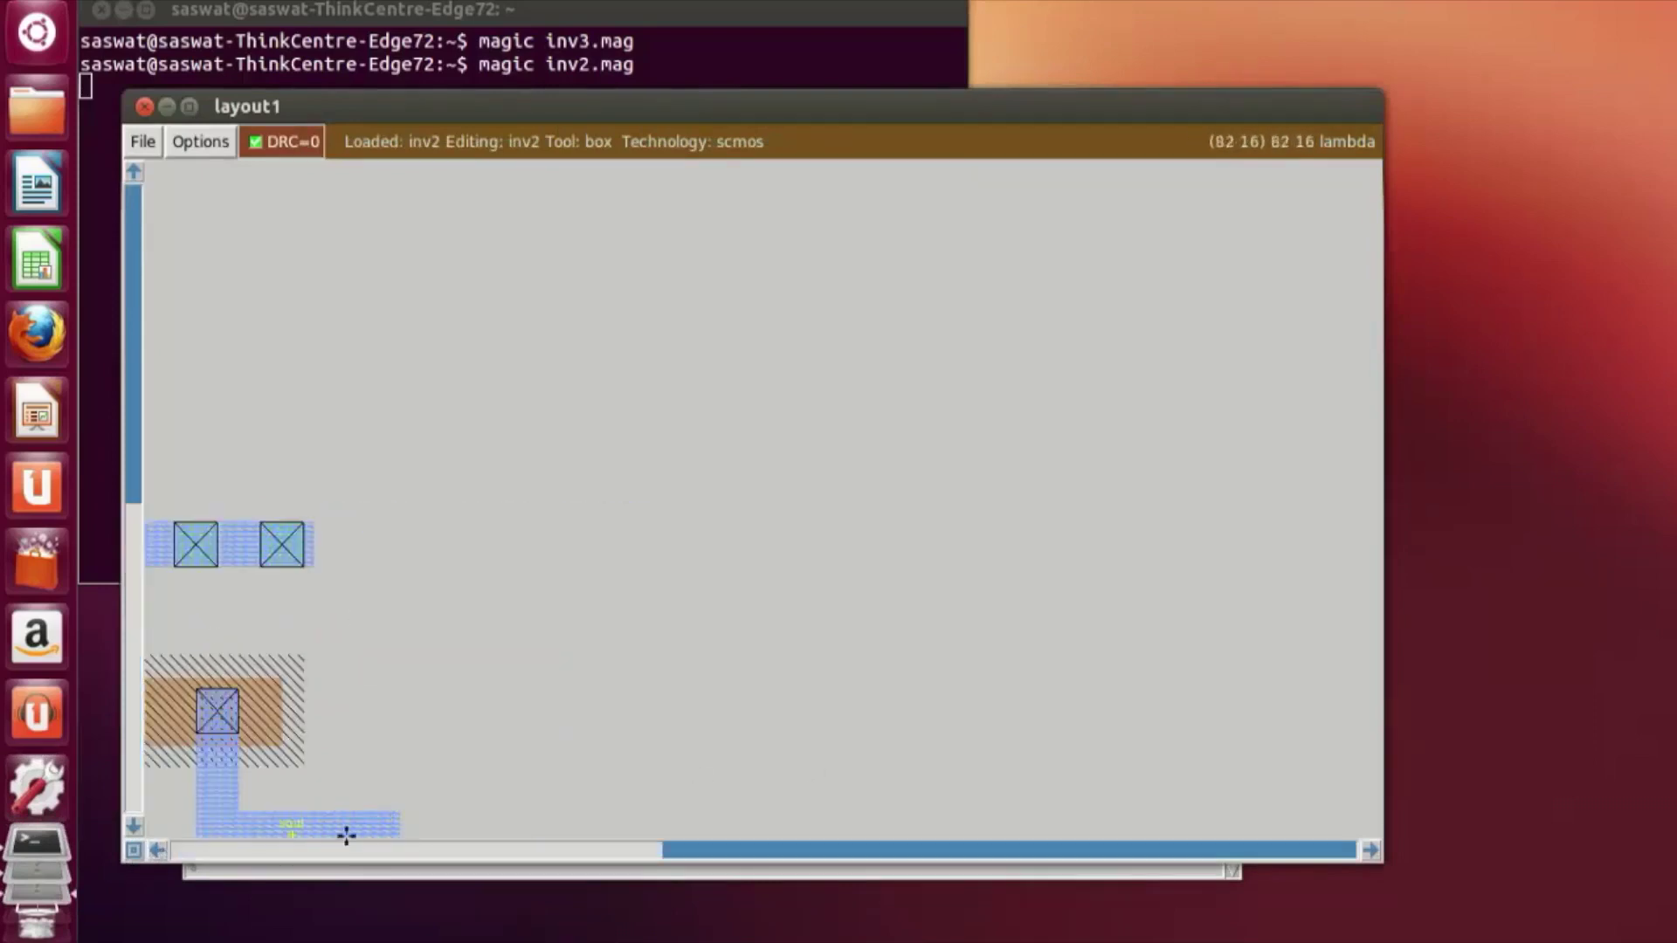
{"action": "left_click", "coordinate": [157, 850]}
{"action": "key", "text": "z"}
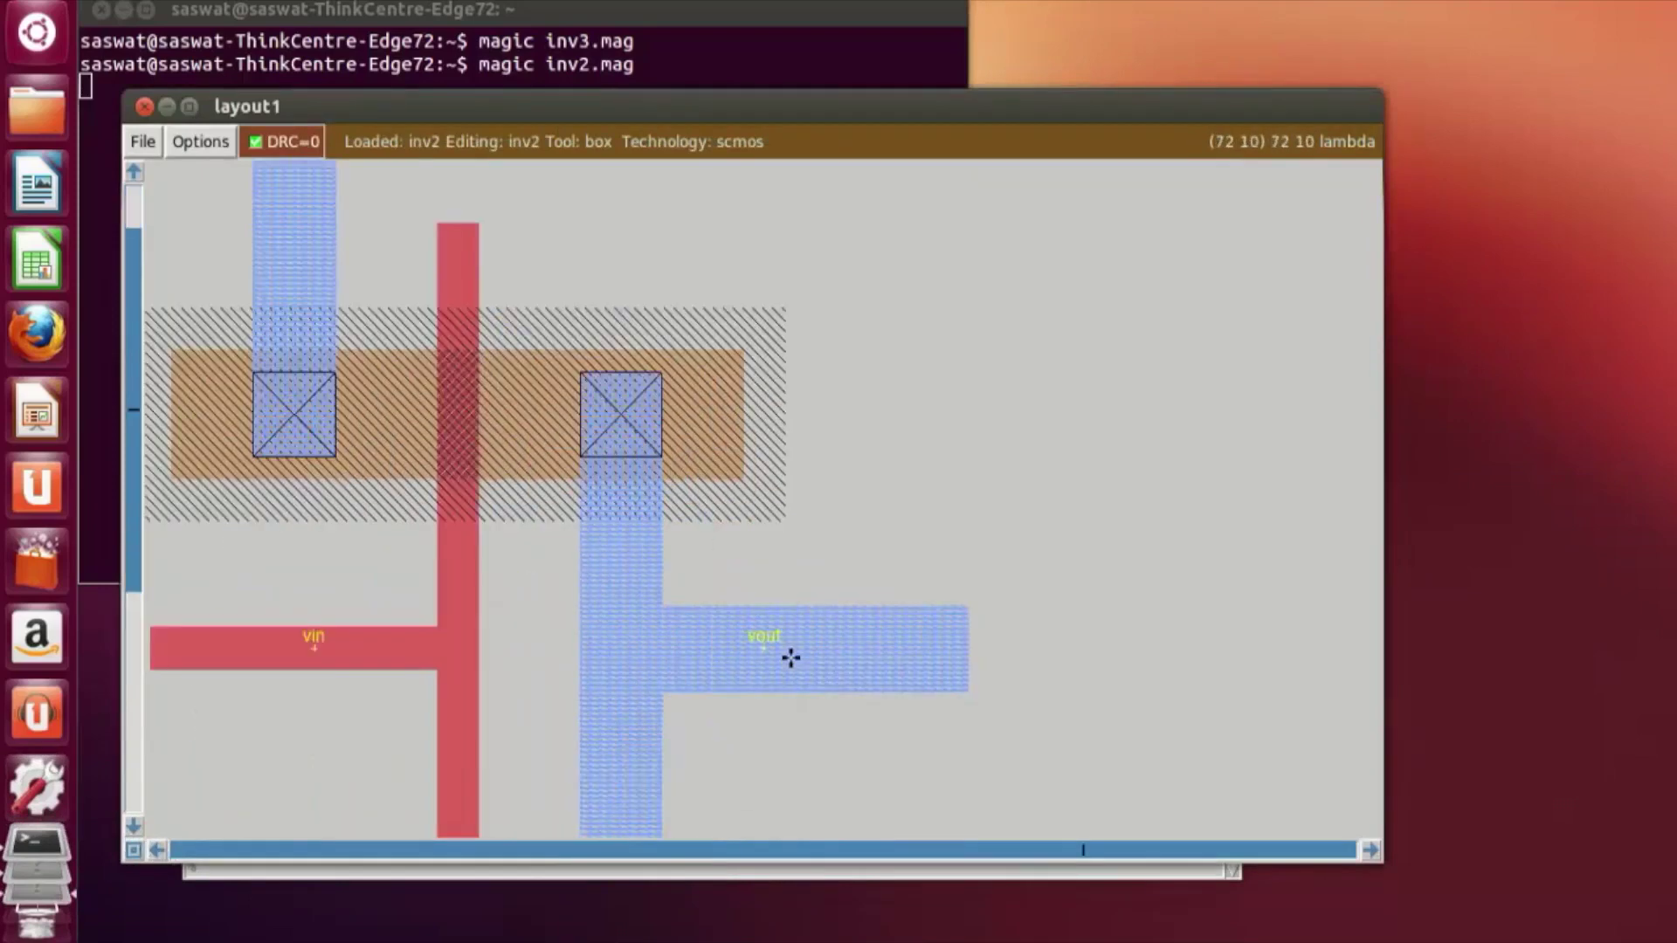
{"action": "left_click", "coordinate": [156, 851]}
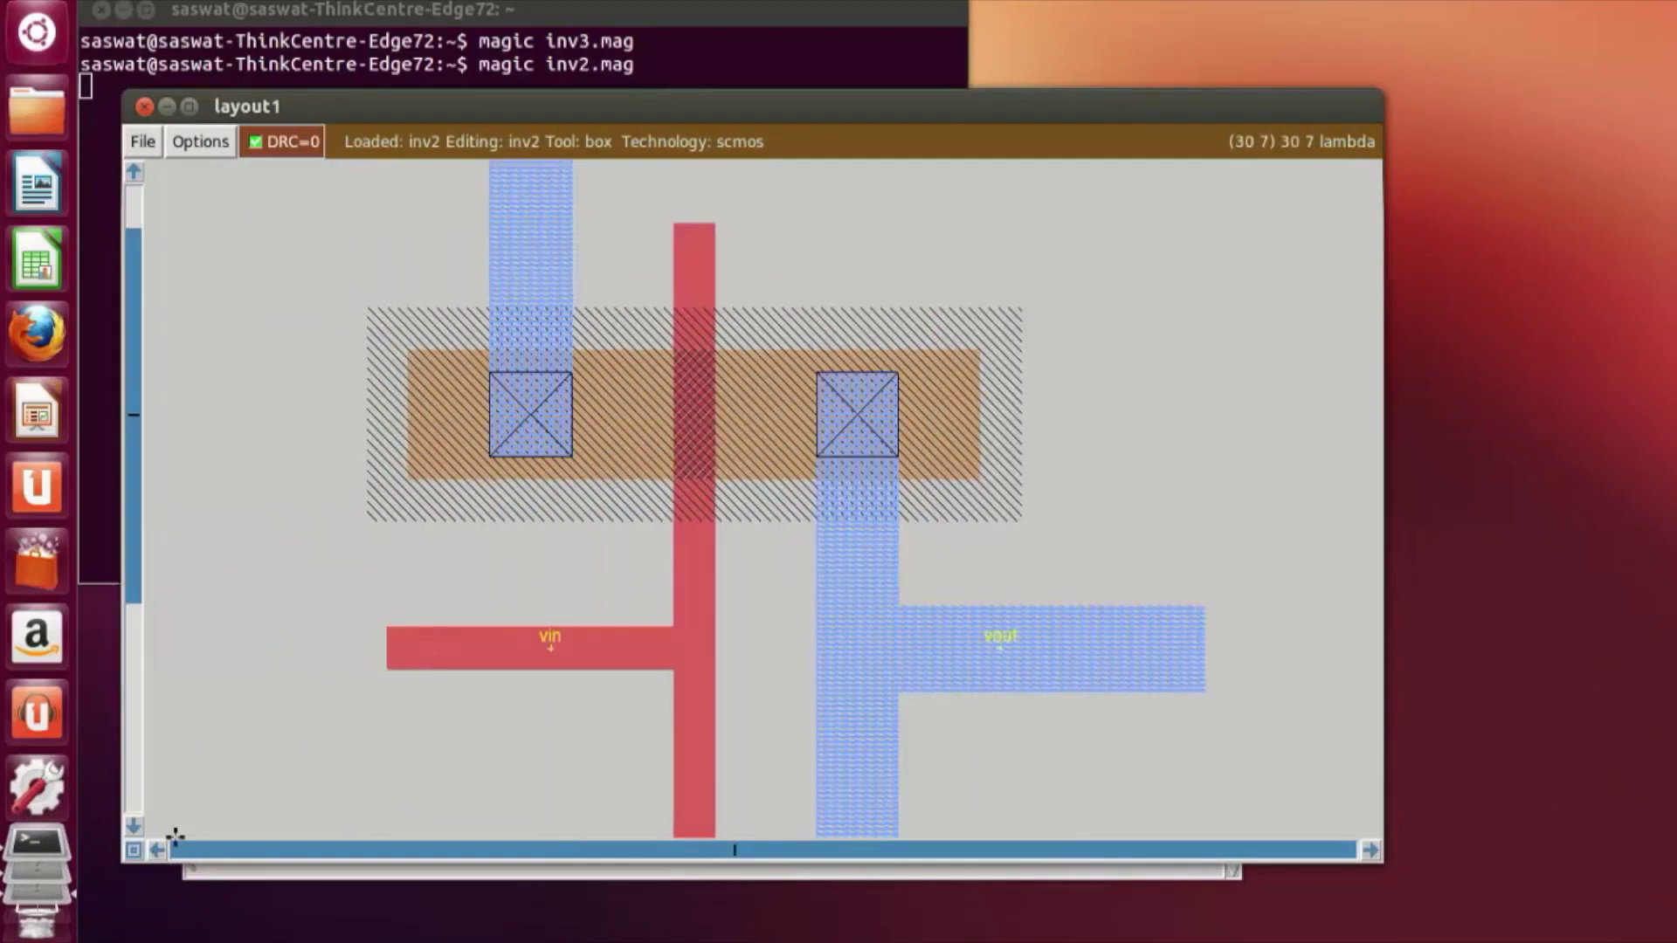
{"action": "scroll", "coordinate": [588, 679], "scroll_direction": "up", "scroll_amount": 5}
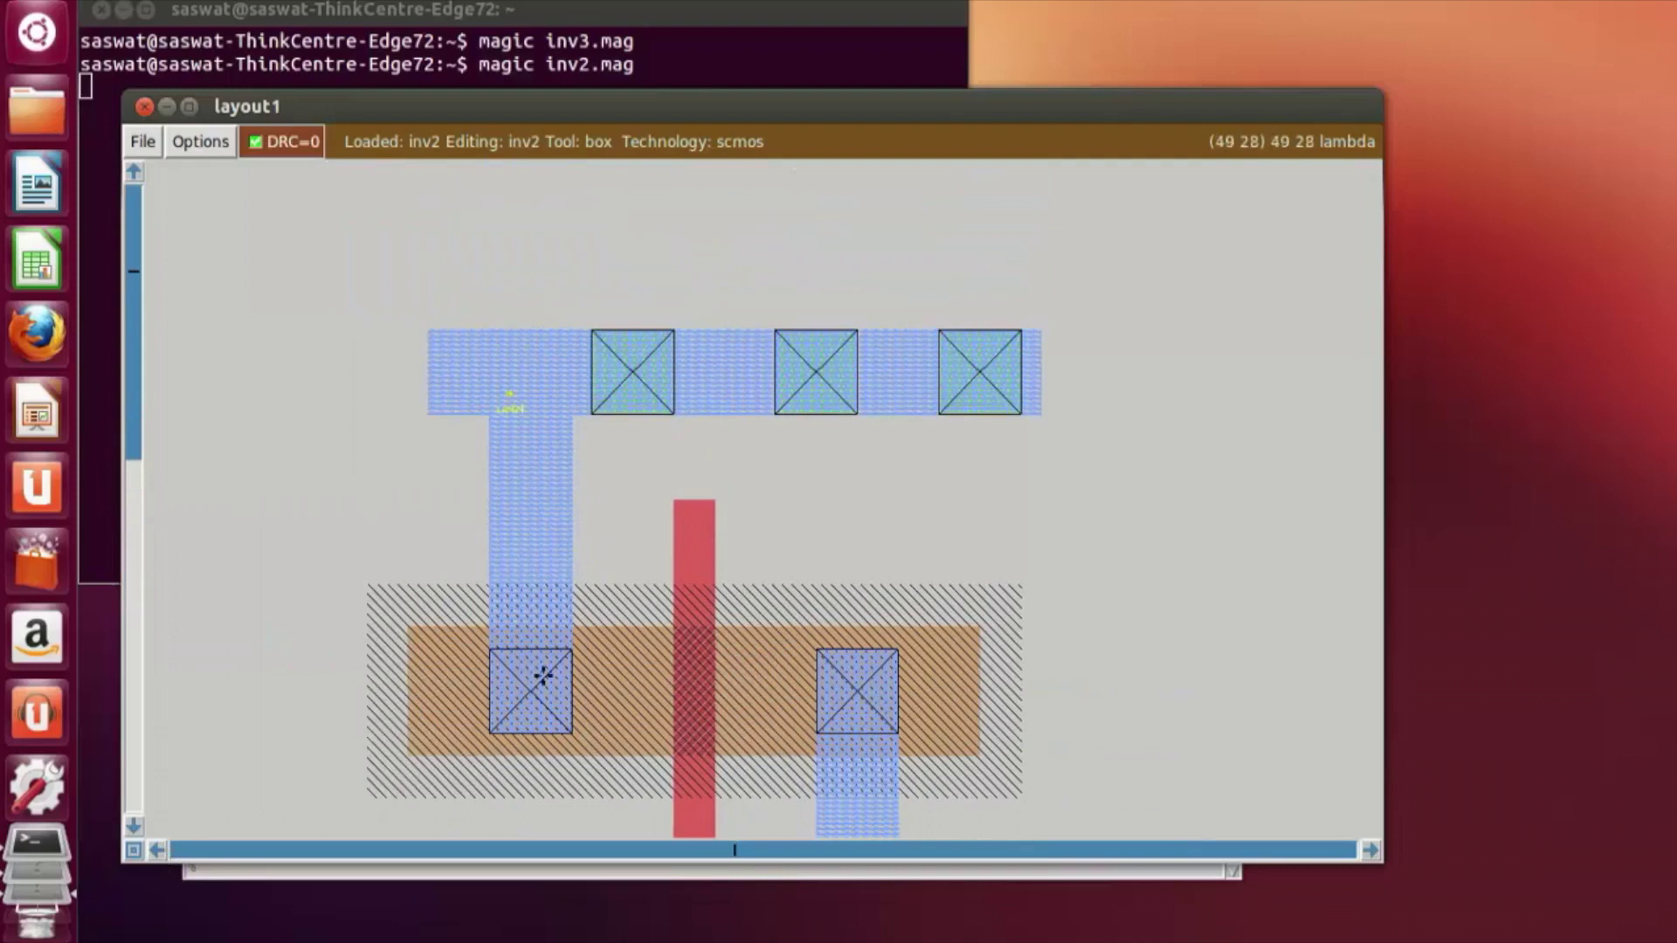
{"action": "key", "text": "z"}
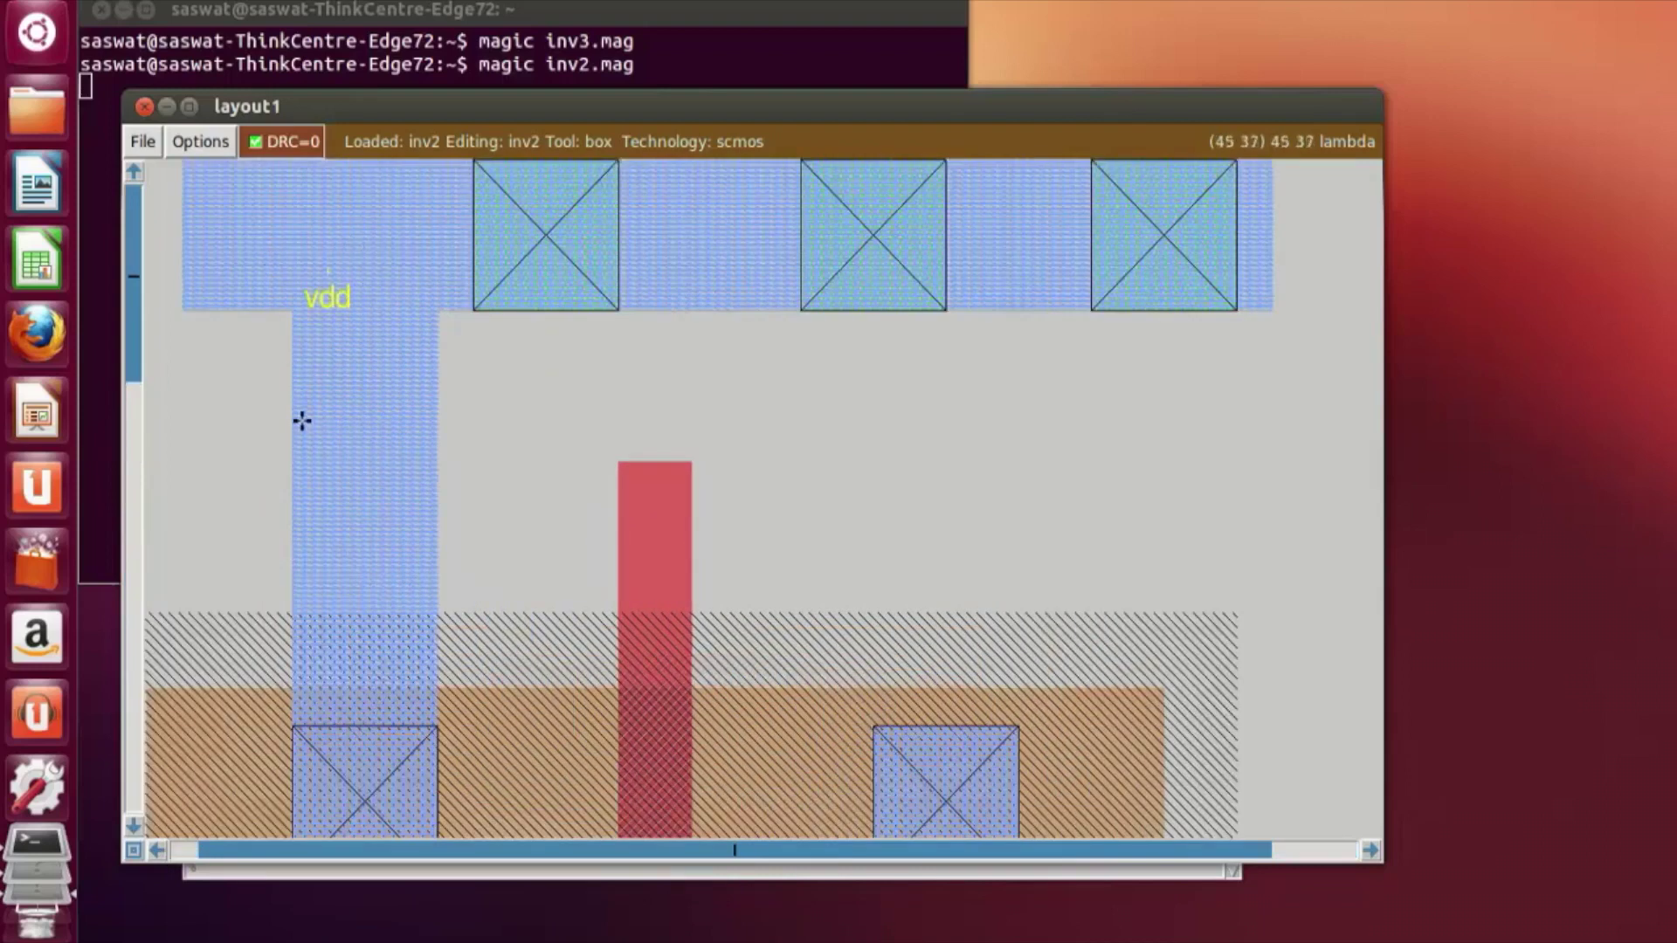
{"action": "scroll", "coordinate": [386, 330], "scroll_direction": "down", "scroll_amount": 10}
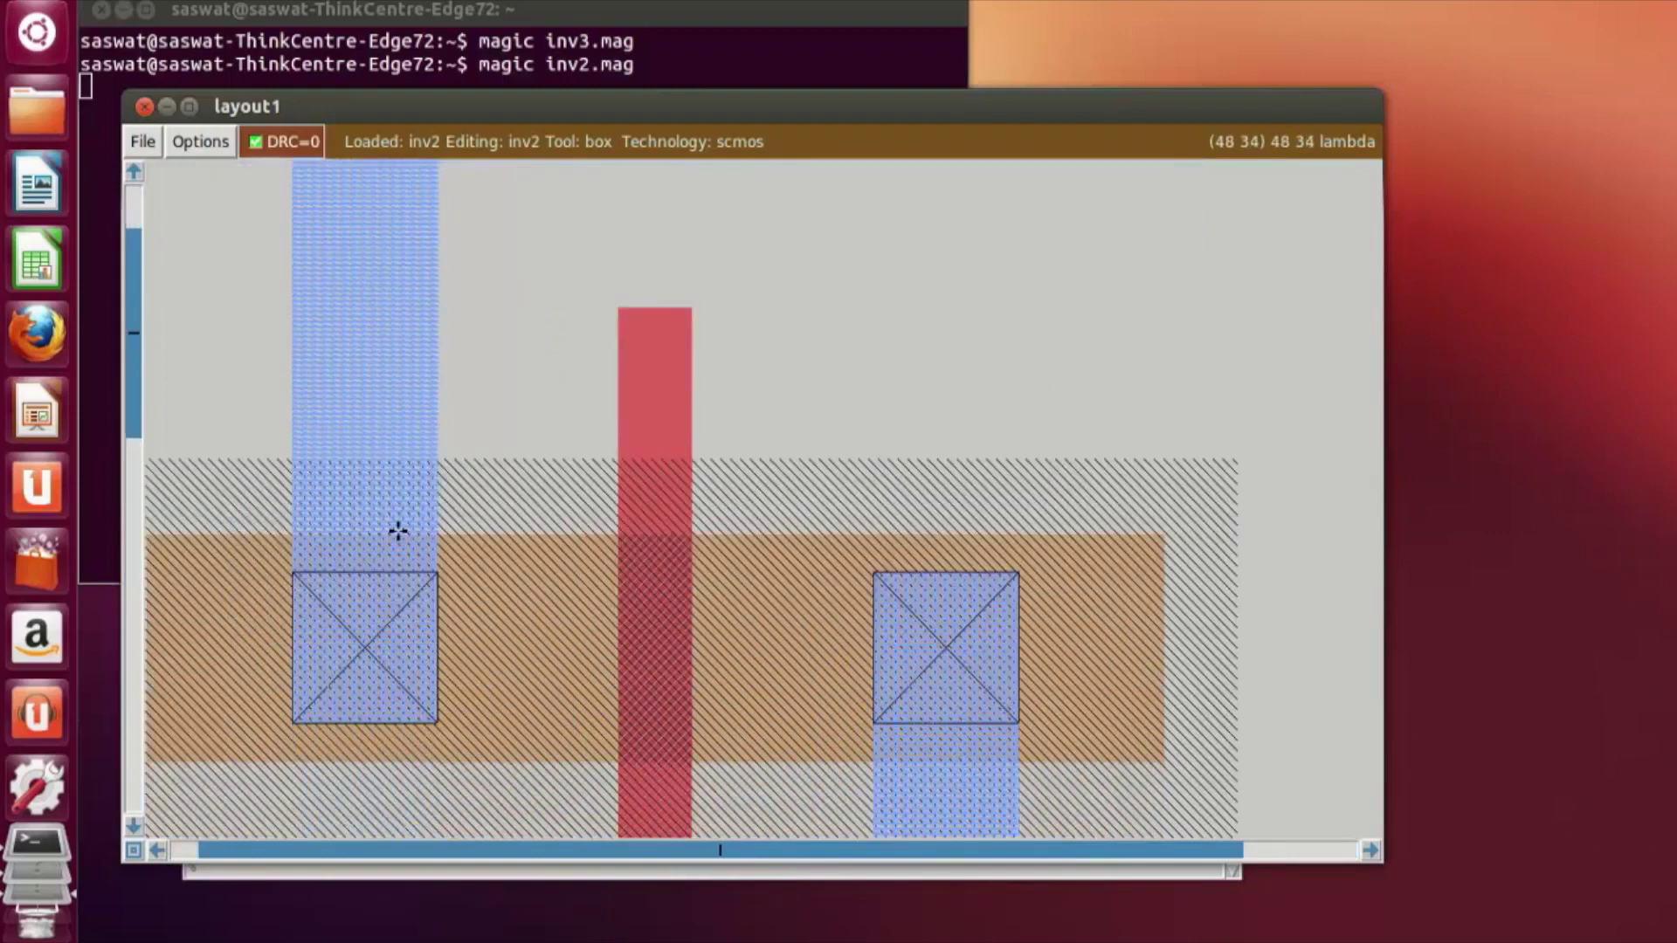
{"action": "scroll", "coordinate": [297, 747], "scroll_direction": "down", "scroll_amount": 1}
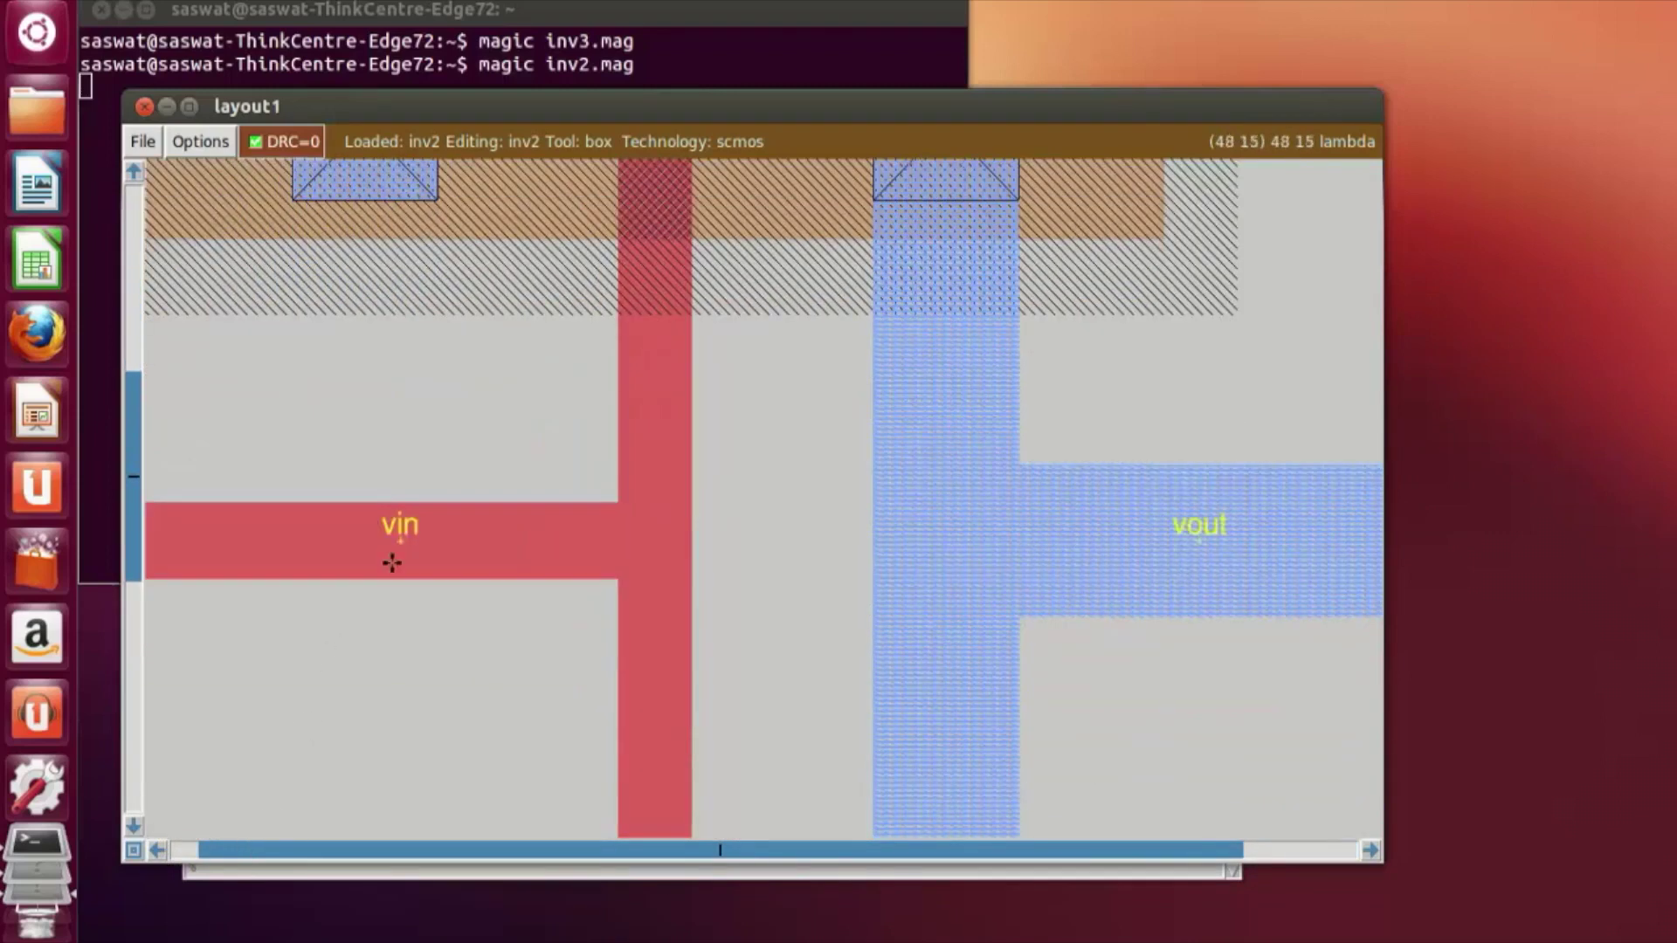
{"action": "scroll", "coordinate": [1250, 591], "scroll_direction": "down", "scroll_amount": 14}
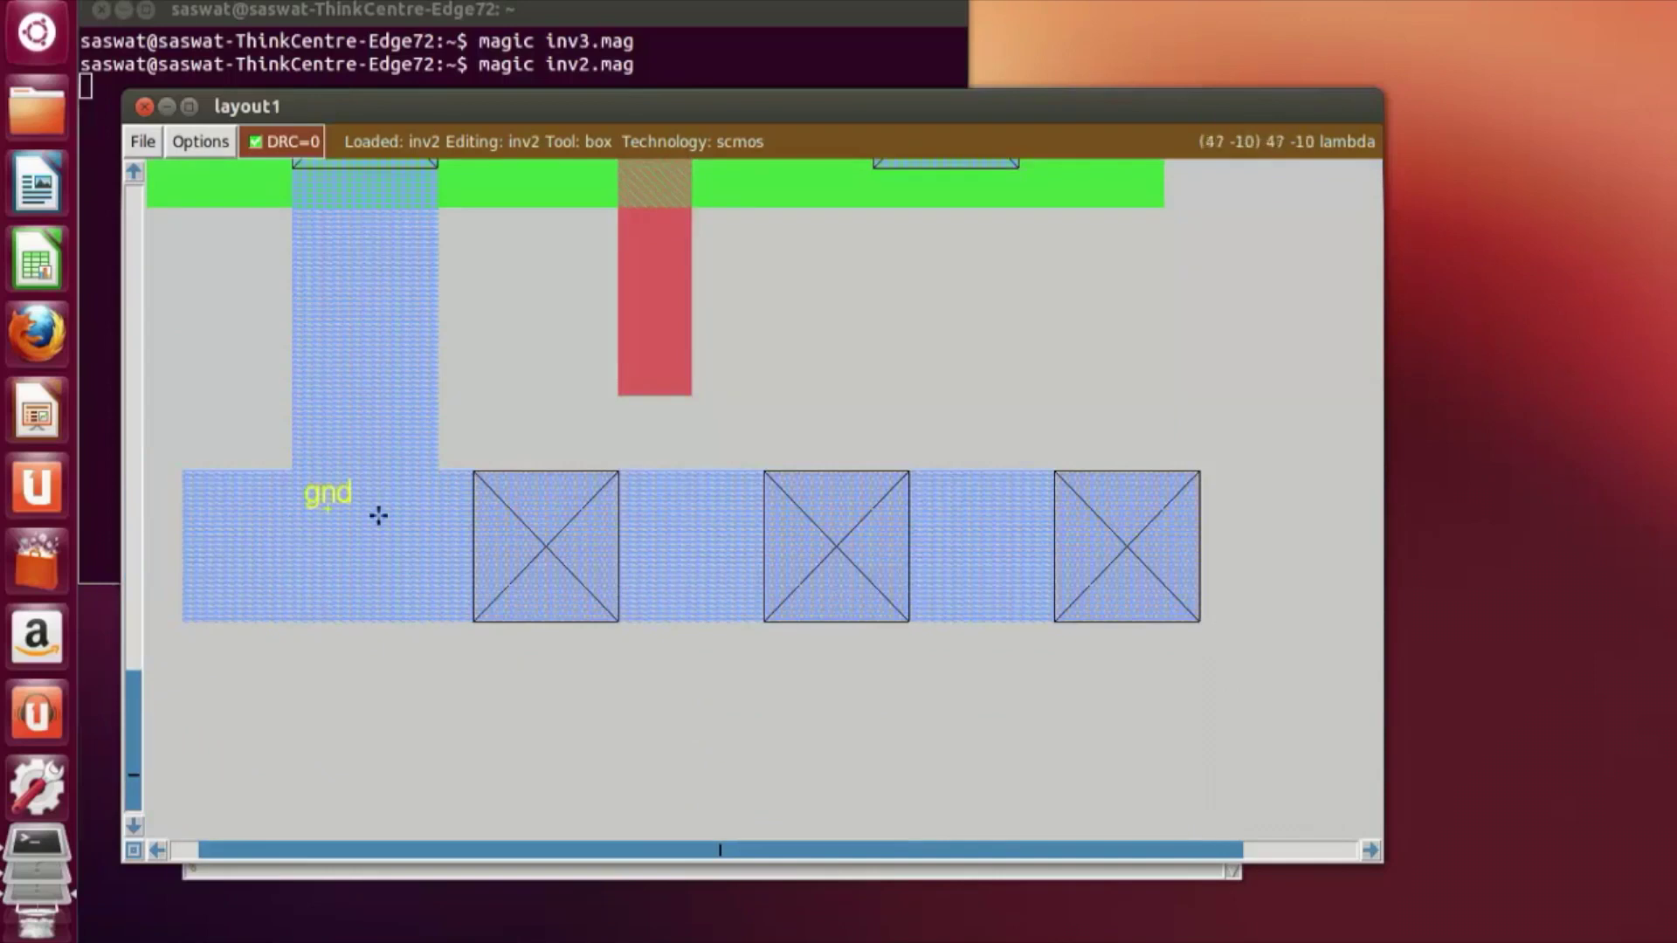
Step: Extract the inv2 layout with ext in the Magic console, and convert the extraction to a simulation file with ext2sim
{"action": "left_click", "coordinate": [483, 871]}
{"action": "type", "text": "ext"}
{"action": "key", "text": "Return"}
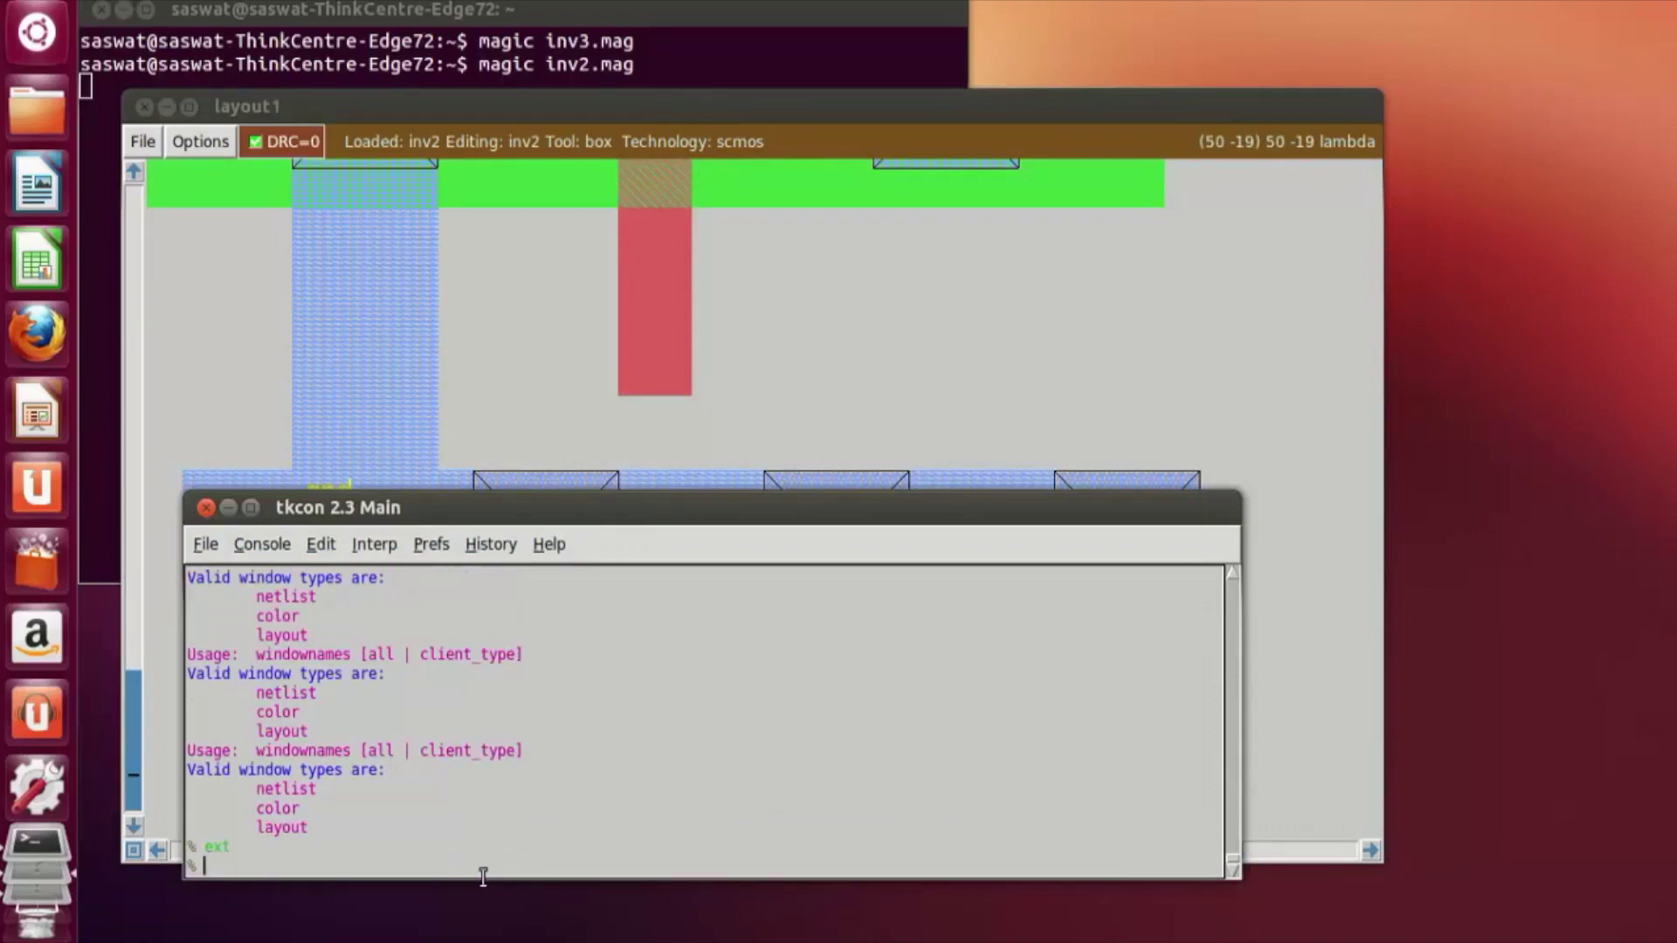
{"action": "type", "text": "ext2sim"}
{"action": "key", "text": "Return"}
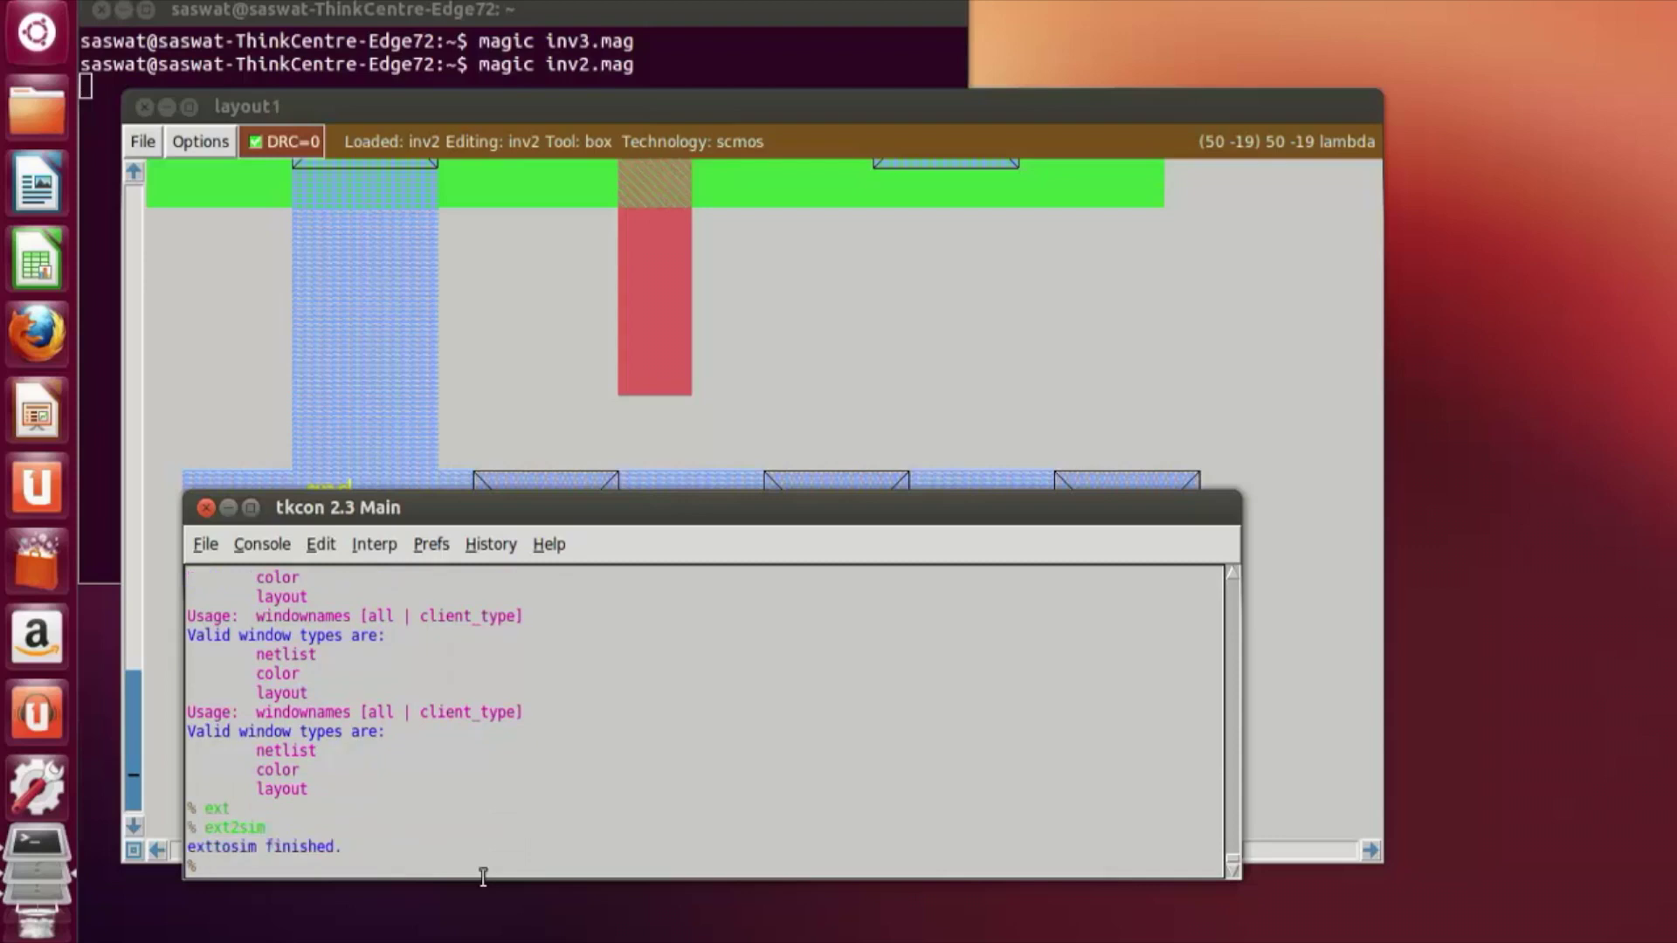
Step: Start IRSIM from the Magic console on the file inv2.sim
{"action": "type", "text": "irism"}
{"action": "key", "text": "BackSpace"}
{"action": "key", "text": "BackSpace"}
{"action": "type", "text": "sim inv2.sim"}
{"action": "key", "text": "Return"}
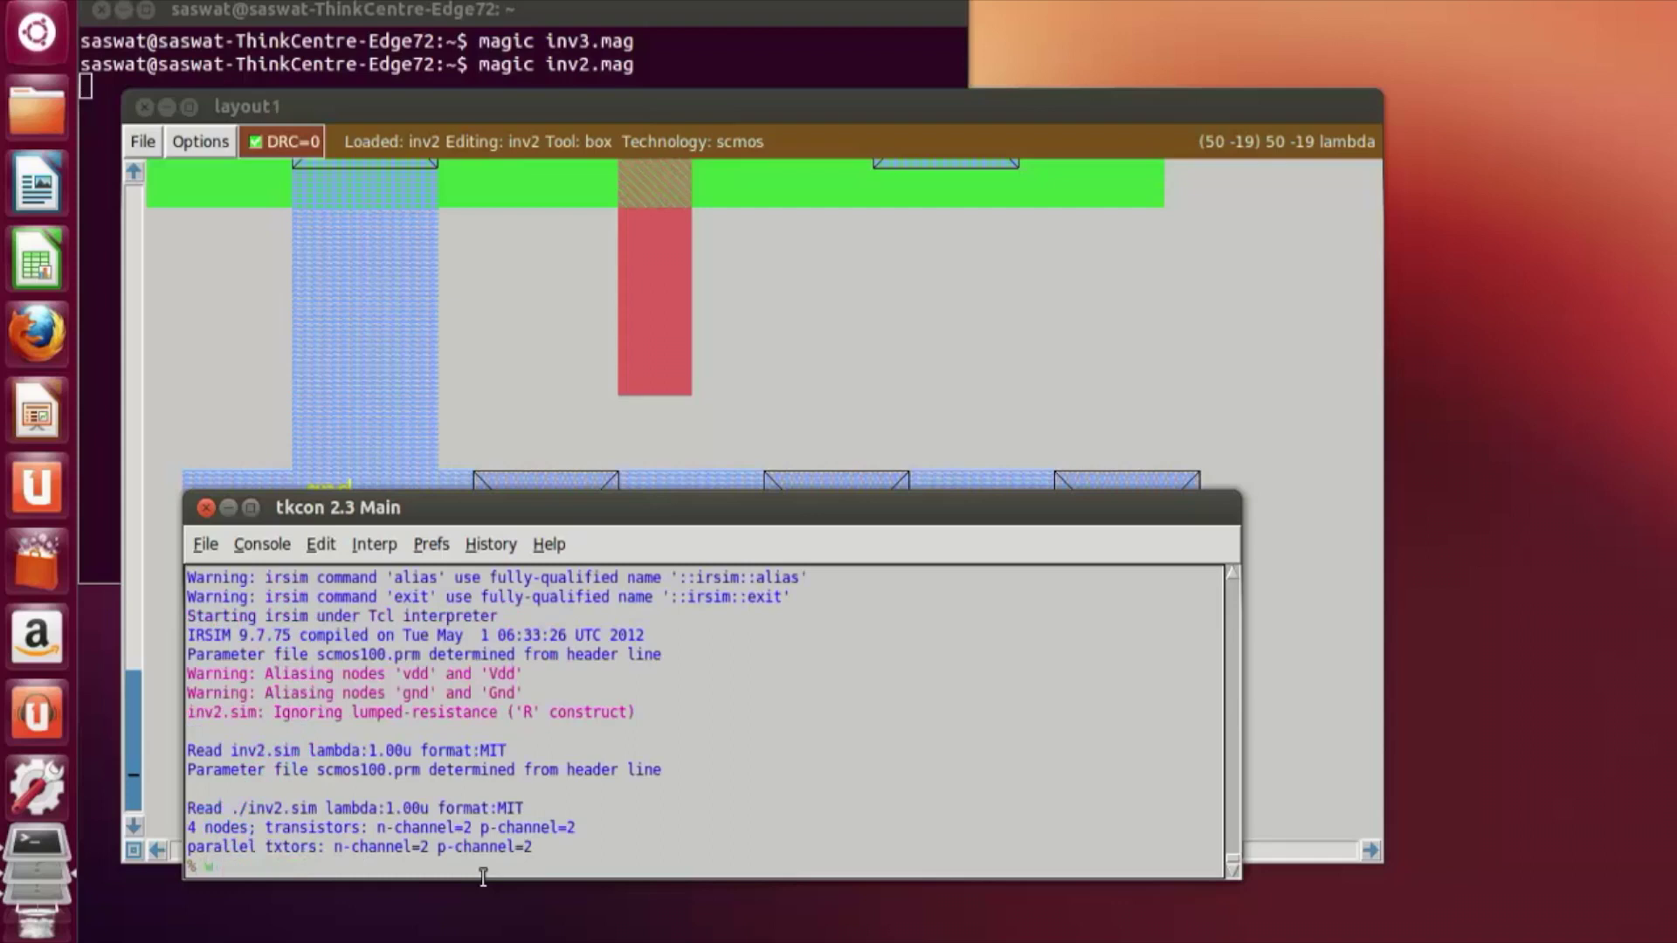
Step: Add the nodes vin and vout to the IRSIM watch list and display their logic values
{"action": "type", "text": "w vin vout"}
{"action": "key", "text": "Return"}
{"action": "type", "text": "d"}
{"action": "key", "text": "Return"}
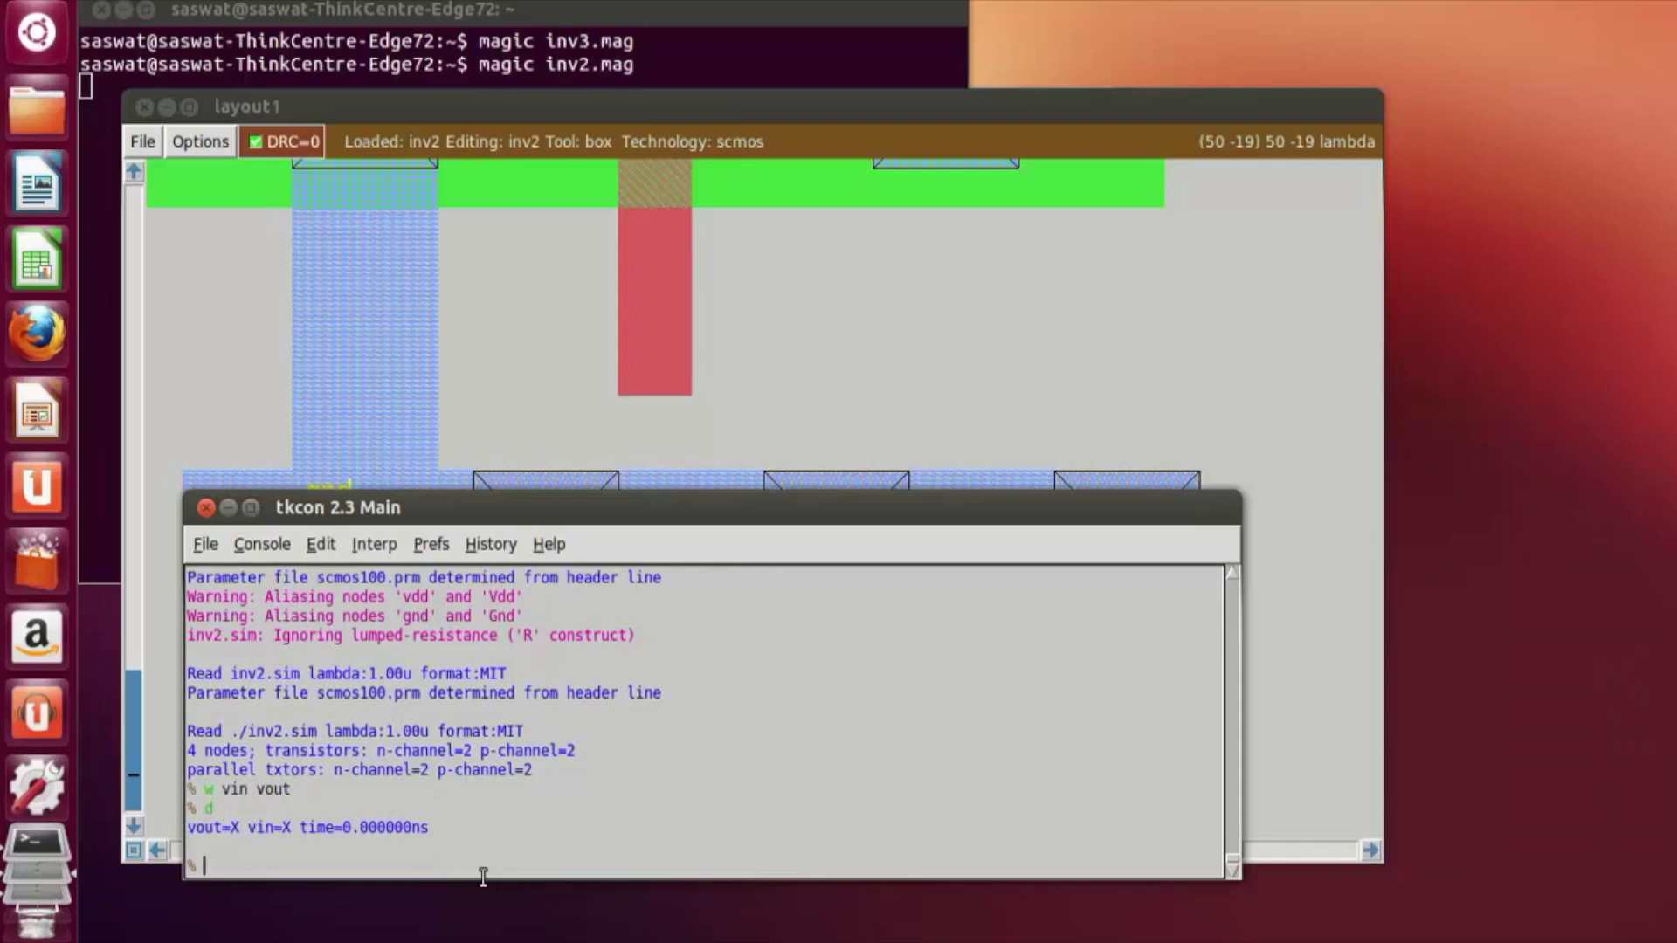
Step: Simulate one step with vin driven low and one step with vin driven high
{"action": "type", "text": "l vin"}
{"action": "key", "text": "Return"}
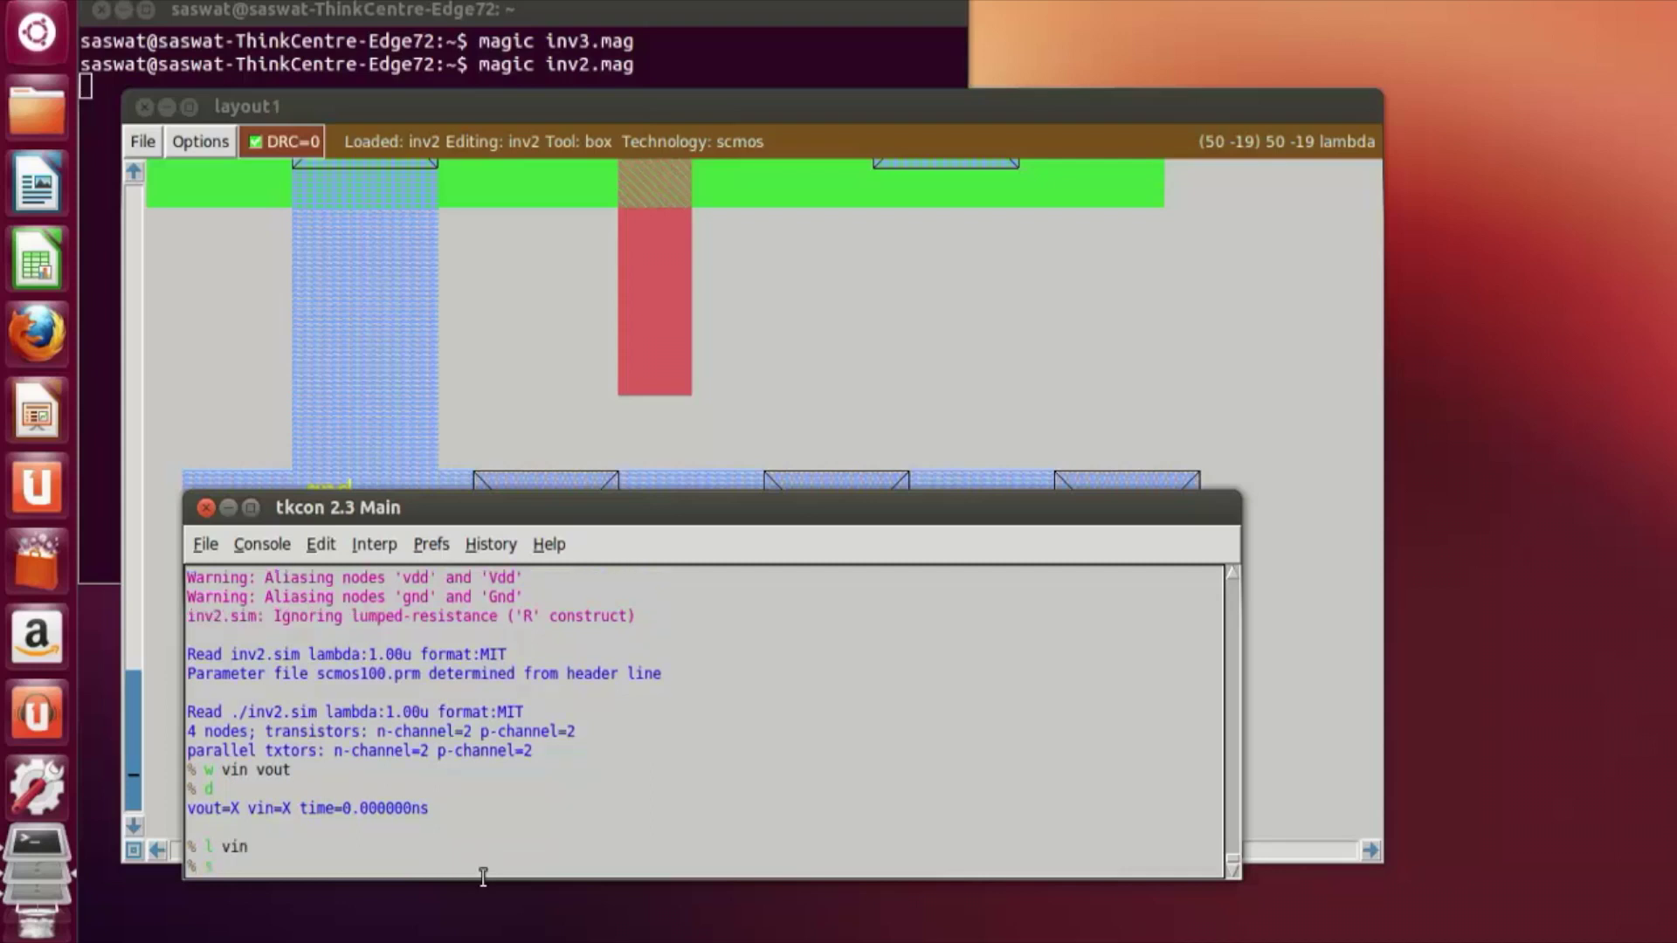
{"action": "type", "text": "s"}
{"action": "key", "text": "Return"}
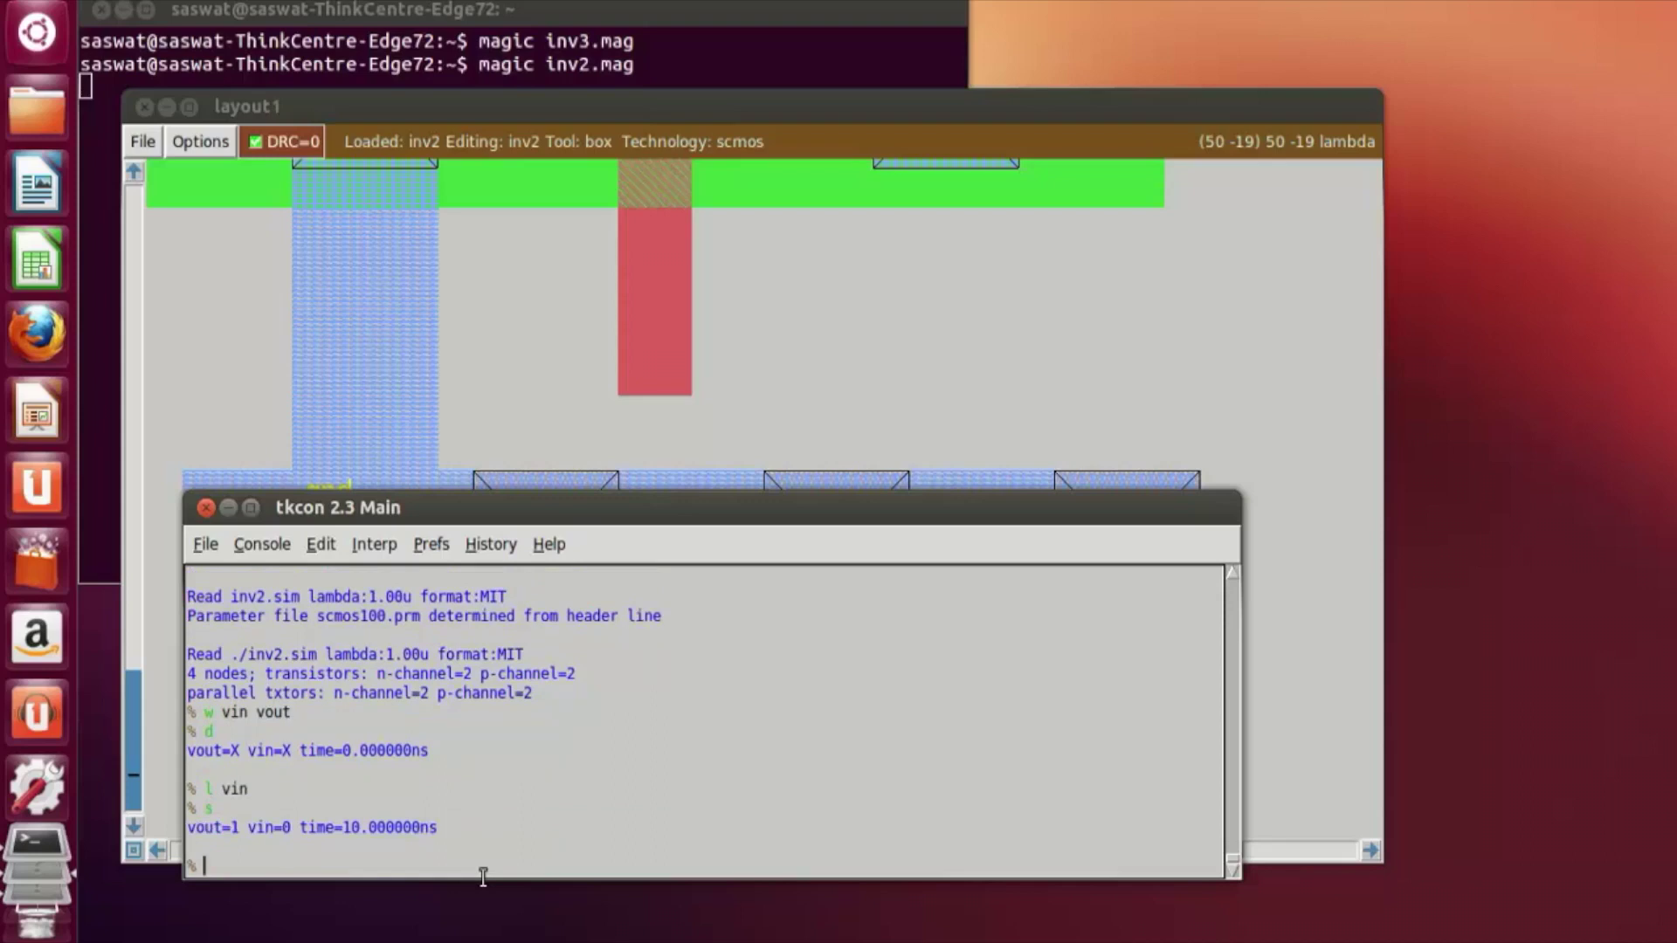
{"action": "type", "text": "h vin"}
{"action": "key", "text": "Return"}
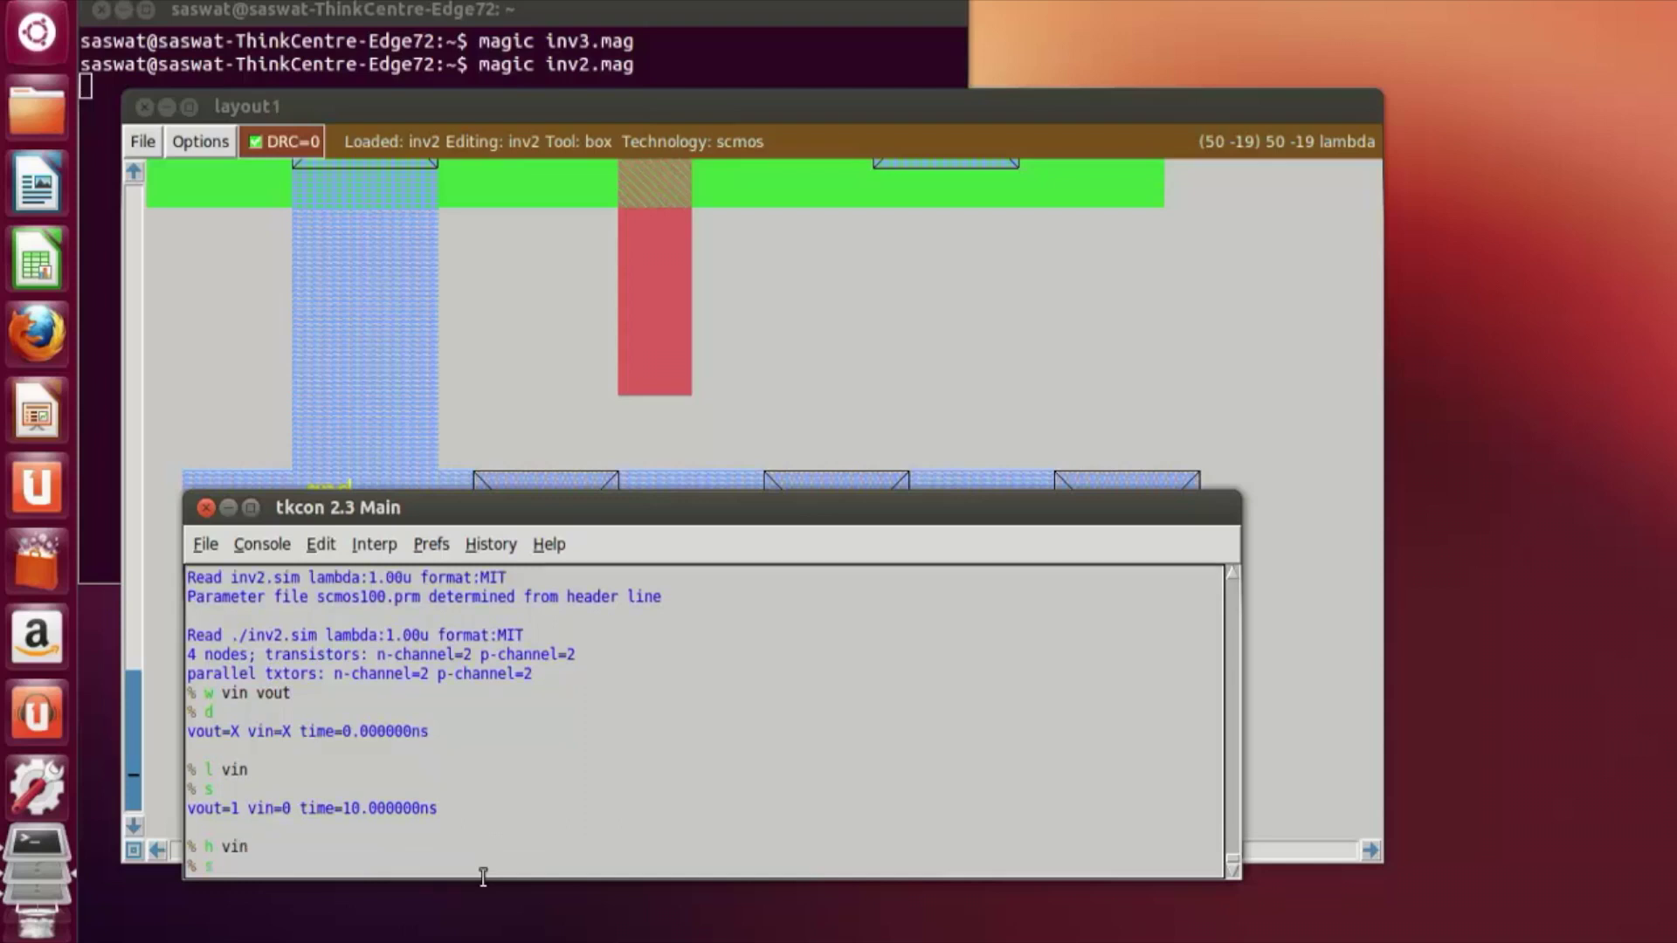
{"action": "type", "text": "s"}
{"action": "key", "text": "Return"}
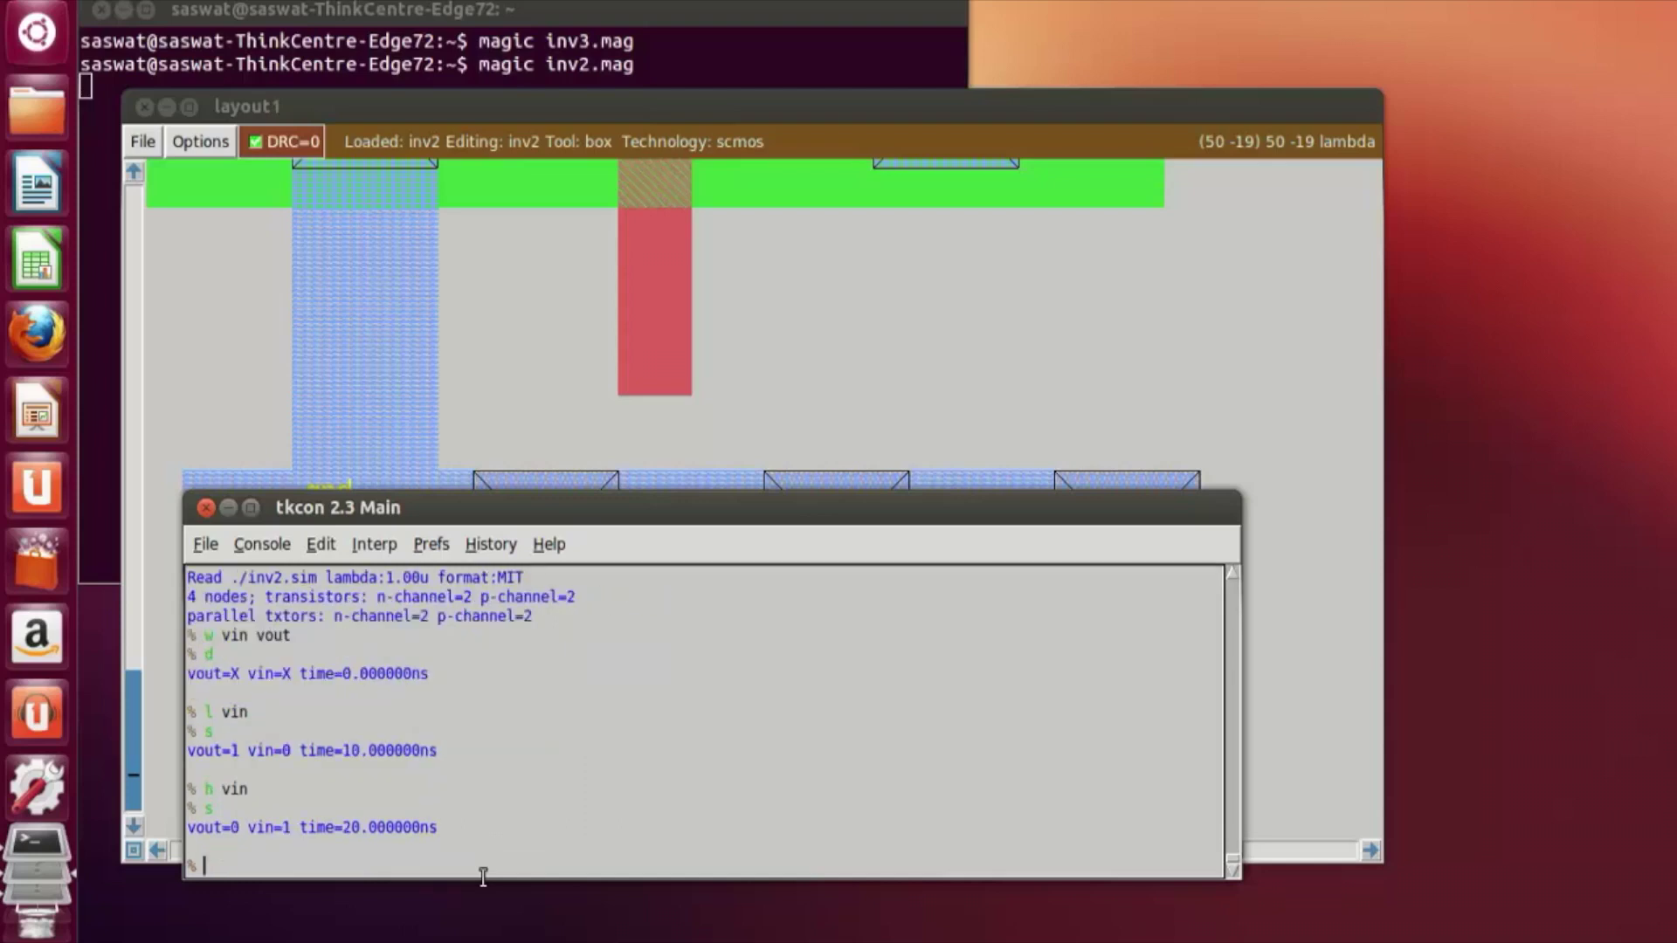
Step: Plot vin and vout in the logic analyzer with the ana command, and fit the full simulated time range
{"action": "type", "text": "ana vin vout"}
{"action": "key", "text": "Return"}
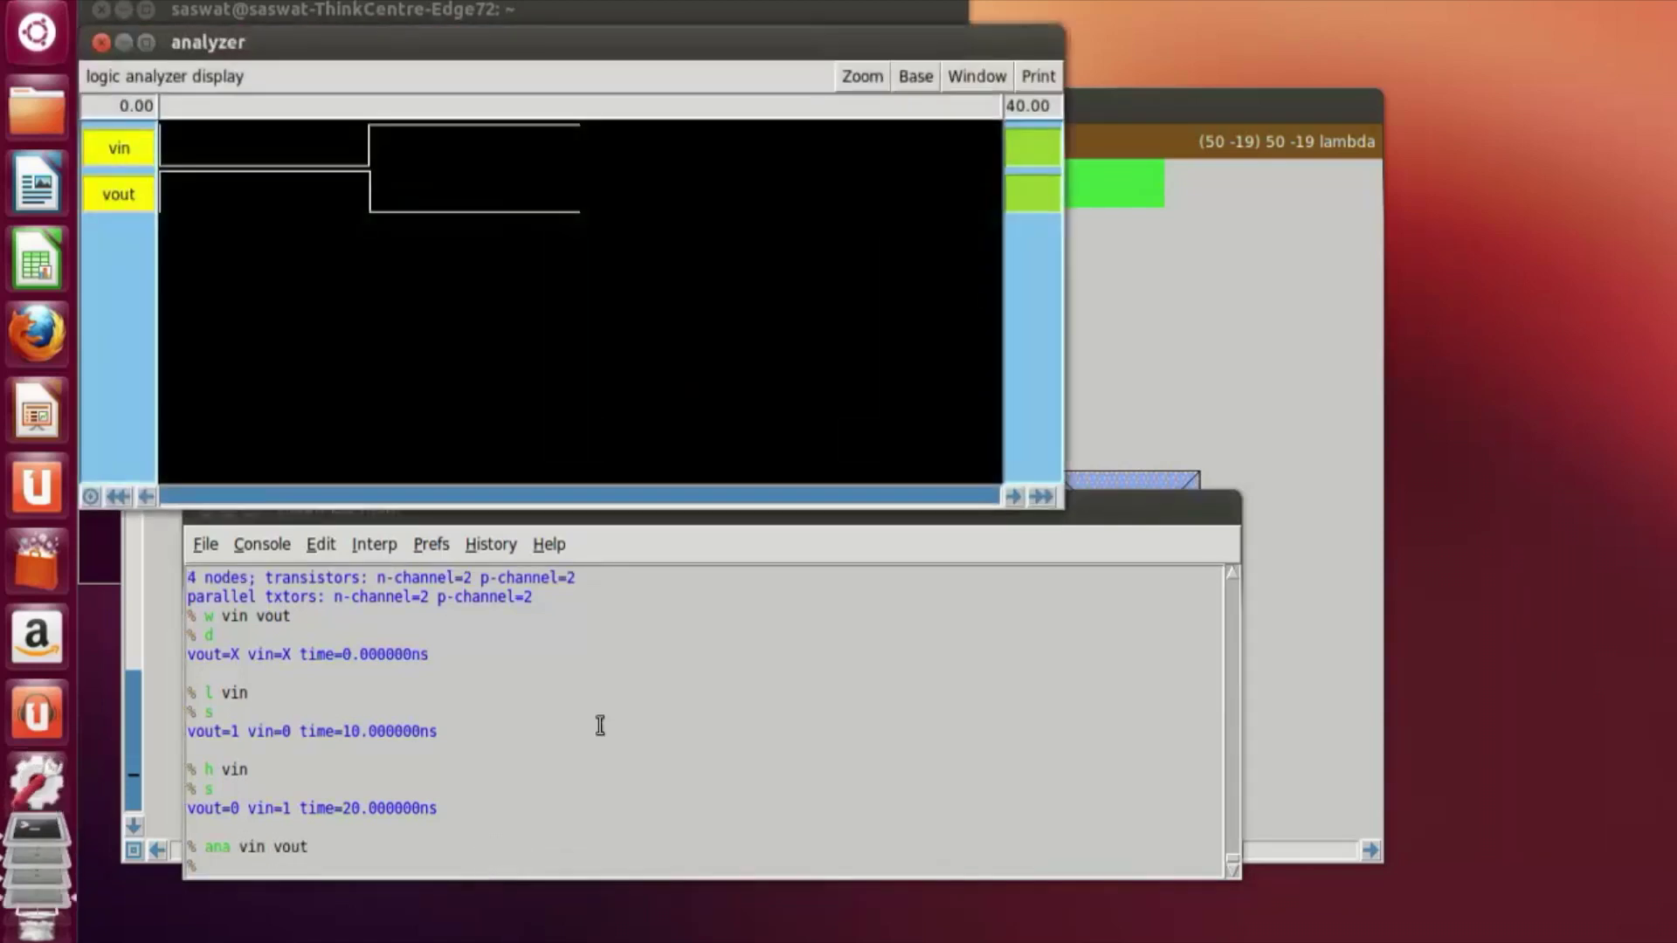
{"action": "left_click", "coordinate": [861, 76]}
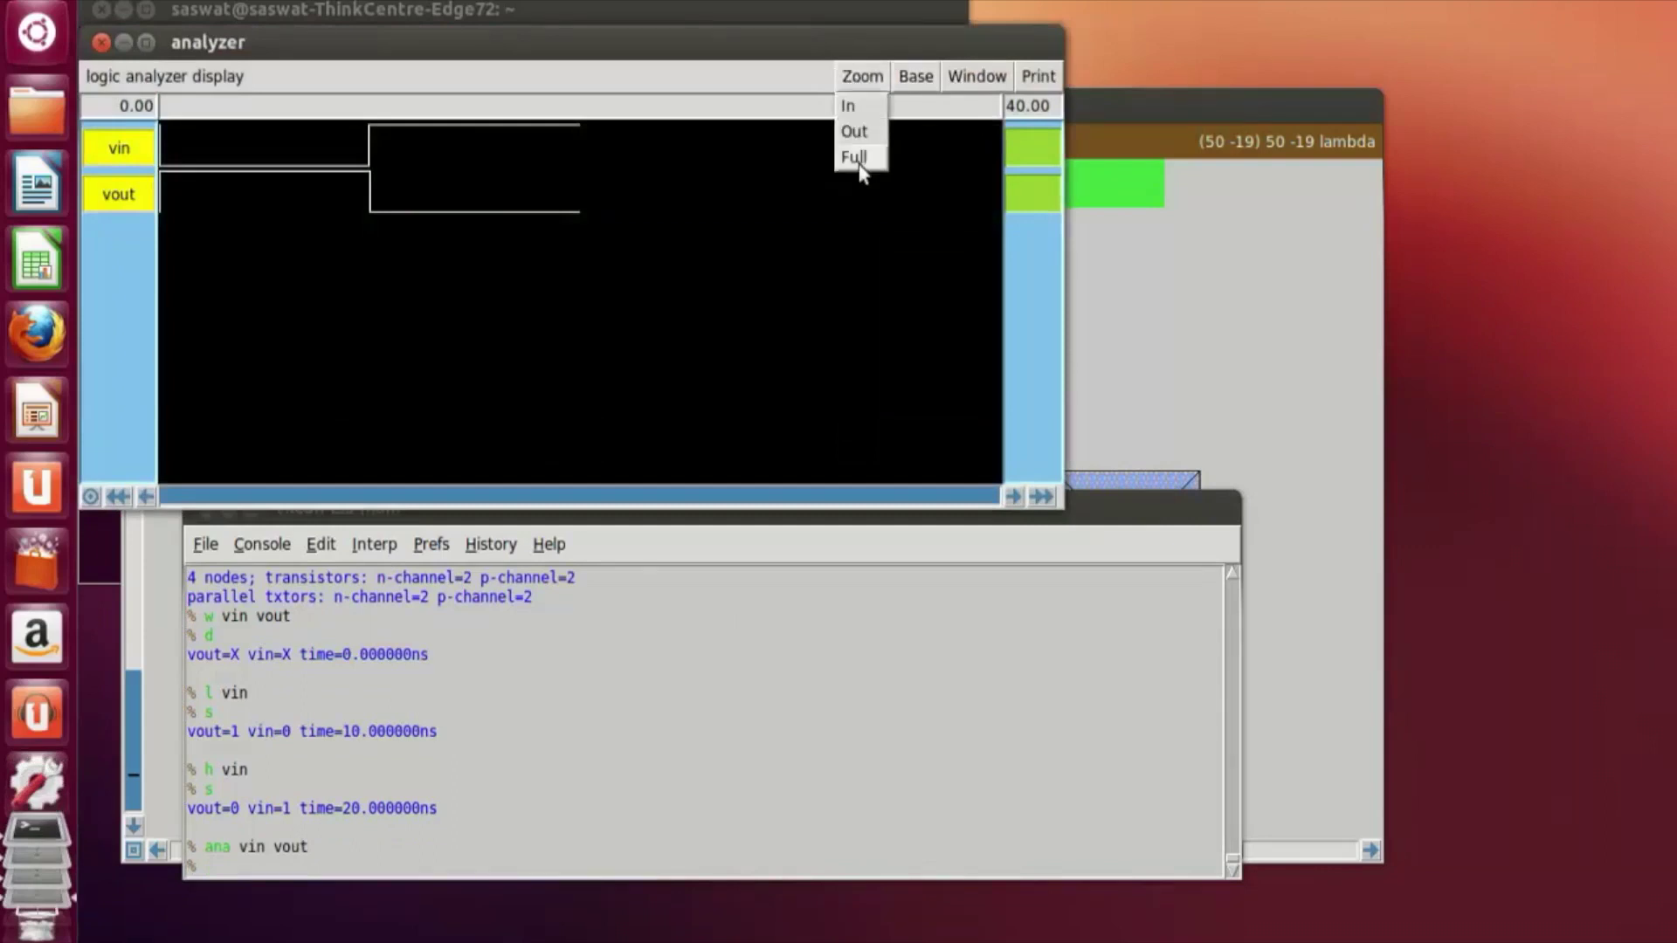
{"action": "left_click", "coordinate": [859, 159]}
Step: Maximize the analyzer, read vin and vout with the time cursor before and after the transition, and restore the window size
{"action": "double_click", "coordinate": [879, 45]}
{"action": "left_click_drag", "start_coordinate": [1324, 592], "coordinate": [406, 657]}
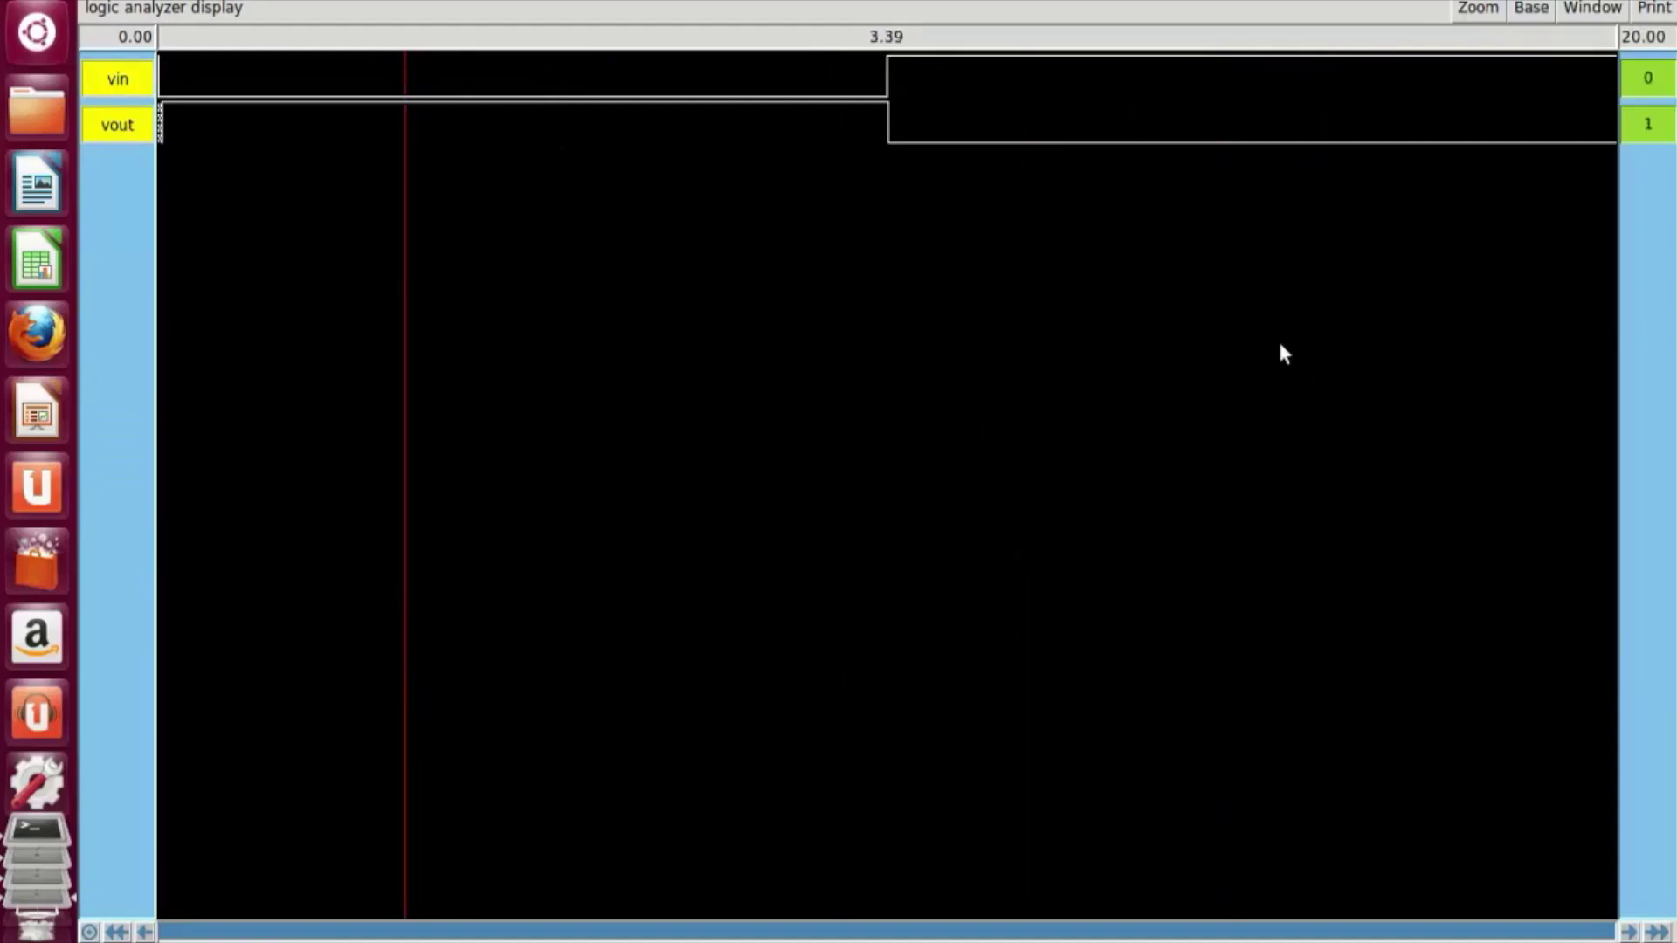
{"action": "left_click", "coordinate": [1189, 394]}
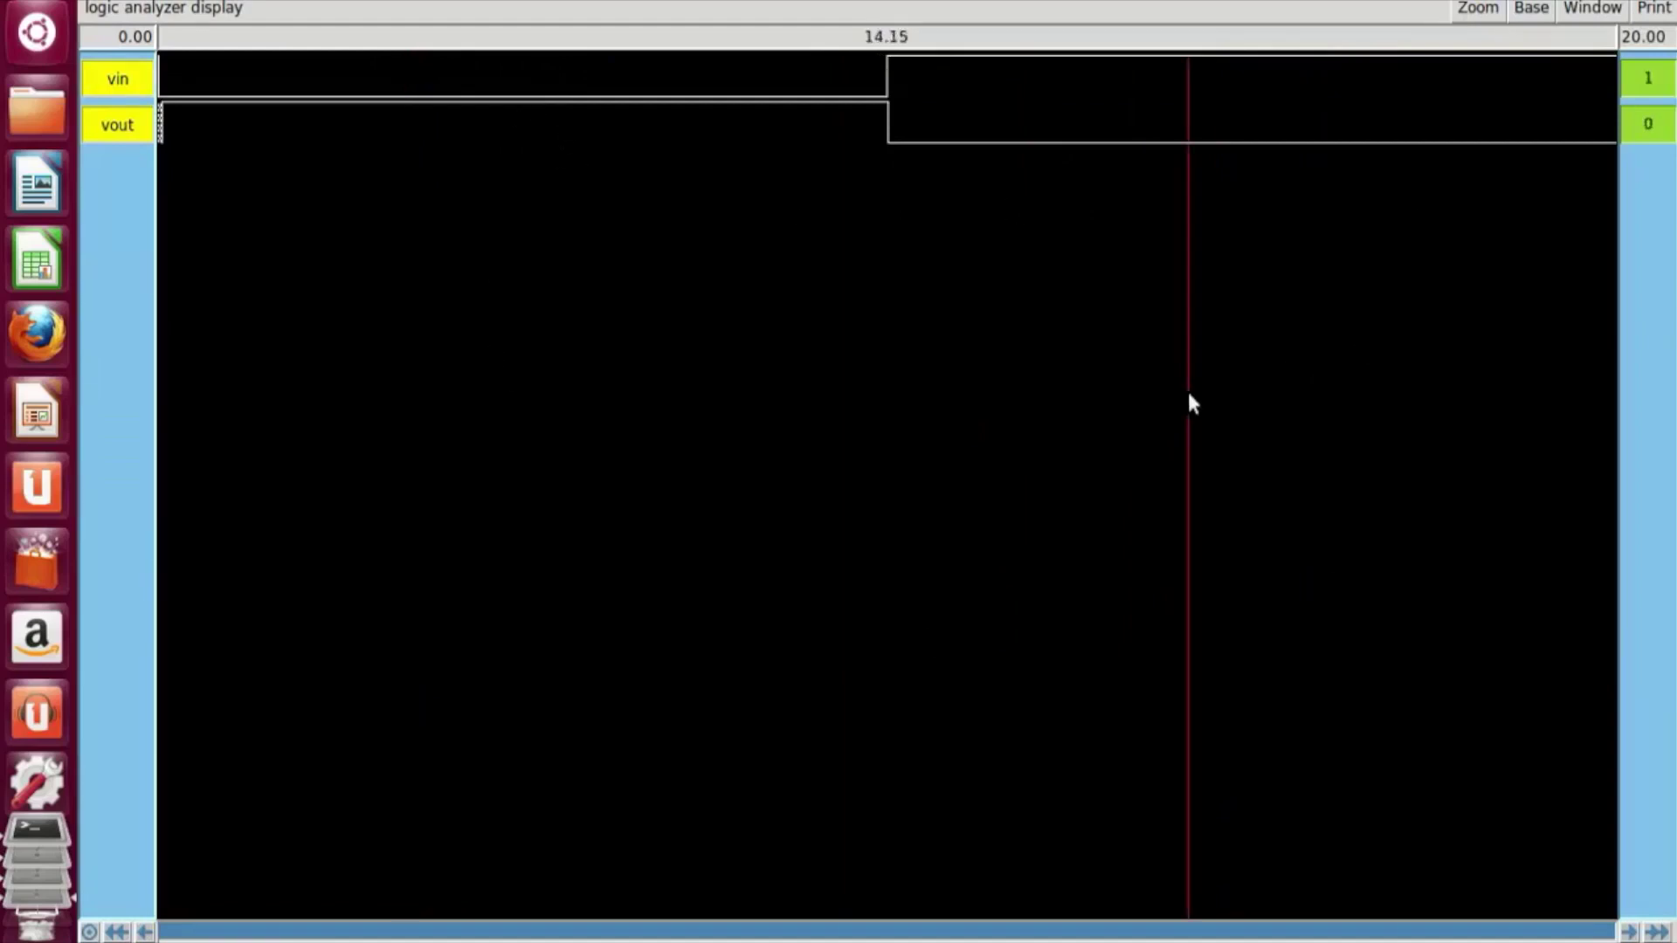
{"action": "double_click", "coordinate": [585, 4]}
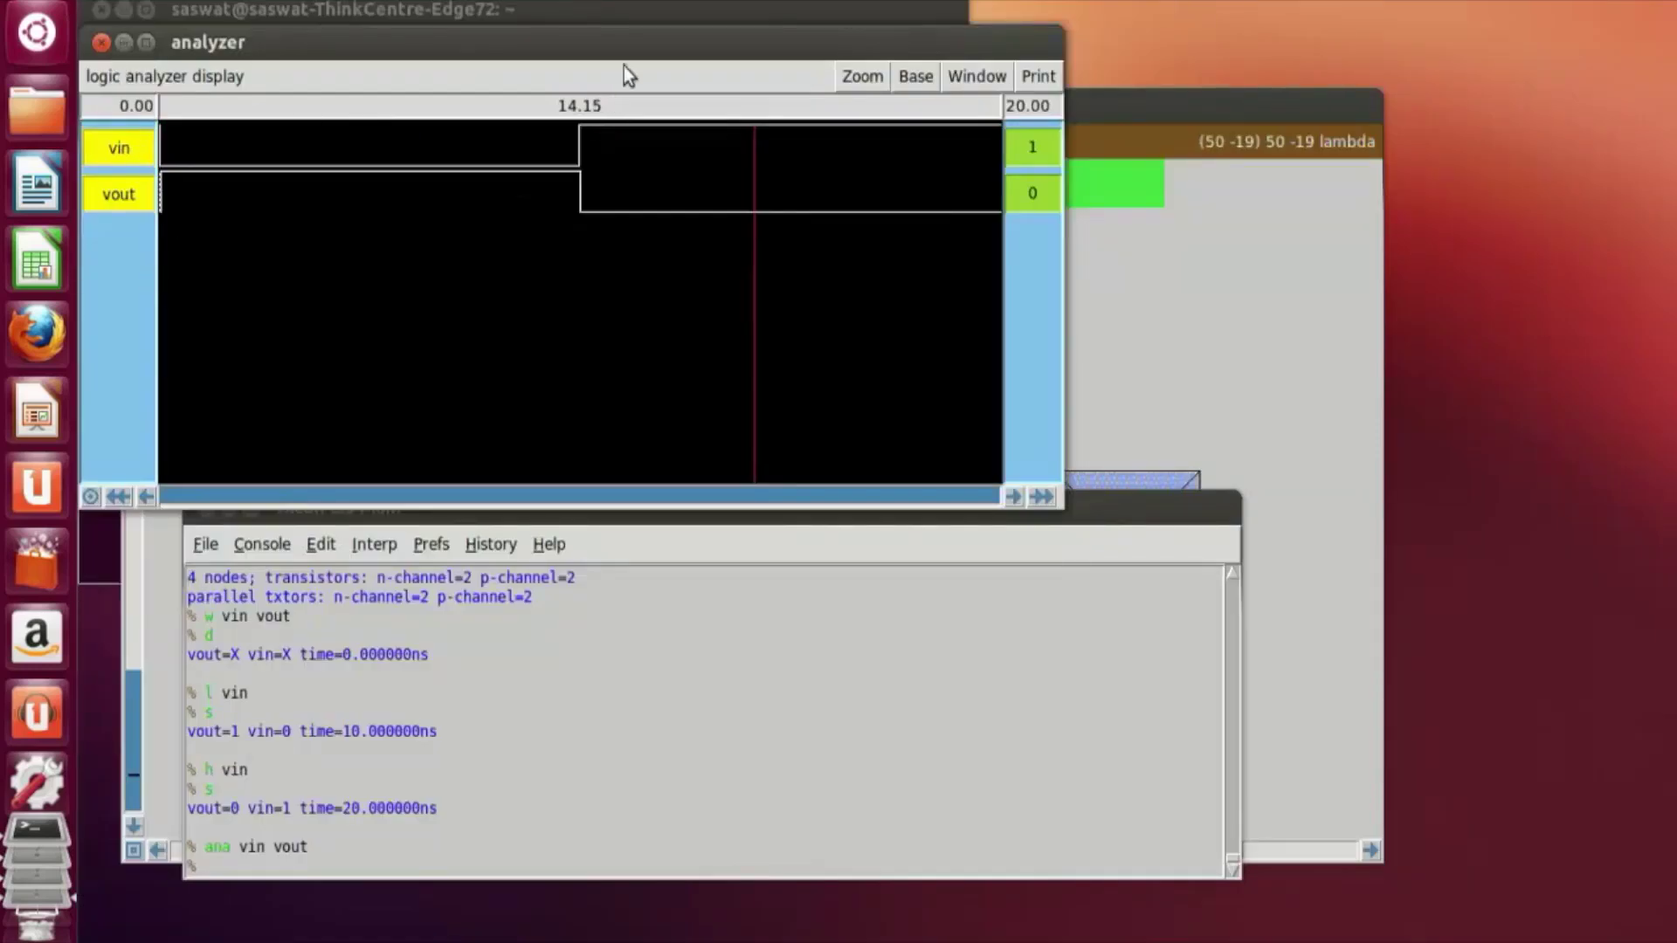
Step: Bring the layout window to the front and view the inverter from the gnd rail up to the vin and vout strips
{"action": "left_click", "coordinate": [1208, 232]}
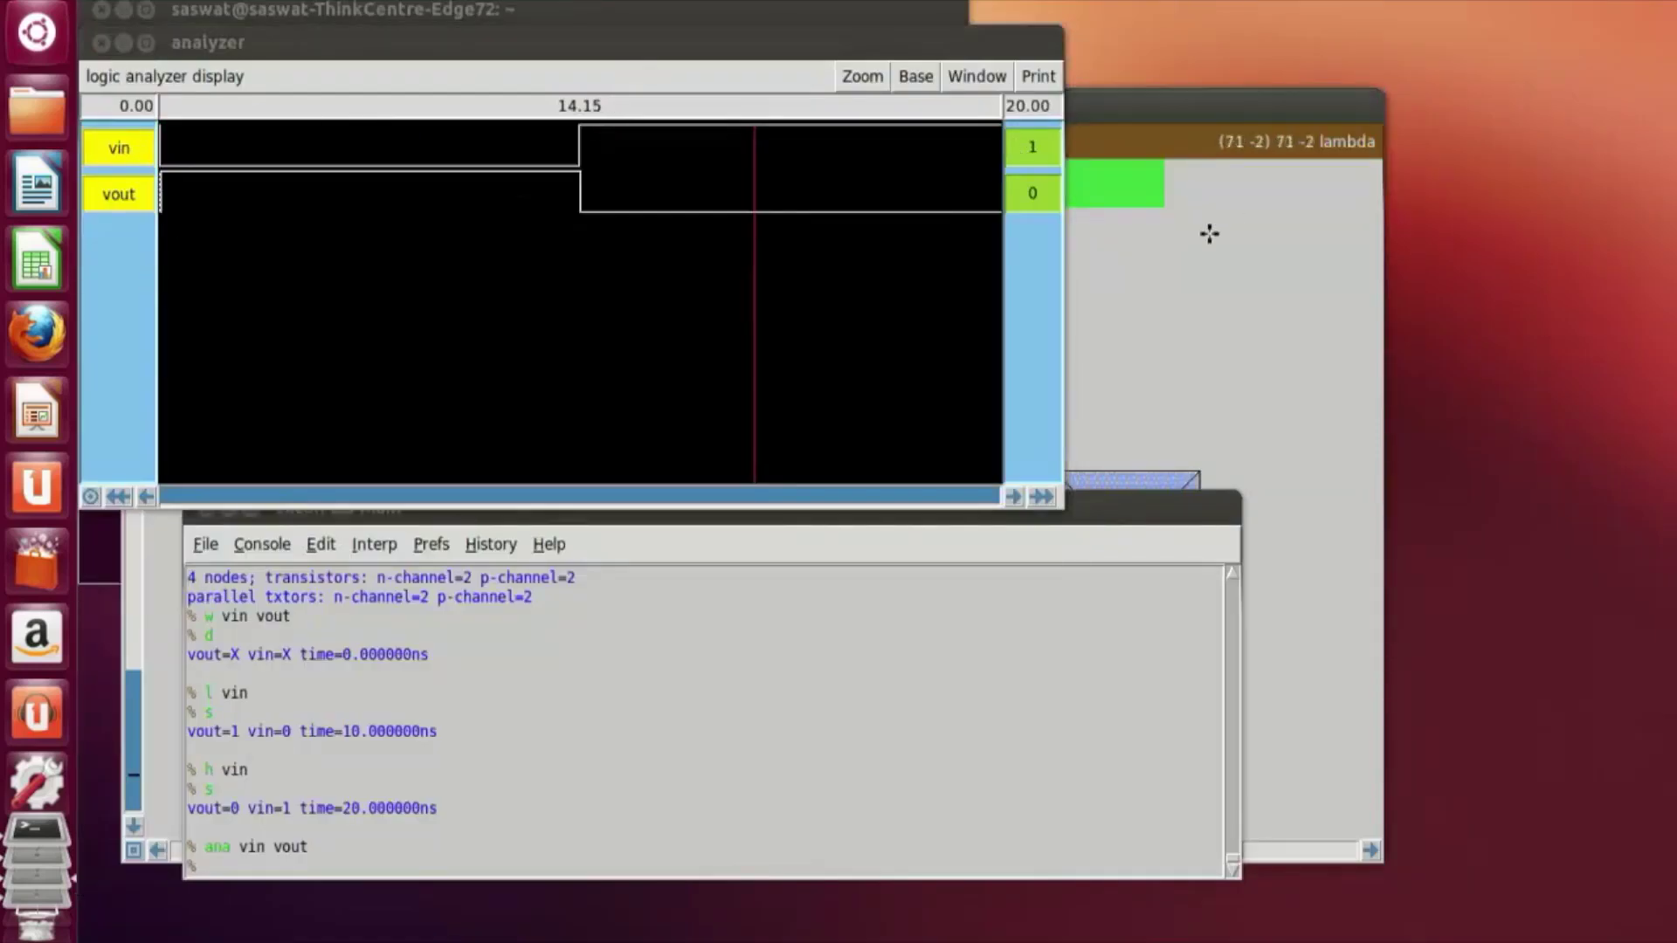
{"action": "scroll", "coordinate": [991, 390], "scroll_direction": "up", "scroll_amount": 3}
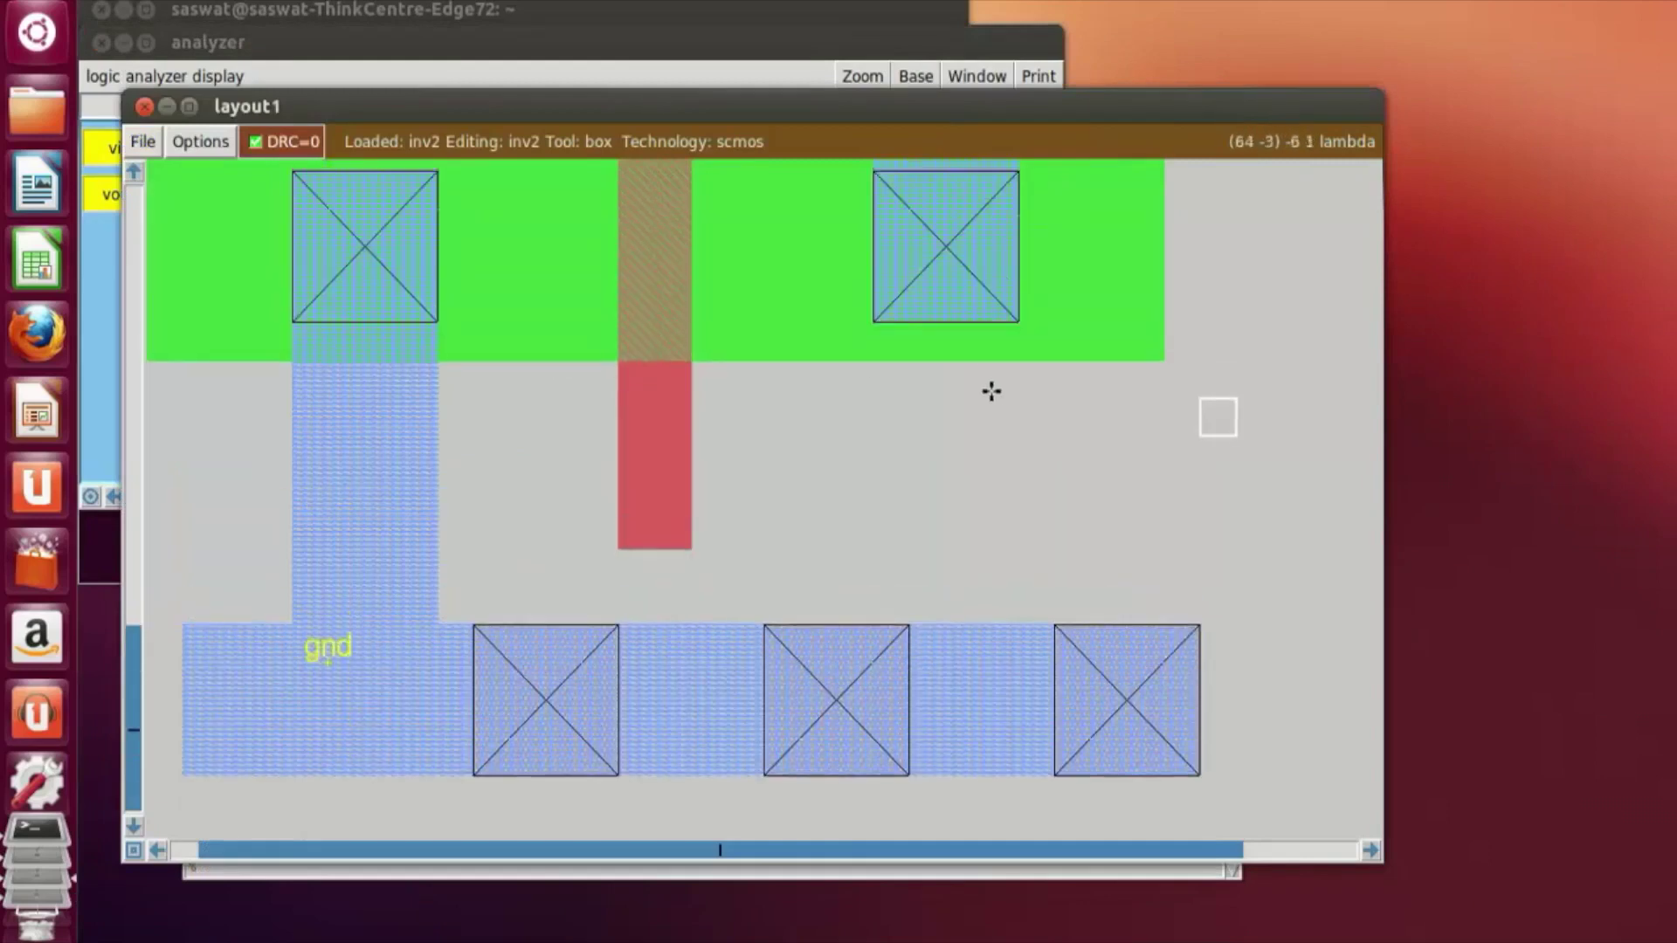
{"action": "key", "text": "shift+z"}
{"action": "scroll", "coordinate": [872, 399], "scroll_direction": "up", "scroll_amount": 2}
{"action": "scroll", "coordinate": [848, 439], "scroll_direction": "up", "scroll_amount": 2}
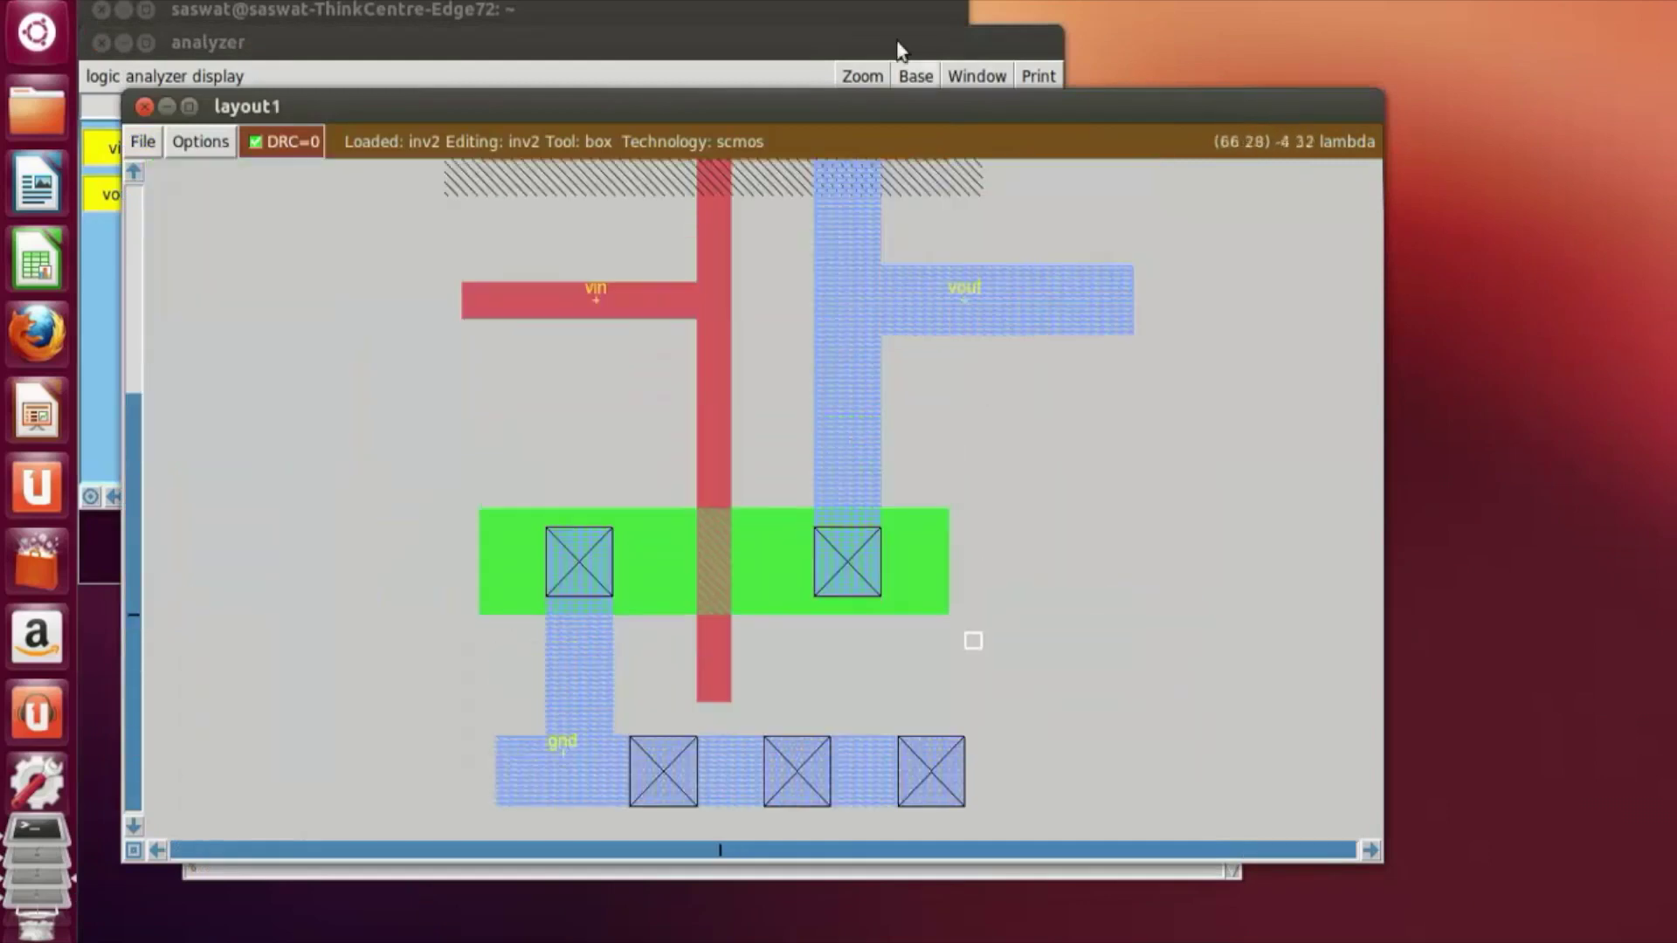
Step: Maximize the layout window and view the complete inv2 inverter from the upper supply rail to the gnd rail
{"action": "double_click", "coordinate": [887, 119]}
{"action": "scroll", "coordinate": [1090, 251], "scroll_direction": "up", "scroll_amount": 1}
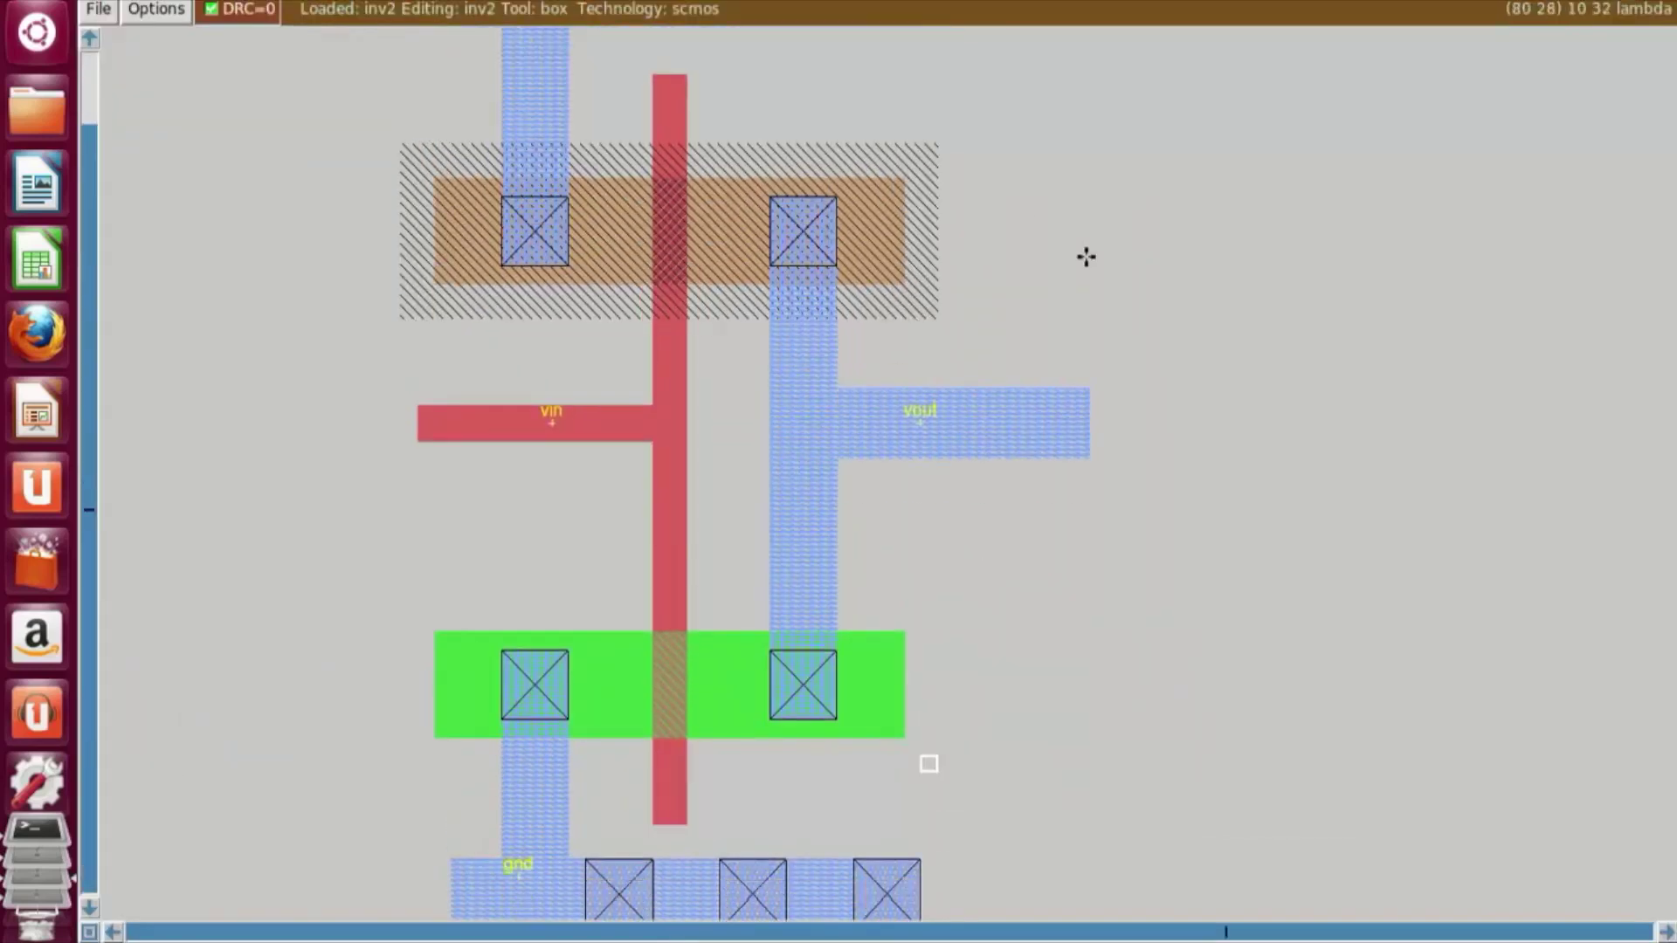
{"action": "scroll", "coordinate": [1090, 251], "scroll_direction": "up", "scroll_amount": 2}
{"action": "key", "text": "shift+z"}
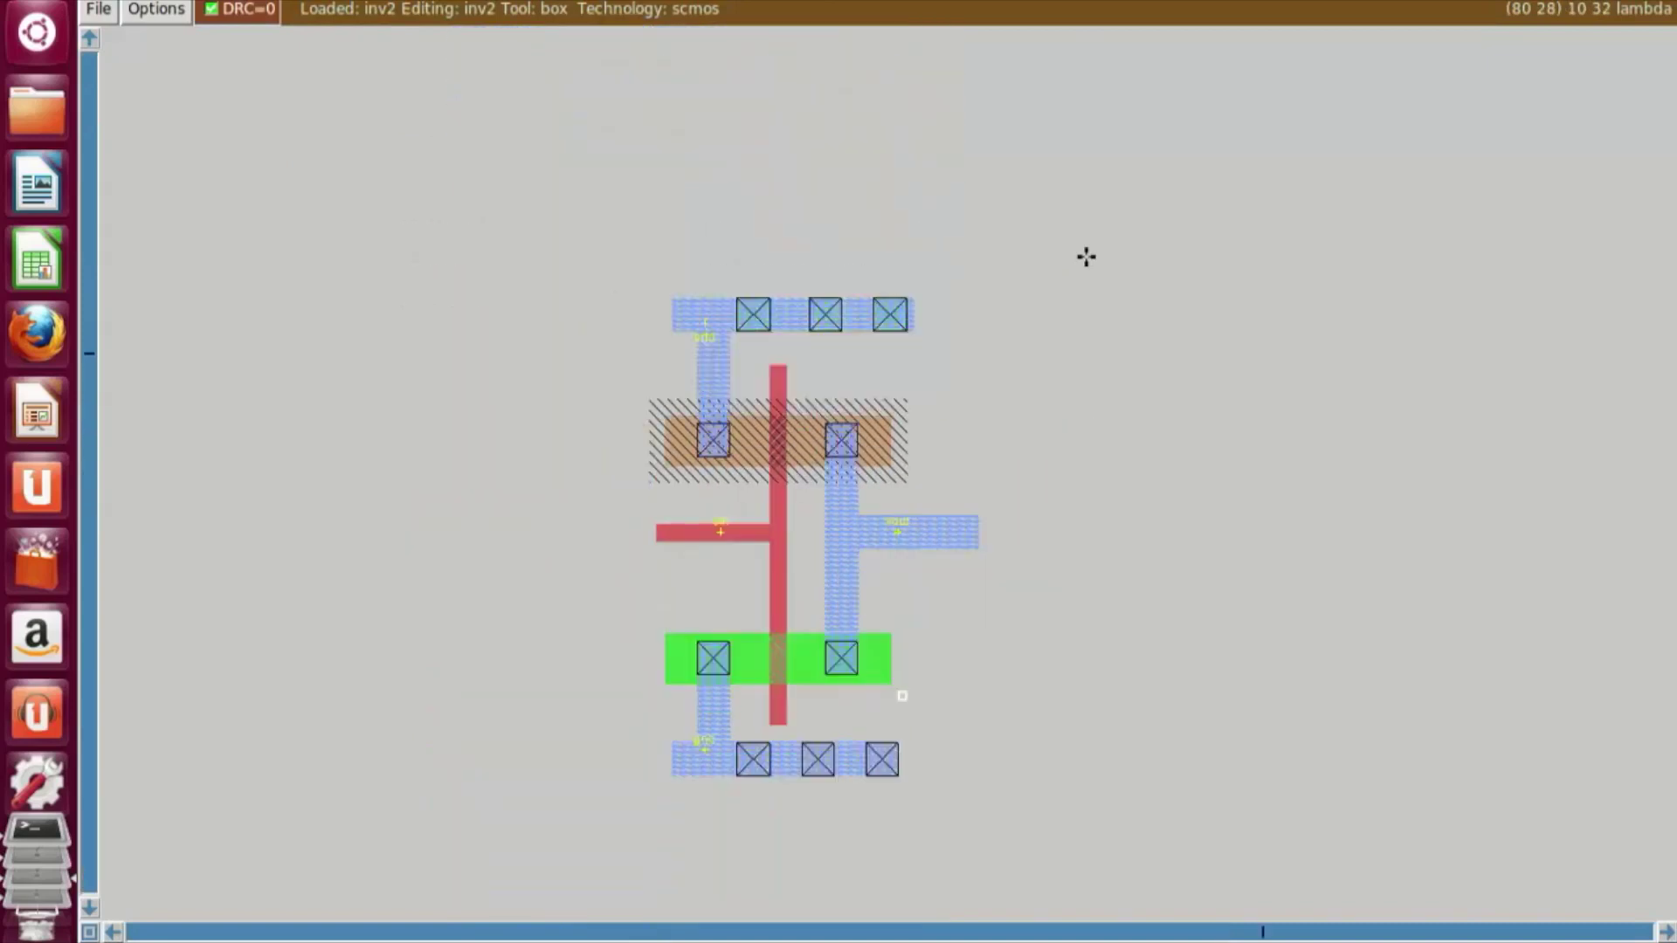
{"action": "scroll", "coordinate": [1085, 254], "scroll_direction": "down", "scroll_amount": 1}
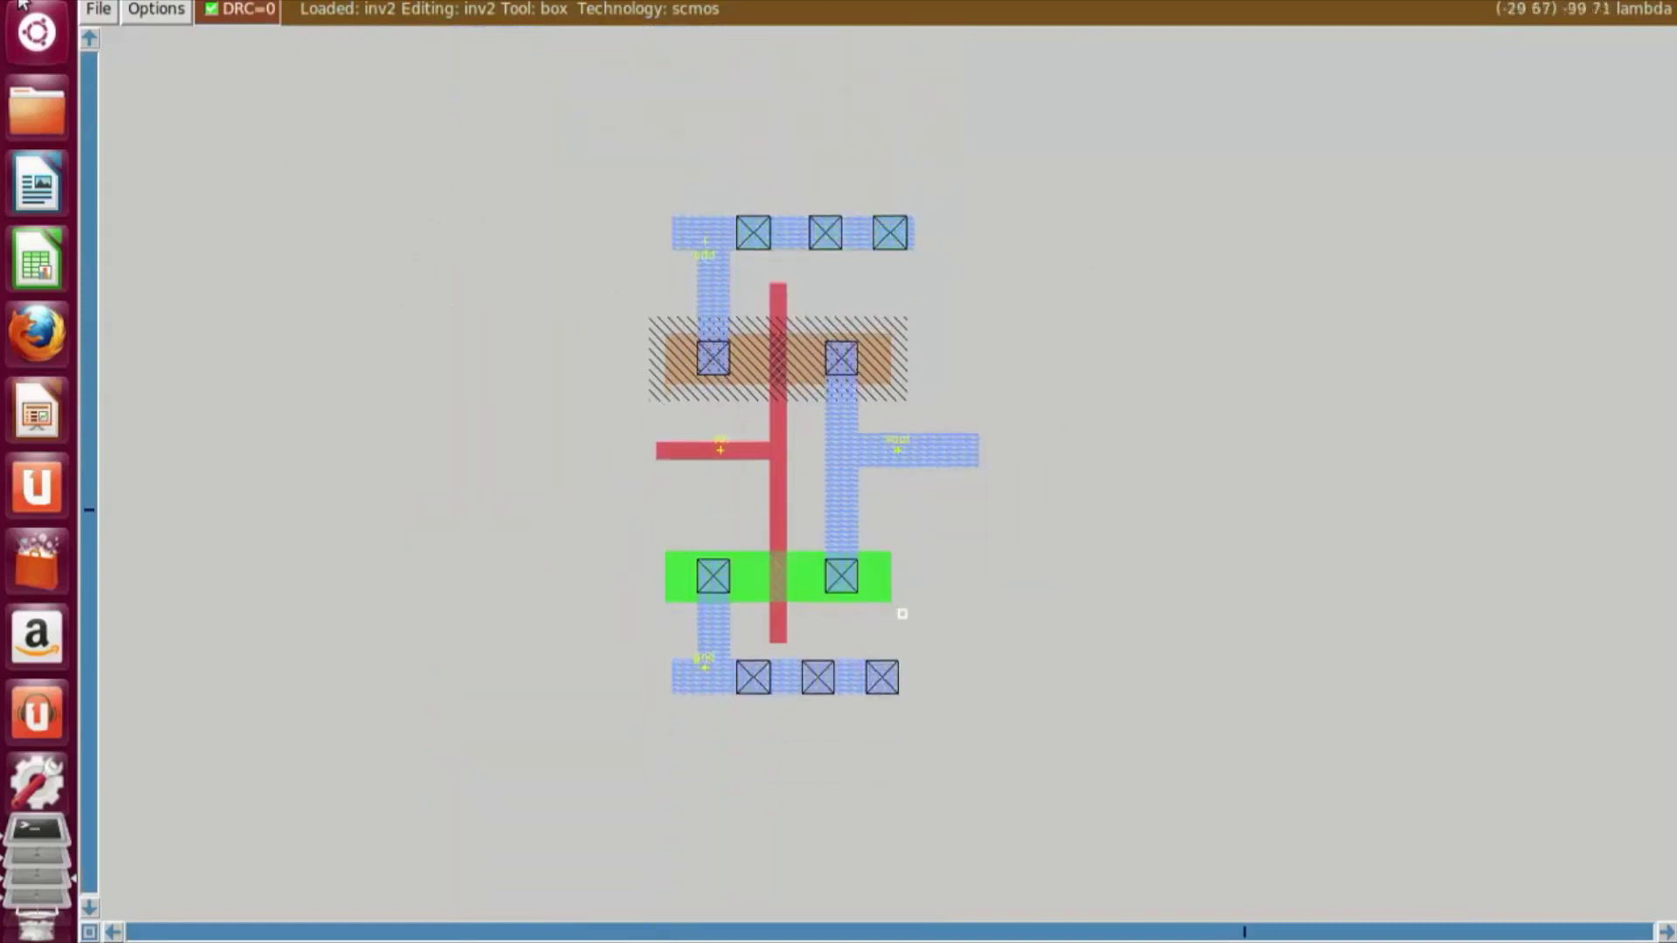
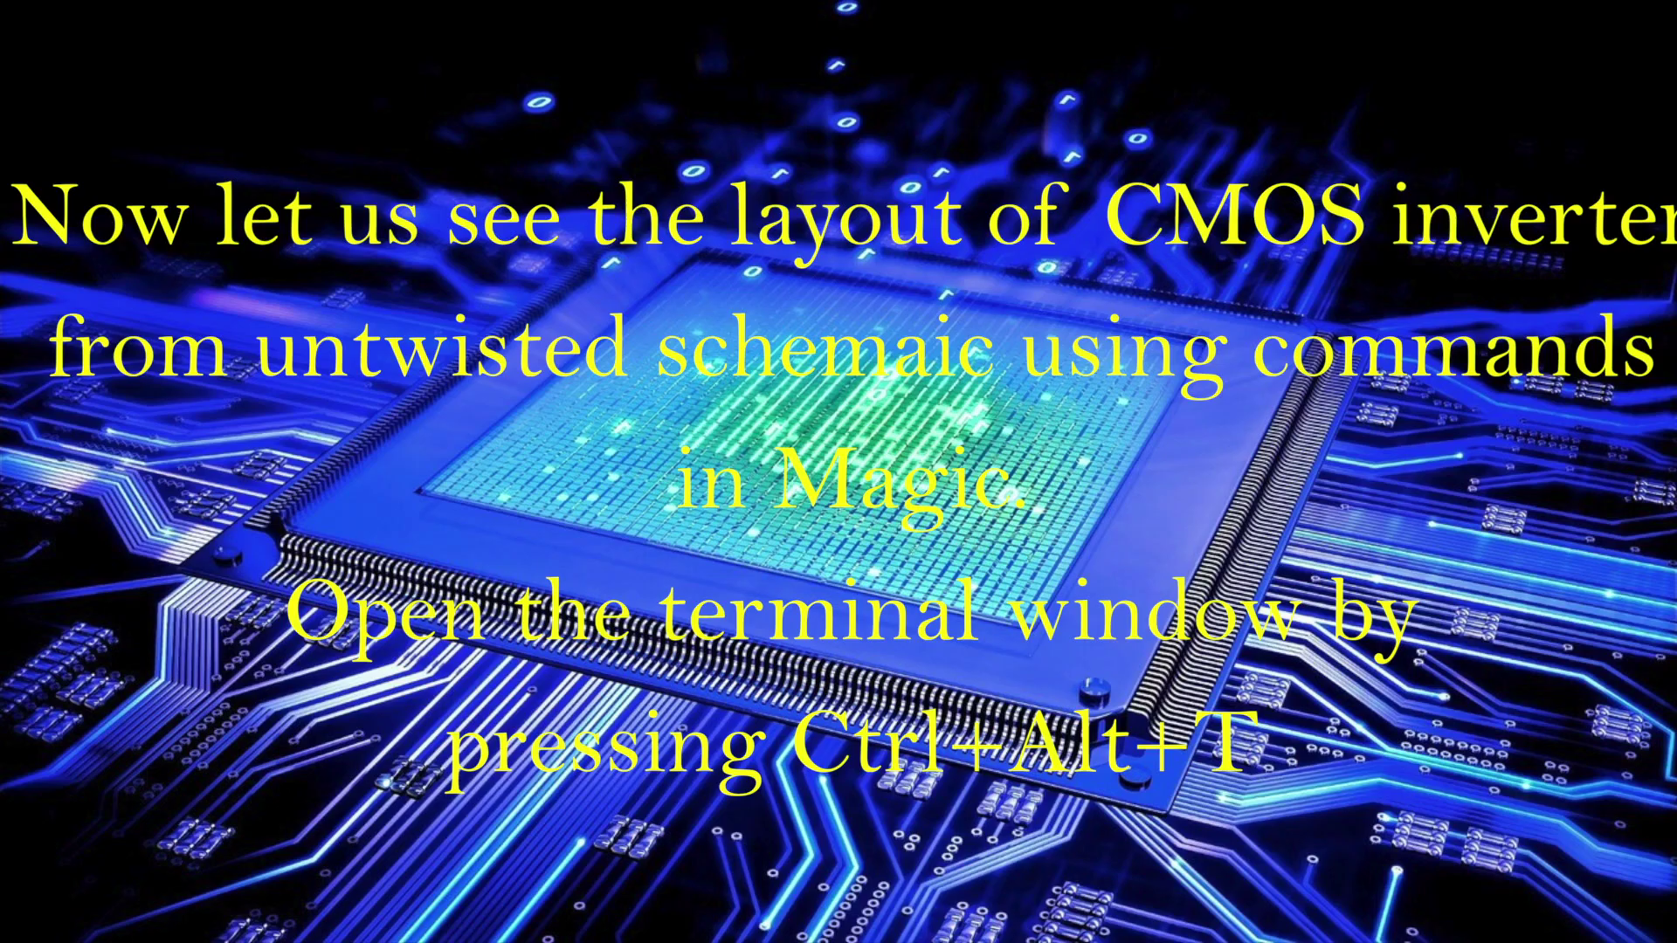
Step: Start Magic from a new terminal, then show the grid in the layout window with the grid command
{"action": "type", "text": "magic"}
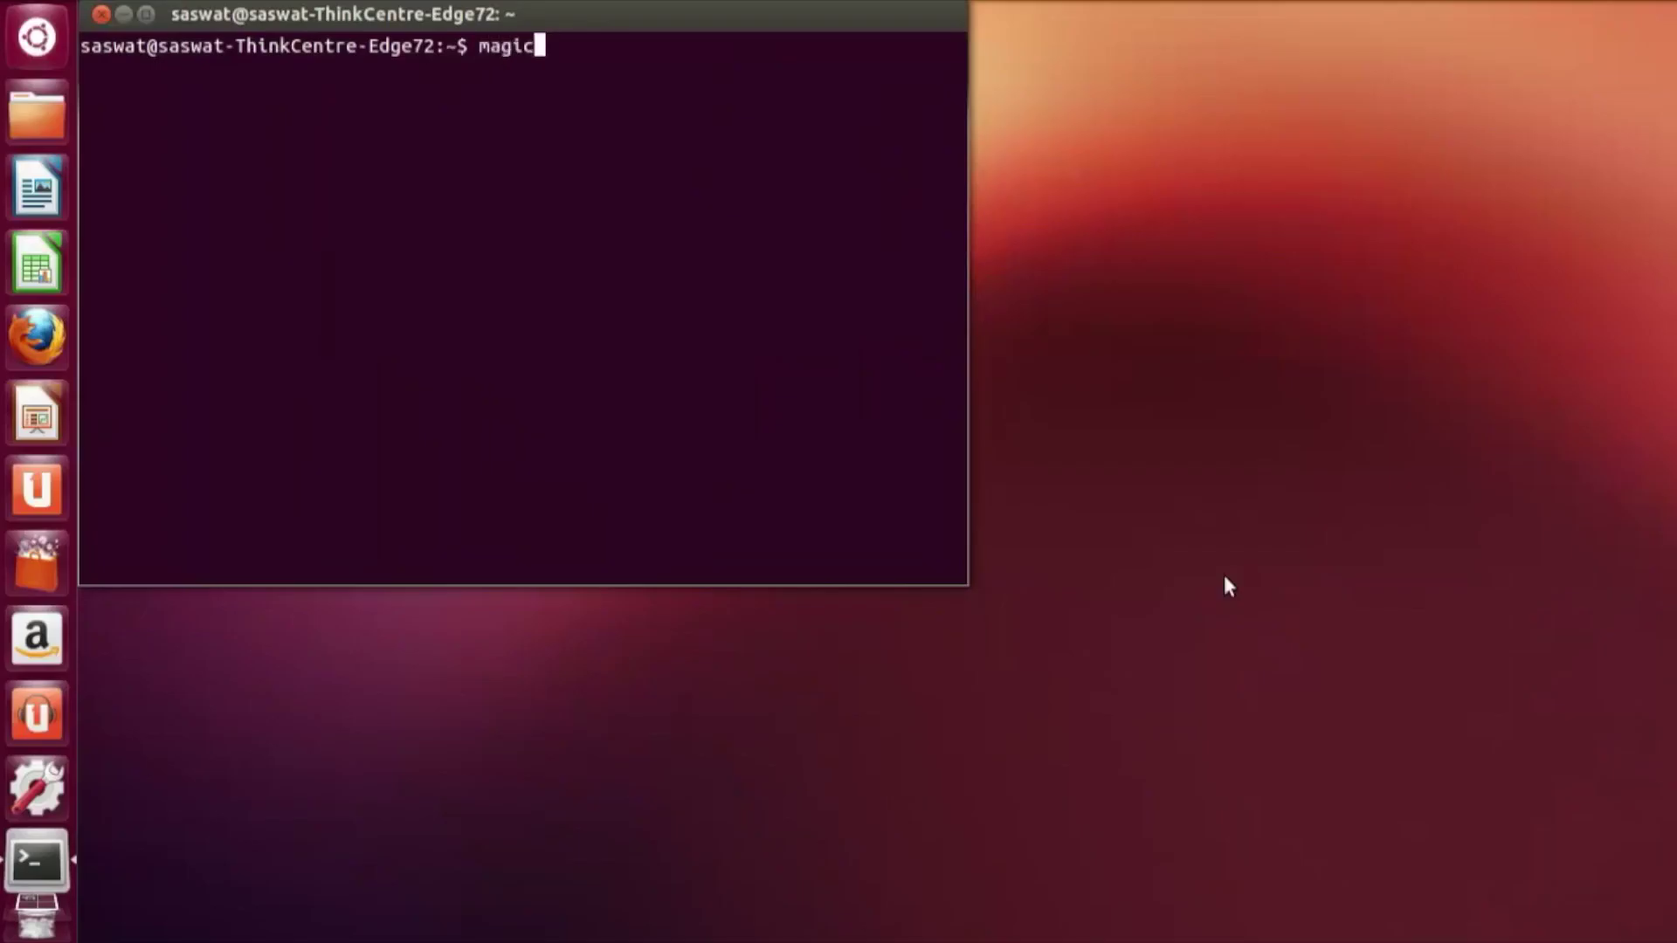
{"action": "key", "text": "Return"}
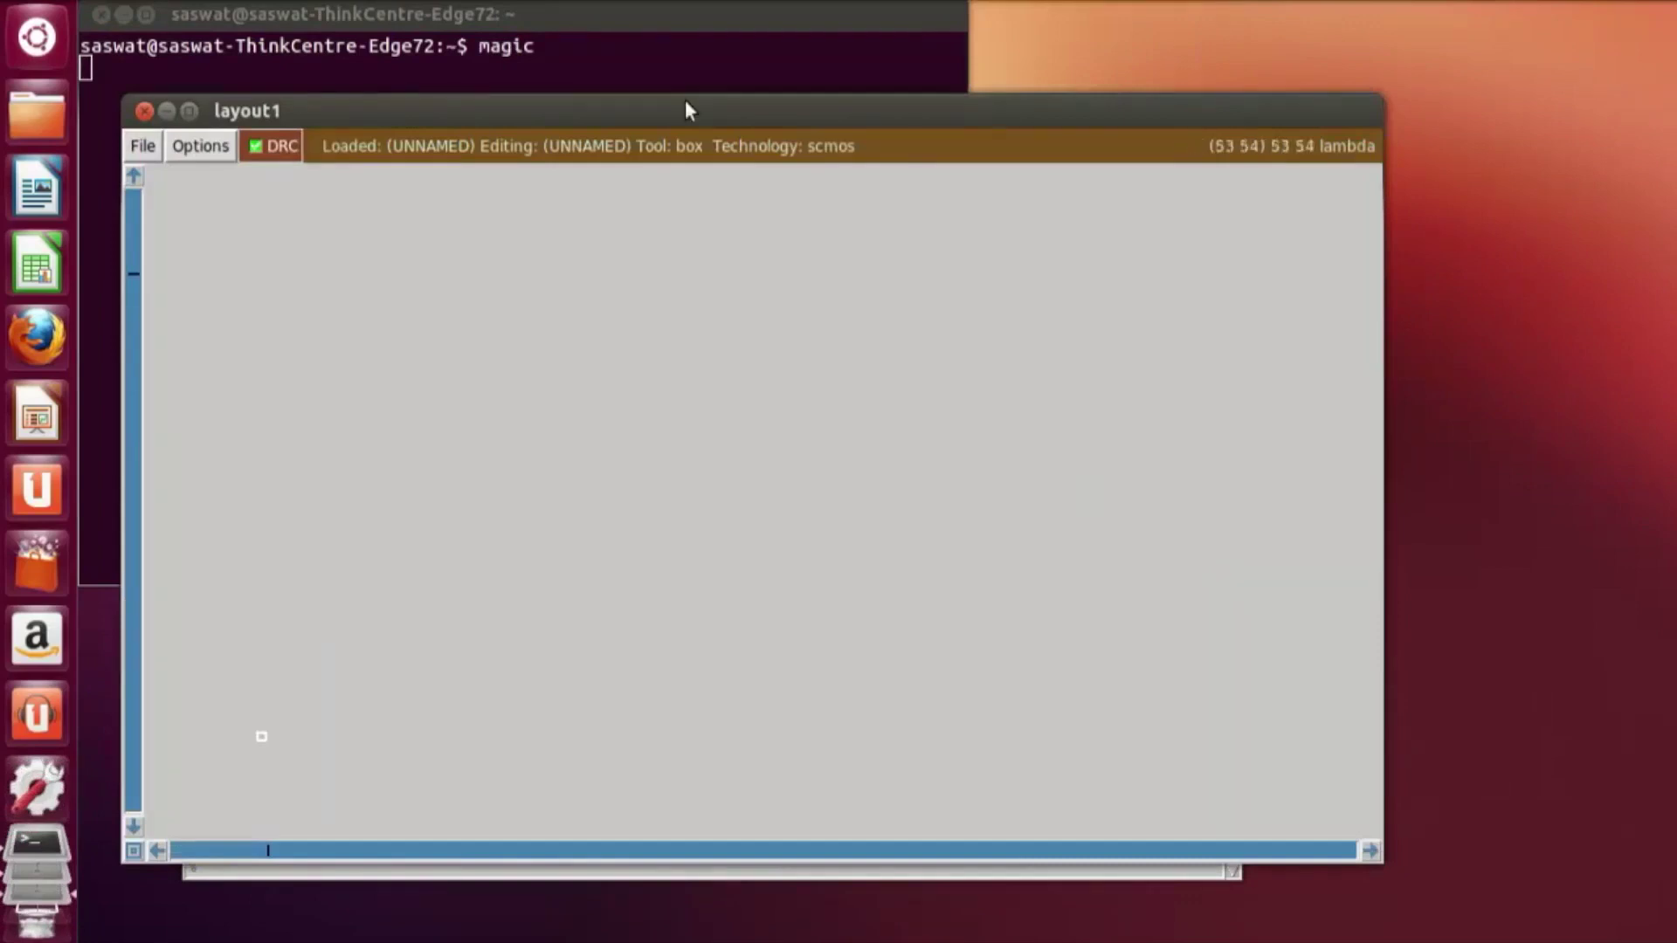
{"action": "left_click_drag", "start_coordinate": [674, 108], "coordinate": [684, 47]}
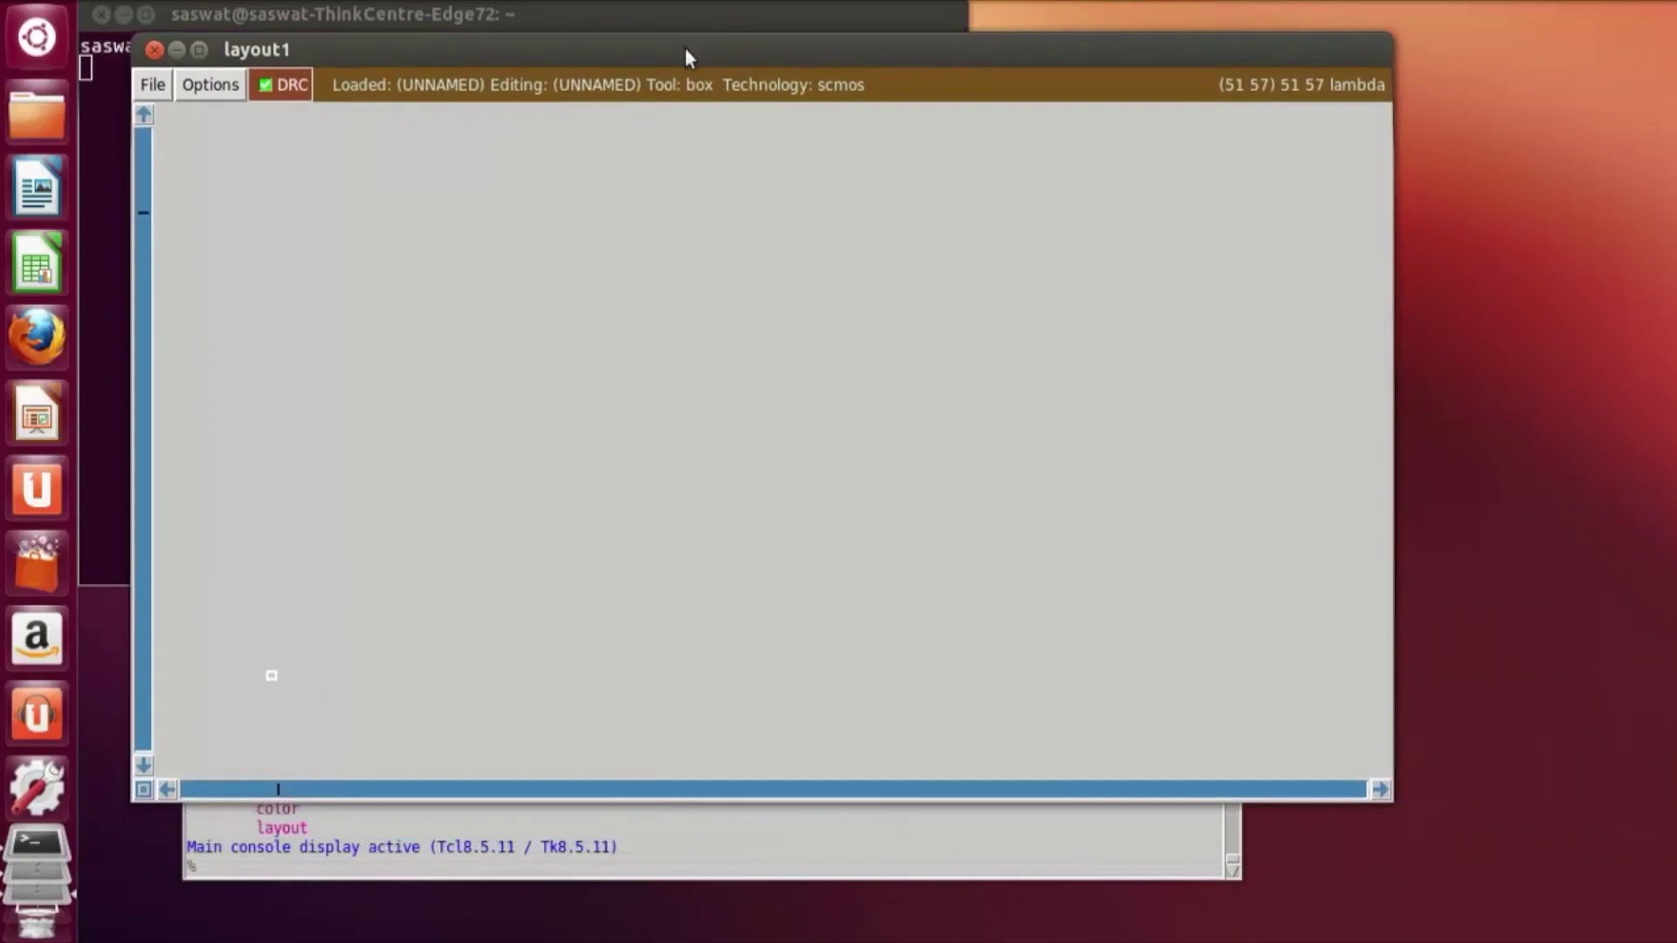
{"action": "left_click", "coordinate": [319, 869]}
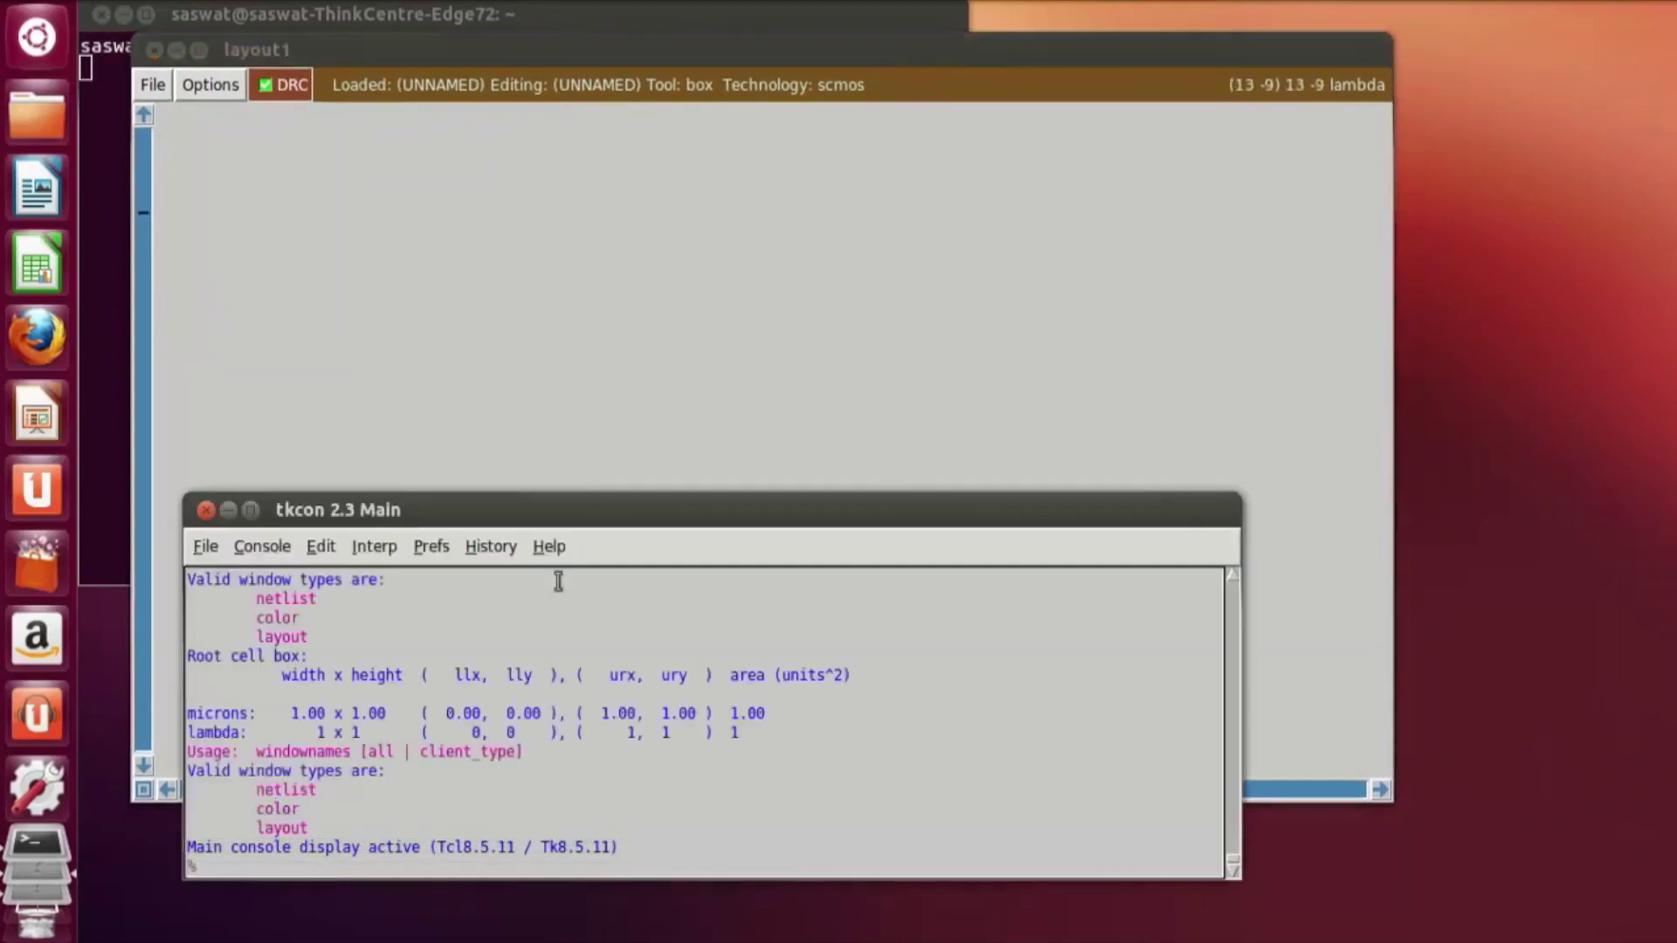
{"action": "left_click_drag", "start_coordinate": [623, 510], "coordinate": [640, 541]}
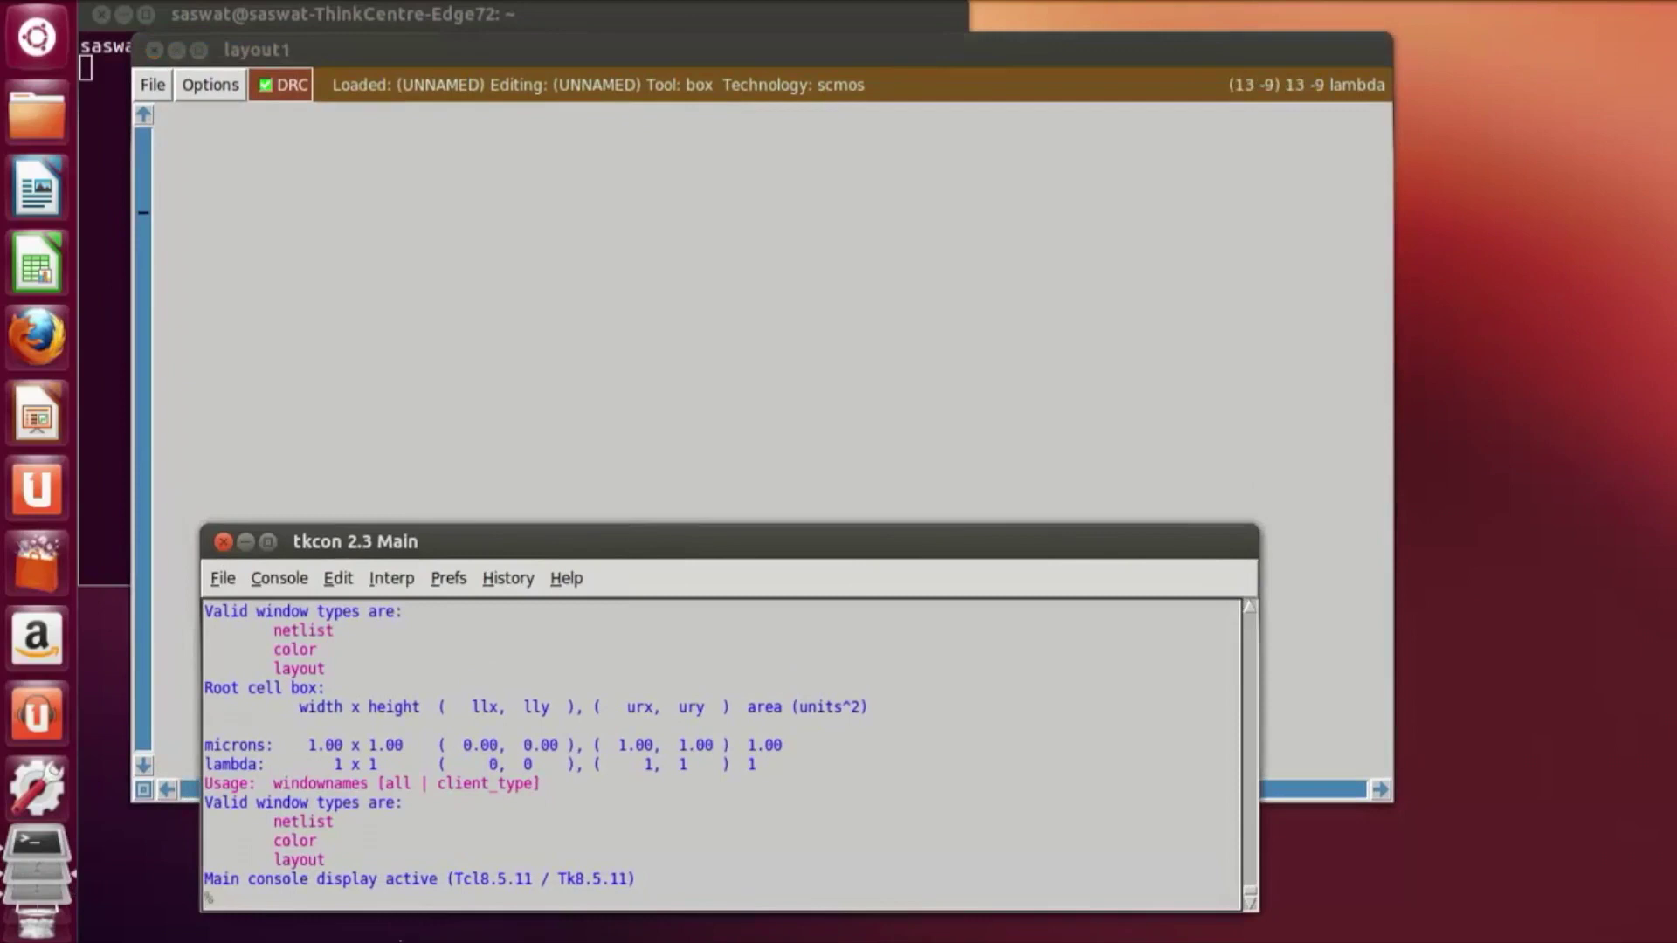
{"action": "type", "text": "grid"}
{"action": "key", "text": "Return"}
Step: Draw a vertical box about 7 lambda wide and 20 lambda tall near the middle of the empty layout
{"action": "left_click", "coordinate": [782, 405]}
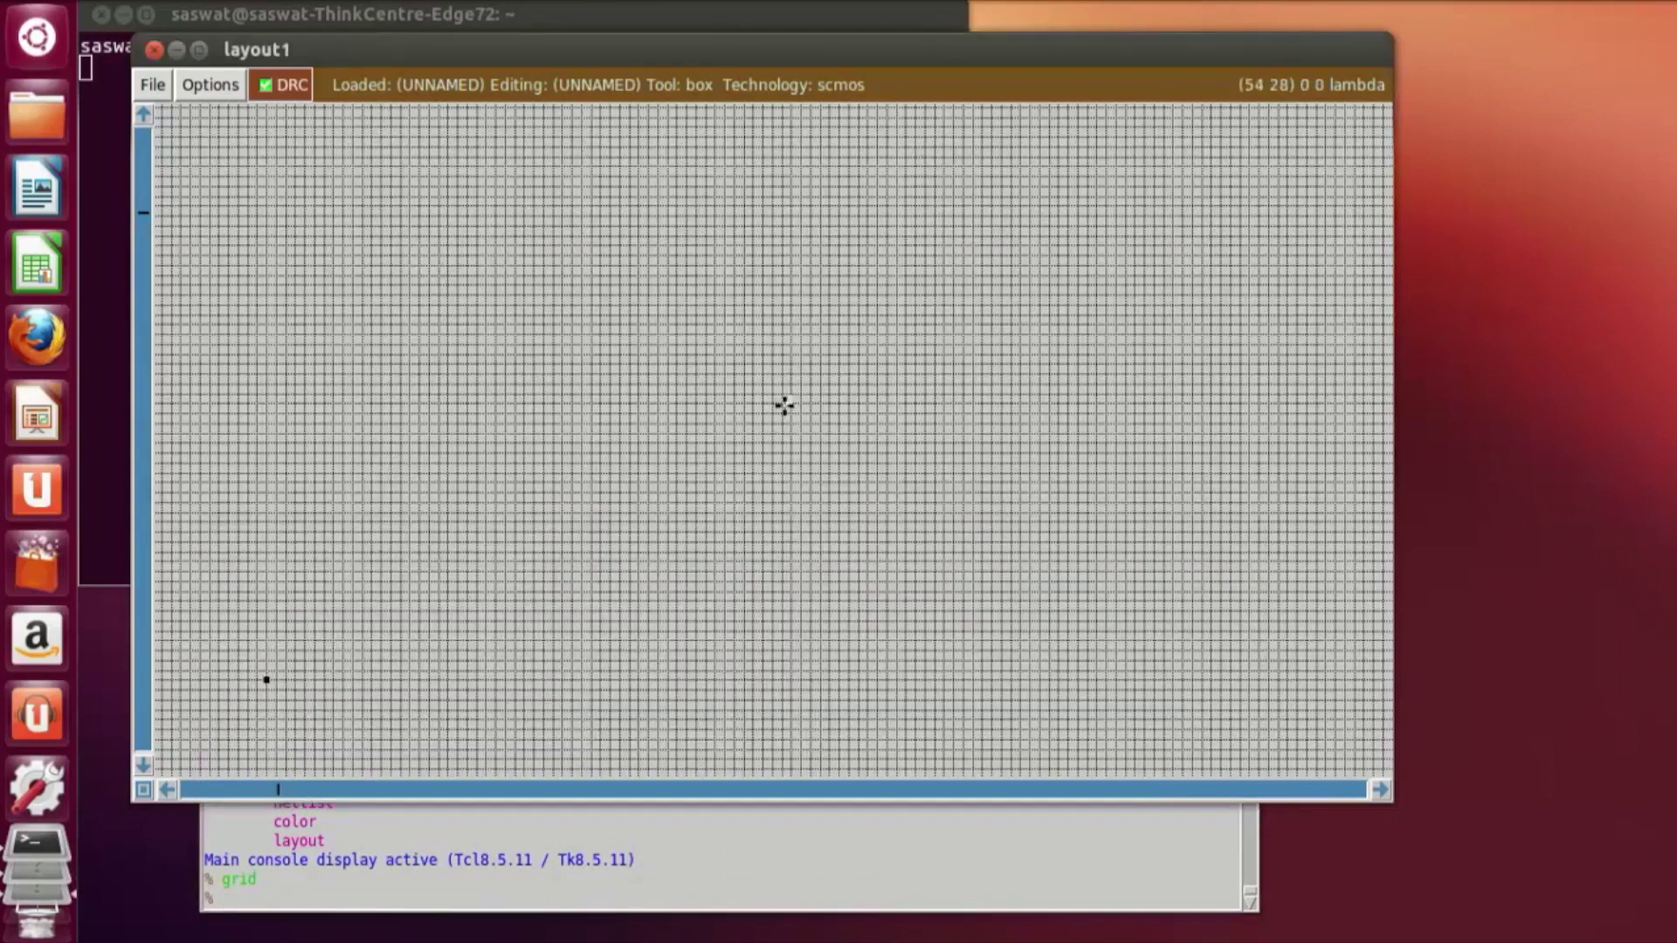
{"action": "key", "text": "z"}
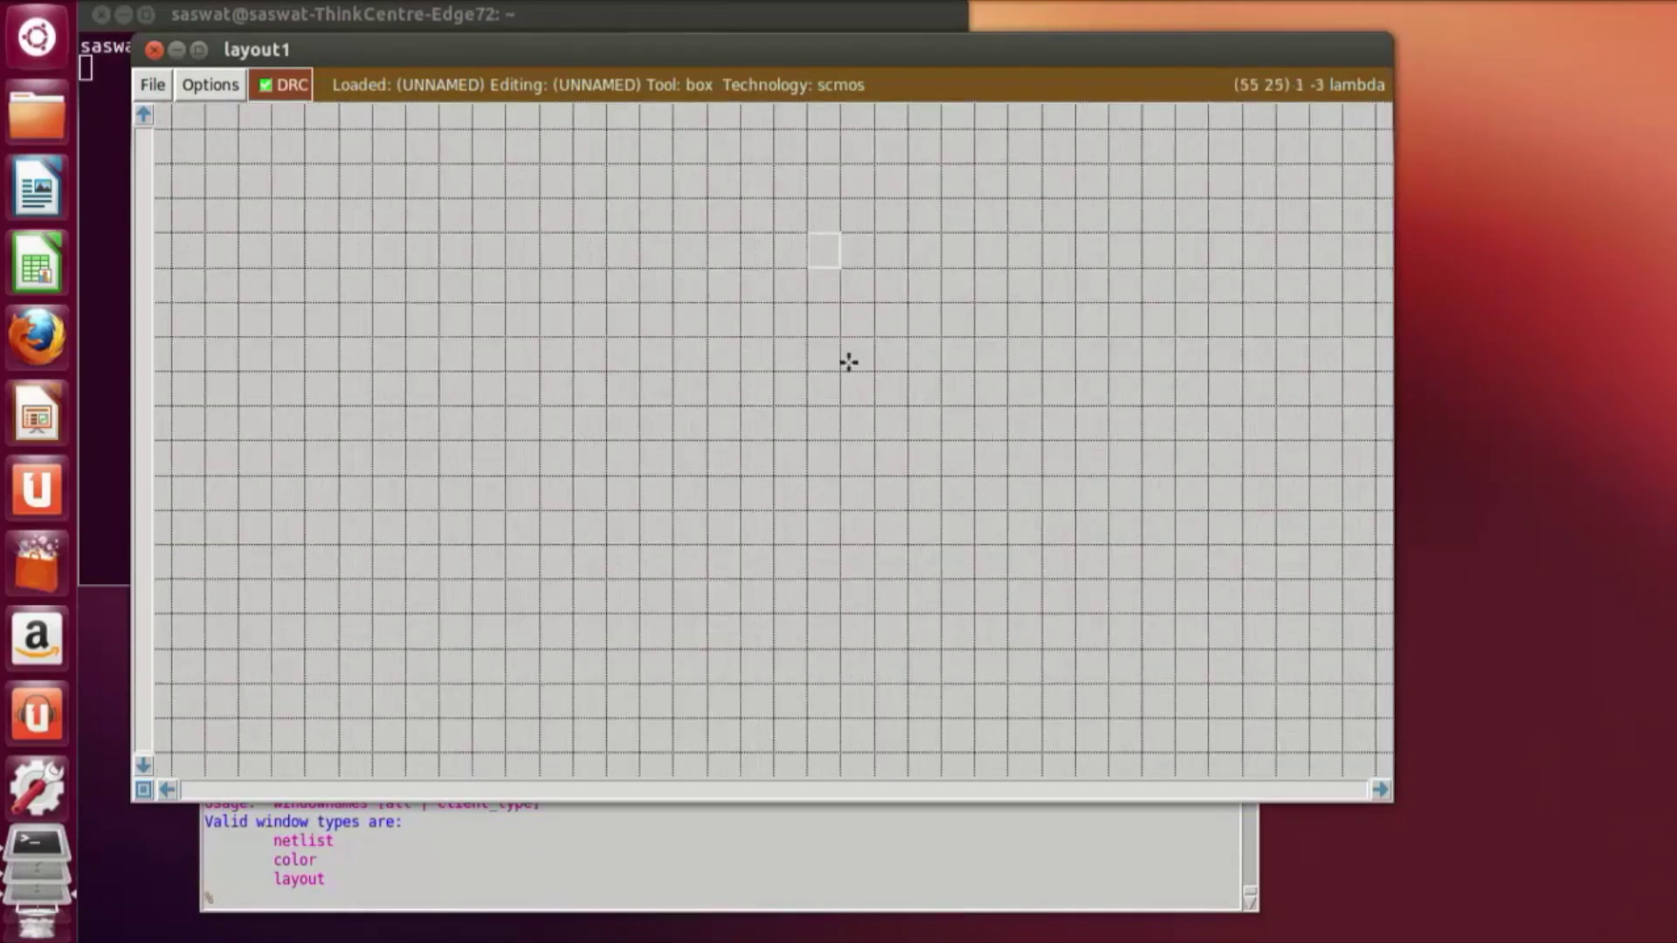
{"action": "key", "text": "shift+z"}
{"action": "key", "text": "z"}
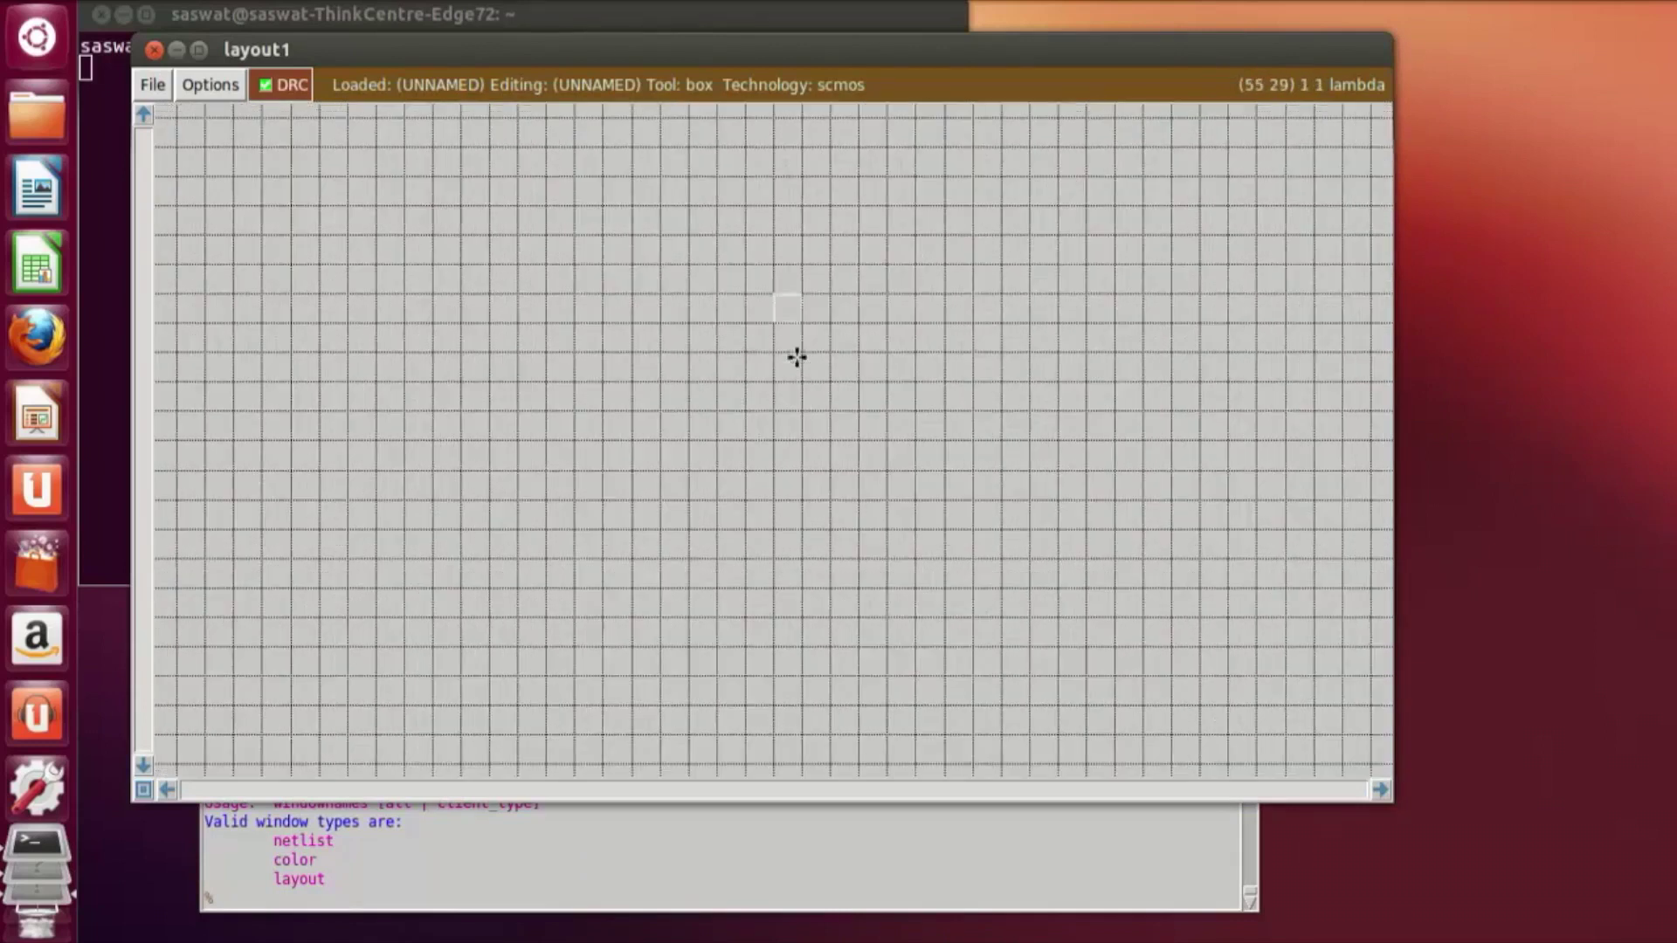
{"action": "left_click", "coordinate": [625, 172]}
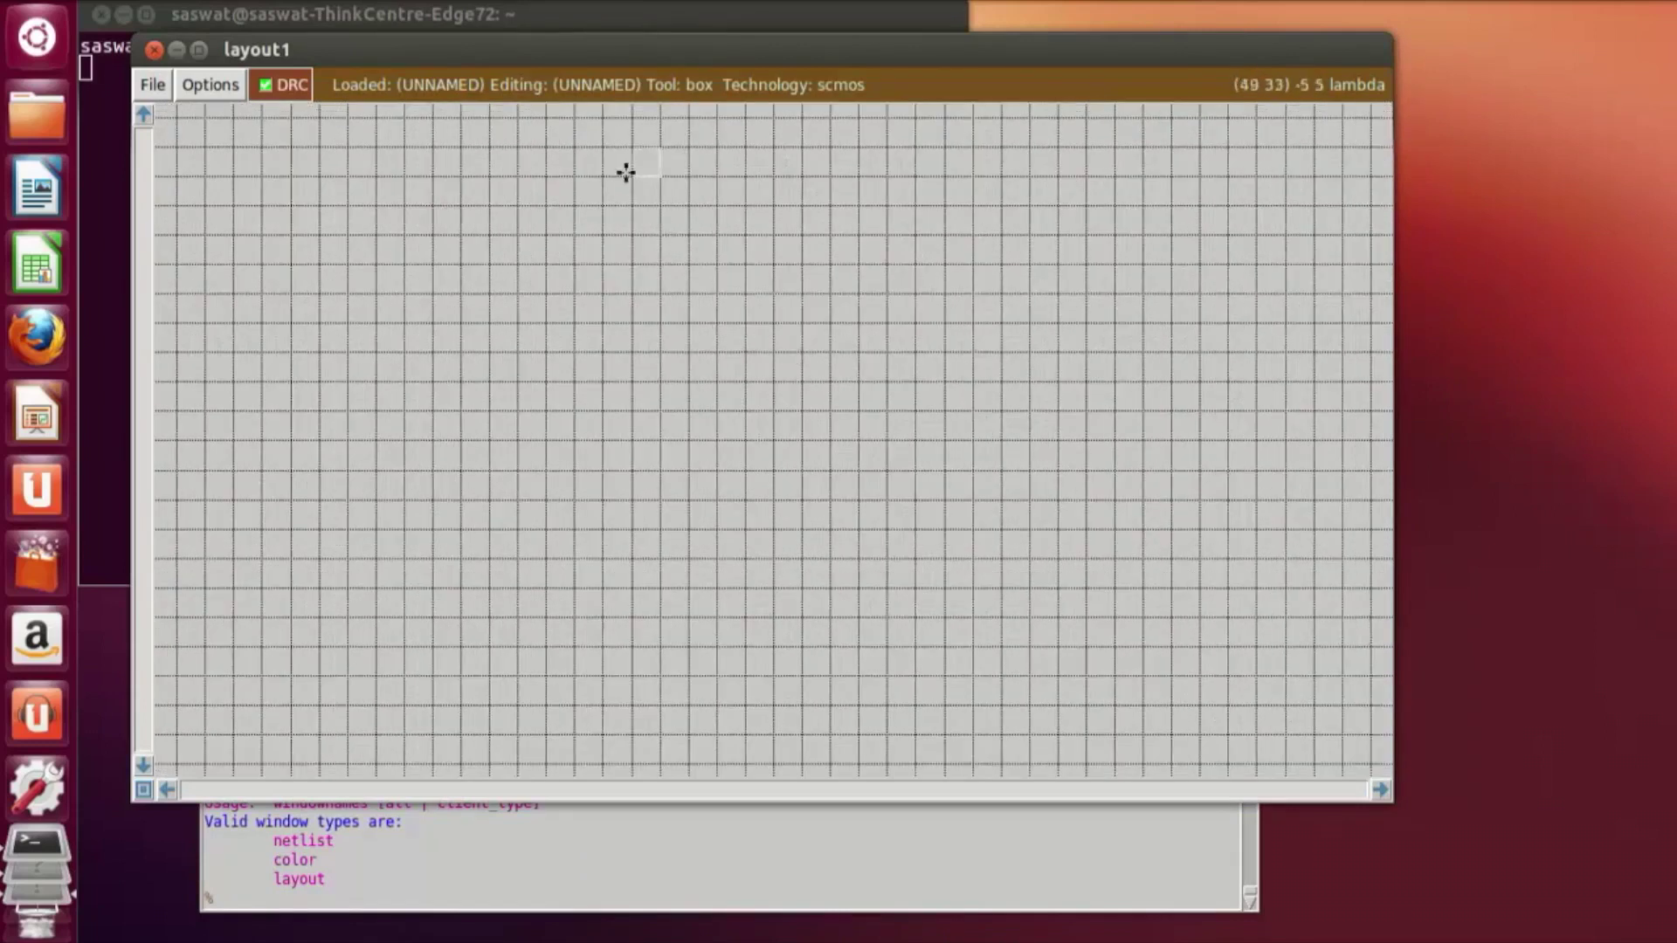
{"action": "right_click", "coordinate": [786, 704]}
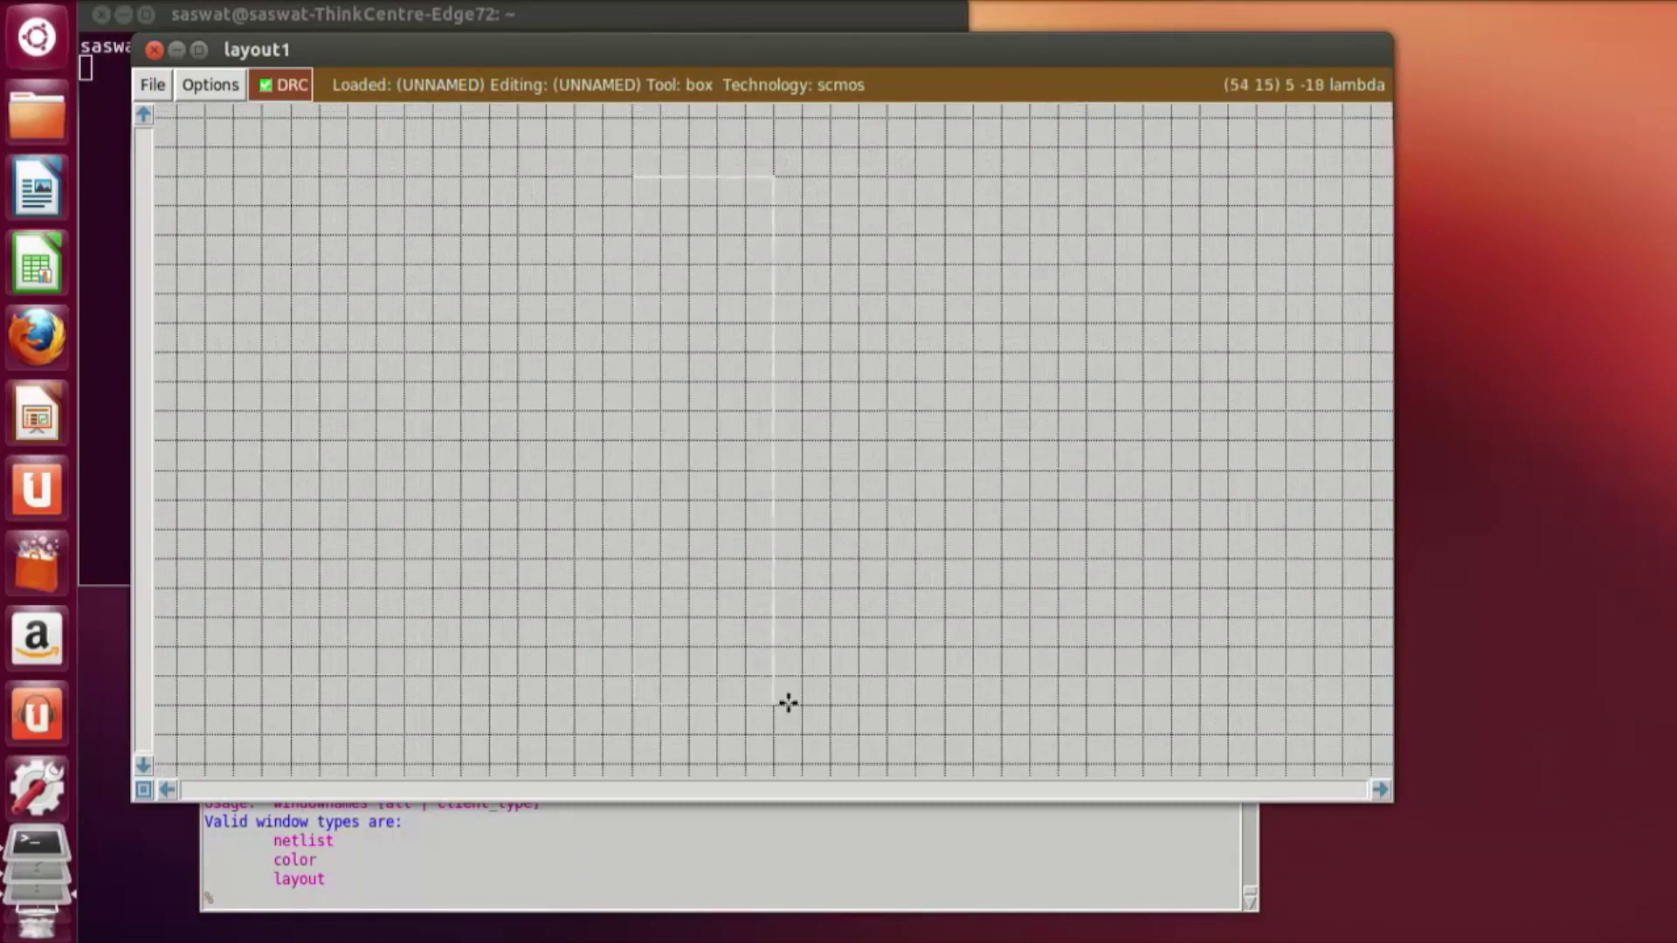
{"action": "right_click_drag", "start_coordinate": [795, 694], "coordinate": [839, 116]}
{"action": "right_click", "coordinate": [871, 687]}
{"action": "key", "text": "shift+z"}
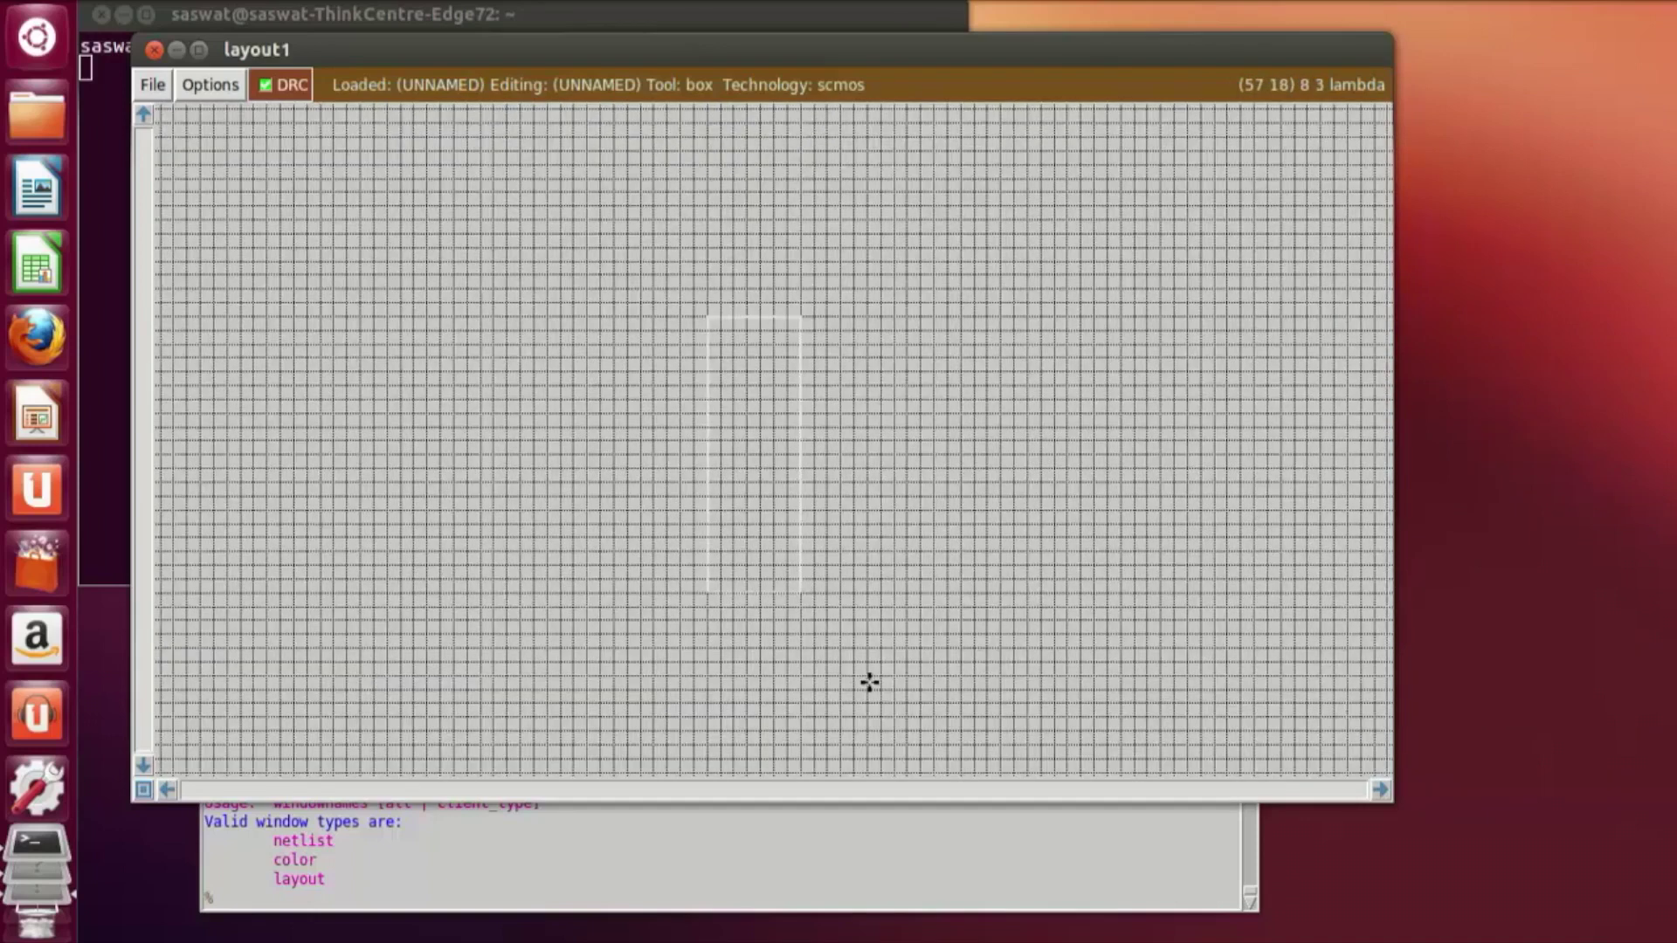
Step: Fill the vertical box with n-well using the command paint nwell
{"action": "left_click", "coordinate": [377, 908]}
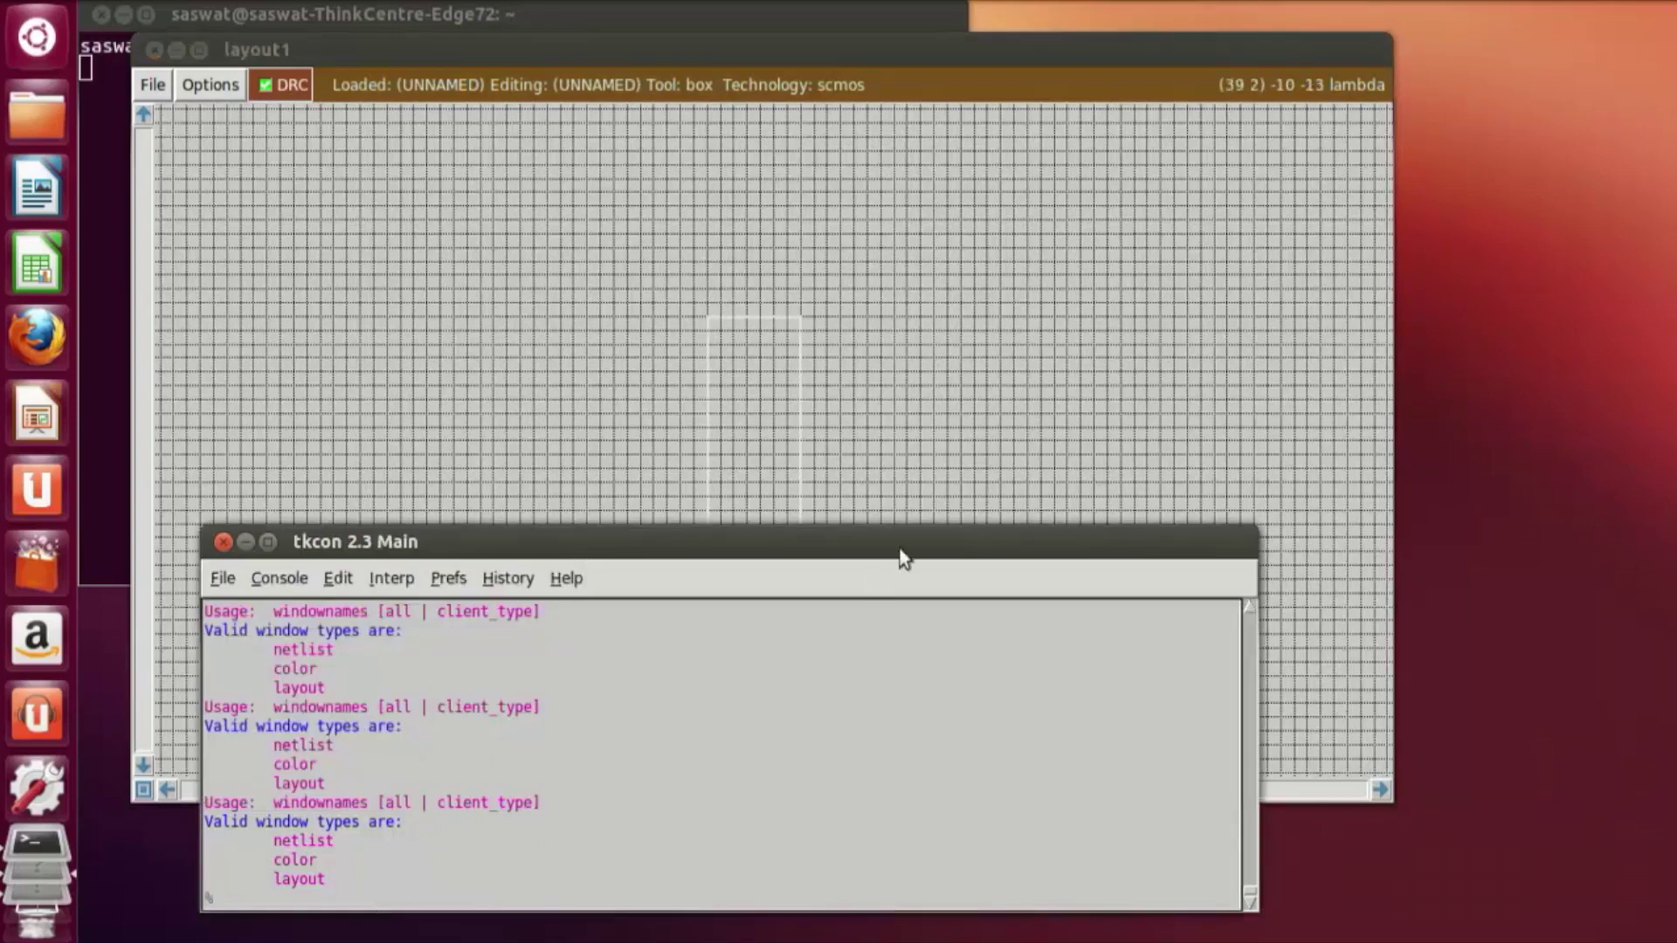
{"action": "type", "text": "paint nwell"}
{"action": "key", "text": "Return"}
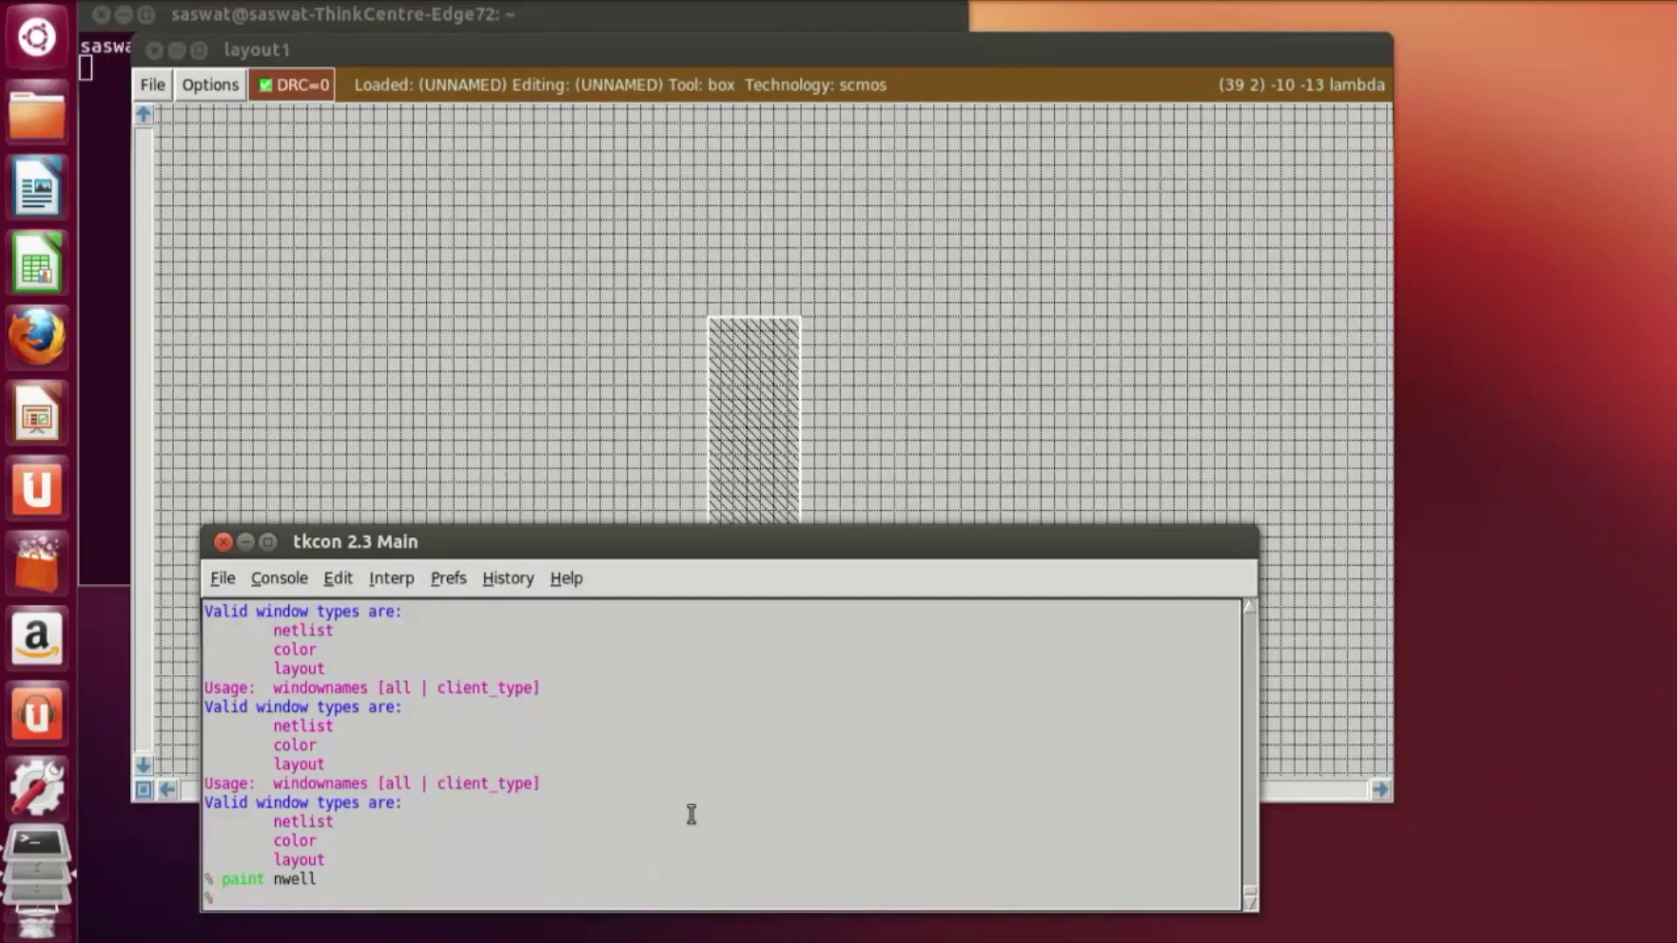
Step: Draw a box about 5 by 18 lambda inside the n-well, leaving a 1 lambda margin all round, and fill it with paint pdiff
{"action": "left_click", "coordinate": [898, 410]}
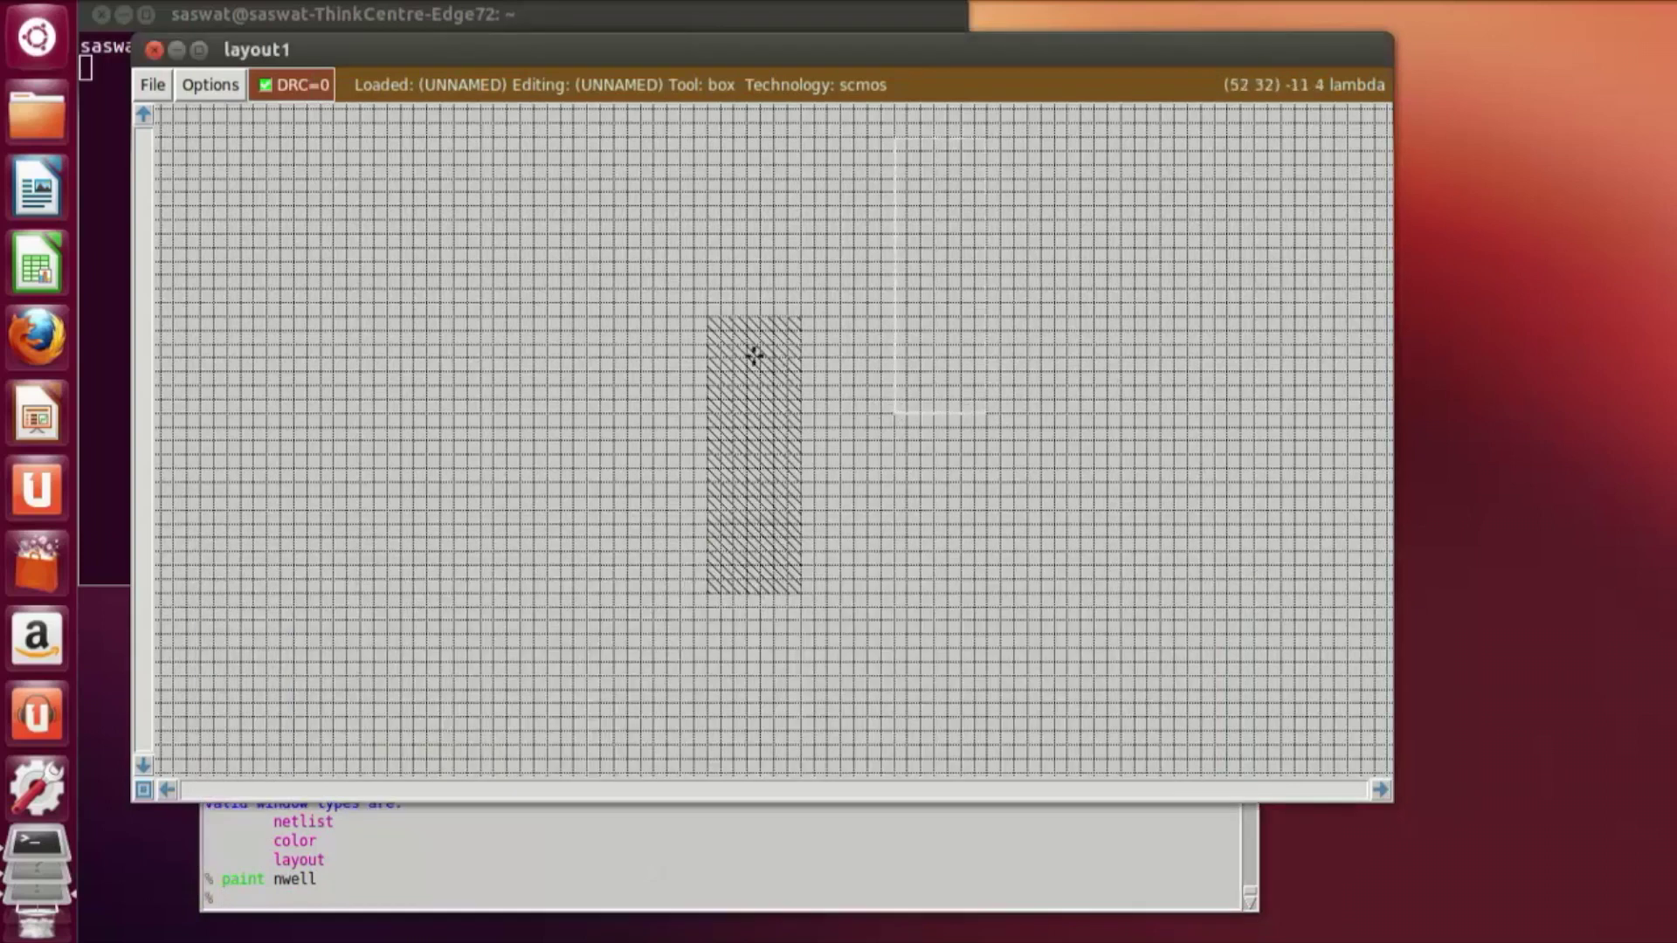
{"action": "key", "text": "z"}
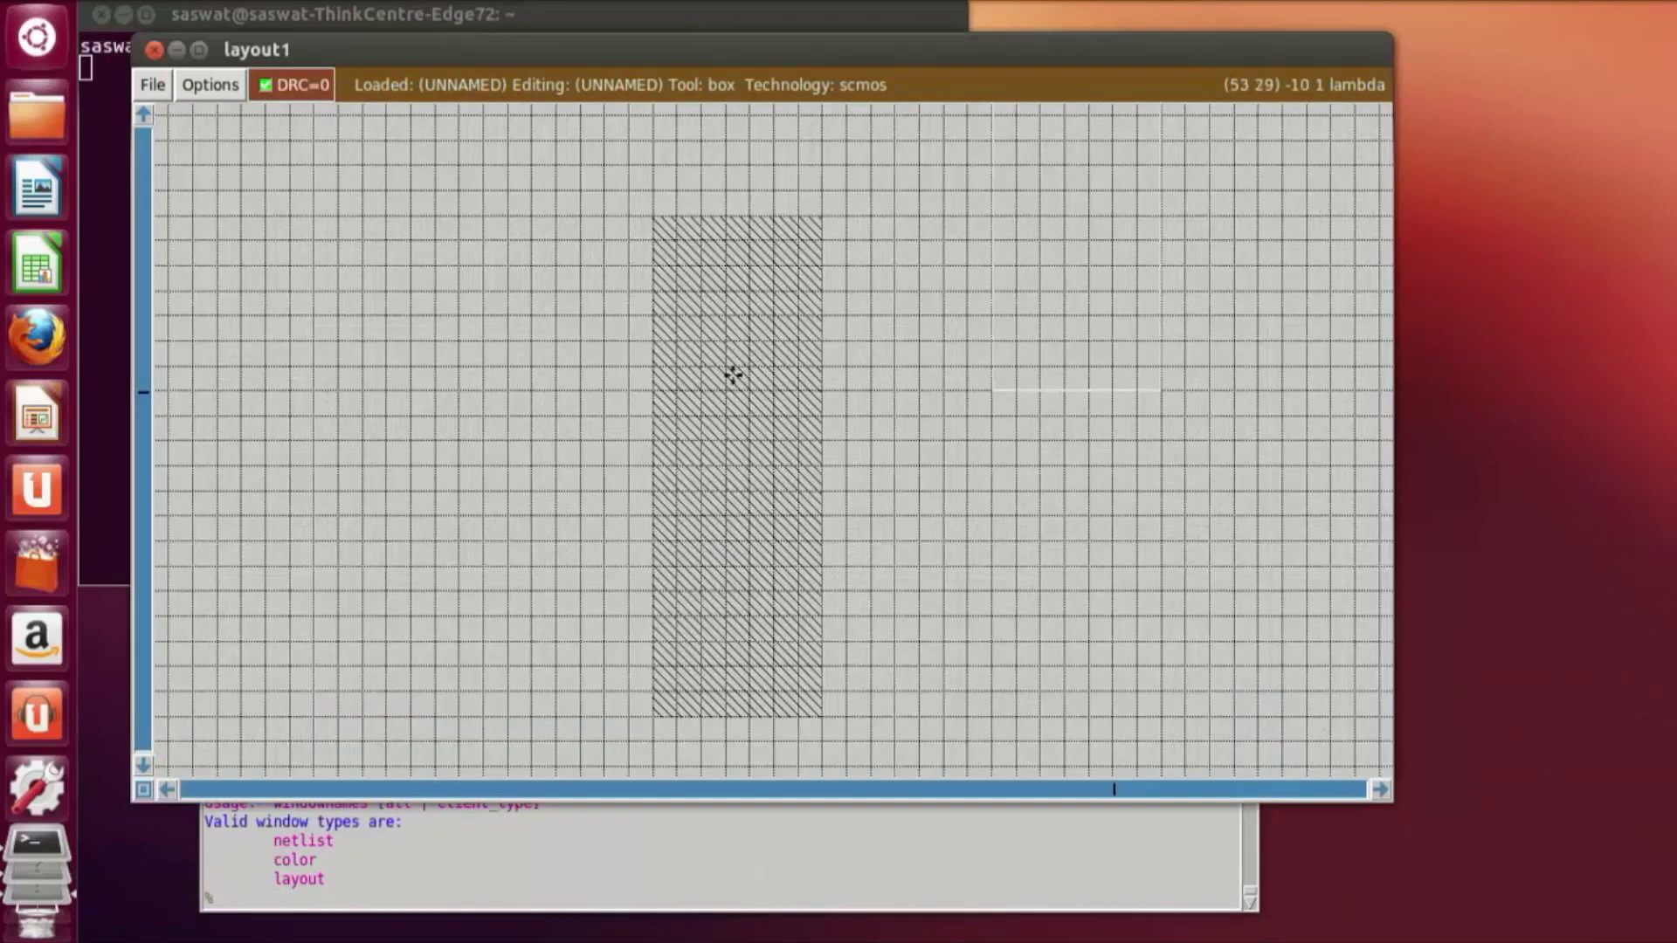
{"action": "left_click", "coordinate": [681, 242]}
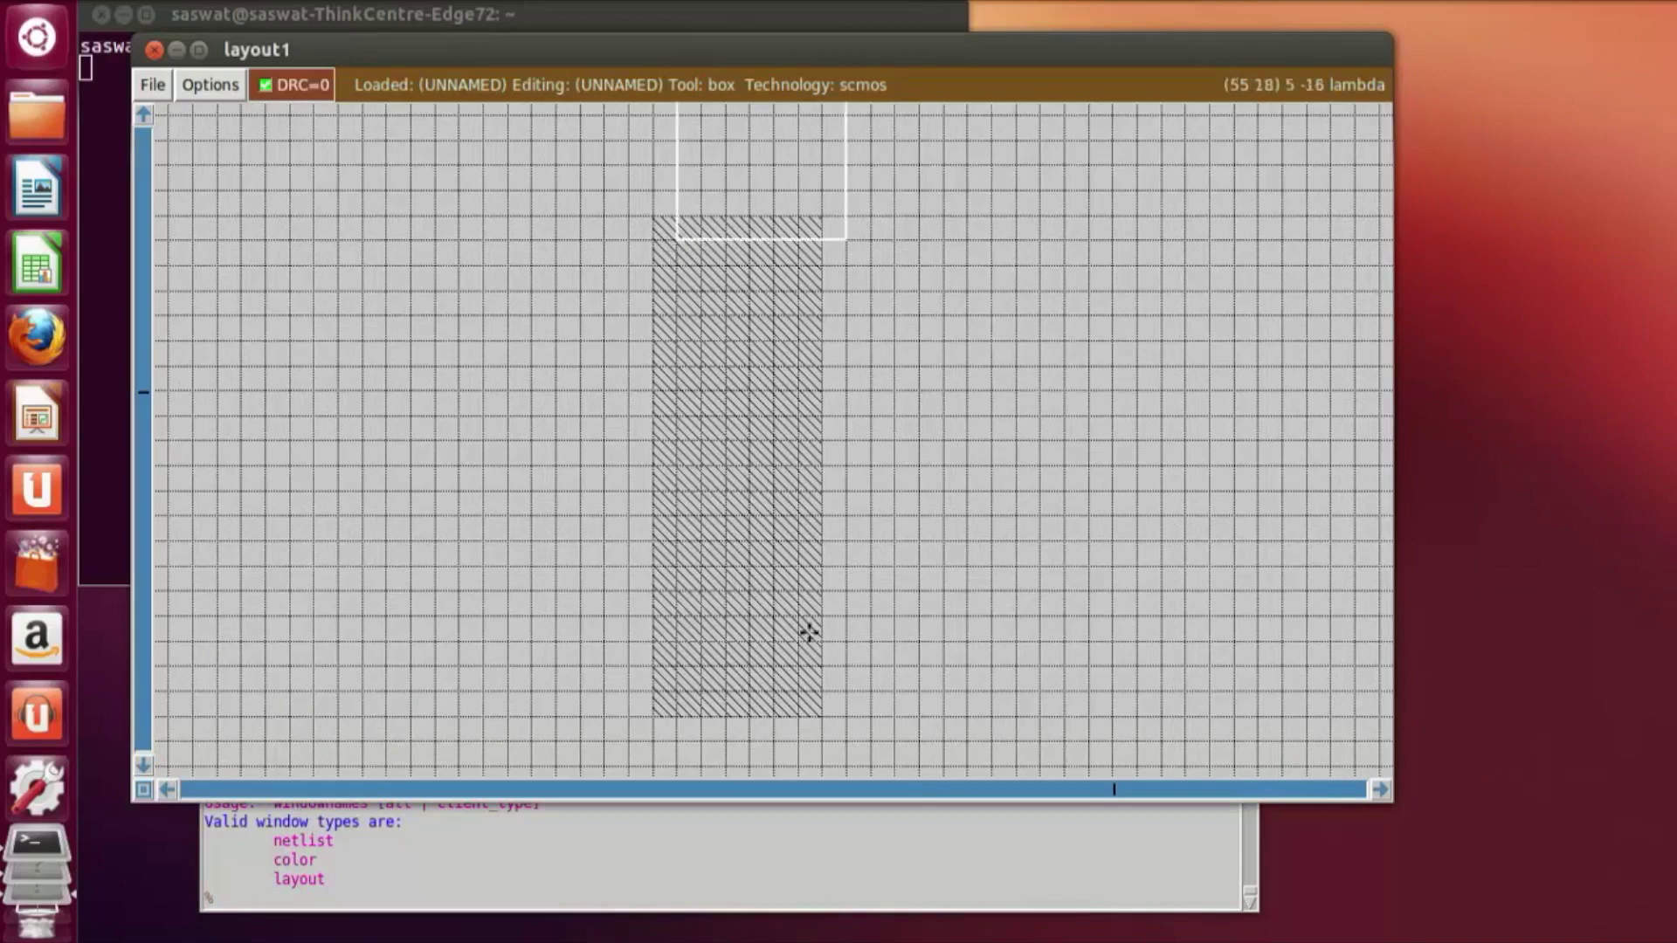
{"action": "right_click", "coordinate": [798, 692]}
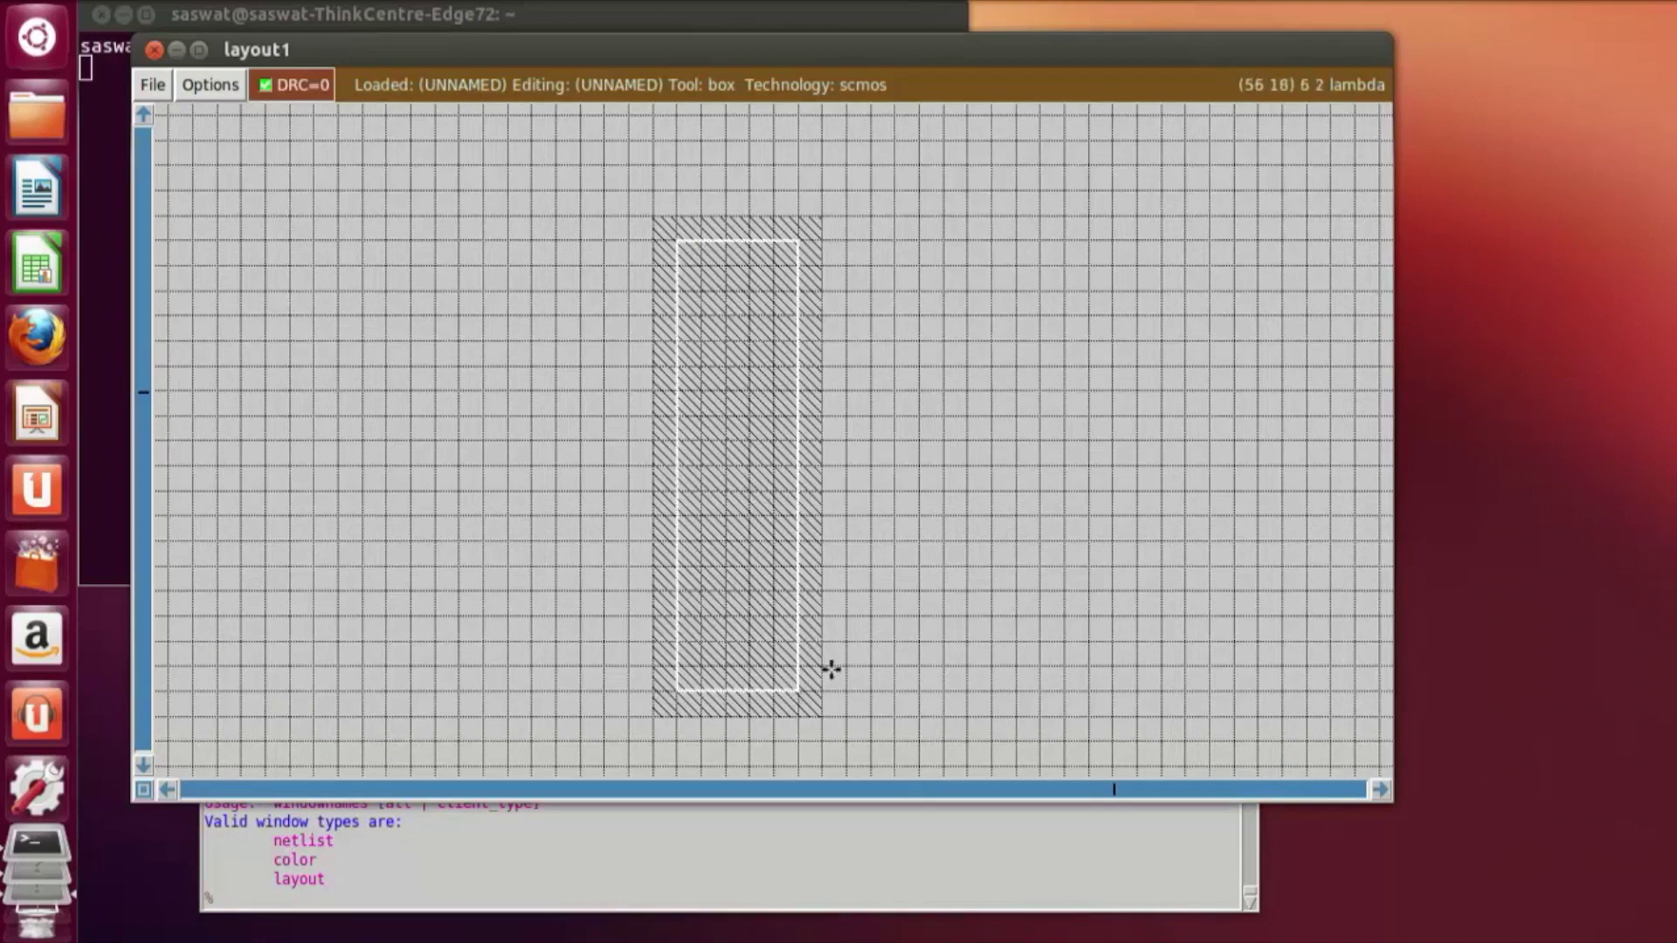
{"action": "left_click", "coordinate": [407, 895]}
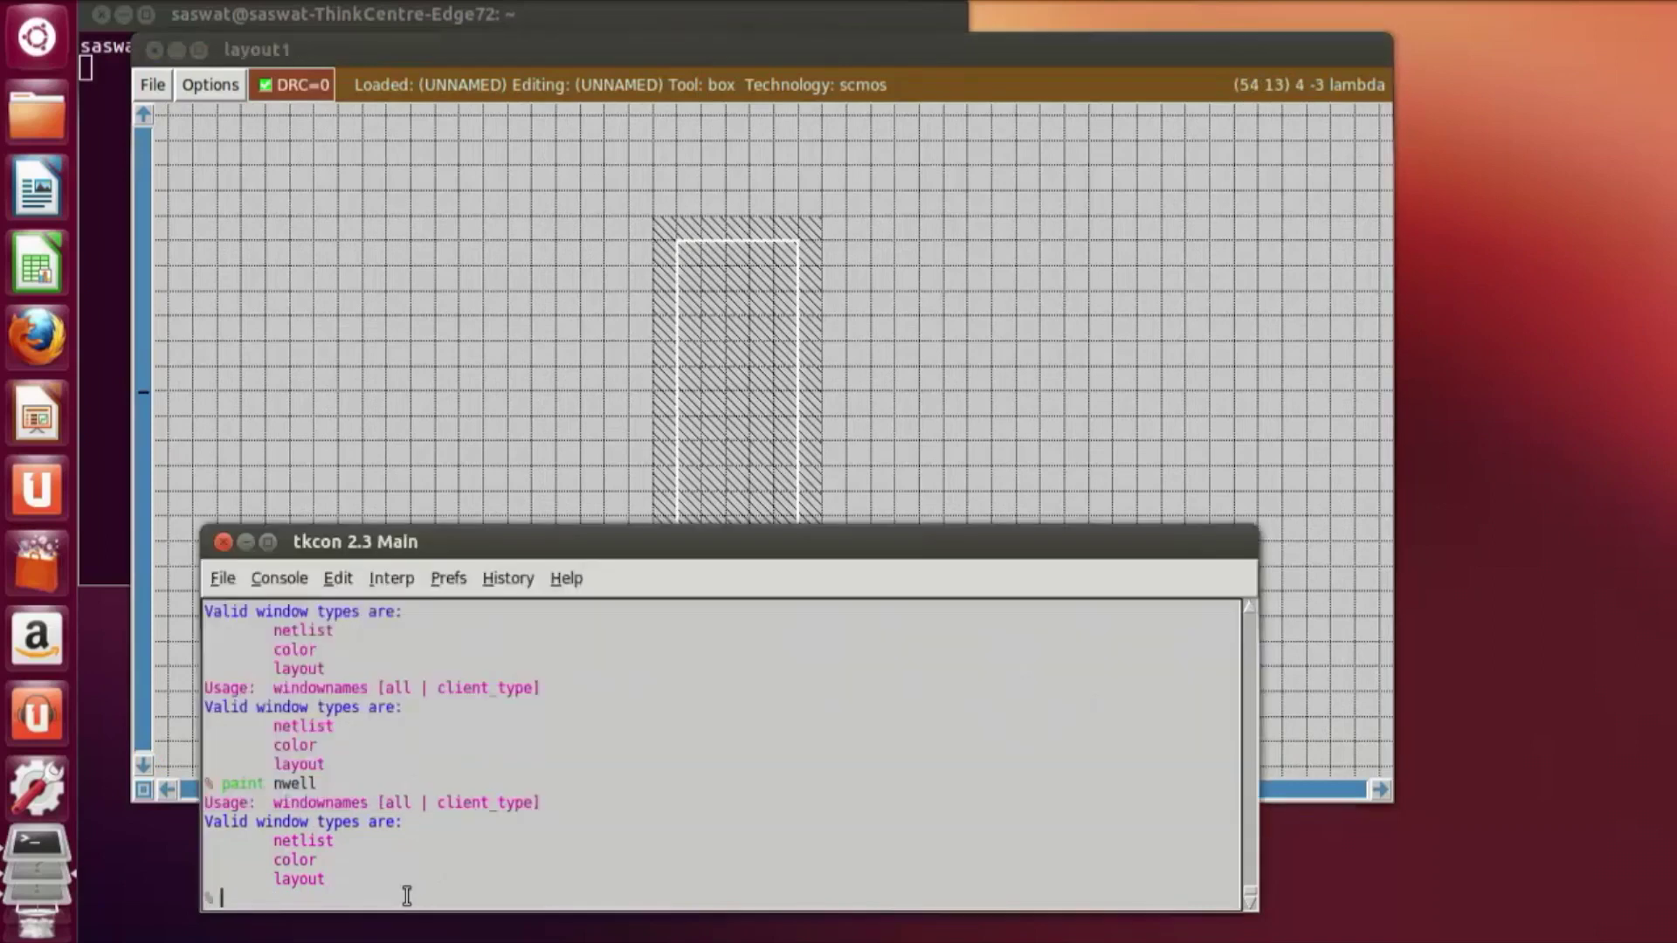
{"action": "type", "text": "paint pdiff"}
{"action": "key", "text": "Return"}
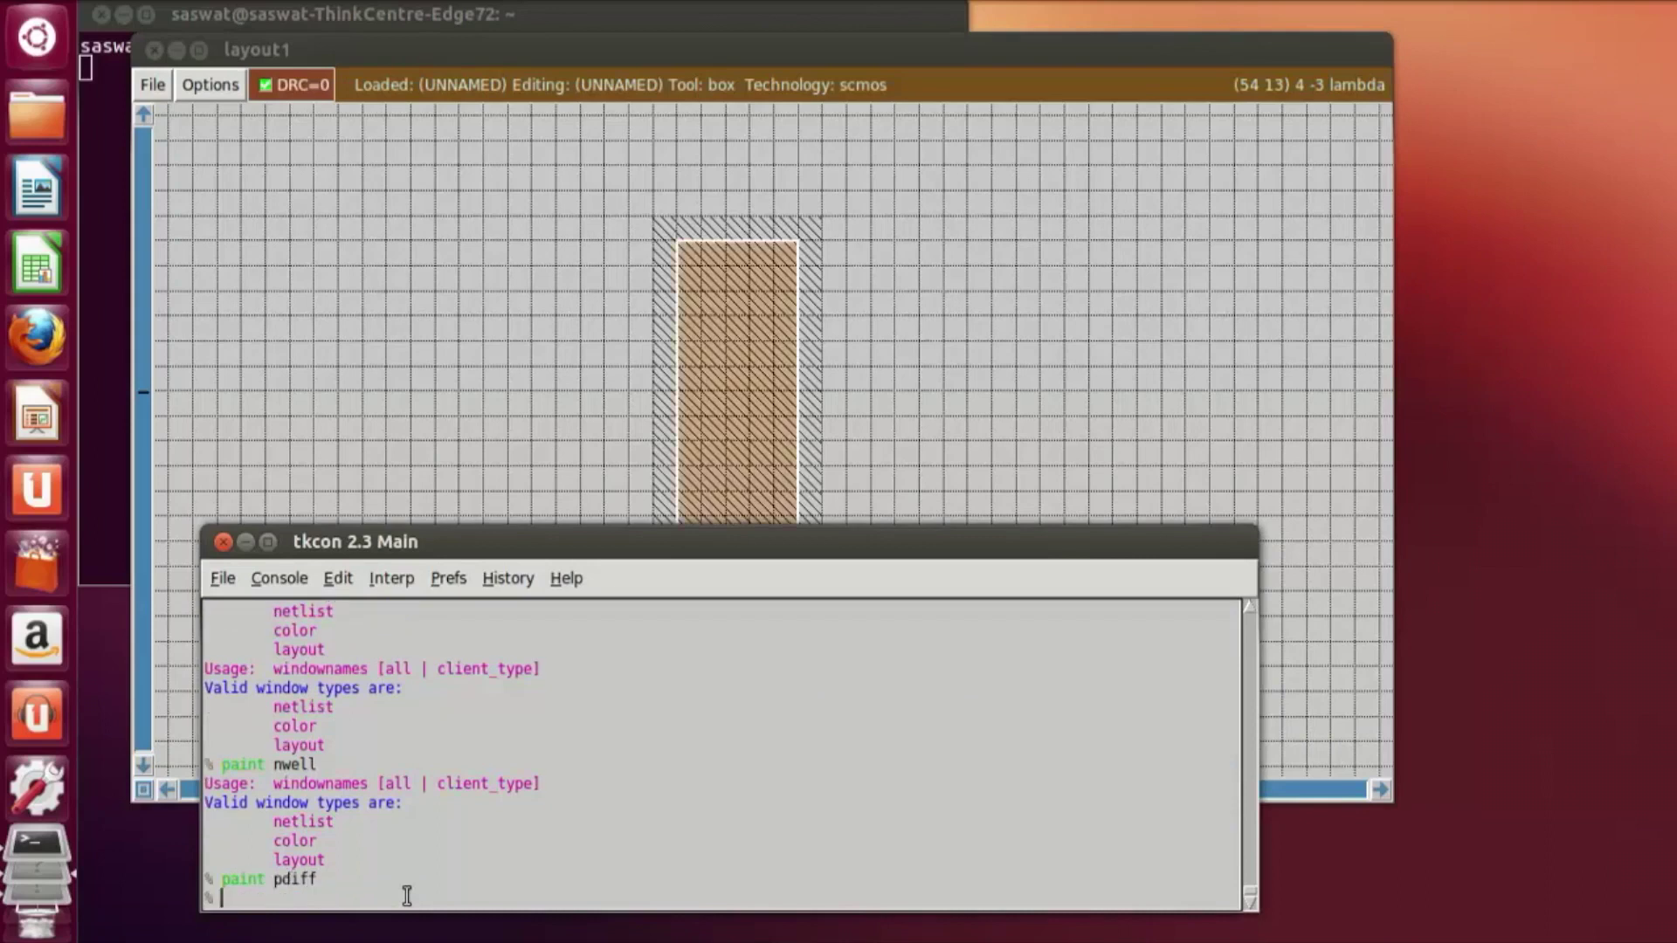
Step: Place the 5 by 18 lambda box below the n-well, in line with the pdiff strip and about 6 lambda beneath the well's lower edge
{"action": "left_click", "coordinate": [1082, 441]}
{"action": "scroll", "coordinate": [1081, 449], "scroll_direction": "down", "scroll_amount": 3}
{"action": "scroll", "coordinate": [1081, 448], "scroll_direction": "down", "scroll_amount": 4}
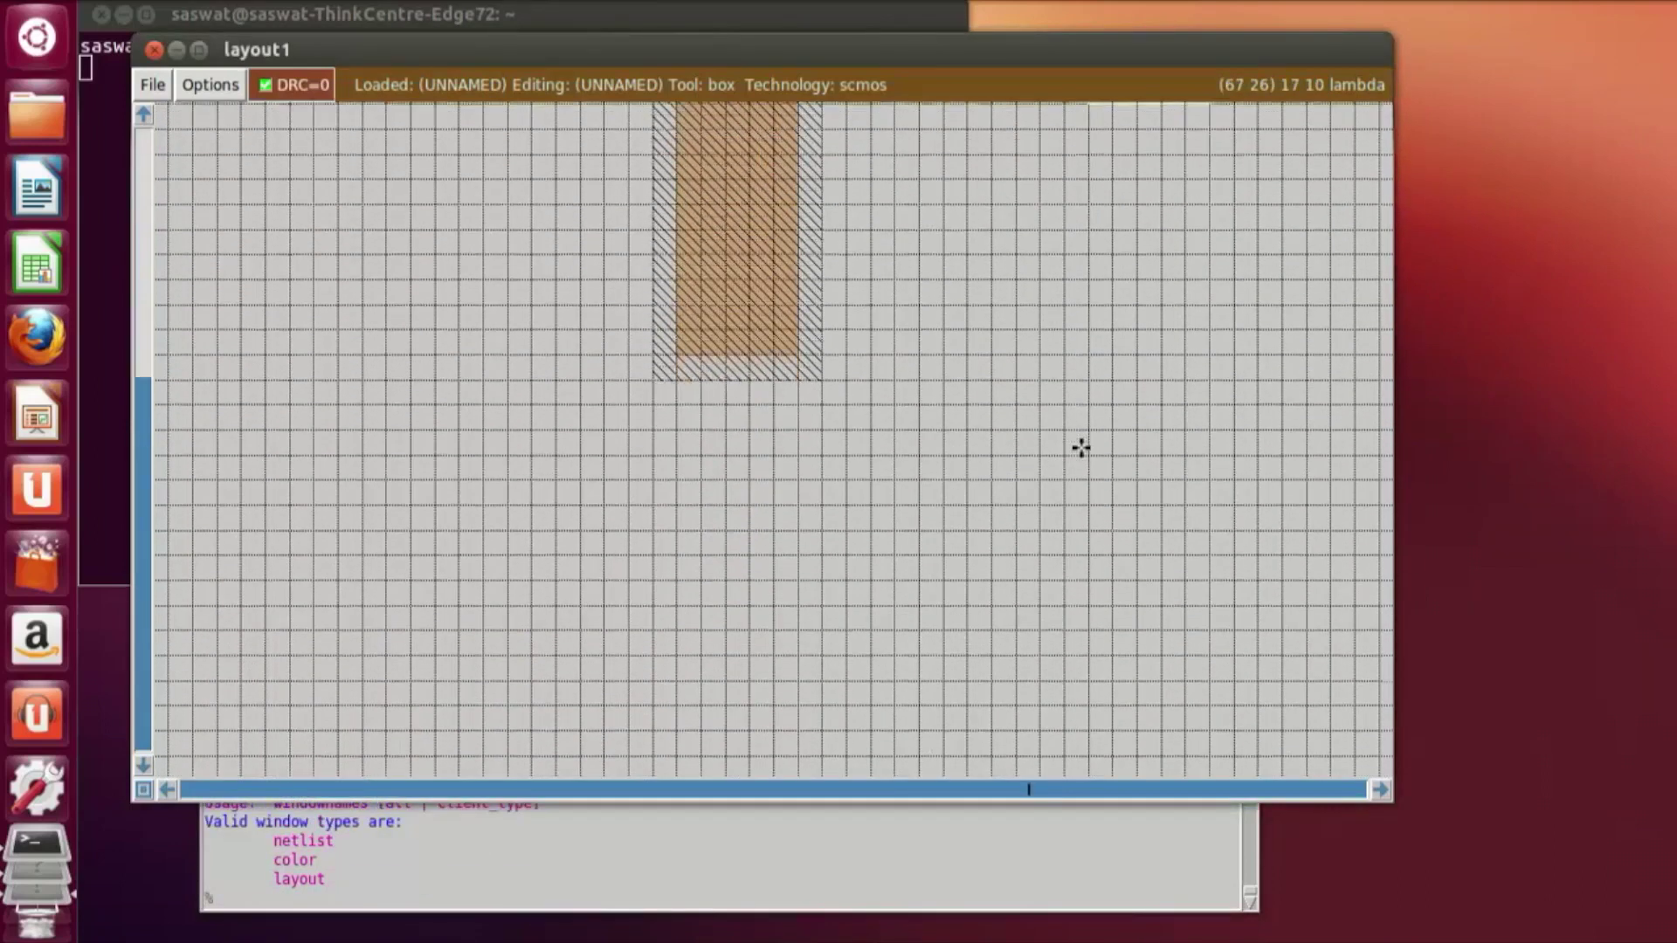
{"action": "key", "text": "shift+z"}
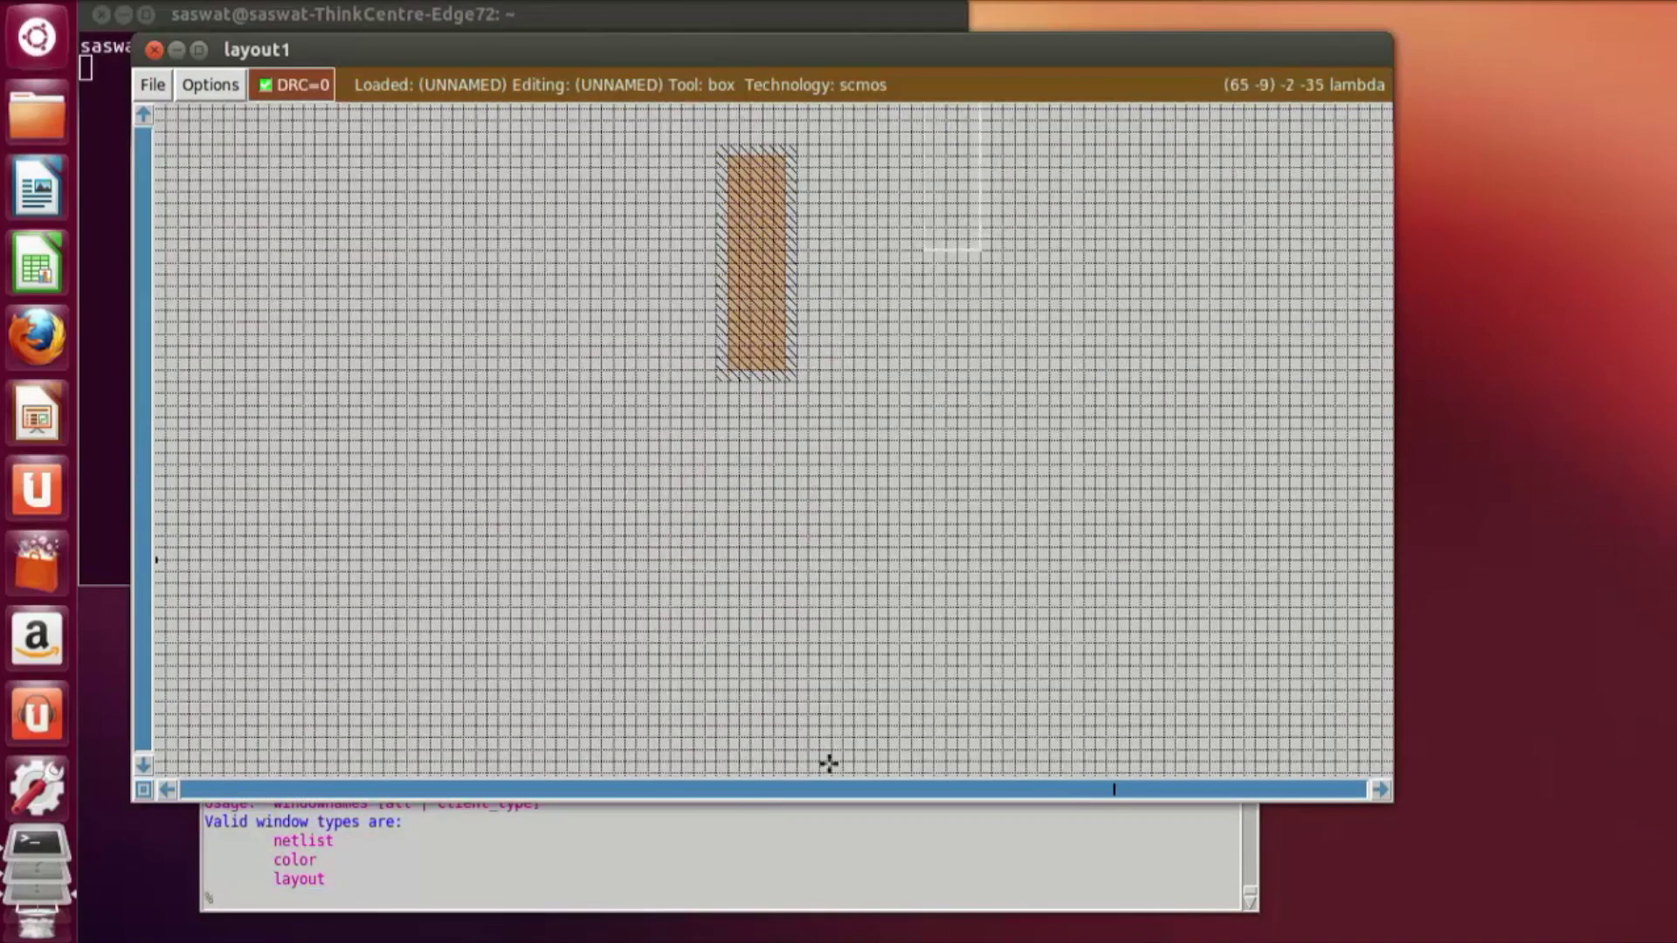
{"action": "left_click", "coordinate": [764, 736]}
{"action": "left_click", "coordinate": [738, 702]}
{"action": "left_click", "coordinate": [743, 673]}
{"action": "key", "text": "z"}
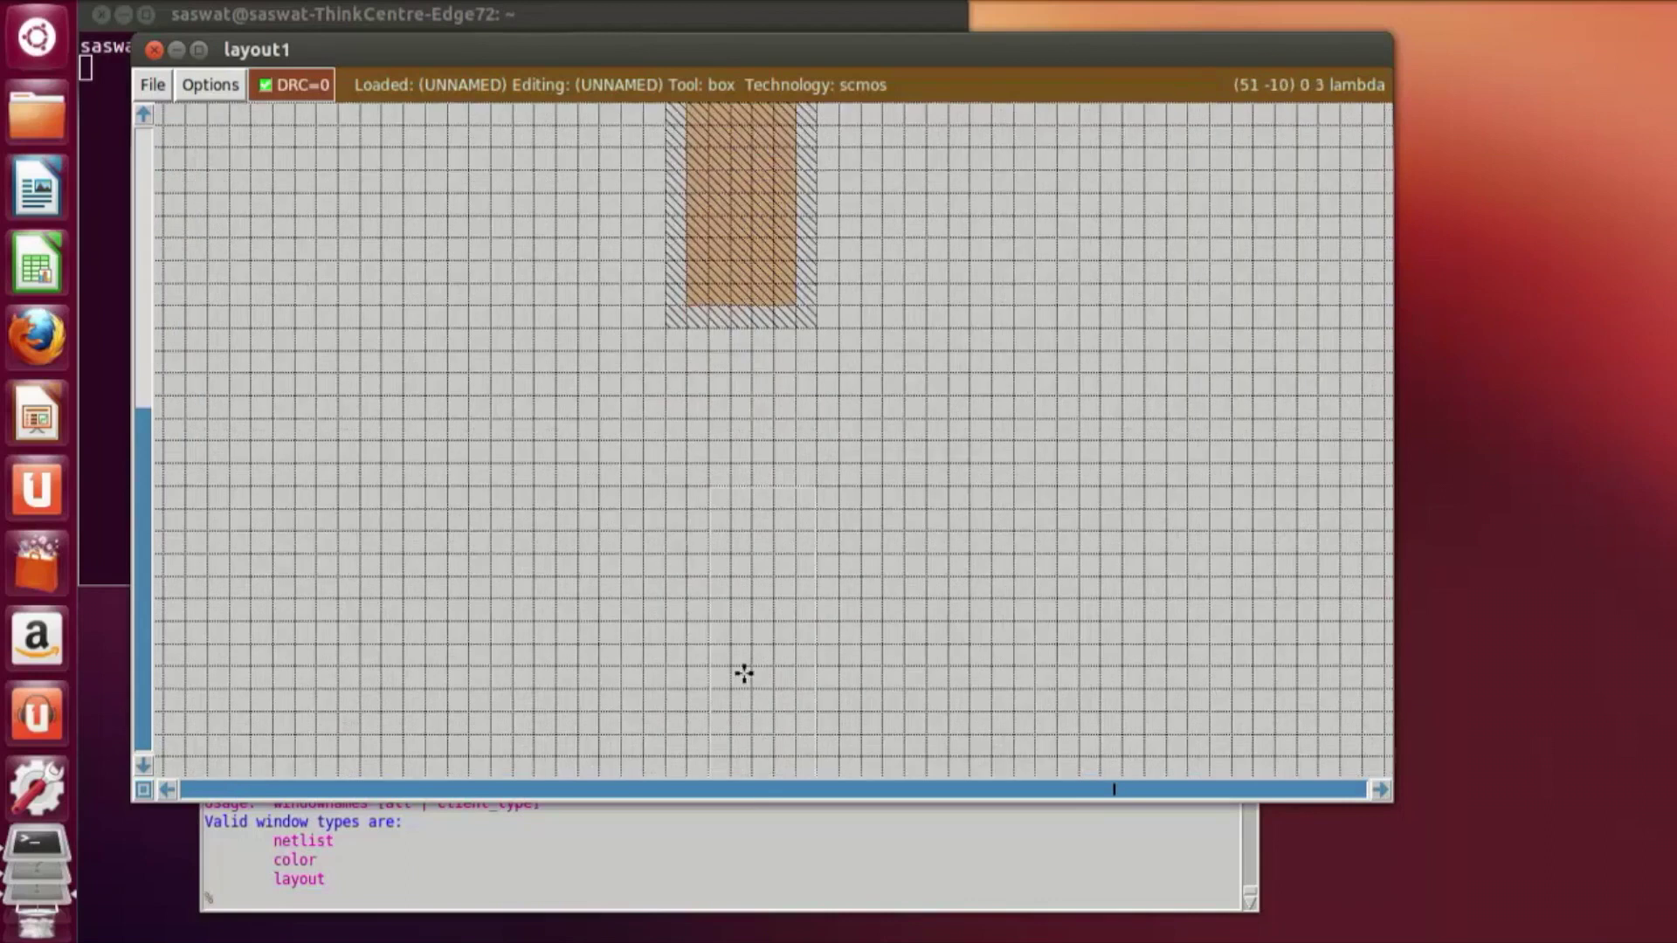
{"action": "left_click", "coordinate": [690, 775]}
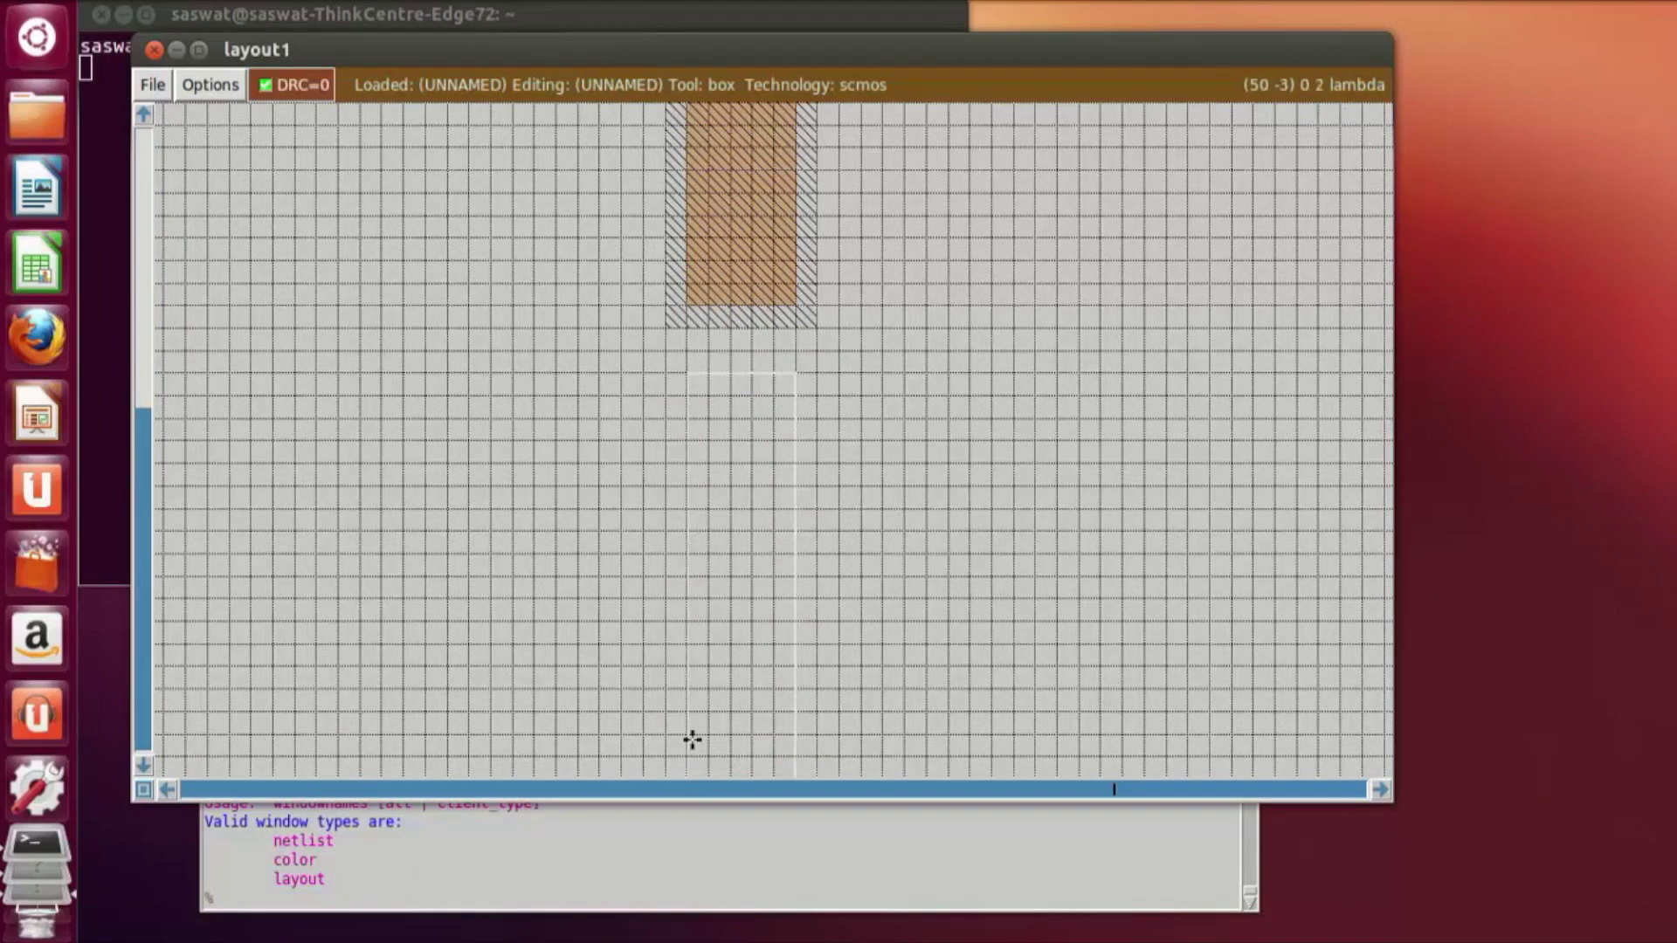
{"action": "scroll", "coordinate": [692, 745], "scroll_direction": "down", "scroll_amount": 2}
{"action": "left_click", "coordinate": [699, 689]}
{"action": "left_click", "coordinate": [691, 684]}
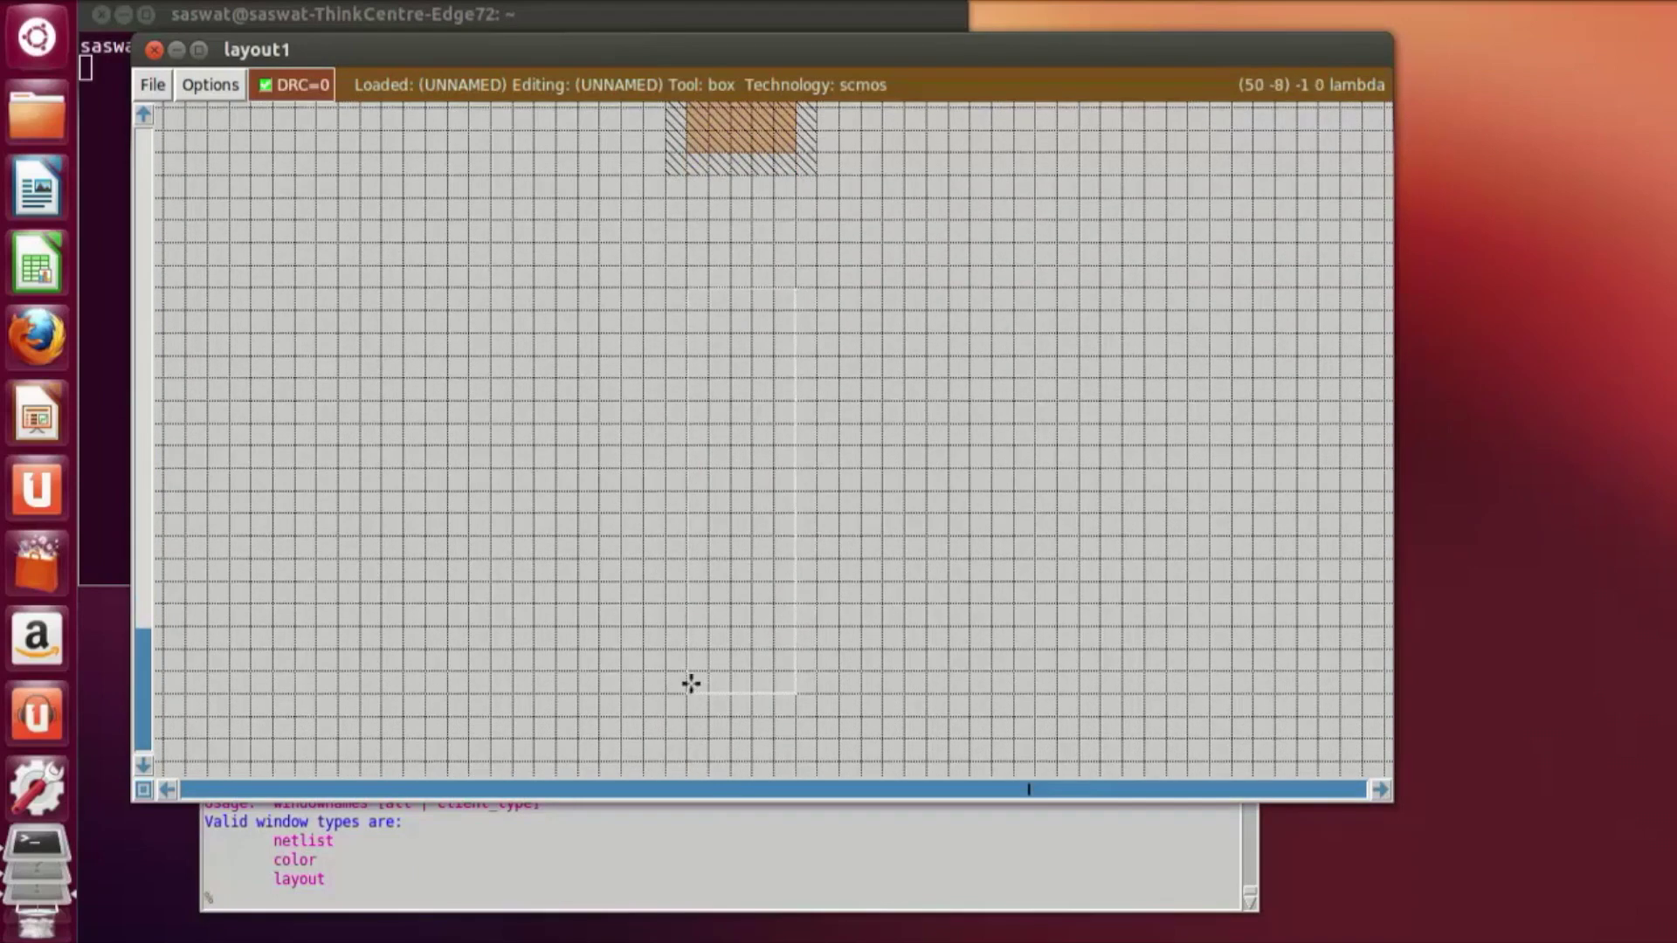
{"action": "left_click", "coordinate": [691, 717]}
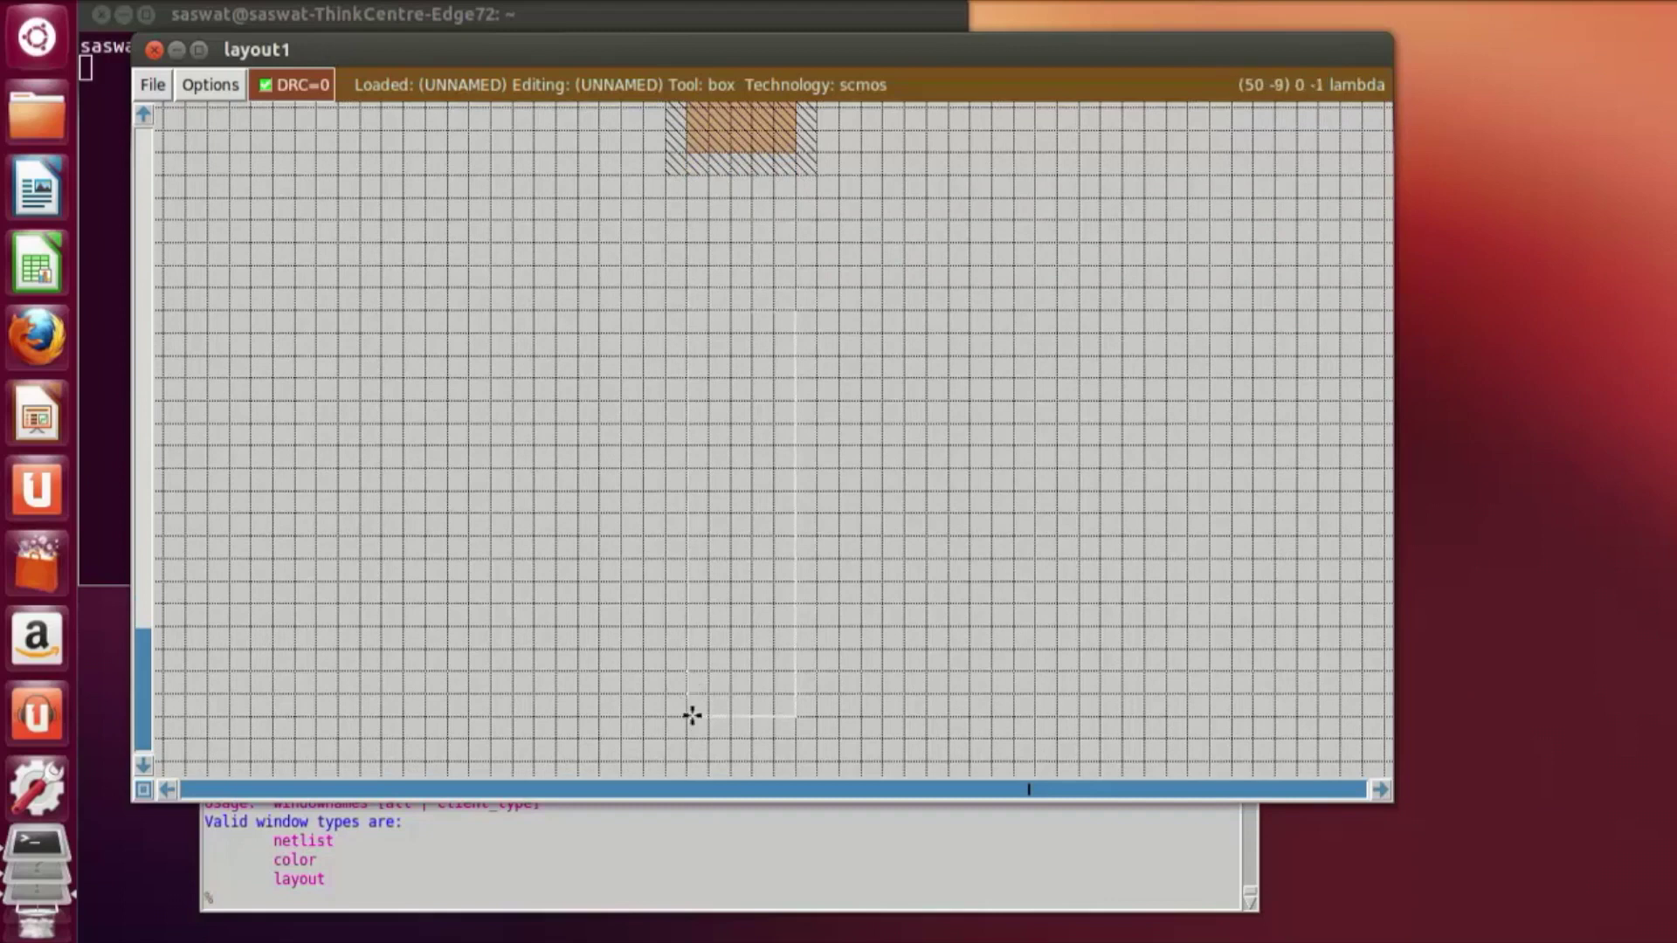
Step: Fill the box below the n-well with n-diffusion using the command paint ndiff
{"action": "left_click", "coordinate": [661, 903]}
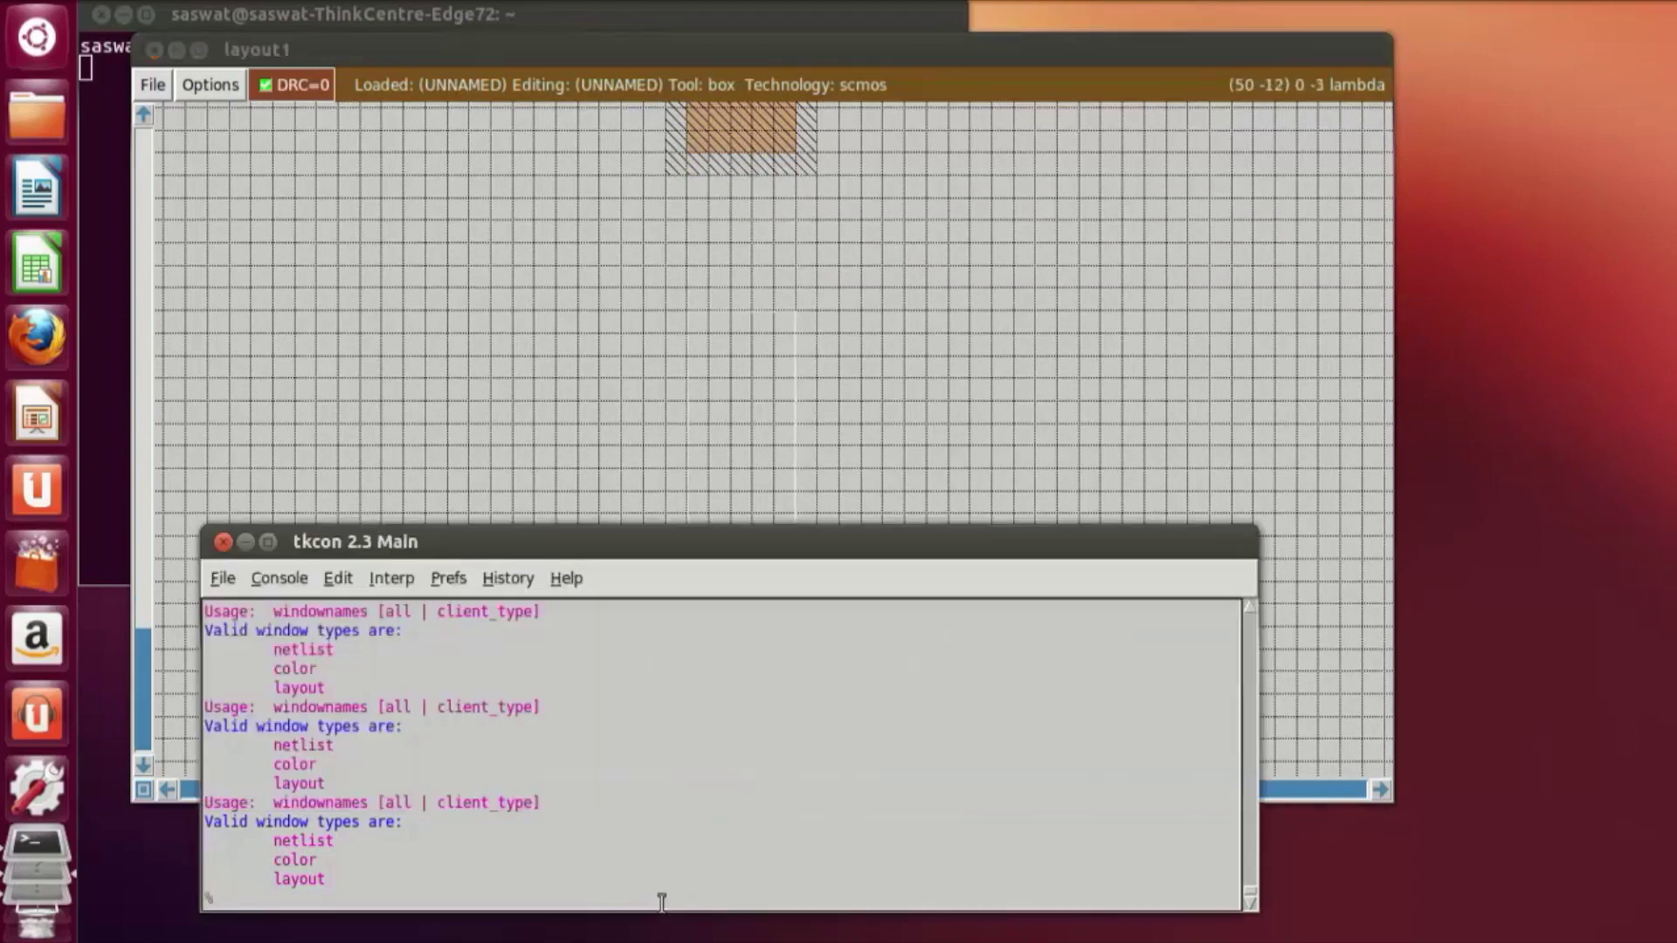
{"action": "type", "text": "paint ndiff"}
{"action": "key", "text": "Return"}
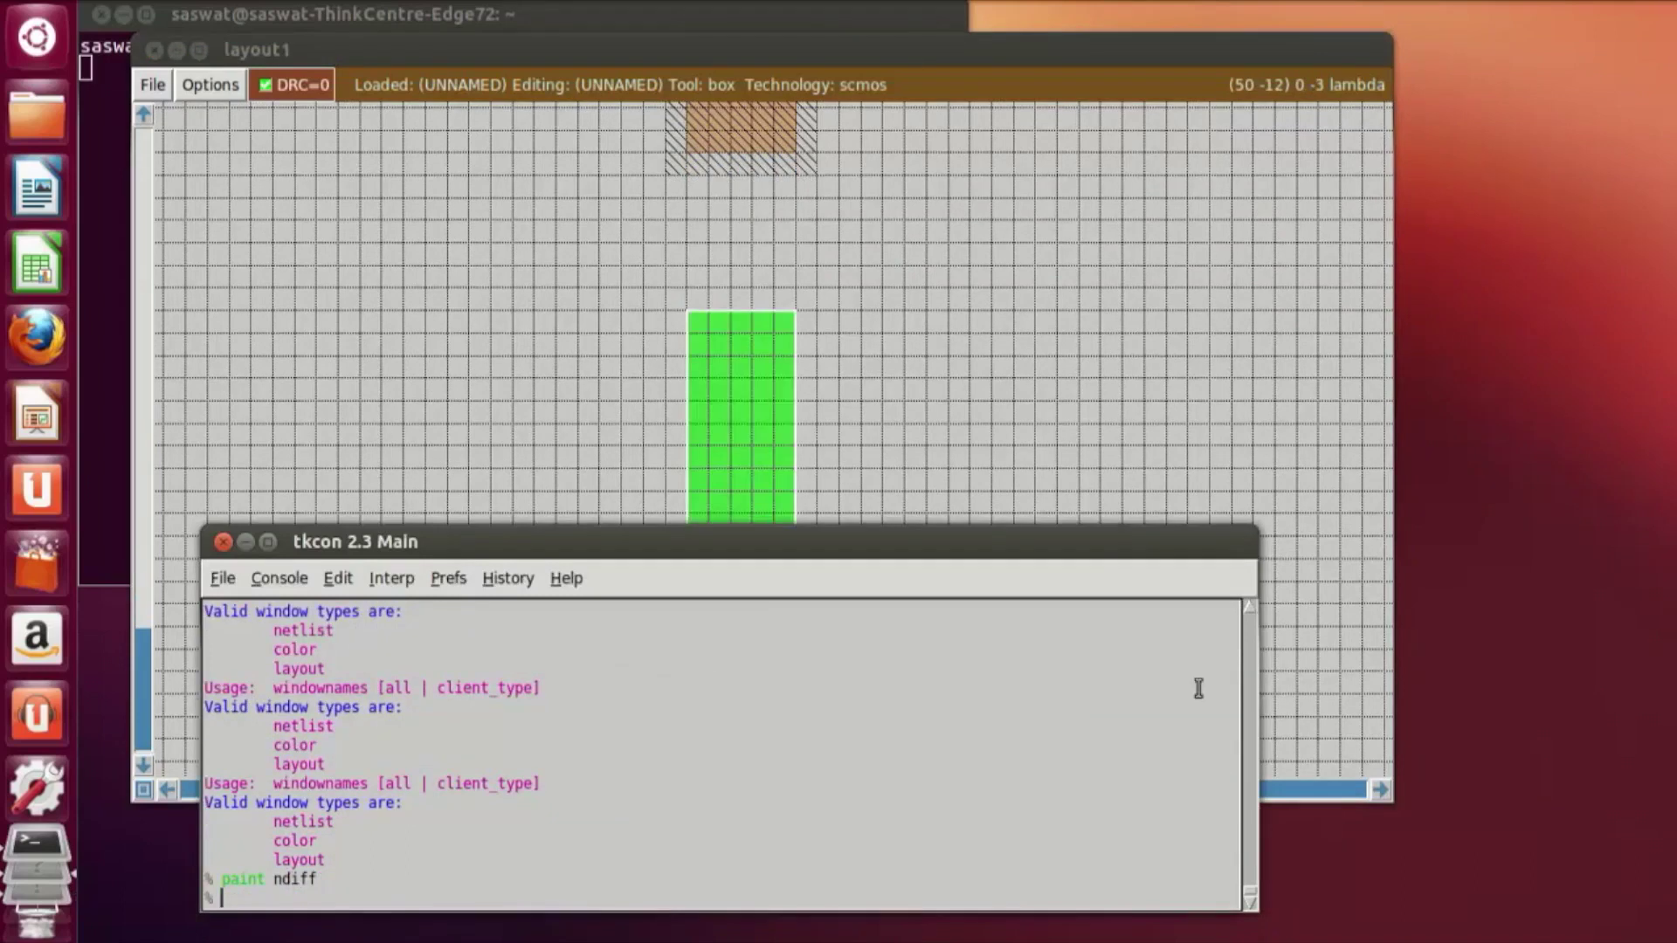
Step: Draw a horizontal box about 29 lambda wide and 2 lambda tall crossing the middle of the pdiff strip and extending beyond both sides
{"action": "left_click", "coordinate": [1149, 478]}
{"action": "scroll", "coordinate": [1150, 478], "scroll_direction": "up", "scroll_amount": 2}
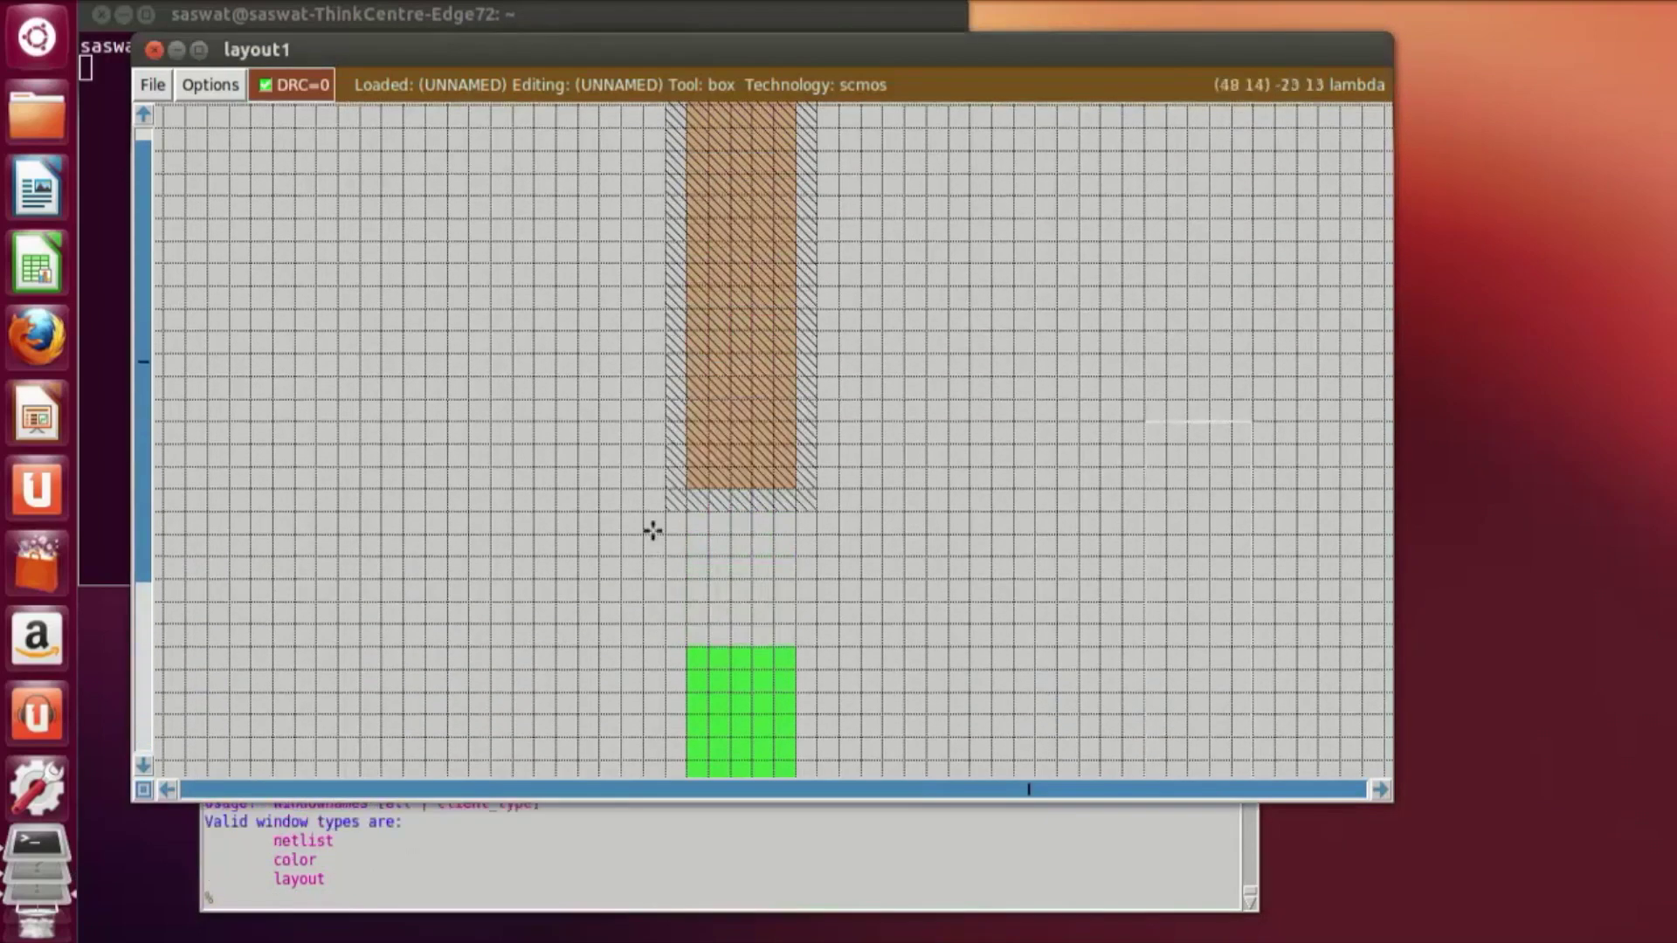
{"action": "scroll", "coordinate": [652, 524], "scroll_direction": "up", "scroll_amount": 1}
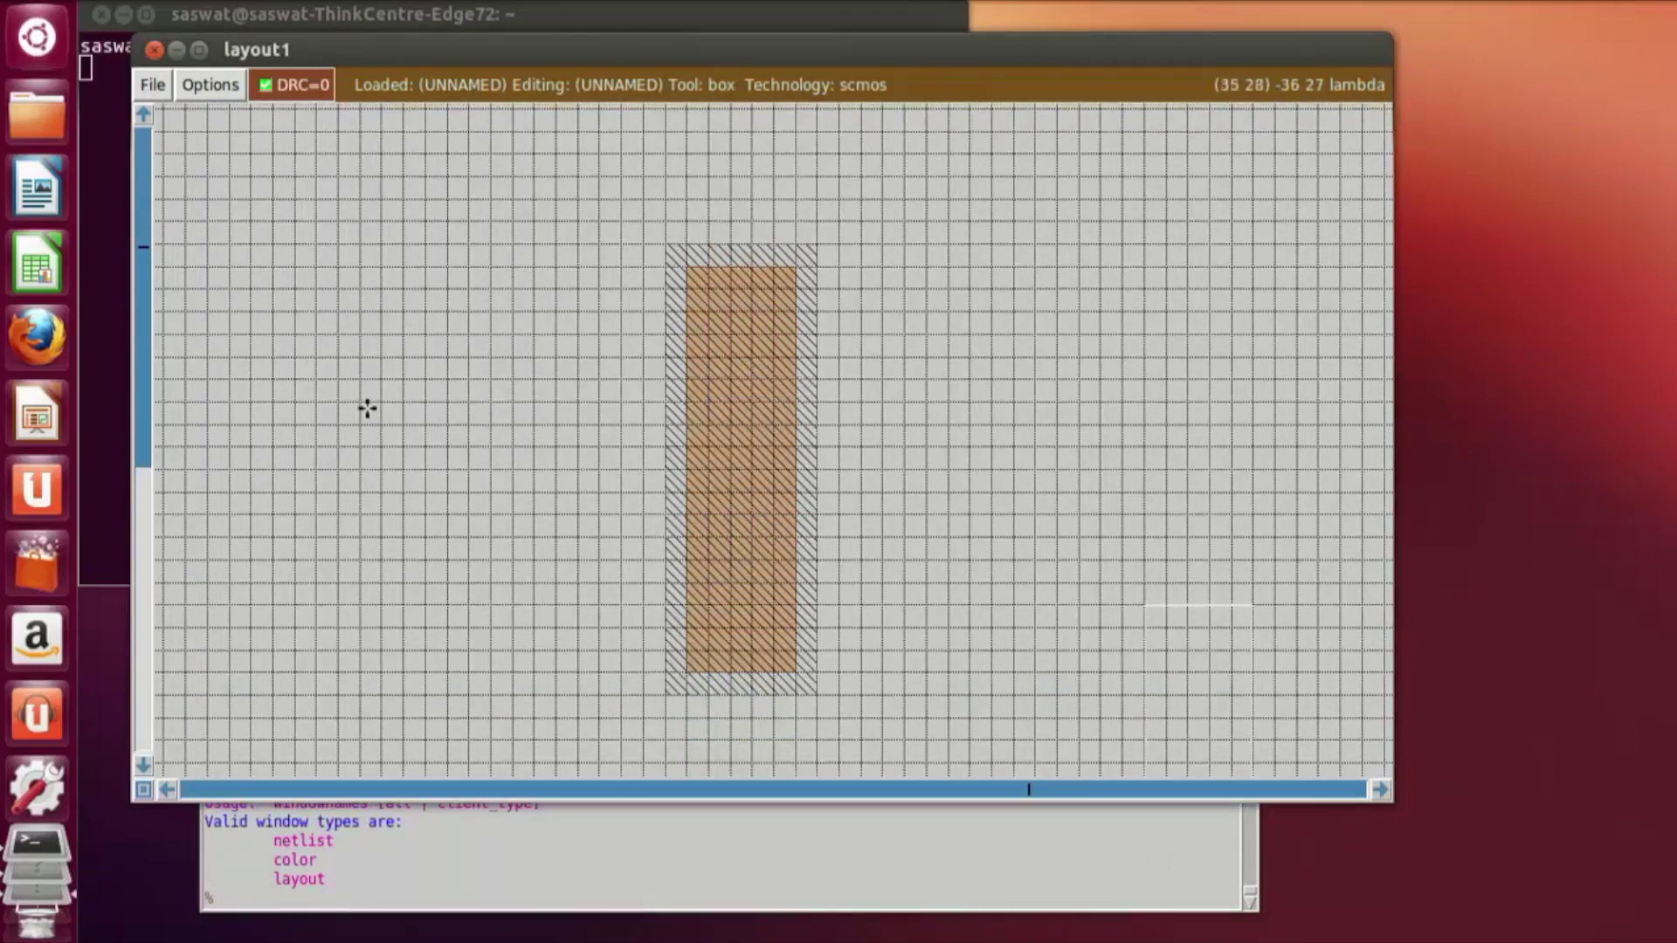
{"action": "left_click", "coordinate": [341, 402]}
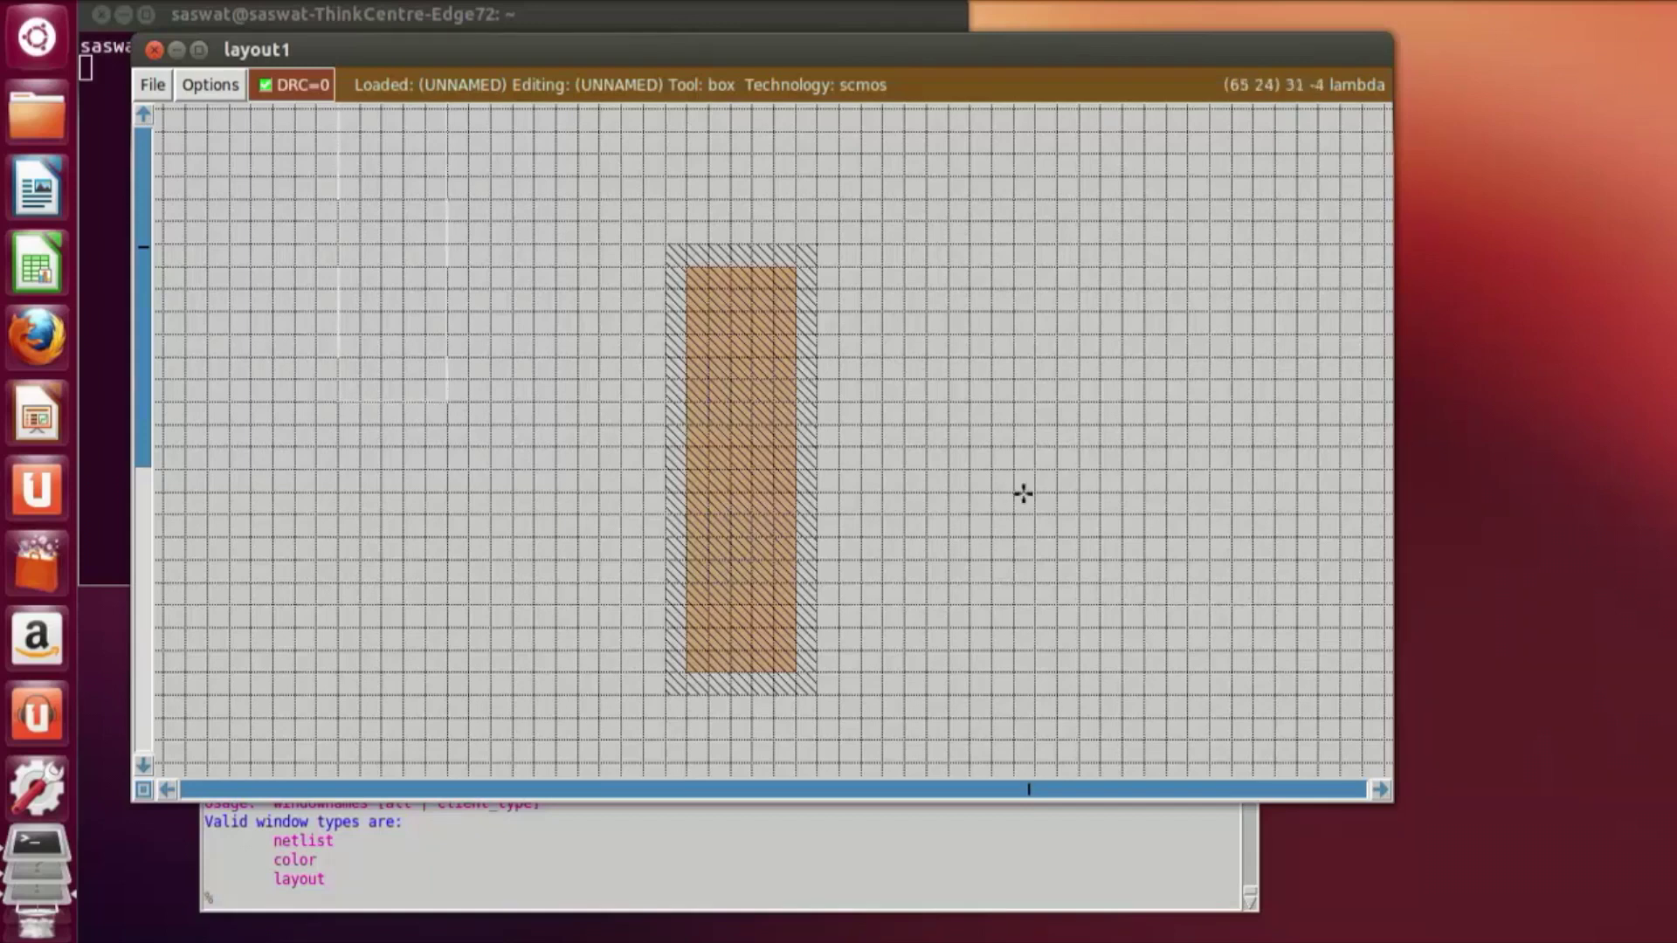
{"action": "right_click", "coordinate": [967, 487]}
{"action": "right_click", "coordinate": [954, 463]}
{"action": "right_click", "coordinate": [964, 439]}
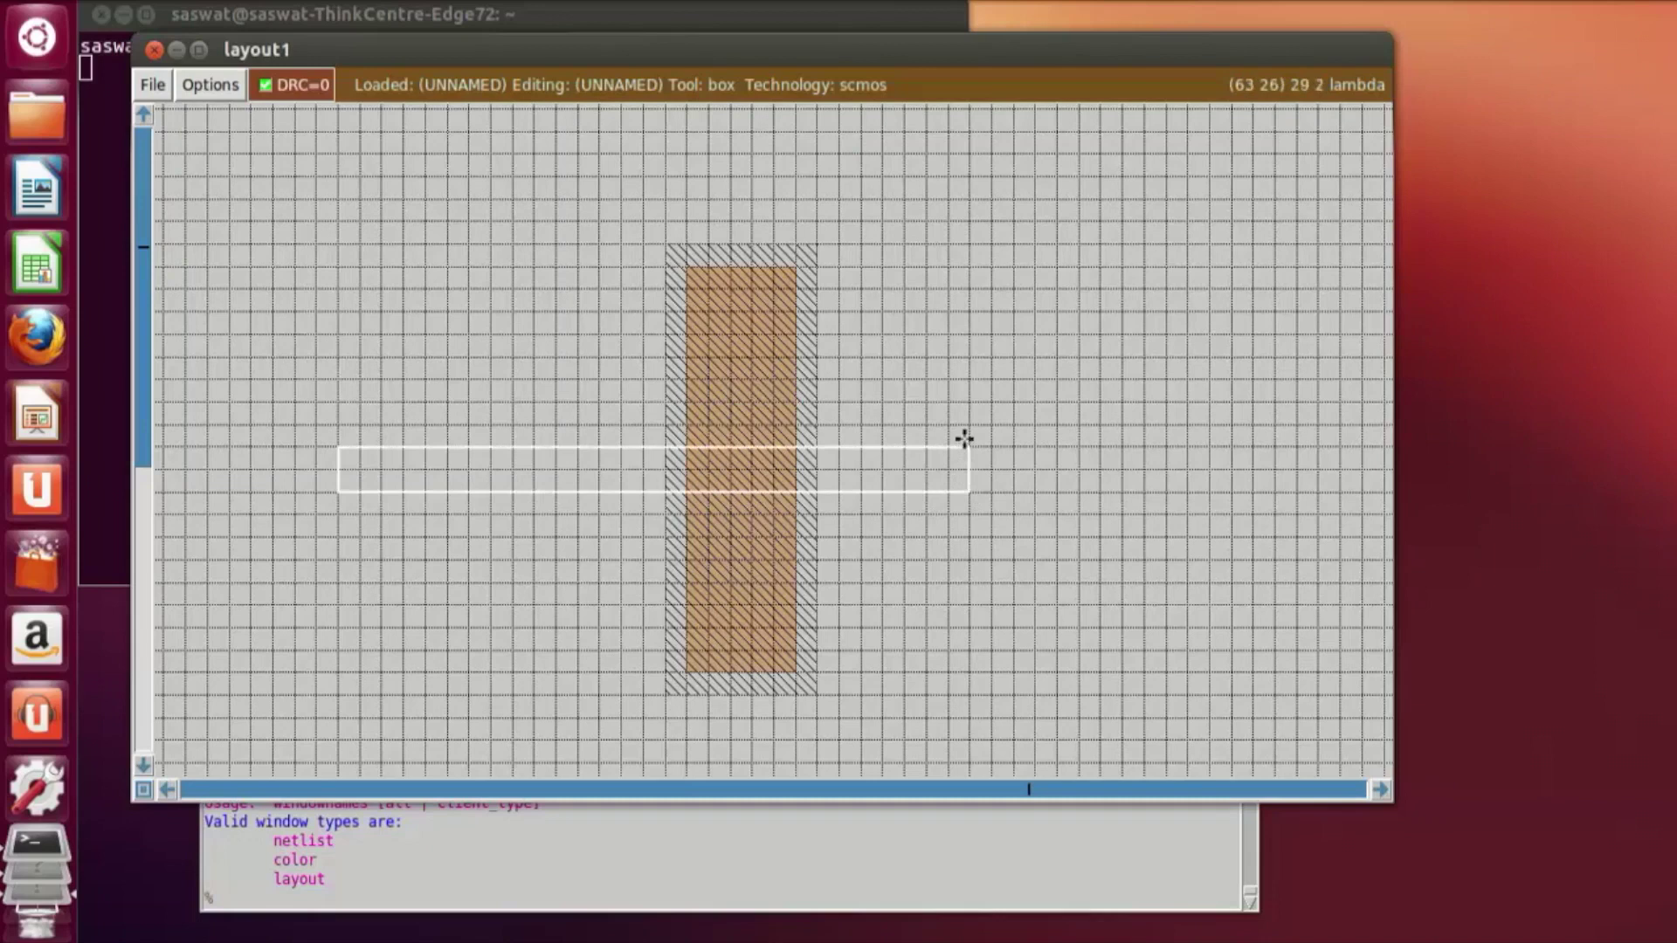
Step: Resize the horizontal box to about 20 by 2 lambda, crossing the middle of the pdiff strip and ending 2 lambda past its right edge
{"action": "left_click", "coordinate": [276, 494]}
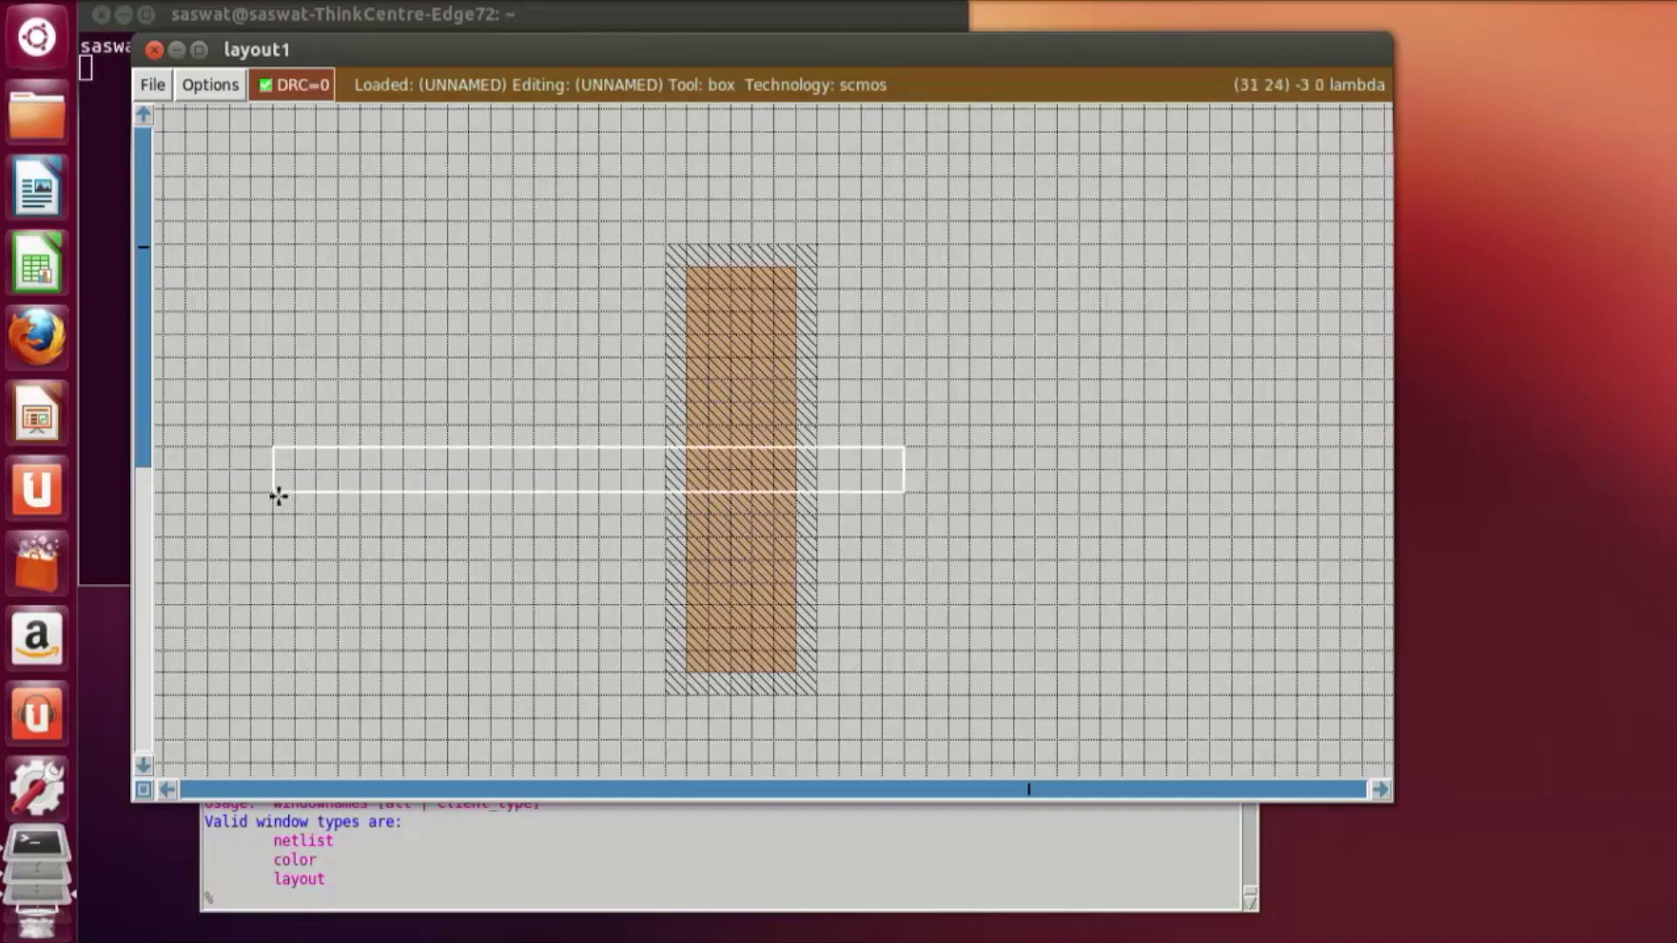
{"action": "left_click", "coordinate": [226, 485]}
{"action": "scroll", "coordinate": [889, 702], "scroll_direction": "down", "scroll_amount": 1}
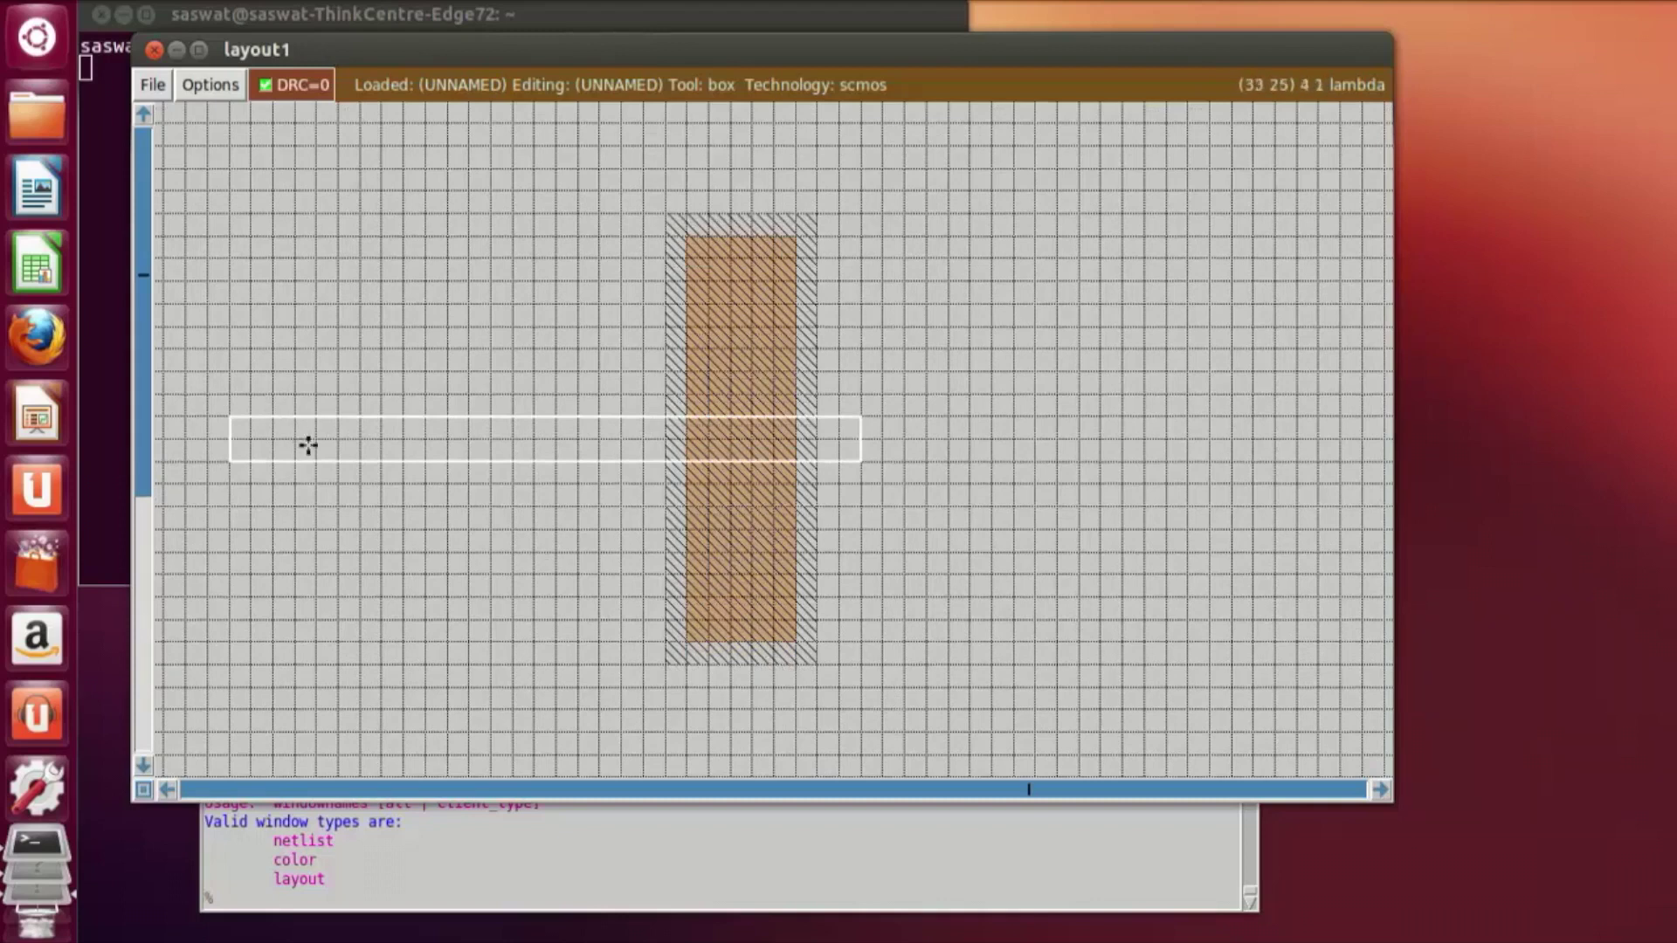
{"action": "right_click", "coordinate": [359, 458]}
{"action": "left_click", "coordinate": [385, 417]}
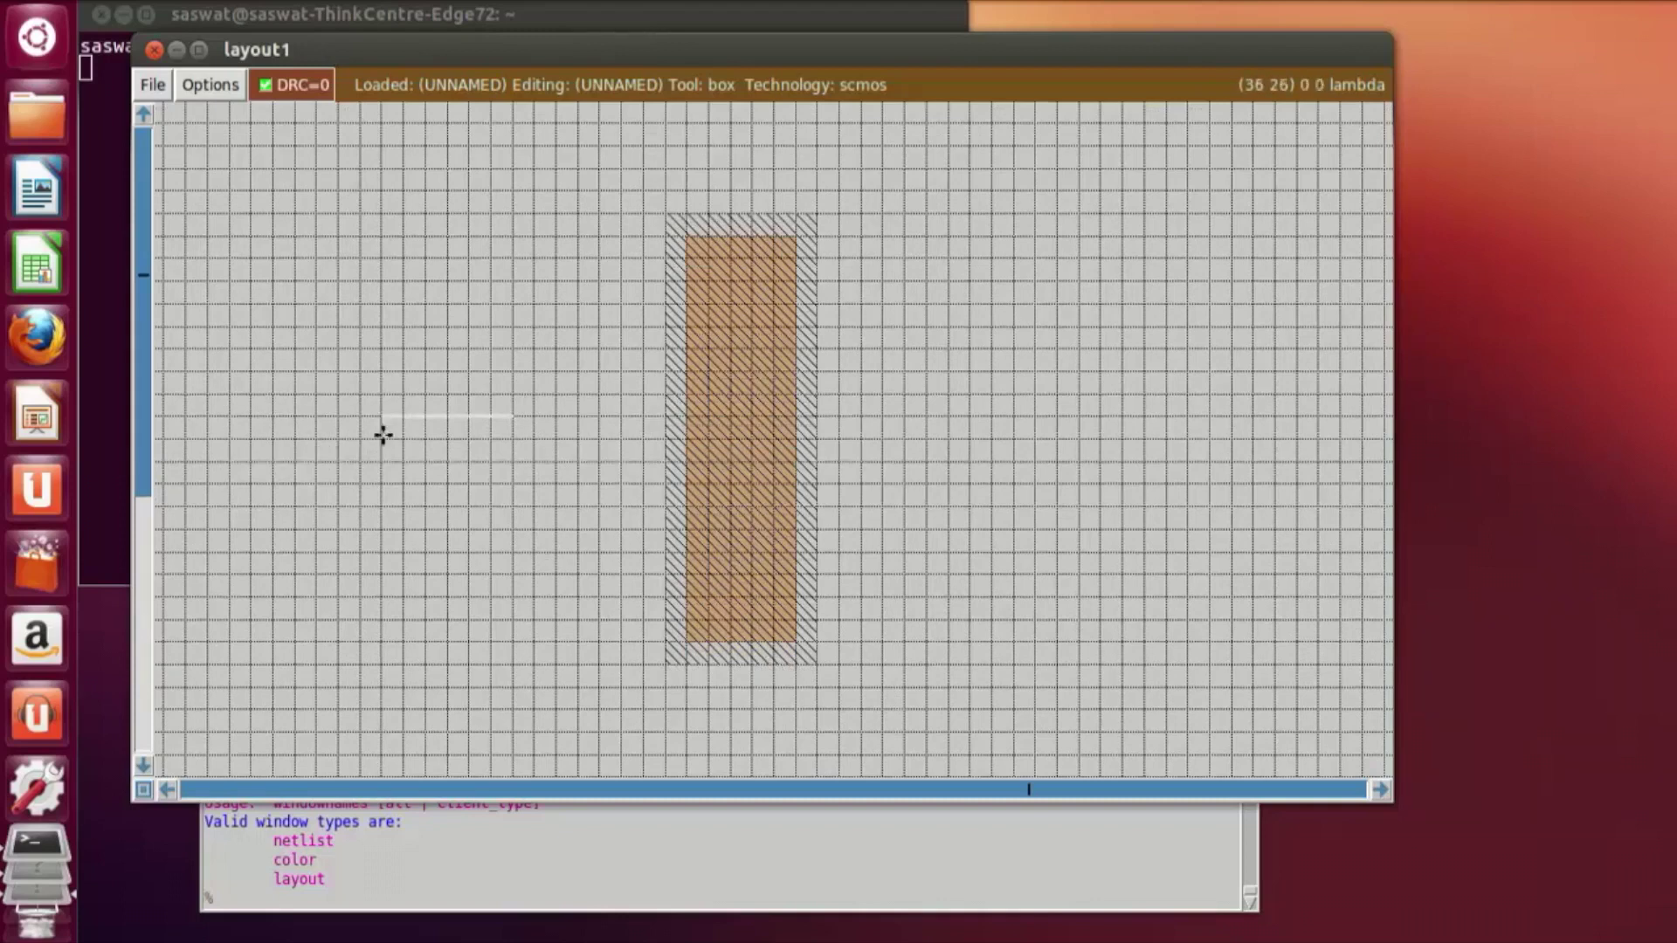
{"action": "left_click", "coordinate": [903, 438]}
{"action": "right_click", "coordinate": [468, 395]}
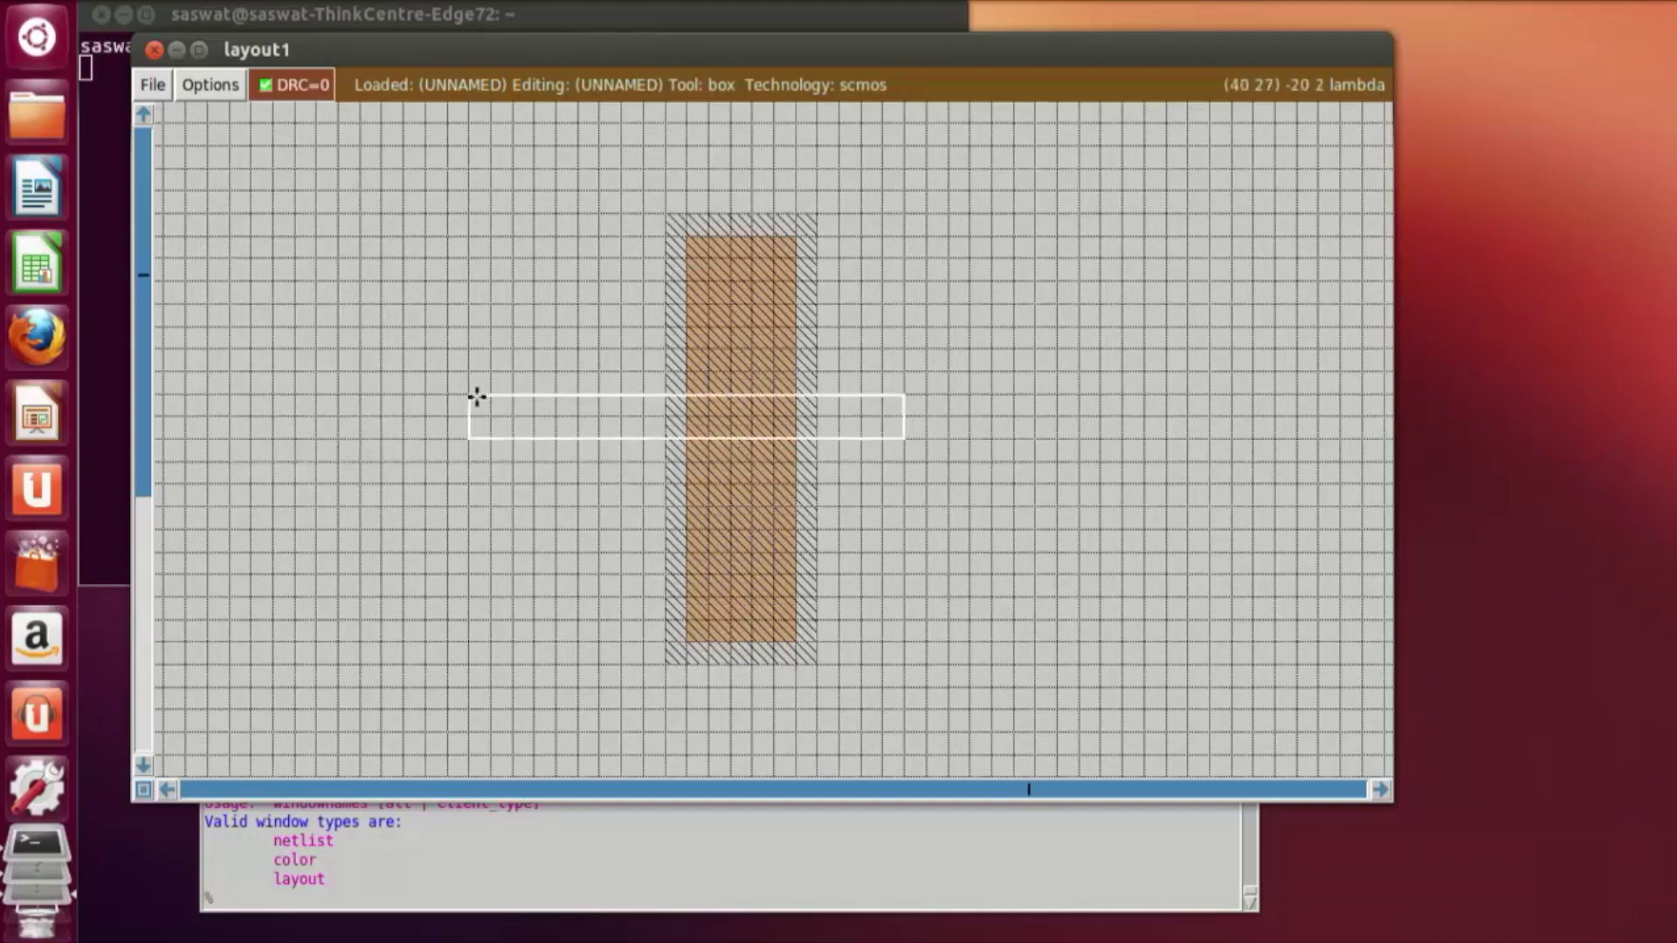
{"action": "left_click", "coordinate": [438, 441]}
{"action": "left_click", "coordinate": [413, 436]}
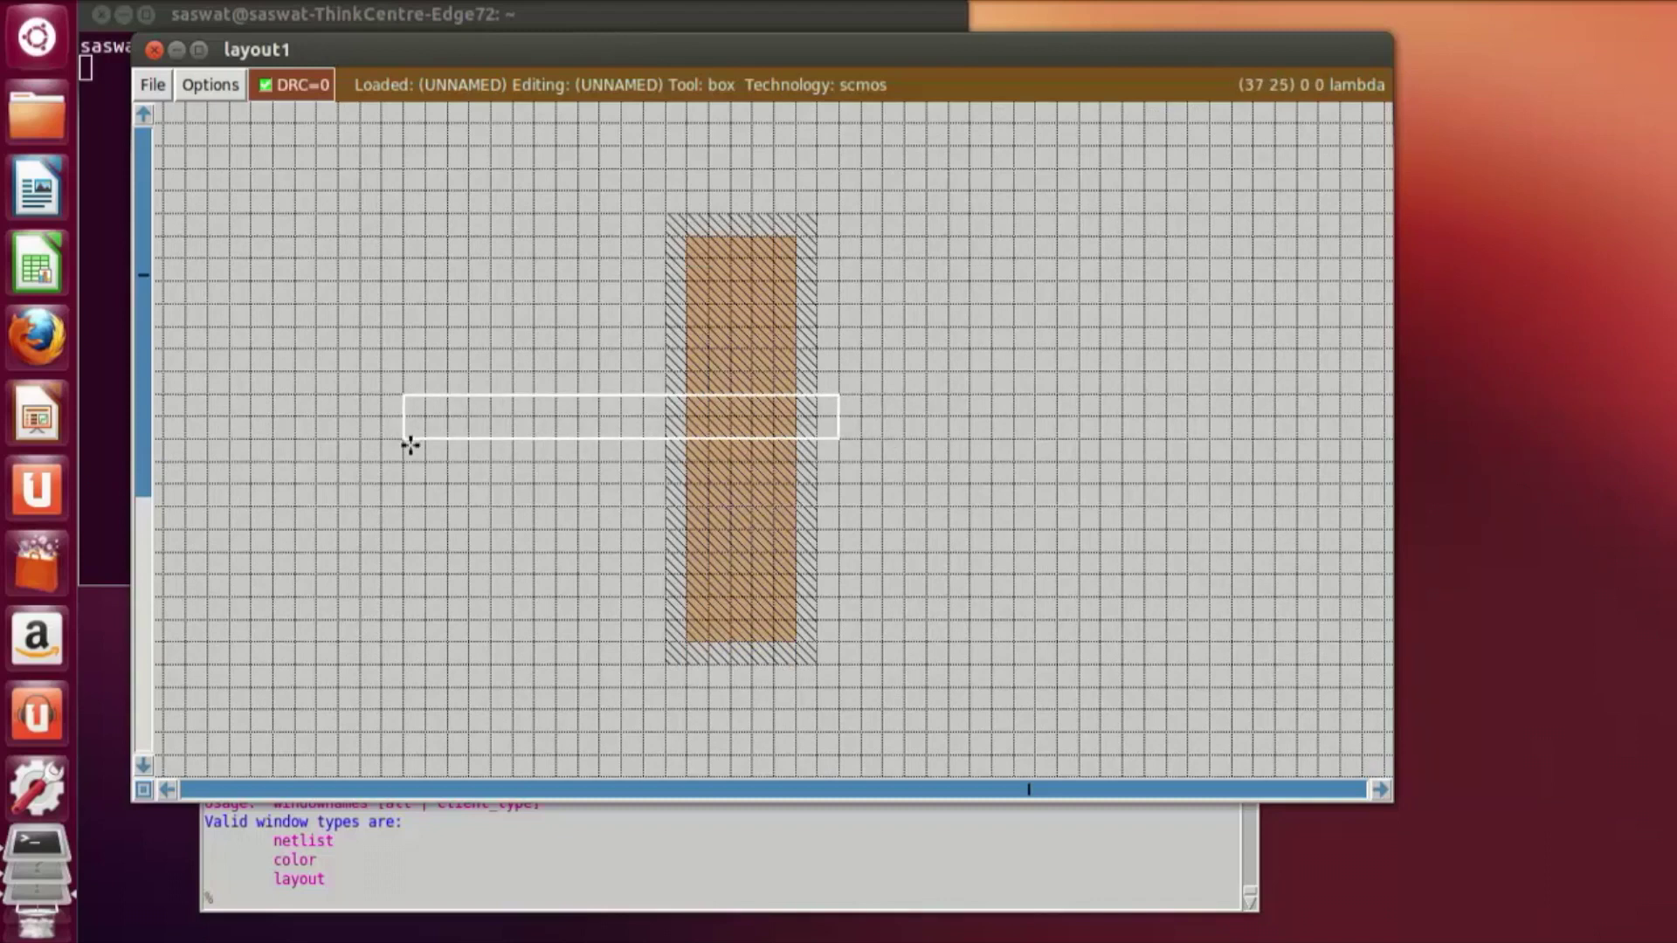
{"action": "left_click", "coordinate": [411, 466]}
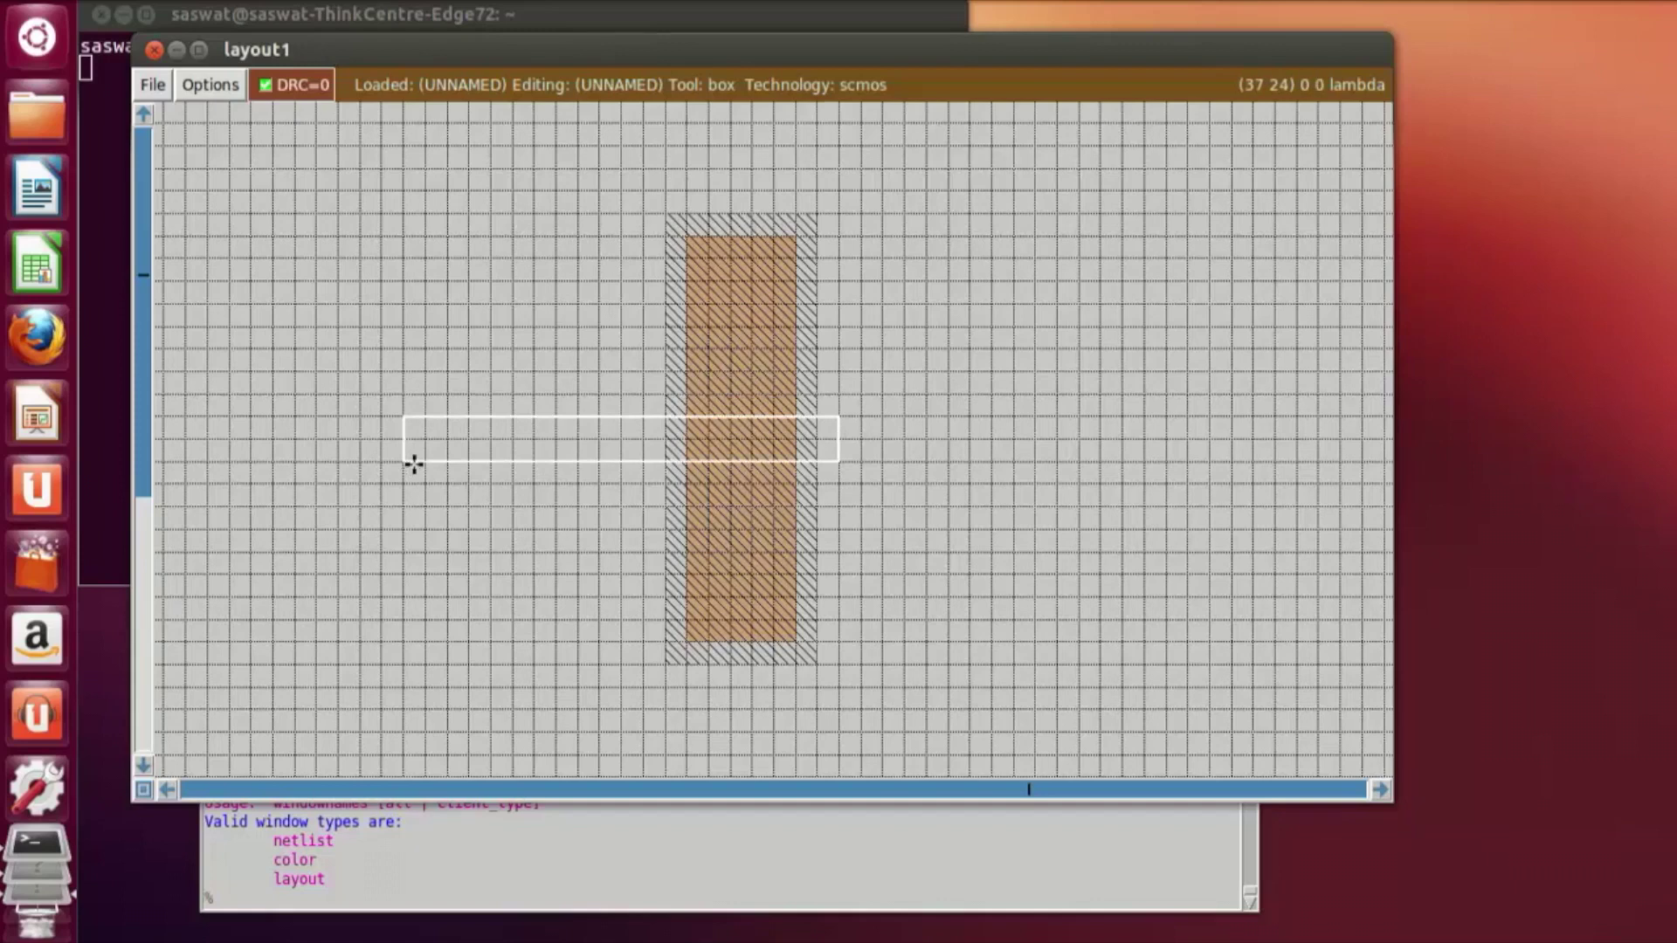
Step: Fill the box across the pdiff strip with polysilicon using the command paint poly
{"action": "left_click", "coordinate": [543, 904]}
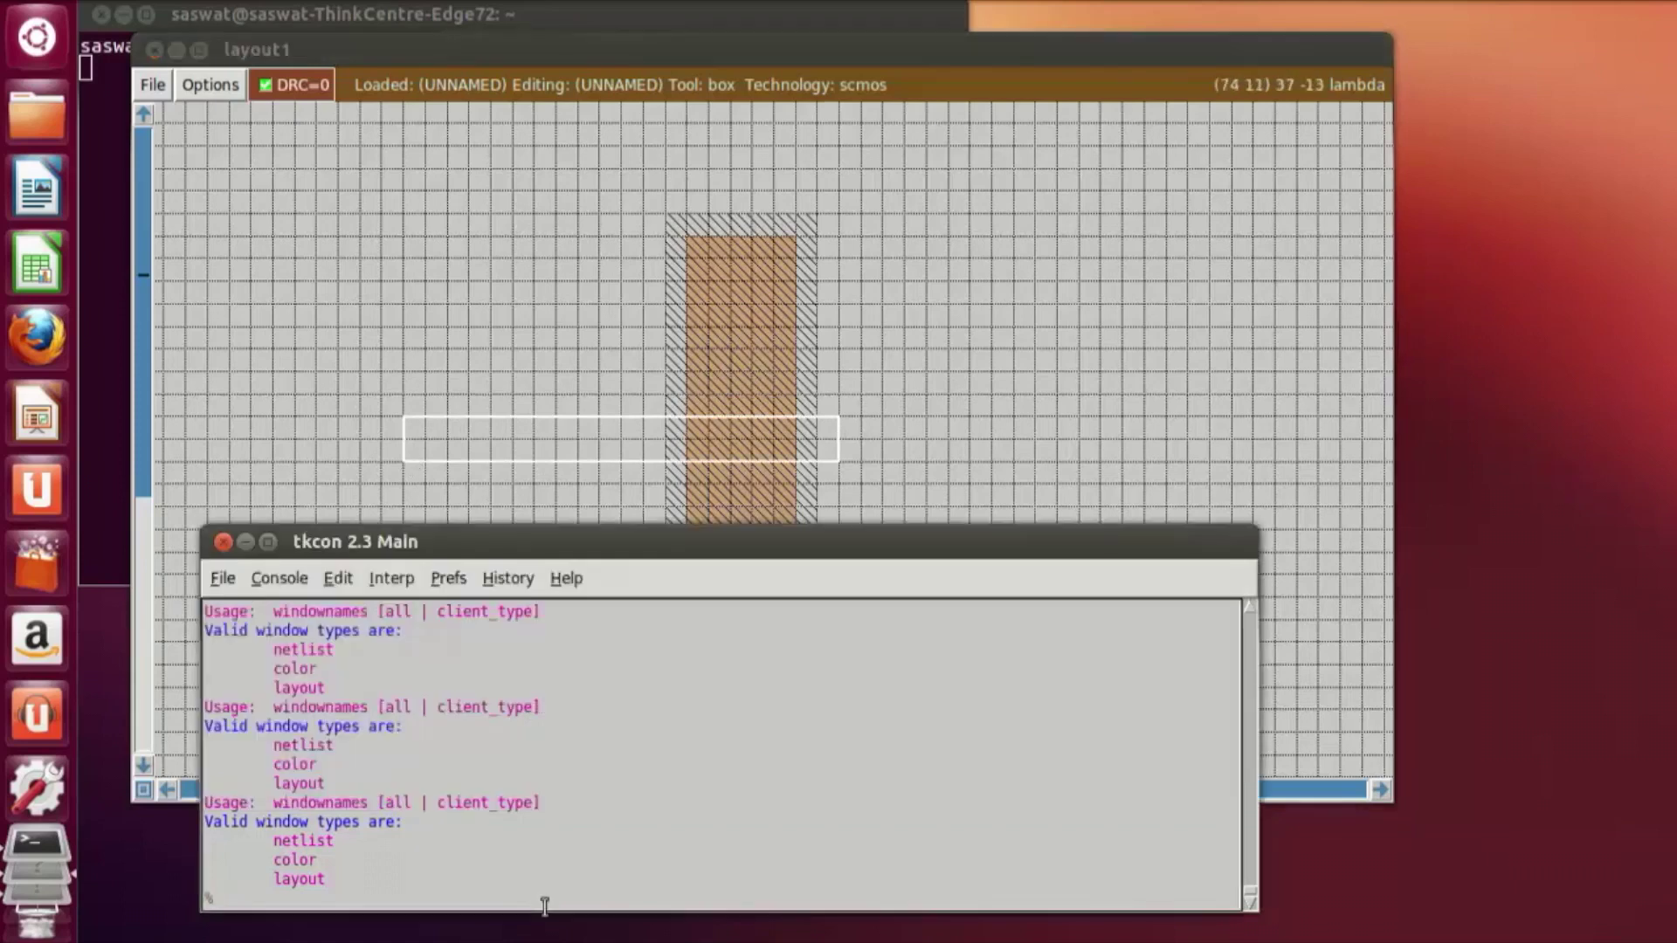
{"action": "type", "text": "paint poly"}
{"action": "key", "text": "Return"}
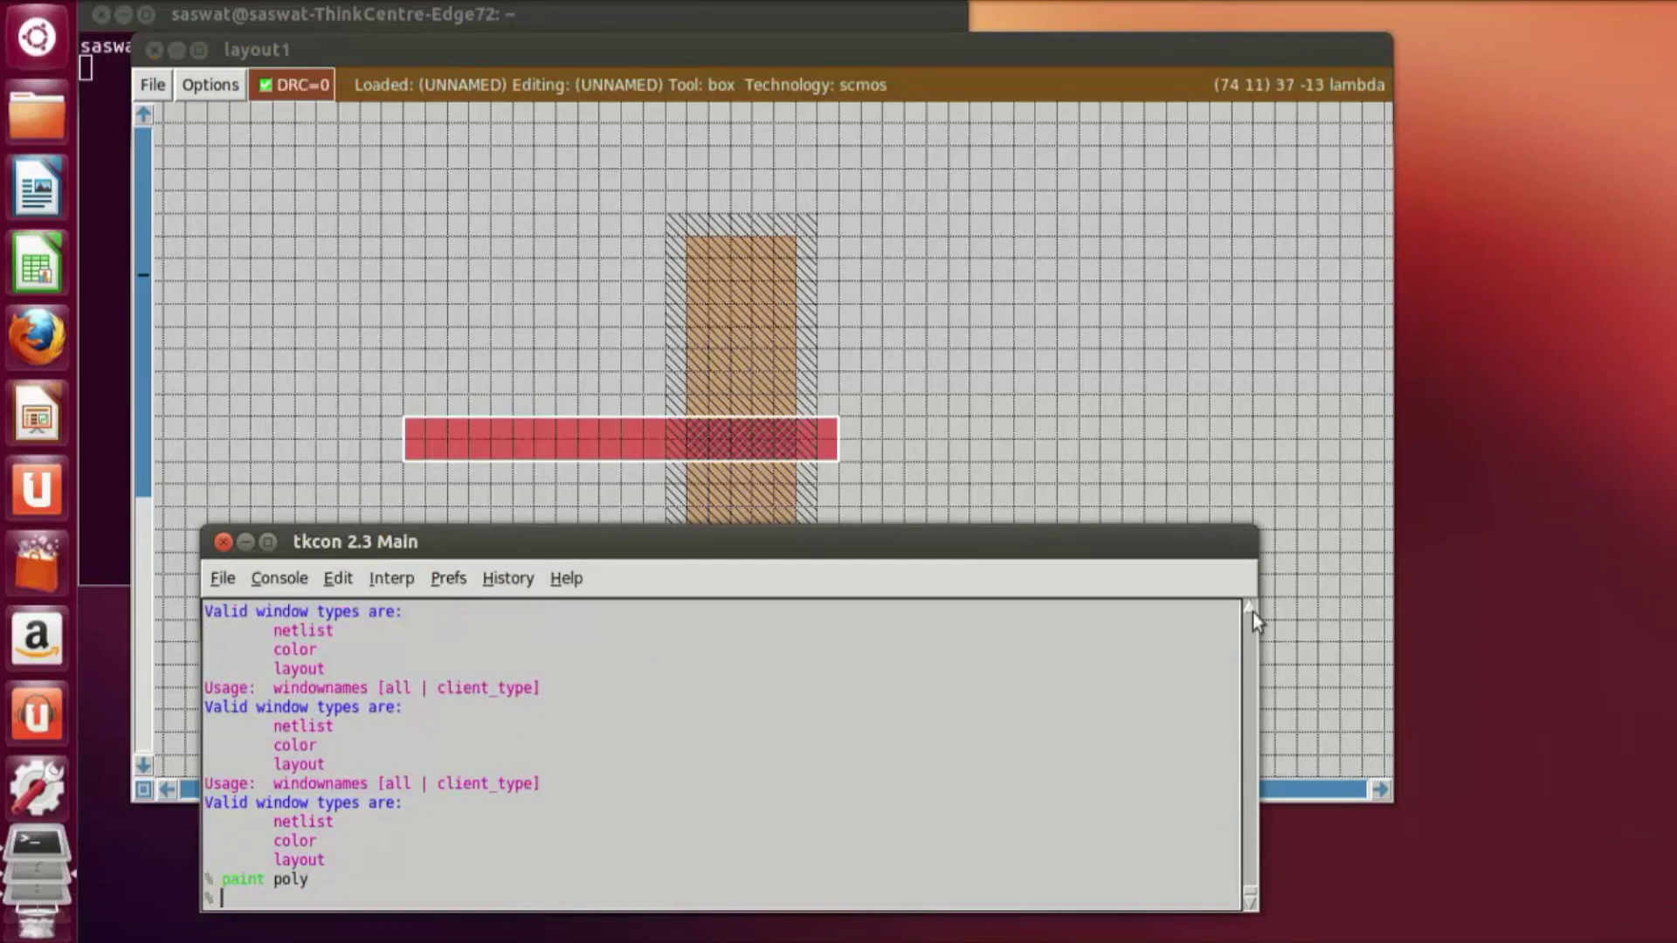
Step: Place the 20 by 2 lambda box across the middle of the n-diffusion strip, ending 1 lambda past its right edge
{"action": "left_click", "coordinate": [1091, 504]}
{"action": "scroll", "coordinate": [1087, 504], "scroll_direction": "down", "scroll_amount": 3}
{"action": "scroll", "coordinate": [1083, 509], "scroll_direction": "down", "scroll_amount": 3}
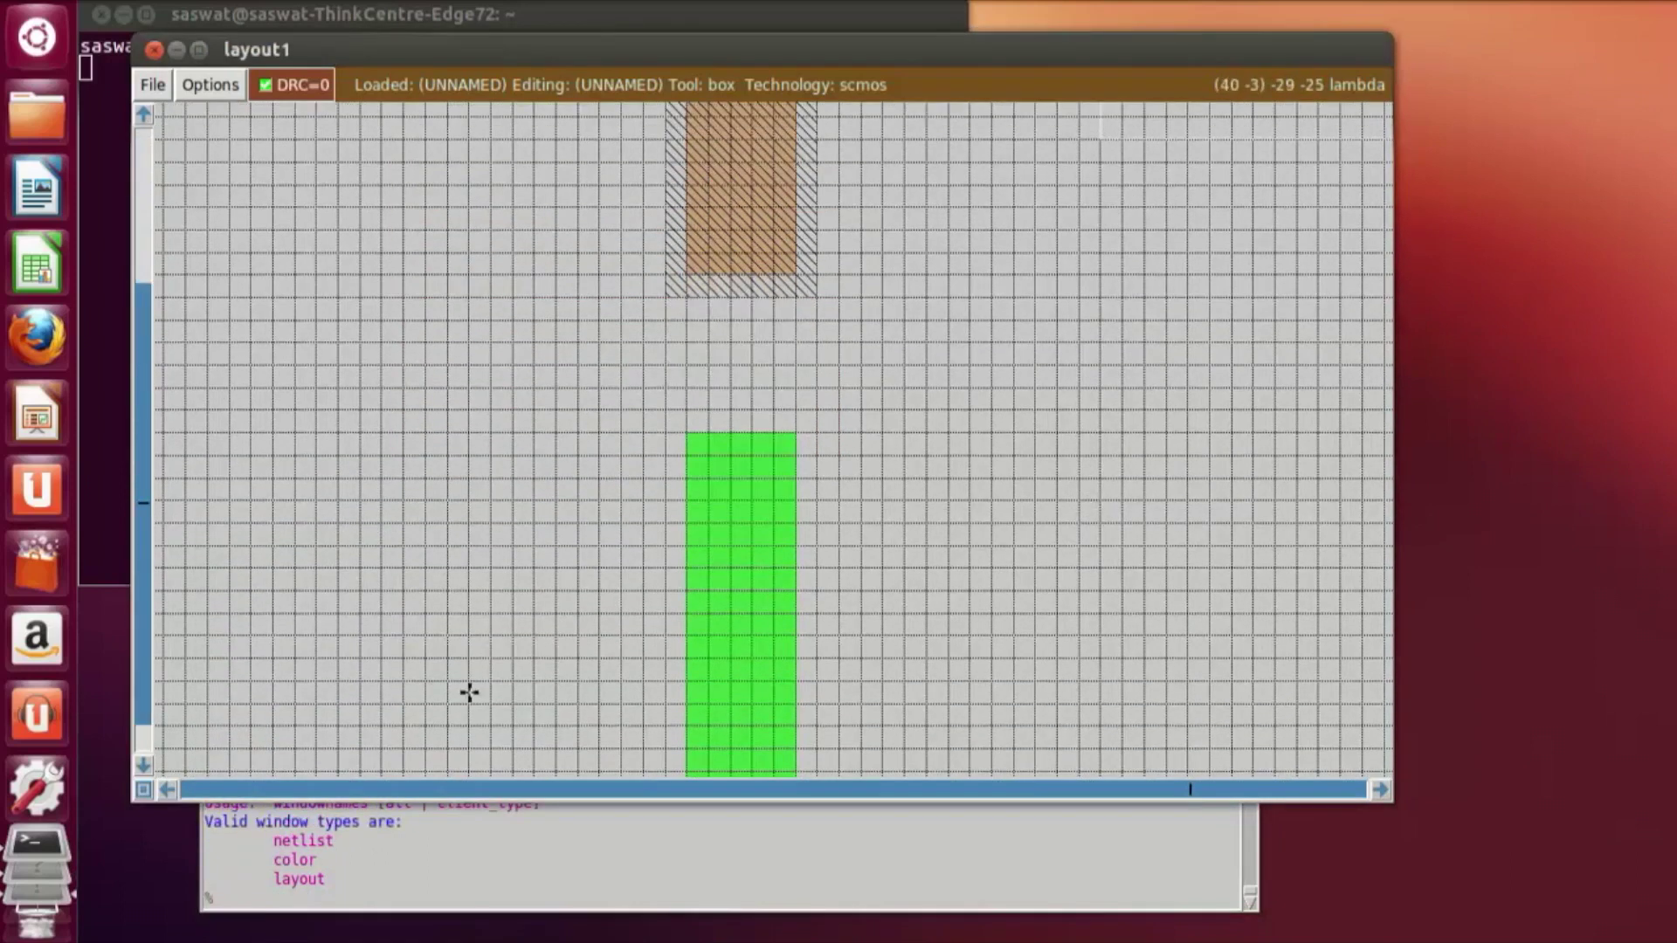
{"action": "scroll", "coordinate": [476, 664], "scroll_direction": "down", "scroll_amount": 1}
{"action": "left_click", "coordinate": [472, 631]}
{"action": "left_click", "coordinate": [430, 585]}
{"action": "left_click", "coordinate": [429, 564]}
{"action": "left_click", "coordinate": [398, 583]}
{"action": "left_click", "coordinate": [372, 560]}
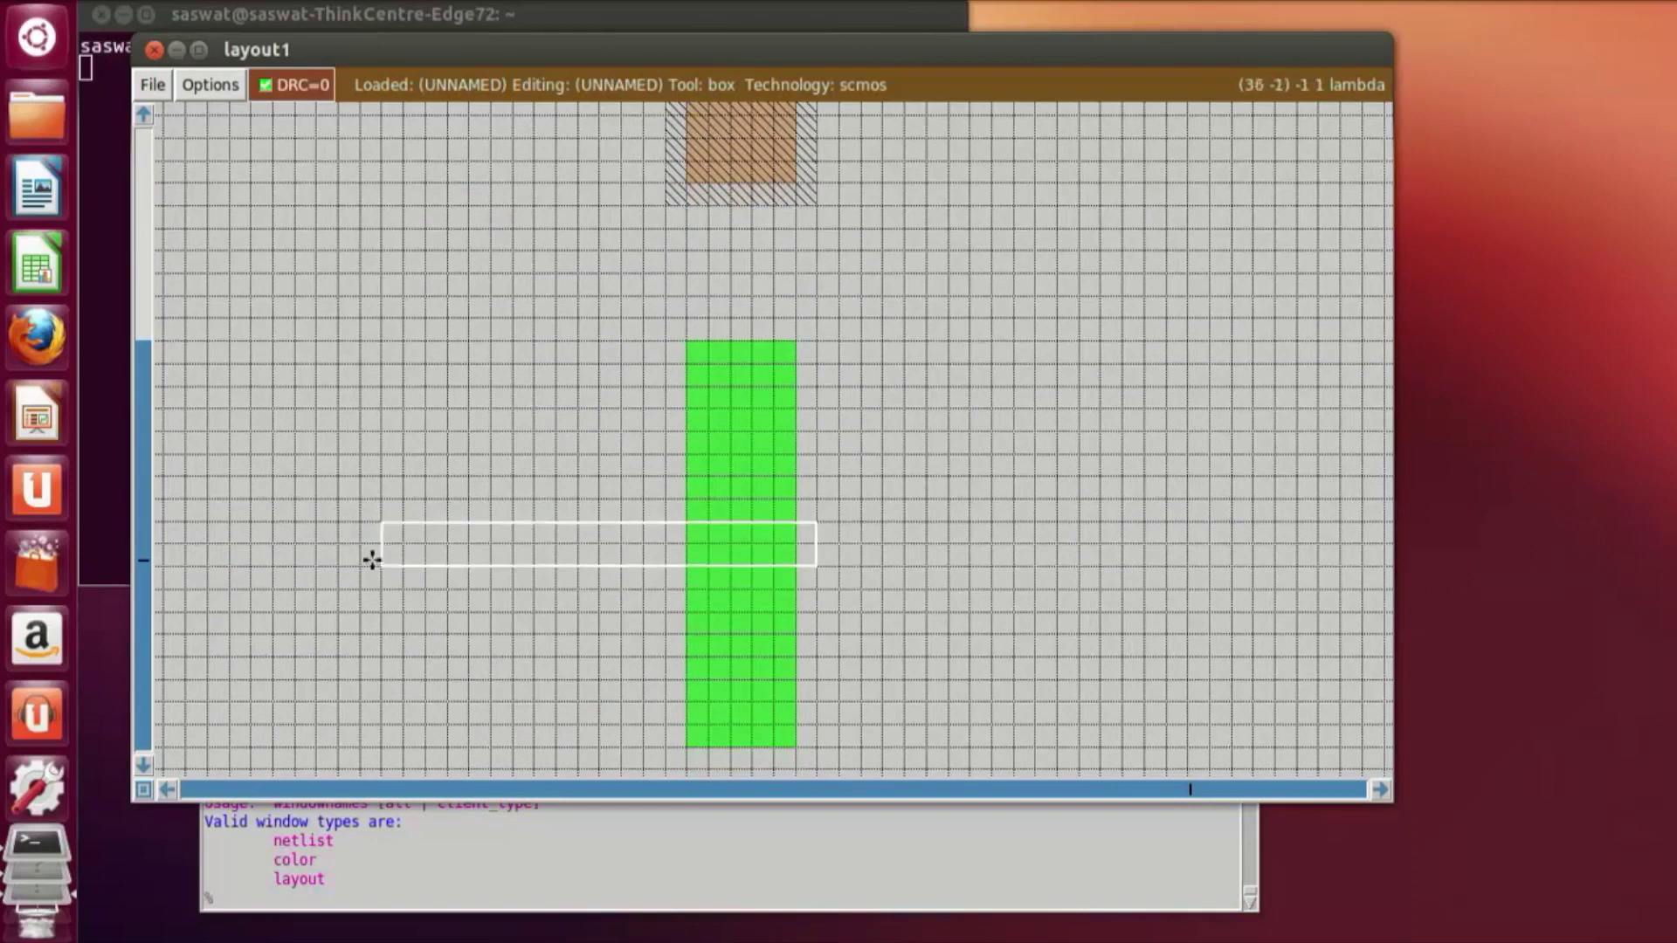
Step: Fill the box across the n-diffusion strip with polysilicon using paint poly
{"action": "left_click", "coordinate": [423, 889]}
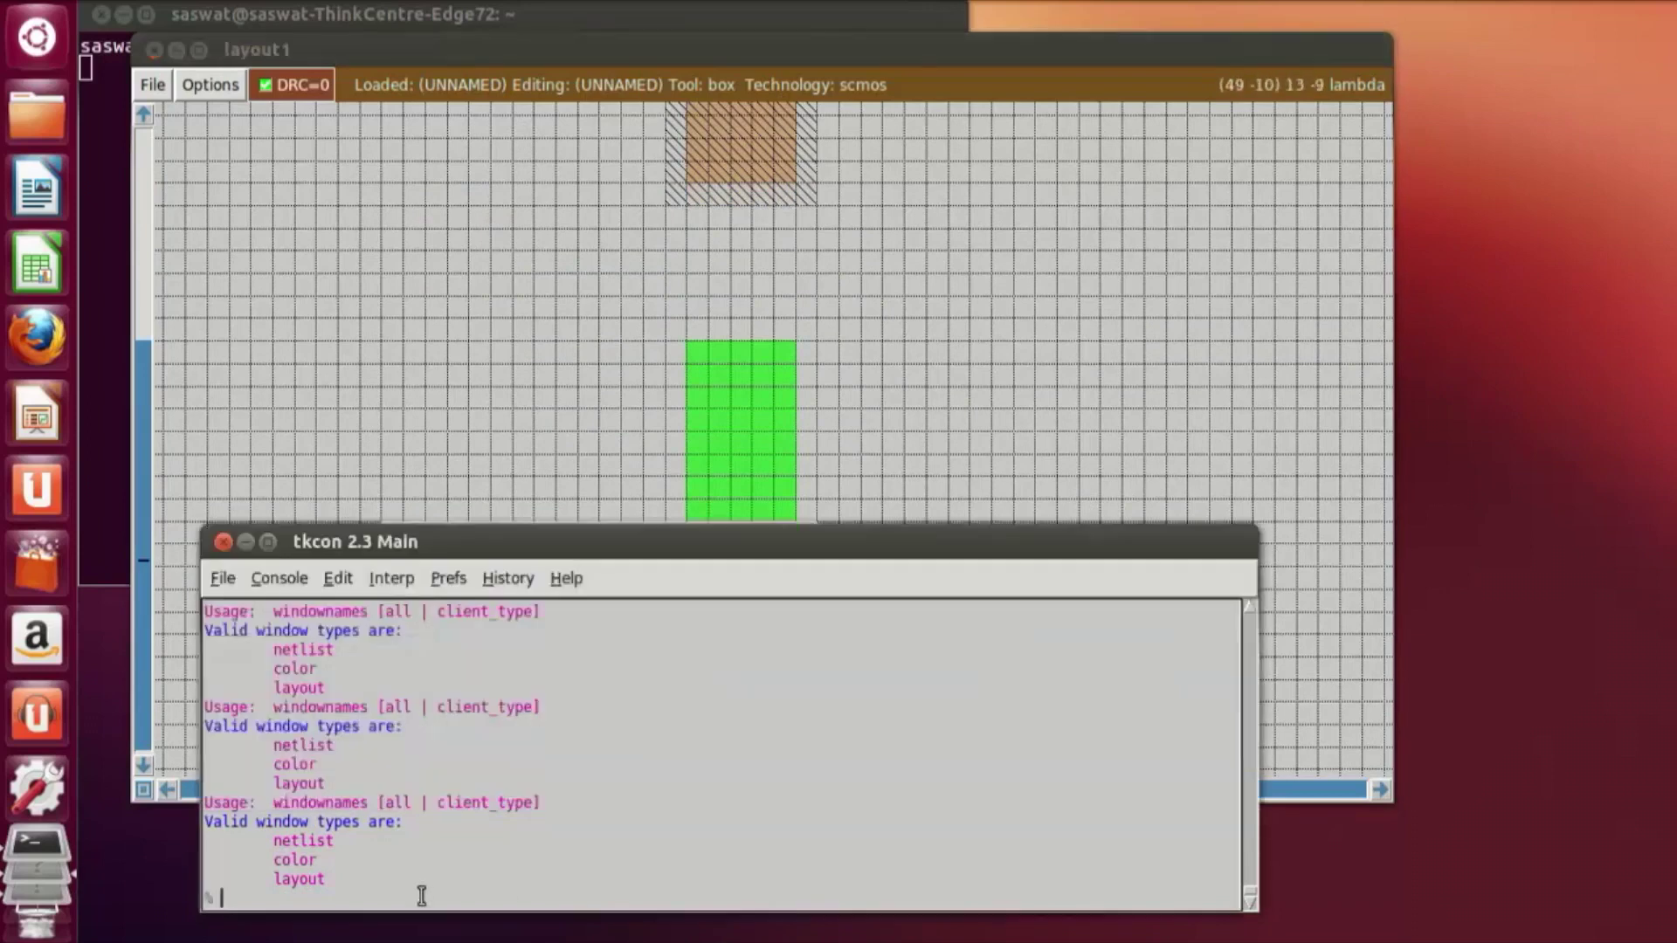
{"action": "type", "text": "paint poly"}
{"action": "key", "text": "Return"}
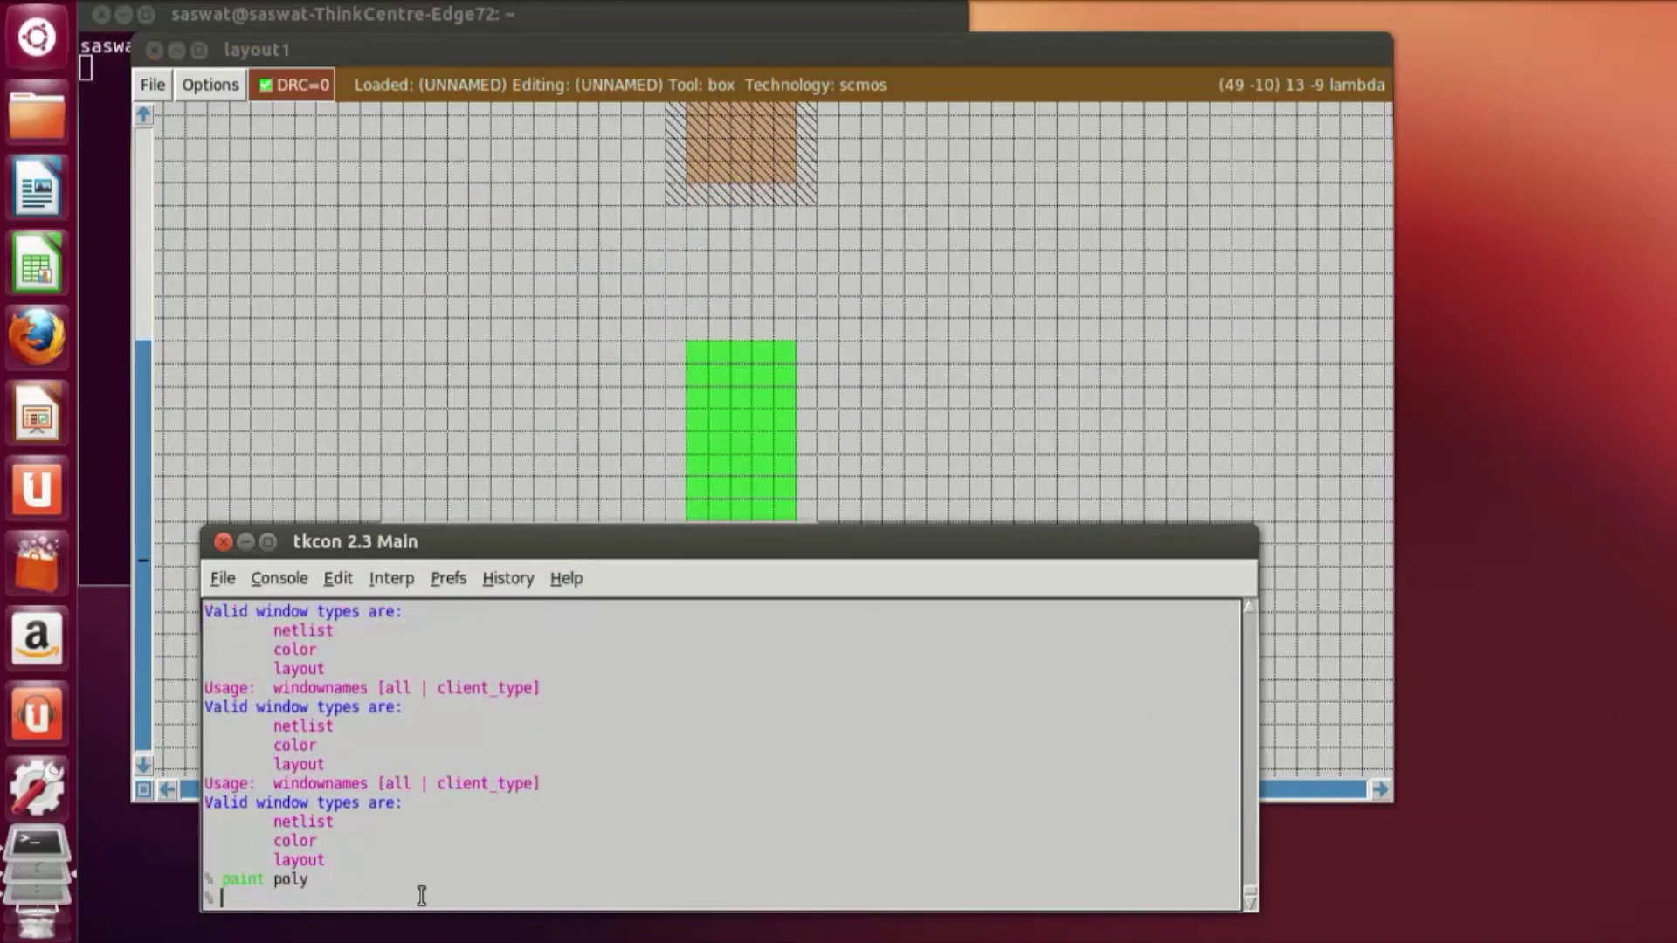
{"action": "left_click", "coordinate": [865, 397]}
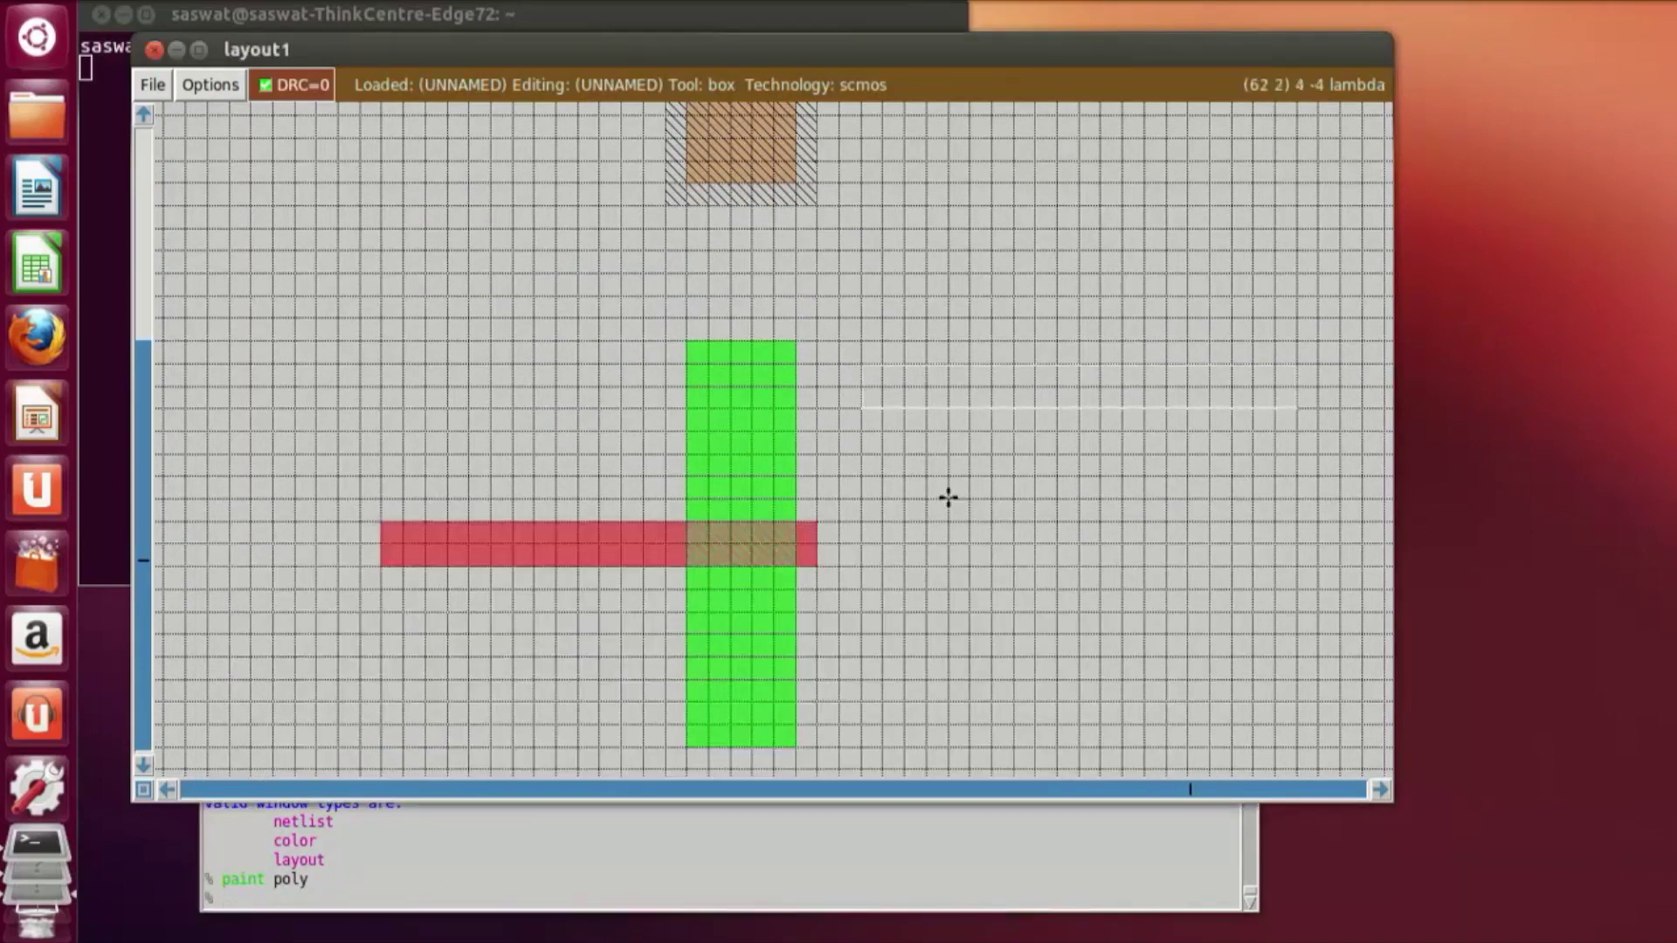
Step: Draw a vertical box about 2 by 25 lambda connecting the left ends of the two horizontal poly strips
{"action": "scroll", "coordinate": [948, 498], "scroll_direction": "up", "scroll_amount": 2}
{"action": "scroll", "coordinate": [947, 494], "scroll_direction": "up", "scroll_amount": 1}
{"action": "scroll", "coordinate": [386, 360], "scroll_direction": "down", "scroll_amount": 1}
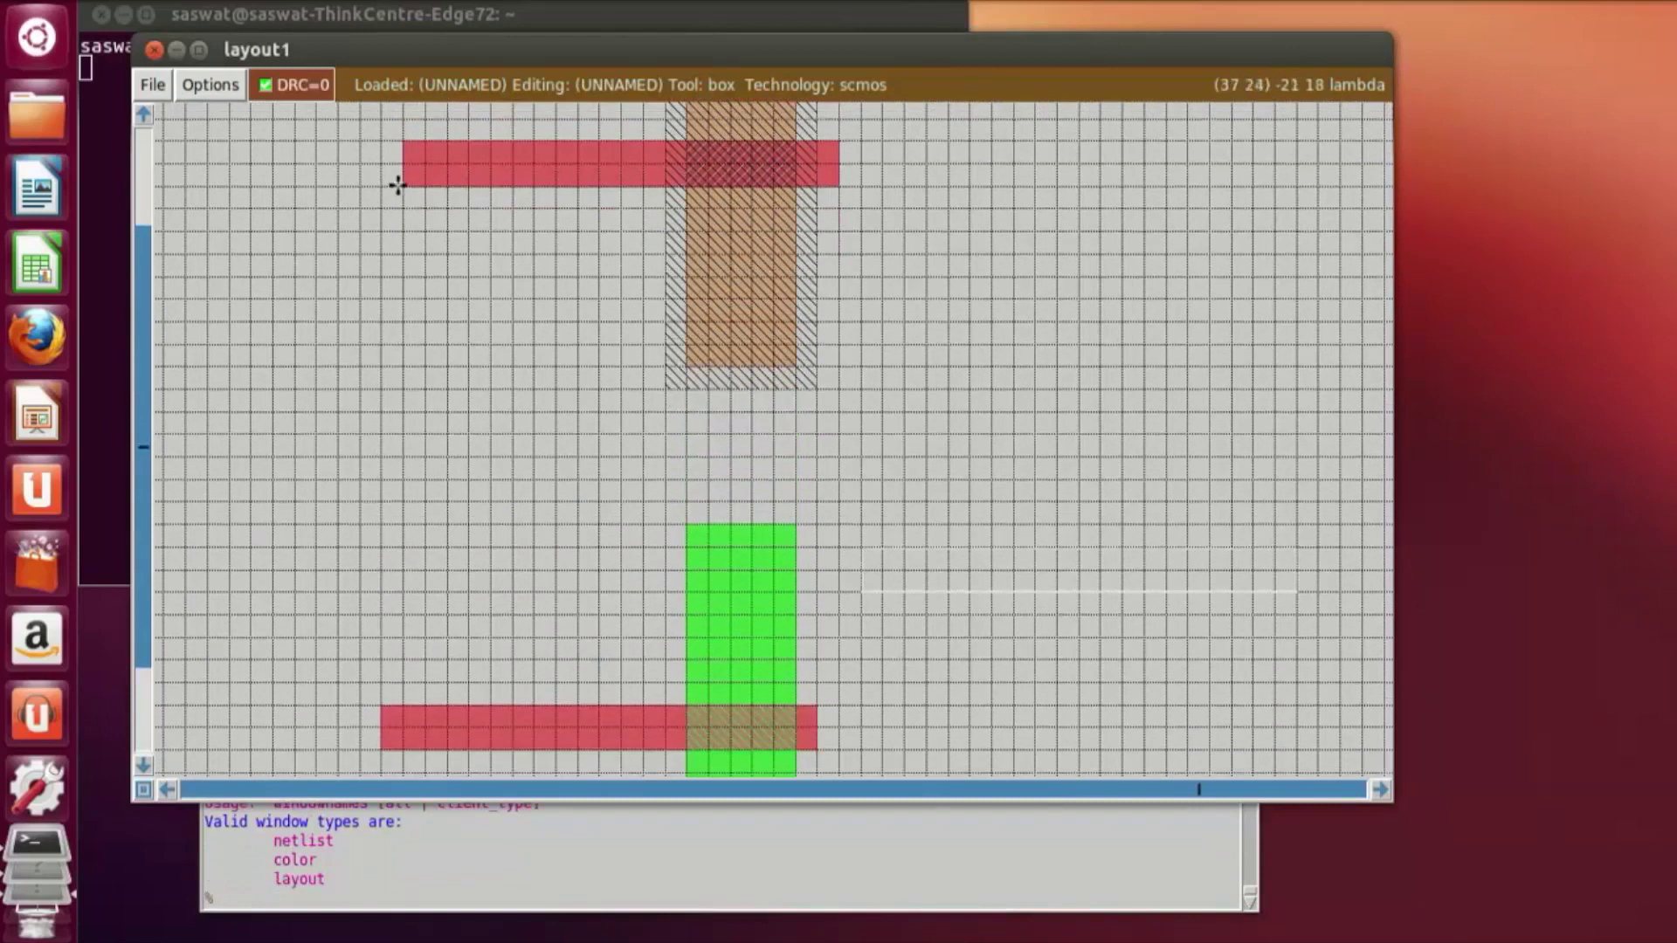
{"action": "left_click", "coordinate": [380, 140]}
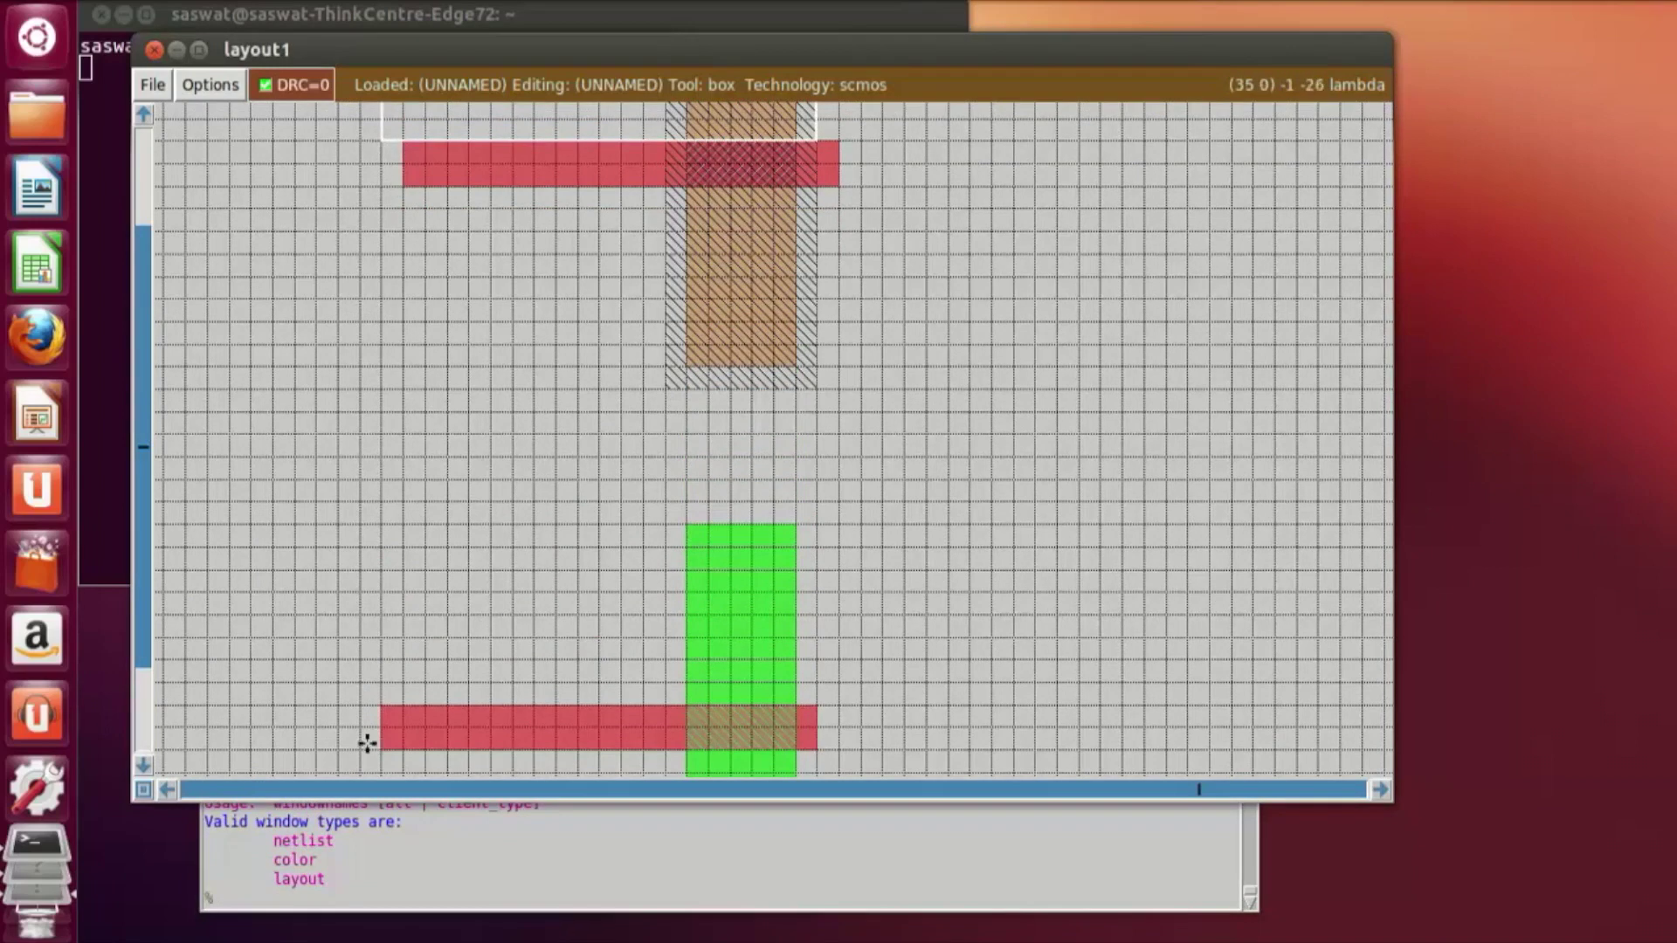
{"action": "right_click", "coordinate": [424, 707]}
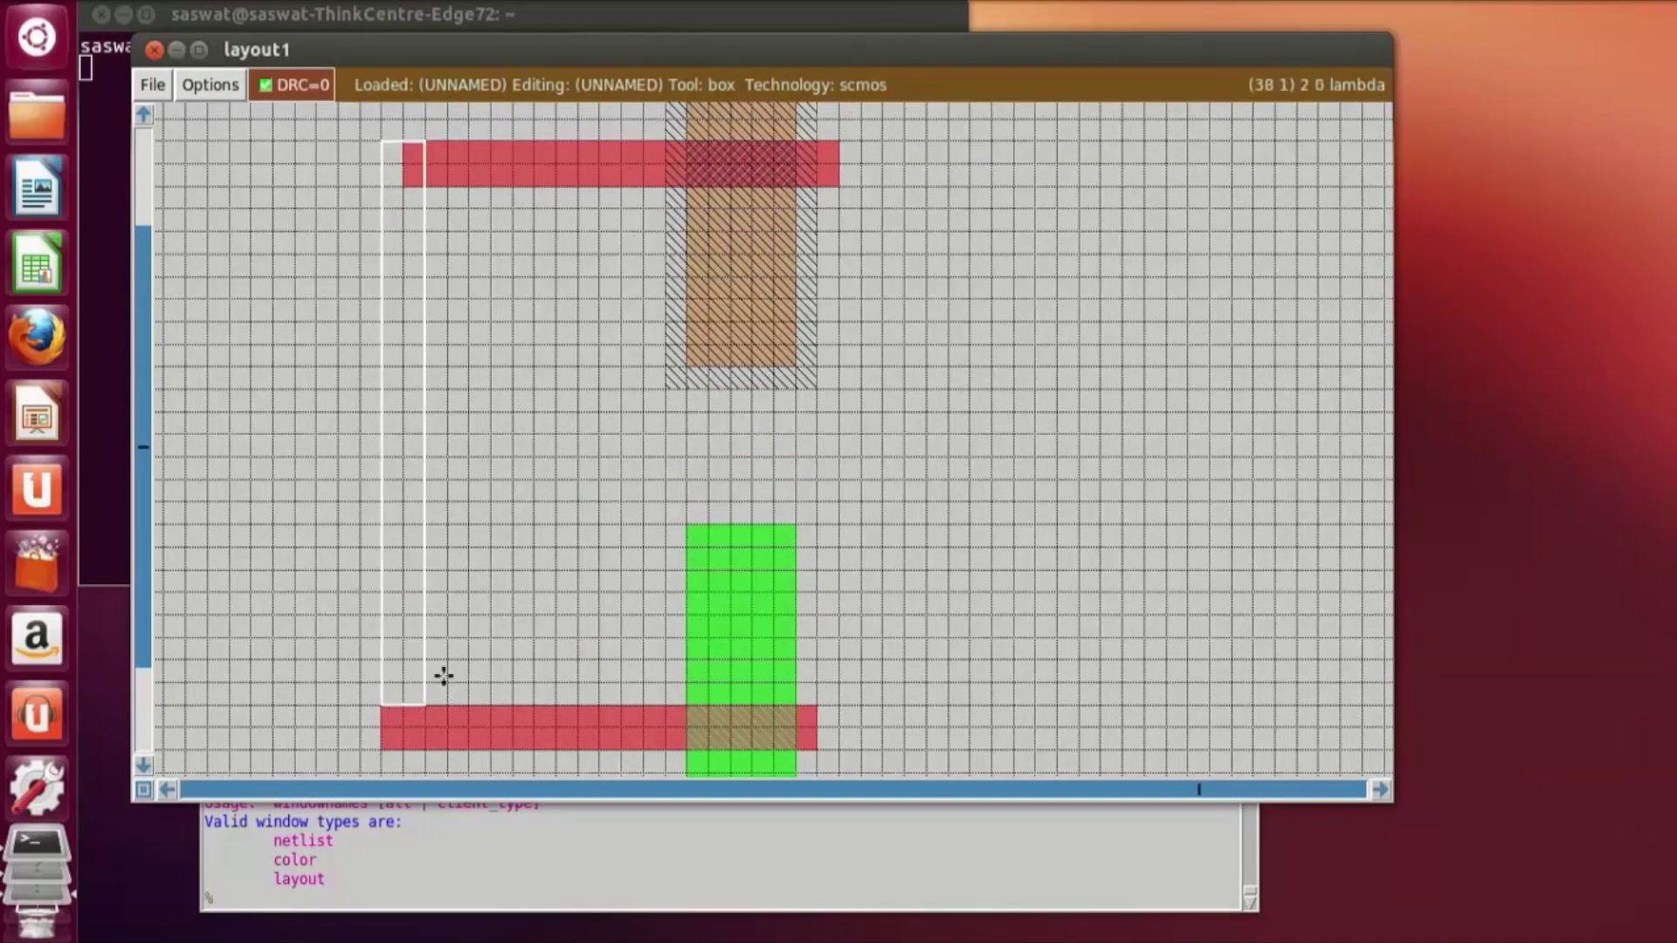
Step: Fill the vertical connecting box with polysilicon using paint poly, joining both gates
{"action": "left_click", "coordinate": [385, 902]}
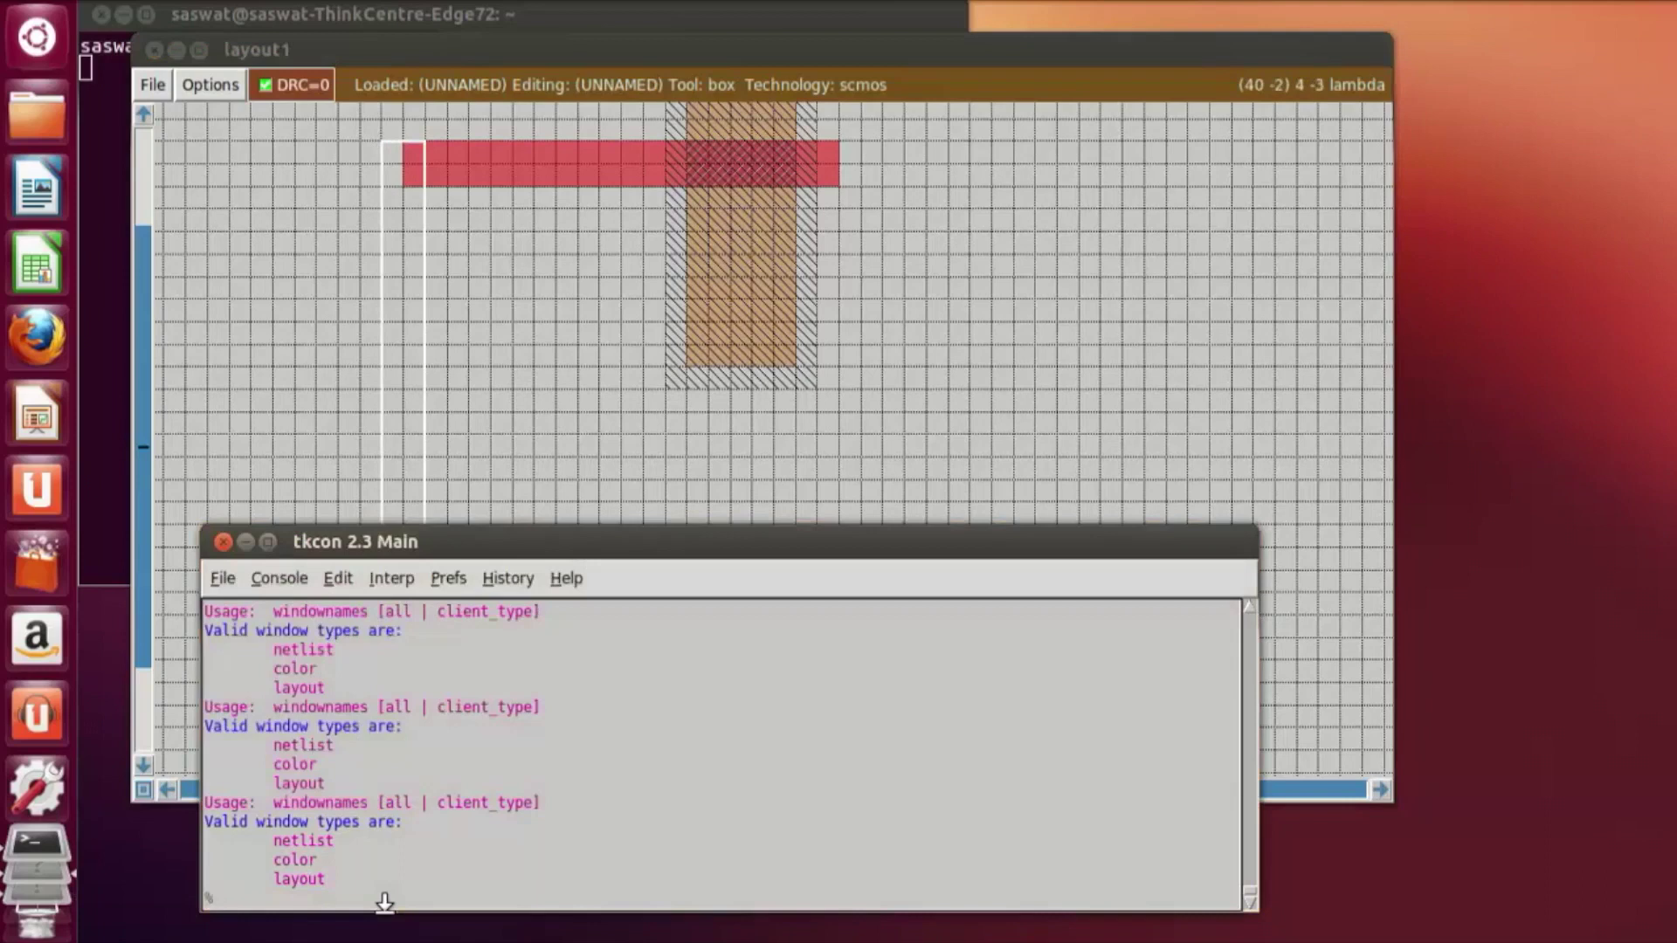
{"action": "type", "text": "paint poly"}
{"action": "key", "text": "Return"}
{"action": "left_click", "coordinate": [954, 363]}
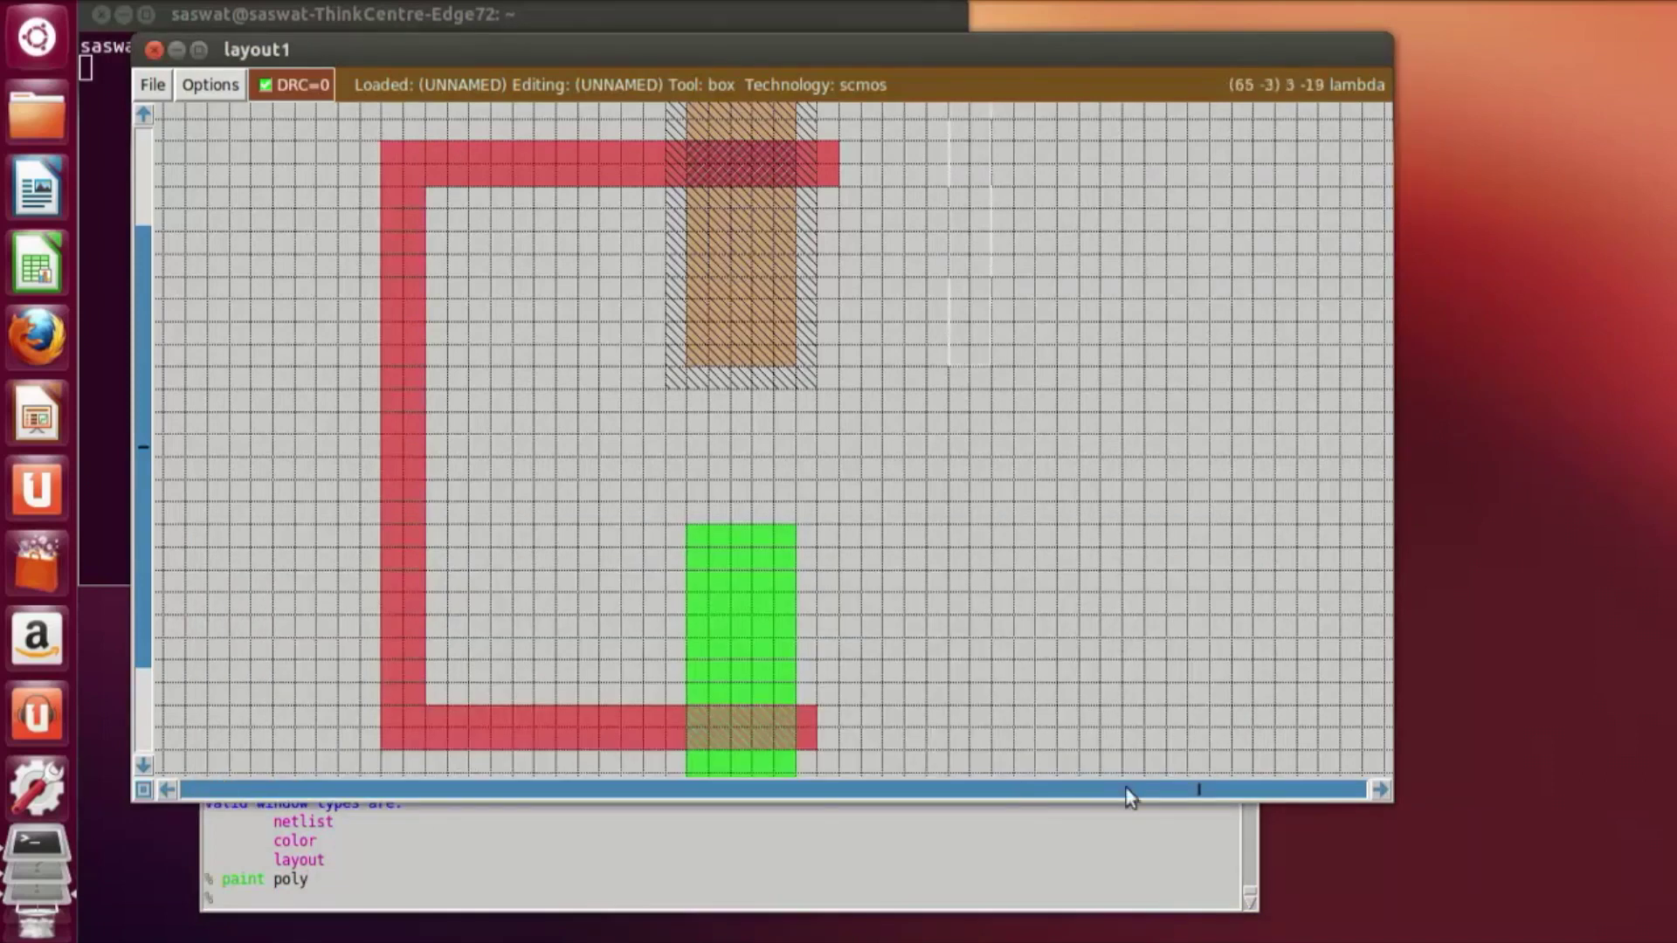
Step: Draw a box about 3 by 10 lambda centred on the pdiff strip's upper end, with half its height extending above the strip
{"action": "scroll", "coordinate": [1180, 636], "scroll_direction": "up", "scroll_amount": 2}
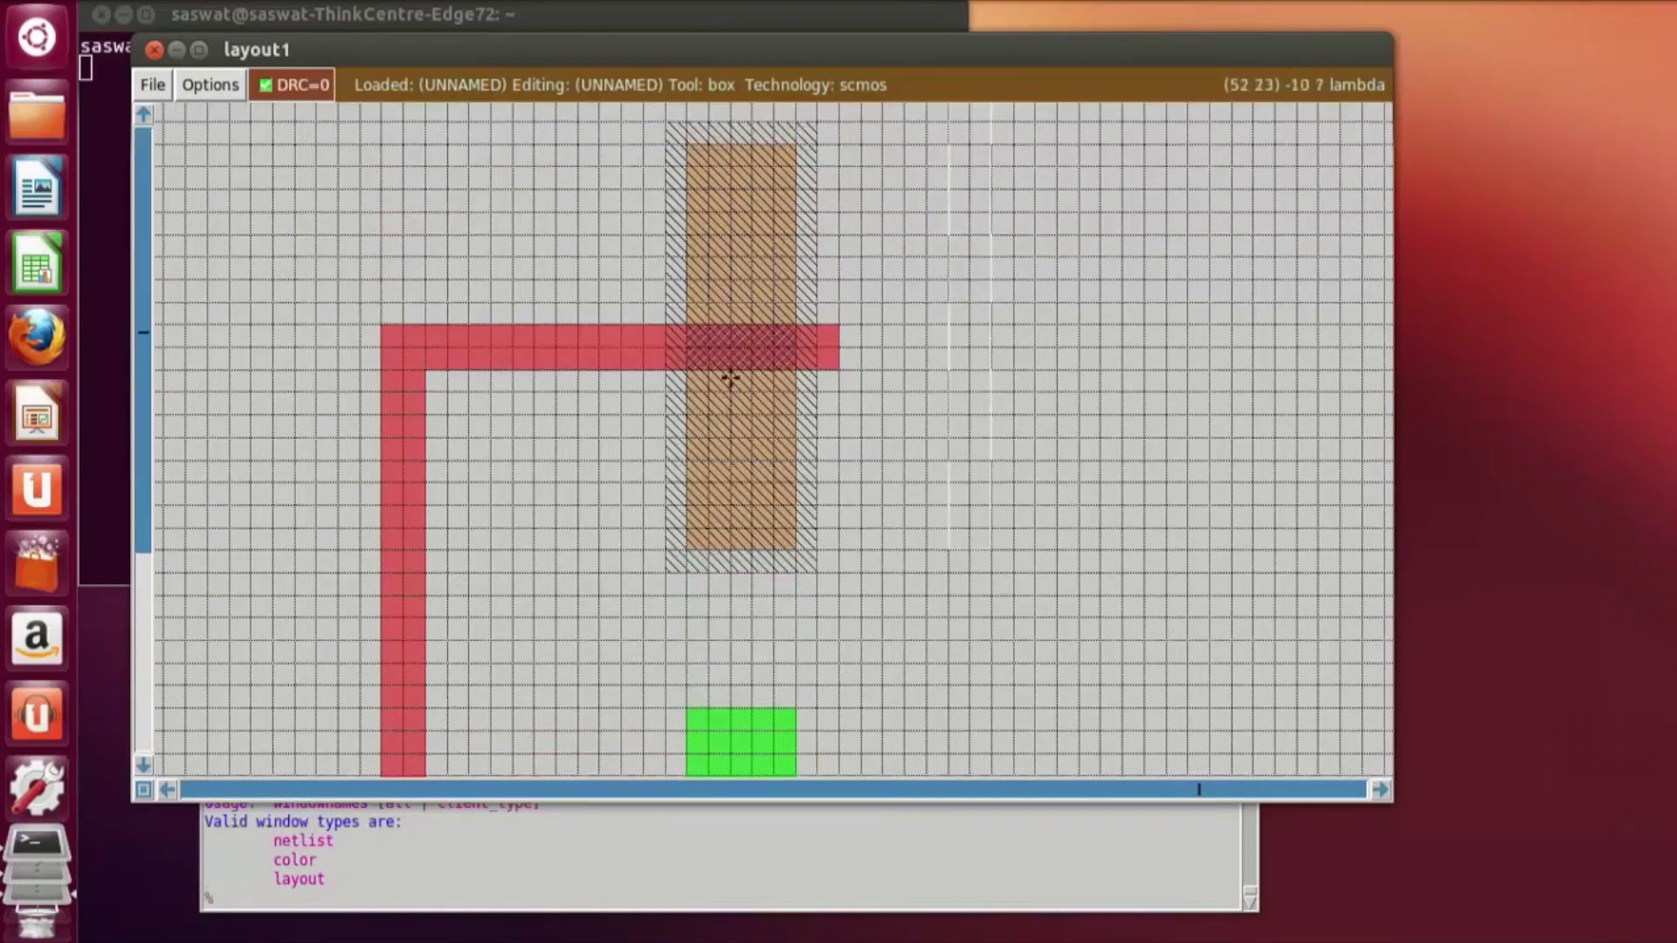
{"action": "left_click", "coordinate": [752, 214]}
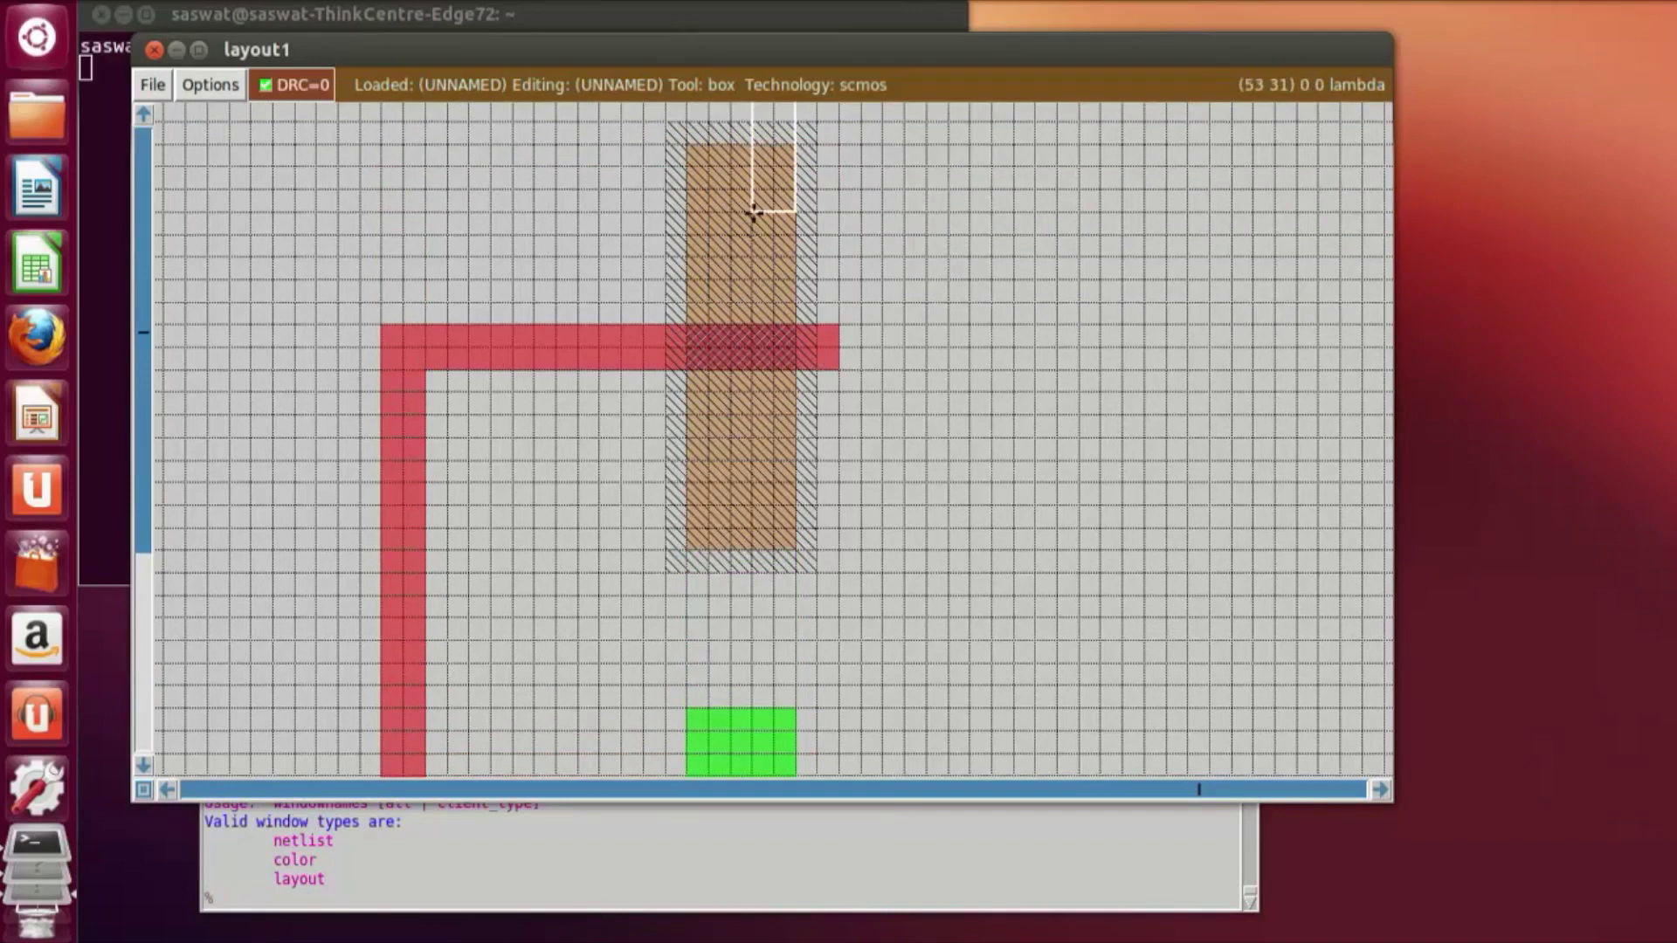
{"action": "scroll", "coordinate": [792, 148], "scroll_direction": "up", "scroll_amount": 10}
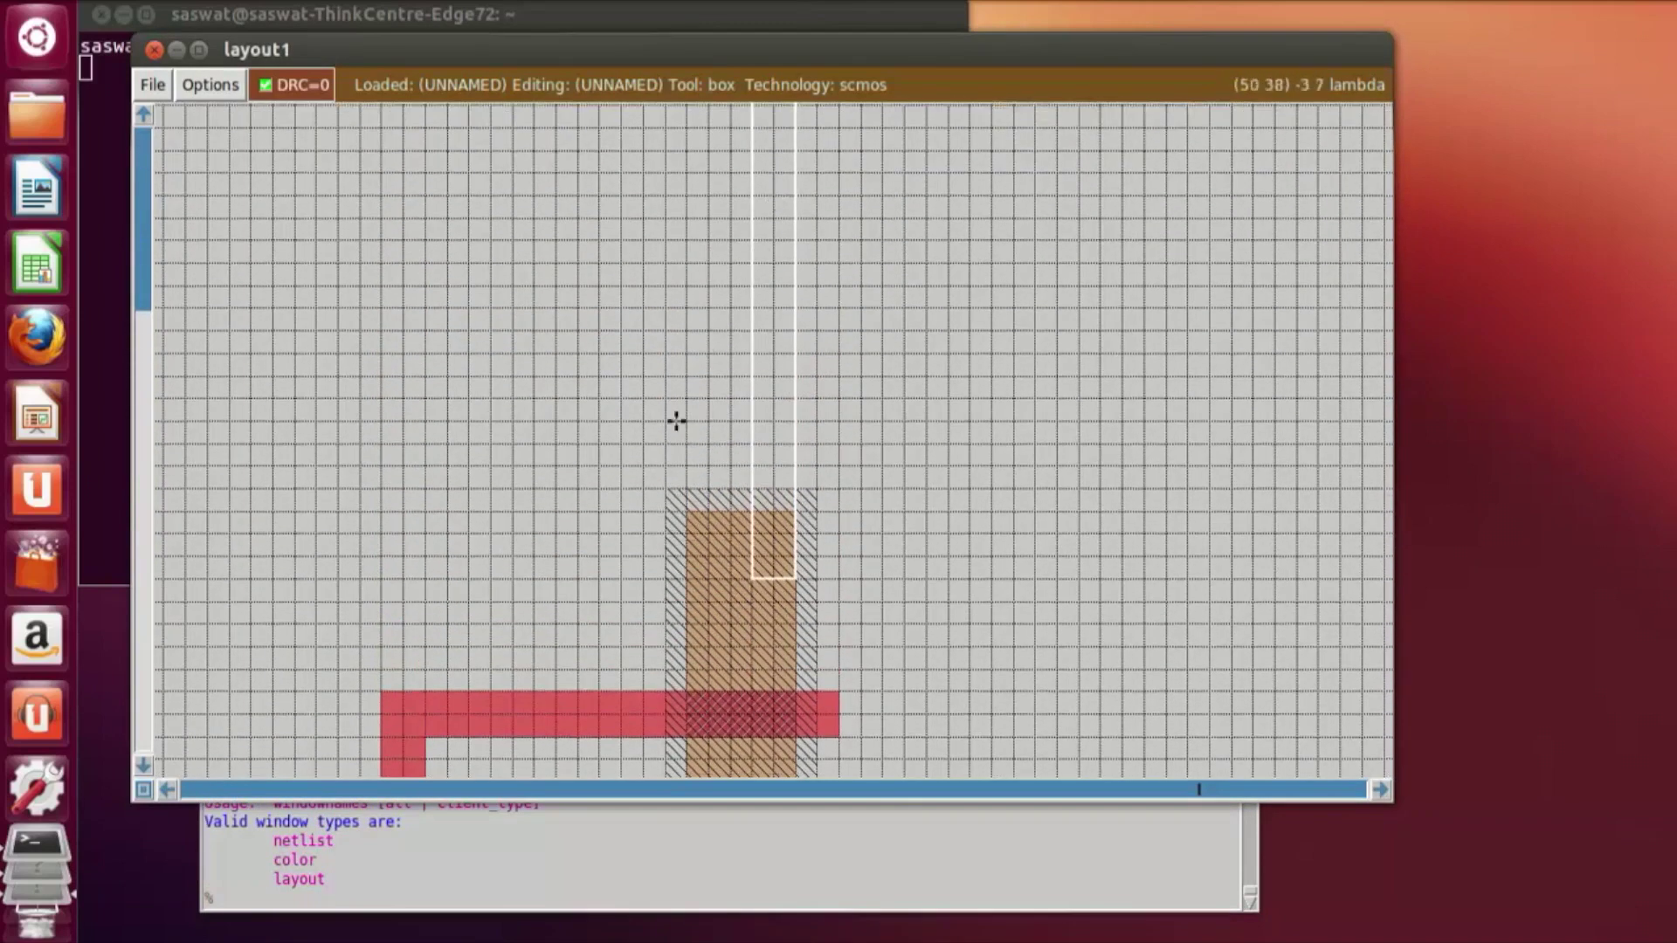
{"action": "left_click", "coordinate": [688, 388]}
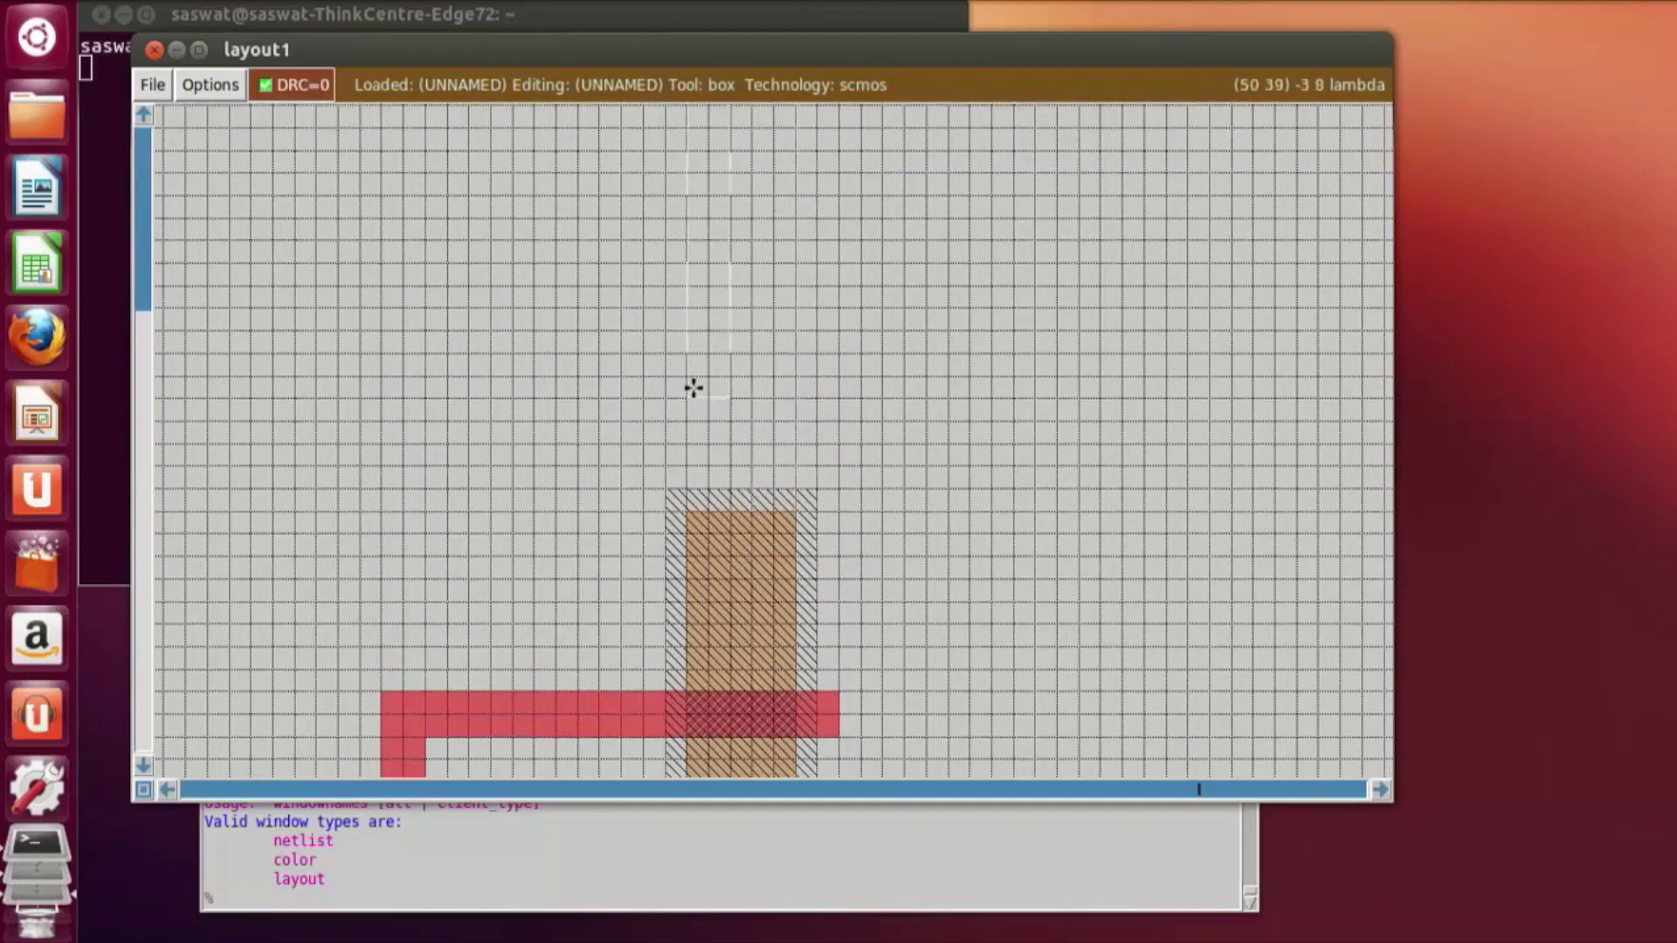
{"action": "right_click", "coordinate": [760, 632]}
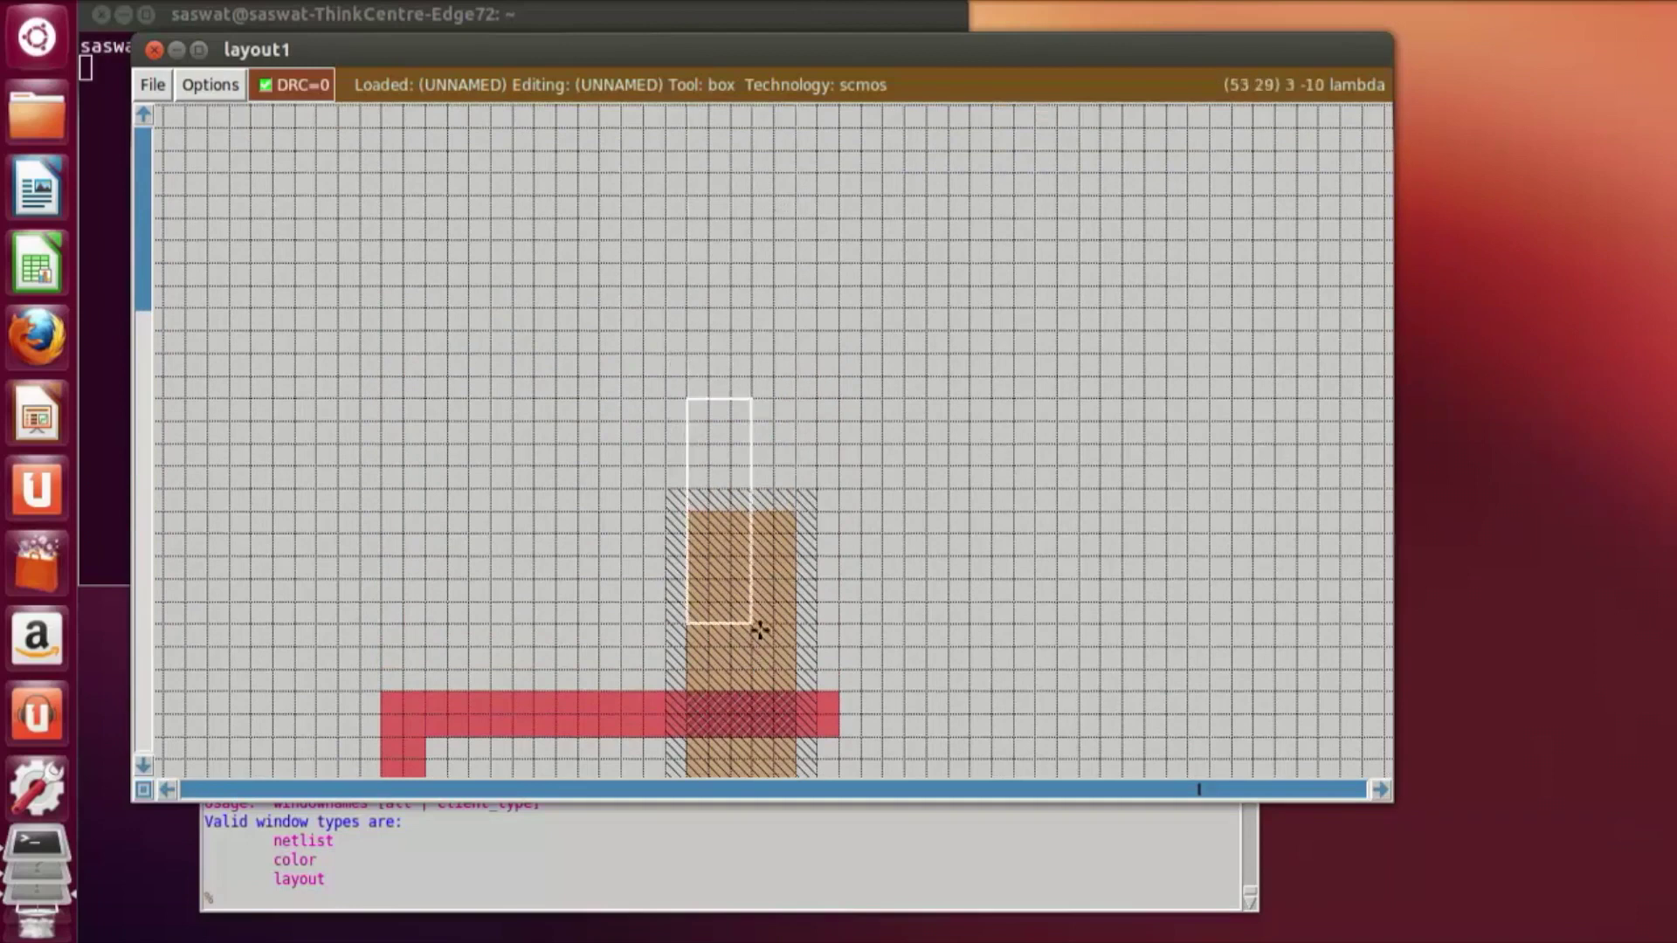
{"action": "left_click", "coordinate": [706, 628]}
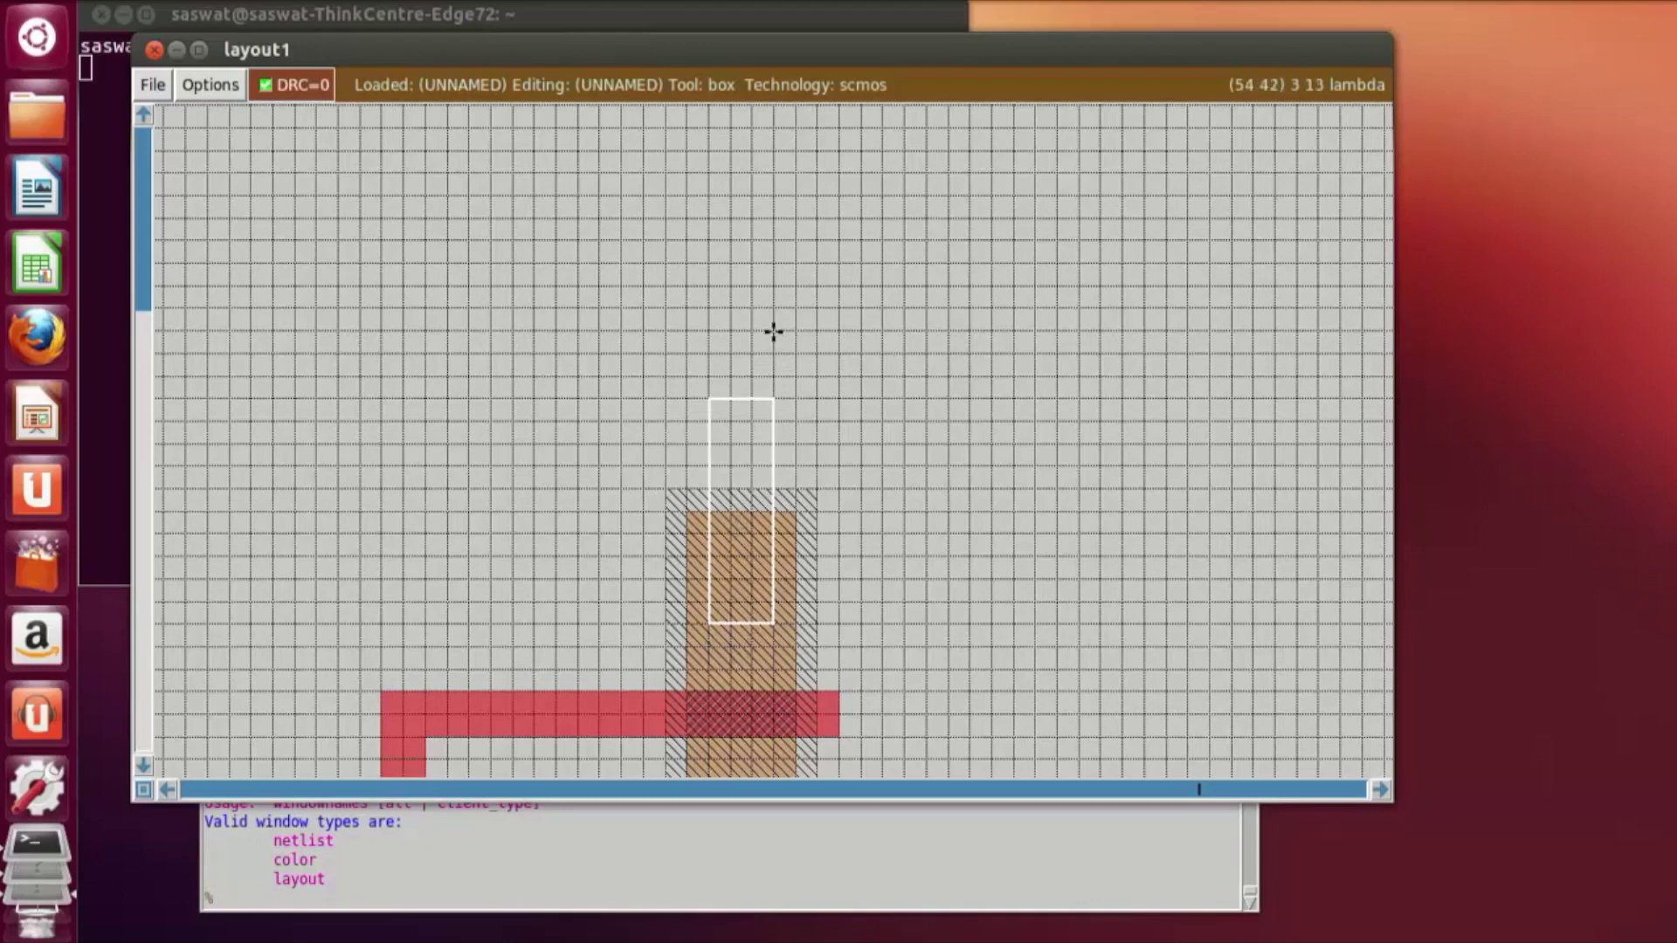
Step: Fill the box at the pdiff strip's upper end with metal 1 using paint m1
{"action": "left_click", "coordinate": [443, 889]}
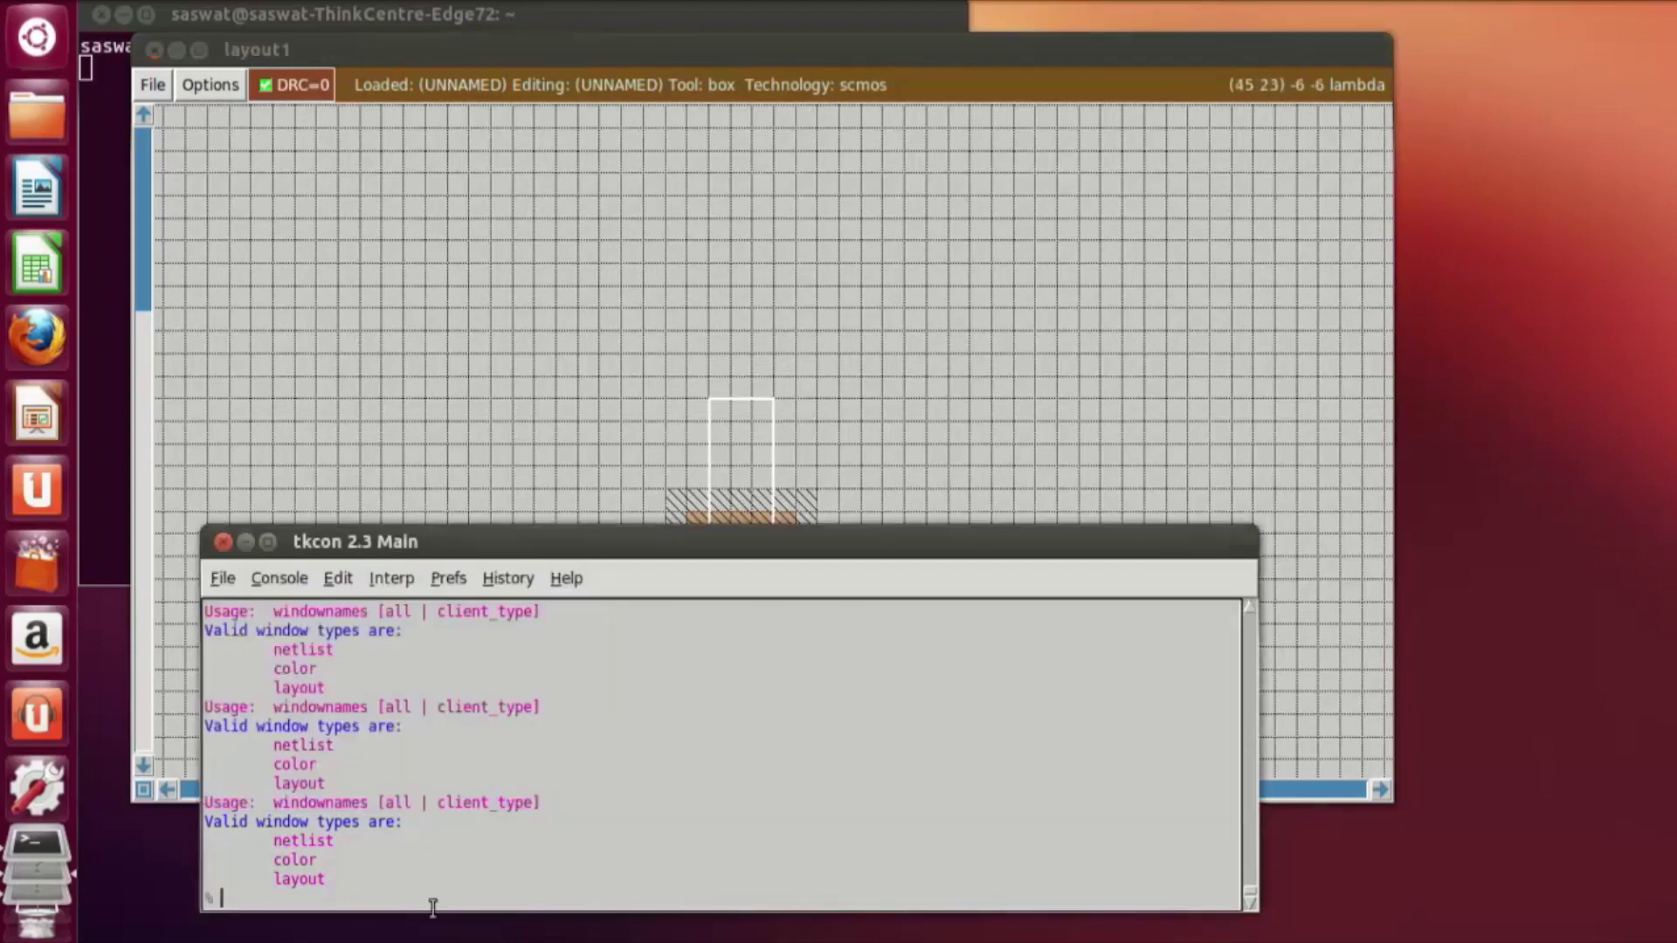
{"action": "type", "text": "paint m1"}
{"action": "key", "text": "Return"}
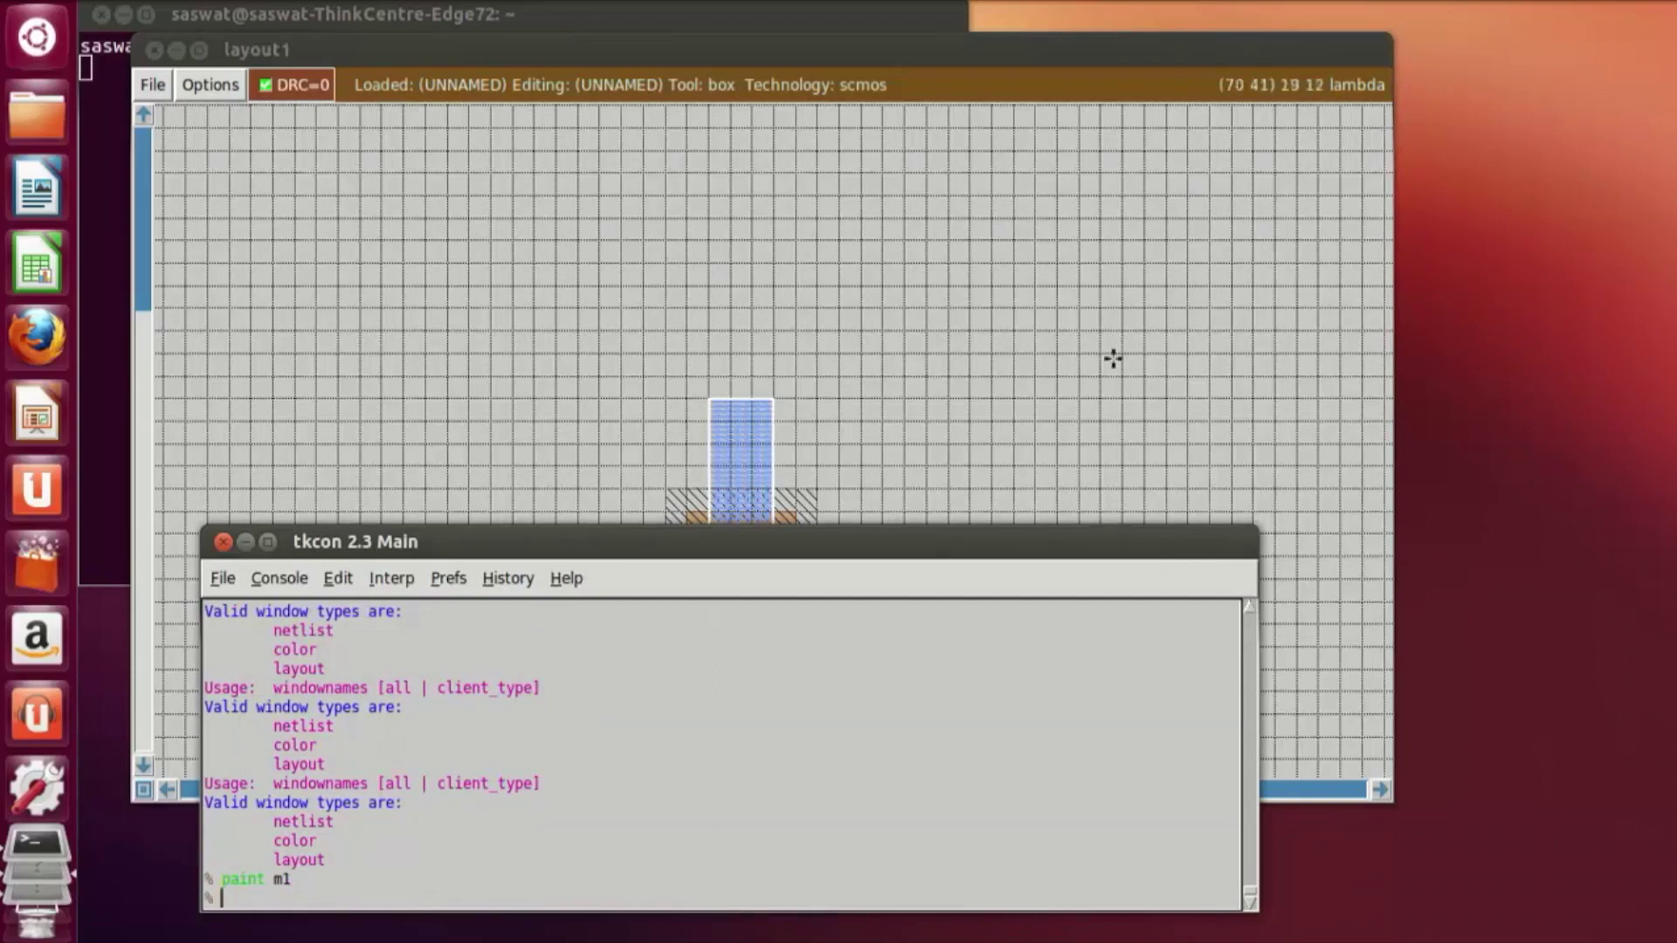
Step: Place the 3 by 10 lambda box centred on the n-diffusion strip's lower end, extending about 5 lambda below the strip
{"action": "left_click", "coordinate": [906, 596]}
{"action": "scroll", "coordinate": [908, 598], "scroll_direction": "down", "scroll_amount": 5}
{"action": "scroll", "coordinate": [907, 599], "scroll_direction": "down", "scroll_amount": 4}
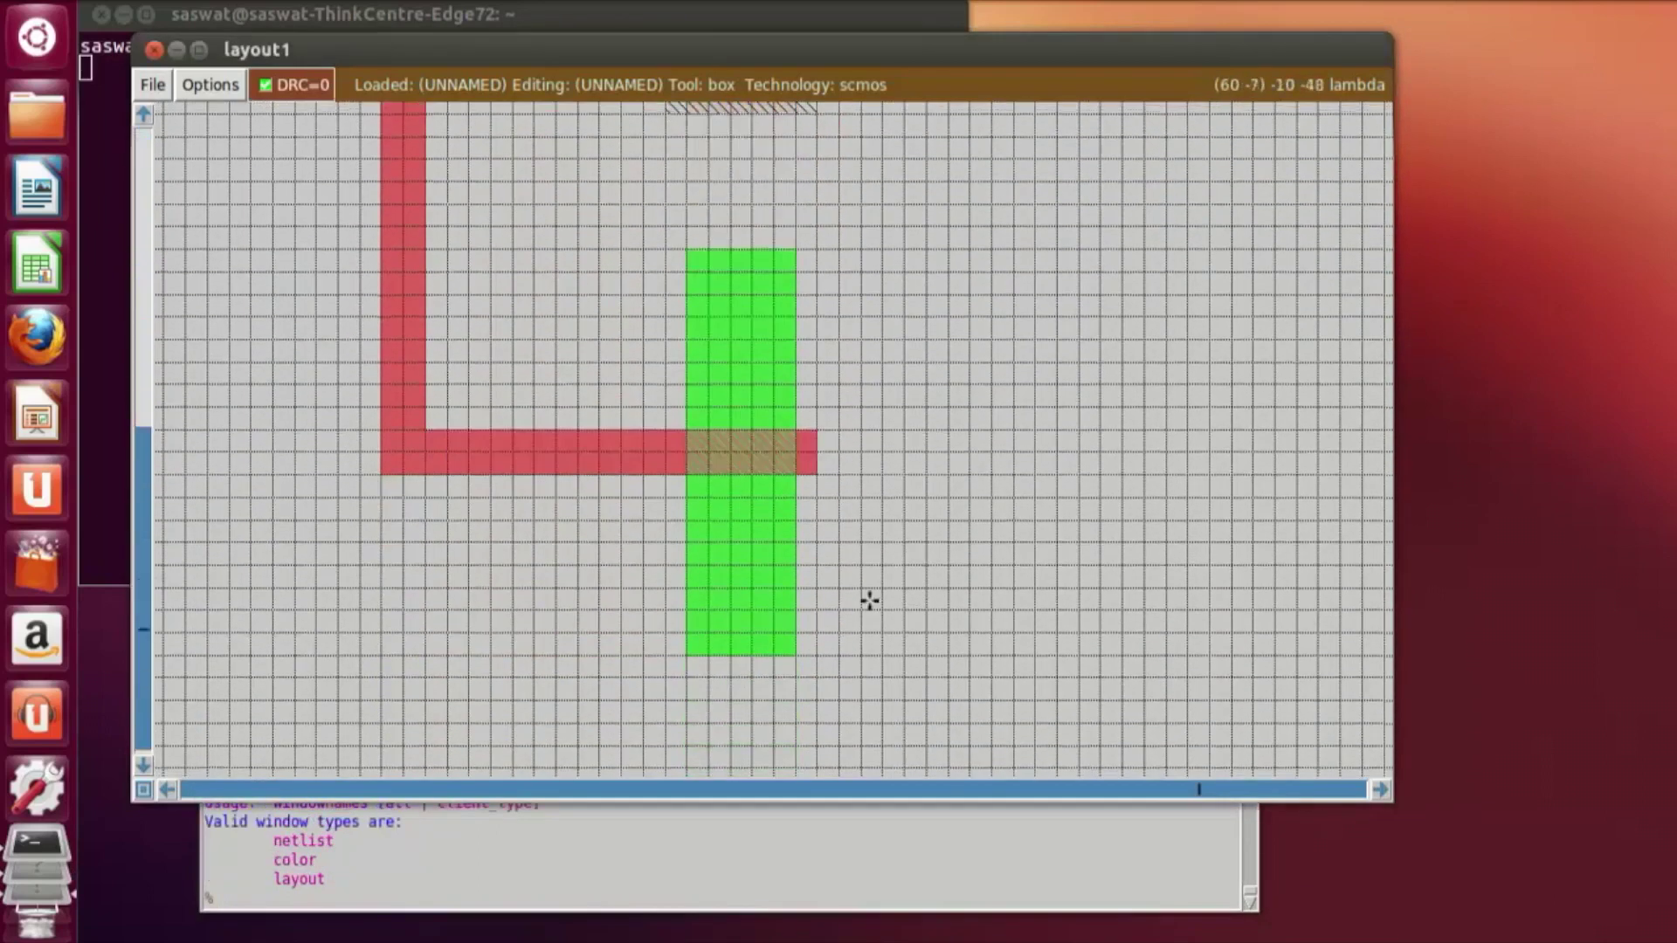
{"action": "left_click", "coordinate": [715, 711]}
{"action": "scroll", "coordinate": [718, 716], "scroll_direction": "down", "scroll_amount": 1}
{"action": "left_click", "coordinate": [706, 684]}
{"action": "scroll", "coordinate": [706, 684], "scroll_direction": "up", "scroll_amount": 5}
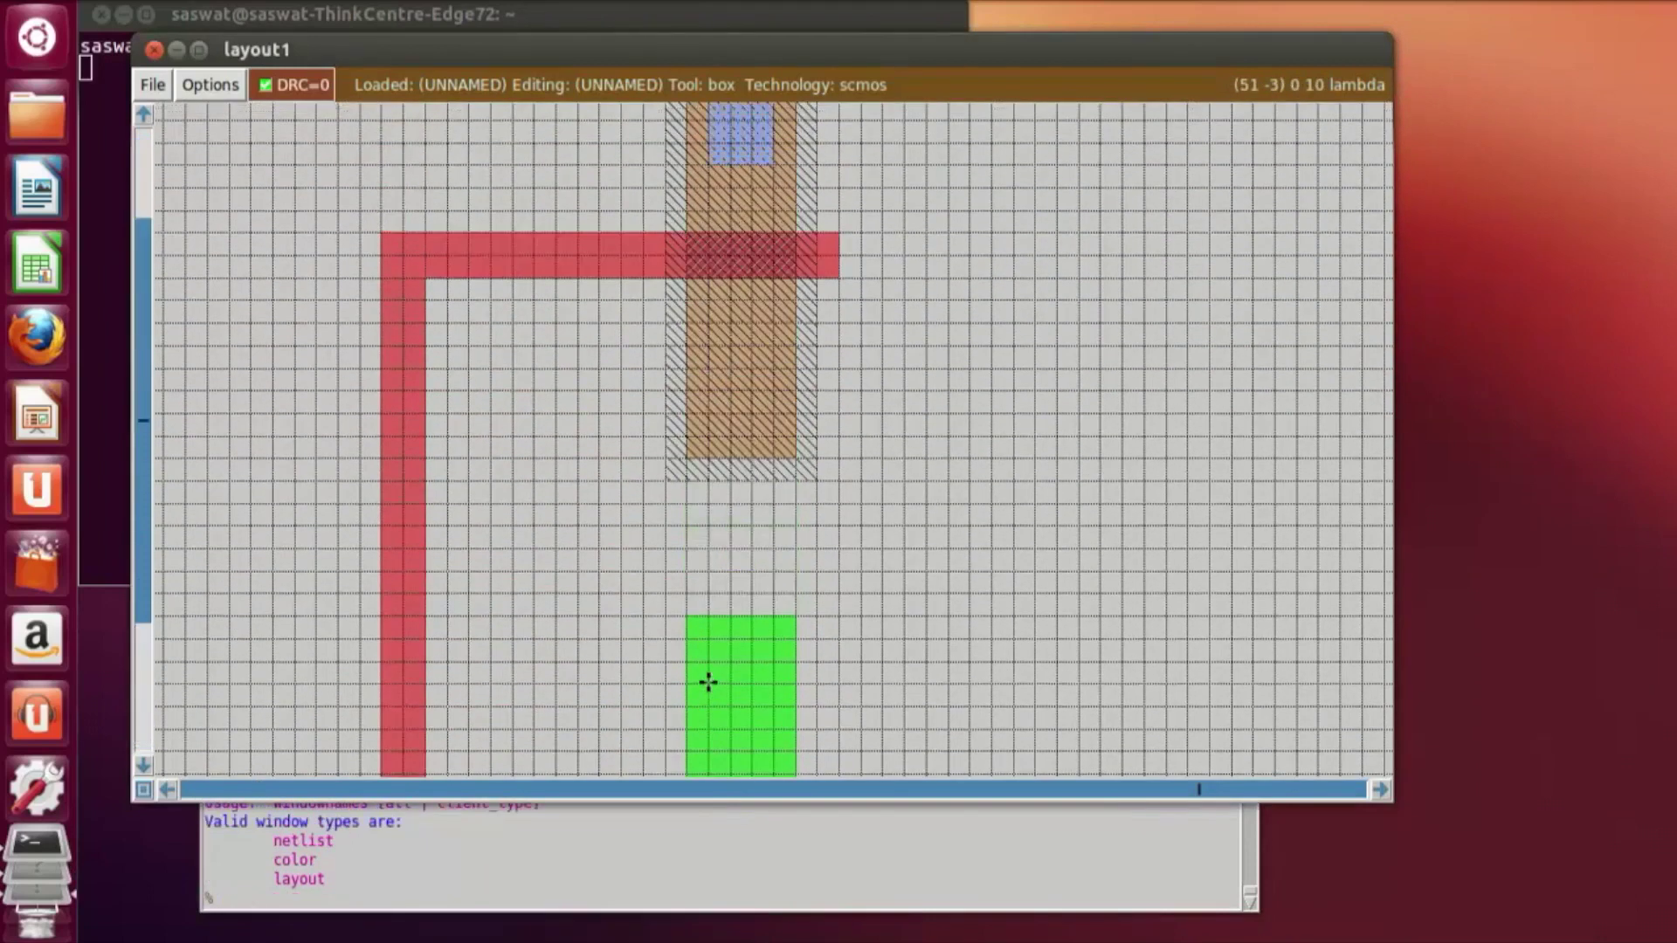
{"action": "scroll", "coordinate": [708, 682], "scroll_direction": "down", "scroll_amount": 6}
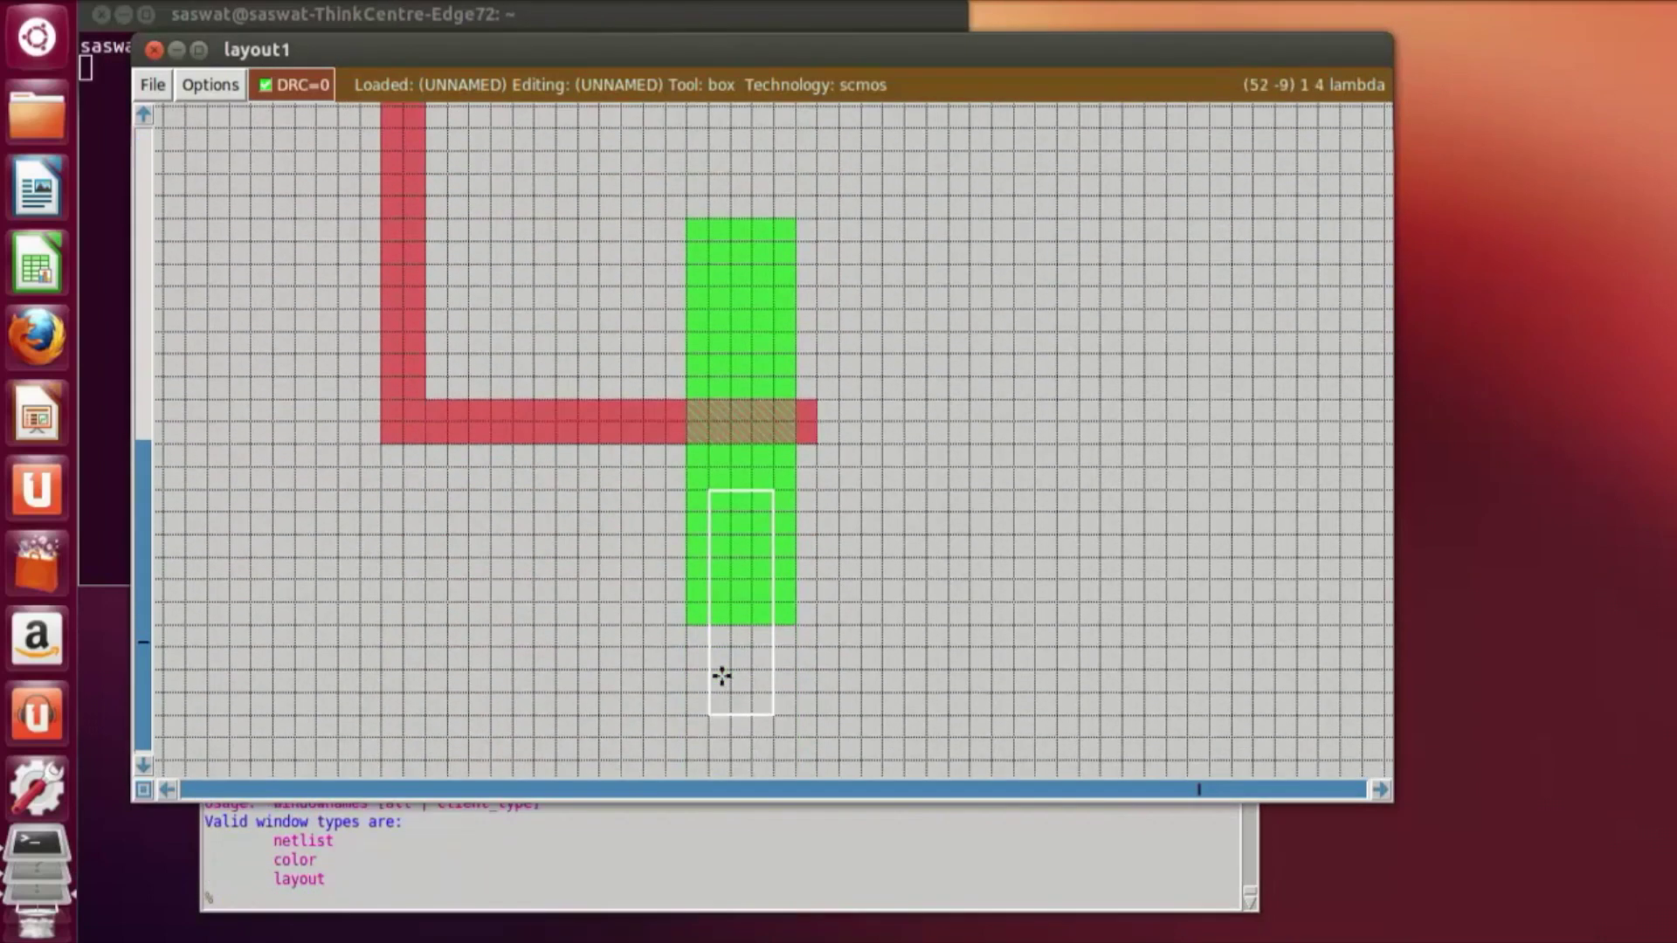
{"action": "left_click", "coordinate": [715, 743]}
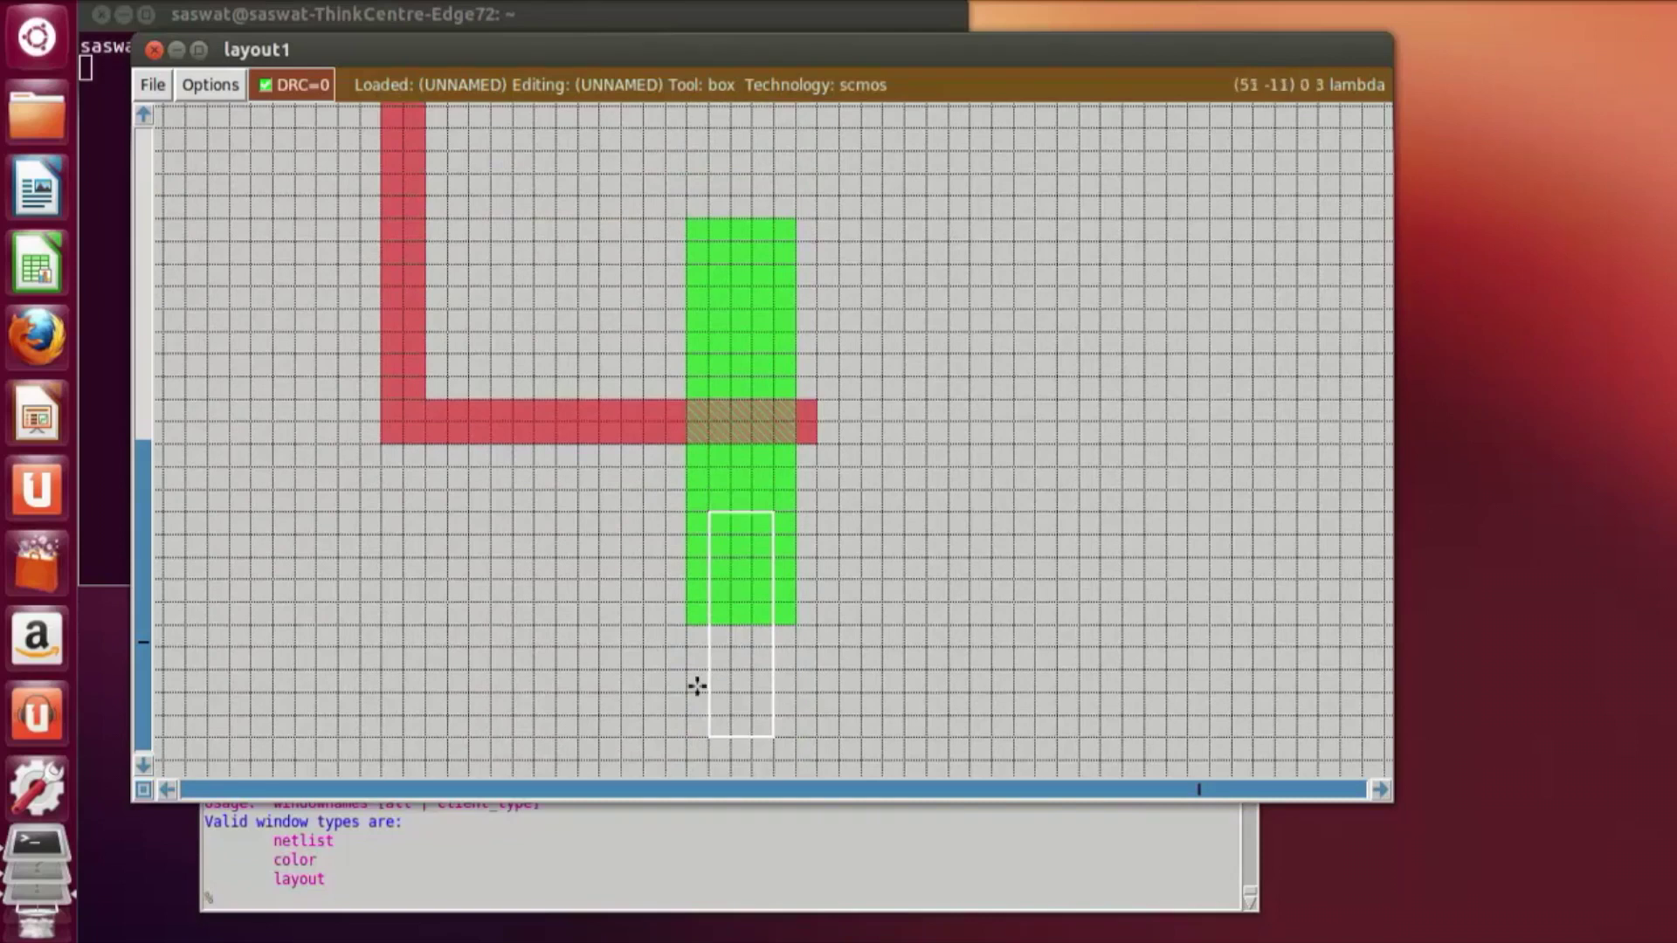
{"action": "scroll", "coordinate": [701, 671], "scroll_direction": "down", "scroll_amount": 4}
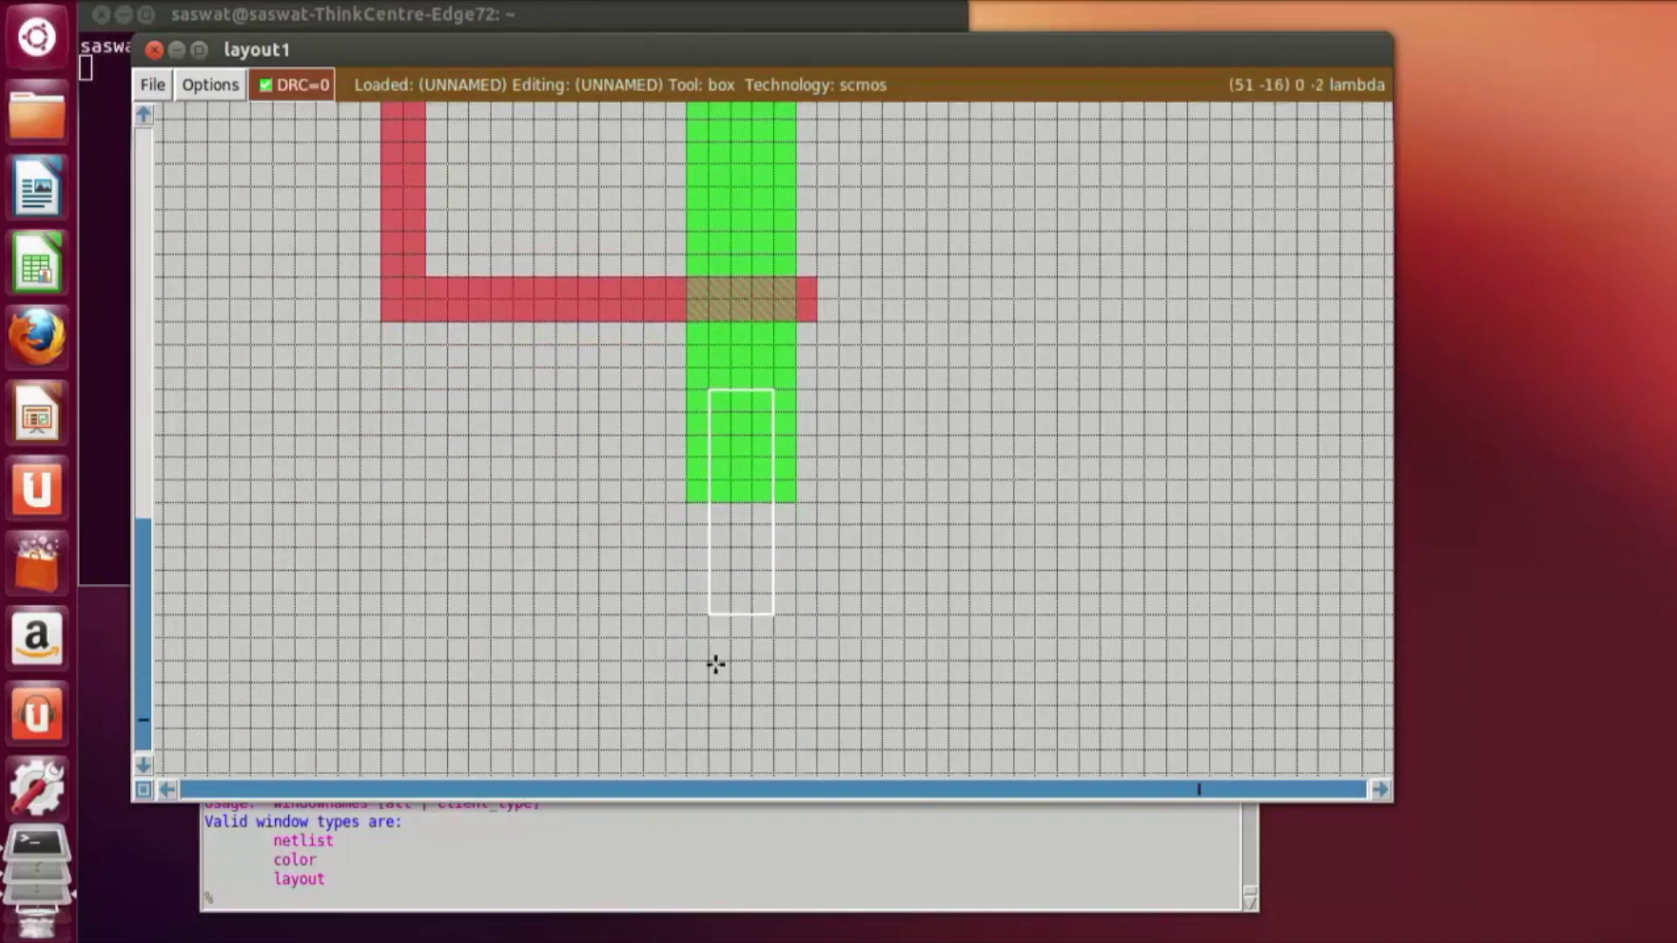
{"action": "scroll", "coordinate": [789, 306], "scroll_direction": "up", "scroll_amount": 4}
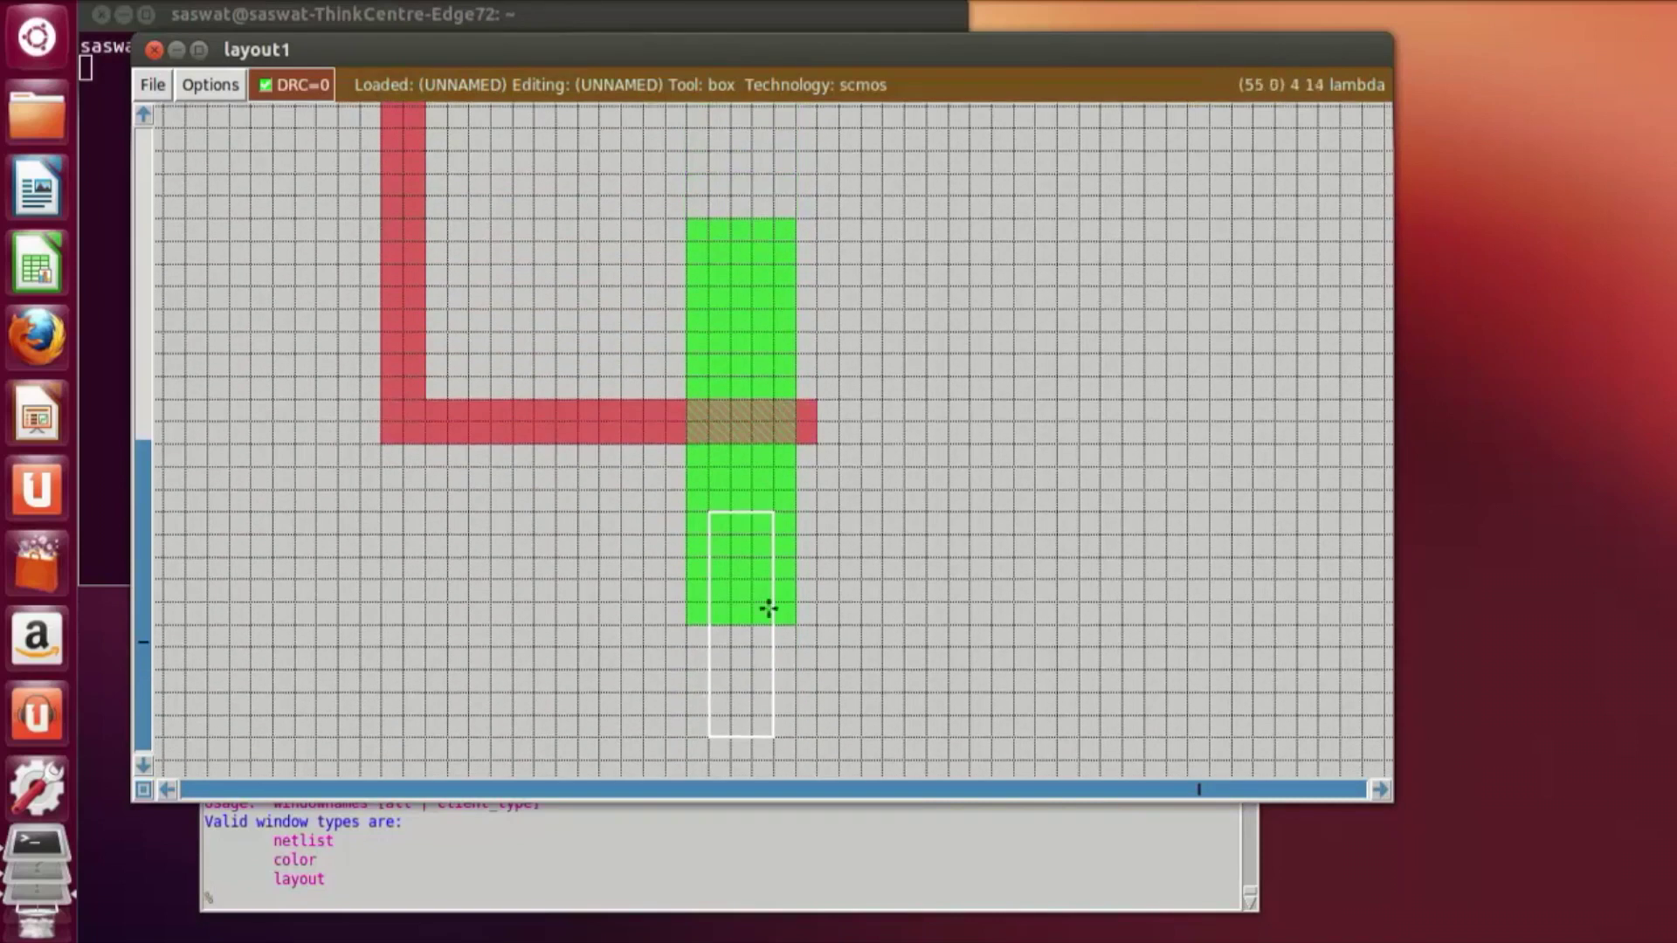
Step: Fill the box at the n-diffusion strip's lower end with metal 1 using paint m1
{"action": "left_click", "coordinate": [421, 882]}
{"action": "left_click", "coordinate": [1463, 2]}
{"action": "left_click", "coordinate": [1502, 47]}
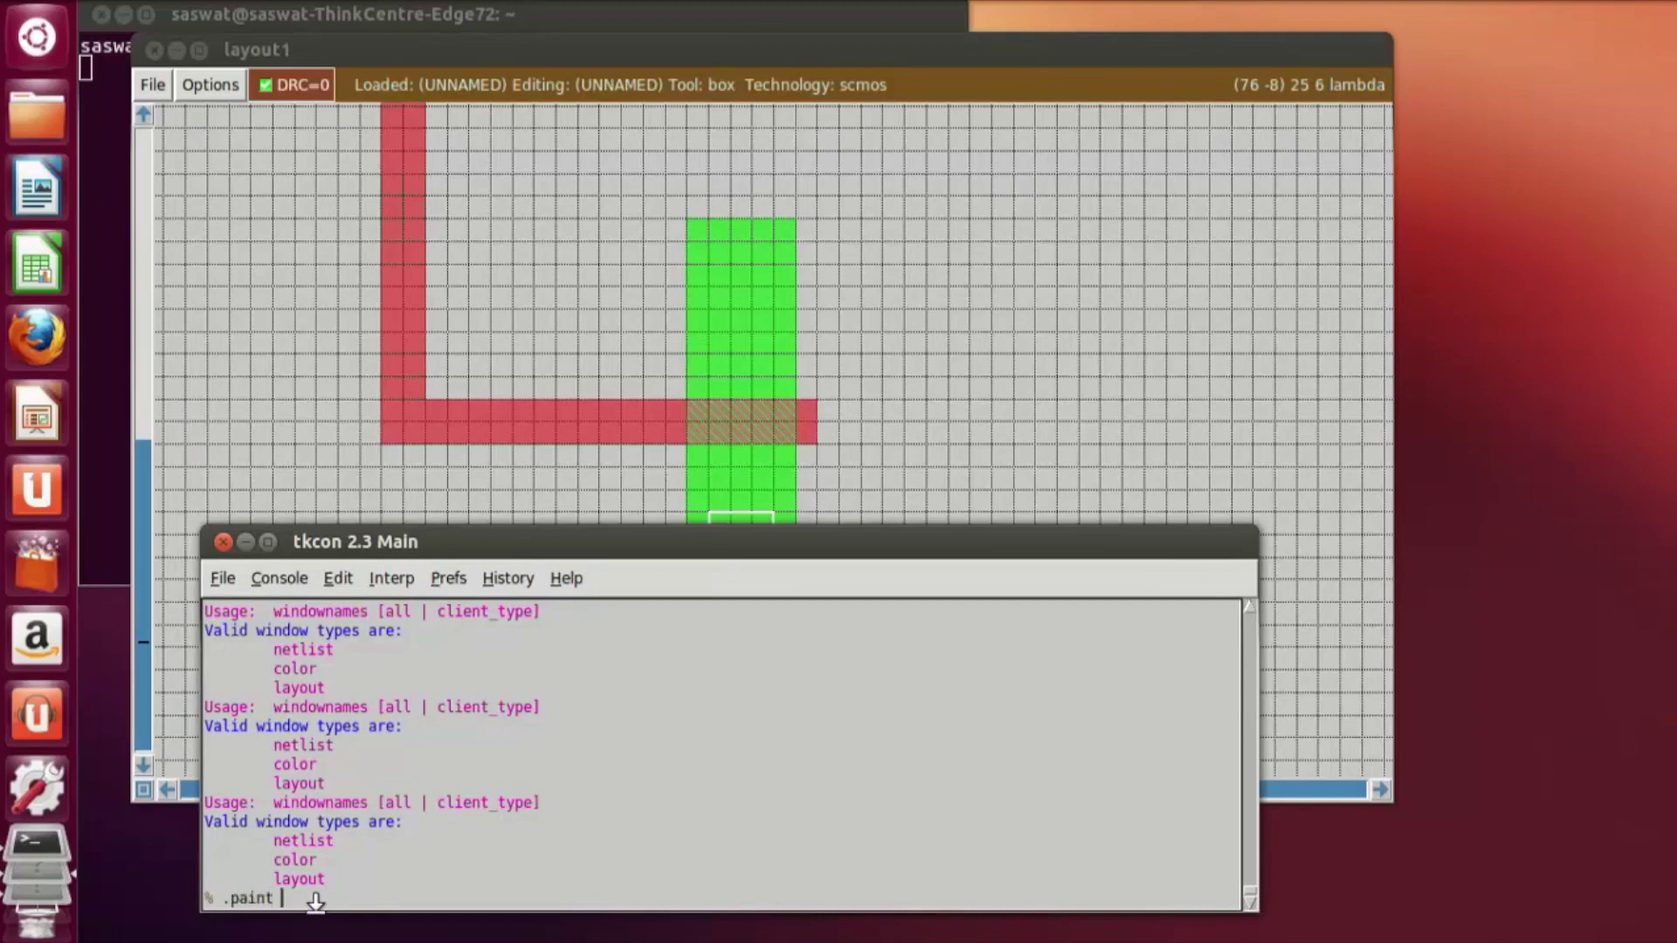
{"action": "key", "text": "BackSpace"}
{"action": "key", "text": "BackSpace"}
{"action": "key", "text": "BackSpace"}
{"action": "key", "text": "BackSpace"}
{"action": "key", "text": "BackSpace"}
{"action": "key", "text": "BackSpace"}
{"action": "type", "text": "paint m1"}
{"action": "key", "text": "Return"}
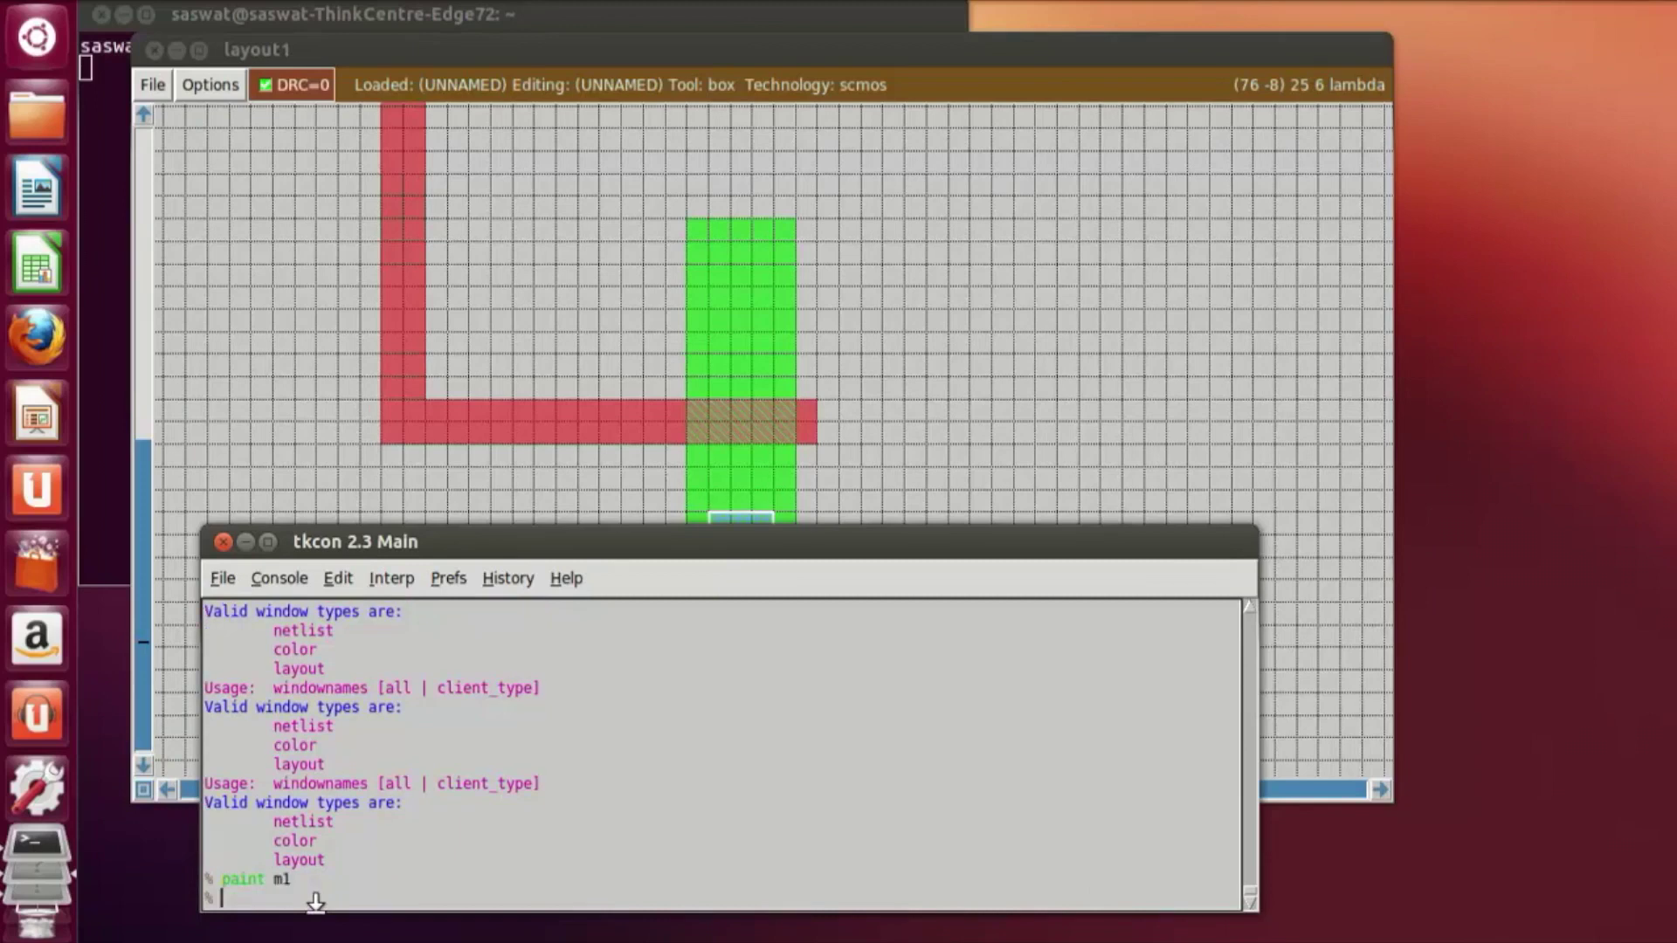
{"action": "left_click", "coordinate": [1037, 430]}
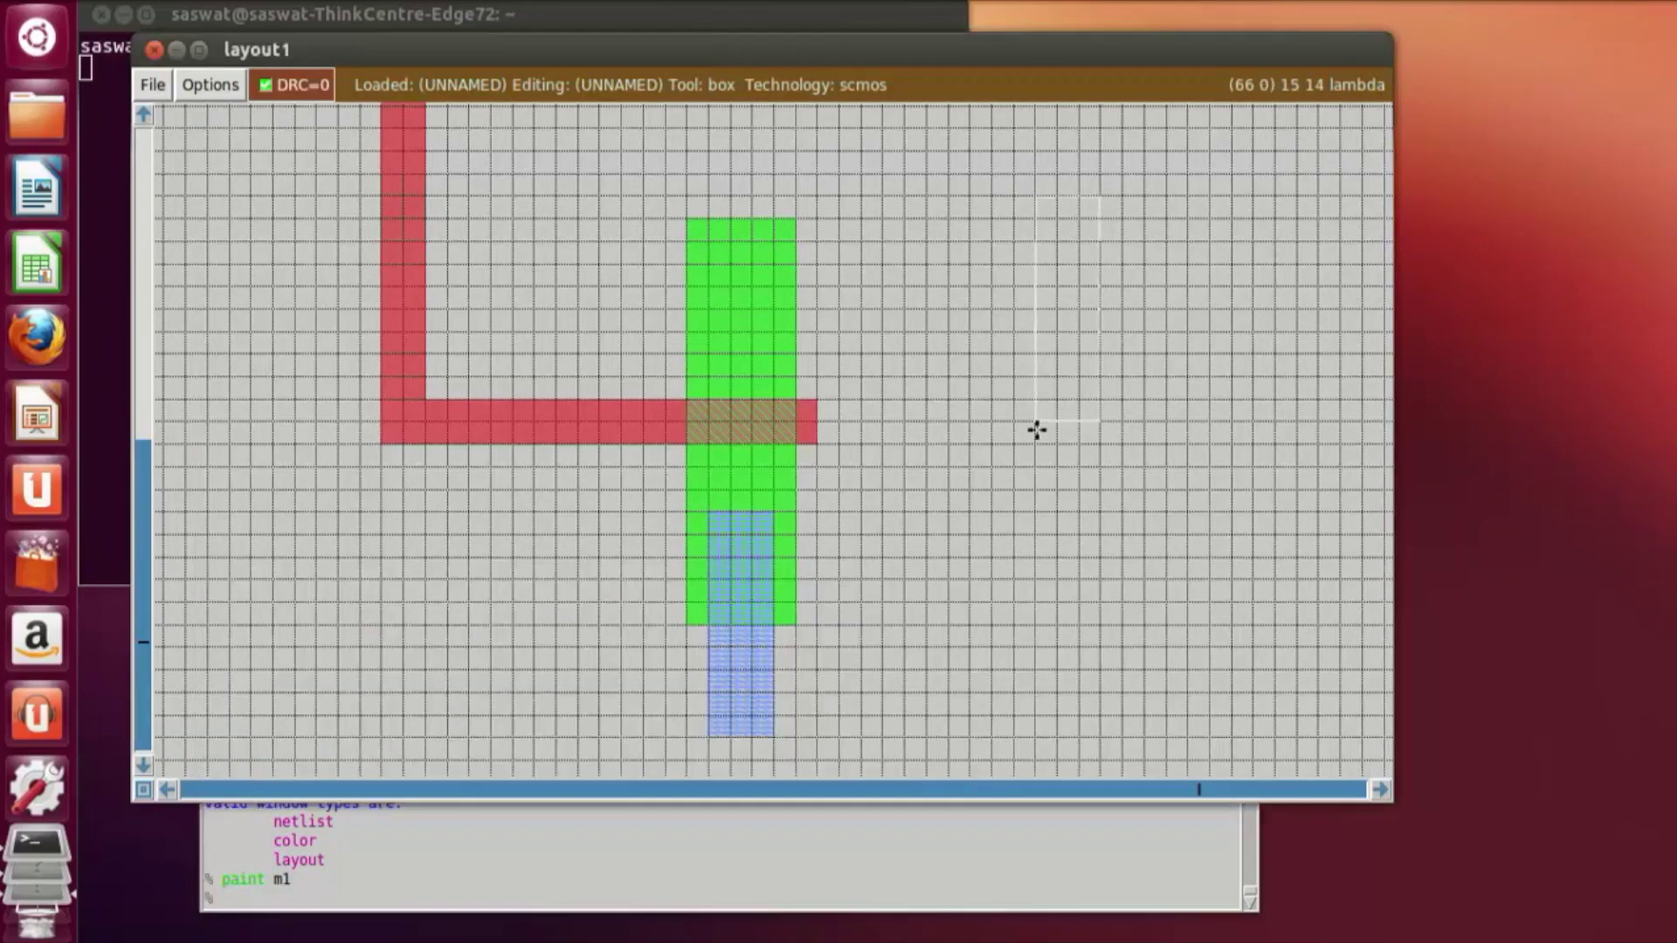
Step: Draw a box about 17 by 3 lambda across the upper end of the metal 1 strip above the p-diffusion, centred on it
{"action": "scroll", "coordinate": [915, 745], "scroll_direction": "down", "scroll_amount": 1}
{"action": "scroll", "coordinate": [914, 734], "scroll_direction": "up", "scroll_amount": 15}
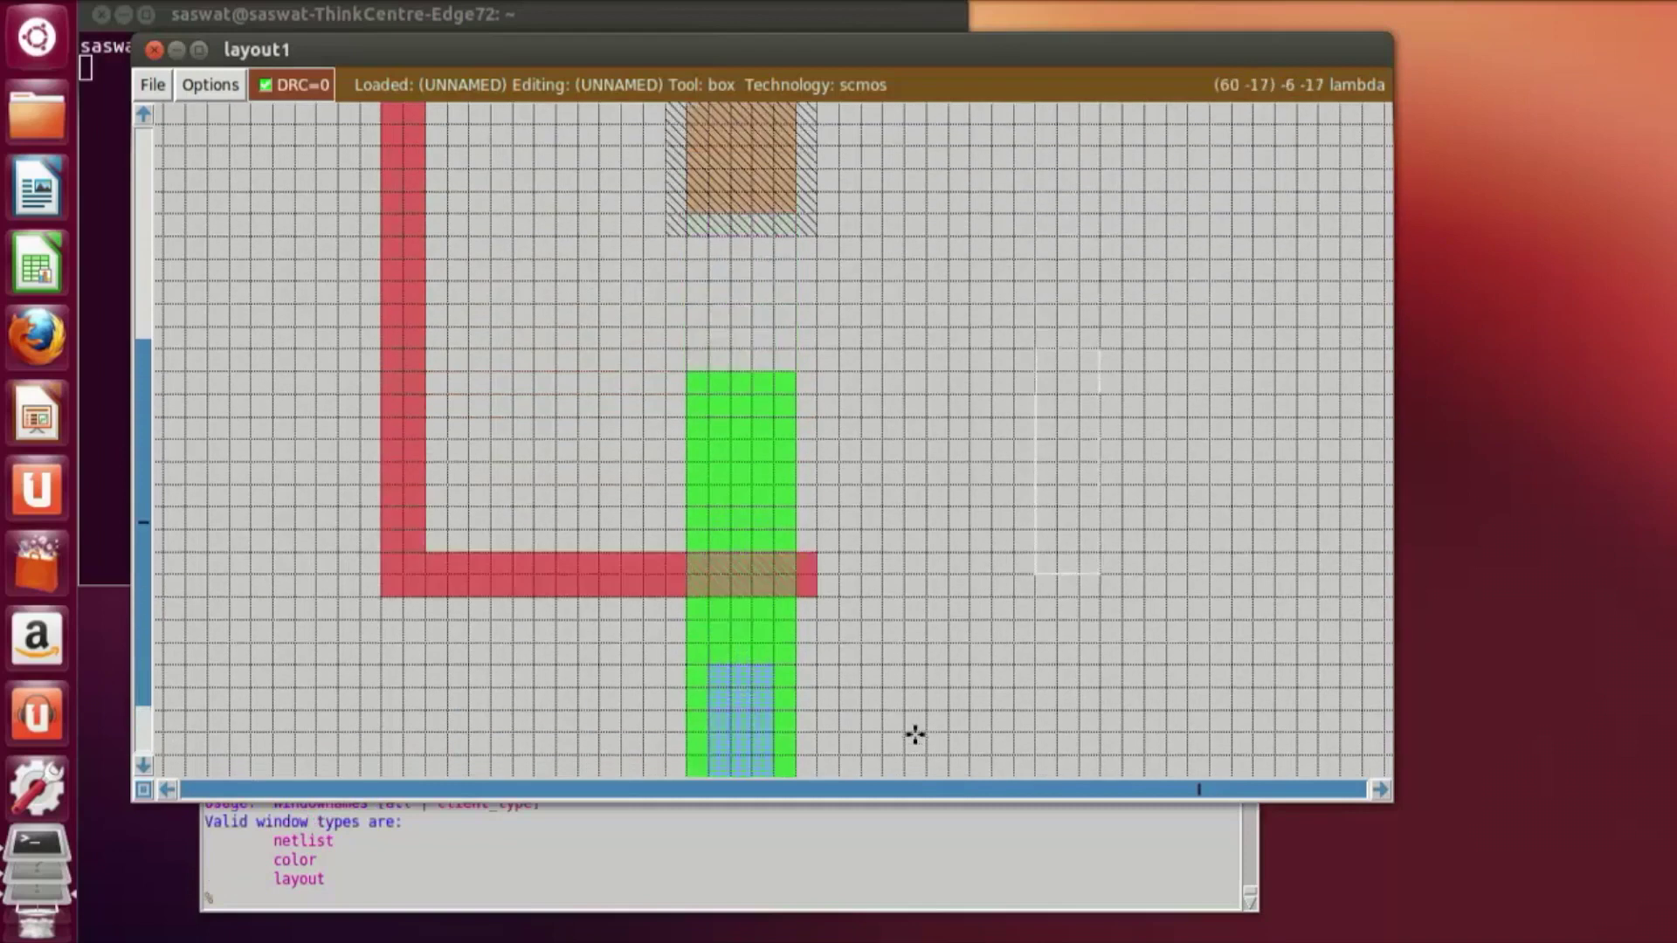
{"action": "scroll", "coordinate": [914, 731], "scroll_direction": "up", "scroll_amount": 3}
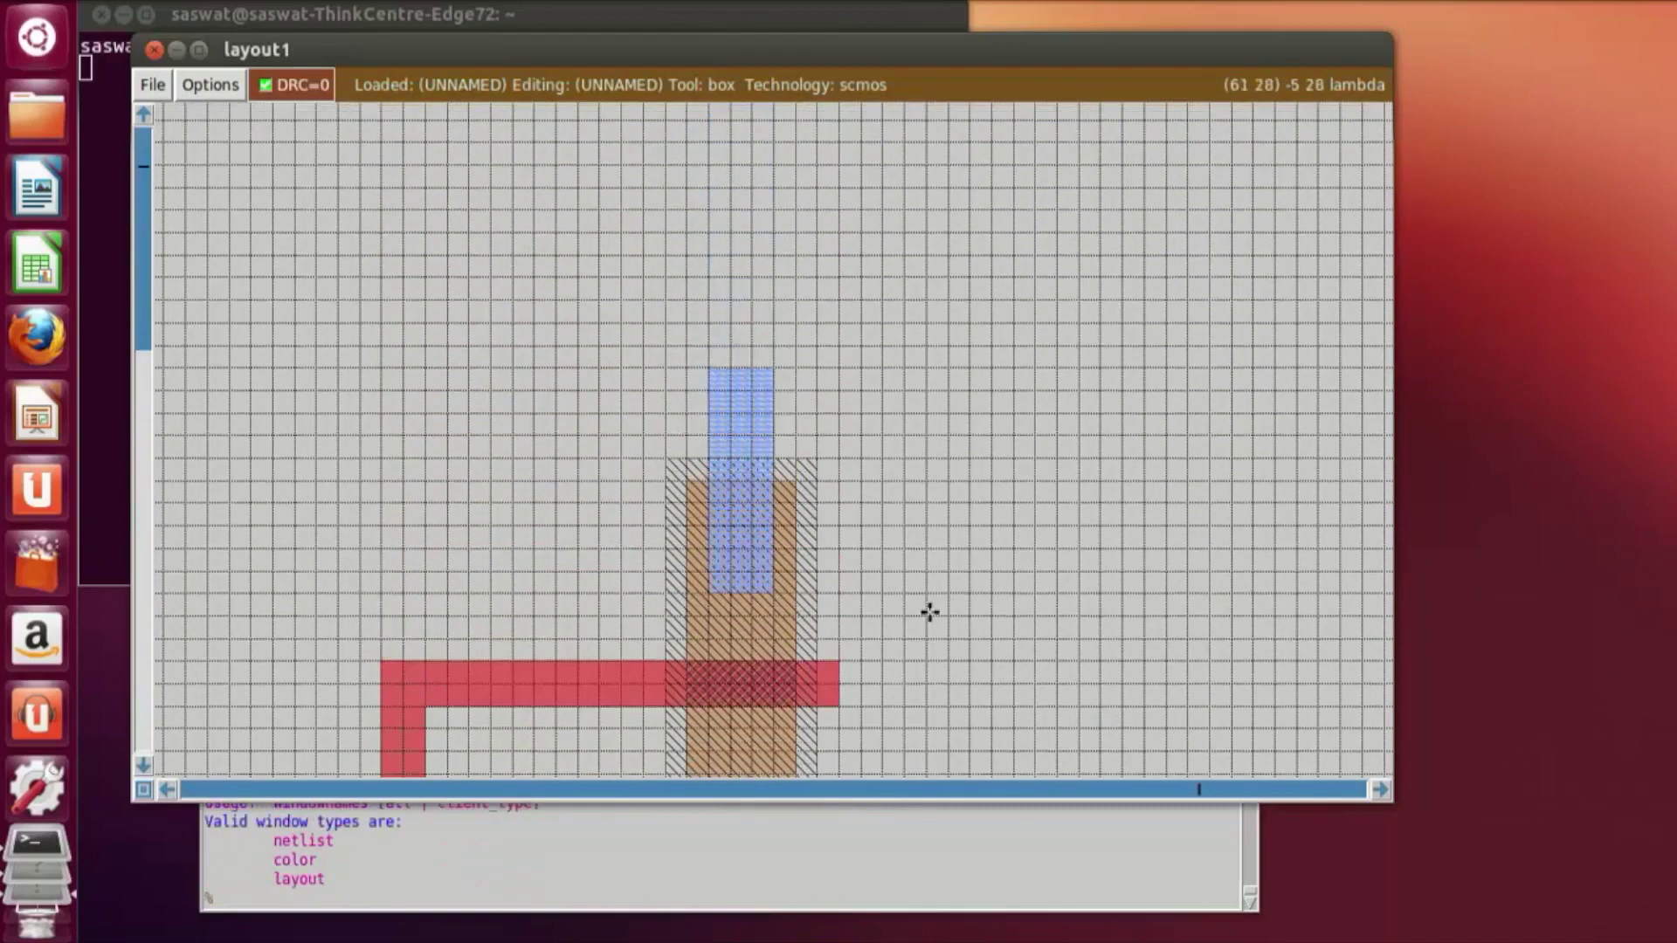
{"action": "left_click", "coordinate": [707, 306]}
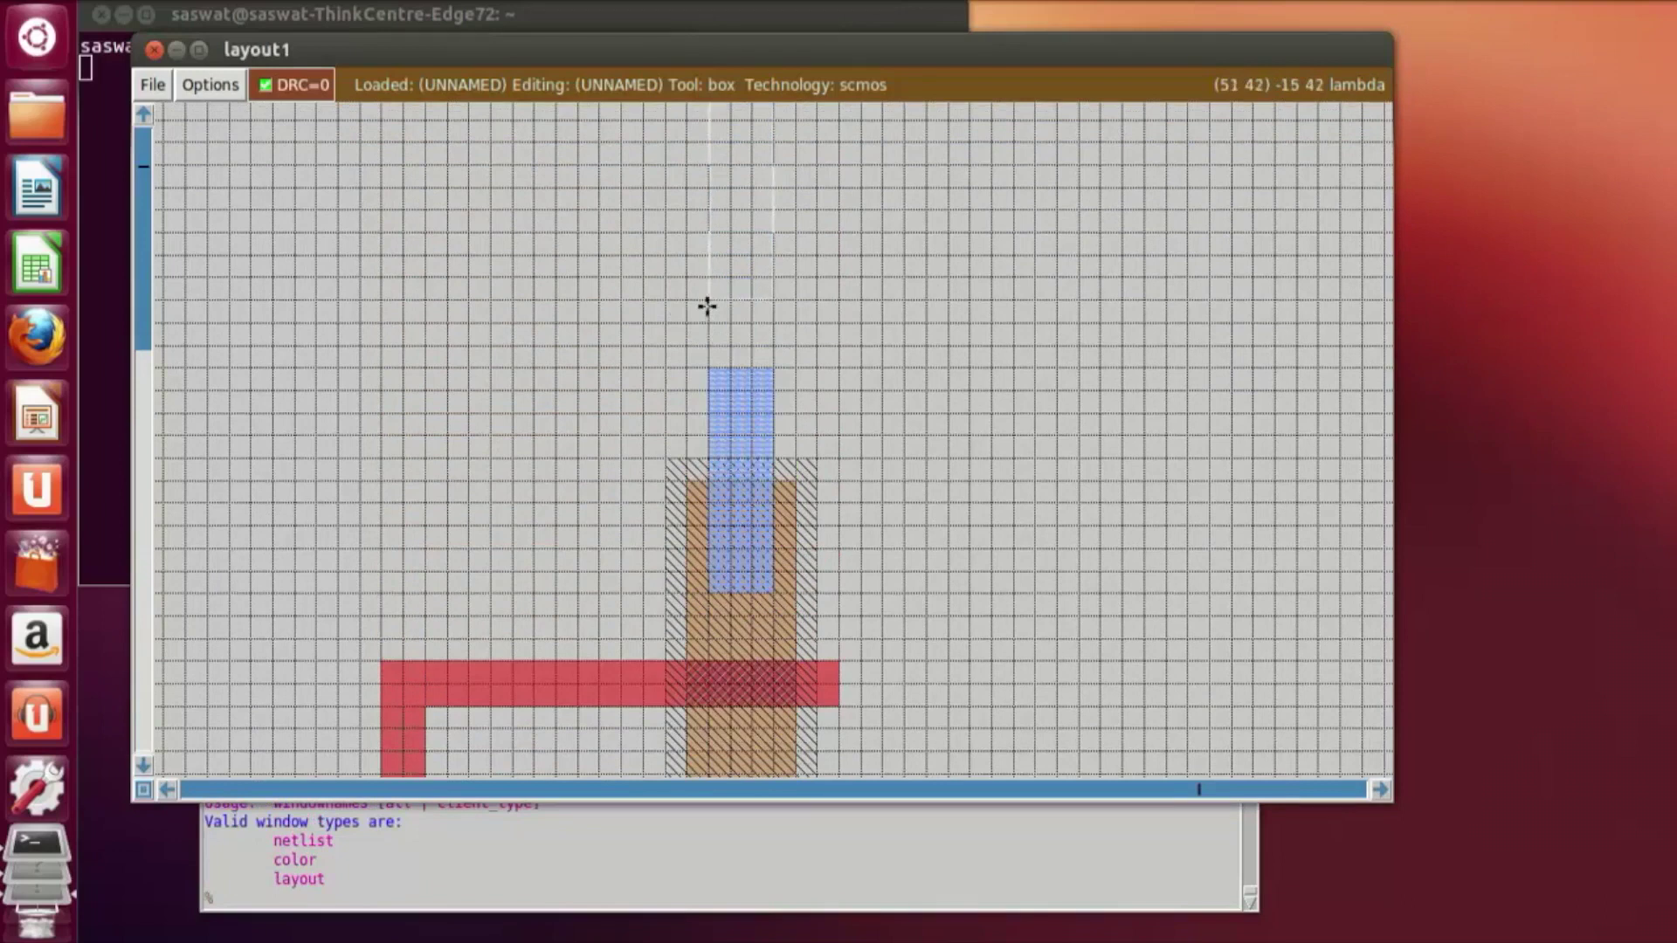
{"action": "left_click", "coordinate": [539, 306]}
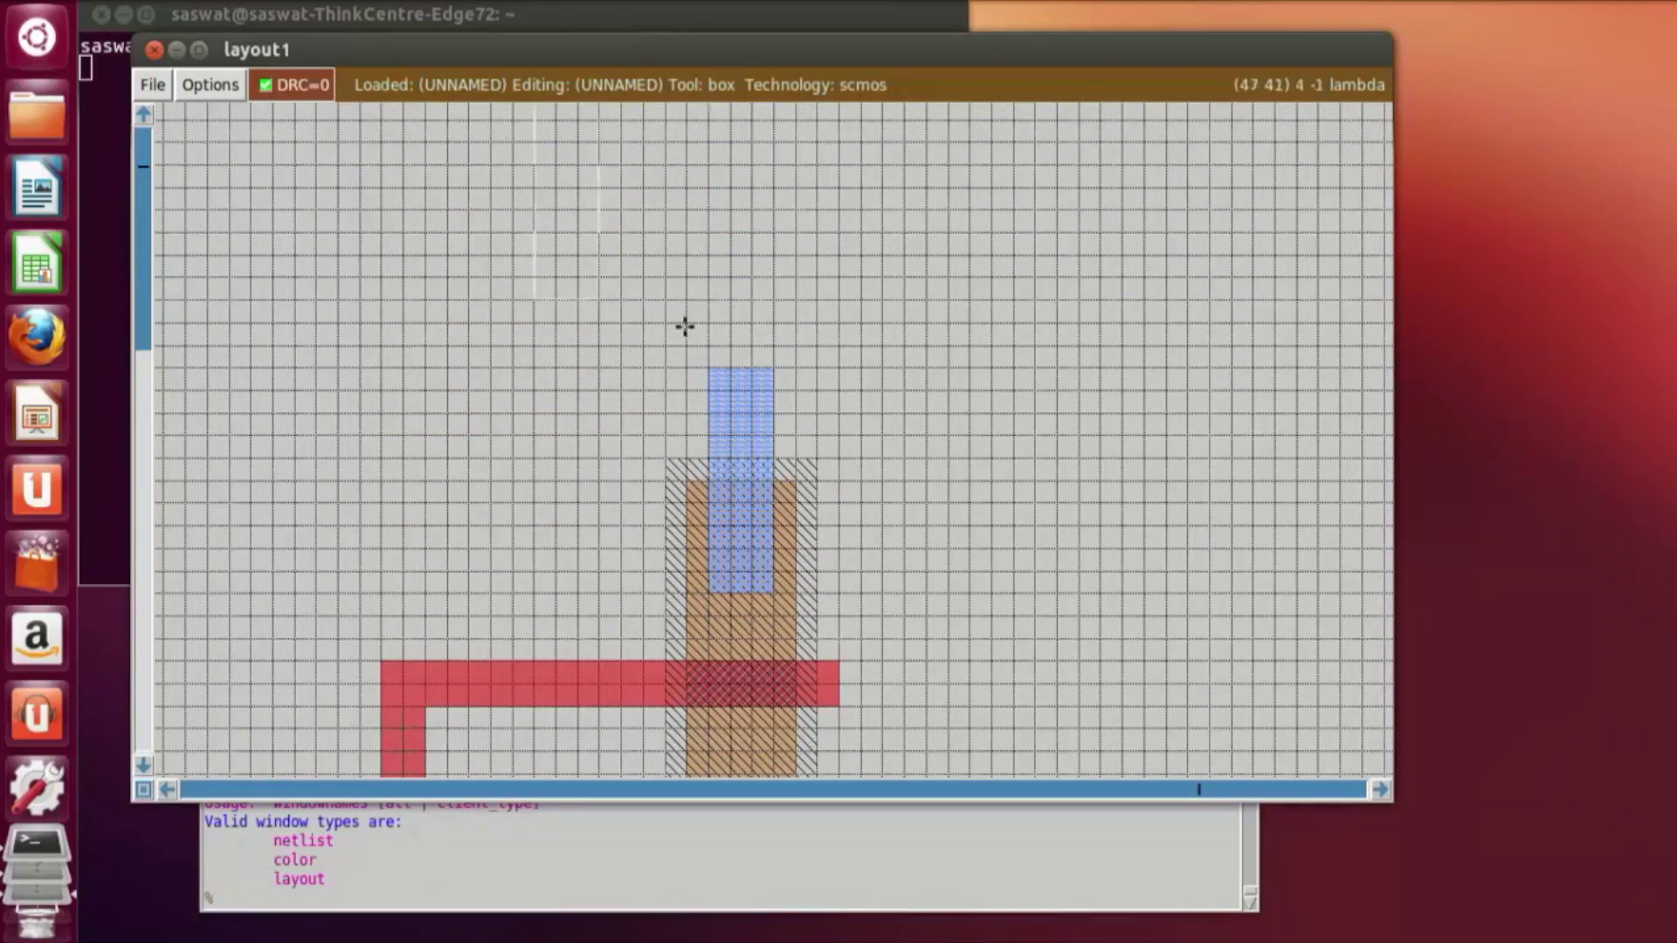
{"action": "right_click", "coordinate": [899, 369]}
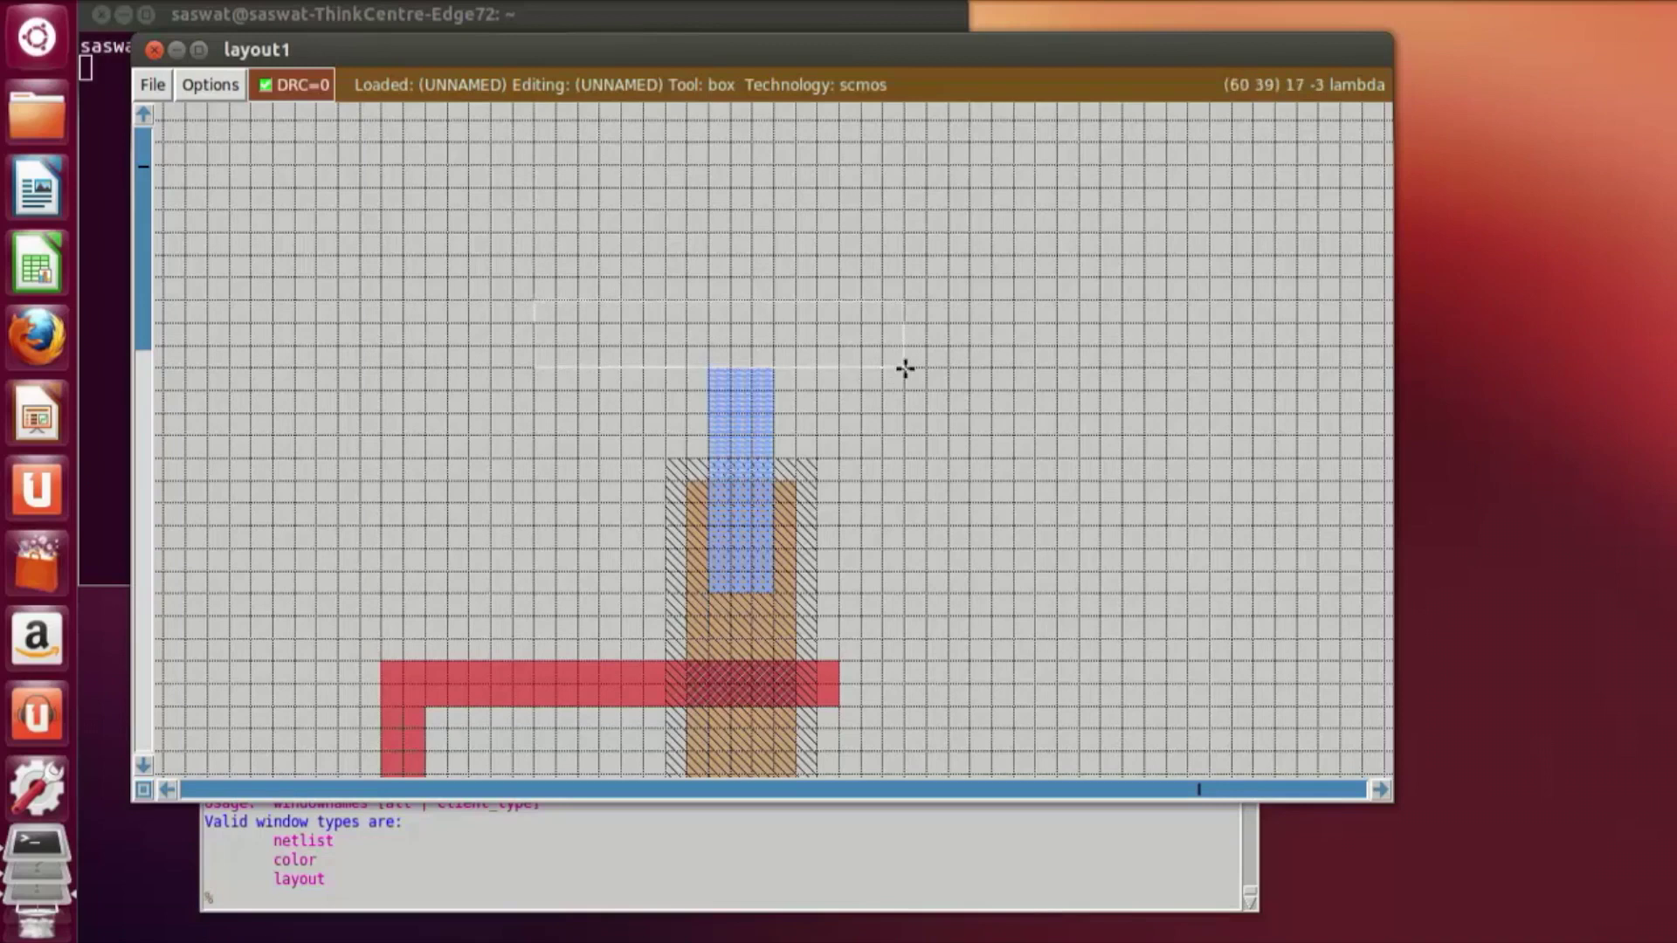
{"action": "left_click", "coordinate": [573, 365]}
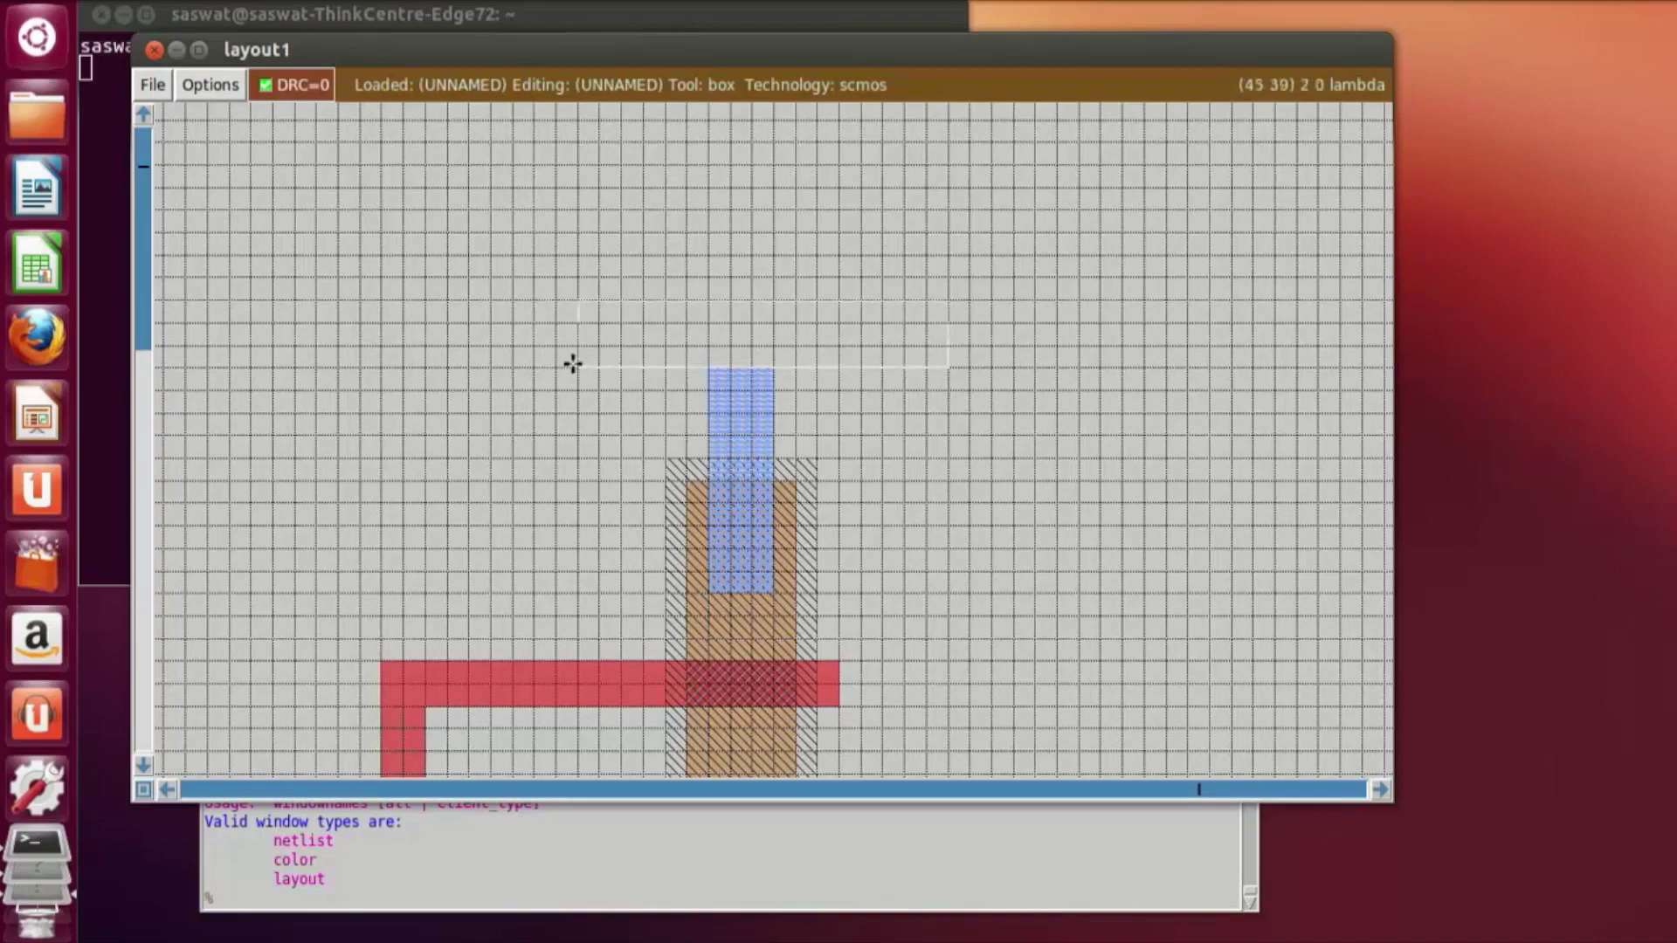
{"action": "left_click", "coordinate": [558, 365]}
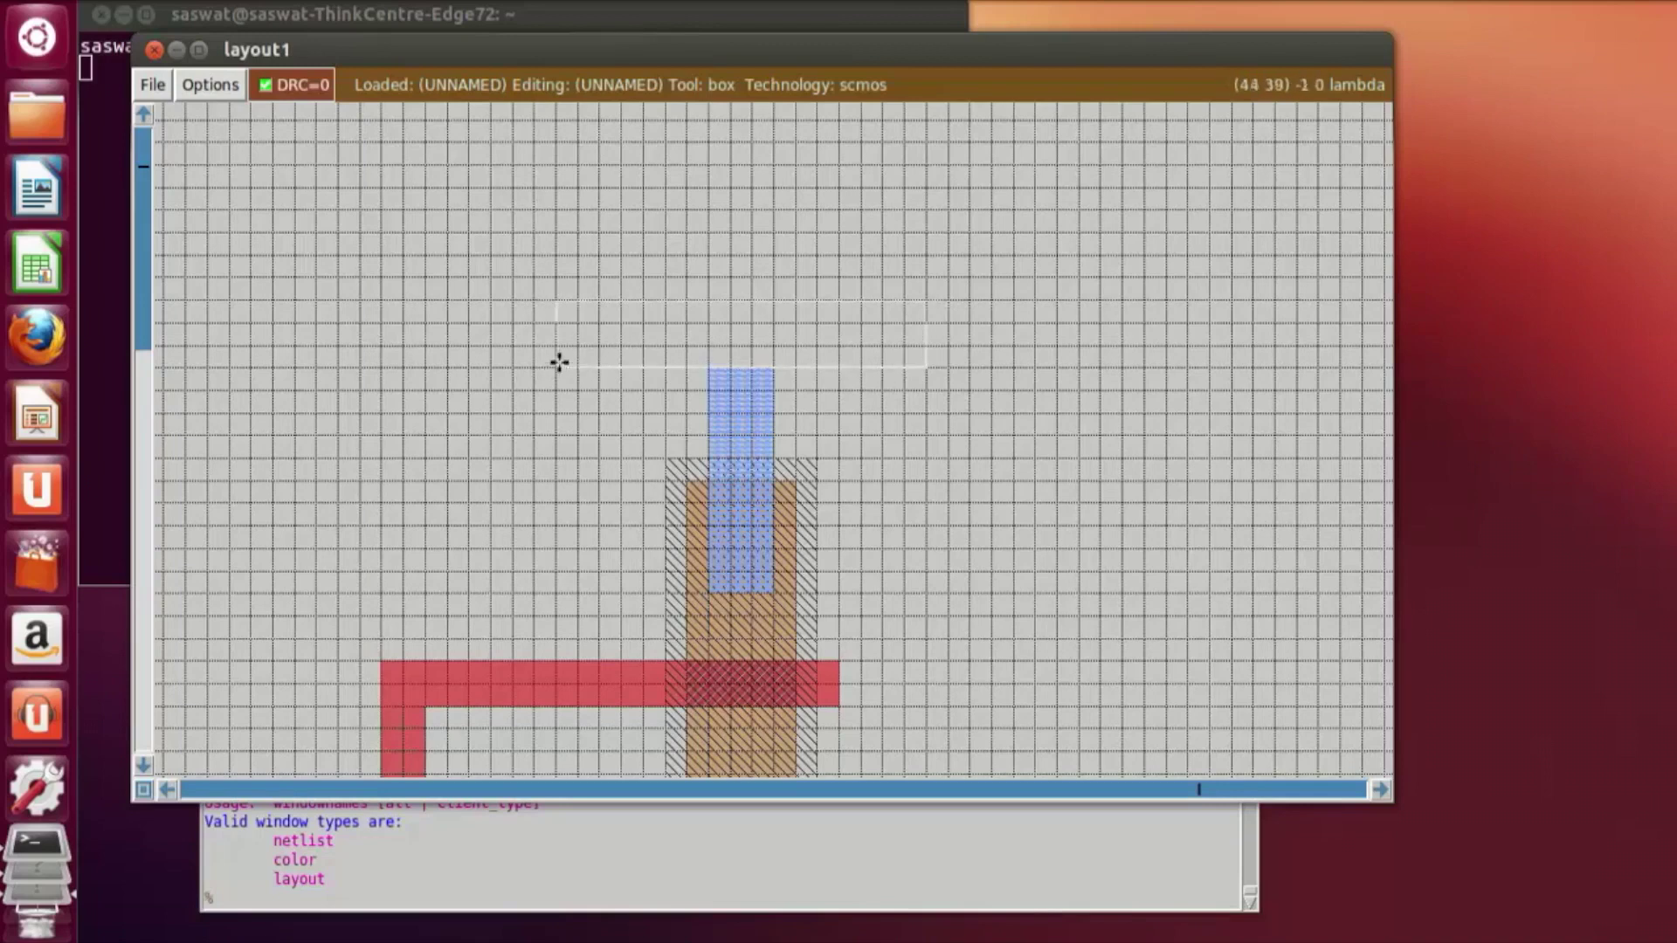
{"action": "left_click", "coordinate": [648, 889]}
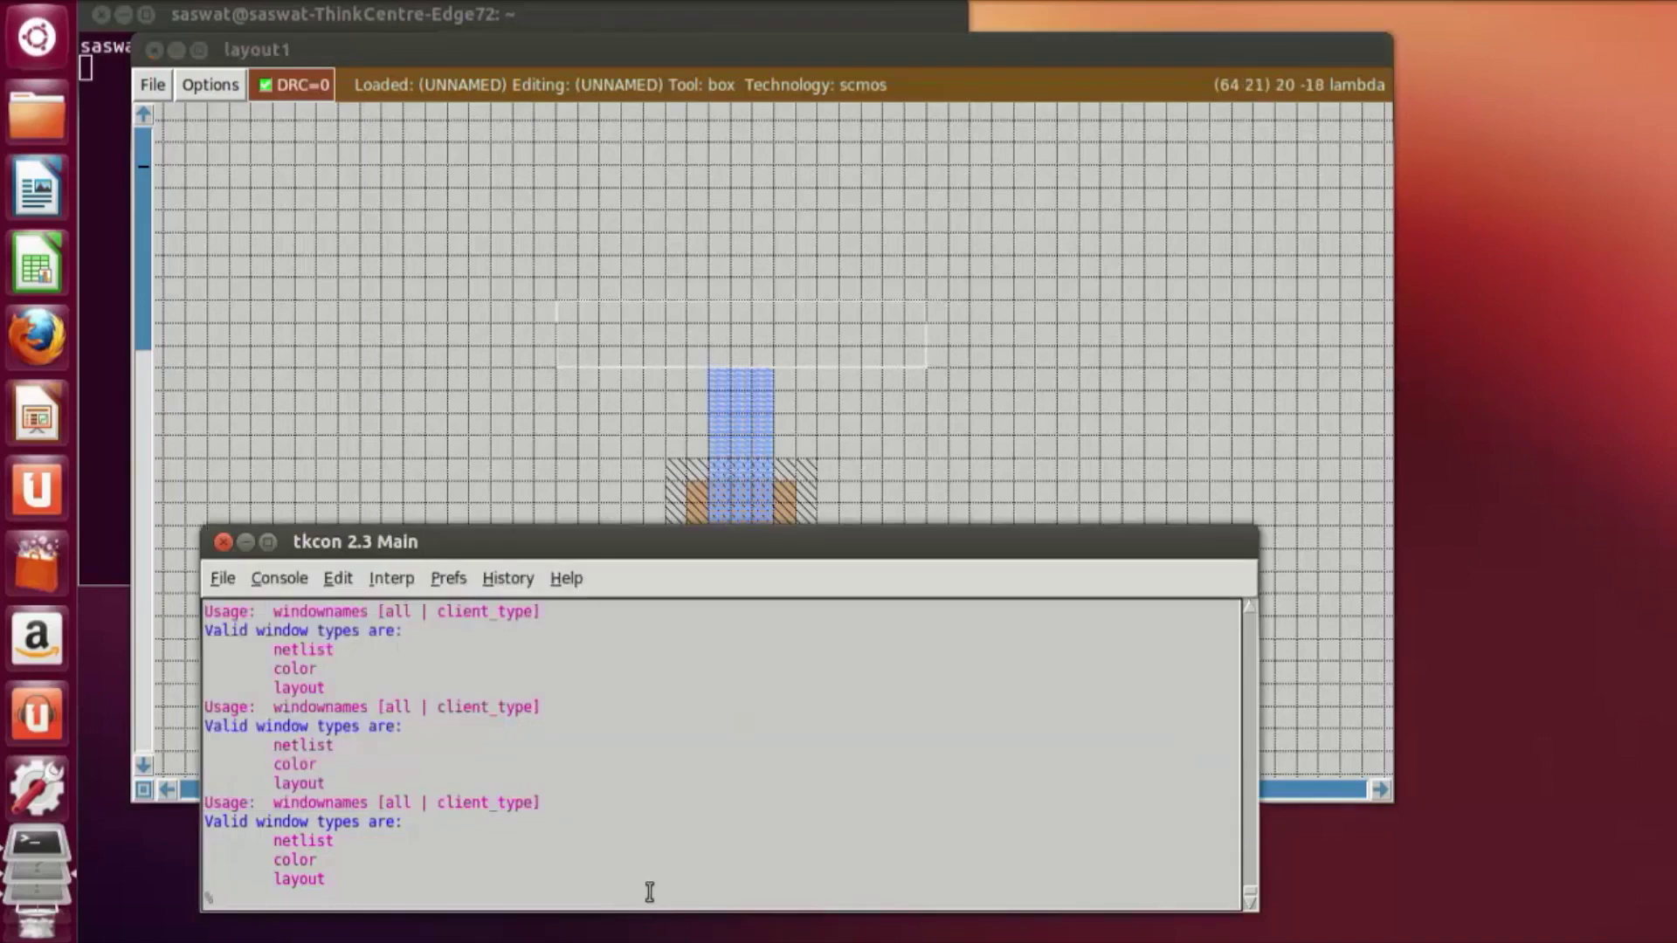
{"action": "type", "text": "paint "}
{"action": "type", "text": "wd"}
{"action": "key", "text": "Return"}
Step: Fill the 17 by 3 lambda box above the p-diffusion with metal 1 using paint m1
{"action": "key", "text": "Up"}
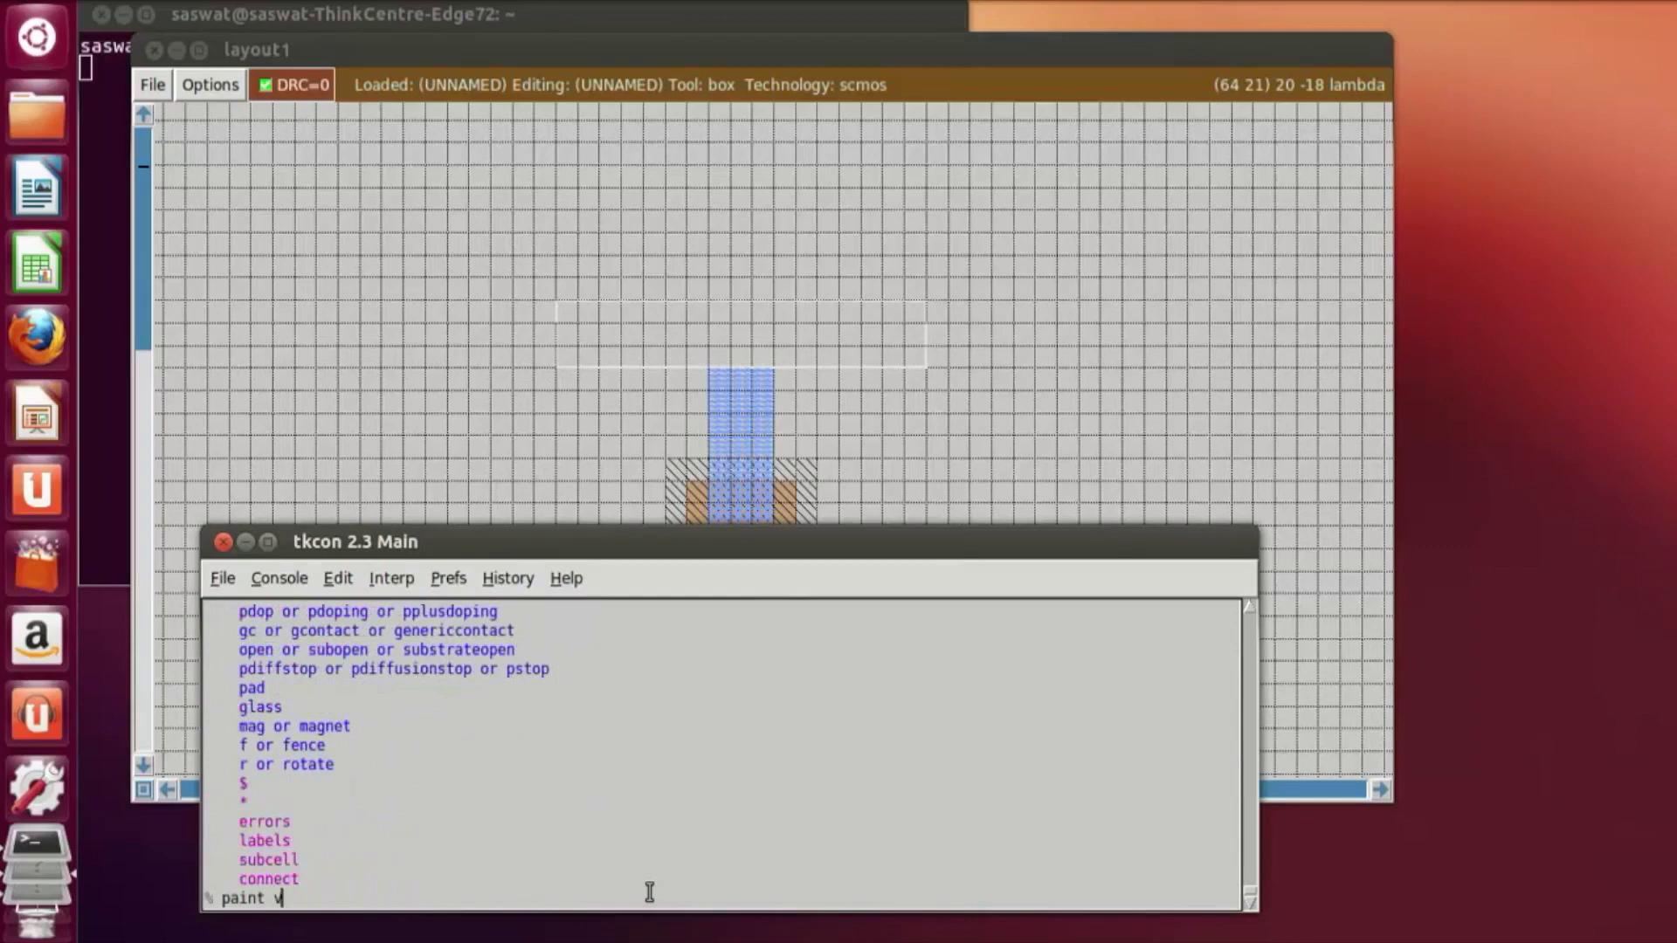
{"action": "key", "text": "BackSpace"}
{"action": "type", "text": "nm"}
{"action": "type", "text": "m1"}
{"action": "key", "text": "Return"}
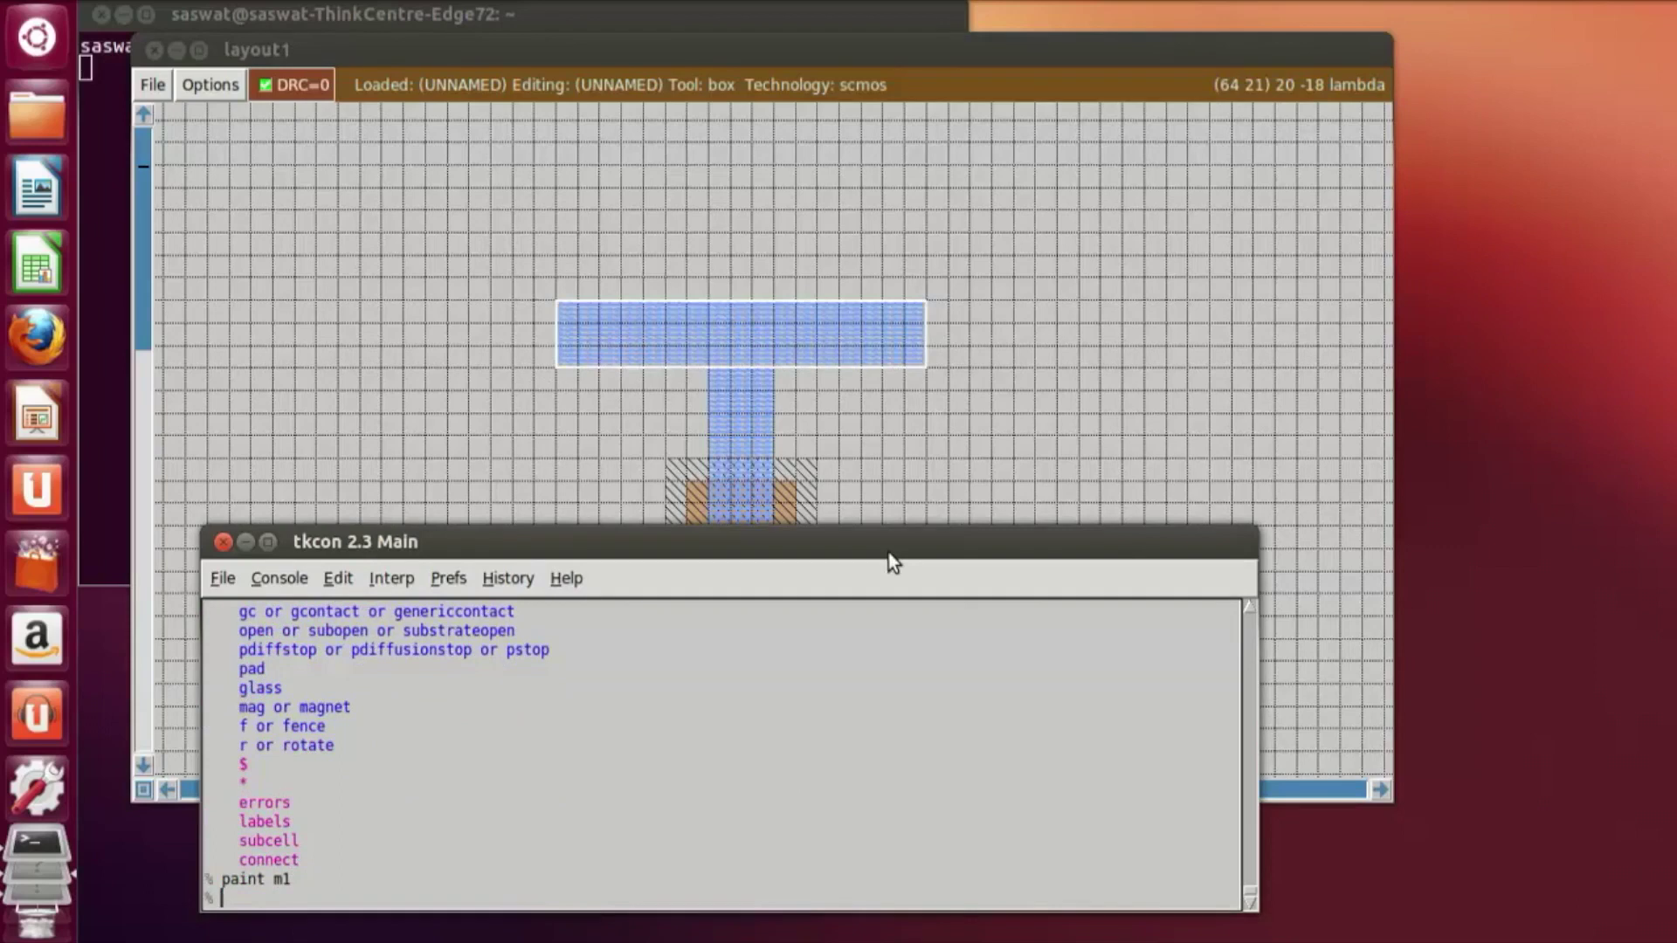
Step: Place the 17 by 3 lambda box directly against the lower end of the metal 1 strip below the n-diffusion
{"action": "left_click", "coordinate": [966, 465]}
{"action": "scroll", "coordinate": [964, 467], "scroll_direction": "down", "scroll_amount": 5}
{"action": "scroll", "coordinate": [962, 467], "scroll_direction": "down", "scroll_amount": 5}
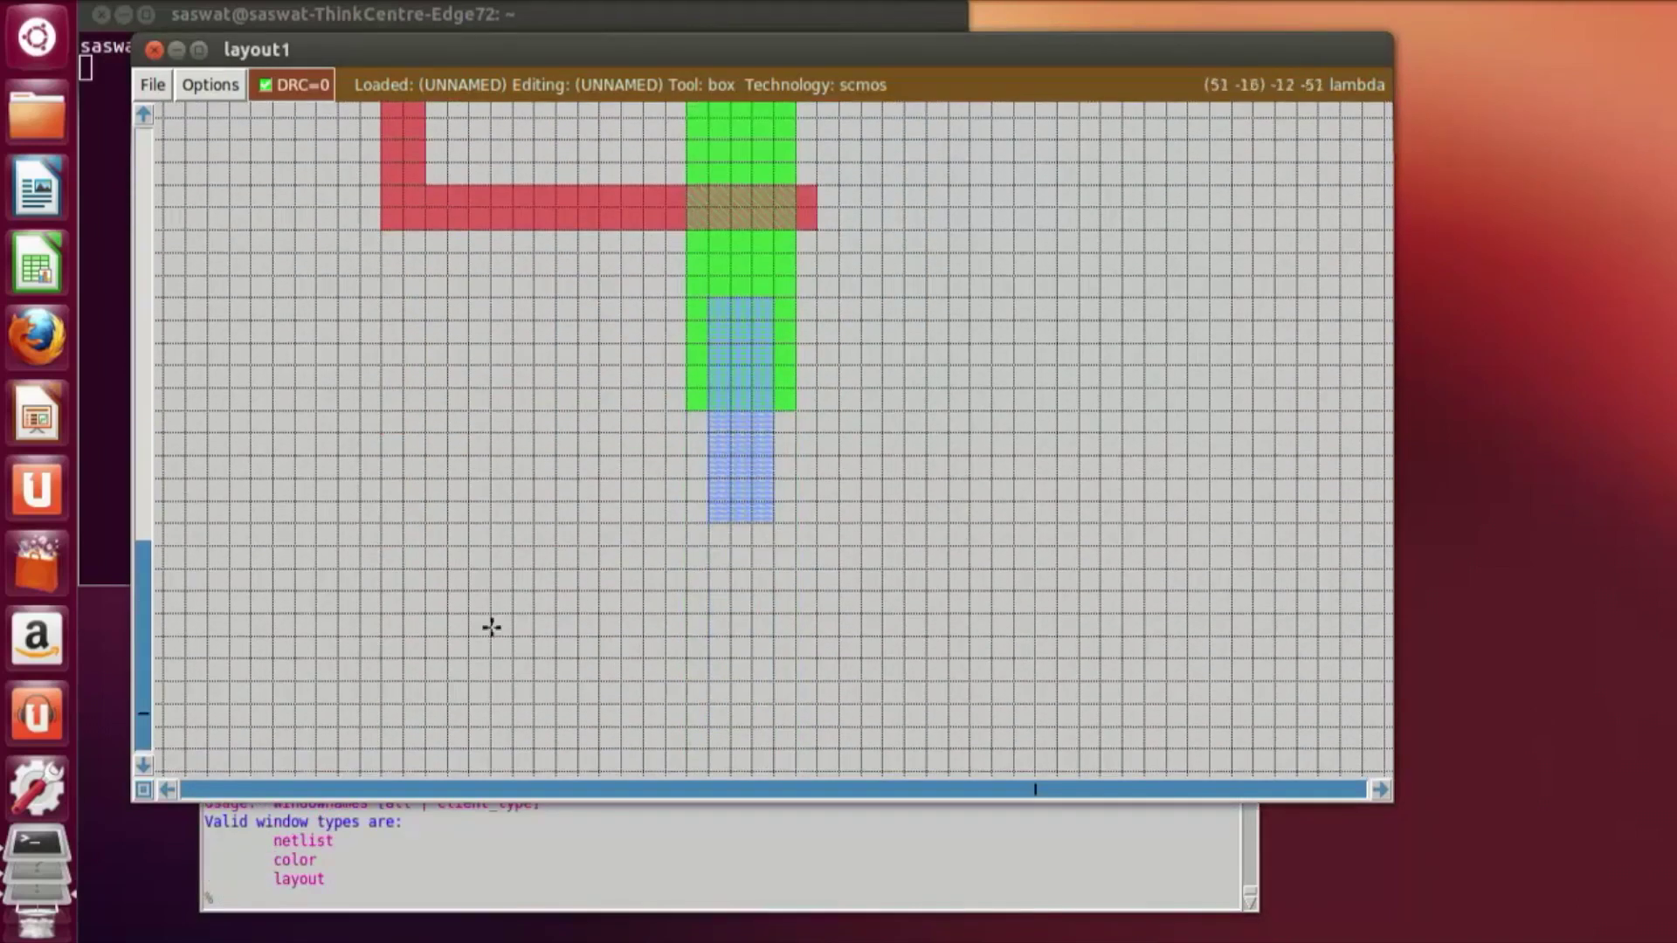
{"action": "left_click", "coordinate": [618, 612]}
{"action": "left_click", "coordinate": [580, 573]}
{"action": "left_click", "coordinate": [577, 592]}
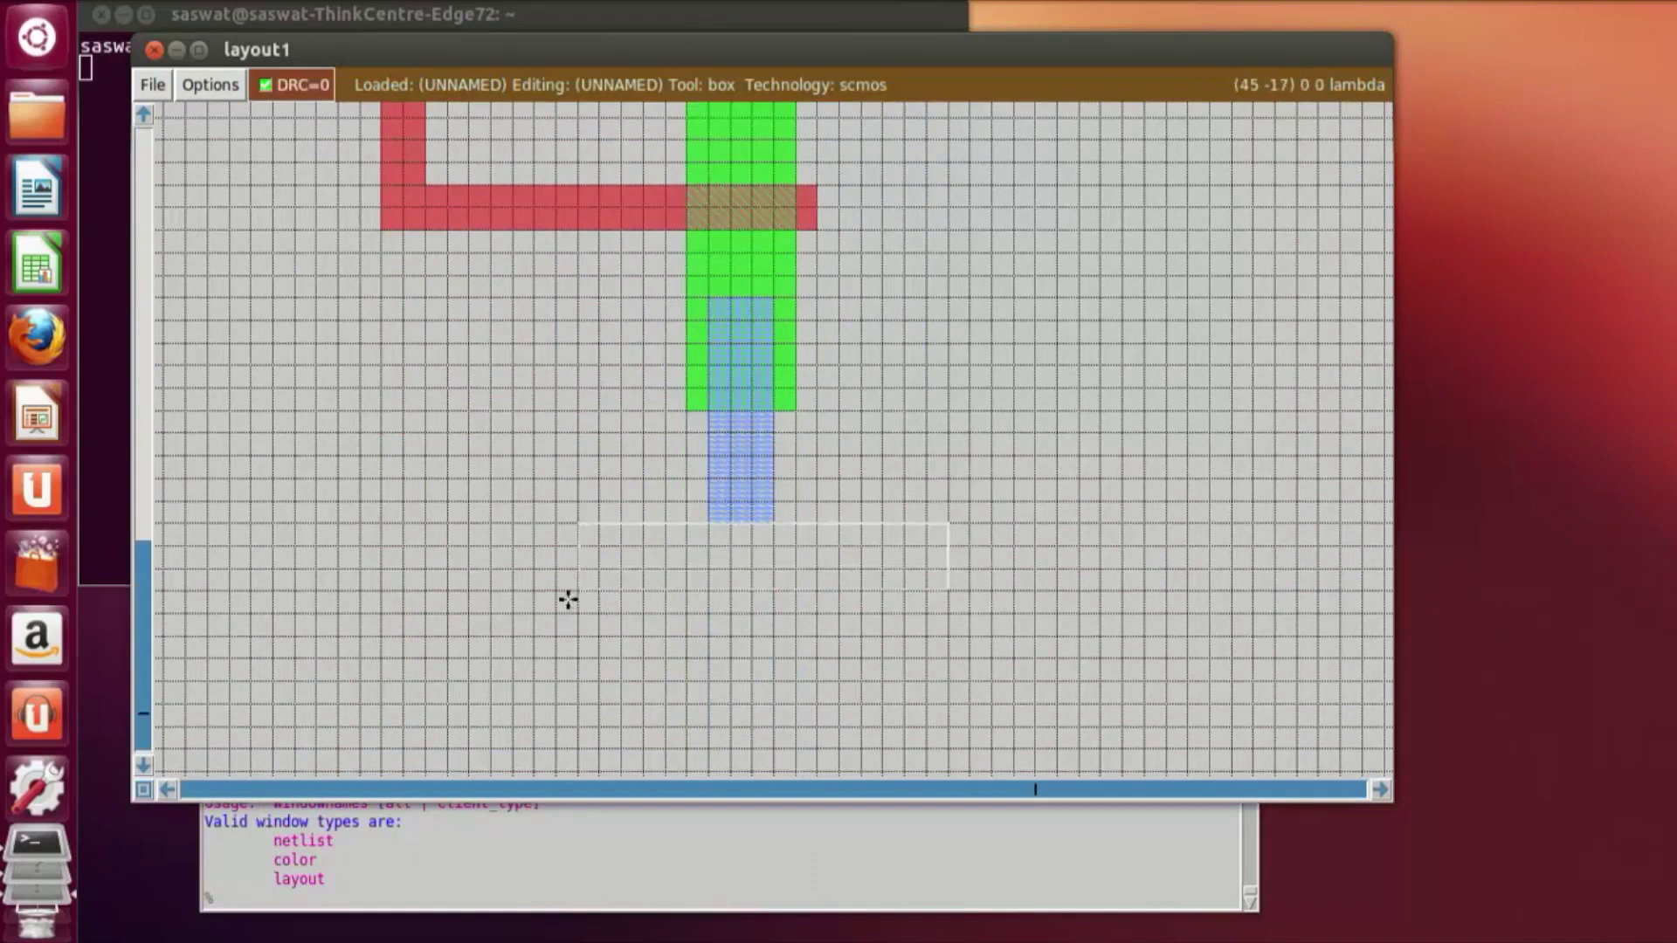
Step: Fill the box below the n-diffusion with metal 1 using paint m1
{"action": "left_click", "coordinate": [335, 900]}
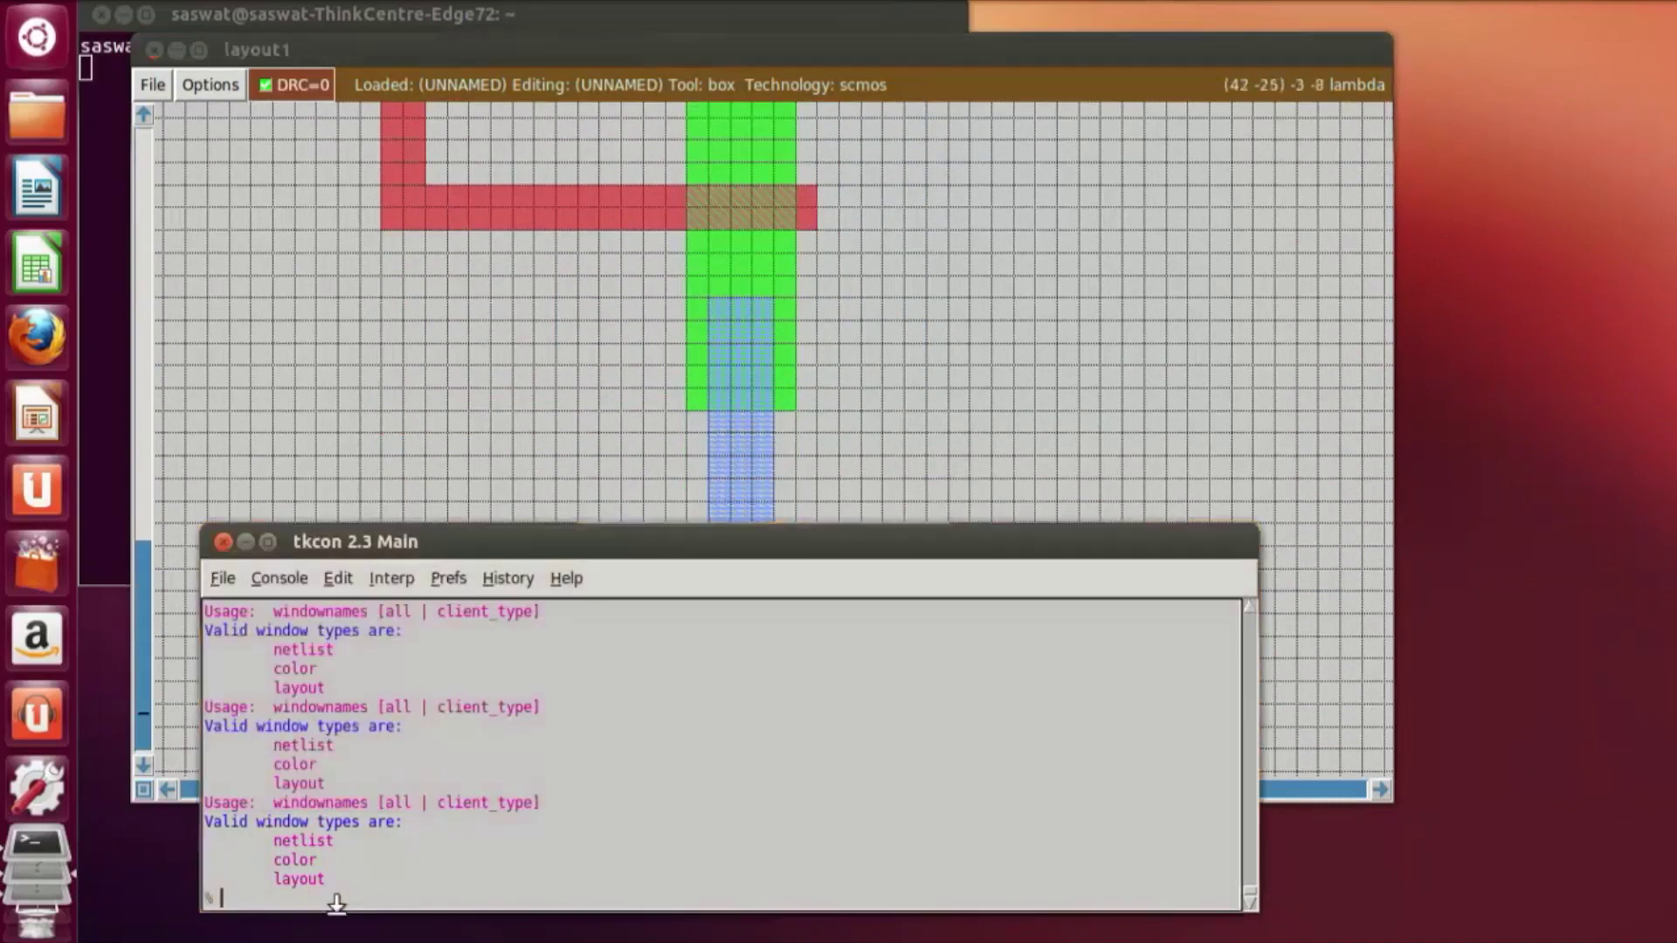
{"action": "type", "text": "paint m1"}
{"action": "key", "text": "Return"}
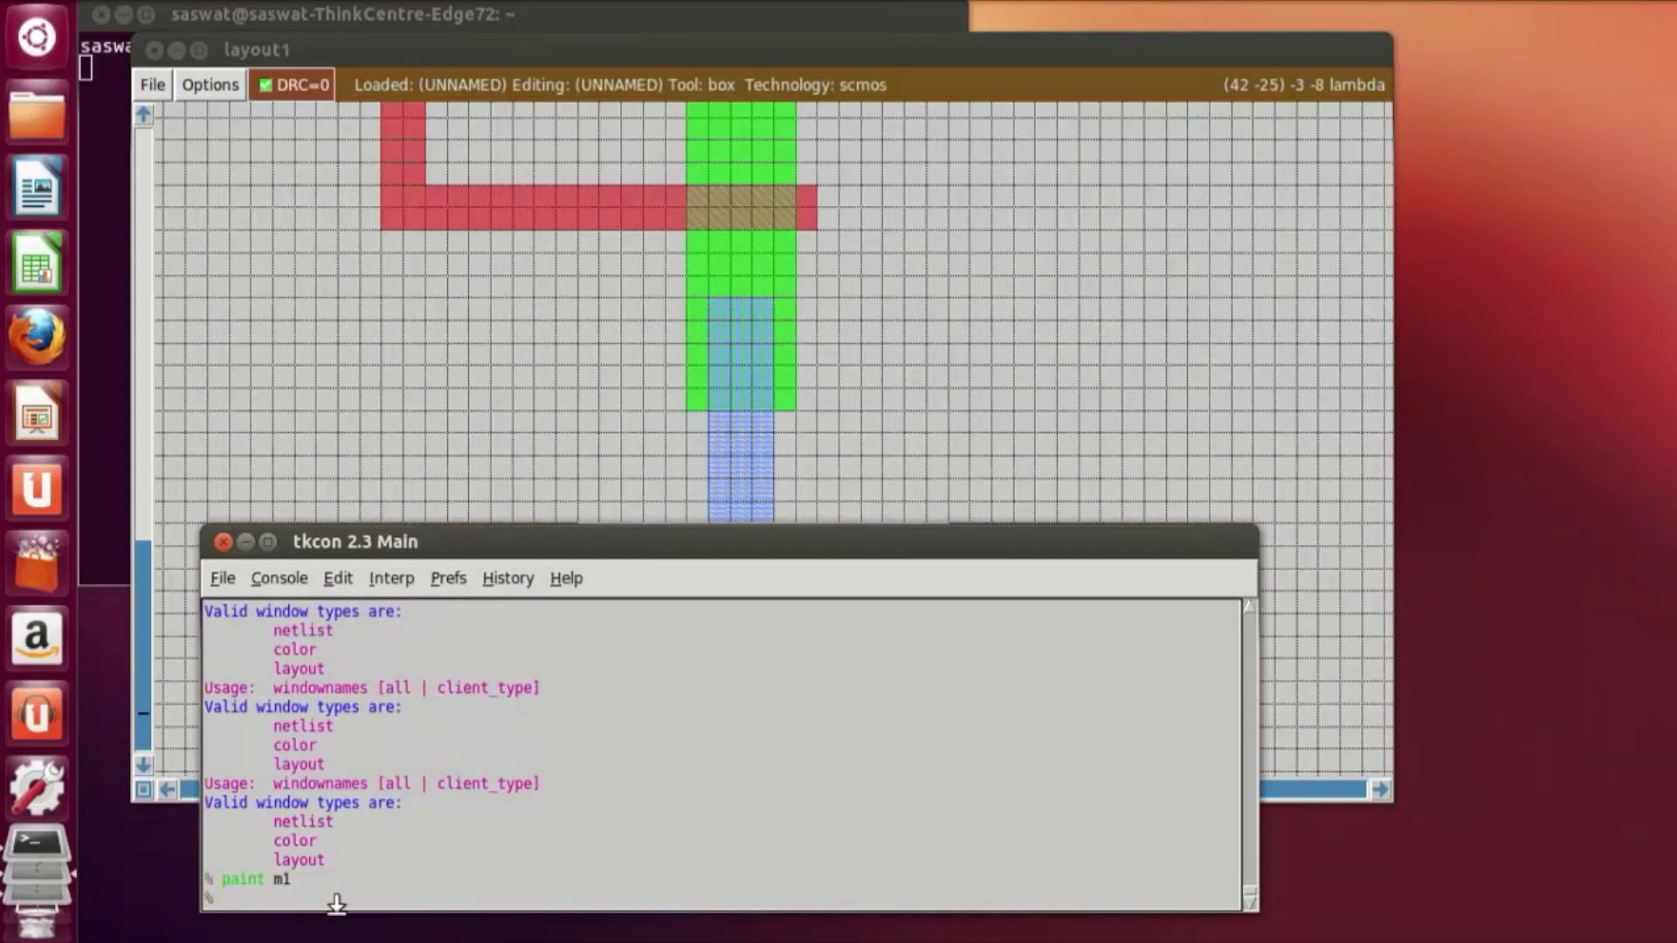
Step: Examine the layout from the n-diffusion strip up to the metal 1 rail above the p-diffusion
{"action": "left_click", "coordinate": [913, 390]}
{"action": "scroll", "coordinate": [913, 389], "scroll_direction": "up", "scroll_amount": 10}
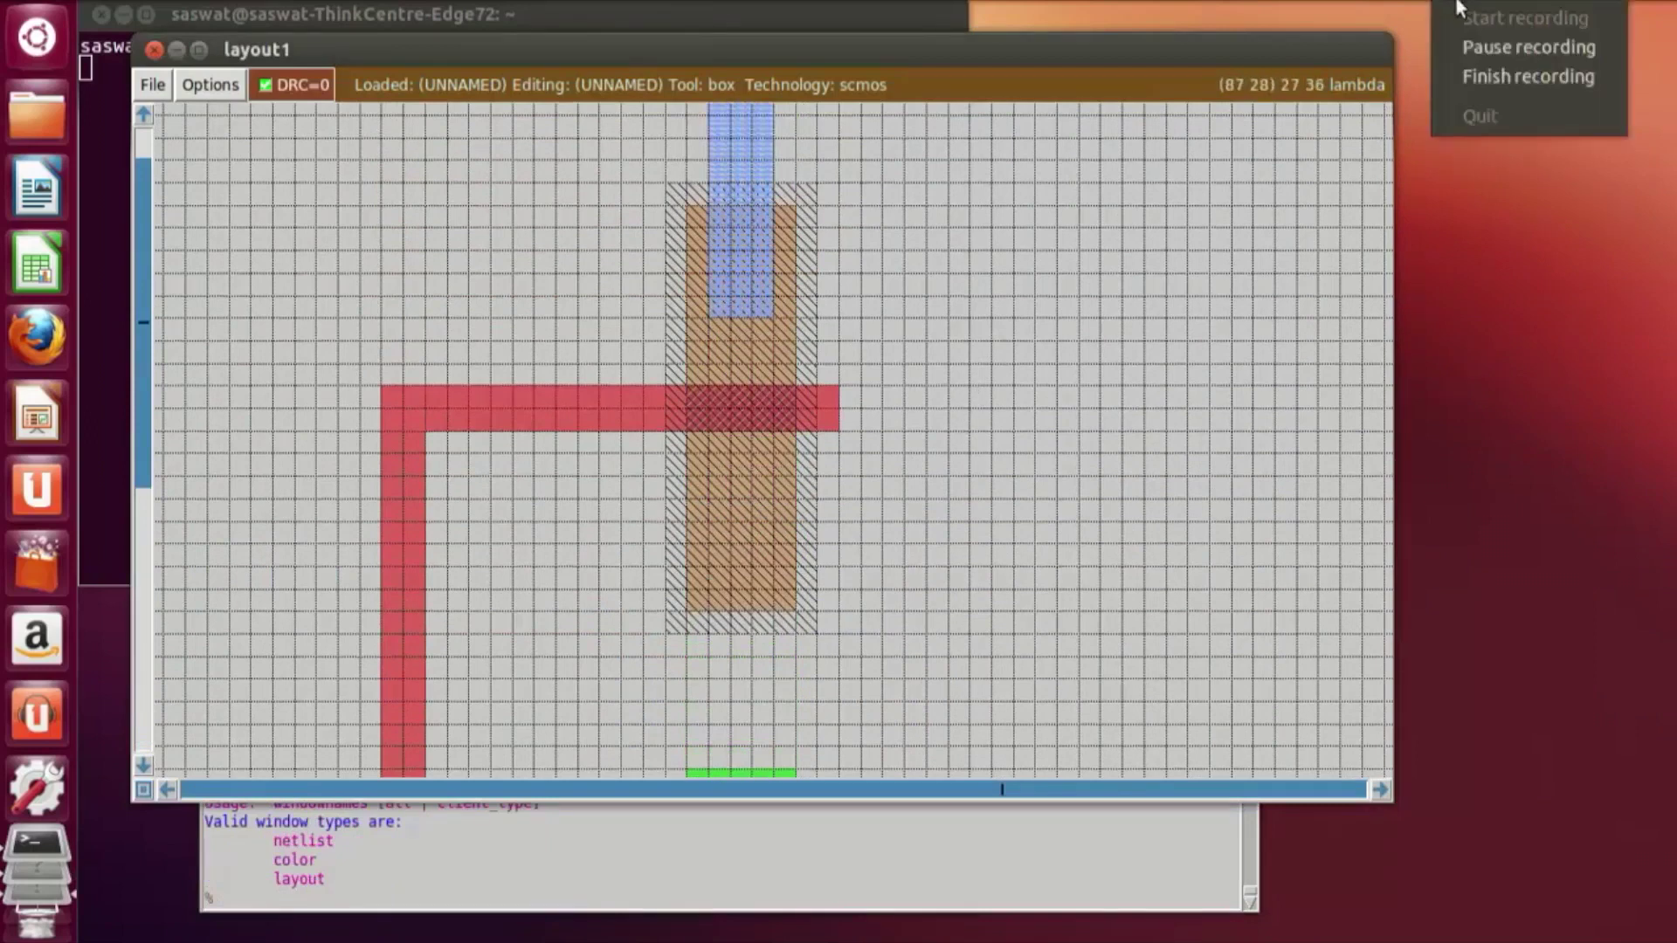
{"action": "left_click", "coordinate": [1484, 49]}
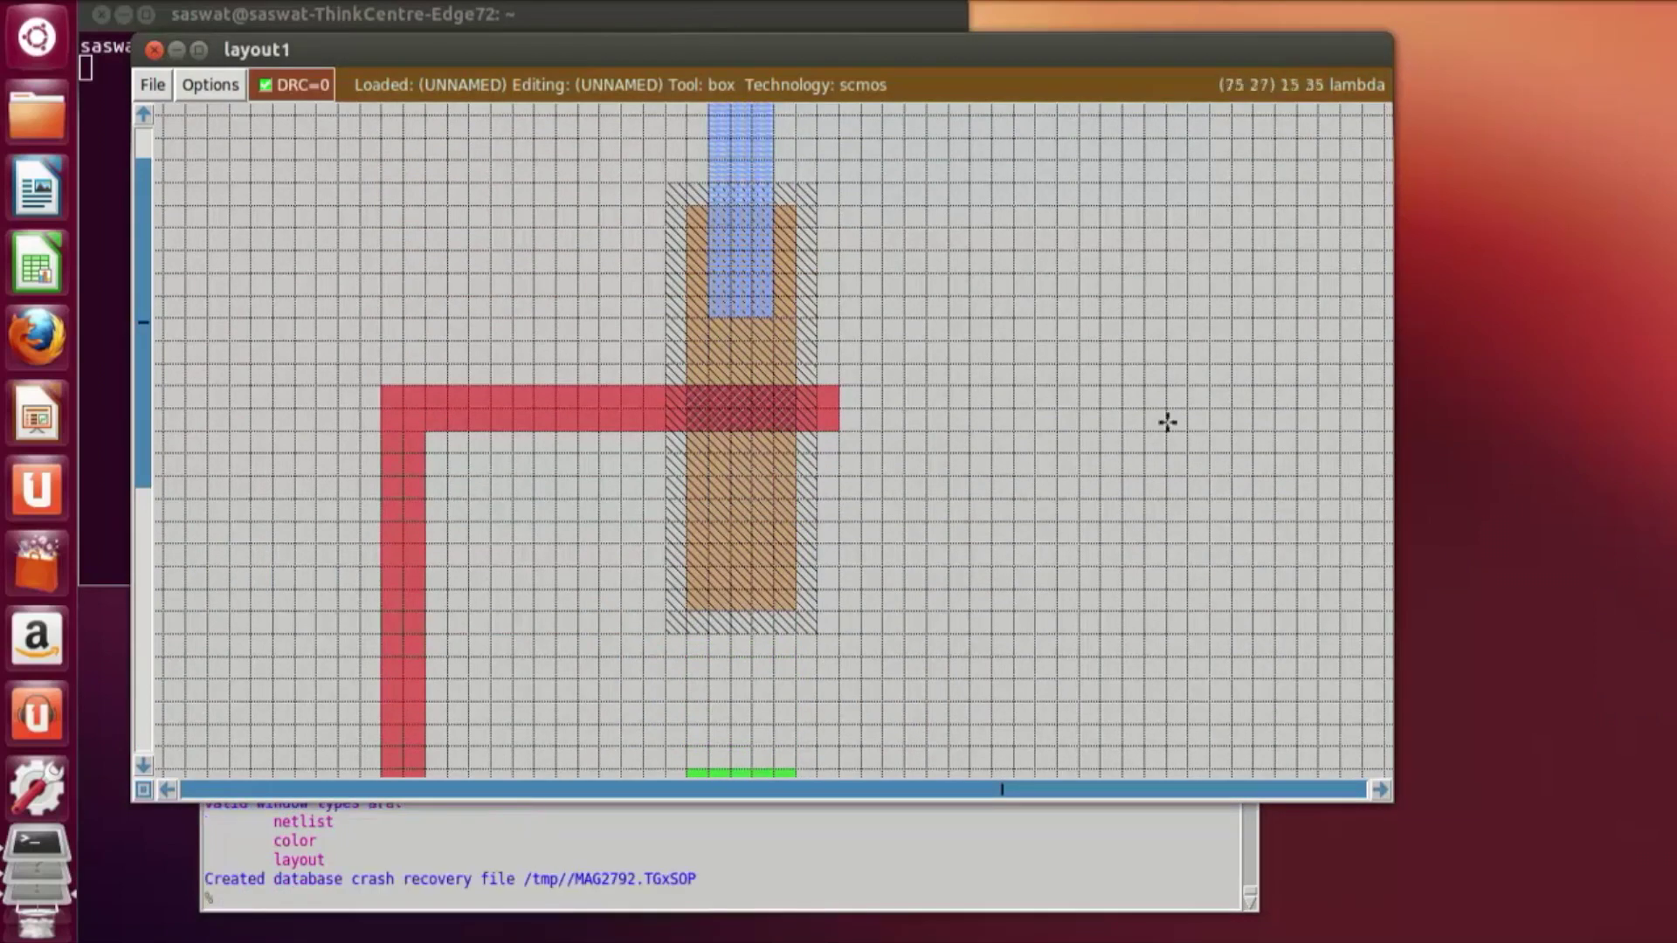
{"action": "scroll", "coordinate": [818, 577], "scroll_direction": "down", "scroll_amount": 2}
{"action": "scroll", "coordinate": [817, 577], "scroll_direction": "down", "scroll_amount": 16}
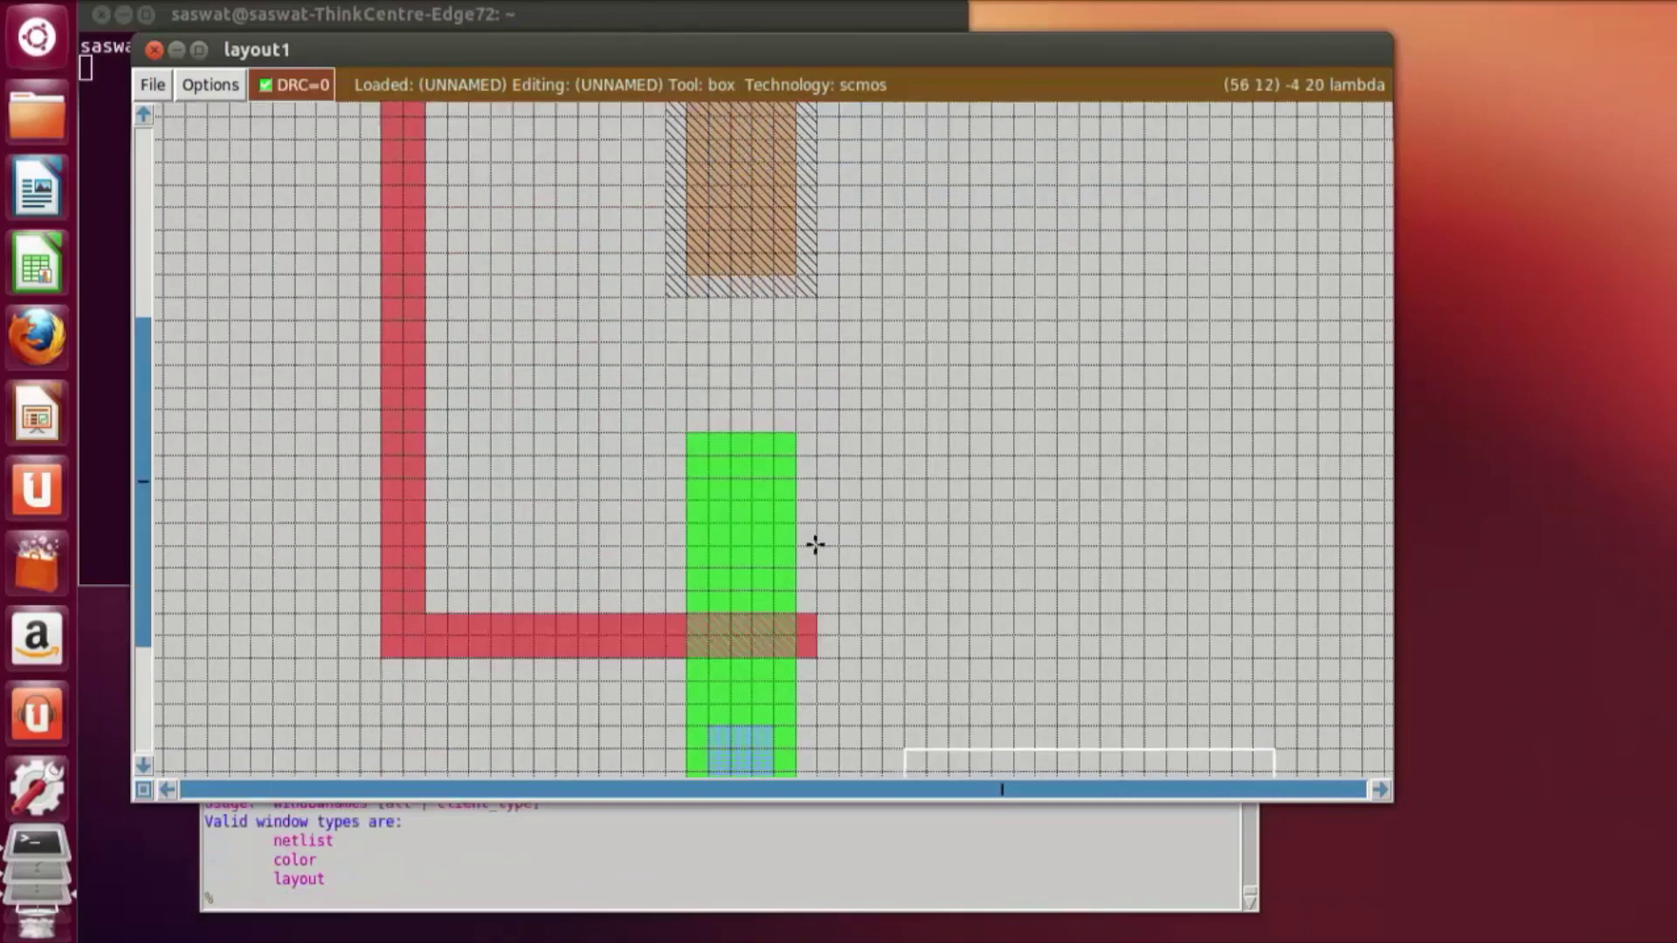
{"action": "scroll", "coordinate": [913, 488], "scroll_direction": "up", "scroll_amount": 8}
{"action": "scroll", "coordinate": [913, 489], "scroll_direction": "up", "scroll_amount": 12}
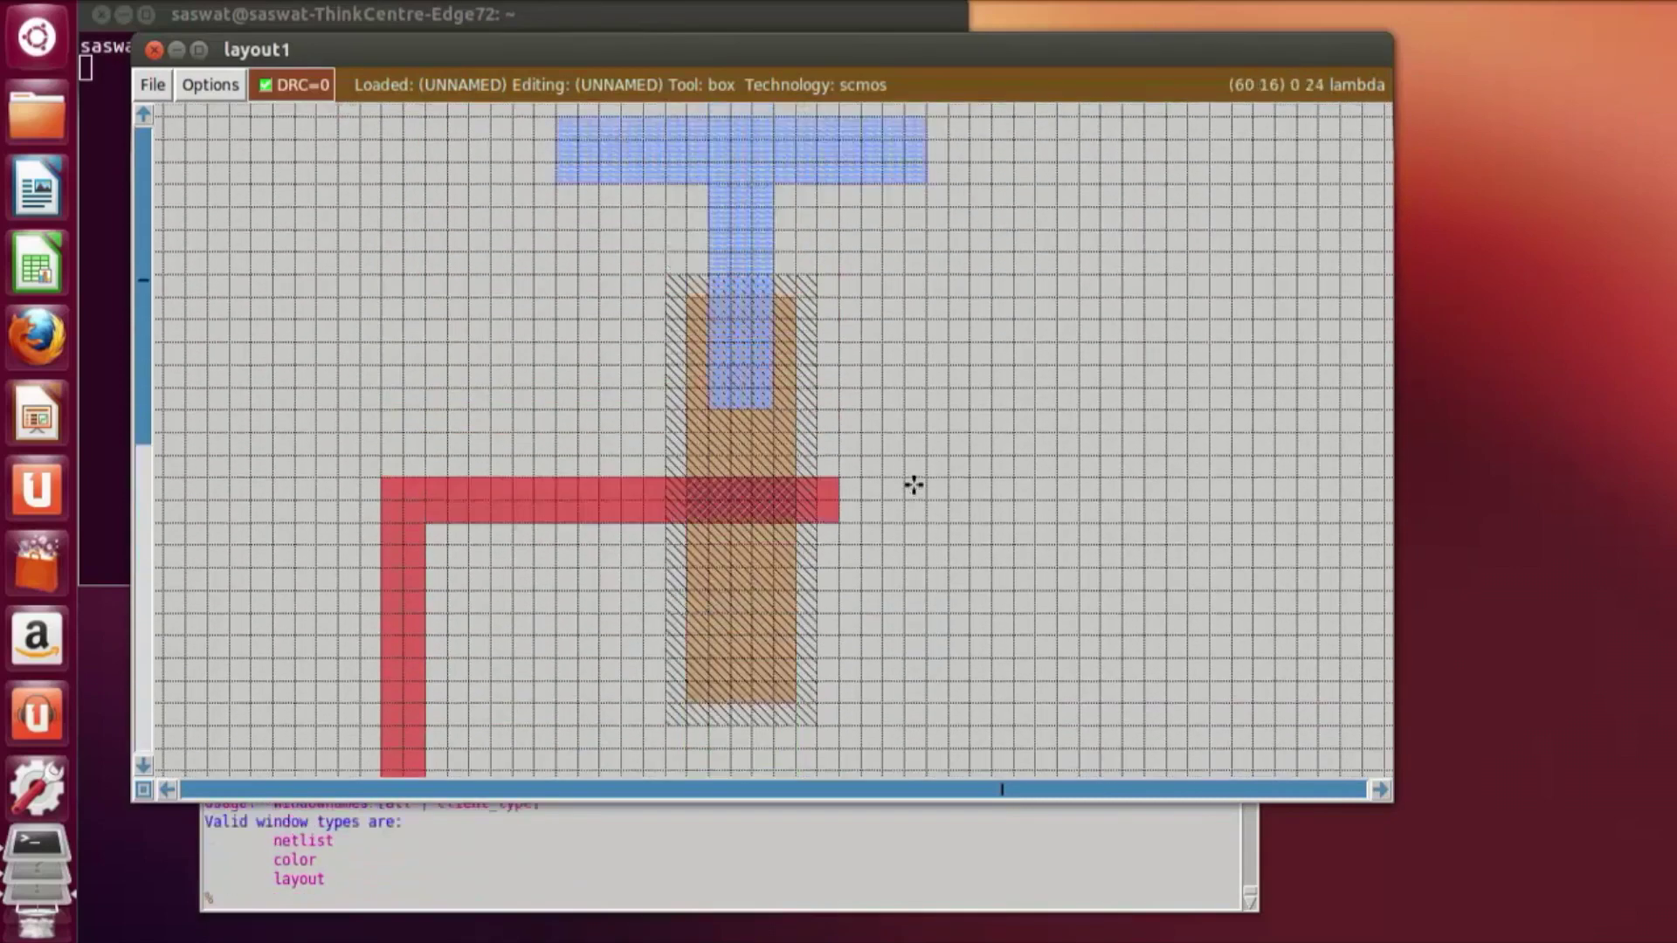
{"action": "scroll", "coordinate": [914, 486], "scroll_direction": "down", "scroll_amount": 7}
{"action": "scroll", "coordinate": [914, 485], "scroll_direction": "down", "scroll_amount": 3}
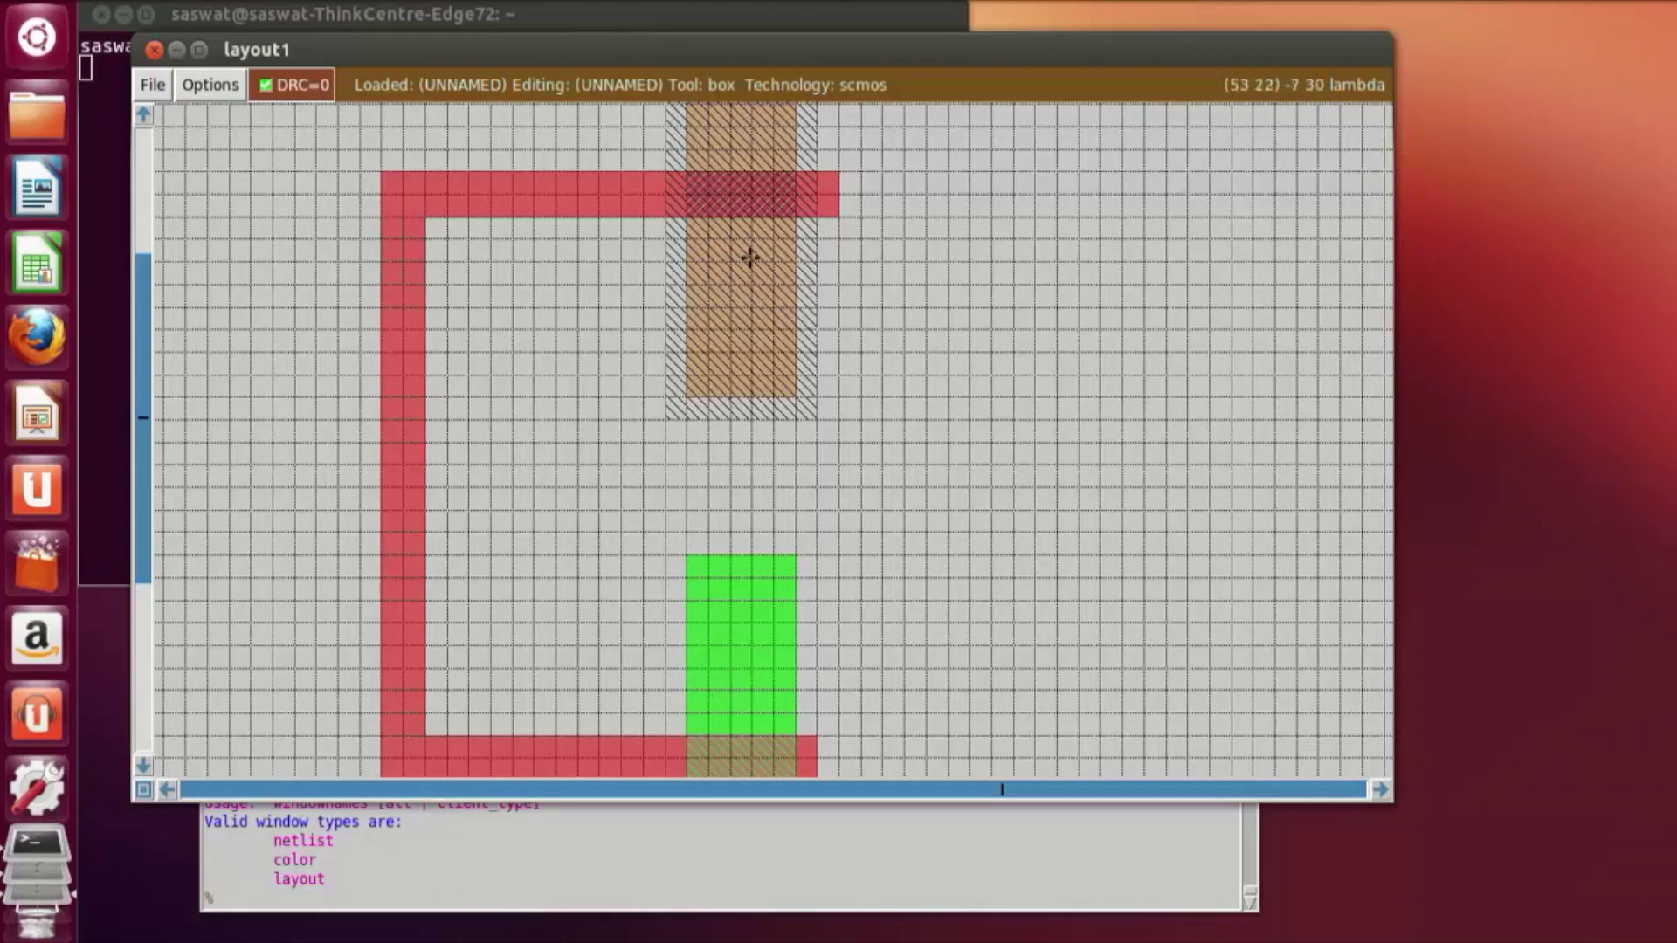
Step: Draw a box about 3 by 18 lambda from the p-diffusion's lower part, across the gap, into the n-diffusion's upper part
{"action": "left_click", "coordinate": [708, 283]}
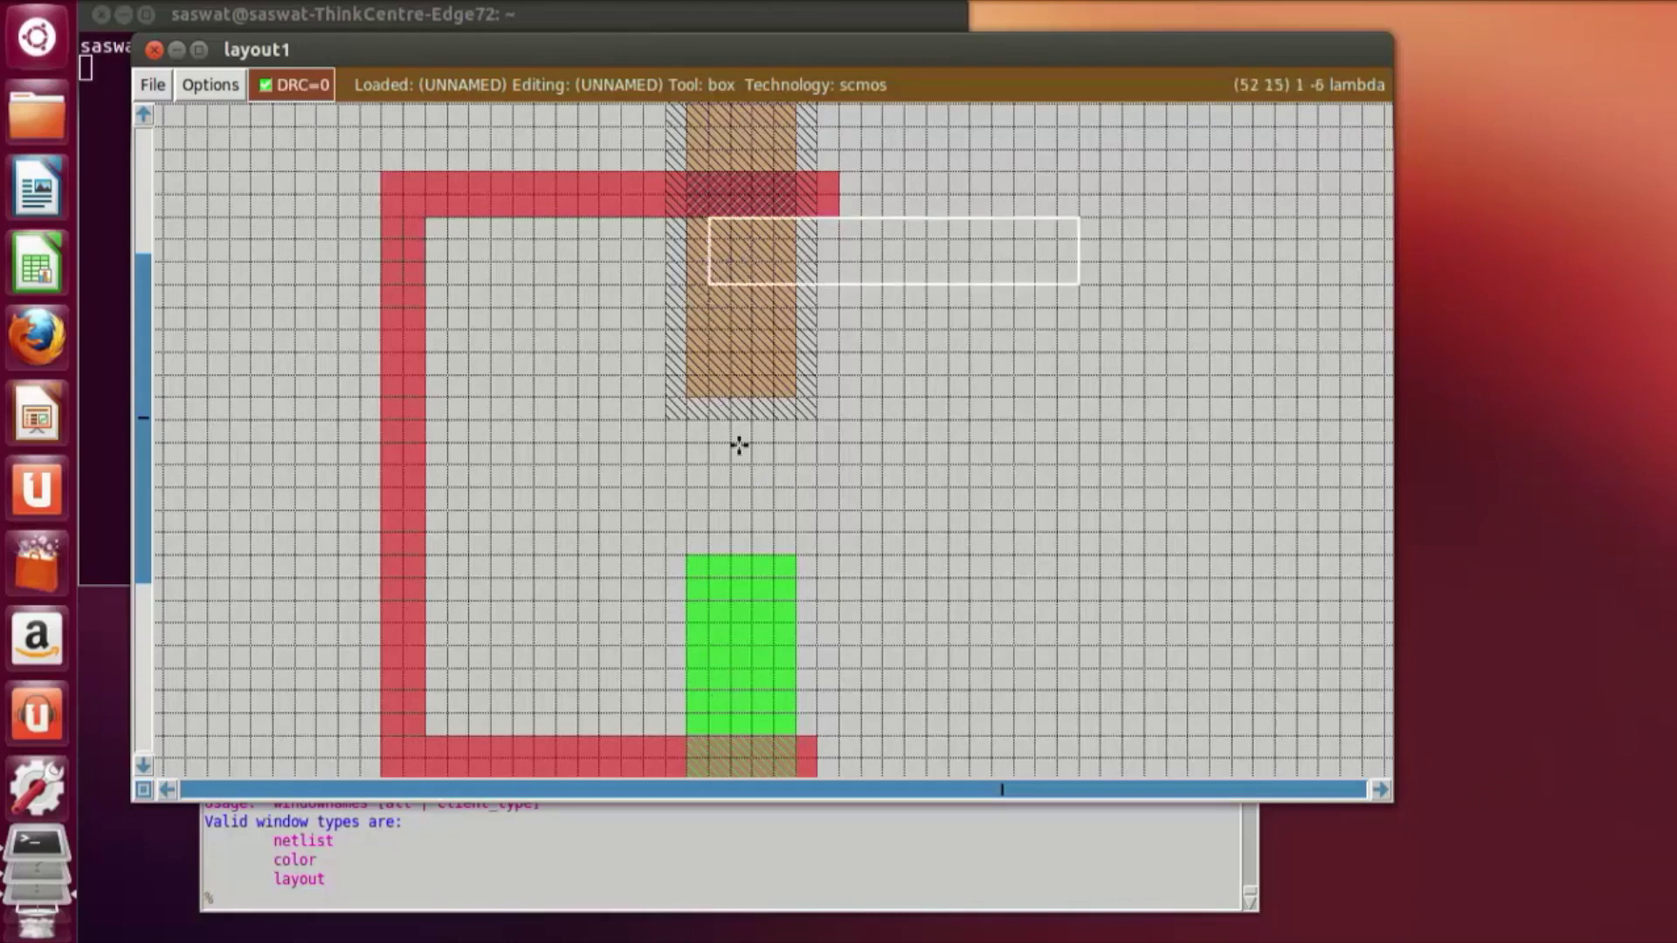
{"action": "right_click", "coordinate": [771, 690]}
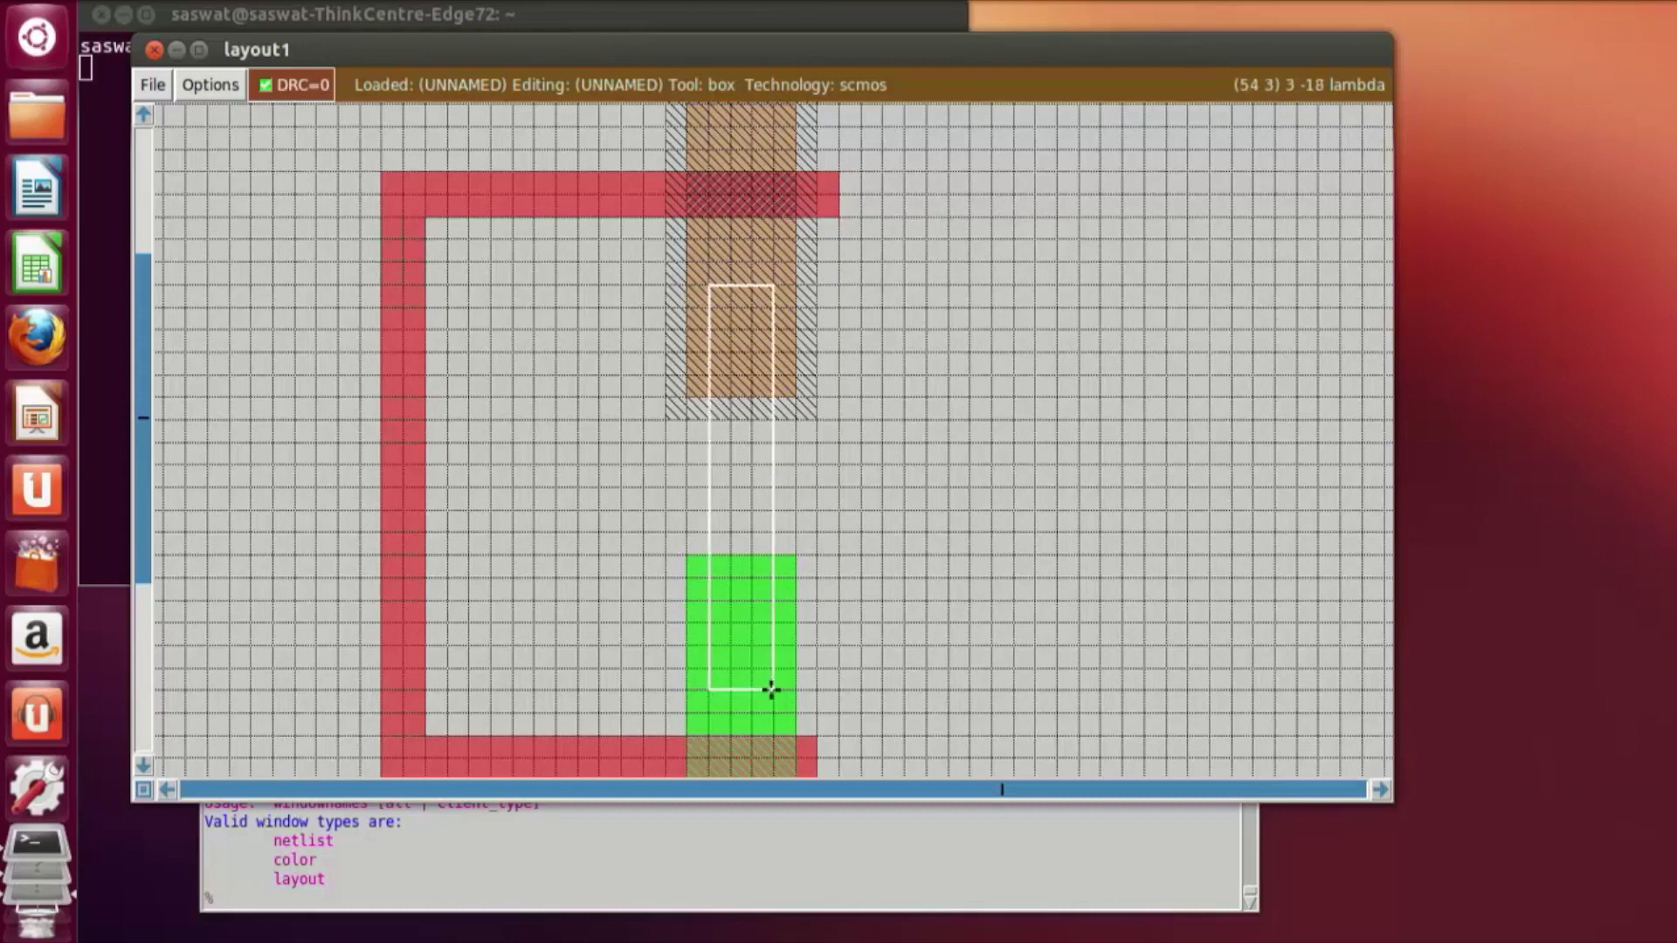
{"action": "scroll", "coordinate": [772, 690], "scroll_direction": "up", "scroll_amount": 4}
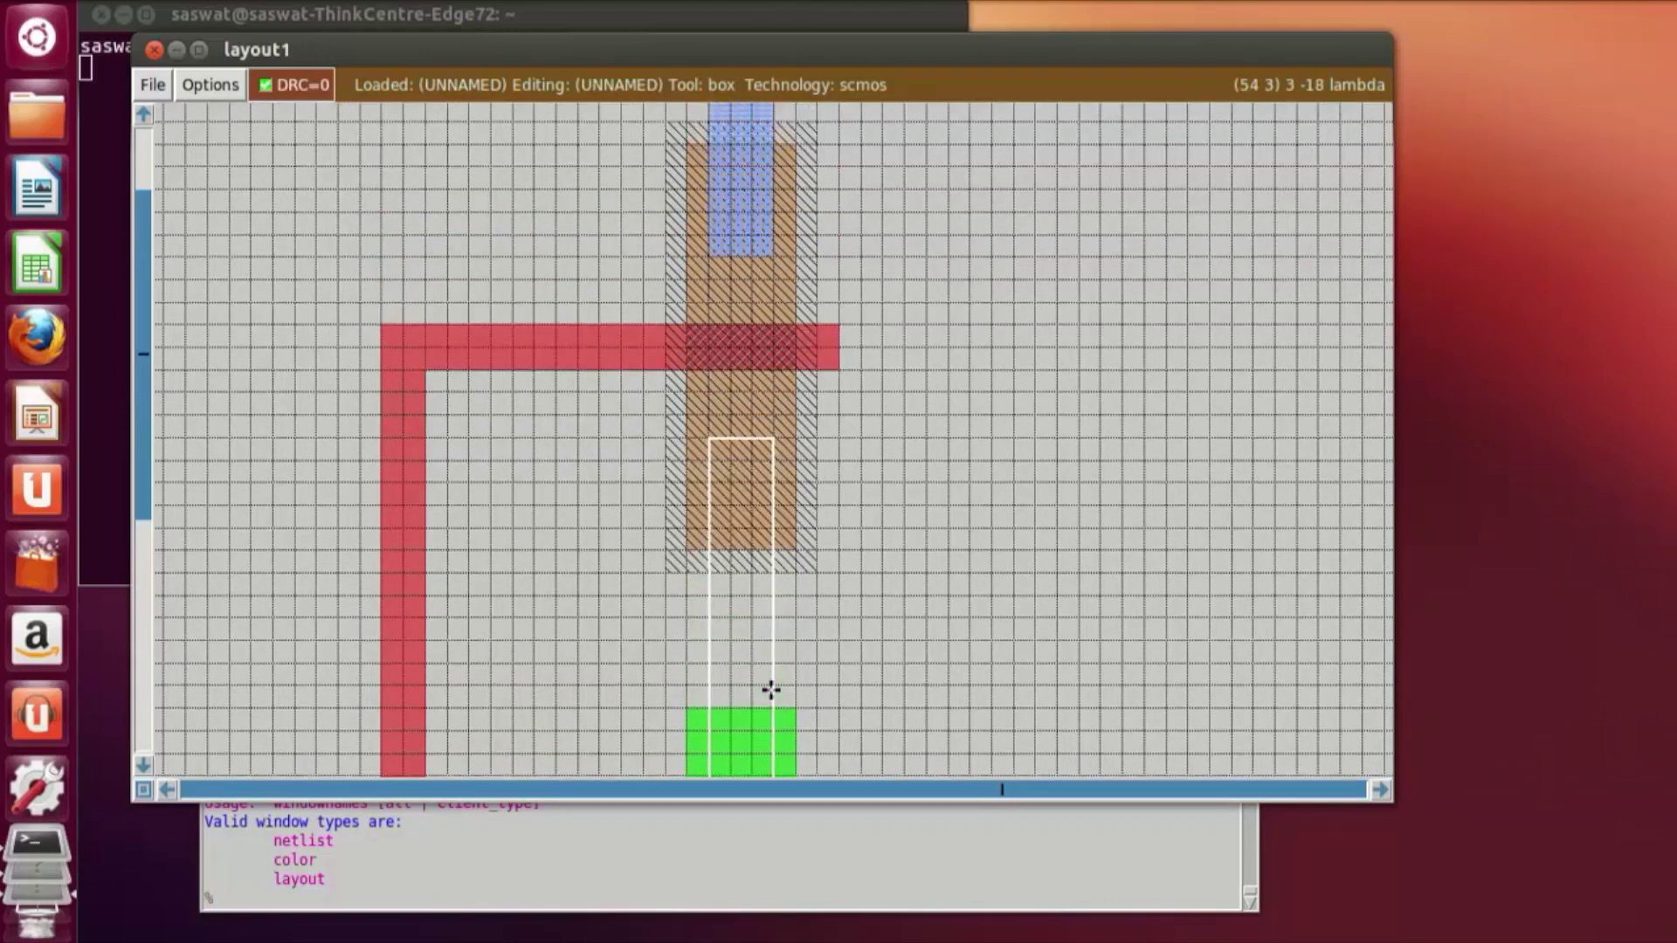
{"action": "scroll", "coordinate": [771, 690], "scroll_direction": "up", "scroll_amount": 4}
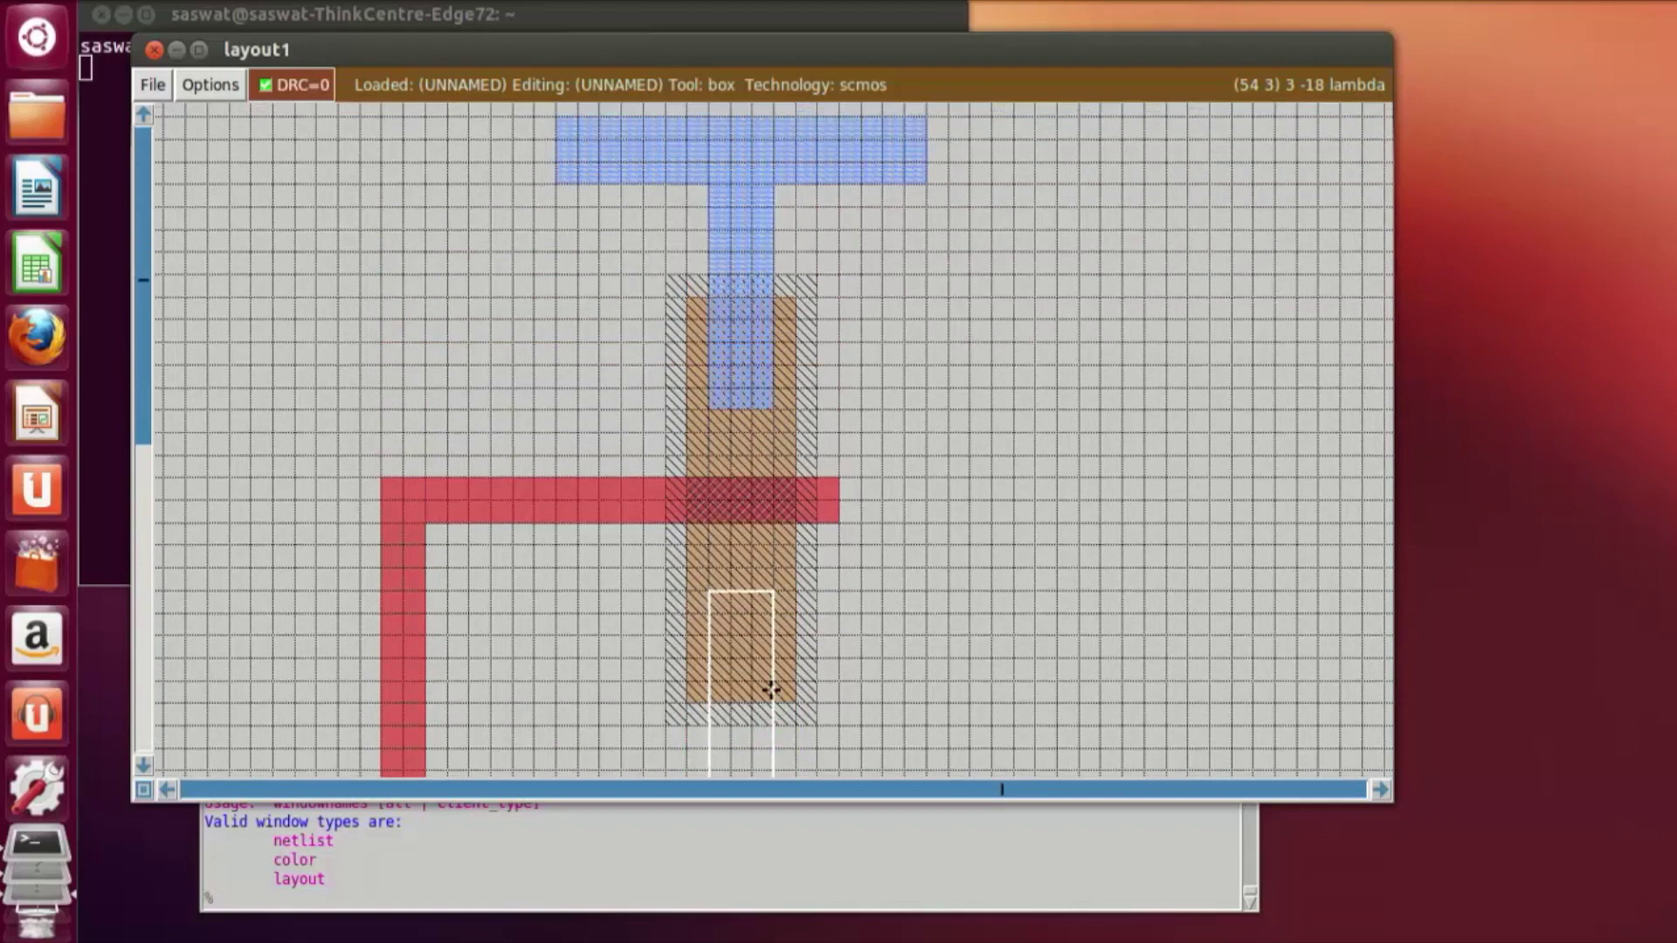
{"action": "scroll", "coordinate": [771, 690], "scroll_direction": "down", "scroll_amount": 7}
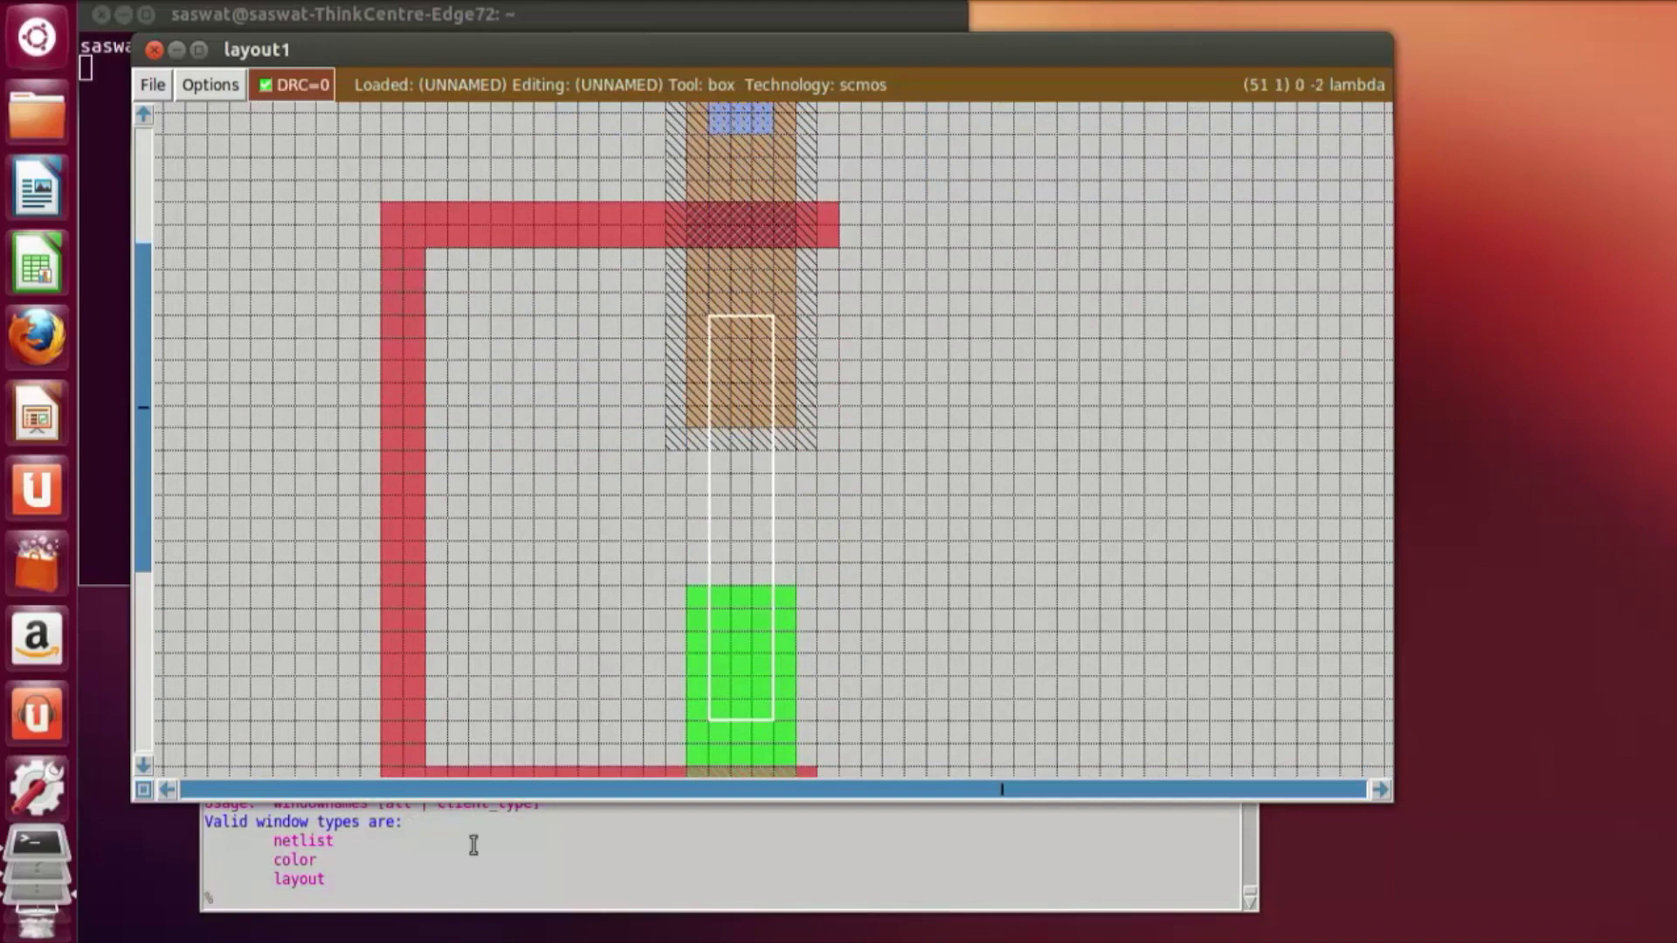
Step: Fill the box joining the p-diffusion and n-diffusion with metal 1 using paint m1
{"action": "left_click", "coordinate": [435, 905]}
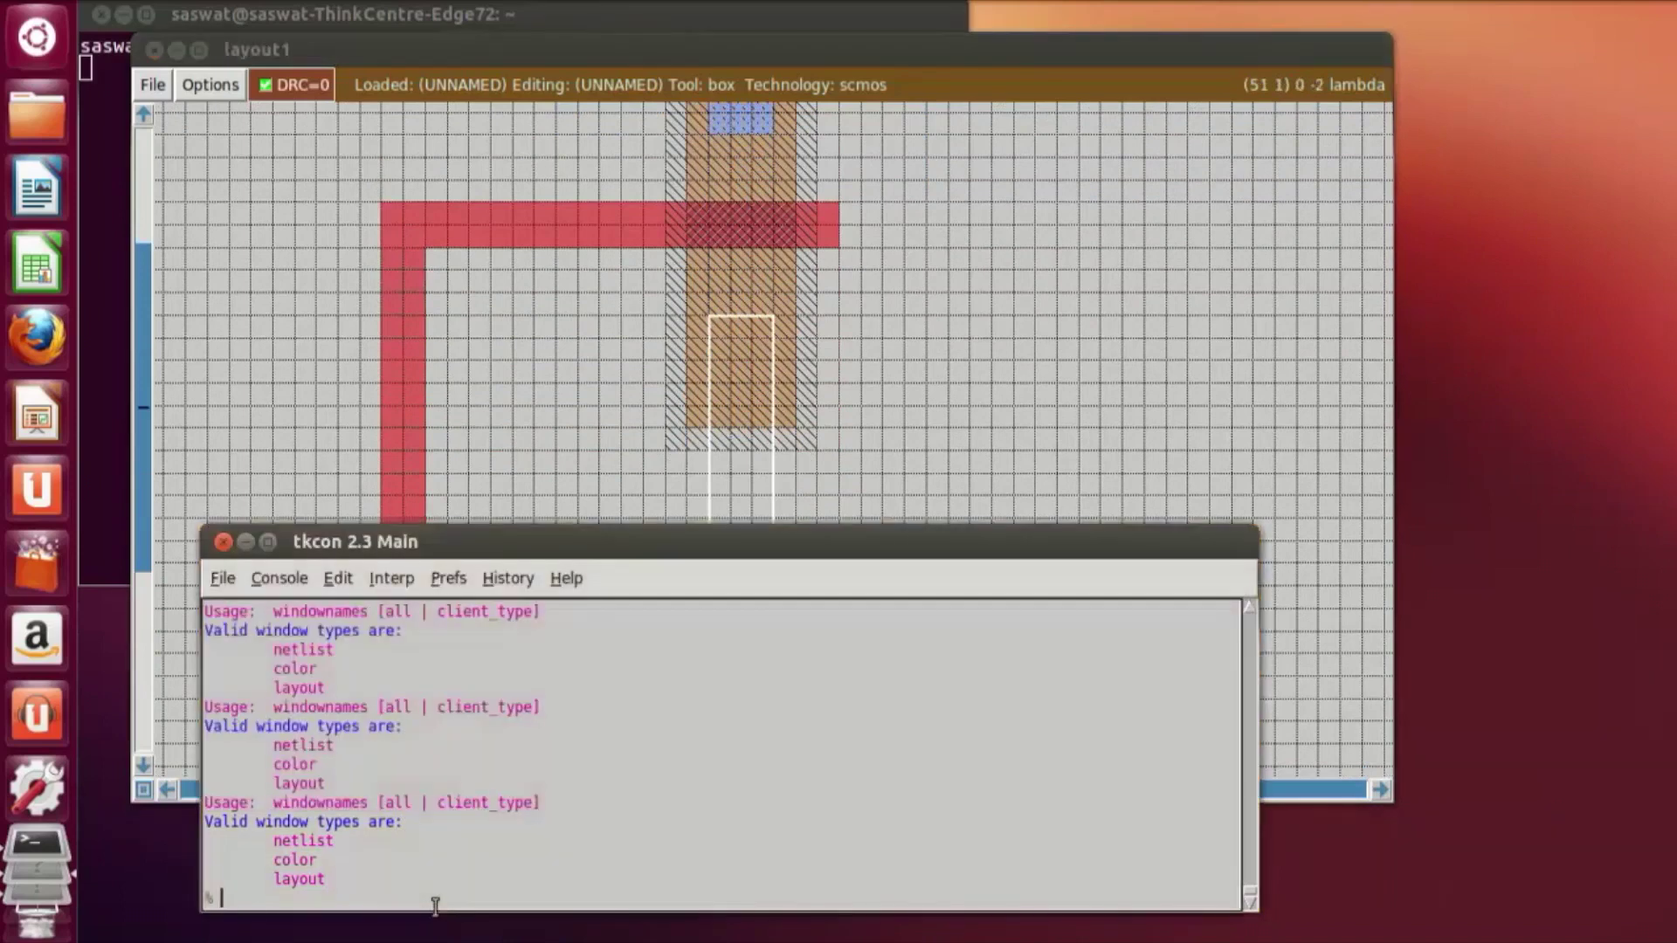
{"action": "type", "text": "paint m1"}
{"action": "key", "text": "Return"}
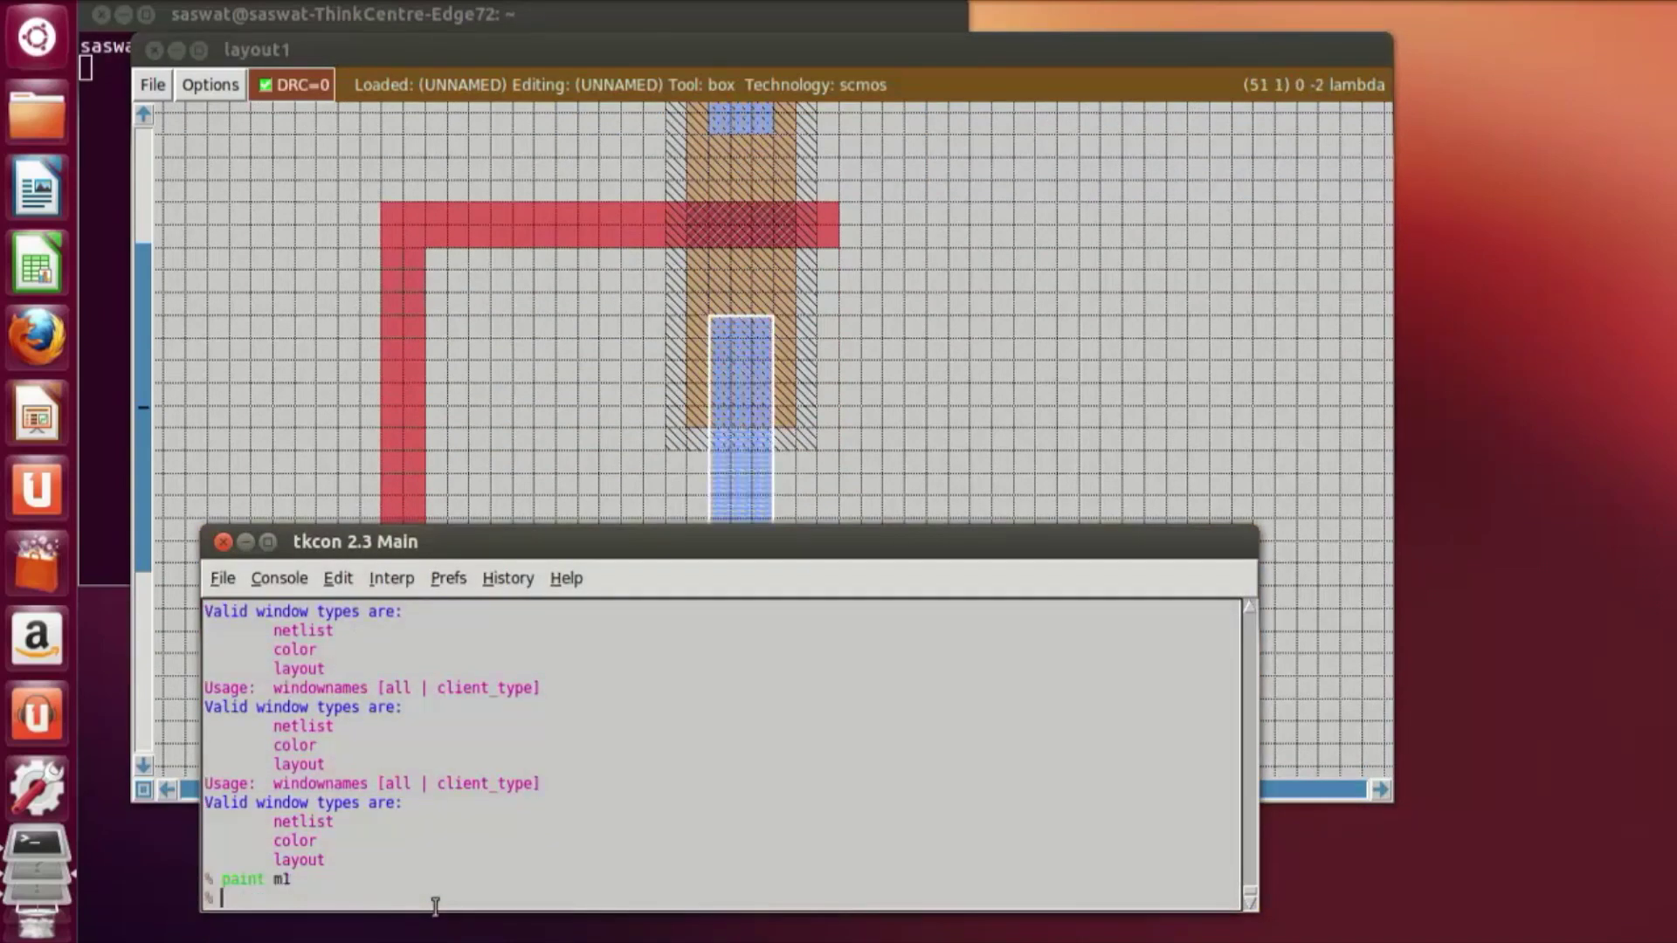
Step: Examine where the metal 1 strips overlap the p-diffusion and n-diffusion
{"action": "left_click", "coordinate": [862, 434]}
{"action": "scroll", "coordinate": [862, 624], "scroll_direction": "up", "scroll_amount": 5}
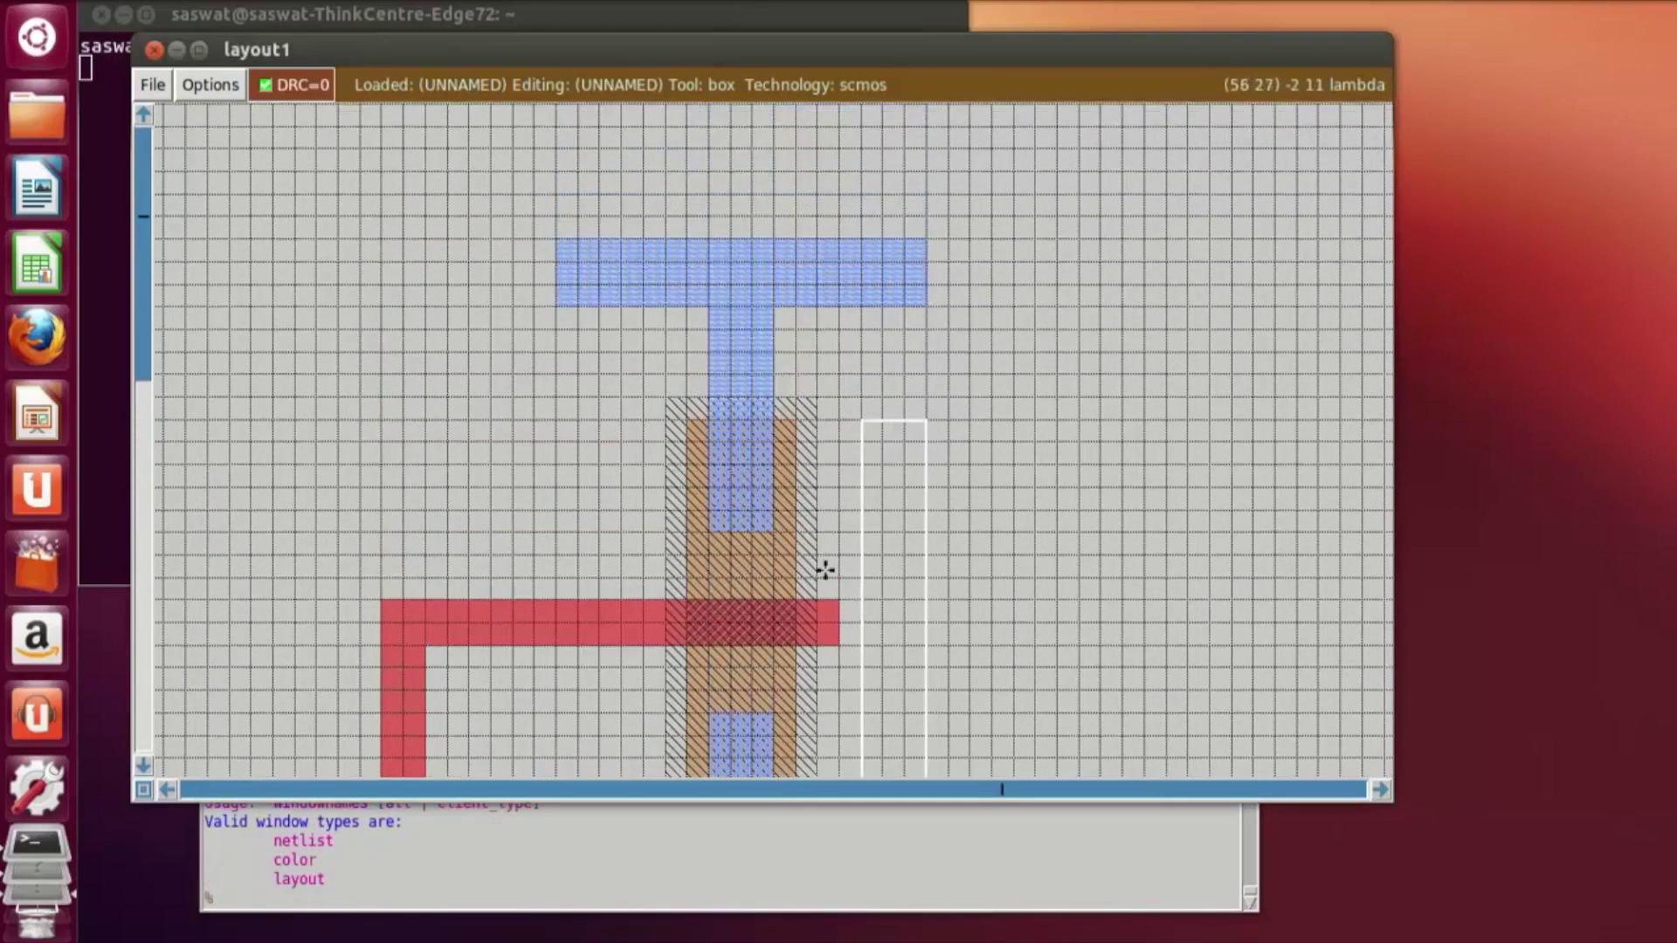
{"action": "scroll", "coordinate": [821, 572], "scroll_direction": "down", "scroll_amount": 6}
{"action": "scroll", "coordinate": [689, 730], "scroll_direction": "down", "scroll_amount": 2}
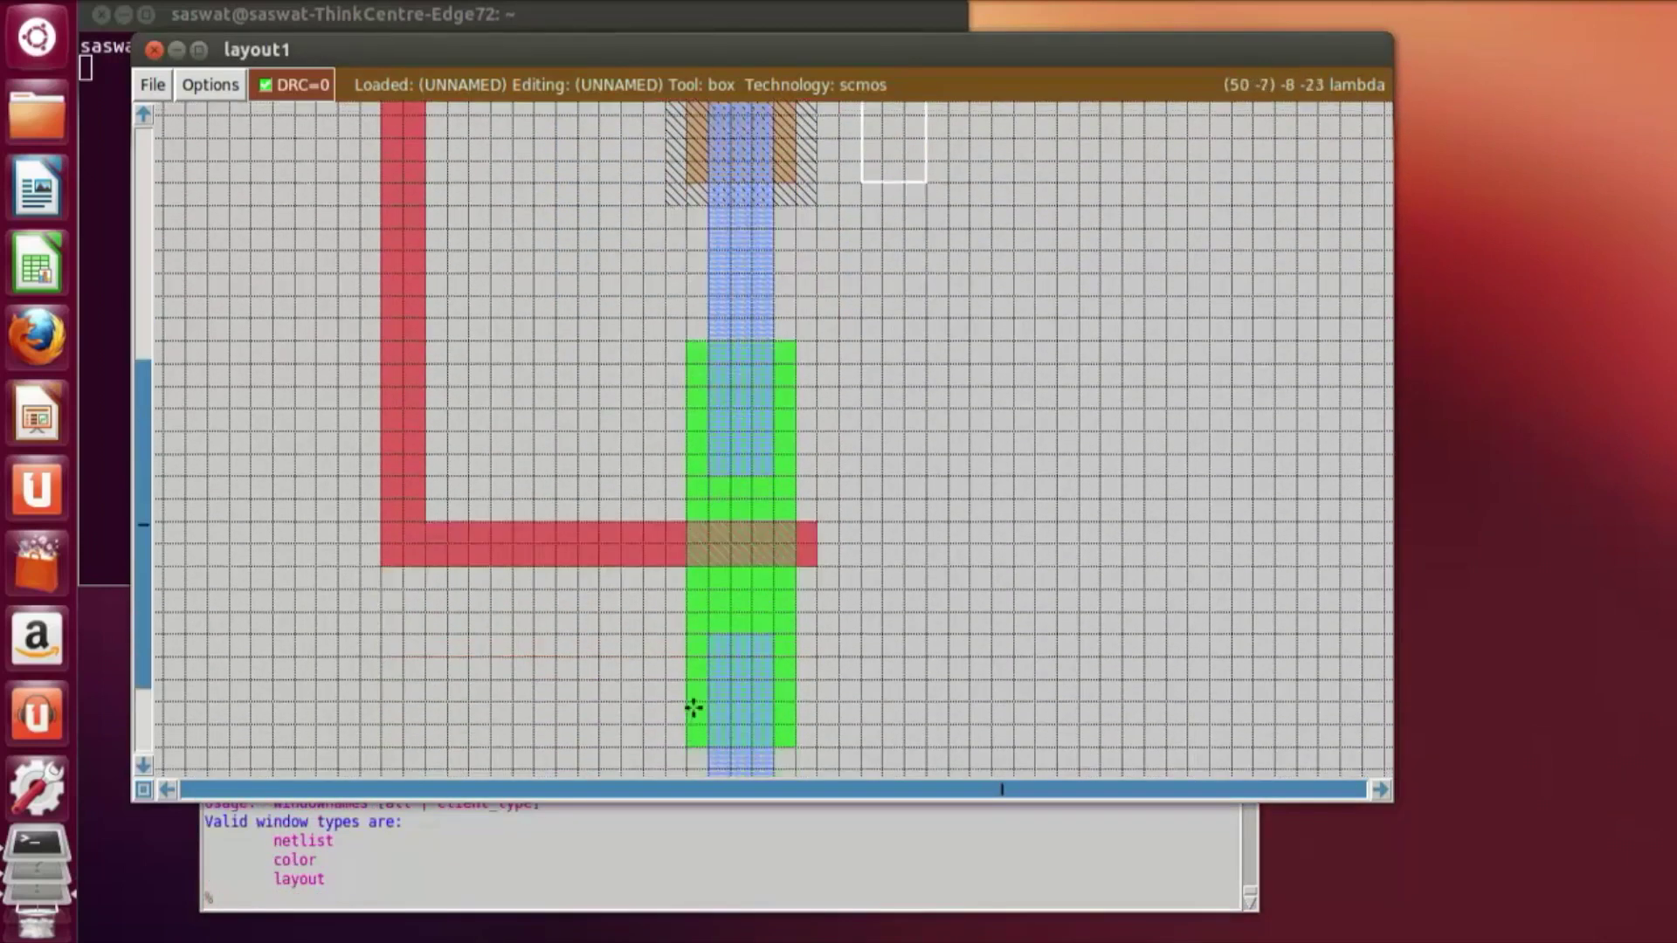
{"action": "scroll", "coordinate": [696, 704], "scroll_direction": "up", "scroll_amount": 9}
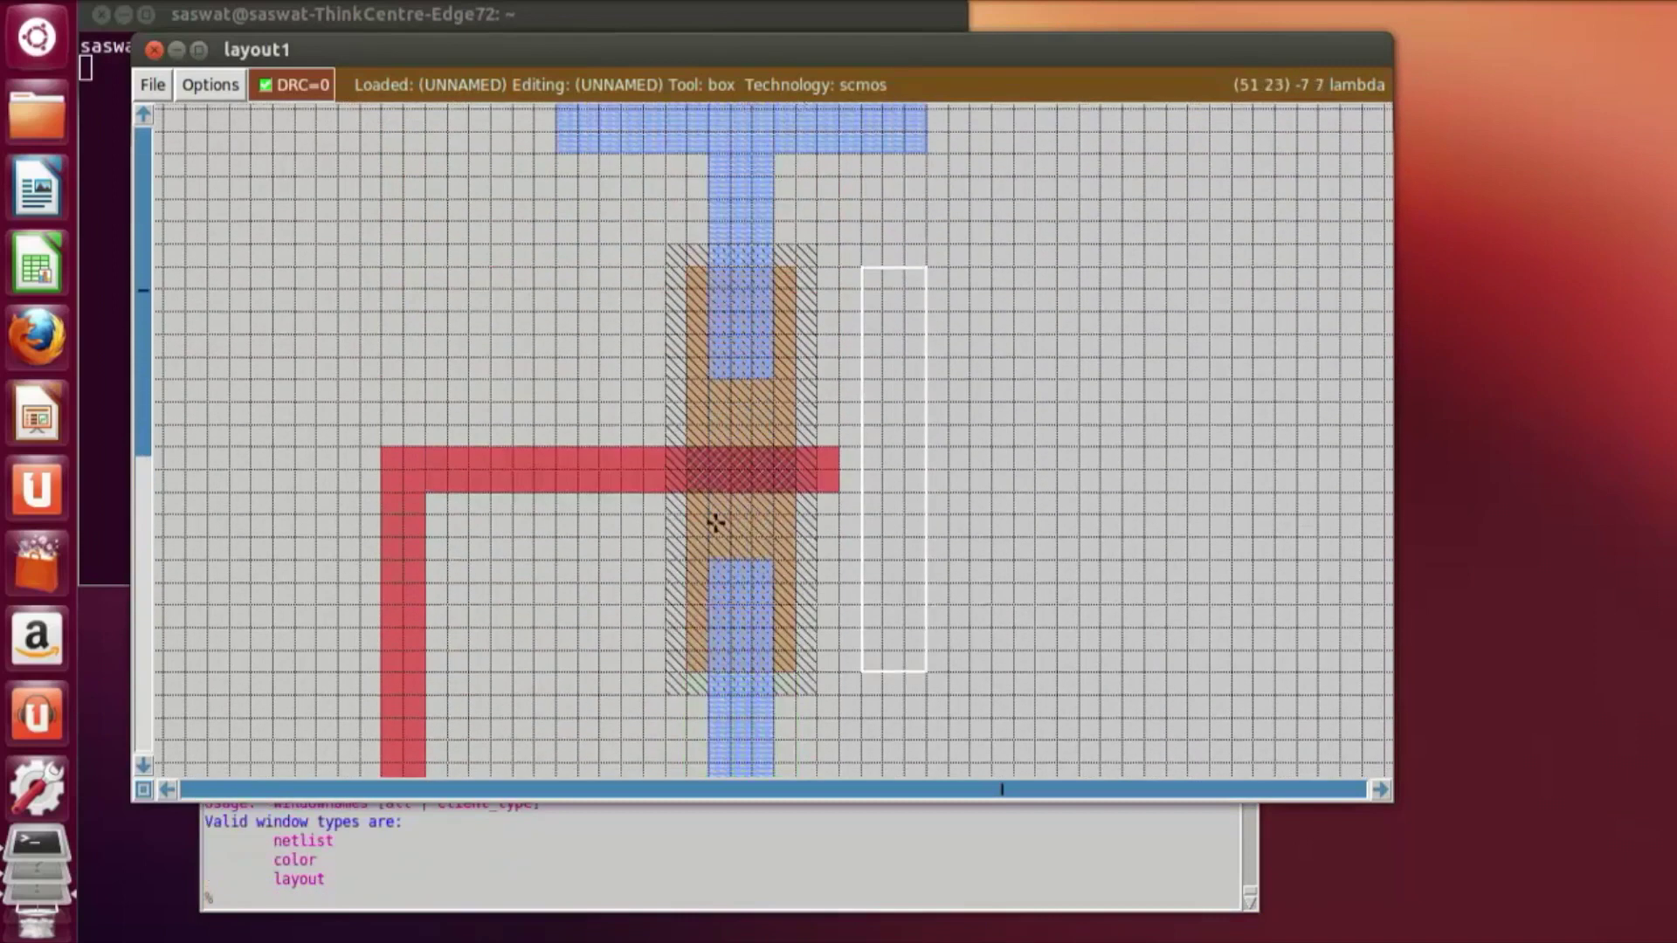
{"action": "scroll", "coordinate": [760, 621], "scroll_direction": "down", "scroll_amount": 3}
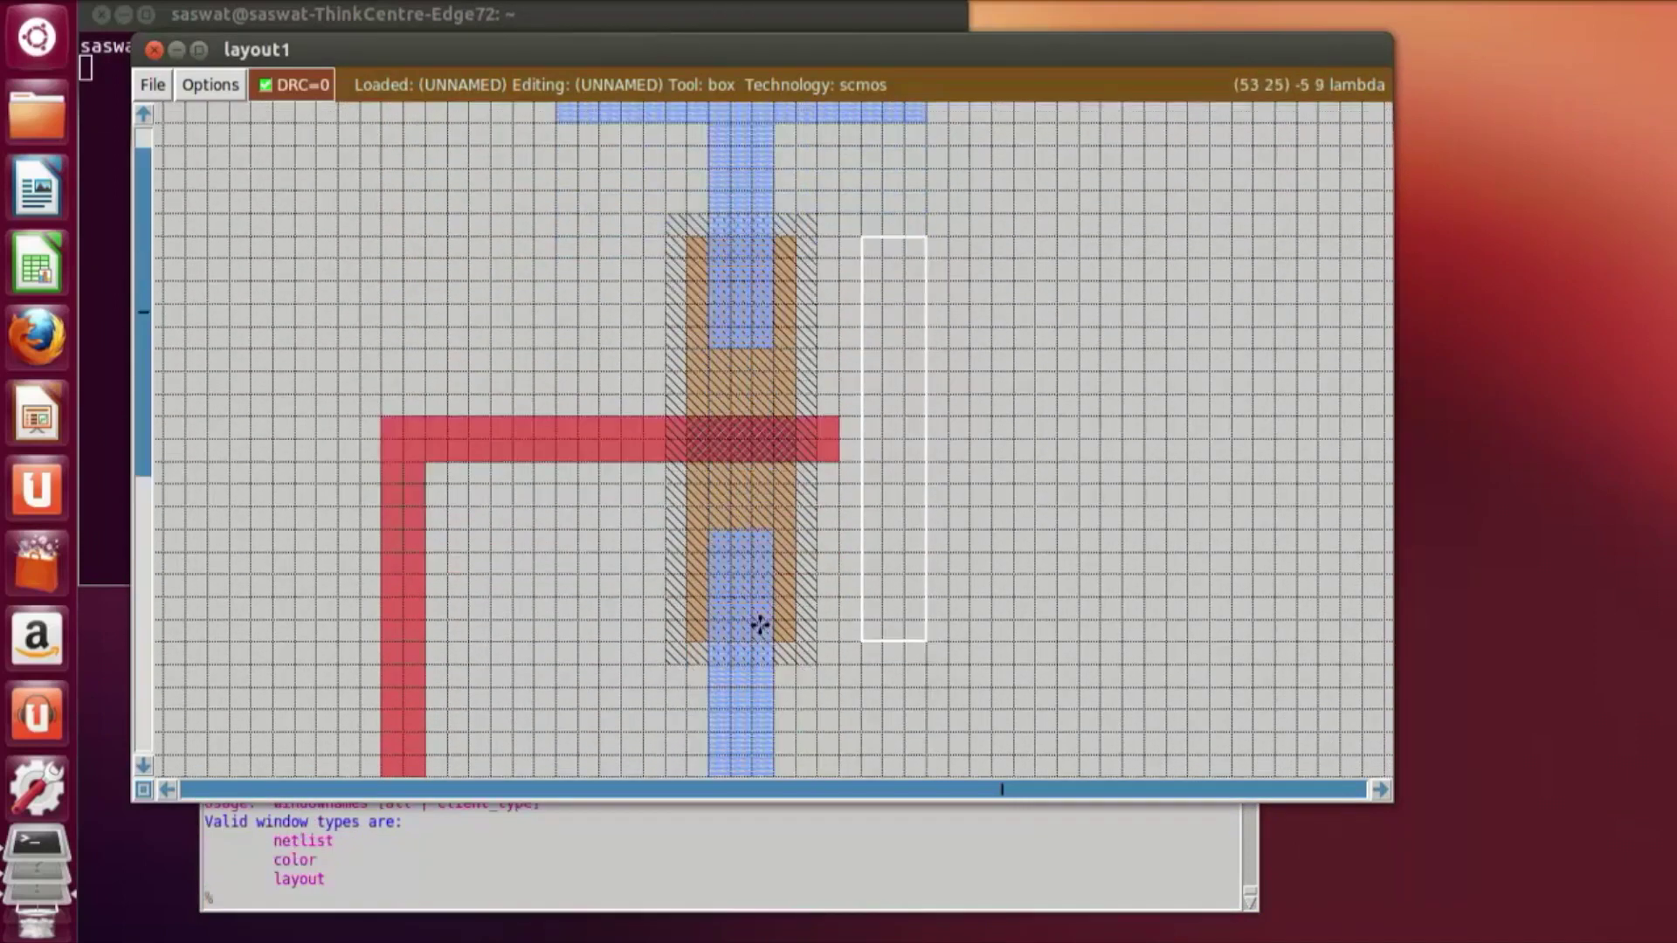
{"action": "scroll", "coordinate": [766, 425], "scroll_direction": "up", "scroll_amount": 2}
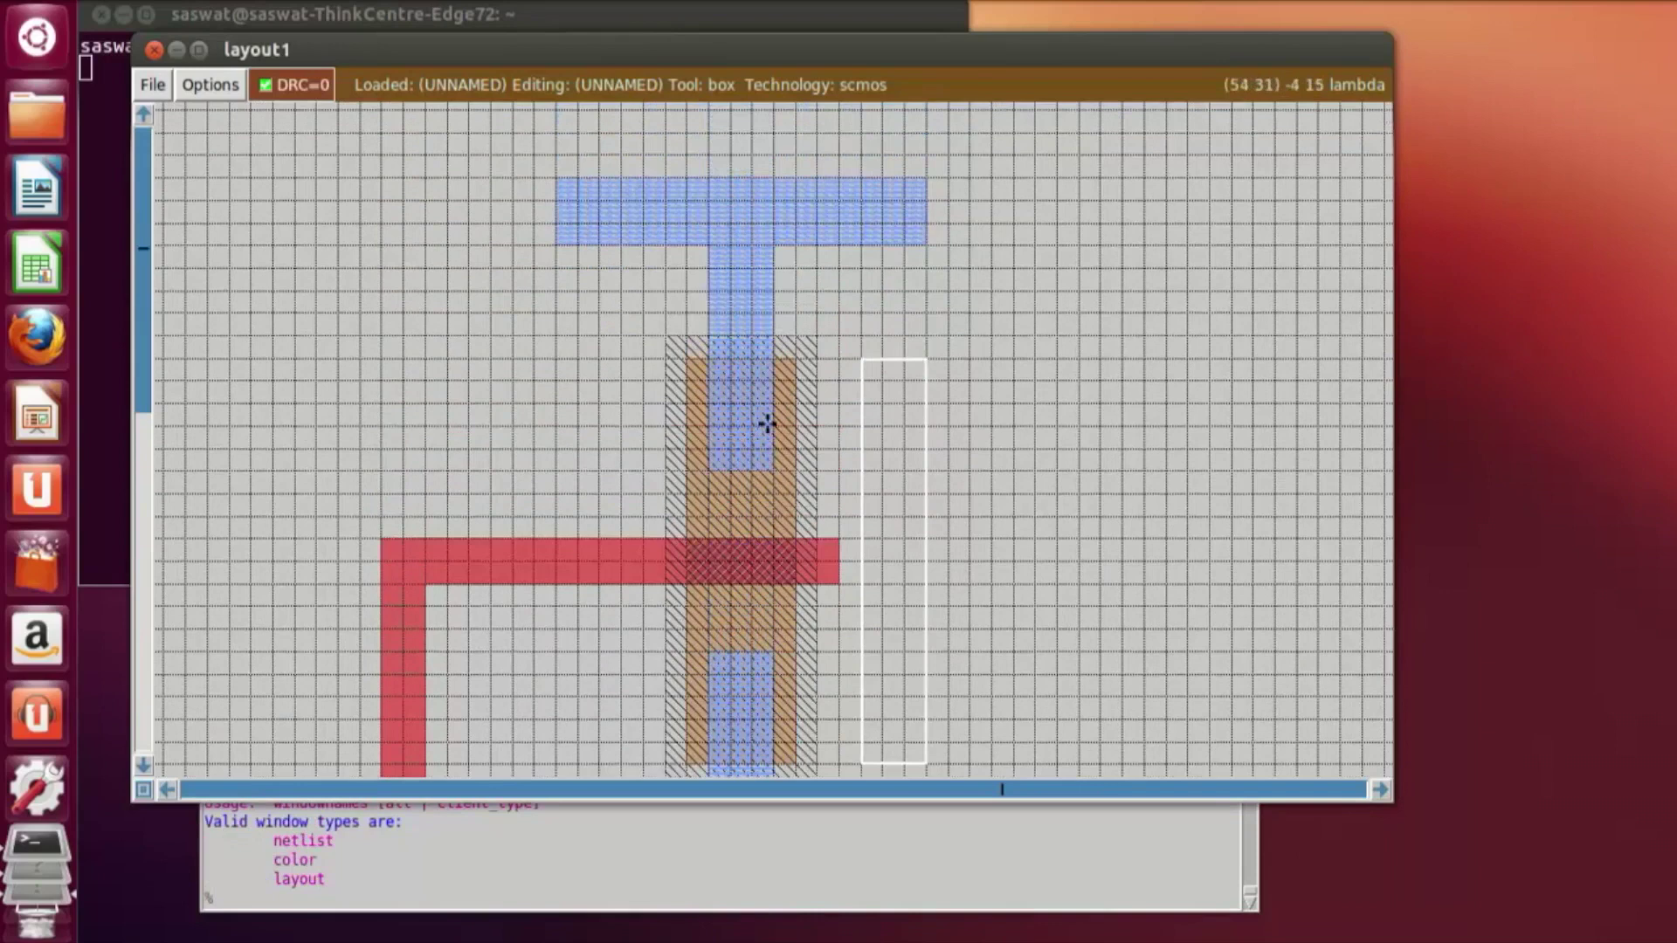
Step: Place a 3 by 3 lambda pdc contact on the metal 1 strip's lower end in the p-diffusion above the poly gate
{"action": "scroll", "coordinate": [766, 426], "scroll_direction": "up", "scroll_amount": 1, "text": "ctrl"}
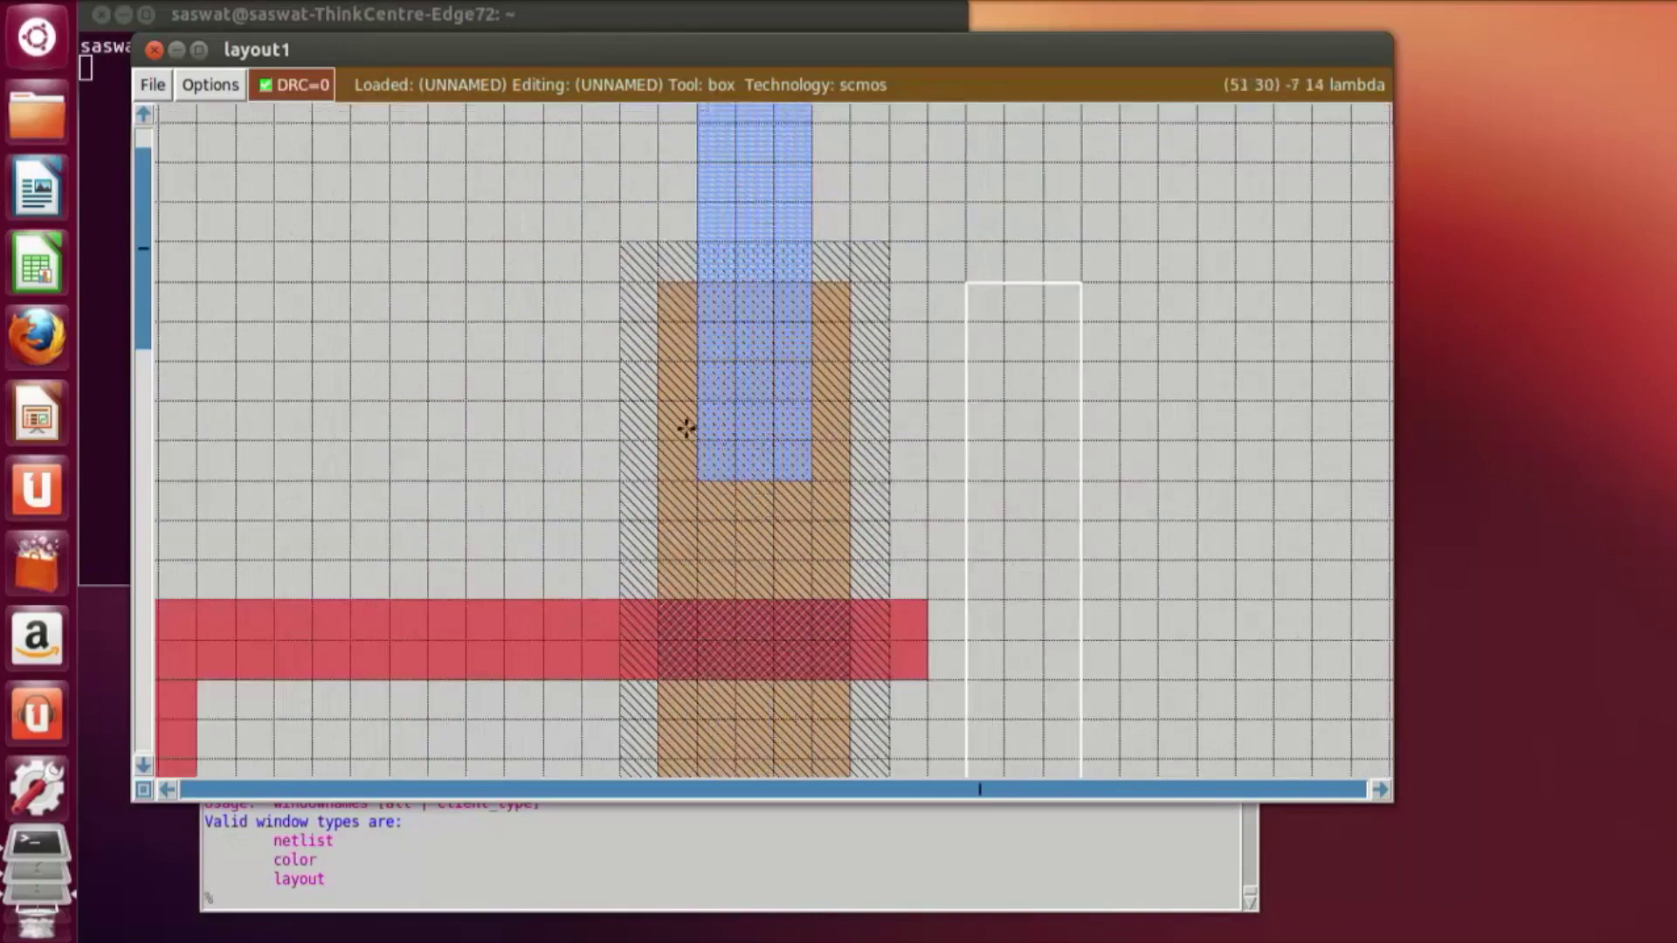
{"action": "left_click", "coordinate": [702, 358]}
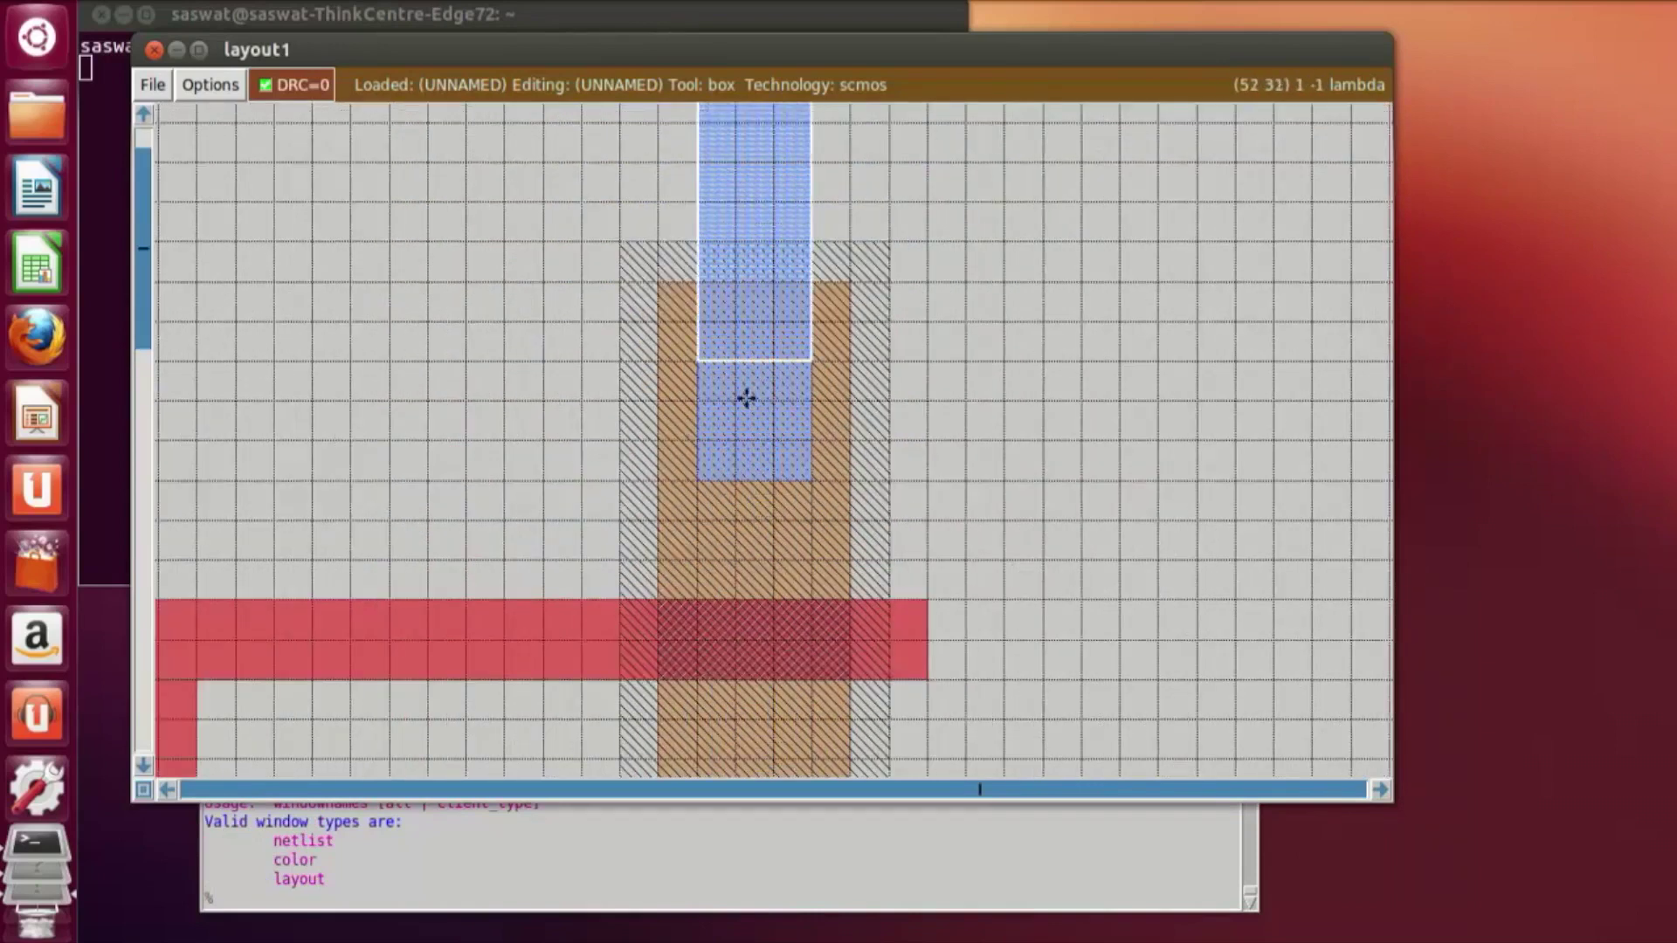
{"action": "right_click", "coordinate": [804, 482]}
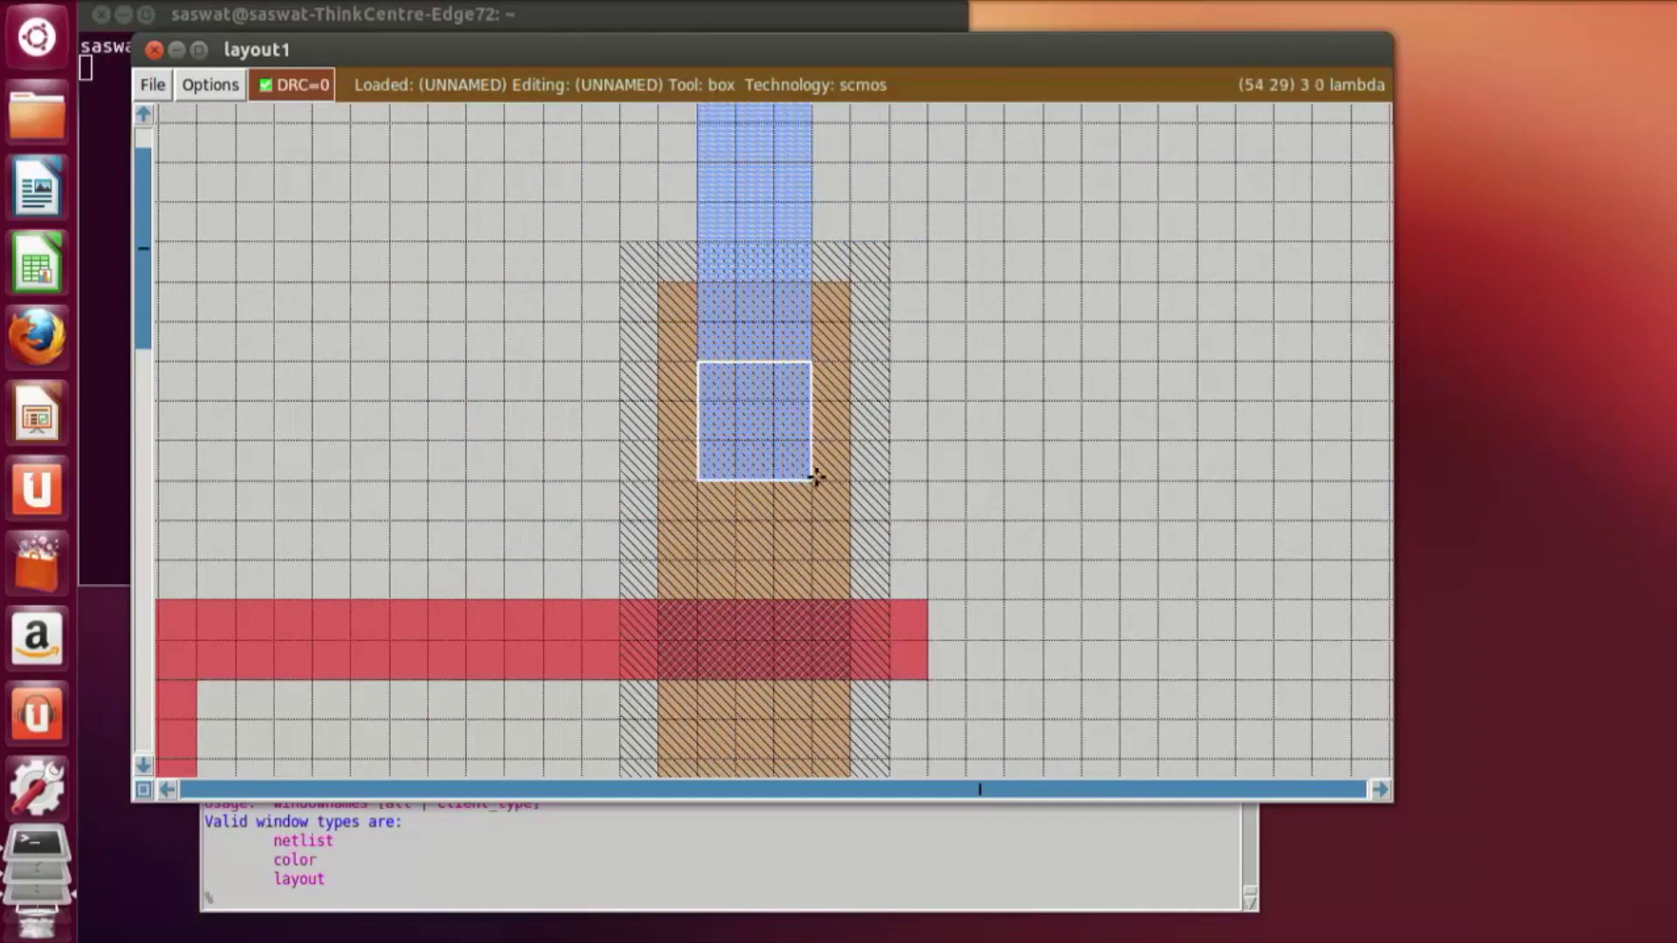
{"action": "left_click", "coordinate": [435, 898]}
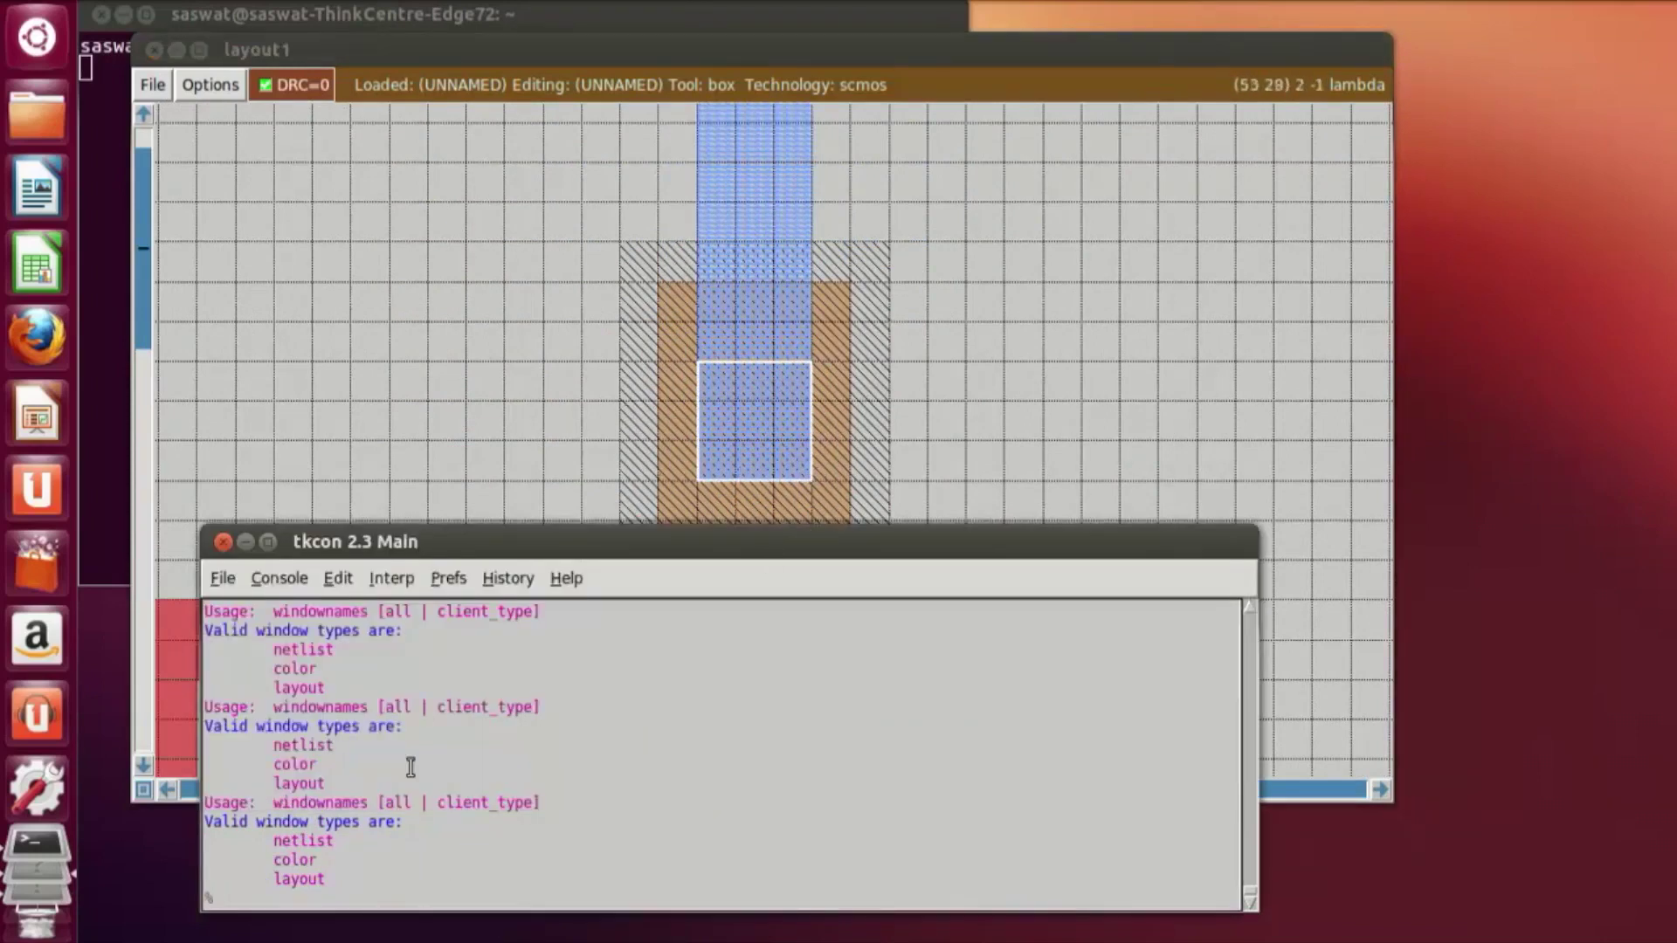
{"action": "type", "text": "paint pdc"}
{"action": "key", "text": "Return"}
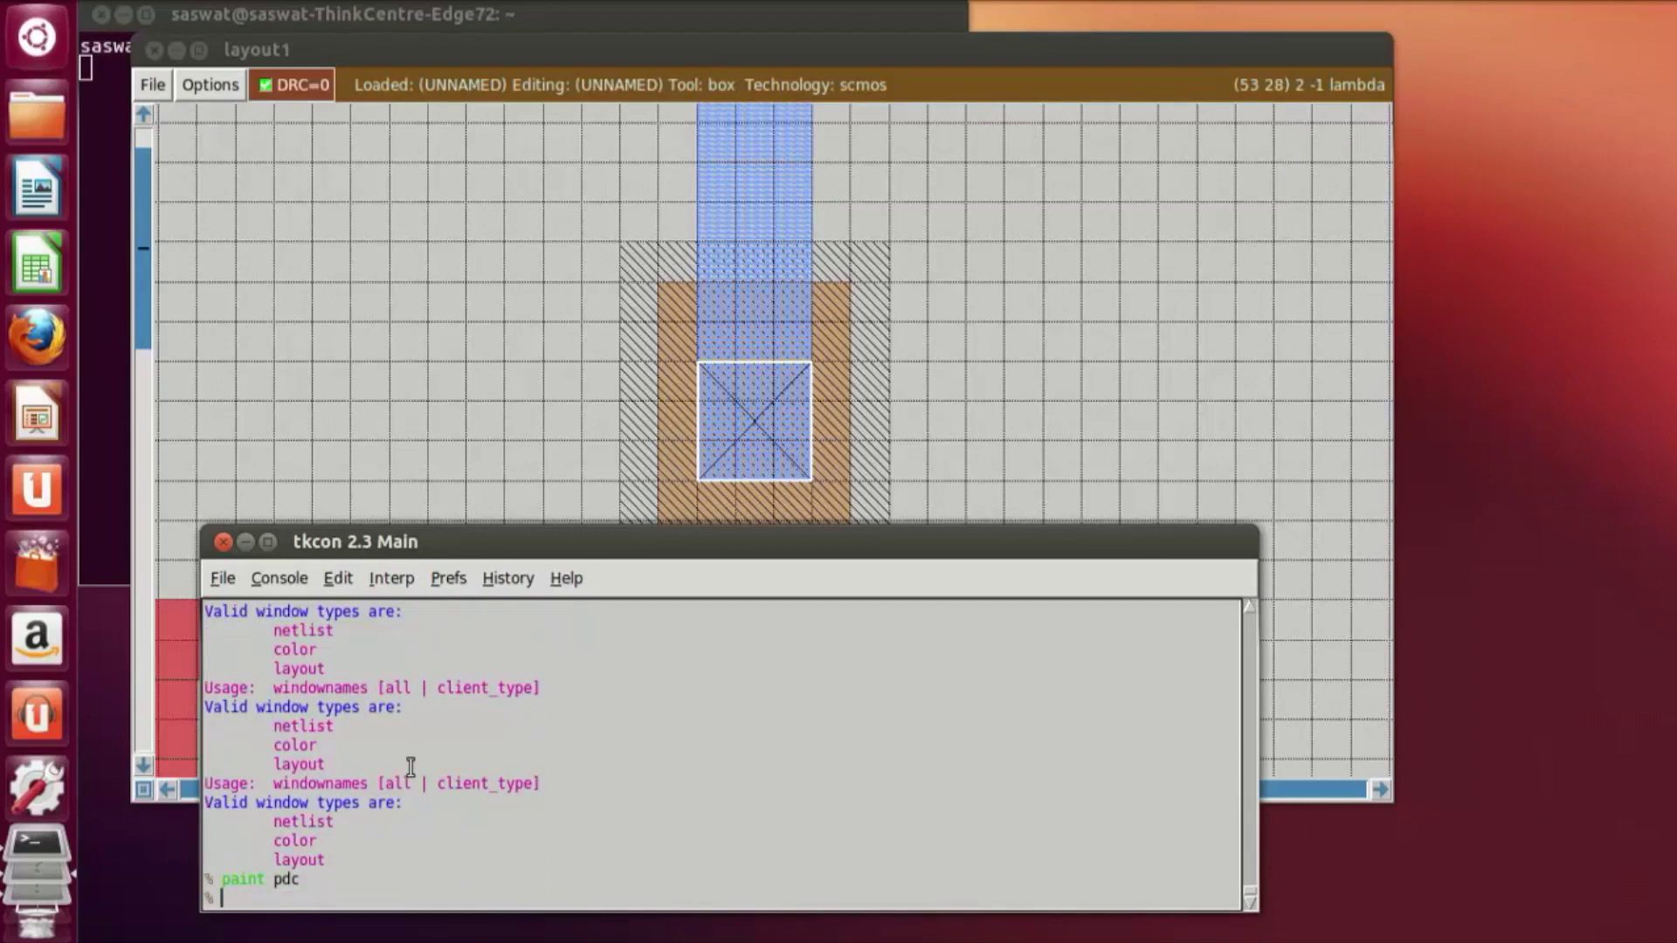
Step: Paint a 3 by 3 lambda pdc contact on the upper end of the metal 1 strip in the p-diffusion below the poly gate
{"action": "left_click", "coordinate": [932, 376]}
{"action": "scroll", "coordinate": [937, 382], "scroll_direction": "down", "scroll_amount": 3}
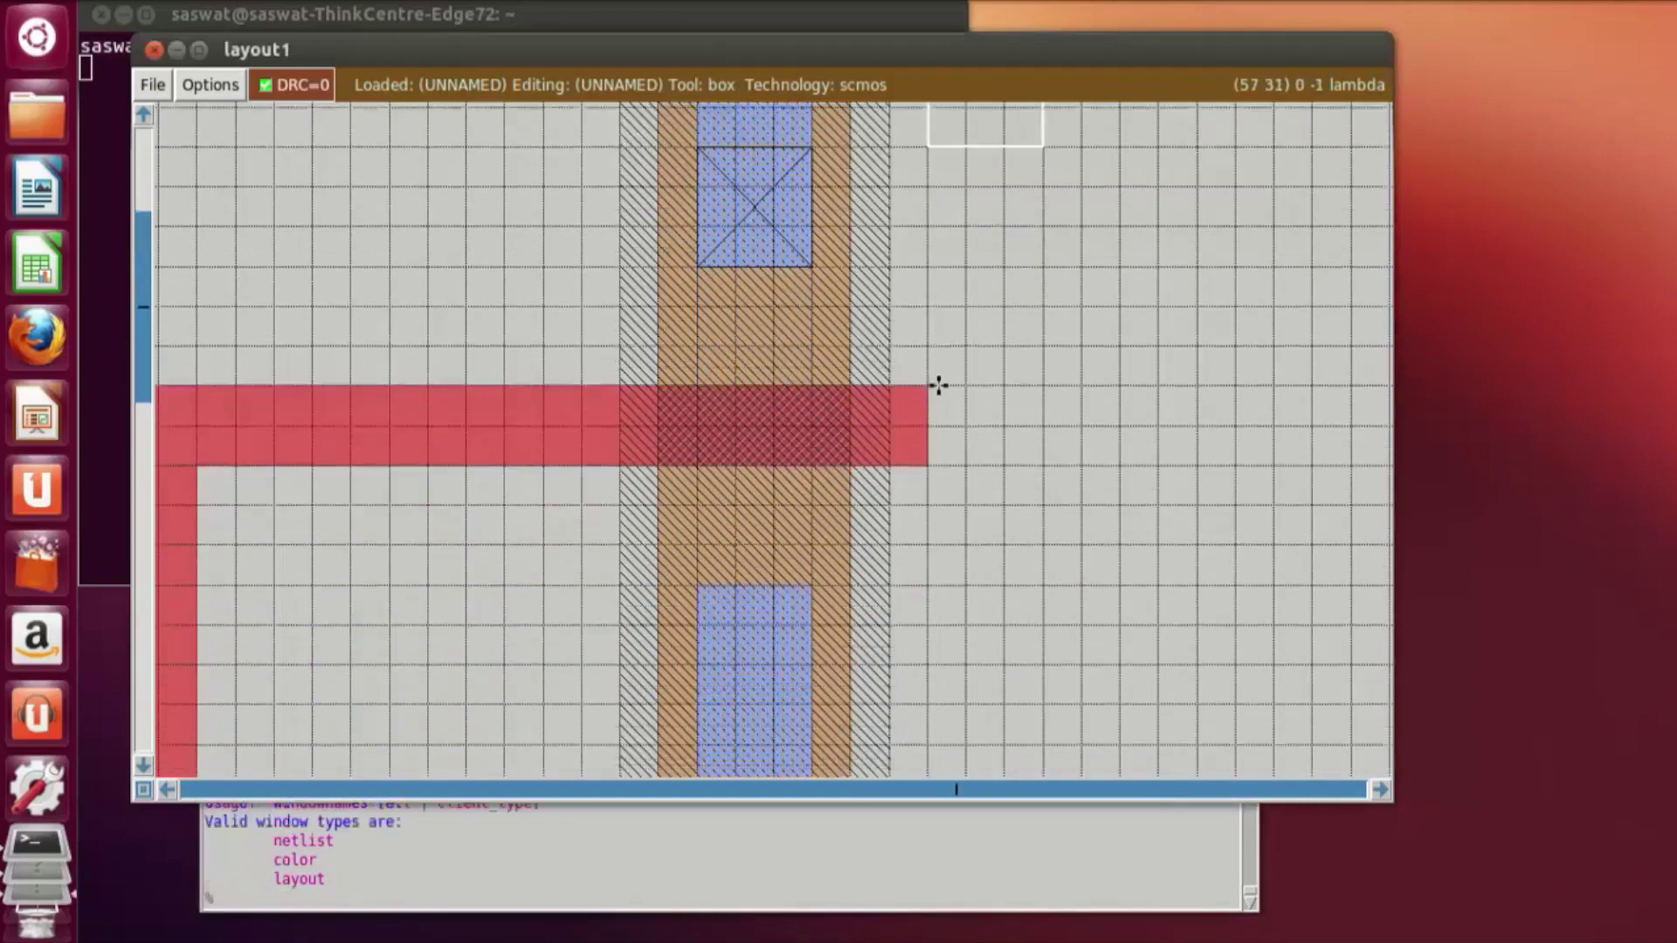
{"action": "scroll", "coordinate": [938, 386], "scroll_direction": "down", "scroll_amount": 1}
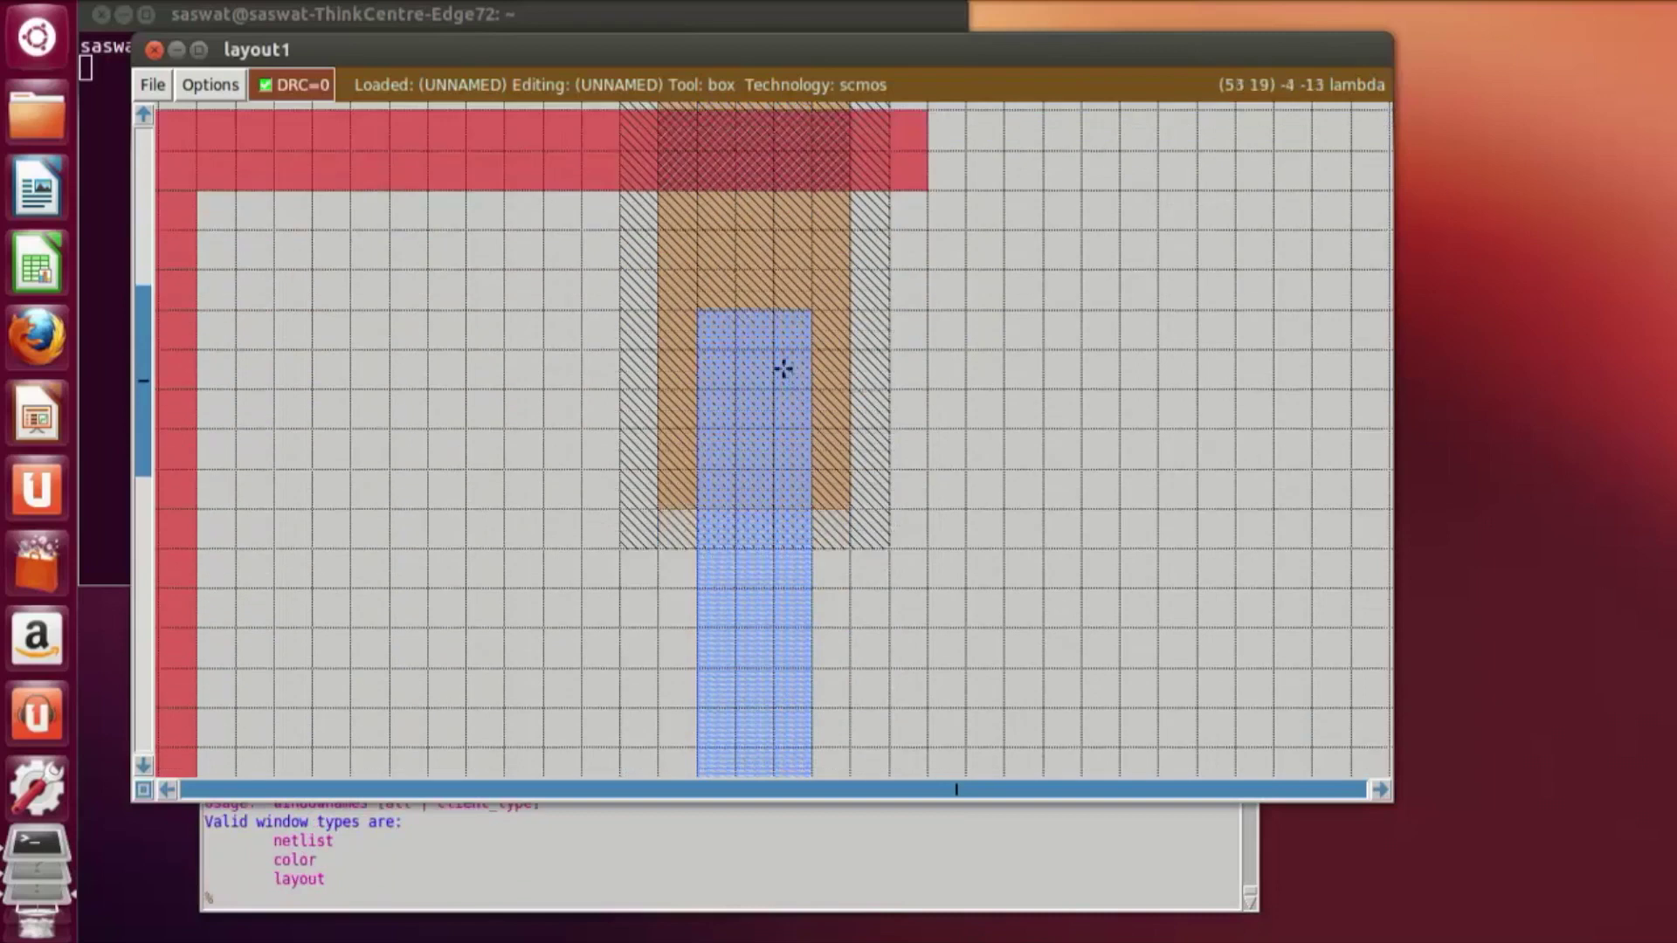
{"action": "left_click", "coordinate": [697, 314]}
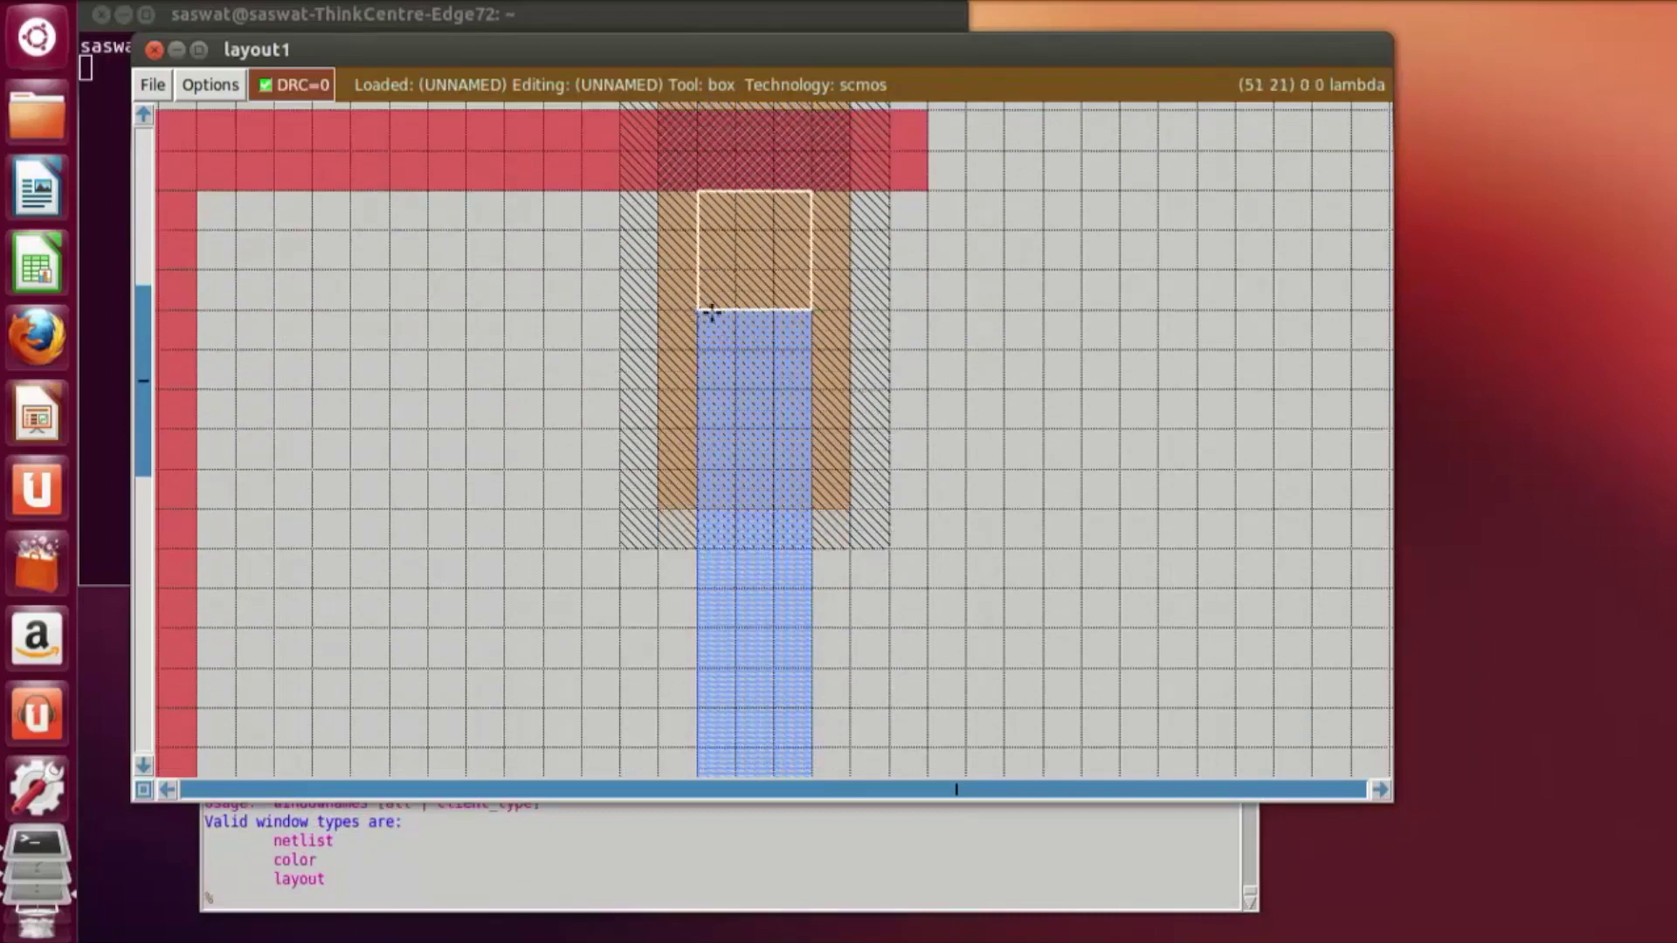
{"action": "right_click", "coordinate": [811, 427]}
{"action": "left_click", "coordinate": [362, 904]}
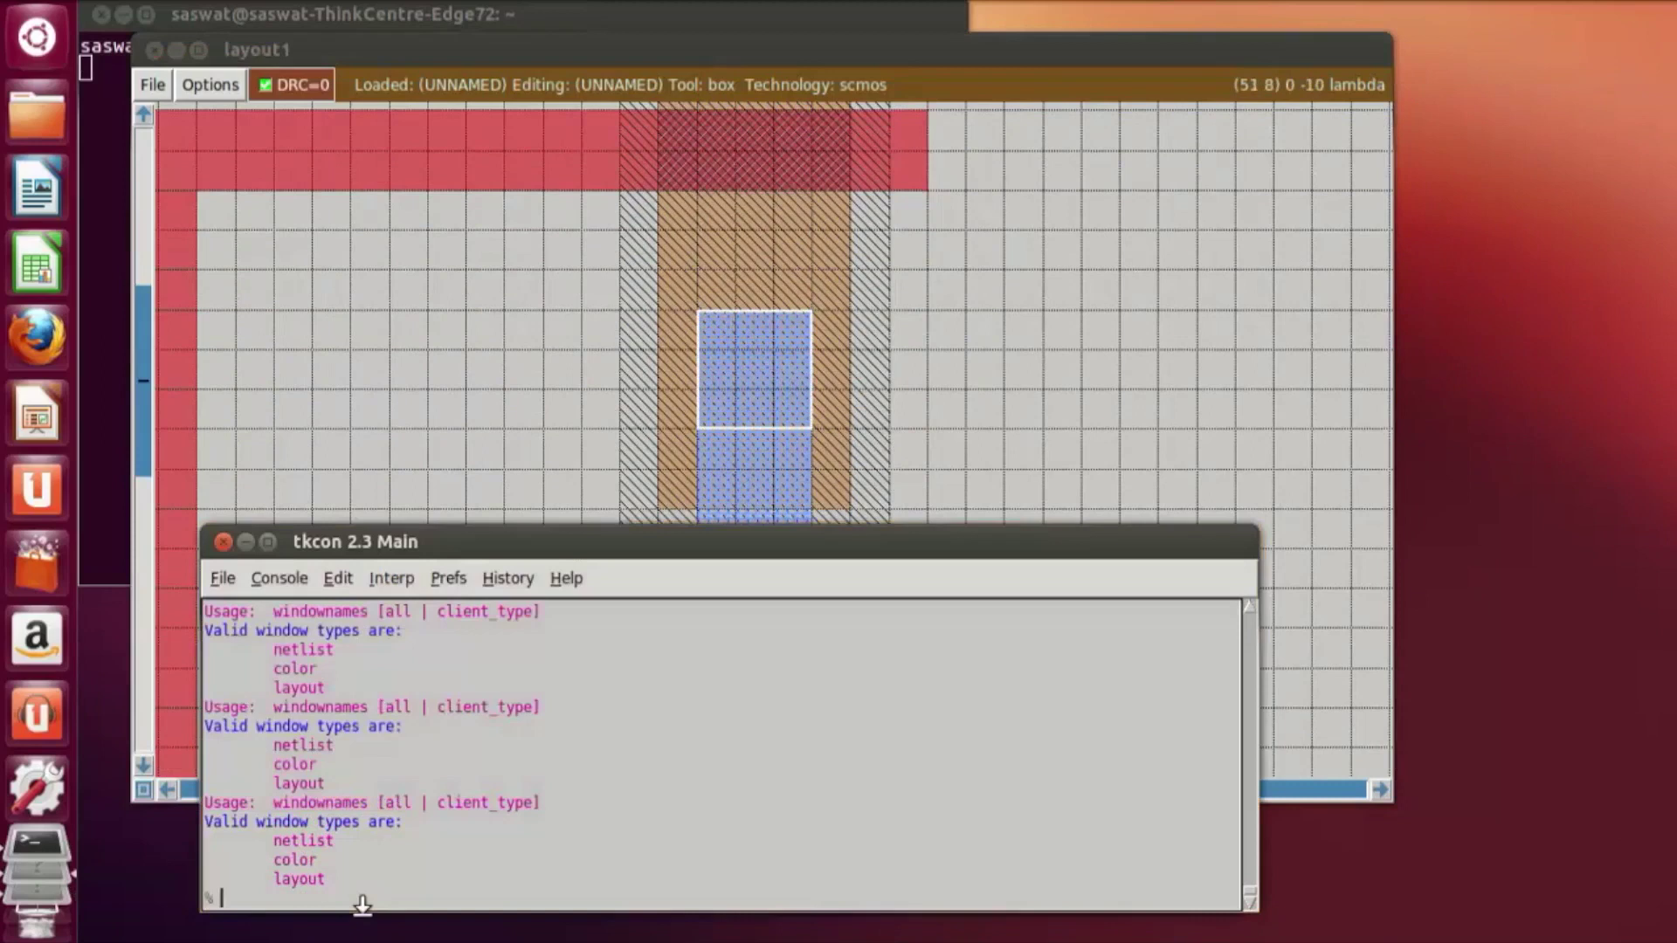
{"action": "type", "text": "paint pdc"}
{"action": "key", "text": "Return"}
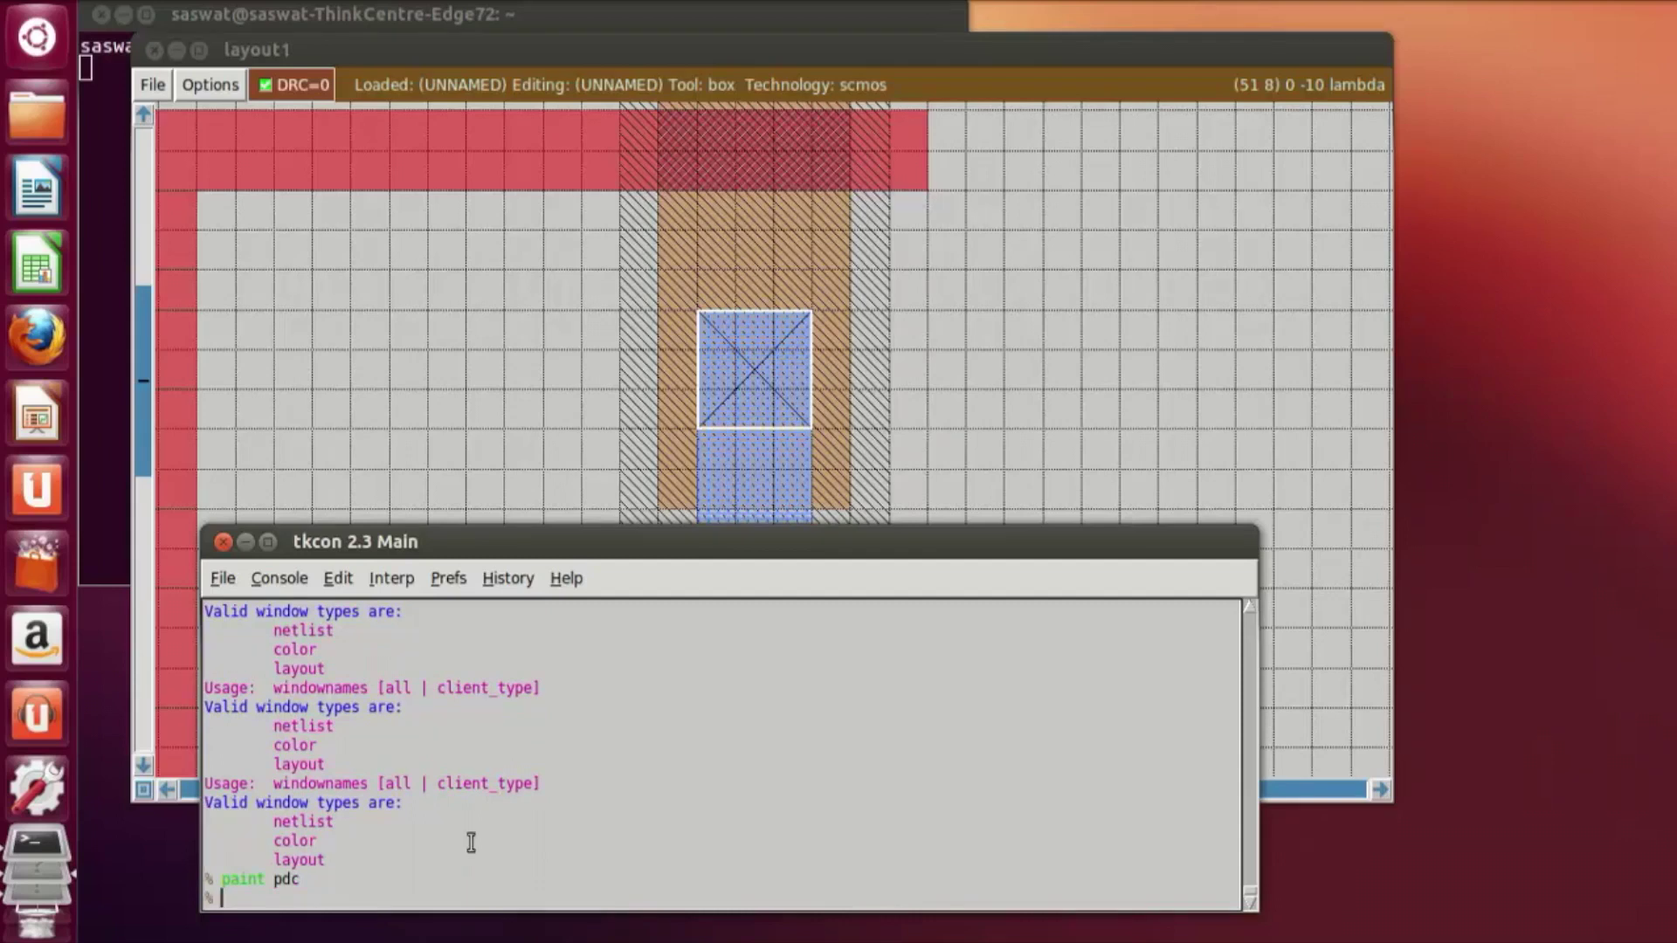
Step: Paint a 3 by 3 lambda ndc contact where the connecting metal 1 strip ends in the n-diffusion above the poly gate
{"action": "left_click", "coordinate": [929, 462]}
{"action": "scroll", "coordinate": [908, 567], "scroll_direction": "down", "scroll_amount": 3}
{"action": "scroll", "coordinate": [910, 584], "scroll_direction": "down", "scroll_amount": 2}
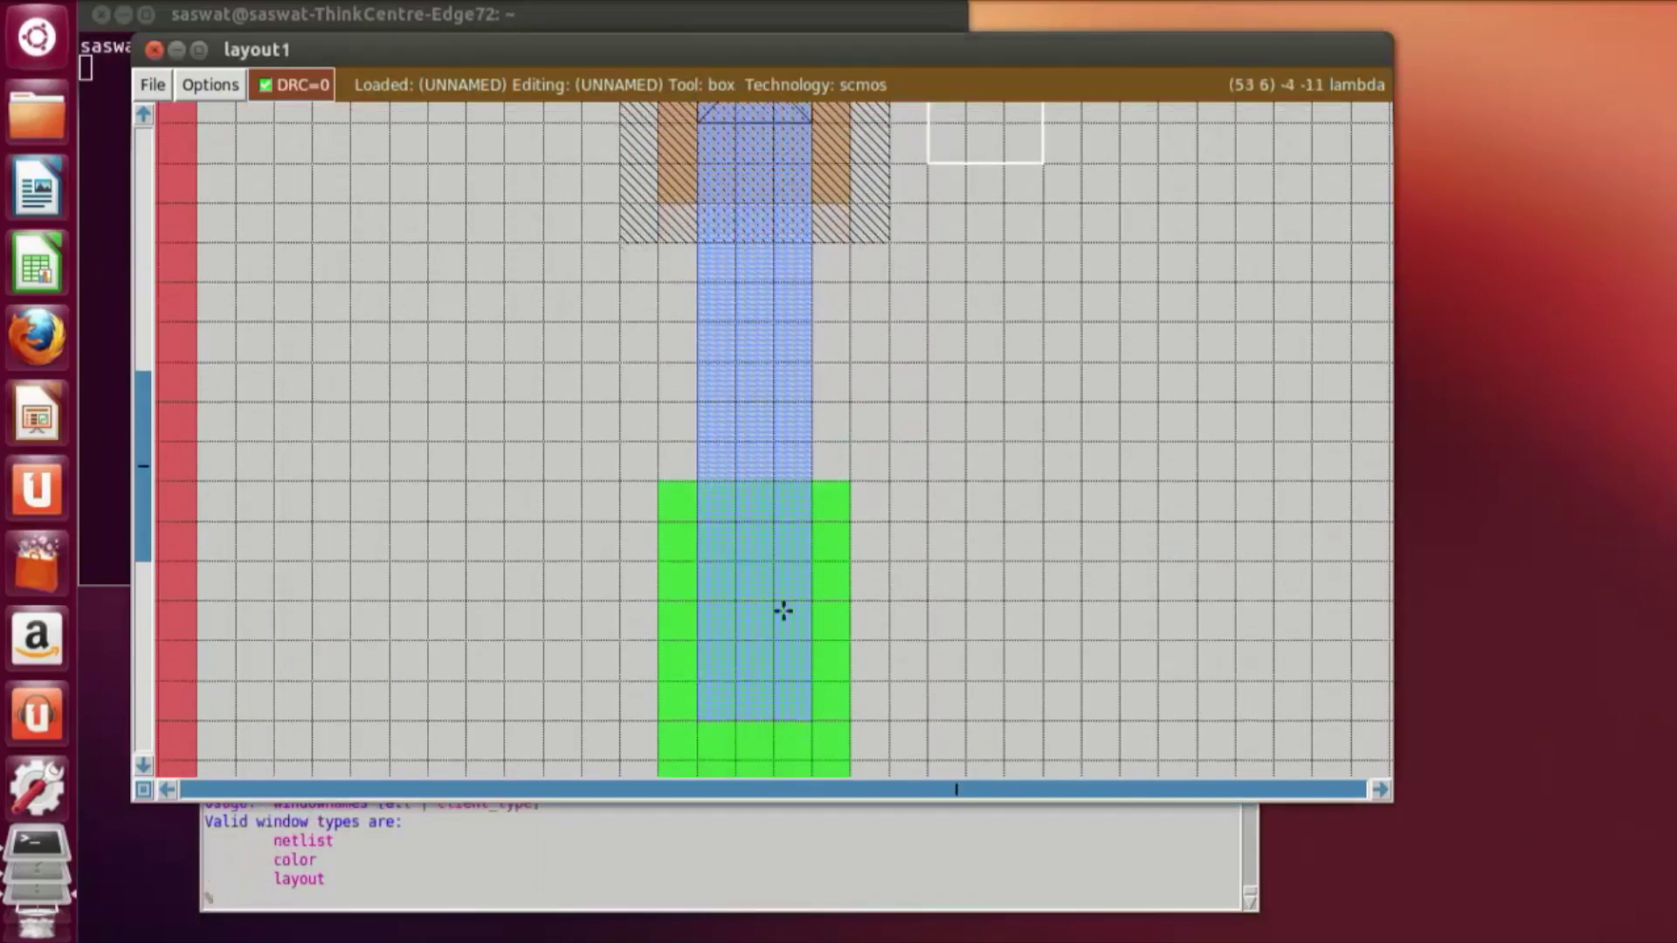
{"action": "left_click", "coordinate": [708, 695]}
{"action": "scroll", "coordinate": [710, 694], "scroll_direction": "down", "scroll_amount": 1}
{"action": "left_click", "coordinate": [707, 640]}
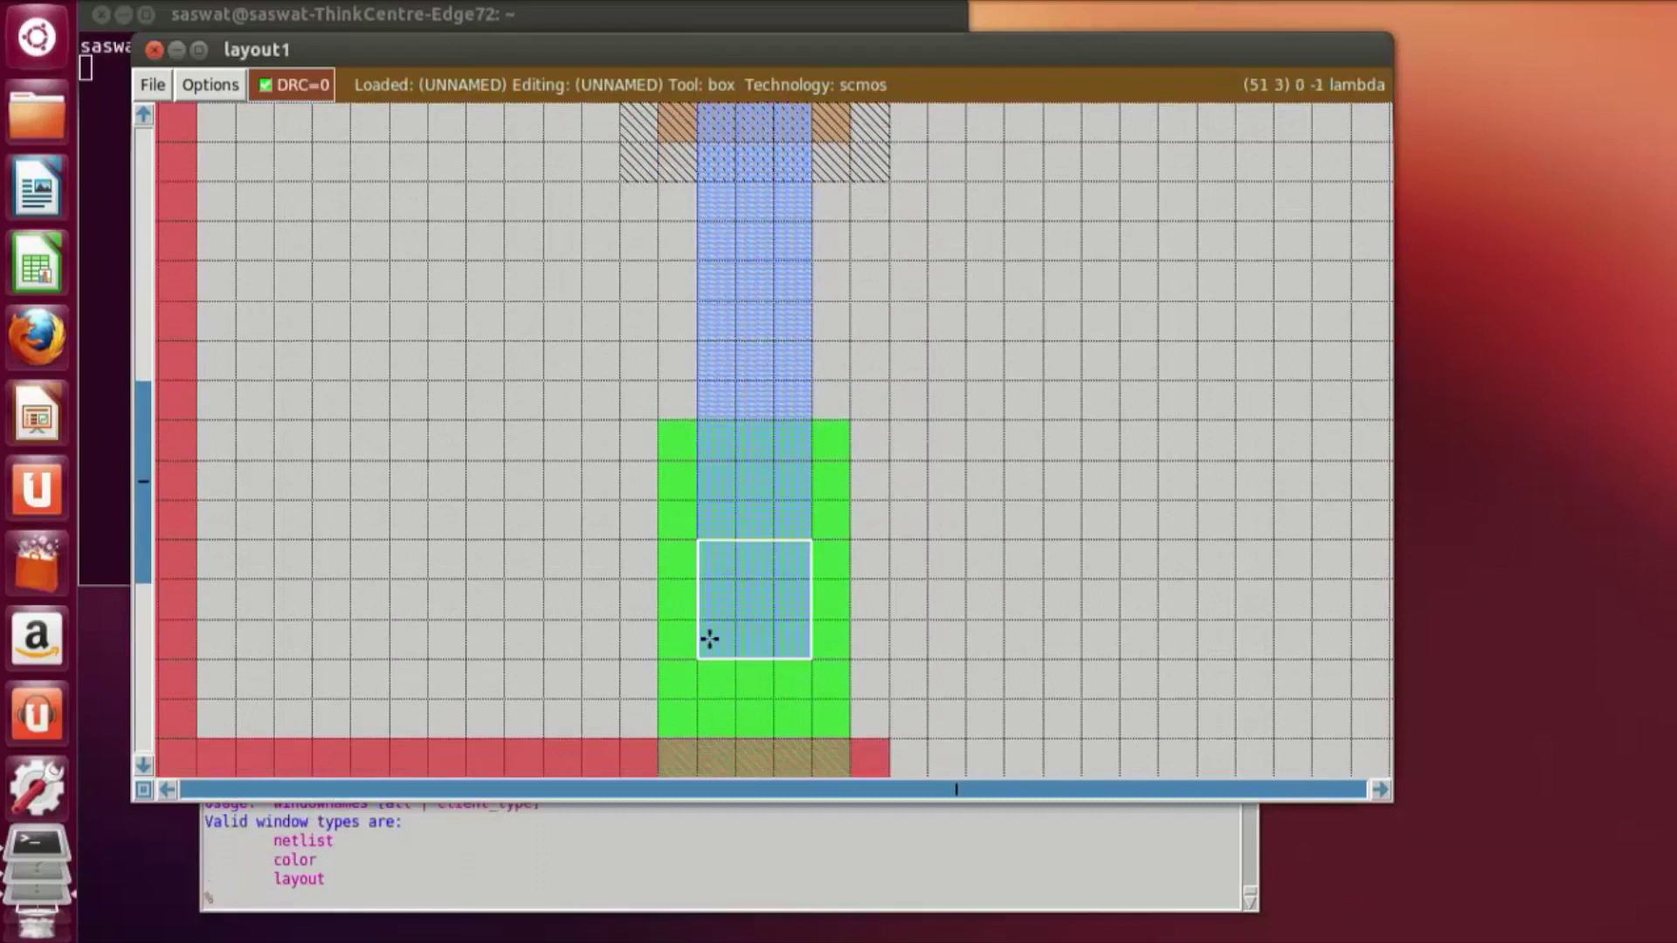
{"action": "left_click", "coordinate": [546, 903]}
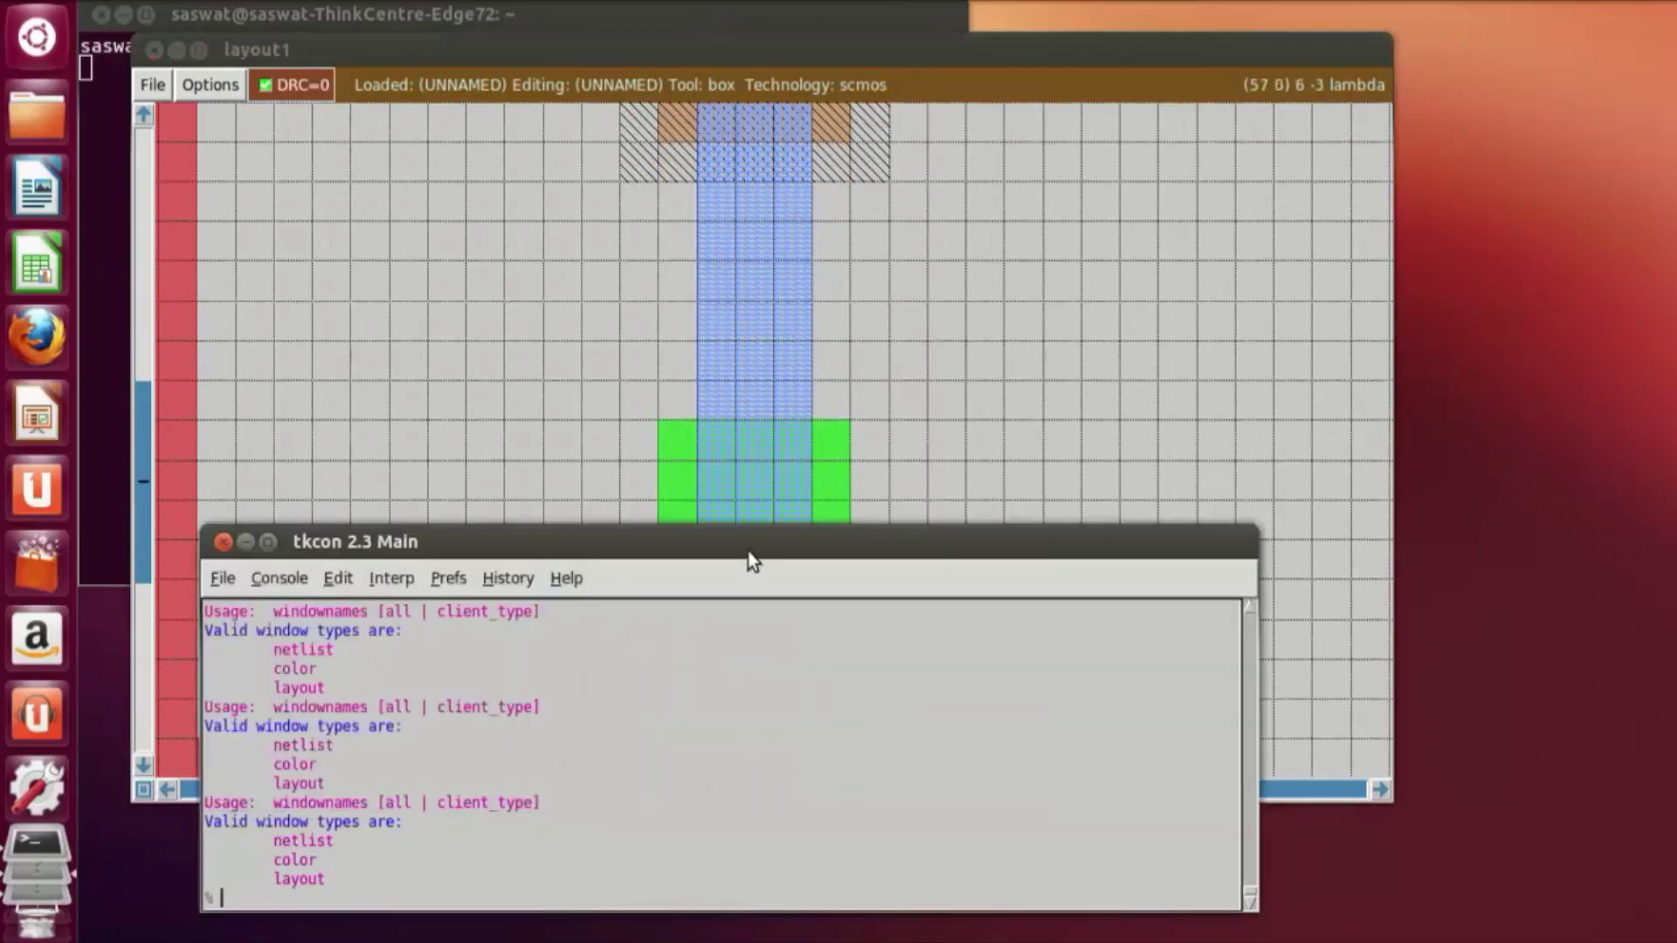
{"action": "type", "text": "paint ndc"}
{"action": "key", "text": "Return"}
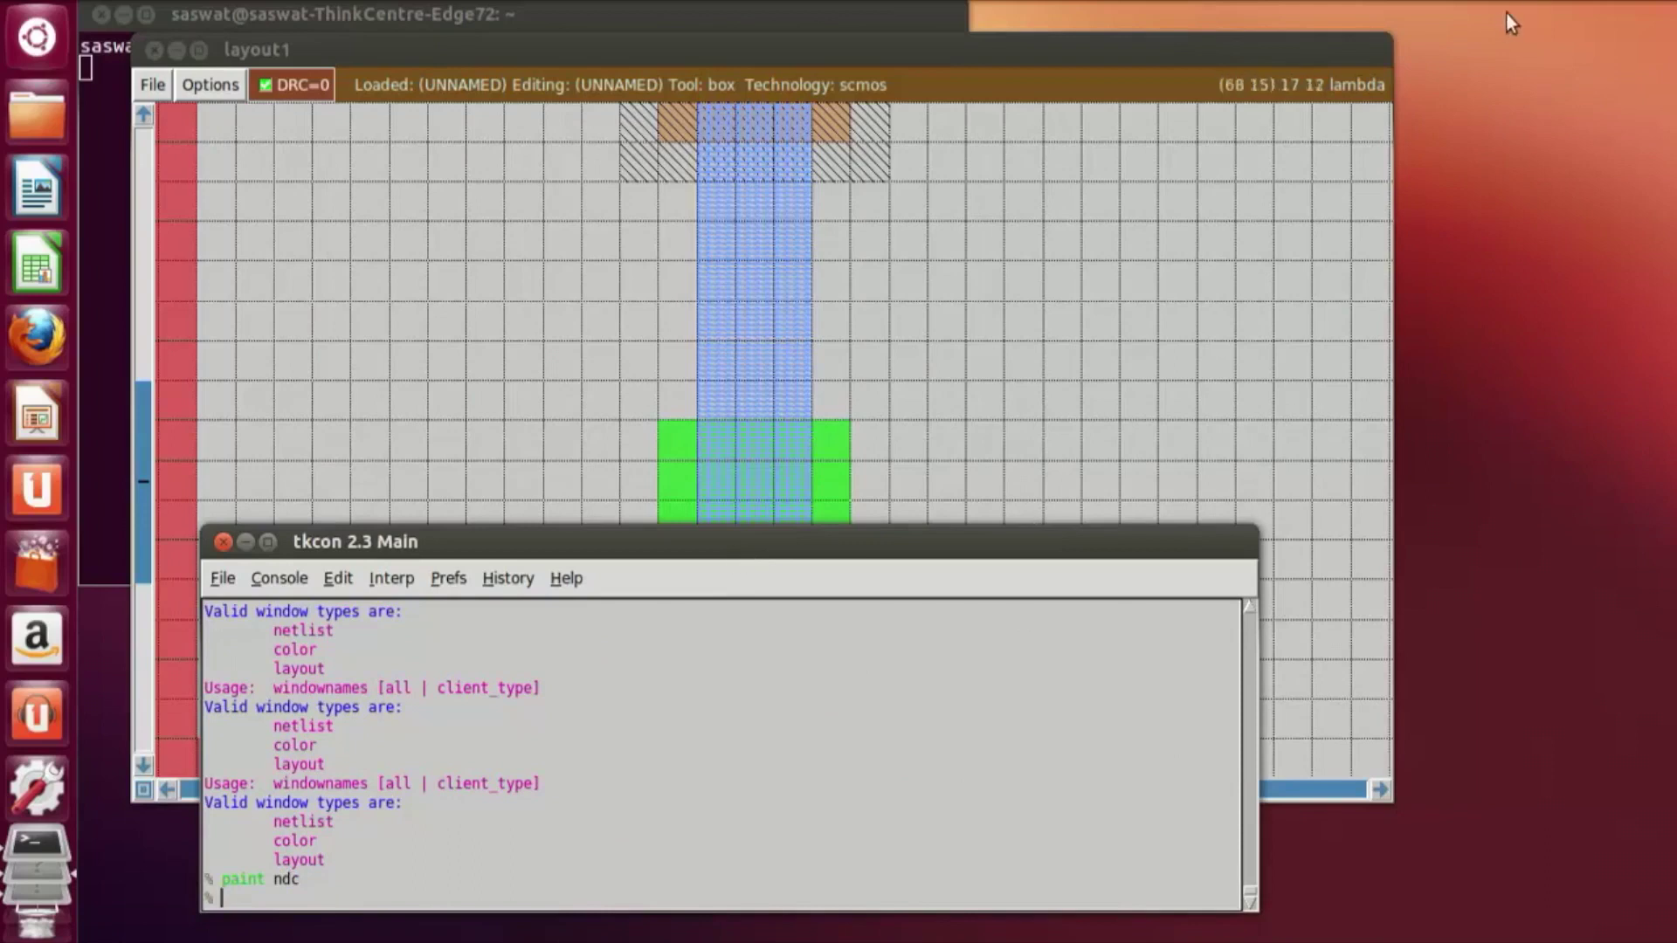
{"action": "left_click", "coordinate": [1475, 10]}
{"action": "left_click", "coordinate": [1476, 10]}
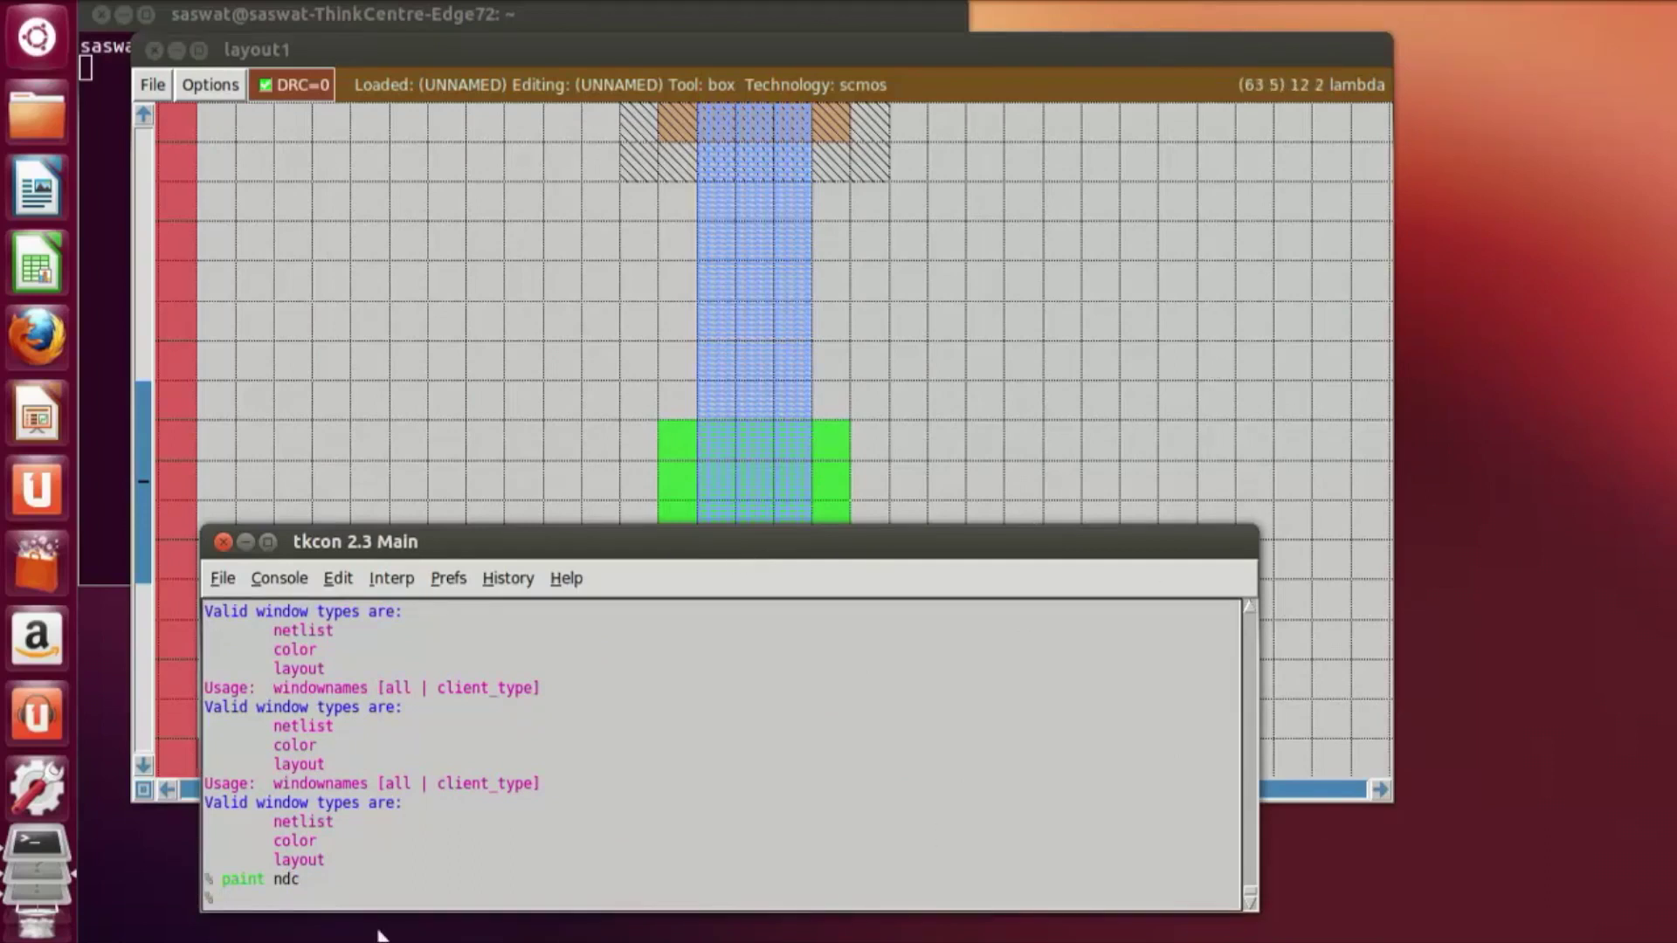
Step: Paint a 3 by 3 lambda ndc contact at the upper end of the metal 1 strip in the n-diffusion below the poly gate
{"action": "left_click", "coordinate": [807, 470]}
{"action": "scroll", "coordinate": [734, 674], "scroll_direction": "down", "scroll_amount": 4}
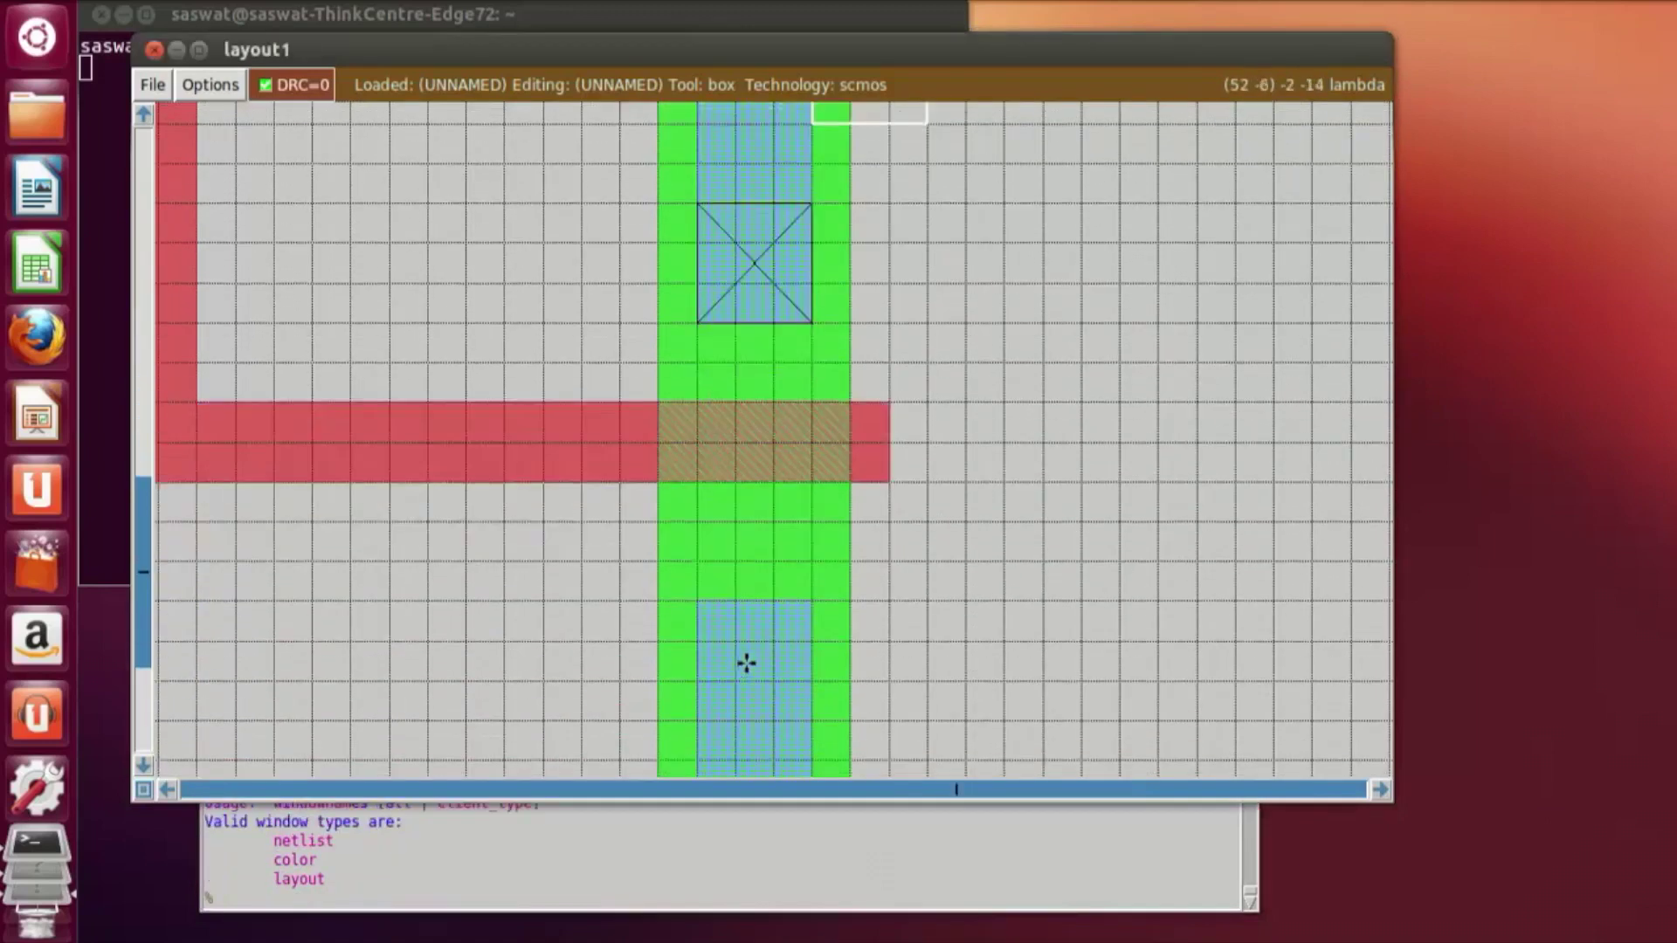
{"action": "scroll", "coordinate": [744, 667], "scroll_direction": "down", "scroll_amount": 2}
{"action": "left_click", "coordinate": [700, 482]}
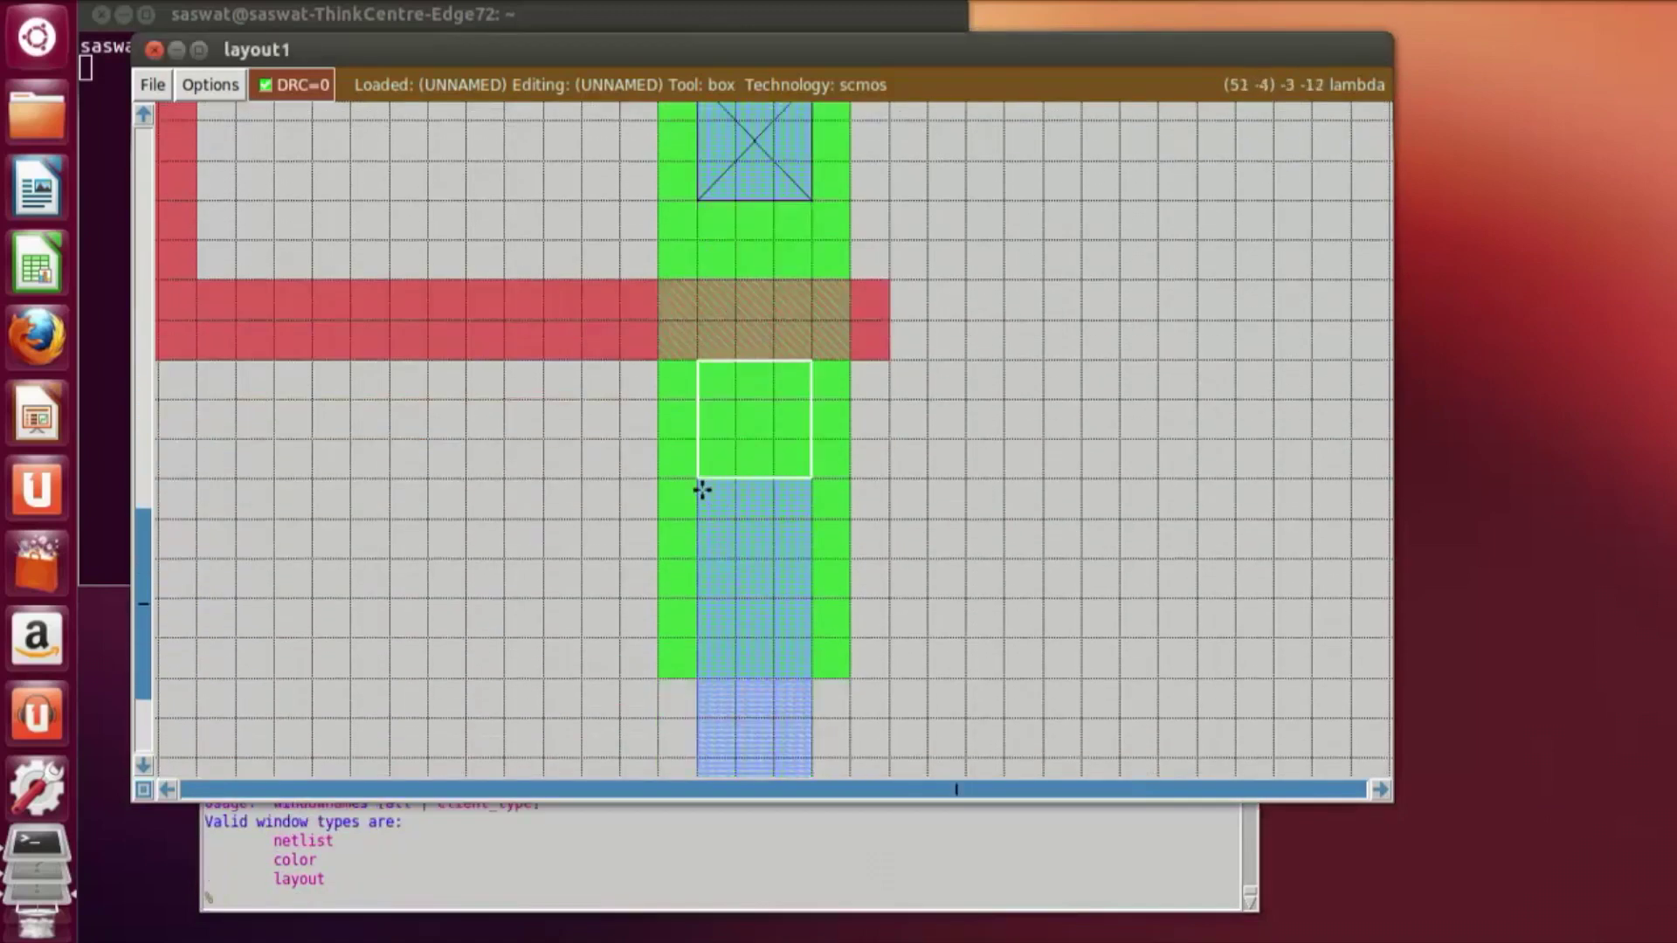
{"action": "right_click", "coordinate": [809, 591]}
{"action": "left_click", "coordinate": [498, 900]}
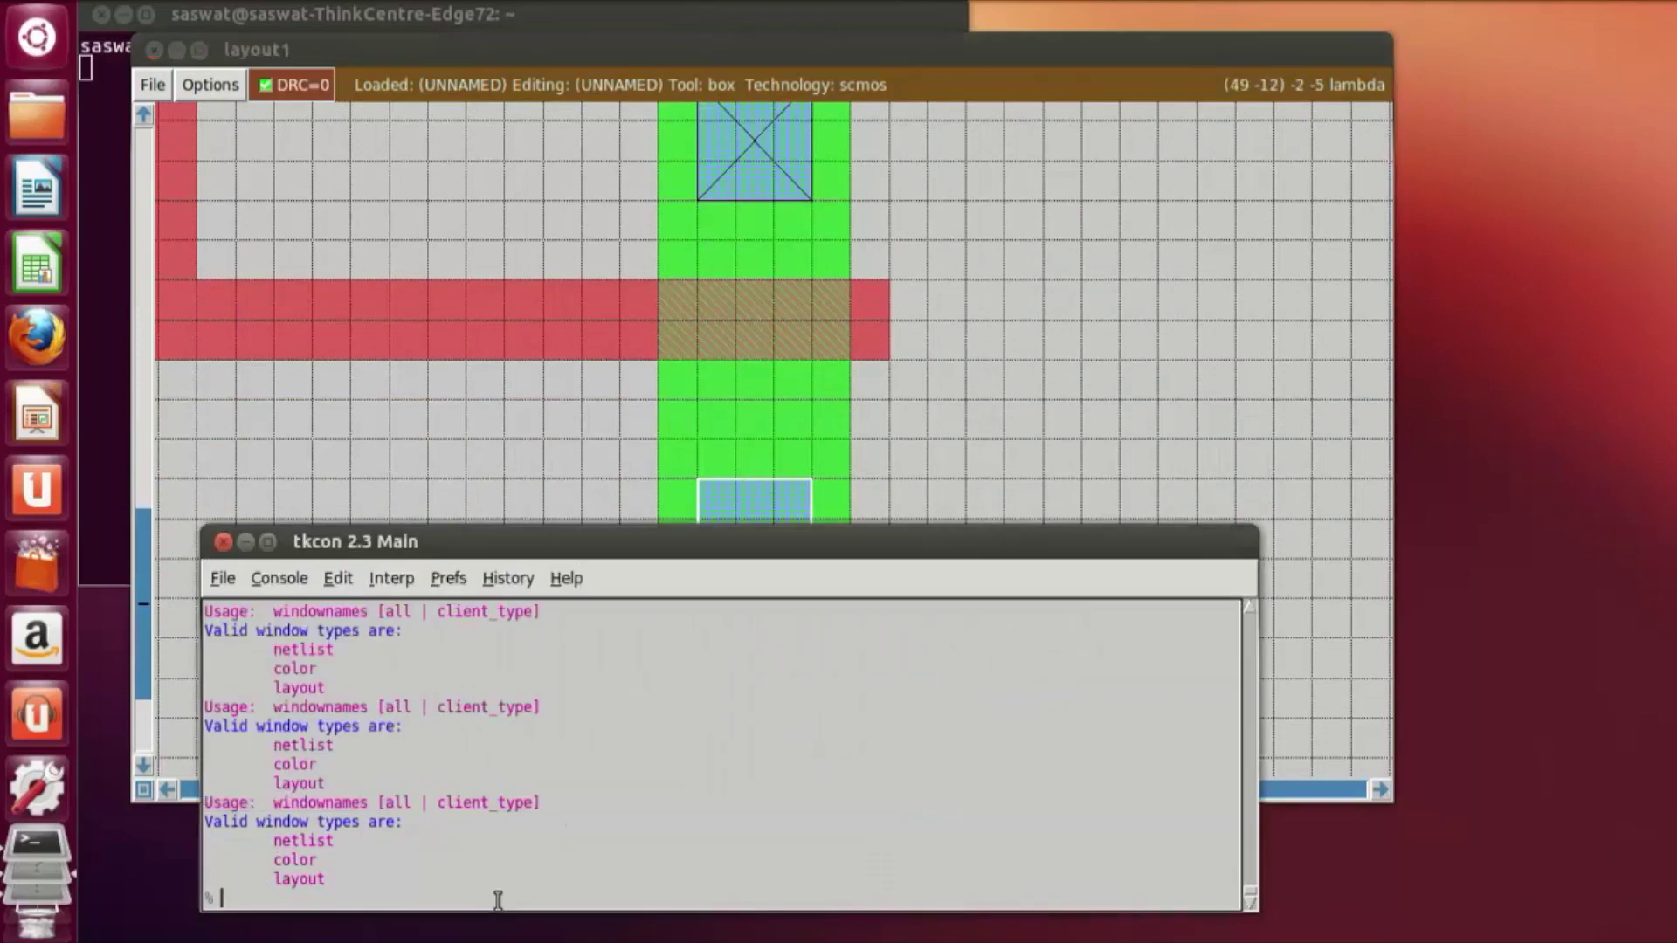
{"action": "type", "text": "paint ndc"}
{"action": "key", "text": "Return"}
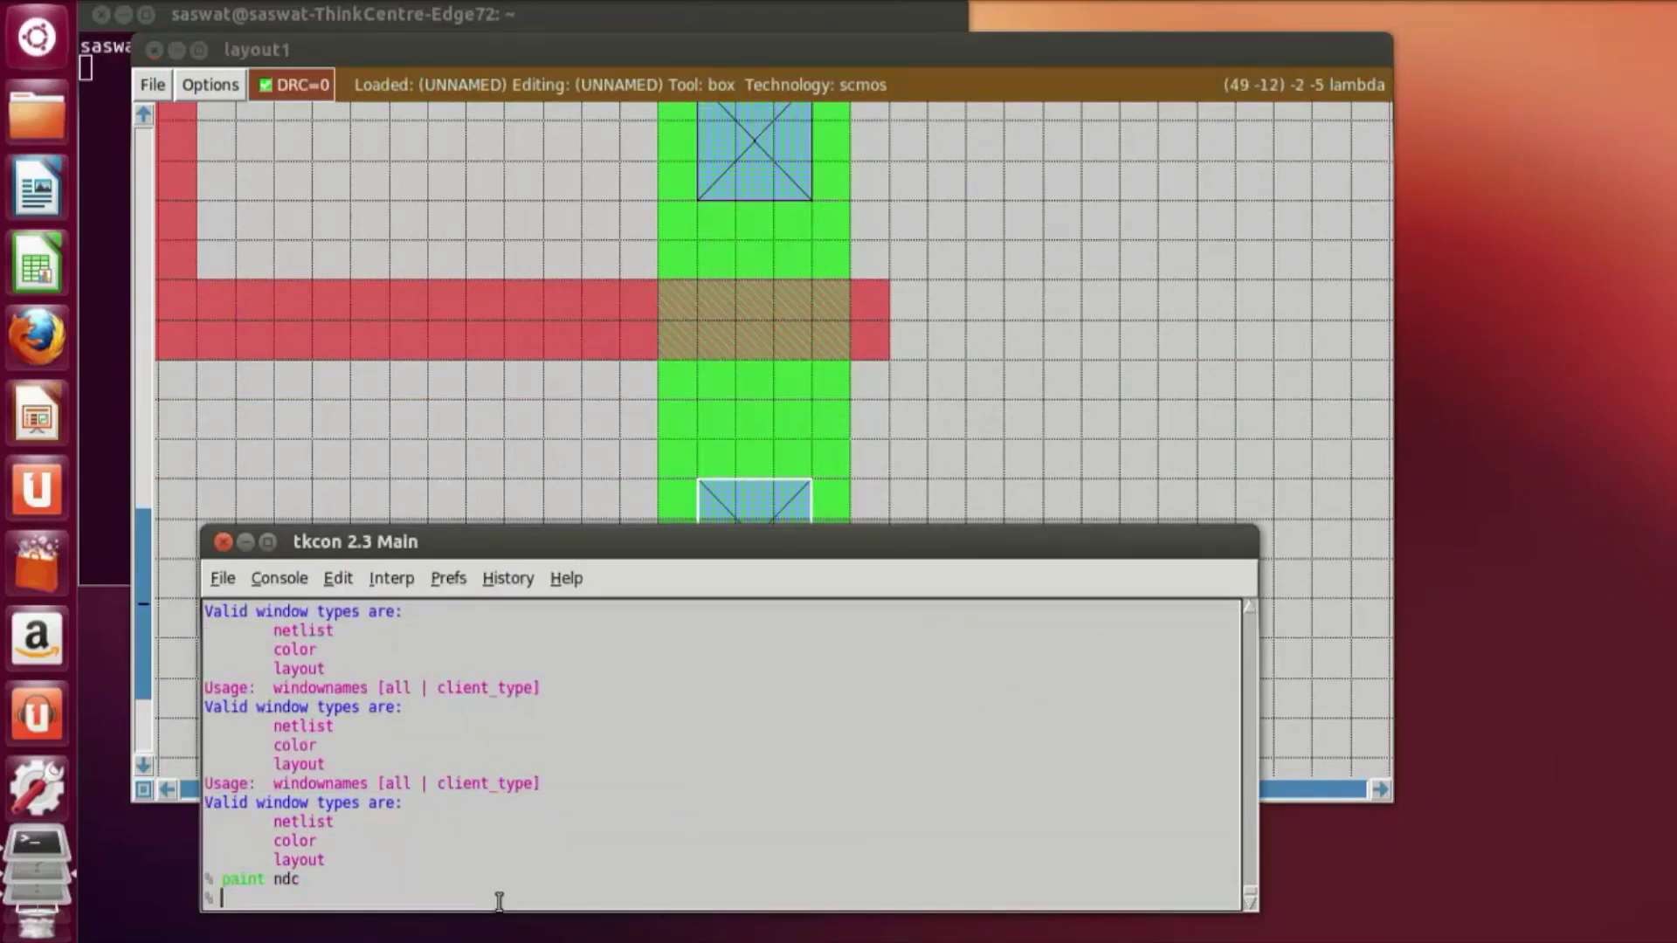
Step: Paint a 3 by 3 lambda nwc contact on the upper metal 1 rail, one lambda in from its left end
{"action": "left_click", "coordinate": [1021, 453]}
{"action": "scroll", "coordinate": [1026, 536], "scroll_direction": "down", "scroll_amount": 2}
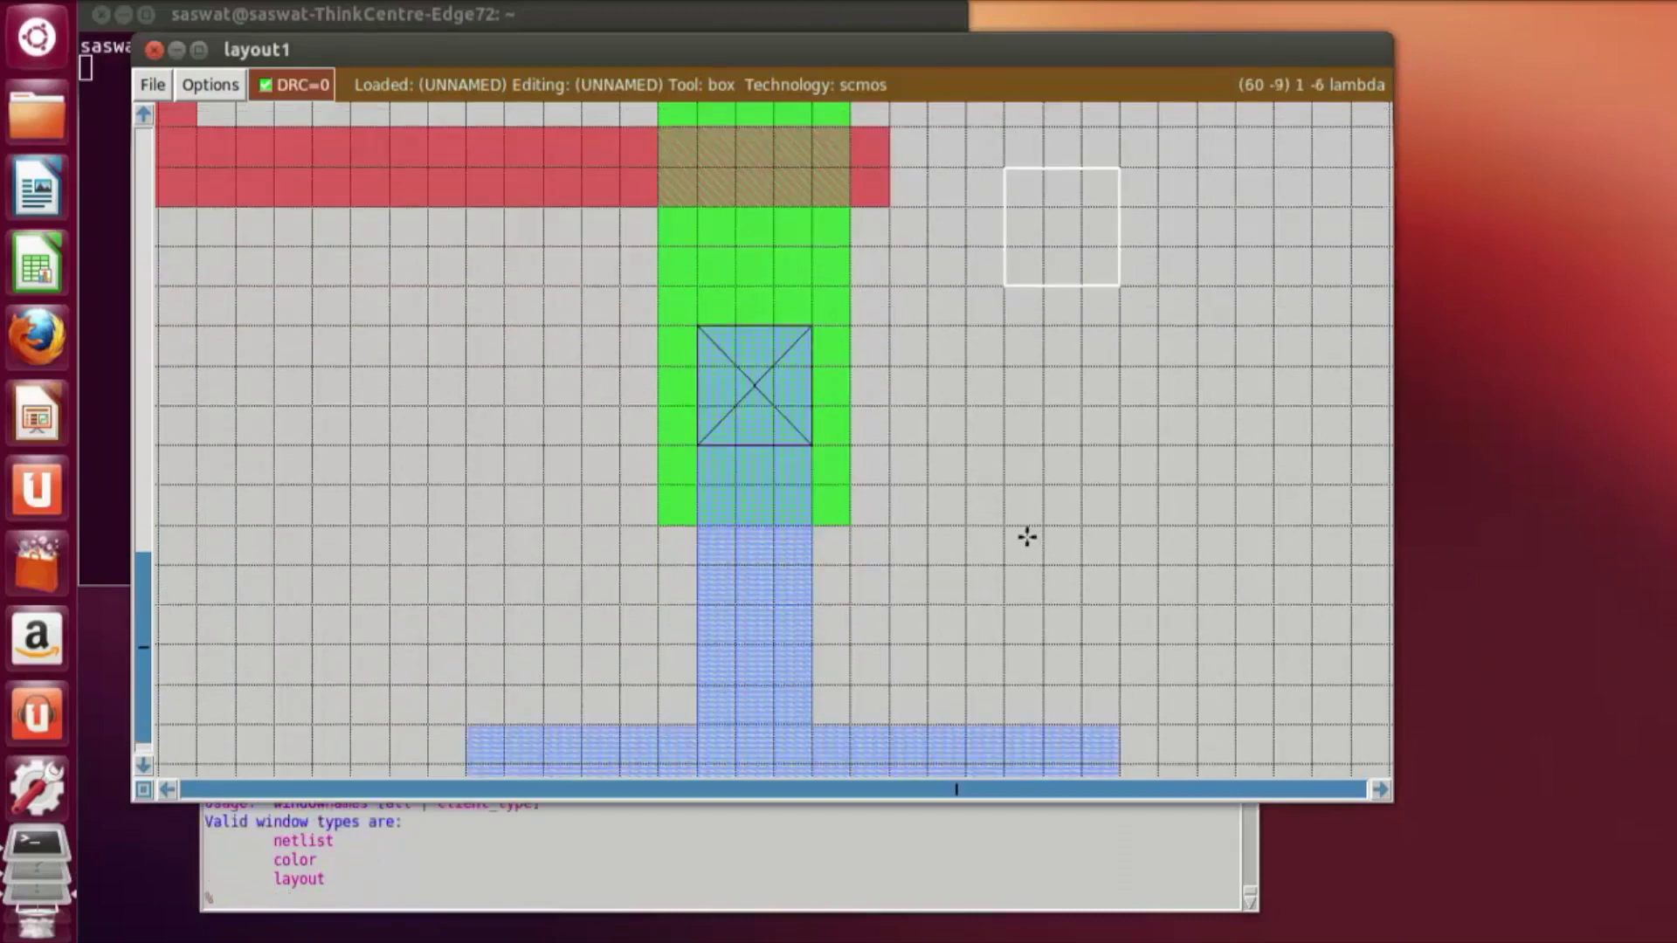
{"action": "scroll", "coordinate": [1026, 538], "scroll_direction": "down", "scroll_amount": 3}
{"action": "scroll", "coordinate": [1023, 528], "scroll_direction": "up", "scroll_amount": 2}
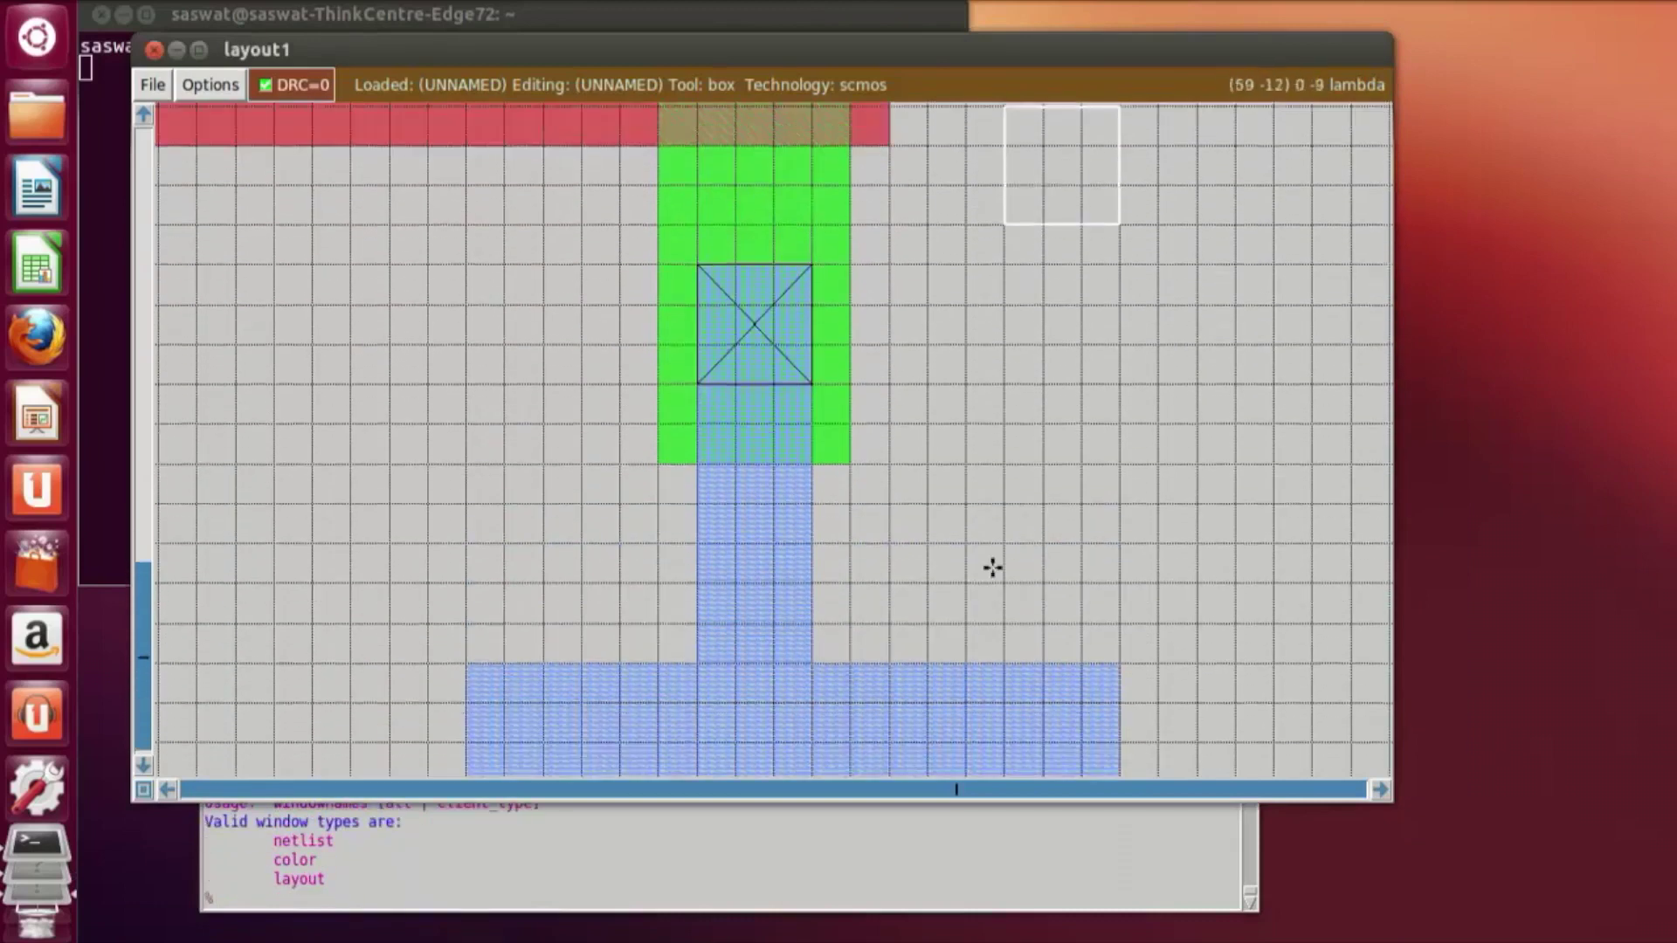
{"action": "scroll", "coordinate": [995, 550], "scroll_direction": "up", "scroll_amount": 10}
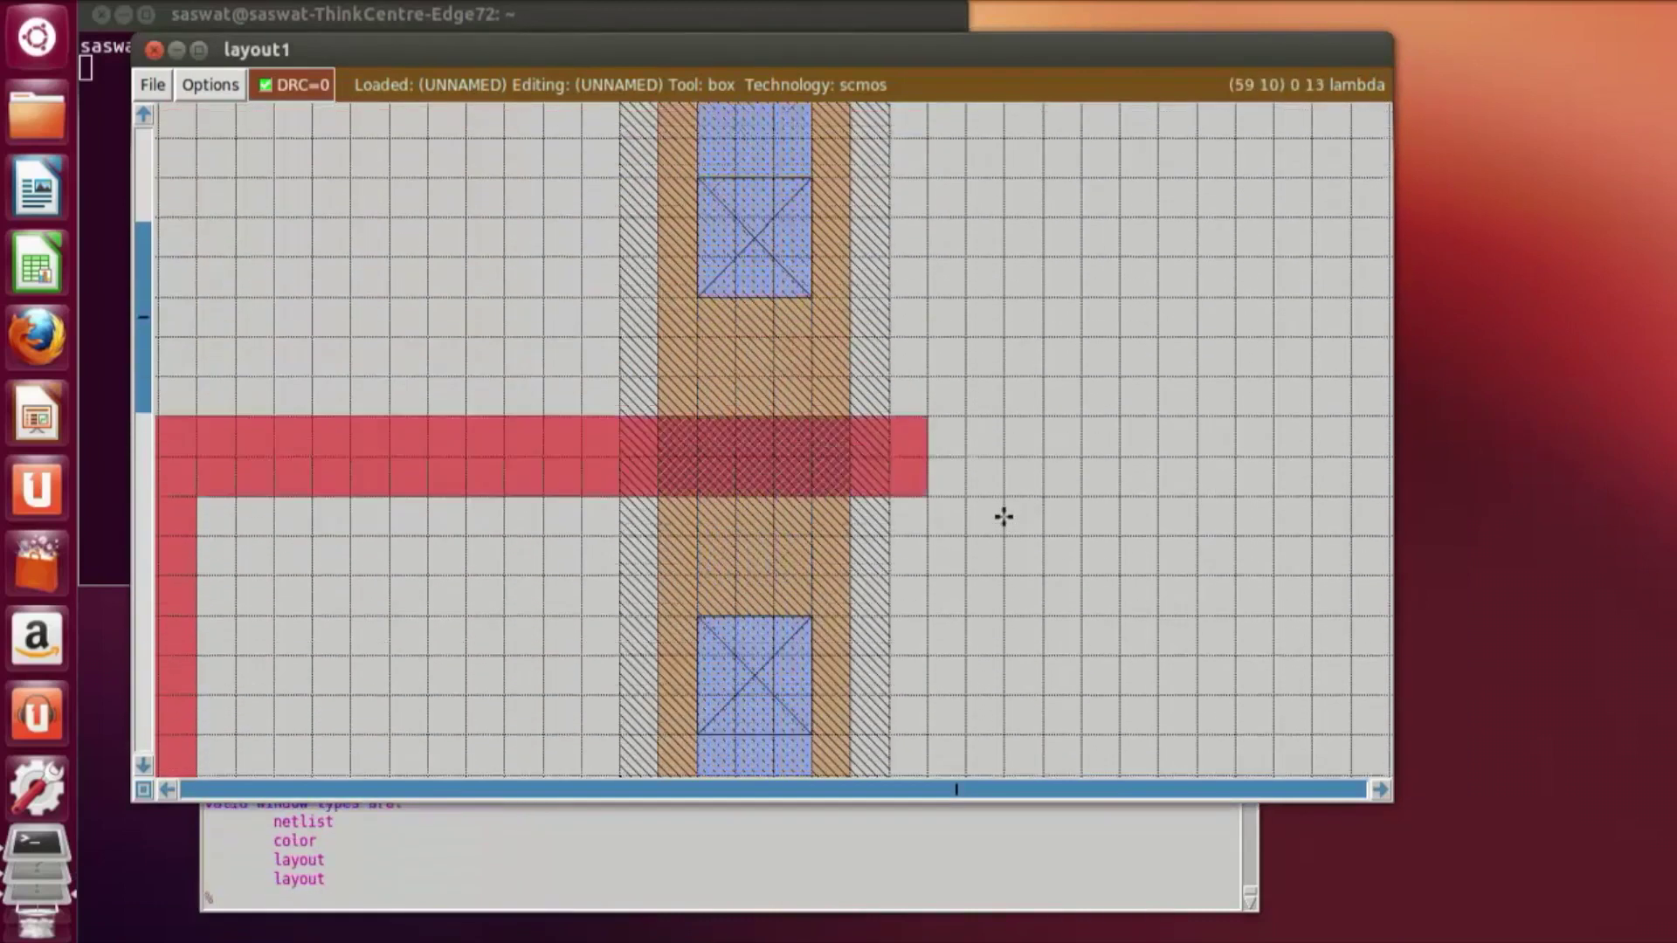
{"action": "scroll", "coordinate": [1003, 515], "scroll_direction": "up", "scroll_amount": 6}
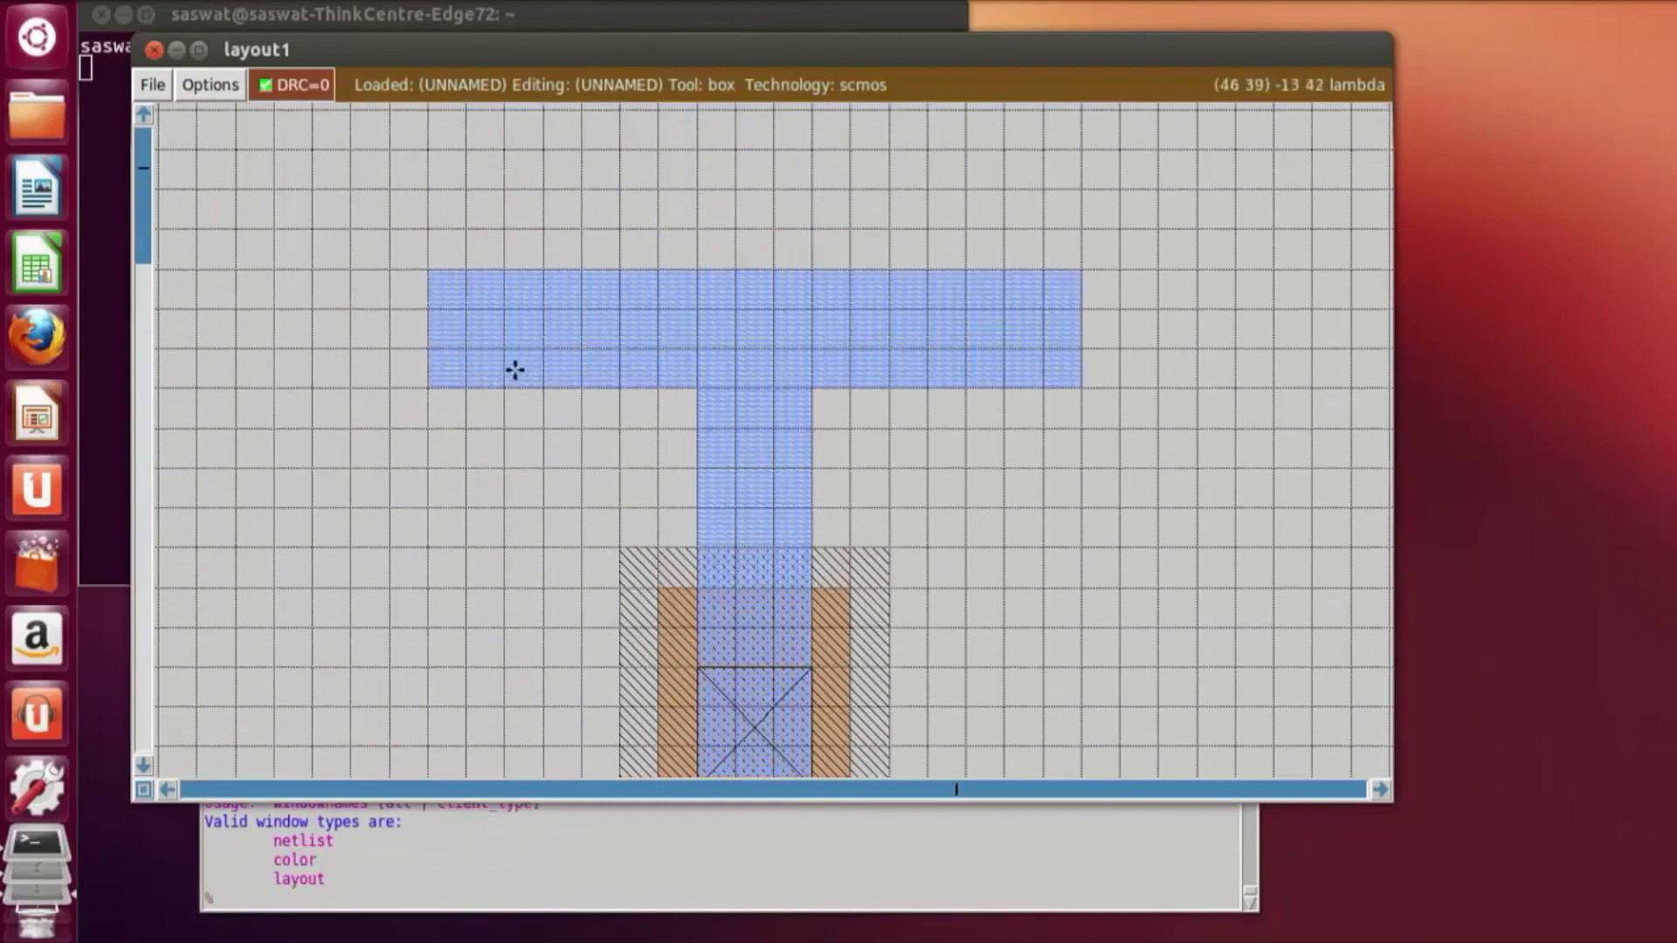
{"action": "left_click", "coordinate": [497, 365]}
{"action": "left_click", "coordinate": [461, 378]}
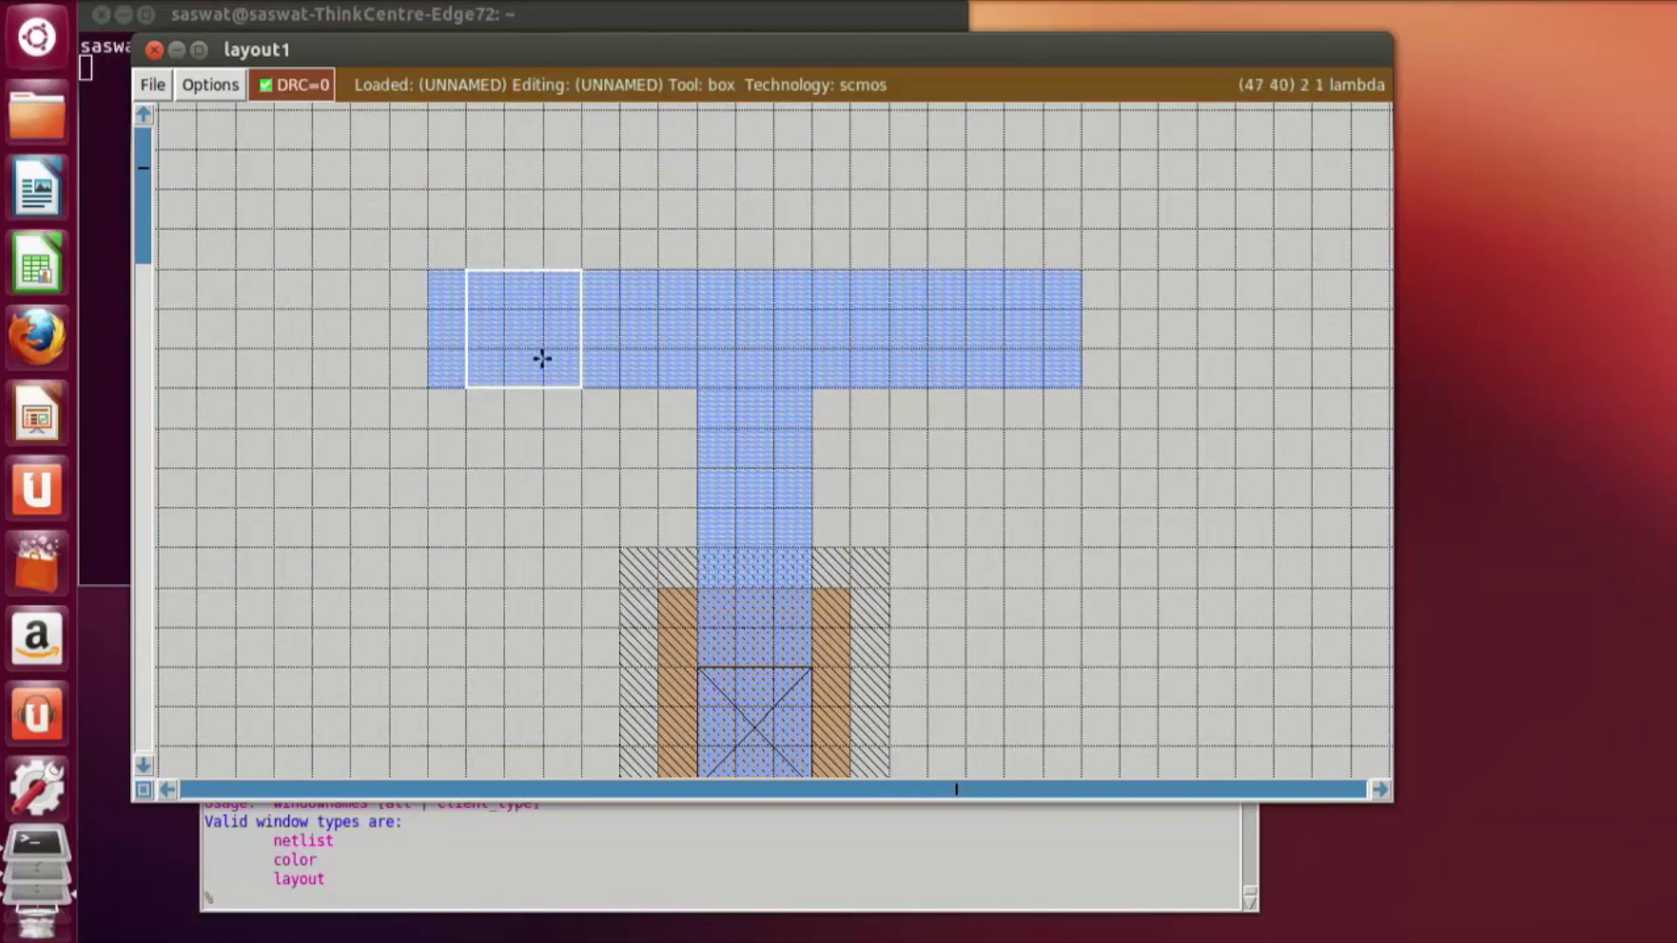
{"action": "left_click", "coordinate": [464, 902]}
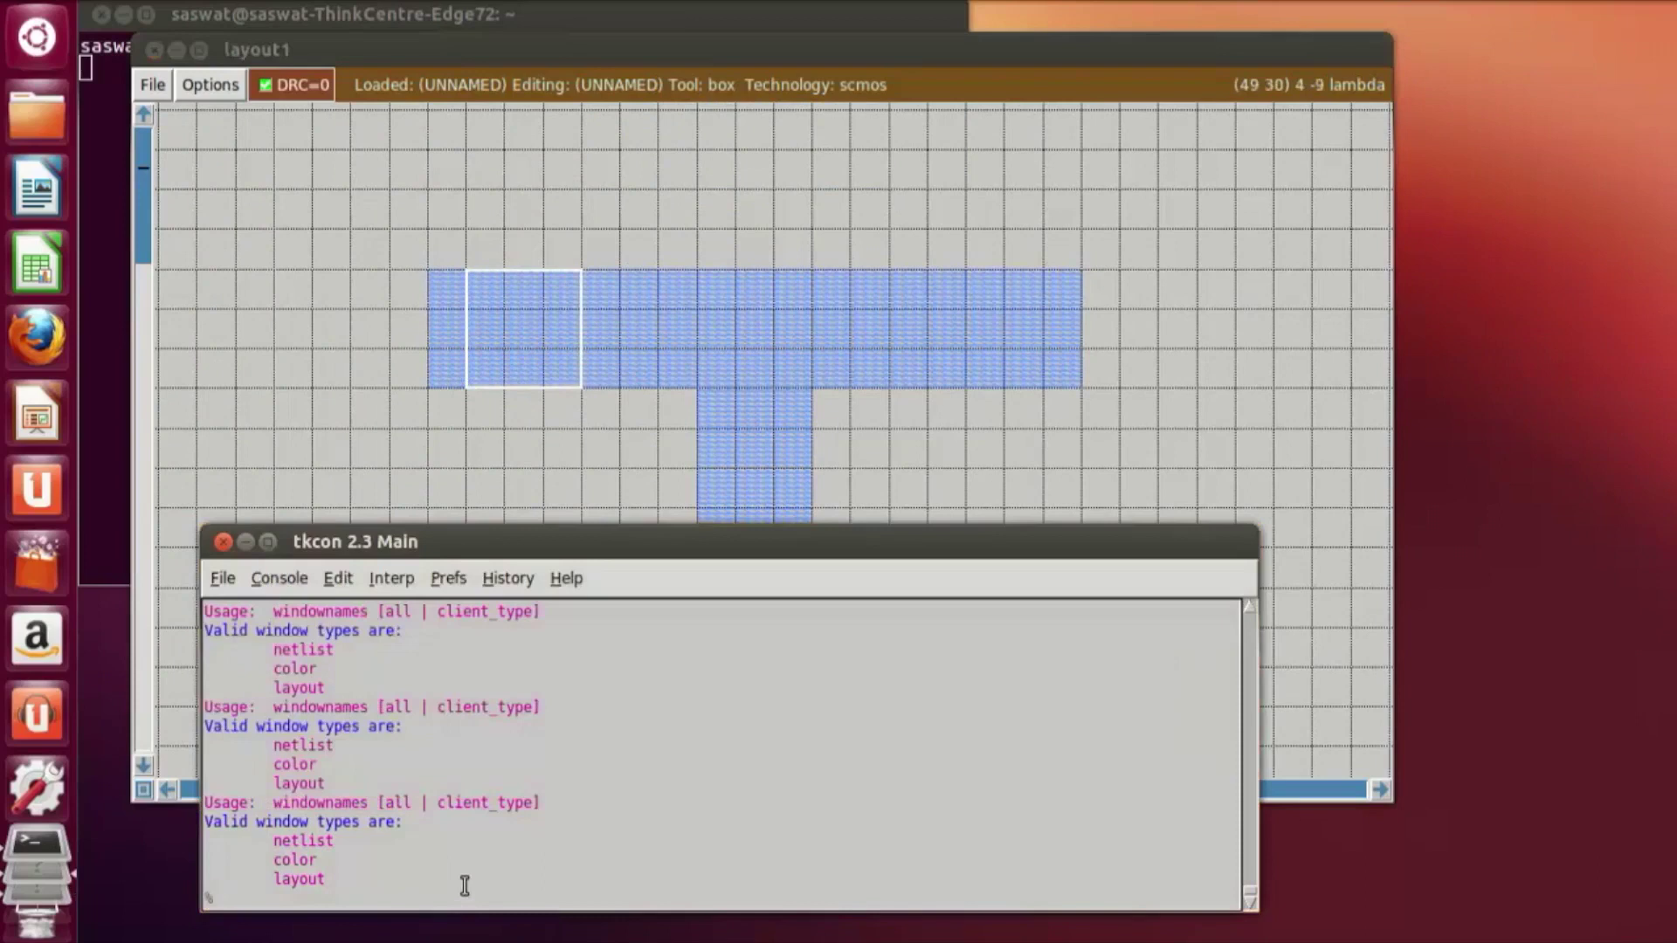
{"action": "type", "text": "paint nwc"}
{"action": "key", "text": "Return"}
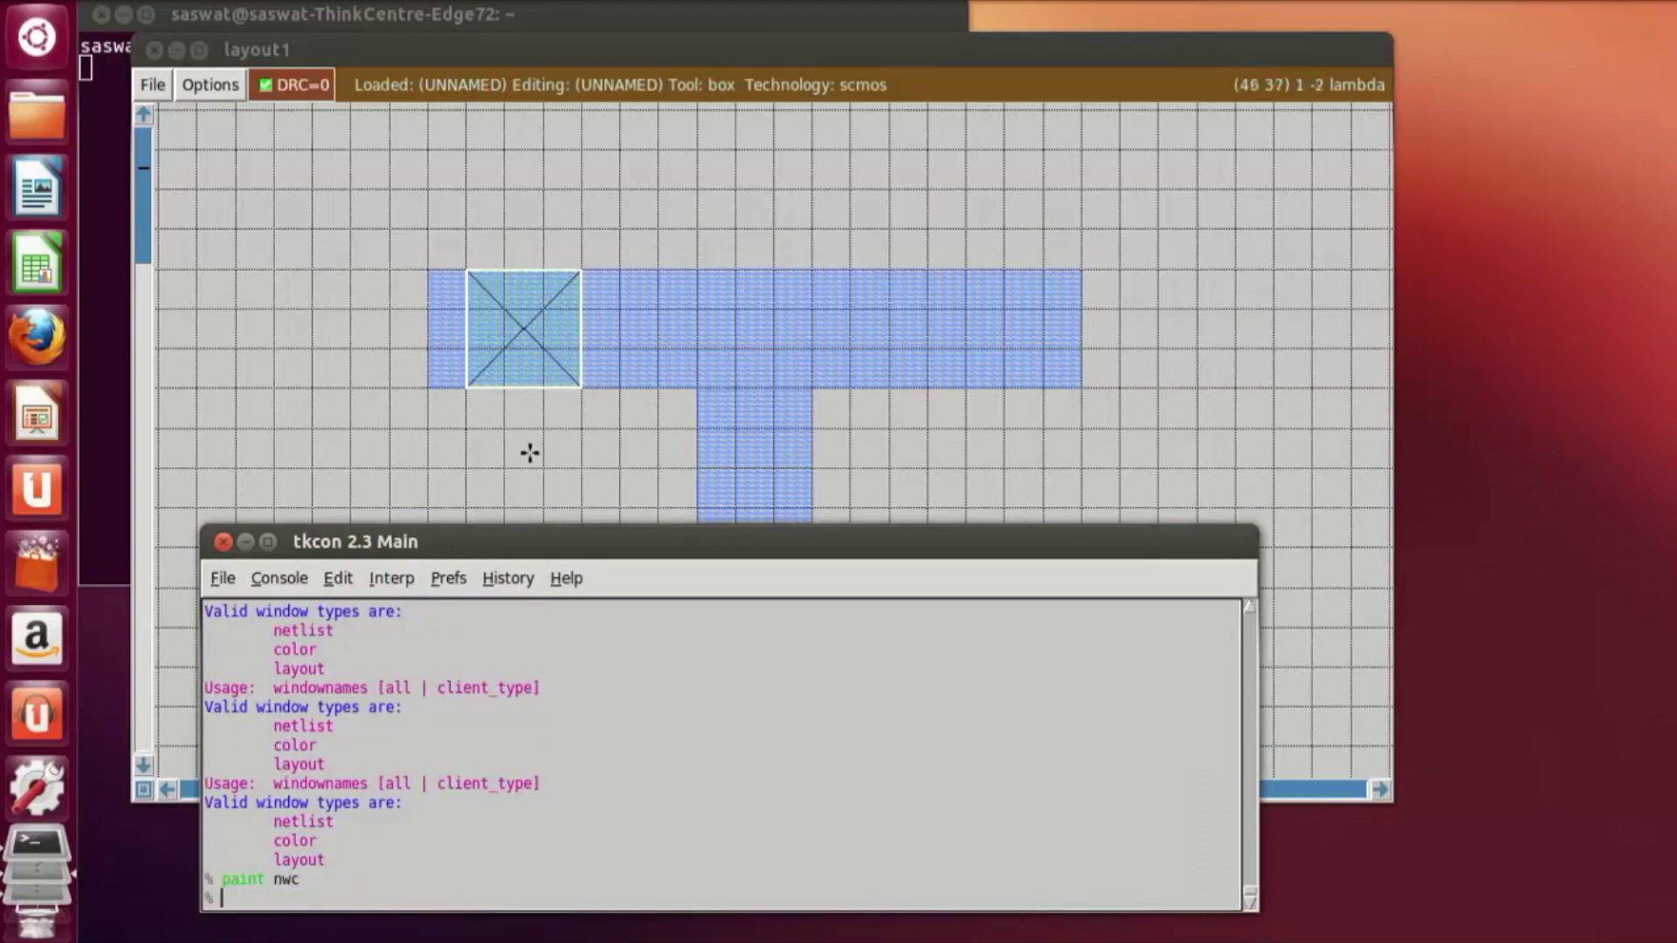
Step: Add a matching nwc contact on the upper metal 1 rail, one lambda in from its right end
{"action": "left_click", "coordinate": [618, 394]}
{"action": "left_click", "coordinate": [733, 378]}
{"action": "left_click", "coordinate": [779, 375]}
{"action": "left_click", "coordinate": [859, 371]}
{"action": "left_click", "coordinate": [940, 368]}
{"action": "left_click", "coordinate": [817, 905]}
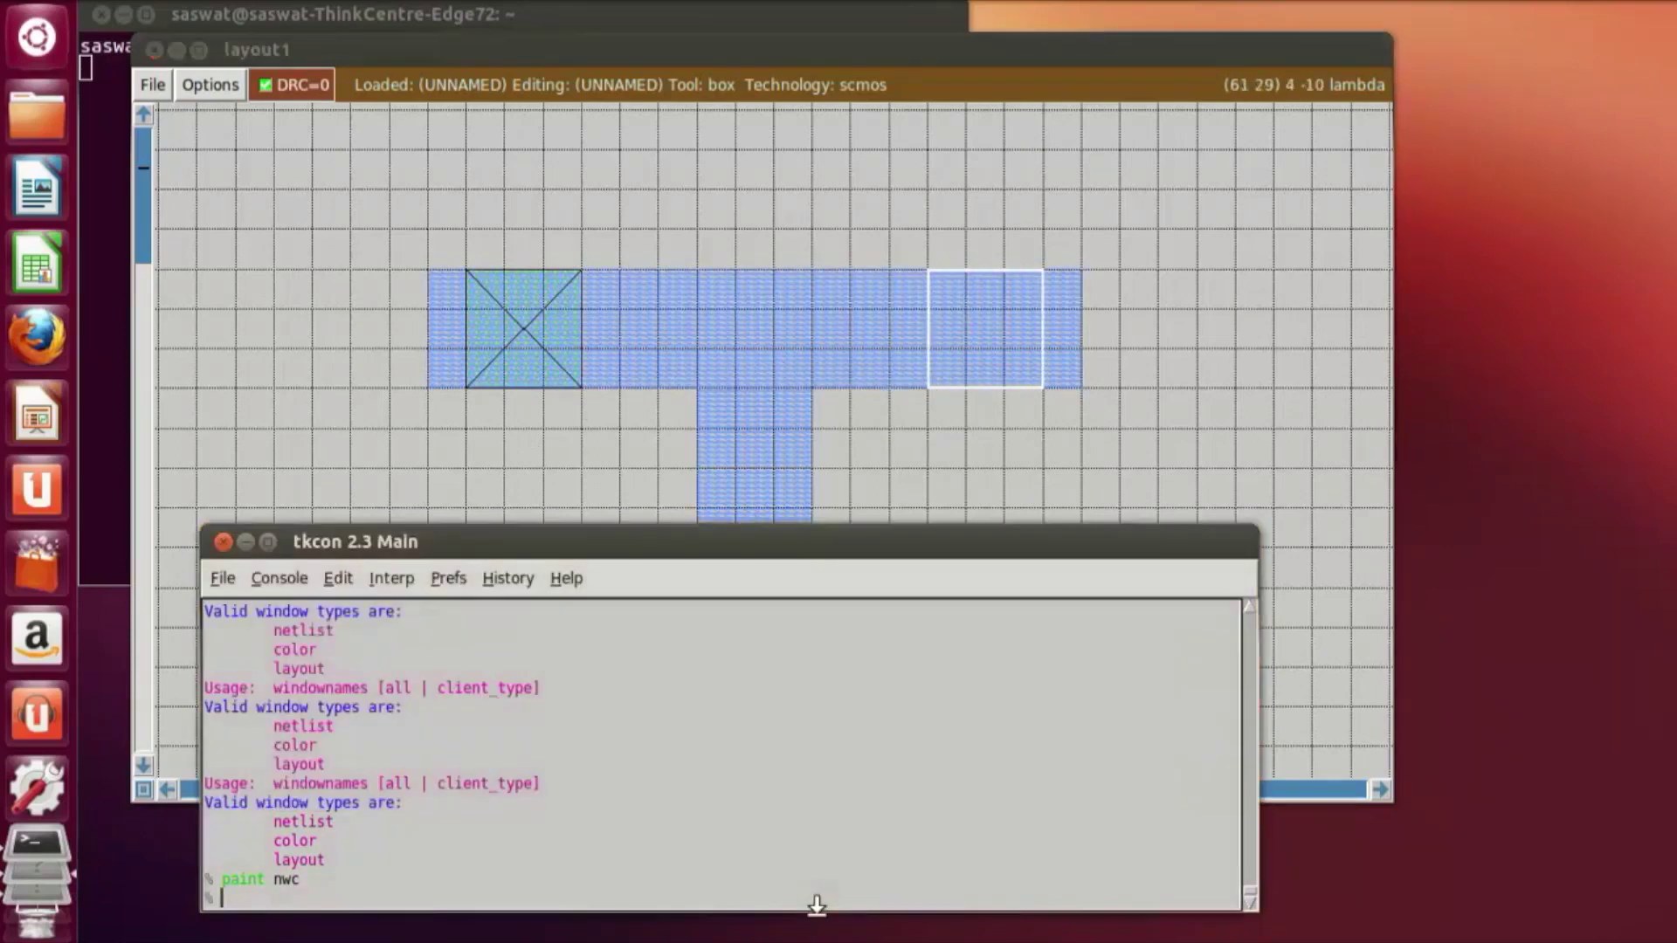
{"action": "type", "text": "paint nwc"}
{"action": "key", "text": "Return"}
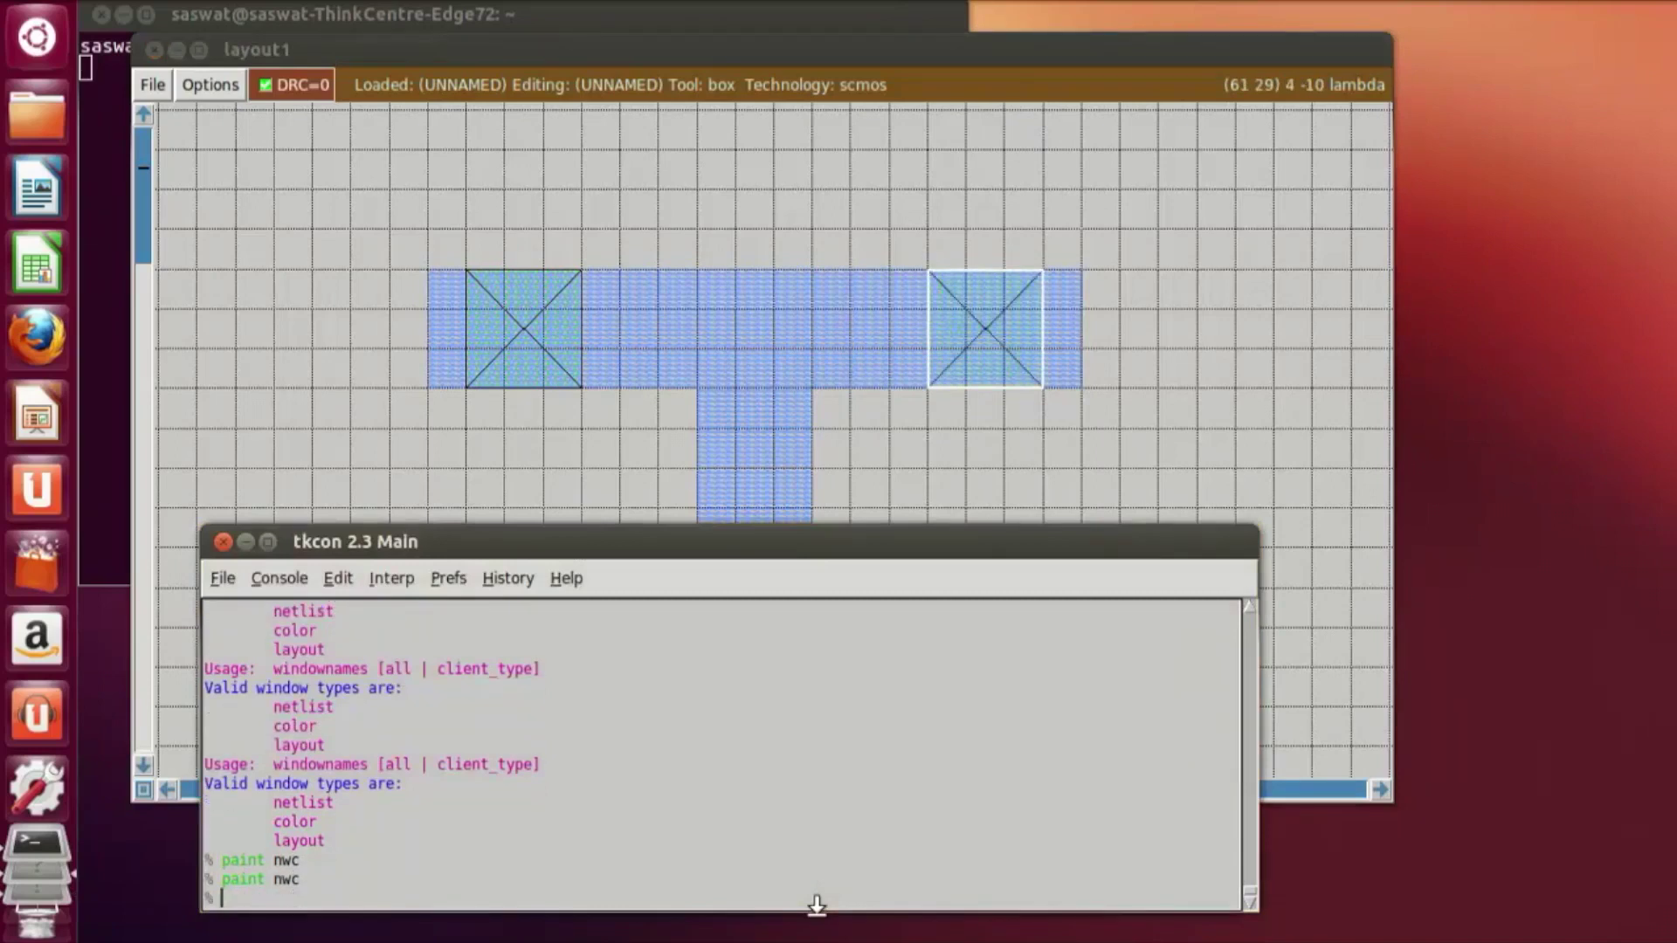
Step: Paint a 3 by 3 lambda pwc contact on the lower metal 1 rail, one lambda in from its left end
{"action": "left_click", "coordinate": [803, 465]}
{"action": "scroll", "coordinate": [805, 468], "scroll_direction": "down", "scroll_amount": 5}
{"action": "scroll", "coordinate": [806, 468], "scroll_direction": "down", "scroll_amount": 10}
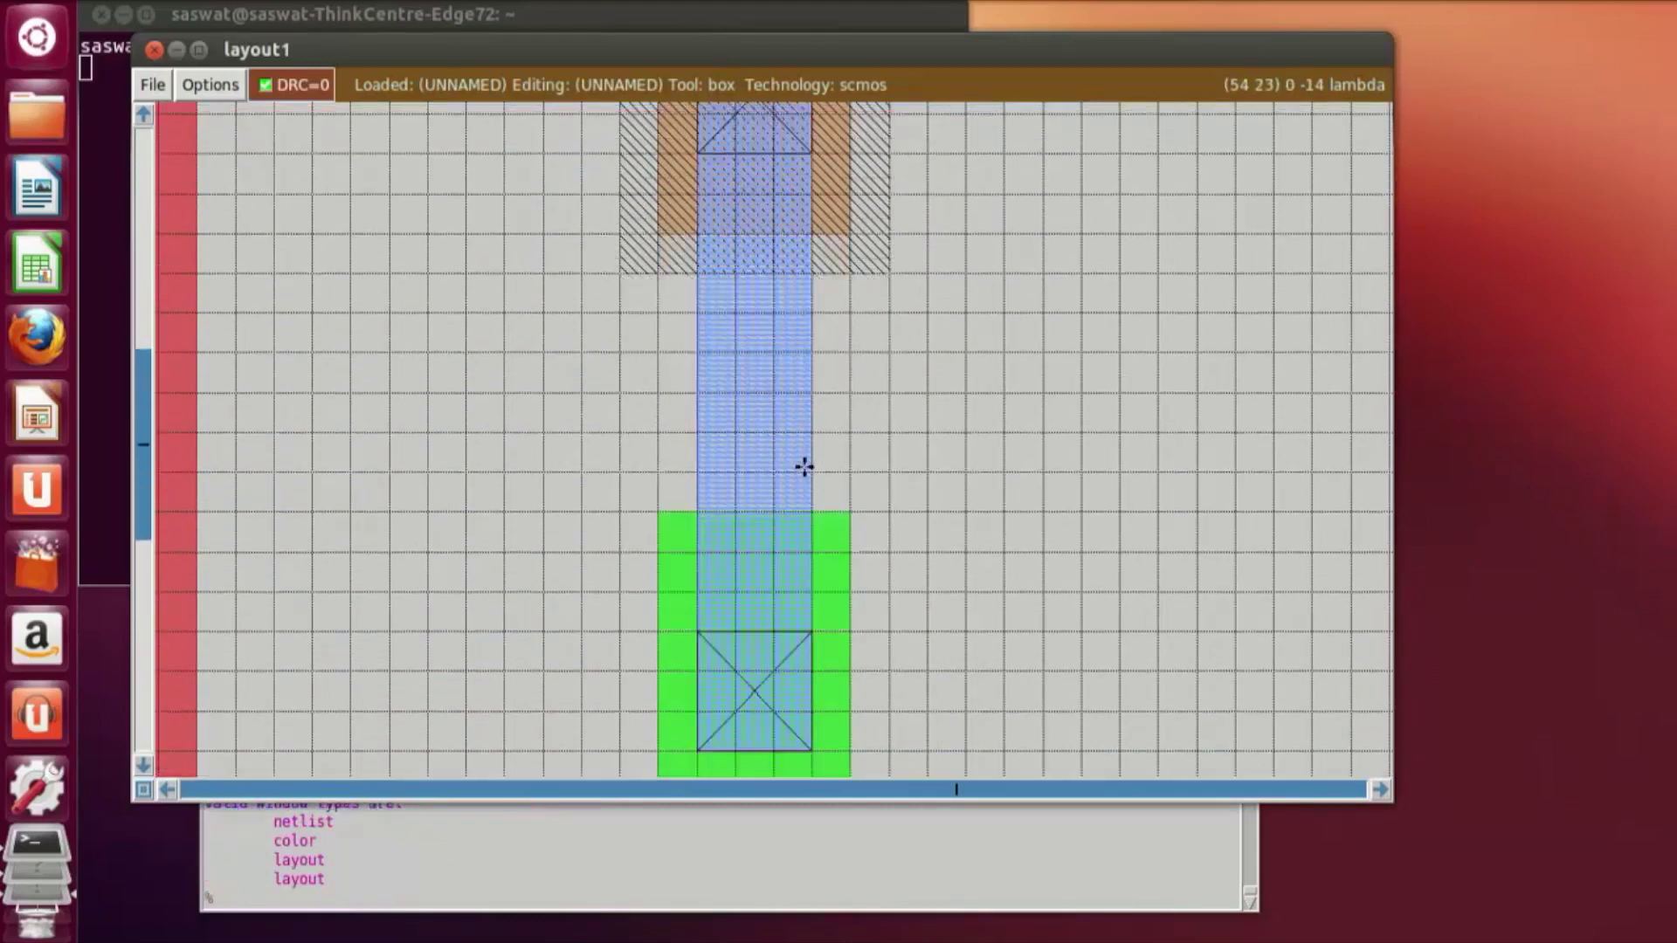
{"action": "scroll", "coordinate": [804, 467], "scroll_direction": "down", "scroll_amount": 2}
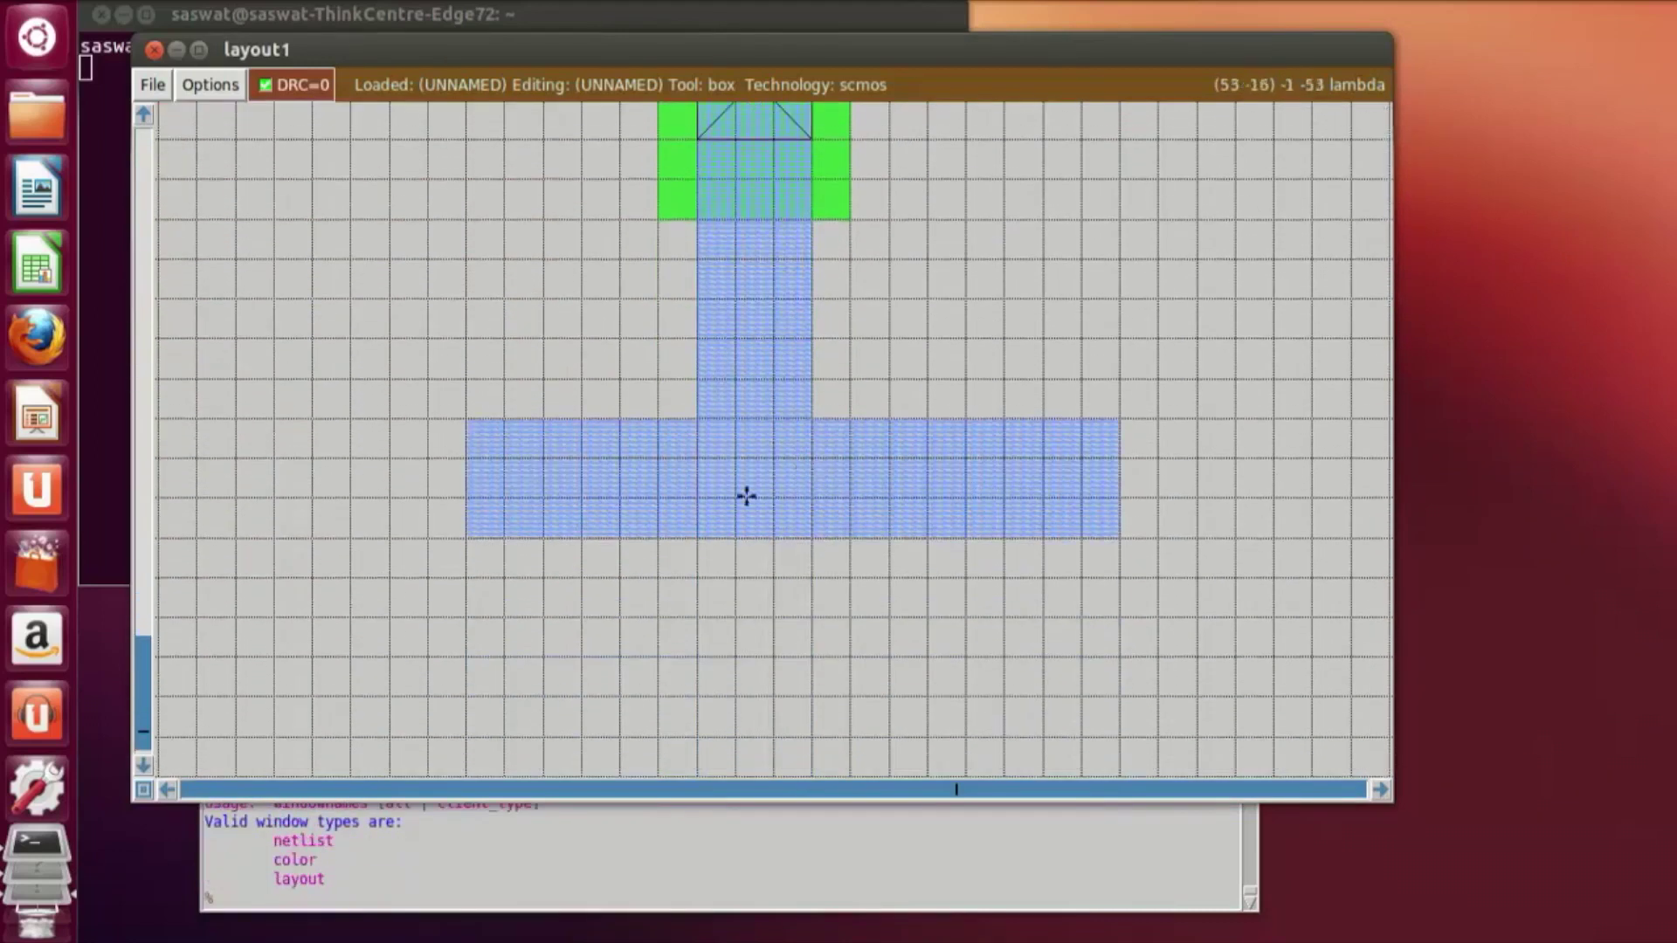
{"action": "left_click", "coordinate": [504, 541]}
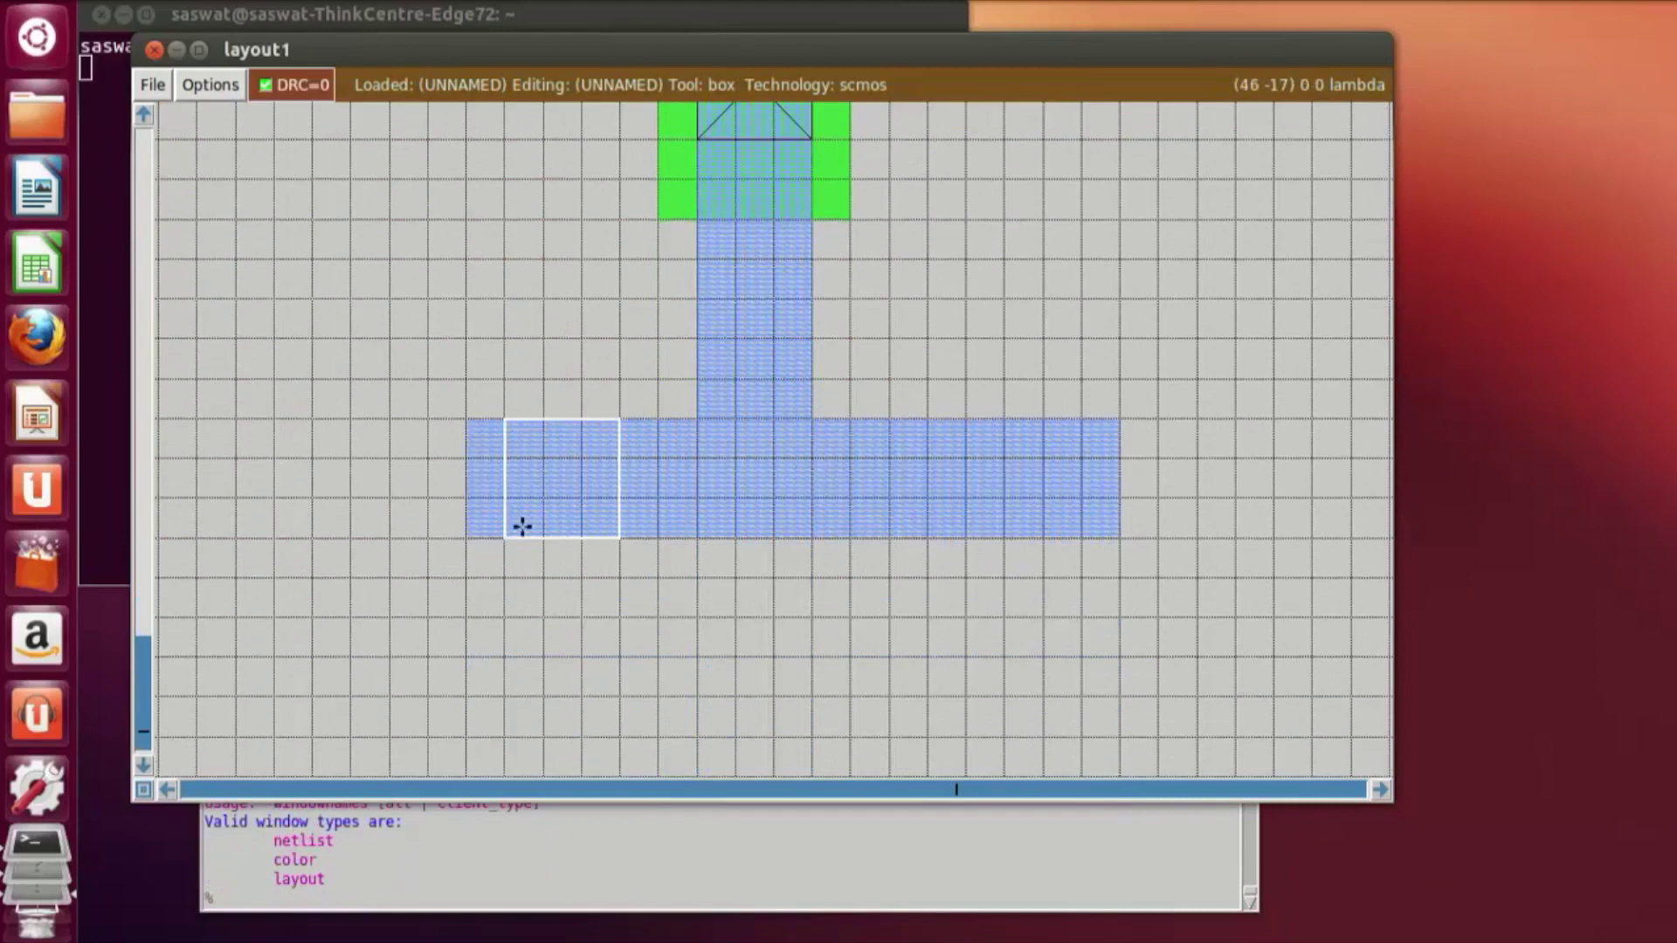
{"action": "left_click", "coordinate": [428, 910]}
{"action": "type", "text": "paint pw"}
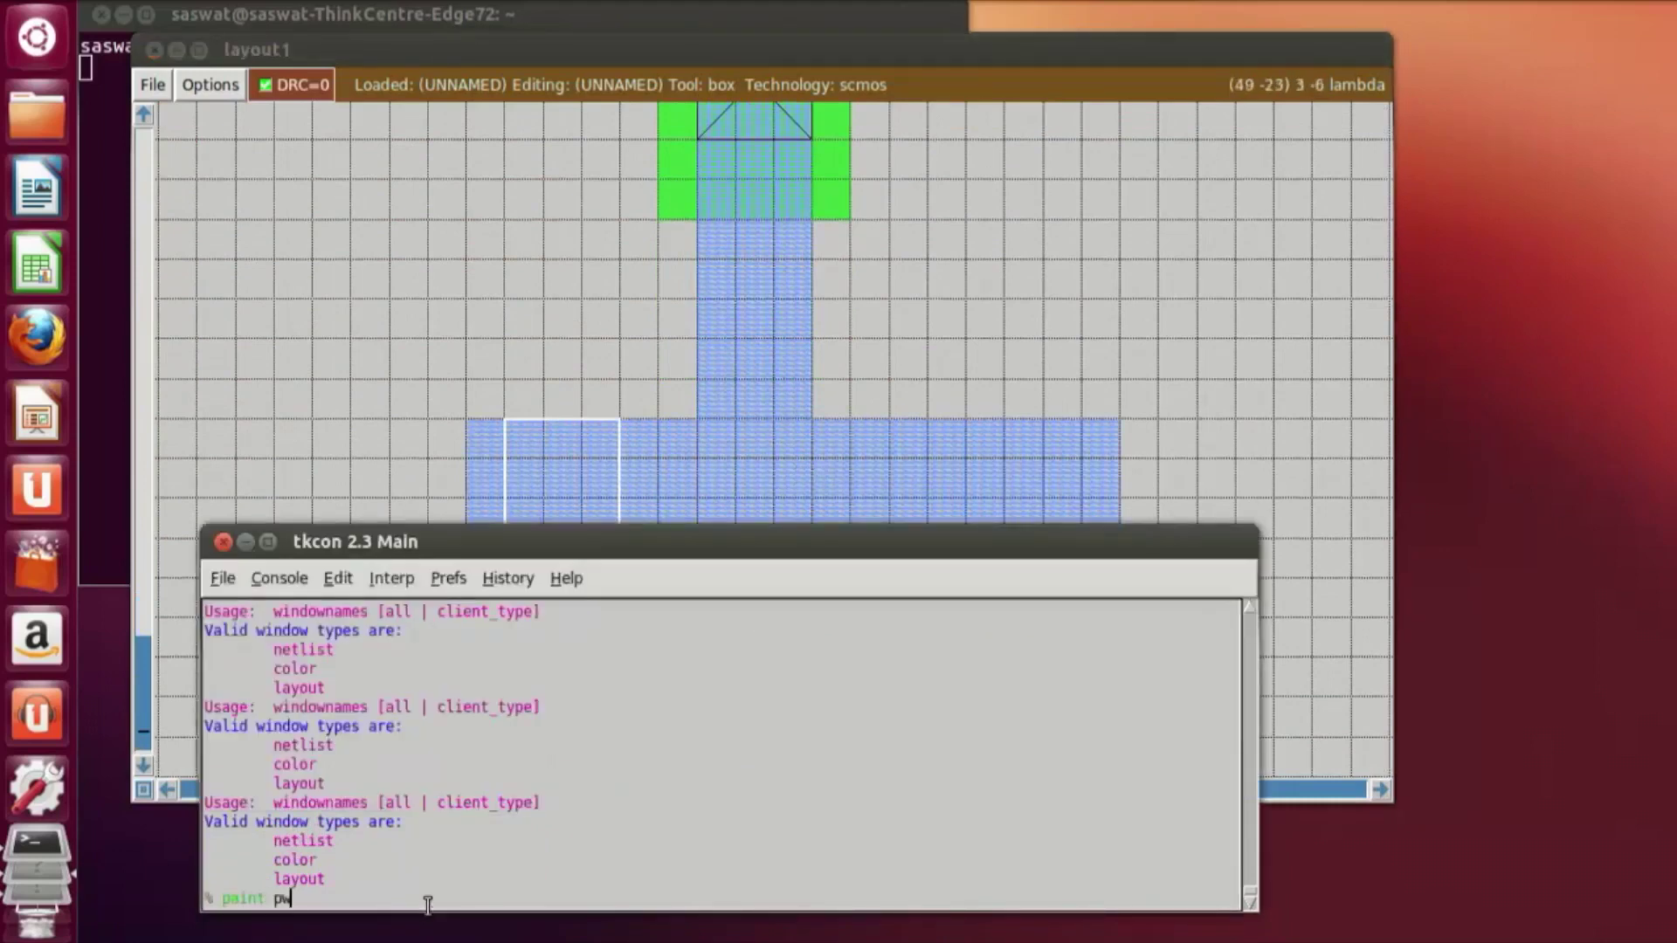
{"action": "type", "text": "c"}
{"action": "key", "text": "Return"}
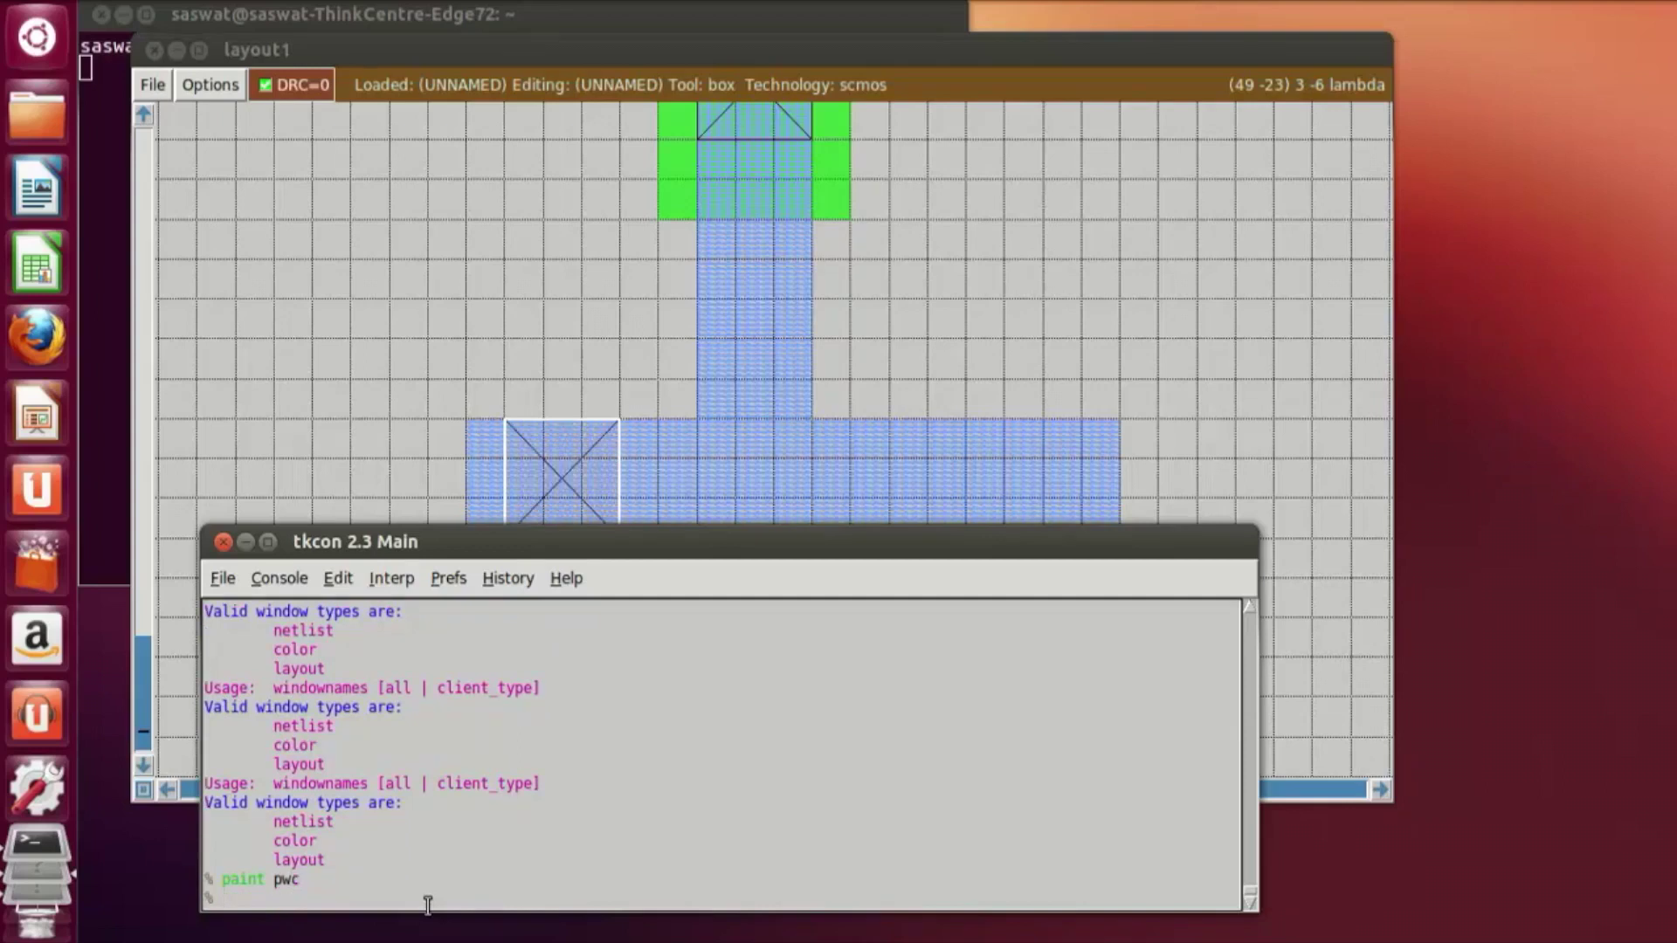
Step: Paint a 3 by 3 lambda pwc contact on the lower metal 1 rail, two lambda right of the vertical metal strip
{"action": "left_click_drag", "start_coordinate": [894, 437], "coordinate": [966, 520]}
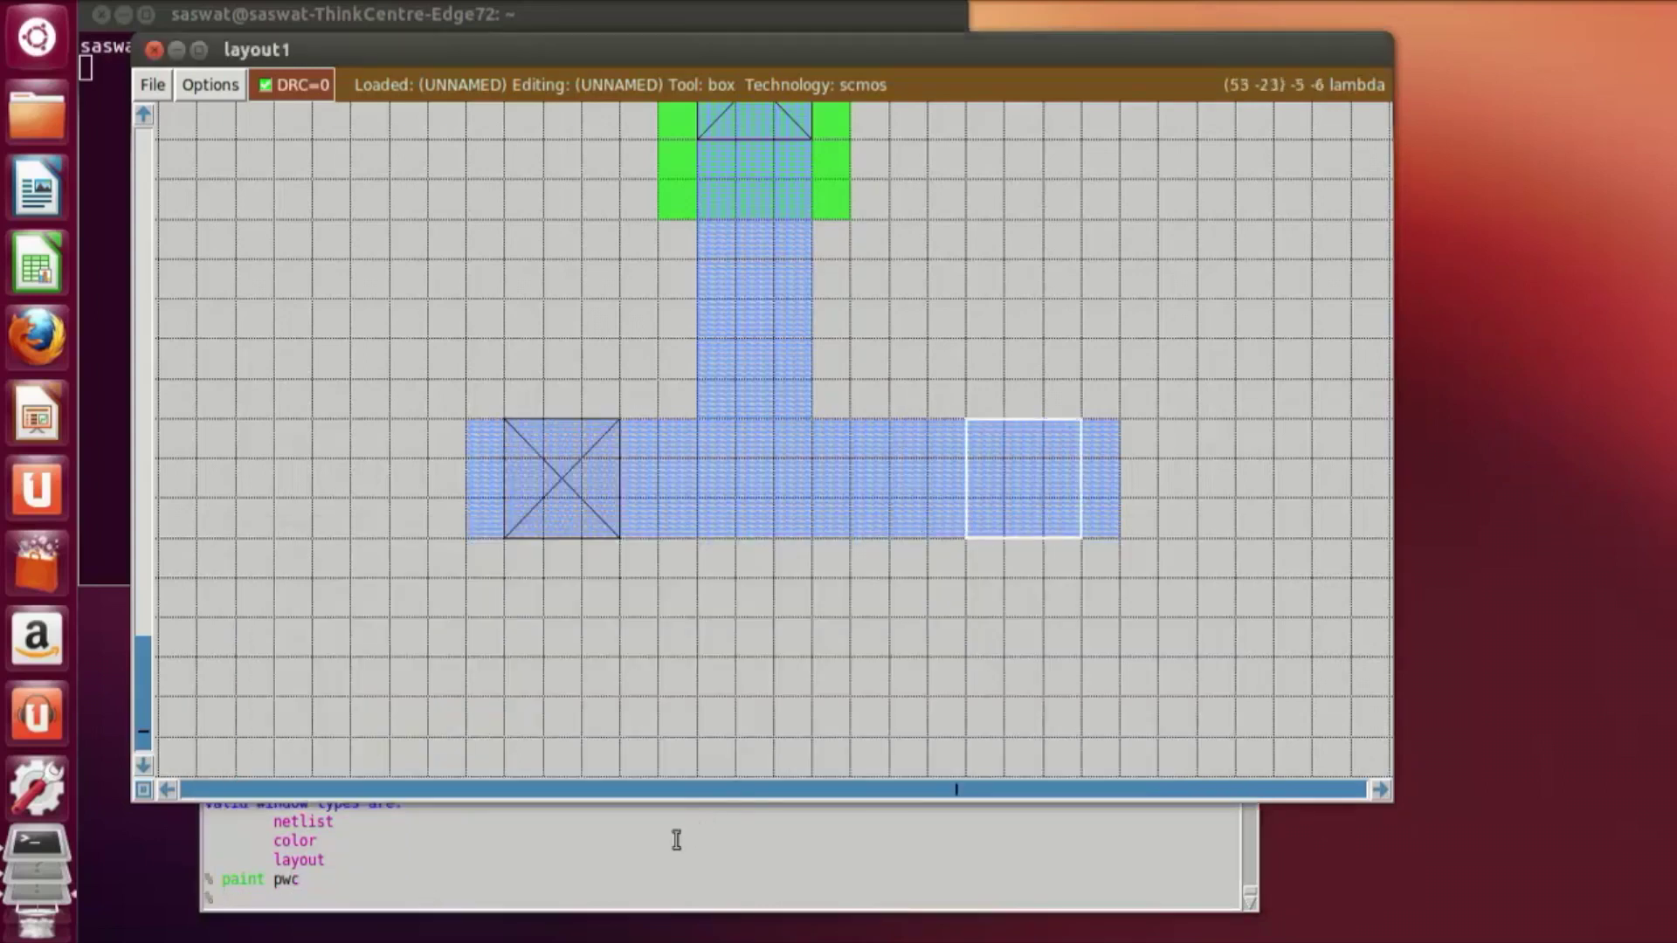
{"action": "left_click", "coordinate": [635, 885]}
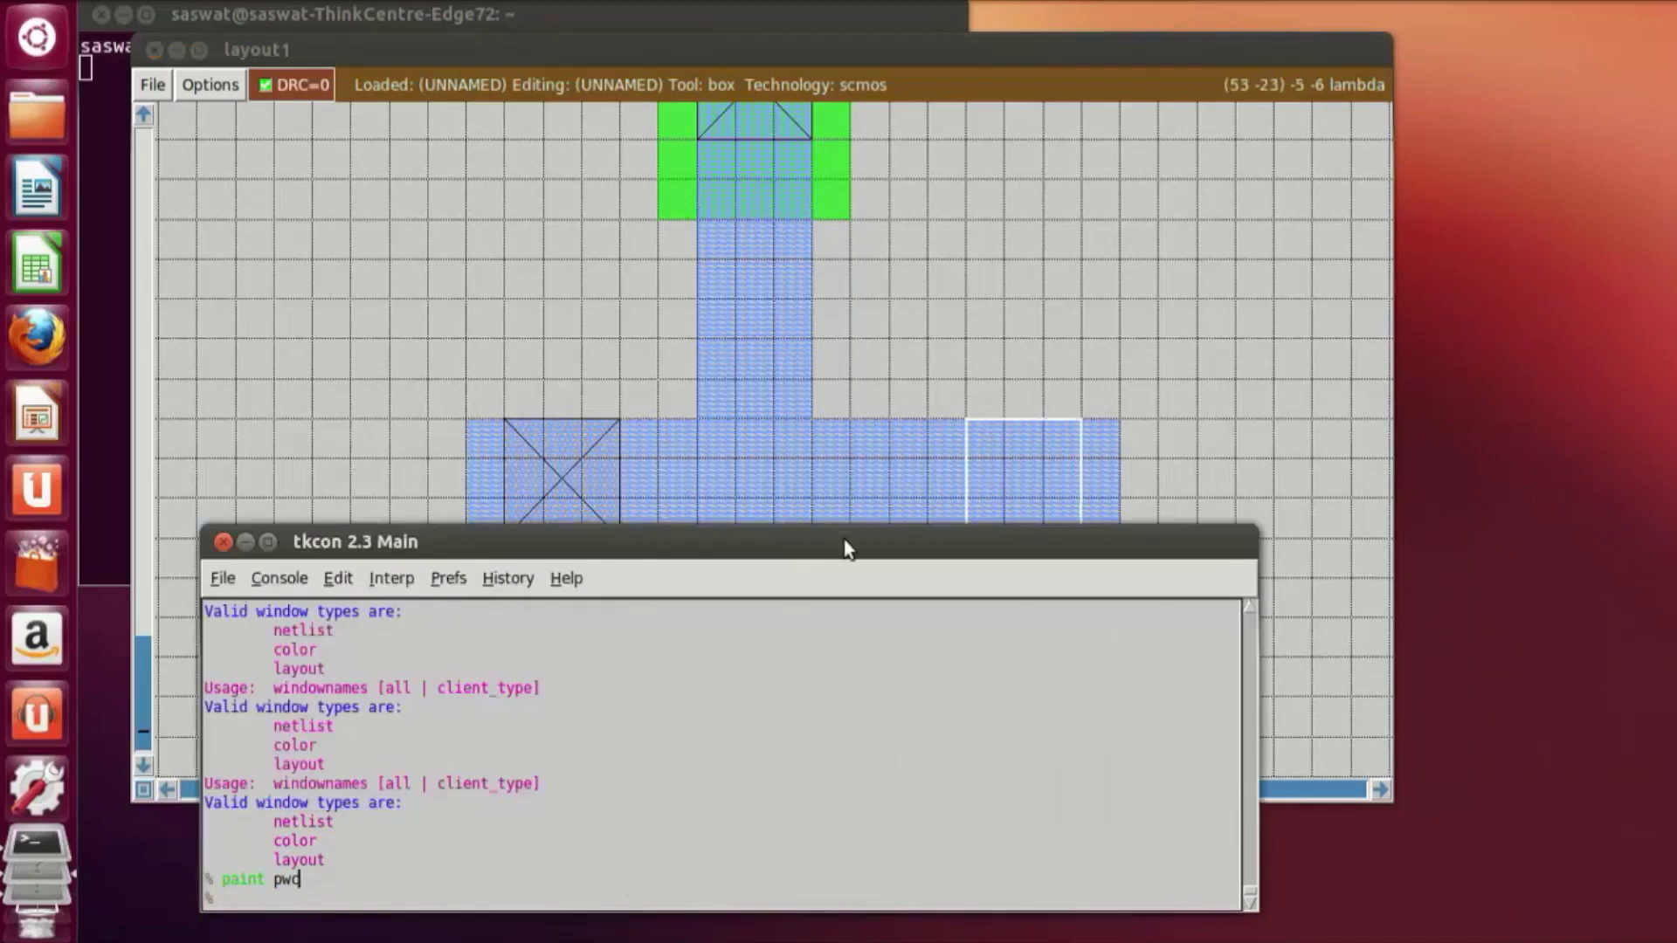
{"action": "left_click", "coordinate": [870, 496]}
{"action": "left_click", "coordinate": [877, 541]}
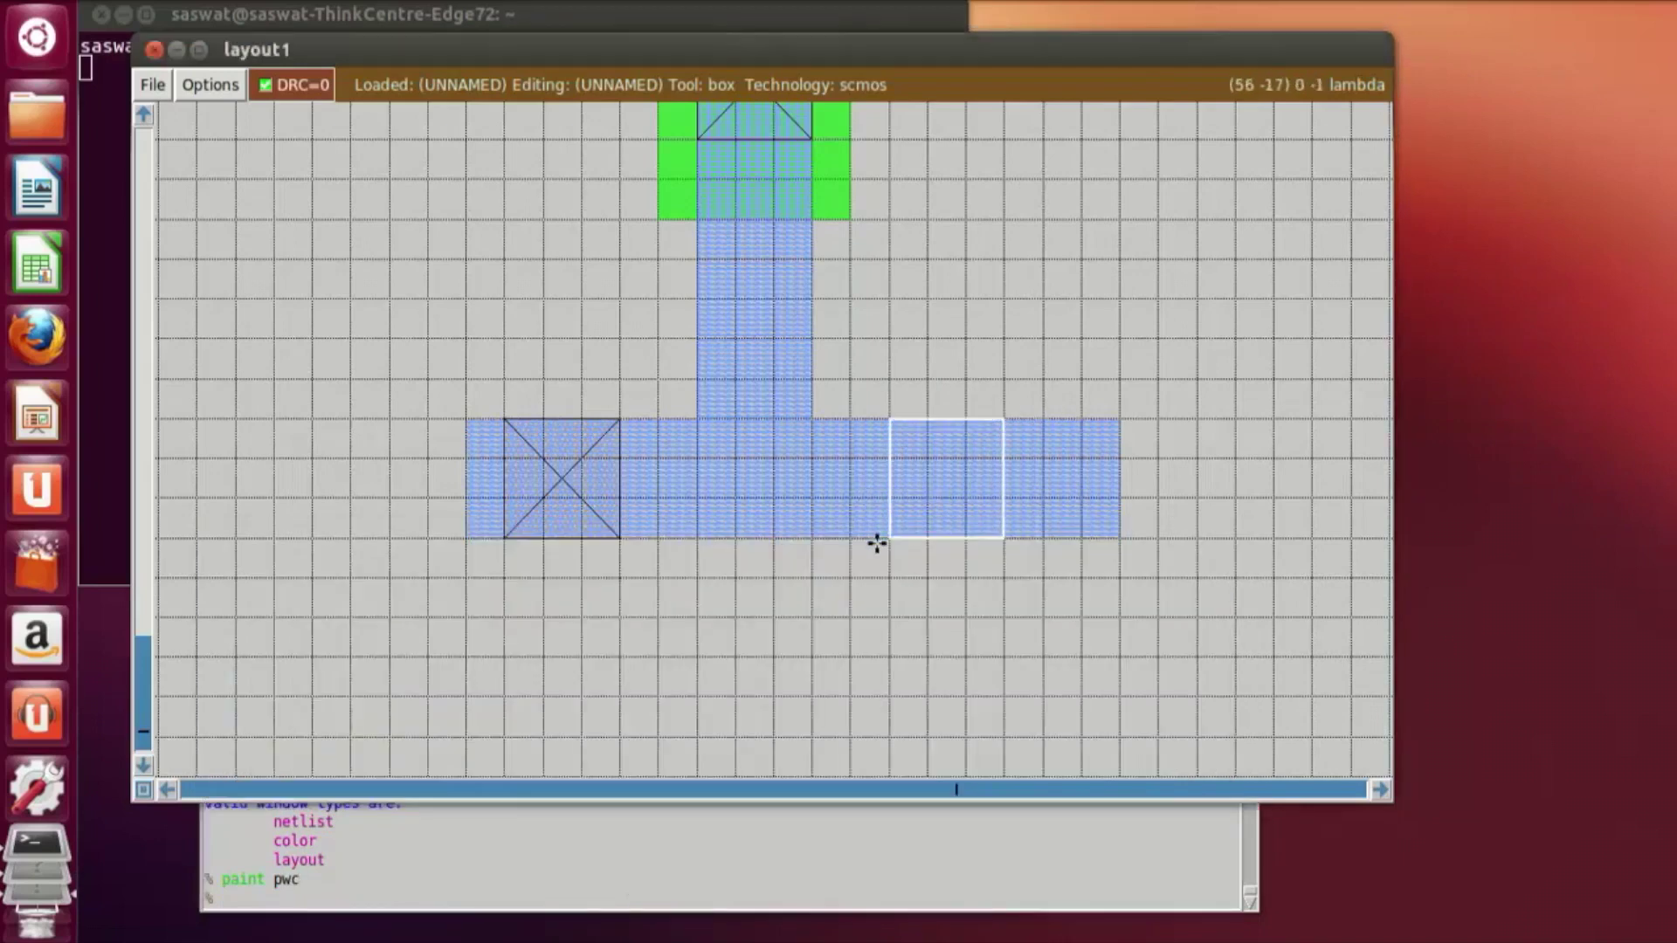
{"action": "left_click", "coordinate": [457, 903]}
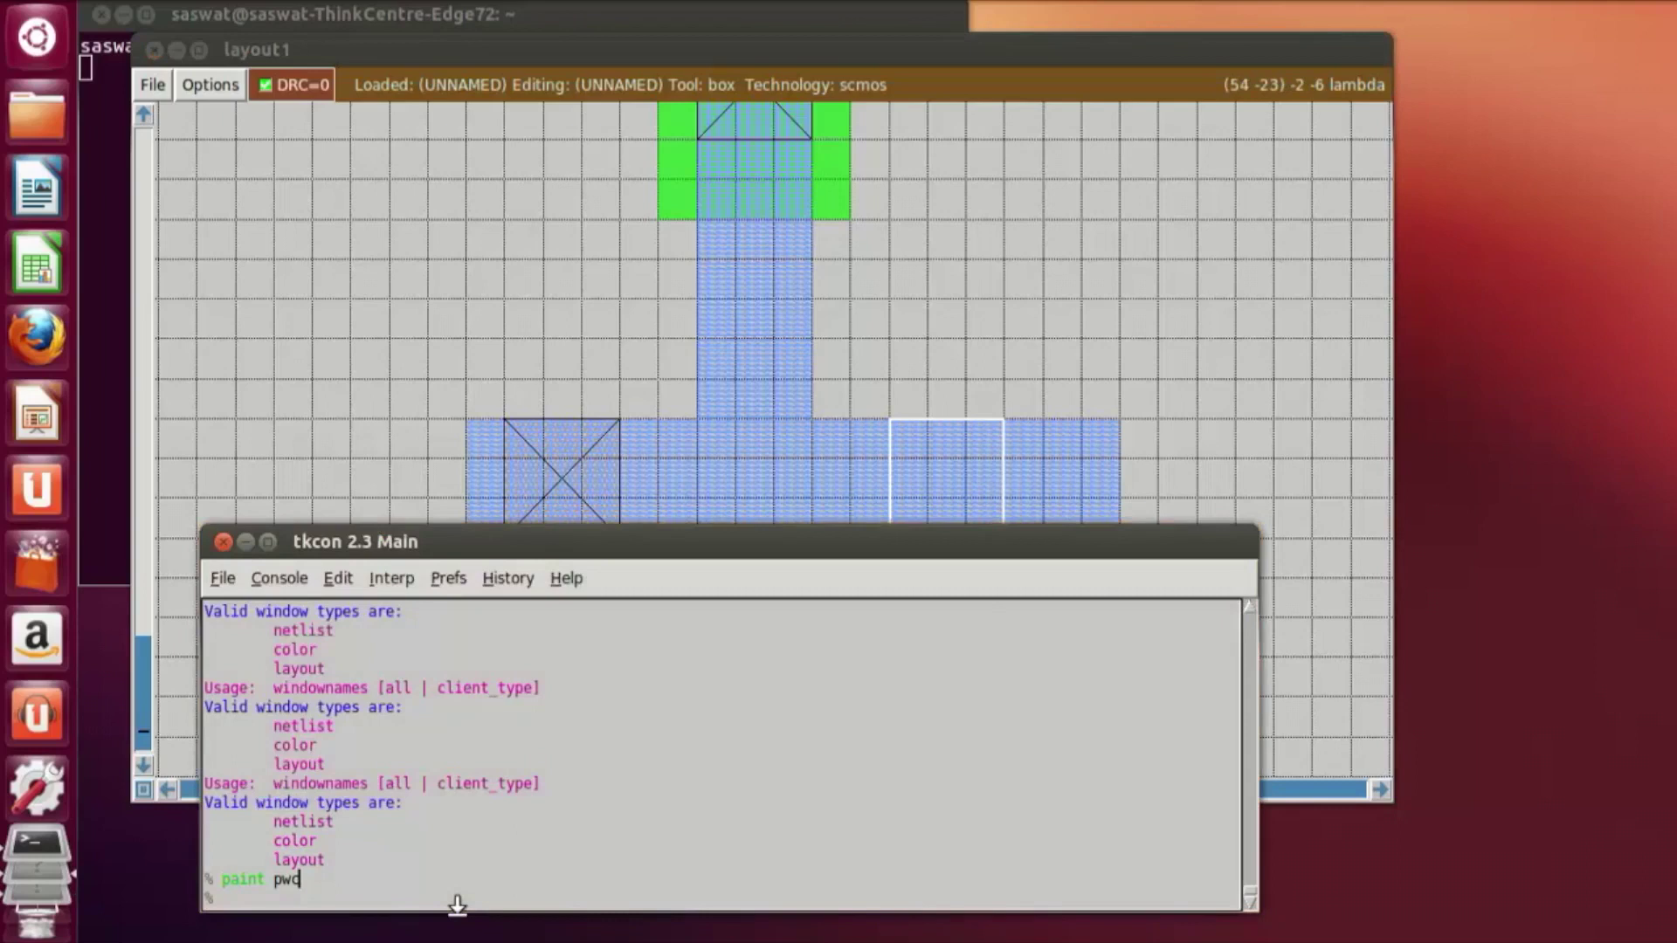
{"action": "type", "text": "paint pwc"}
{"action": "key", "text": "Return"}
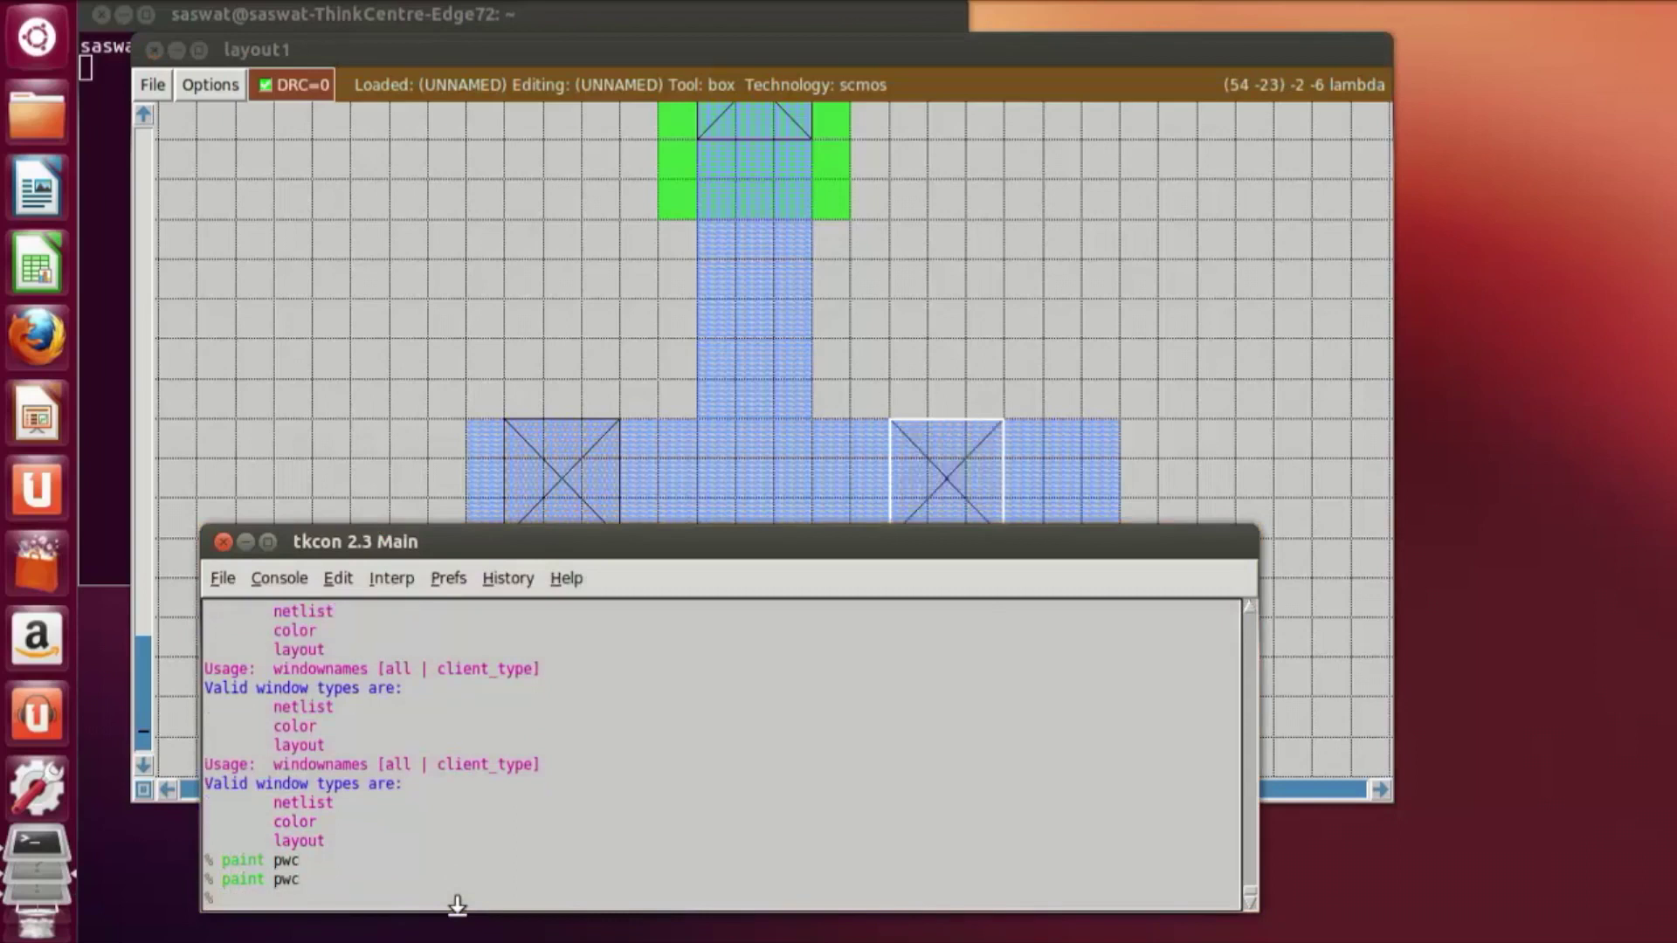
Step: Erase the excess right end of the lower metal 1 rail, leaving one lambda of metal beyond the right pwc contact
{"action": "left_click", "coordinate": [1125, 390]}
{"action": "left_click", "coordinate": [1055, 382]}
{"action": "right_click", "coordinate": [1153, 631]}
{"action": "left_click", "coordinate": [397, 901]}
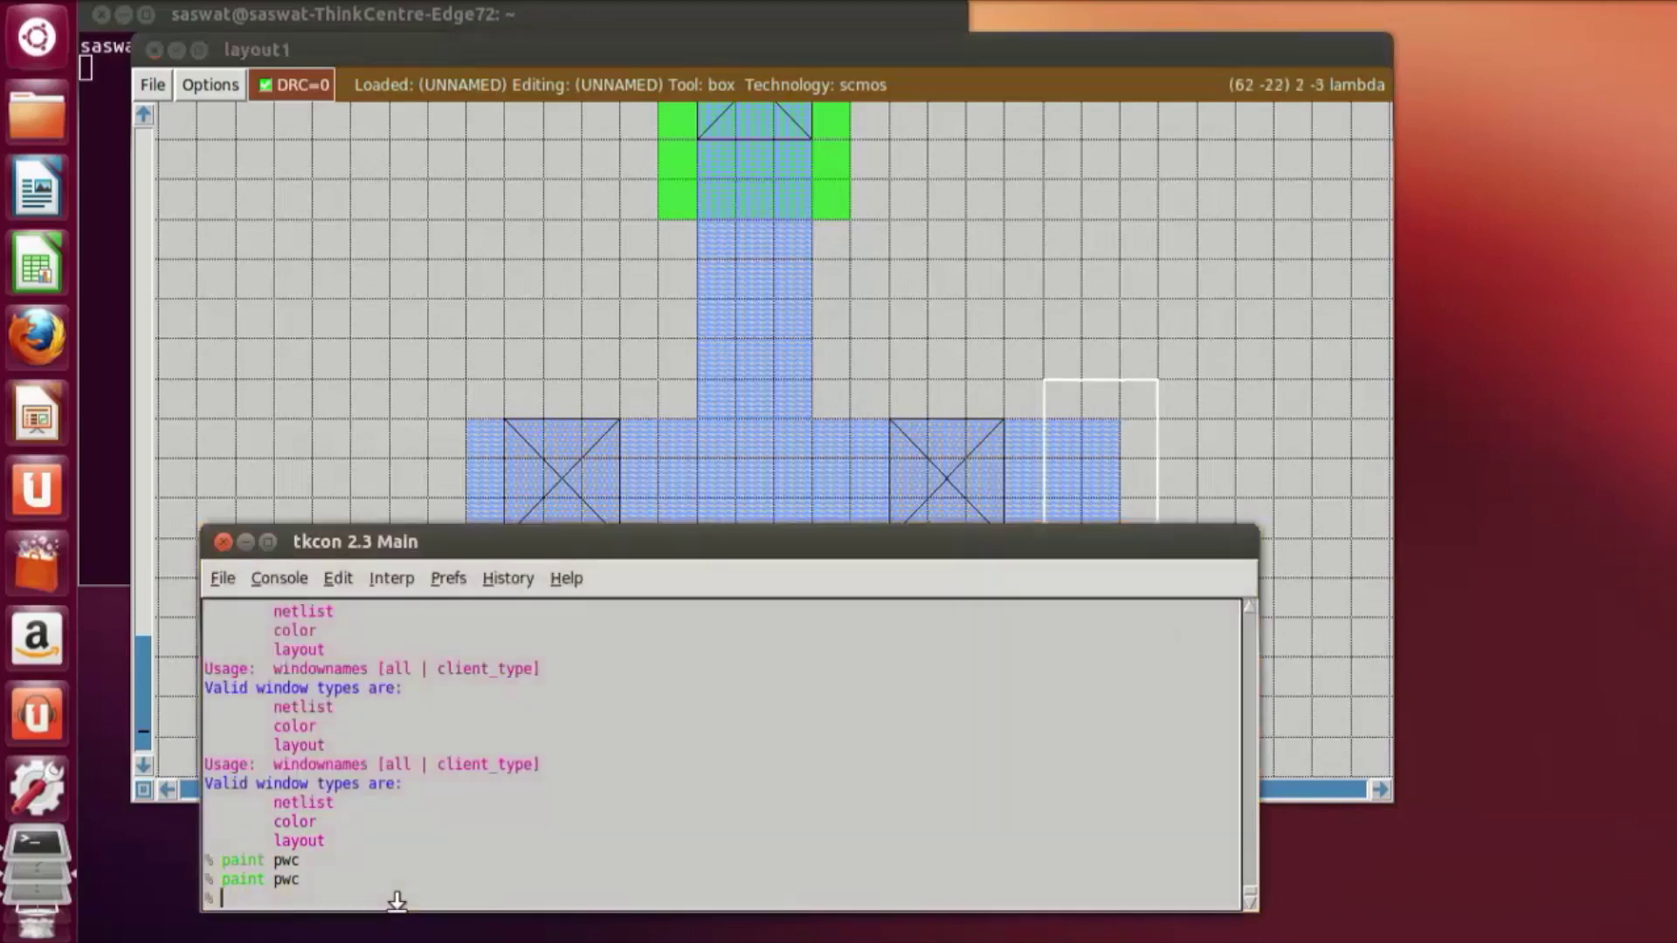
{"action": "type", "text": "erase"}
{"action": "key", "text": "Return"}
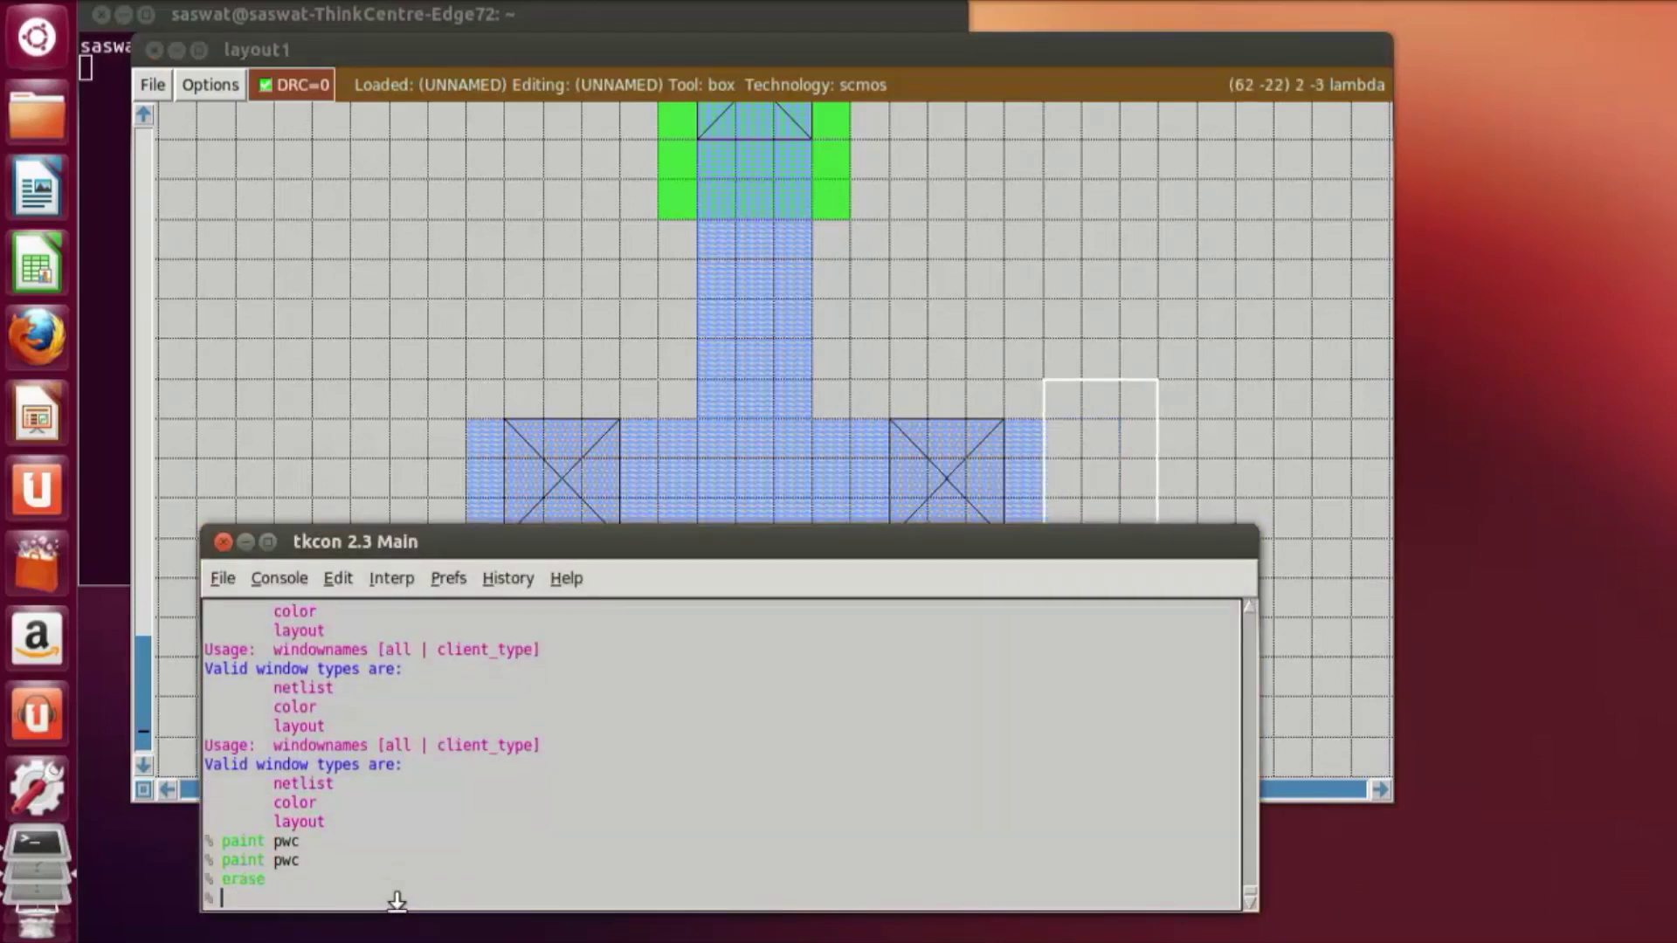
Step: Add a VDD! point label on the upper metal 1 rail between the two nwc contacts, above the vertical metal strip
{"action": "left_click", "coordinate": [1200, 449]}
{"action": "scroll", "coordinate": [1182, 456], "scroll_direction": "up", "scroll_amount": 10}
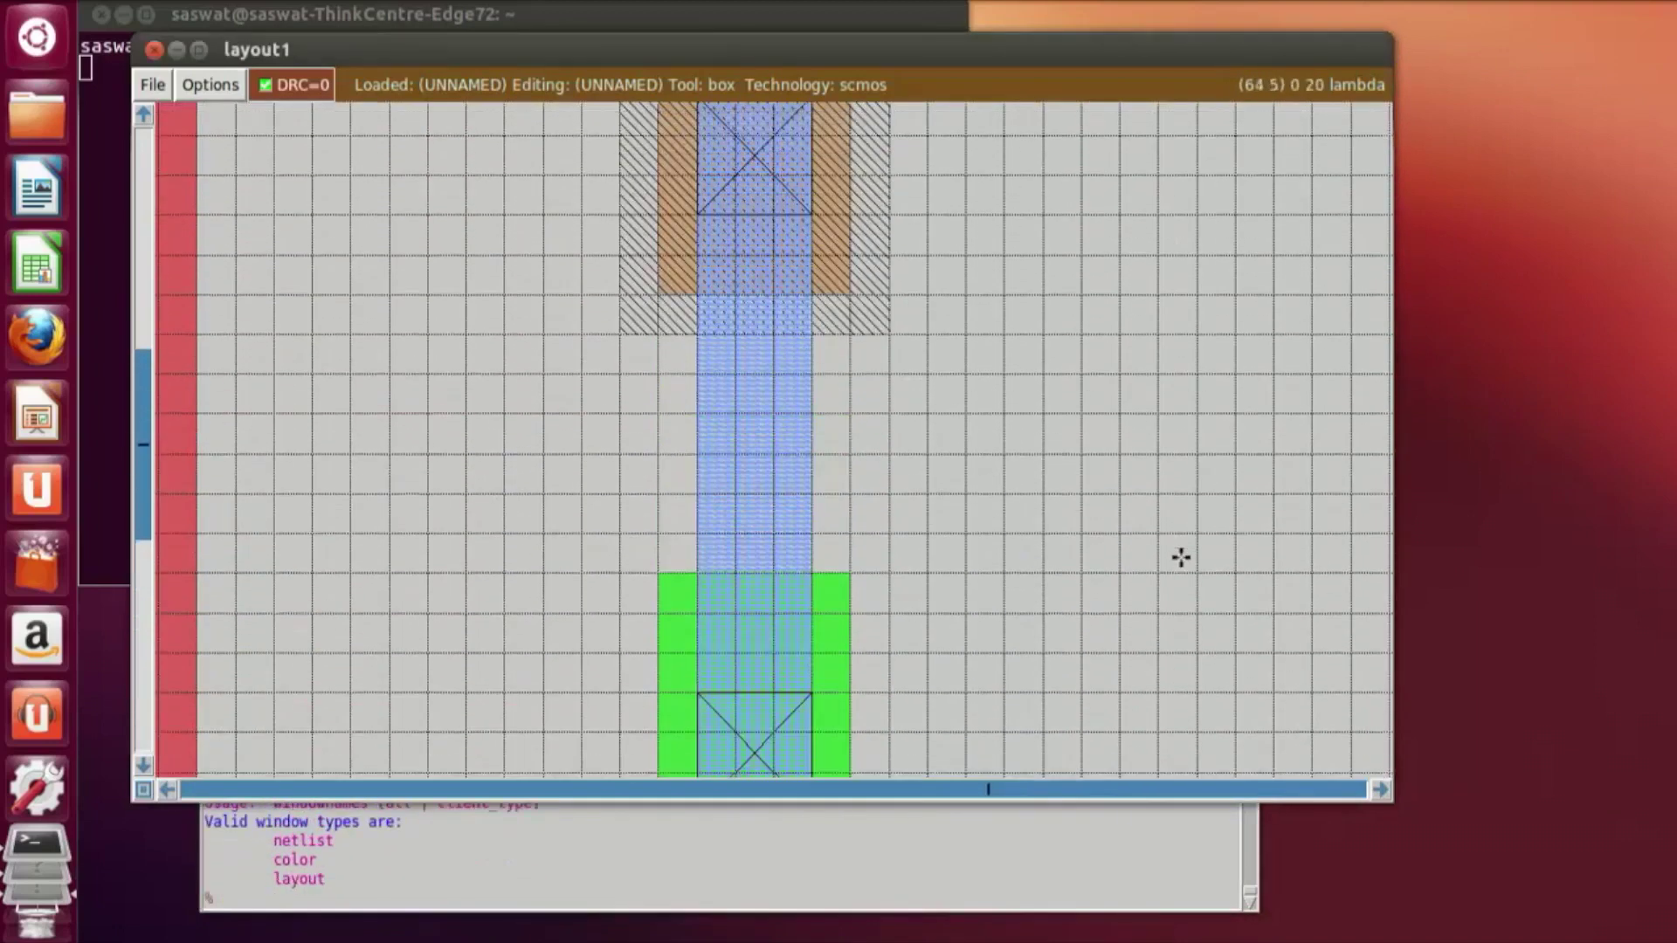
{"action": "scroll", "coordinate": [1188, 557], "scroll_direction": "up", "scroll_amount": 10}
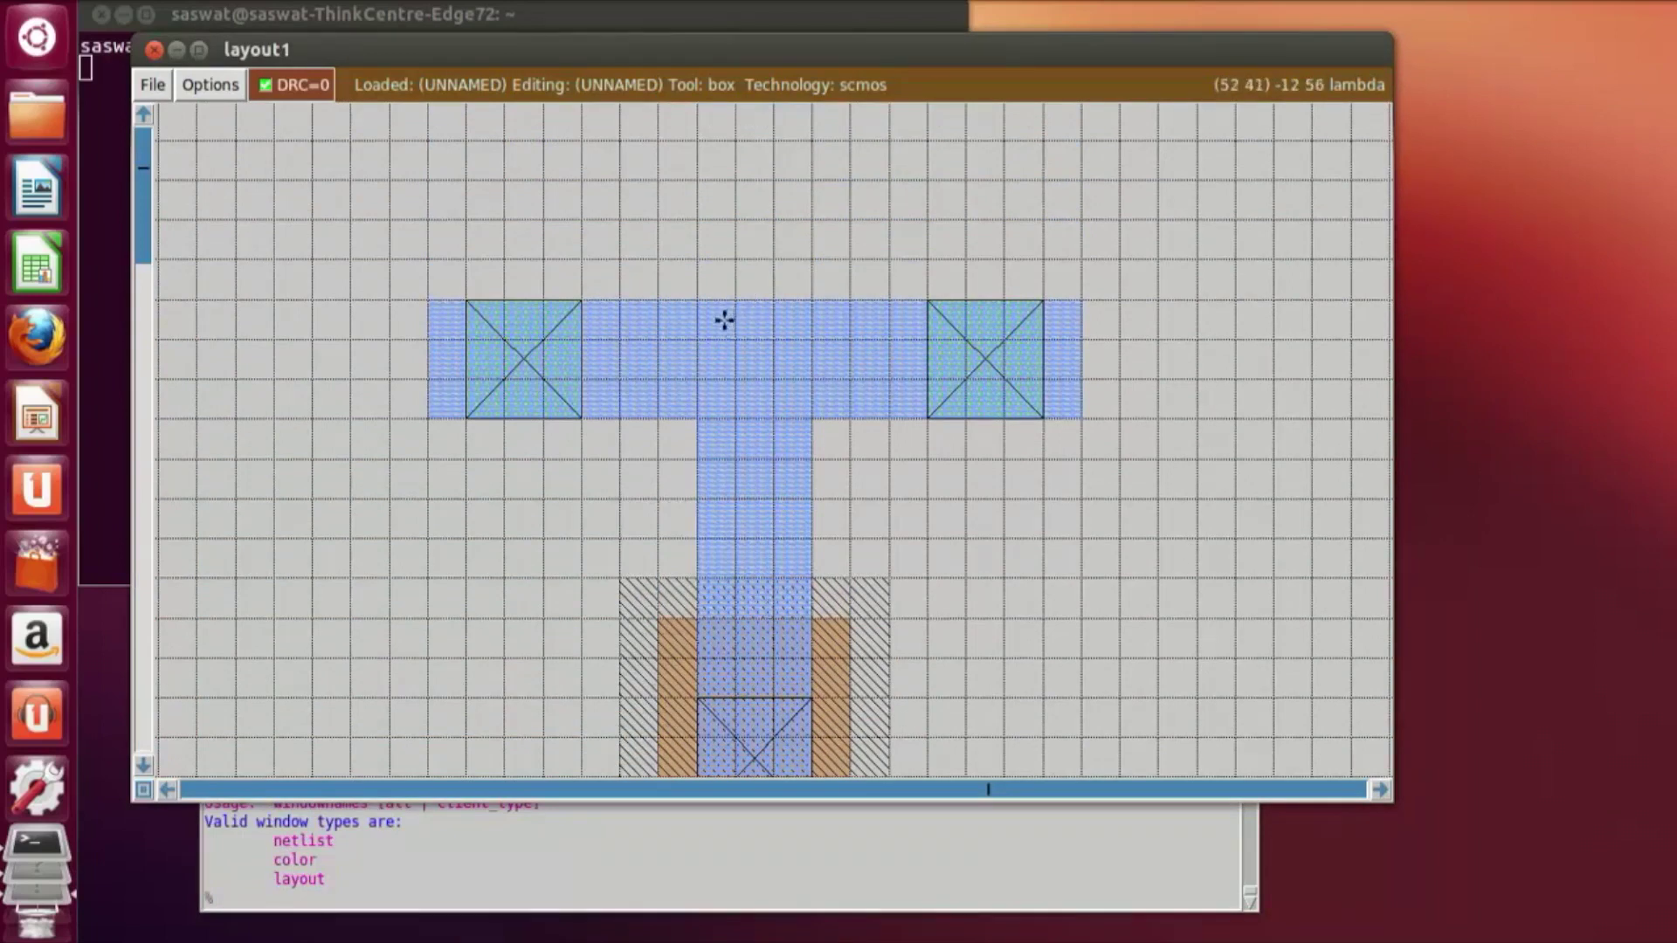
{"action": "left_click", "coordinate": [697, 307]}
{"action": "right_click", "coordinate": [816, 362]}
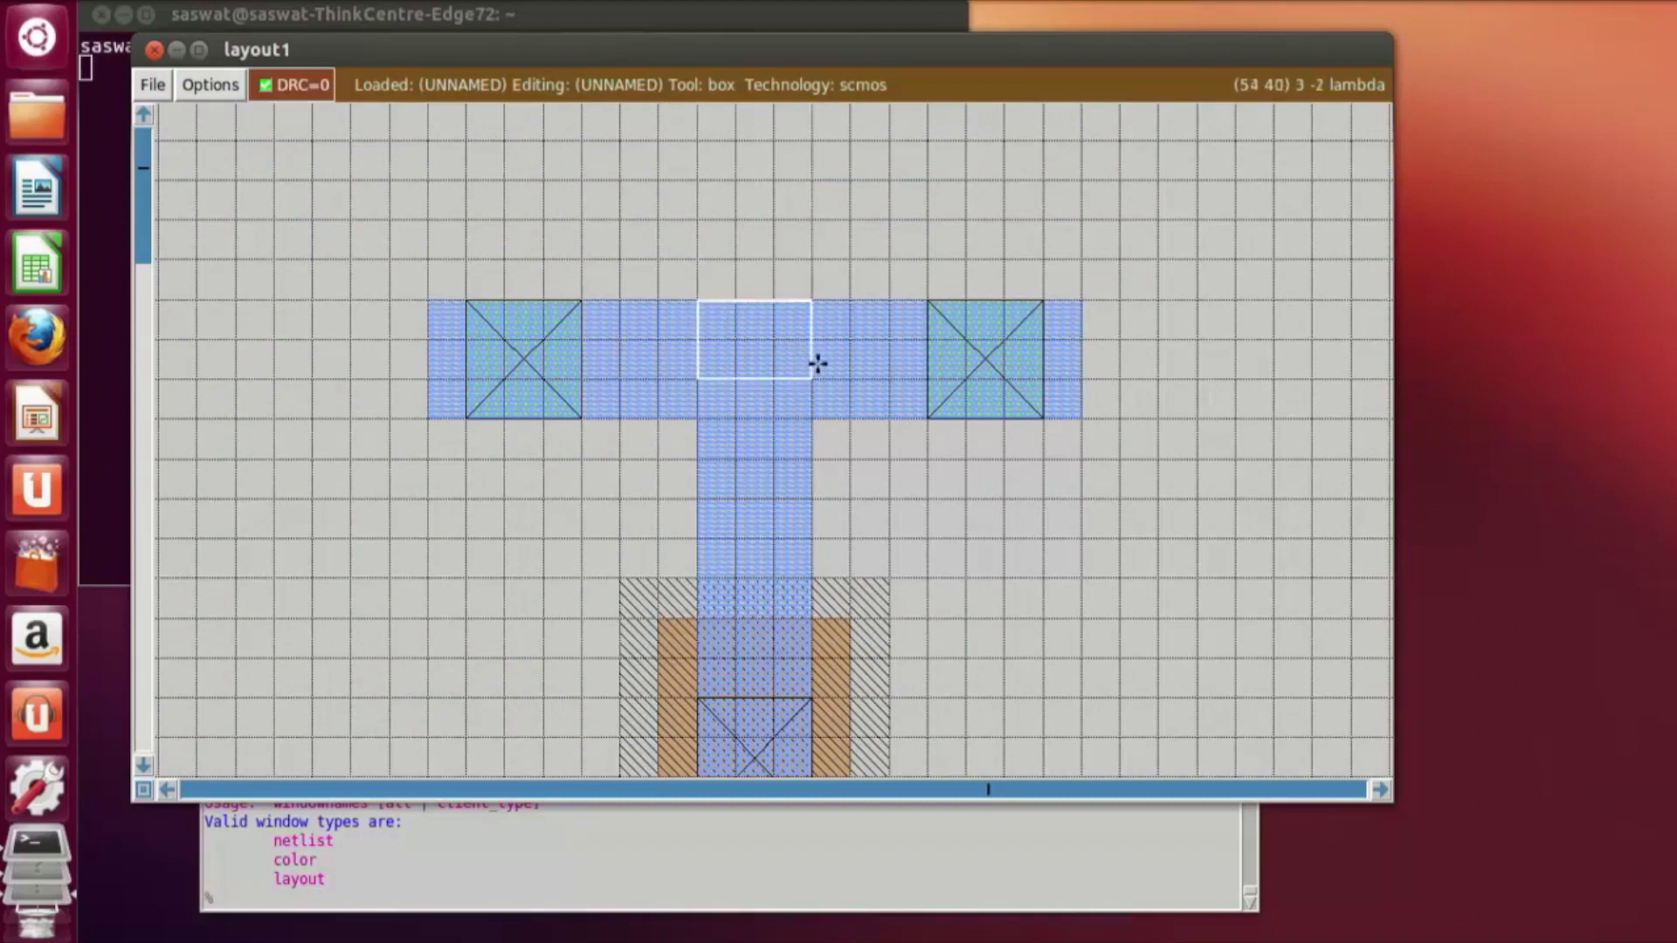
{"action": "right_click", "coordinate": [698, 376]}
{"action": "left_click", "coordinate": [760, 360]}
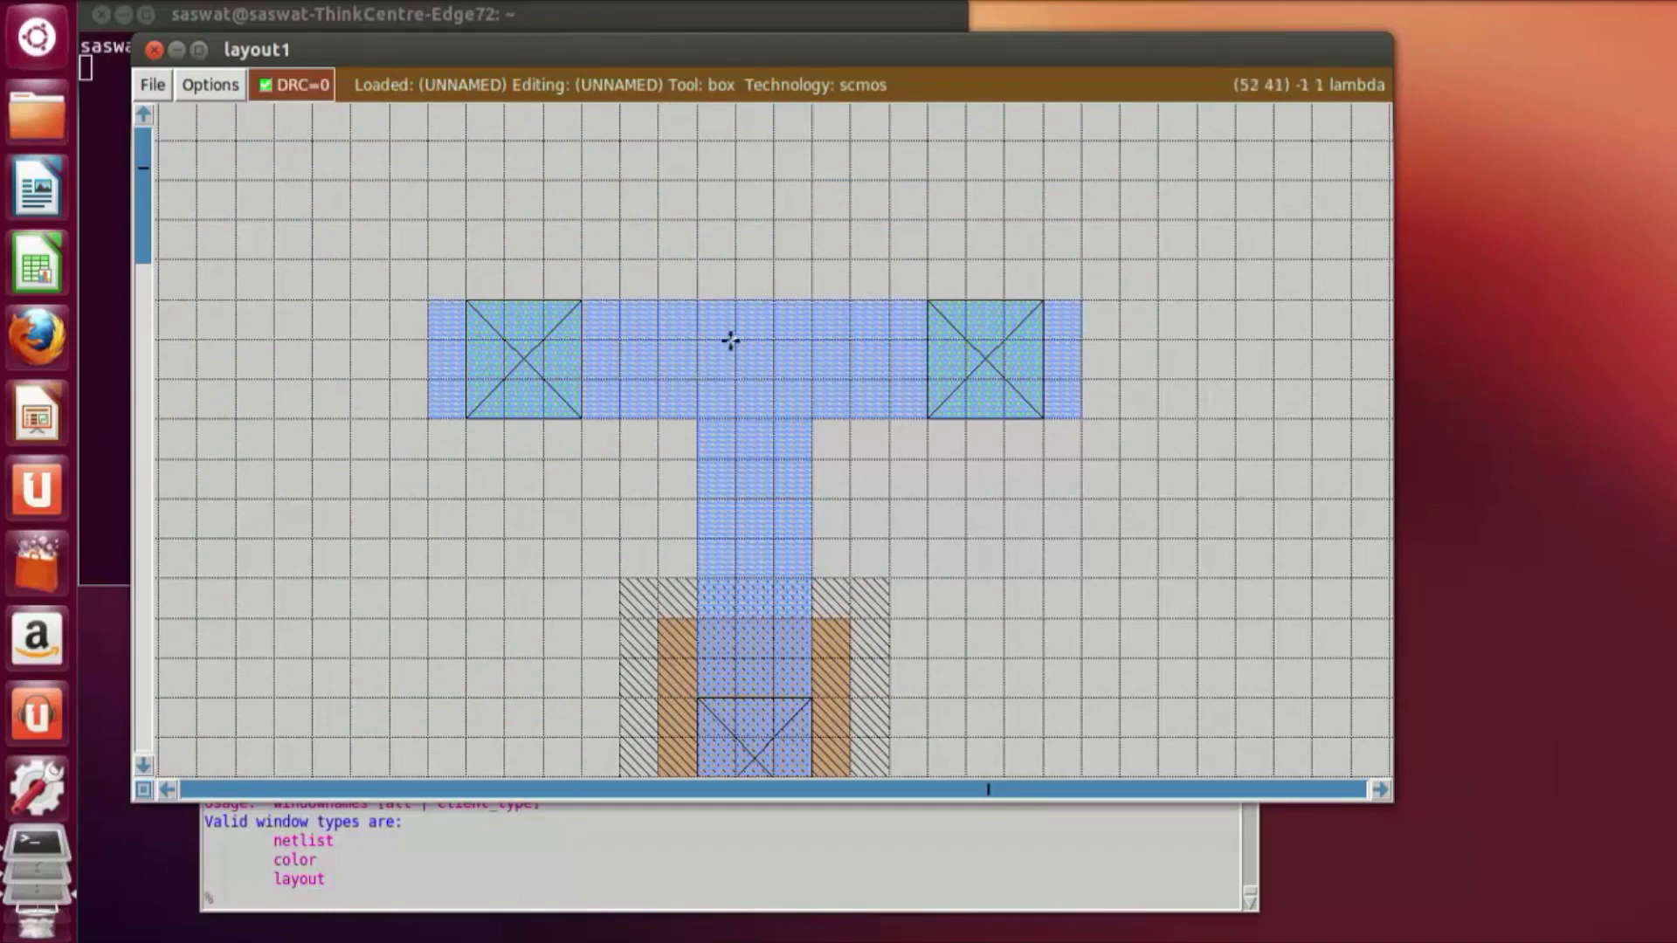
{"action": "left_click", "coordinate": [684, 909]}
{"action": "type", "text": "label VDD!"}
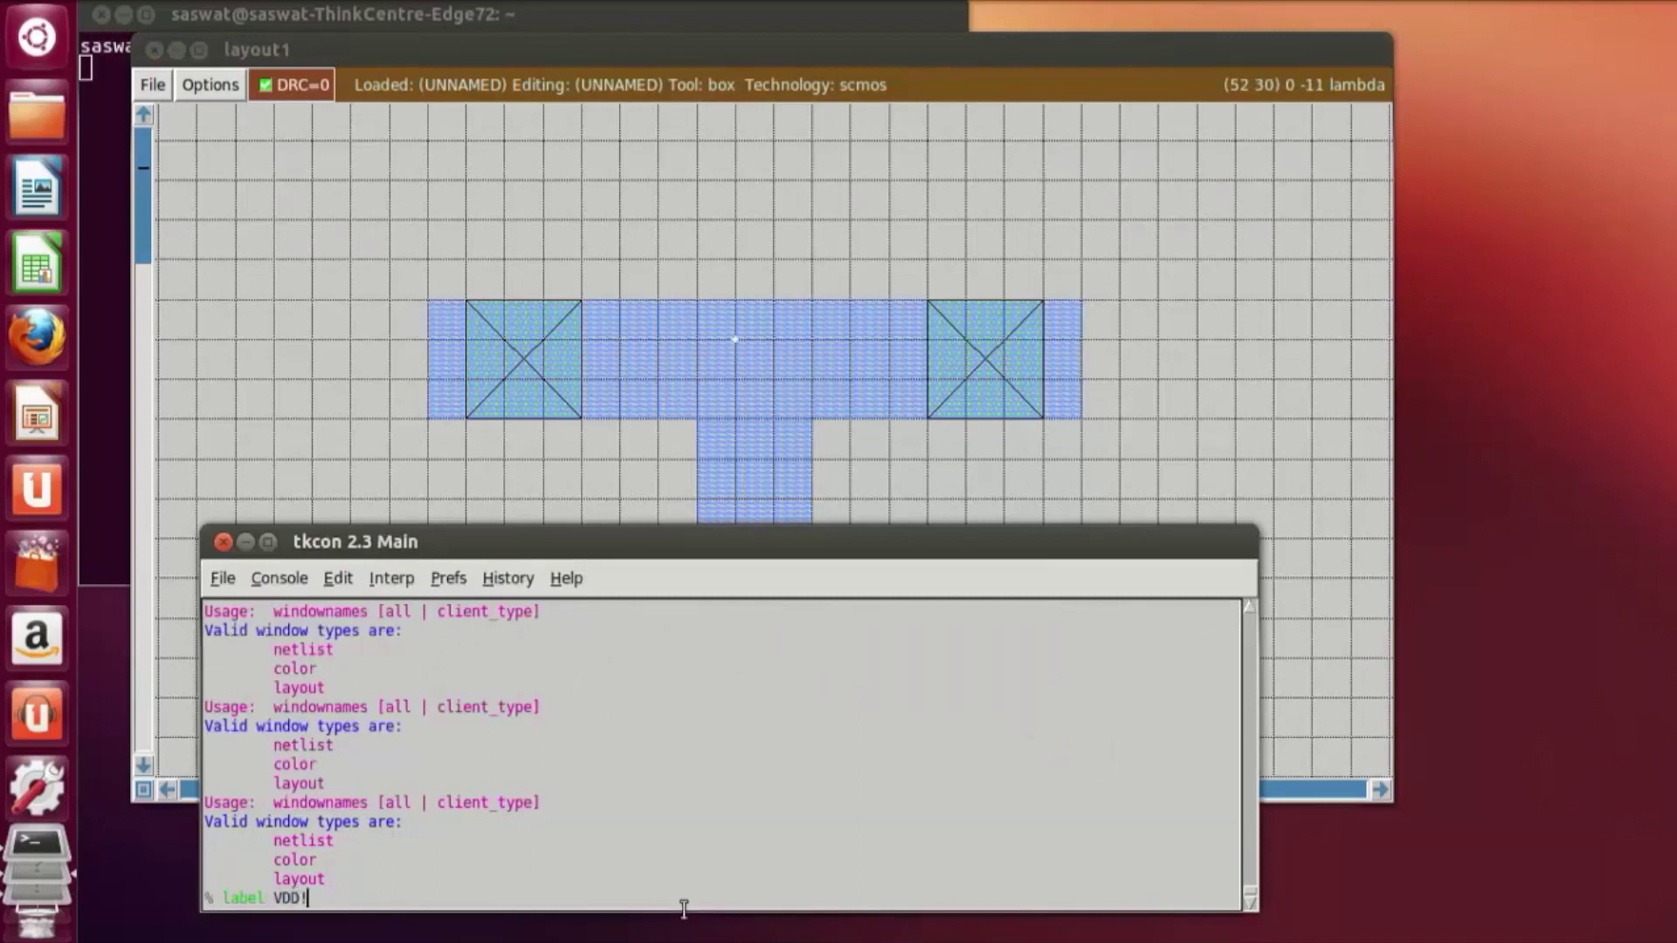
{"action": "key", "text": "Return"}
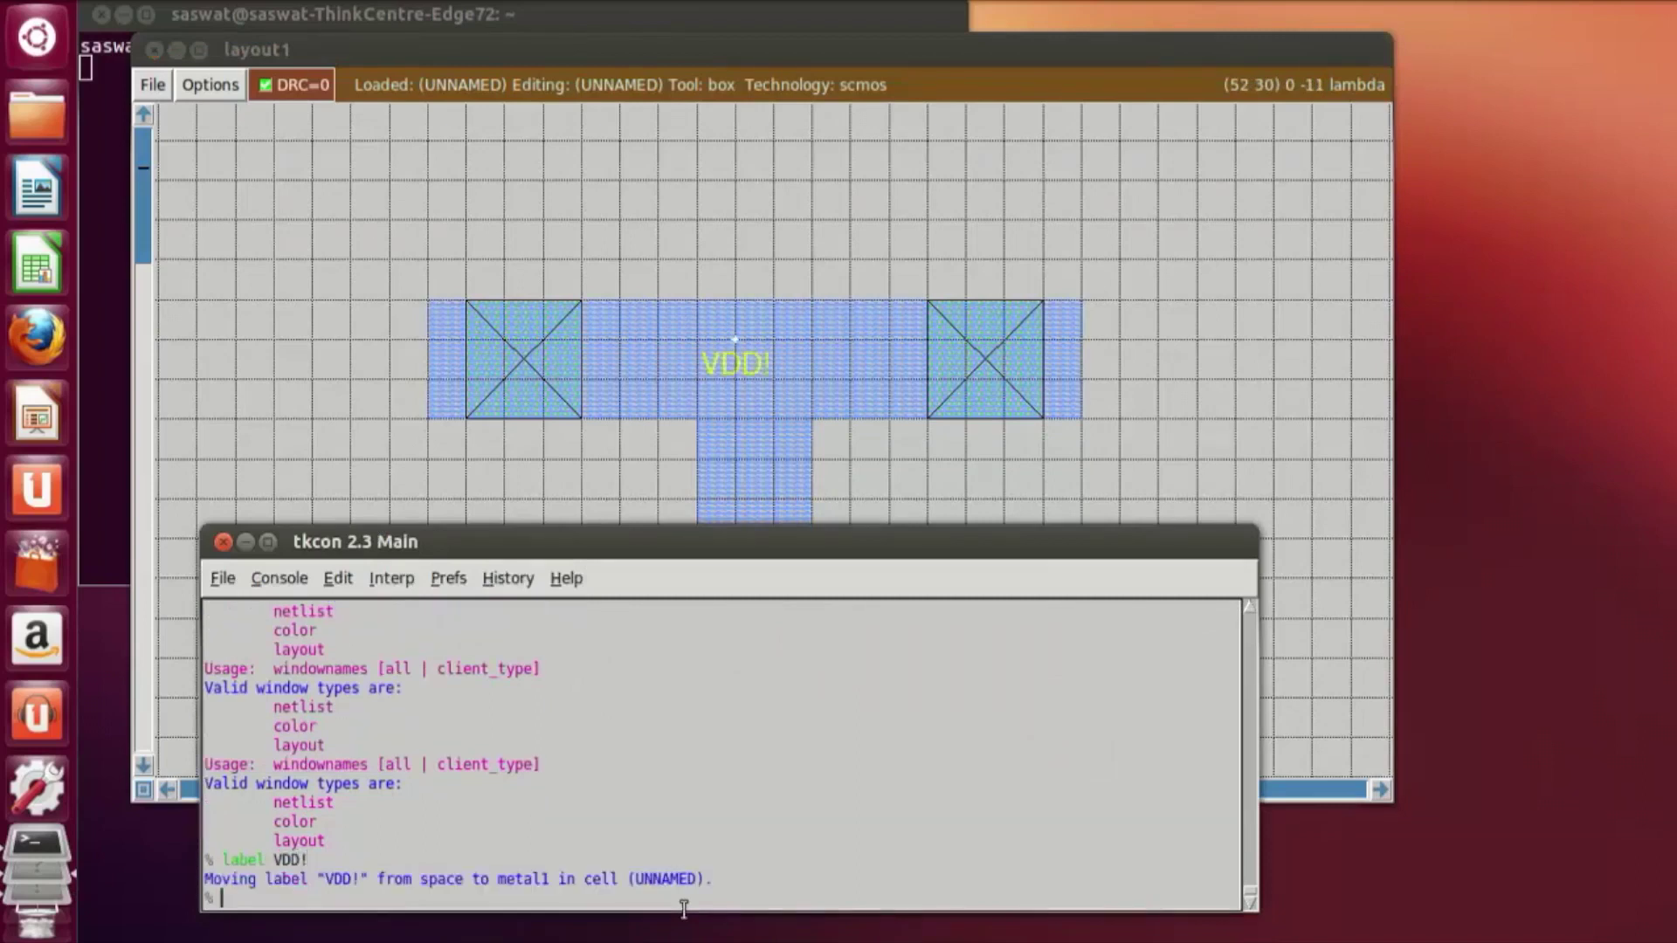
{"action": "left_click", "coordinate": [891, 461]}
{"action": "scroll", "coordinate": [892, 444], "scroll_direction": "down", "scroll_amount": 2}
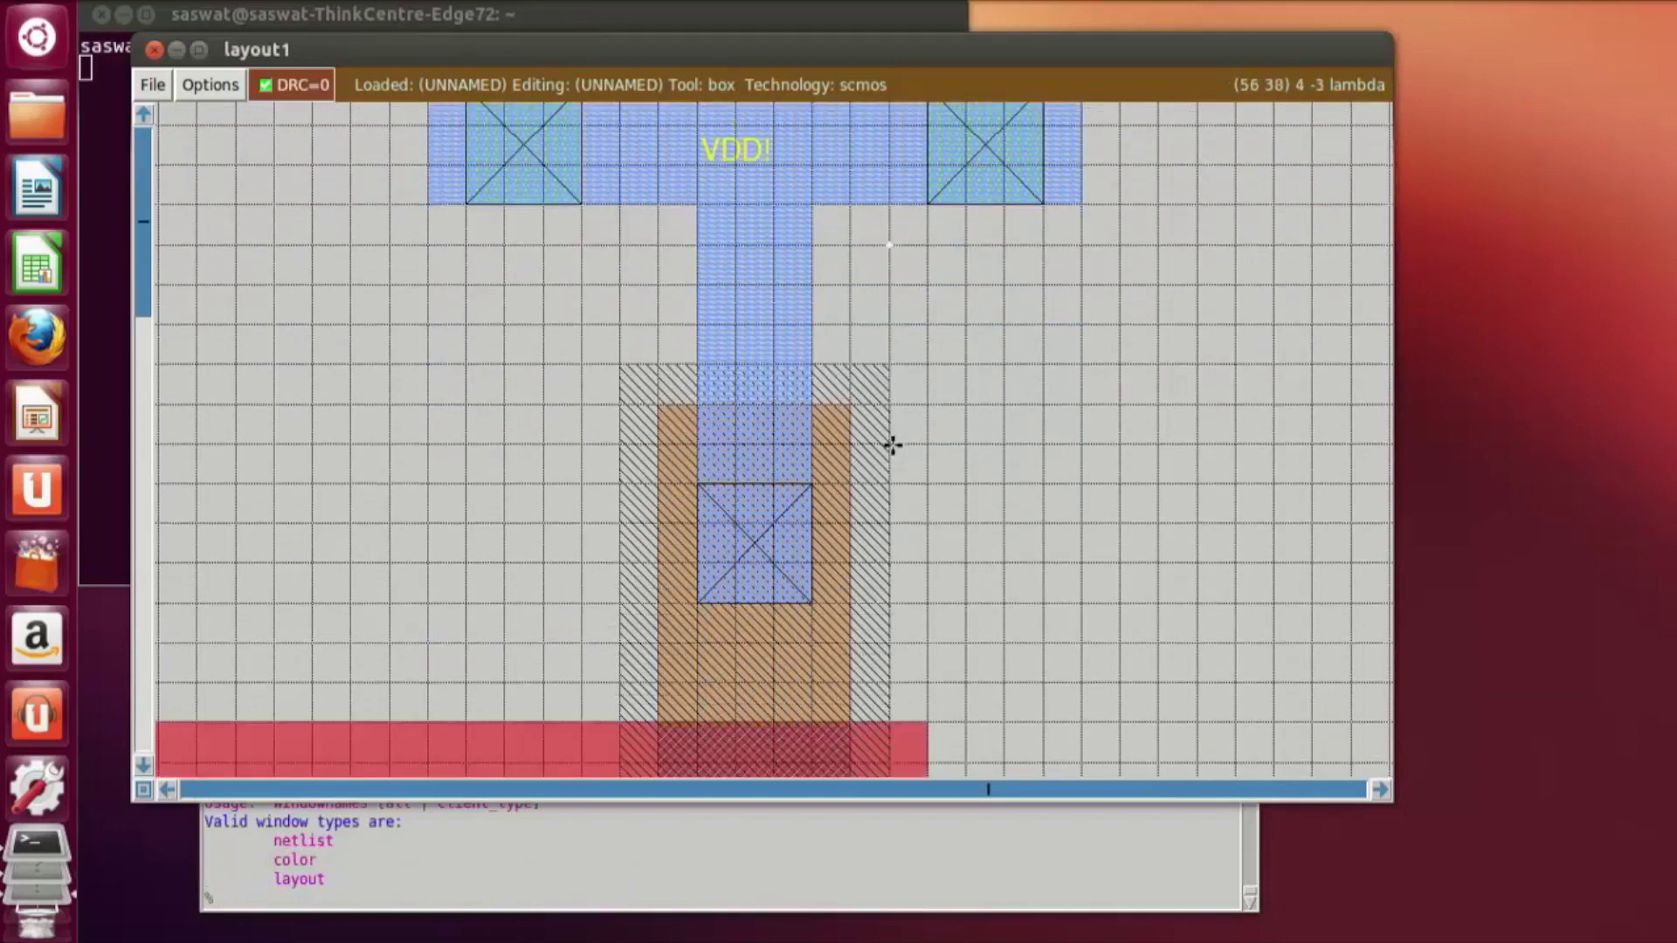
Step: Label the middle of the lower metal1 rail GND!, just below the vertical metal strip coming from the green diffusion
{"action": "scroll", "coordinate": [892, 444], "scroll_direction": "down", "scroll_amount": 8}
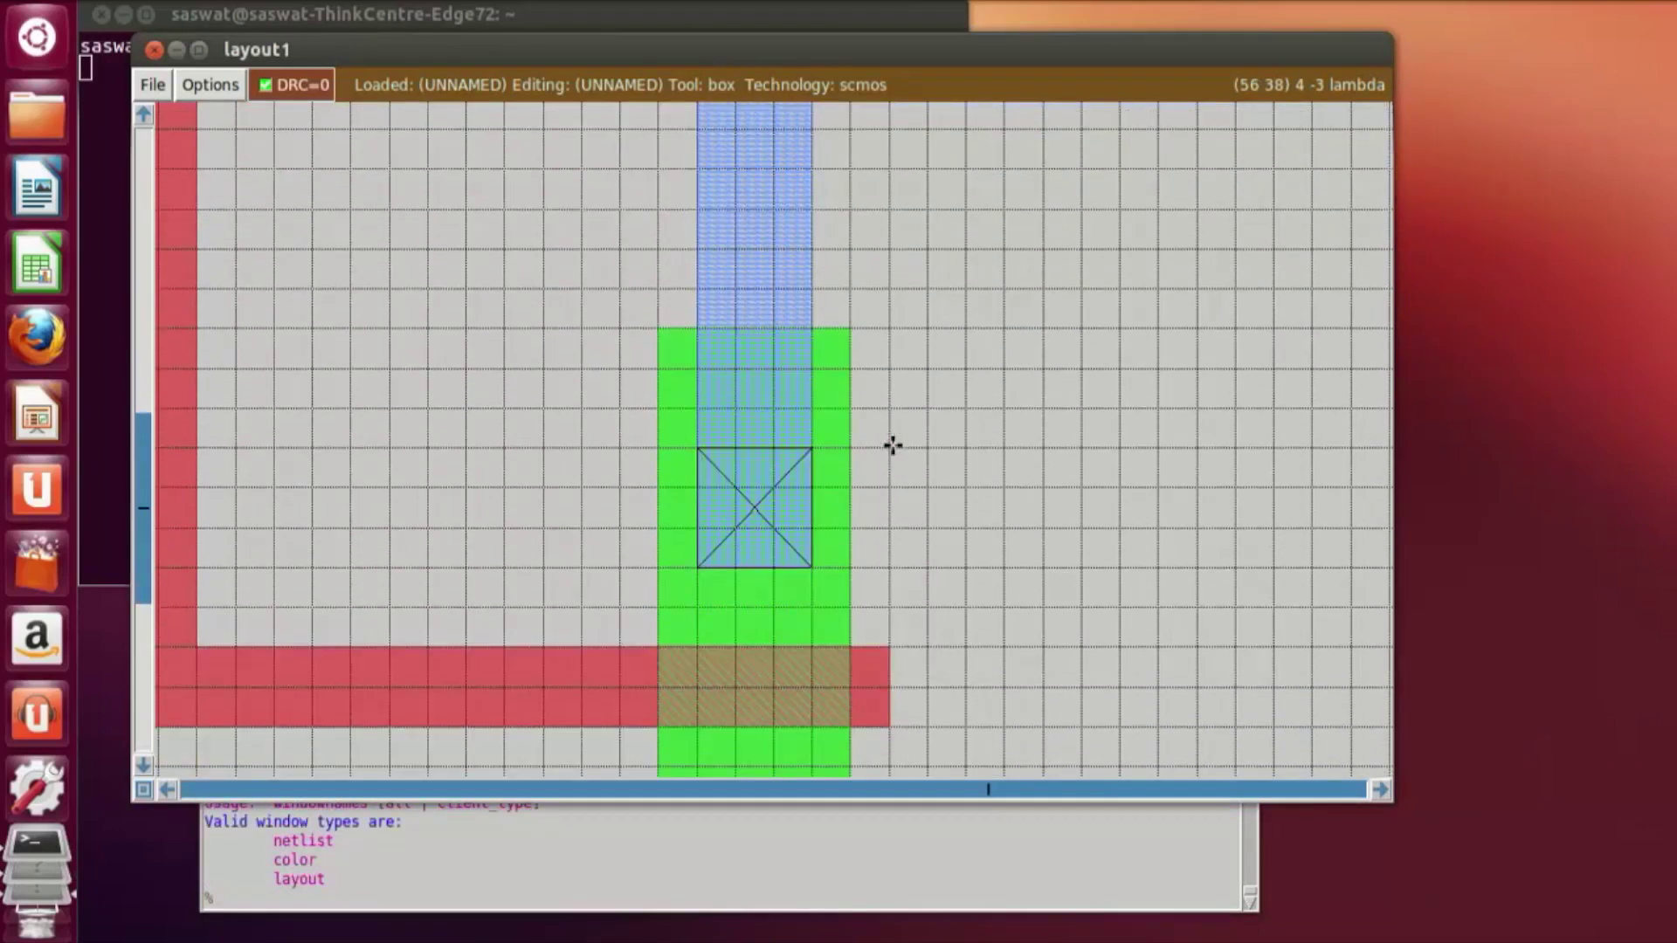
{"action": "scroll", "coordinate": [892, 445], "scroll_direction": "down", "scroll_amount": 9}
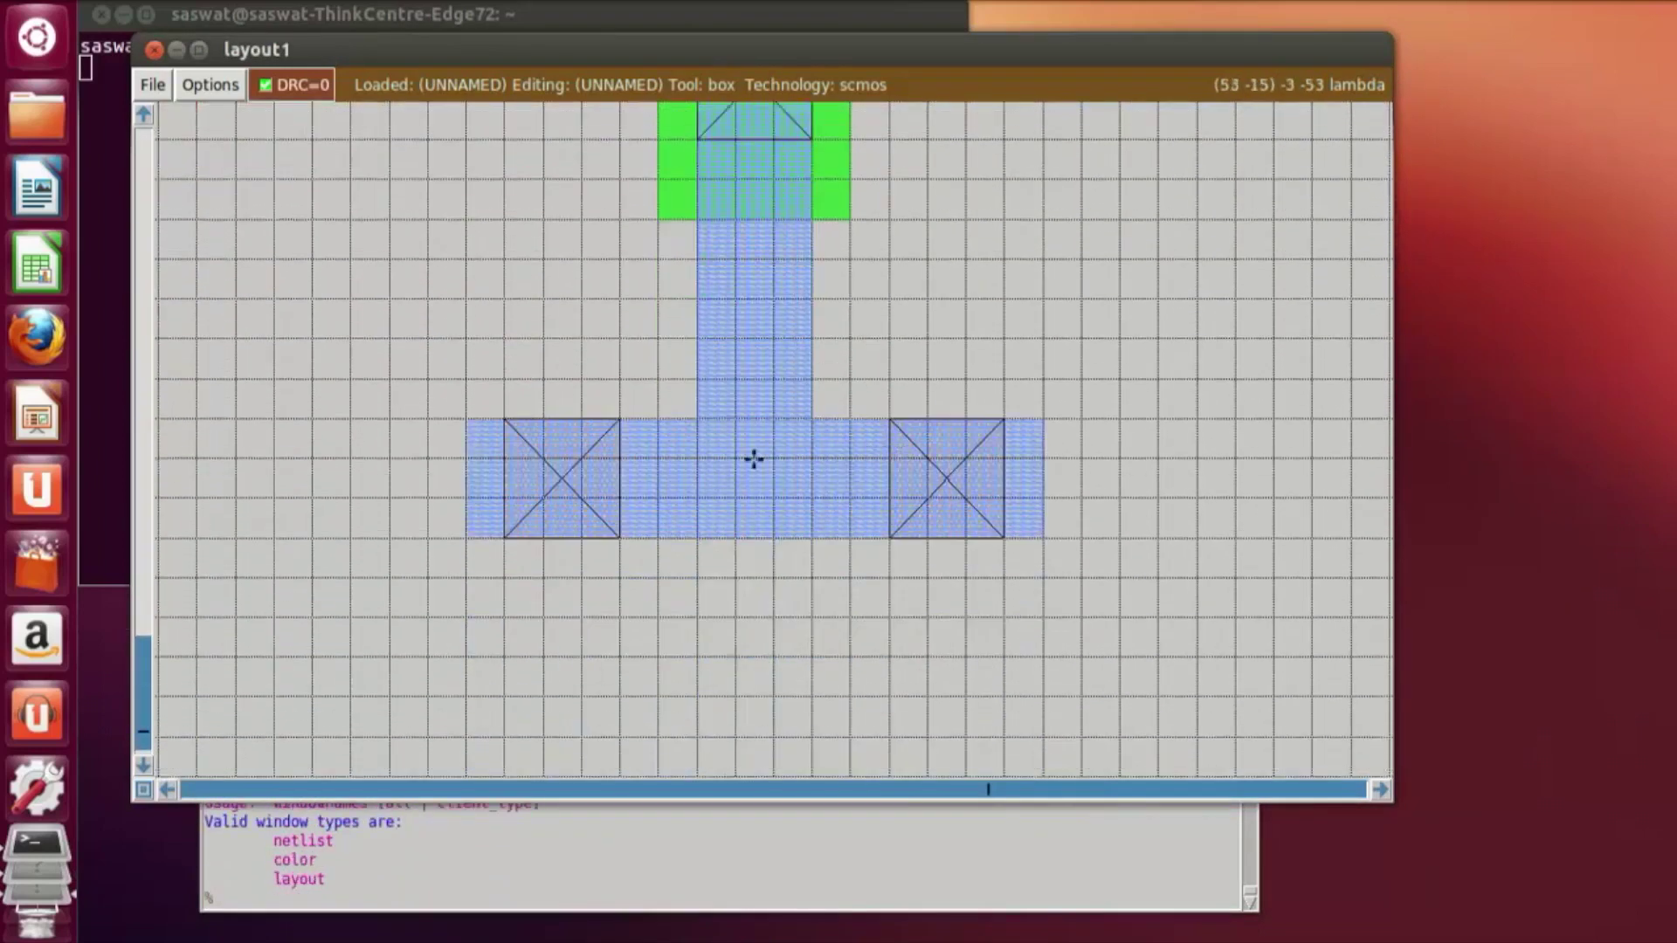
{"action": "left_click", "coordinate": [696, 454]}
{"action": "right_click", "coordinate": [794, 471]}
{"action": "left_click", "coordinate": [732, 437]}
{"action": "right_click", "coordinate": [798, 475]}
{"action": "left_click", "coordinate": [730, 445]}
{"action": "right_click", "coordinate": [734, 457]}
{"action": "left_click", "coordinate": [506, 908]}
{"action": "type", "text": "label GND!"}
{"action": "key", "text": "Return"}
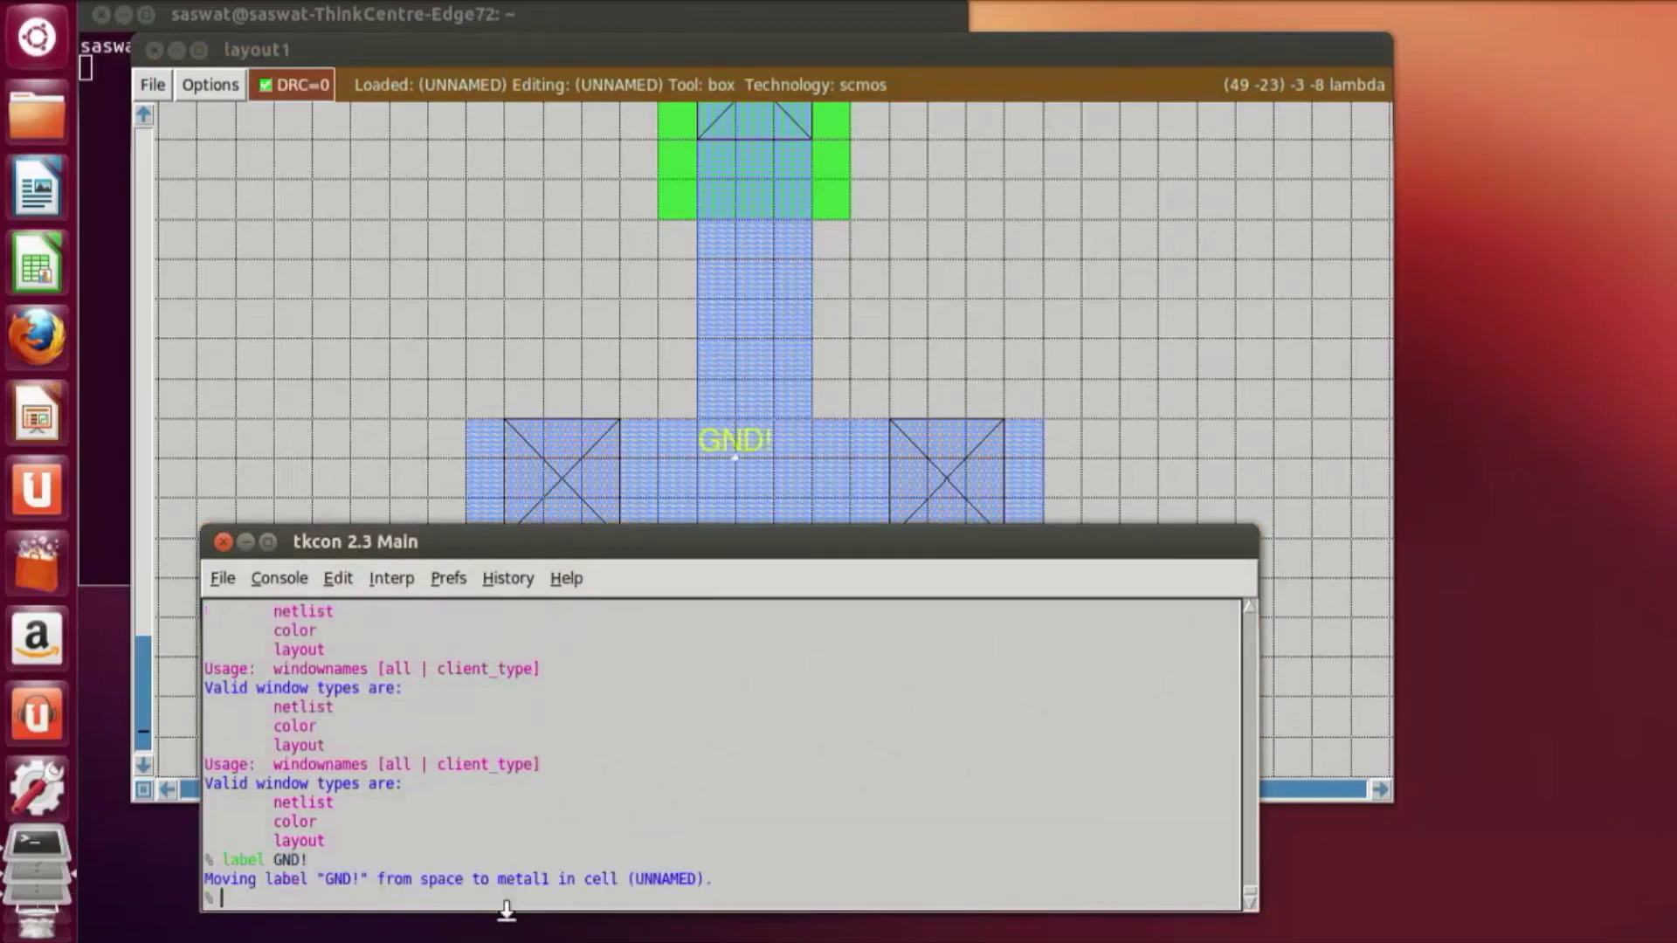
Step: Paint a horizontal poly input strip, 8 by 2 lambda, extending left from the middle of the vertical polysilicon line
{"action": "left_click", "coordinate": [1158, 456]}
{"action": "scroll", "coordinate": [1158, 453], "scroll_direction": "up", "scroll_amount": 2}
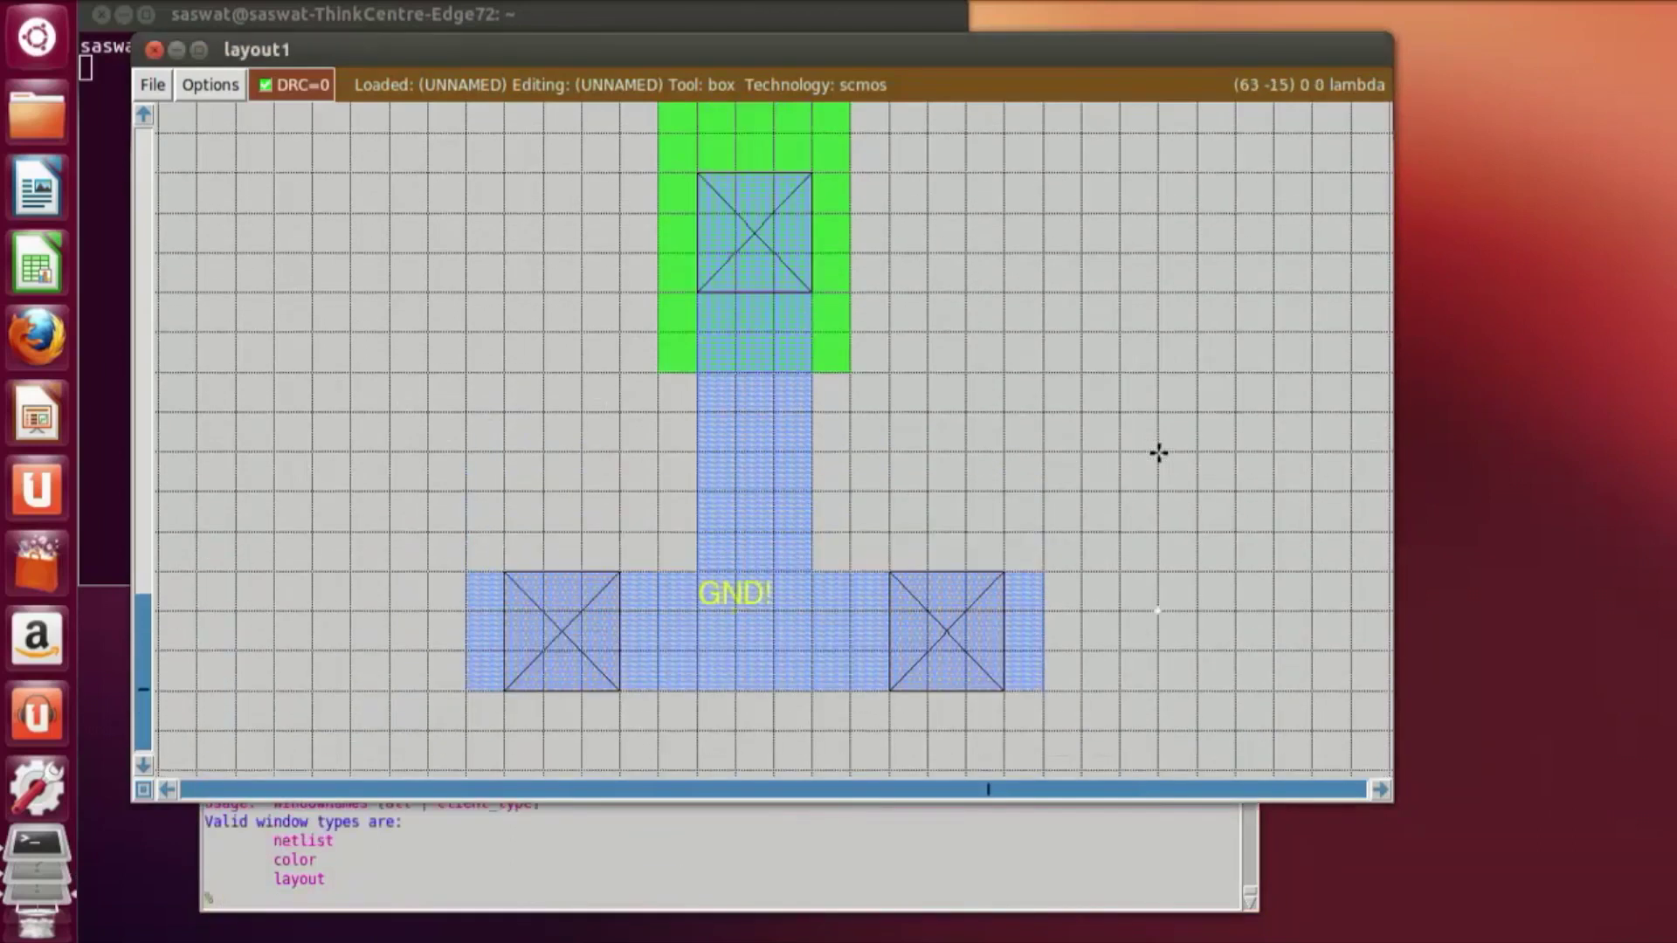
{"action": "scroll", "coordinate": [1153, 454], "scroll_direction": "up", "scroll_amount": 10}
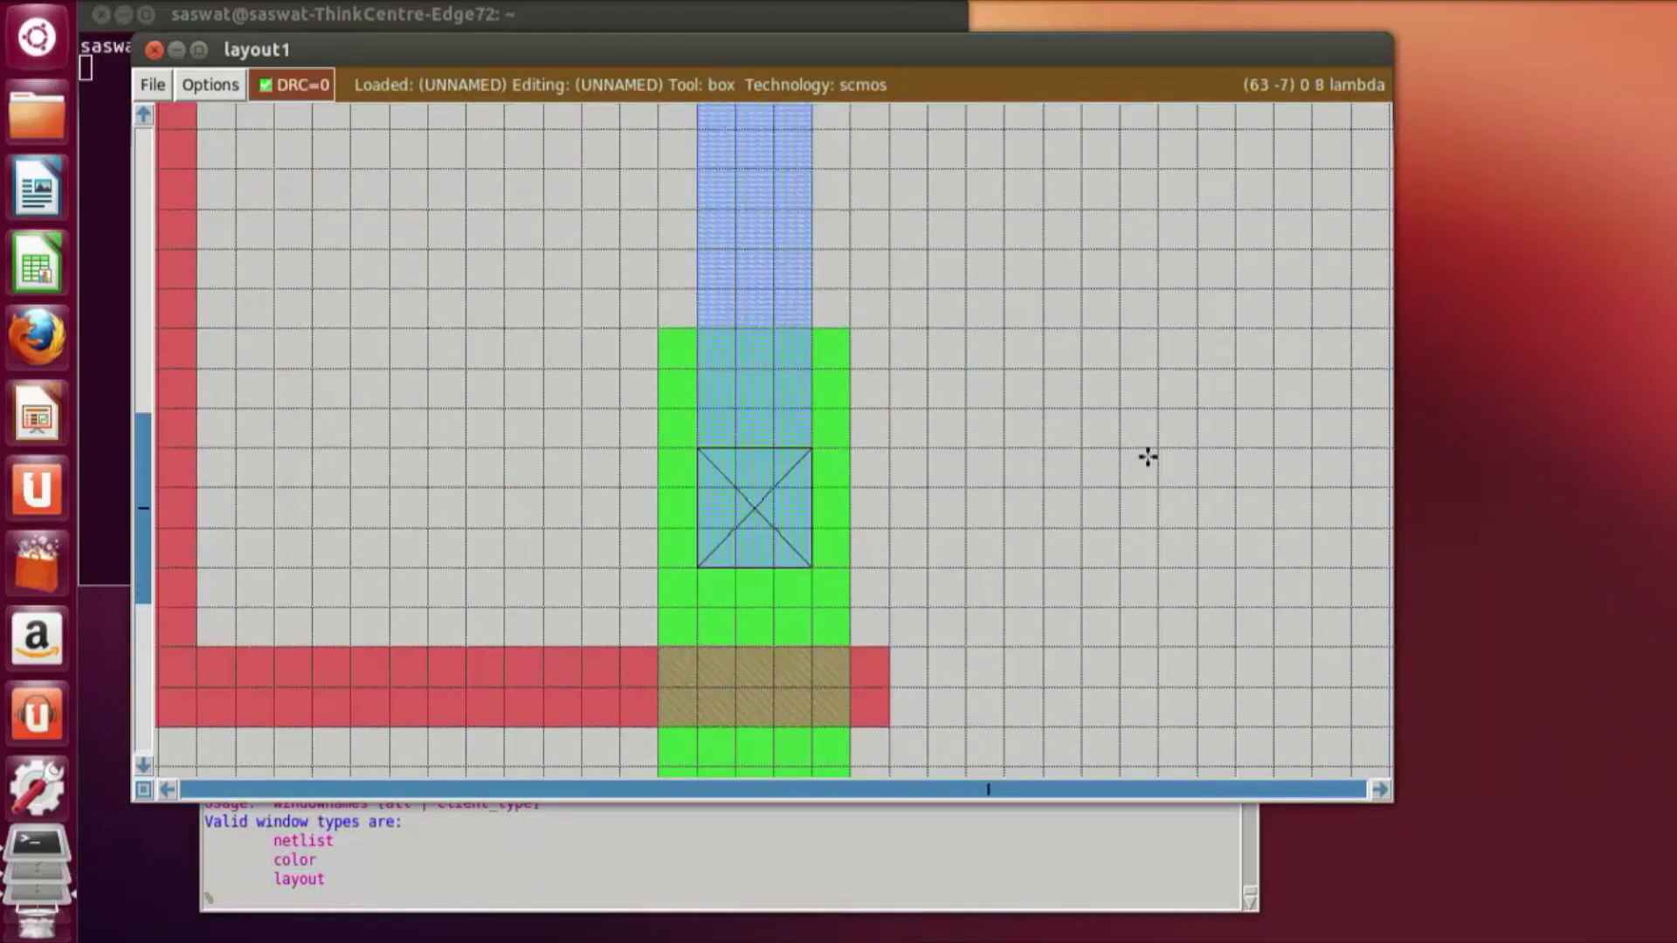
{"action": "scroll", "coordinate": [1147, 456], "scroll_direction": "up", "scroll_amount": 1}
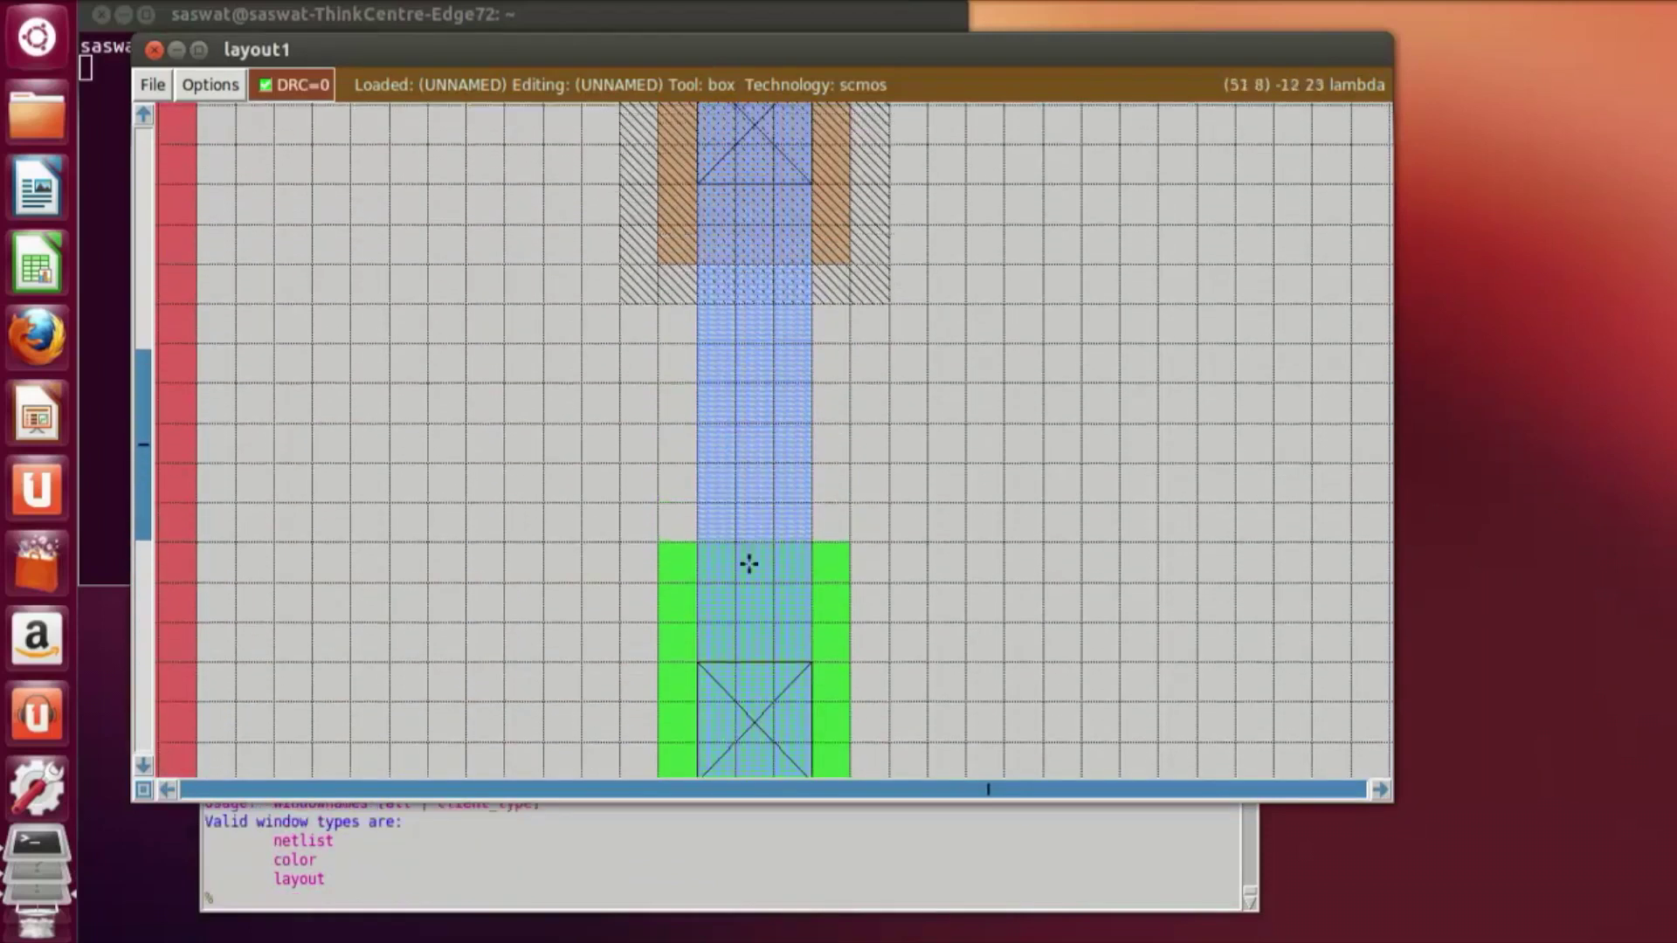
{"action": "key", "text": "shift+z"}
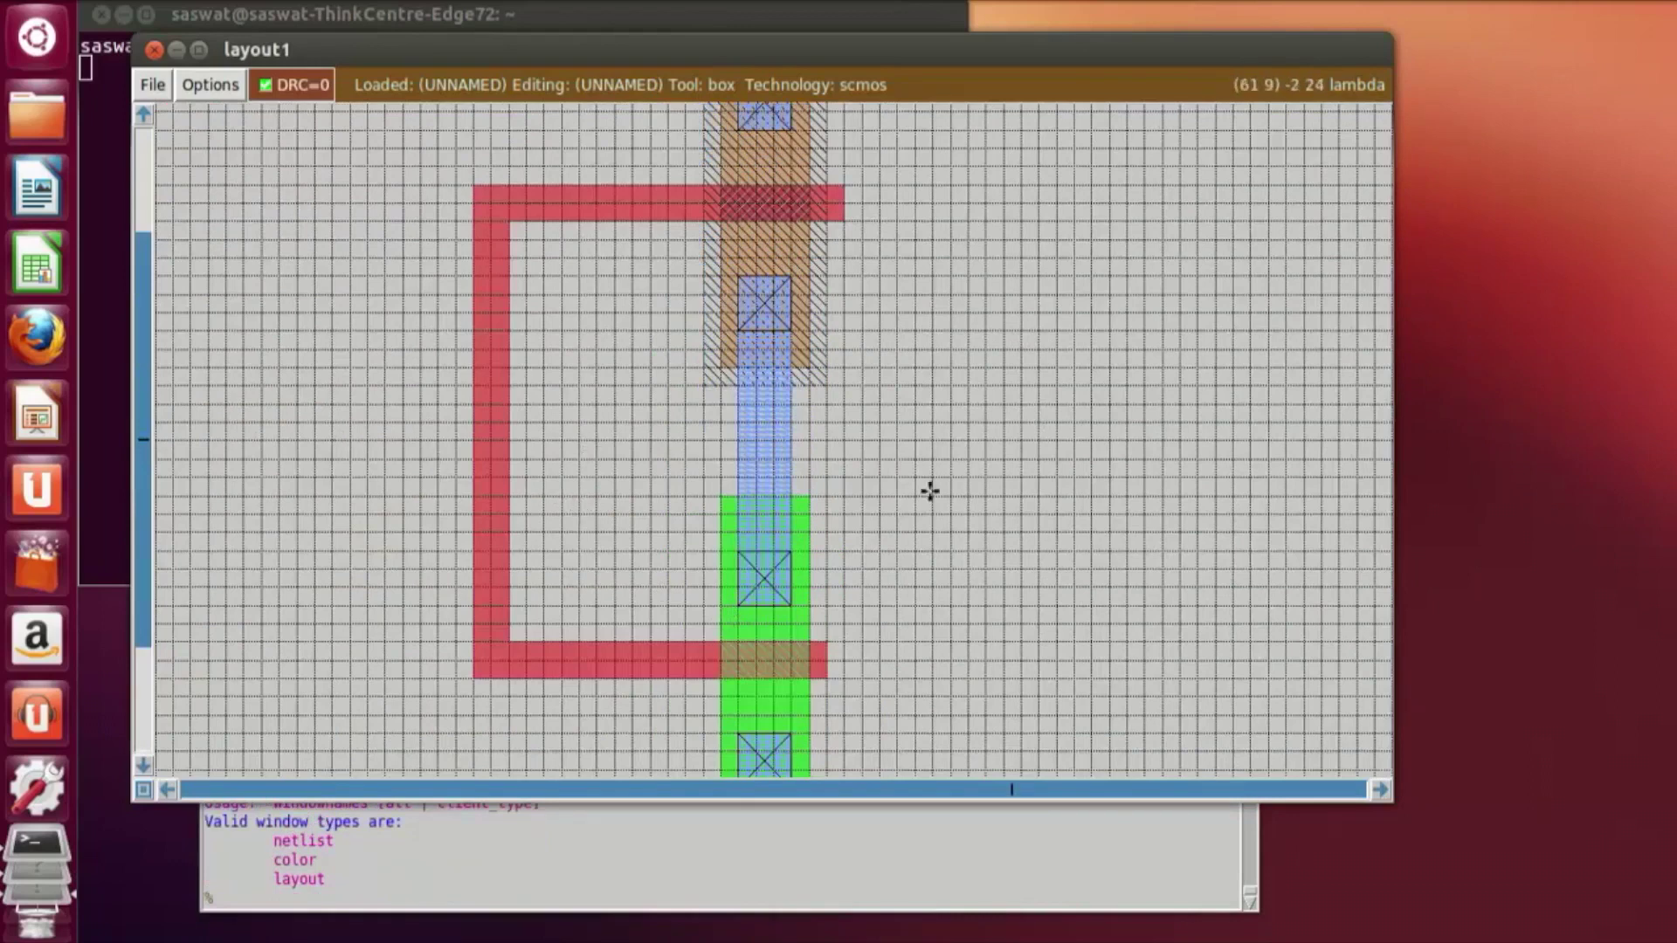
{"action": "key", "text": "z"}
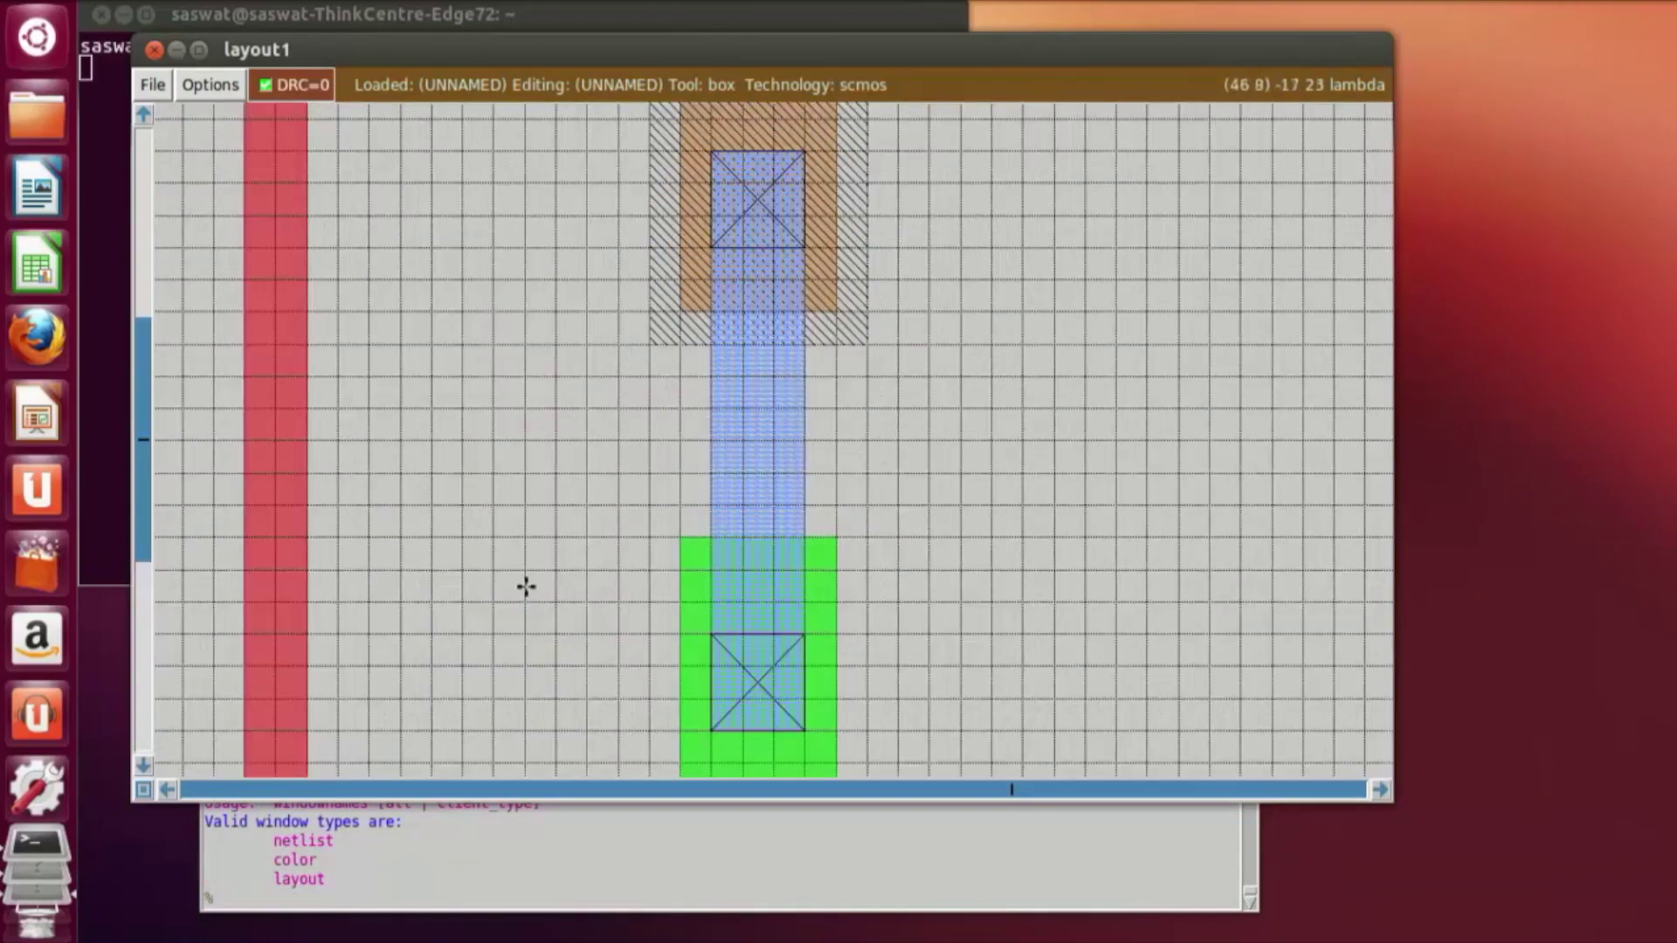
{"action": "left_click", "coordinate": [170, 790]}
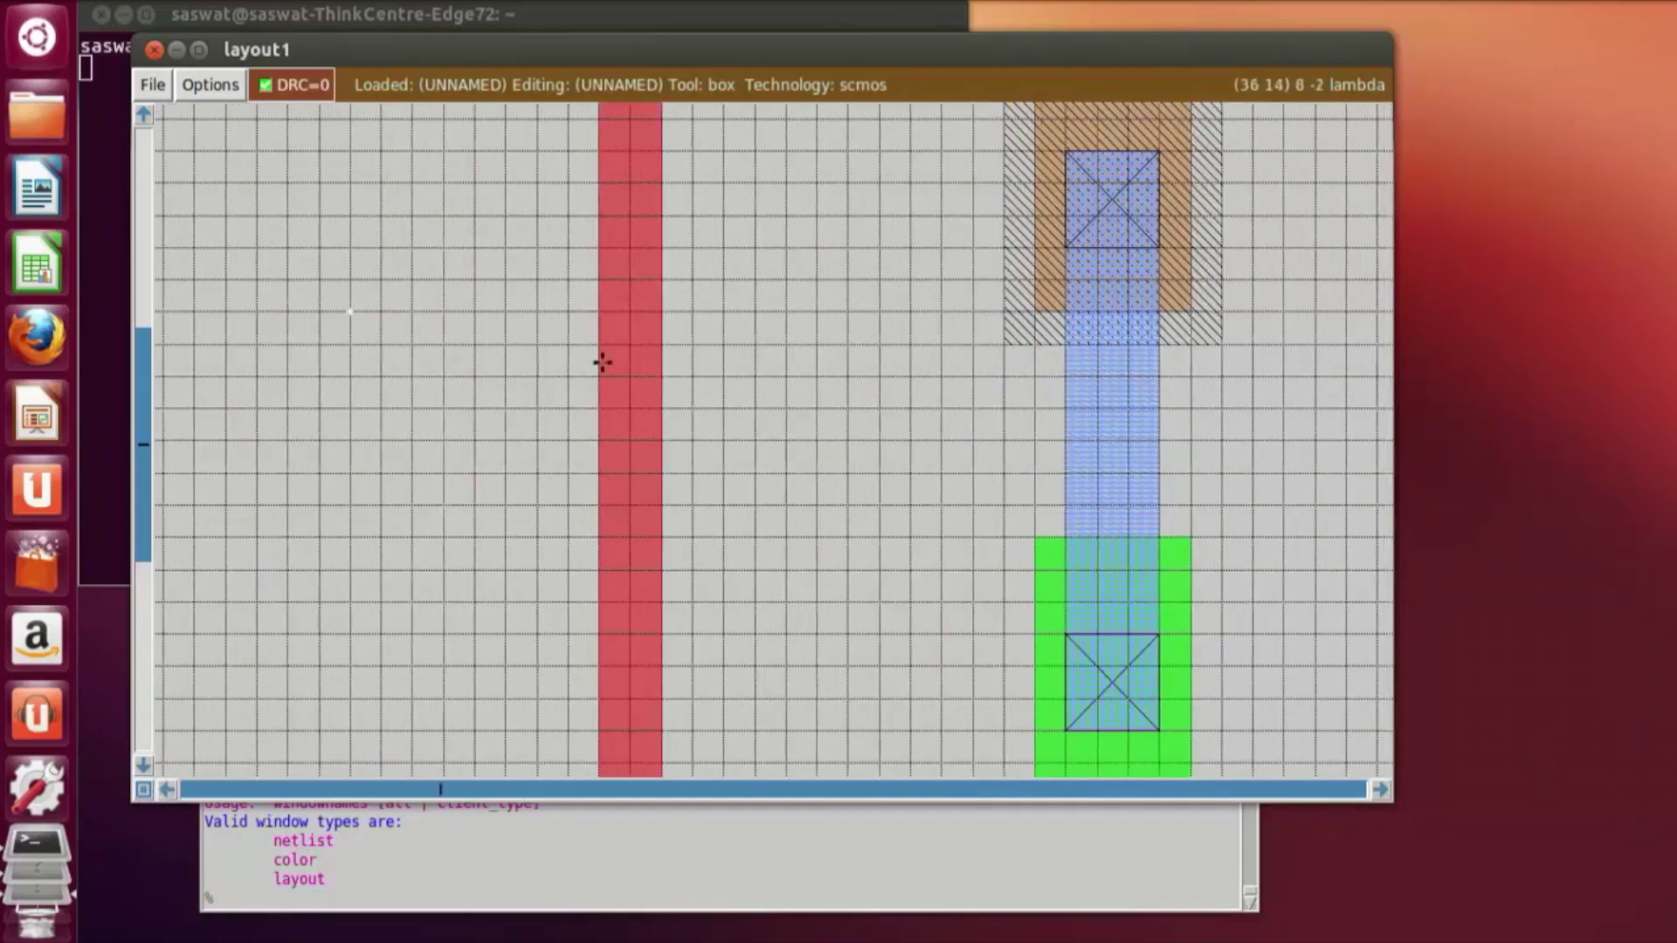
{"action": "left_click_drag", "start_coordinate": [346, 354], "coordinate": [599, 407]}
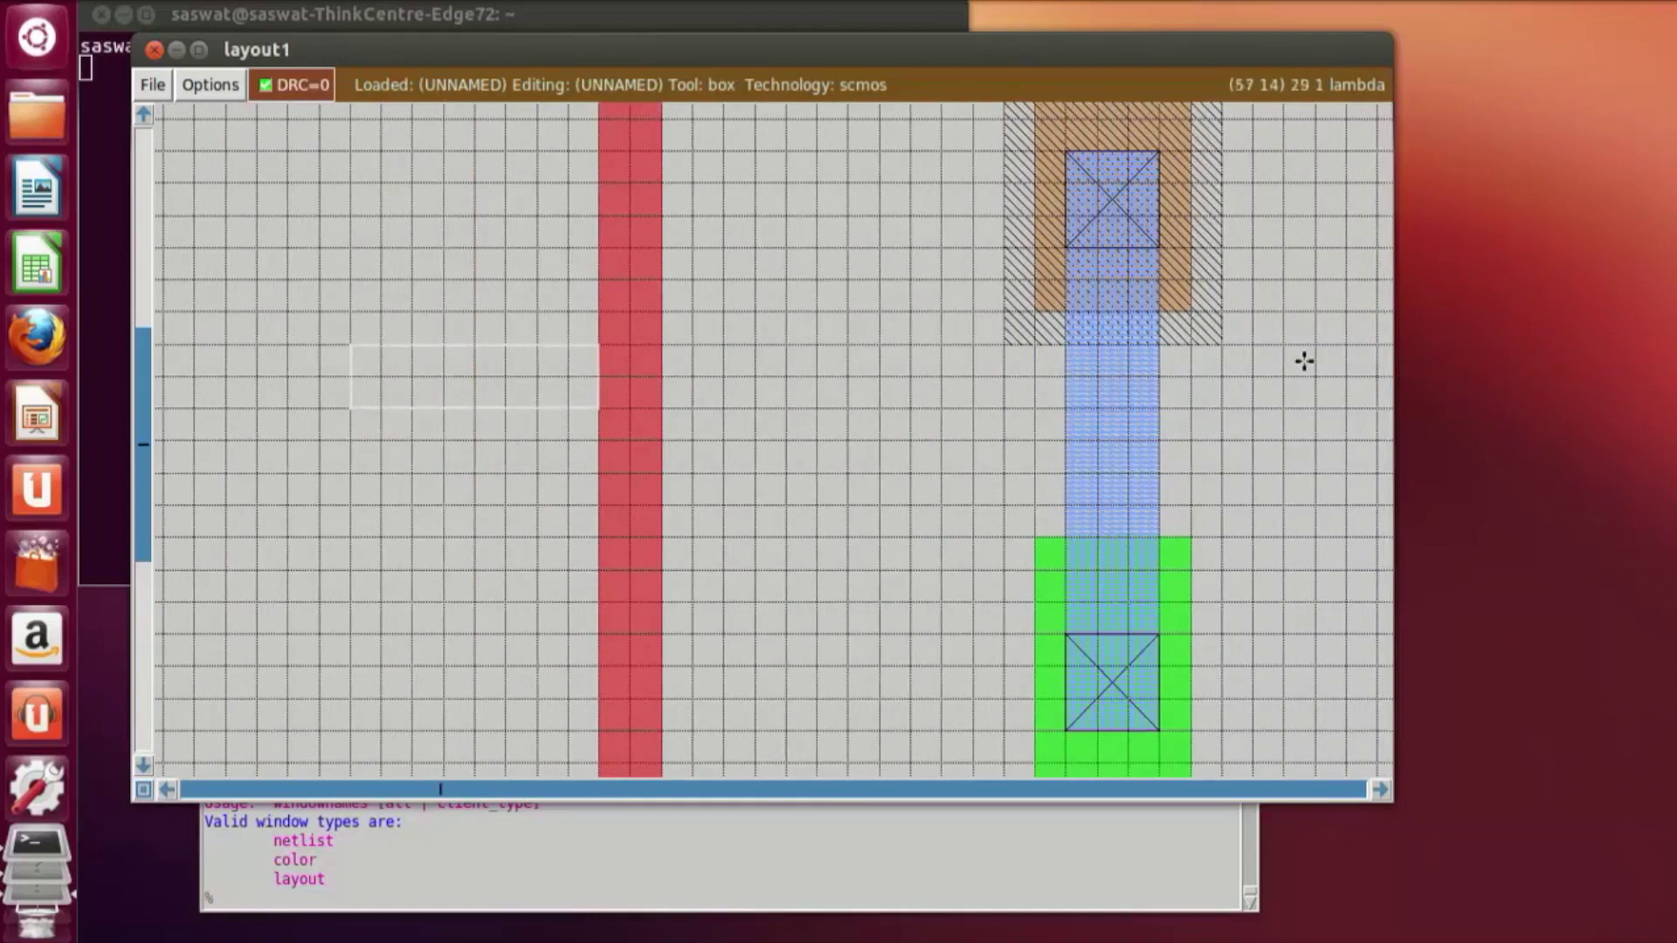
{"action": "left_click", "coordinate": [1471, 9]}
{"action": "left_click", "coordinate": [1504, 79]}
{"action": "left_click", "coordinate": [352, 446]}
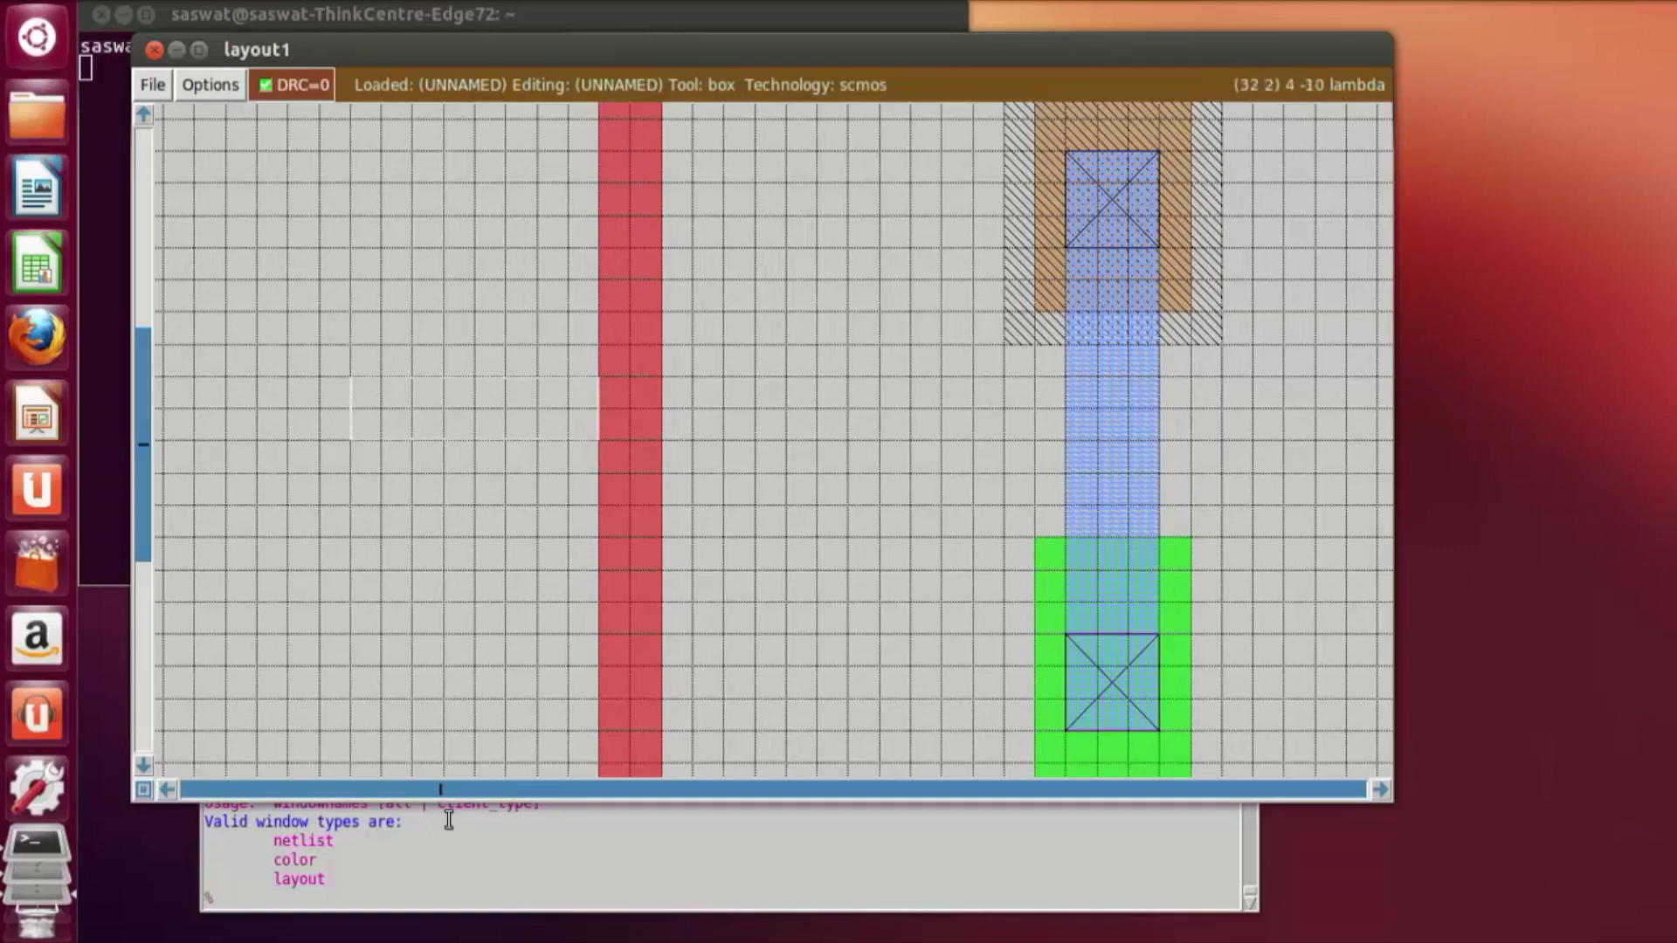
{"action": "left_click", "coordinate": [471, 908]}
{"action": "type", "text": "paint poly"}
{"action": "key", "text": "Return"}
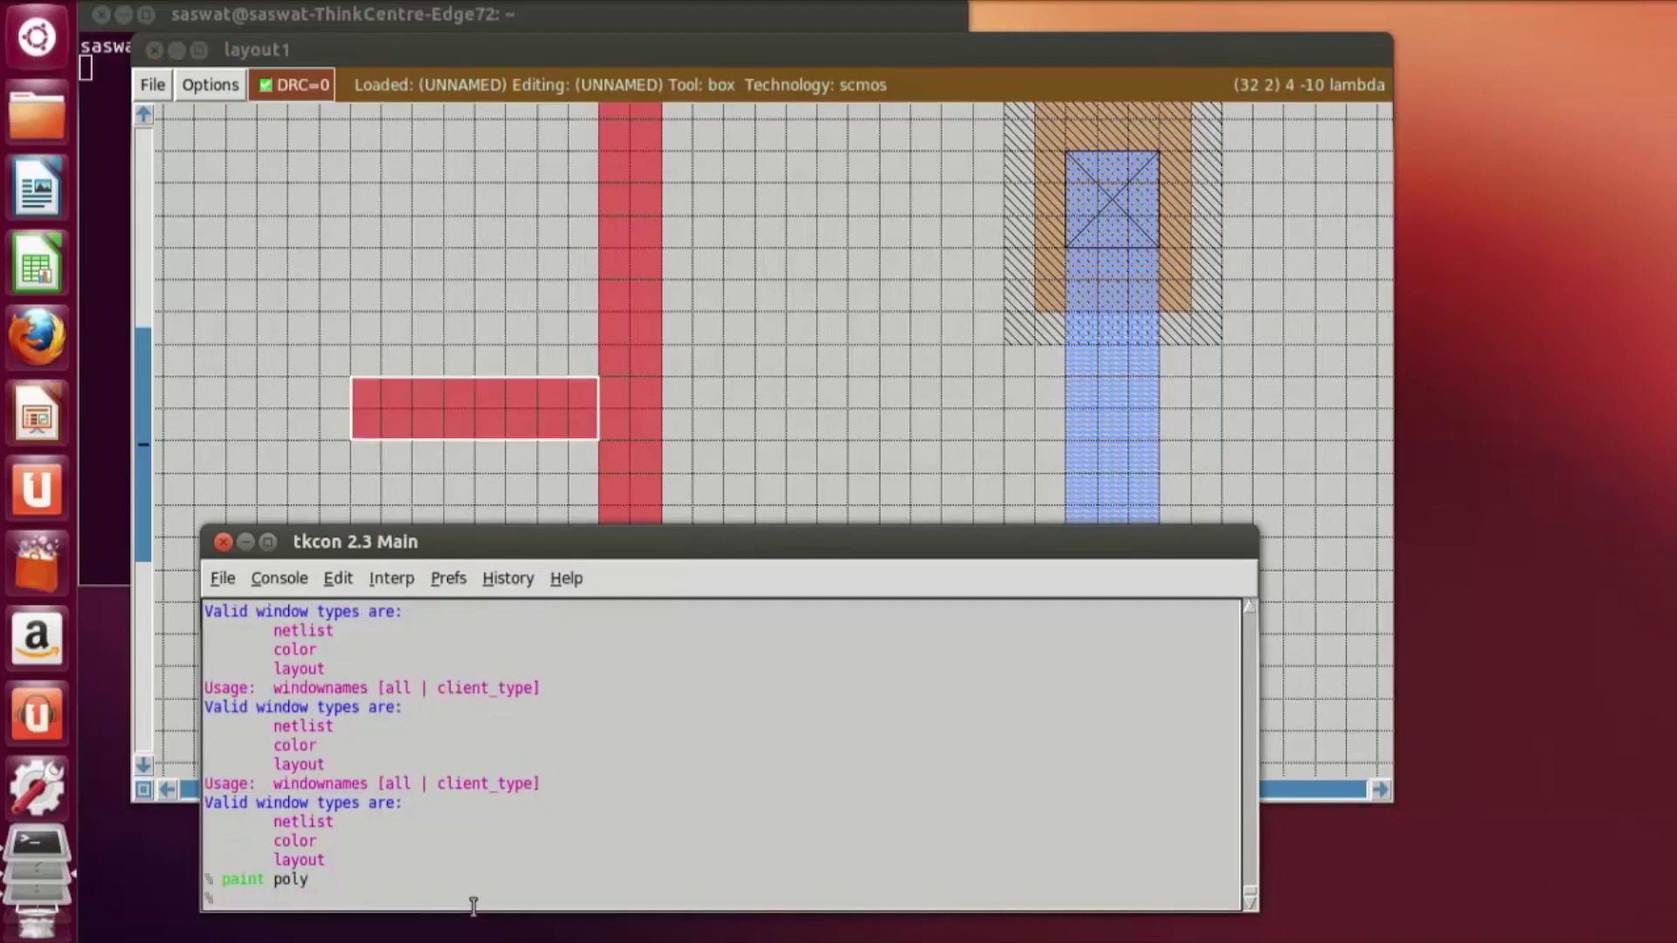
Step: Paint a horizontal m1 output strip, 10 by 3 lambda, extending right from the vertical metal joining the two diffusions
{"action": "left_click", "coordinate": [1323, 526]}
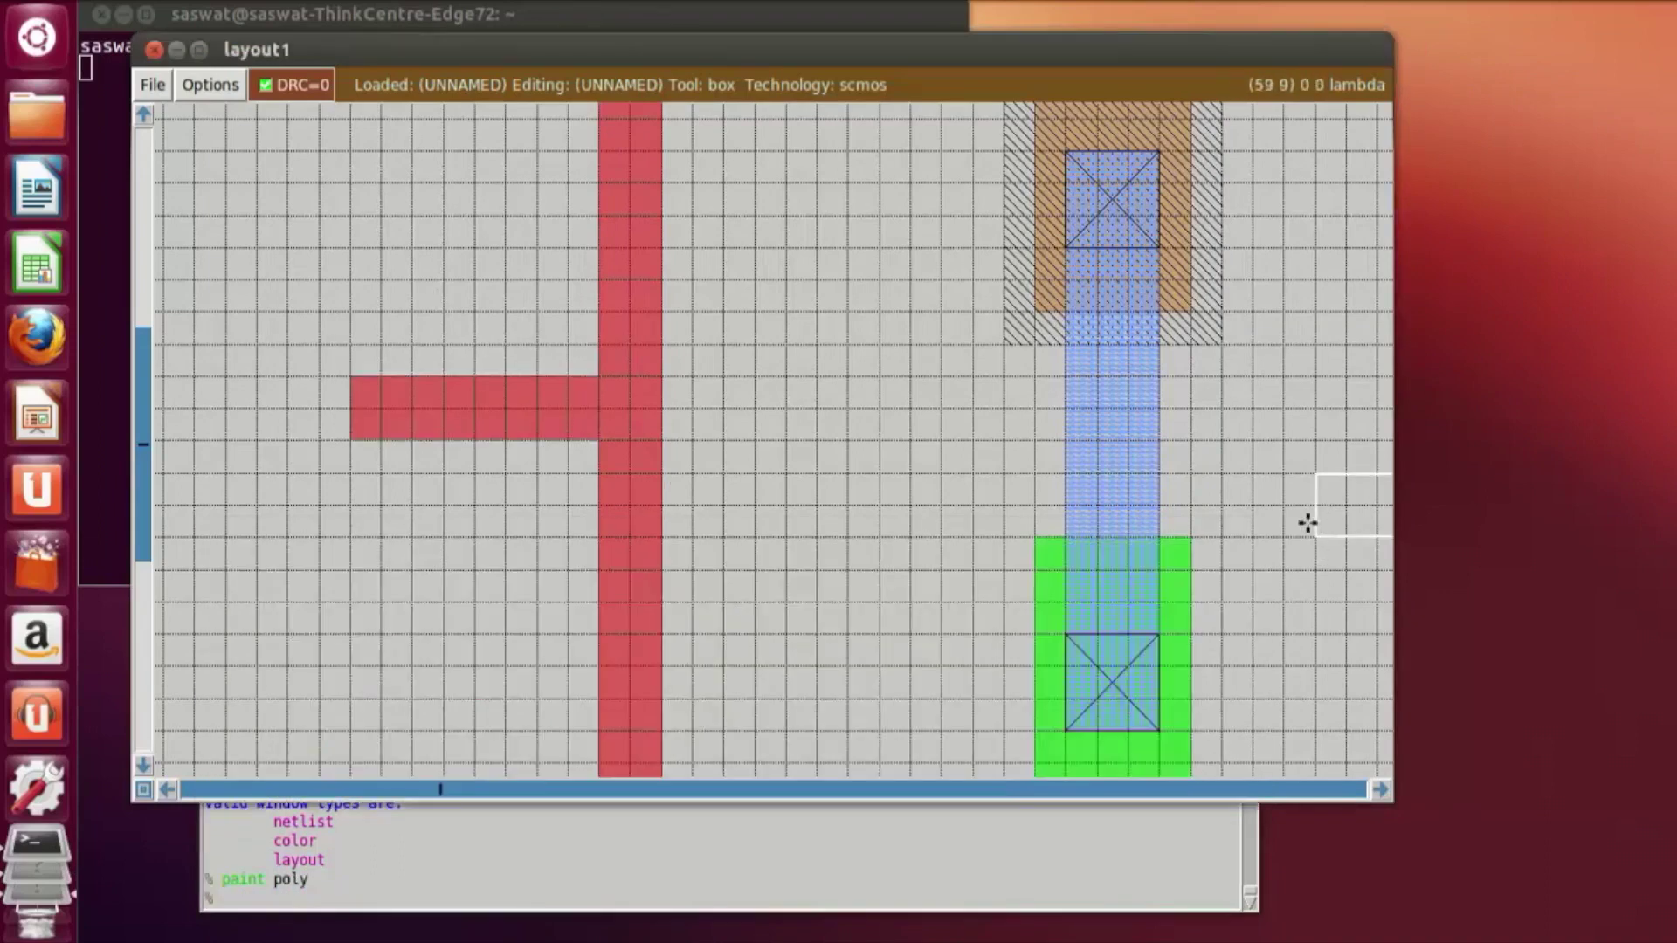
{"action": "left_click", "coordinate": [1160, 377]}
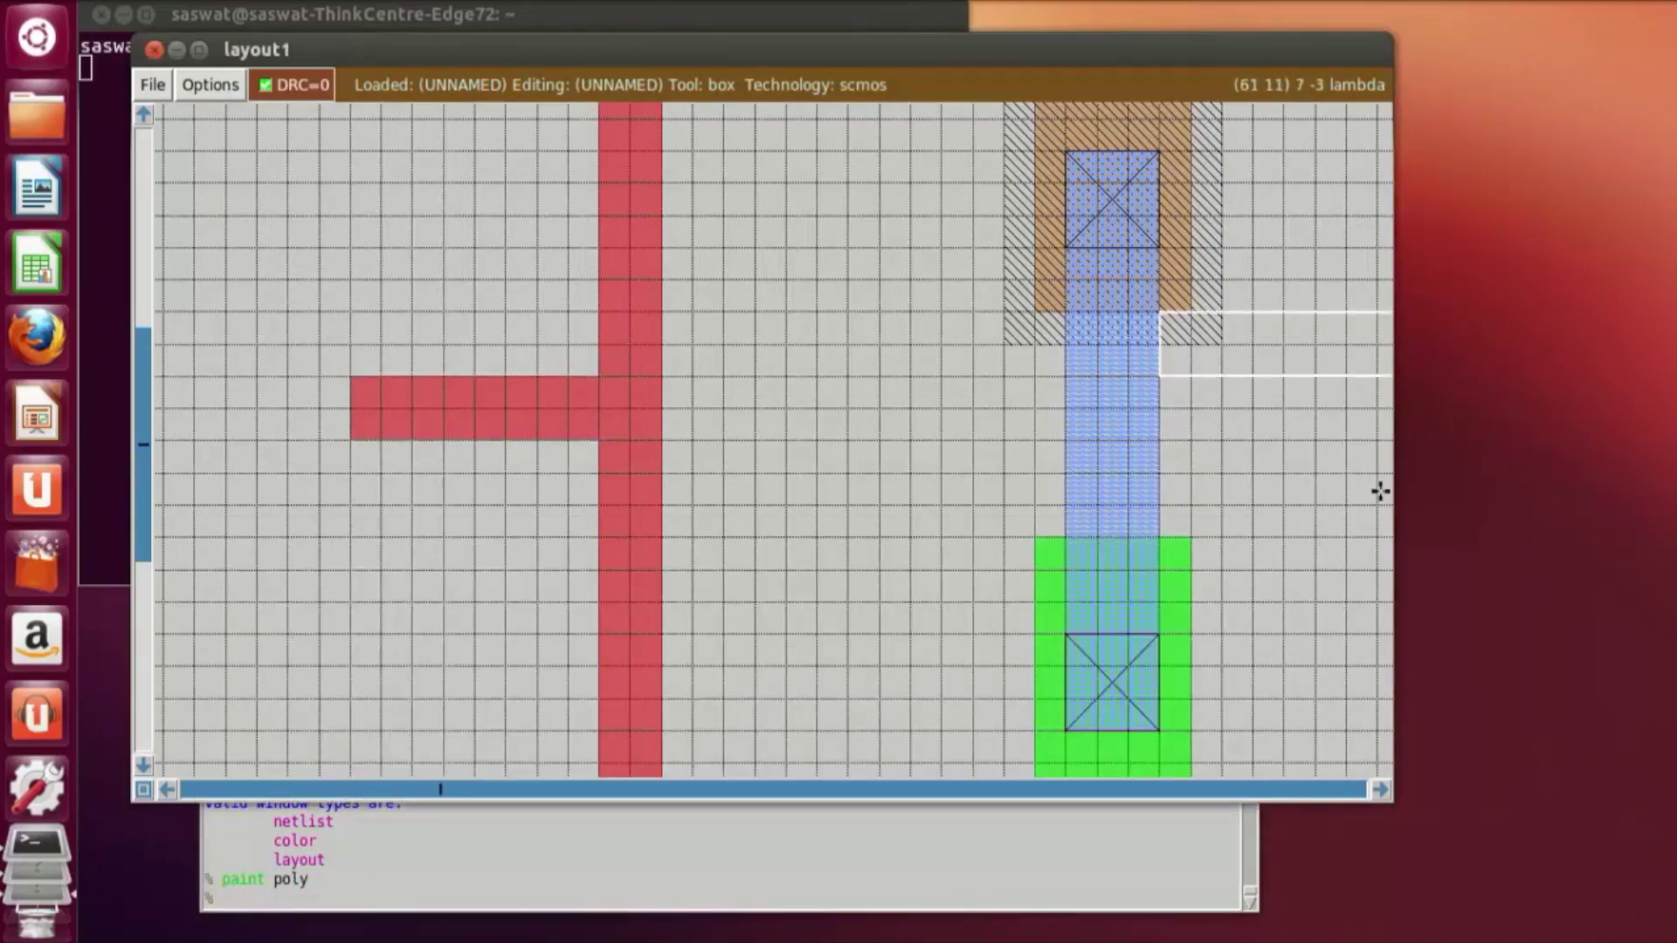
{"action": "left_click", "coordinate": [1380, 790]}
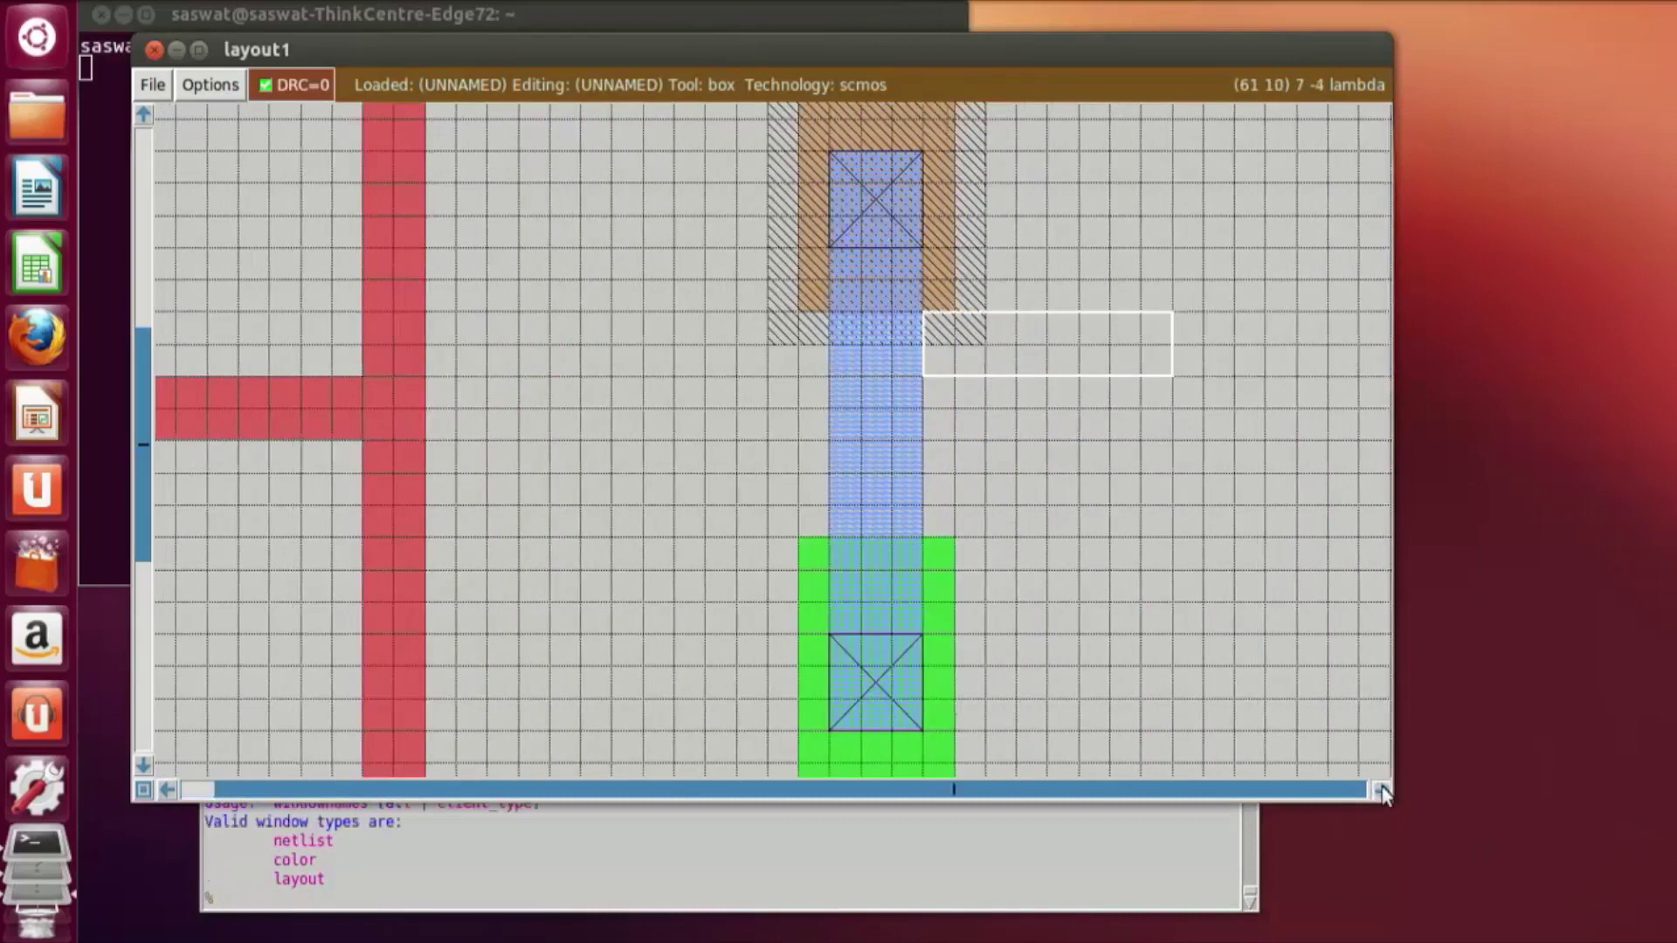
{"action": "left_click", "coordinate": [1380, 790]}
{"action": "left_click", "coordinate": [812, 426]}
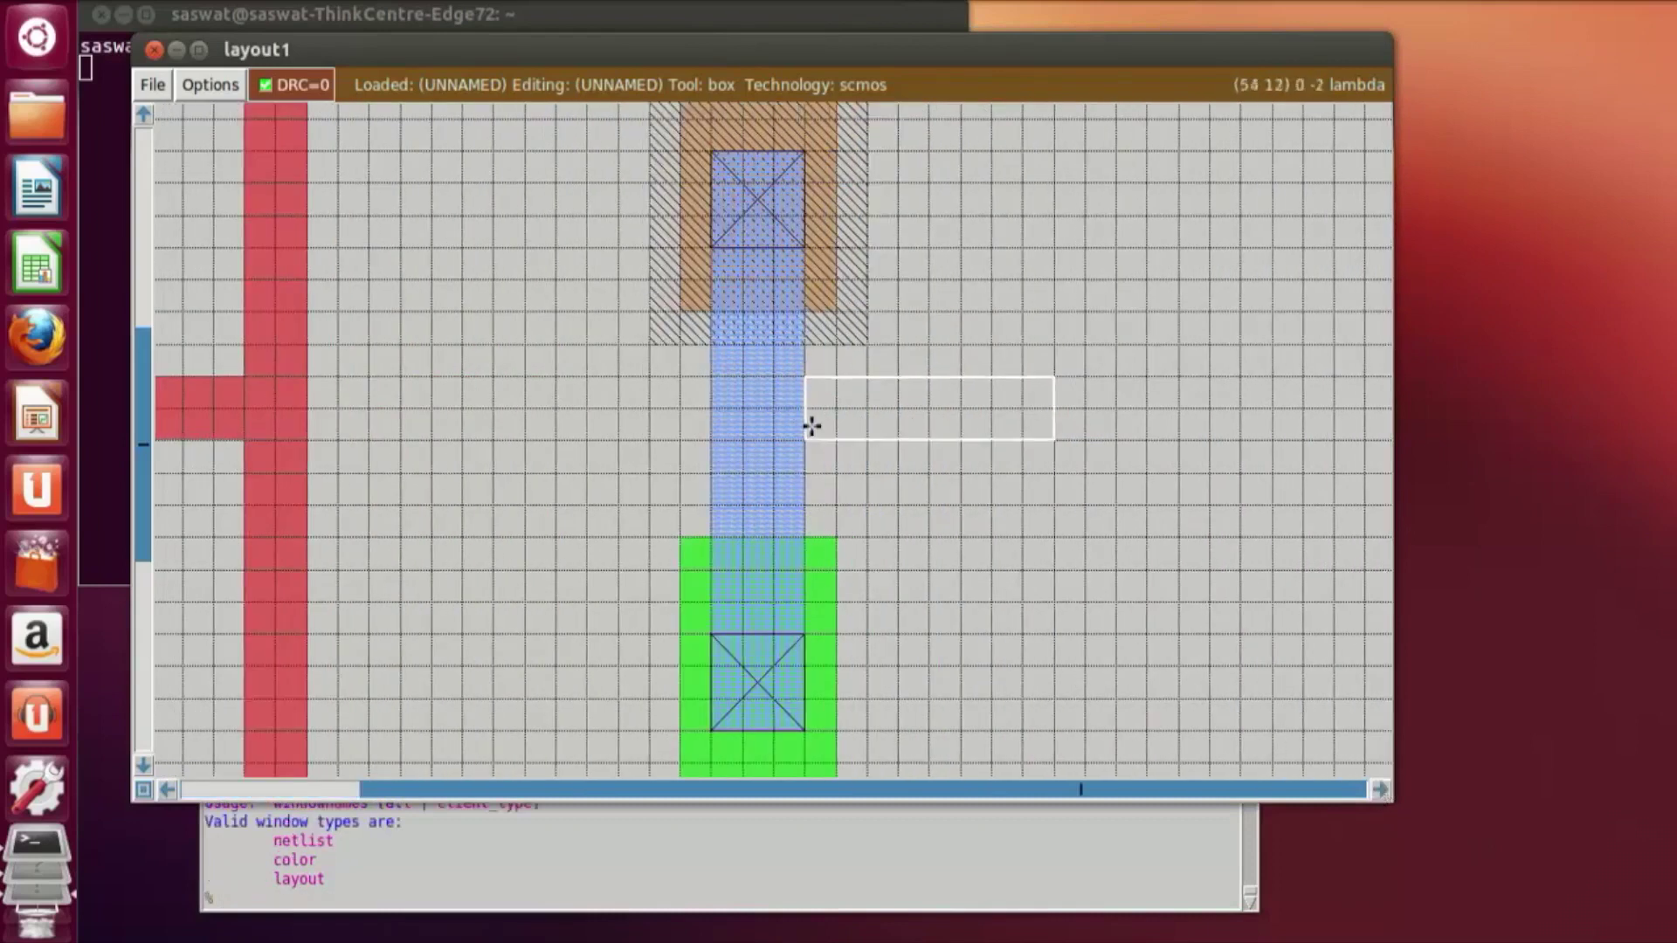
{"action": "left_click", "coordinate": [803, 451]}
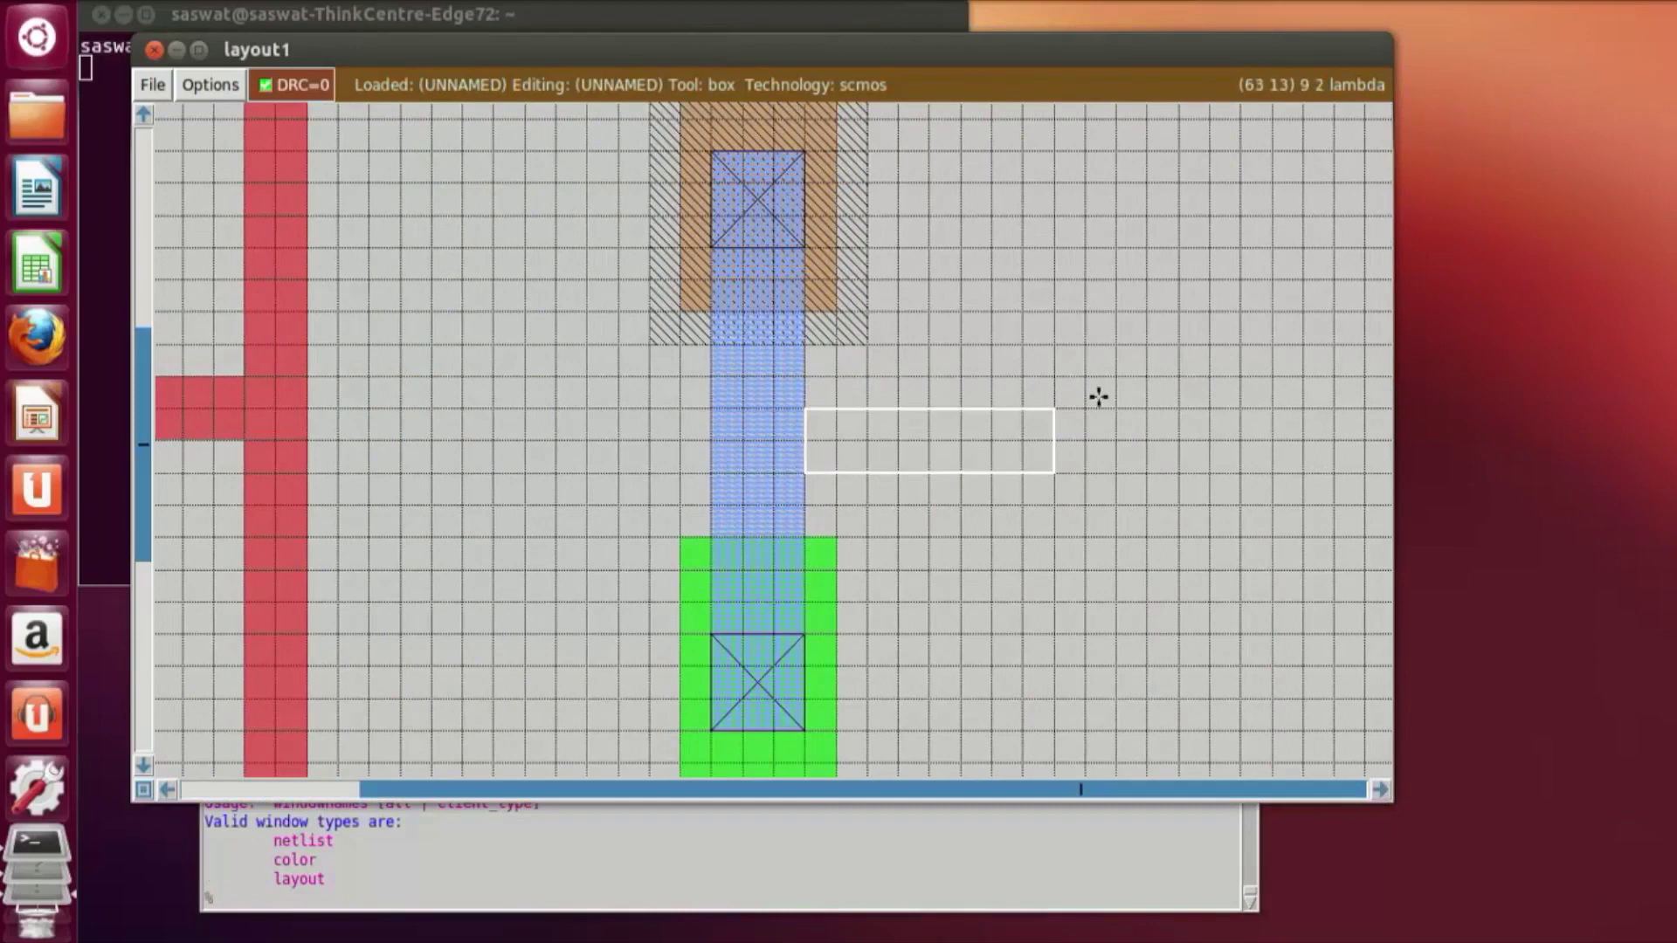
{"action": "right_click", "coordinate": [1055, 389]}
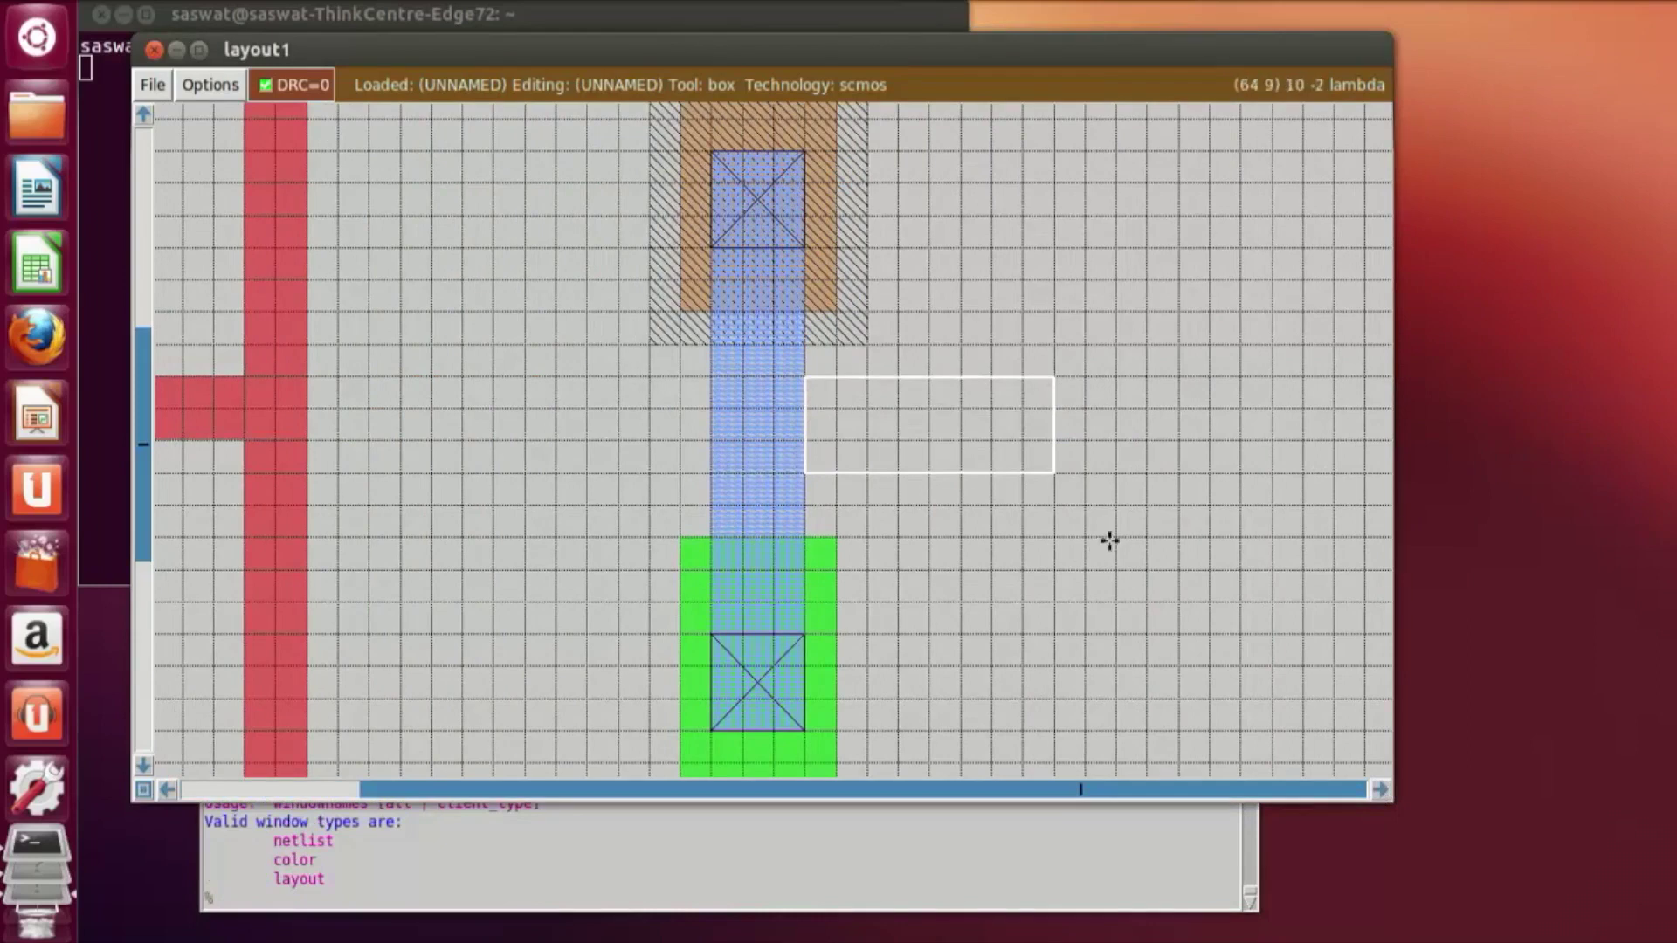
{"action": "right_click", "coordinate": [1116, 386]}
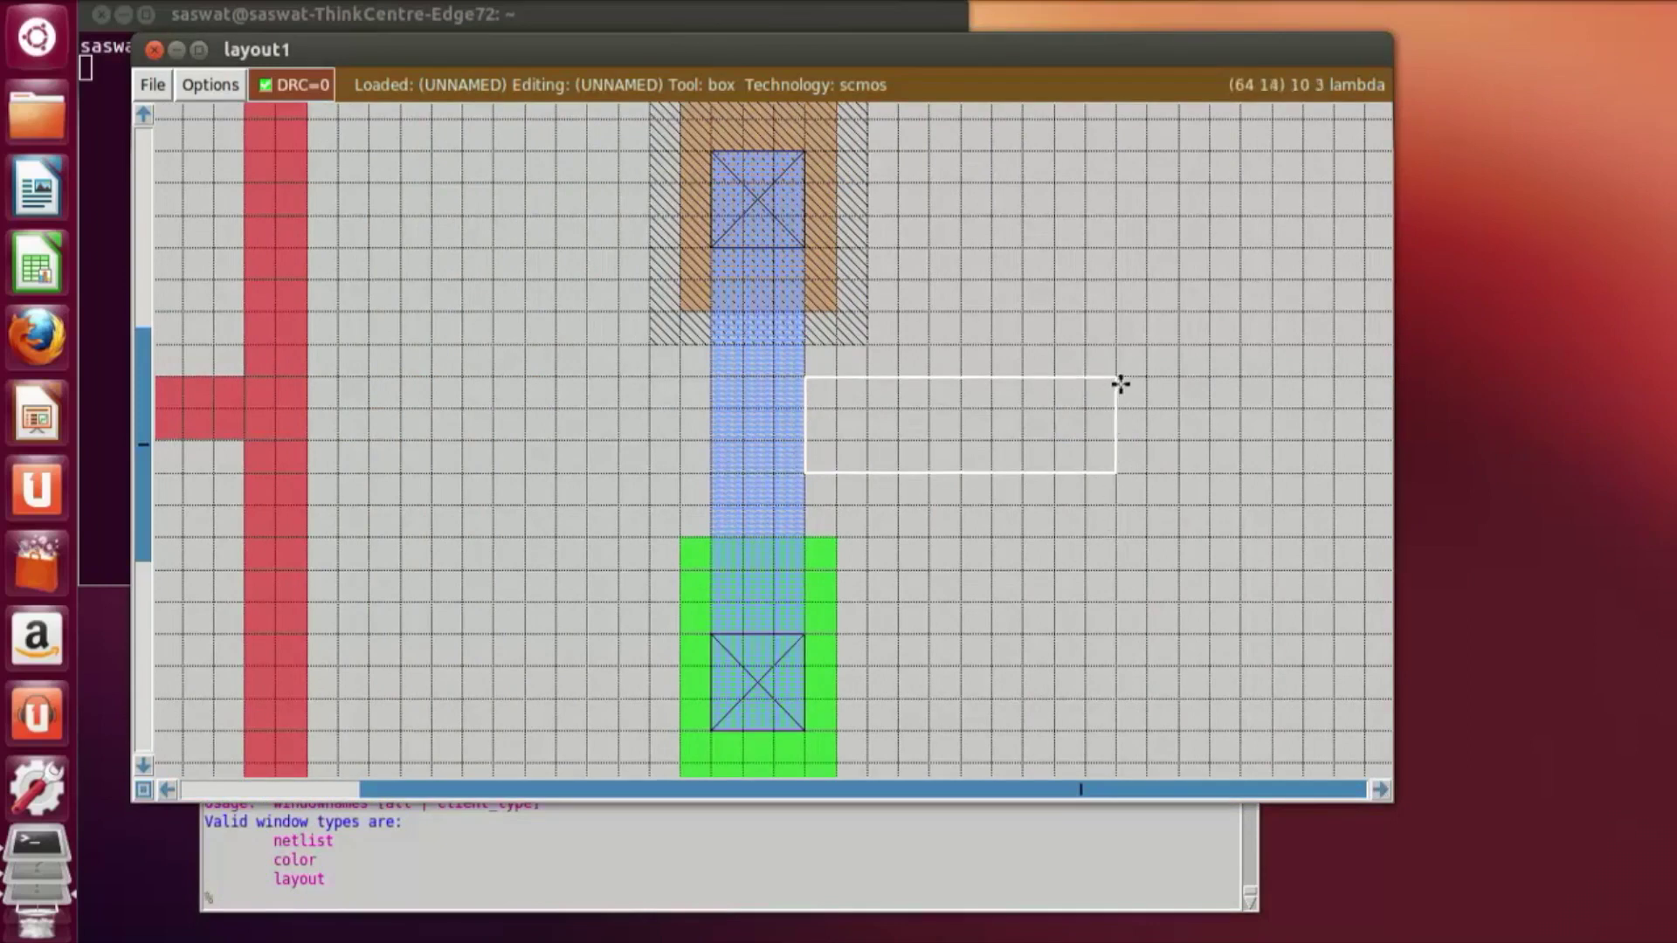
{"action": "left_click", "coordinate": [740, 898]}
{"action": "type", "text": "paint m1"}
{"action": "key", "text": "Return"}
Step: Add the label IN near the middle of the horizontal polysilicon input strip
{"action": "left_click", "coordinate": [1295, 486]}
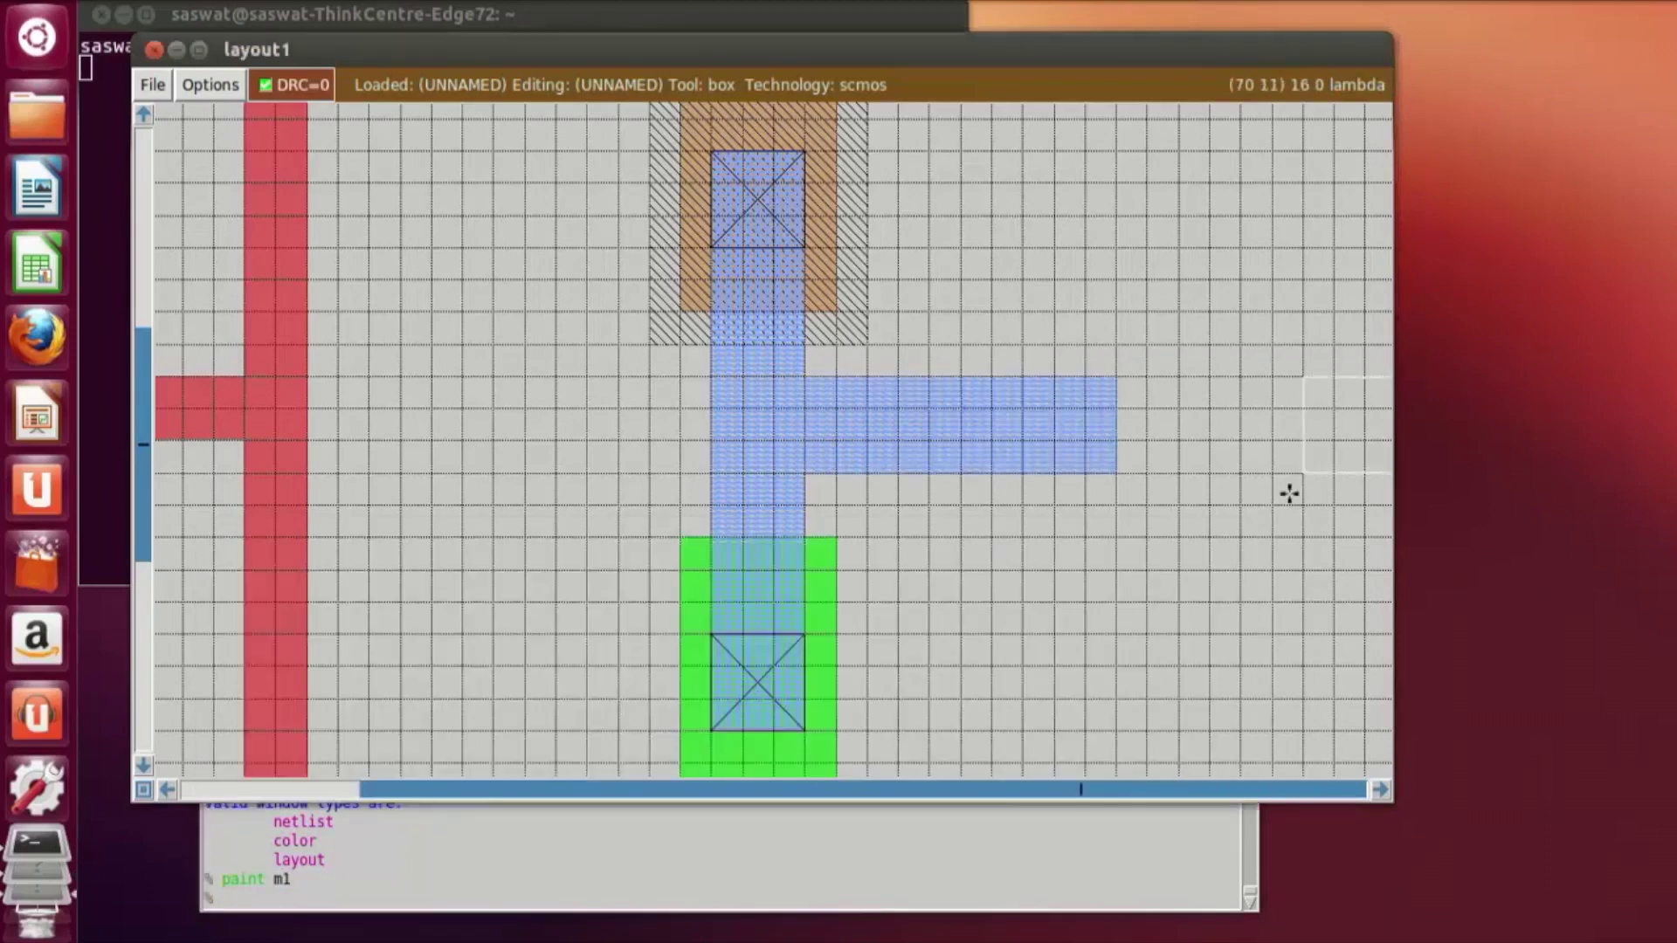
{"action": "left_click", "coordinate": [166, 790]}
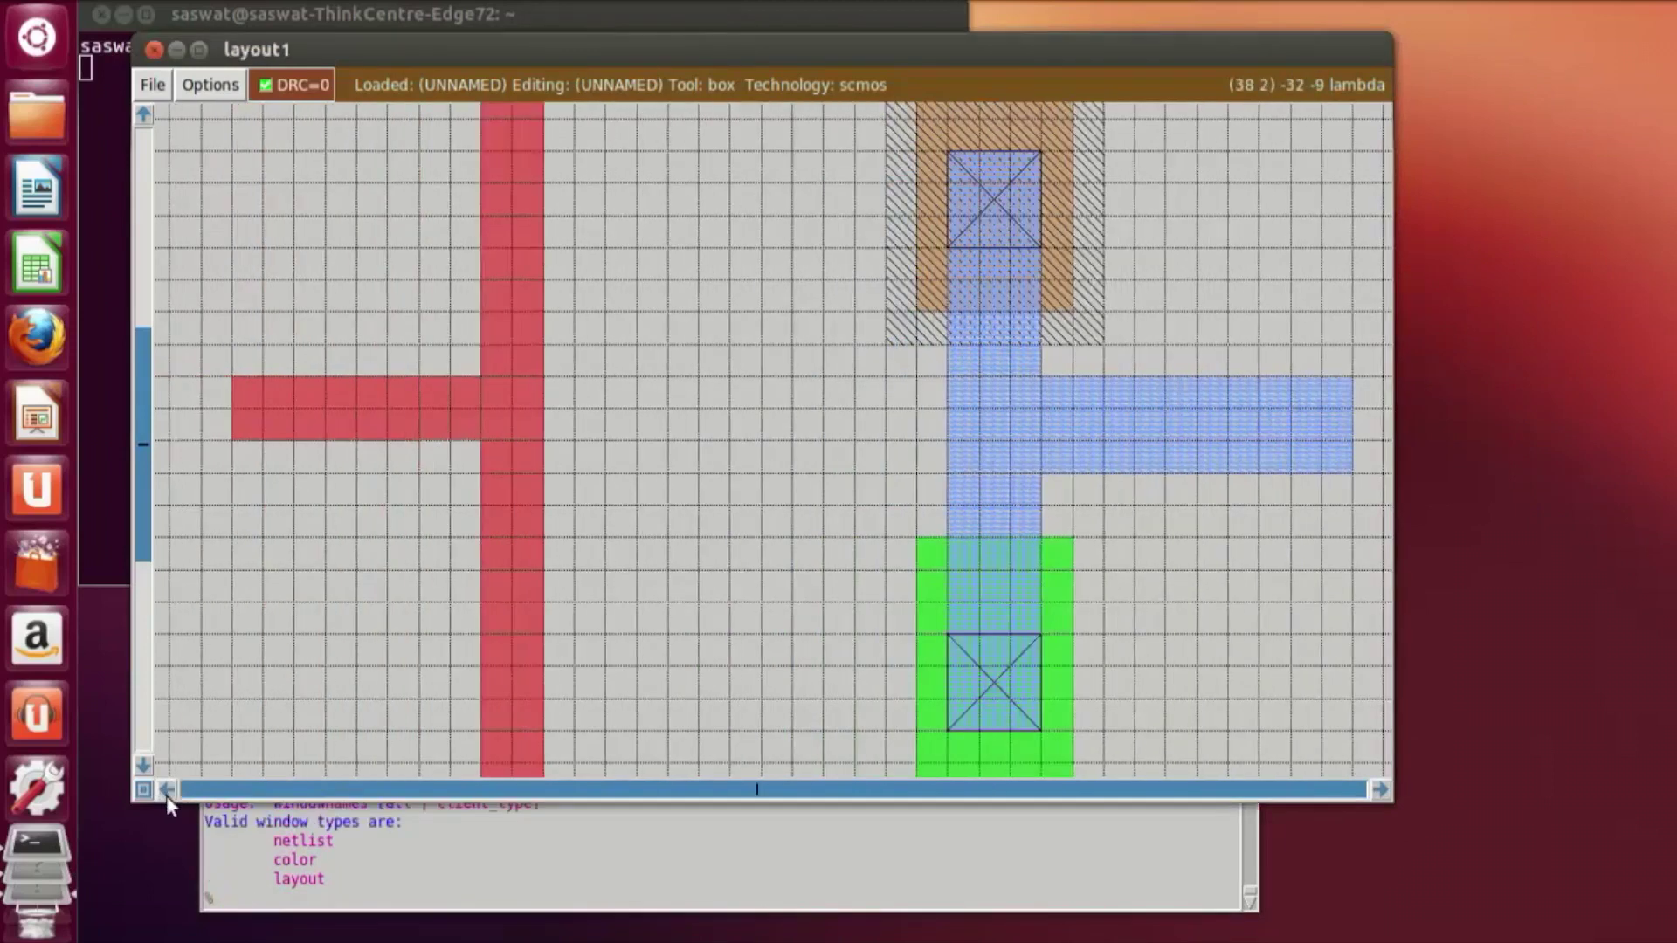
{"action": "left_click", "coordinate": [167, 791]}
{"action": "left_click", "coordinate": [552, 390]}
{"action": "right_click", "coordinate": [655, 404]}
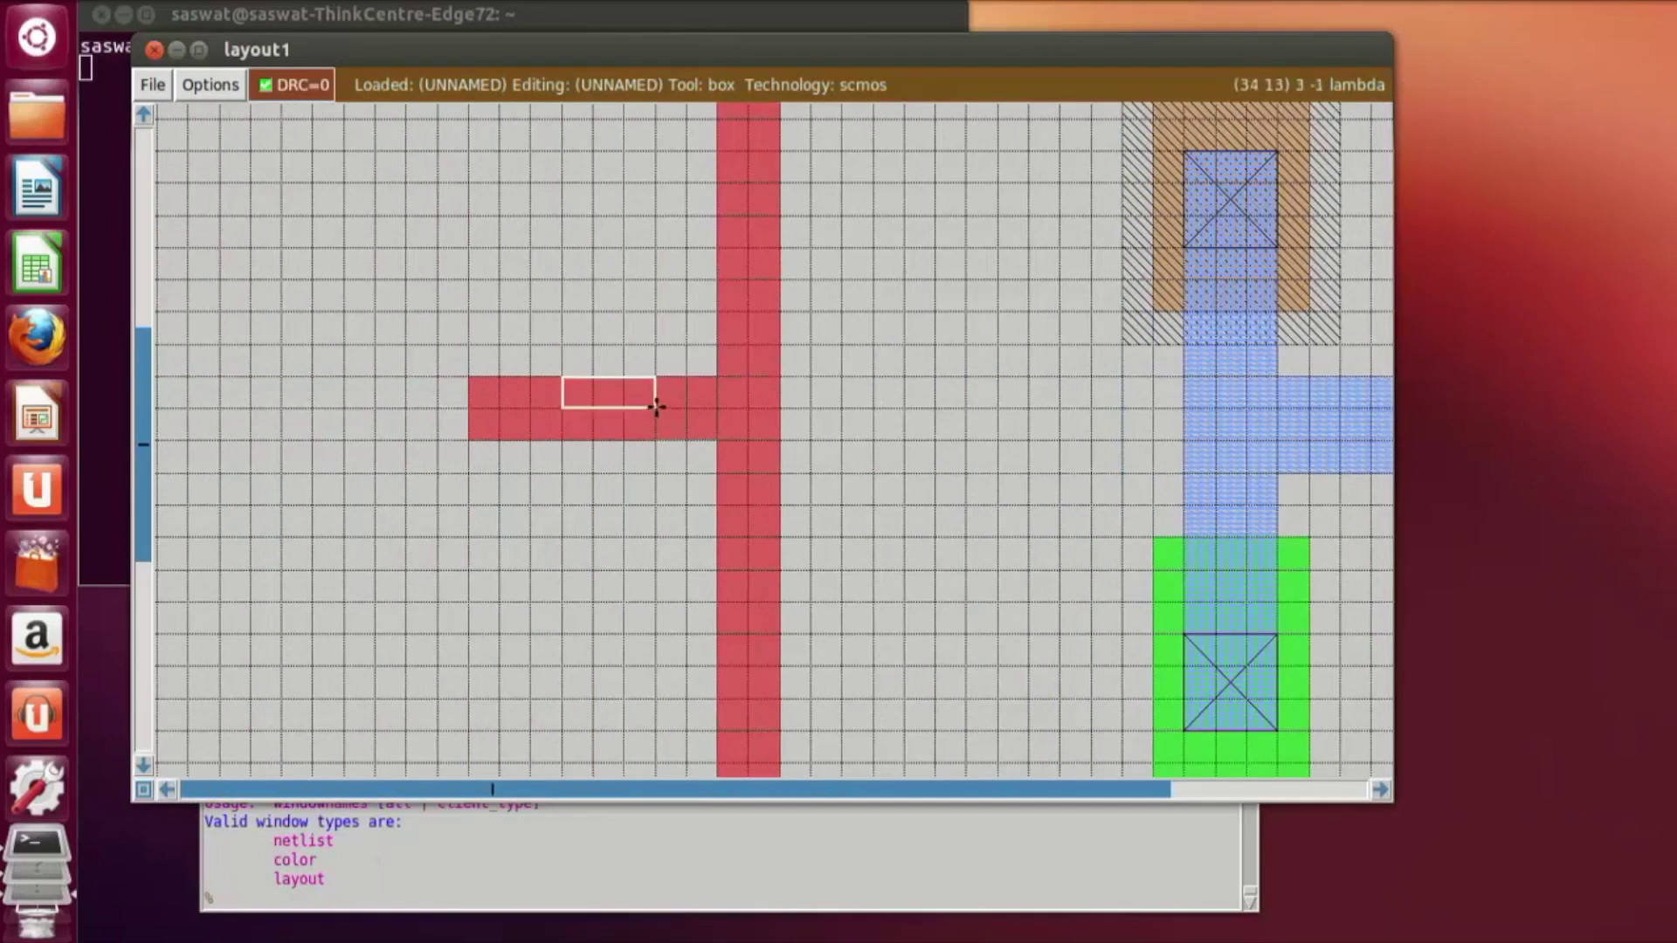
{"action": "right_click", "coordinate": [562, 406]}
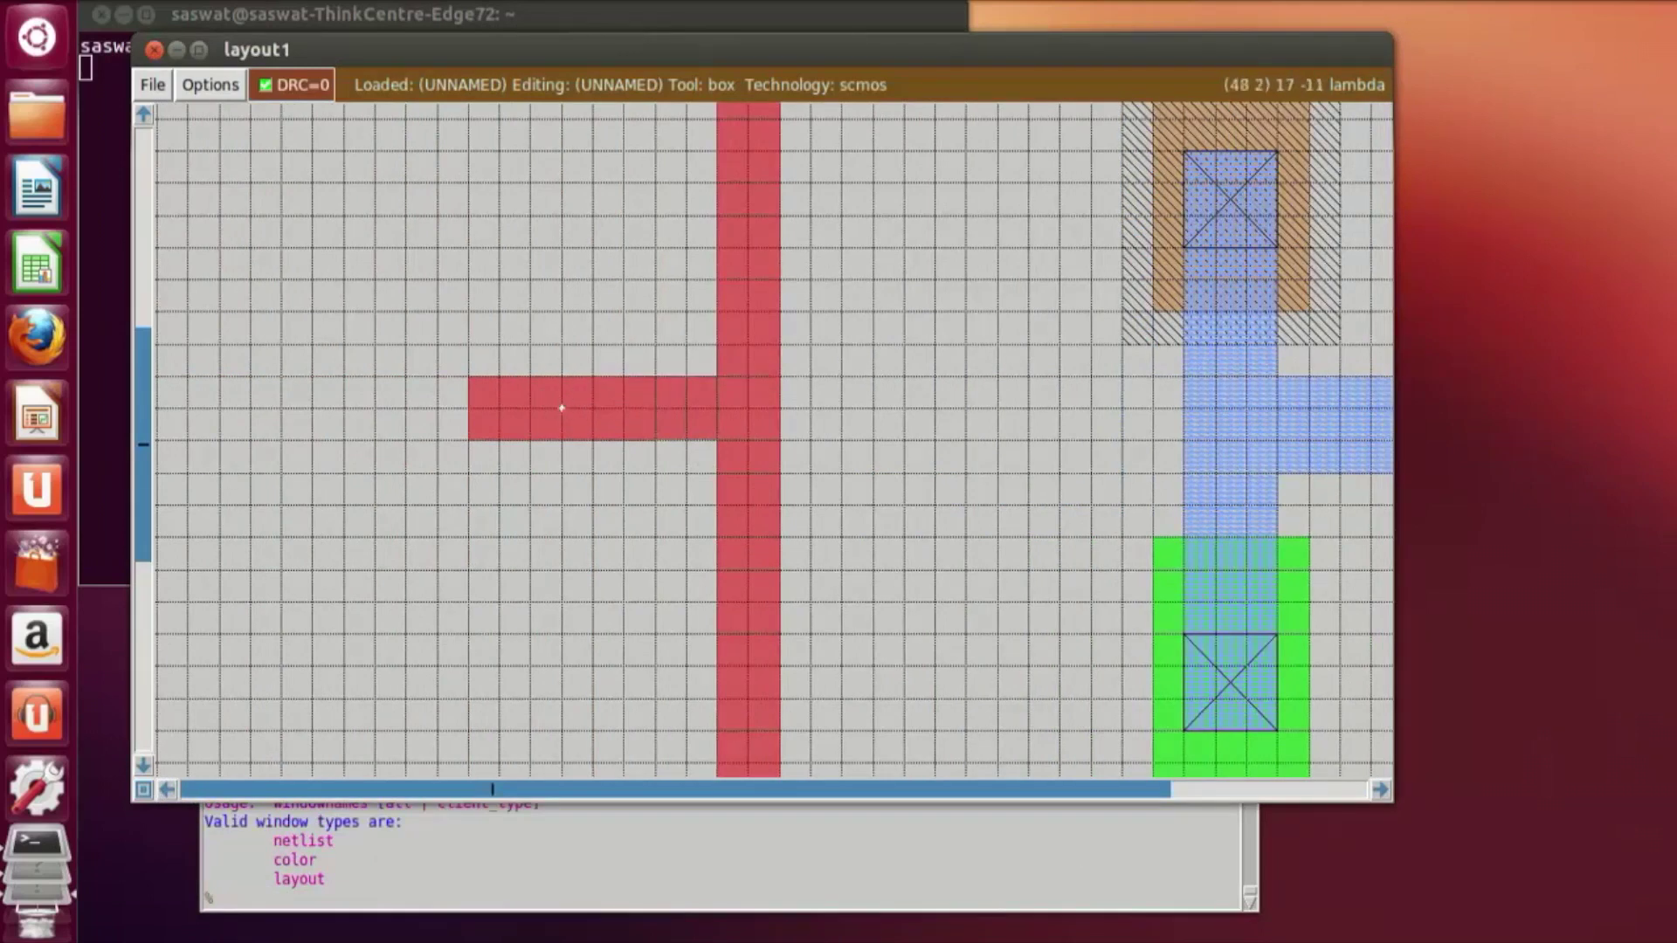
{"action": "left_click", "coordinate": [437, 906]}
{"action": "type", "text": "label"}
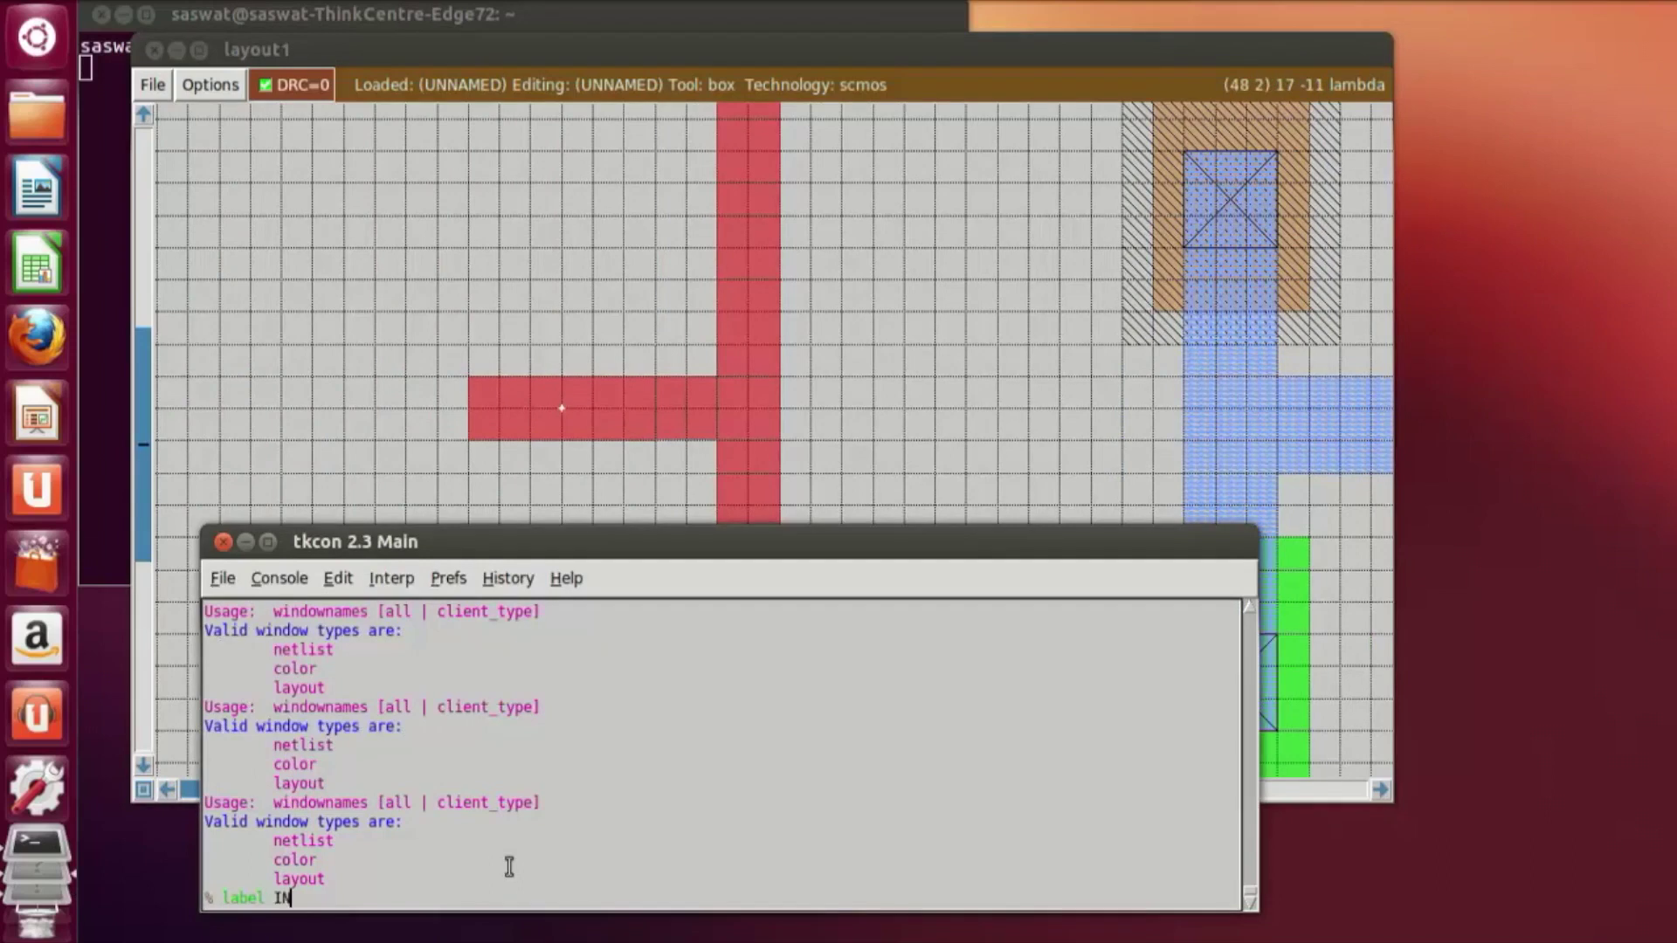
{"action": "type", "text": " IN"}
{"action": "key", "text": "Return"}
Step: Add the label OUT on the horizontal metal1 output strip
{"action": "left_click", "coordinate": [1091, 474]}
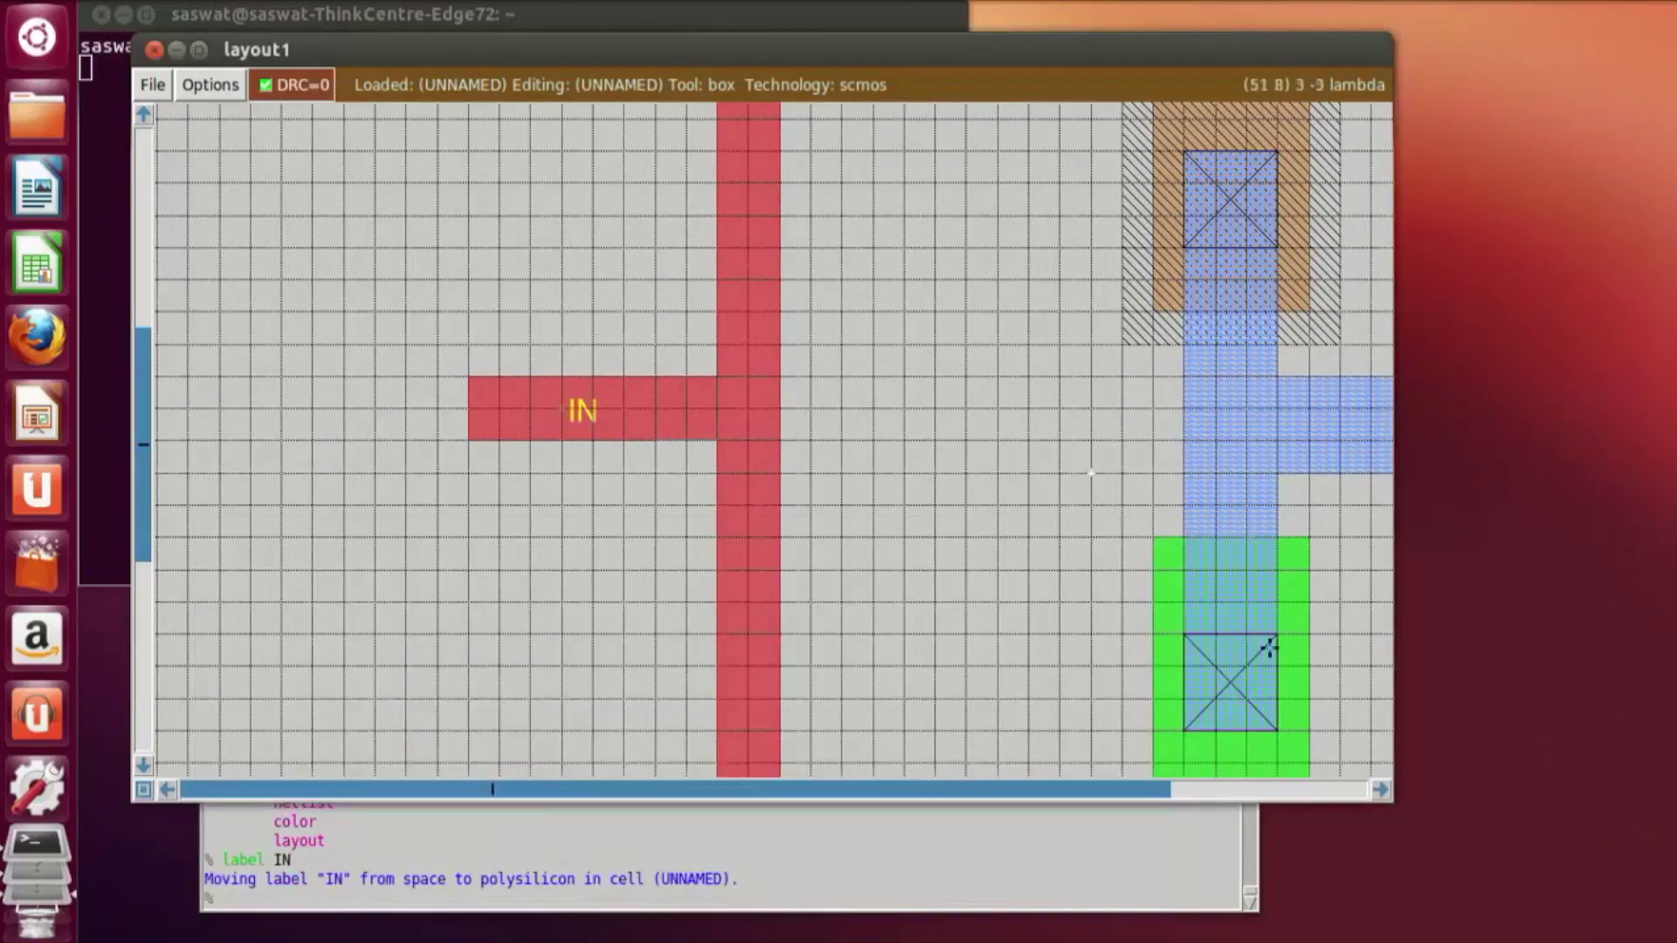
{"action": "left_click", "coordinate": [1376, 790]}
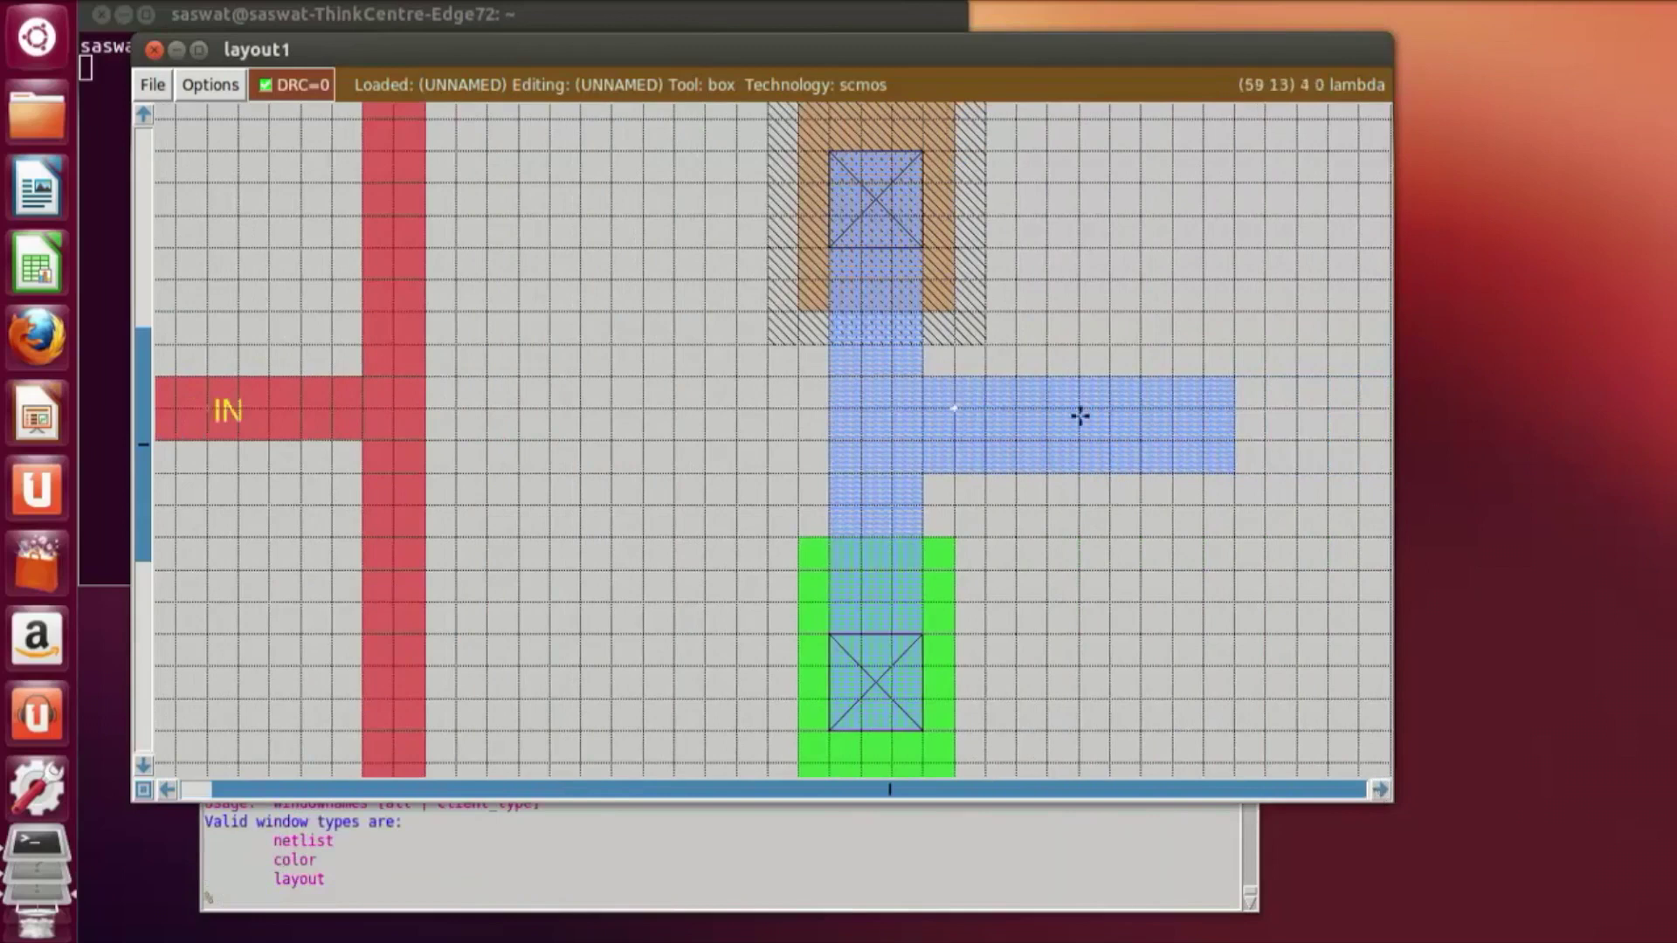
{"action": "left_click", "coordinate": [1004, 385]}
{"action": "right_click", "coordinate": [1100, 411]}
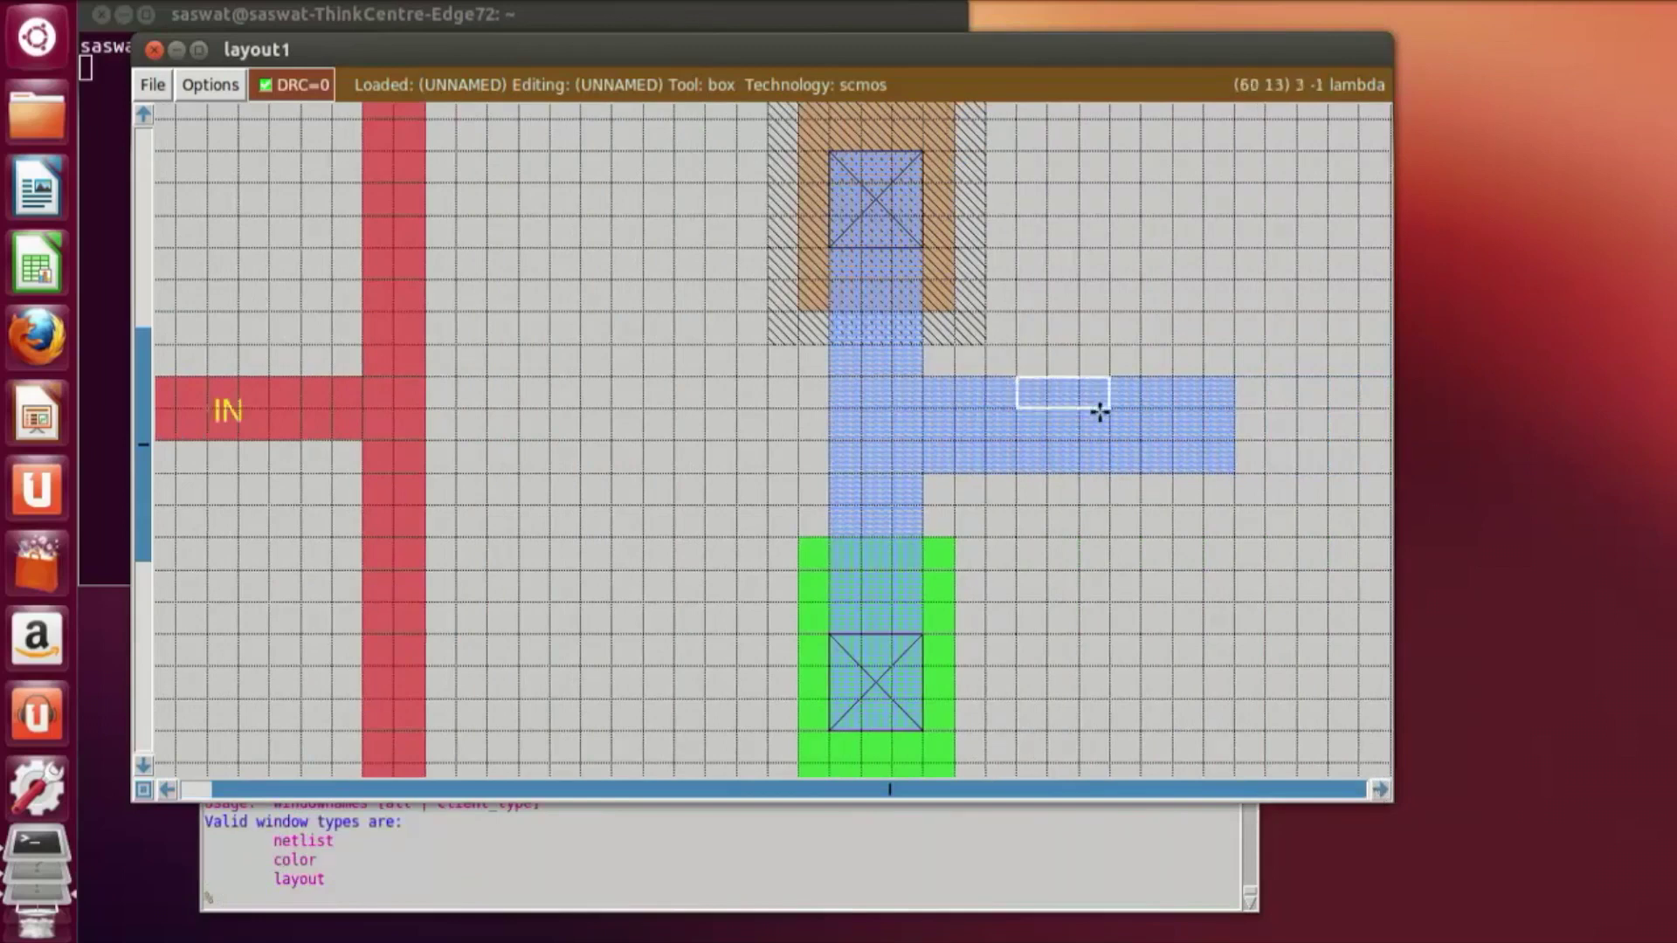
{"action": "right_click", "coordinate": [1017, 403]}
{"action": "left_click", "coordinate": [838, 904]}
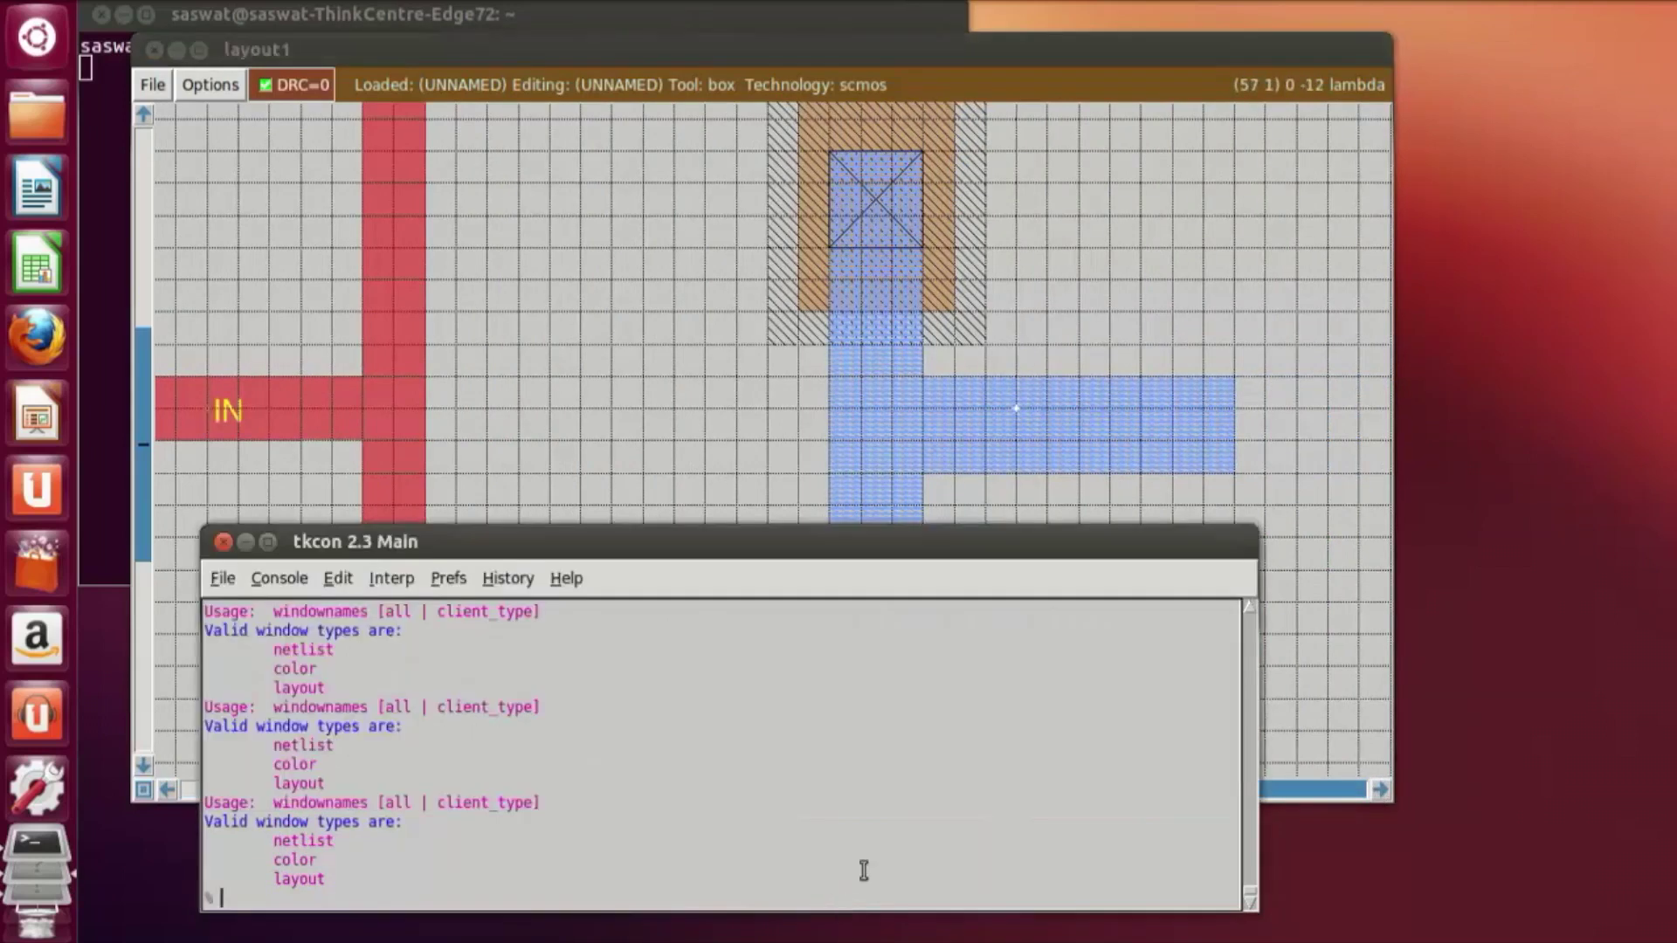
{"action": "type", "text": "label OUT"}
{"action": "key", "text": "Return"}
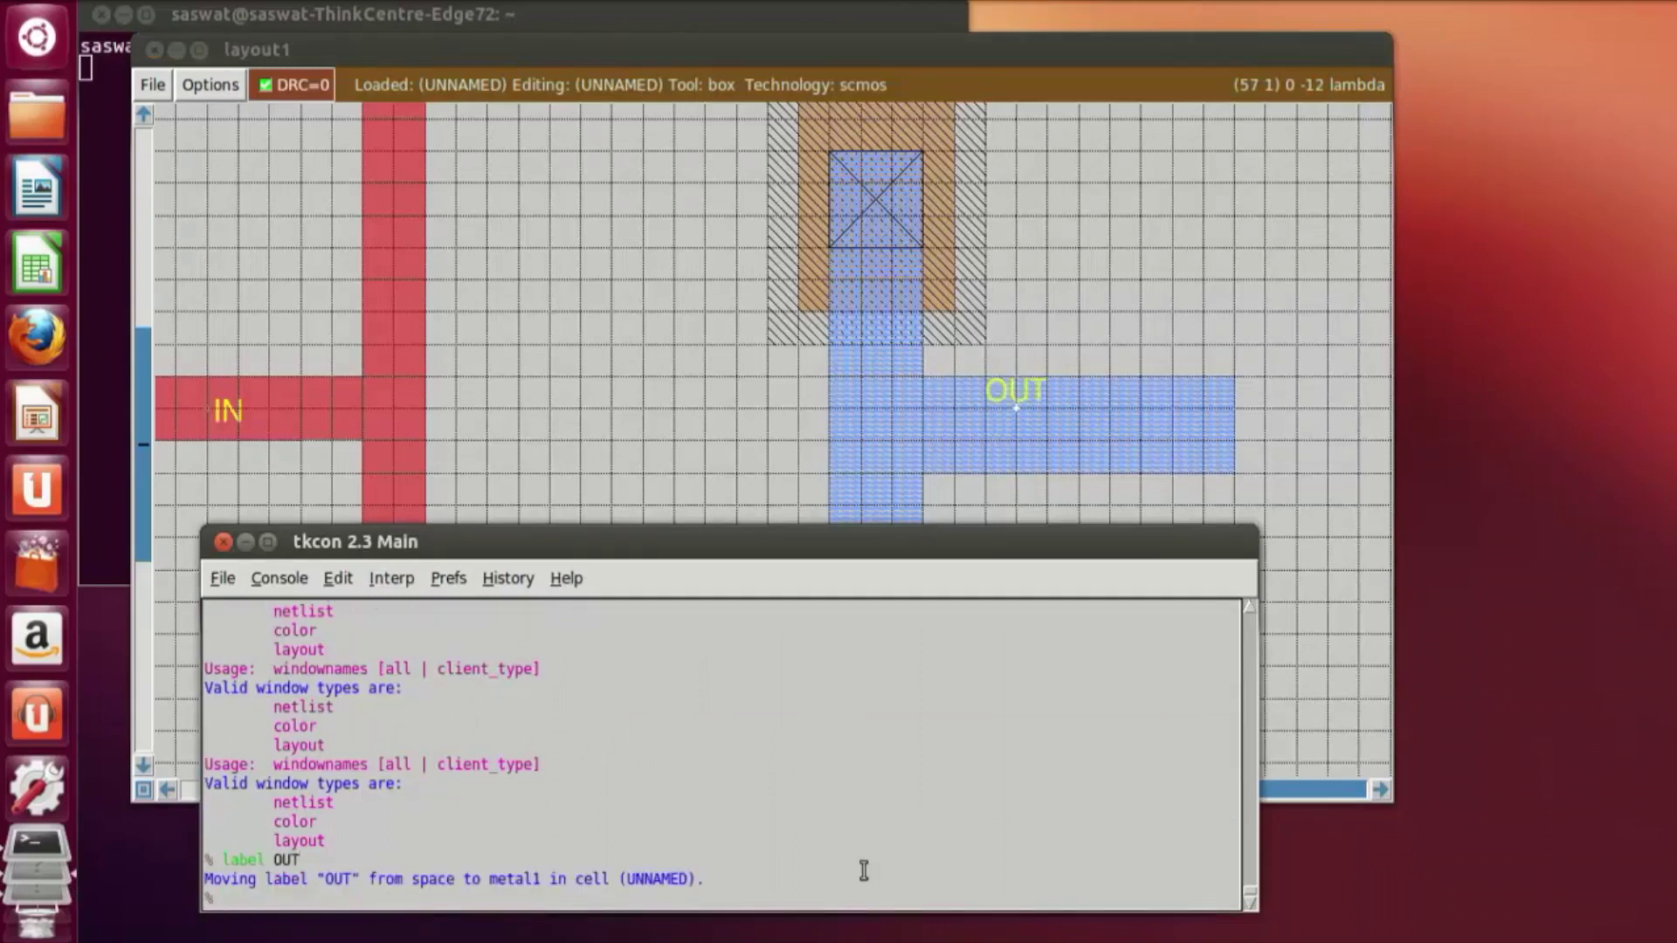
Step: Examine the whole inverter layout, including the gates, diffusions, contacts, and the IN and OUT strips
{"action": "left_click", "coordinate": [705, 408]}
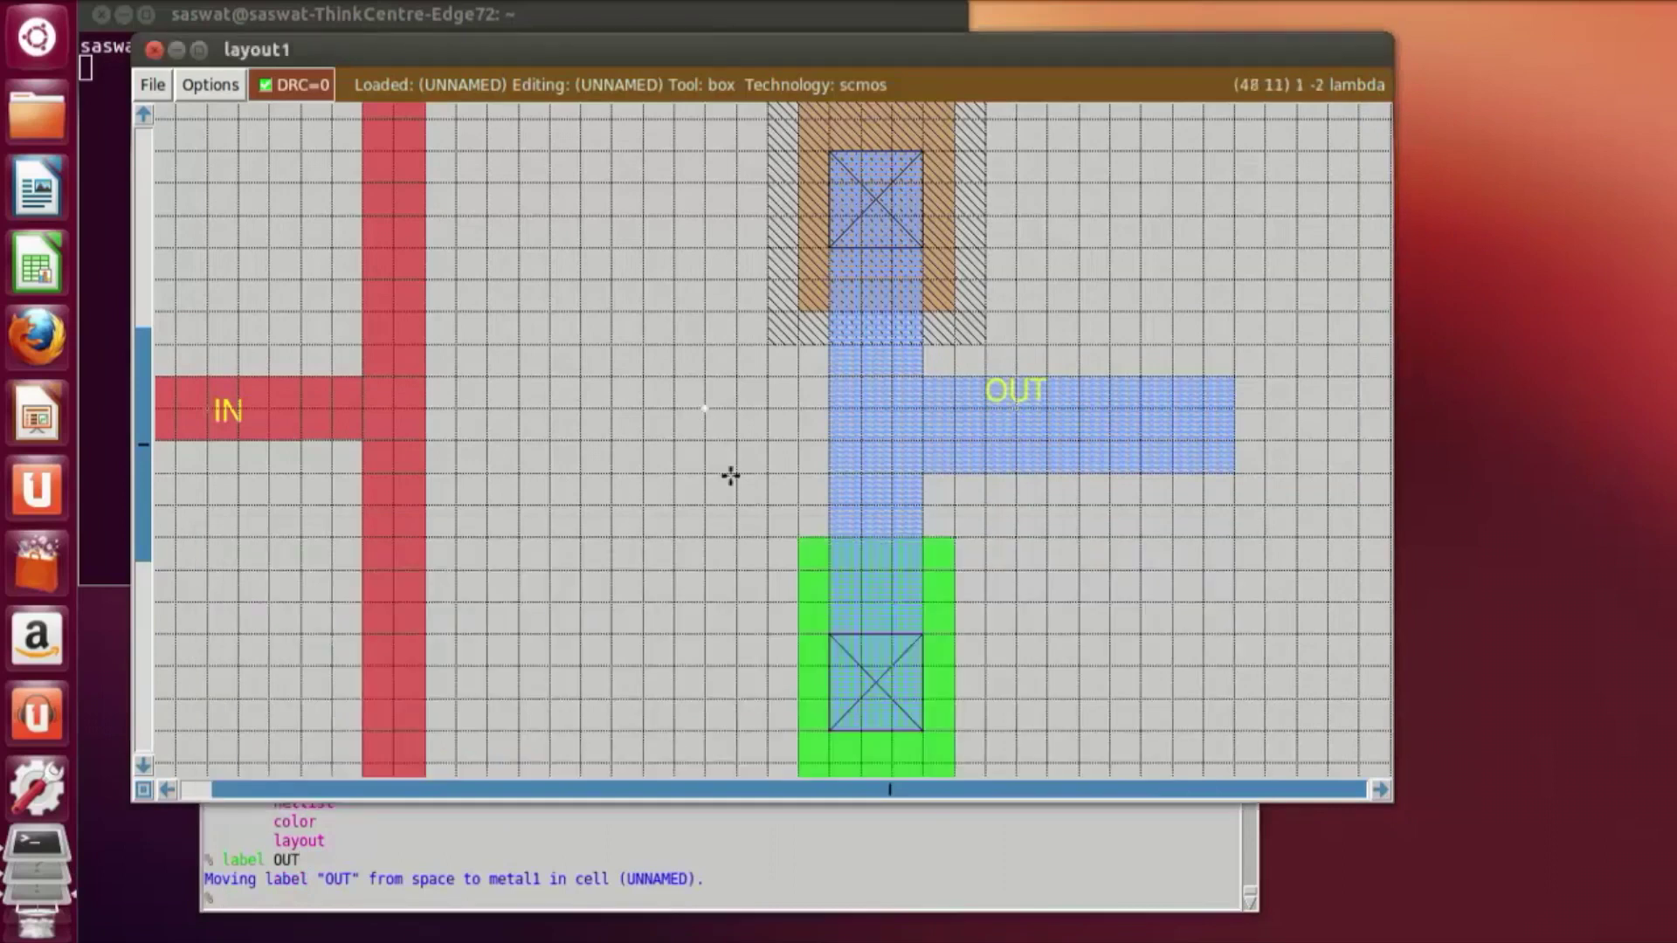
{"action": "key", "text": "shift+z"}
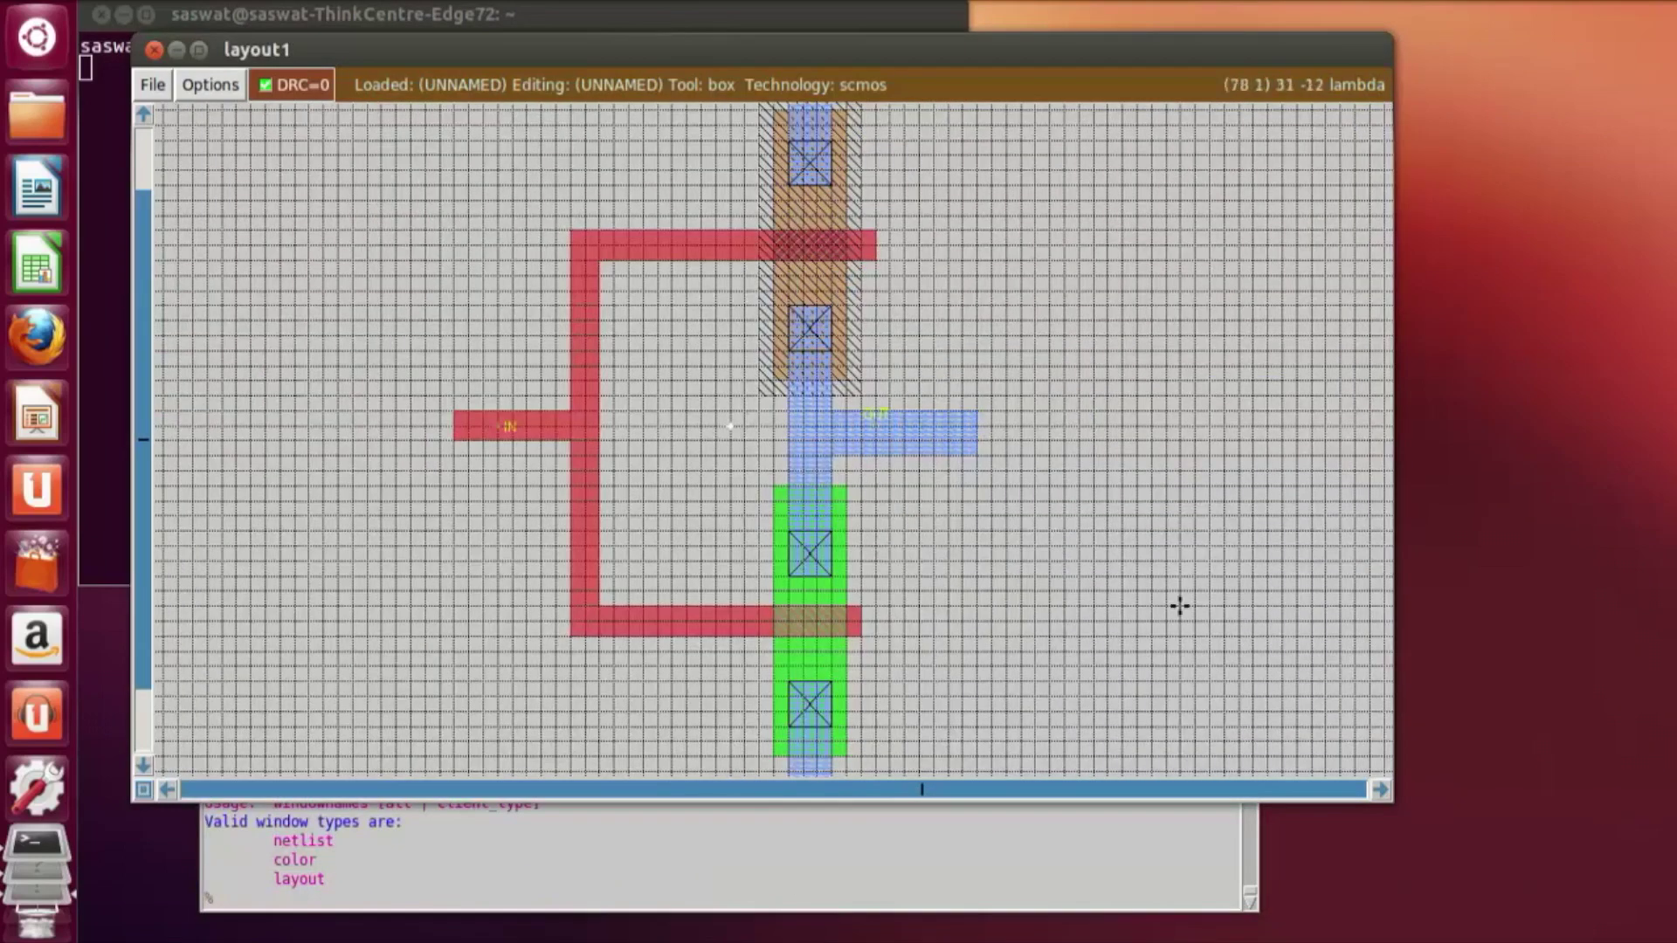
{"action": "scroll", "coordinate": [1184, 605], "scroll_direction": "down", "scroll_amount": 9}
{"action": "scroll", "coordinate": [1188, 604], "scroll_direction": "up", "scroll_amount": 10}
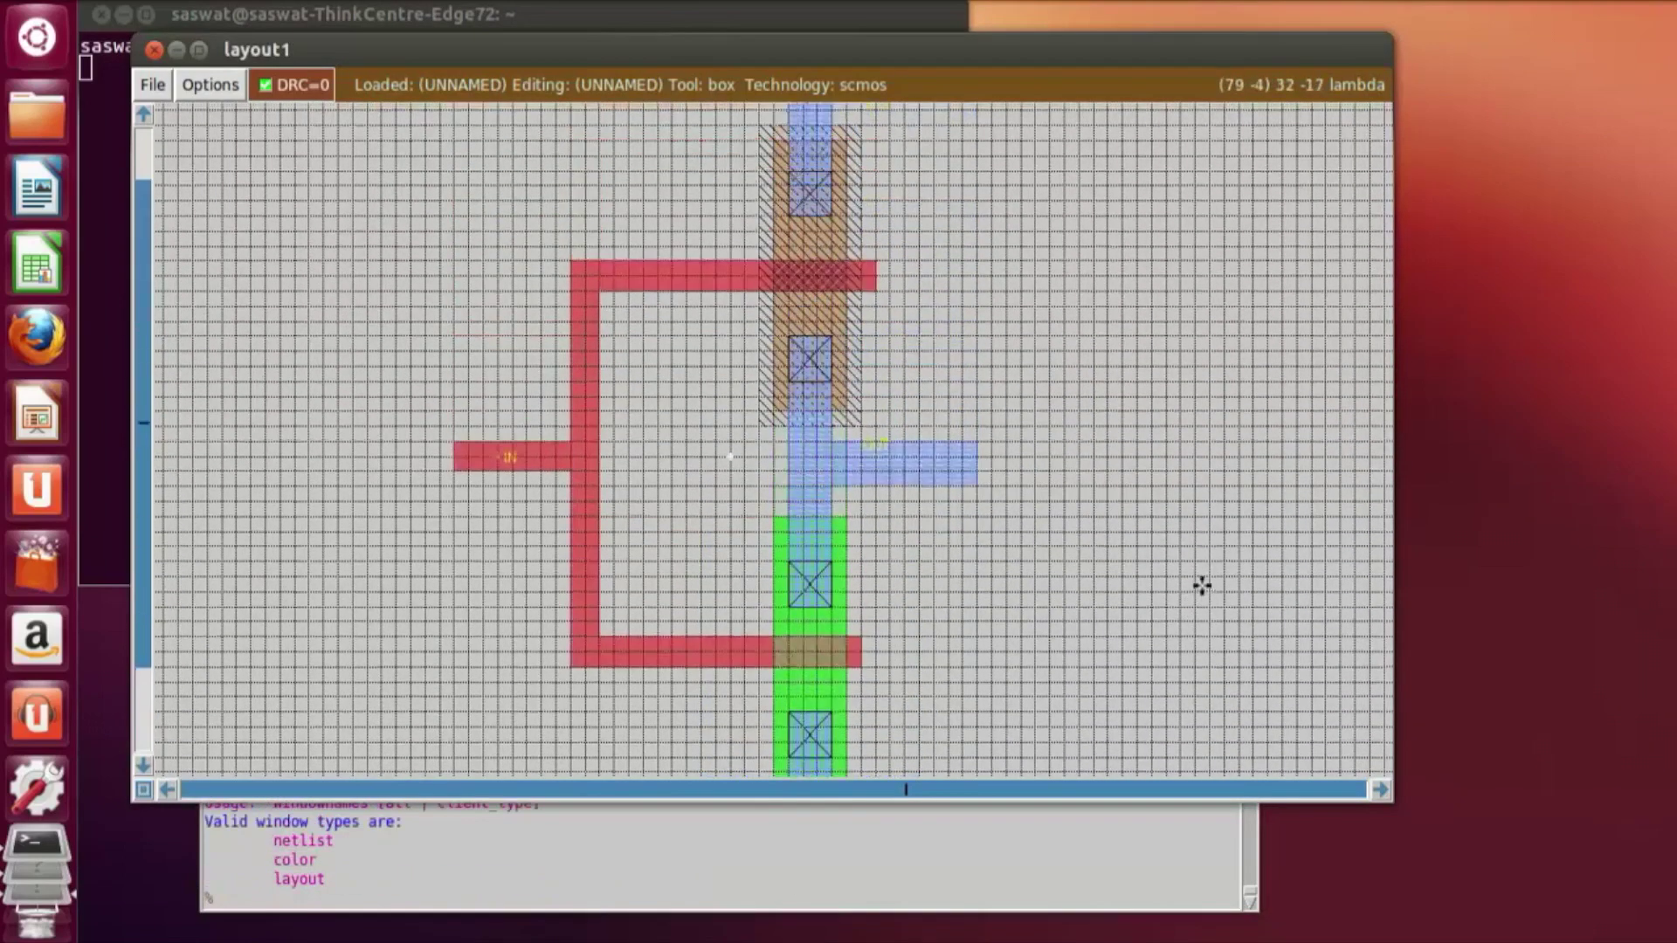
{"action": "scroll", "coordinate": [904, 228], "scroll_direction": "down", "scroll_amount": 8}
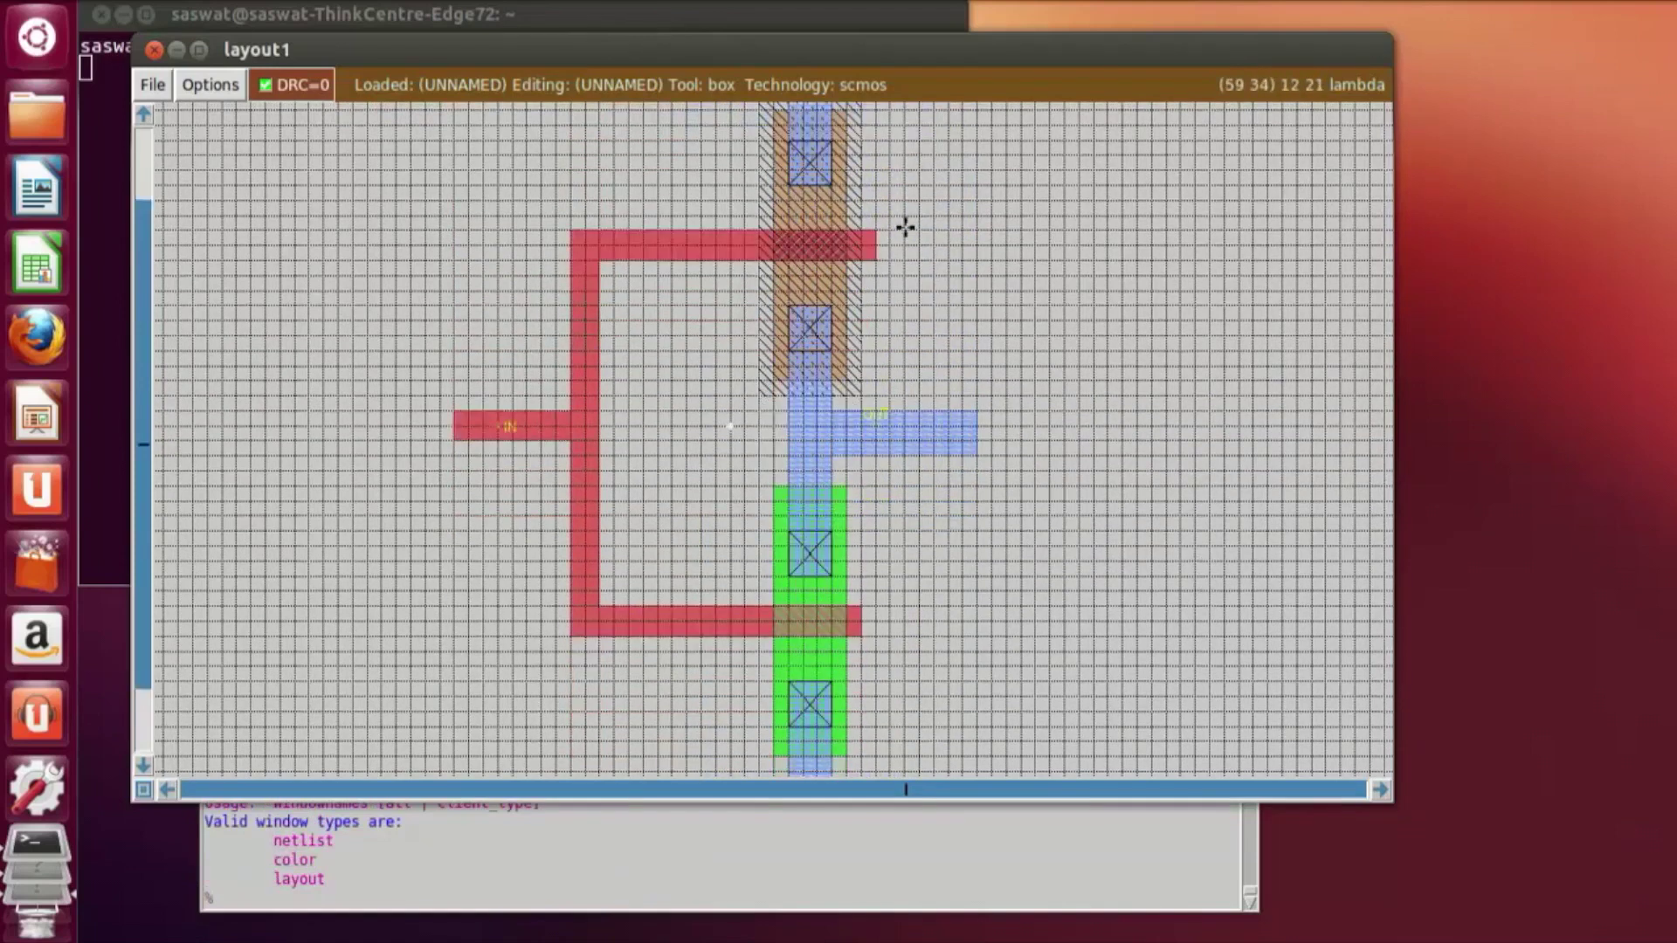
{"action": "scroll", "coordinate": [1023, 514], "scroll_direction": "up", "scroll_amount": 4}
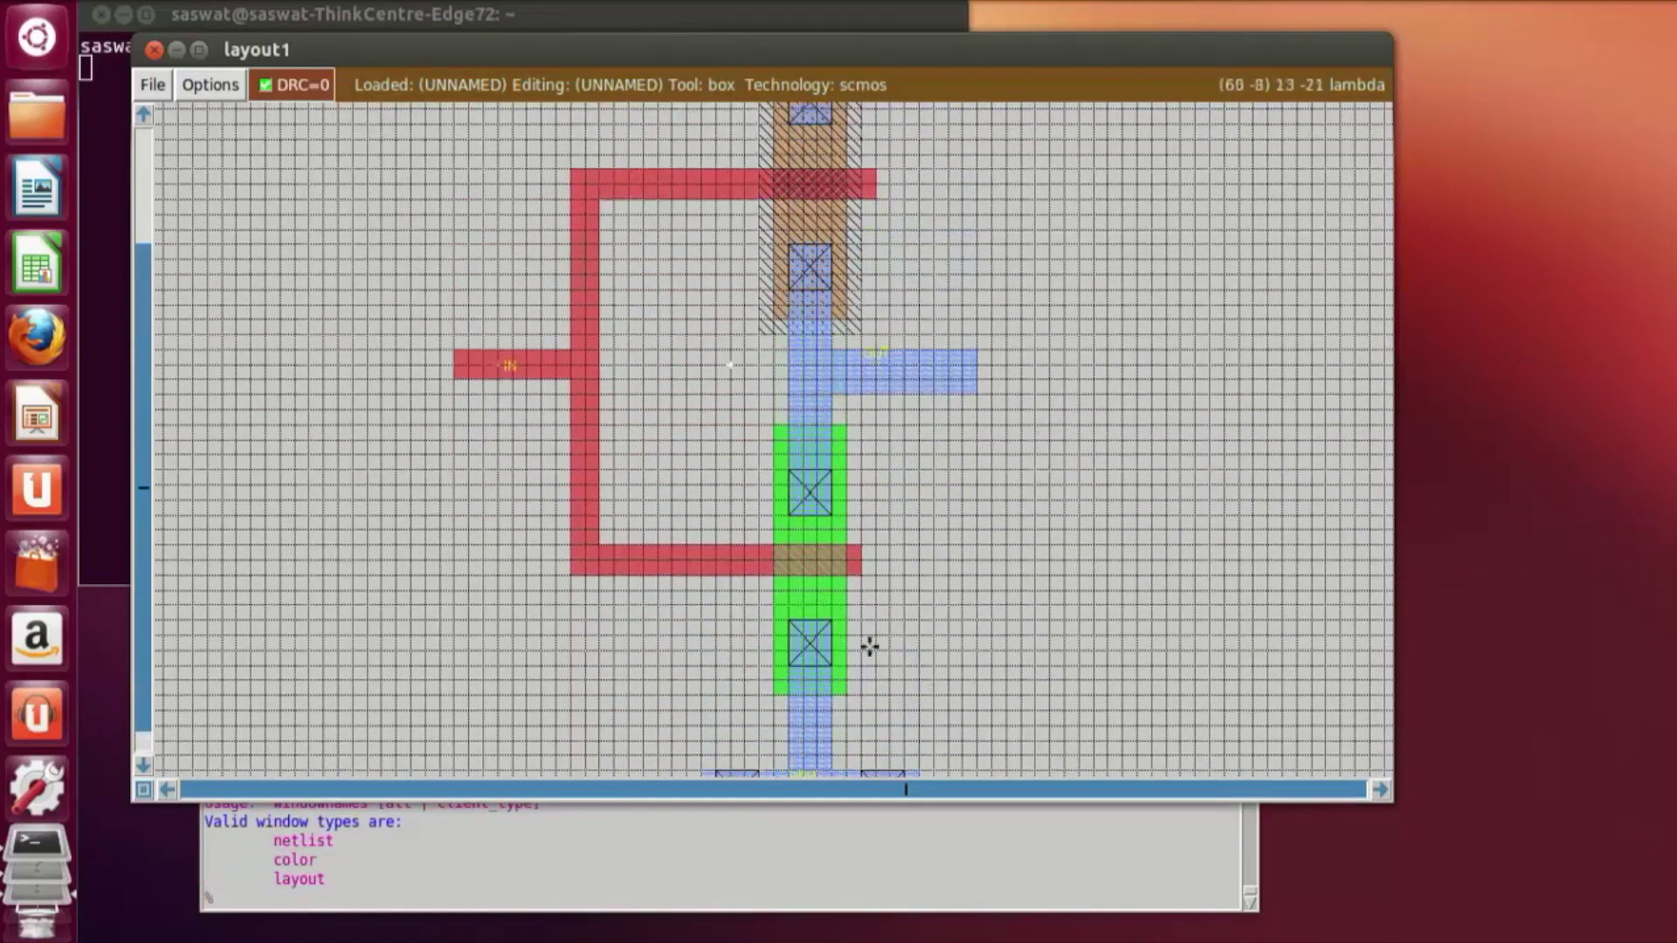
{"action": "scroll", "coordinate": [1083, 524], "scroll_direction": "down", "scroll_amount": 4}
{"action": "scroll", "coordinate": [1004, 559], "scroll_direction": "up", "scroll_amount": 5}
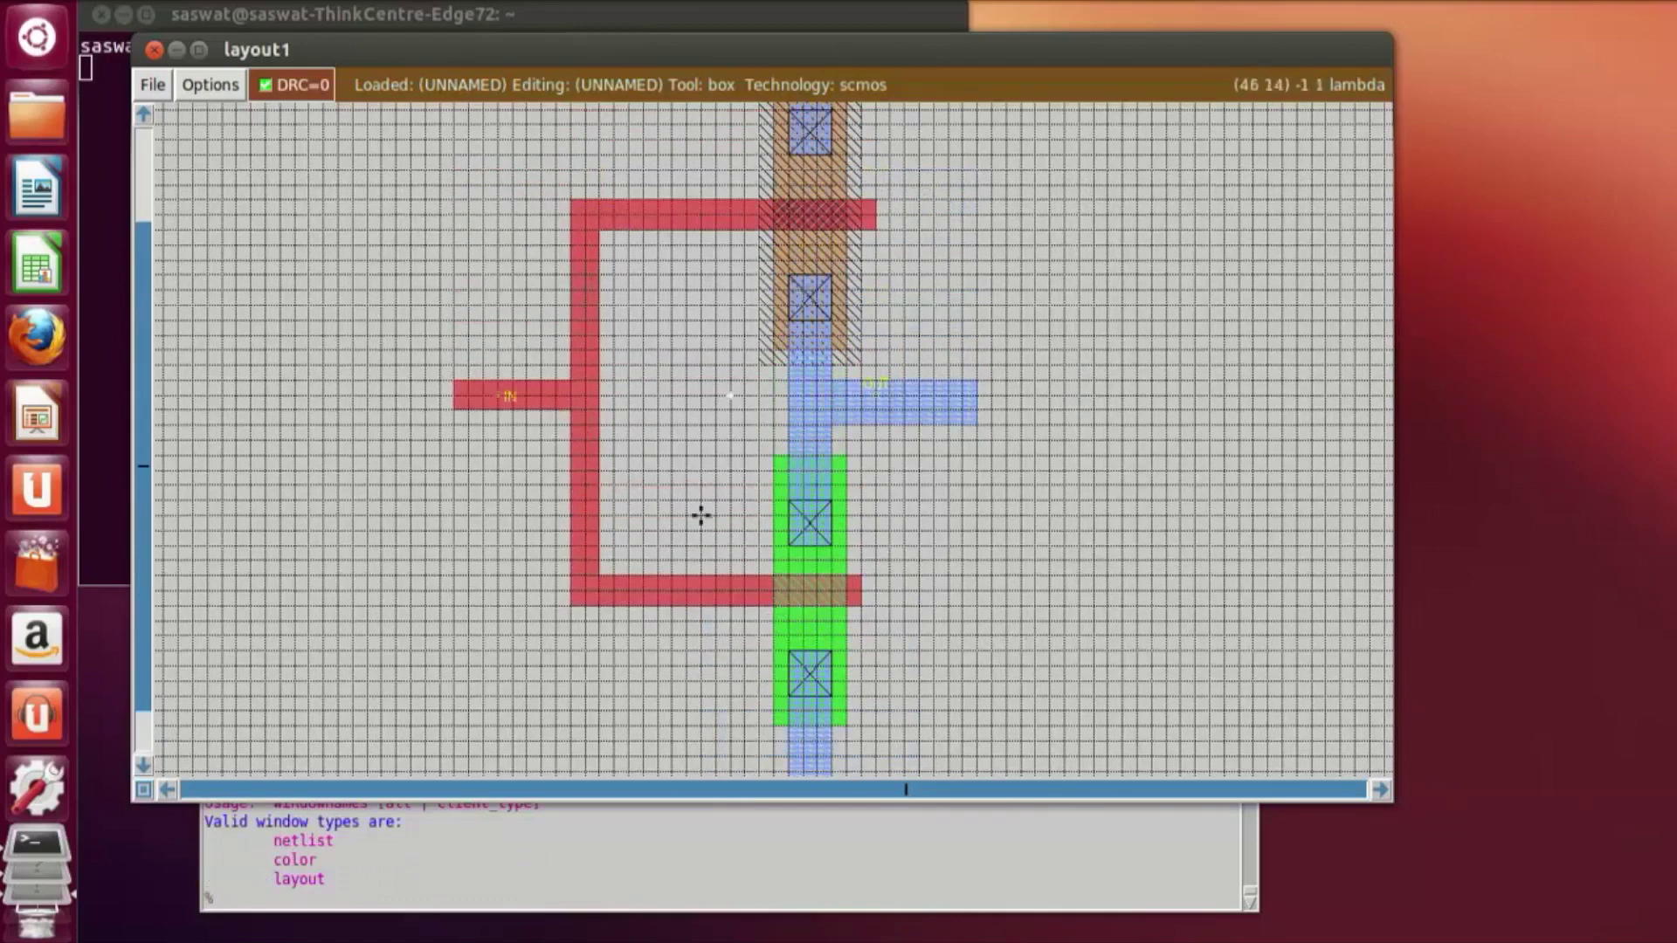
Step: Save the inverter layout as inv3 through the console and check it for design rule errors with drc find
{"action": "scroll", "coordinate": [861, 554], "scroll_direction": "up", "scroll_amount": 4}
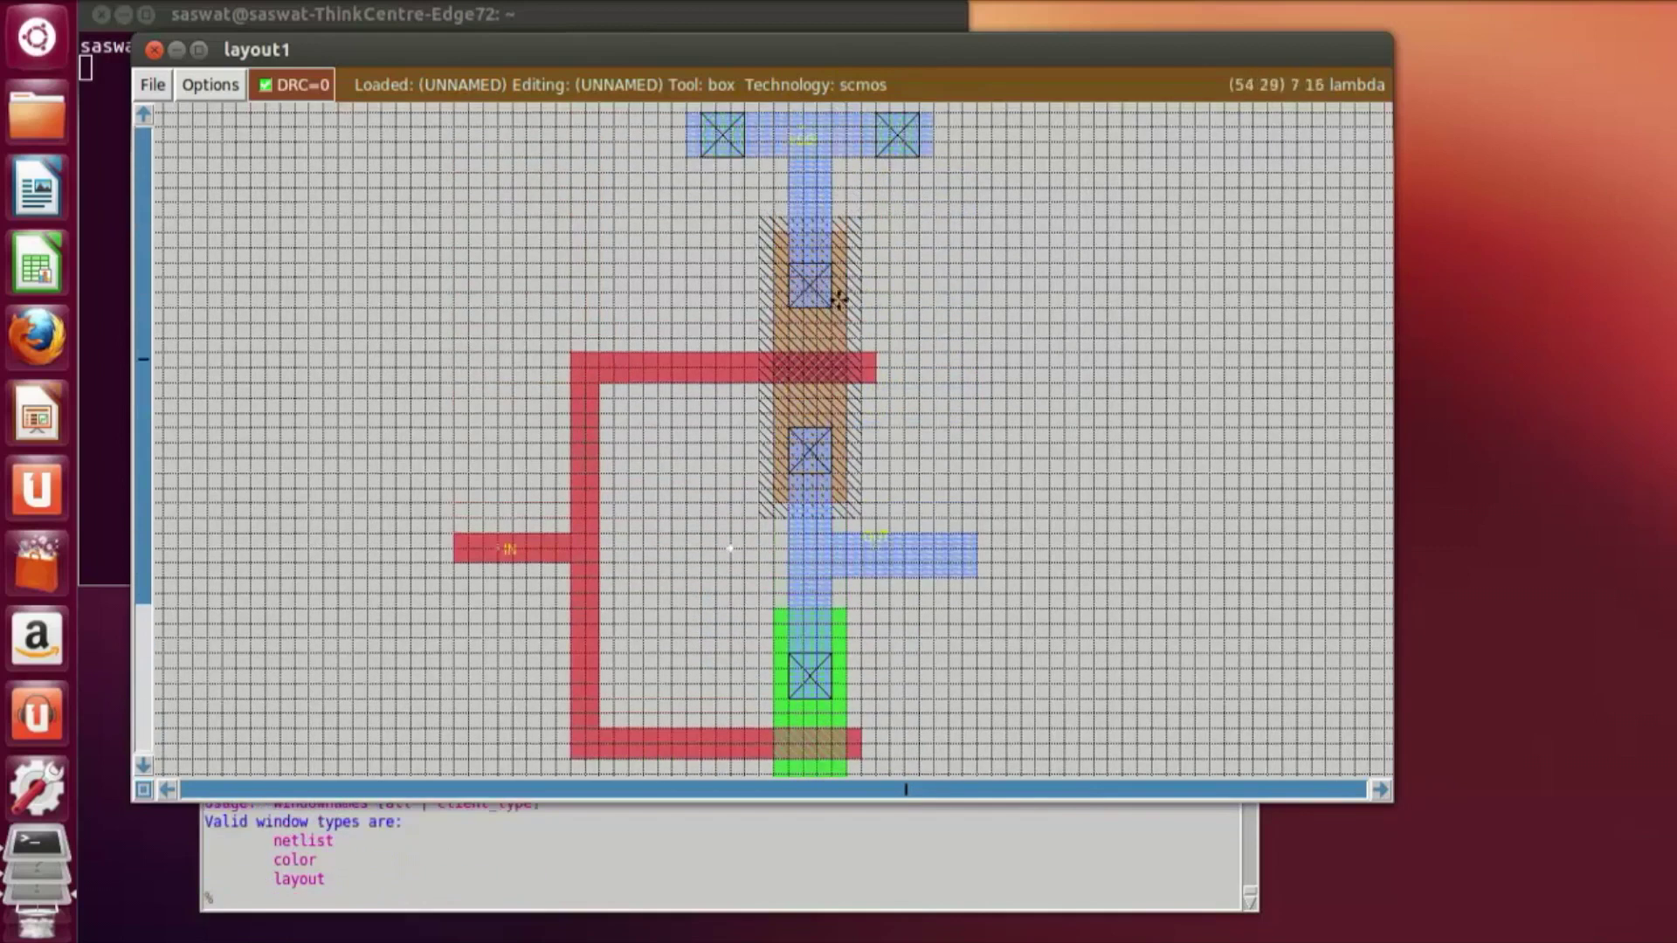
{"action": "scroll", "coordinate": [745, 569], "scroll_direction": "down", "scroll_amount": 10}
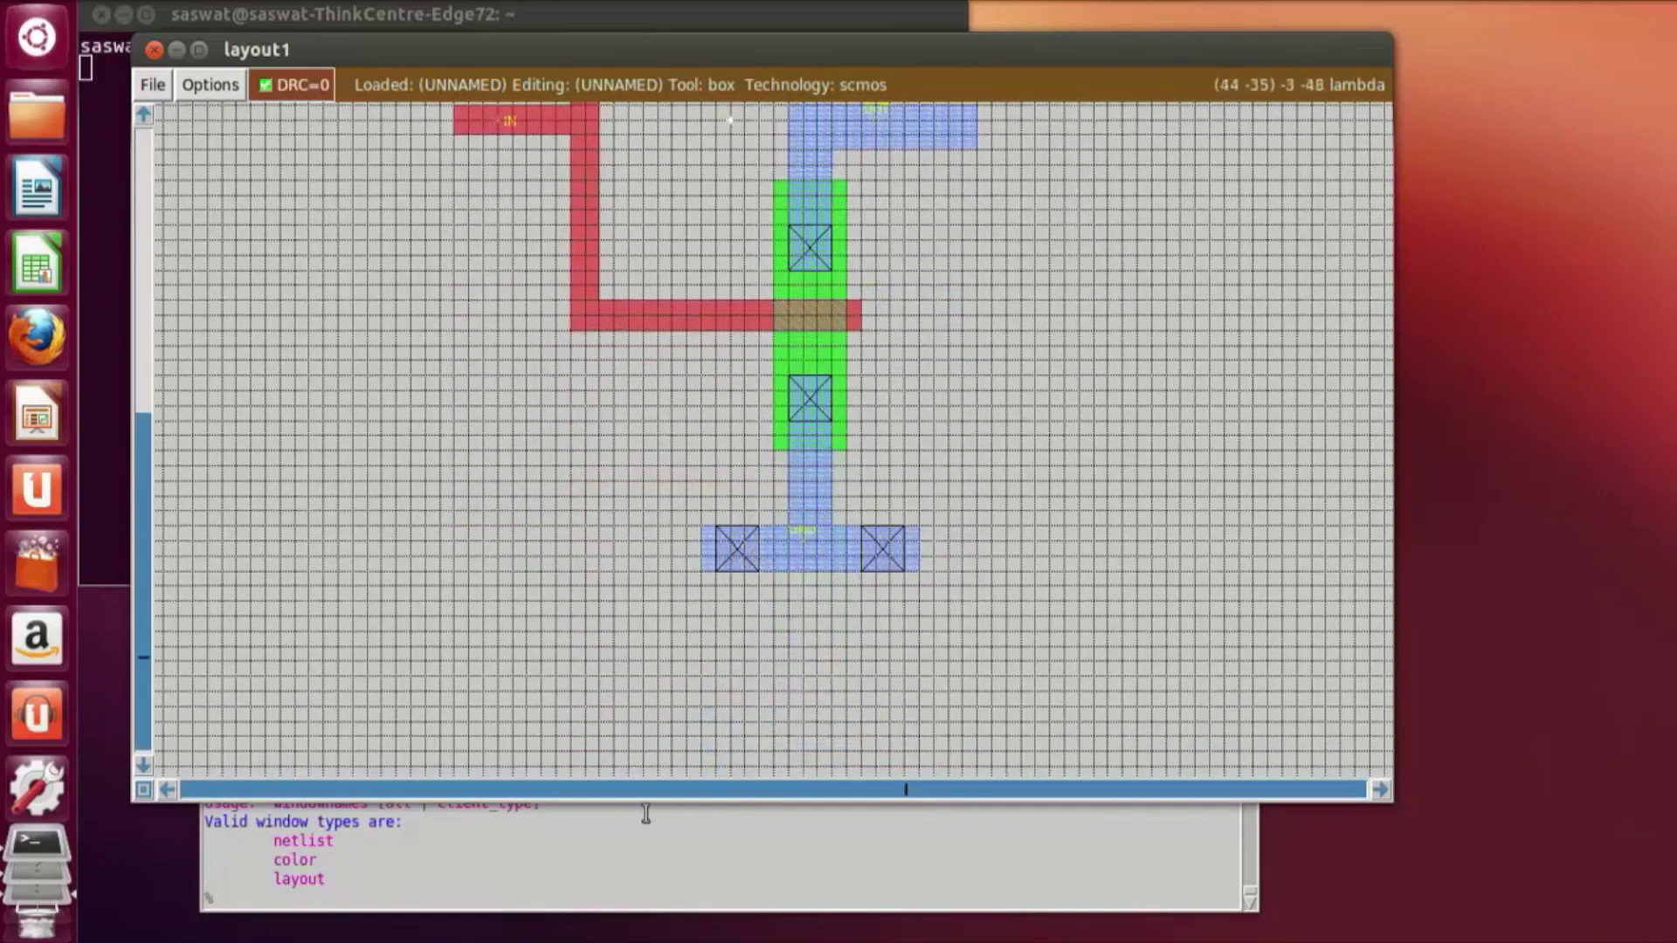
{"action": "left_click", "coordinate": [518, 901]}
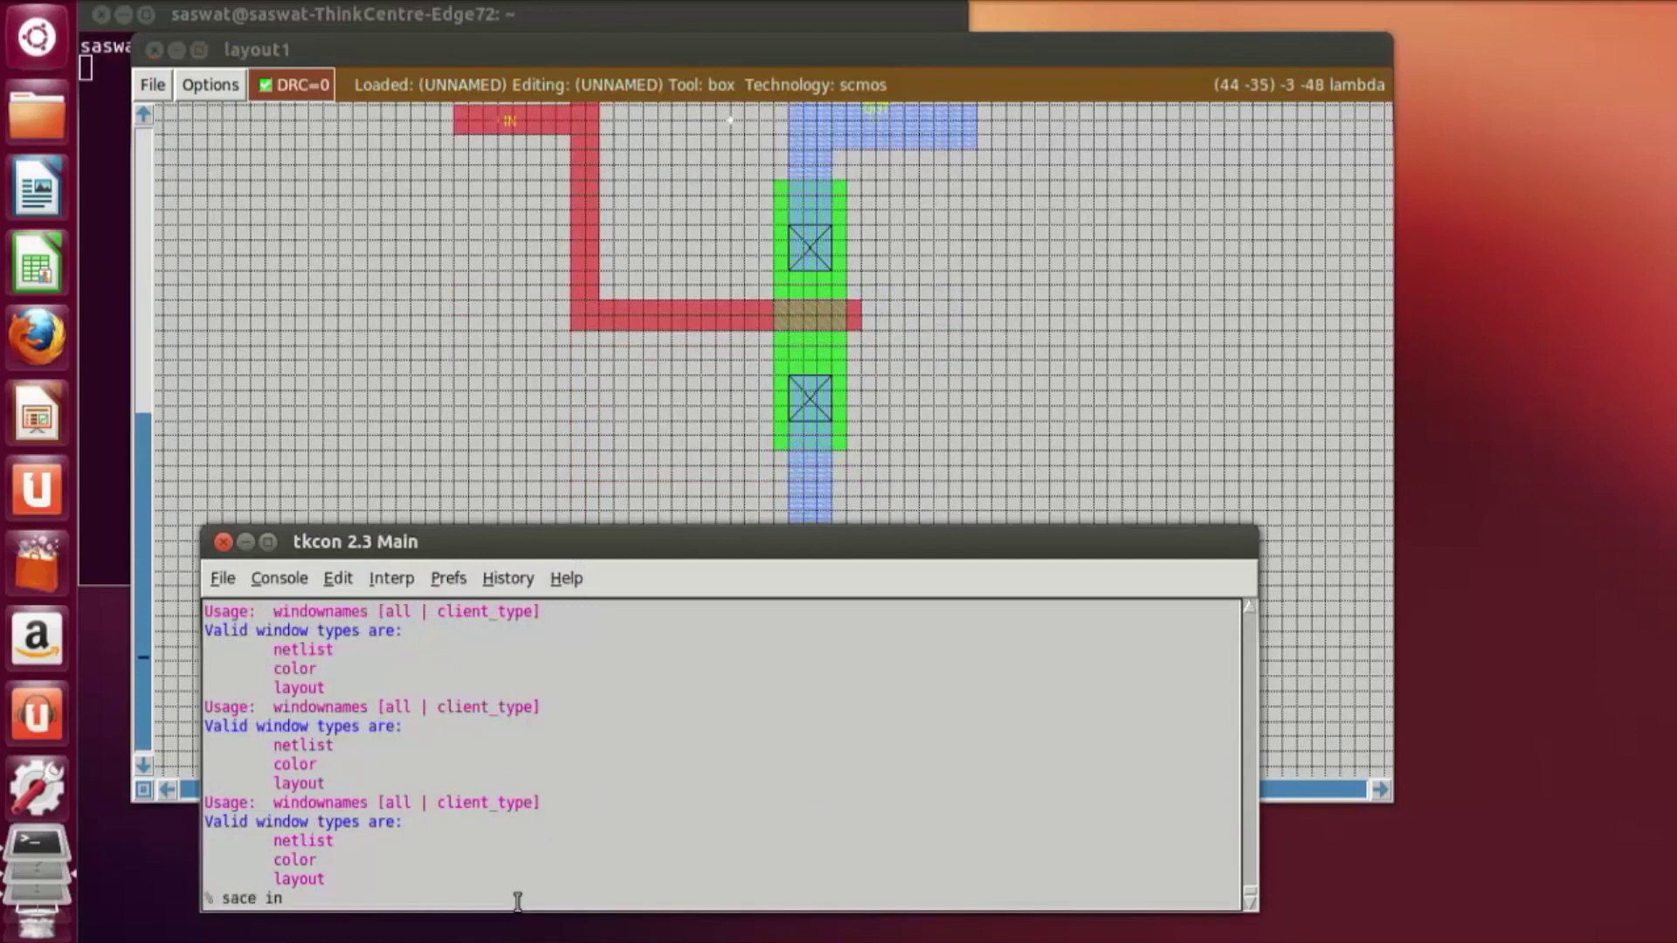
{"action": "type", "text": "sace inv3"}
{"action": "key", "text": "Return"}
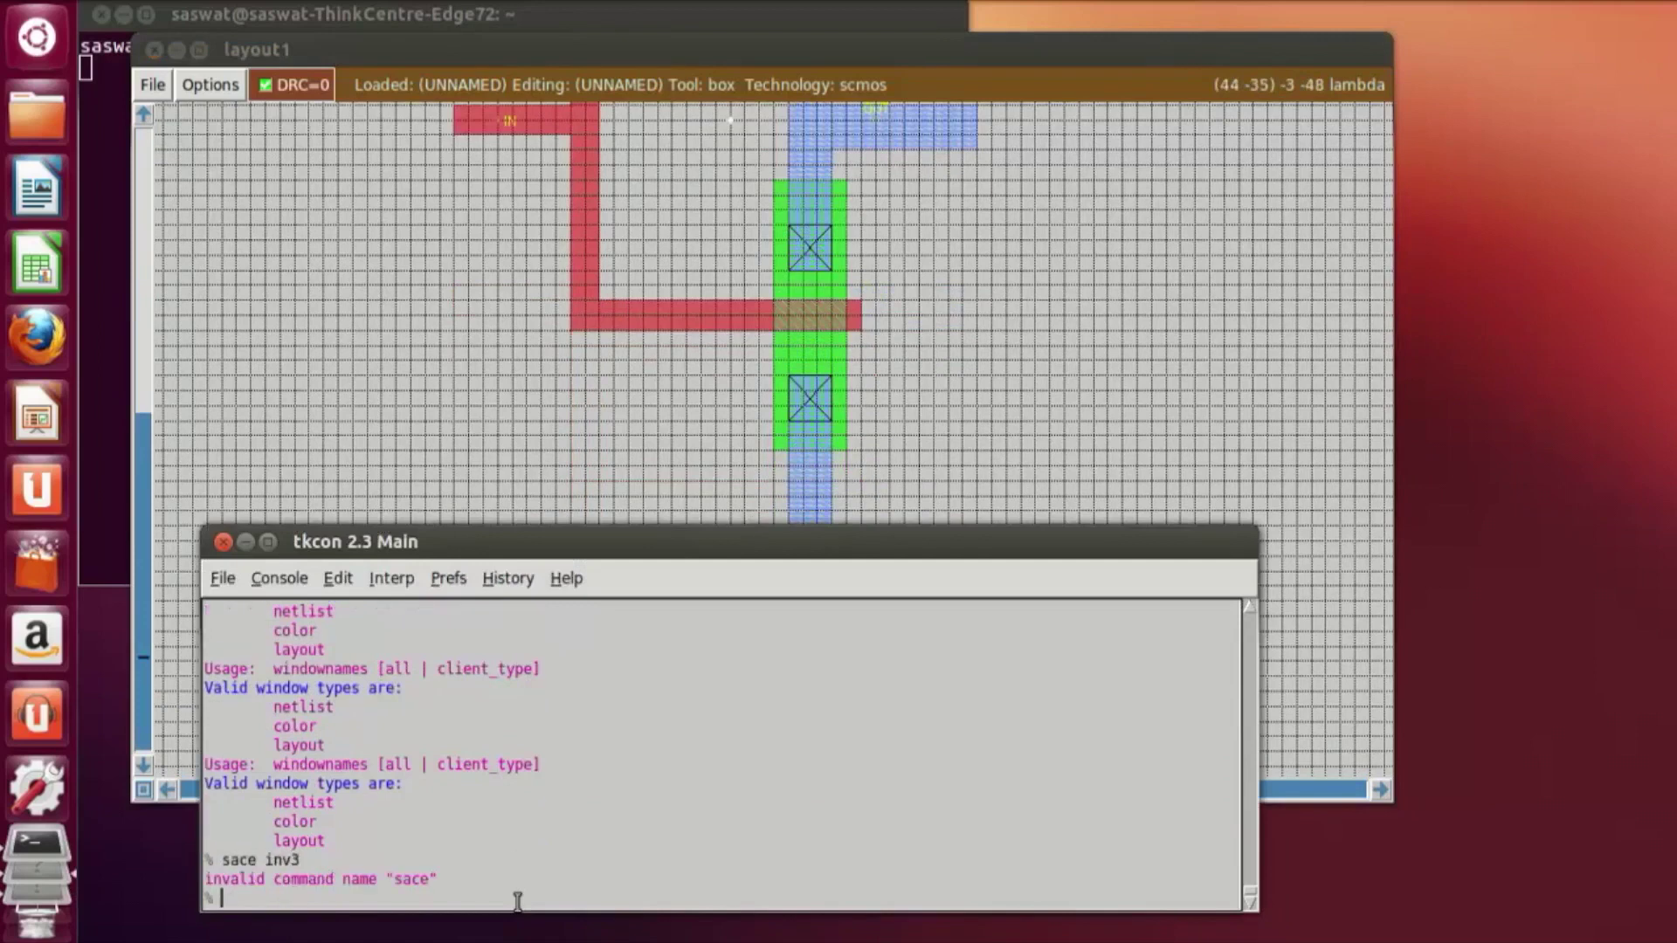
{"action": "key", "text": "Up"}
{"action": "key", "text": "BackSpace"}
{"action": "key", "text": "BackSpace"}
{"action": "key", "text": "BackSpace"}
{"action": "key", "text": "BackSpace"}
{"action": "key", "text": "BackSpace"}
{"action": "key", "text": "BackSpace"}
{"action": "key", "text": "BackSpace"}
{"action": "type", "text": "ve inv3"}
{"action": "key", "text": "Return"}
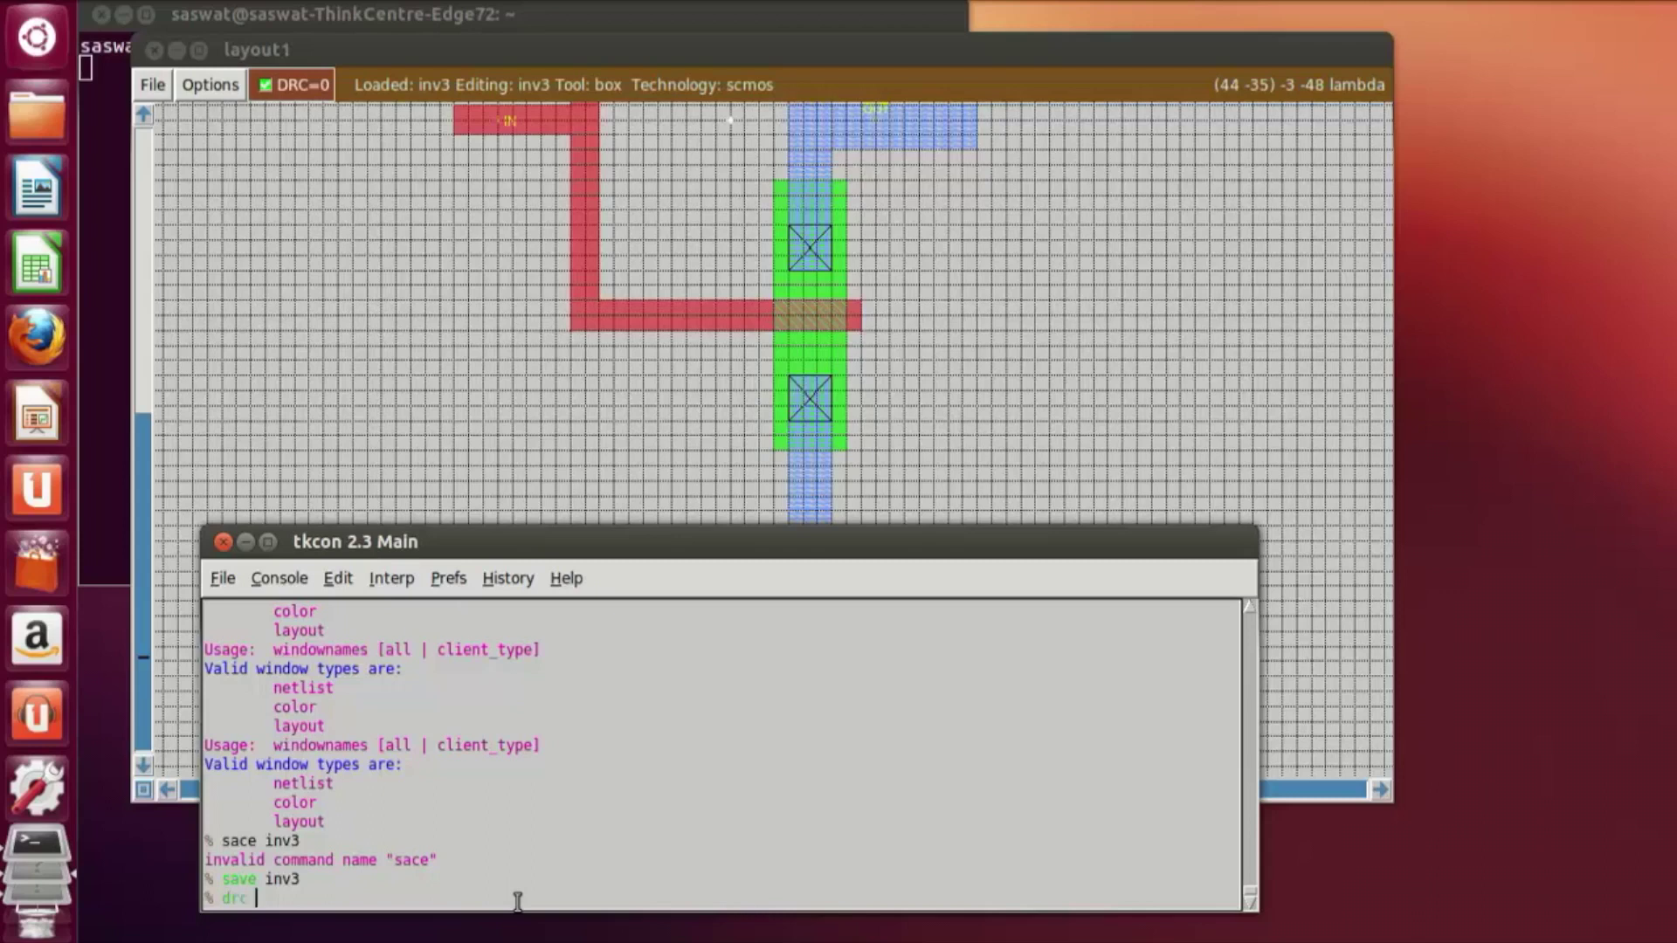
{"action": "key", "text": "Return"}
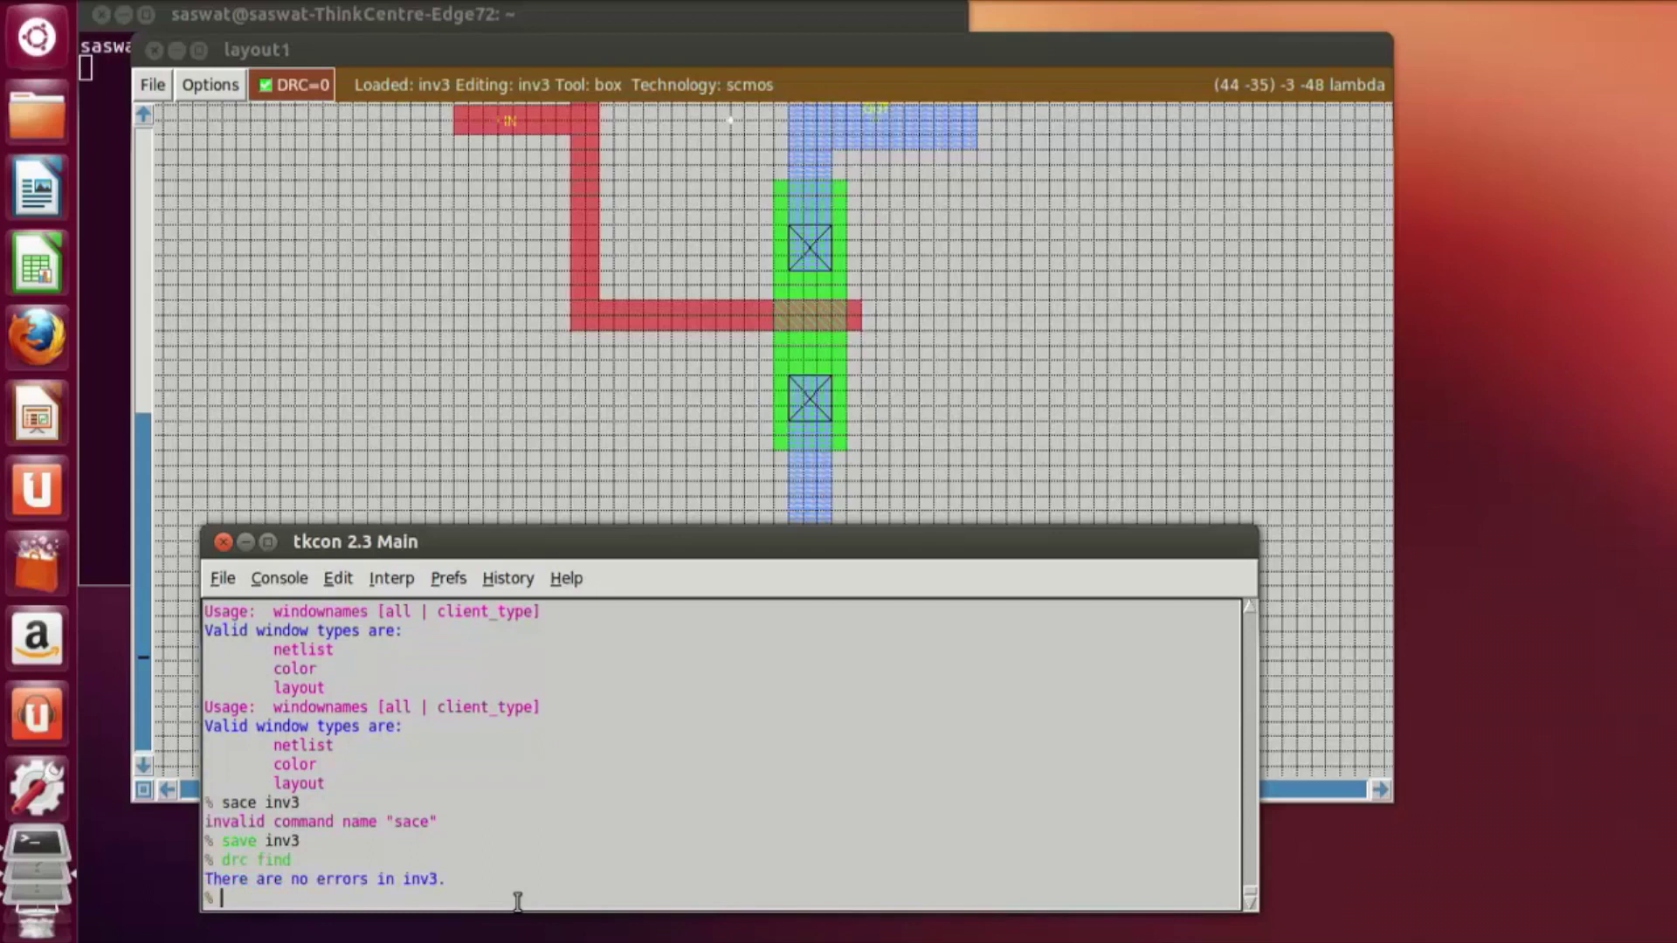
Step: Extract the whole inv3 cell with extract all and generate its SPICE netlist with ext2spice
{"action": "type", "text": "tract all"}
{"action": "key", "text": "Return"}
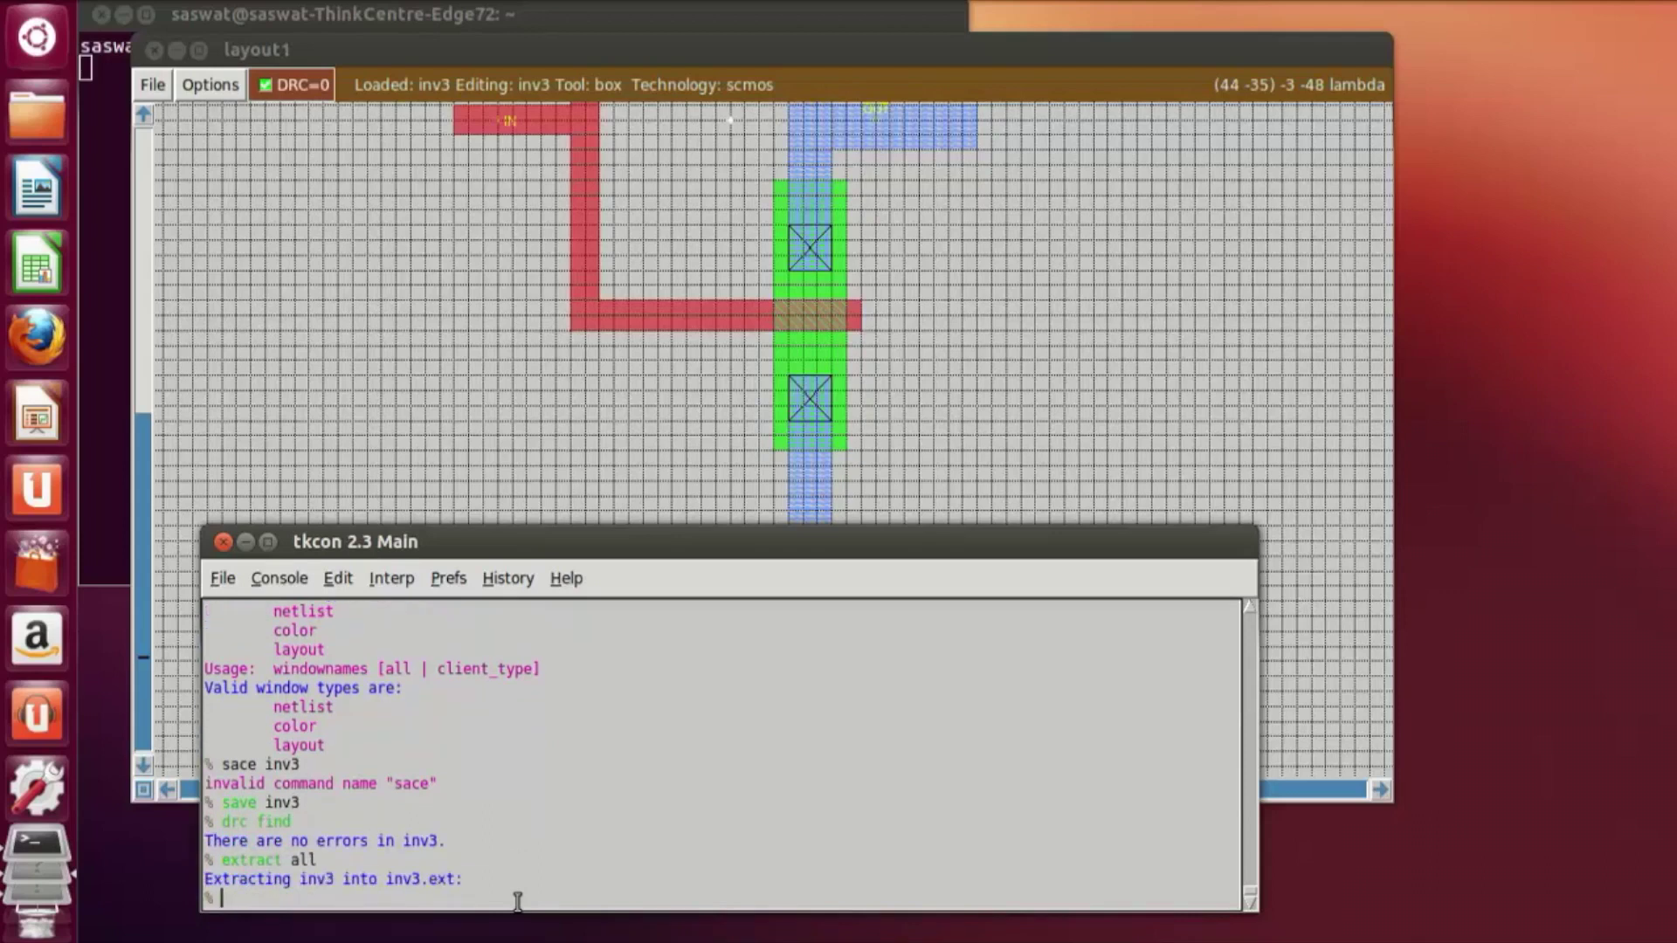
{"action": "type", "text": "ext2spice"}
{"action": "key", "text": "Return"}
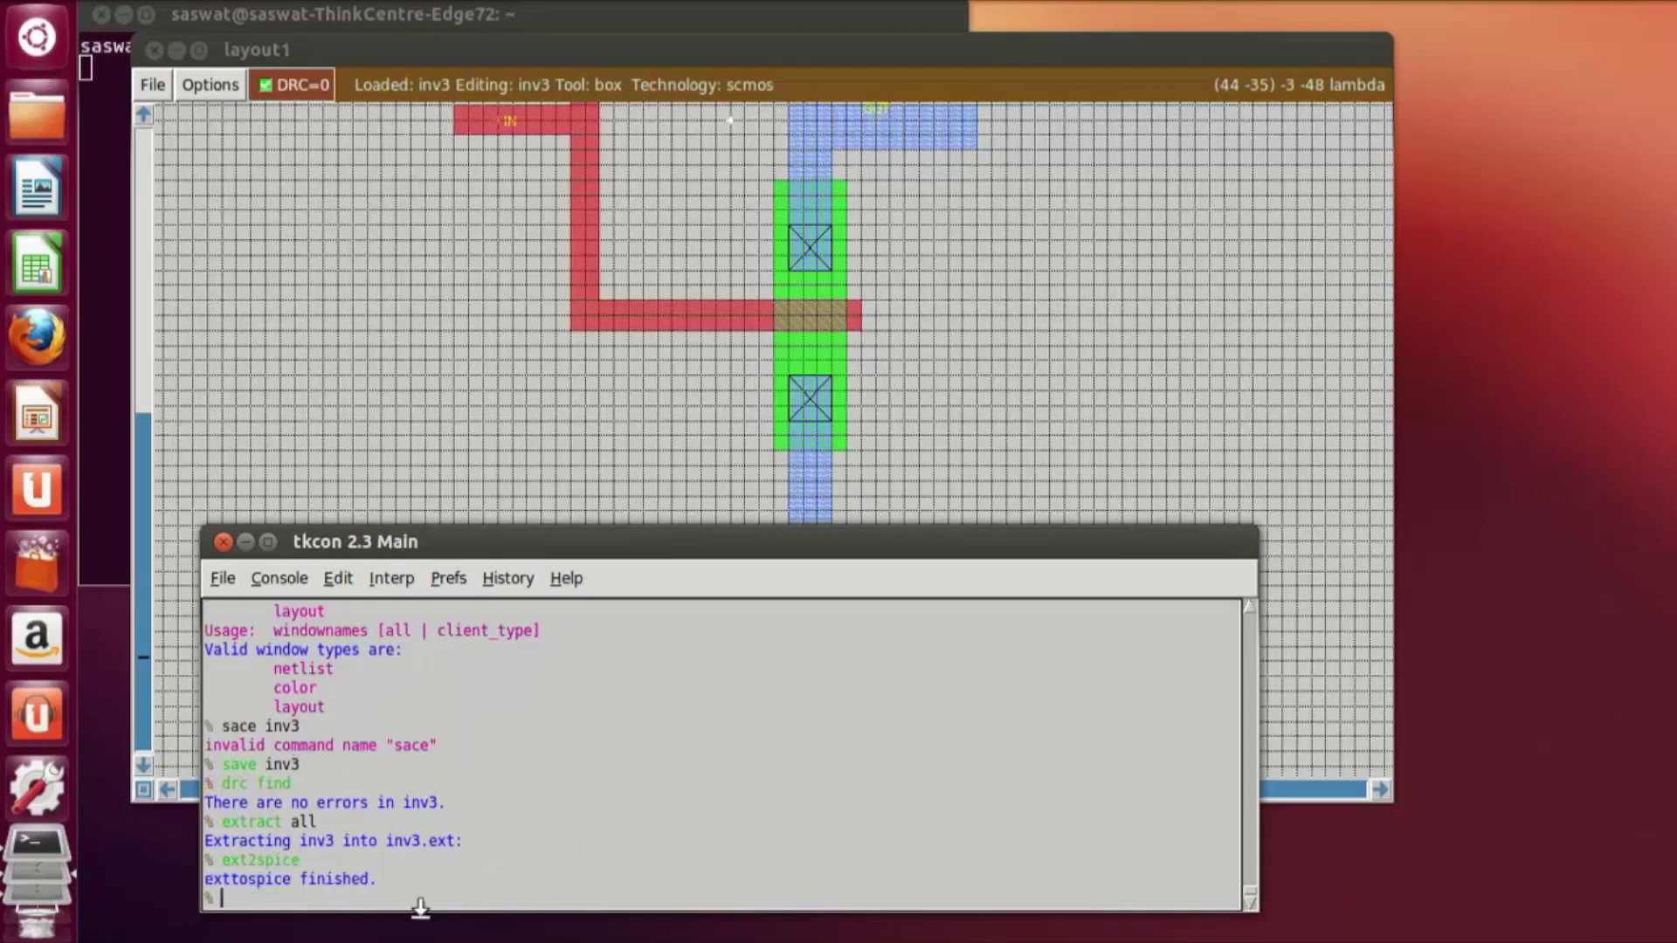
Step: Exit Magic, review the netlist inv3.spice with vi in the terminal, and quit the editor with :wq
{"action": "type", "text": "exit"}
{"action": "key", "text": "Return"}
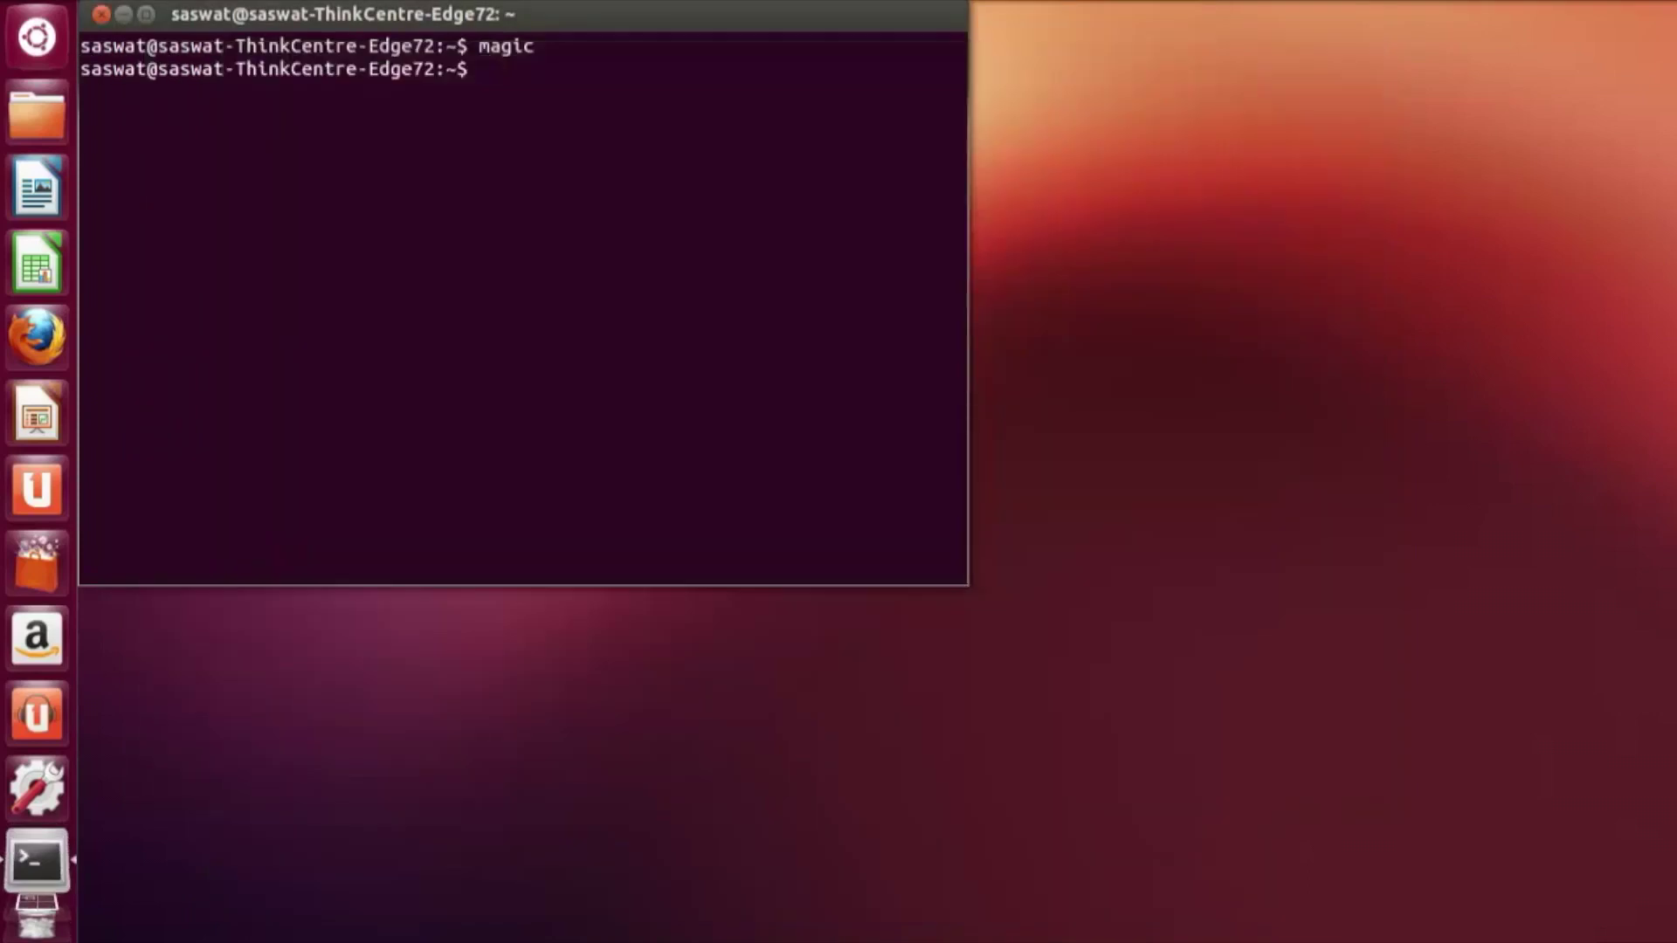
{"action": "type", "text": "vi inv3.spice"}
{"action": "key", "text": "Return"}
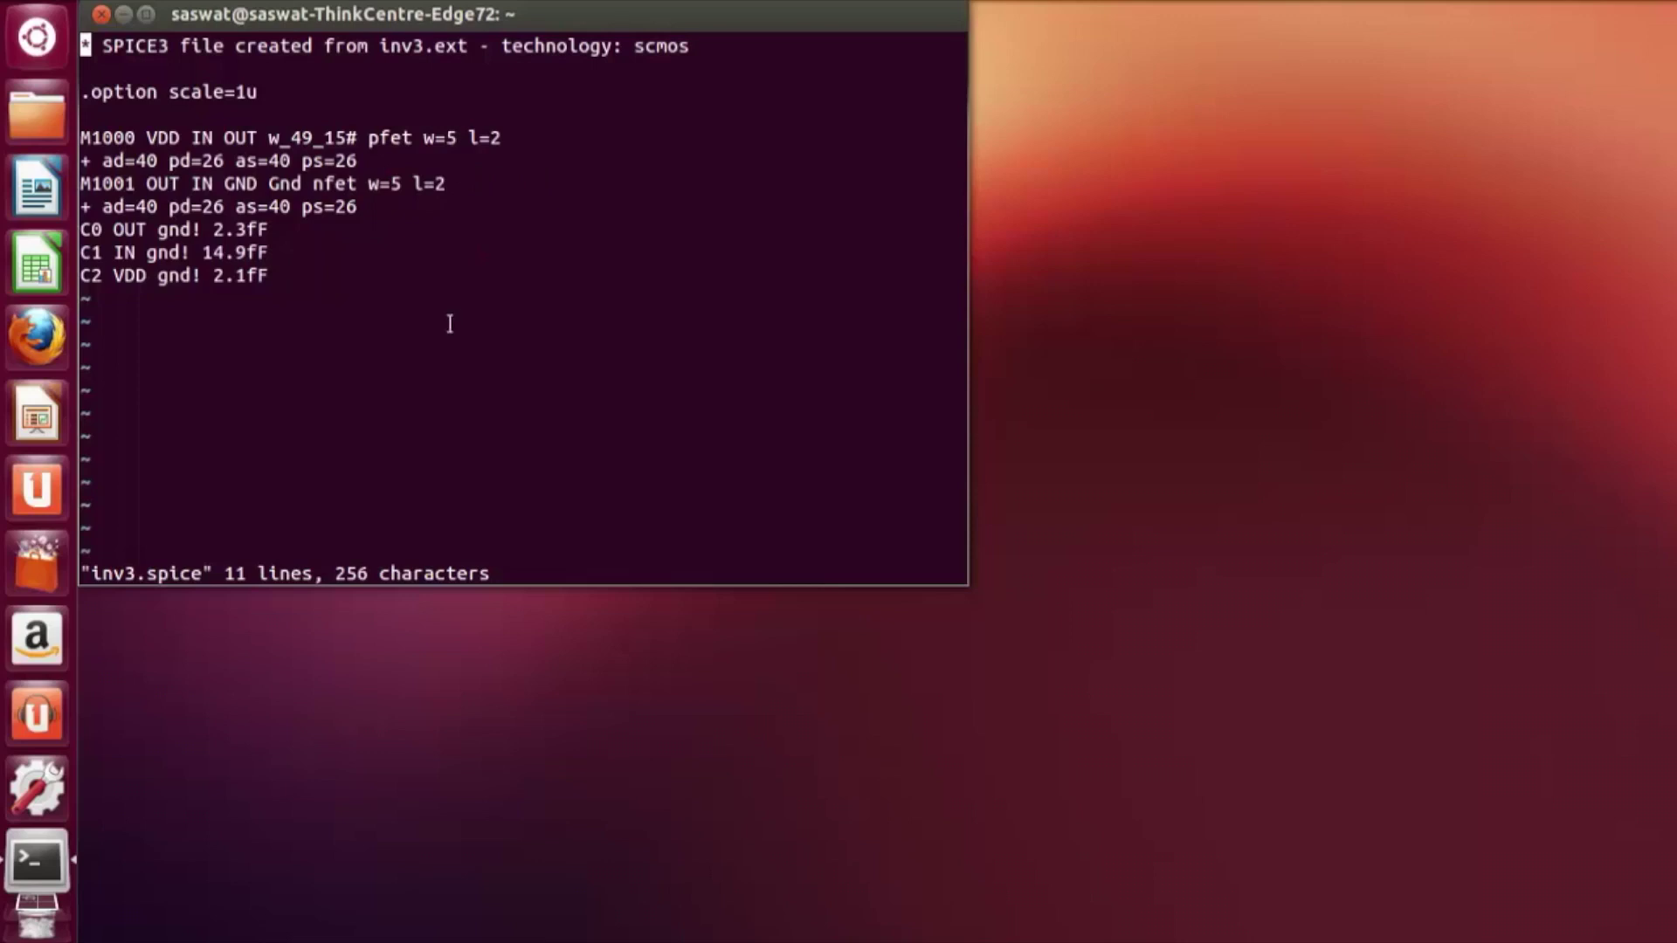
{"action": "type", "text": ":wq"}
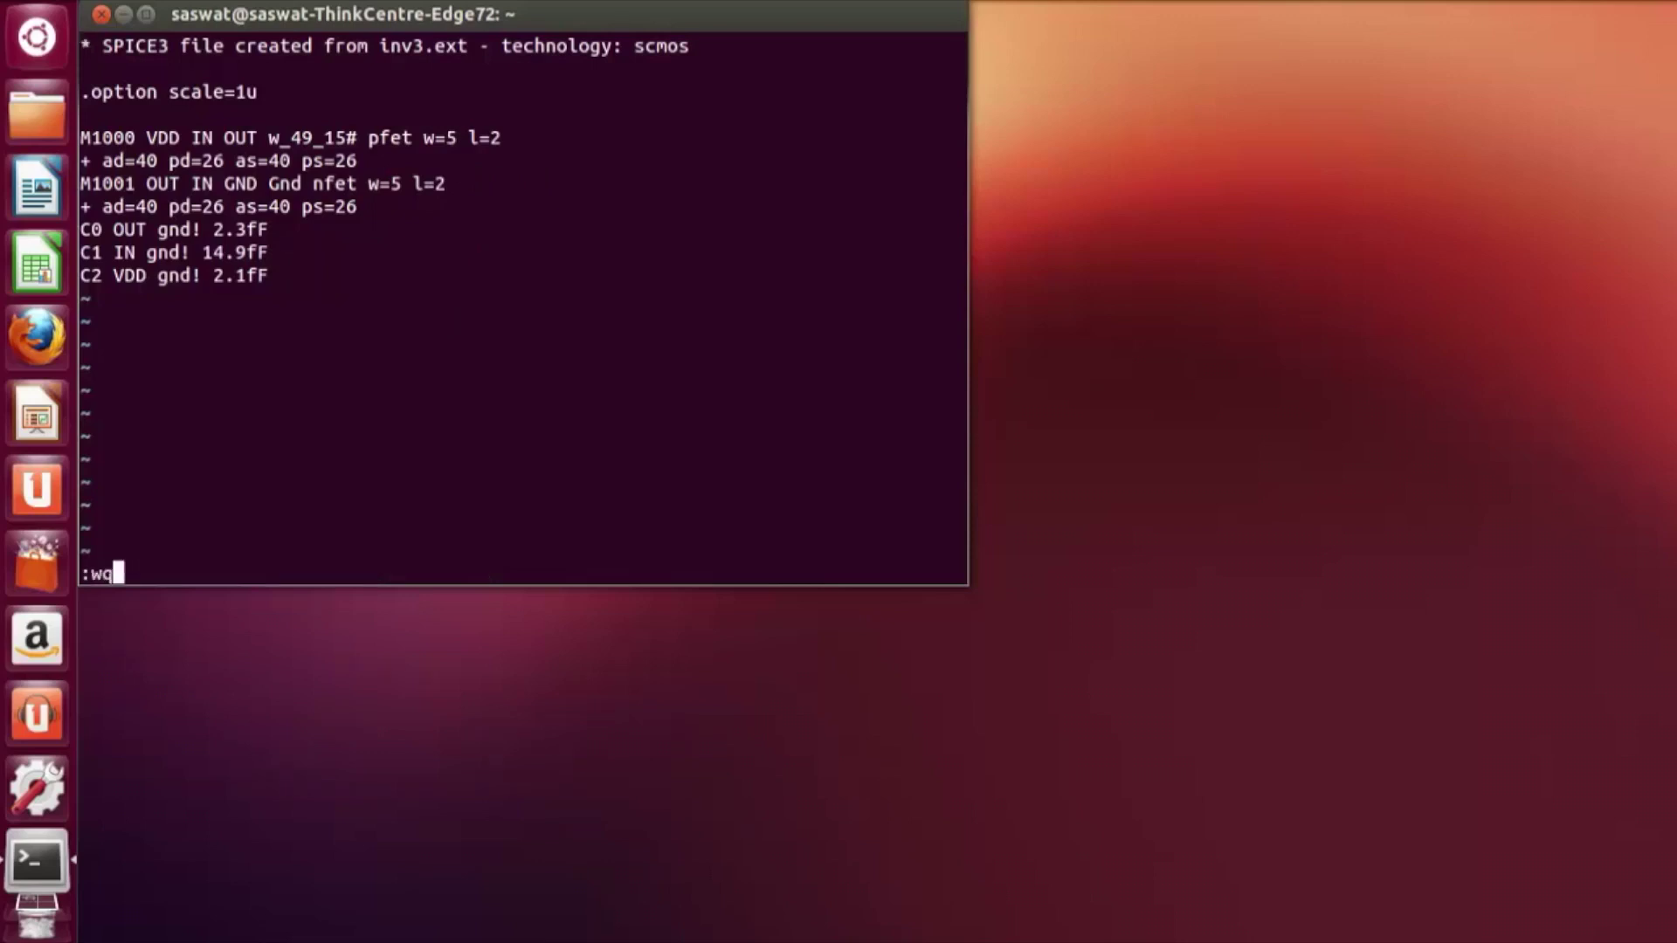
{"action": "key", "text": "Return"}
Step: Reopen inv3.mag in Magic from the terminal and view the whole inverter layout with the grid shown
{"action": "type", "text": "magic"}
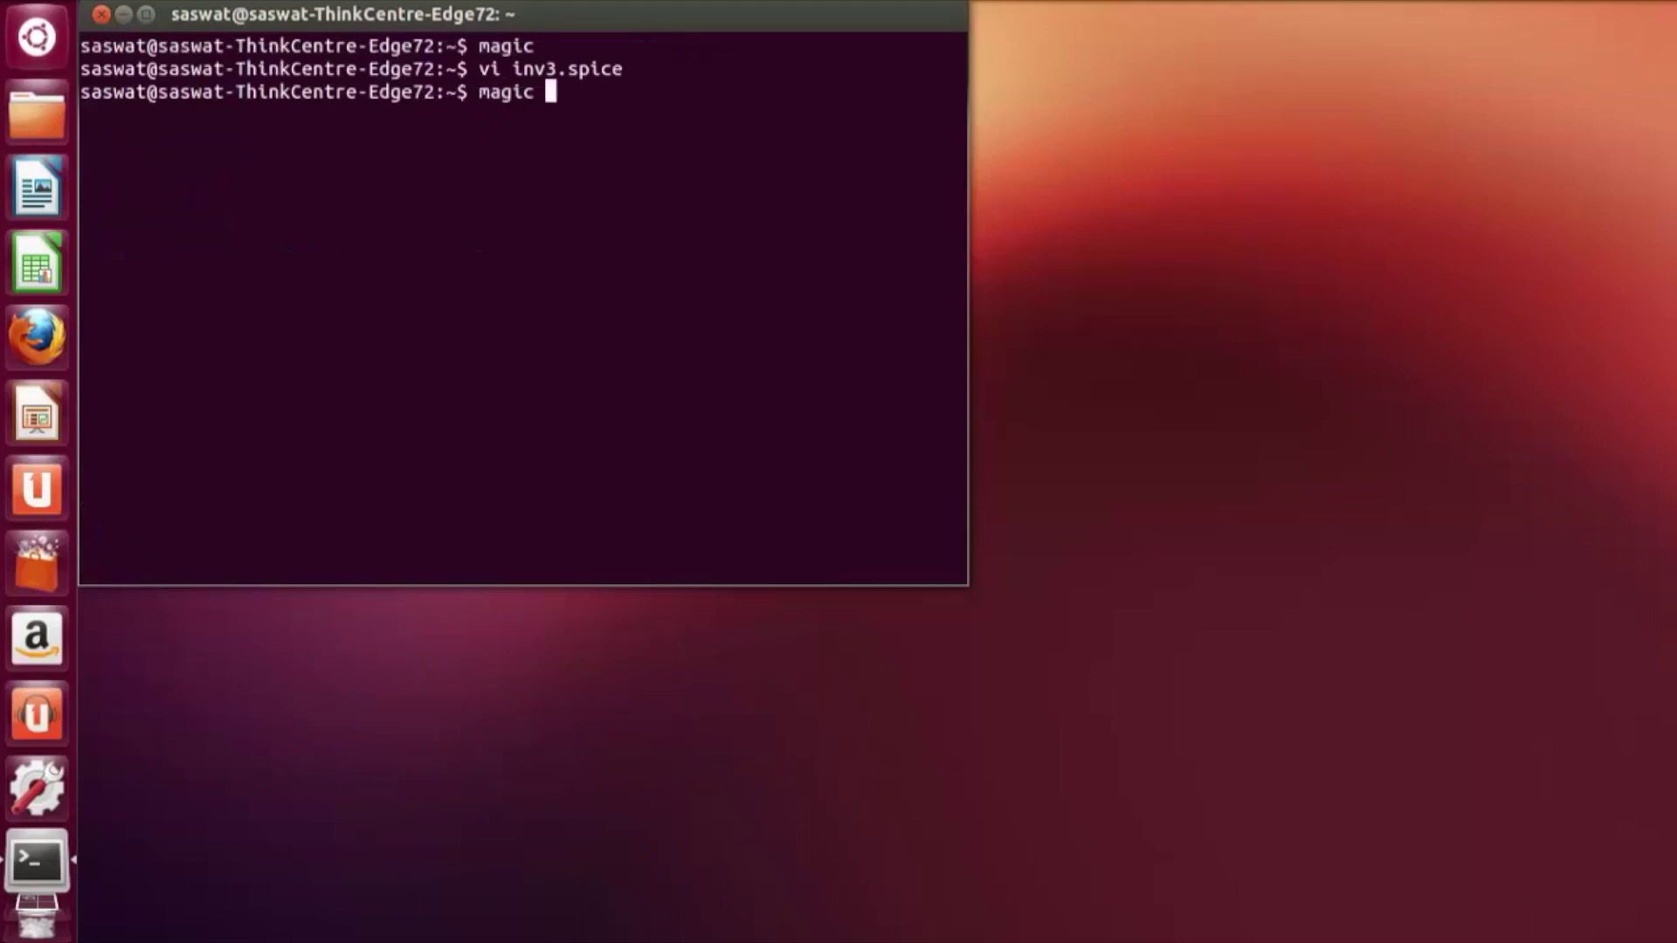
{"action": "type", "text": " inv3.mag"}
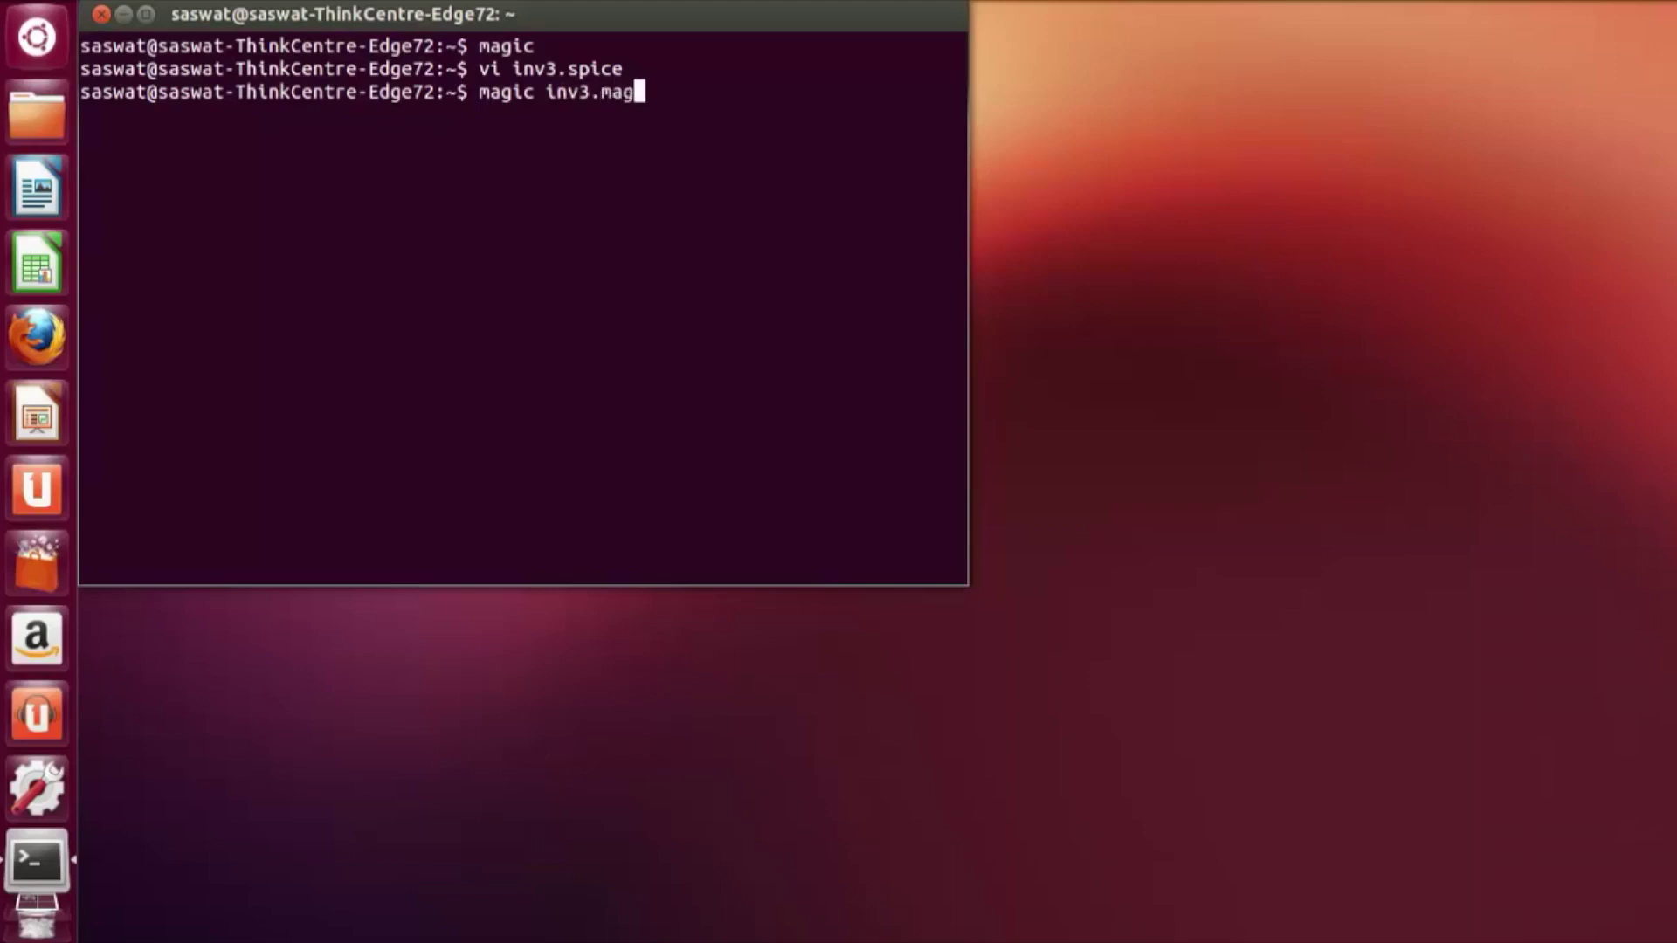
{"action": "key", "text": "Return"}
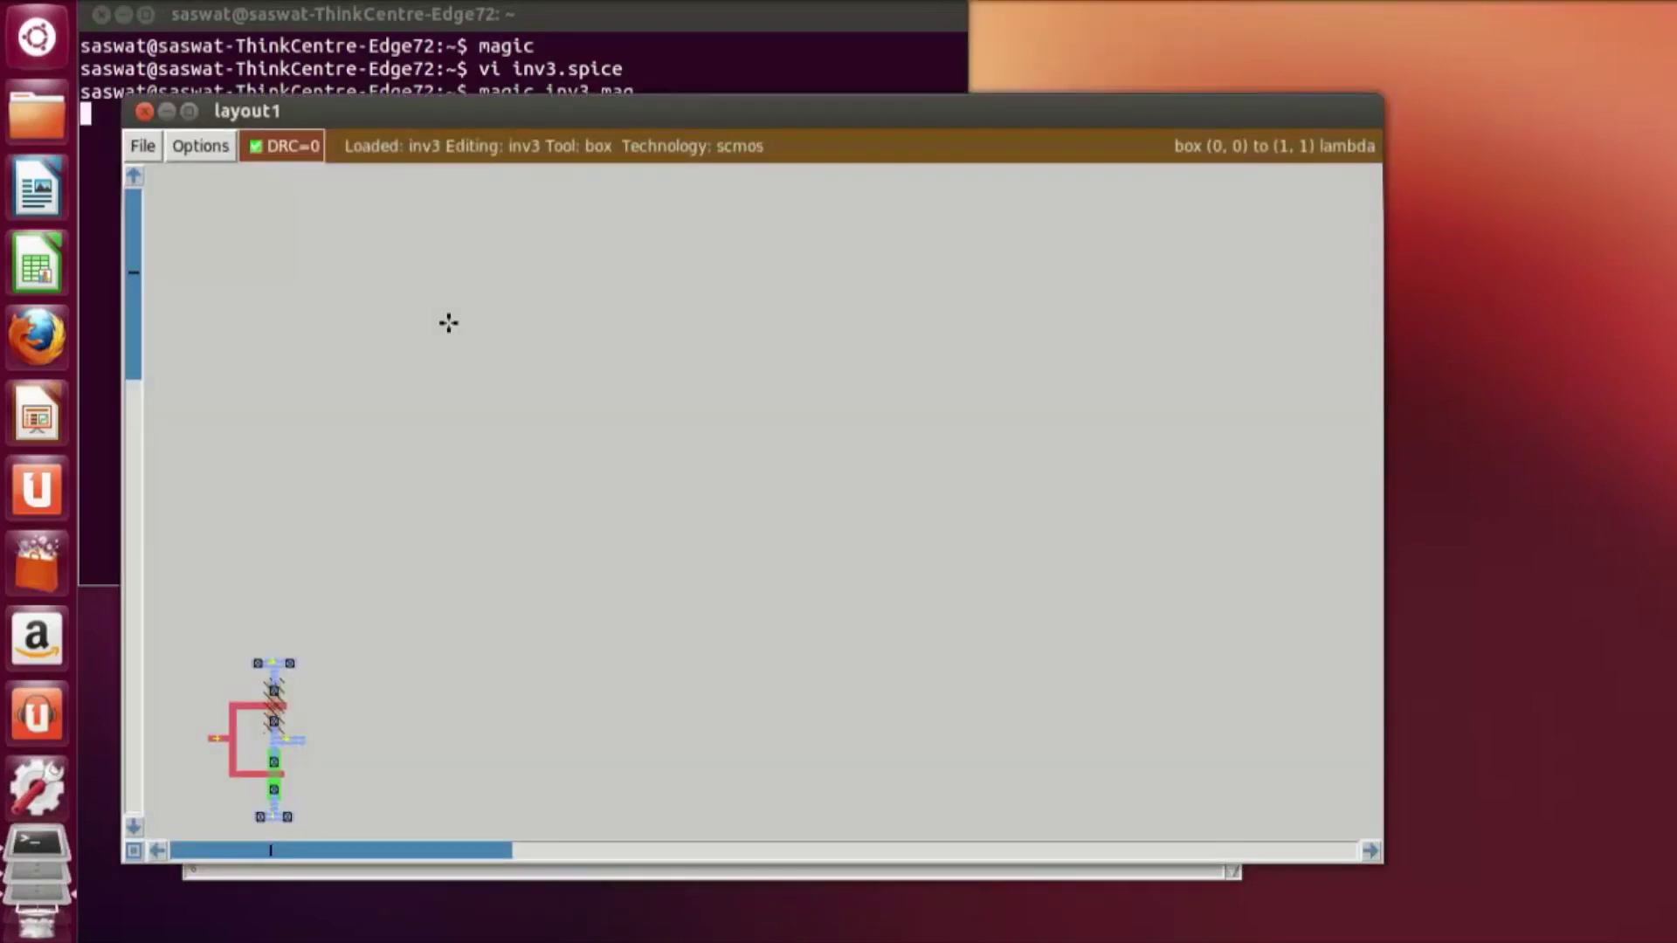
{"action": "key", "text": "v"}
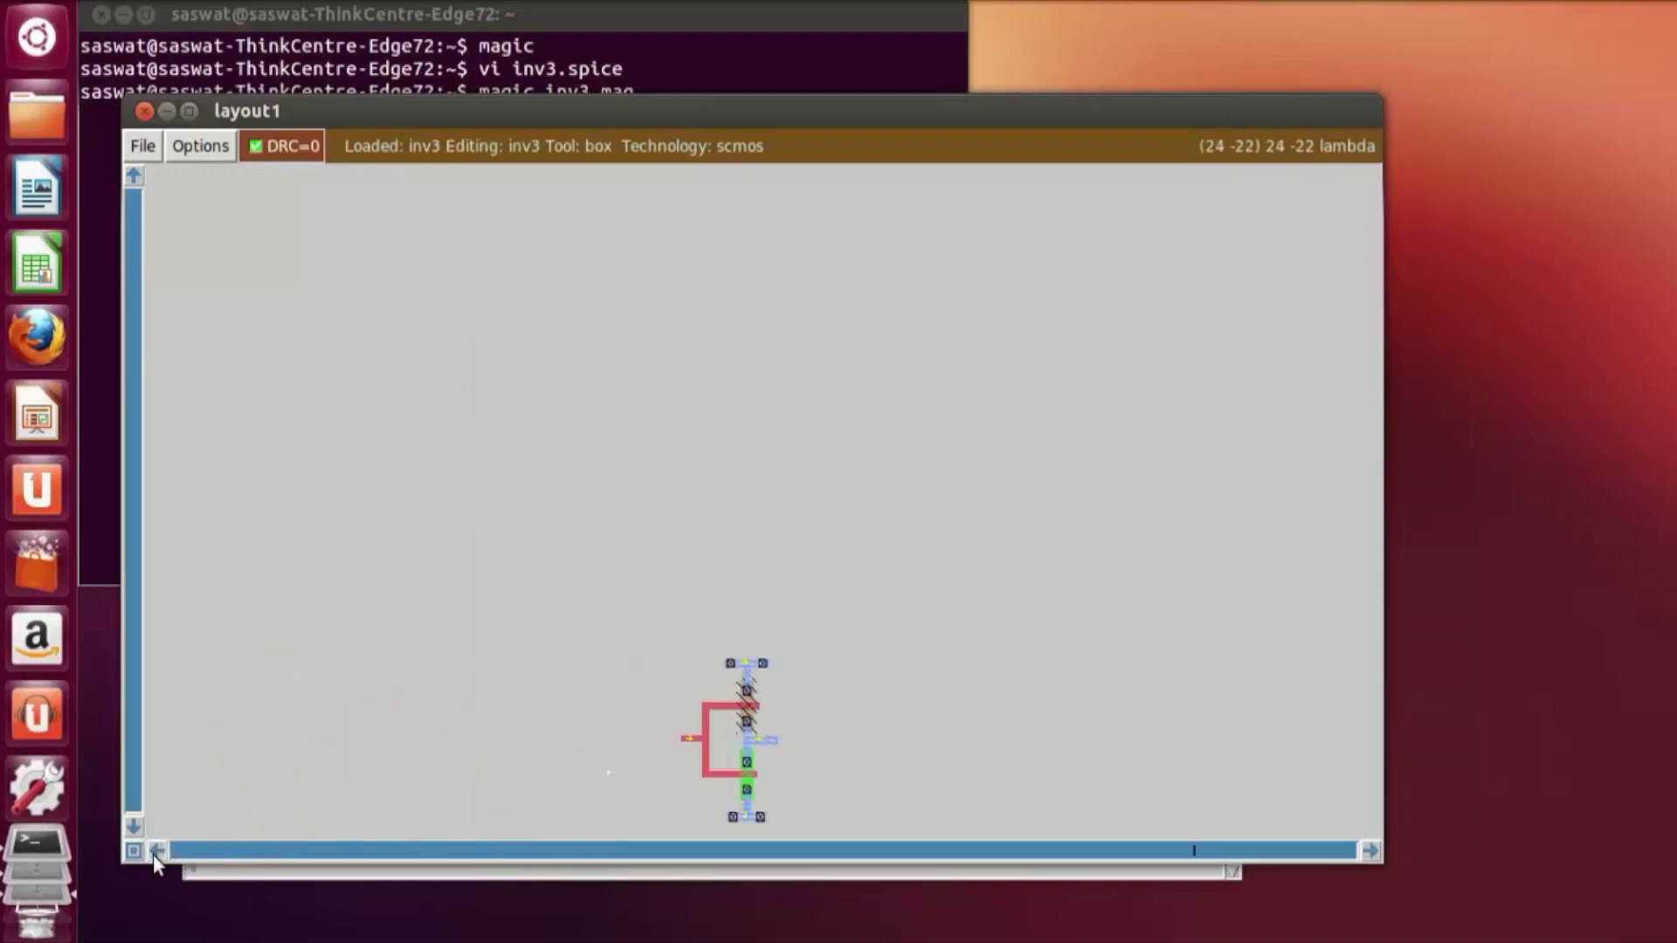
{"action": "scroll", "coordinate": [836, 603], "scroll_direction": "up", "scroll_amount": 4, "text": "ctrl"}
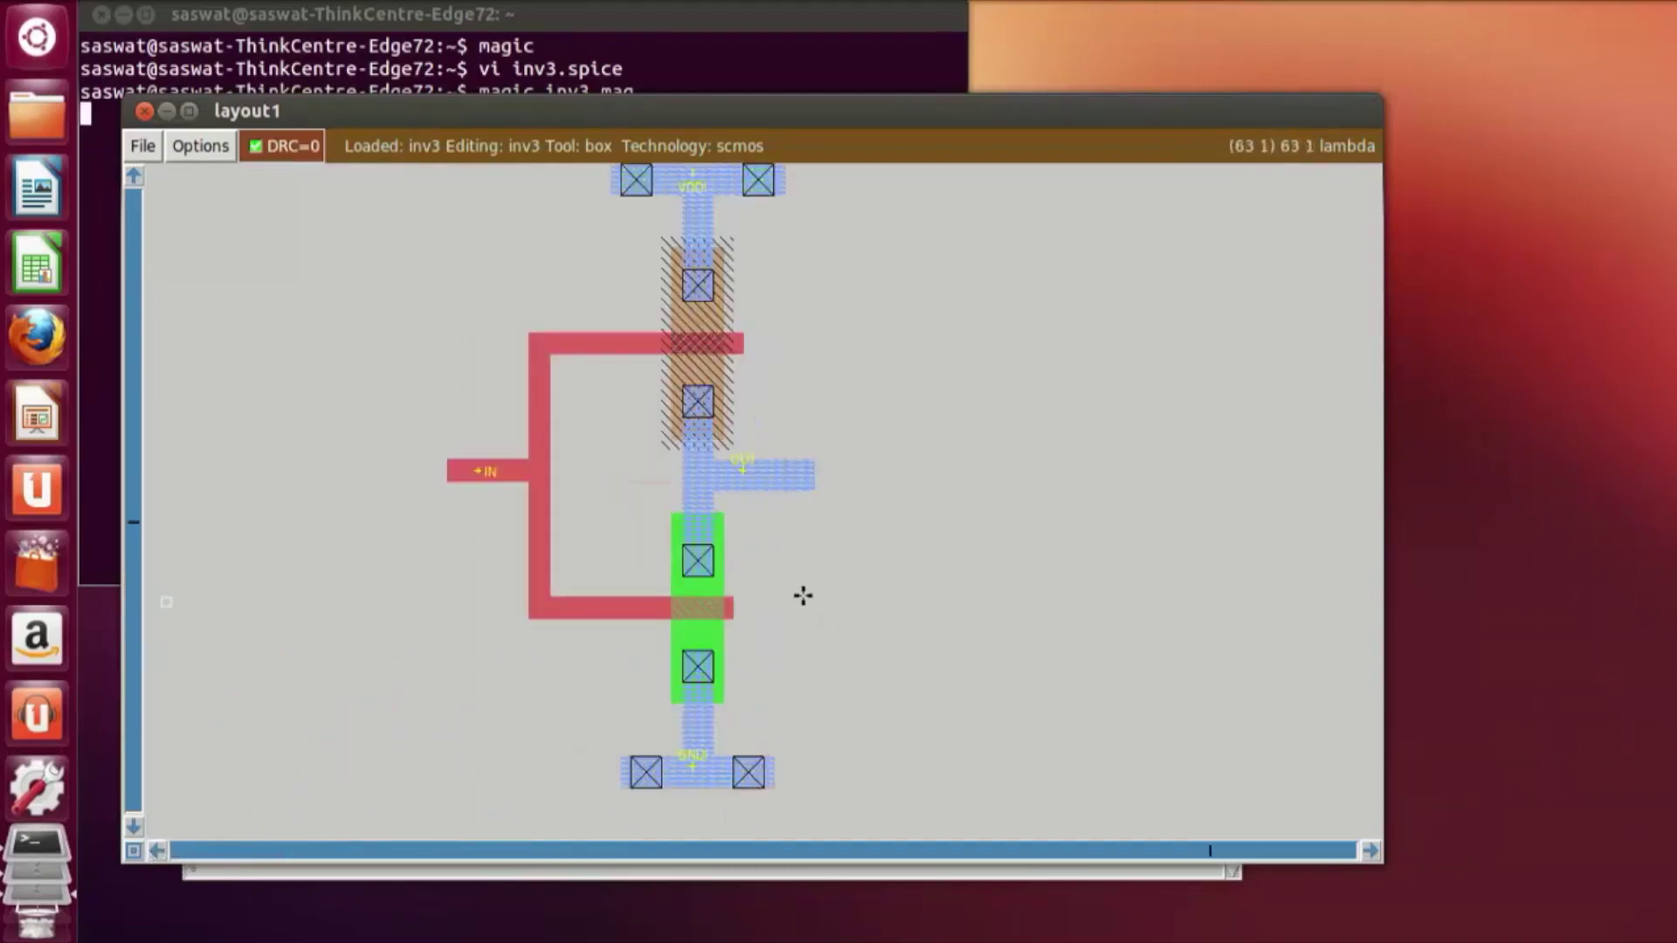
{"action": "key", "text": "g"}
{"action": "scroll", "coordinate": [804, 597], "scroll_direction": "up", "scroll_amount": 1}
{"action": "scroll", "coordinate": [804, 596], "scroll_direction": "down", "scroll_amount": 3}
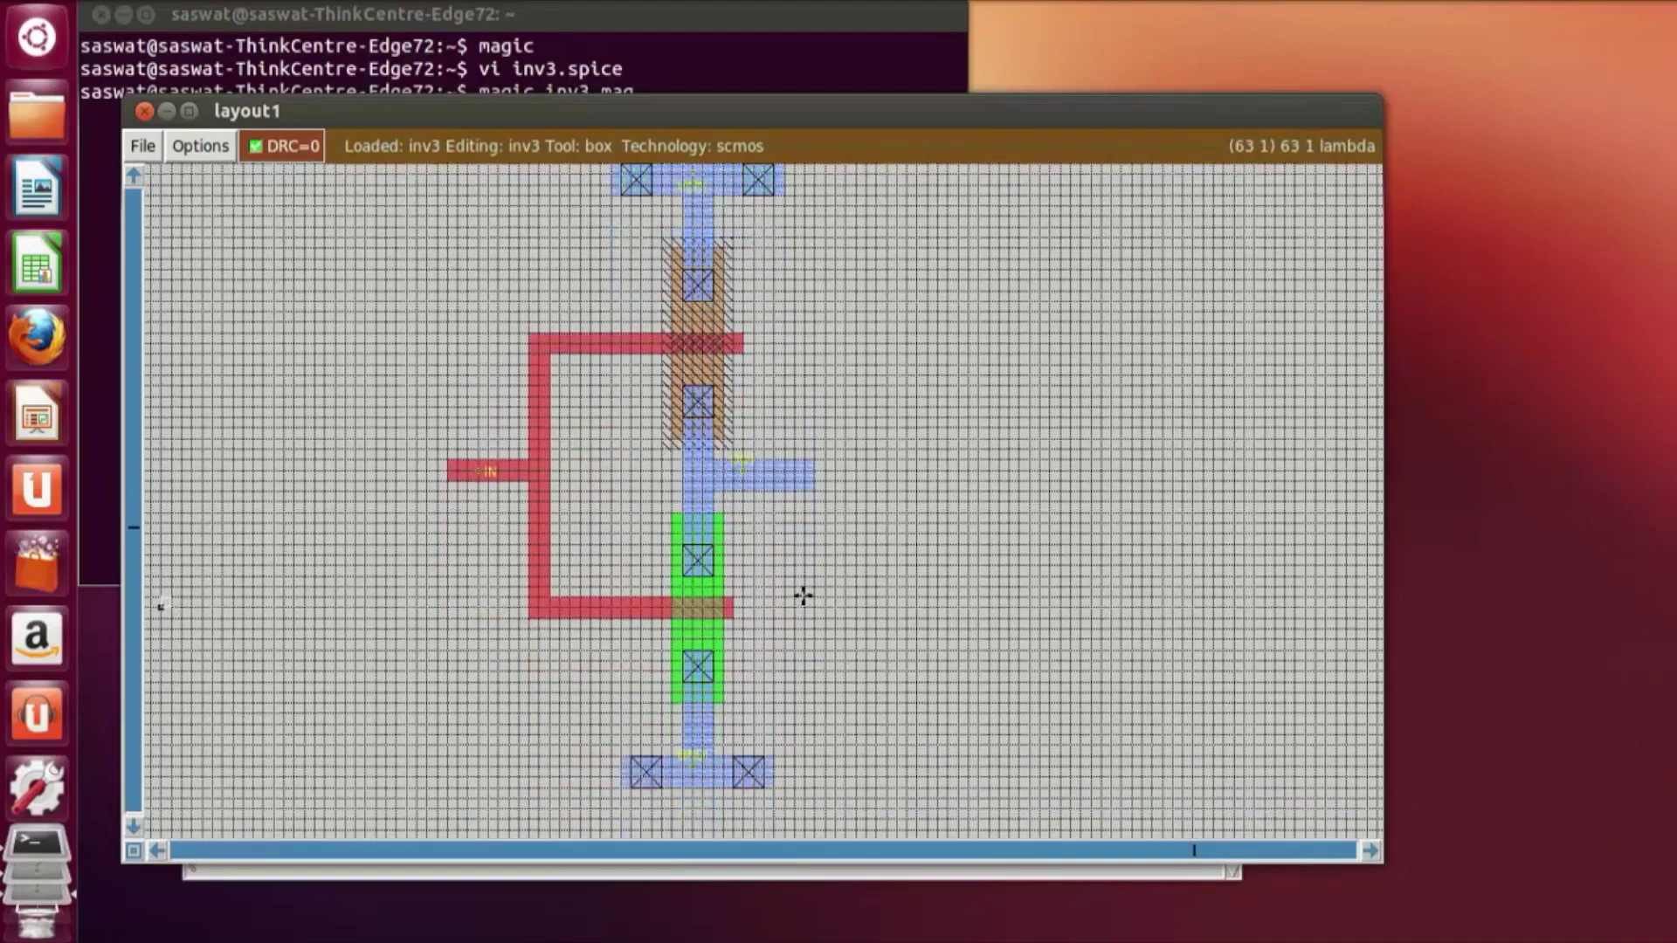
{"action": "scroll", "coordinate": [804, 596], "scroll_direction": "up", "scroll_amount": 1}
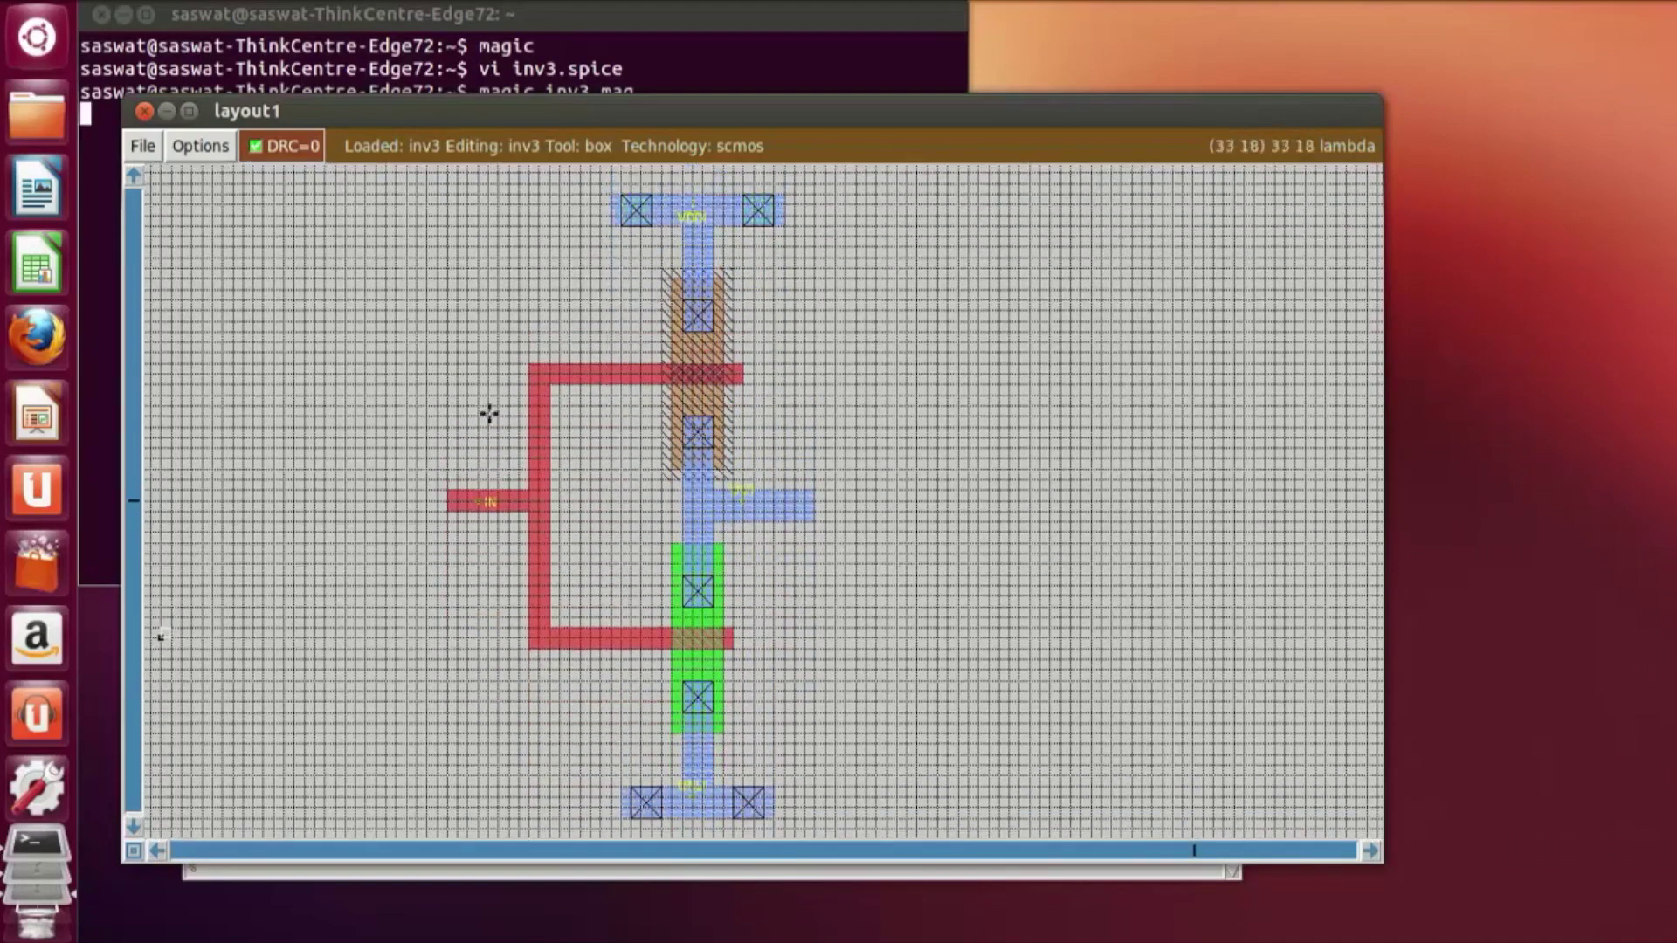
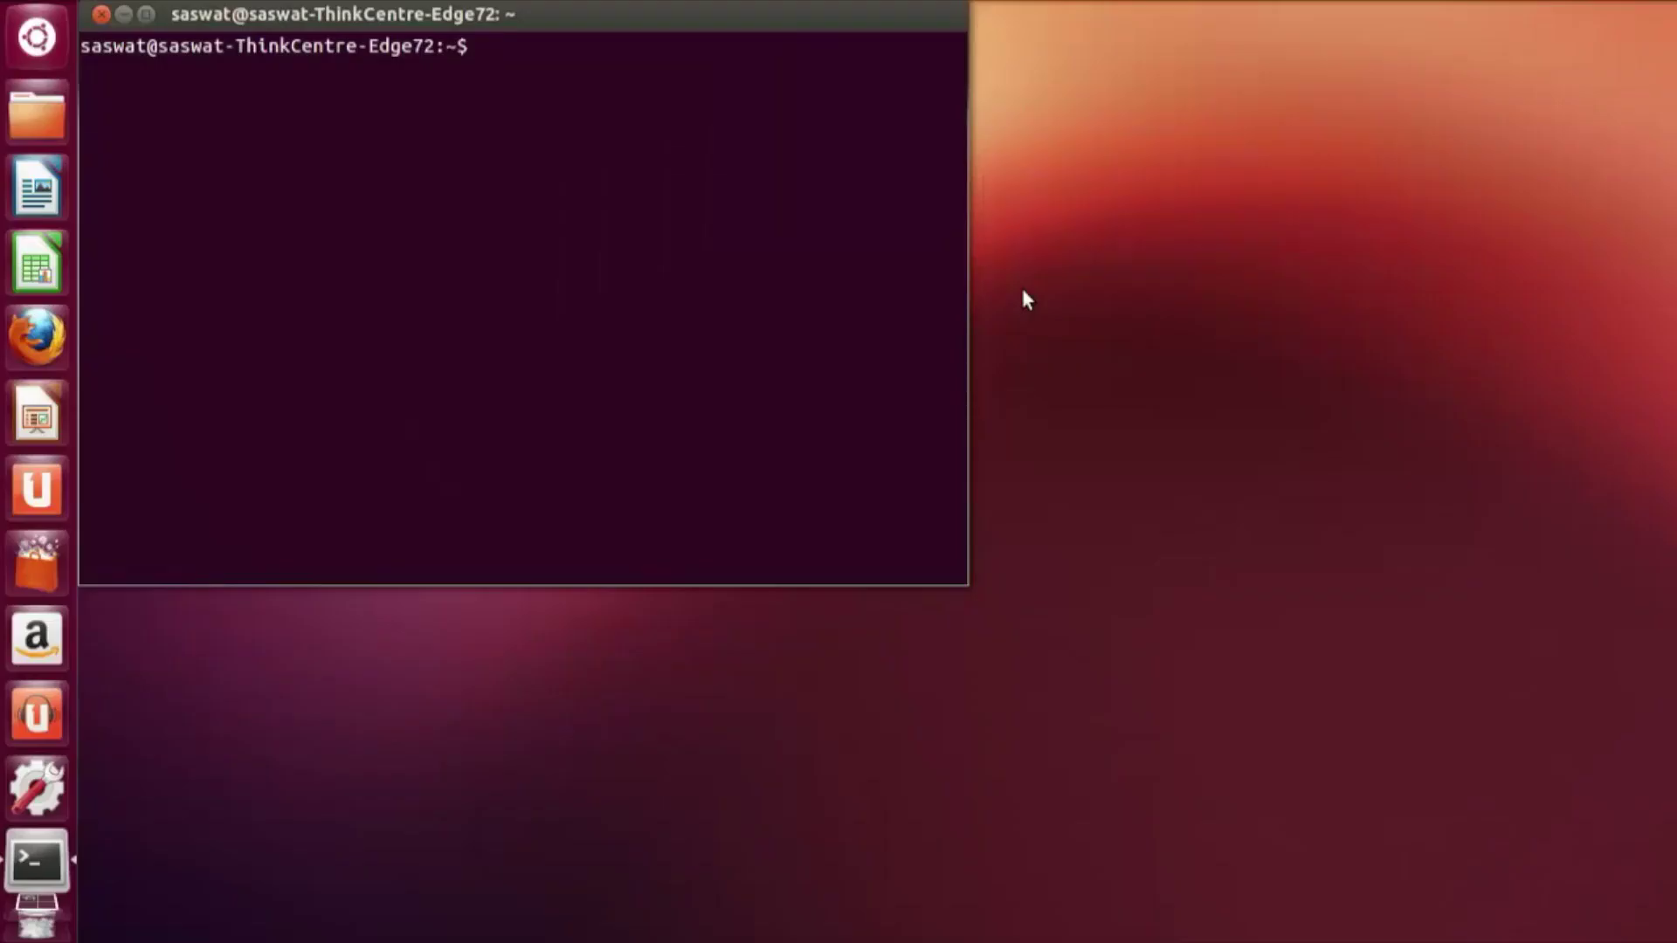
Step: Start Magic with an empty layout from the terminal and arrange the layout window above the console
{"action": "type", "text": "magic"}
{"action": "key", "text": "Return"}
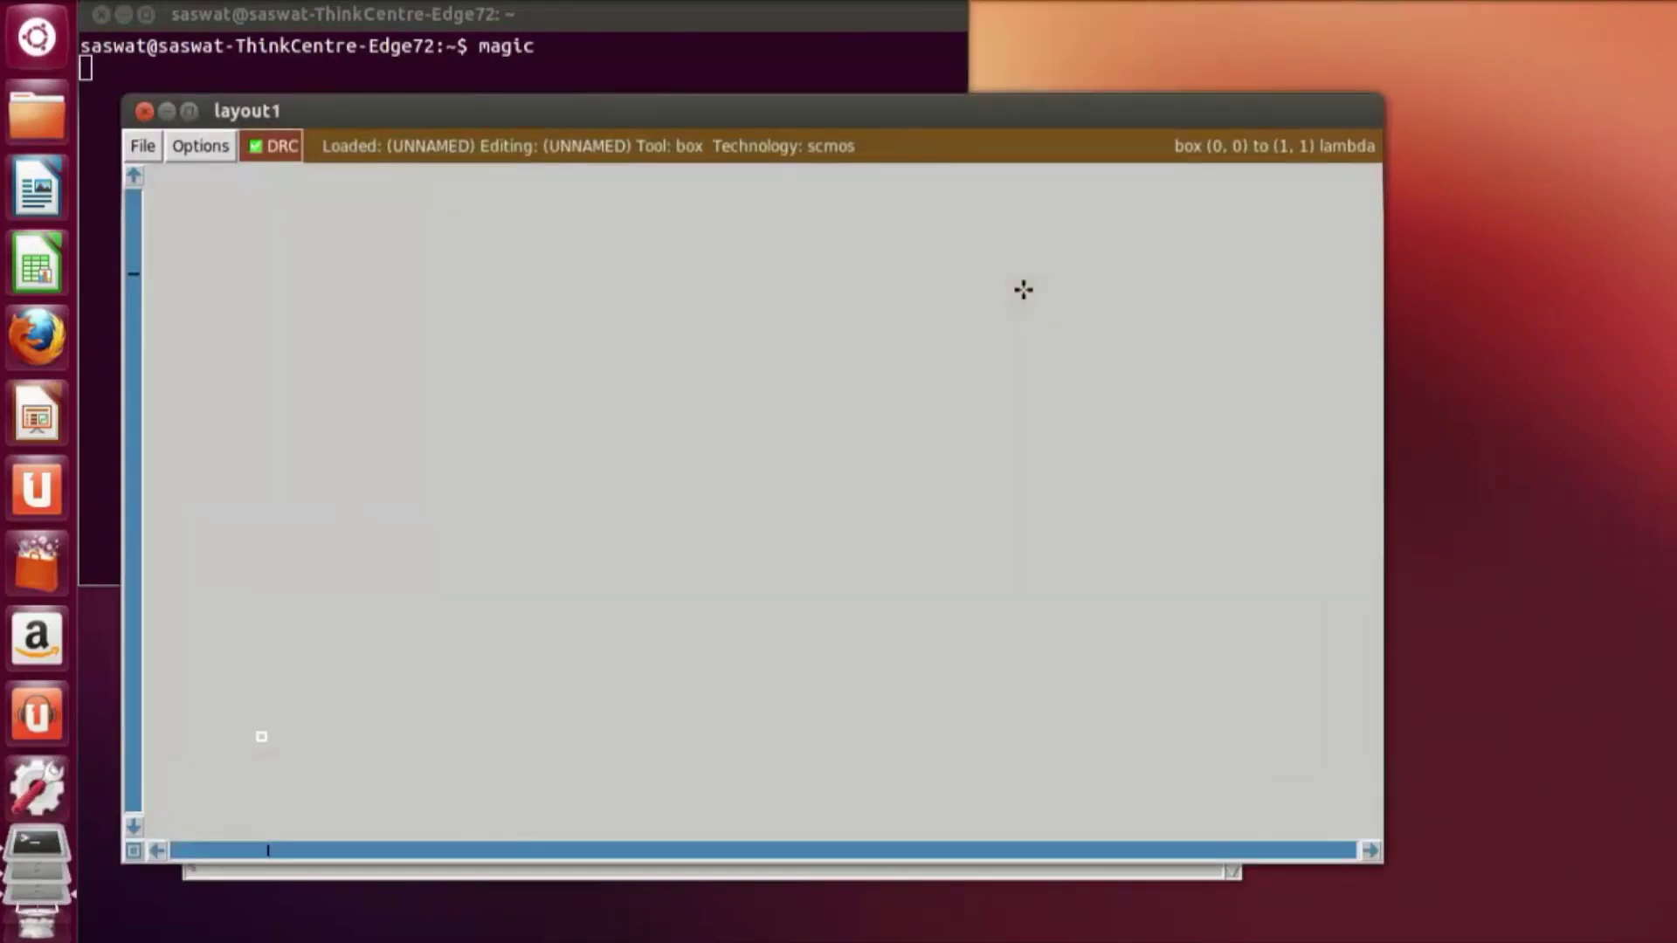
{"action": "left_click_drag", "start_coordinate": [971, 110], "coordinate": [986, 27]}
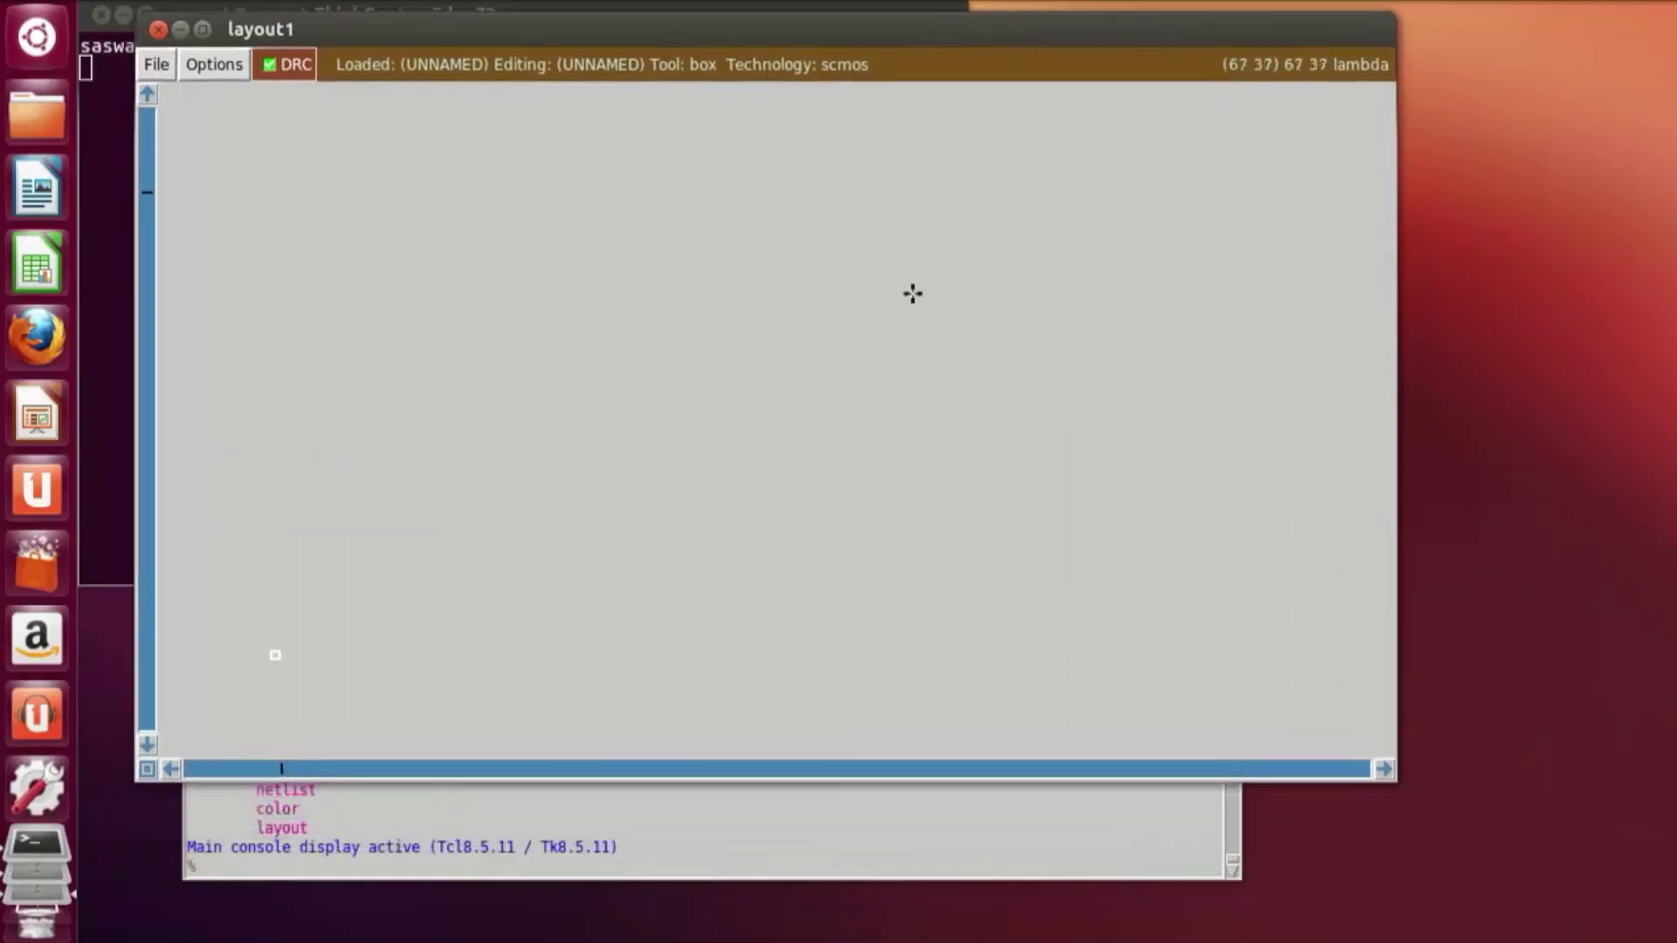
{"action": "left_click", "coordinate": [820, 853]}
{"action": "left_click_drag", "start_coordinate": [864, 517], "coordinate": [873, 578]}
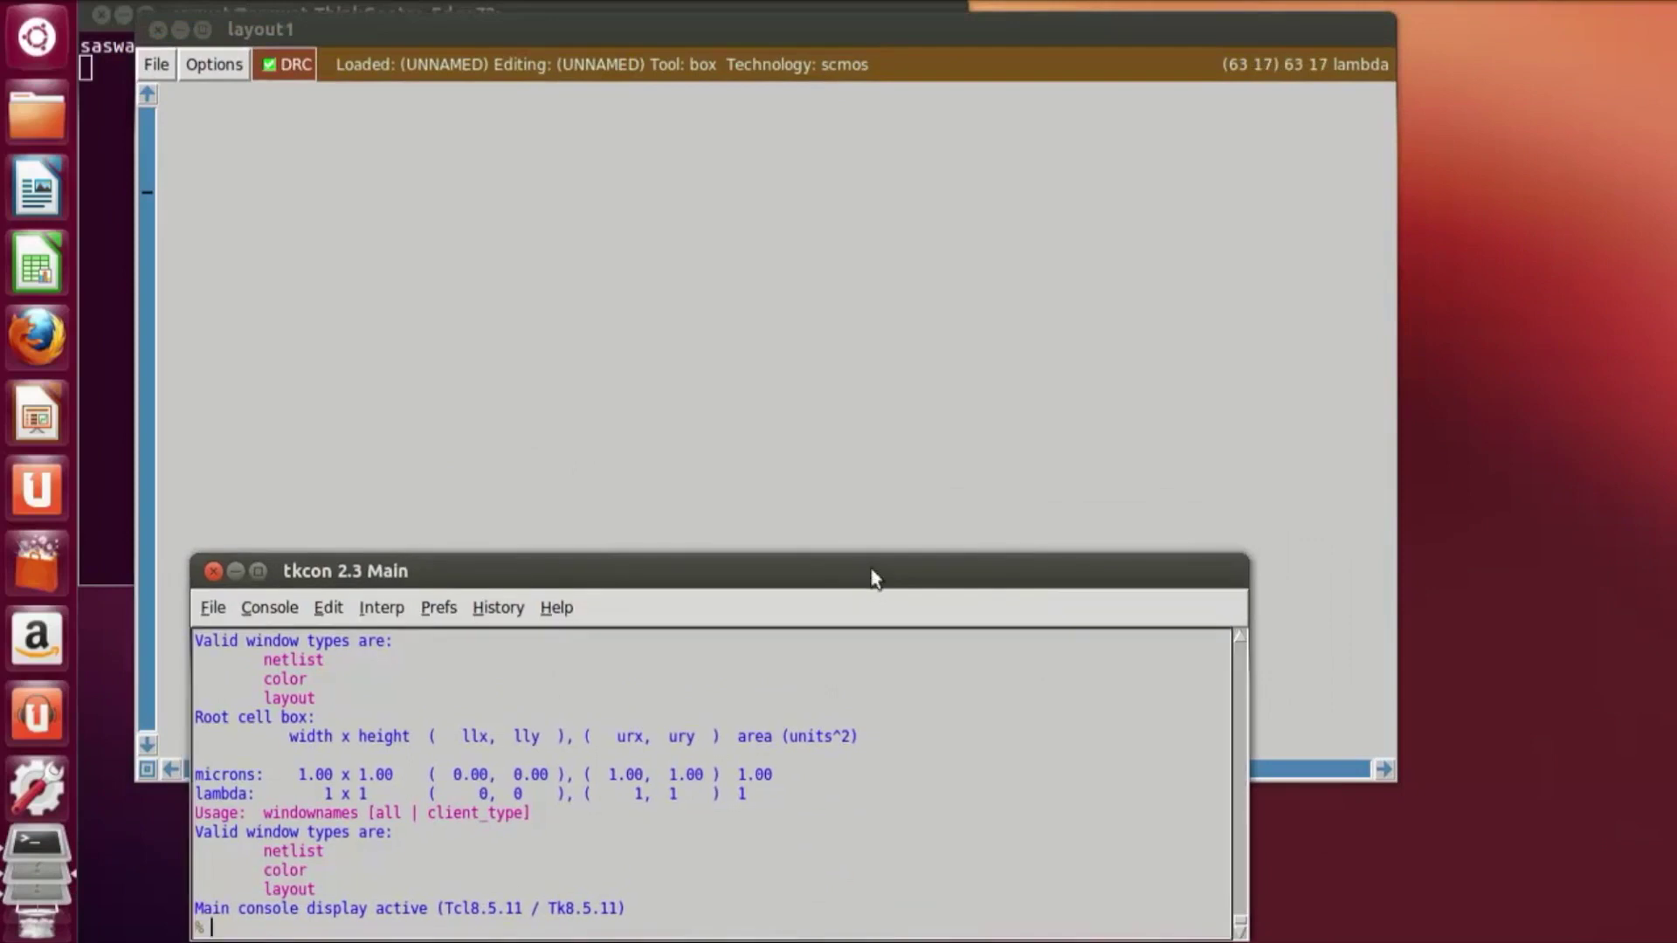
Step: Show the grid at a closer zoom in the empty layout and display the layer toolbar
{"action": "left_click", "coordinate": [664, 290]}
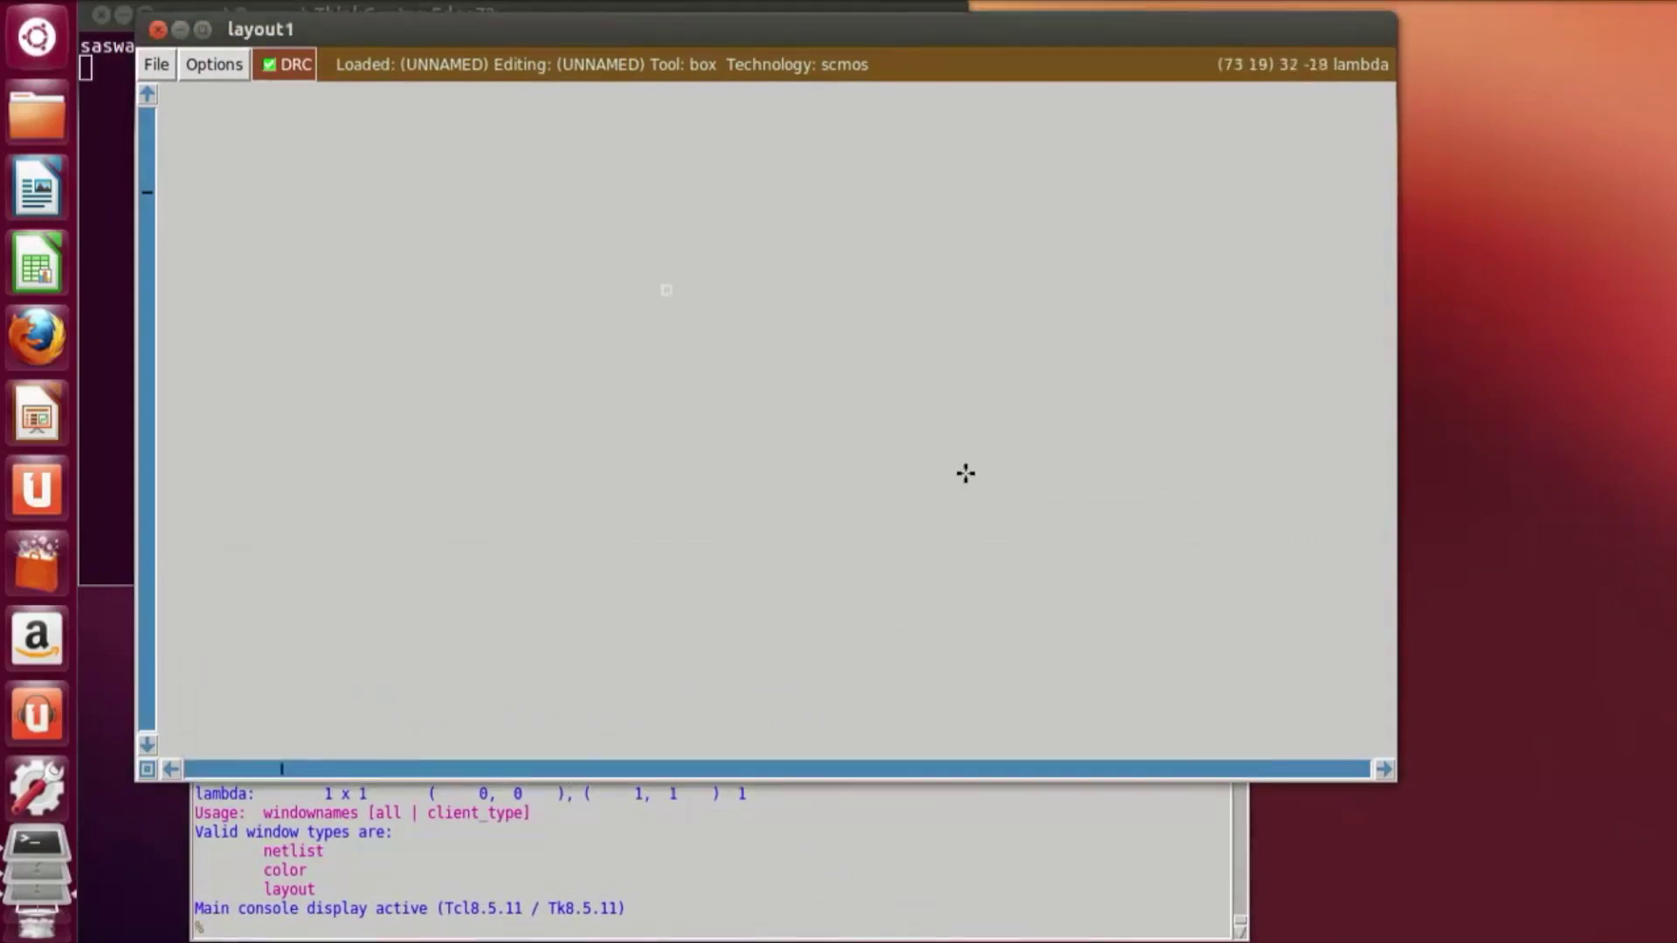
{"action": "key", "text": "g"}
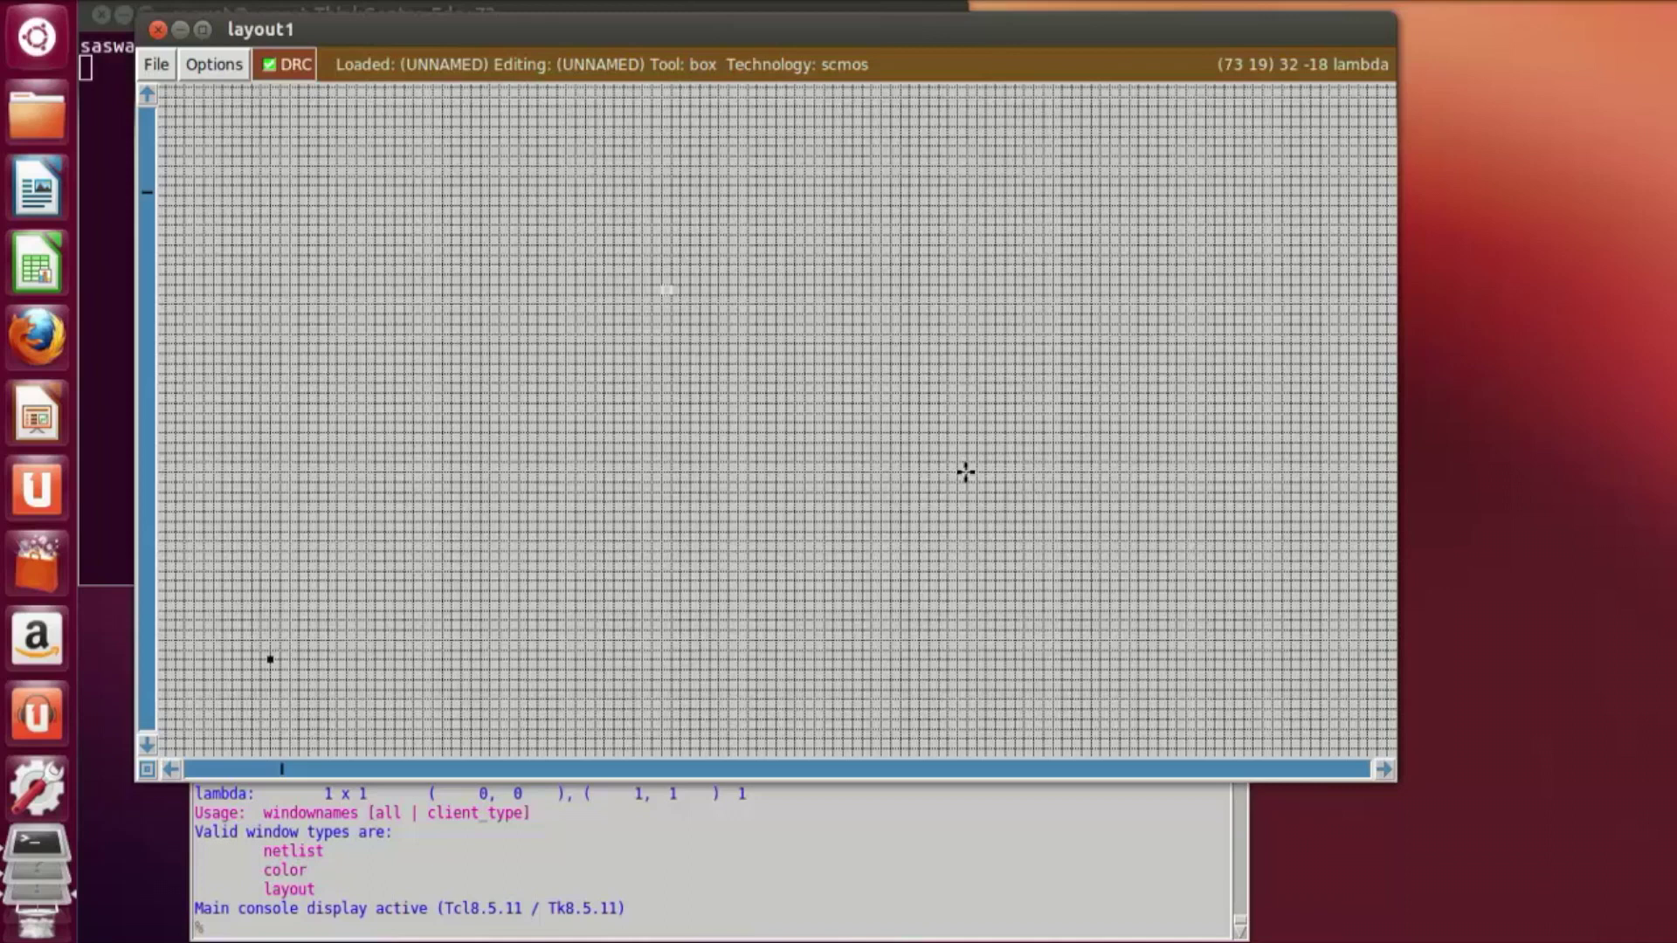
{"action": "key", "text": "z"}
{"action": "key", "text": "z"}
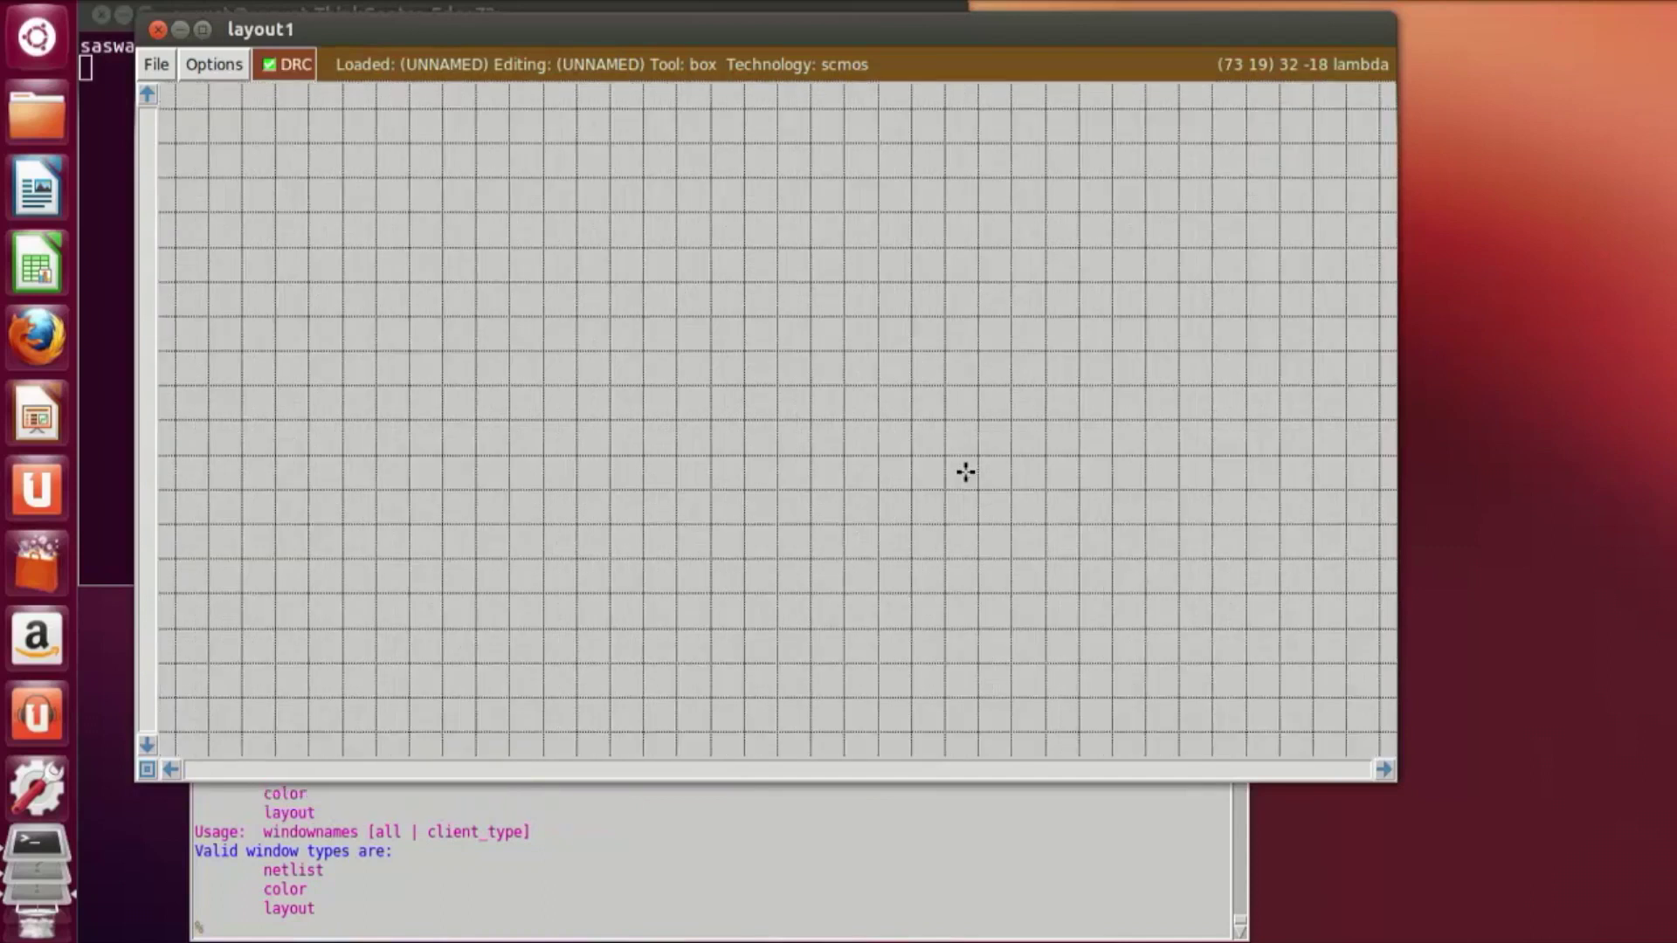
{"action": "key", "text": "shift+z"}
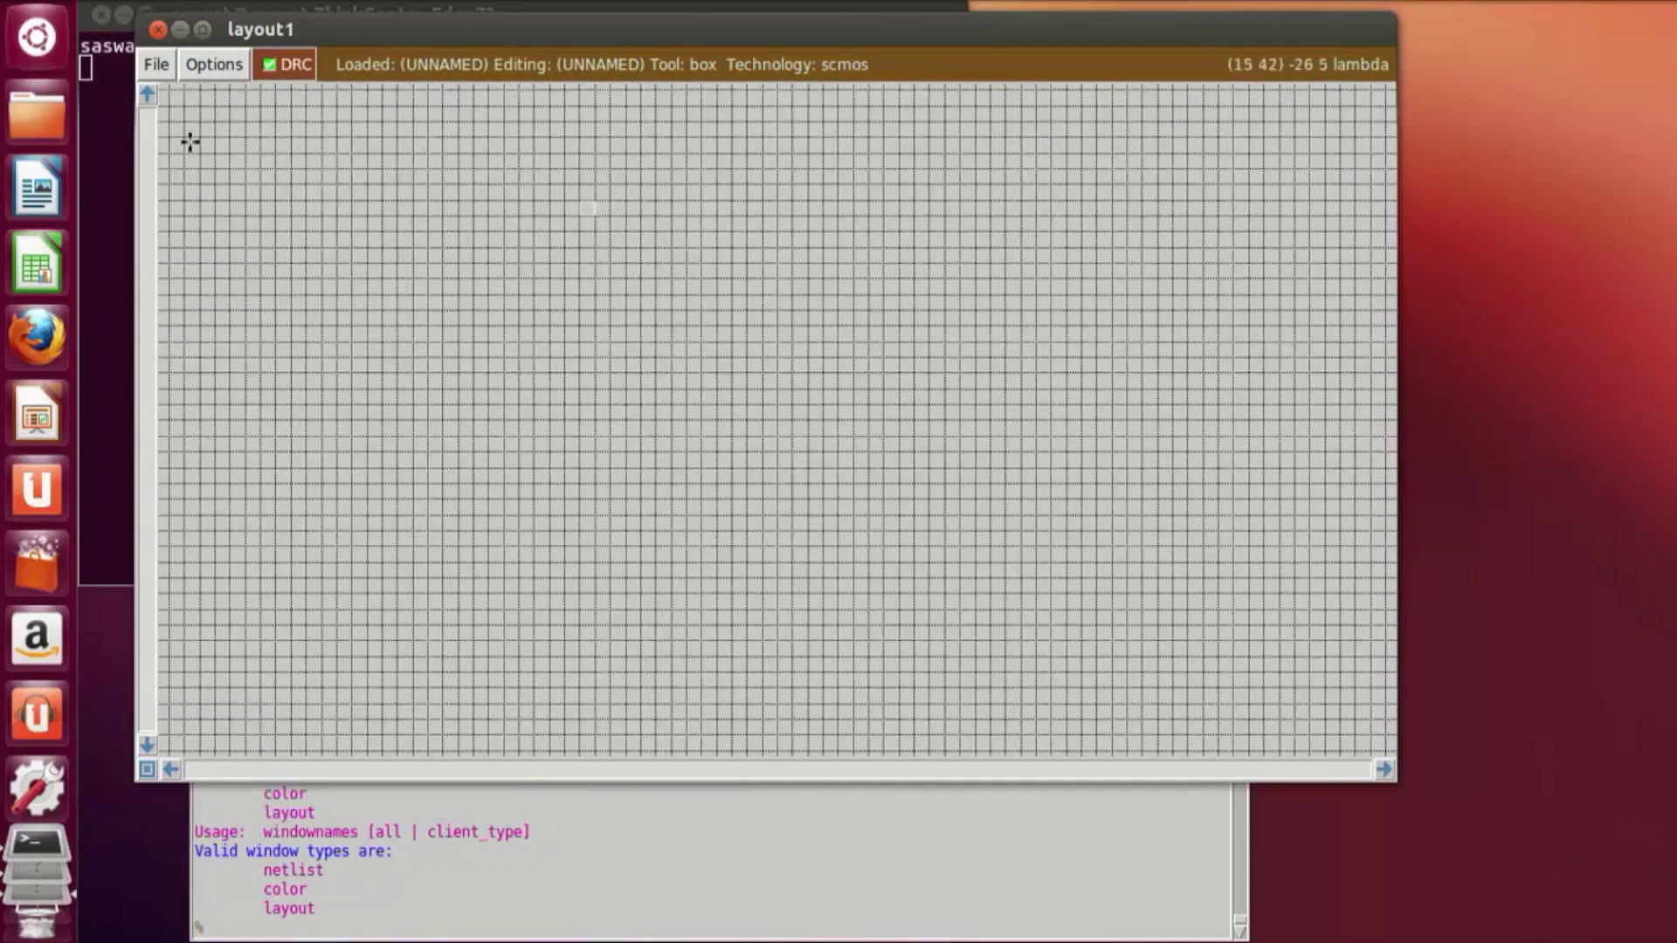
{"action": "key", "text": "z"}
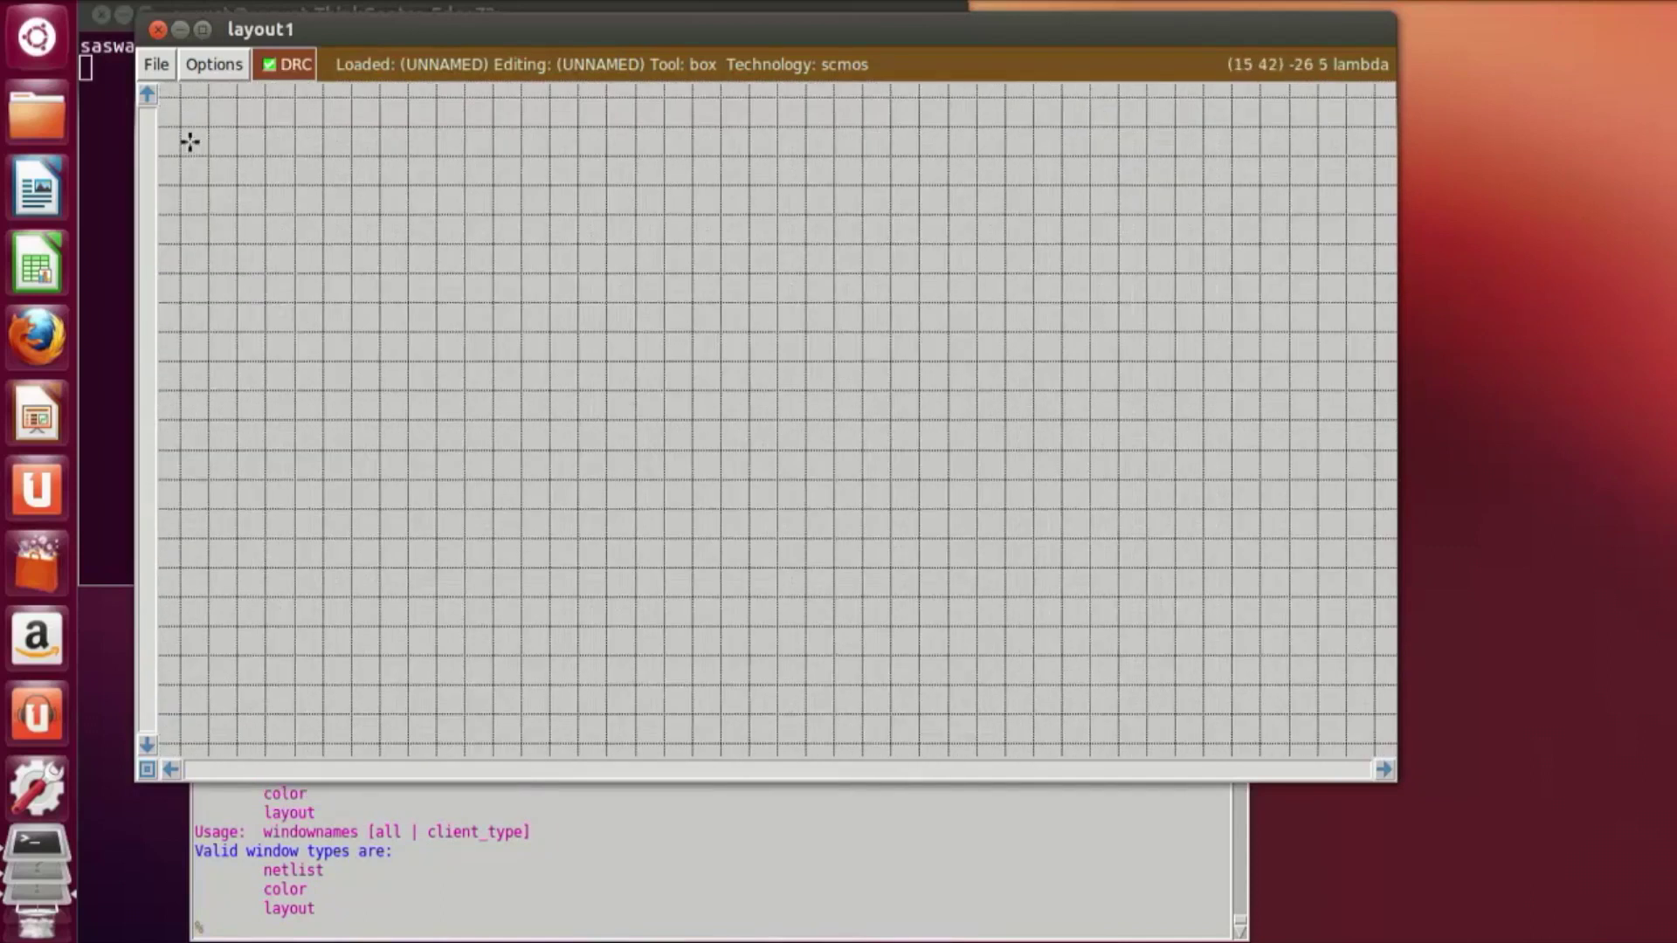
{"action": "left_click", "coordinate": [216, 63]}
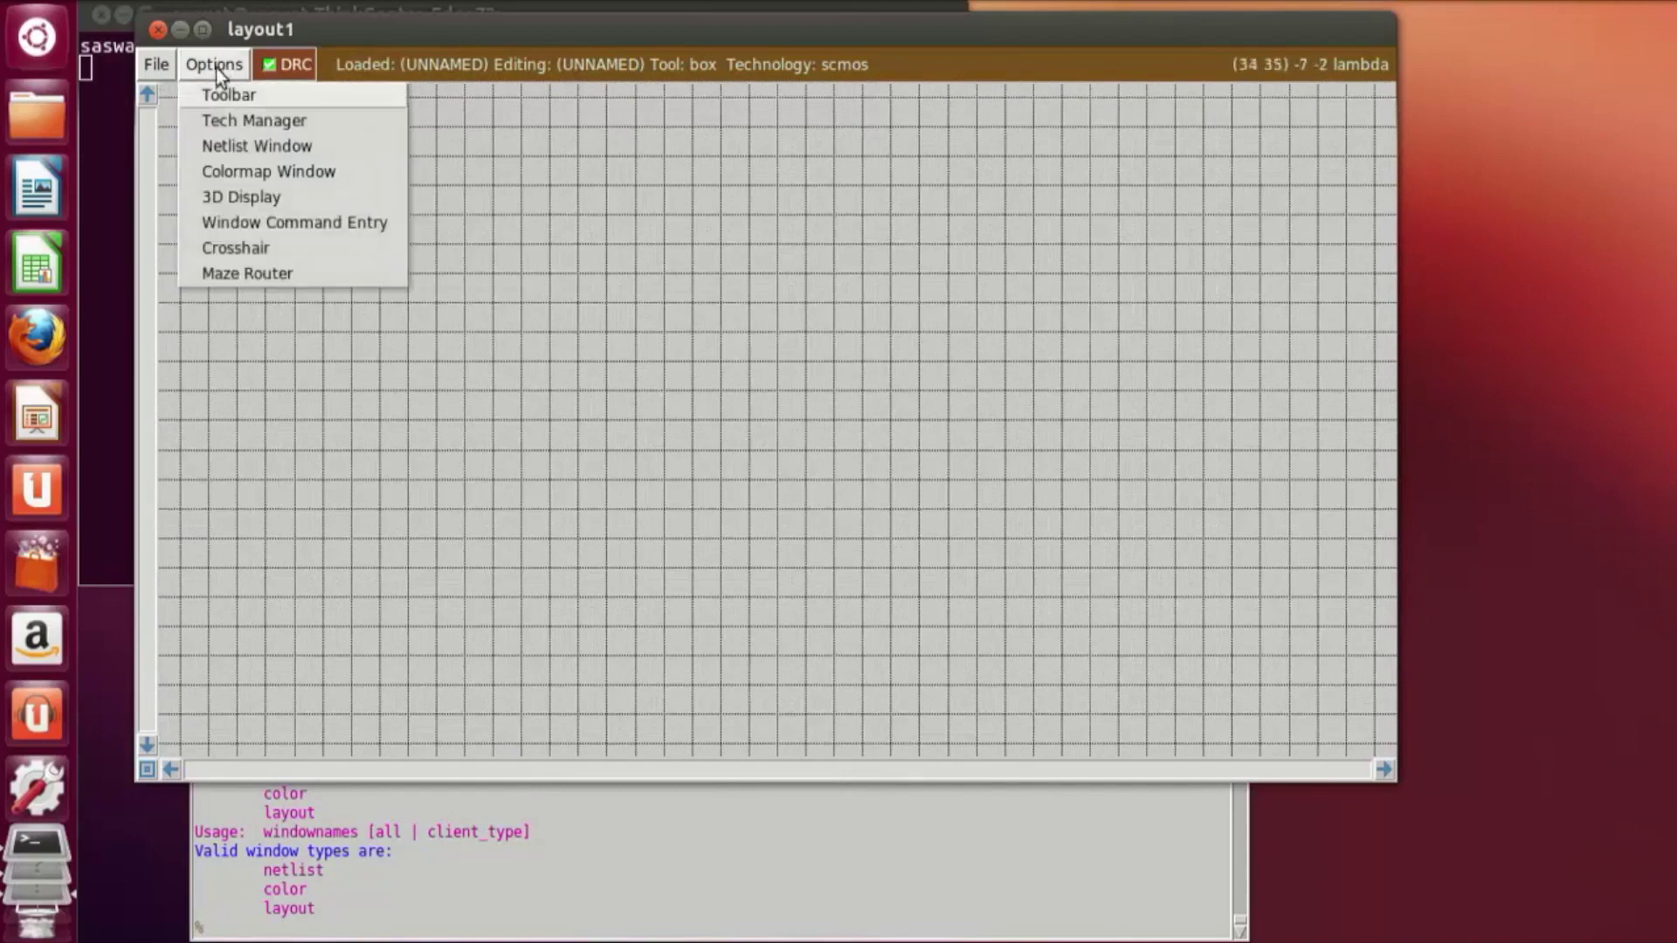
{"action": "left_click", "coordinate": [224, 96]}
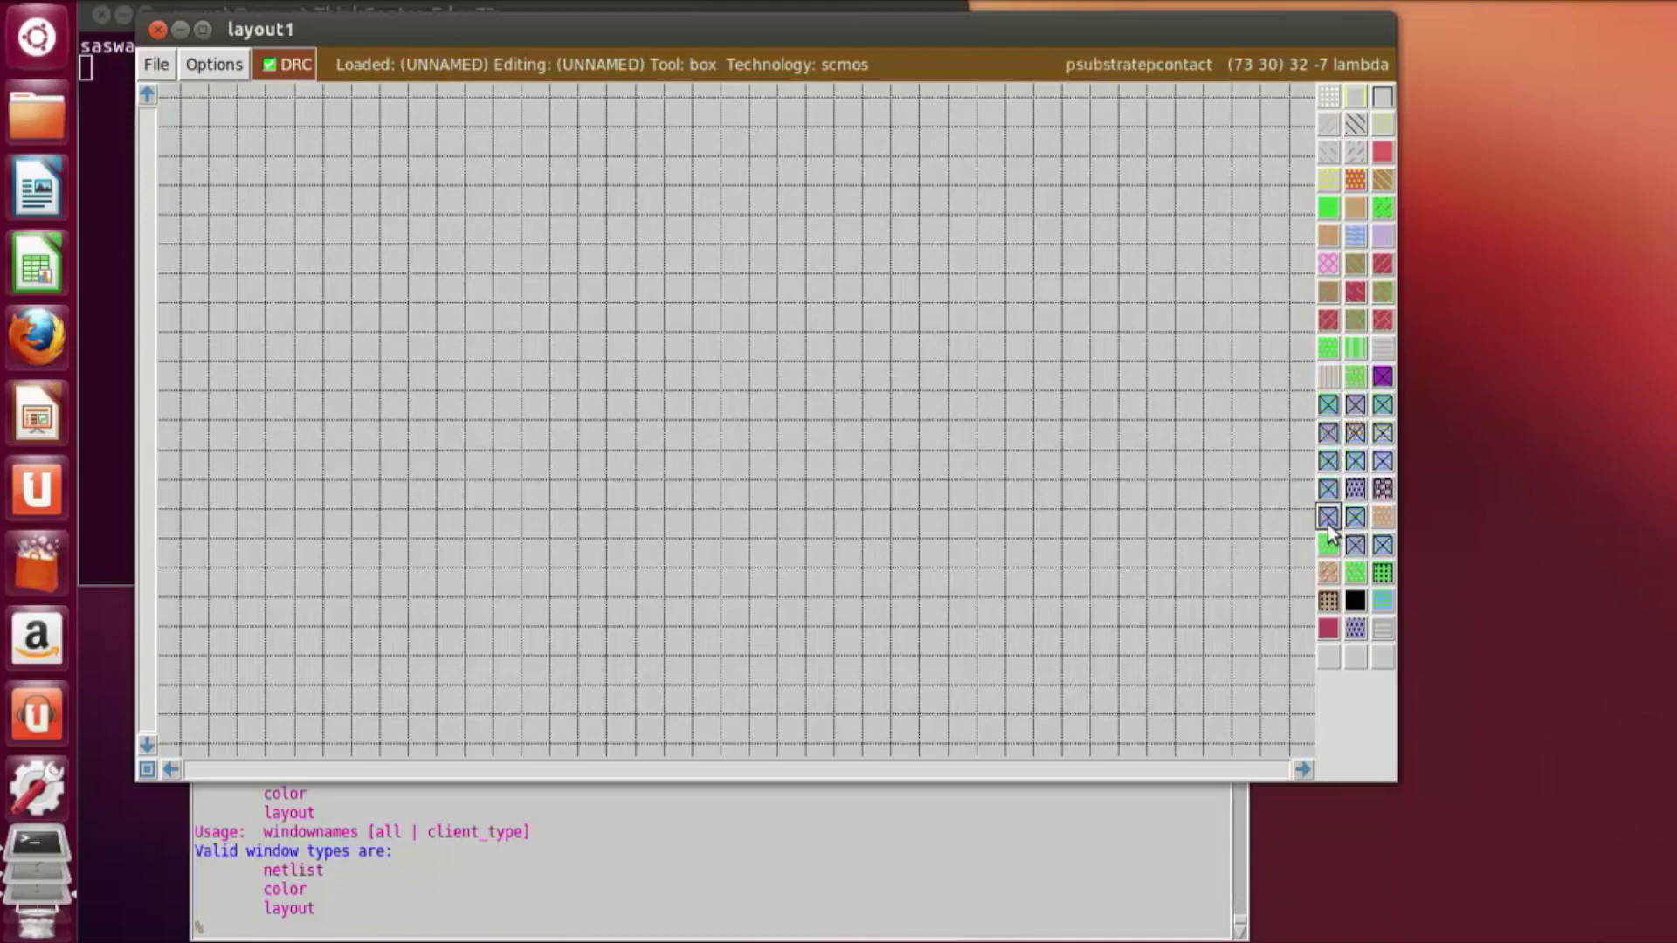
{"action": "scroll", "coordinate": [658, 340], "scroll_direction": "up", "scroll_amount": 5}
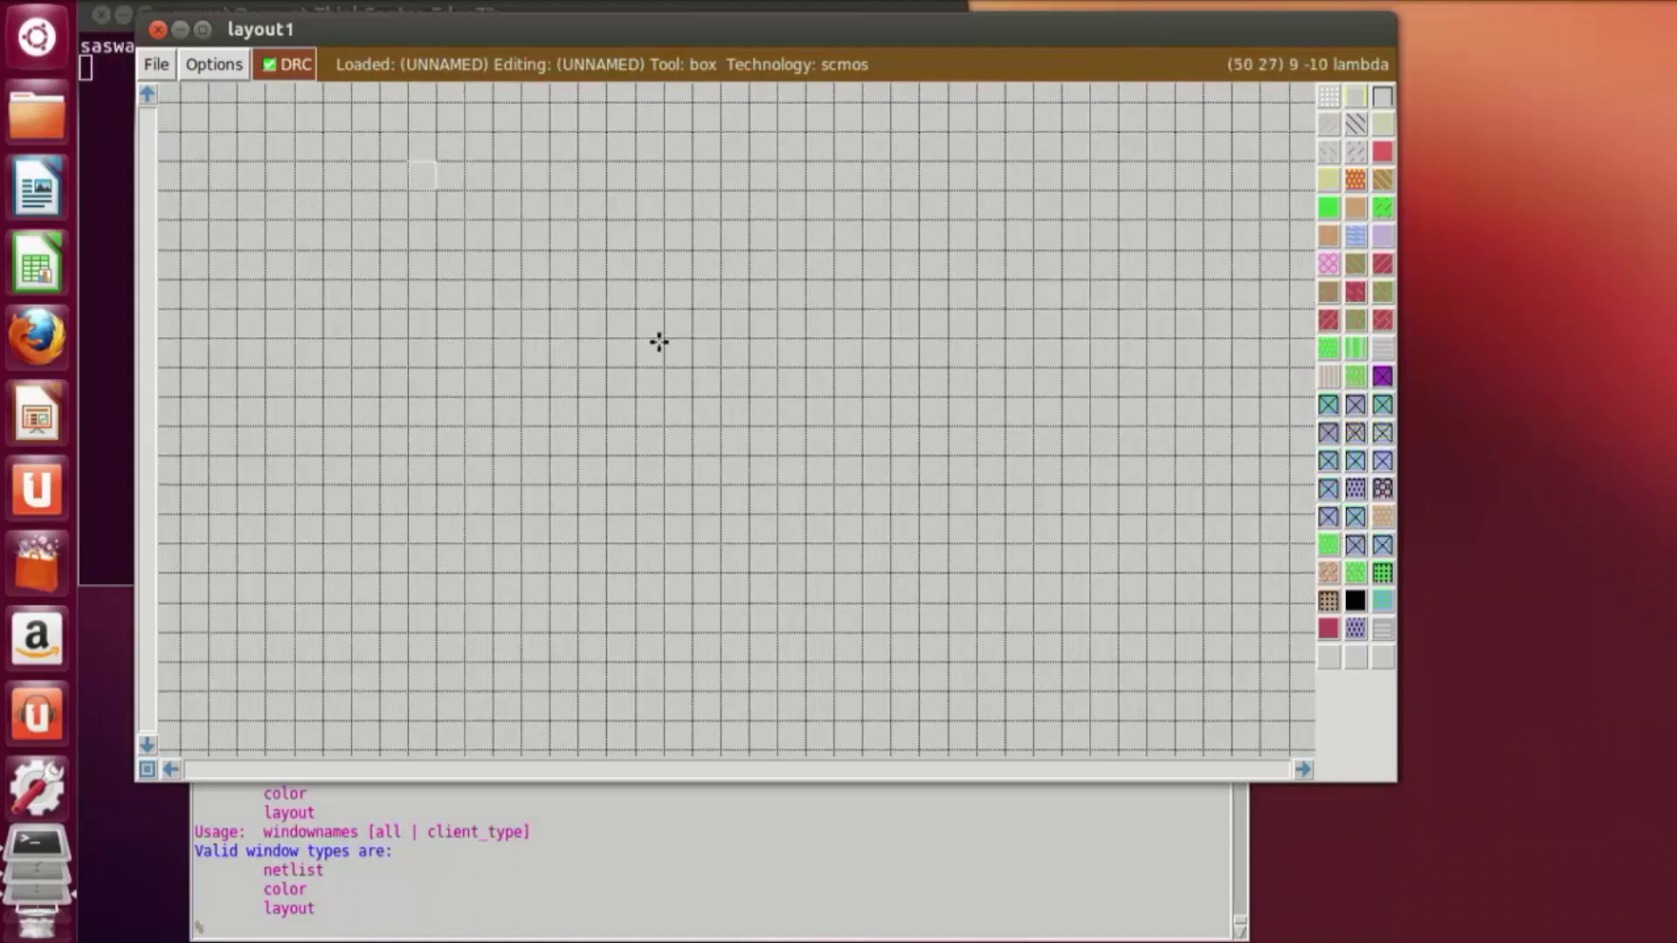
{"action": "scroll", "coordinate": [659, 340], "scroll_direction": "up", "scroll_amount": 1}
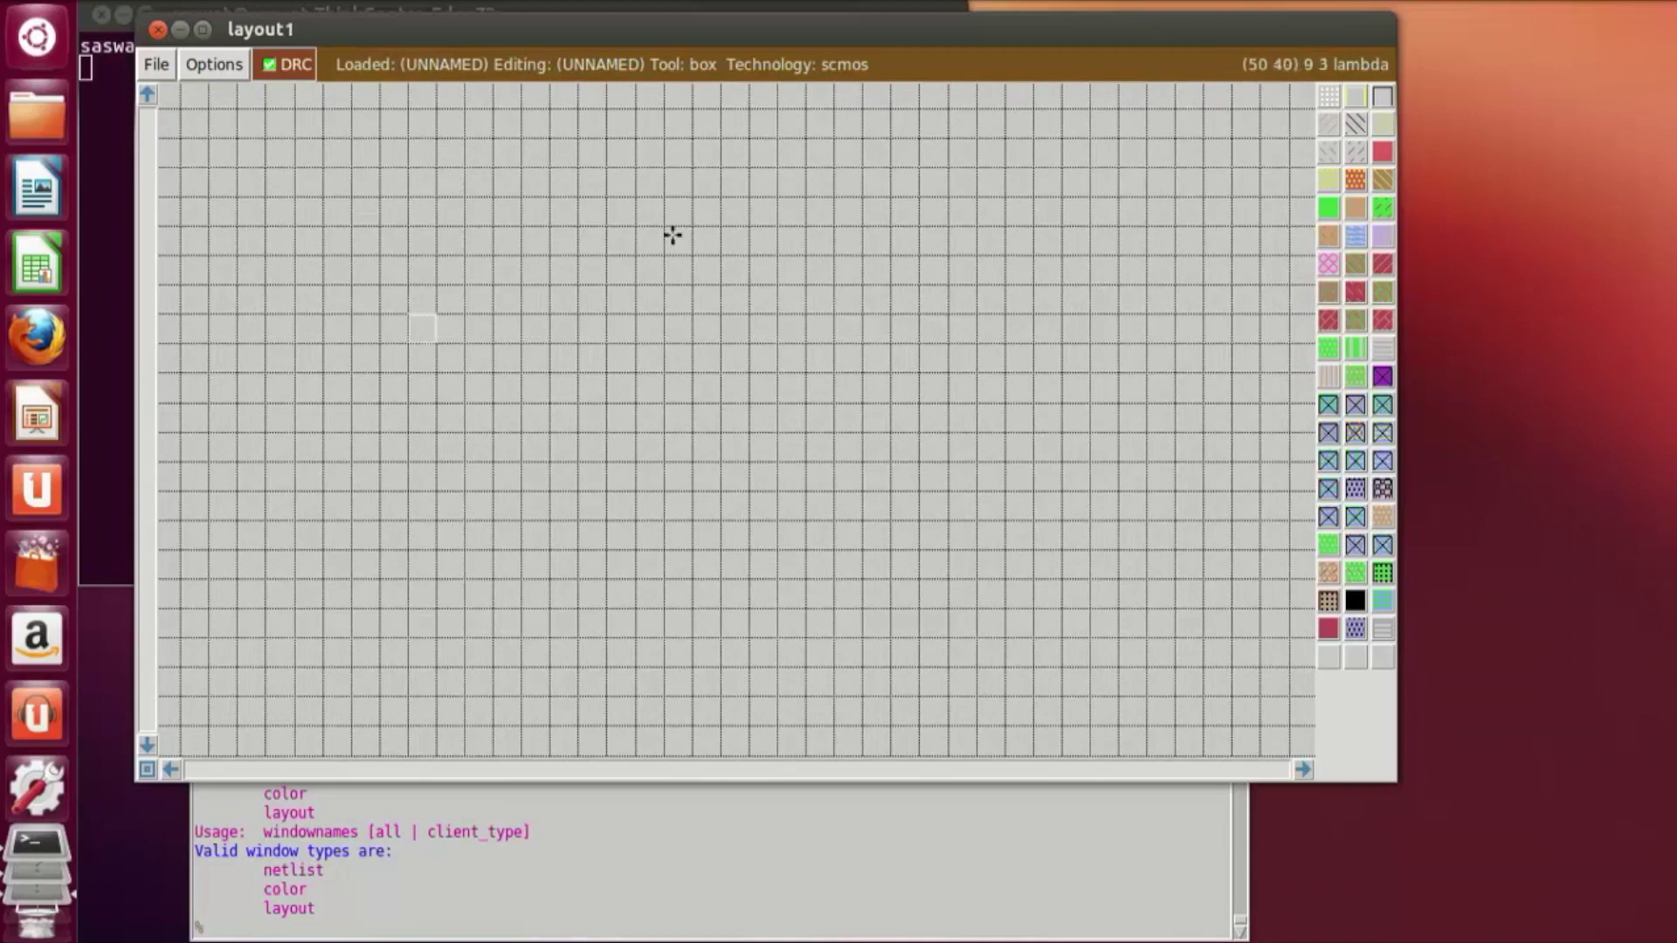
{"action": "left_click", "coordinate": [541, 116]}
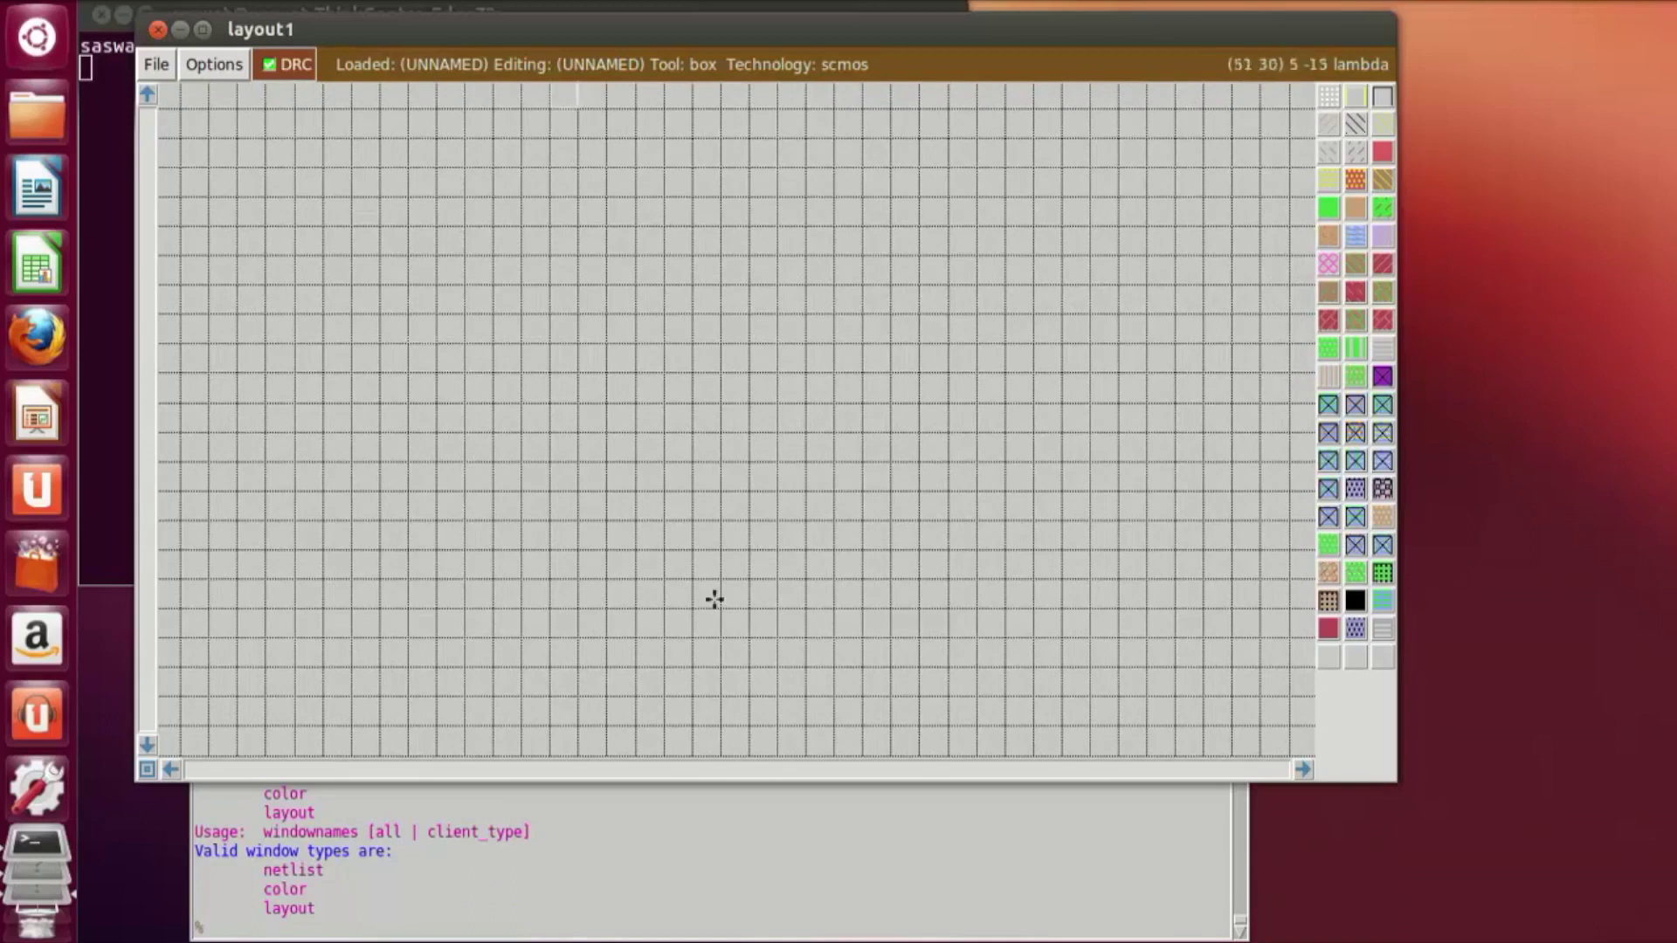
{"action": "right_click", "coordinate": [746, 730]}
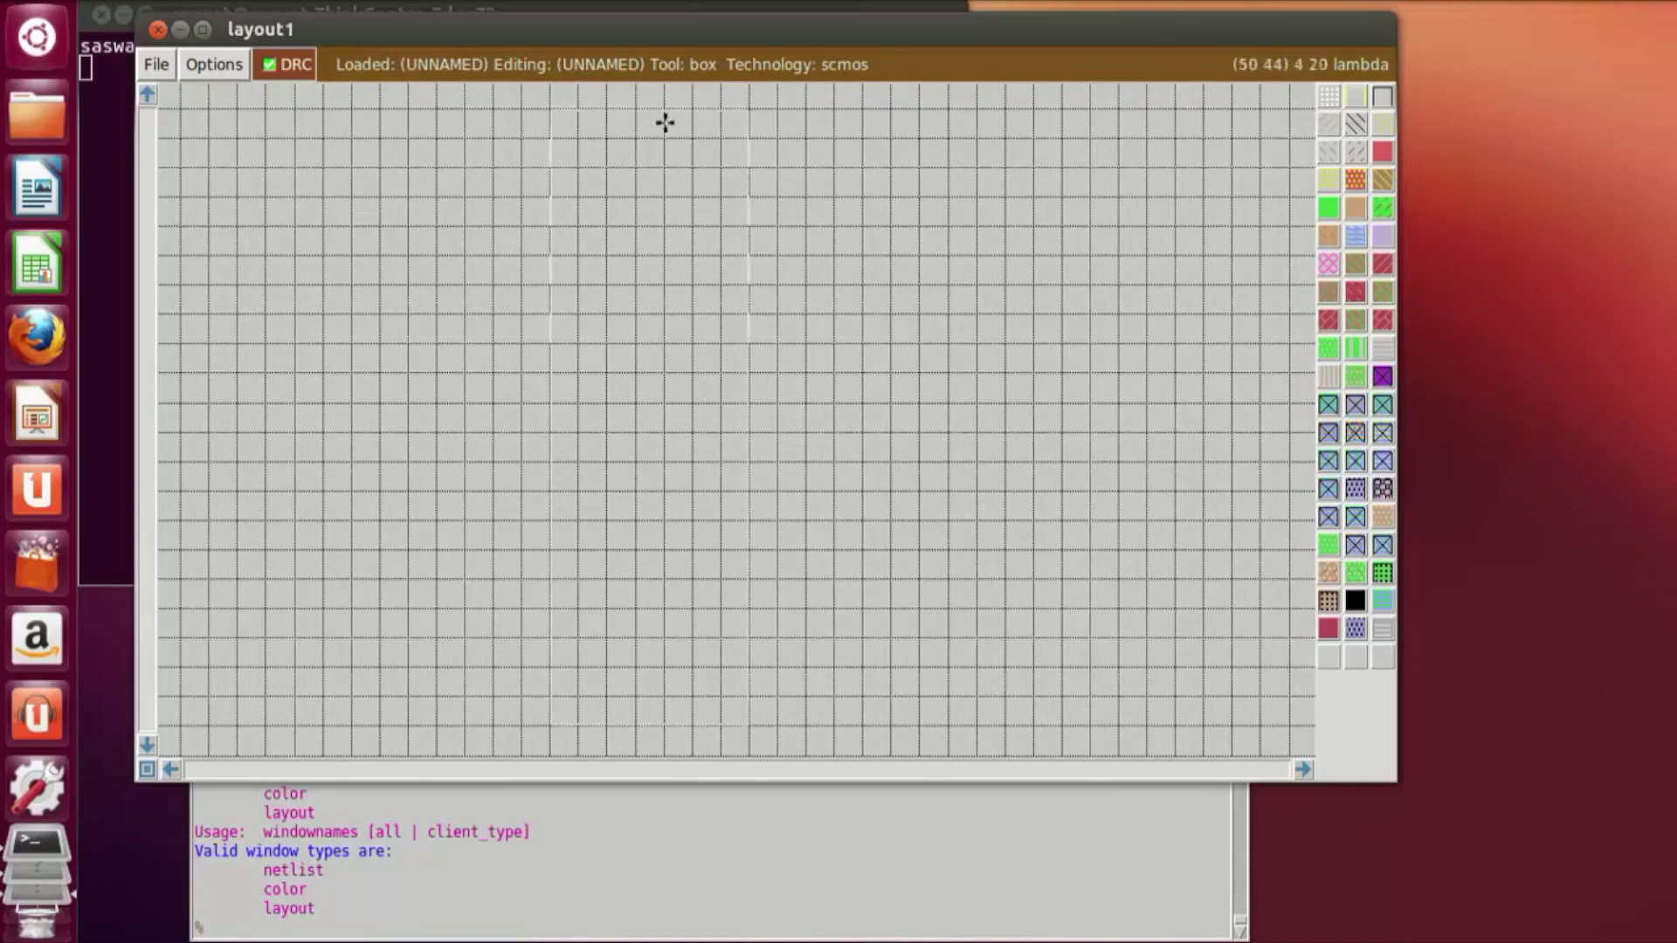
{"action": "left_click", "coordinate": [384, 255]}
{"action": "right_click", "coordinate": [1122, 461]}
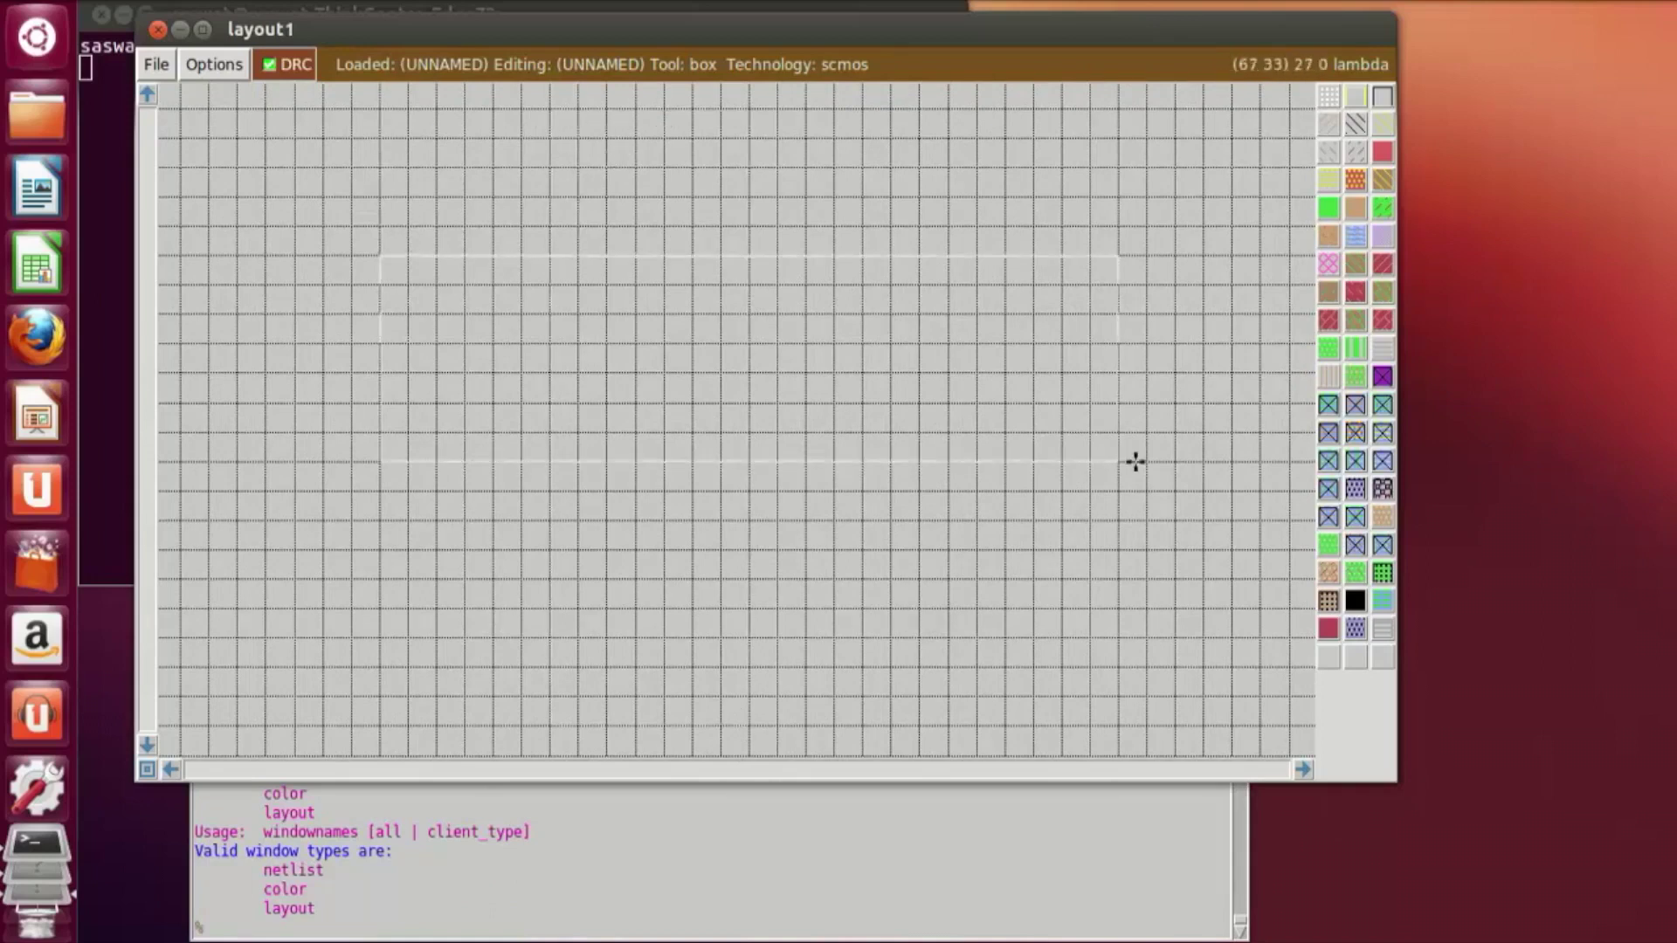
Step: Draw a box 8 lambda wide and 21 lambda high in the empty layout and paint it with nwell
{"action": "left_click", "coordinate": [575, 136]}
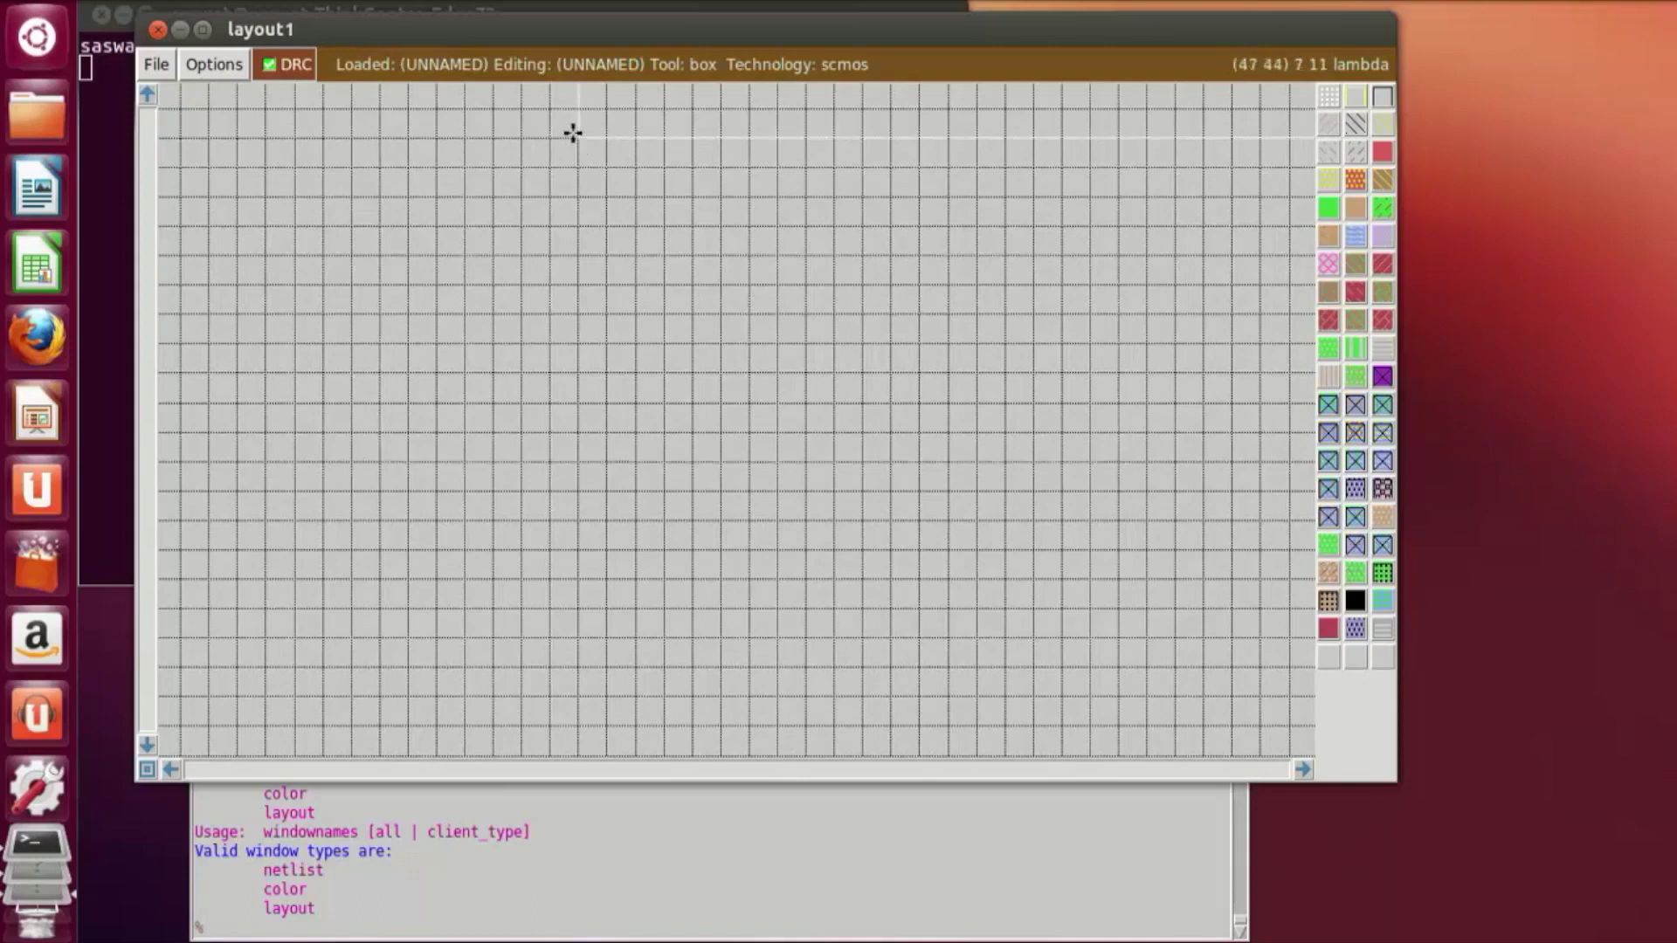
{"action": "right_click", "coordinate": [730, 713]}
{"action": "left_click", "coordinate": [780, 675]}
{"action": "right_click_drag", "start_coordinate": [780, 675], "coordinate": [805, 121]}
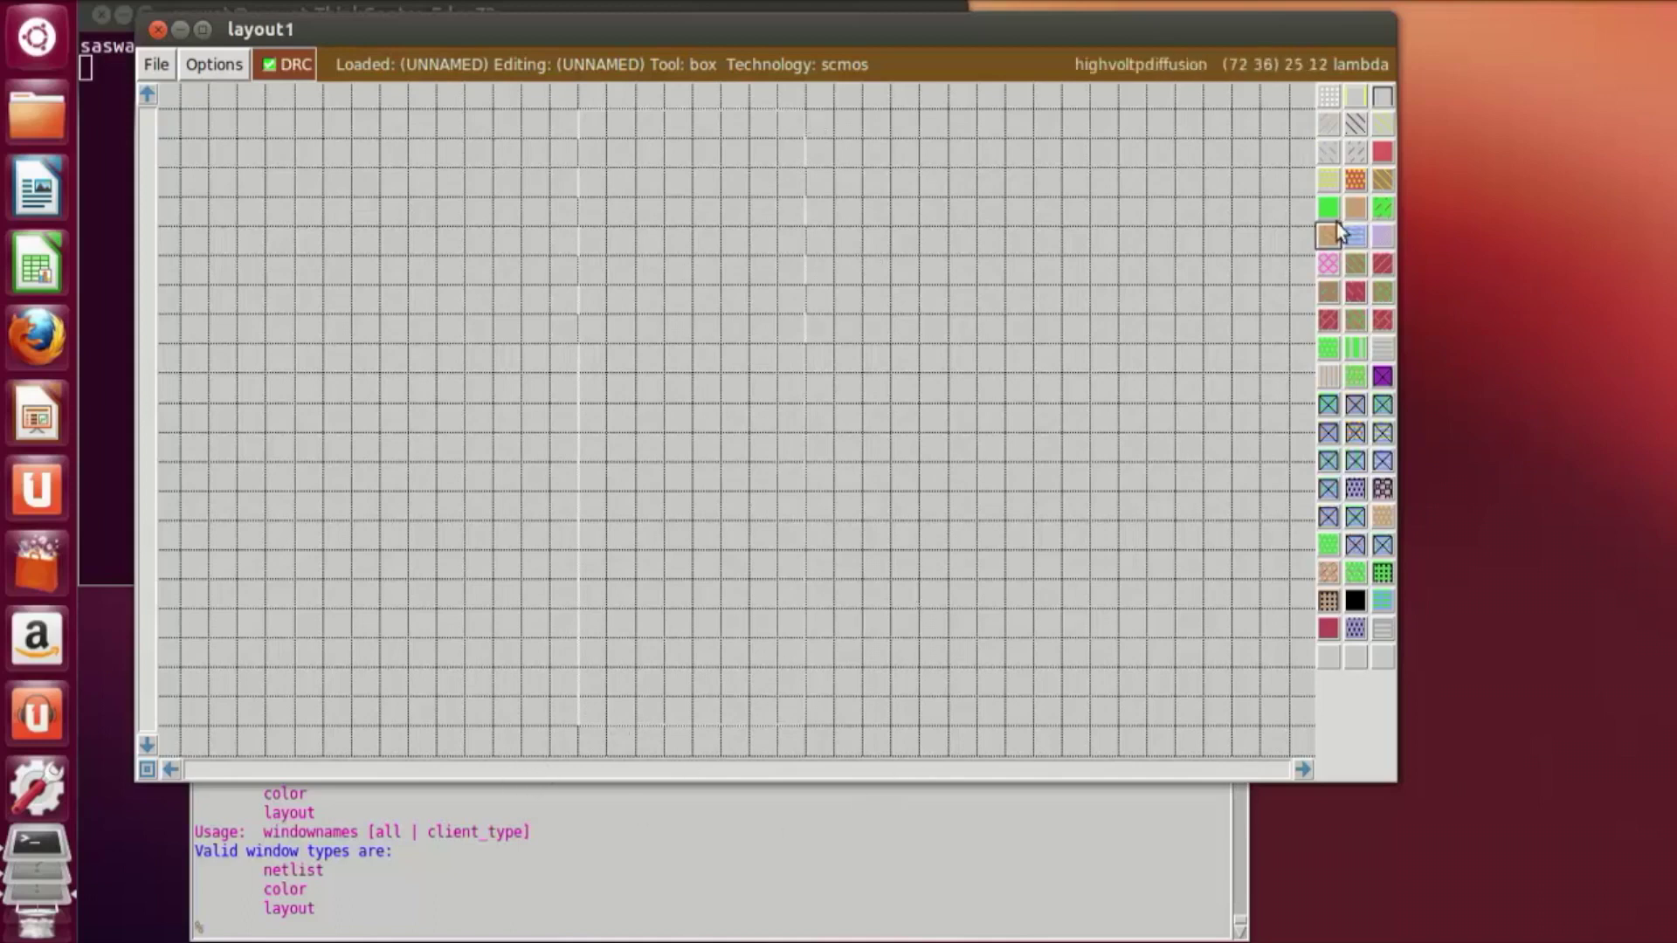
{"action": "left_click", "coordinate": [1355, 125]}
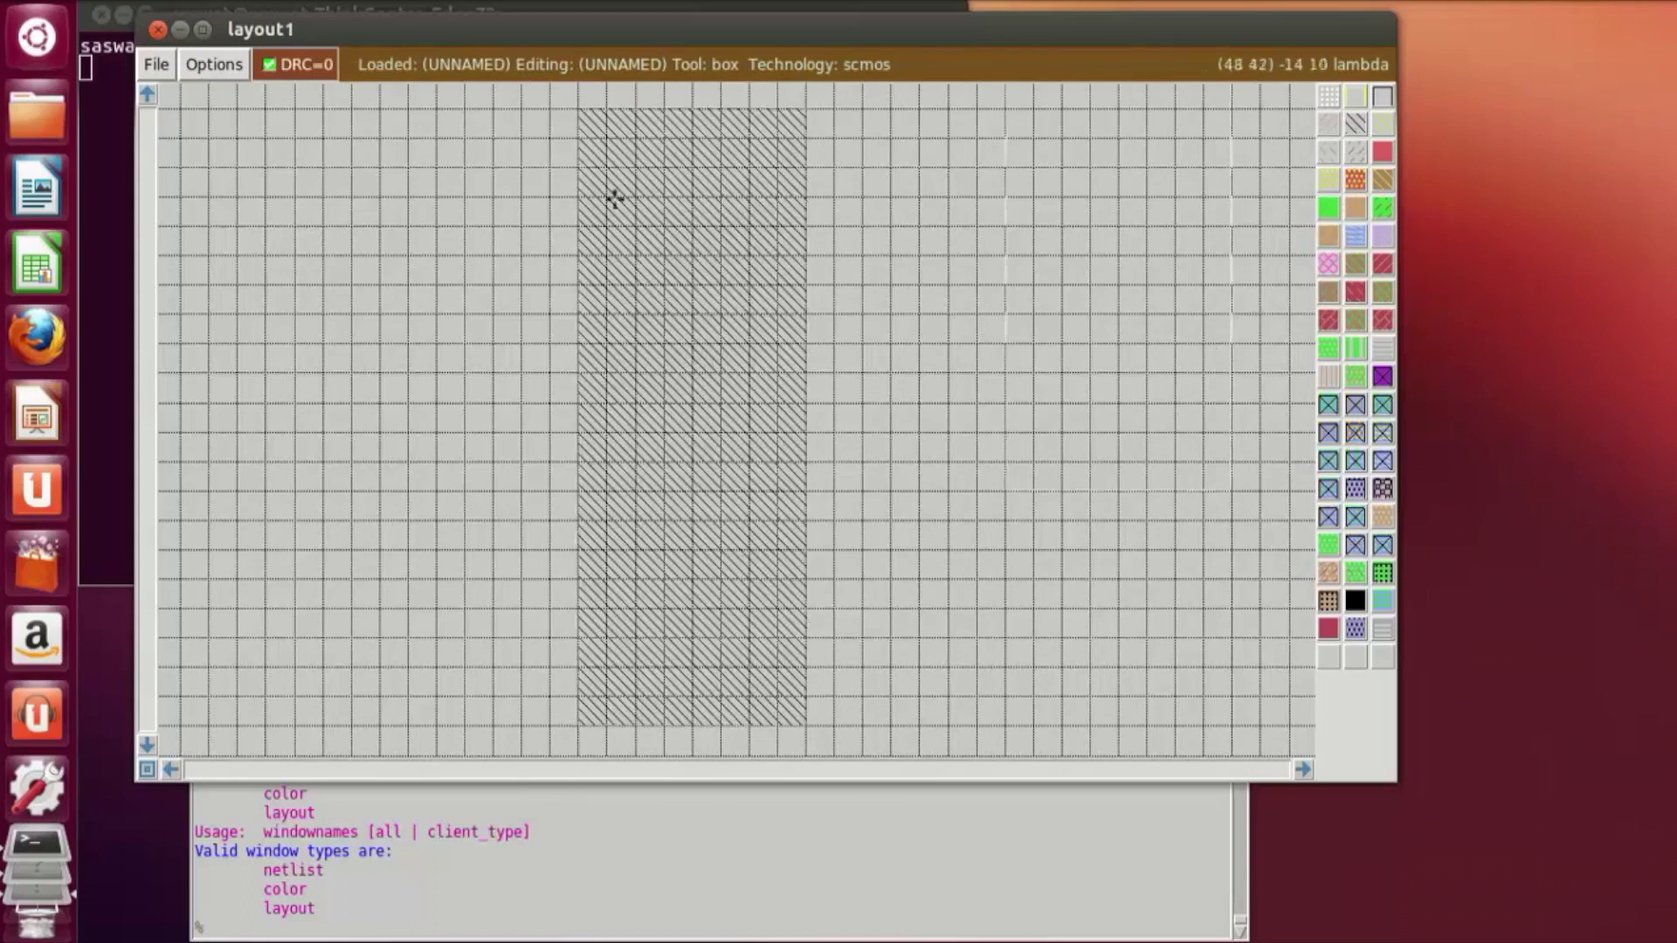
Step: Paint a pdiffusion rectangle 6 lambda wide and 19 lambda high inside the n-well, 1 lambda from its edges
{"action": "left_click", "coordinate": [607, 138]}
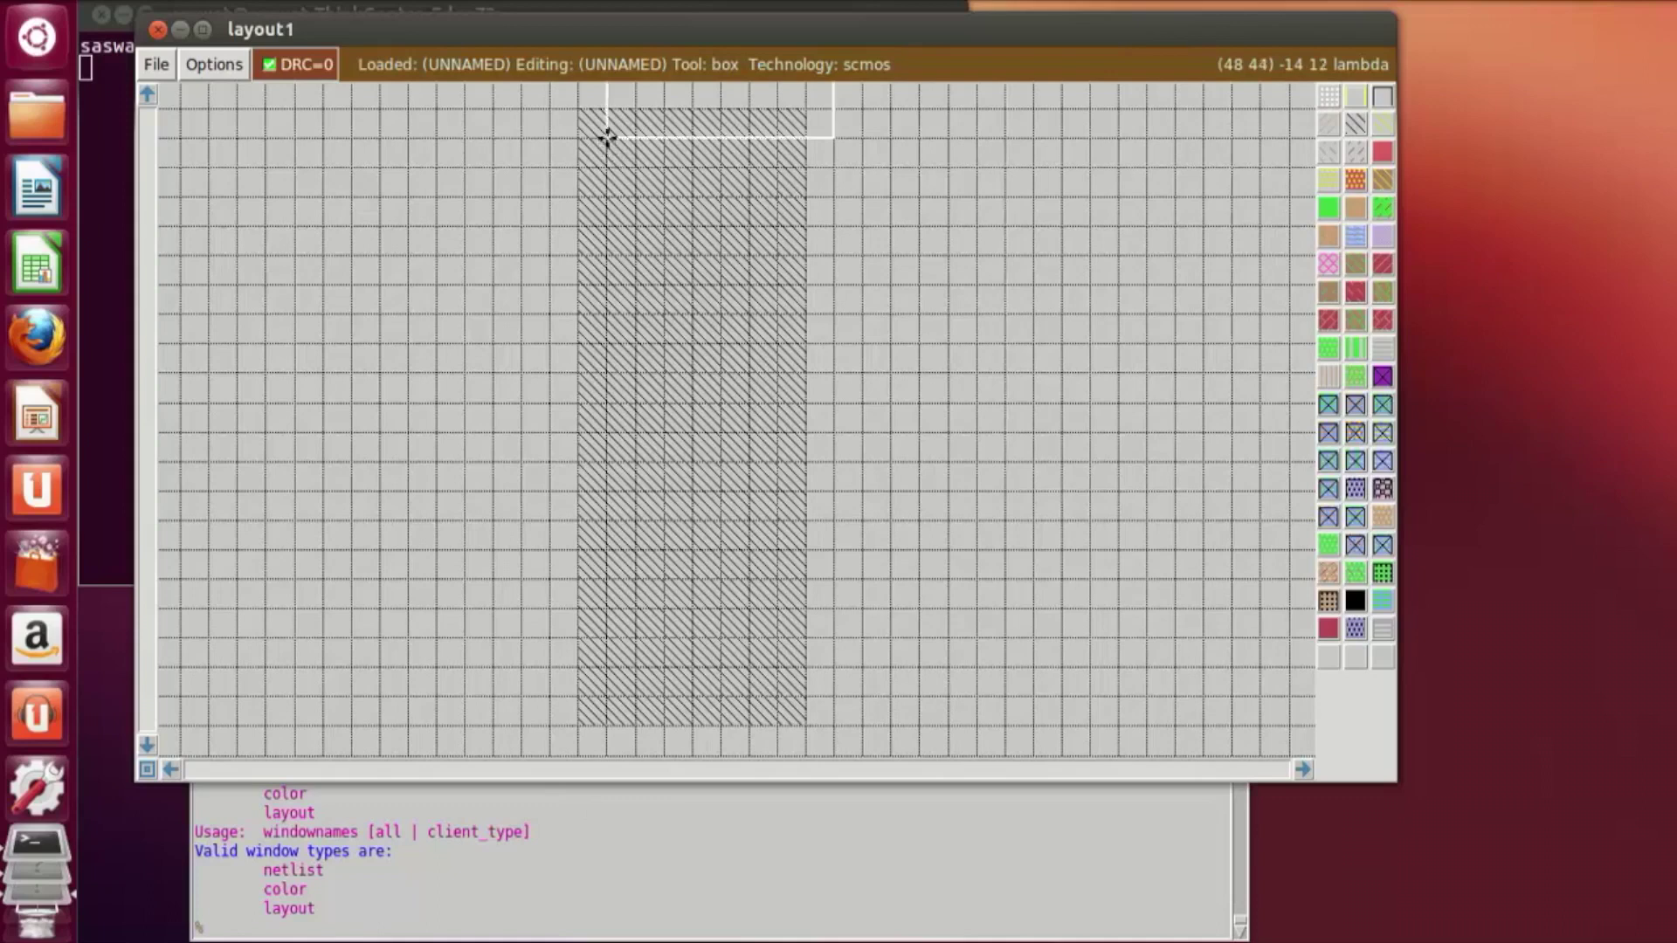
{"action": "right_click", "coordinate": [786, 690]}
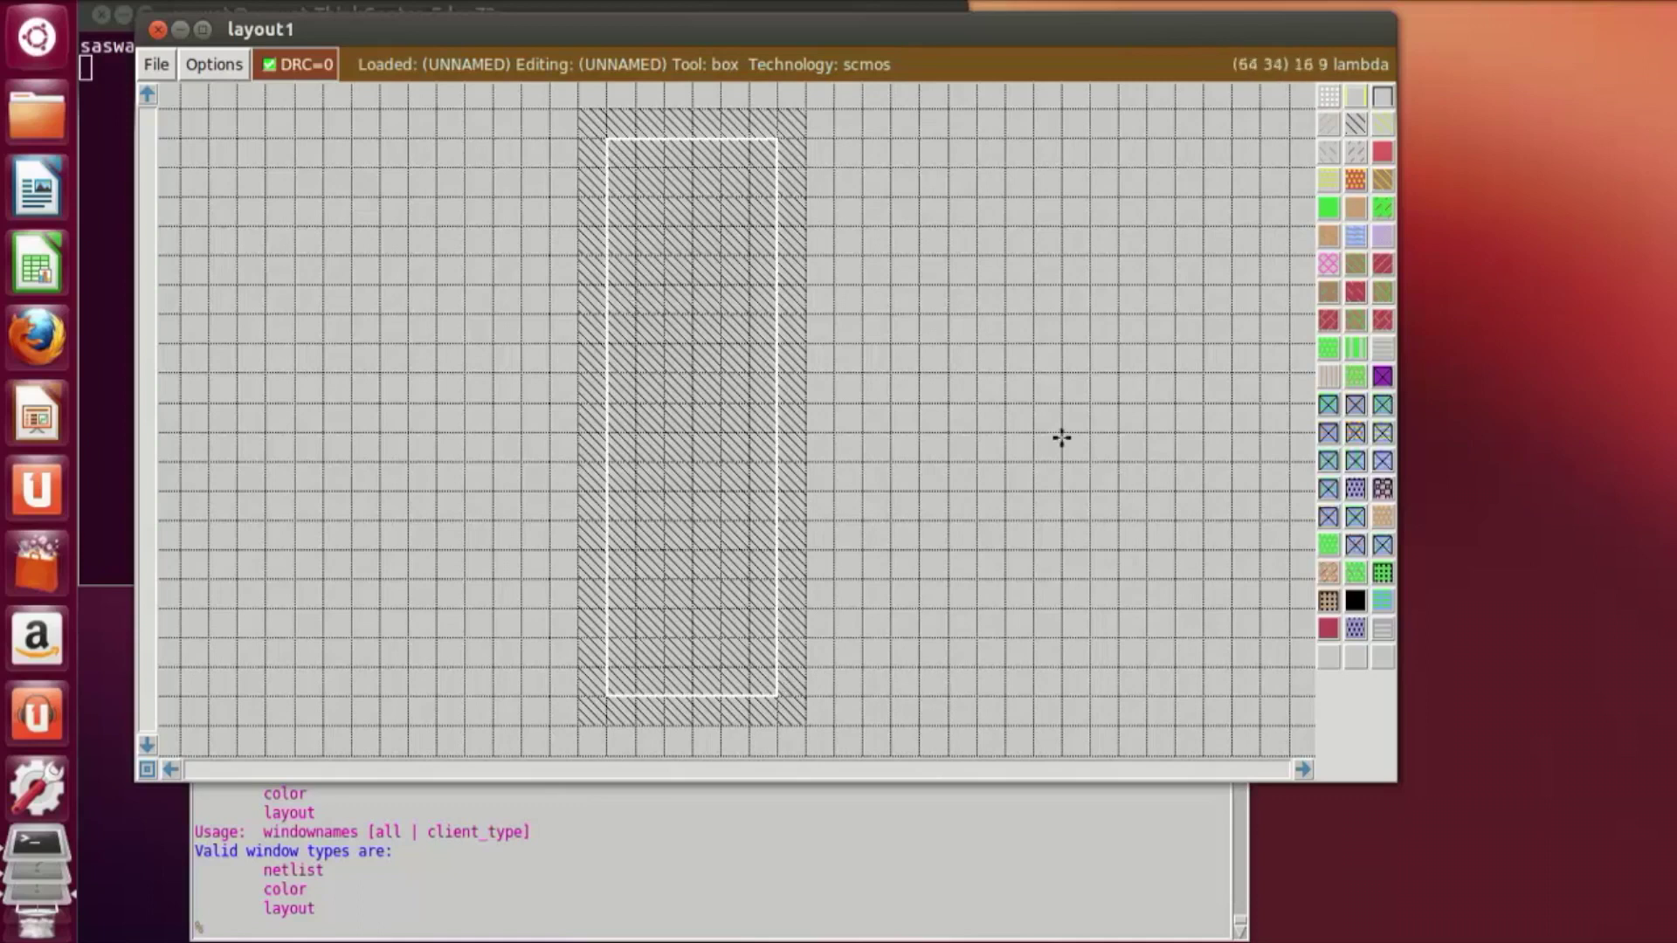
{"action": "middle_click", "coordinate": [1355, 206]}
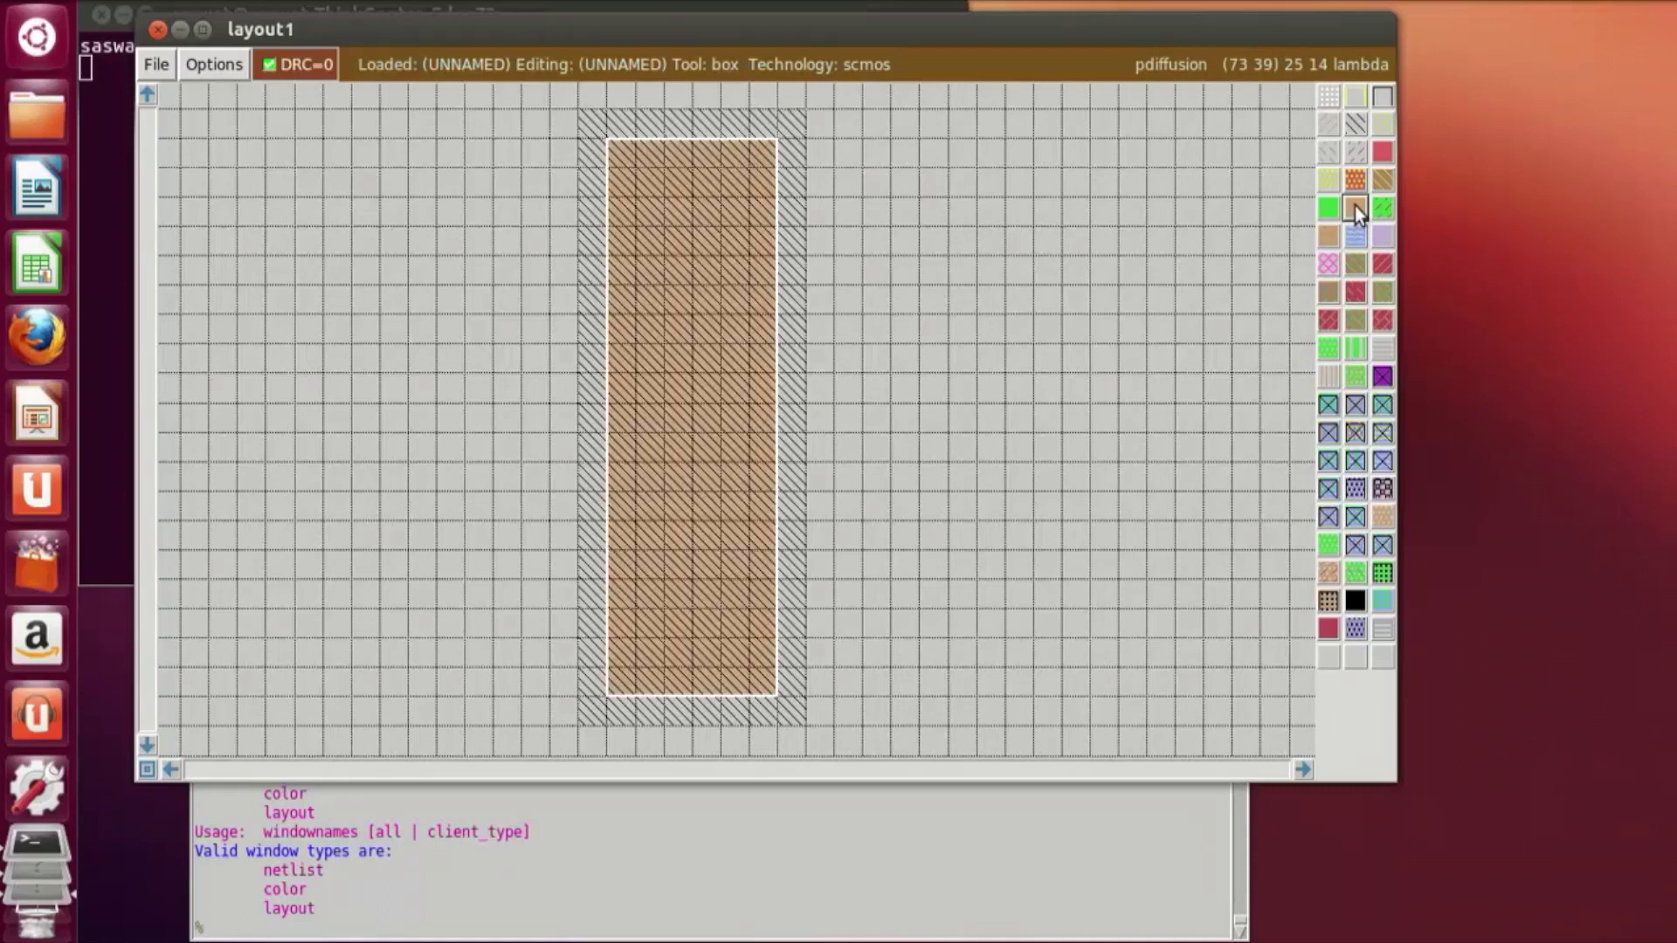
{"action": "left_click", "coordinate": [974, 467]}
{"action": "left_click", "coordinate": [591, 442]}
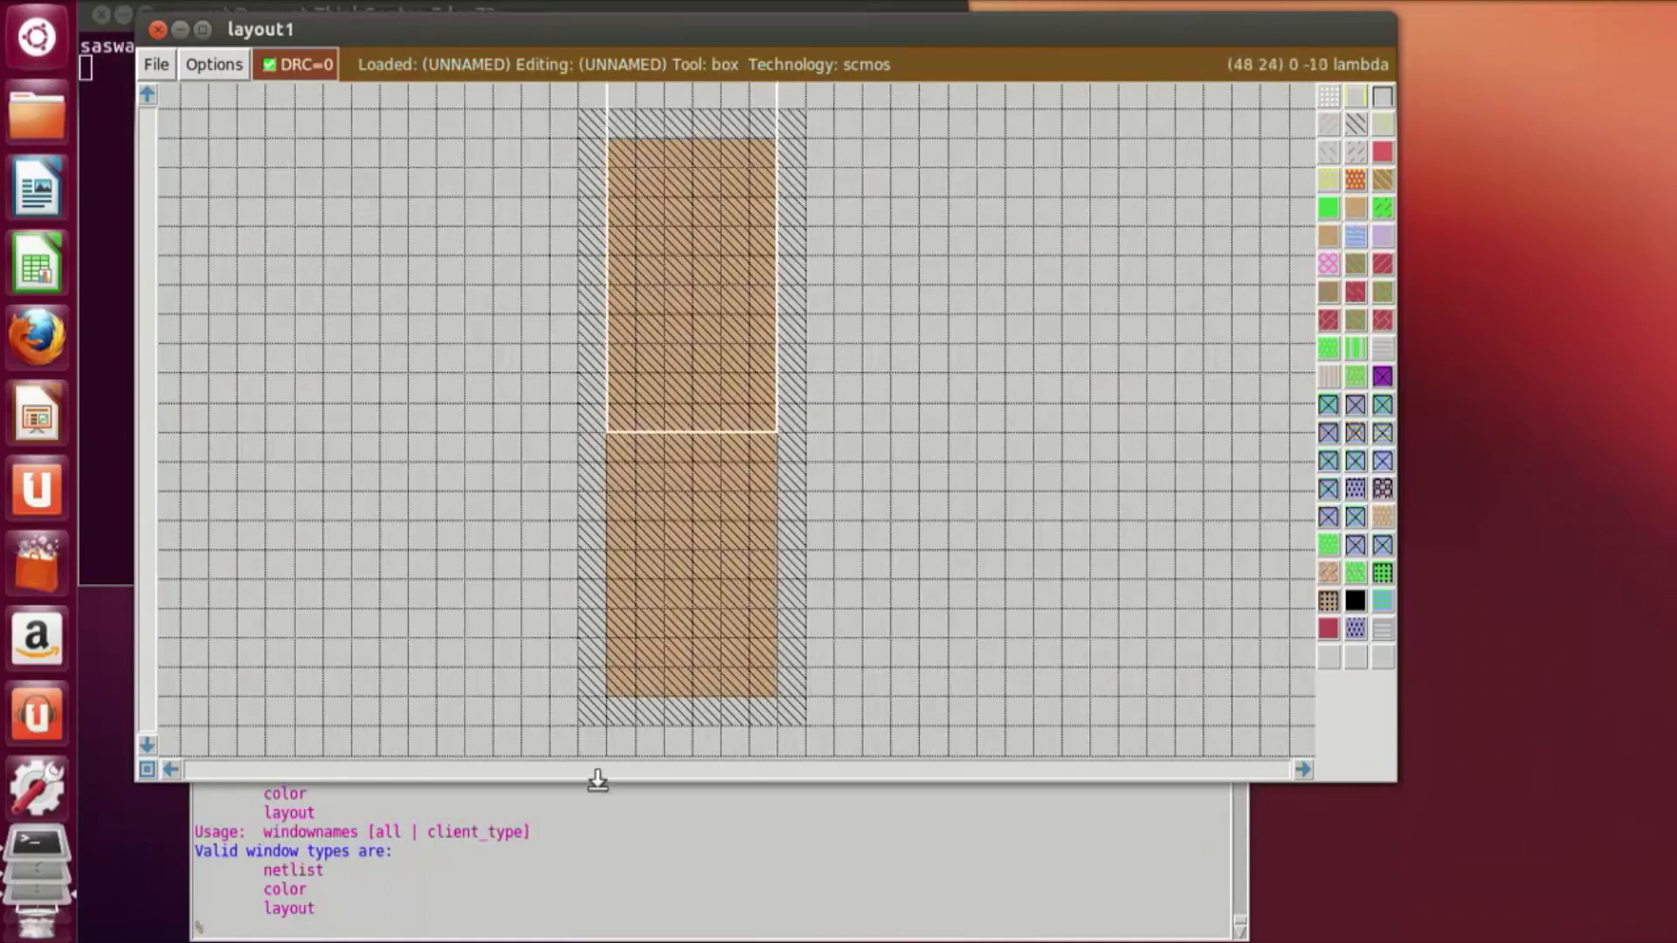
{"action": "left_click", "coordinate": [616, 689]}
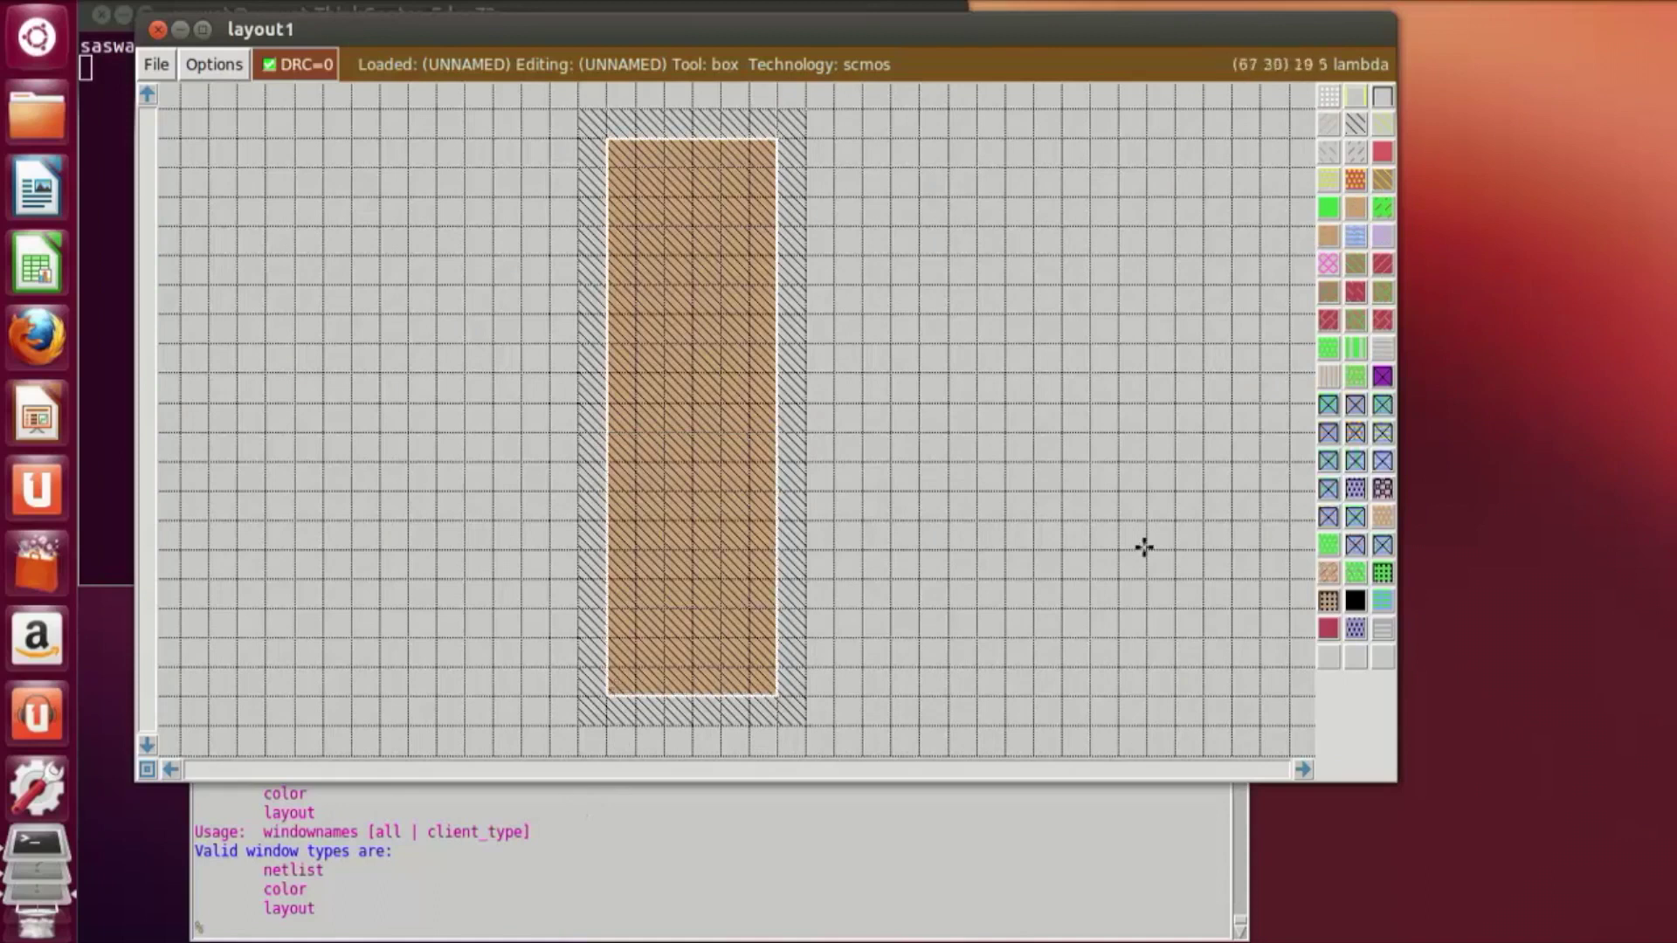
{"action": "left_click", "coordinate": [494, 254]}
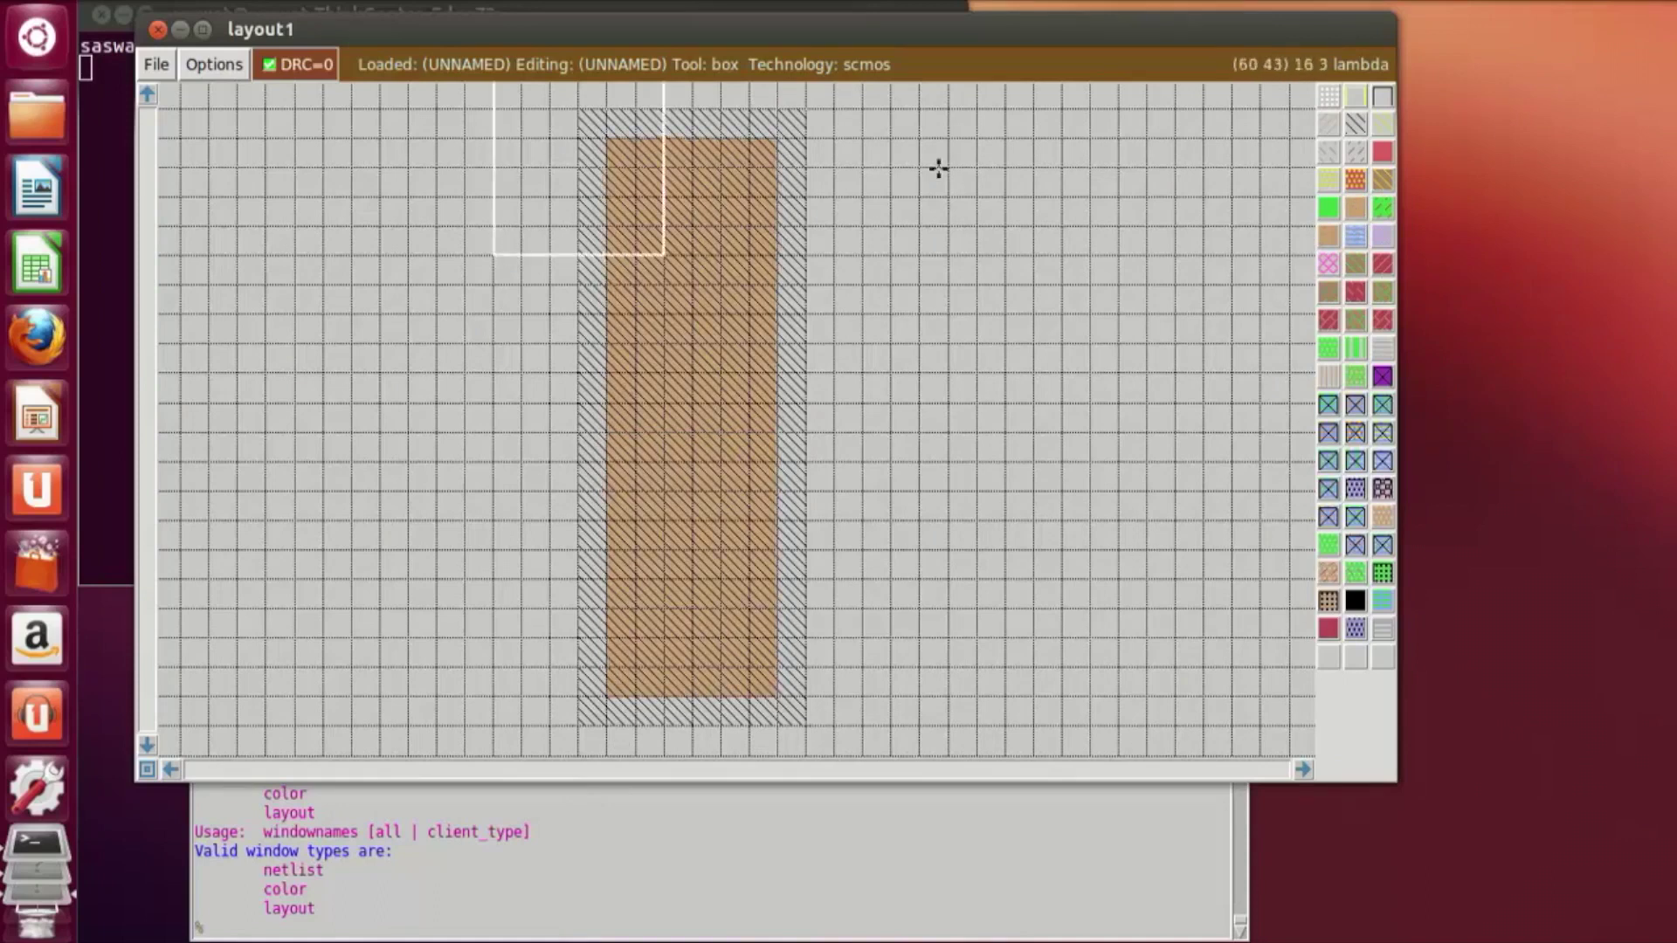
Step: Place the 6 by 19 lambda box in the free area below the n-well
{"action": "scroll", "coordinate": [563, 463], "scroll_direction": "down", "scroll_amount": 1}
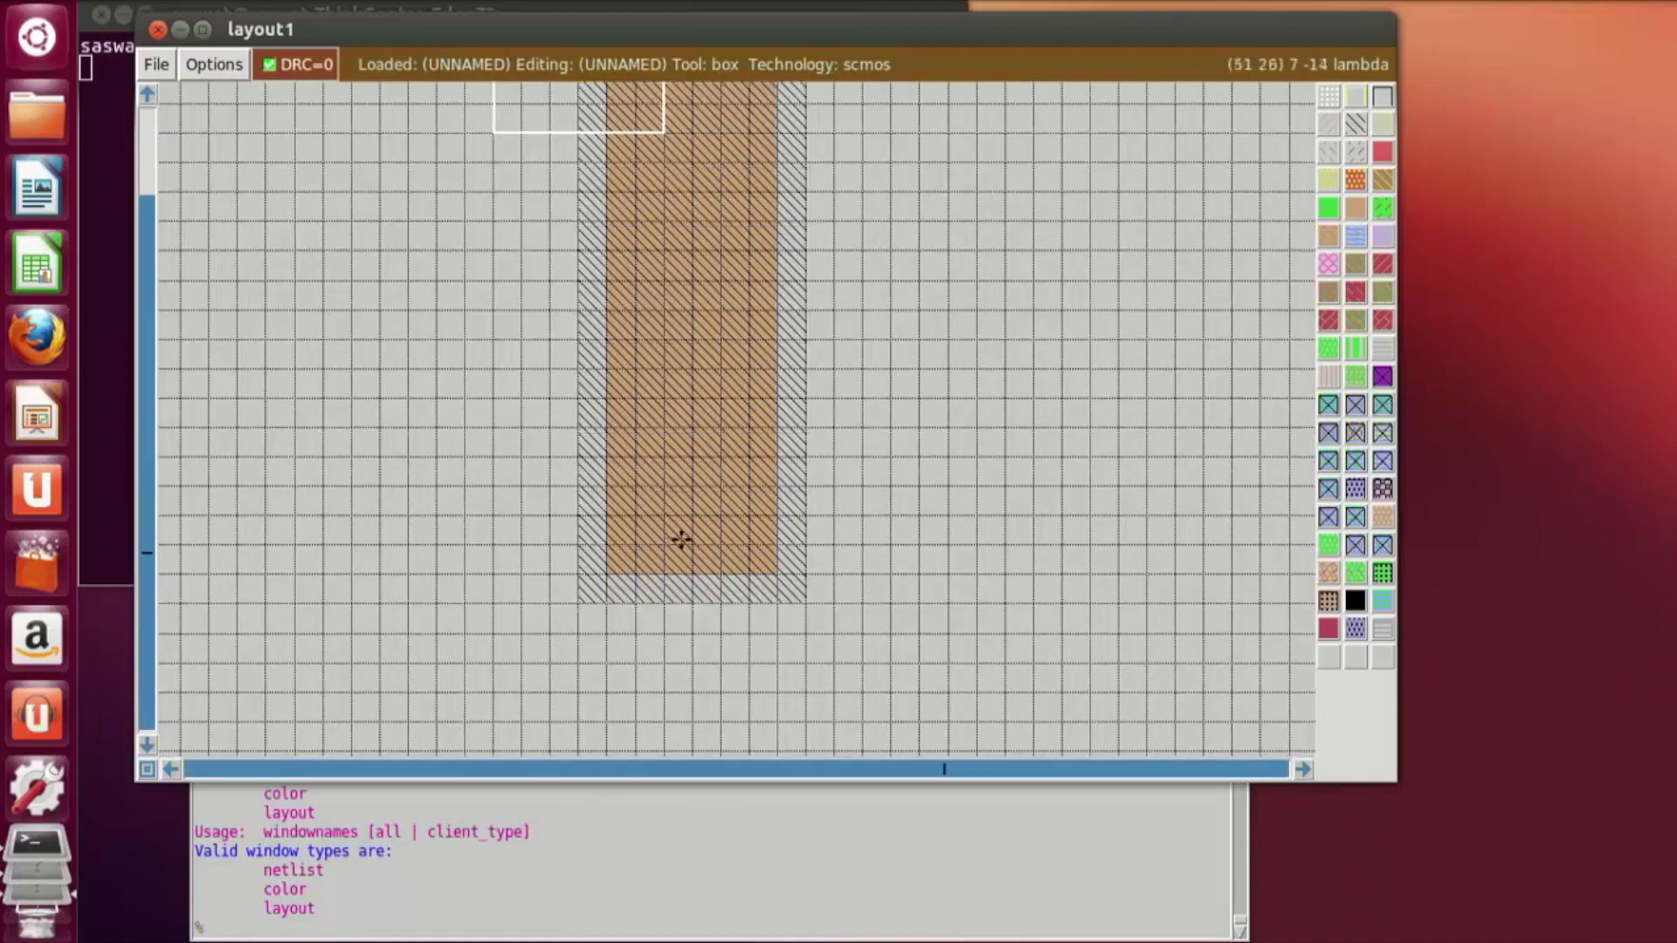
{"action": "key", "text": "shift+z"}
{"action": "left_click", "coordinate": [711, 669]}
{"action": "left_click", "coordinate": [694, 751]}
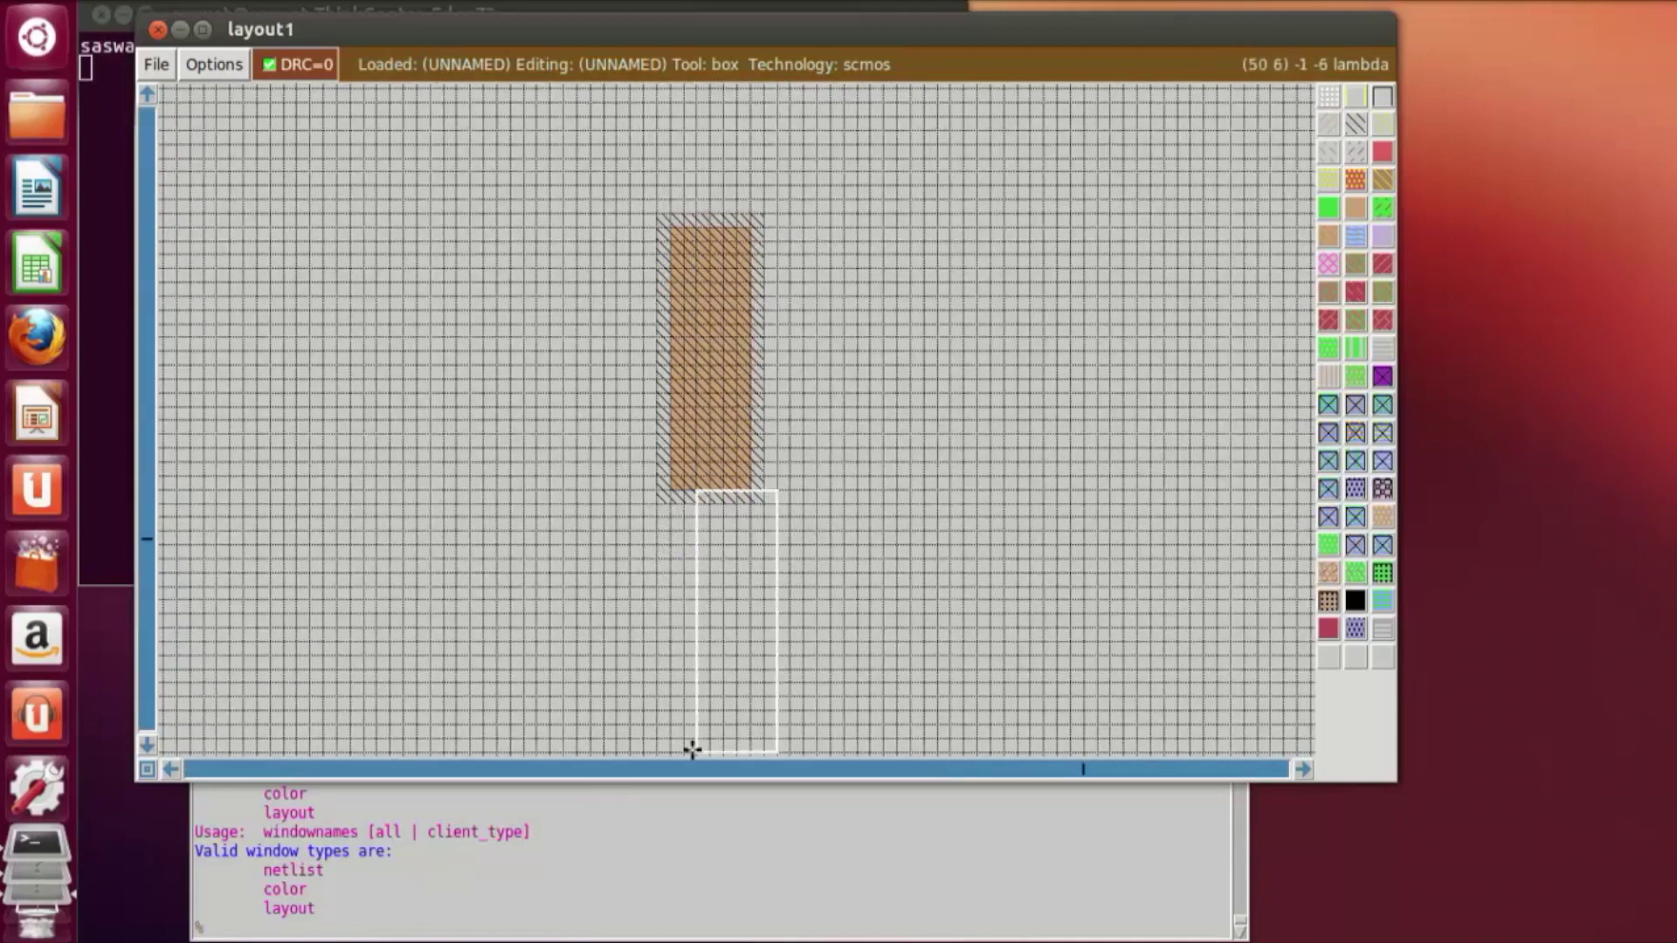
{"action": "scroll", "coordinate": [693, 749], "scroll_direction": "down", "scroll_amount": 1}
{"action": "left_click", "coordinate": [681, 737]}
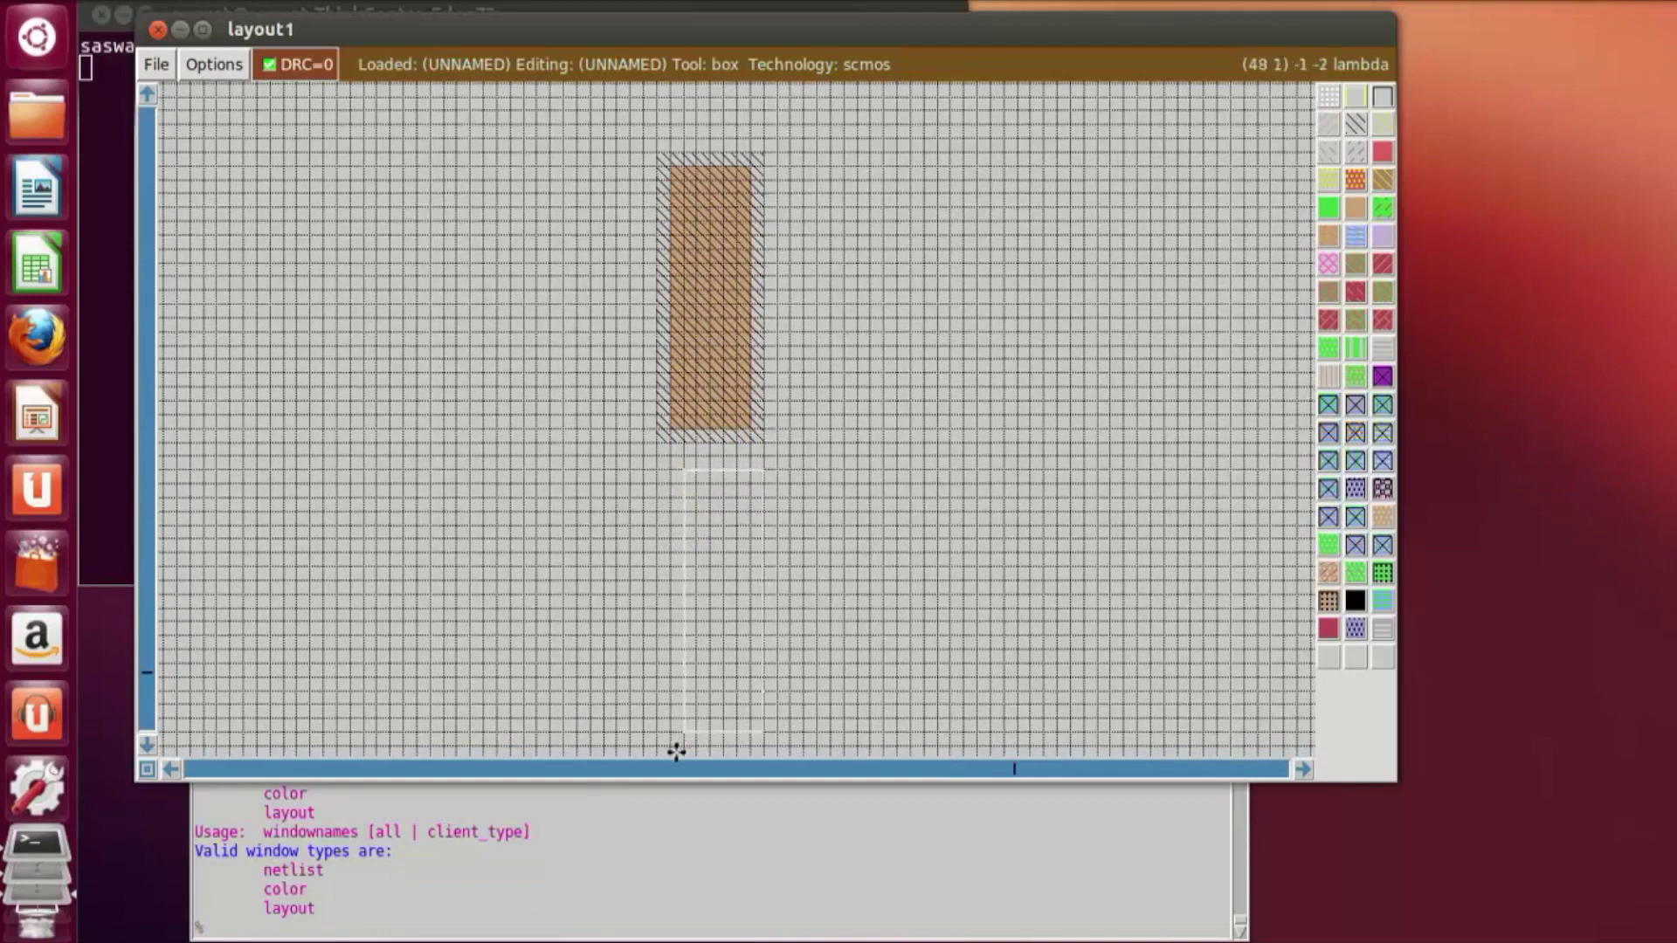
{"action": "scroll", "coordinate": [678, 738], "scroll_direction": "down", "scroll_amount": 2}
{"action": "left_click", "coordinate": [677, 727]}
{"action": "left_click", "coordinate": [700, 689]}
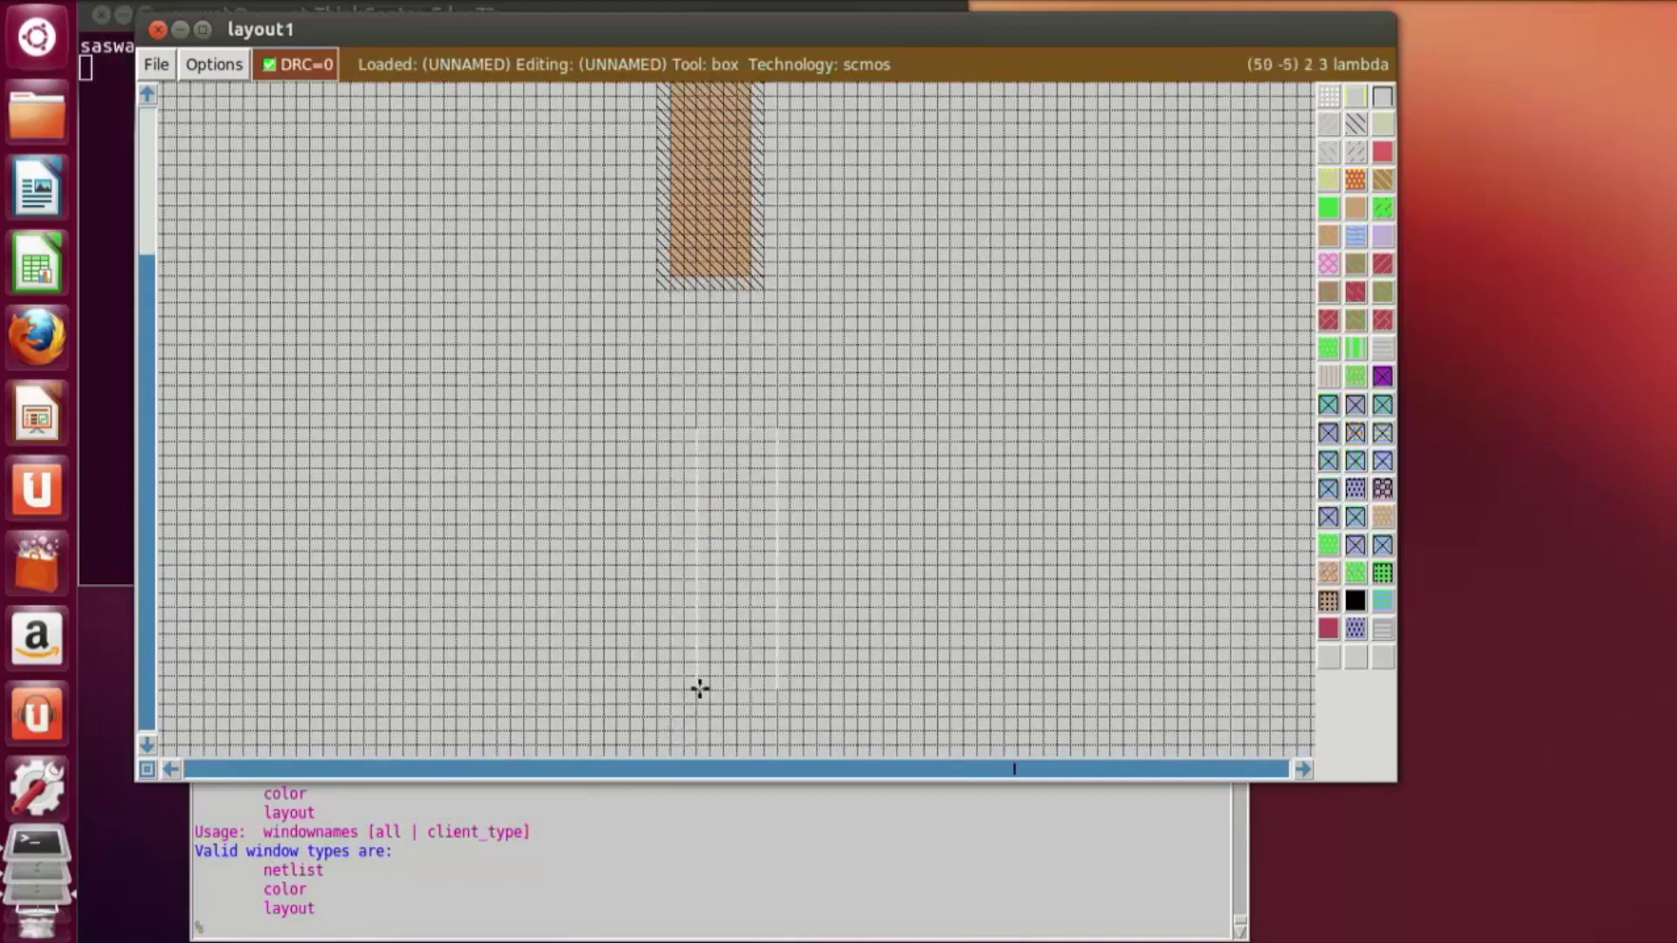
{"action": "left_click", "coordinate": [684, 700]}
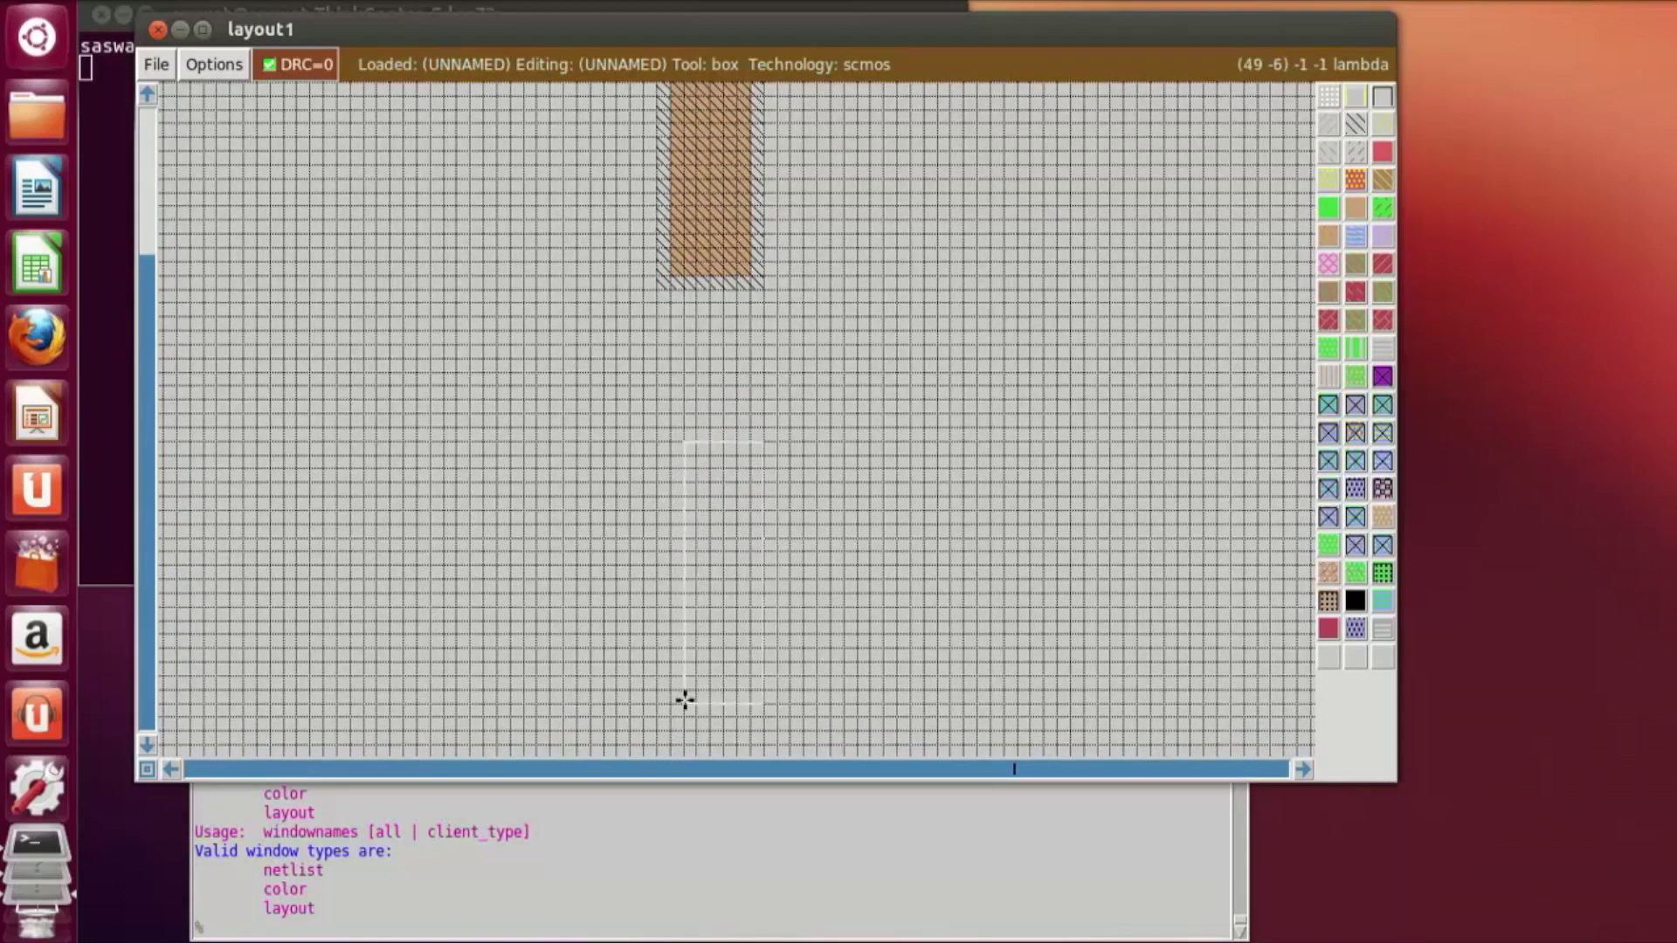
Step: Align the box with the pdiffusion's left edge, 11 lambda below the n-well, and paint it with ndiffusion
{"action": "key", "text": "z"}
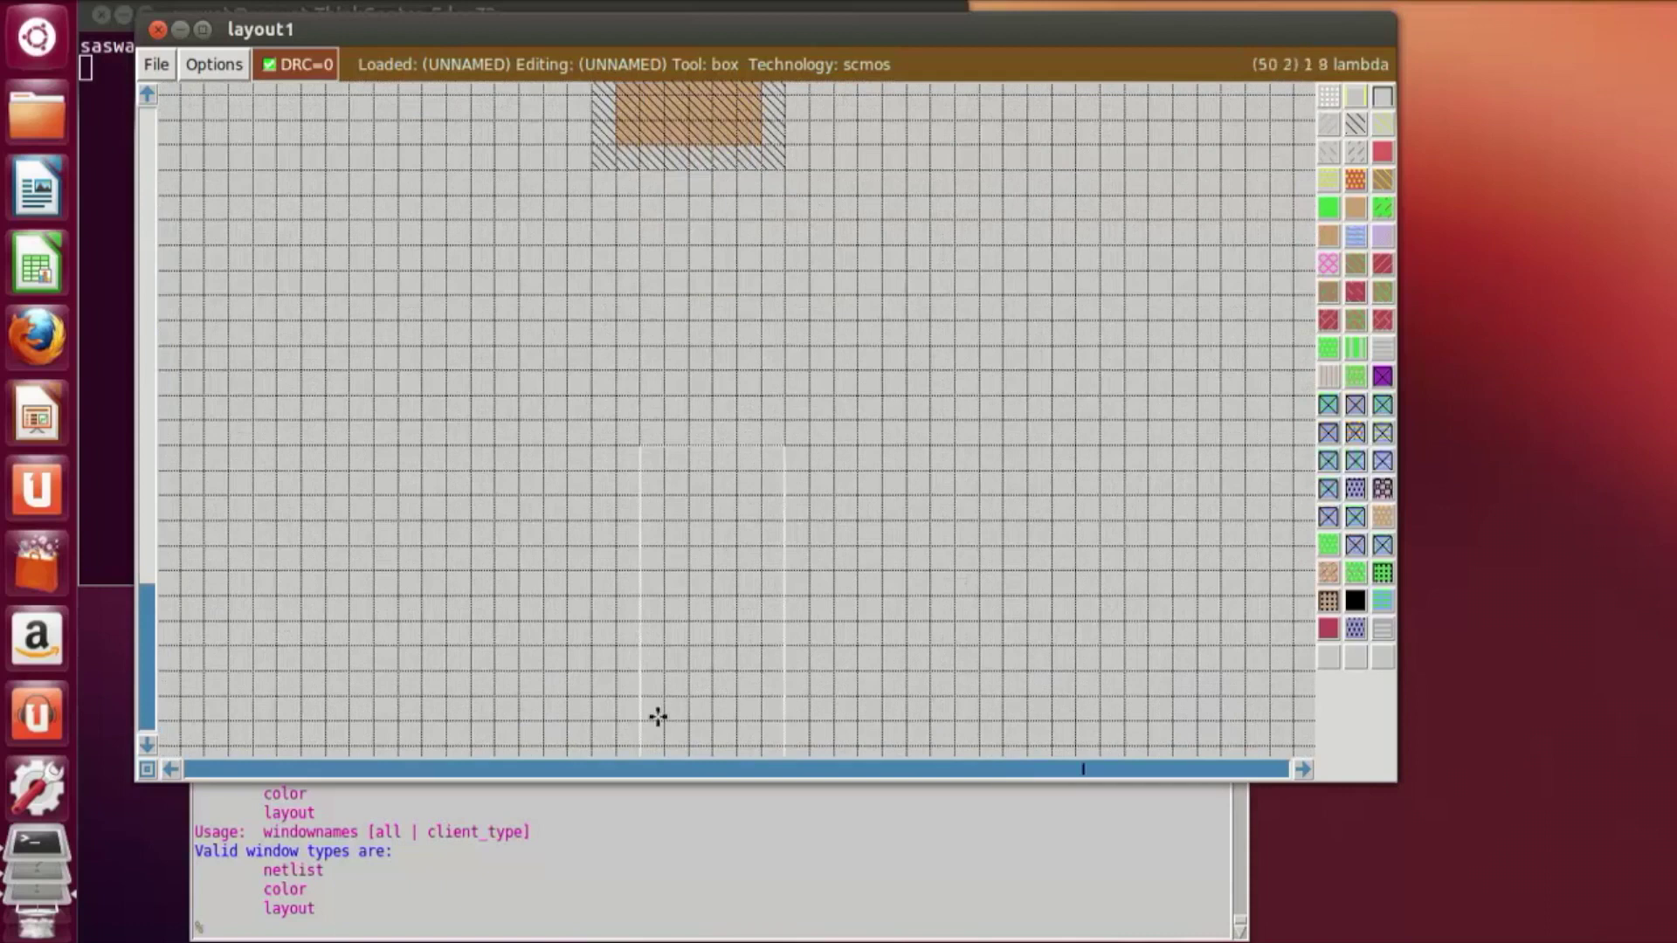
{"action": "key", "text": "Down"}
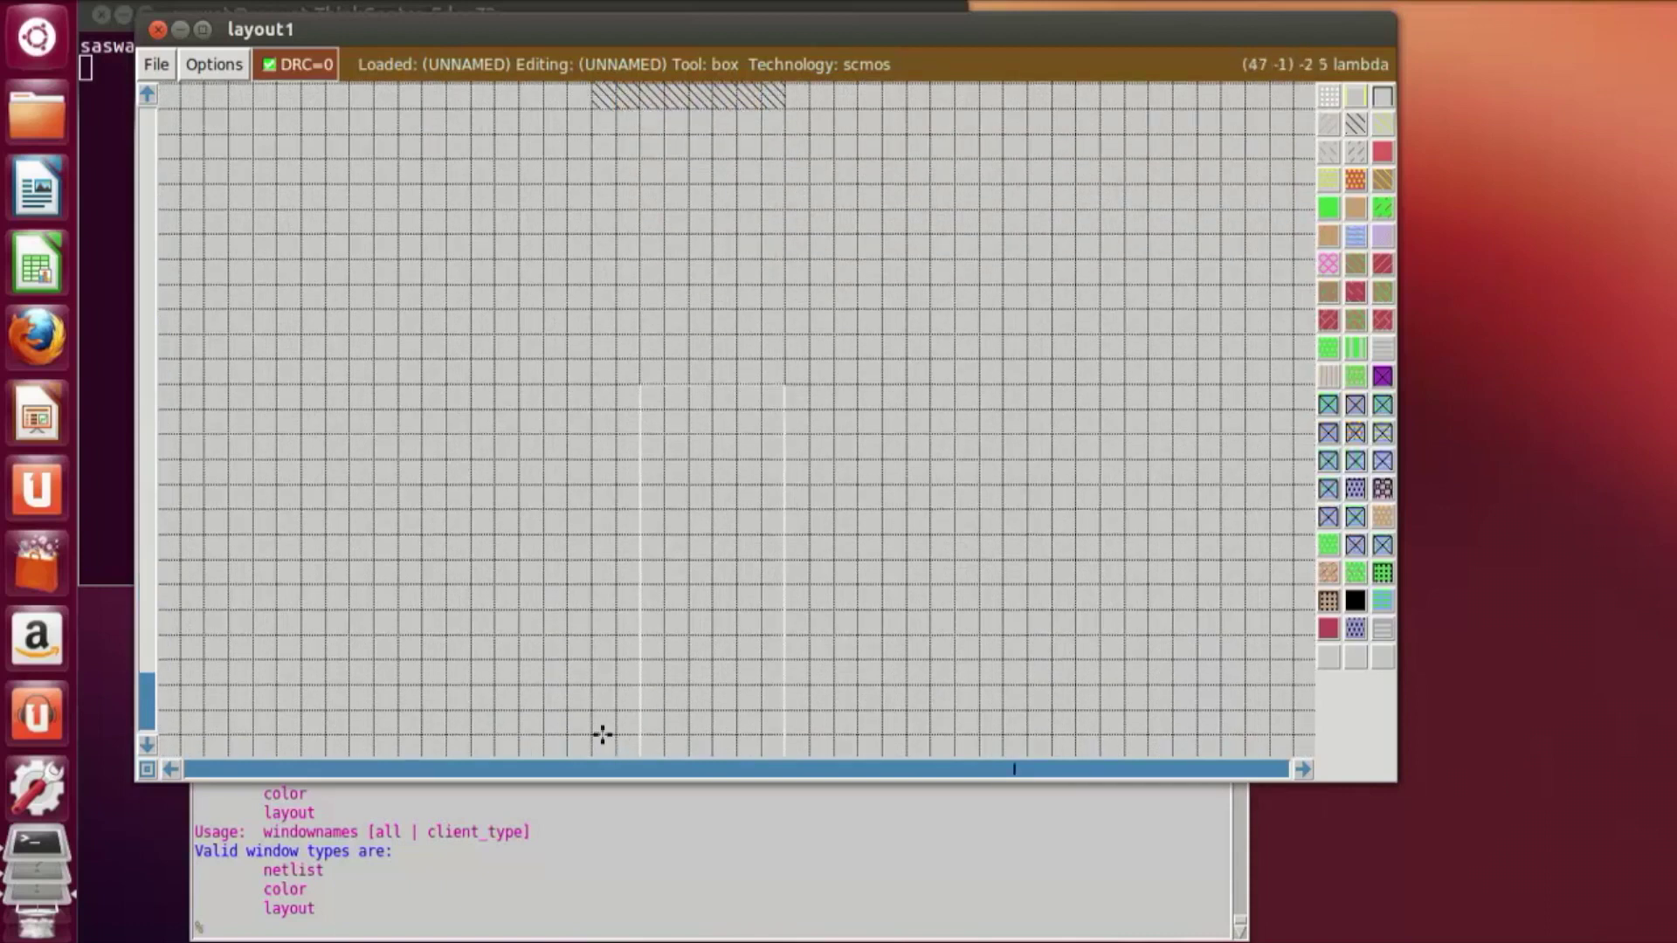
{"action": "key", "text": "Down"}
{"action": "key", "text": "Down"}
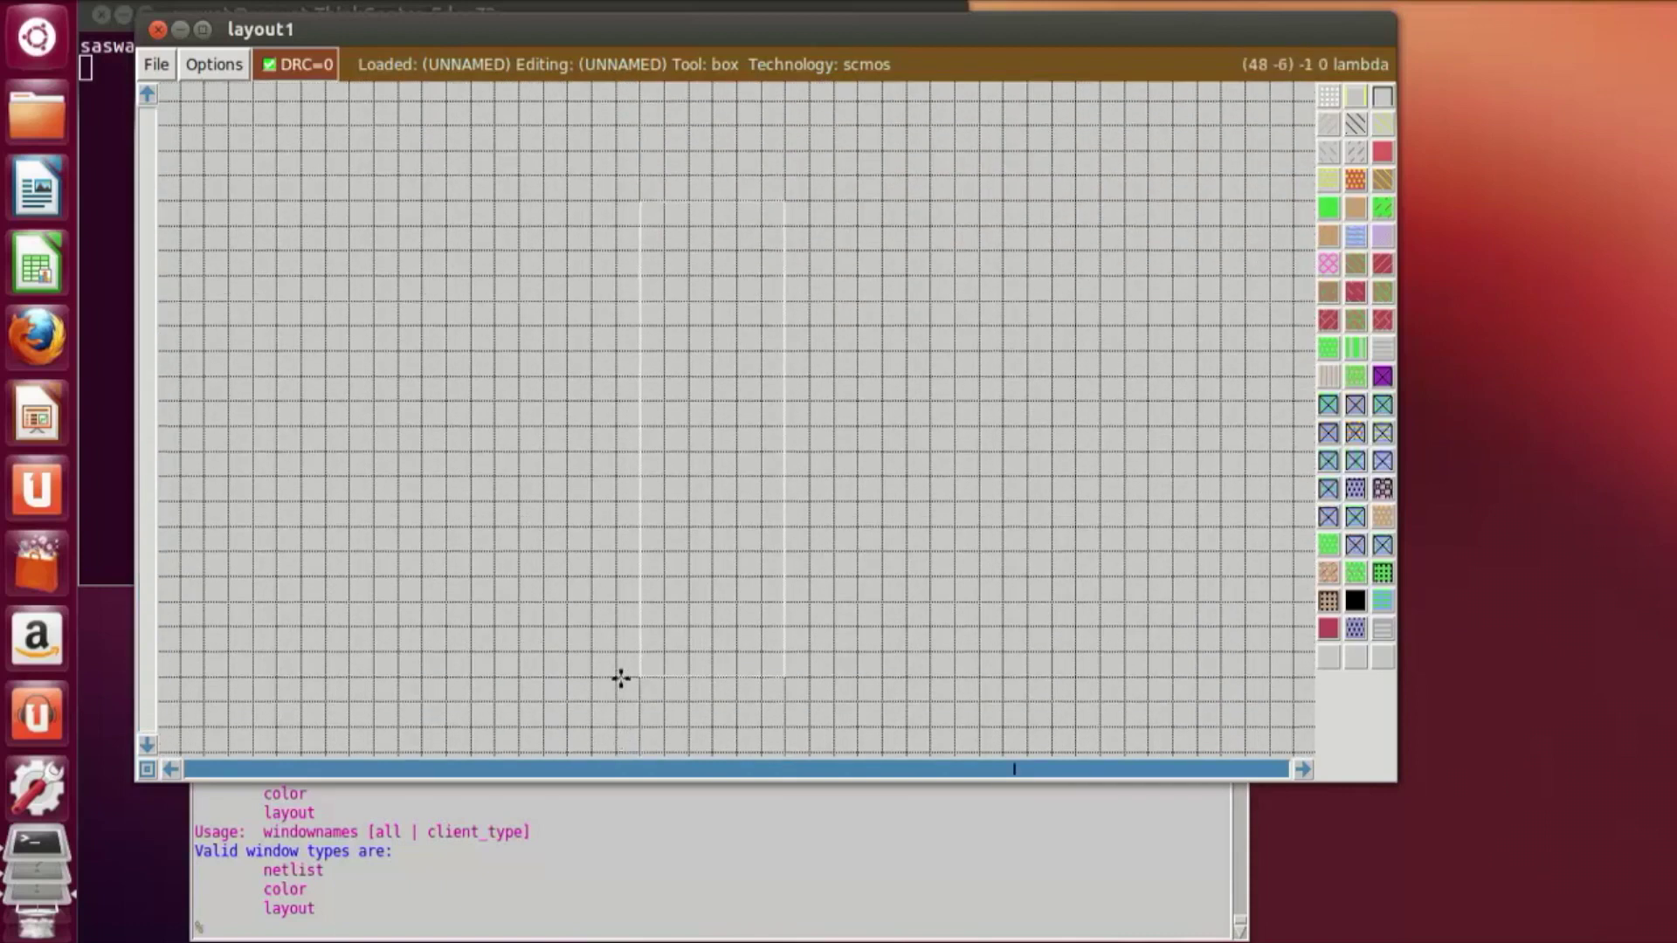
{"action": "key", "text": "shift+z"}
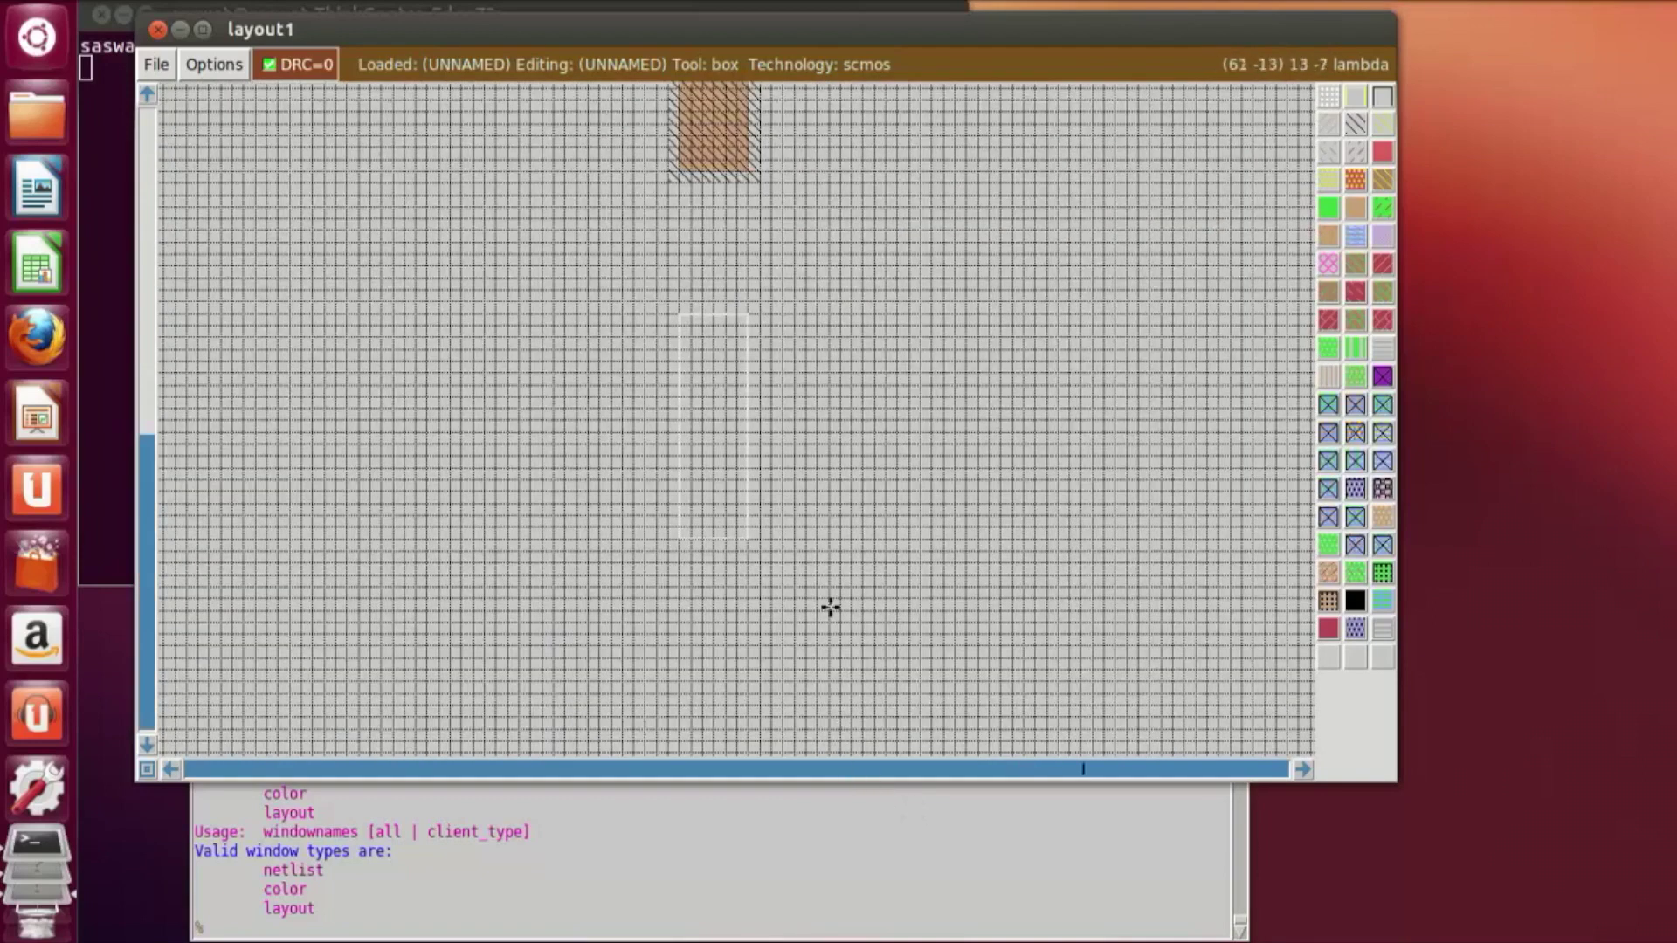
{"action": "key", "text": "z"}
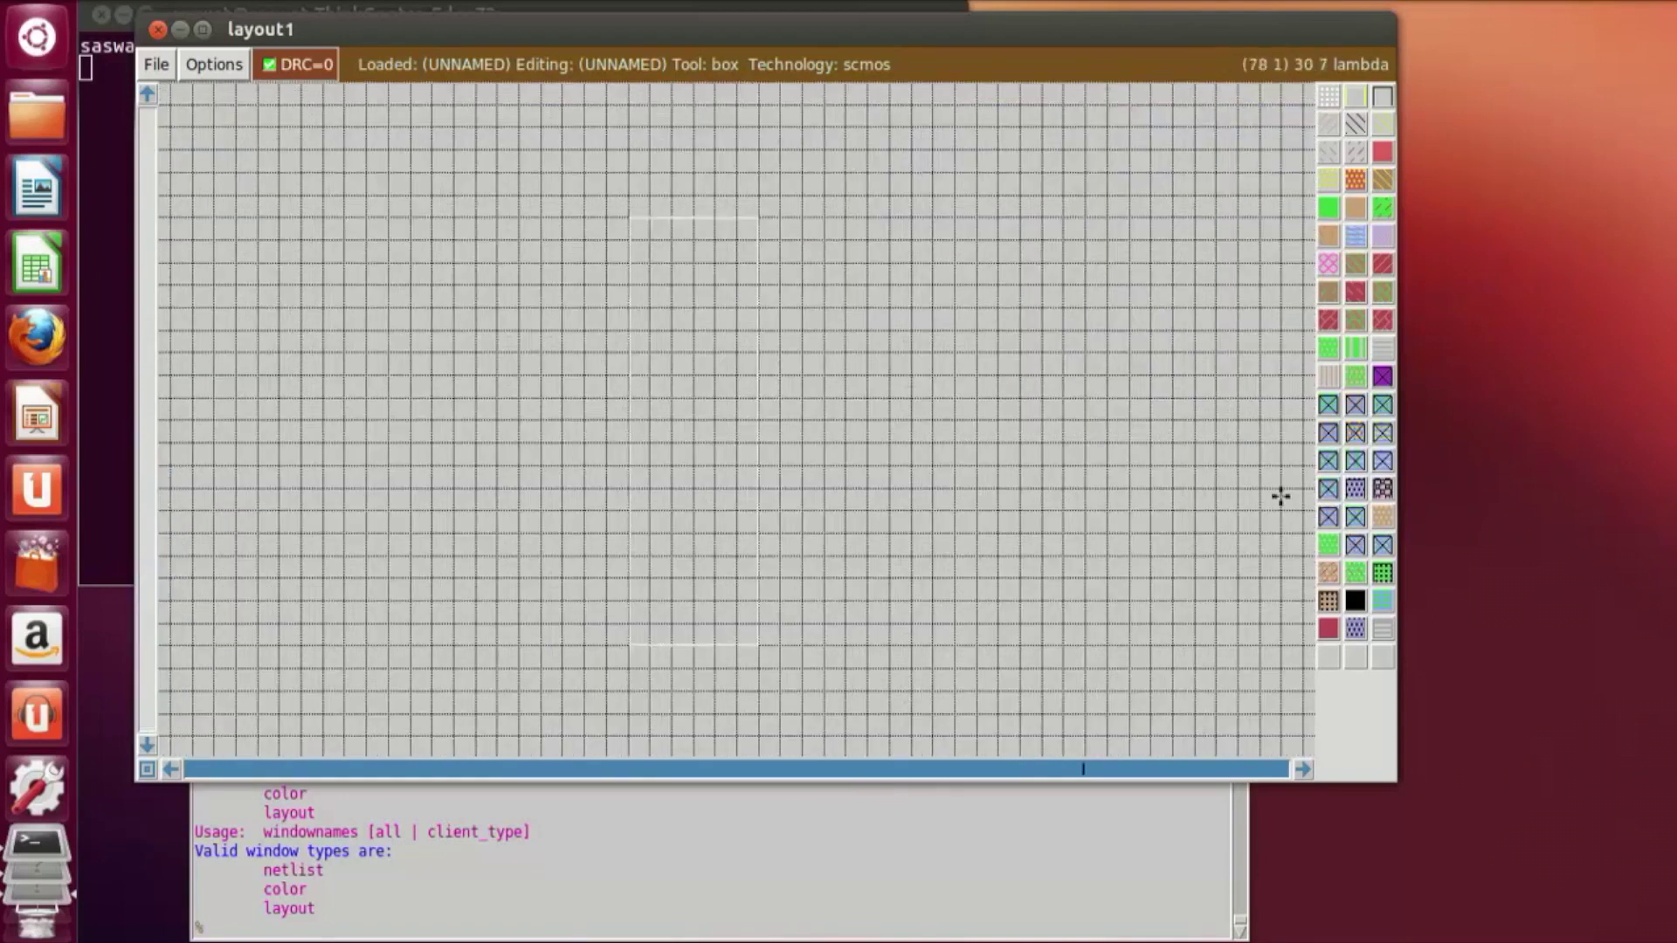
{"action": "middle_click", "coordinate": [1321, 210]}
{"action": "left_click", "coordinate": [1037, 609]}
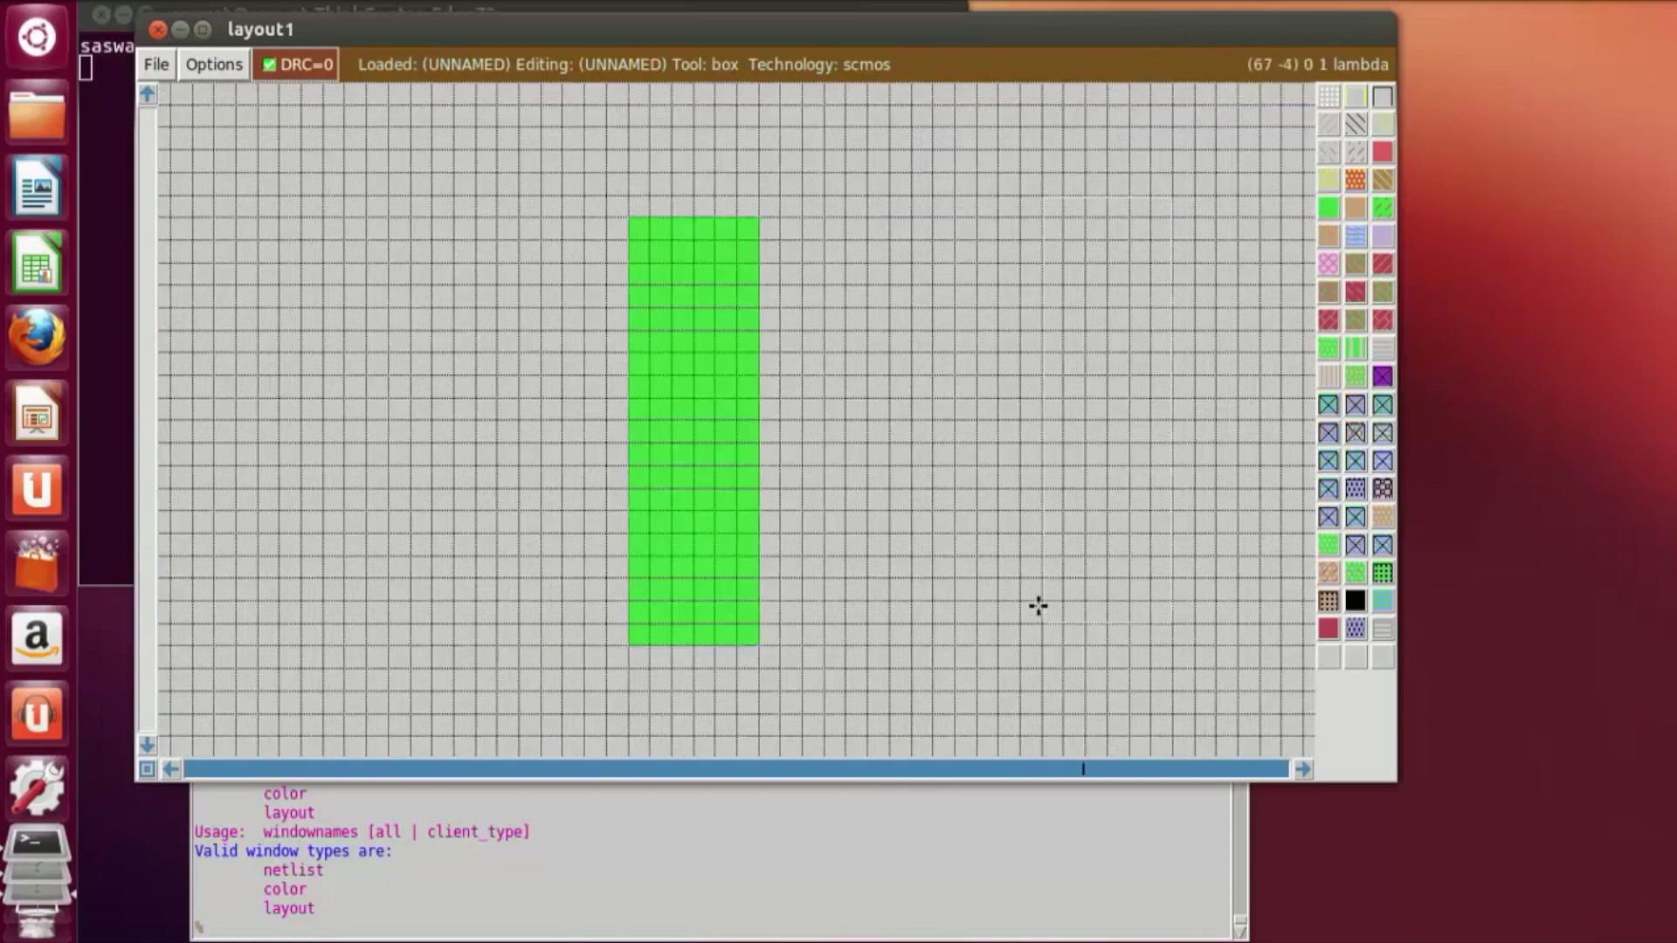
Step: Examine the pdiffusion in the n-well and its placement relative to the ndiffusion below
{"action": "scroll", "coordinate": [1094, 594], "scroll_direction": "up", "scroll_amount": 8}
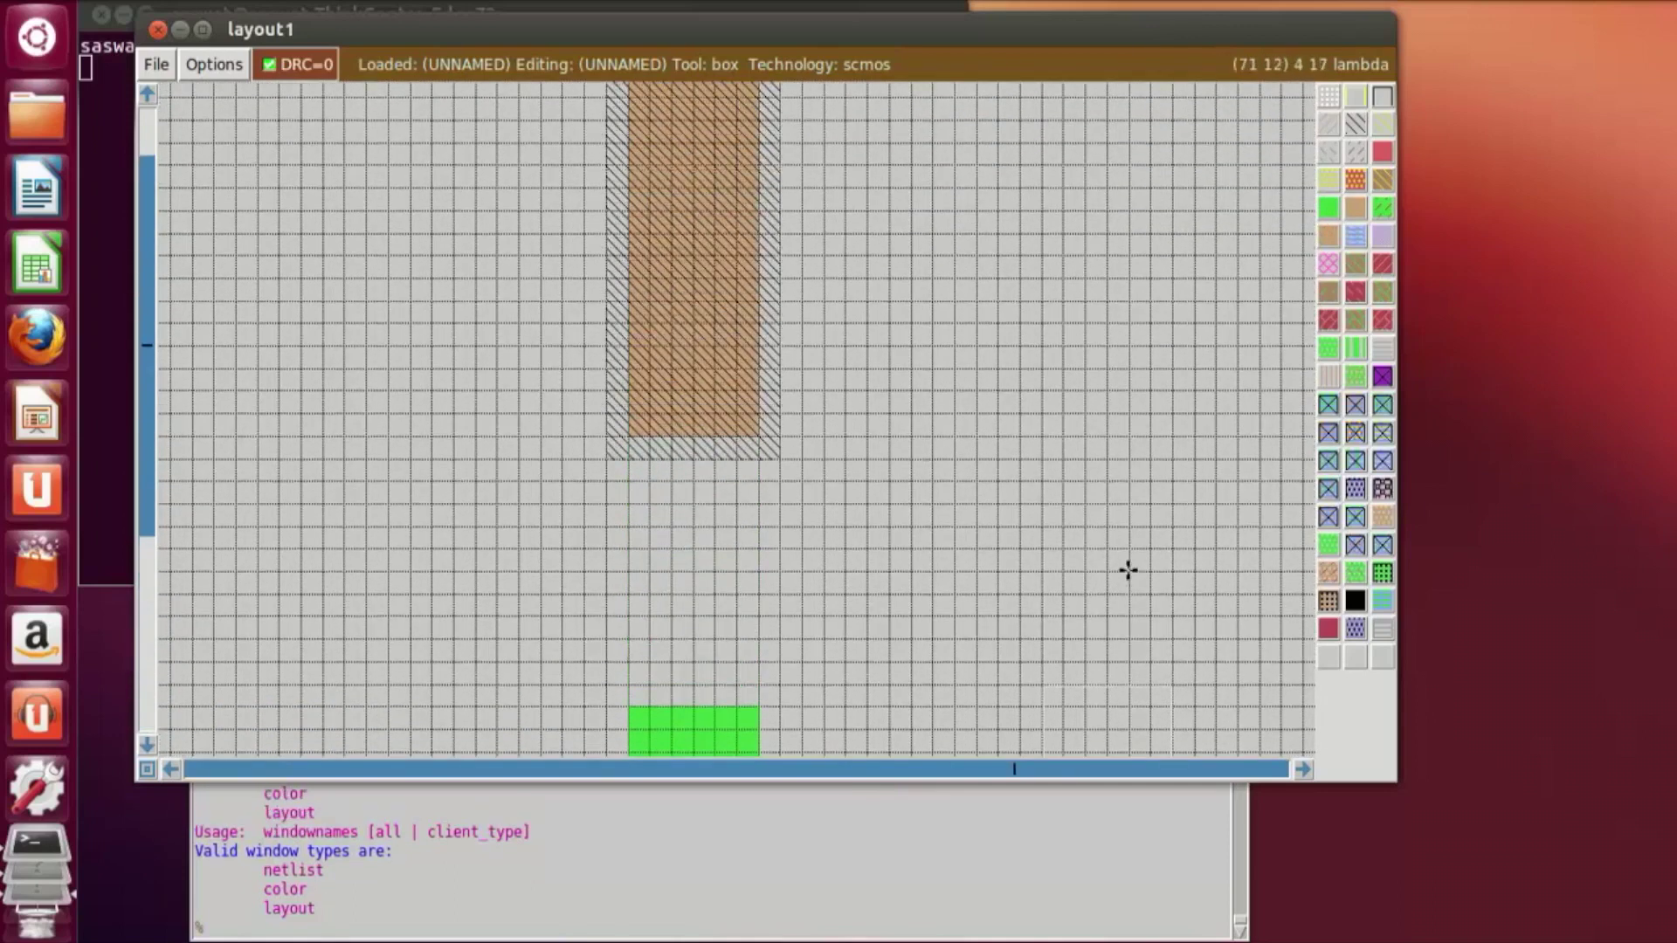
{"action": "scroll", "coordinate": [1128, 570], "scroll_direction": "up", "scroll_amount": 2}
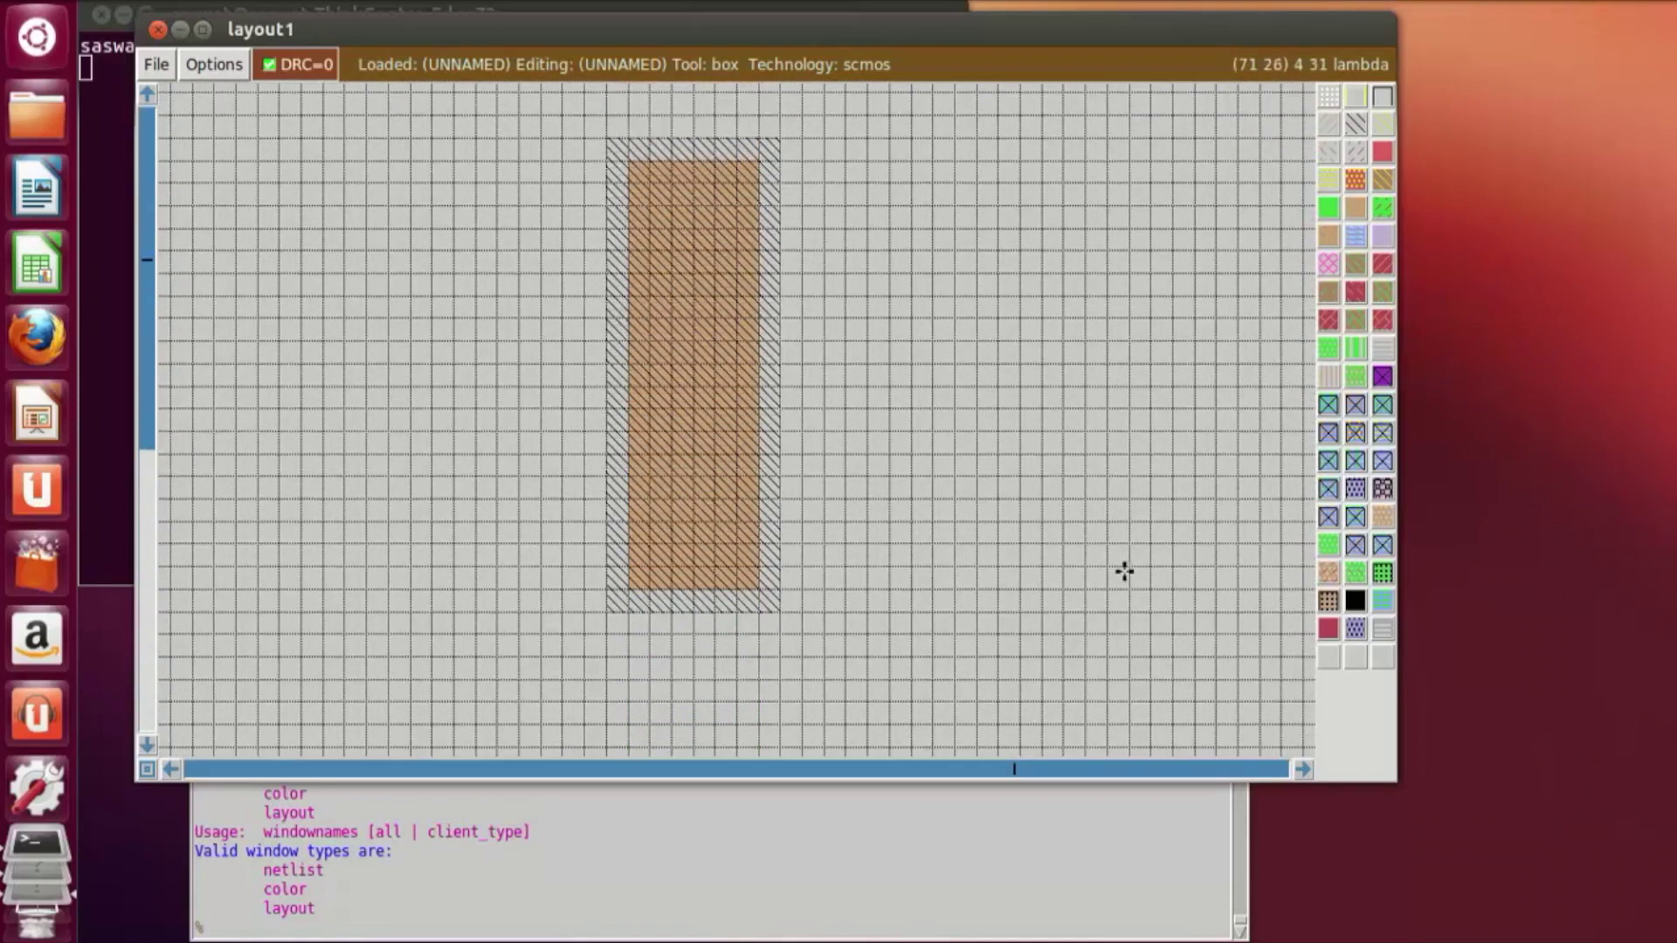
{"action": "key", "text": "z"}
{"action": "scroll", "coordinate": [987, 558], "scroll_direction": "up", "scroll_amount": 3}
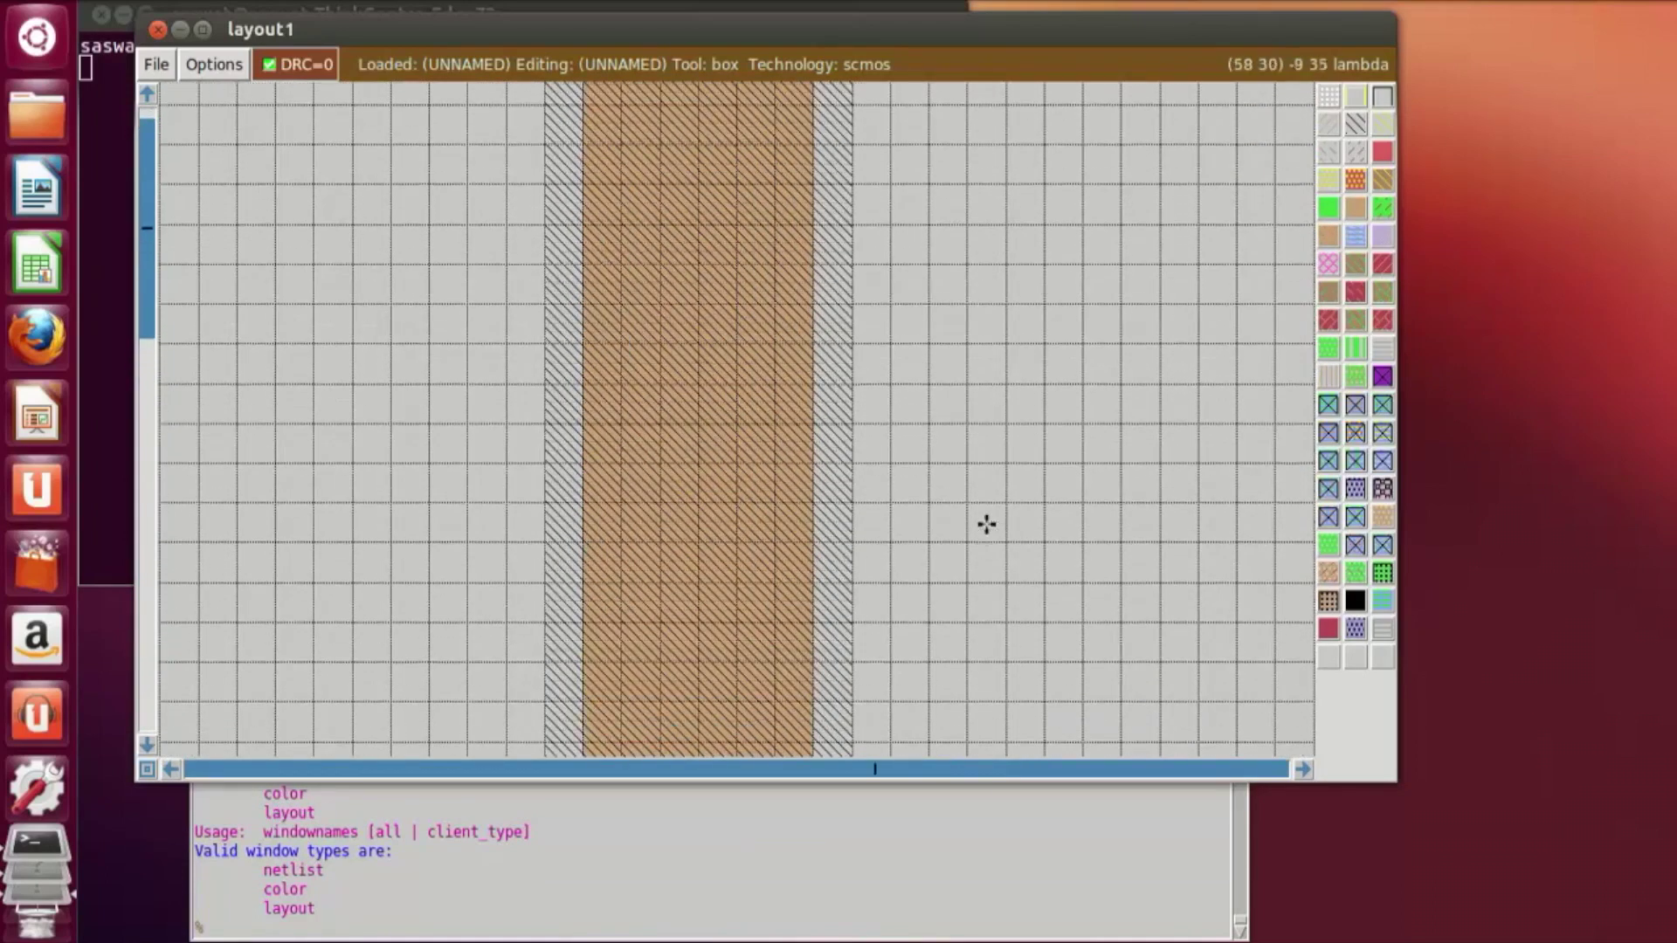
{"action": "key", "text": "shift+z"}
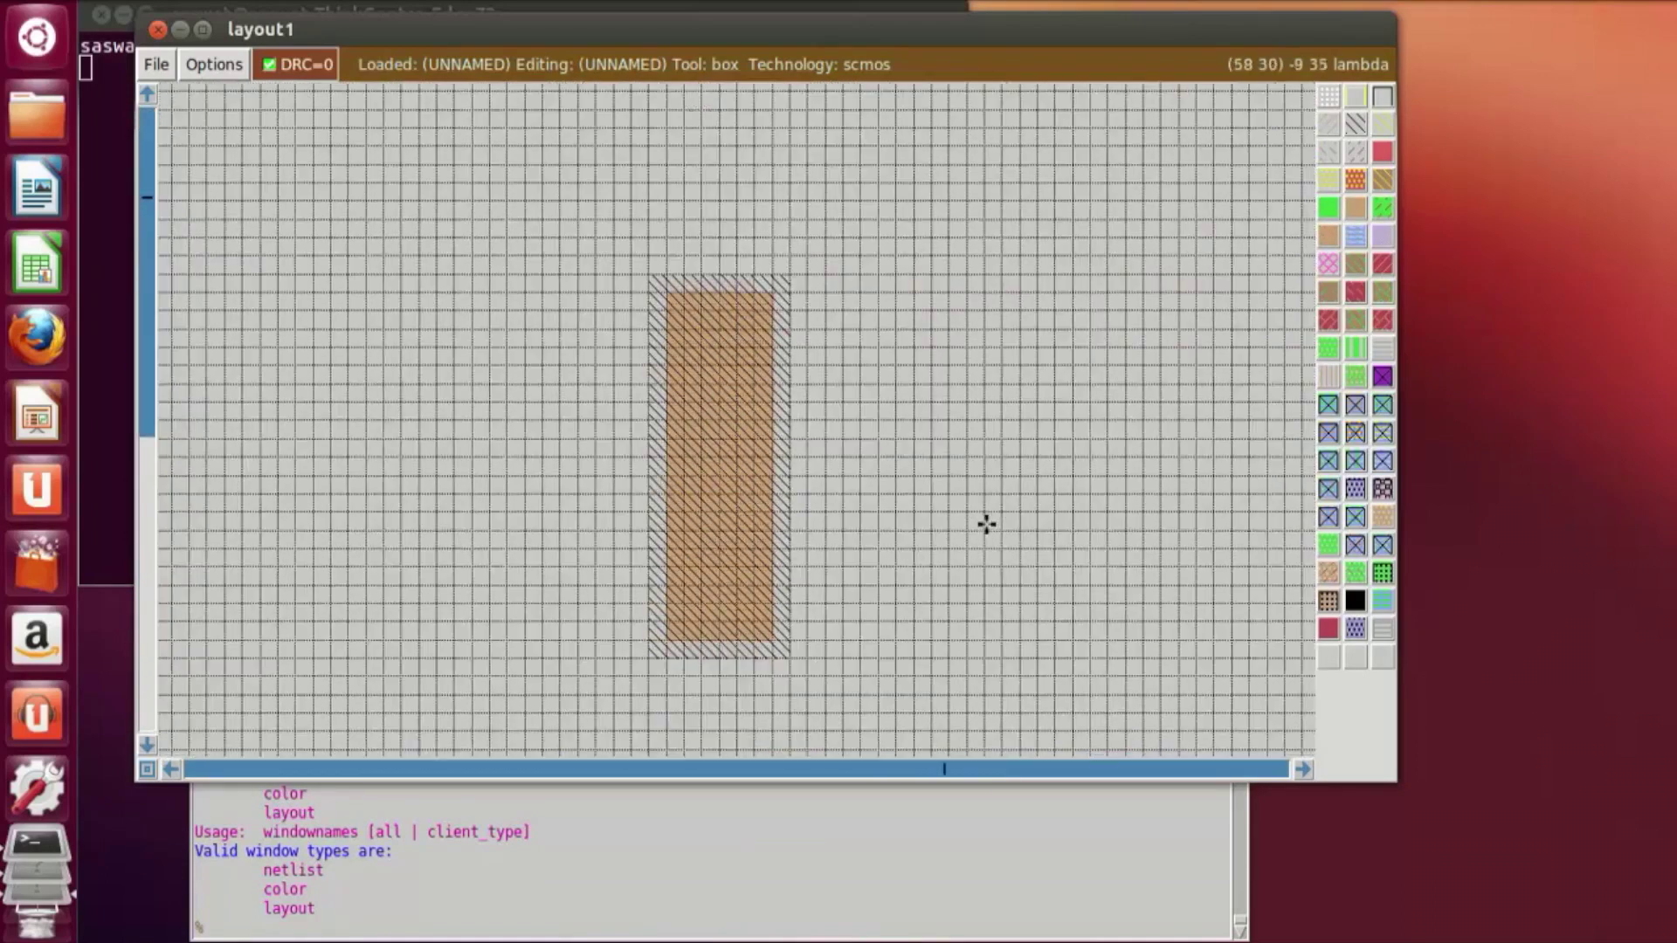
{"action": "scroll", "coordinate": [983, 525], "scroll_direction": "down", "scroll_amount": 4}
{"action": "scroll", "coordinate": [979, 527], "scroll_direction": "down", "scroll_amount": 5}
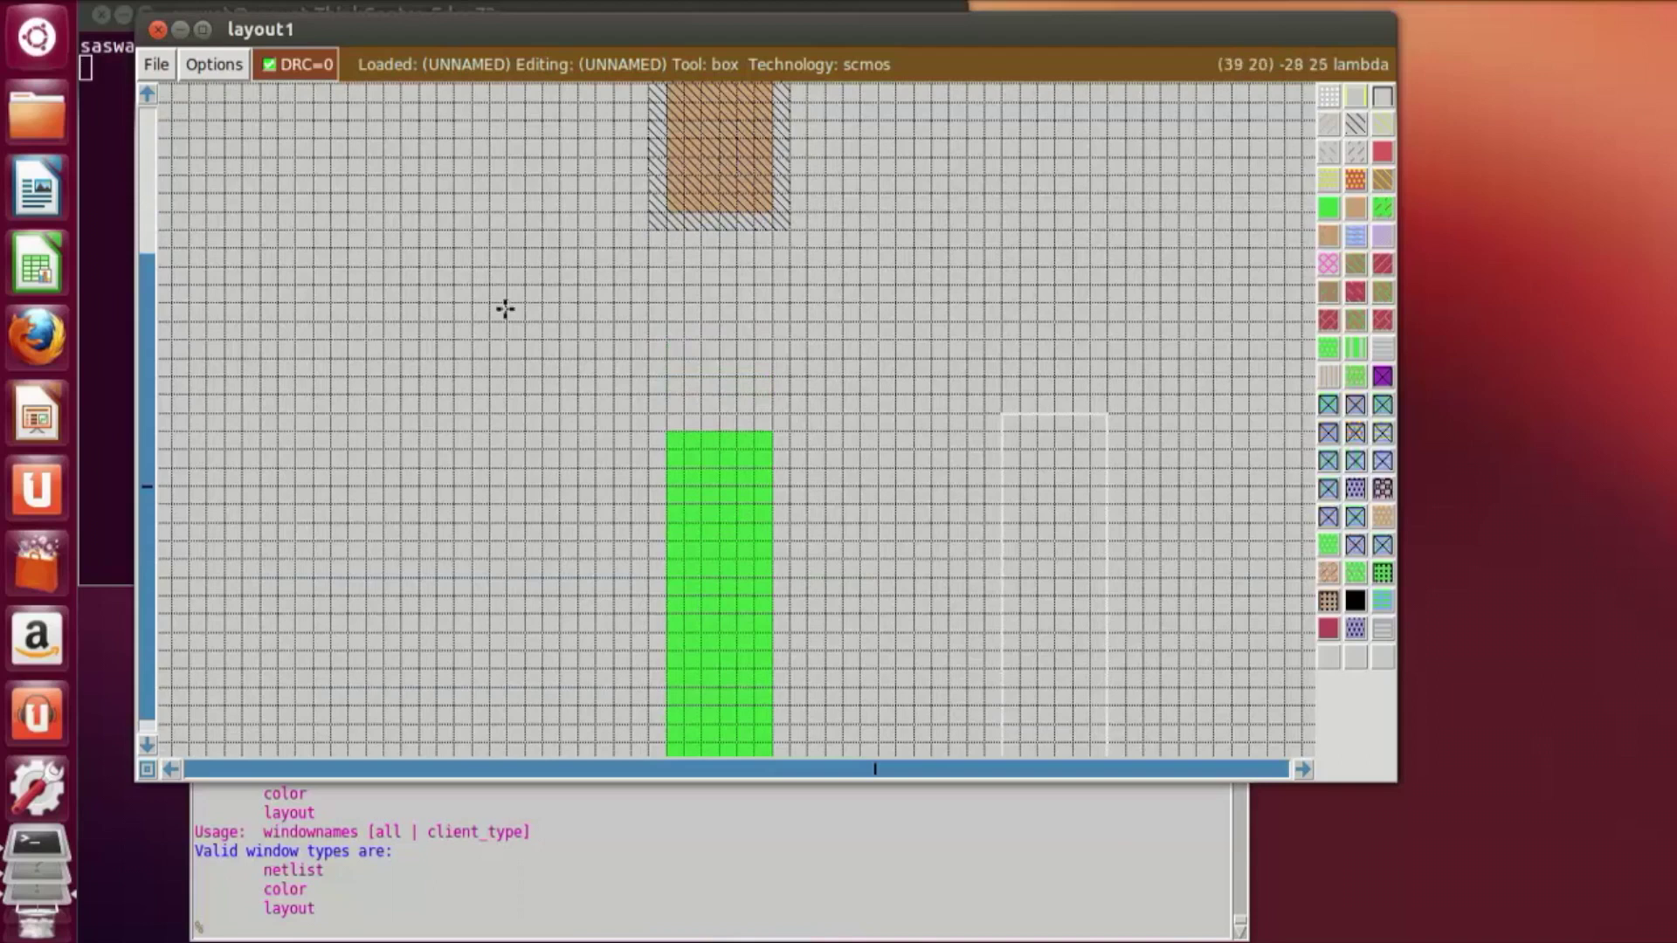
{"action": "scroll", "coordinate": [505, 308], "scroll_direction": "up", "scroll_amount": 9}
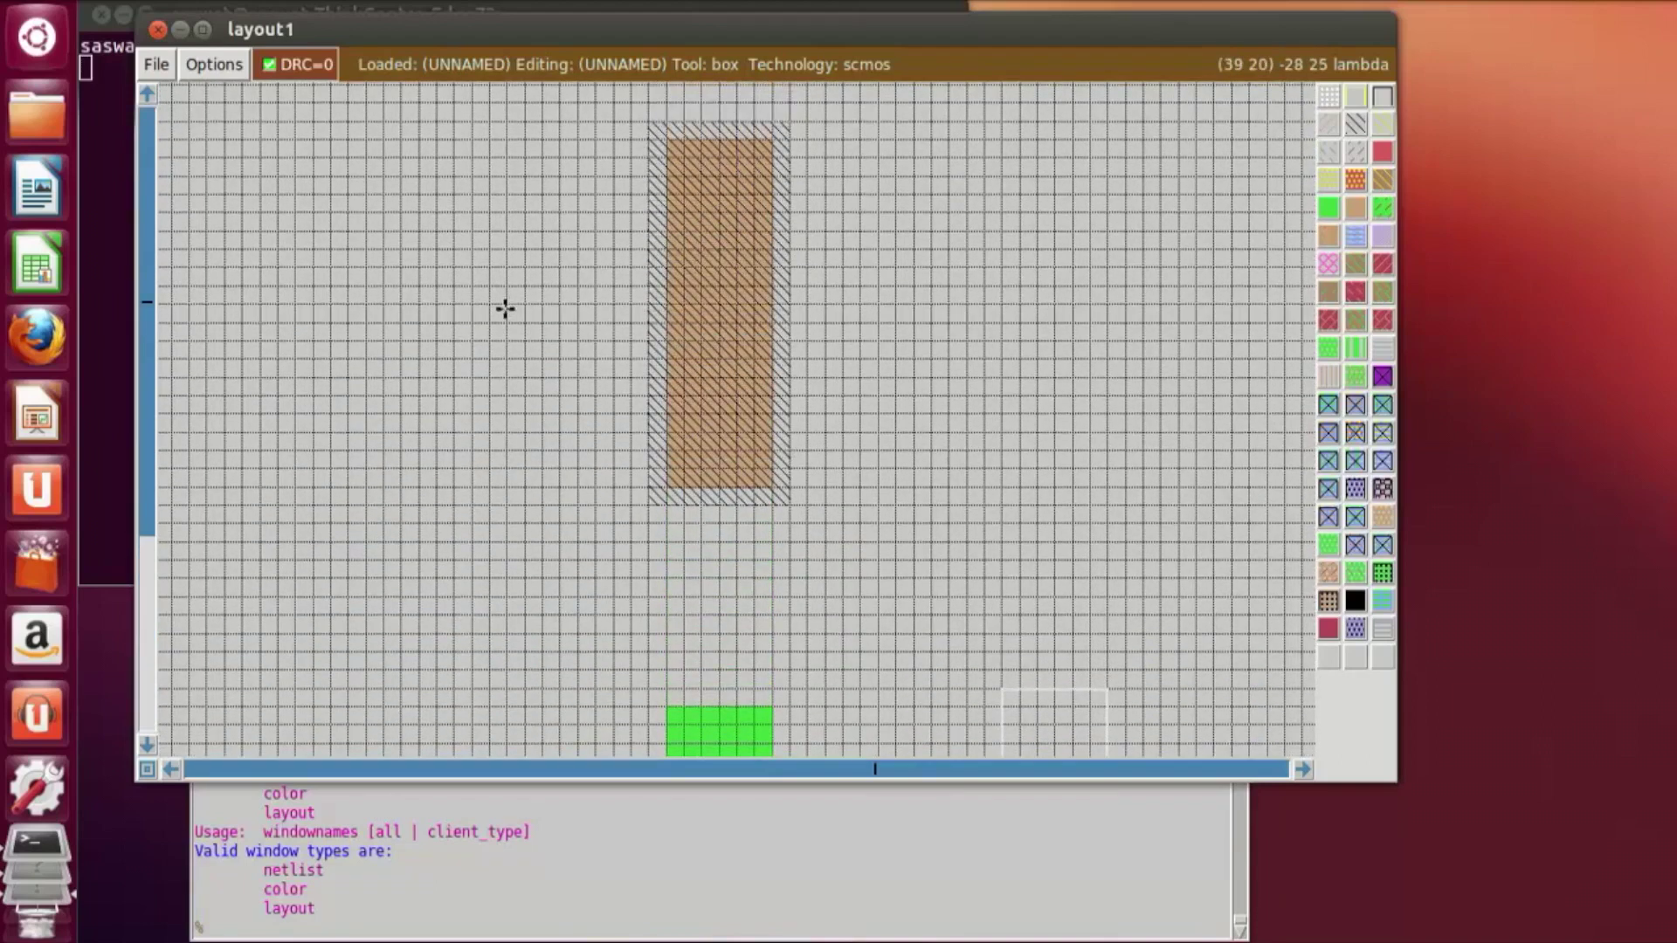
Step: Paint a polysilicon strip 15 by 2 lambda across the pdiffusion, 8 lambda above its lower edge, extending 6 lambda left and 3 lambda right
{"action": "key", "text": "z"}
{"action": "scroll", "coordinate": [505, 308], "scroll_direction": "up", "scroll_amount": 5}
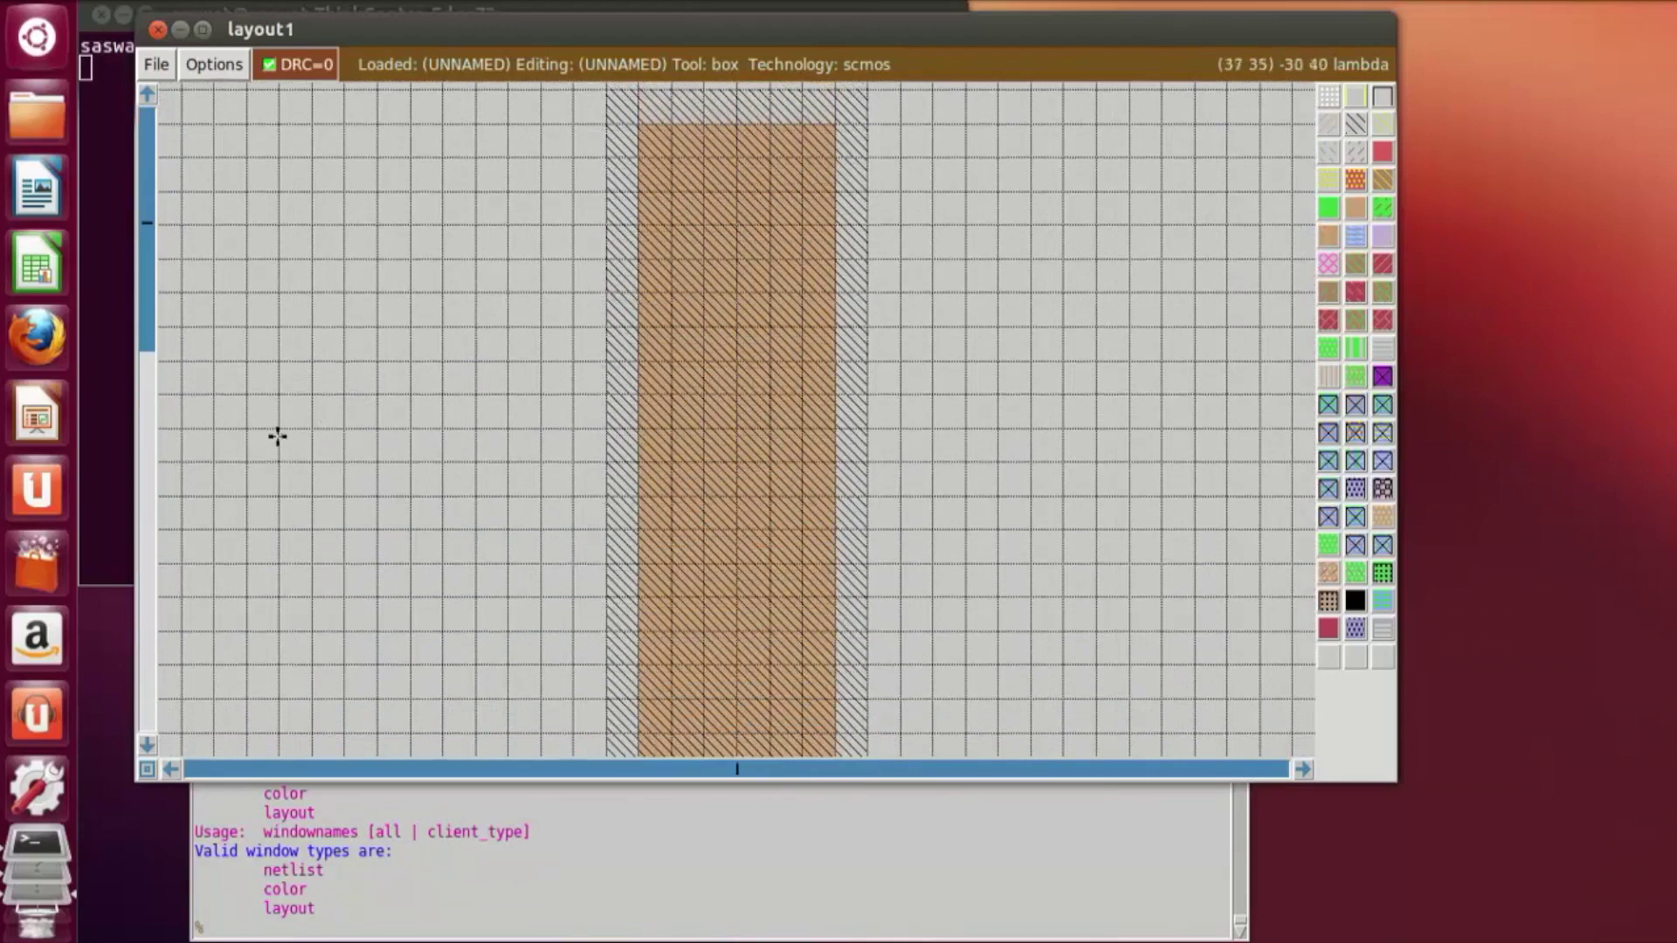
{"action": "left_click", "coordinate": [445, 431]}
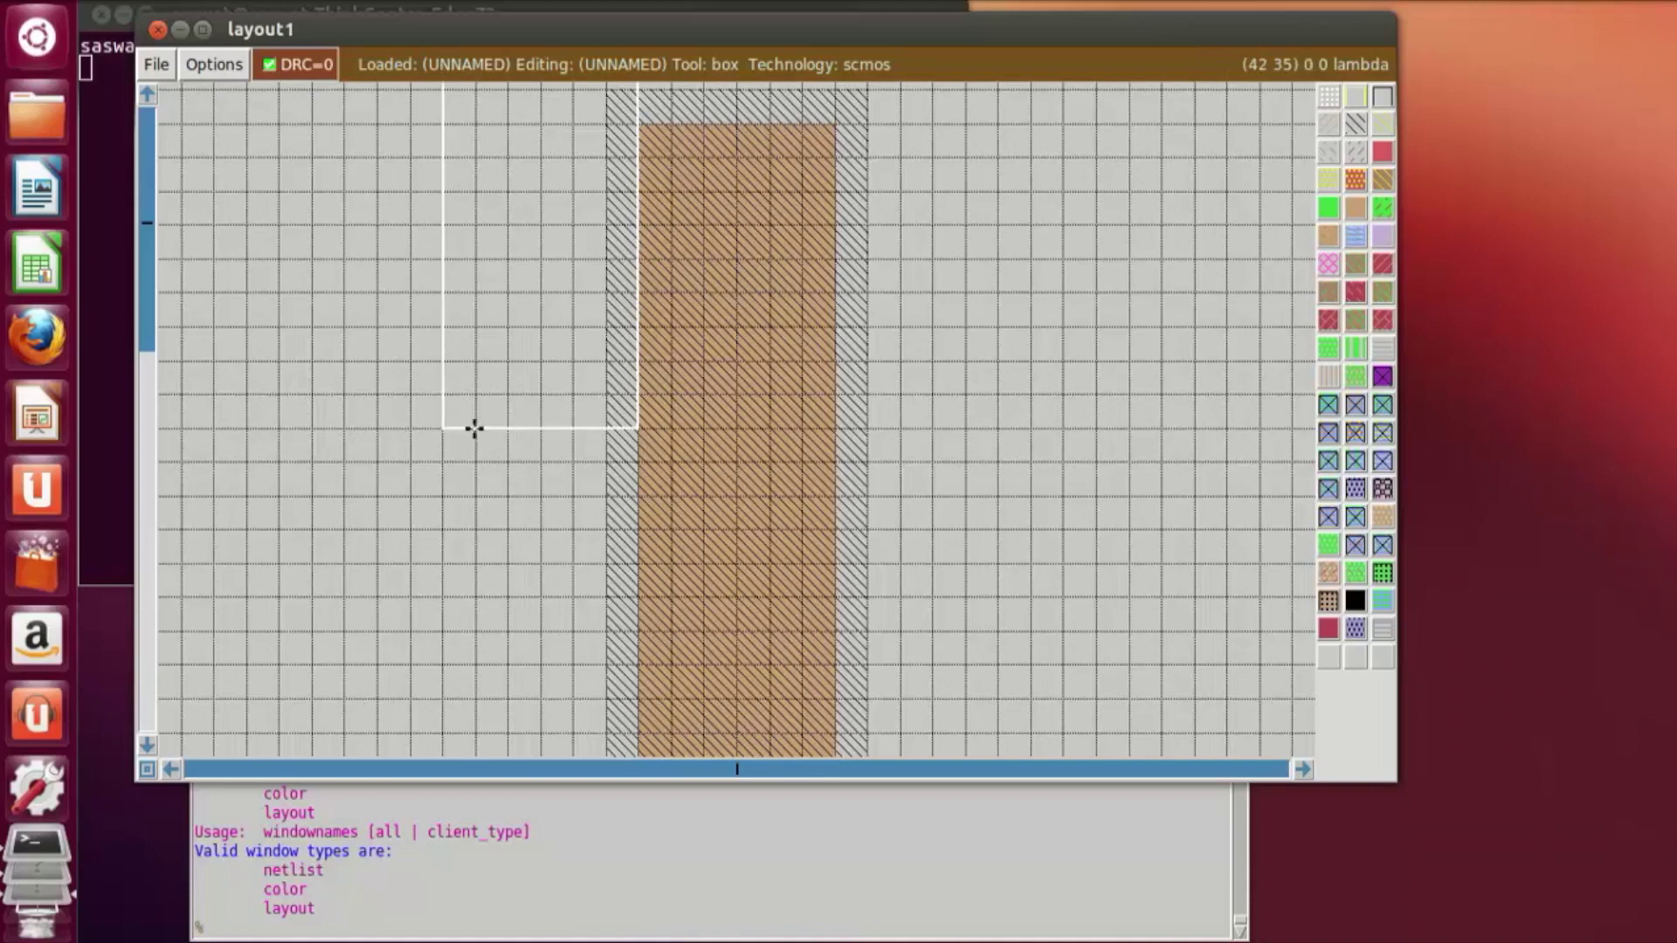
{"action": "right_click", "coordinate": [928, 493]}
{"action": "scroll", "coordinate": [928, 493], "scroll_direction": "down", "scroll_amount": 1}
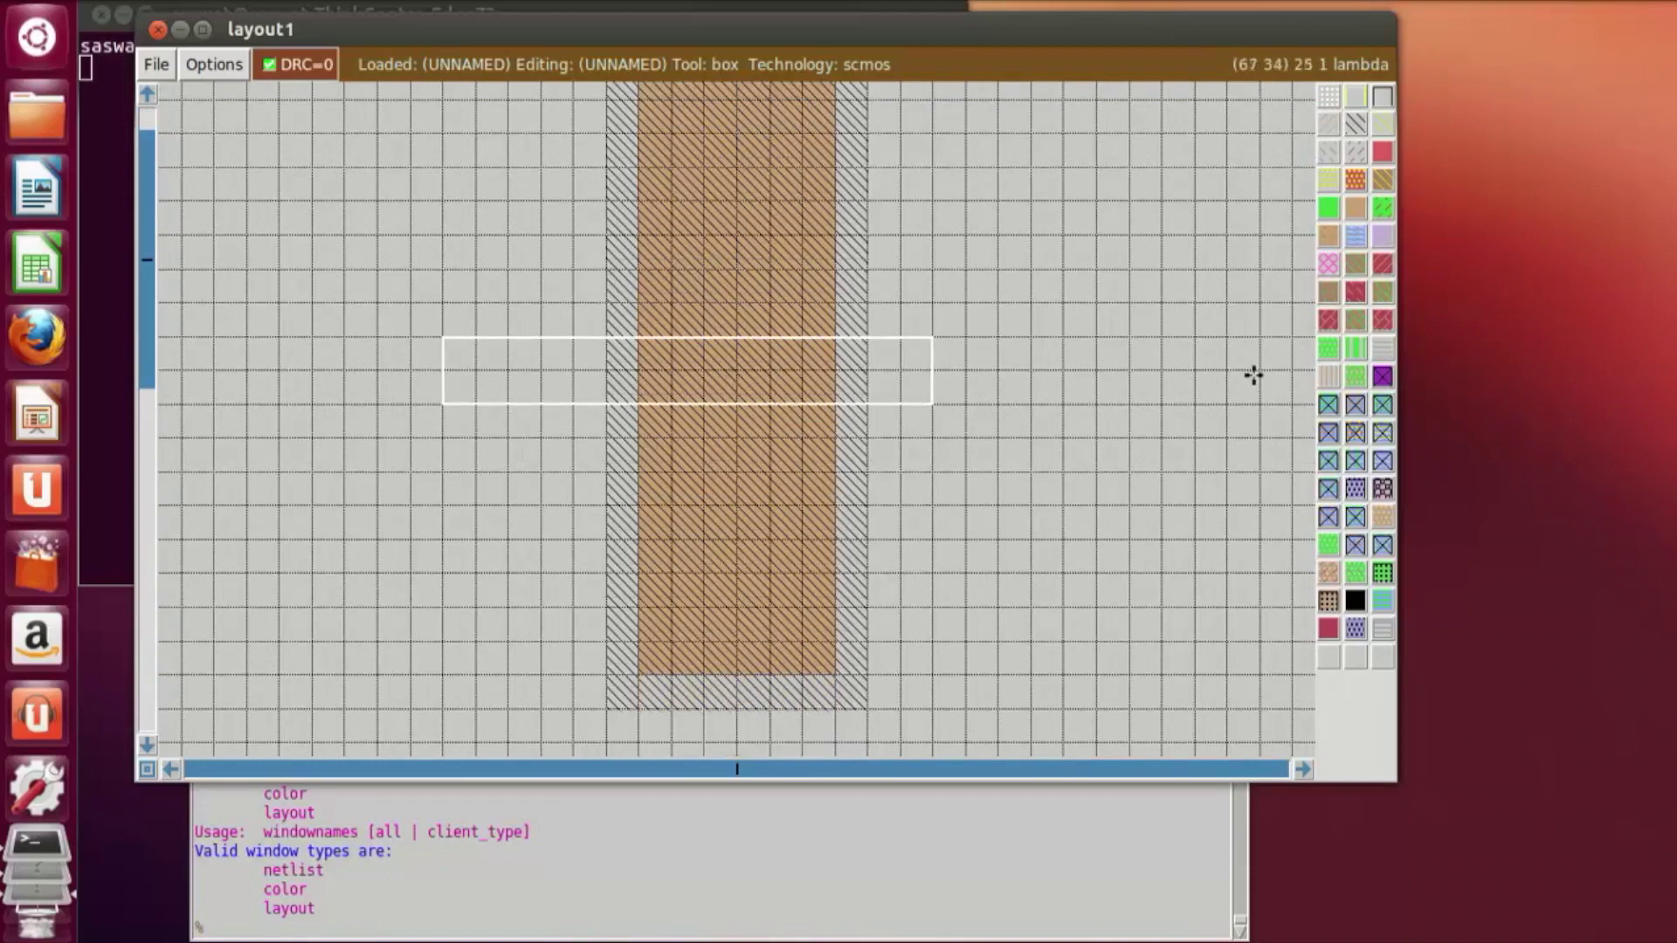
{"action": "left_click", "coordinate": [1383, 164]}
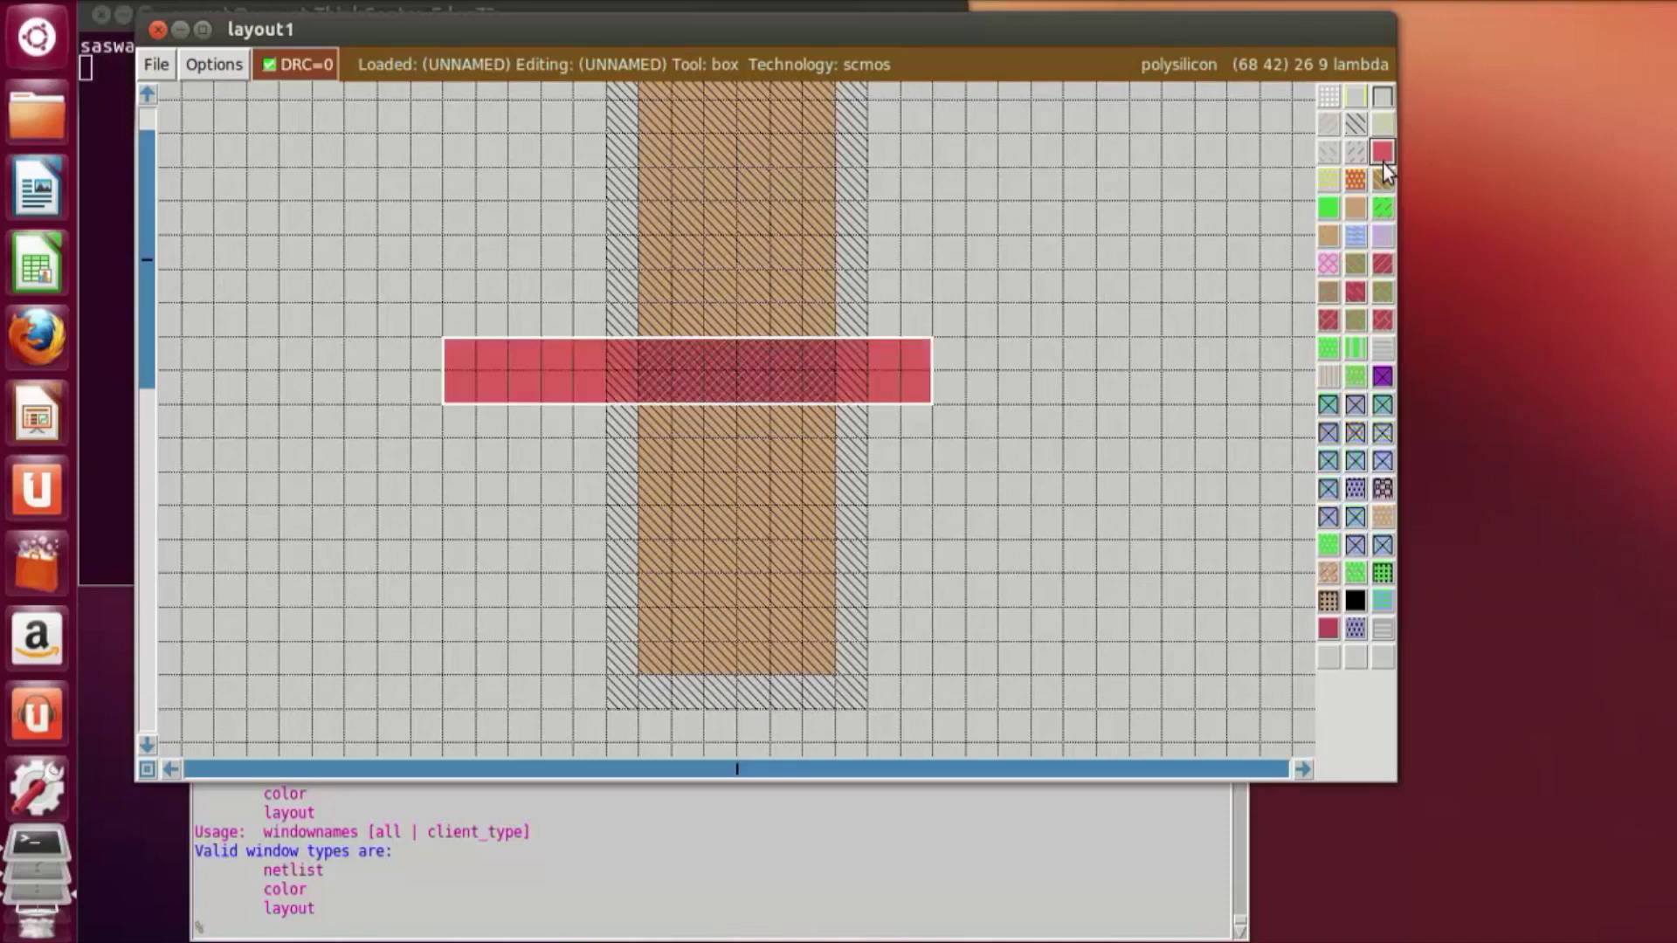
Step: Paint a 15 by 2 lambda polysilicon strip across the ndiffusion, 8 lambda above its lower edge, extending 7 lambda left and 2 lambda right
{"action": "left_click", "coordinate": [483, 551]}
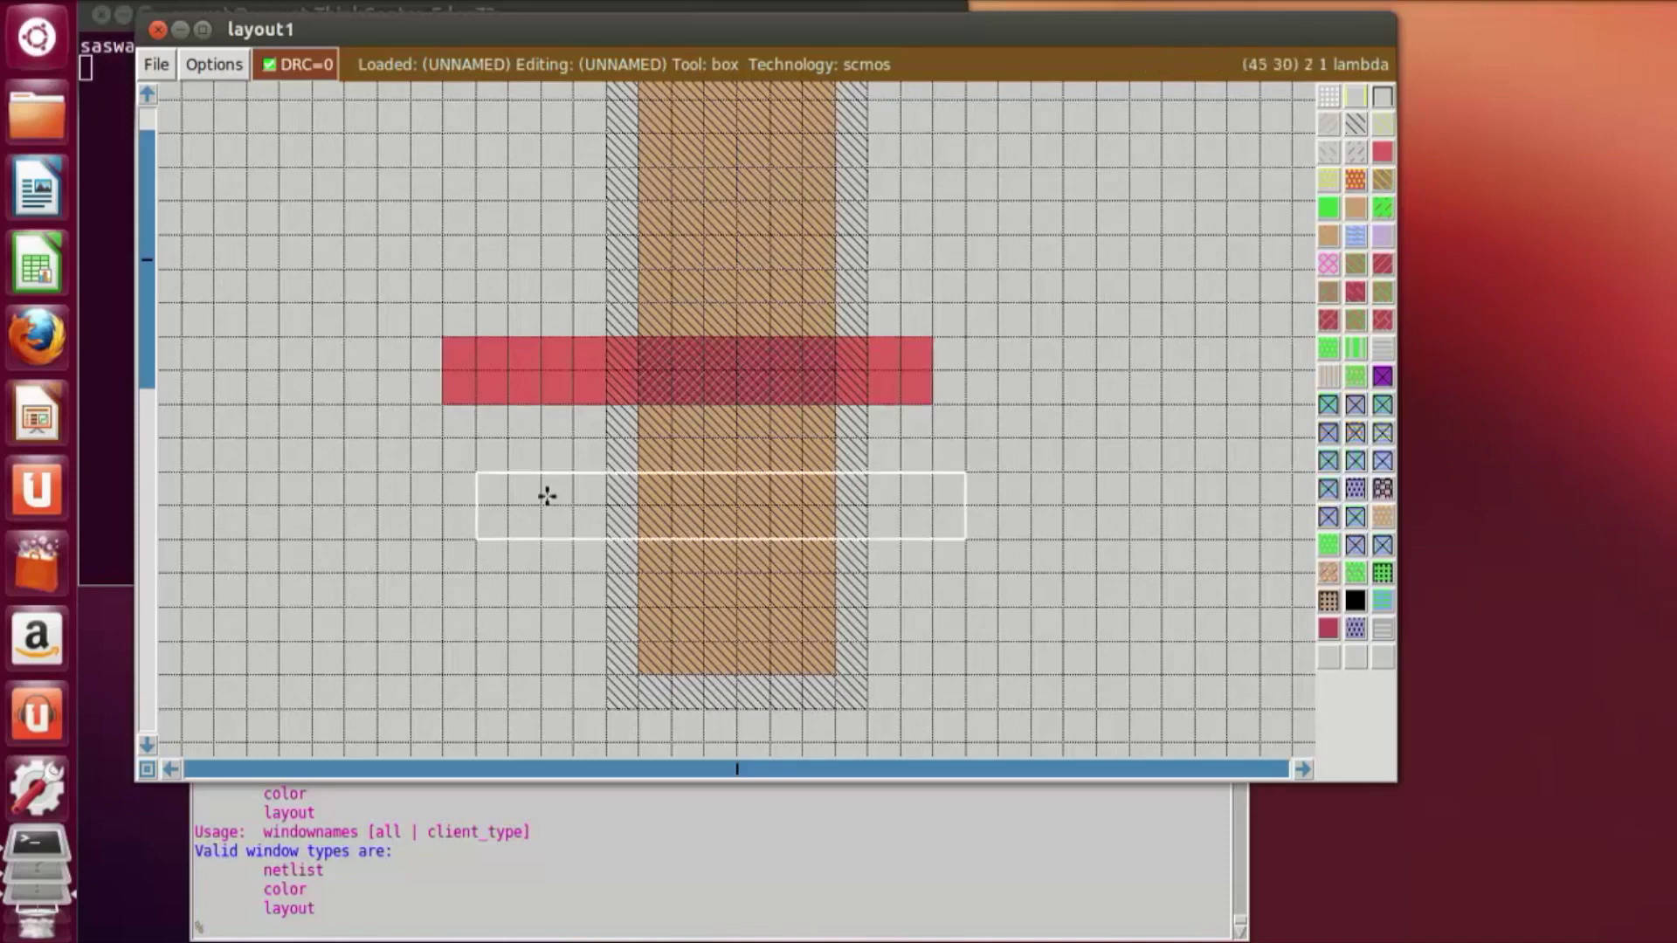
{"action": "scroll", "coordinate": [546, 494], "scroll_direction": "up", "scroll_amount": 3}
{"action": "scroll", "coordinate": [541, 494], "scroll_direction": "down", "scroll_amount": 7}
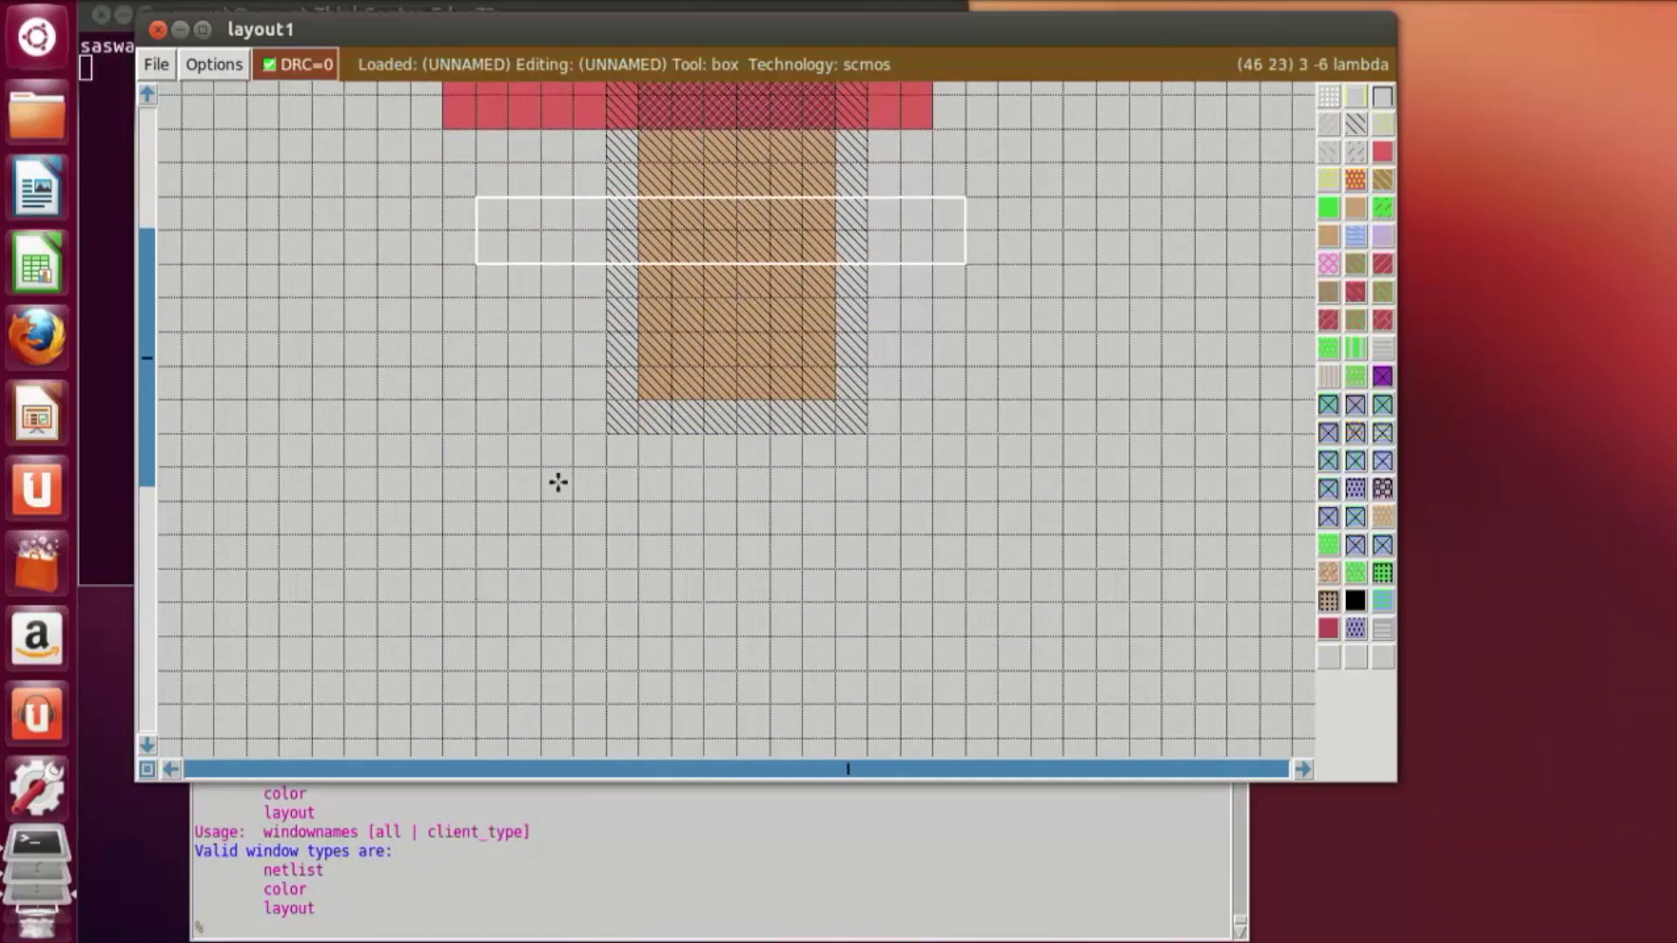
{"action": "scroll", "coordinate": [576, 329], "scroll_direction": "up", "scroll_amount": 1}
{"action": "scroll", "coordinate": [573, 355], "scroll_direction": "down", "scroll_amount": 8}
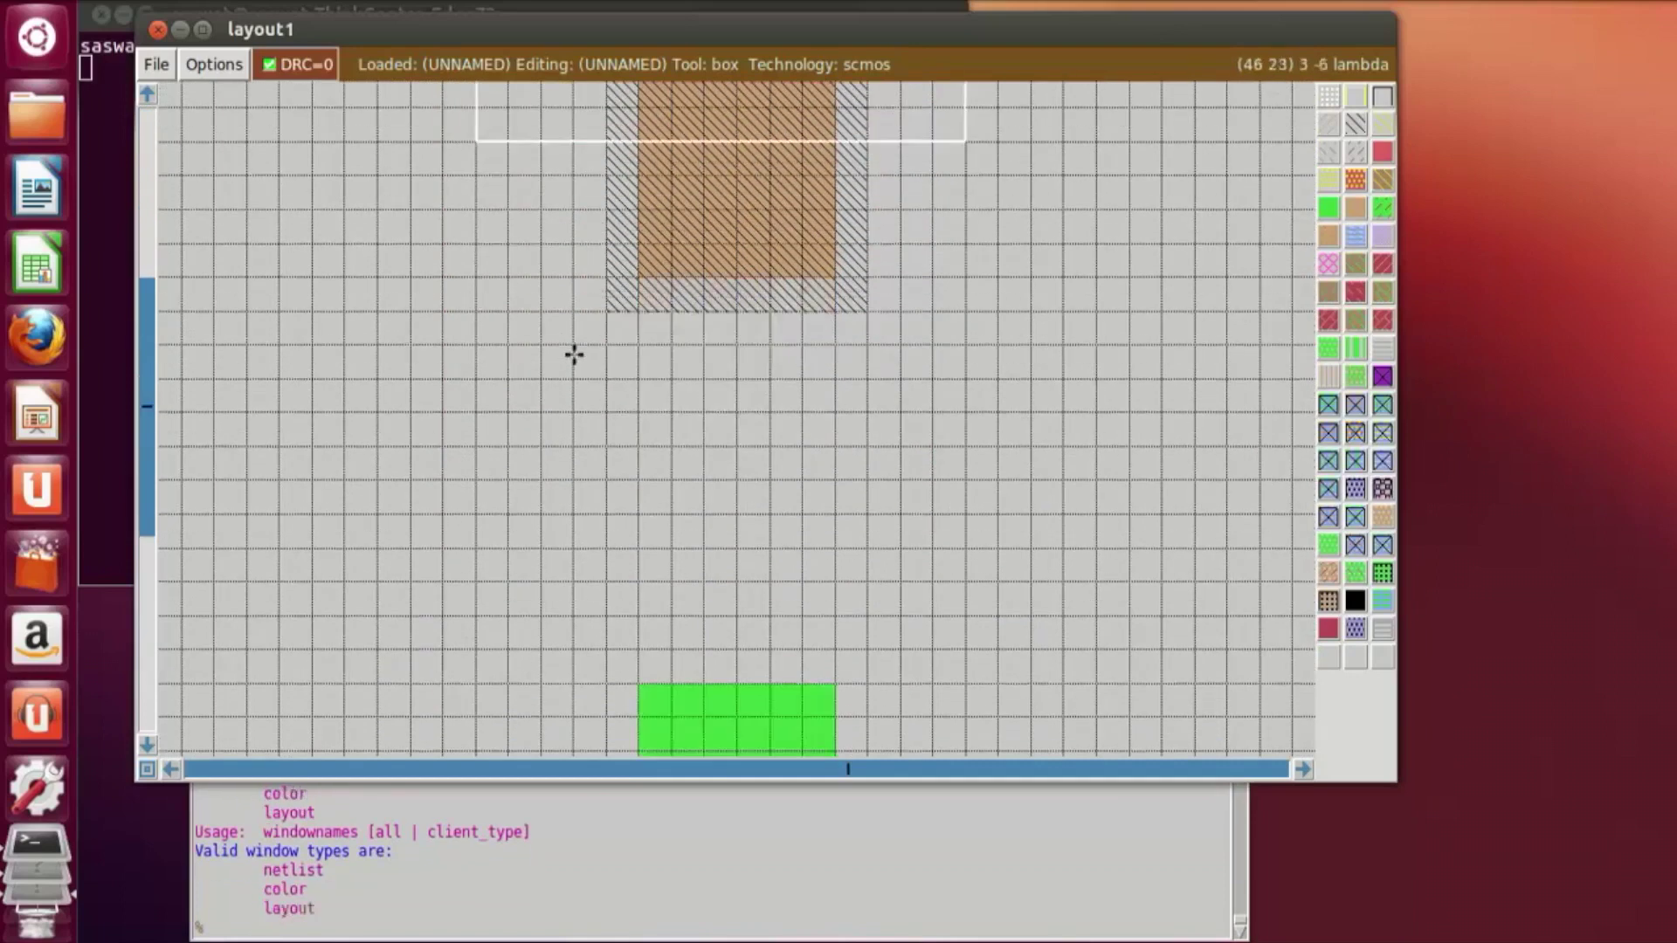
{"action": "scroll", "coordinate": [577, 352], "scroll_direction": "down", "scroll_amount": 6}
{"action": "scroll", "coordinate": [554, 400], "scroll_direction": "up", "scroll_amount": 1}
{"action": "left_click", "coordinate": [447, 471]}
{"action": "left_click", "coordinate": [410, 475]}
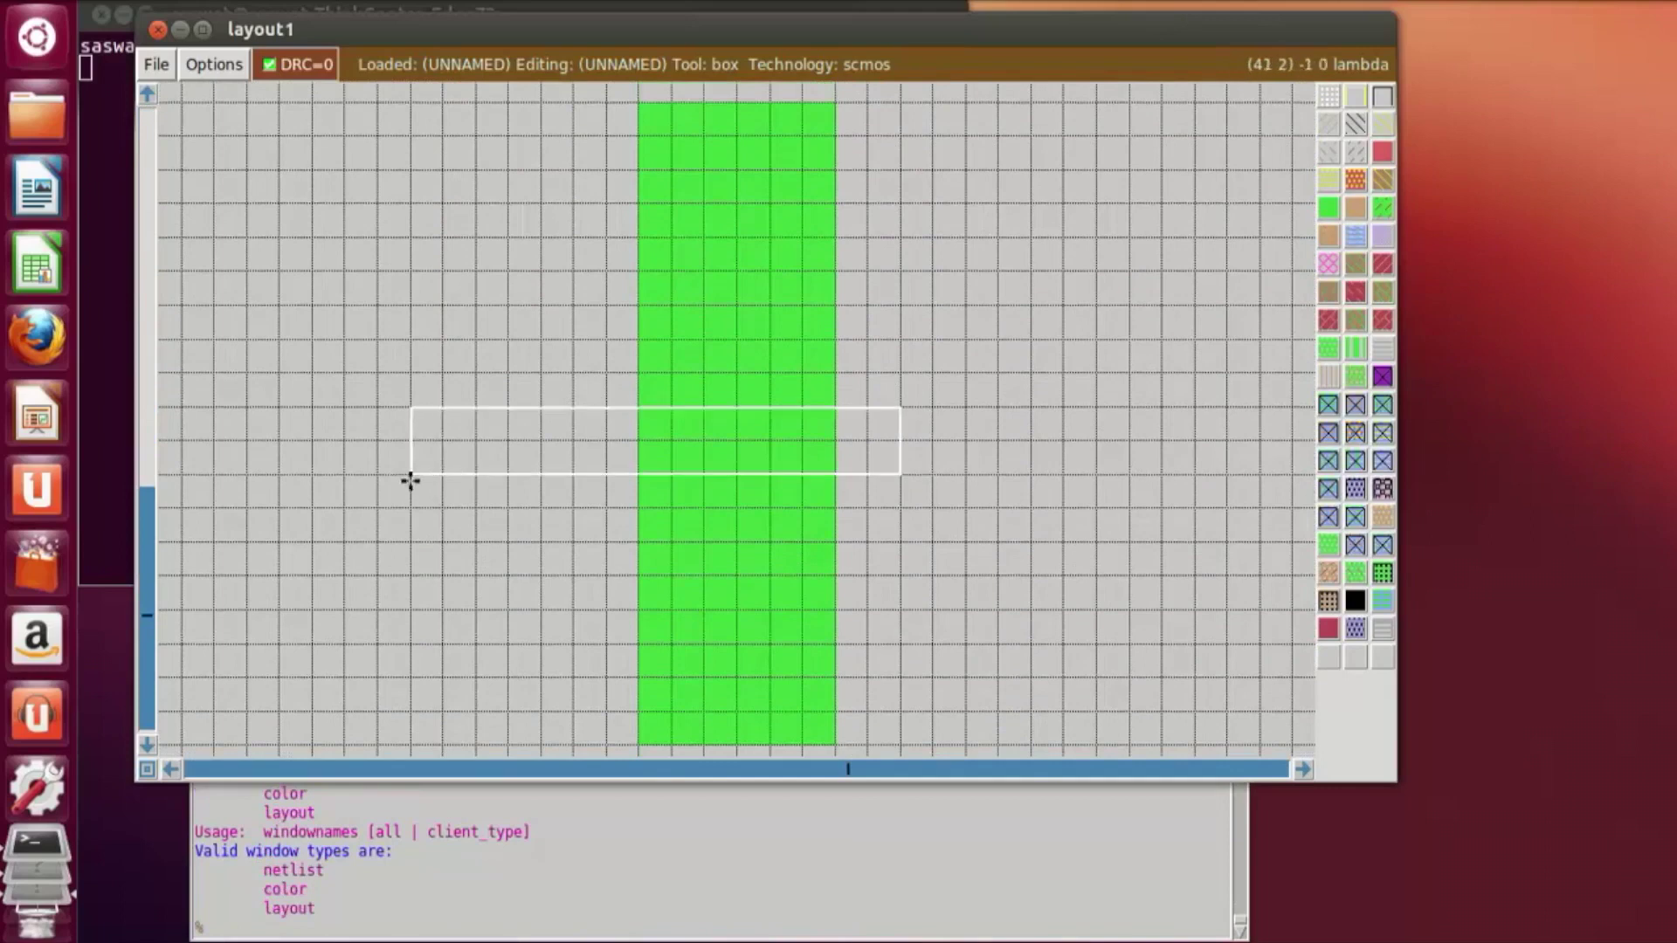
{"action": "scroll", "coordinate": [692, 453], "scroll_direction": "up", "scroll_amount": 12}
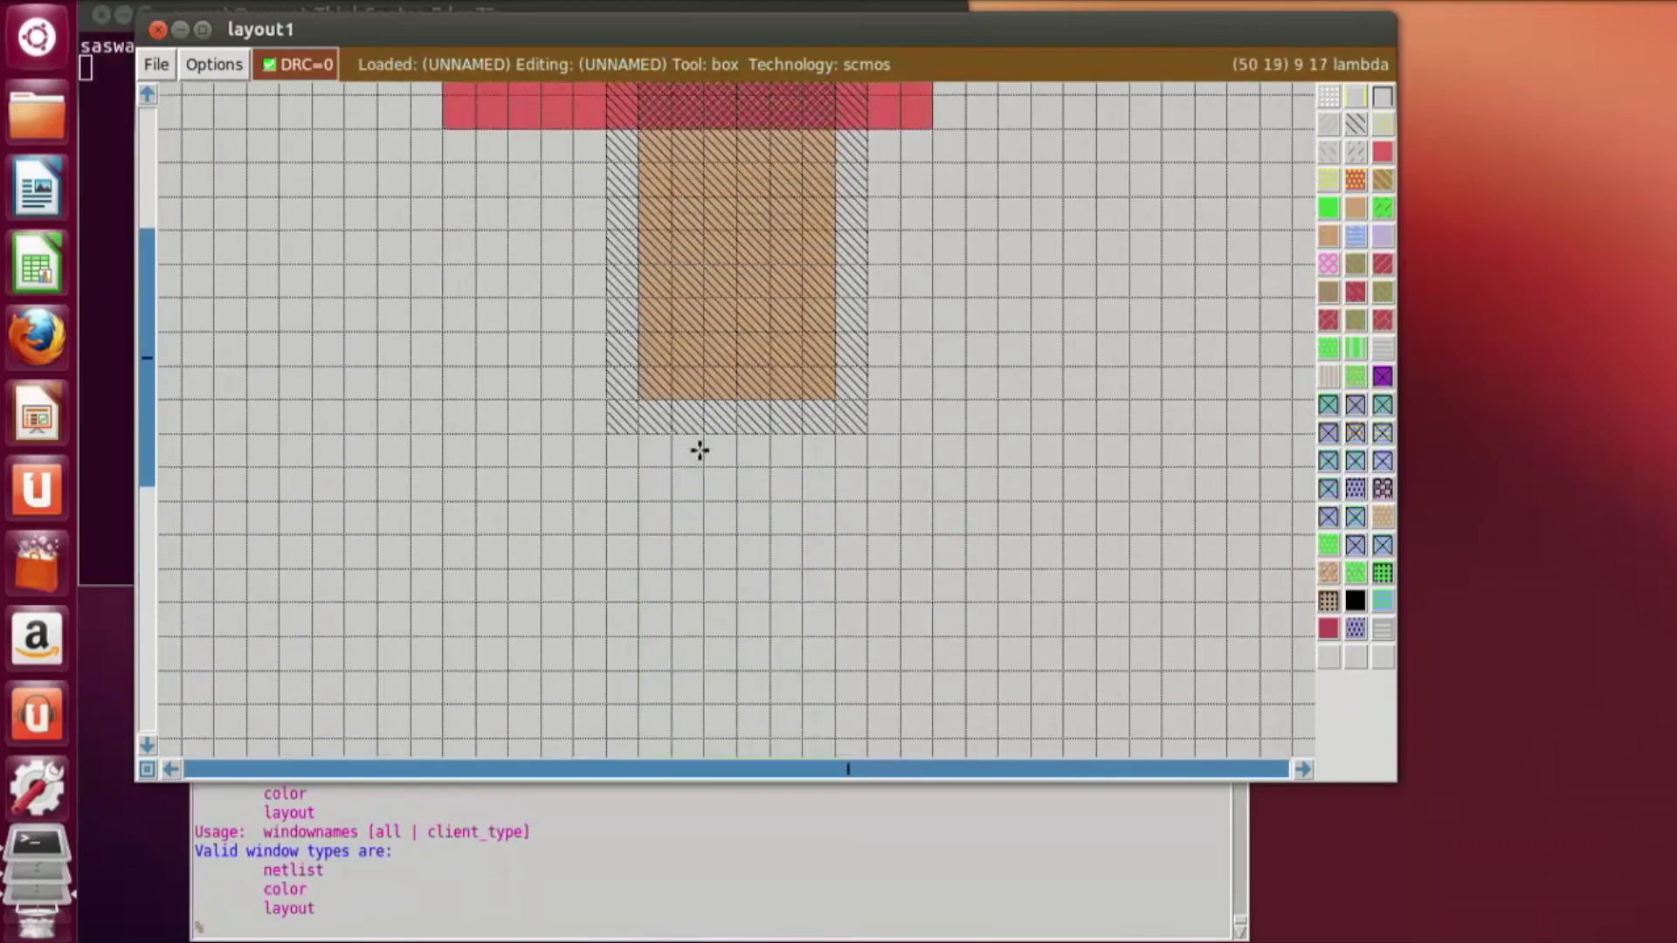
{"action": "scroll", "coordinate": [730, 425], "scroll_direction": "down", "scroll_amount": 13}
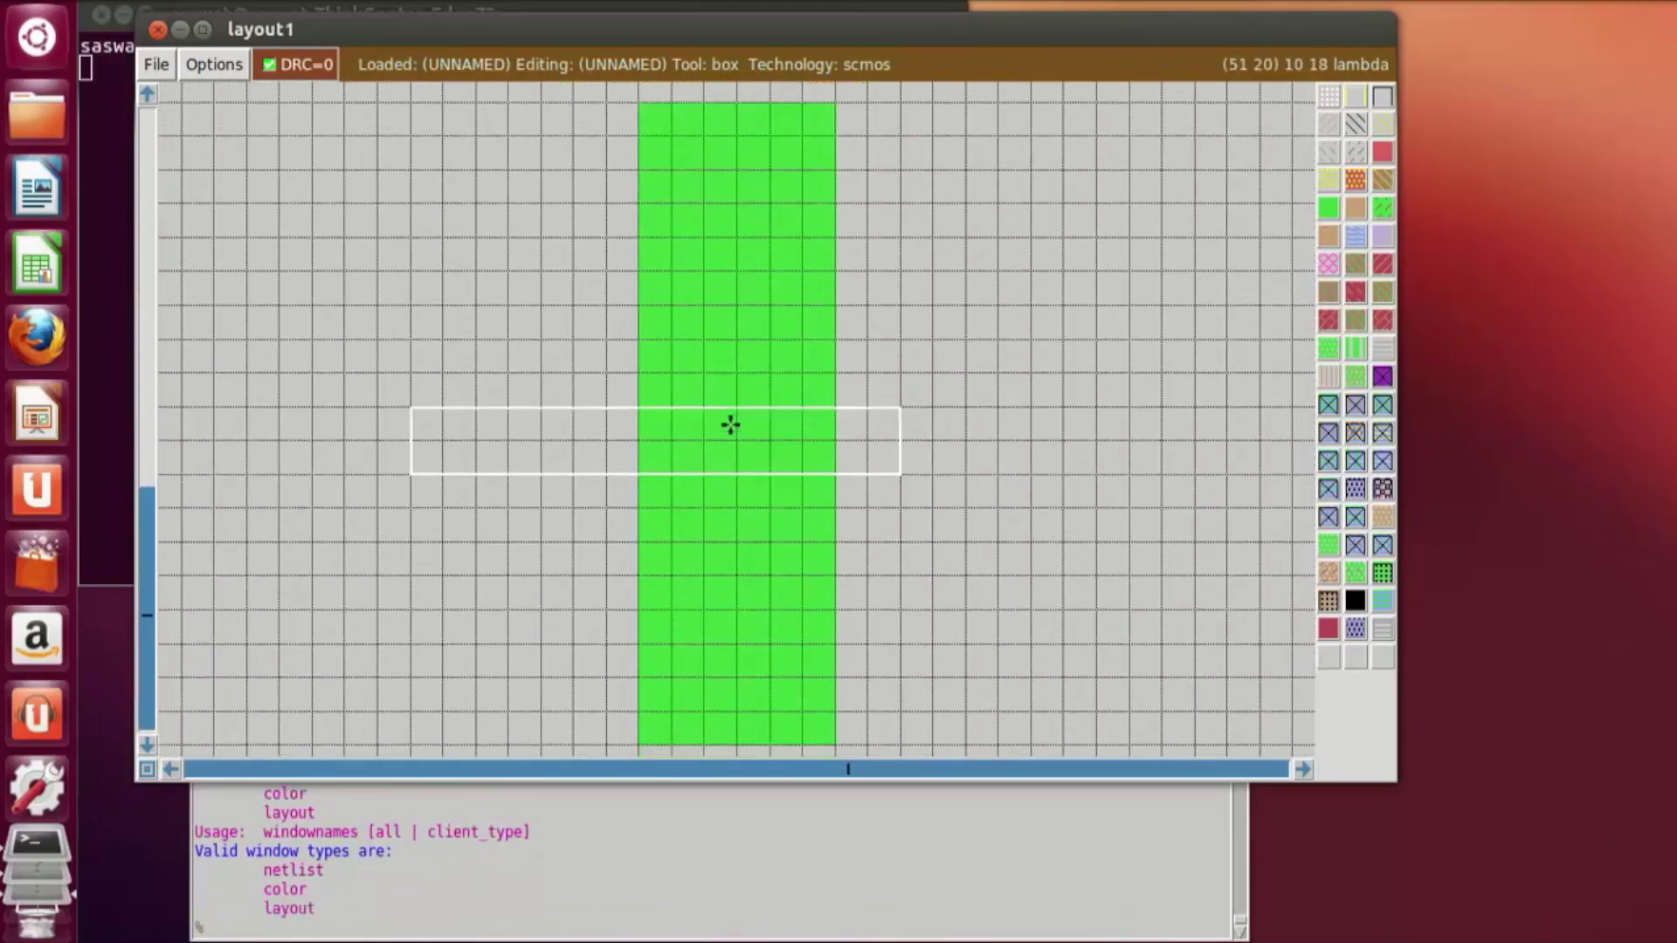
{"action": "scroll", "coordinate": [1269, 329], "scroll_direction": "up", "scroll_amount": 2}
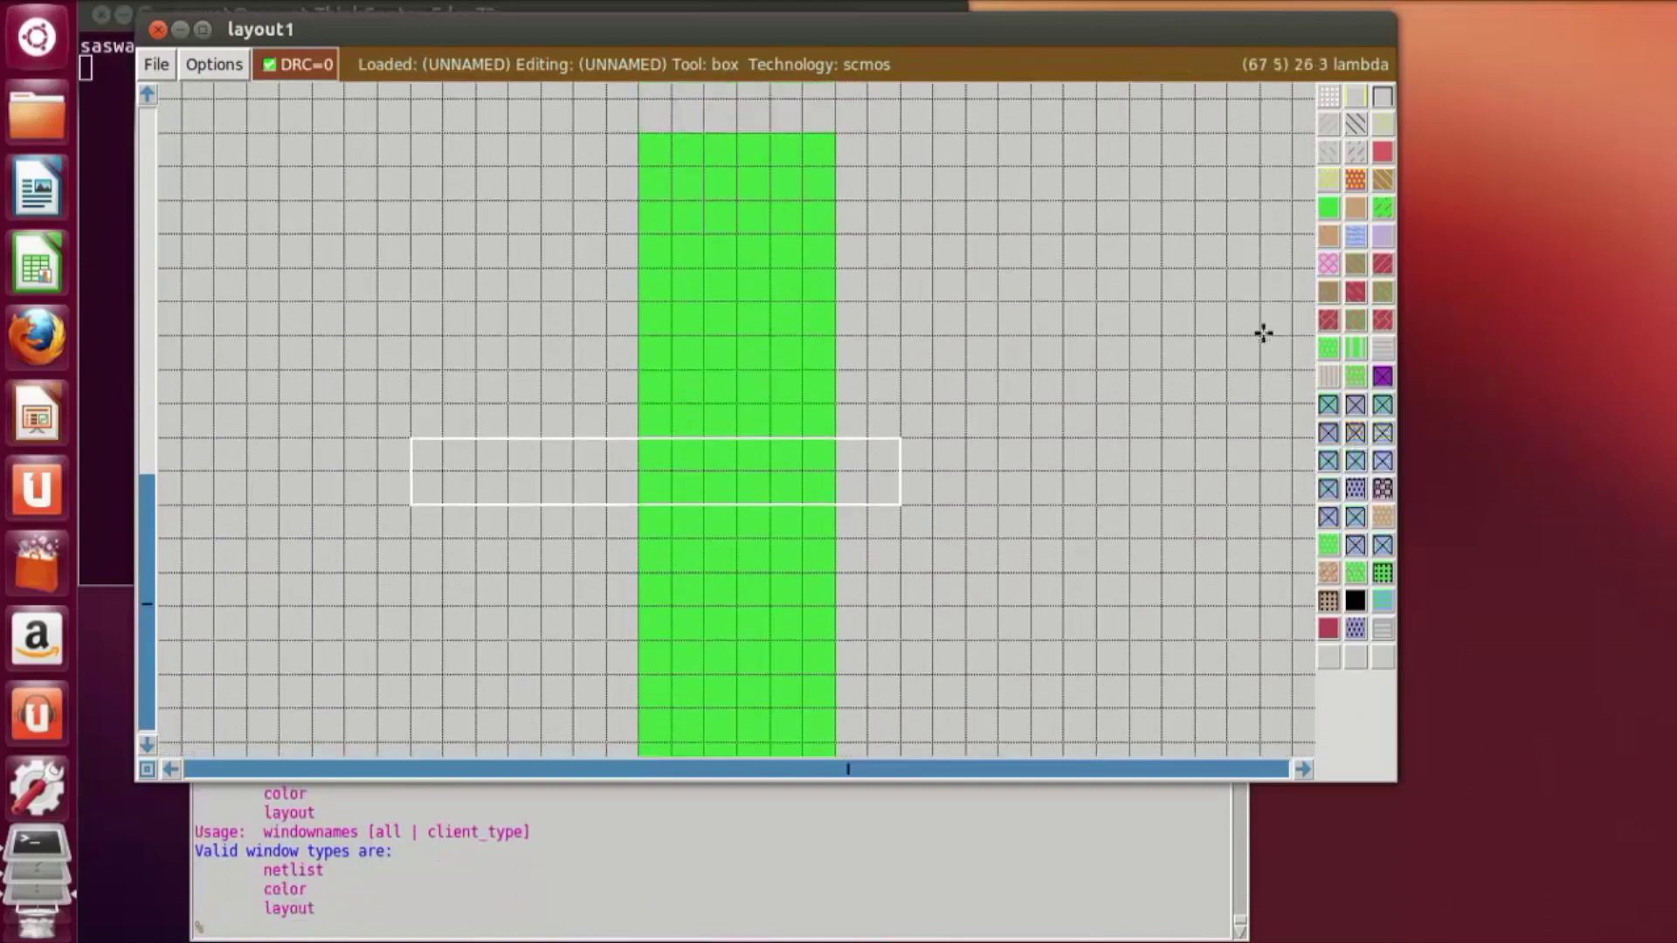
{"action": "left_click", "coordinate": [1385, 159]}
{"action": "left_click", "coordinate": [1033, 346]}
Step: Join the left ends of the two polysilicon gates with a vertical polysilicon strip about 2 by 33 lambda
{"action": "scroll", "coordinate": [1045, 337], "scroll_direction": "up", "scroll_amount": 4}
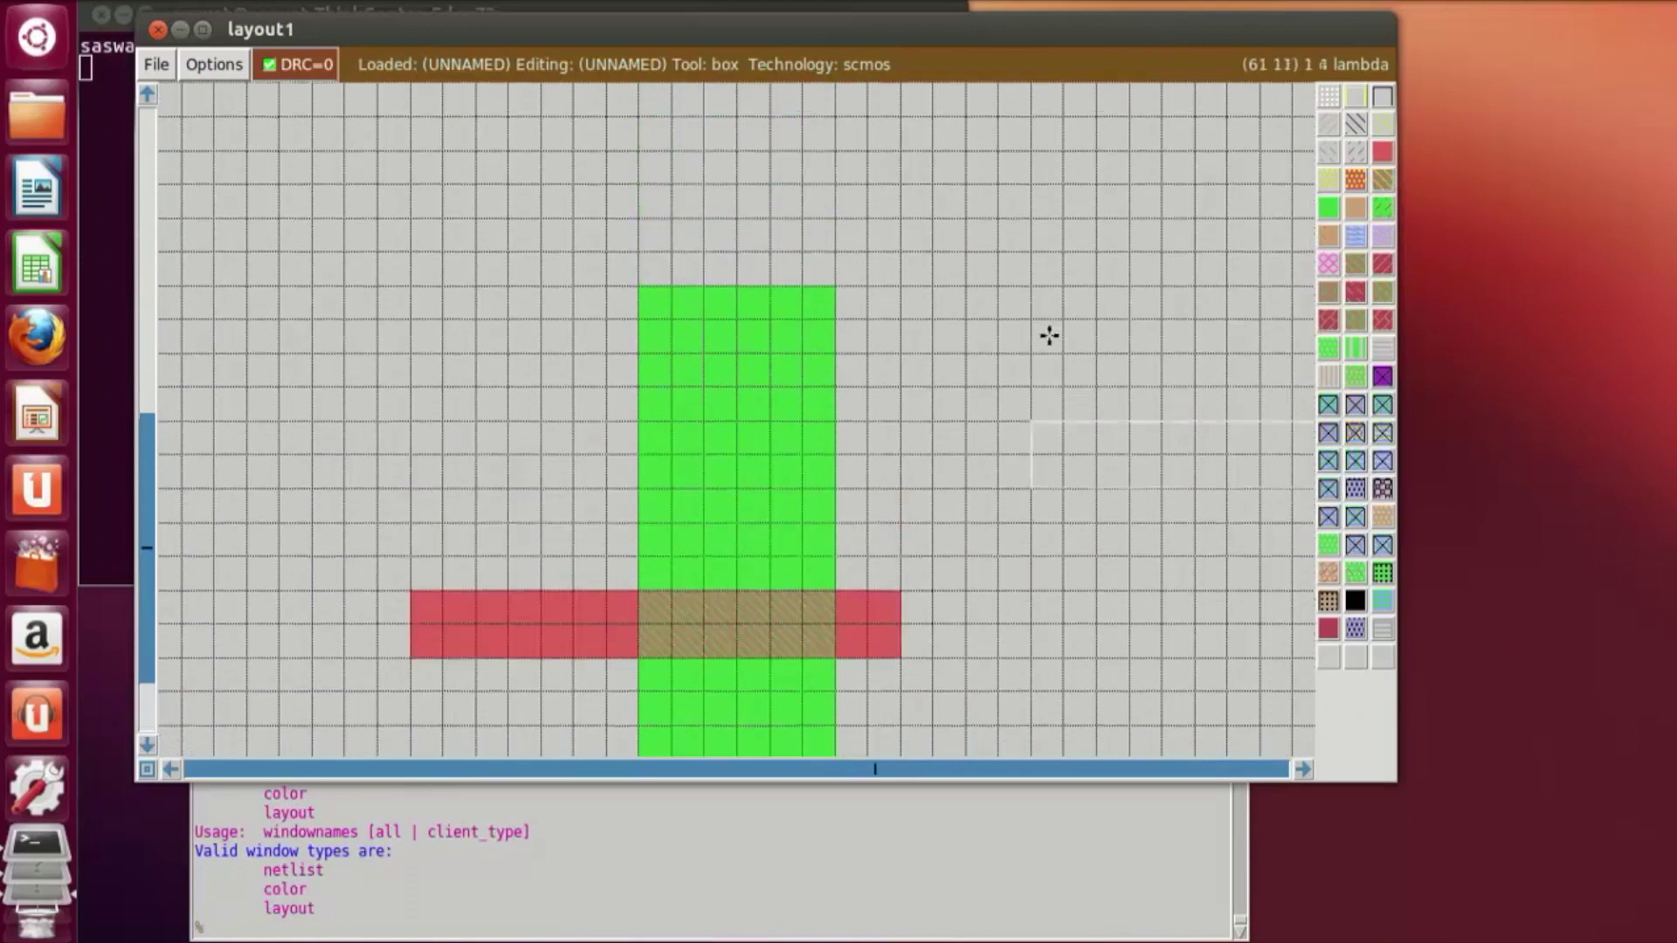
{"action": "scroll", "coordinate": [1063, 299], "scroll_direction": "up", "scroll_amount": 1}
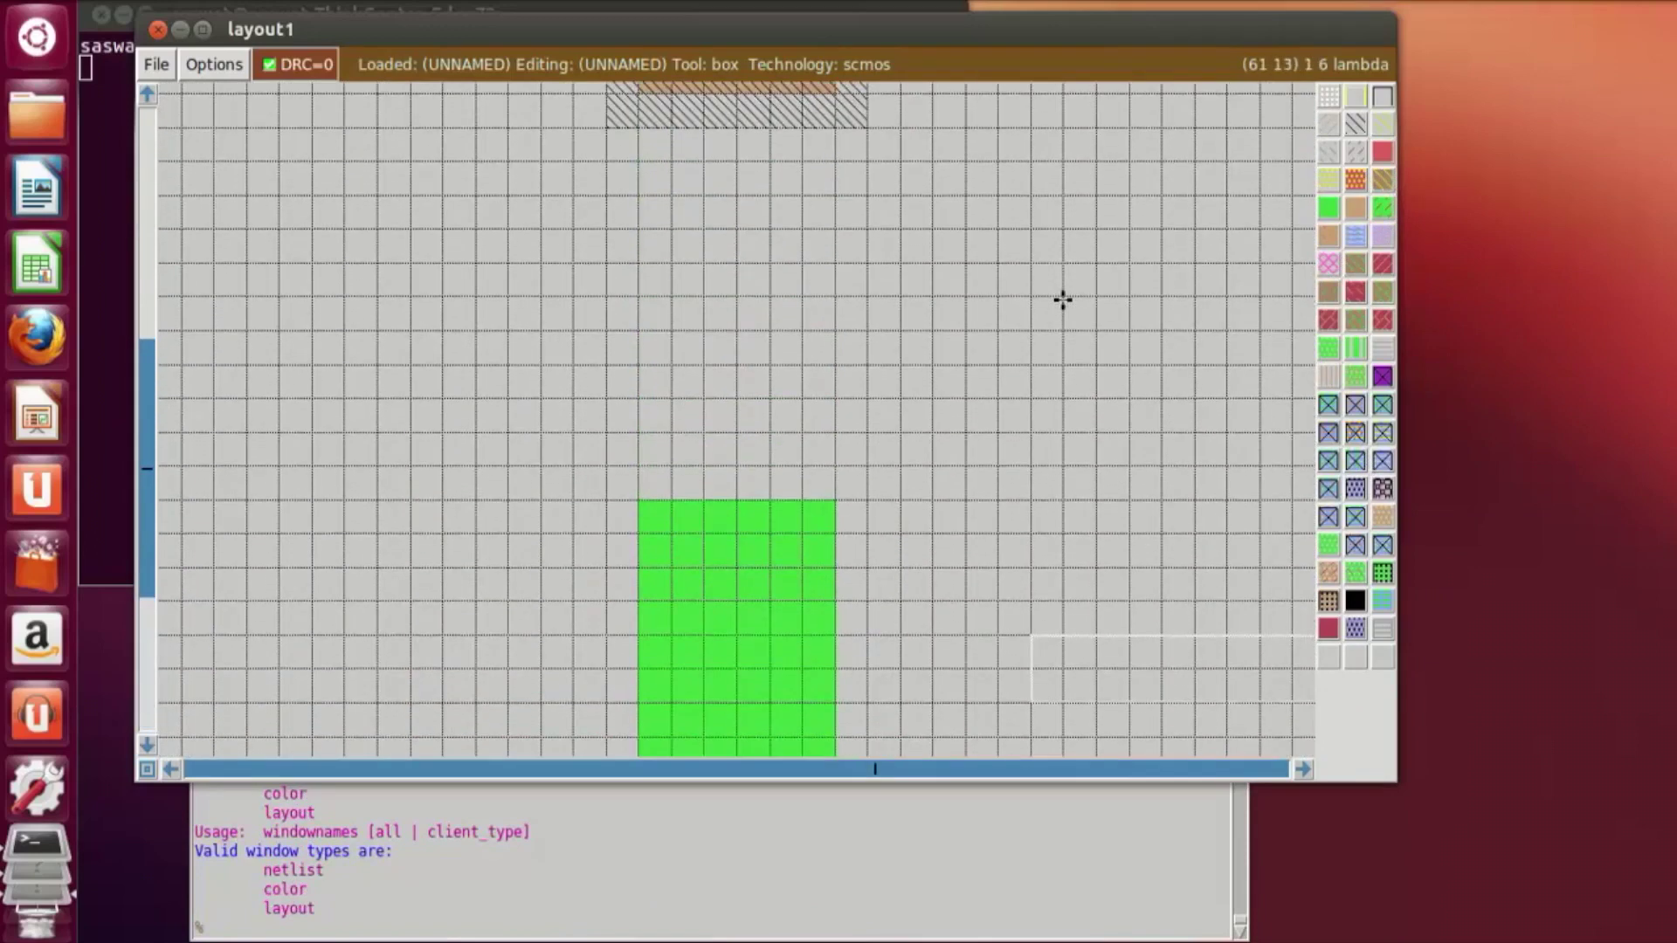
{"action": "key", "text": "shift+z"}
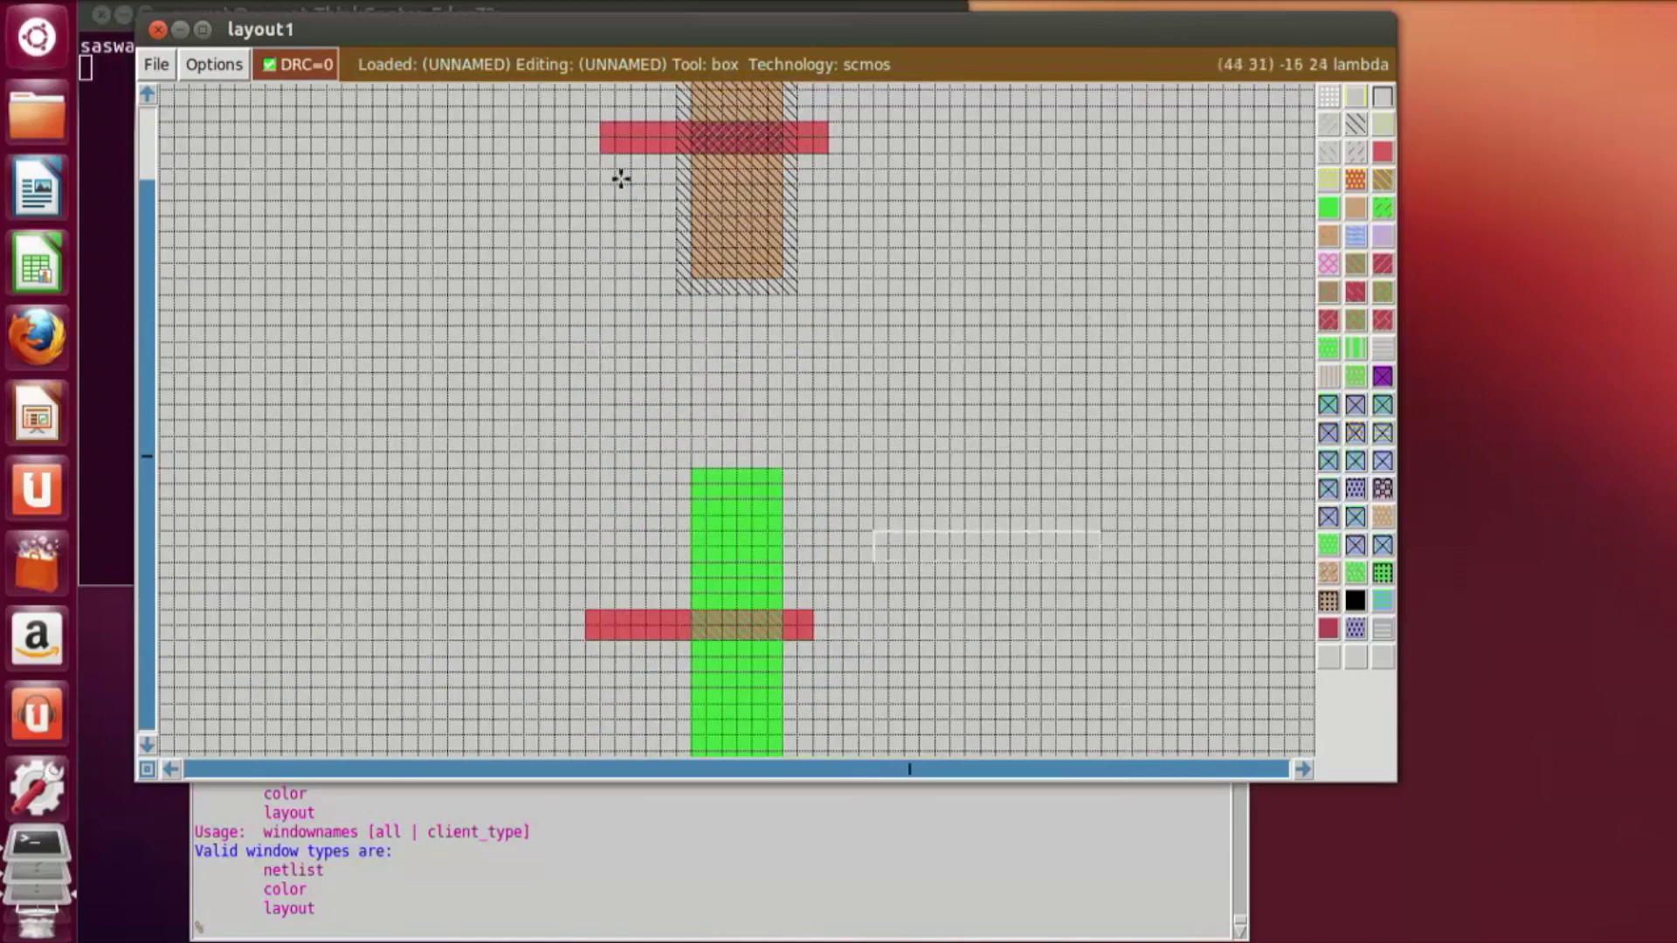
{"action": "left_click", "coordinate": [587, 123]}
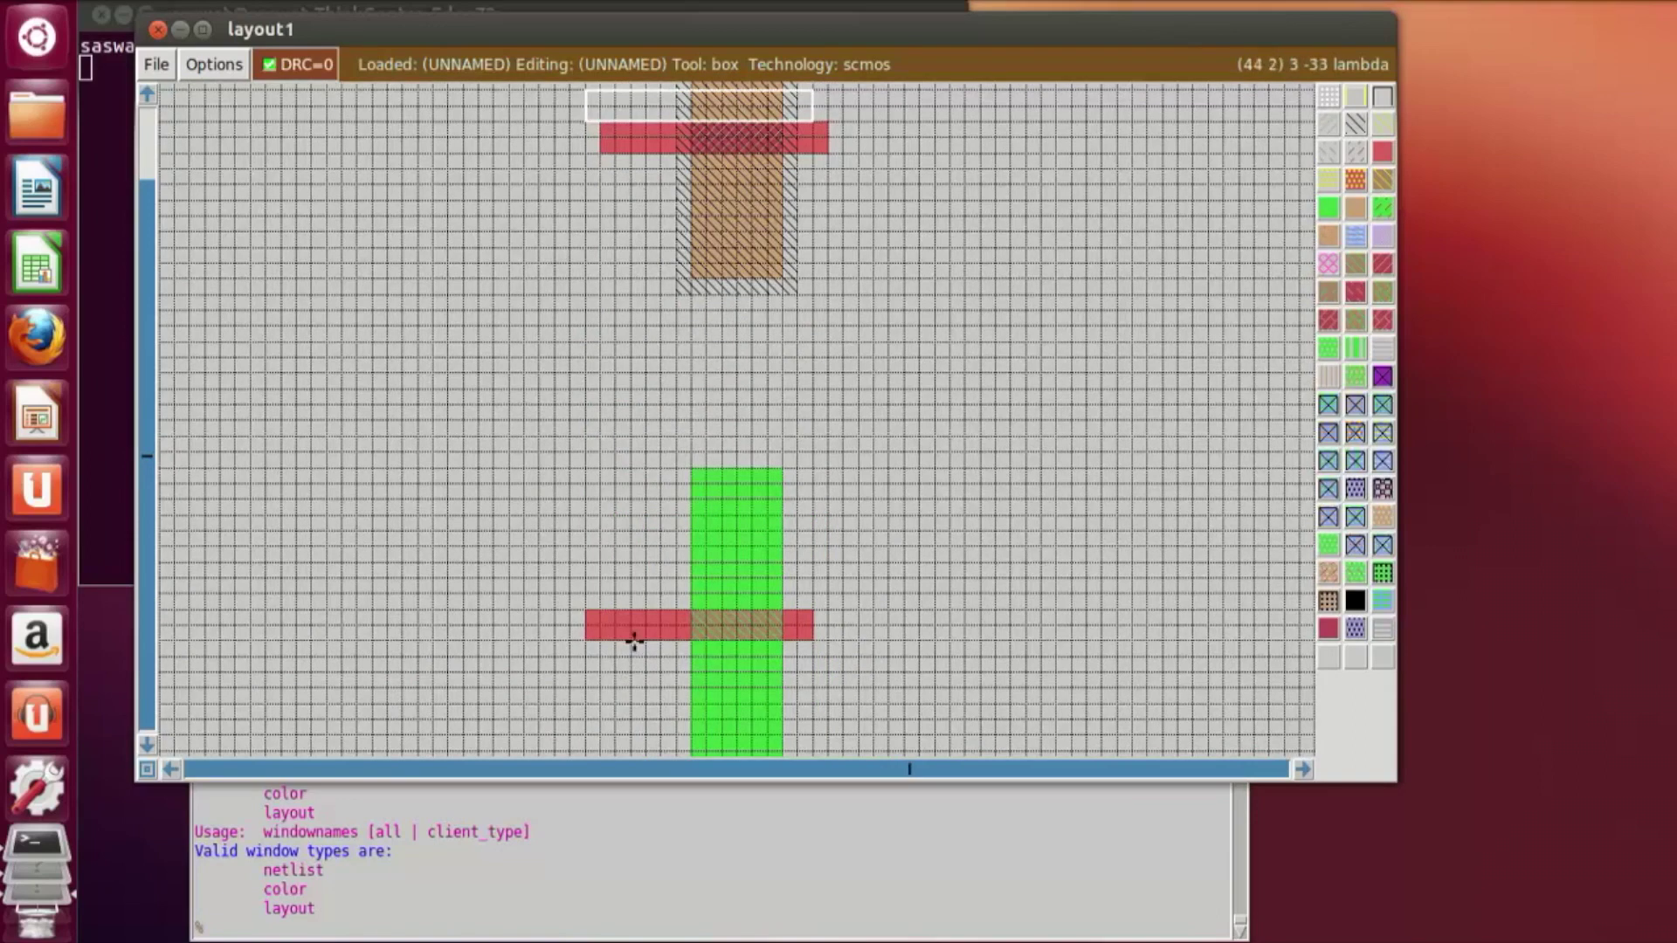
{"action": "right_click", "coordinate": [612, 638]}
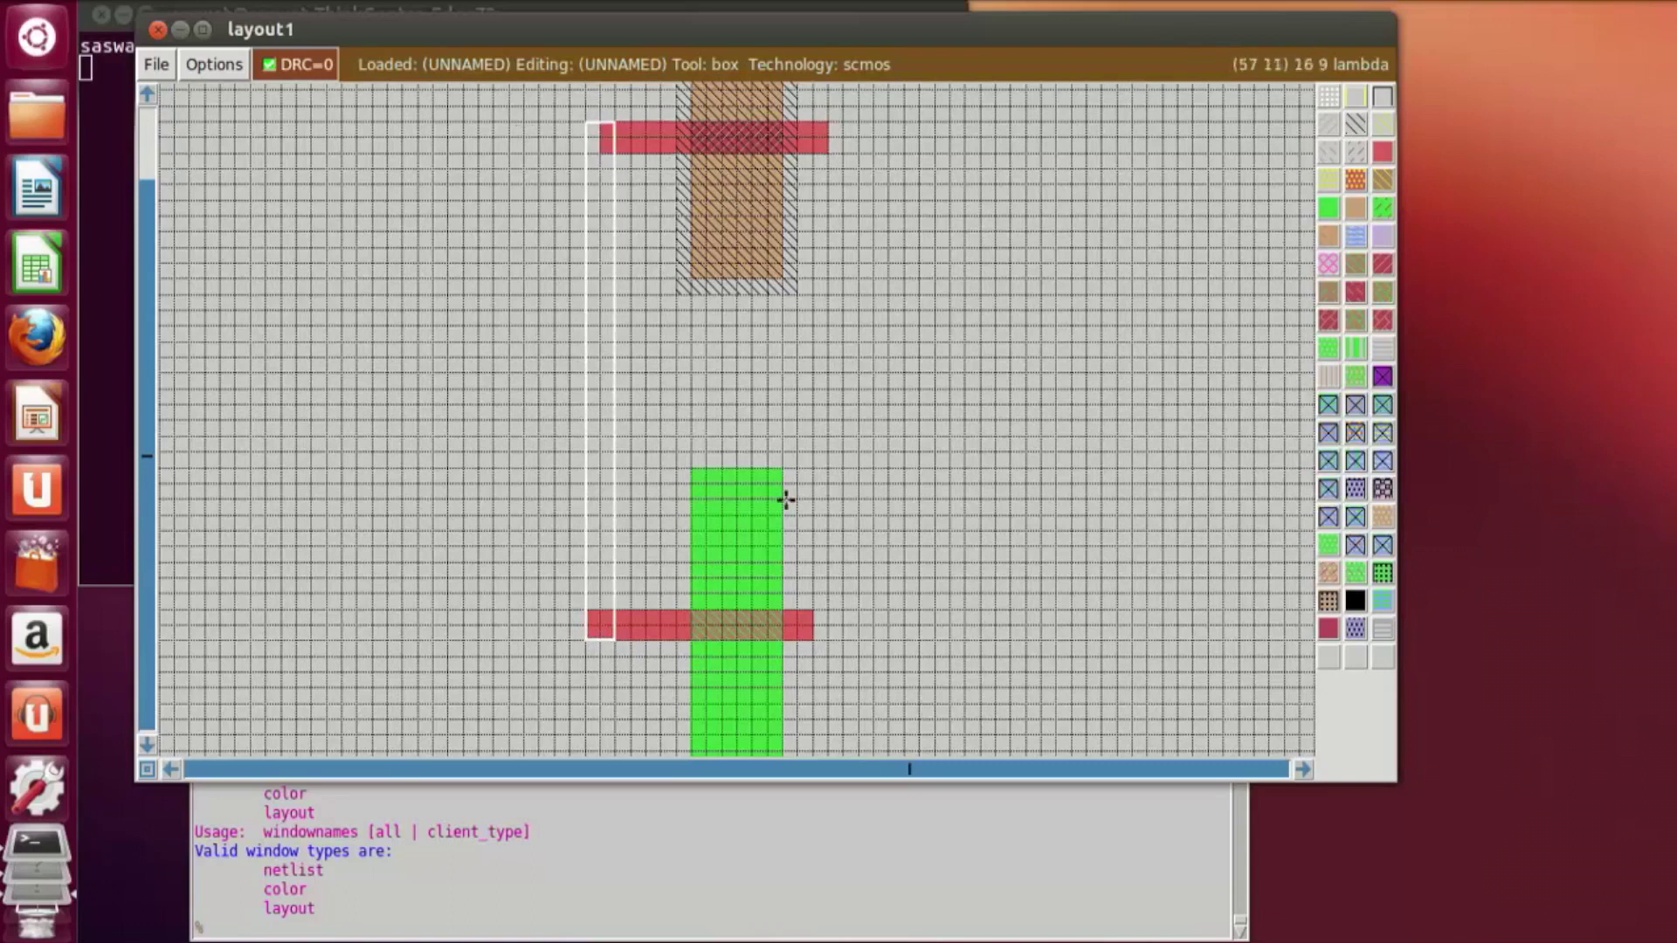
{"action": "left_click", "coordinate": [1385, 149]}
{"action": "left_click", "coordinate": [1136, 524]}
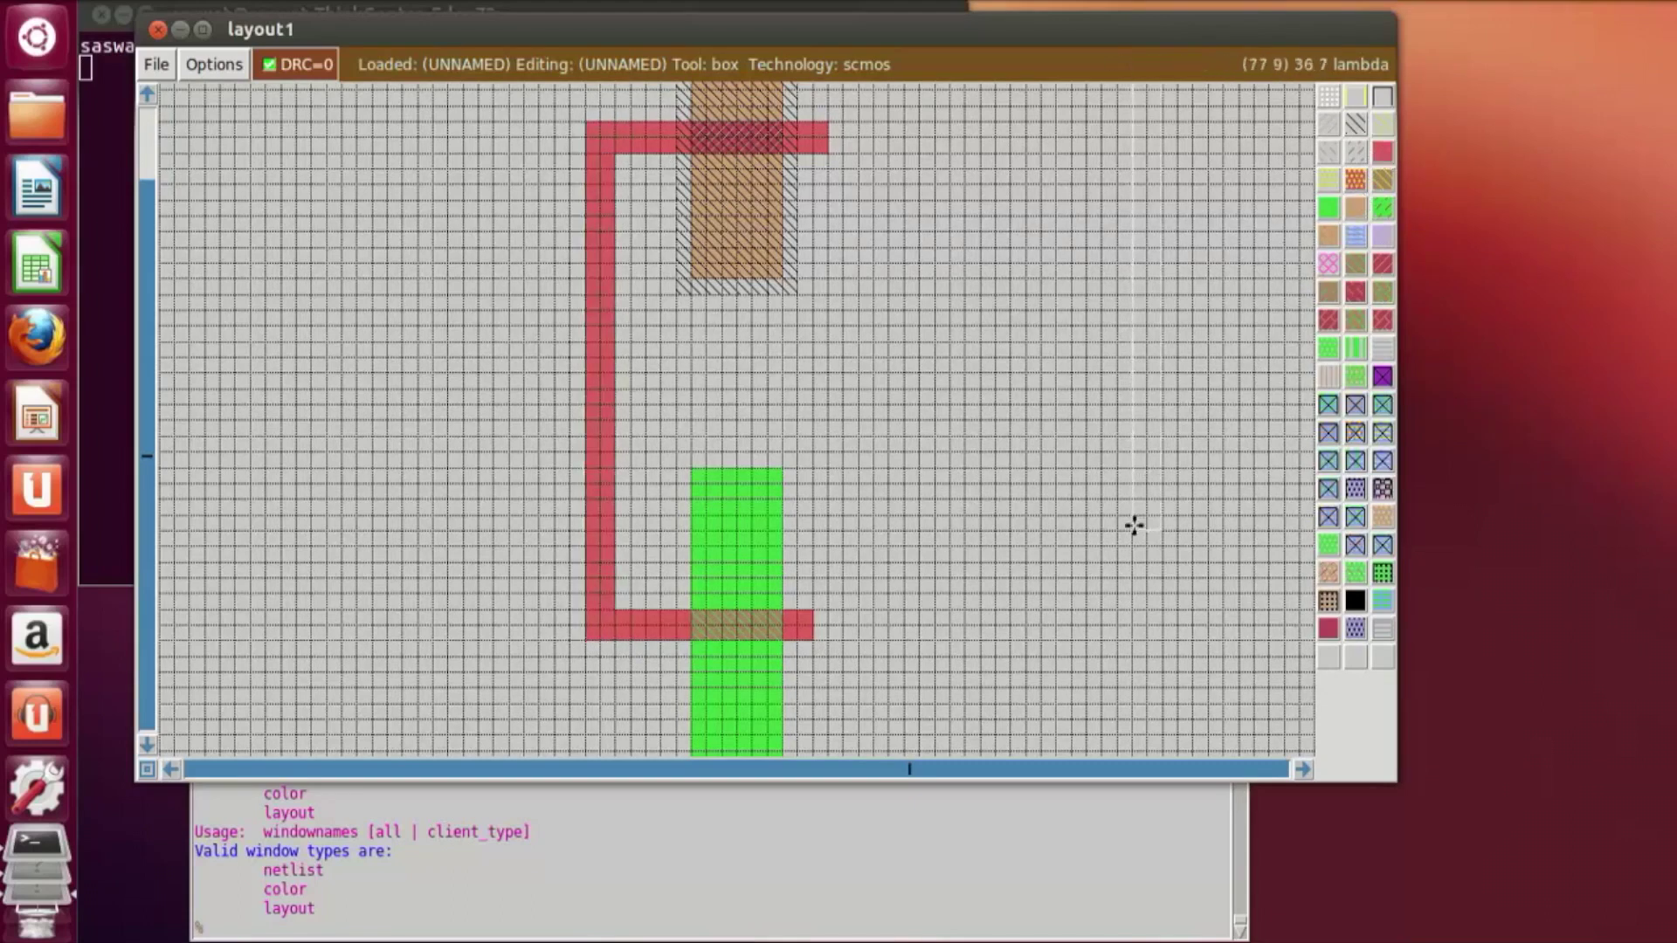
Step: Paint a 4 by 13 lambda metal1 strip from 2 lambda above the pdiffusion's gate, 1 lambda inside its left edge, up past the n-well
{"action": "scroll", "coordinate": [1136, 529], "scroll_direction": "up", "scroll_amount": 5}
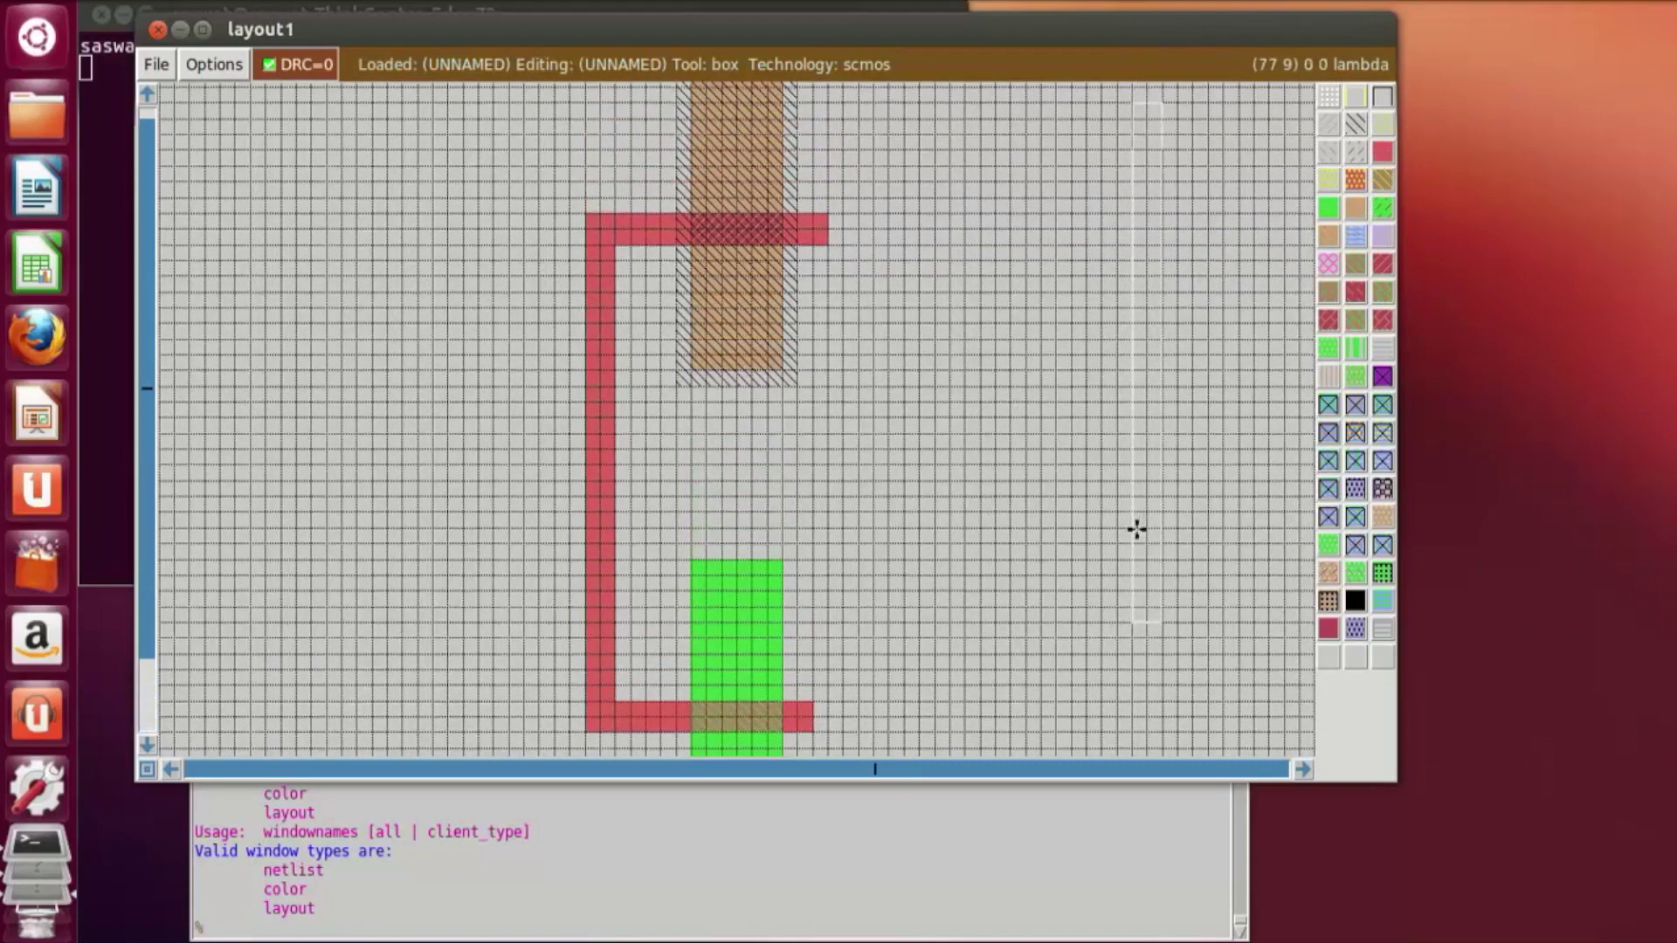
{"action": "scroll", "coordinate": [1137, 529], "scroll_direction": "down", "scroll_amount": 4}
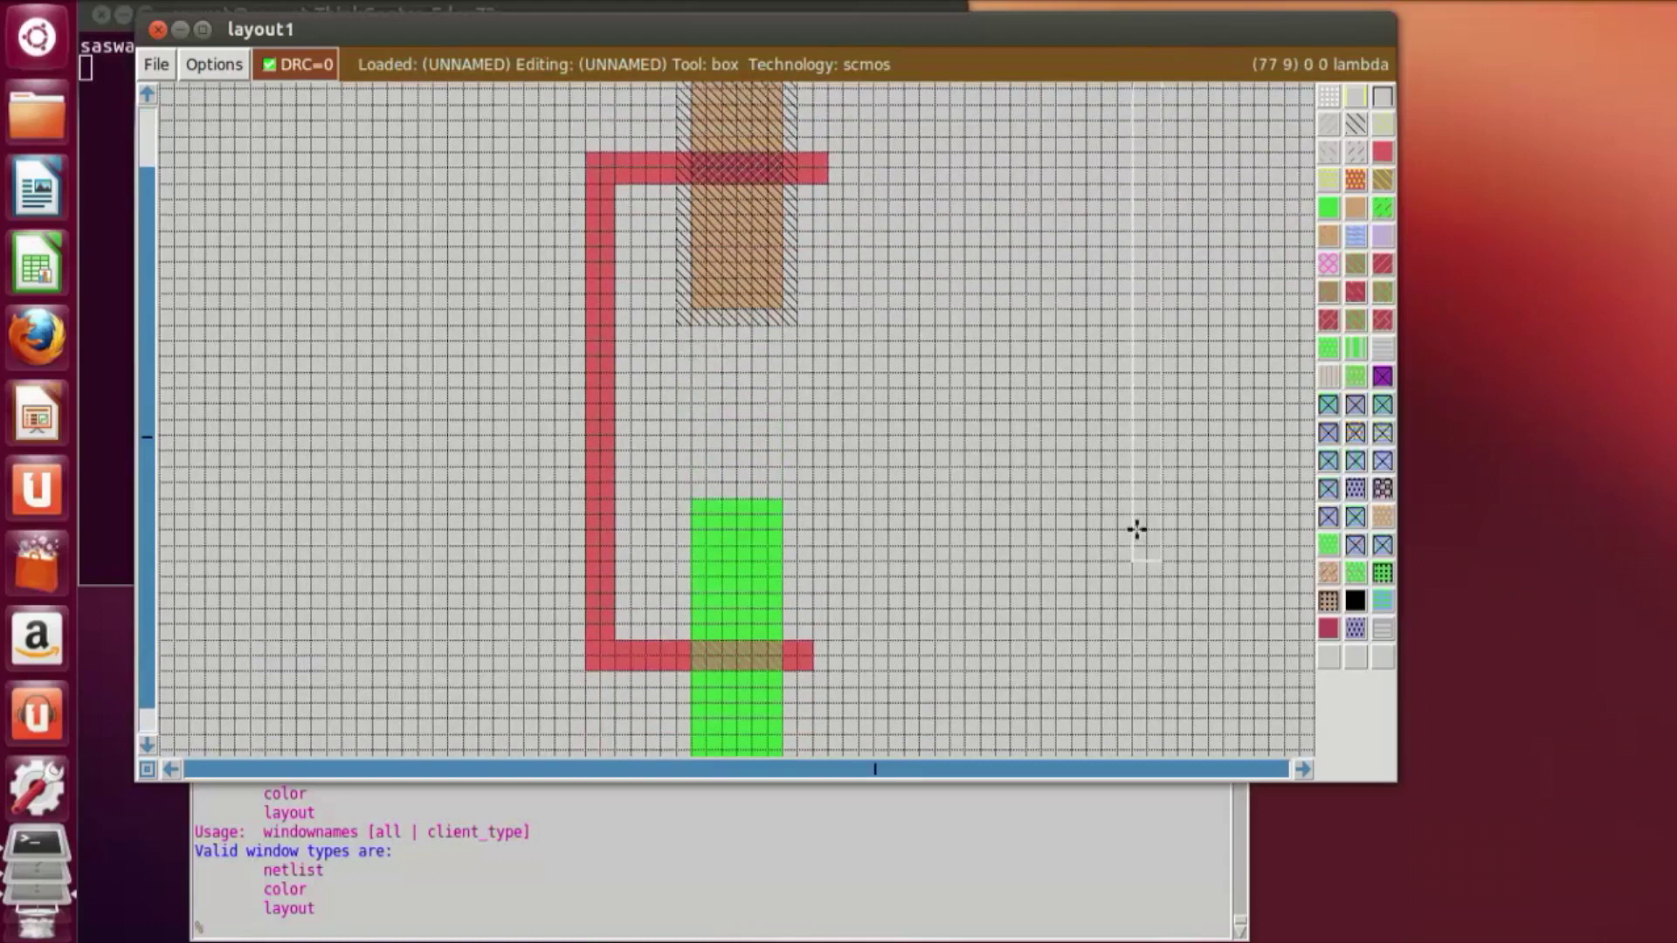
{"action": "scroll", "coordinate": [1136, 528], "scroll_direction": "down", "scroll_amount": 3}
{"action": "scroll", "coordinate": [1134, 531], "scroll_direction": "up", "scroll_amount": 7}
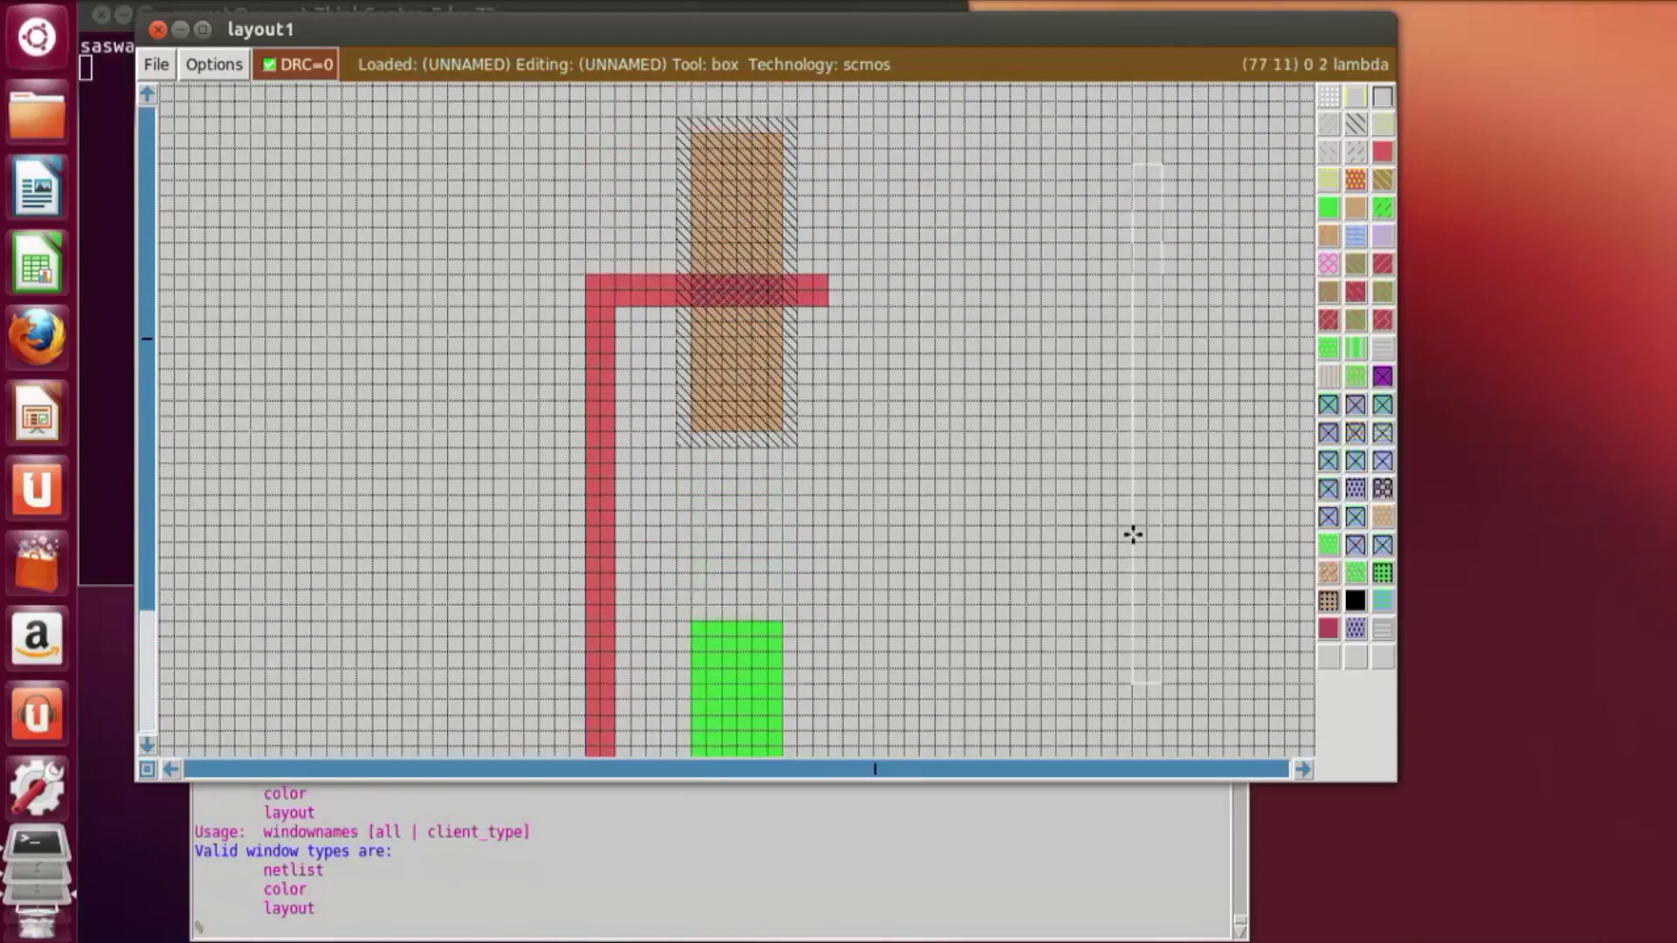
{"action": "key", "text": "z"}
{"action": "scroll", "coordinate": [1099, 553], "scroll_direction": "up", "scroll_amount": 11}
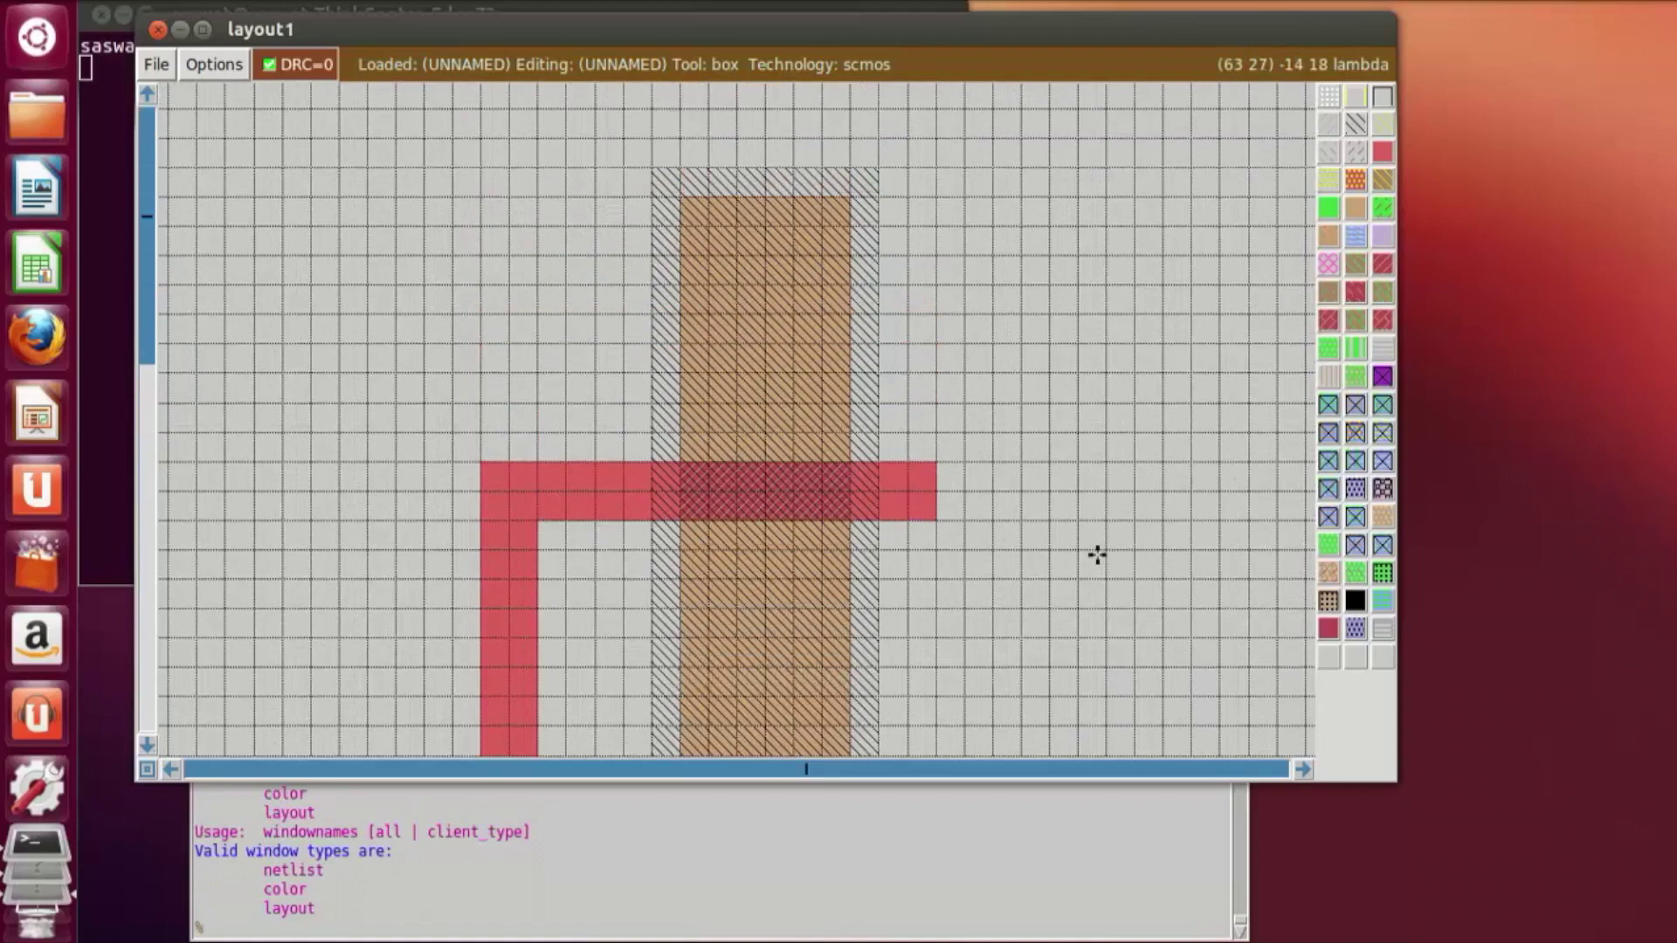
{"action": "scroll", "coordinate": [1109, 534], "scroll_direction": "down", "scroll_amount": 5}
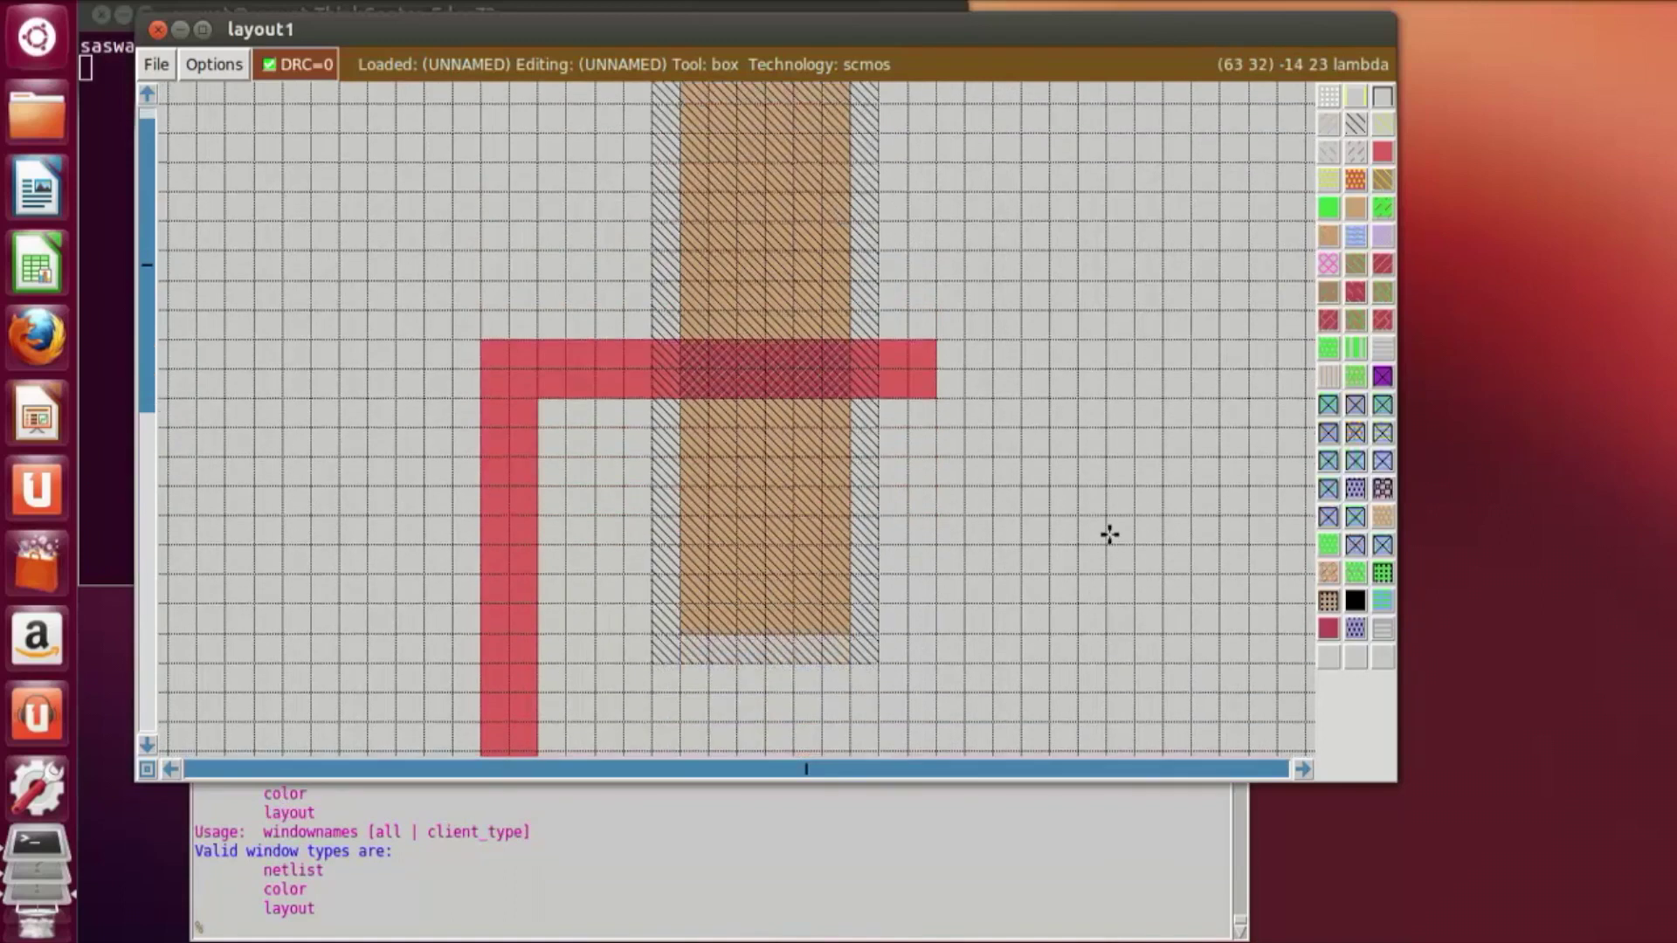
{"action": "scroll", "coordinate": [1109, 535], "scroll_direction": "up", "scroll_amount": 4}
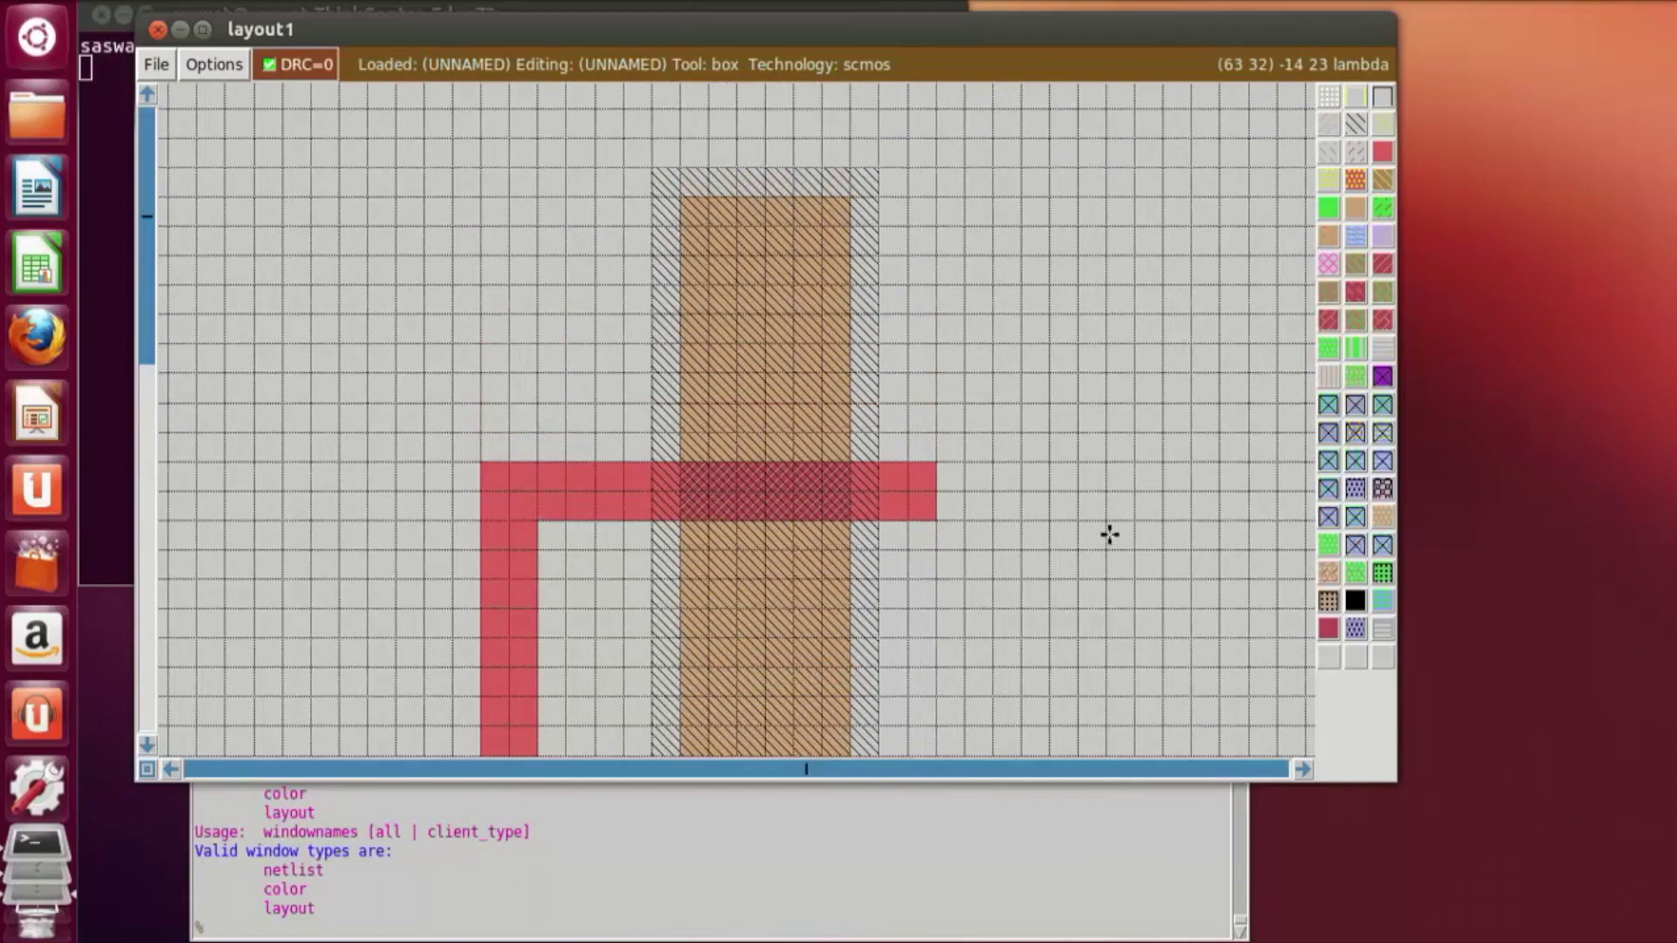
{"action": "scroll", "coordinate": [1109, 534], "scroll_direction": "up", "scroll_amount": 4}
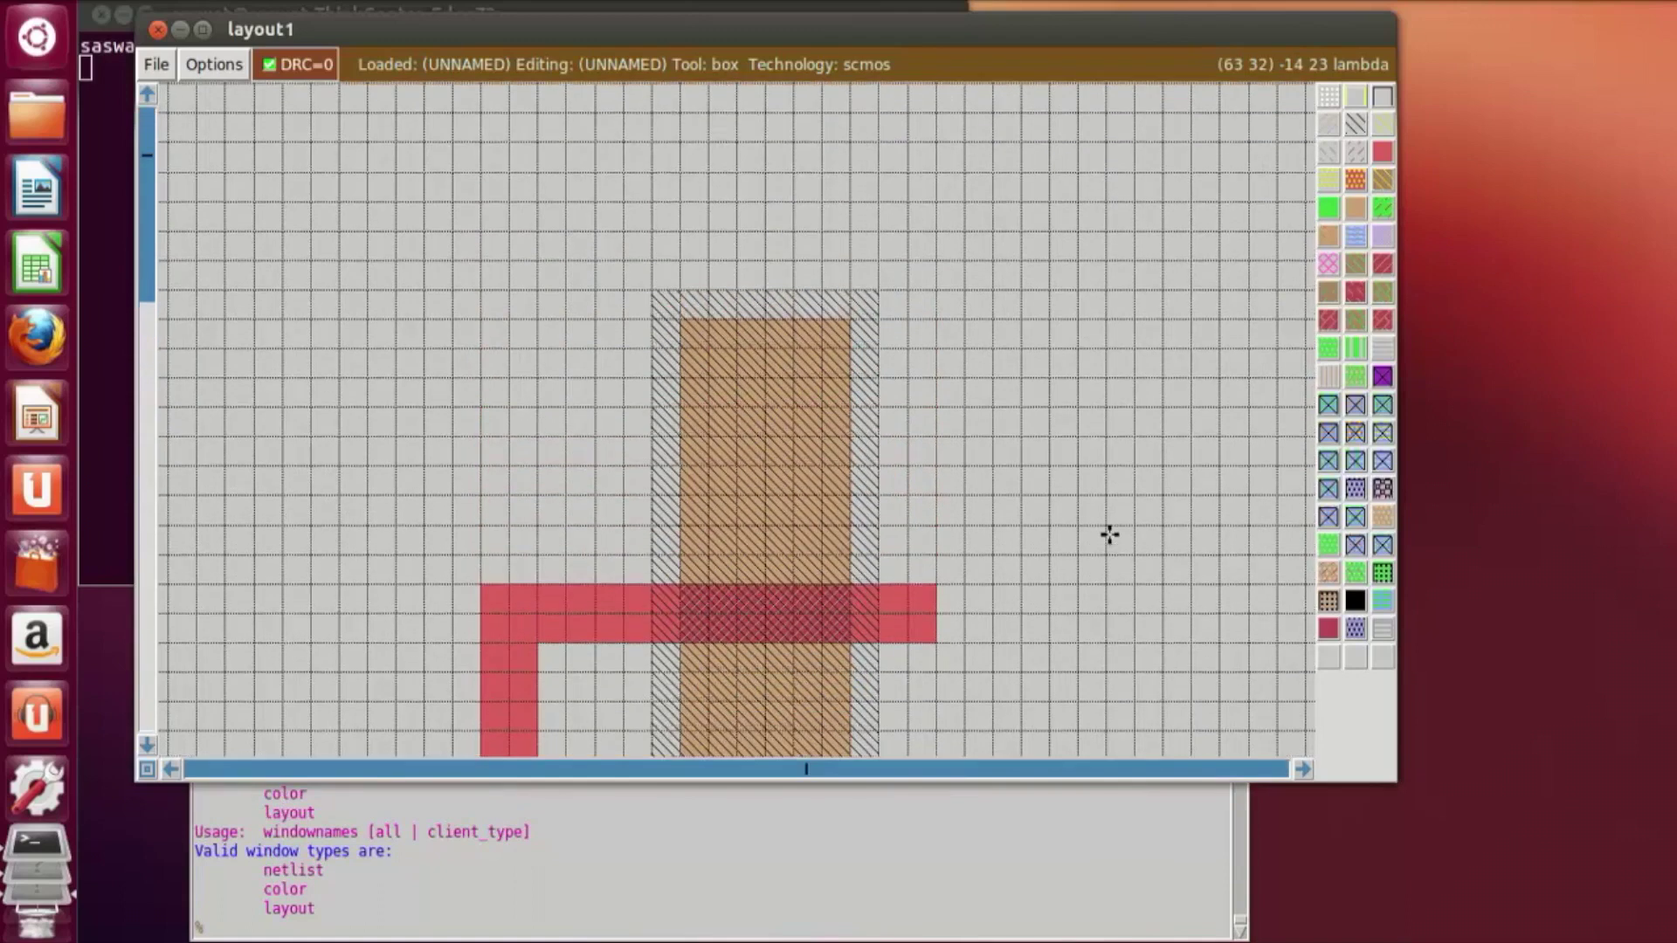
{"action": "left_click", "coordinate": [714, 525]}
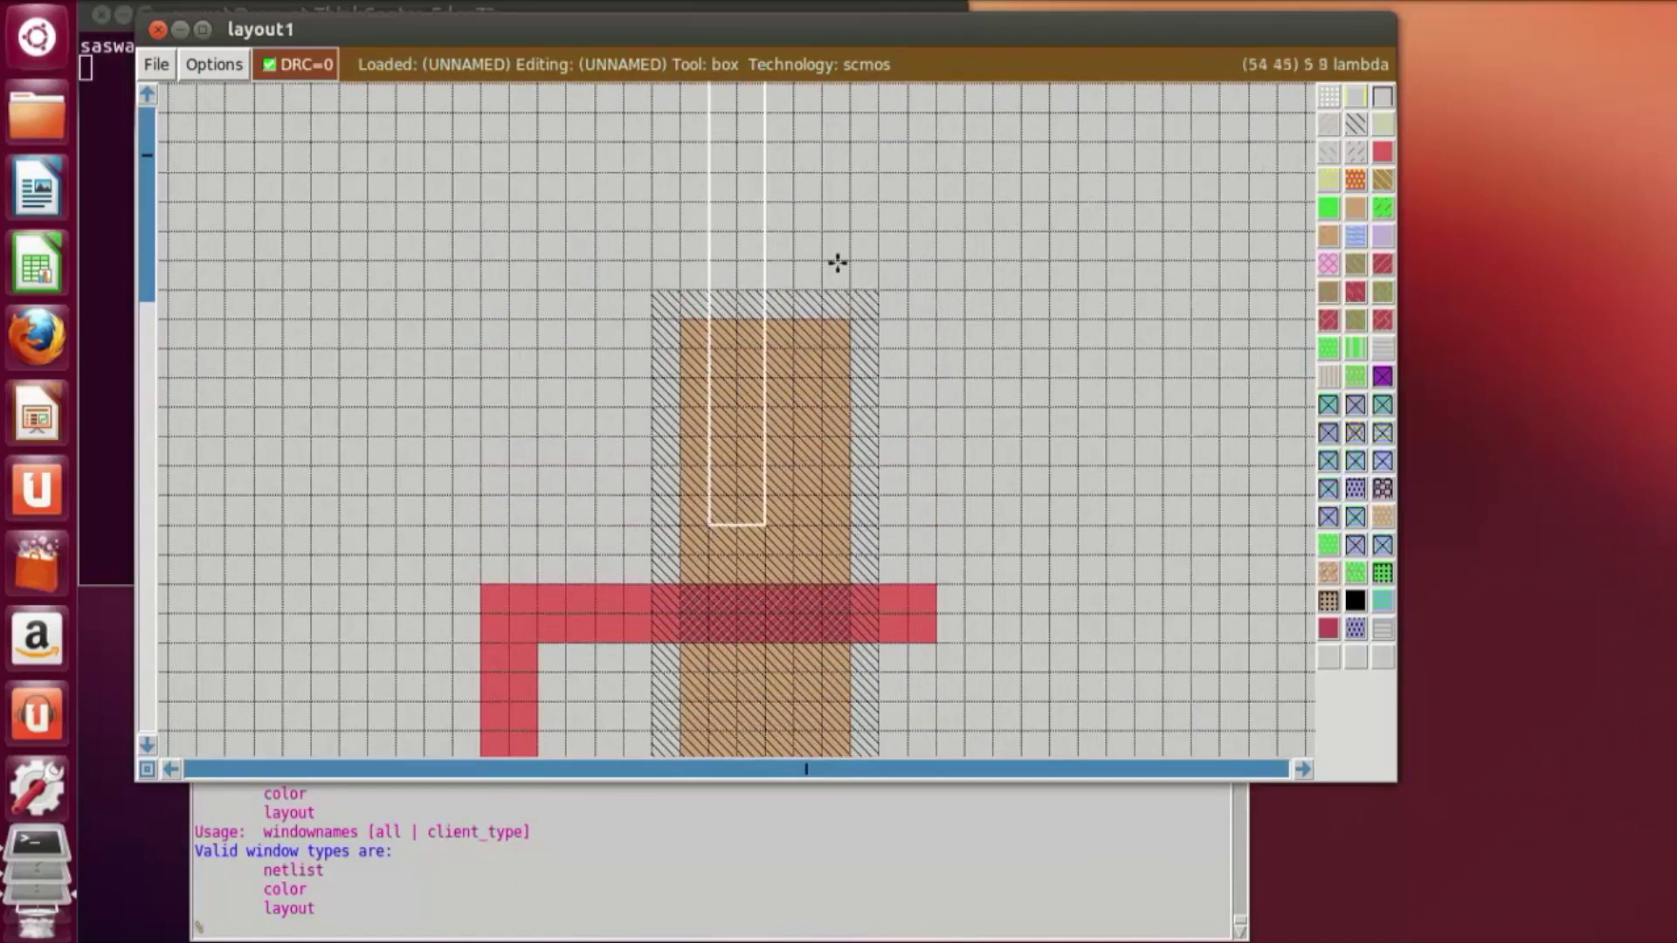
{"action": "right_click", "coordinate": [832, 138]}
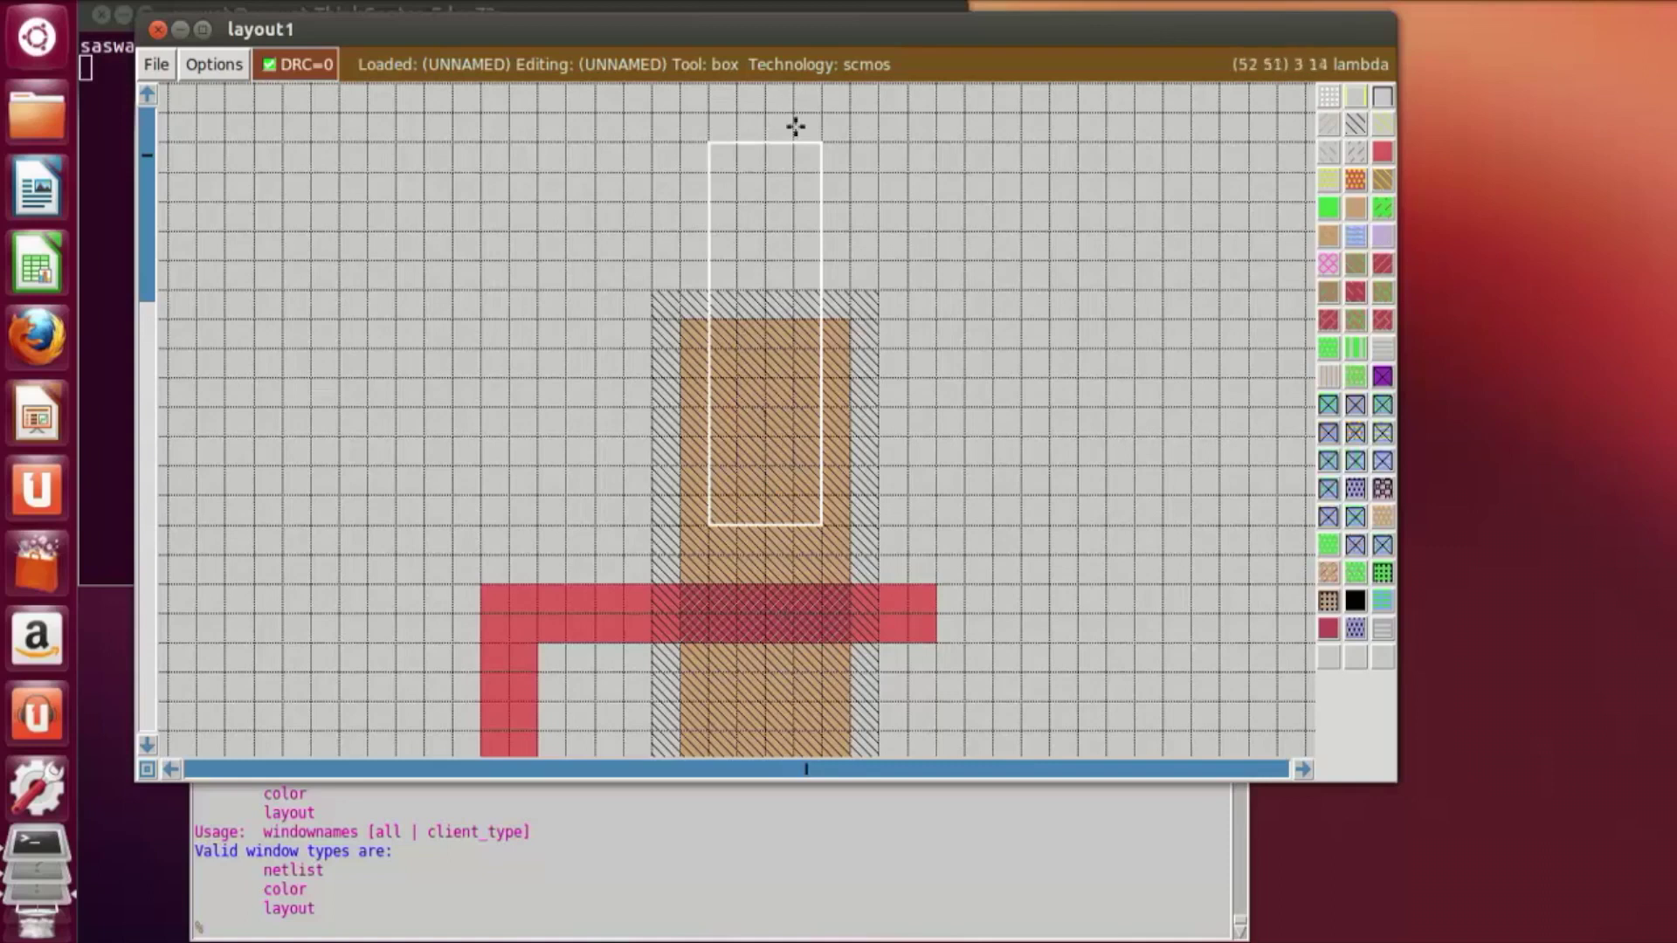
{"action": "left_click", "coordinate": [1356, 249]}
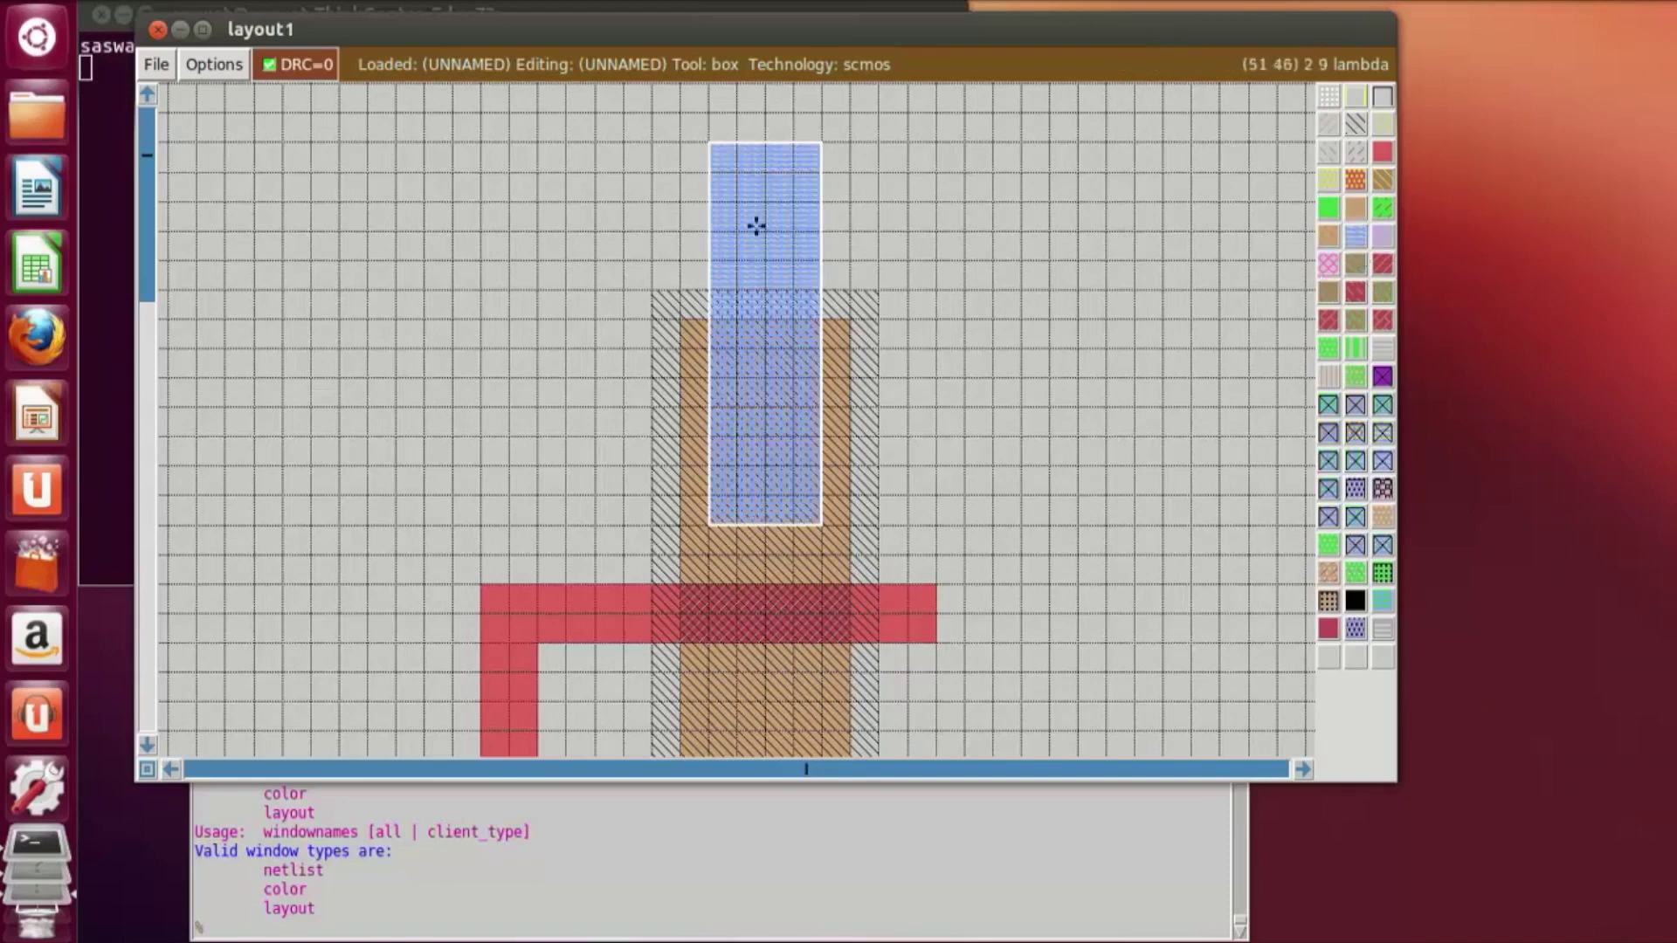
{"action": "scroll", "coordinate": [774, 606], "scroll_direction": "down", "scroll_amount": 8}
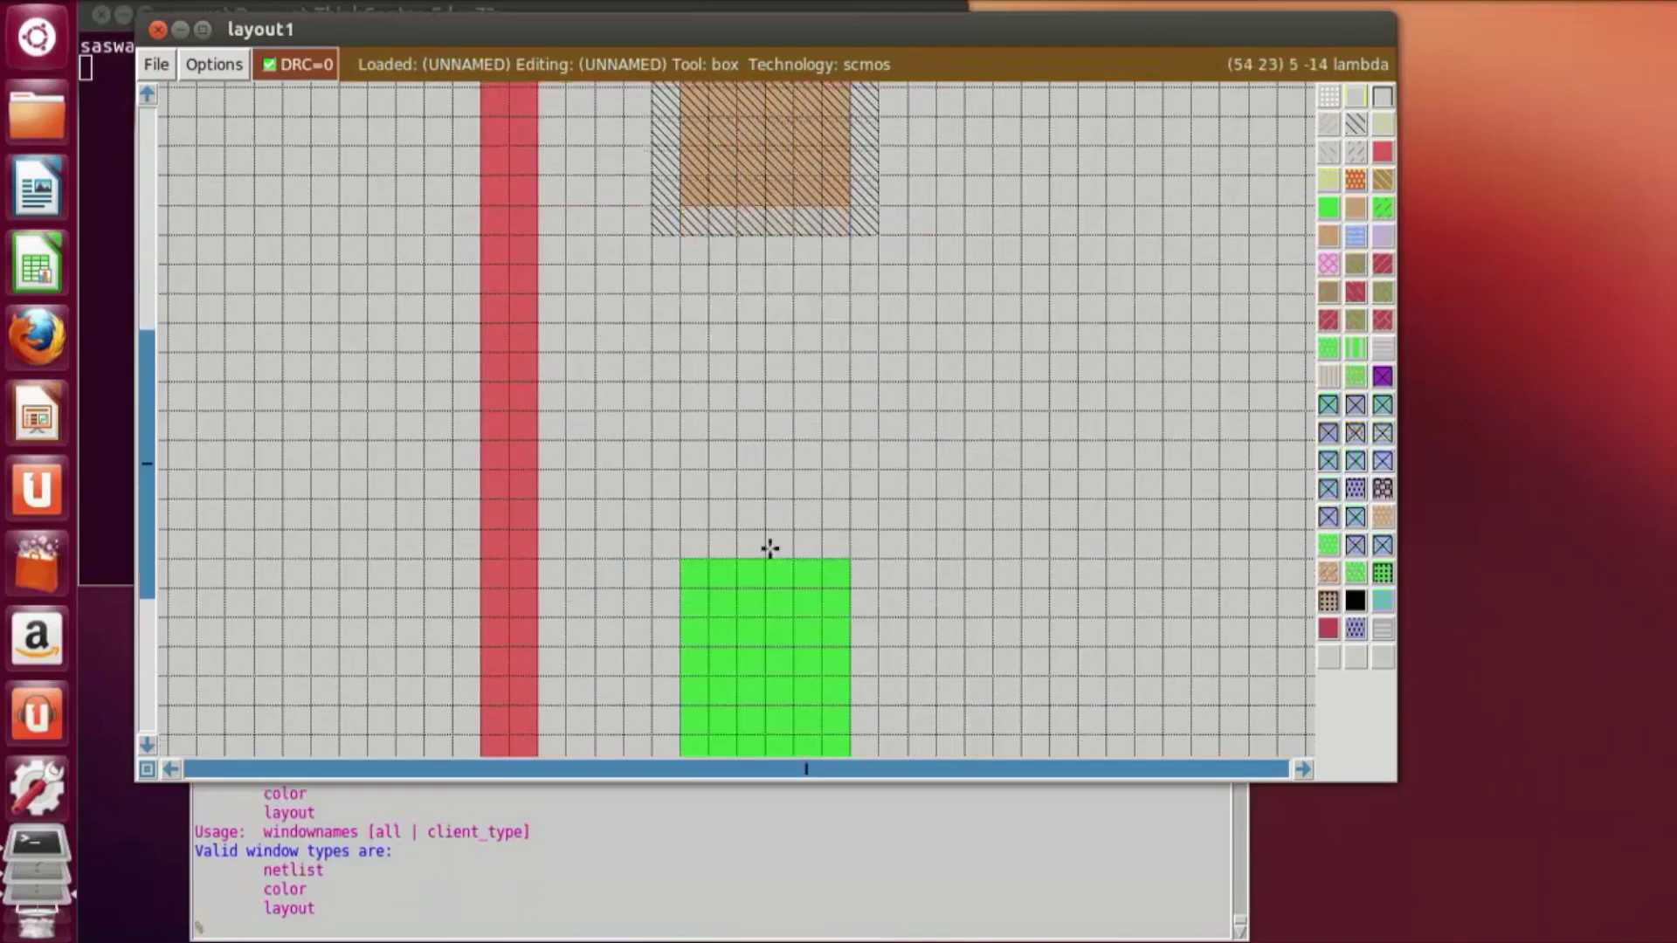
{"action": "scroll", "coordinate": [663, 472], "scroll_direction": "down", "scroll_amount": 5}
{"action": "left_click", "coordinate": [737, 652]}
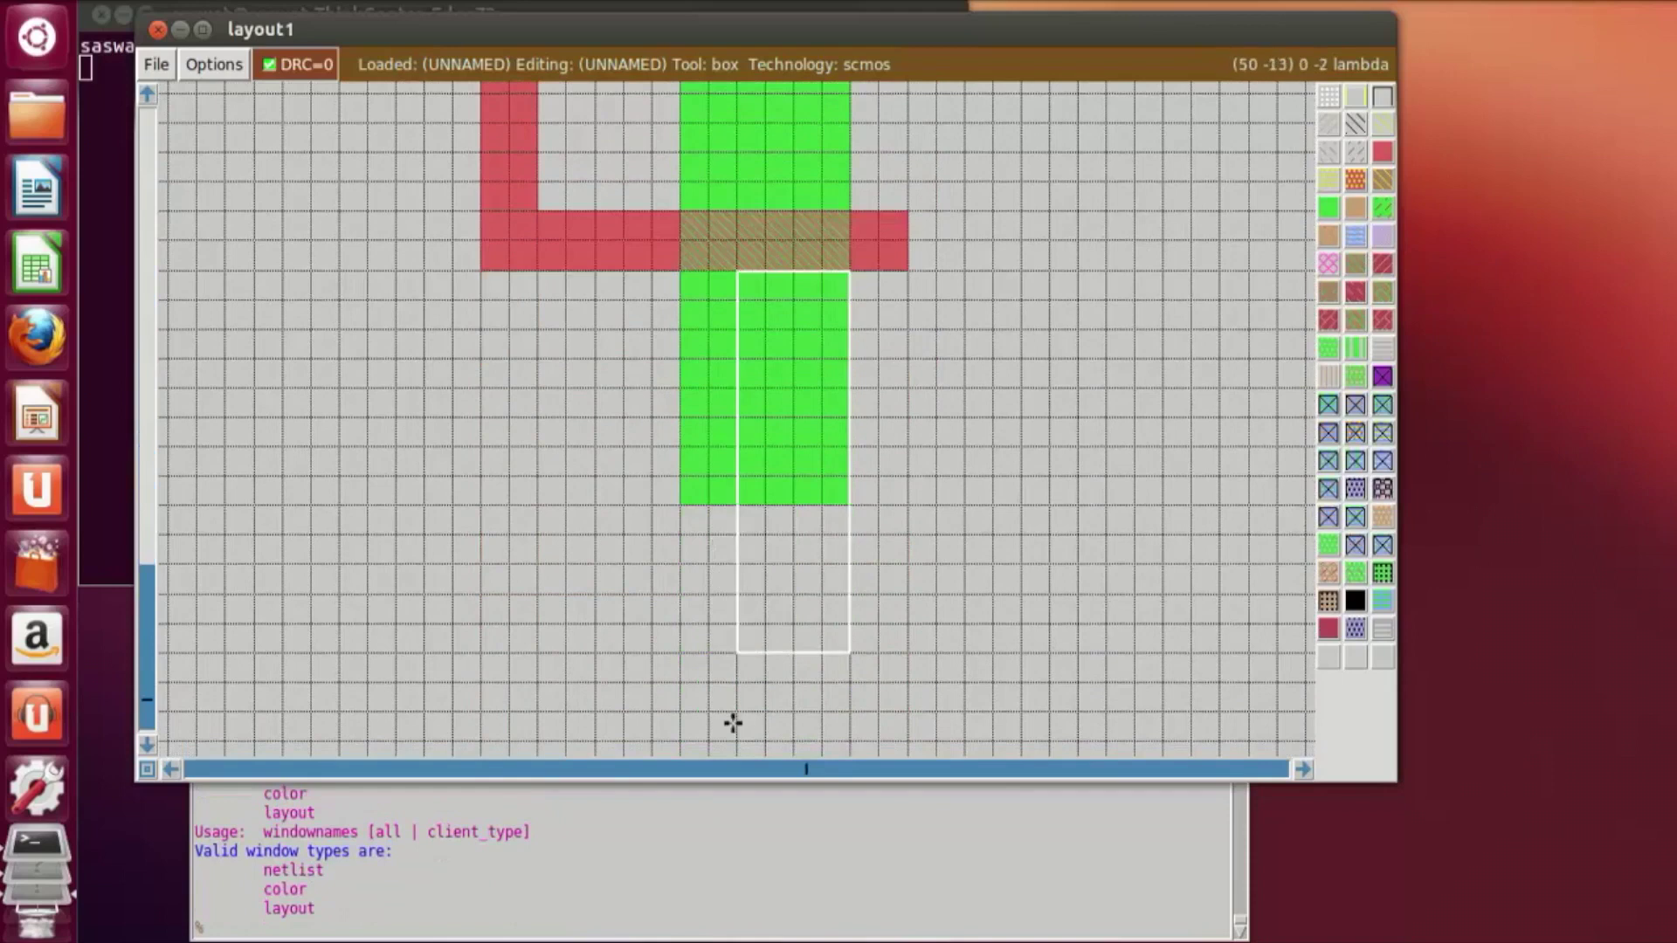
Step: Paint a horizontal 24 by 4 lambda metal1 rail on top of the vertical metal1 strip, starting 9 lambda to its left
{"action": "scroll", "coordinate": [786, 673], "scroll_direction": "up", "scroll_amount": 12}
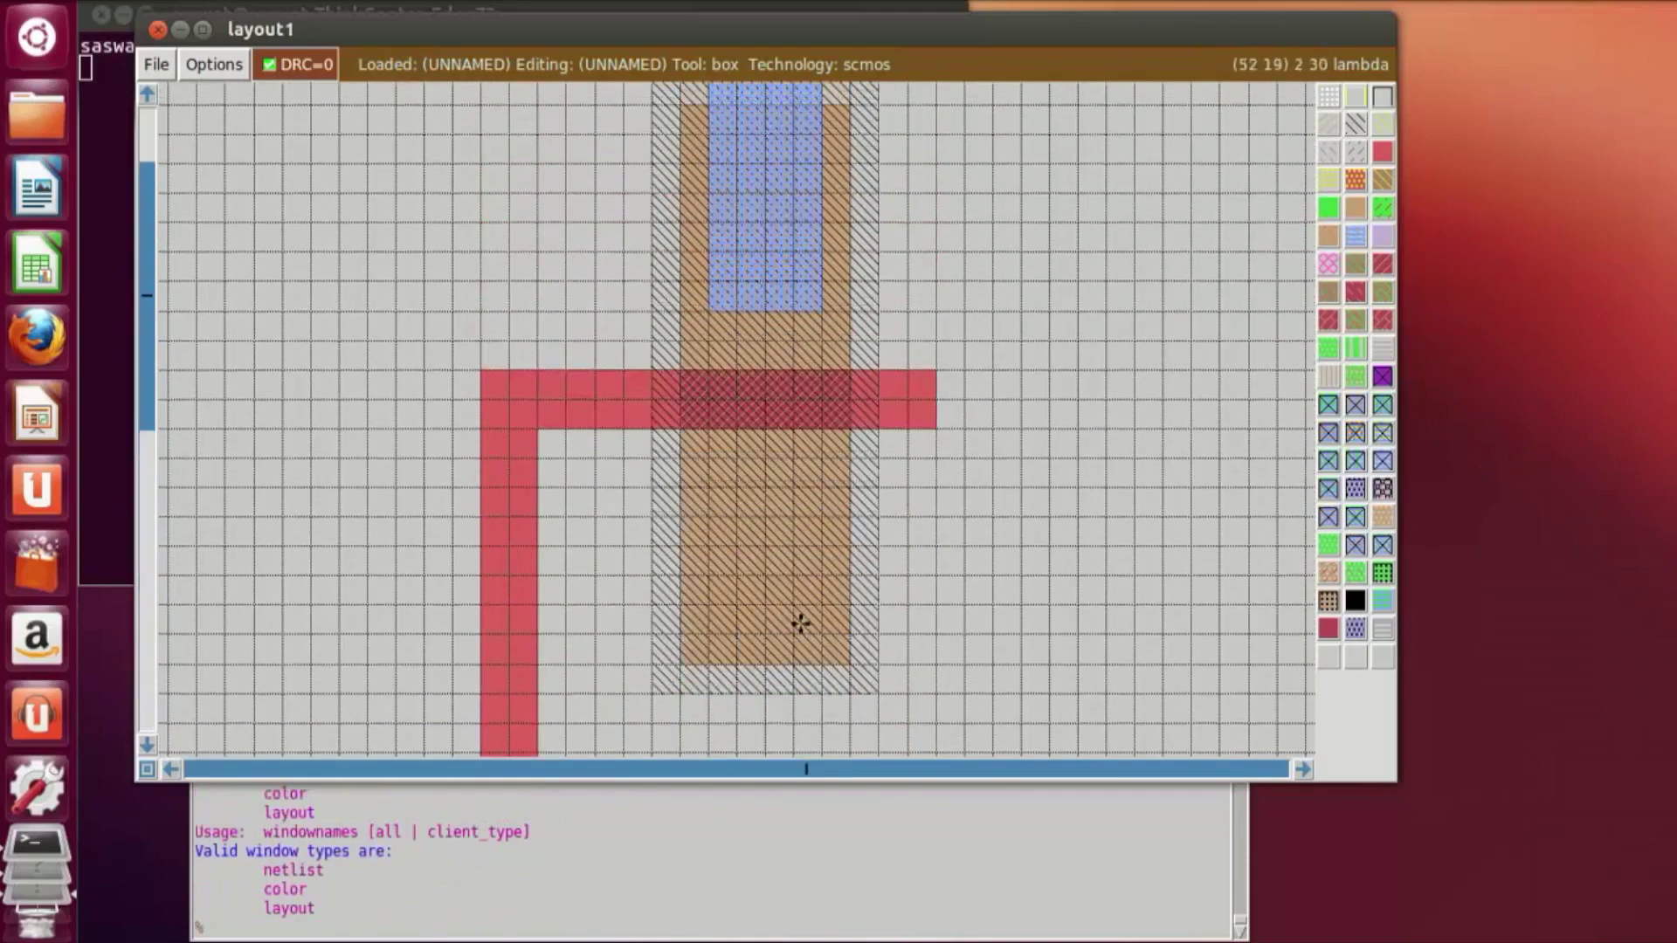
{"action": "scroll", "coordinate": [804, 615], "scroll_direction": "up", "scroll_amount": 3}
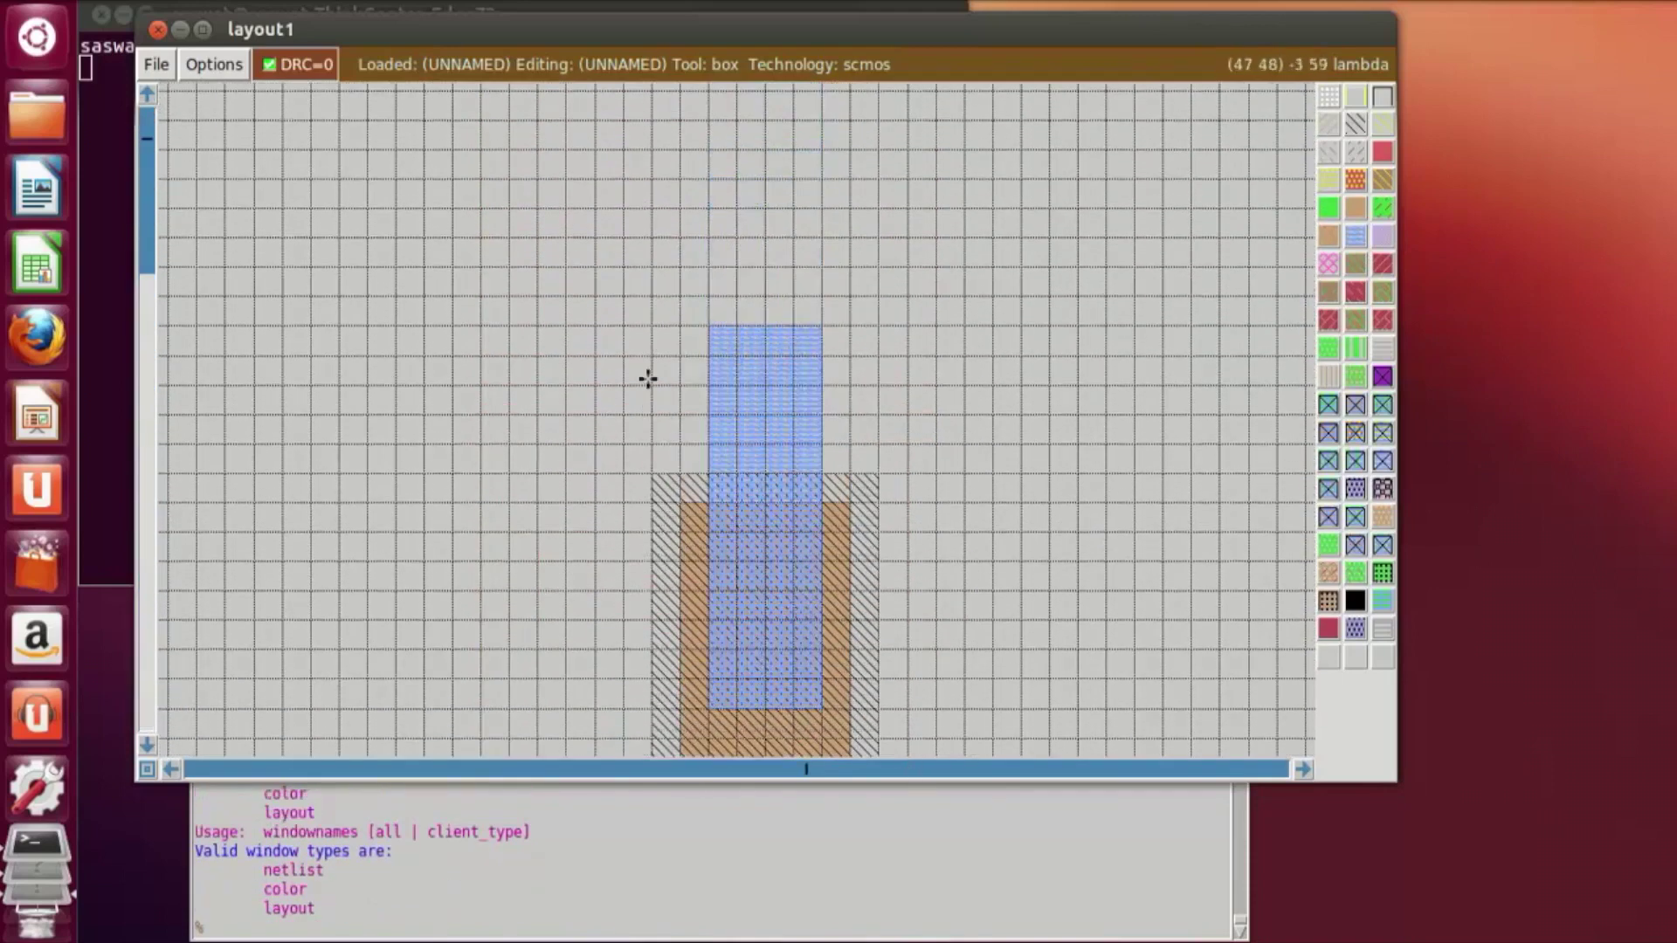
{"action": "left_click", "coordinate": [453, 208]}
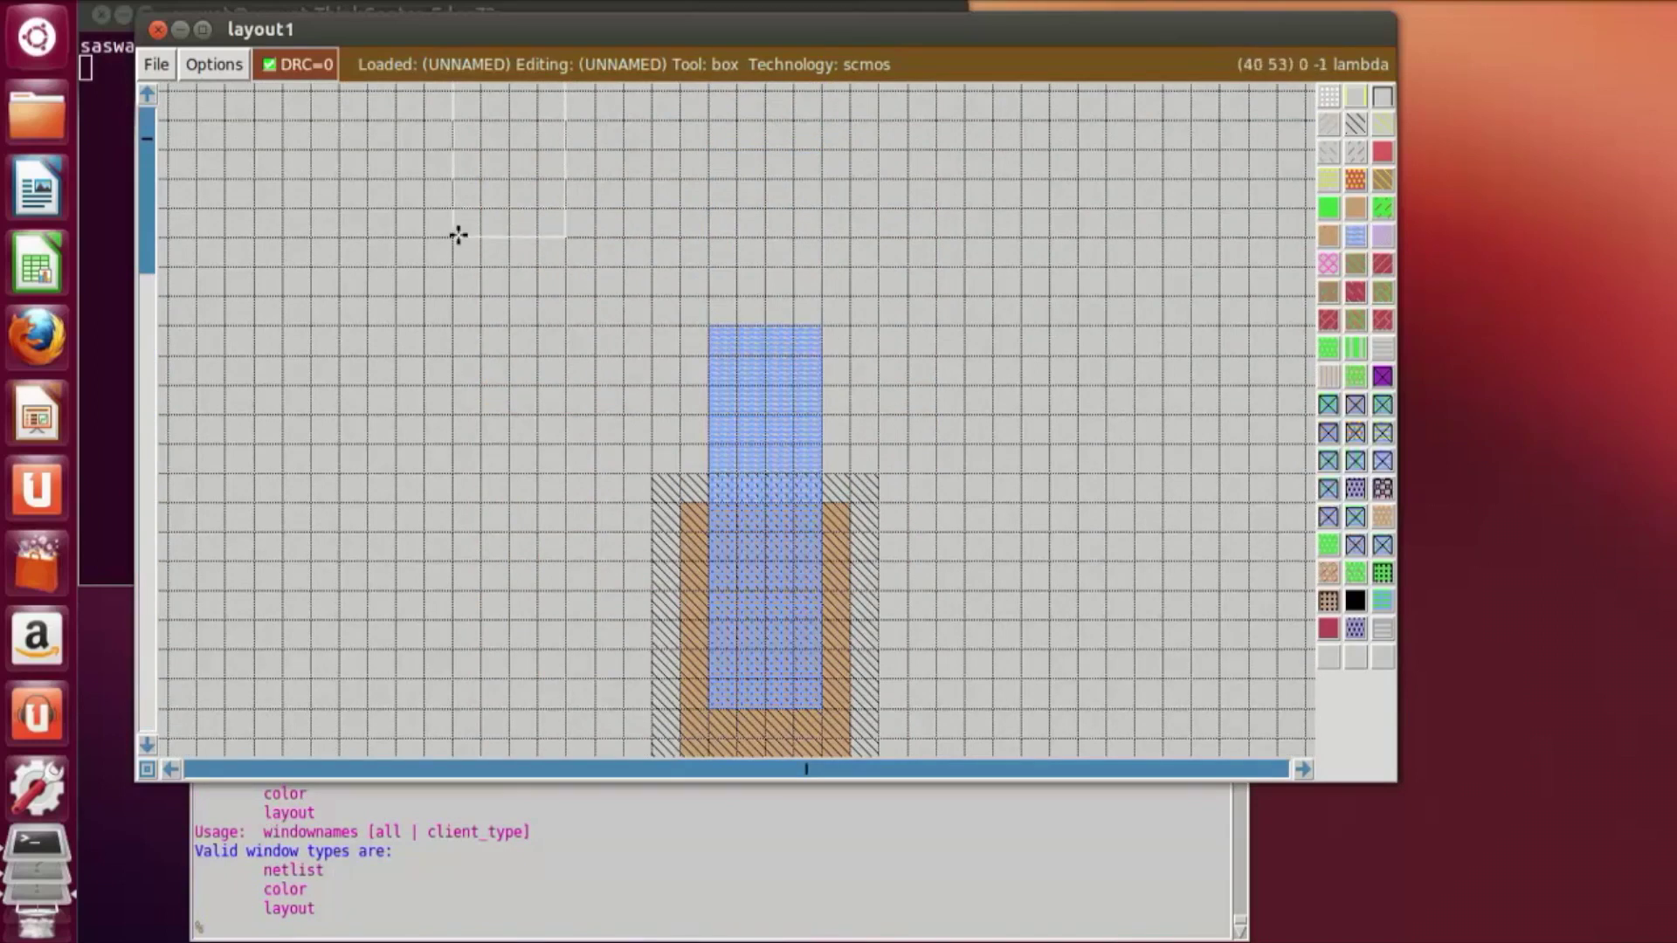
{"action": "right_click", "coordinate": [1145, 308]}
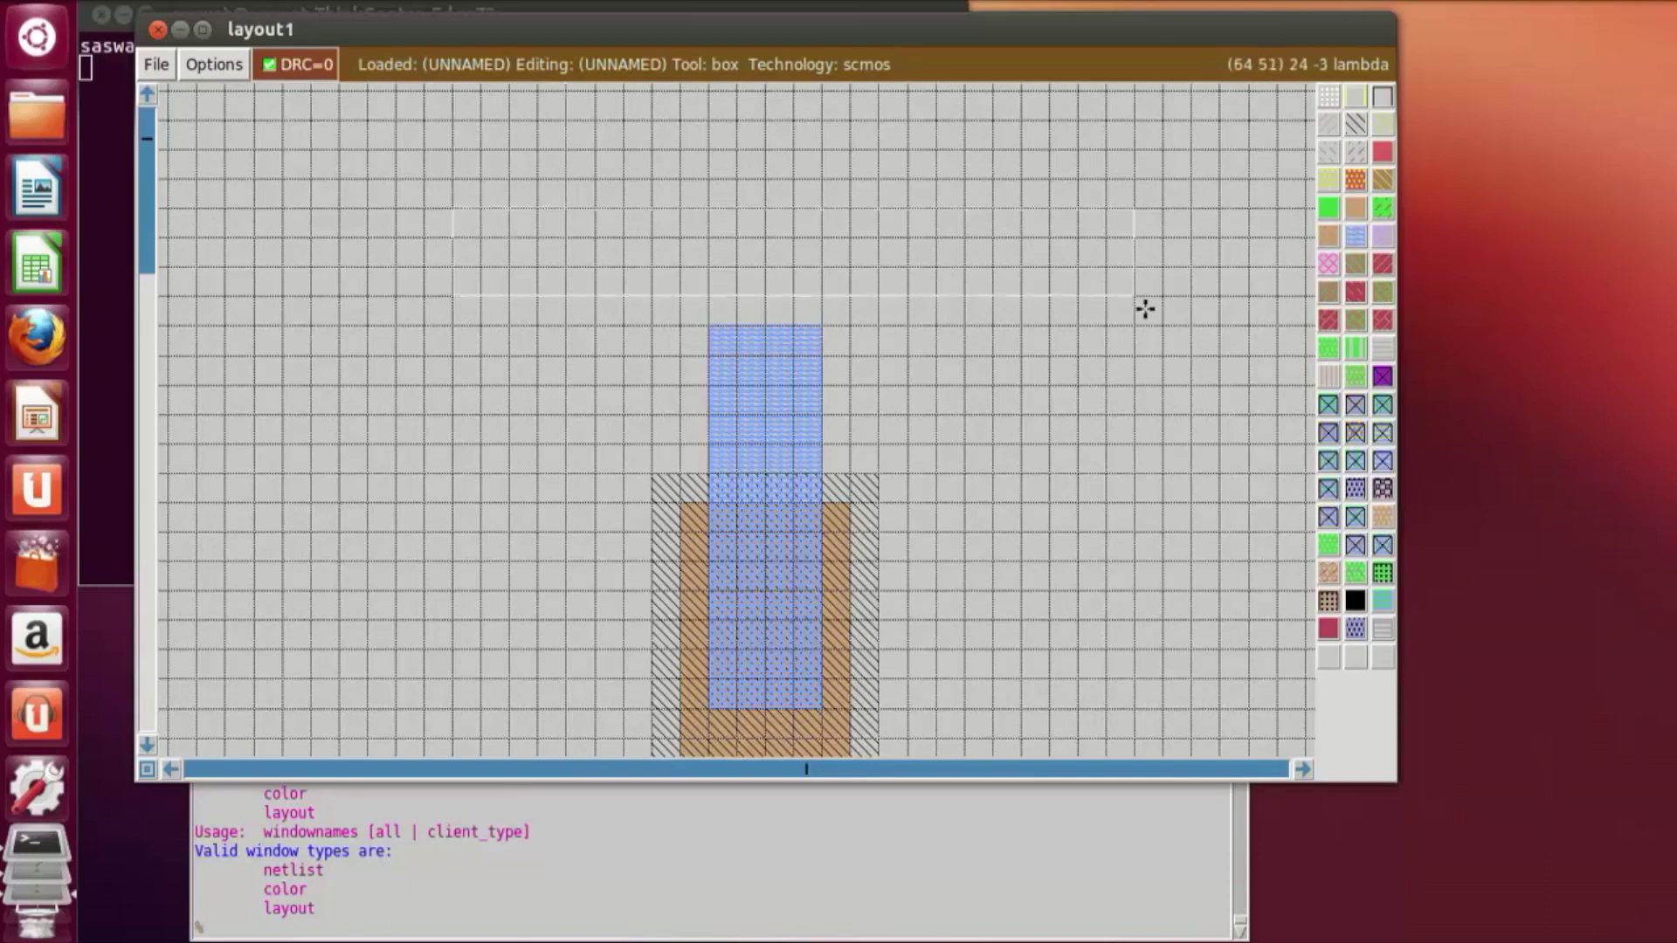
{"action": "right_click", "coordinate": [1133, 239]}
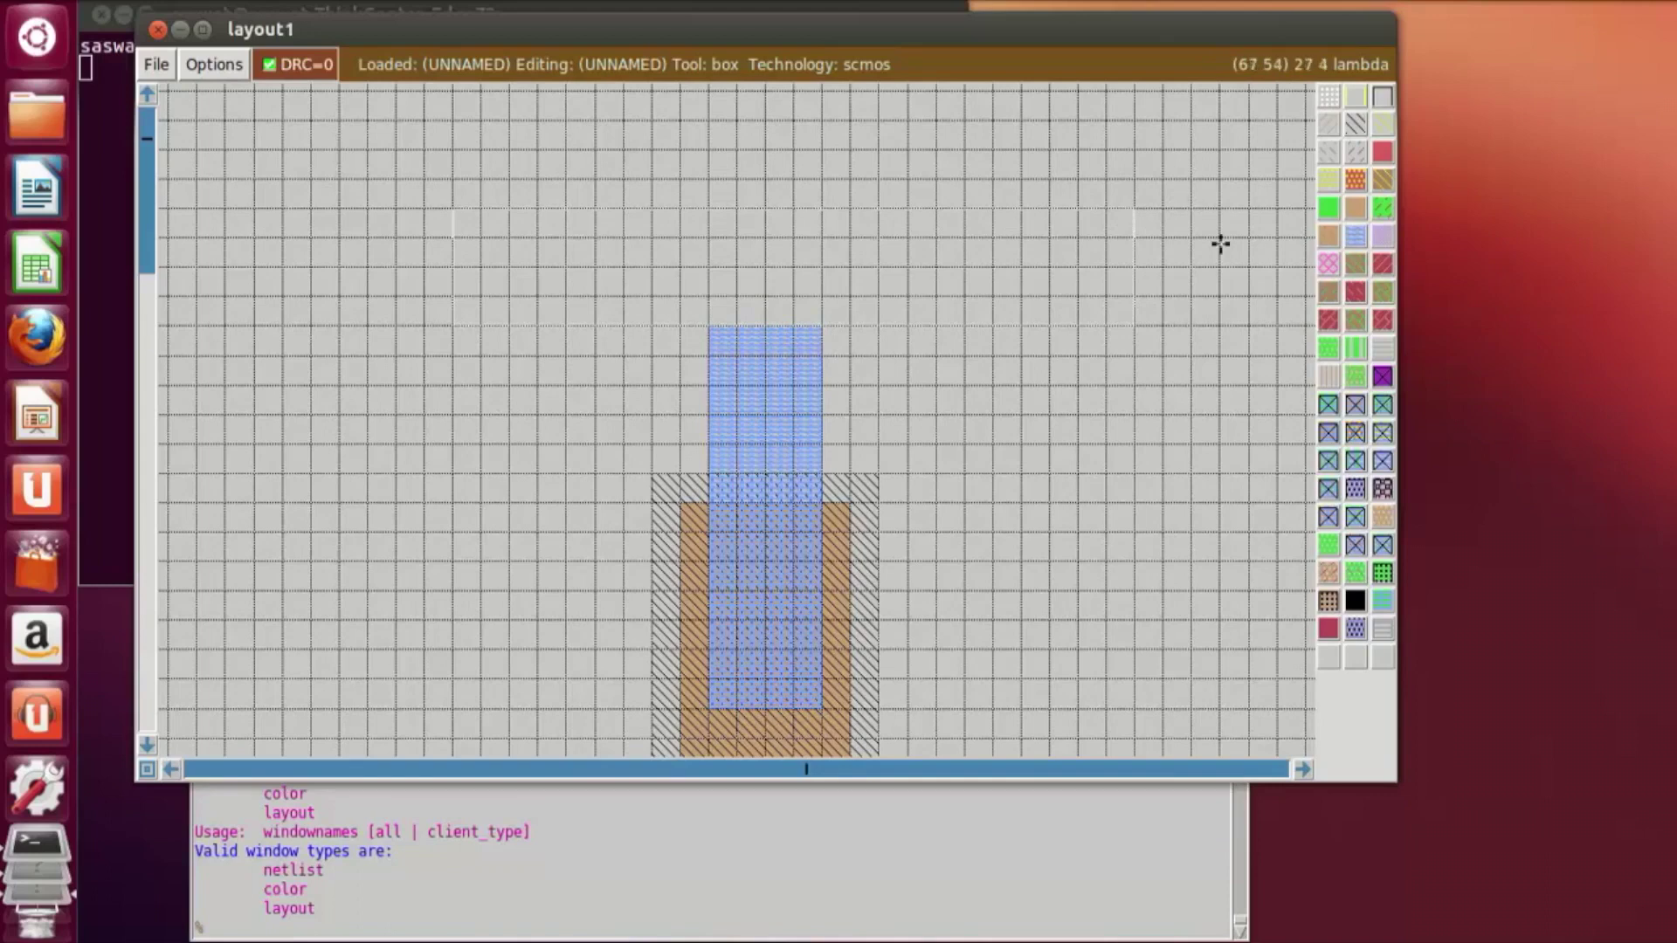
{"action": "left_click", "coordinate": [1356, 248]}
{"action": "left_click", "coordinate": [1111, 594]}
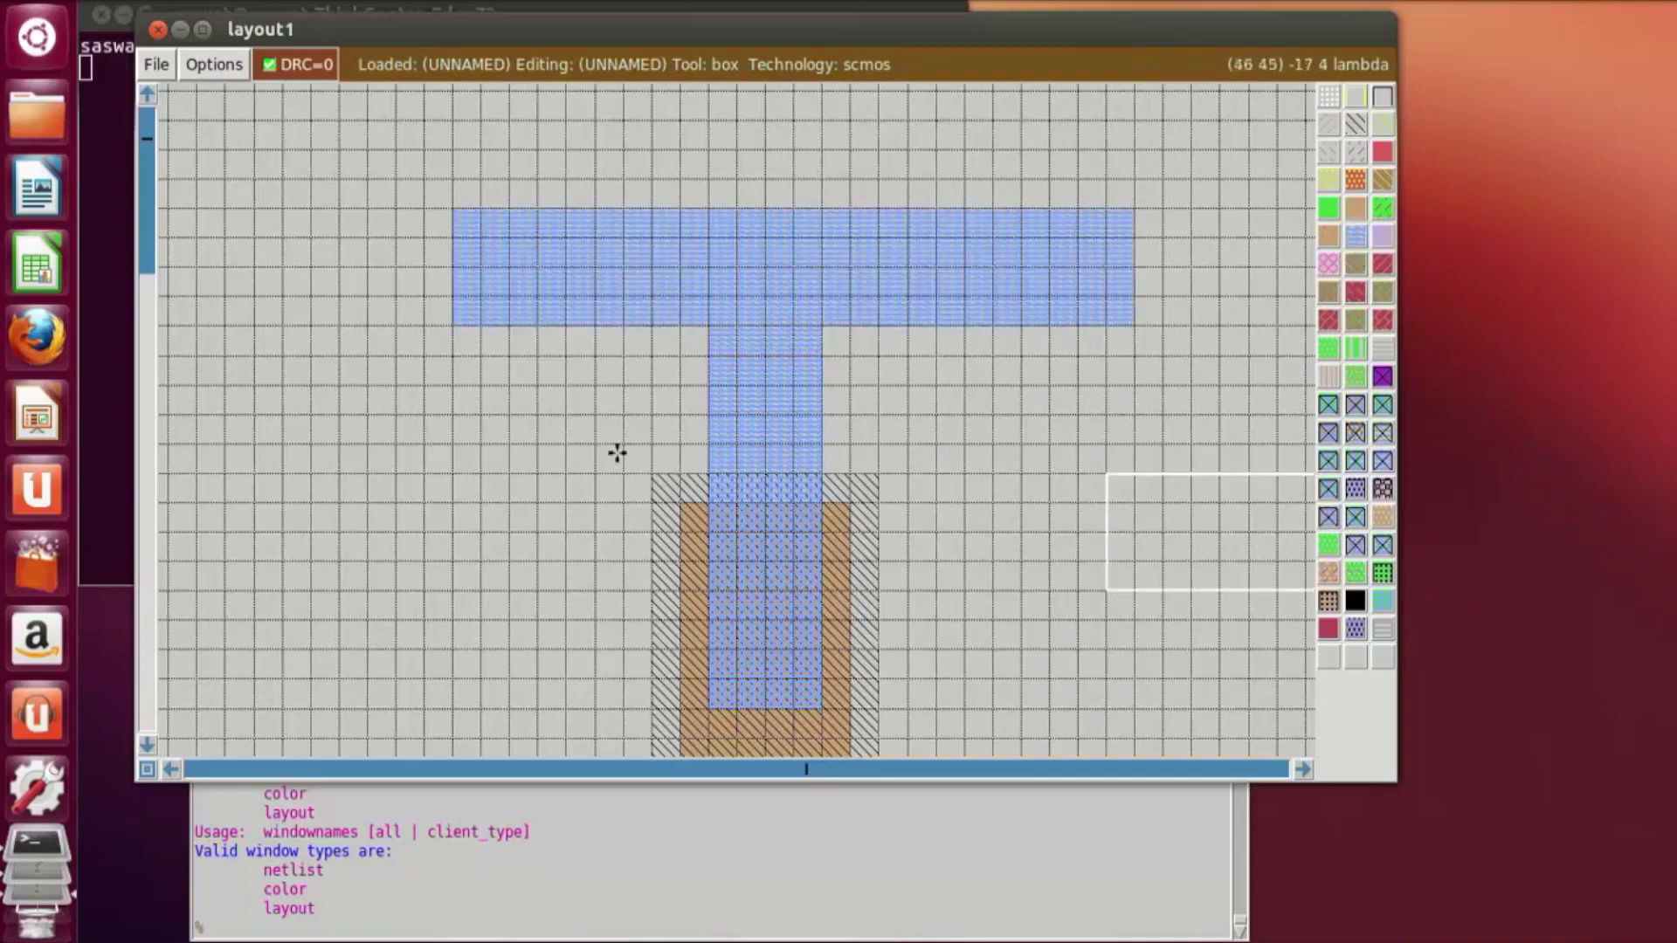
Step: Box the right end of the metal1 rail and run the erase command to shorten the rail by 2 lambda
{"action": "scroll", "coordinate": [620, 447], "scroll_direction": "down", "scroll_amount": 1}
{"action": "scroll", "coordinate": [1051, 273], "scroll_direction": "up", "scroll_amount": 1}
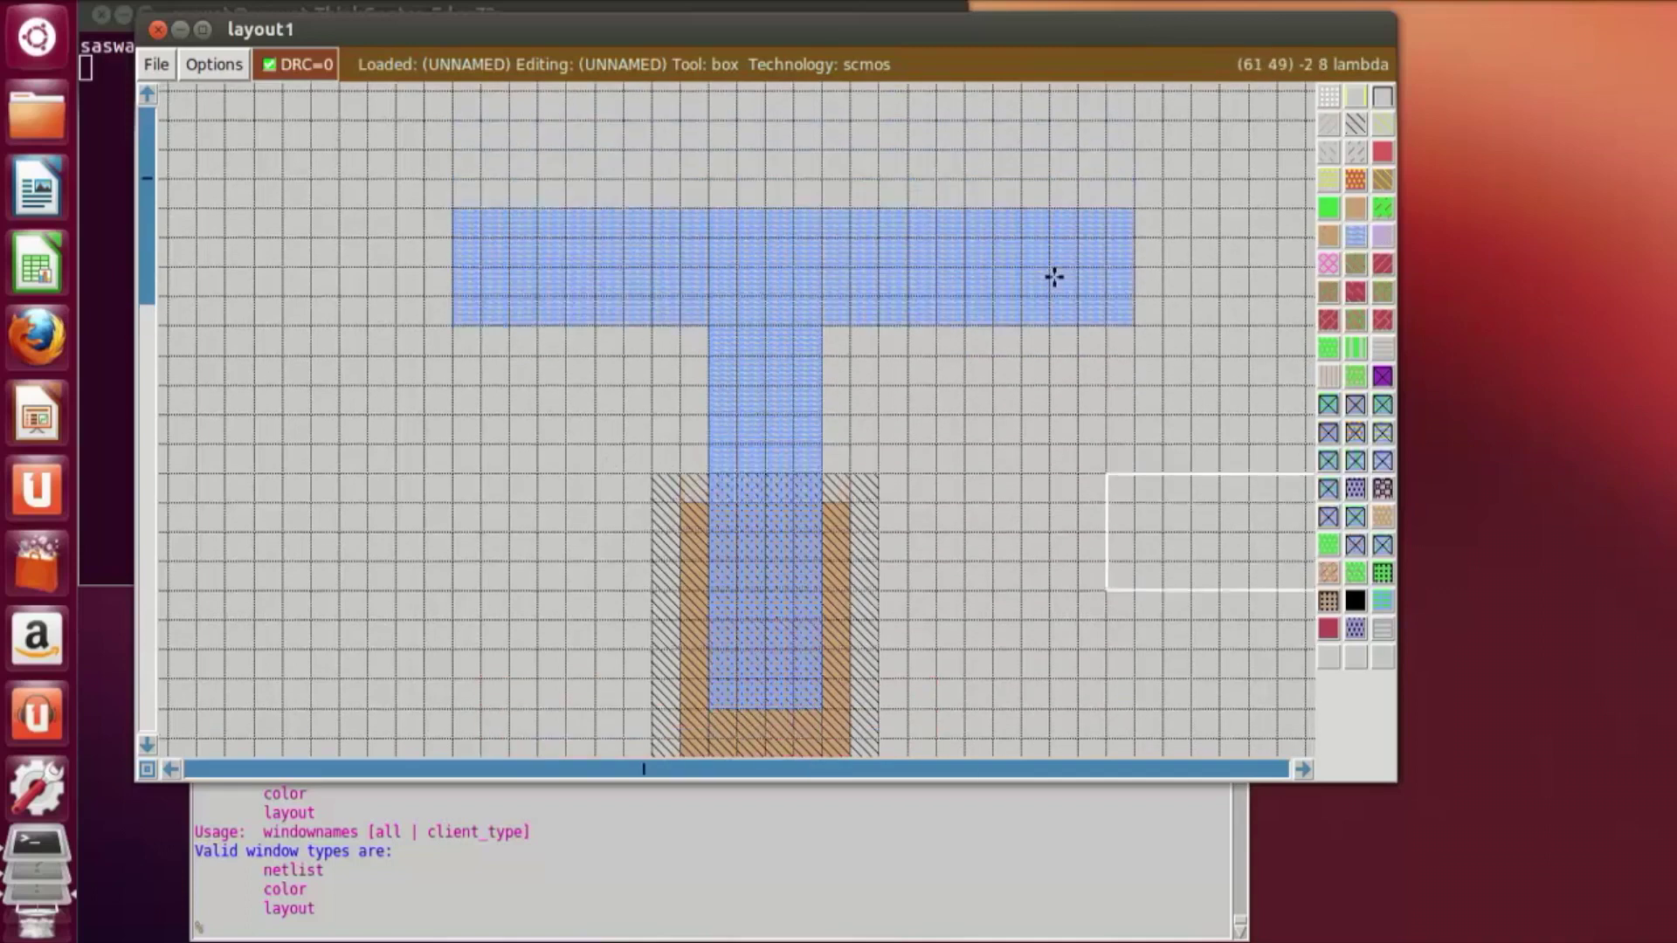
{"action": "left_click", "coordinate": [1080, 208]}
{"action": "right_click", "coordinate": [1155, 385]}
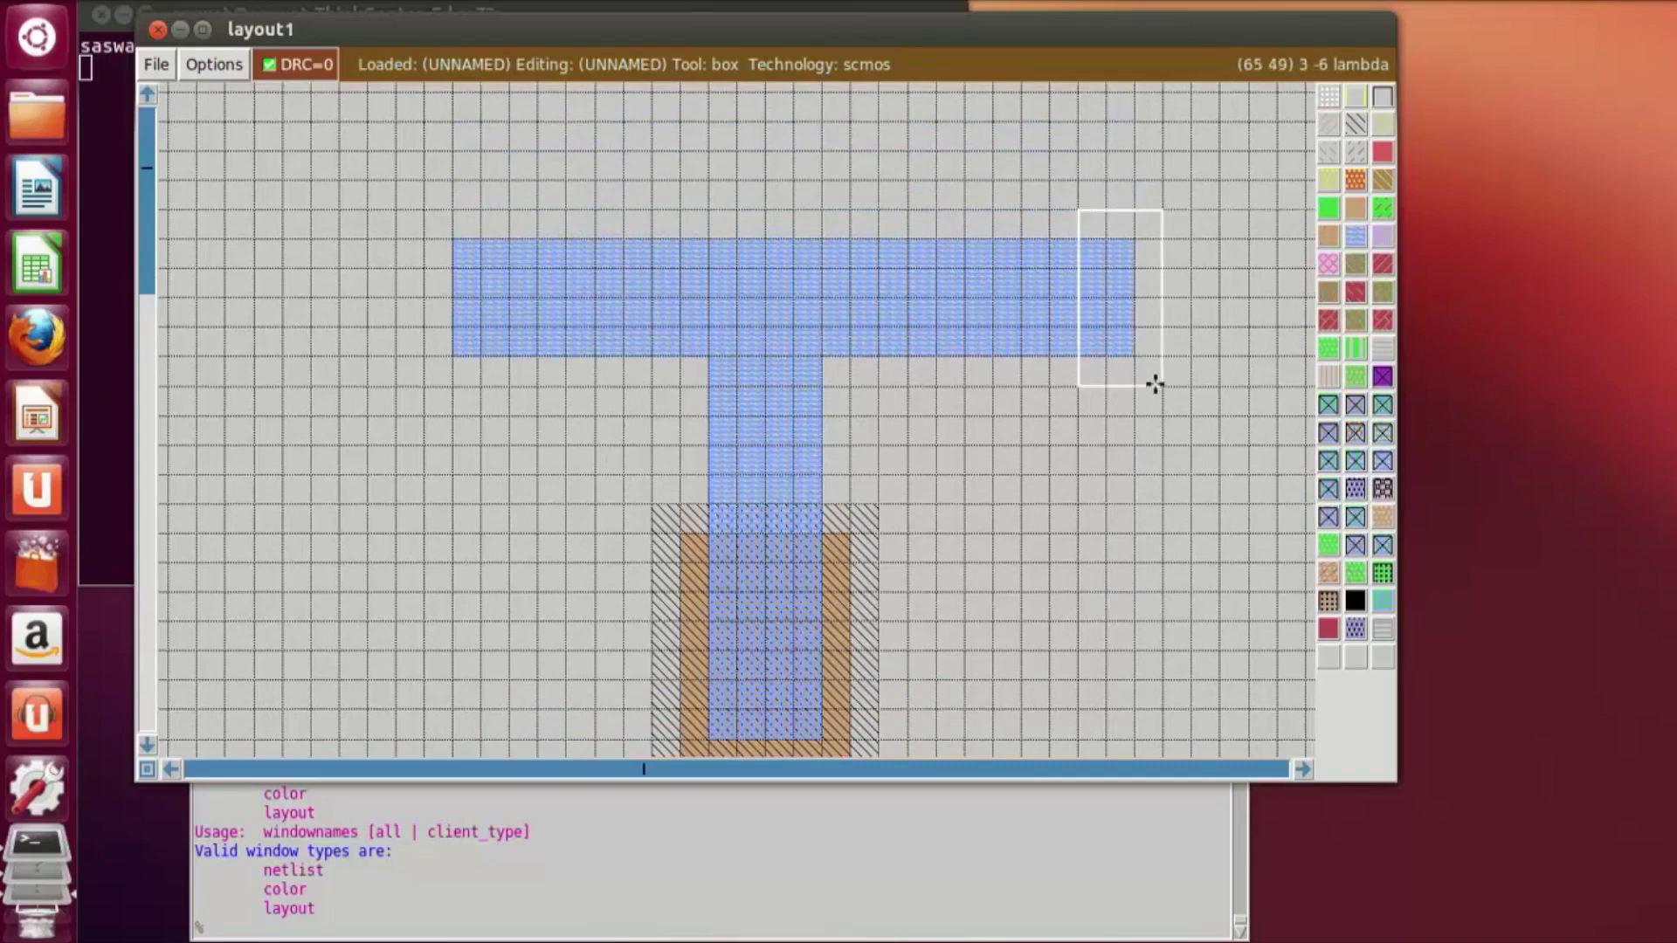
{"action": "left_click", "coordinate": [521, 925]}
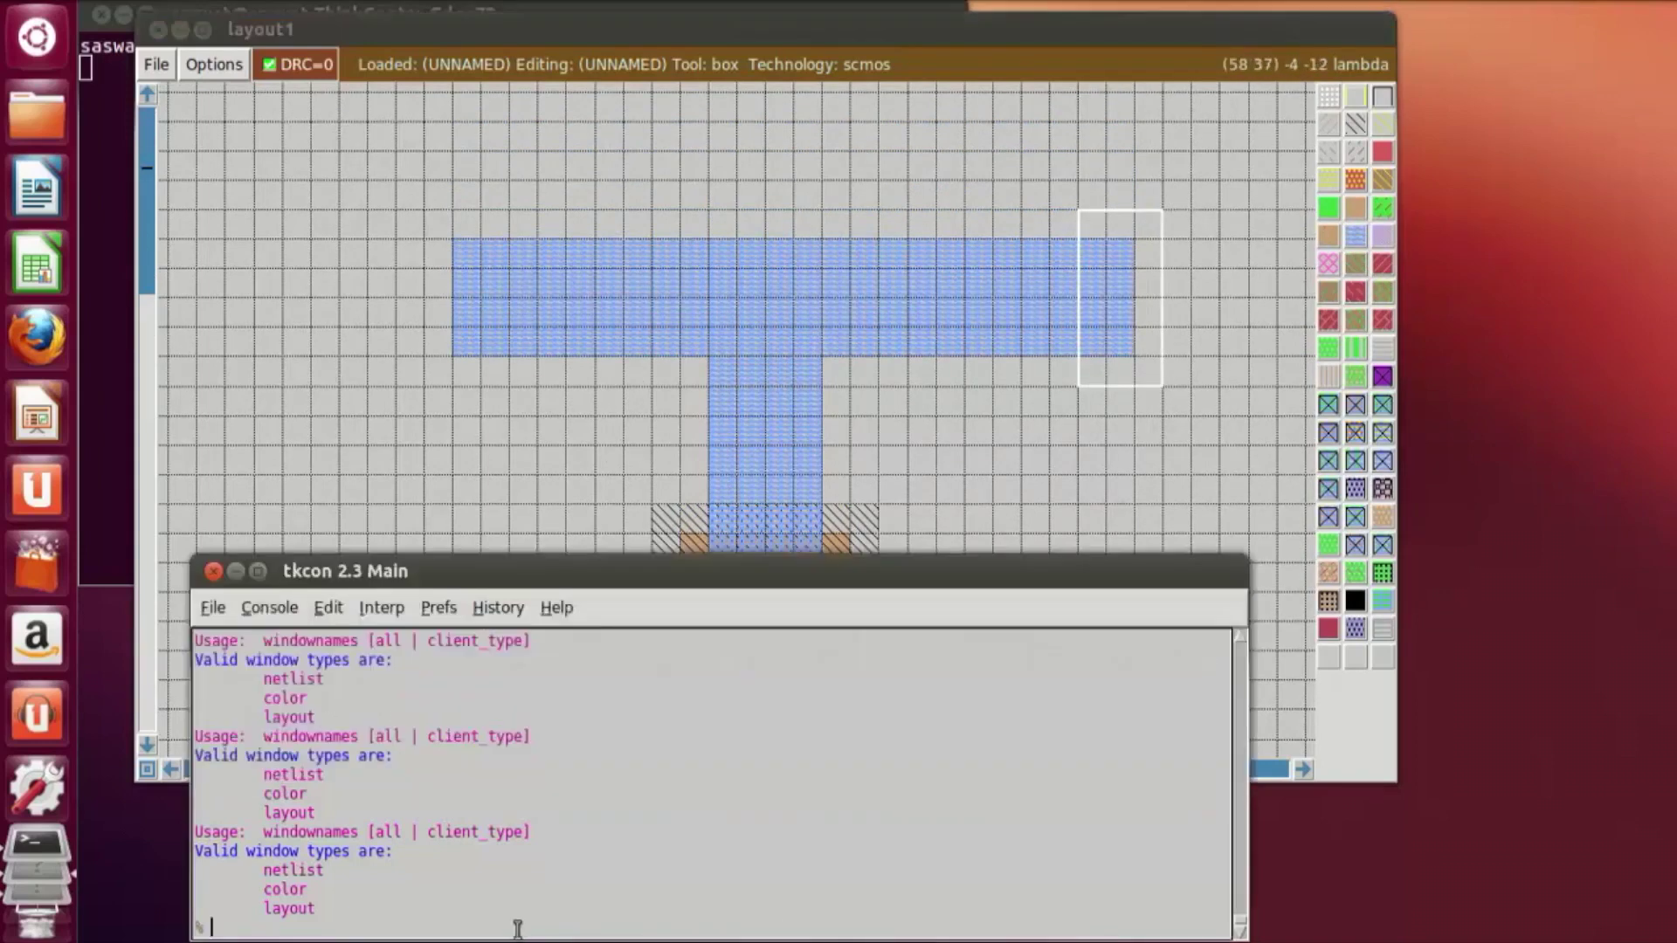
{"action": "type", "text": "erase"}
{"action": "key", "text": "Return"}
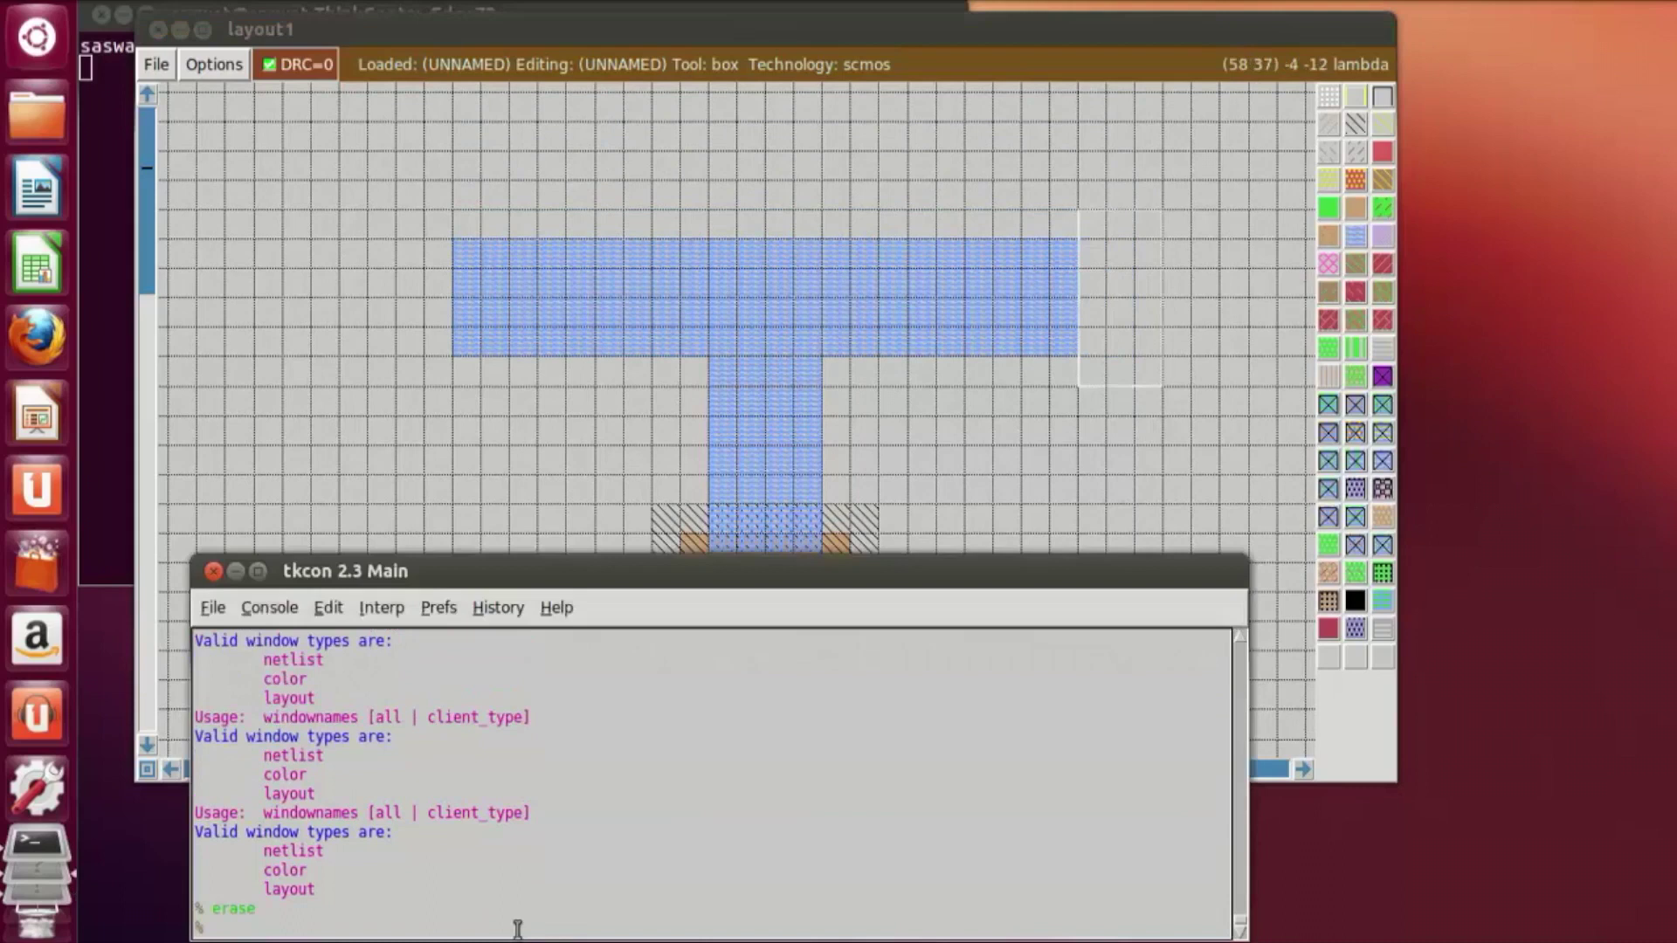
Step: Paint a 4 by 12 lambda metal1 strip from 2 lambda below the ndiffusion's gate, 1 lambda inside its left edge, down past the diffusion
{"action": "left_click", "coordinate": [1039, 439]}
{"action": "scroll", "coordinate": [1096, 655], "scroll_direction": "down", "scroll_amount": 2}
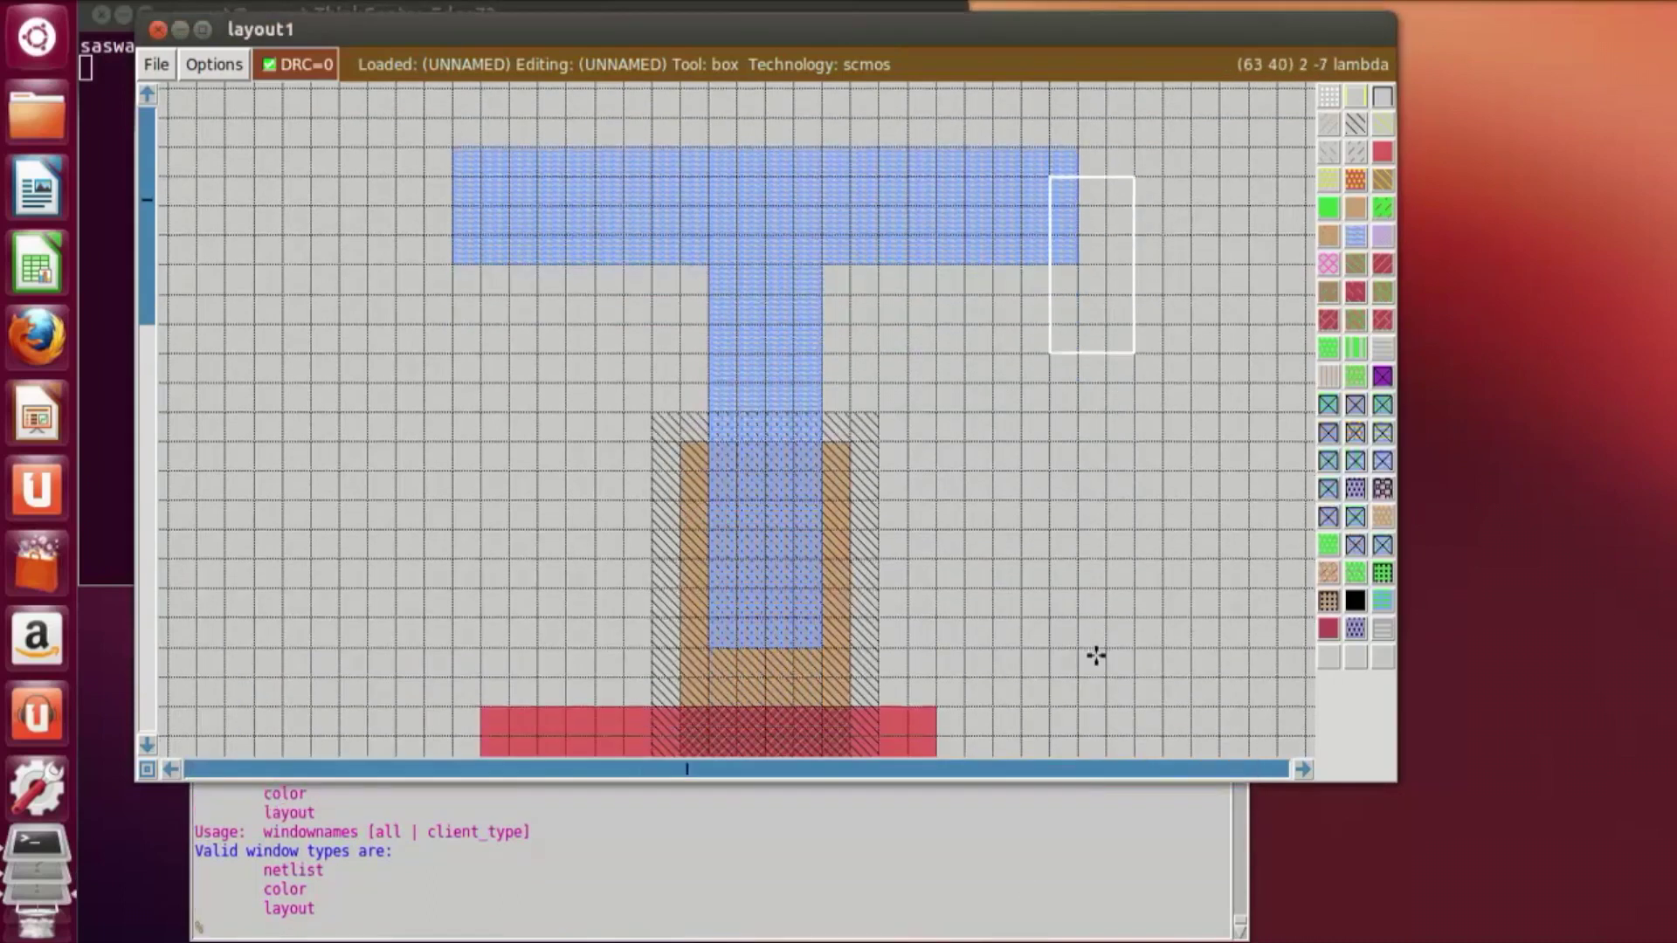
{"action": "scroll", "coordinate": [1096, 655], "scroll_direction": "down", "scroll_amount": 6}
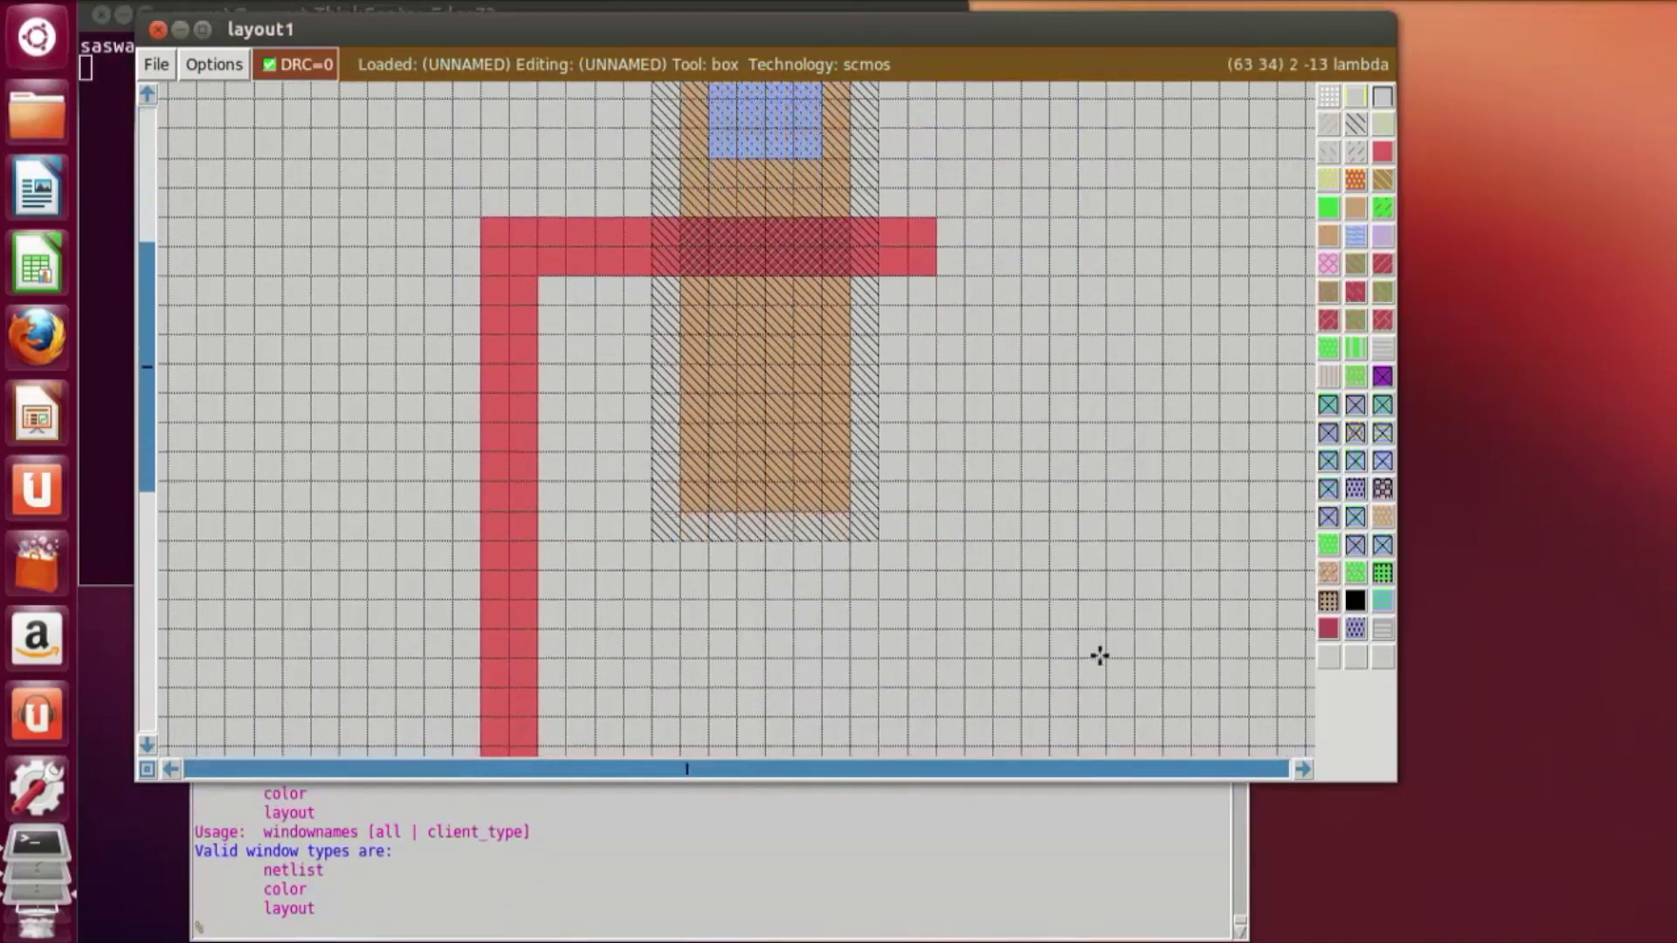
{"action": "scroll", "coordinate": [1100, 655], "scroll_direction": "down", "scroll_amount": 3}
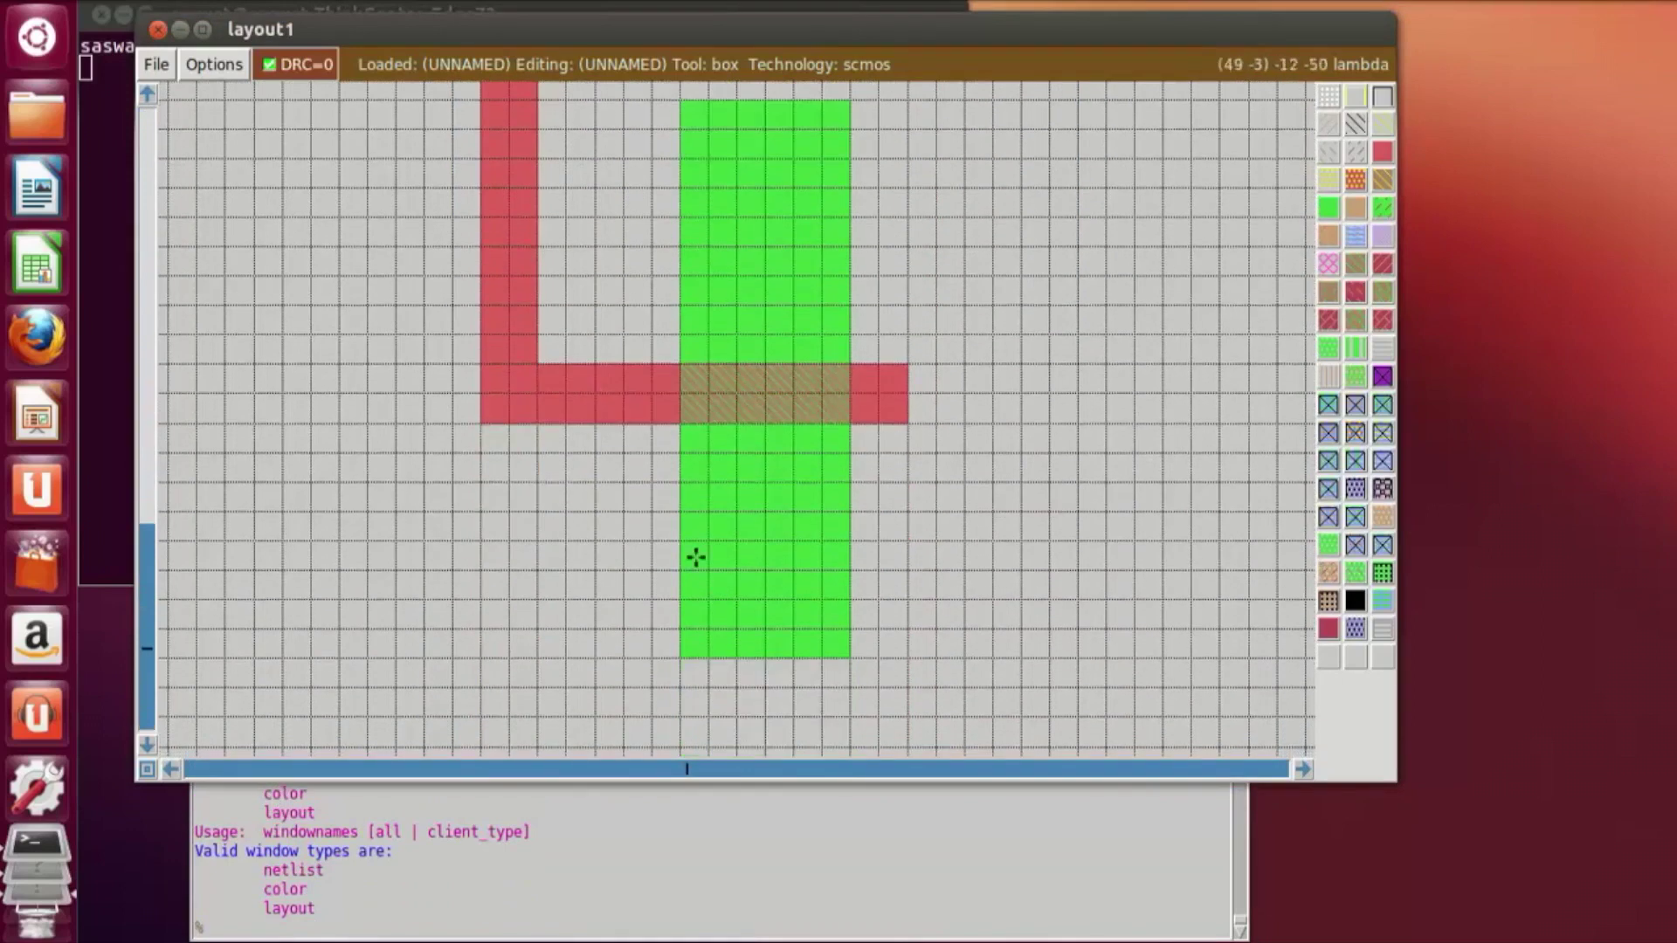
{"action": "scroll", "coordinate": [762, 521], "scroll_direction": "down", "scroll_amount": 1}
{"action": "scroll", "coordinate": [763, 520], "scroll_direction": "down", "scroll_amount": 1}
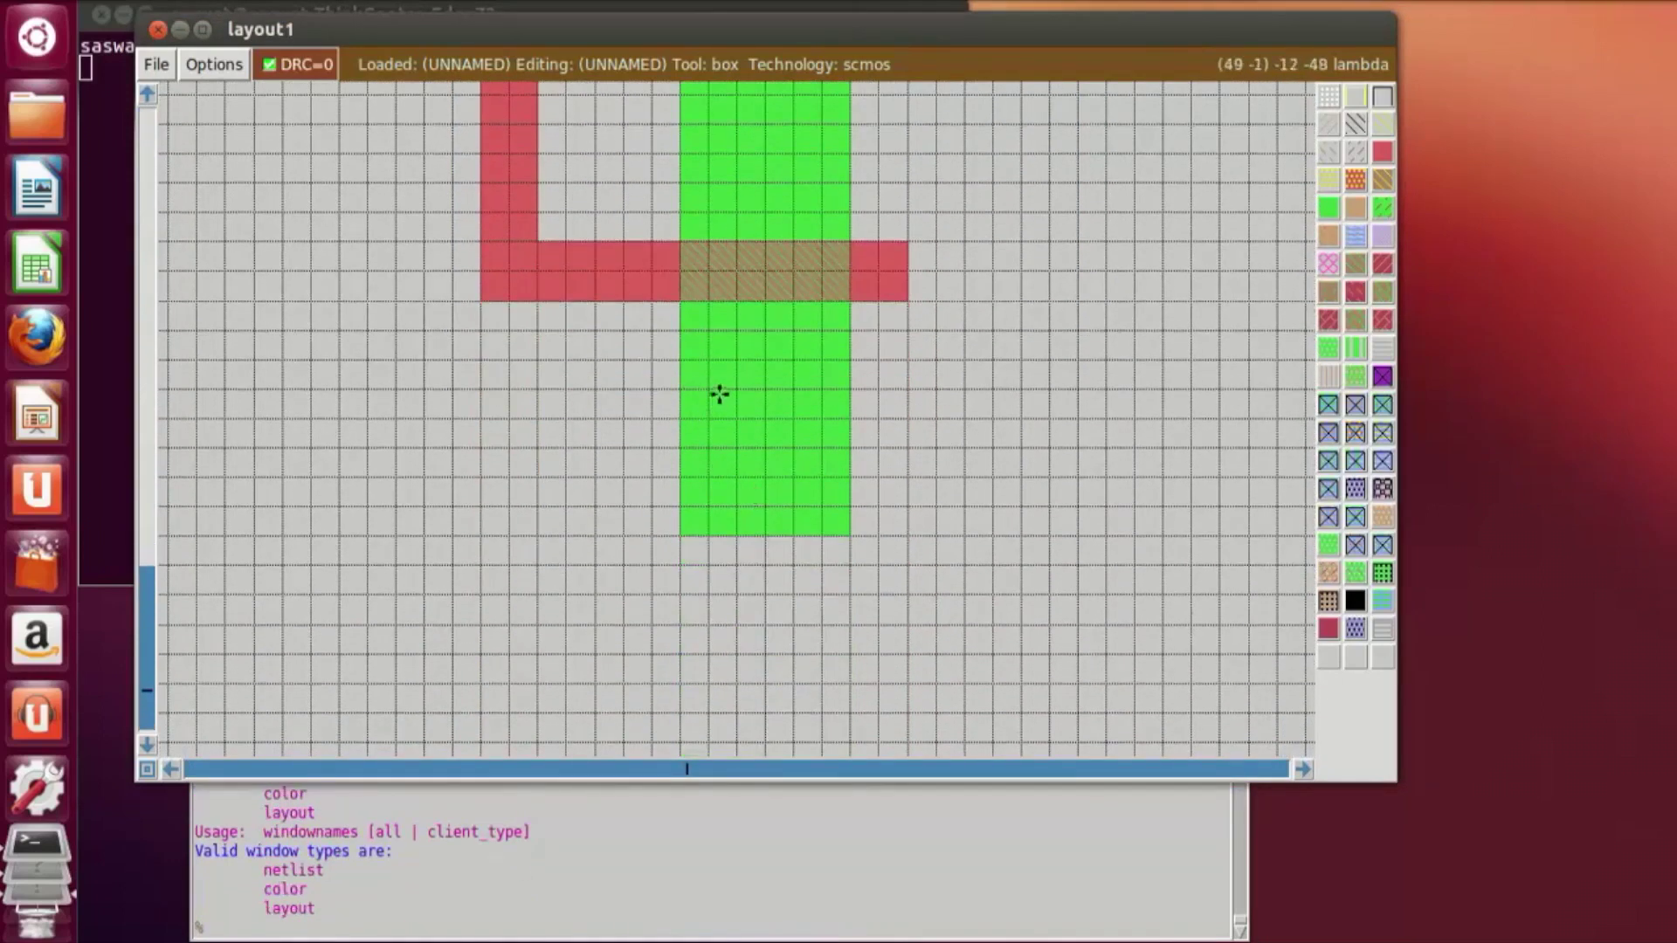
{"action": "left_click", "coordinate": [710, 365]}
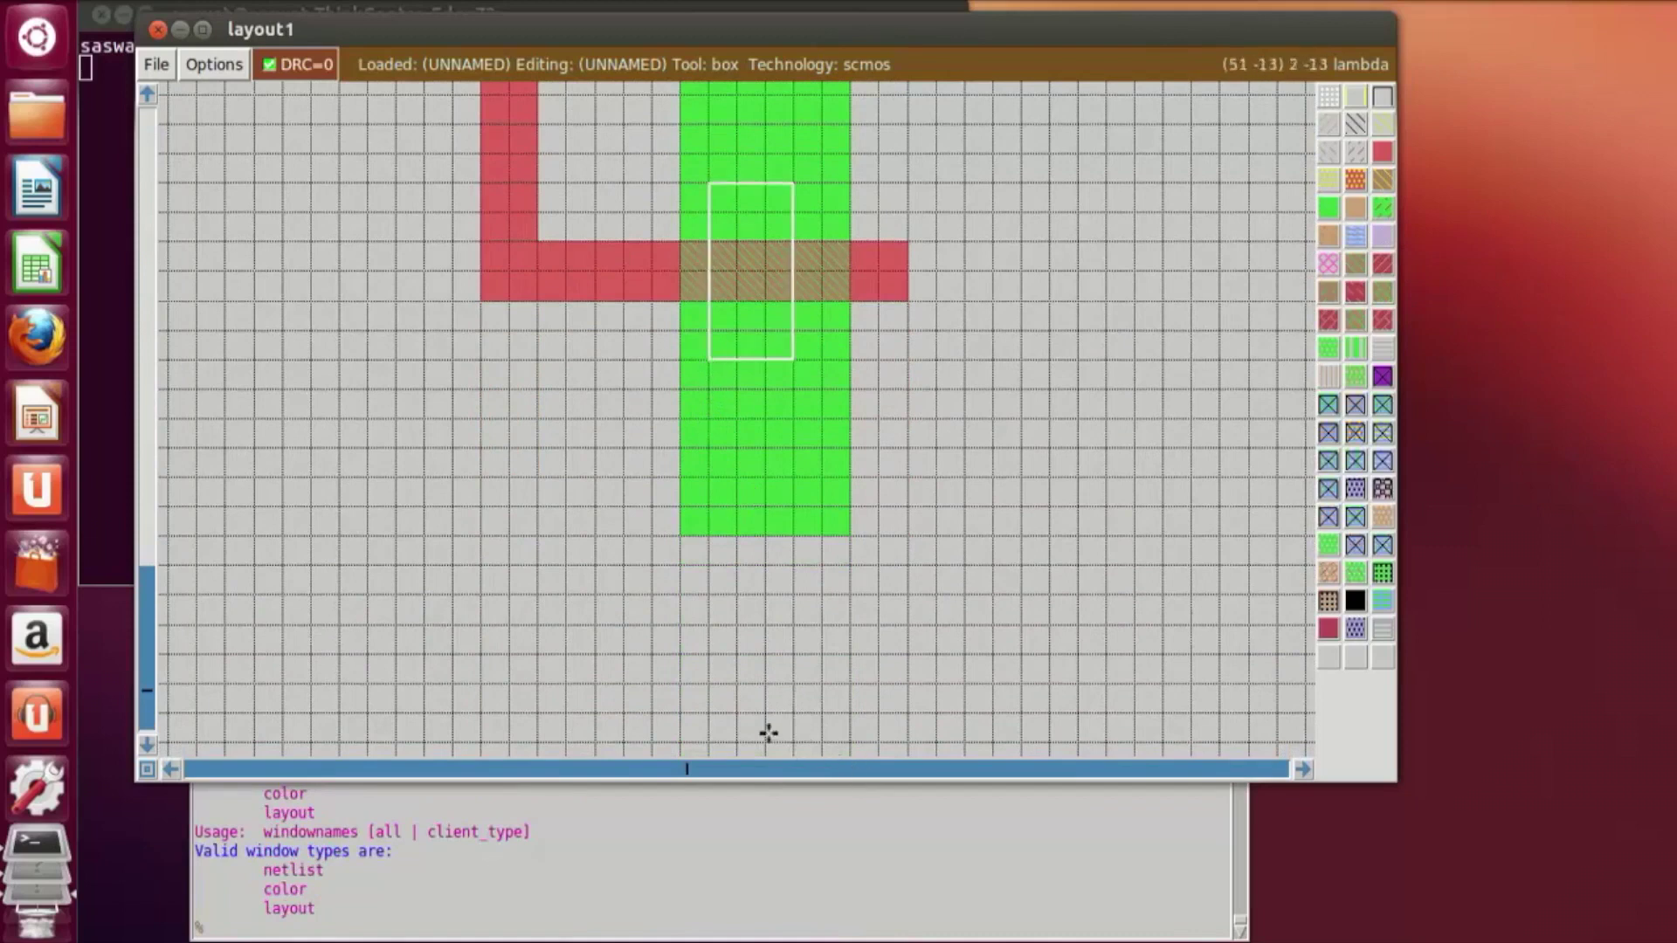
{"action": "right_click", "coordinate": [822, 722]}
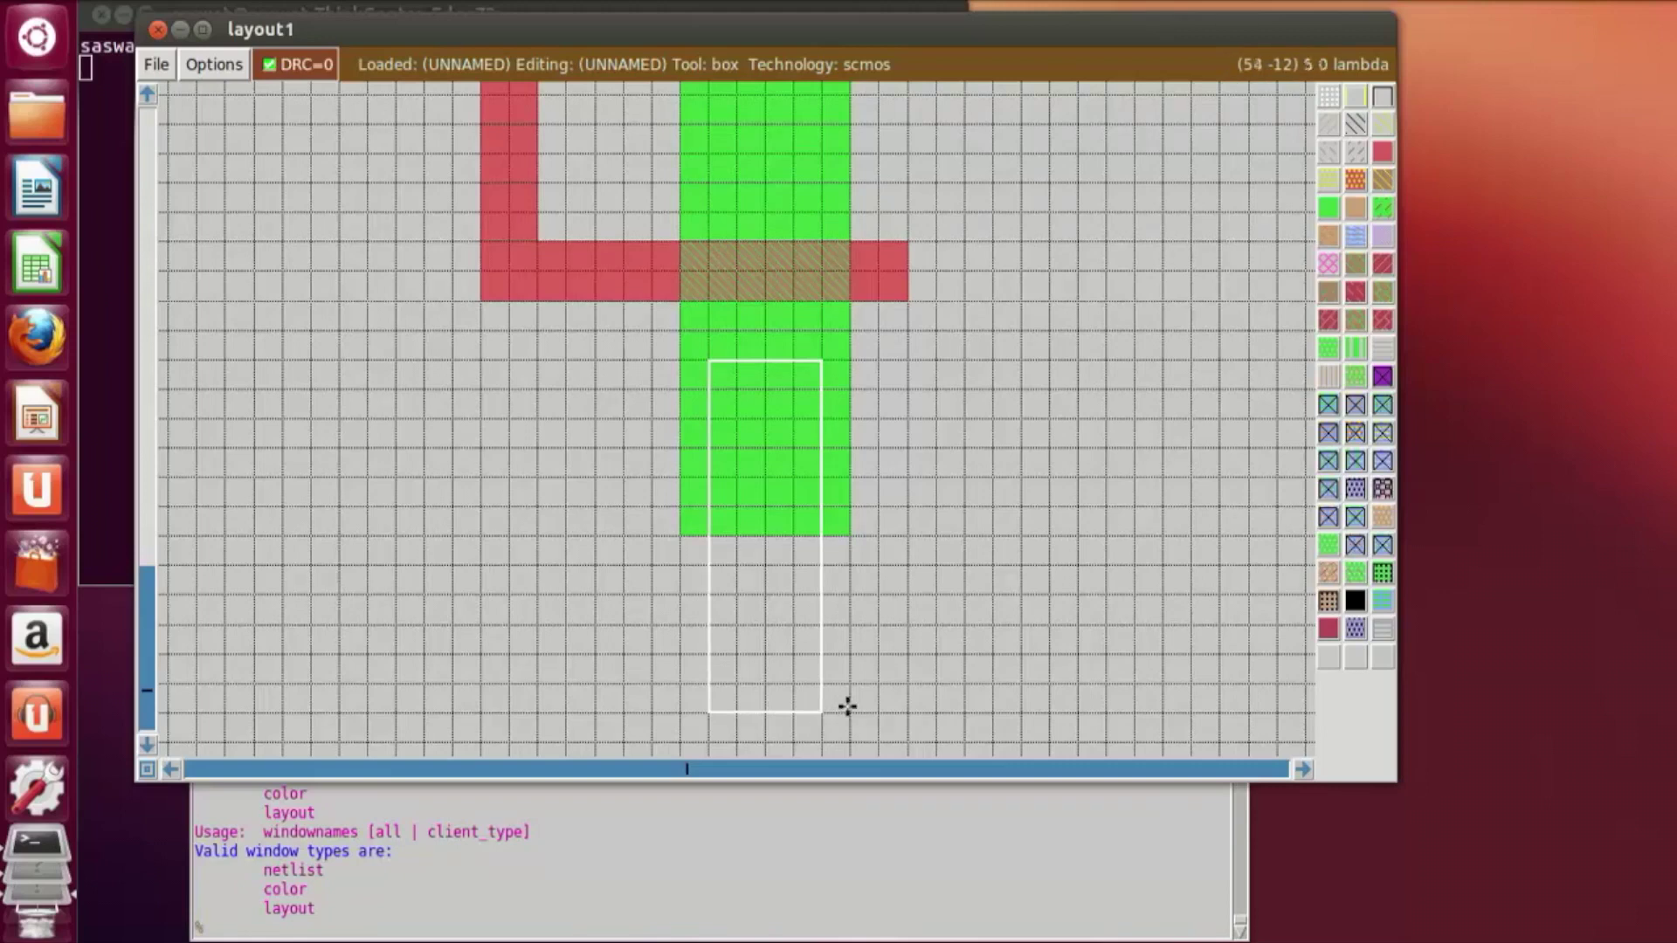
{"action": "scroll", "coordinate": [908, 704], "scroll_direction": "up", "scroll_amount": 2}
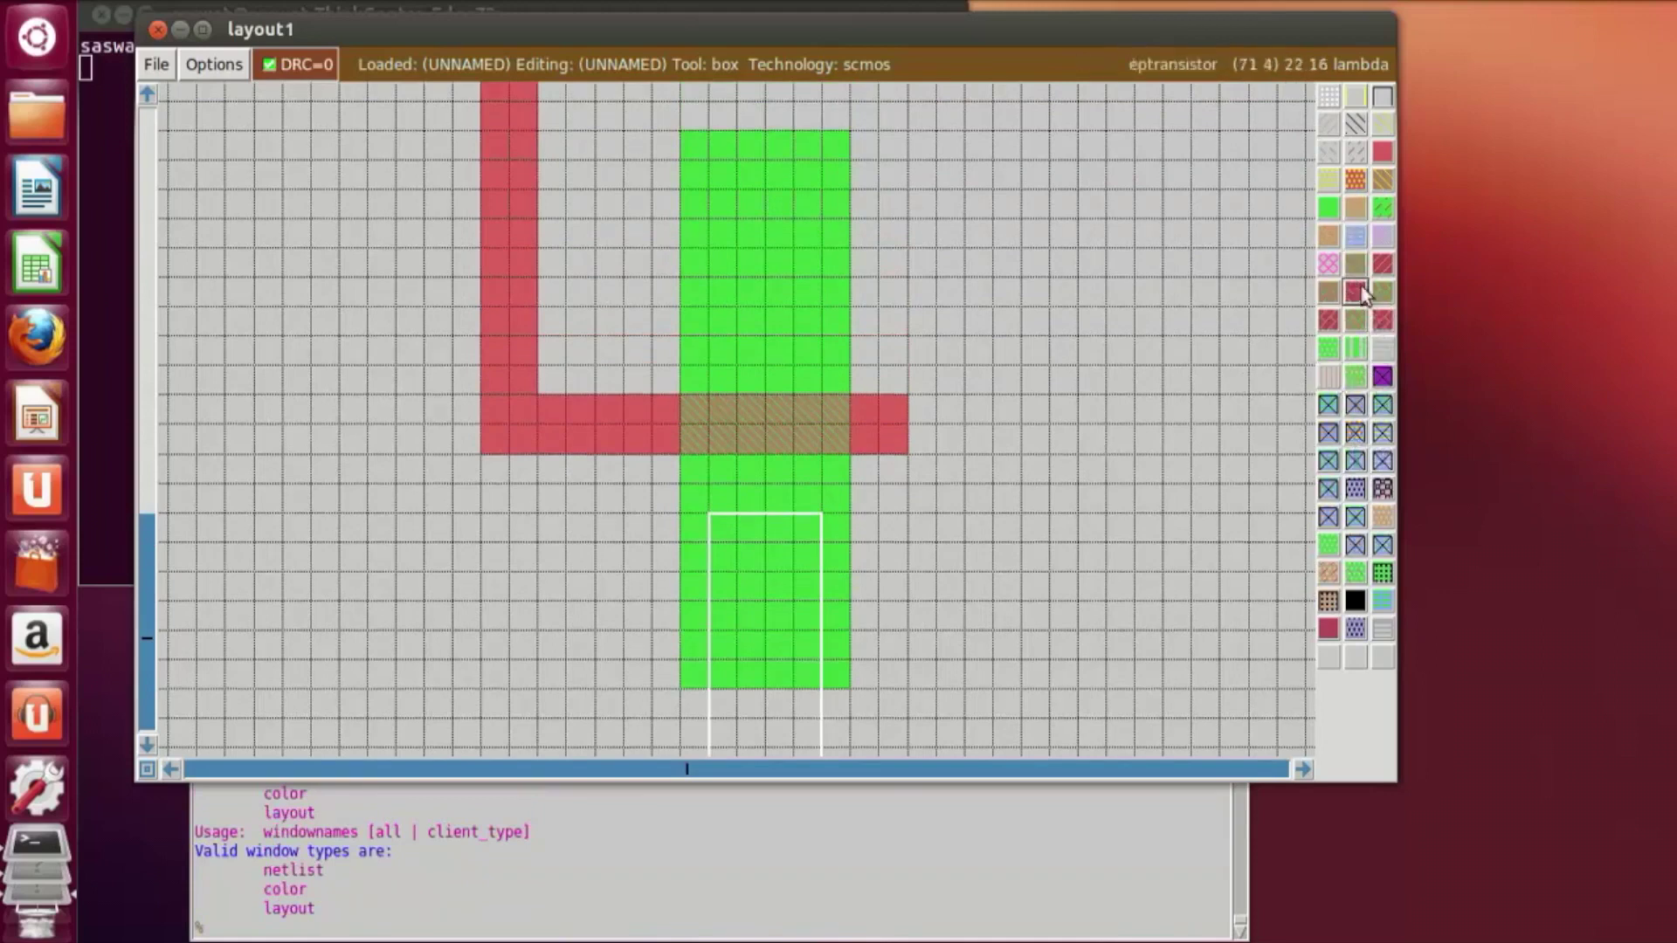
{"action": "left_click", "coordinate": [1350, 240]}
{"action": "left_click", "coordinate": [1010, 731]}
{"action": "scroll", "coordinate": [1011, 730], "scroll_direction": "down", "scroll_amount": 3}
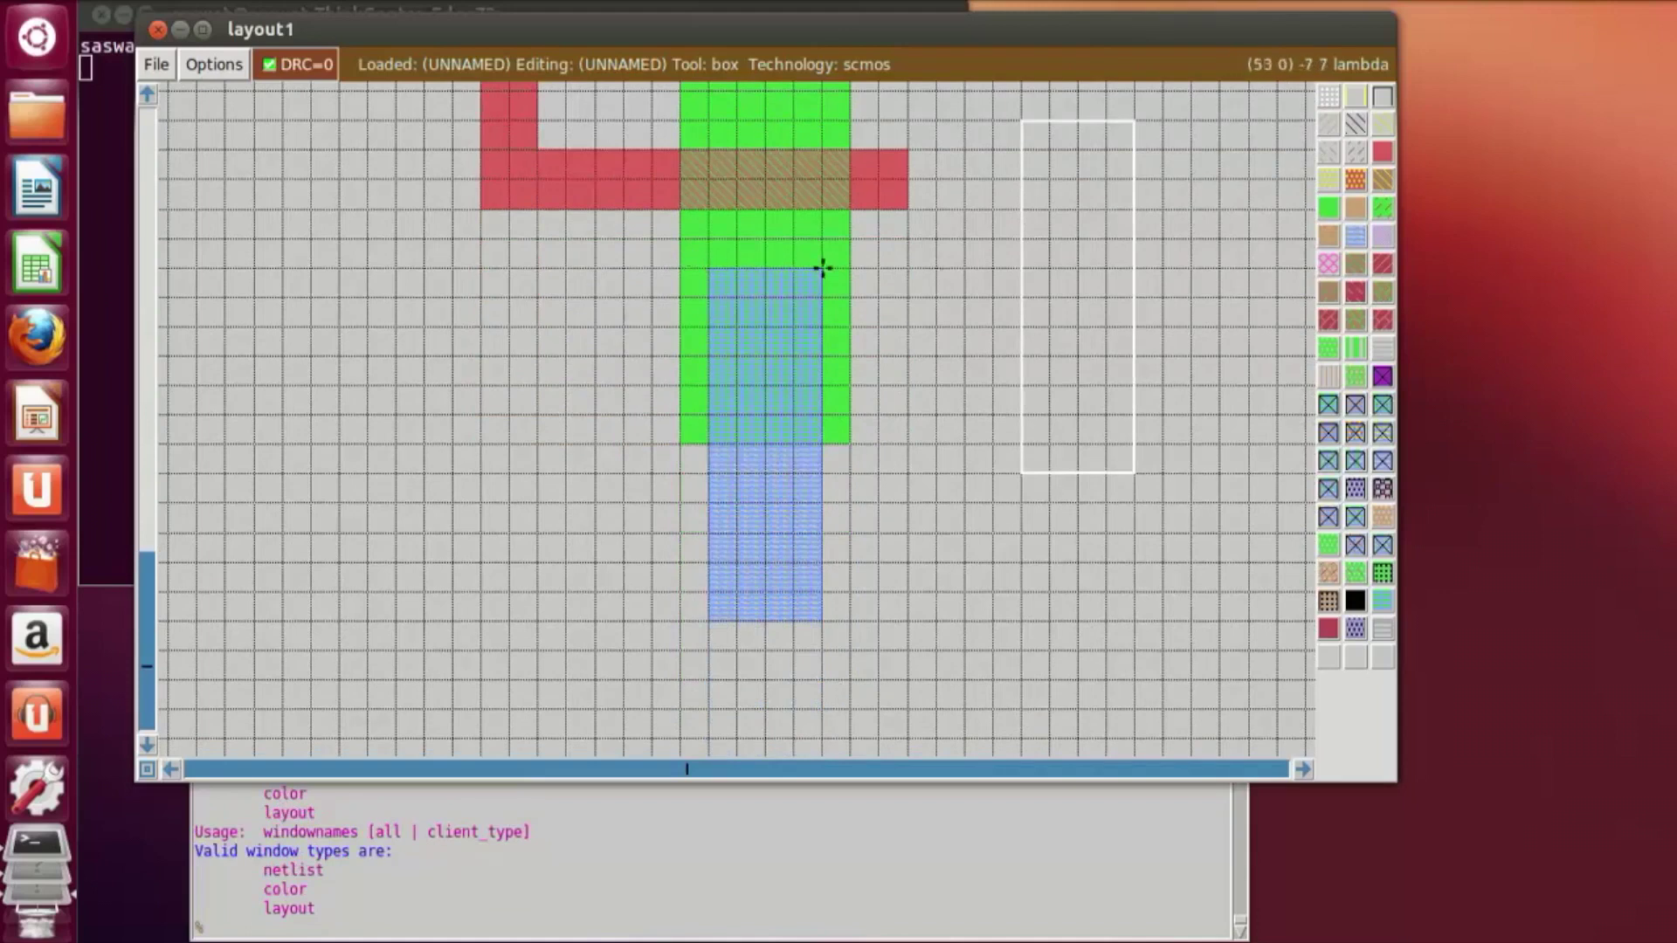
Step: Paint a horizontal 22 by 4 lambda metal1 rail beneath the lower vertical metal1 strip, starting 9 lambda to its left
{"action": "scroll", "coordinate": [543, 685], "scroll_direction": "down", "scroll_amount": 2}
{"action": "left_click", "coordinate": [459, 501]}
{"action": "right_click", "coordinate": [1054, 589]}
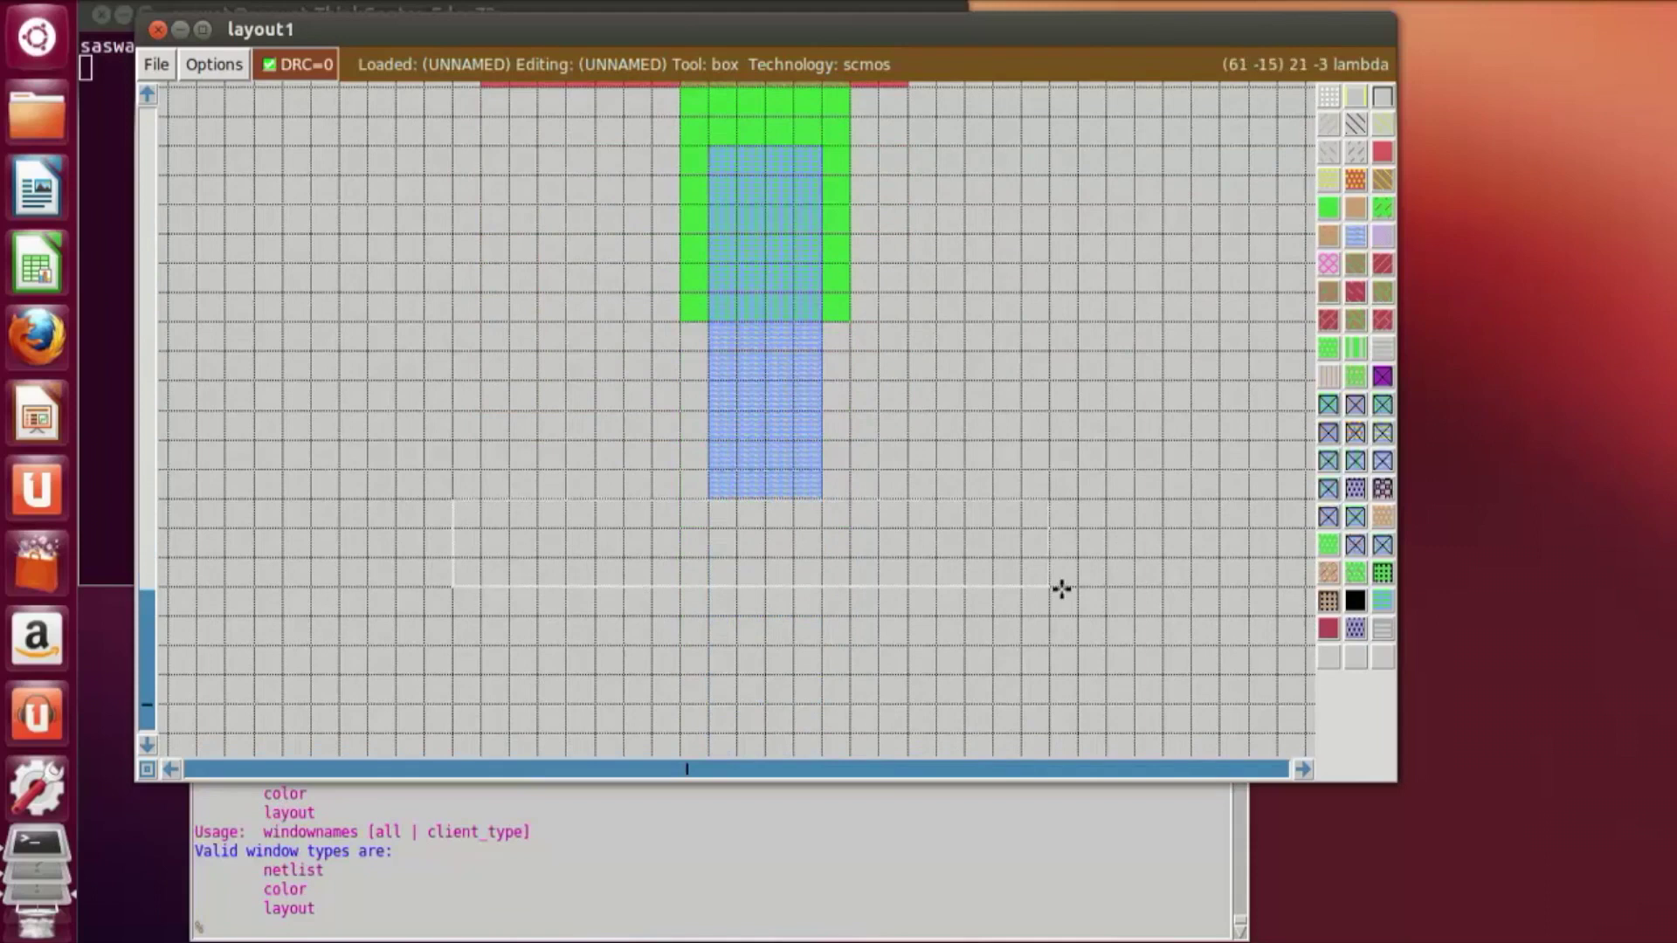
{"action": "left_click", "coordinate": [461, 612]}
{"action": "right_click", "coordinate": [1045, 506]}
{"action": "right_click", "coordinate": [1064, 507]}
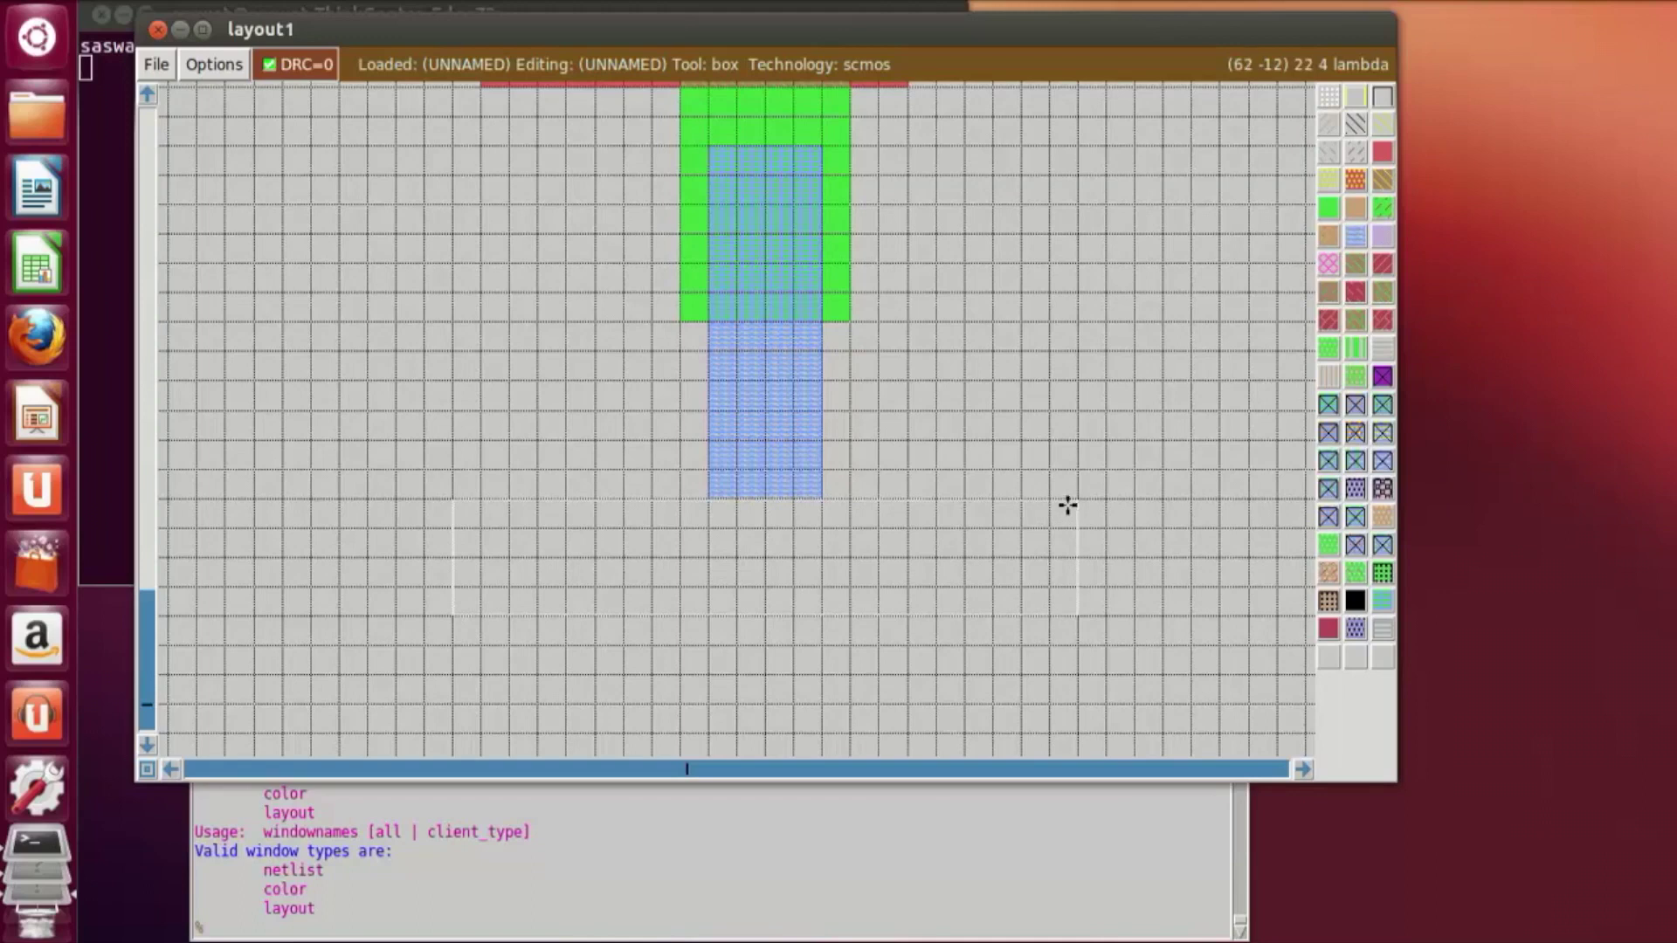
{"action": "left_click", "coordinate": [1346, 232]}
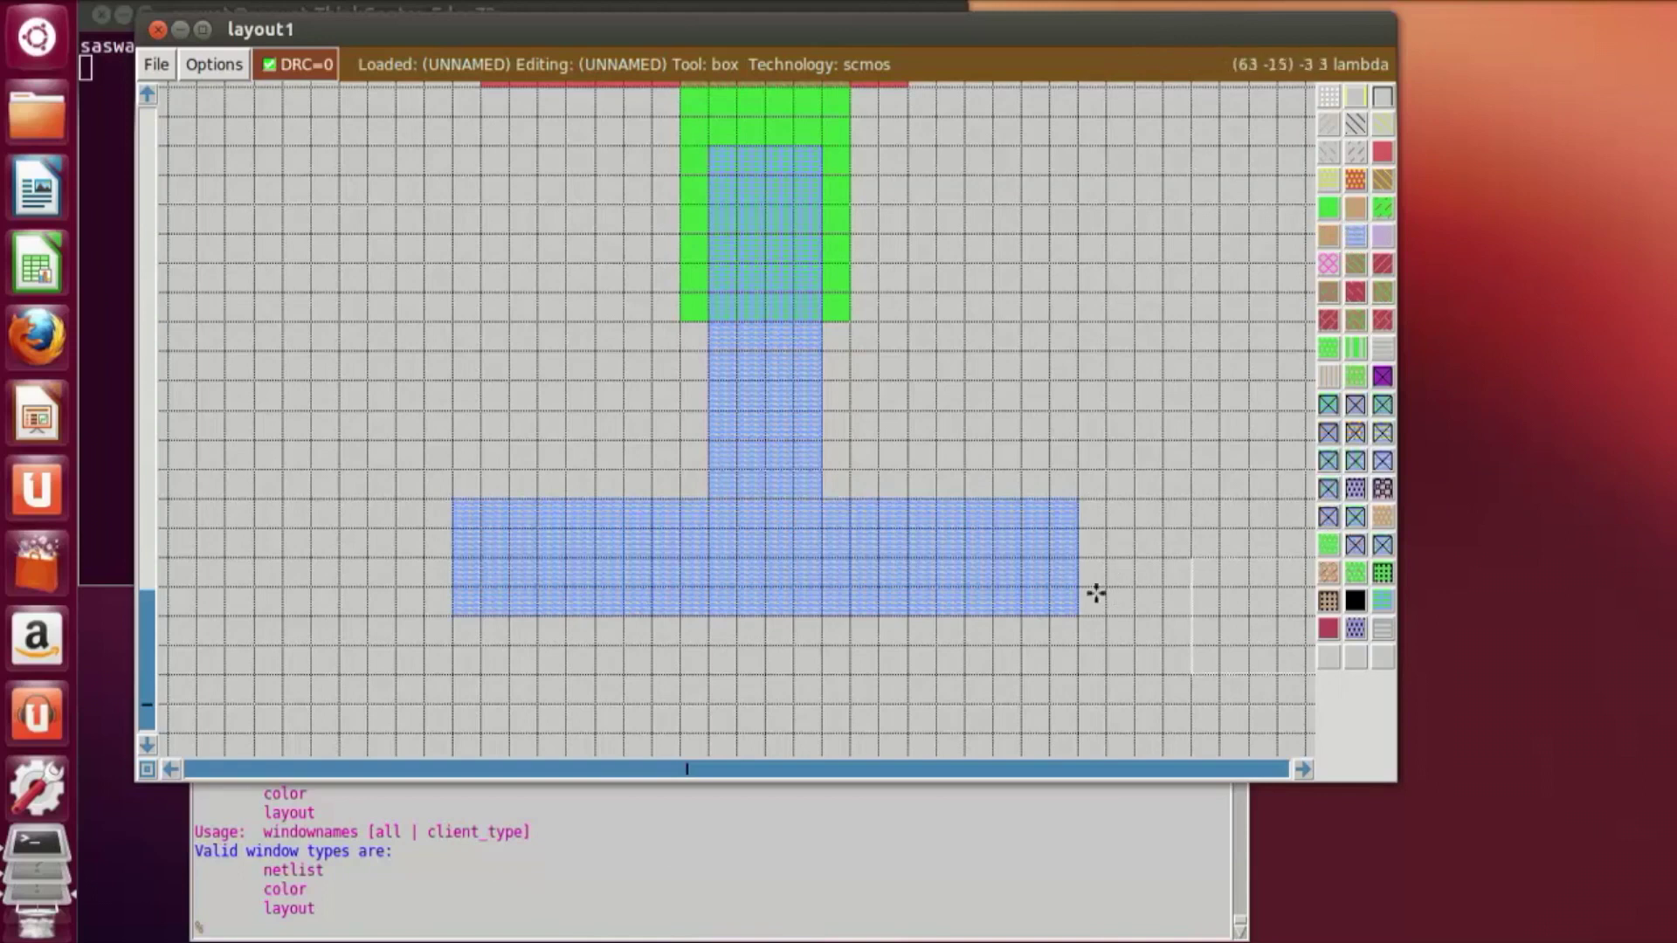
Step: Examine the whole inverter layout from the lower metal1 rail to the upper one, including the gap between the two diffusions
{"action": "scroll", "coordinate": [1060, 603], "scroll_direction": "up", "scroll_amount": 4}
{"action": "scroll", "coordinate": [1061, 594], "scroll_direction": "up", "scroll_amount": 3}
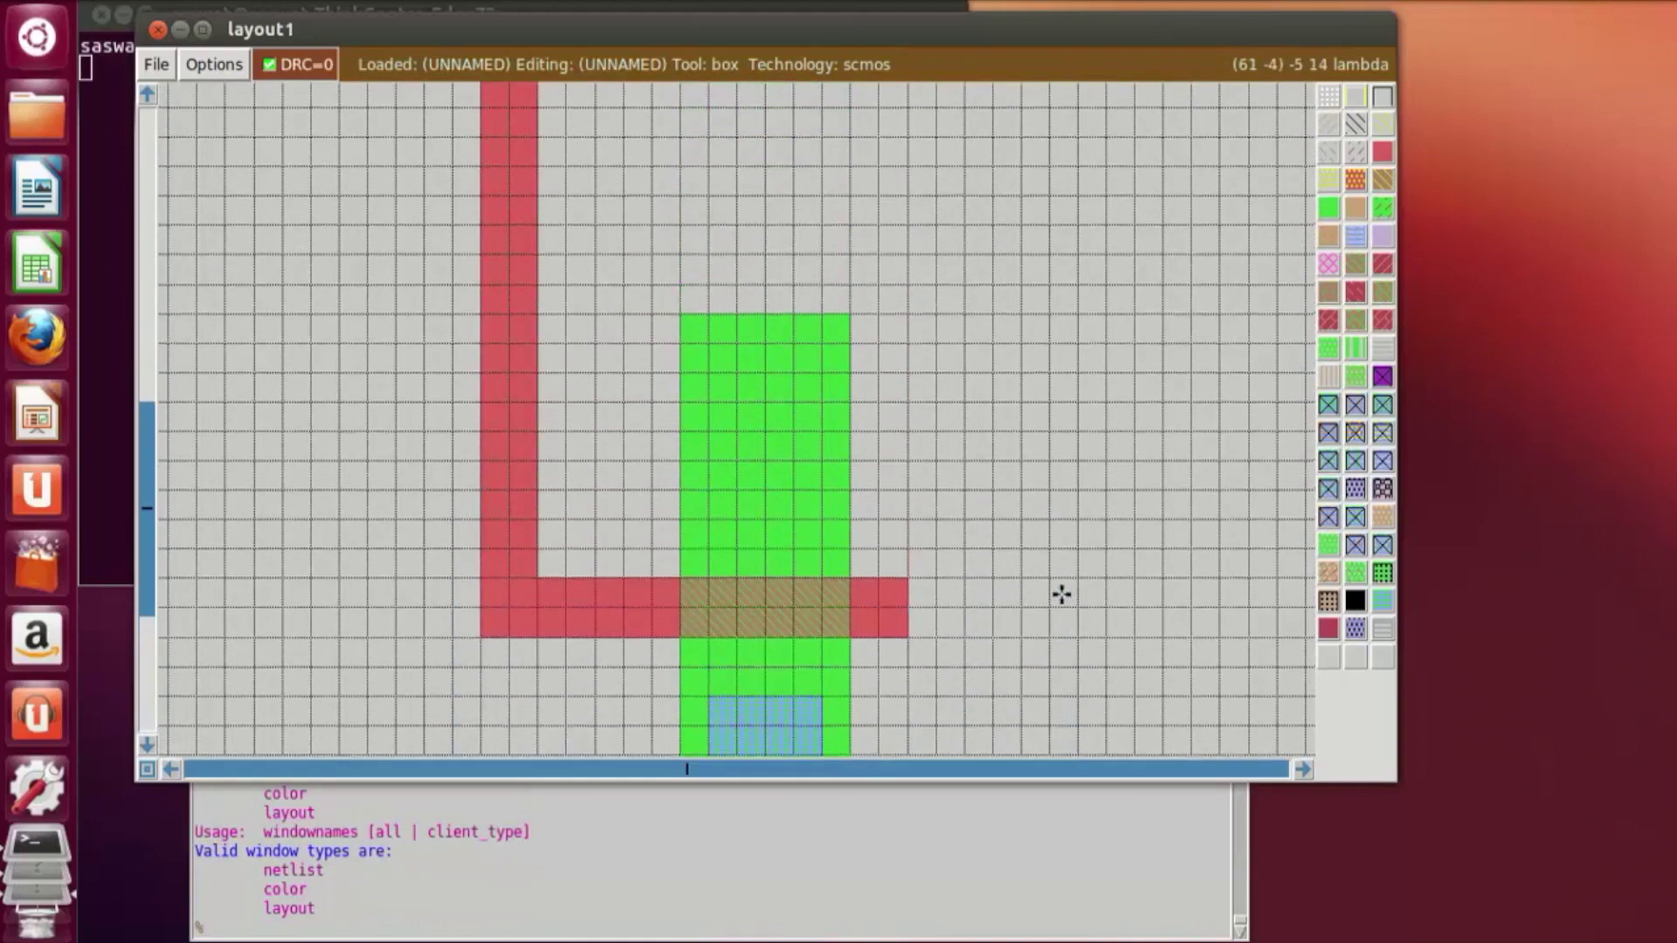
{"action": "scroll", "coordinate": [1061, 594], "scroll_direction": "down", "scroll_amount": 5}
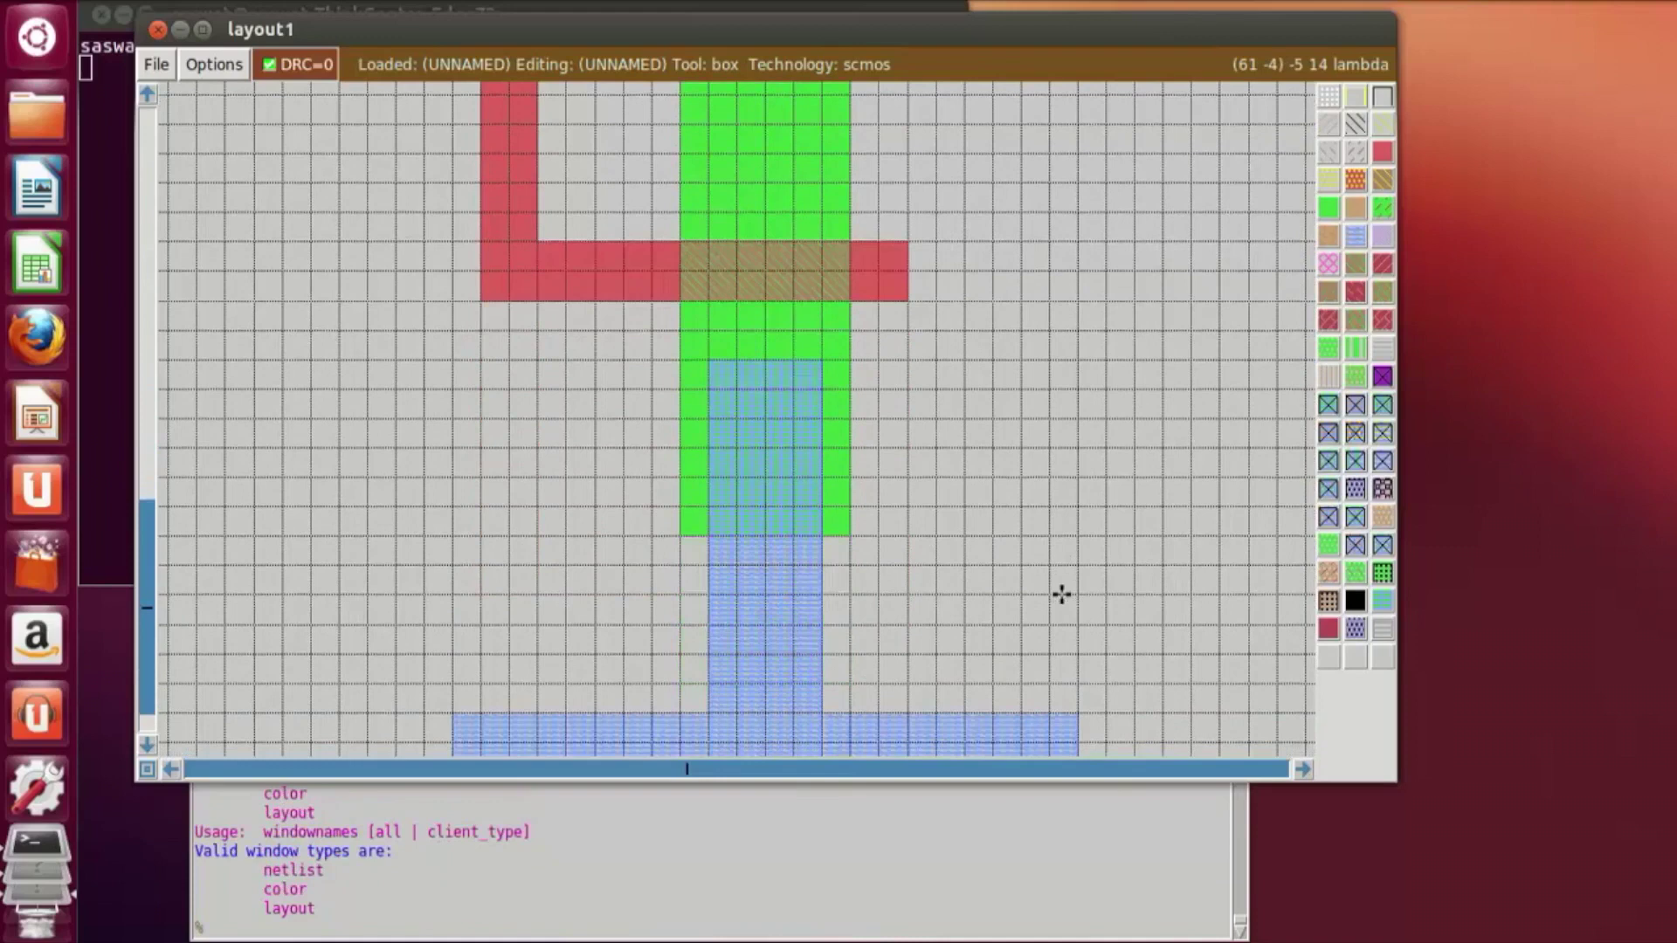
{"action": "key", "text": "Z"}
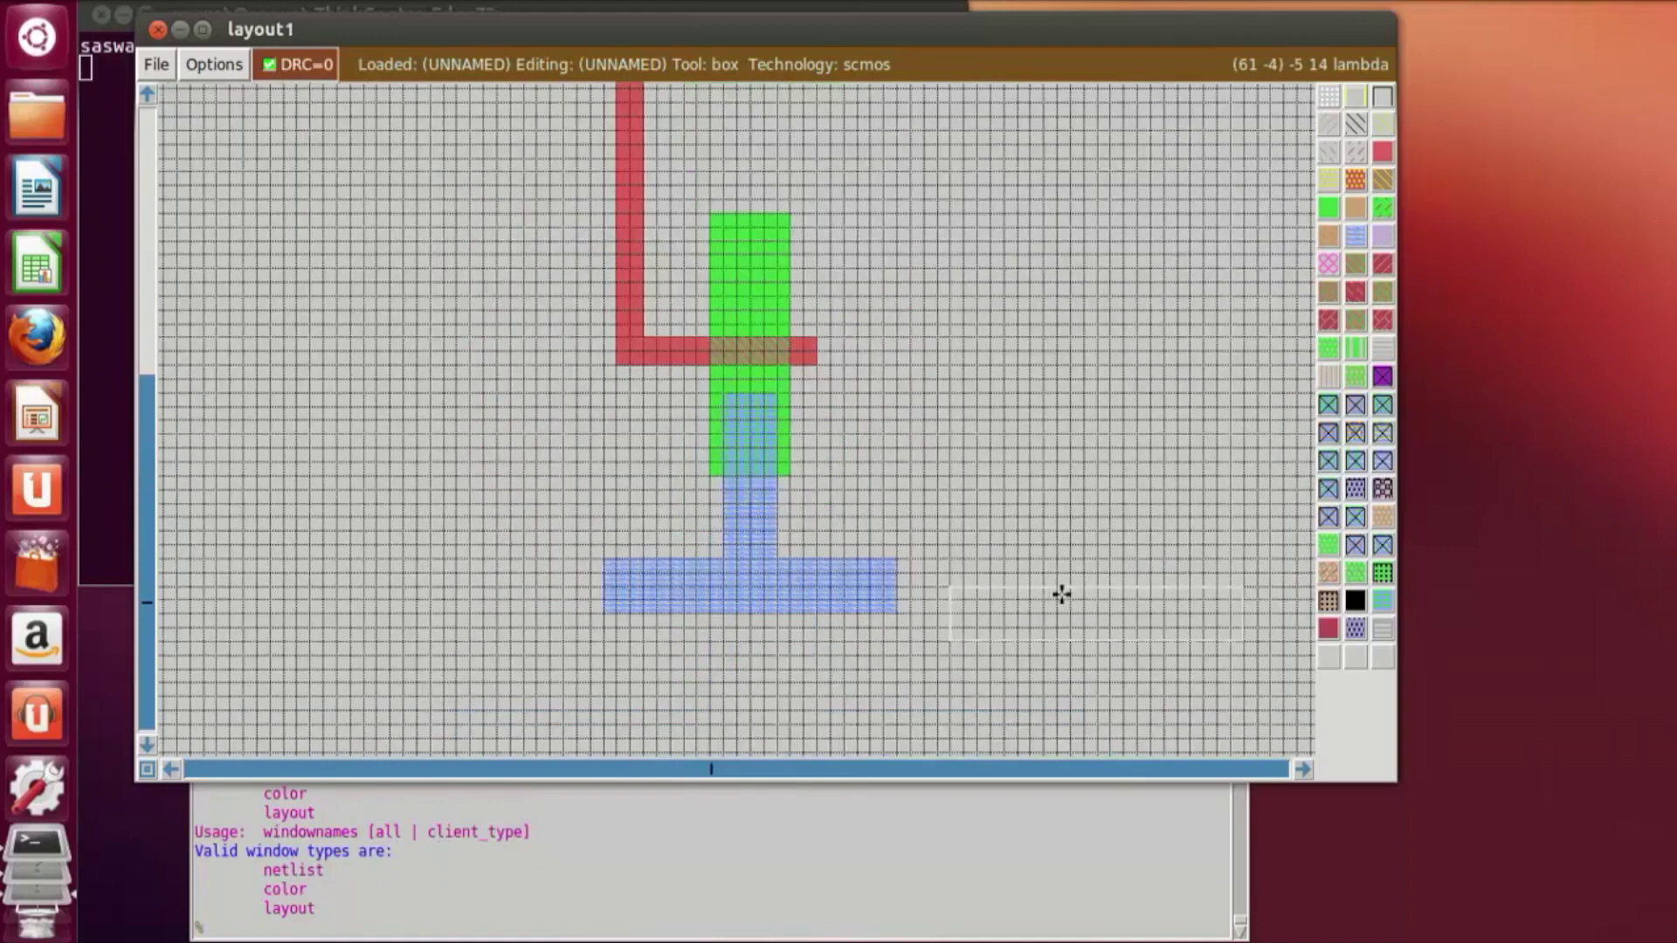
{"action": "scroll", "coordinate": [1061, 594], "scroll_direction": "up", "scroll_amount": 4}
{"action": "key", "text": "Z"}
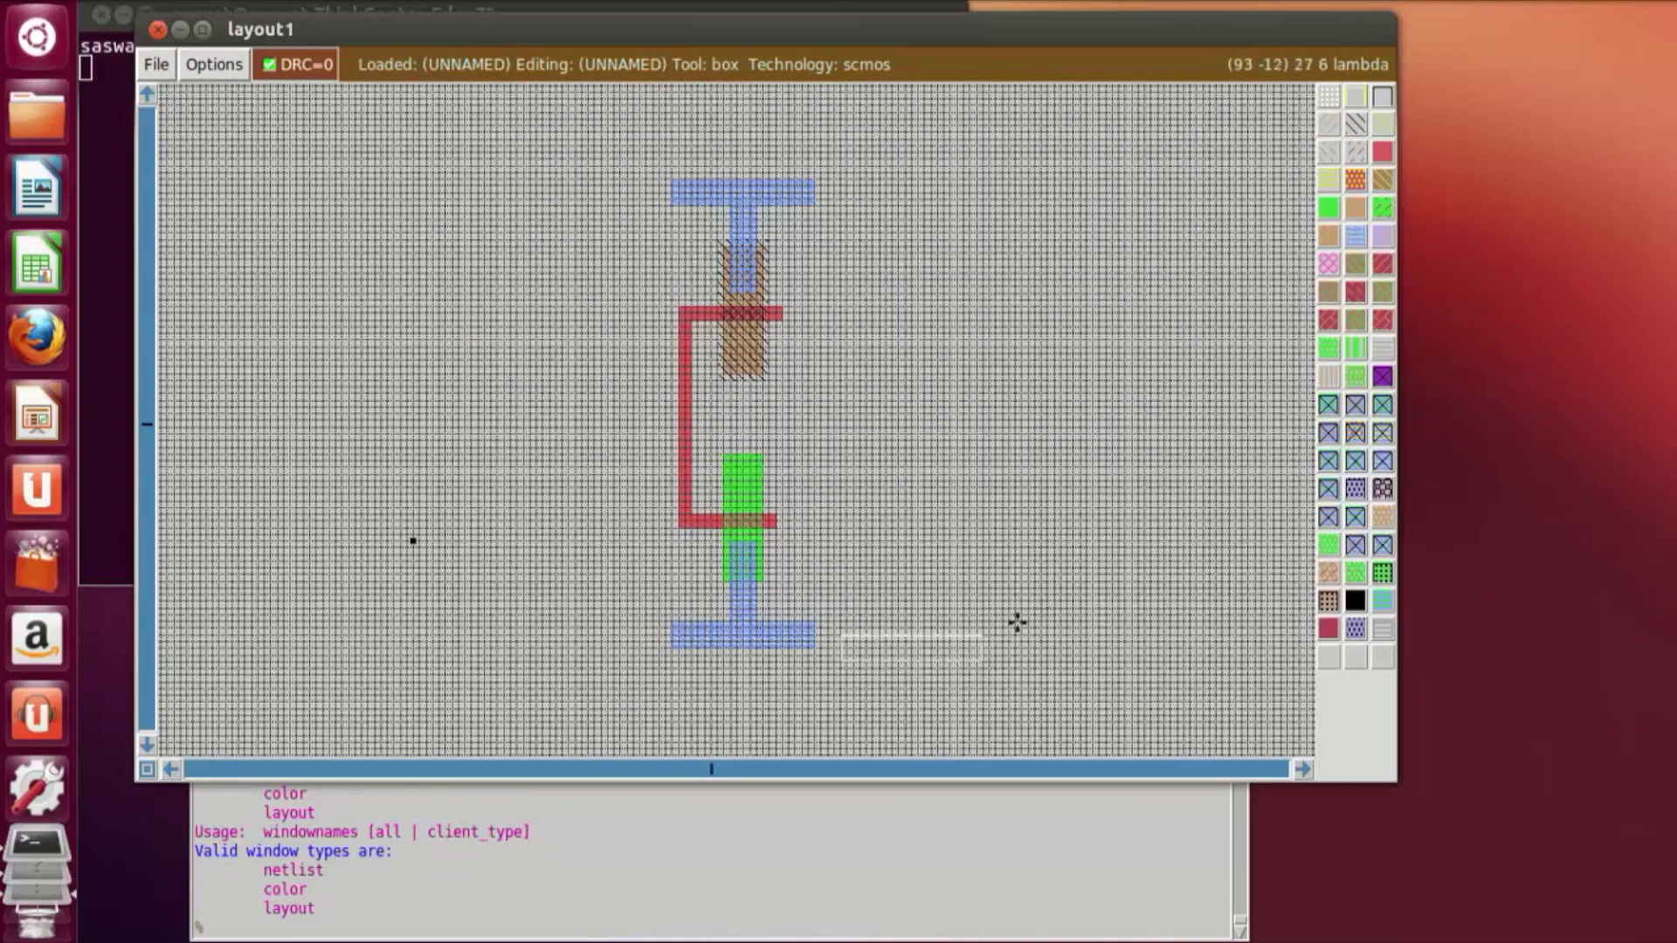
{"action": "key", "text": "z"}
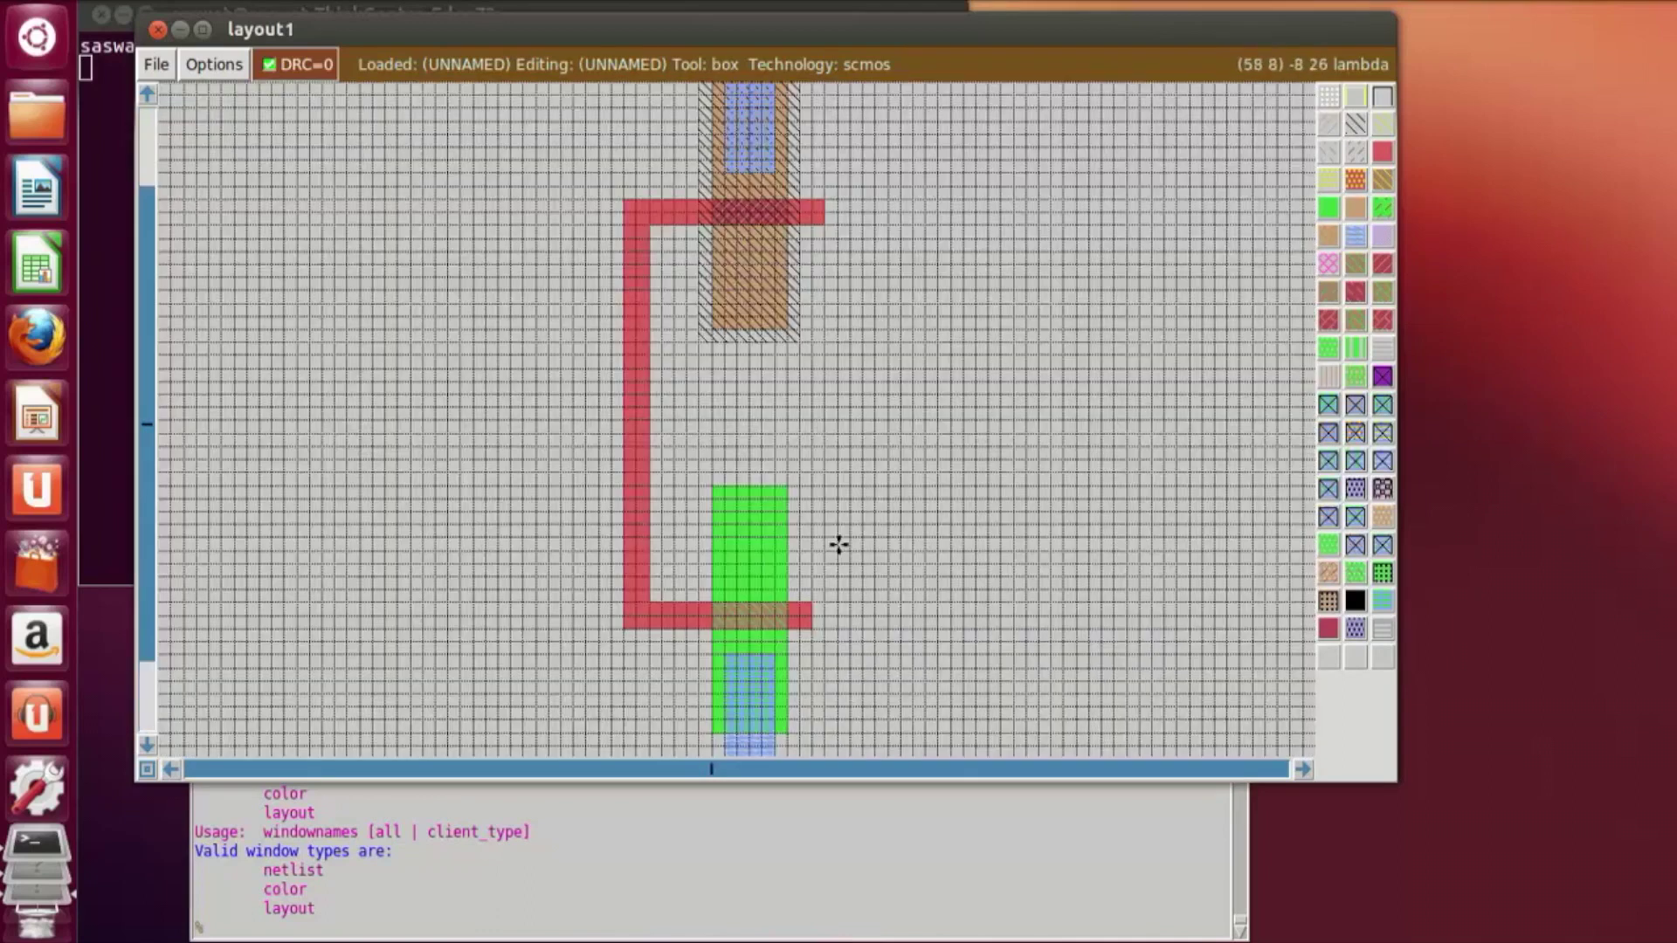
{"action": "key", "text": "z"}
{"action": "scroll", "coordinate": [899, 510], "scroll_direction": "up", "scroll_amount": 4}
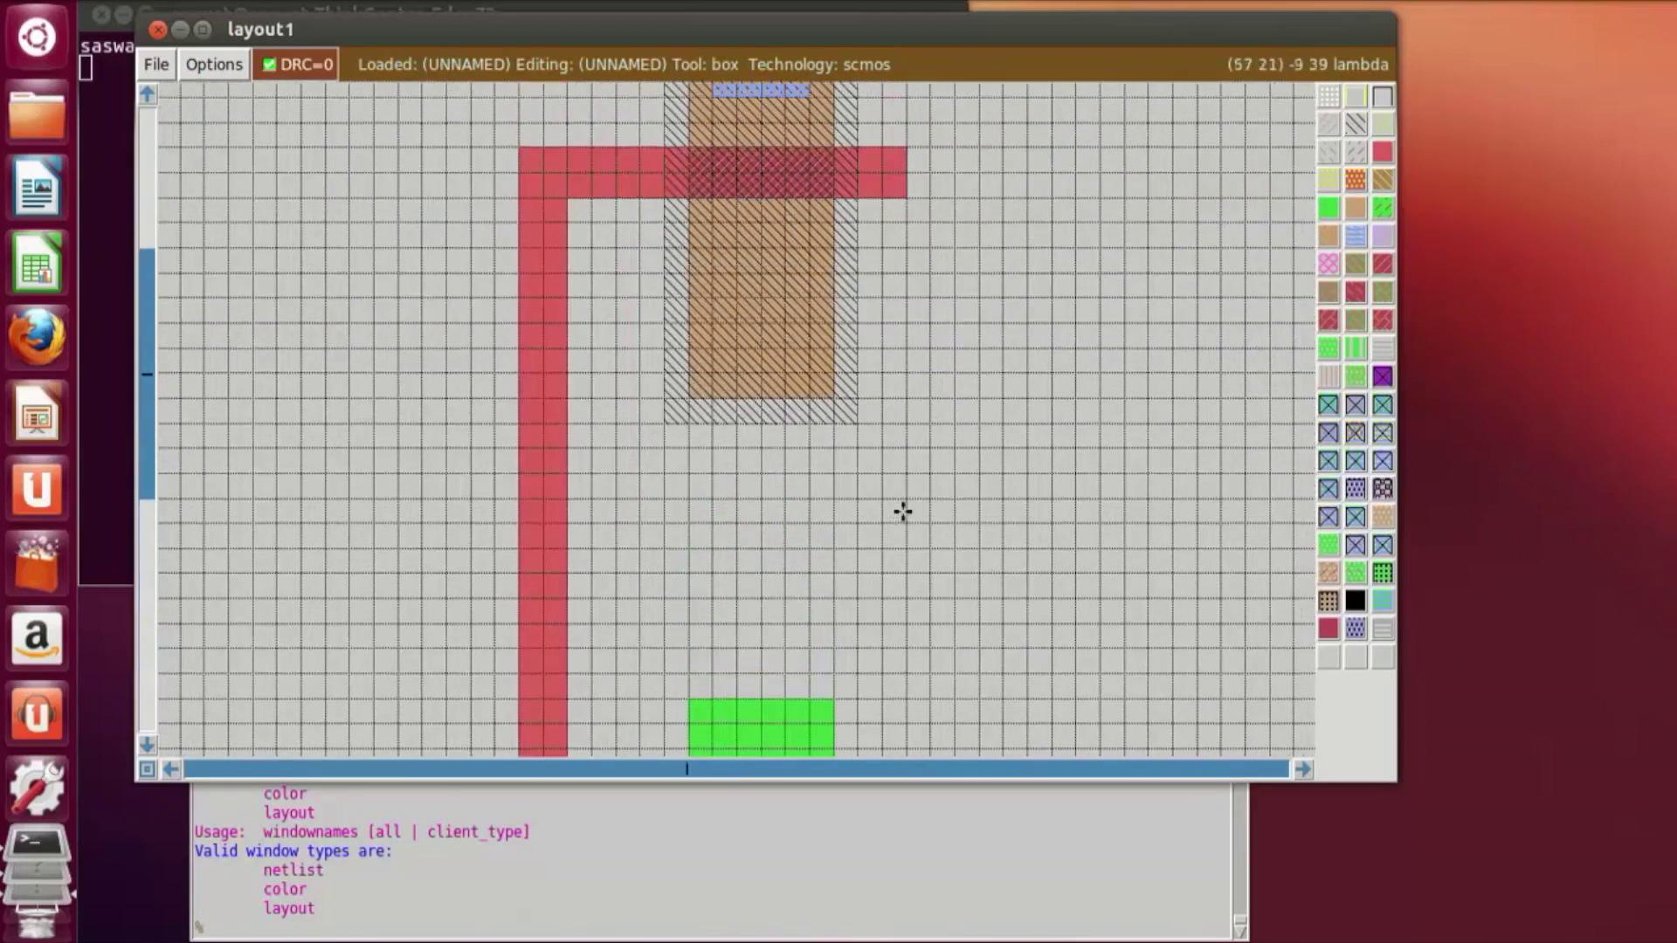
{"action": "scroll", "coordinate": [905, 510], "scroll_direction": "up", "scroll_amount": 4}
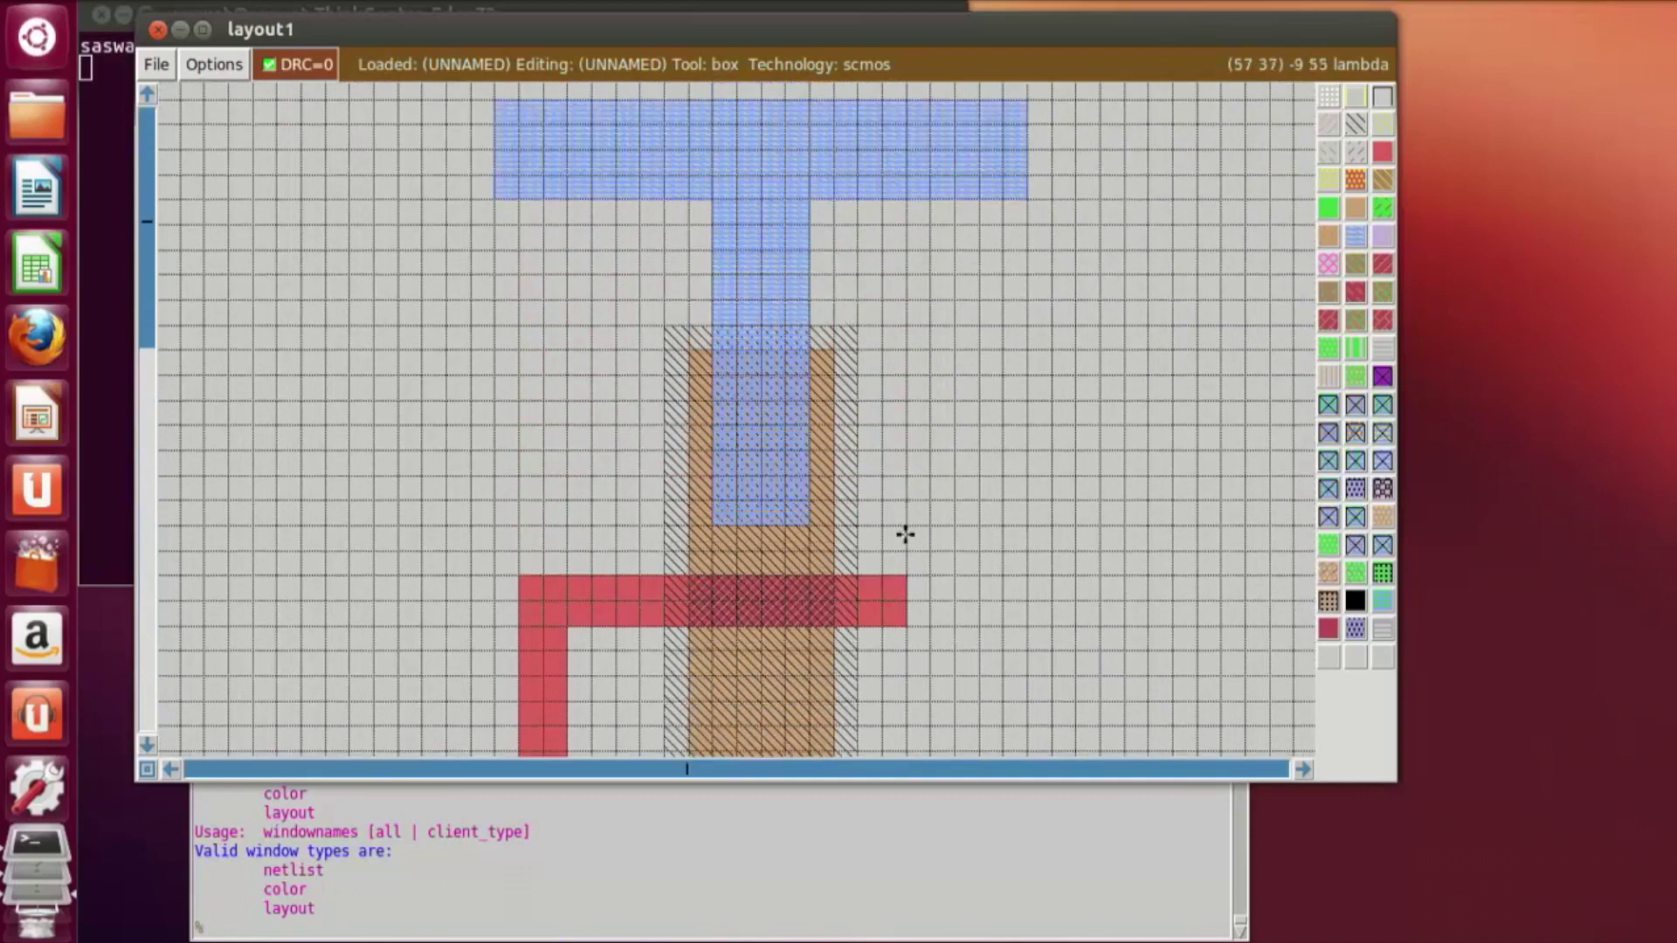
{"action": "scroll", "coordinate": [905, 534], "scroll_direction": "down", "scroll_amount": 7}
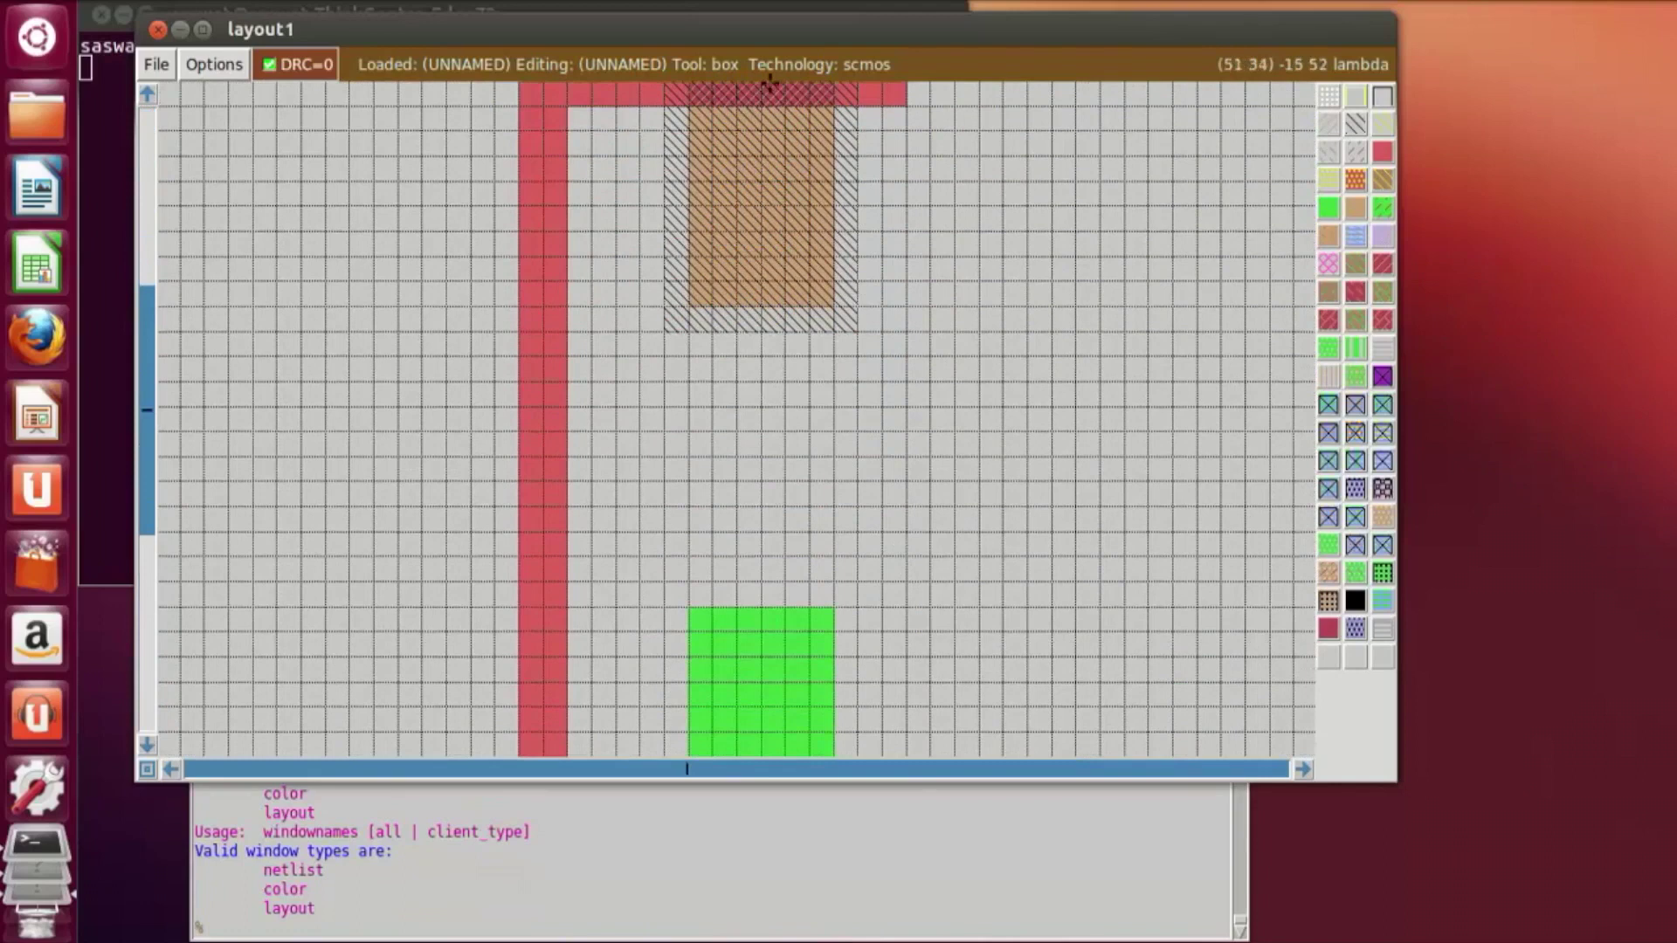
Step: Connect the two diffusions with a 4 by 25 lambda metal1 strip running from 2 lambda below the upper gate to 2 lambda above the lower gate
{"action": "scroll", "coordinate": [763, 230], "scroll_direction": "up", "scroll_amount": 2}
{"action": "scroll", "coordinate": [772, 308], "scroll_direction": "down", "scroll_amount": 2}
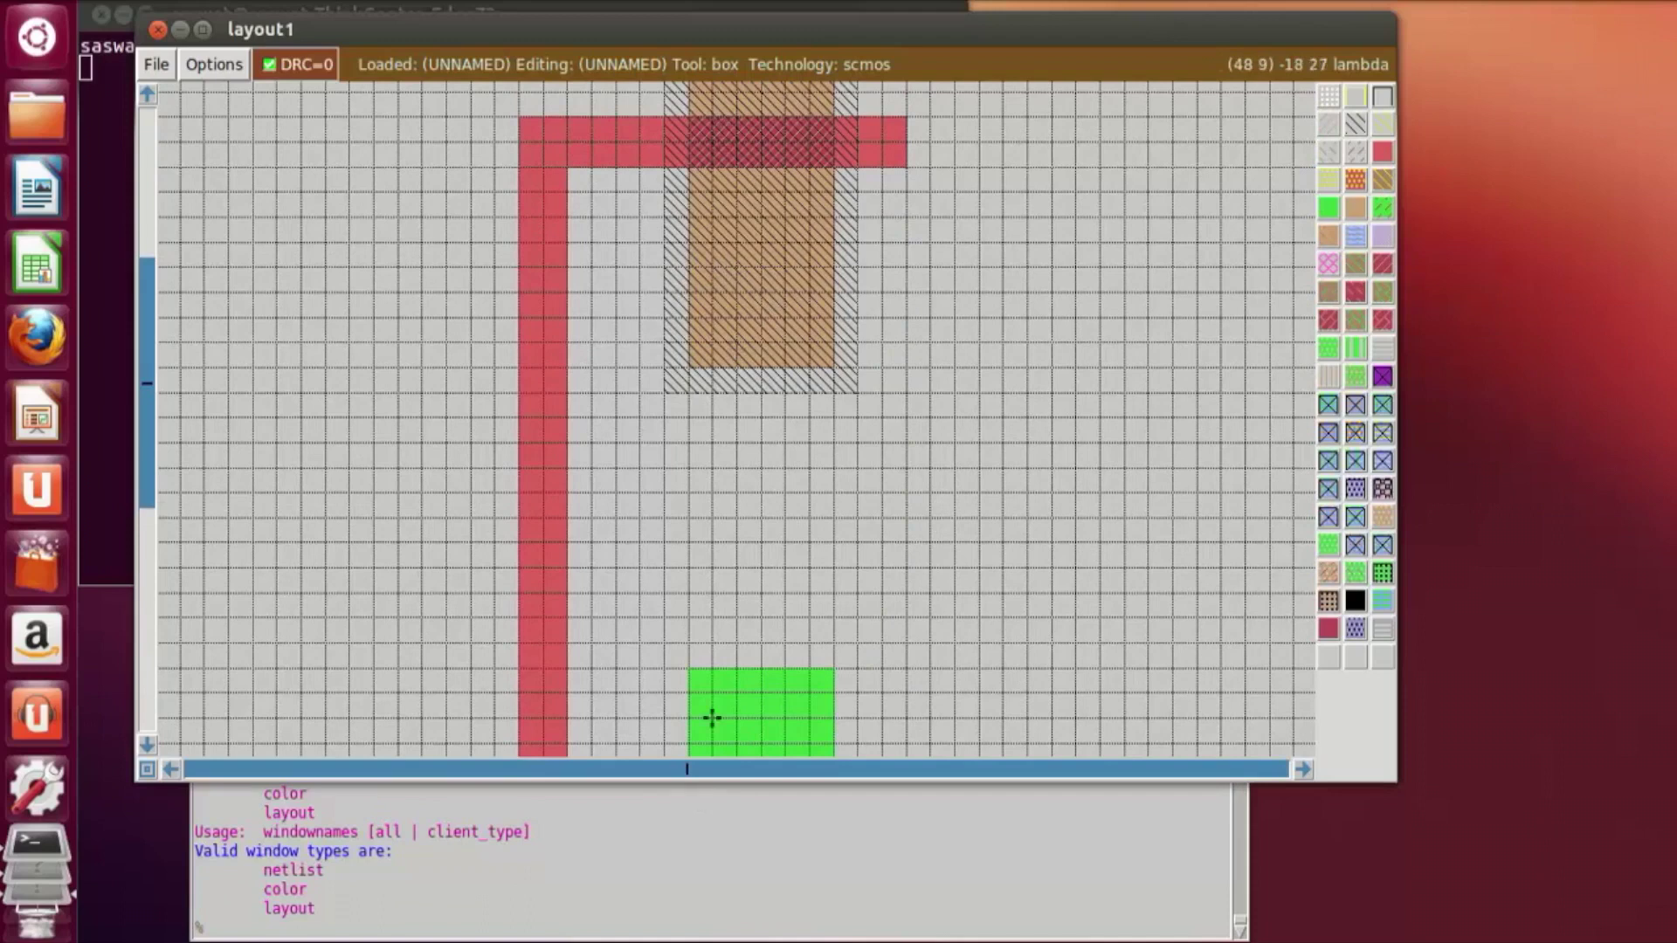
{"action": "scroll", "coordinate": [754, 230], "scroll_direction": "down", "scroll_amount": 4}
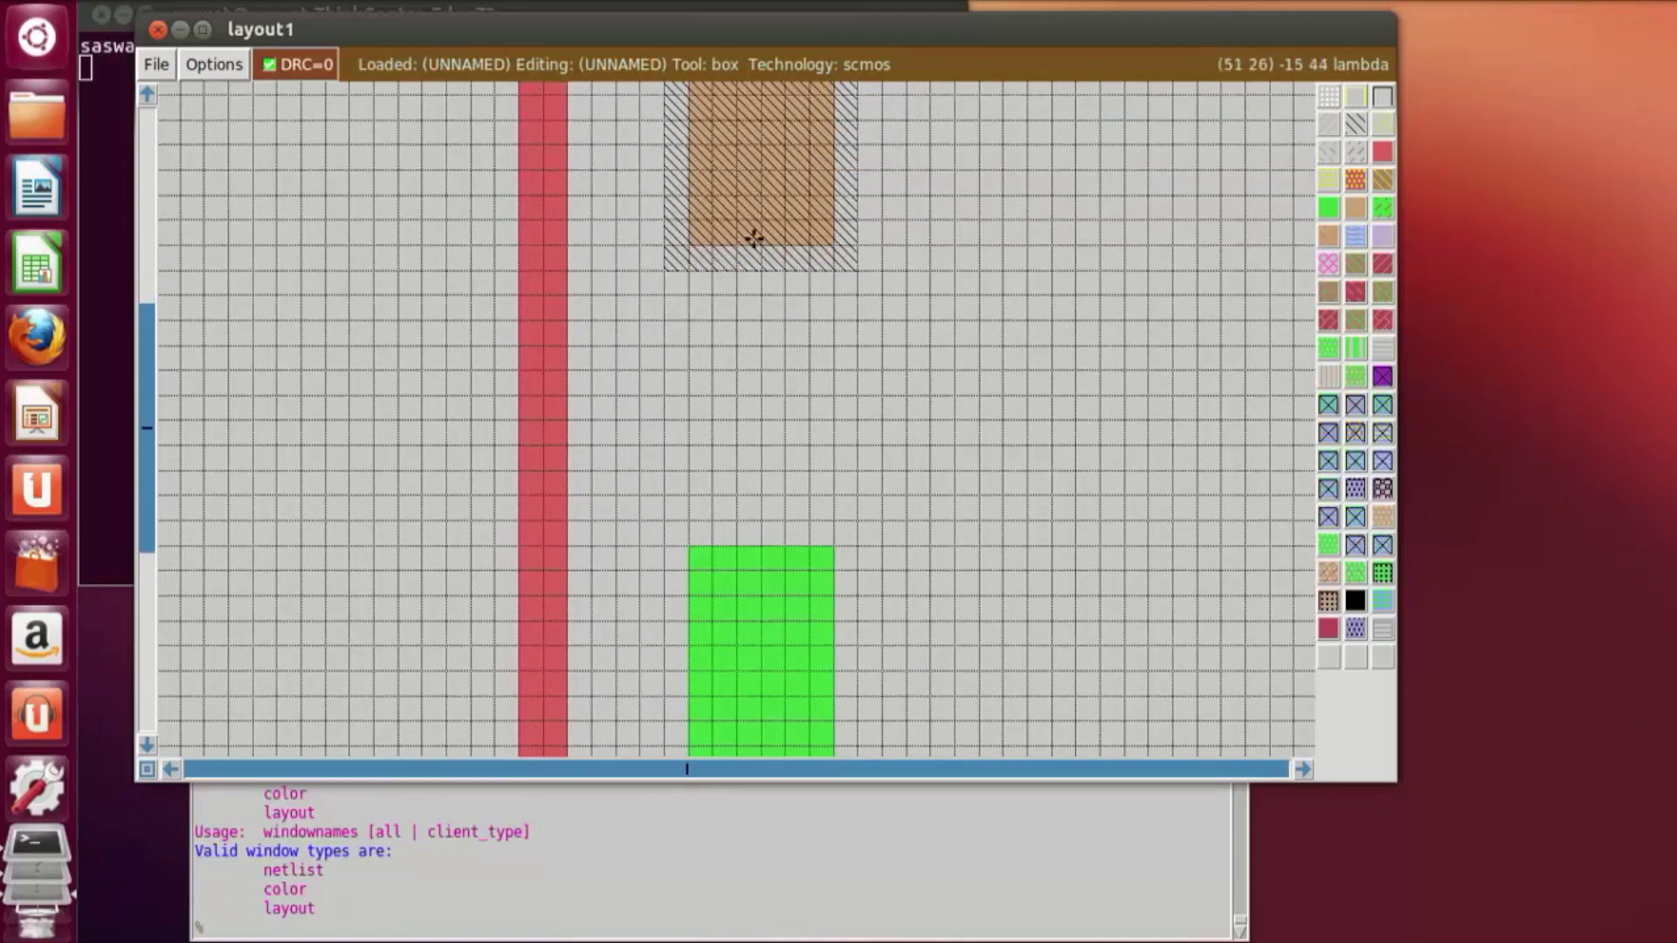
{"action": "scroll", "coordinate": [745, 195], "scroll_direction": "up", "scroll_amount": 4}
{"action": "scroll", "coordinate": [745, 197], "scroll_direction": "down", "scroll_amount": 1}
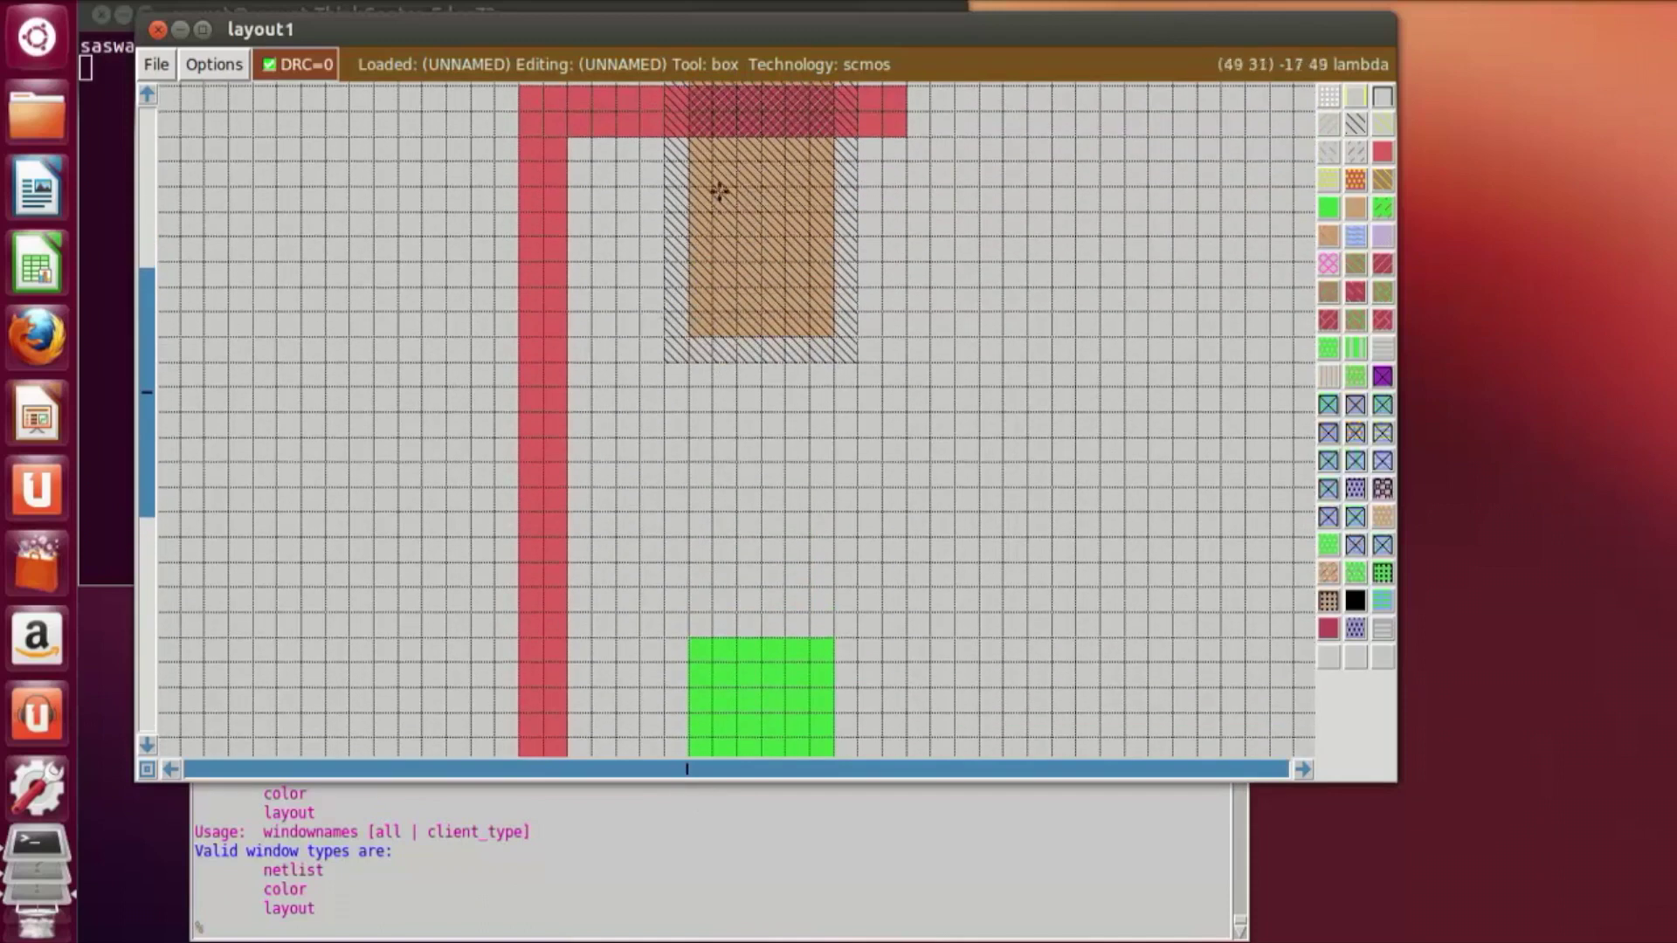
{"action": "left_click", "coordinate": [709, 187]}
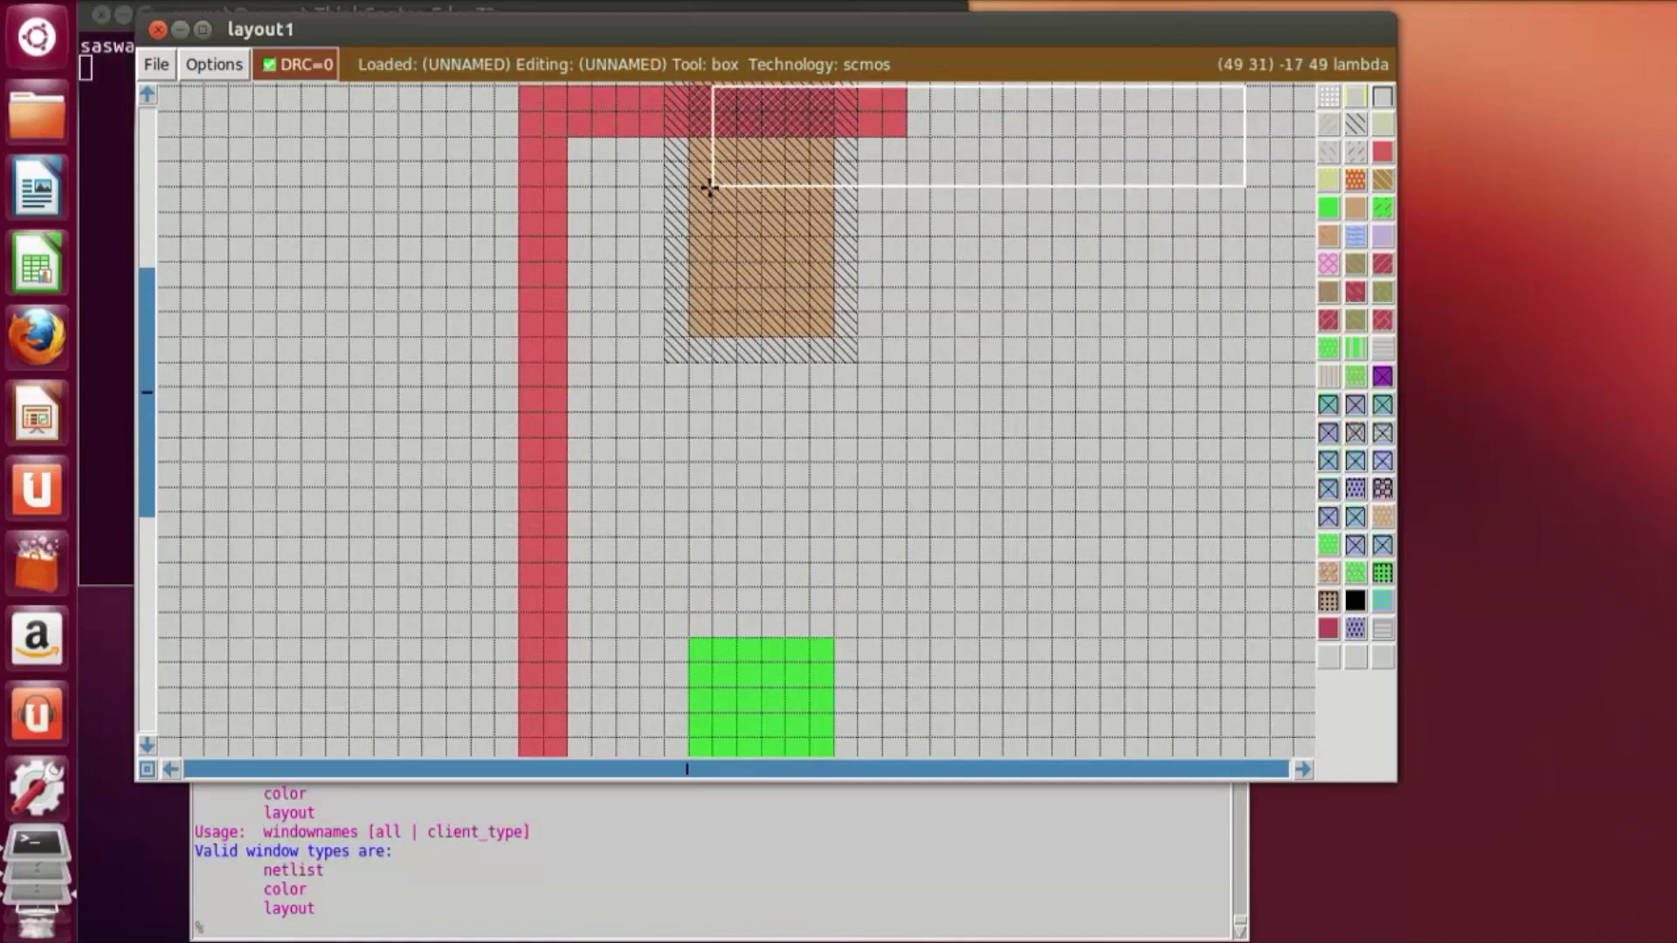
{"action": "scroll", "coordinate": [741, 622], "scroll_direction": "down", "scroll_amount": 3}
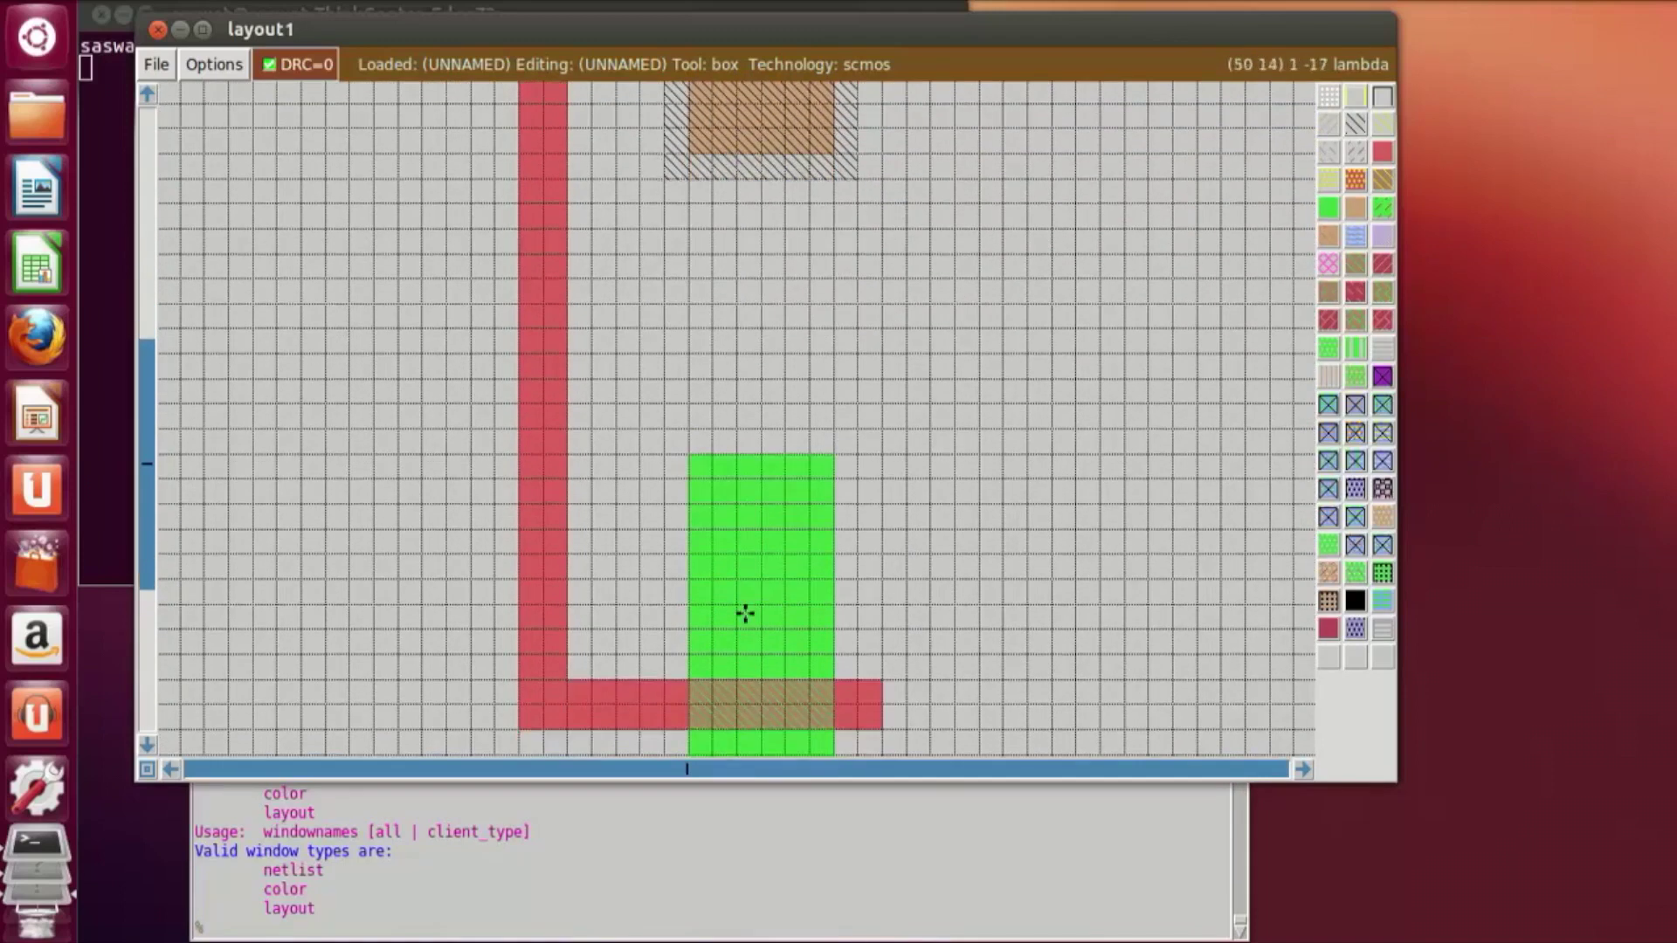
{"action": "right_click", "coordinate": [805, 626]}
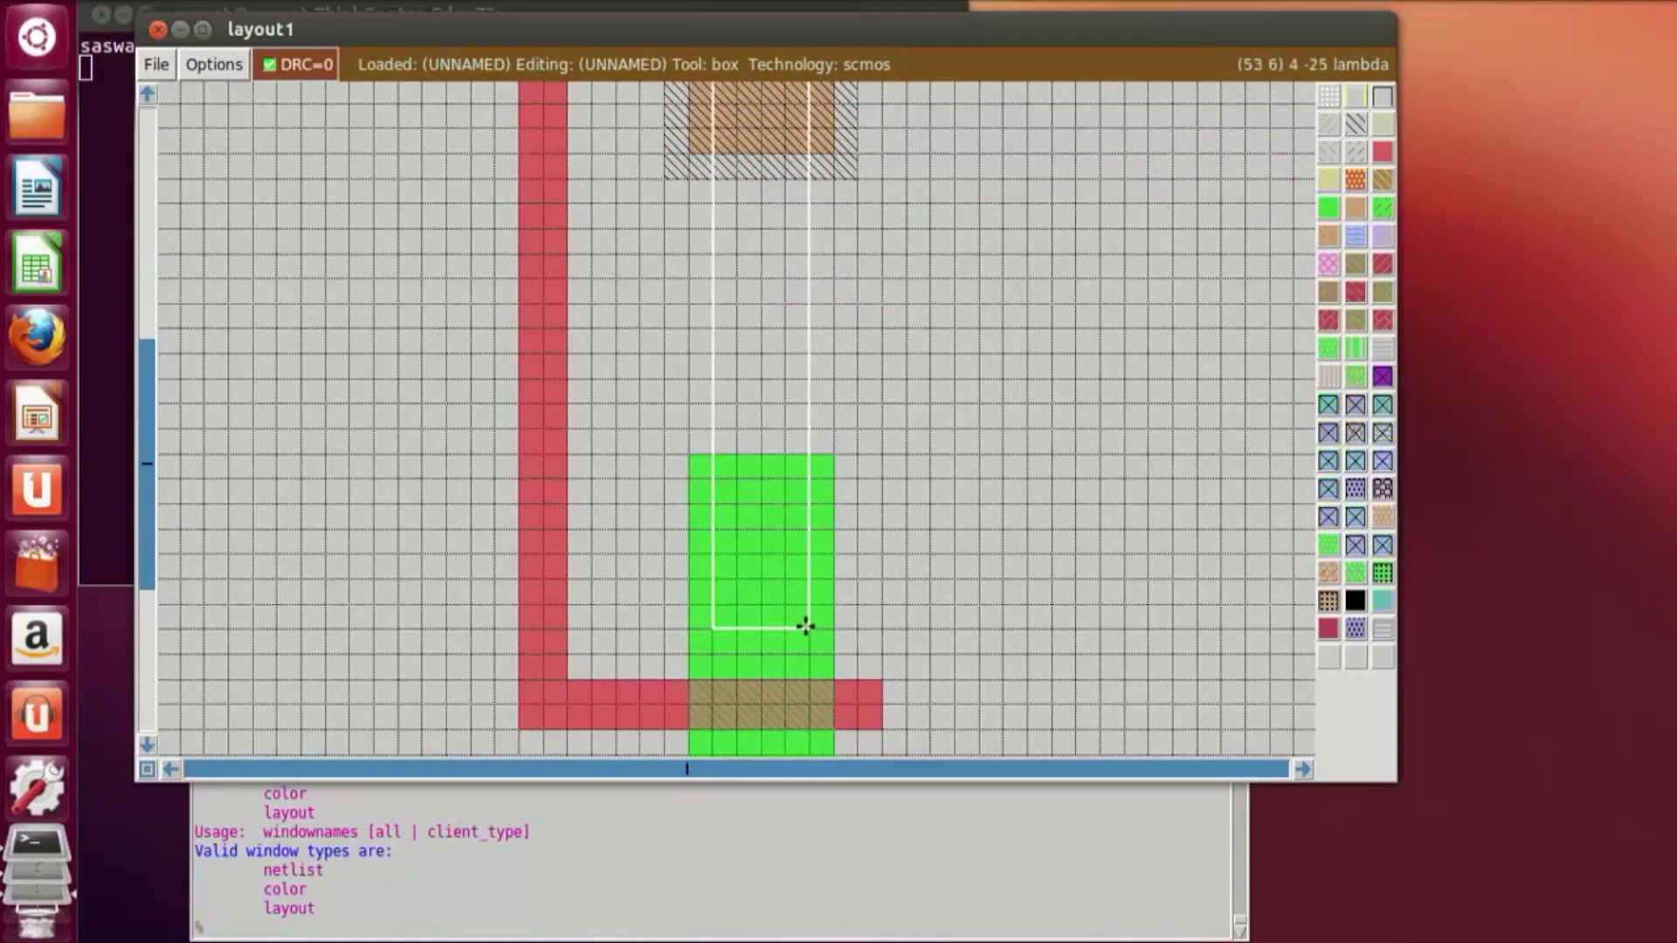
{"action": "scroll", "coordinate": [806, 626], "scroll_direction": "up", "scroll_amount": 2}
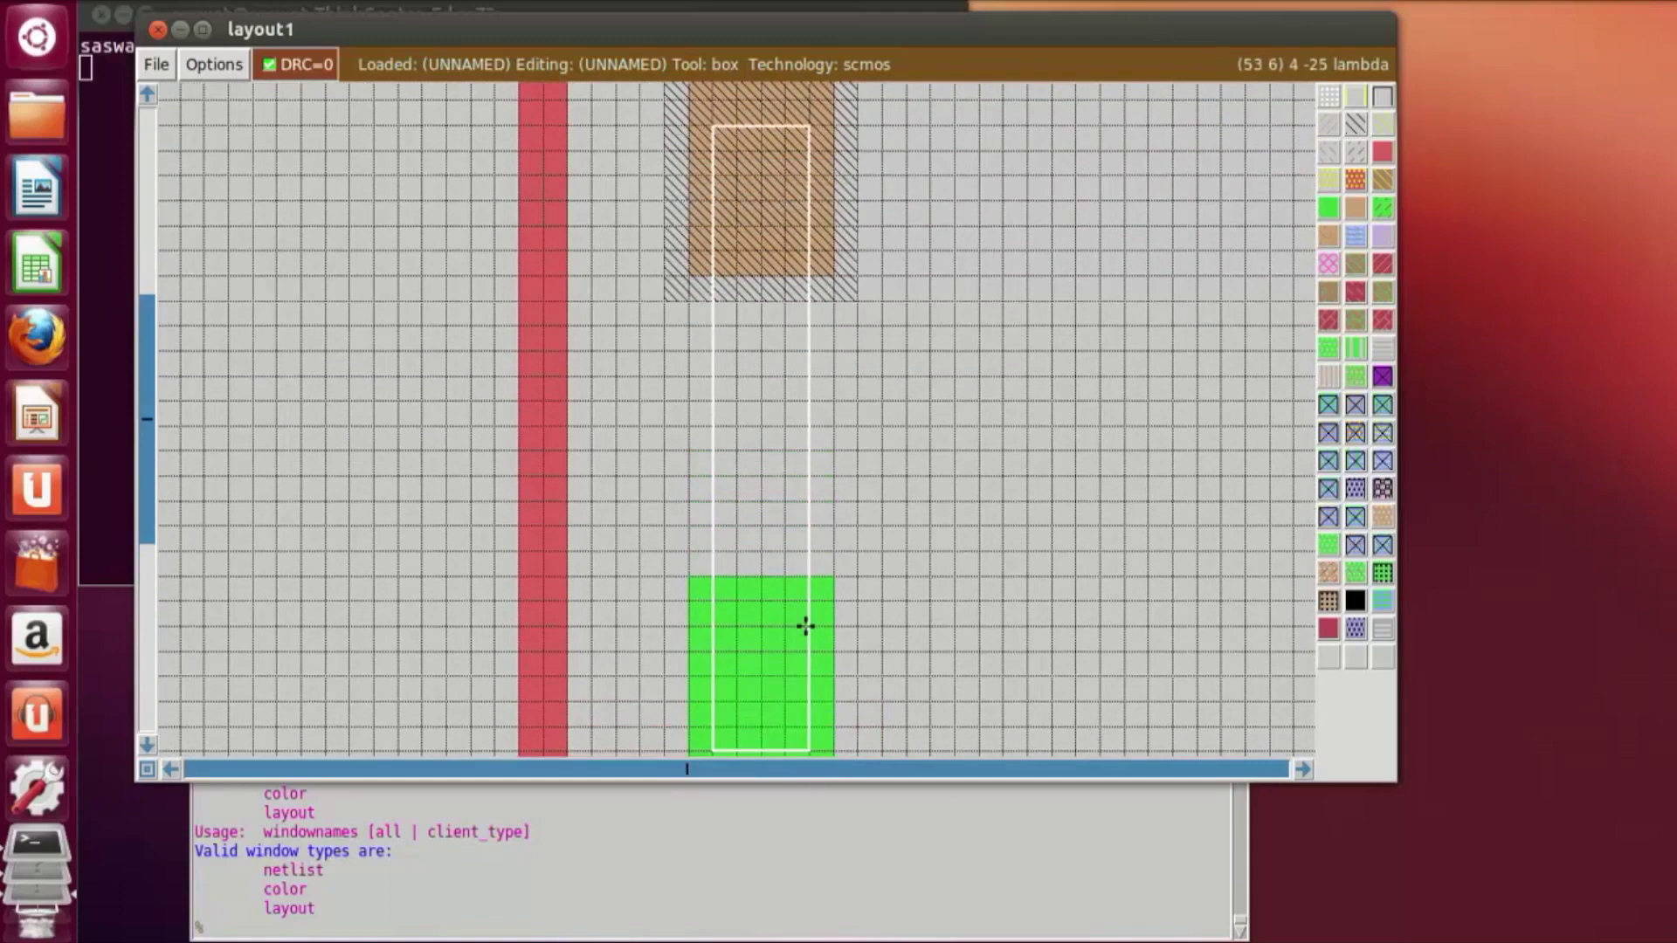
{"action": "scroll", "coordinate": [805, 626], "scroll_direction": "up", "scroll_amount": 1}
{"action": "scroll", "coordinate": [805, 626], "scroll_direction": "down", "scroll_amount": 1}
{"action": "left_click", "coordinate": [1348, 239]}
{"action": "left_click", "coordinate": [1018, 568]}
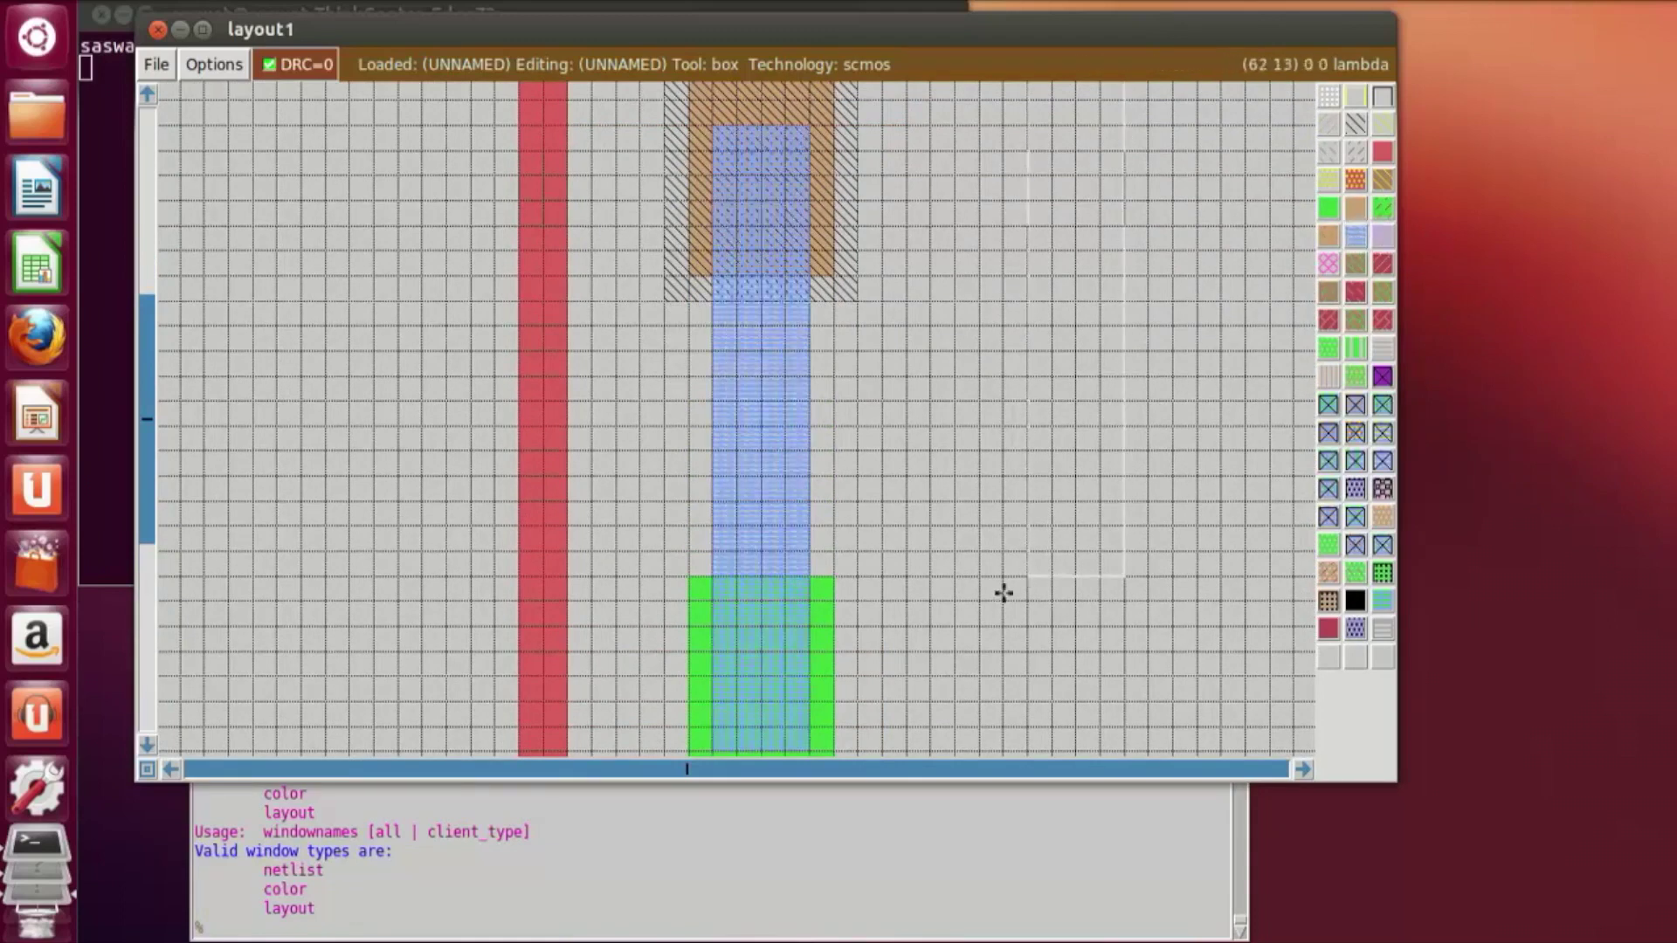
Step: Paint a 4 by 4 lambda pdiffusion-to-metal1 contact at the lower end of the metal1 strip above the upper gate
{"action": "scroll", "coordinate": [1004, 593], "scroll_direction": "down", "scroll_amount": 3}
{"action": "scroll", "coordinate": [997, 598], "scroll_direction": "up", "scroll_amount": 1}
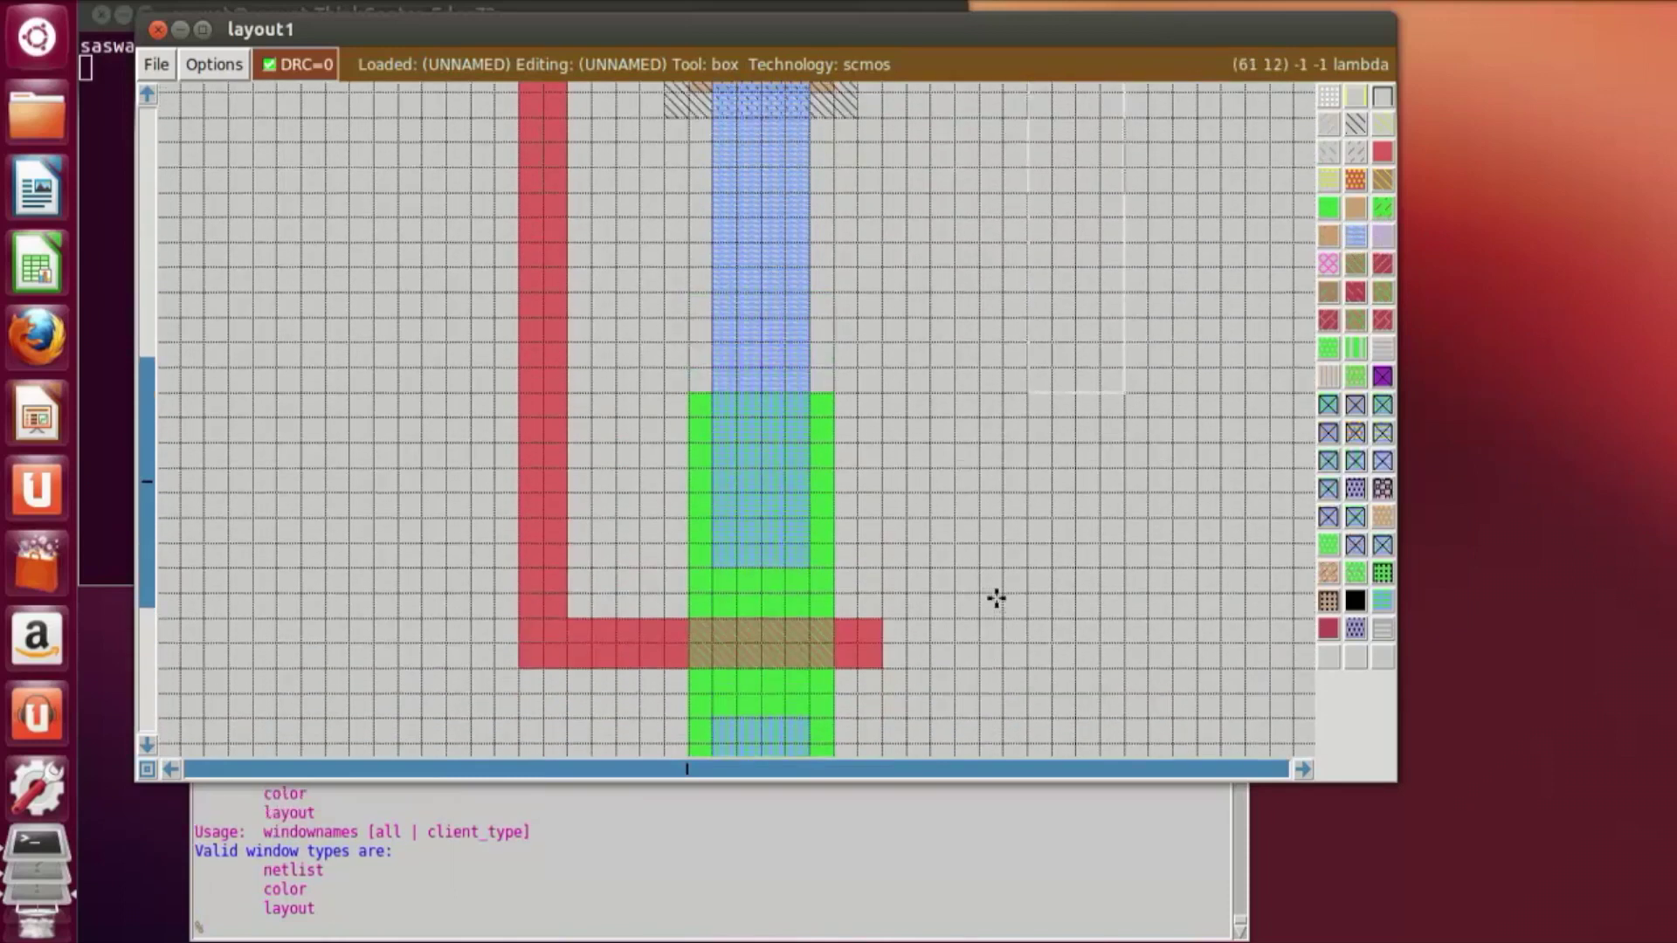
{"action": "scroll", "coordinate": [997, 598], "scroll_direction": "up", "scroll_amount": 1}
{"action": "left_click", "coordinate": [996, 571]}
{"action": "scroll", "coordinate": [1109, 588], "scroll_direction": "up", "scroll_amount": 2}
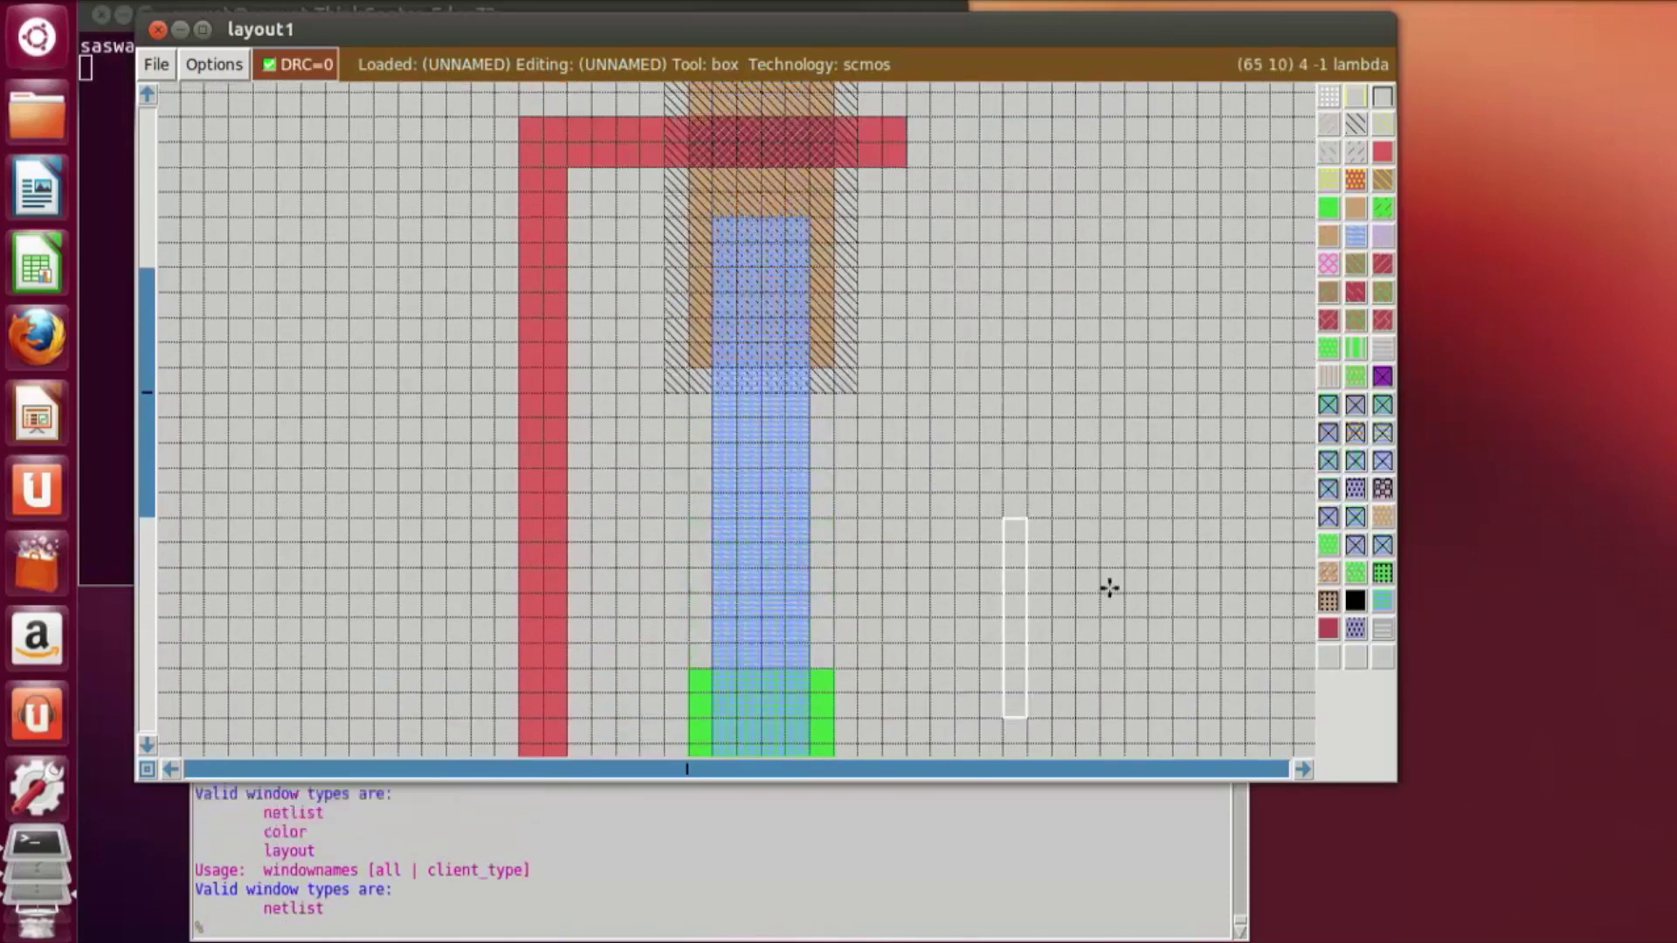
{"action": "scroll", "coordinate": [1115, 569], "scroll_direction": "up", "scroll_amount": 1}
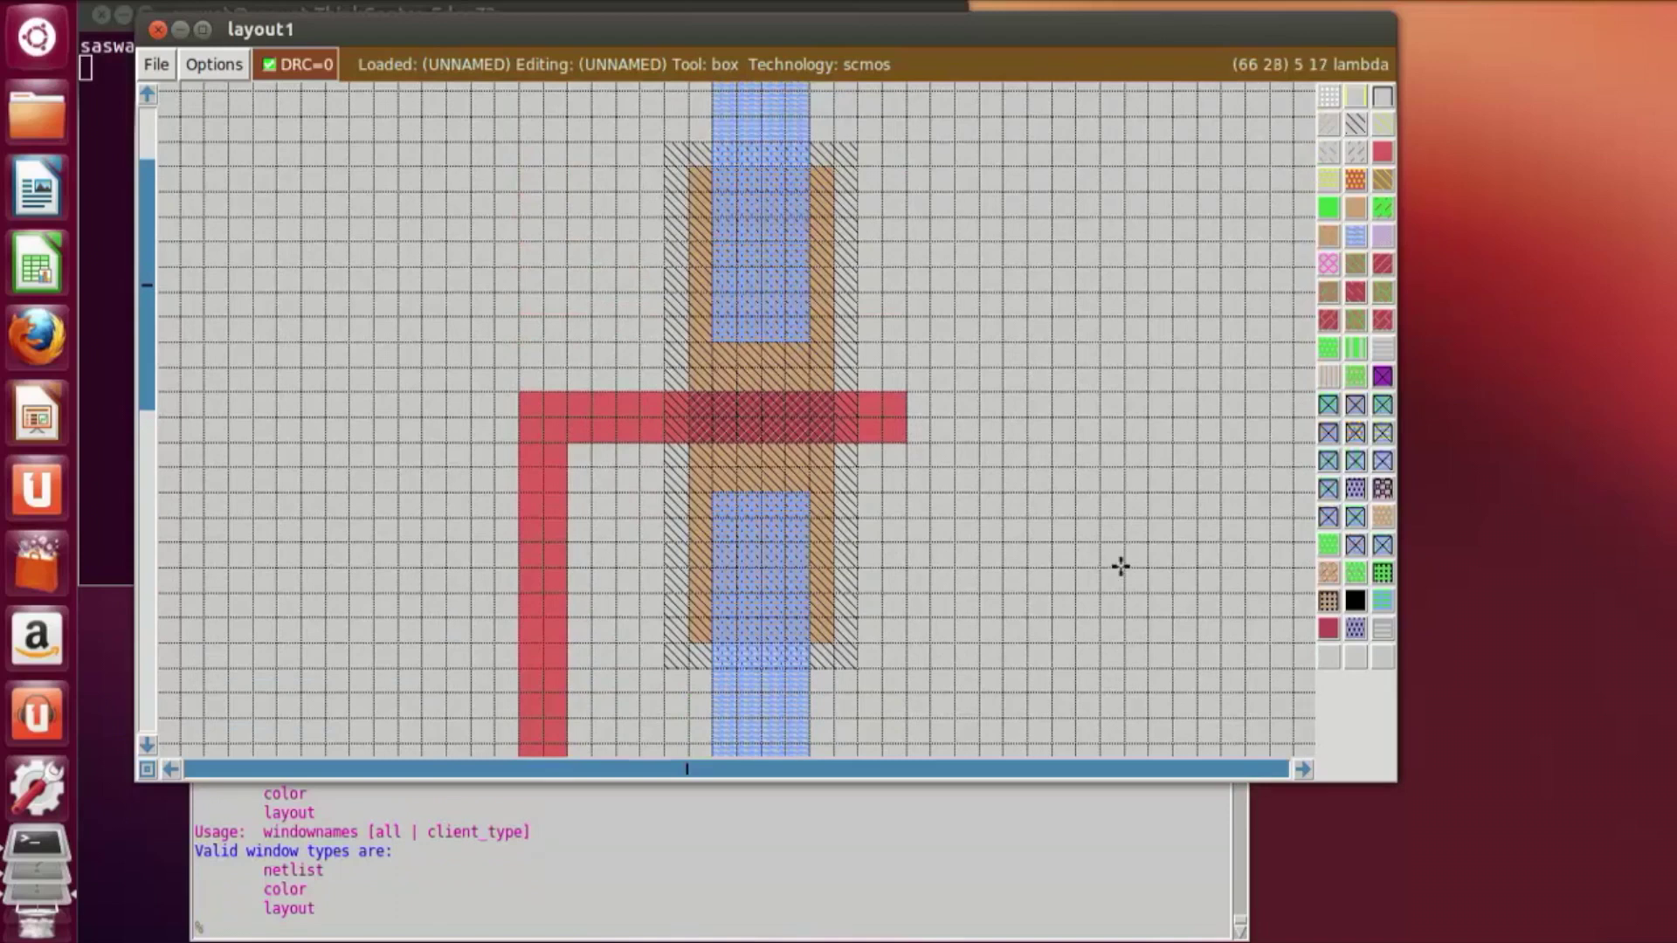
{"action": "key", "text": "z"}
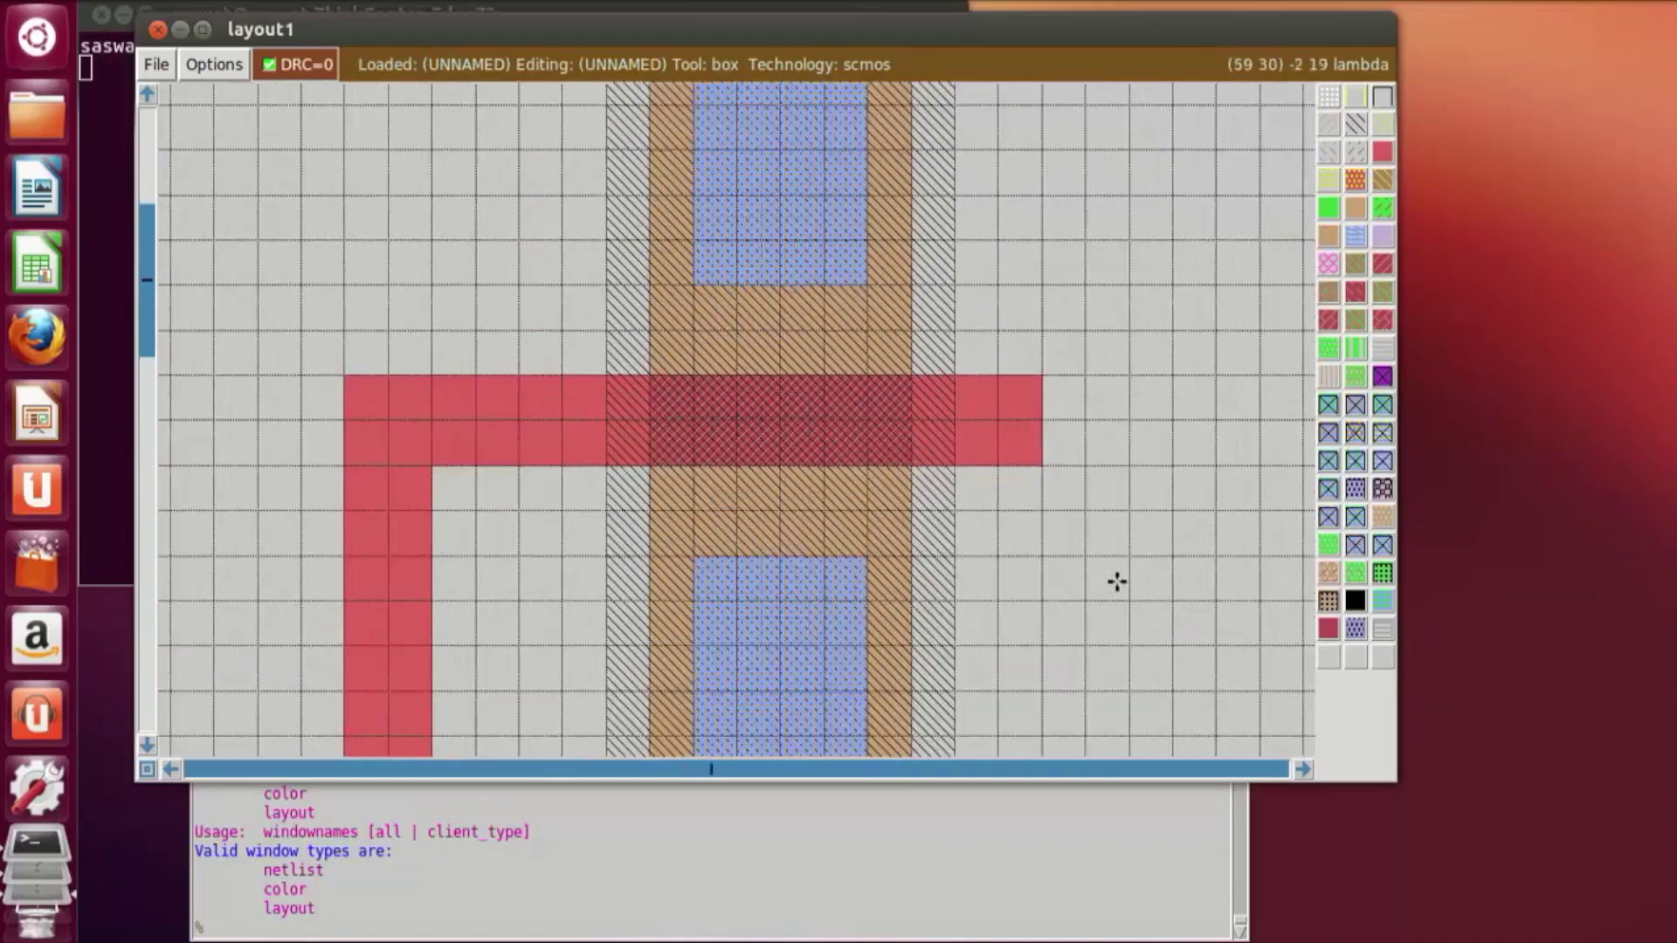
{"action": "scroll", "coordinate": [1115, 580], "scroll_direction": "up", "scroll_amount": 2}
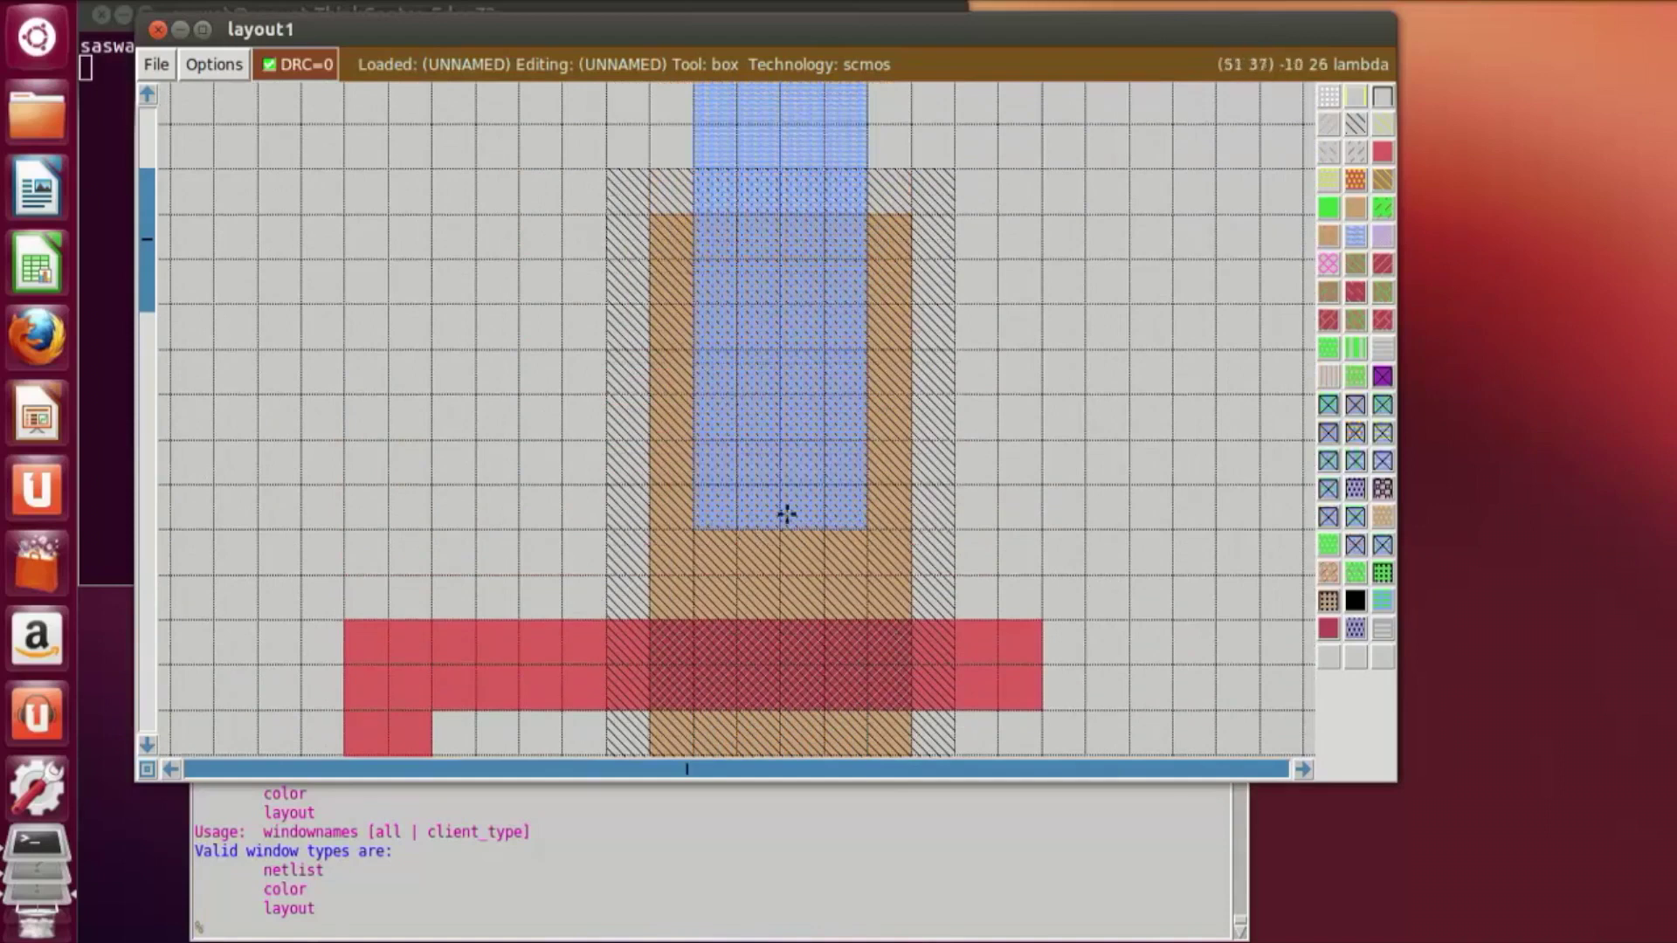
{"action": "left_click", "coordinate": [696, 353]}
{"action": "right_click", "coordinate": [867, 524]}
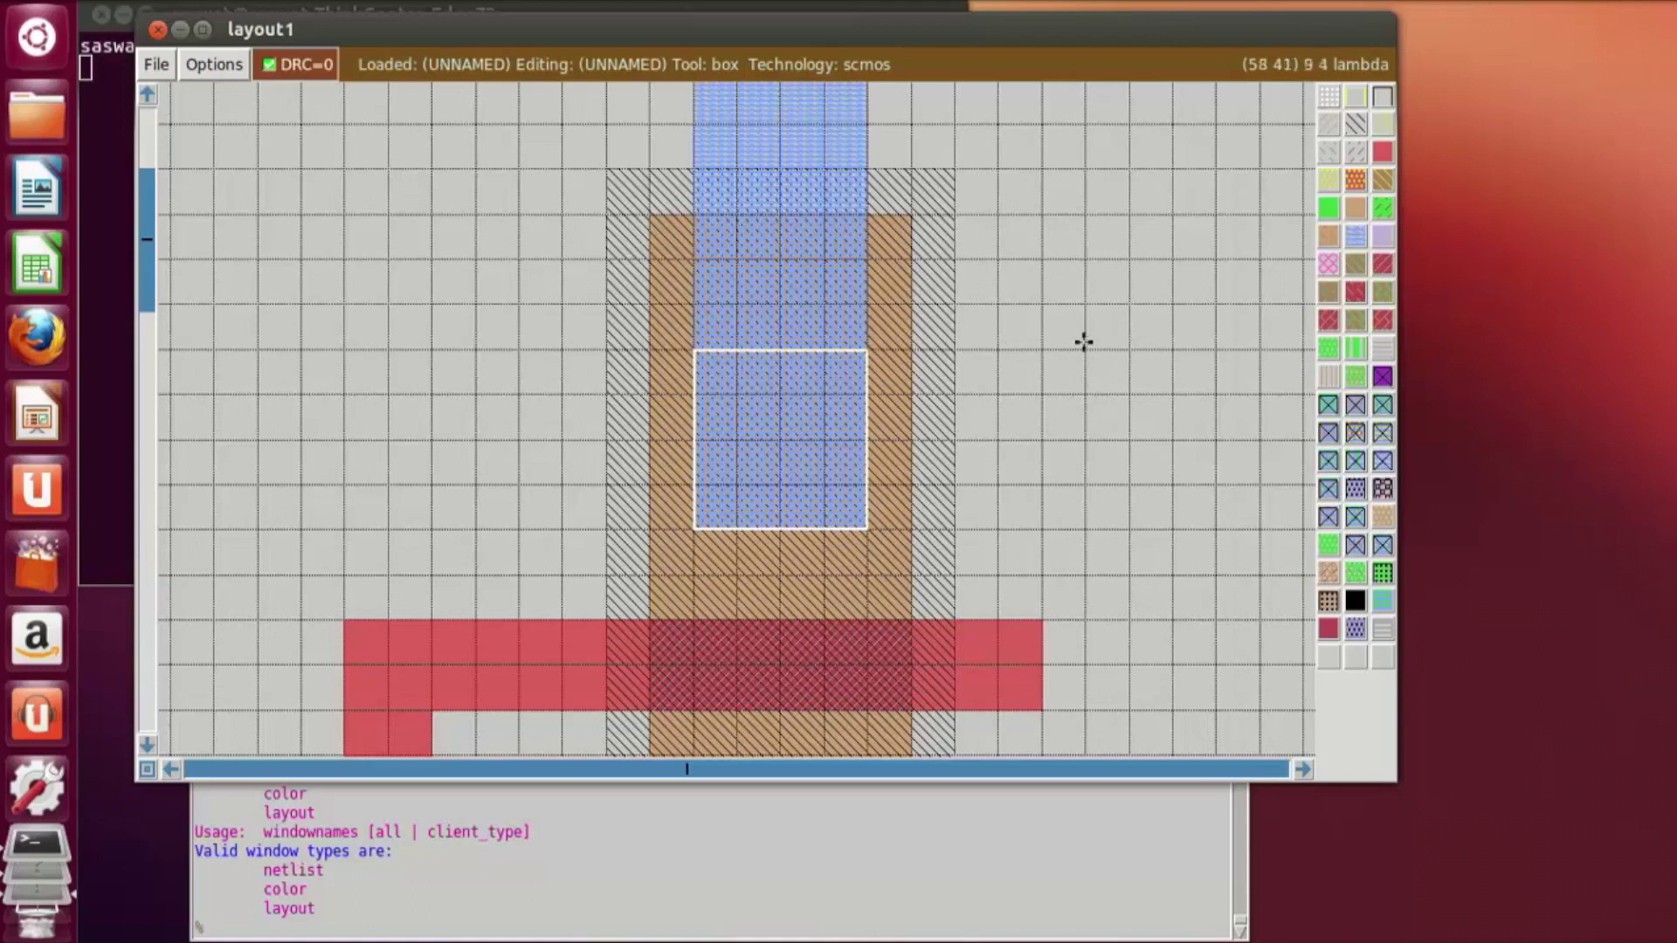
{"action": "left_click", "coordinate": [1353, 406]}
{"action": "left_click", "coordinate": [738, 547]}
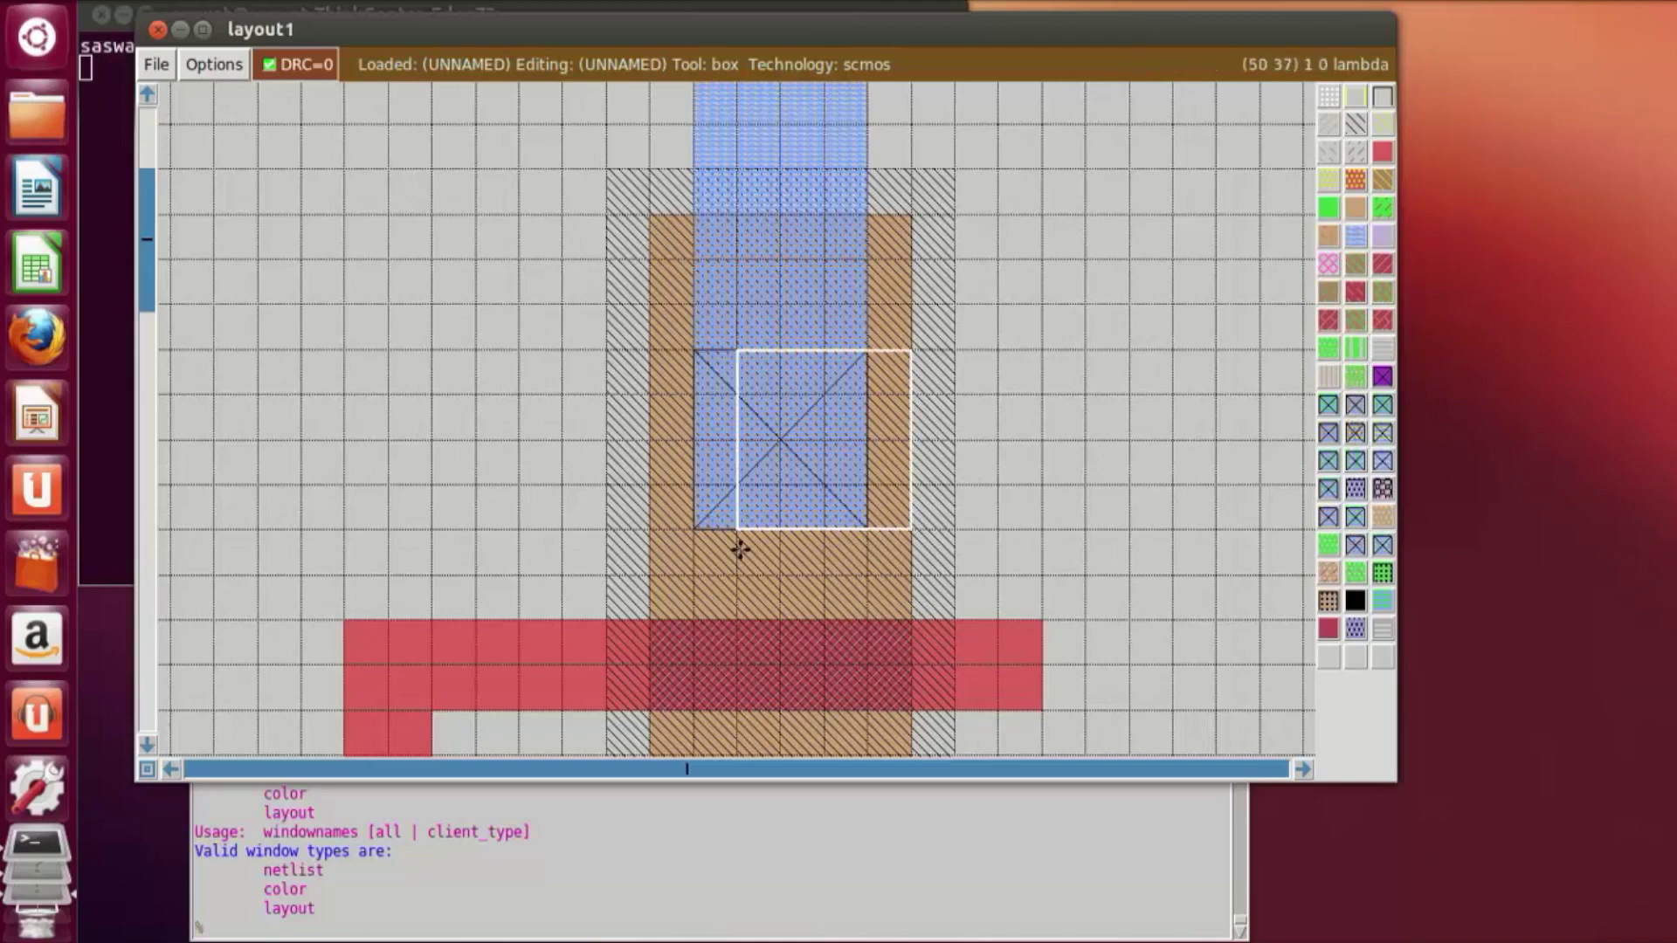
Step: Paint a 4 by 4 lambda pdiffusion-to-metal1 contact at the upper end of the connecting metal1 strip, 2 lambda below the upper gate
{"action": "scroll", "coordinate": [740, 549], "scroll_direction": "down", "scroll_amount": 1}
{"action": "scroll", "coordinate": [740, 548], "scroll_direction": "down", "scroll_amount": 3}
{"action": "left_click", "coordinate": [699, 496]}
{"action": "left_click", "coordinate": [690, 304]}
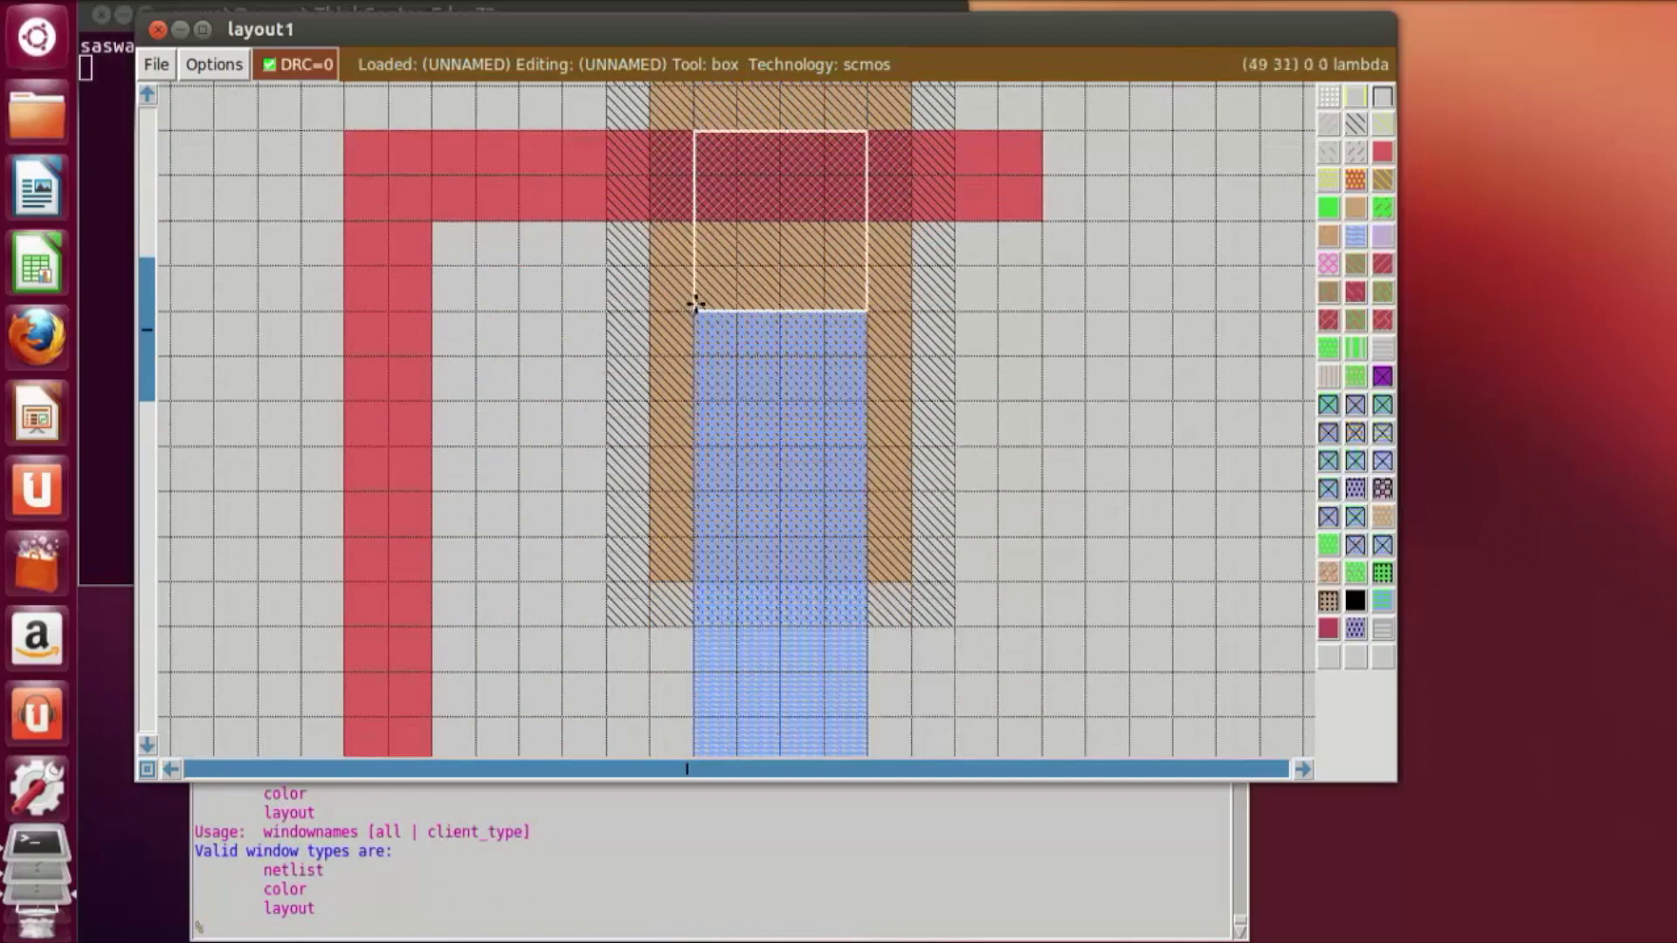
{"action": "left_click", "coordinate": [864, 483]}
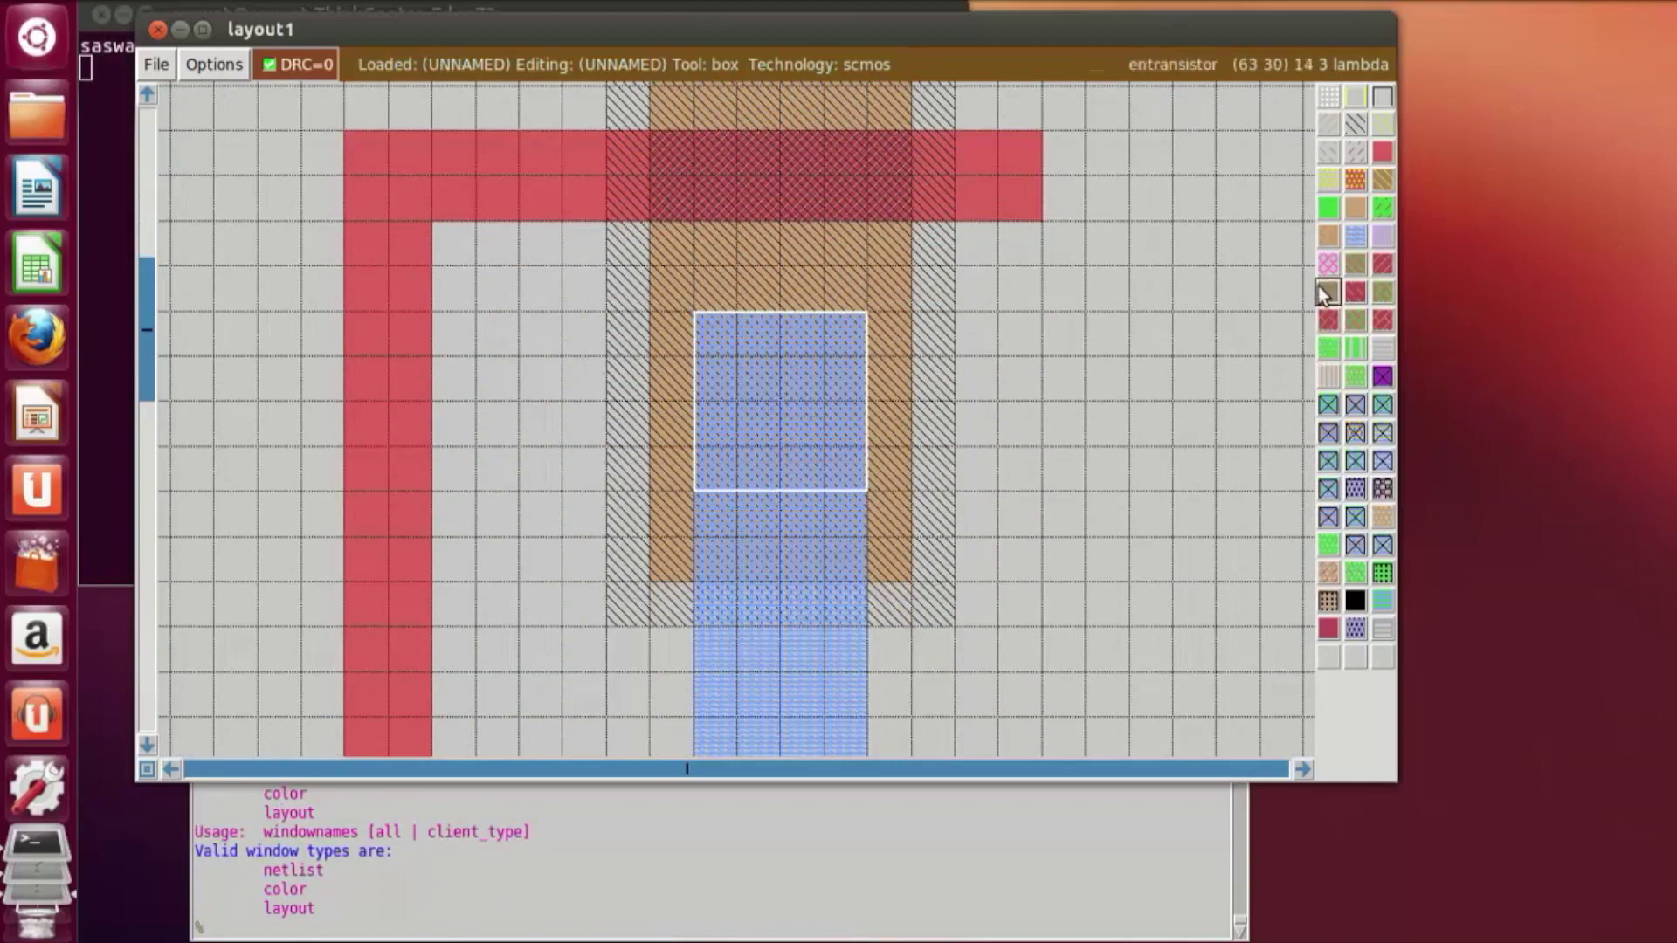
{"action": "left_click", "coordinate": [1354, 406]}
{"action": "left_click", "coordinate": [998, 493]}
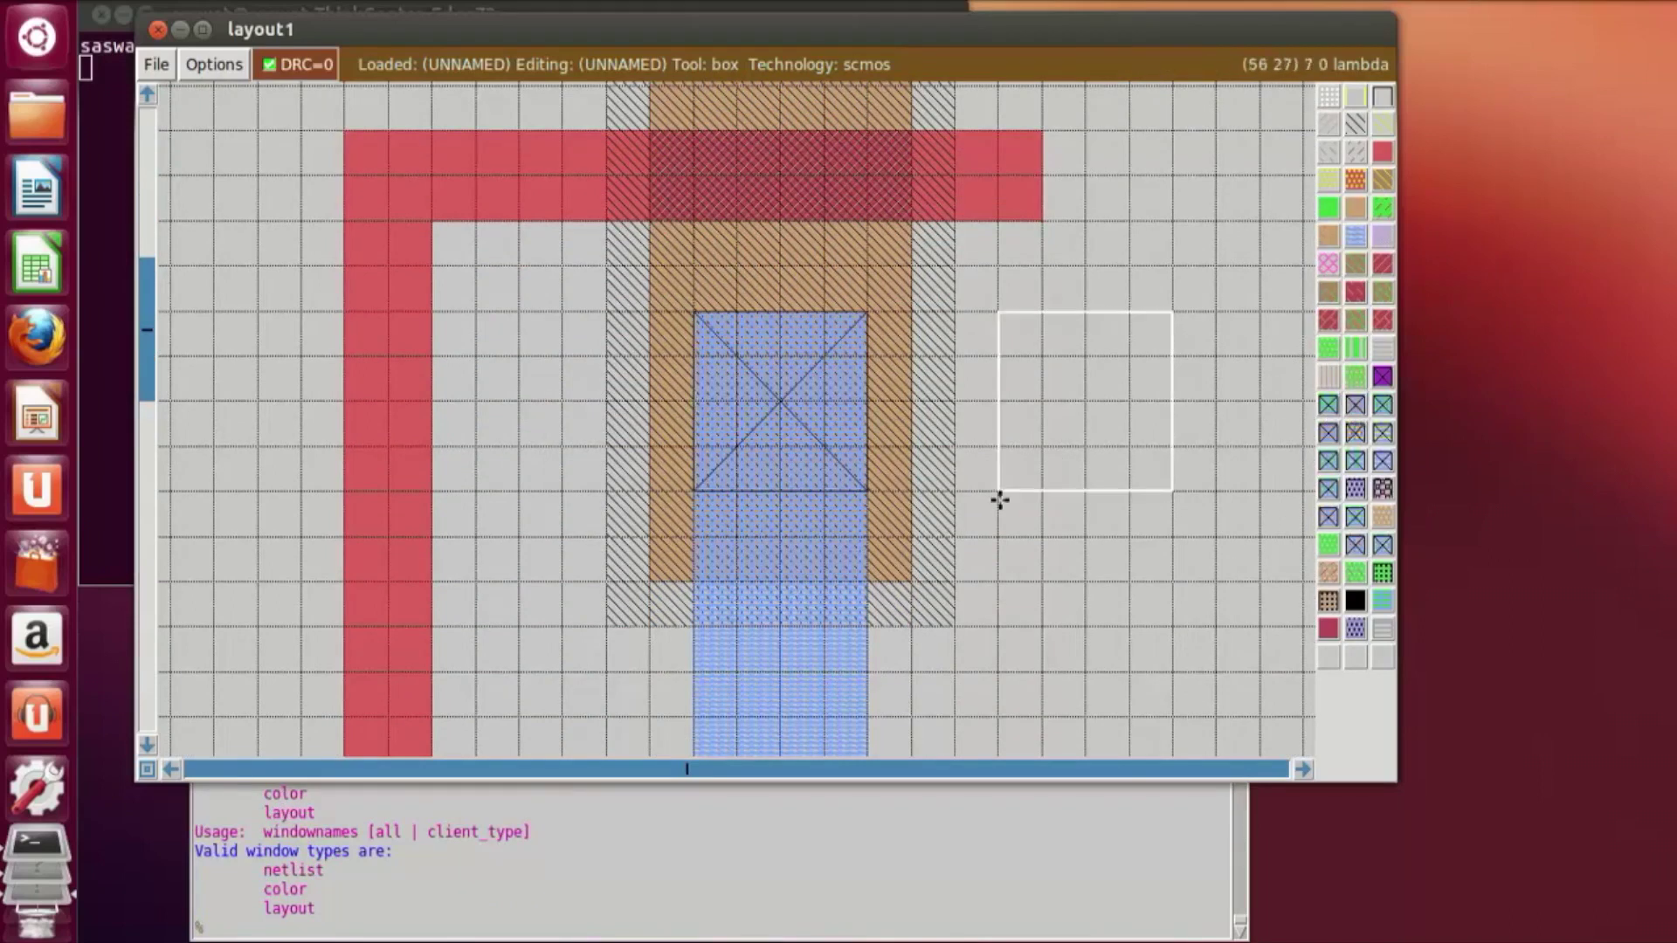
Step: Paint a 4 by 4 lambda ndiffusion-to-metal1 contact at the lower end of the connecting metal1 strip, 2 lambda above the lower gate
{"action": "scroll", "coordinate": [987, 698], "scroll_direction": "up", "scroll_amount": 5}
{"action": "scroll", "coordinate": [616, 725], "scroll_direction": "up", "scroll_amount": 3}
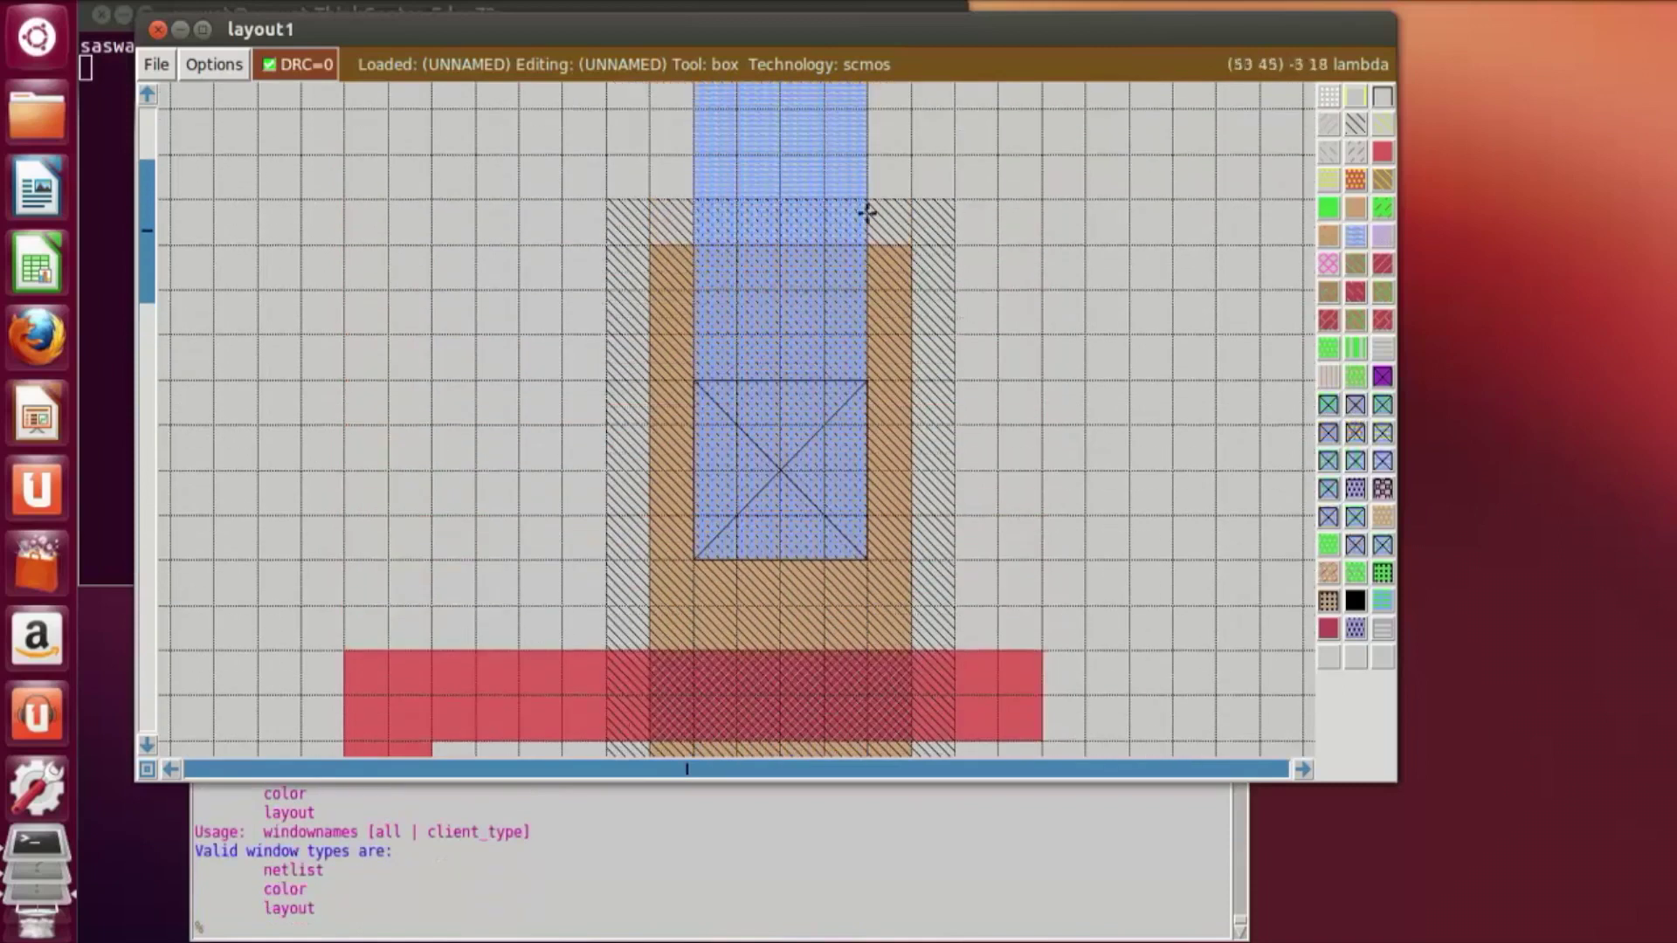
{"action": "scroll", "coordinate": [1075, 760], "scroll_direction": "down", "scroll_amount": 3}
{"action": "scroll", "coordinate": [1062, 732], "scroll_direction": "down", "scroll_amount": 8}
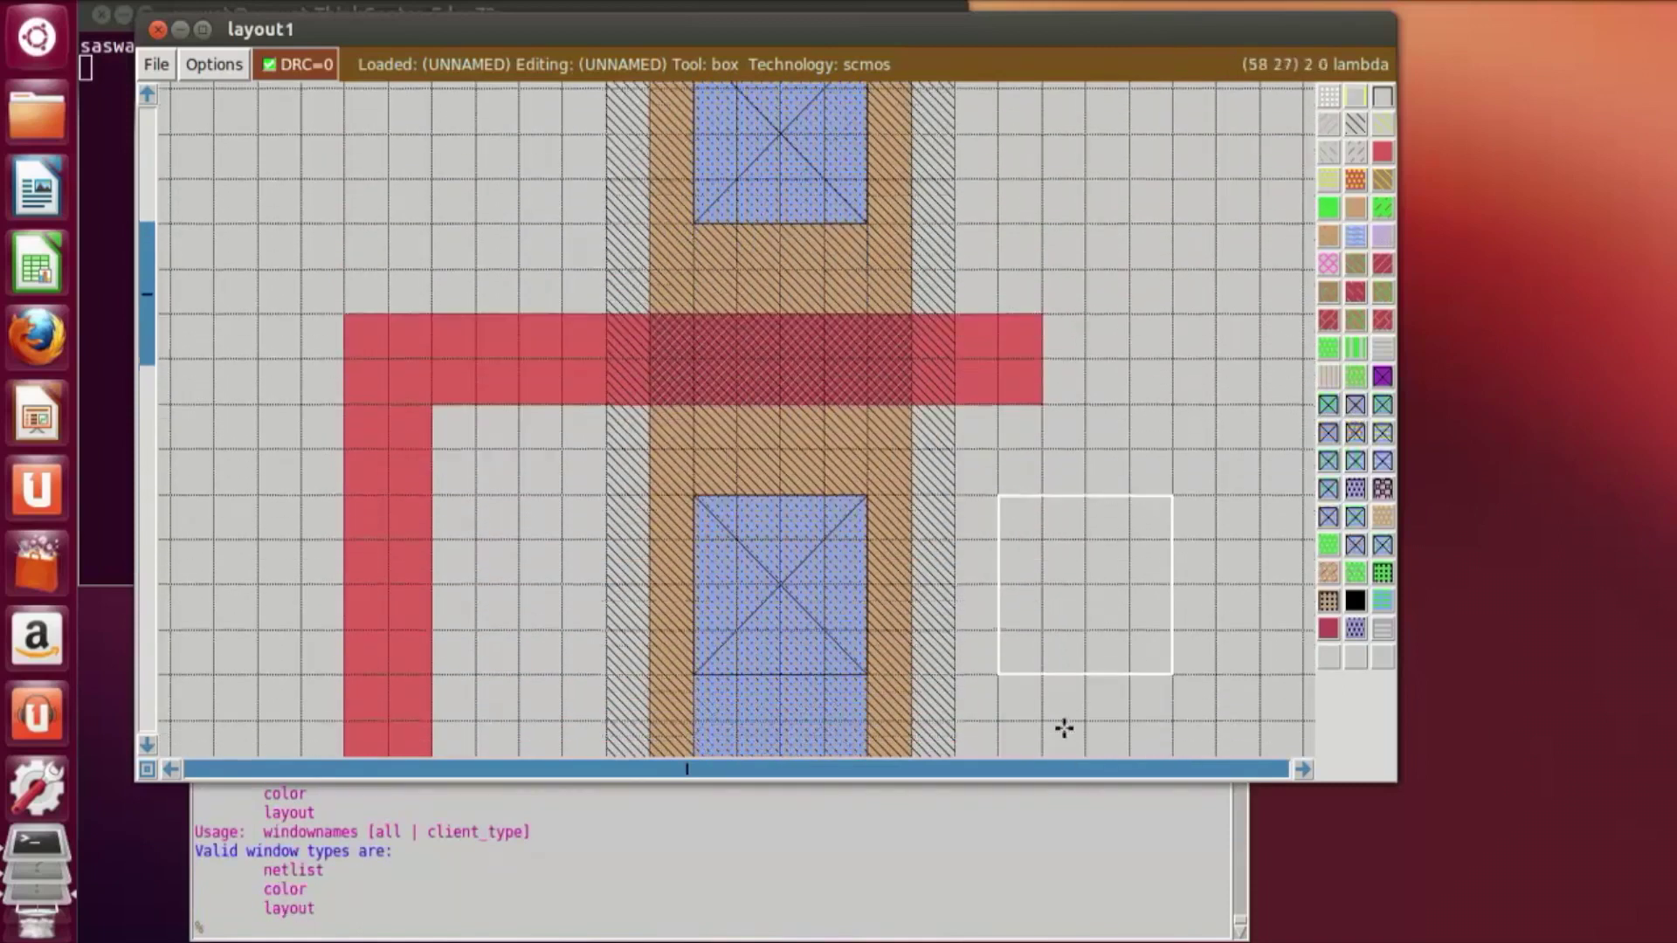
{"action": "scroll", "coordinate": [1064, 726], "scroll_direction": "down", "scroll_amount": 16}
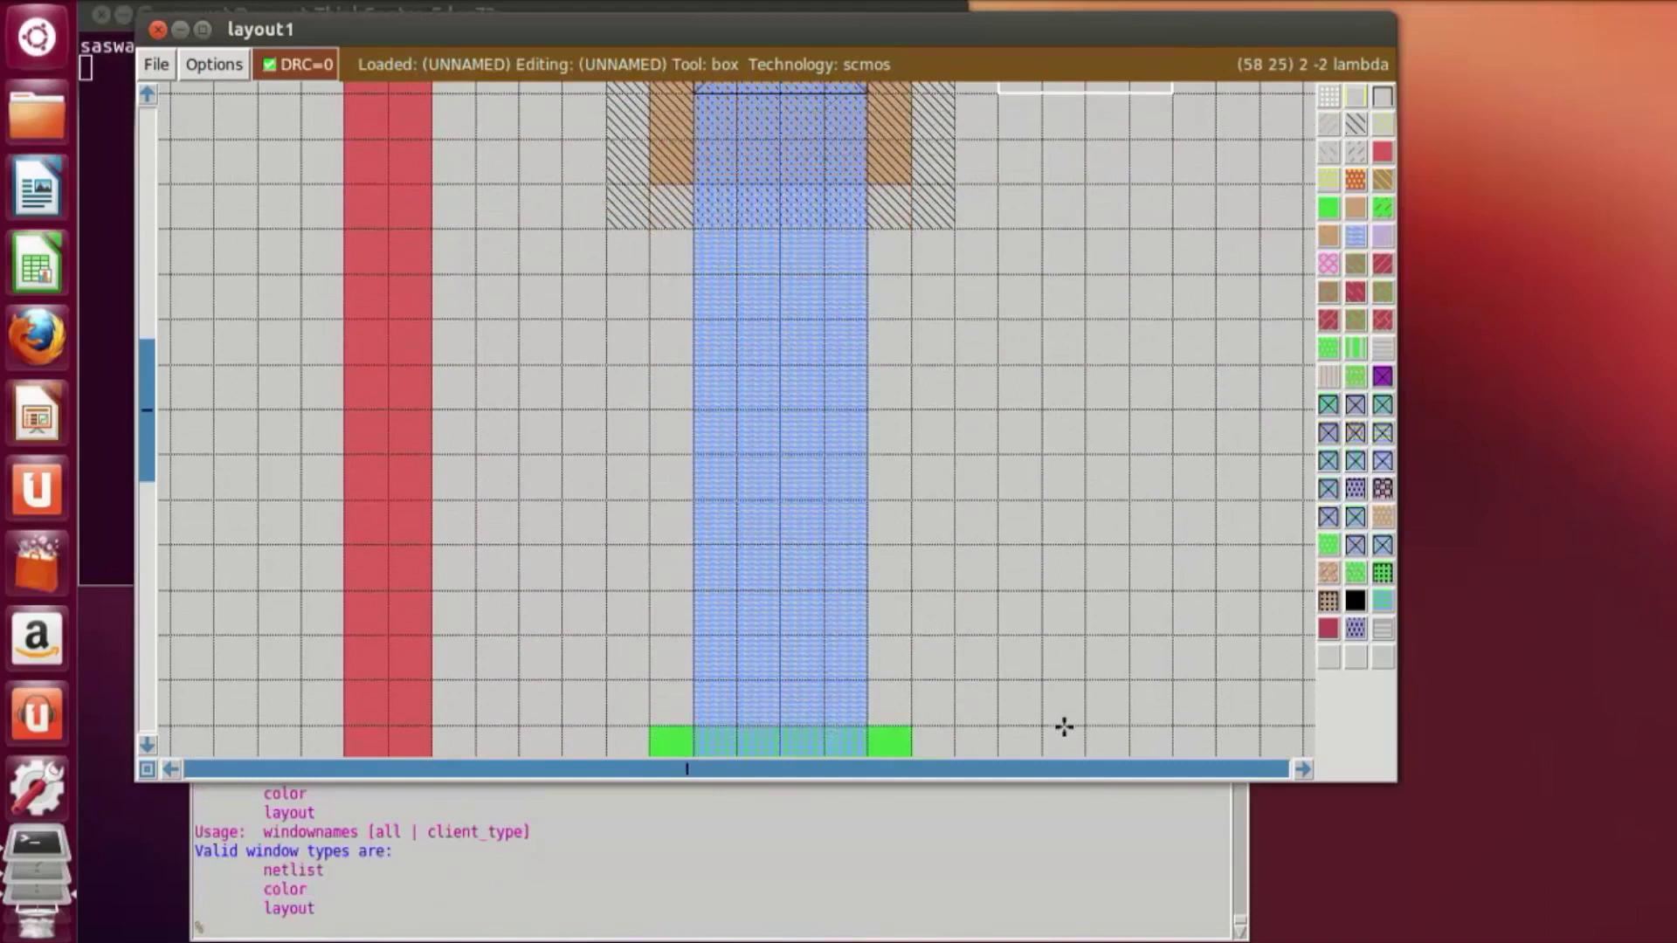
{"action": "scroll", "coordinate": [1064, 727], "scroll_direction": "down", "scroll_amount": 6}
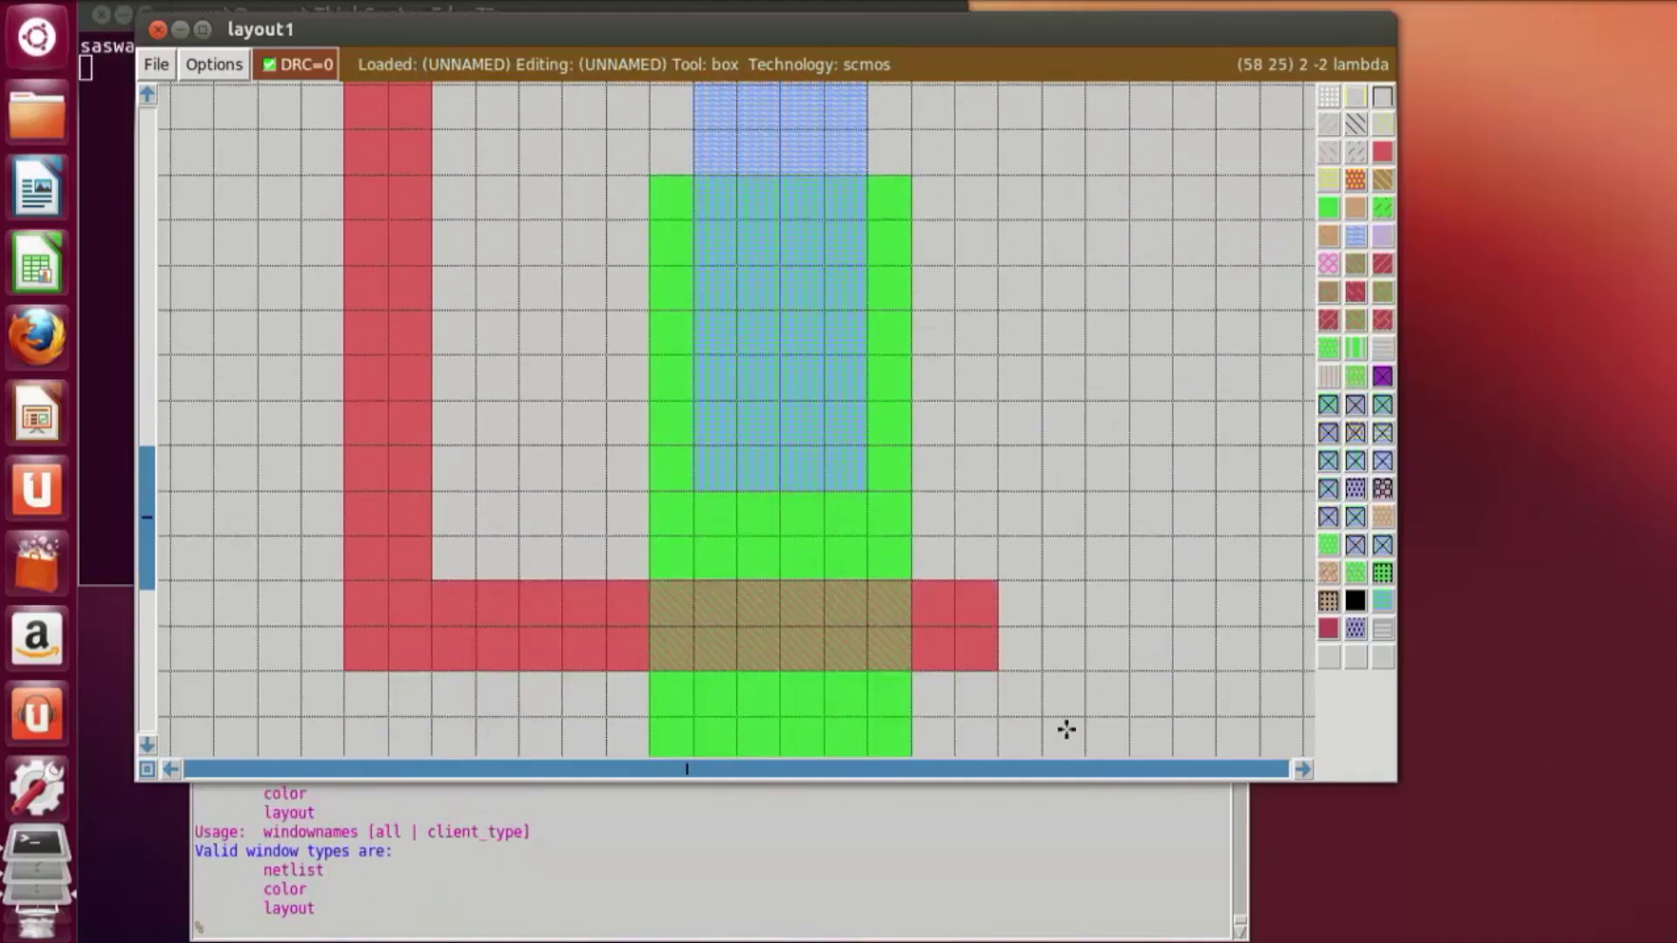
{"action": "left_click", "coordinate": [721, 482]}
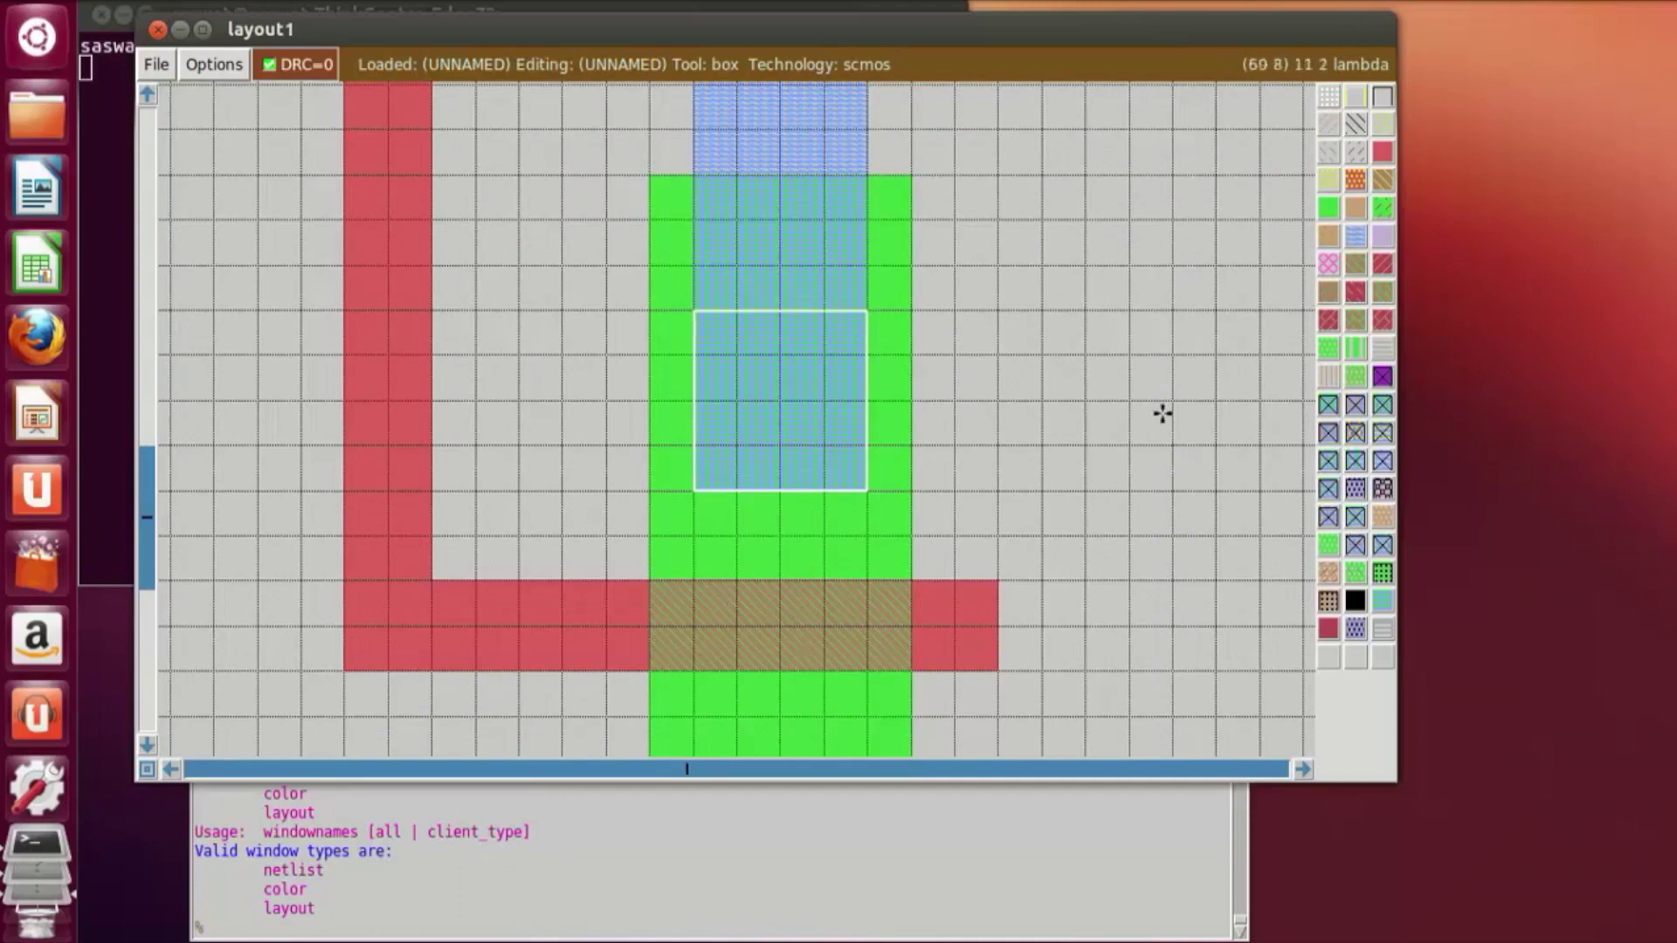
{"action": "left_click", "coordinate": [1328, 404]}
{"action": "left_click", "coordinate": [793, 539]}
{"action": "left_click", "coordinate": [1205, 498]}
{"action": "right_click", "coordinate": [1174, 499]}
{"action": "right_click", "coordinate": [1100, 480]}
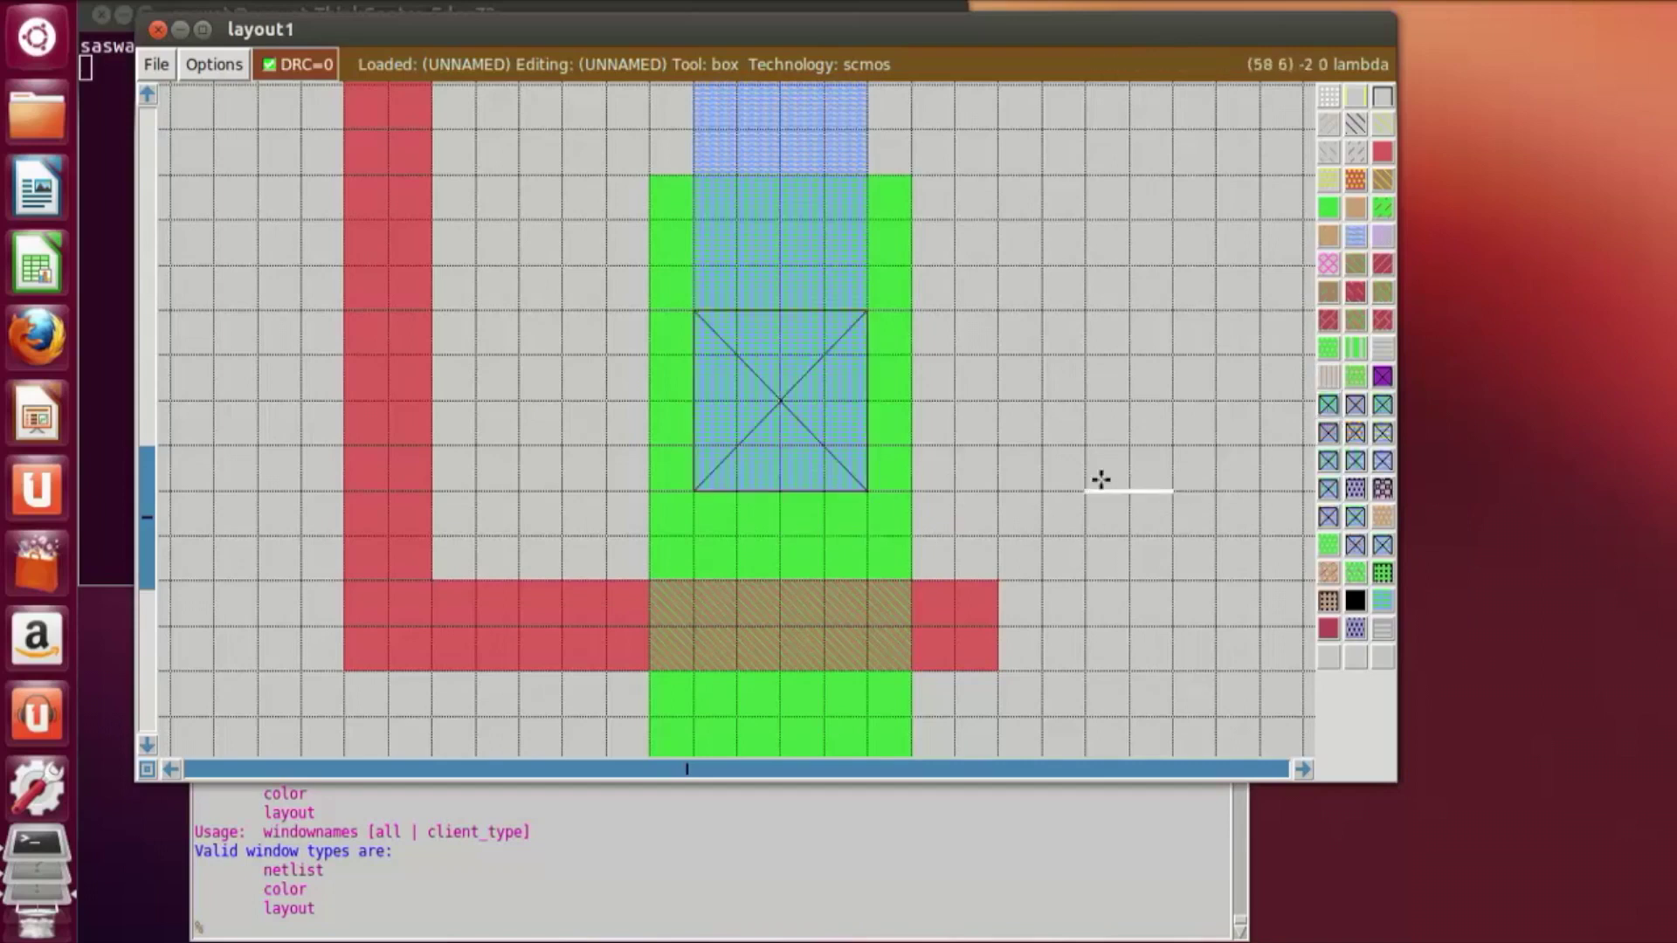
Step: Paint a 4 by 4 lambda ndiffusion-to-metal1 contact at the upper end of the metal1 strip below the lower gate
{"action": "scroll", "coordinate": [1100, 479], "scroll_direction": "down", "scroll_amount": 3}
{"action": "scroll", "coordinate": [1092, 481], "scroll_direction": "down", "scroll_amount": 1}
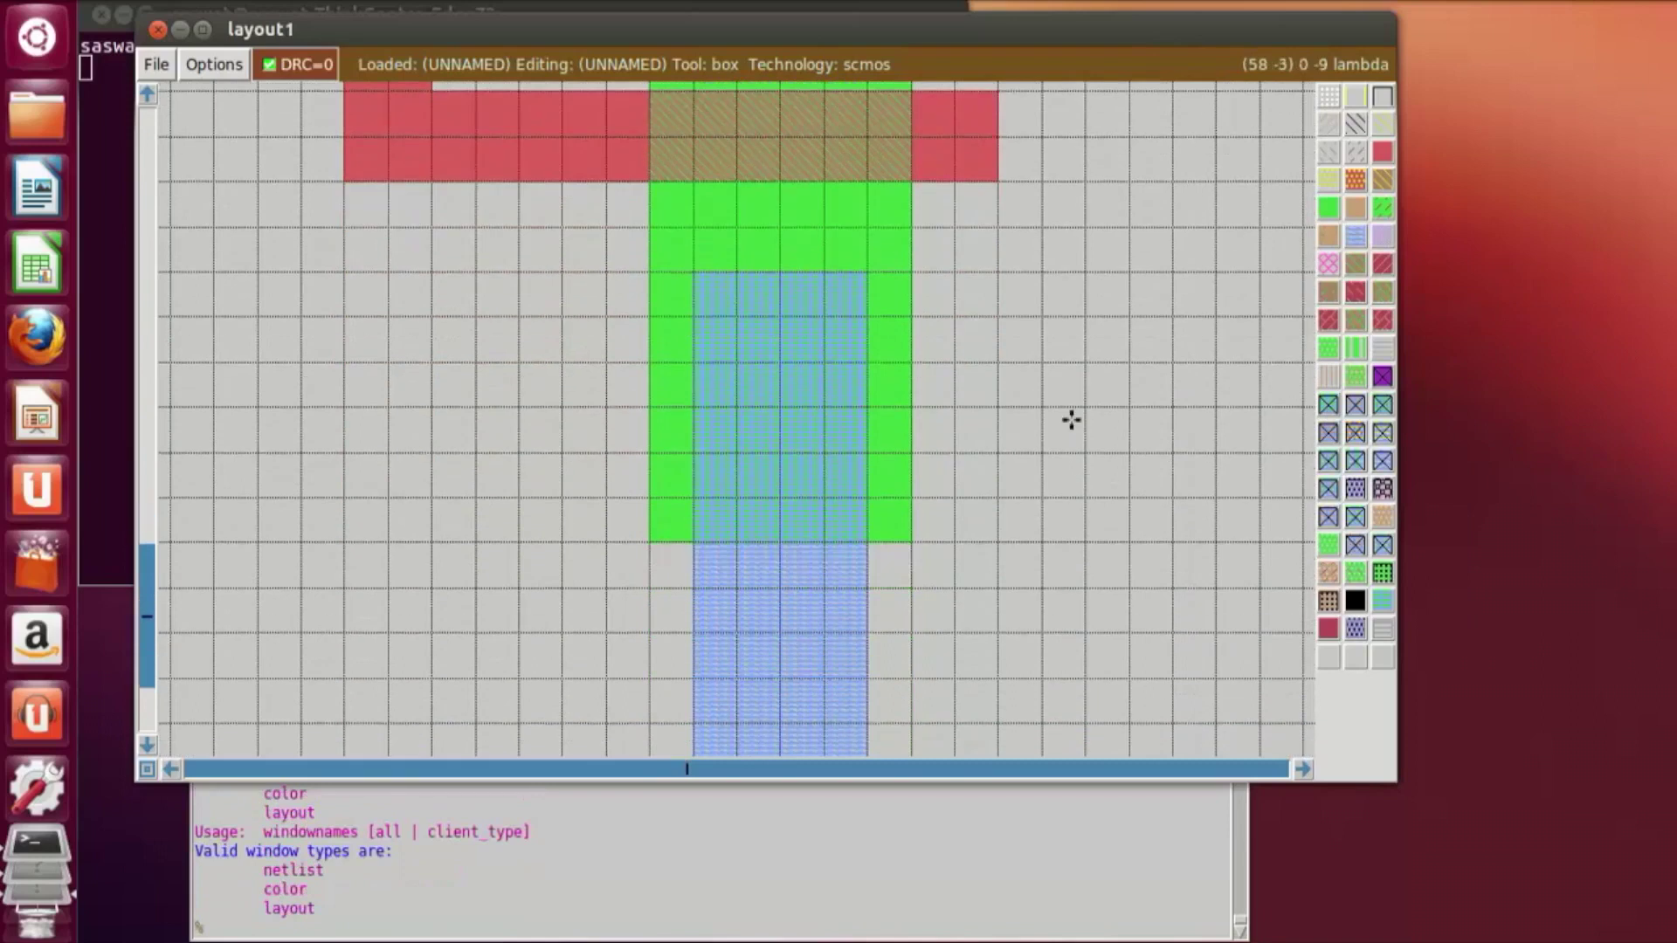
{"action": "left_click", "coordinate": [698, 278]}
{"action": "right_click", "coordinate": [862, 455]}
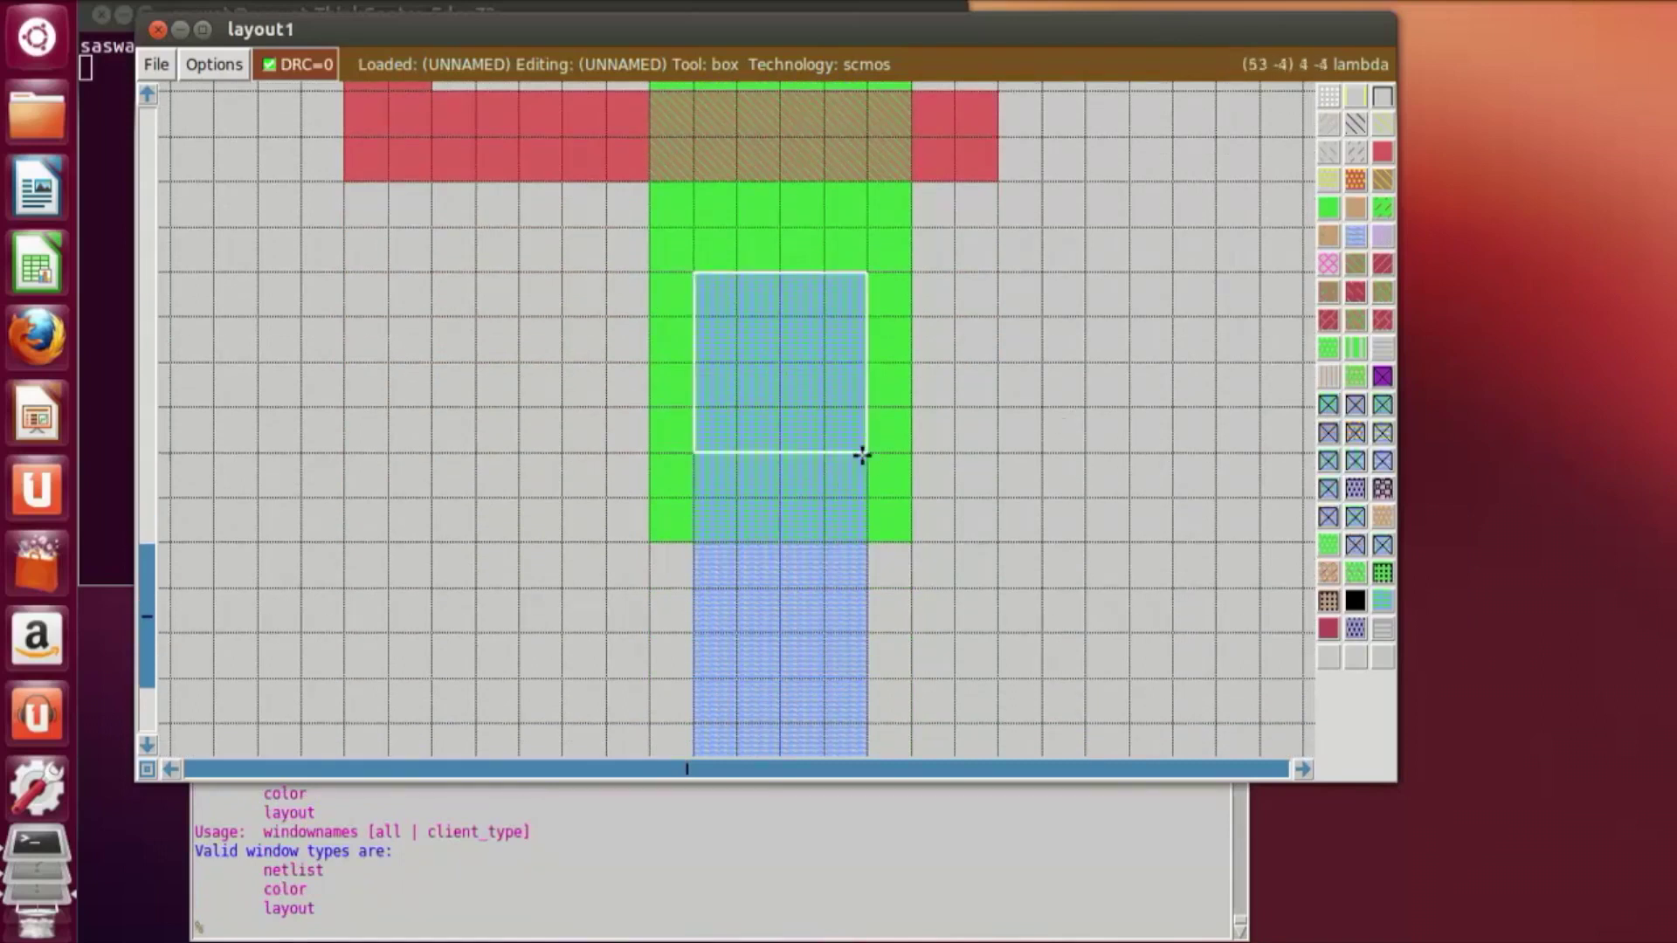
{"action": "middle_click", "coordinate": [1331, 430]}
{"action": "left_click", "coordinate": [1039, 524]}
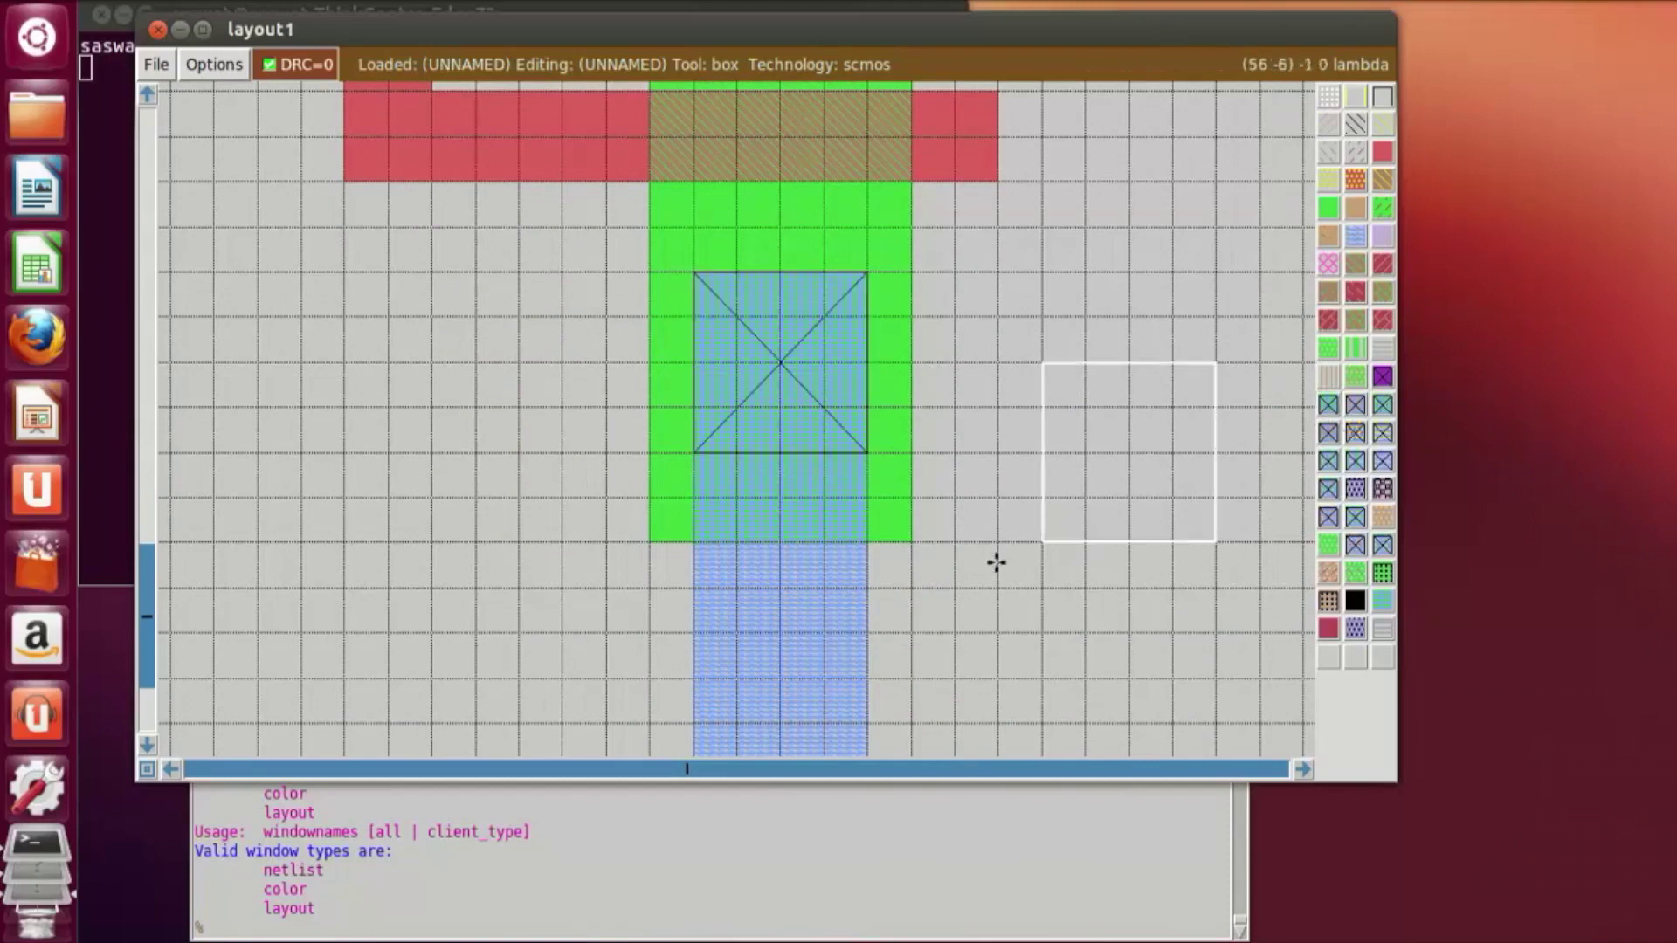
Step: Paint two 4 by 4 lambda n-substrate contacts in the upper metal1 rail, each 1 lambda in from a rail end
{"action": "scroll", "coordinate": [991, 524], "scroll_direction": "up", "scroll_amount": 3}
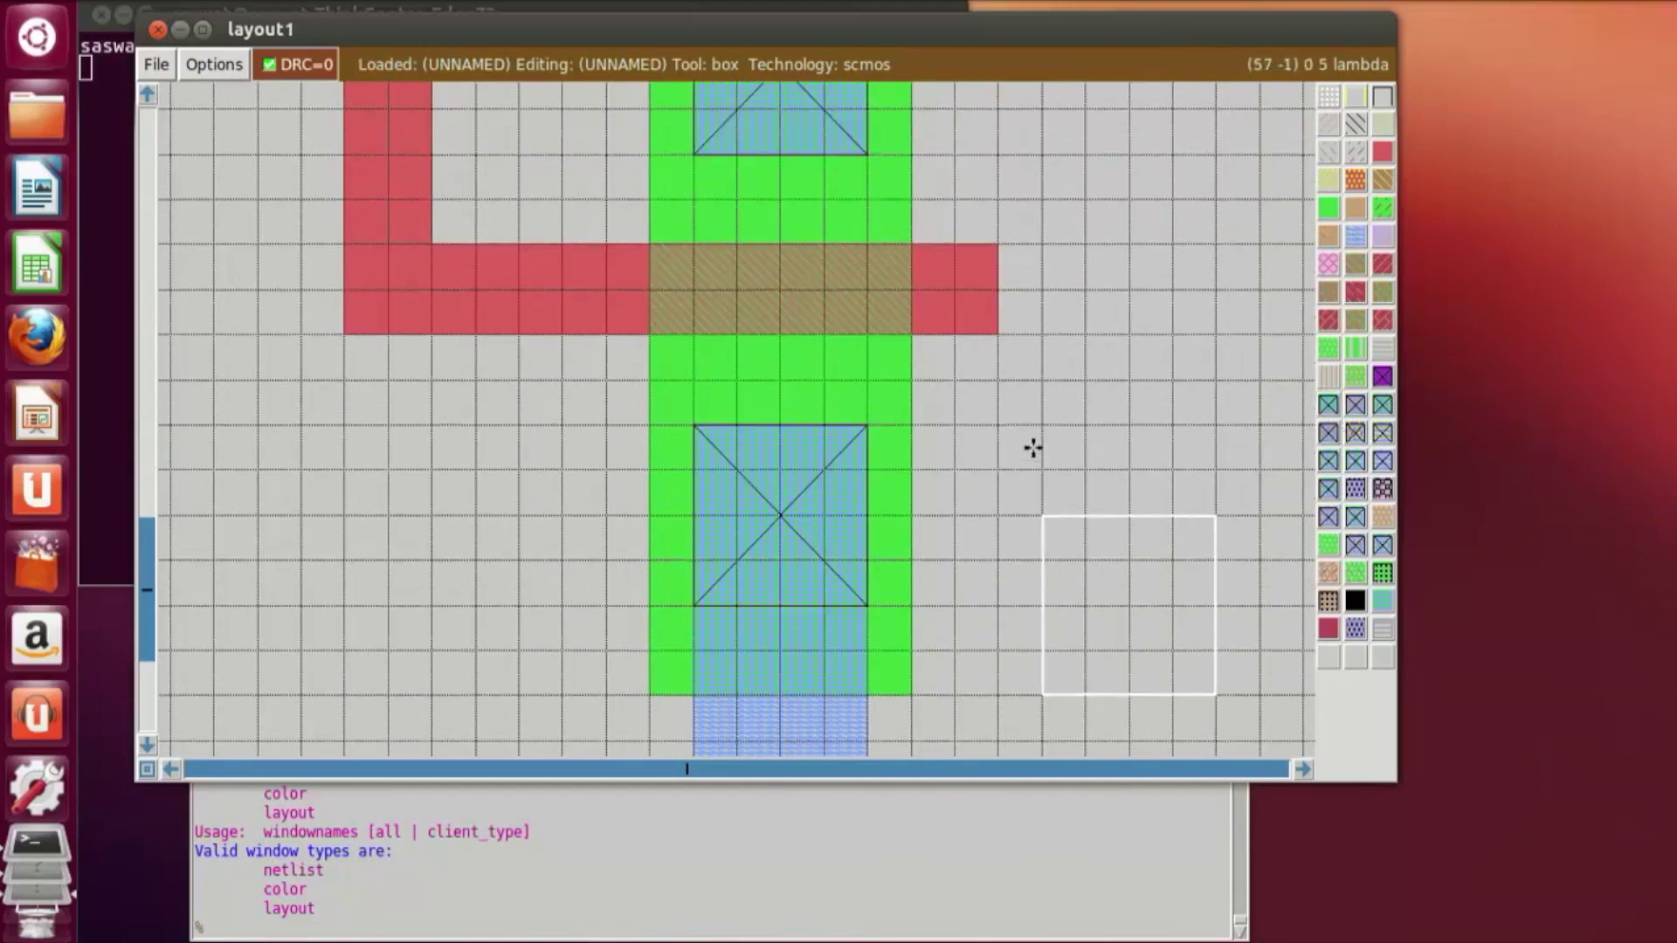
{"action": "key", "text": "shift+z"}
{"action": "scroll", "coordinate": [1034, 446], "scroll_direction": "up", "scroll_amount": 10}
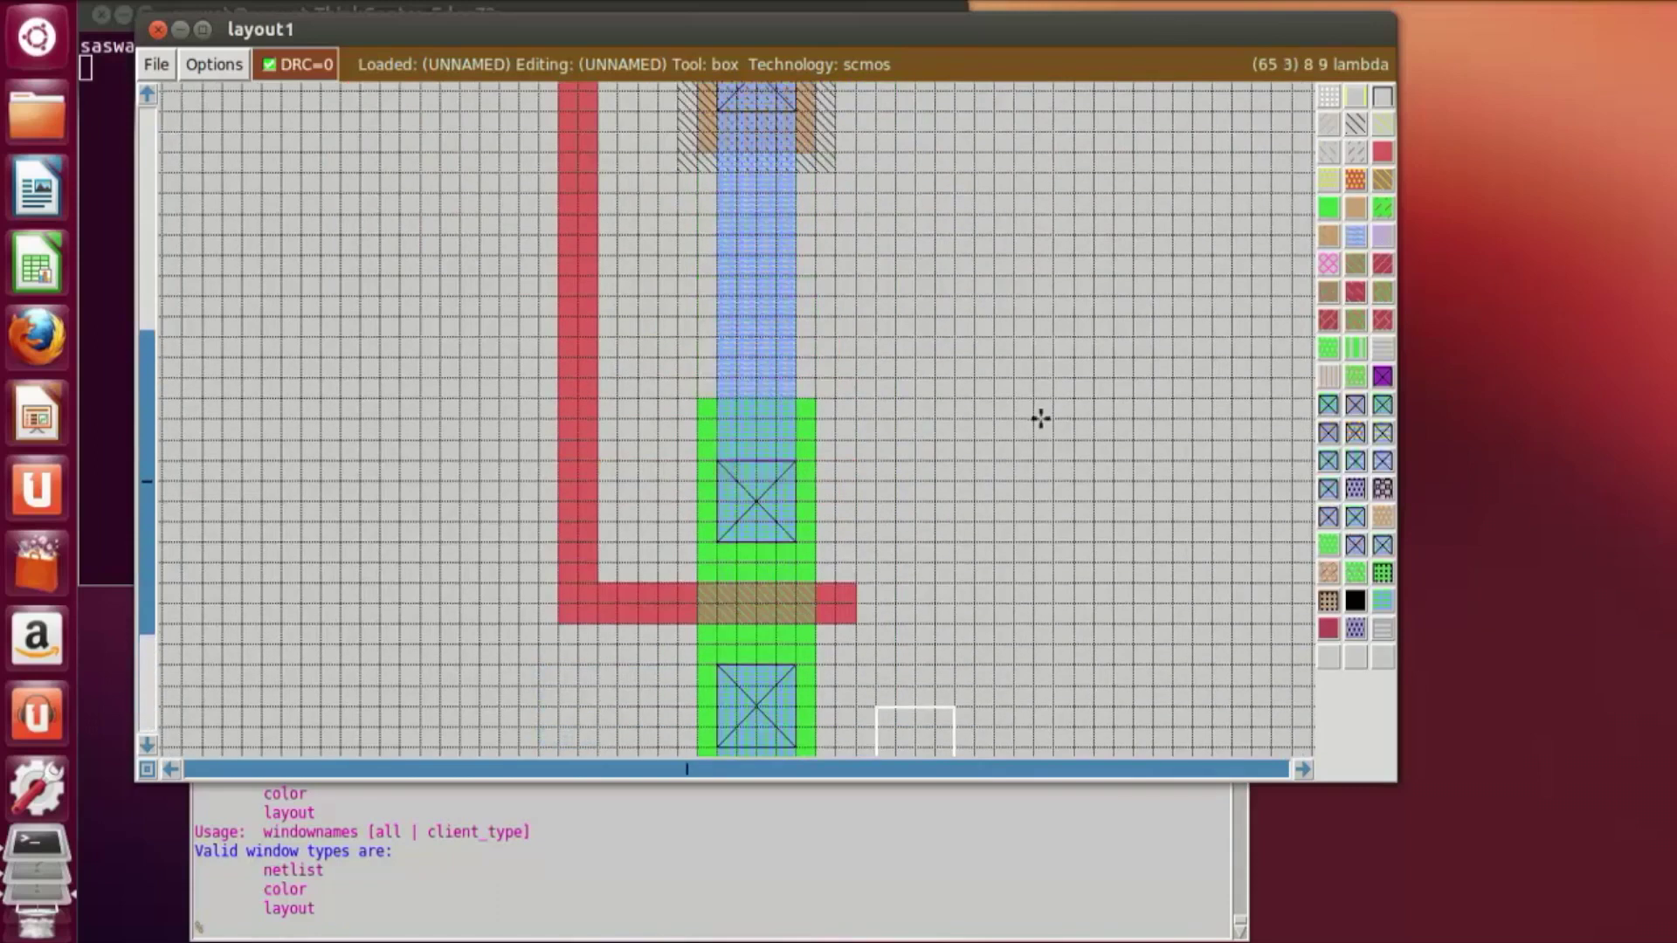
{"action": "scroll", "coordinate": [1090, 416], "scroll_direction": "up", "scroll_amount": 8}
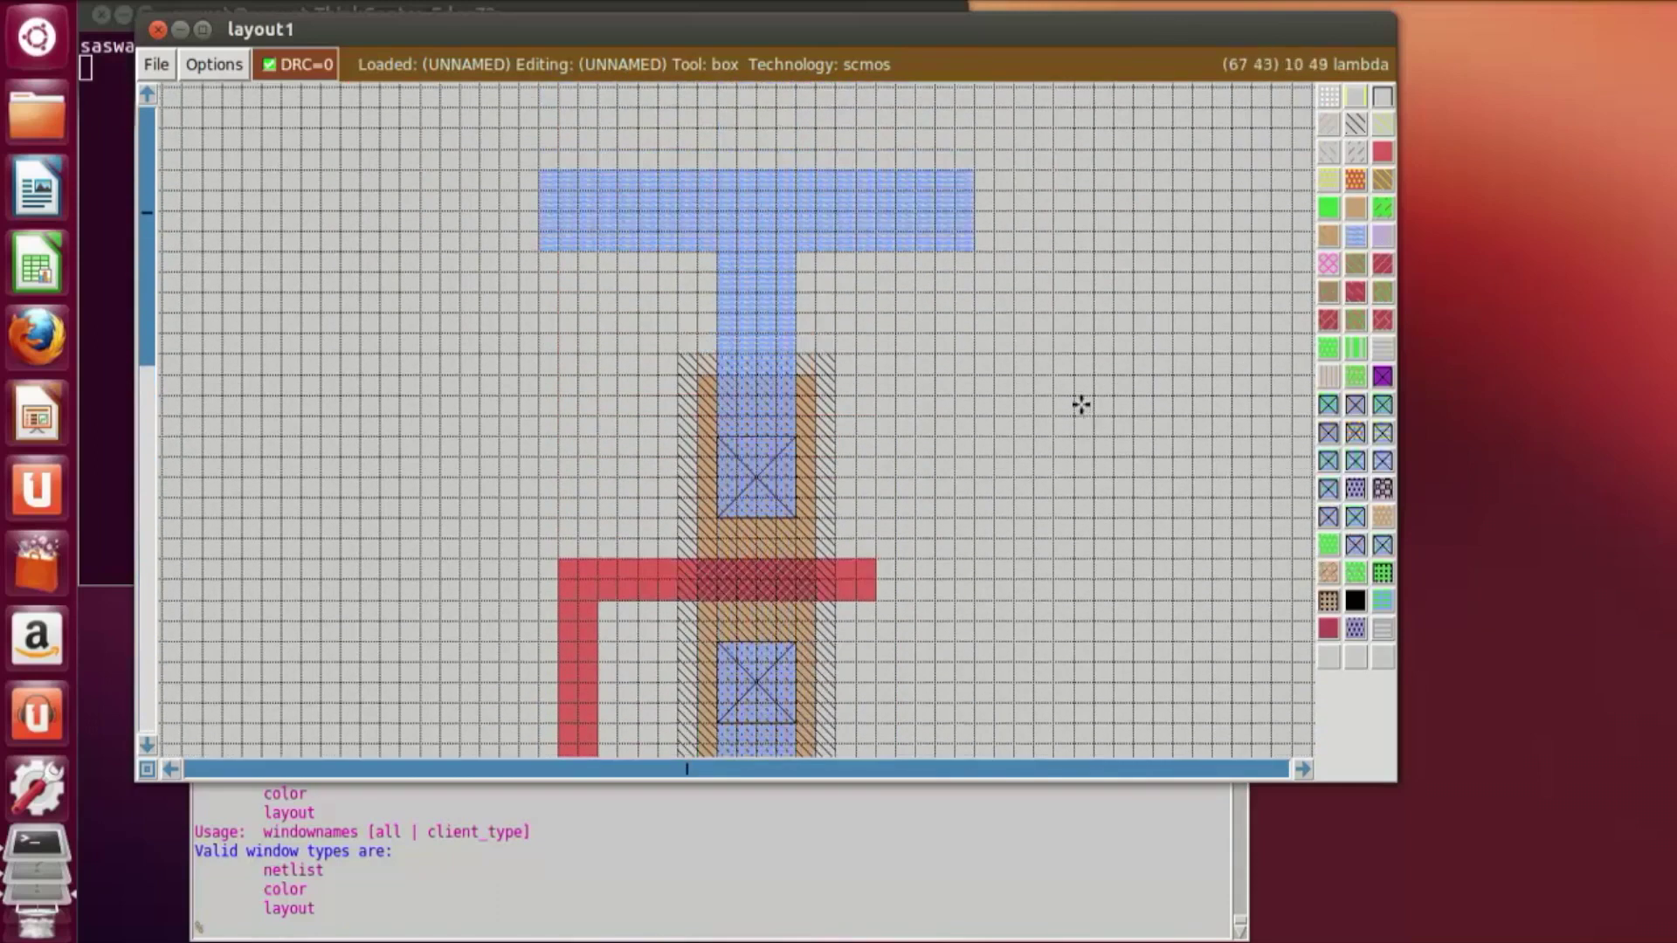
{"action": "key", "text": "z"}
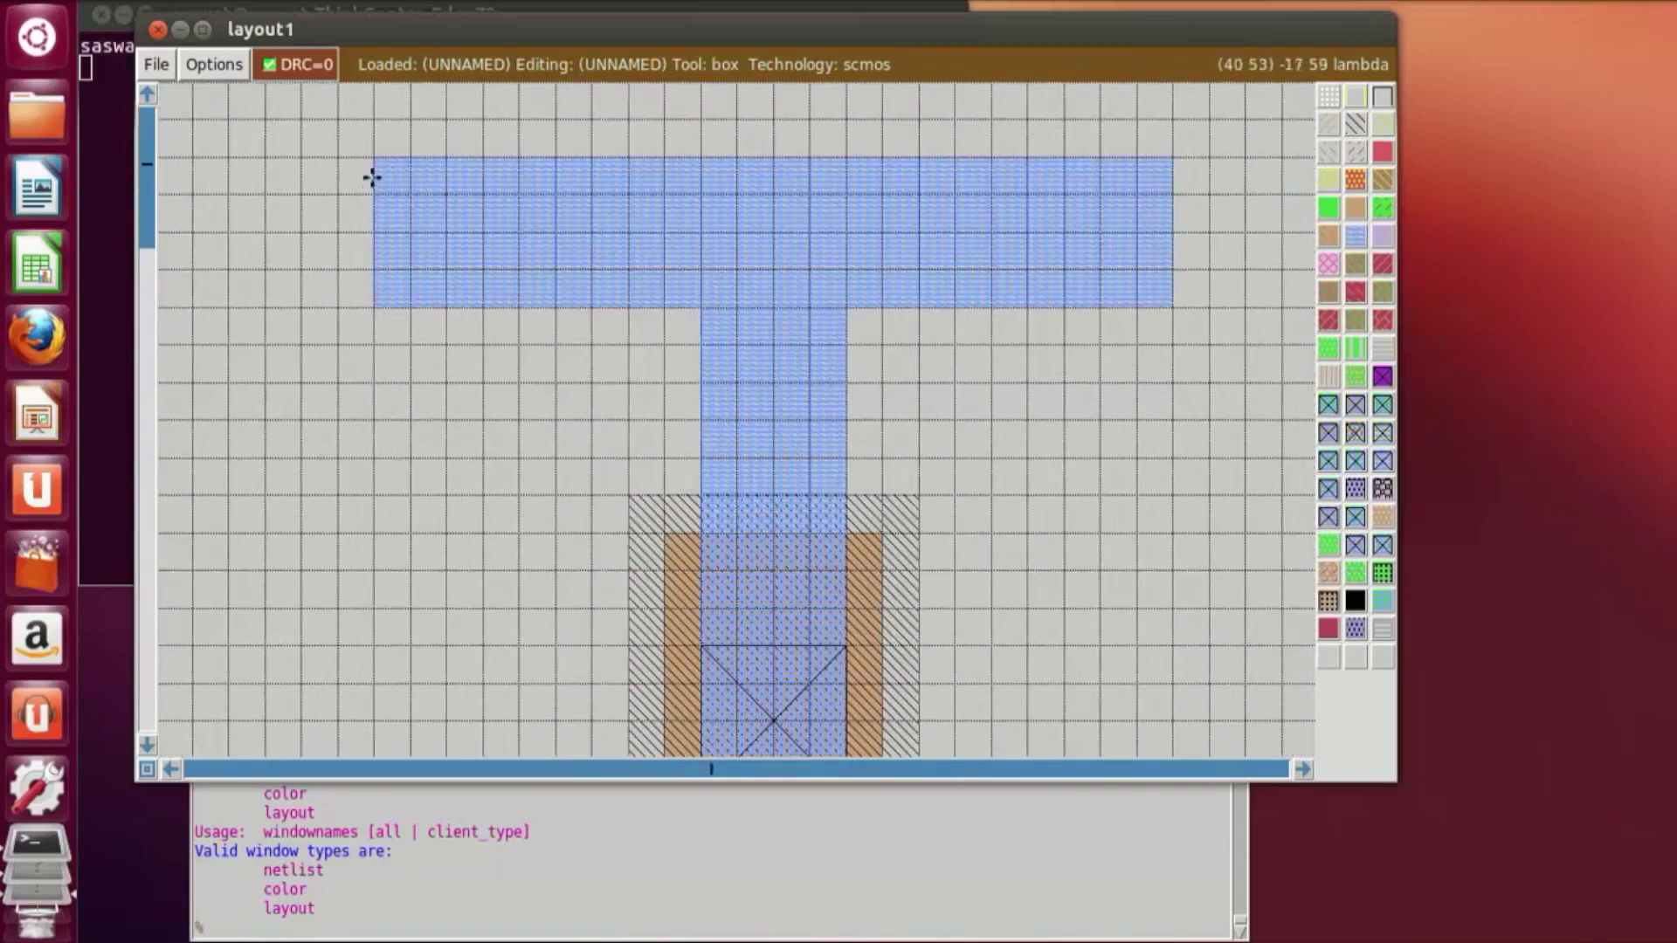
{"action": "left_click", "coordinate": [412, 157]}
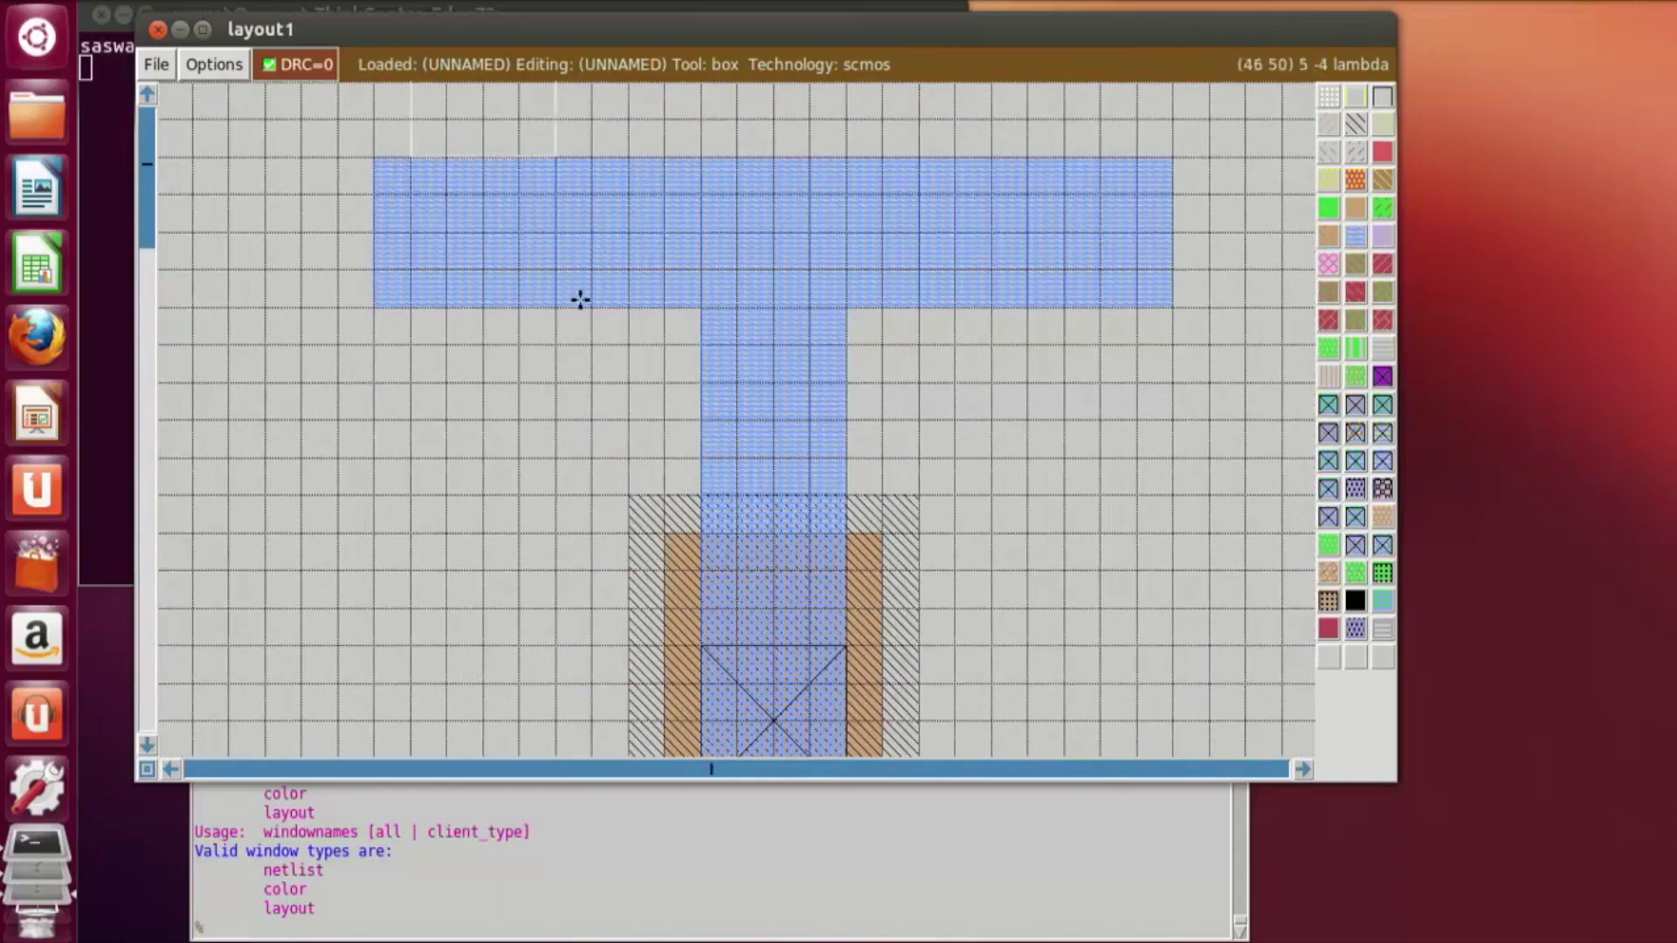
{"action": "right_click", "coordinate": [579, 307]}
{"action": "right_click_drag", "start_coordinate": [553, 281], "coordinate": [544, 172]}
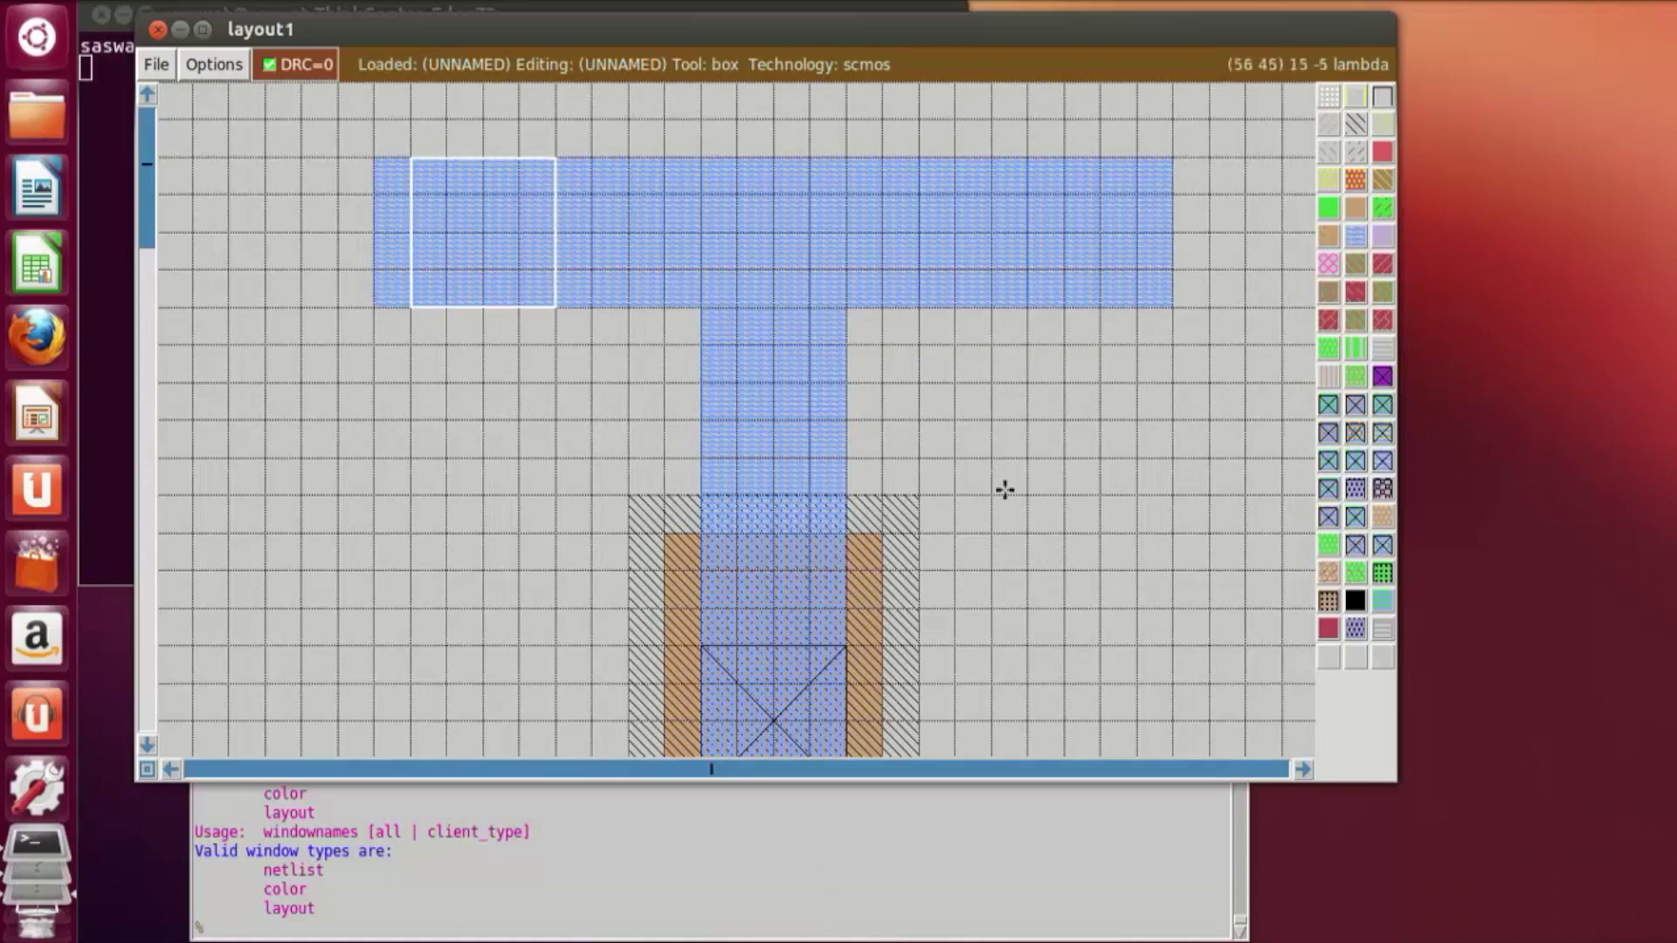
{"action": "left_click", "coordinate": [1355, 517]}
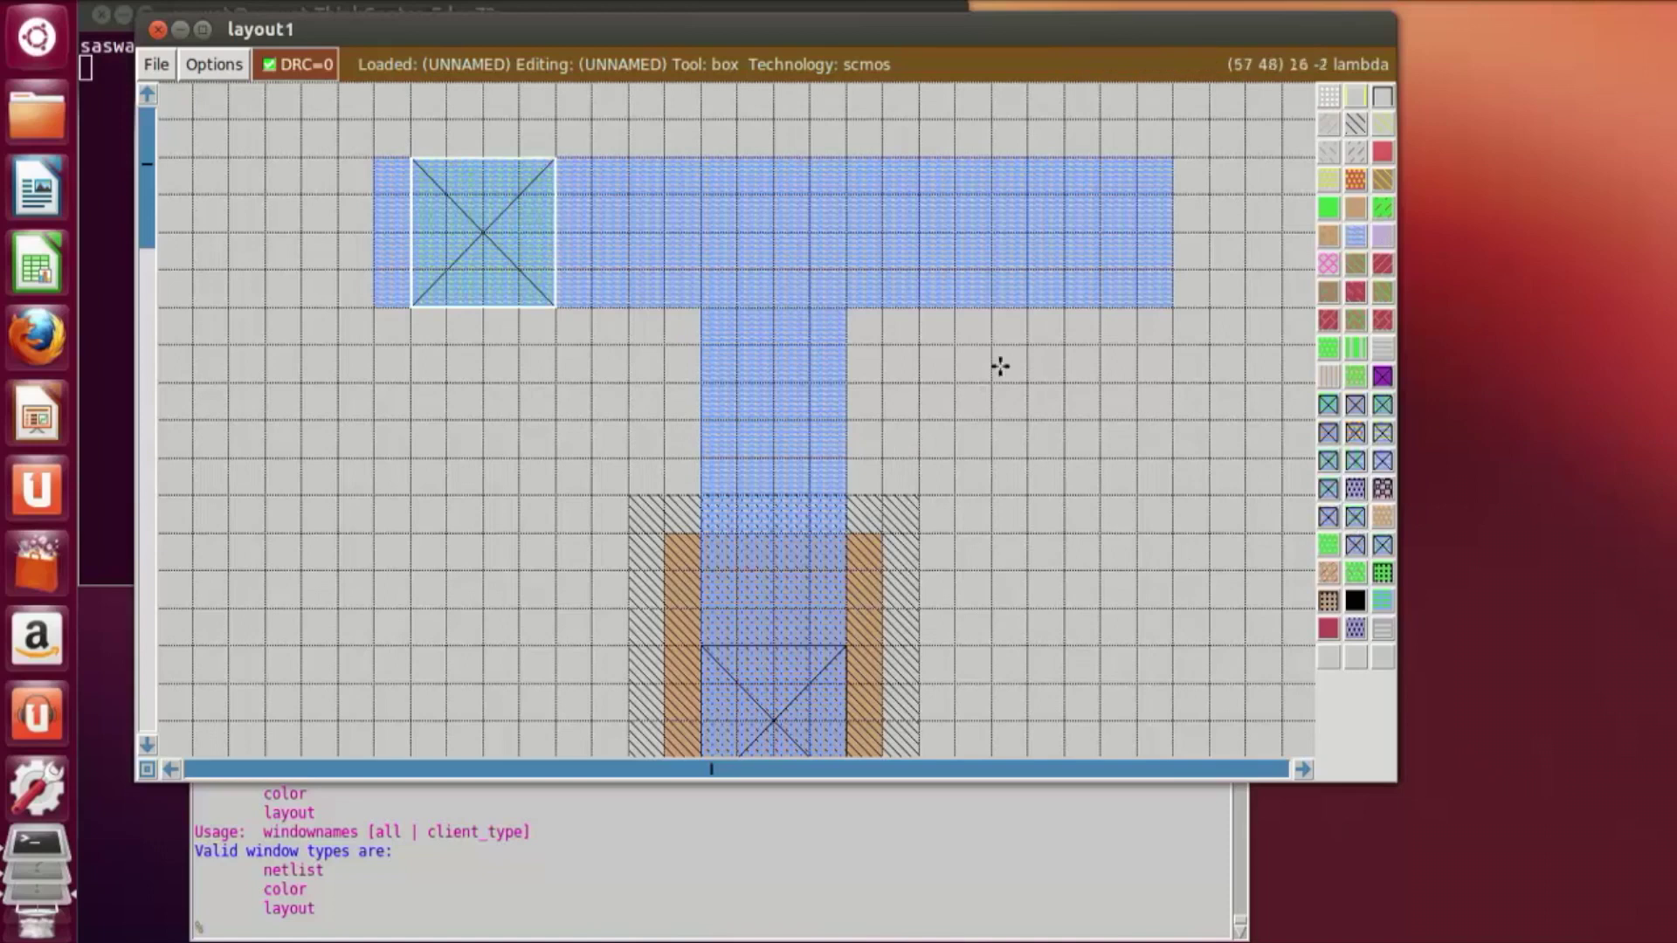
{"action": "left_click", "coordinate": [999, 299]}
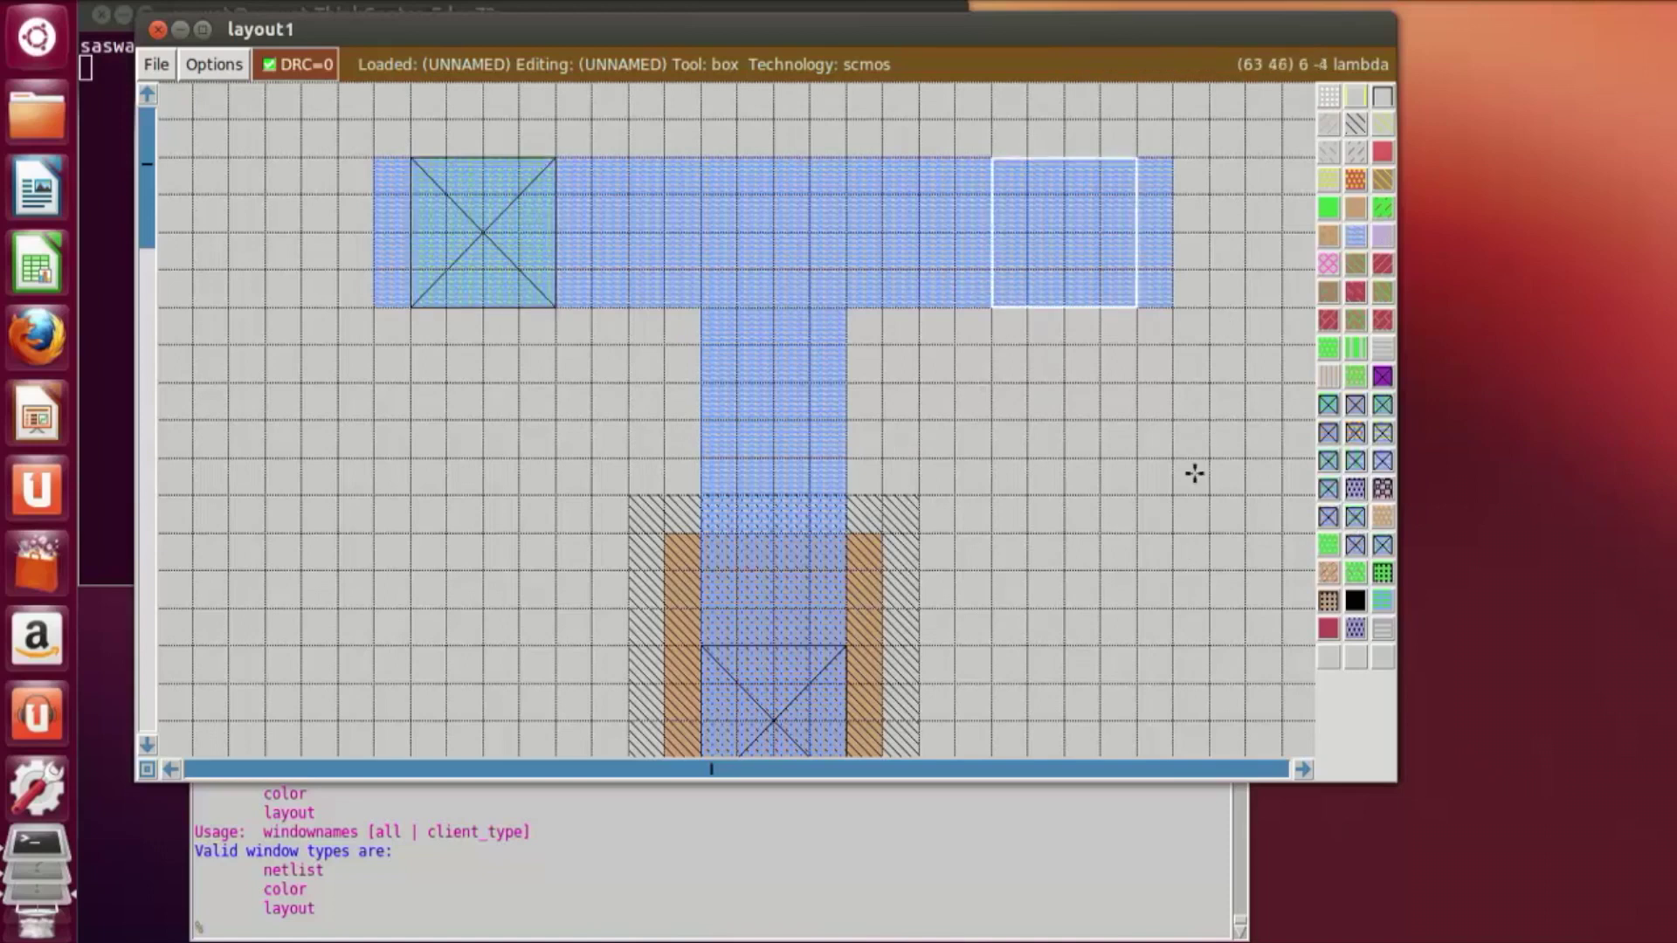
{"action": "middle_click", "coordinate": [1360, 521]}
{"action": "left_click", "coordinate": [961, 625]}
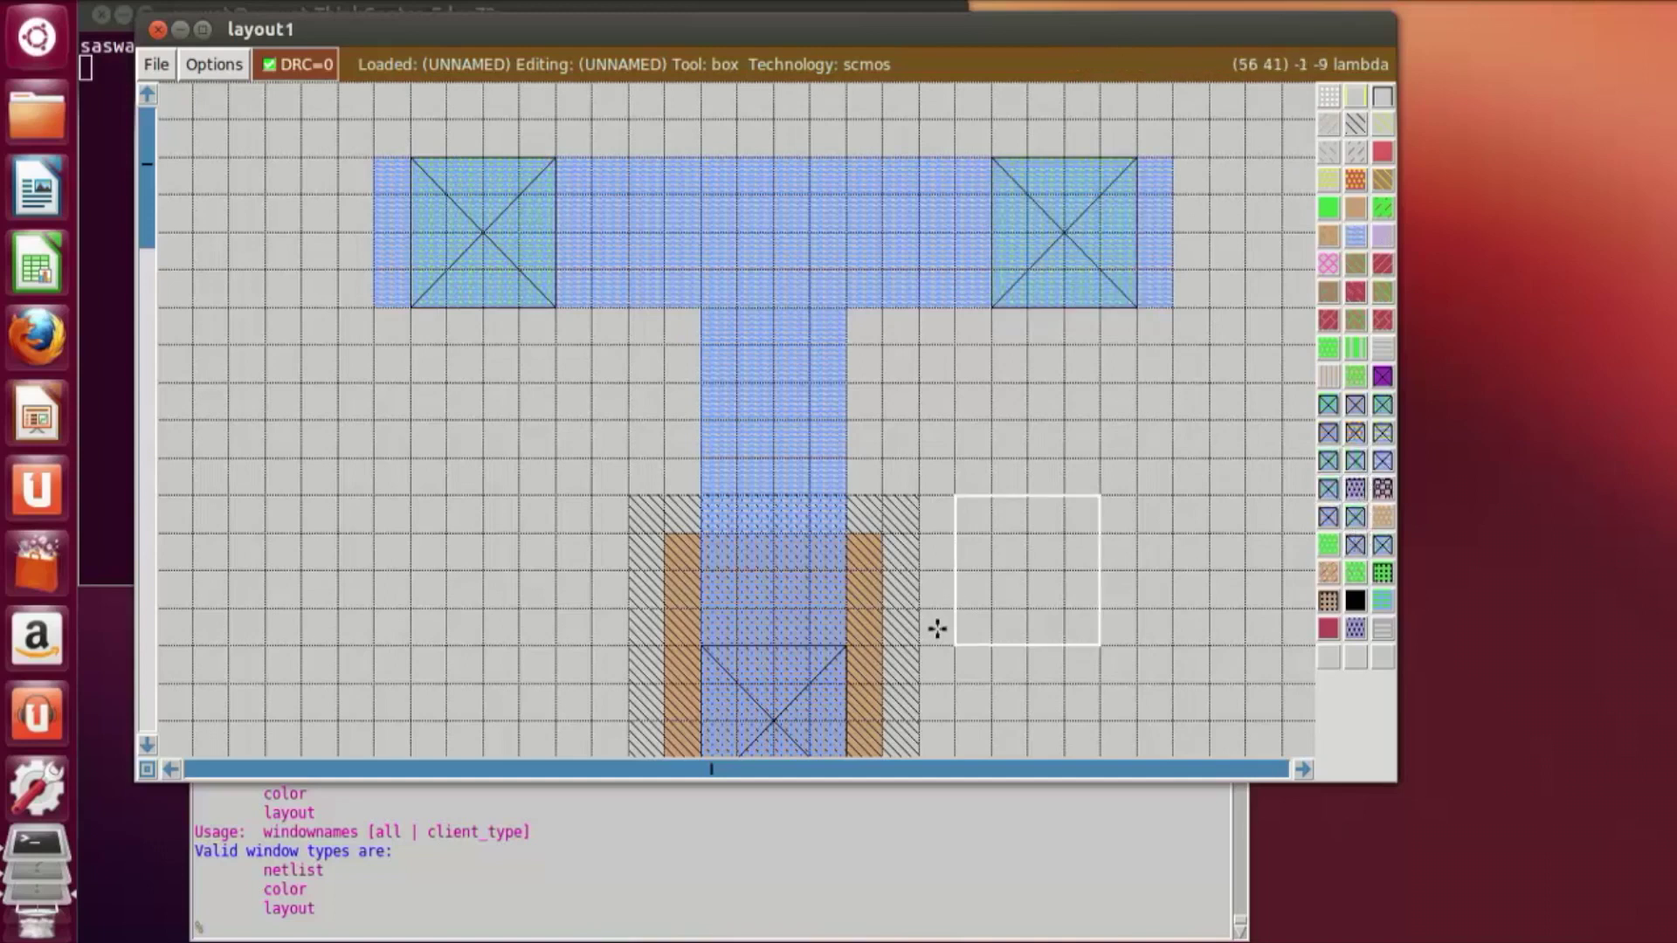
Step: Paint two 4 by 4 lambda p-substrate contacts in the lower metal1 rail, each 1 lambda in from a rail end
{"action": "scroll", "coordinate": [939, 625], "scroll_direction": "down", "scroll_amount": 3}
{"action": "scroll", "coordinate": [948, 624], "scroll_direction": "down", "scroll_amount": 12}
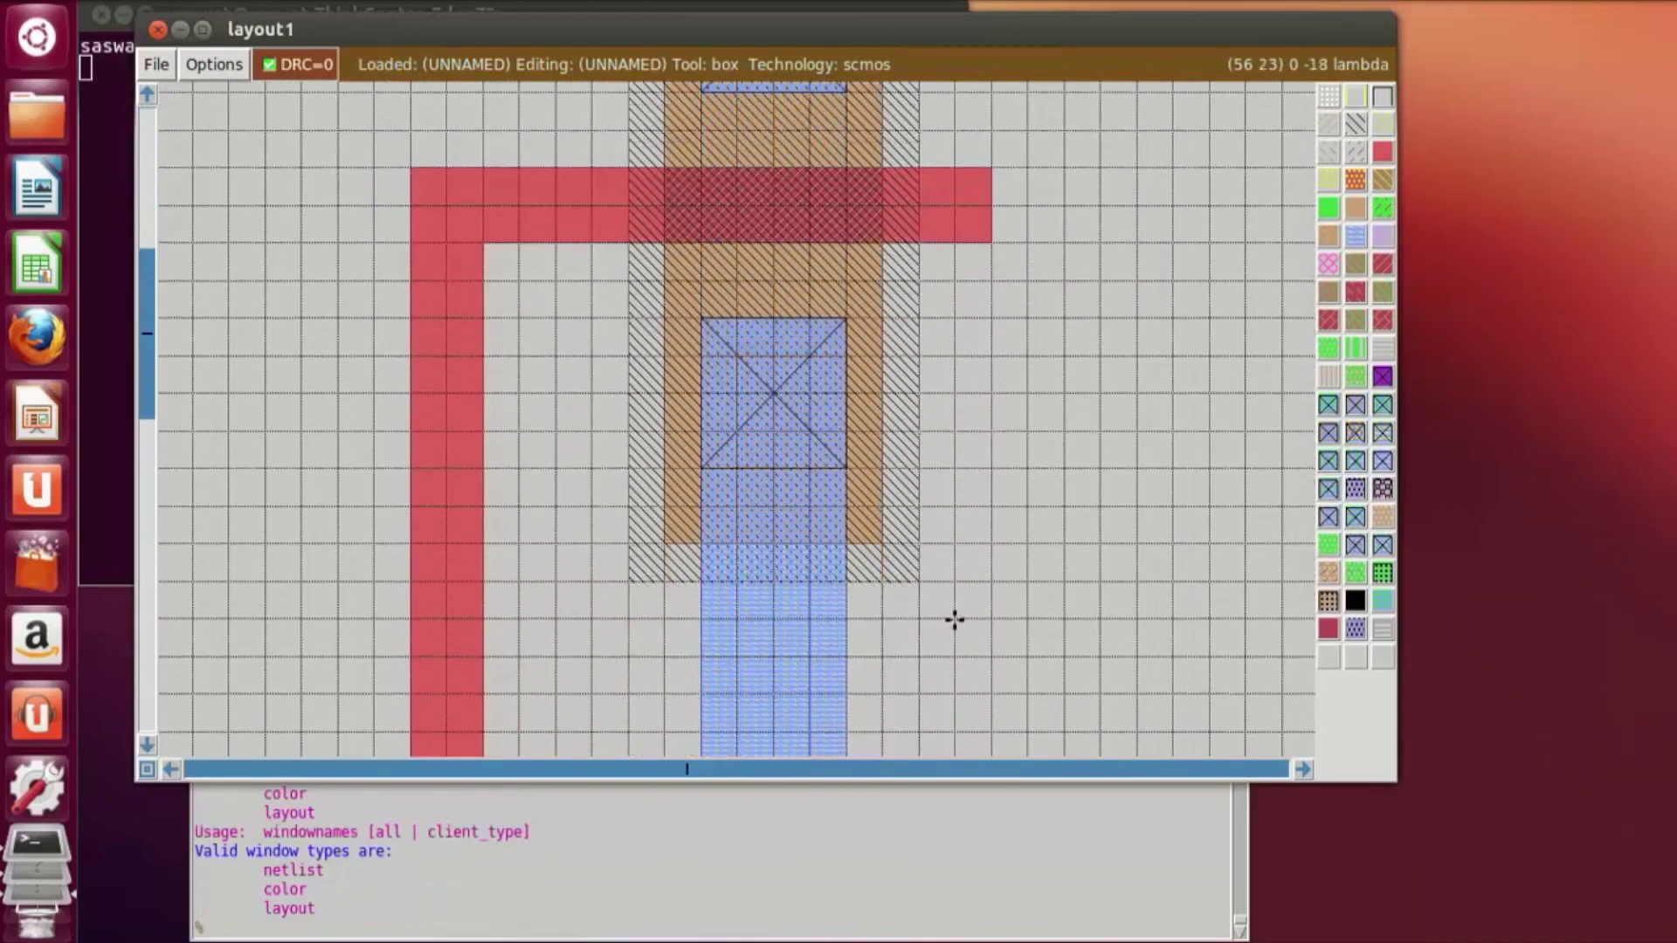
{"action": "scroll", "coordinate": [958, 614], "scroll_direction": "down", "scroll_amount": 10}
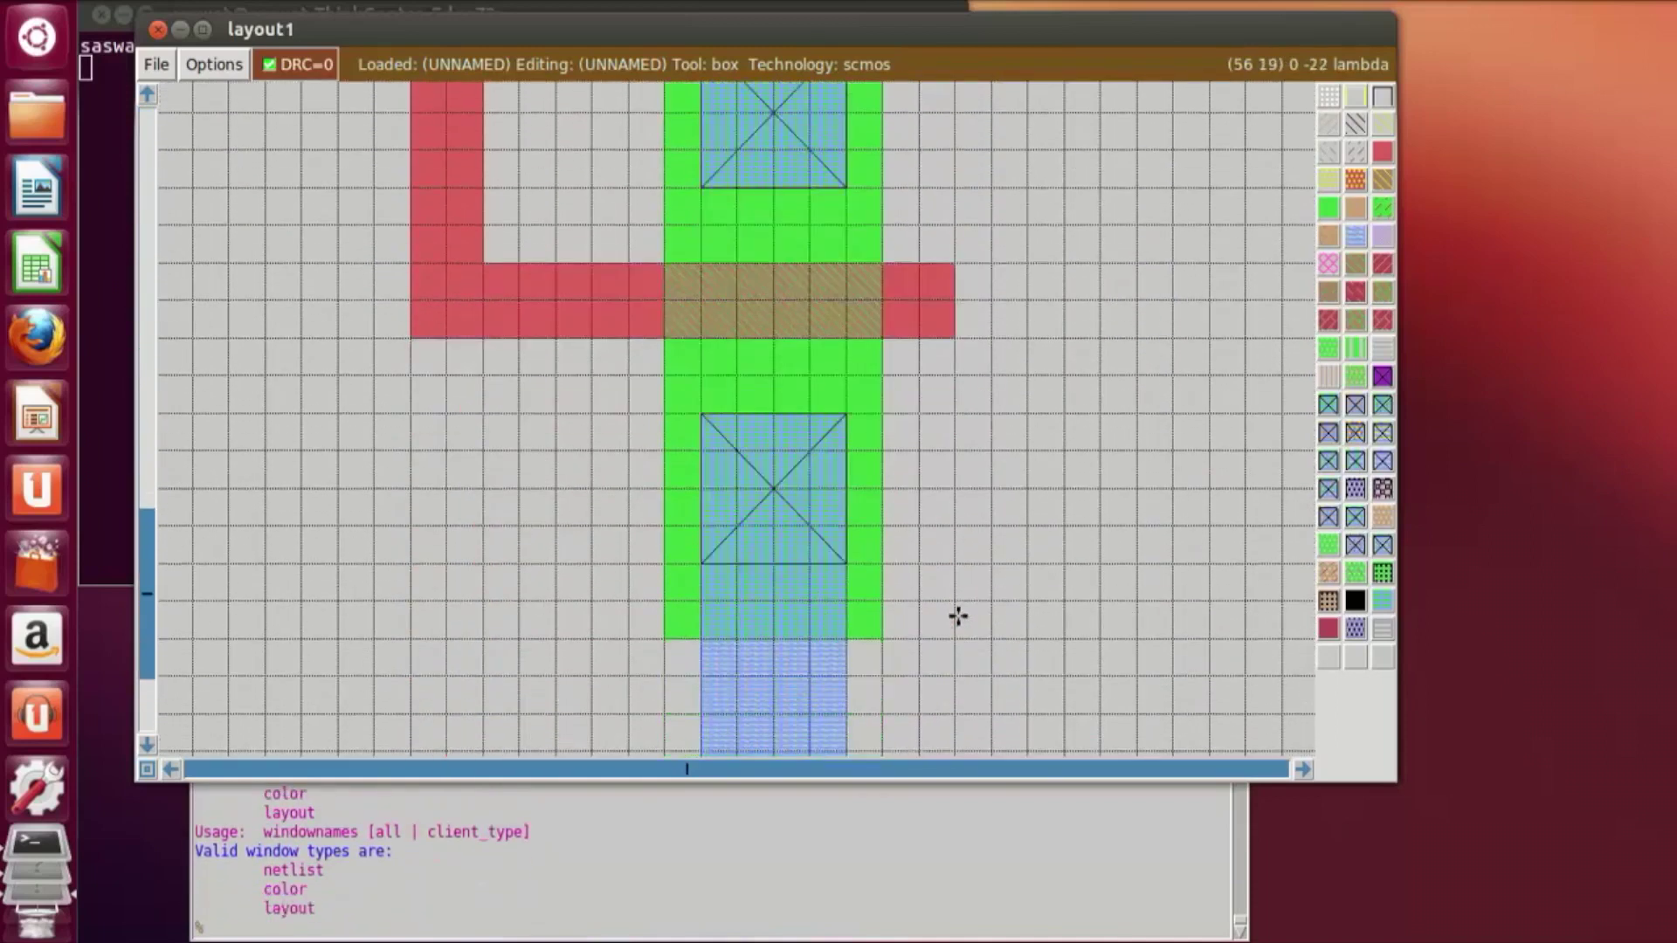
{"action": "left_click", "coordinate": [501, 666]}
{"action": "left_click", "coordinate": [419, 666]}
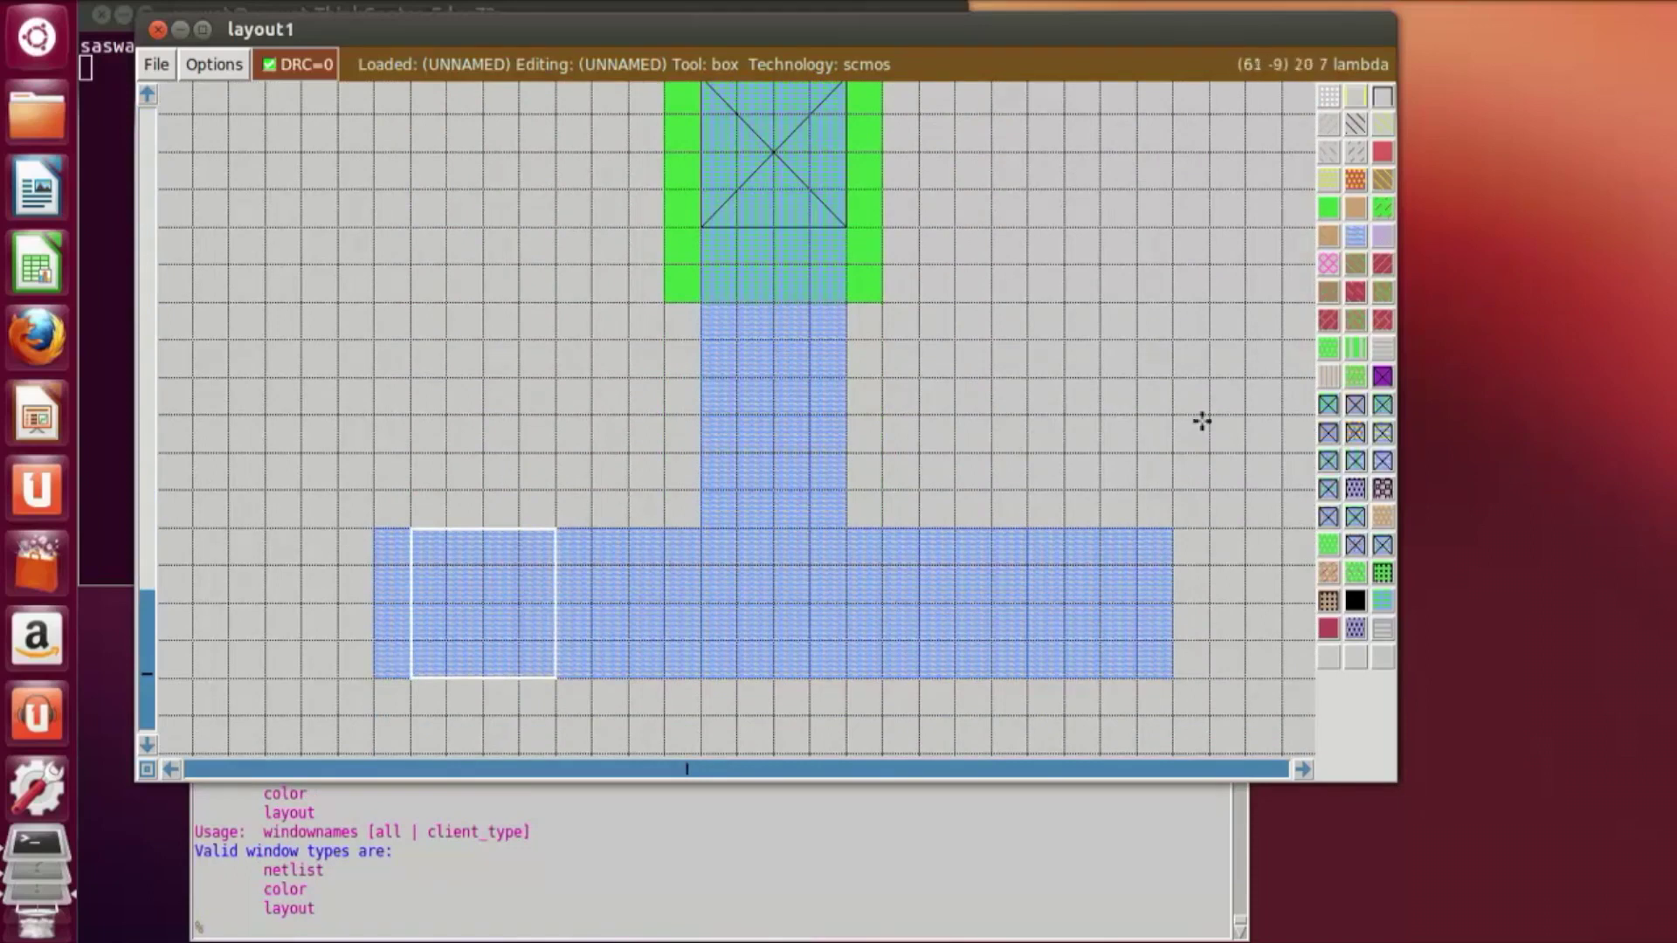
{"action": "left_click", "coordinate": [1328, 521]}
{"action": "left_click", "coordinate": [987, 669]}
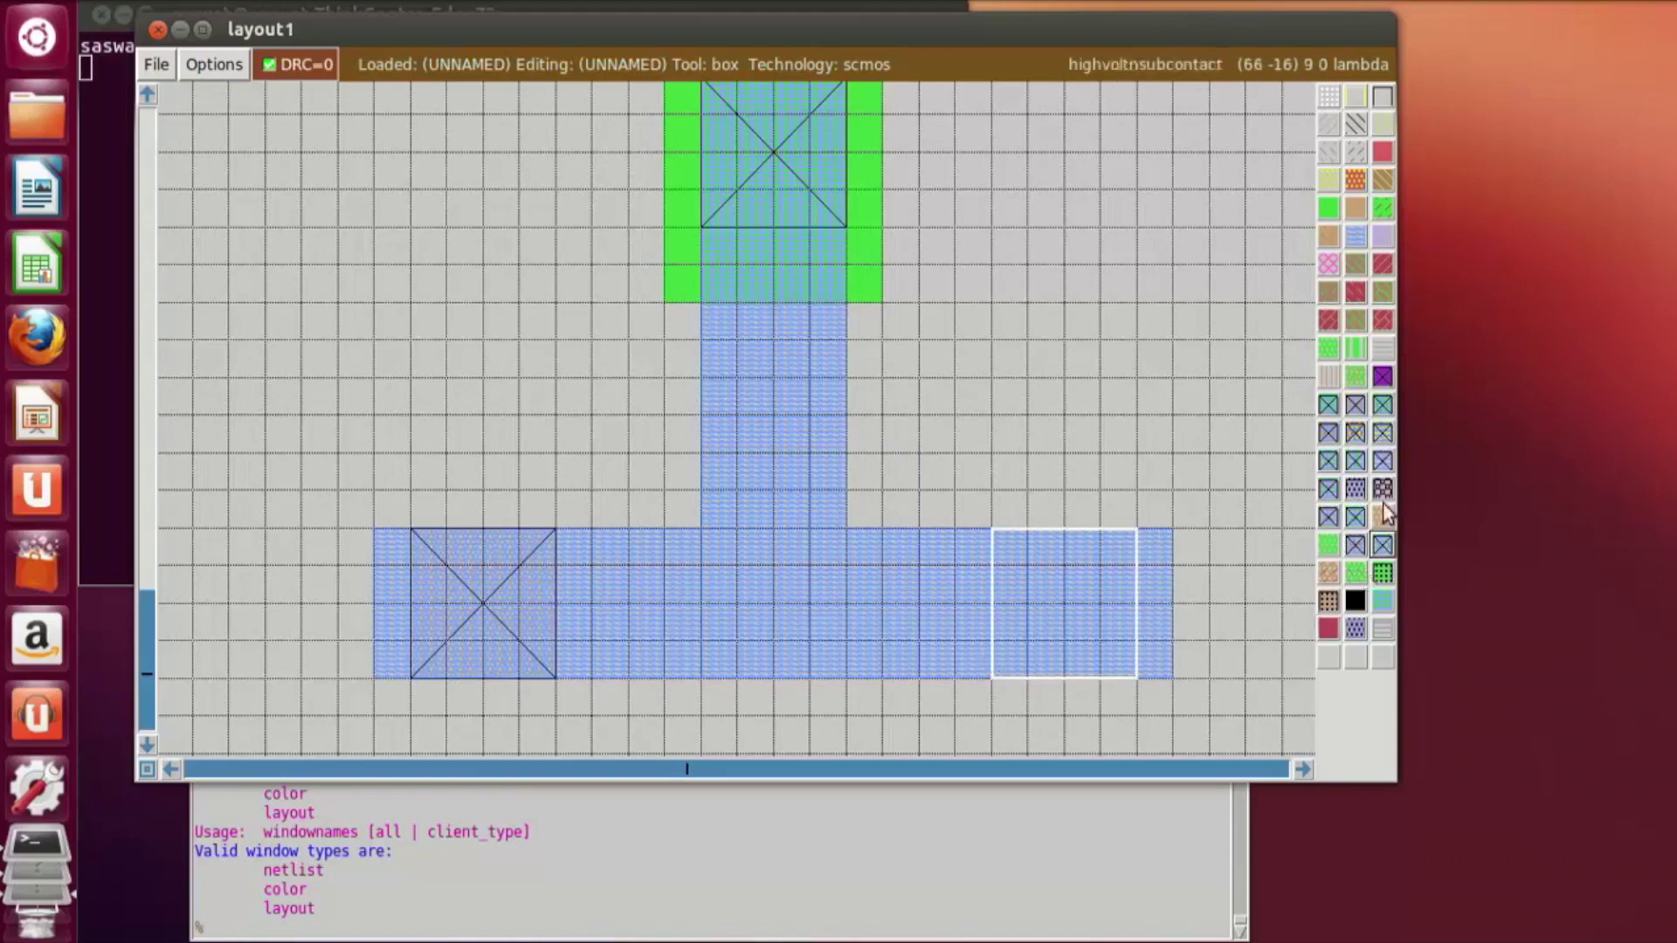
{"action": "left_click", "coordinate": [1327, 521]}
{"action": "left_click", "coordinate": [992, 413]}
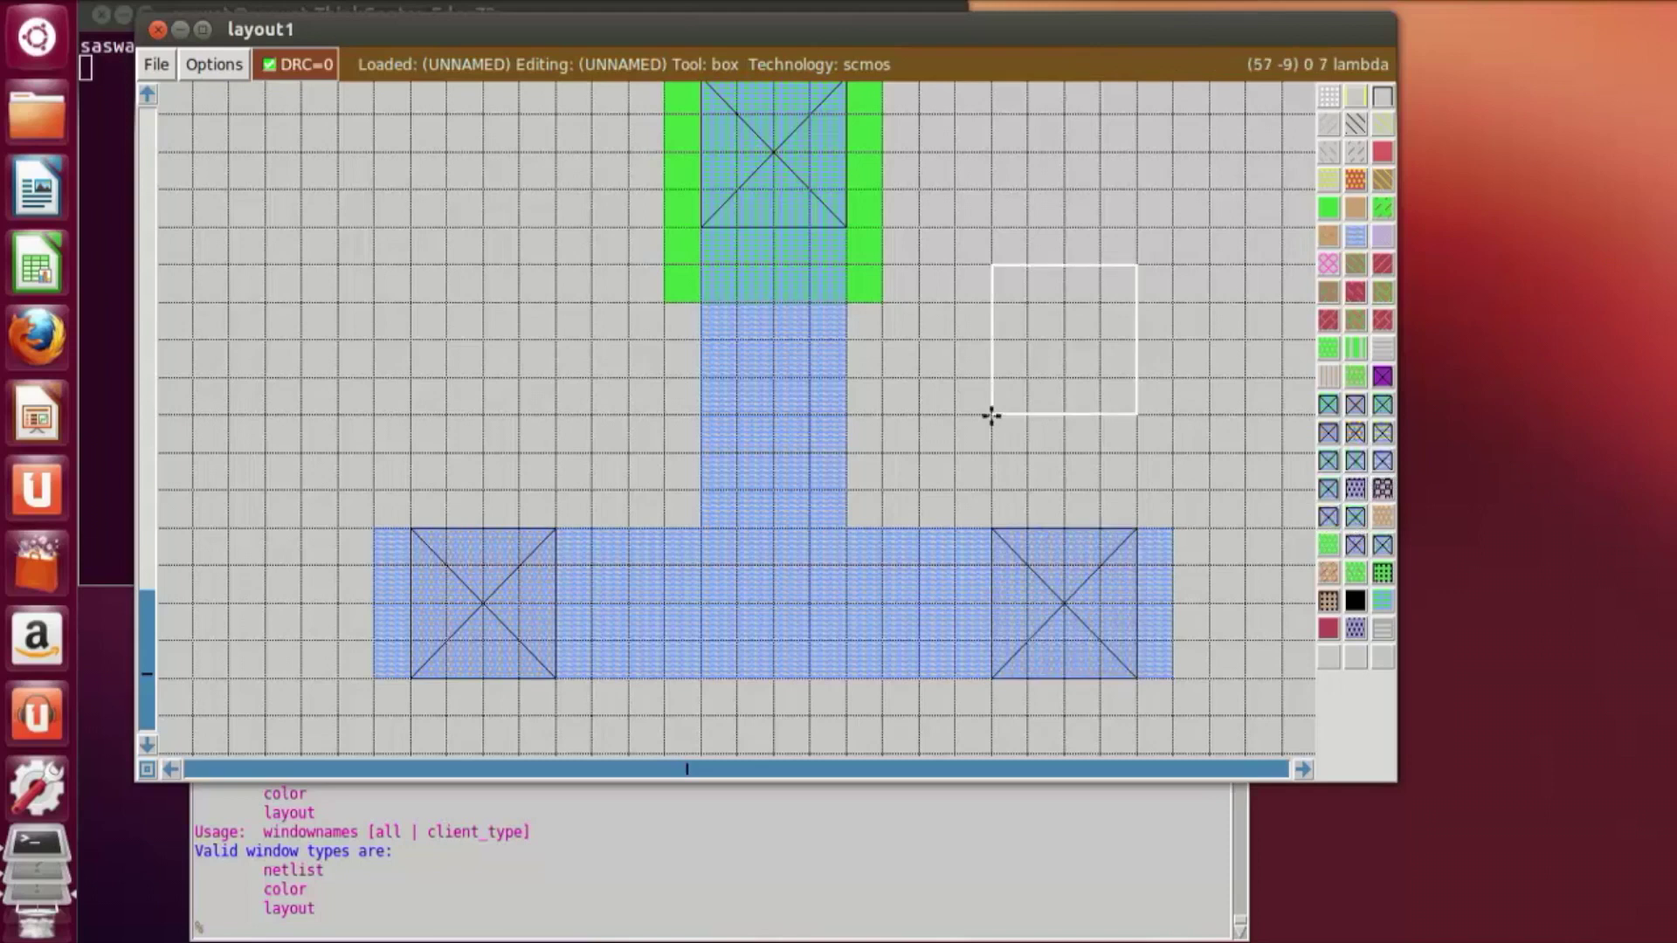
Step: Paint an 8 by 2 lambda horizontal polysilicon input strip ending at the left edge of the vertical polysilicon, 5 lambda below the n-well
{"action": "key", "text": "shift+z"}
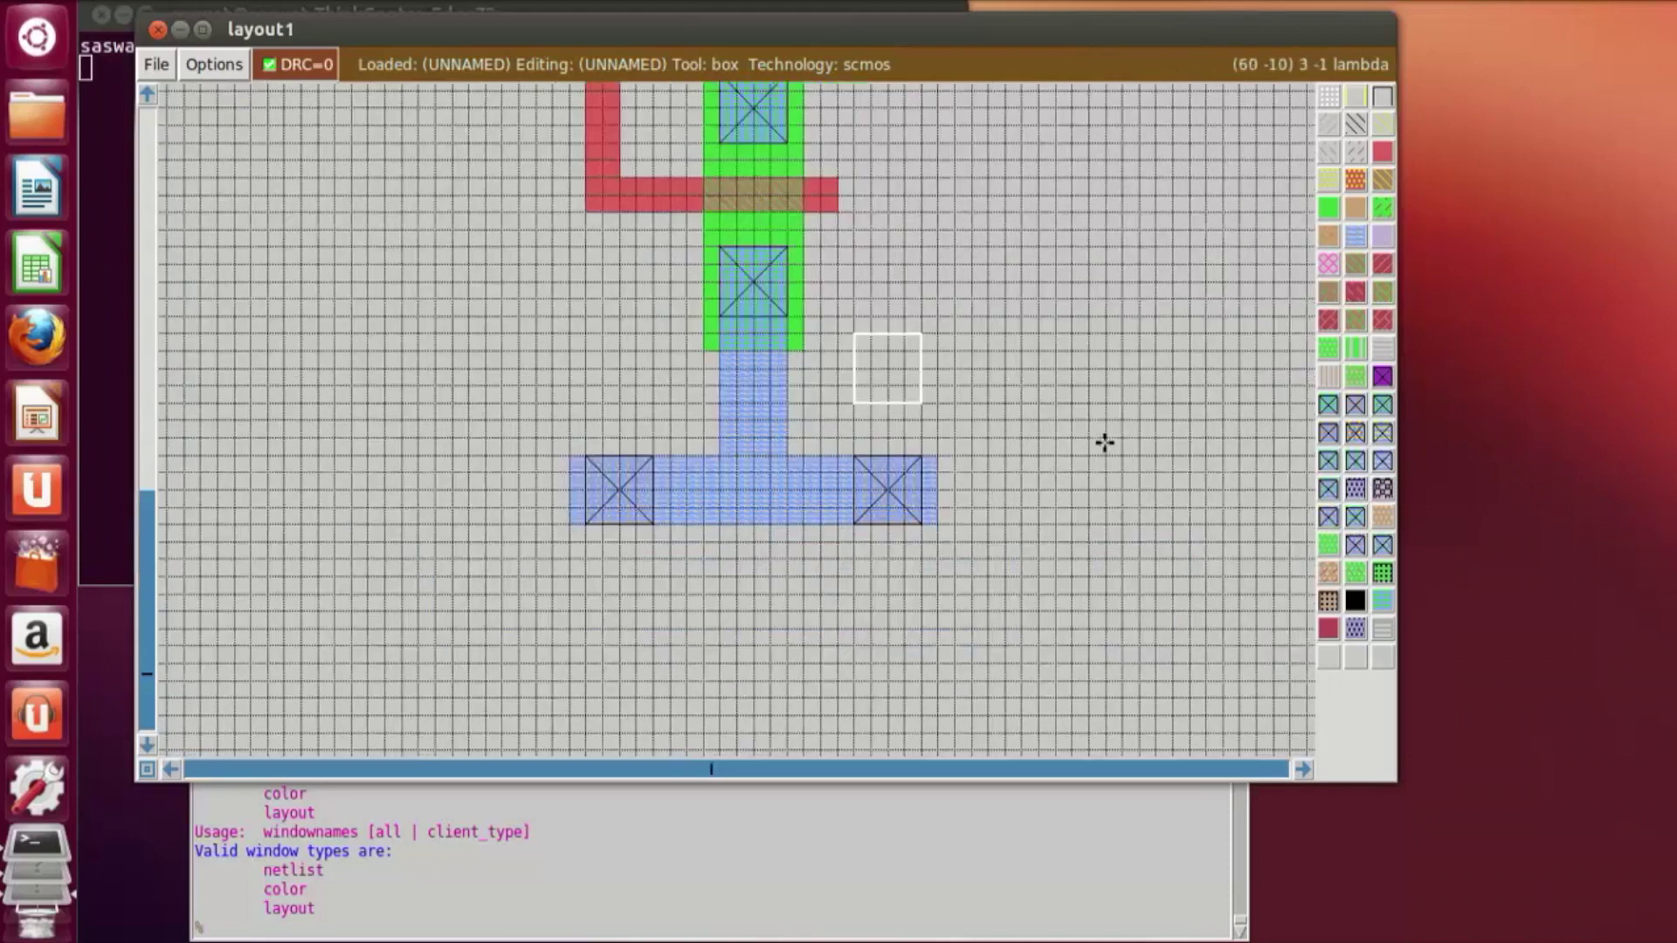
{"action": "scroll", "coordinate": [1100, 449], "scroll_direction": "up", "scroll_amount": 12}
{"action": "scroll", "coordinate": [1092, 464], "scroll_direction": "up", "scroll_amount": 10}
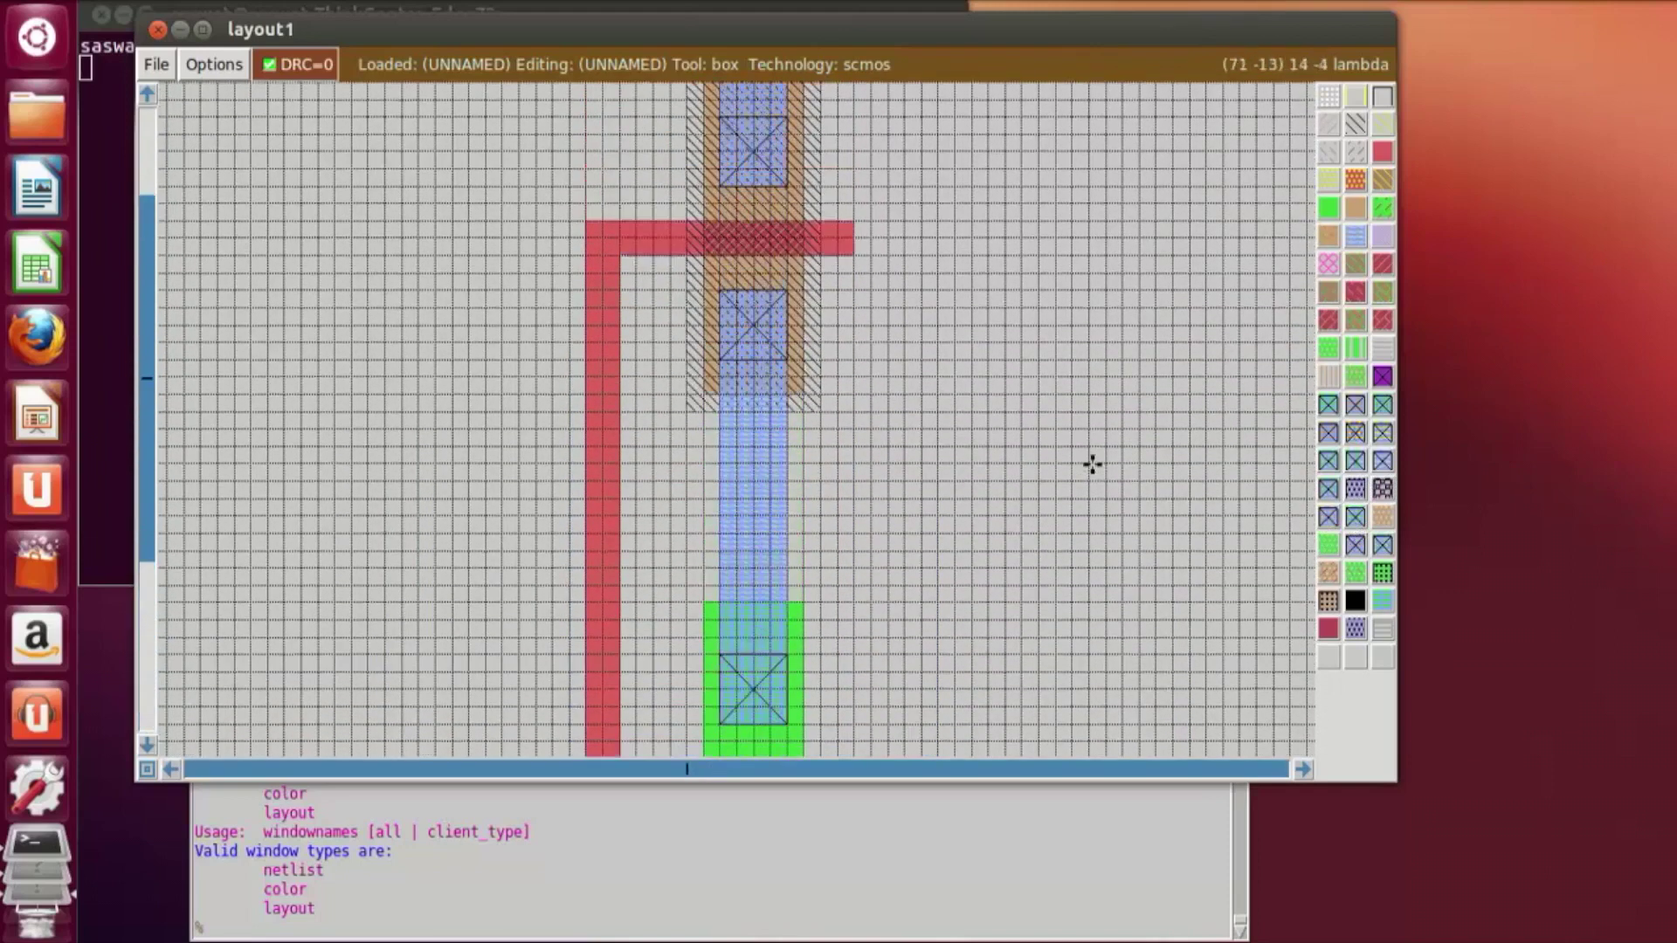
{"action": "scroll", "coordinate": [1091, 478], "scroll_direction": "down", "scroll_amount": 4}
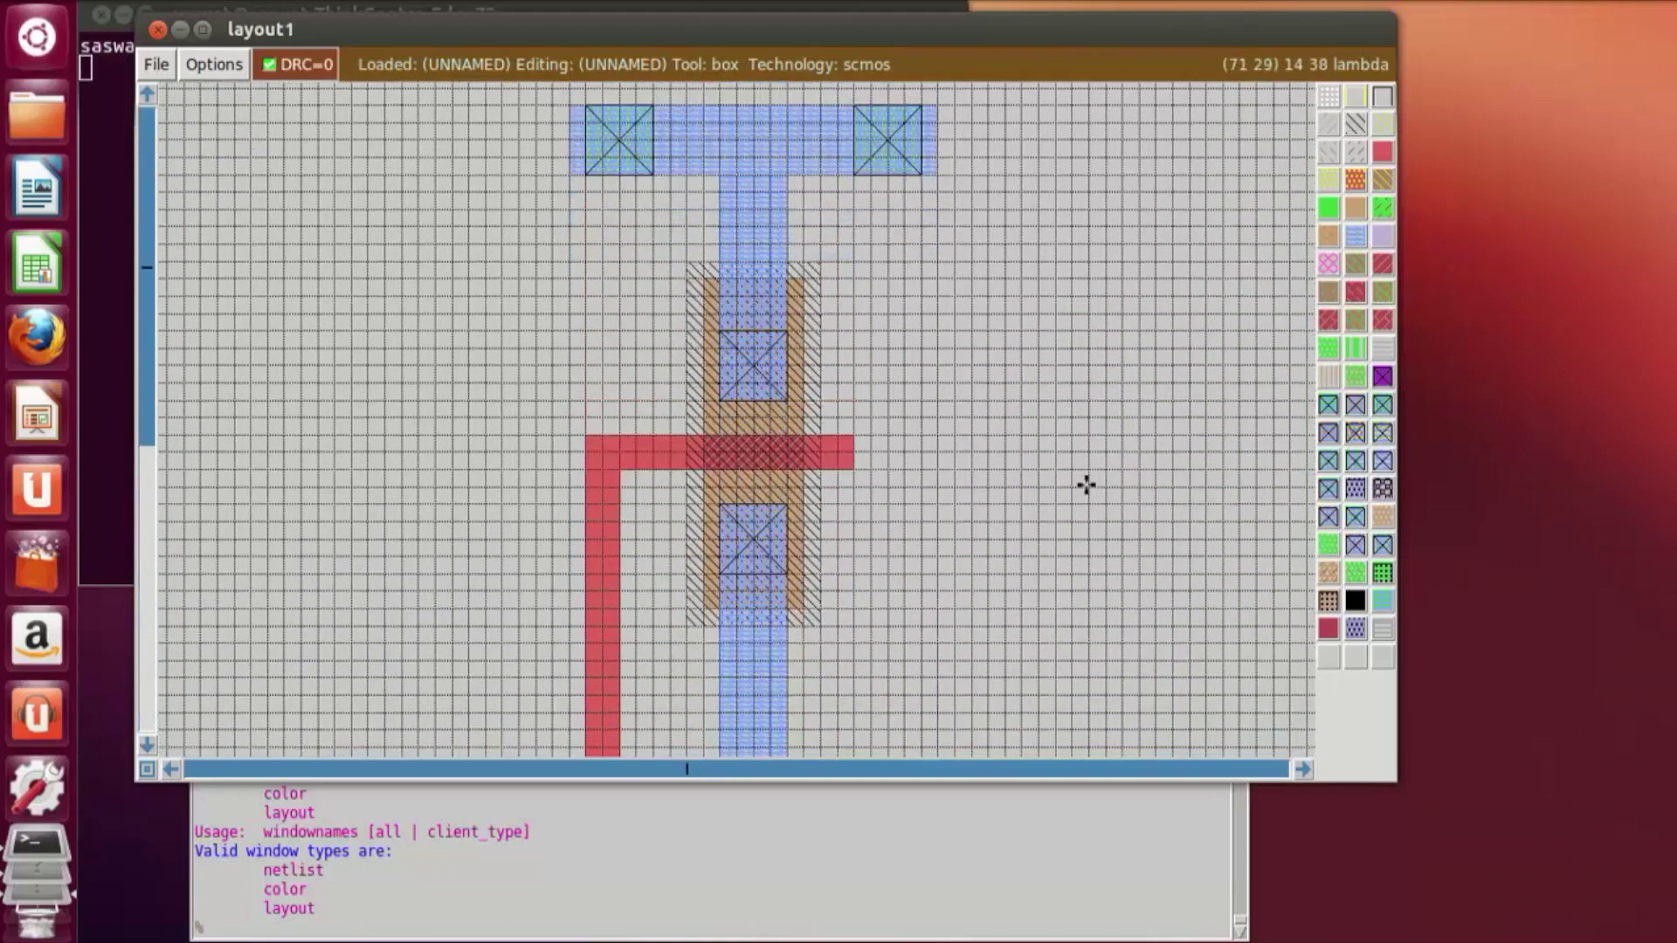
{"action": "key", "text": "z"}
{"action": "scroll", "coordinate": [1102, 474], "scroll_direction": "down", "scroll_amount": 4}
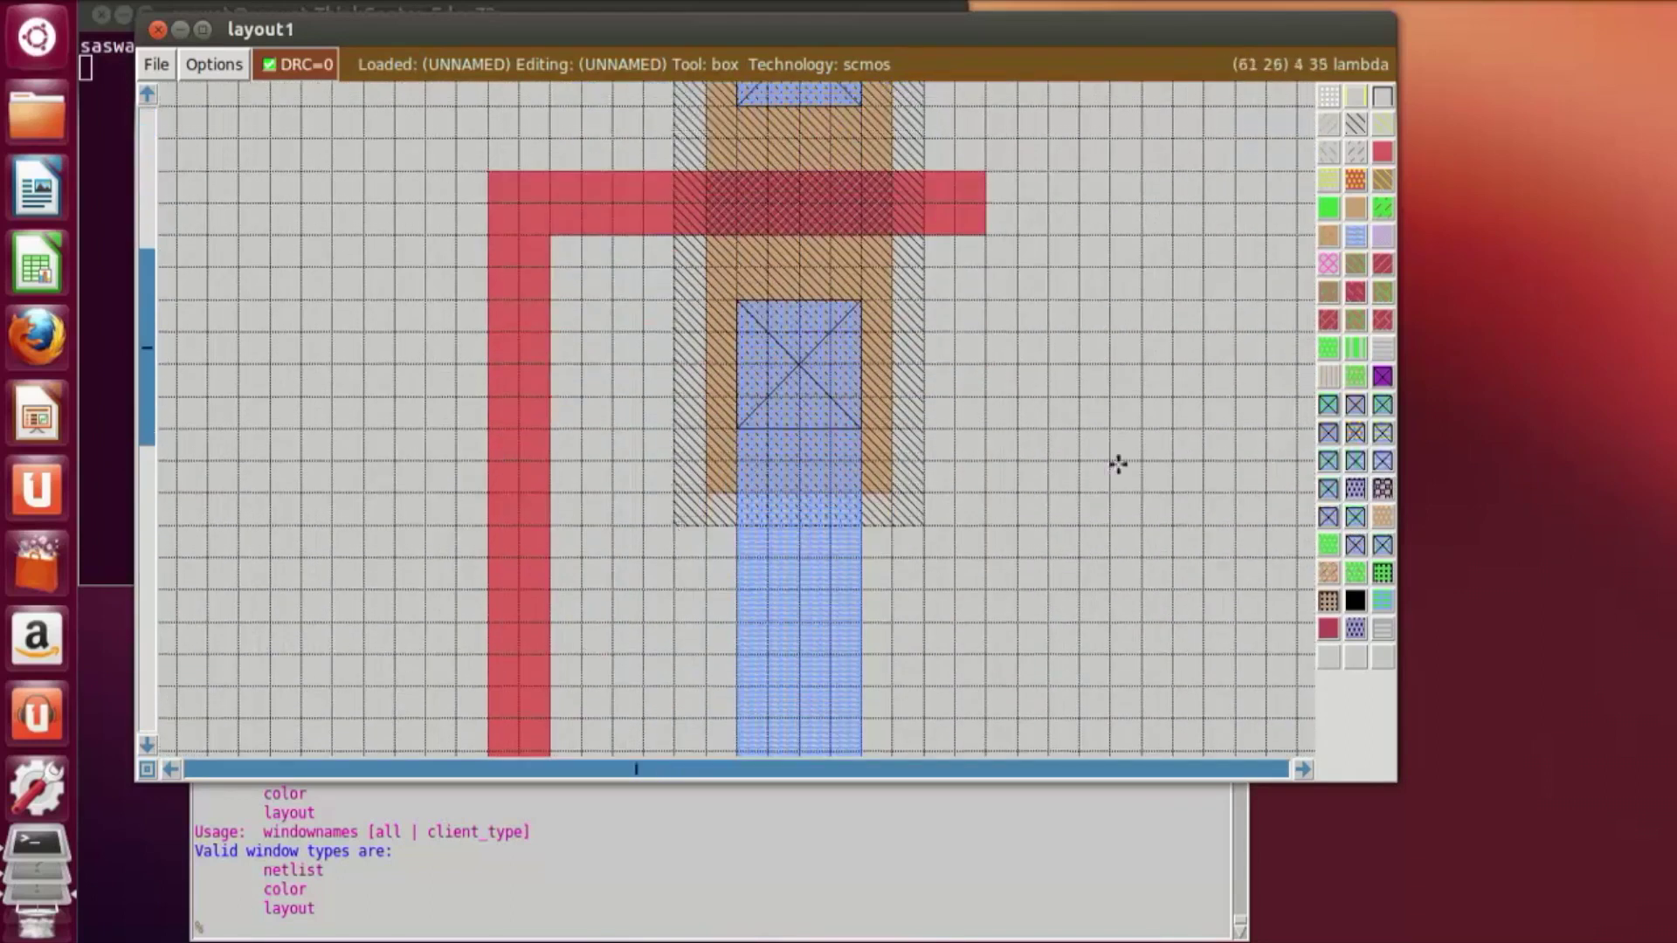
{"action": "scroll", "coordinate": [677, 606], "scroll_direction": "down", "scroll_amount": 4}
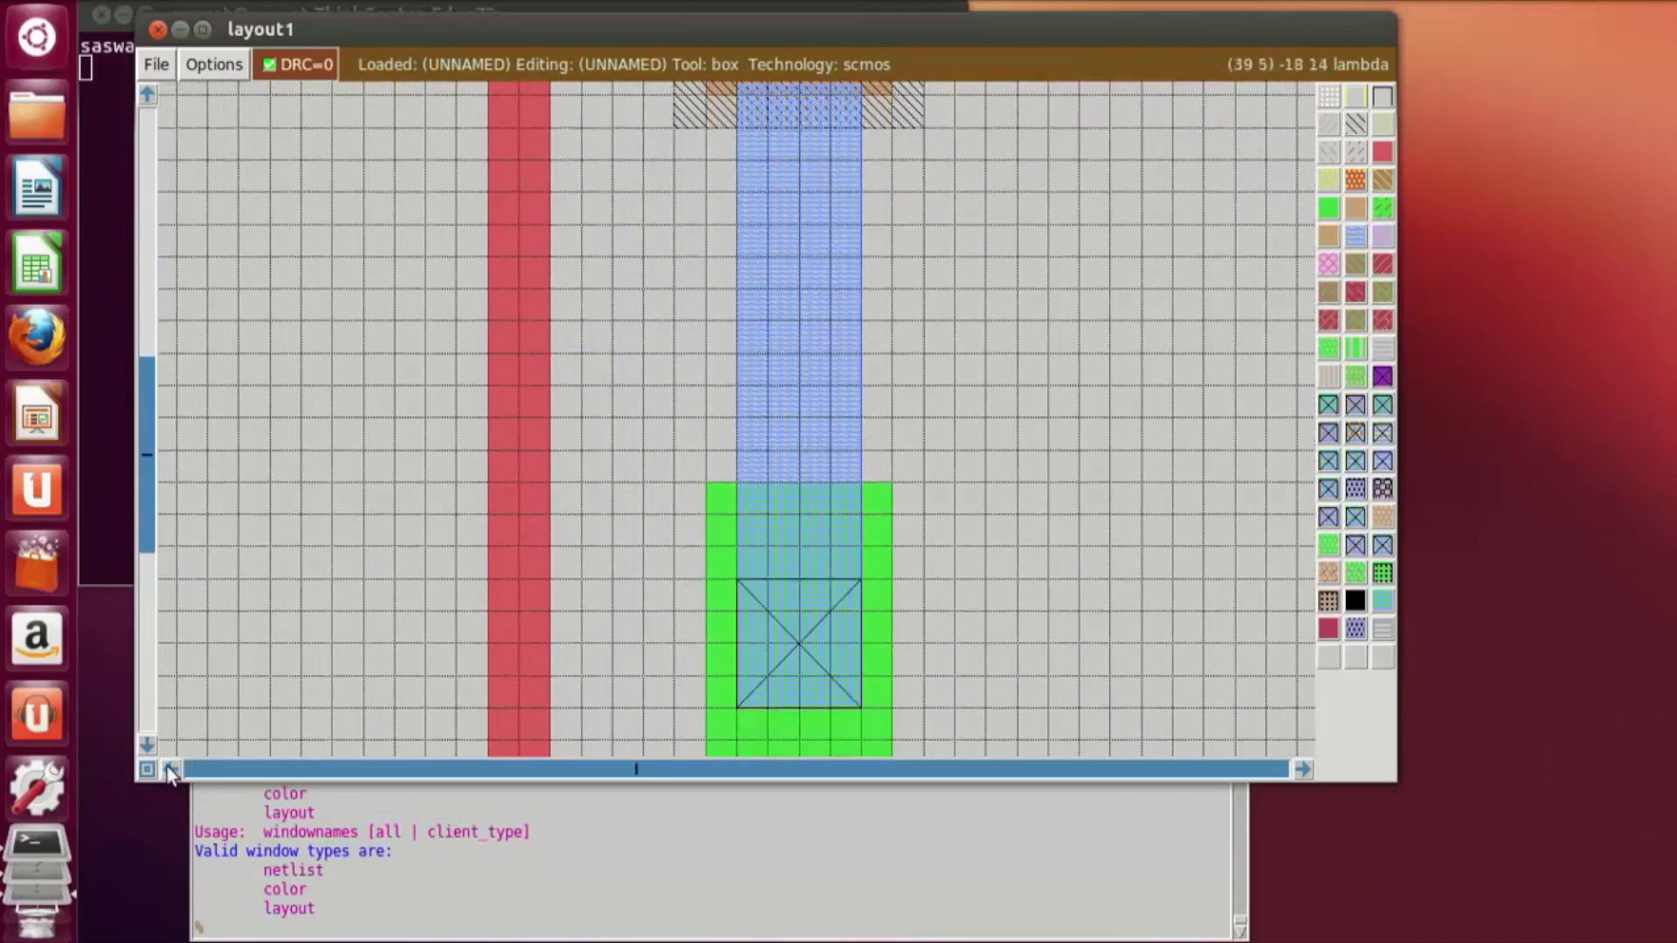
{"action": "left_click", "coordinate": [171, 770]}
{"action": "scroll", "coordinate": [616, 633], "scroll_direction": "up", "scroll_amount": 1}
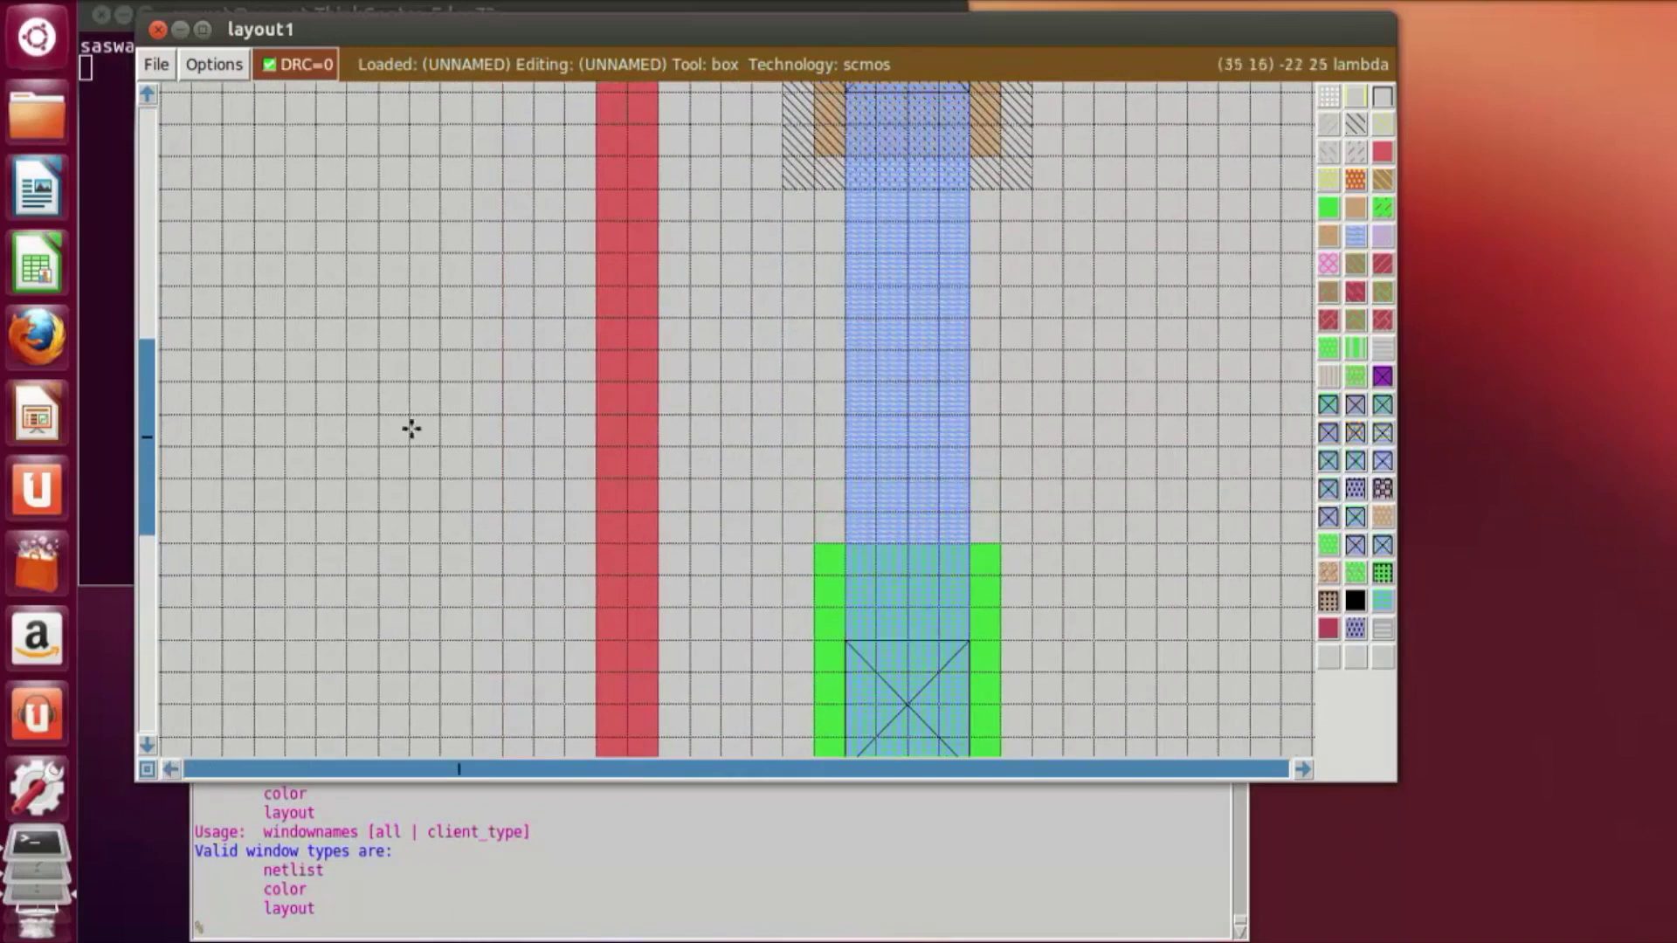
{"action": "left_click", "coordinate": [356, 348]}
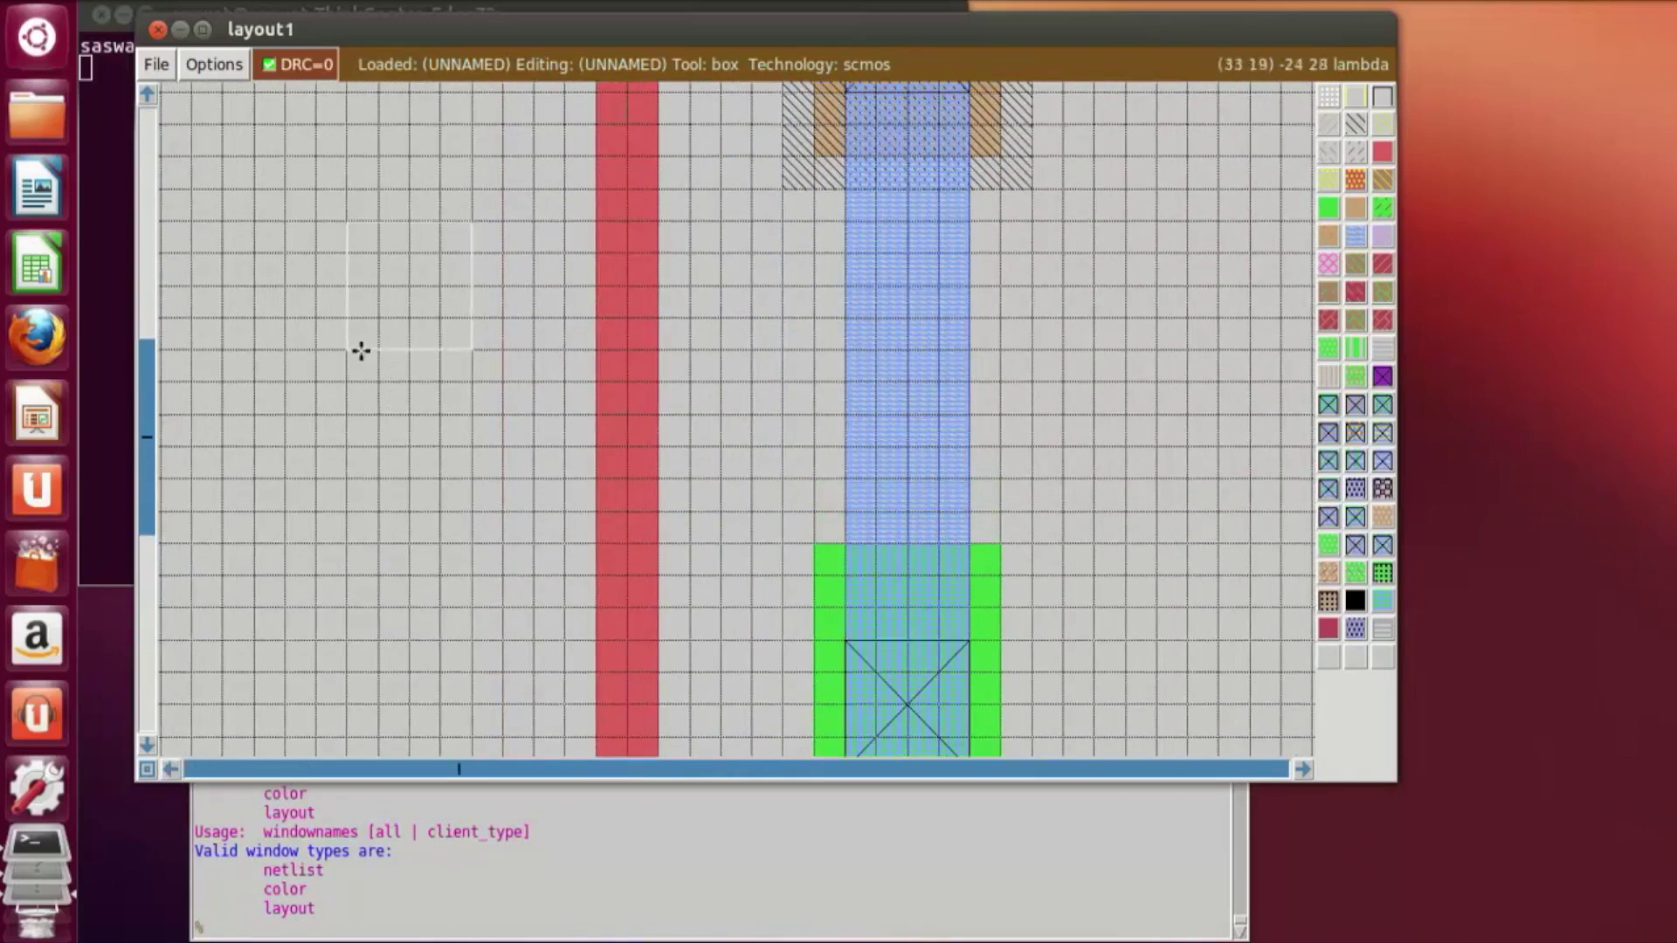
{"action": "right_click", "coordinate": [611, 423]}
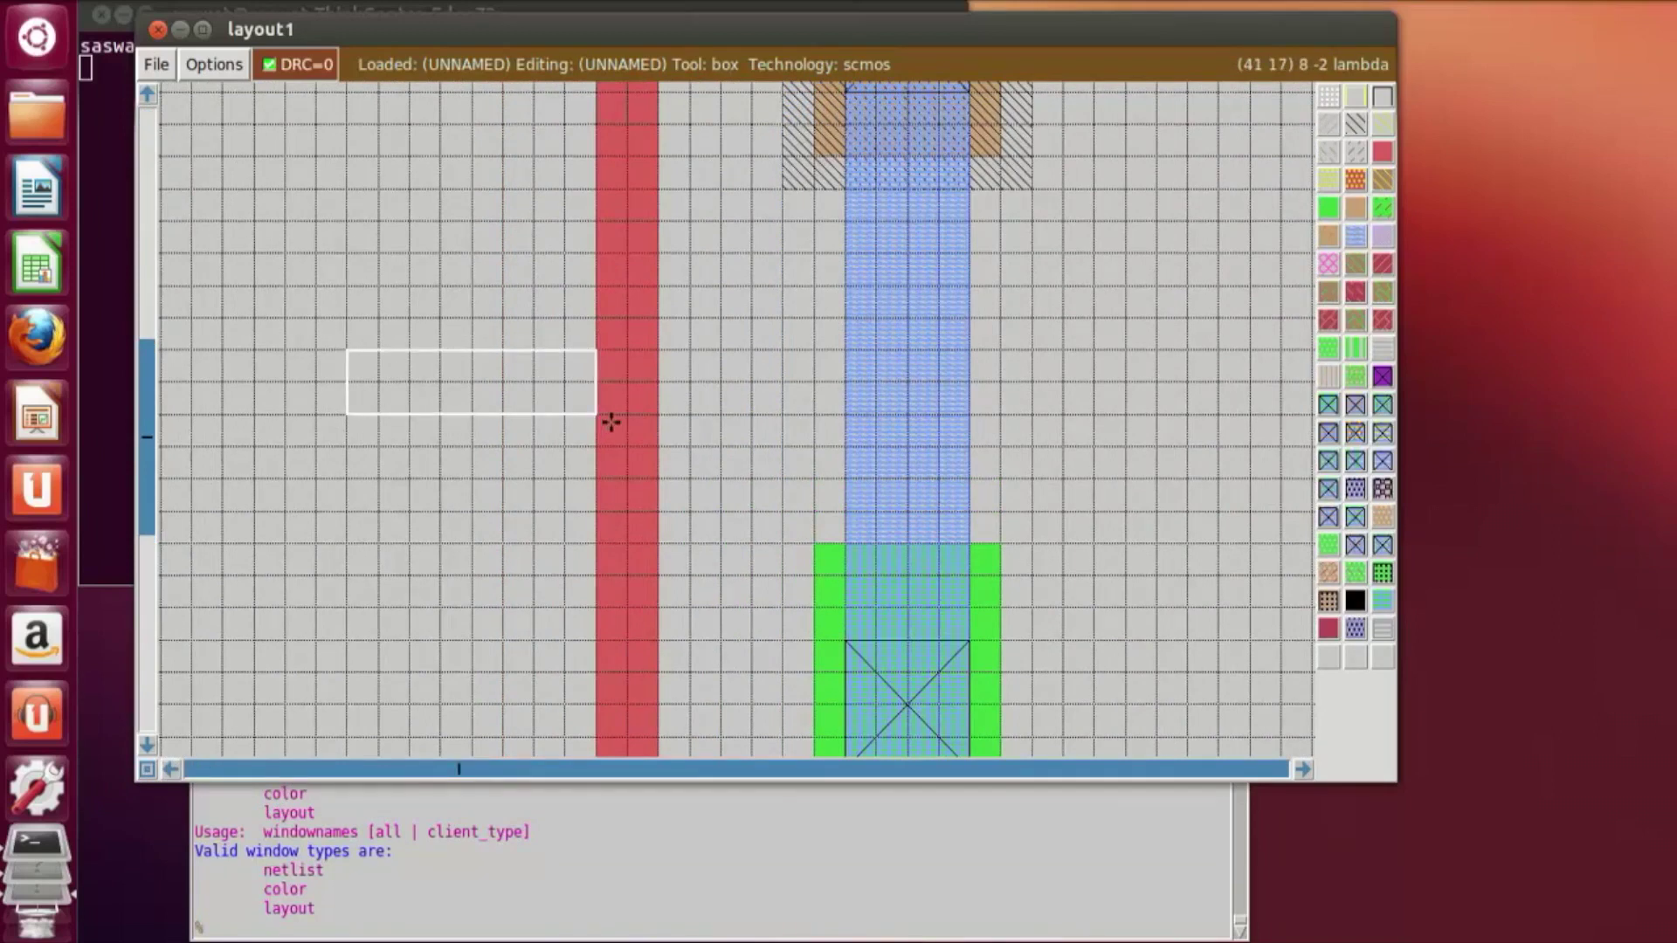
{"action": "middle_click", "coordinate": [1382, 152]}
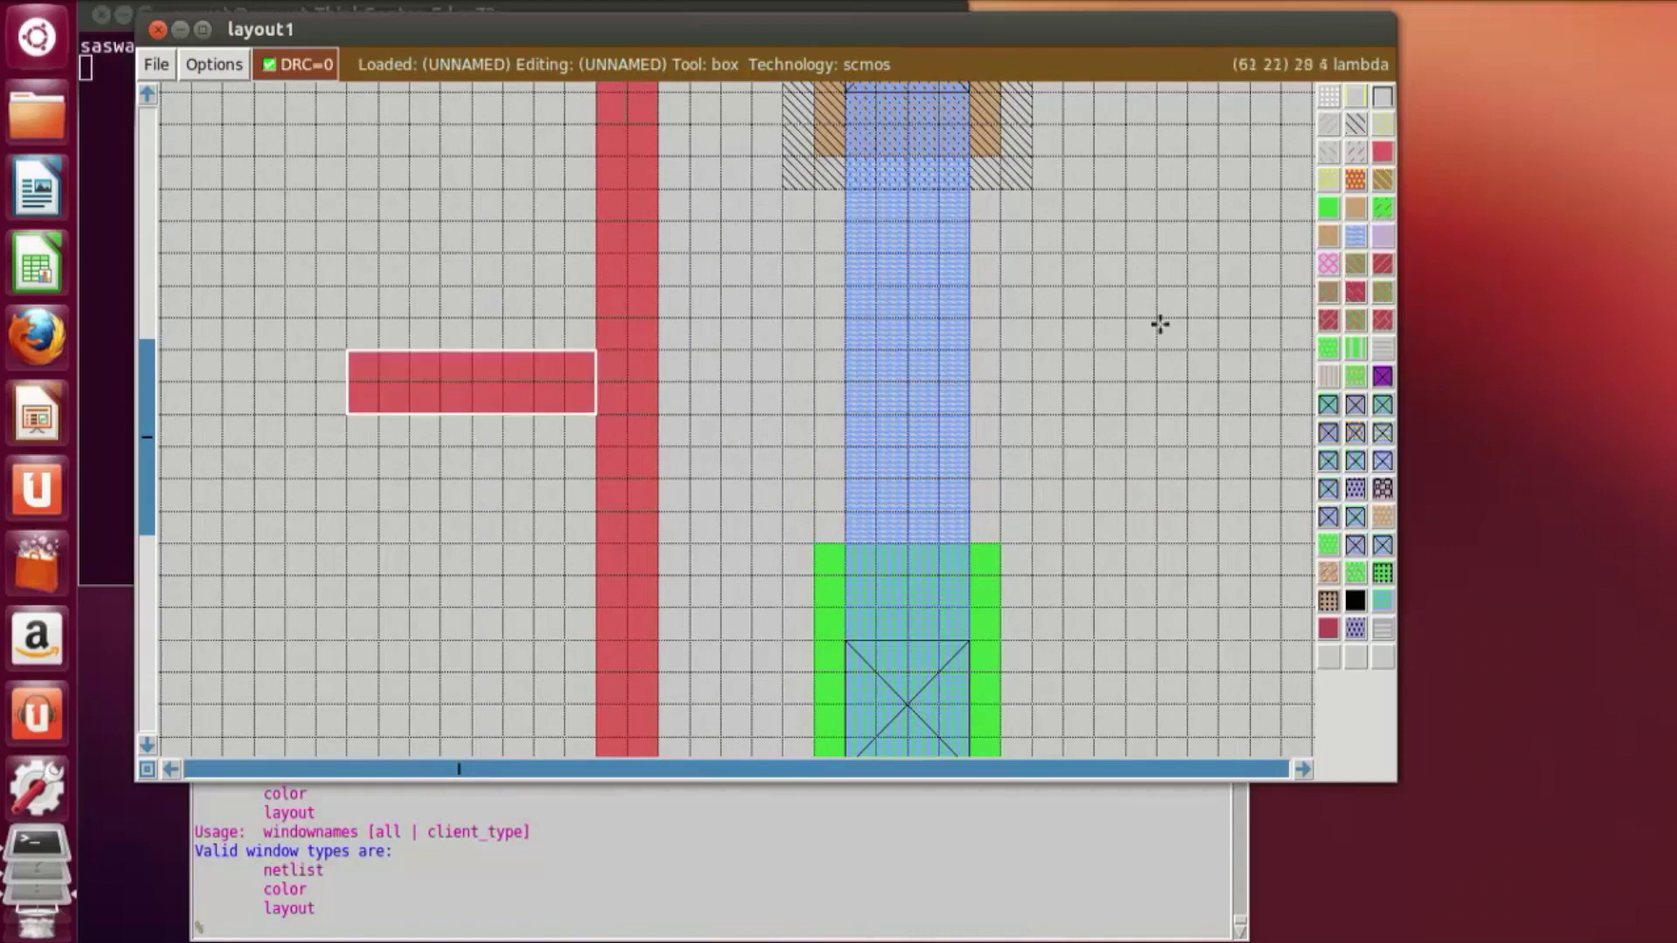
Step: Paint a 9 by 4 lambda metal1 output strip extending right from the vertical metal1 strip, 4 lambda below the n-well
{"action": "left_click", "coordinate": [967, 349]}
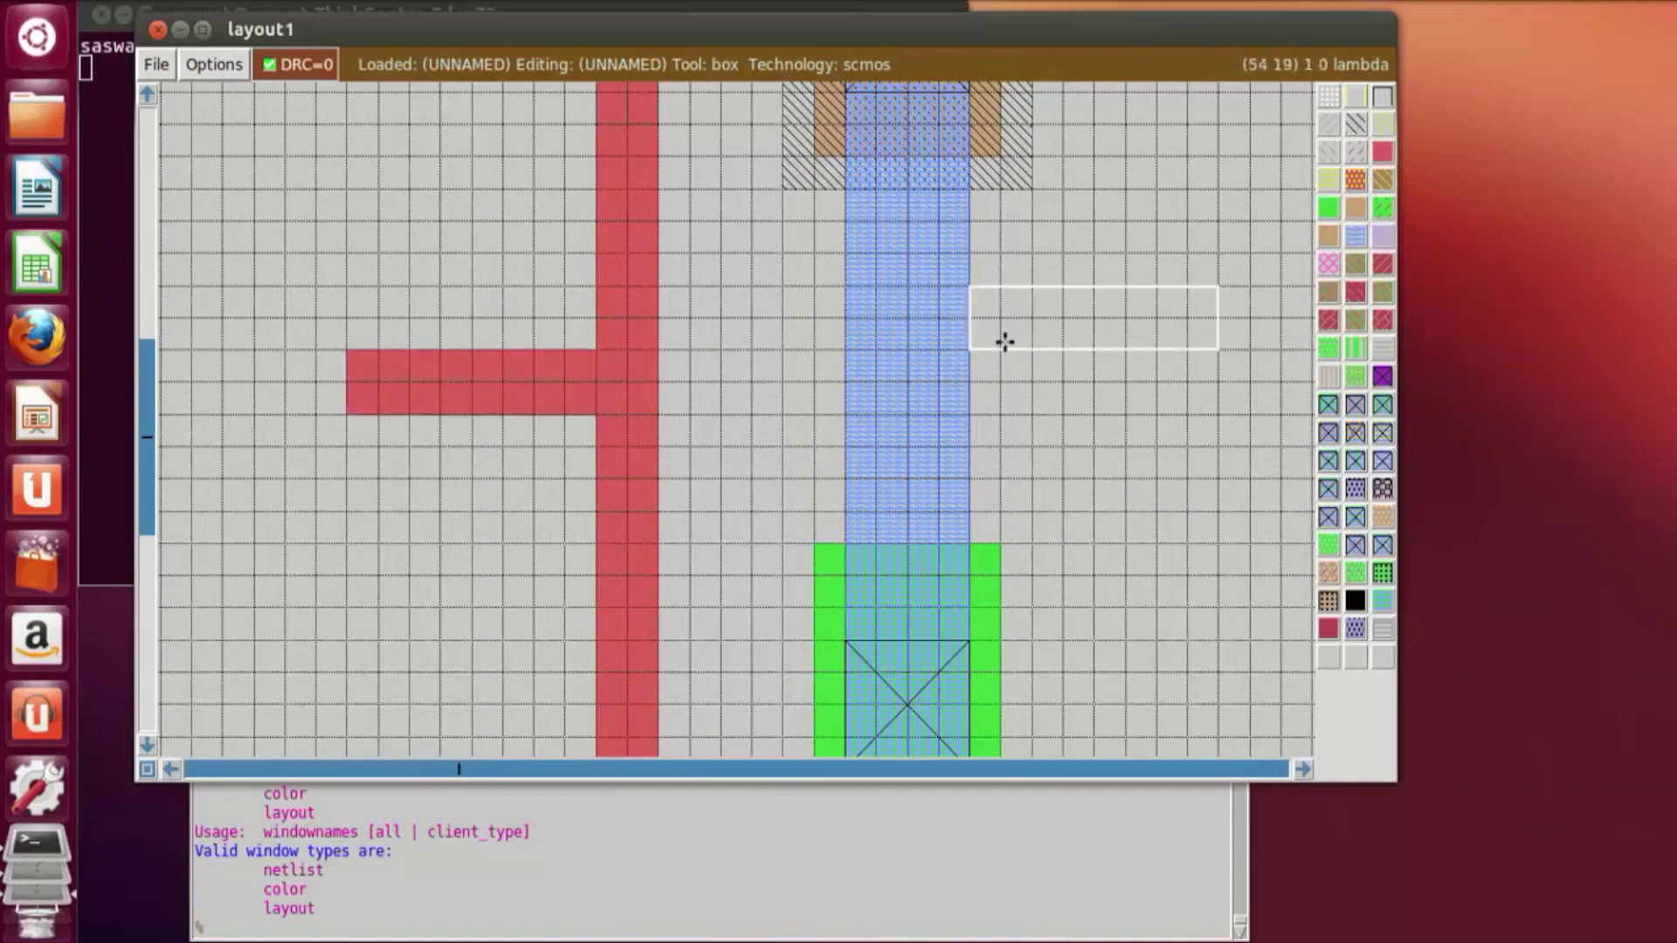
{"action": "left_click", "coordinate": [977, 322]}
{"action": "right_click", "coordinate": [1203, 428]}
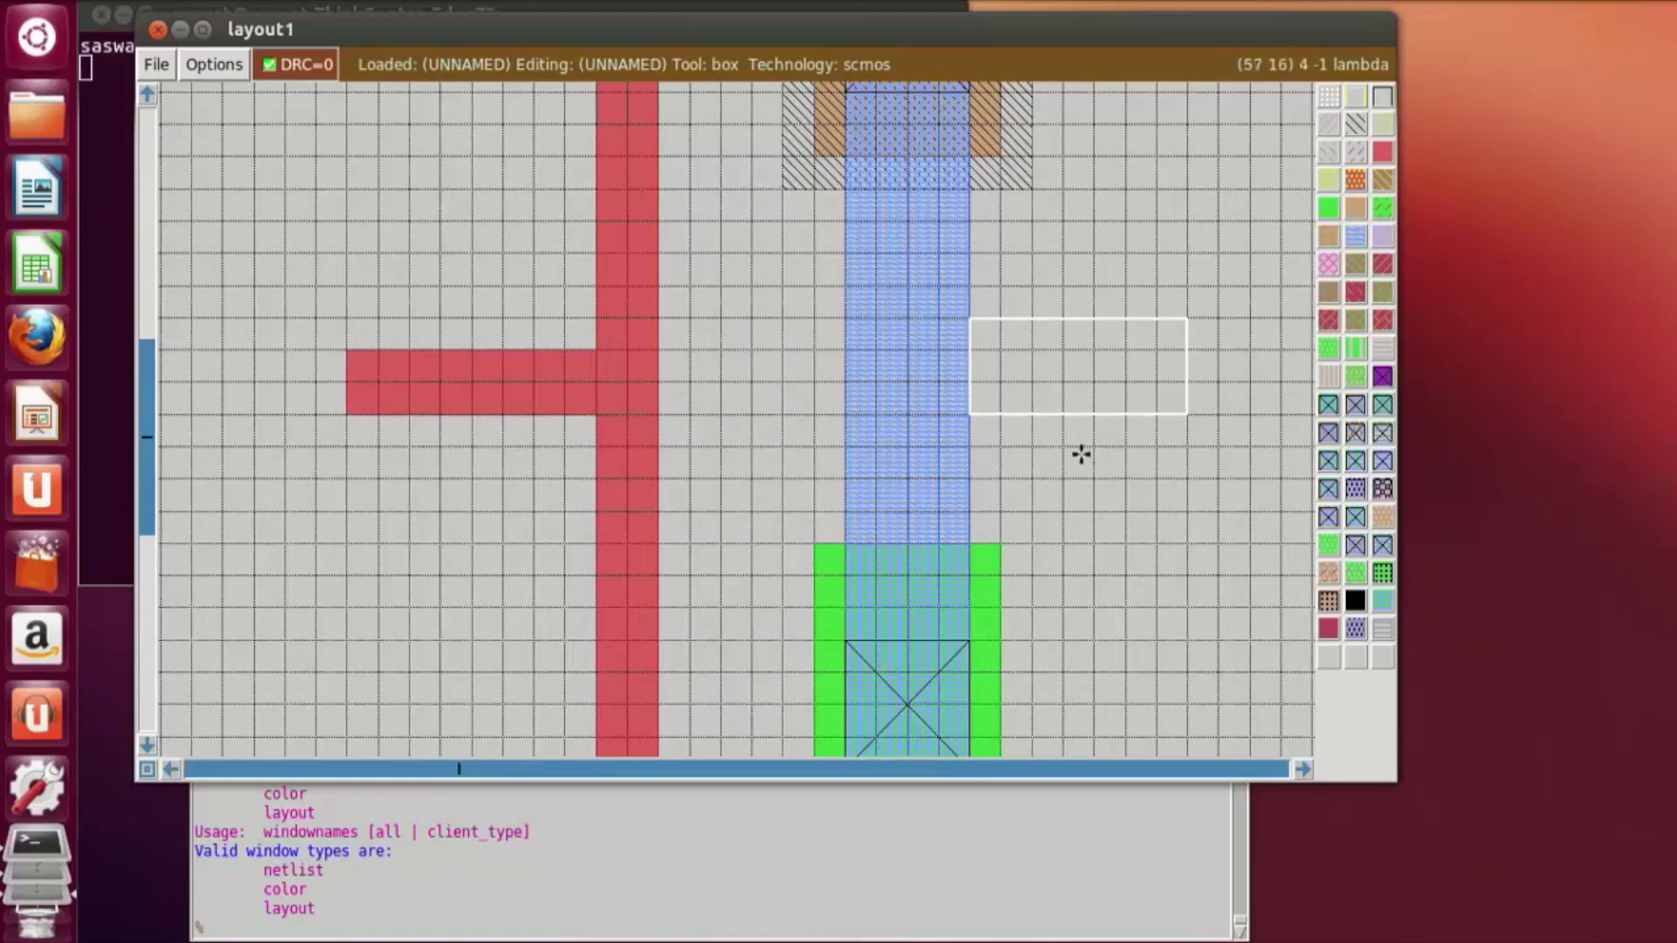
{"action": "left_click", "coordinate": [984, 434]}
{"action": "right_click", "coordinate": [1190, 321]}
{"action": "right_click", "coordinate": [1252, 322]}
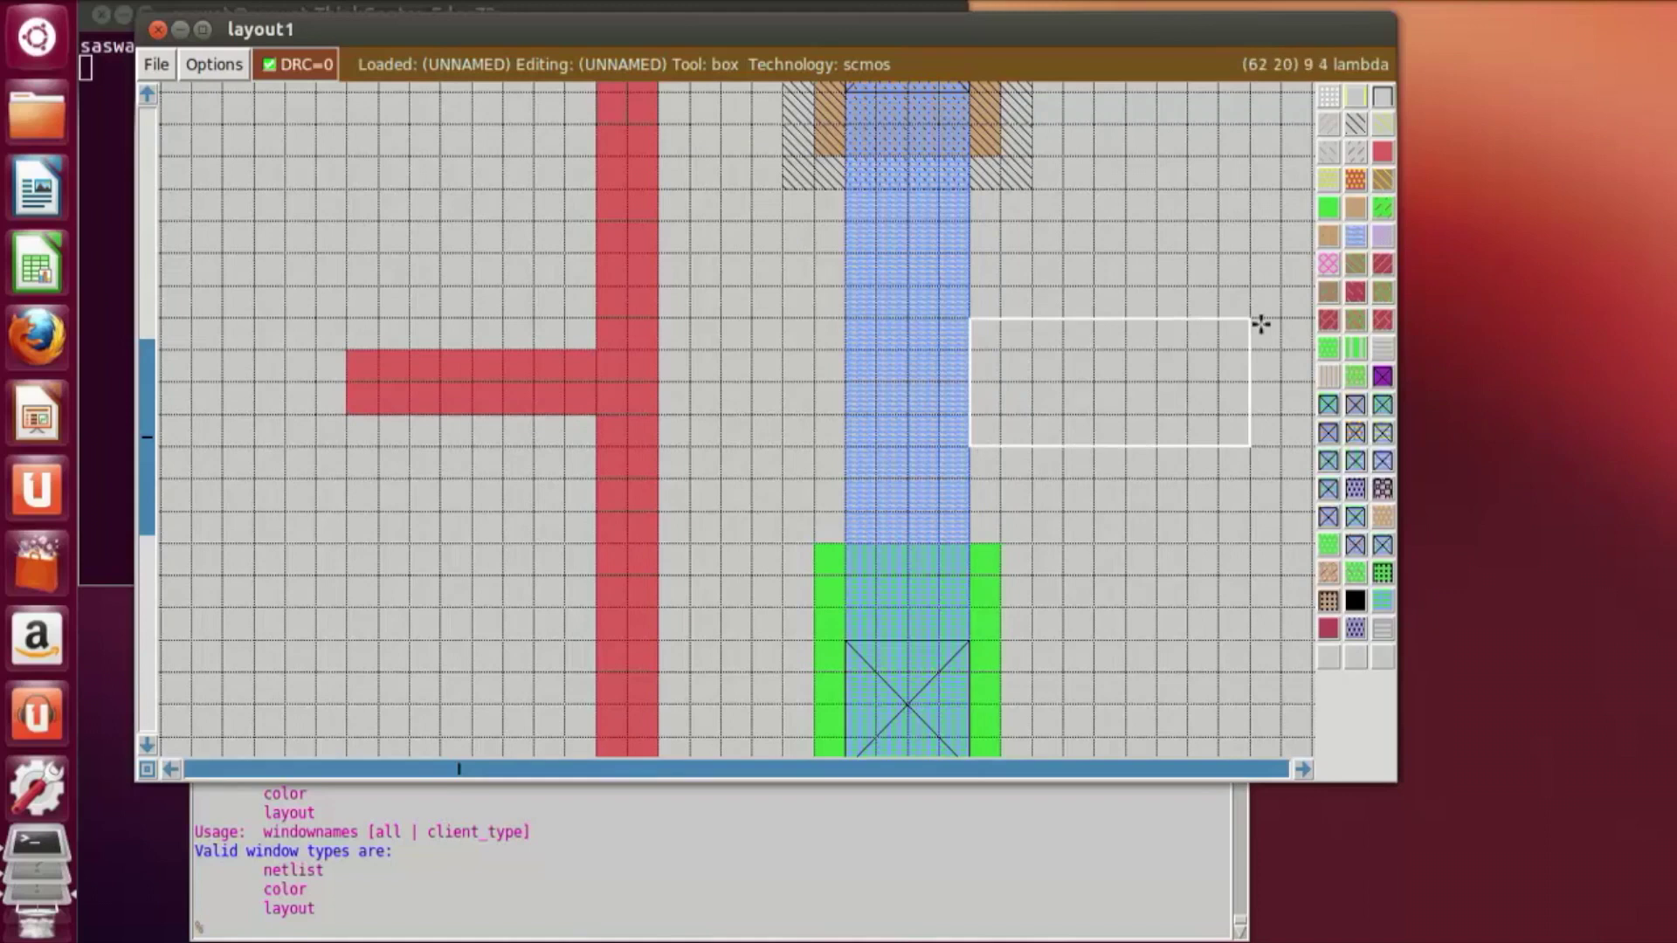
{"action": "middle_click", "coordinate": [1356, 236]}
{"action": "left_click", "coordinate": [1136, 282]}
{"action": "scroll", "coordinate": [348, 405], "scroll_direction": "up", "scroll_amount": 1}
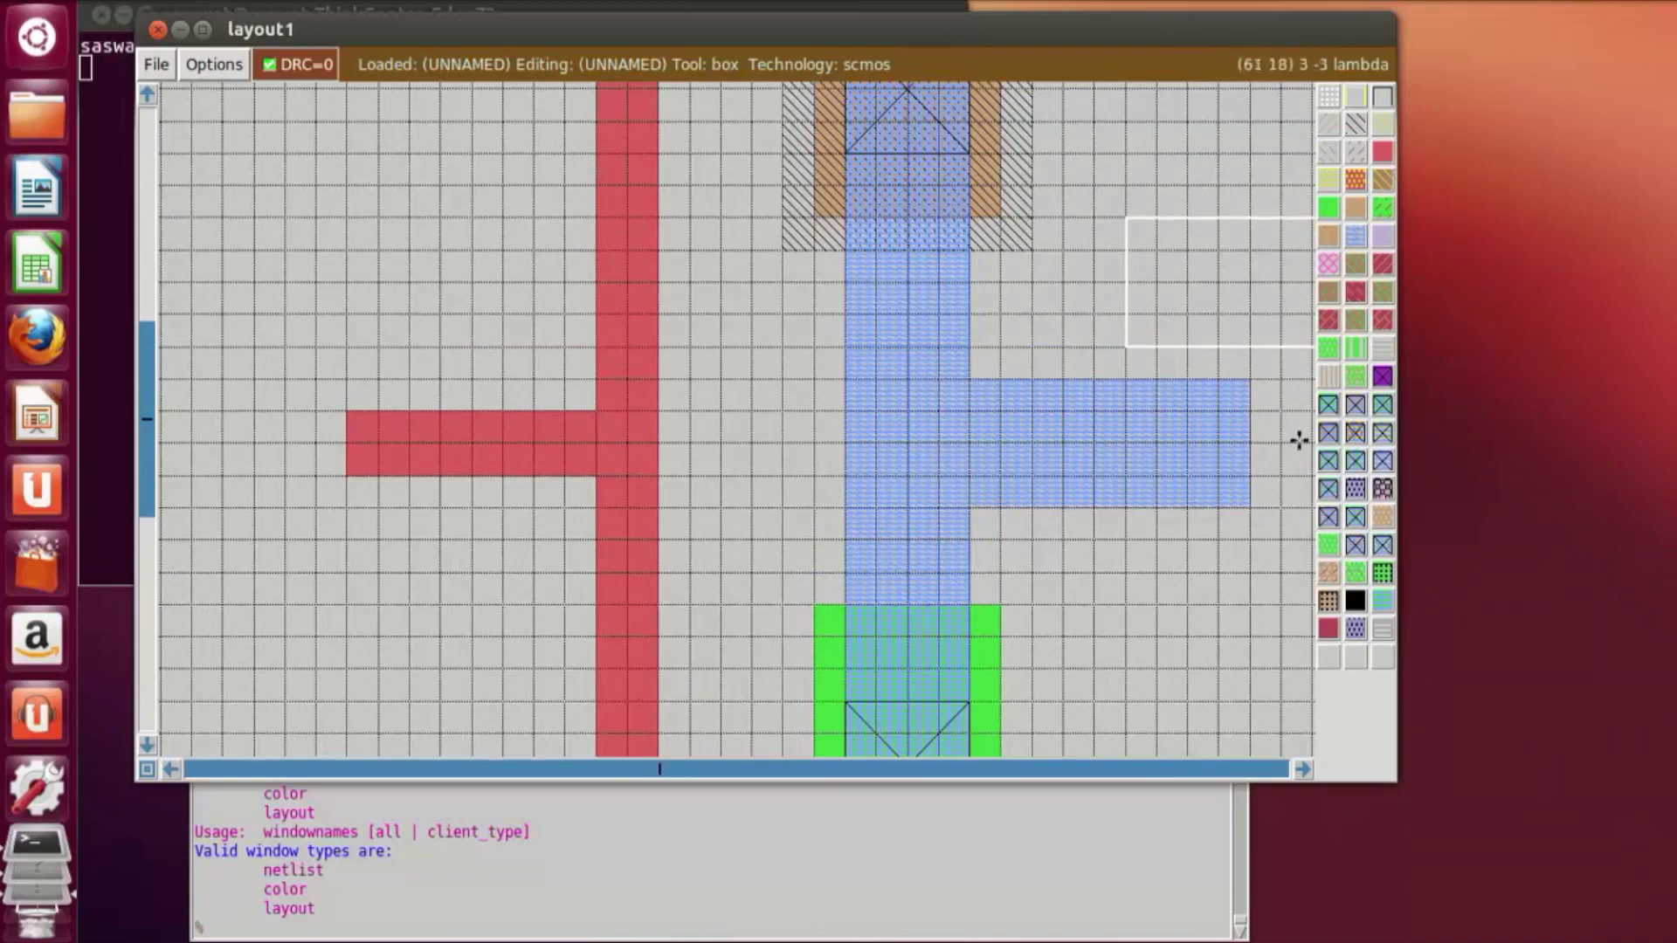
Step: Label the upper metal1 rail VDD! at mid-height, in line with the left edge of the vertical metal1 strip
{"action": "key", "text": "shift+z"}
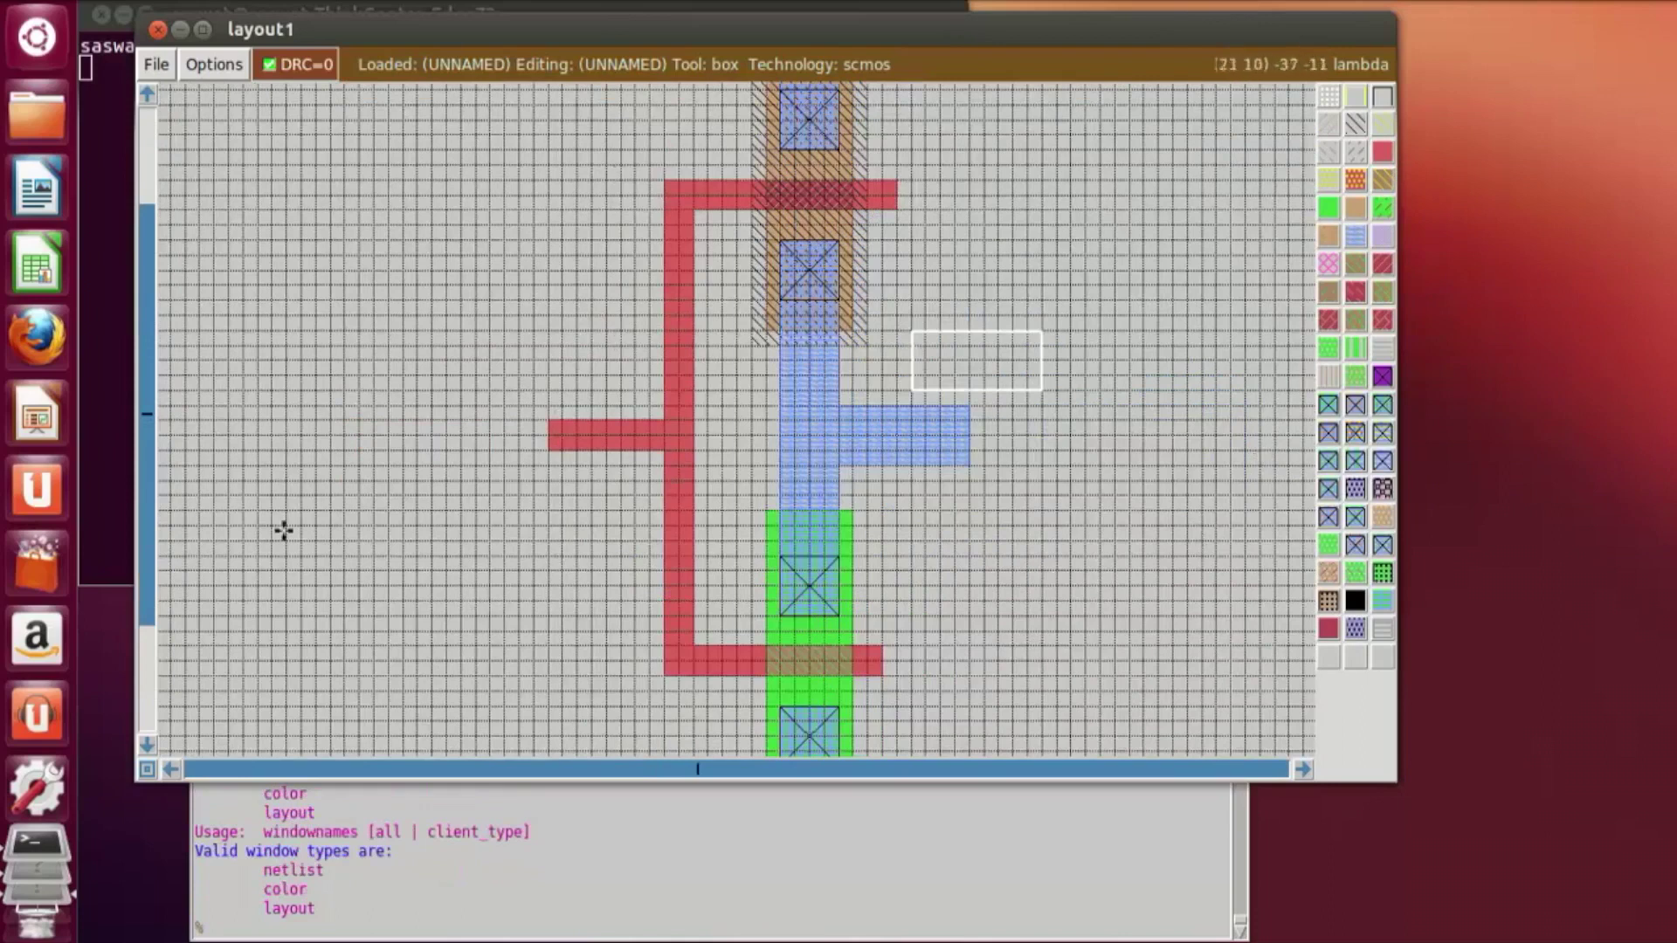
{"action": "scroll", "coordinate": [806, 442], "scroll_direction": "up", "scroll_amount": 3}
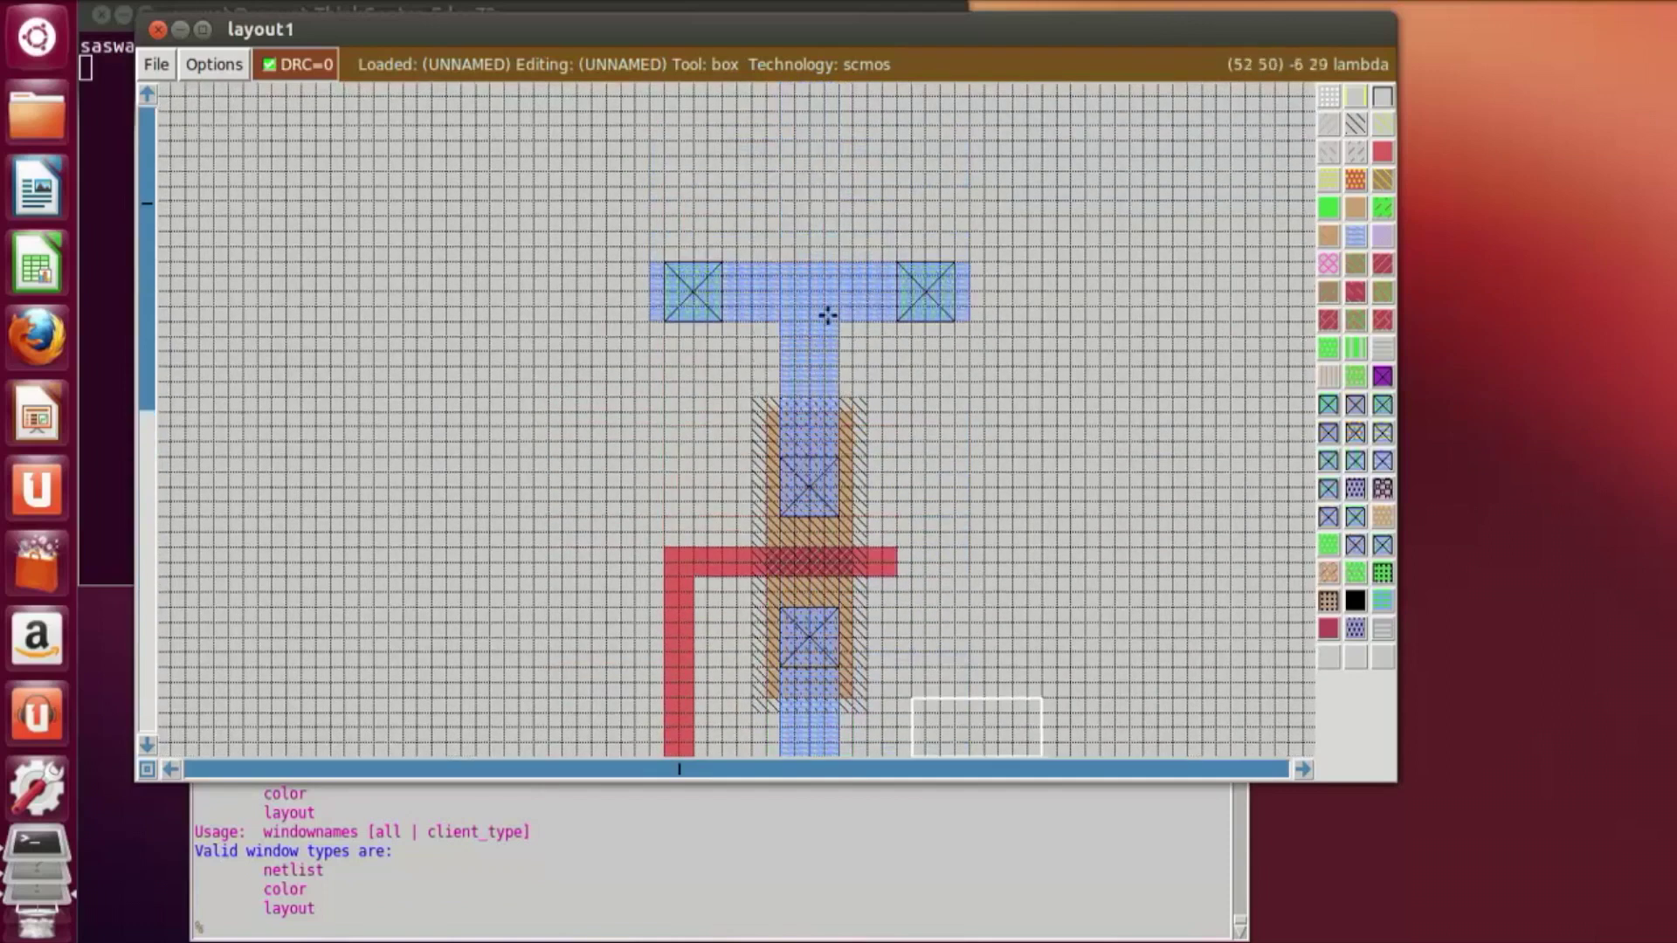
{"action": "key", "text": "z"}
{"action": "scroll", "coordinate": [1092, 558], "scroll_direction": "up", "scroll_amount": 1}
{"action": "key", "text": "z"}
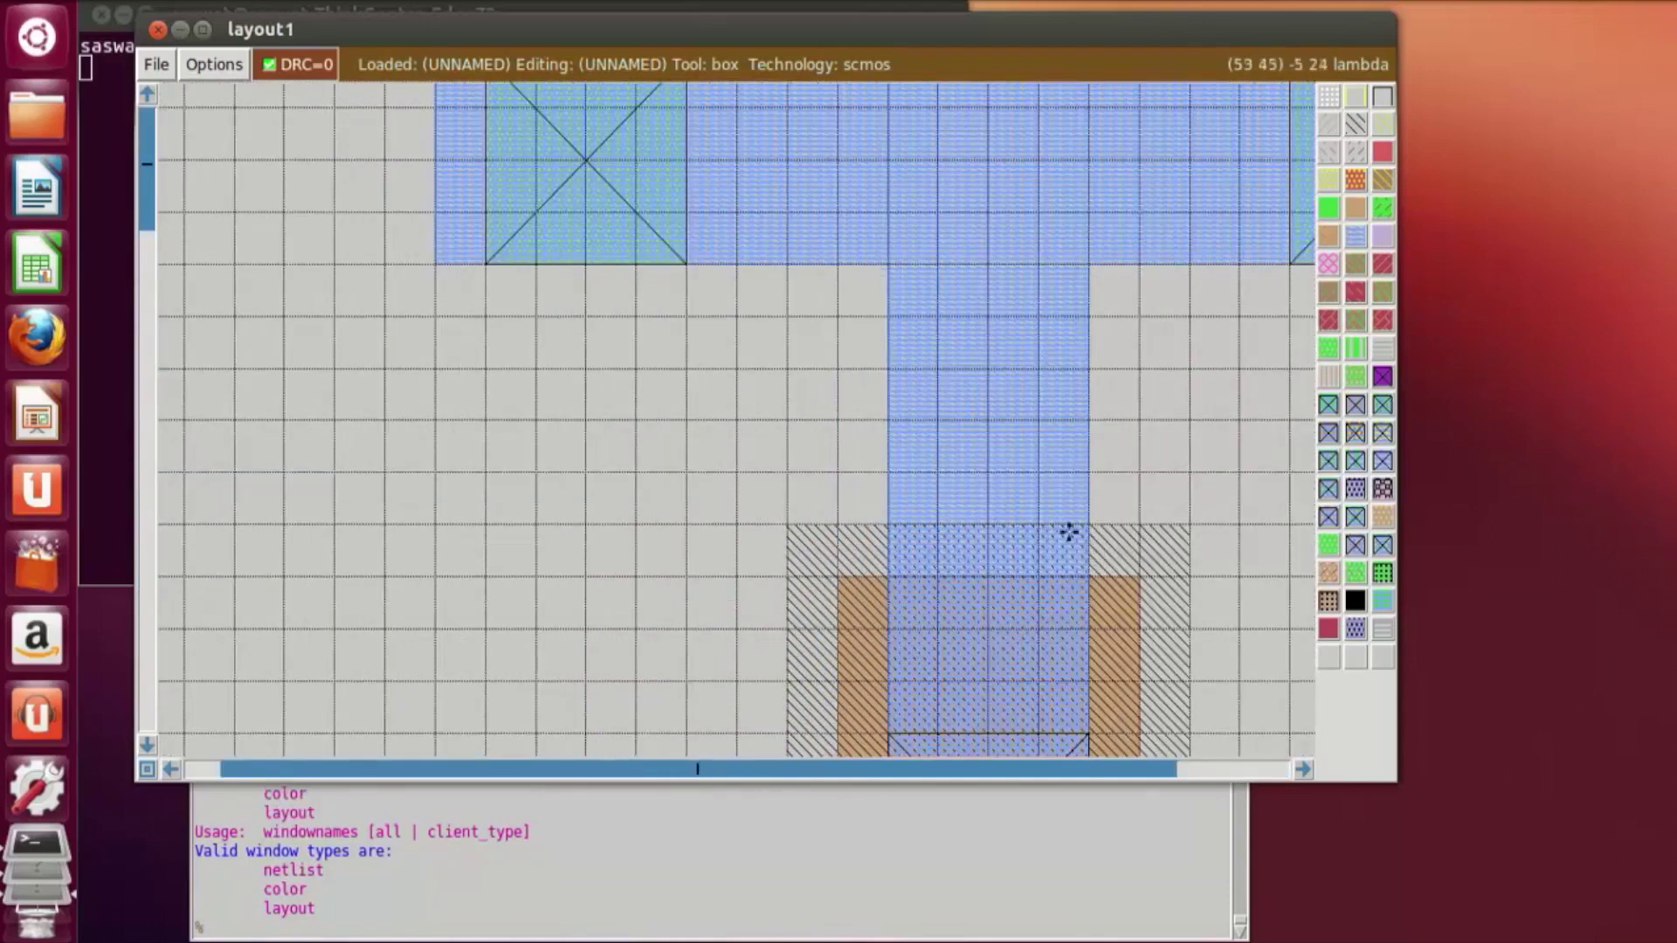
{"action": "scroll", "coordinate": [1069, 532], "scroll_direction": "up", "scroll_amount": 1}
{"action": "left_click", "coordinate": [1302, 769]}
{"action": "left_click", "coordinate": [1302, 769]}
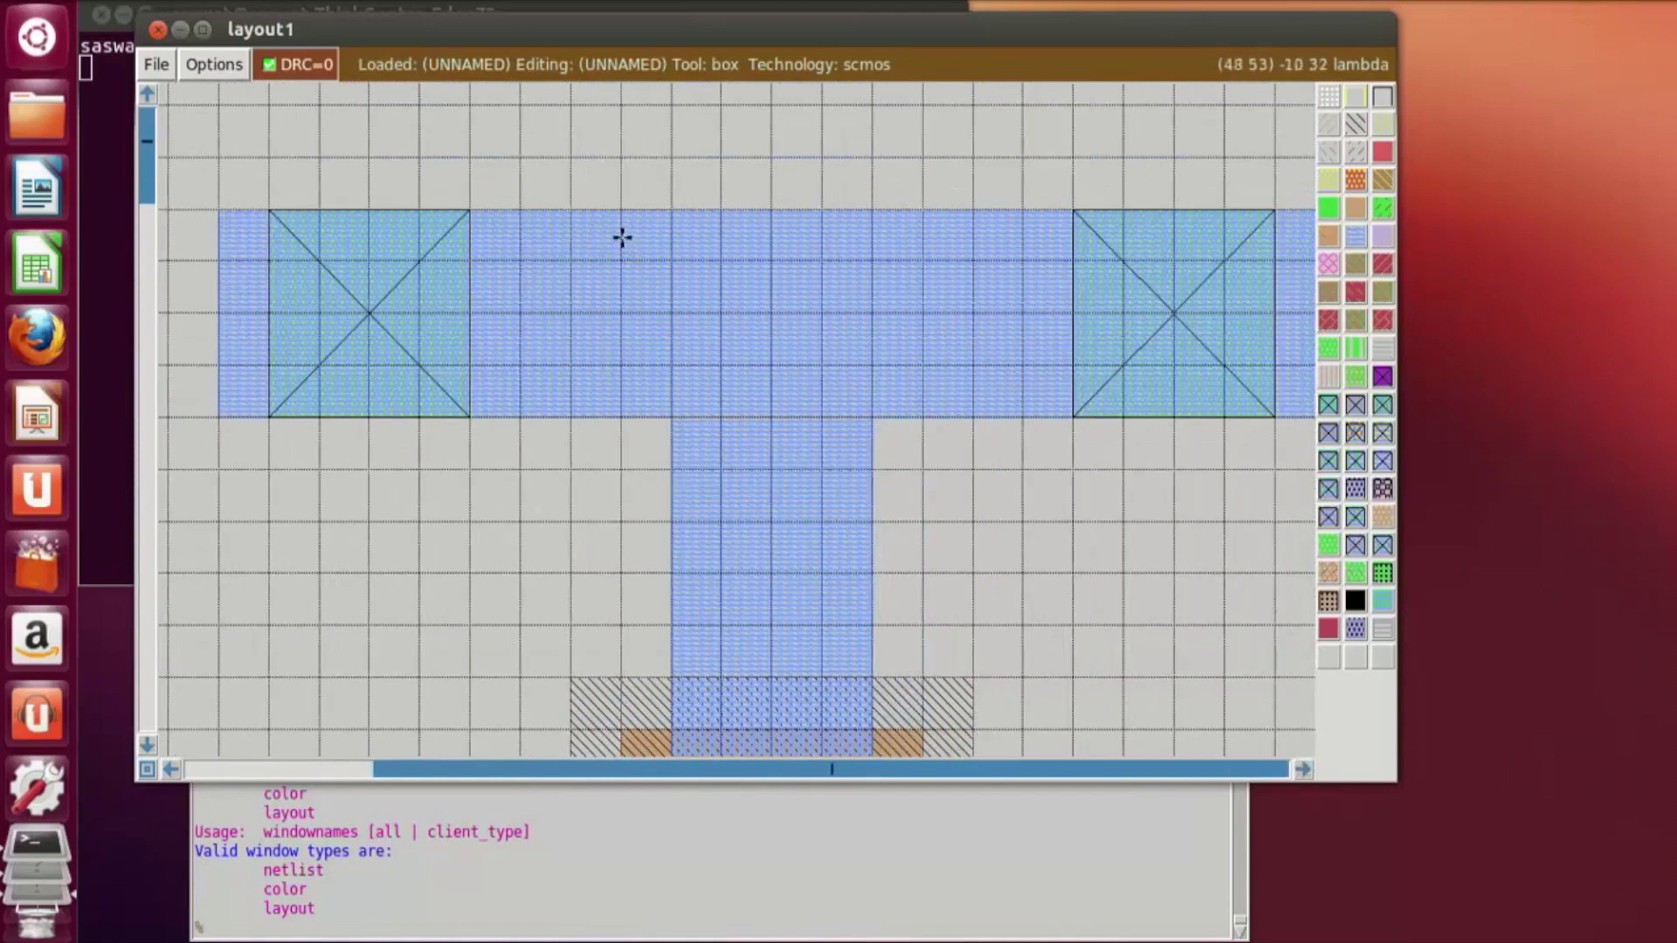
{"action": "left_click", "coordinate": [668, 257]}
{"action": "right_click", "coordinate": [913, 330]}
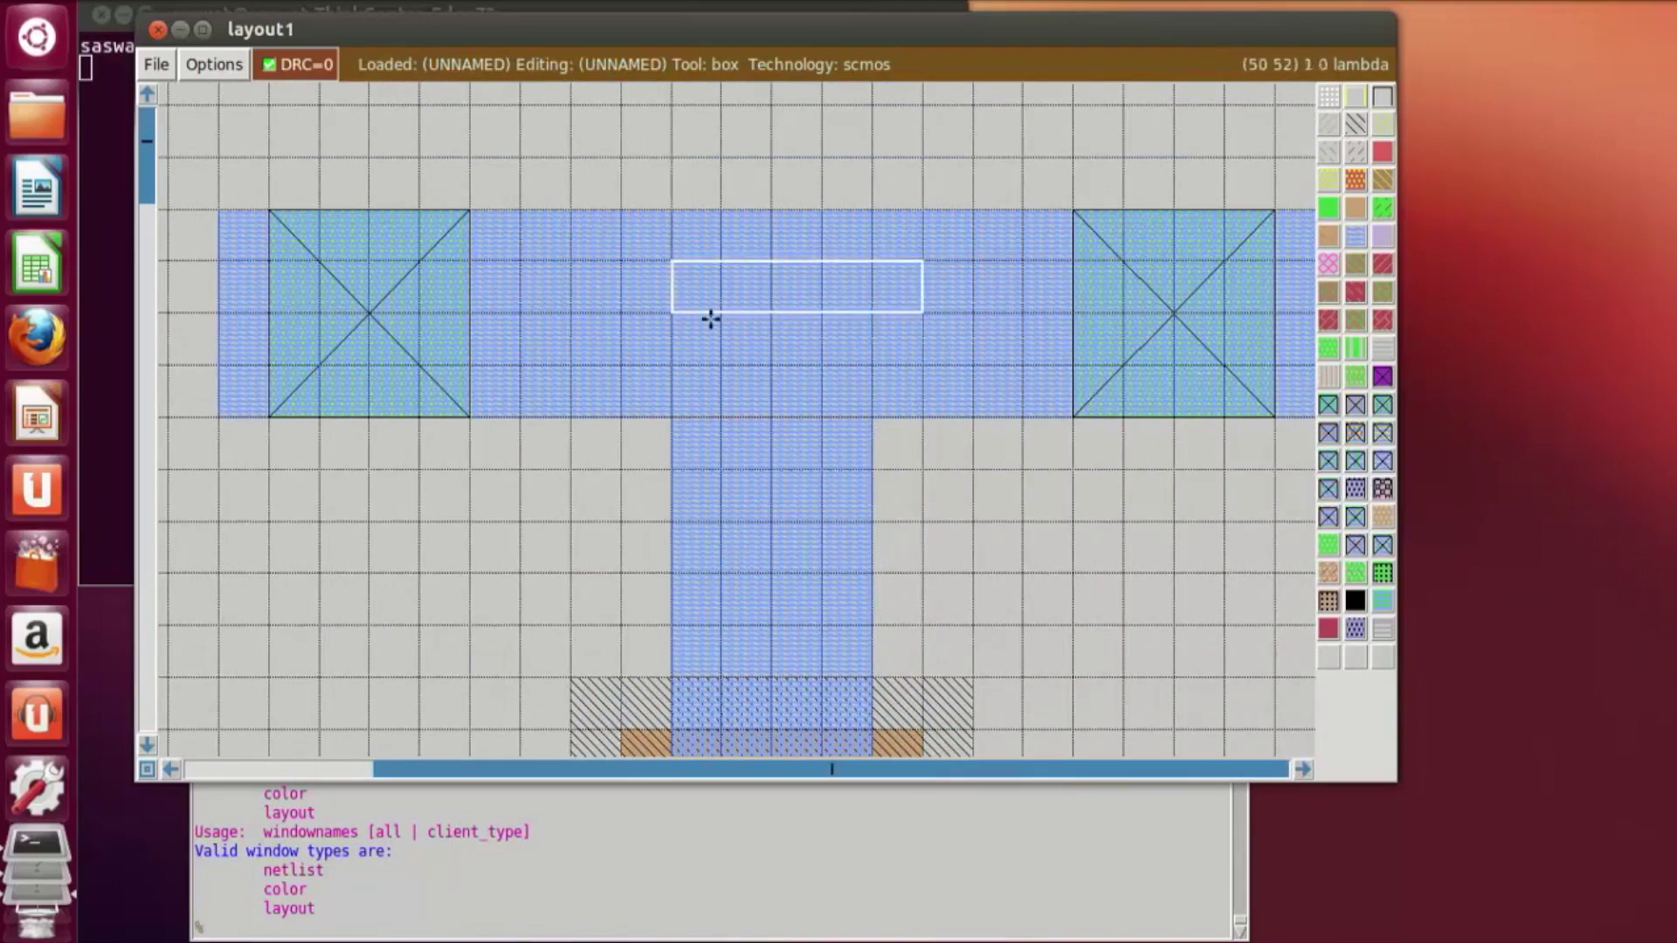
{"action": "right_click", "coordinate": [671, 311]}
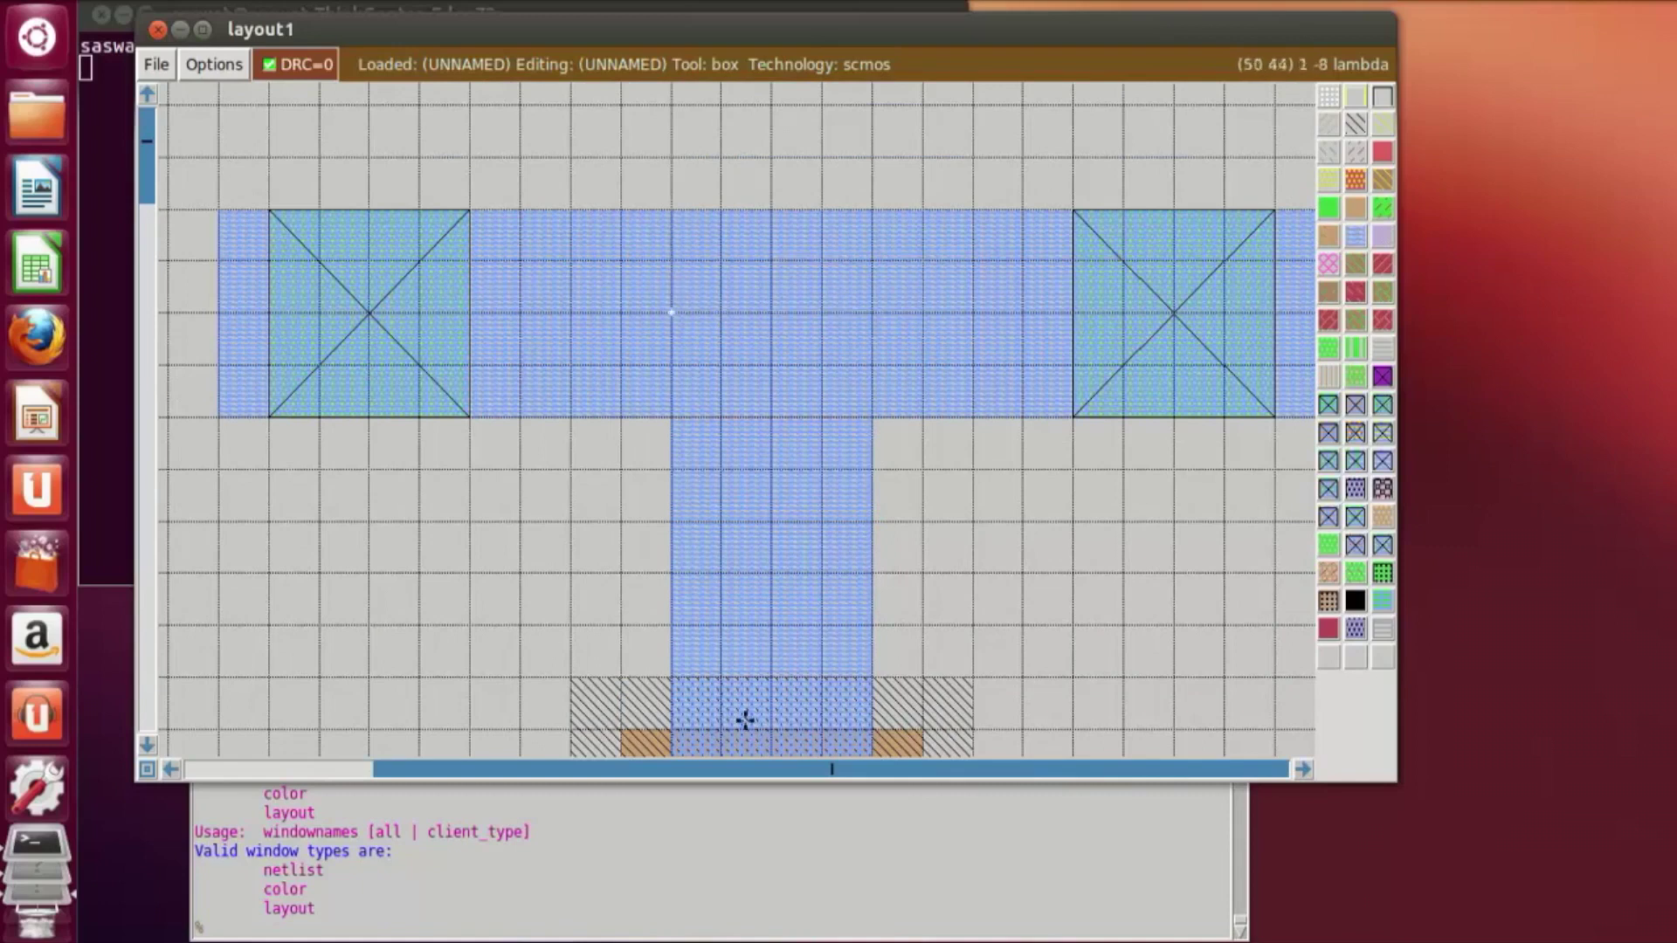
{"action": "left_click", "coordinate": [250, 934]}
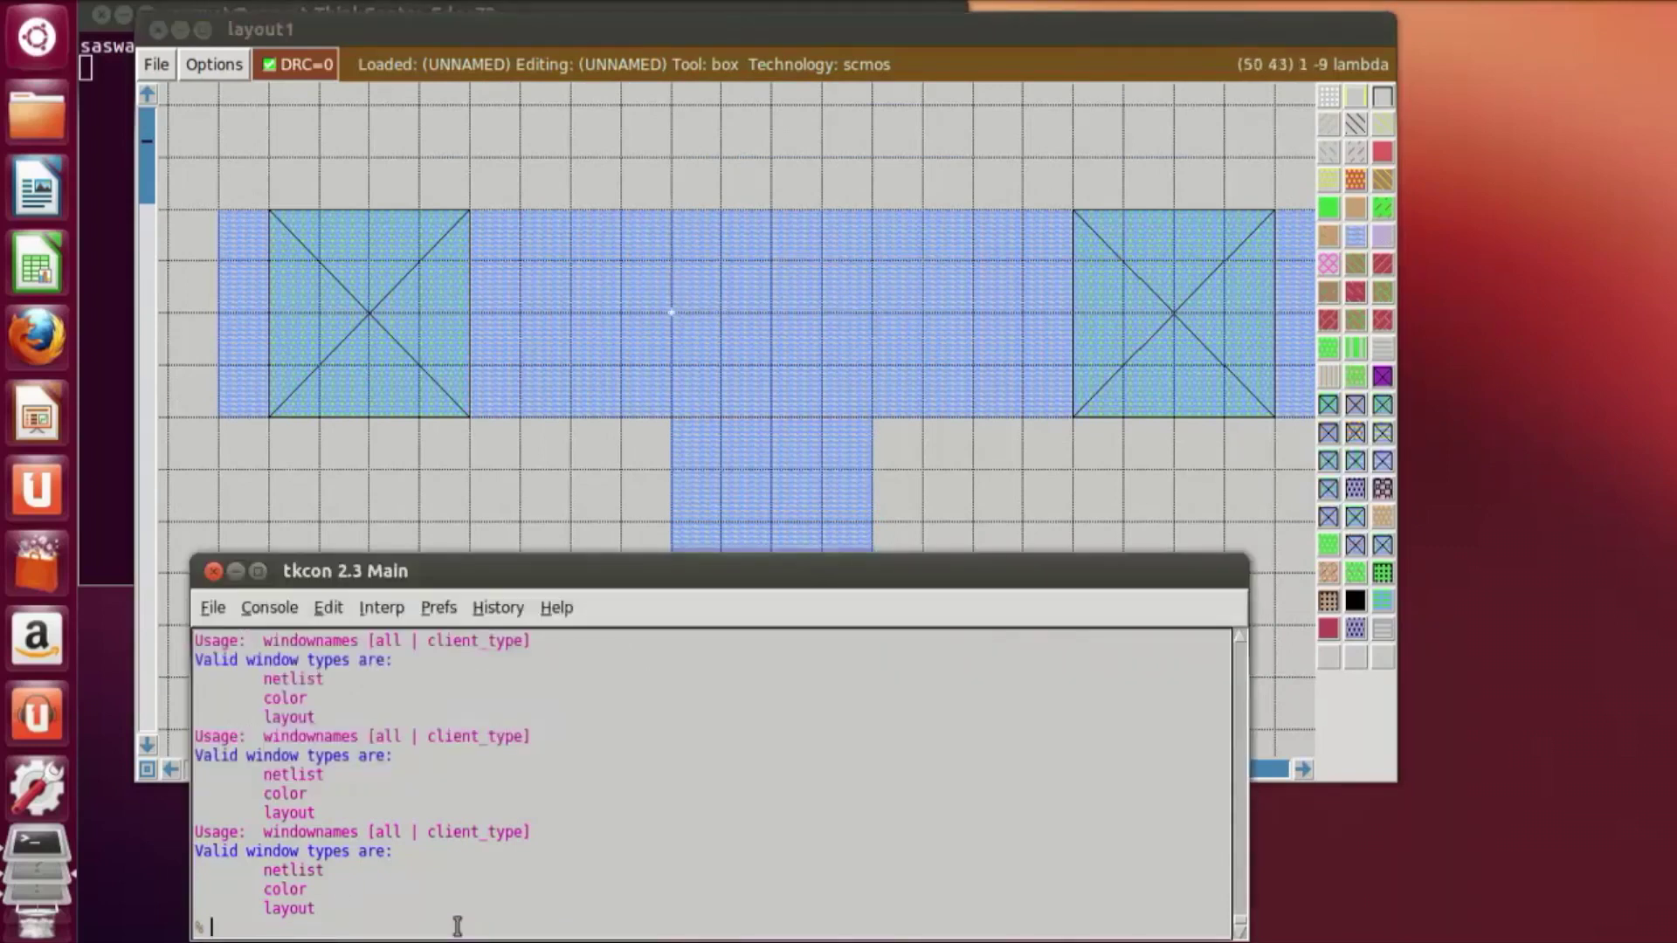
{"action": "type", "text": "label VDD!"}
{"action": "key", "text": "Return"}
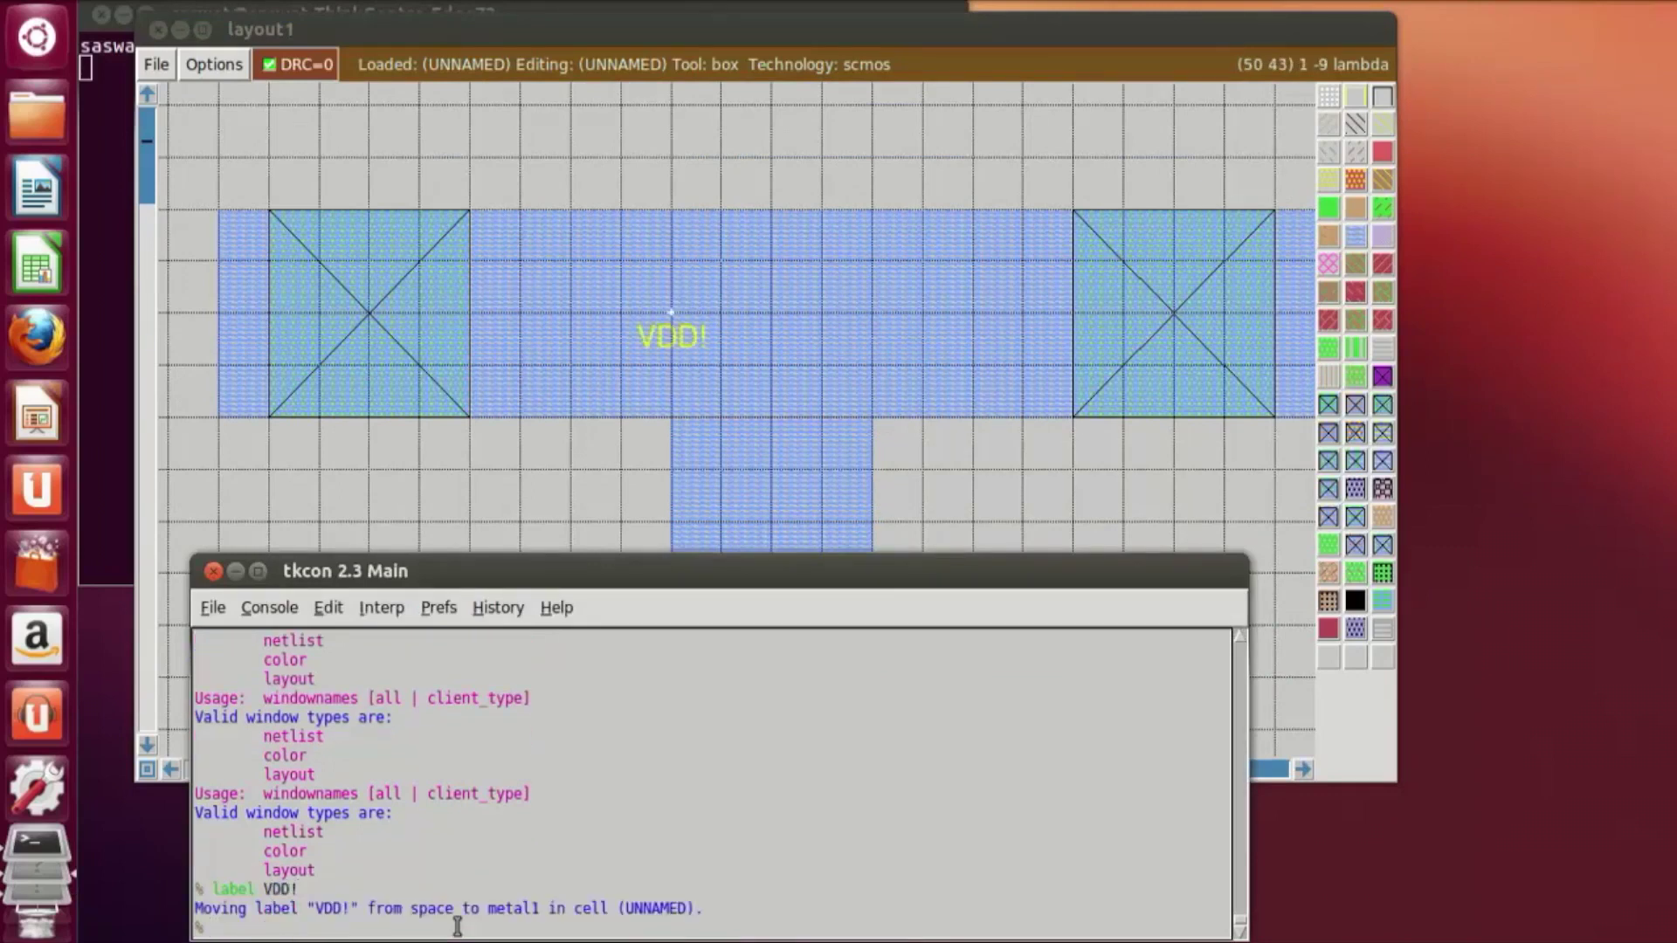
Step: Label the lower metal1 rail GND! at mid-height, 1 lambda right of the vertical metal1 strip's left edge
{"action": "scroll", "coordinate": [996, 464], "scroll_direction": "down", "scroll_amount": 3}
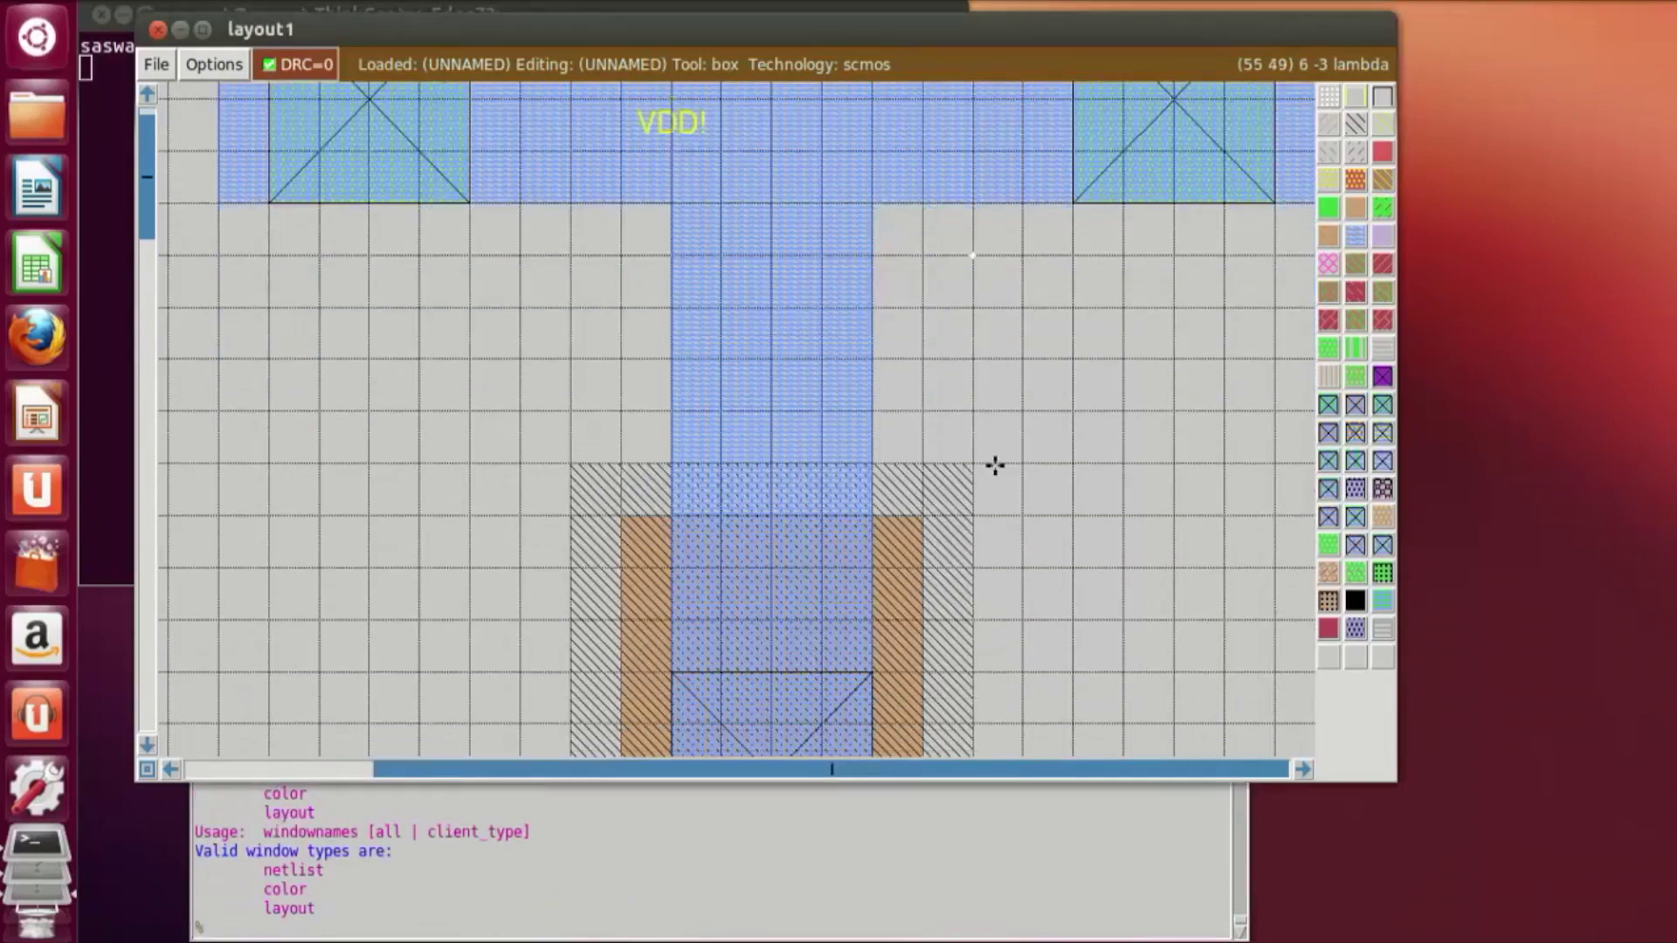
{"action": "scroll", "coordinate": [995, 466], "scroll_direction": "down", "scroll_amount": 10}
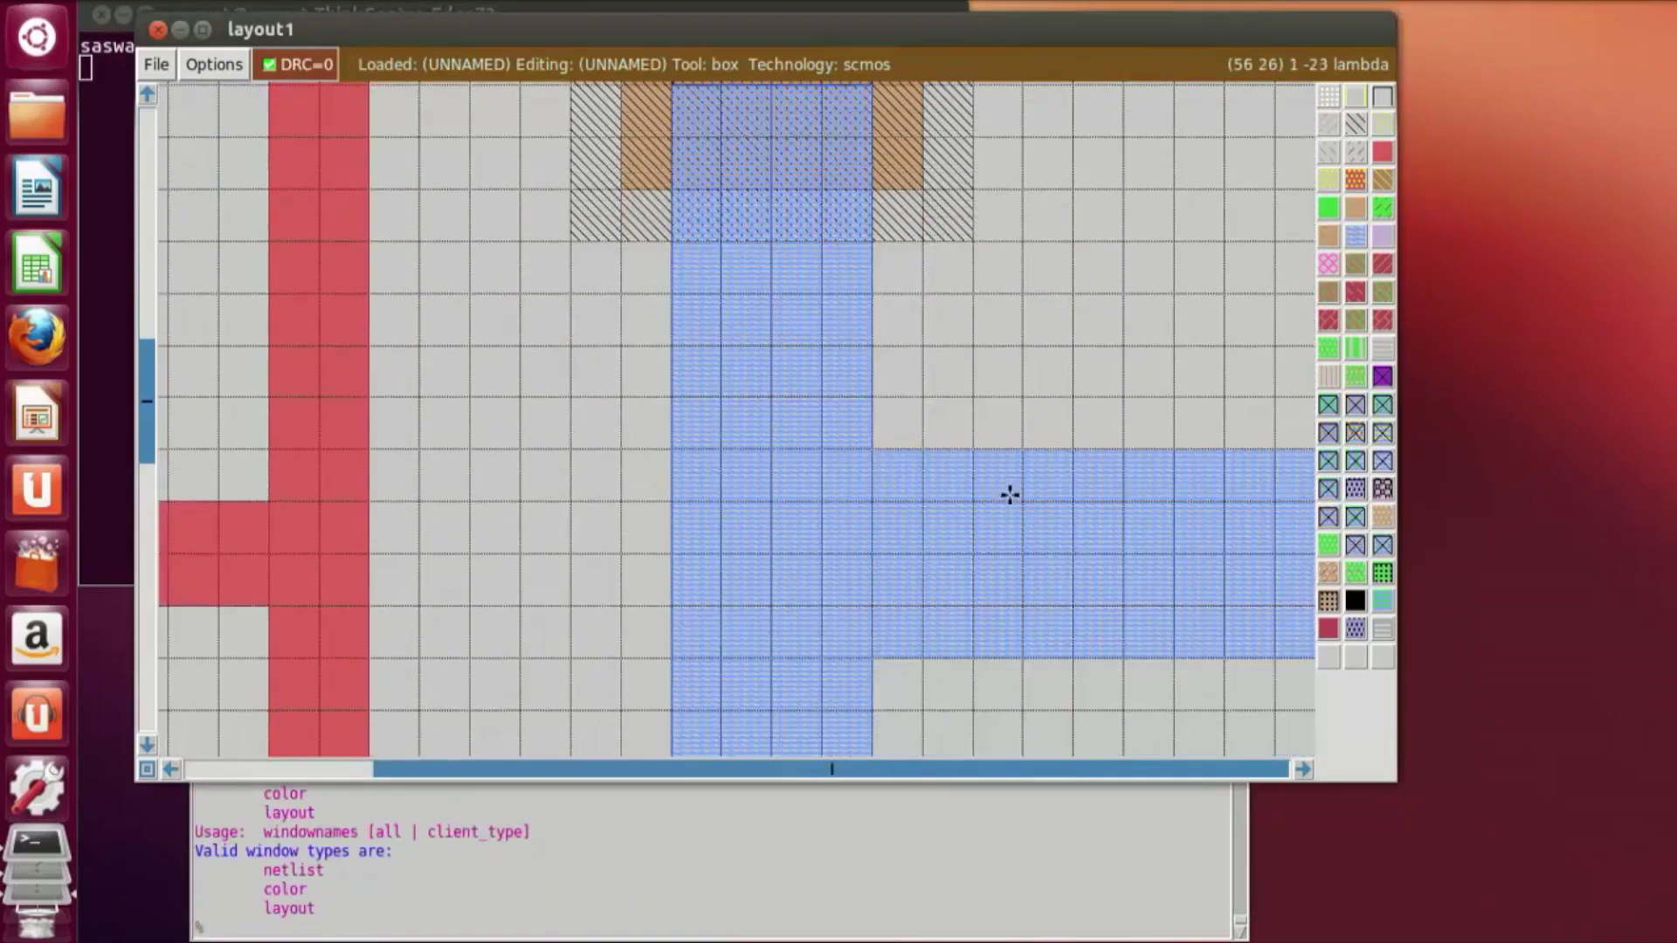
{"action": "scroll", "coordinate": [1018, 507], "scroll_direction": "down", "scroll_amount": 10}
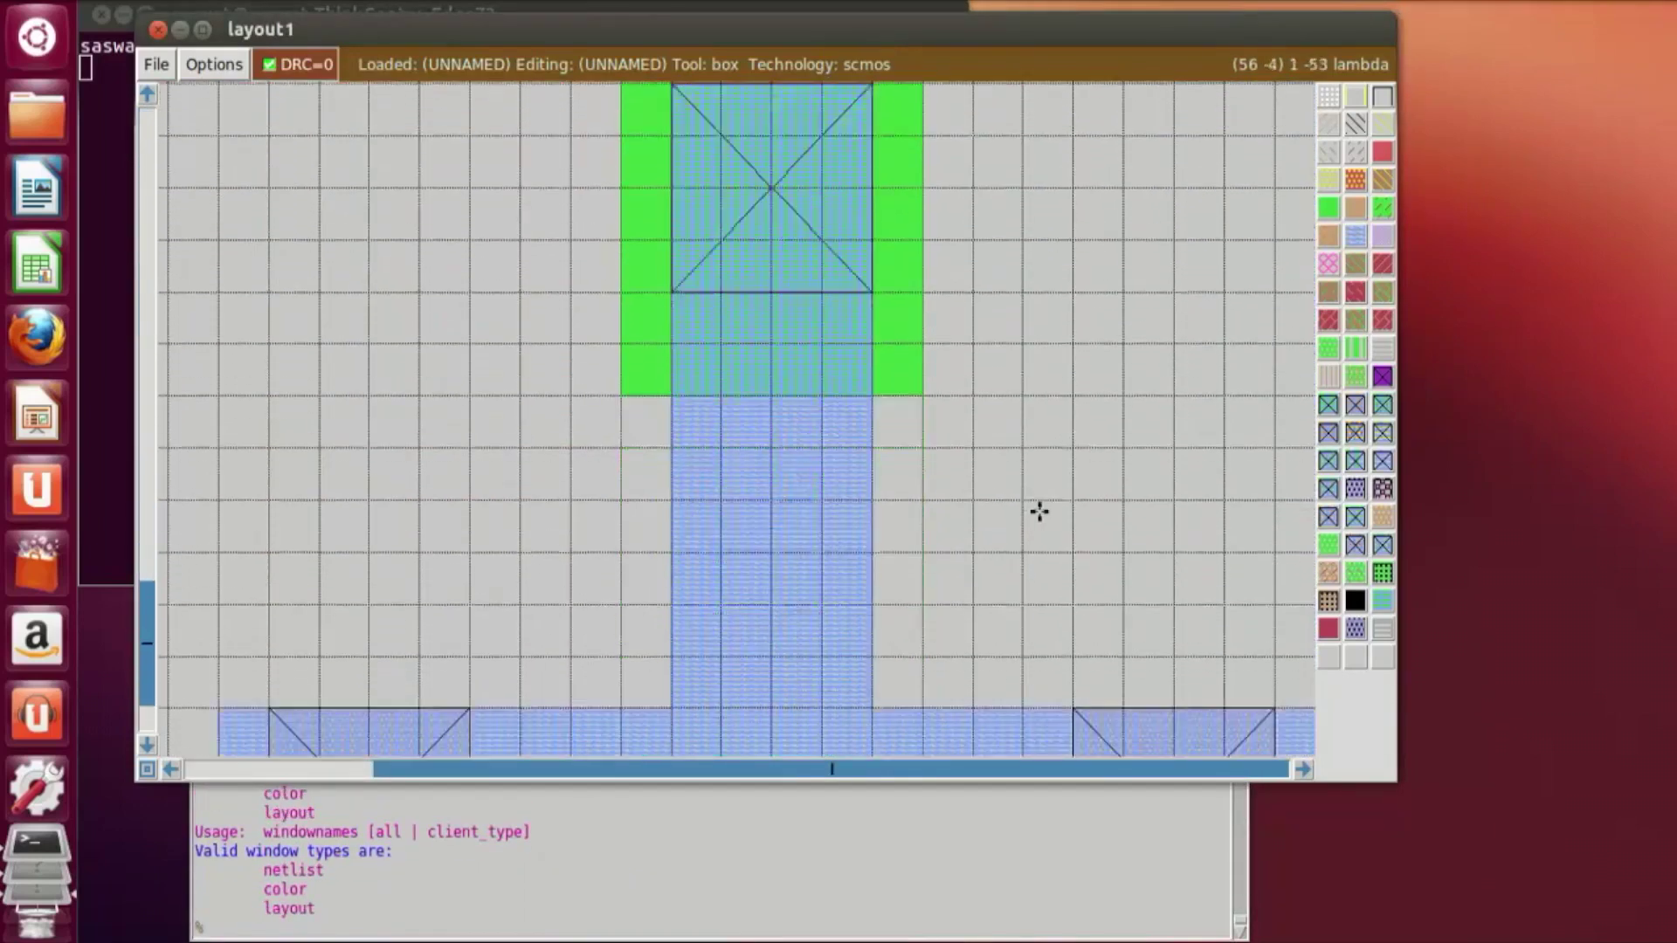
{"action": "scroll", "coordinate": [1039, 512], "scroll_direction": "down", "scroll_amount": 1}
{"action": "left_click", "coordinate": [719, 460]}
{"action": "right_click", "coordinate": [1023, 559]}
{"action": "left_click", "coordinate": [703, 441]}
{"action": "right_click", "coordinate": [898, 509]}
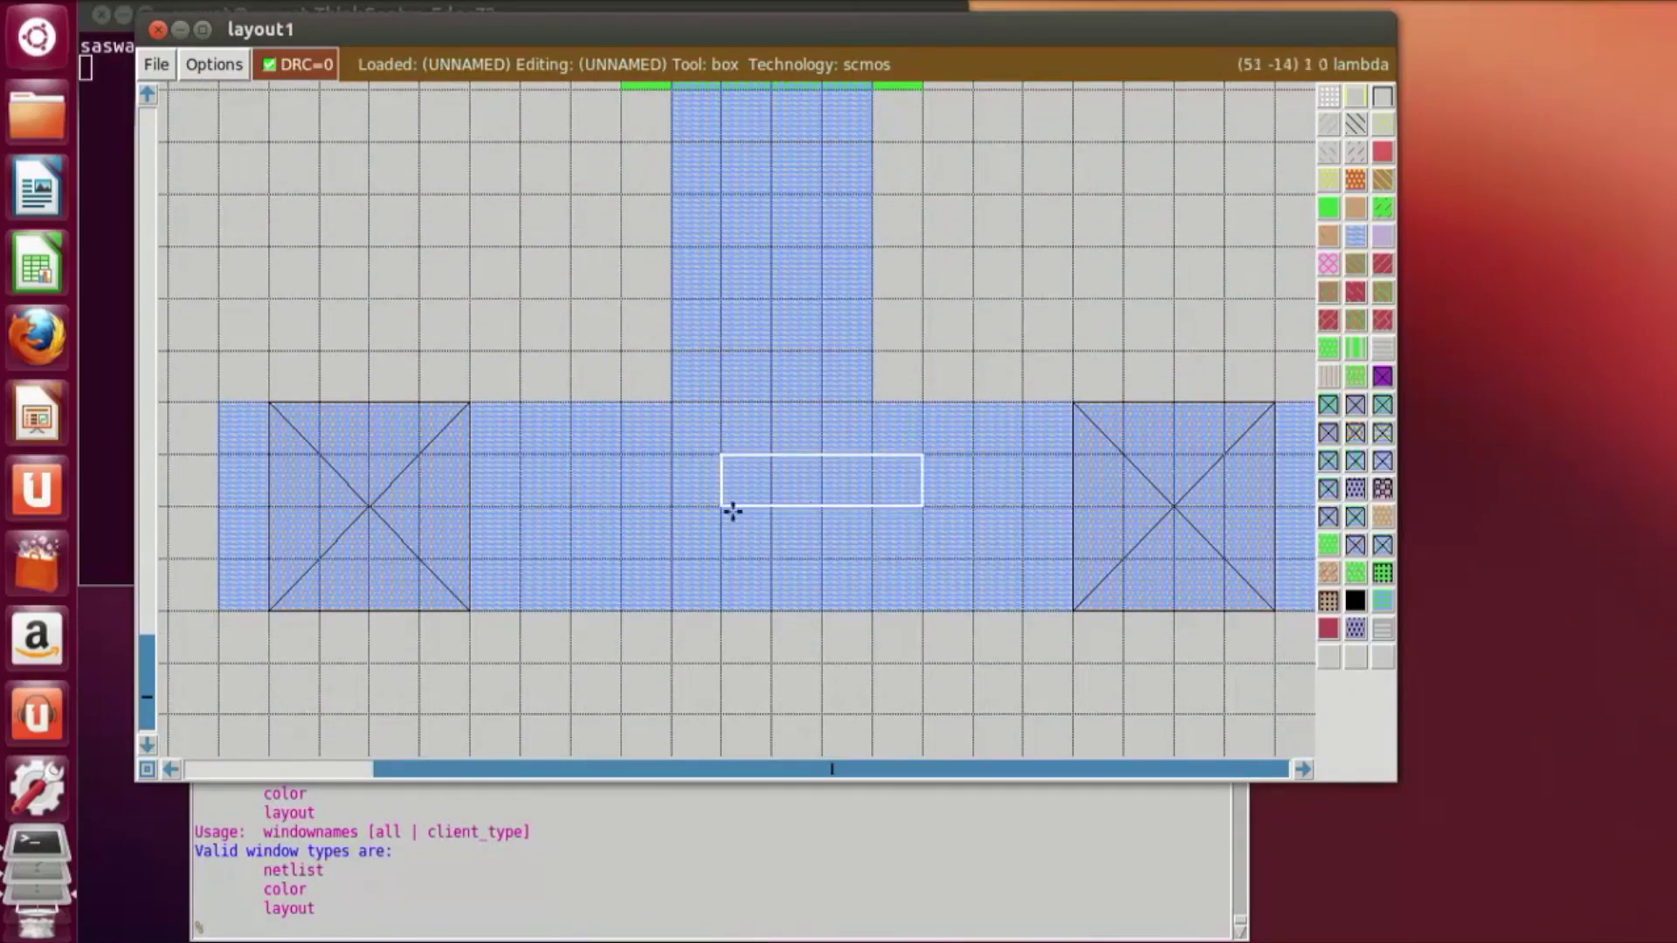
{"action": "right_click", "coordinate": [719, 503]}
{"action": "left_click", "coordinate": [339, 931]}
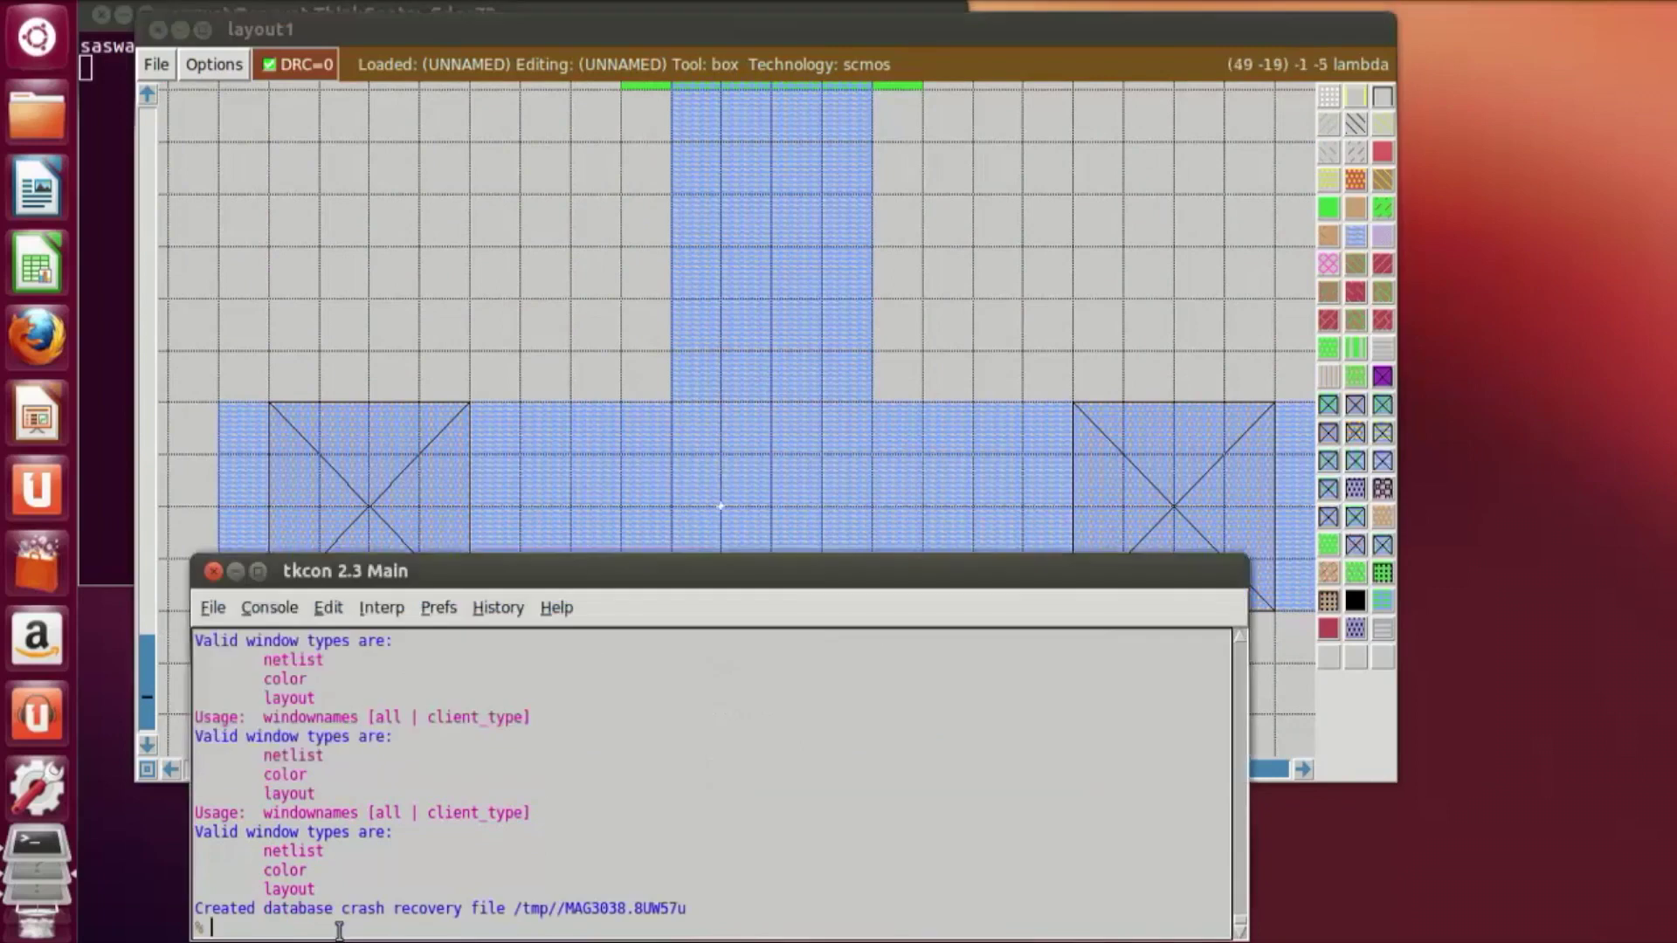
{"action": "type", "text": "label GND!"}
{"action": "key", "text": "Return"}
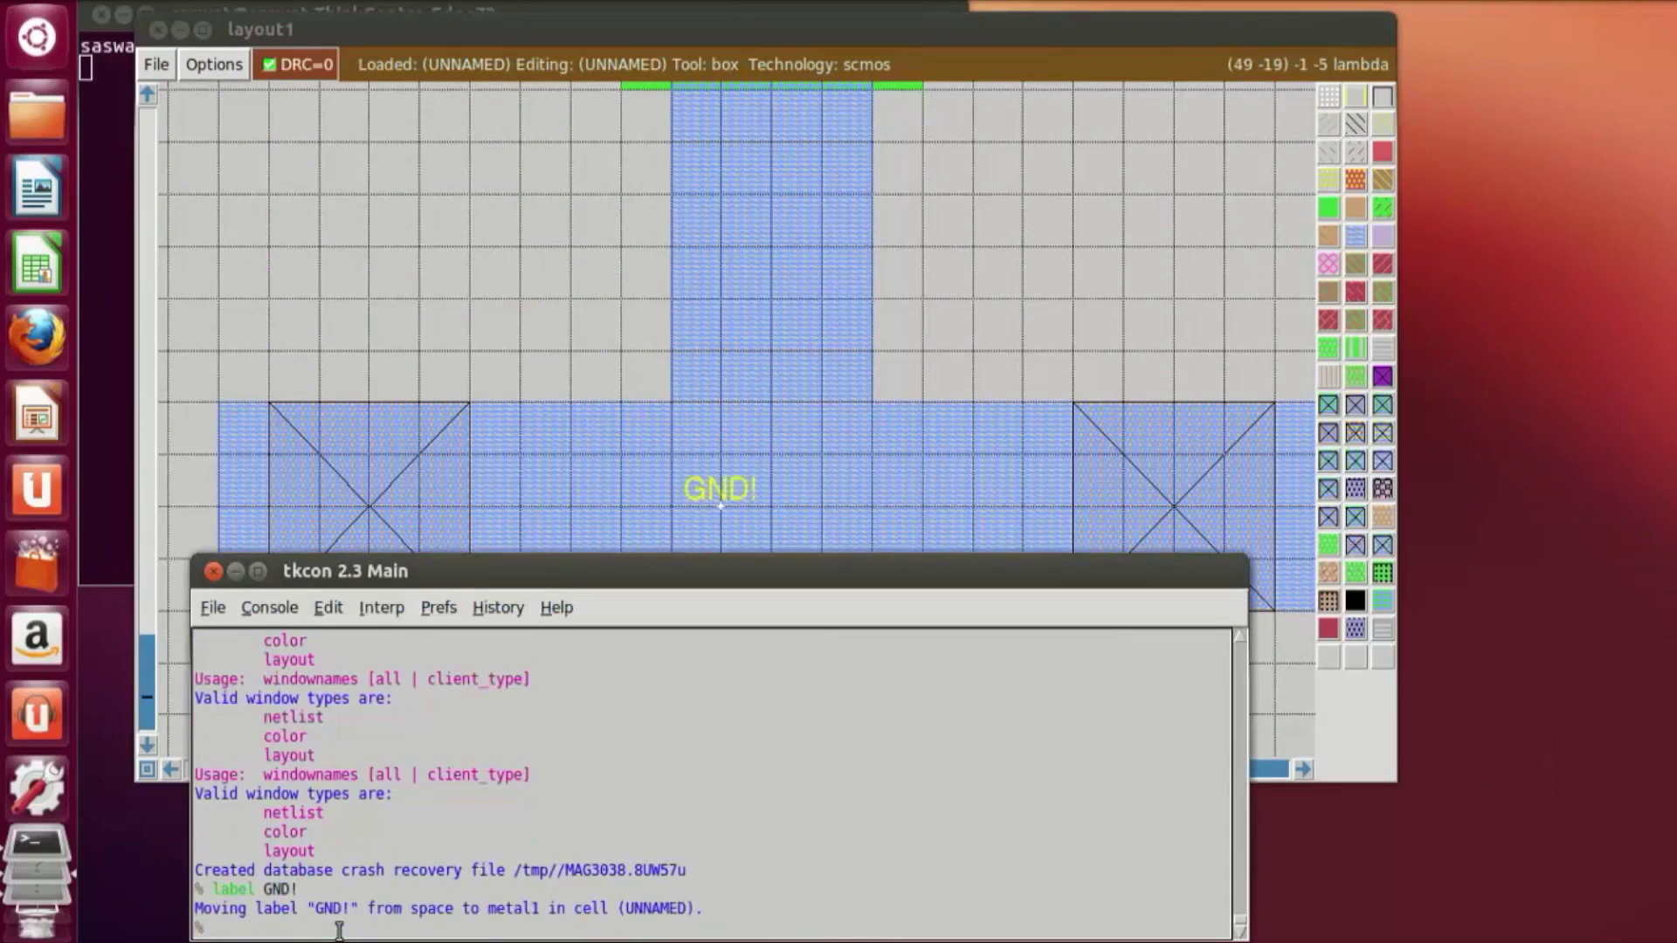
Step: Label the horizontal polysilicon input strip IN at mid-height, 2 lambda from its left end
{"action": "left_click", "coordinate": [915, 302]}
{"action": "scroll", "coordinate": [739, 686], "scroll_direction": "up", "scroll_amount": 3}
{"action": "scroll", "coordinate": [917, 480], "scroll_direction": "up", "scroll_amount": 4}
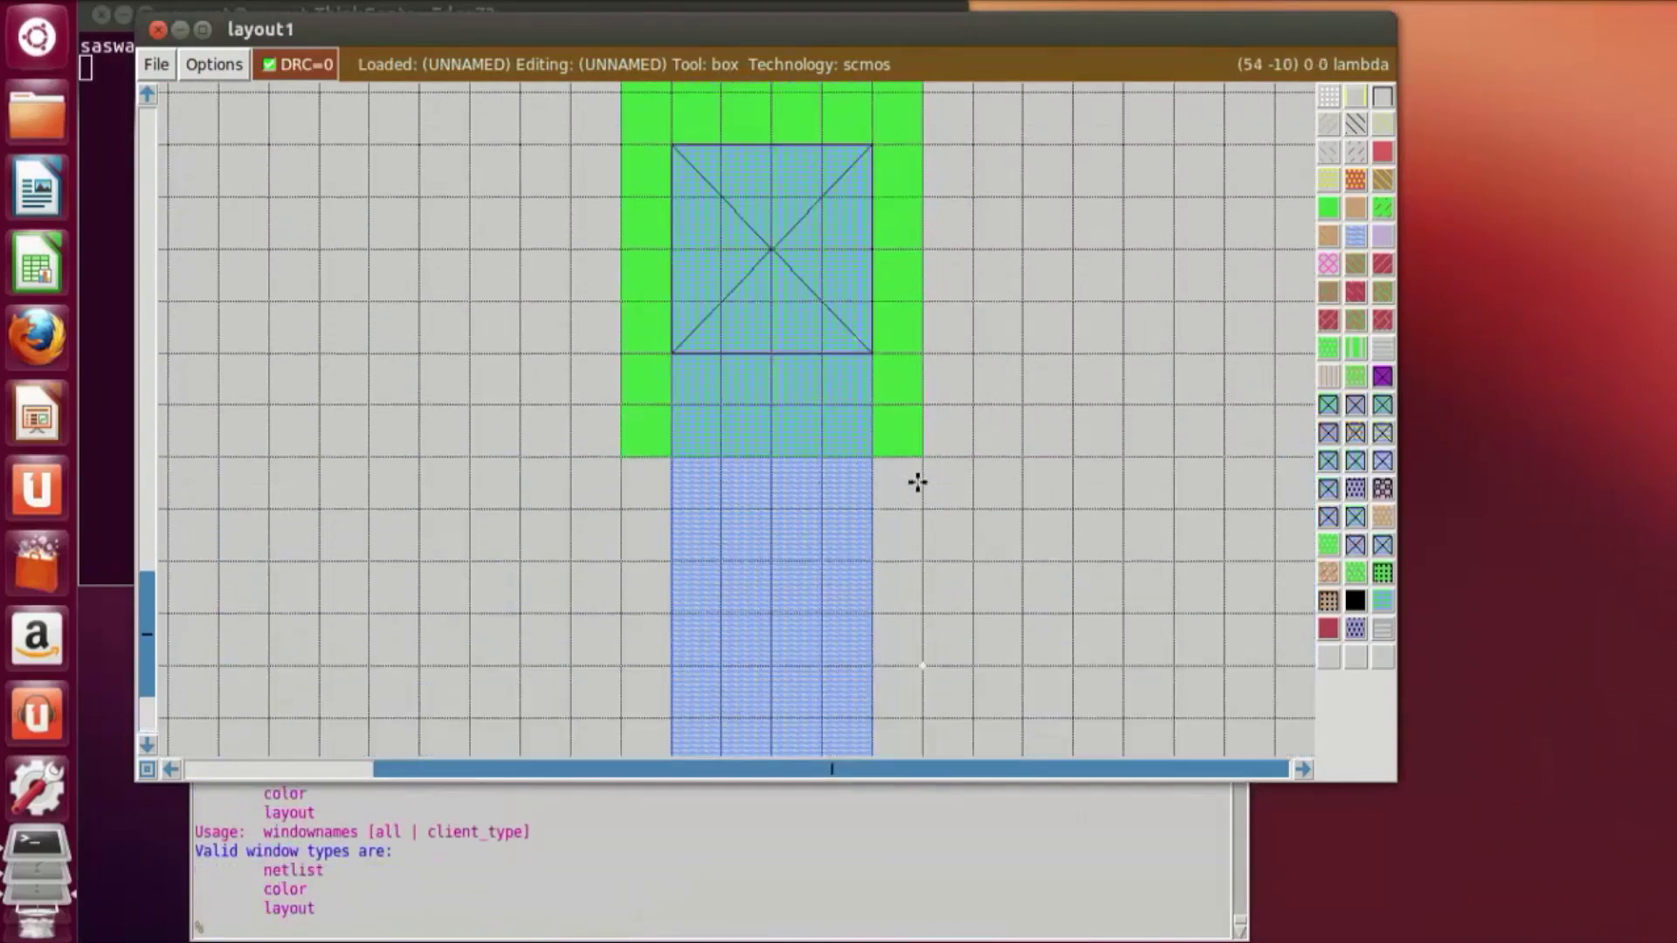
{"action": "scroll", "coordinate": [917, 480], "scroll_direction": "up", "scroll_amount": 6}
{"action": "scroll", "coordinate": [930, 445], "scroll_direction": "up", "scroll_amount": 3}
{"action": "left_click", "coordinate": [172, 768]}
{"action": "left_click", "coordinate": [172, 768]}
{"action": "scroll", "coordinate": [591, 637], "scroll_direction": "up", "scroll_amount": 2}
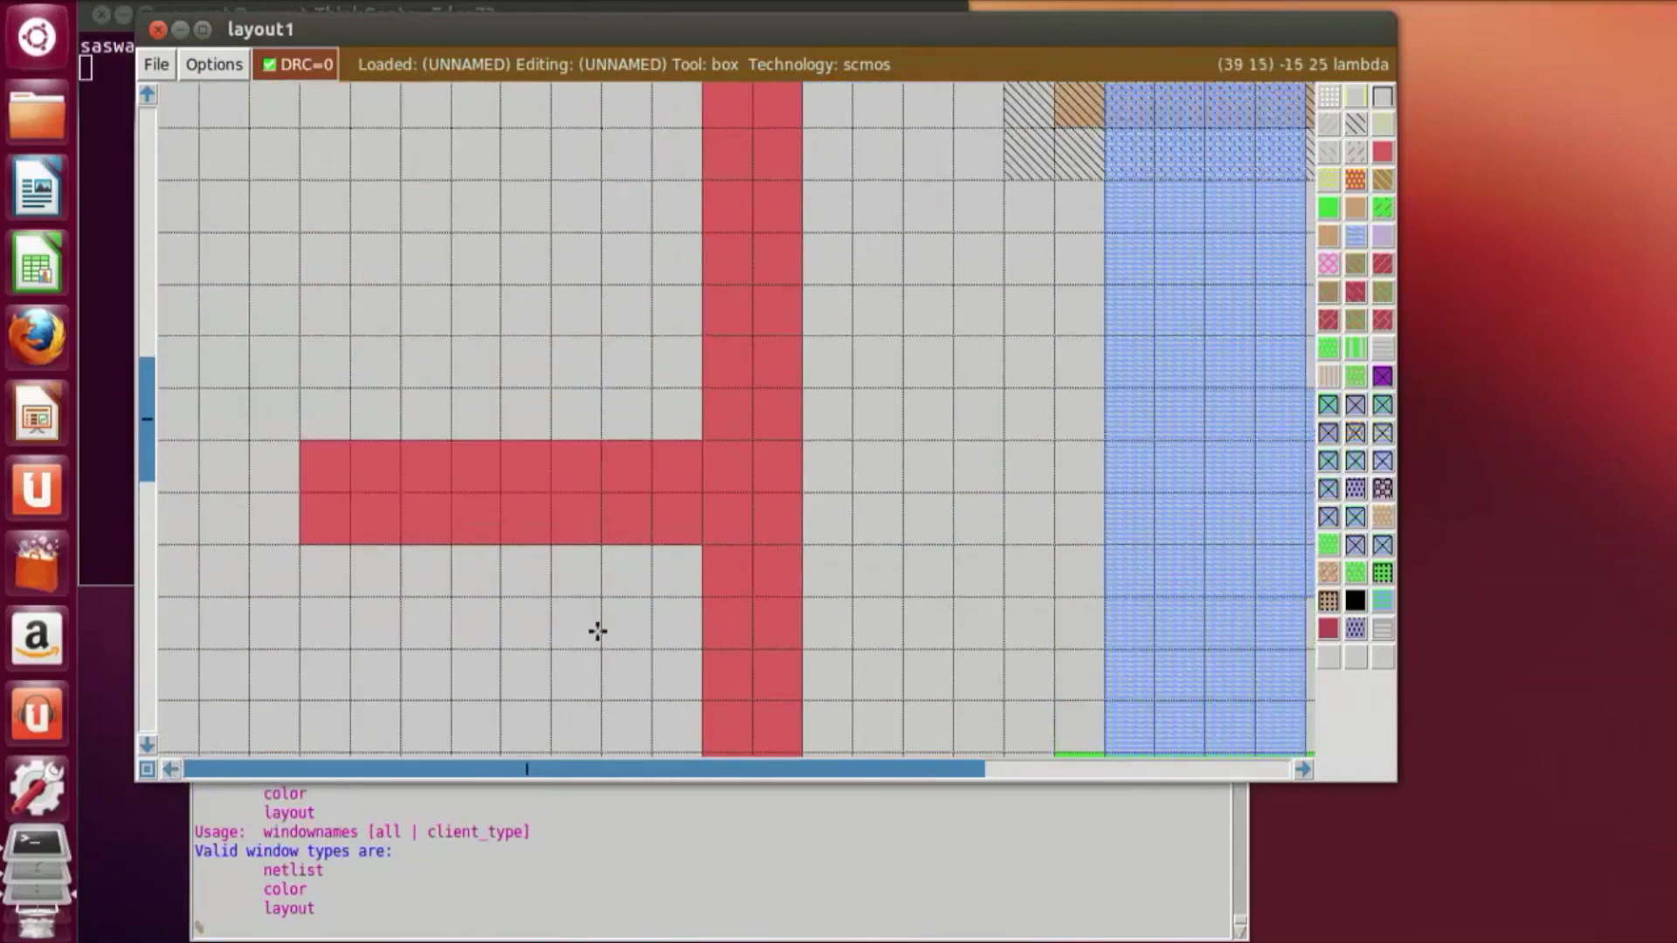
{"action": "left_click", "coordinate": [416, 454]}
{"action": "right_click", "coordinate": [553, 489]}
{"action": "left_click", "coordinate": [426, 482]}
{"action": "left_click", "coordinate": [538, 931]}
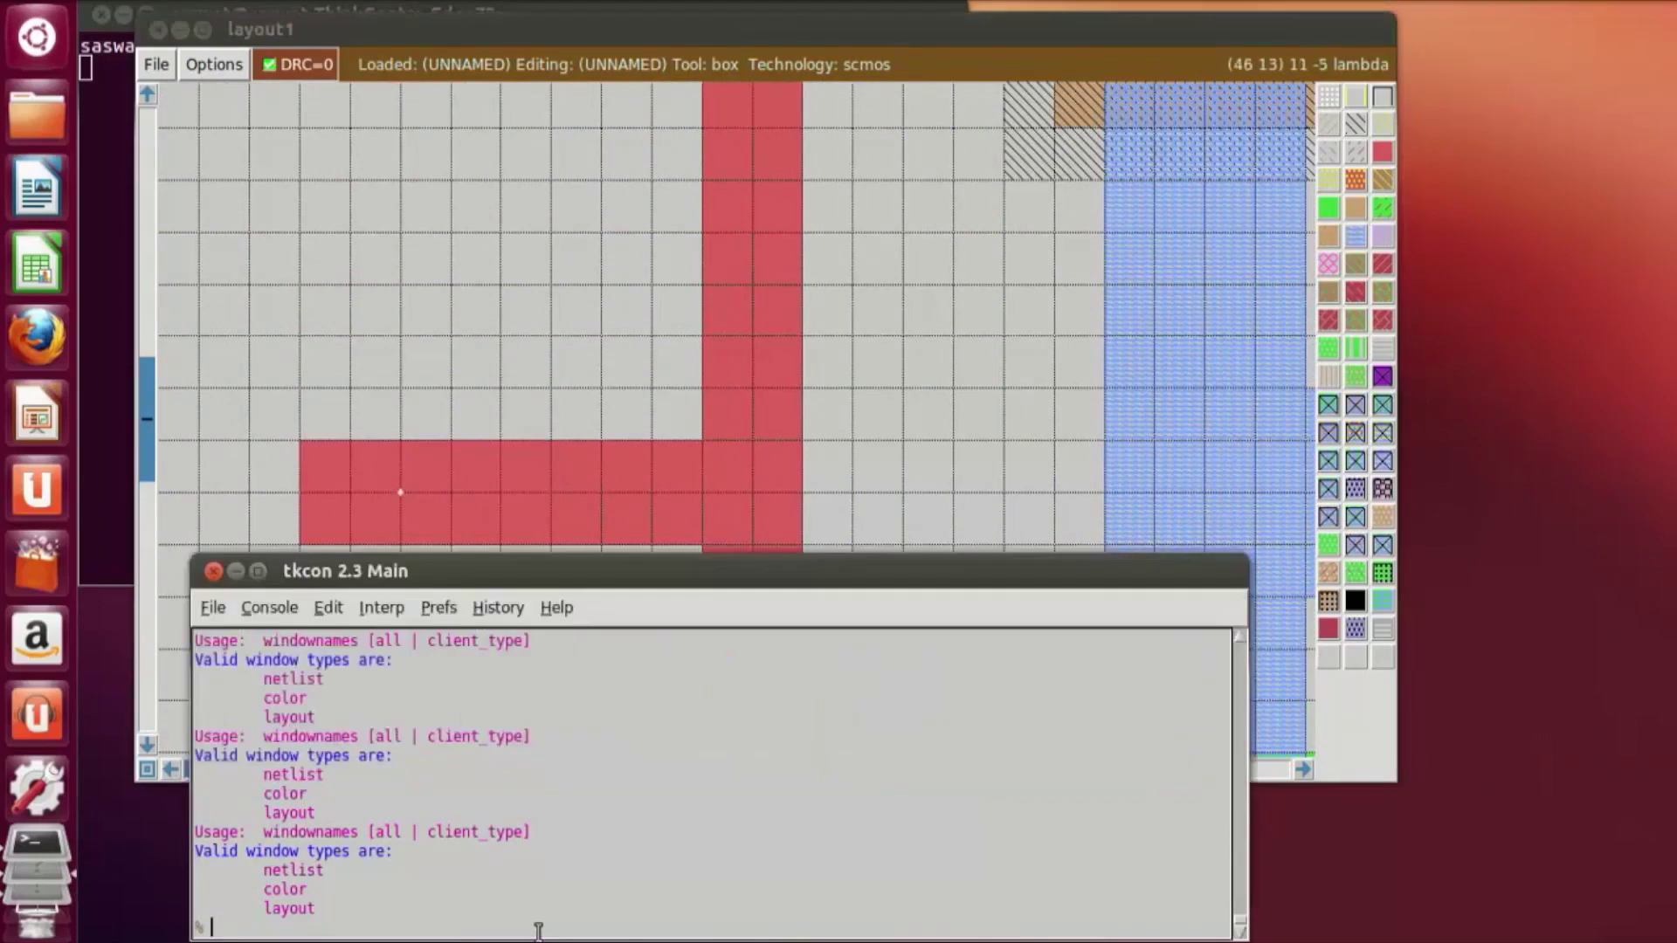
{"action": "type", "text": "label IN"}
{"action": "key", "text": "Return"}
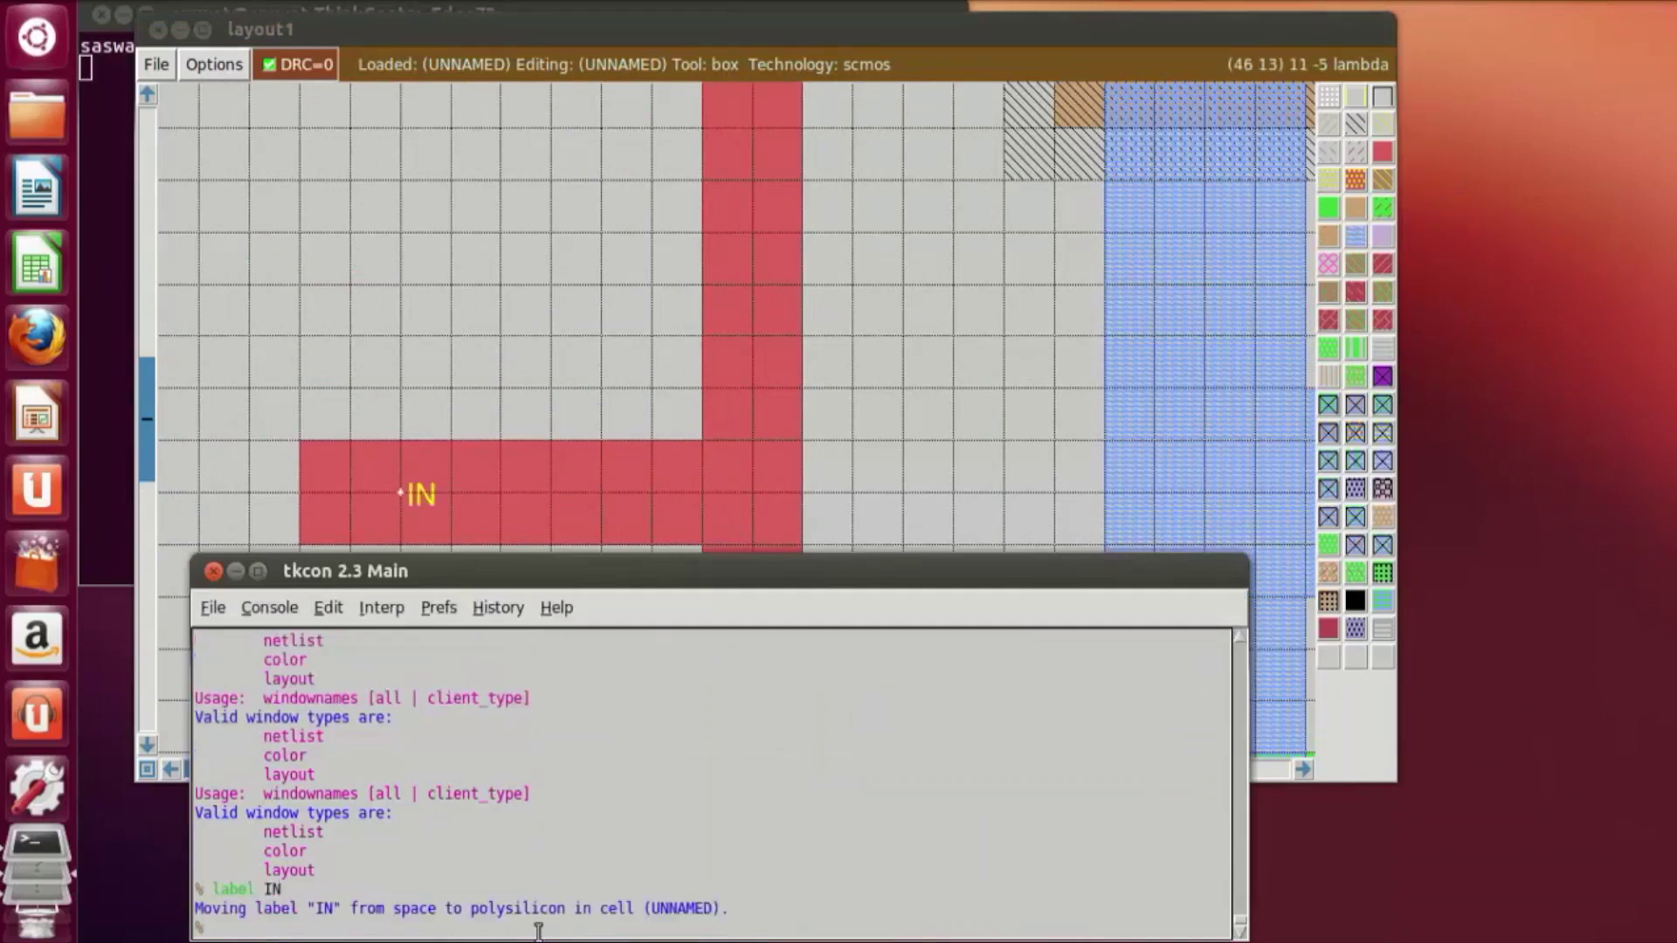
Step: Label the metal1 output strip OUT at mid-height, 4 lambda right of the vertical metal1 strip
{"action": "left_click", "coordinate": [957, 540]}
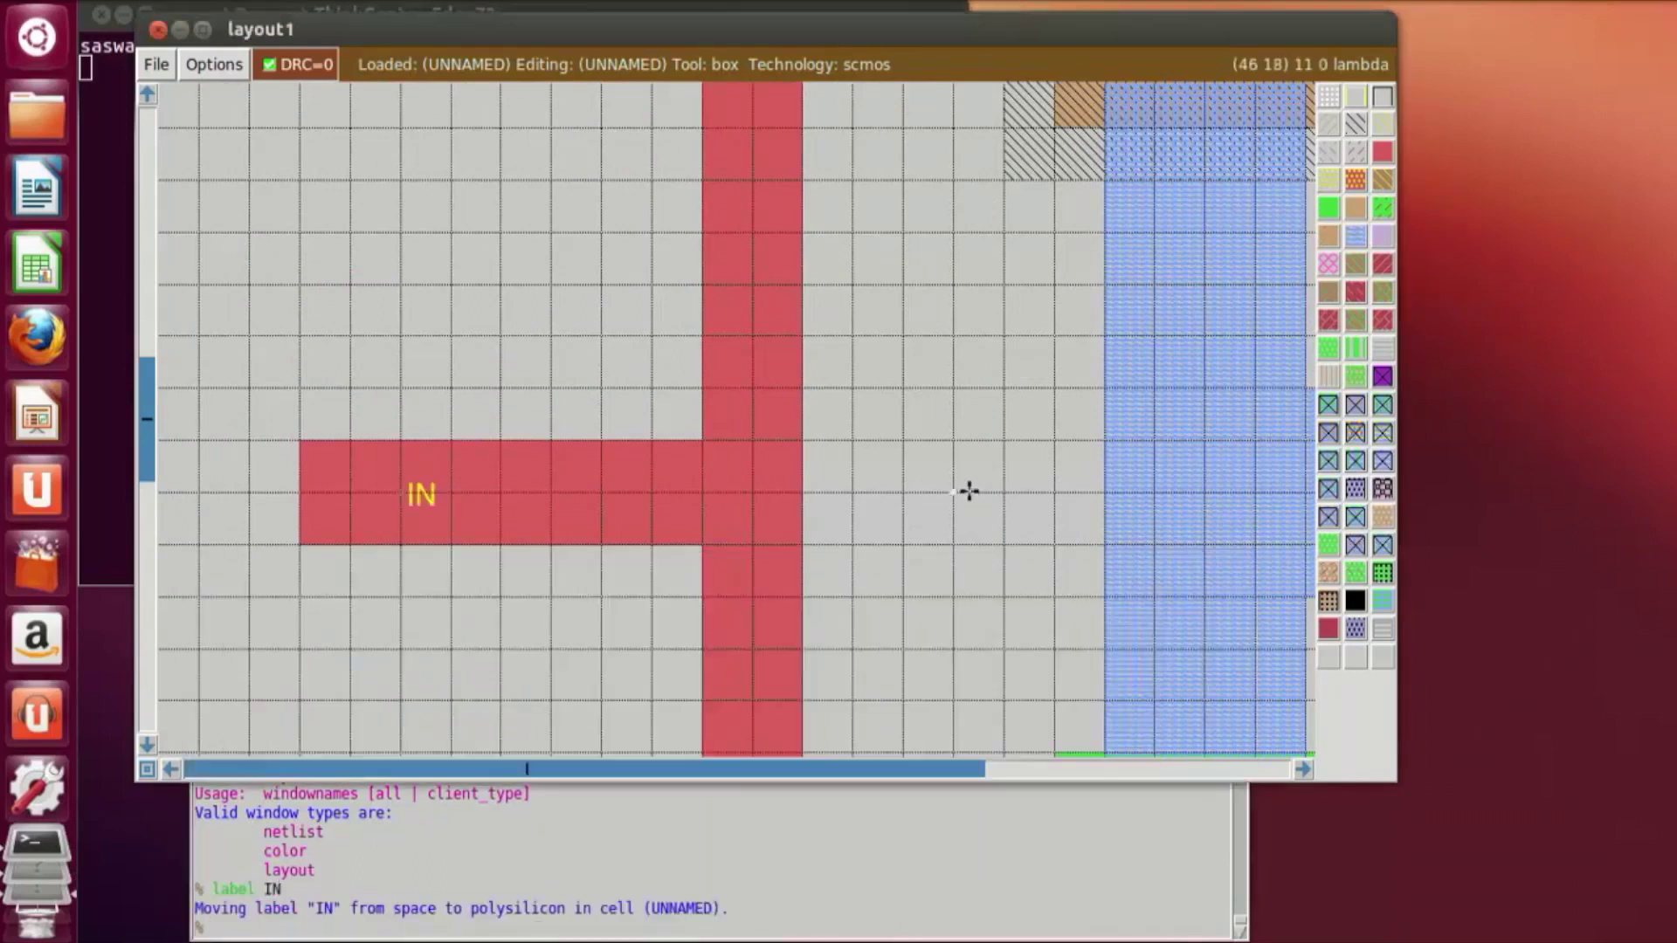
{"action": "left_click", "coordinate": [1301, 769]}
{"action": "left_click", "coordinate": [773, 439]}
{"action": "left_click", "coordinate": [873, 432]}
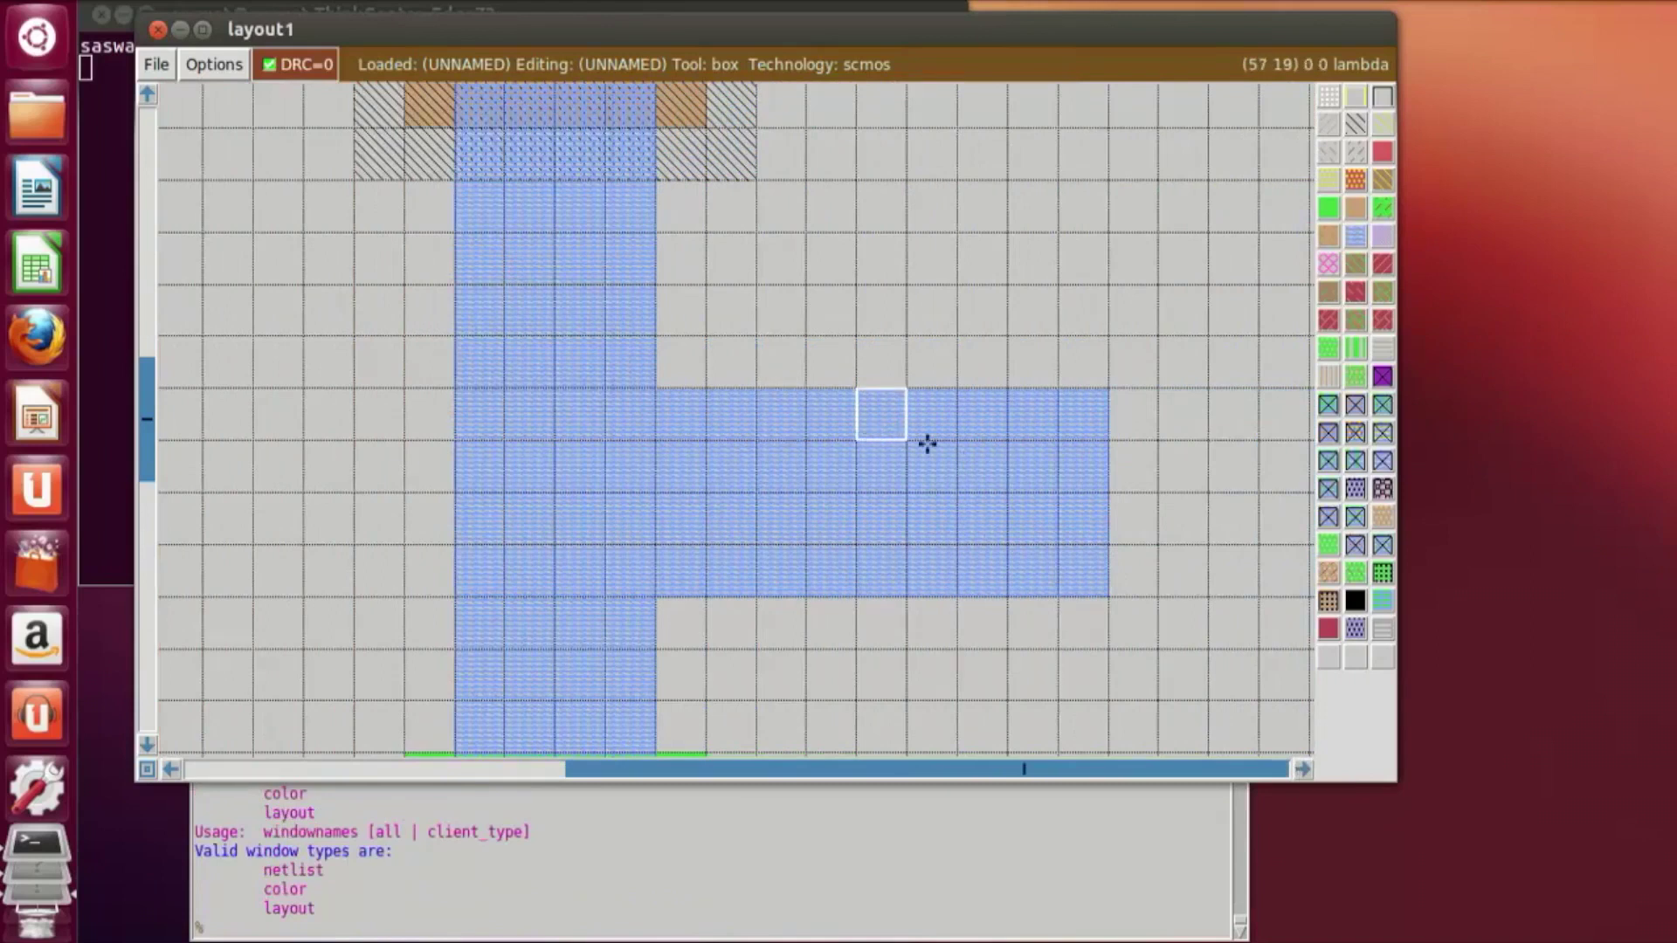
{"action": "right_click", "coordinate": [1033, 481]}
{"action": "right_click", "coordinate": [856, 486]}
{"action": "left_click", "coordinate": [339, 931]}
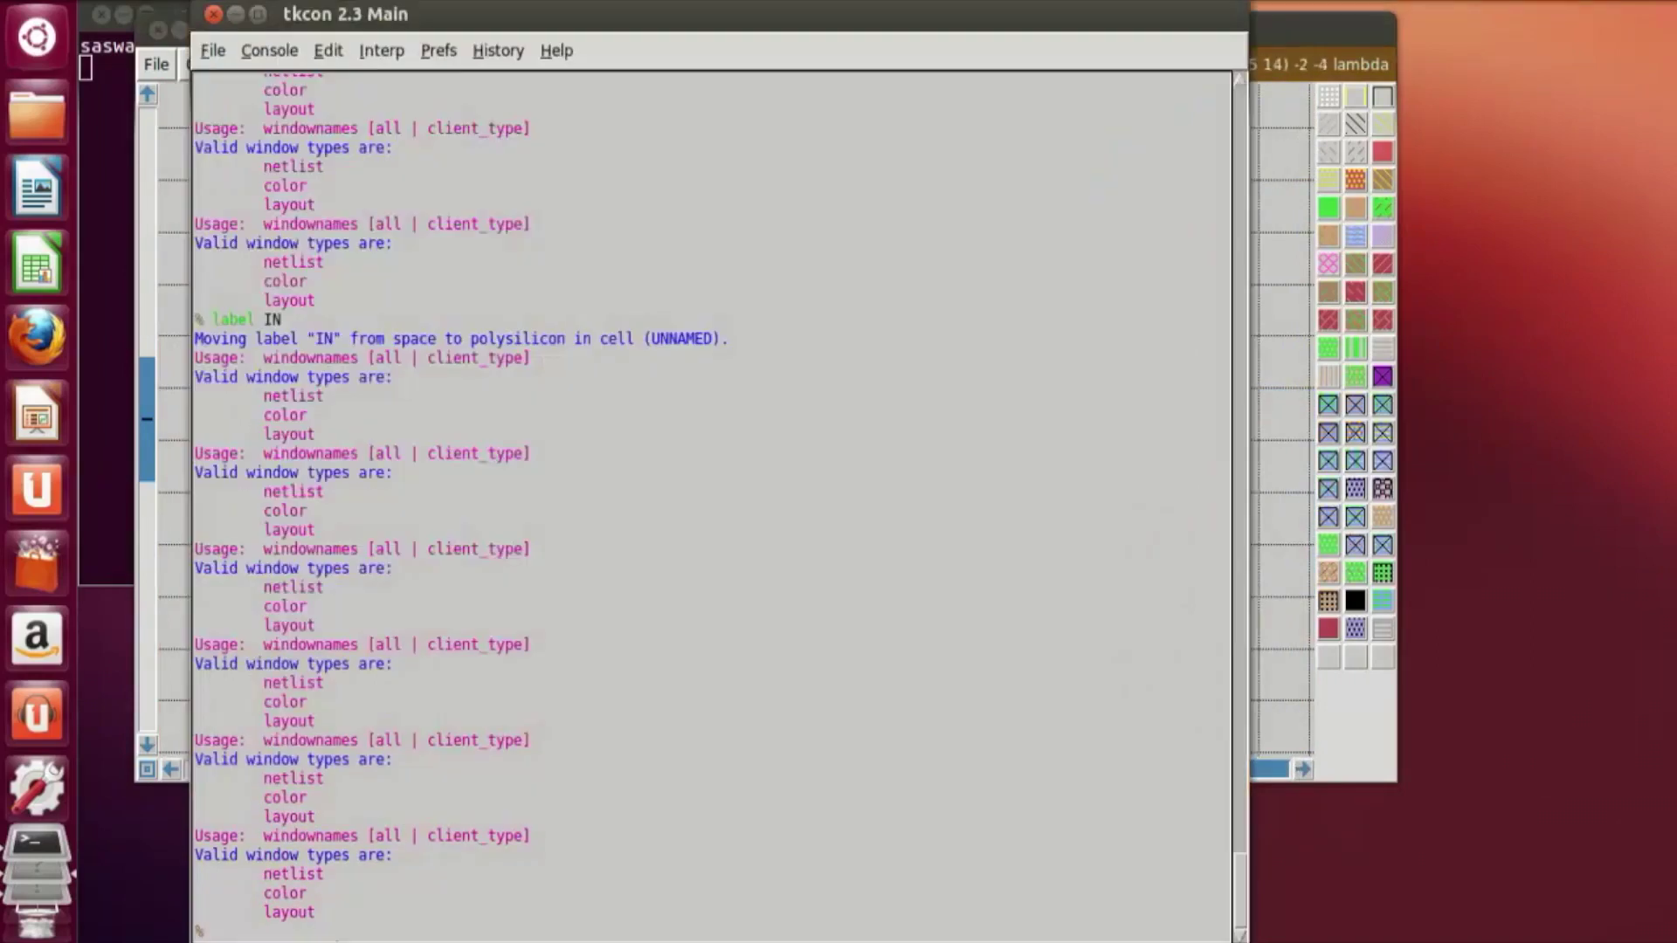
{"action": "type", "text": "label OUT"}
{"action": "key", "text": "Return"}
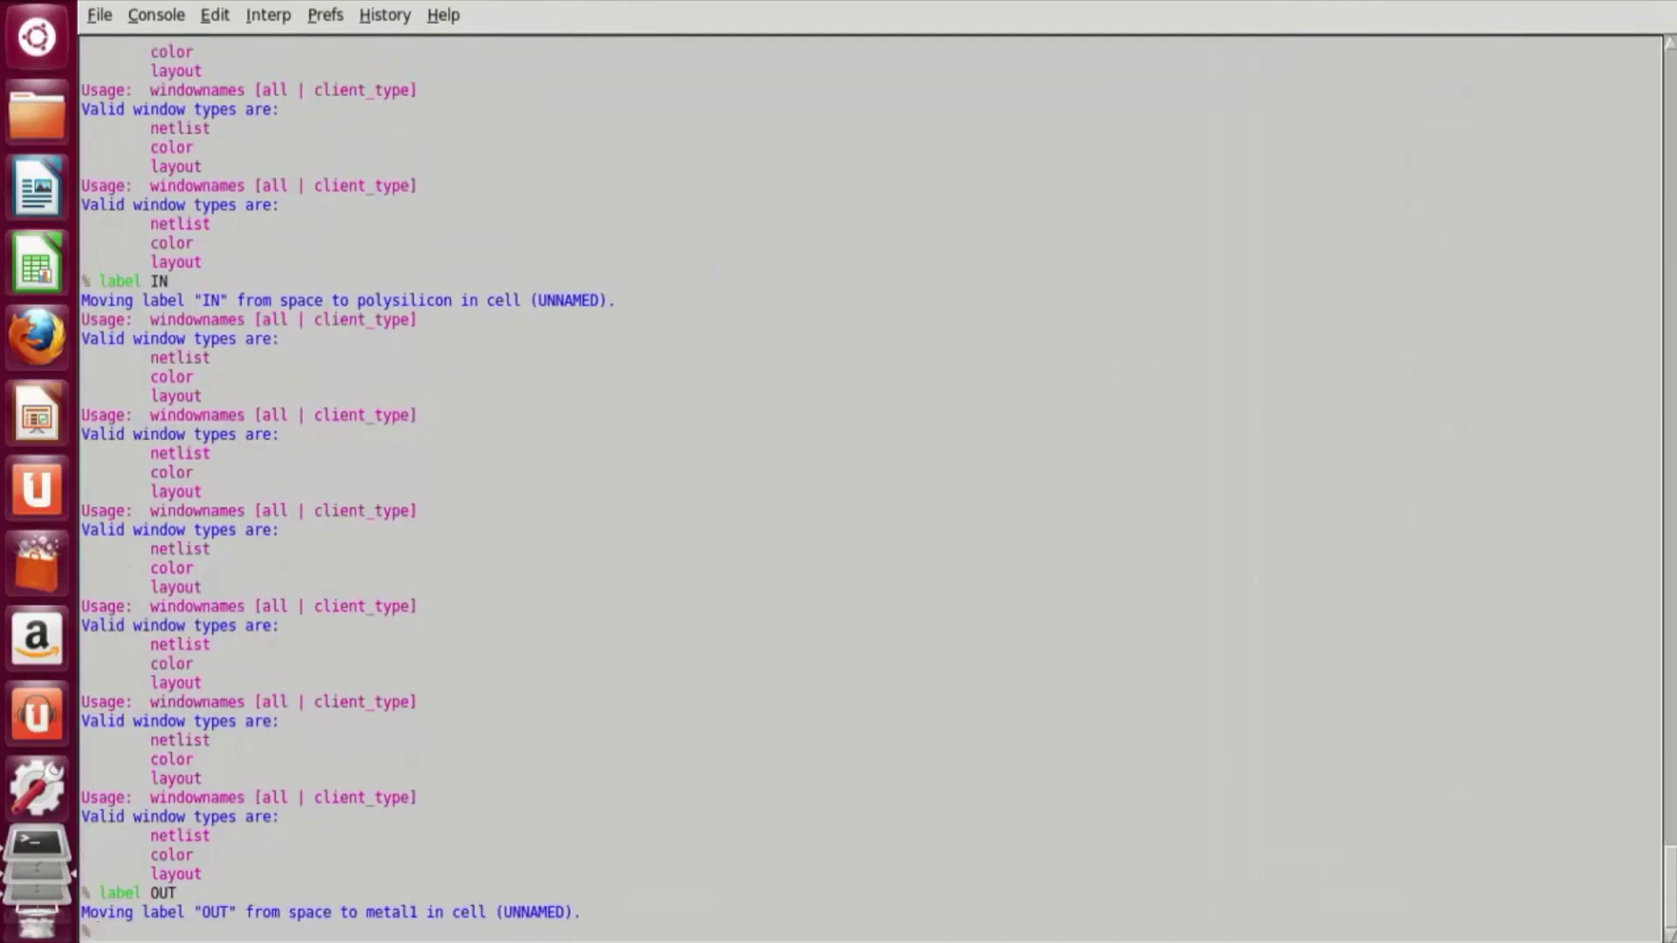
{"action": "left_click_drag", "start_coordinate": [635, 19], "coordinate": [636, 575]}
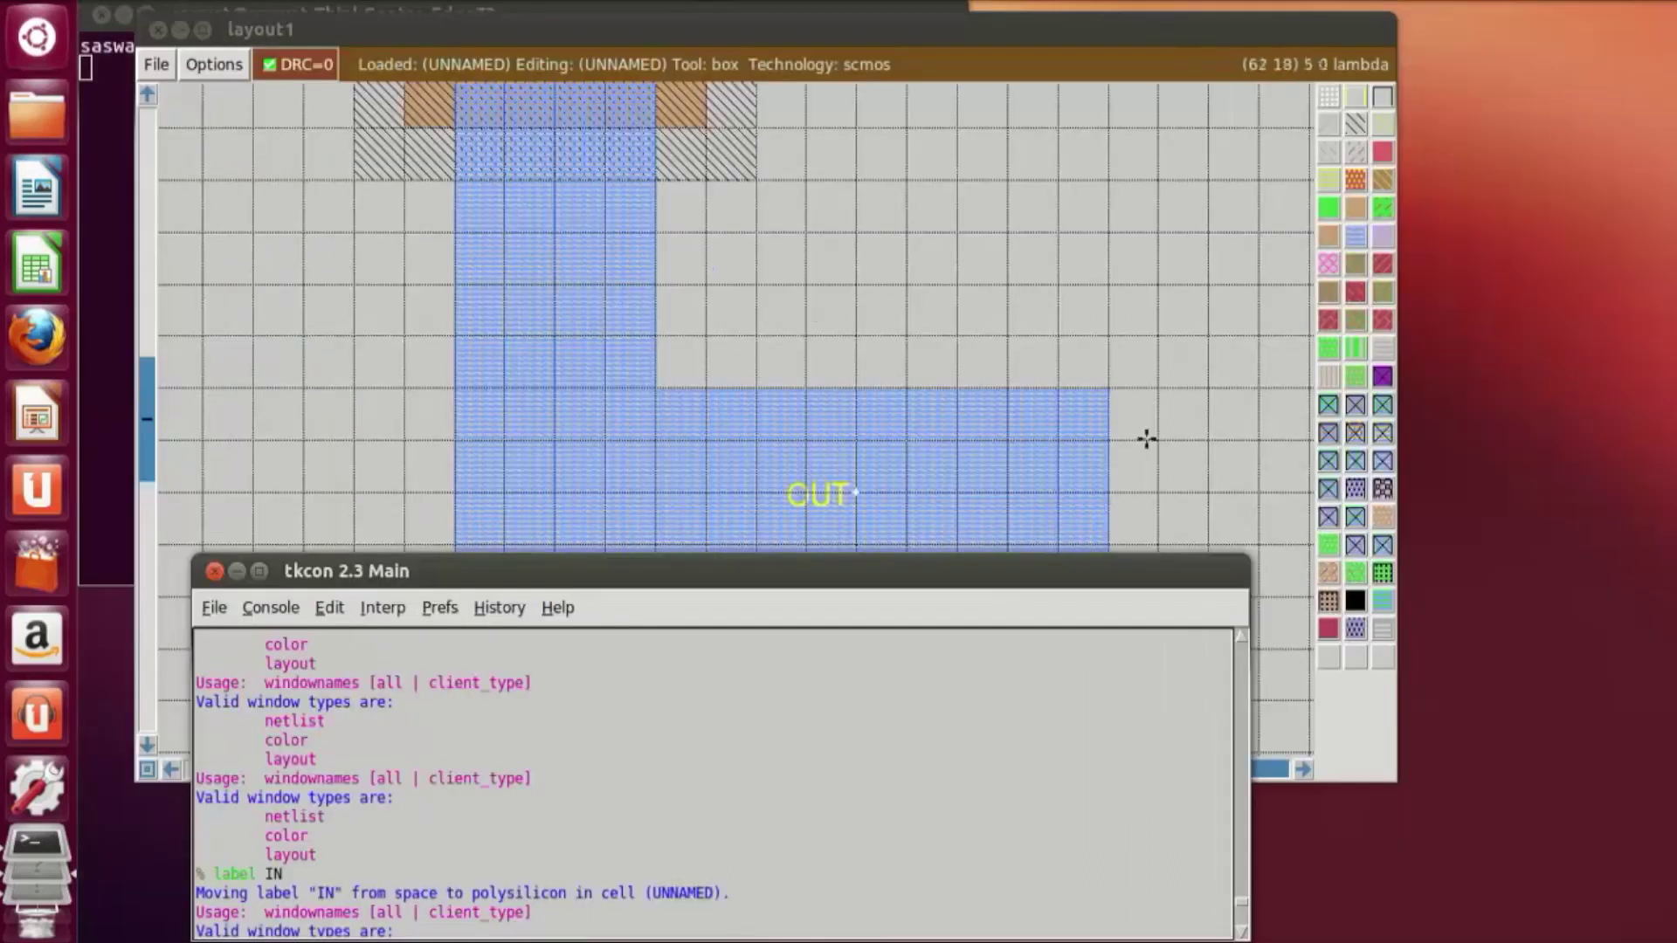
Step: Examine the complete inverter layout and its labels from the upper metal1 rail down to the lower rail
{"action": "left_click", "coordinate": [1187, 390]}
{"action": "key", "text": "v"}
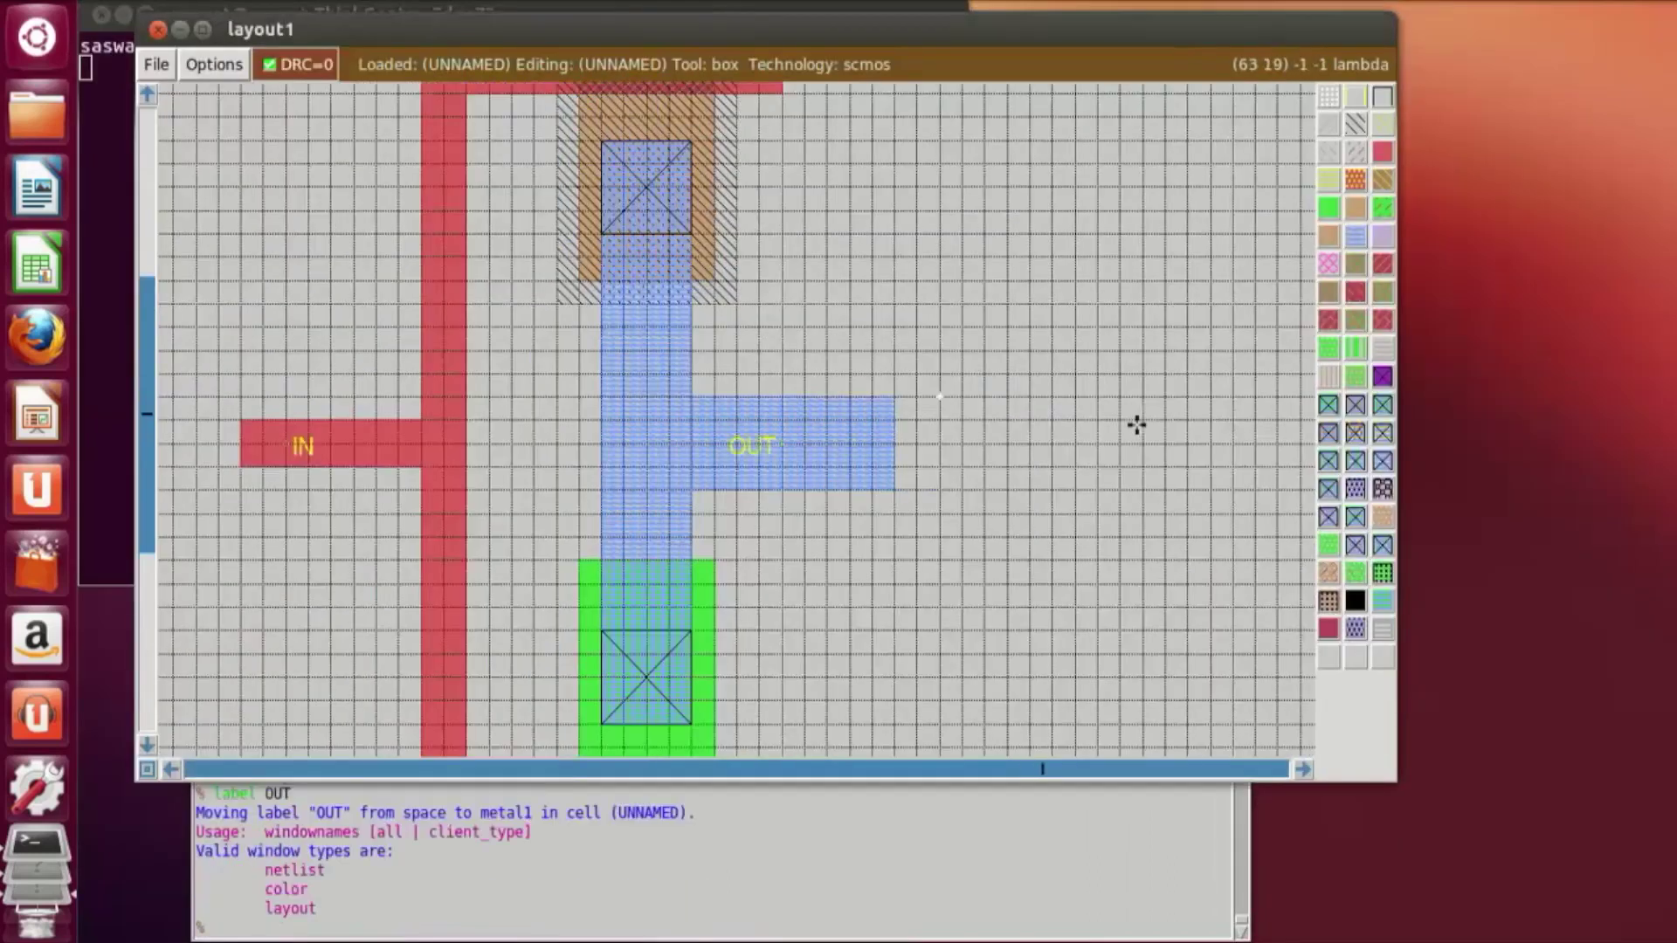
{"action": "key", "text": "shift+z"}
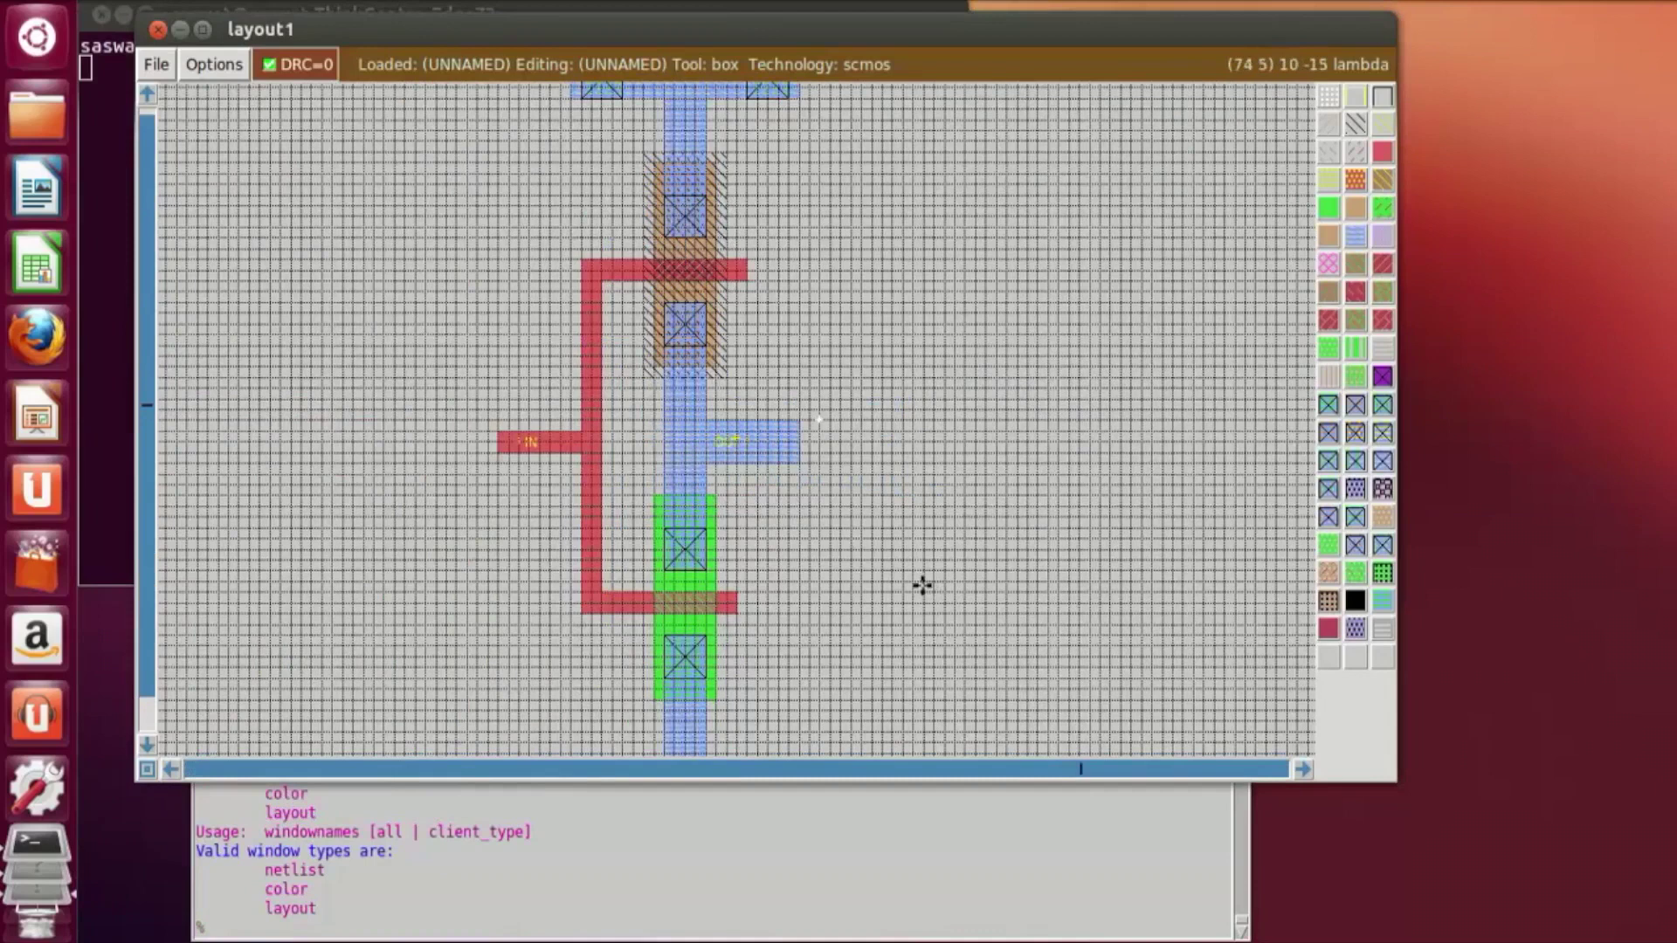
{"action": "key", "text": "shift+z"}
{"action": "key", "text": "z"}
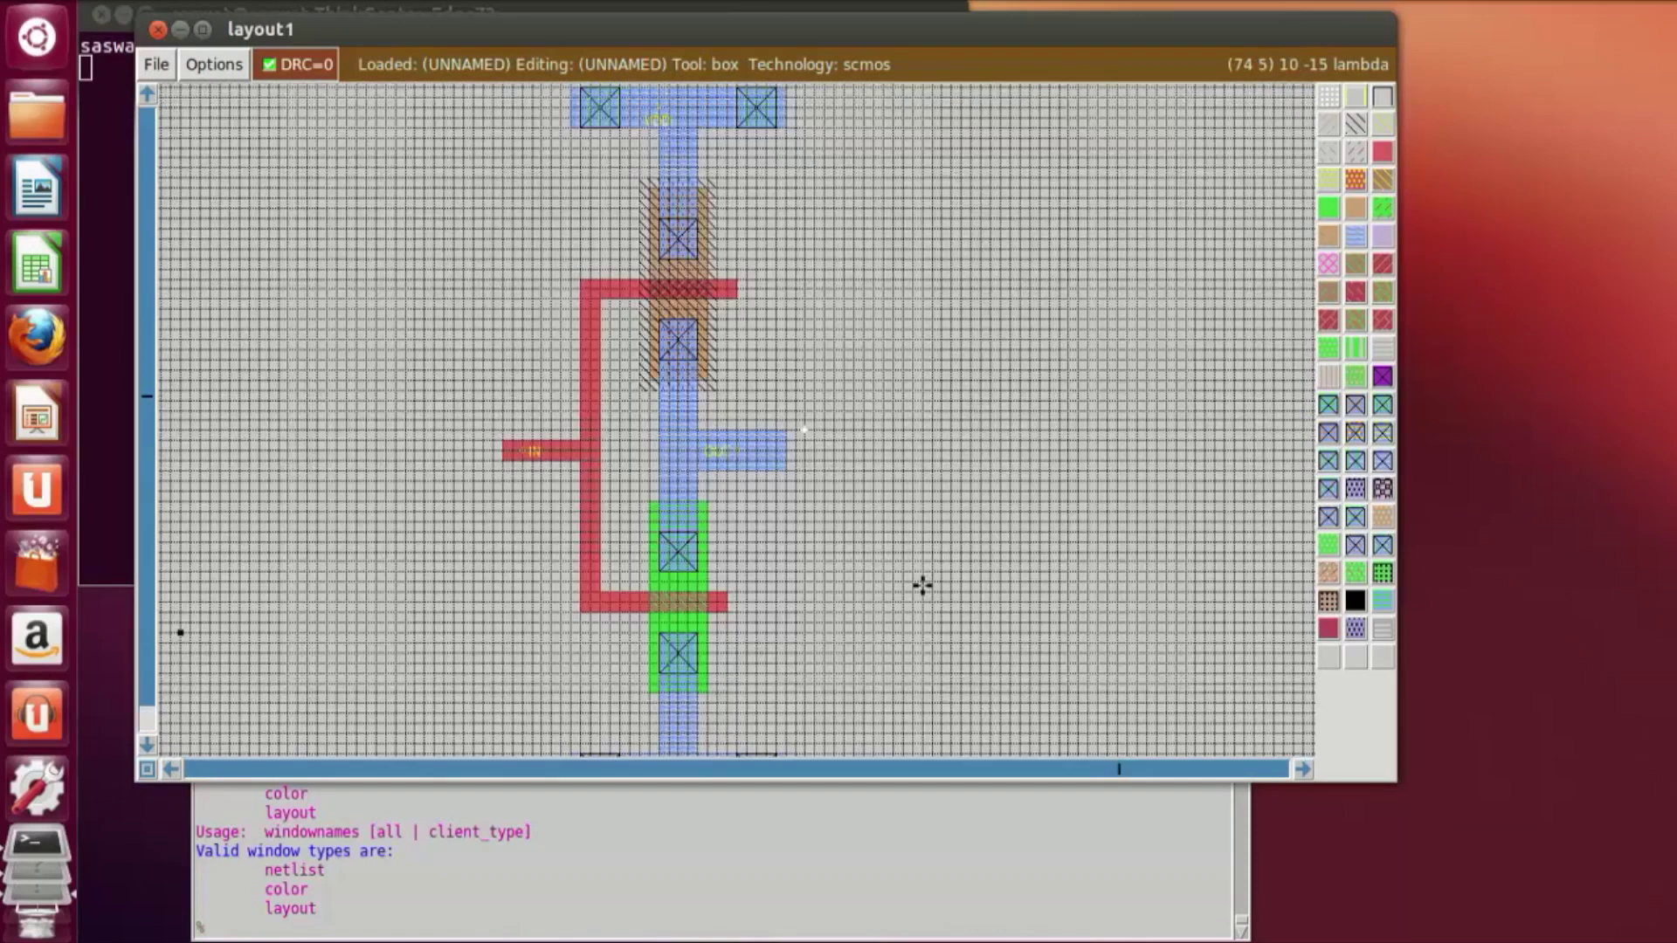
{"action": "scroll", "coordinate": [922, 585], "scroll_direction": "down", "scroll_amount": 3}
{"action": "scroll", "coordinate": [922, 585], "scroll_direction": "up", "scroll_amount": 3}
{"action": "scroll", "coordinate": [922, 585], "scroll_direction": "down", "scroll_amount": 1}
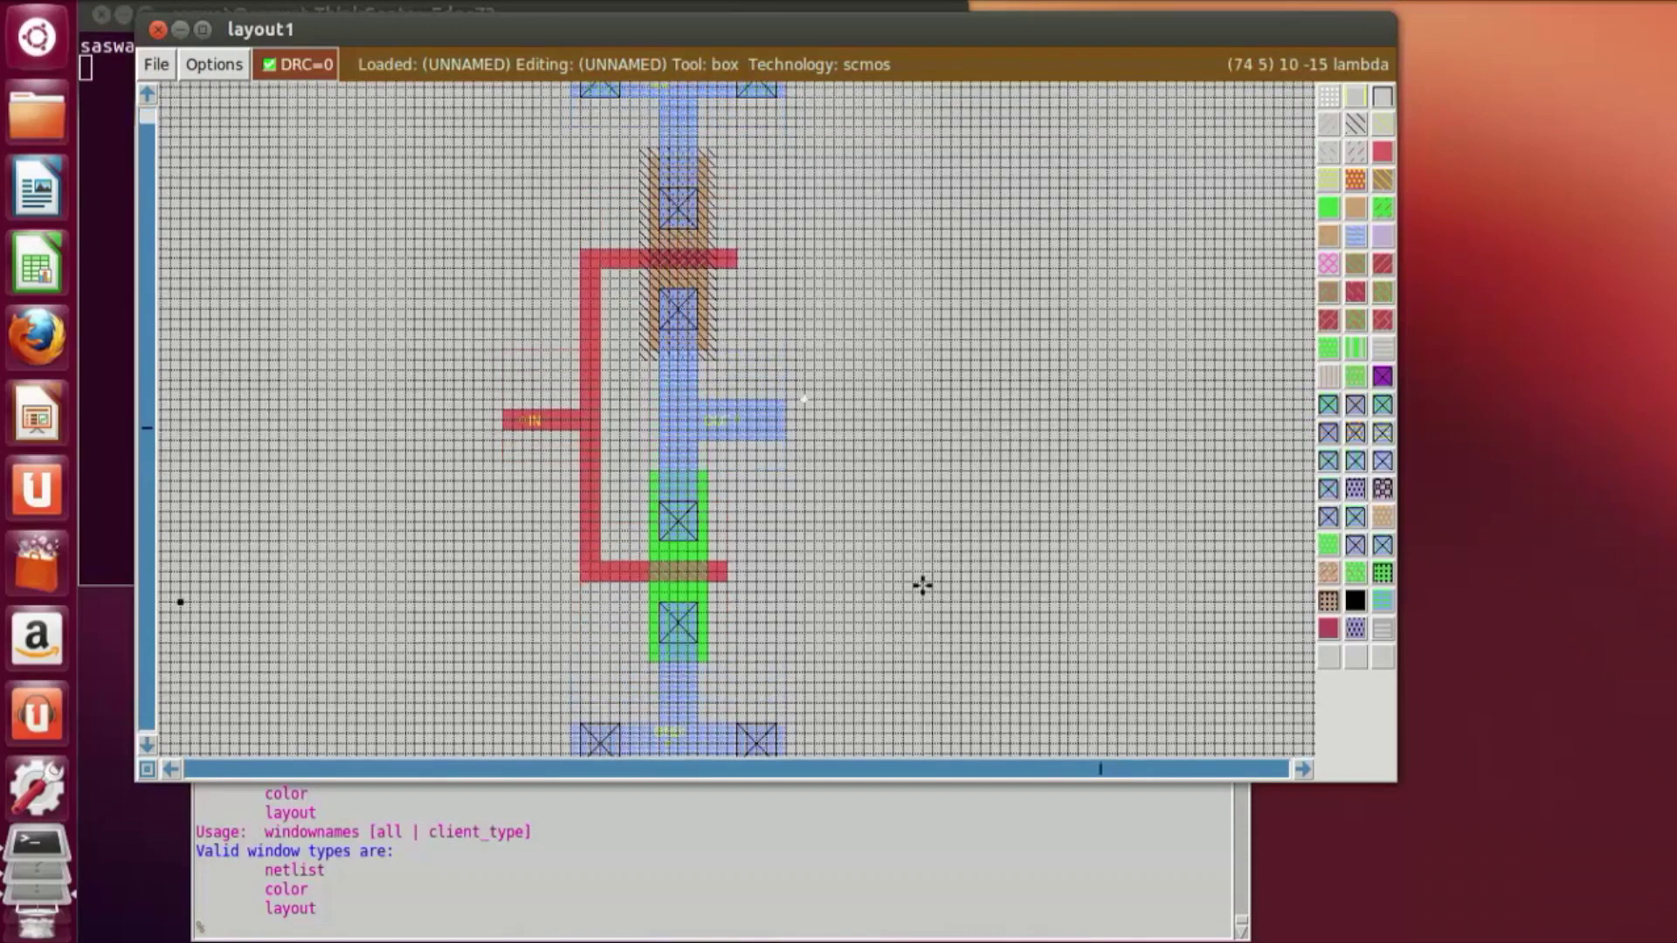
{"action": "key", "text": "shift+z"}
{"action": "key", "text": "z"}
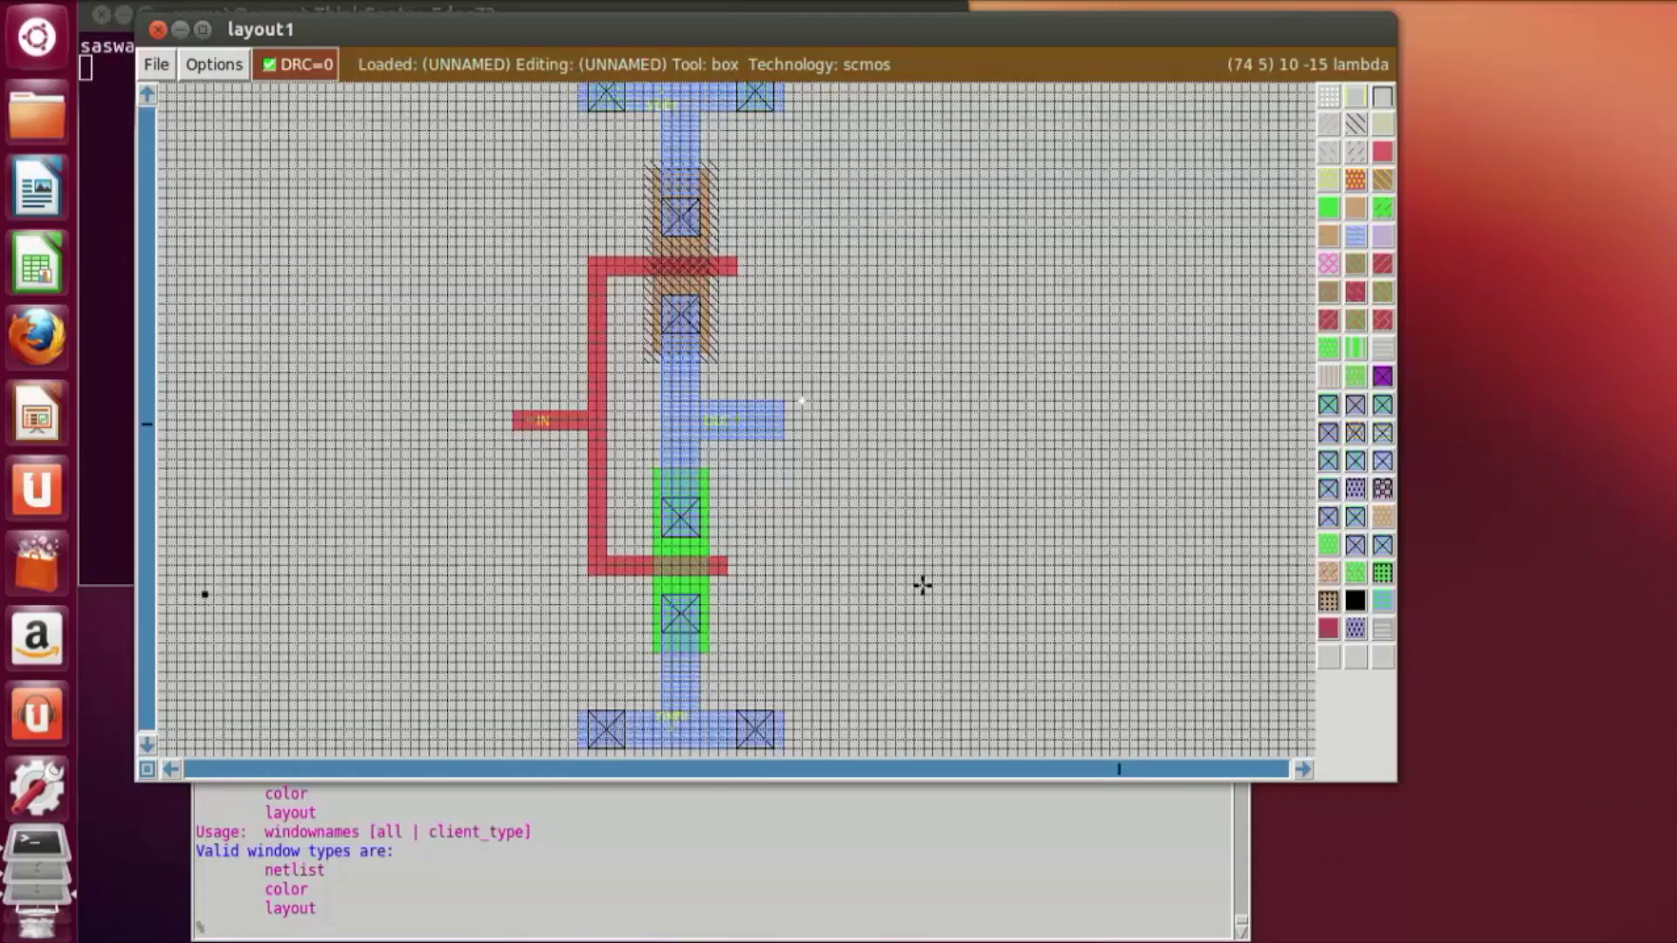
Step: Save the layout cell as inv4, correcting the mistyped name that ends in a dot
{"action": "left_click", "coordinate": [259, 912]}
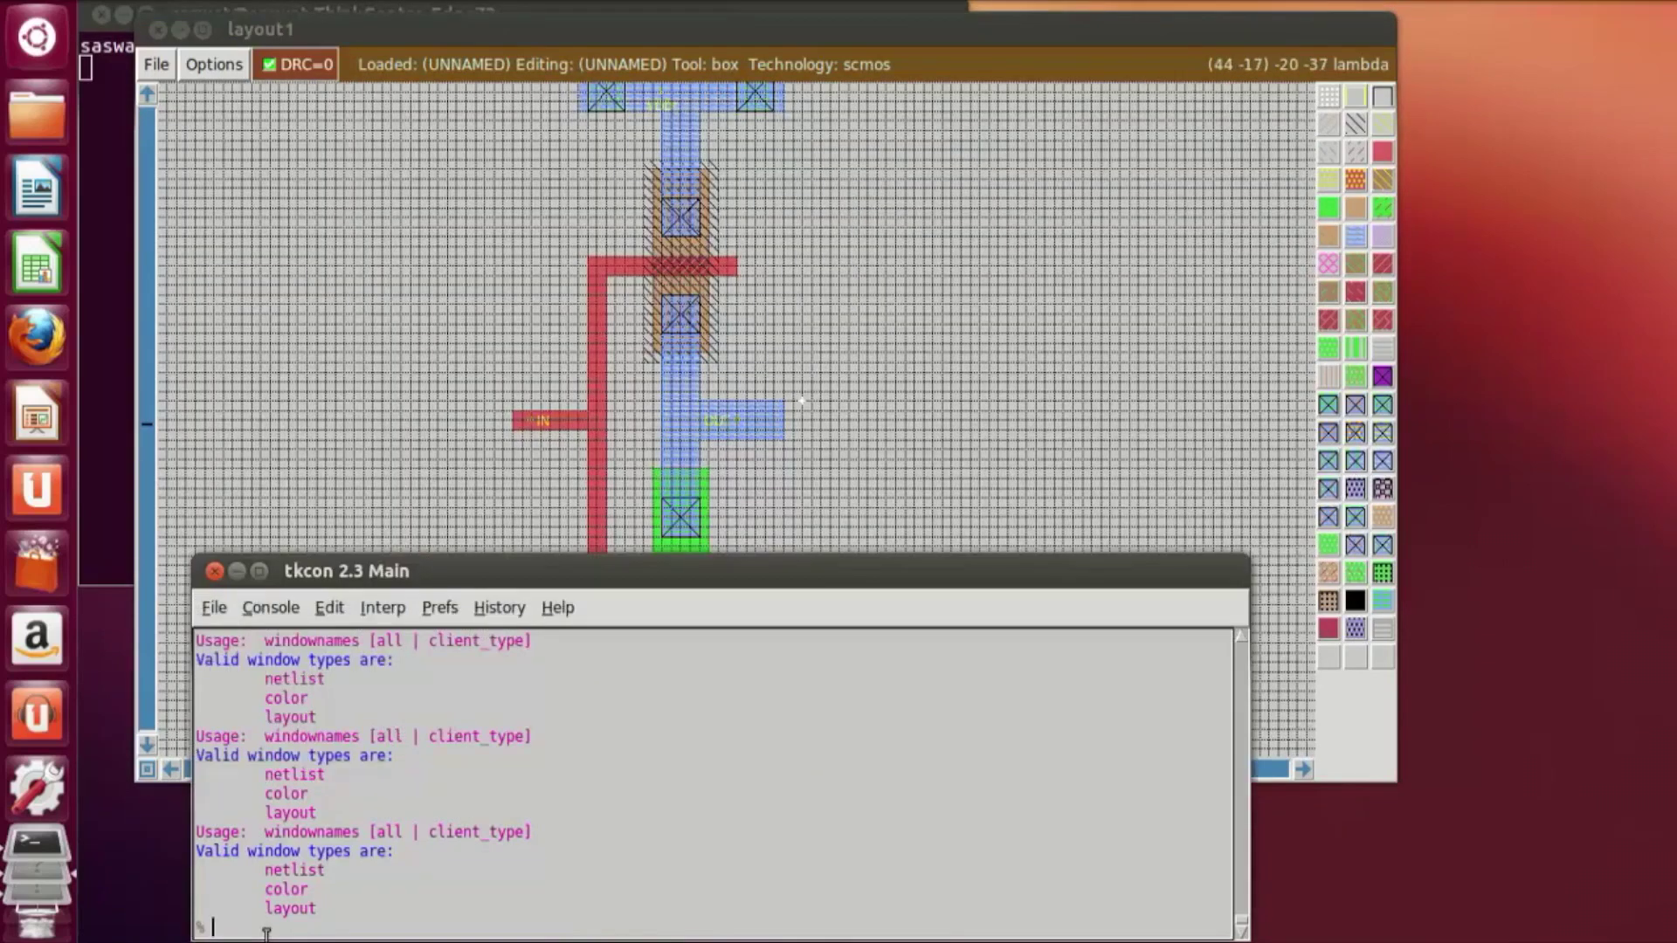
{"action": "type", "text": "save inv4."}
{"action": "key", "text": "Return"}
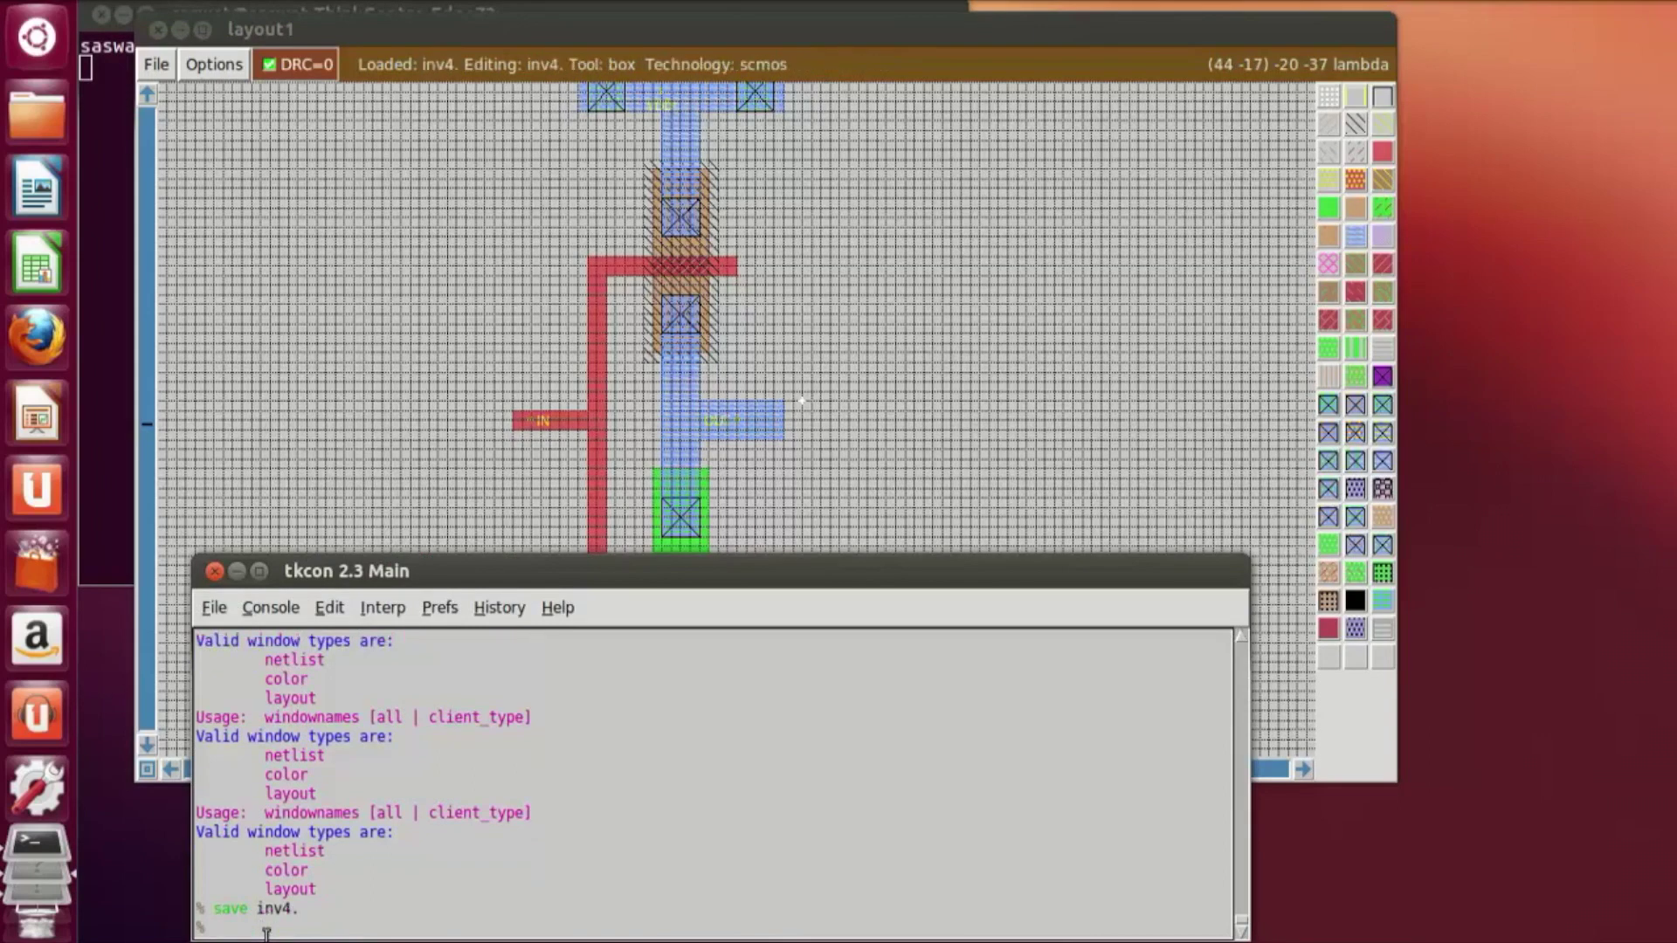
{"action": "key", "text": "Up"}
{"action": "key", "text": "Return"}
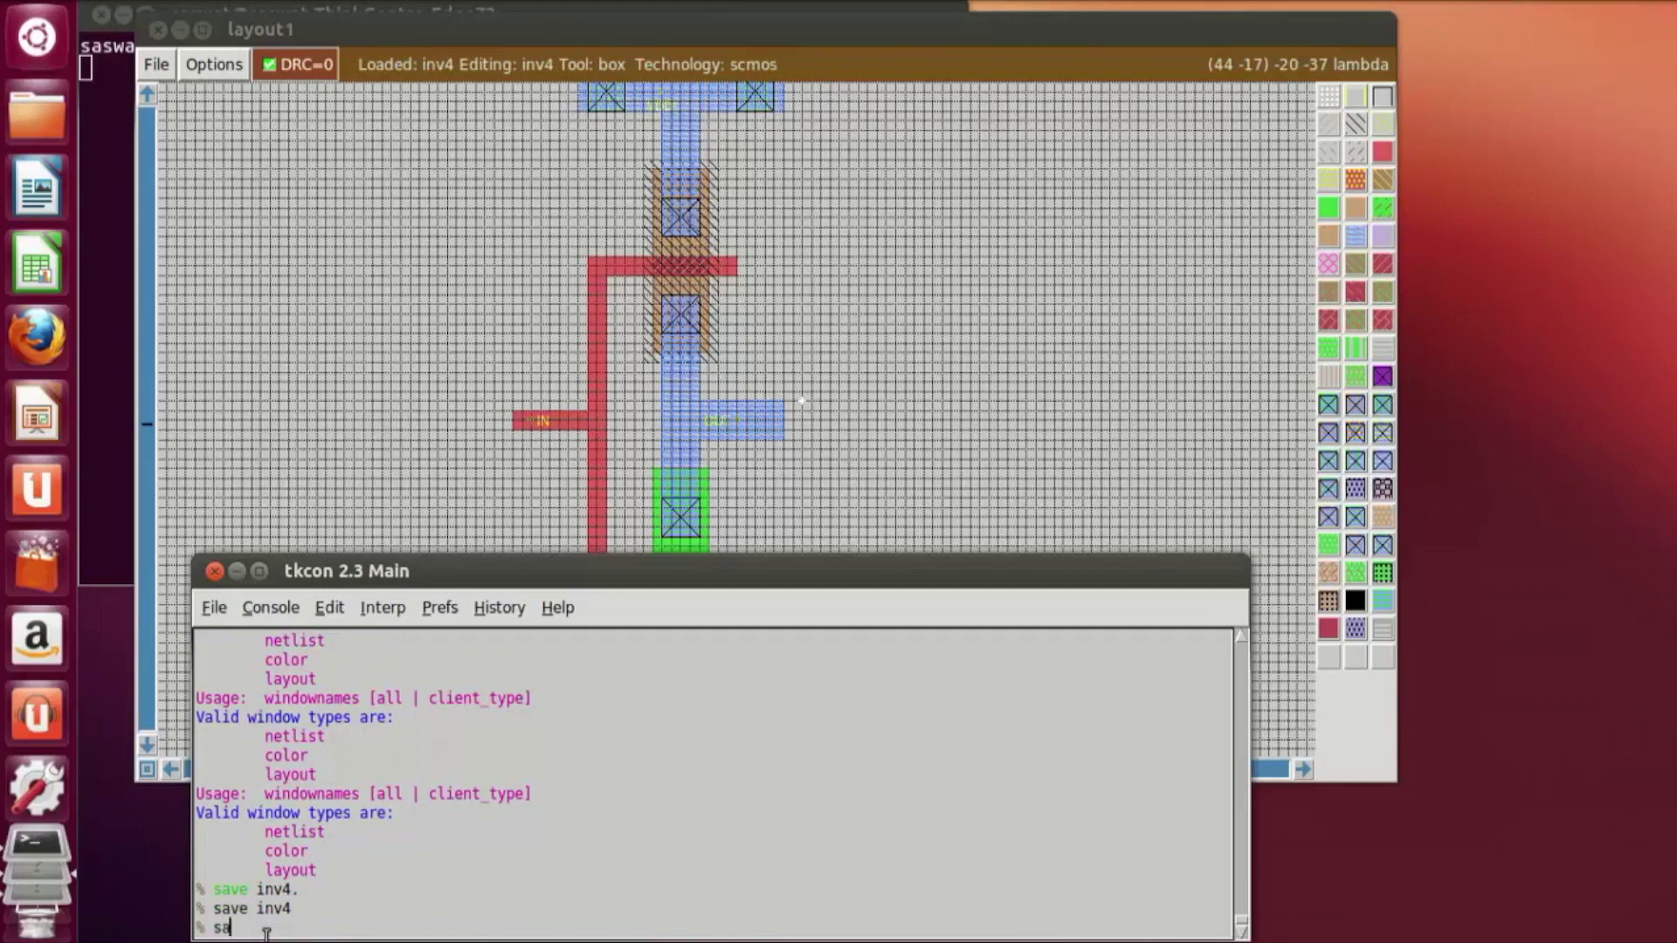
Step: Save the current cell and run a DRC error search on it
{"action": "key", "text": "Return"}
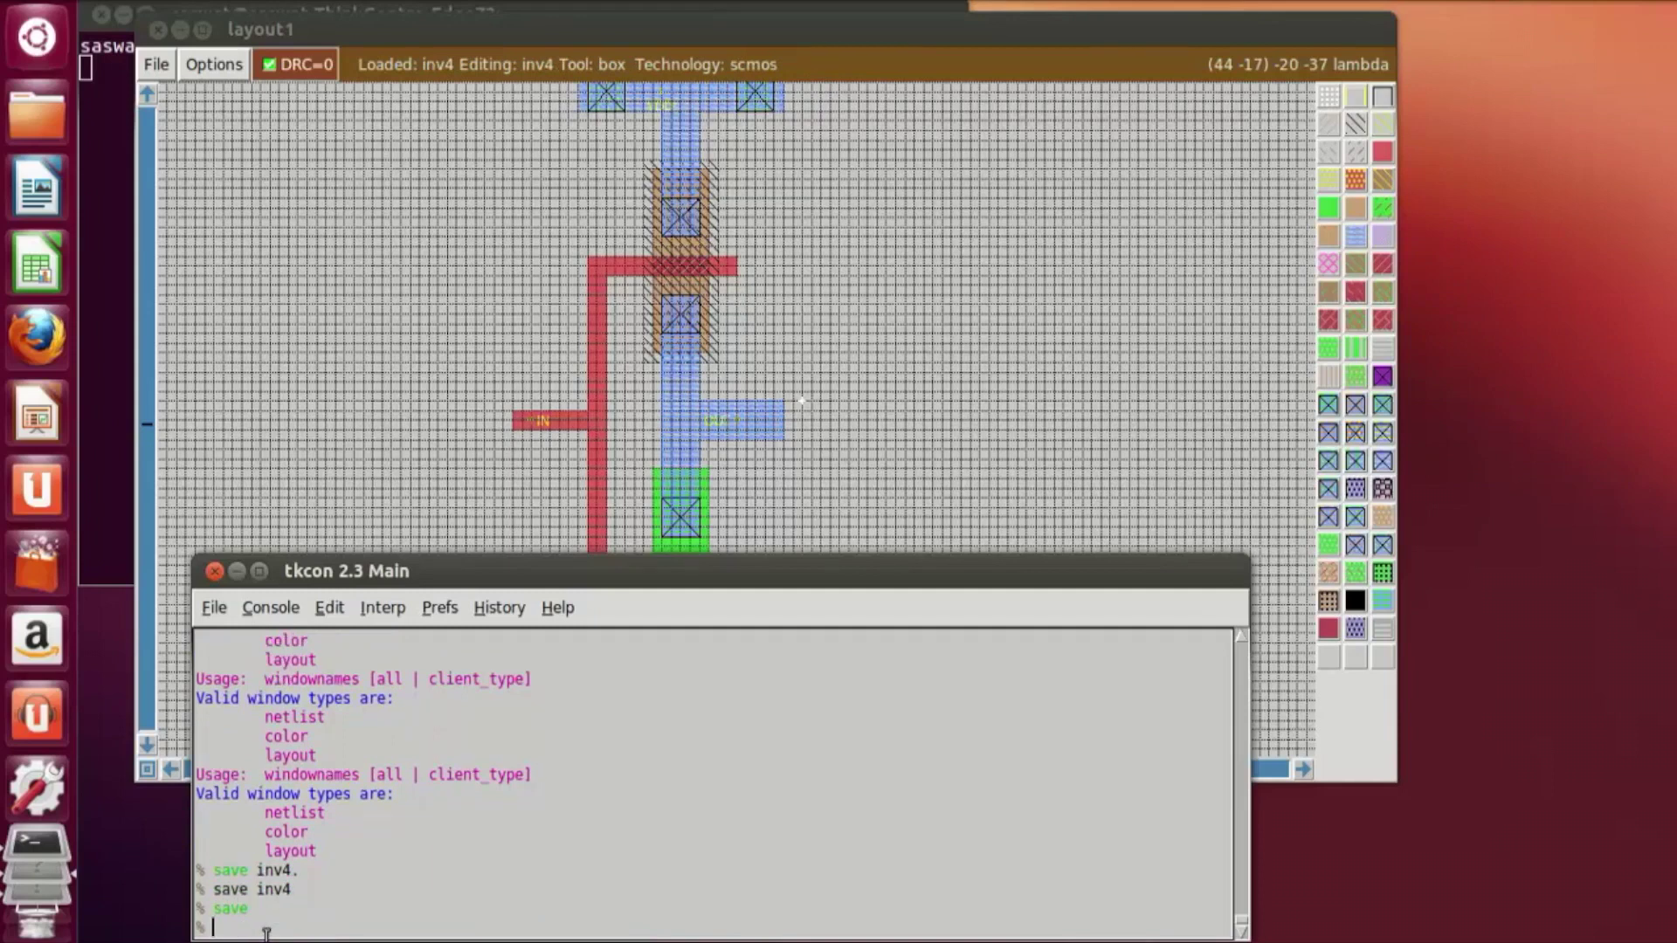
{"action": "type", "text": "find"}
{"action": "key", "text": "Return"}
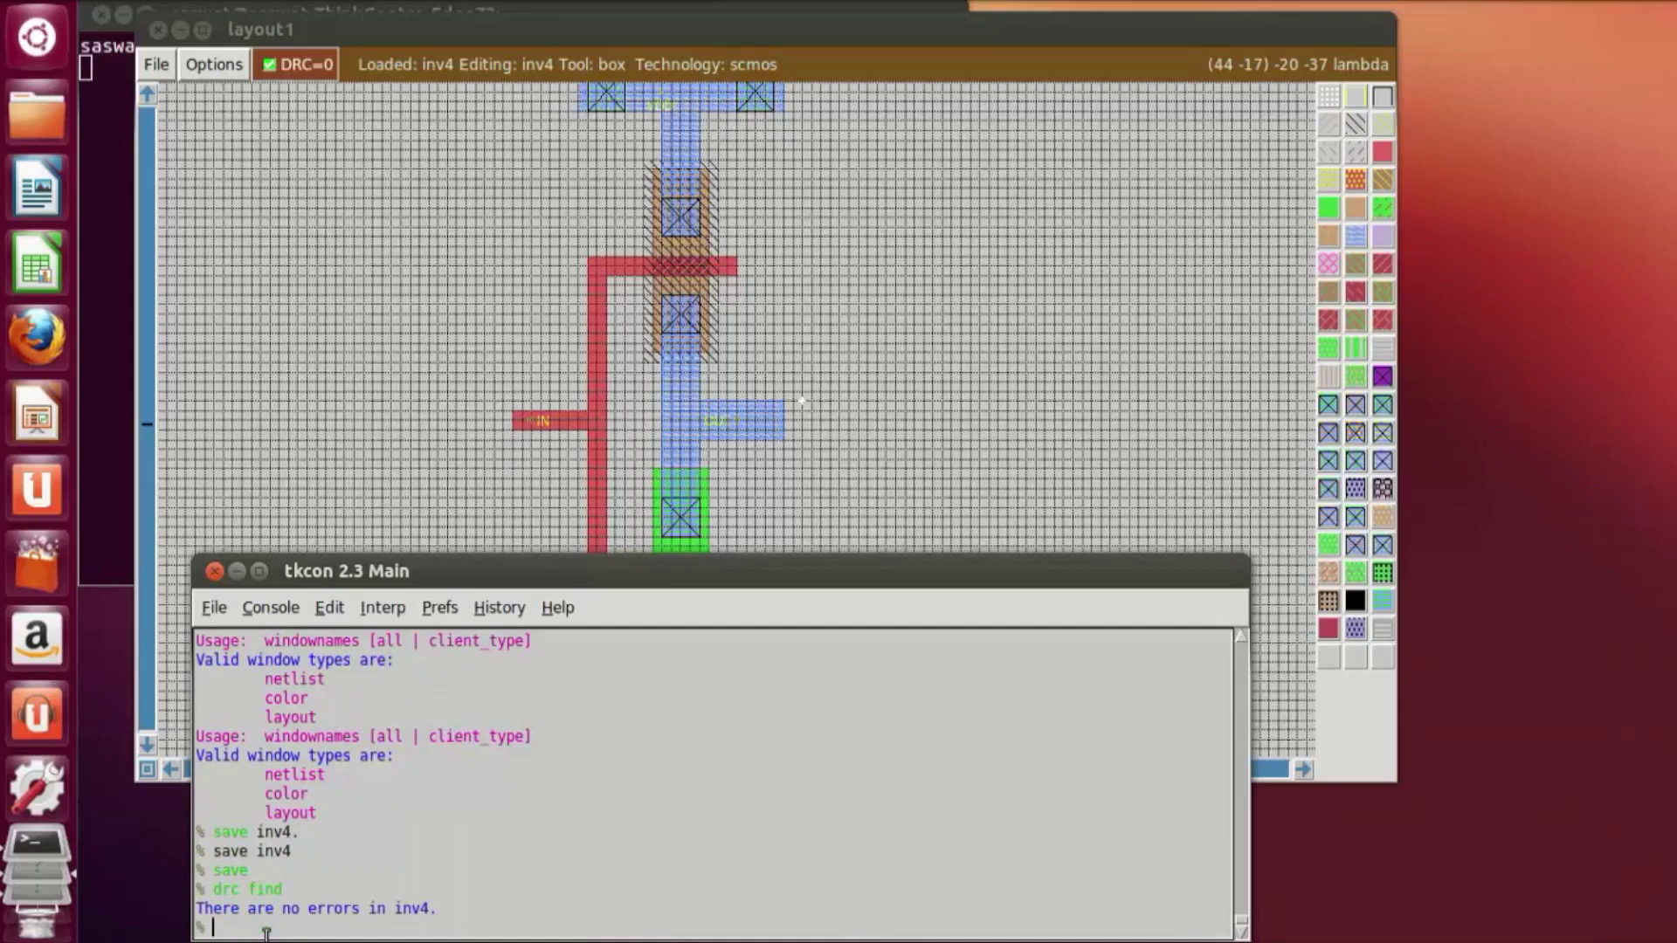
Step: Extract the entire inv4 layout and convert the extraction to a SPICE netlist with ext2spice
{"action": "type", "text": "extract all"}
{"action": "key", "text": "Return"}
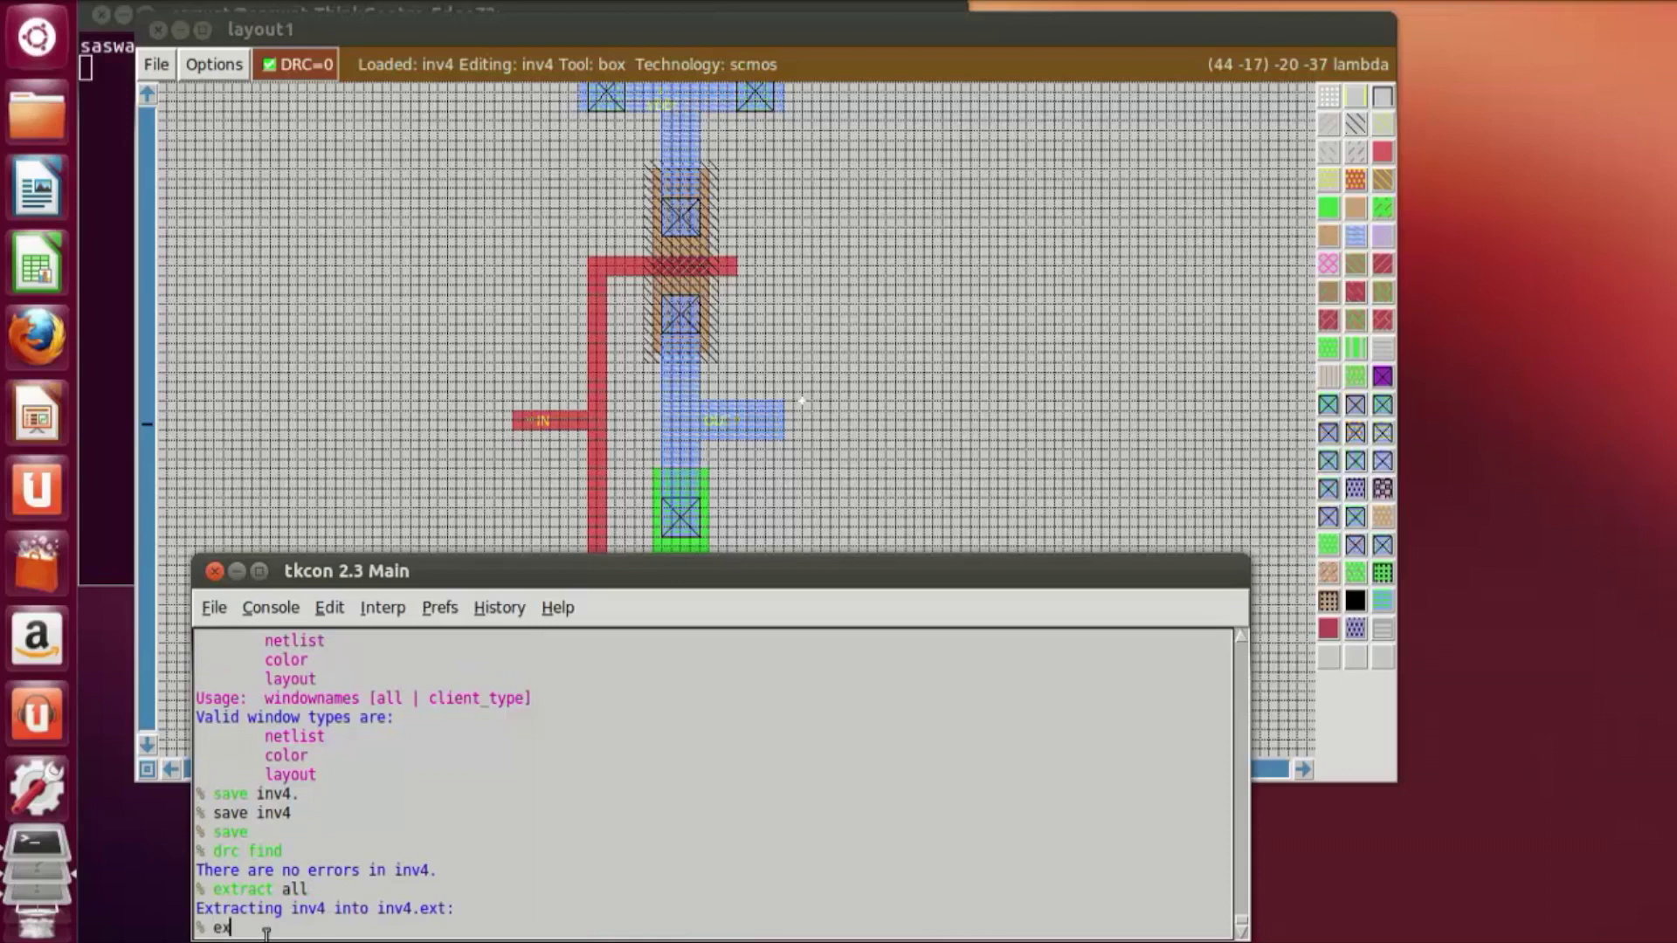
{"action": "type", "text": "ext2spice"}
{"action": "key", "text": "Return"}
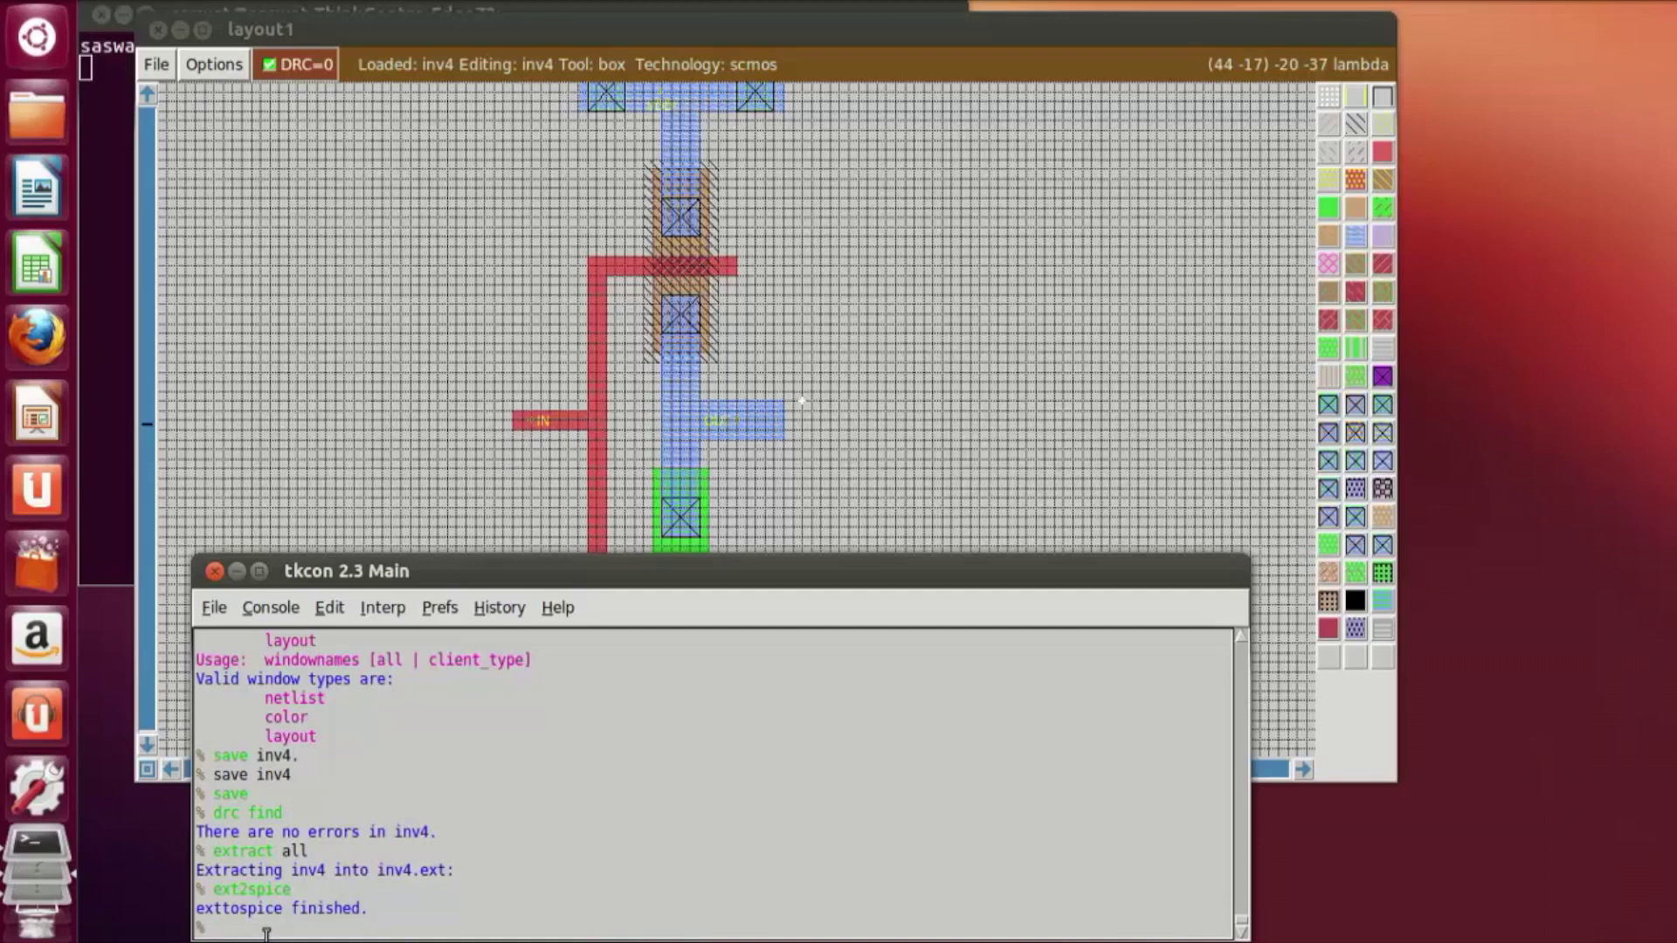
Step: Exit Magic and open the netlist inv4.spice in vi from the terminal
{"action": "type", "text": "exit"}
{"action": "key", "text": "Return"}
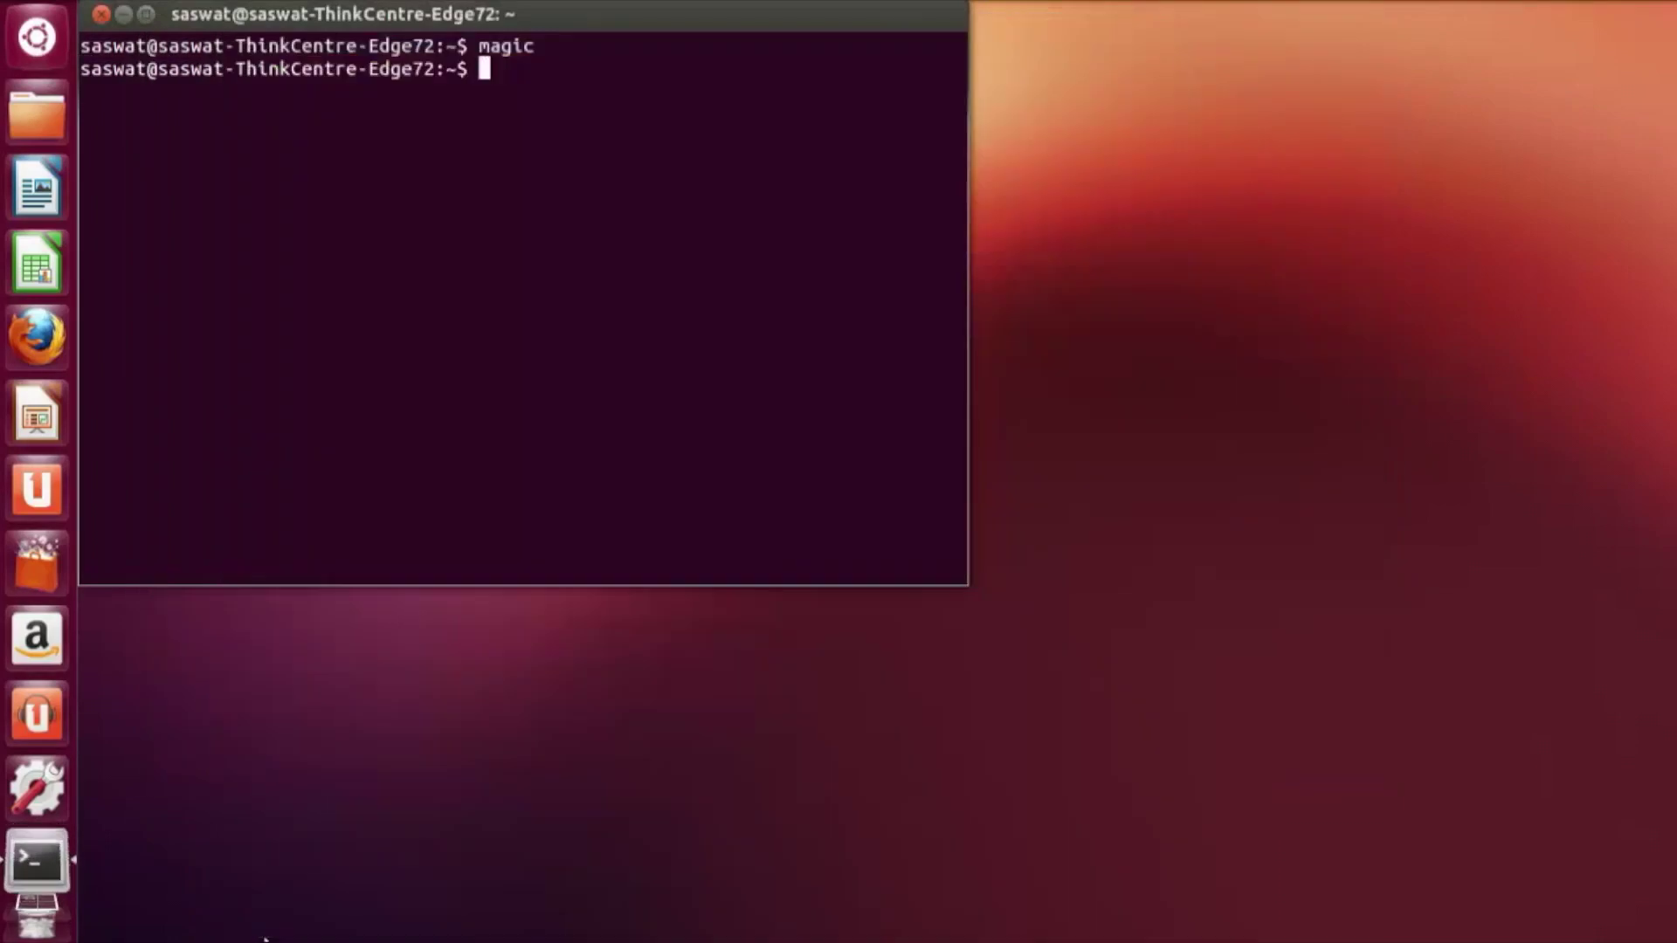
{"action": "type", "text": "vi inv4.spice"}
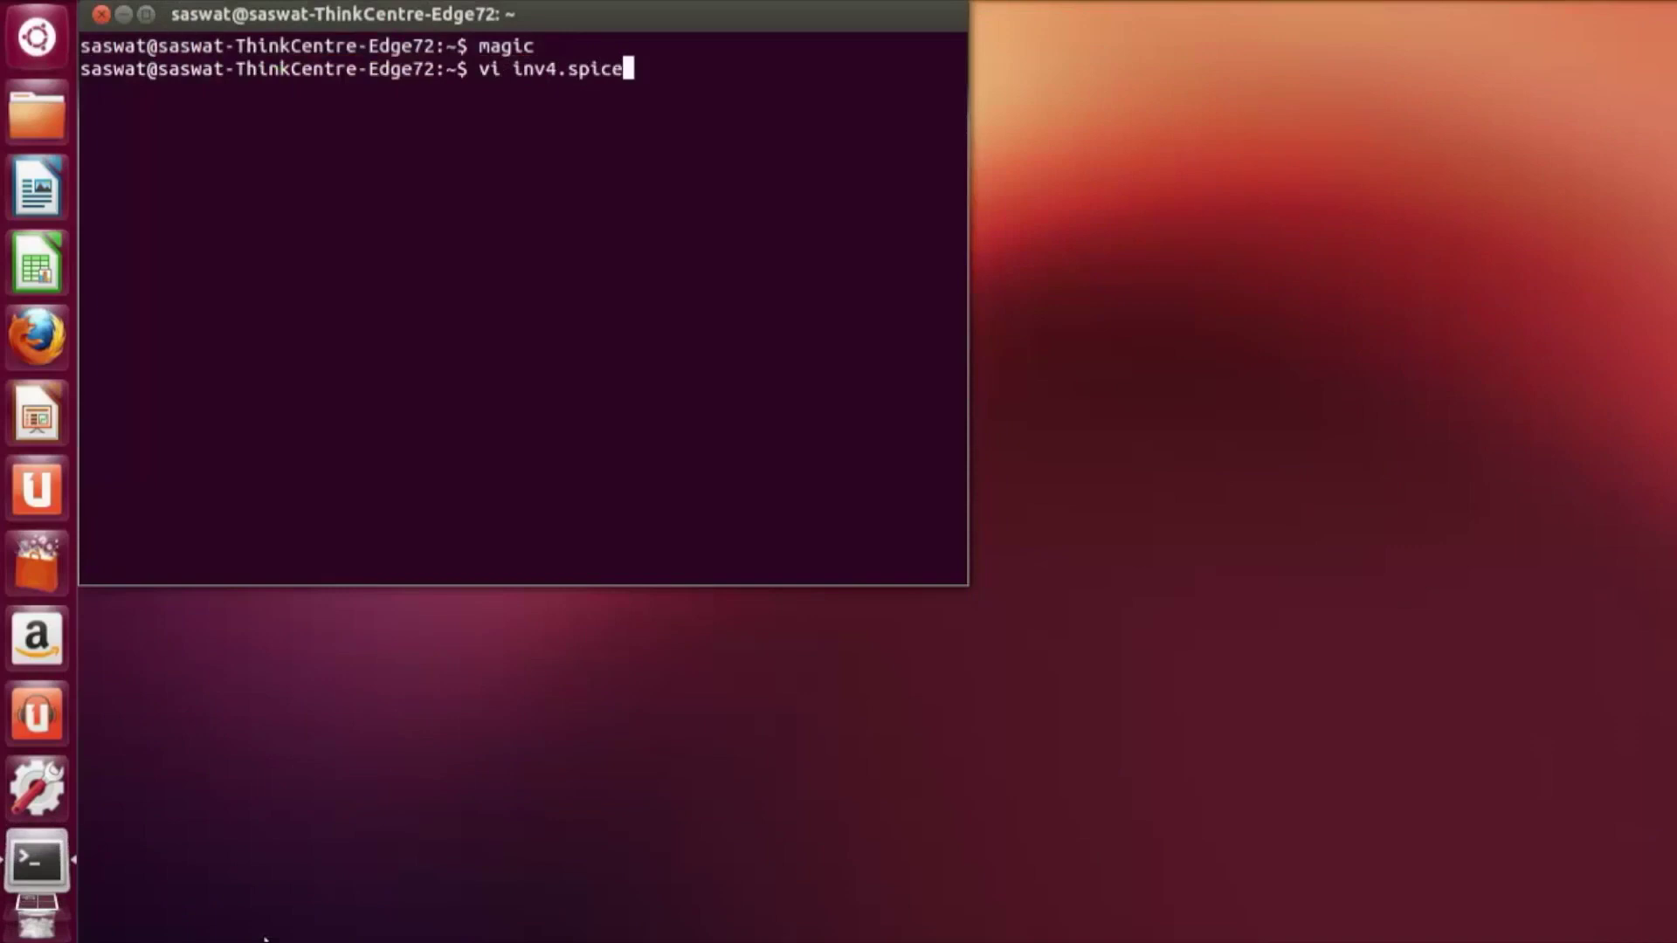
{"action": "key", "text": "Return"}
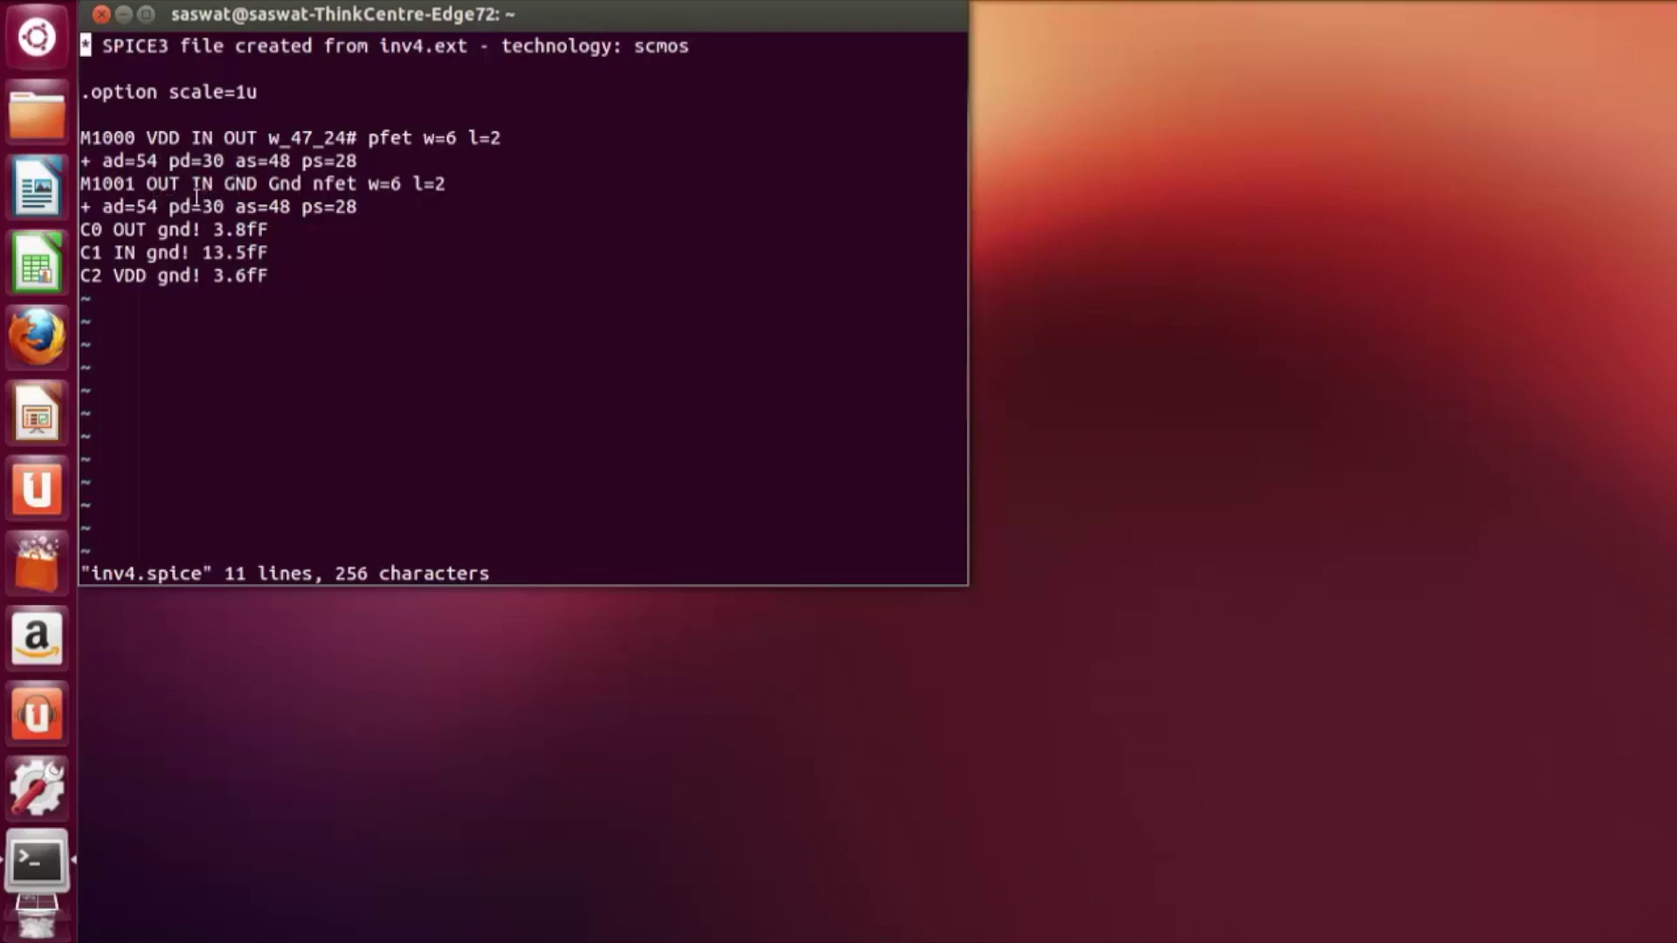
Step: Write and quit the netlist file in vi, and reopen the layout inv4.mag in Magic
{"action": "key", "text": "shift+g"}
{"action": "type", "text": ":wq"}
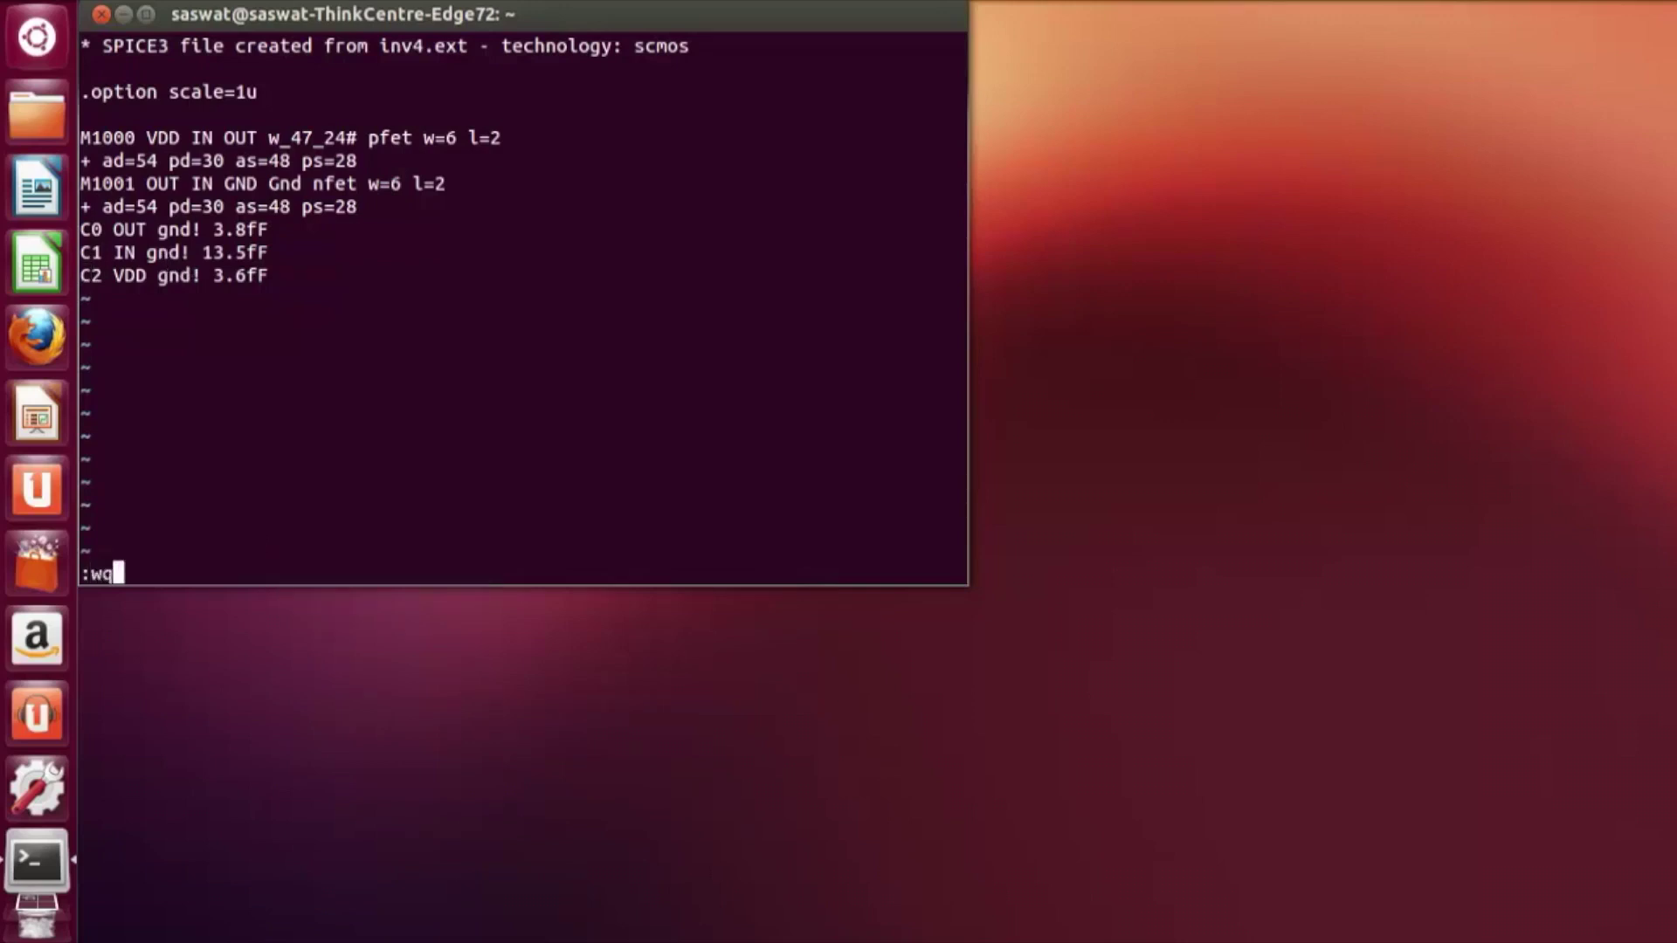
{"action": "key", "text": "Return"}
{"action": "type", "text": "magi"}
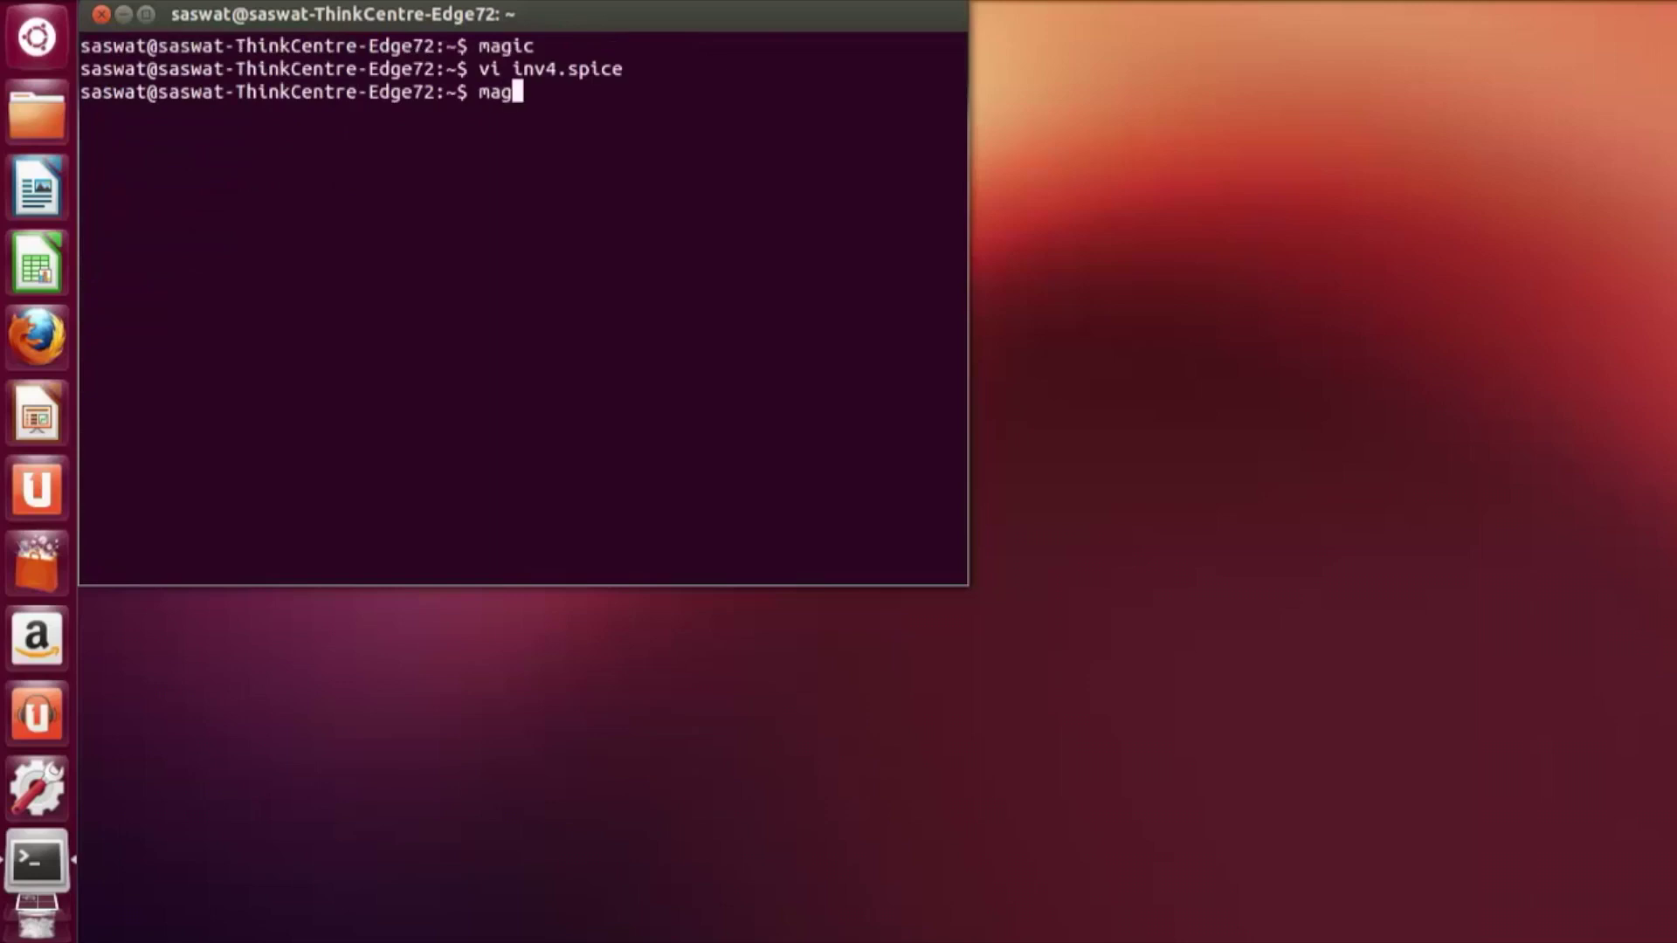
{"action": "type", "text": "c inv4.mag"}
{"action": "key", "text": "Return"}
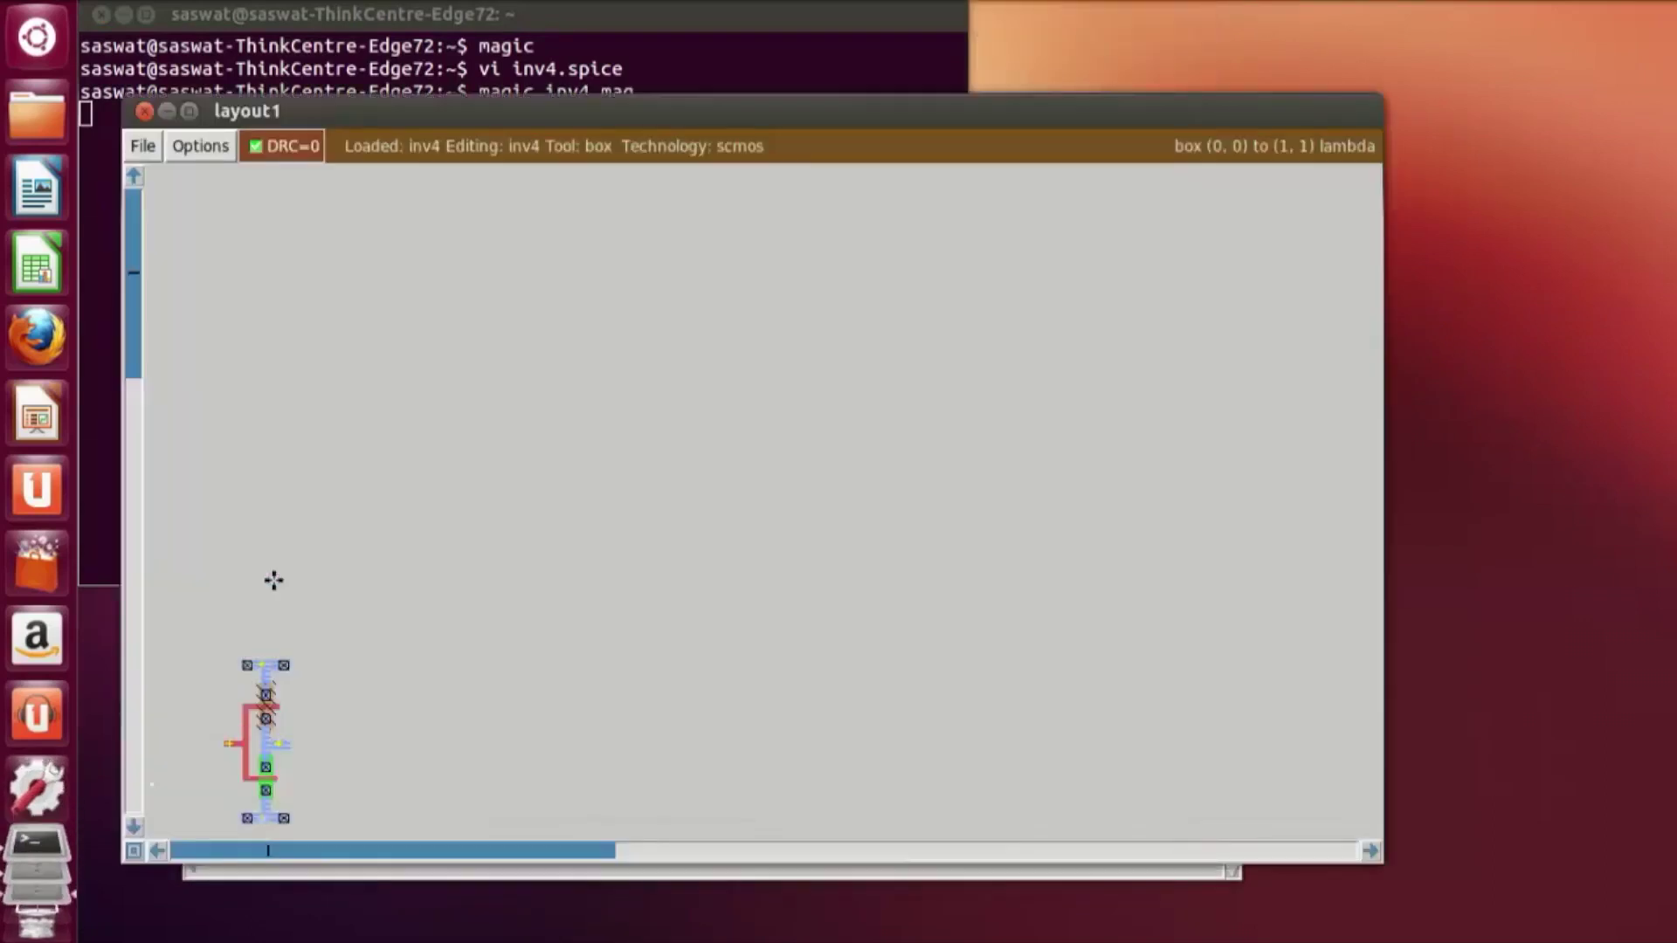
Step: Examine the whole reopened inverter layout from the upper rail to the lower rail, toggling the grid
{"action": "scroll", "coordinate": [517, 468], "scroll_direction": "down", "scroll_amount": 2}
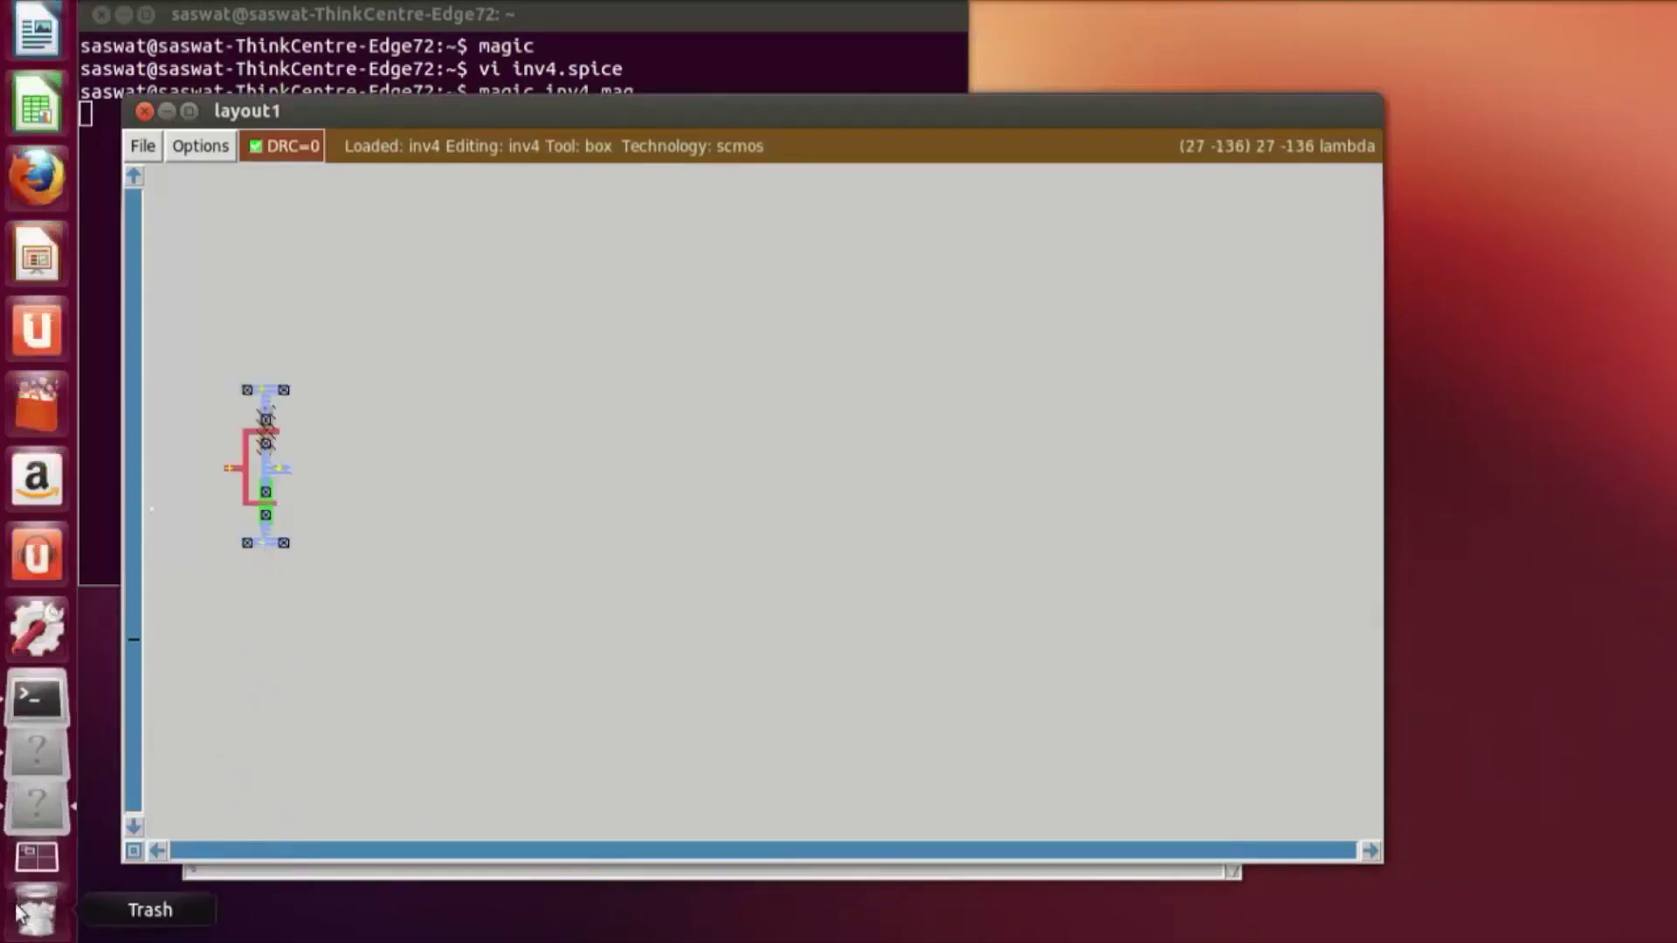
{"action": "left_click", "coordinate": [158, 850]}
{"action": "left_click", "coordinate": [158, 850]}
{"action": "left_click", "coordinate": [158, 851]}
{"action": "left_click", "coordinate": [158, 850]}
{"action": "key", "text": "z"}
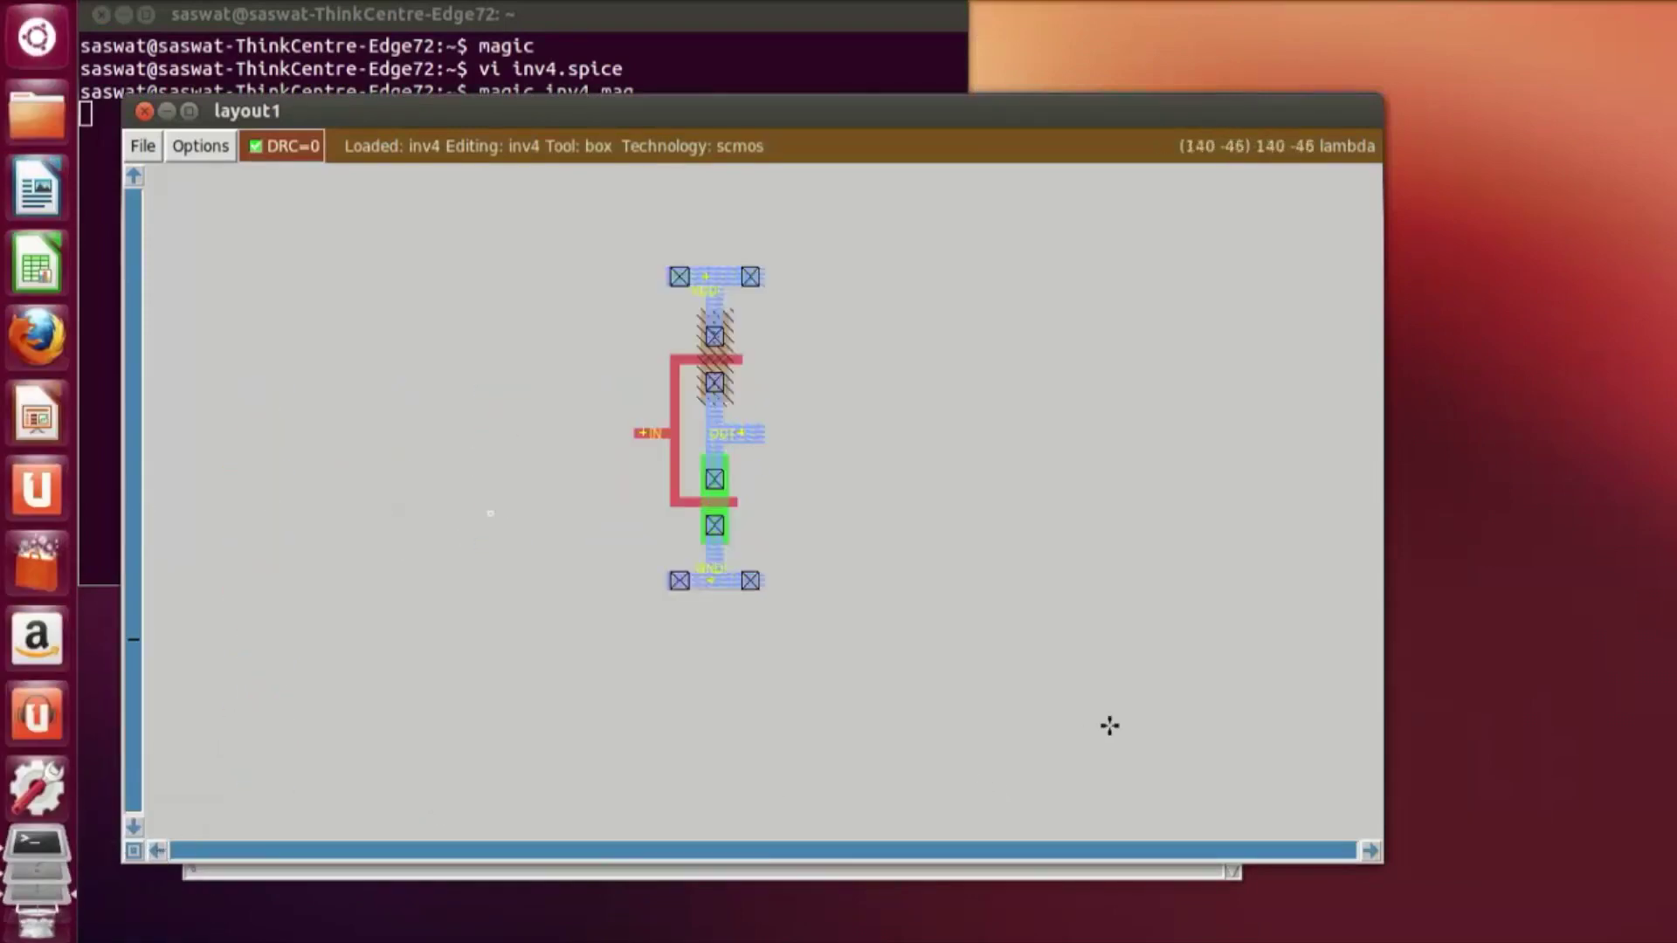
{"action": "key", "text": "z"}
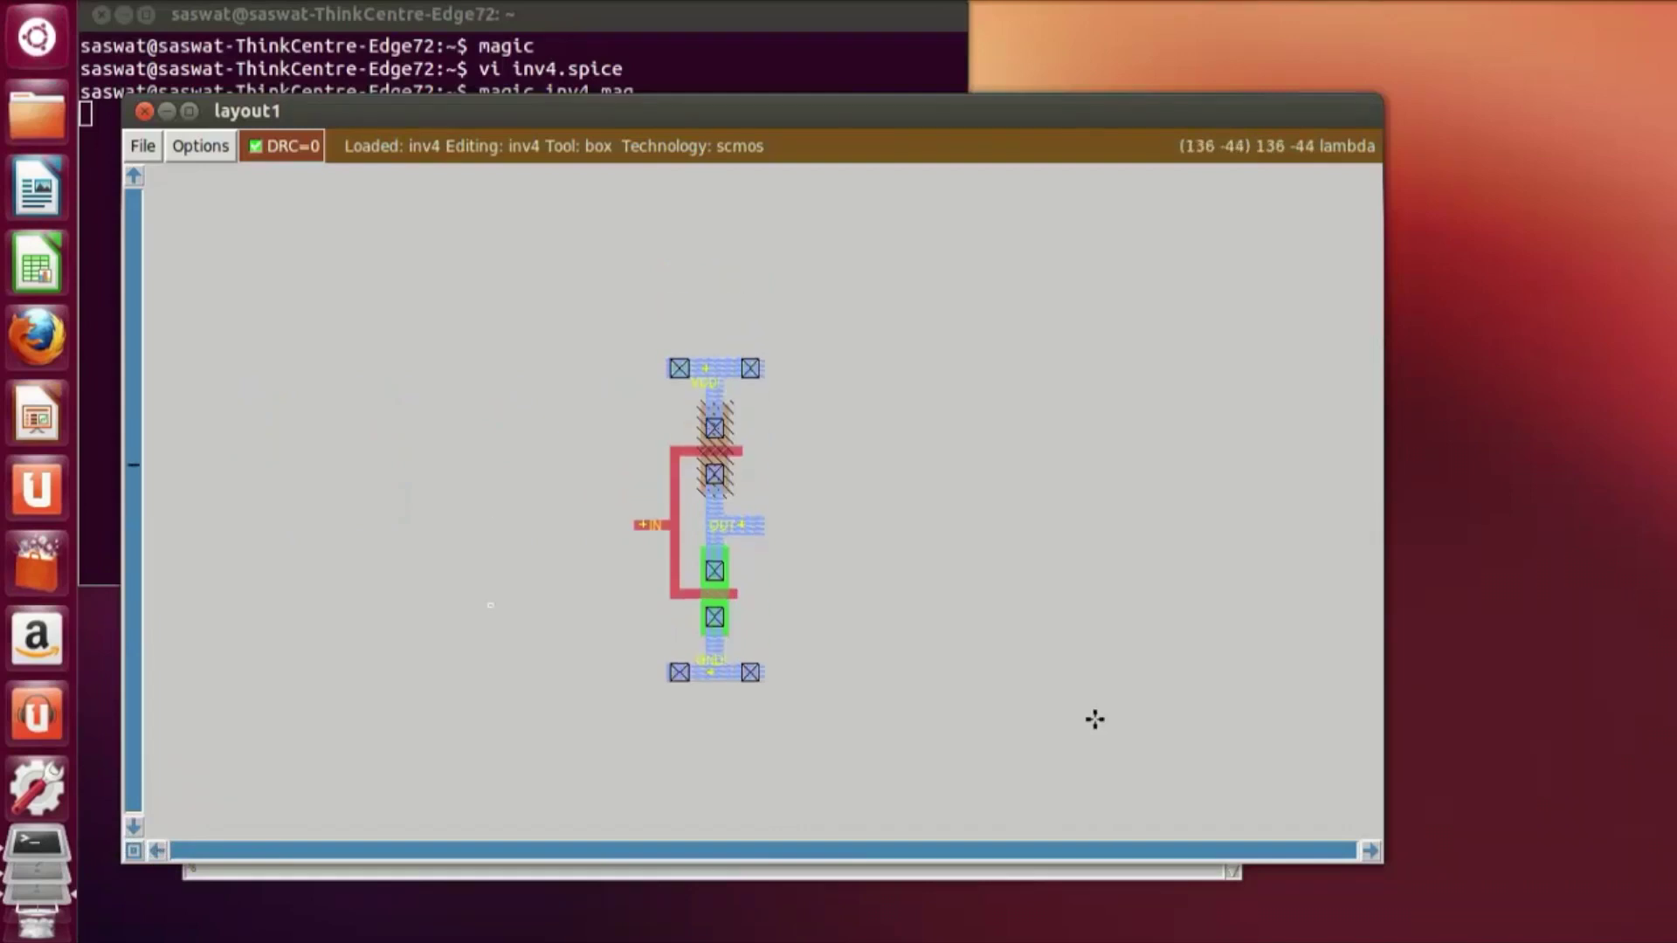
{"action": "key", "text": "Down"}
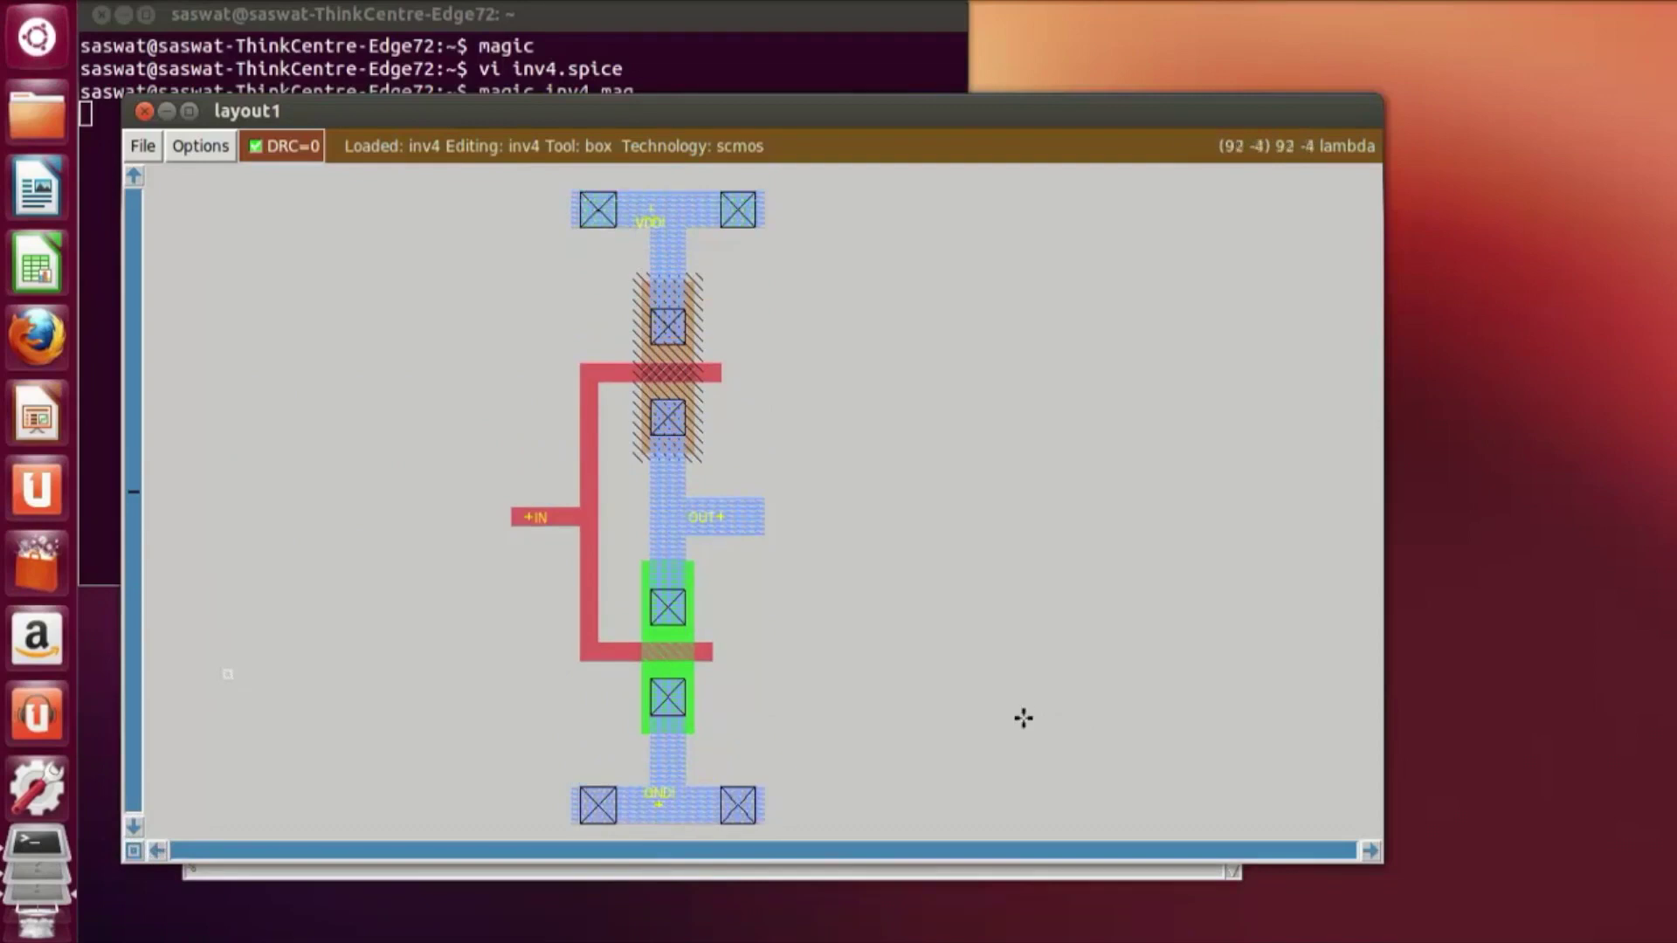
{"action": "key", "text": "g"}
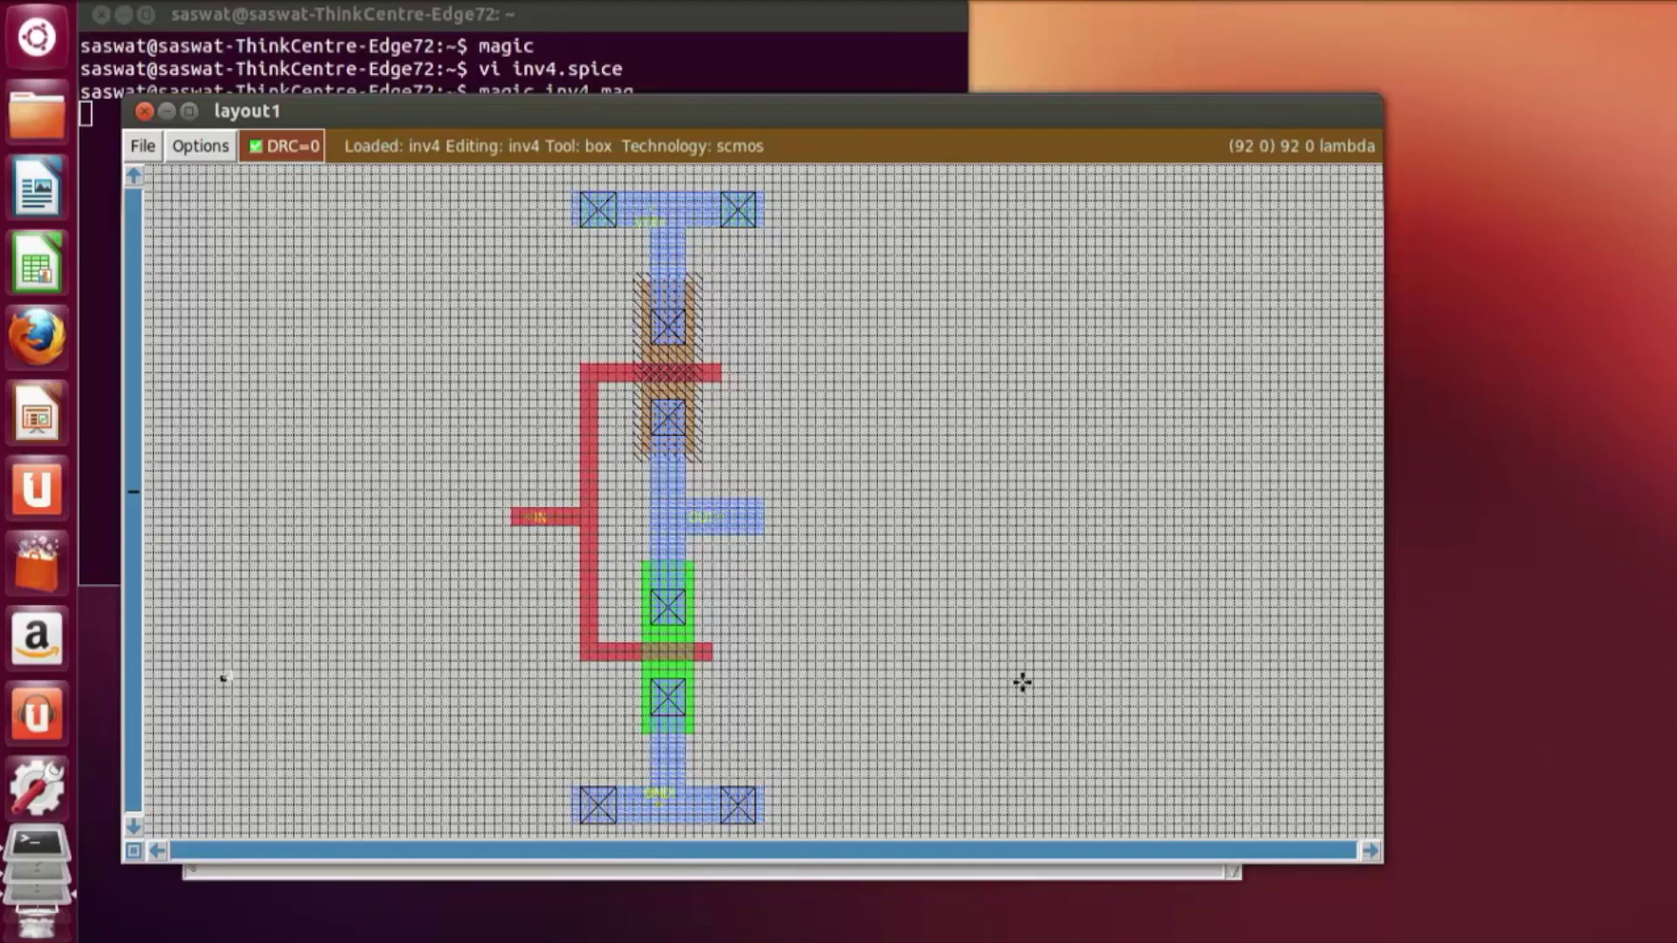
{"action": "key", "text": "g"}
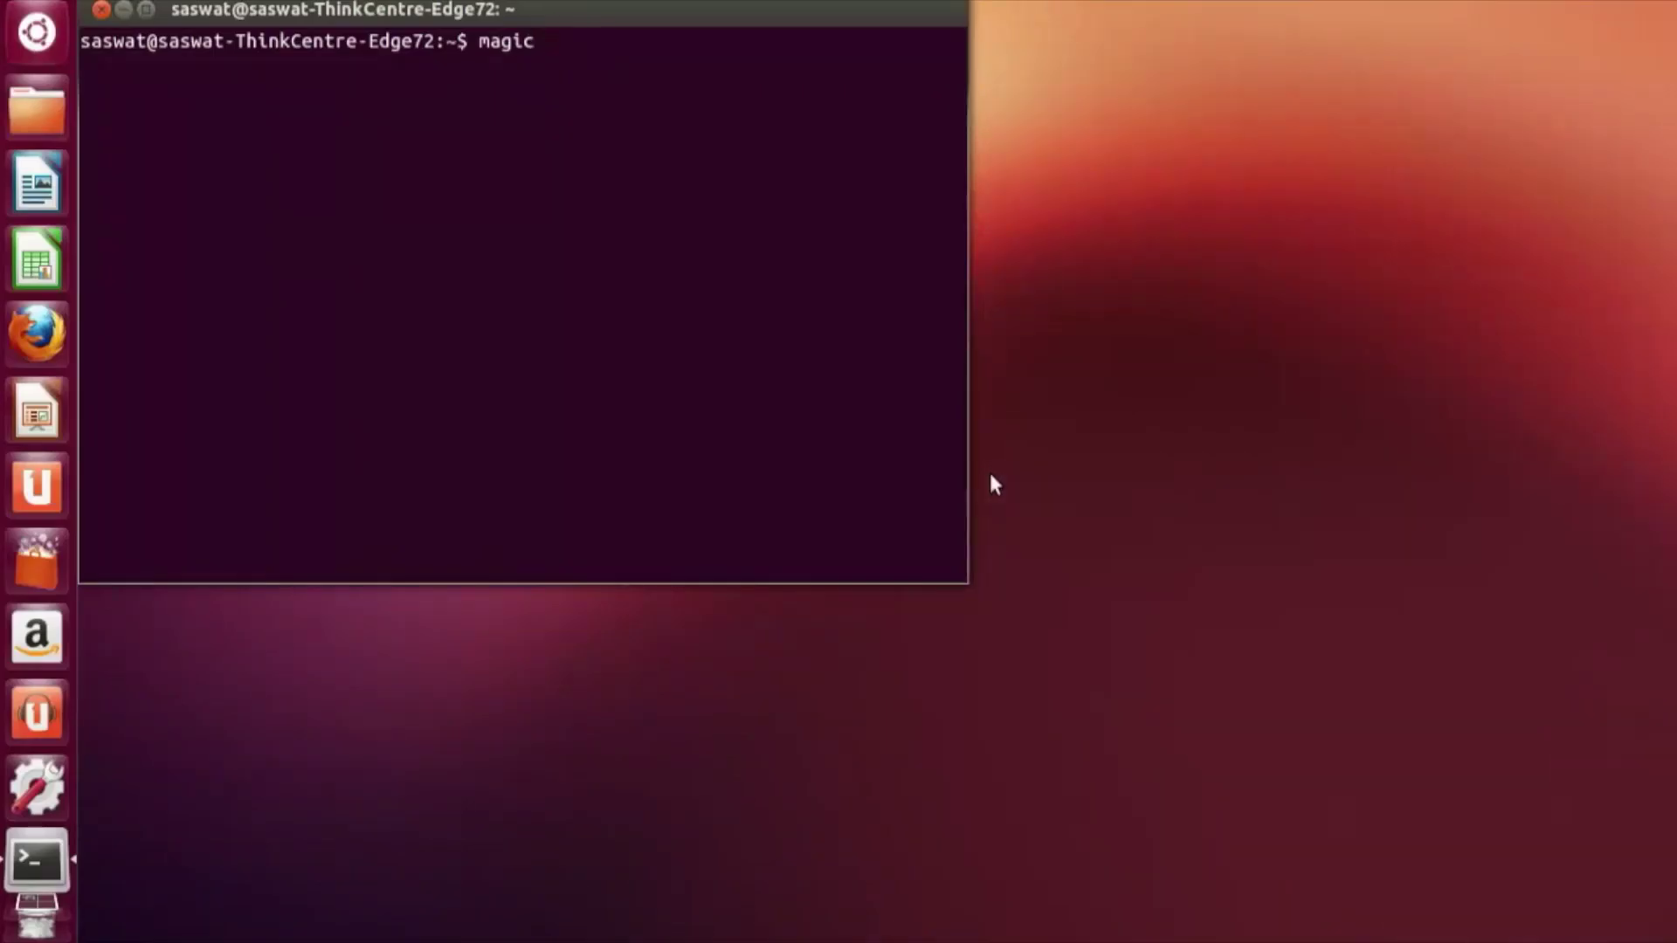
Step: Launch Magic from the terminal with the layout file inv4.mag
{"action": "type", "text": "inv4.mag"}
{"action": "key", "text": "Return"}
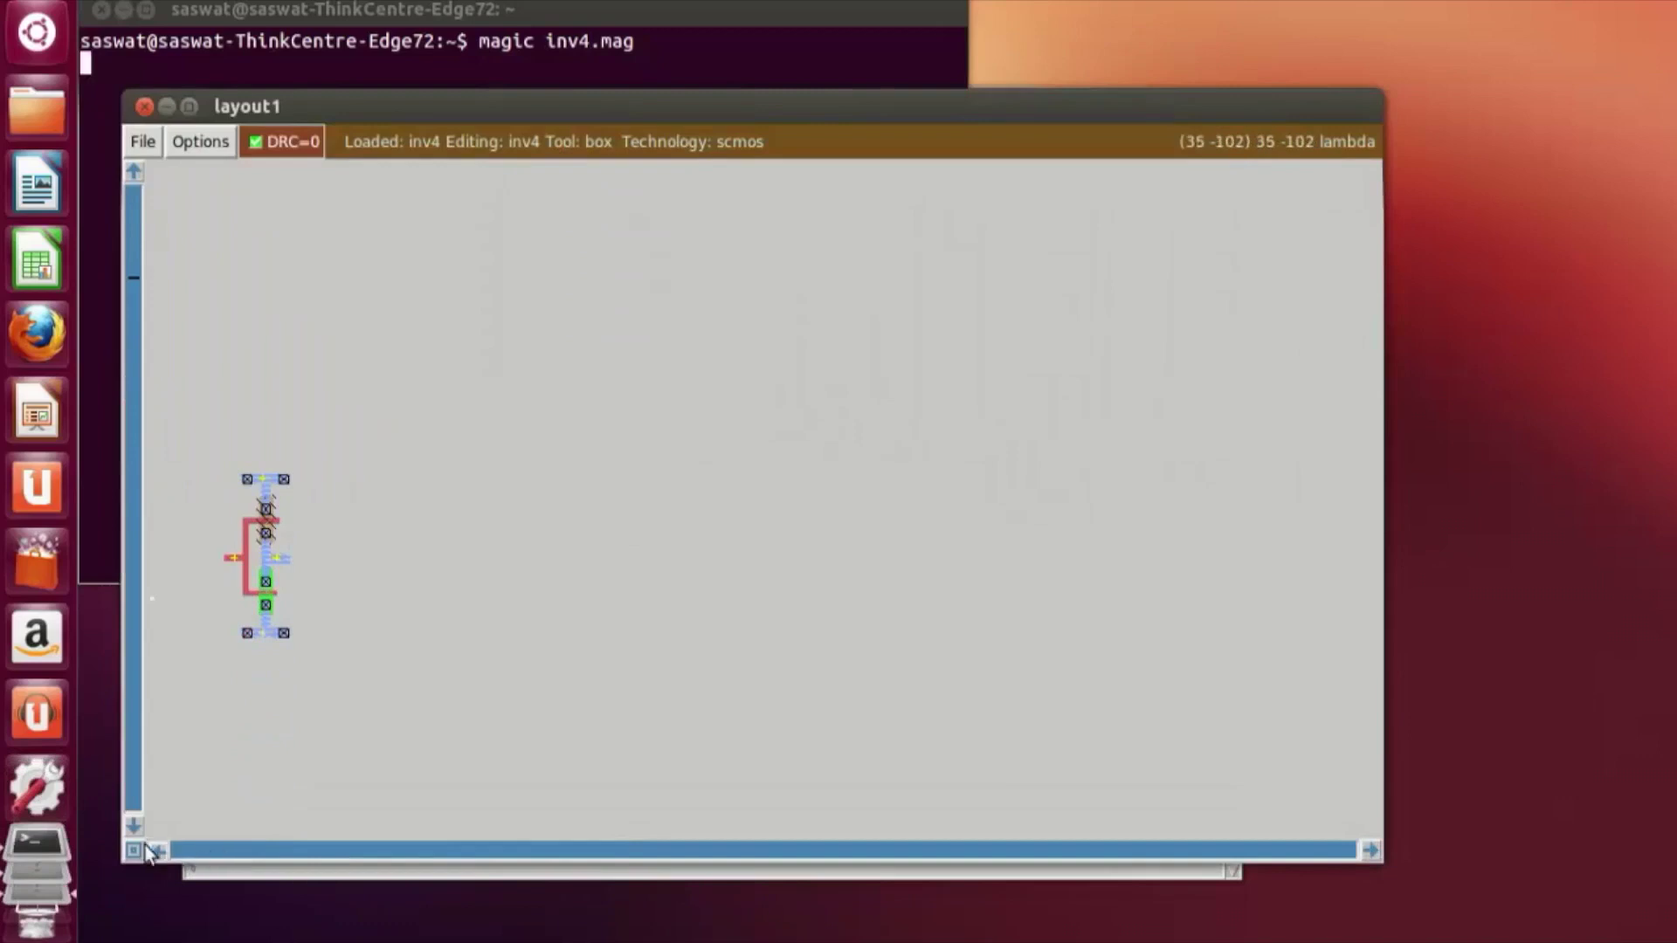
Step: Examine the node labels on the input strip, output strip, upper rail and lower rail up close
{"action": "key", "text": "z"}
{"action": "key", "text": "z"}
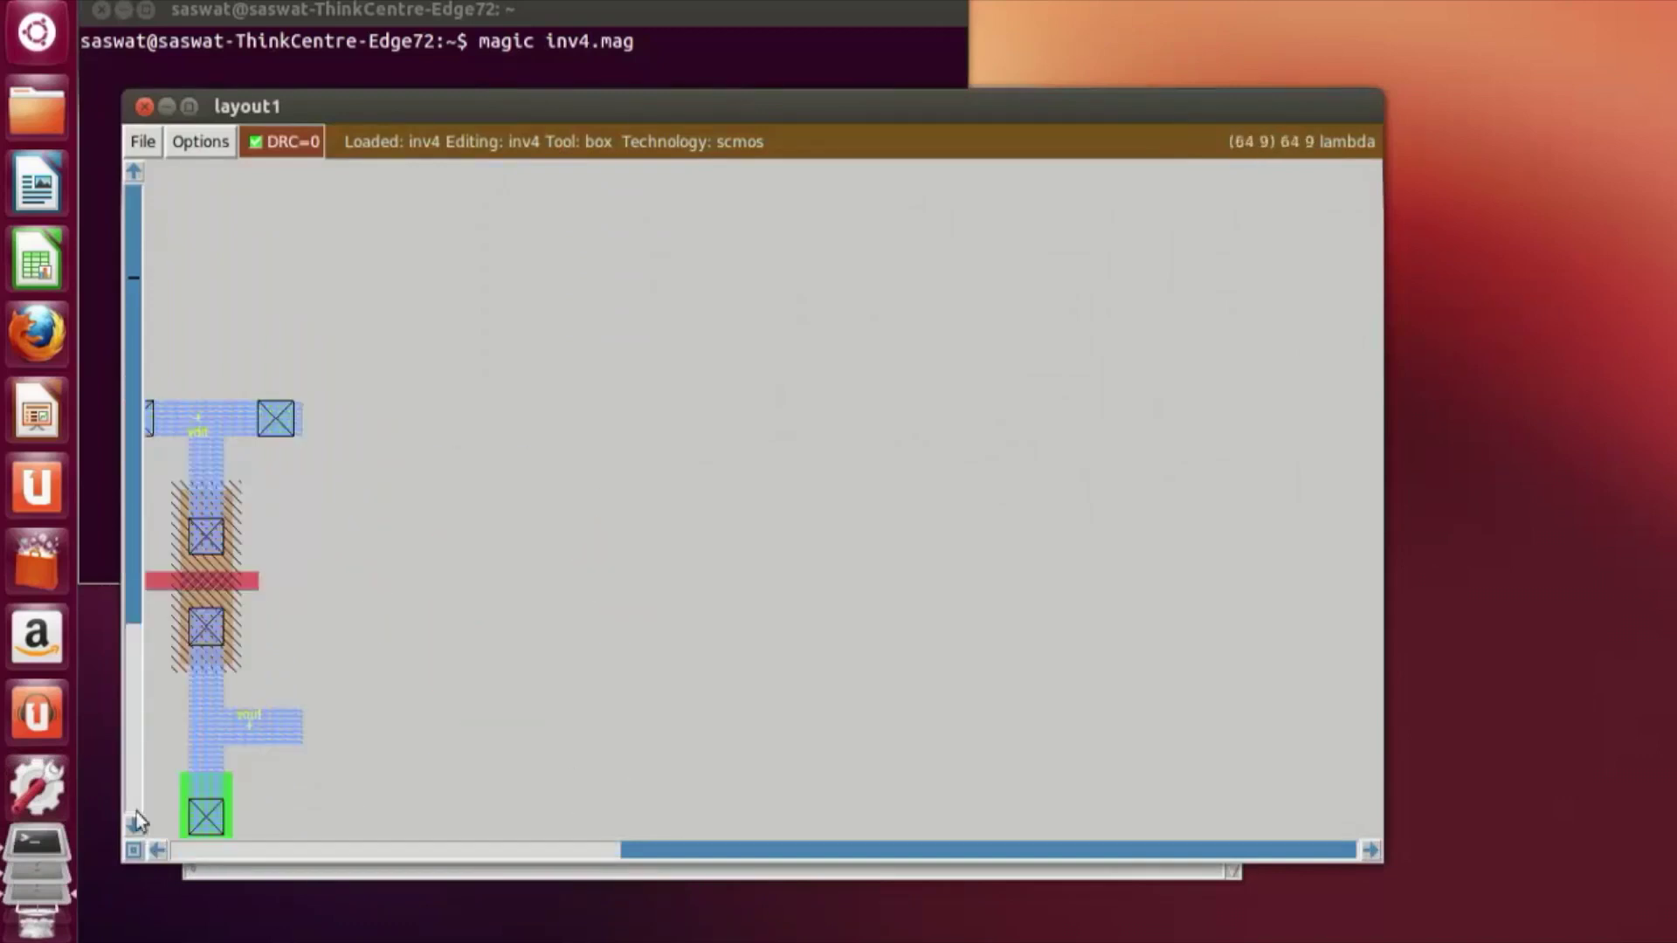
{"action": "left_click", "coordinate": [158, 850]}
{"action": "left_click", "coordinate": [158, 850]}
{"action": "key", "text": "z"}
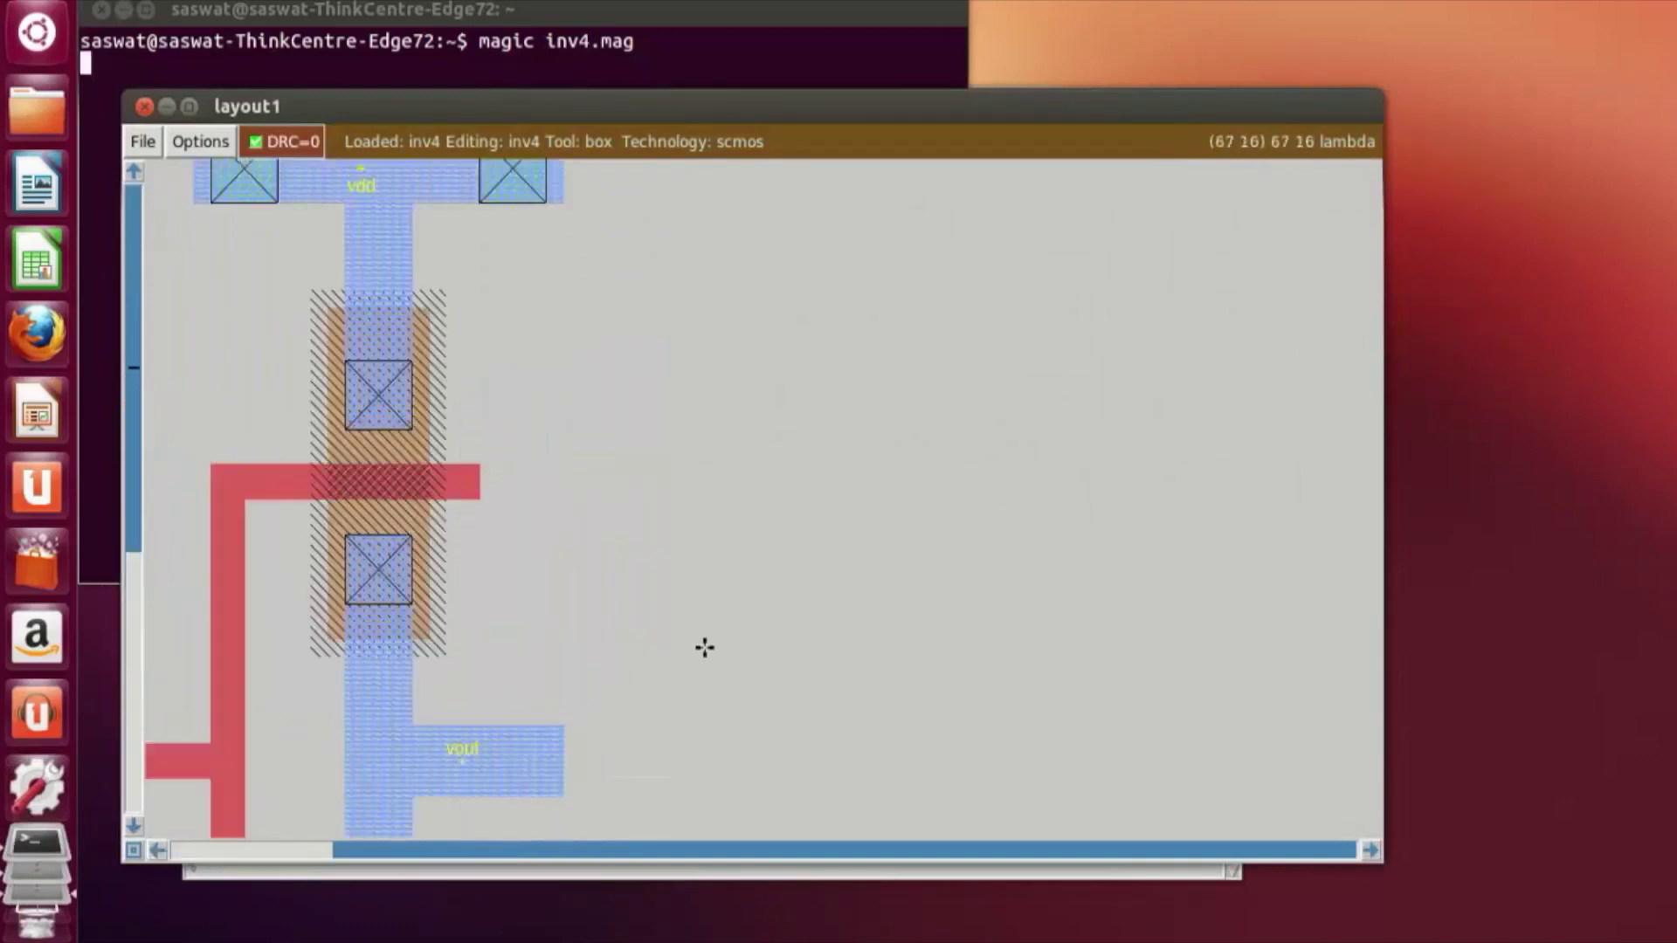
{"action": "key", "text": "z"}
{"action": "left_click", "coordinate": [157, 848]}
{"action": "left_click", "coordinate": [157, 847]}
{"action": "left_click", "coordinate": [158, 847]}
{"action": "scroll", "coordinate": [700, 585], "scroll_direction": "down", "scroll_amount": 2}
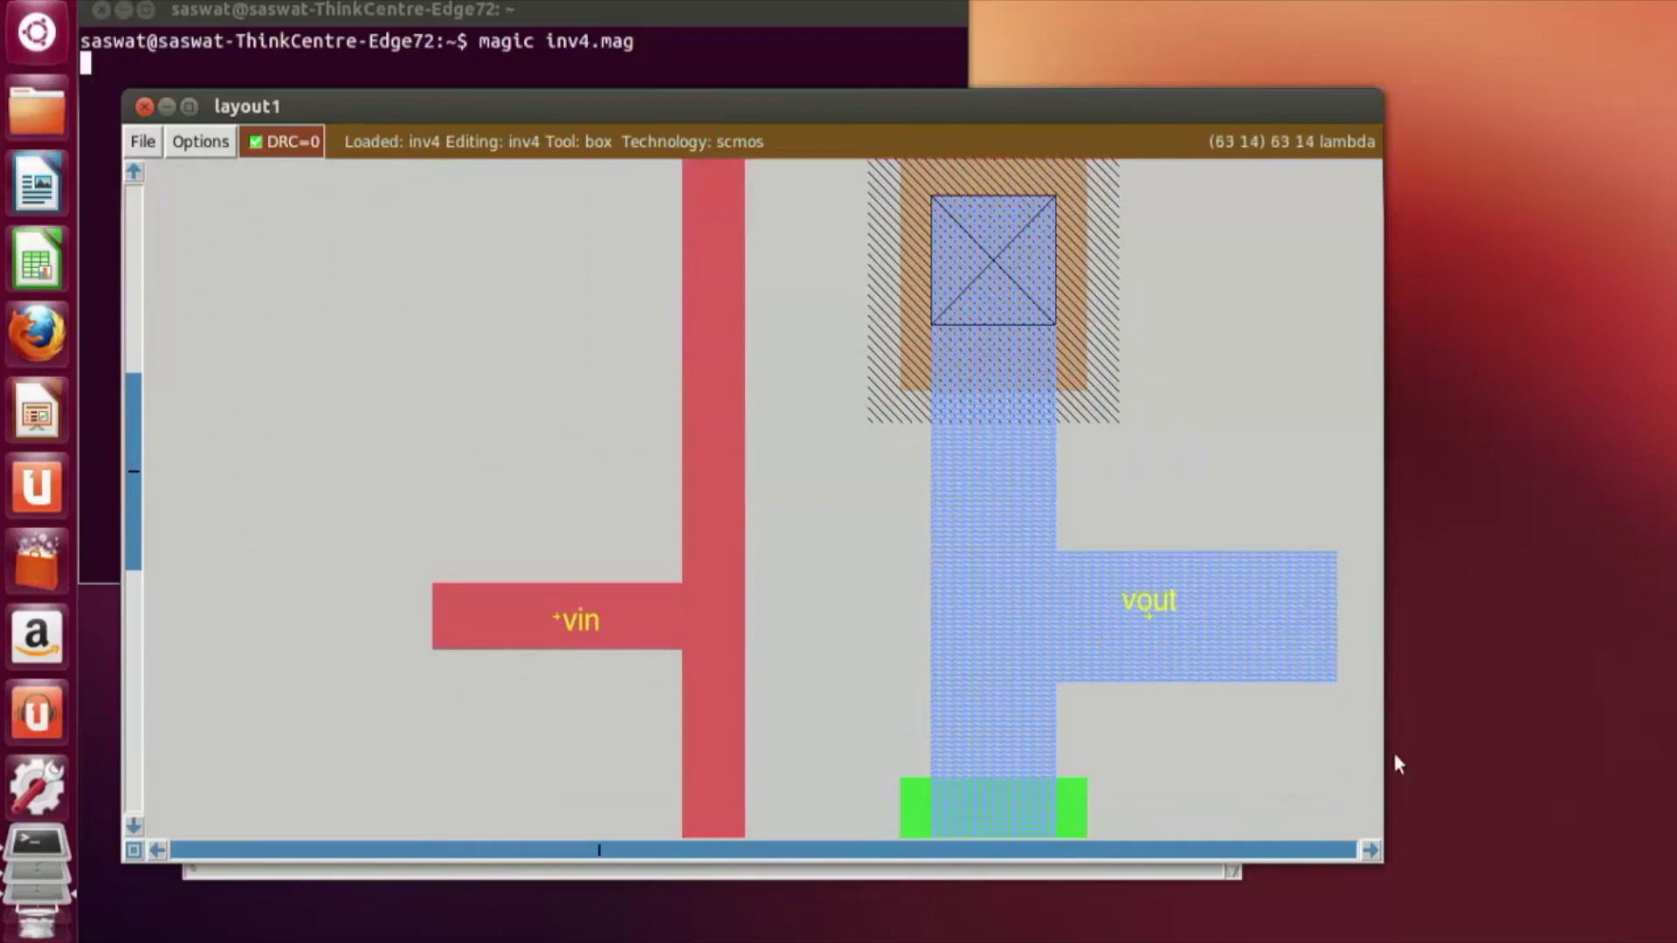
{"action": "scroll", "coordinate": [852, 588], "scroll_direction": "up", "scroll_amount": 3}
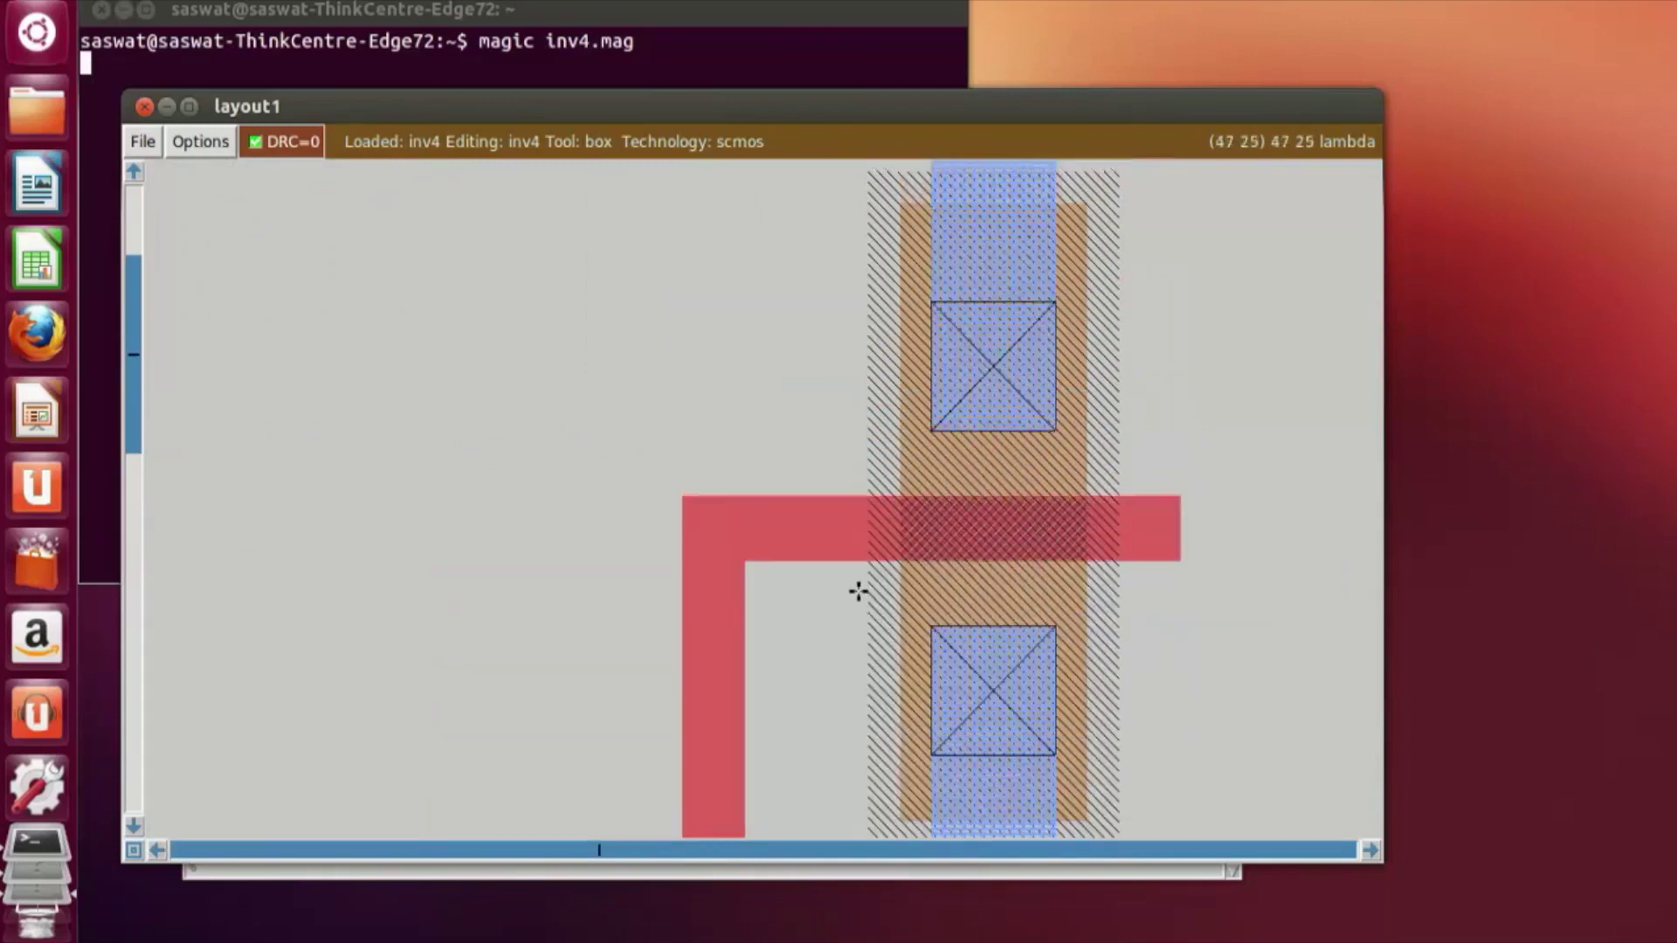
{"action": "scroll", "coordinate": [874, 591], "scroll_direction": "up", "scroll_amount": 4}
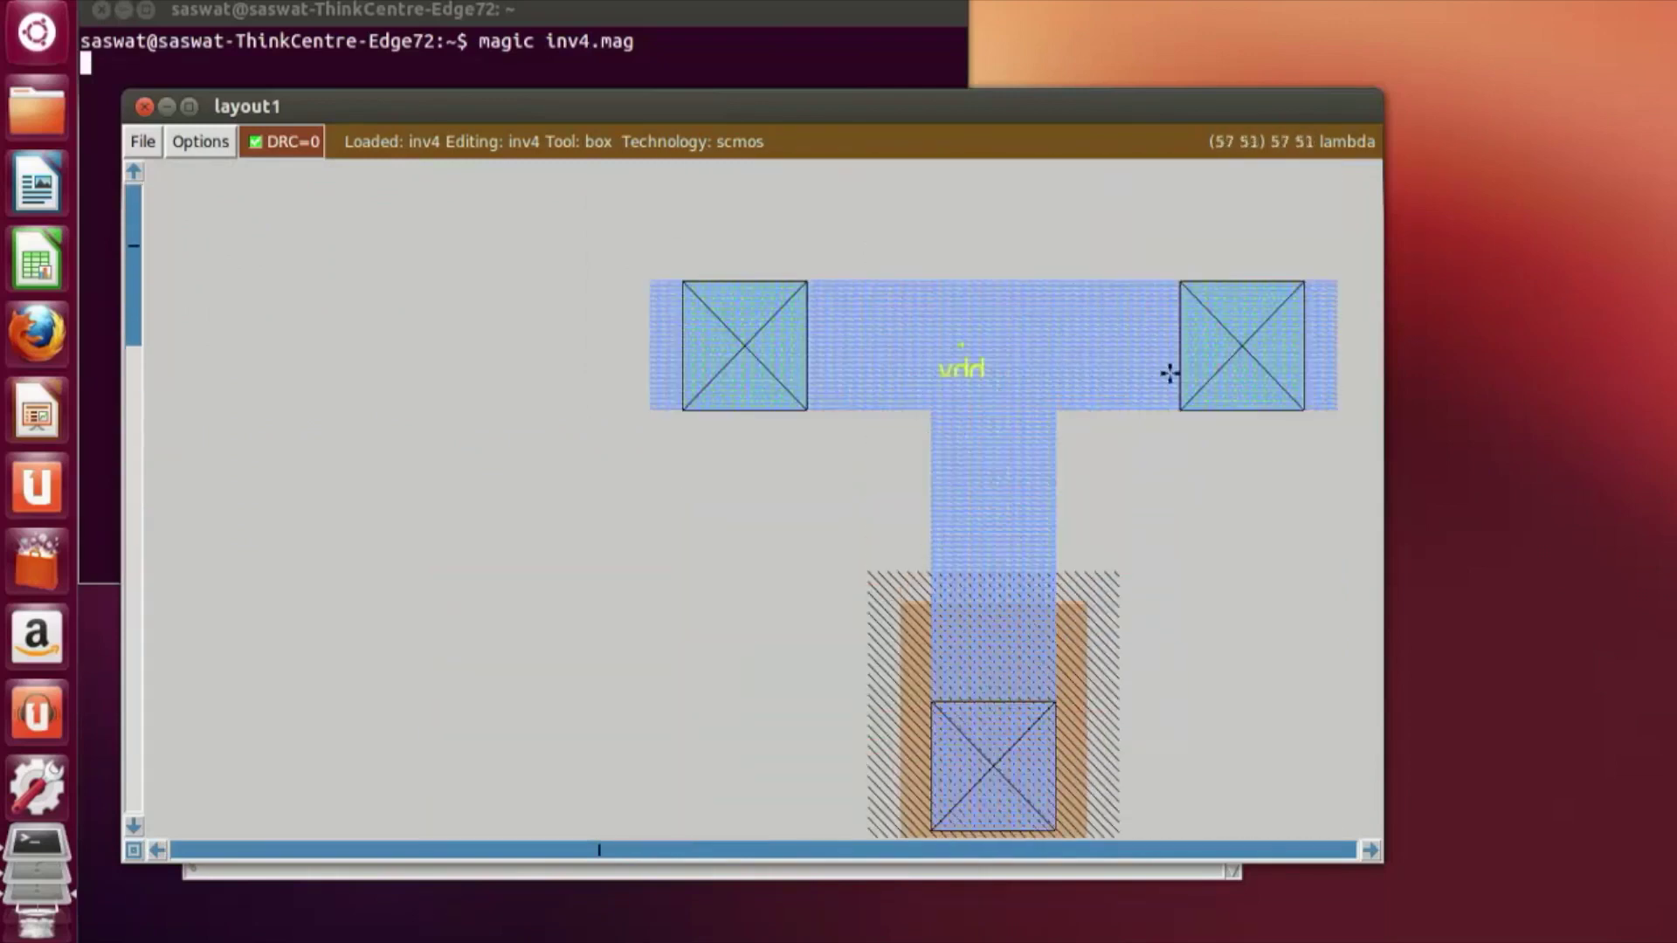
{"action": "scroll", "coordinate": [1143, 671], "scroll_direction": "down", "scroll_amount": 5}
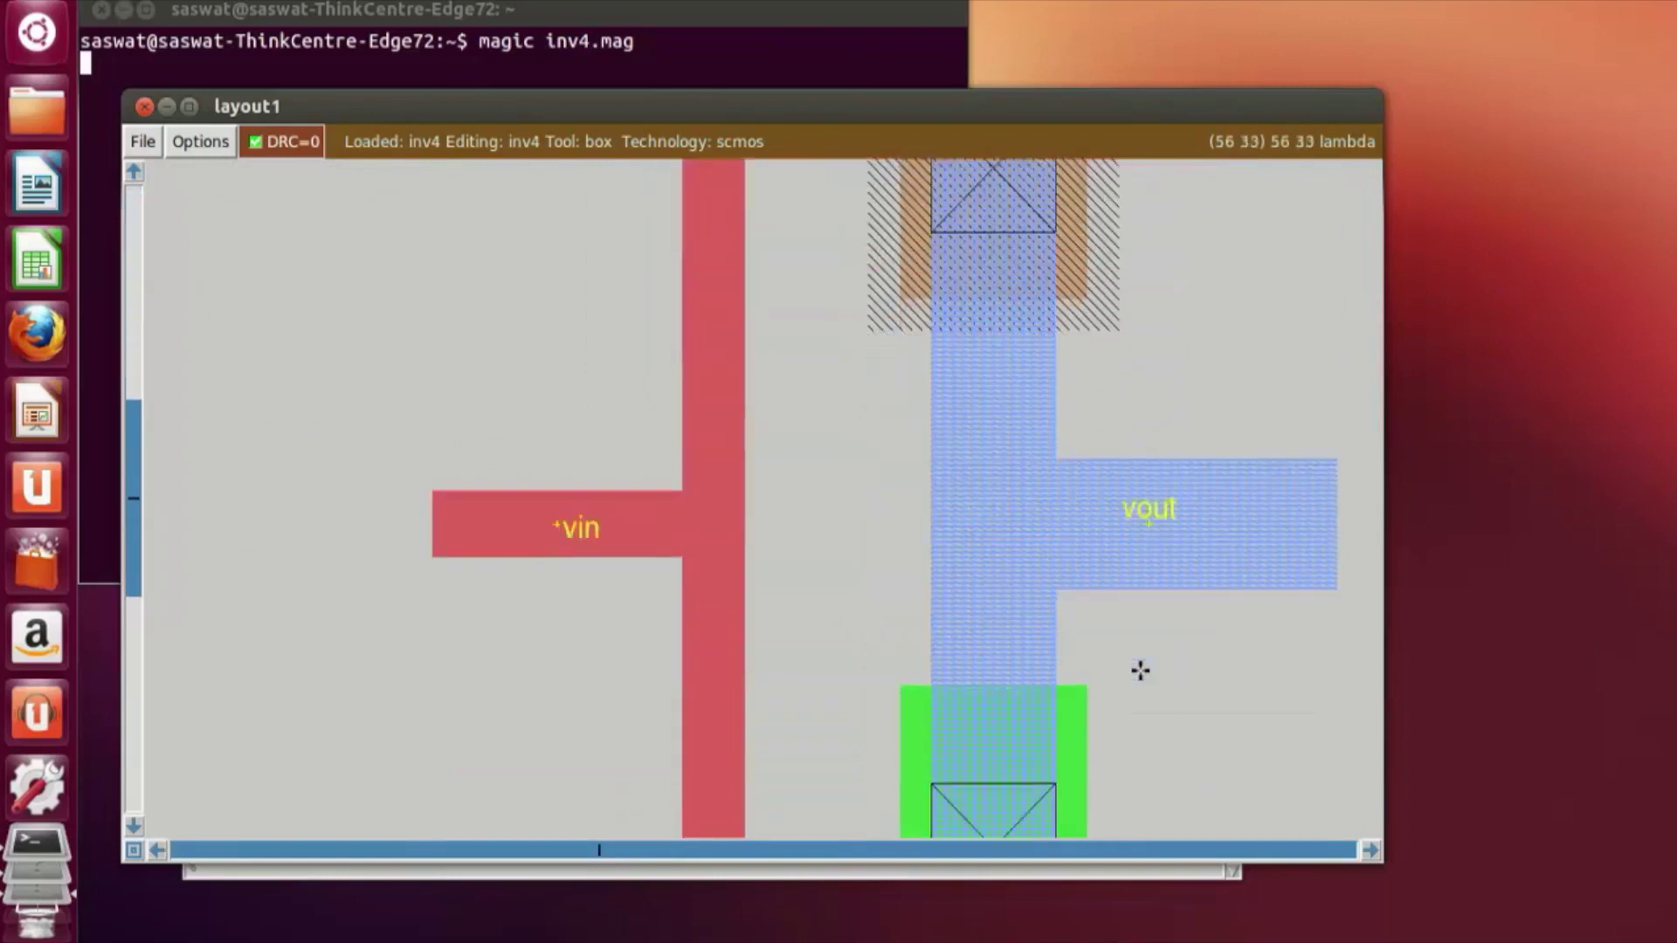
{"action": "scroll", "coordinate": [1141, 671], "scroll_direction": "down", "scroll_amount": 6}
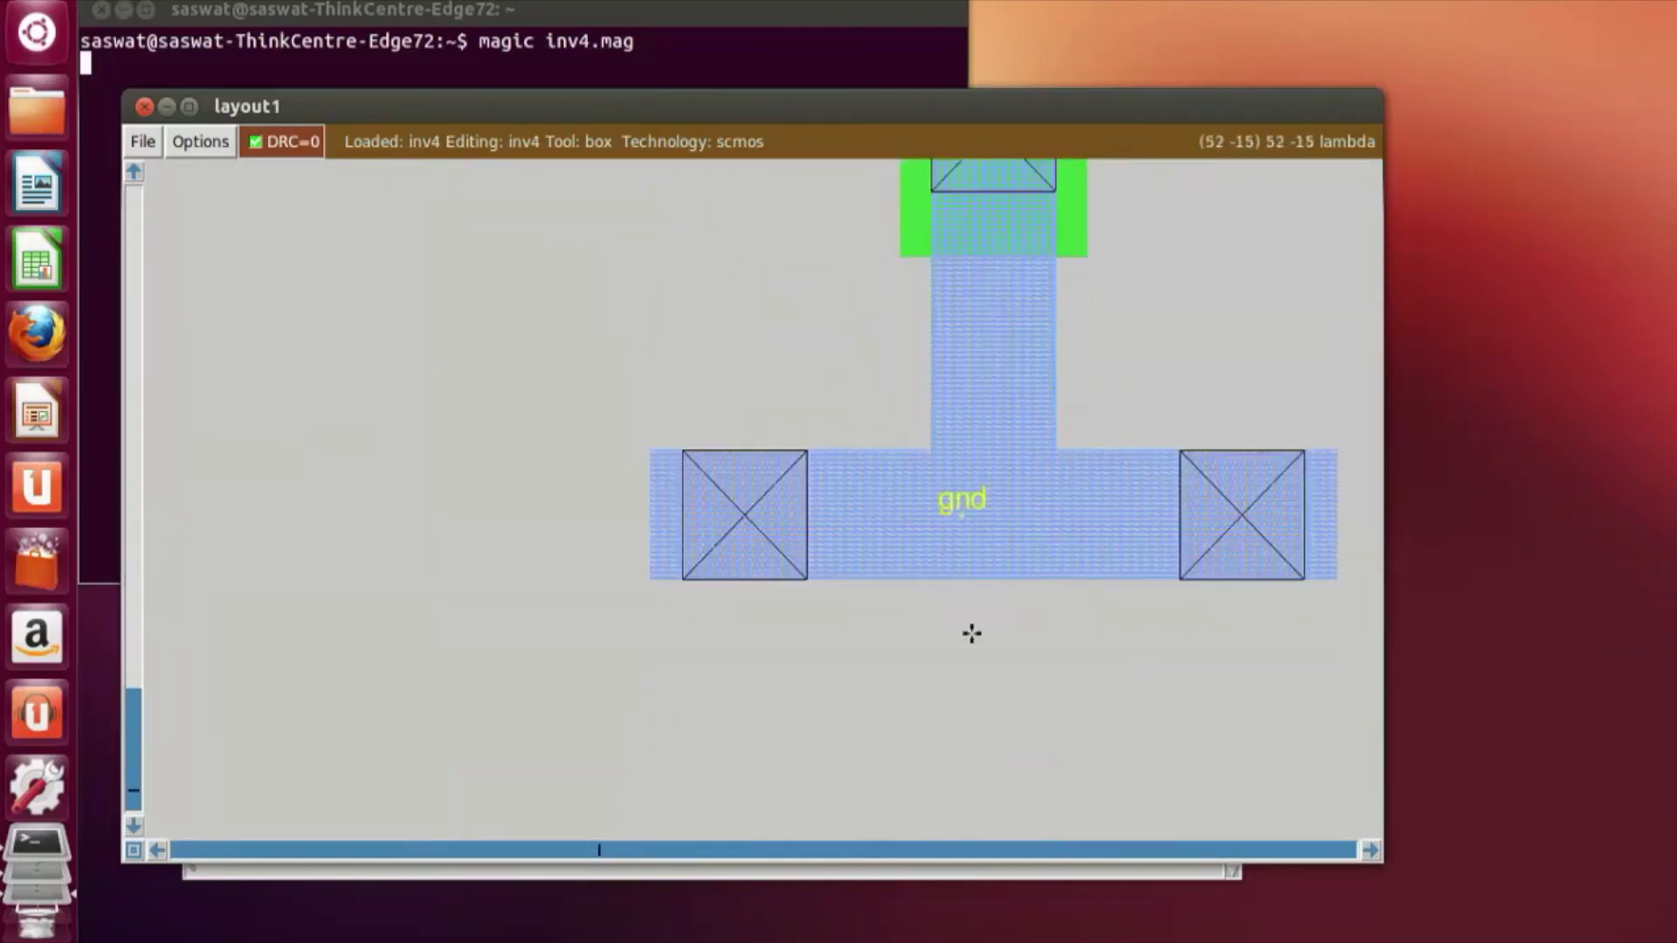
Step: Run ext on the loaded cell and convert the extraction to a sim netlist with ext2sim
{"action": "left_click", "coordinate": [715, 874]}
{"action": "type", "text": "ext"}
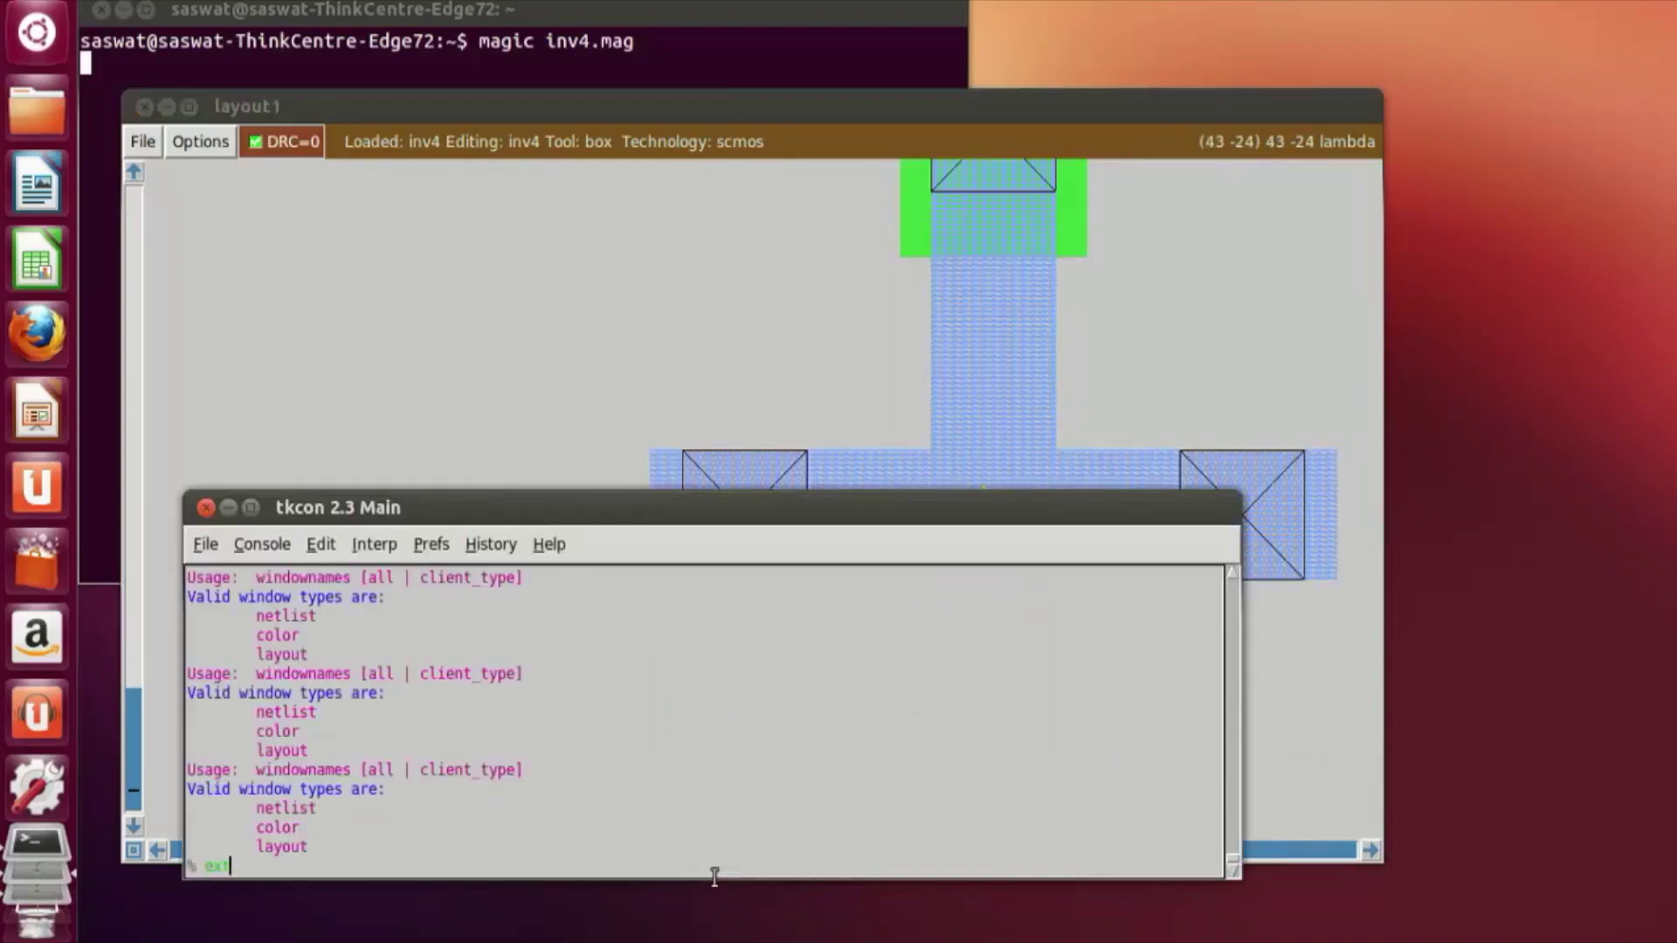
{"action": "type", "text": "2"}
{"action": "key", "text": "BackSpace"}
{"action": "key", "text": "Return"}
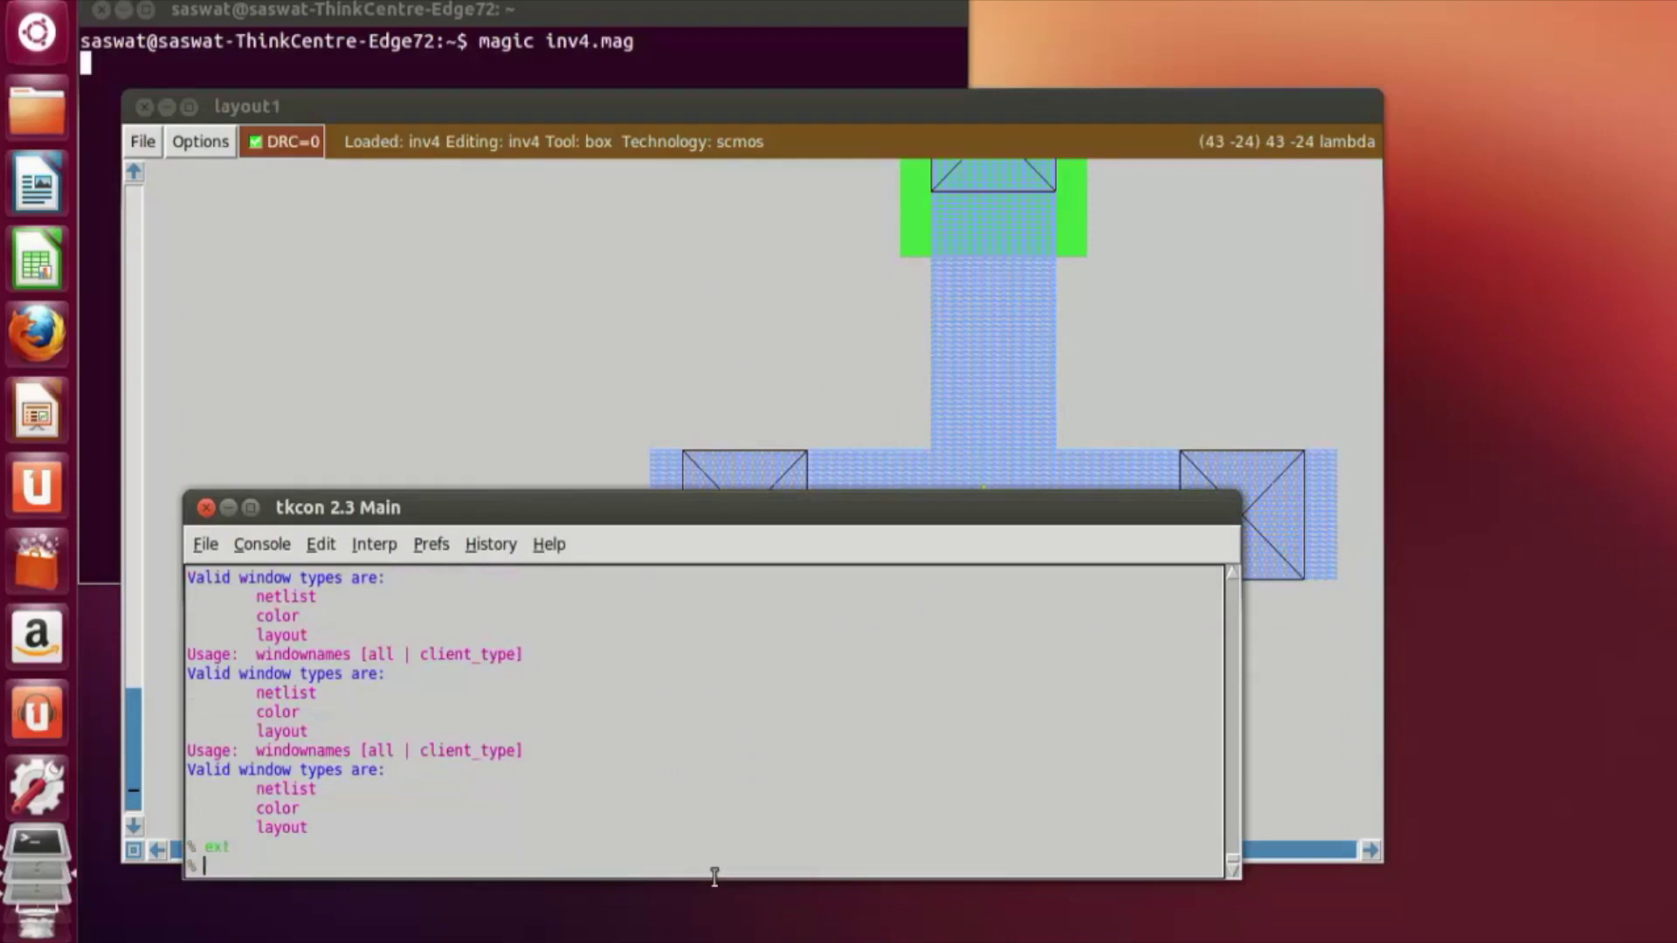
{"action": "type", "text": "ext2sim"}
{"action": "key", "text": "Return"}
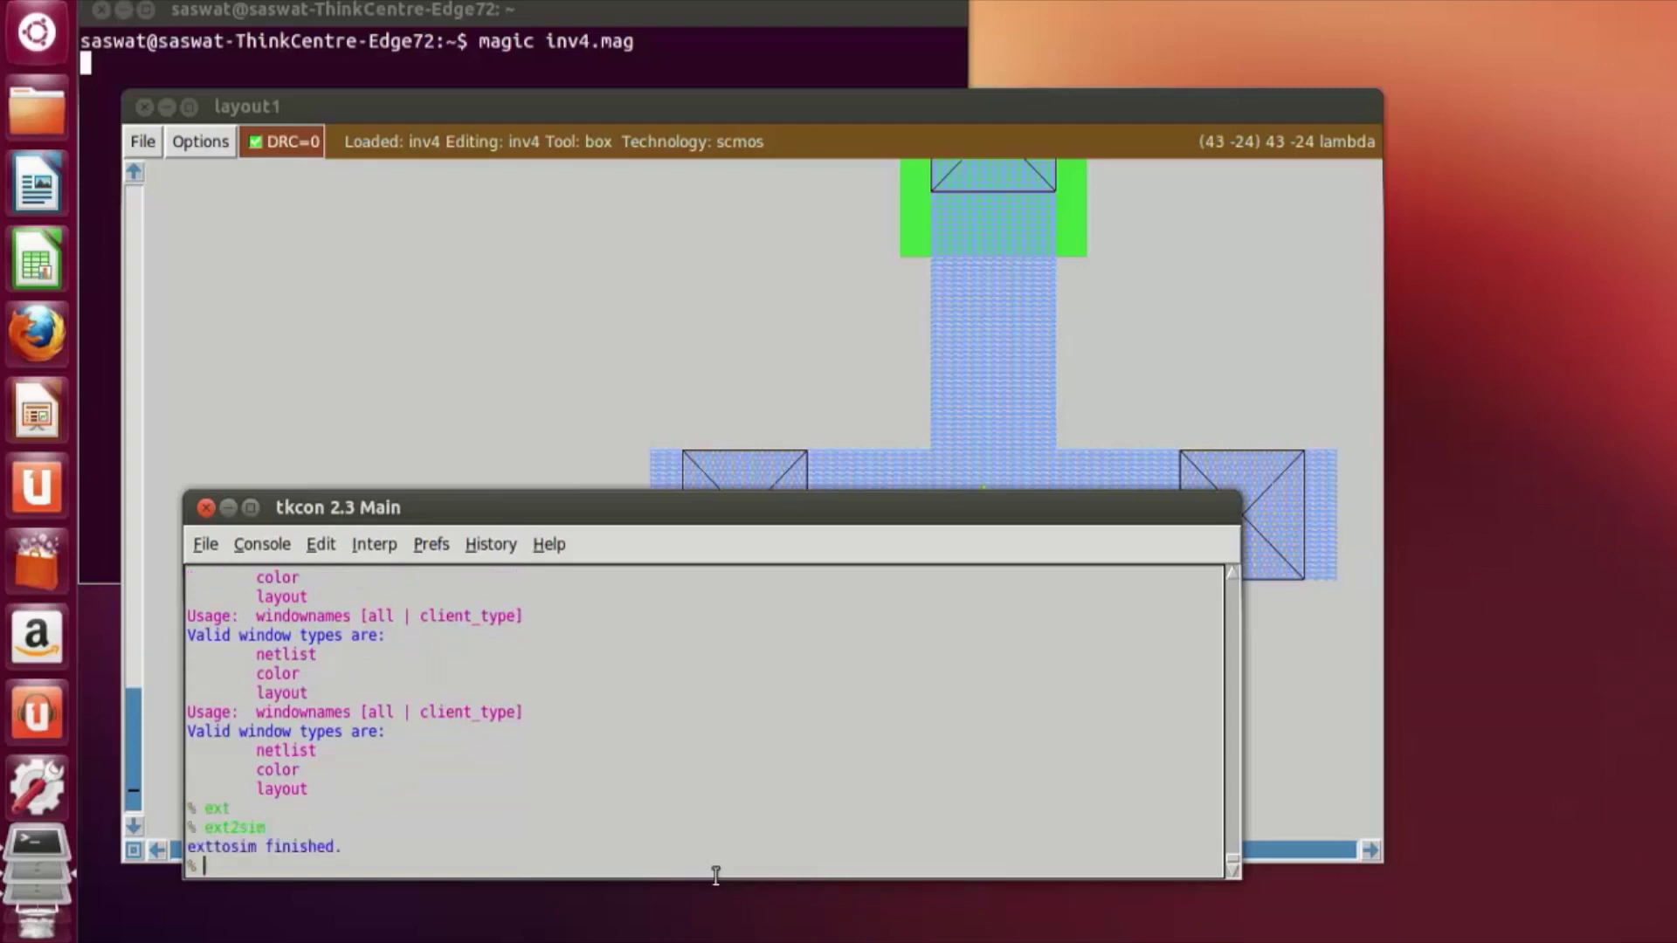
Step: Erase a box about 5 by 4 lambda around the lower rail's gnd label and repaint it with metal1
{"action": "left_click", "coordinate": [882, 441]}
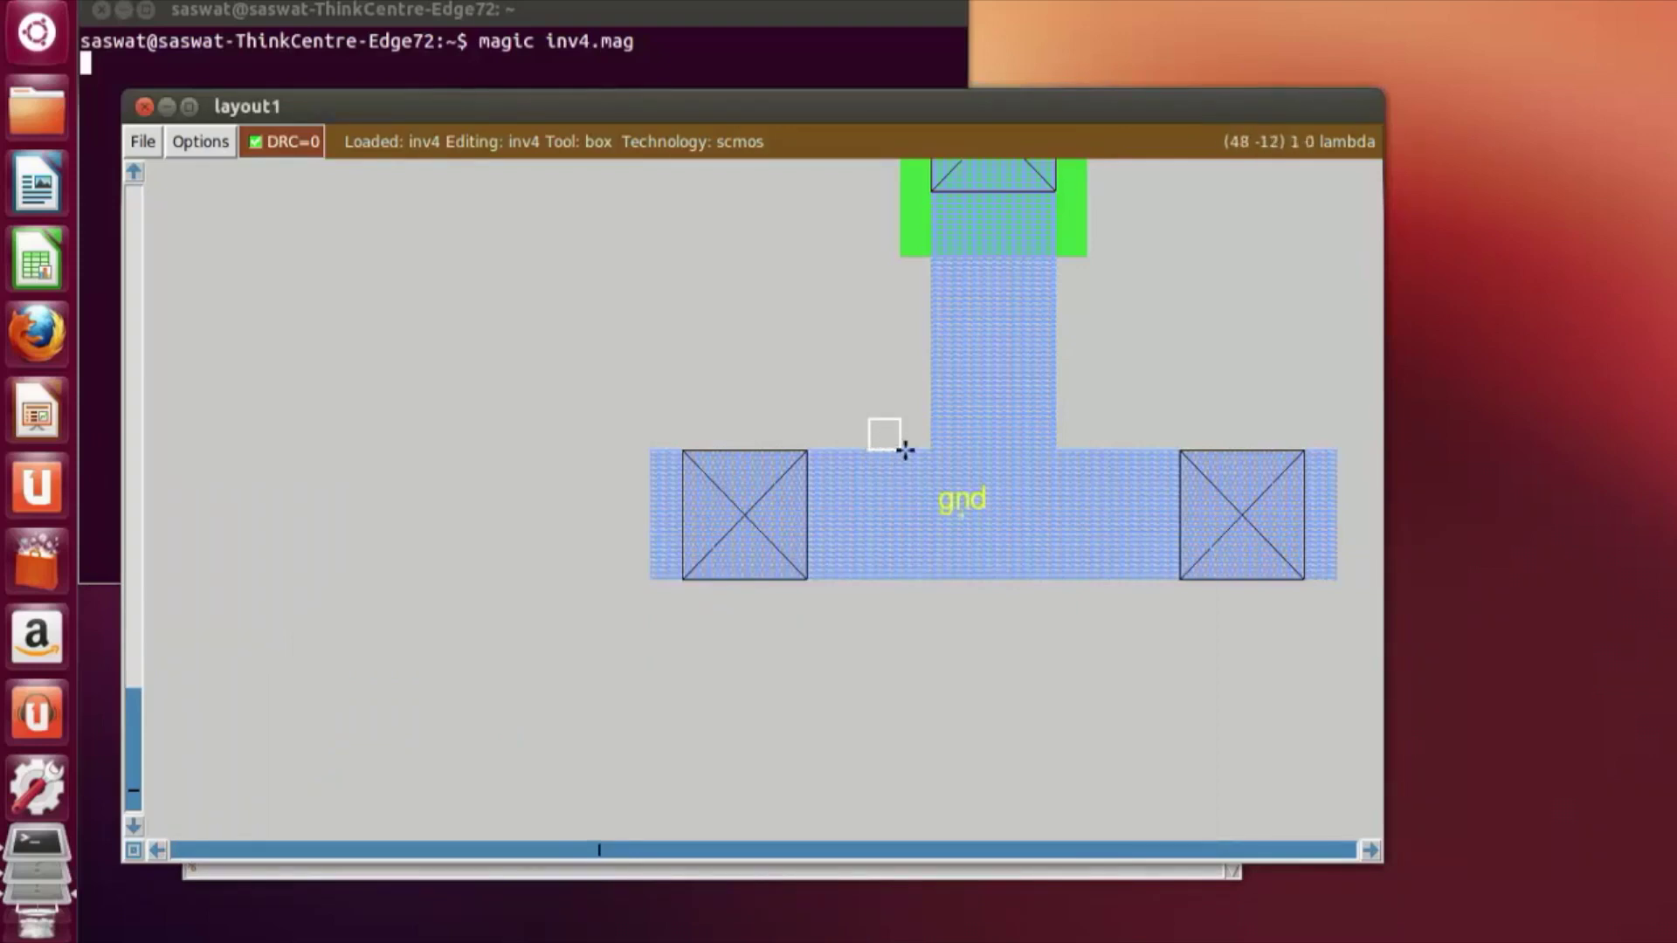
{"action": "left_click", "coordinate": [905, 449]}
{"action": "right_click", "coordinate": [1052, 568]}
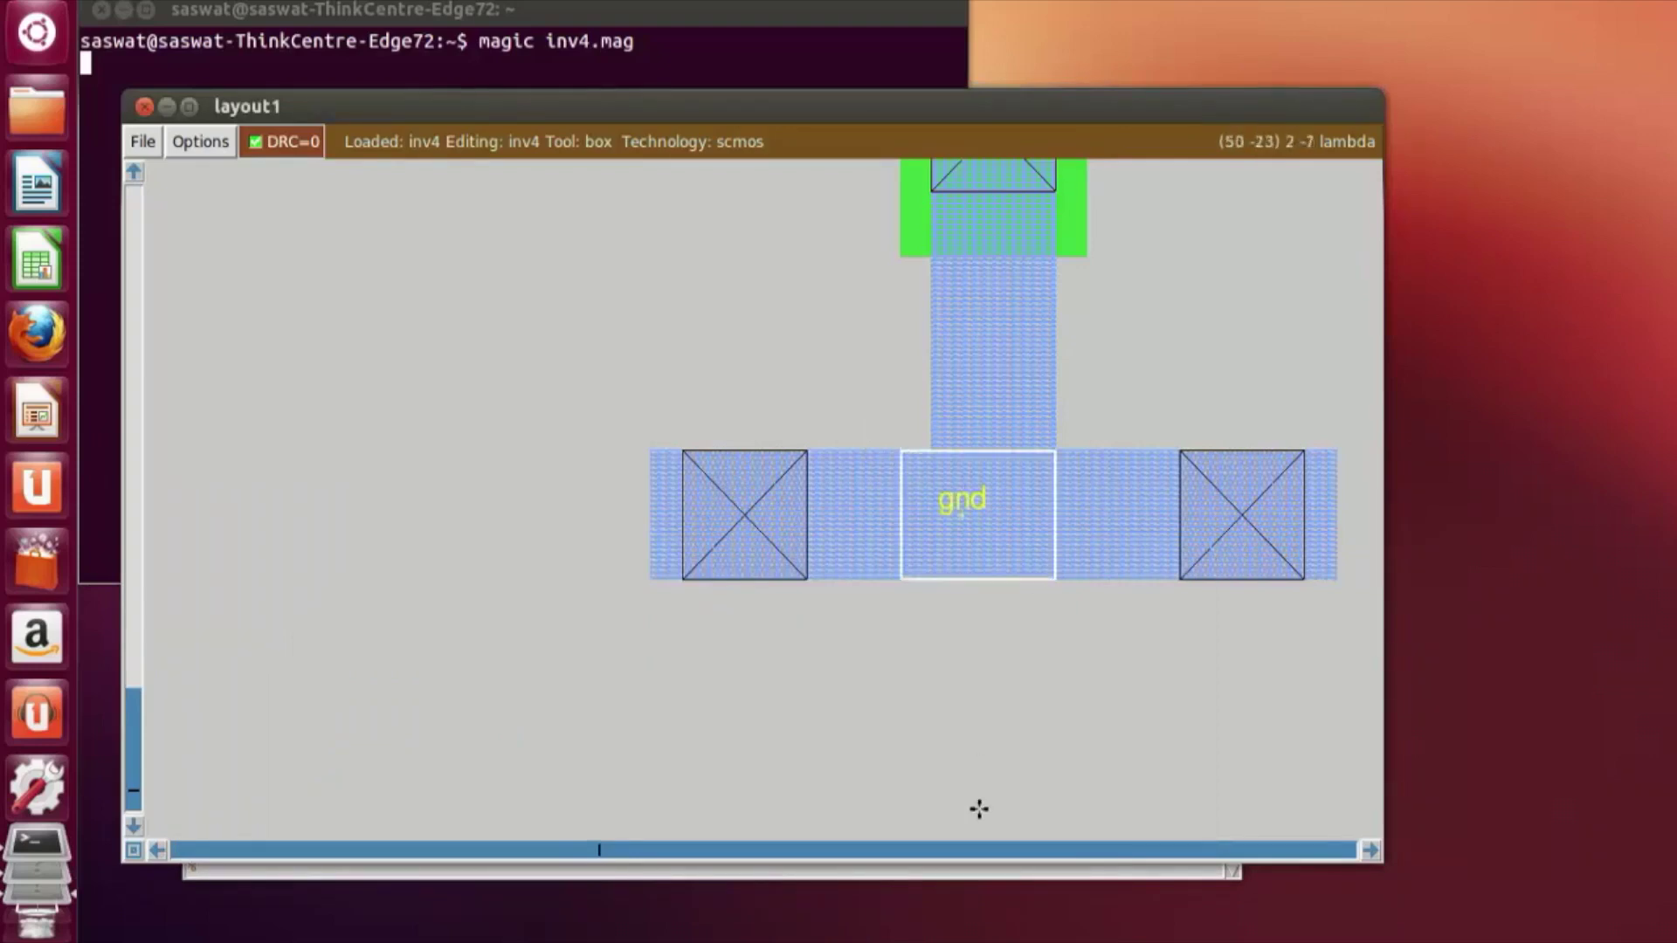
{"action": "middle_click", "coordinate": [1191, 398]}
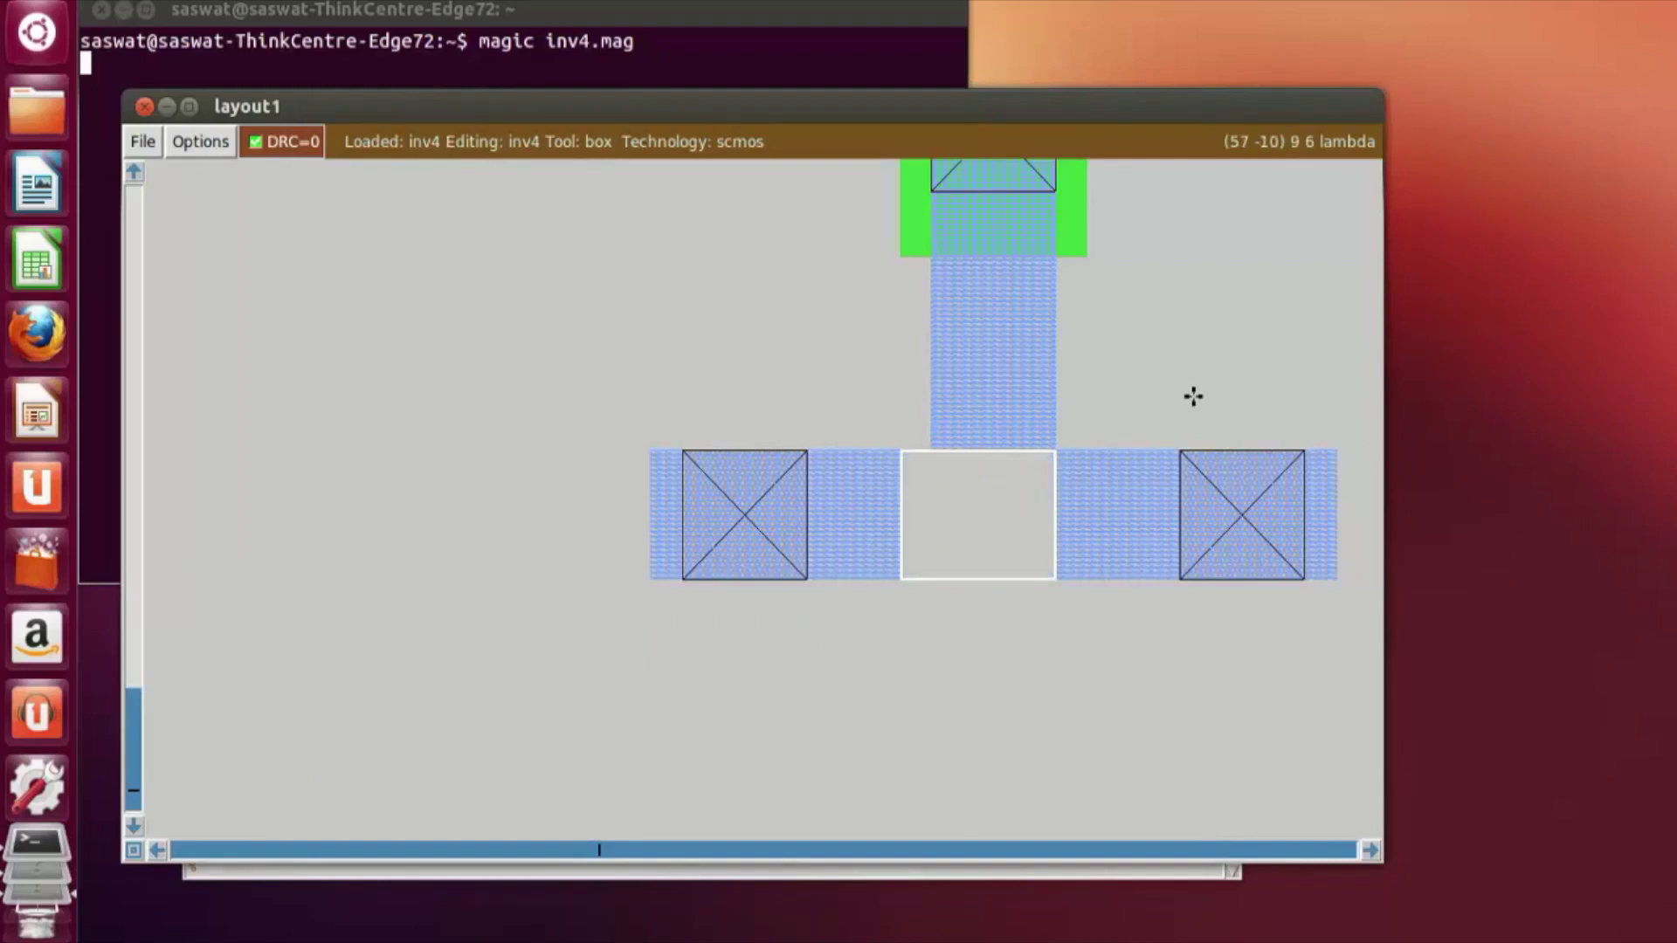
{"action": "middle_click", "coordinate": [1112, 503]}
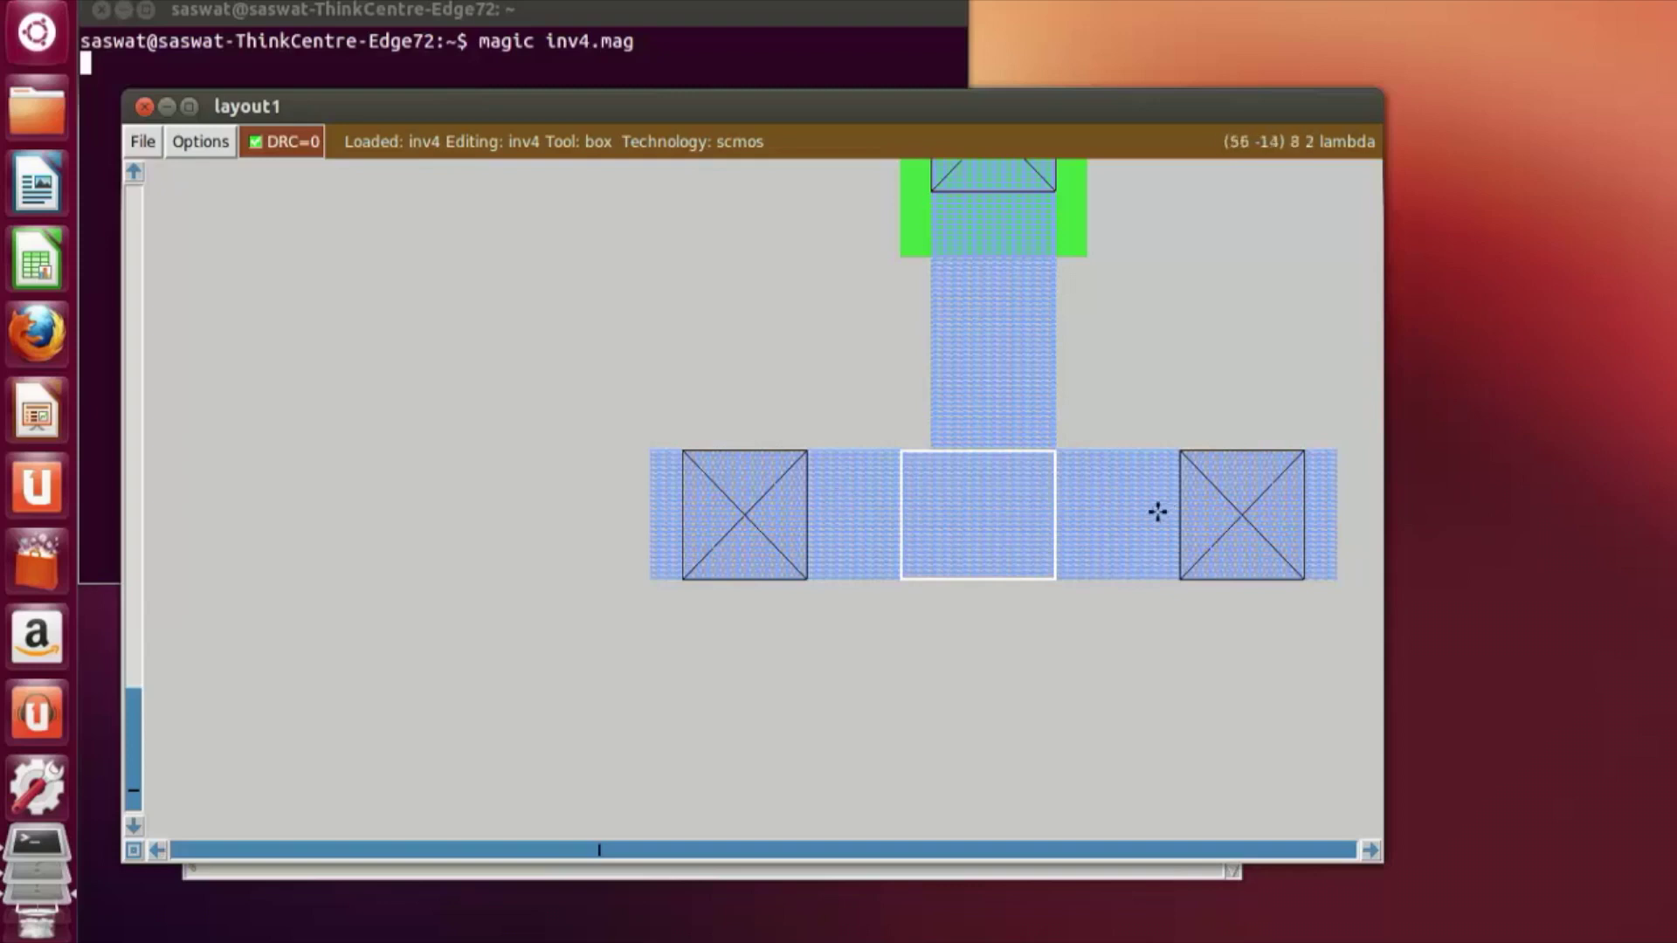
Step: Label the lower metal1 rail gnd at mid-height, about 1 lambda right of the vertical strip's left edge
{"action": "left_click", "coordinate": [952, 480]}
{"action": "right_click", "coordinate": [1057, 515]}
{"action": "right_click", "coordinate": [961, 521]}
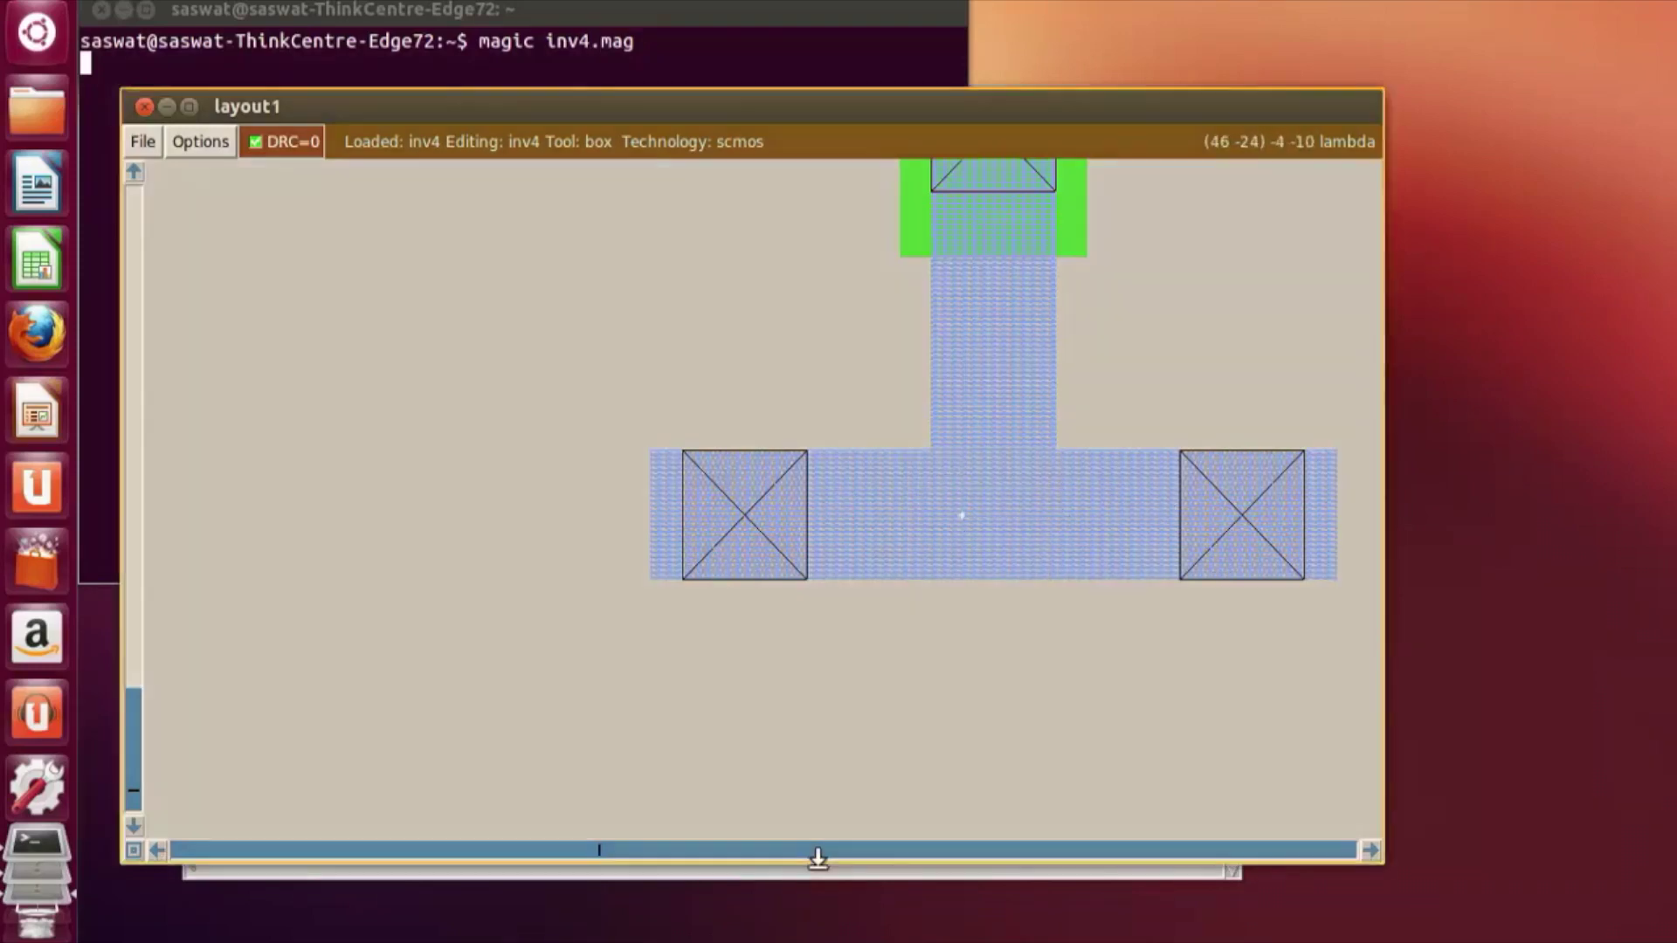
{"action": "left_click", "coordinate": [810, 875]}
{"action": "type", "text": "label gnd"}
{"action": "key", "text": "Return"}
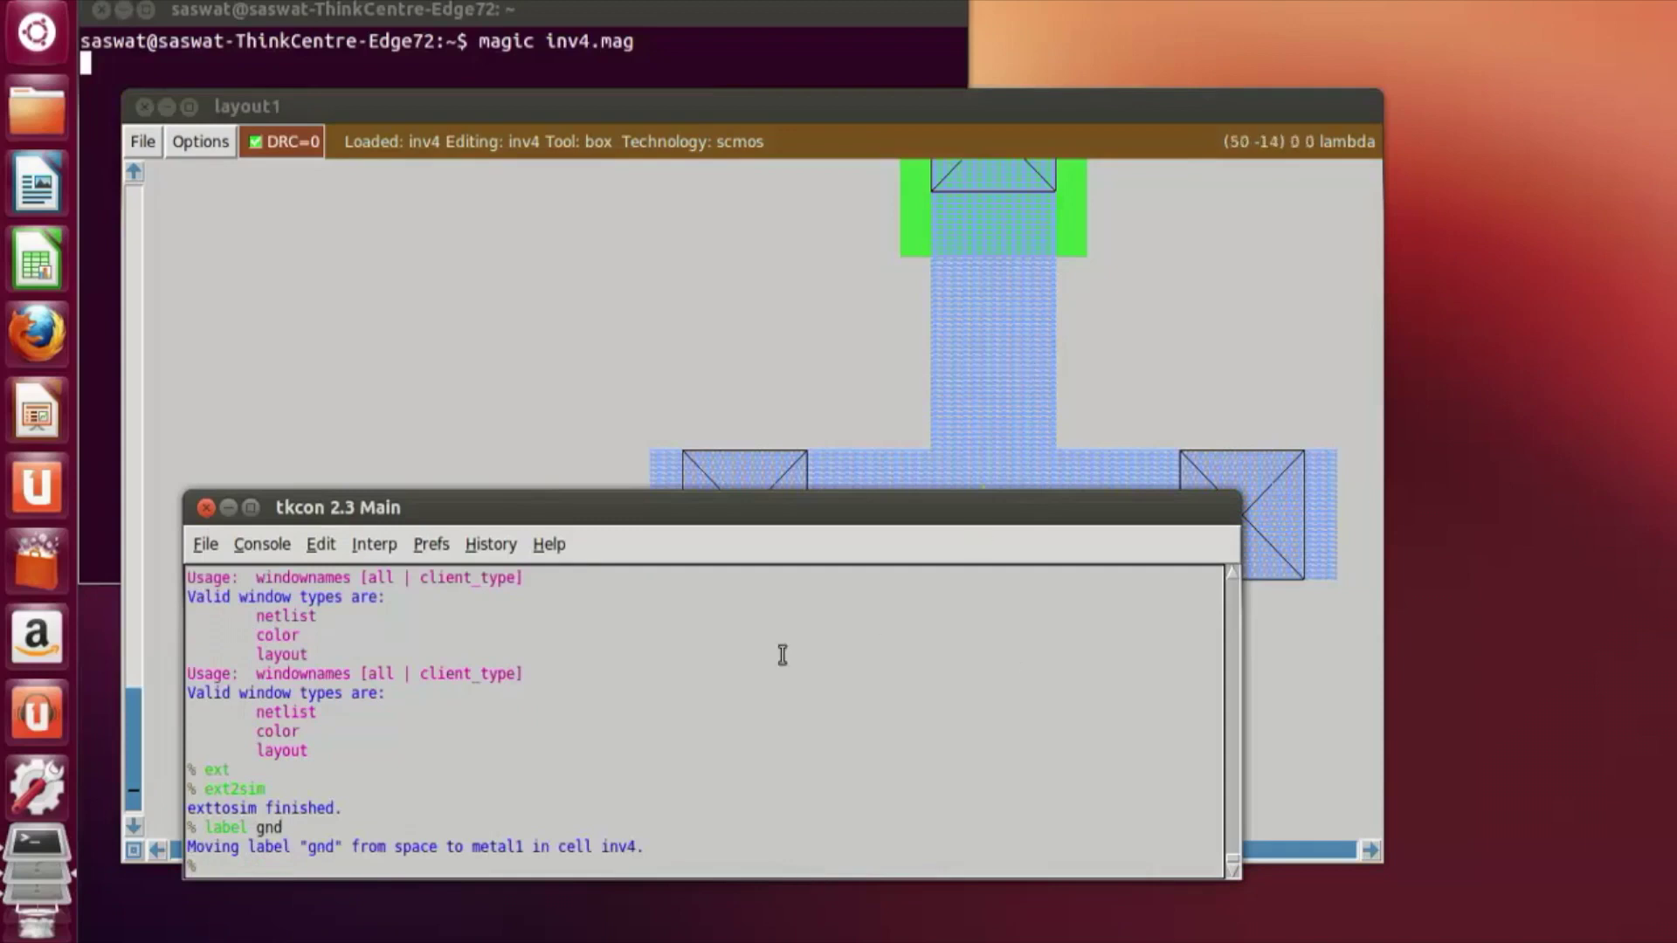
Step: Save the relabelled cell, extract it again and regenerate its sim netlist with ext2sim
{"action": "type", "text": "save"}
{"action": "key", "text": "Return"}
{"action": "type", "text": "ext"}
{"action": "key", "text": "Return"}
{"action": "type", "text": "ext2sim"}
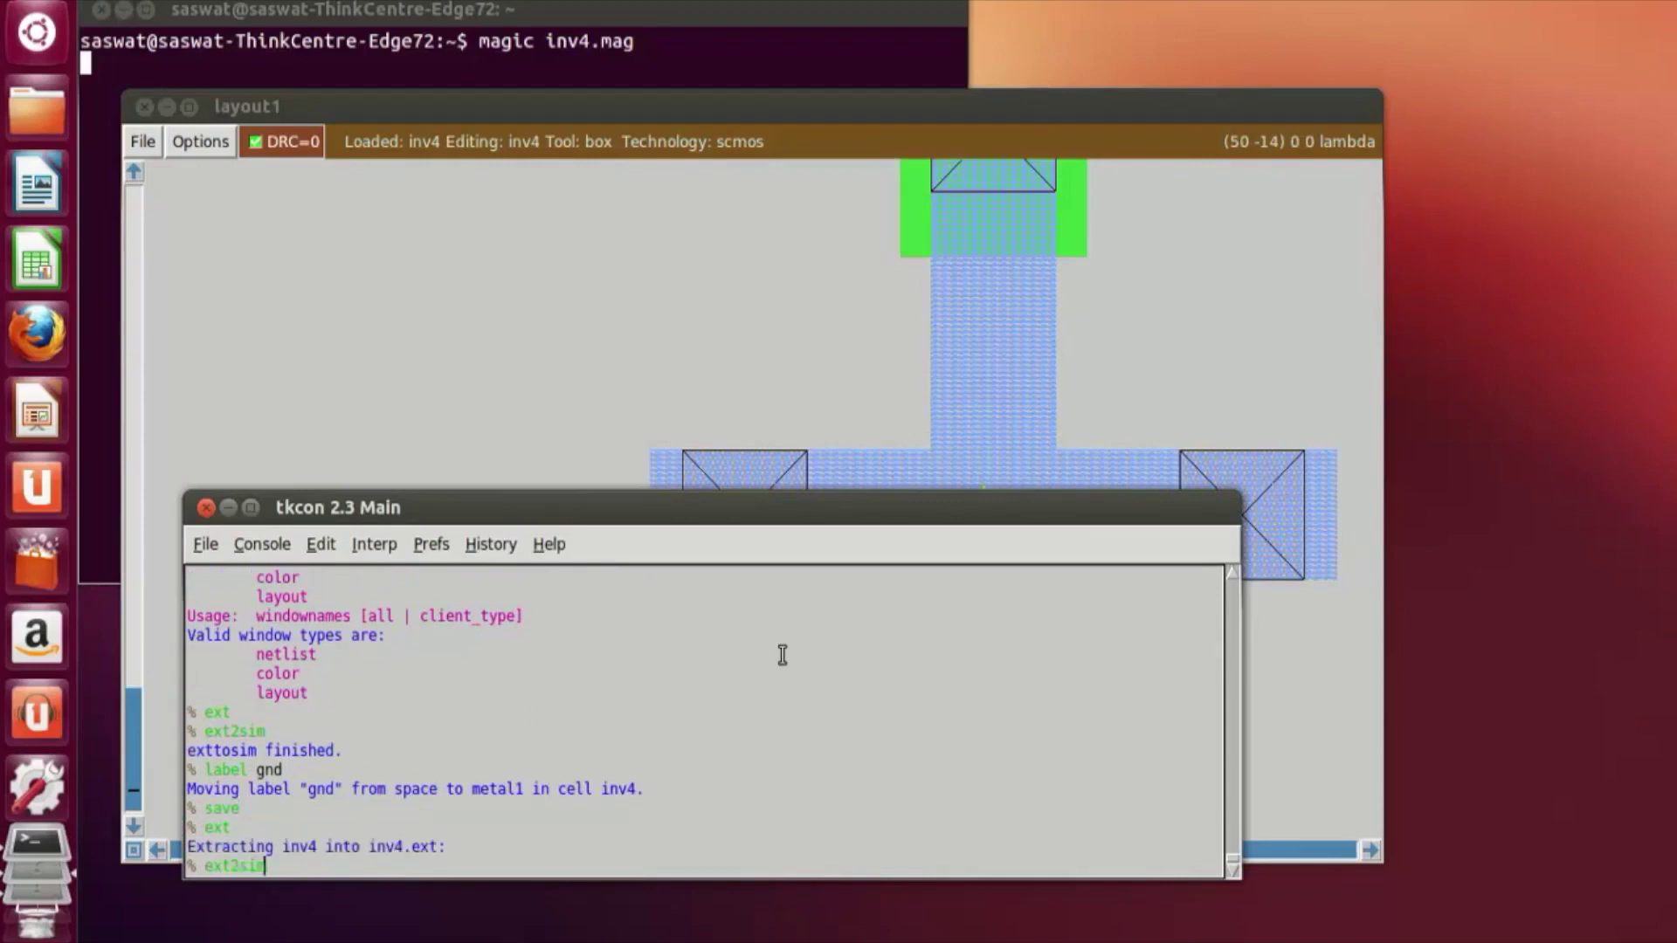
{"action": "key", "text": "Return"}
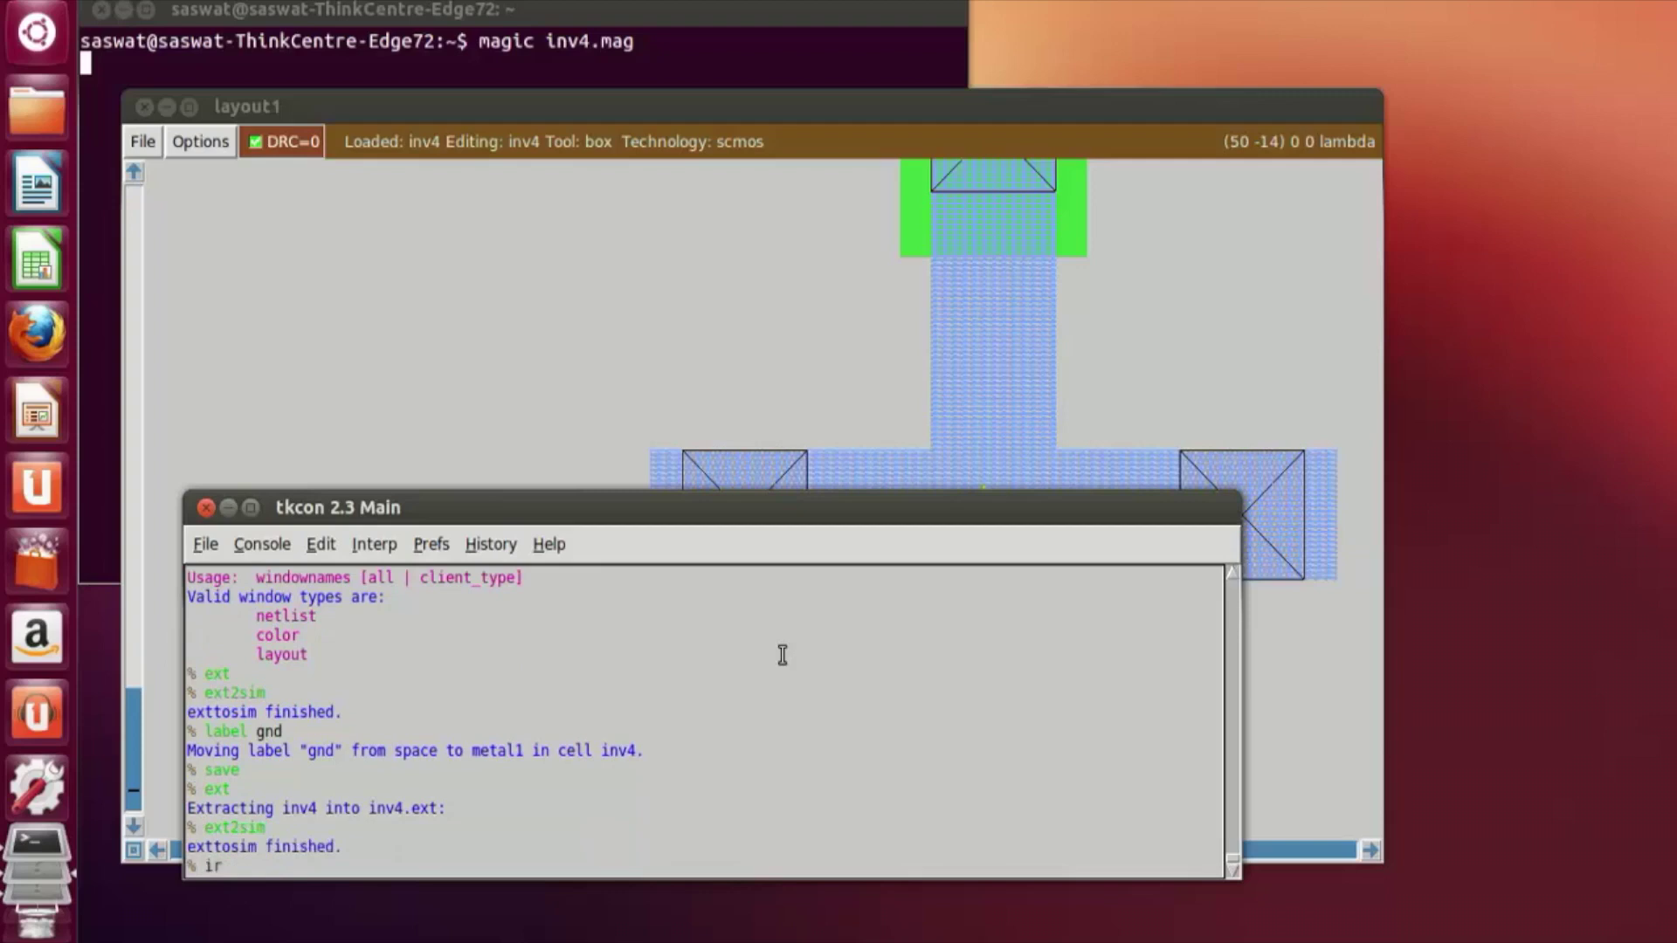
Step: Load inv4.sim into irsim, set vin and vout as watched nodes, and display their states
{"action": "type", "text": "irsim inv4.sim"}
{"action": "key", "text": "Return"}
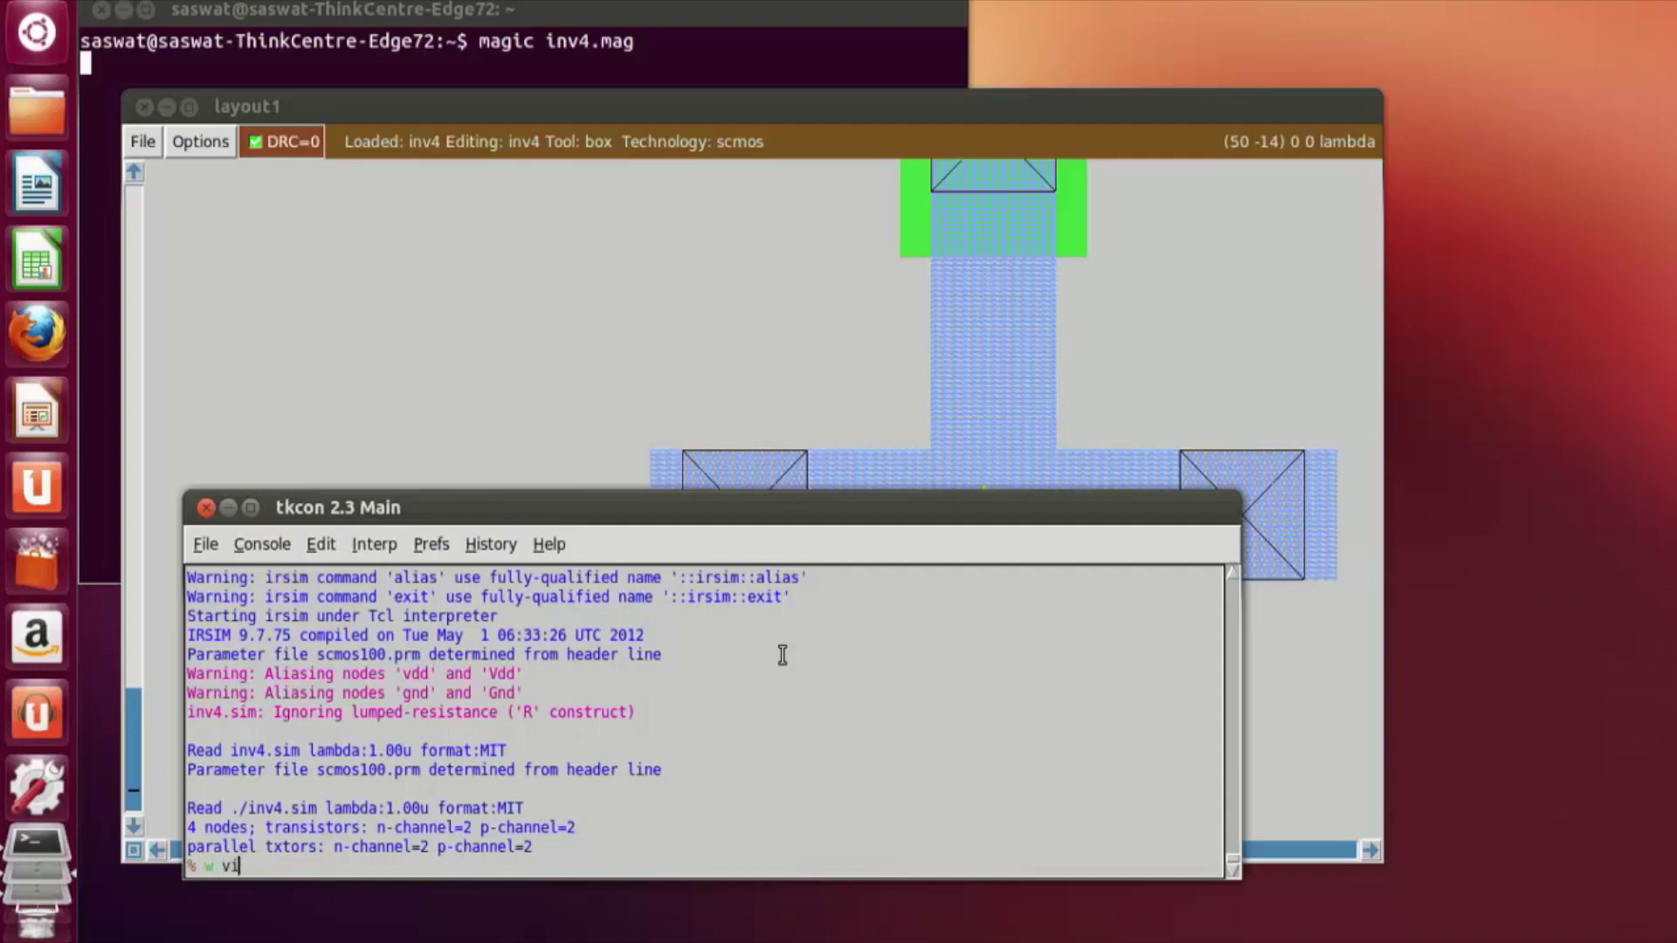
{"action": "key", "text": "Return"}
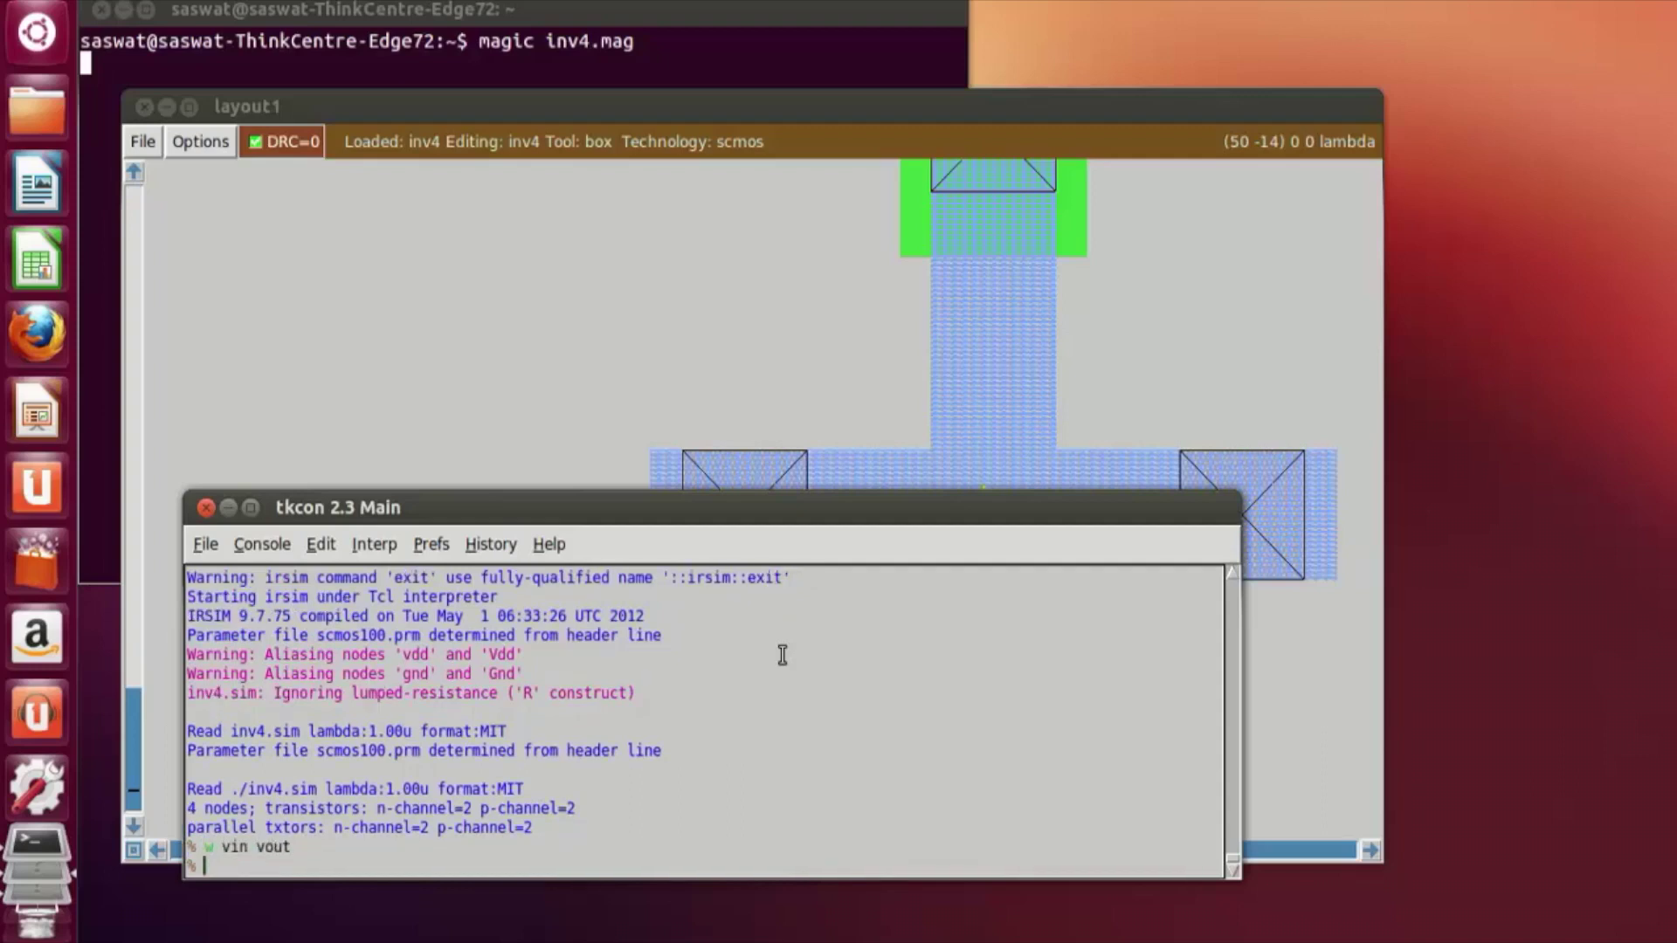
{"action": "type", "text": "d"}
{"action": "key", "text": "Return"}
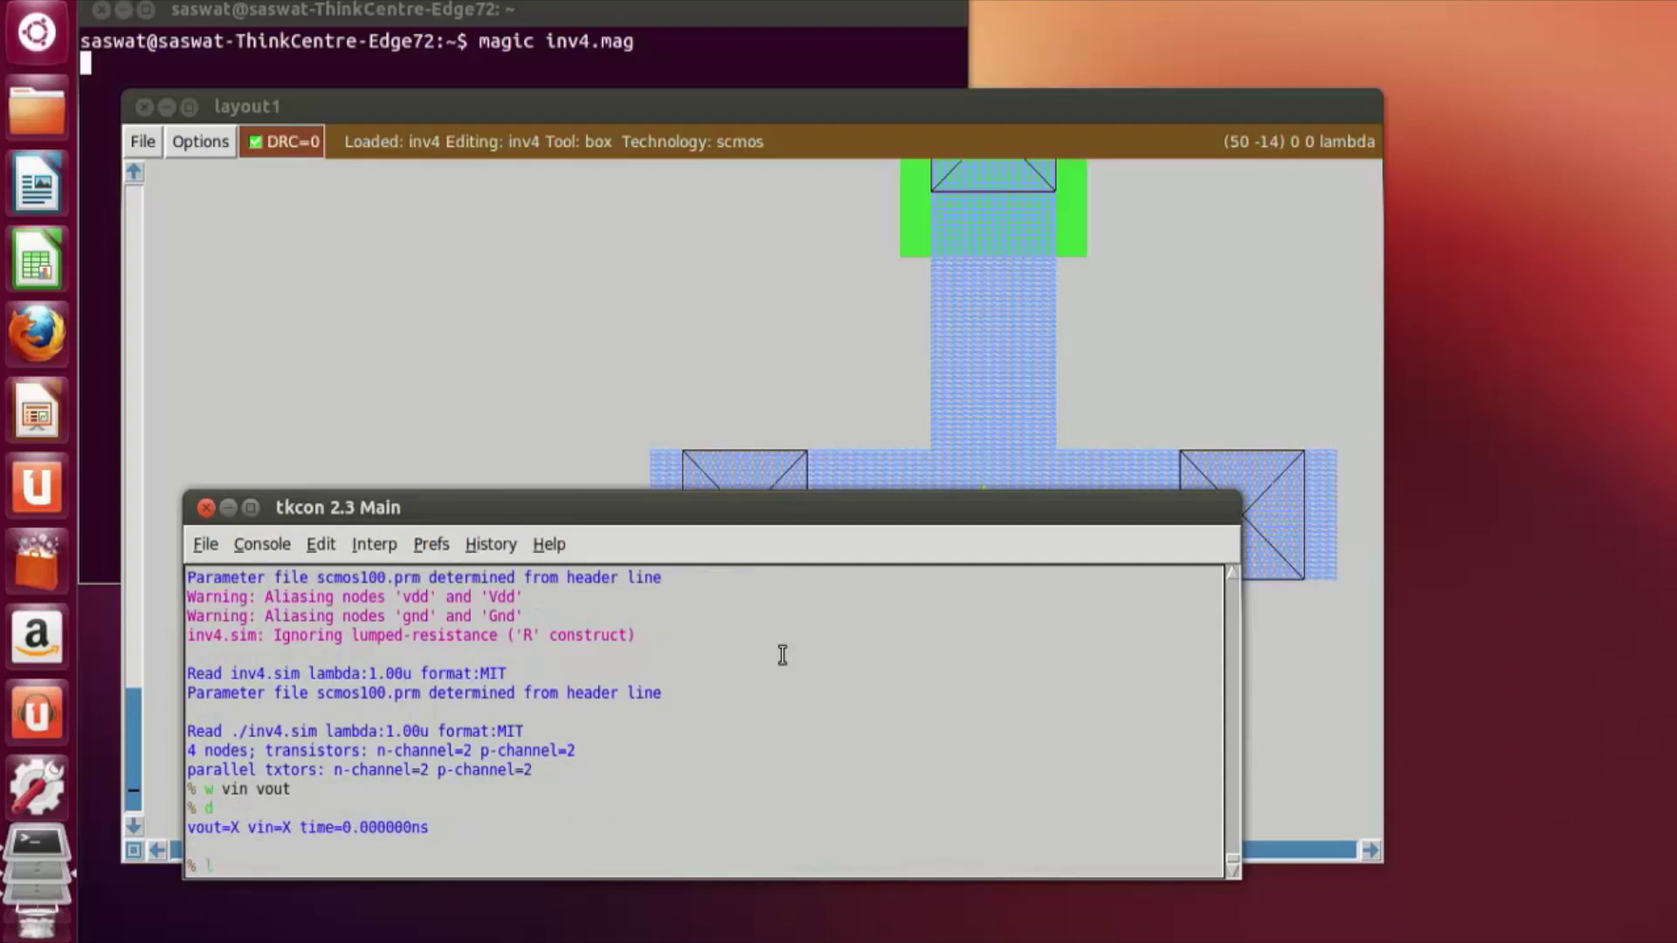
Step: Simulate the inverter for one step with vin driven low and one step with vin driven high
{"action": "type", "text": "l vin"}
{"action": "key", "text": "Return"}
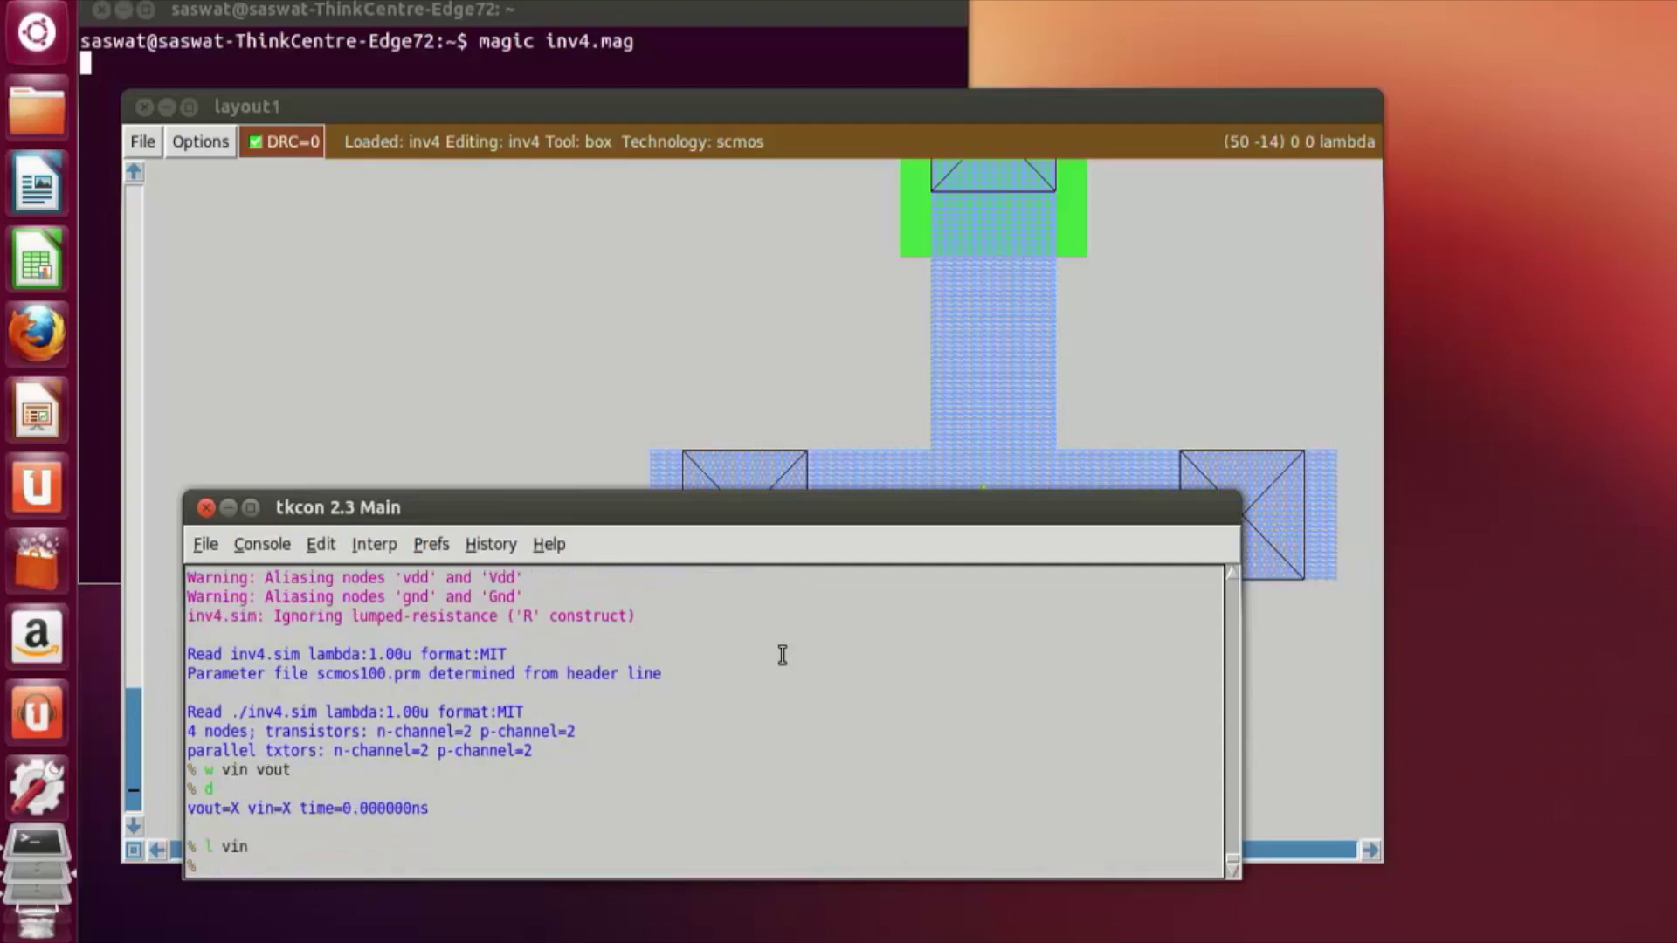
{"action": "type", "text": "s"}
{"action": "key", "text": "Return"}
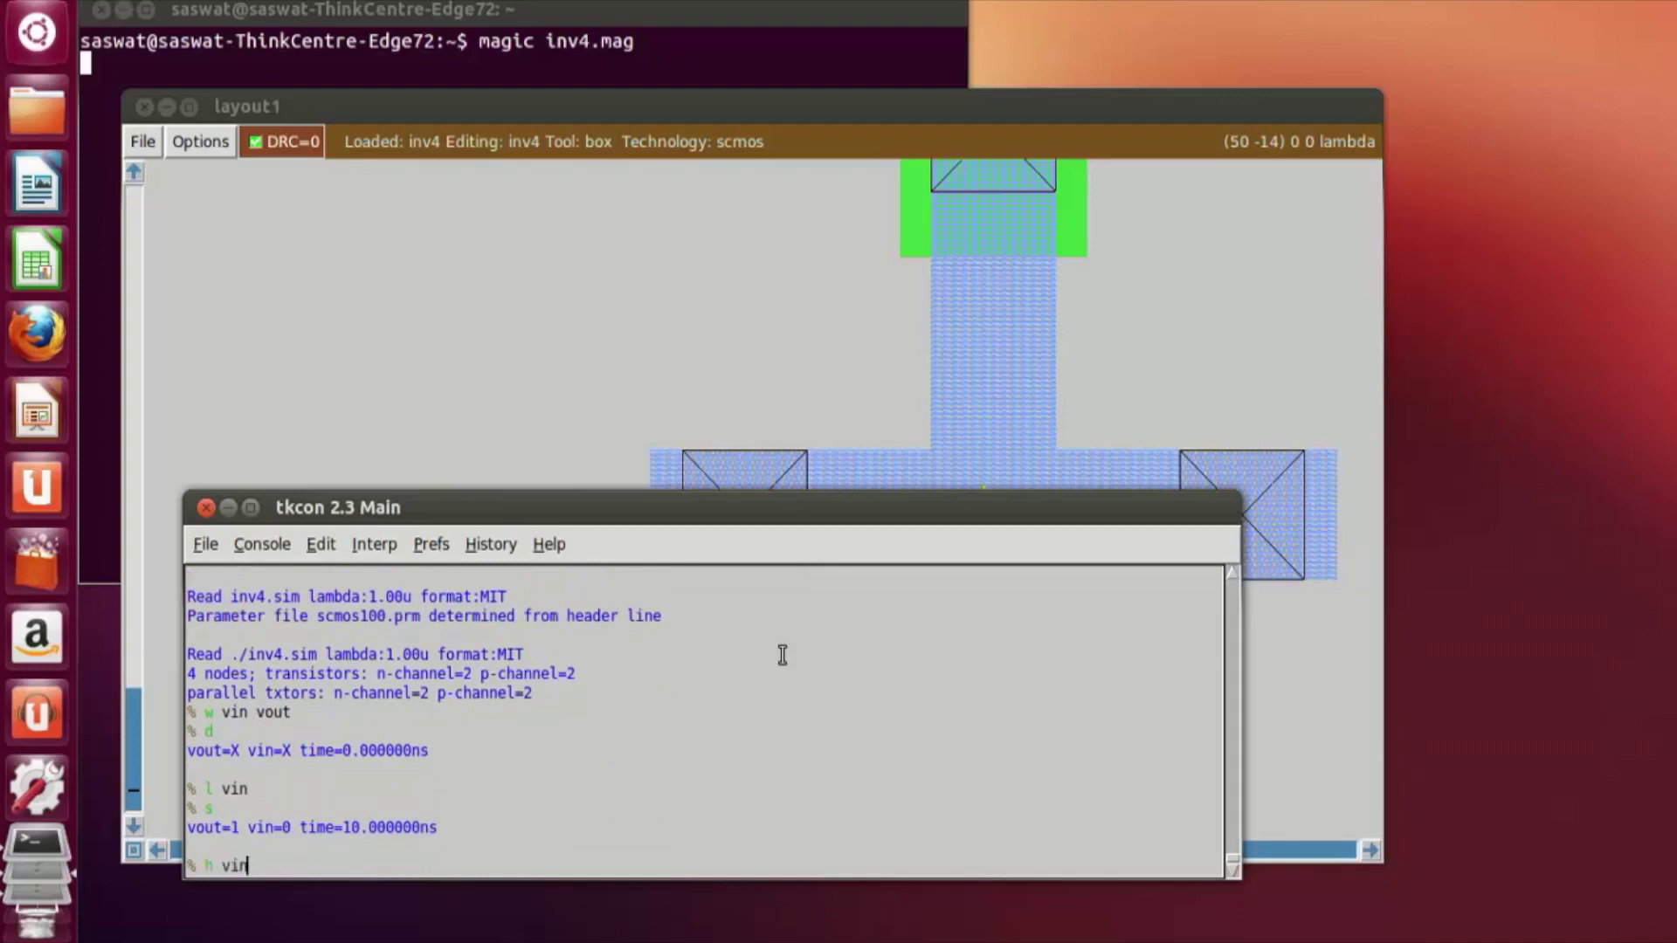
{"action": "key", "text": "Return"}
{"action": "type", "text": "s"}
{"action": "key", "text": "Return"}
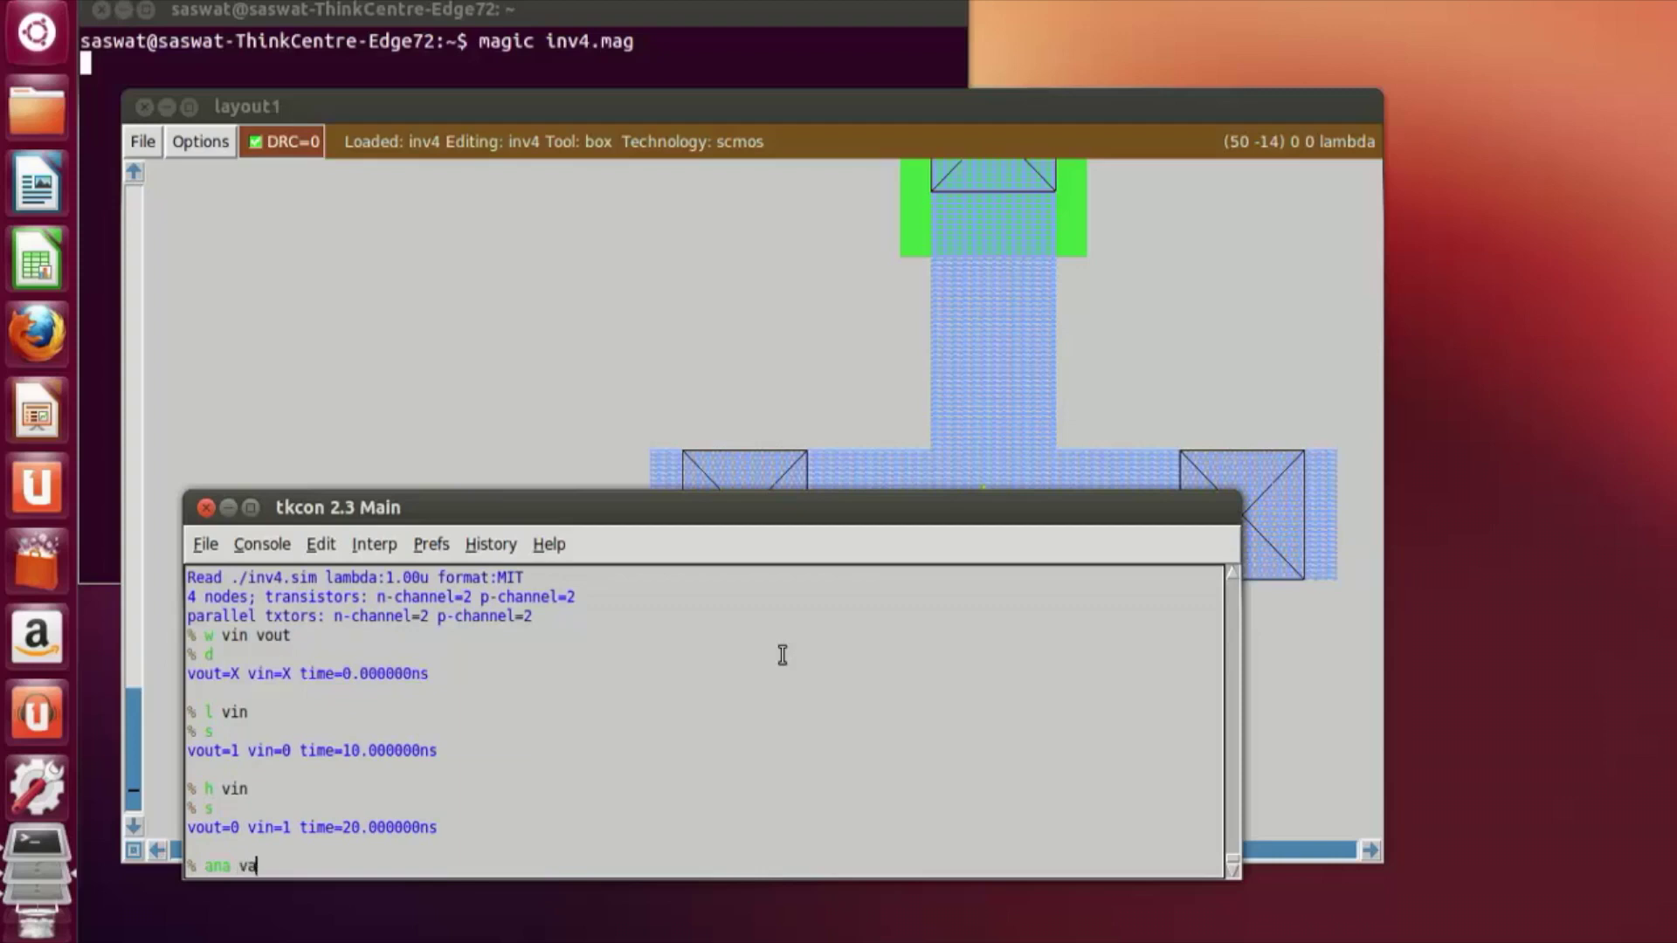
Step: Plot vin and vout in the logic analyzer and inspect their levels at about 16 ns before closing it
{"action": "type", "text": "ana vin vout"}
{"action": "key", "text": "Return"}
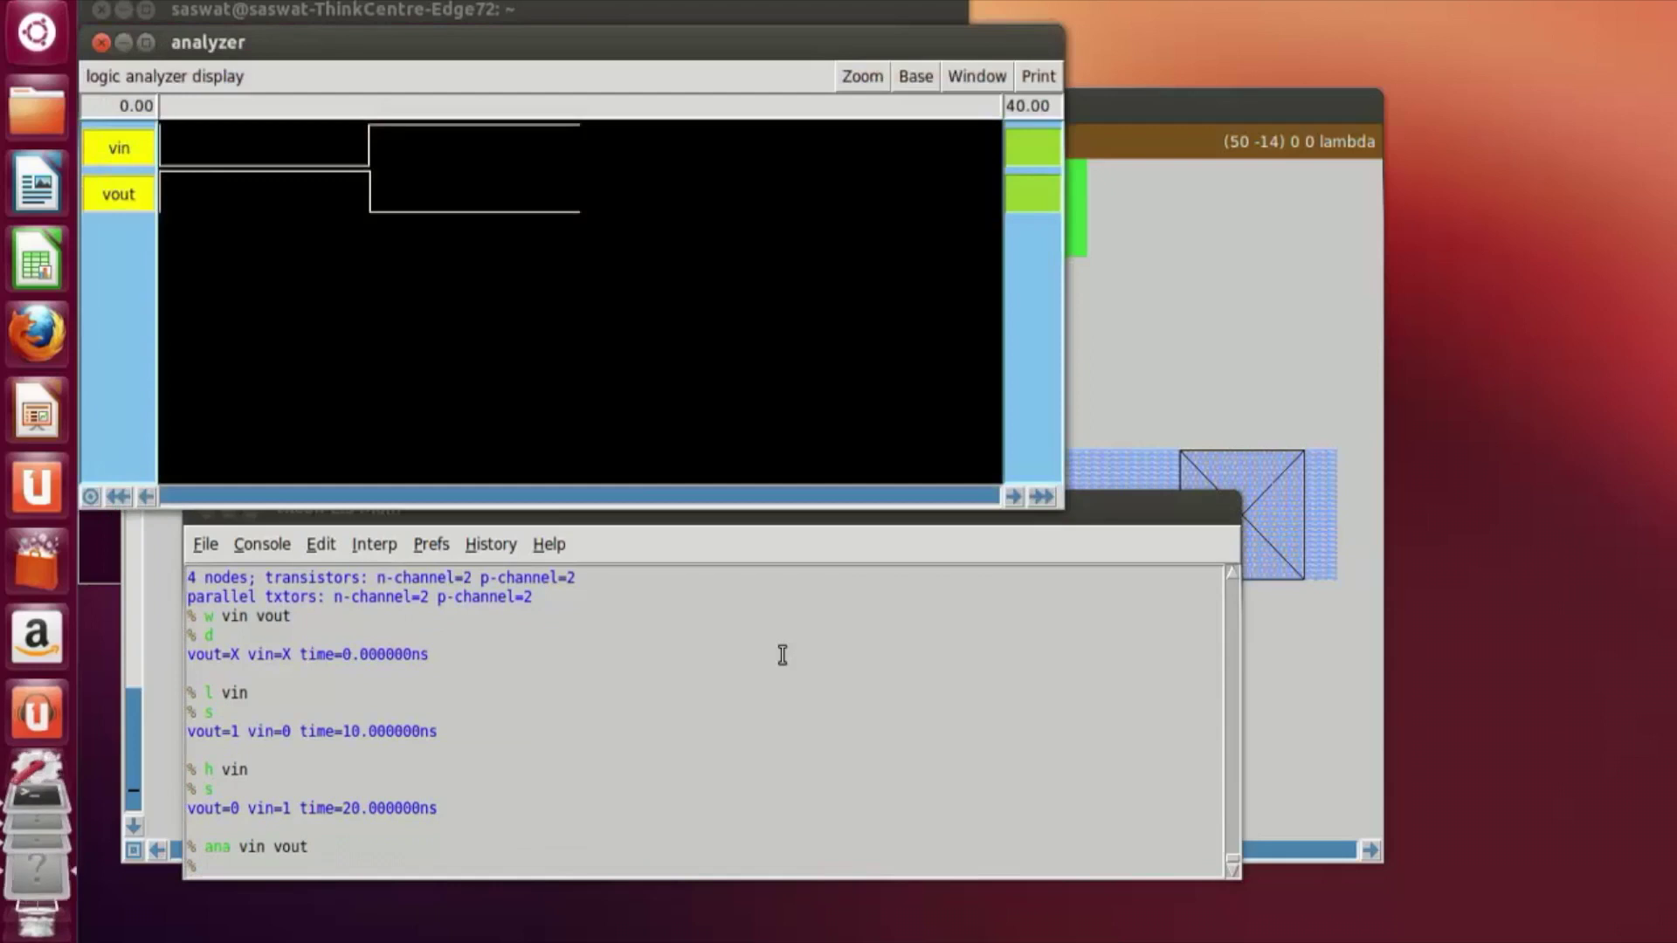
{"action": "left_click_drag", "start_coordinate": [225, 336], "coordinate": [495, 328]}
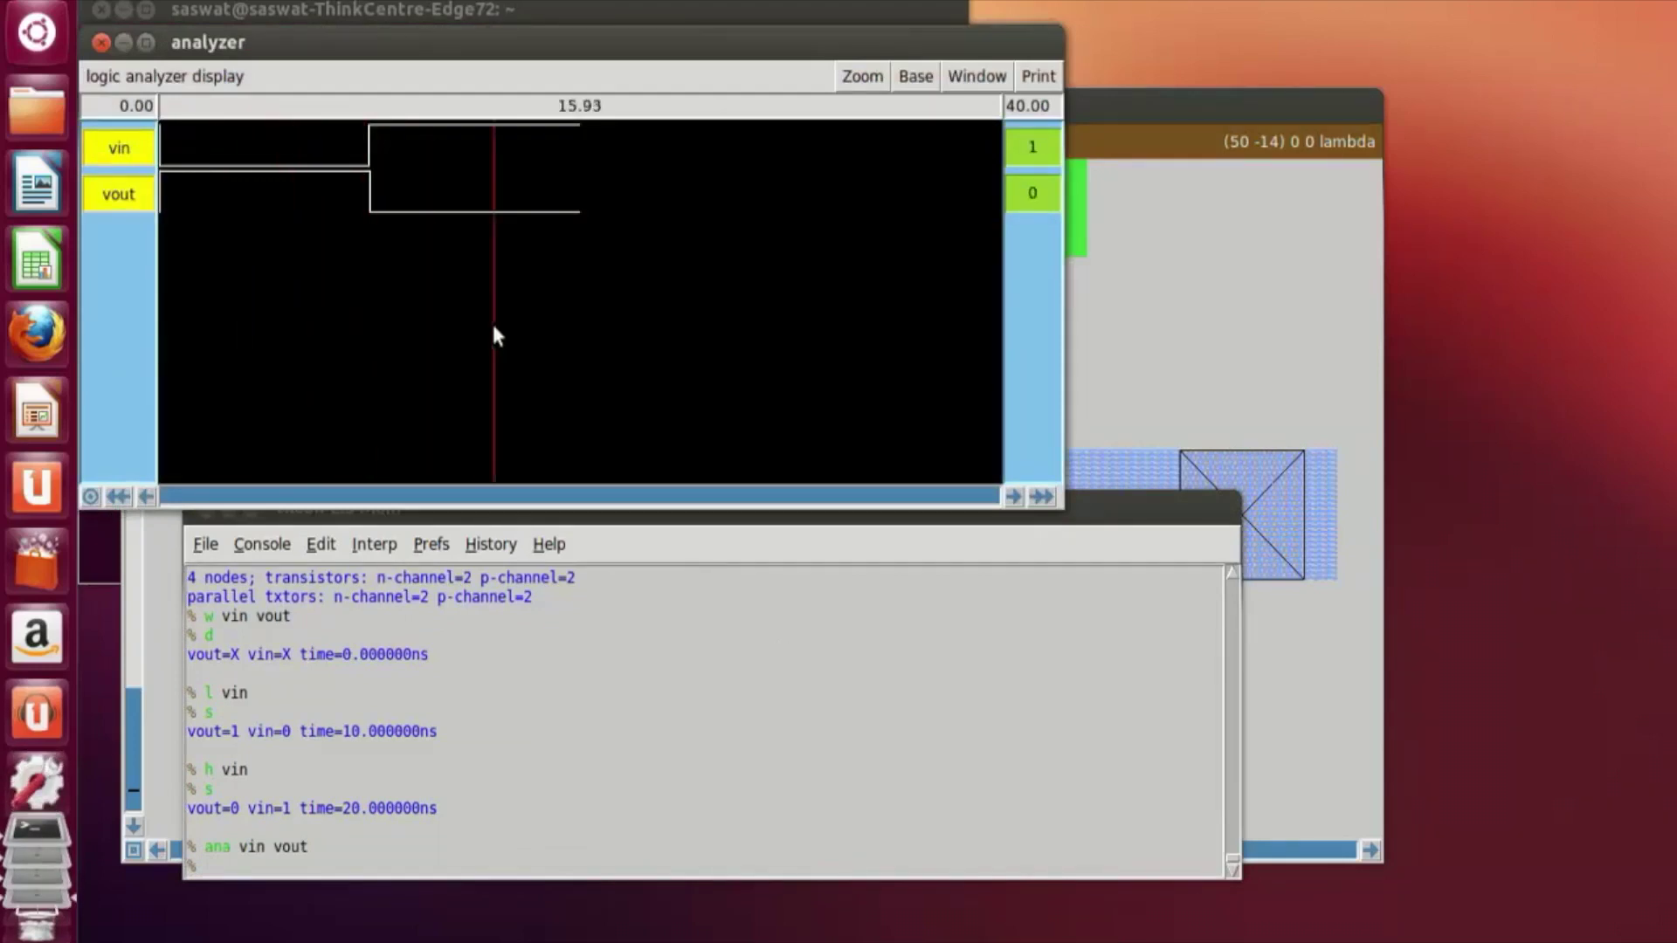
{"action": "left_click", "coordinate": [99, 42]}
Step: Examine the inverter layout from the gnd rail through vin and vout to the vdd rail, ending with the whole cell in view
{"action": "left_click", "coordinate": [587, 418]}
{"action": "scroll", "coordinate": [795, 699], "scroll_direction": "up", "scroll_amount": 10}
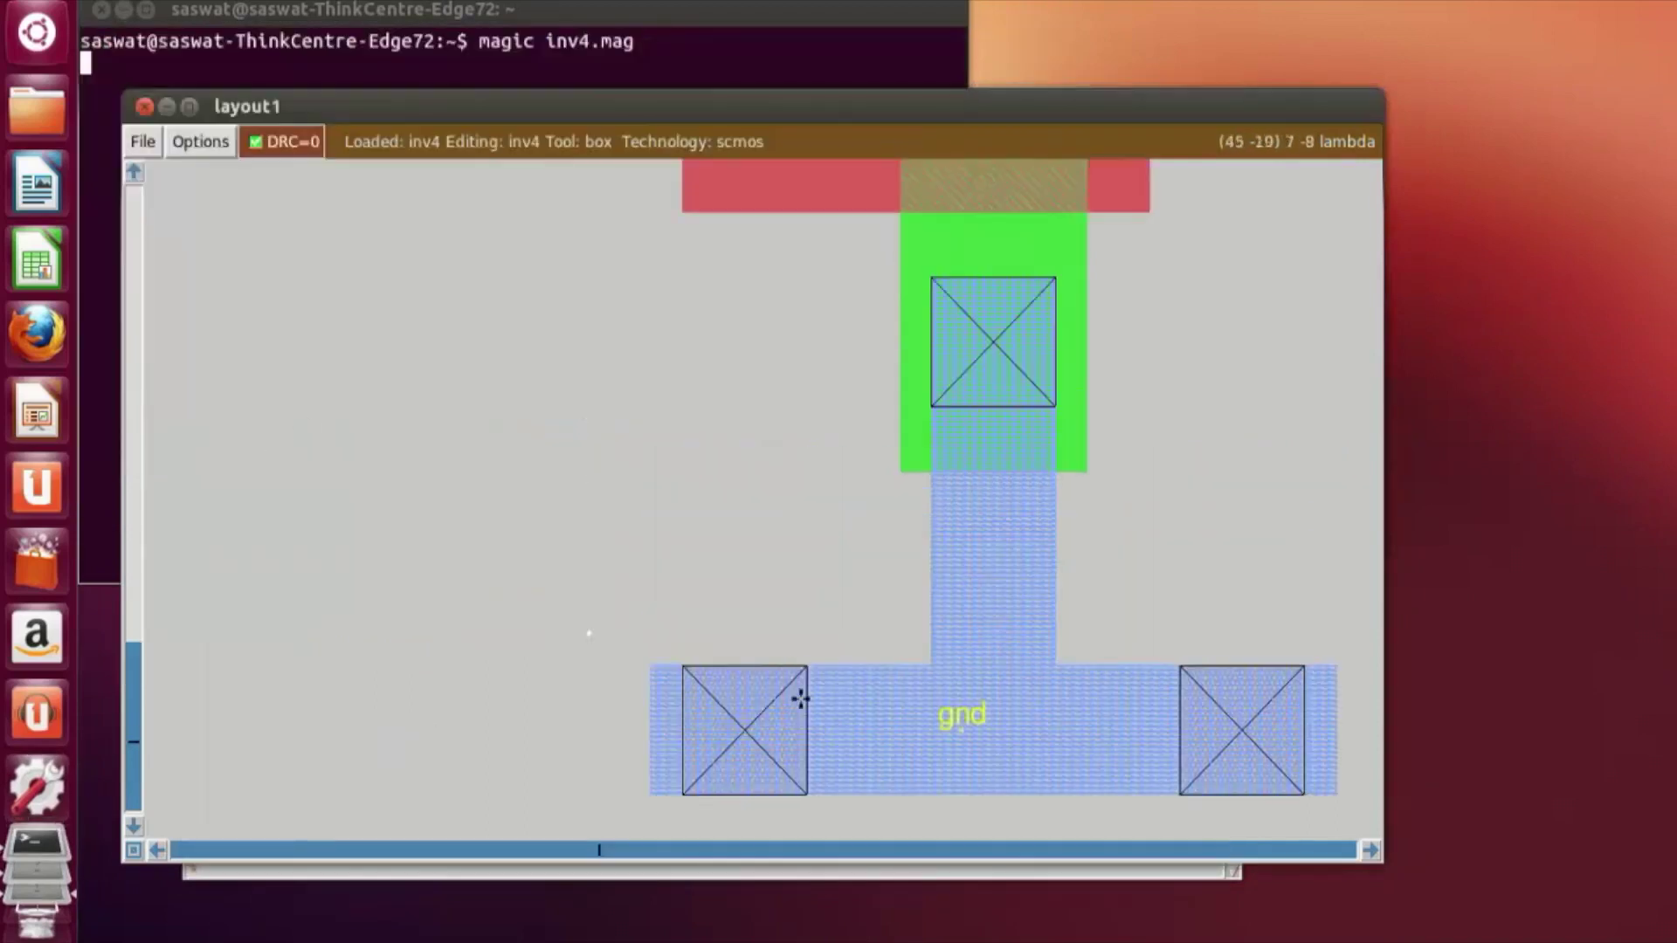
{"action": "scroll", "coordinate": [763, 663], "scroll_direction": "up", "scroll_amount": 1}
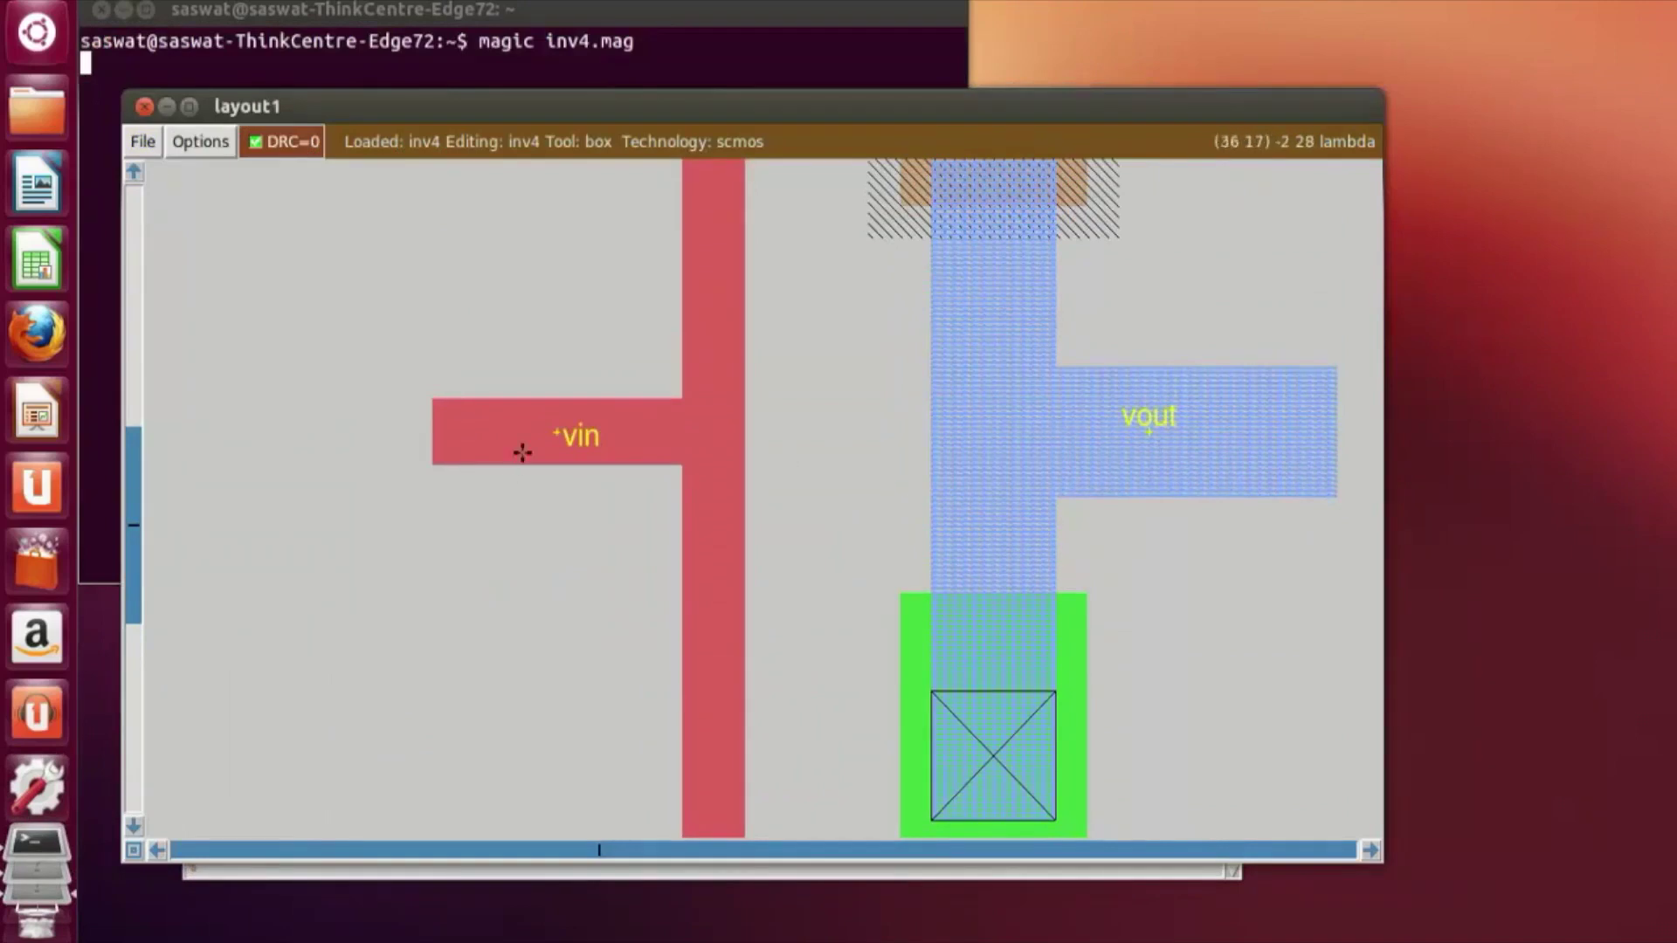
{"action": "scroll", "coordinate": [1010, 564], "scroll_direction": "up", "scroll_amount": 4}
{"action": "scroll", "coordinate": [1010, 565], "scroll_direction": "up", "scroll_amount": 20}
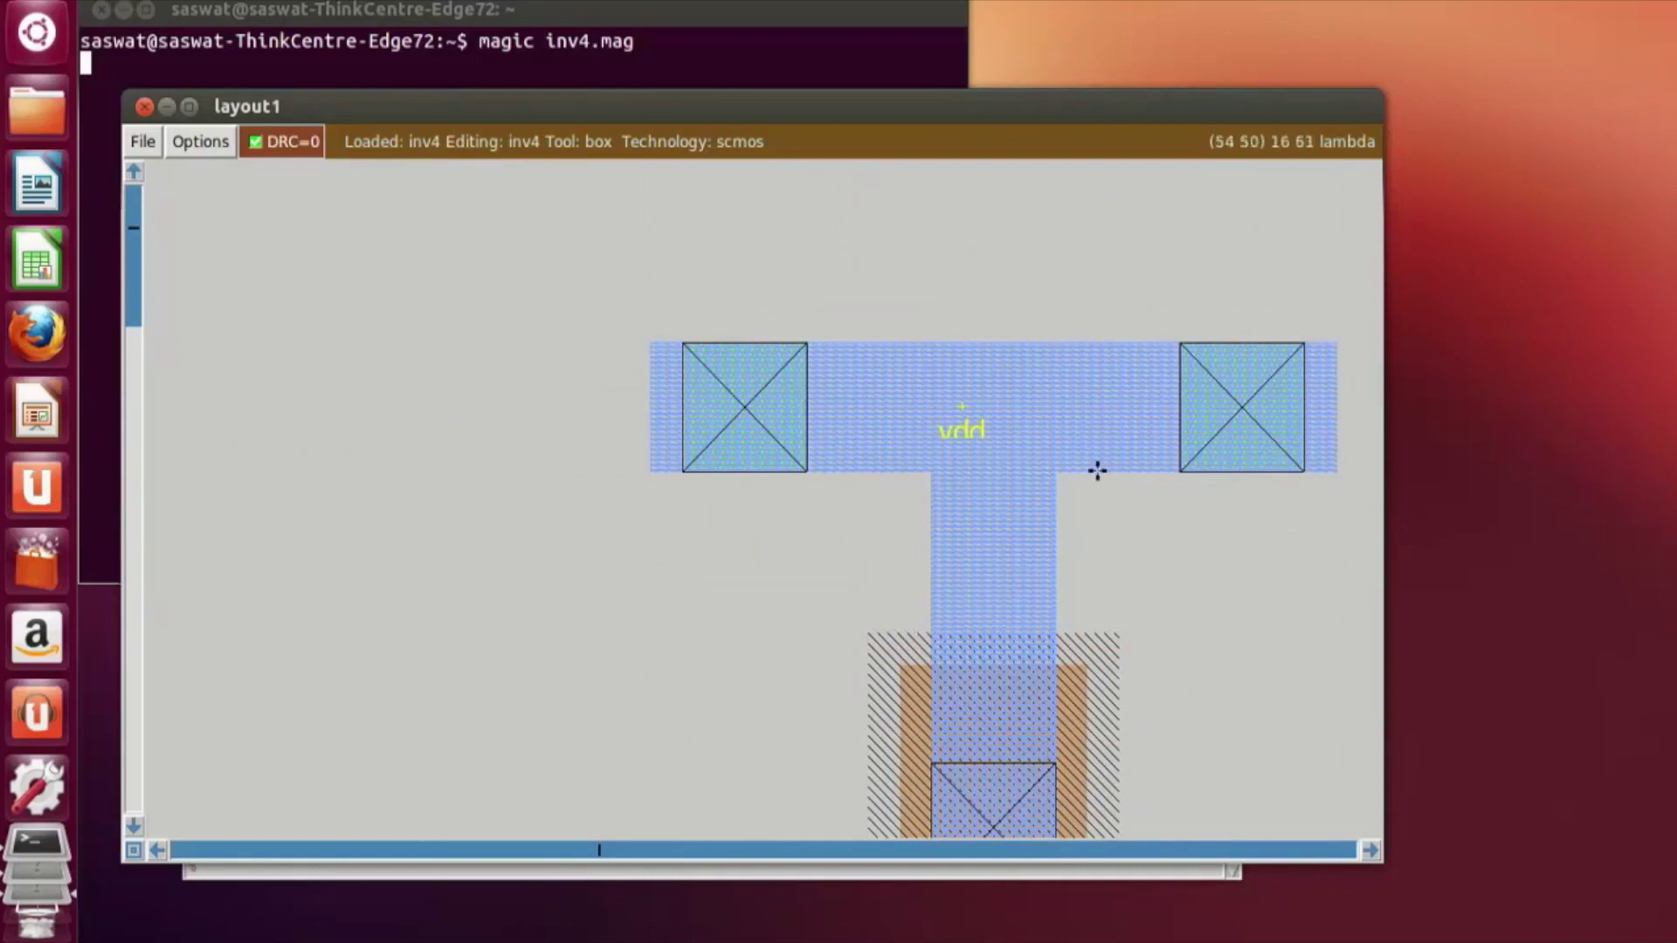
{"action": "scroll", "coordinate": [1033, 664], "scroll_direction": "down", "scroll_amount": 14}
{"action": "scroll", "coordinate": [1037, 665], "scroll_direction": "down", "scroll_amount": 20}
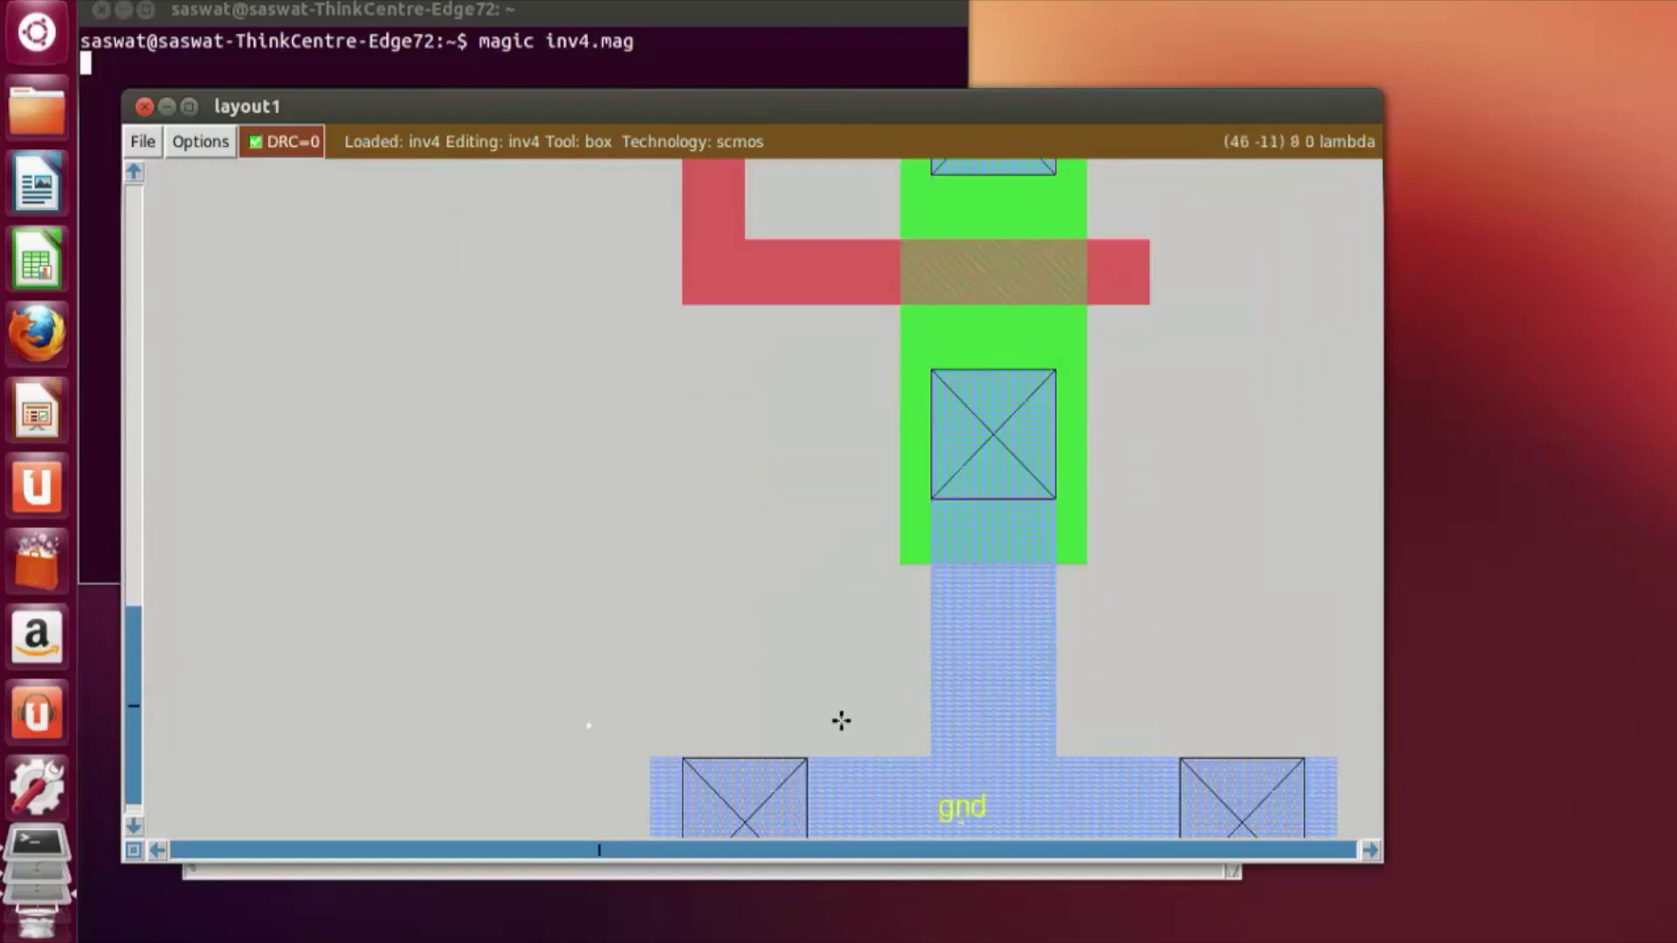
{"action": "key", "text": "shift+z"}
{"action": "scroll", "coordinate": [831, 645], "scroll_direction": "up", "scroll_amount": 6}
{"action": "key", "text": "shift+z"}
{"action": "scroll", "coordinate": [834, 647], "scroll_direction": "up", "scroll_amount": 5}
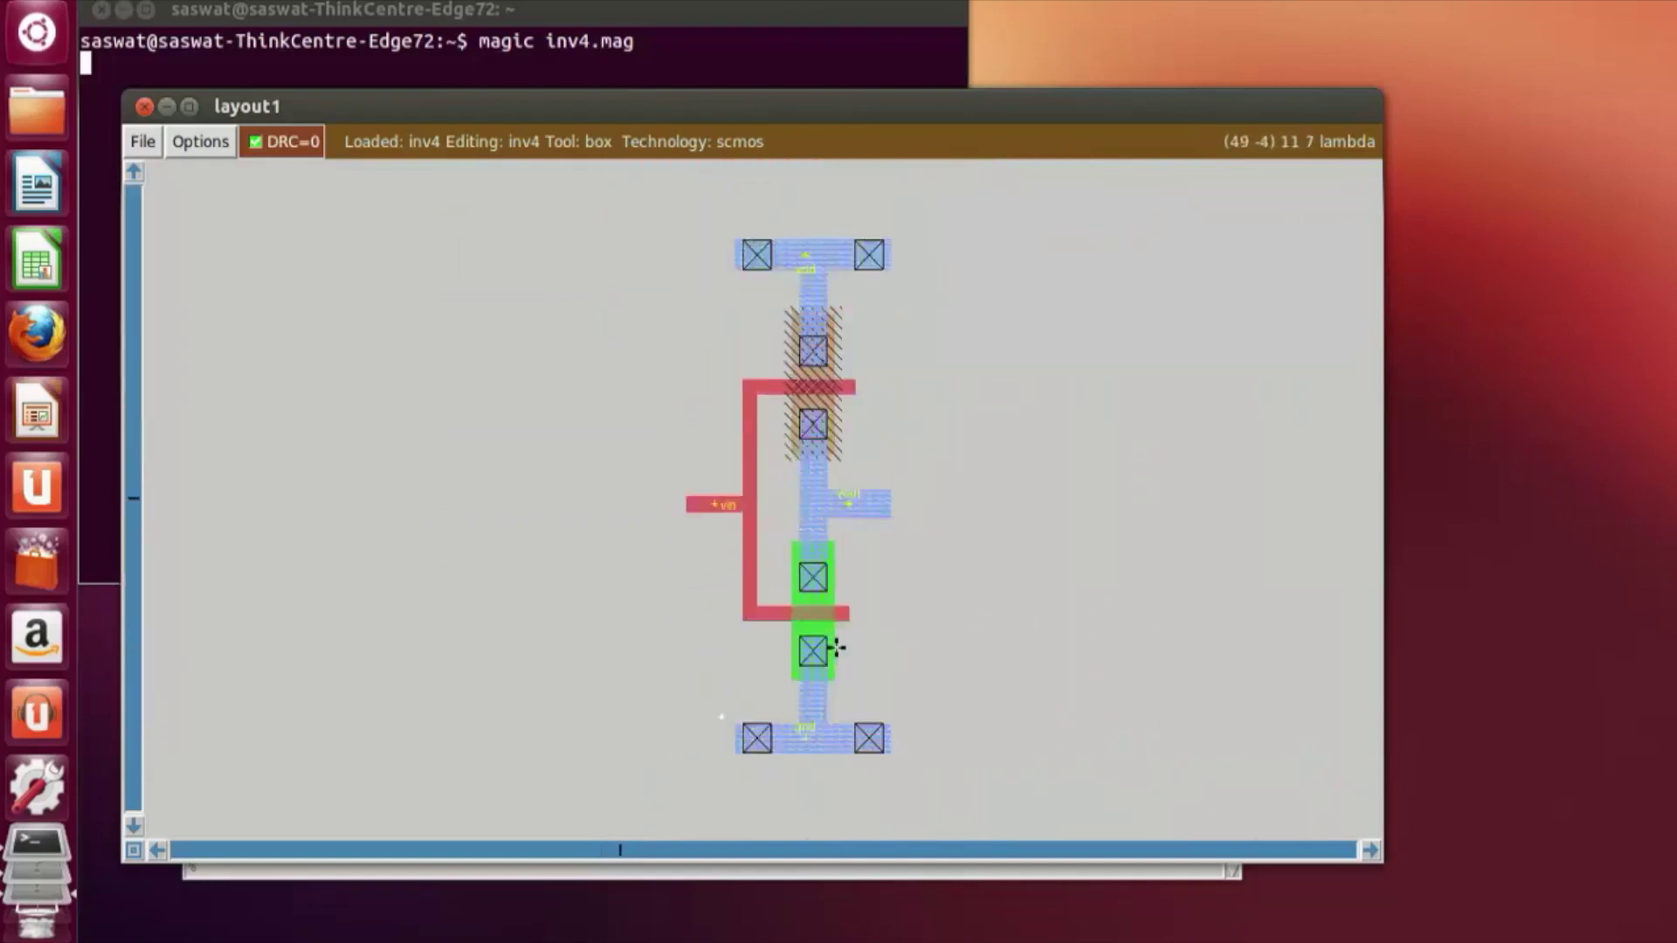
{"action": "scroll", "coordinate": [830, 643], "scroll_direction": "down", "scroll_amount": 2}
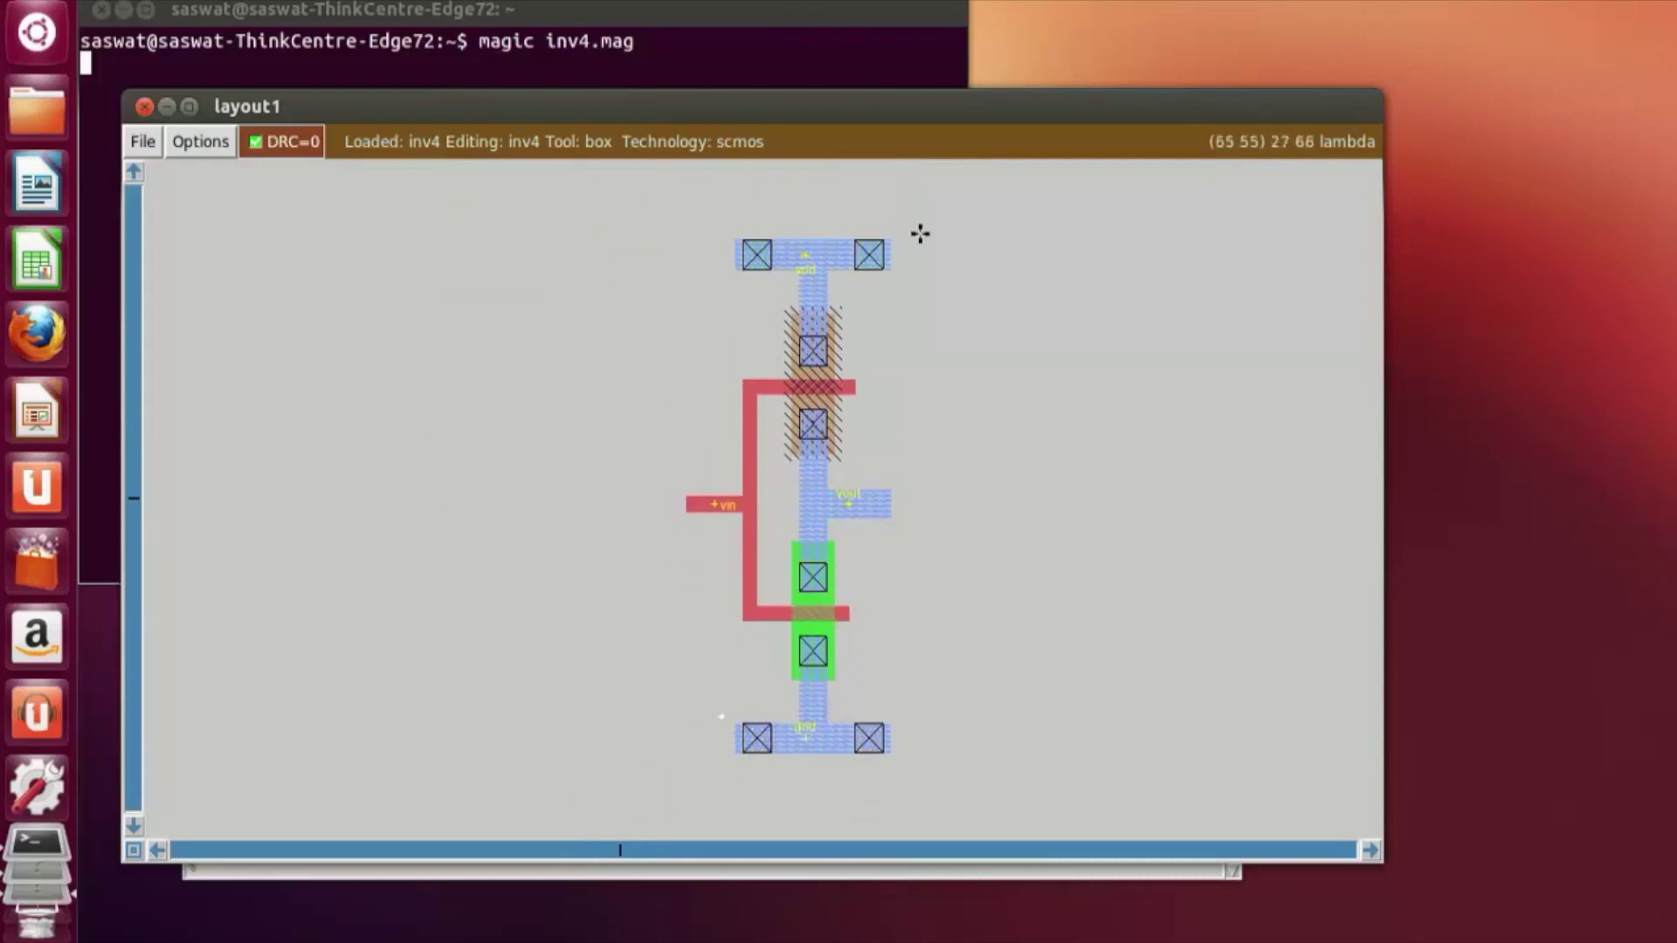